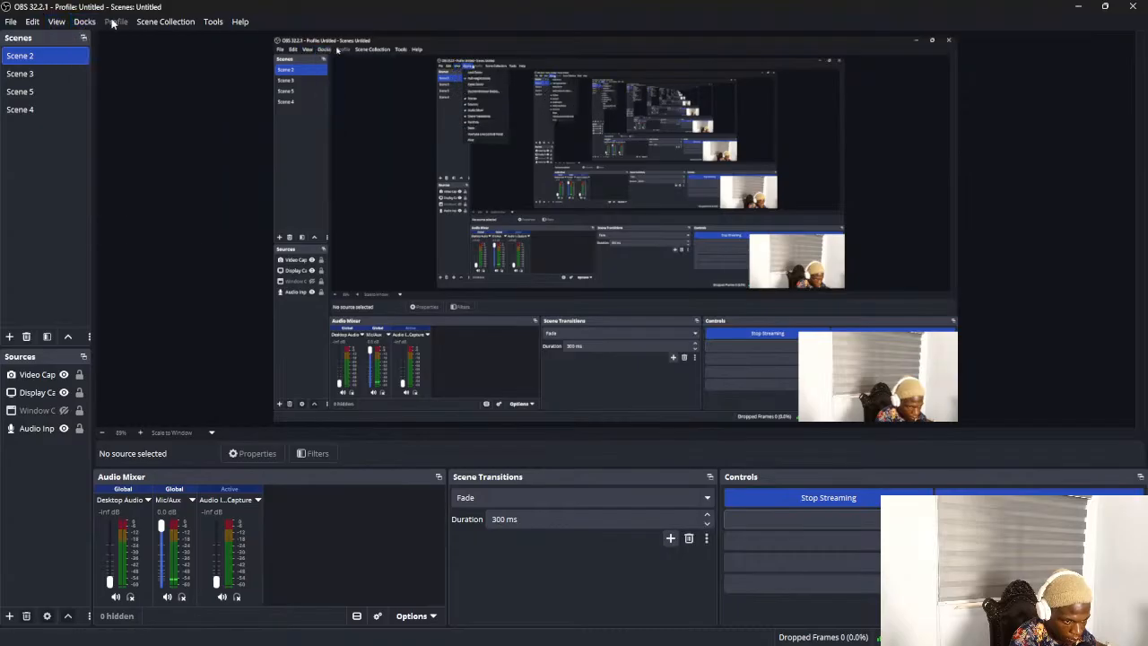
pyautogui.moveTo(213, 22)
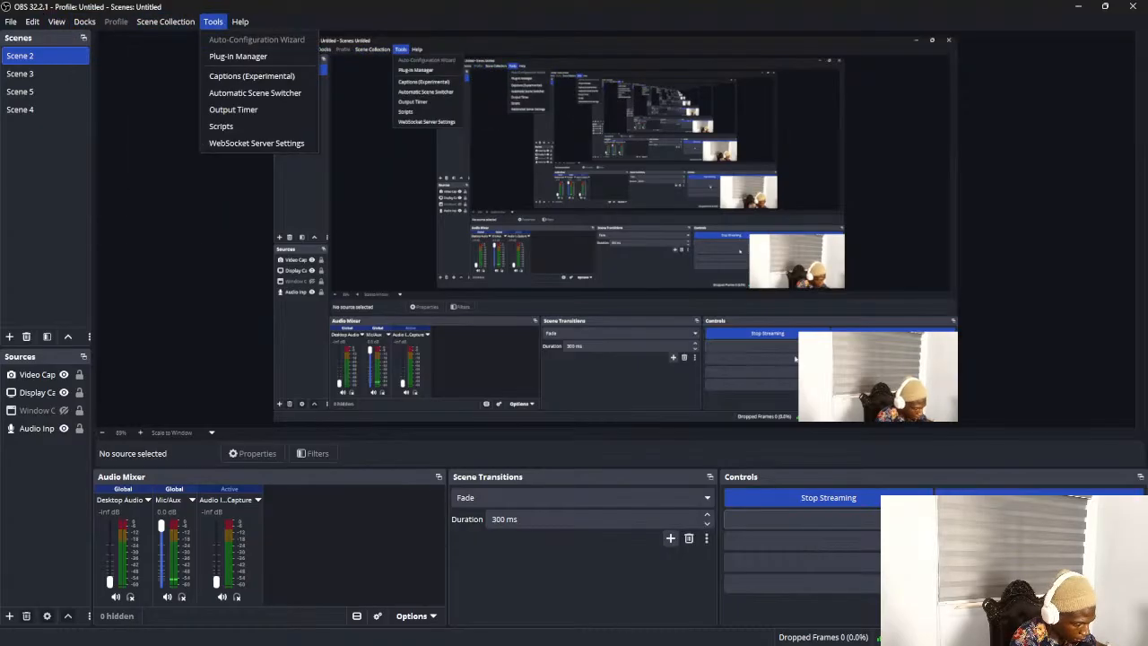
pyautogui.click(865, 501)
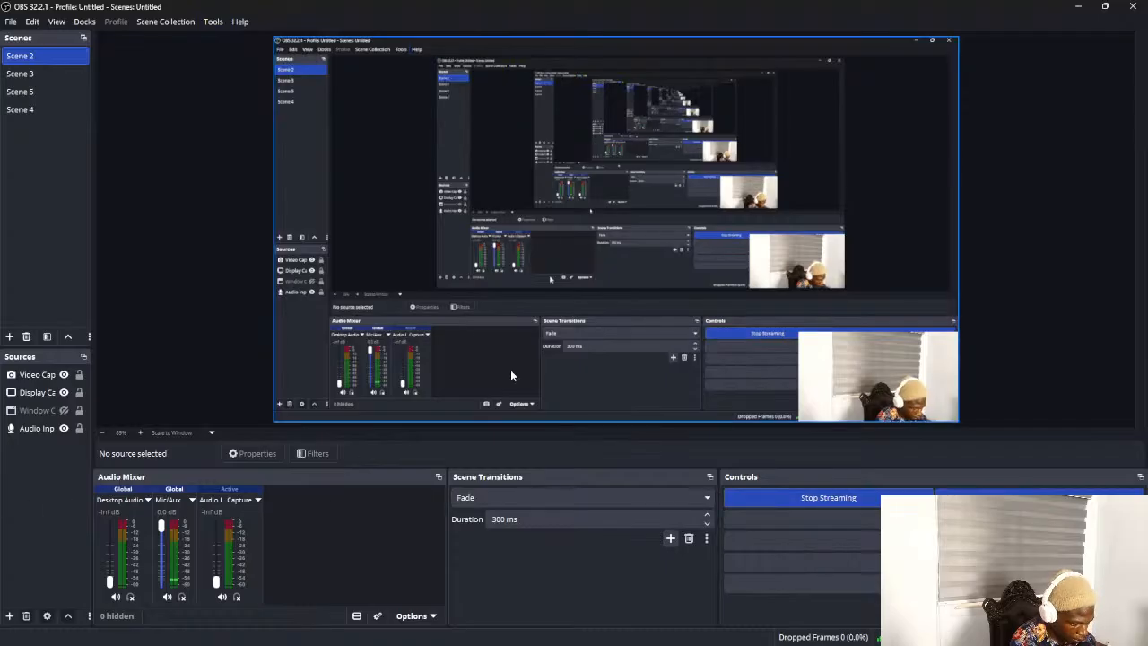
pyautogui.click(34, 207)
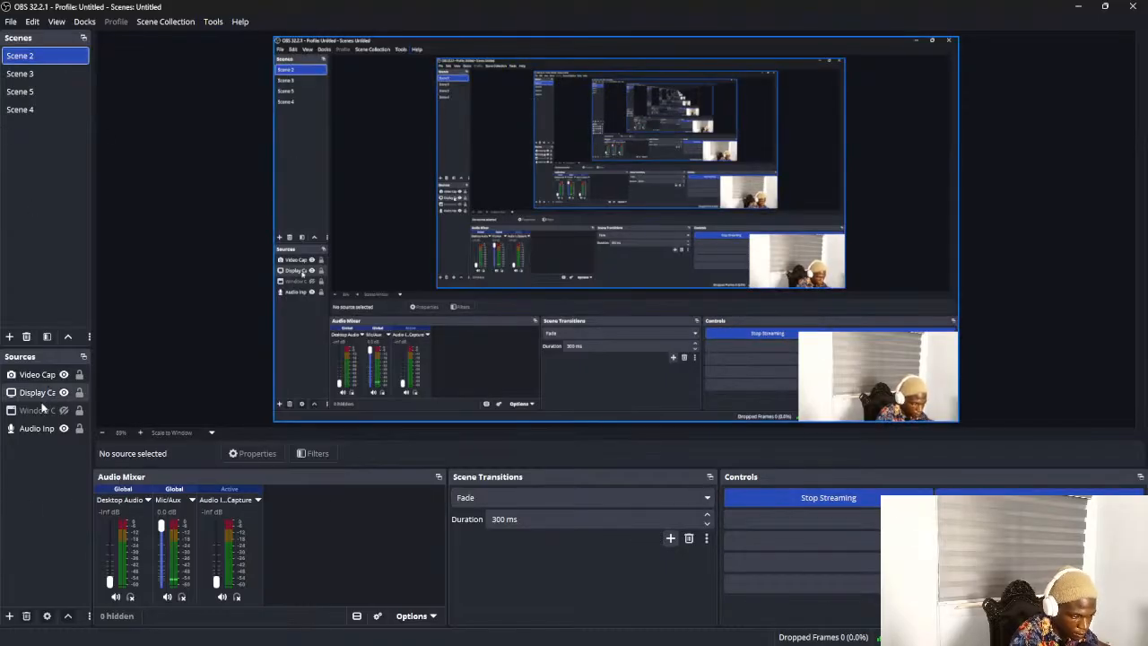
pyautogui.hotkey('alt', 'Tab')
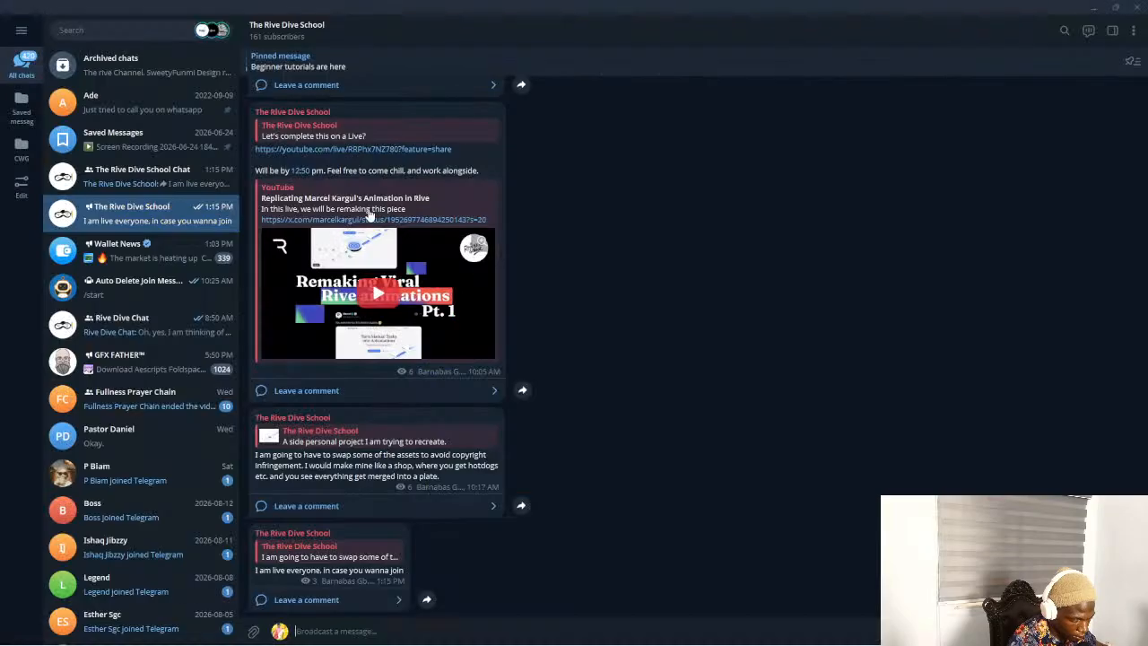
pyautogui.click(368, 215)
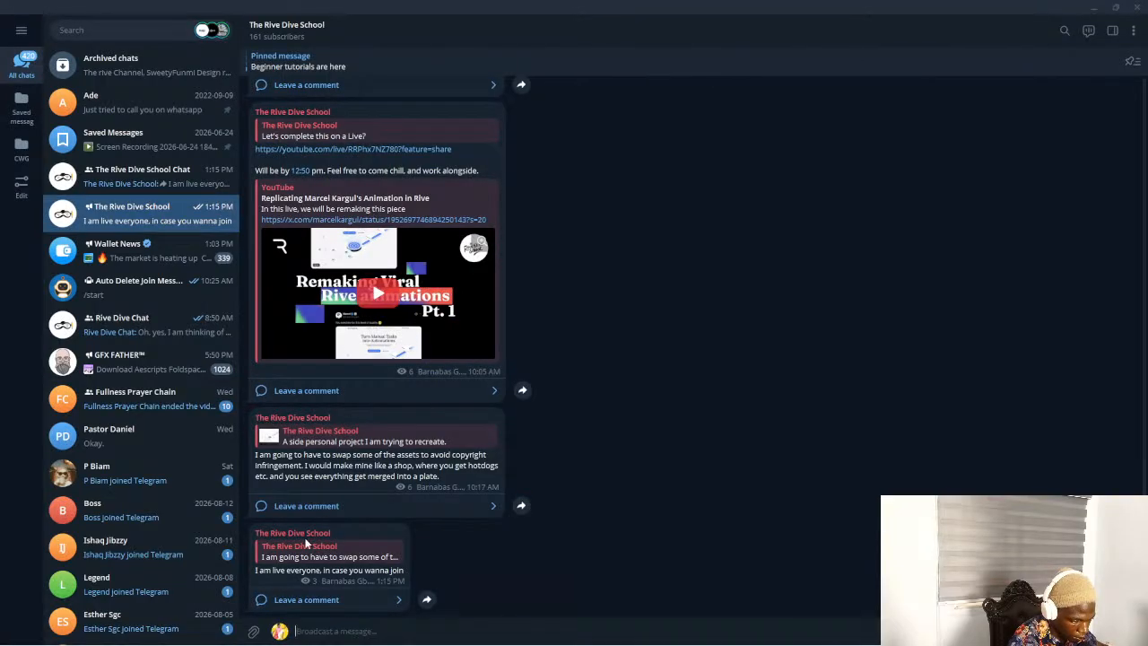
pyautogui.hotkey('alt', 'Tab')
pyautogui.click(228, 218)
# Switch to Chrome and bring up the channel's content page in YouTube Studio
pyautogui.hotkey('alt', 'Tab')
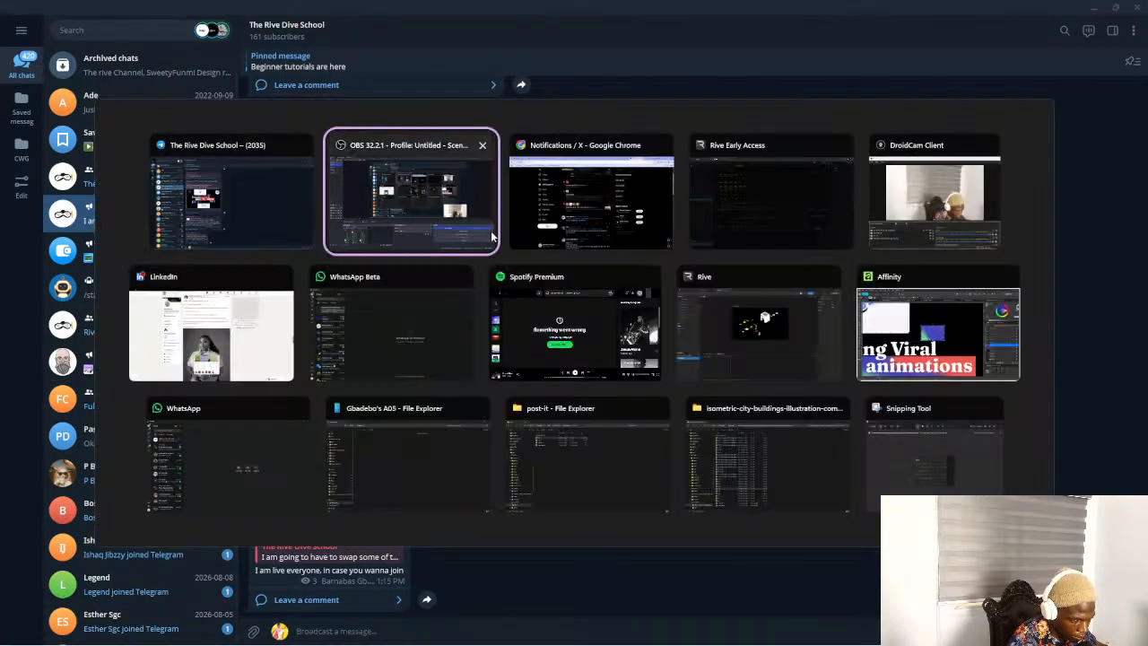
pyautogui.click(579, 204)
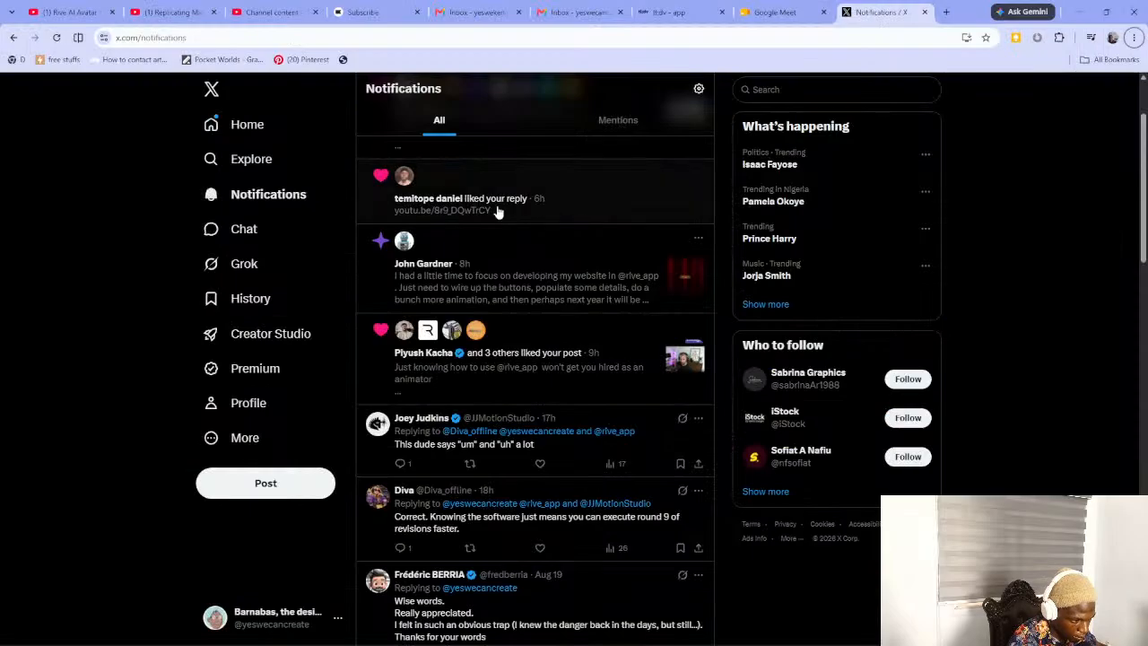
pyautogui.click(574, 12)
pyautogui.click(249, 7)
pyautogui.hotkey('ctrl', 'shift', 'Tab')
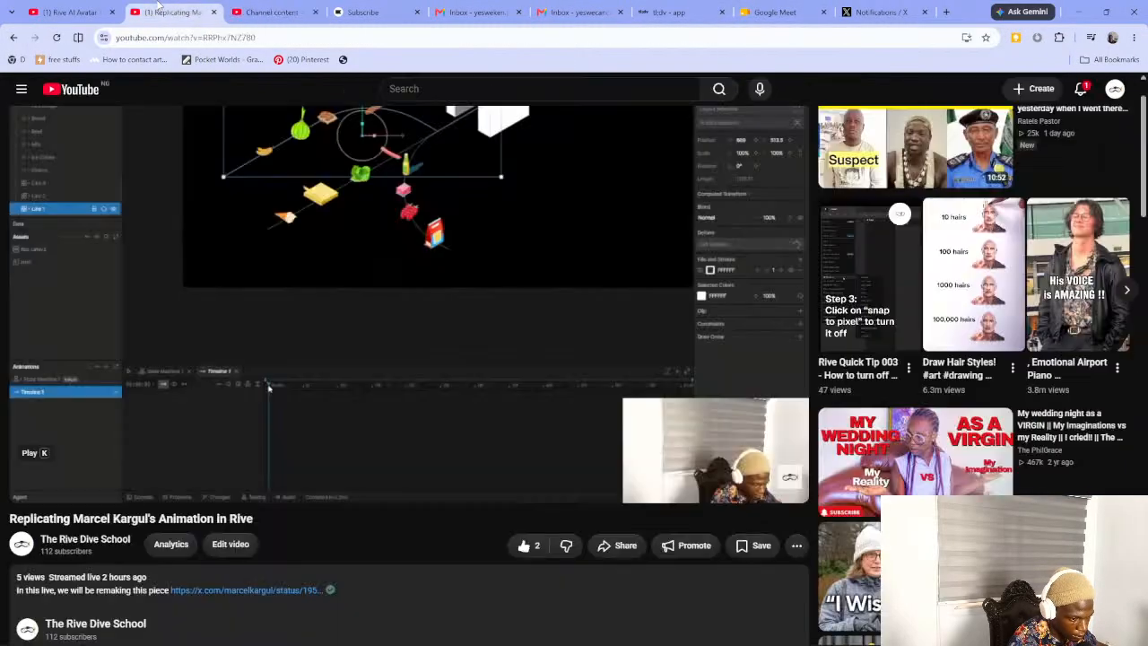
pyautogui.click(259, 13)
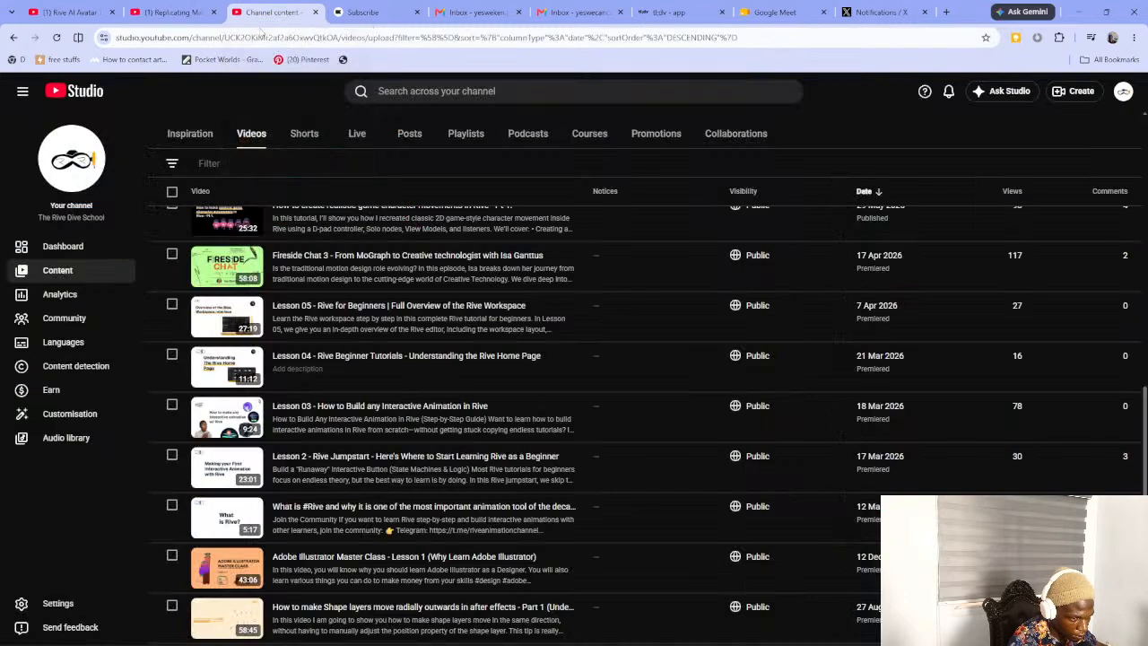
# Show the channel's live streams and copy the share link of the "pt 2" stream that is live now
pyautogui.click(350, 137)
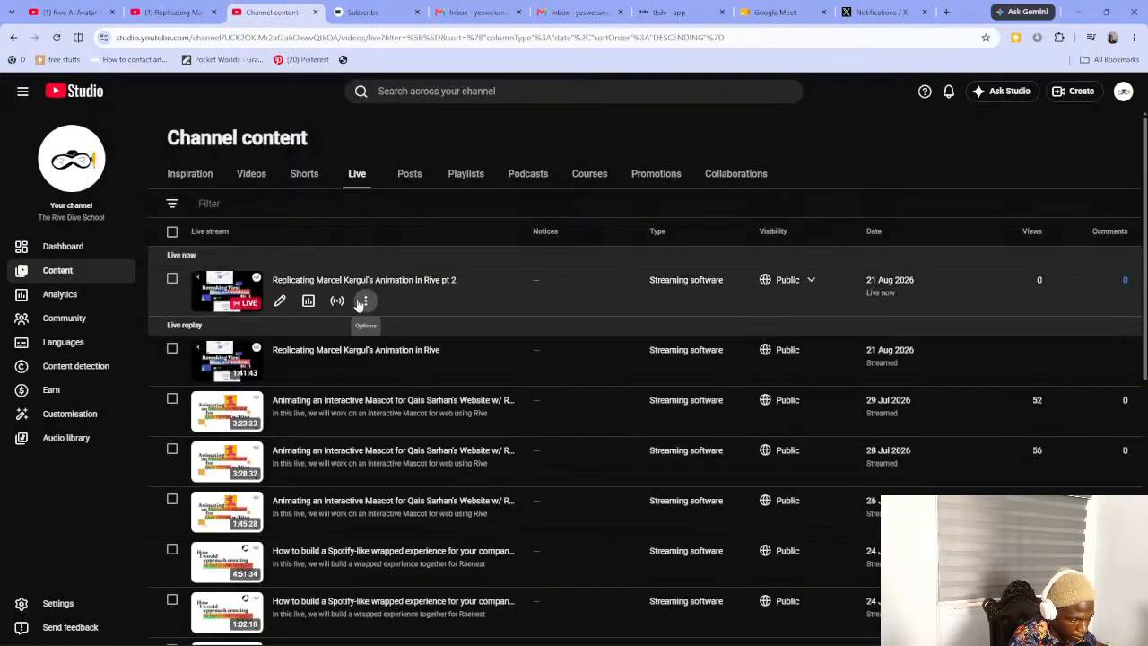
pyautogui.click(365, 301)
pyautogui.click(321, 325)
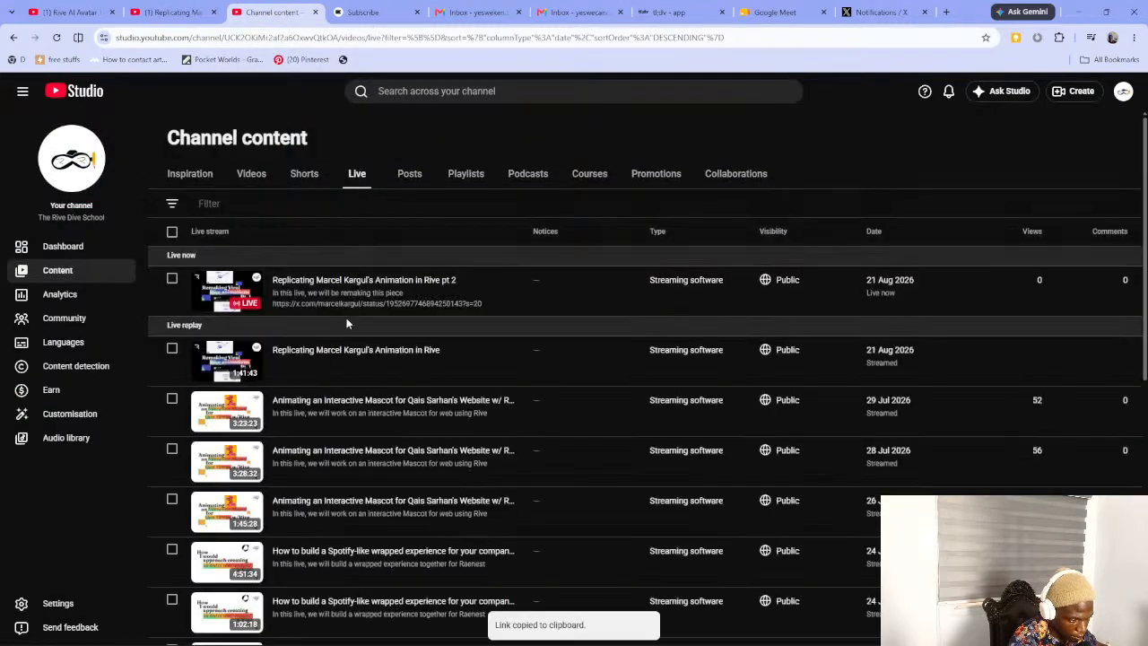
# Switch to Telegram and draft a The Rive Dive School message about joining another meeting, ending "so here's the new link in case you want to come in to chill"
pyautogui.hotkey('alt', 'Tab')
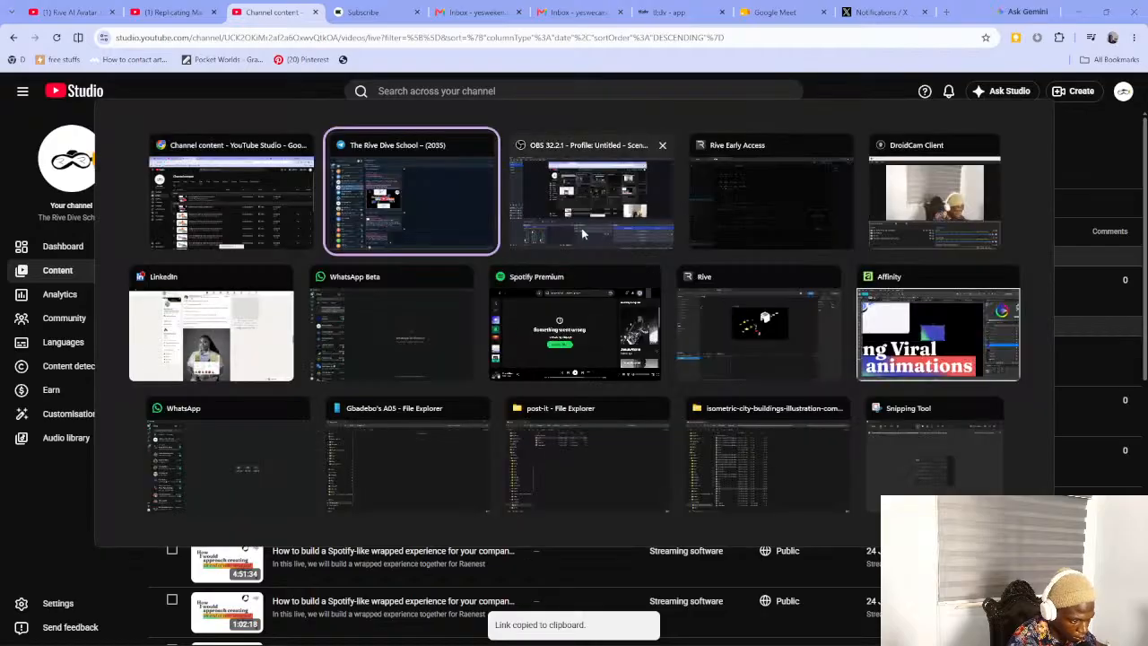
pyautogui.click(430, 205)
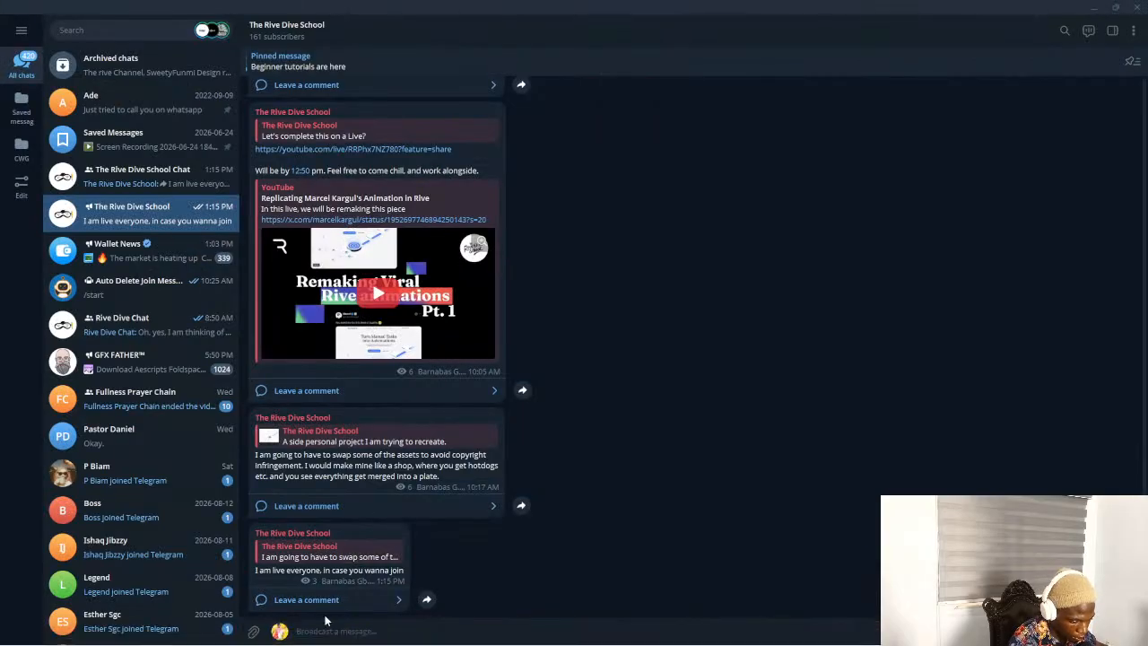
pyautogui.write('I had to join anothe')
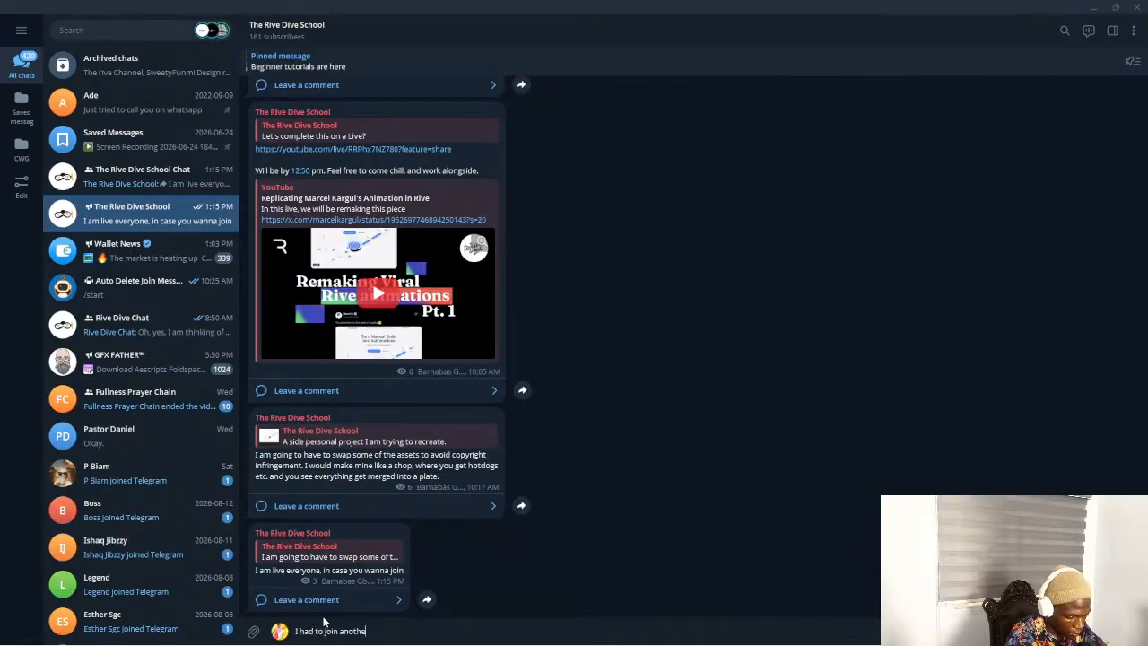
pyautogui.write('r meeting')
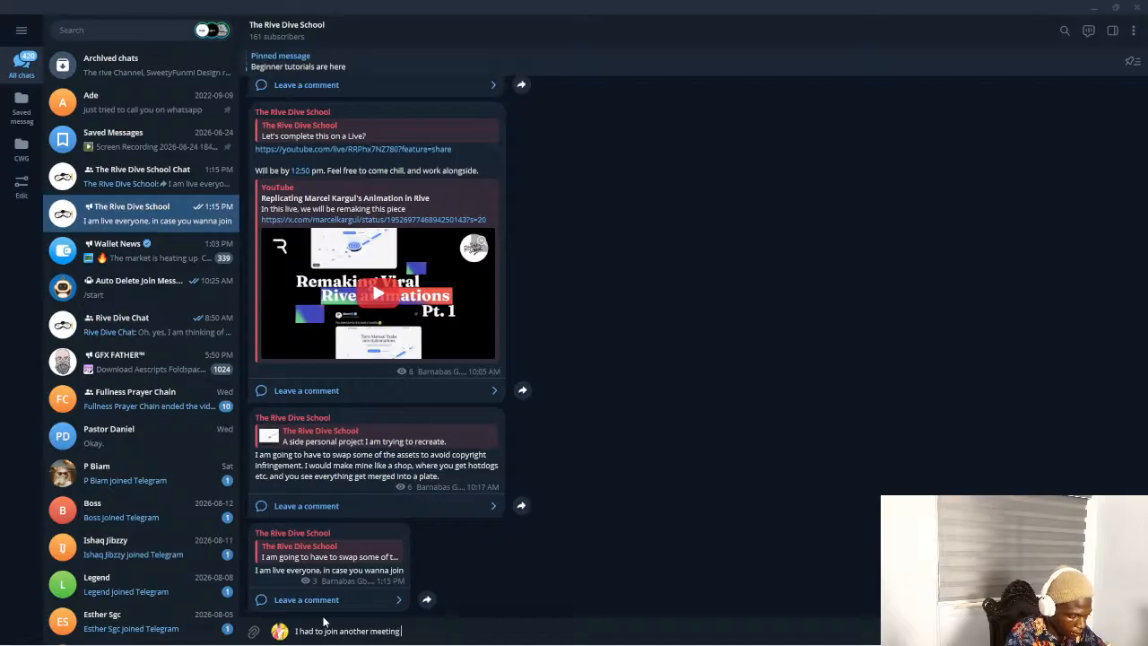
pyautogui.write(' with Wrad.')
pyautogui.write(' so i')
pyautogui.press('BackSpace')
pyautogui.write("here's the")
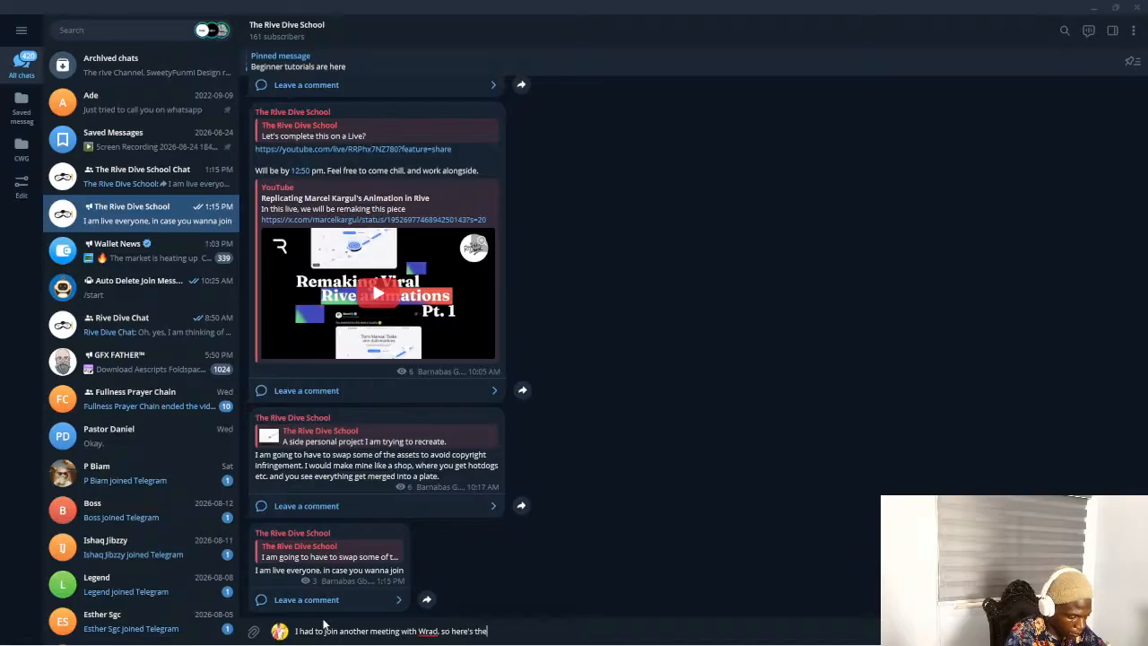
pyautogui.write(' new link in ca')
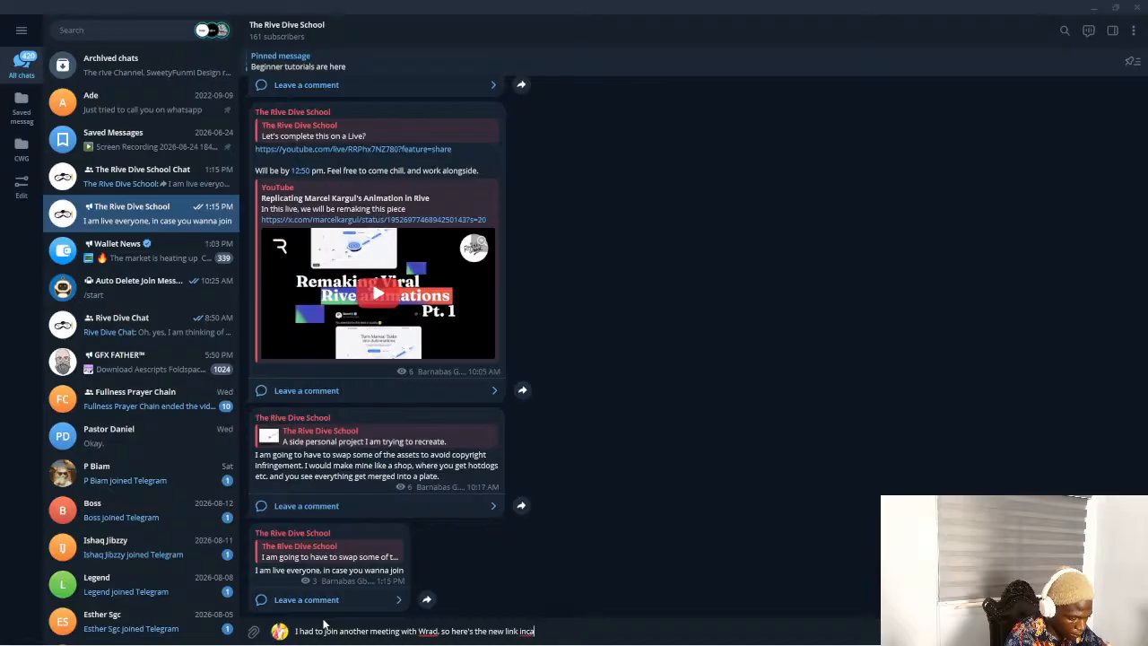
pyautogui.press('BackSpace')
pyautogui.write('se you want to come in to chill')
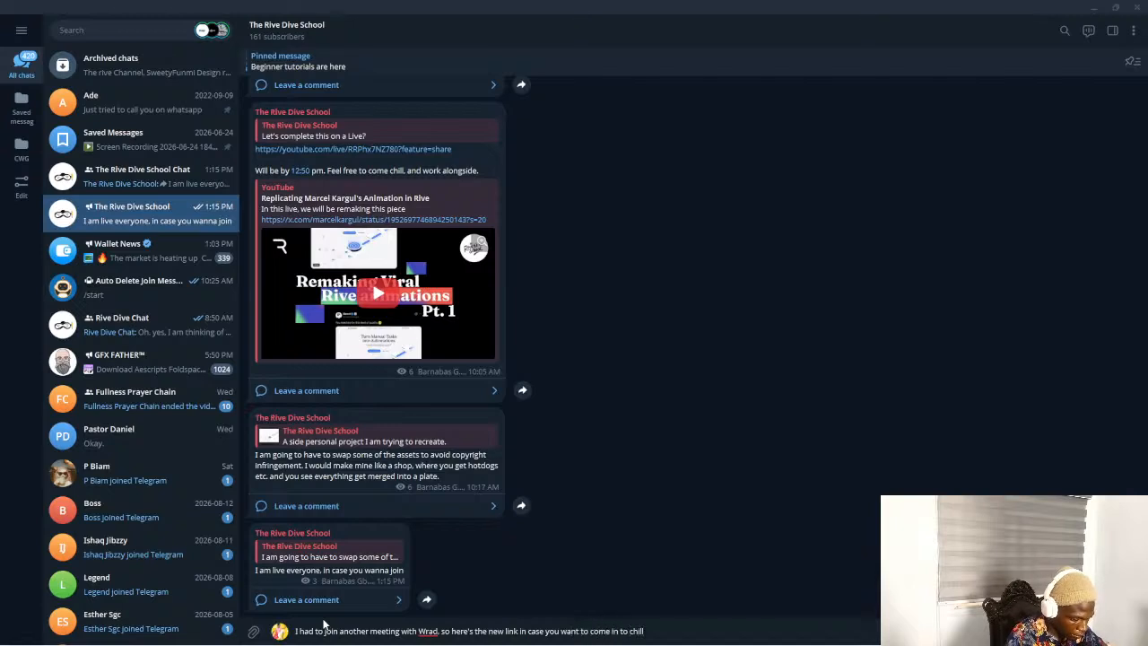
# Add the copied stream link below the draft, post it to the channel, and copy the posted message's text
pyautogui.hotkey('shift', 'Return')
pyautogui.hotkey('ctrl', 'v')
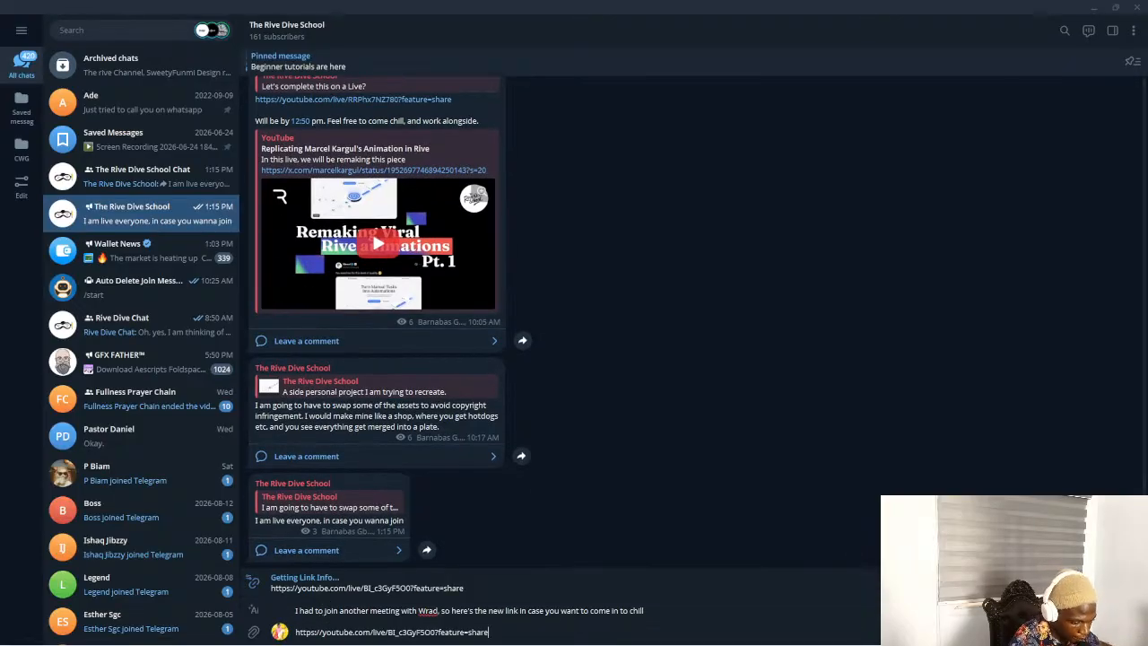
pyautogui.press('Return')
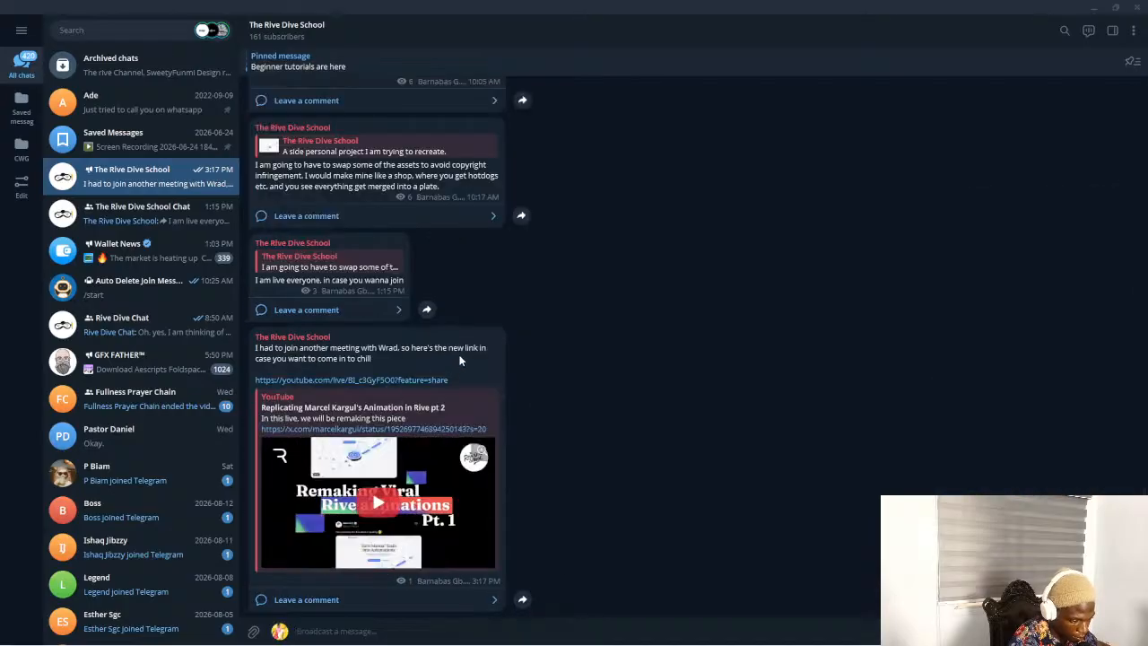
pyautogui.rightClick(460, 360)
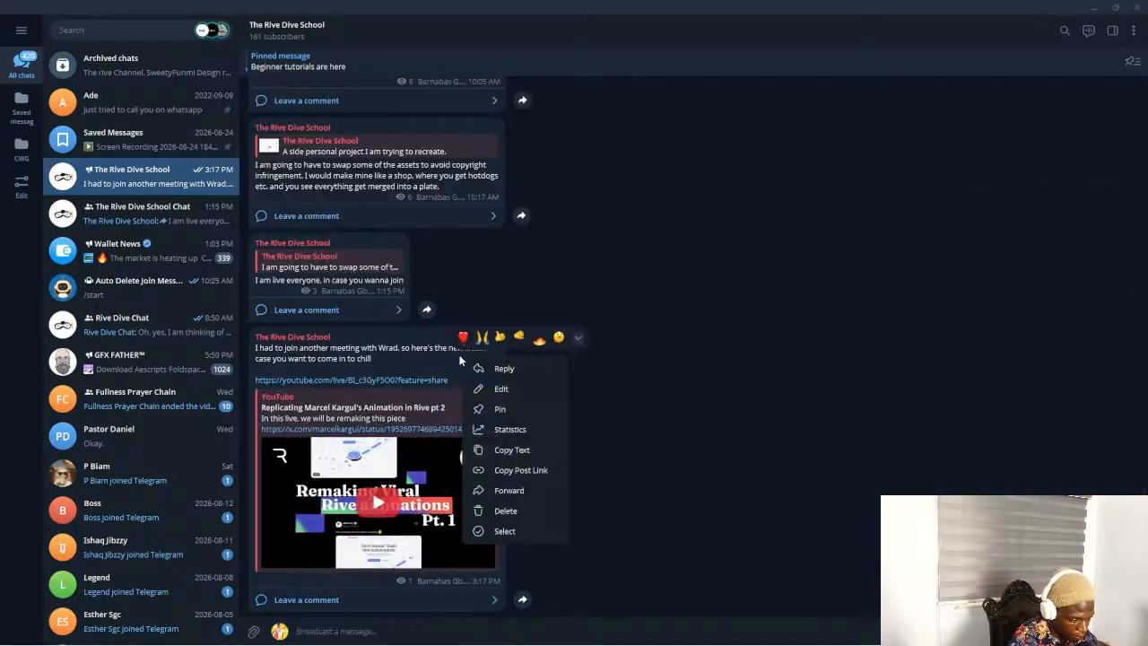
pyautogui.click(518, 449)
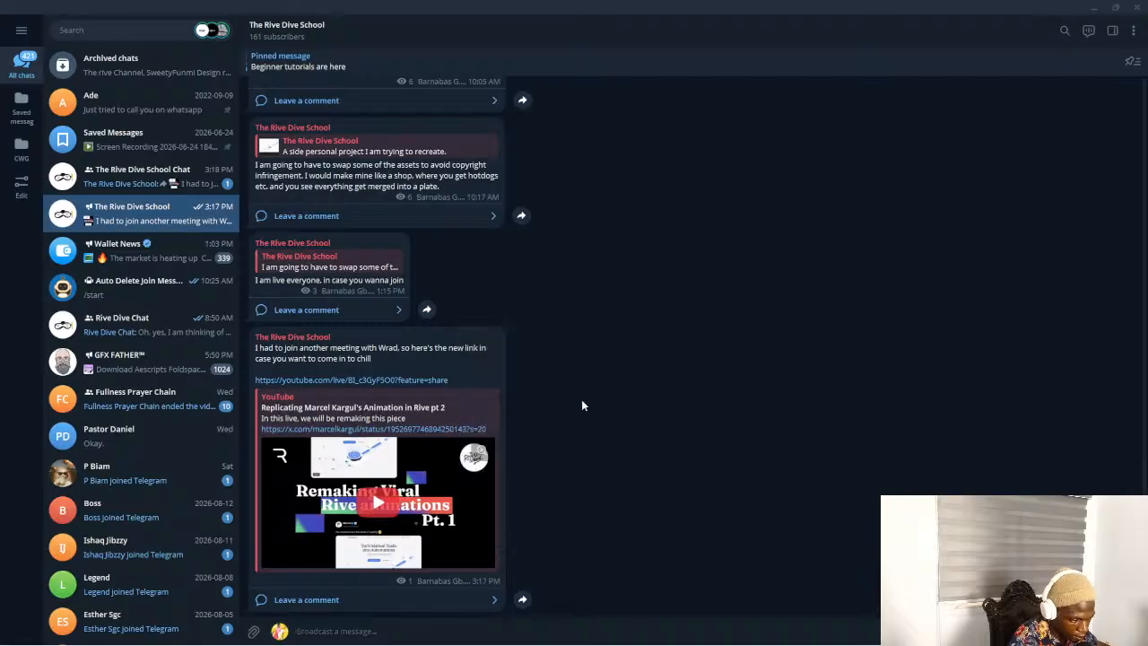
# Switch to Chrome, load Discord in place of the tl;dv page, and open the Rive server
pyautogui.hotkey('alt', 'Tab')
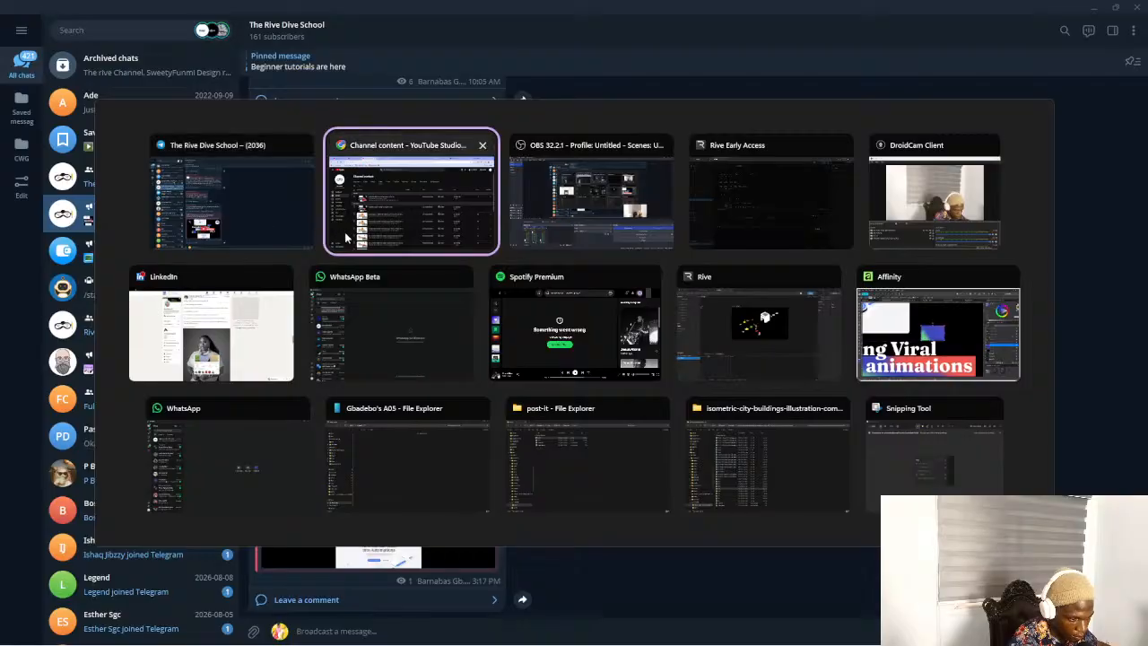
pyautogui.click(372, 223)
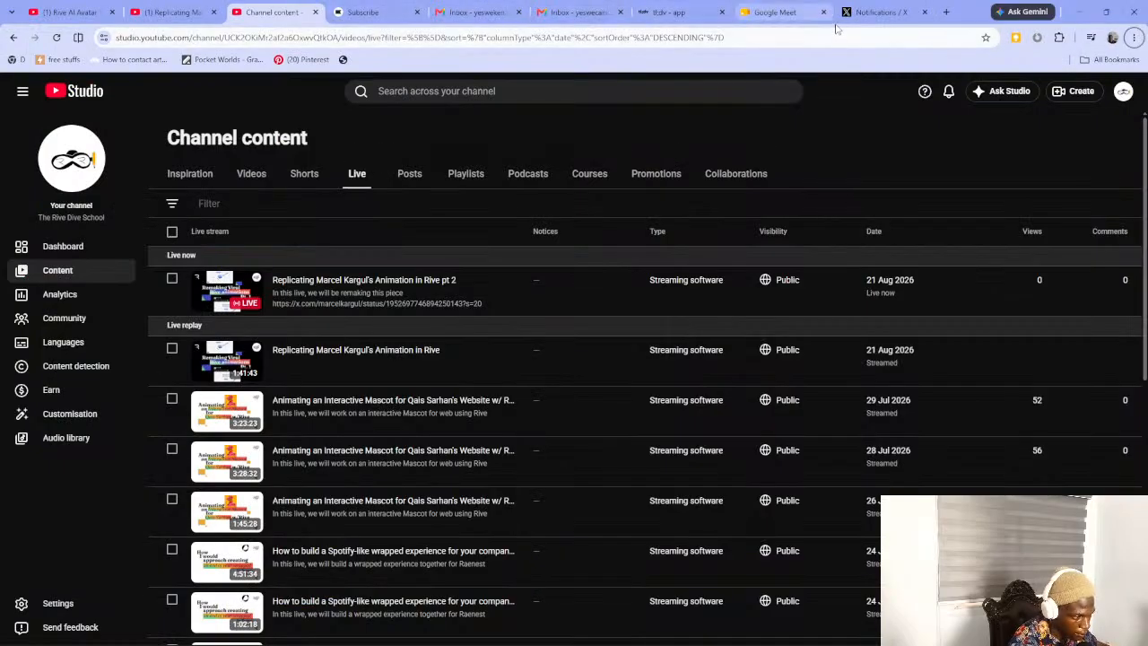
pyautogui.click(682, 12)
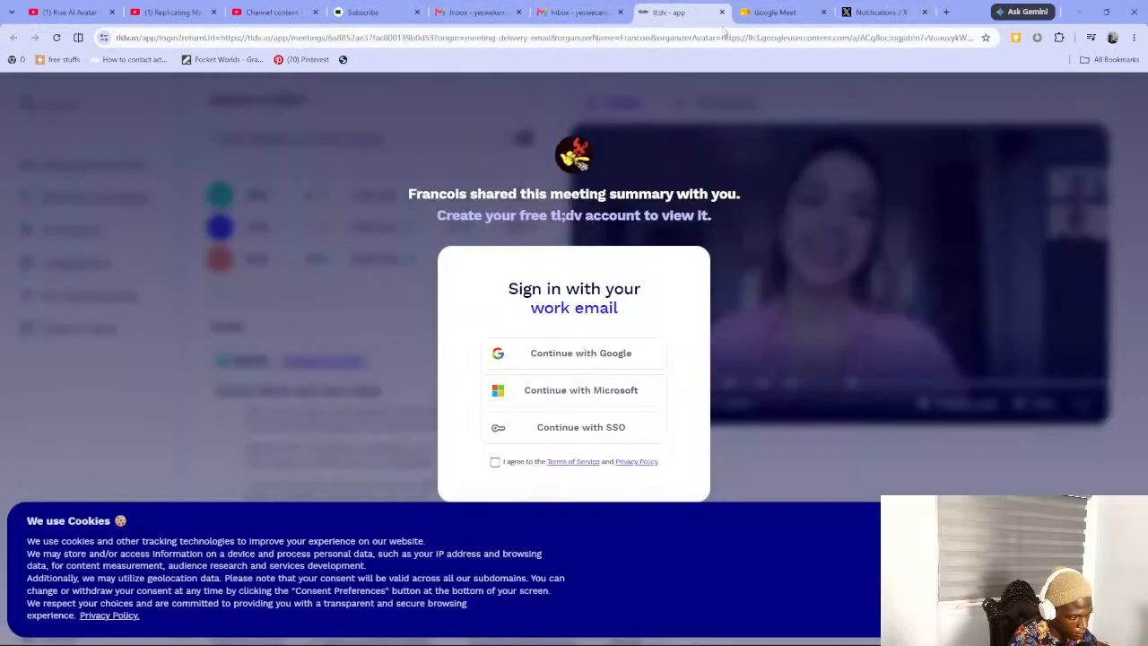
pyautogui.click(662, 38)
pyautogui.hotkey('ctrl', 'v')
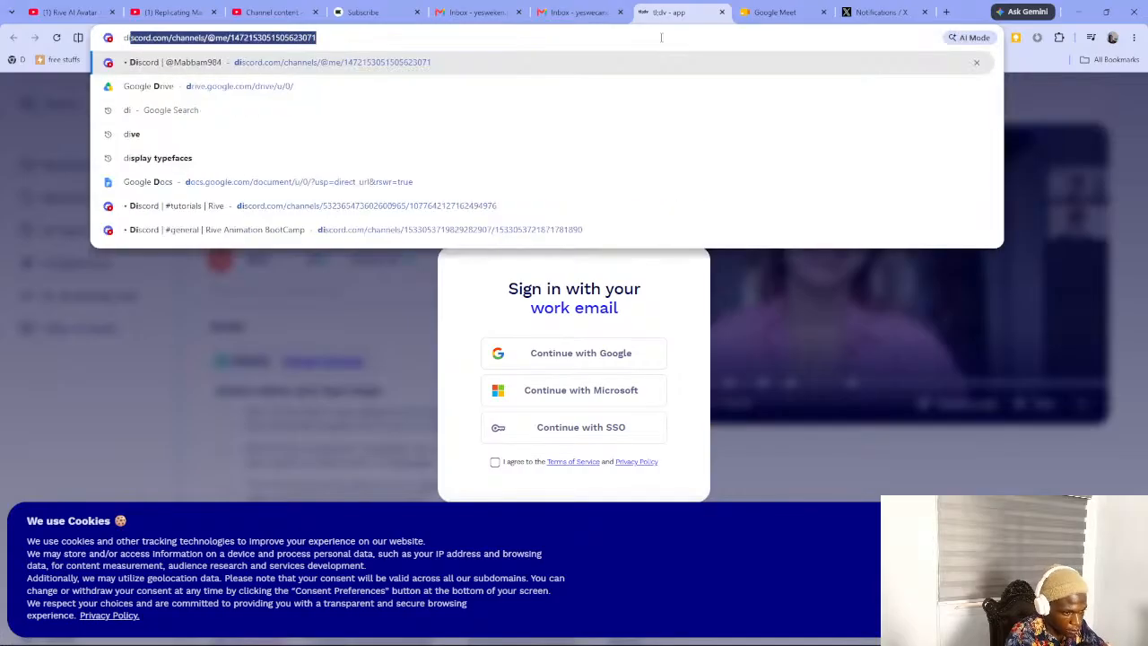
pyautogui.press('Return')
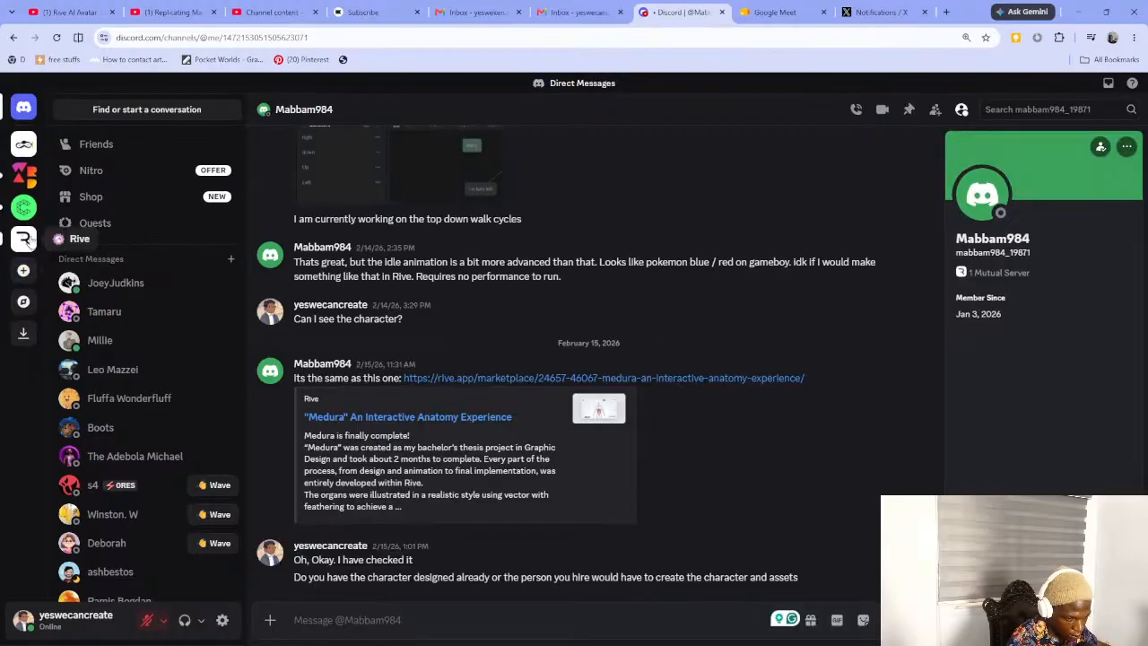
pyautogui.click(26, 239)
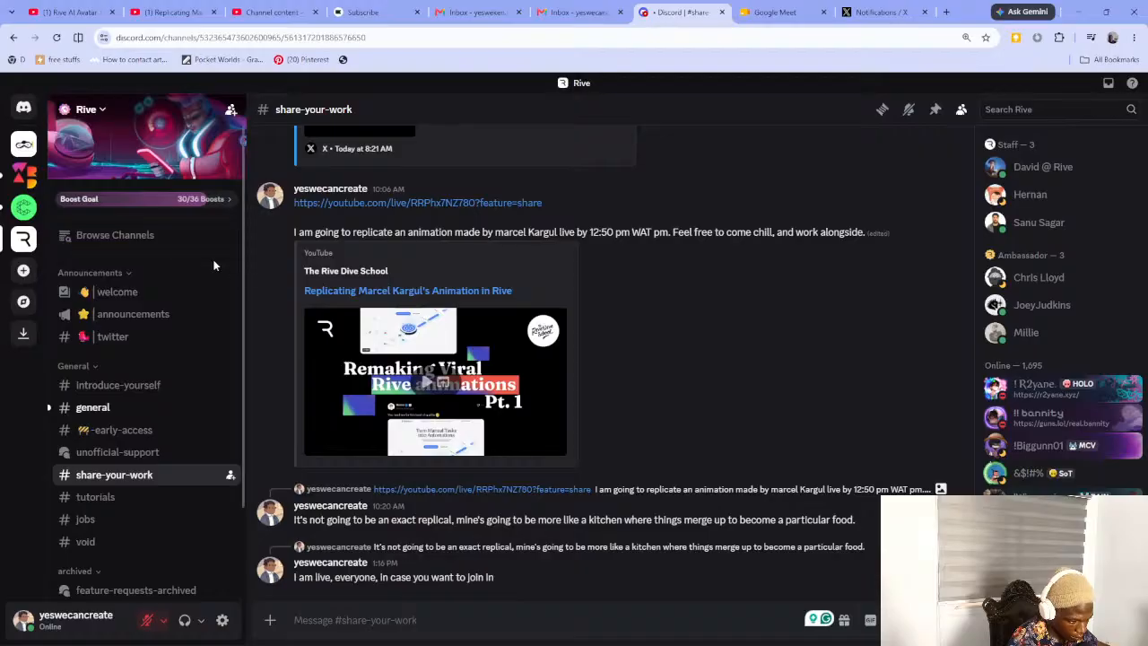
pyautogui.moveTo(132, 321)
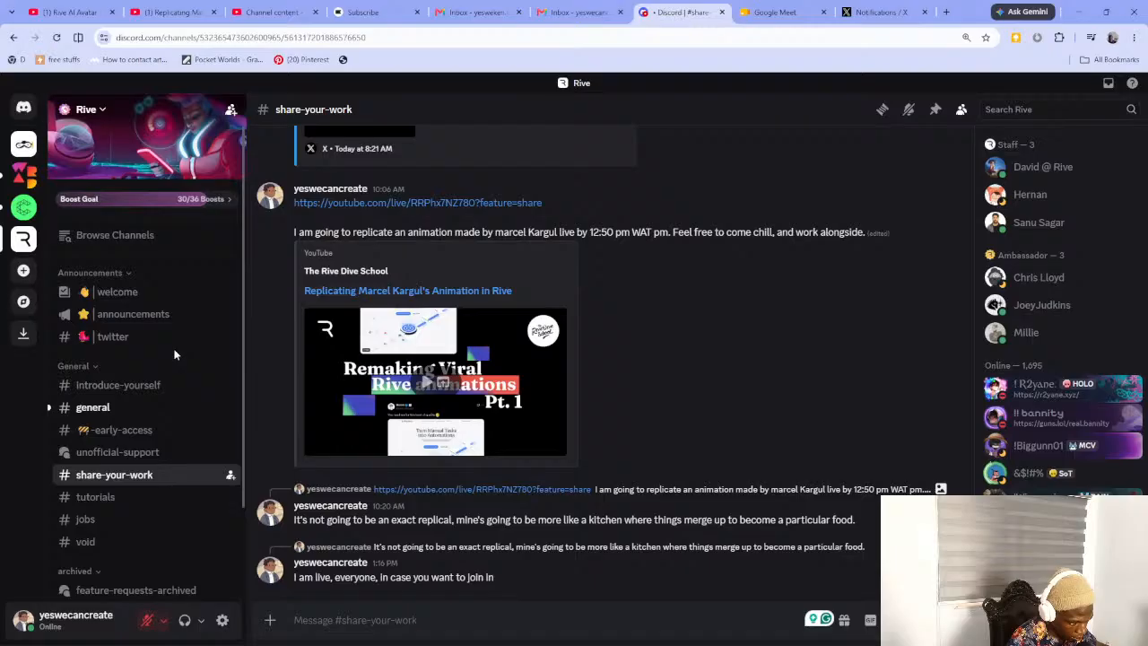
pyautogui.click(142, 387)
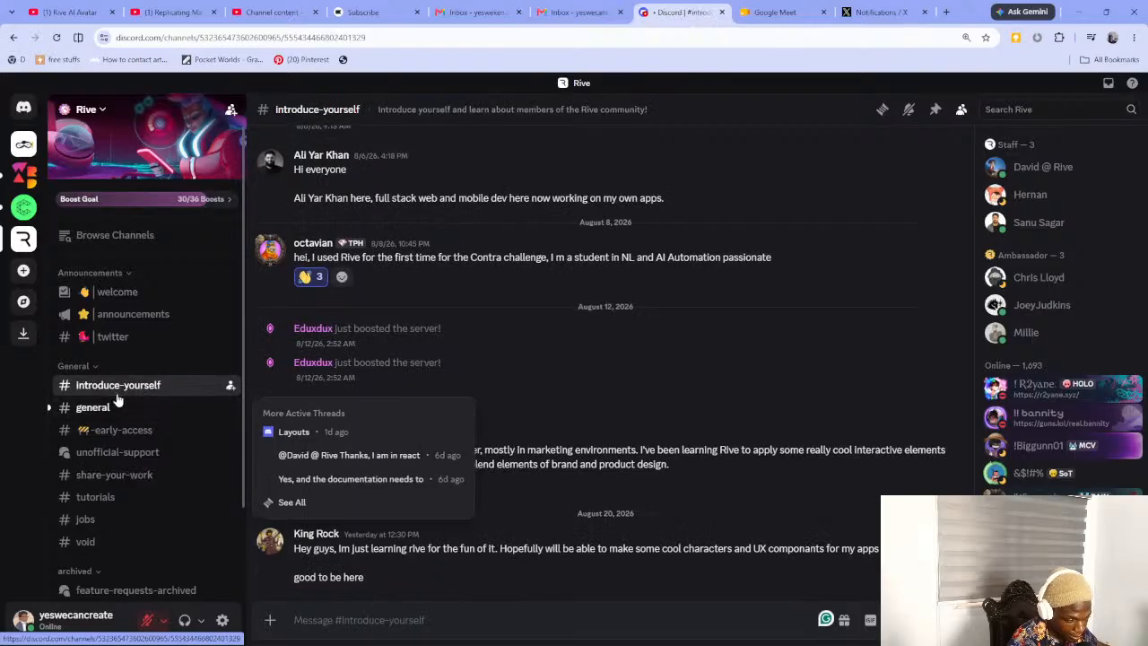
pyautogui.click(106, 408)
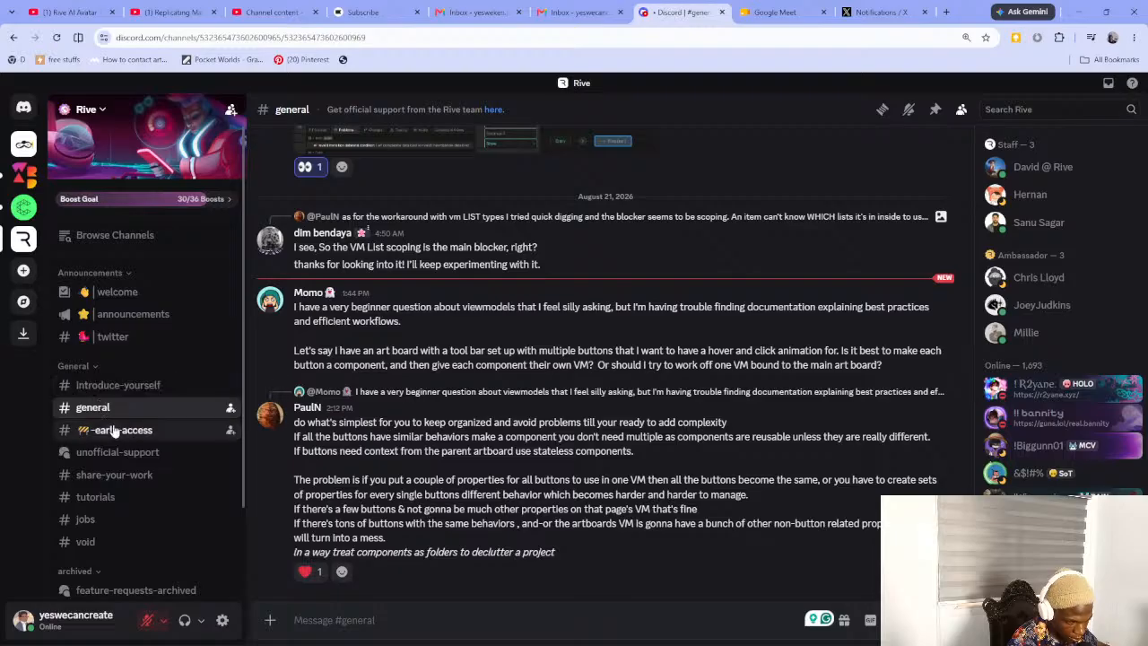
pyautogui.click(117, 385)
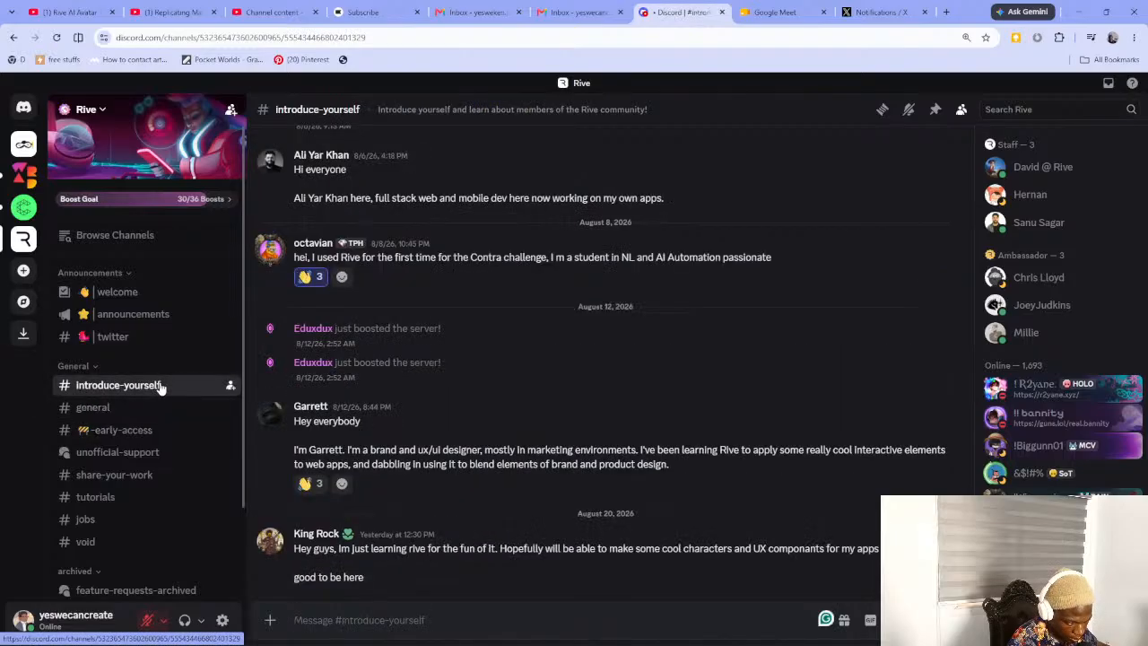
pyautogui.moveTo(113, 405)
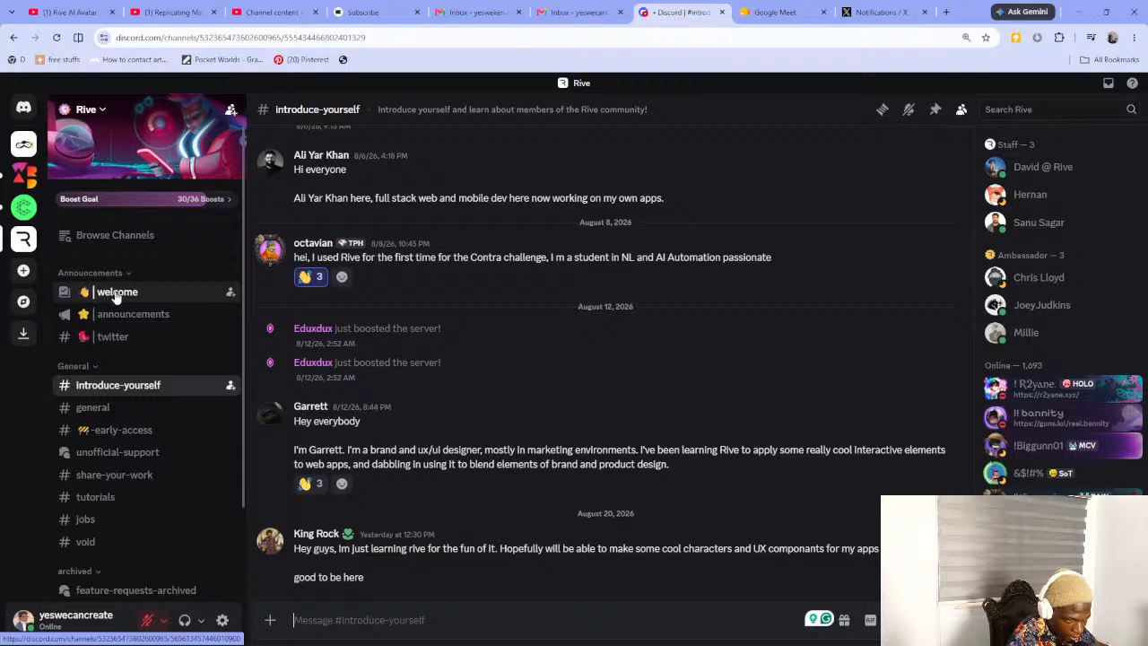
# Post the copied message with the new live stream link in the Rive server's share-your-work channel
pyautogui.click(114, 475)
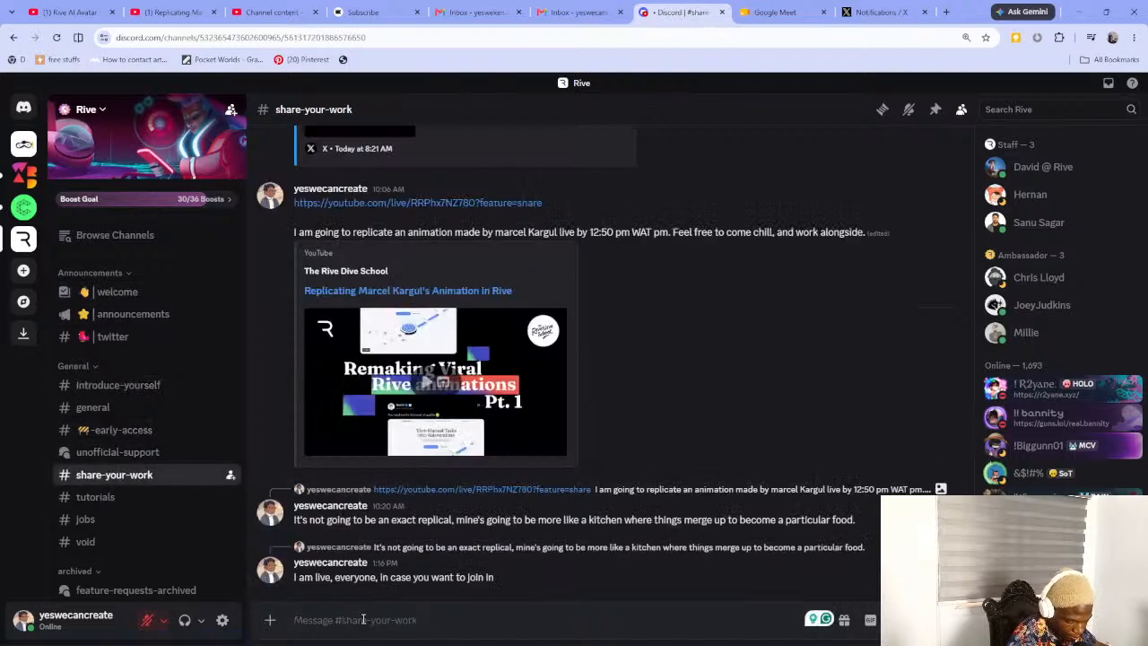
pyautogui.hotkey('ctrl', 'v')
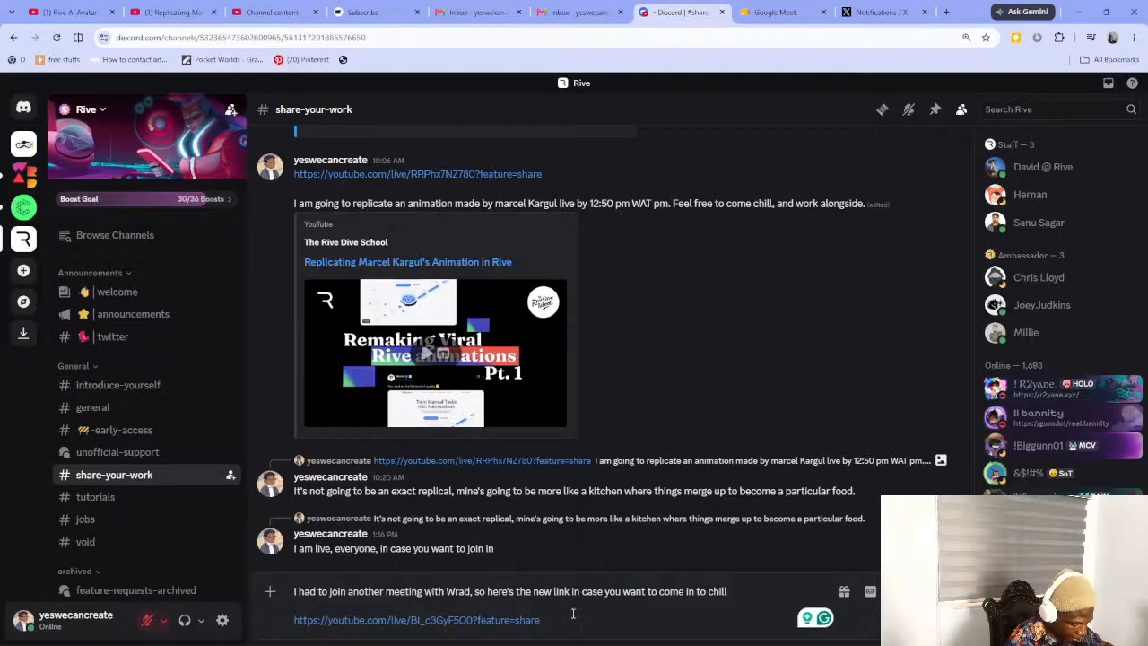
pyautogui.press('Return')
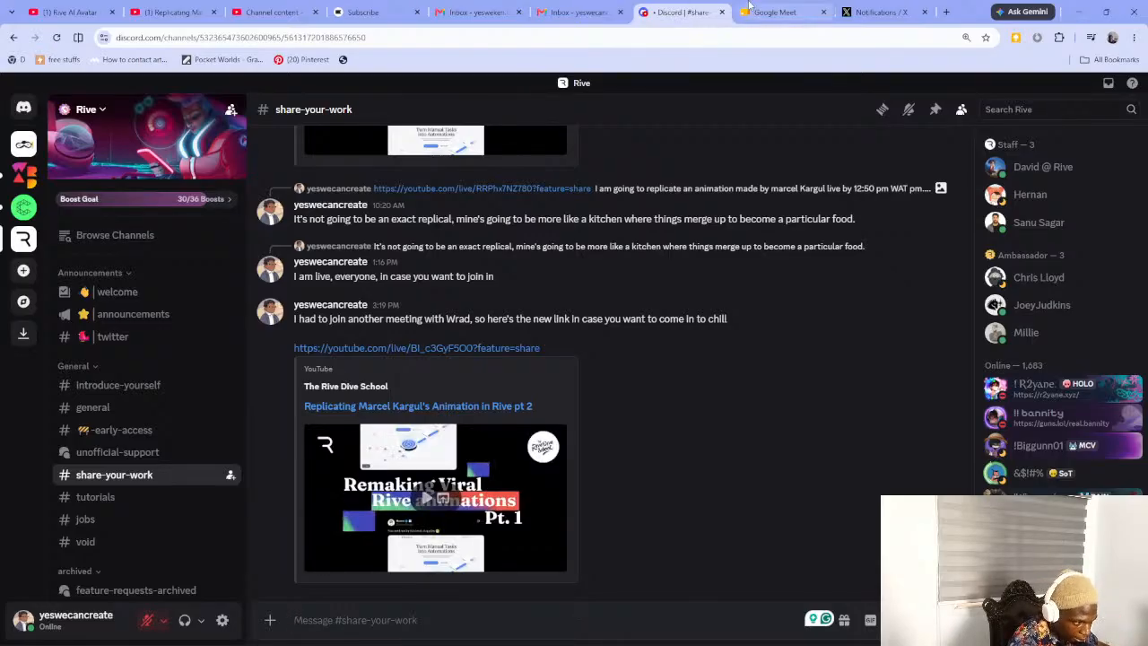
pyautogui.click(967, 38)
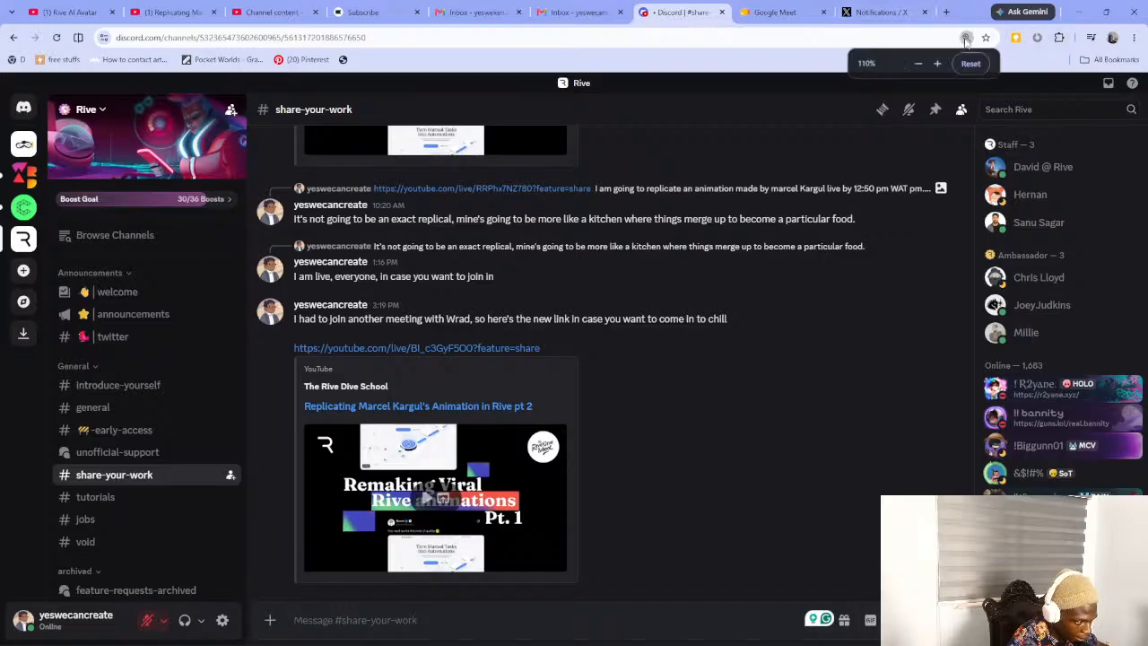
# Switch to the Rive window that holds the RDS Cafe scene
pyautogui.click(291, 6)
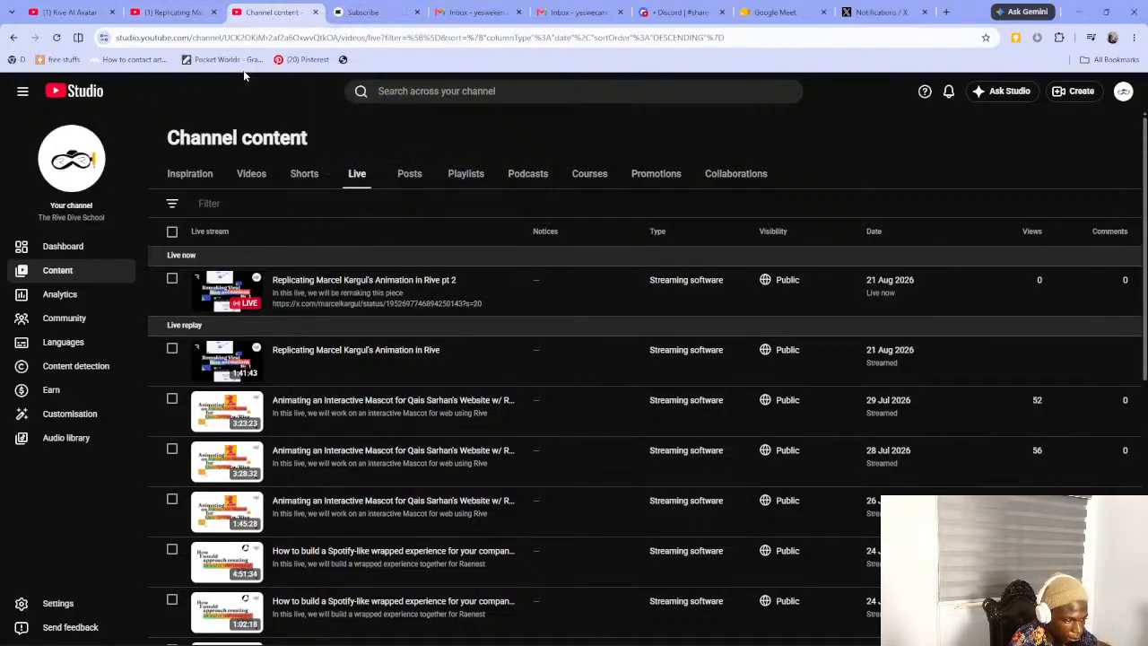
pyautogui.hotkey('alt', 'Tab')
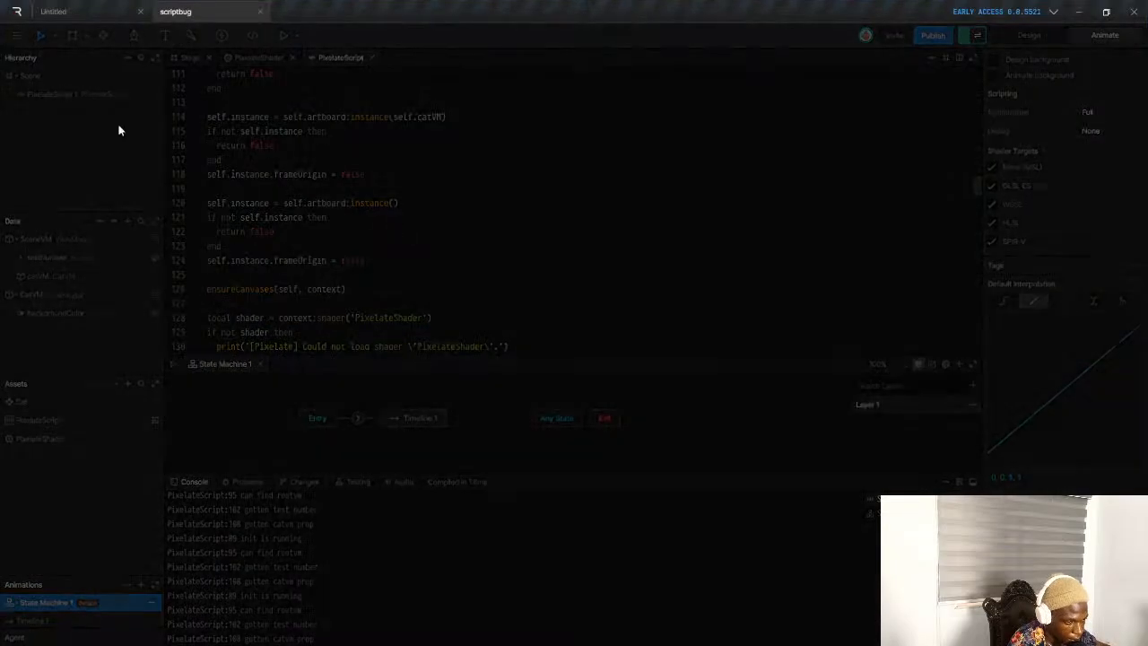
pyautogui.click(63, 12)
pyautogui.hotkey('alt', 'Tab')
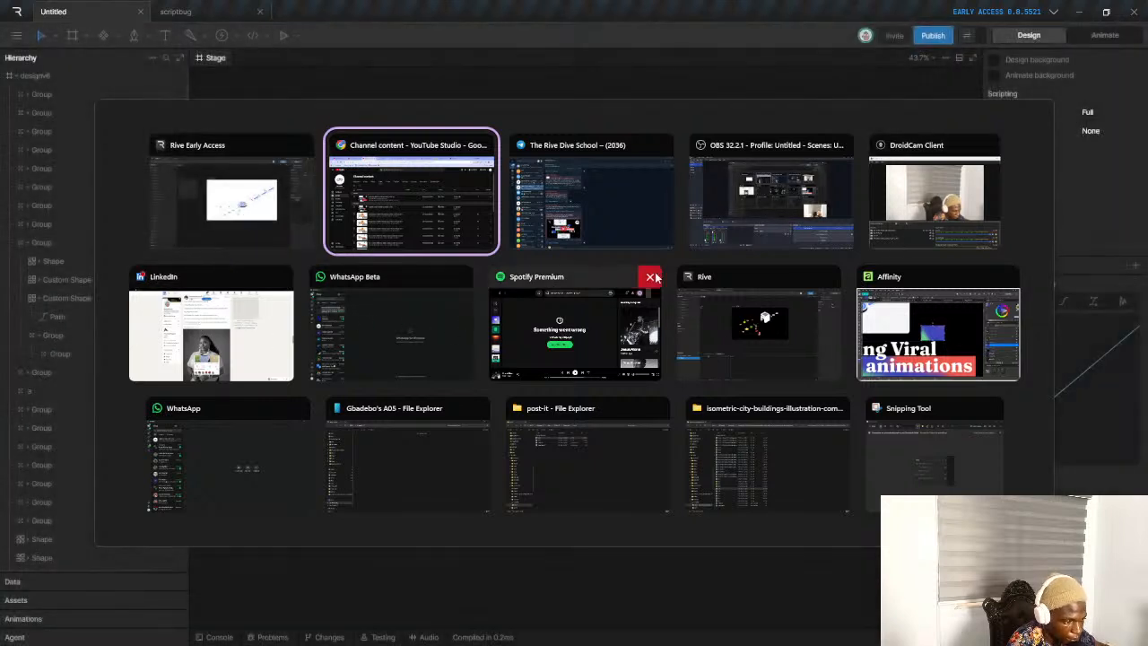
pyautogui.click(250, 230)
pyautogui.hotkey('alt', 'Tab')
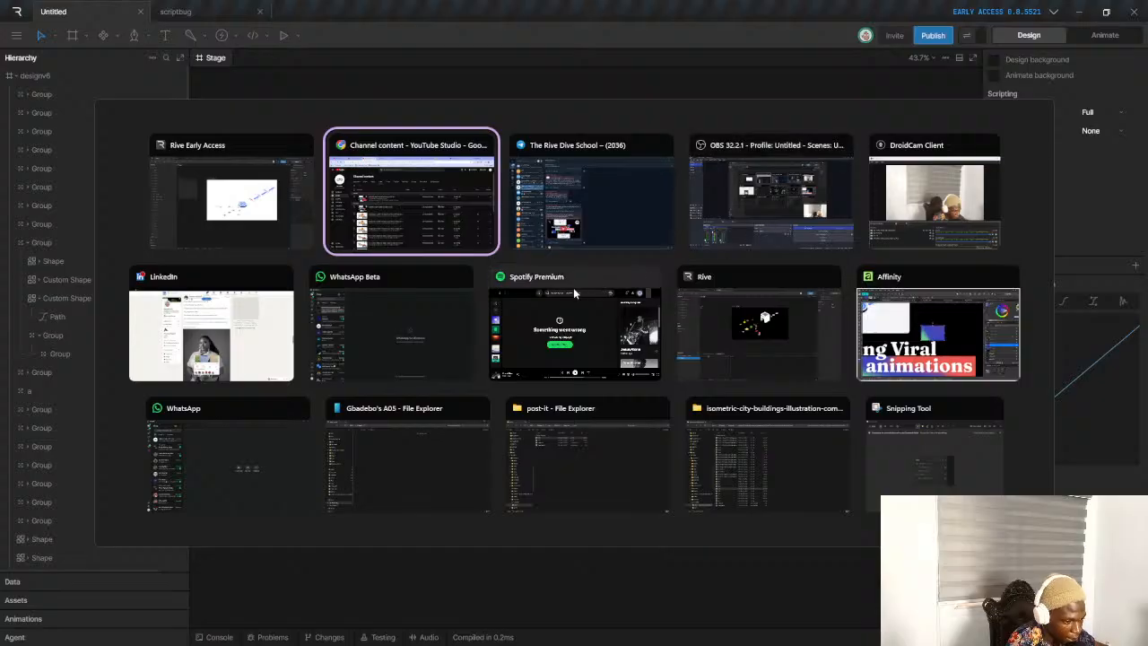
pyautogui.click(744, 295)
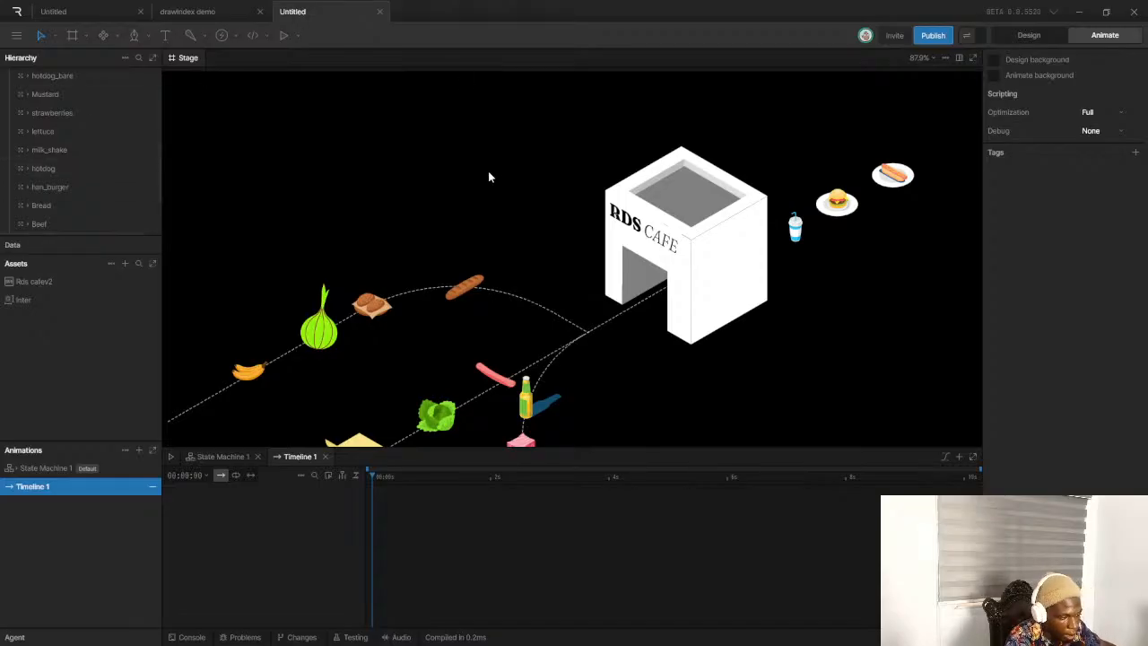
# Examine the layout of the RDS Cafe artboard, with its food items and the dashed lines leading to the building
pyautogui.scroll(-2, 495, 184)
pyautogui.scroll(-5, 515, 259)
pyautogui.scroll(5, 532, 298)
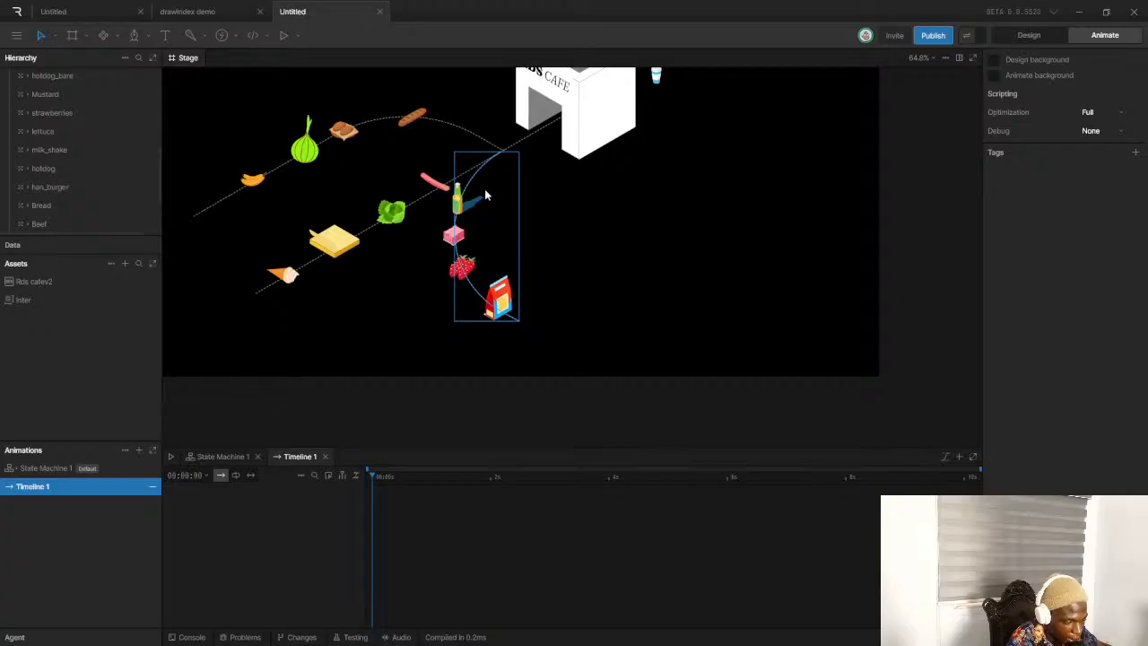
pyautogui.scroll(-3, 484, 195)
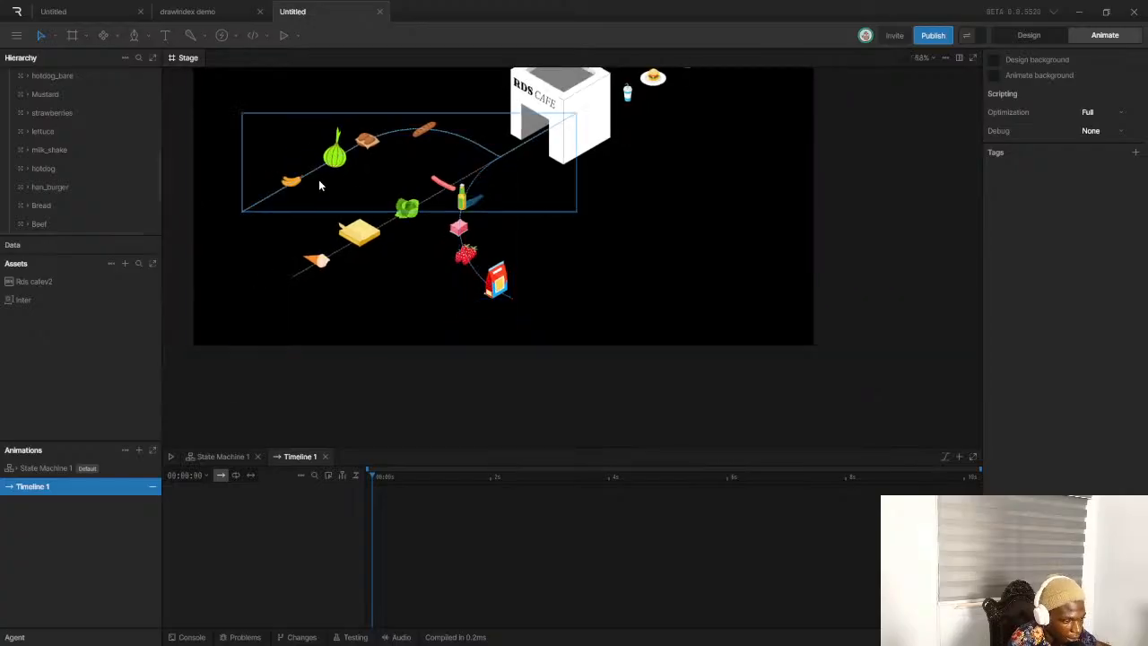
pyautogui.scroll(2, 489, 201)
pyautogui.scroll(-5, 489, 202)
pyautogui.scroll(4, 372, 154)
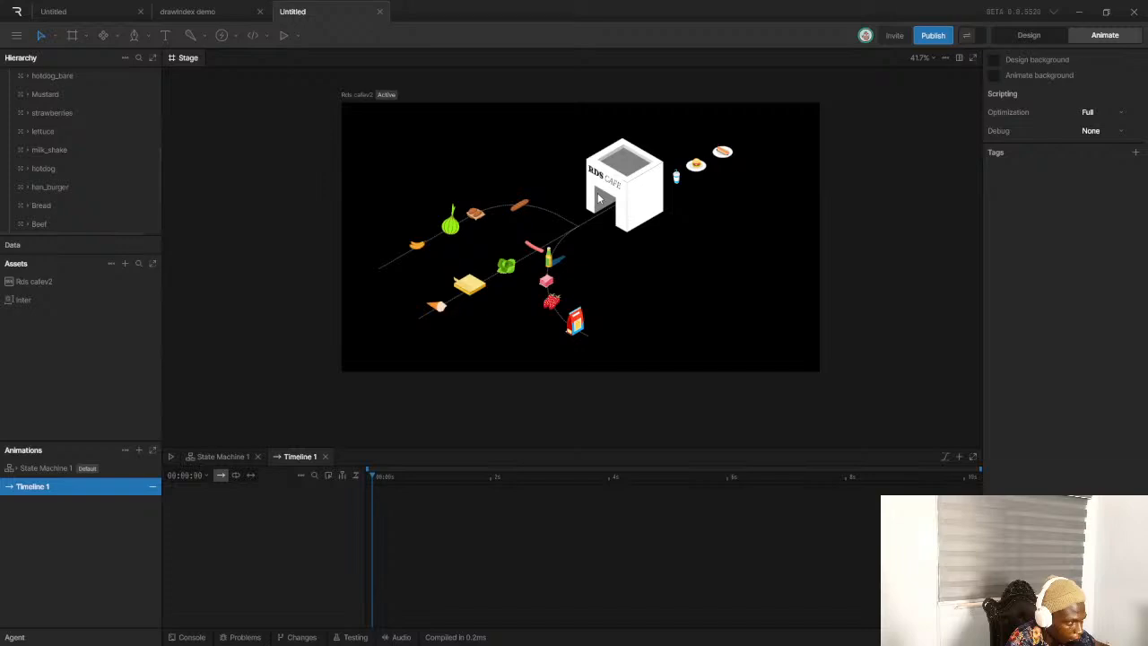
pyautogui.scroll(2, 628, 216)
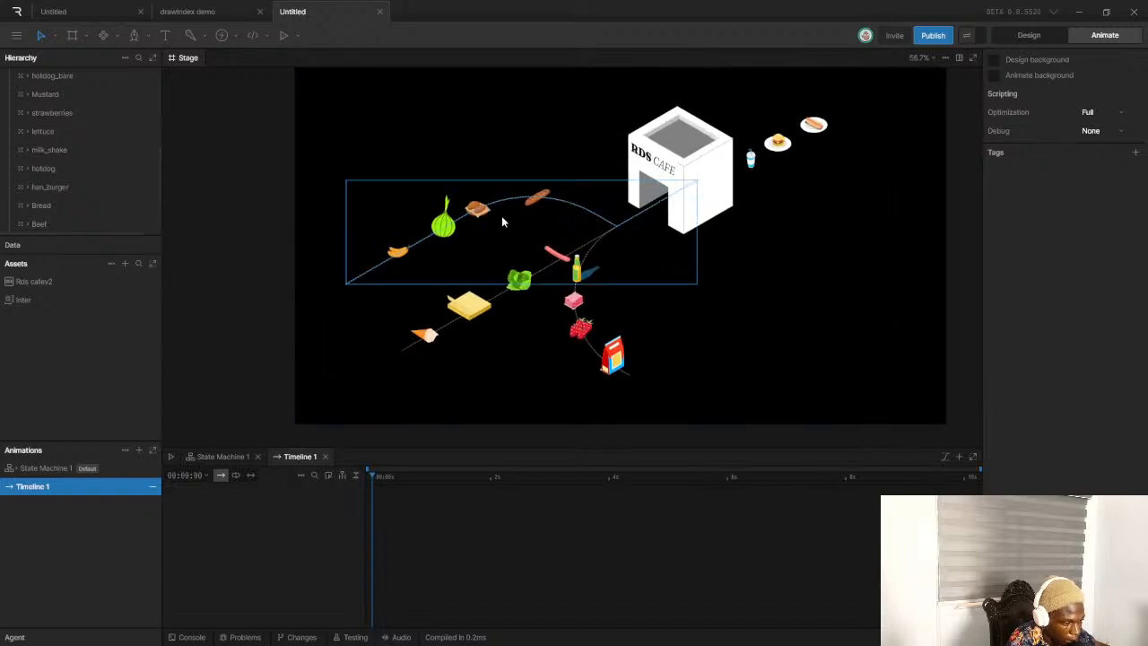
pyautogui.scroll(3, 572, 196)
# Inspect the Line 1 and Line 2 paths and where the dashed lines merge in front of the cafe
pyautogui.click(585, 219)
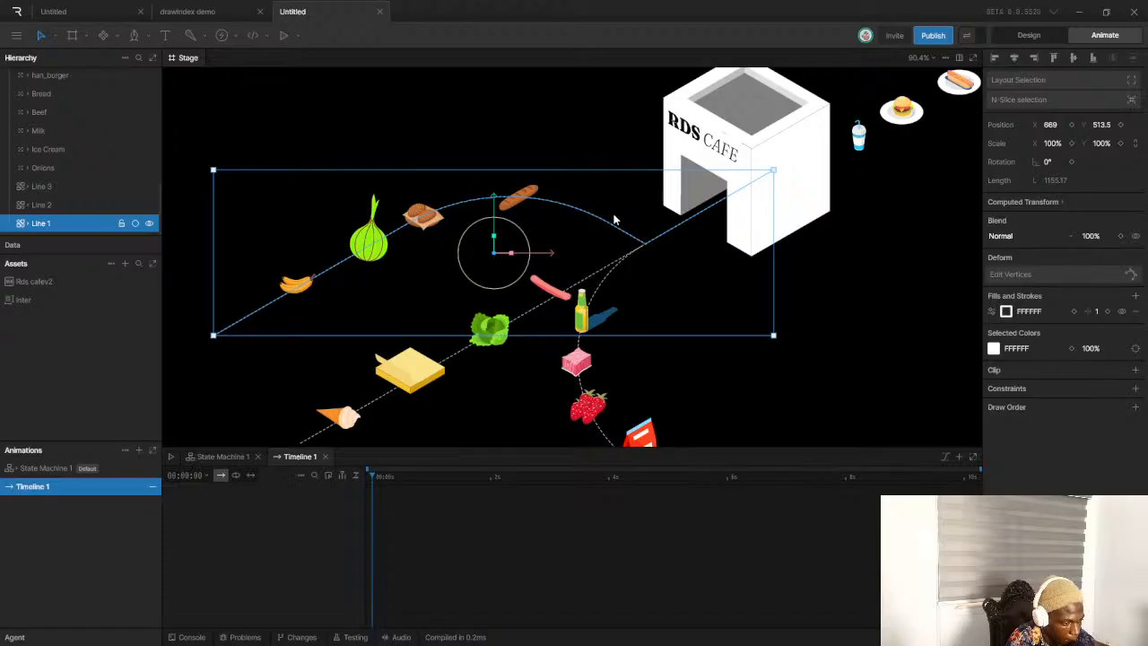
pyautogui.scroll(-2, 613, 219)
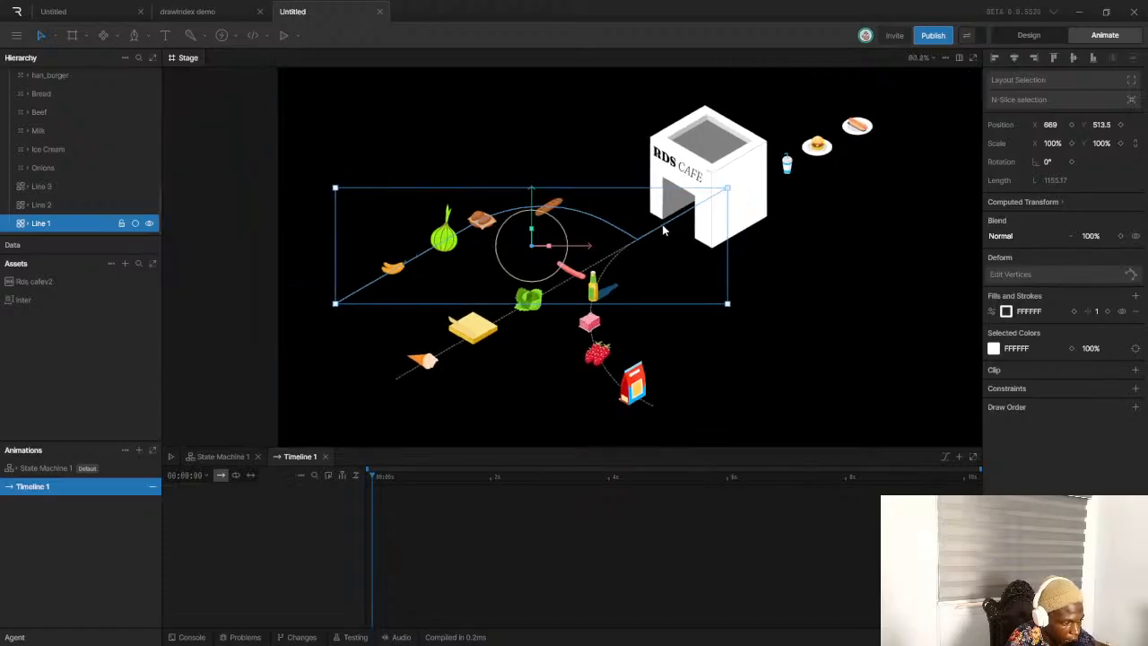
pyautogui.scroll(8, 644, 244)
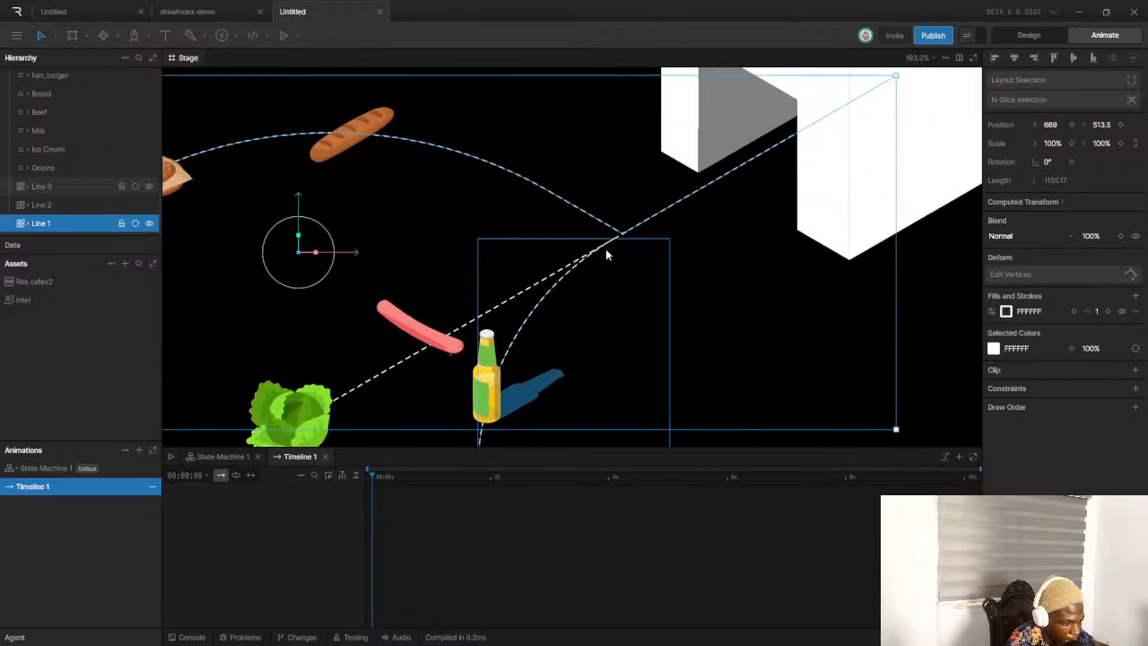
pyautogui.click(512, 296)
pyautogui.scroll(-6, 606, 264)
pyautogui.scroll(3, 649, 239)
pyautogui.scroll(-4, 657, 243)
pyautogui.scroll(6, 657, 243)
pyautogui.scroll(-5, 656, 235)
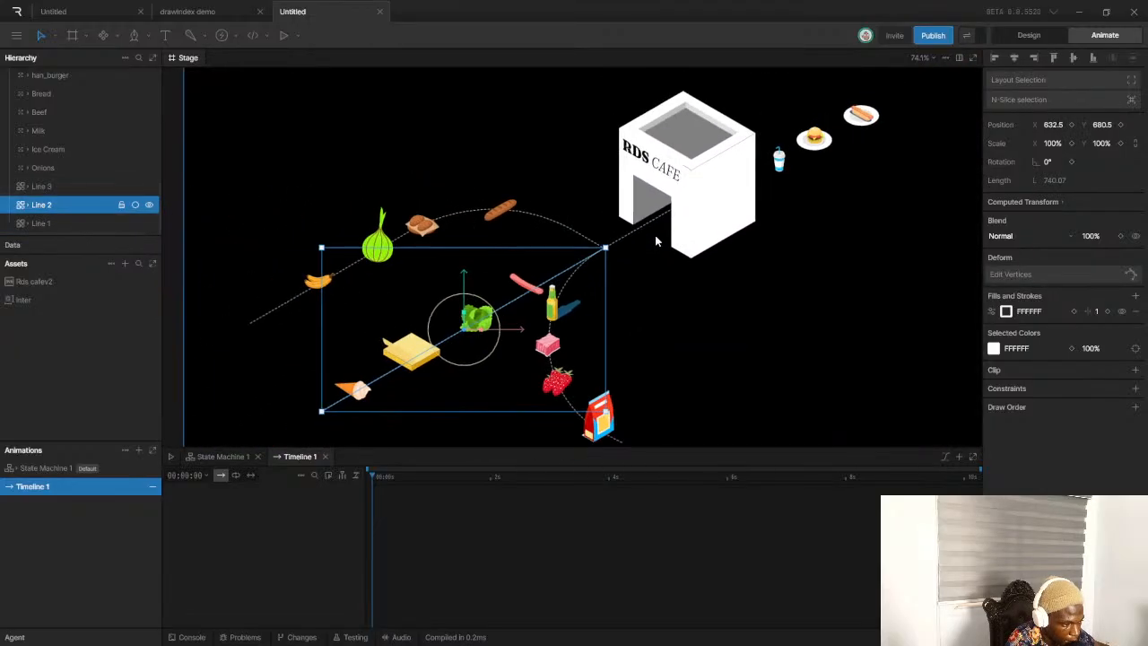
pyautogui.scroll(-3, 655, 241)
pyautogui.scroll(4, 644, 249)
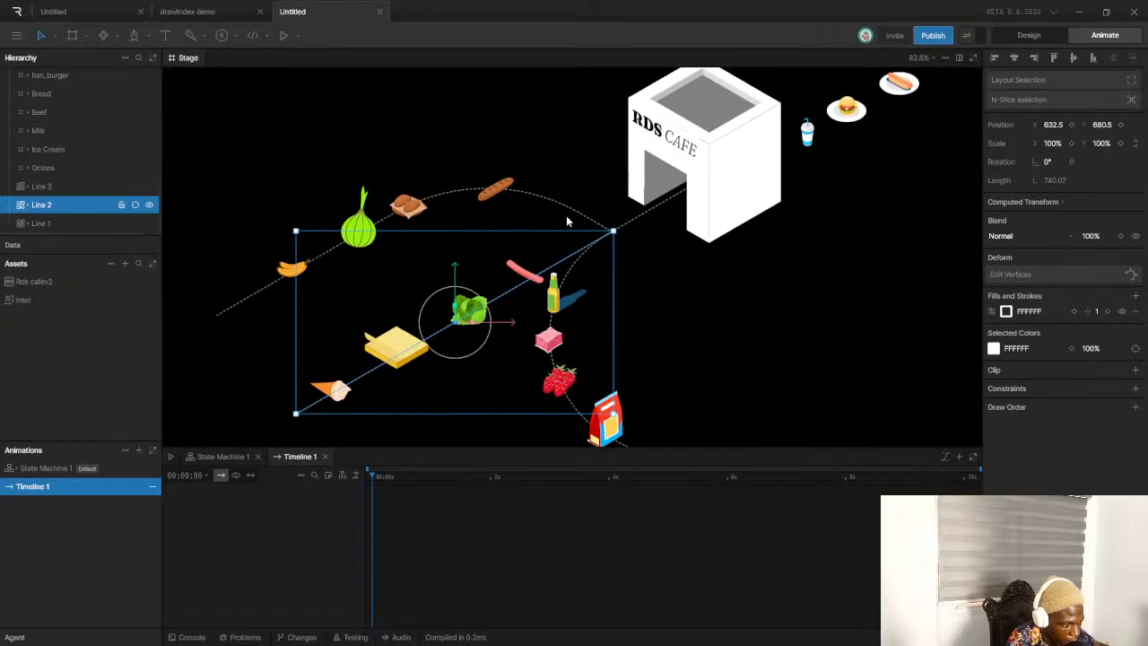
pyautogui.scroll(5, 575, 202)
pyautogui.scroll(-7, 645, 236)
pyautogui.scroll(5, 616, 221)
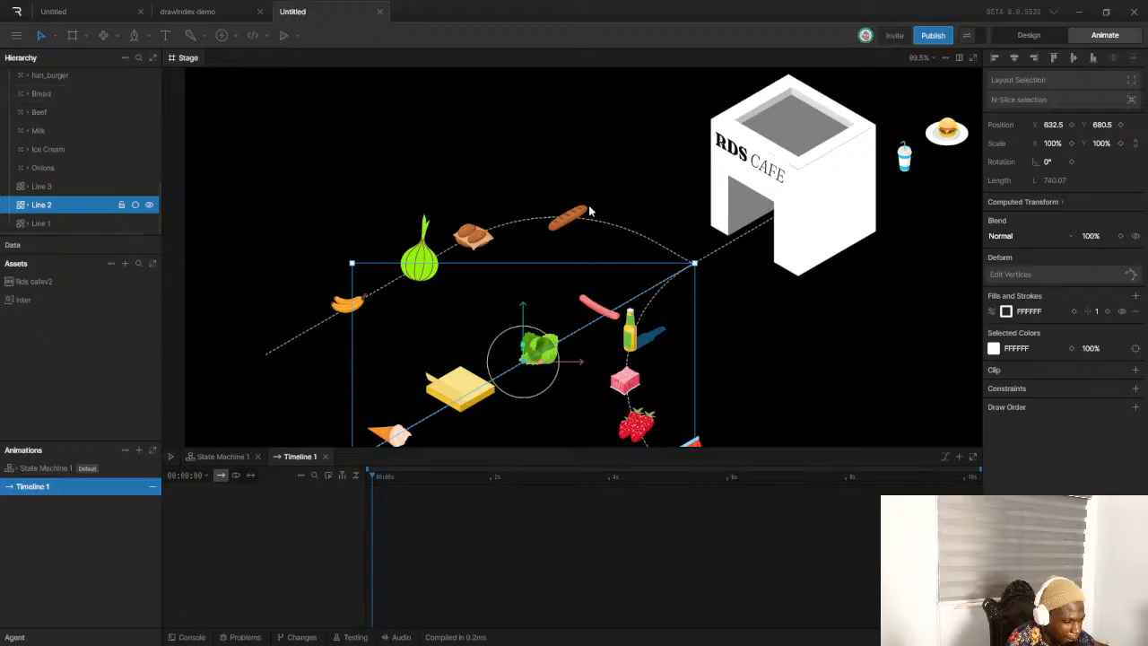
# Inspect the Bread group on the upper arc and the Mustard bottle group on the lower curve
pyautogui.scroll(1, 583, 210)
pyautogui.scroll(2, 592, 206)
pyautogui.click(516, 213)
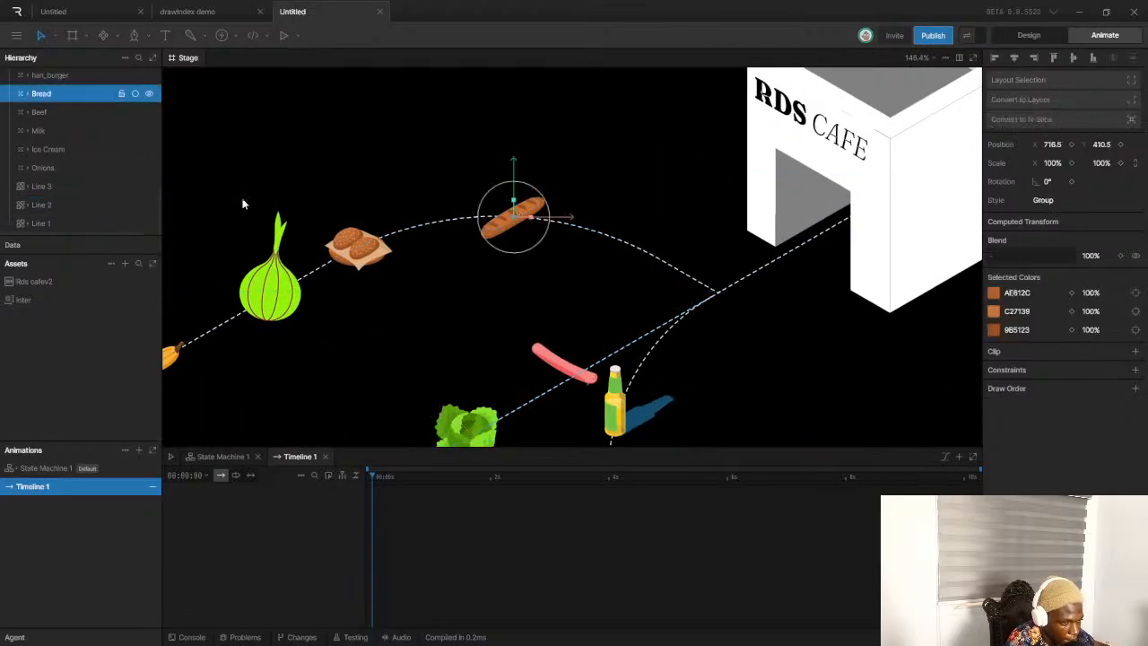
pyautogui.scroll(-6, 599, 253)
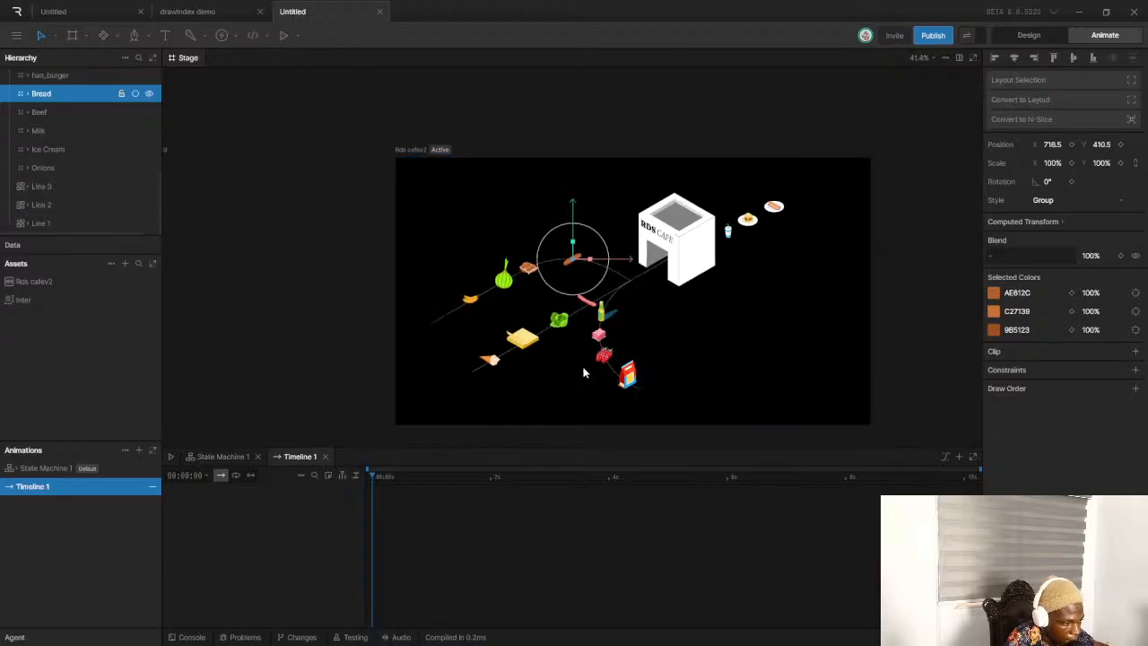
pyautogui.scroll(3, 587, 318)
pyautogui.click(593, 307)
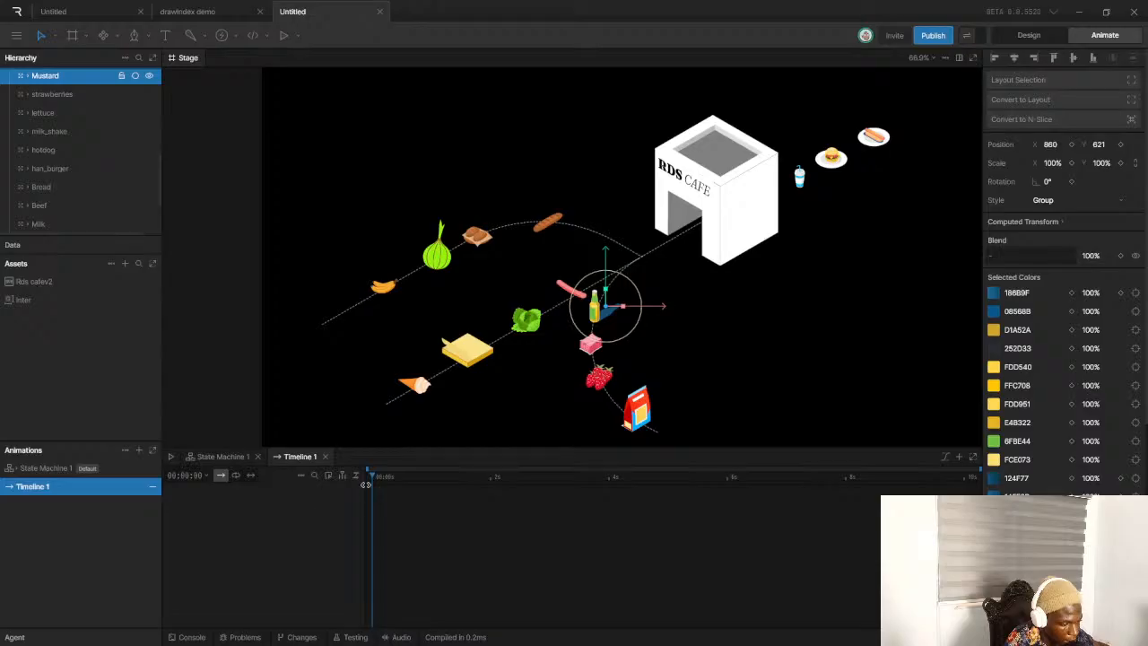
# Keyframe the Bread group's X and Y position at 00:00:56 in Timeline 1
pyautogui.moveTo(375, 480); pyautogui.dragTo(428, 482)
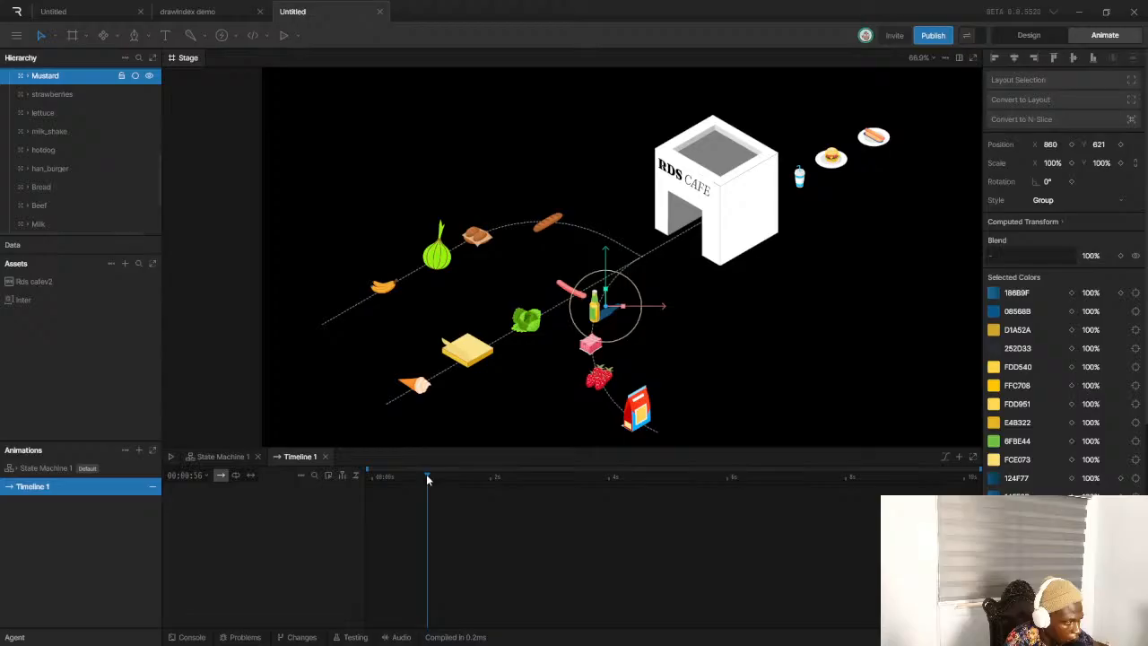
pyautogui.click(545, 224)
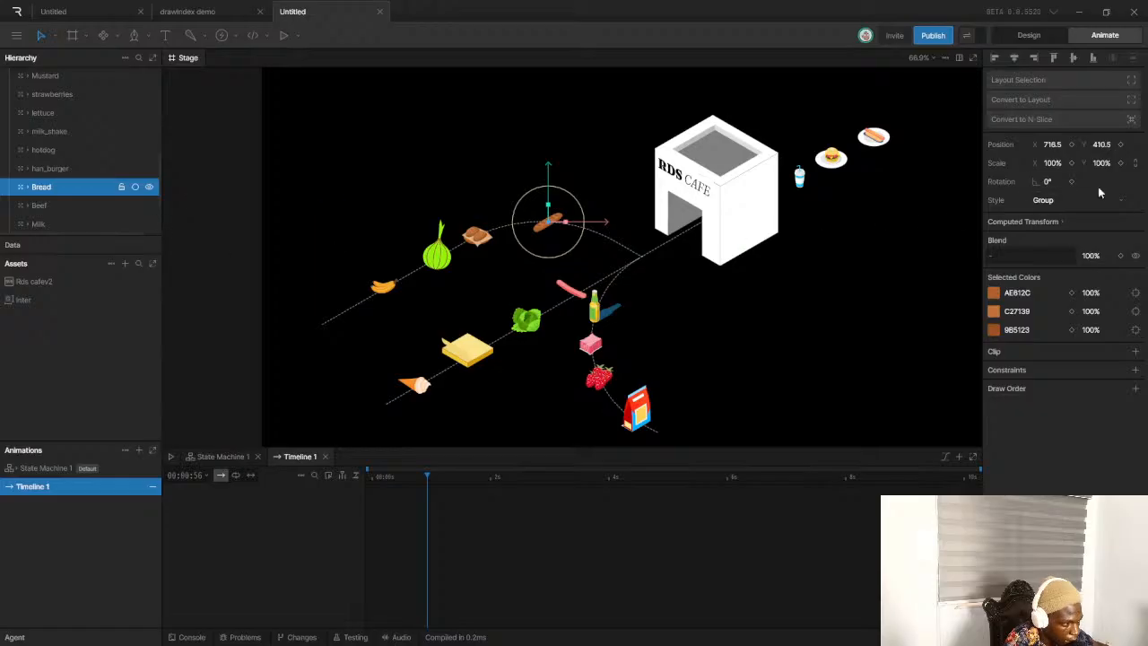
pyautogui.click(1071, 144)
pyautogui.click(1120, 145)
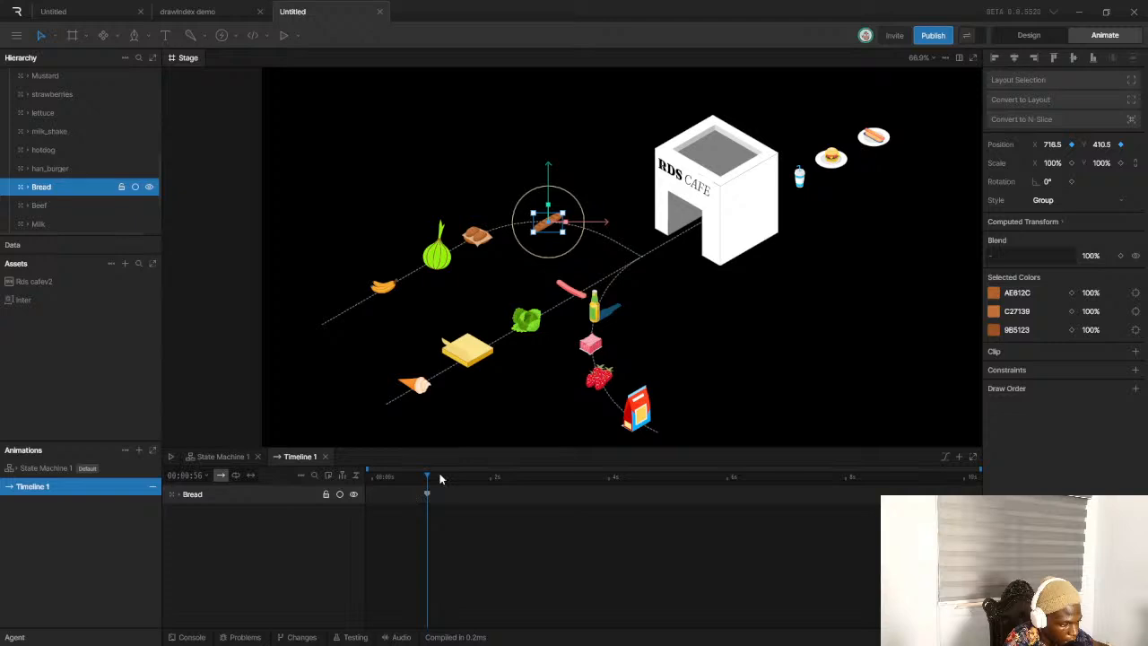
# At 00:03:12, move the Bread to the junction of the dashed lines, at about X 953, Y 494.5
pyautogui.moveTo(432, 485); pyautogui.dragTo(562, 485)
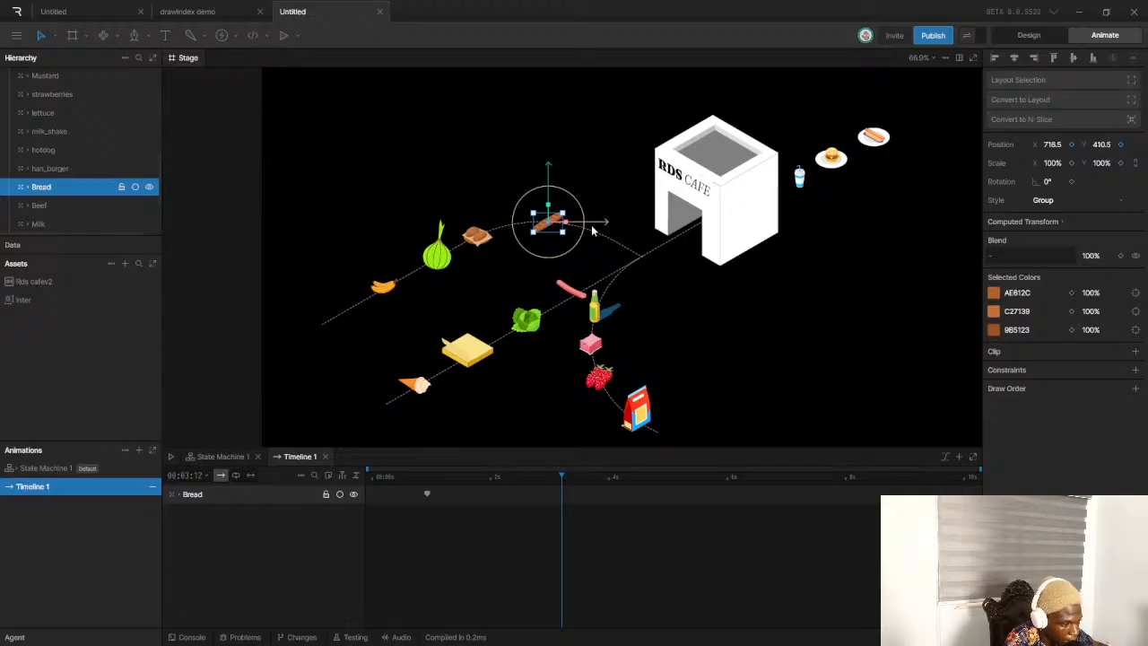
pyautogui.moveTo(593, 226); pyautogui.dragTo(635, 264)
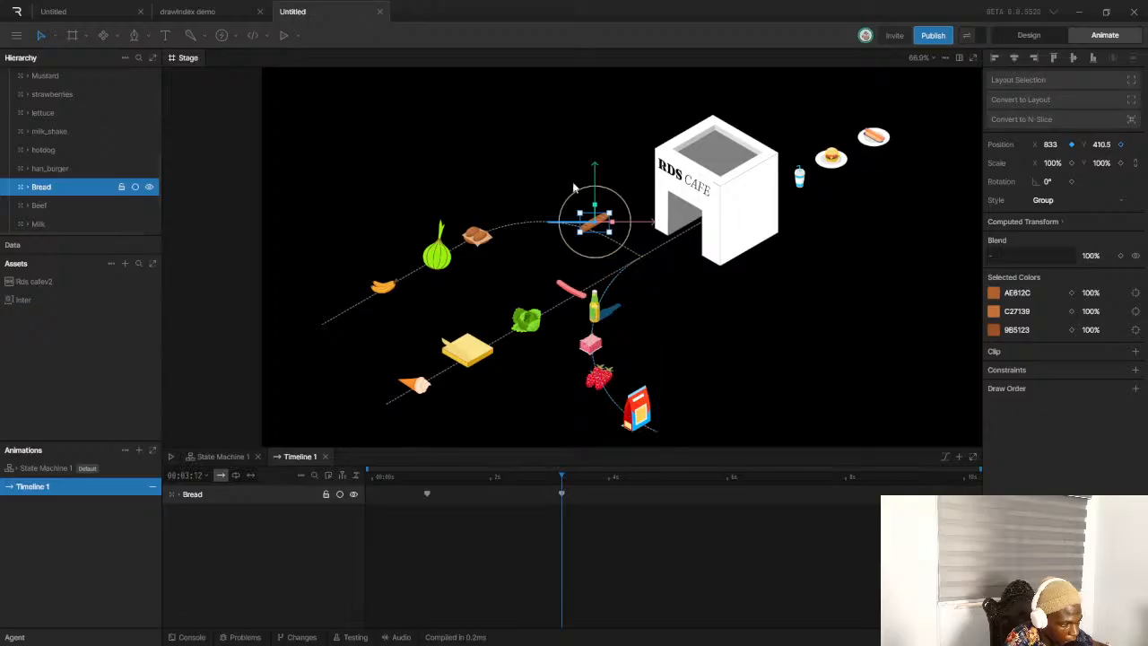
pyautogui.scroll(1, 587, 208)
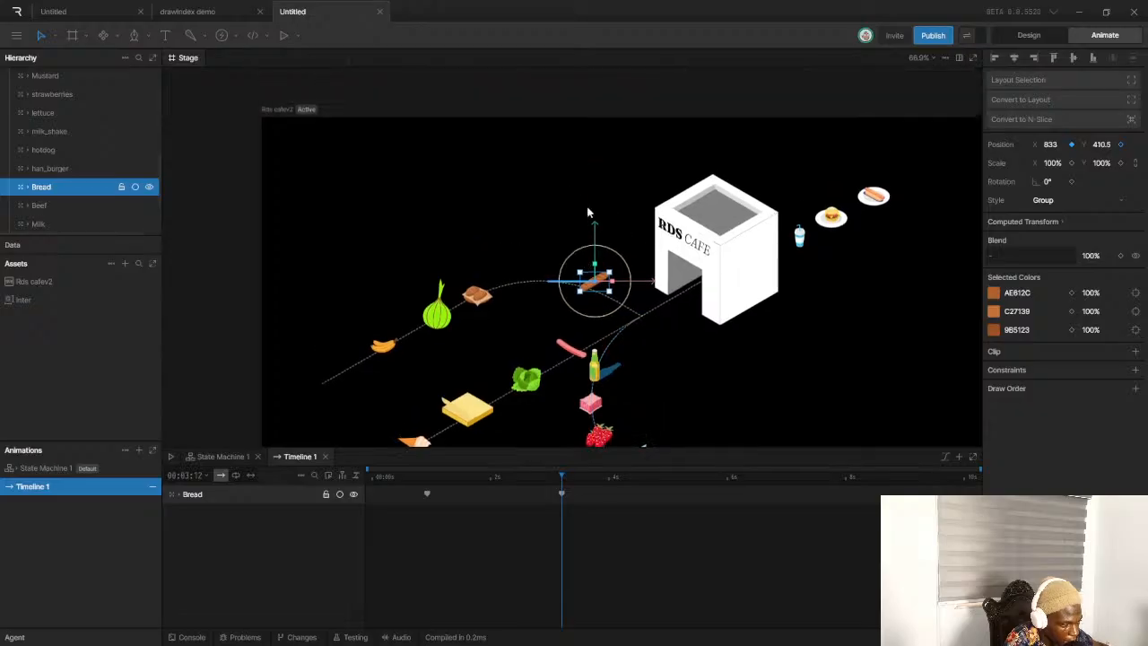
pyautogui.scroll(-2, 589, 220)
pyautogui.scroll(1, 615, 177)
pyautogui.scroll(3, 619, 169)
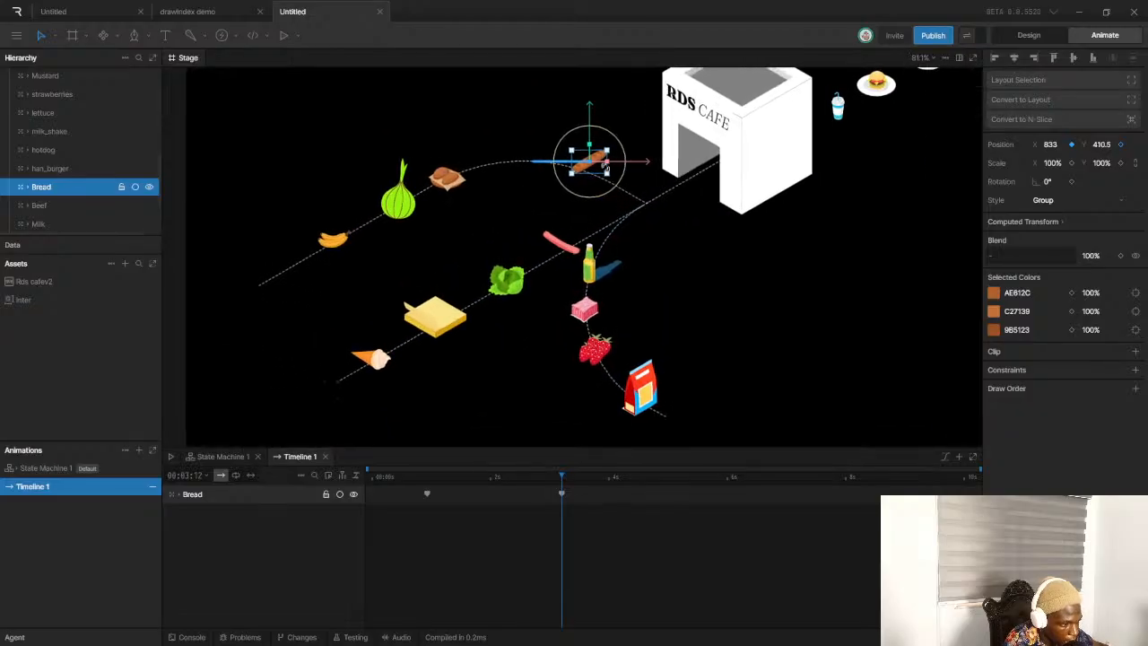
pyautogui.moveTo(585, 164); pyautogui.dragTo(675, 226)
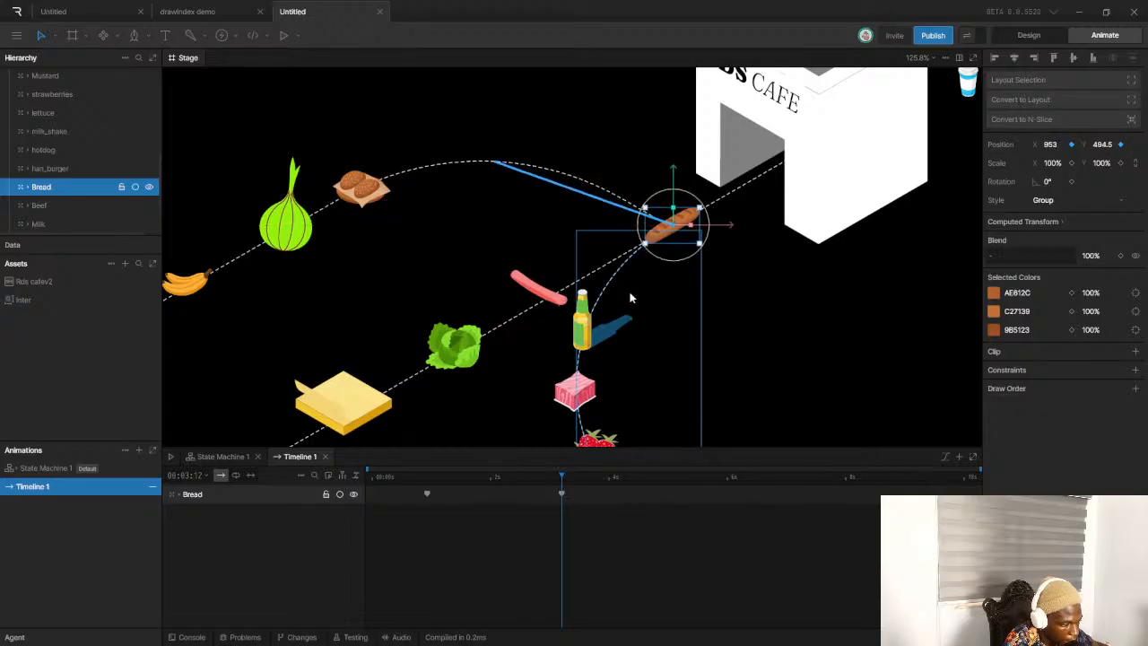
# Retime the junction keyframe to just before 2 s and, at 00:03:12, place the Bread inside the cafe at about X 1151.5, Y 379.5
pyautogui.moveTo(562, 494); pyautogui.dragTo(484, 495)
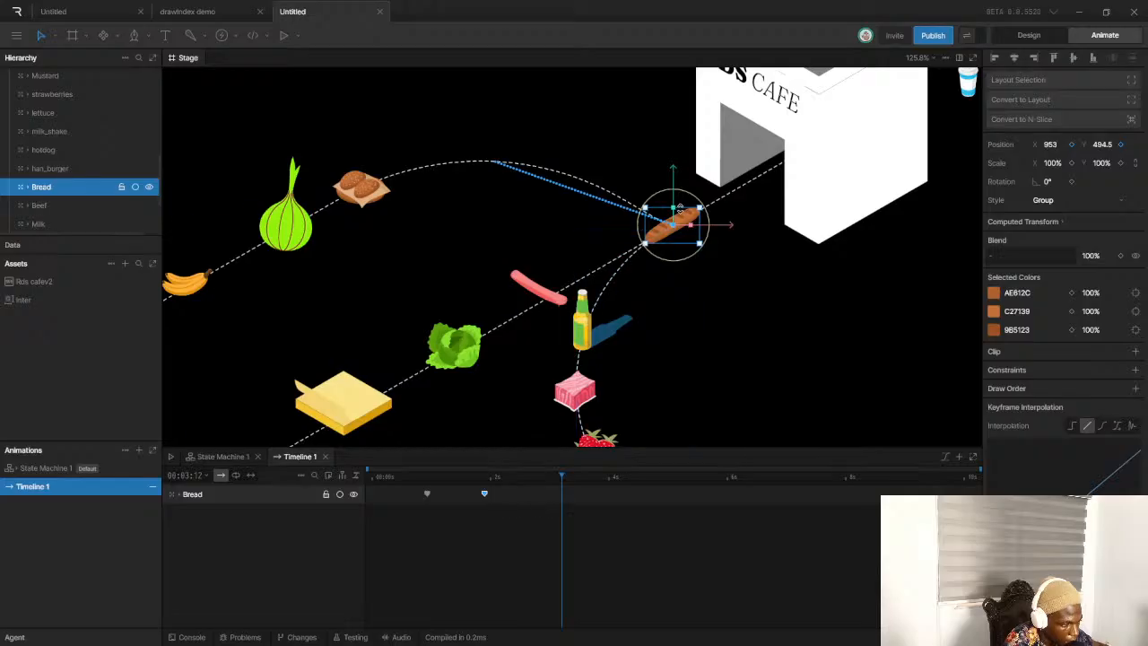
pyautogui.moveTo(727, 226)
pyautogui.mouseDown()
pyautogui.moveTo(763, 196)
pyautogui.moveTo(747, 229)
pyautogui.mouseUp()
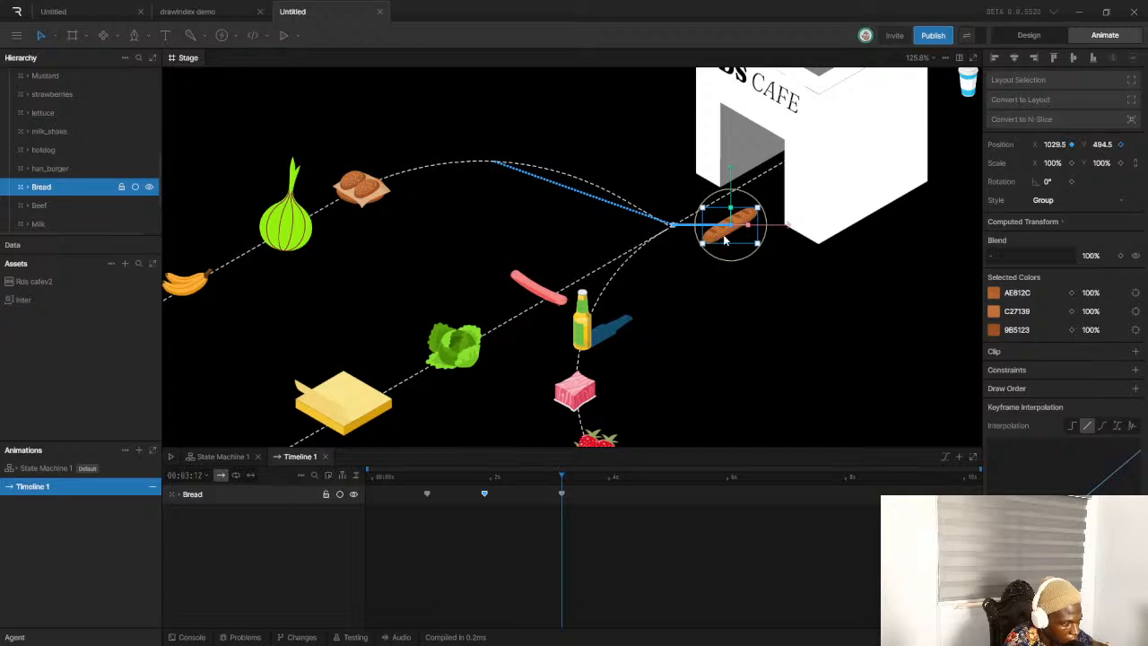
pyautogui.moveTo(723, 239); pyautogui.dragTo(815, 153)
# Curve the first segment of the Bread's motion path along the upper dashed arc and align its middle point with the line junction
pyautogui.scroll(2, 671, 226)
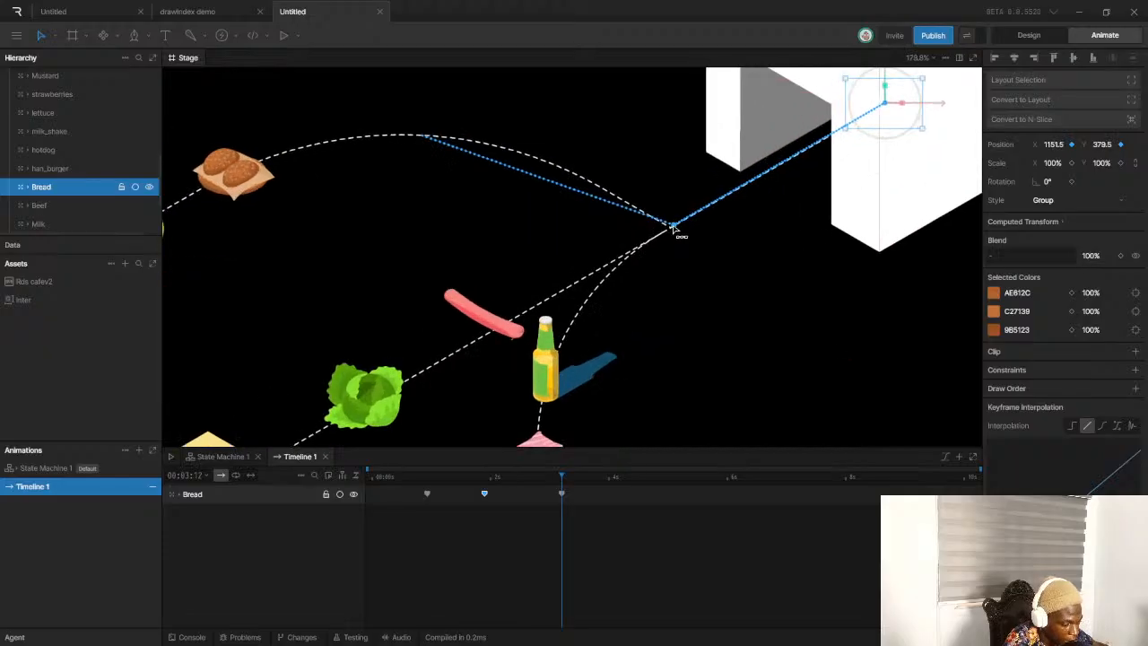
pyautogui.scroll(2, 459, 154)
pyautogui.moveTo(464, 143); pyautogui.dragTo(555, 130)
pyautogui.moveTo(628, 210); pyautogui.dragTo(658, 195)
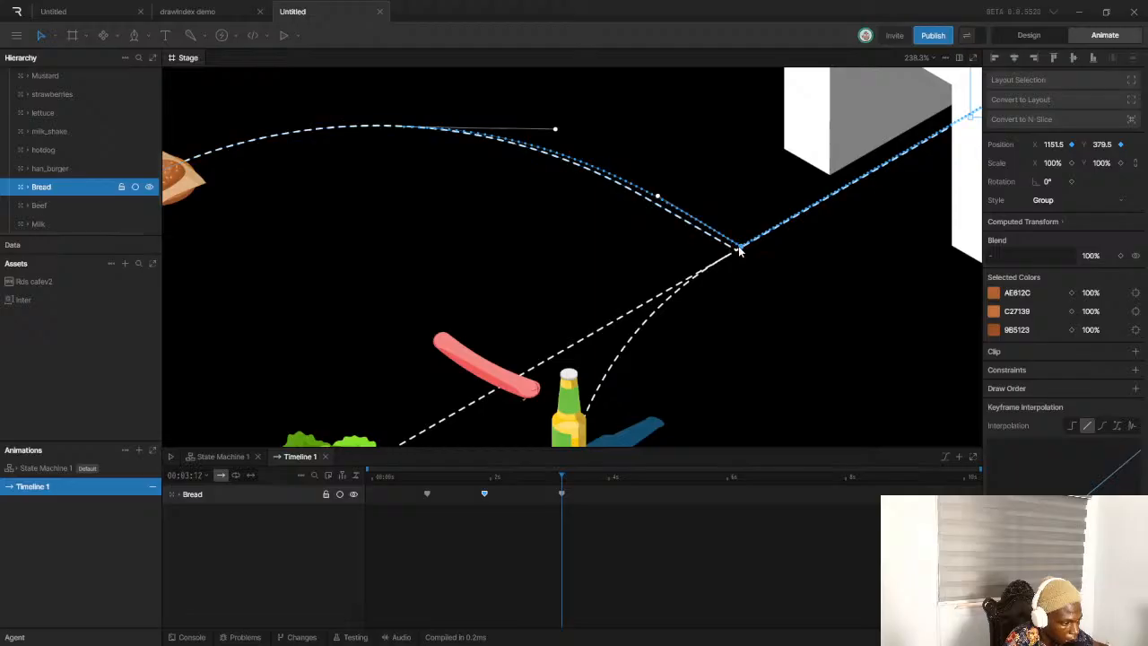
pyautogui.moveTo(741, 252); pyautogui.dragTo(737, 254)
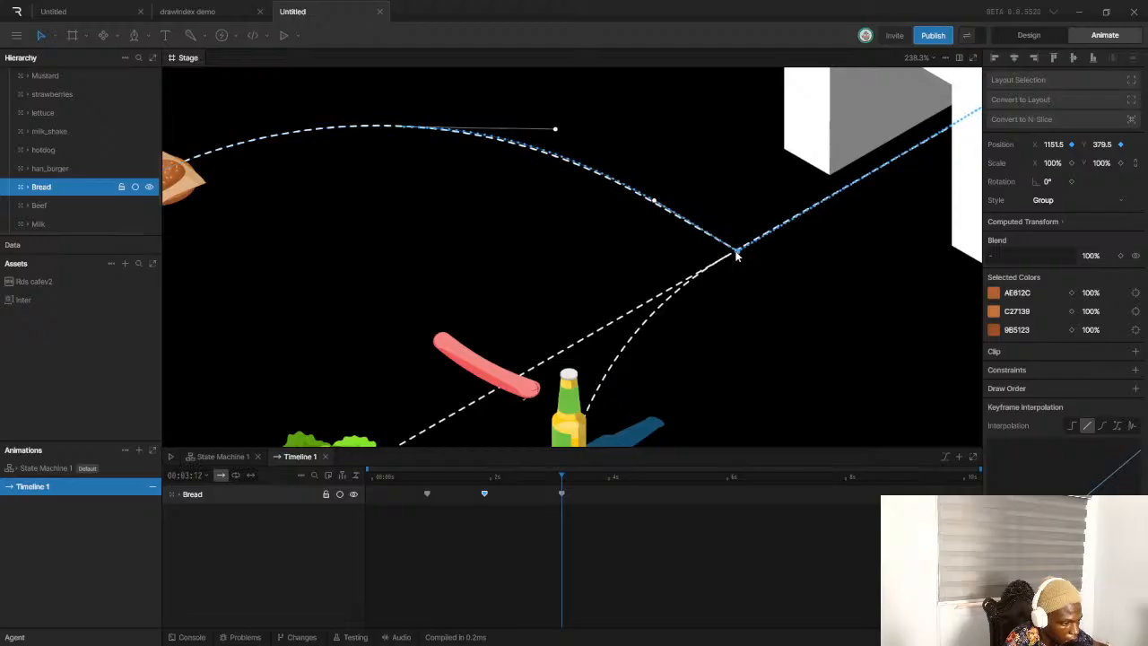
# Play the Bread's animation from before its first keyframe to check how it travels into the cafe
pyautogui.scroll(-10, 735, 255)
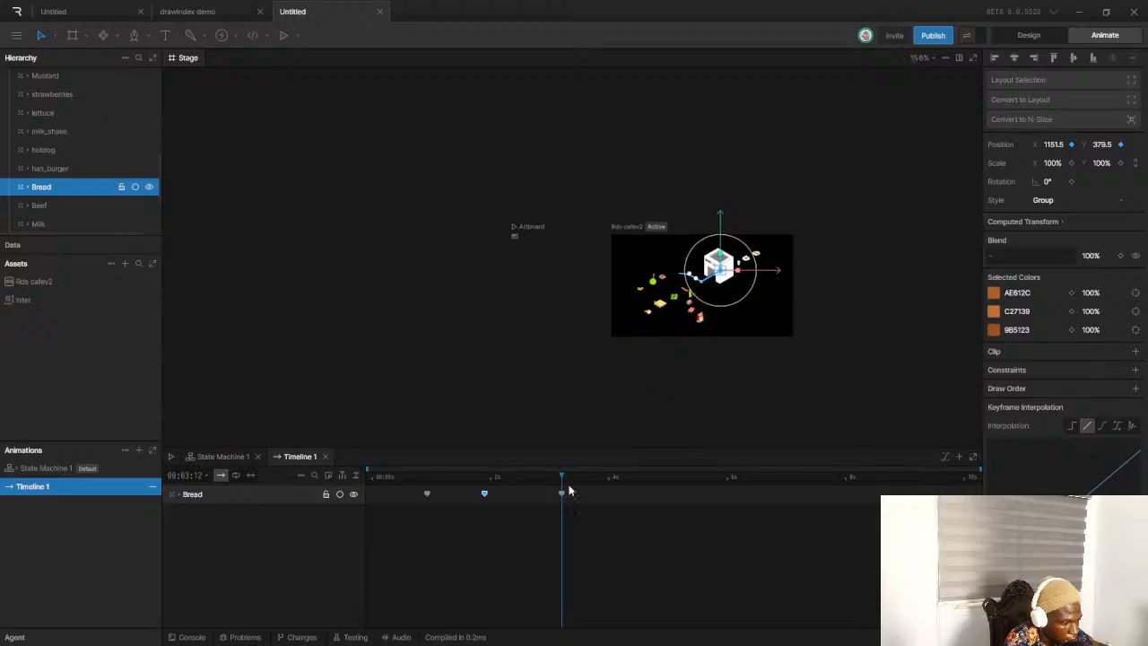
pyautogui.scroll(1, 490, 500)
pyautogui.click(410, 475)
pyautogui.press('space')
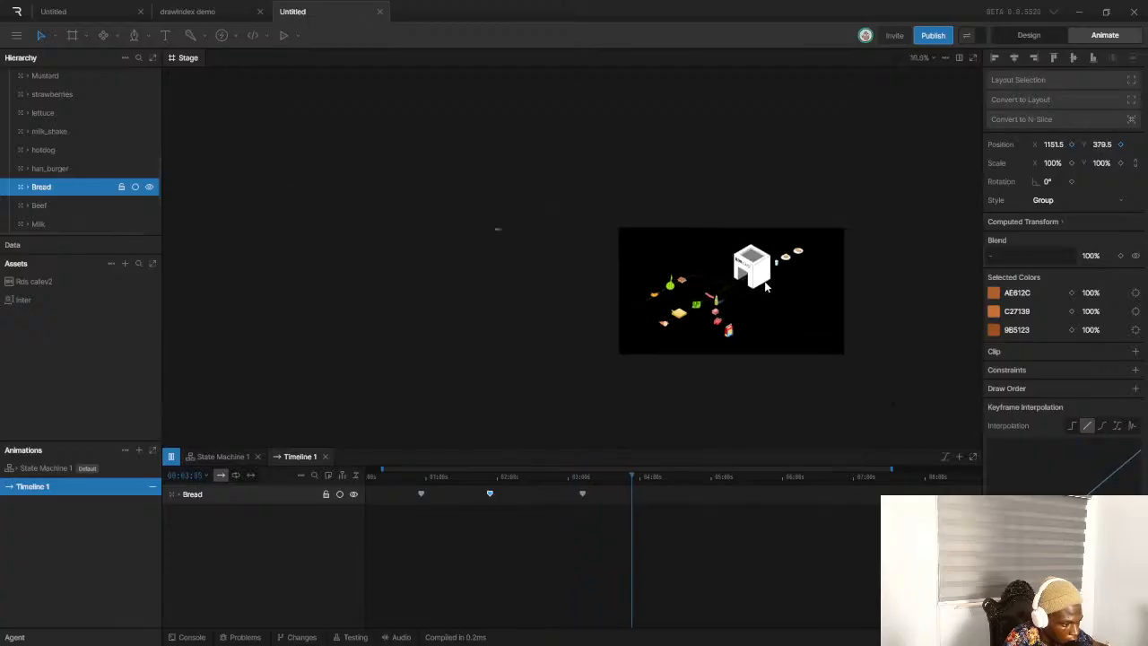
pyautogui.moveTo(431, 478); pyautogui.dragTo(390, 477)
pyautogui.press('space')
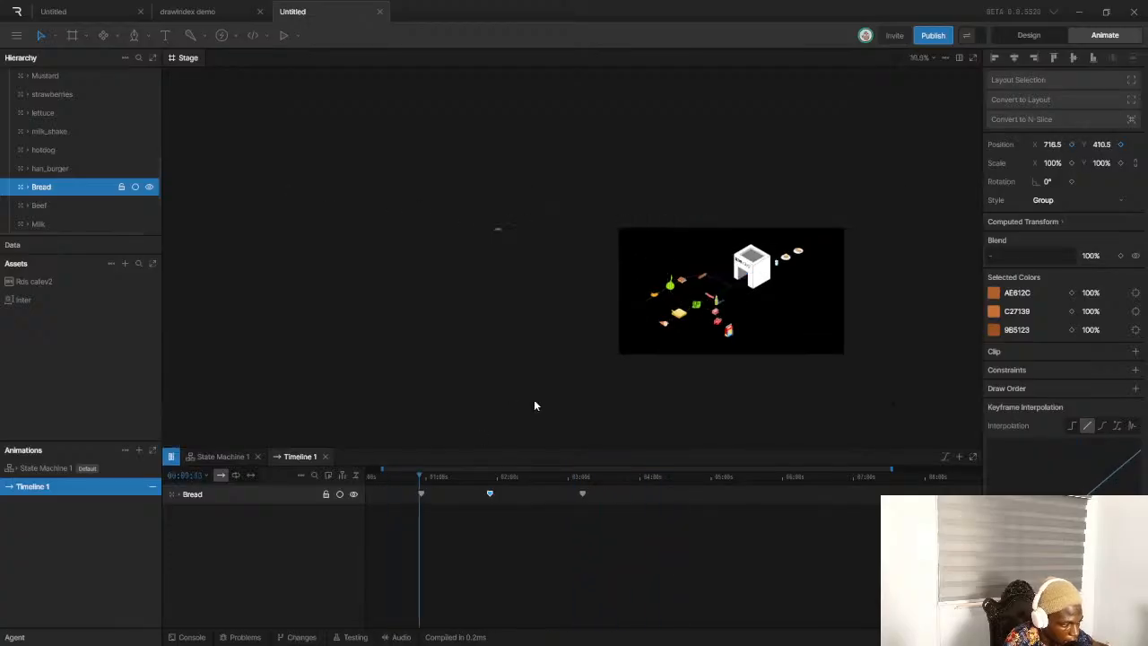
pyautogui.scroll(2, 386, 492)
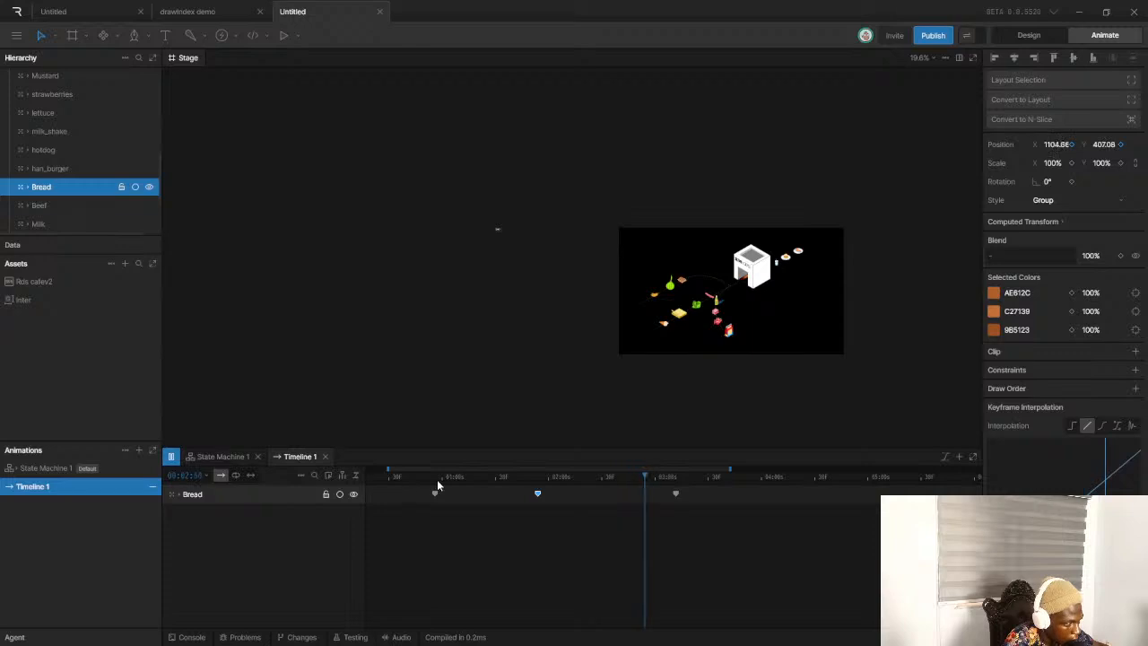
pyautogui.press('space')
# Set the interpolation of all three Bread keyframes to cubic and preview the motion
pyautogui.moveTo(408, 487); pyautogui.dragTo(769, 559)
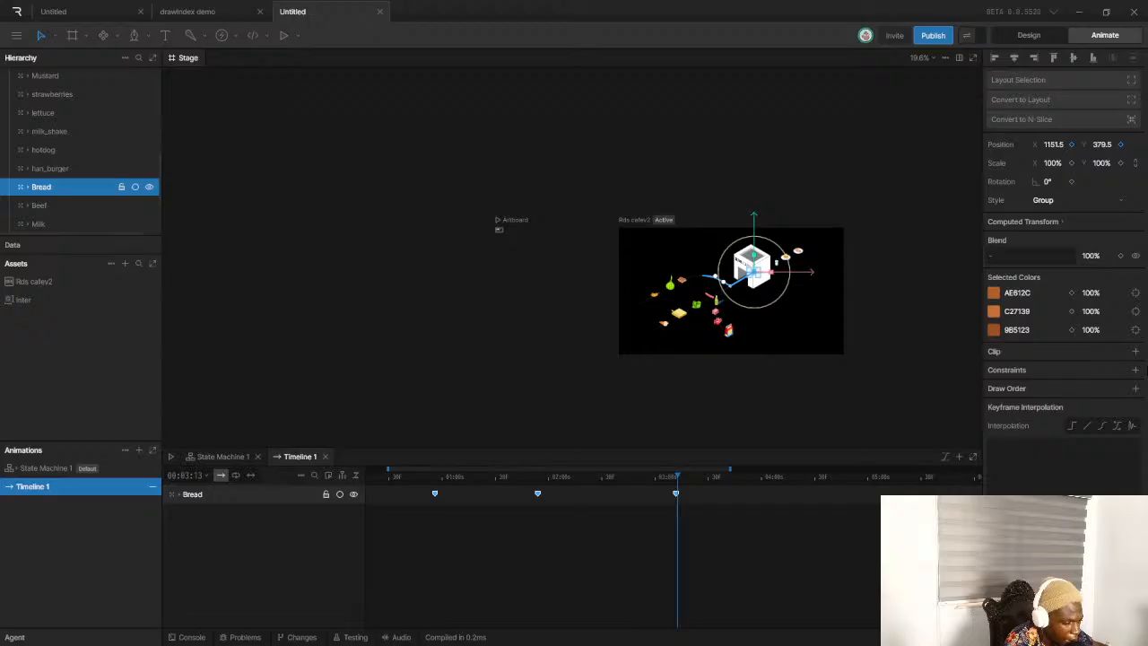
pyautogui.click(1104, 426)
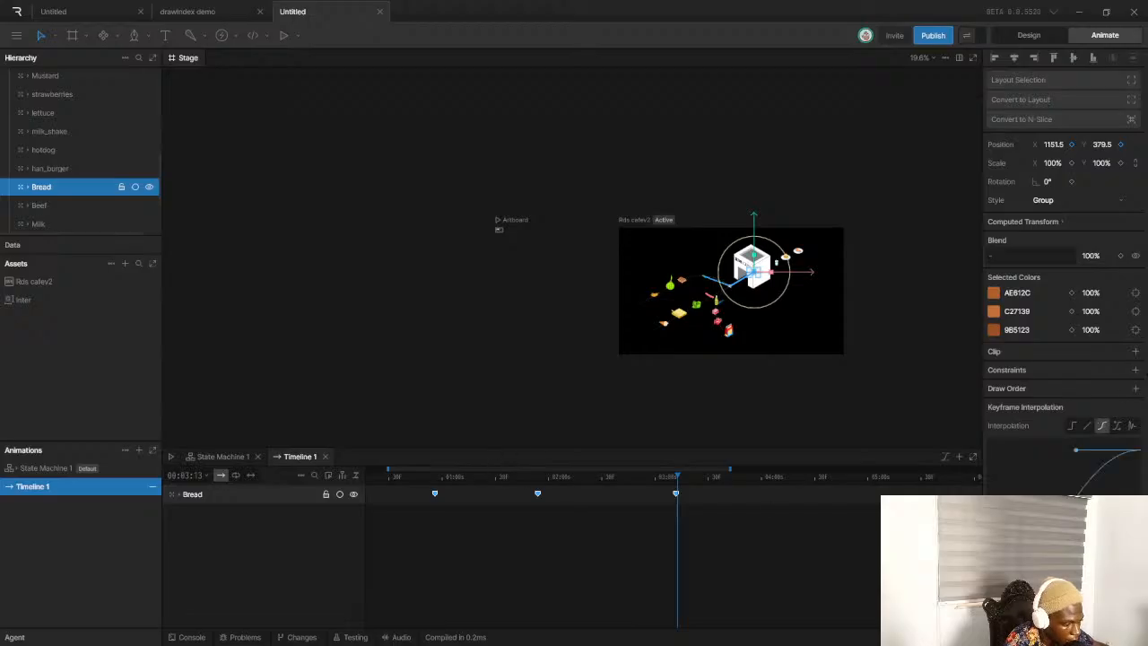
pyautogui.click(409, 477)
pyautogui.press('space')
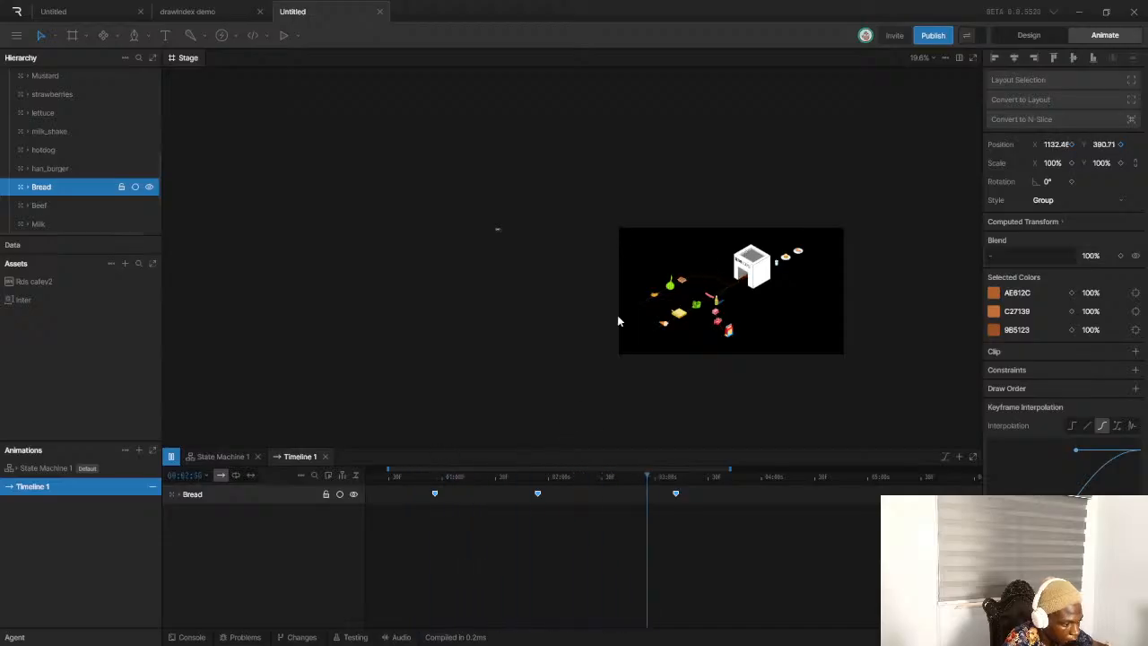
pyautogui.click(415, 476)
pyautogui.press('space')
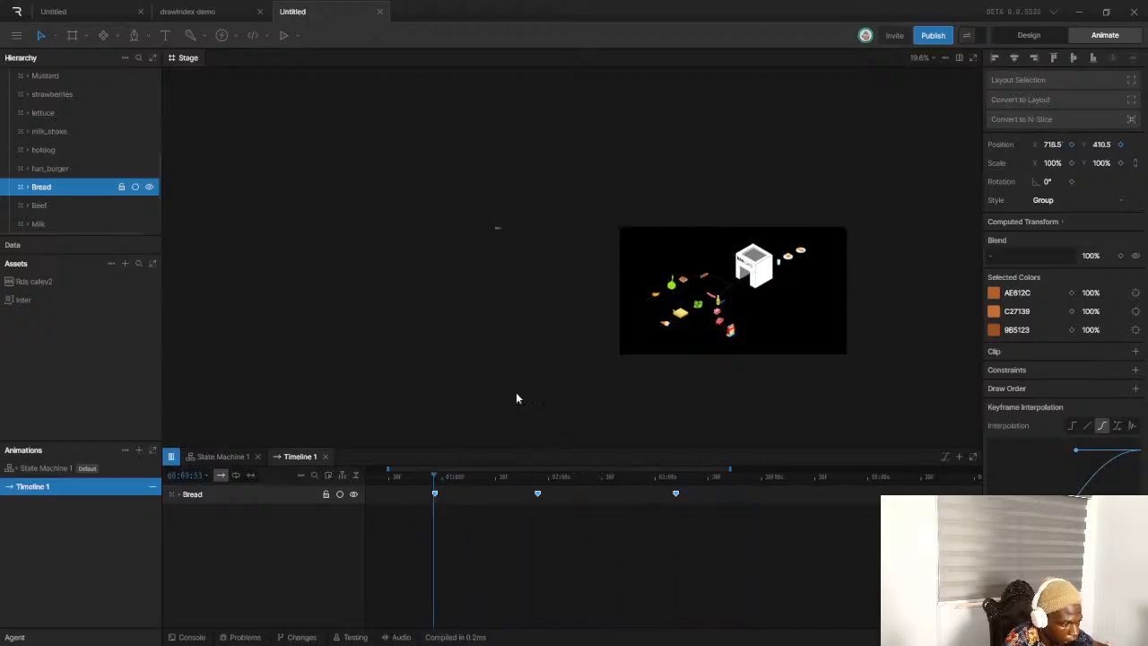
# Reshape the cubic easing curve of the Bread keyframes for a faster start and preview the motion in a closer view
pyautogui.scroll(3, 681, 269)
pyautogui.moveTo(430, 480); pyautogui.dragTo(373, 487)
pyautogui.moveTo(1051, 578); pyautogui.dragTo(963, 475)
pyautogui.click(428, 474)
pyautogui.press('space')
pyautogui.press('space')
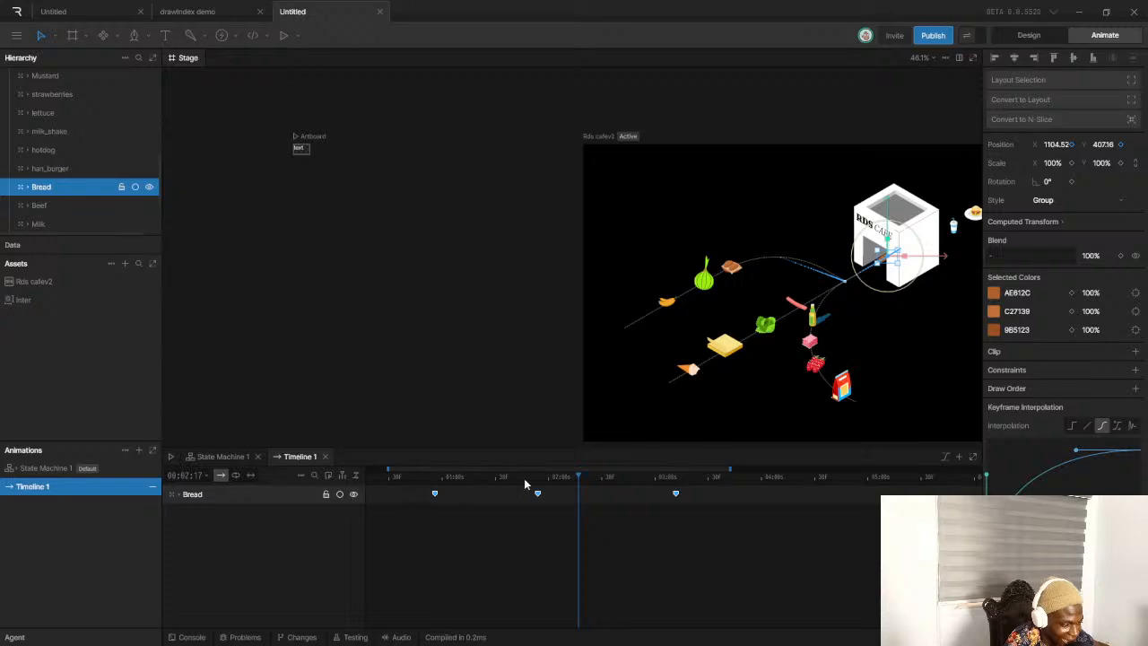
# Change the three Bread keyframes' interpolation to Ease In Out (Value Graph)
pyautogui.moveTo(423, 488); pyautogui.dragTo(771, 540)
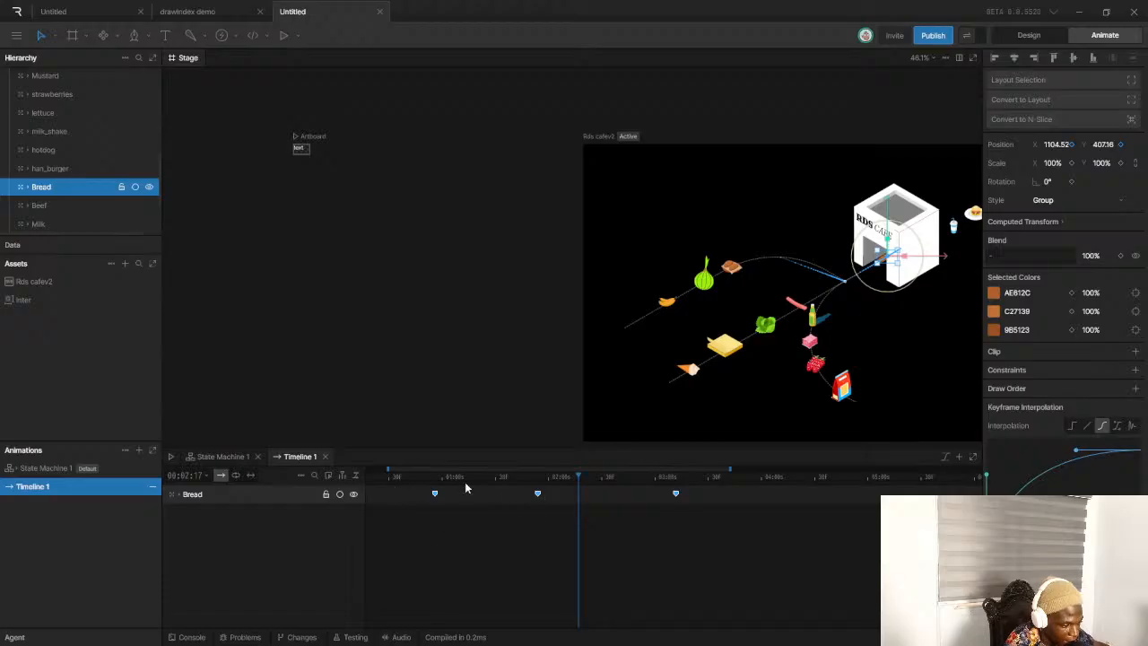
pyautogui.rightClick(677, 494)
pyautogui.moveTo(682, 516)
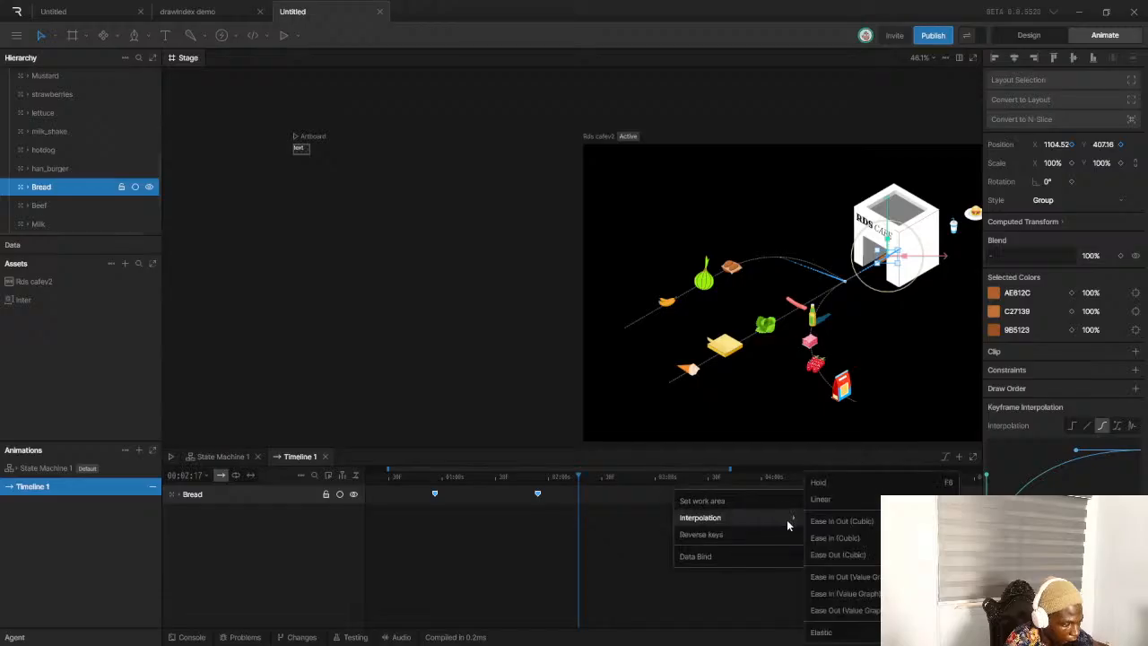
pyautogui.click(843, 577)
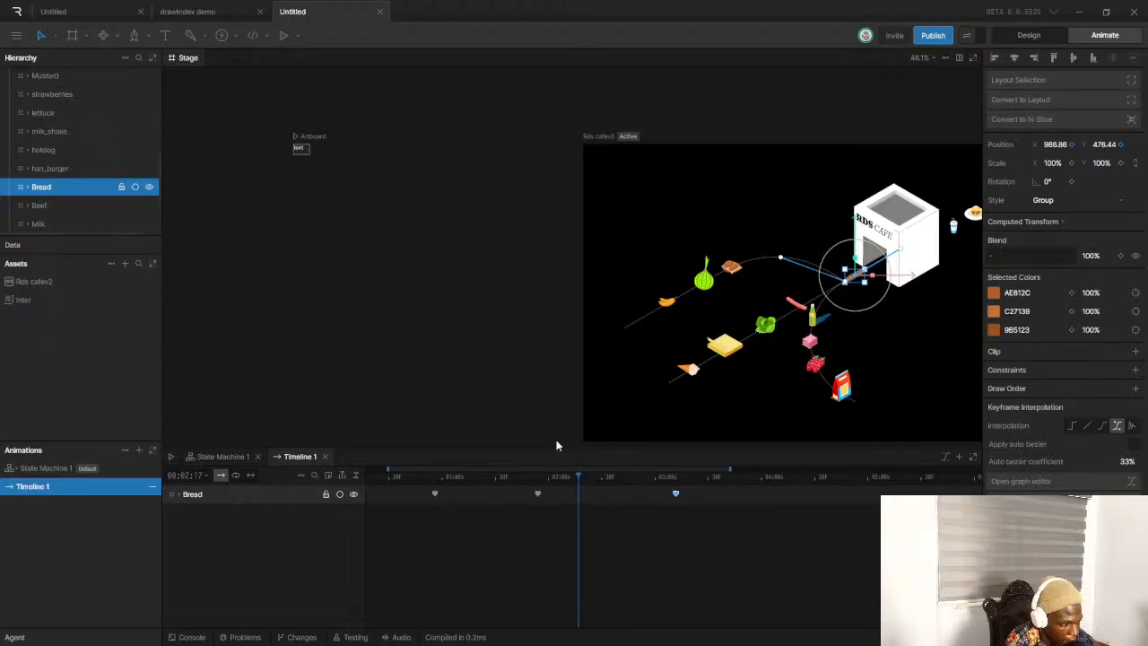
# Bend the first segment of the Bread's motion path with its two end handles so it follows the upper dashed arc to the junction
pyautogui.scroll(3, 821, 264)
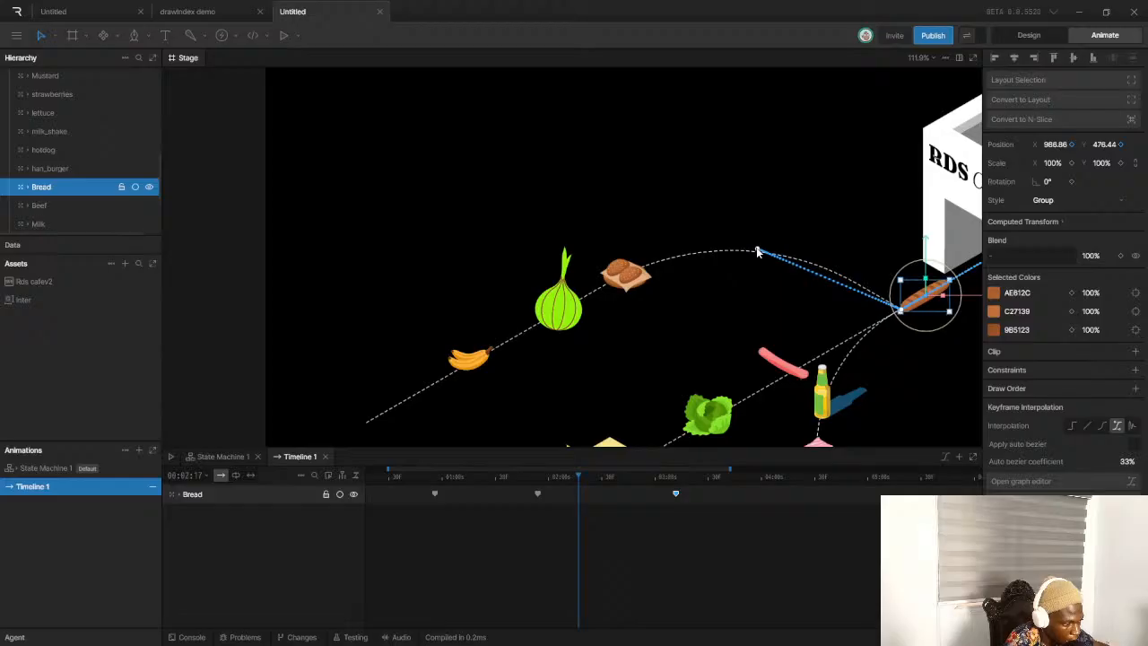
pyautogui.scroll(5, 787, 259)
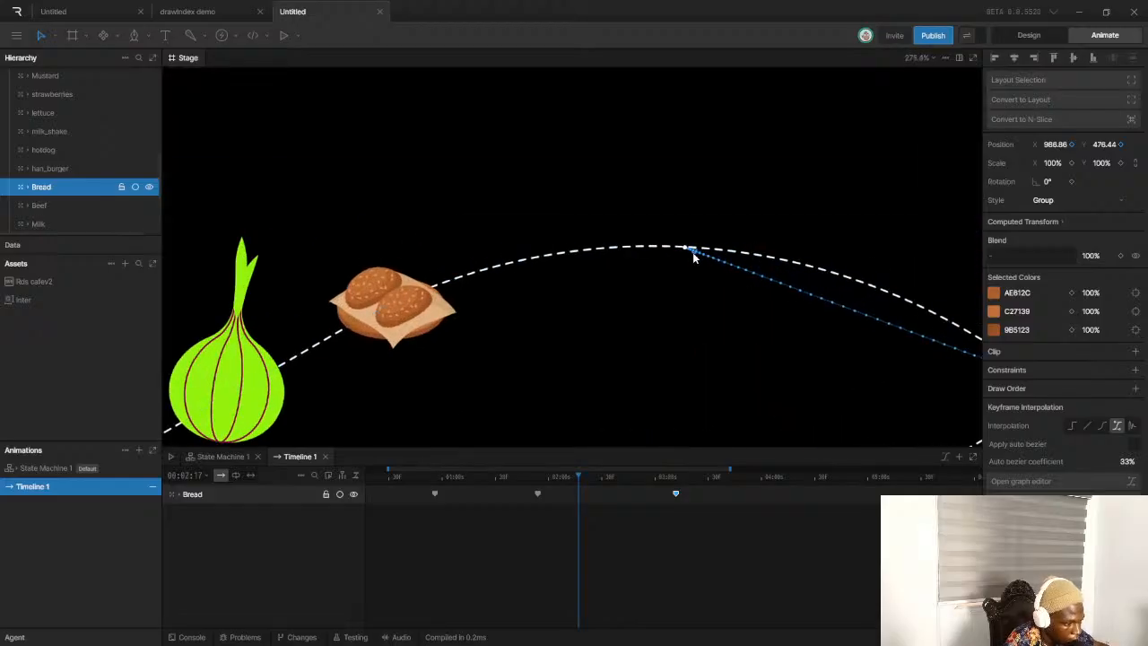
pyautogui.moveTo(690, 256); pyautogui.dragTo(740, 234)
pyautogui.scroll(-8, 681, 267)
pyautogui.scroll(8, 763, 287)
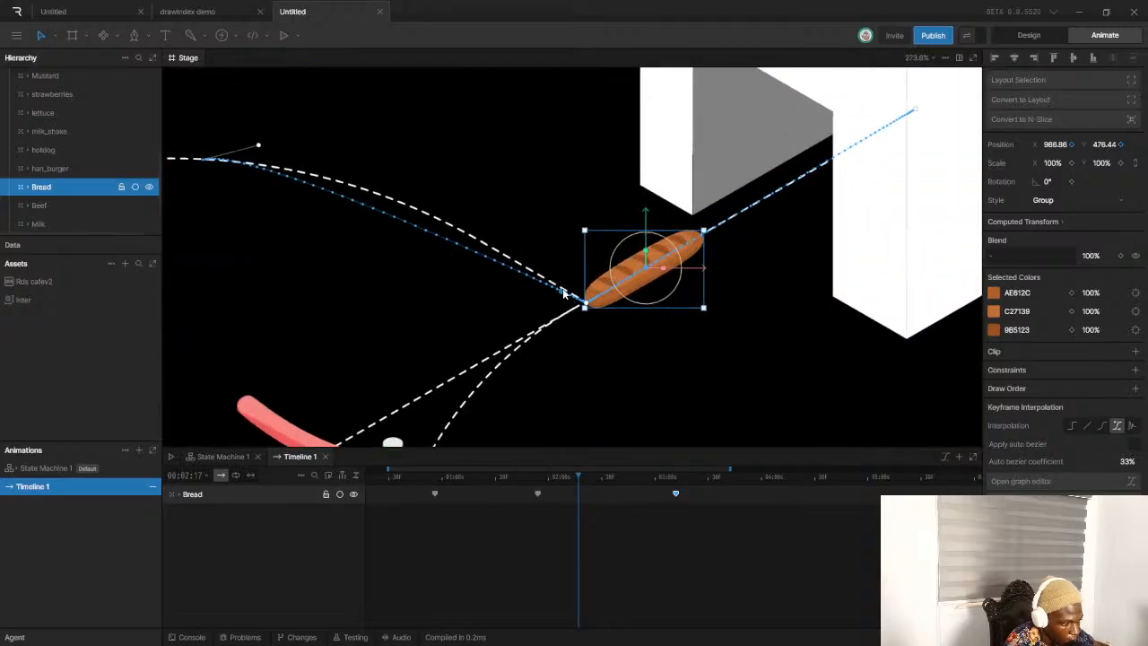
pyautogui.moveTo(560, 294); pyautogui.dragTo(513, 244)
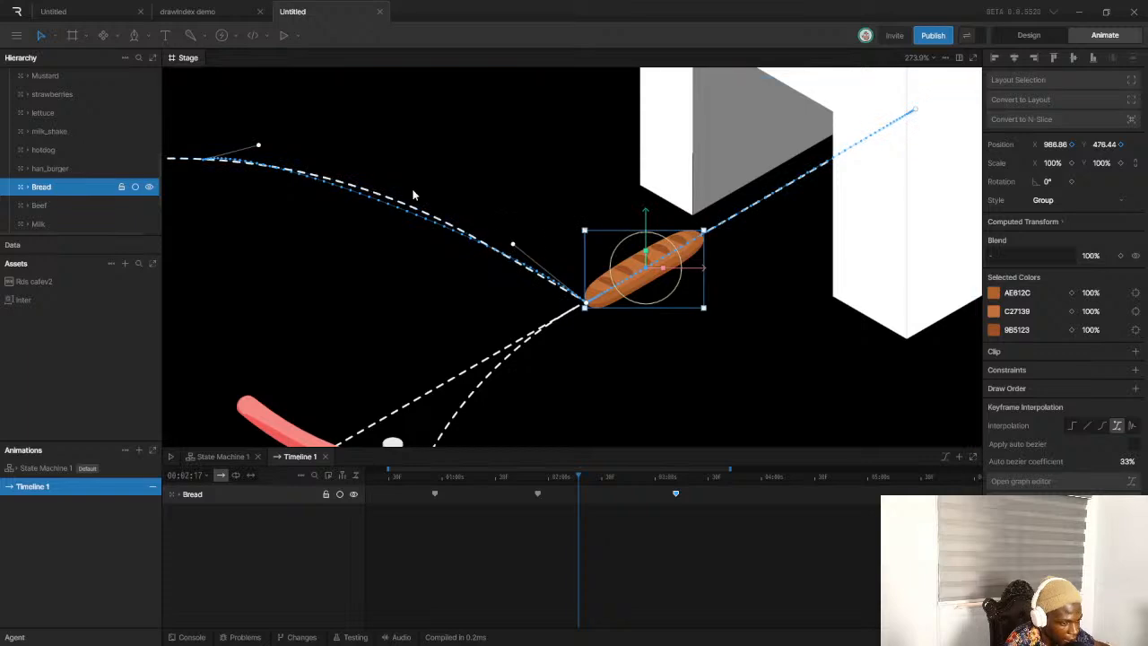
pyautogui.moveTo(259, 145); pyautogui.dragTo(331, 154)
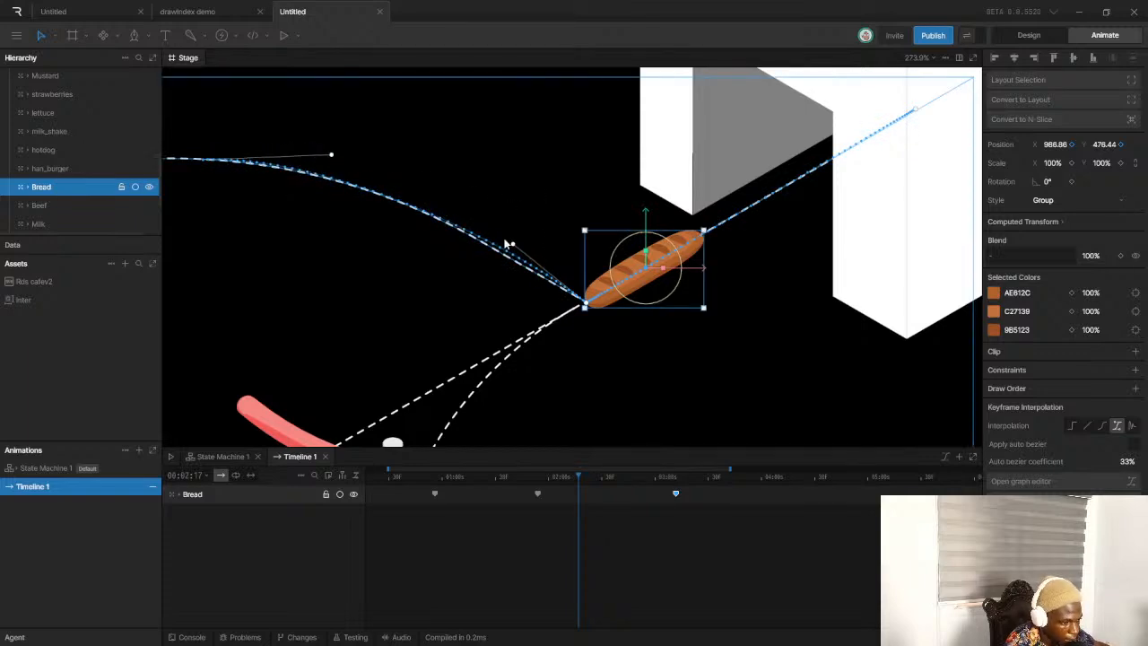
pyautogui.moveTo(512, 248); pyautogui.dragTo(507, 253)
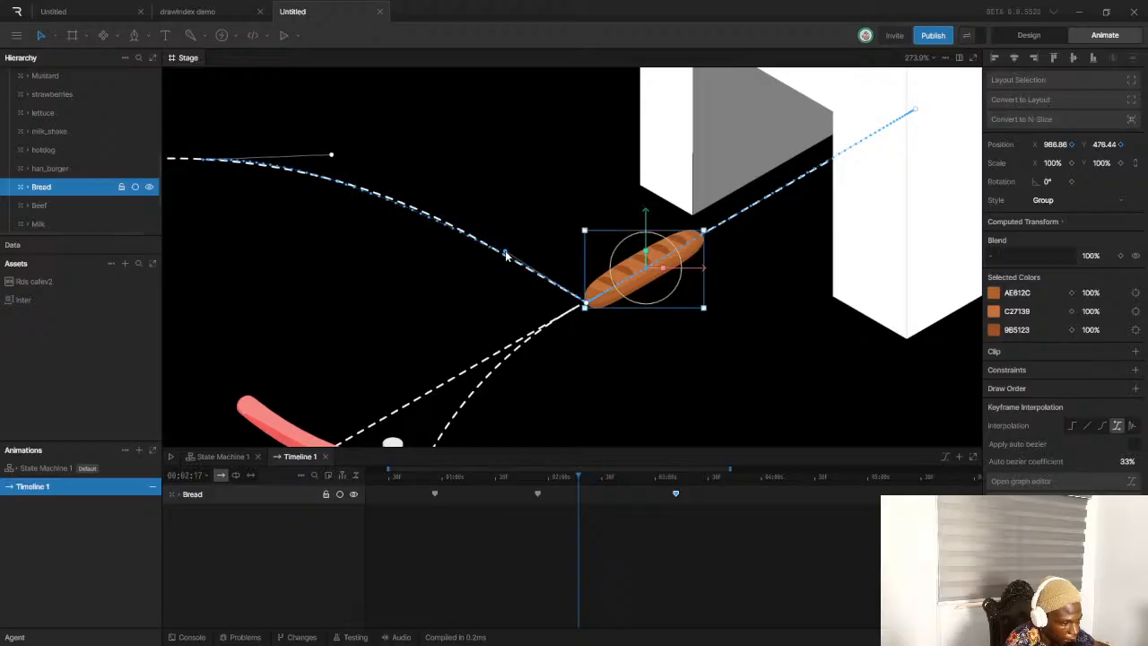
# Open the graph editor and examine the value curves of the Bread's X and Y position
pyautogui.scroll(-5, 538, 249)
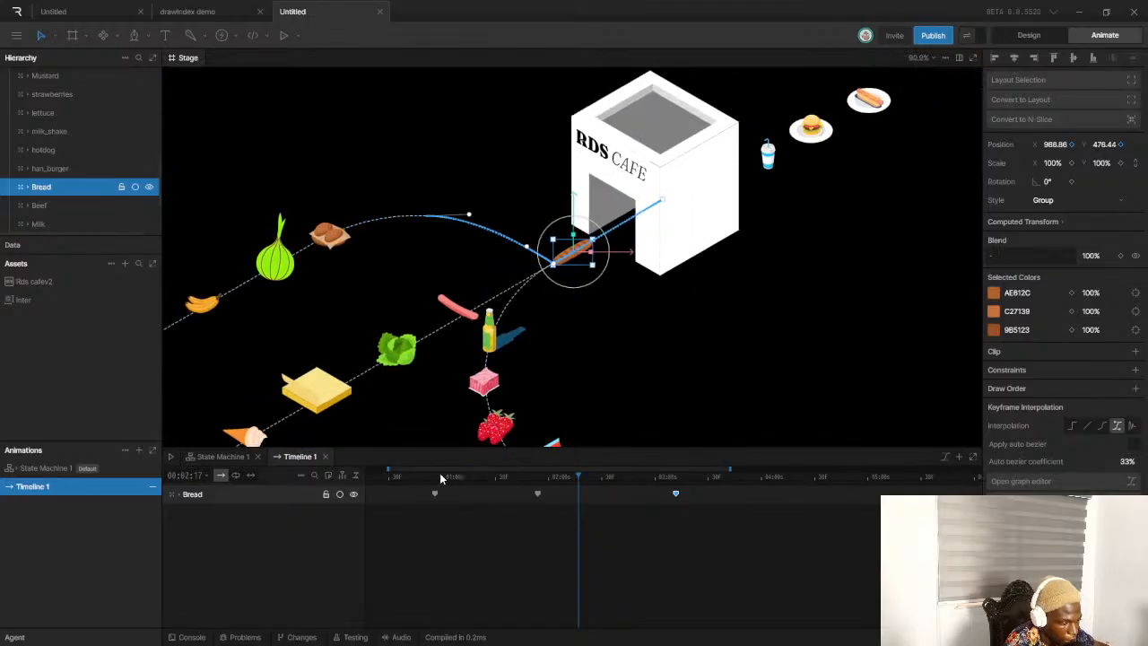
pyautogui.click(356, 477)
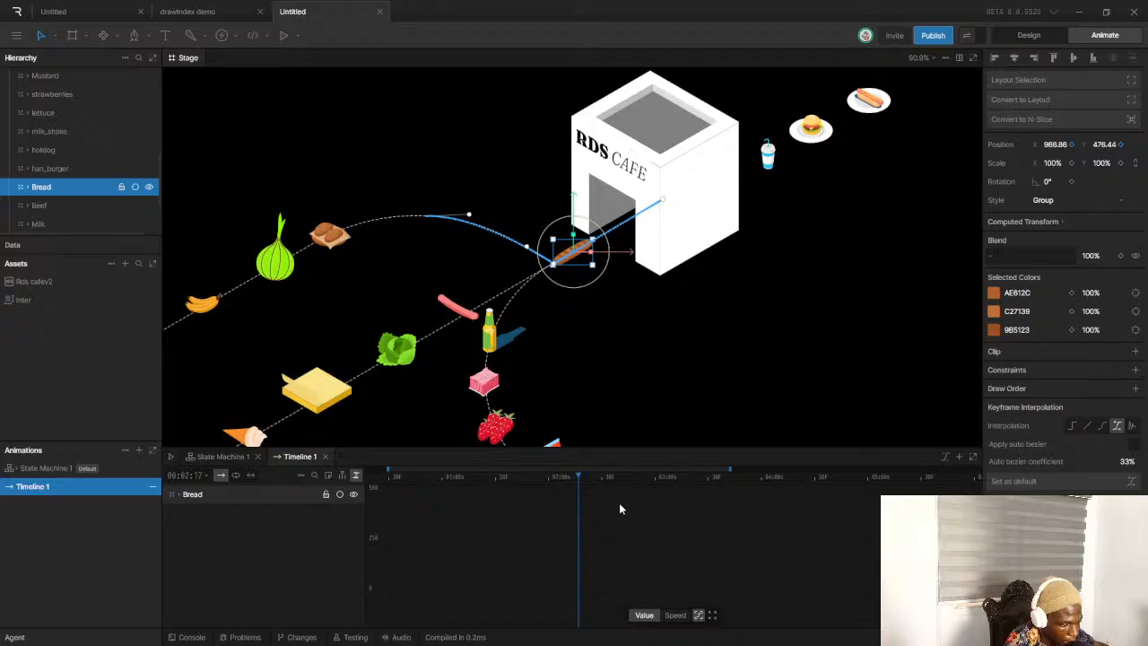
pyautogui.click(179, 494)
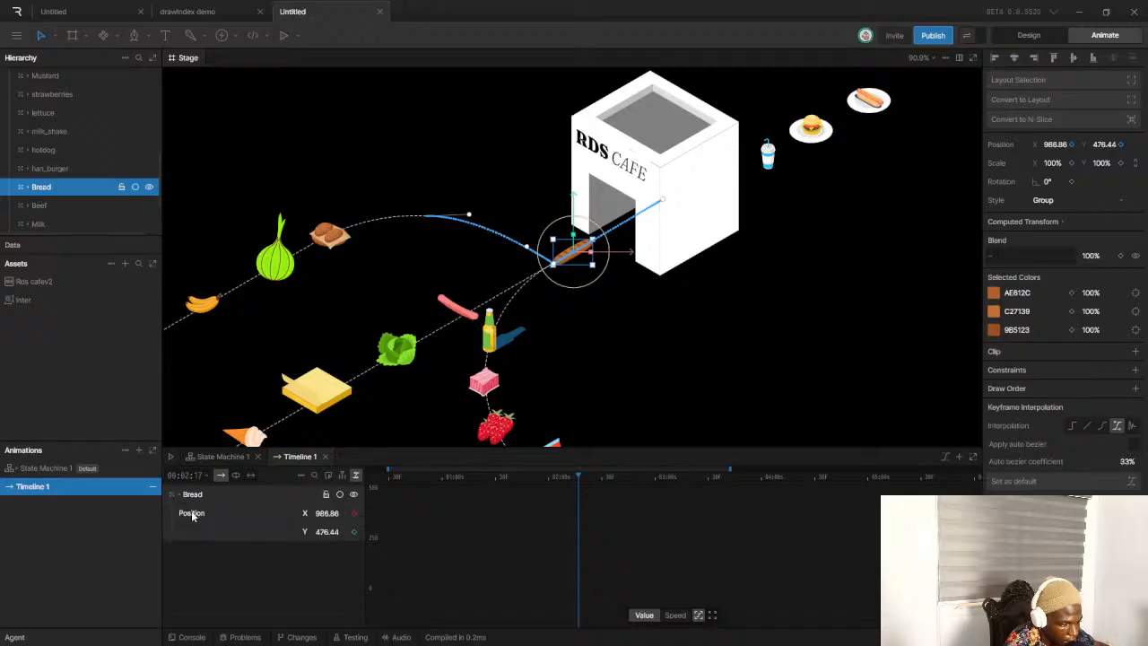
pyautogui.click(231, 513)
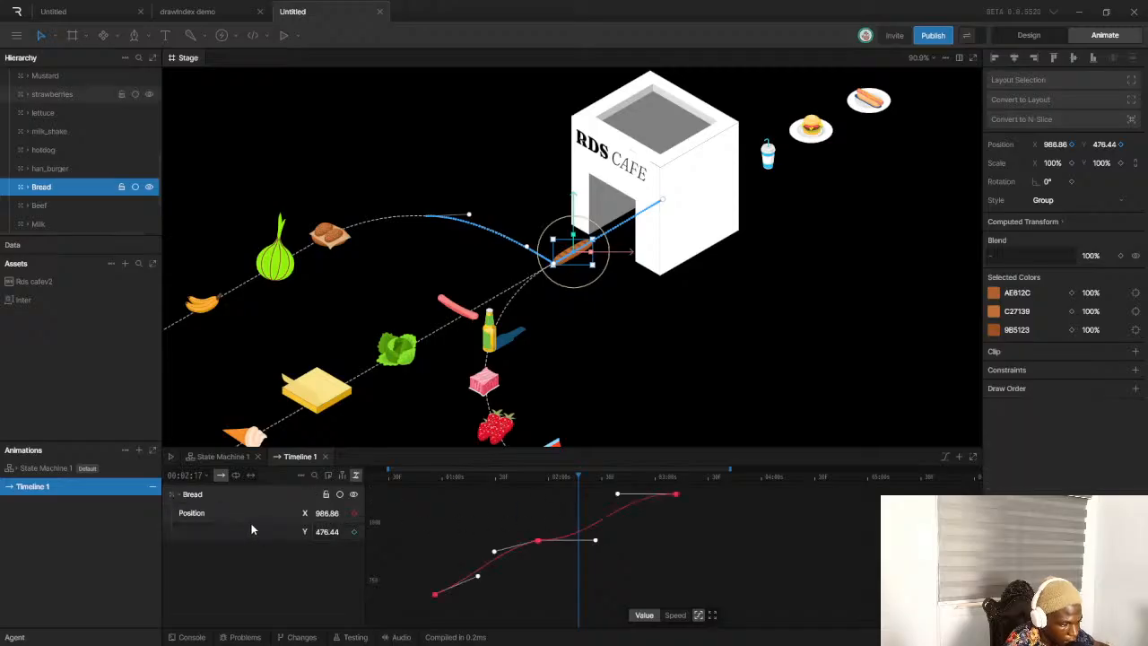
pyautogui.click(244, 531)
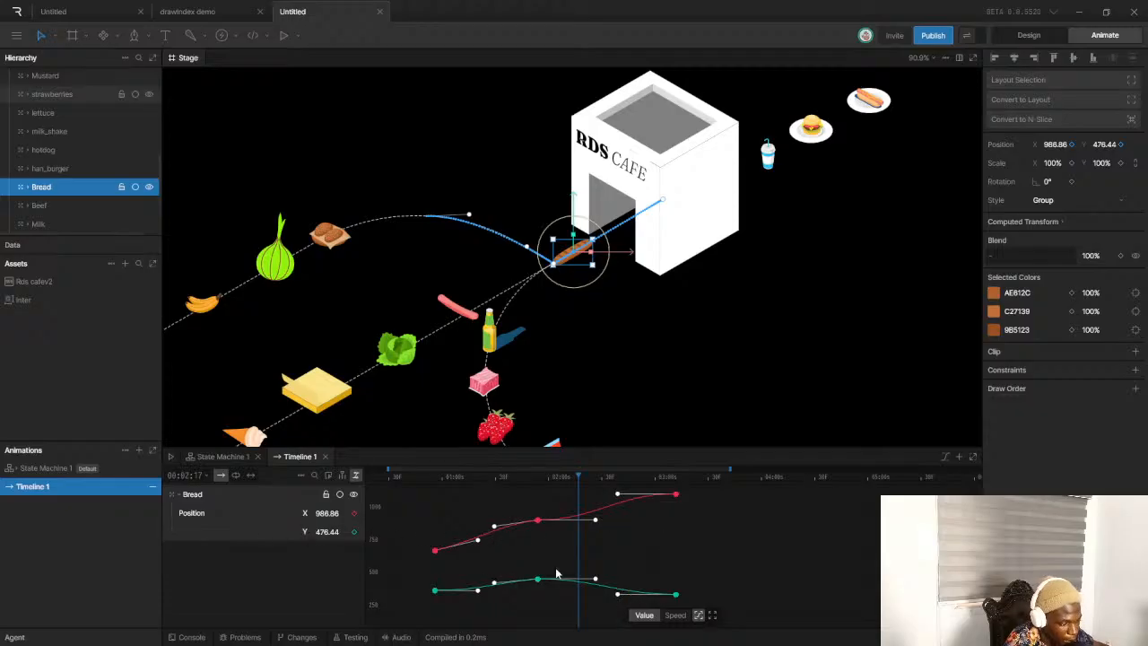
# Examine the speed curves of the Bread's X and Y position, switch back to the Value graph and close the graph editor
pyautogui.click(677, 617)
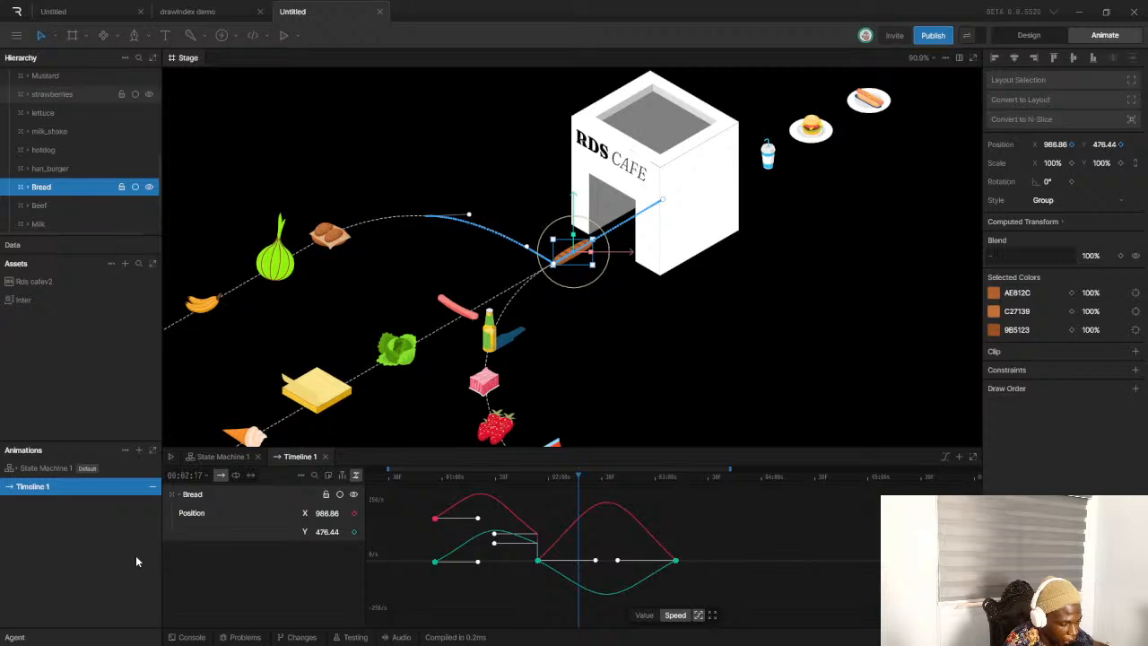
pyautogui.click(205, 512)
pyautogui.click(246, 531)
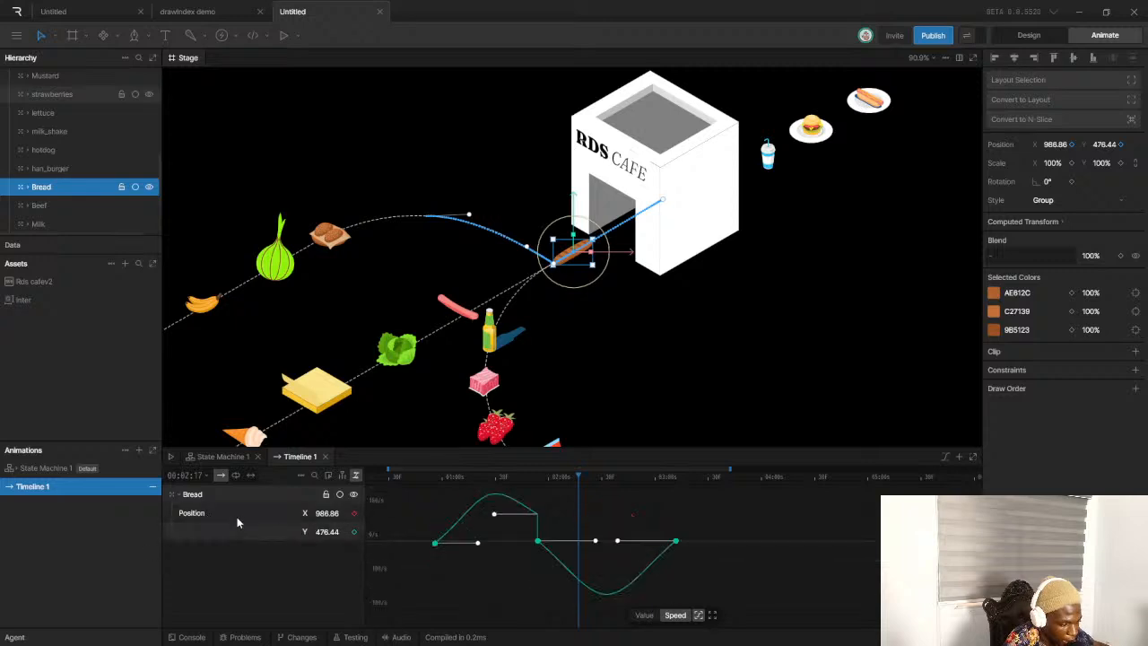
pyautogui.click(232, 519)
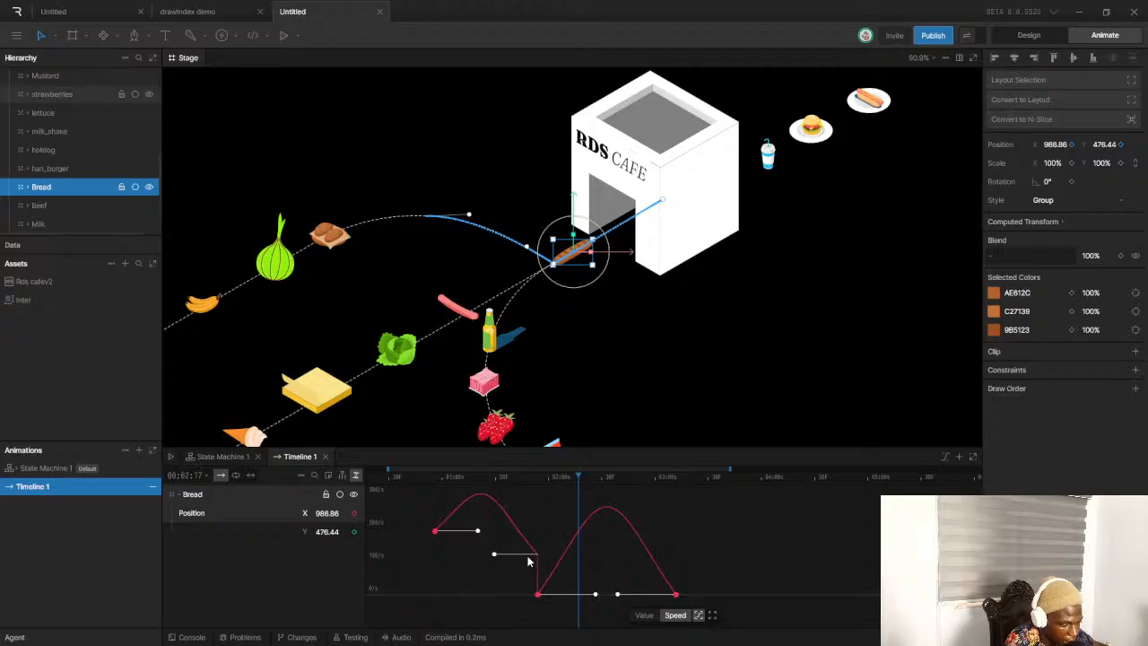
pyautogui.click(244, 526)
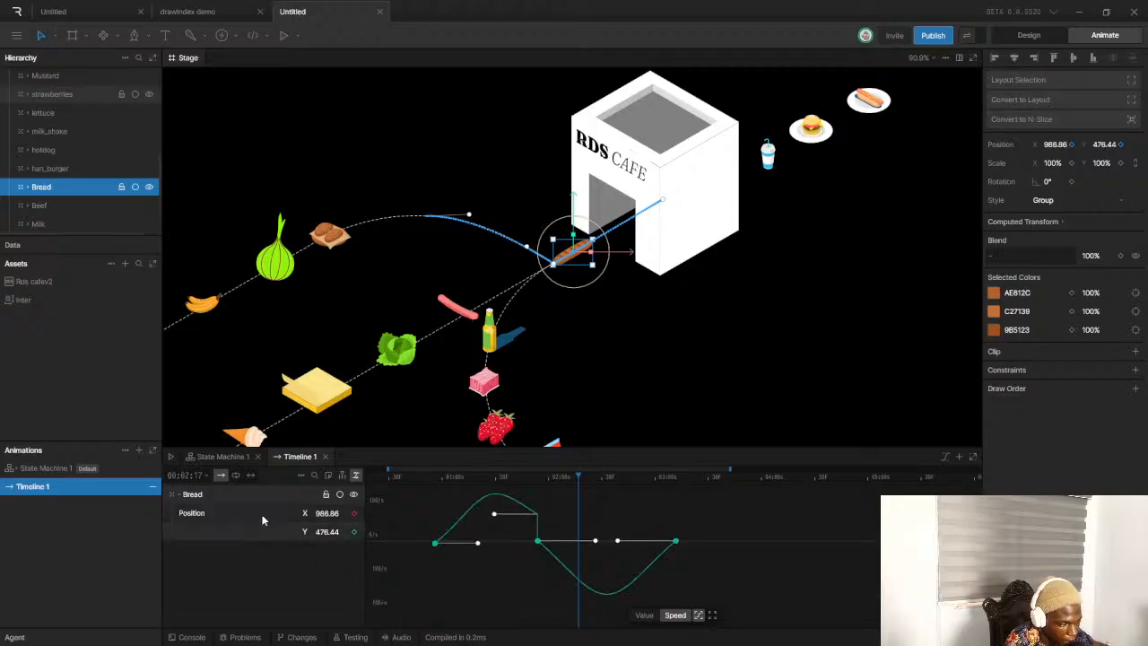
pyautogui.click(229, 459)
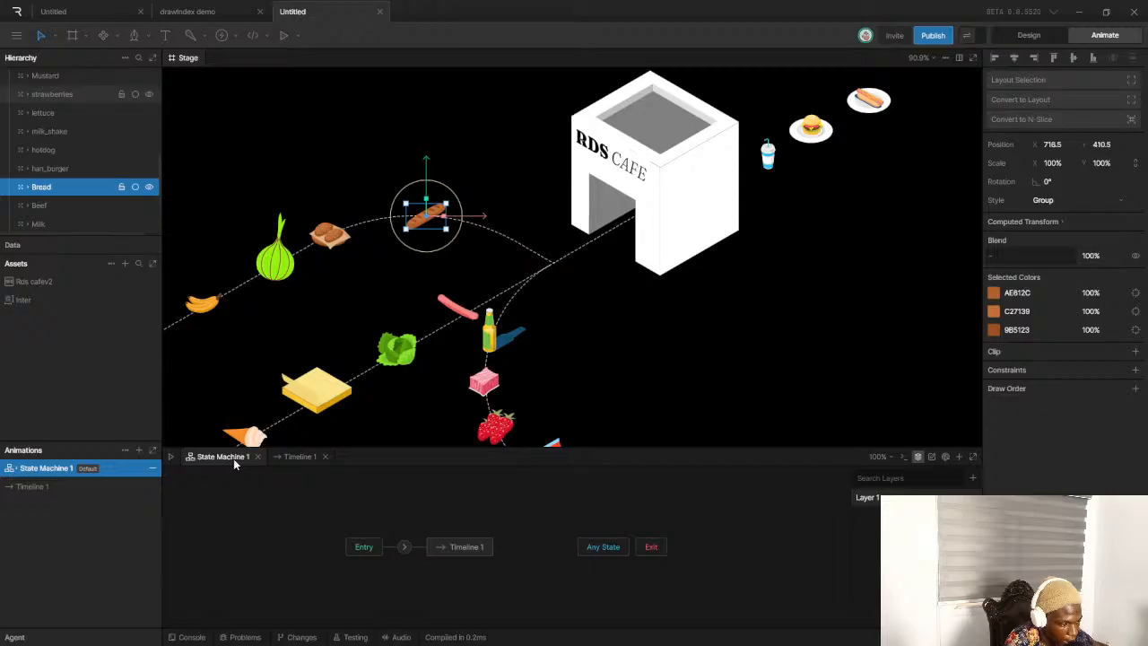
pyautogui.click(300, 457)
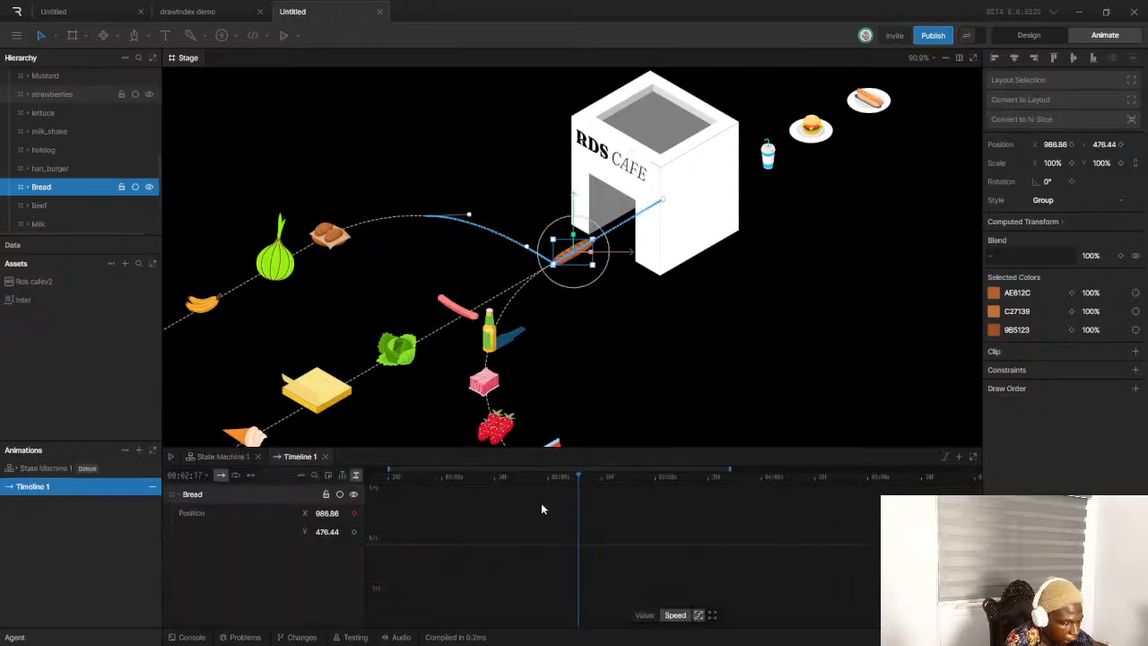
pyautogui.click(642, 615)
pyautogui.click(355, 477)
# Set all of the Bread's X and Y position keyframes to cubic interpolation and play the animation
pyautogui.scroll(-3, 565, 541)
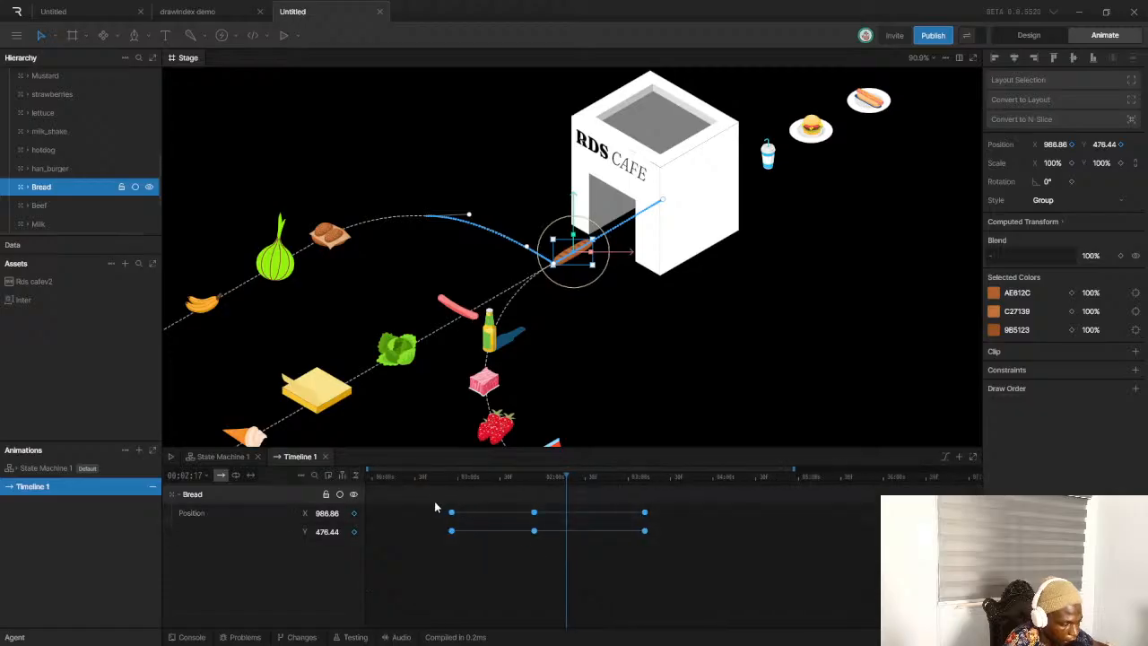
pyautogui.moveTo(442, 512); pyautogui.dragTo(681, 565)
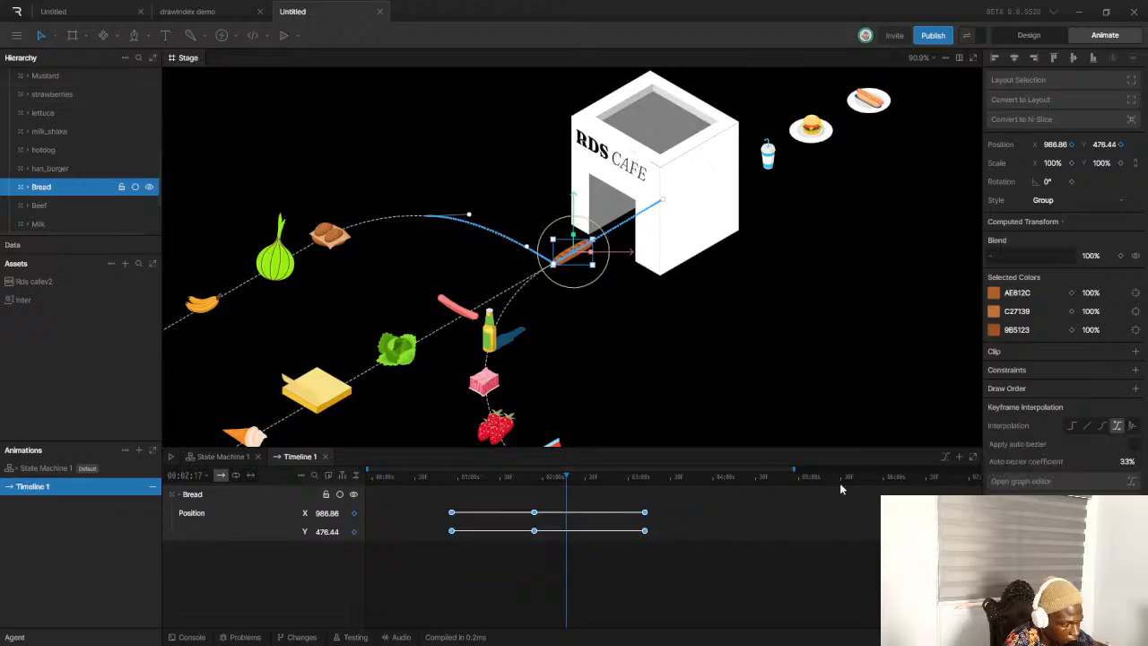
pyautogui.click(1103, 427)
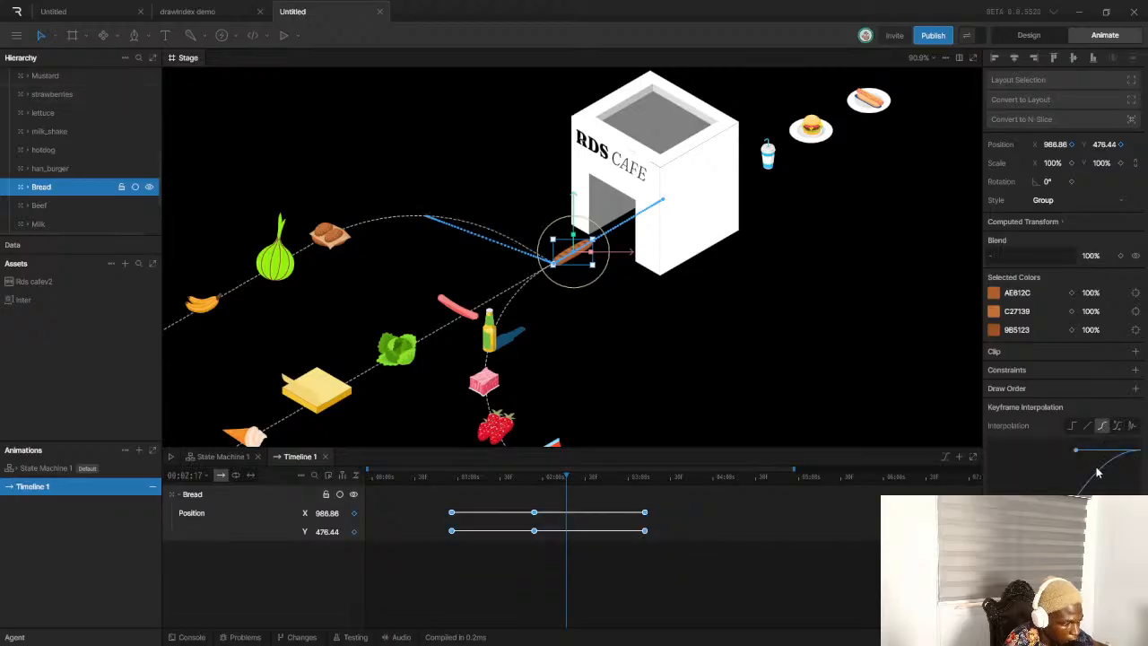
pyautogui.click(443, 476)
pyautogui.press('space')
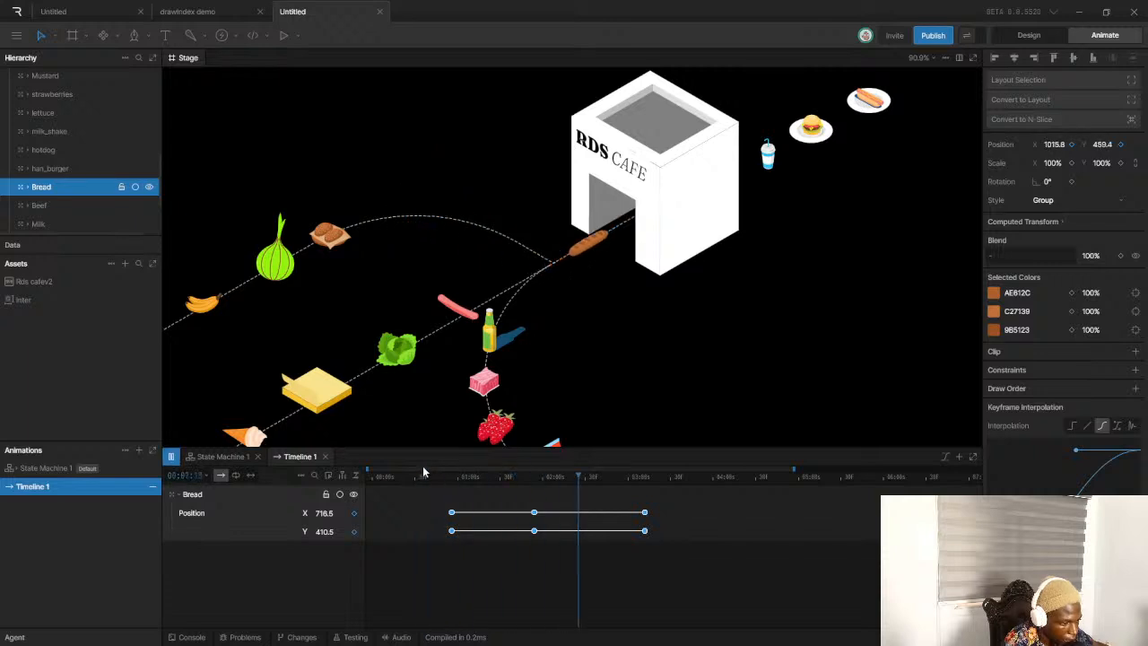
pyautogui.press('space')
# Select the Bread's middle X and Y position keyframes and replay the animation to check the movement through the junction
pyautogui.moveTo(534, 477); pyautogui.dragTo(564, 543)
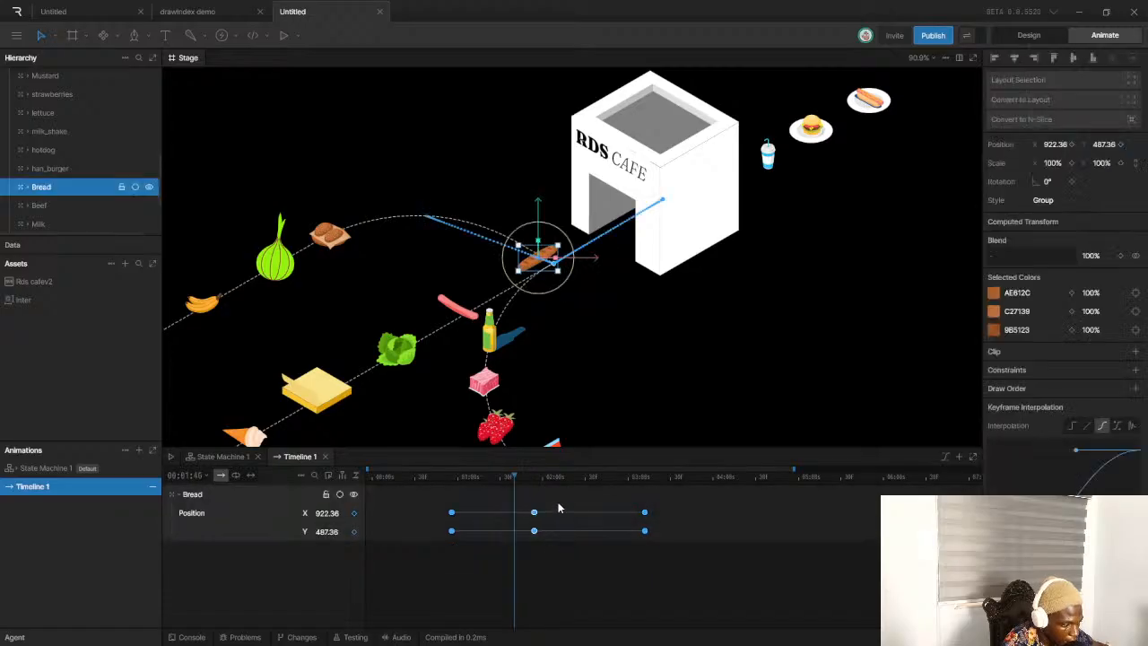
pyautogui.click(442, 475)
pyautogui.press('space')
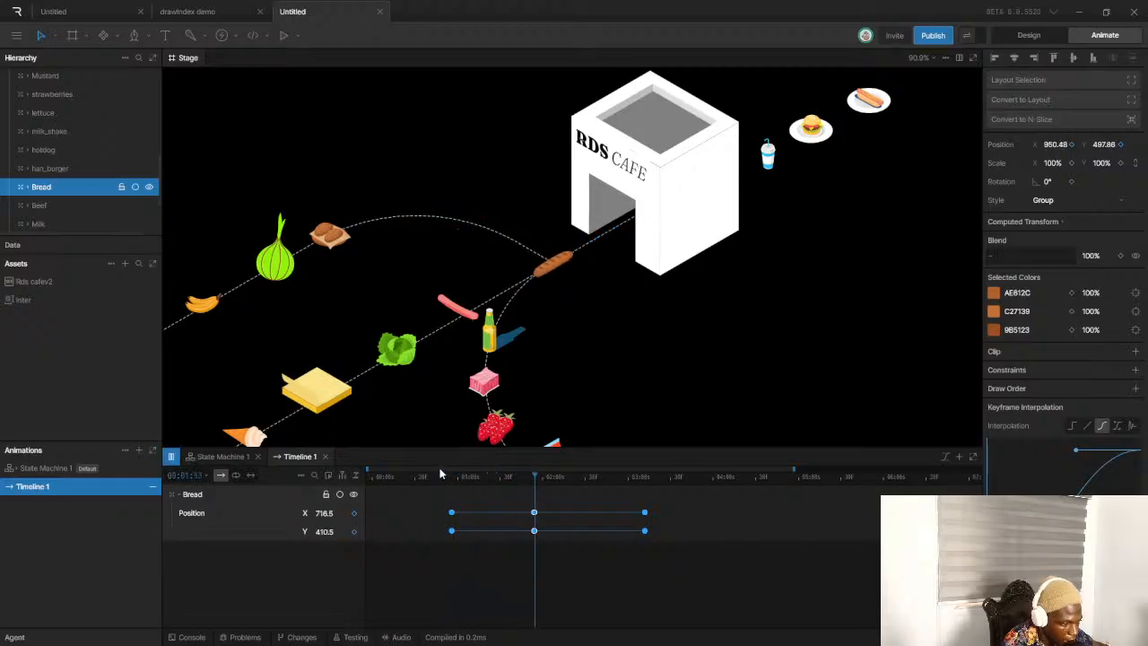
# Bend the first segment of the Bread's motion path to follow the curved dashed line up to the junction
pyautogui.press('space')
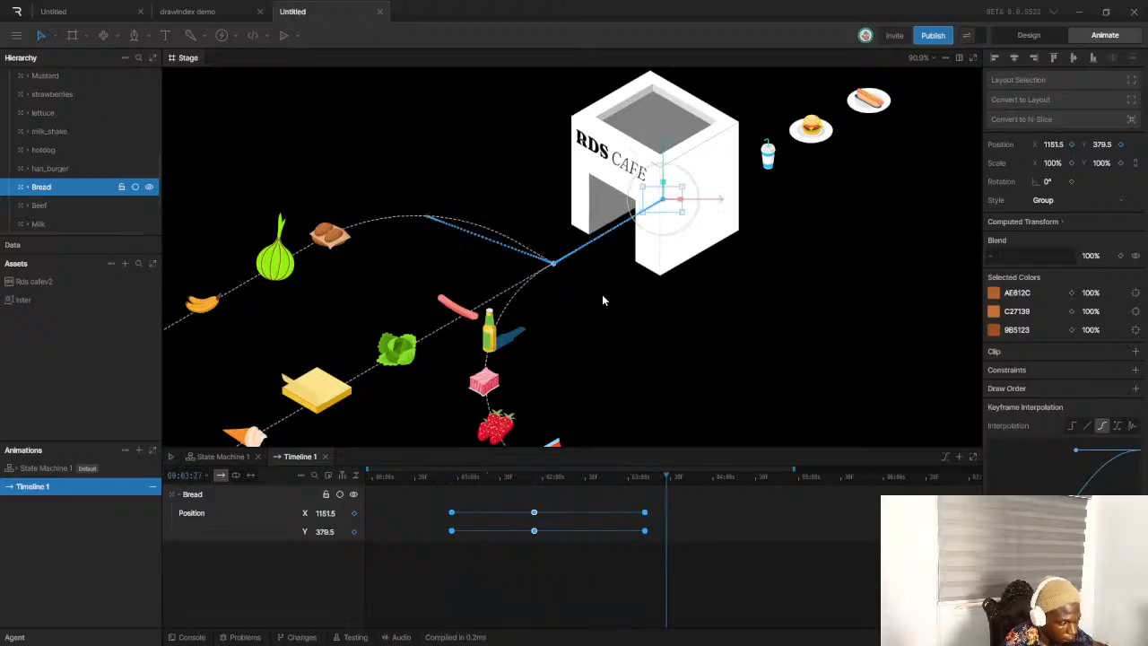
pyautogui.scroll(-5, 546, 231)
pyautogui.scroll(4, 538, 240)
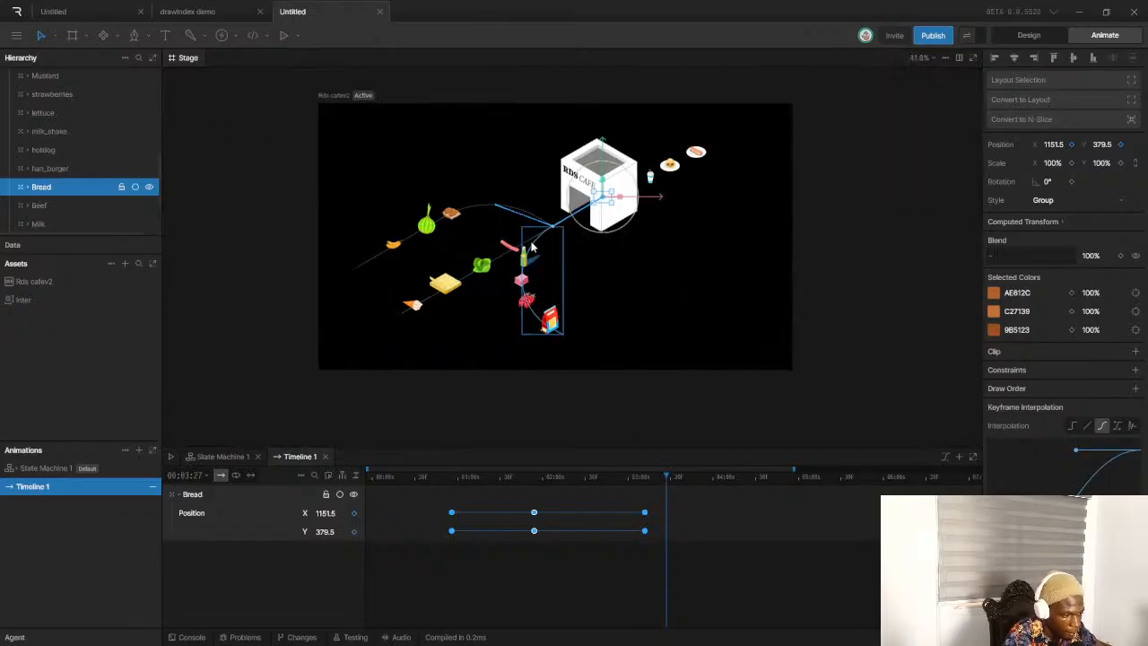
pyautogui.scroll(3, 456, 222)
pyautogui.scroll(3, 475, 223)
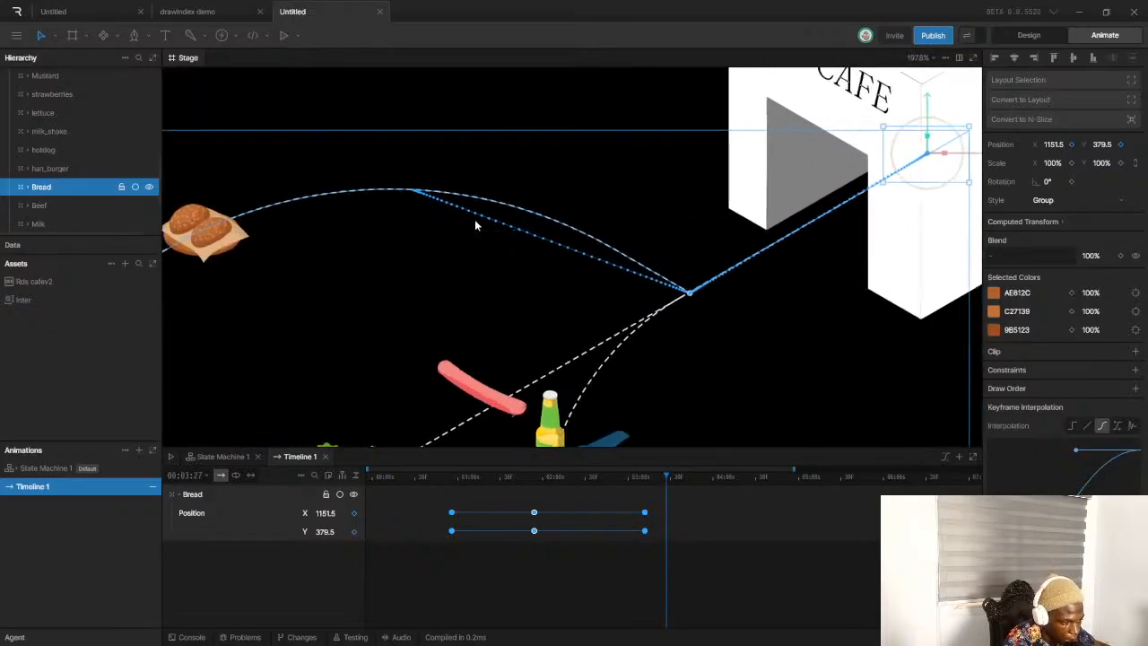
pyautogui.moveTo(454, 207); pyautogui.dragTo(533, 182)
# Replay the animation to check the Bread's movement along the curved path, then return the playhead to 00:00:55
pyautogui.click(435, 478)
pyautogui.press('space')
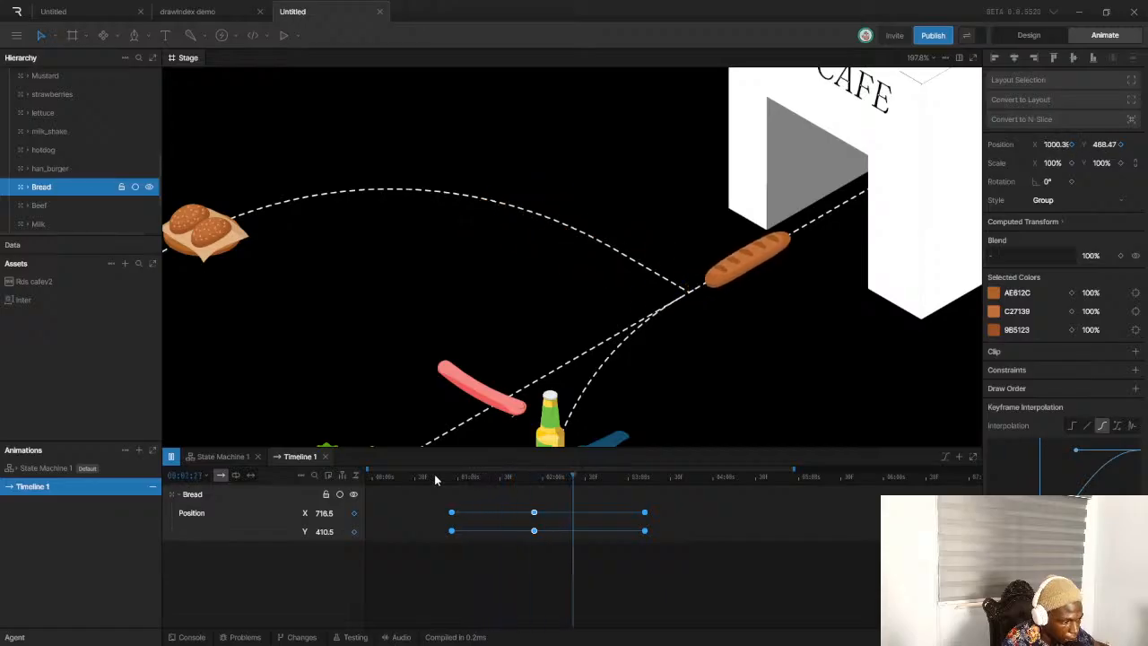
pyautogui.scroll(-5, 553, 369)
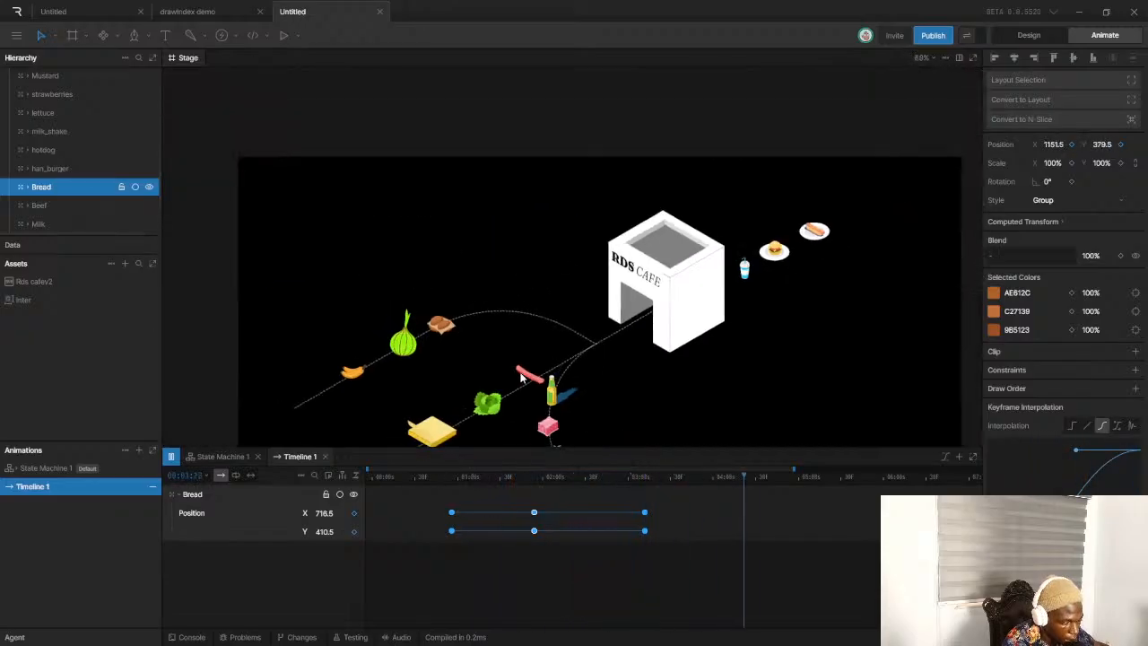
pyautogui.scroll(-1, 520, 380)
pyautogui.click(451, 478)
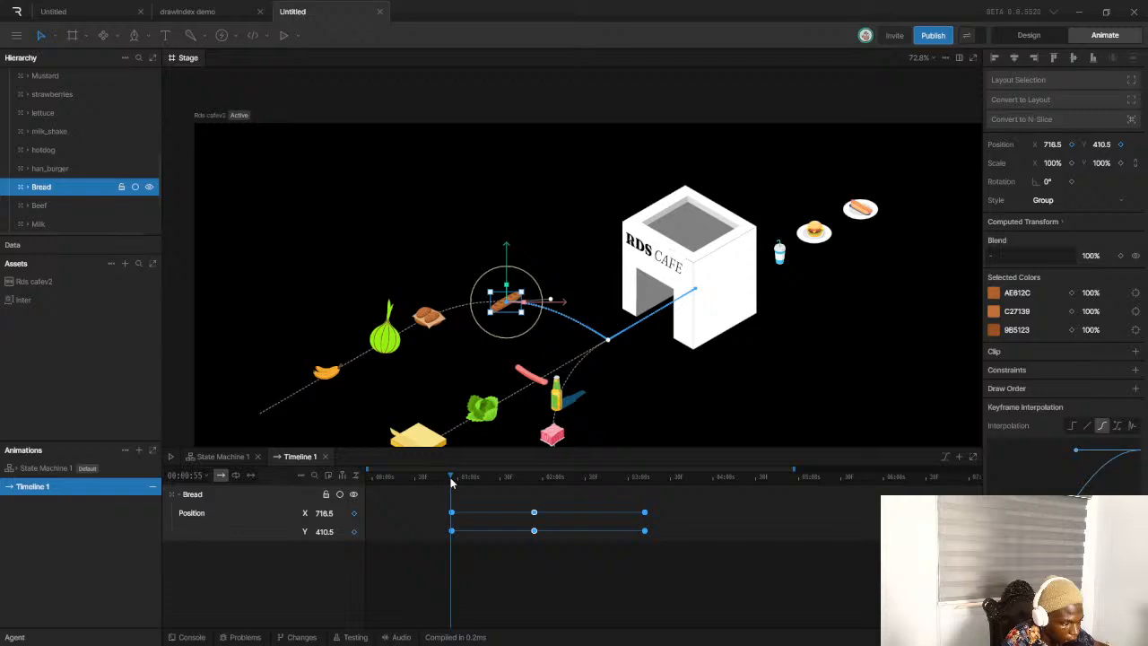
# Select the hotdog_bare group and key its current X and Y position at 00:01:06
pyautogui.scroll(4, 533, 379)
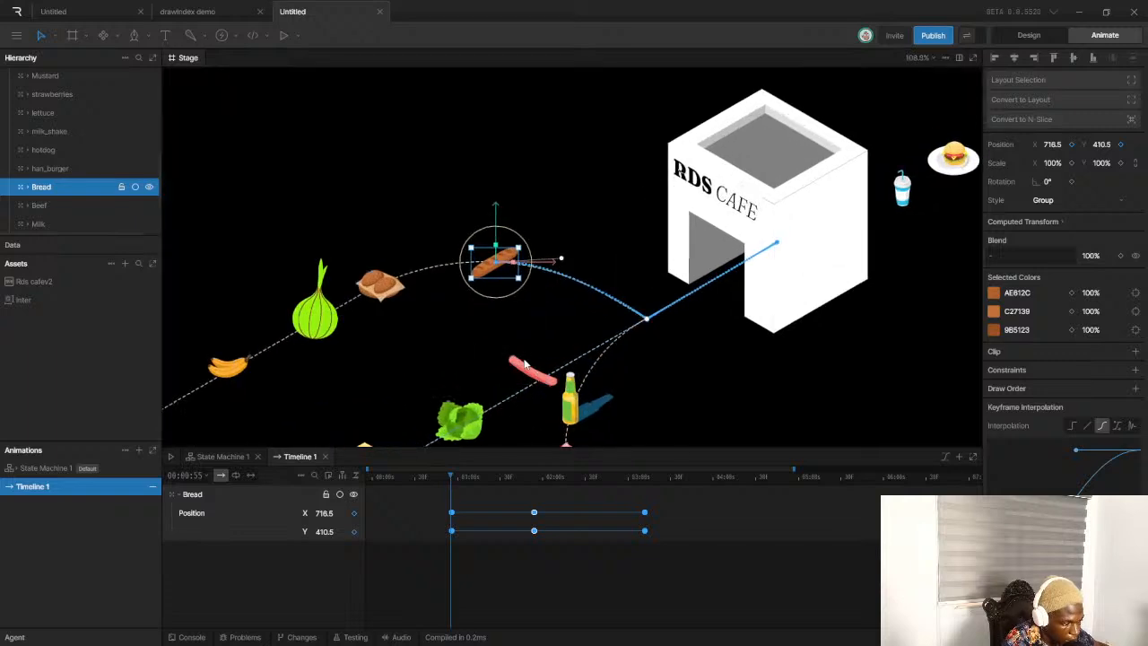
pyautogui.scroll(2, 524, 362)
pyautogui.moveTo(475, 339); pyautogui.dragTo(540, 371)
pyautogui.click(69, 147)
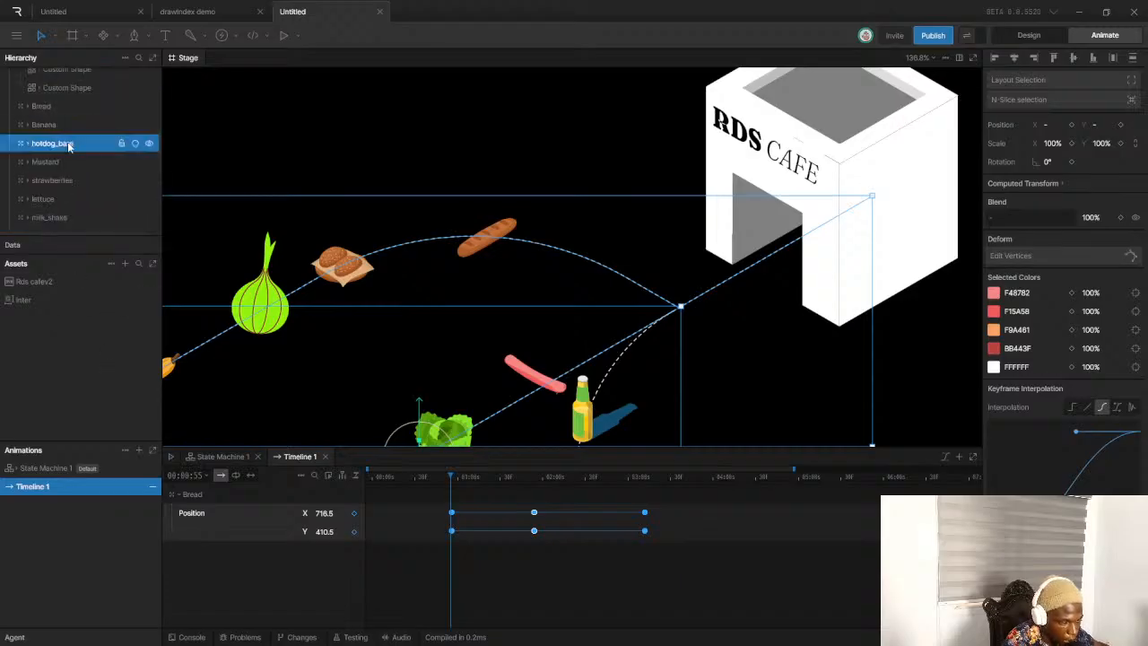
pyautogui.click(62, 158)
pyautogui.click(68, 142)
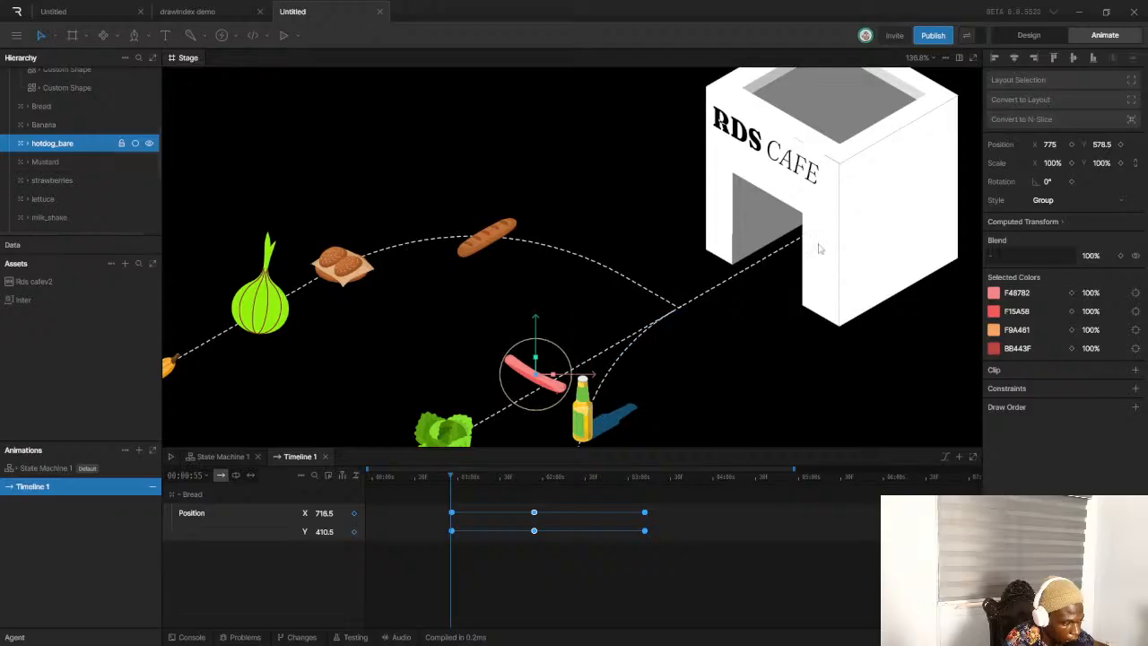
pyautogui.moveTo(451, 476); pyautogui.dragTo(466, 479)
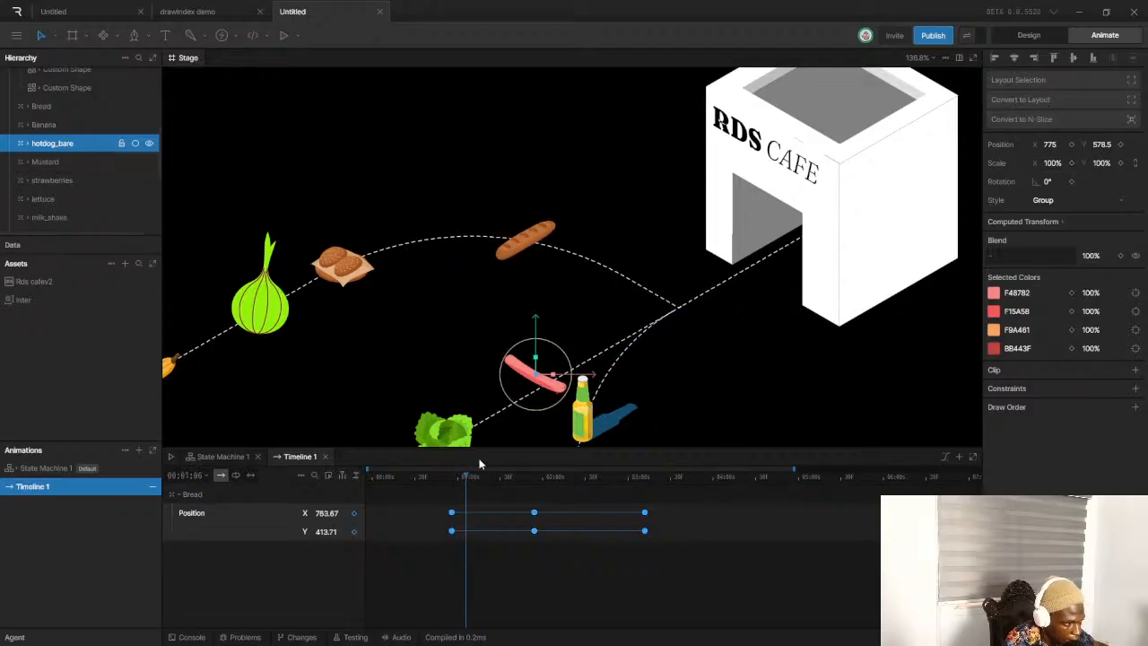
pyautogui.click(1072, 145)
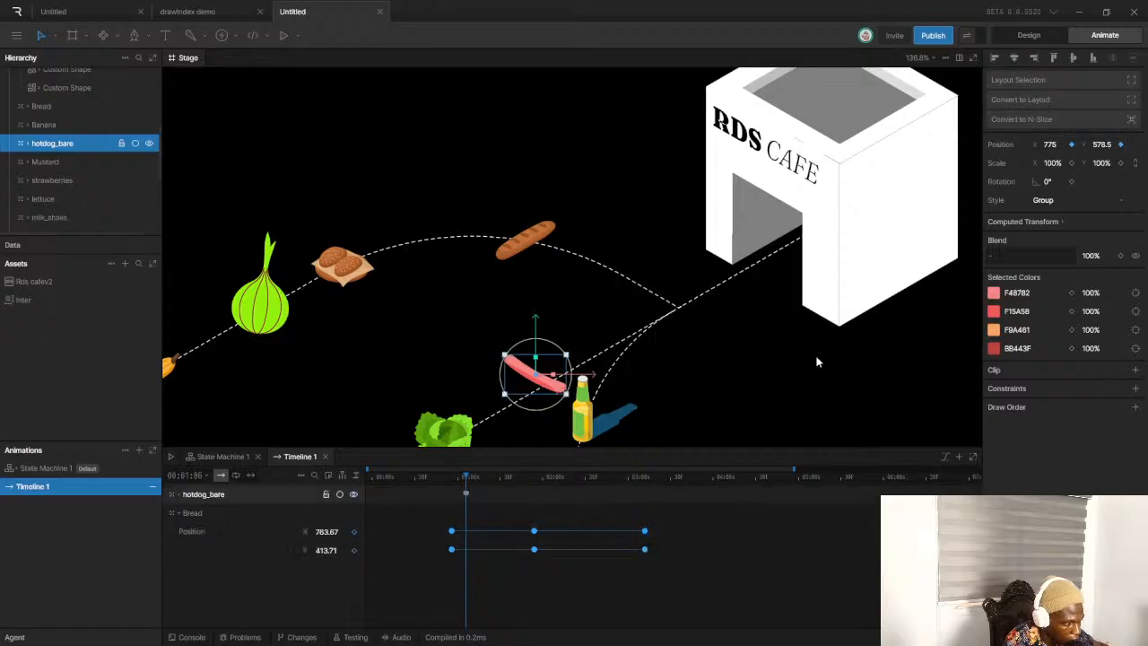
# Key hotdog_bare inside the cafe building at X 1149, Y 371.5 at 00:03:13 and set its keyframes to cubic interpolation
pyautogui.moveTo(479, 482); pyautogui.dragTo(646, 478)
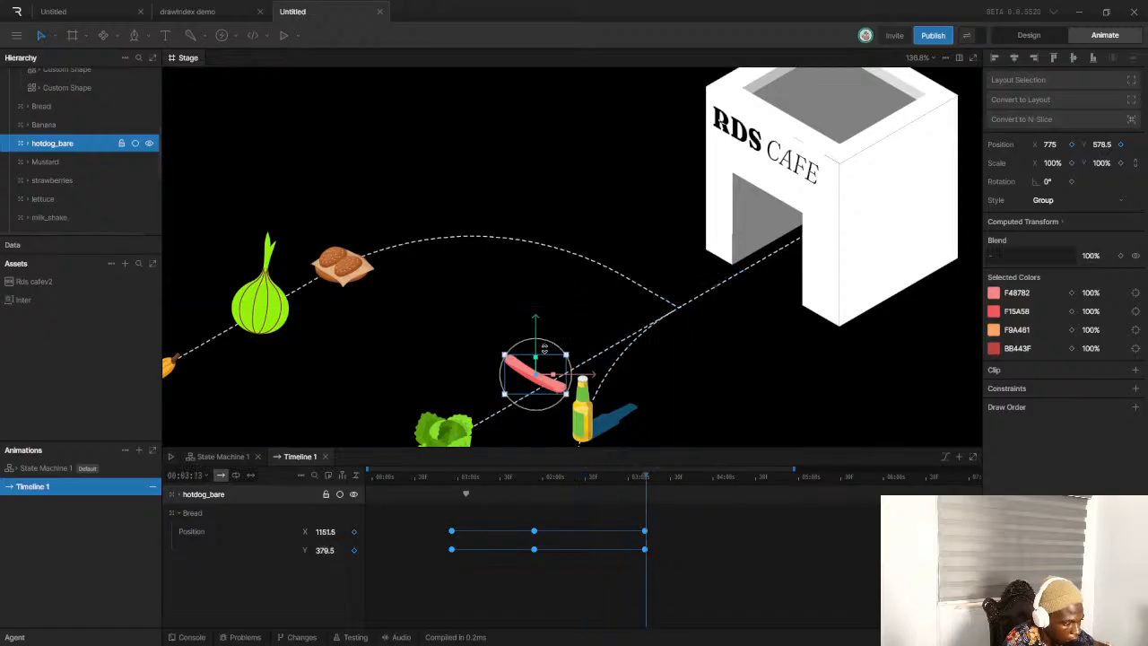
pyautogui.moveTo(544, 375); pyautogui.dragTo(842, 207)
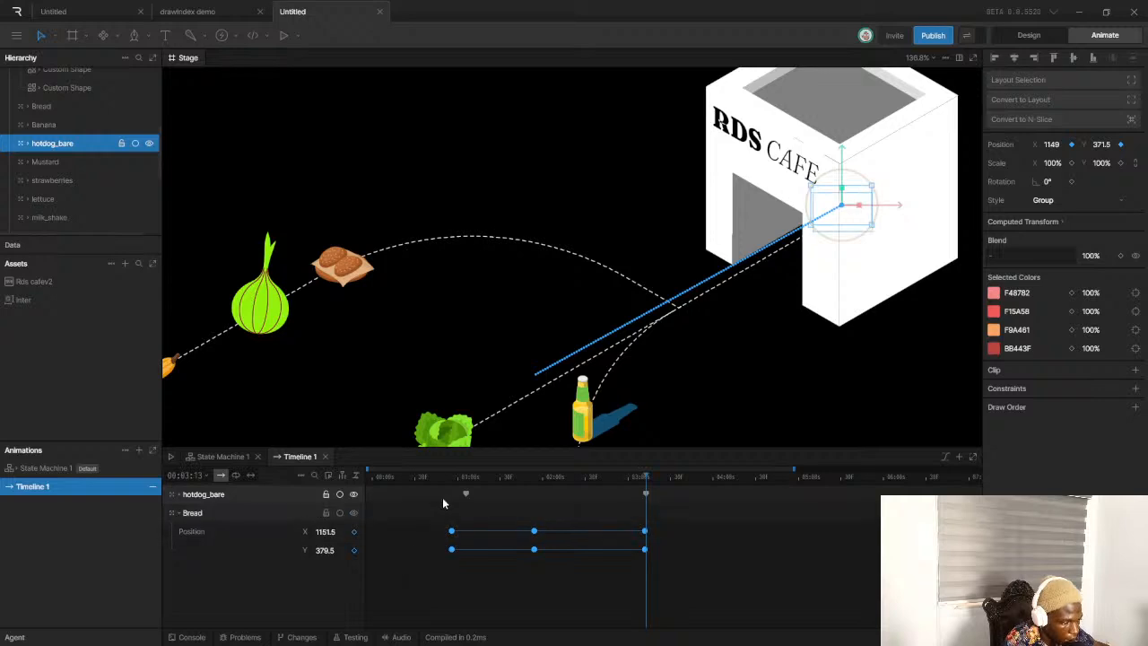
pyautogui.moveTo(689, 511); pyautogui.dragTo(428, 484)
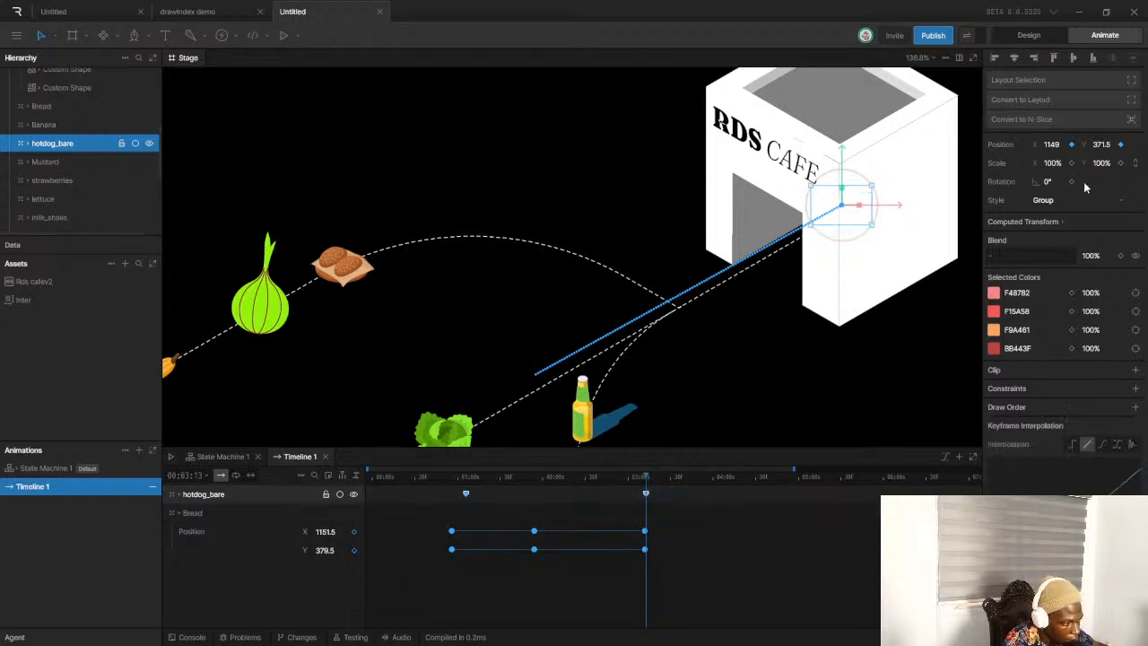
pyautogui.click(1100, 445)
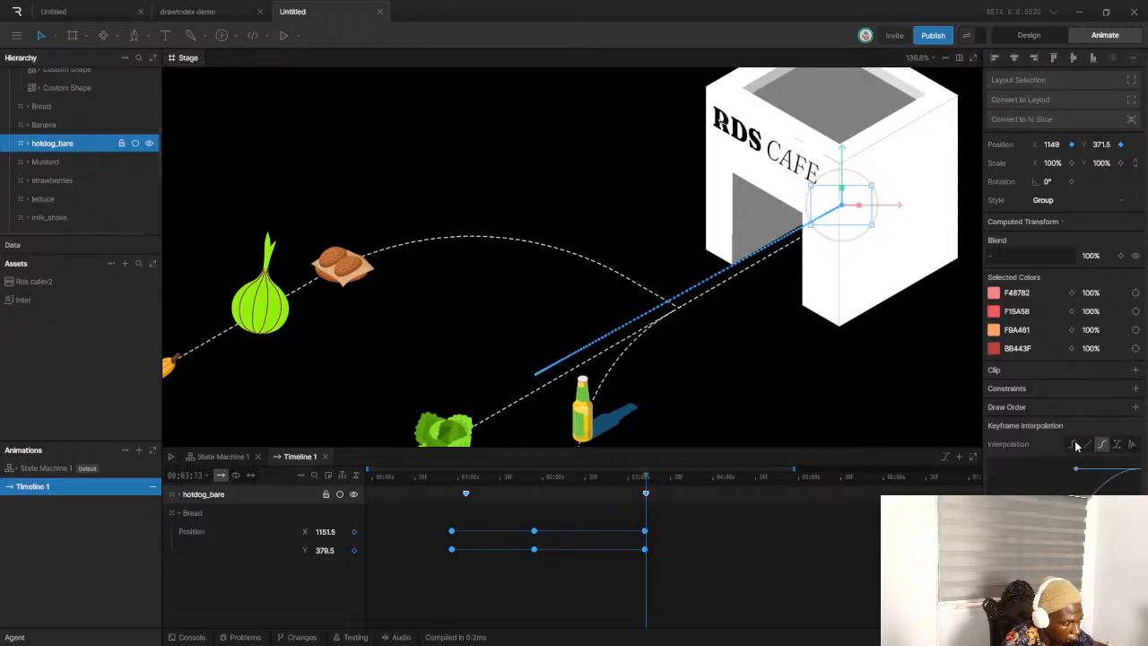
# Play the animation with the whole artboard in view to check how the Bread and hotdog_bare enter the cafe together
pyautogui.scroll(-8, 657, 251)
pyautogui.scroll(3, 644, 285)
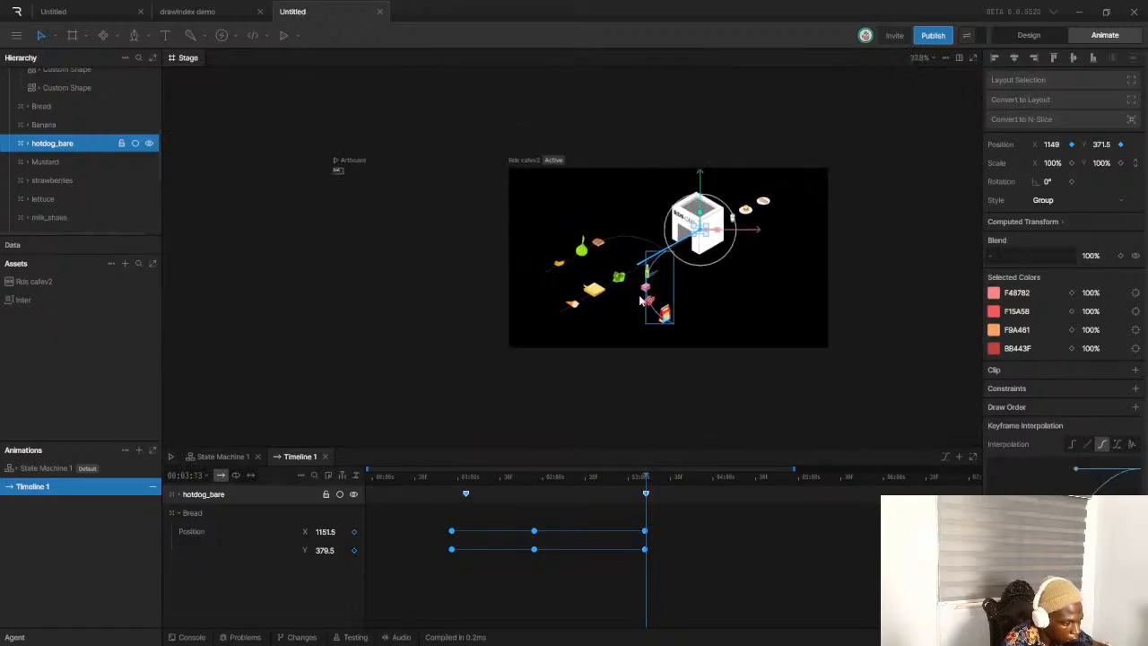
pyautogui.click(427, 479)
pyautogui.press('space')
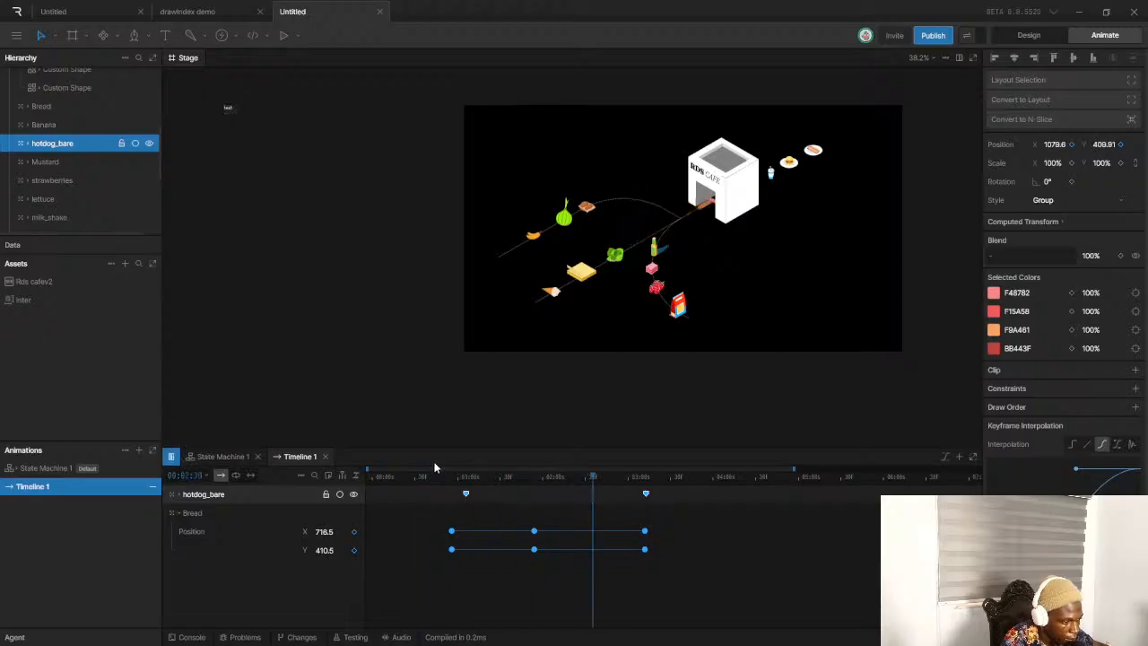
pyautogui.press('space')
pyautogui.click(449, 477)
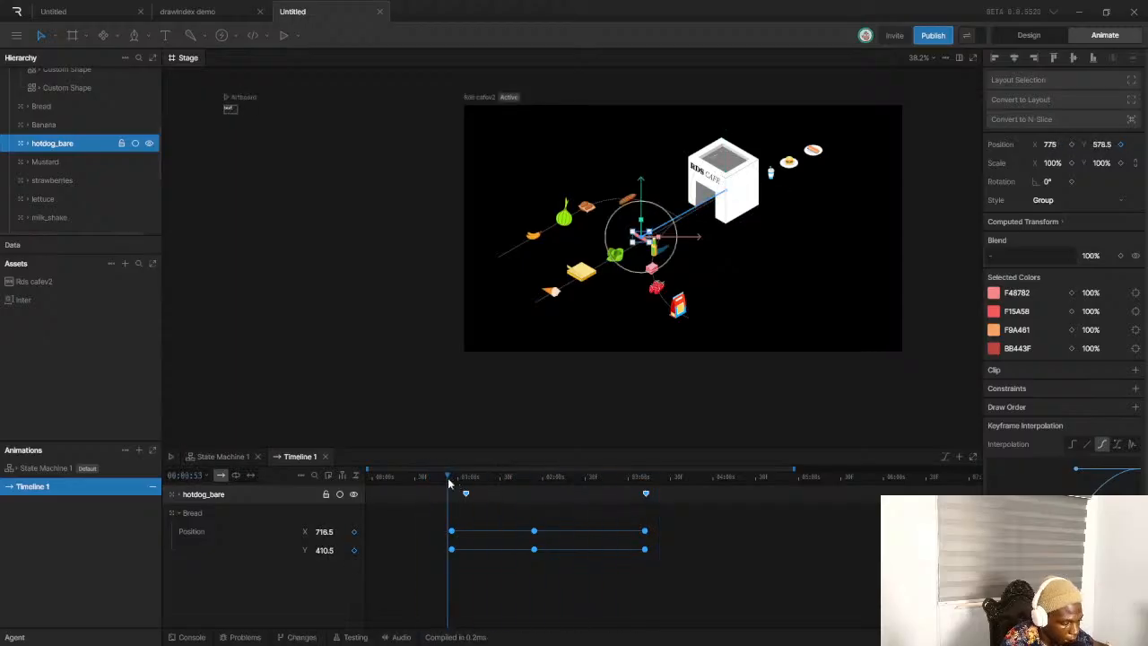
pyautogui.press('space')
pyautogui.press('space')
# Delay both hotdog_bare position keyframes by about half a second and play the animation from the start
pyautogui.moveTo(452, 494); pyautogui.dragTo(508, 498)
pyautogui.click(647, 494)
pyautogui.moveTo(402, 475); pyautogui.dragTo(370, 475)
pyautogui.press('space')
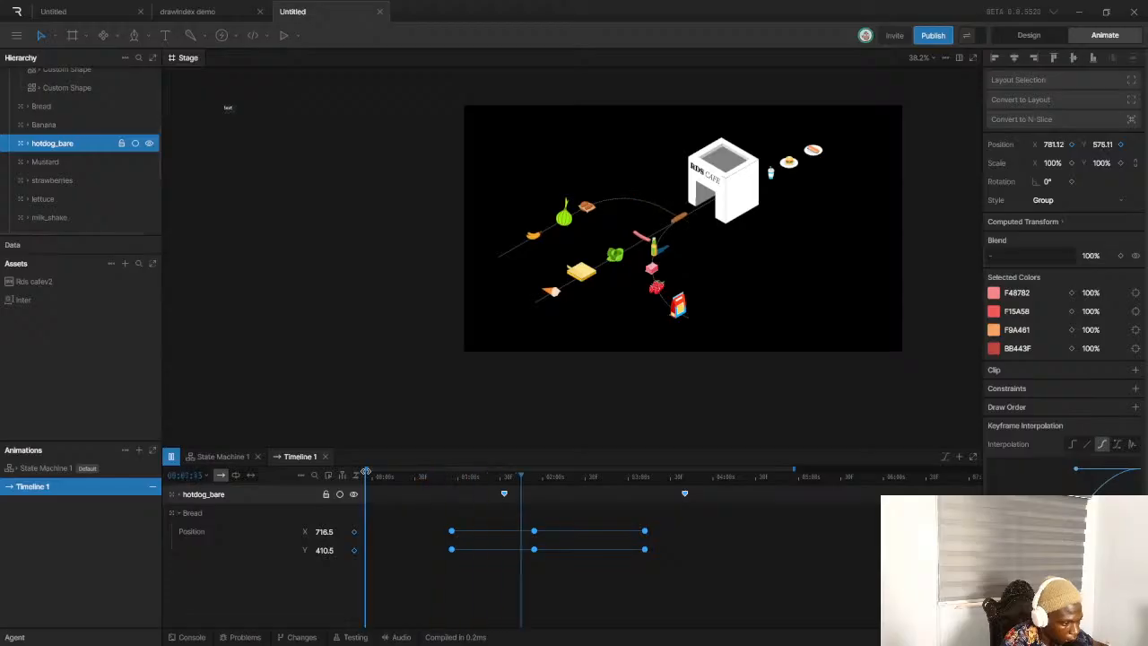
# Replay the animation from near the start several times to check the timing between the Bread and hotdog_bare entering the cafe
pyautogui.click(374, 476)
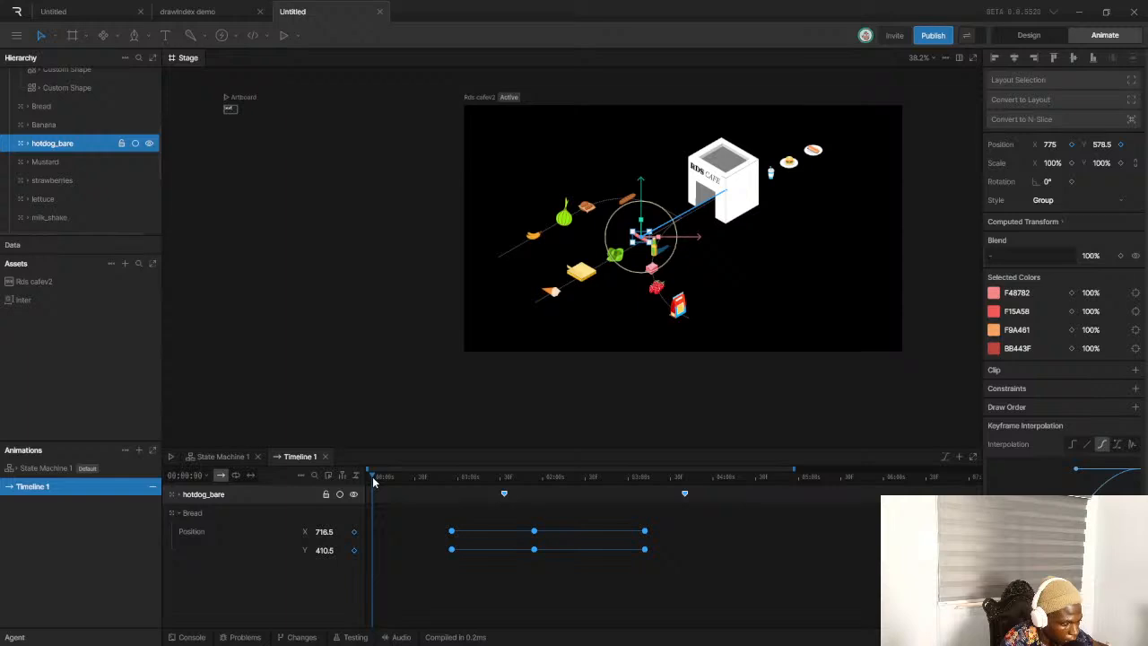
pyautogui.press('space')
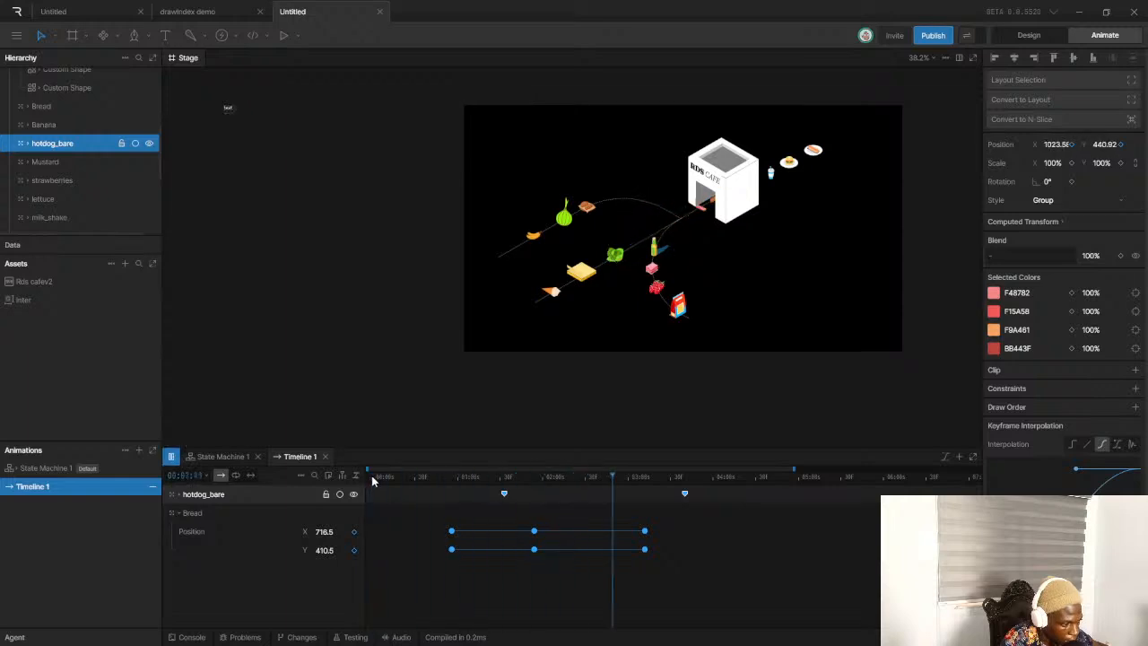
pyautogui.click(375, 477)
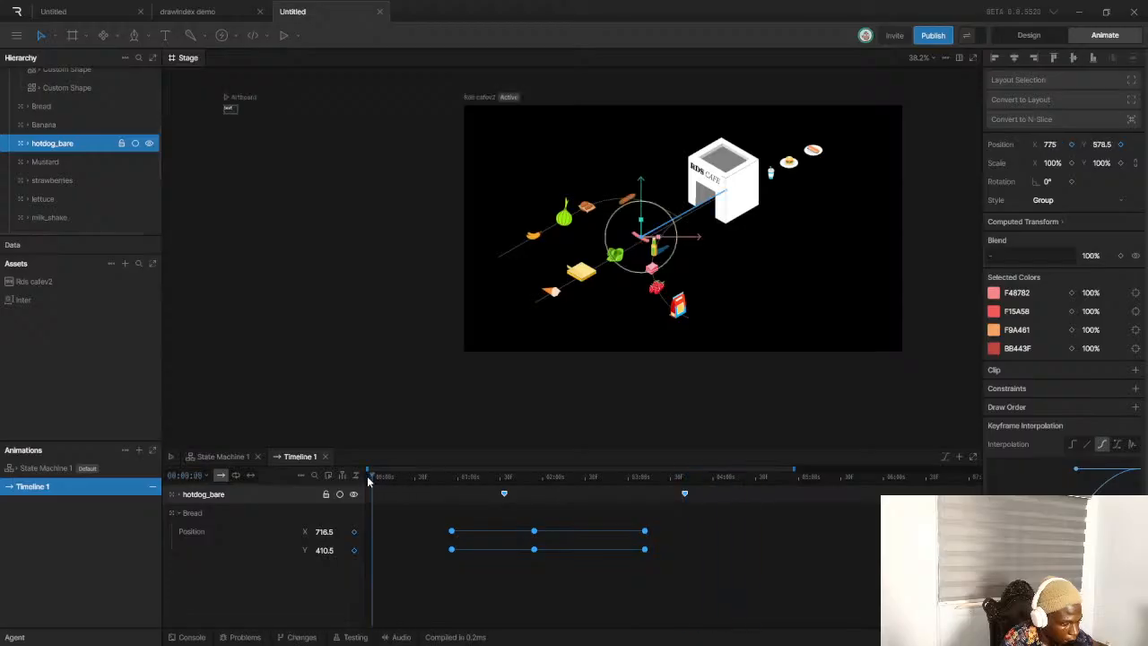
pyautogui.press('space')
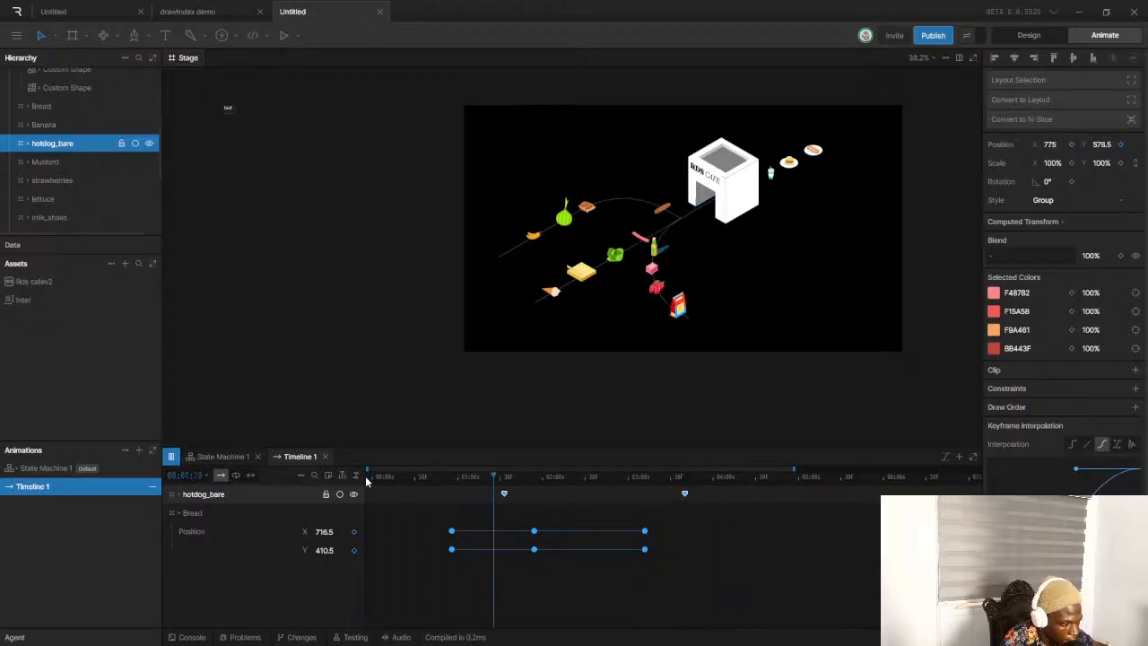
pyautogui.press('space')
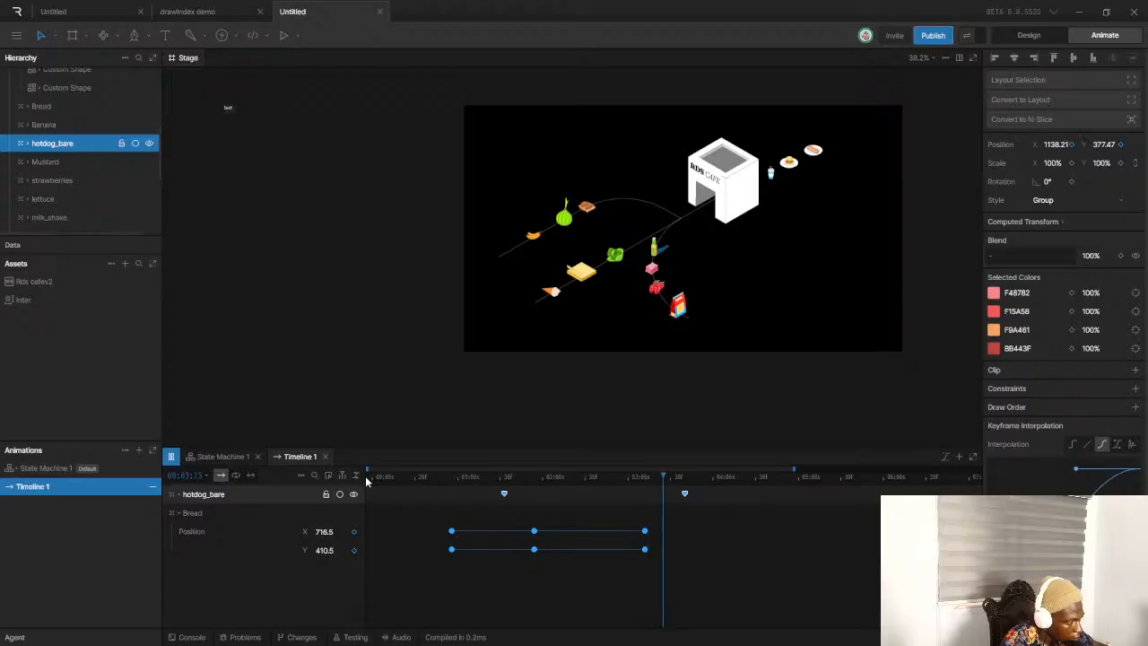
pyautogui.moveTo(481, 492); pyautogui.dragTo(728, 516)
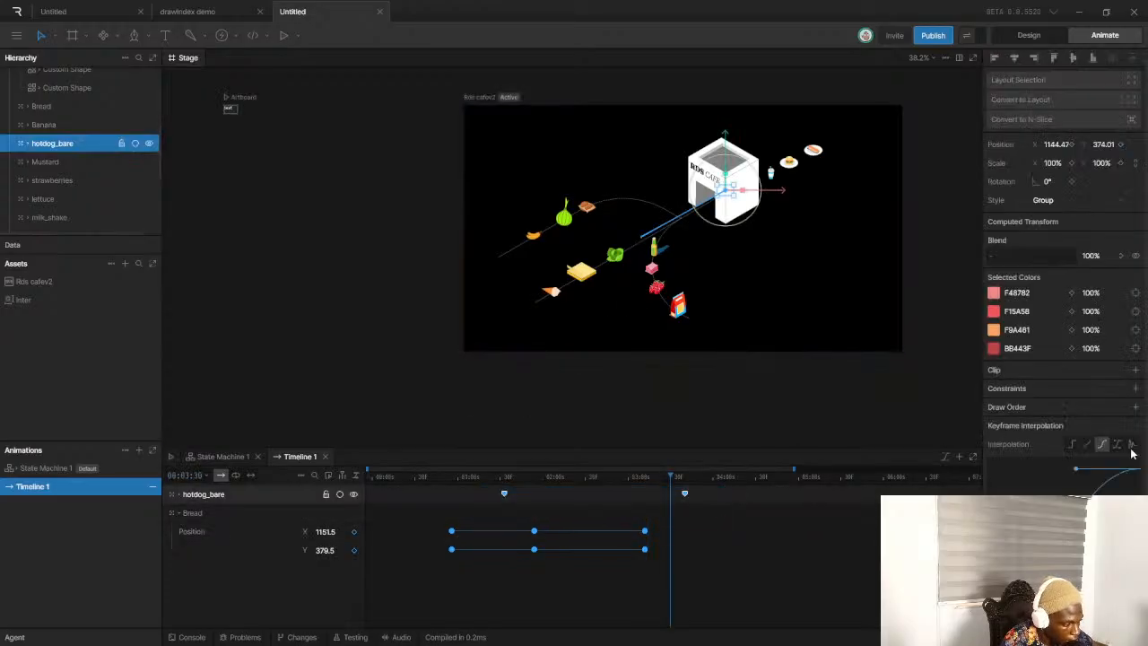
pyautogui.moveTo(412, 481); pyautogui.dragTo(348, 474)
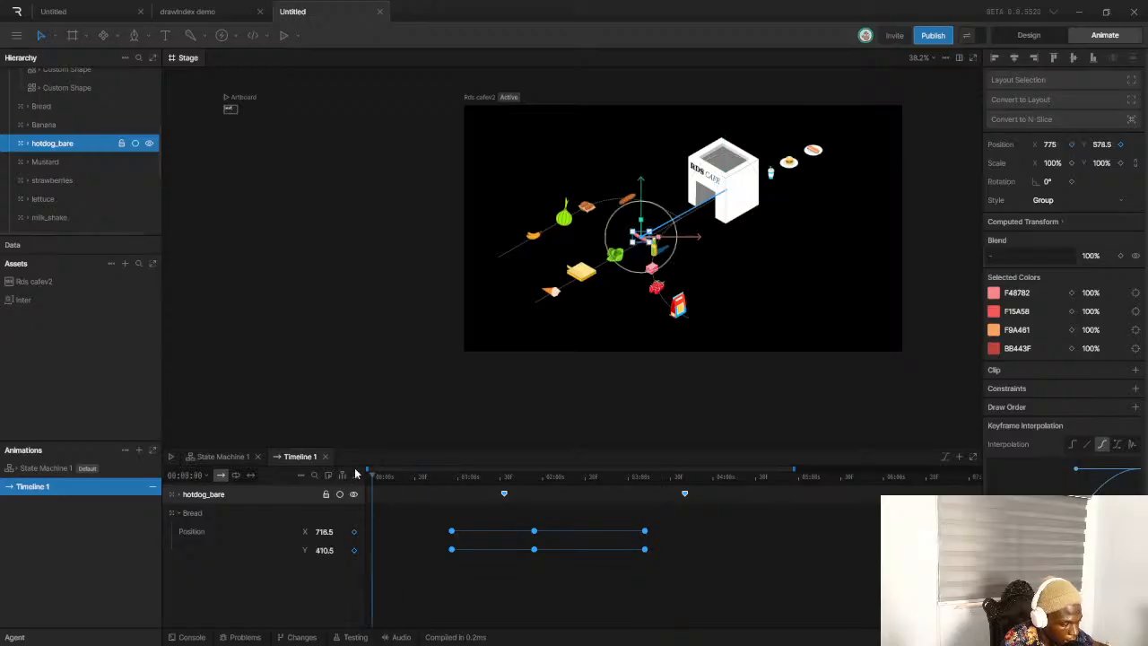
pyautogui.press('space')
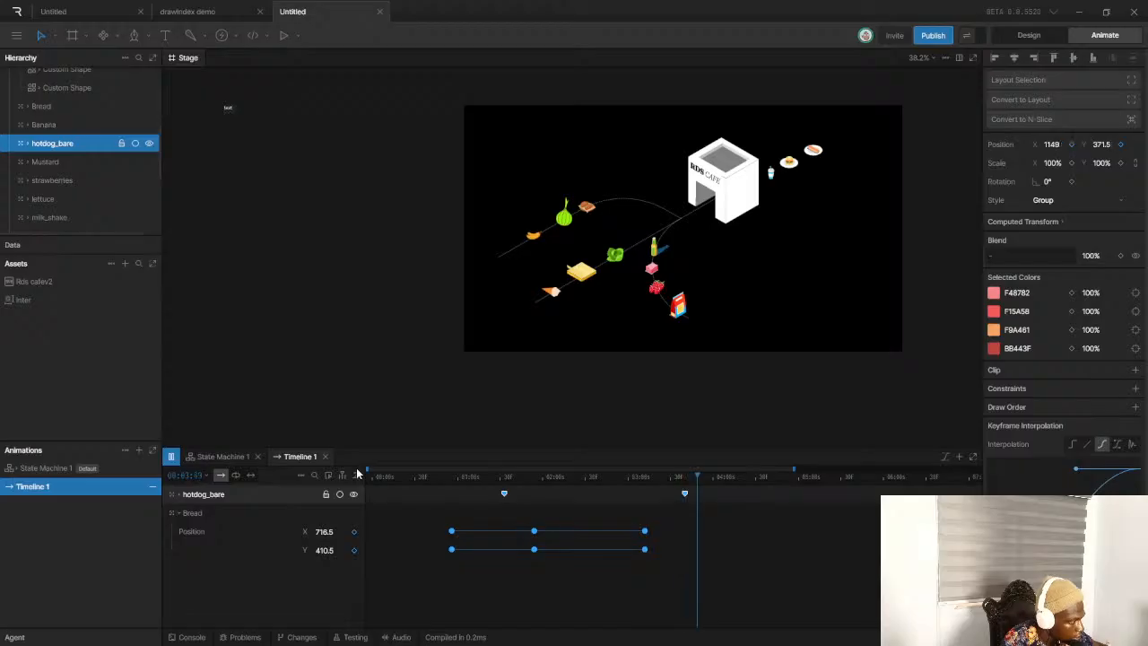
pyautogui.press('space')
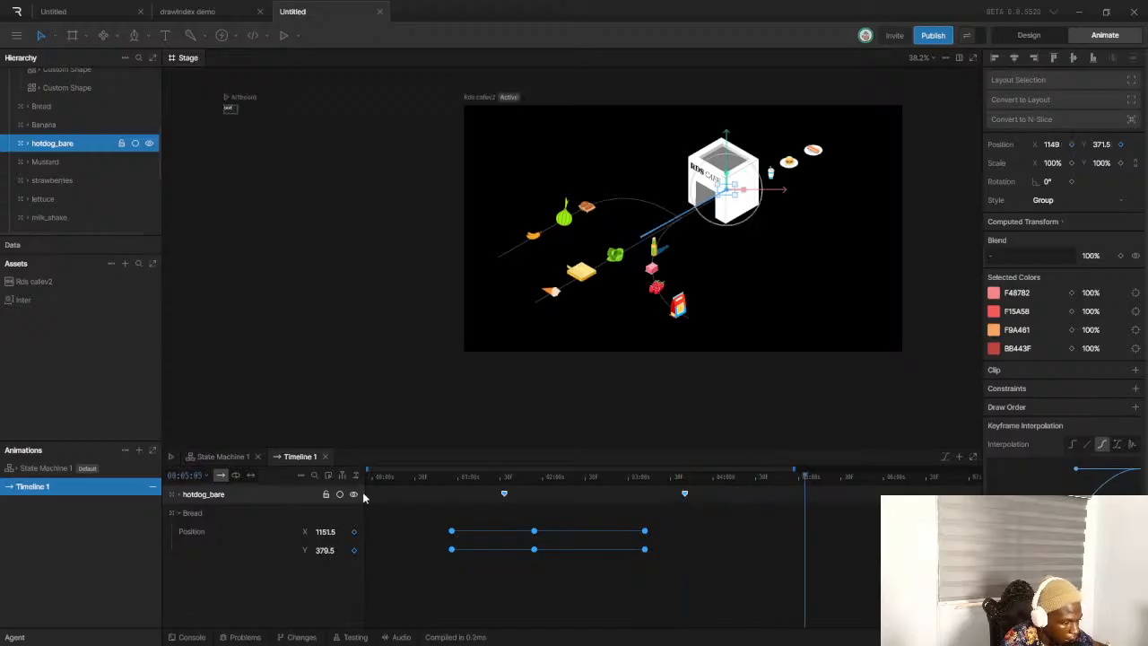
pyautogui.click(375, 482)
pyautogui.press('space')
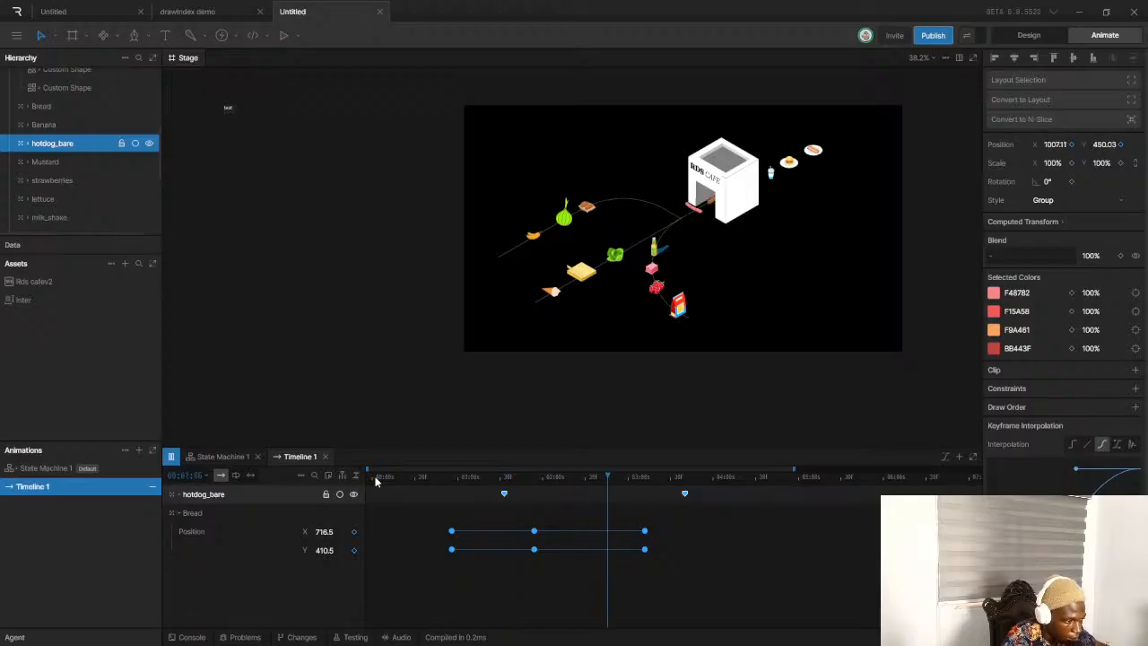
pyautogui.click(372, 479)
pyautogui.press('space')
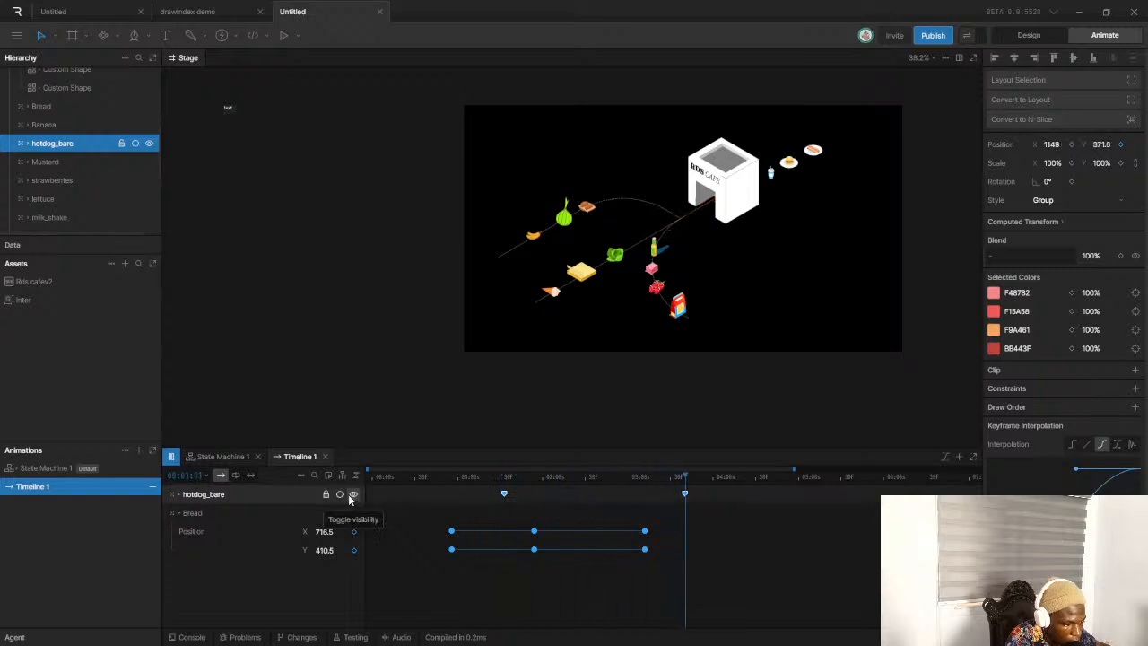
pyautogui.click(367, 479)
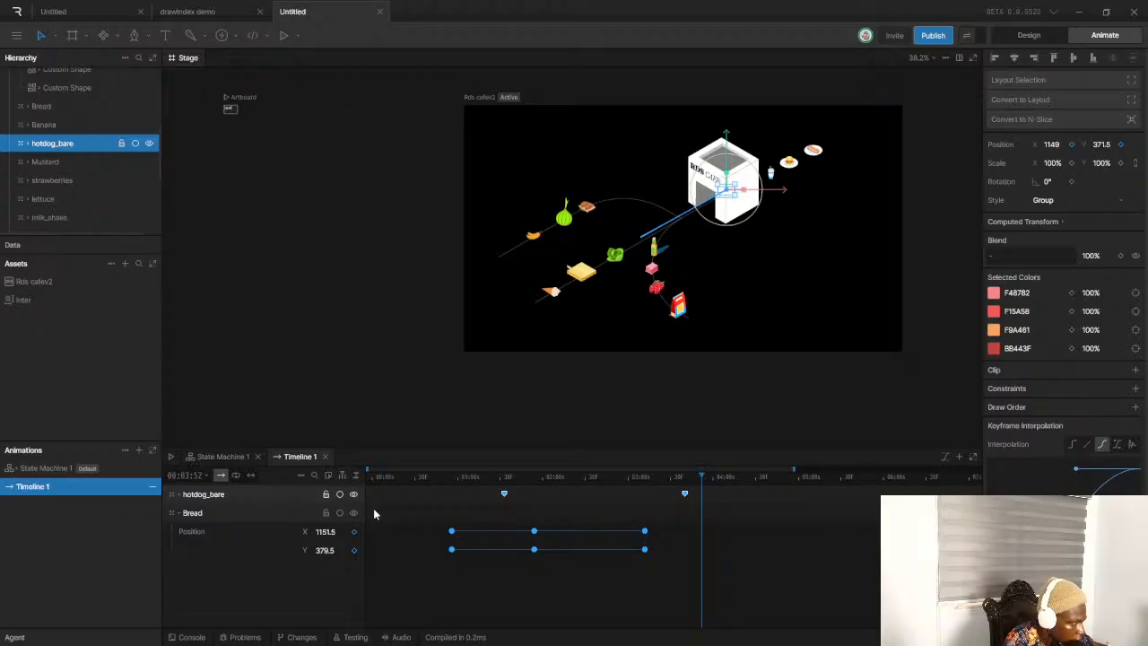
pyautogui.click(387, 478)
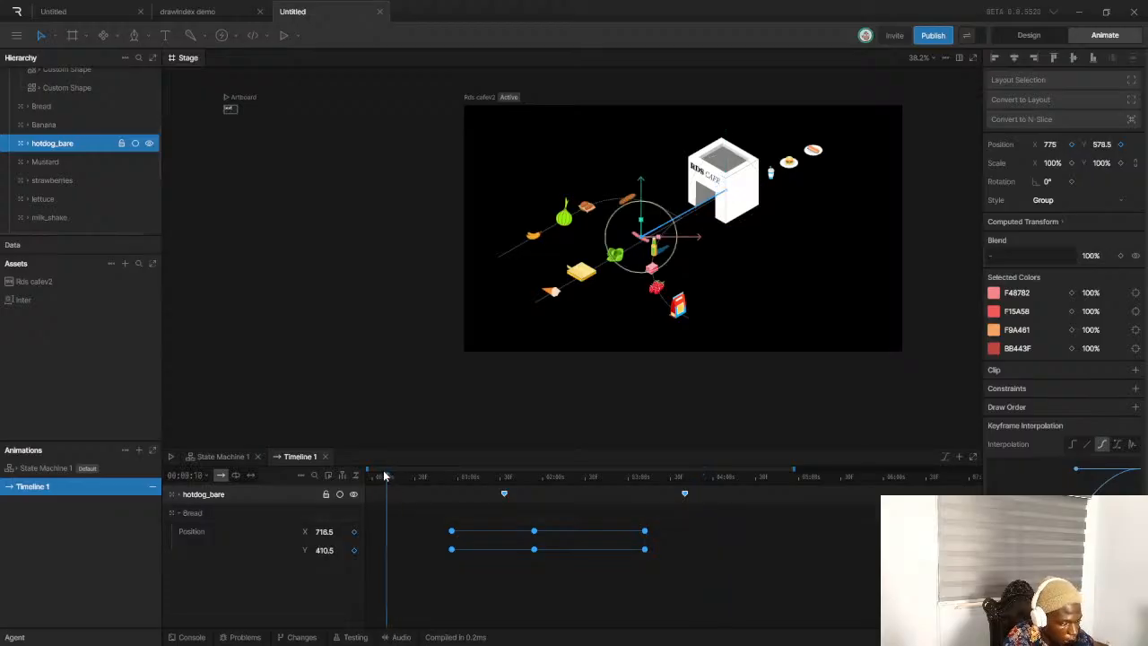
pyautogui.press('space')
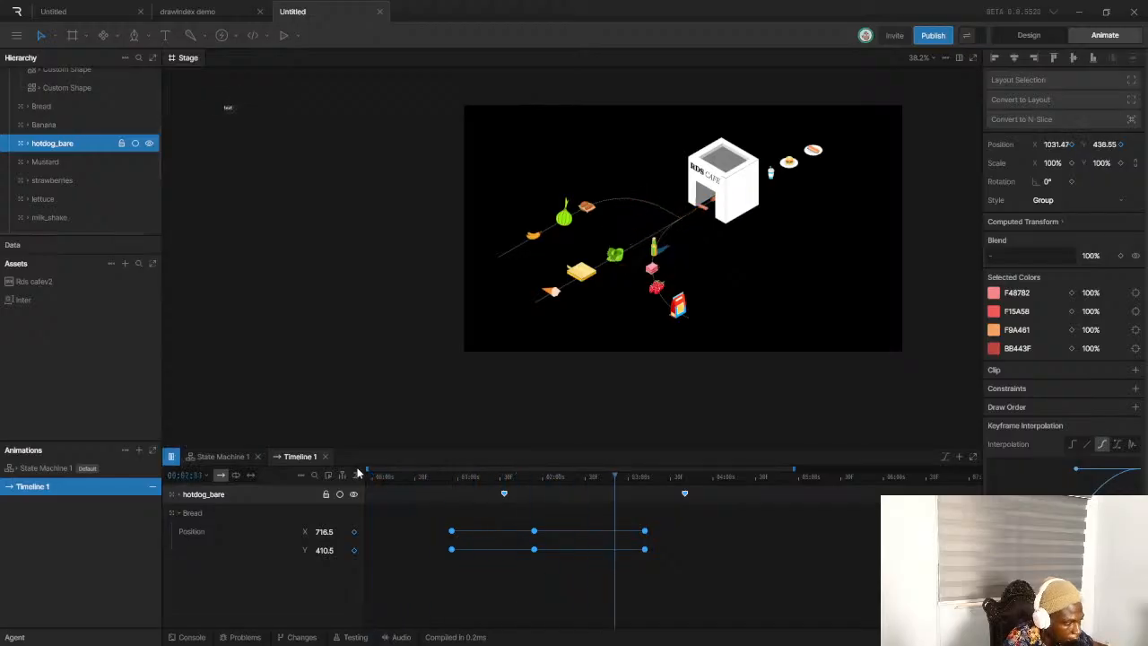
pyautogui.press('space')
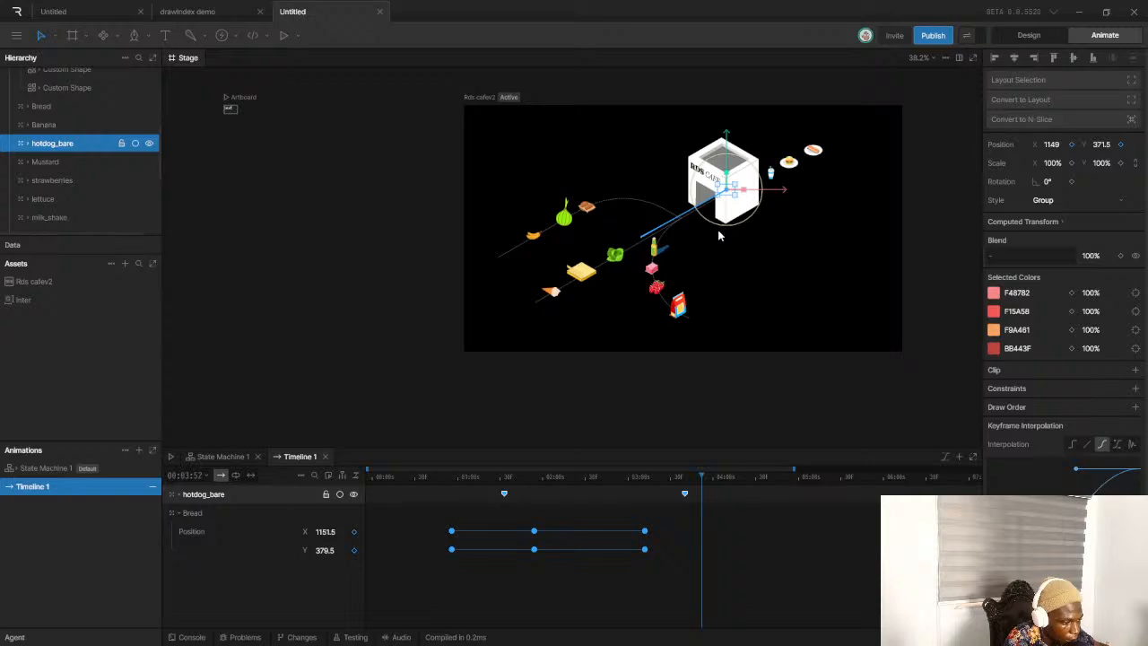
pyautogui.scroll(2, 687, 239)
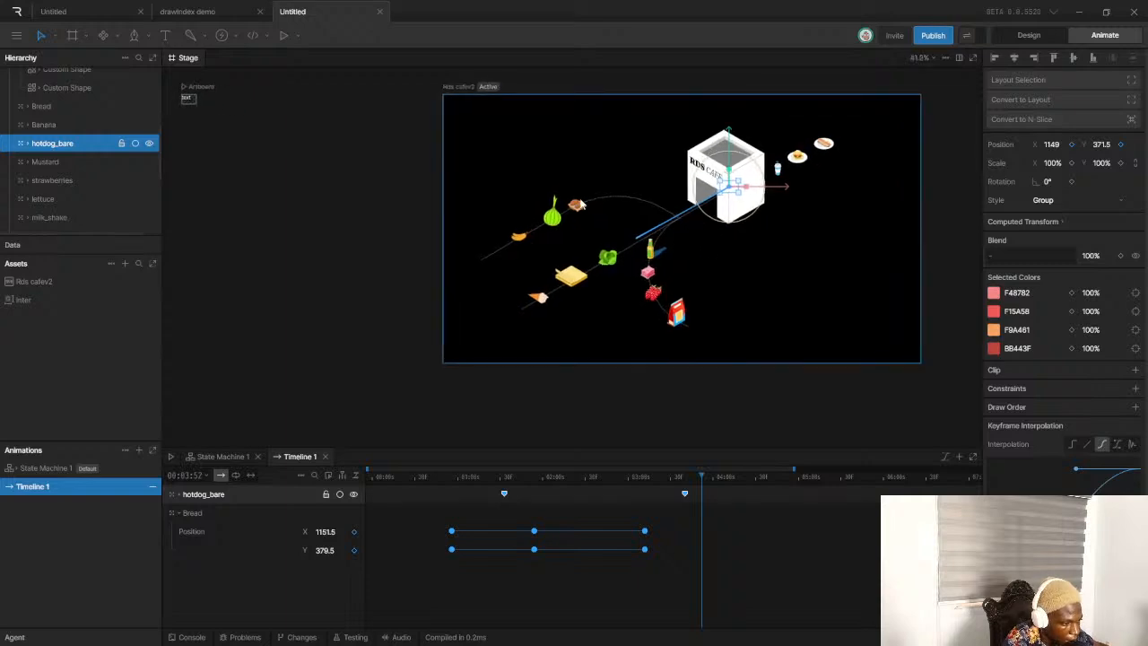
# Key the Mustard's starting position at X 860, Y 621 at 00:01:04
pyautogui.scroll(5, 664, 231)
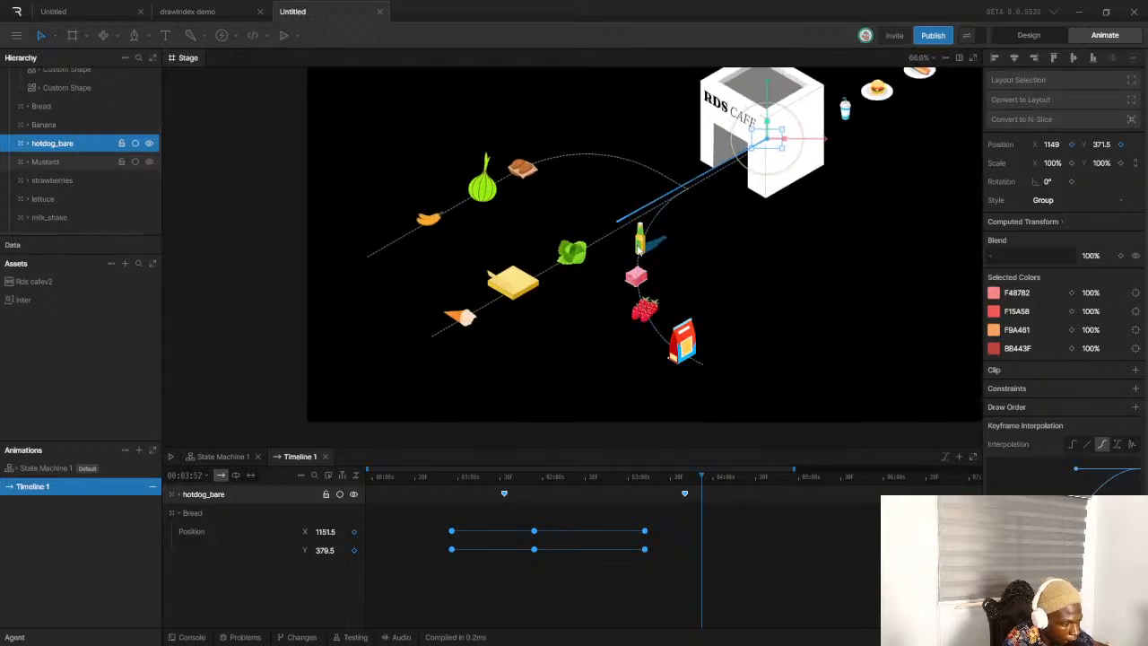
pyautogui.click(637, 247)
pyautogui.moveTo(498, 480); pyautogui.dragTo(465, 489)
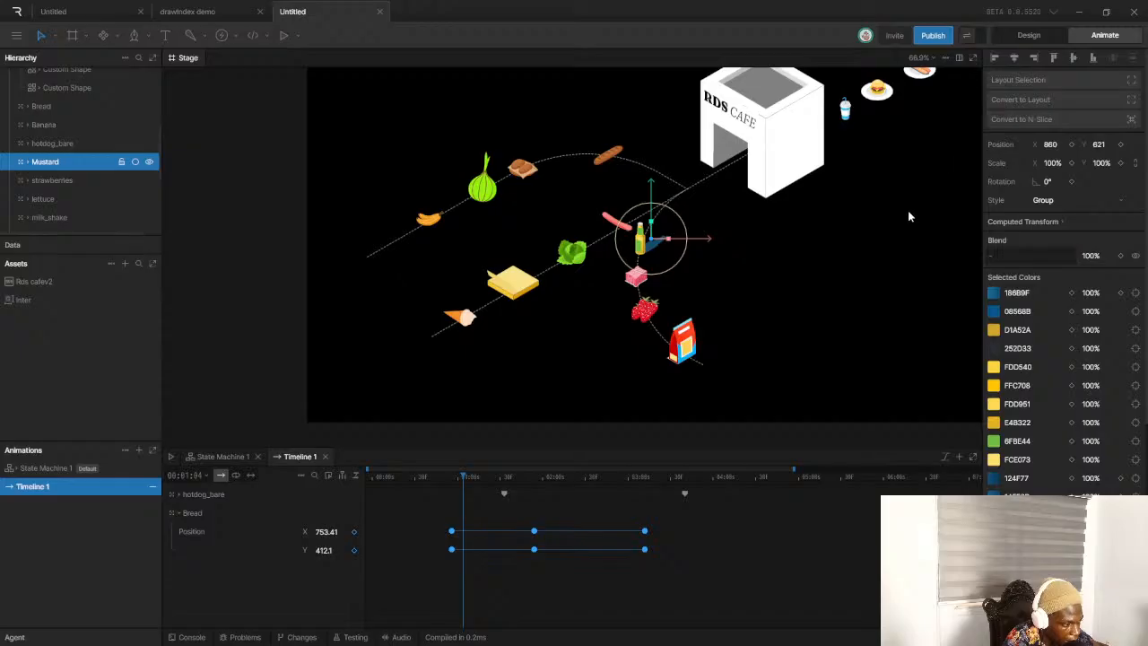
pyautogui.click(1072, 144)
pyautogui.click(1120, 144)
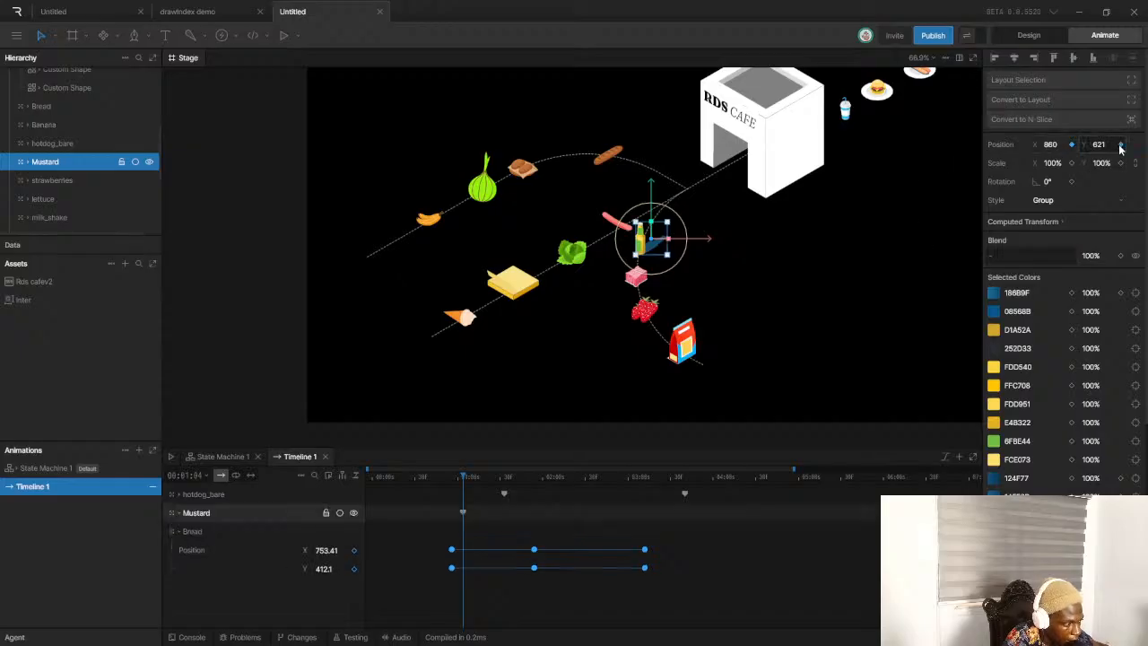
# Key the Mustard inside the cafe building at X 1141, Y 382.5 at 00:03:20
pyautogui.moveTo(463, 481); pyautogui.dragTo(656, 482)
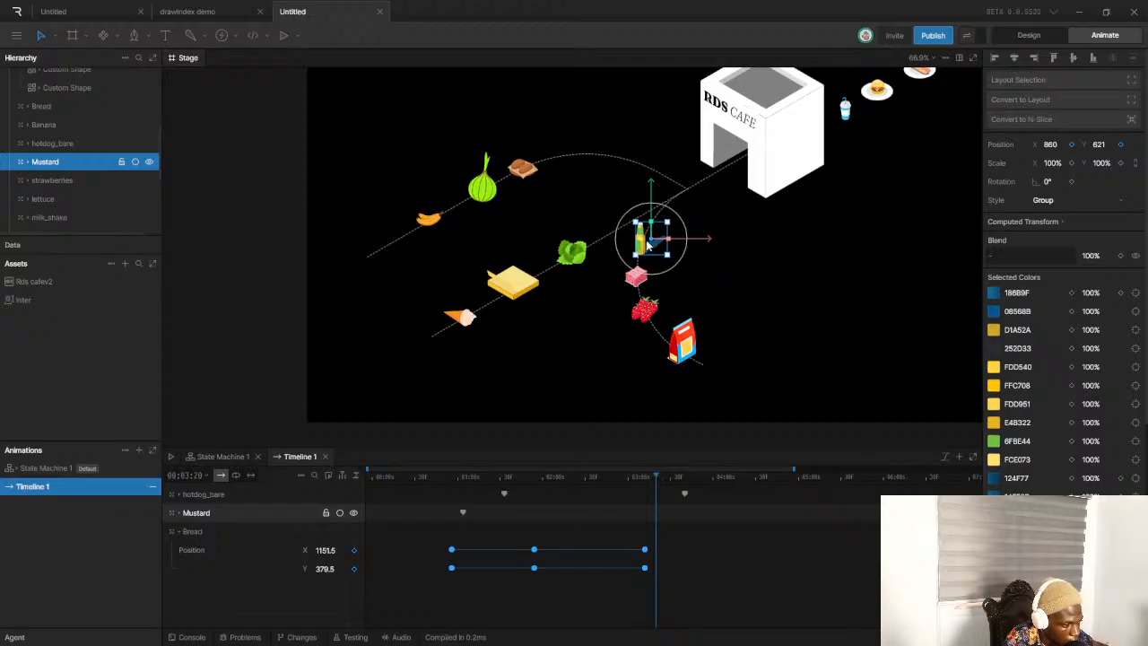
pyautogui.moveTo(651, 241); pyautogui.dragTo(744, 154)
pyautogui.click(738, 154)
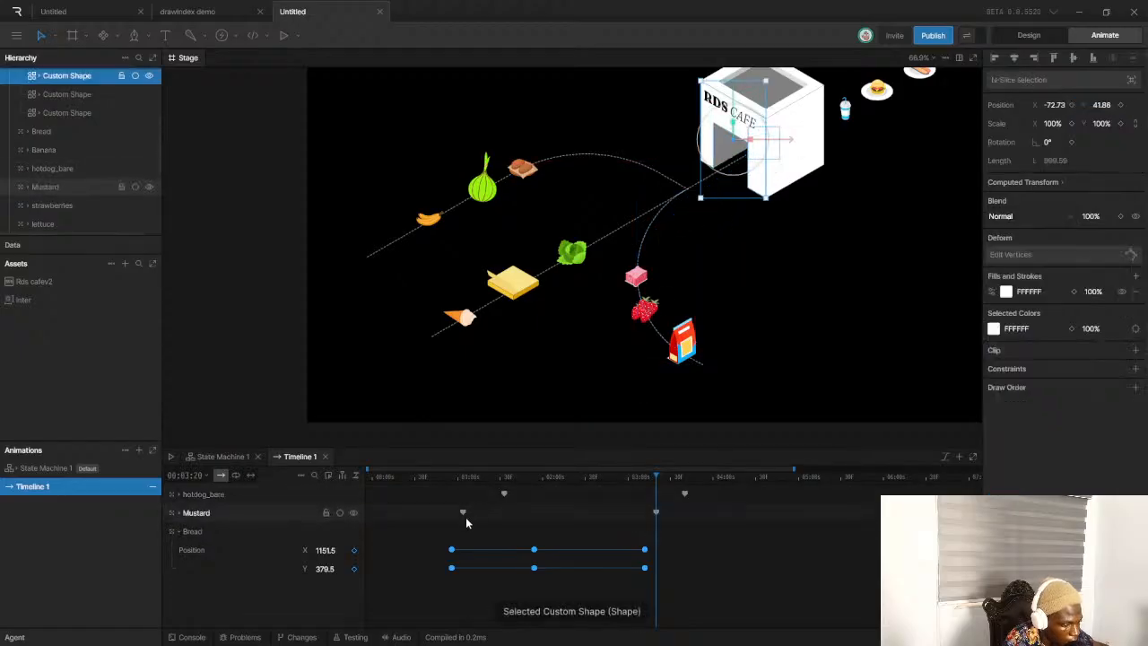
# Try to bend the Mustard's straight motion path along the curved dashed line into the cafe
pyautogui.click(464, 476)
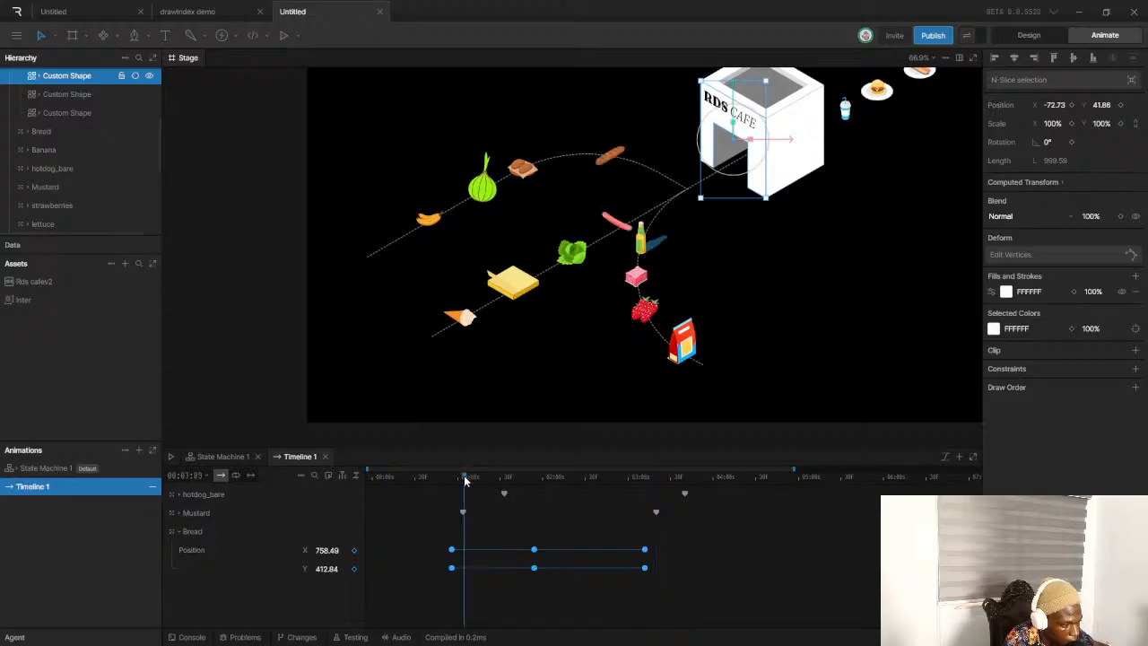
pyautogui.click(464, 510)
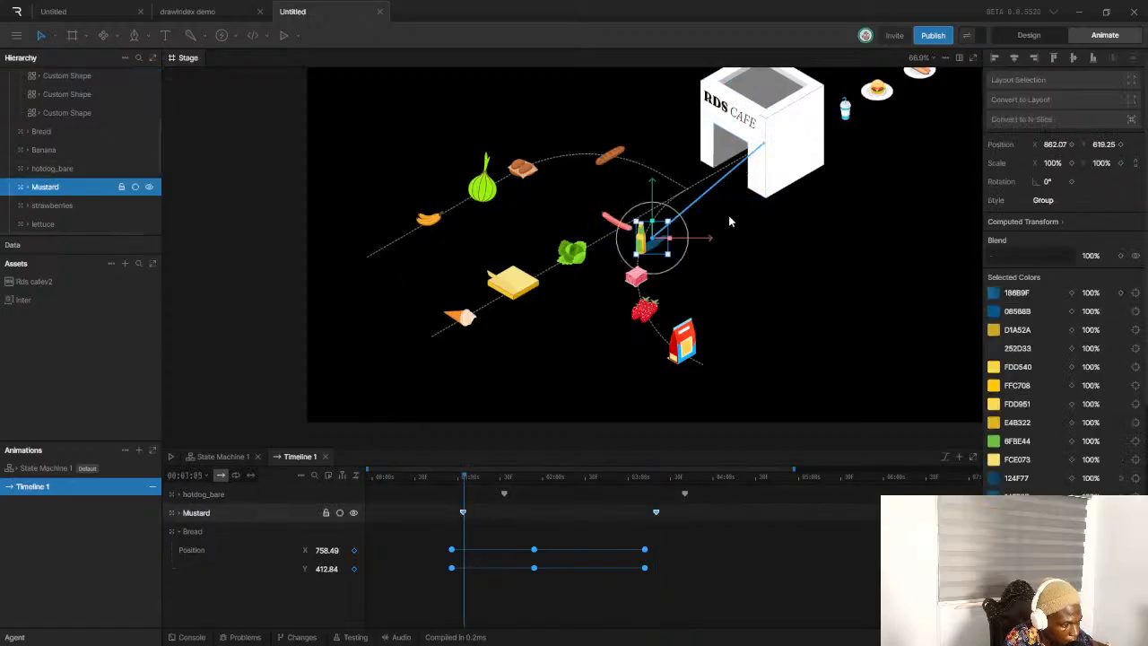
pyautogui.scroll(10, 682, 222)
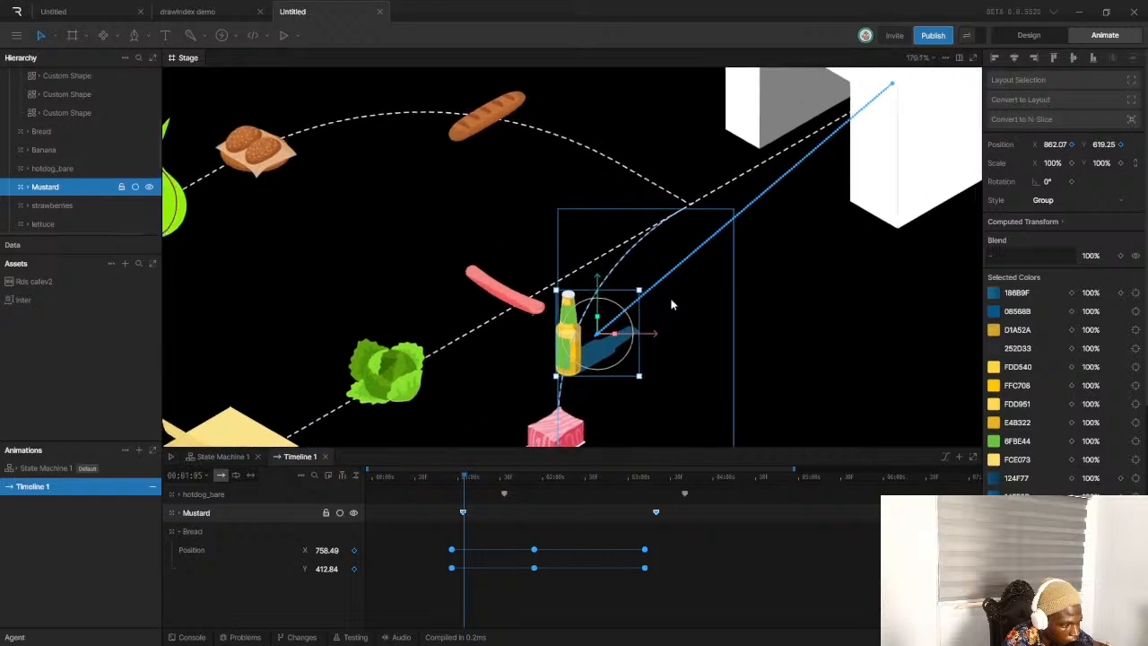
pyautogui.moveTo(636, 285); pyautogui.dragTo(564, 185)
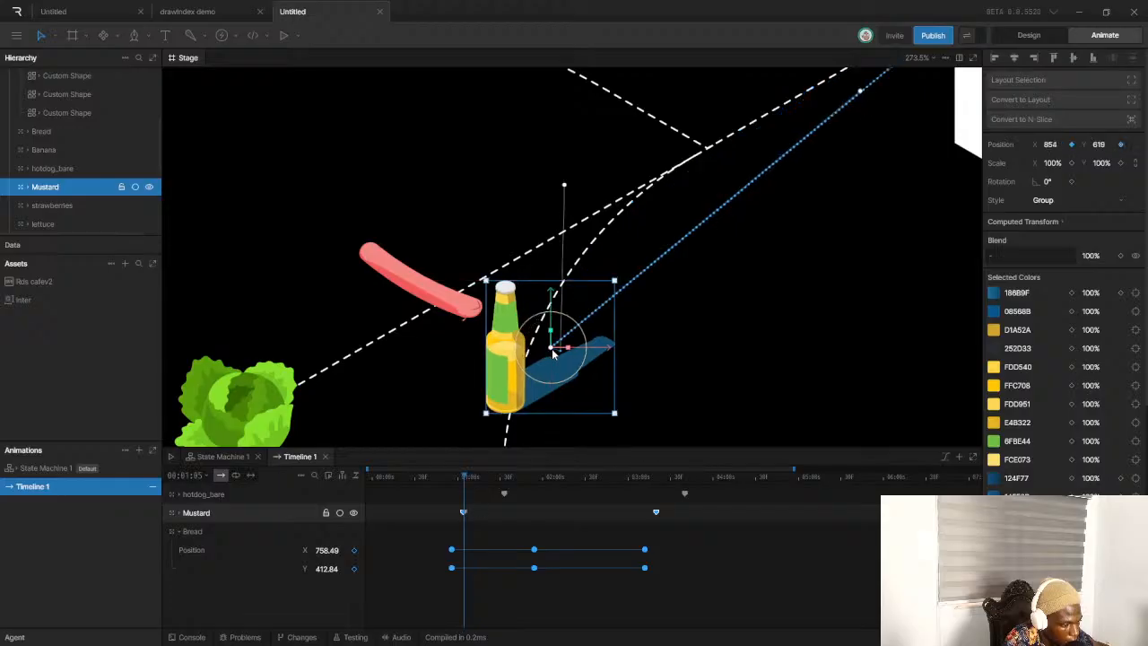
pyautogui.scroll(-5, 585, 254)
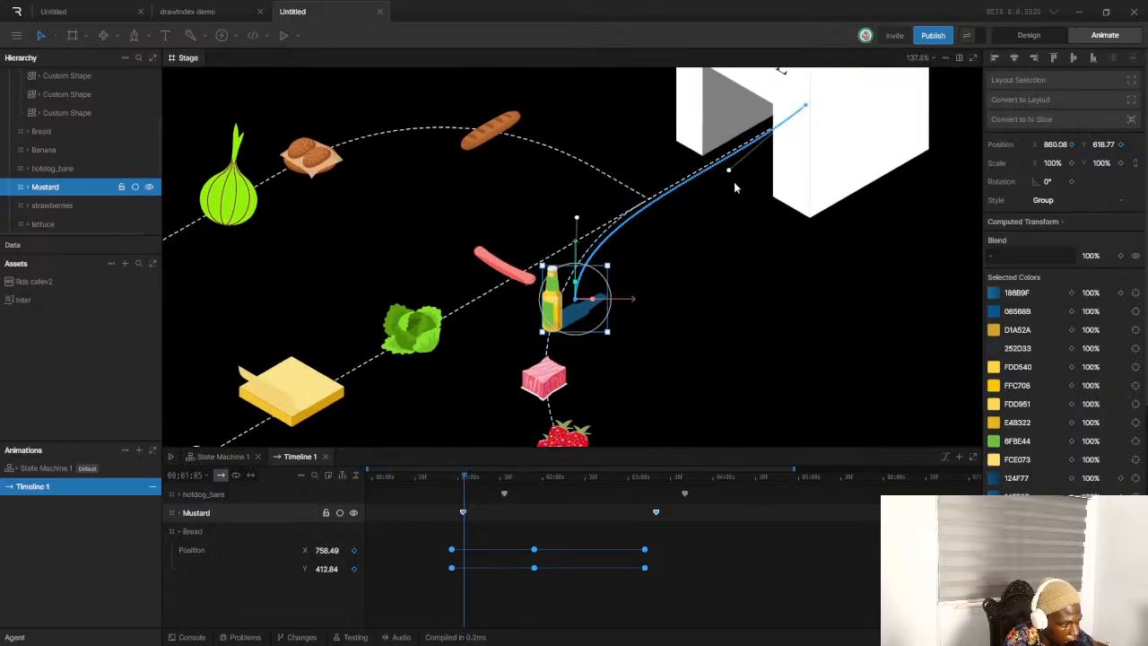
pyautogui.scroll(-3, 725, 221)
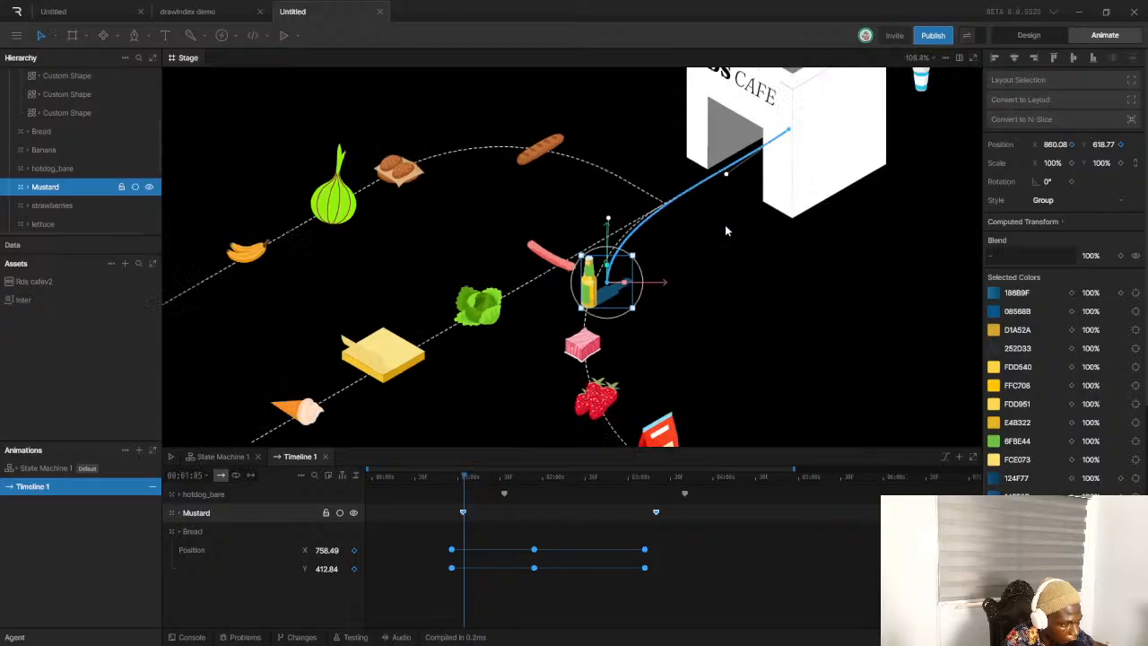
# Play the animation from near the start to check the Mustard's movement with the Bread and hotdog_bare
pyautogui.moveTo(463, 477); pyautogui.dragTo(389, 475)
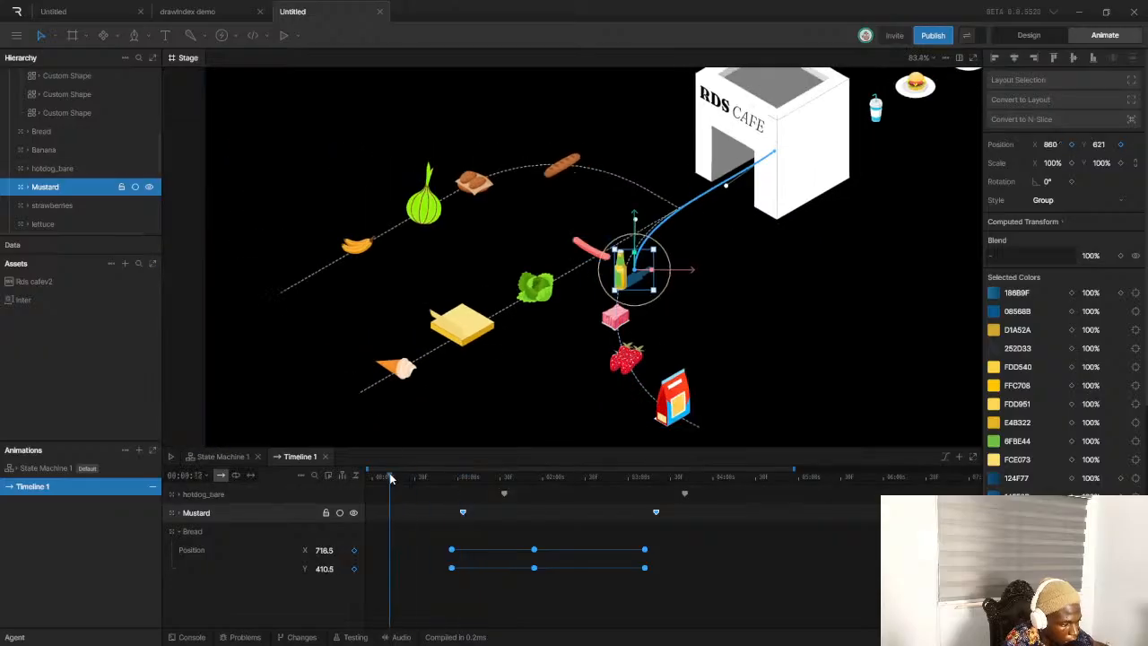
pyautogui.press('space')
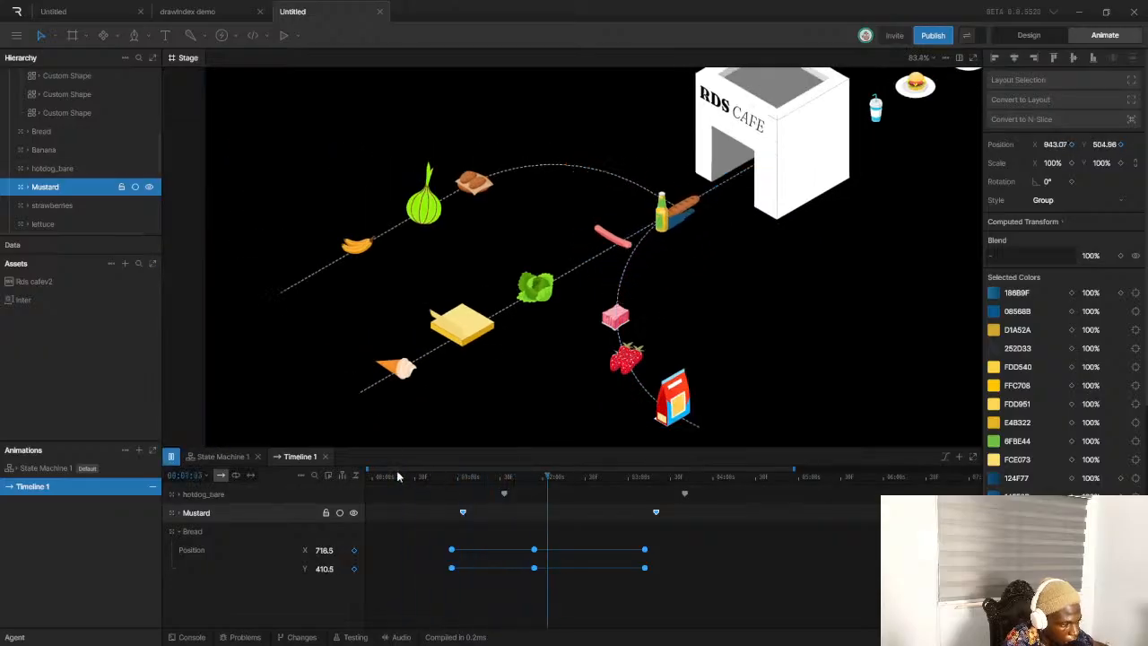
pyautogui.press('space')
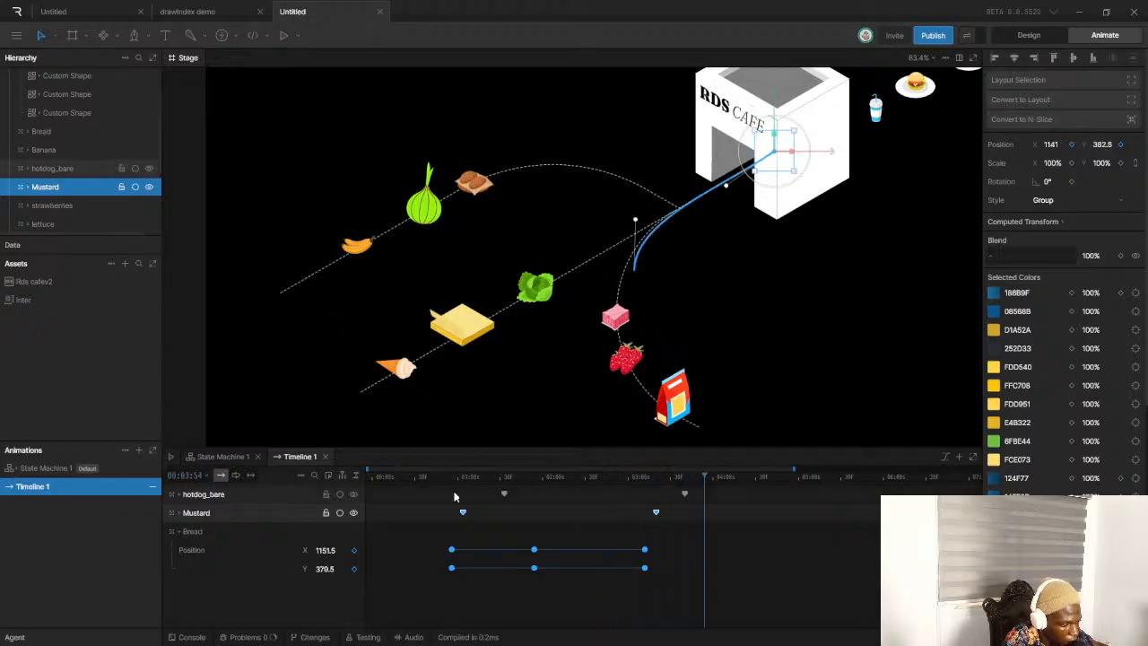
# Set all of the Mustard's X and Y position keyframes to Ease In Out (Cubic) interpolation
pyautogui.moveTo(447, 514); pyautogui.dragTo(699, 514)
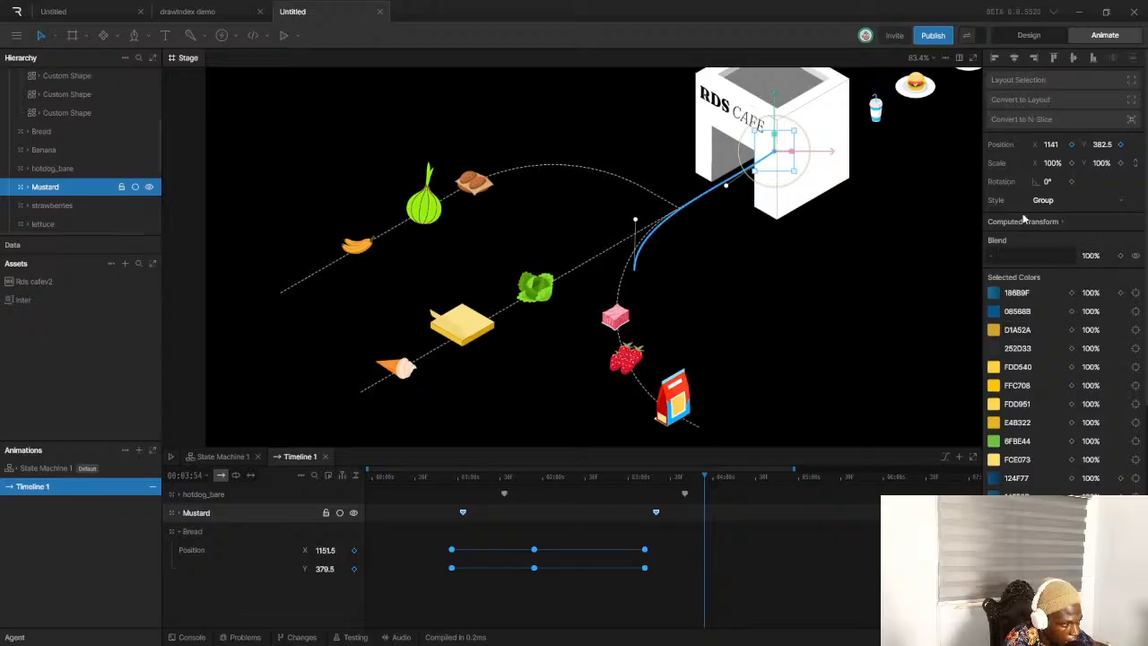
pyautogui.click(516, 522)
pyautogui.click(177, 512)
pyautogui.click(190, 531)
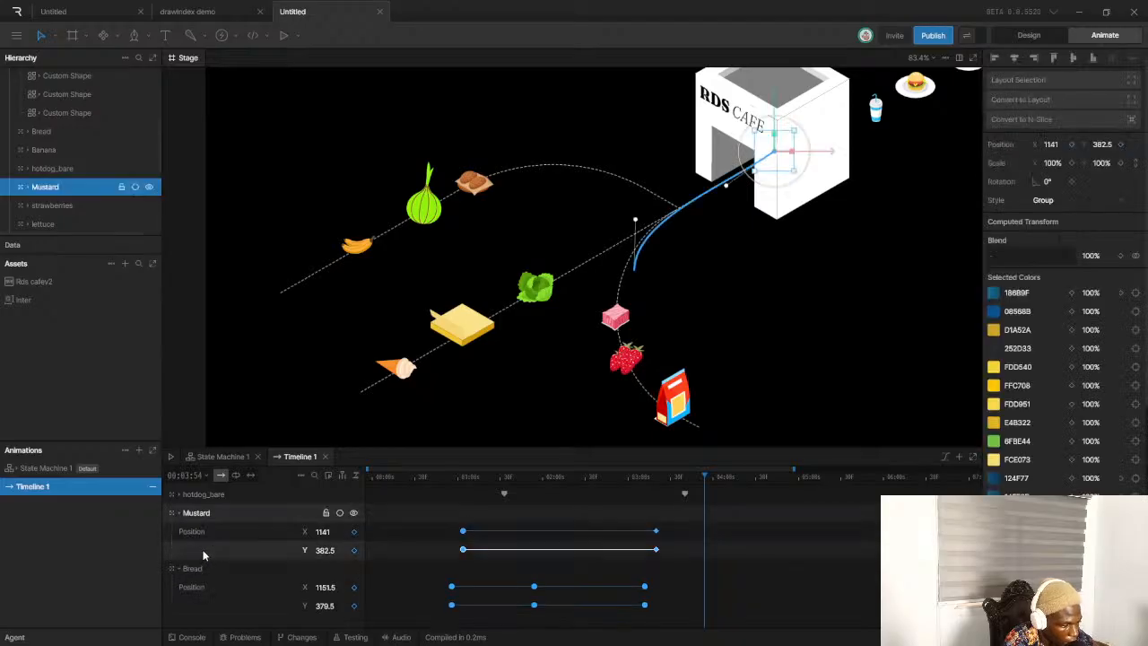
pyautogui.click(448, 526)
pyautogui.moveTo(448, 520); pyautogui.dragTo(714, 561)
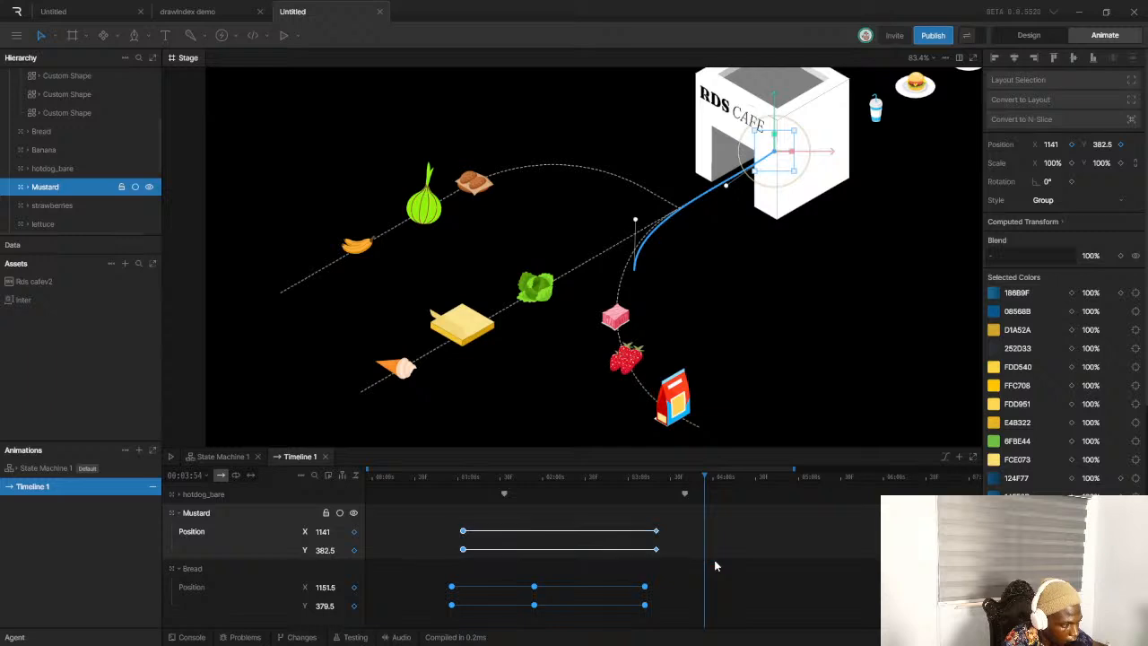
pyautogui.click(711, 548)
pyautogui.moveTo(632, 523); pyautogui.dragTo(669, 560)
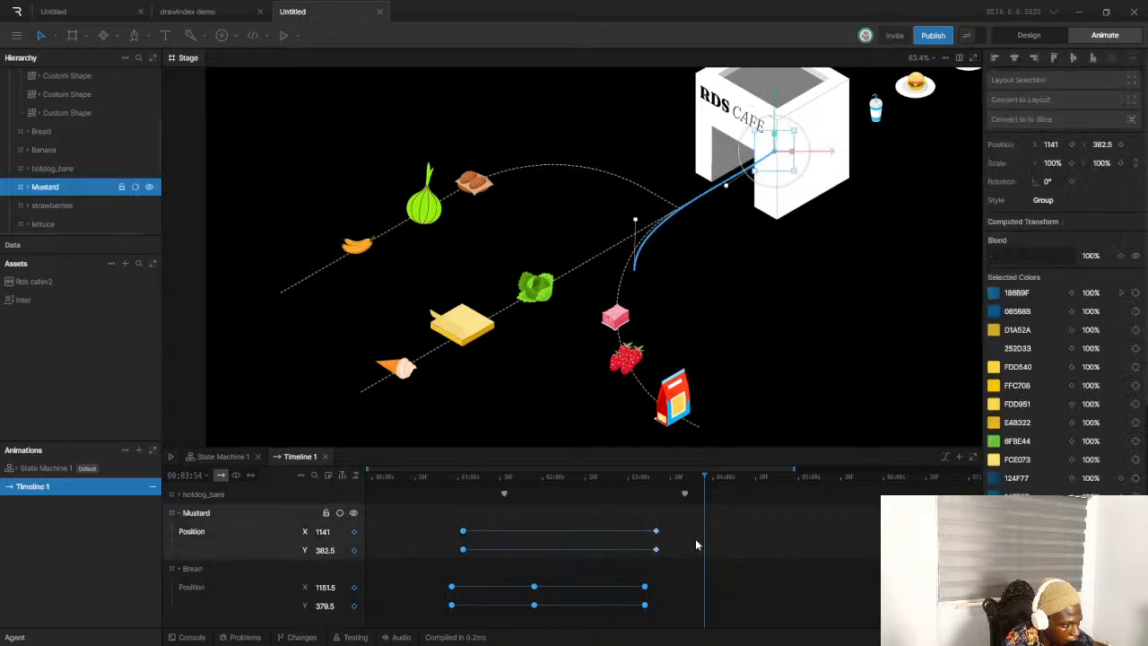
pyautogui.click(641, 538)
pyautogui.click(655, 532)
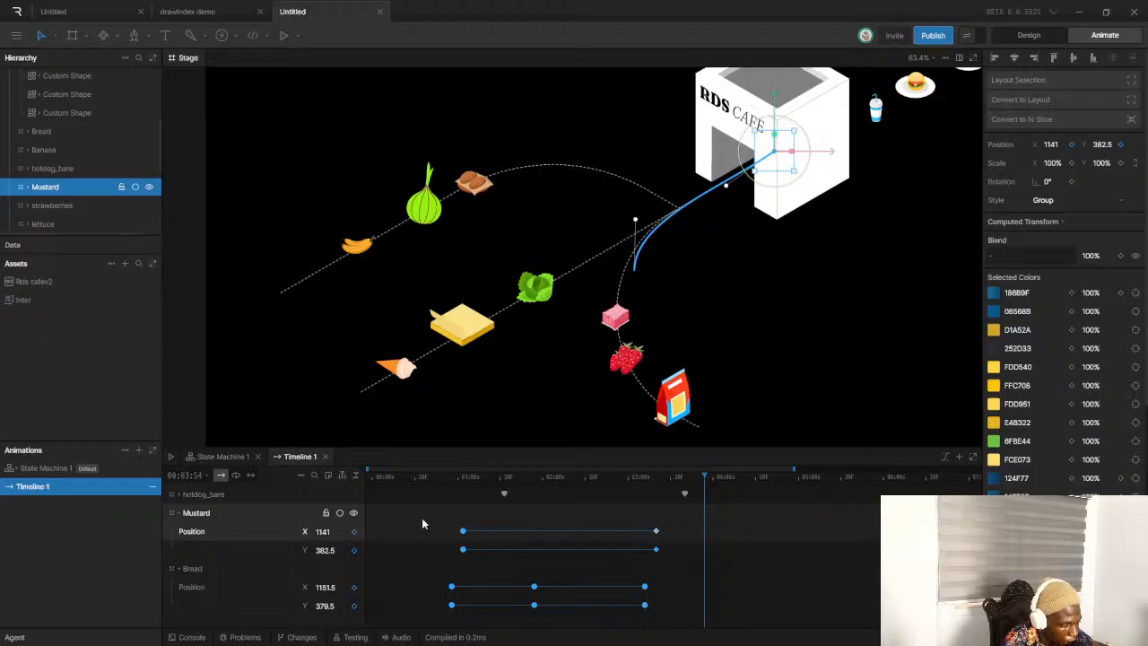
pyautogui.moveTo(683, 558); pyautogui.dragTo(441, 524)
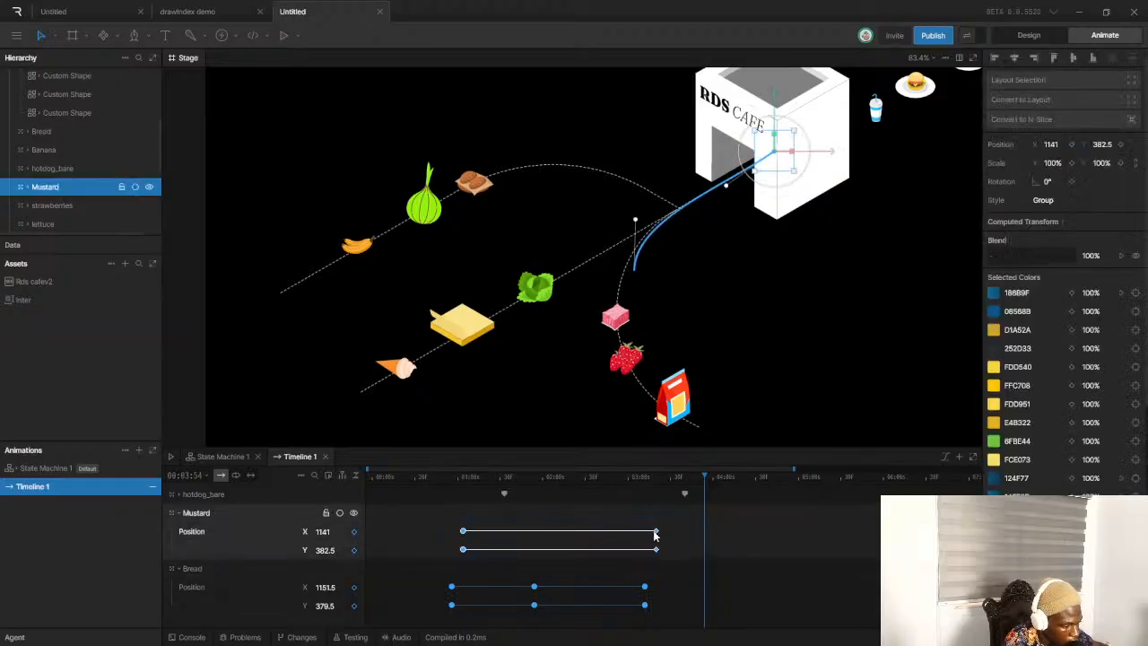
pyautogui.rightClick(656, 535)
pyautogui.moveTo(679, 557)
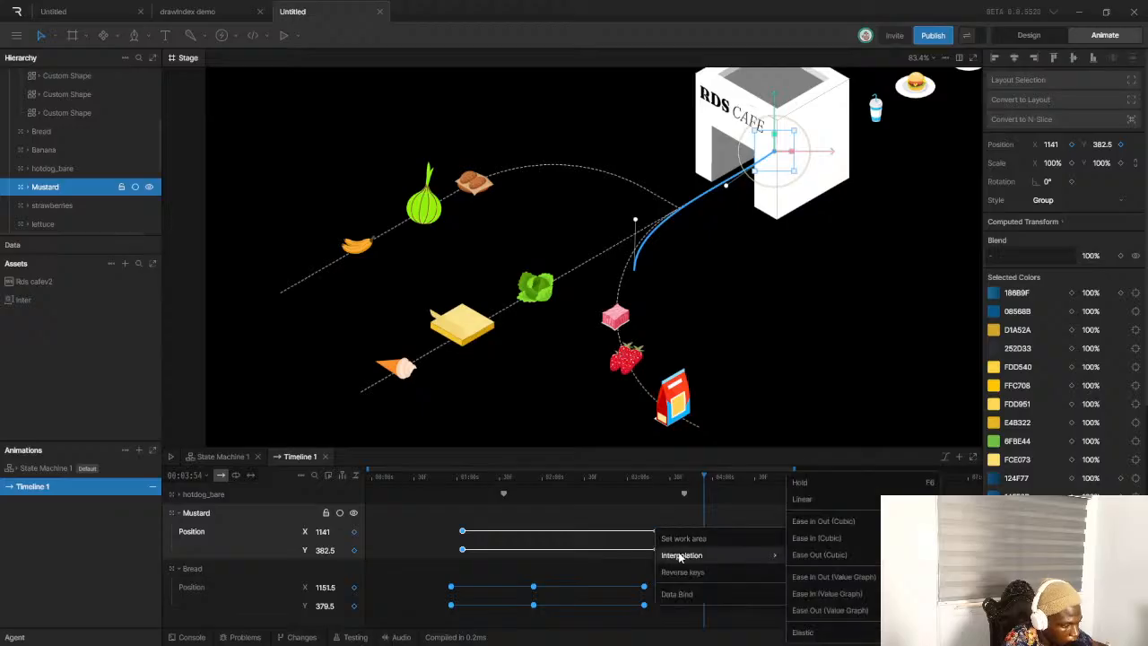
pyautogui.click(824, 522)
pyautogui.click(752, 550)
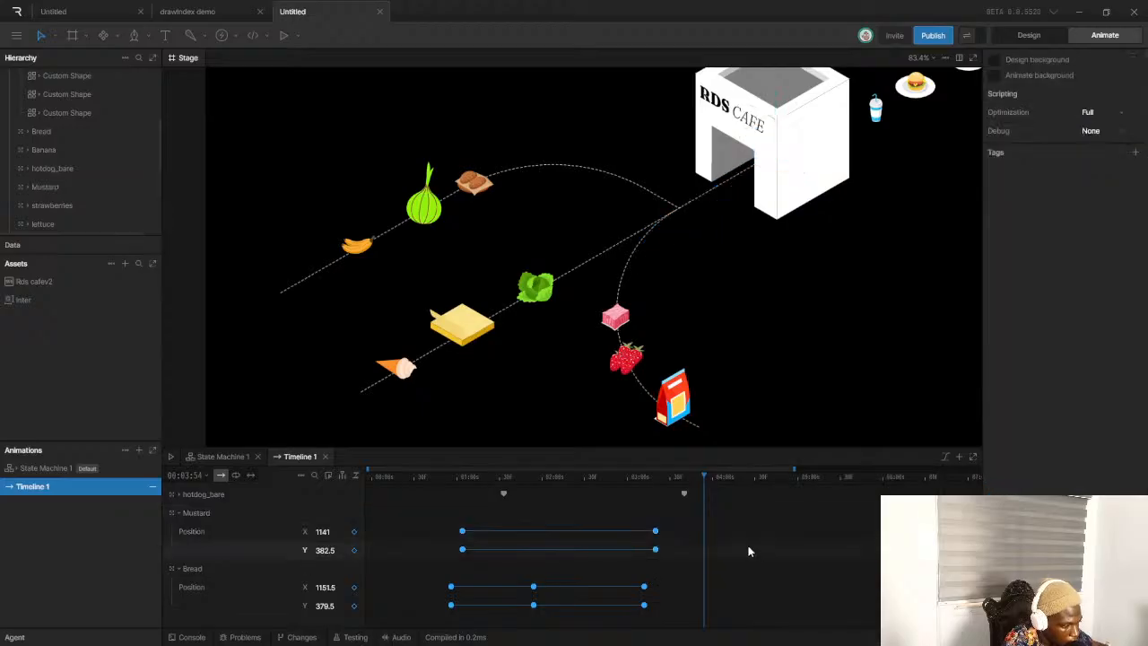
# Play the animation from about one second to check the Mustard's eased movement into the cafe
pyautogui.click(454, 485)
pyautogui.moveTo(455, 487); pyautogui.dragTo(460, 489)
pyautogui.press('space')
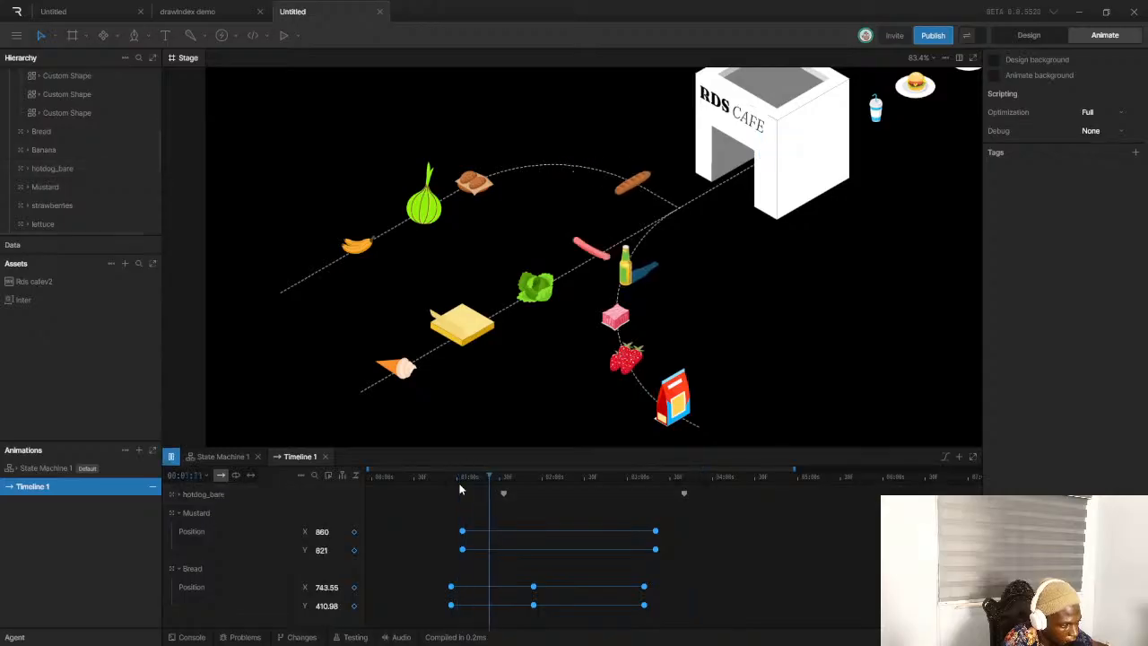
pyautogui.press('space')
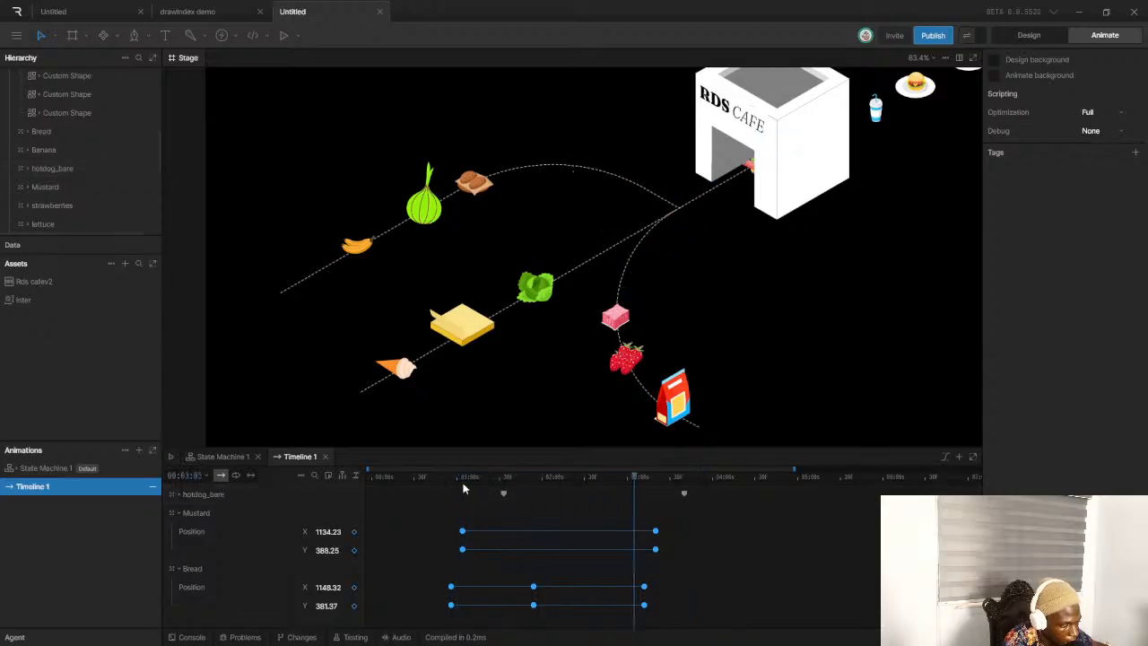
# Curve the Mustard's motion path again by pulling handles at both its start and cafe ends to match the dashed line
pyautogui.click(462, 482)
pyautogui.moveTo(462, 482); pyautogui.dragTo(469, 478)
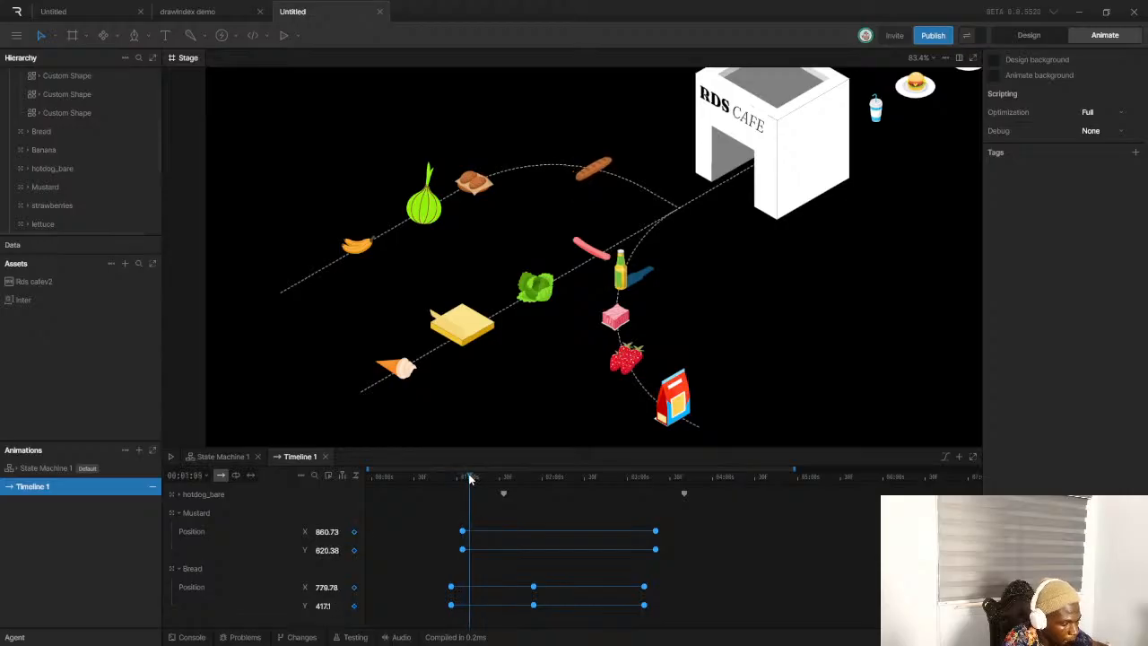
pyautogui.click(247, 533)
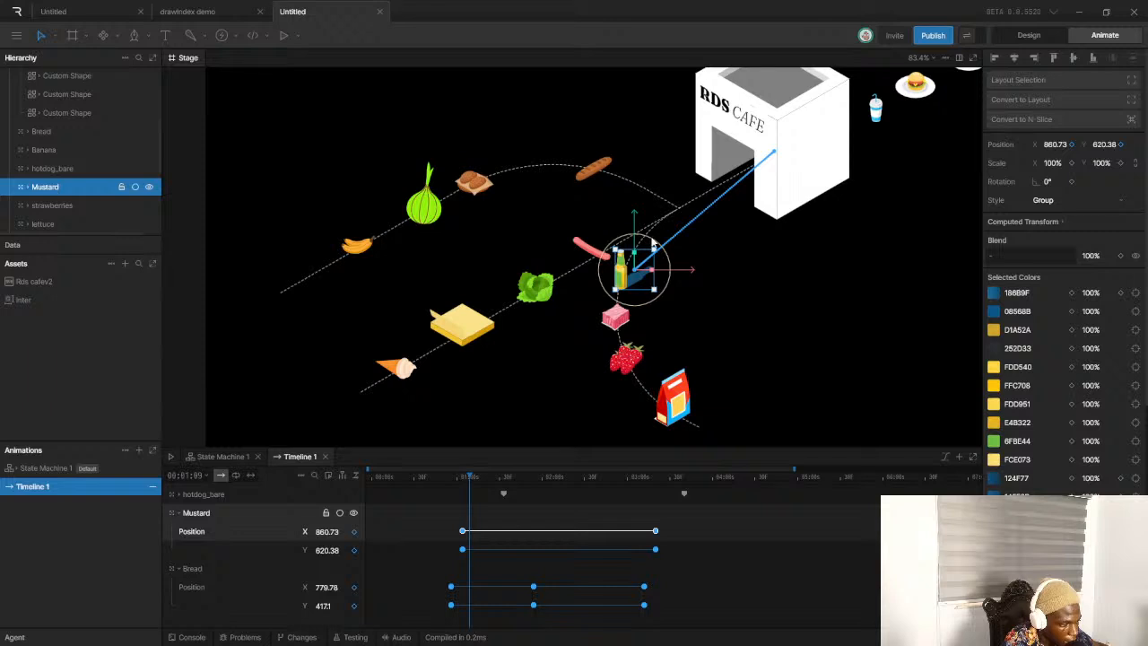
pyautogui.scroll(5, 653, 269)
pyautogui.moveTo(628, 261); pyautogui.dragTo(583, 128)
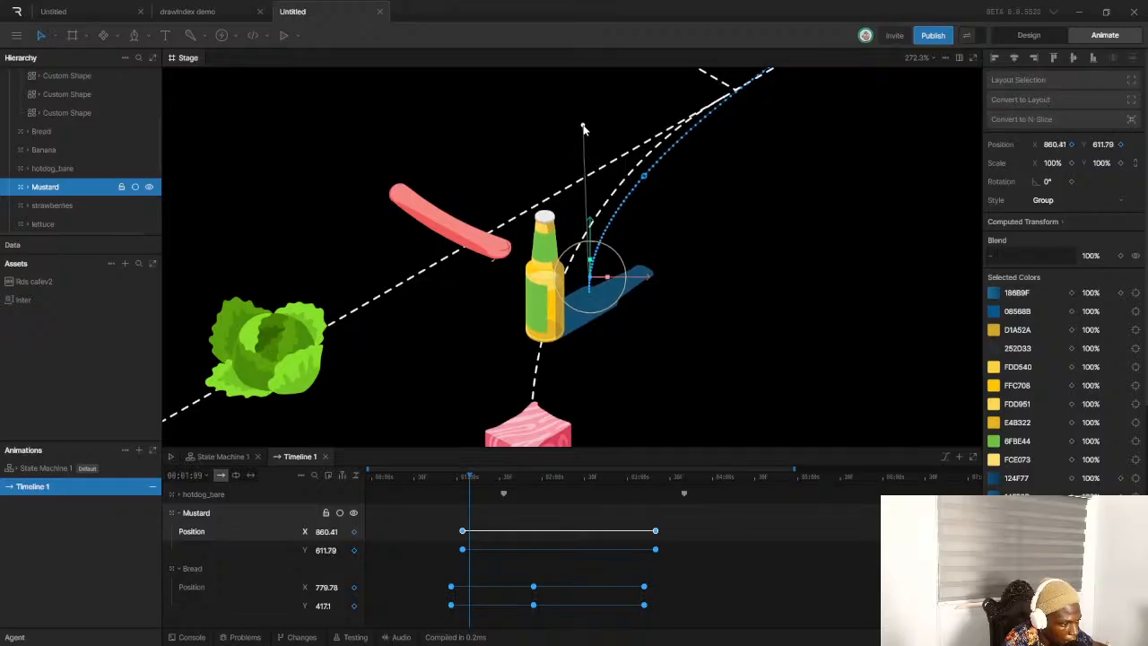
pyautogui.scroll(-5, 640, 237)
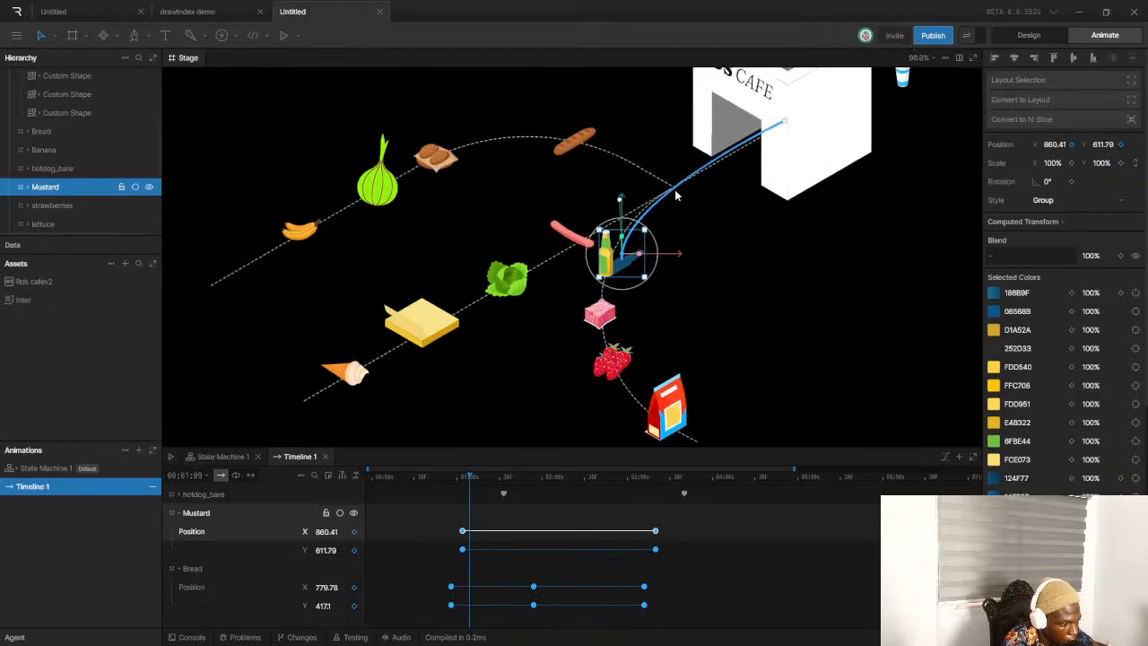
pyautogui.scroll(2, 633, 226)
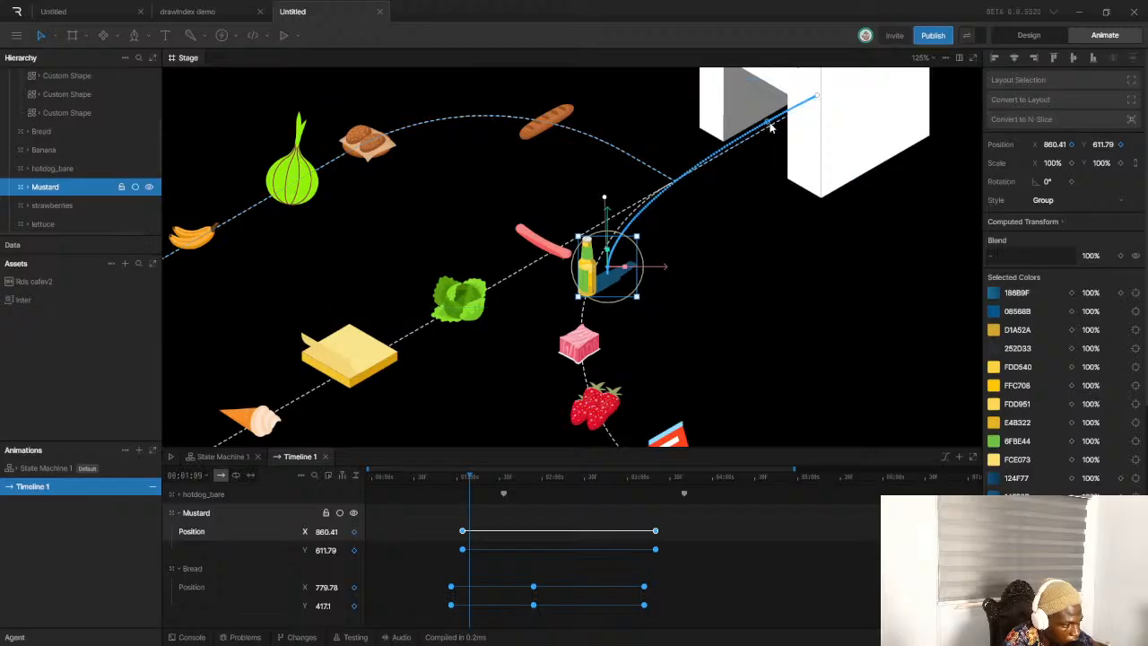
pyautogui.moveTo(774, 122); pyautogui.dragTo(776, 129)
# Play the animation from the start twice and examine how the Mustard's motion path follows the dashed line to the cafe doorway
pyautogui.moveTo(456, 475); pyautogui.dragTo(371, 475)
pyautogui.press('space')
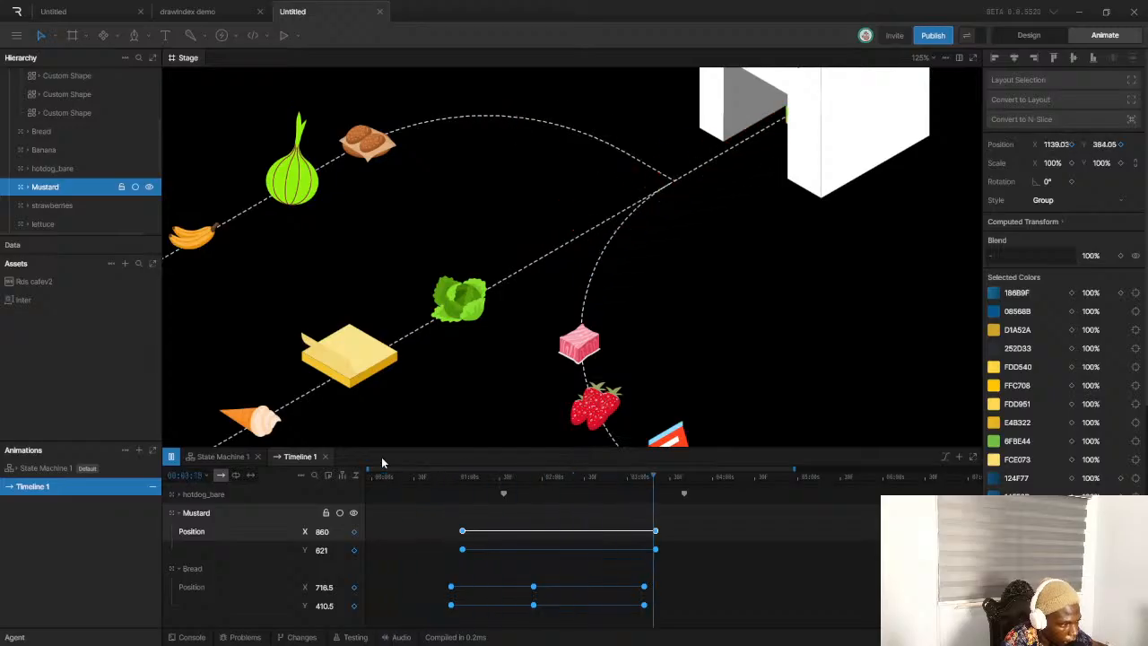
pyautogui.press('space')
pyautogui.click(391, 475)
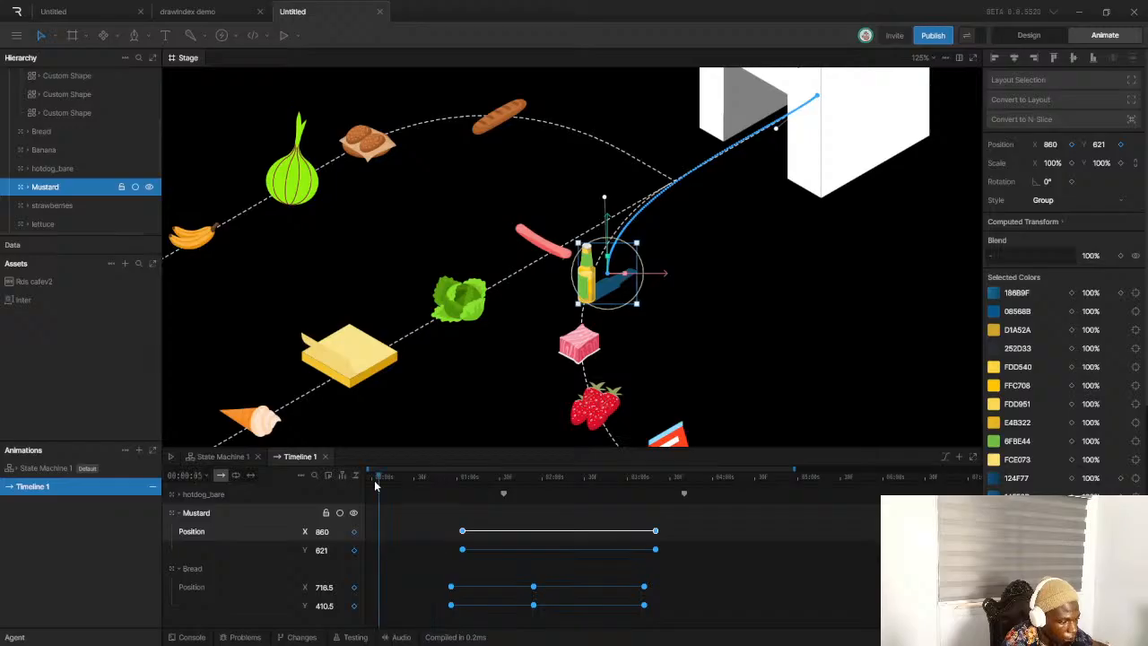
pyautogui.press('space')
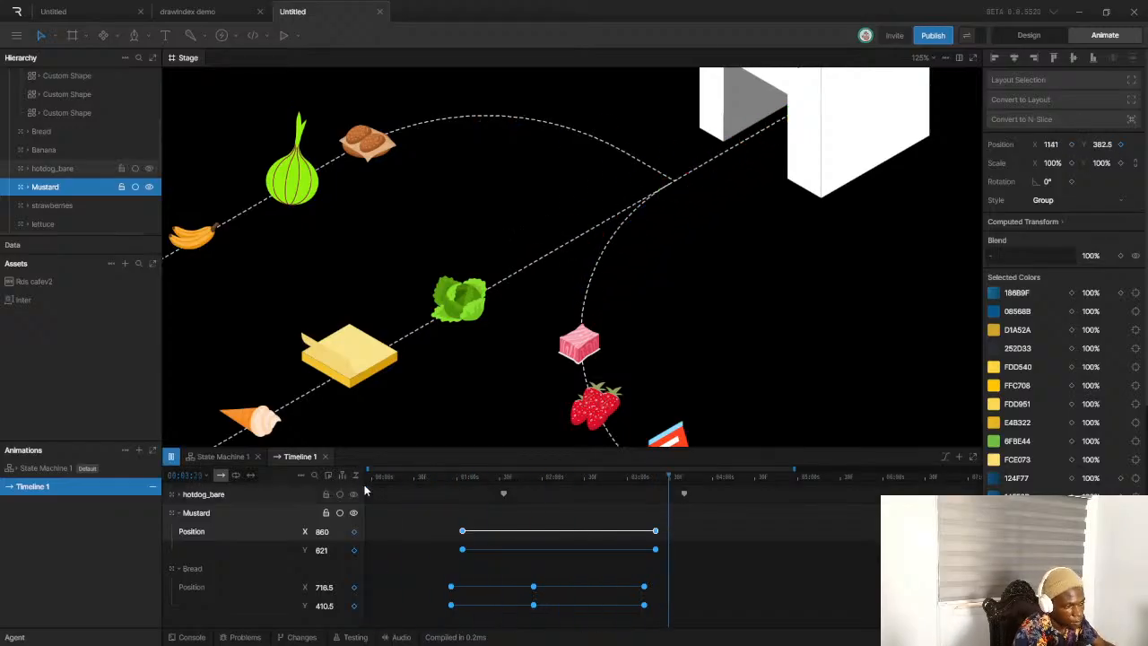
pyautogui.press('space')
pyautogui.scroll(-3, 758, 98)
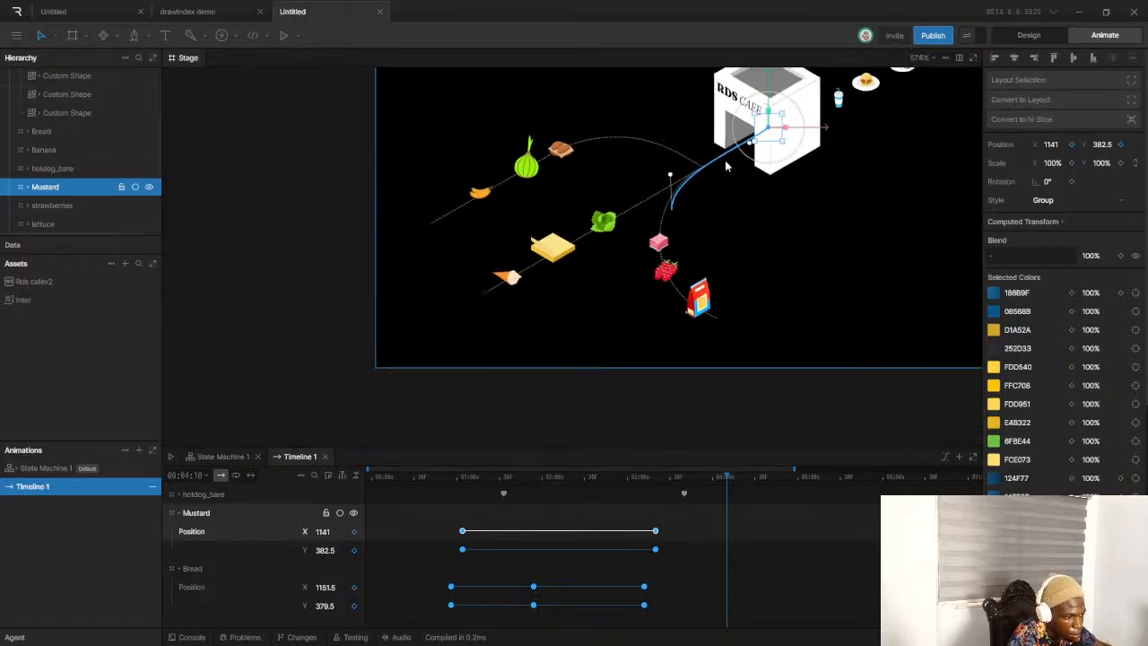
pyautogui.scroll(8, 709, 130)
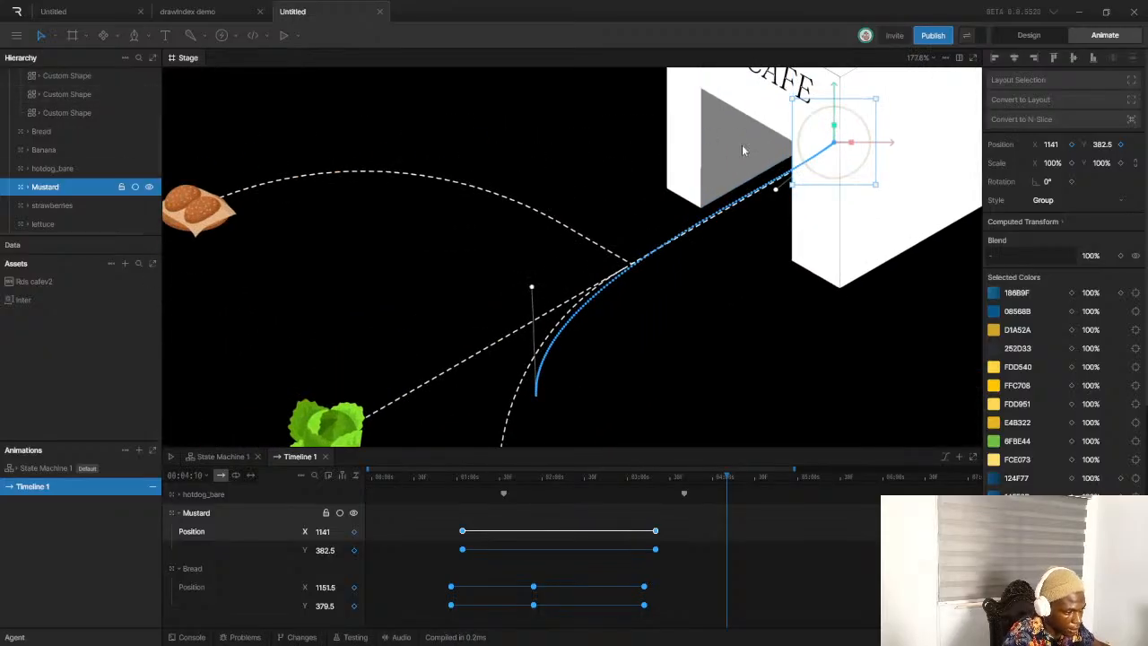
pyautogui.scroll(-4, 742, 143)
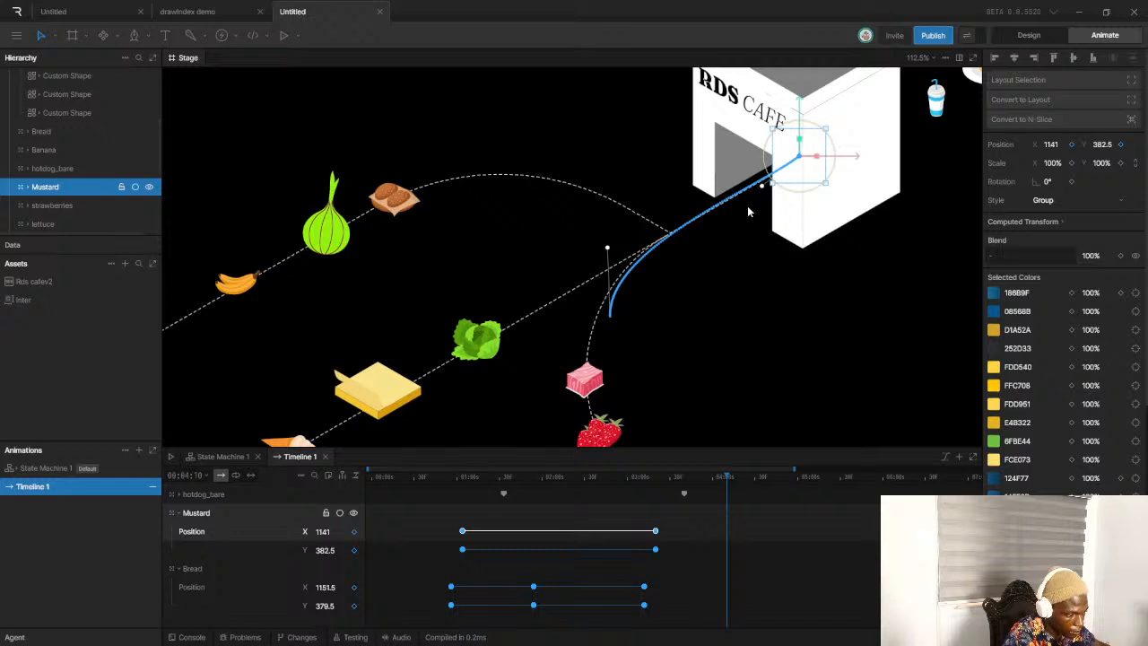
# Switch to Design mode and select the grey doorway shape inside the RDS Cafe building
pyautogui.scroll(1, 717, 127)
pyautogui.scroll(-1, 718, 128)
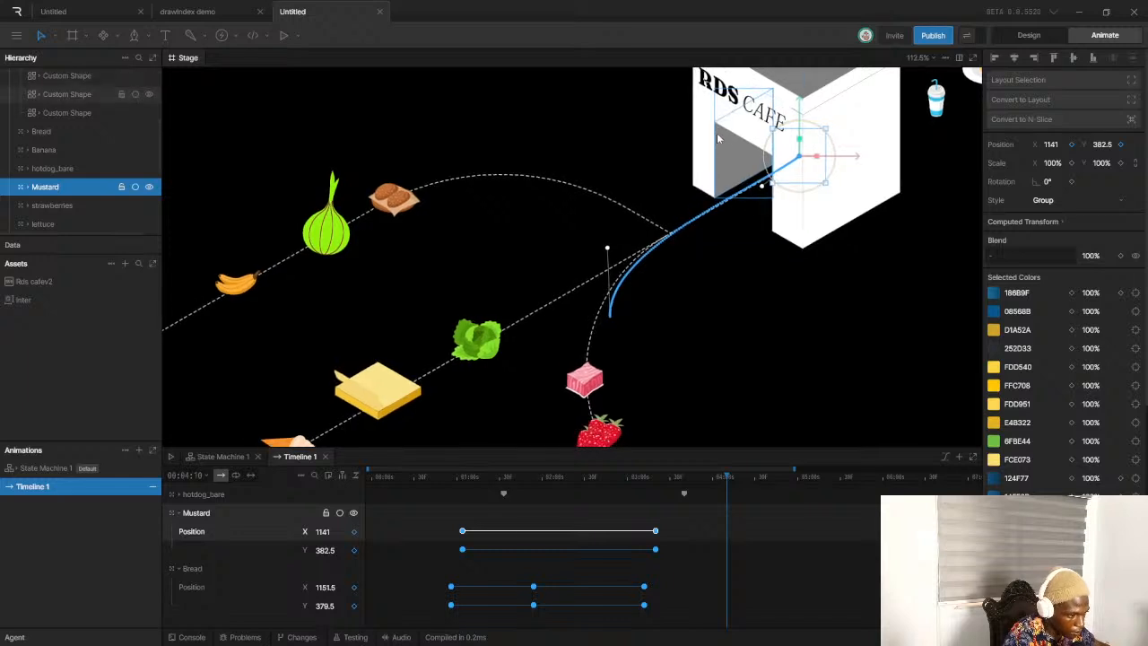
pyautogui.click(1038, 39)
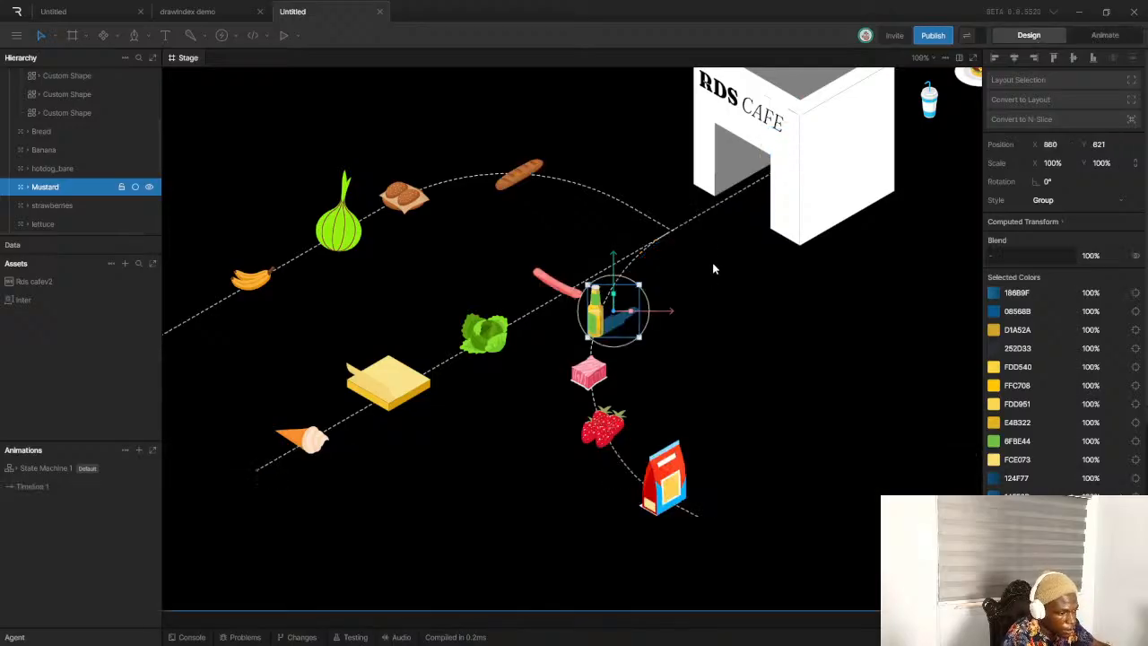
pyautogui.click(728, 170)
pyautogui.doubleClick(727, 190)
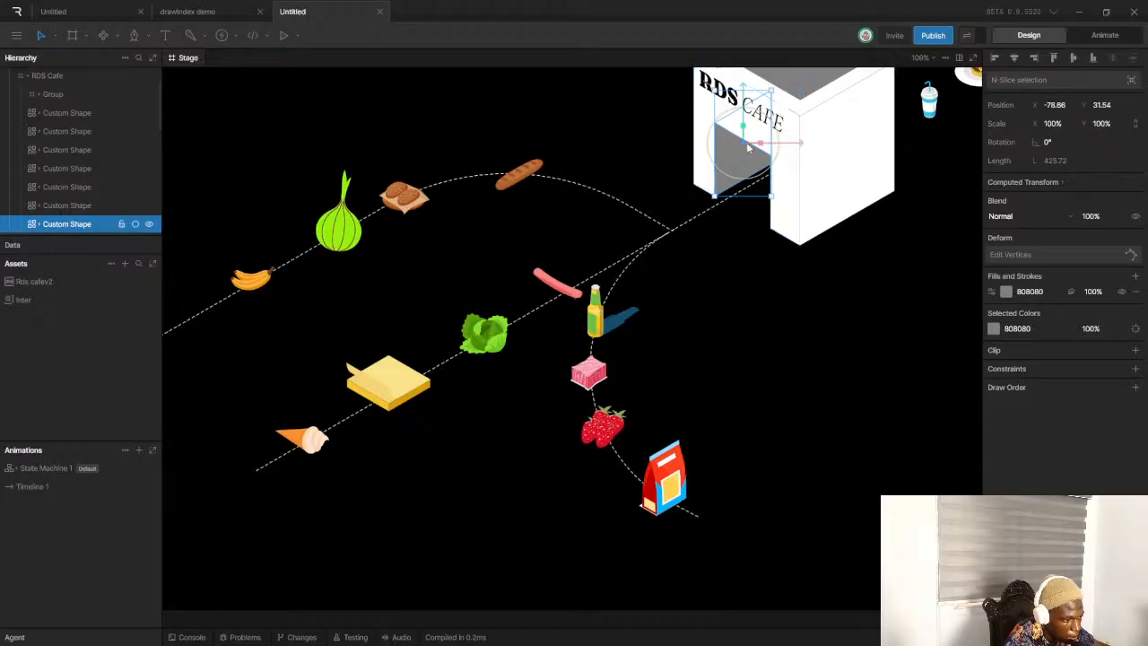
# Examine the cafe's grey doorway shape and how the dashed food lines lead into the building, then clear the selection
pyautogui.scroll(5, 740, 143)
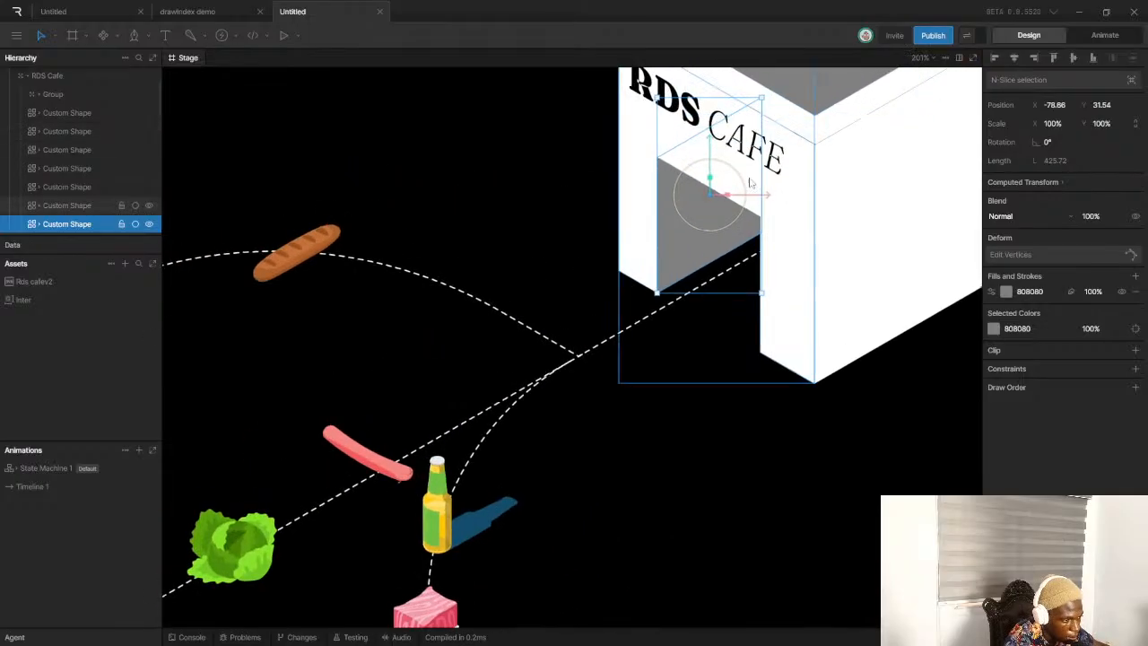
pyautogui.scroll(-3, 711, 236)
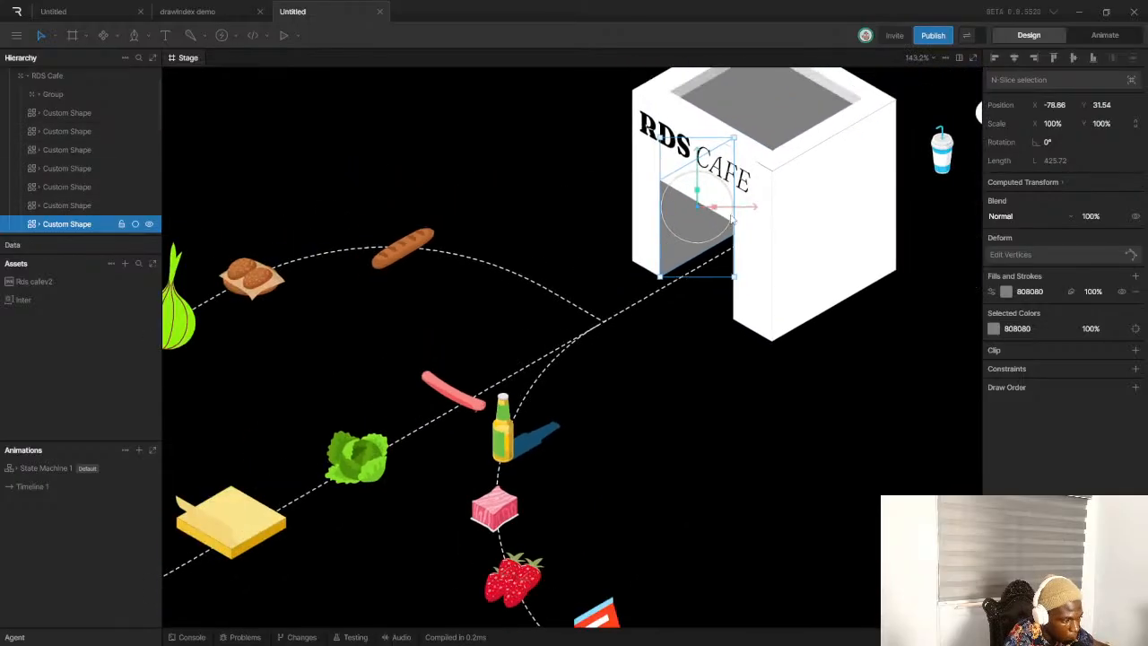
pyautogui.scroll(2, 732, 226)
pyautogui.scroll(-5, 732, 226)
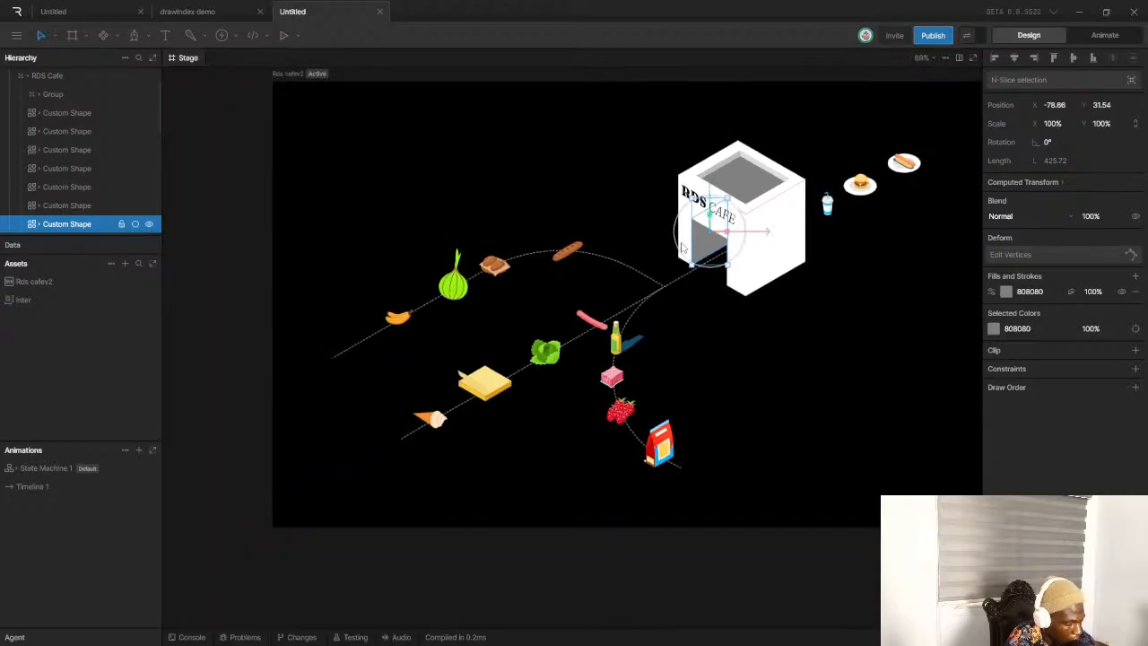
pyautogui.scroll(2, 682, 247)
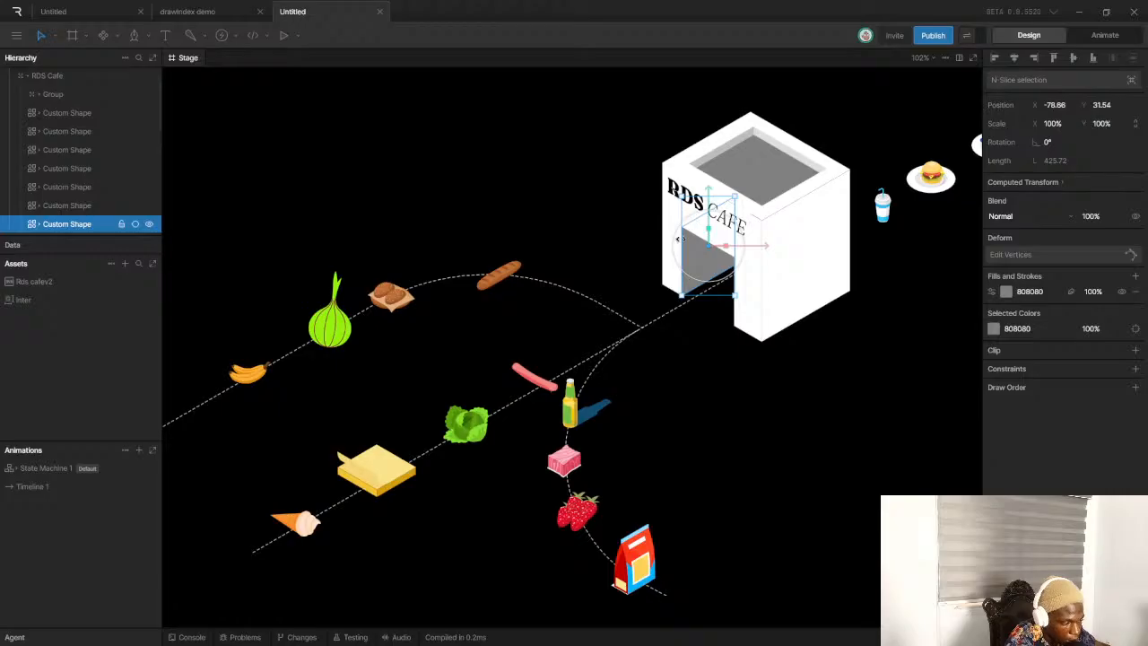
pyautogui.scroll(-6, 682, 249)
pyautogui.scroll(5, 673, 251)
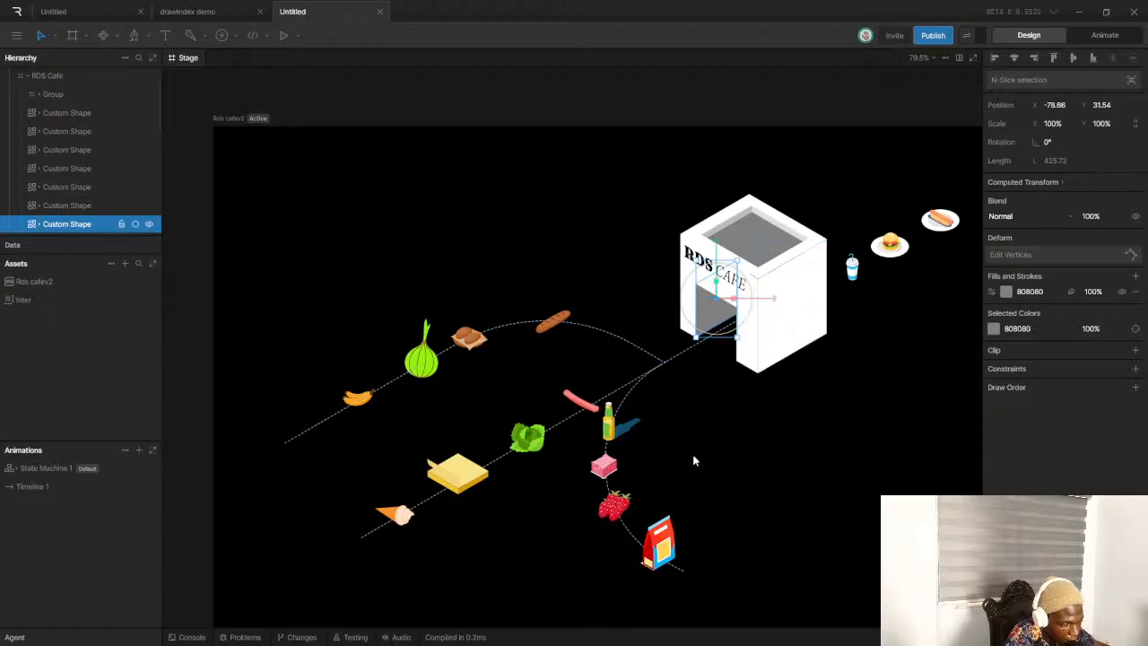
pyautogui.scroll(-2, 695, 463)
pyautogui.scroll(2, 750, 486)
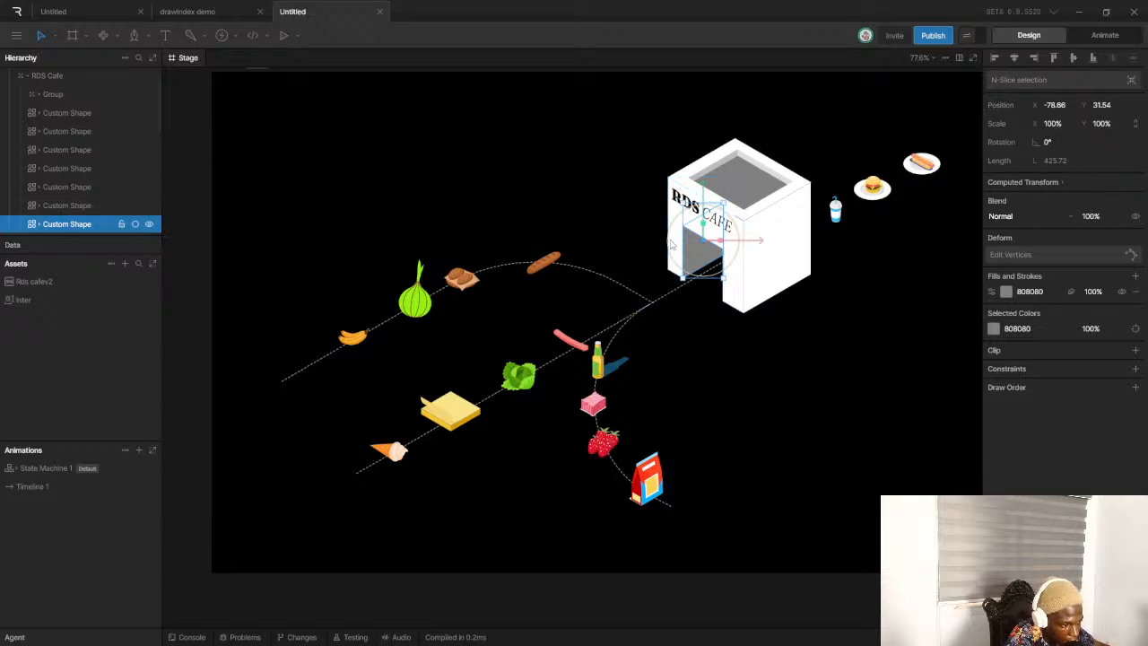
pyautogui.press('Escape')
# Select the cafe's white front wall shape and toggle its visibility off and on to identify which part it covers
pyautogui.scroll(4, 677, 251)
pyautogui.click(682, 259)
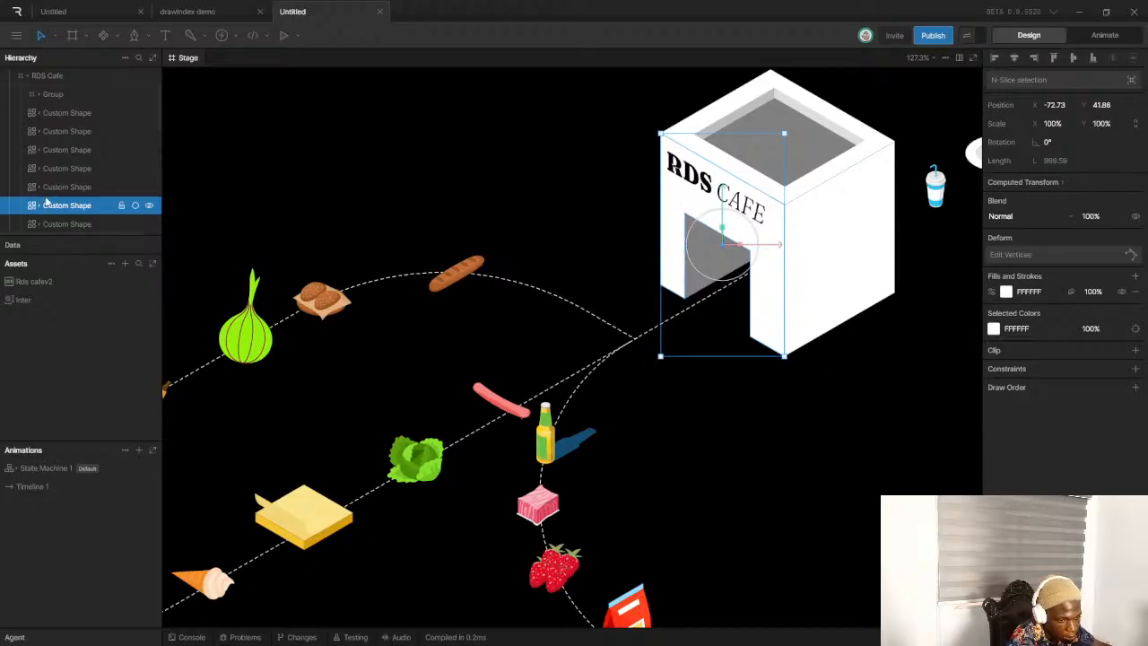
pyautogui.click(149, 205)
pyautogui.click(148, 205)
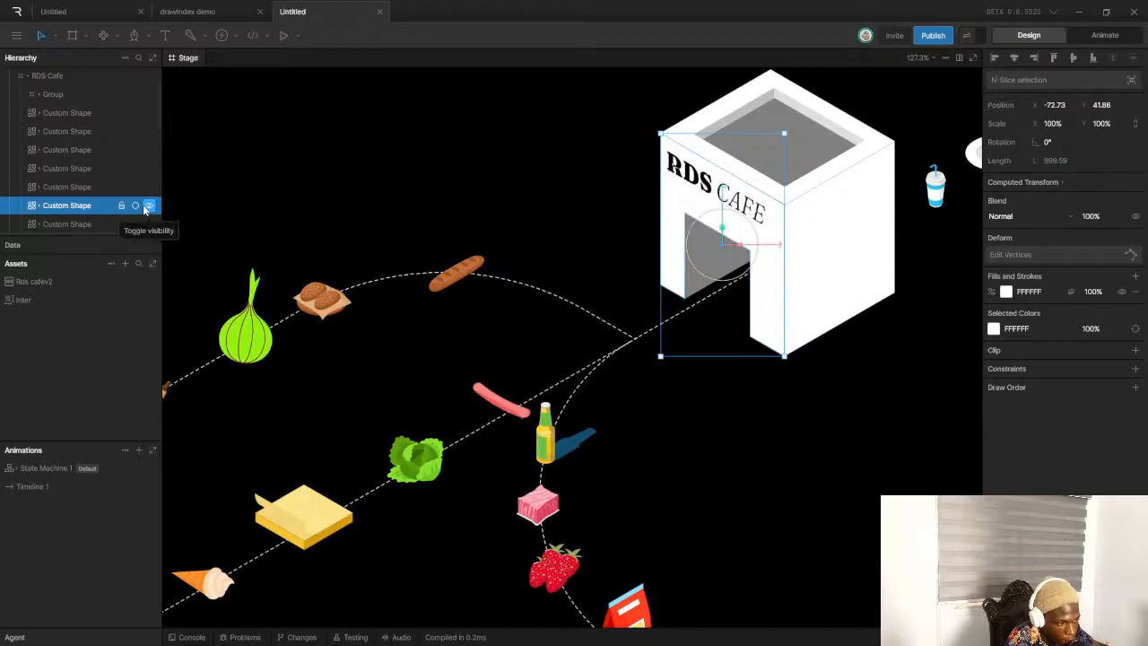
# Rename the cafe's front wall shape as half_wall_right
pyautogui.doubleClick(73, 206)
pyautogui.write('half_wall')
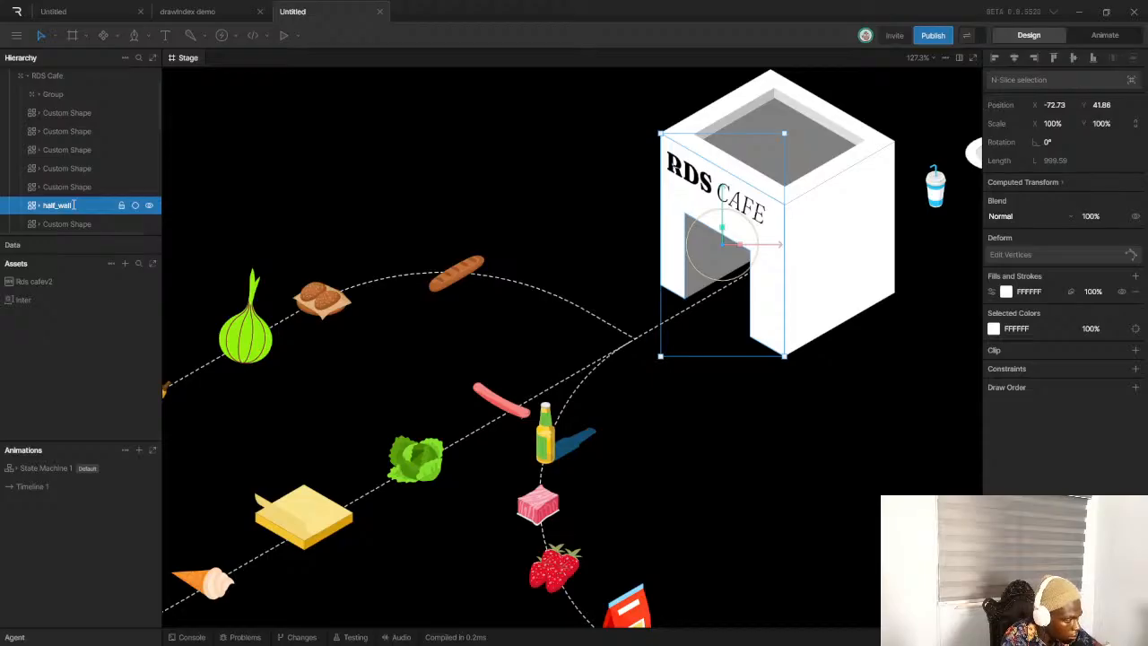
pyautogui.write('ght')
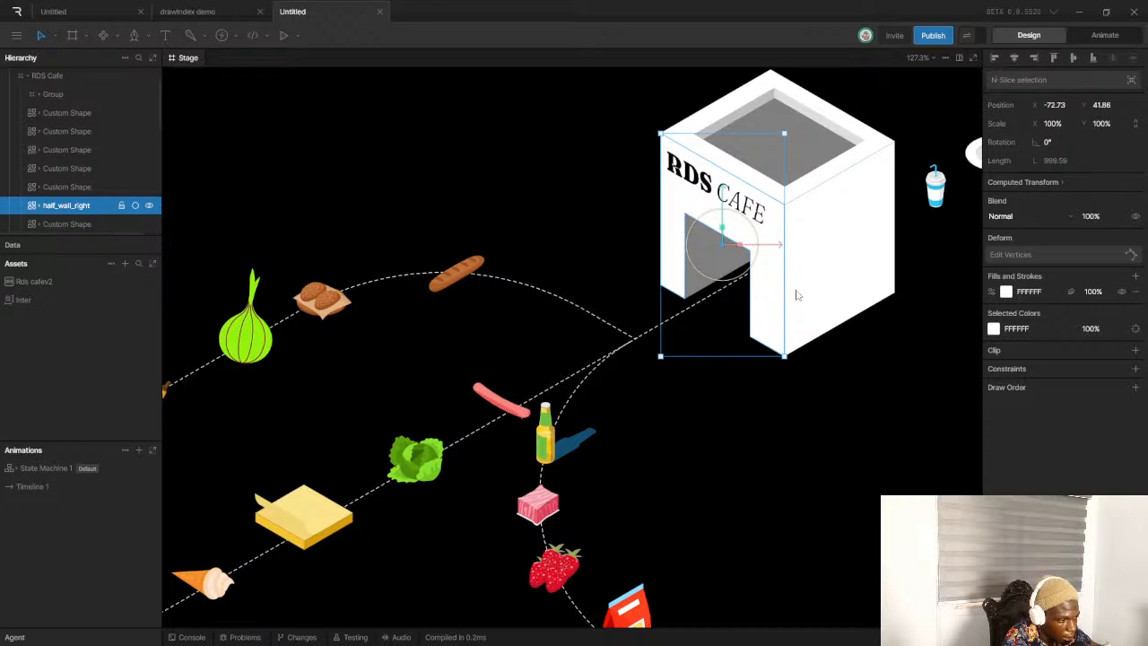
pyautogui.scroll(2, 697, 235)
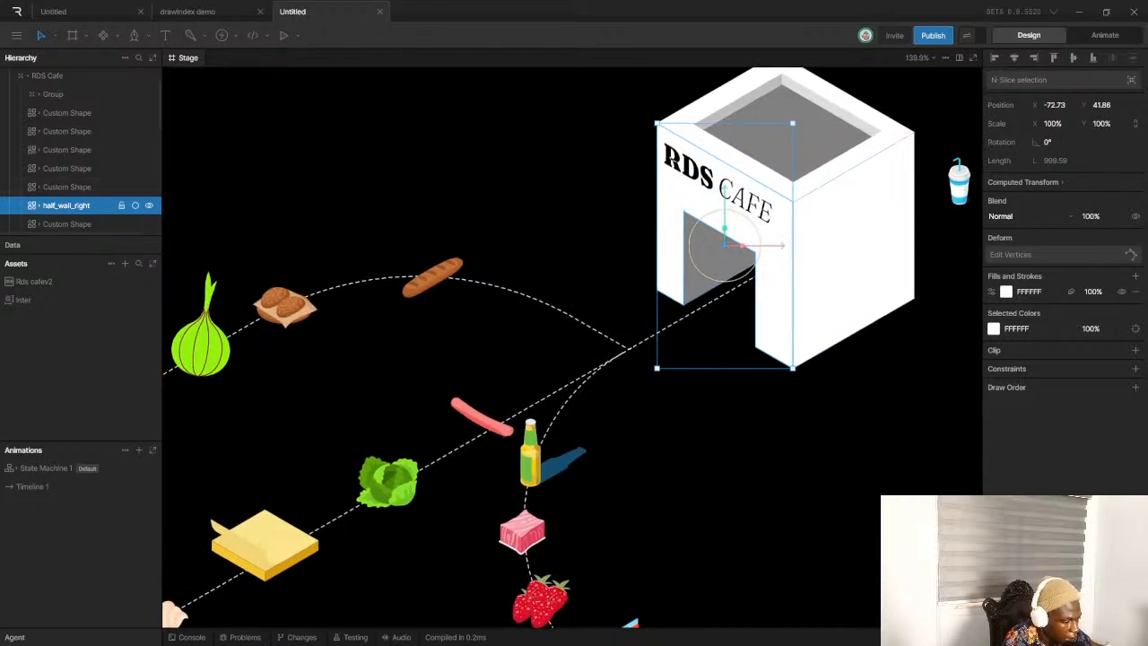
# Switch to LinkedIn, load the new posts, and expand the Collabo-Rive: Summer 2026 post to react with Love
pyautogui.hotkey('alt', 'Tab')
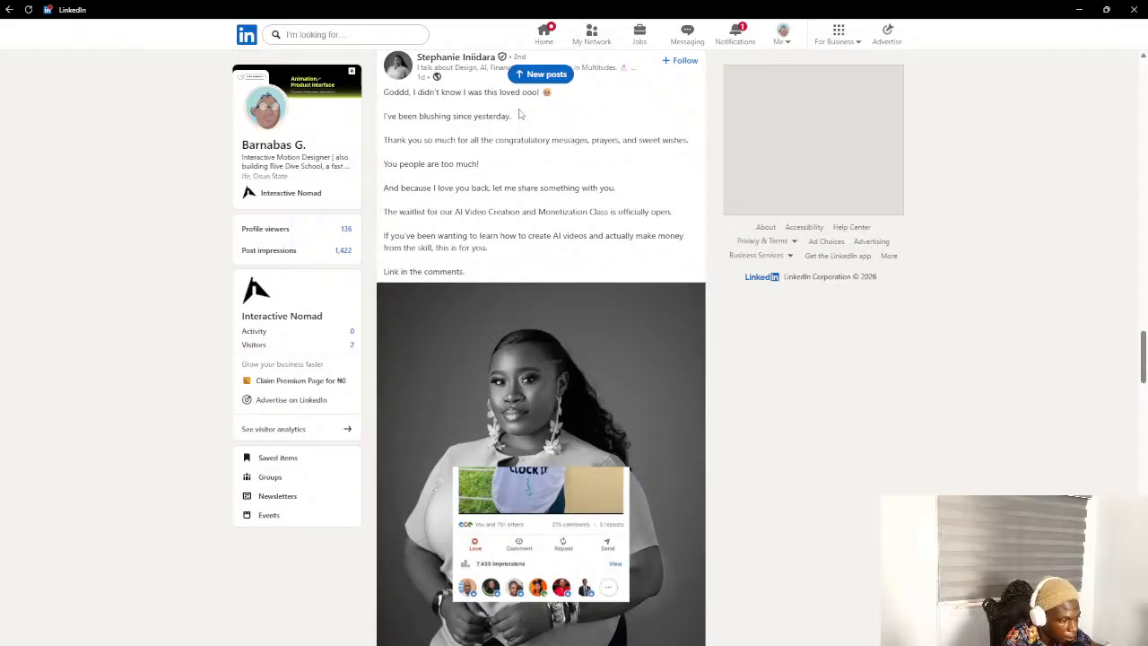
pyautogui.click(517, 85)
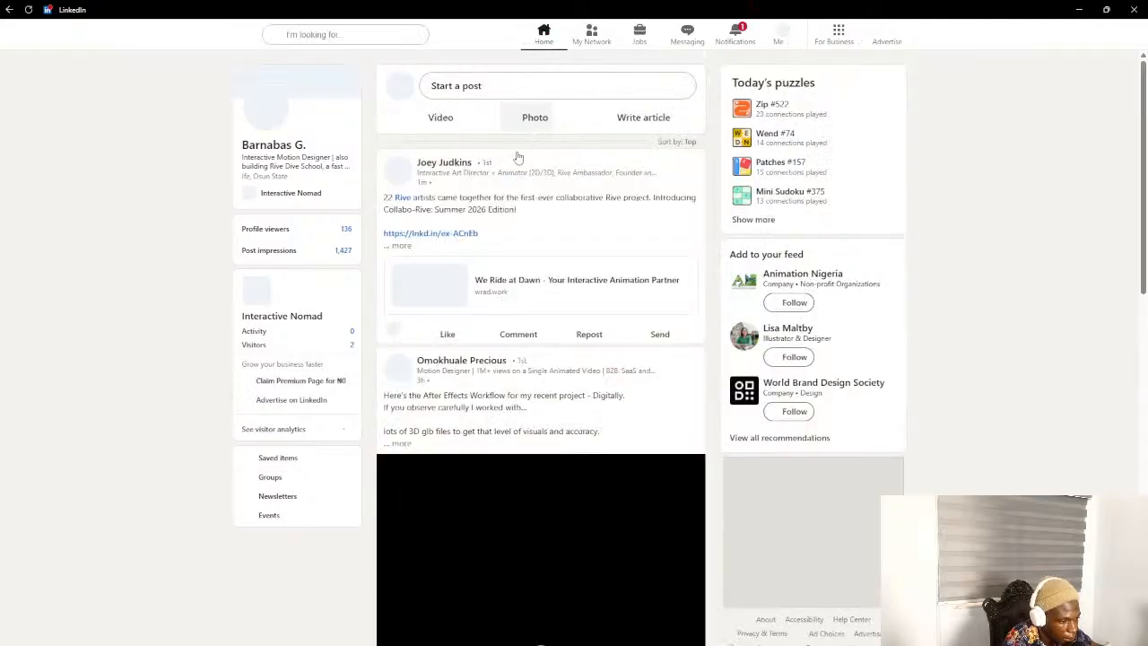
pyautogui.click(401, 246)
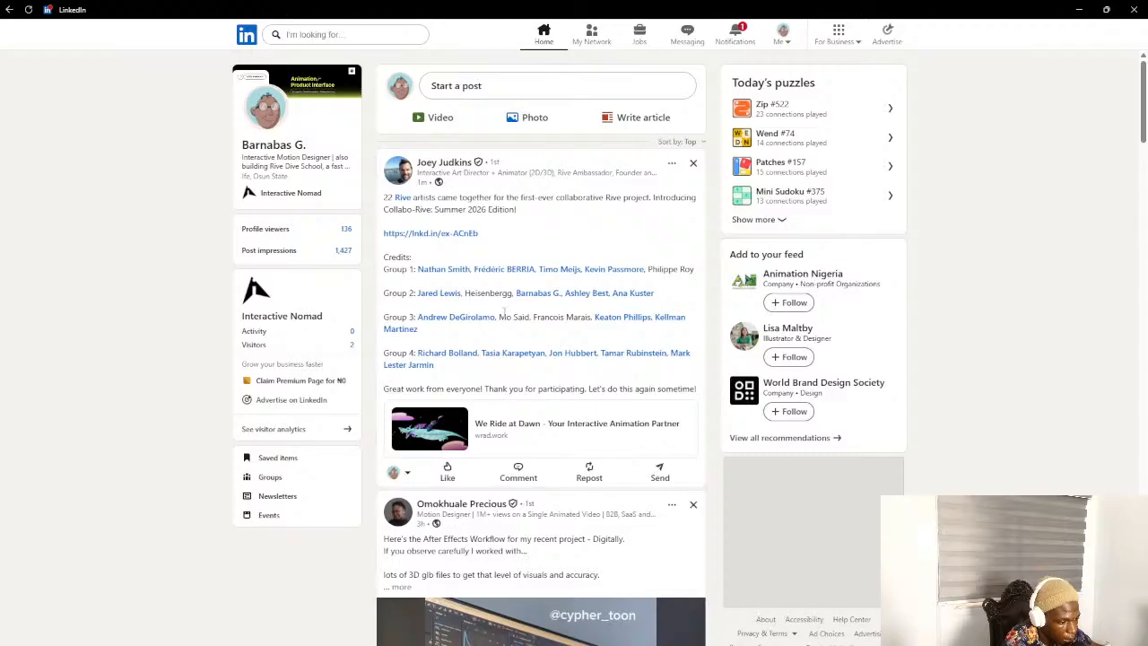
pyautogui.moveTo(445, 474)
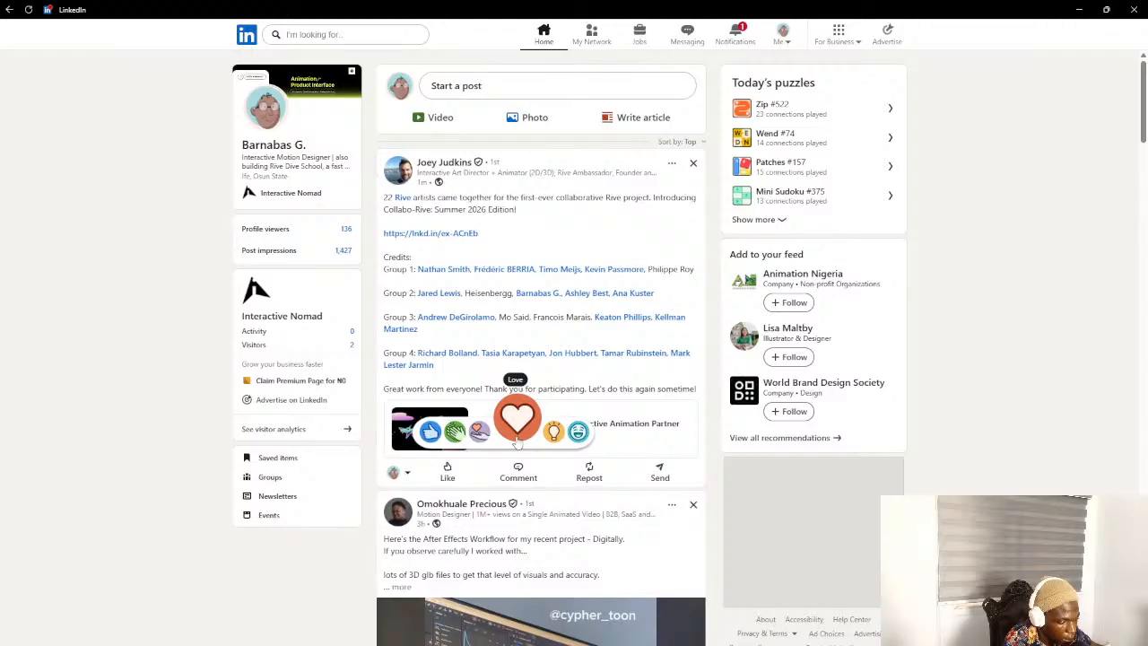
pyautogui.click(516, 437)
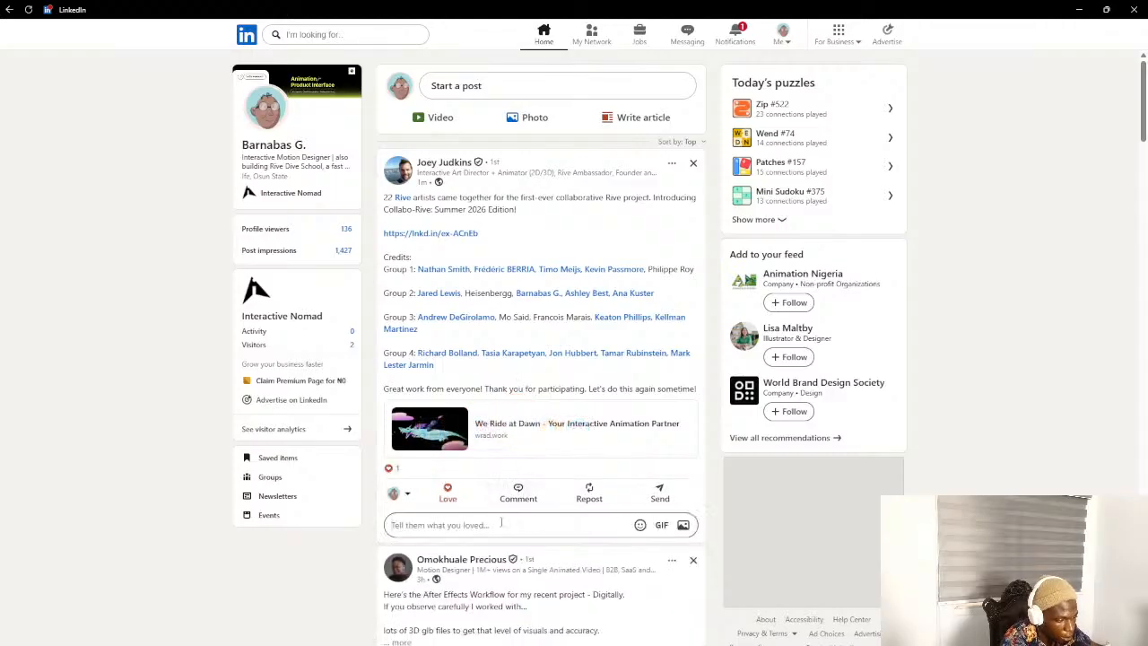
pyautogui.click(501, 525)
pyautogui.write('It was a')
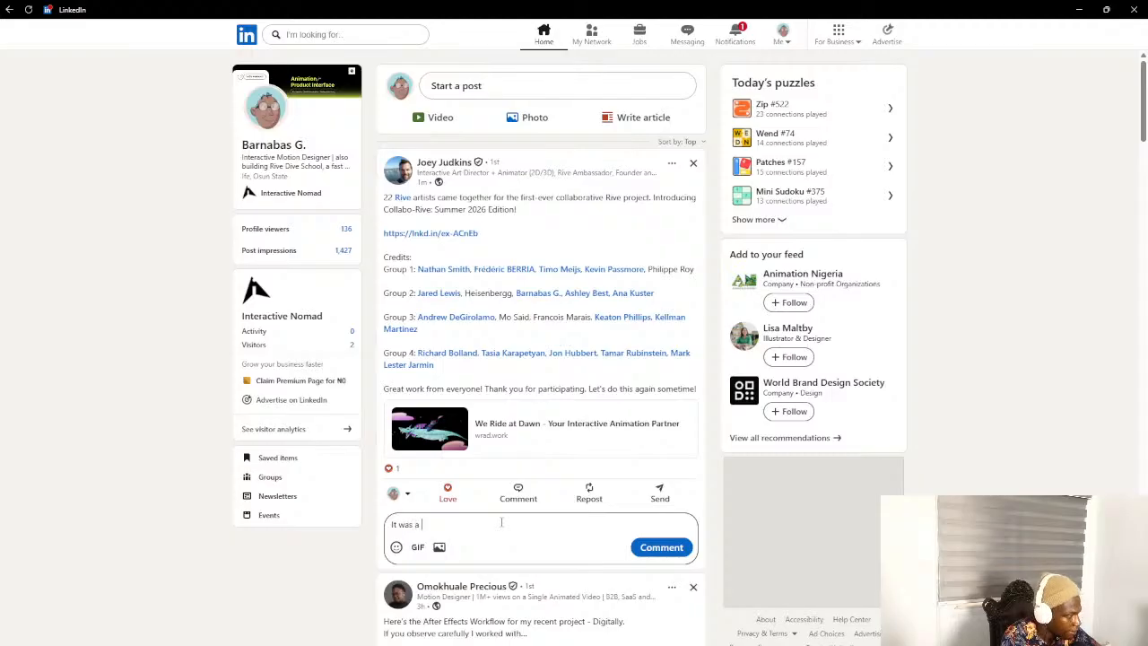
pyautogui.write(' nice time')
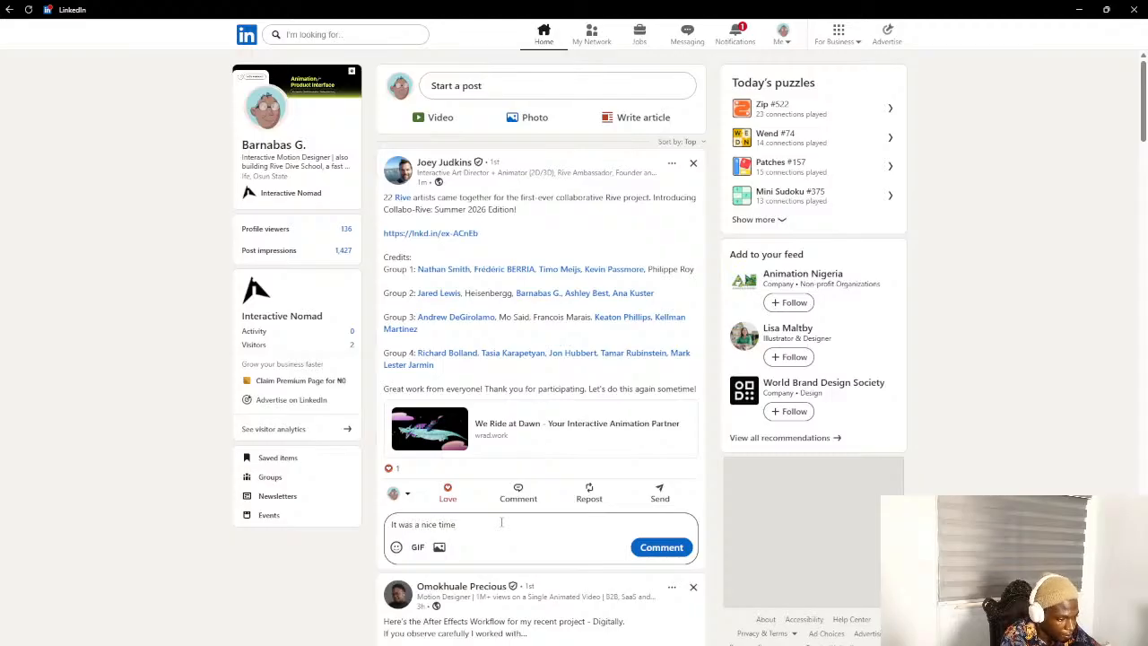
pyautogui.press('BackSpace')
pyautogui.press('BackSpace')
pyautogui.press('BackSpace')
pyautogui.press('BackSpace')
pyautogui.press('BackSpace')
pyautogui.press('BackSpace')
pyautogui.press('BackSpace')
pyautogui.press('BackSpace')
pyautogui.press('BackSpace')
pyautogui.press('BackSpace')
pyautogui.press('BackSpace')
pyautogui.press('BackSpace')
pyautogui.press('BackSpace')
pyautogui.press('BackSpace')
pyautogui.press('BackSpace')
pyautogui.press('BackSpace')
pyautogui.press('BackSpace')
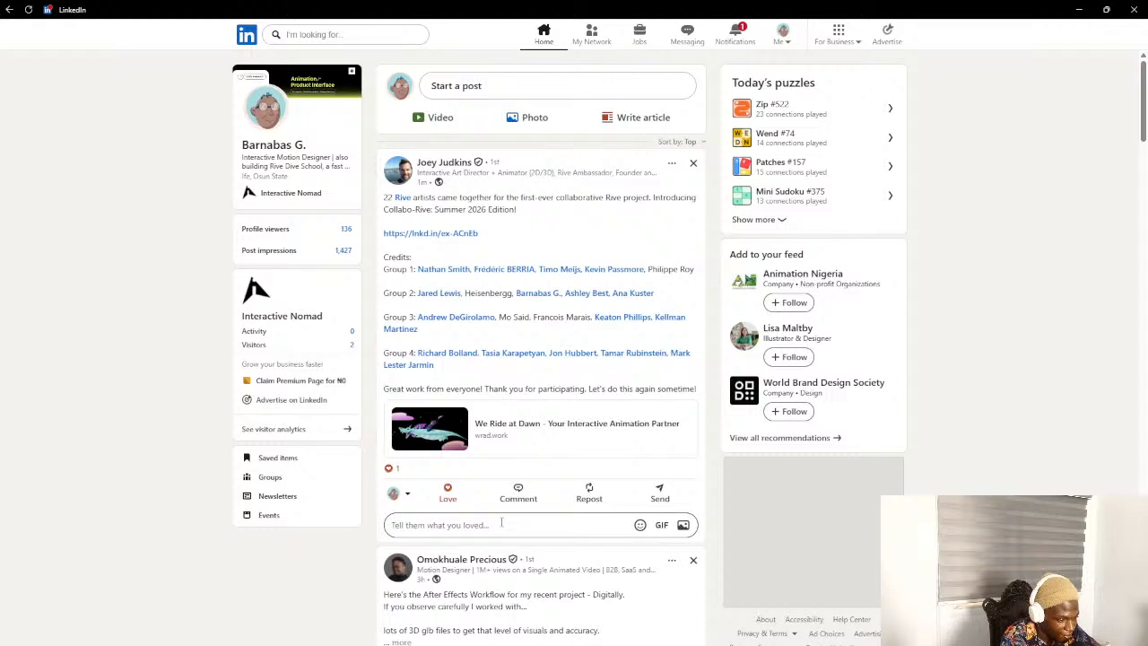
# Post the comment "Really had a good time!" on the Collabo-Rive: Summer 2026 post
pyautogui.write('Really ha')
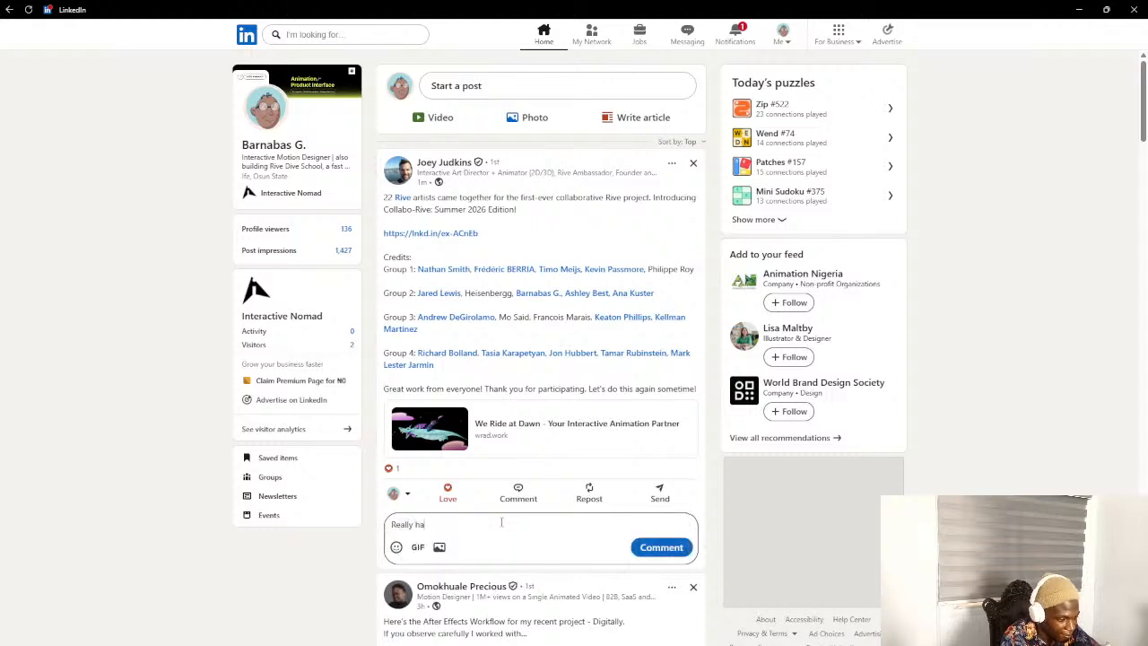
pyautogui.write('d a go')
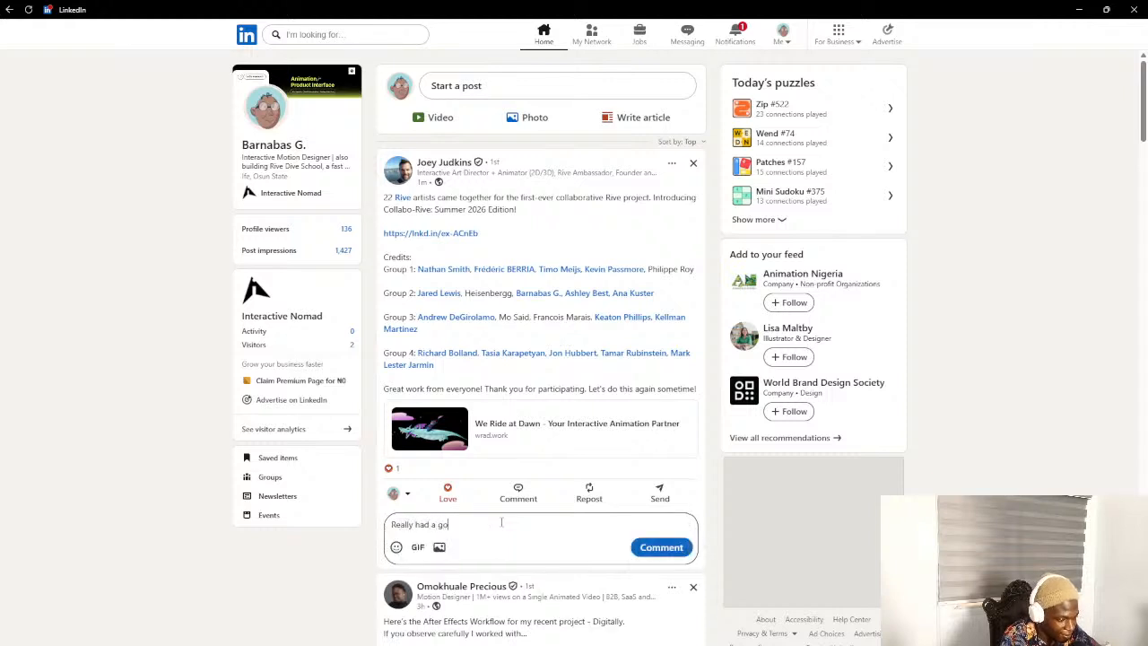
pyautogui.write('od time! and helped me m')
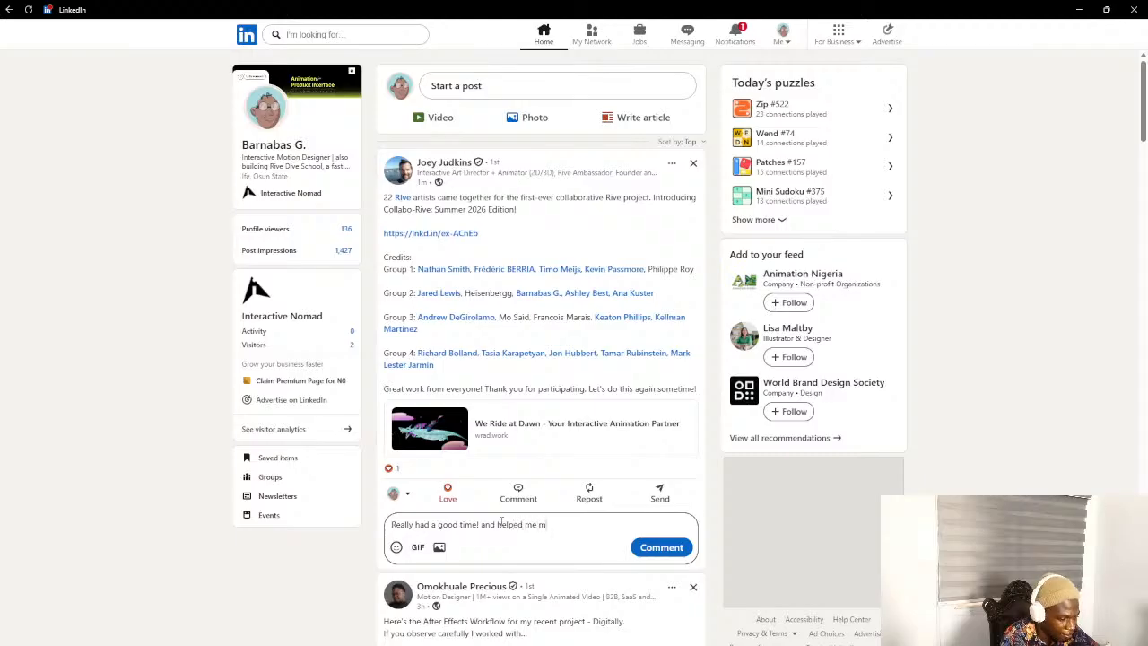
pyautogui.press('BackSpace')
pyautogui.press('BackSpace')
pyautogui.press('BackSpace')
pyautogui.press('BackSpace')
pyautogui.press('BackSpace')
pyautogui.press('BackSpace')
pyautogui.press('BackSpace')
pyautogui.press('BackSpace')
pyautogui.press('BackSpace')
pyautogui.press('BackSpace')
pyautogui.press('BackSpace')
pyautogui.press('BackSpace')
pyautogui.press('BackSpace')
pyautogui.press('BackSpace')
pyautogui.press('BackSpace')
pyautogui.press('BackSpace')
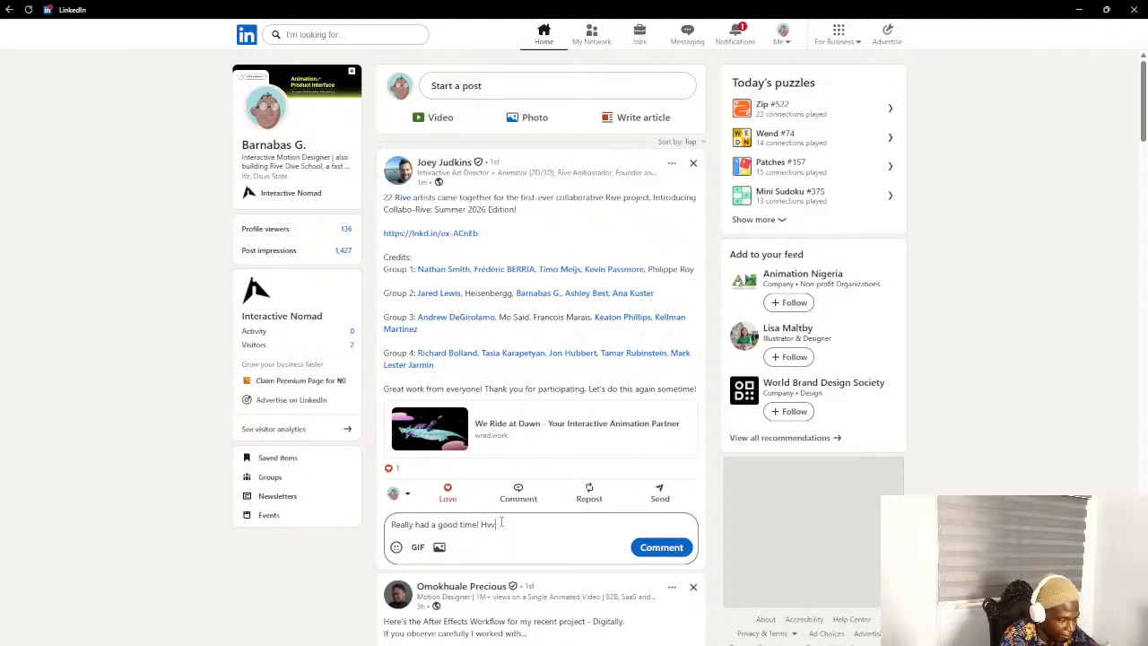
pyautogui.write('Having to')
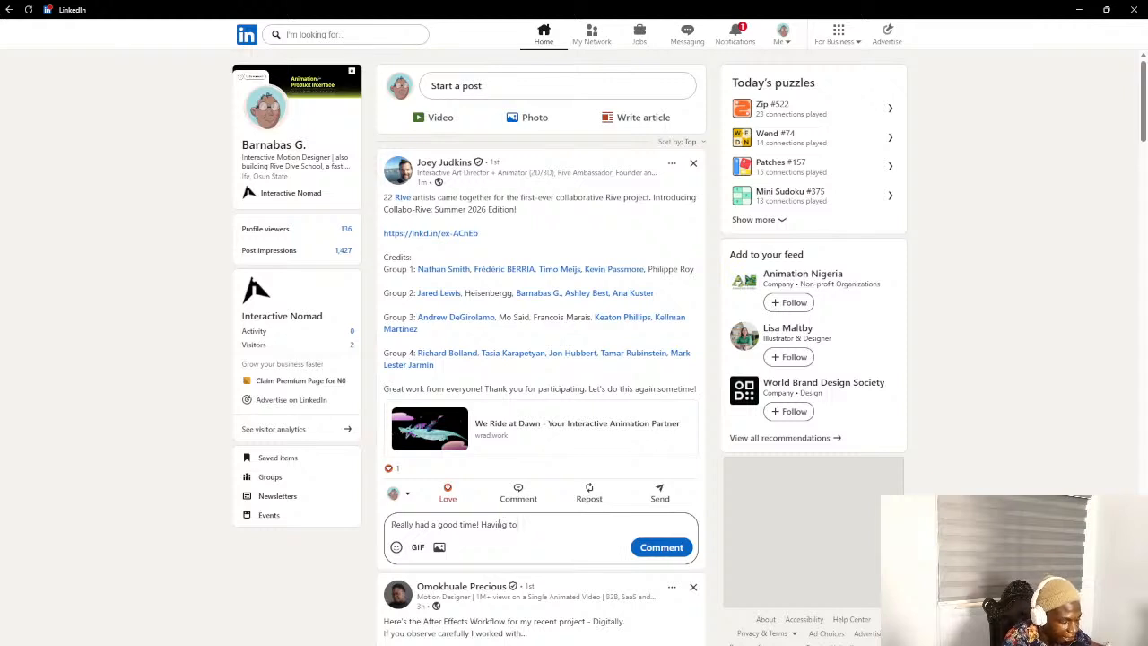
pyautogui.moveTo(523, 525); pyautogui.dragTo(480, 525)
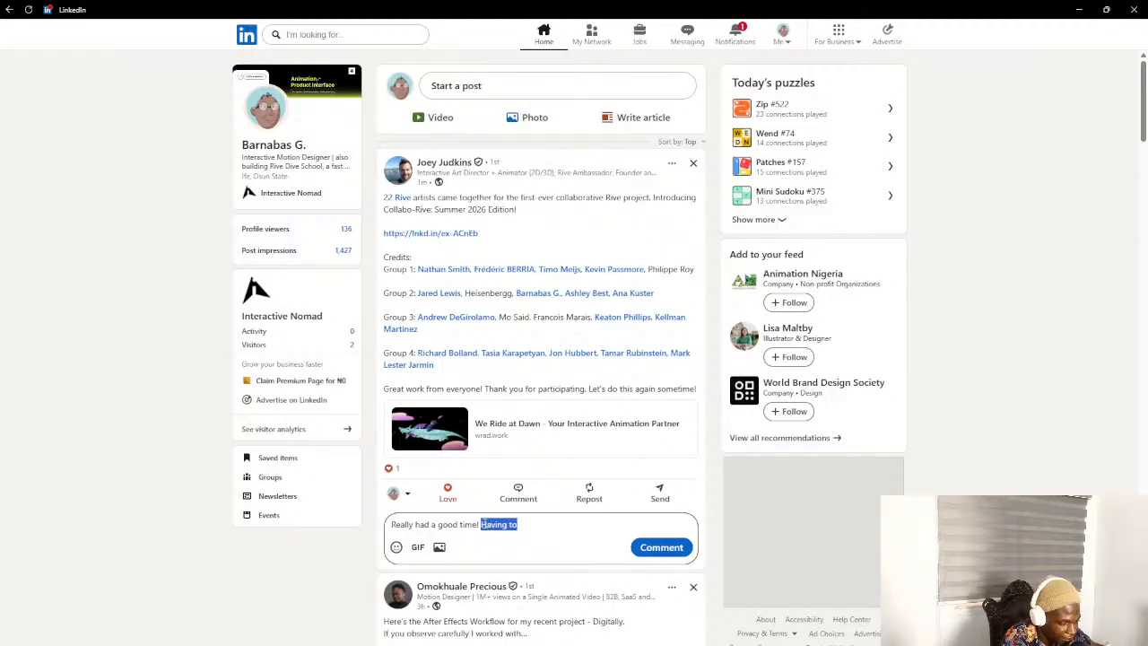
pyautogui.press('BackSpace')
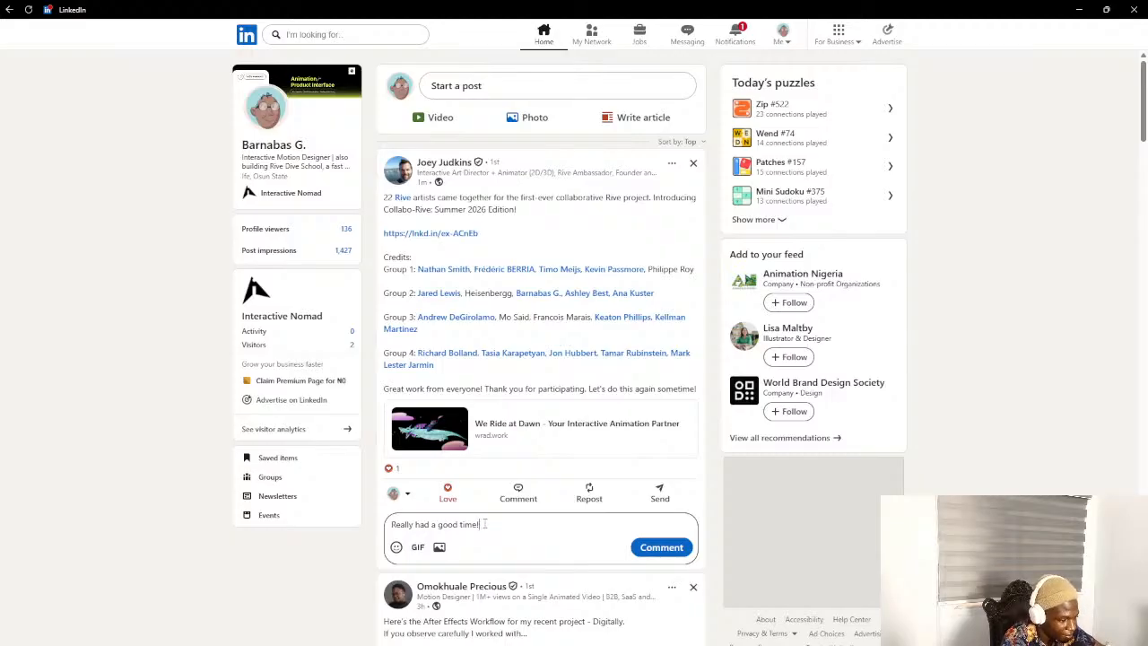
pyautogui.click(661, 547)
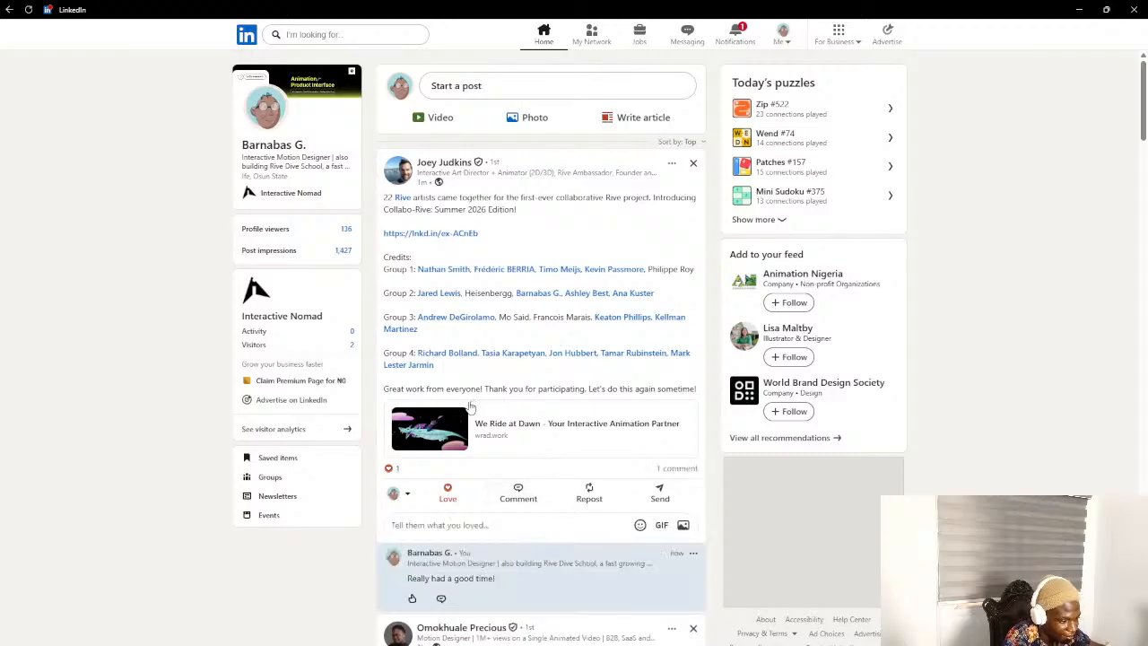
# Check the LinkedIn notifications, and switch back to the cafe file in Rive
pyautogui.click(736, 34)
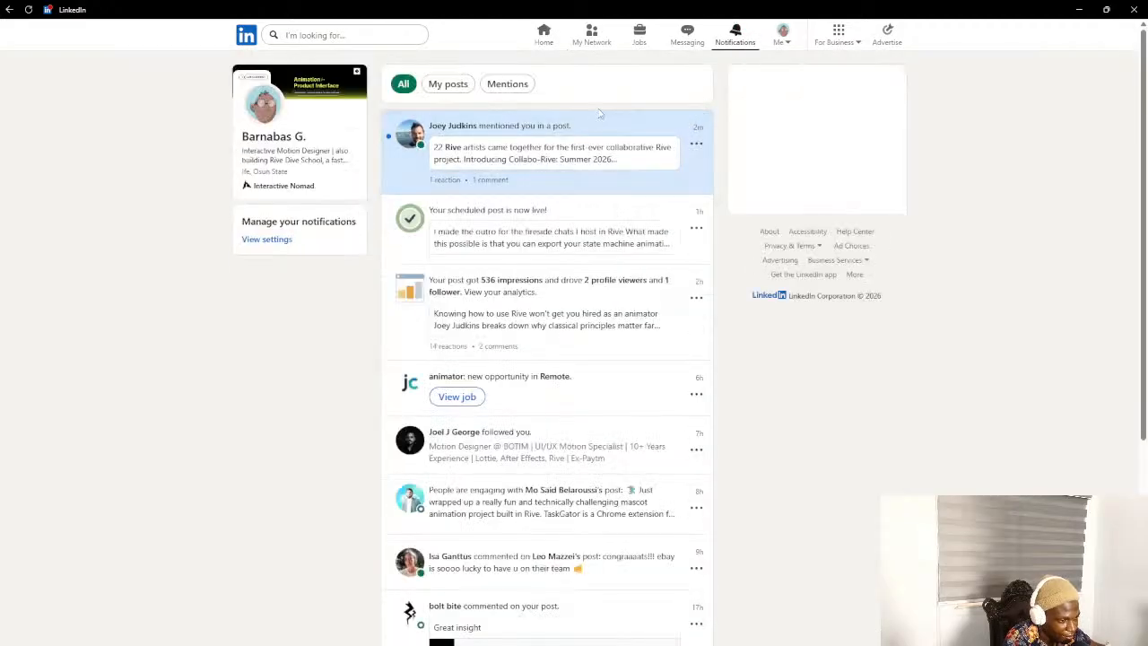
pyautogui.hotkey('alt', 'Tab')
pyautogui.click(443, 208)
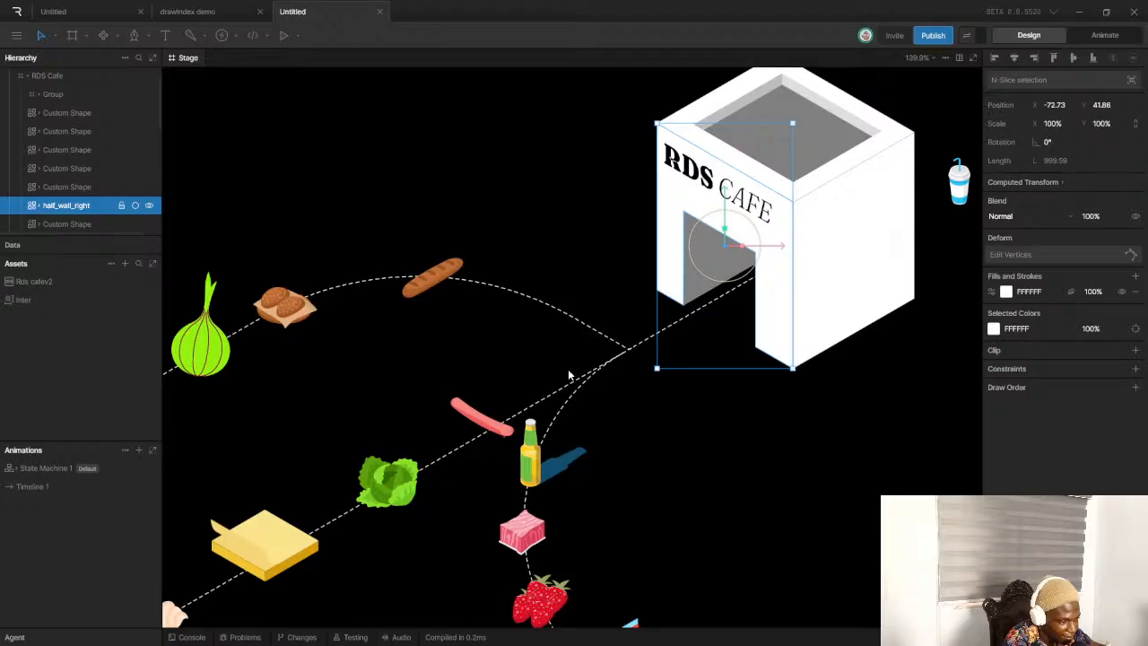
pyautogui.scroll(-6, 634, 408)
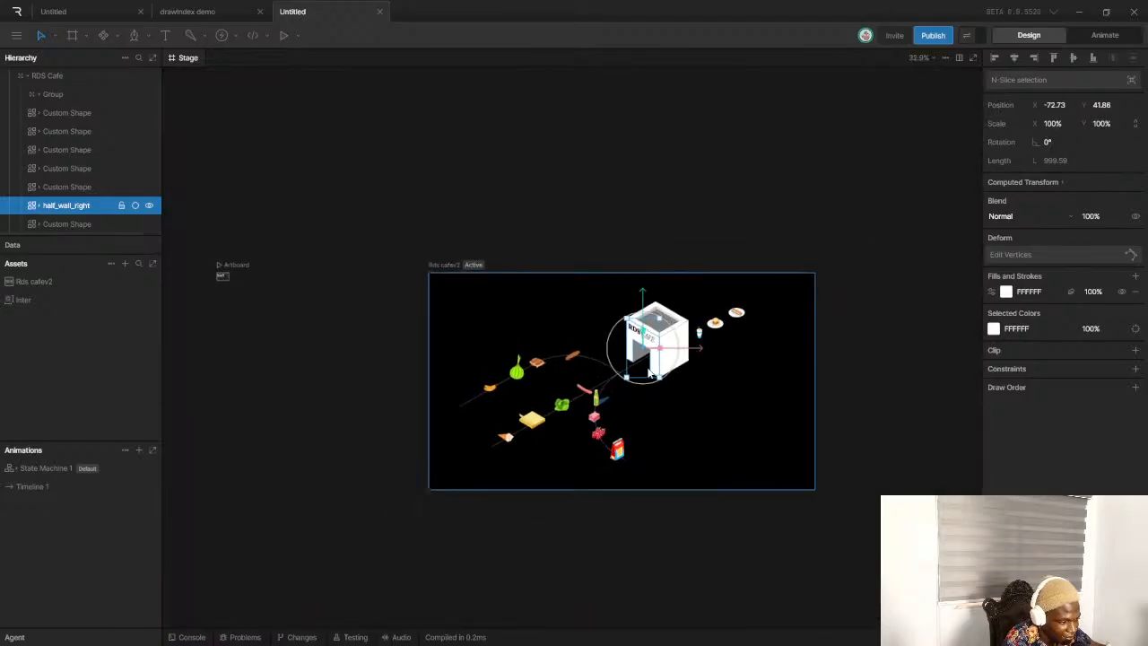
pyautogui.scroll(3, 629, 381)
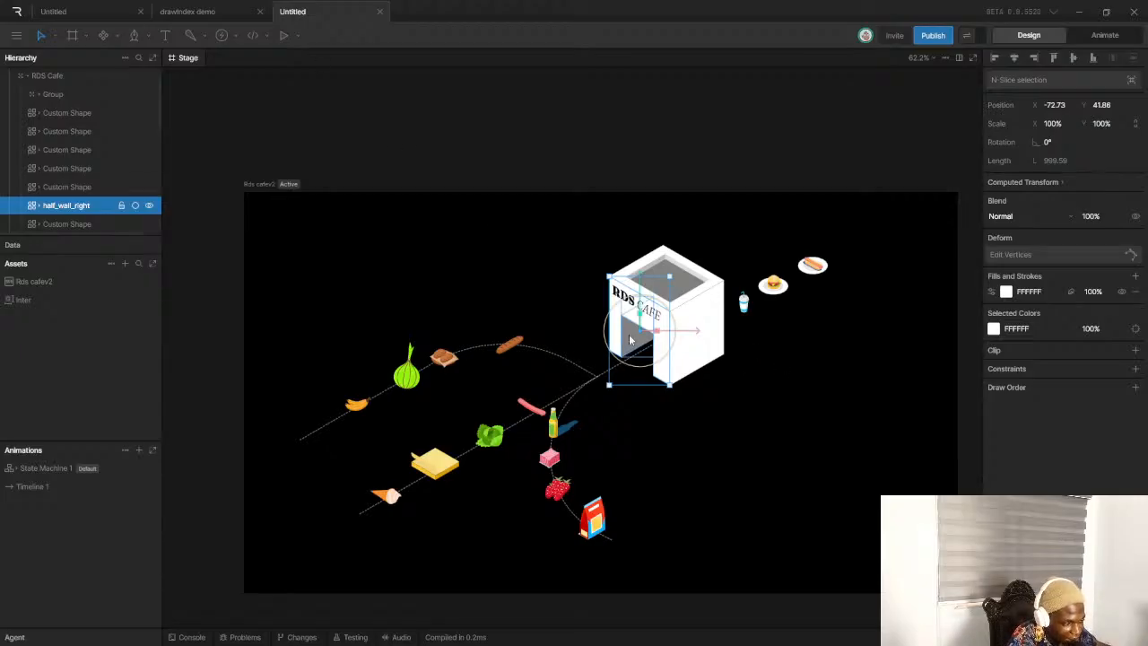
pyautogui.scroll(3, 626, 326)
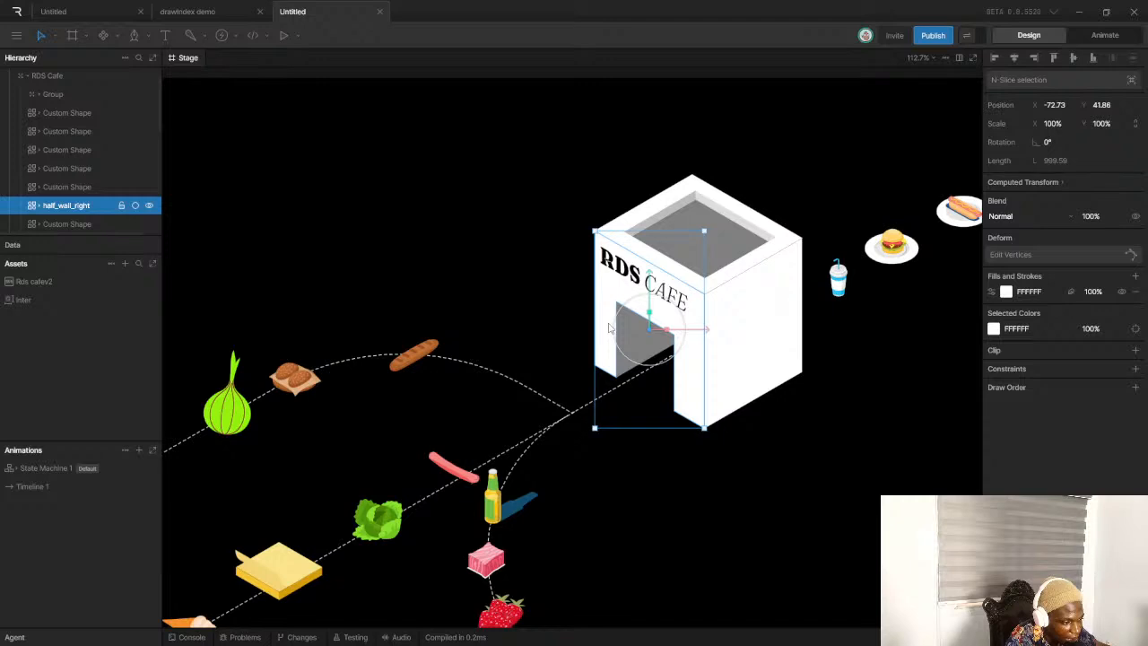
# Open the half_wall_right path for vertex editing and delete the outer bottom-left corner vertex of the front wall
pyautogui.scroll(1, 597, 303)
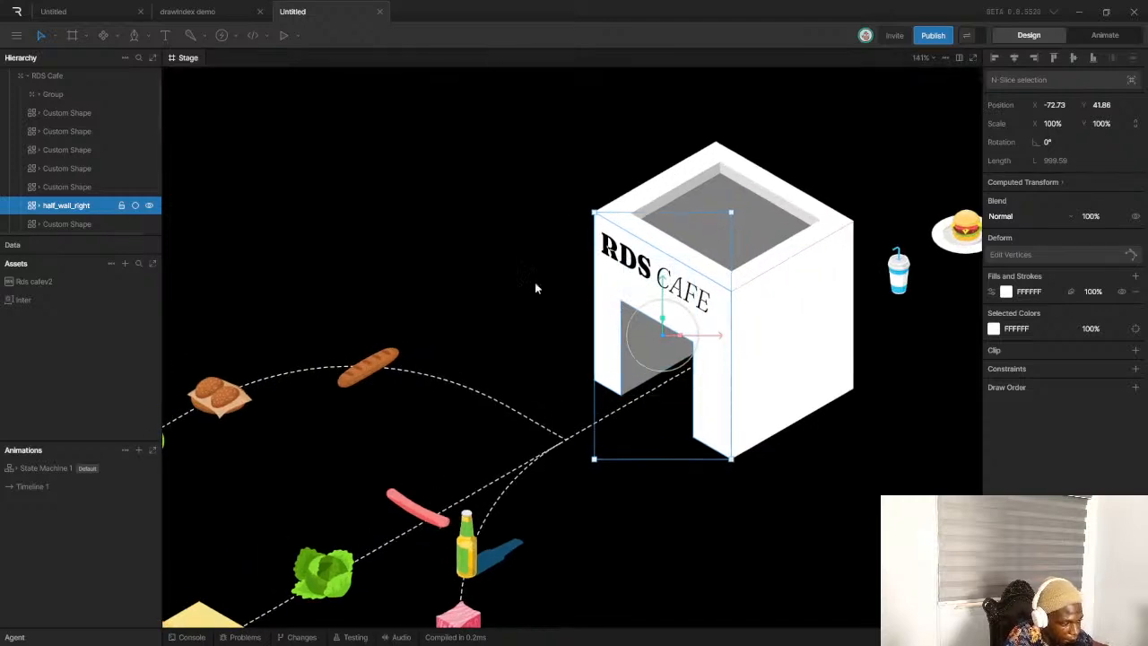
pyautogui.doubleClick(622, 289)
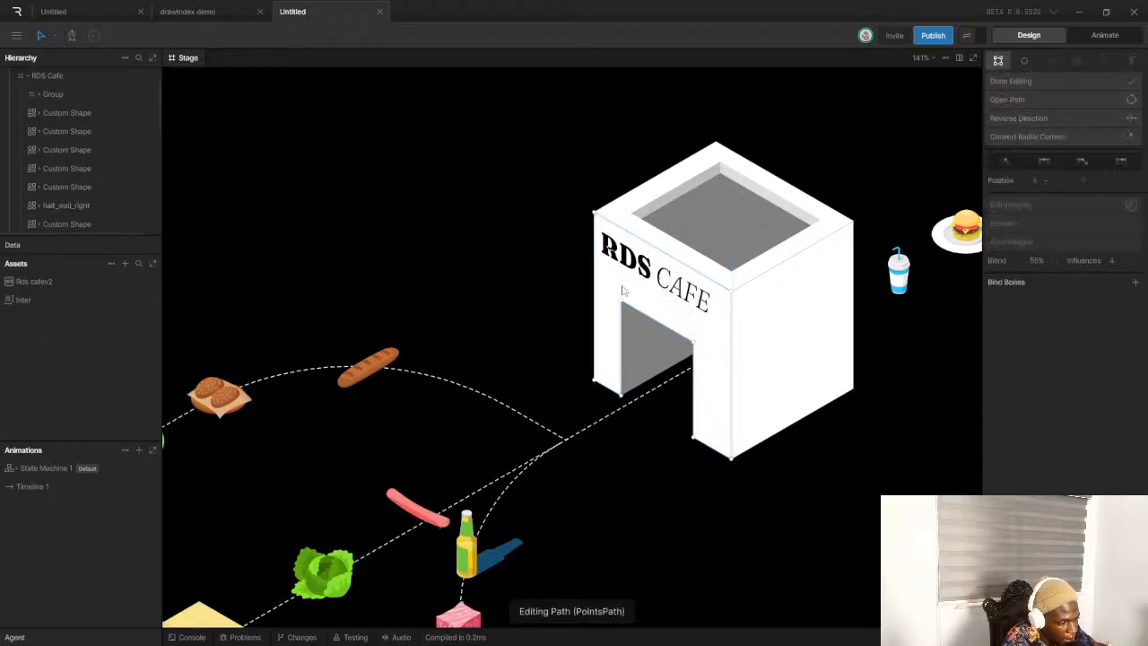
pyautogui.click(594, 381)
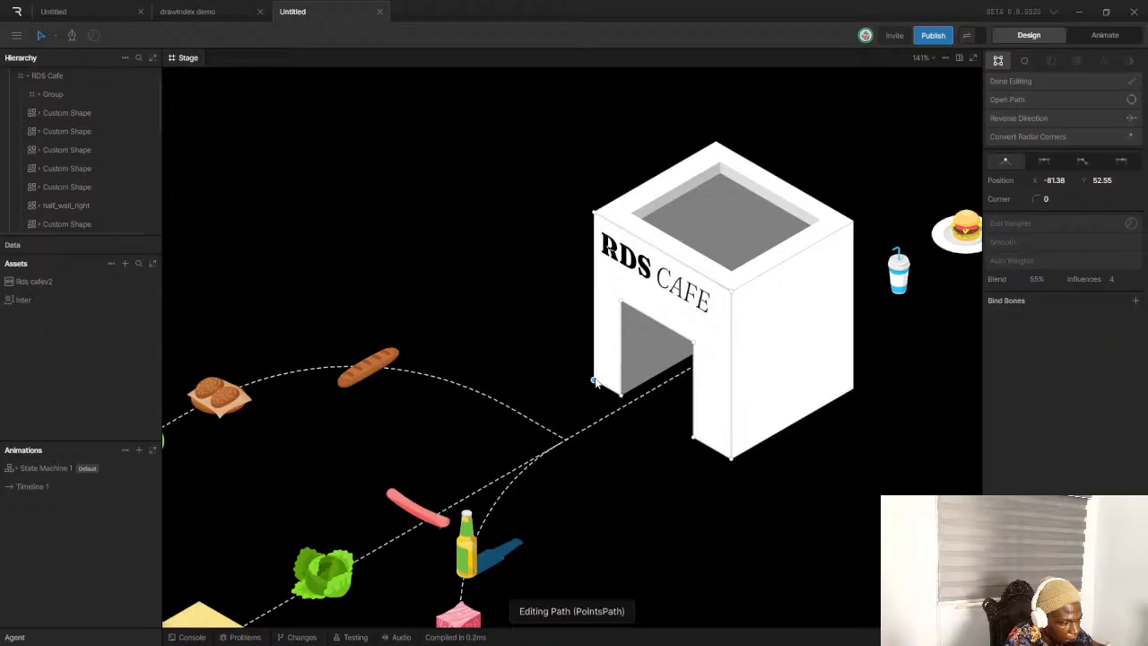
pyautogui.click(716, 358)
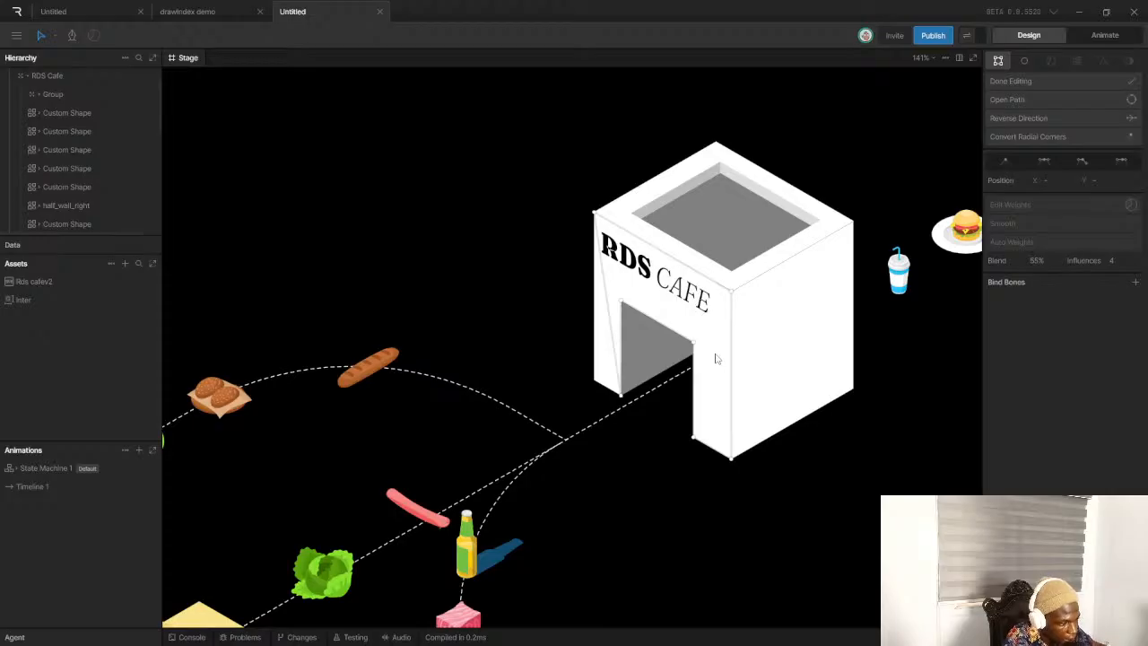
# Add a vertex at X -49.74, Y -128.25 on half_wall_right's upper edge and delete the wall's top-left corner vertex
pyautogui.click(593, 212)
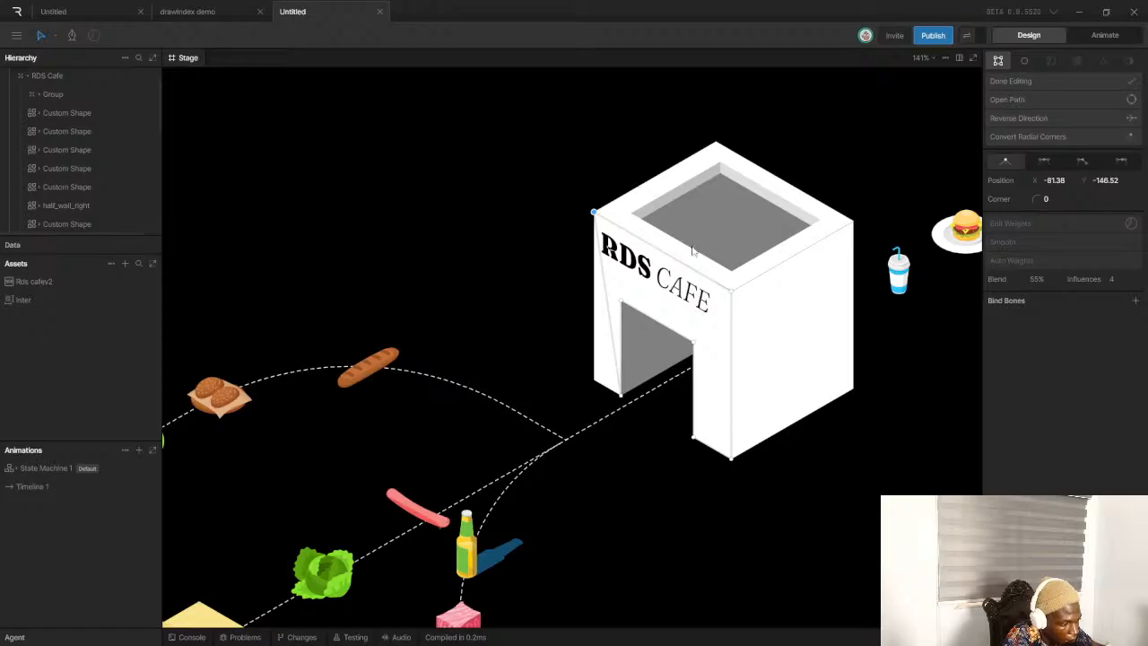
pyautogui.scroll(5, 627, 251)
pyautogui.scroll(3, 578, 262)
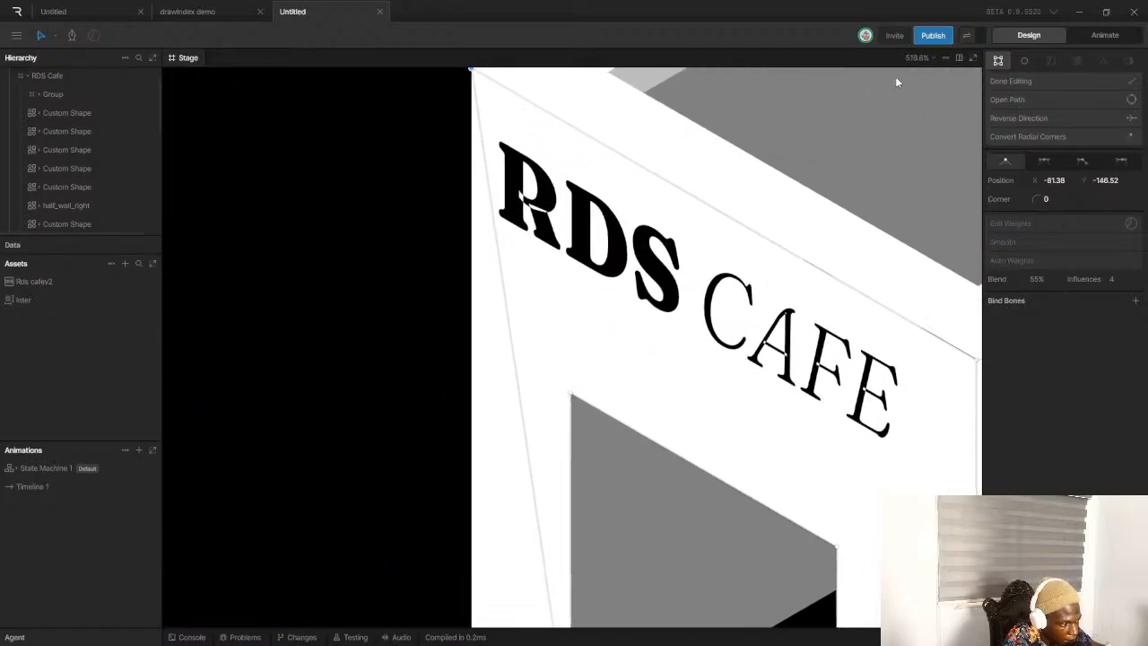
pyautogui.click(72, 35)
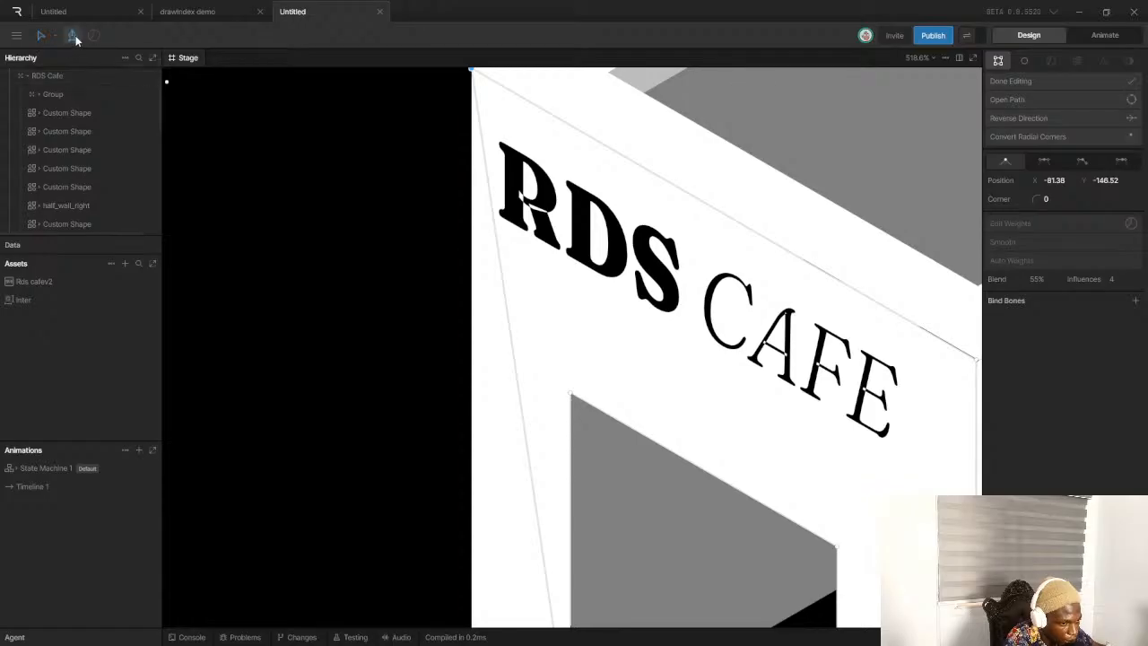
pyautogui.click(569, 125)
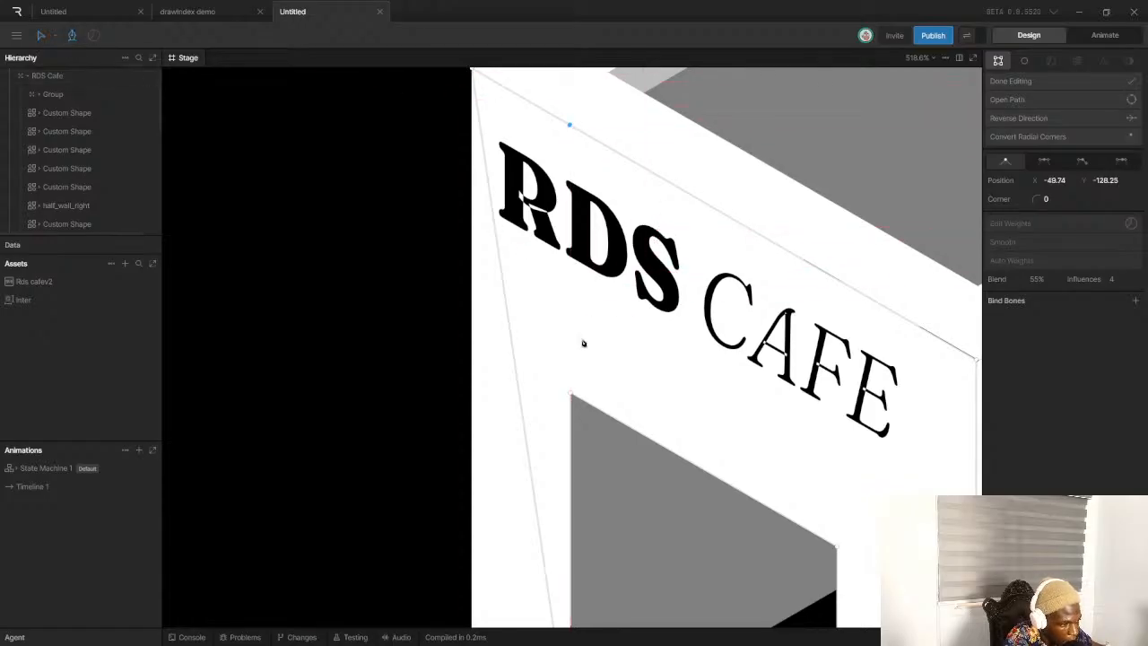
pyautogui.scroll(3, 535, 334)
pyautogui.click(42, 36)
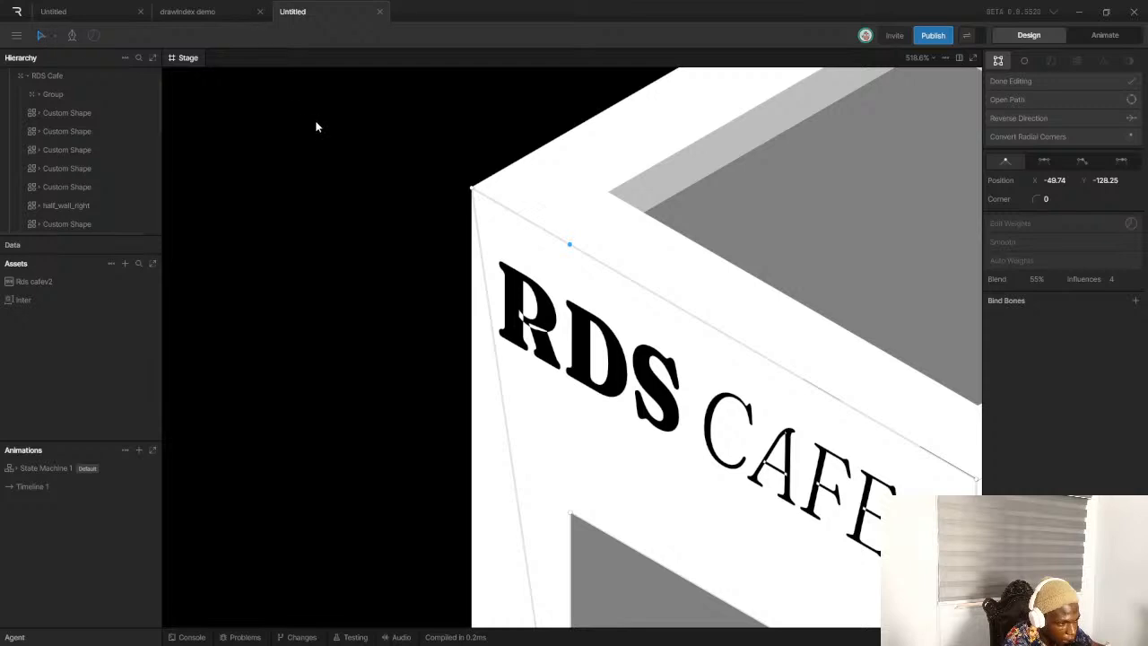
pyautogui.click(471, 189)
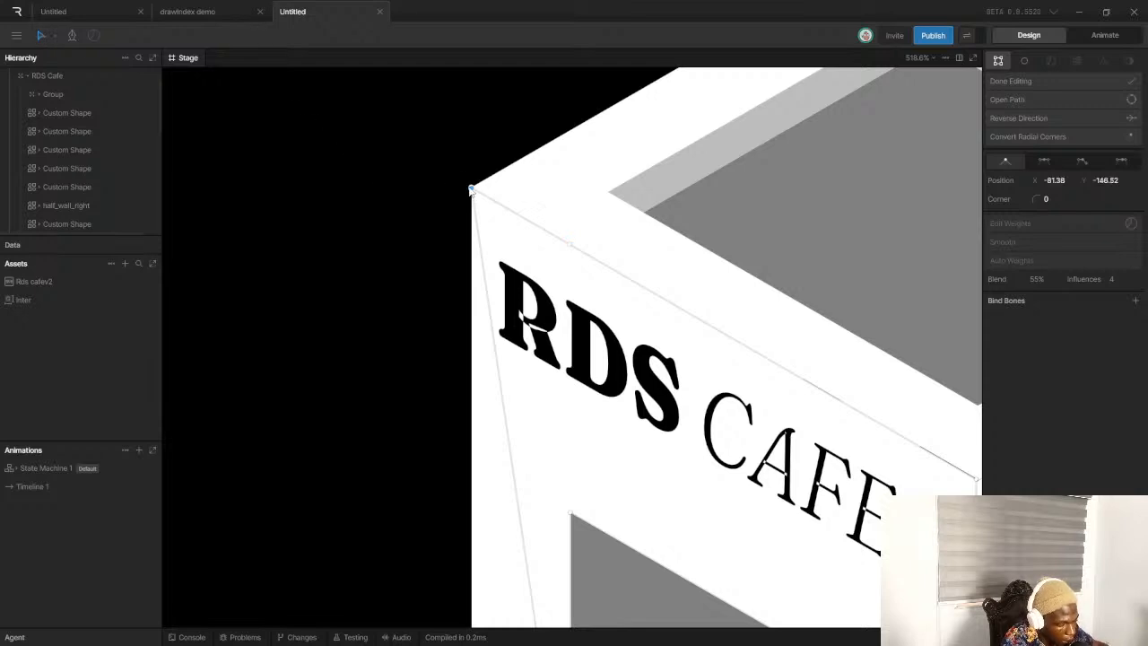
pyautogui.click(469, 191)
# Delete the half_wall_right path's remaining vertices at the foot of the doorway's left side
pyautogui.scroll(-6, 518, 214)
pyautogui.scroll(3, 519, 379)
pyautogui.scroll(1, 542, 388)
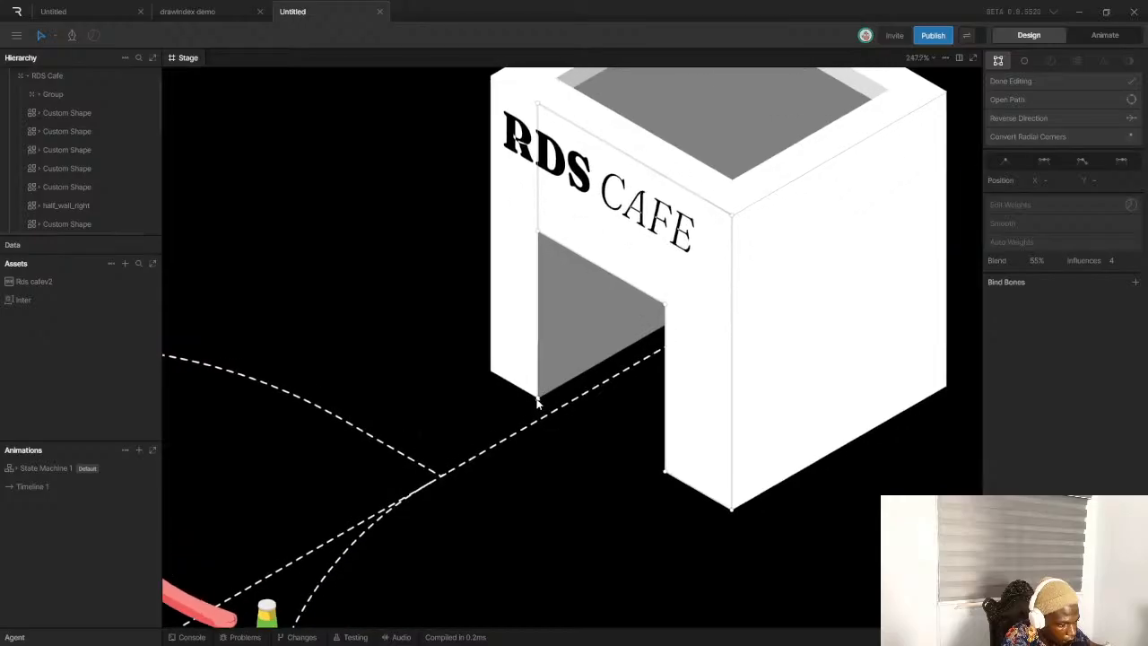
pyautogui.click(538, 400)
pyautogui.press('Delete')
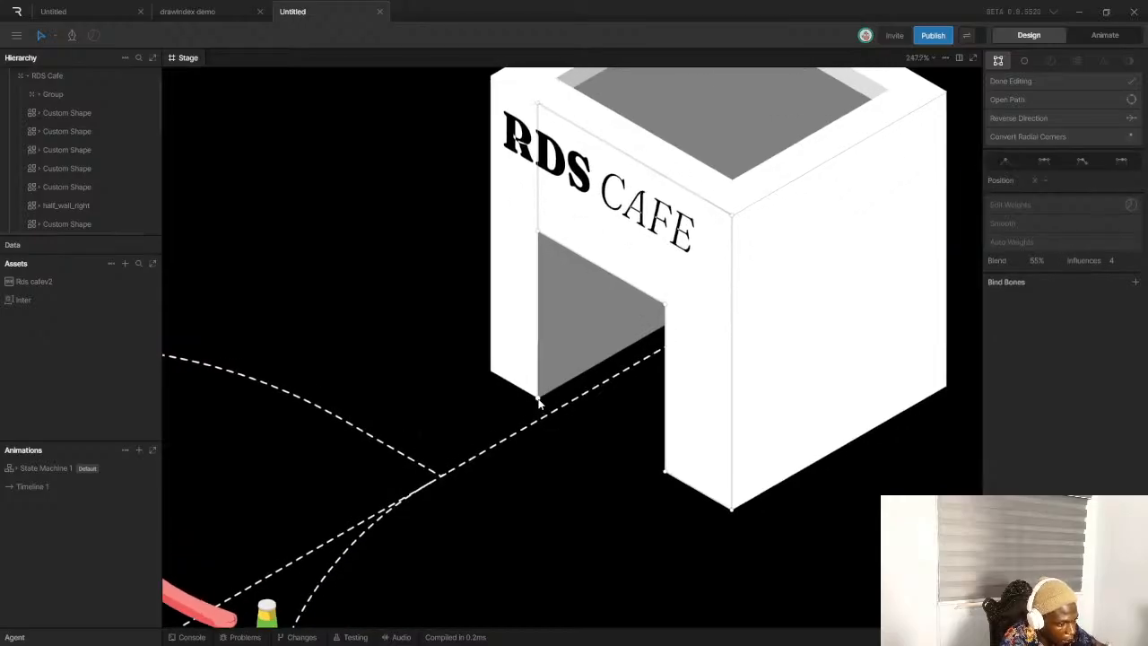
pyautogui.scroll(4, 538, 400)
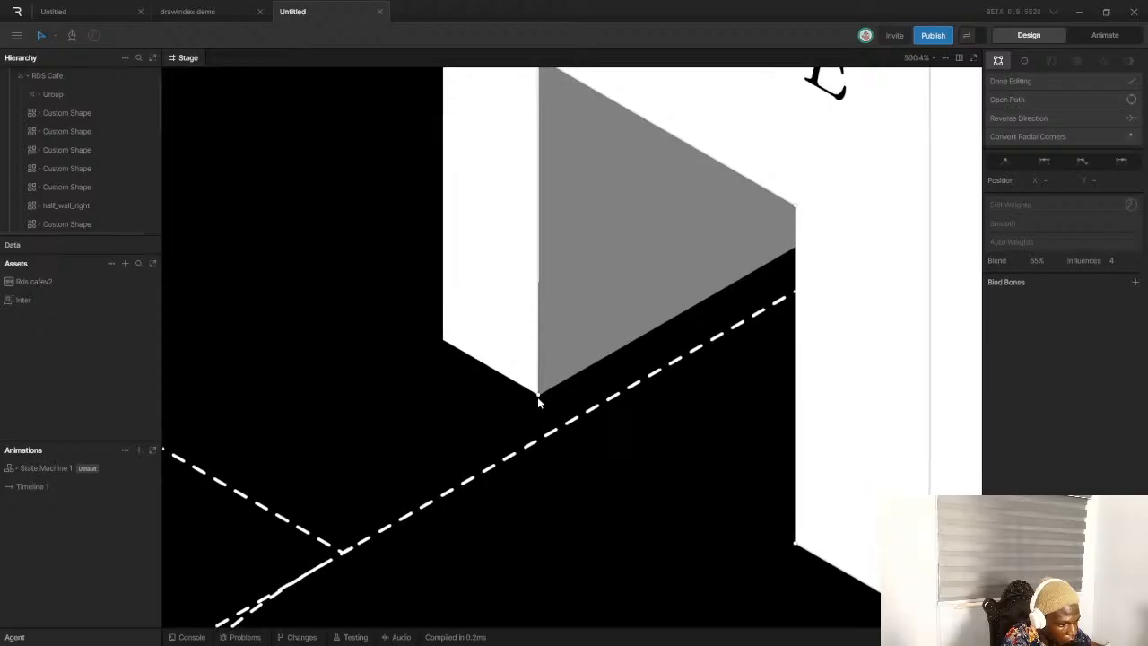
pyautogui.click(538, 395)
pyautogui.press('Delete')
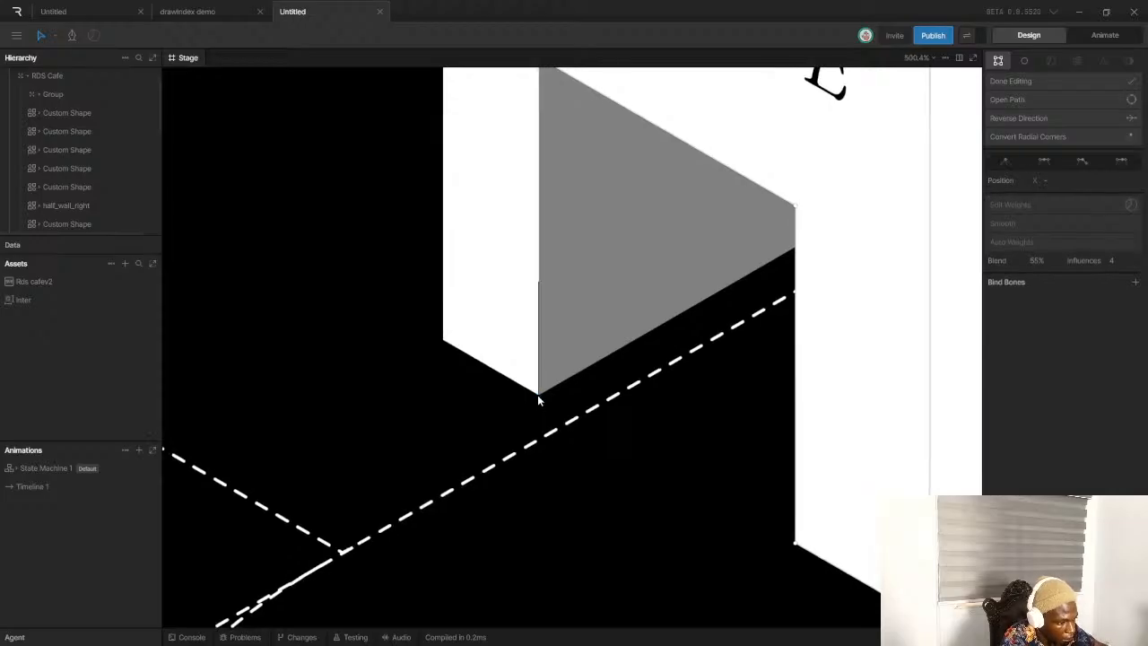
# Examine the trimmed half_wall_right outline around the doorway, finish editing its path, and collapse the shape in the hierarchy
pyautogui.scroll(-7, 536, 305)
pyautogui.scroll(5, 663, 264)
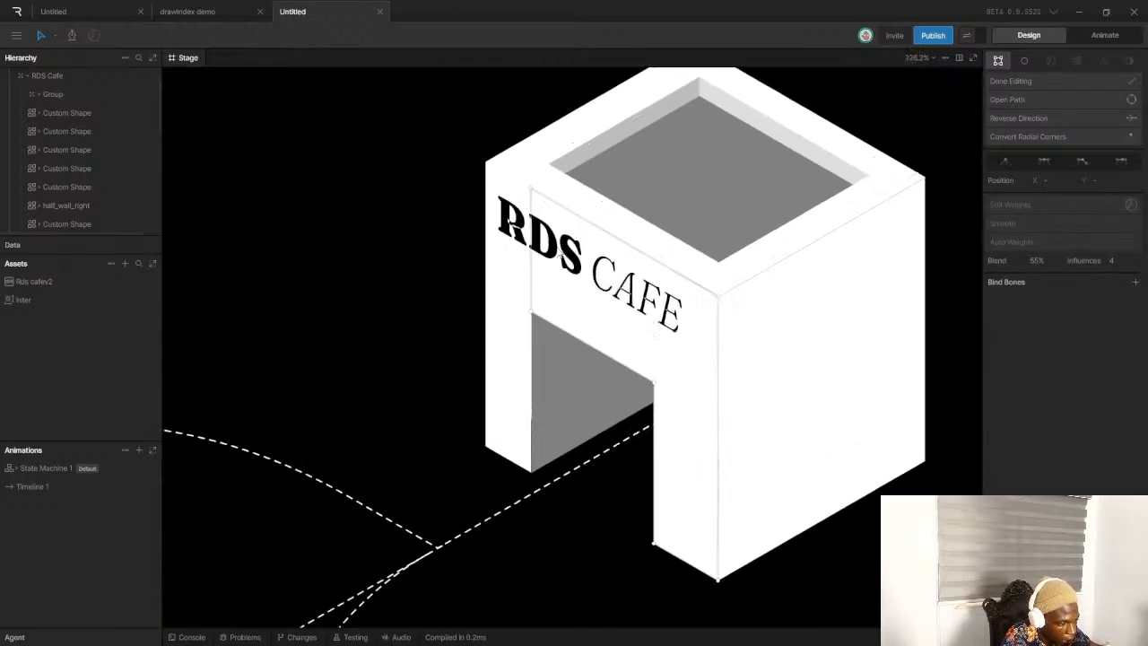
pyautogui.scroll(-3, 664, 265)
pyautogui.scroll(2, 494, 271)
pyautogui.scroll(8, 520, 224)
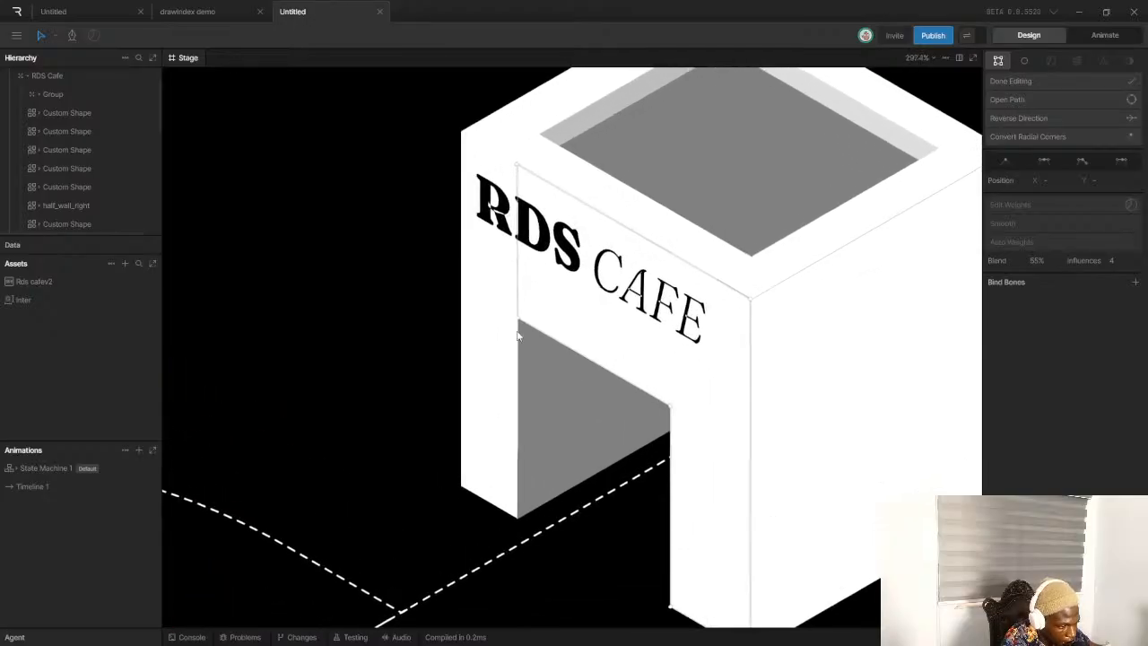
pyautogui.scroll(-9, 525, 227)
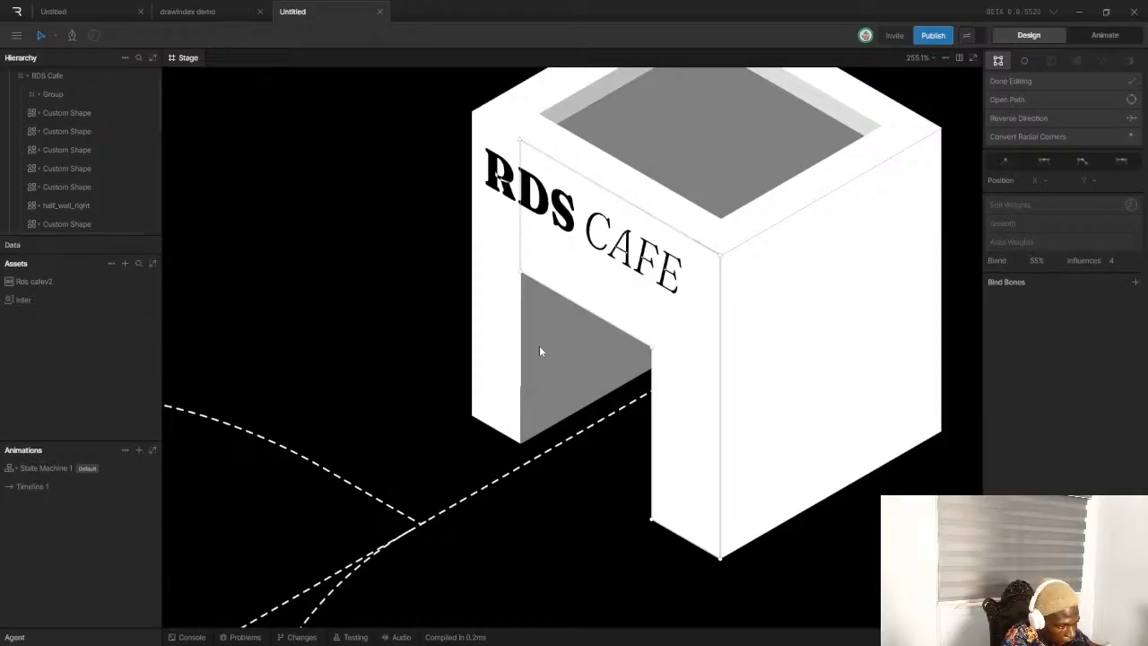
pyautogui.scroll(10, 530, 143)
pyautogui.scroll(-10, 529, 134)
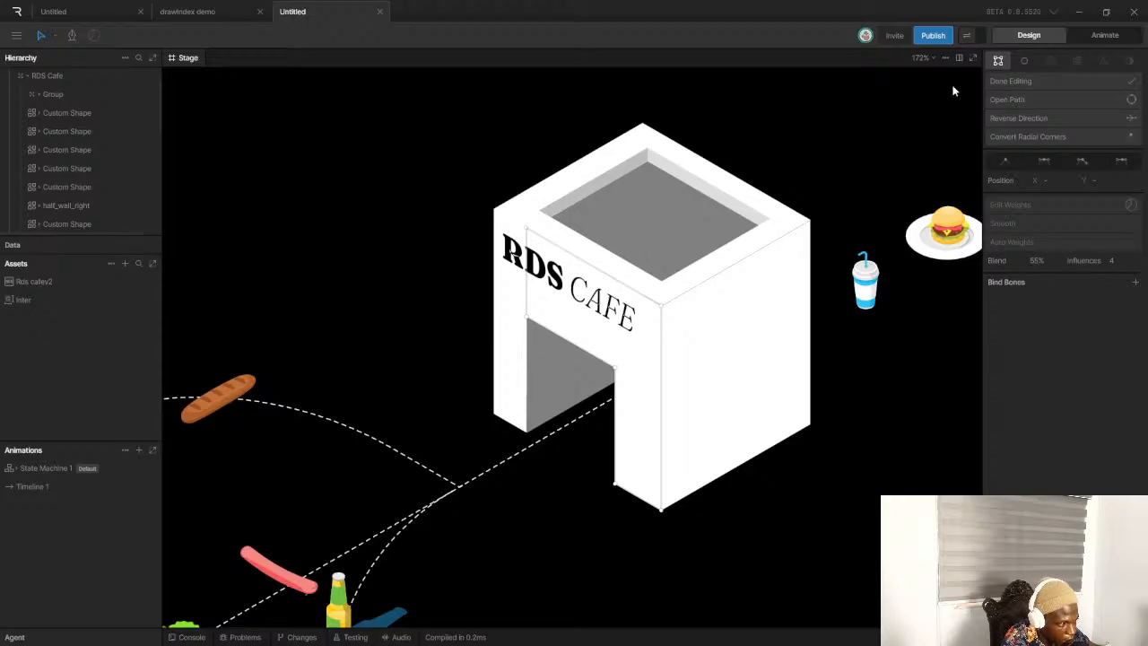
pyautogui.click(1086, 82)
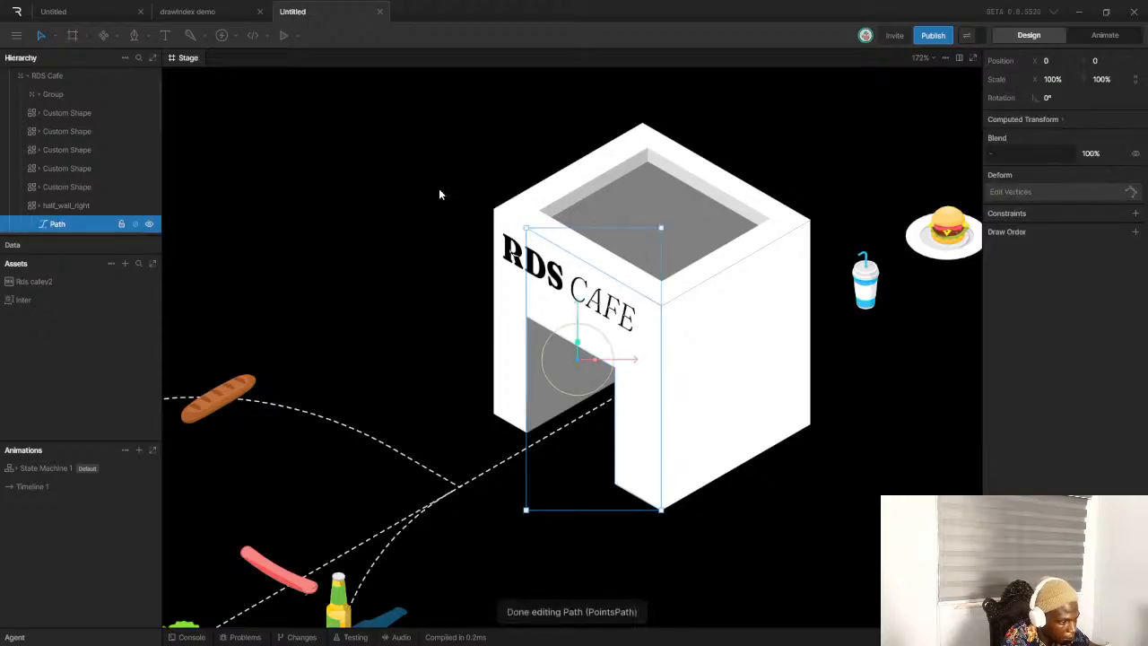
pyautogui.click(40, 206)
# Edit the path of the Custom Shape listed below half_wall_right, deleting the two vertices at the foot of the doorway's right pillar
pyautogui.click(77, 224)
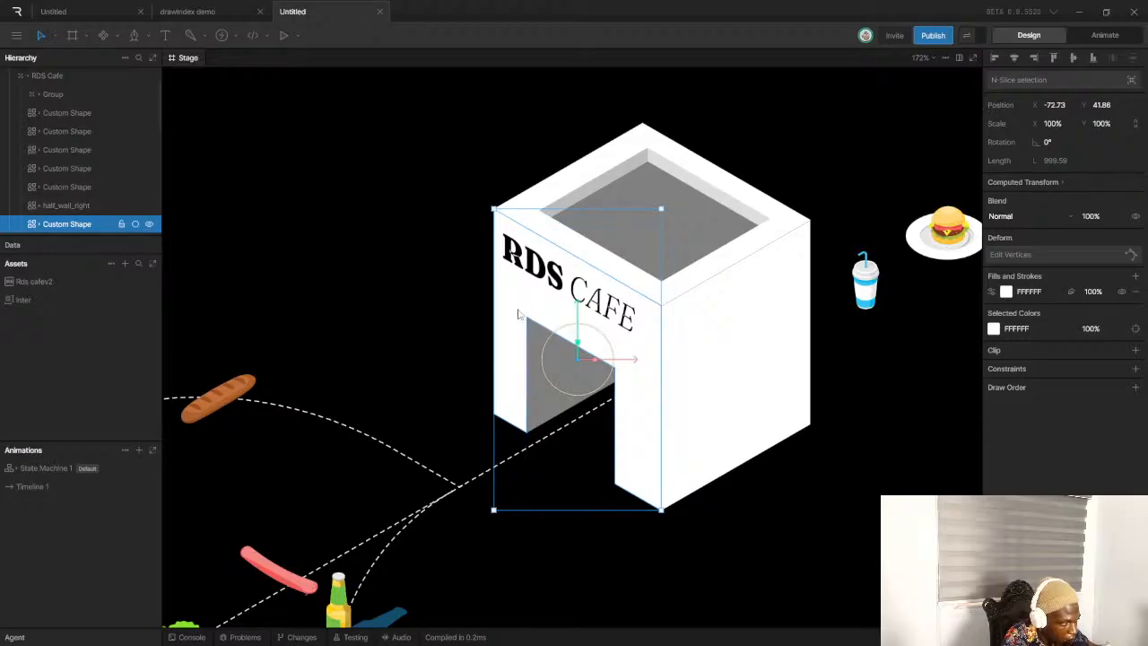
pyautogui.scroll(2, 519, 310)
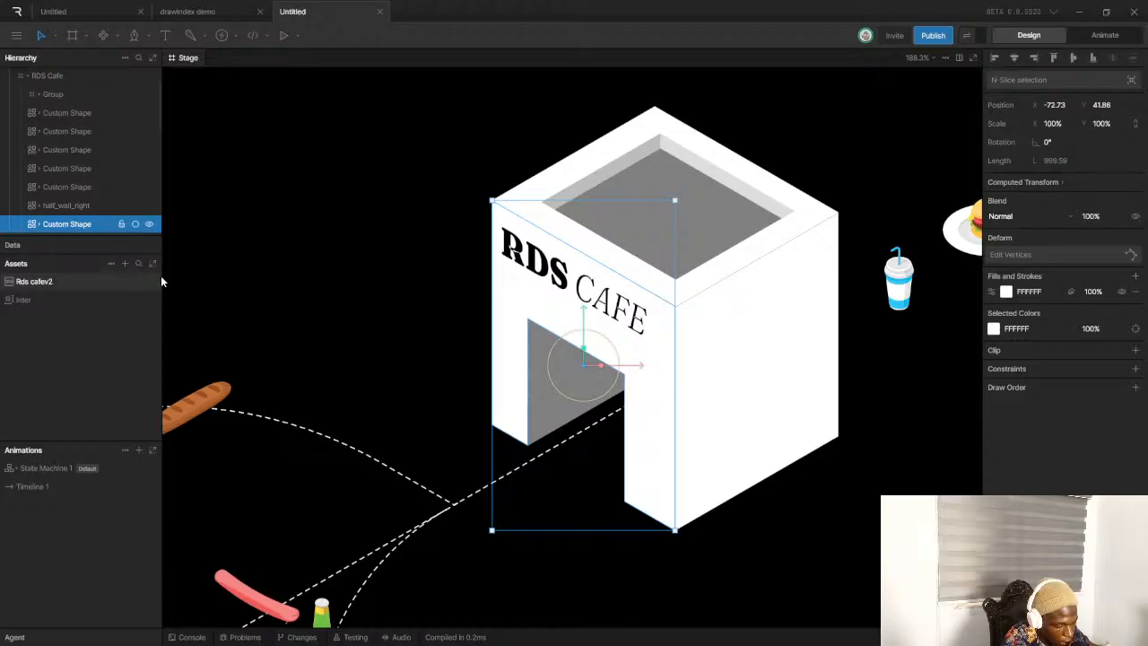
pyautogui.press('Return')
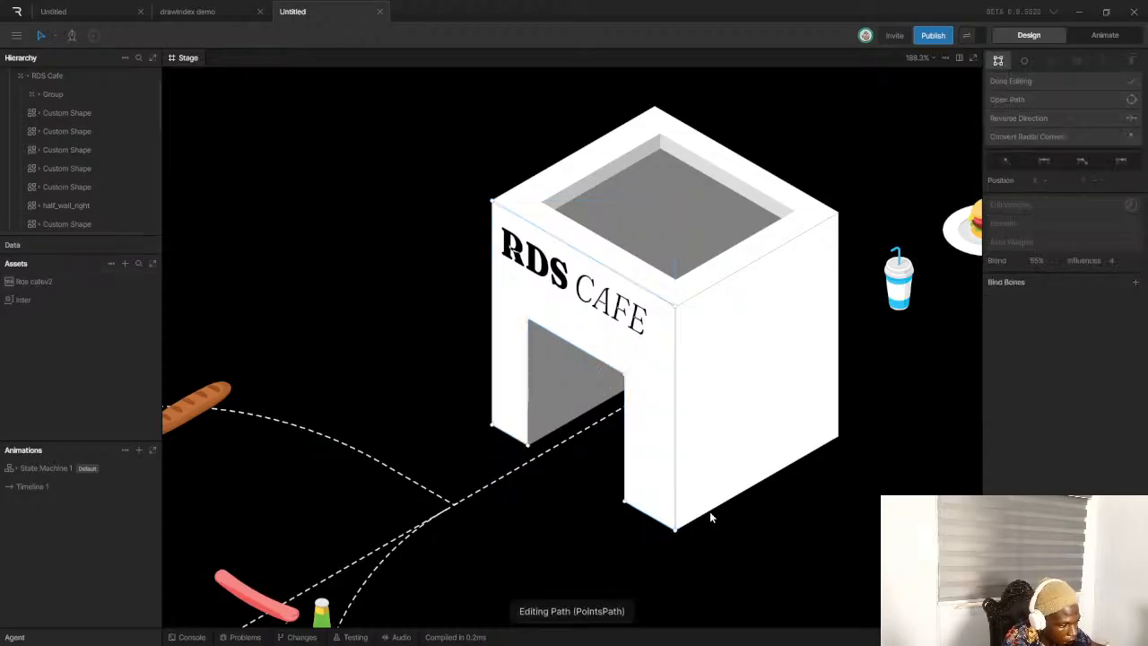
pyautogui.click(675, 531)
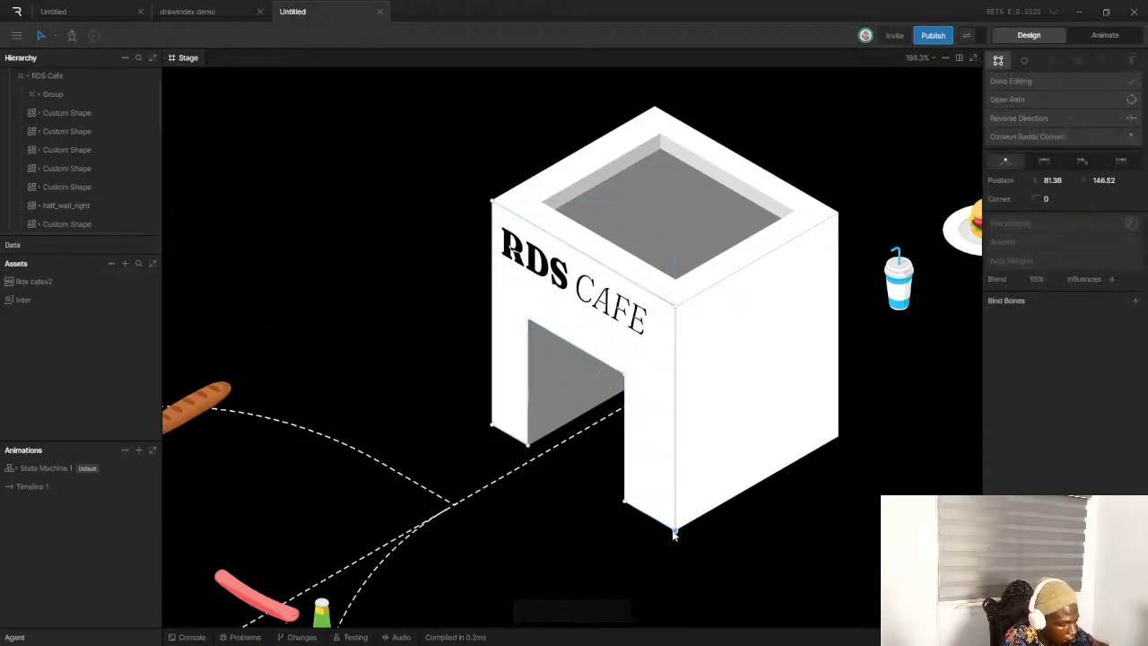
pyautogui.press('Delete')
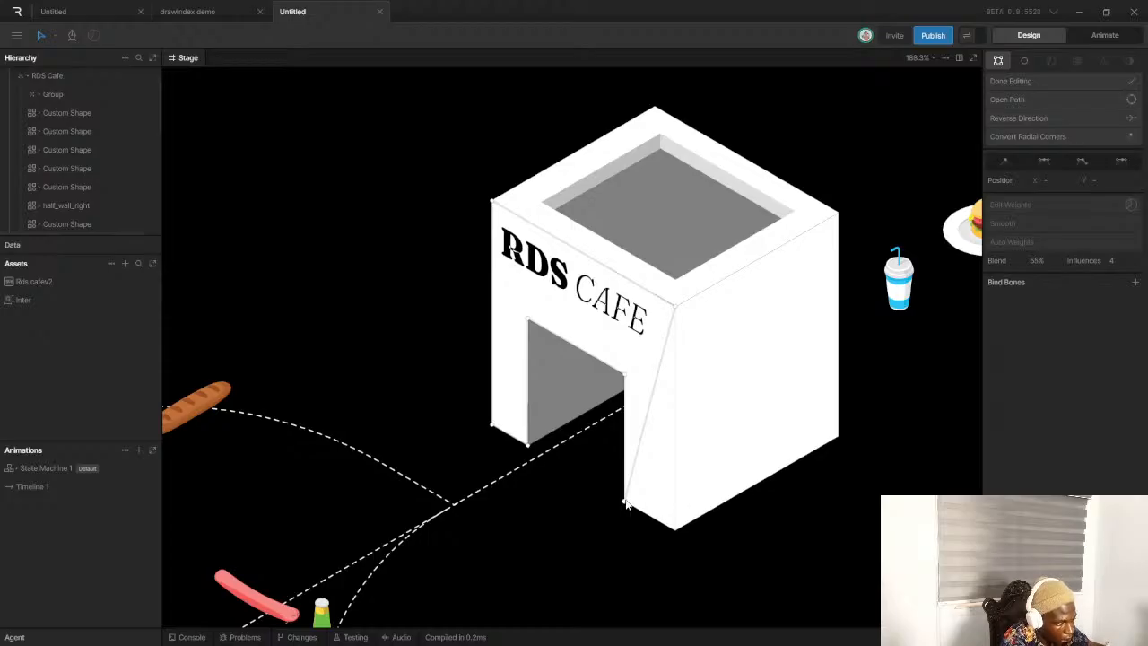
pyautogui.click(626, 503)
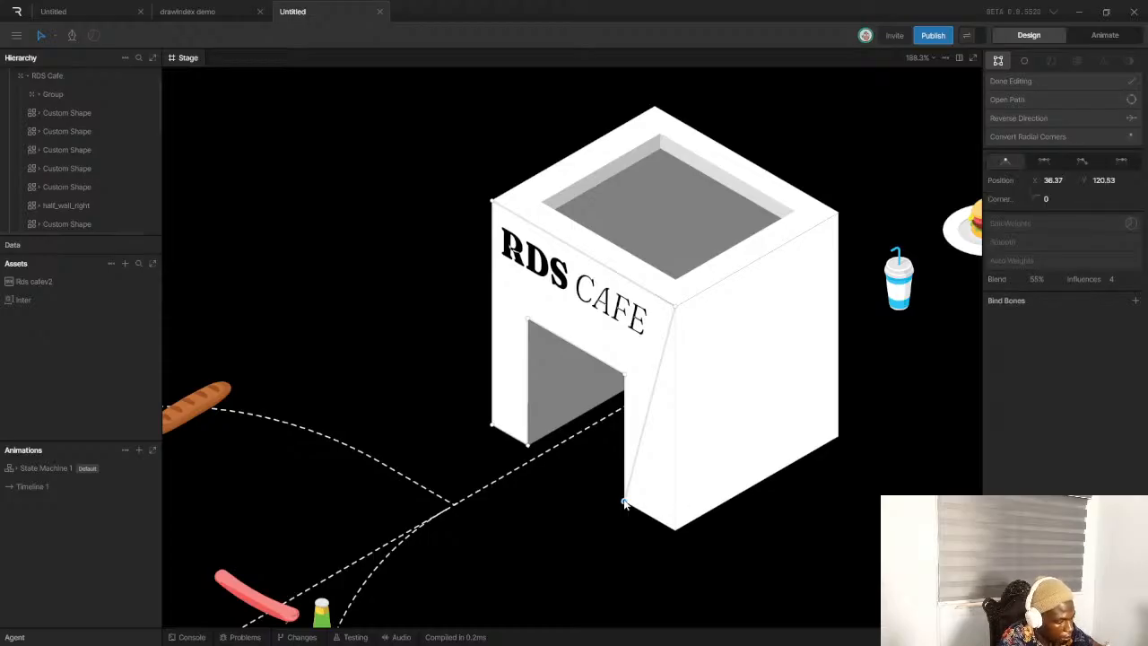
pyautogui.press('Delete')
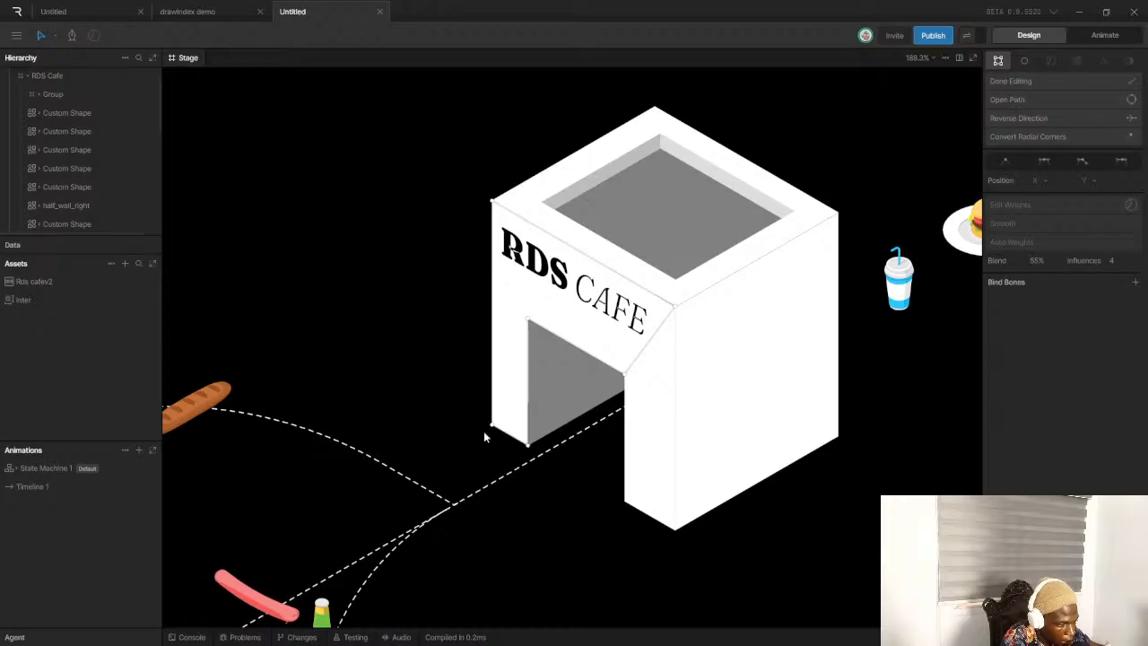
# Add a vertex at X -49.74, Y -128.25 on the second front wall shape's upper edge, above the doorway's left side
pyautogui.scroll(-1, 565, 364)
pyautogui.scroll(3, 568, 359)
pyautogui.scroll(4, 487, 273)
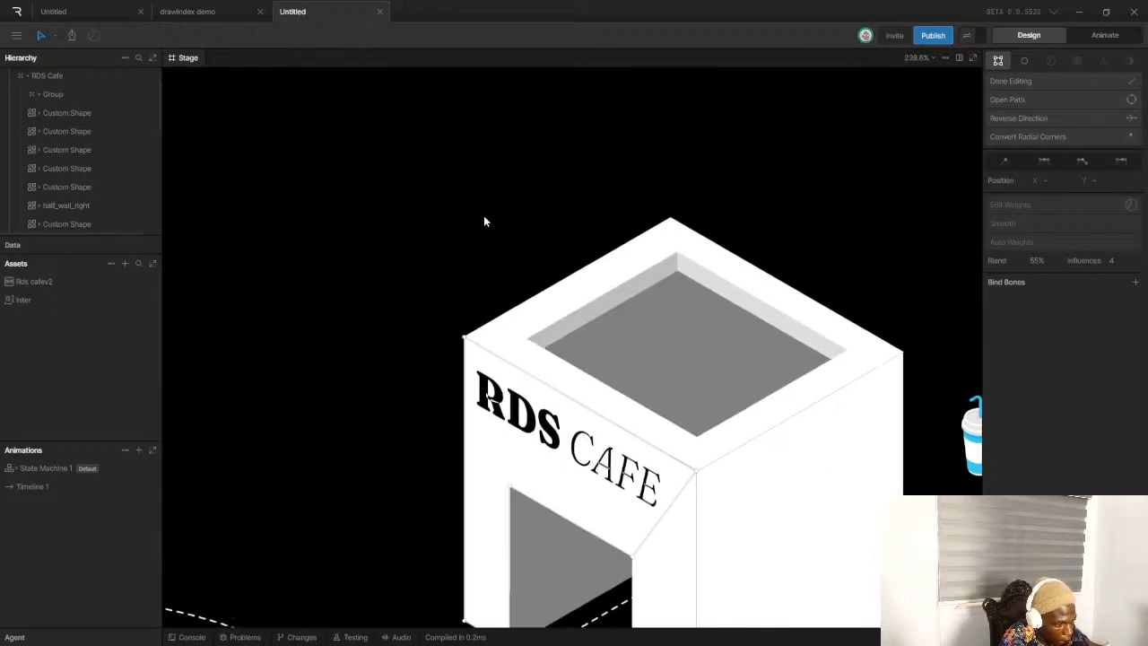
pyautogui.click(72, 36)
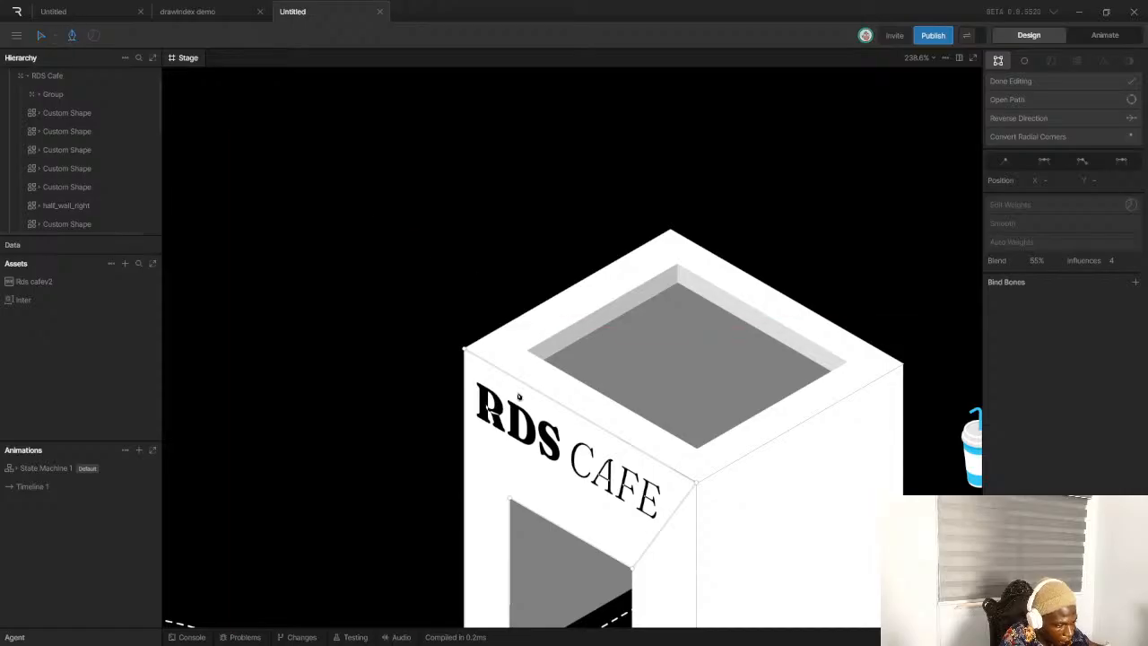
pyautogui.scroll(2, 509, 381)
pyautogui.click(510, 369)
pyautogui.scroll(-3, 509, 370)
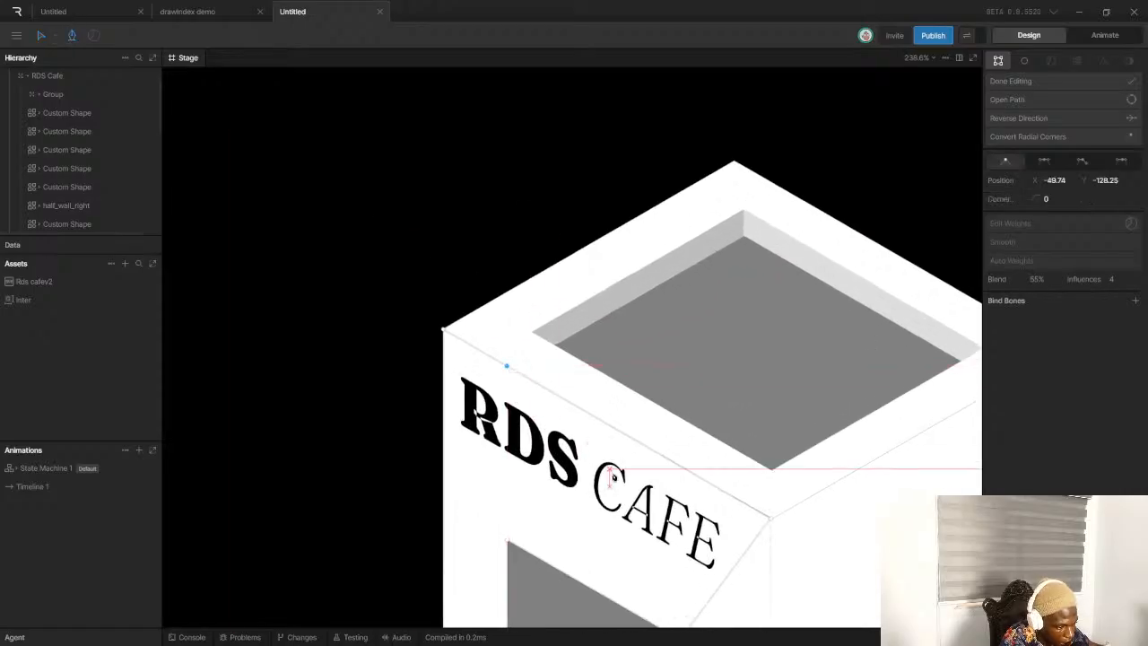
pyautogui.click(41, 35)
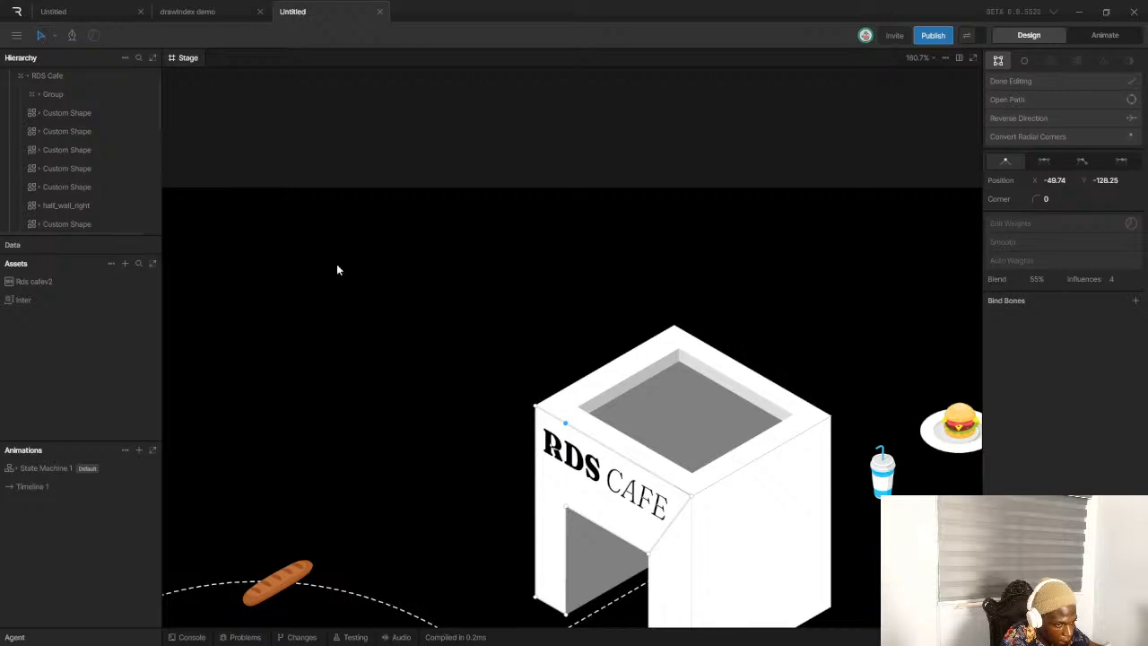
# Delete the second wall shape's top-right corner and the doorway's upper-right vertex, leaving only the left half, and finish path editing
pyautogui.click(692, 498)
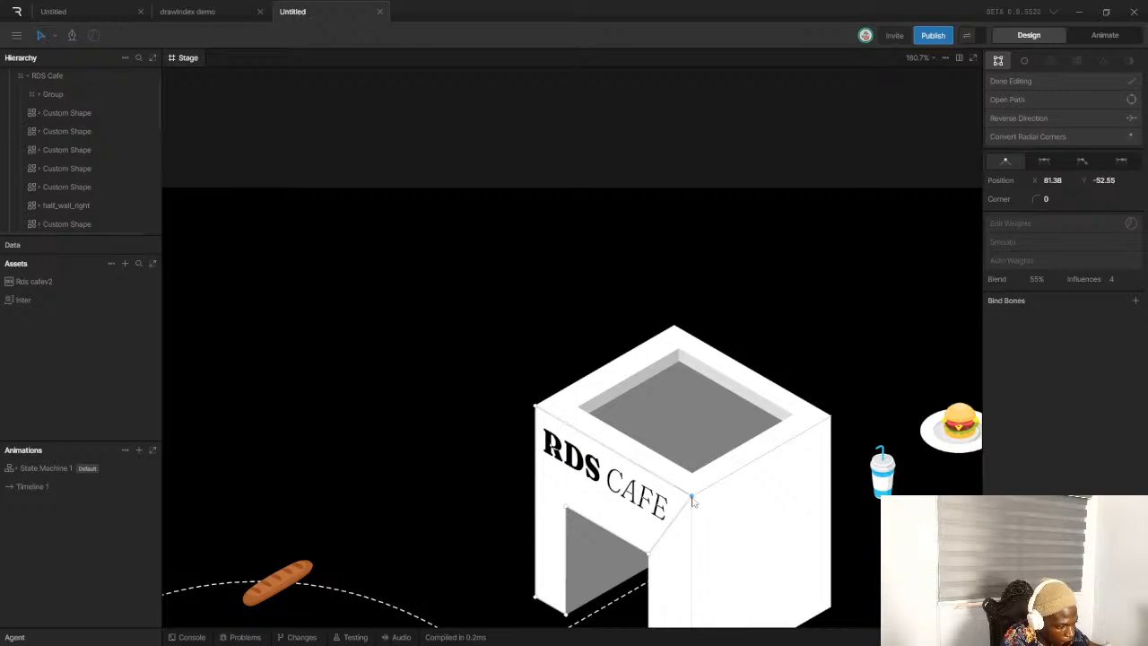
pyautogui.press('Delete')
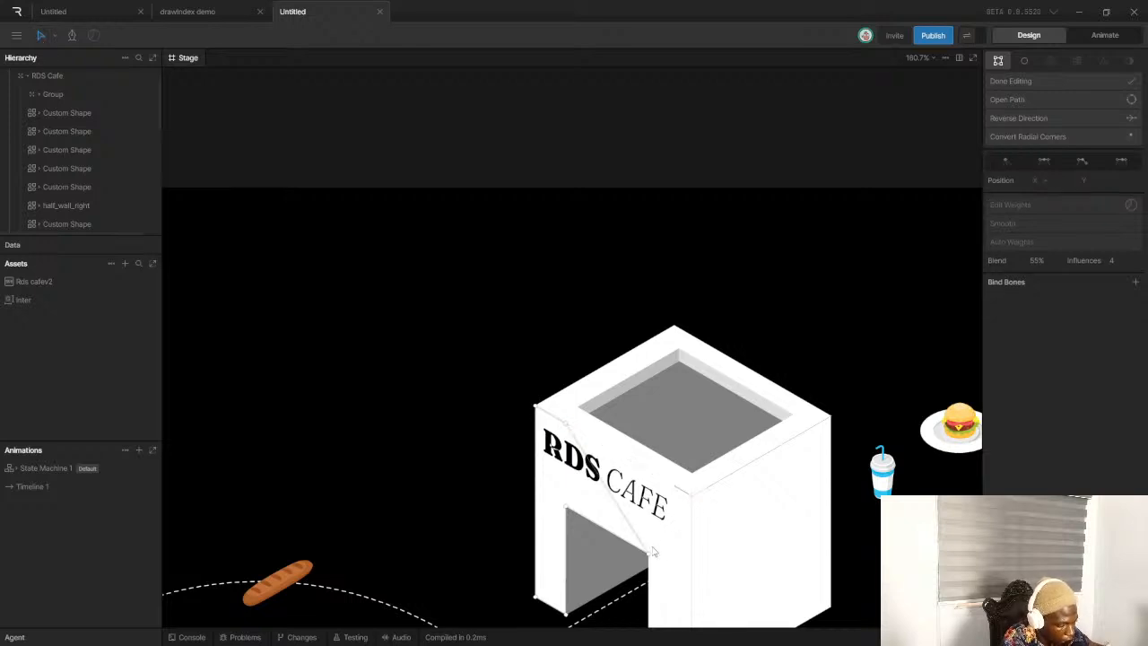
pyautogui.click(648, 556)
pyautogui.press('Delete')
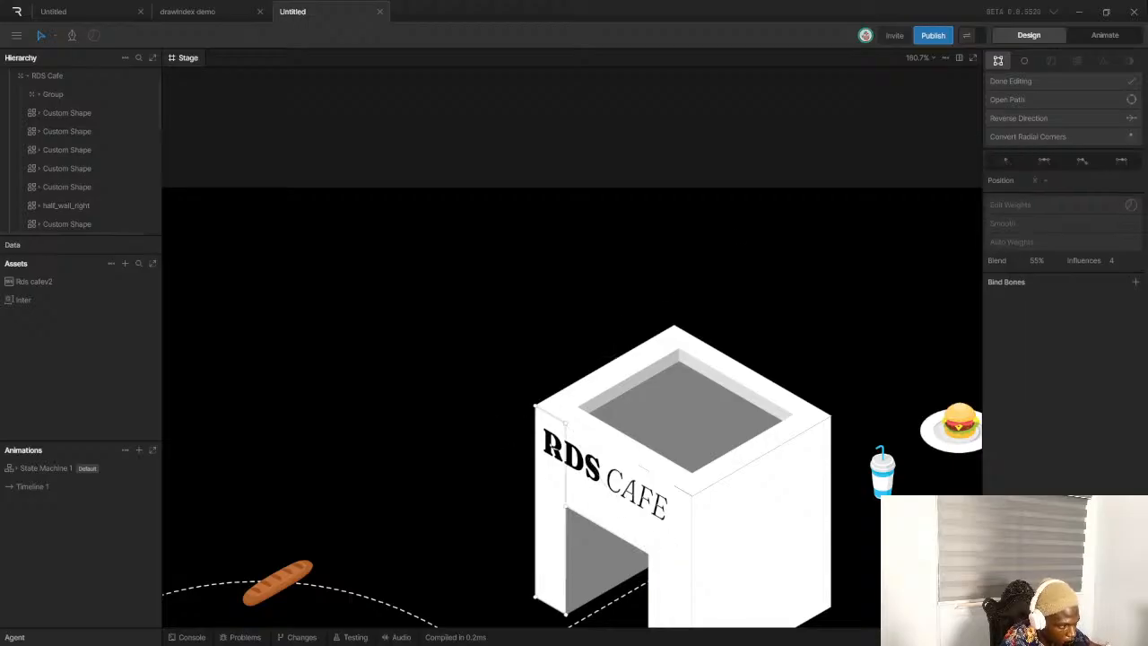
pyautogui.click(1090, 80)
# Clear the current selection and select the whole RDS Cafe building group on the artboard
pyautogui.click(535, 171)
pyautogui.scroll(-6, 537, 172)
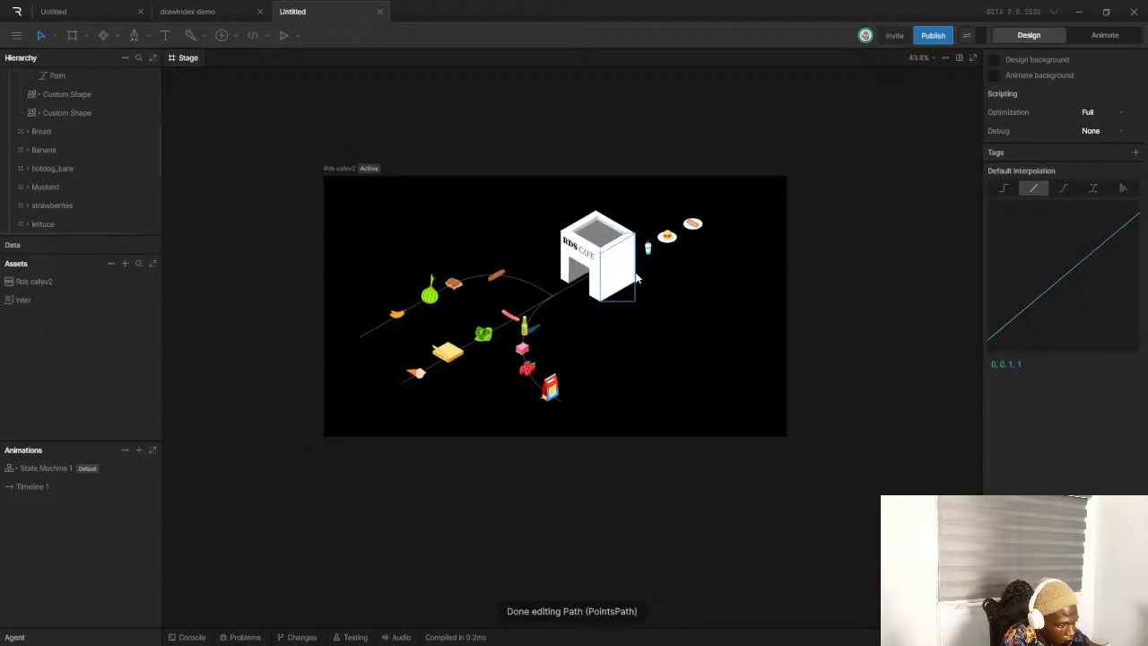
pyautogui.scroll(5, 634, 266)
pyautogui.click(492, 215)
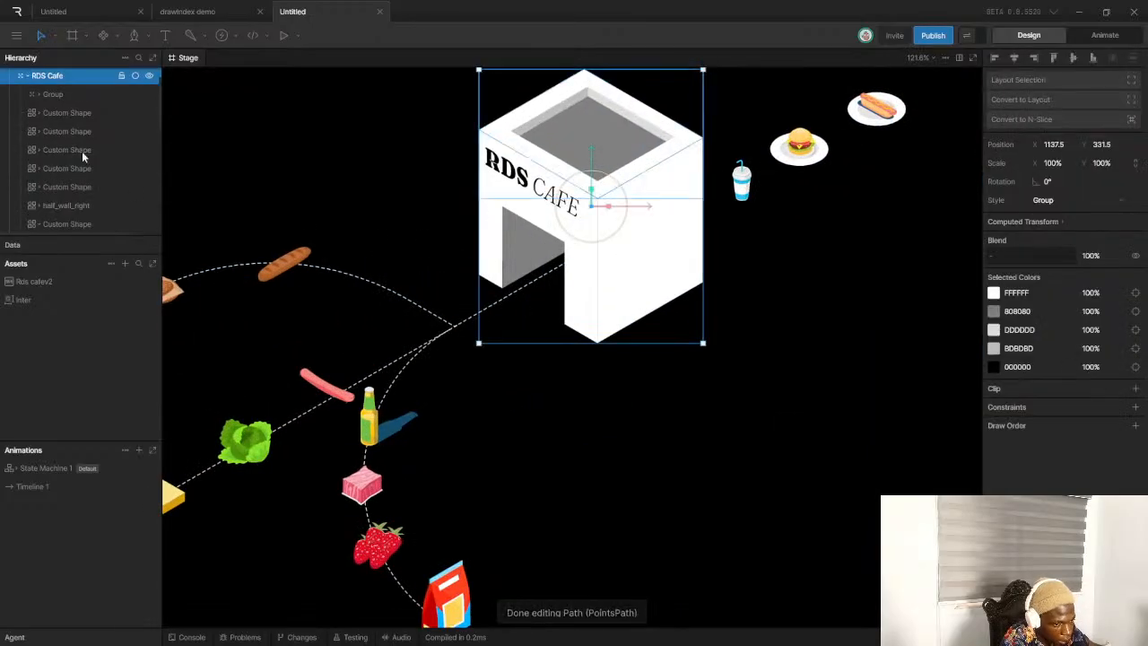
# Select the left half of the cafe's front wall with the grey inner doorway wall, and send both one level backward
pyautogui.scroll(-3, 128, 172)
pyautogui.scroll(3, 567, 321)
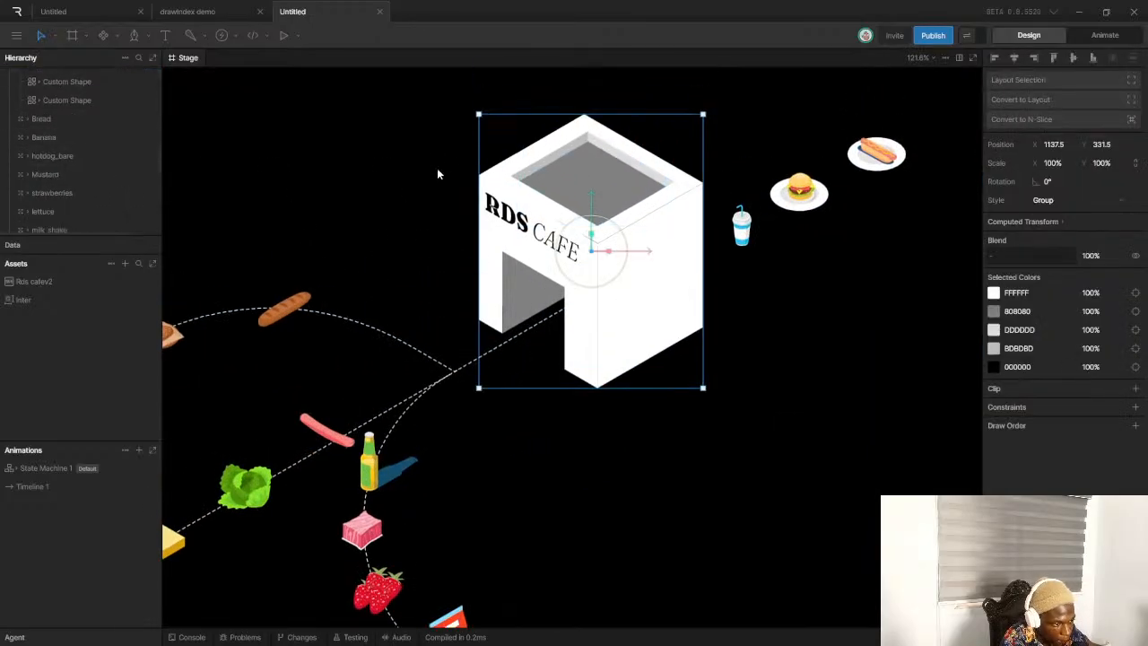
pyautogui.doubleClick(520, 319)
pyautogui.keyDown('shift'); pyautogui.click(482, 311); pyautogui.keyUp('shift')
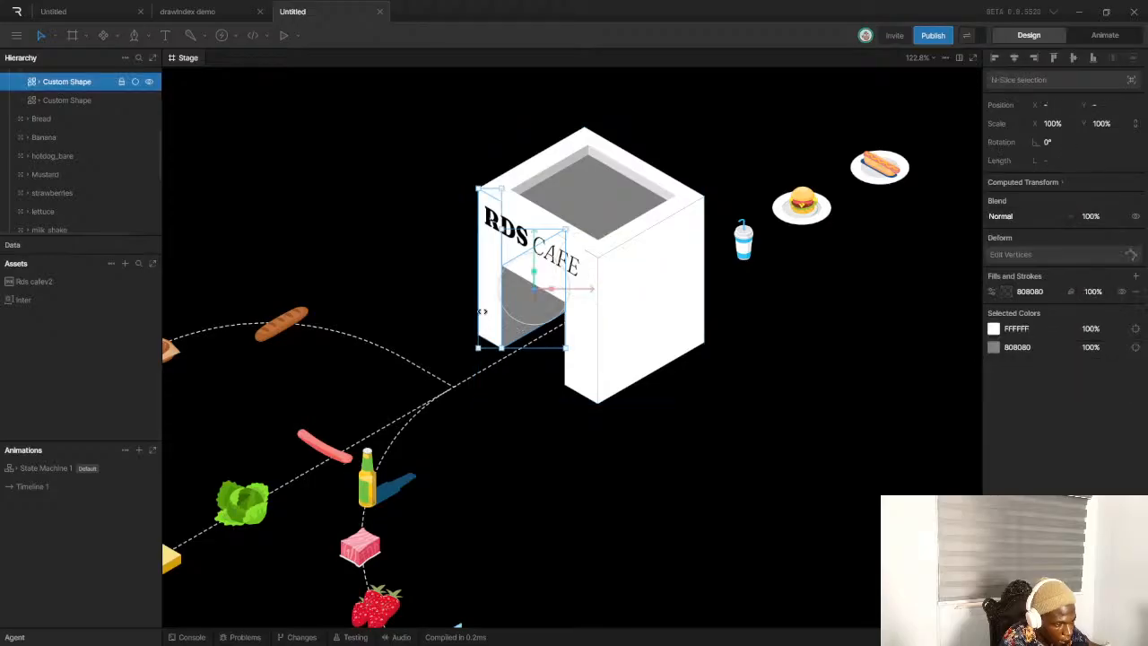
pyautogui.scroll(2, 58, 110)
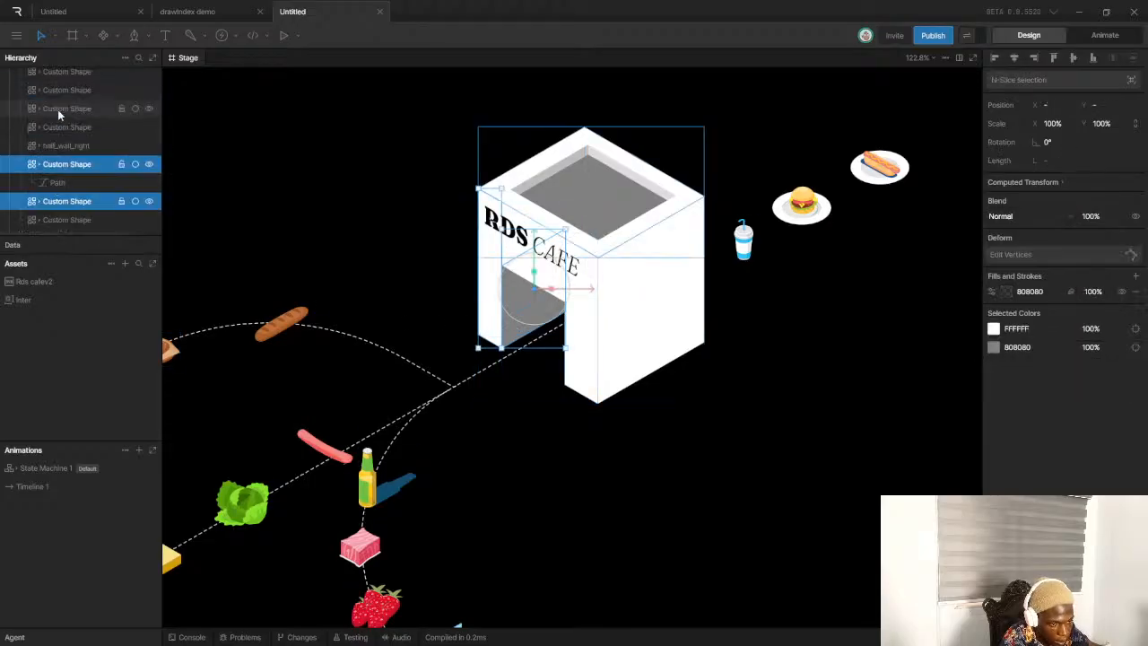
pyautogui.scroll(-2, 63, 122)
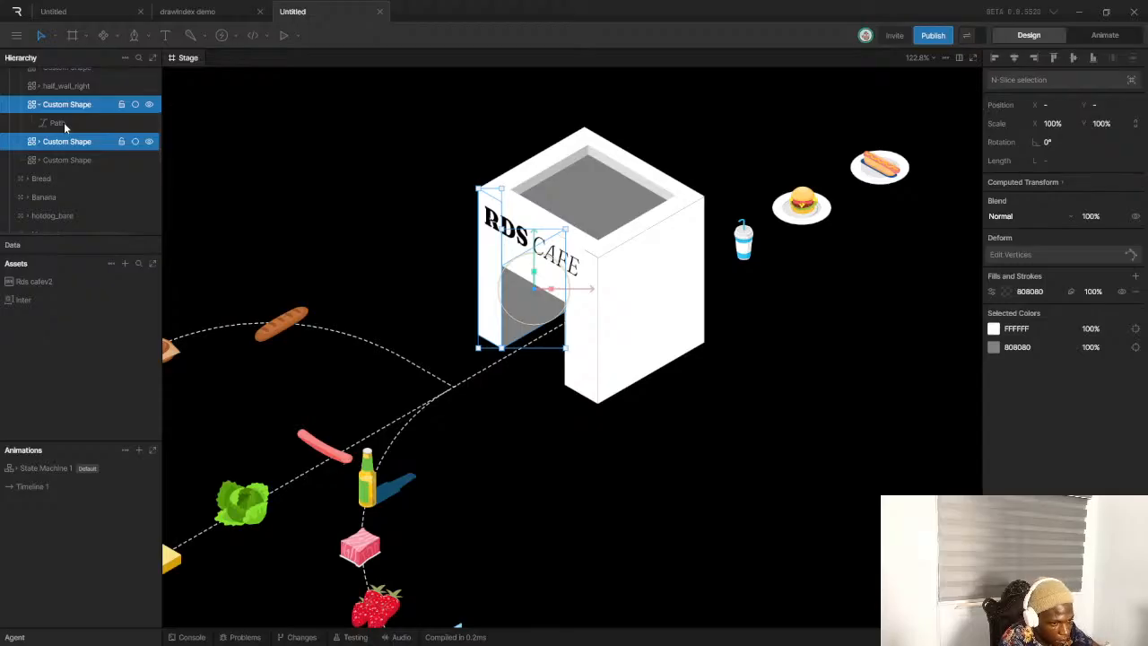
pyautogui.press('[')
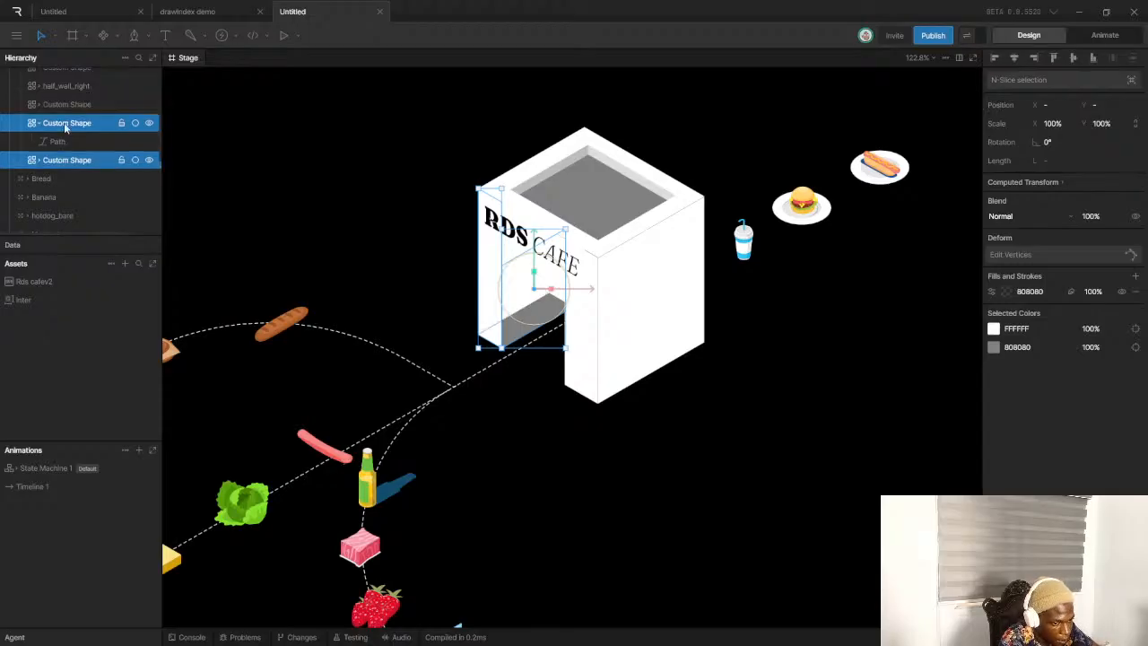
# Try to move the two selected wall shapes out of the RDS Cafe group to just above it, and undo the move
pyautogui.scroll(3, 18, 96)
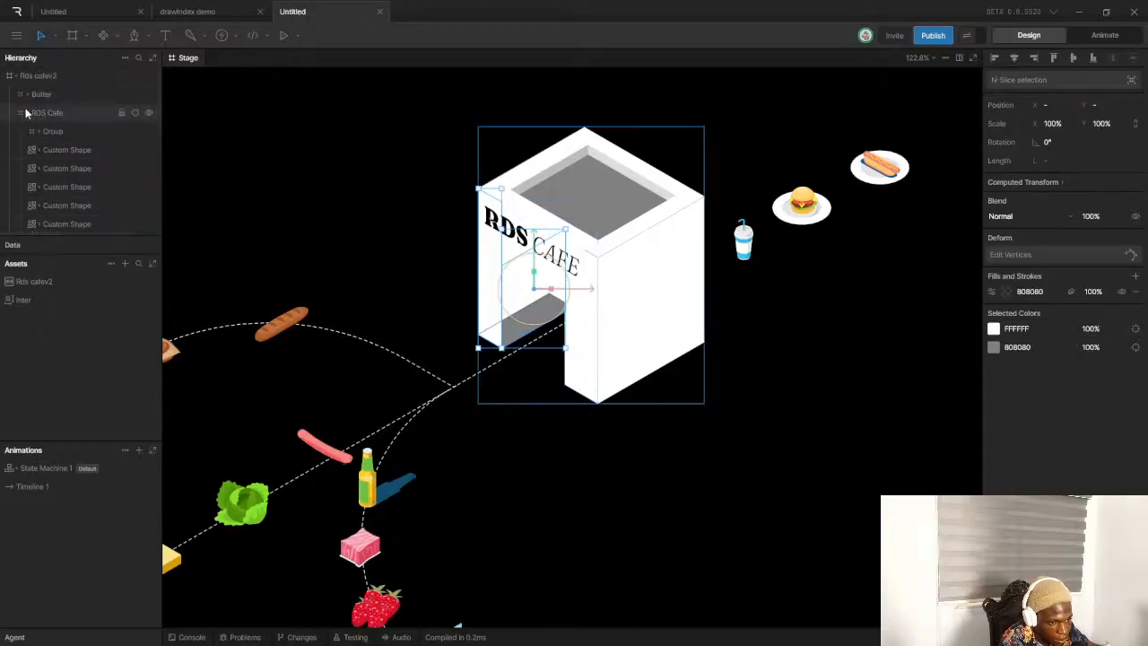
pyautogui.scroll(-1, 28, 117)
pyautogui.moveTo(56, 220)
pyautogui.mouseDown()
pyautogui.moveTo(51, 70)
pyautogui.moveTo(51, 108)
pyautogui.mouseUp()
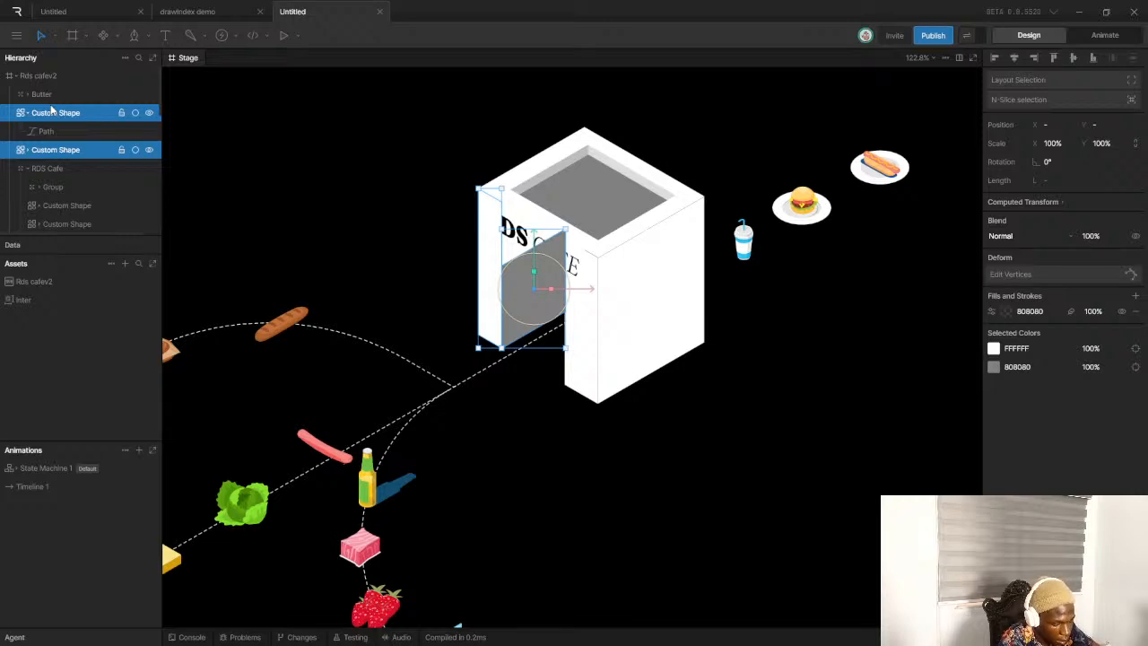
pyautogui.hotkey('ctrl', 'z')
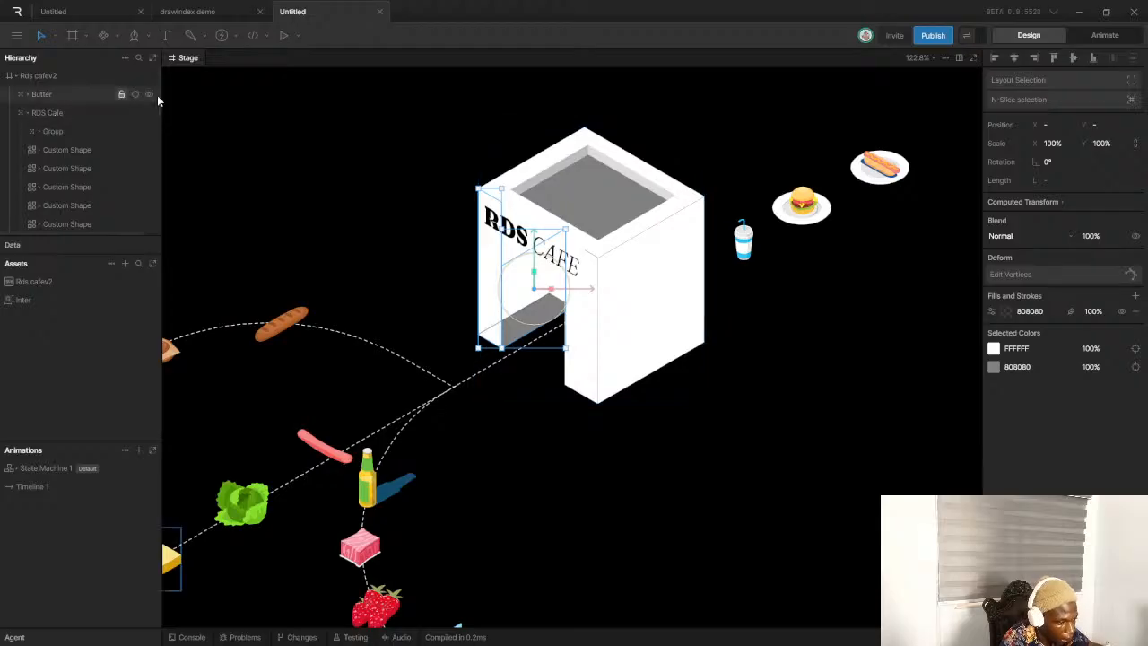
# Delete the white back wall shape that covers the upper part of the cafe's doorway interior
pyautogui.click(551, 427)
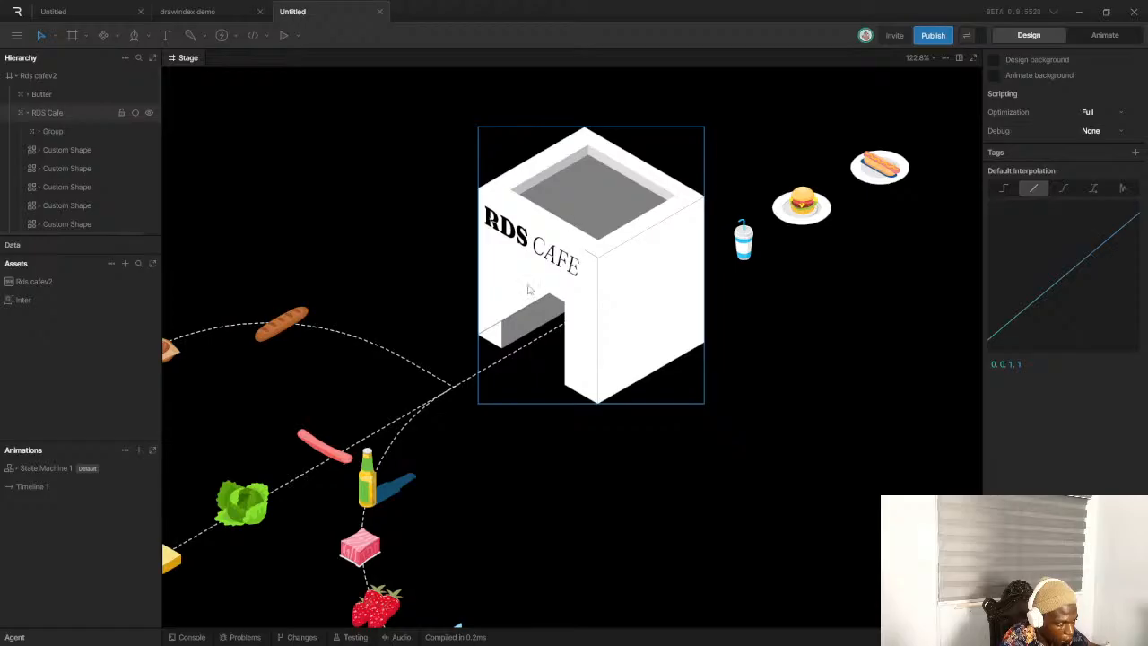
pyautogui.click(520, 303)
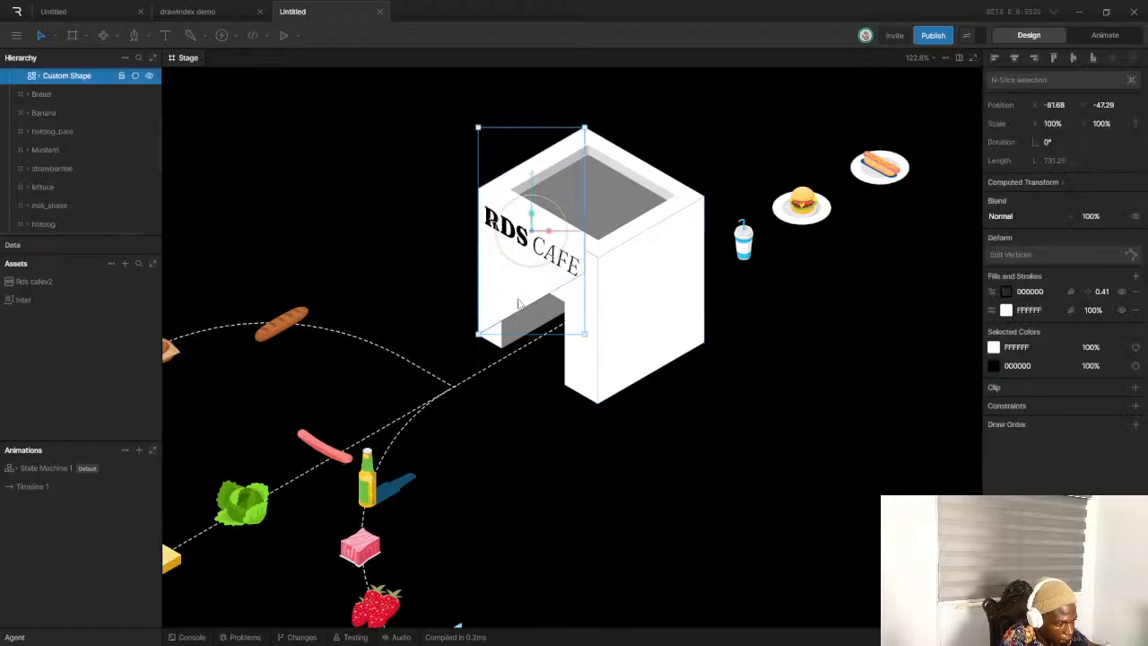
pyautogui.press('Delete')
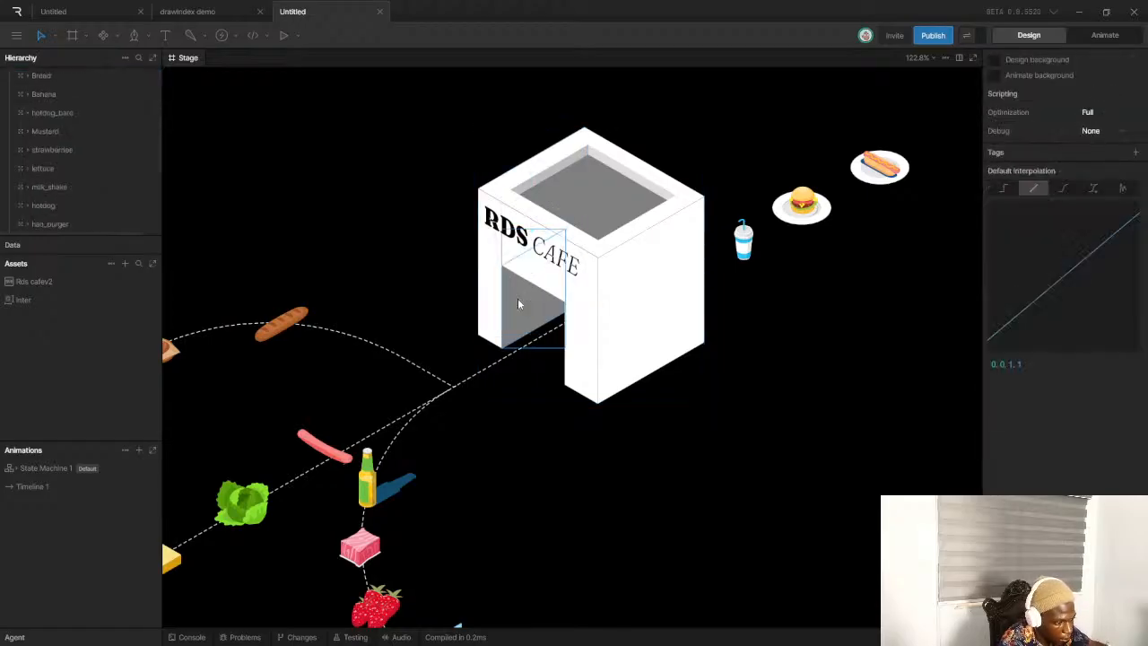
# Switch to Animate mode and play Timeline 1 from the start to preview the food items moving into the cafe
pyautogui.scroll(-8, 718, 459)
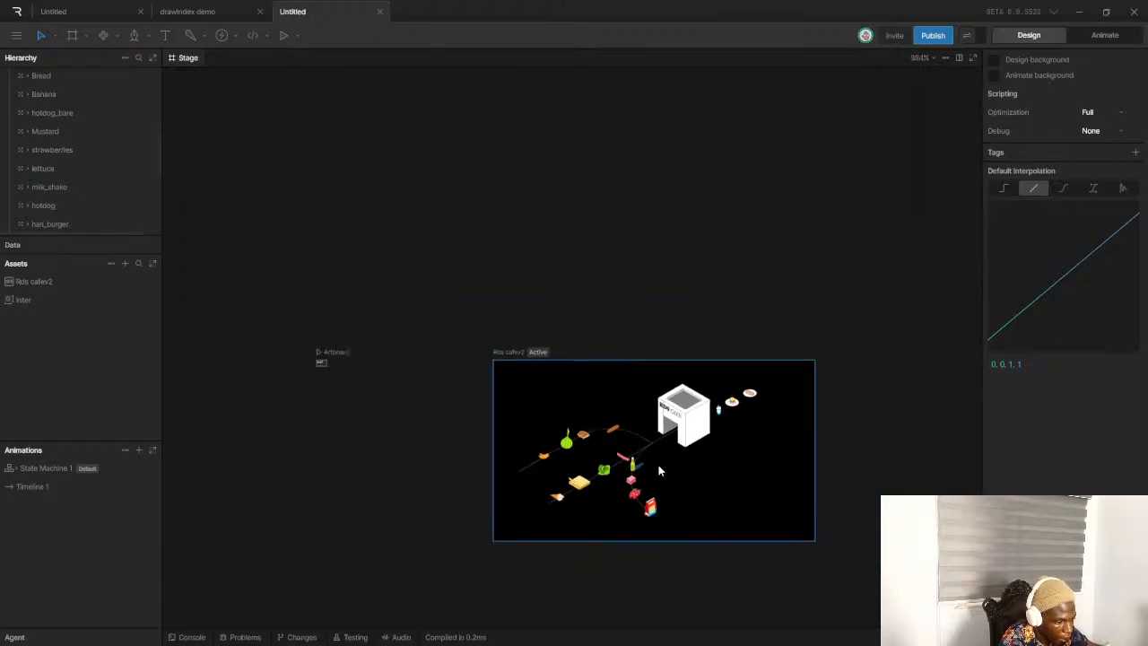
pyautogui.scroll(4, 659, 461)
pyautogui.click(1105, 35)
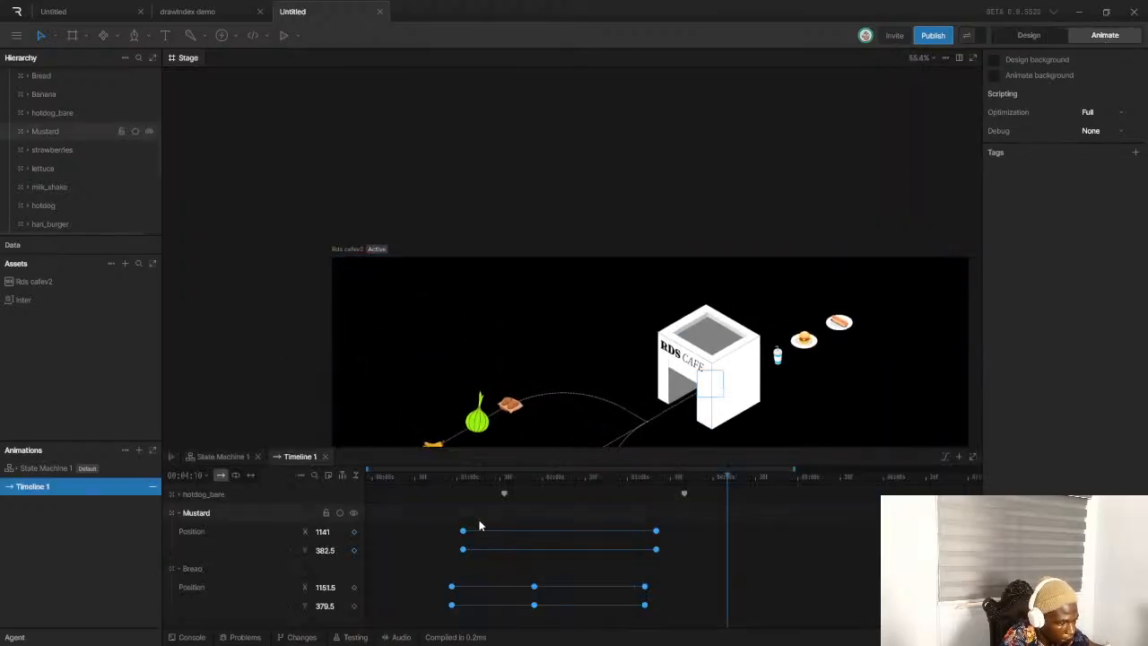
pyautogui.click(449, 477)
pyautogui.moveTo(448, 482); pyautogui.dragTo(355, 477)
pyautogui.scroll(-5, 539, 323)
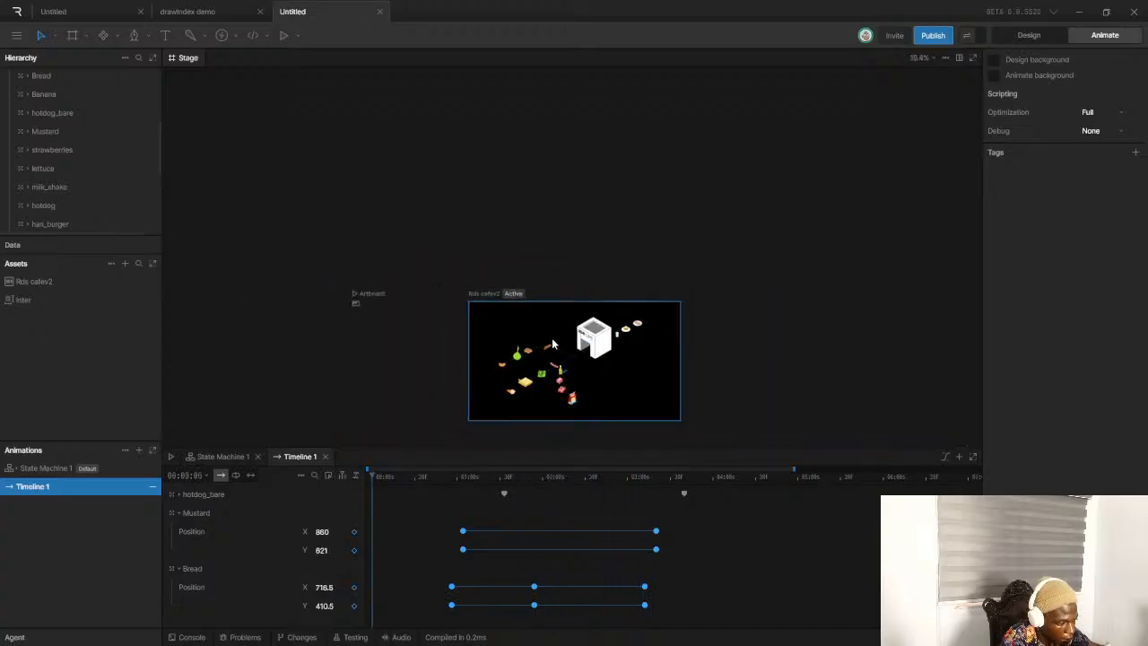
pyautogui.scroll(4, 576, 351)
pyautogui.press('space')
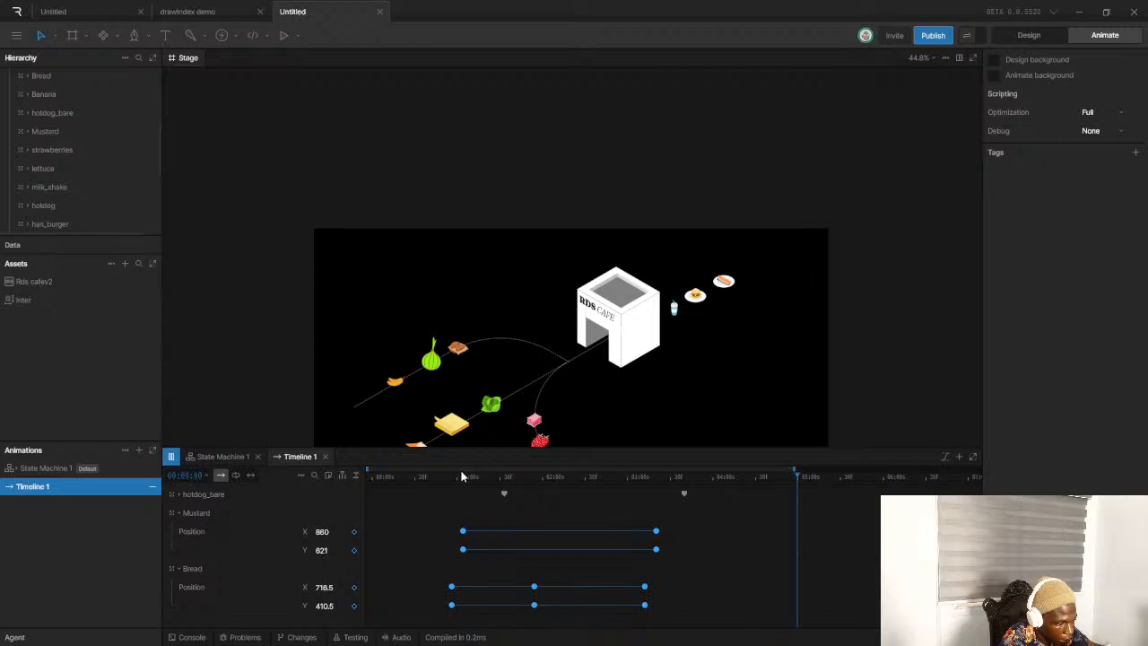
# Replay Timeline 1 and scrub through its first two seconds to check how the bread, bottle and sausage travel
pyautogui.moveTo(460, 477); pyautogui.dragTo(348, 484)
pyautogui.press('space')
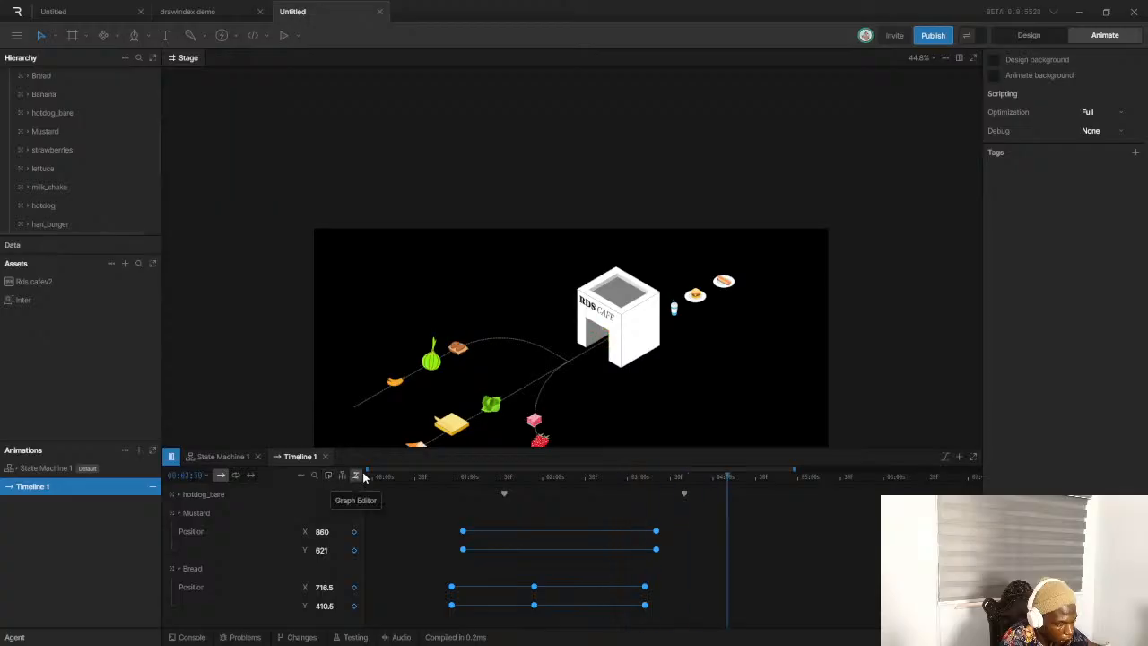
pyautogui.moveTo(420, 478); pyautogui.dragTo(548, 467)
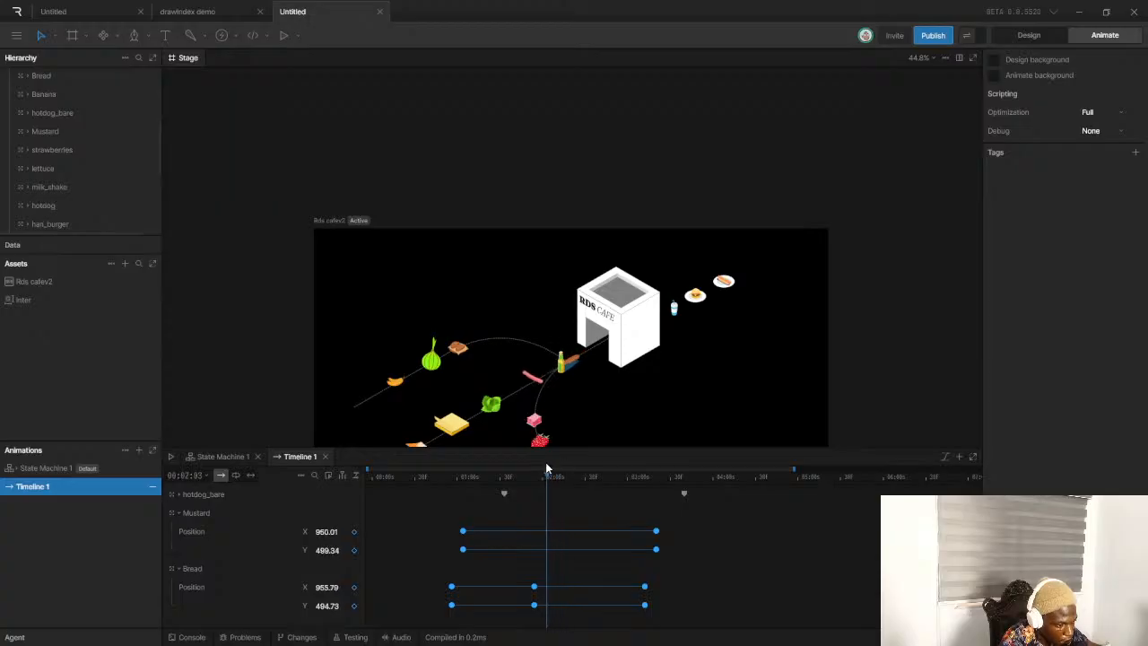
pyautogui.moveTo(545, 464); pyautogui.dragTo(440, 471)
pyautogui.press('space')
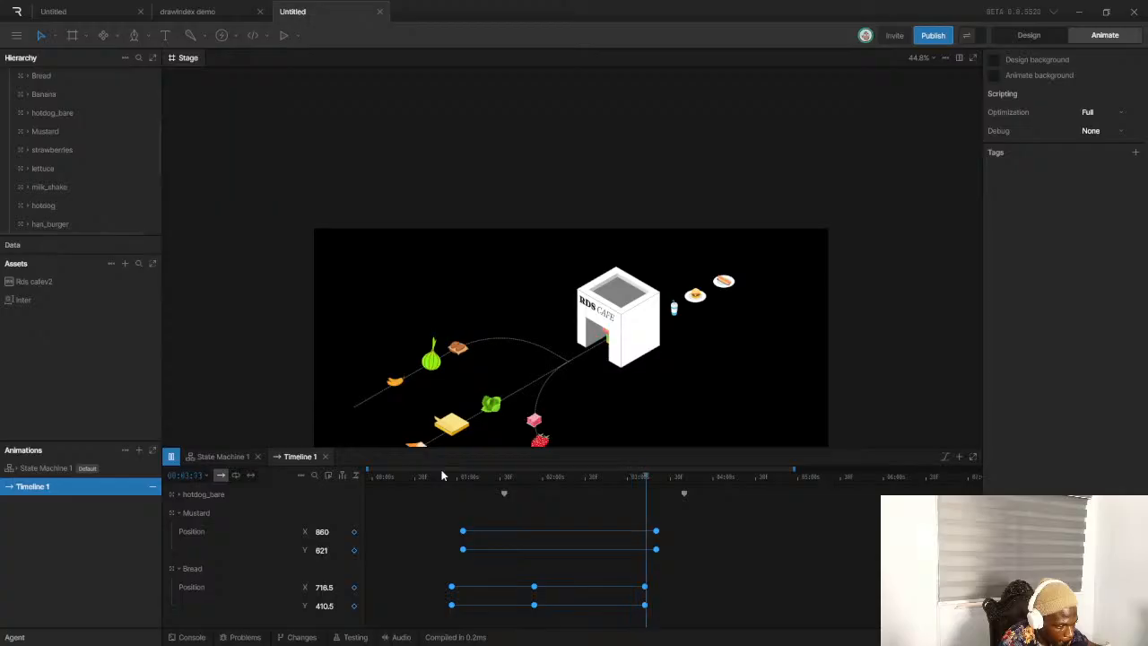
pyautogui.press('space')
pyautogui.click(439, 477)
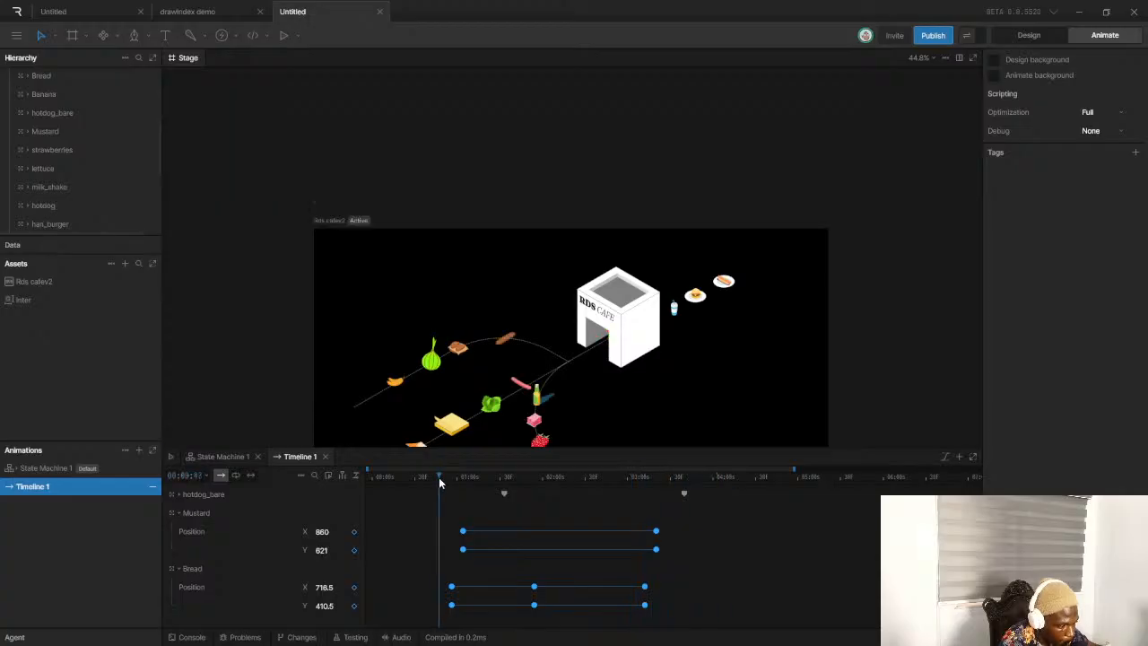
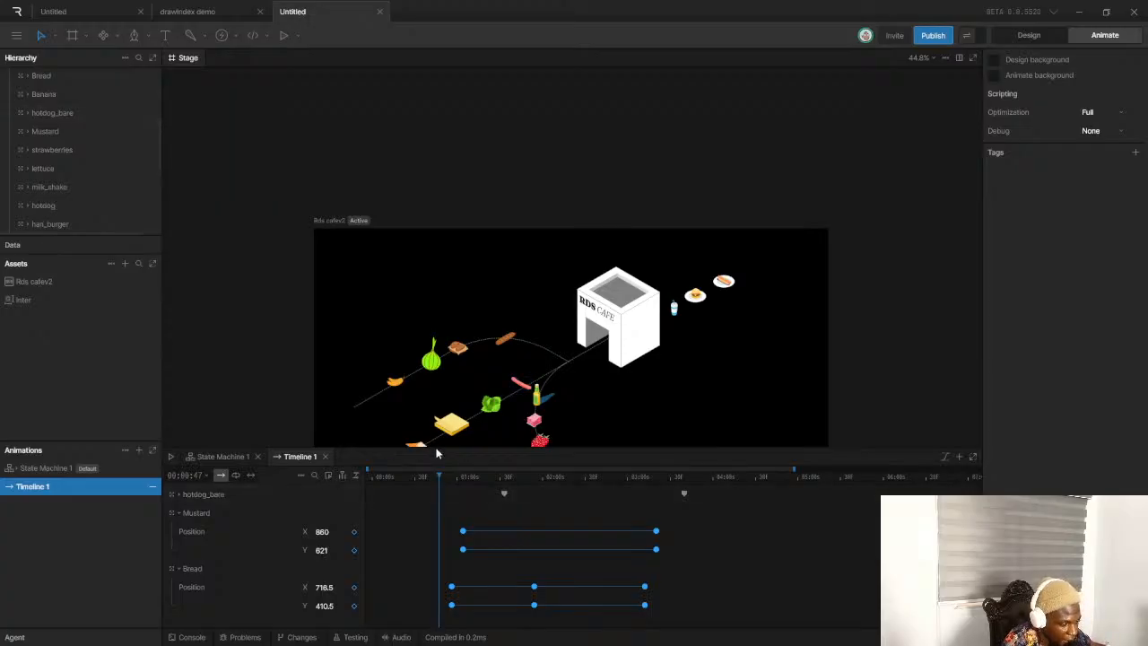
# Play Timeline 1 again from 00:00:00 with the whole artboard in view to review the full animation
pyautogui.click(382, 478)
pyautogui.click(342, 476)
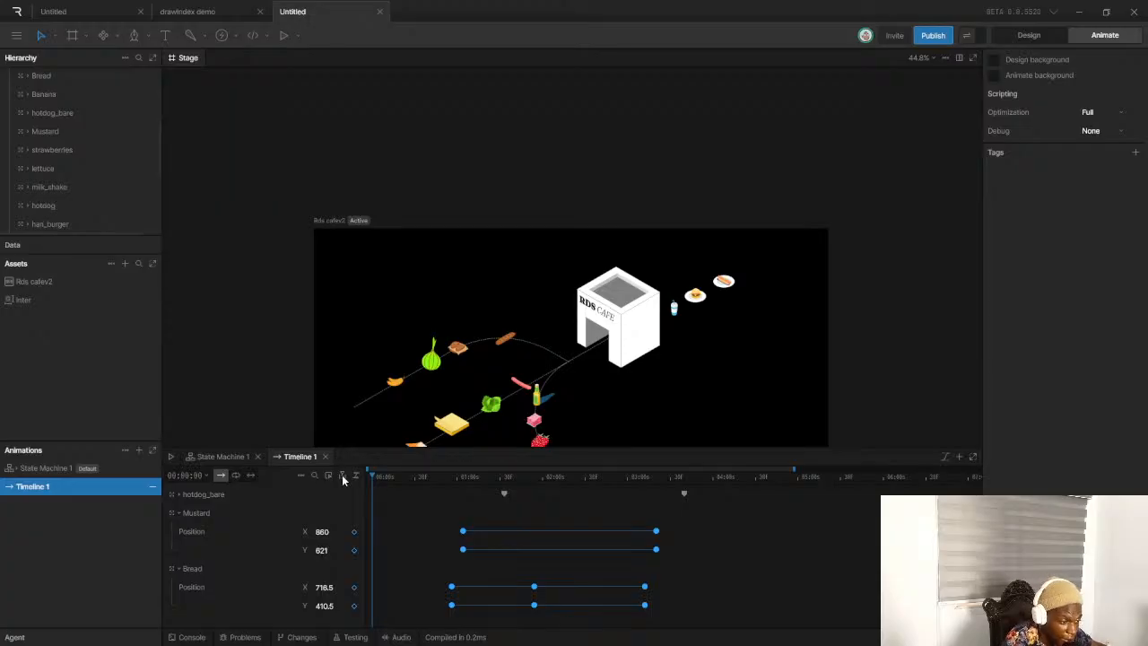
pyautogui.press('space')
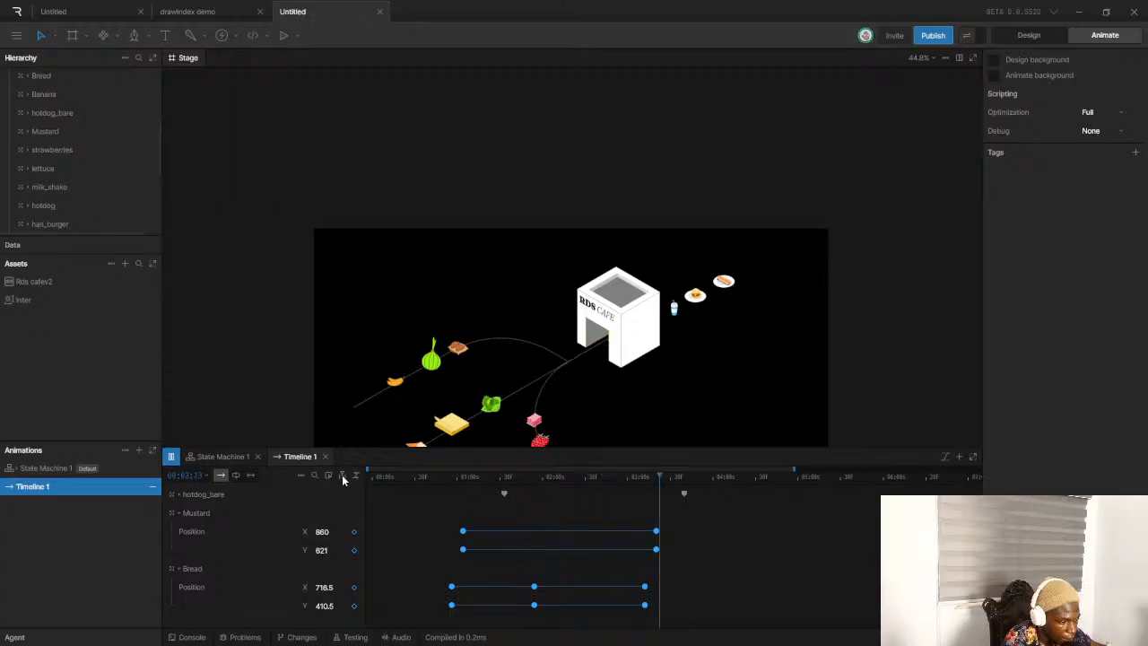
pyautogui.scroll(-5, 526, 305)
pyautogui.scroll(4, 542, 401)
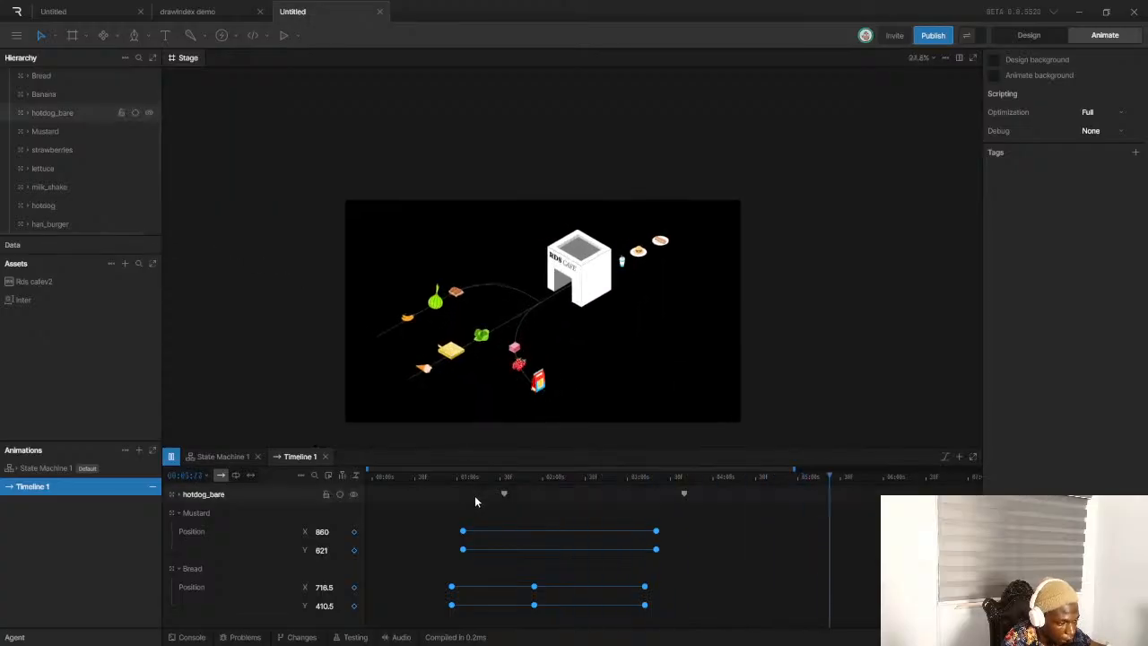
pyautogui.moveTo(449, 478); pyautogui.dragTo(357, 483)
pyautogui.press('space')
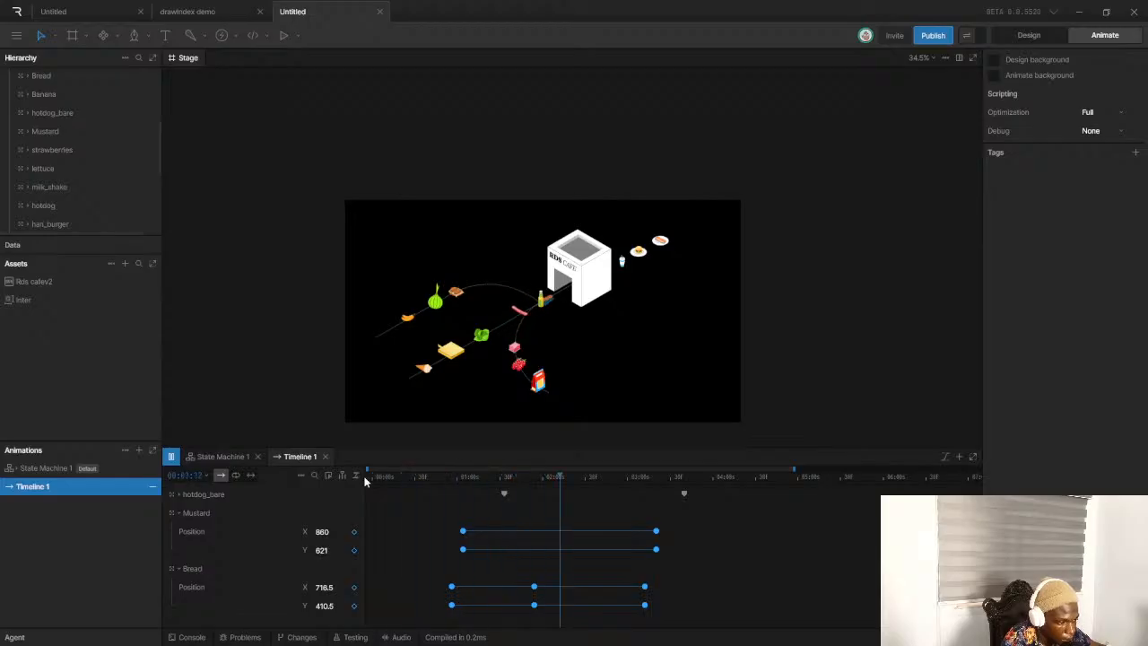
# Scrub Timeline 1 to 00:02:59 and examine closely how the bottle and sausage pass behind the doorway's right pillar
pyautogui.moveTo(396, 483); pyautogui.dragTo(628, 462)
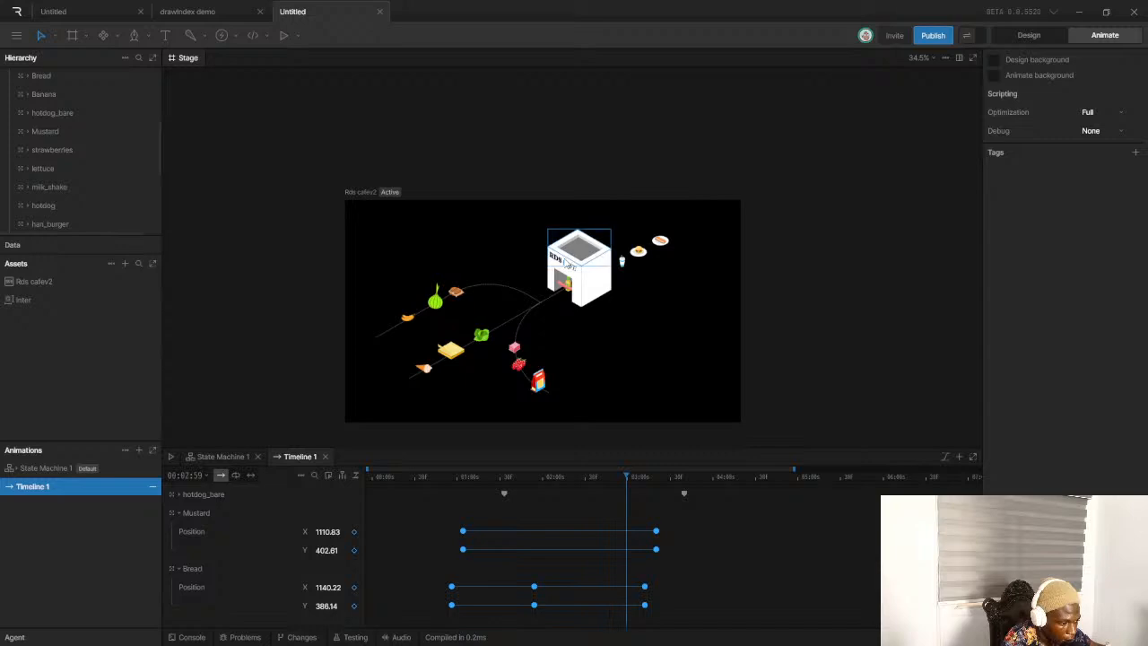
pyautogui.scroll(5, 565, 282)
pyautogui.scroll(2, 575, 280)
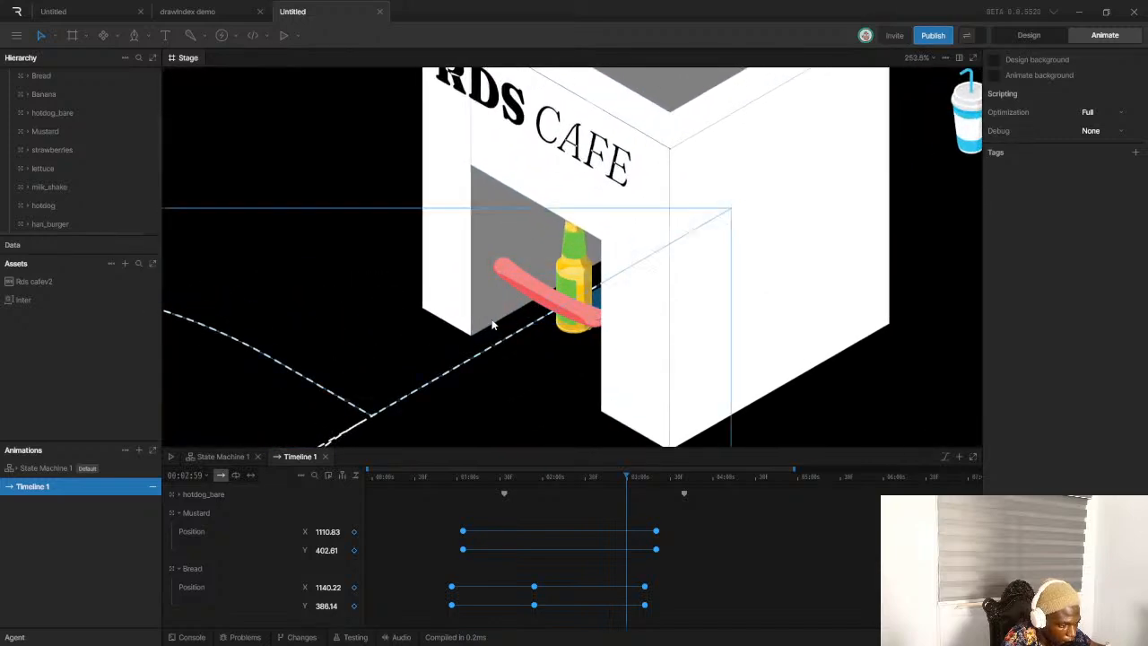
pyautogui.scroll(-2, 498, 323)
pyautogui.scroll(2, 493, 329)
pyautogui.scroll(4, 497, 305)
pyautogui.scroll(-9, 463, 363)
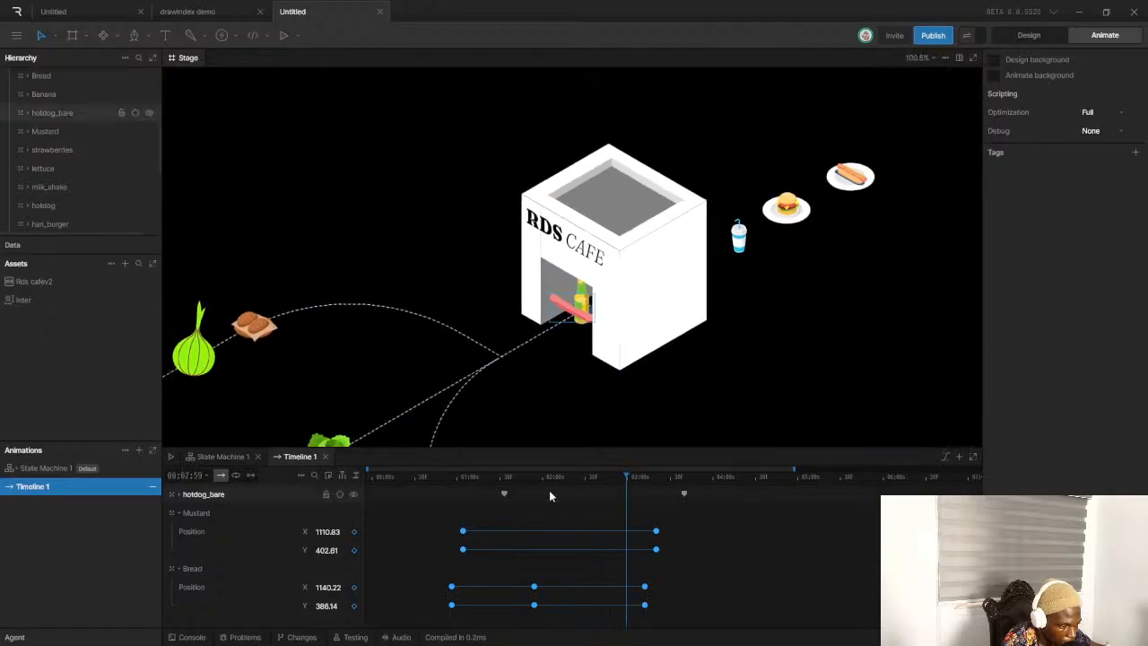
# Return Timeline 1 to about 00:00:46, try moving hotdog_bare to the cafe doorway in Design mode, and undo the move
pyautogui.moveTo(546, 477); pyautogui.dragTo(441, 464)
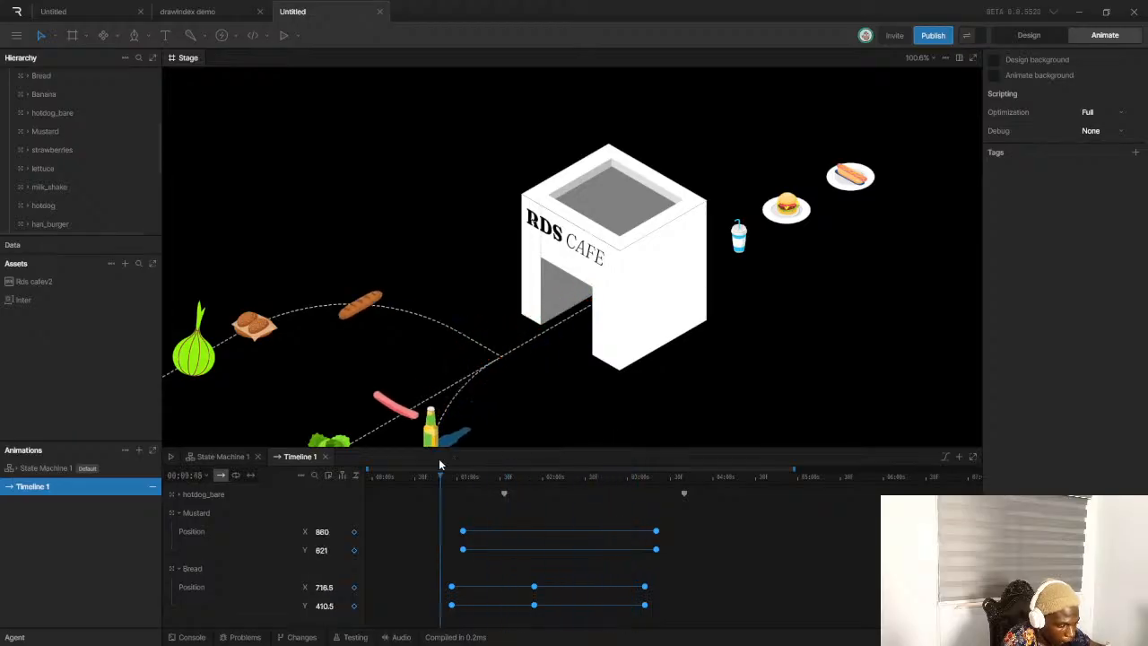
pyautogui.click(1022, 36)
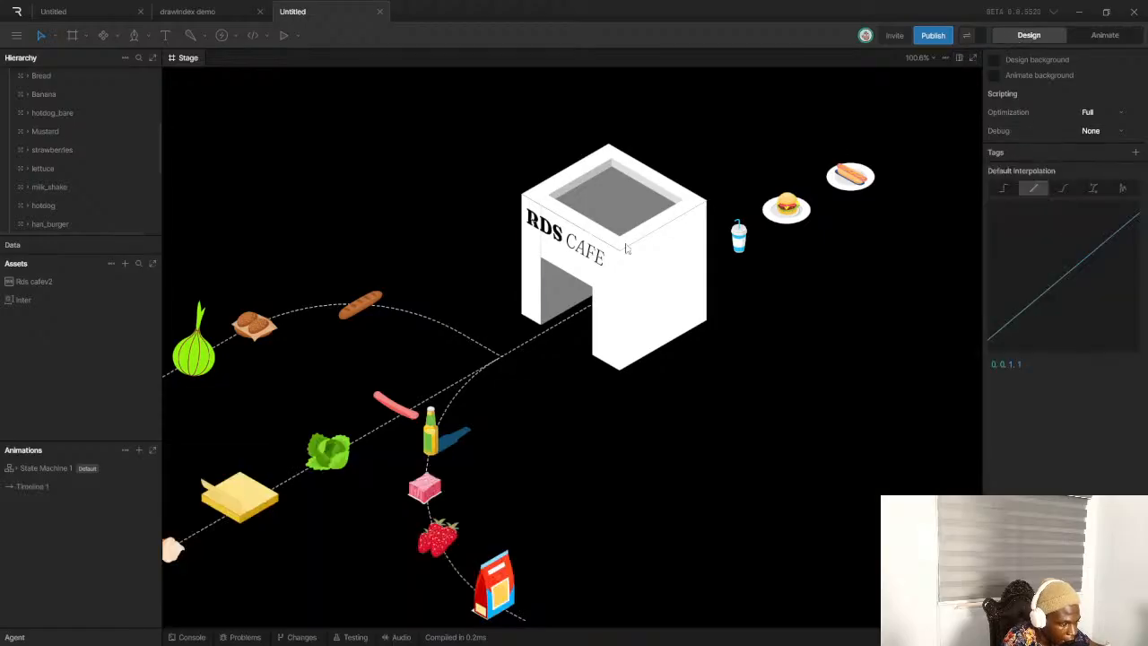
pyautogui.click(406, 408)
pyautogui.moveTo(398, 403); pyautogui.dragTo(567, 334)
pyautogui.hotkey('ctrl', 'z')
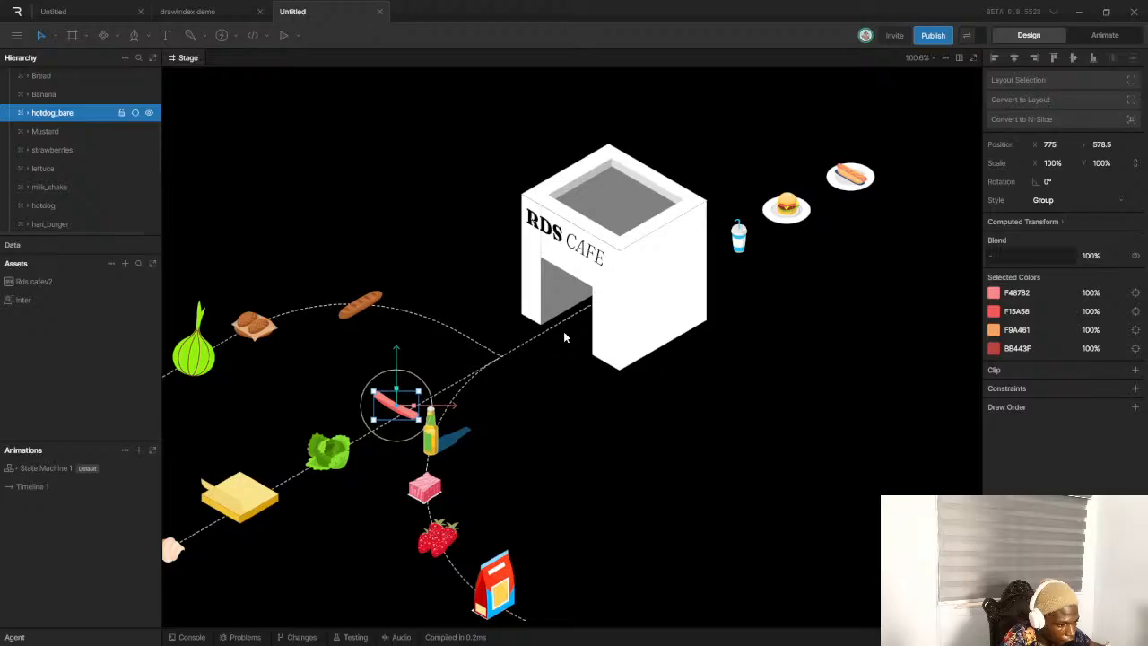
# Extend the end of hotdog_bare's motion path behind the cafe's side wall to about X 1185.8, Y 381.45, and play the result
pyautogui.click(1093, 39)
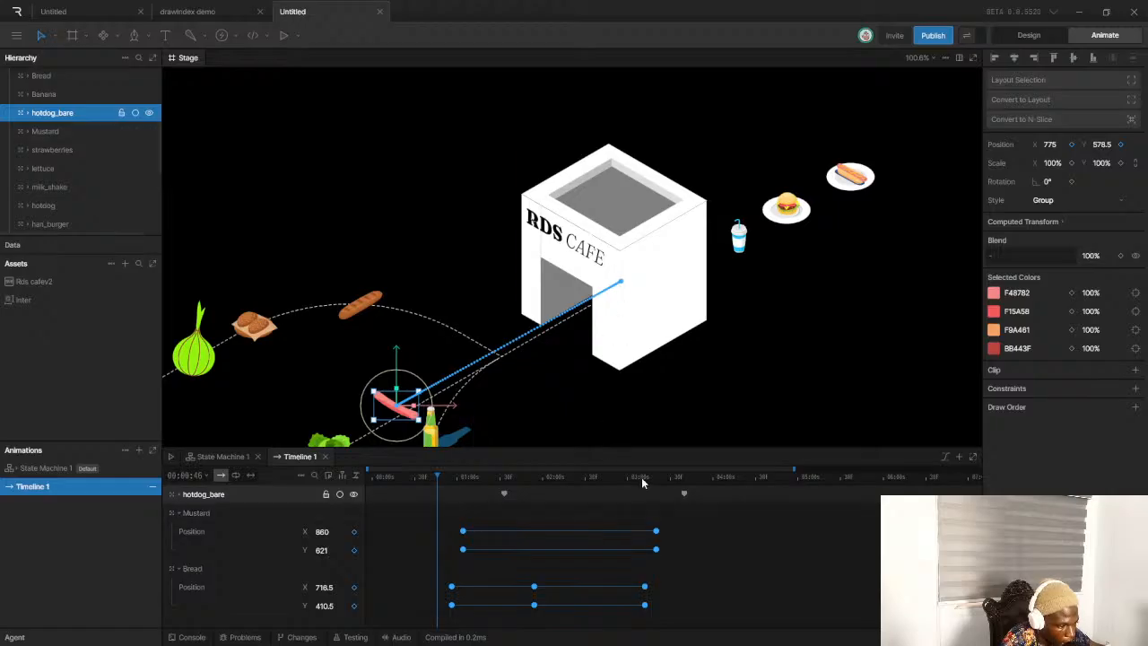
pyautogui.moveTo(621, 280); pyautogui.dragTo(646, 292)
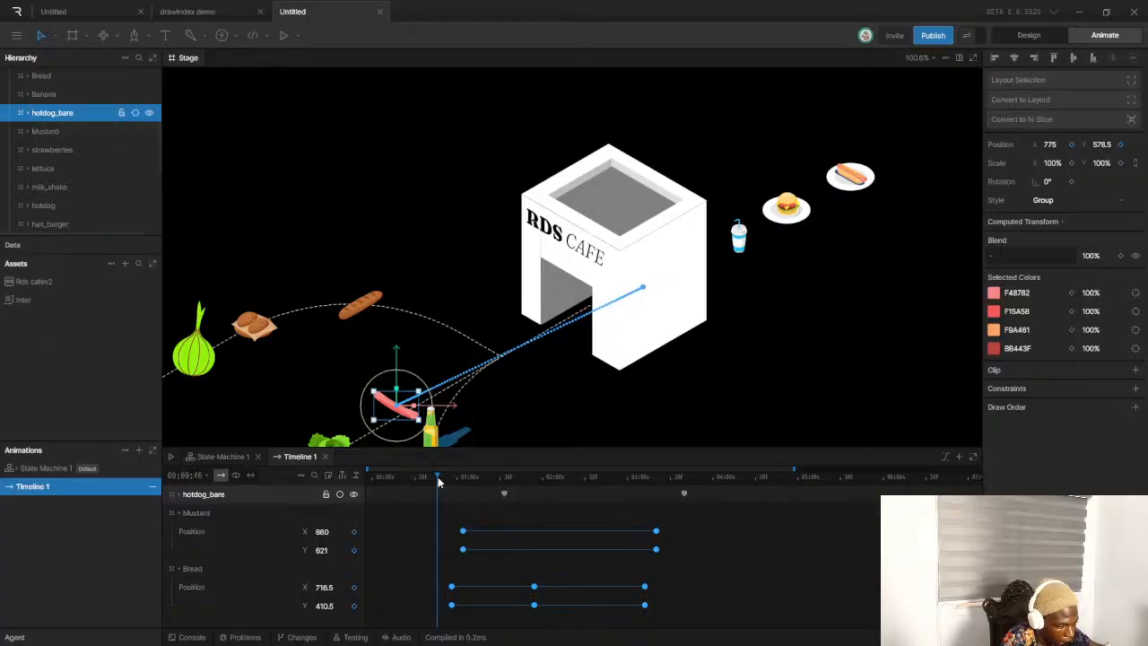
pyautogui.press('space')
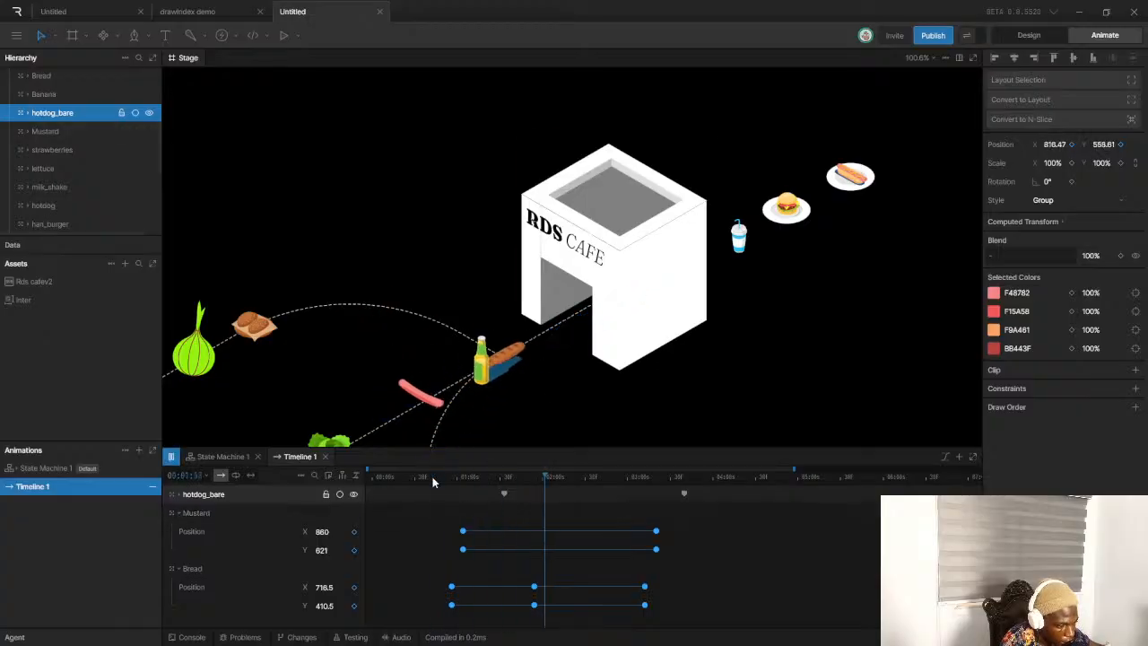
pyautogui.press('space')
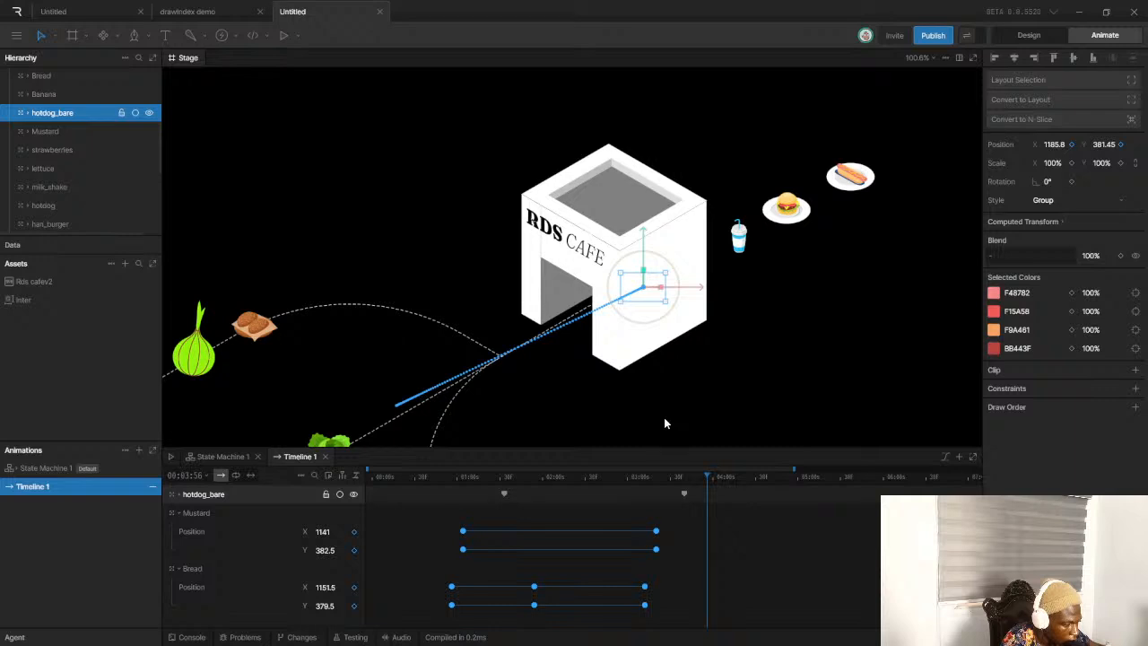
# Shift the starting point of hotdog_bare's motion path slightly downward near the dashed line
pyautogui.scroll(-5, 569, 350)
pyautogui.scroll(4, 568, 342)
pyautogui.scroll(1, 436, 392)
pyautogui.moveTo(438, 399); pyautogui.dragTo(440, 409)
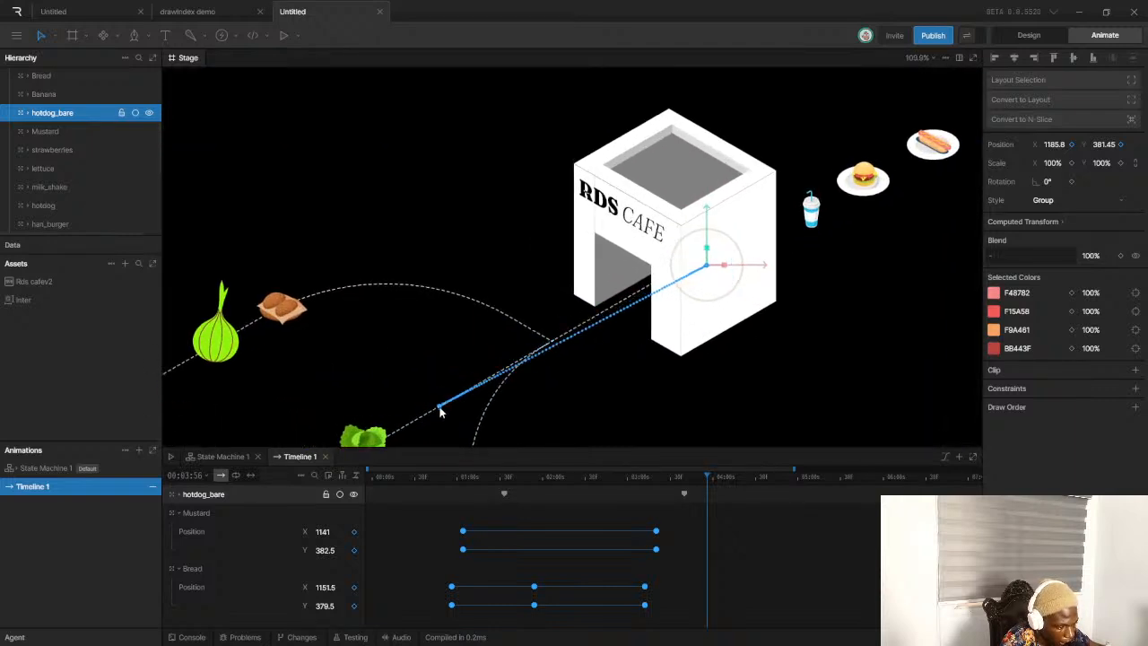
pyautogui.moveTo(709, 269); pyautogui.dragTo(729, 278)
pyautogui.doubleClick(728, 278)
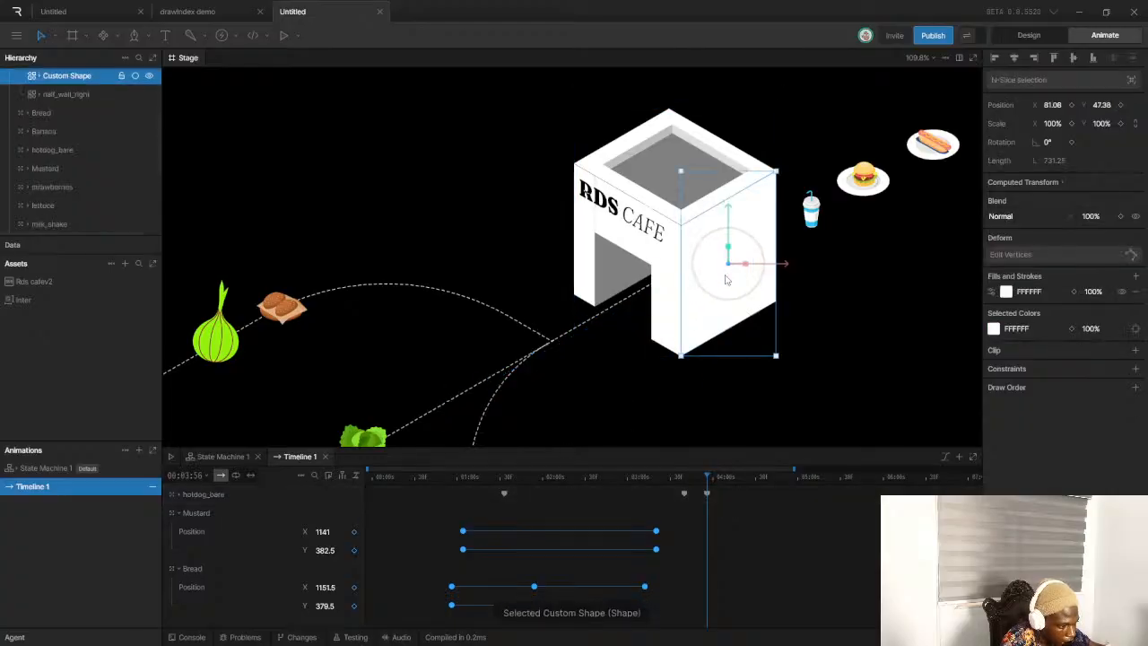
pyautogui.hotkey('ctrl', 'z')
pyautogui.hotkey('ctrl', 'z')
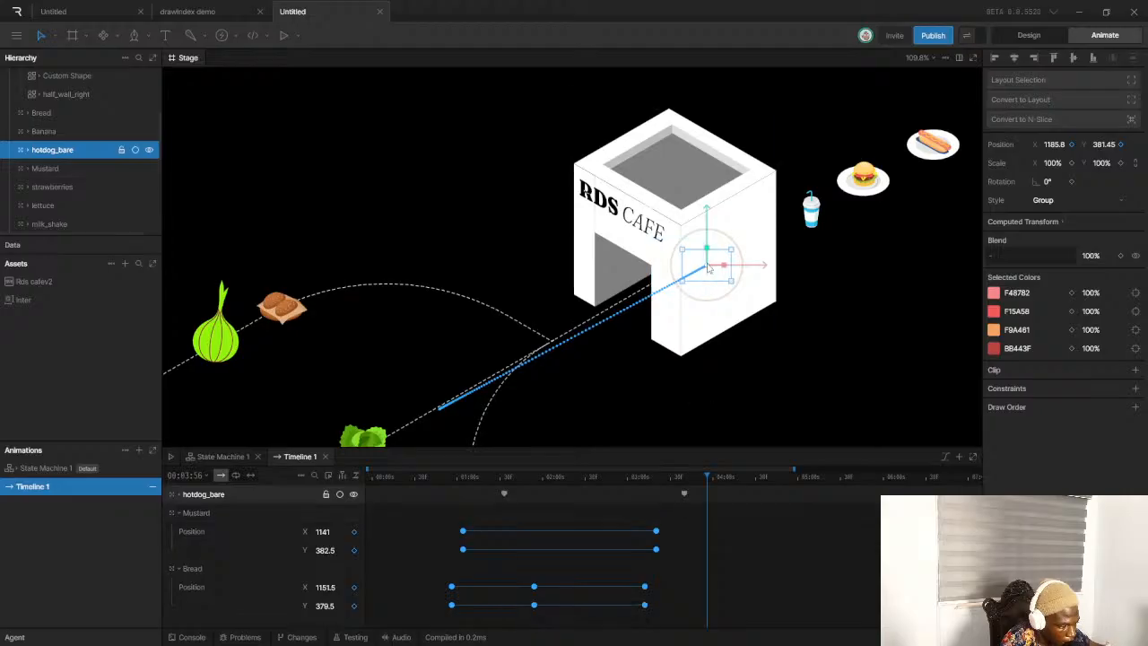
# Extend the end of hotdog_bare's motion path farther behind the cafe's side wall to about X 1231.52, Y 380.08
pyautogui.moveTo(683, 477); pyautogui.dragTo(664, 477)
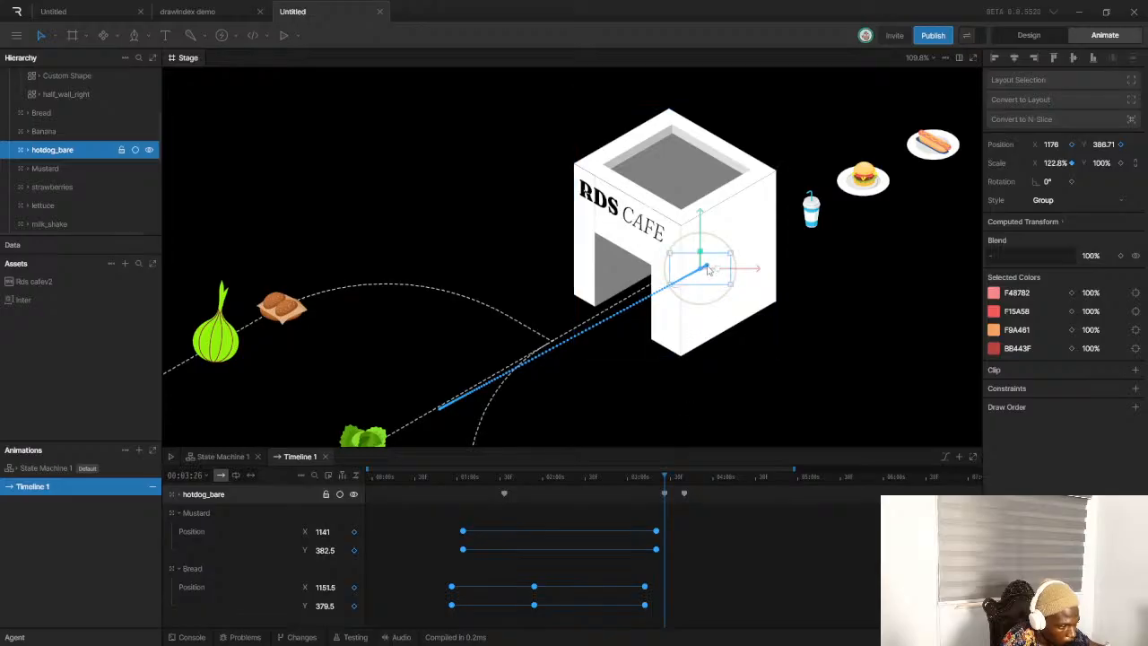
pyautogui.scroll(5, 709, 267)
pyautogui.moveTo(706, 269); pyautogui.dragTo(794, 257)
pyautogui.scroll(-6, 762, 274)
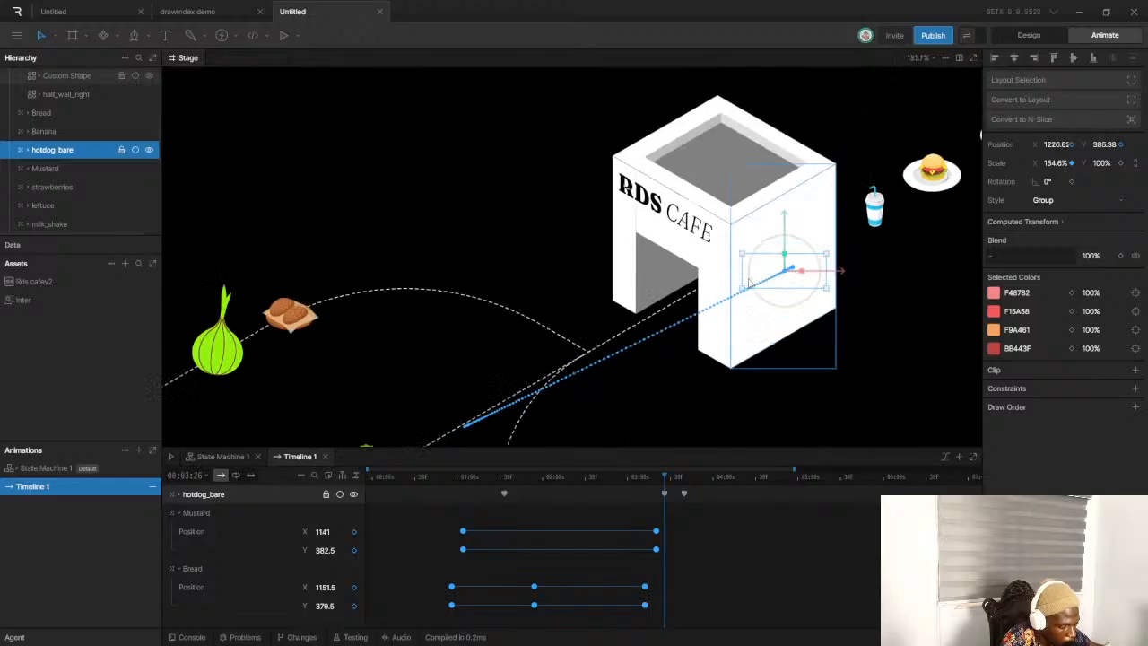
# Play Timeline 1 and scrub to 00:02:48 to check how the sausage enters the cafe doorway
pyautogui.moveTo(492, 477); pyautogui.dragTo(439, 485)
pyautogui.press('space')
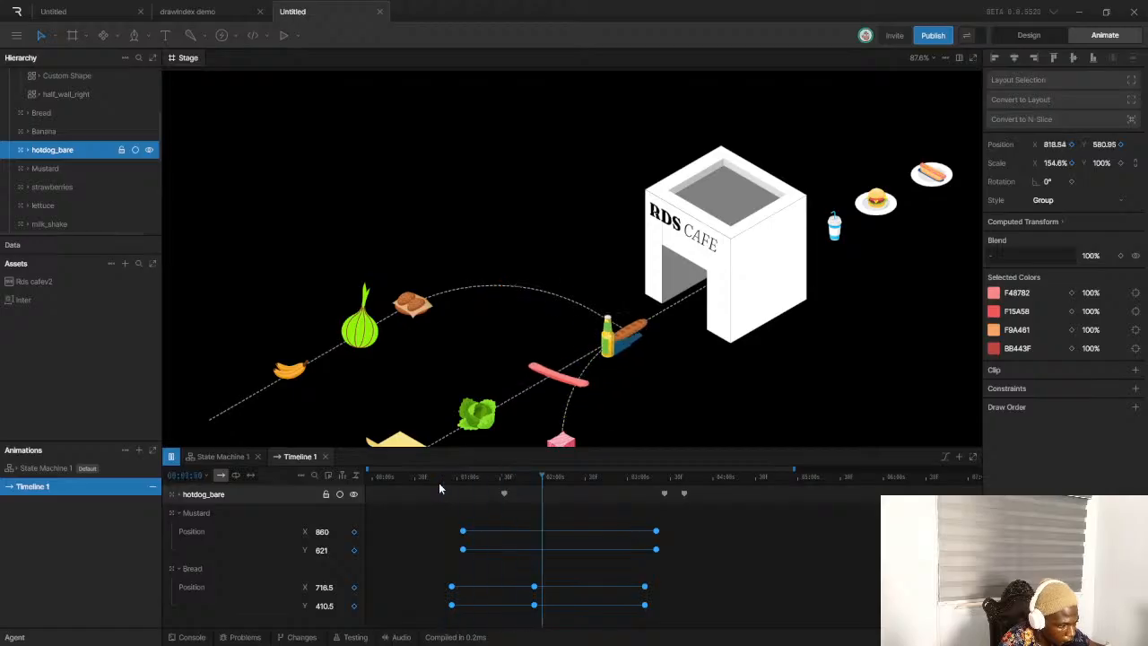
pyautogui.press('space')
pyautogui.moveTo(480, 479); pyautogui.dragTo(610, 464)
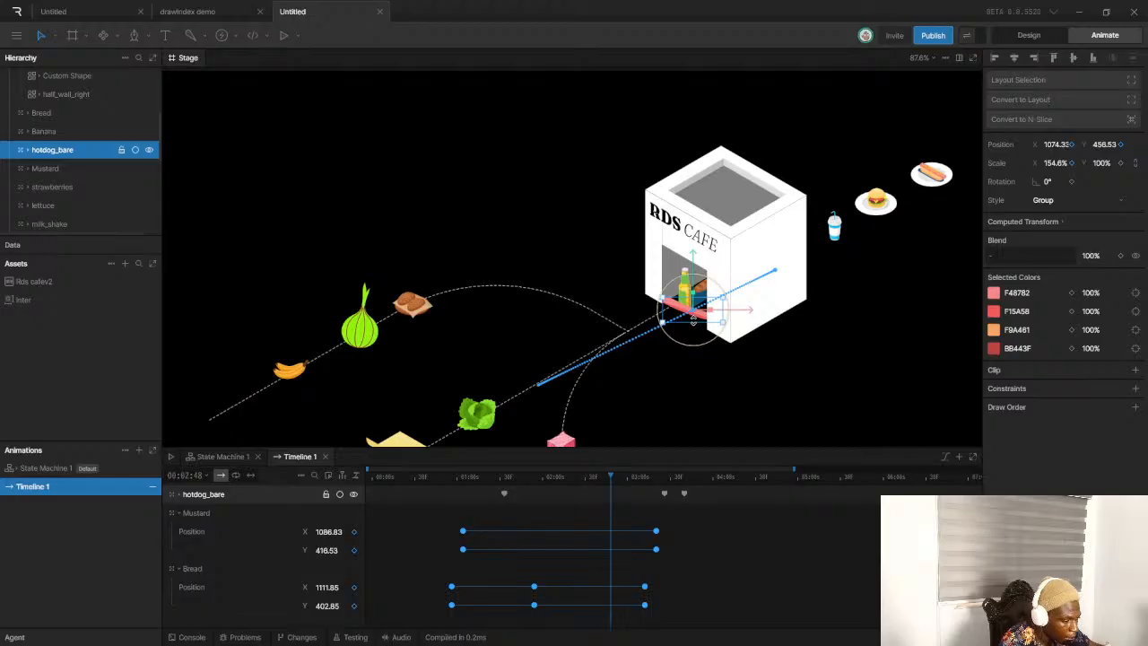
# Try moving hotdog_bare back out of the doorway to about X 1001.32, Y 483.74 at 00:02:48, and undo the move
pyautogui.scroll(10, 697, 317)
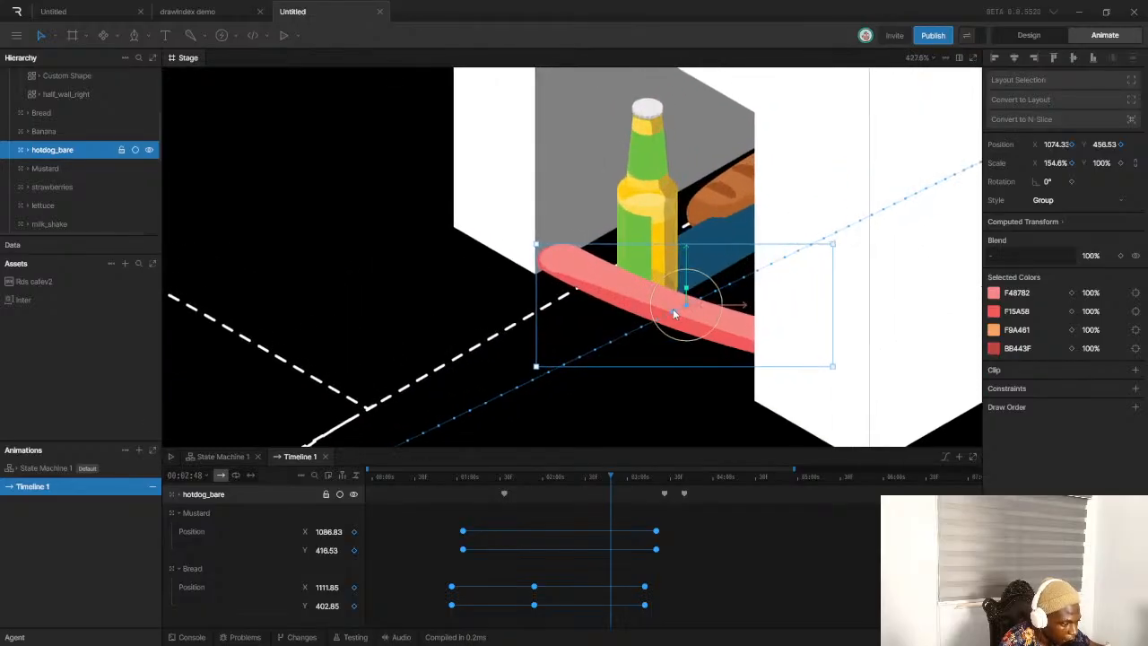
pyautogui.moveTo(673, 308); pyautogui.dragTo(486, 379)
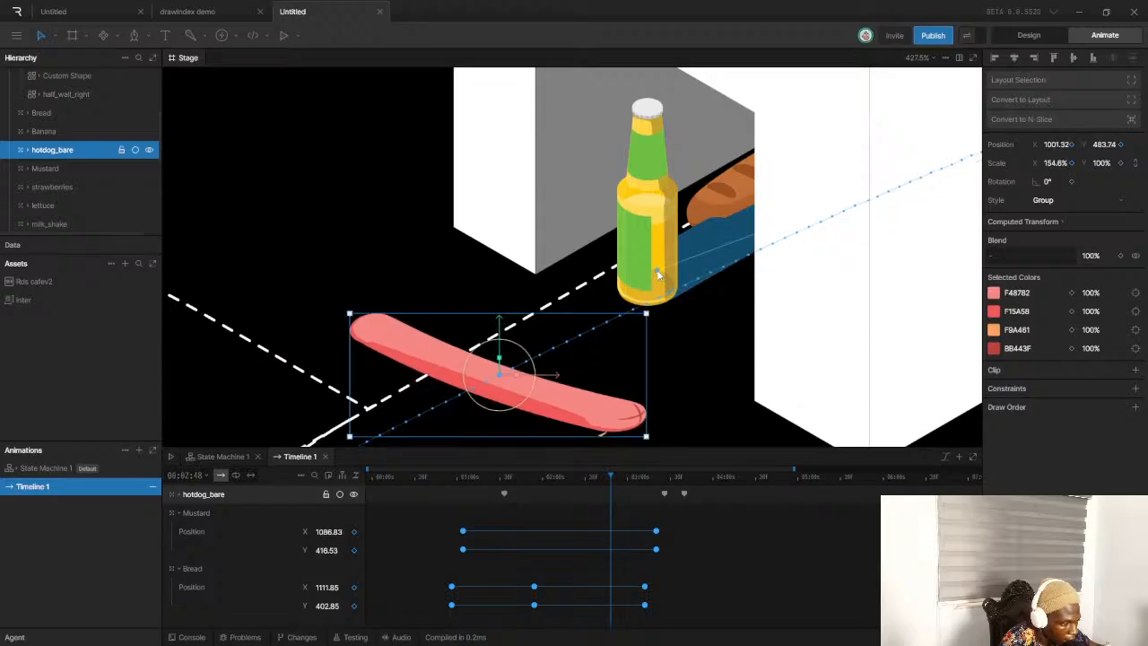
pyautogui.hotkey('ctrl', 'z')
pyautogui.scroll(-4, 698, 328)
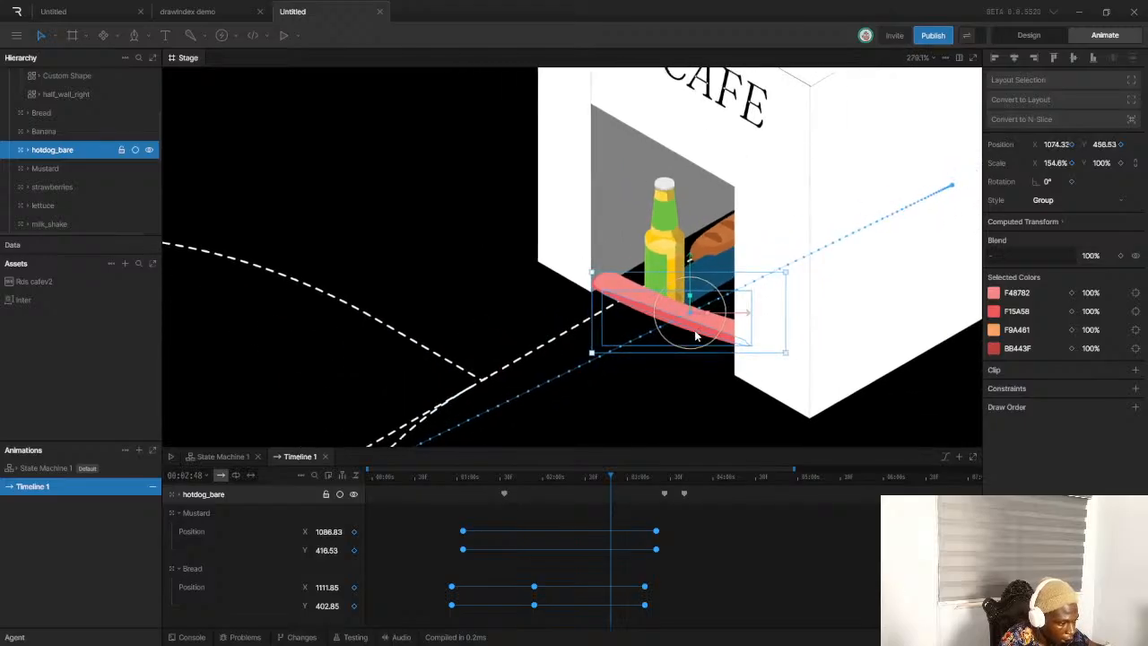
# Play Timeline 1 from about 00:00:47 with the whole scene in view, and return the playhead to 00:00:37
pyautogui.scroll(-10, 696, 334)
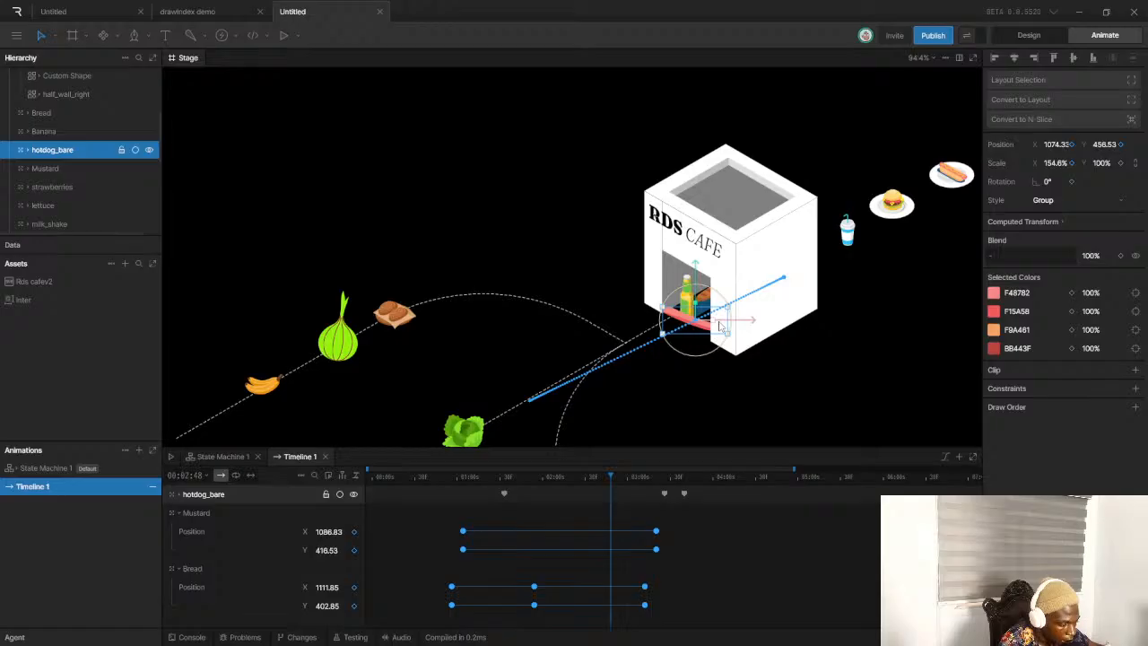
pyautogui.scroll(-10, 633, 411)
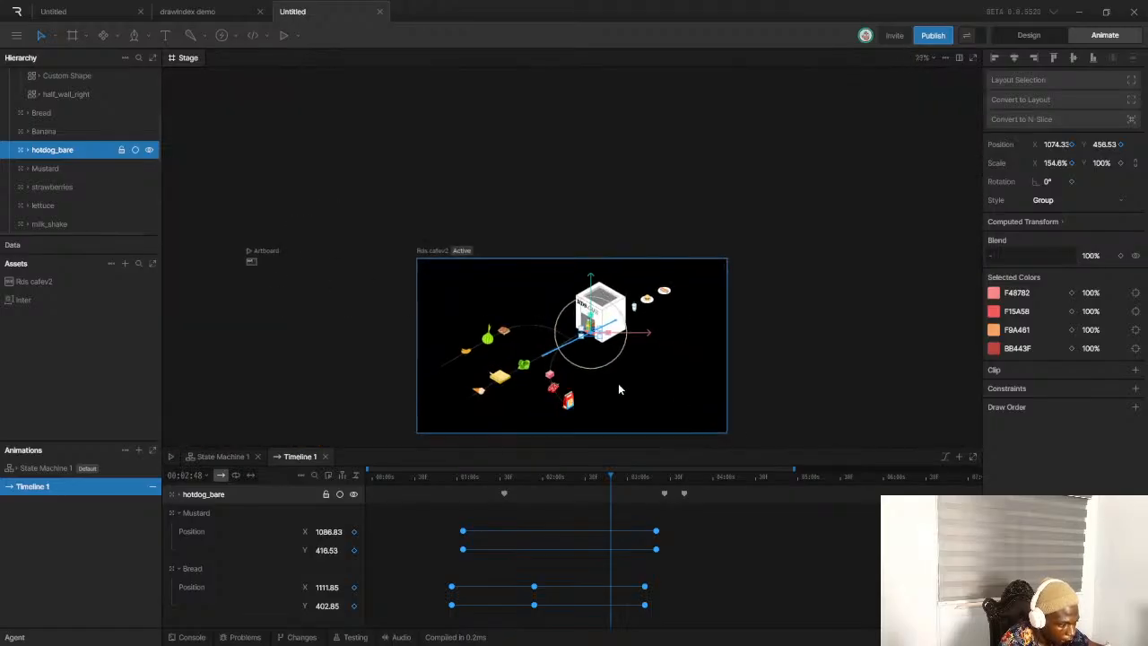
pyautogui.scroll(6, 577, 375)
pyautogui.click(431, 483)
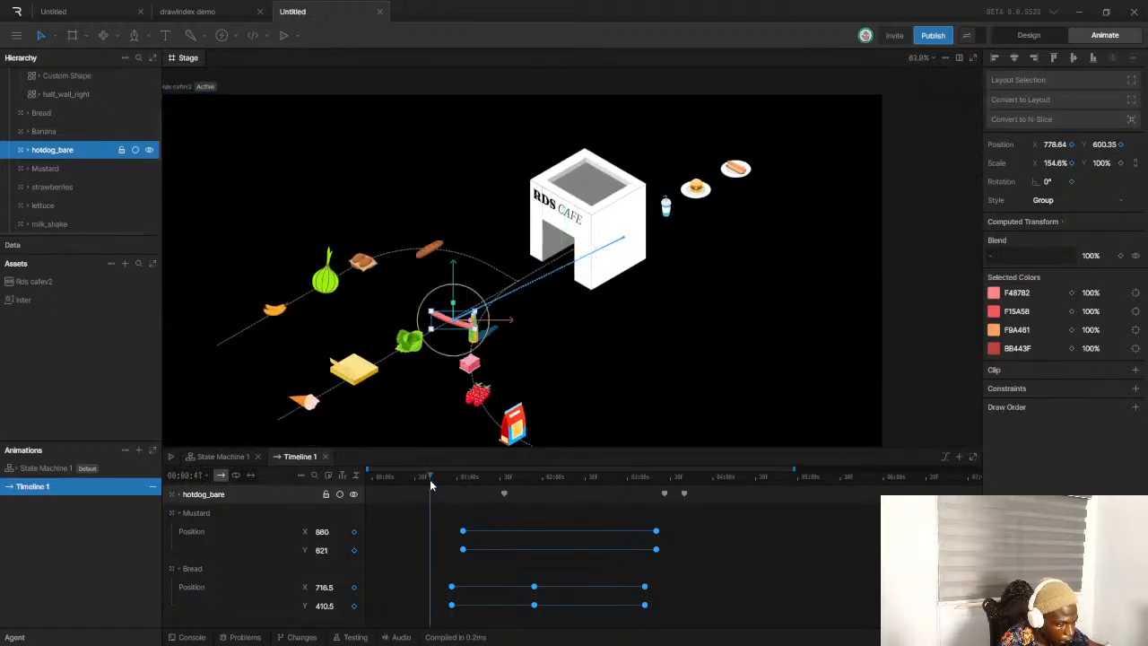
pyautogui.press('space')
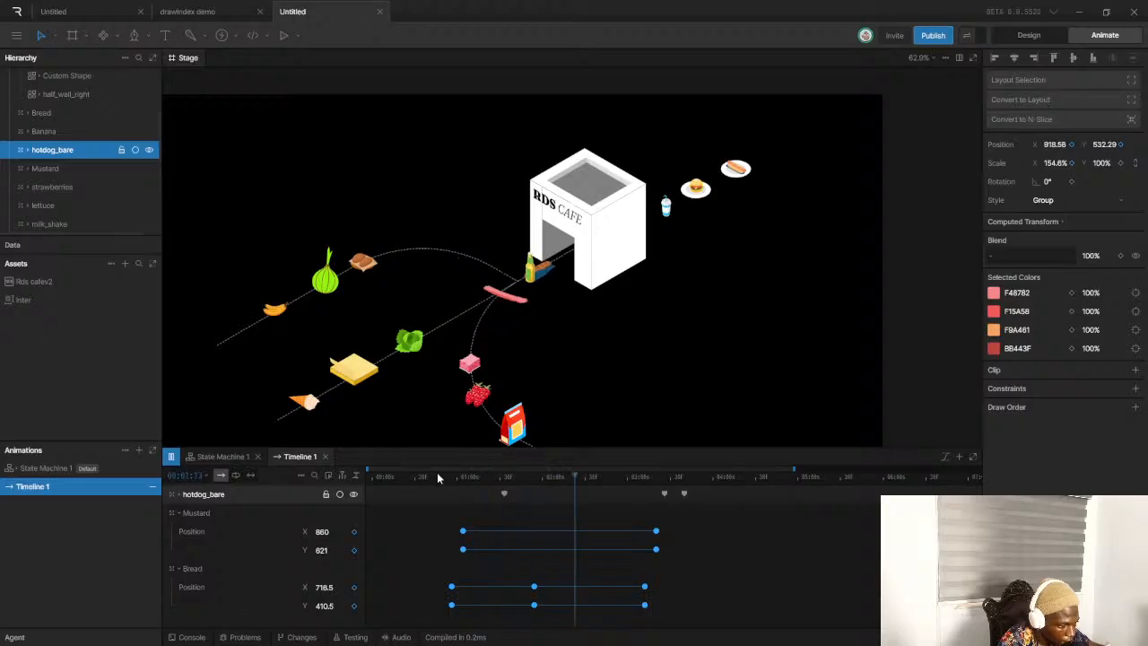
pyautogui.click(431, 479)
pyautogui.moveTo(430, 480)
pyautogui.mouseDown()
pyautogui.moveTo(406, 484)
pyautogui.moveTo(424, 484)
pyautogui.mouseUp()
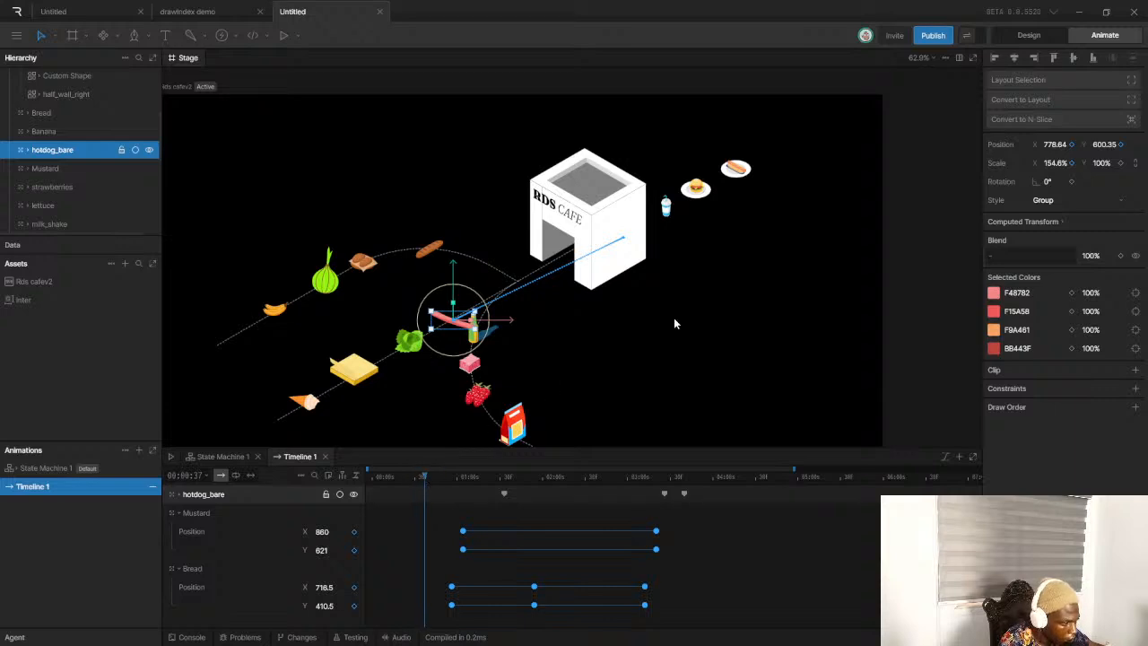
# Delete the stray Scale X keyframe from hotdog_bare's track and replay the animation
pyautogui.click(176, 494)
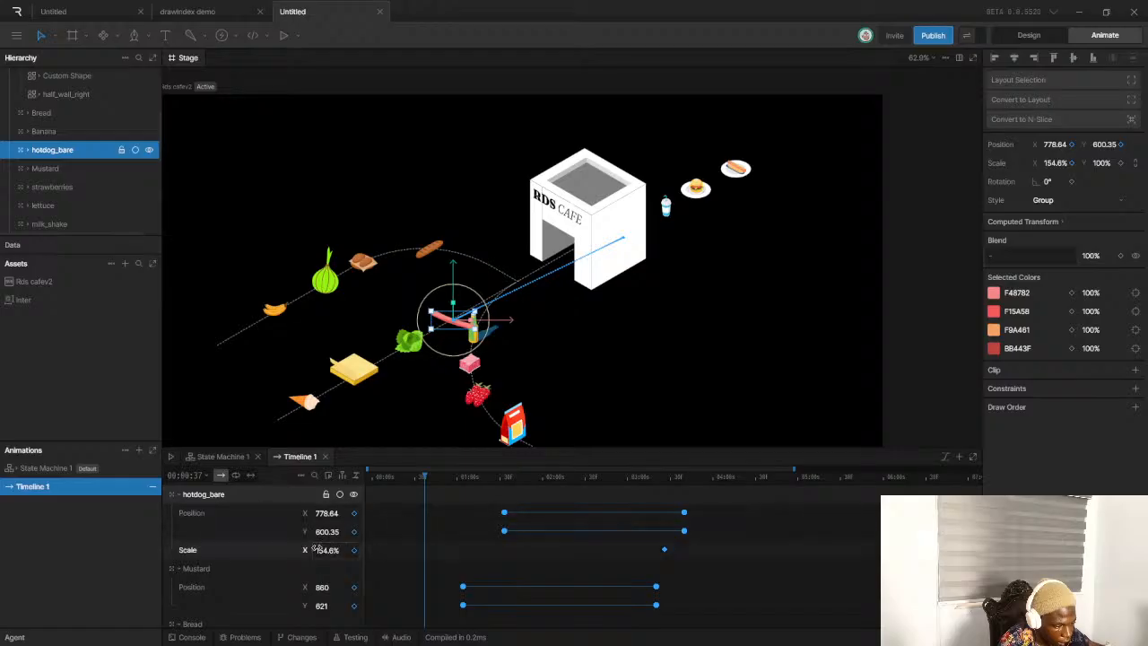
pyautogui.click(662, 549)
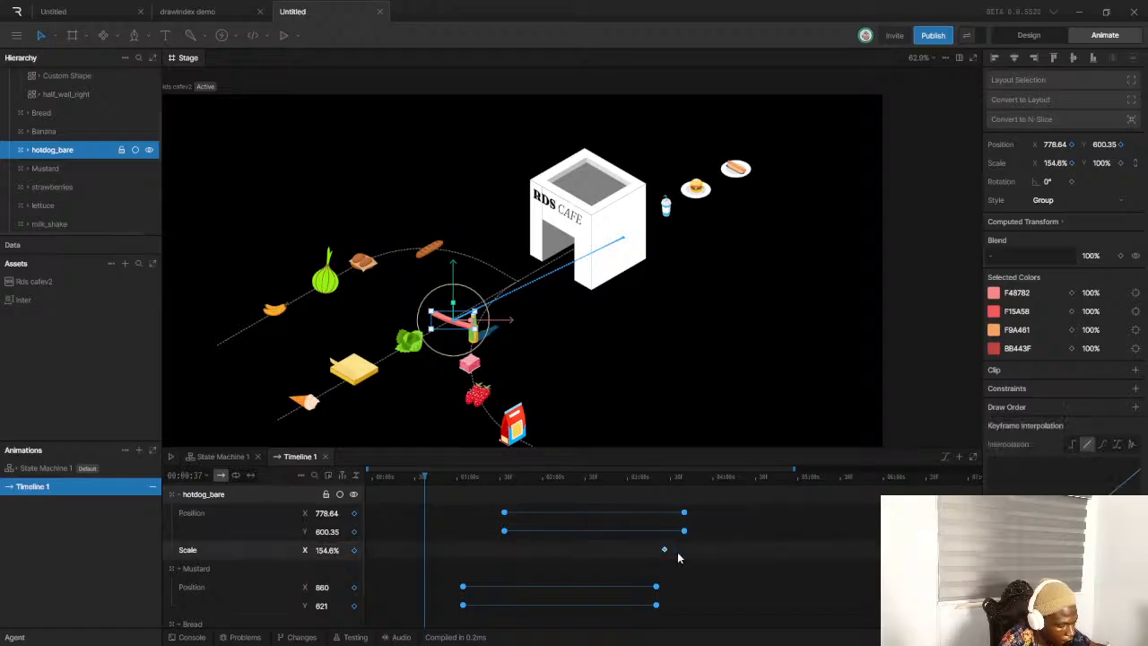
pyautogui.press('Delete')
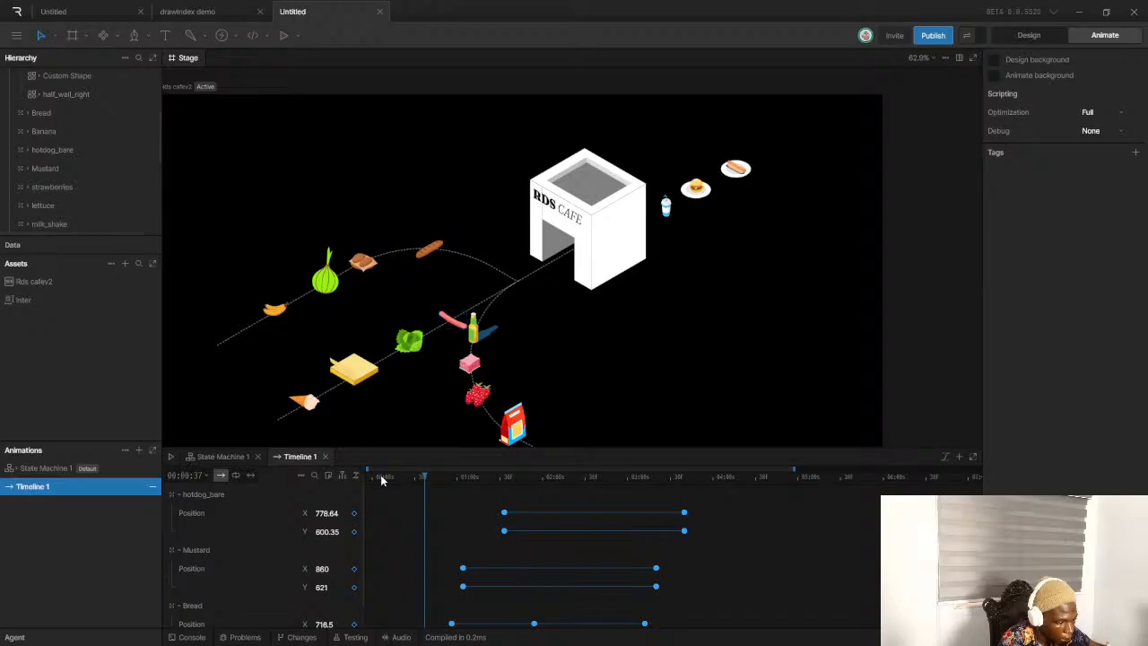
pyautogui.press('space')
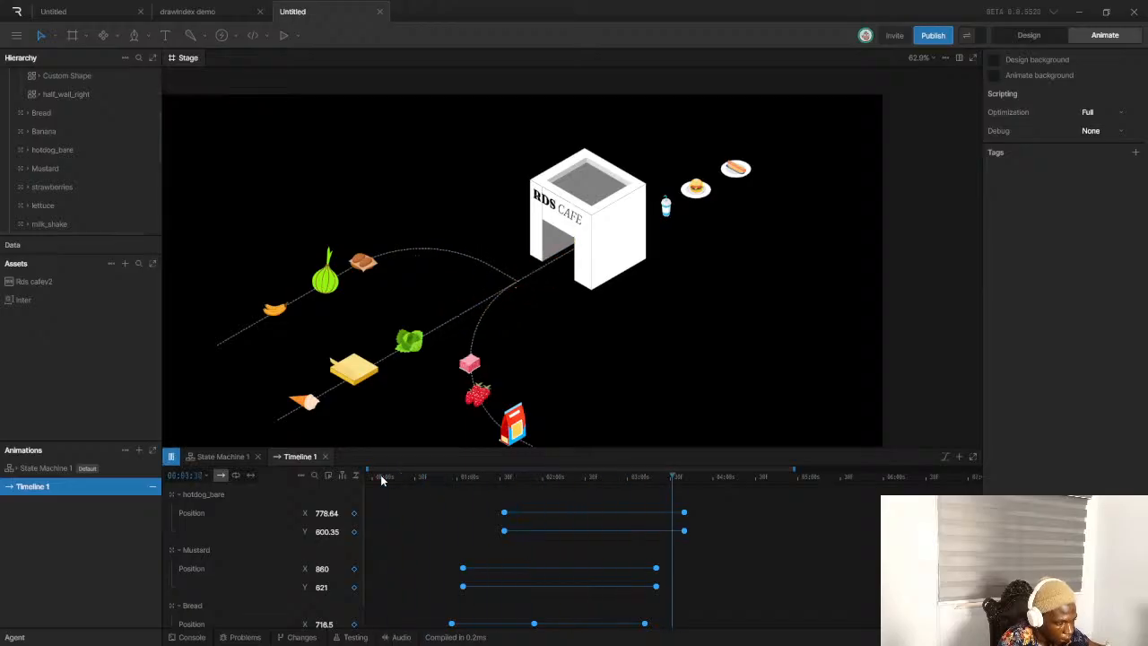
# Shift all of hotdog_bare's position keyframes together so its motion starts at about 00:02:05
pyautogui.moveTo(466, 479); pyautogui.dragTo(507, 492)
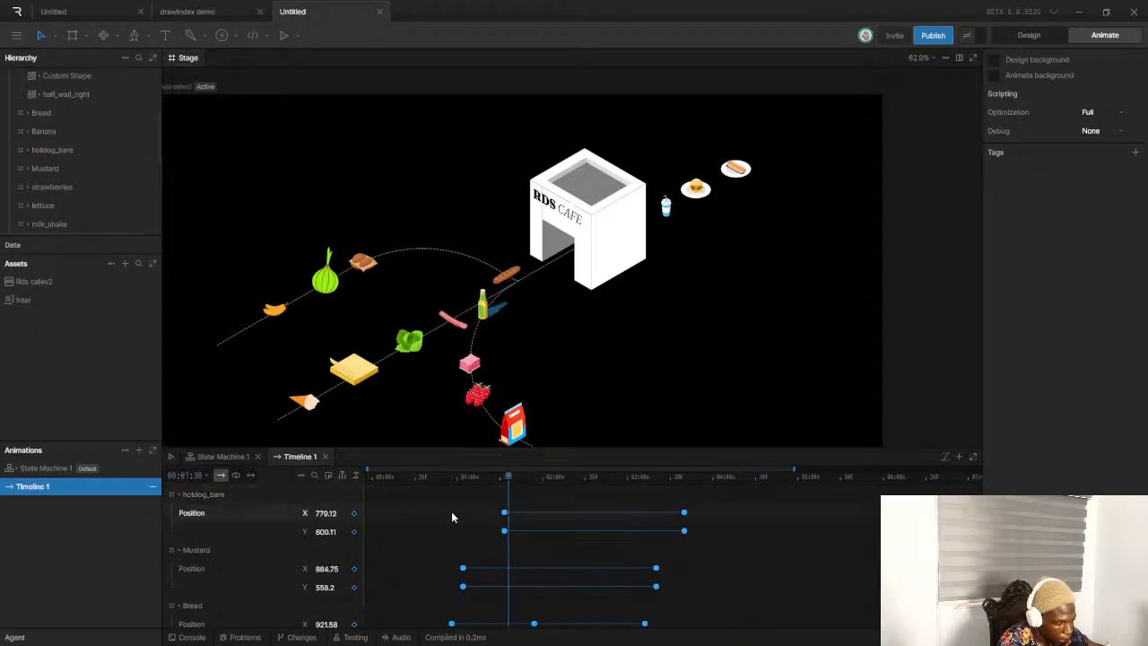
pyautogui.scroll(-1, 491, 524)
pyautogui.scroll(1, 492, 524)
pyautogui.scroll(-1, 489, 520)
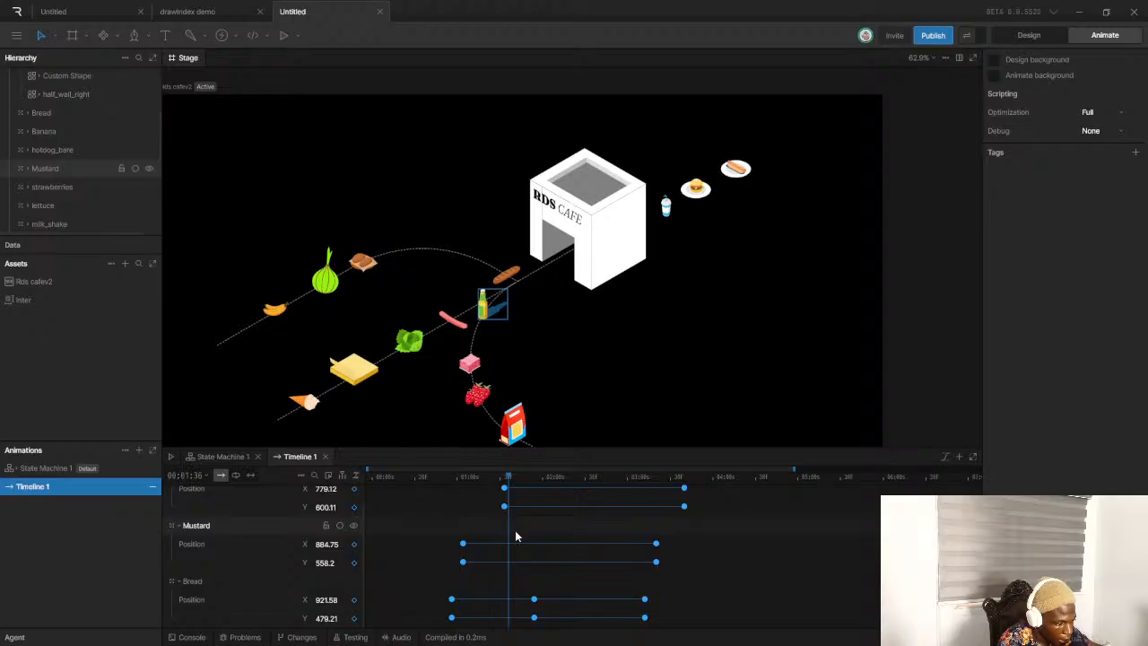
pyautogui.scroll(1, 487, 515)
pyautogui.moveTo(475, 498); pyautogui.dragTo(728, 547)
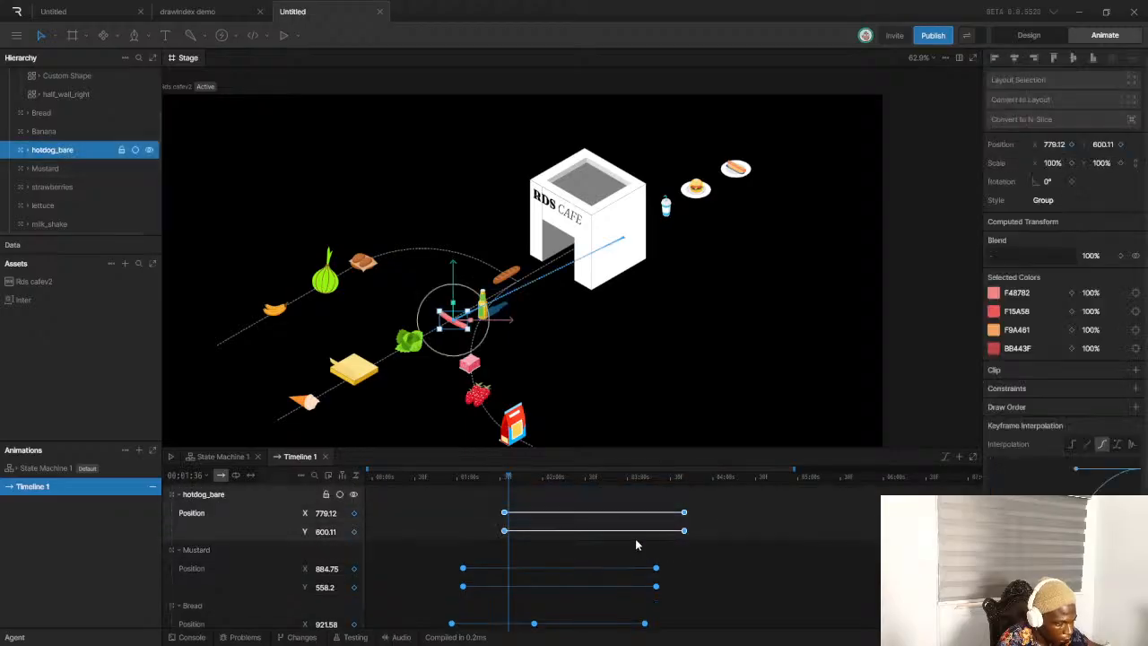
pyautogui.click(630, 535)
pyautogui.moveTo(482, 511); pyautogui.dragTo(705, 549)
pyautogui.click(712, 557)
pyautogui.moveTo(504, 516); pyautogui.dragTo(553, 517)
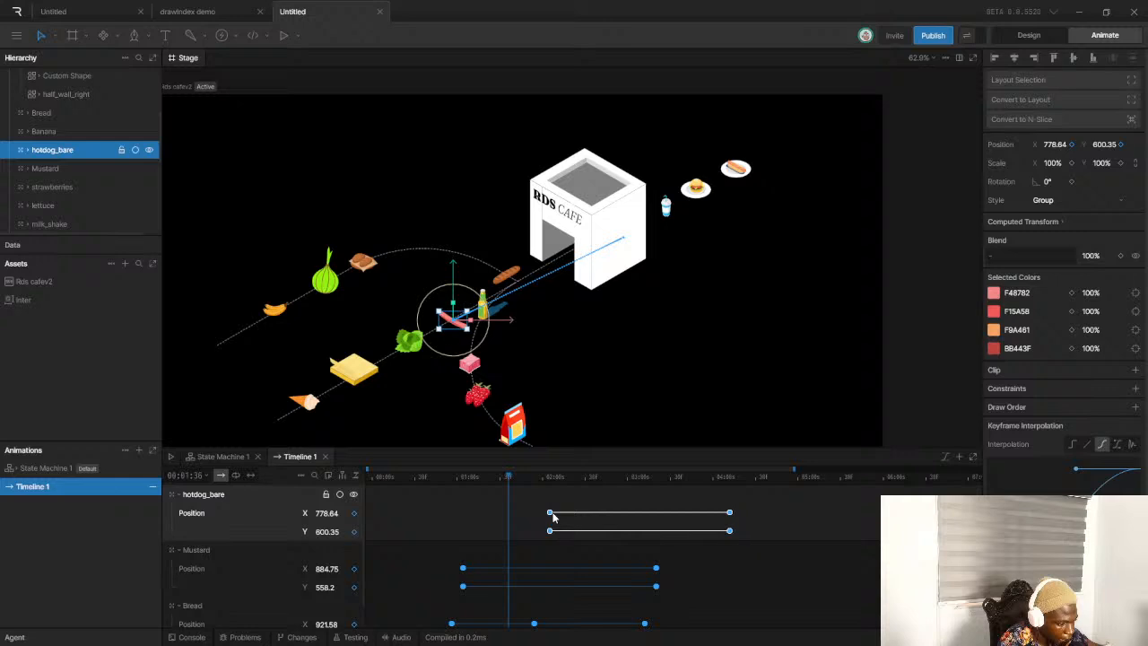
# Play Timeline 1 from the start to check hotdog_bare's timing against the bread and mustard, stopping at 00:03:25
pyautogui.click(375, 476)
pyautogui.press('space')
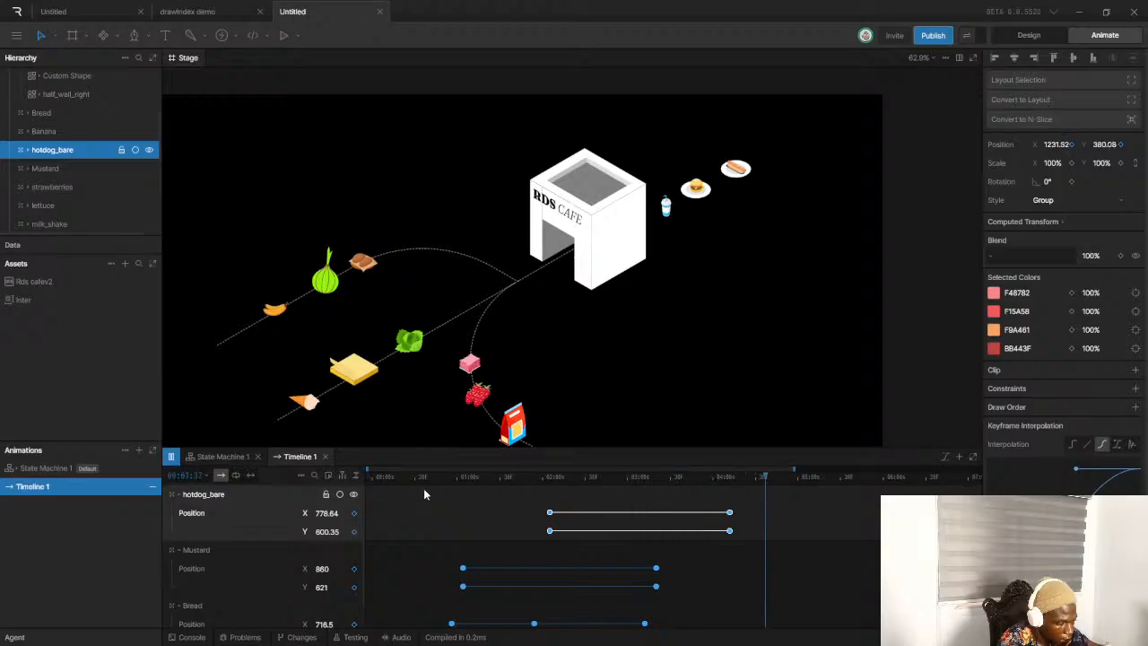
pyautogui.click(342, 476)
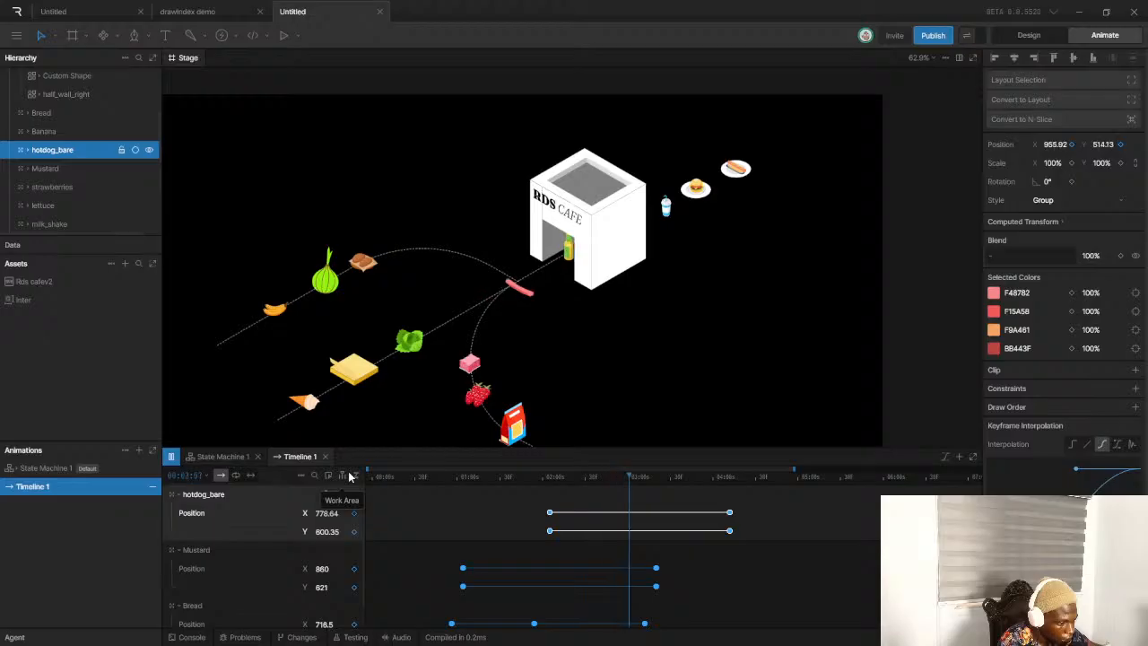
pyautogui.press('space')
# Move the hotdog_bare and Mustard position keyframes about half a second forward in time together, and play Timeline 1 from the start
pyautogui.click(441, 565)
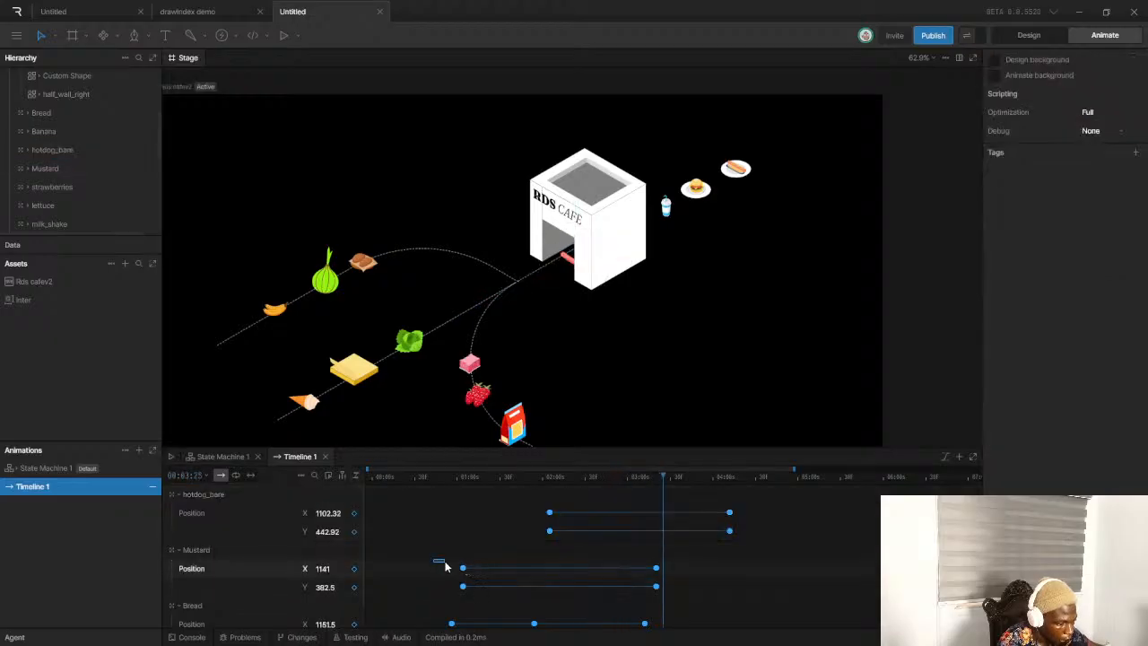
pyautogui.moveTo(621, 584); pyautogui.dragTo(623, 583)
pyautogui.moveTo(826, 496); pyautogui.dragTo(507, 588)
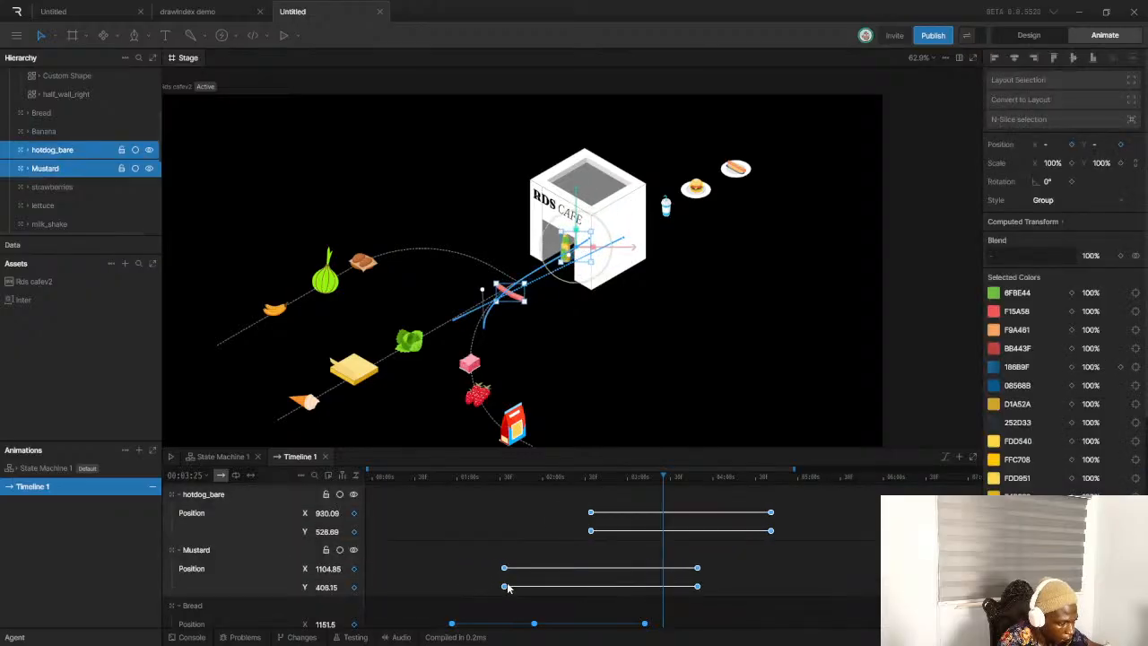
pyautogui.click(370, 476)
pyautogui.press('space')
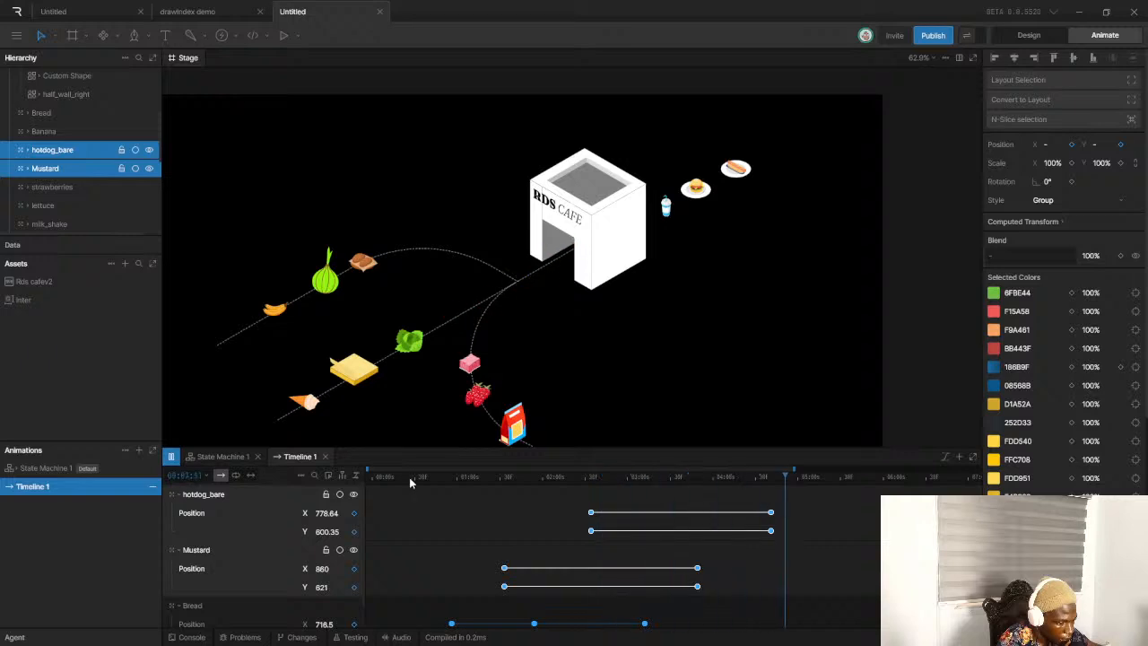
pyautogui.press('space')
# Slow hotdog_bare's motion by moving its end position keyframes to about 00:05:13, and play Timeline 1 from the start
pyautogui.moveTo(712, 497); pyautogui.dragTo(820, 519)
pyautogui.click(358, 475)
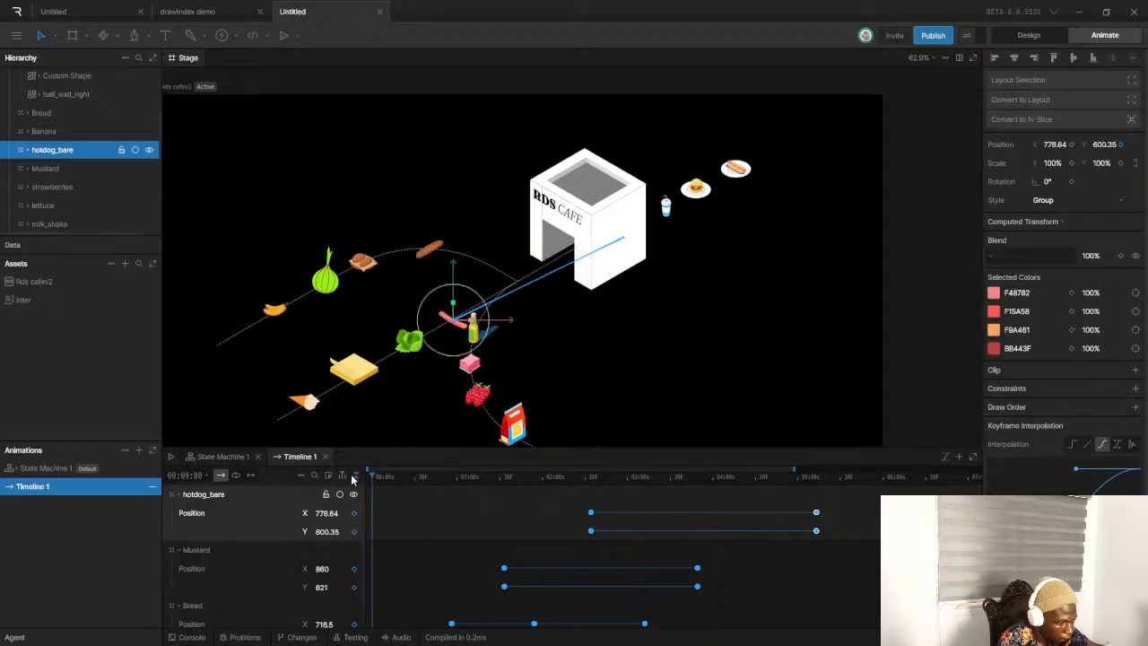
pyautogui.press('space')
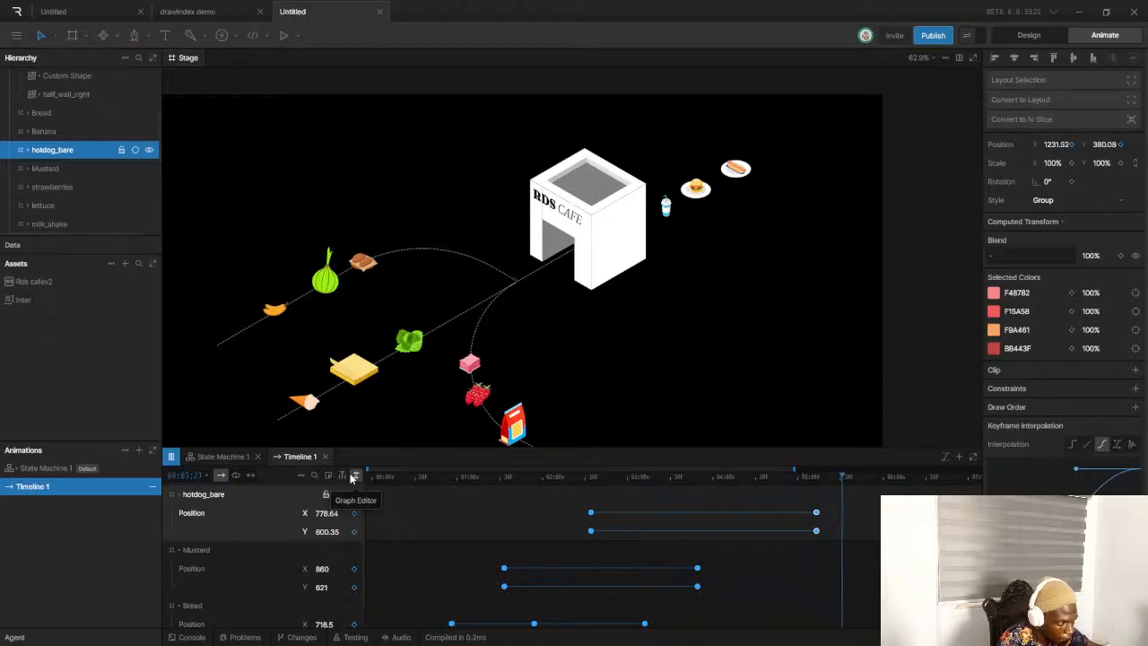
pyautogui.press('space')
# Scale hotdog_bare proportionally to 64% in Design mode, and play Timeline 1 again in Animate mode
pyautogui.click(1027, 36)
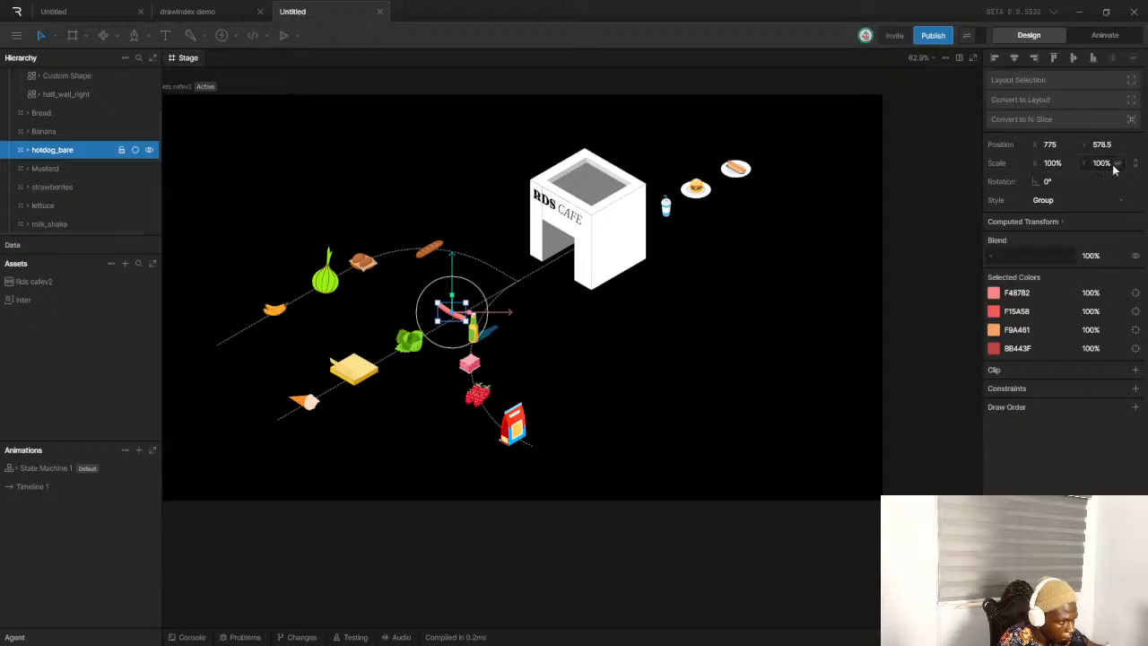
pyautogui.moveTo(1056, 163); pyautogui.dragTo(1050, 163)
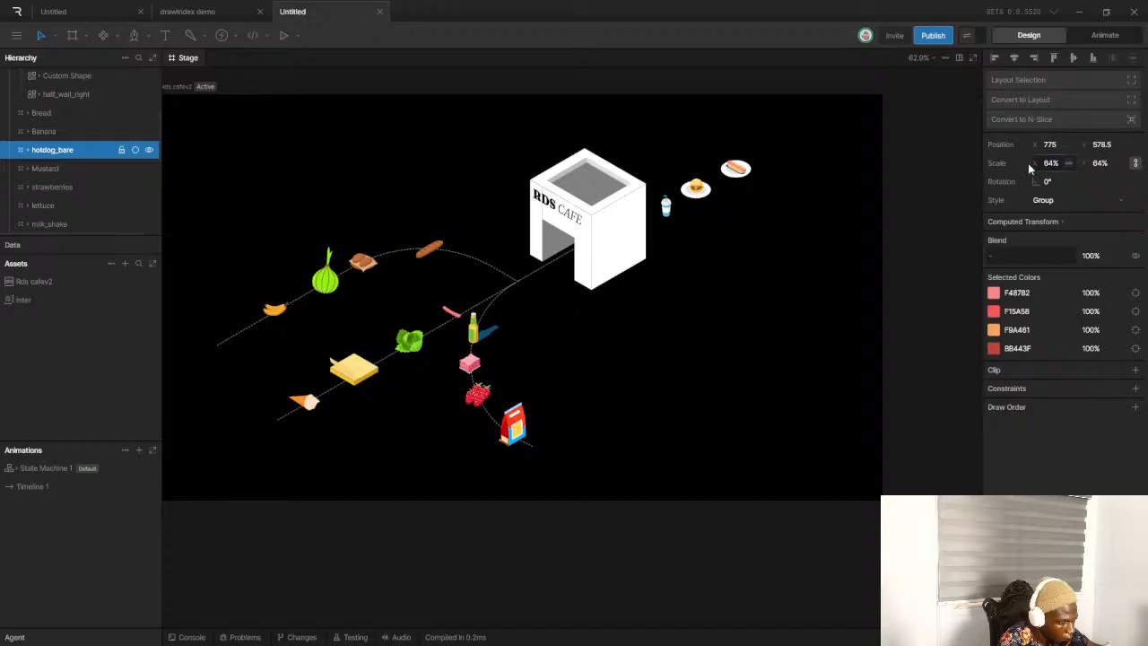
pyautogui.click(1105, 35)
pyautogui.moveTo(406, 480); pyautogui.dragTo(360, 469)
pyautogui.press('space')
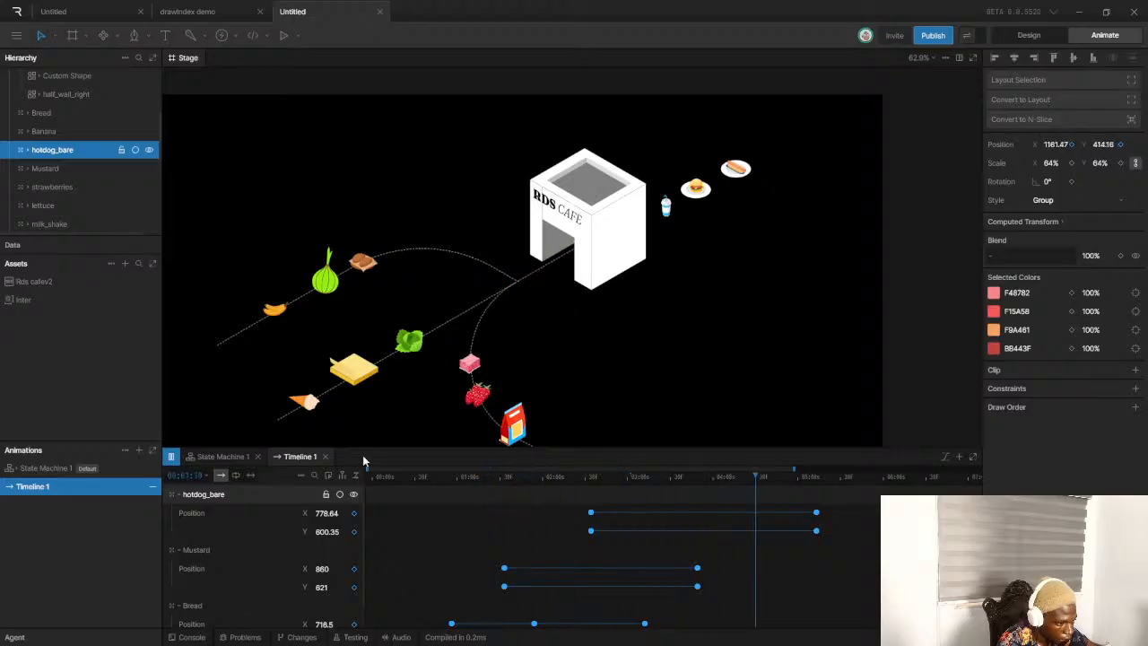
pyautogui.press('space')
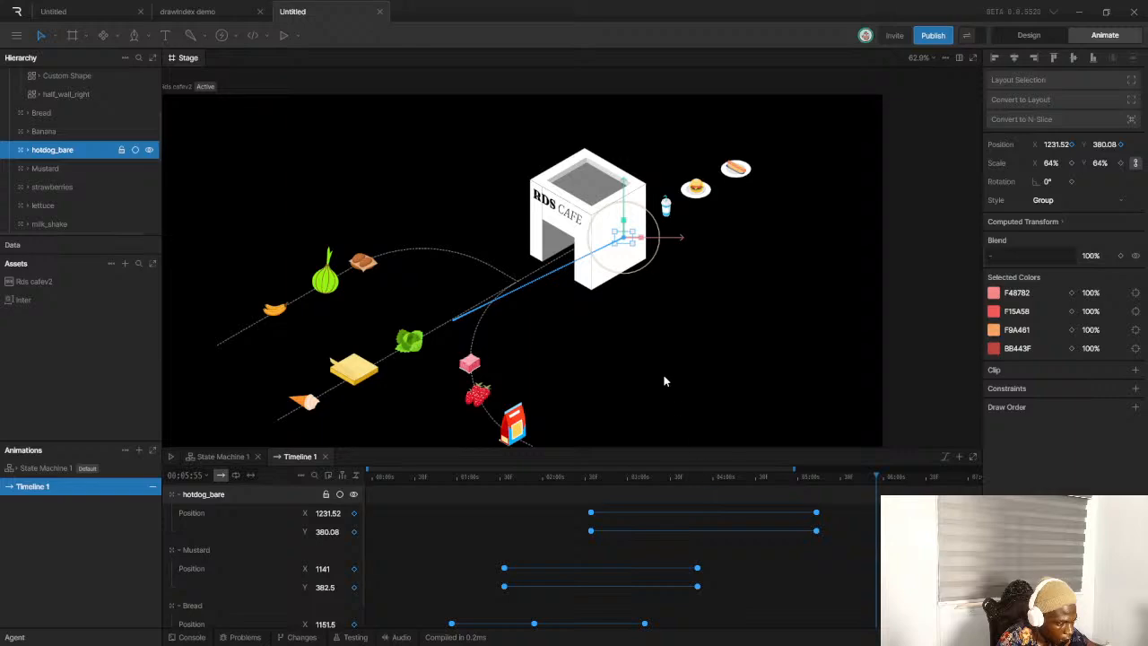
# Fine-tune hotdog_bare's motion path inside the building so it sits at about X 1227, Y 376 at 00:05:05
pyautogui.click(805, 480)
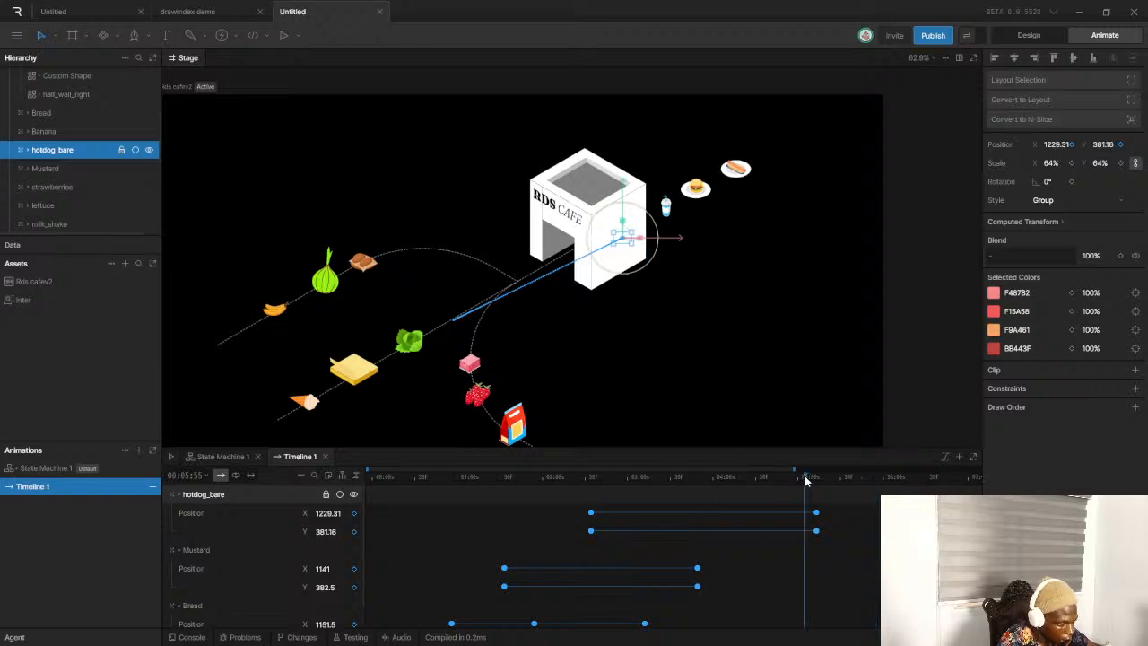
pyautogui.scroll(8, 617, 240)
pyautogui.scroll(5, 619, 248)
pyautogui.scroll(1, 619, 248)
pyautogui.scroll(-10, 631, 249)
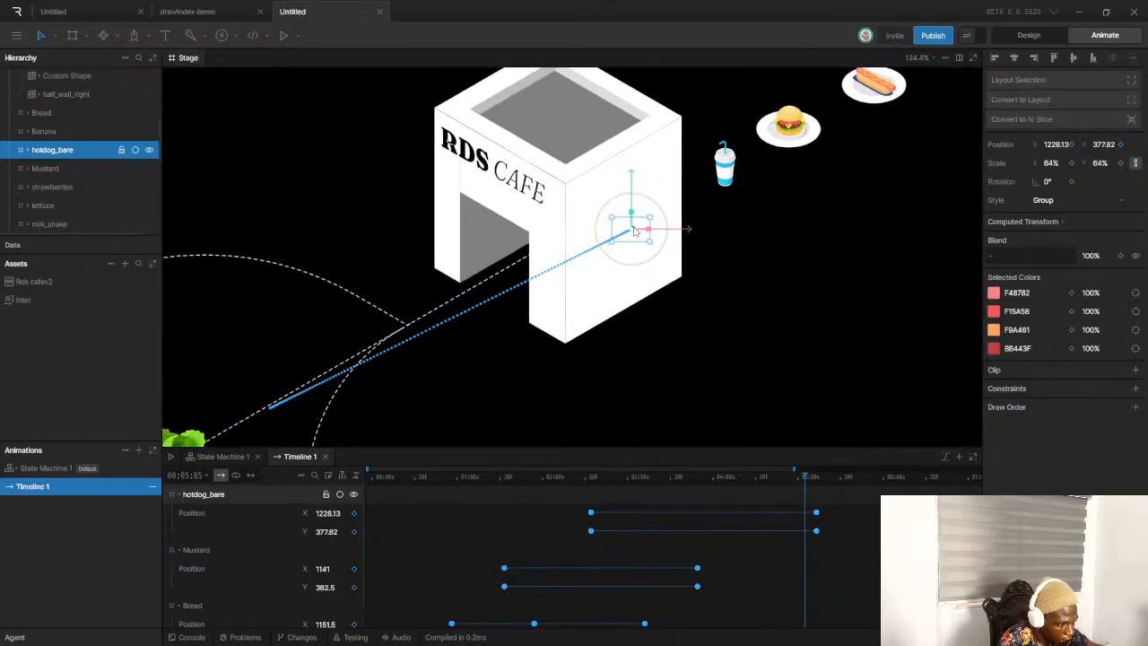
pyautogui.scroll(10, 634, 231)
pyautogui.moveTo(633, 255); pyautogui.dragTo(625, 240)
pyautogui.scroll(-20, 753, 269)
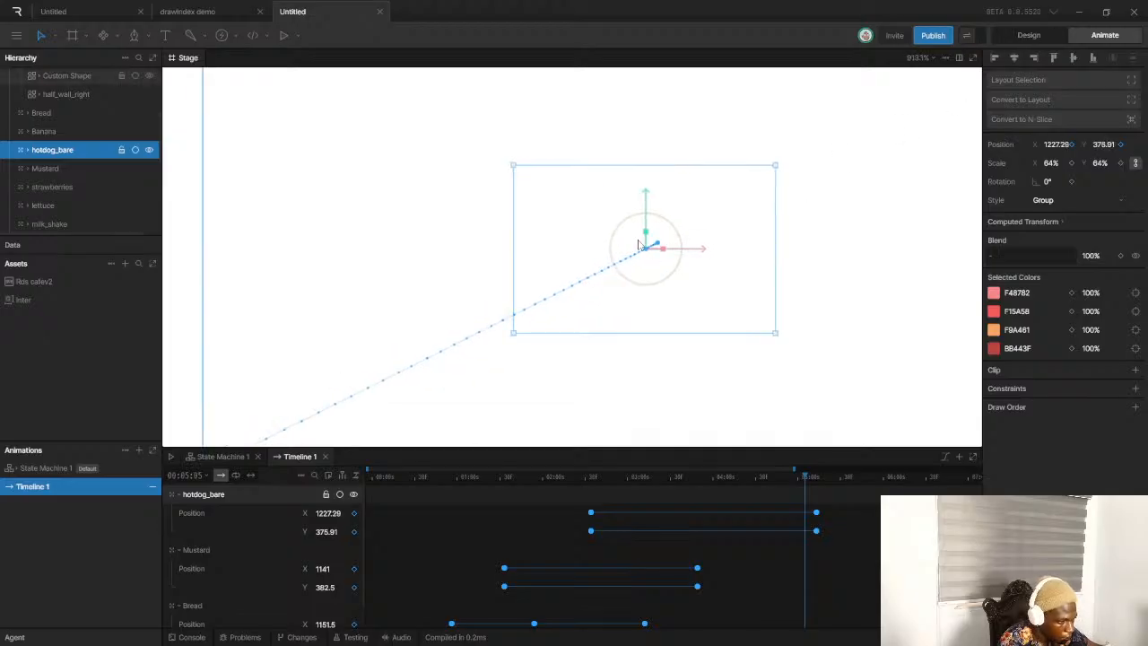
pyautogui.scroll(1, 597, 499)
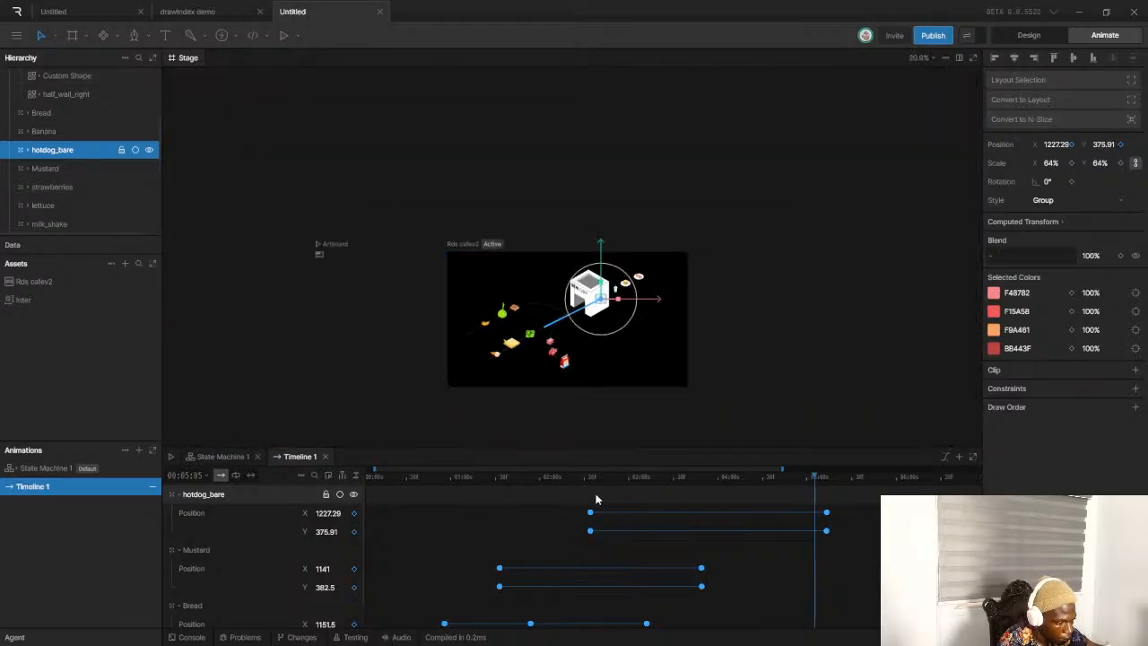
# Play Timeline 1 repeatedly from the start to check how hotdog_bare enters the building
pyautogui.click(374, 478)
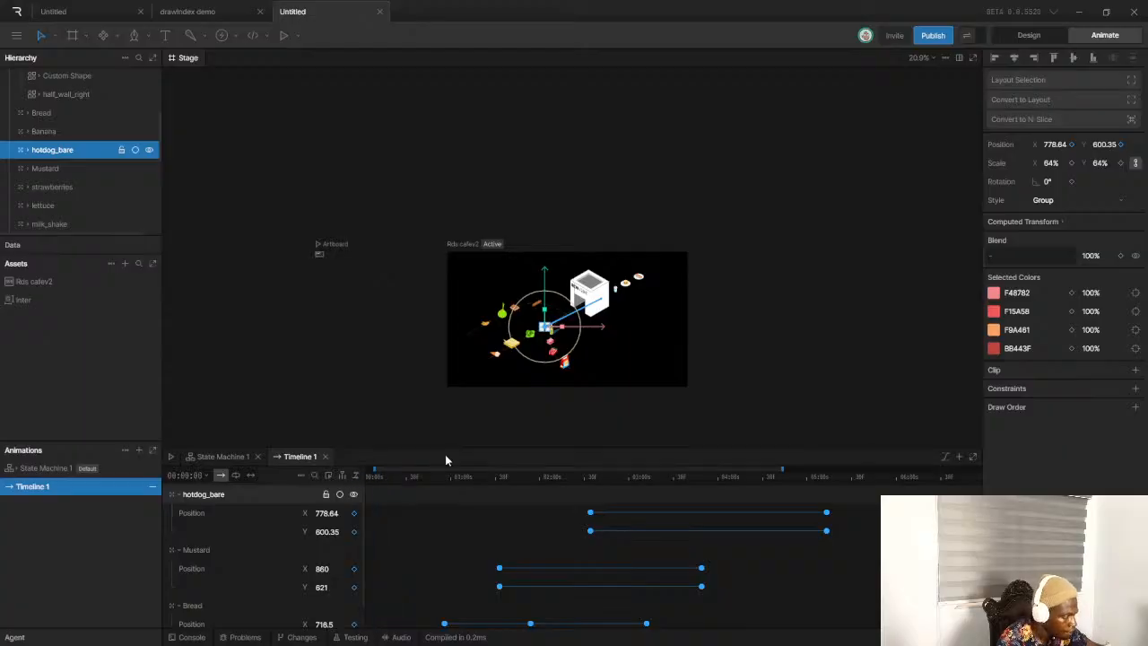
pyautogui.moveTo(374, 467); pyautogui.dragTo(344, 463)
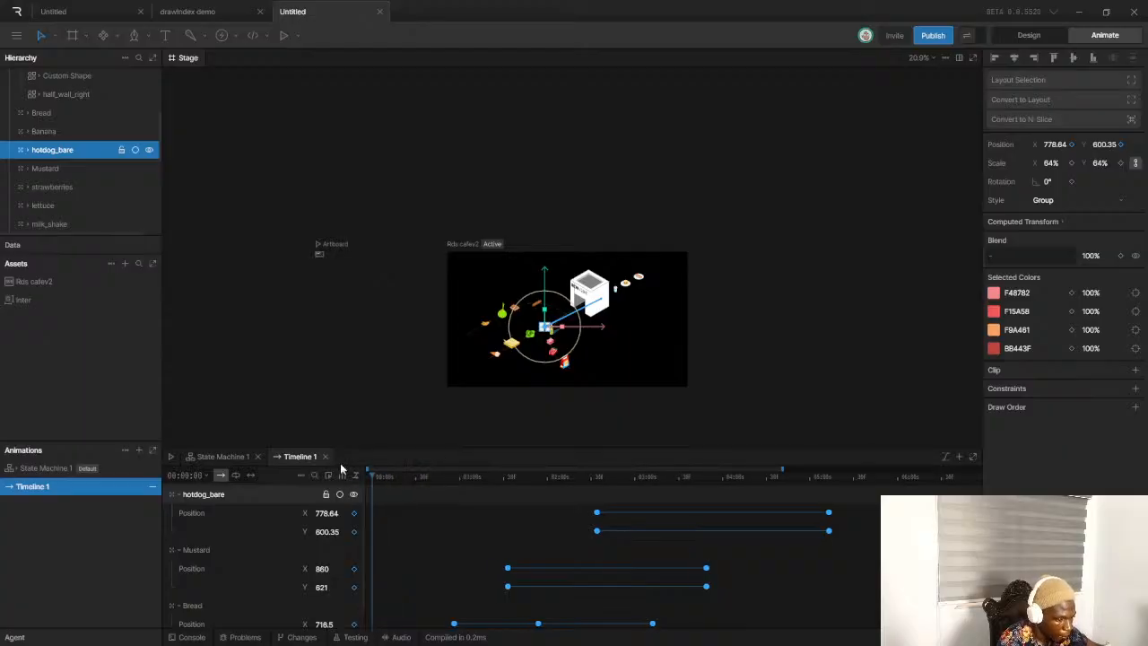
pyautogui.press('space')
pyautogui.scroll(3, 663, 302)
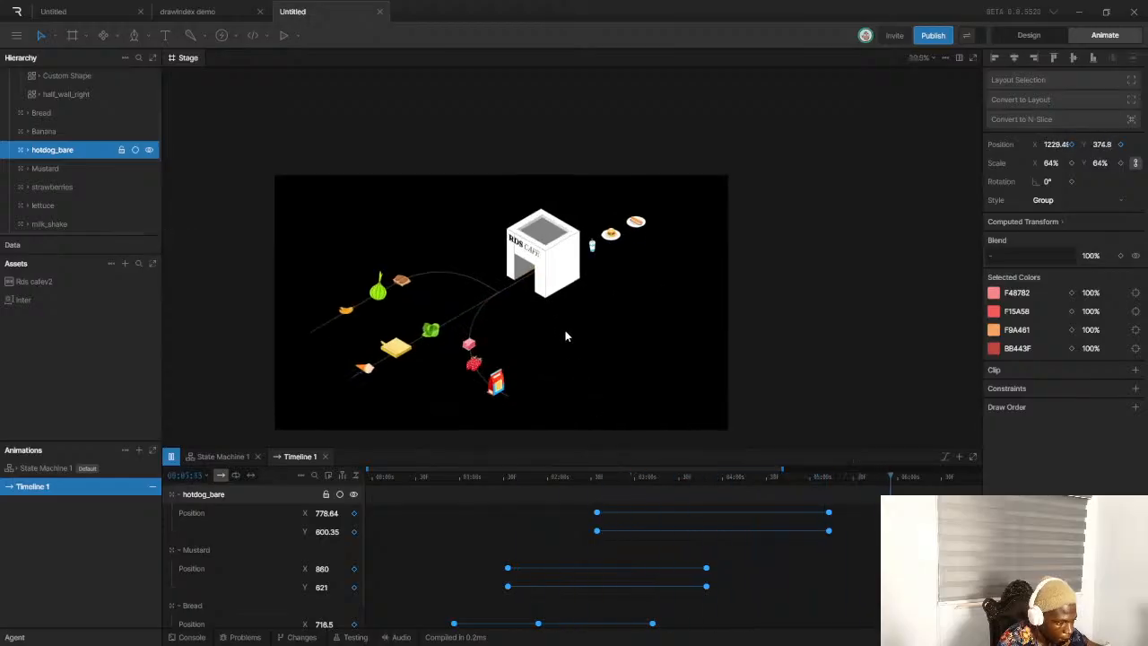
pyautogui.scroll(2, 571, 346)
pyautogui.click(375, 478)
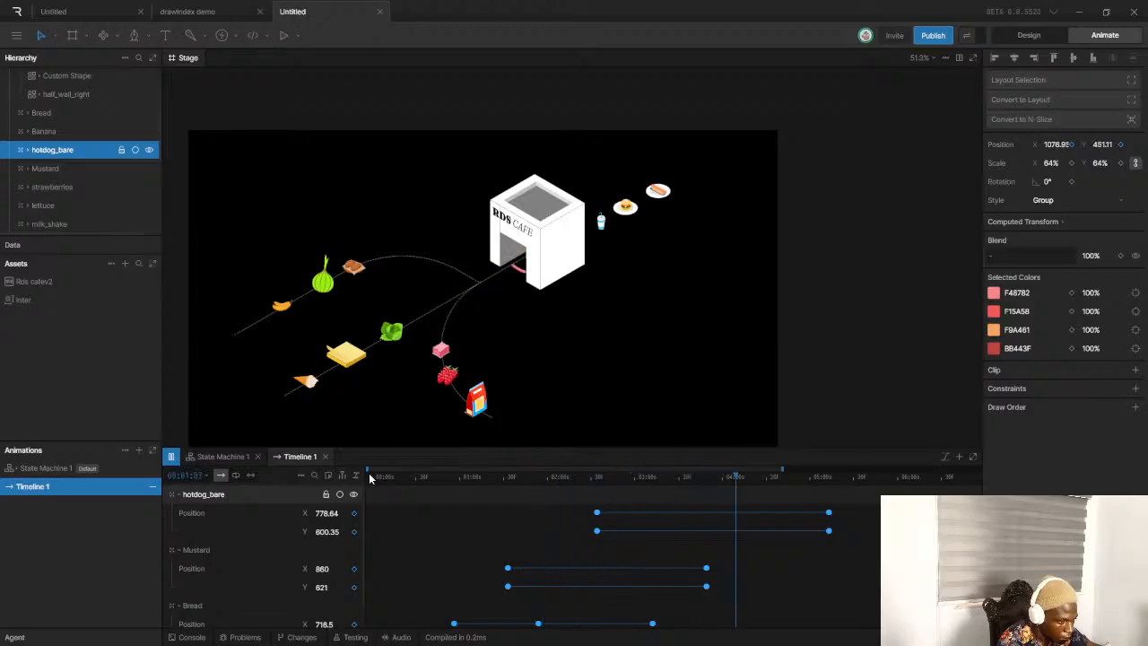
pyautogui.moveTo(387, 481); pyautogui.dragTo(360, 479)
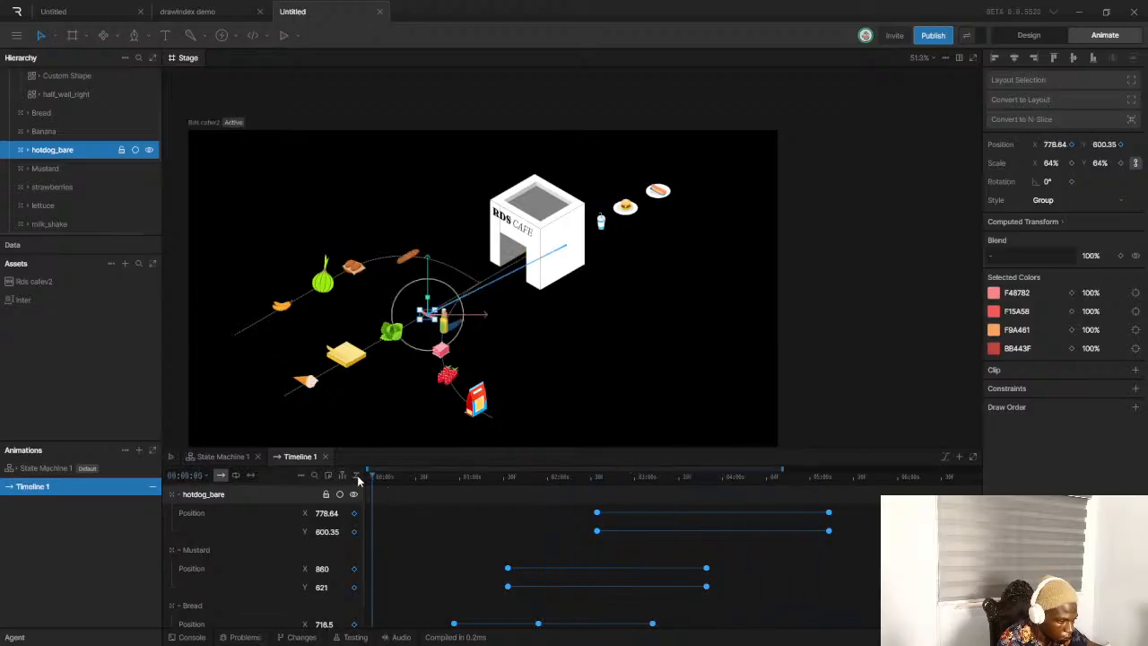
pyautogui.press('space')
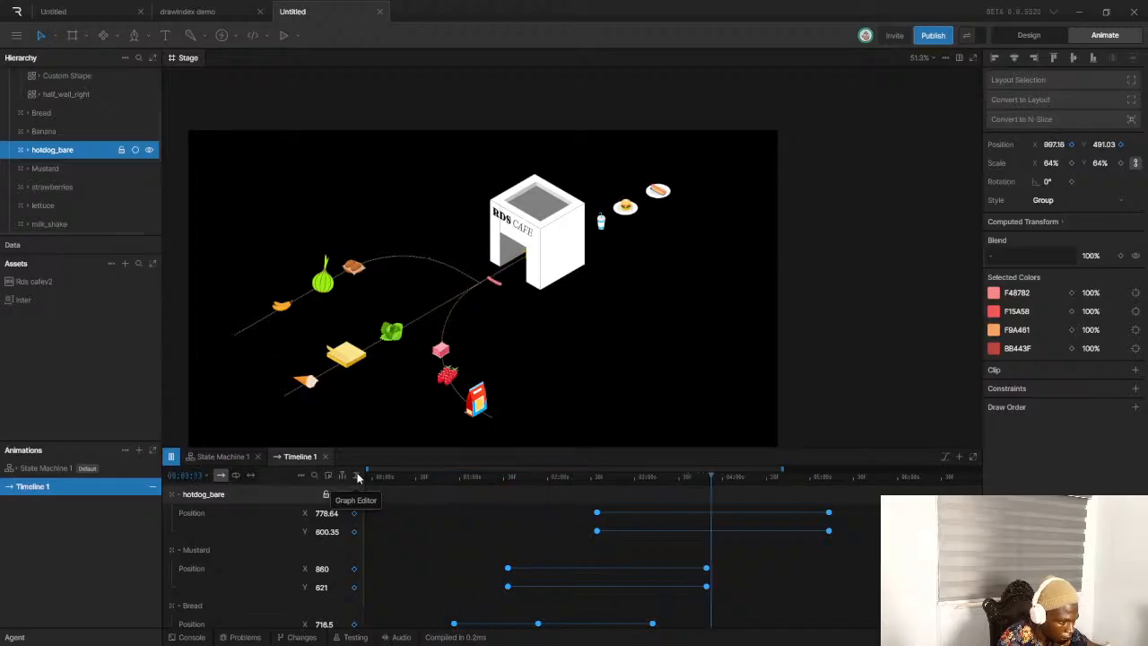
# Raise the building end of hotdog_bare's motion path to follow the dashed line, reaching about X 1209.5, Y 351.2 at 00:04:56
pyautogui.moveTo(645, 482); pyautogui.dragTo(806, 480)
pyautogui.scroll(6, 560, 246)
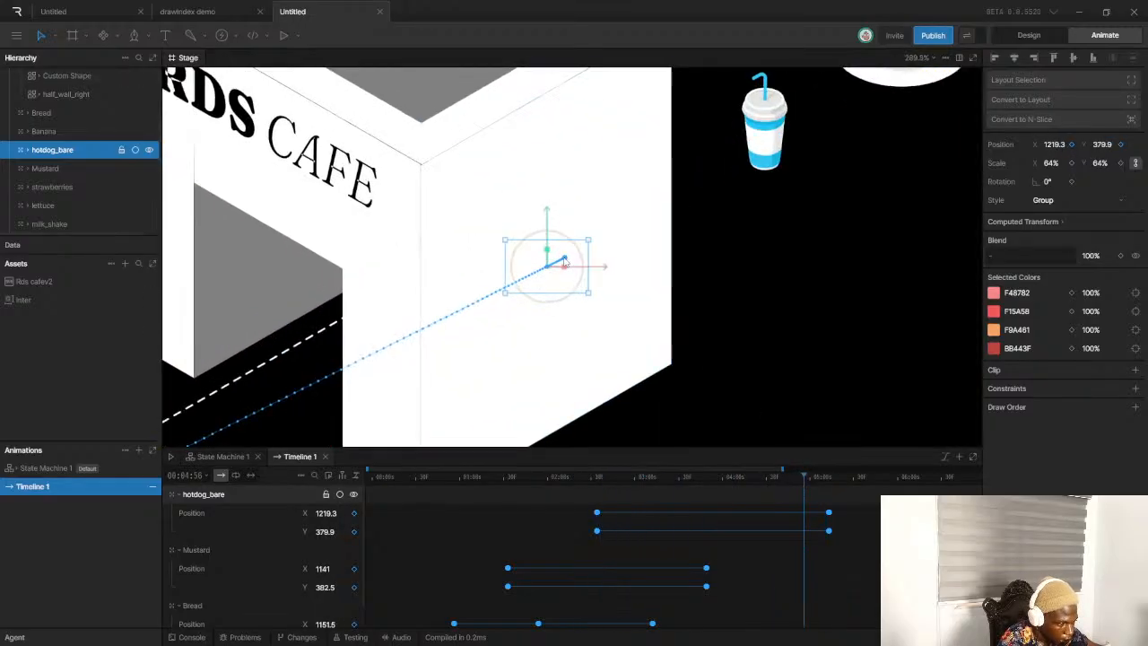
pyautogui.moveTo(565, 261); pyautogui.dragTo(546, 215)
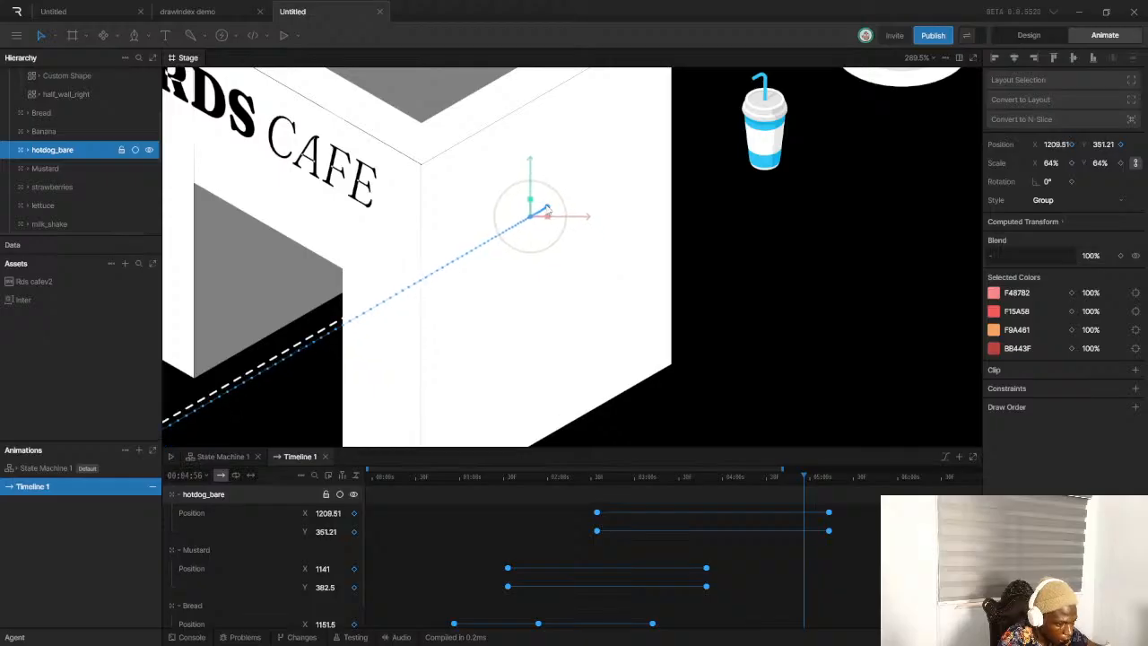
pyautogui.scroll(-6, 564, 228)
pyautogui.scroll(-1, 563, 231)
# Replay Timeline 1 from the start several times to check hotdog_bare's path along the dashed line
pyautogui.click(385, 474)
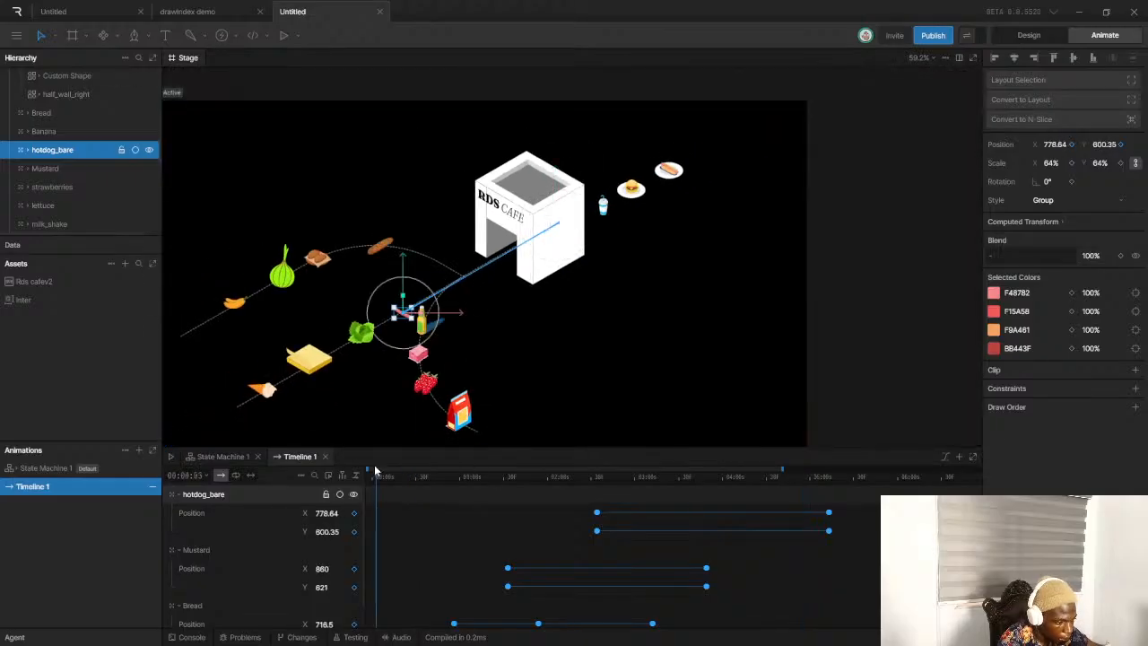
pyautogui.press('space')
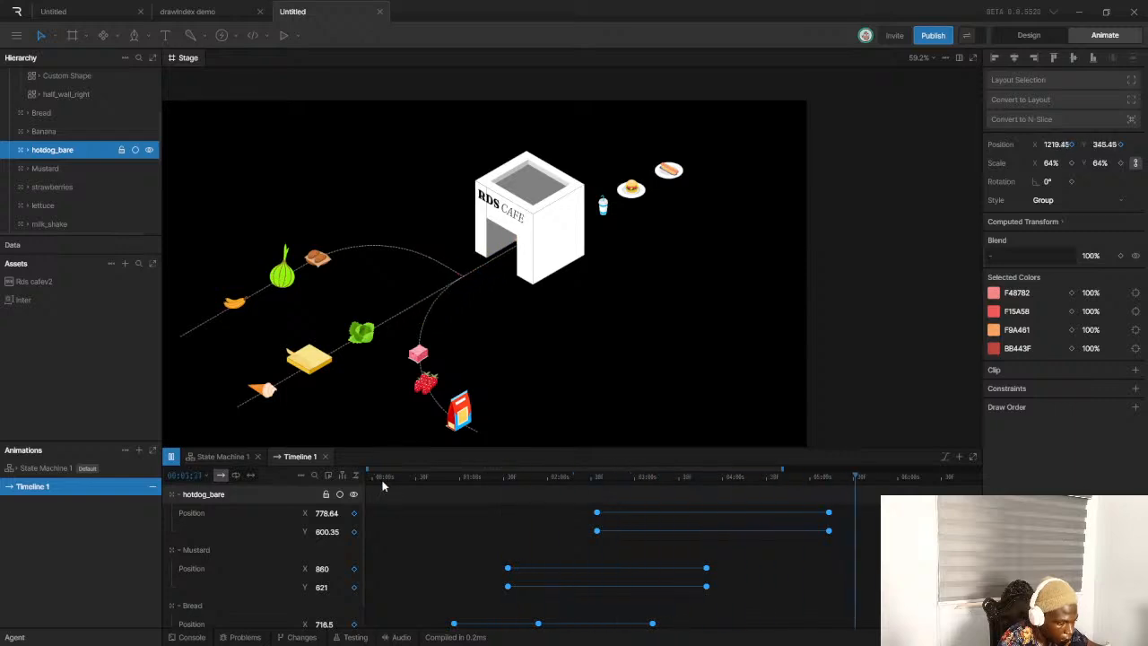
pyautogui.click(368, 476)
pyautogui.press('space')
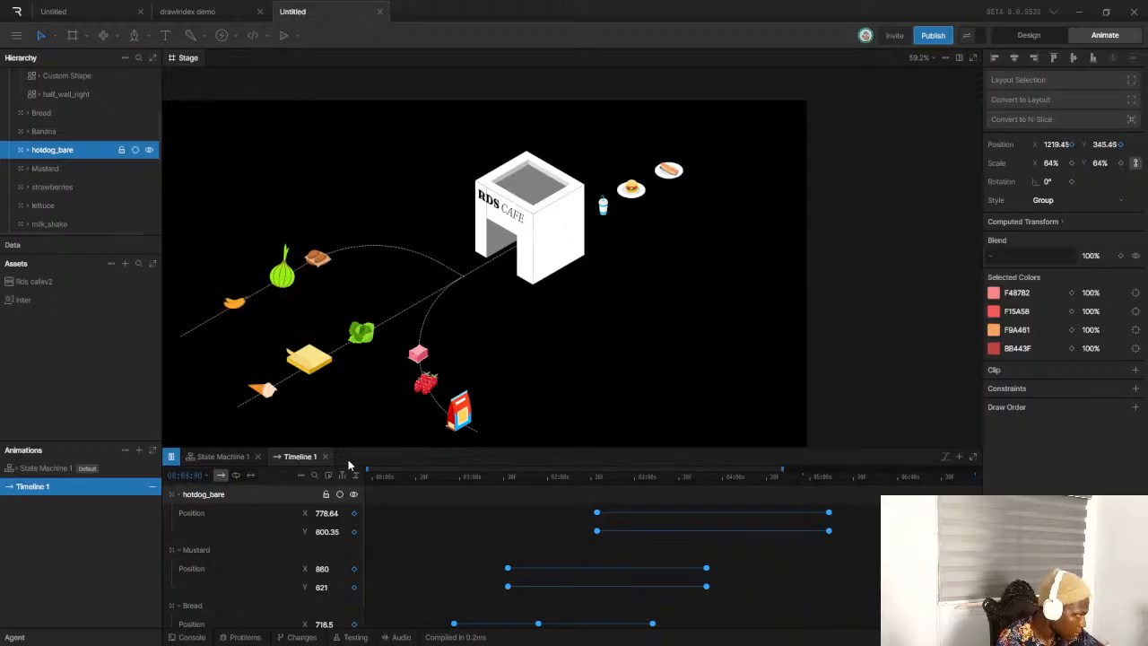
pyautogui.press('space')
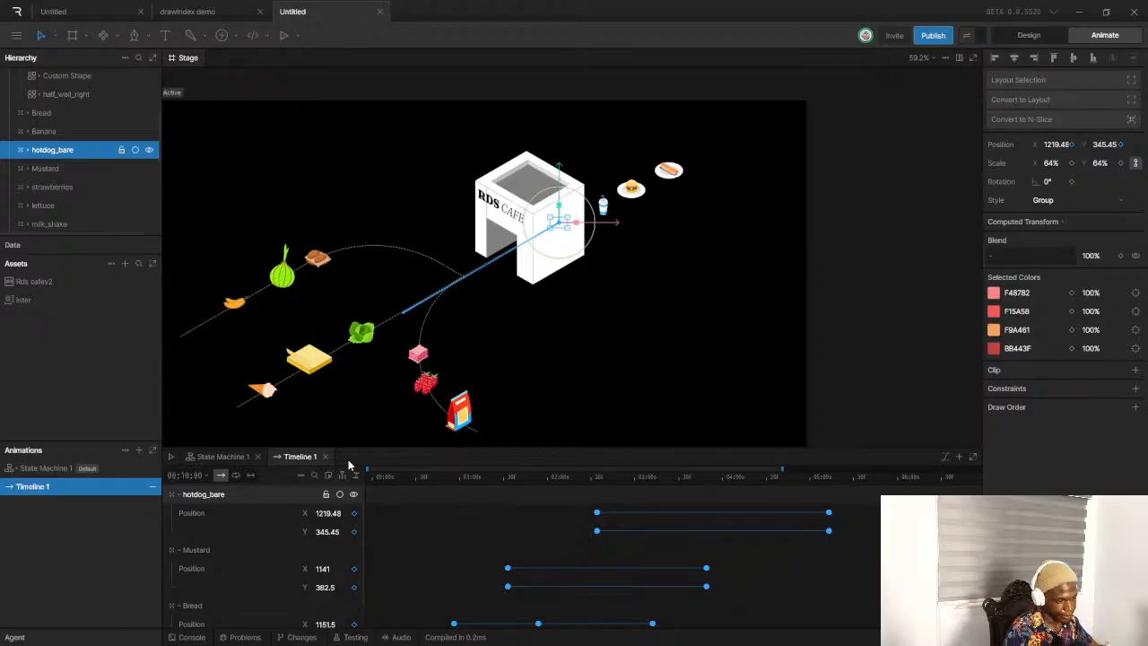
pyautogui.click(374, 474)
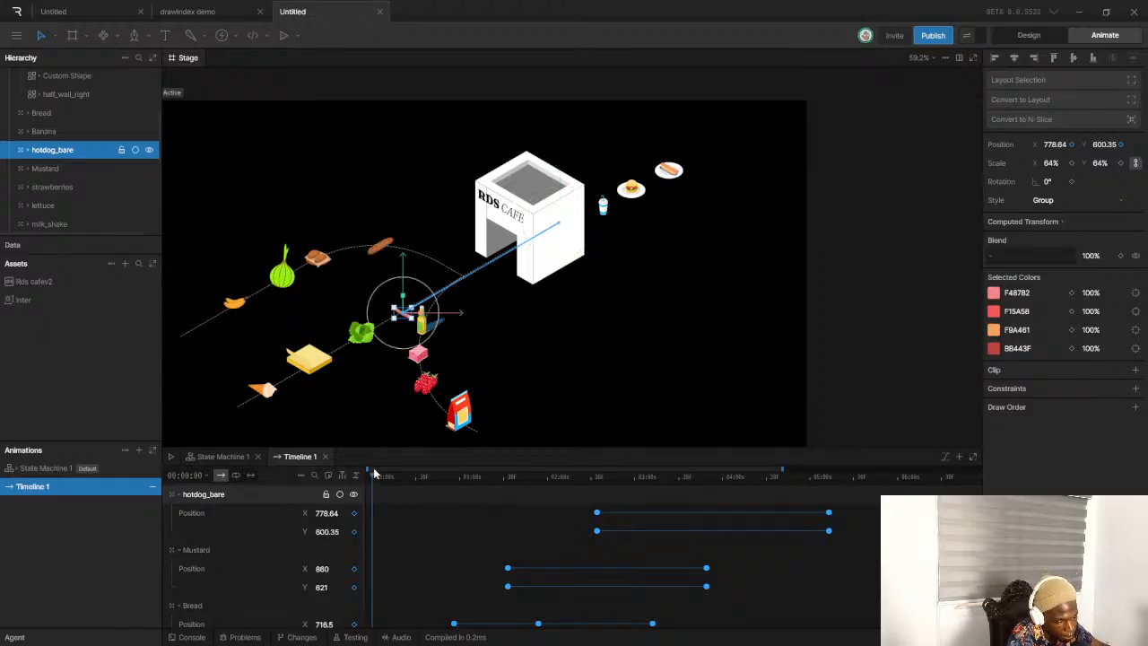
pyautogui.press('space')
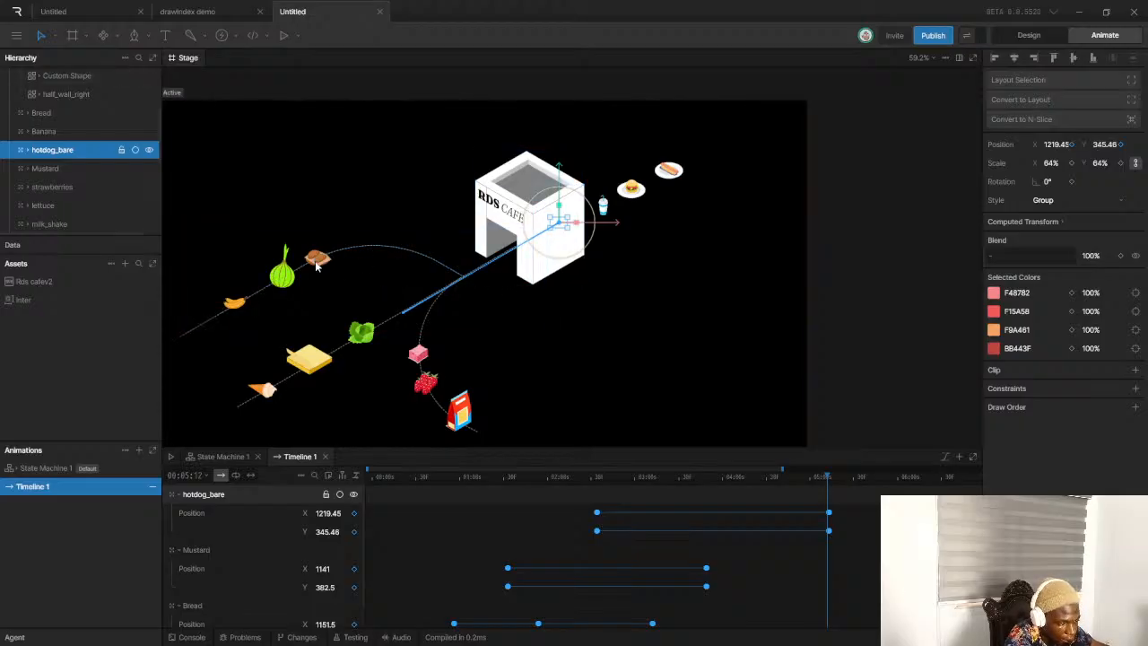
pyautogui.click(388, 477)
pyautogui.press('space')
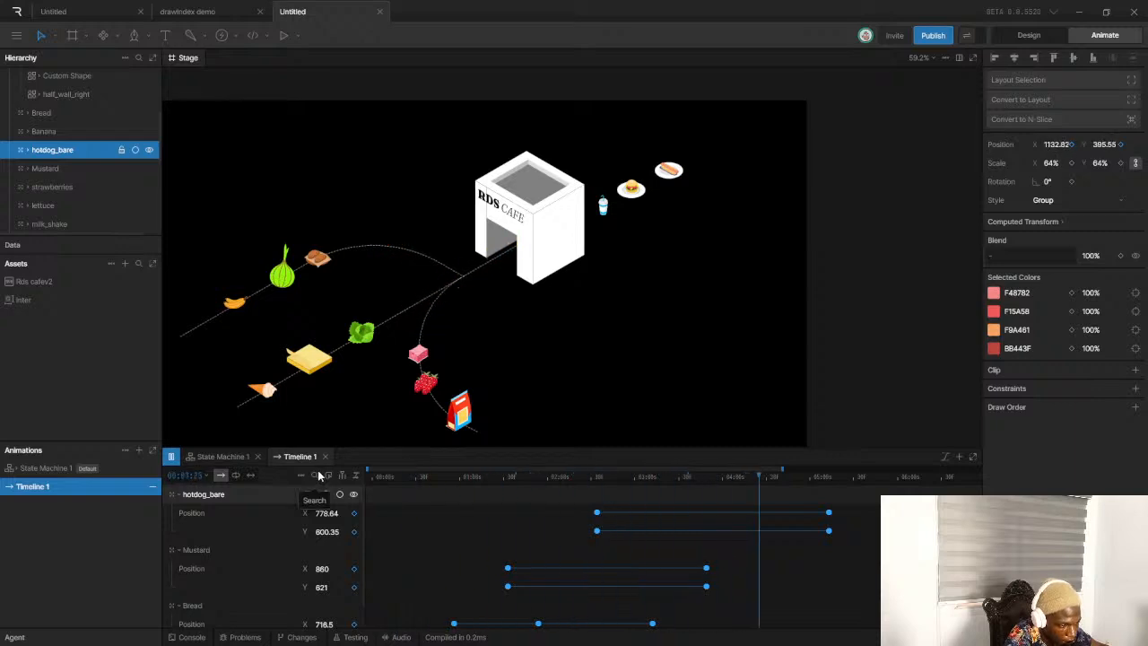
pyautogui.press('space')
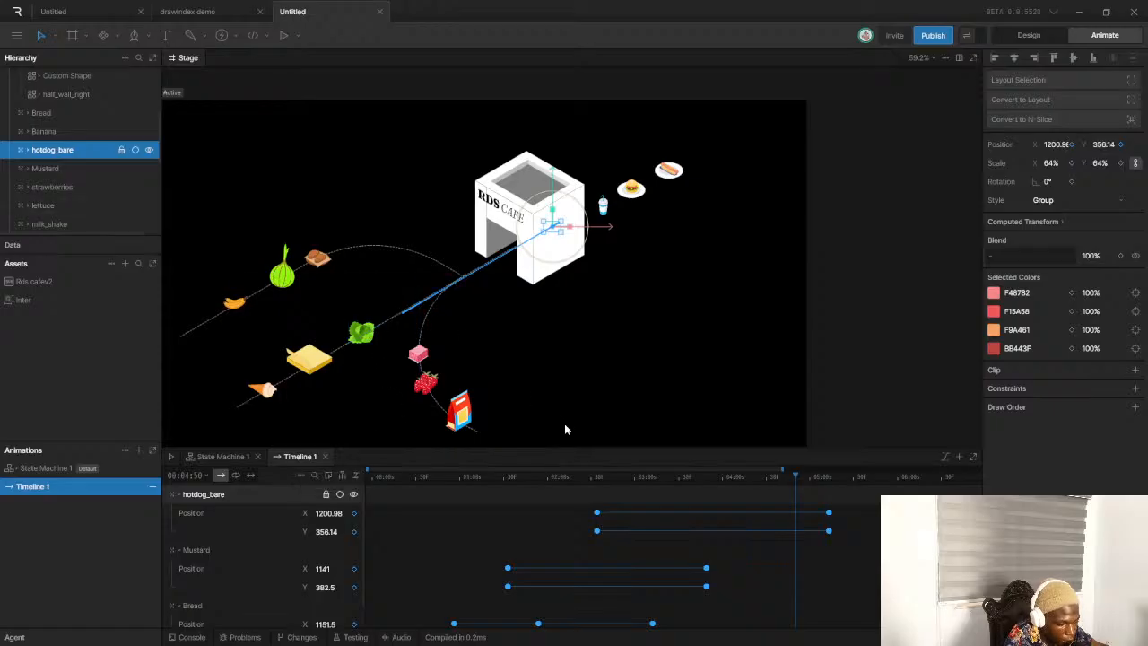
# Add X and Y position keyframes to the lettuce at 00:04:35 at its starting point, X 661.5, Y 655.5
pyautogui.moveTo(613, 479); pyautogui.dragTo(773, 503)
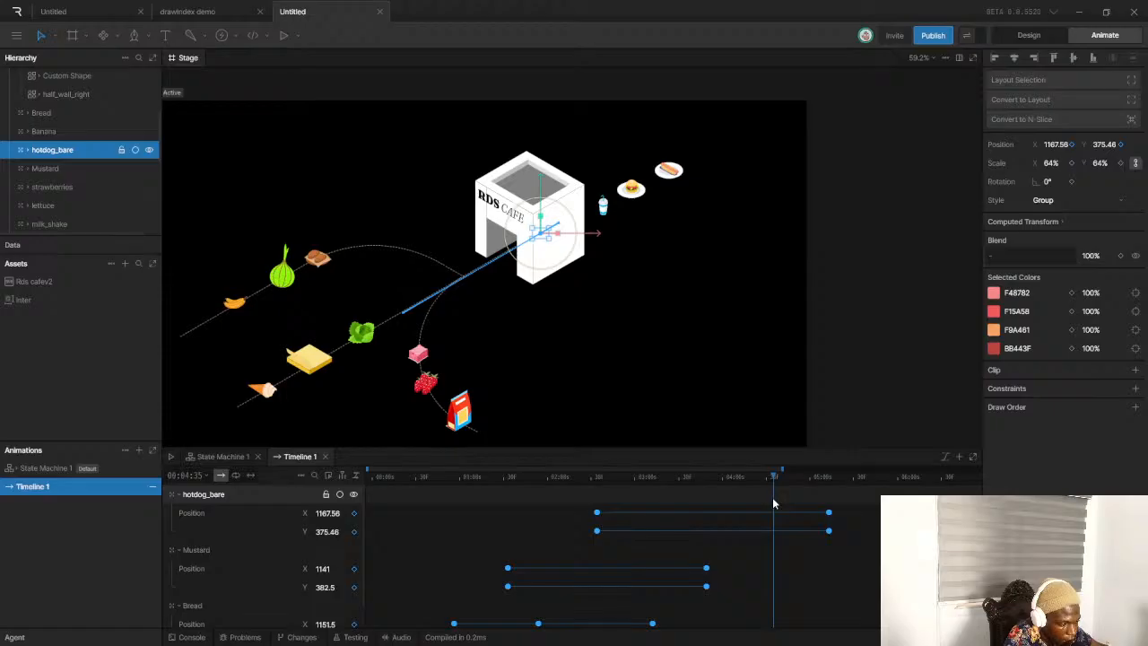
pyautogui.scroll(5, 363, 332)
pyautogui.click(364, 332)
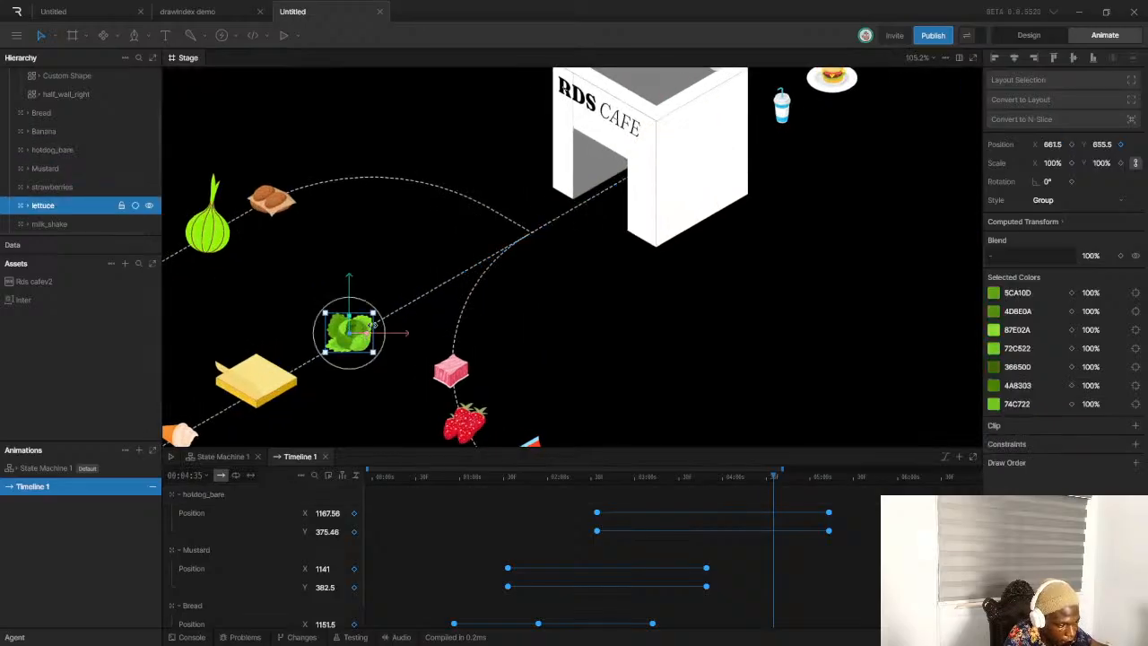
pyautogui.click(1120, 144)
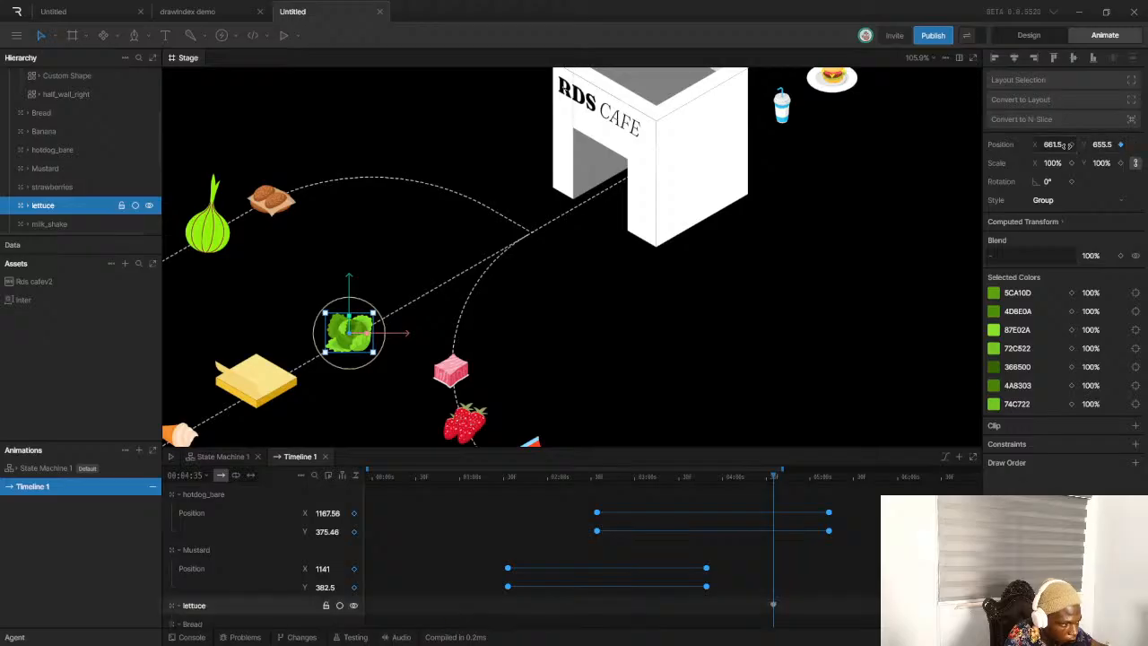
pyautogui.click(1071, 144)
# Switch to LinkedIn, accept the two pending connection invitations, view the notifications, and return to Rive
pyautogui.hotkey('alt', 'Tab')
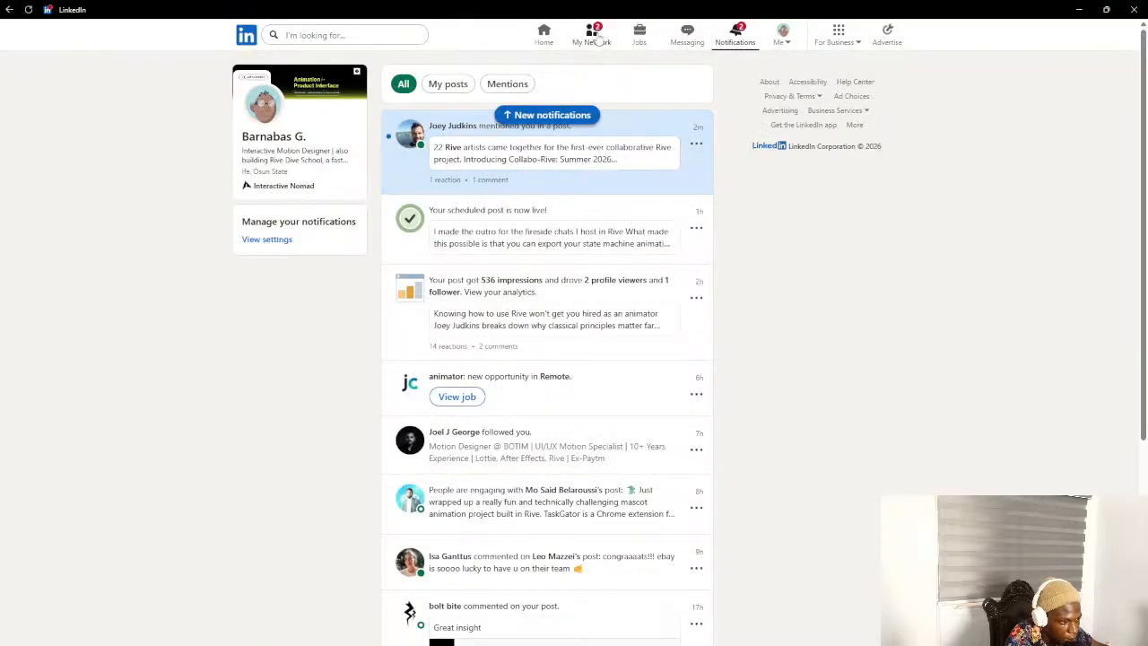
pyautogui.click(596, 38)
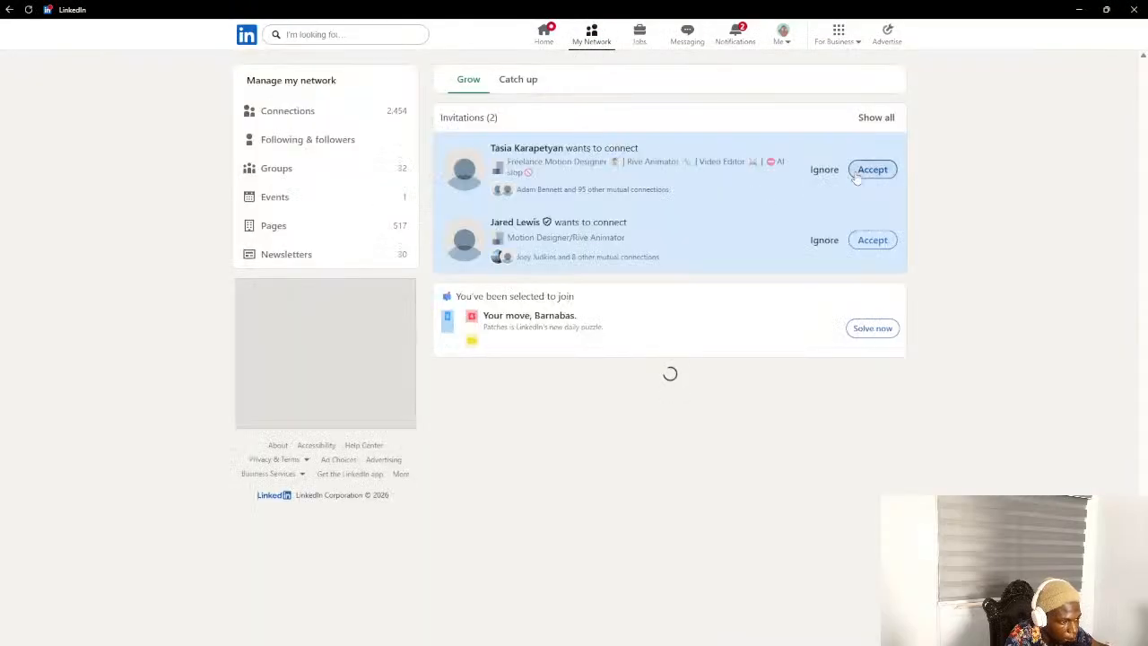
pyautogui.click(854, 175)
pyautogui.click(873, 205)
pyautogui.click(745, 36)
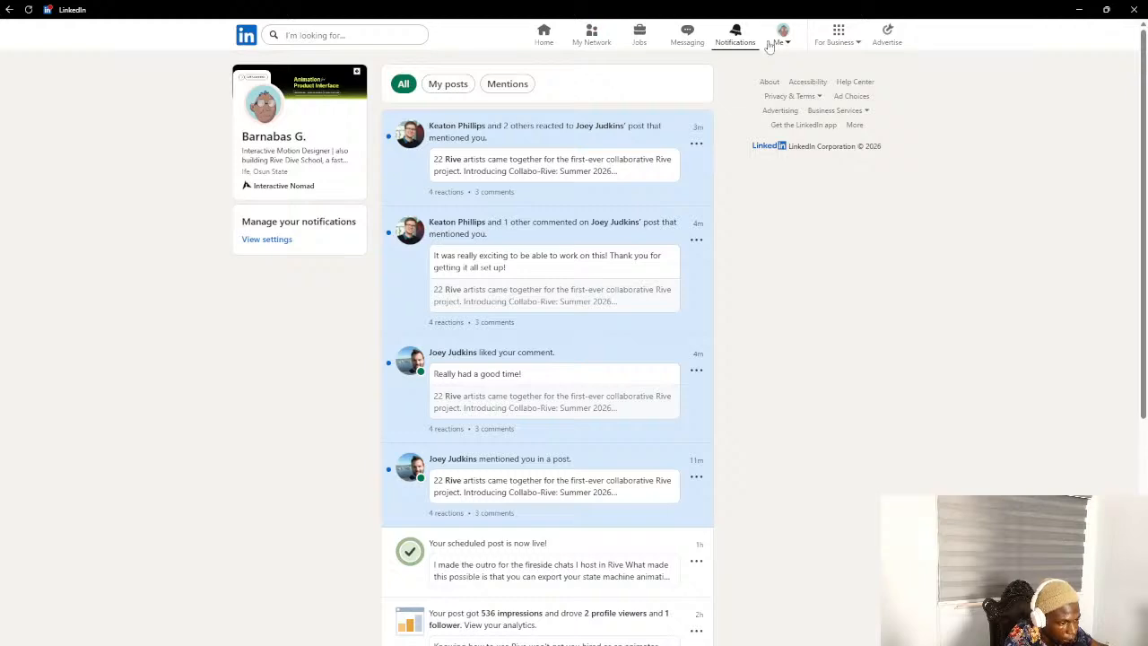
pyautogui.hotkey('alt', 'Tab')
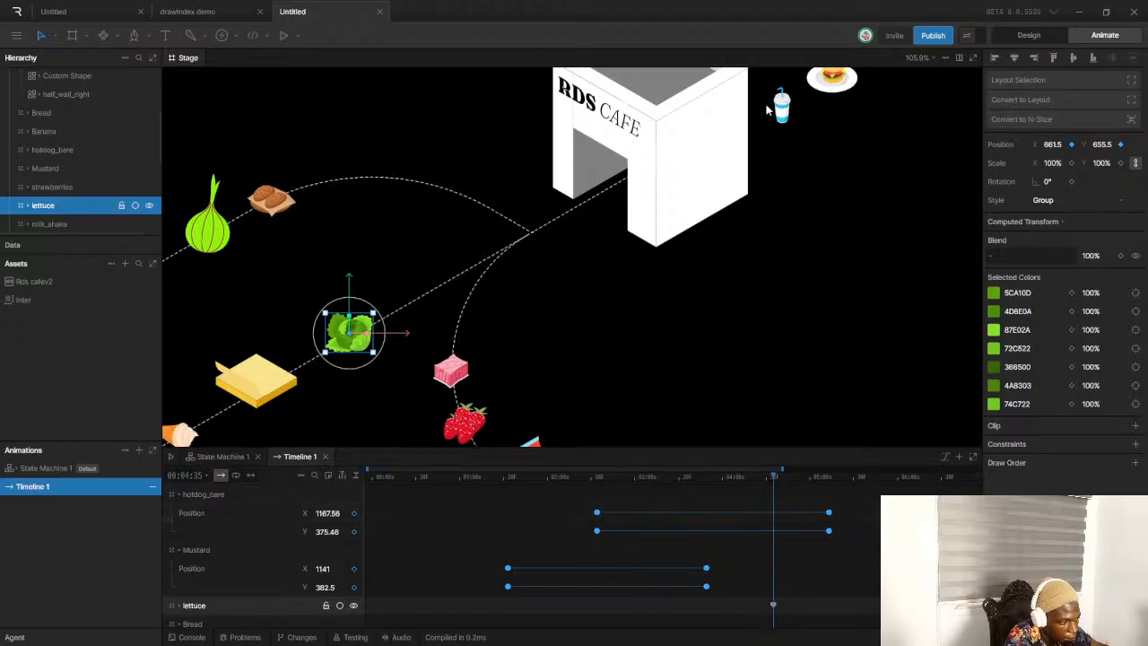
# Move the lettuce up along the dashed line to X 828.5, Y 563.5 at 00:05:42, and select its keyframes
pyautogui.moveTo(777, 476); pyautogui.dragTo(870, 480)
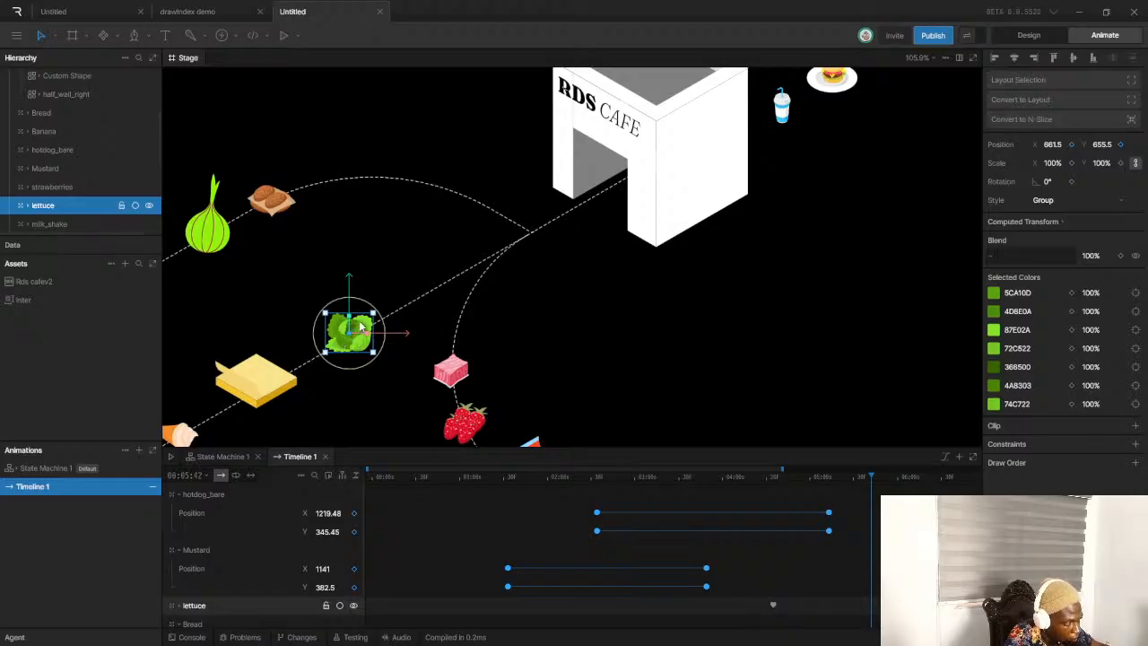
pyautogui.moveTo(365, 330); pyautogui.dragTo(469, 270)
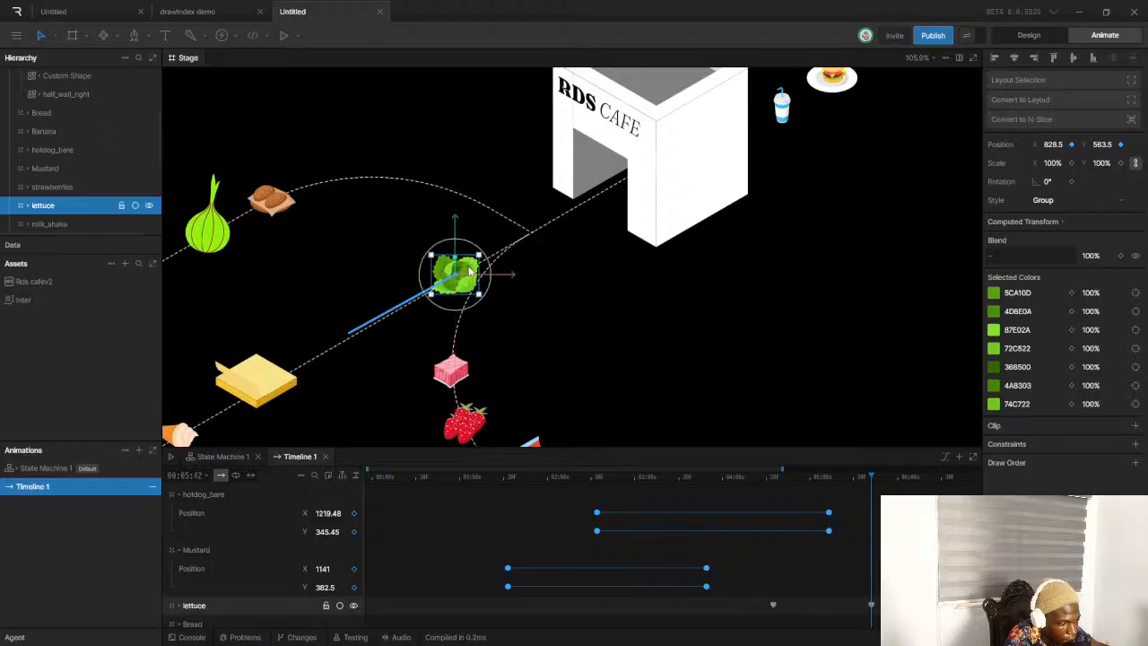
pyautogui.click(774, 606)
pyautogui.scroll(-1, 774, 592)
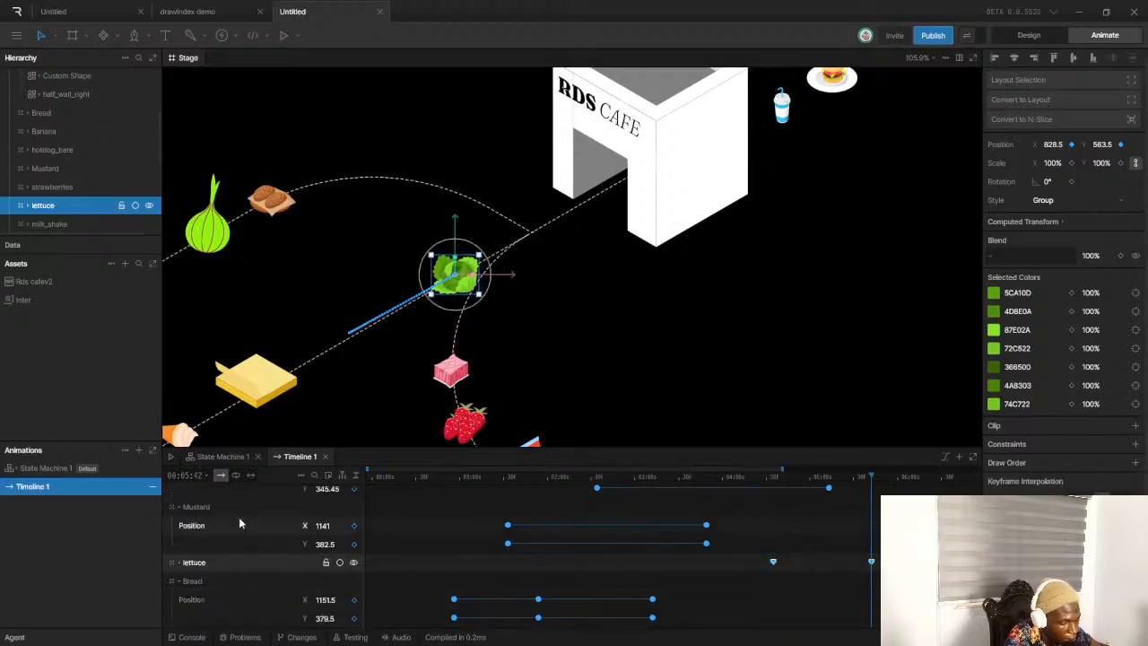
# Play Timeline 1 from the start to check the lettuce's timing, and select both of its keyframes
pyautogui.click(368, 479)
pyautogui.press('space')
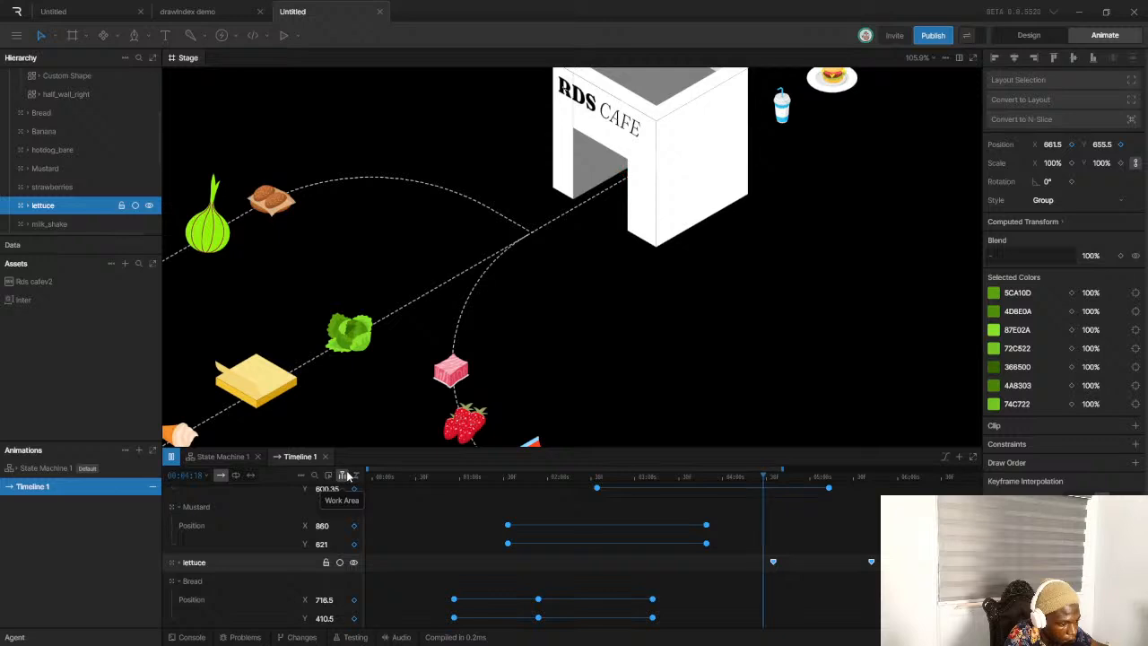
pyautogui.press('space')
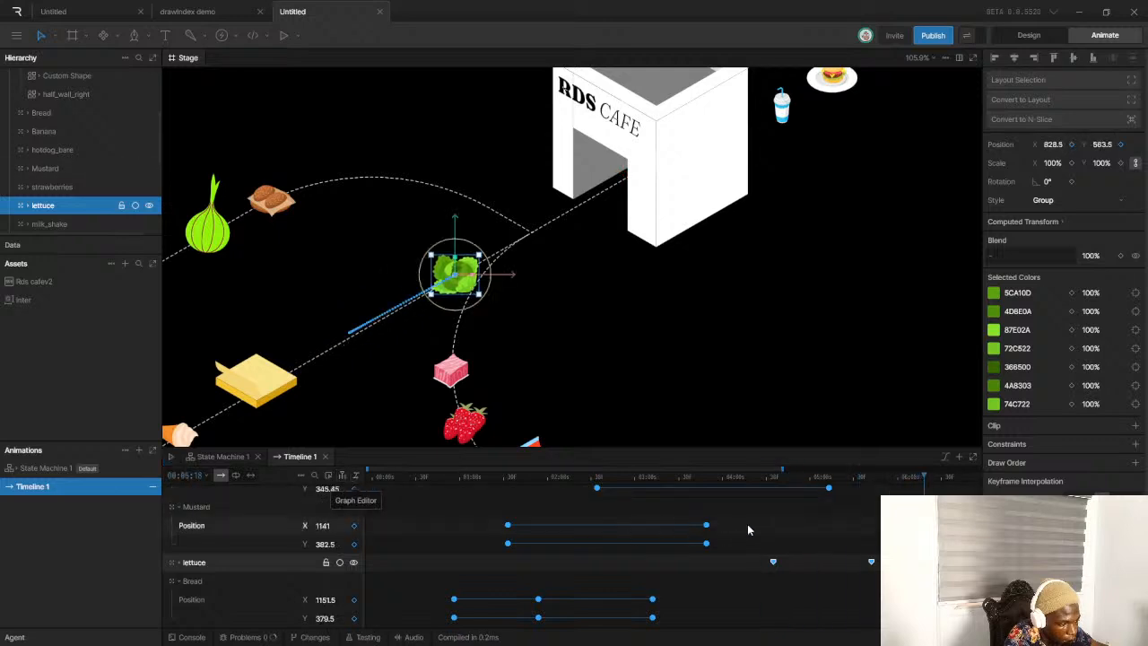
pyautogui.moveTo(759, 536); pyautogui.dragTo(883, 581)
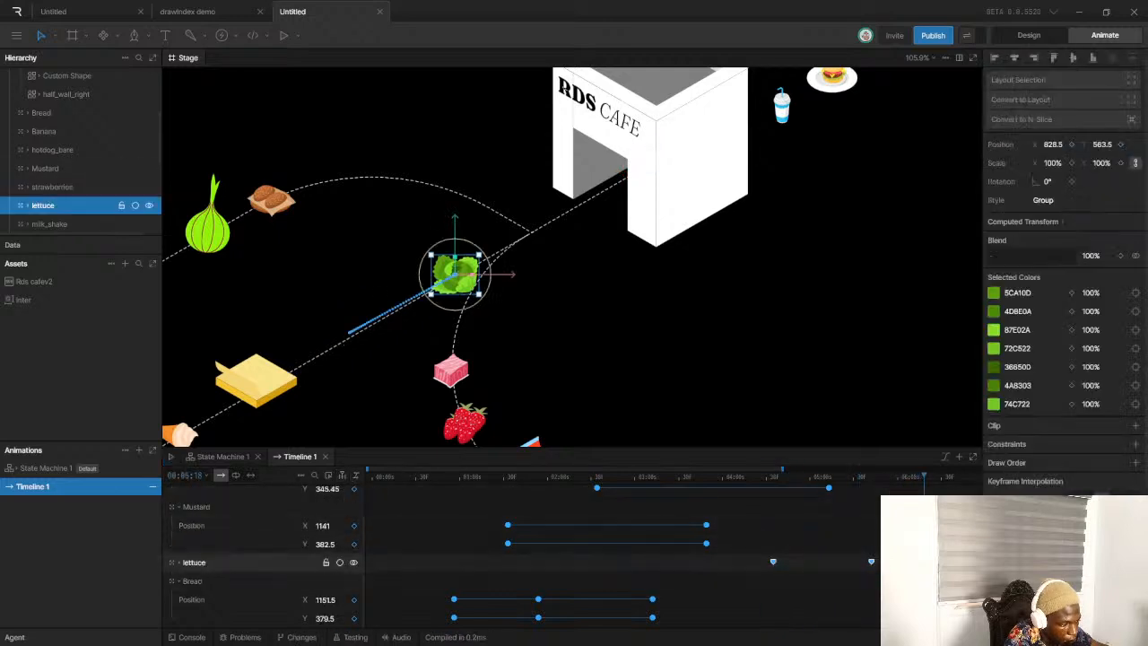
# Keyframe the lettuce at X 640, Y 667 at 4:45, slightly back along its path, and preview the motion
pyautogui.click(790, 476)
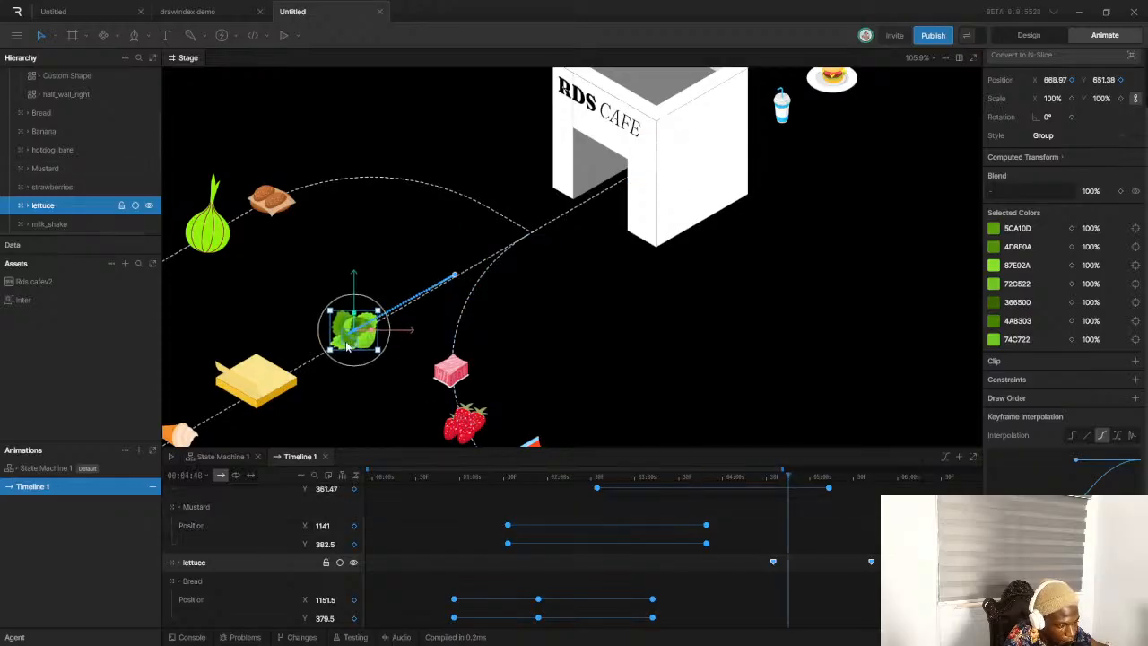
pyautogui.scroll(5, 347, 347)
pyautogui.moveTo(373, 339); pyautogui.dragTo(338, 358)
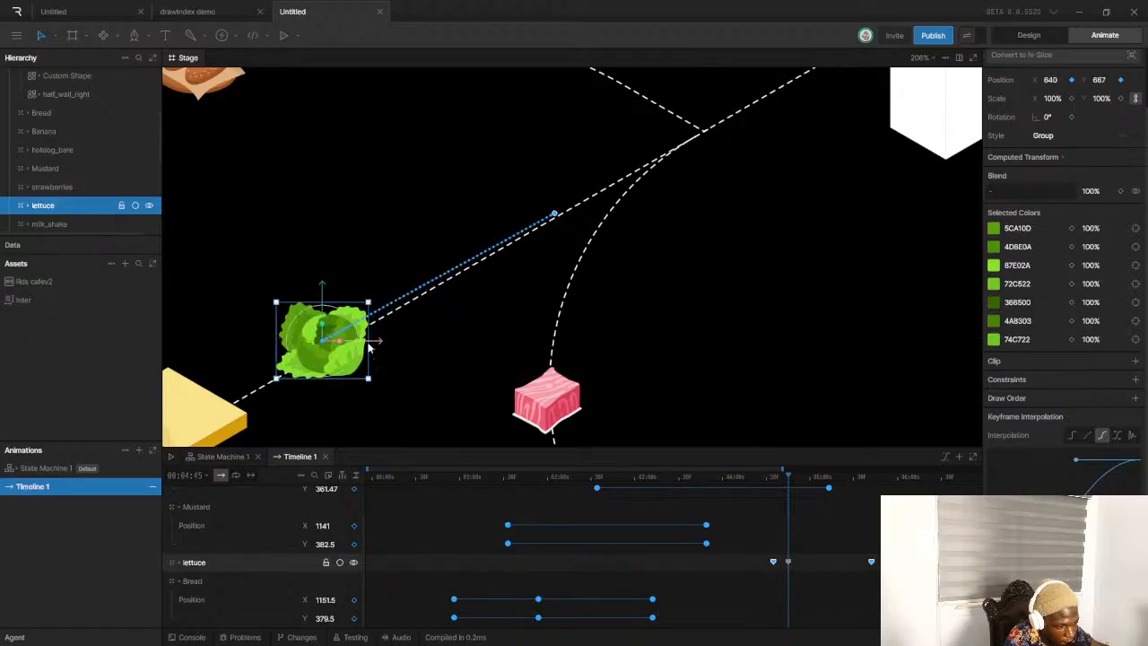
pyautogui.scroll(-5, 441, 305)
pyautogui.moveTo(787, 478); pyautogui.dragTo(753, 476)
pyautogui.press('space')
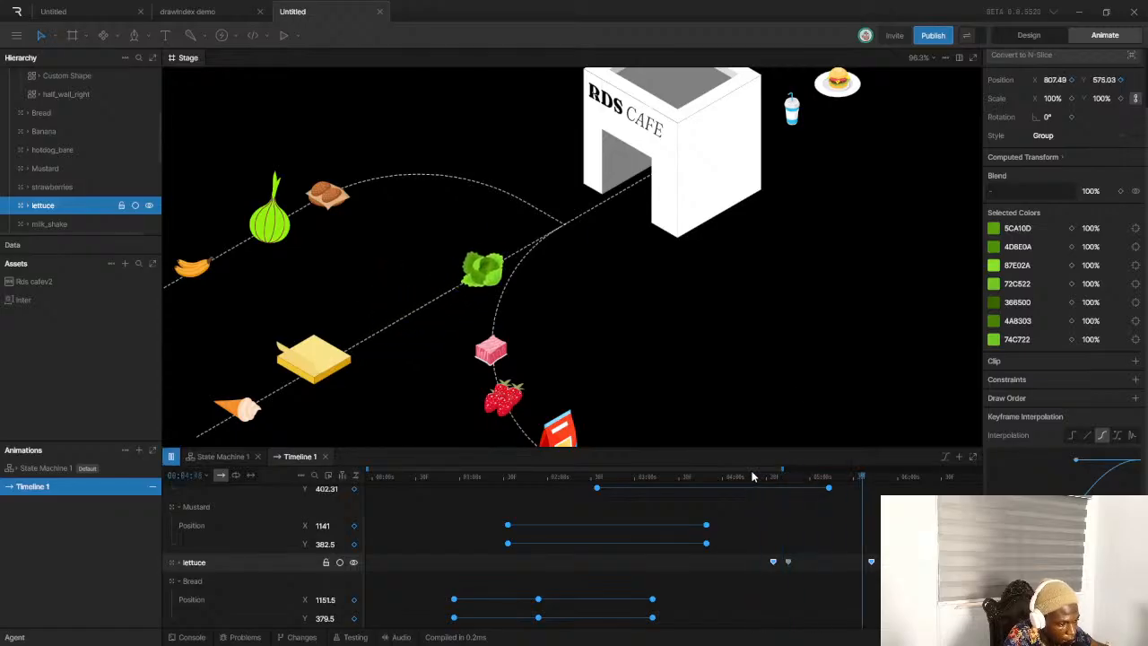
pyautogui.press('space')
# Select the lettuce's keyframes on the timeline and replay its motion from just after 4:00
pyautogui.moveTo(766, 543); pyautogui.dragTo(888, 582)
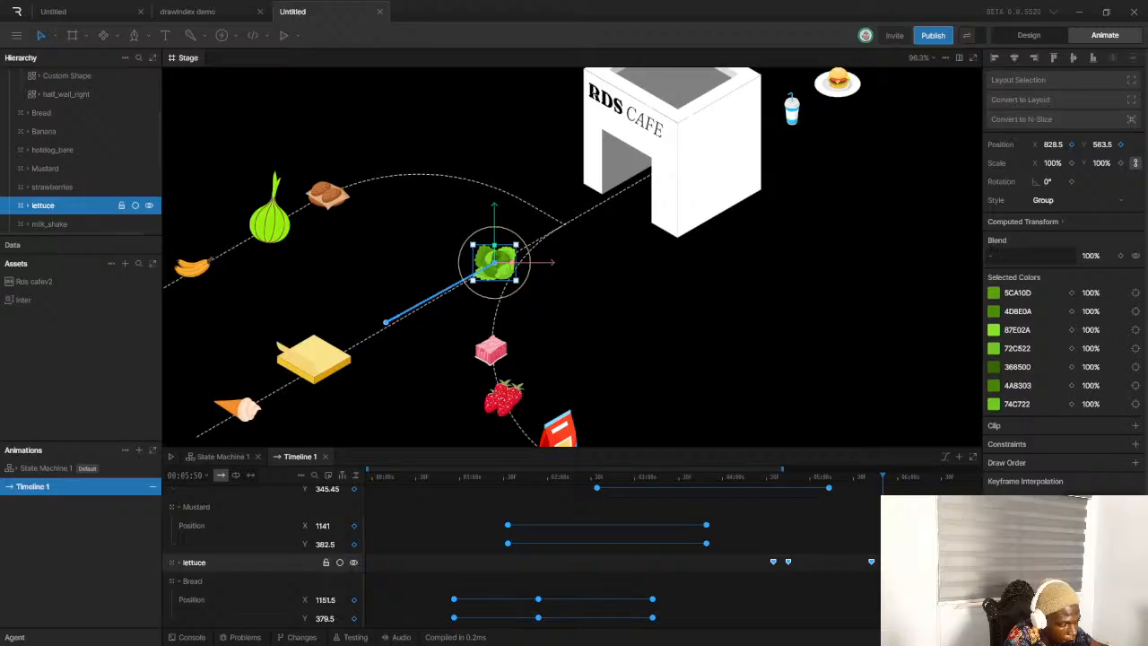
pyautogui.moveTo(764, 547); pyautogui.dragTo(888, 576)
pyautogui.click(738, 479)
pyautogui.press('space')
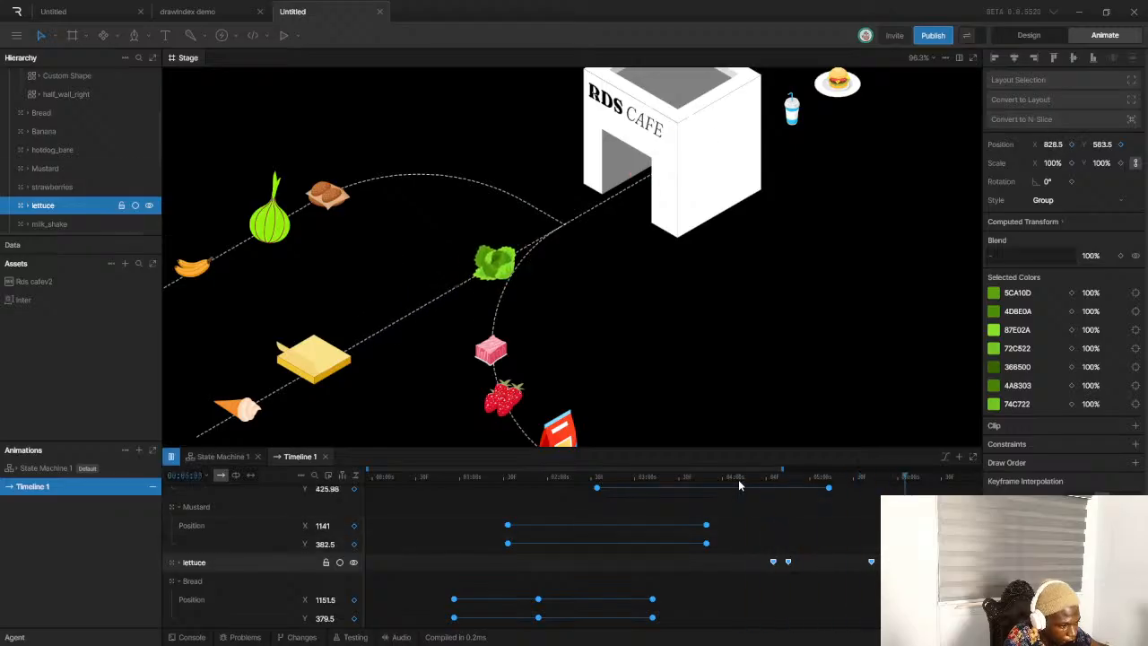
# Shift the lettuce's second and last keyframes further along the timeline to slow its motion, and replay it
pyautogui.click(737, 479)
pyautogui.moveTo(788, 562); pyautogui.dragTo(797, 565)
pyautogui.click(785, 563)
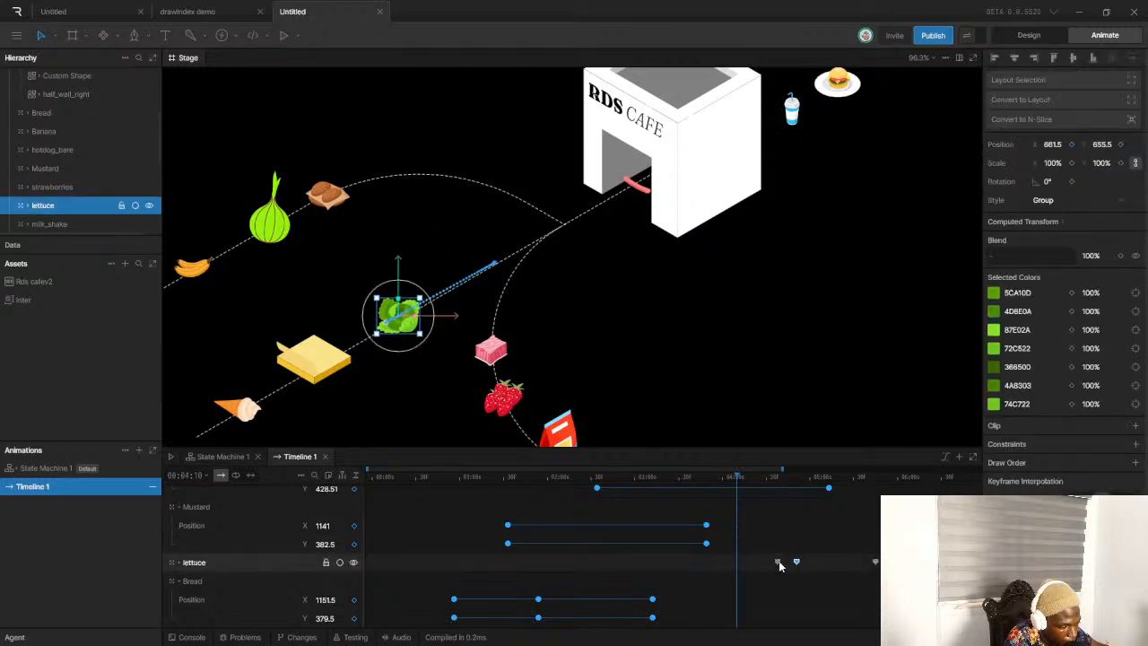
pyautogui.click(874, 566)
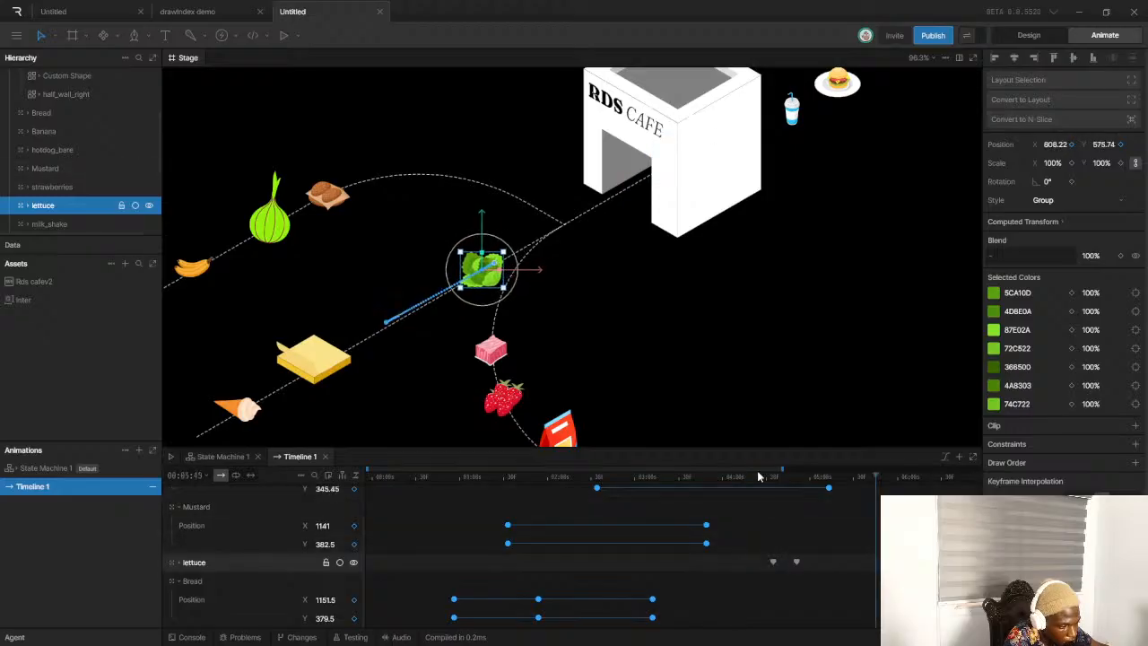
pyautogui.moveTo(754, 477); pyautogui.dragTo(695, 477)
pyautogui.press('space')
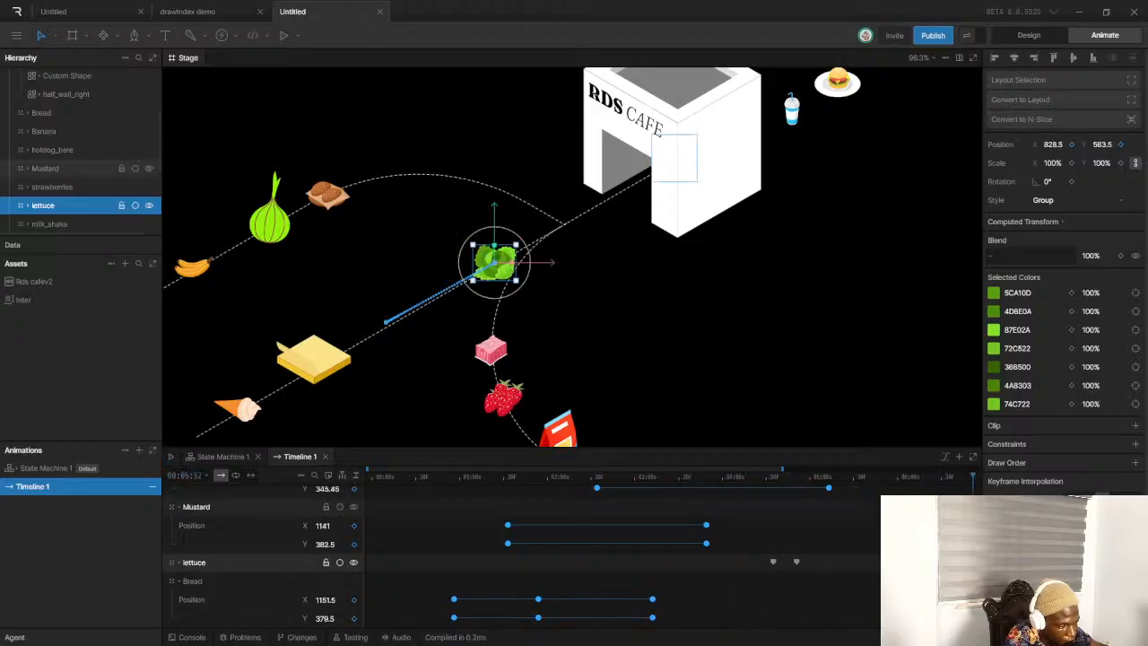
# Try to settle the lettuce back to X 814.5, Y 572 past its final keyframe, and replay the motion
pyautogui.moveTo(893, 479)
pyautogui.mouseDown()
pyautogui.moveTo(880, 486)
pyautogui.moveTo(908, 488)
pyautogui.mouseUp()
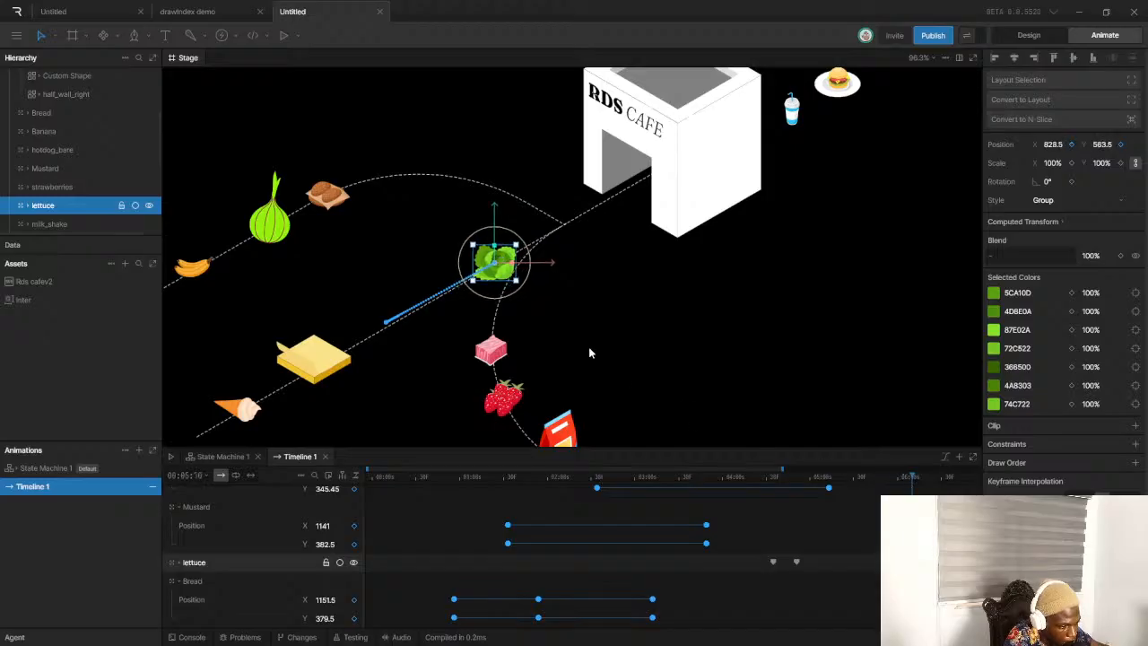
pyautogui.scroll(5, 490, 273)
pyautogui.moveTo(492, 272); pyautogui.dragTo(472, 277)
pyautogui.scroll(-2, 610, 336)
pyautogui.moveTo(671, 478); pyautogui.dragTo(627, 474)
pyautogui.press('space')
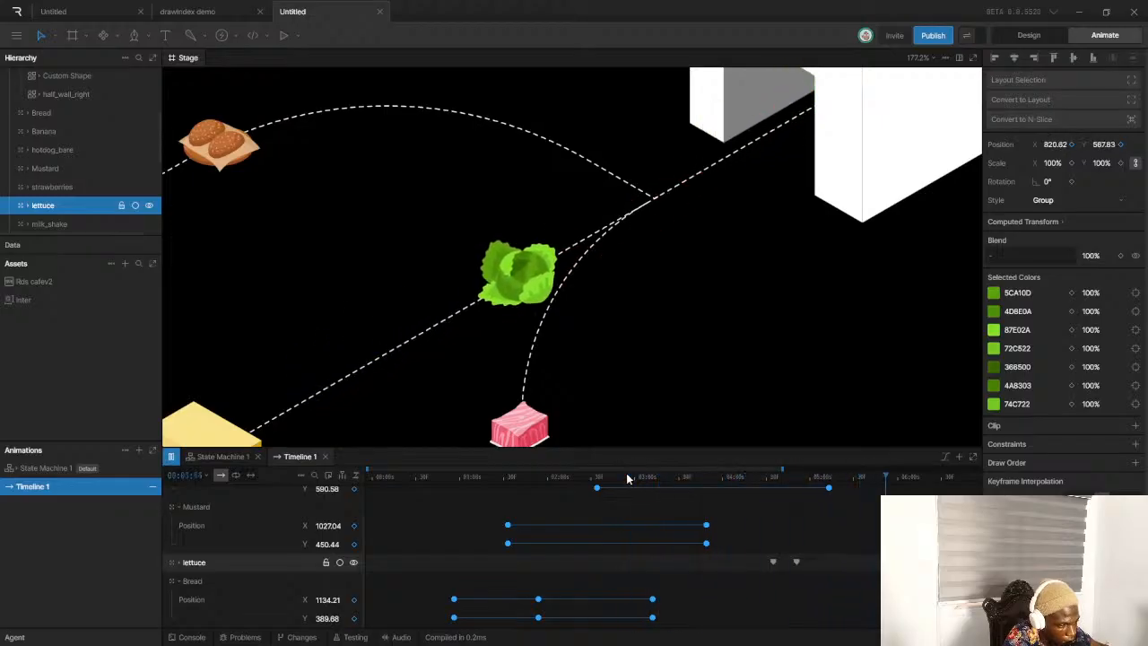
pyautogui.press('space')
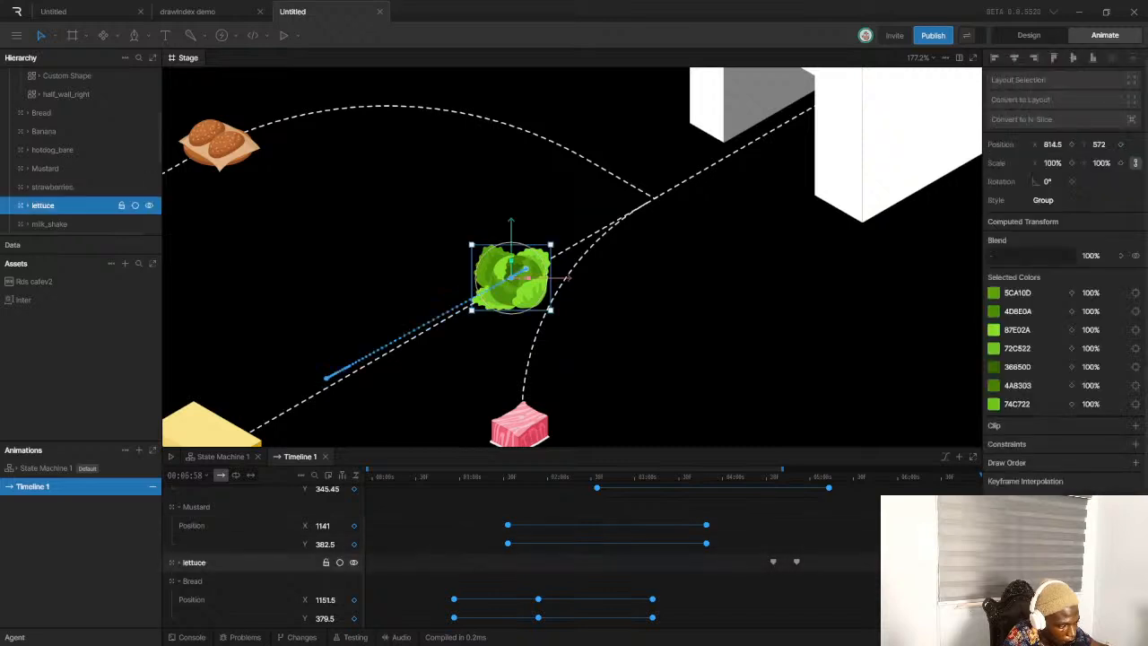
pyautogui.click(716, 478)
pyautogui.press('space')
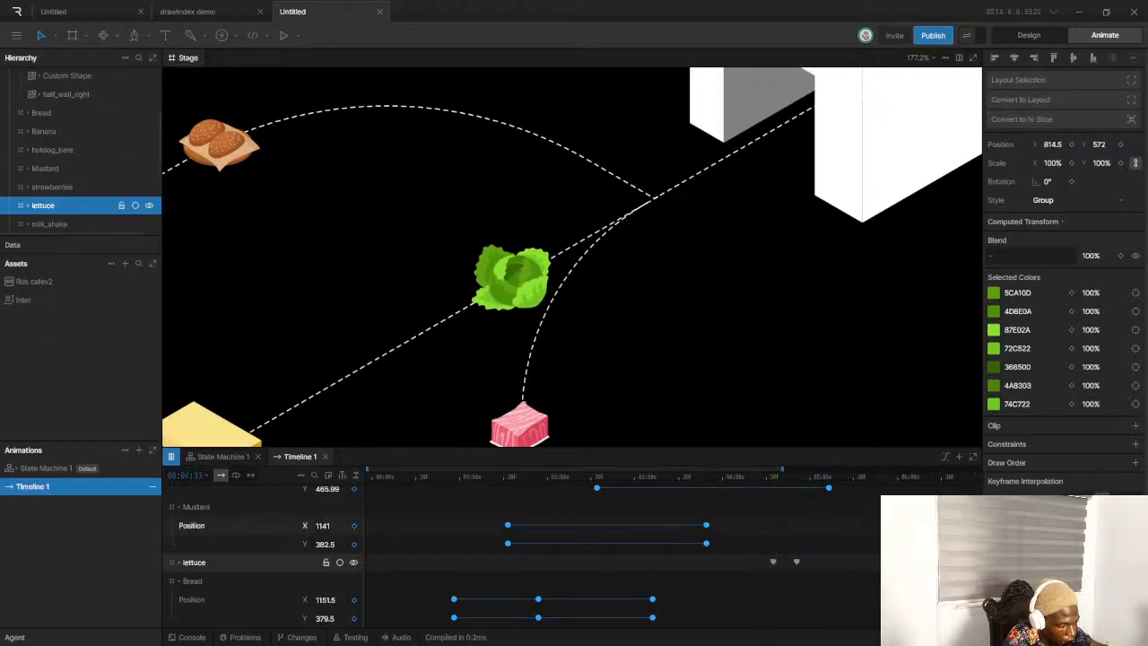
pyautogui.press('space')
pyautogui.hotkey('ctrl', 'z')
pyautogui.hotkey('ctrl', 'z')
pyautogui.hotkey('ctrl', 'z')
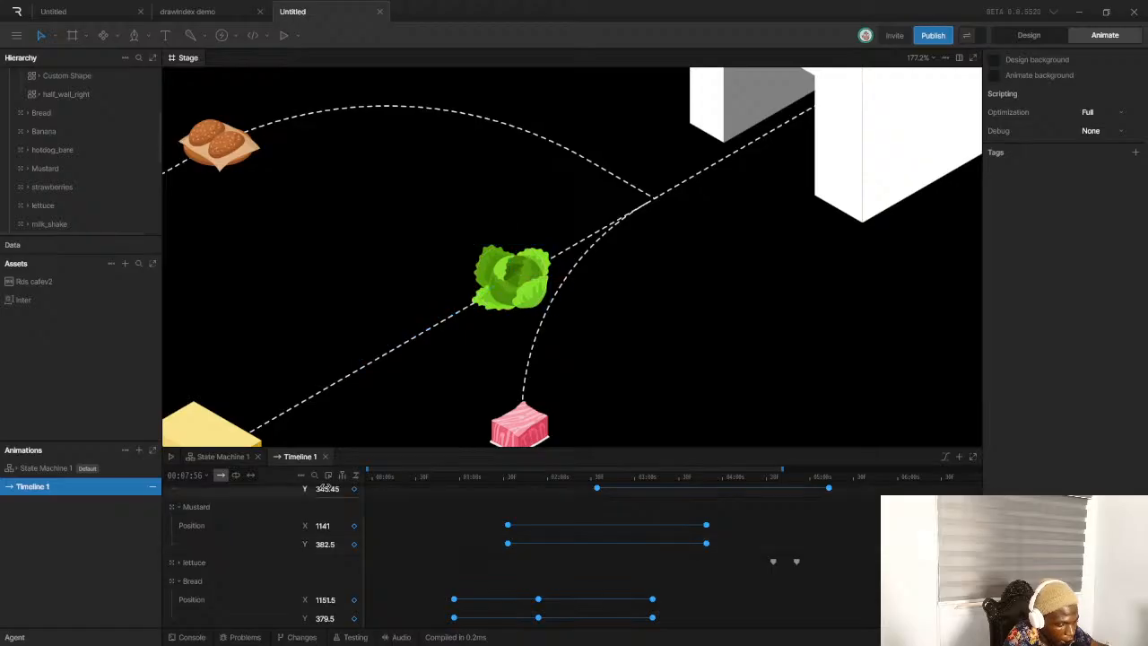
# Examine the speed graphs of the Mustard and lettuce position curves and return to the keyframe view
pyautogui.click(353, 478)
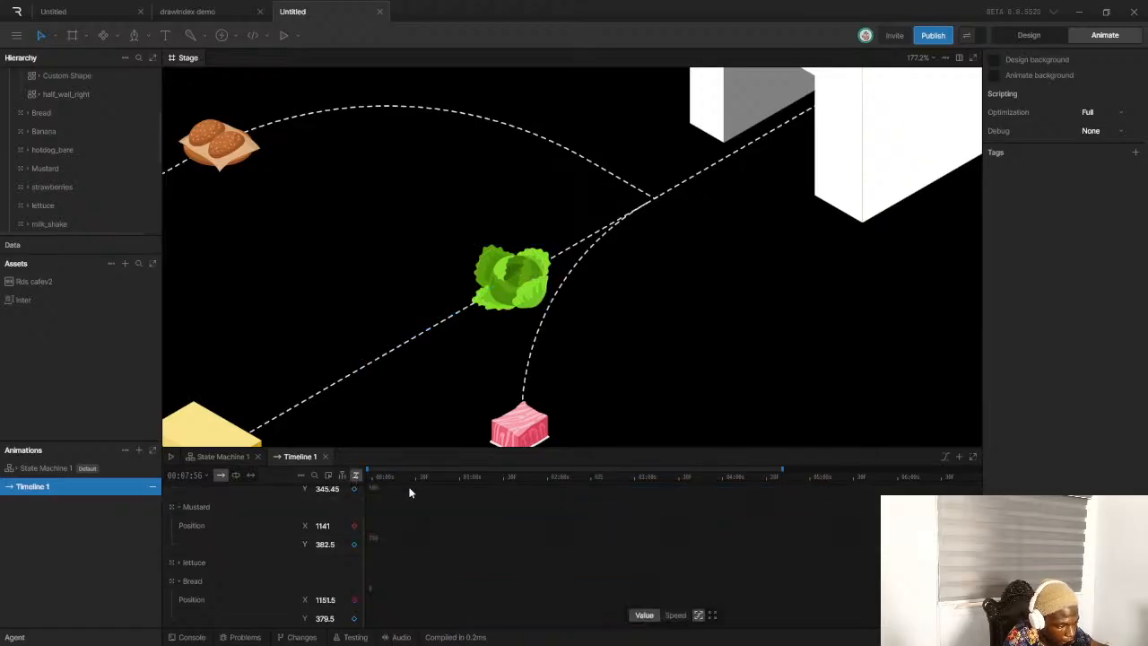
pyautogui.click(676, 615)
pyautogui.click(237, 533)
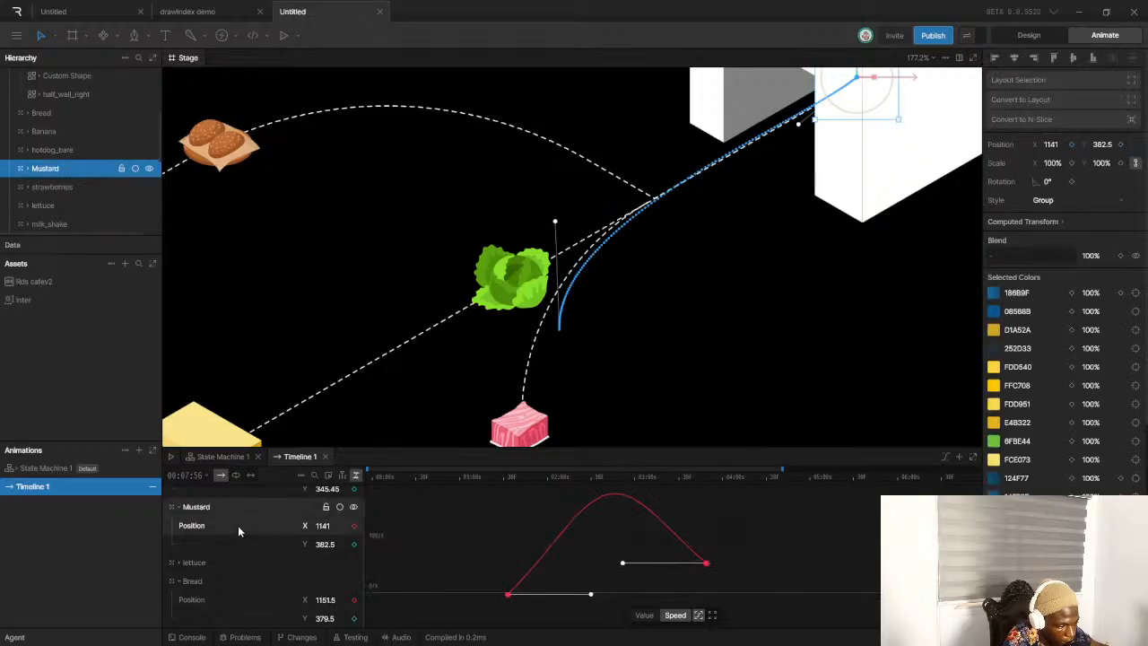
pyautogui.click(237, 536)
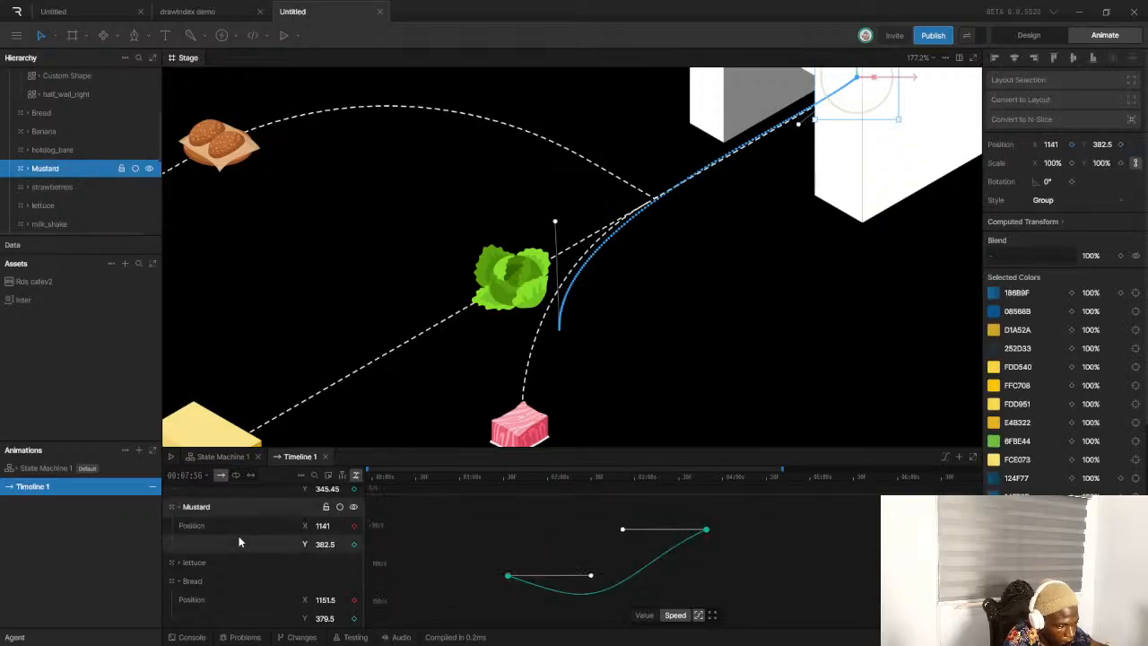
pyautogui.click(229, 530)
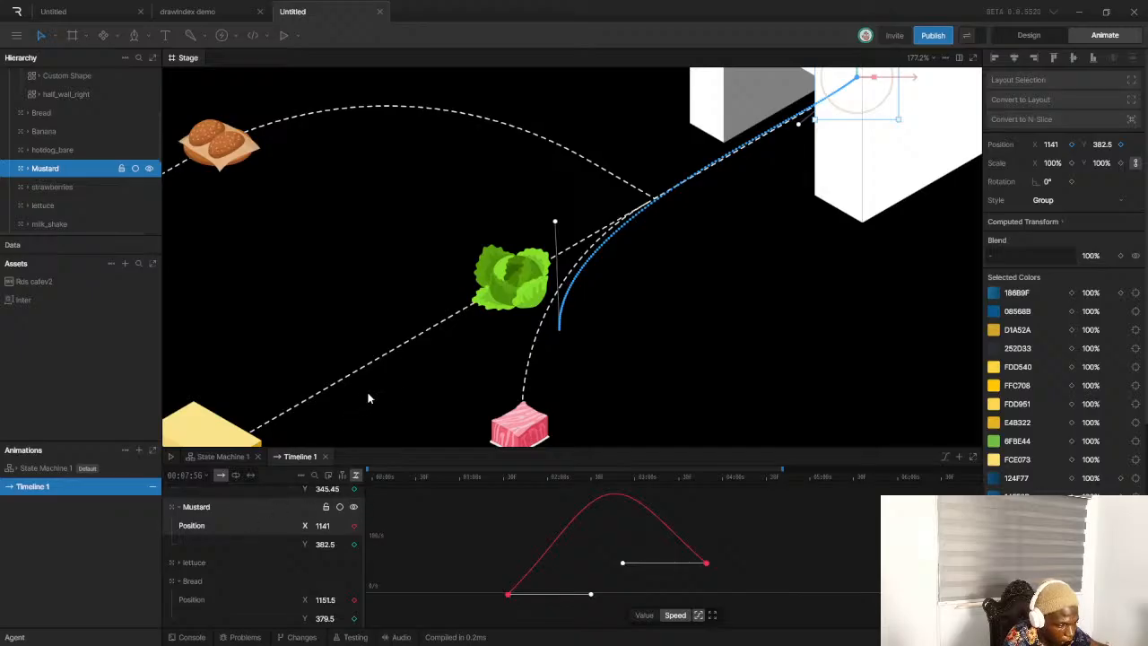
pyautogui.scroll(2, 271, 522)
pyautogui.scroll(-2, 228, 525)
pyautogui.click(193, 562)
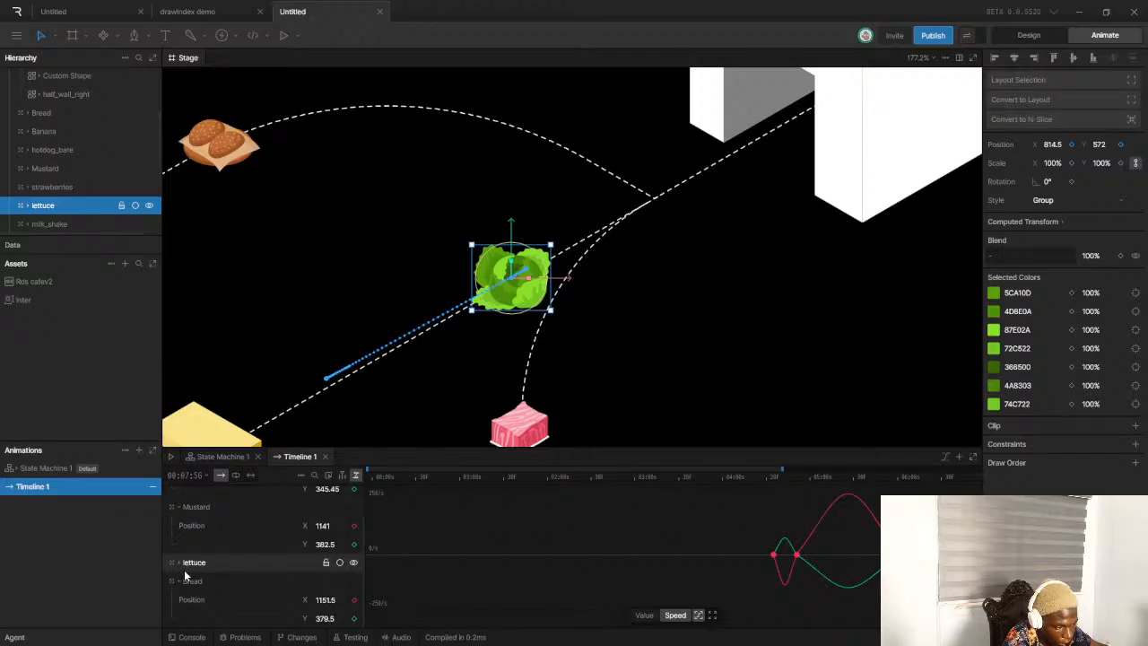
pyautogui.click(177, 563)
pyautogui.click(239, 583)
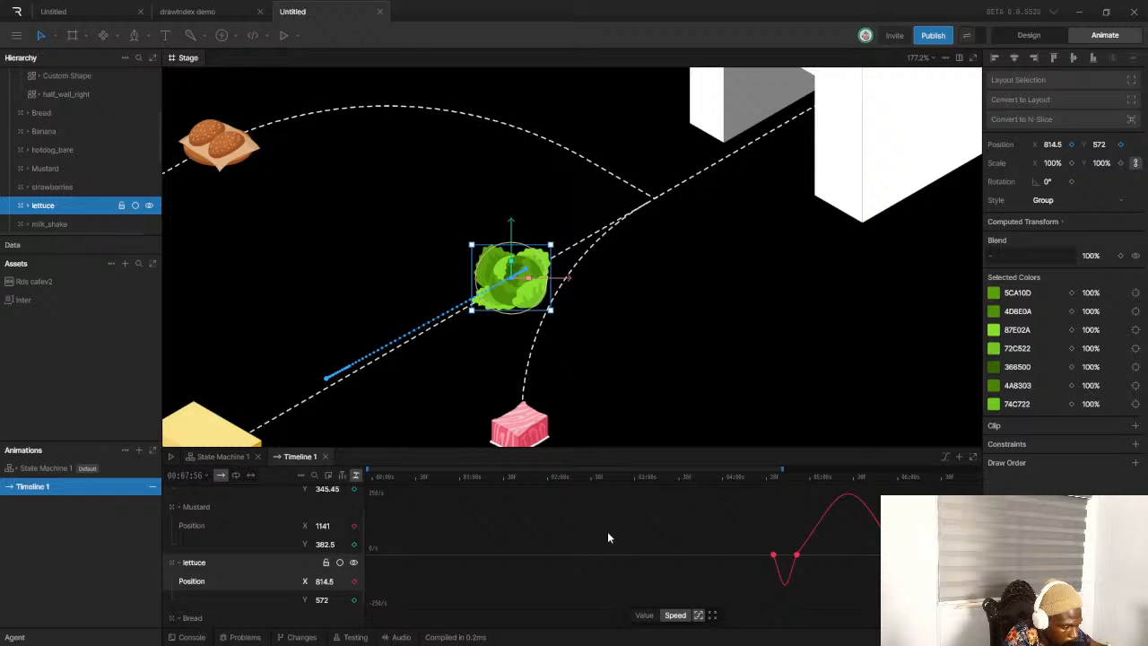
pyautogui.click(356, 477)
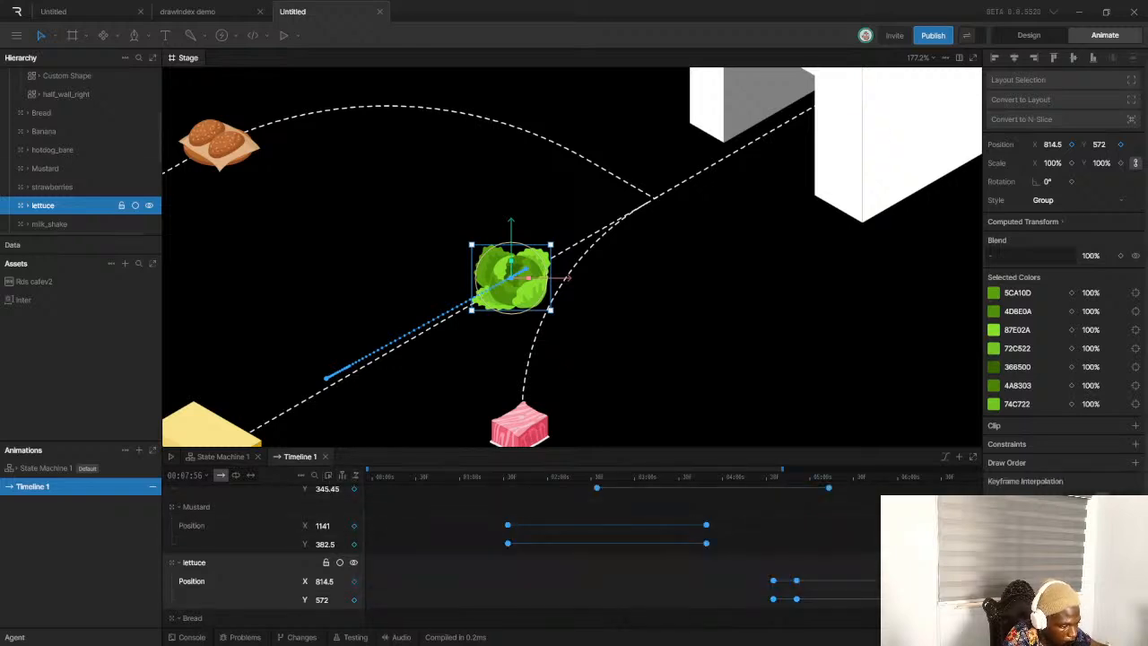
# Undo the last lettuce move and keyframe the lettuce at X 839.5, Y 556.5 at 5:53 as an overshoot
pyautogui.hotkey('ctrl', 'z')
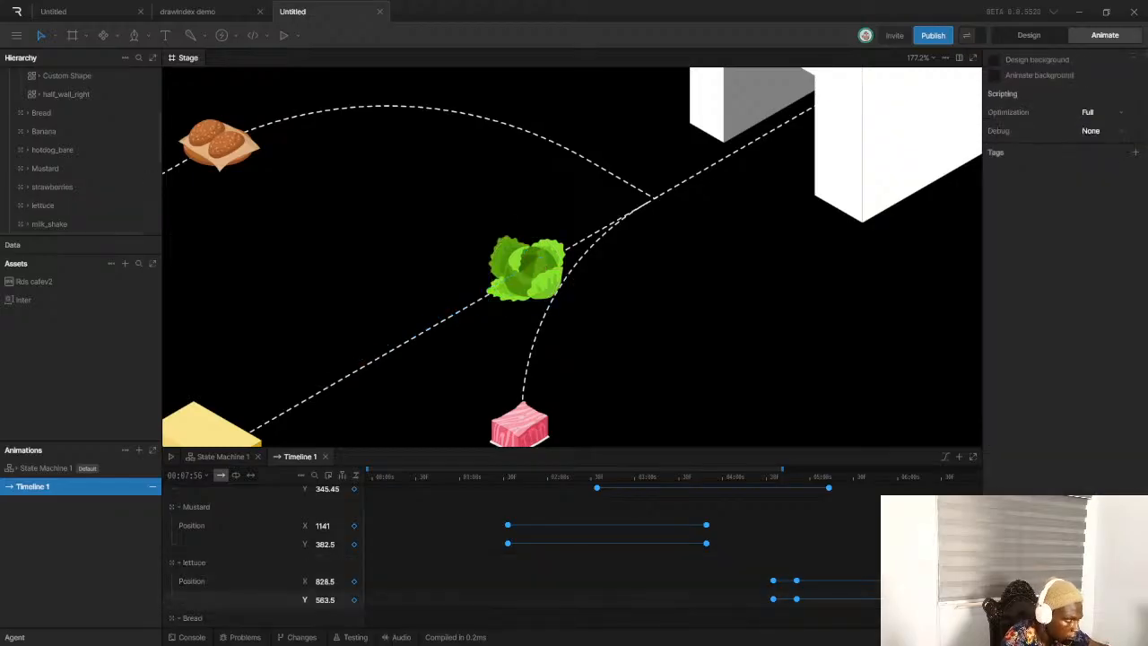
pyautogui.moveTo(894, 487); pyautogui.dragTo(888, 485)
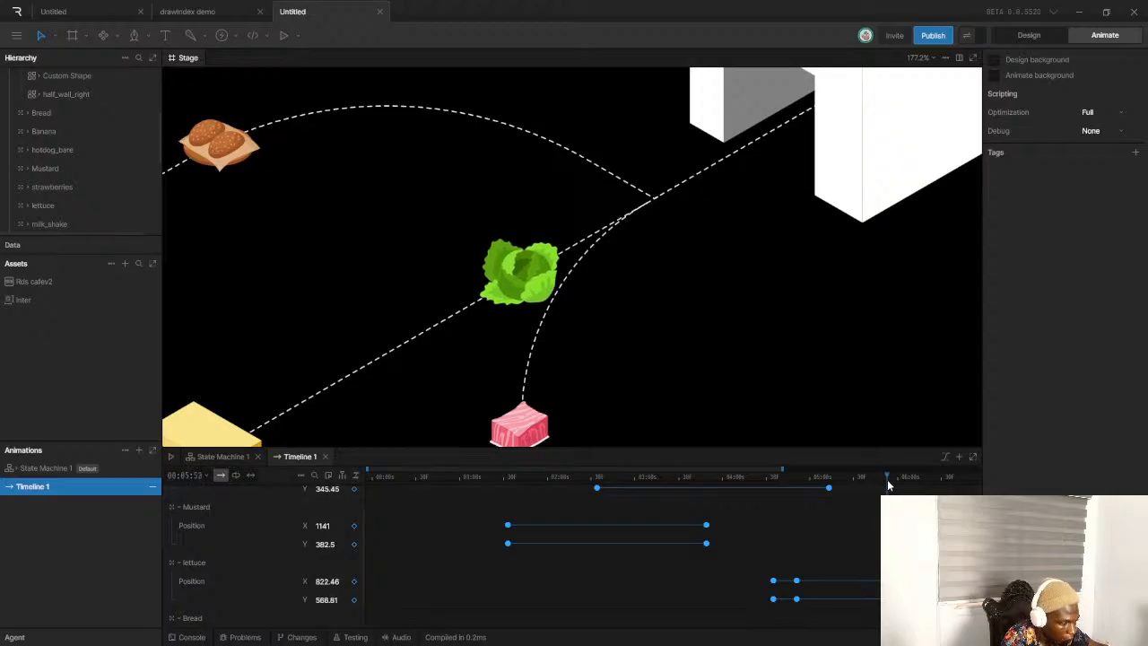
pyautogui.moveTo(515, 280); pyautogui.dragTo(535, 275)
# Play back the lettuce motion from 3:50, and review the whole animation from its start
pyautogui.moveTo(709, 486); pyautogui.dragTo(708, 486)
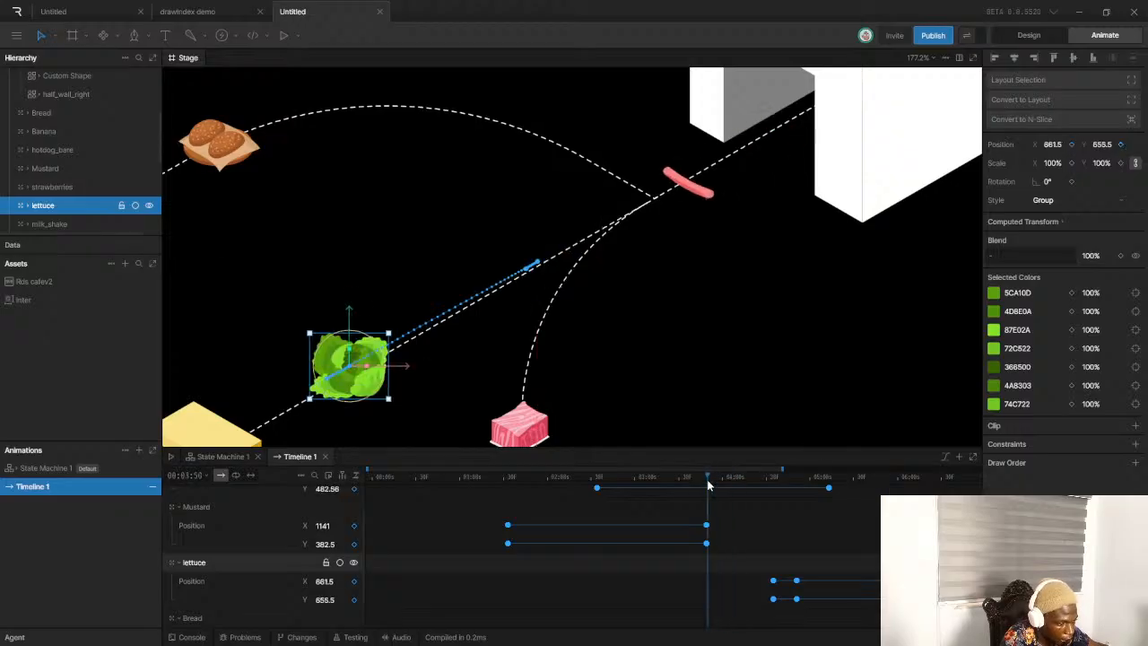
pyautogui.press('space')
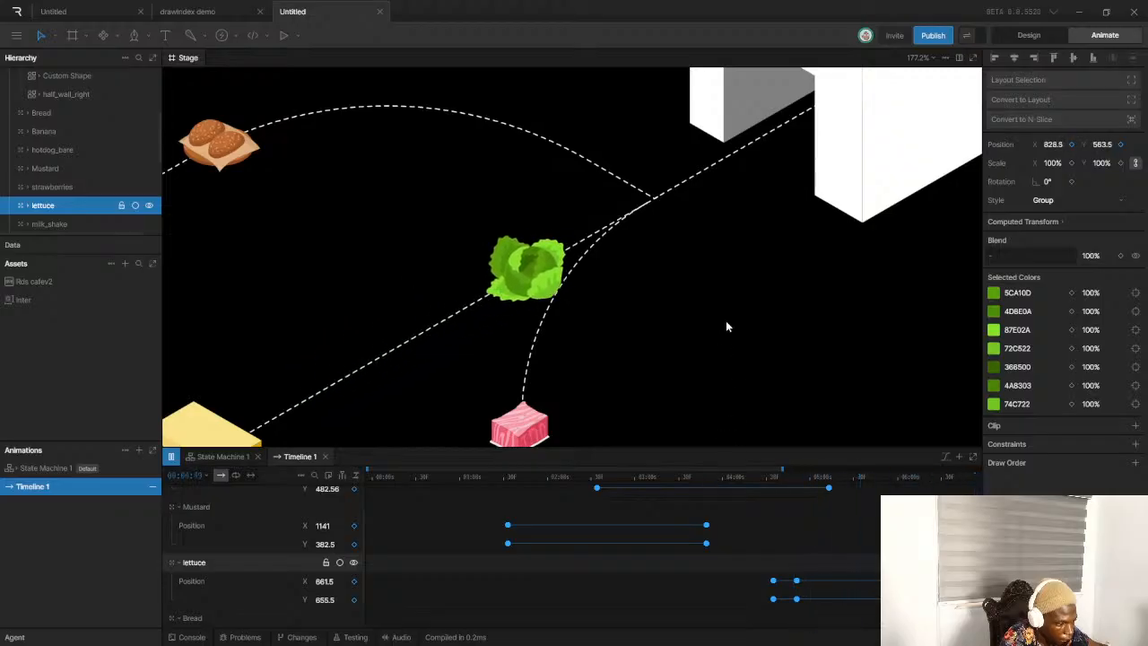
pyautogui.scroll(-6, 563, 276)
pyautogui.moveTo(528, 475); pyautogui.dragTo(357, 473)
pyautogui.press('space')
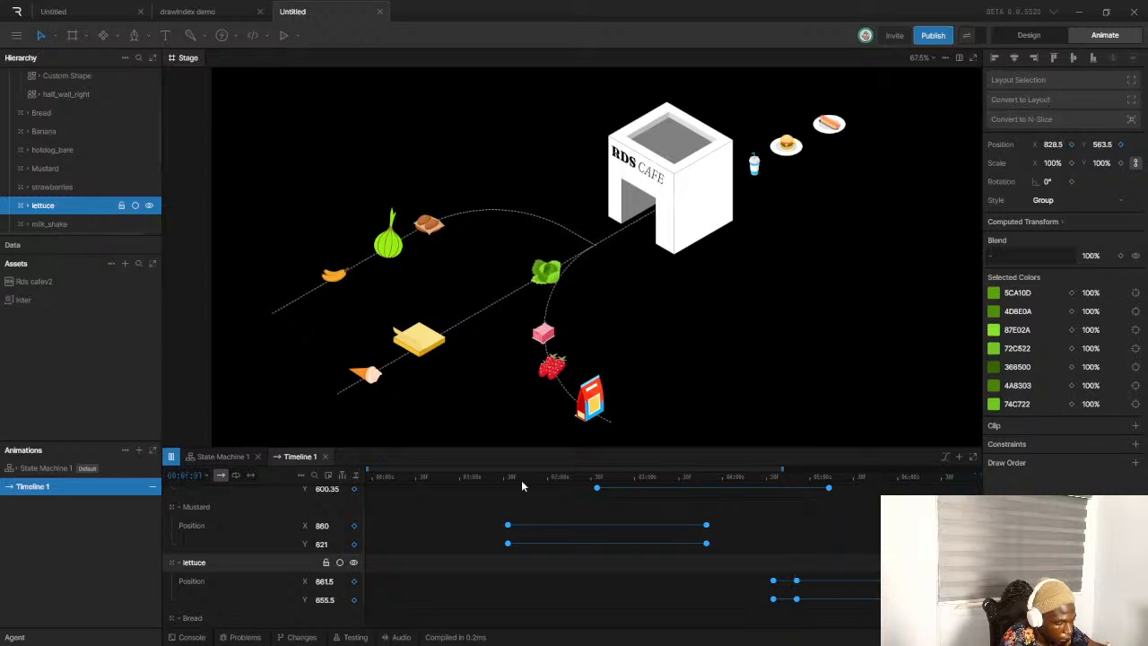
pyautogui.press('space')
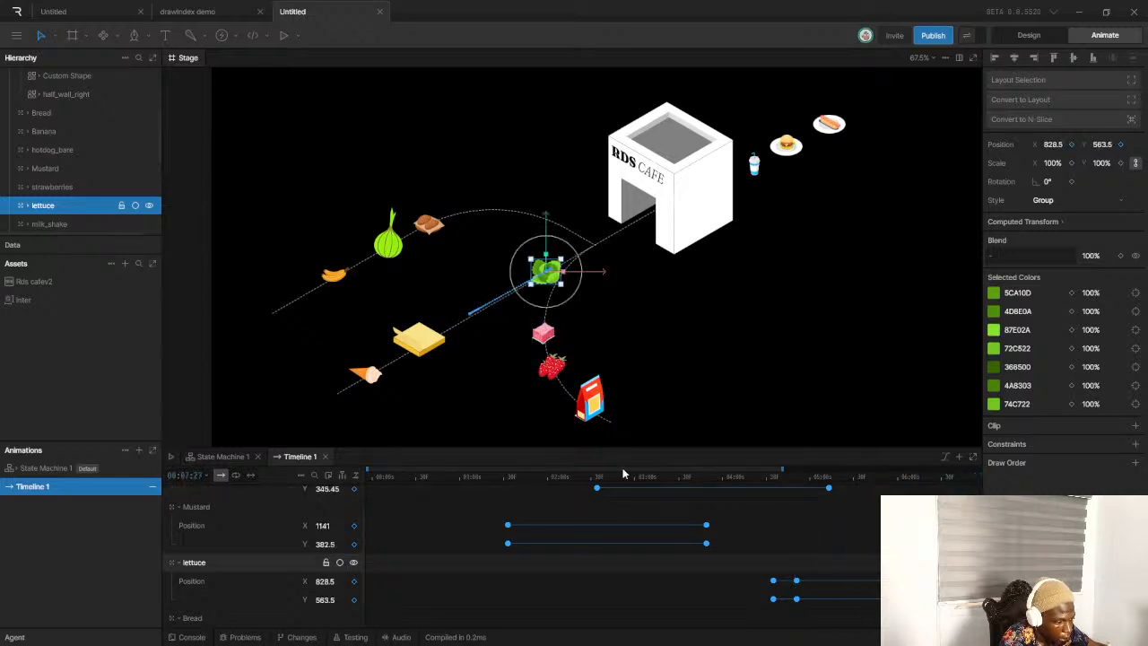
# Set a starting position keyframe for the beef at 4:45 in its current place
pyautogui.click(790, 478)
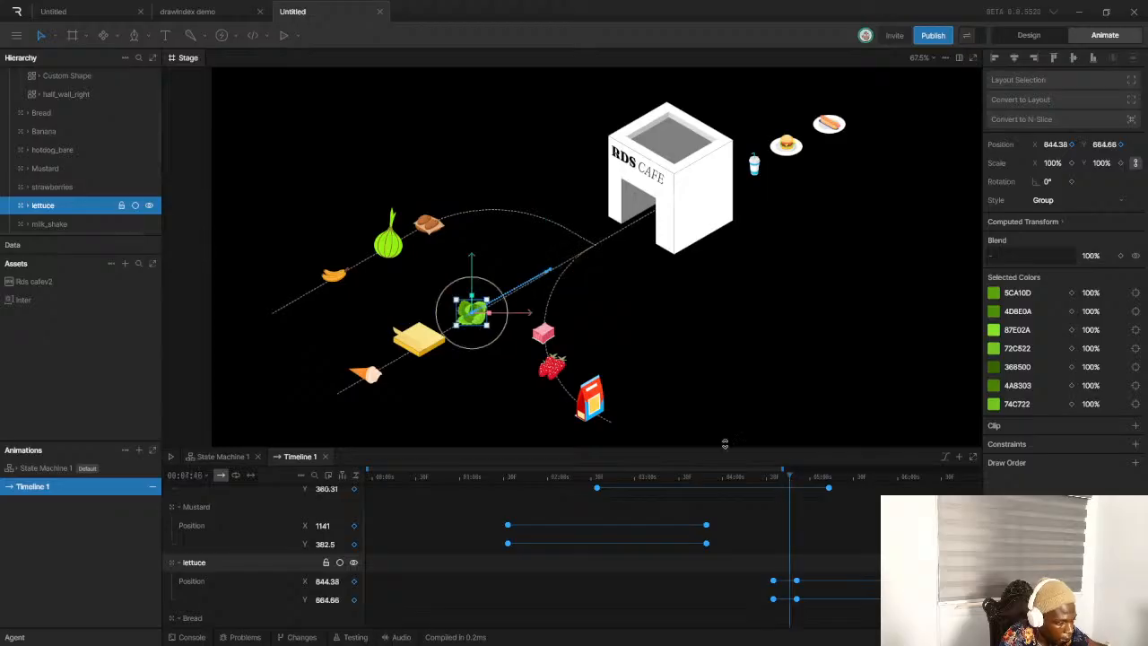
pyautogui.scroll(3, 536, 333)
pyautogui.click(541, 334)
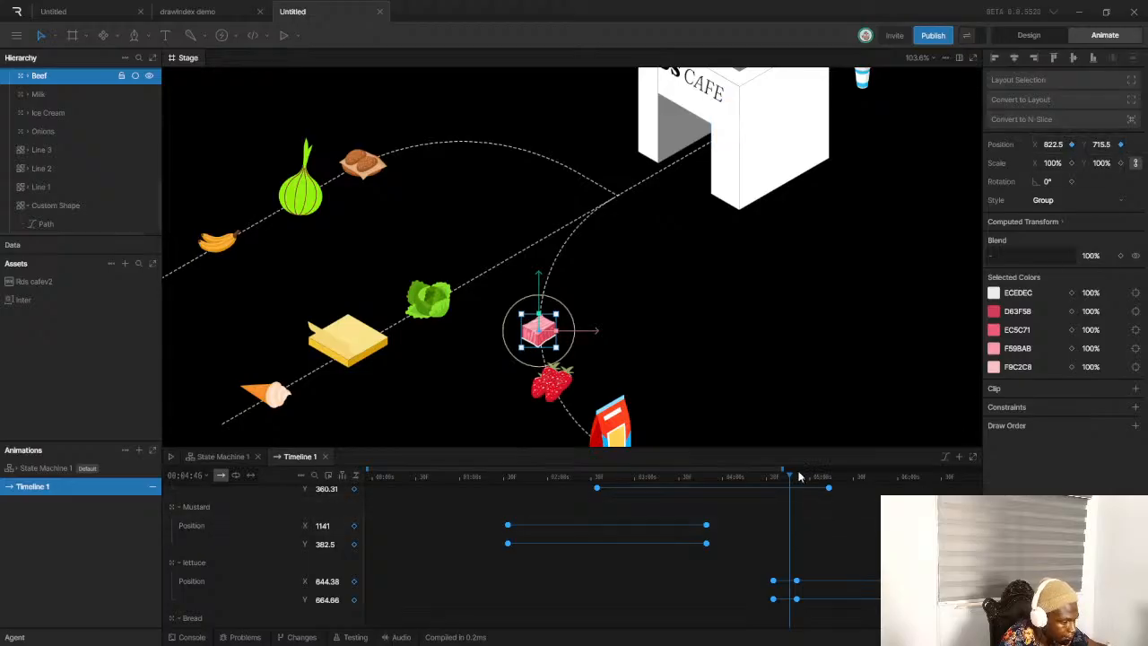
# Keyframe the beef at X 833, Y 629 at 5:53, further up its dashed path
pyautogui.moveTo(793, 485); pyautogui.dragTo(888, 489)
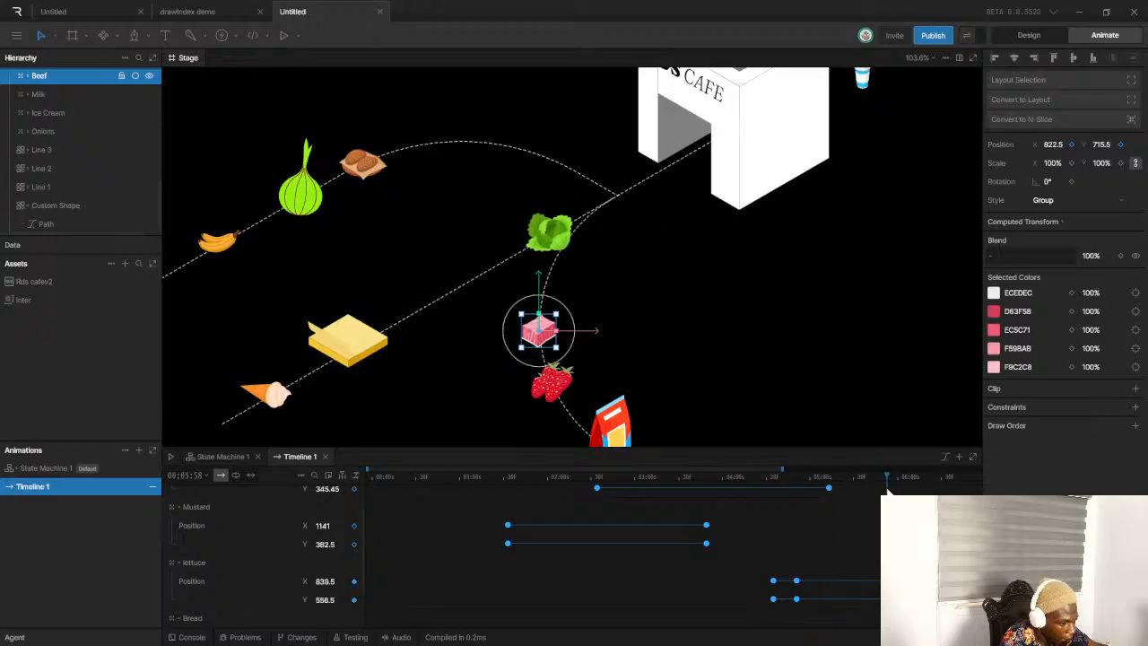
pyautogui.scroll(4, 552, 335)
pyautogui.scroll(3, 541, 338)
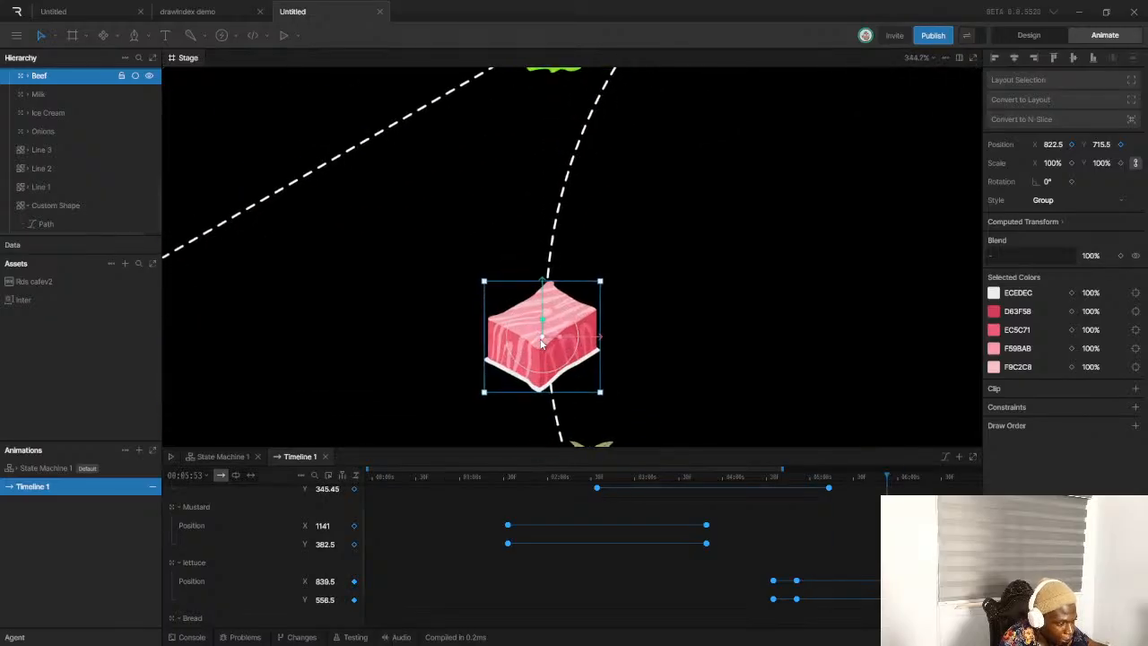
pyautogui.moveTo(541, 338); pyautogui.dragTo(582, 118)
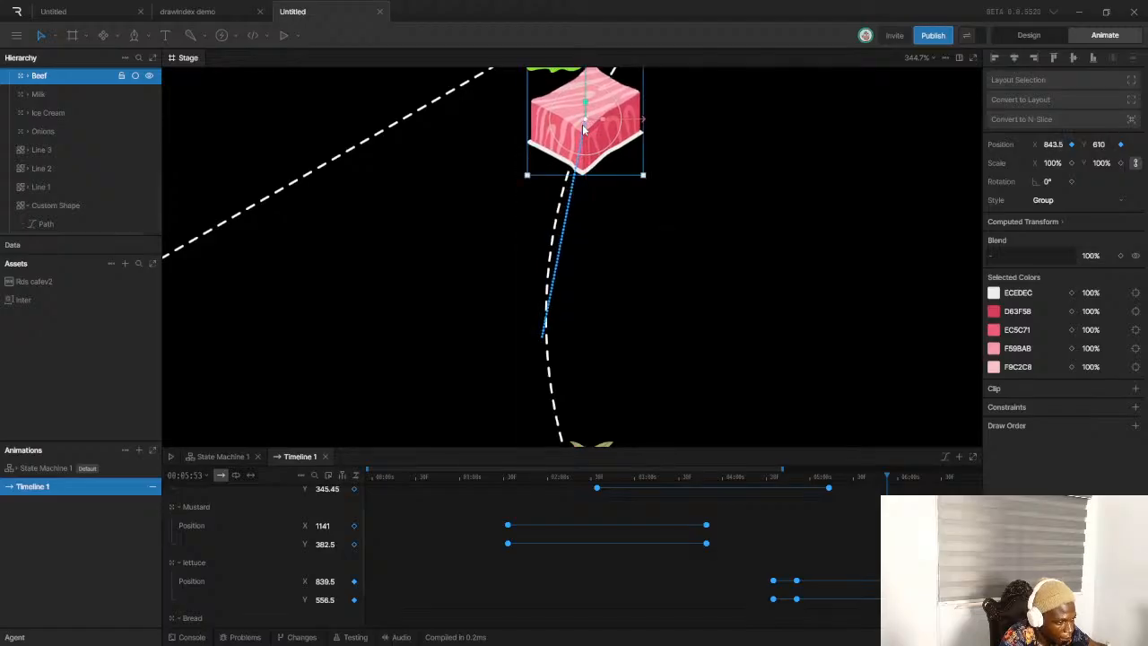
pyautogui.scroll(-4, 581, 155)
pyautogui.scroll(4, 581, 155)
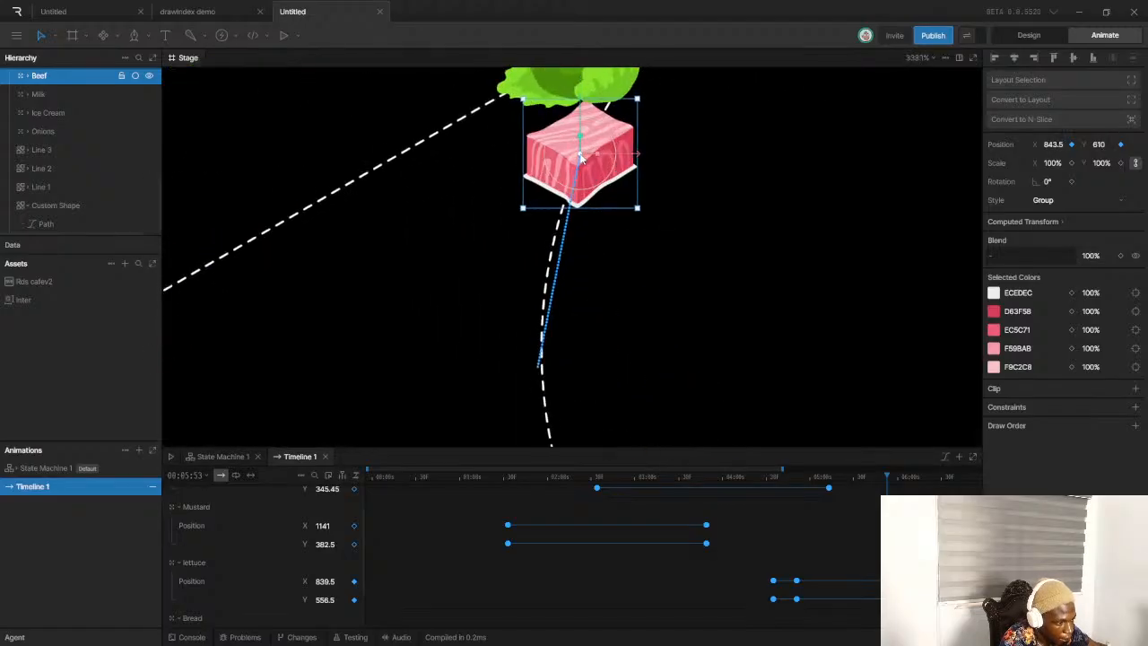
pyautogui.moveTo(578, 167); pyautogui.dragTo(554, 203)
pyautogui.scroll(2, 549, 386)
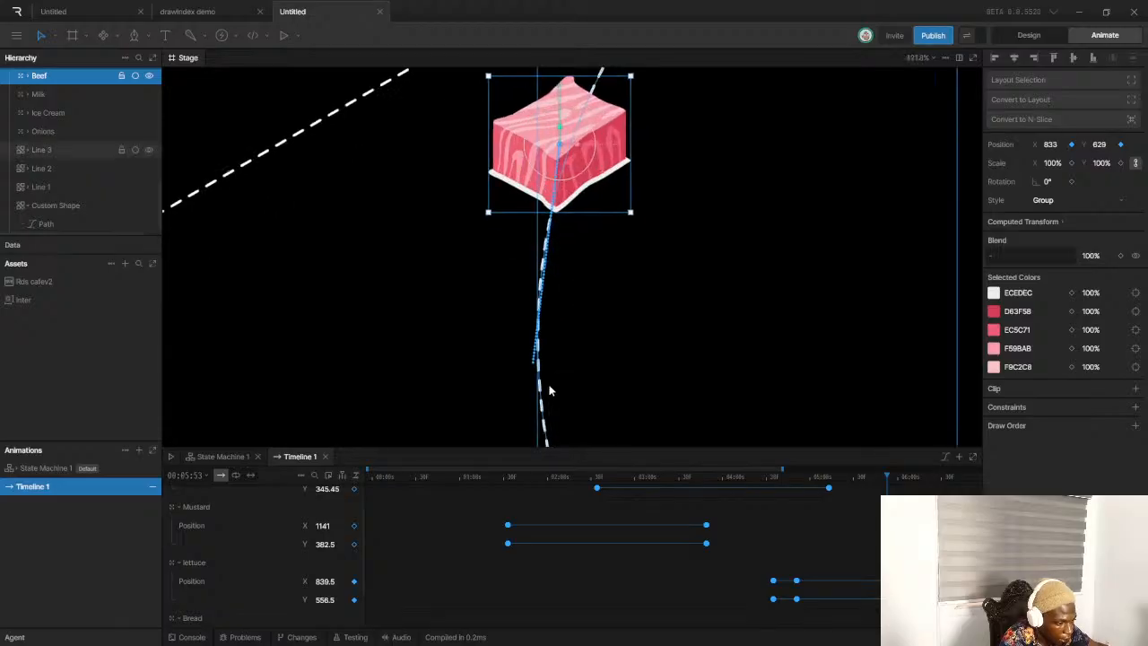
# Bend both handles of the beef's motion path so it curves along the dashed line
pyautogui.moveTo(535, 327); pyautogui.dragTo(516, 285)
pyautogui.moveTo(550, 190); pyautogui.dragTo(546, 149)
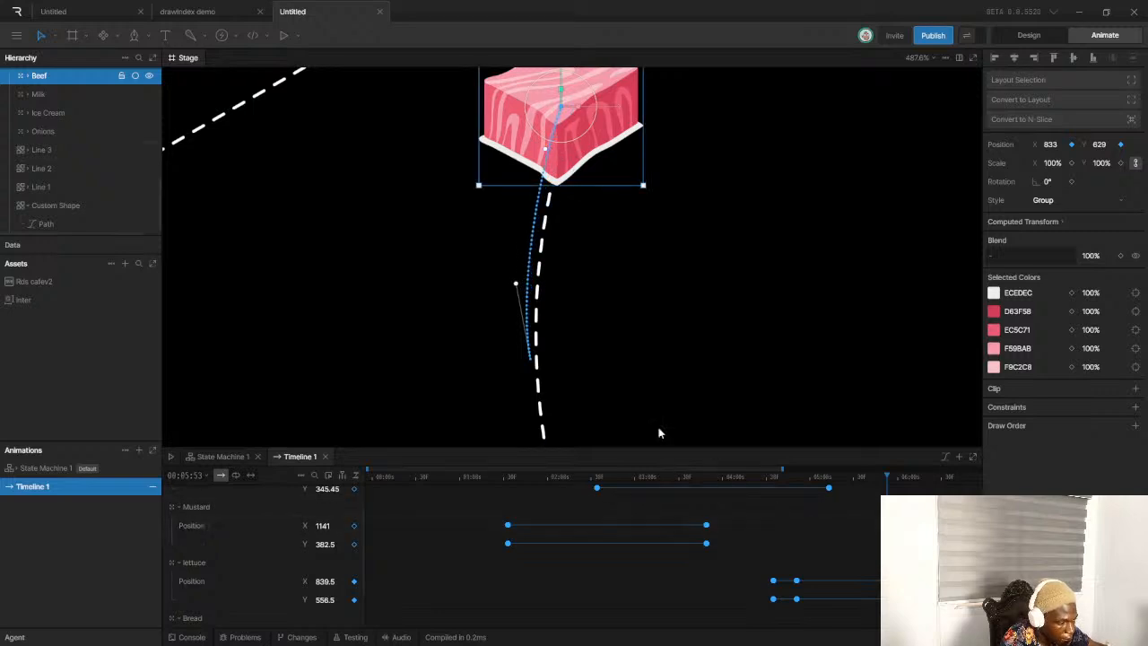
pyautogui.scroll(-2, 816, 552)
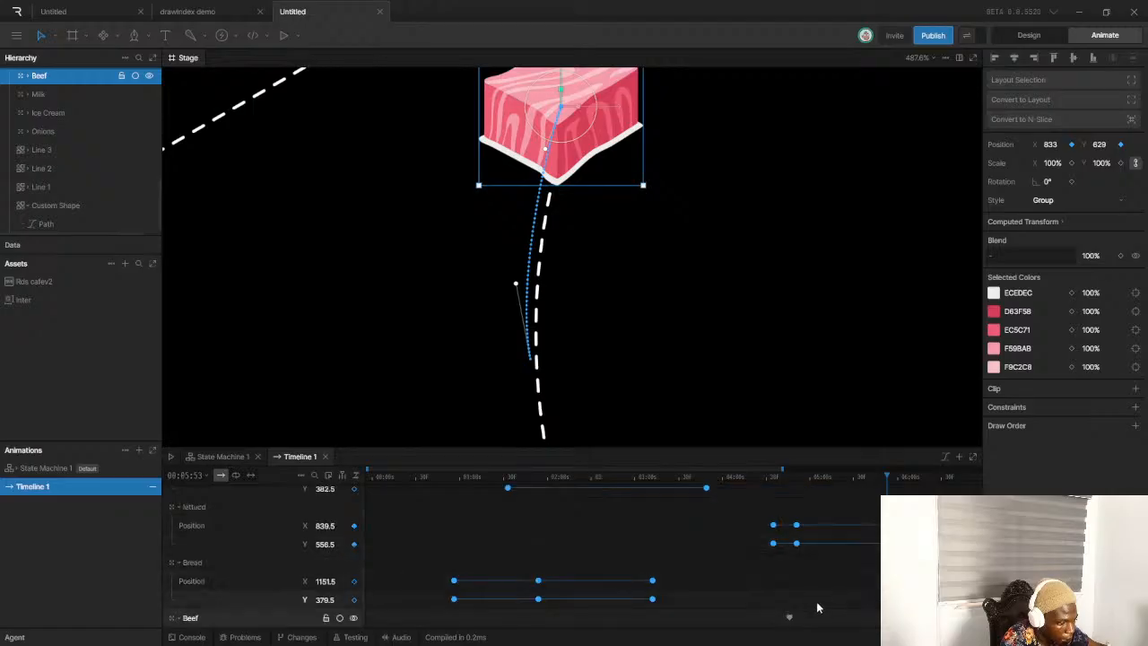
# Try an anticipation keyframe for the beef at 4:55, pulling it back along its path to X 822.5, Y 731.5
pyautogui.moveTo(873, 600); pyautogui.dragTo(772, 627)
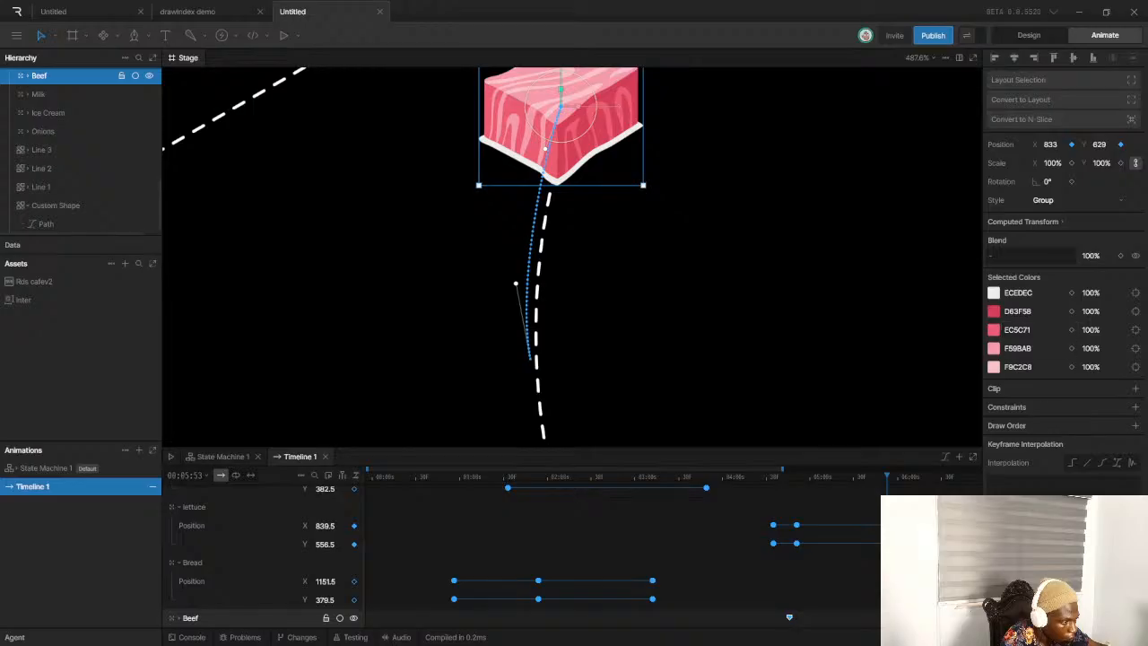
pyautogui.scroll(-8, 517, 292)
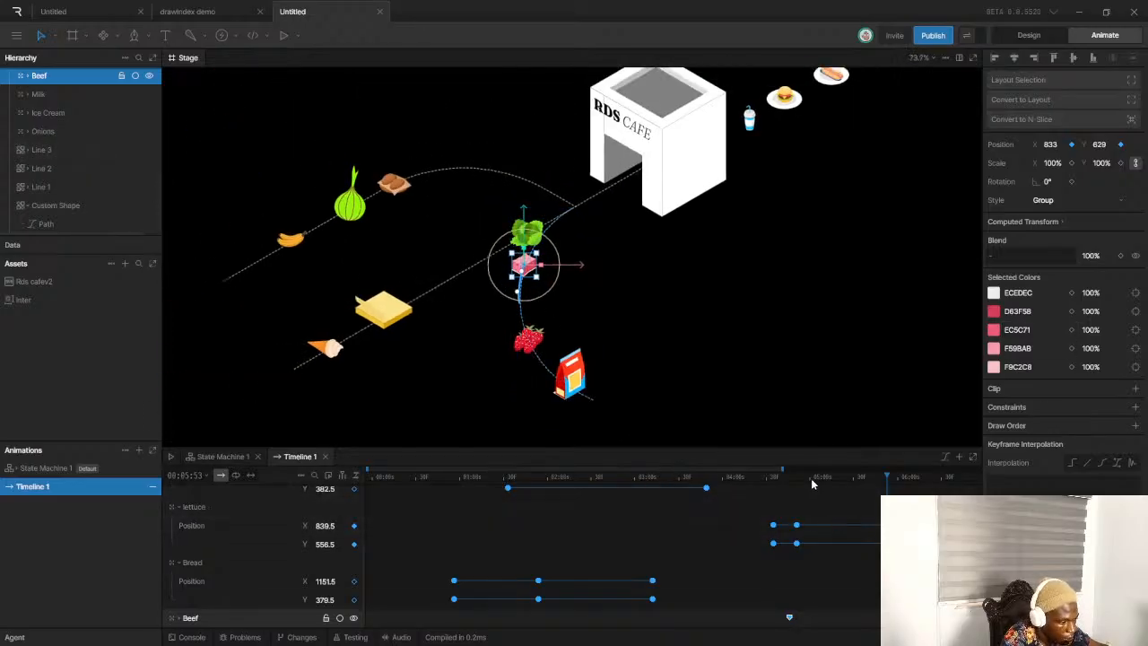
pyautogui.moveTo(811, 478); pyautogui.dragTo(803, 478)
pyautogui.scroll(10, 511, 304)
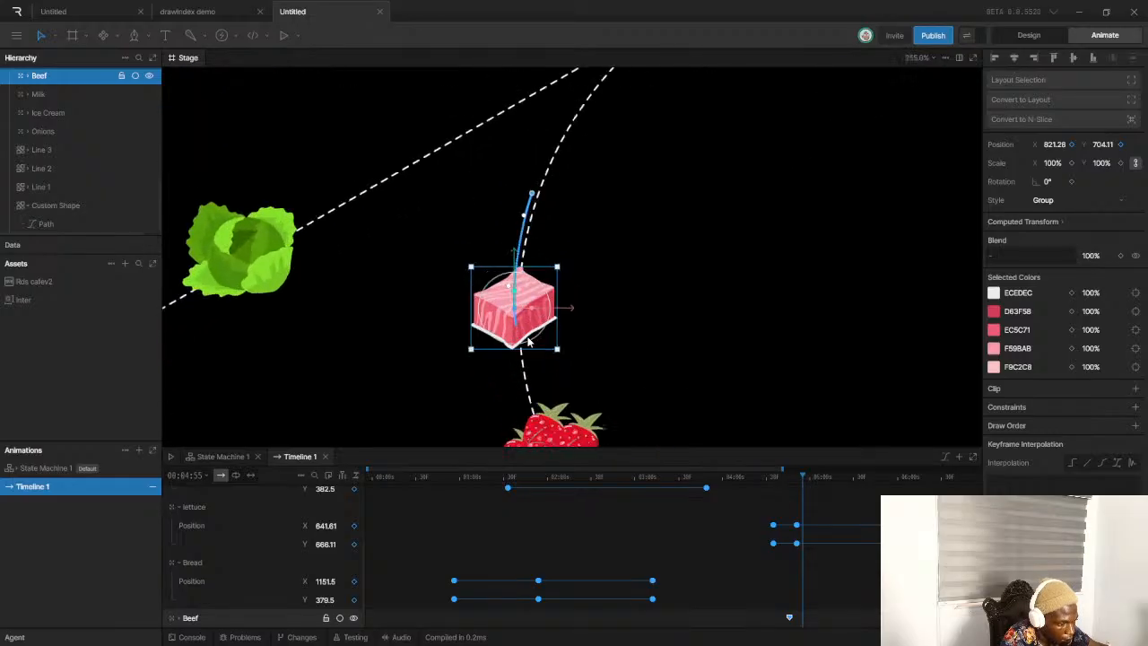
pyautogui.scroll(1, 501, 306)
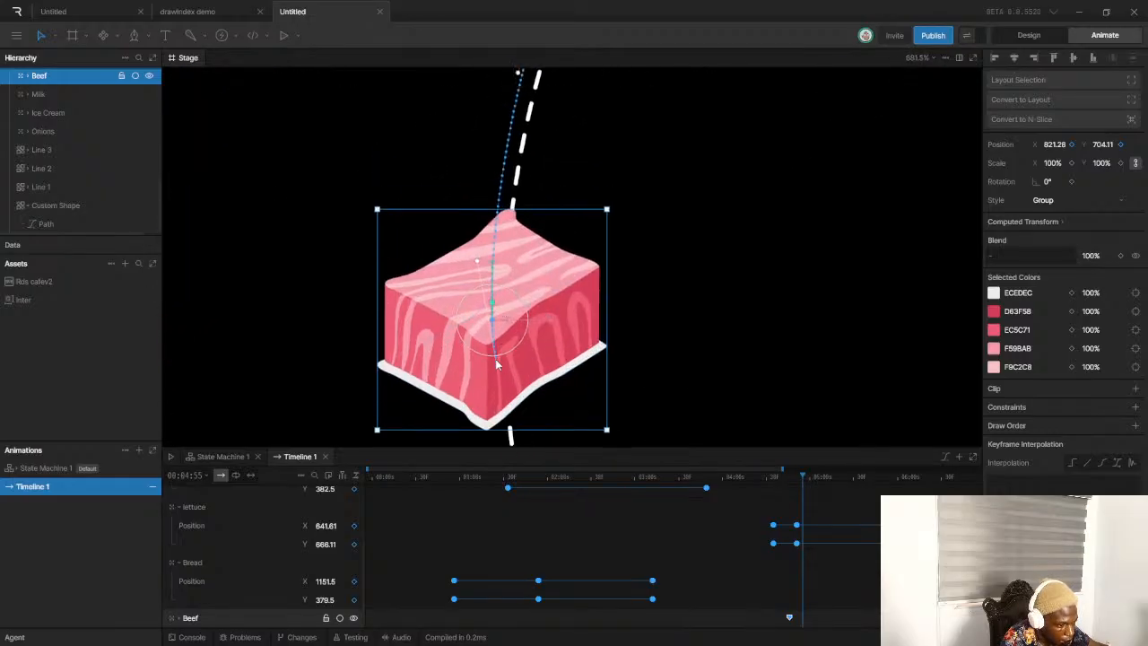
pyautogui.moveTo(493, 324); pyautogui.dragTo(500, 434)
pyautogui.scroll(-3, 554, 318)
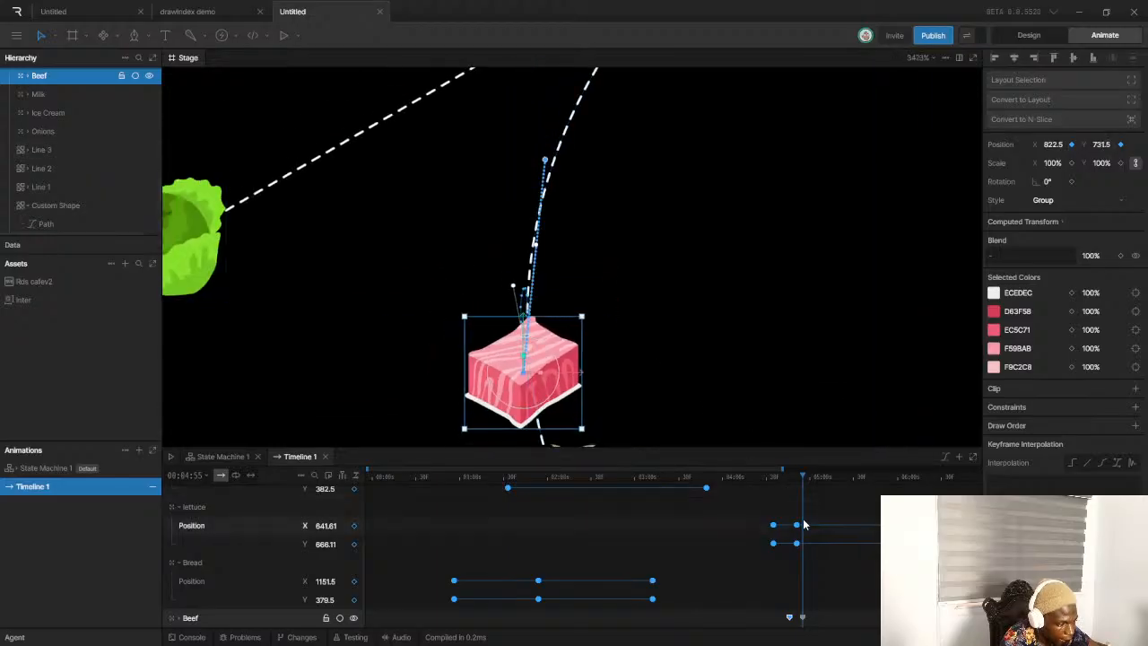
# Play back the beef's motion and undo its new 4:55 position keyframe
pyautogui.scroll(-3, 523, 301)
pyautogui.moveTo(810, 484); pyautogui.dragTo(770, 482)
pyautogui.press('space')
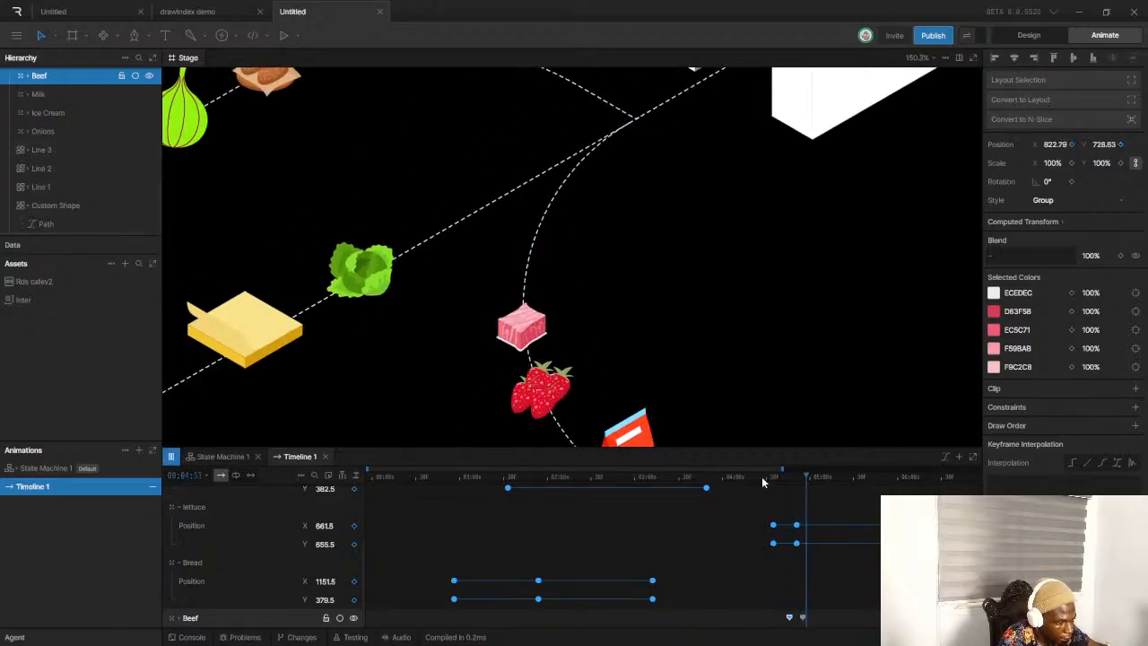
pyautogui.hotkey('ctrl', 'z')
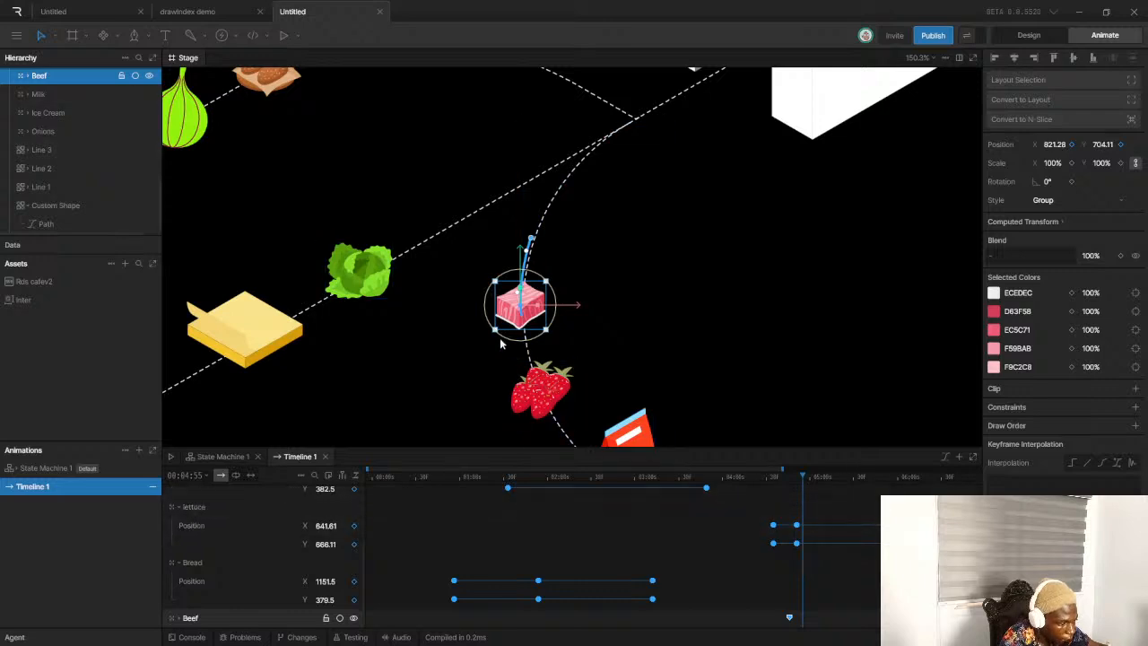
# Play back the beef and lettuce motion from about 4:30
pyautogui.moveTo(793, 482); pyautogui.dragTo(749, 482)
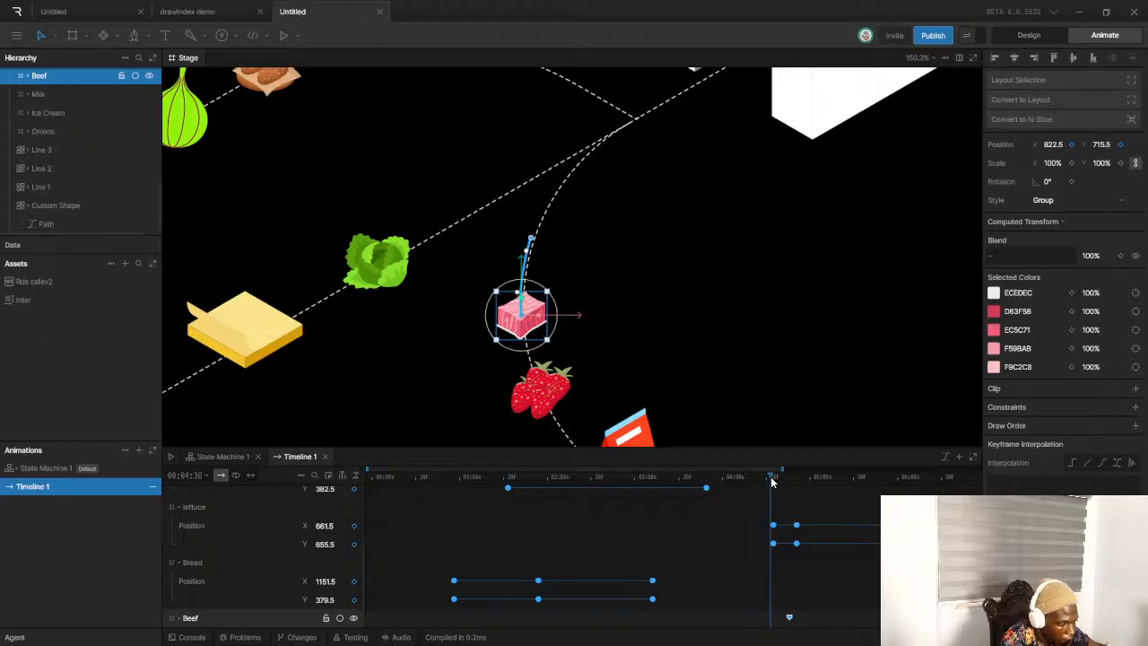
pyautogui.press('space')
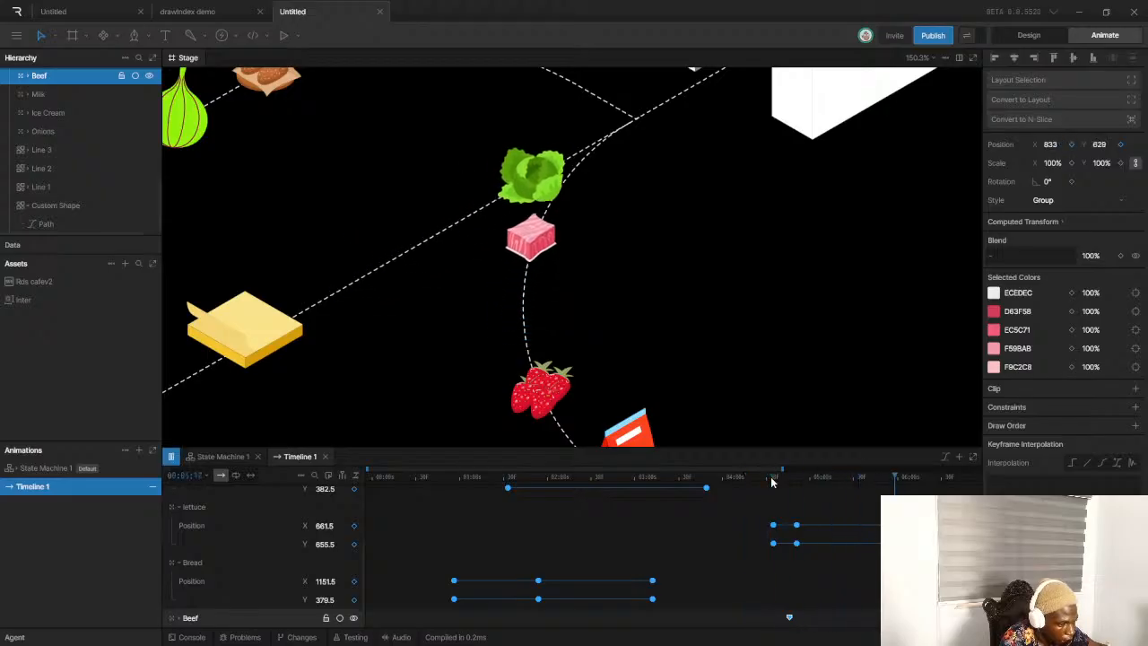
pyautogui.press('space')
# Add an overshoot keyframe for the beef at 5:42, moving it further up its path to X 836.5, Y 616
pyautogui.moveTo(866, 479); pyautogui.dragTo(872, 482)
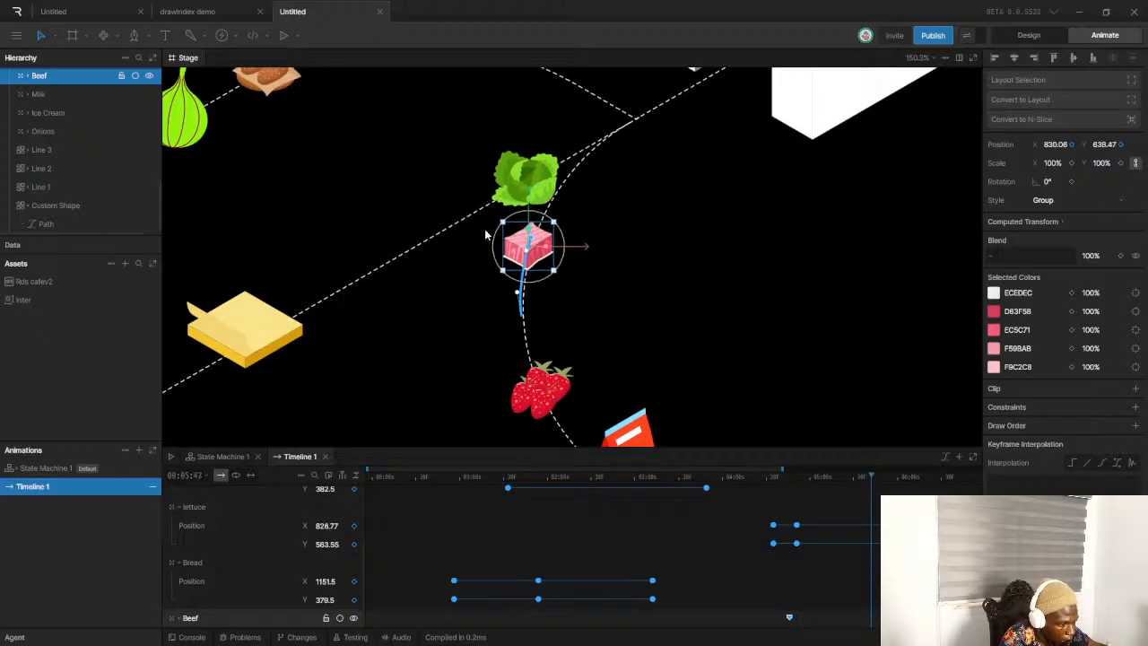
pyautogui.scroll(10, 559, 257)
pyautogui.moveTo(642, 356); pyautogui.dragTo(685, 204)
pyautogui.scroll(-10, 685, 204)
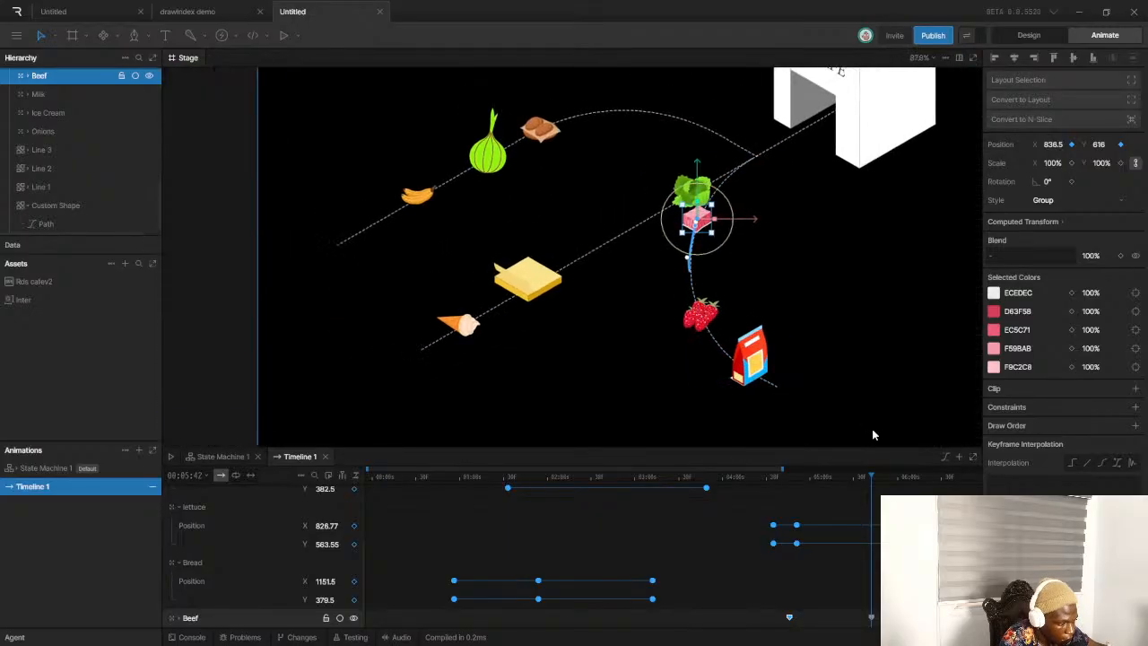
# Add an anticipation keyframe for the beef at 4:55, pulling it back toward the strawberries to X 822, Y 729
pyautogui.scroll(4, 710, 306)
pyautogui.moveTo(827, 474); pyautogui.dragTo(805, 486)
pyautogui.scroll(6, 708, 215)
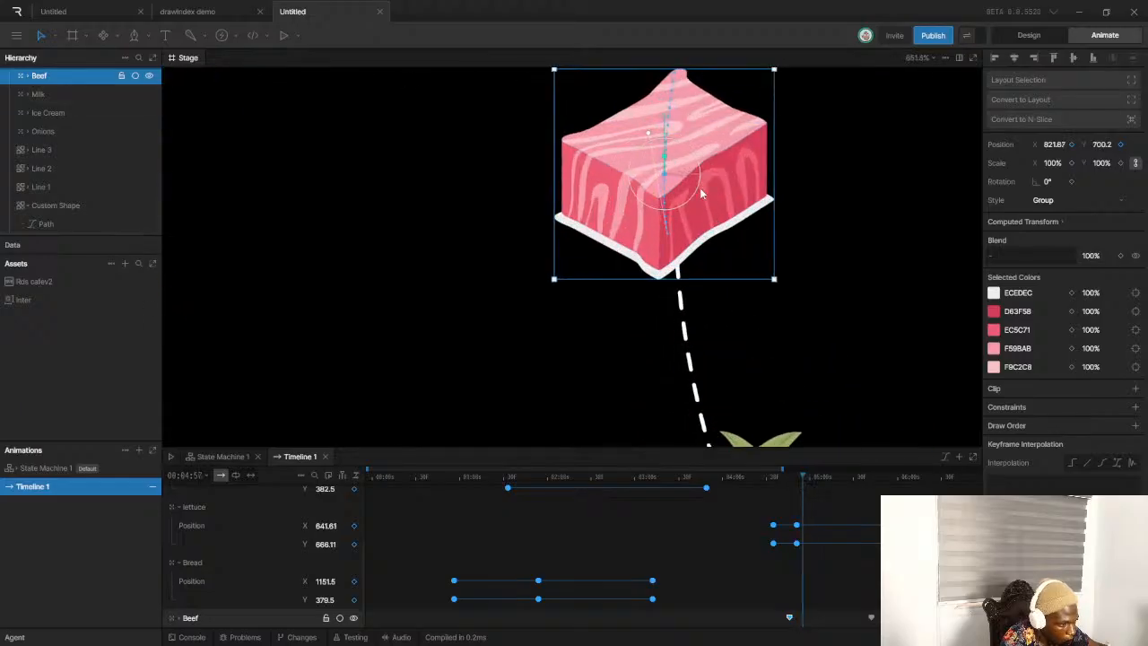
pyautogui.scroll(1, 700, 190)
pyautogui.moveTo(688, 206); pyautogui.dragTo(687, 363)
pyautogui.scroll(-5, 681, 252)
pyautogui.scroll(4, 669, 196)
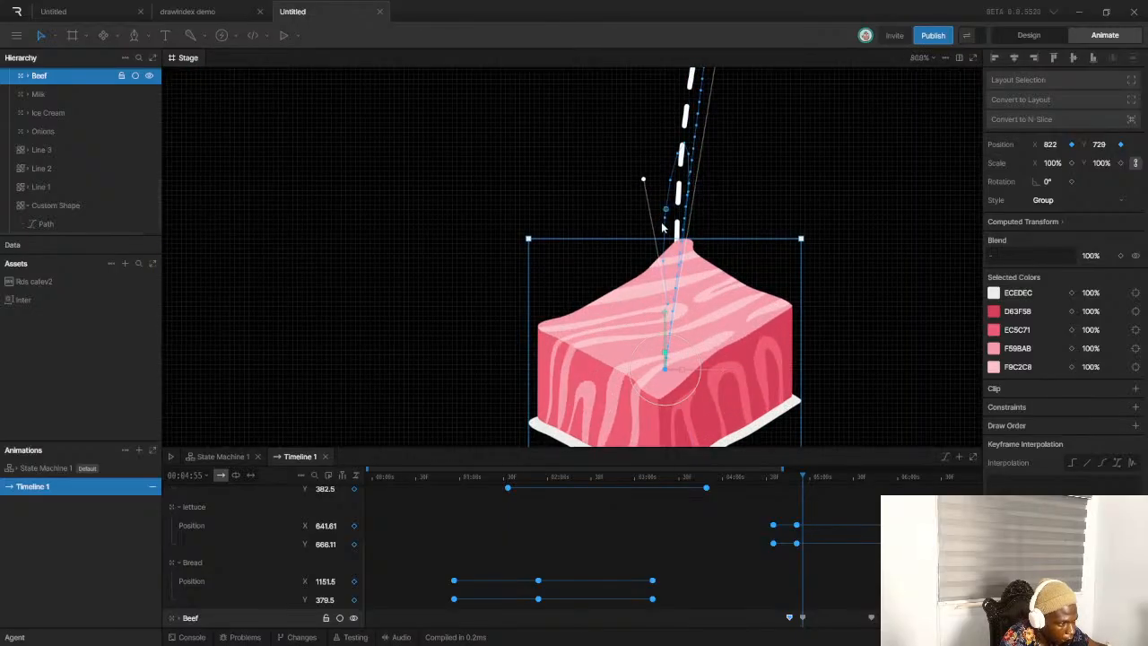
# Adjust the motion-path handles around the beef's 4:55 keyframe so its backward move lines up with the rest of the path
pyautogui.scroll(-3, 668, 197)
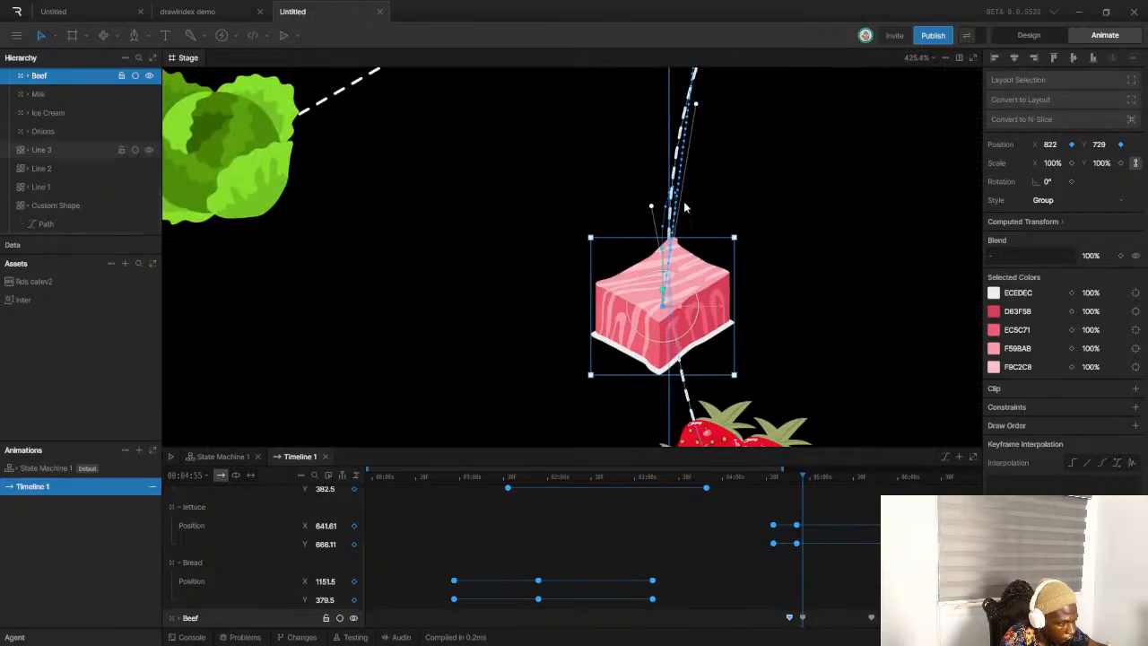
pyautogui.moveTo(695, 105); pyautogui.dragTo(641, 178)
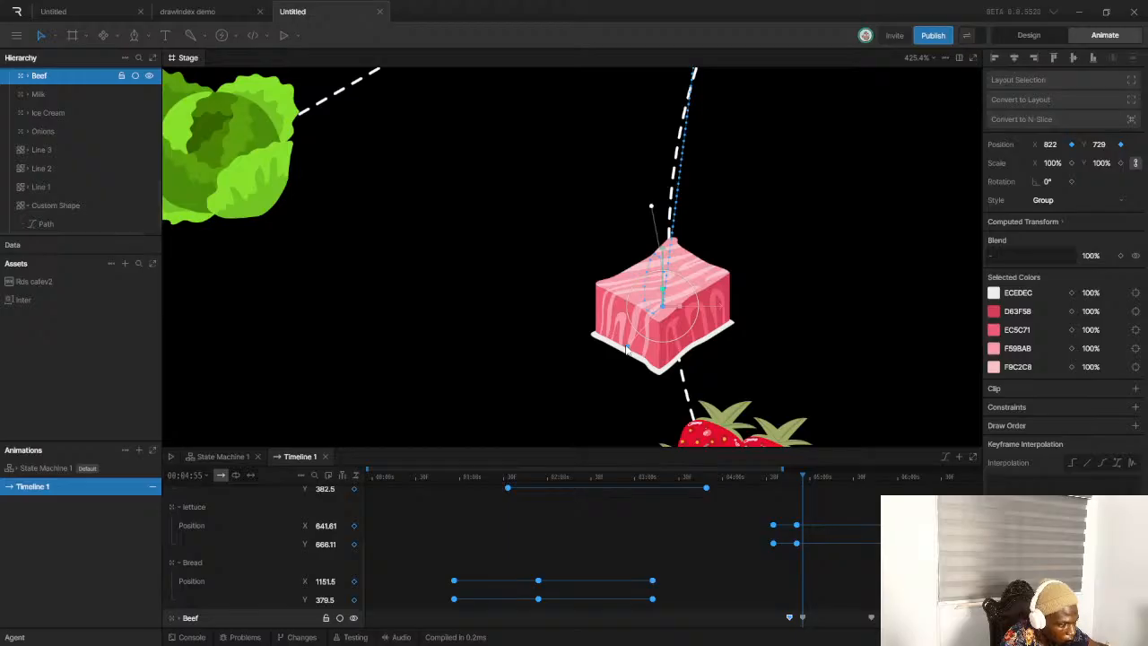
pyautogui.click(636, 345)
pyautogui.moveTo(651, 209); pyautogui.dragTo(641, 238)
pyautogui.doubleClick(673, 289)
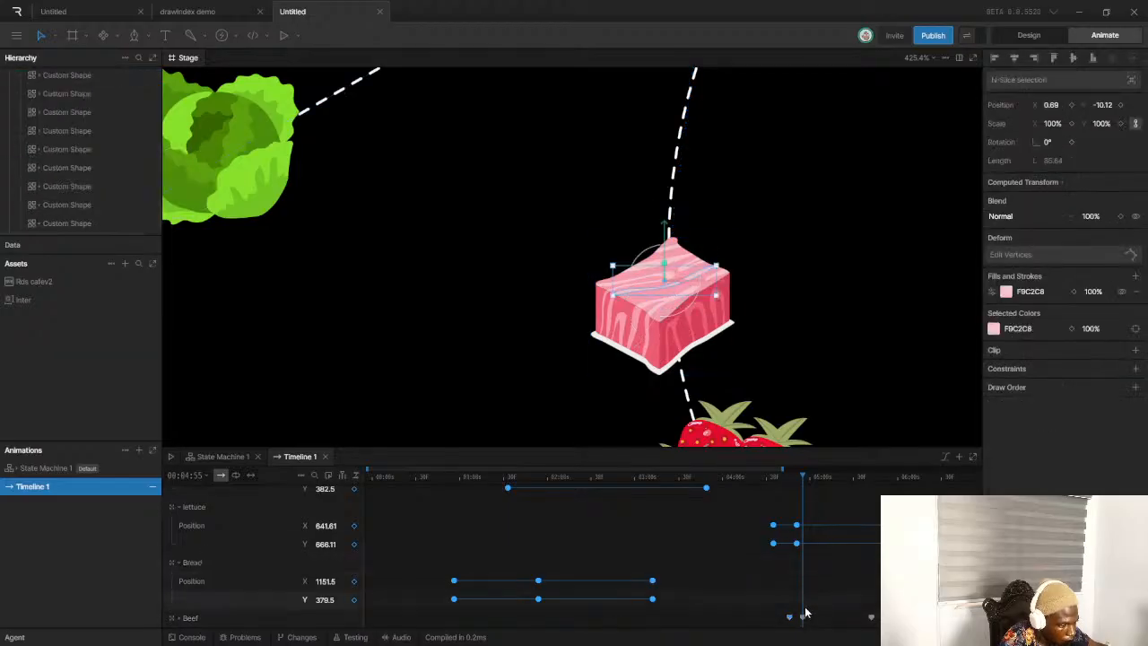
pyautogui.click(802, 618)
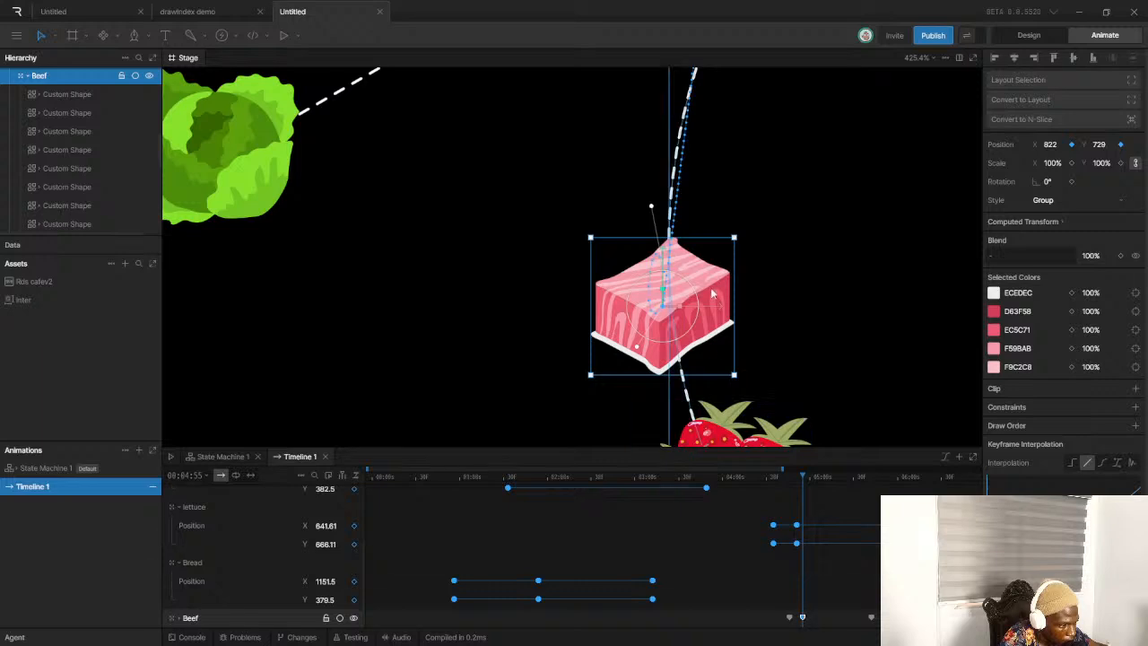
pyautogui.scroll(3, 655, 231)
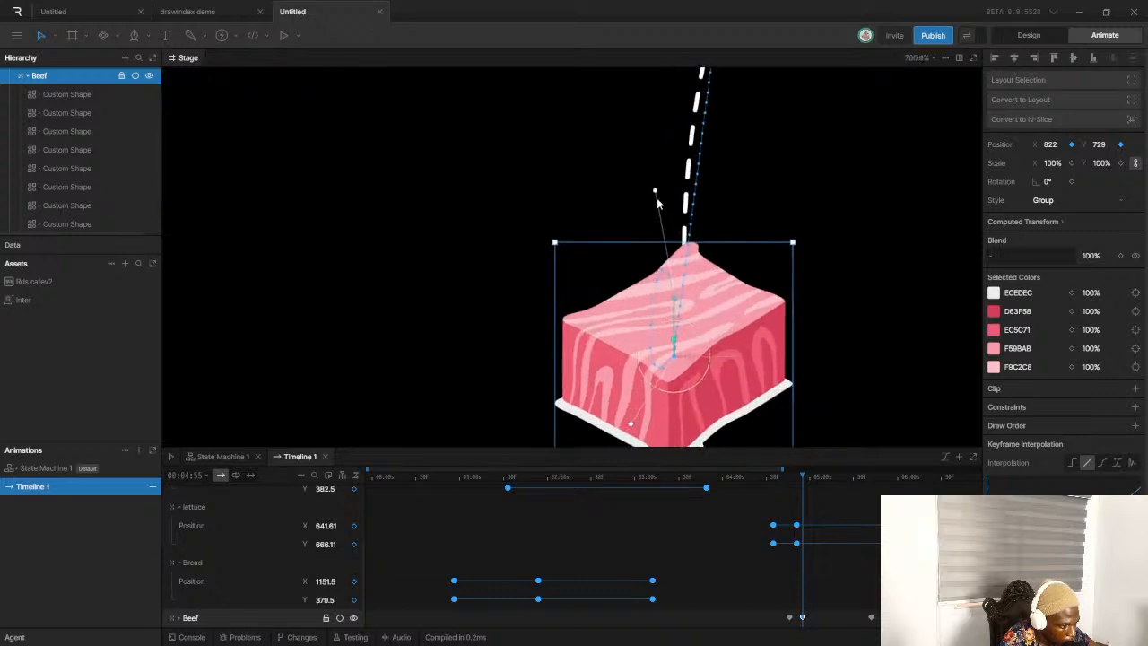
pyautogui.moveTo(656, 196); pyautogui.dragTo(639, 261)
pyautogui.scroll(-5, 670, 326)
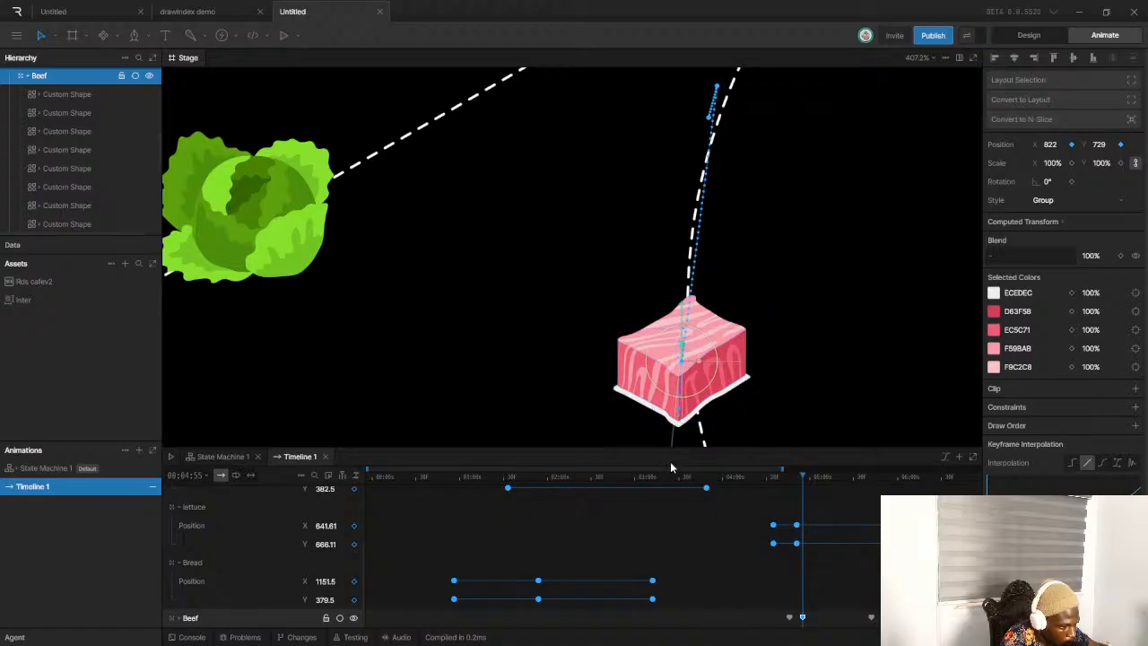
pyautogui.scroll(3, 687, 423)
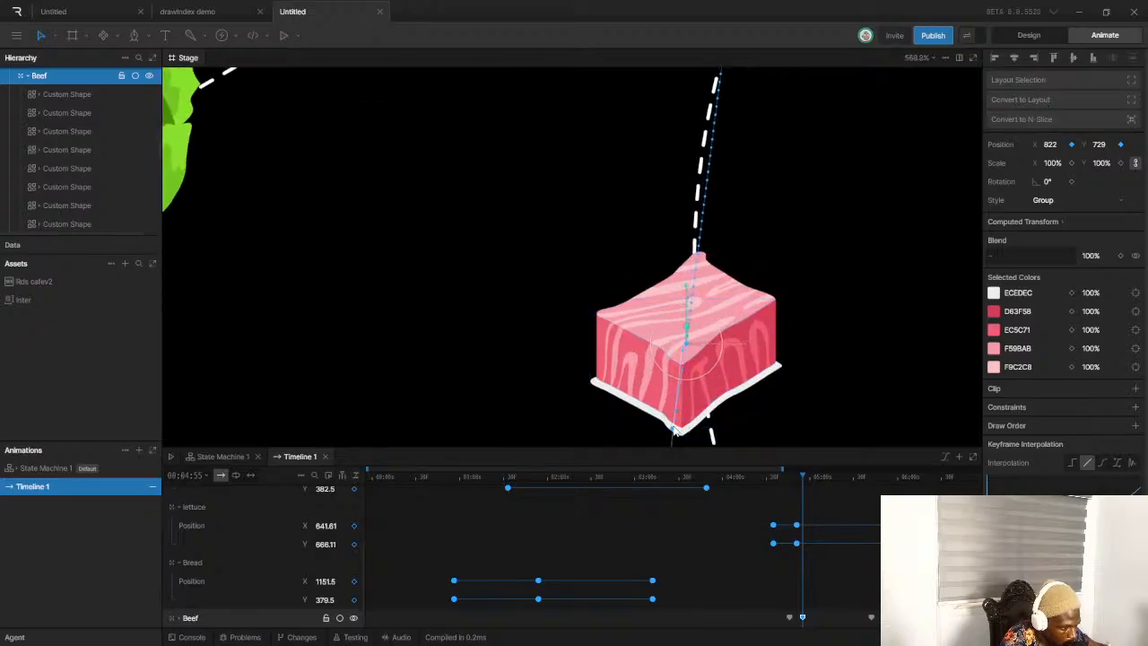
# Play back the beef's motion with its anticipation and overshoot from about 4:00
pyautogui.scroll(-5, 675, 432)
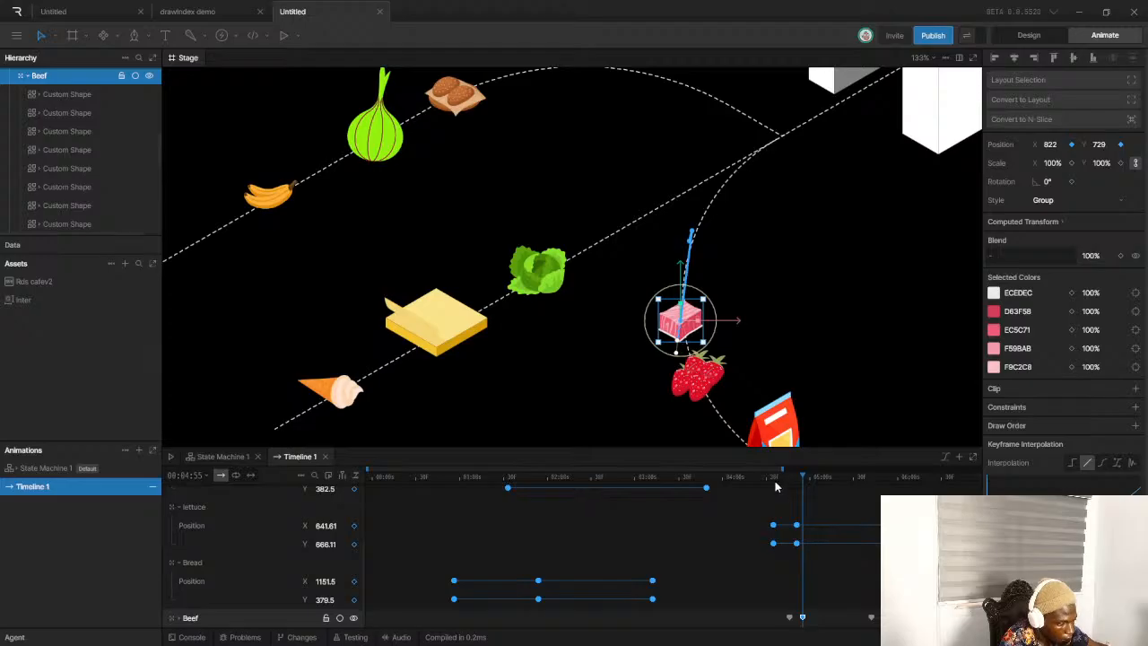
pyautogui.click(732, 476)
pyautogui.press('space')
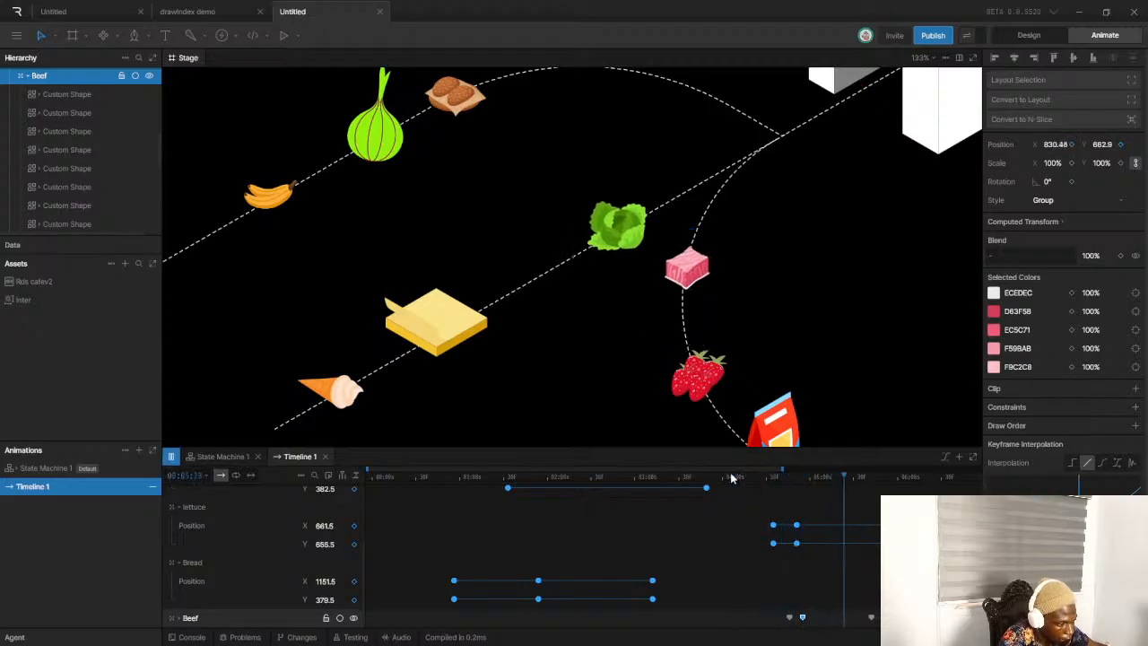
pyautogui.press('space')
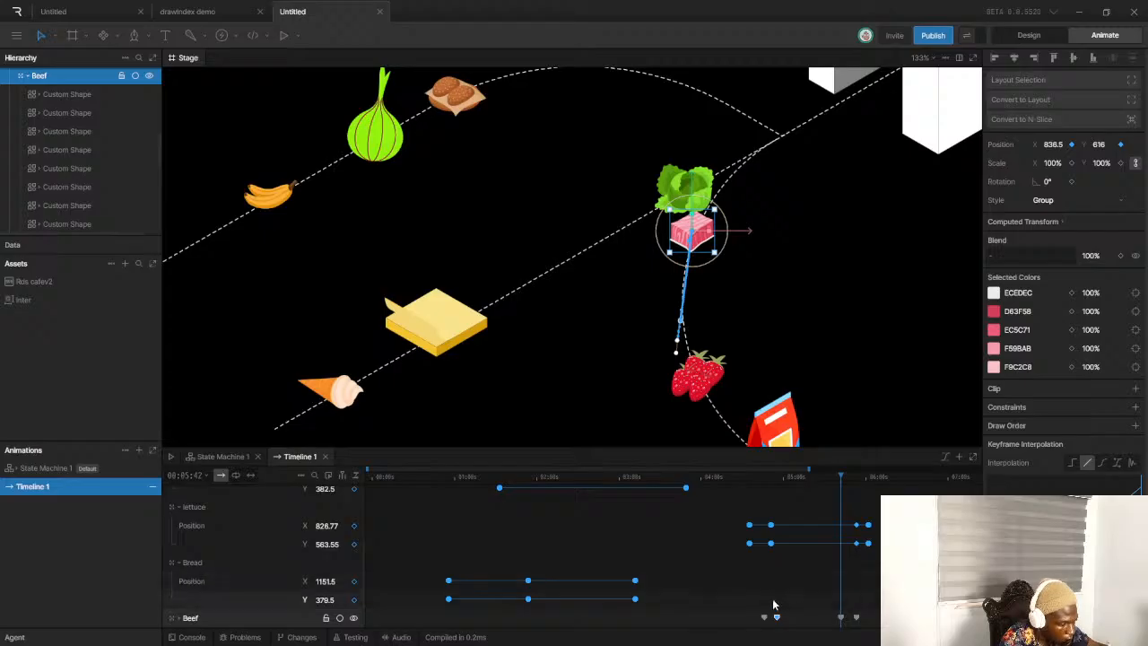
# Try shifting the beef's keyframes after the starting one to later times, and play back the new timing
pyautogui.moveTo(776, 611); pyautogui.dragTo(868, 619)
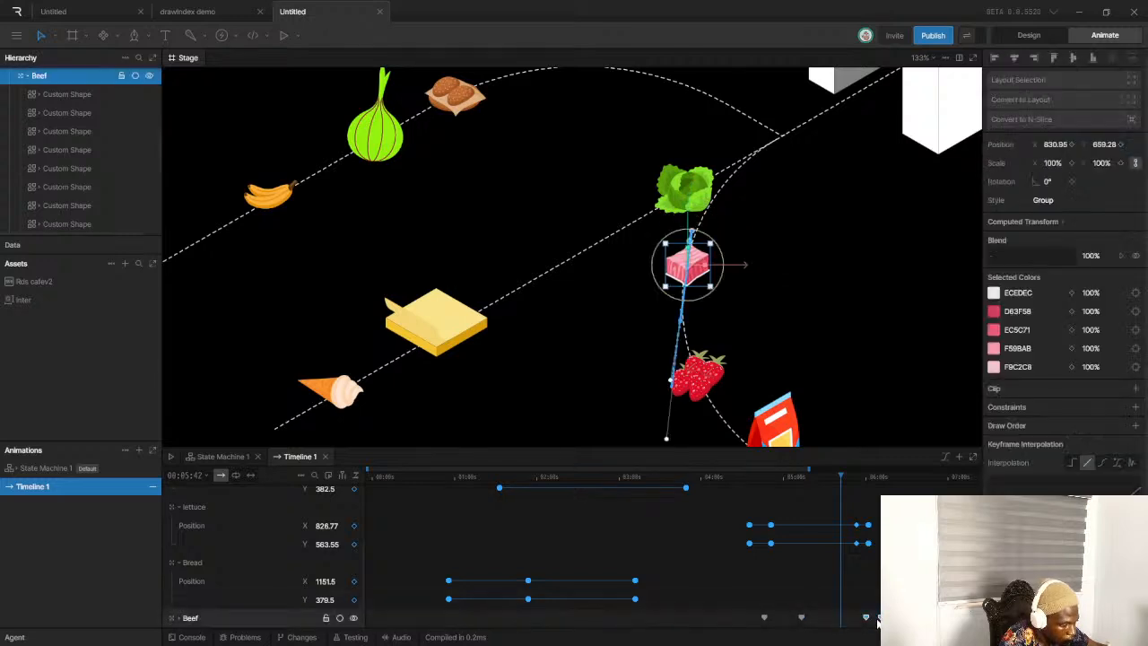
pyautogui.moveTo(866, 618); pyautogui.dragTo(873, 618)
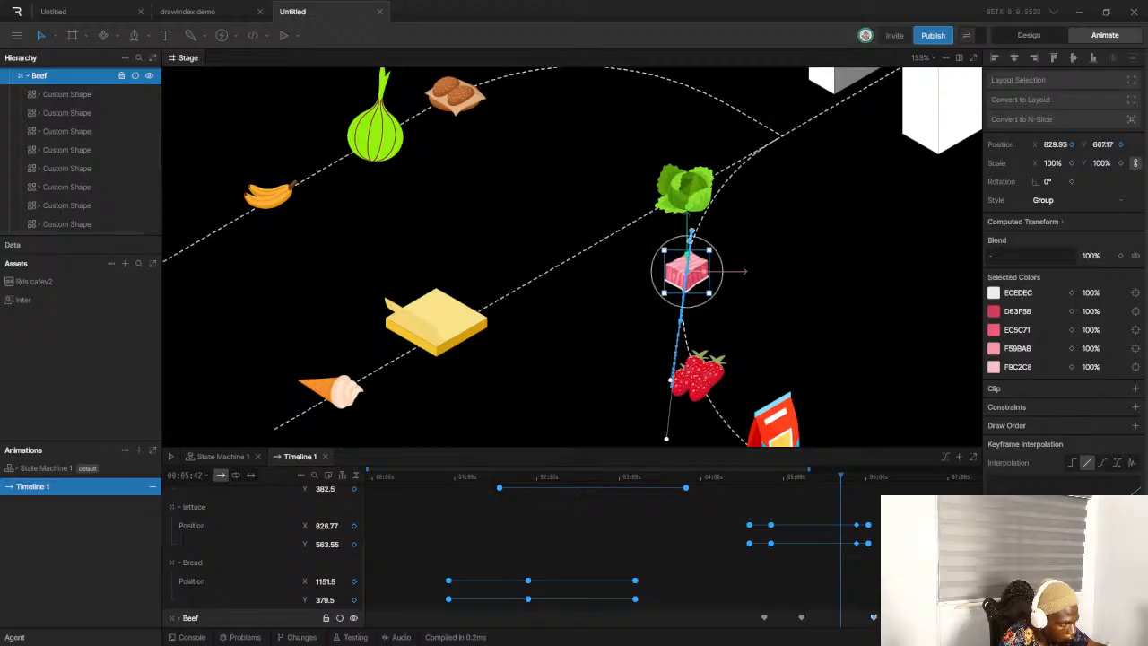
pyautogui.click(702, 485)
pyautogui.press('space')
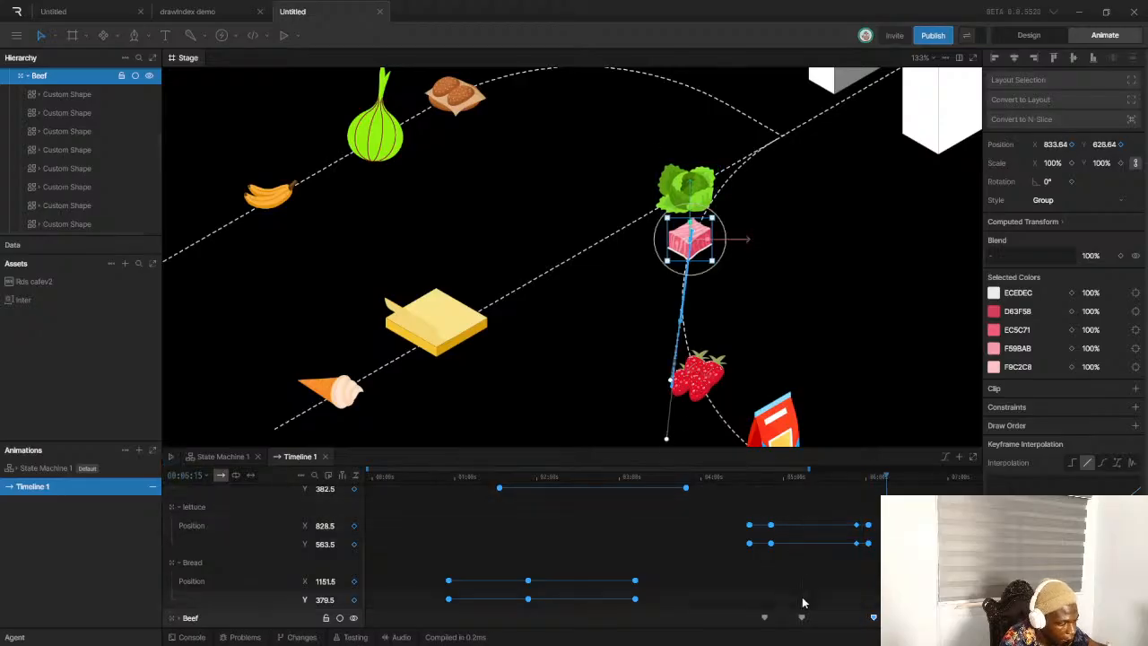
# Return the beef's anticipation and overshoot keyframes to 4:55 and 5:42, and play the motion back
pyautogui.scroll(2, 802, 597)
pyautogui.click(796, 485)
pyautogui.moveTo(795, 485); pyautogui.dragTo(717, 488)
pyautogui.press('space')
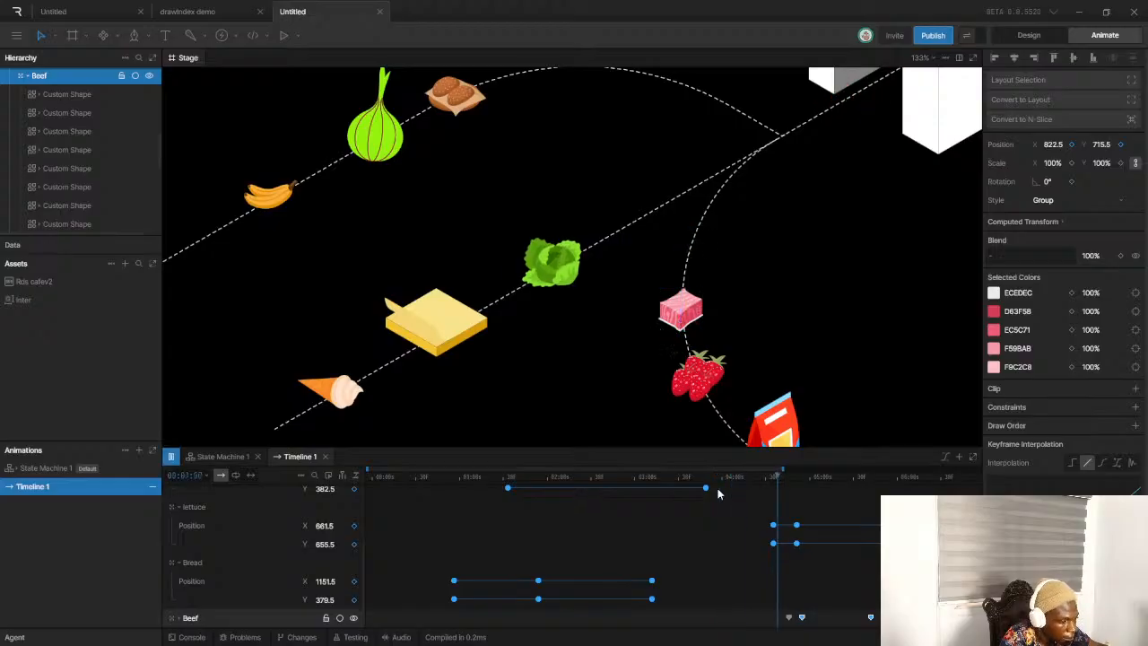
pyautogui.press('space')
# Examine the beef's motion path against the dashed line between the lettuce and the flour bag
pyautogui.scroll(-4, 608, 246)
pyautogui.scroll(6, 648, 228)
pyautogui.scroll(-3, 577, 222)
pyautogui.scroll(3, 574, 220)
pyautogui.scroll(-5, 548, 197)
pyautogui.scroll(2, 507, 170)
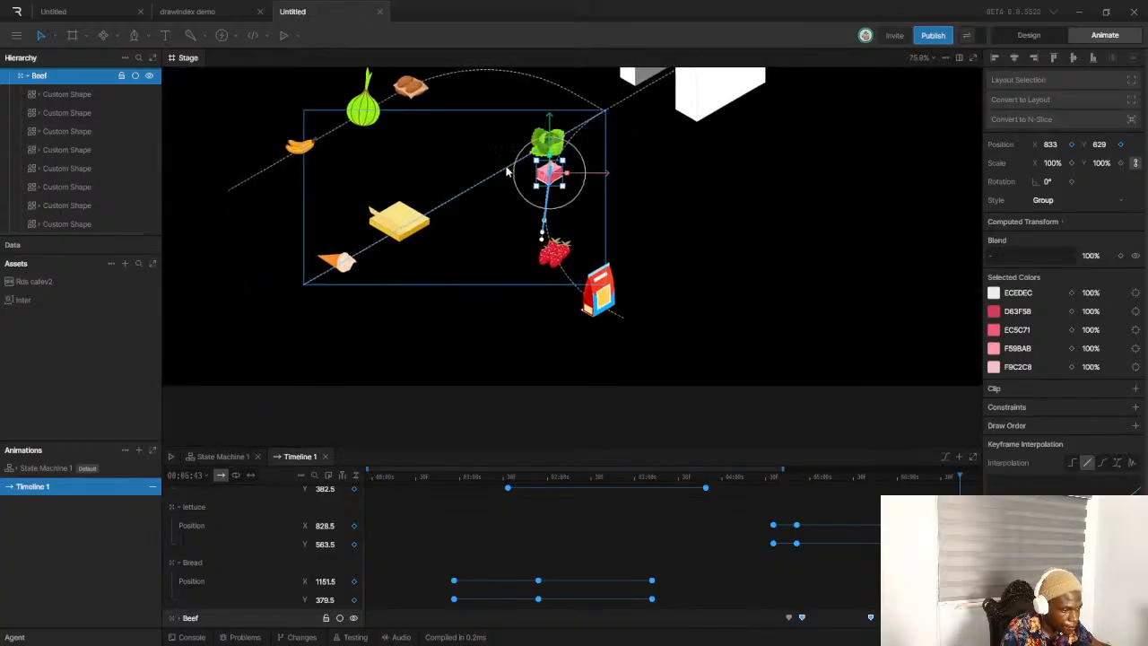
pyautogui.scroll(4, 547, 207)
pyautogui.scroll(-3, 566, 222)
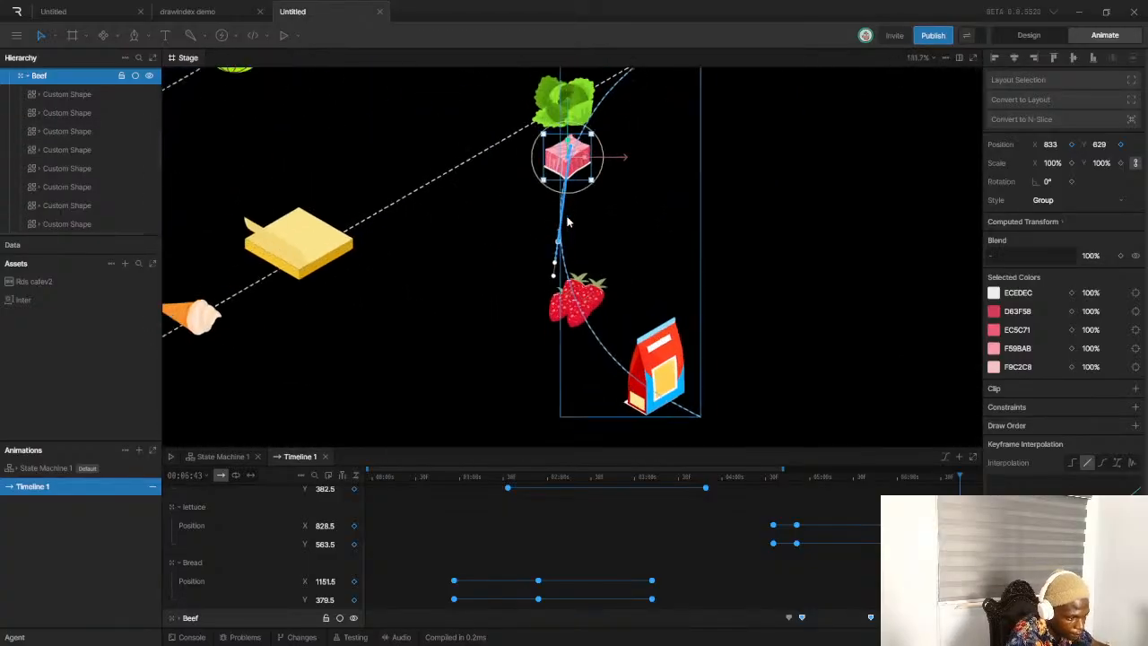
# At 4:54, reshape the lower end of the beef's motion path by pulling one handle beyond the strawberries and adjusting the other near the beef
pyautogui.scroll(4, 567, 222)
pyautogui.click(802, 484)
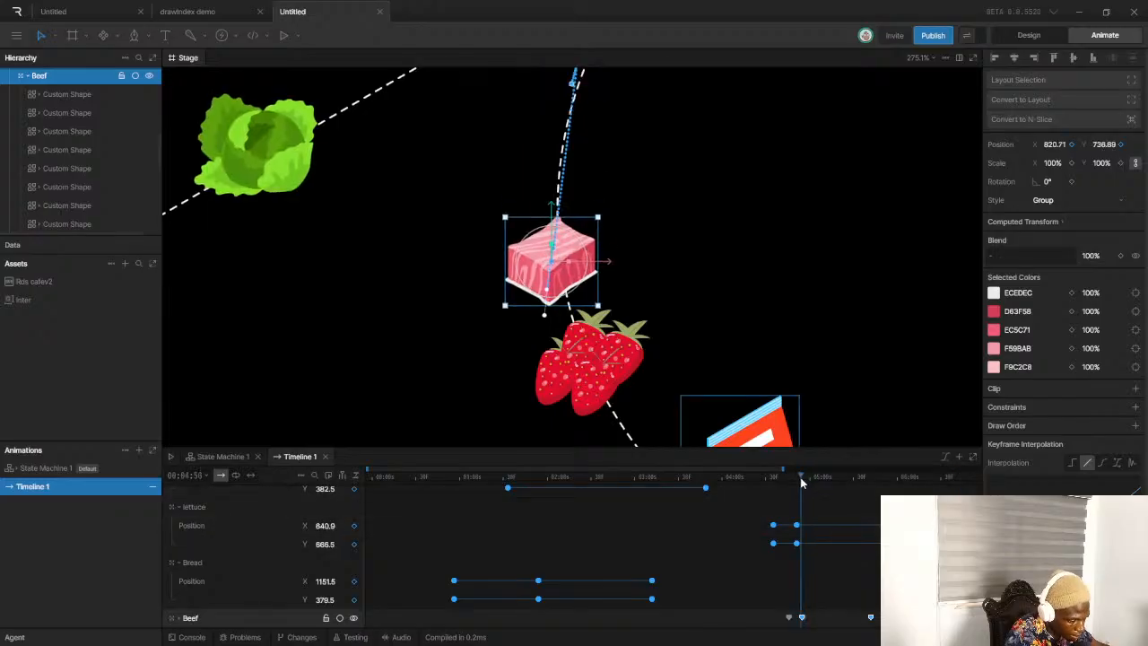
pyautogui.scroll(4, 575, 293)
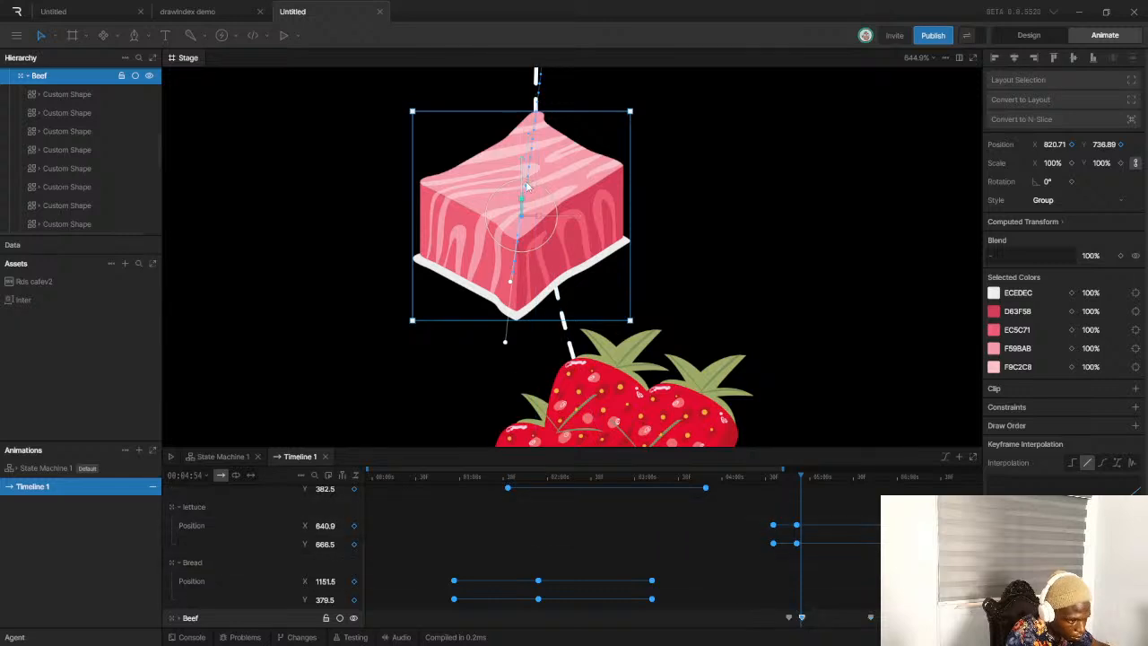
pyautogui.moveTo(525, 184); pyautogui.dragTo(519, 180)
pyautogui.hotkey('ctrl', 'z')
pyautogui.scroll(4, 654, 208)
pyautogui.scroll(-8, 404, 179)
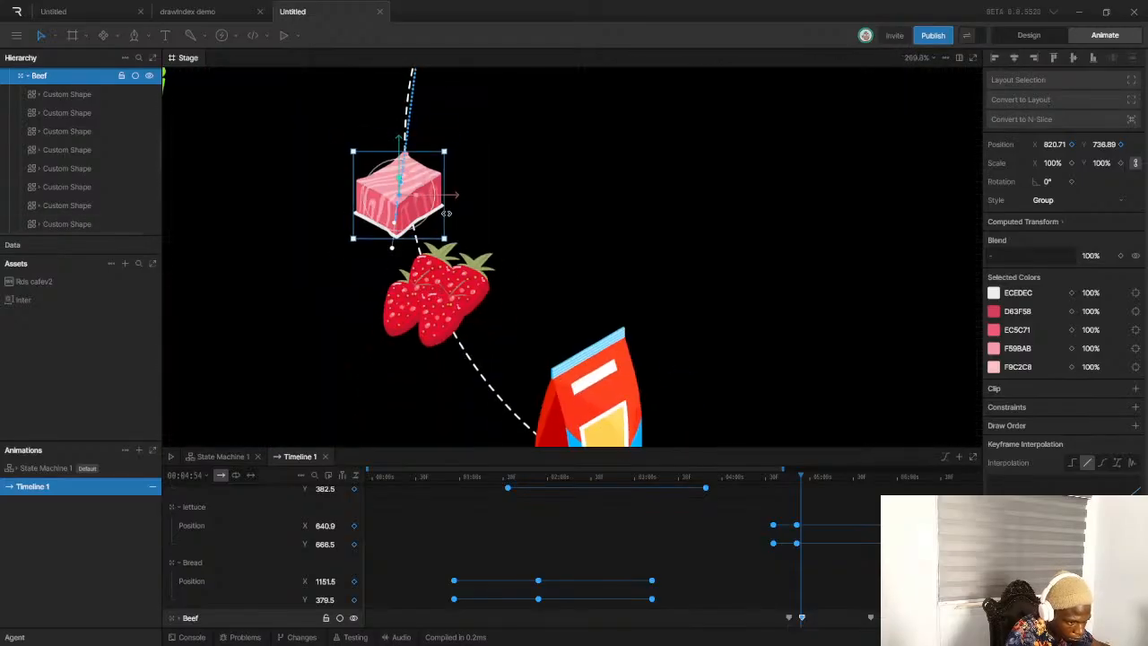
pyautogui.scroll(3, 357, 163)
pyautogui.scroll(2, 395, 247)
pyautogui.moveTo(424, 323); pyautogui.dragTo(393, 454)
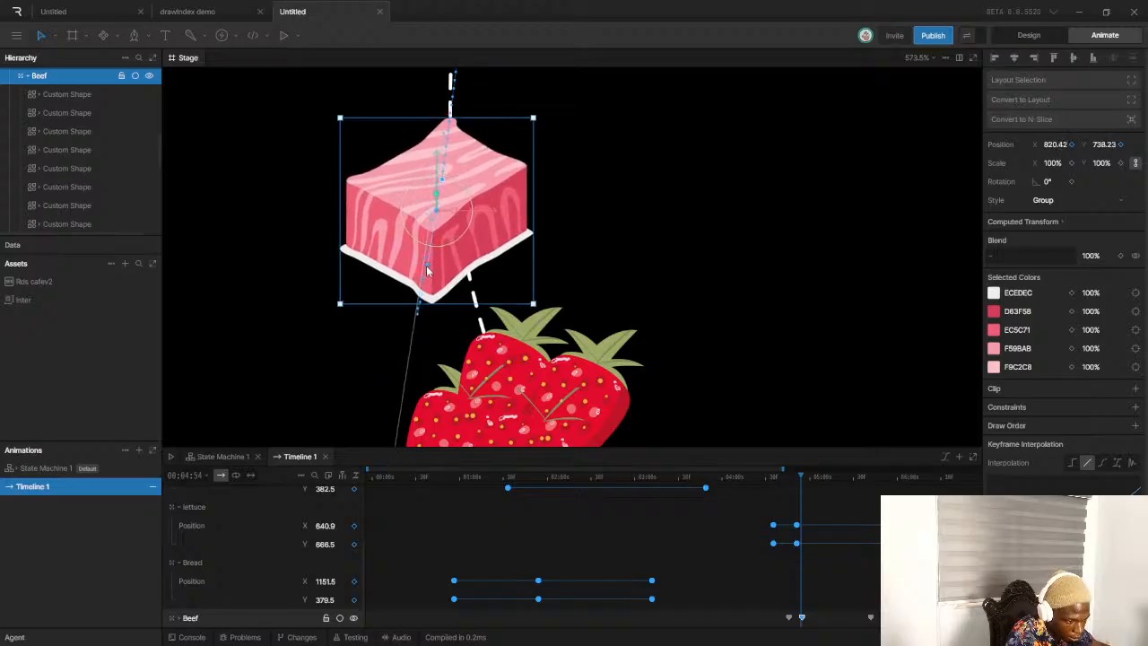
pyautogui.moveTo(428, 265)
pyautogui.mouseDown()
pyautogui.moveTo(453, 265)
pyautogui.moveTo(417, 286)
pyautogui.moveTo(429, 291)
pyautogui.moveTo(433, 278)
pyautogui.mouseUp()
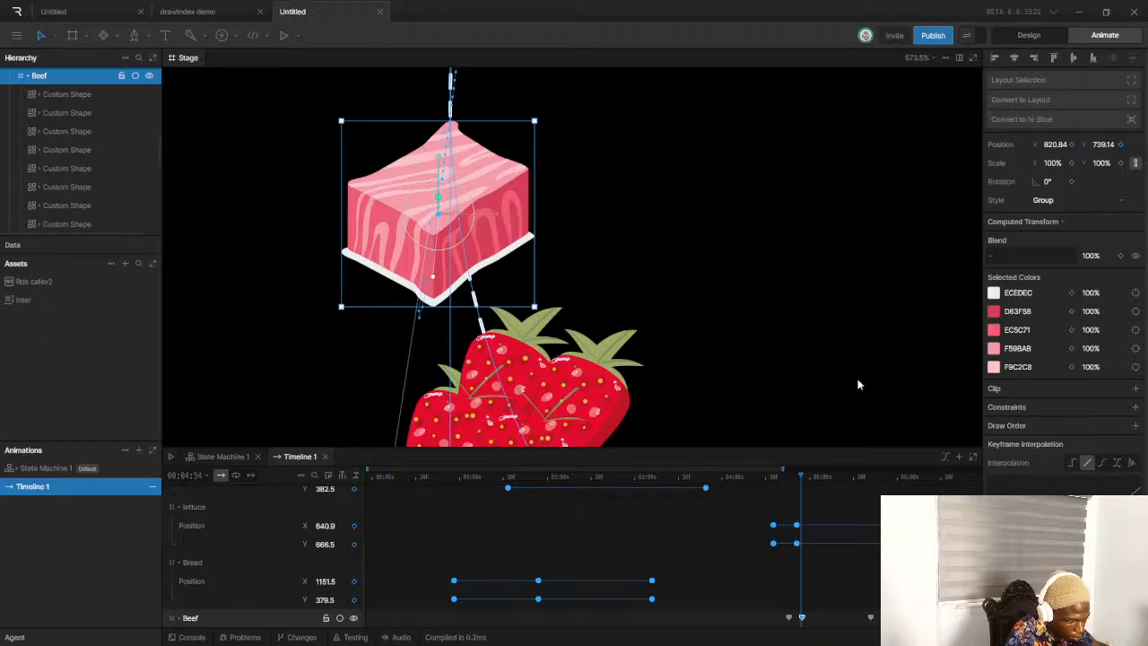
# Shorten the long handle of the beef's motion path to just beneath the beef and fine-tune the lower curve
pyautogui.moveTo(799, 481)
pyautogui.mouseDown()
pyautogui.moveTo(809, 483)
pyautogui.moveTo(801, 478)
pyautogui.mouseUp()
pyautogui.scroll(-3, 403, 356)
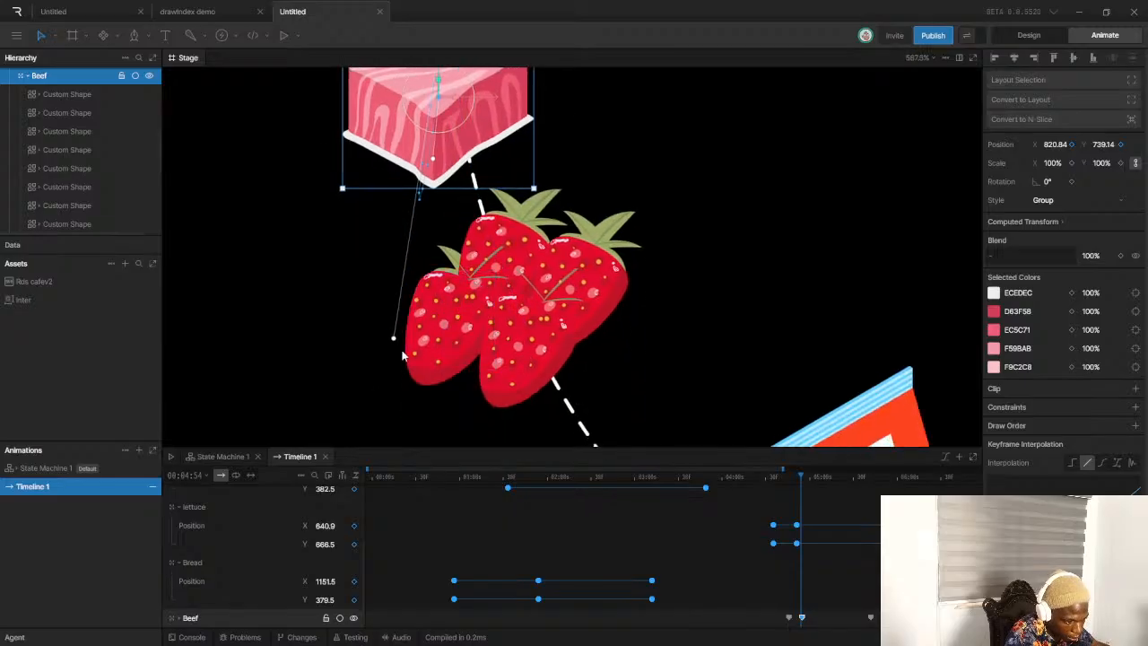
pyautogui.moveTo(394, 337); pyautogui.dragTo(430, 161)
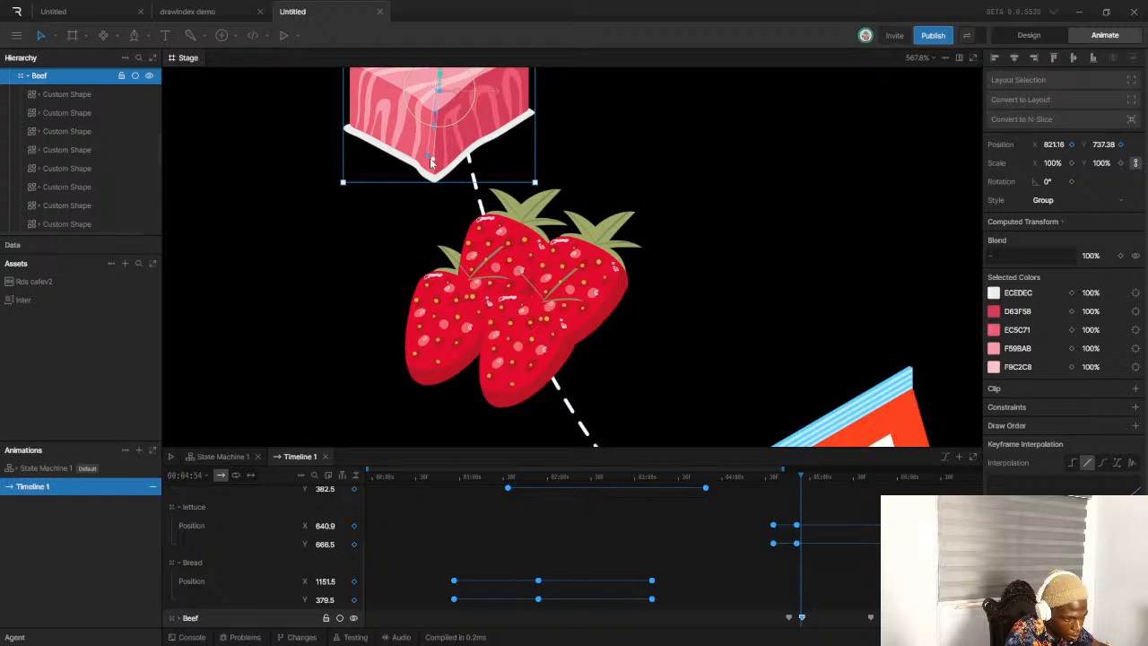
pyautogui.scroll(-5, 430, 160)
pyautogui.scroll(8, 426, 180)
pyautogui.moveTo(412, 232); pyautogui.dragTo(422, 158)
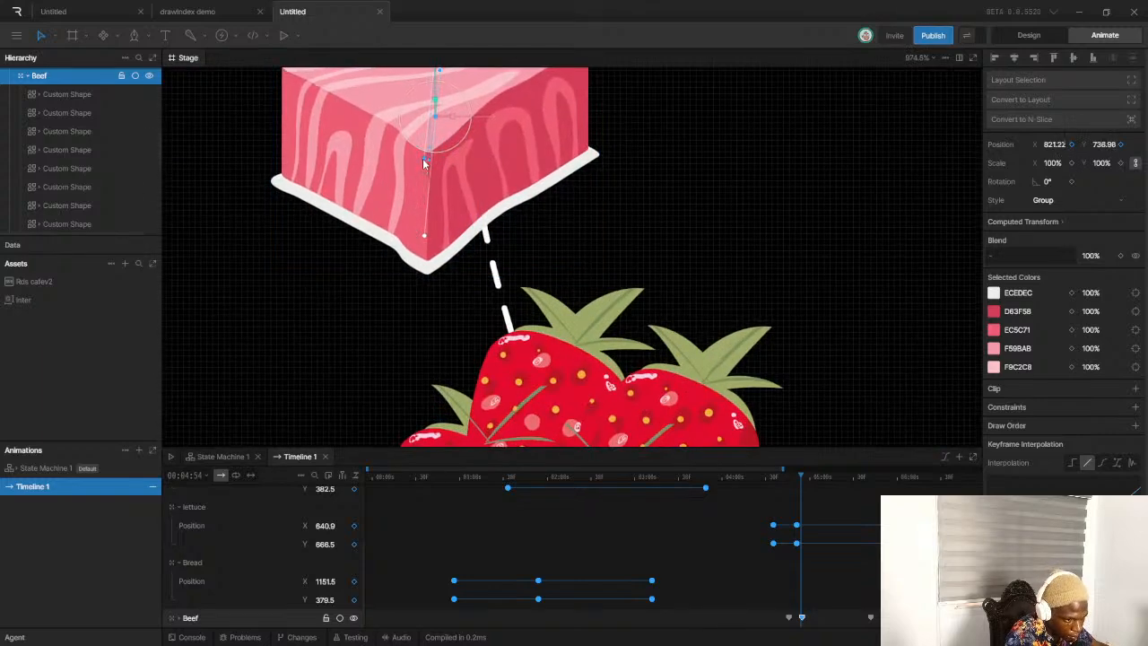
pyautogui.scroll(-20, 475, 175)
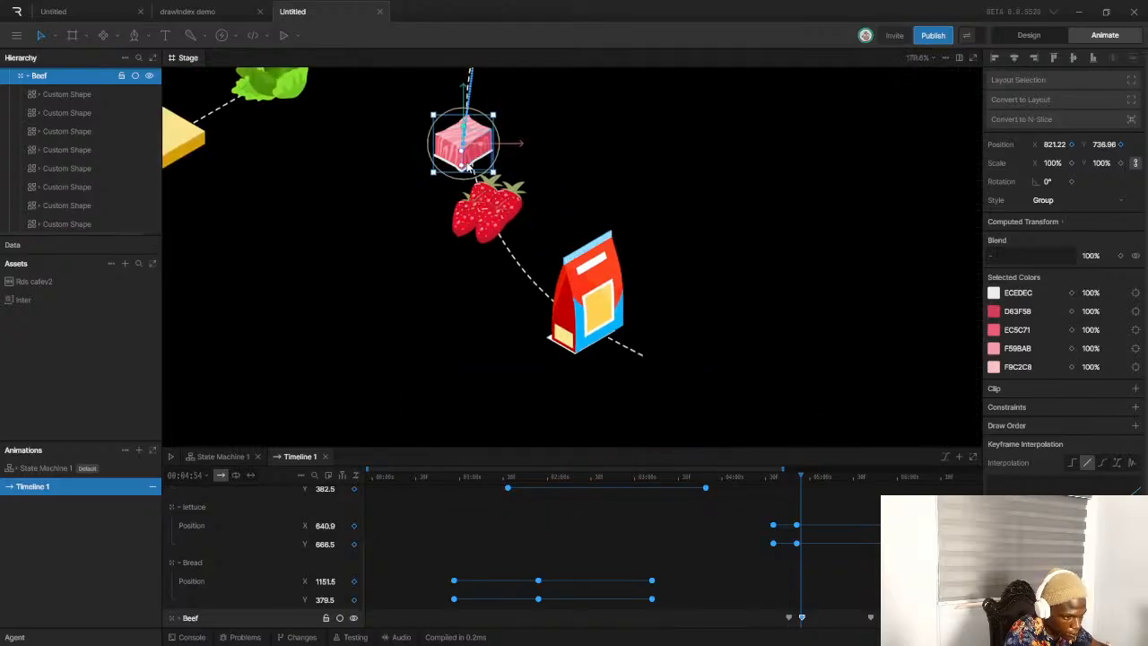
# Adjust the upper part of the beef's motion path above the beef to follow the dashed line more closely
pyautogui.scroll(-6, 467, 167)
pyautogui.scroll(14, 475, 180)
pyautogui.scroll(8, 487, 202)
pyautogui.moveTo(469, 186); pyautogui.dragTo(451, 196)
pyautogui.scroll(-6, 451, 199)
pyautogui.scroll(1, 456, 287)
pyautogui.moveTo(457, 300); pyautogui.dragTo(452, 298)
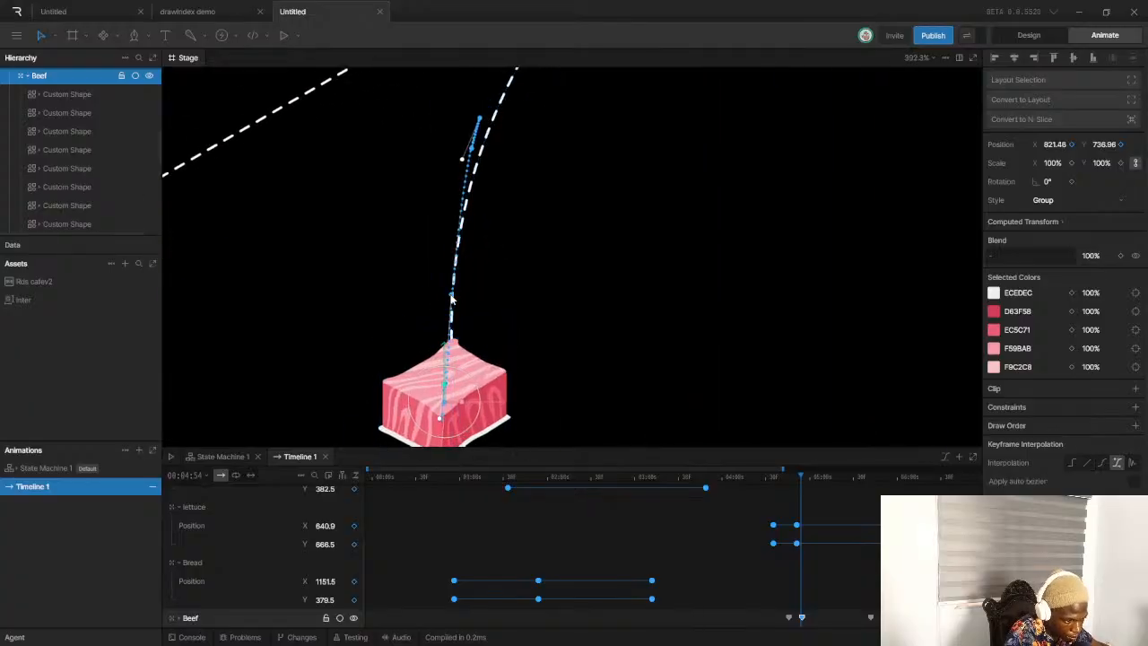
# Play back the beef's reshaped motion from about 4:20
pyautogui.scroll(-12, 452, 300)
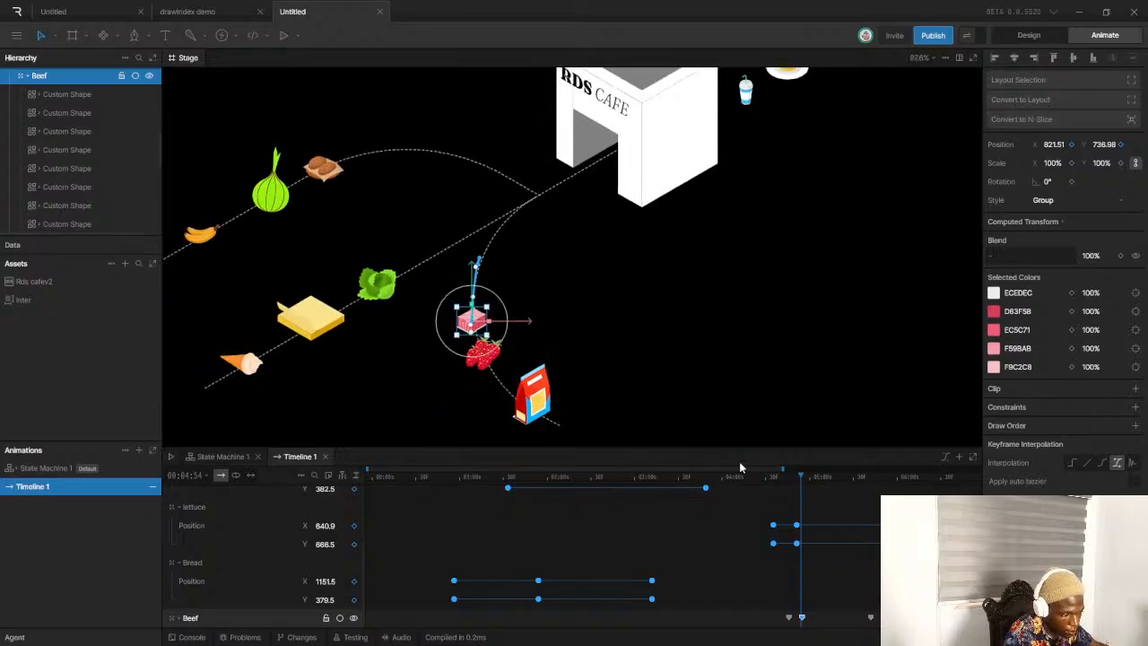
pyautogui.moveTo(784, 478); pyautogui.dragTo(754, 474)
pyautogui.press('space')
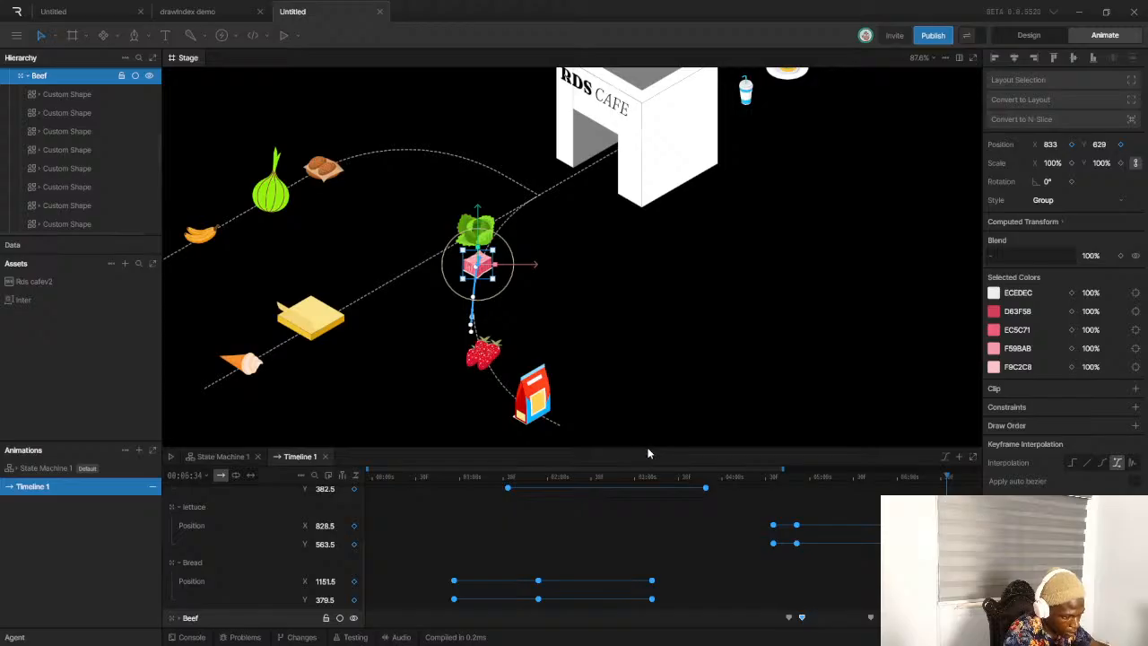
# Enlarge the timeline area, fit the whole artboard in view and play the full animation from the start twice
pyautogui.moveTo(650, 445); pyautogui.dragTo(653, 416)
pyautogui.scroll(-5, 492, 291)
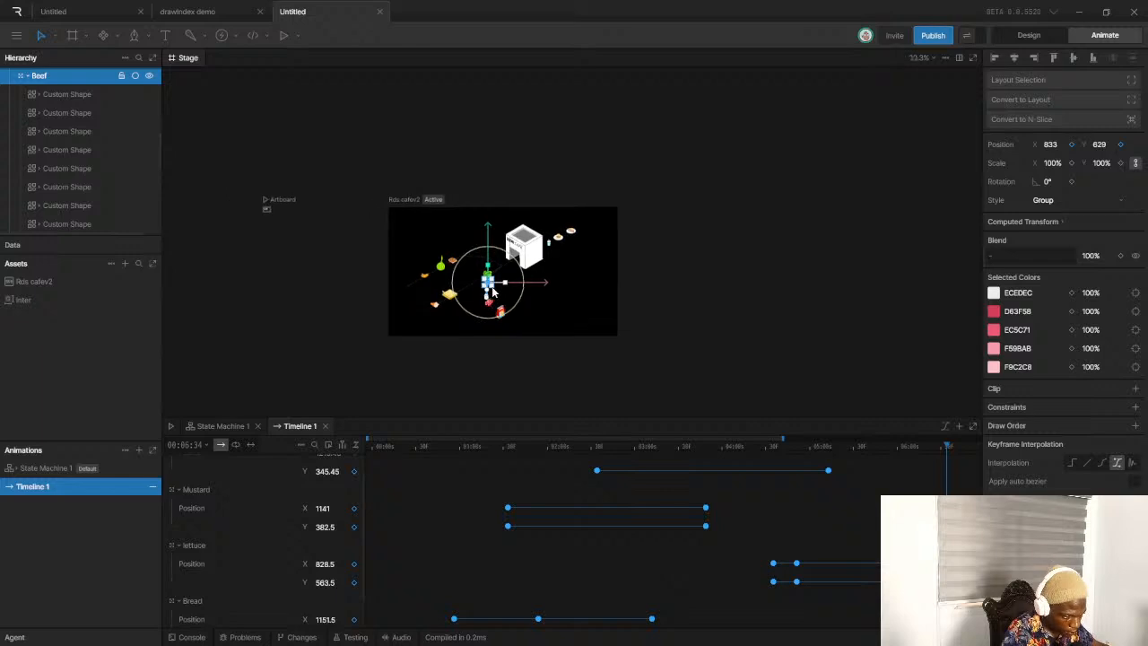
pyautogui.scroll(1, 492, 291)
pyautogui.moveTo(411, 449); pyautogui.dragTo(350, 452)
pyautogui.press('space')
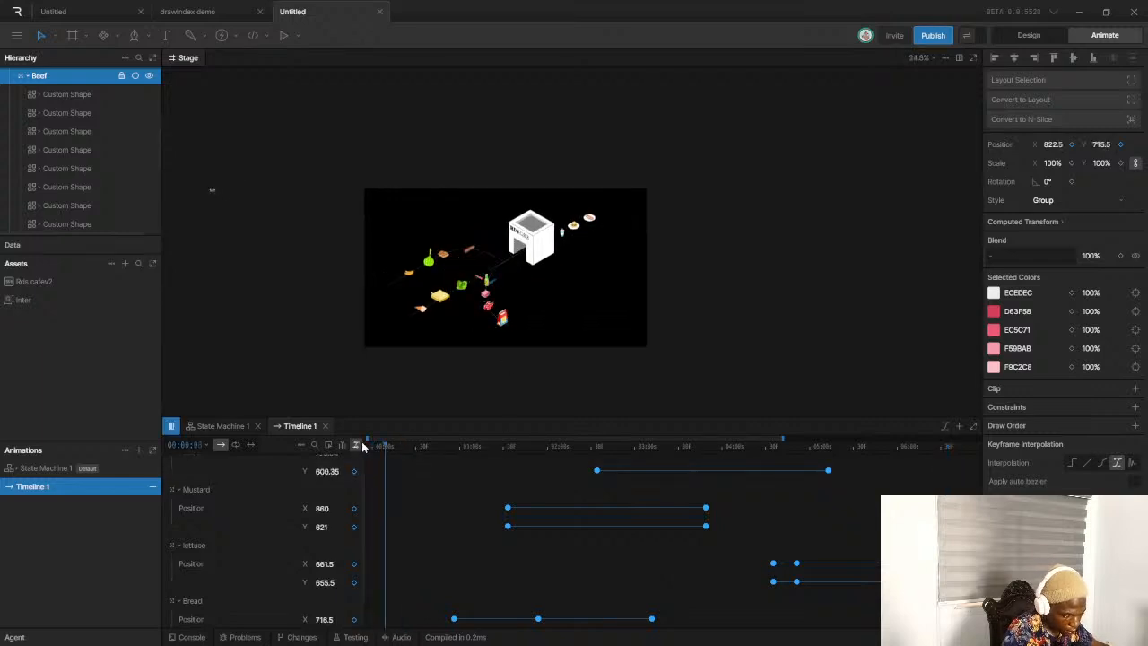
pyautogui.scroll(2, 477, 272)
pyautogui.scroll(1, 477, 271)
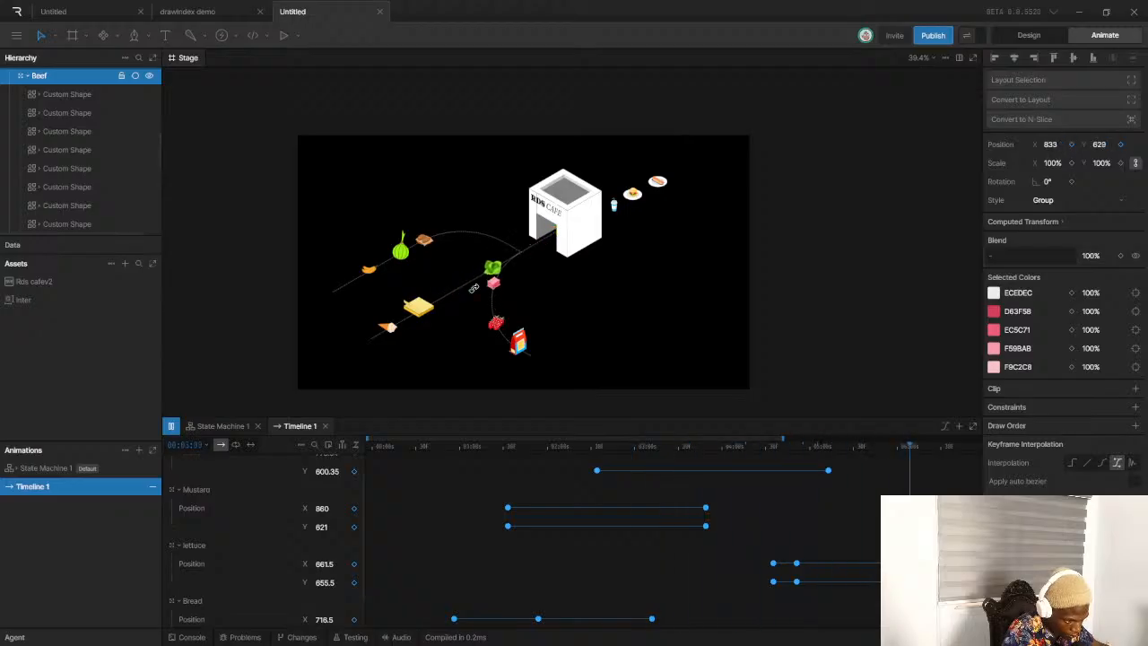
pyautogui.press('space')
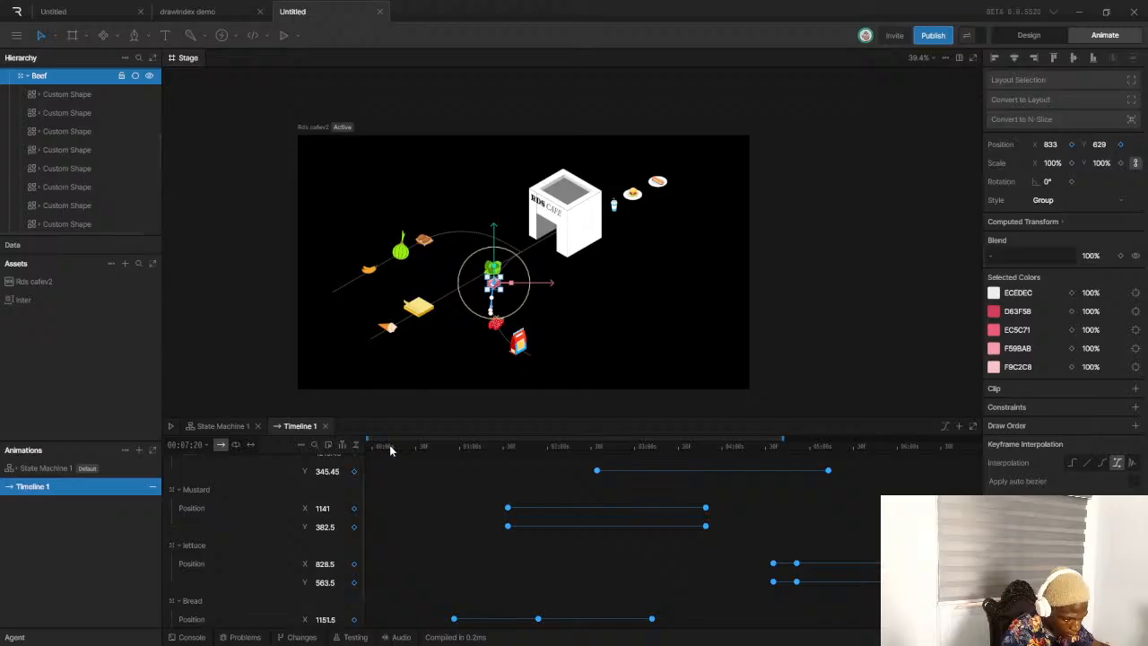
pyautogui.moveTo(389, 445); pyautogui.dragTo(349, 445)
pyautogui.press('space')
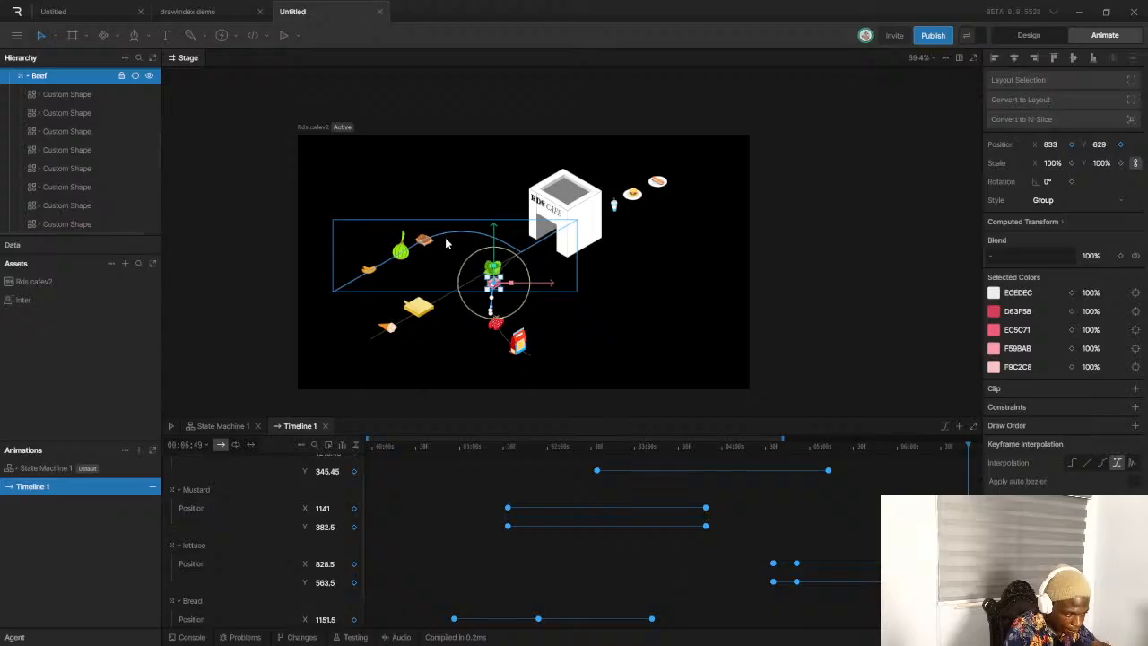
# Select the bread beside the onion and set the current time to 4:46
pyautogui.scroll(4, 448, 242)
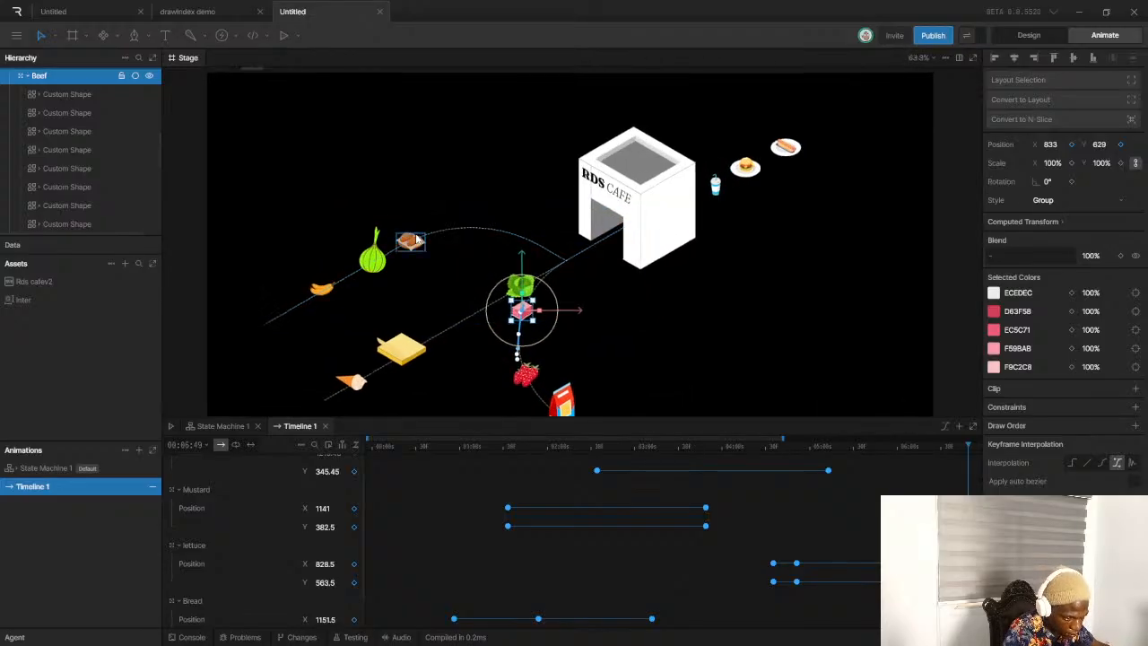
pyautogui.scroll(1, 417, 240)
pyautogui.click(412, 243)
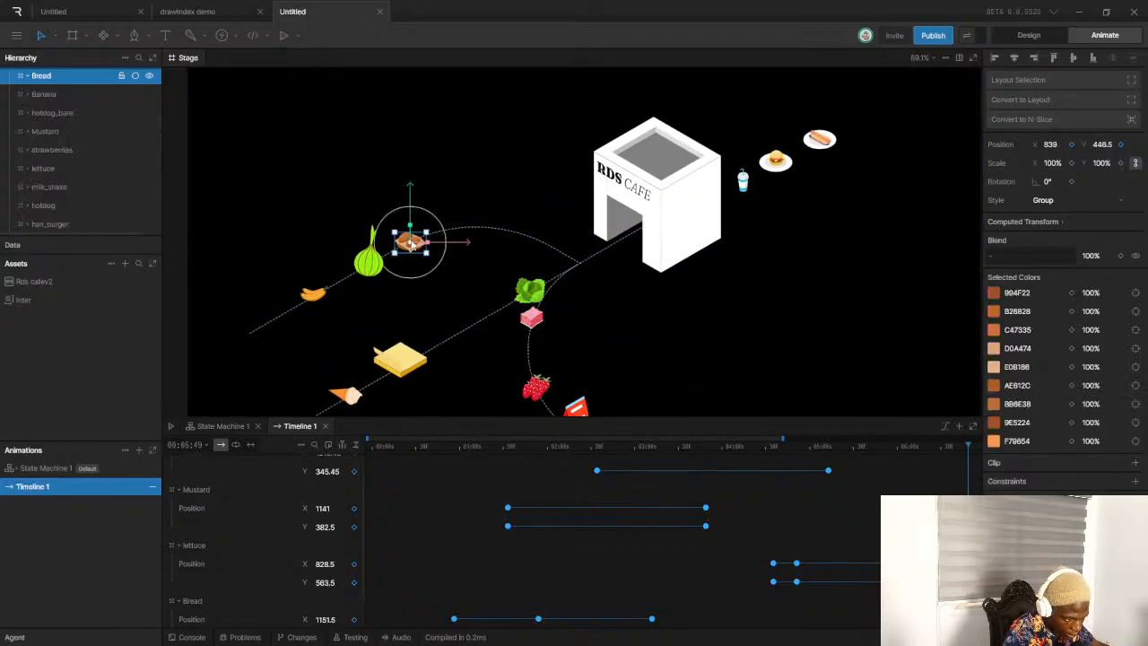
pyautogui.scroll(4, 412, 243)
pyautogui.scroll(-5, 561, 269)
pyautogui.scroll(2, 549, 276)
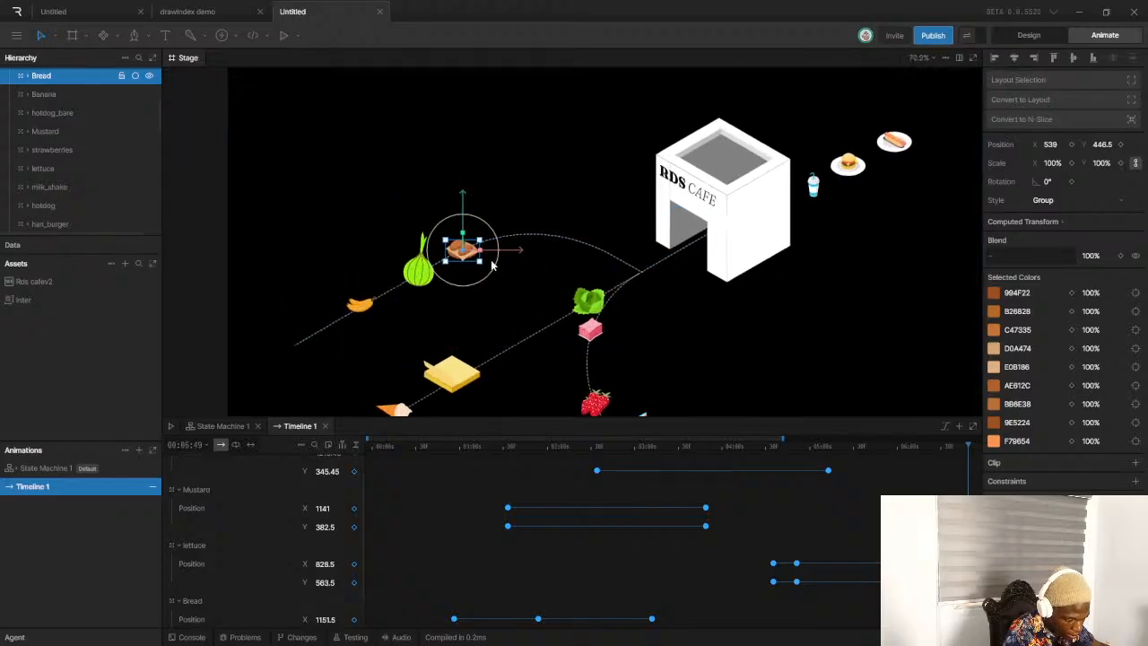
pyautogui.scroll(5, 491, 266)
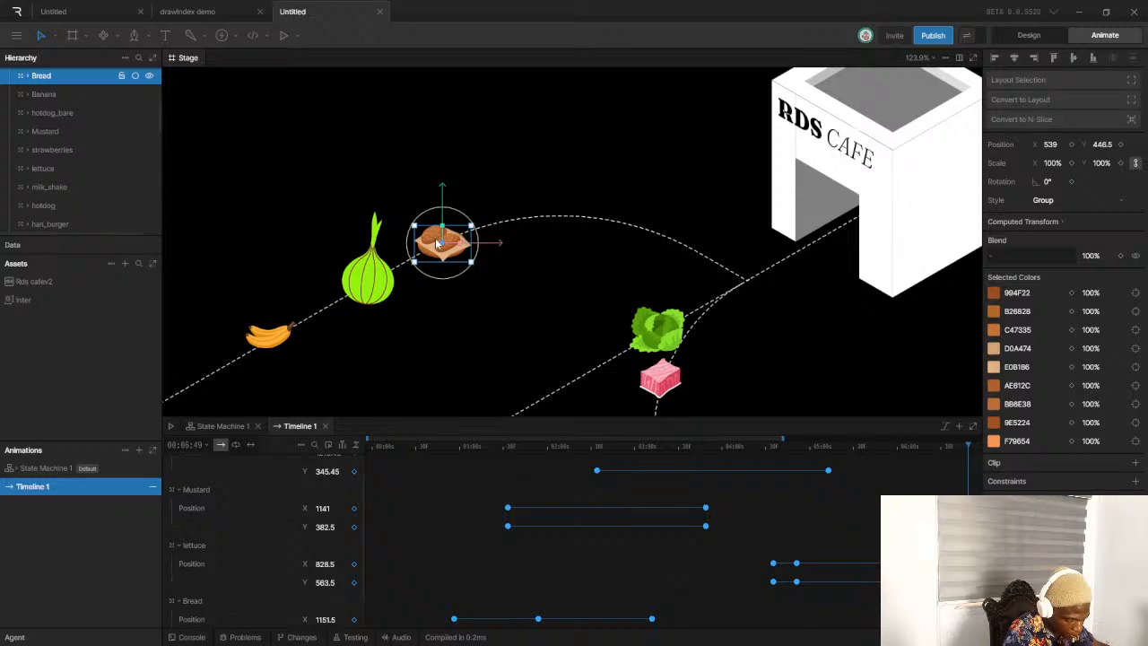
pyautogui.click(788, 447)
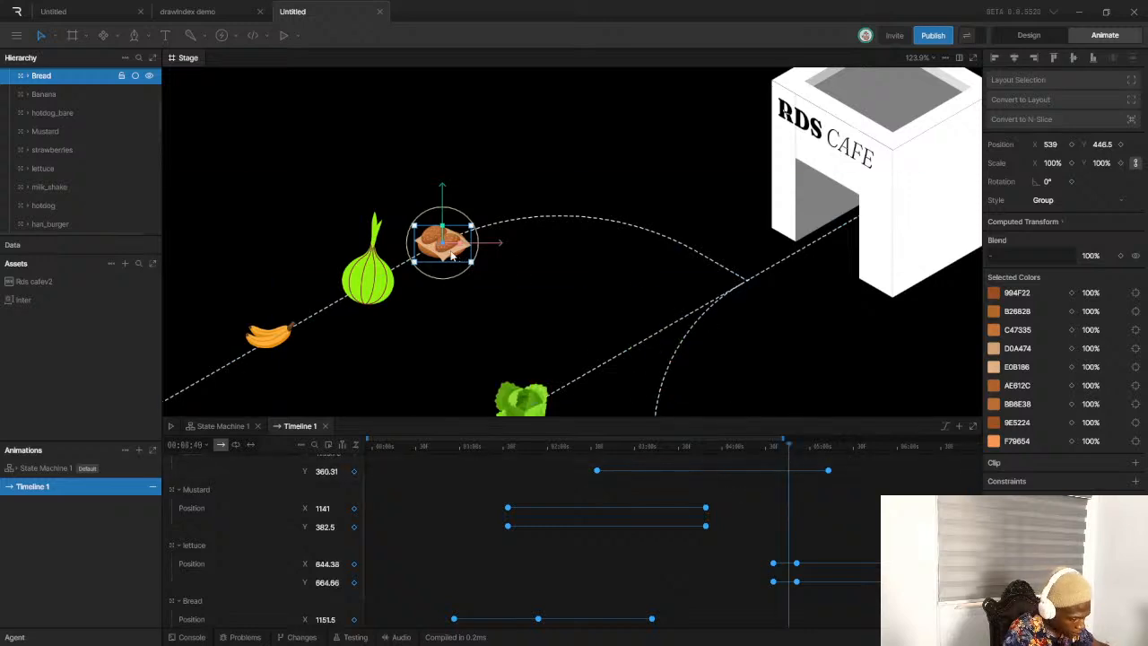
pyautogui.moveTo(443, 248); pyautogui.dragTo(449, 242)
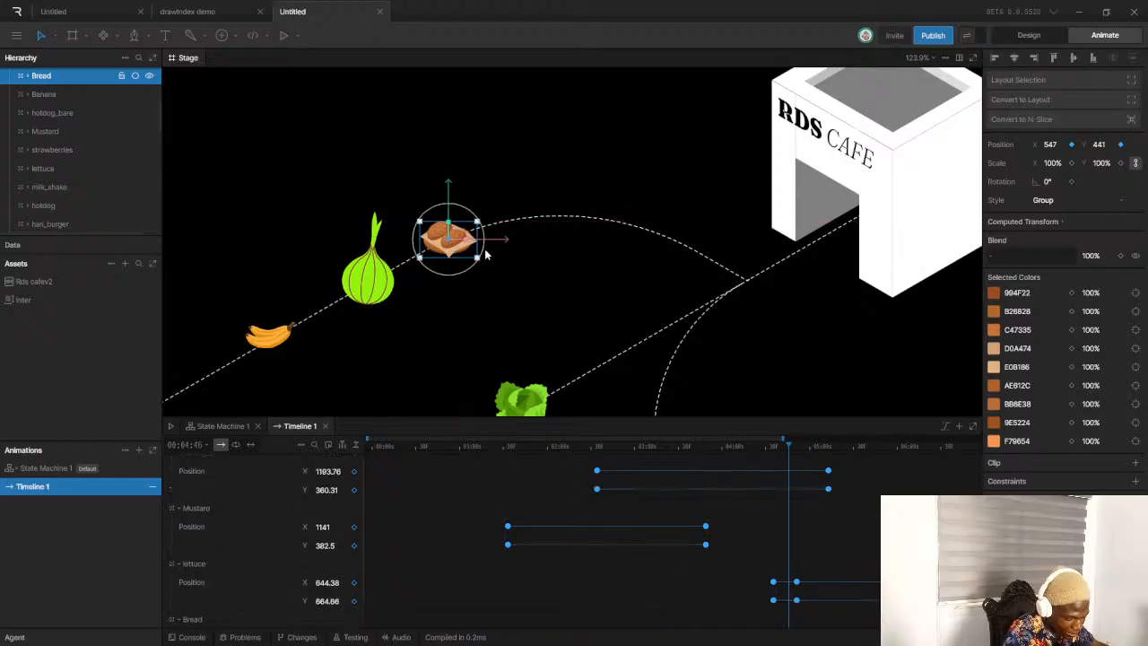
pyautogui.click(495, 256)
pyautogui.click(436, 252)
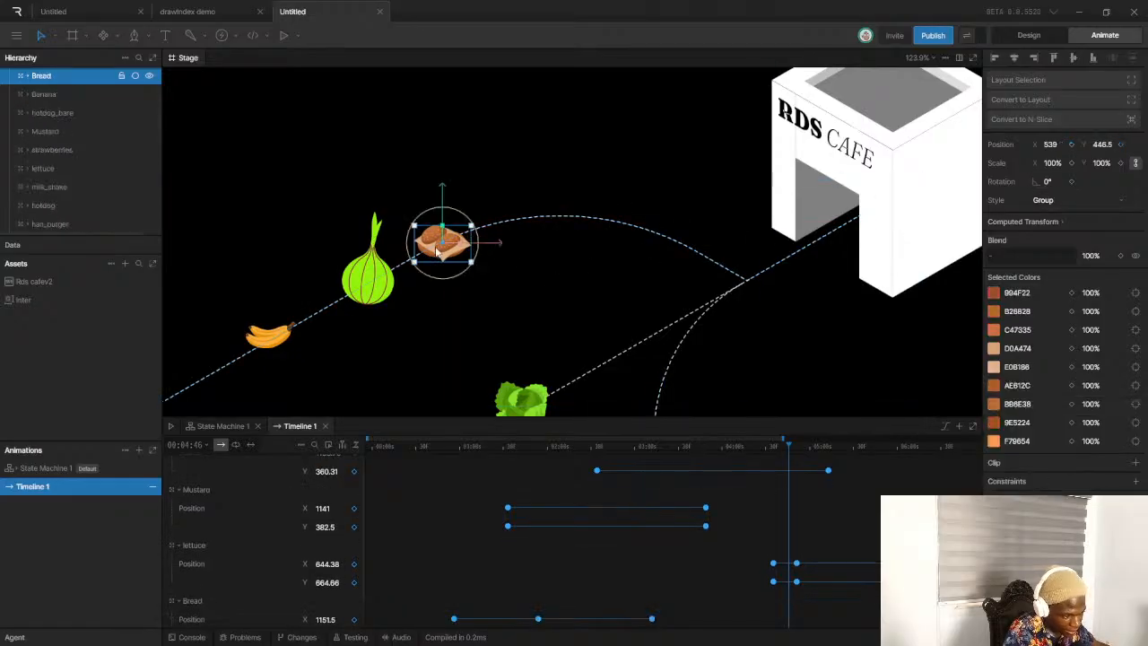
# Keyframe the bread's position at X 539, Y 446.5 and shift that keyframe to about 3:56
pyautogui.click(1071, 145)
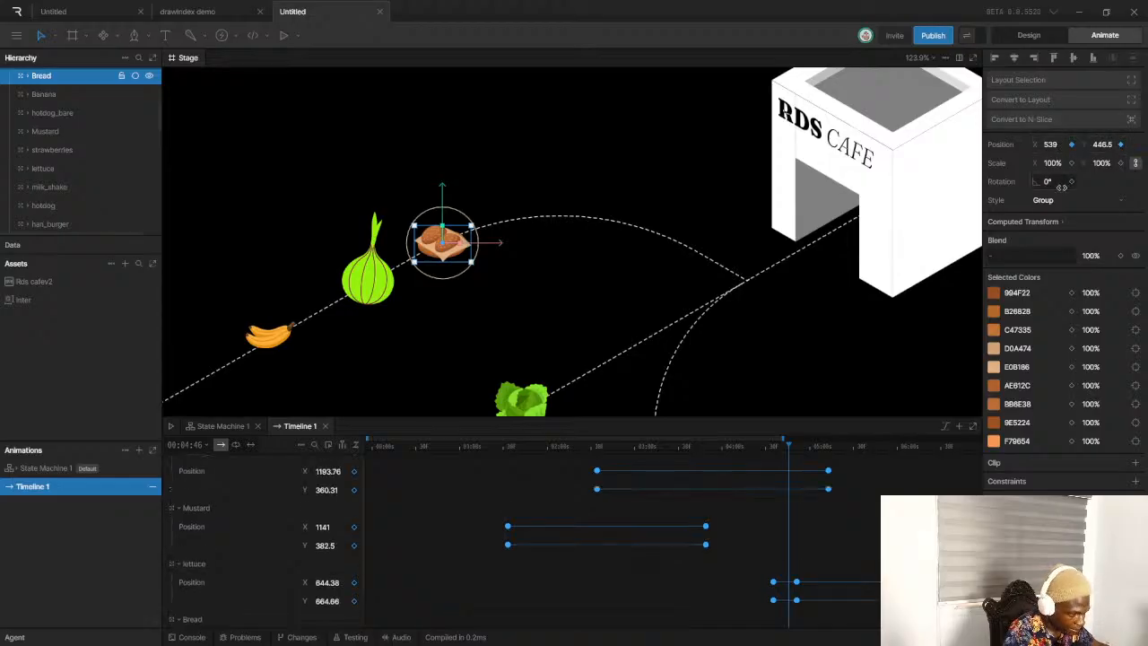
pyautogui.scroll(-2, 789, 489)
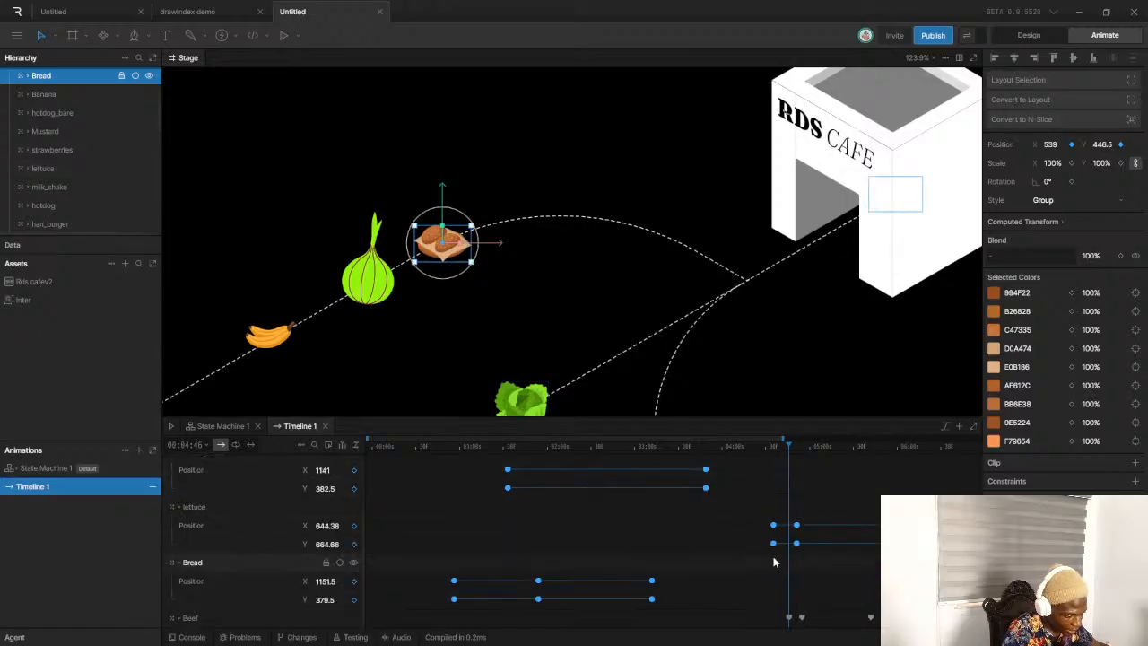
pyautogui.scroll(3, 410, 512)
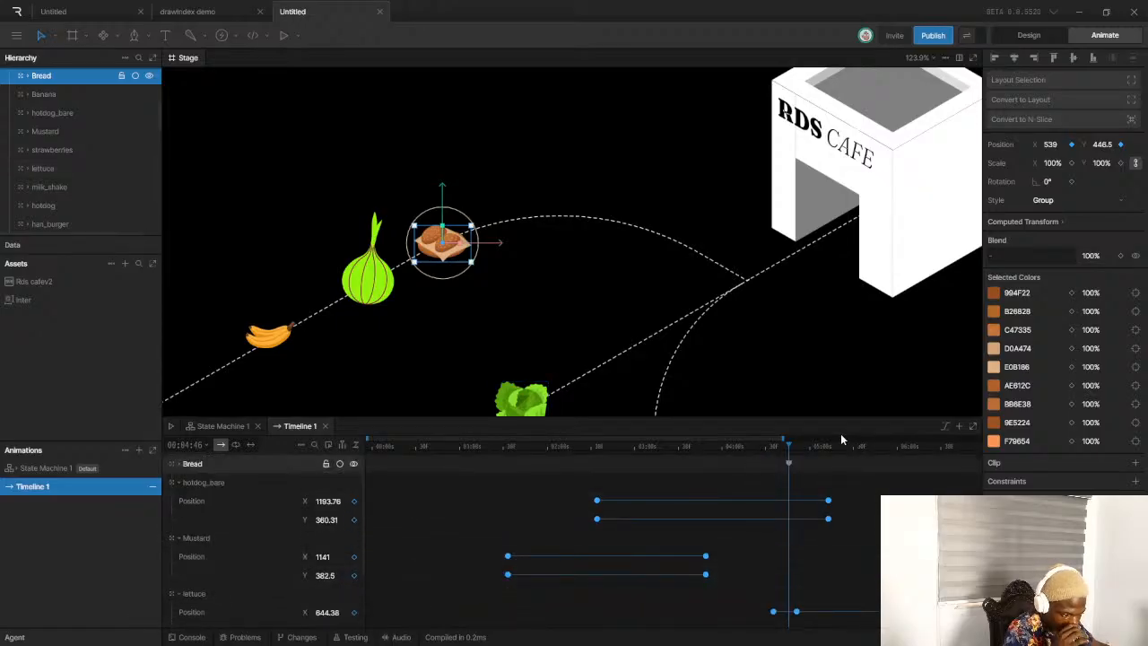
pyautogui.click(769, 459)
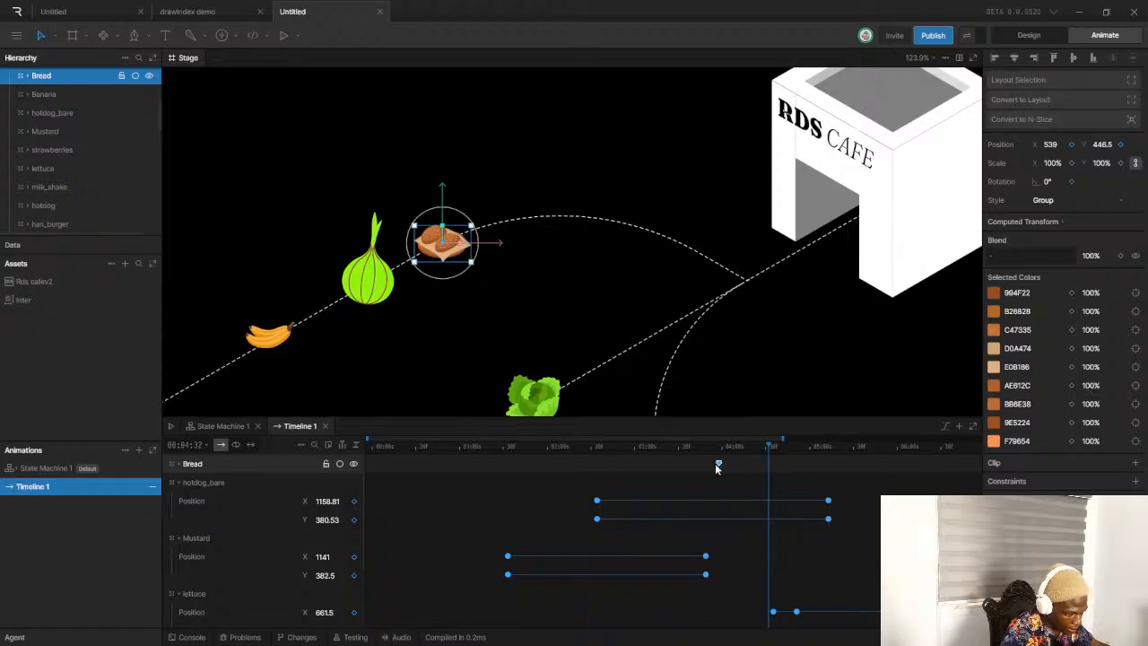
pyautogui.moveTo(774, 451)
pyautogui.mouseDown()
pyautogui.moveTo(807, 451)
pyautogui.moveTo(729, 456)
pyautogui.moveTo(802, 453)
pyautogui.moveTo(788, 453)
pyautogui.mouseUp()
# Pull the bread back to X 512, Y 460.5 at about 4:06, and move it forward to X 841, Y 428 at 4:54
pyautogui.scroll(5, 451, 250)
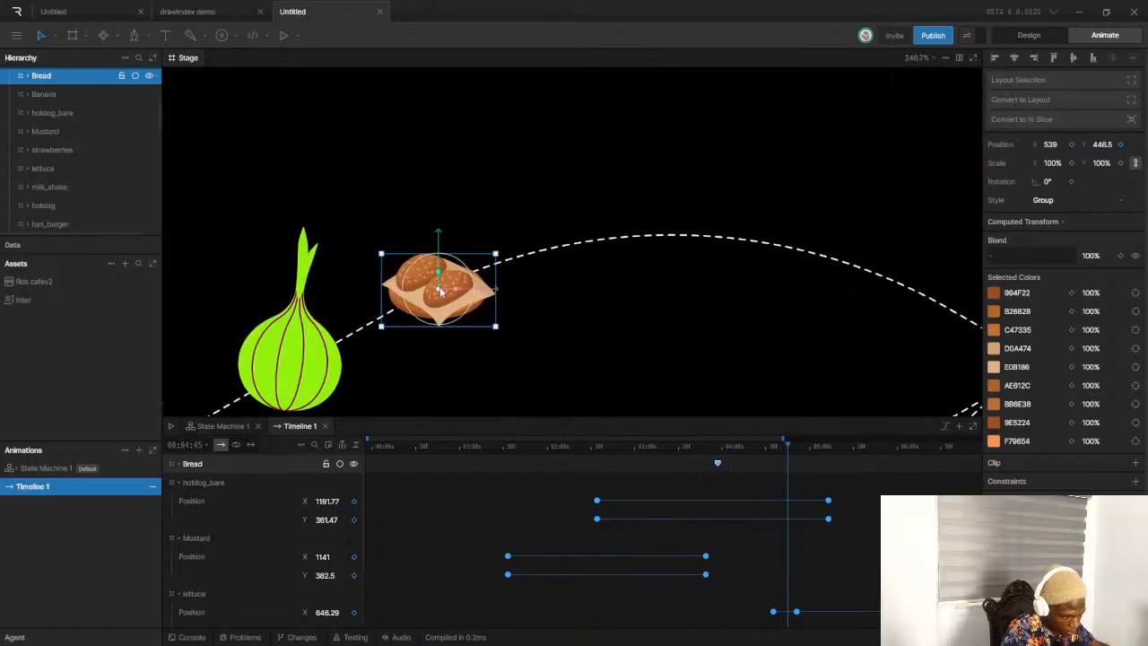
pyautogui.click(733, 453)
pyautogui.moveTo(434, 296); pyautogui.dragTo(393, 319)
pyautogui.moveTo(731, 447); pyautogui.dragTo(800, 448)
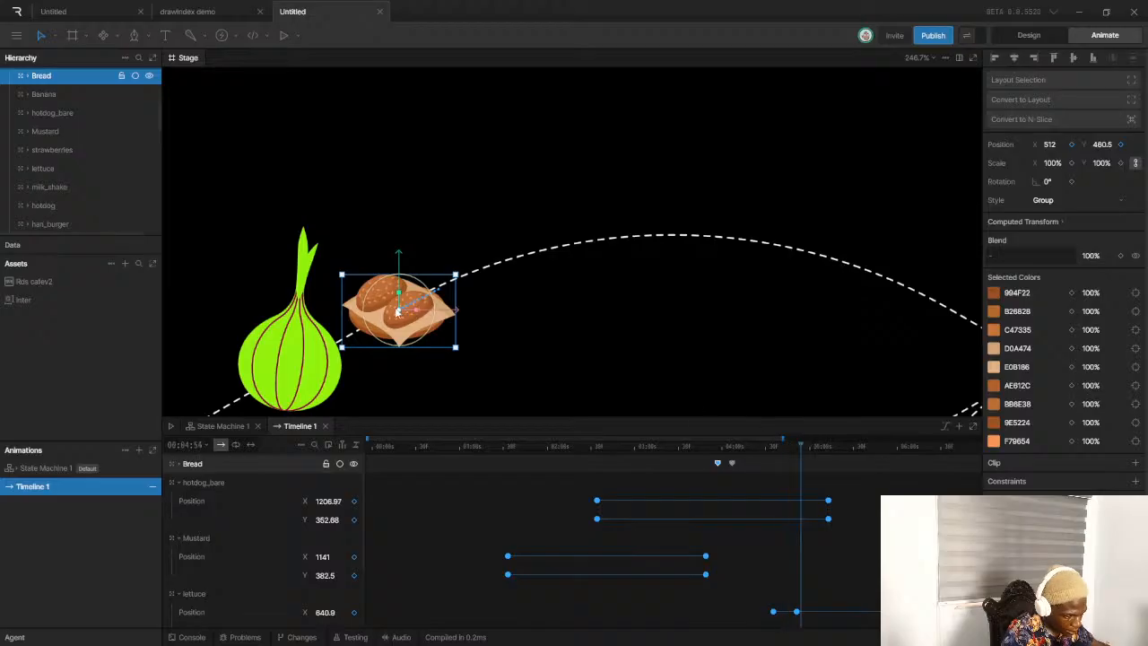
pyautogui.moveTo(399, 311); pyautogui.dragTo(888, 261)
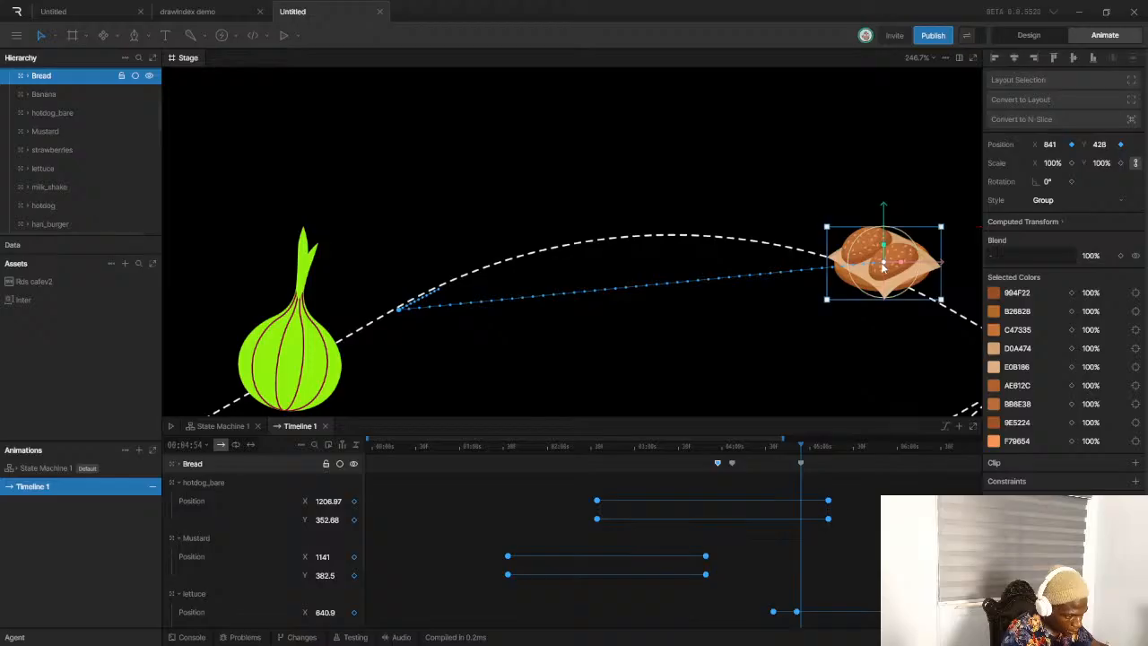
# Try bending the bread's motion path with its two handles to follow the curved dashed line
pyautogui.scroll(-2, 870, 287)
pyautogui.moveTo(821, 272); pyautogui.dragTo(586, 185)
pyautogui.moveTo(610, 290); pyautogui.dragTo(580, 244)
pyautogui.moveTo(592, 189); pyautogui.dragTo(701, 232)
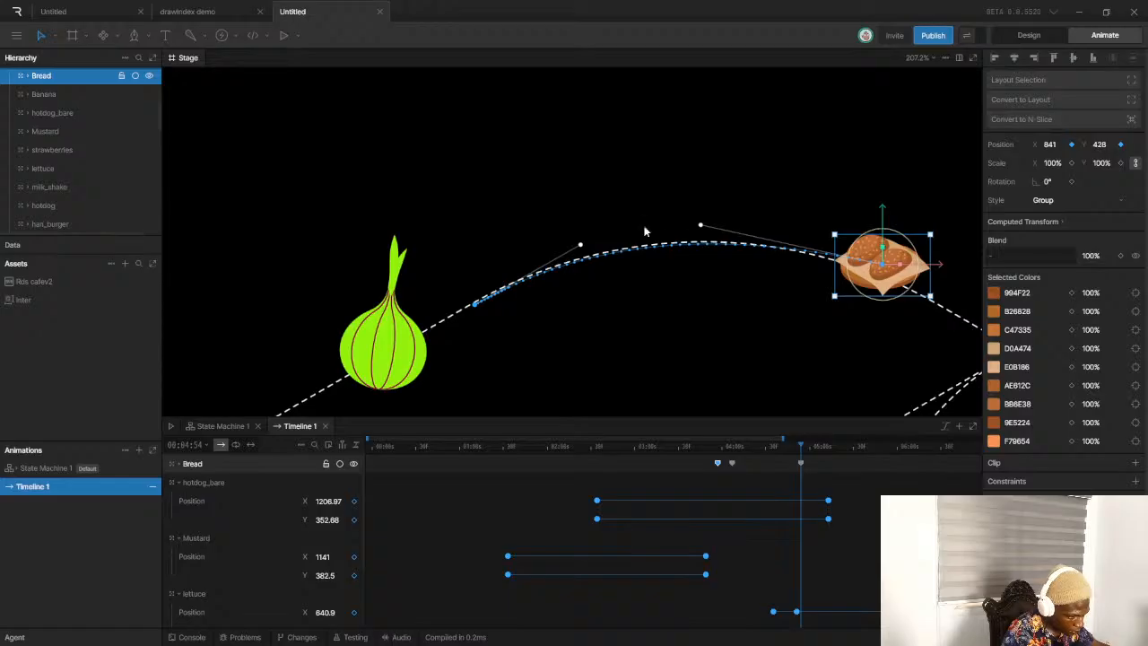
# Play the animation from the start to check the bread's motion along the curved dashed path
pyautogui.scroll(-3, 644, 231)
pyautogui.scroll(-5, 687, 332)
pyautogui.scroll(1, 682, 330)
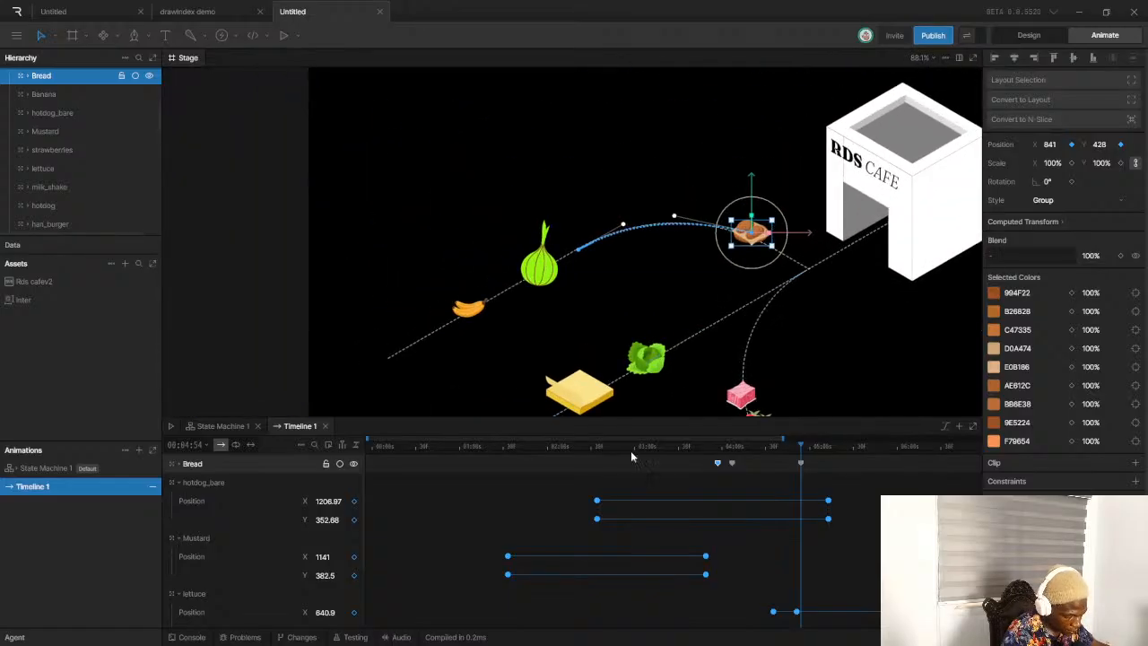
pyautogui.click(375, 445)
pyautogui.press('space')
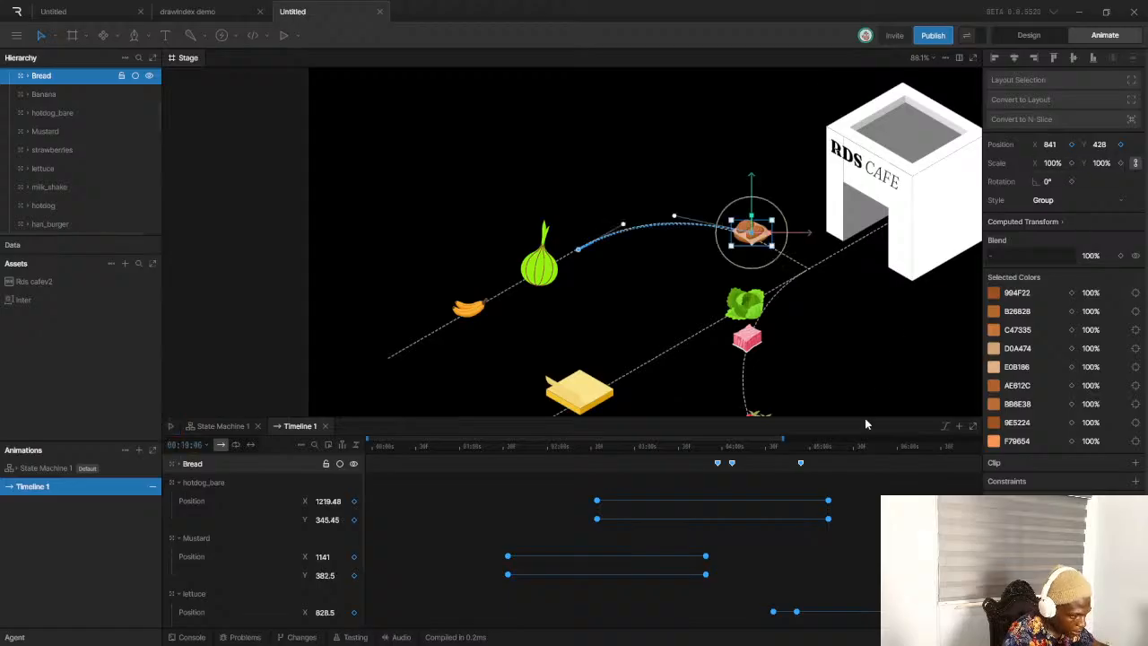
# Undo the bending of the bread's motion path
pyautogui.hotkey('ctrl', 'z')
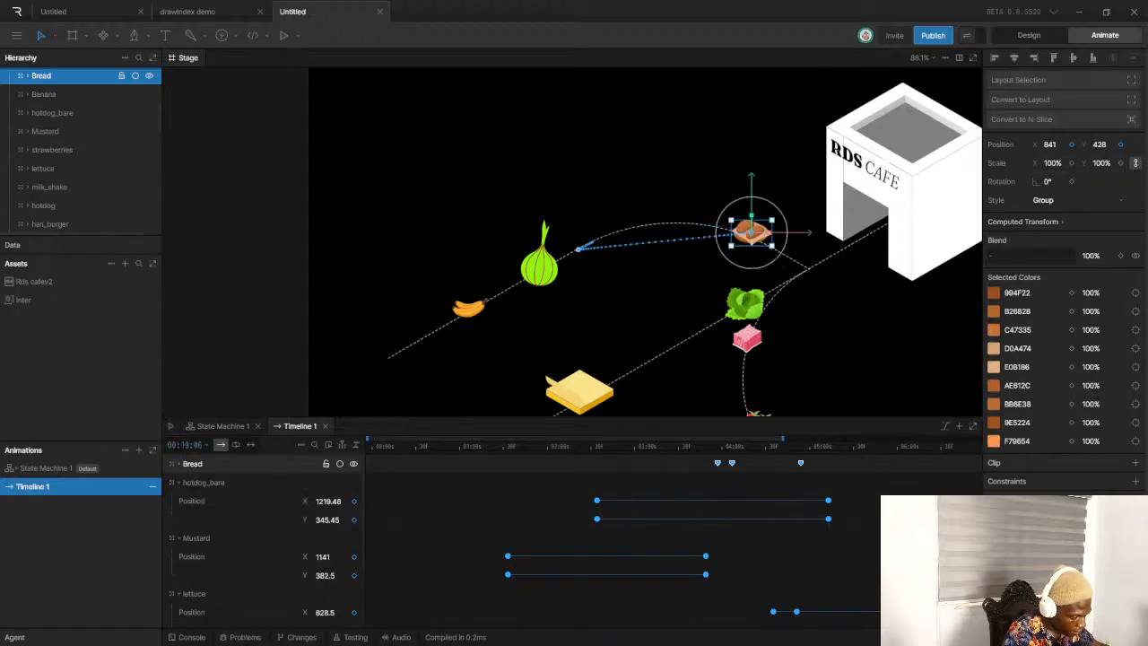
# Bend the bread's motion path between its last two keyframes to match the curved dashed line
pyautogui.scroll(-5, 823, 393)
pyautogui.scroll(10, 673, 197)
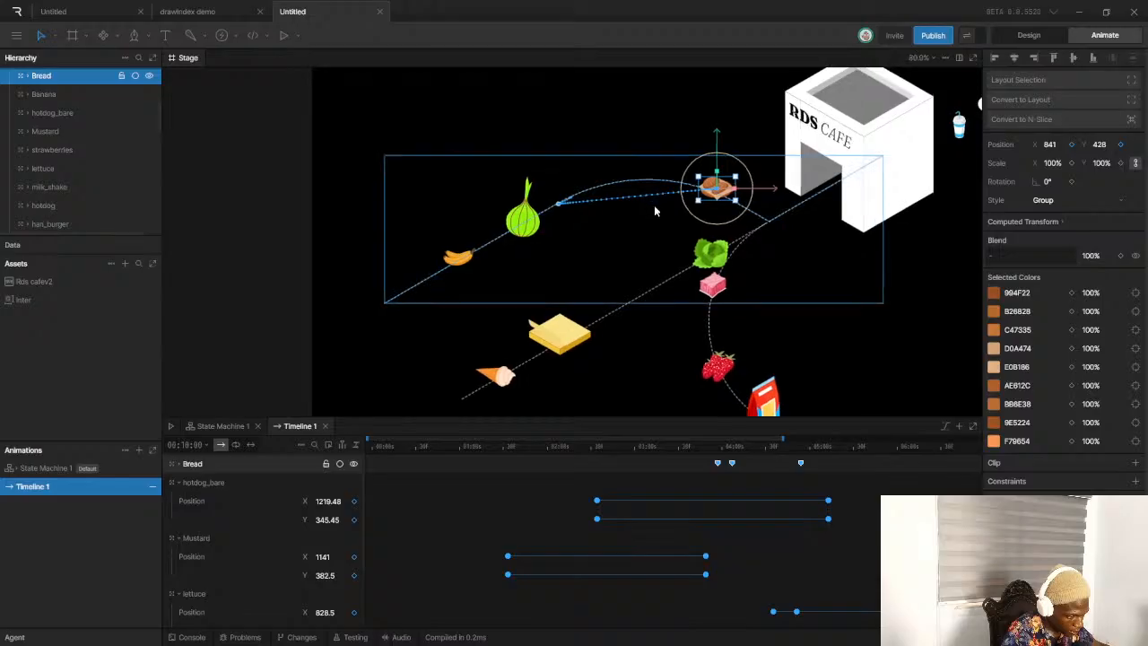
pyautogui.scroll(1, 682, 197)
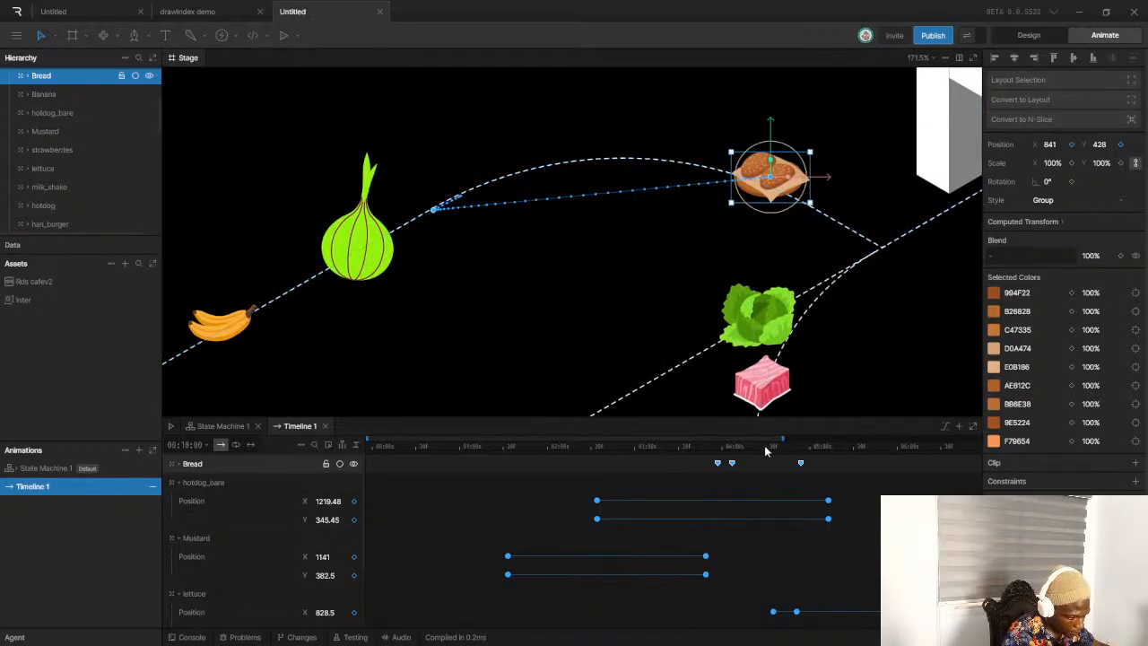
pyautogui.moveTo(727, 184); pyautogui.dragTo(545, 120)
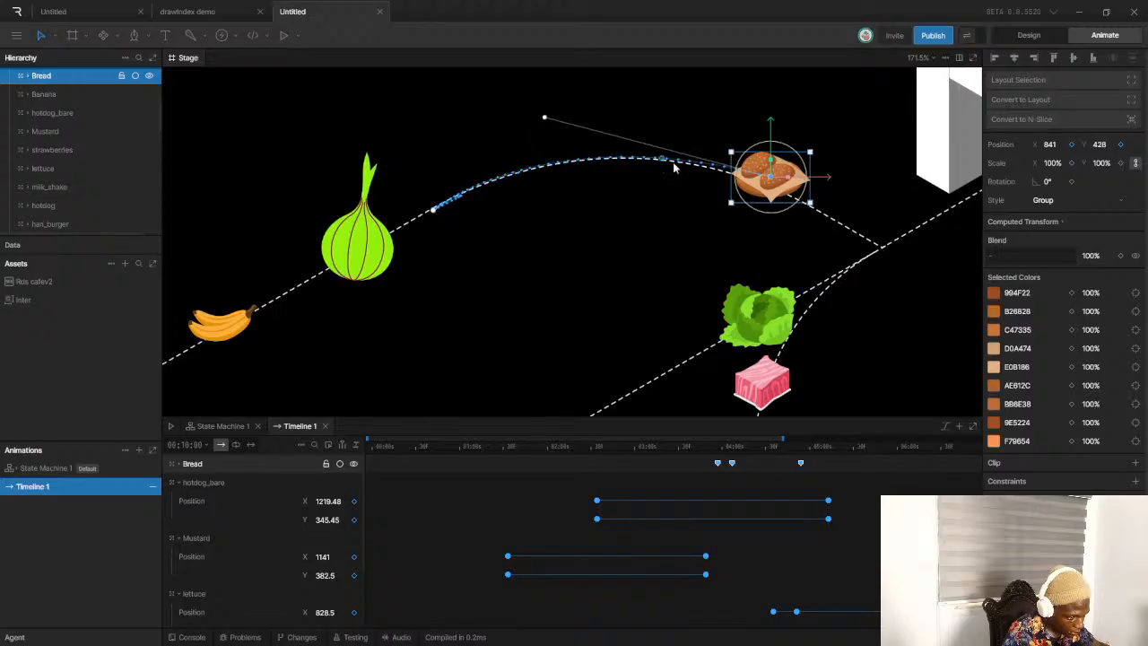
# Play the animation from the start and scrub back to 4:41 to check the bread's curved motion
pyautogui.scroll(-2, 726, 224)
pyautogui.moveTo(646, 449); pyautogui.dragTo(369, 446)
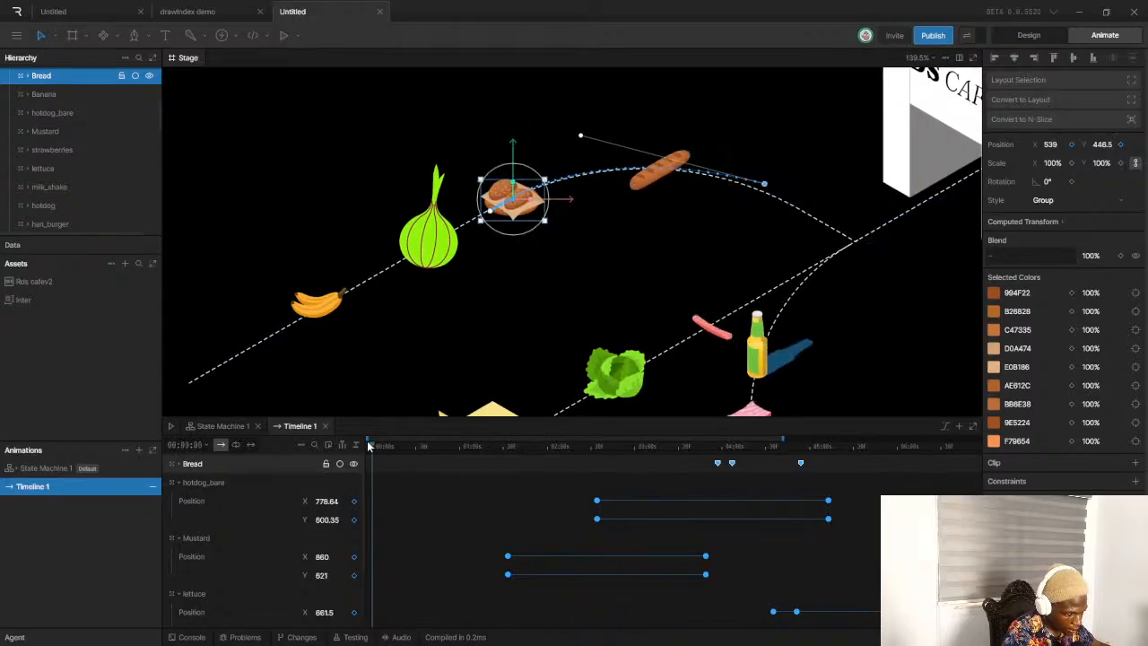
pyautogui.press('space')
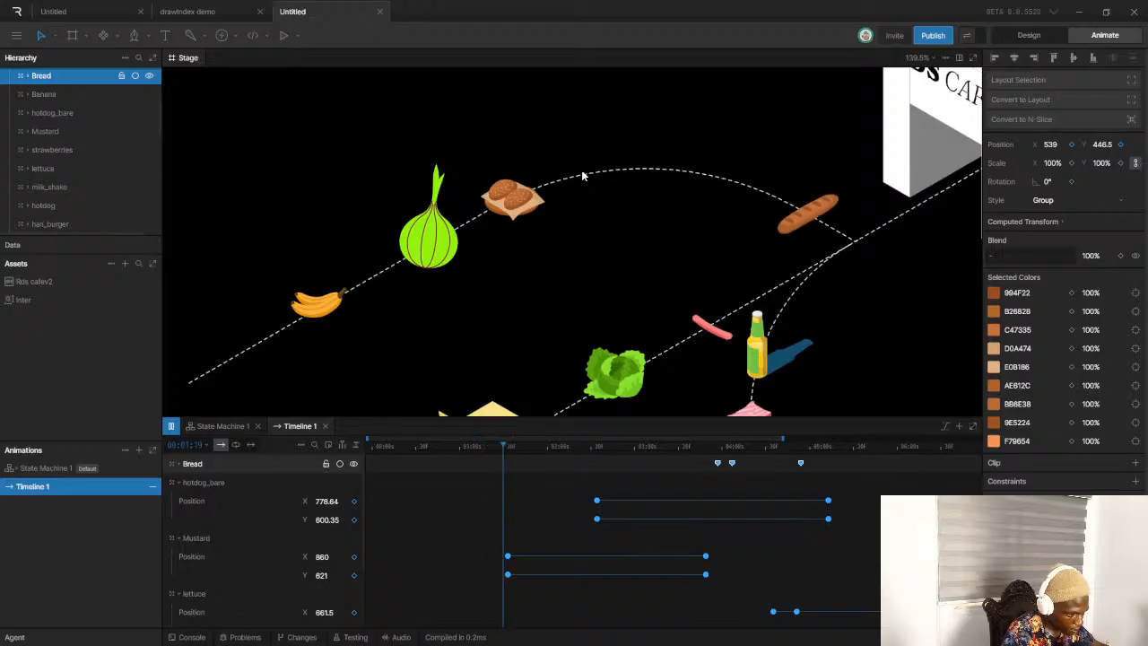
pyautogui.scroll(-8, 574, 184)
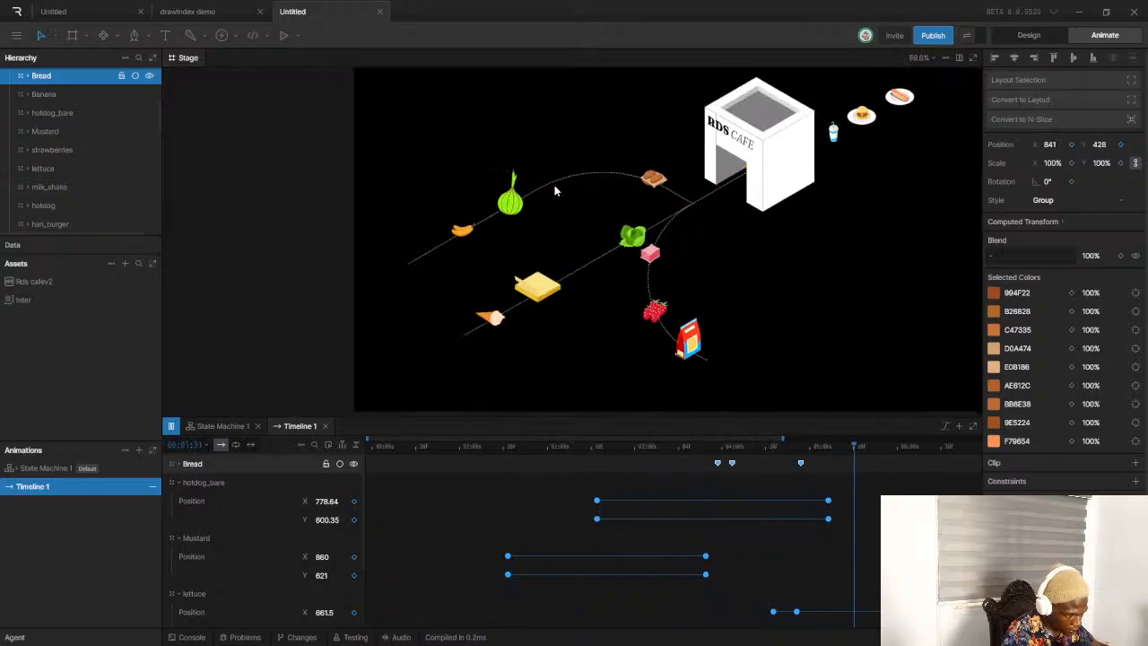
pyautogui.click(781, 444)
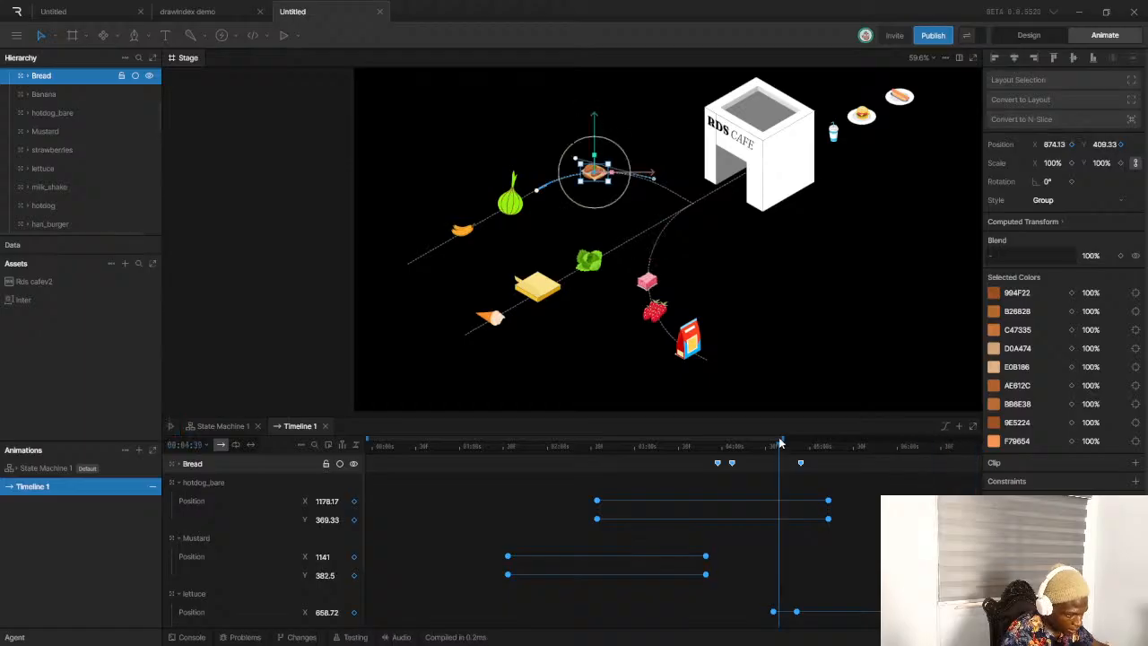
pyautogui.moveTo(783, 446); pyautogui.dragTo(781, 444)
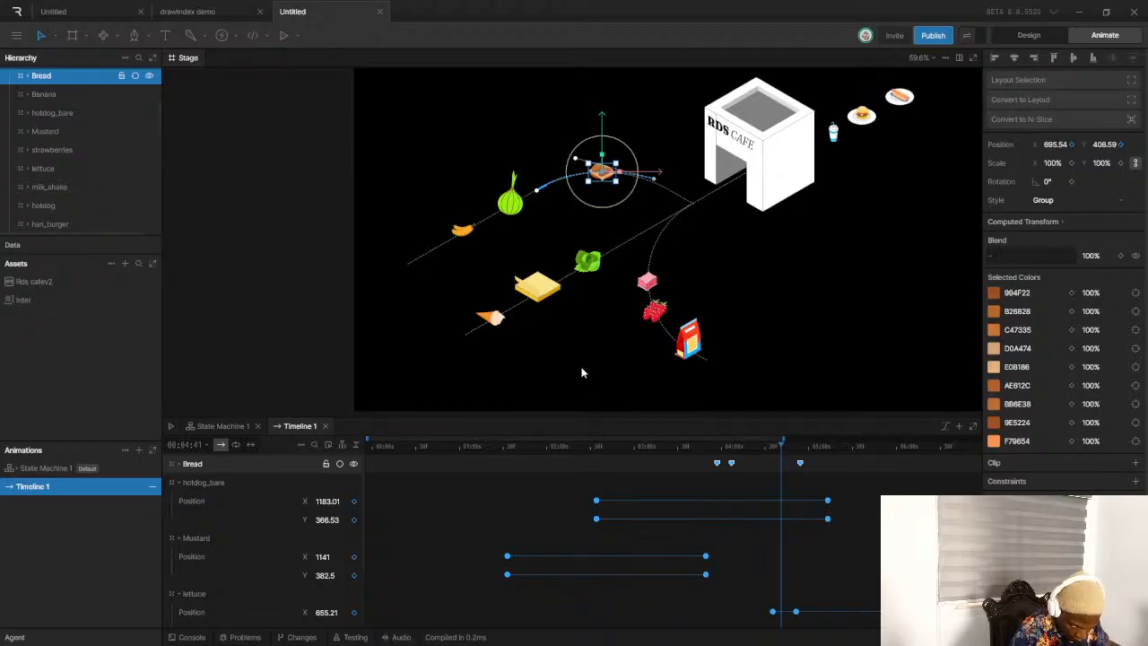
# Switch to Affinity to examine the ingredients and path lines in the Rds cafev2 document, and return to the Rive animation
pyautogui.moveTo(659, 631)
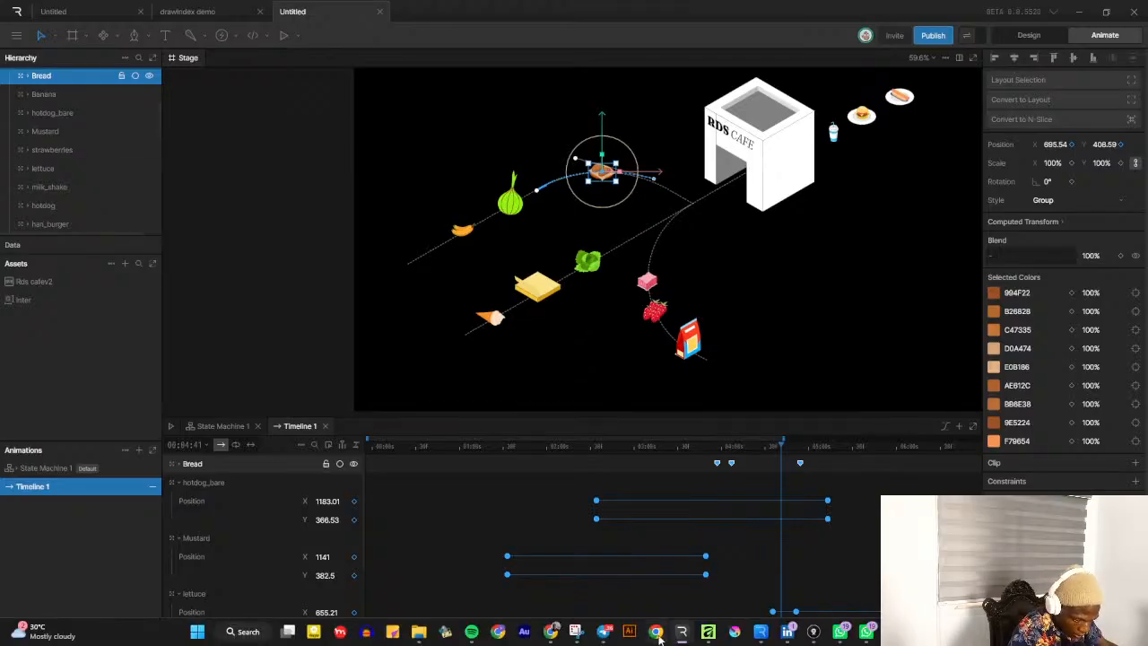
pyautogui.click(707, 632)
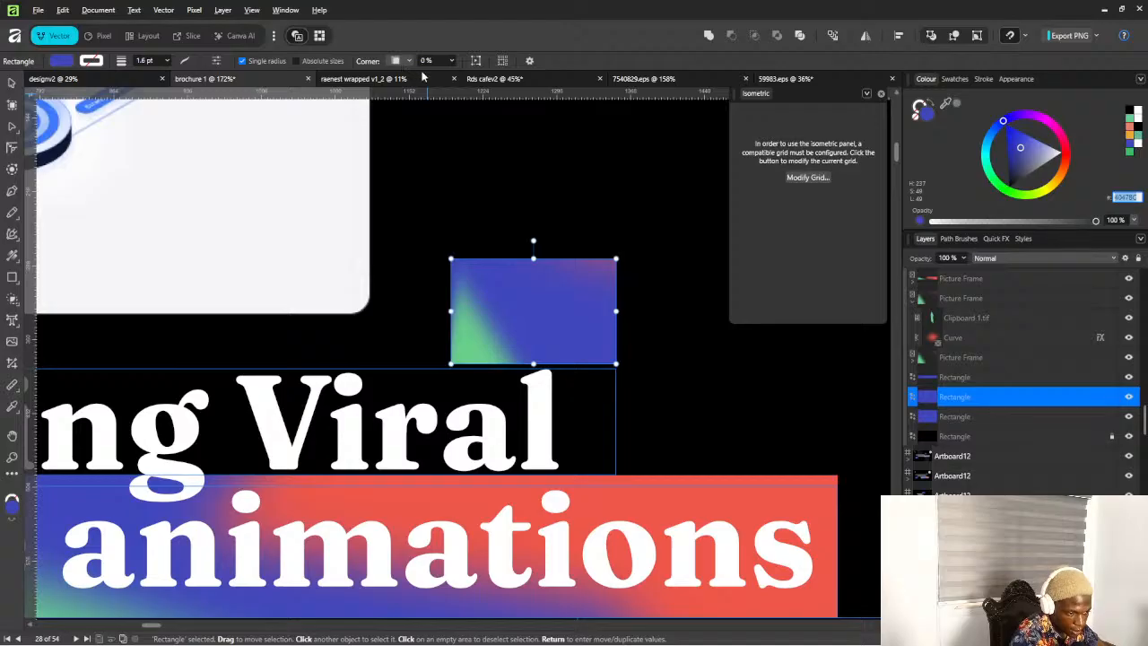
pyautogui.click(500, 78)
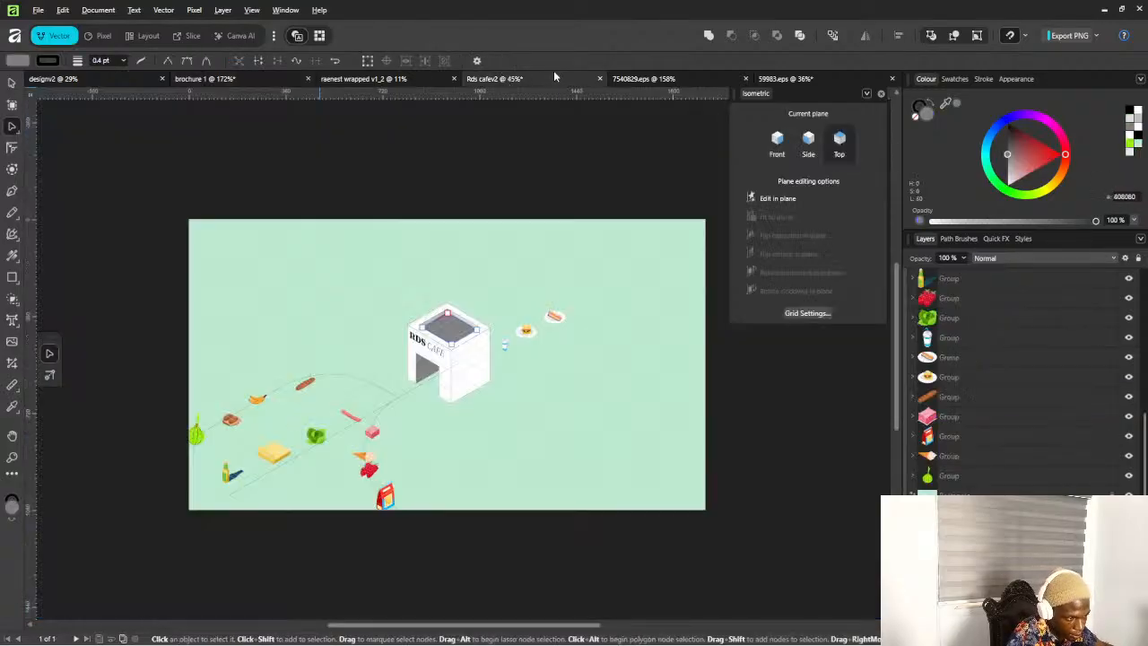
pyautogui.scroll(3, 305, 368)
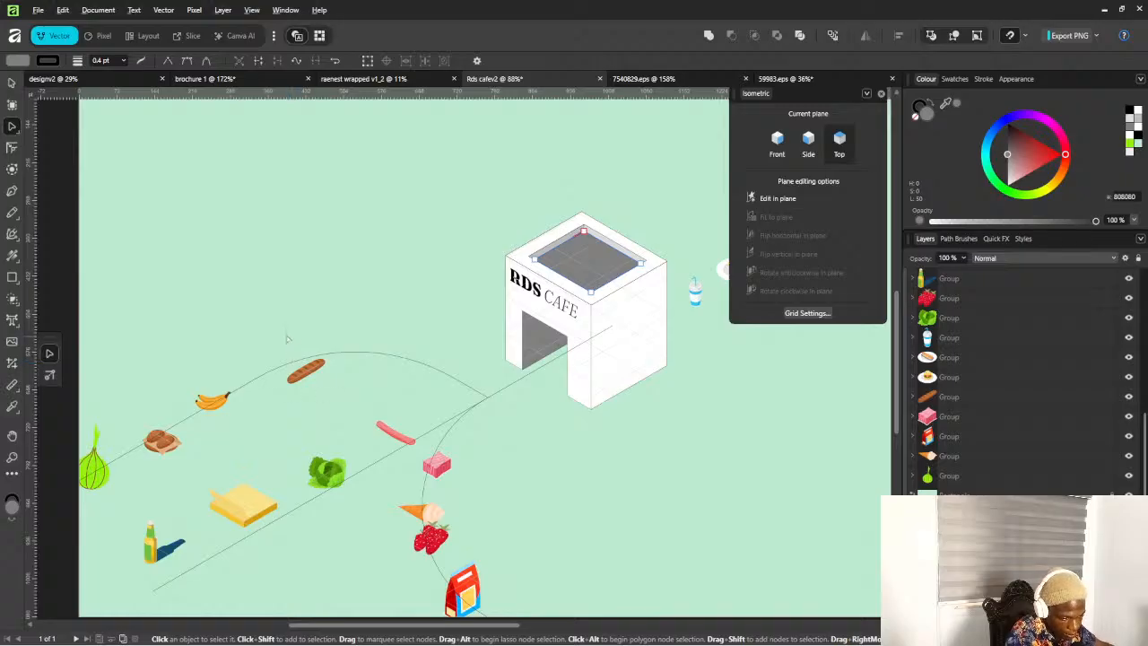
pyautogui.hotkey('alt', 'Tab')
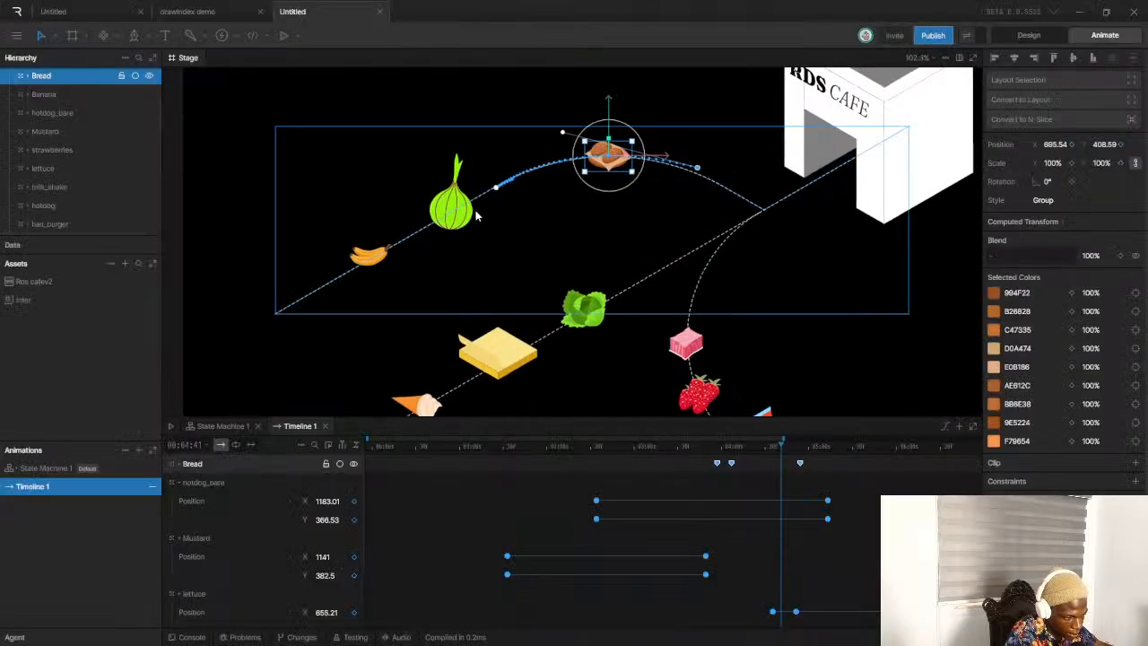
# Delete the bread's last position keyframe at about 4:54 on Timeline 1
pyautogui.scroll(-3, 549, 182)
pyautogui.scroll(2, 549, 182)
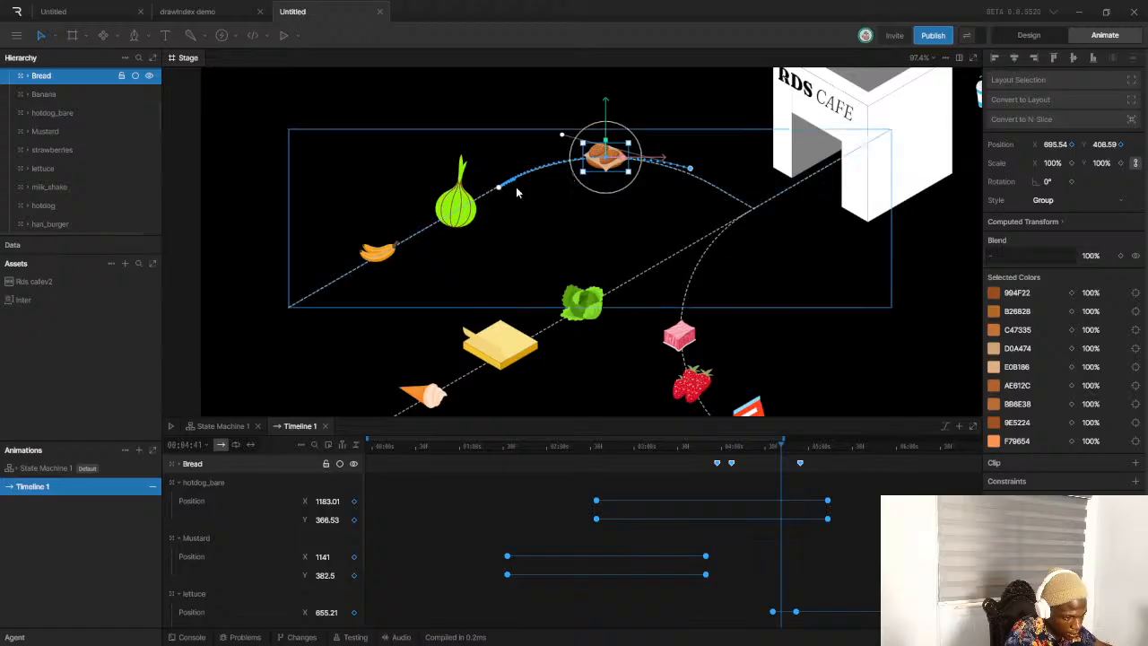
pyautogui.scroll(1, 599, 159)
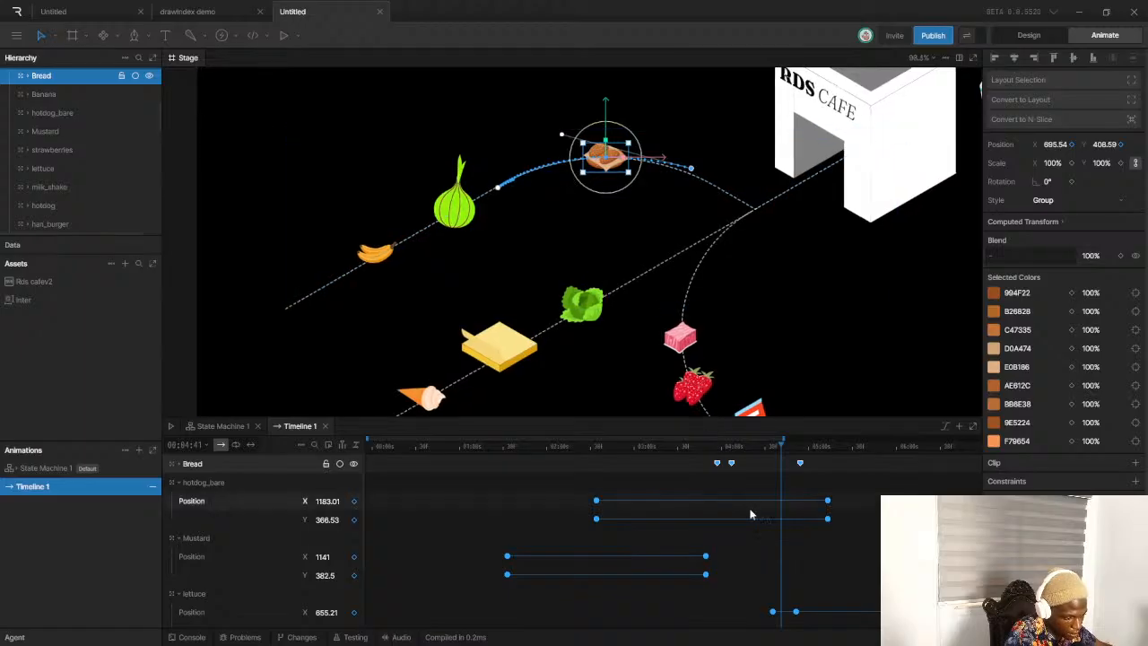
pyautogui.moveTo(769, 457); pyautogui.dragTo(823, 473)
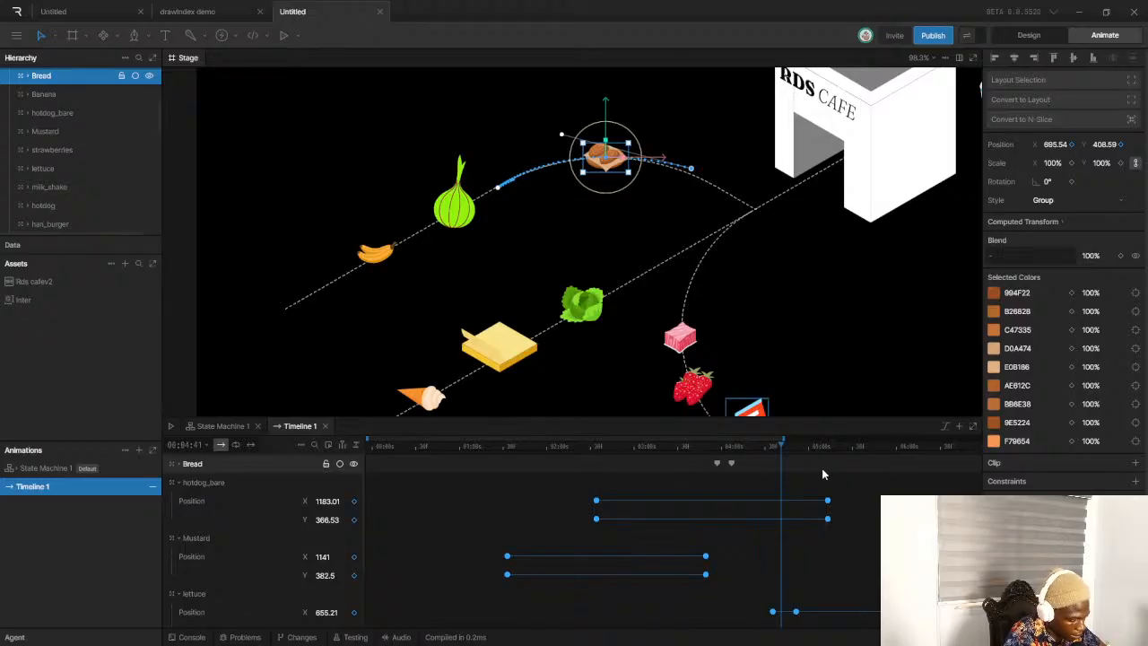
pyautogui.press('Delete')
# Select the bread and move it forward along the dashed path to X 617.5, Y 424.5 at 4:40
pyautogui.moveTo(709, 447); pyautogui.dragTo(746, 447)
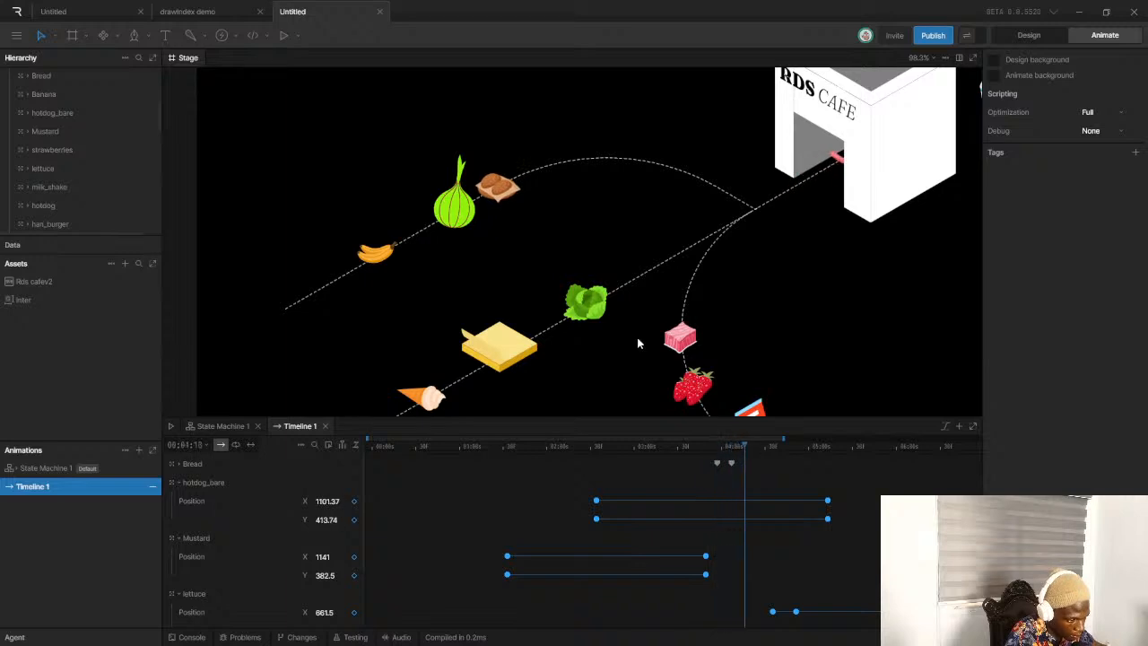
pyautogui.click(499, 189)
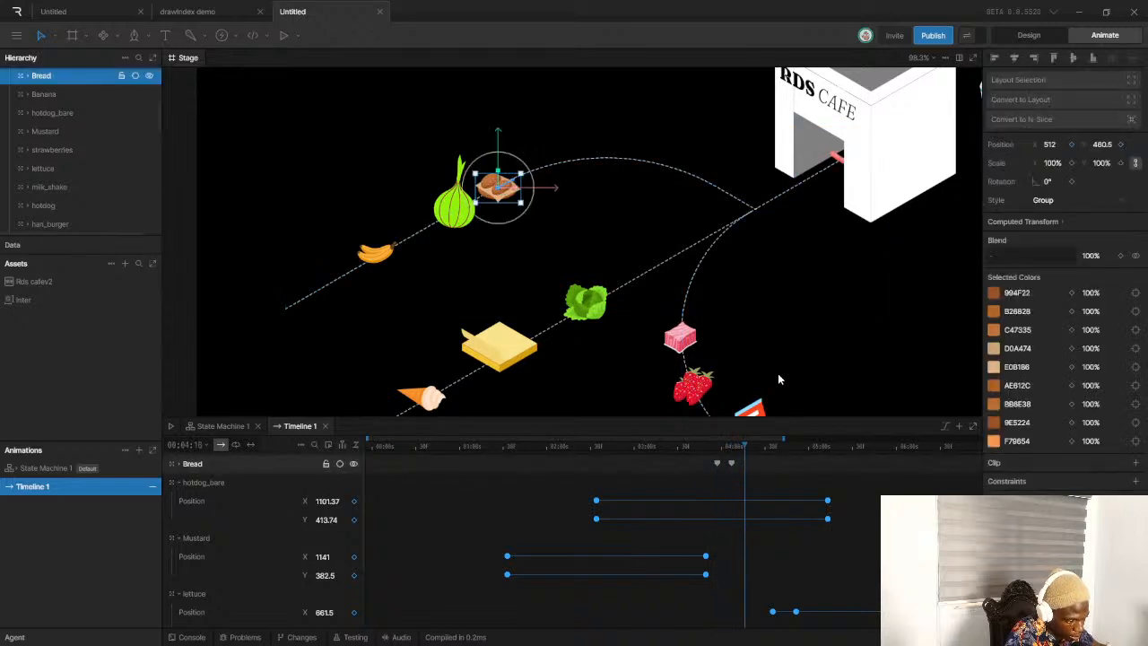
pyautogui.moveTo(752, 448); pyautogui.dragTo(781, 446)
pyautogui.moveTo(492, 191); pyautogui.dragTo(554, 168)
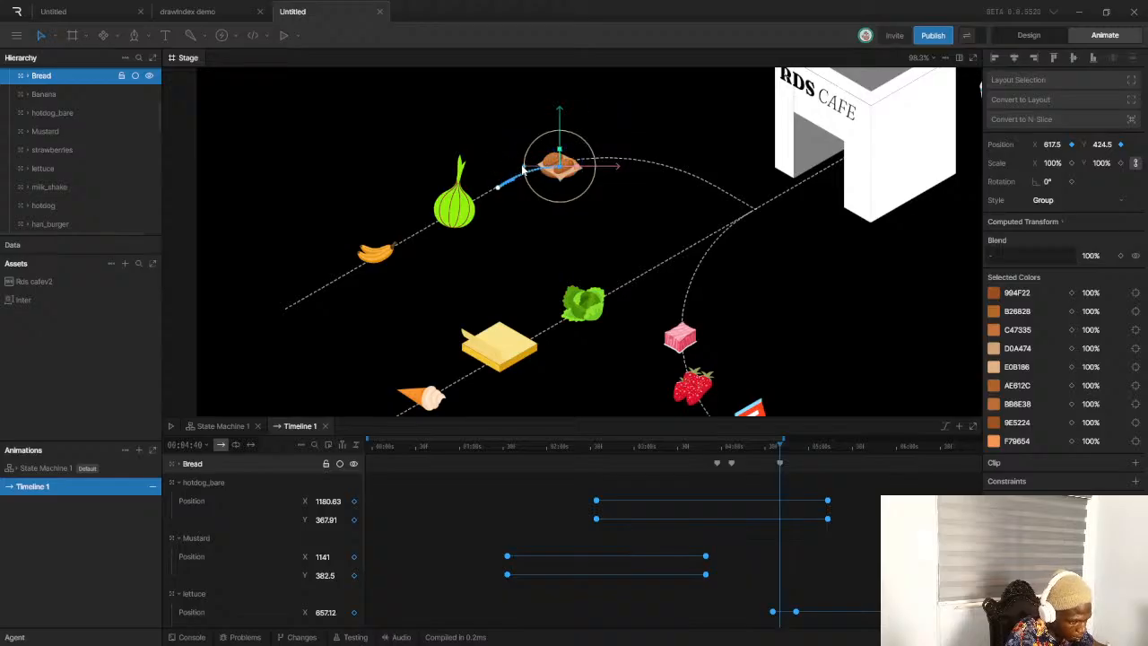
# Play the animation from before the bread's first keyframe to check its shortened move
pyautogui.moveTo(723, 446); pyautogui.dragTo(688, 448)
pyautogui.press('space')
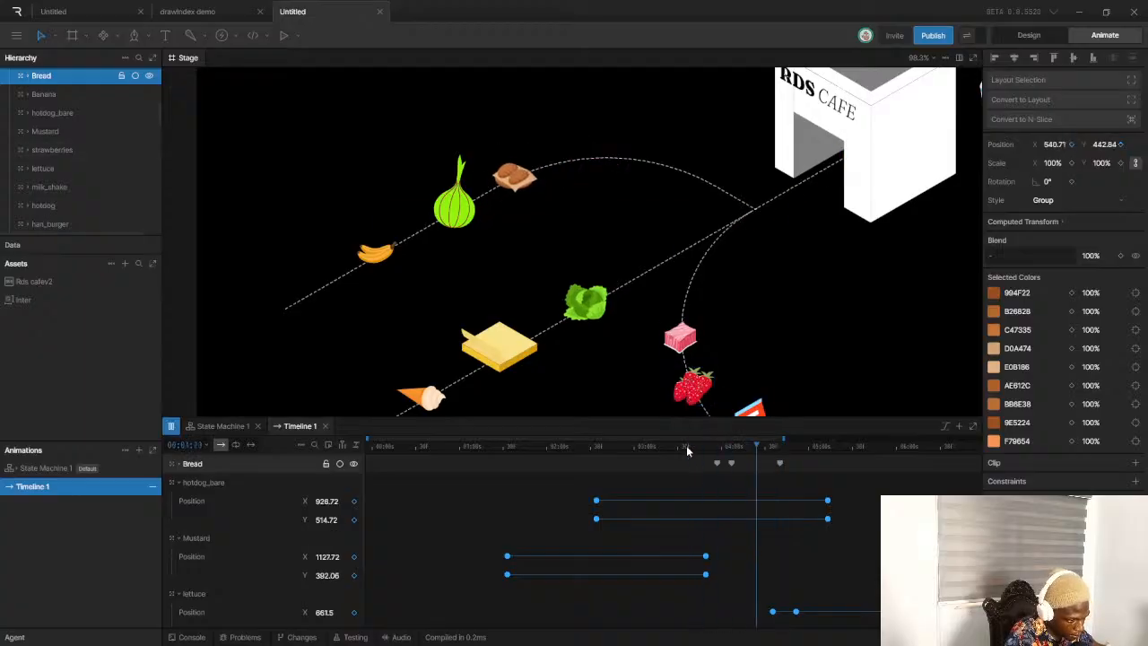
pyautogui.press('space')
# Curve the bread's shortened motion path with the handle at its last keyframe so it follows the dashed arc
pyautogui.scroll(5, 553, 152)
pyautogui.scroll(1, 543, 175)
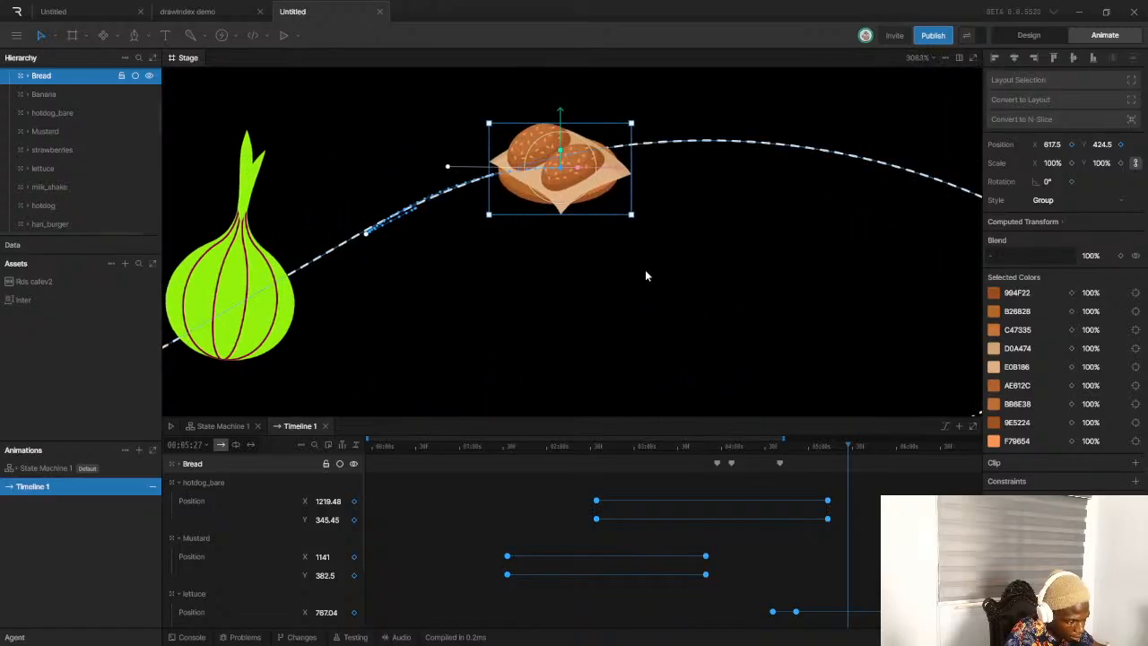
pyautogui.moveTo(796, 447); pyautogui.dragTo(764, 446)
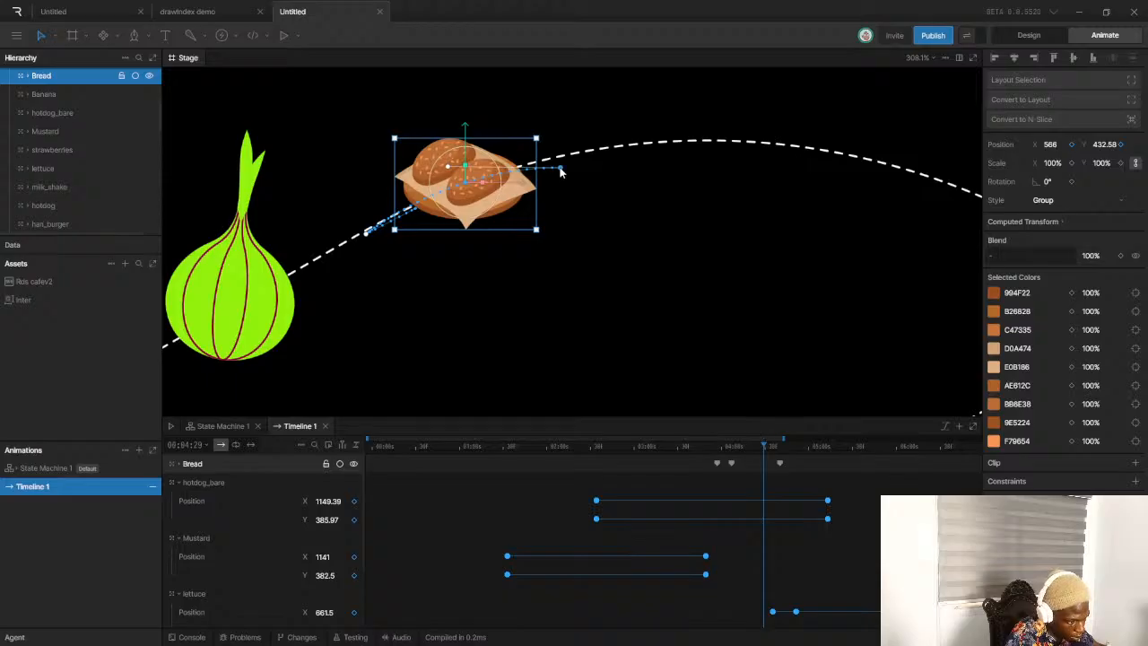
pyautogui.moveTo(452, 162); pyautogui.dragTo(453, 187)
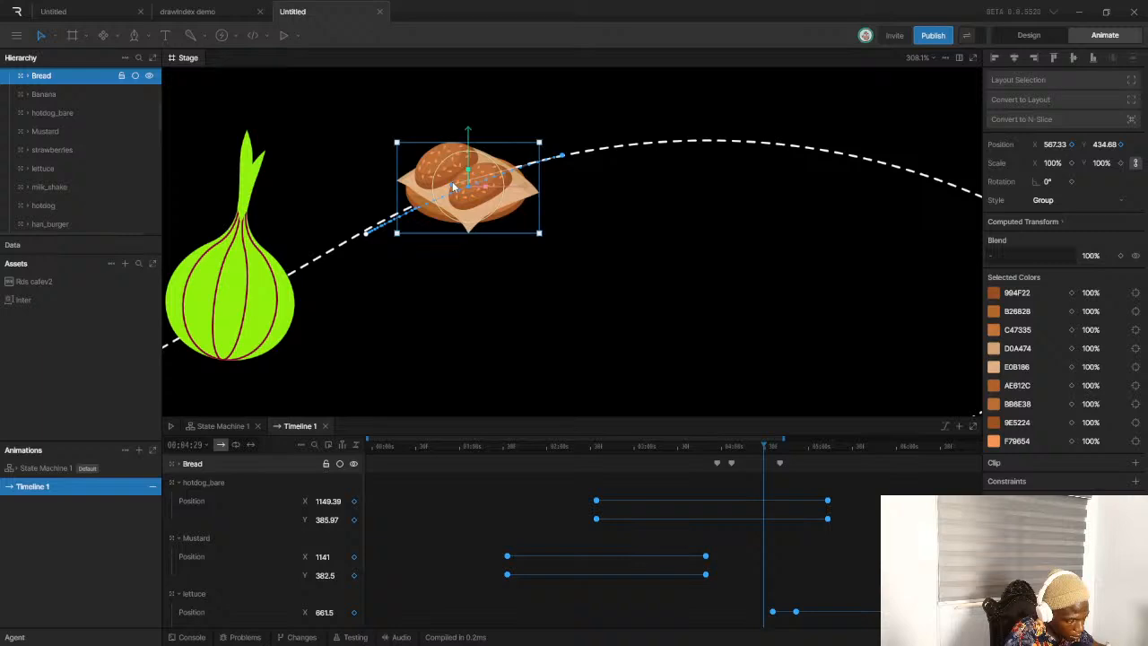
# Replay Timeline 1 to review the bread's motion together with the other ingredients
pyautogui.scroll(-10, 453, 187)
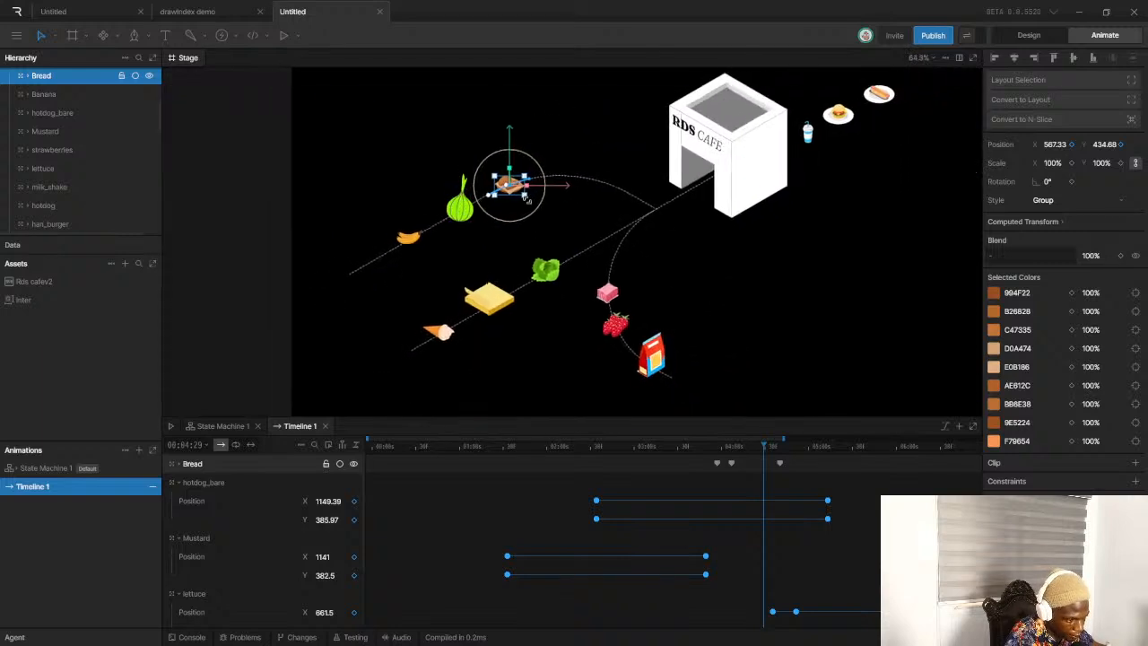
pyautogui.moveTo(556, 453); pyautogui.dragTo(507, 449)
pyautogui.press('space')
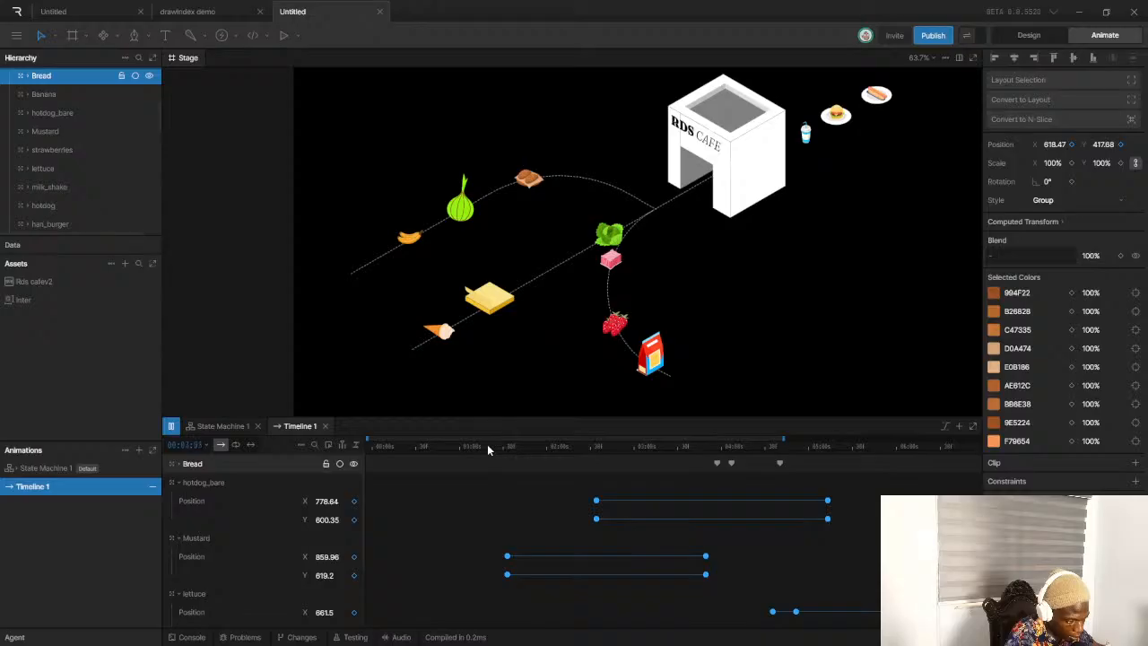
pyautogui.click(342, 445)
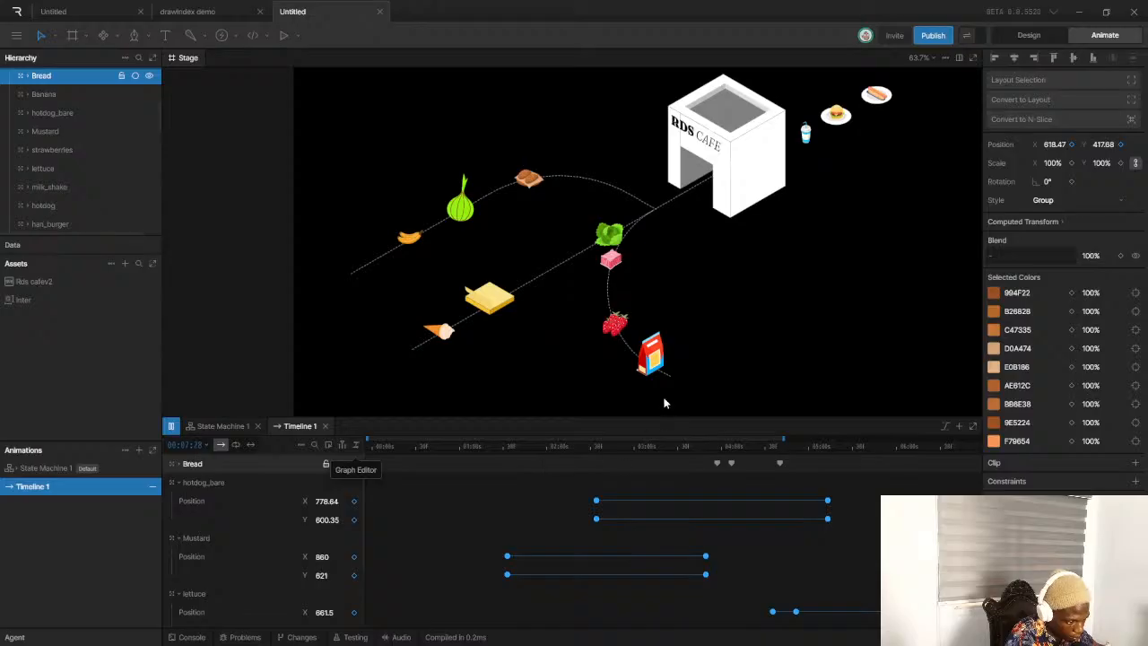
pyautogui.click(616, 326)
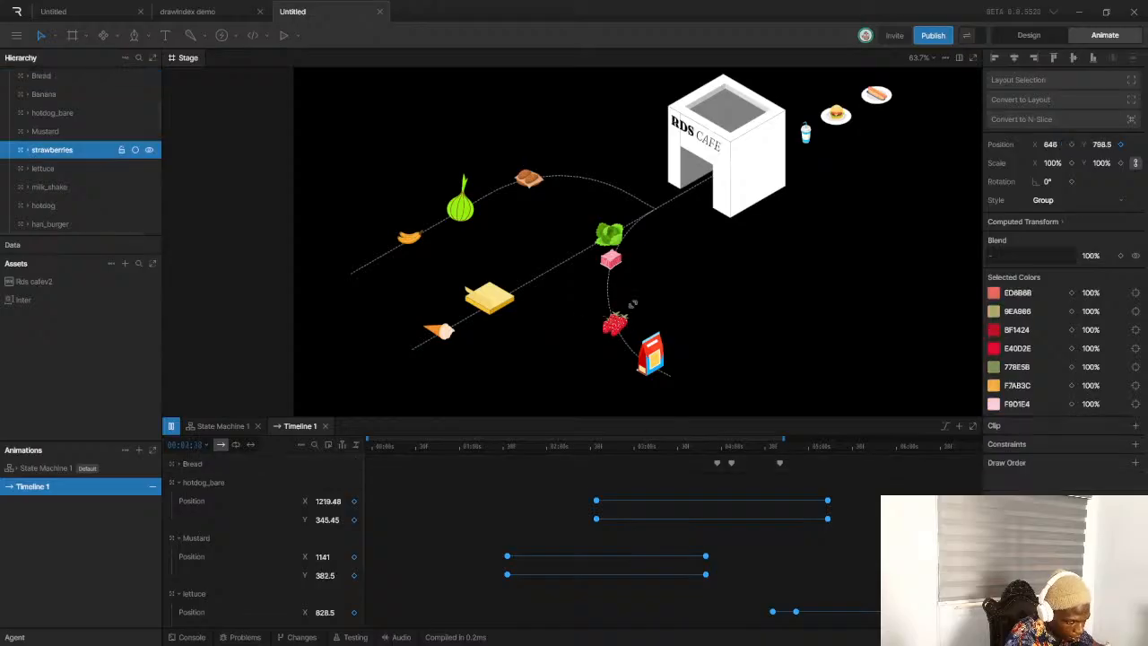
pyautogui.scroll(-3, 633, 316)
pyautogui.scroll(2, 613, 317)
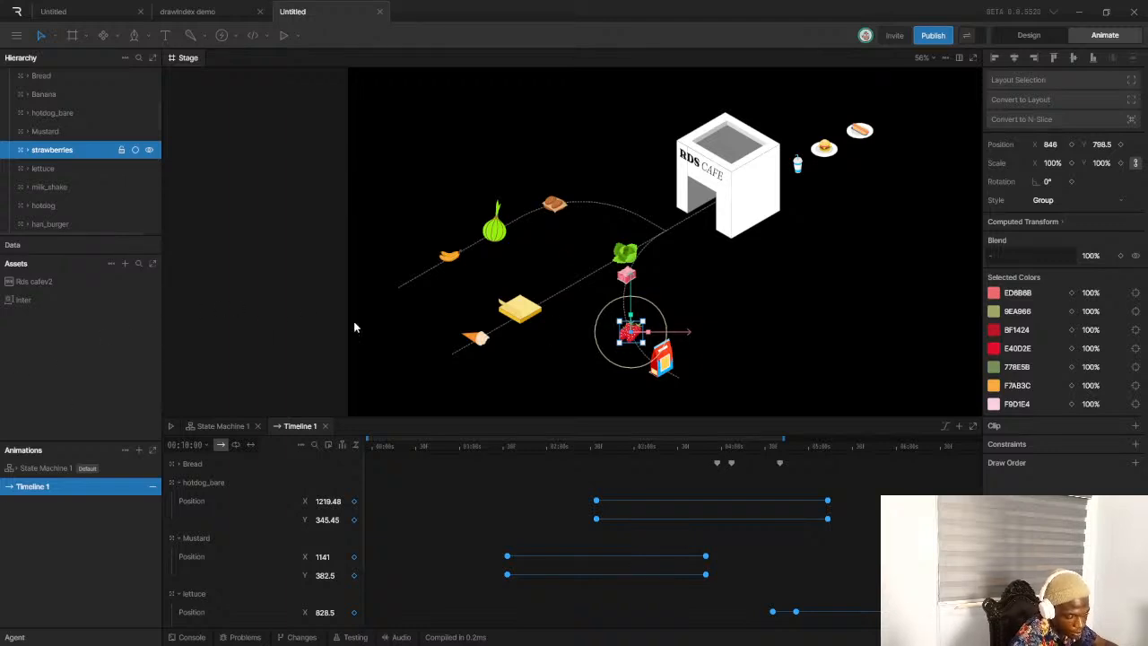
# Select the milkshake, hamburger and hot dog beside the cafe and key their X and Y positions at 4:20
pyautogui.scroll(3, 852, 164)
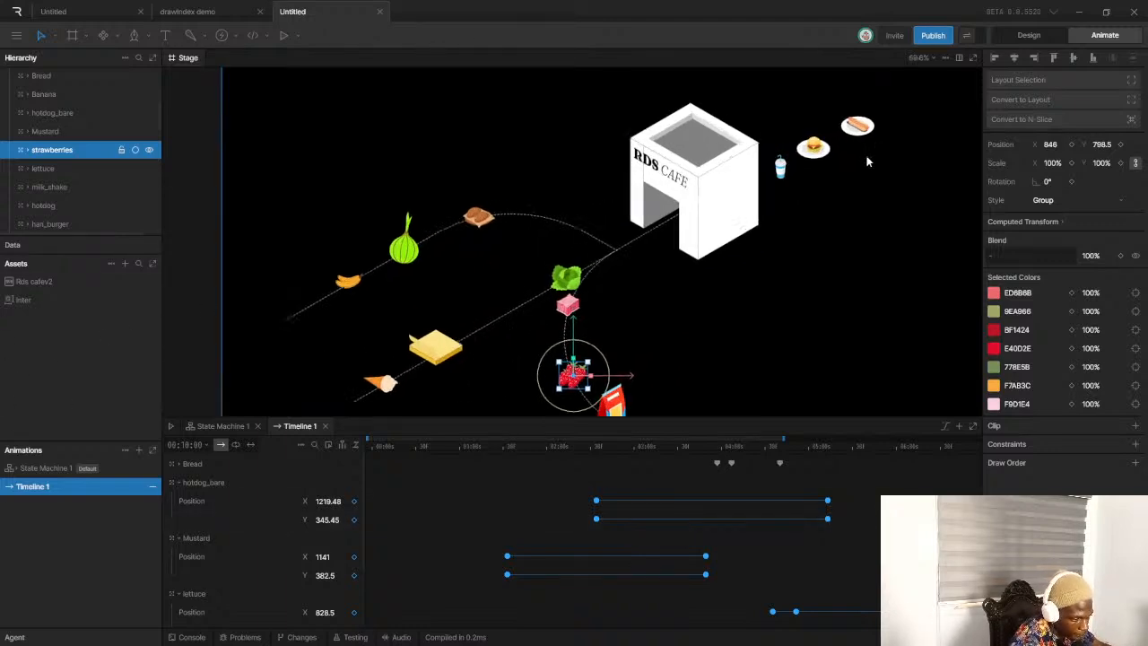
pyautogui.scroll(-5, 664, 188)
pyautogui.scroll(4, 740, 170)
pyautogui.click(667, 190)
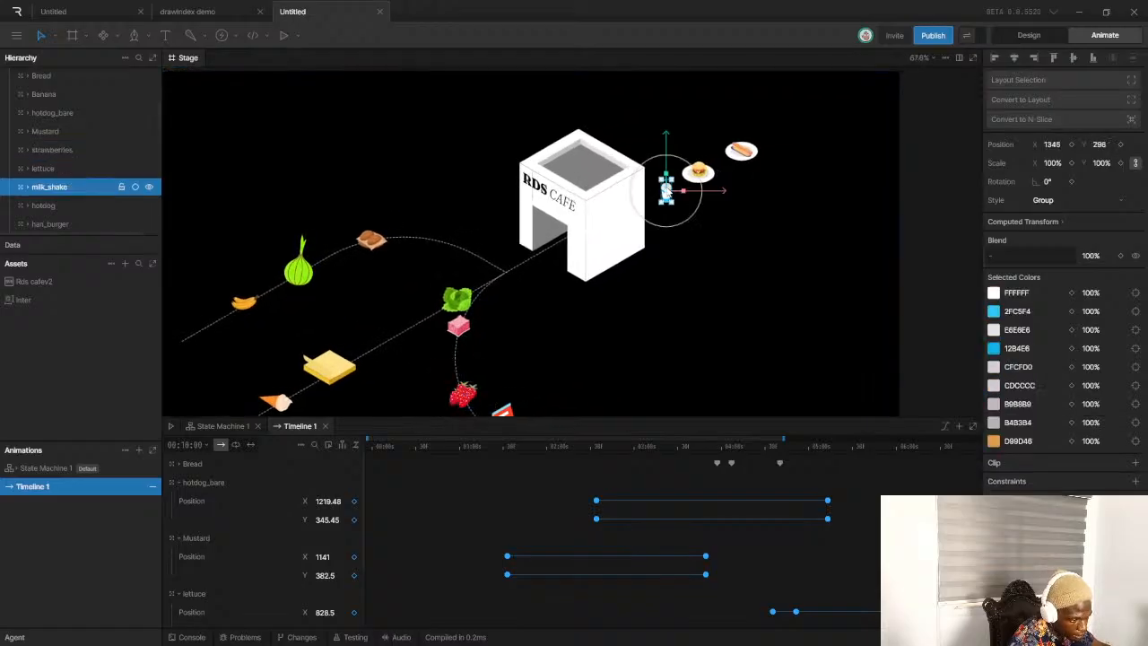
pyautogui.keyDown('shift'); pyautogui.click(701, 173); pyautogui.keyUp('shift')
pyautogui.keyDown('shift'); pyautogui.click(740, 151); pyautogui.keyUp('shift')
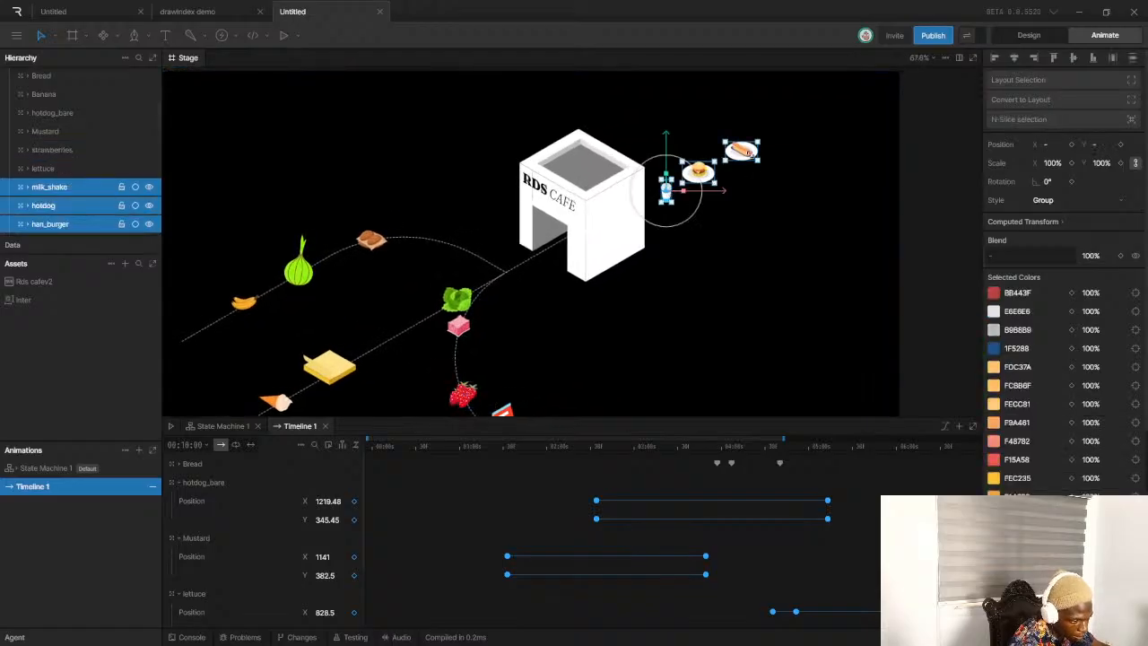
pyautogui.click(750, 447)
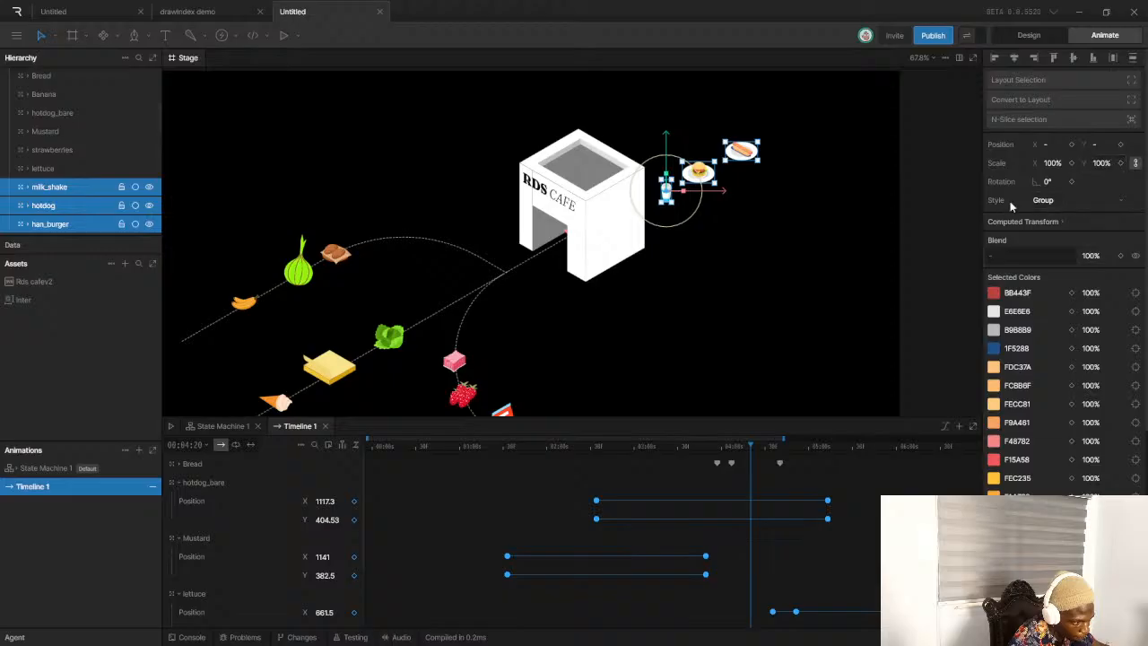
pyautogui.click(1071, 144)
pyautogui.click(1121, 144)
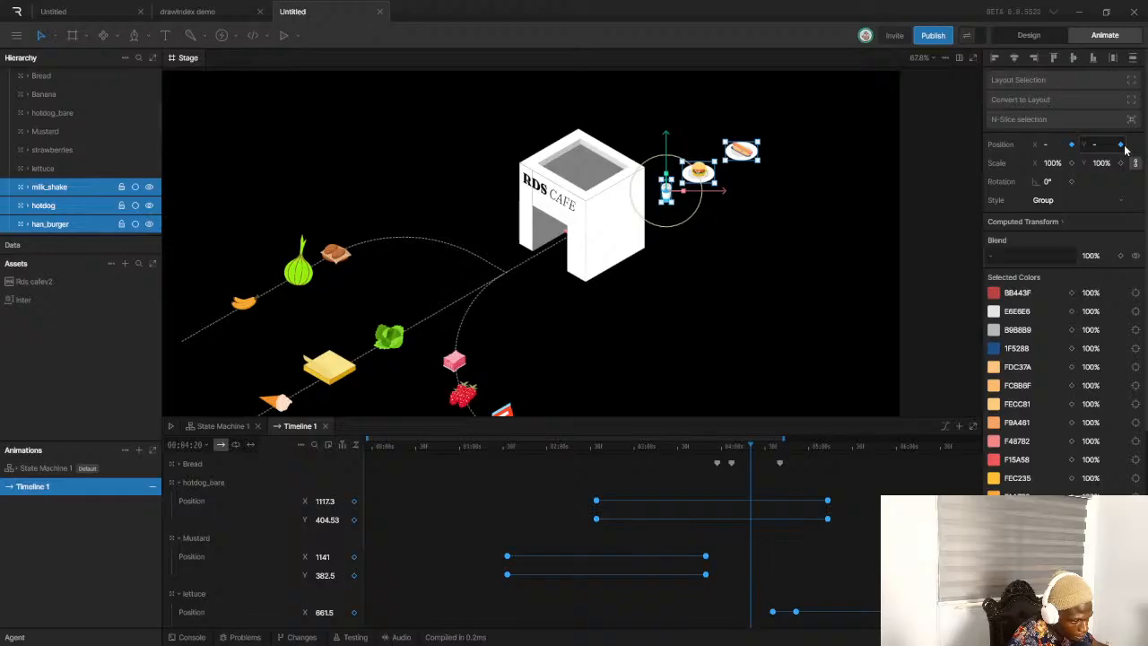
# Move the milkshake, hamburger and hot dog diagonally up and away from the cafe at 5:54, and play back their motion
pyautogui.moveTo(760, 446); pyautogui.dragTo(879, 437)
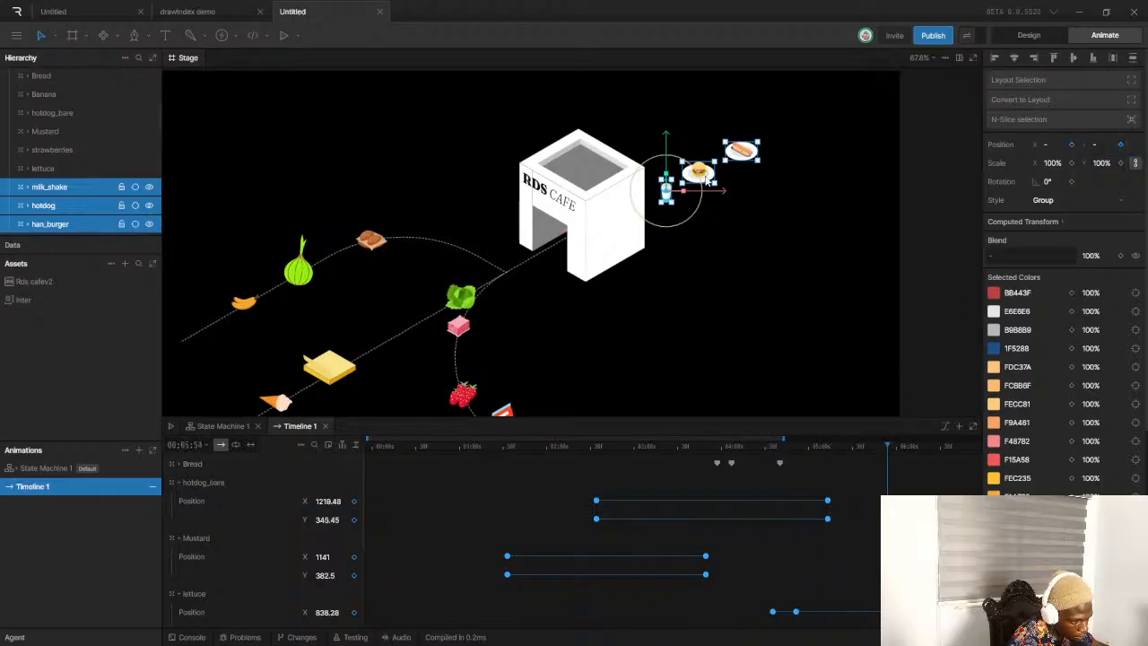
pyautogui.moveTo(707, 173); pyautogui.dragTo(718, 164)
pyautogui.hotkey('ctrl', 'z')
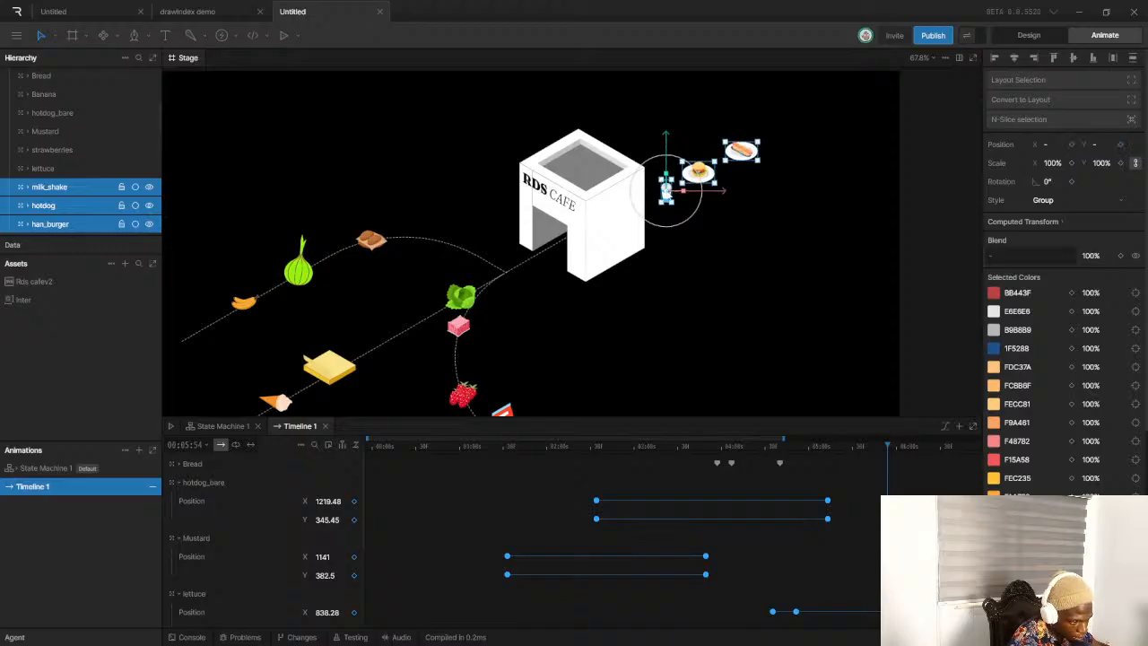
pyautogui.moveTo(667, 192); pyautogui.dragTo(707, 167)
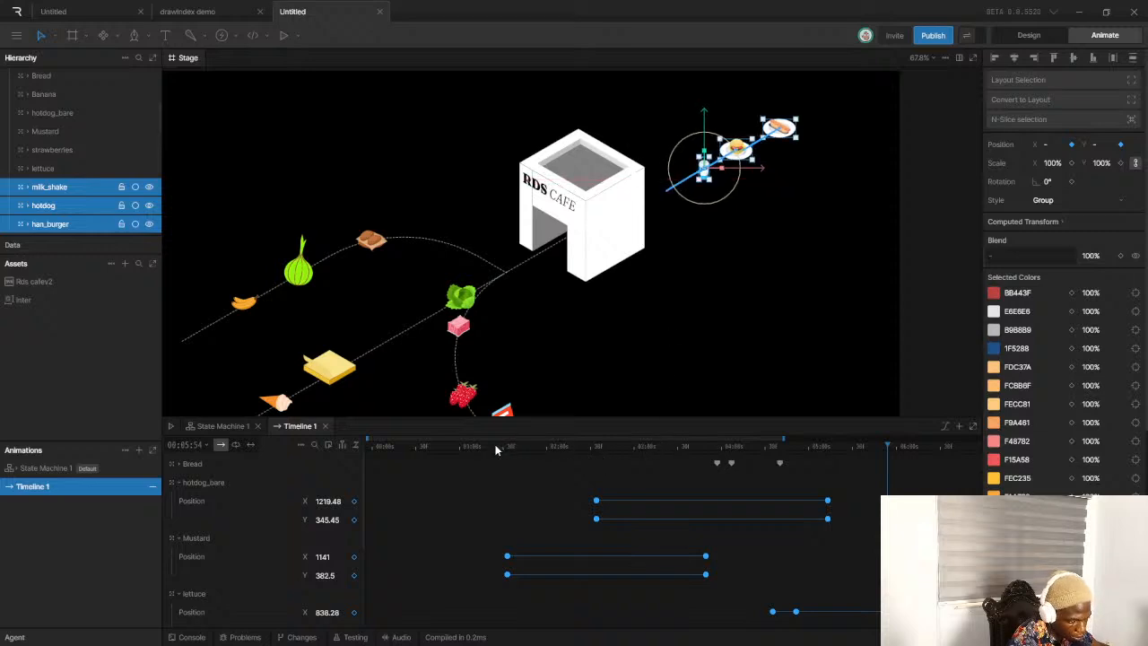
pyautogui.press('space')
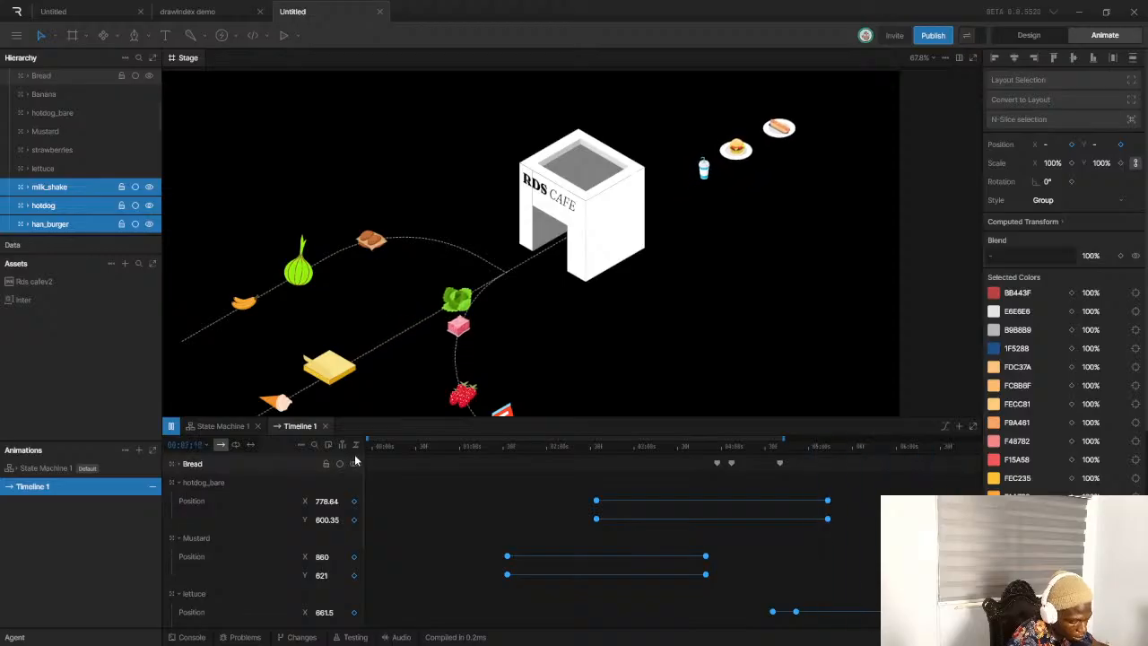
pyautogui.press('space')
# Collapse the Mustard and lettuce tracks in Timeline 1 and the RDS Cafe group in the hierarchy
pyautogui.scroll(5, 269, 538)
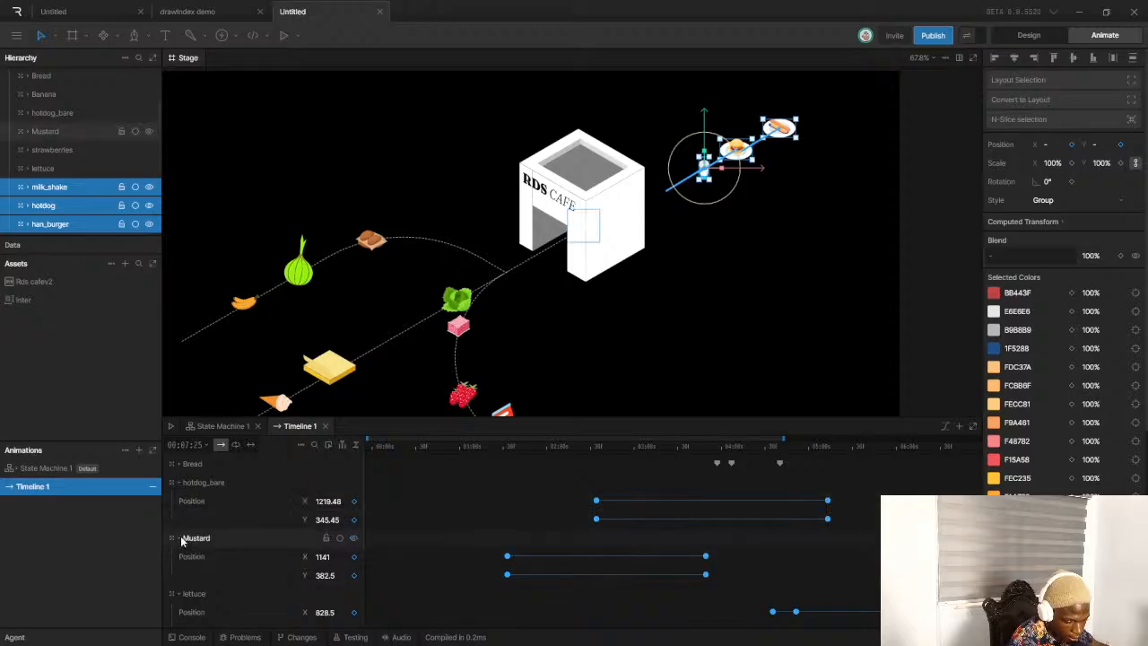
pyautogui.click(192, 538)
pyautogui.click(172, 538)
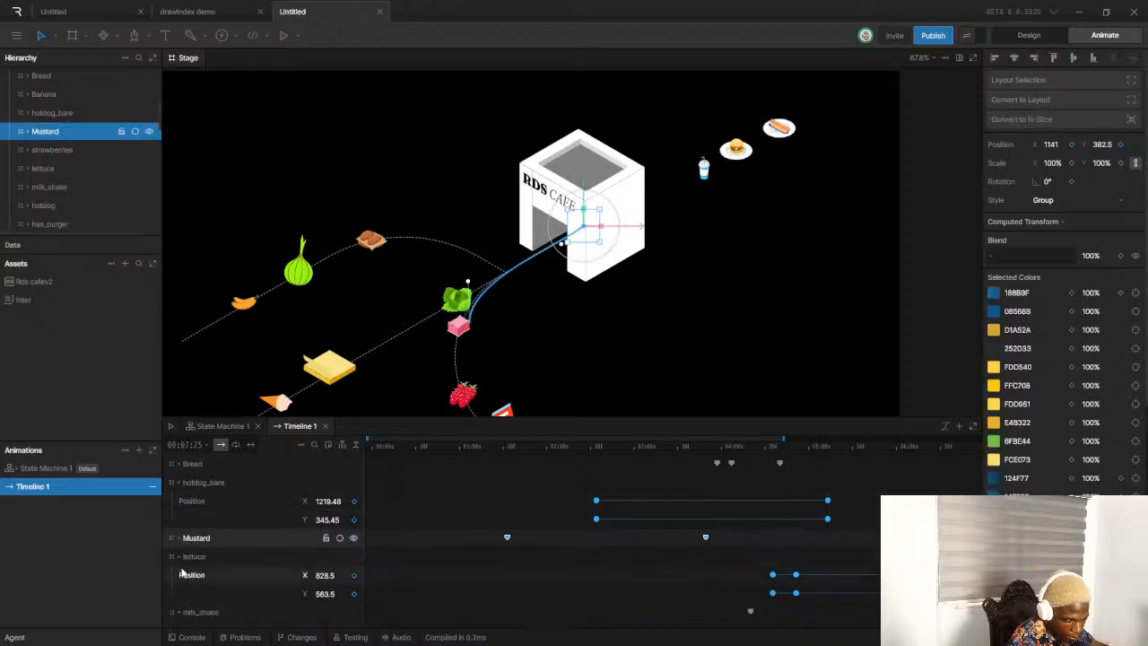
pyautogui.click(173, 557)
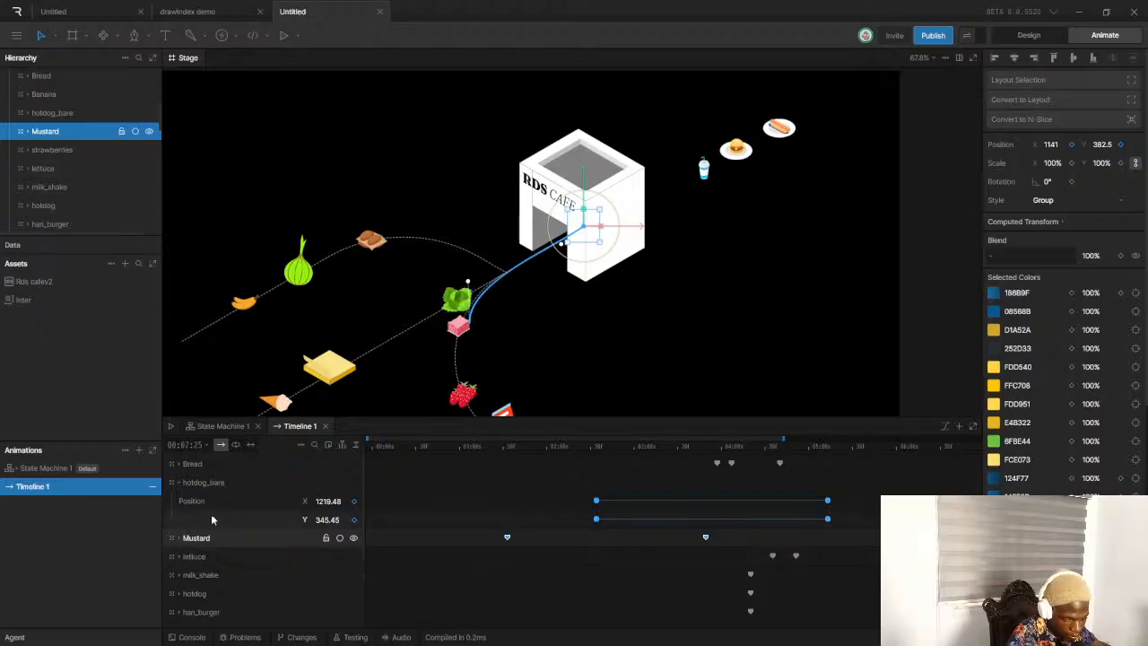
pyautogui.scroll(-2, 224, 529)
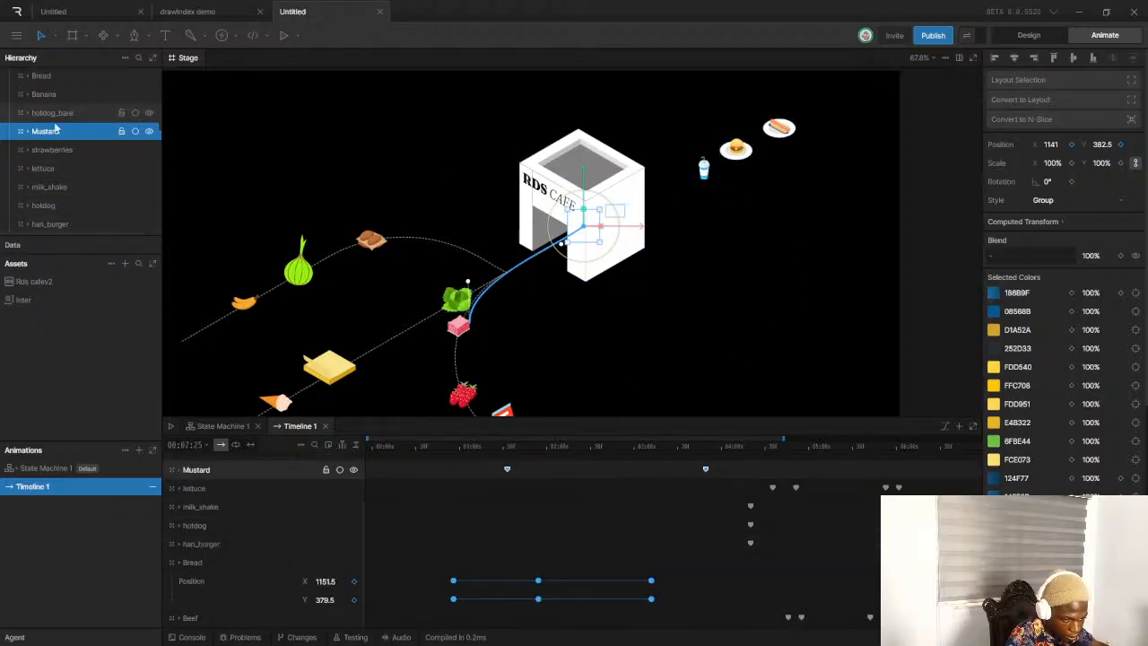
pyautogui.scroll(5, 54, 131)
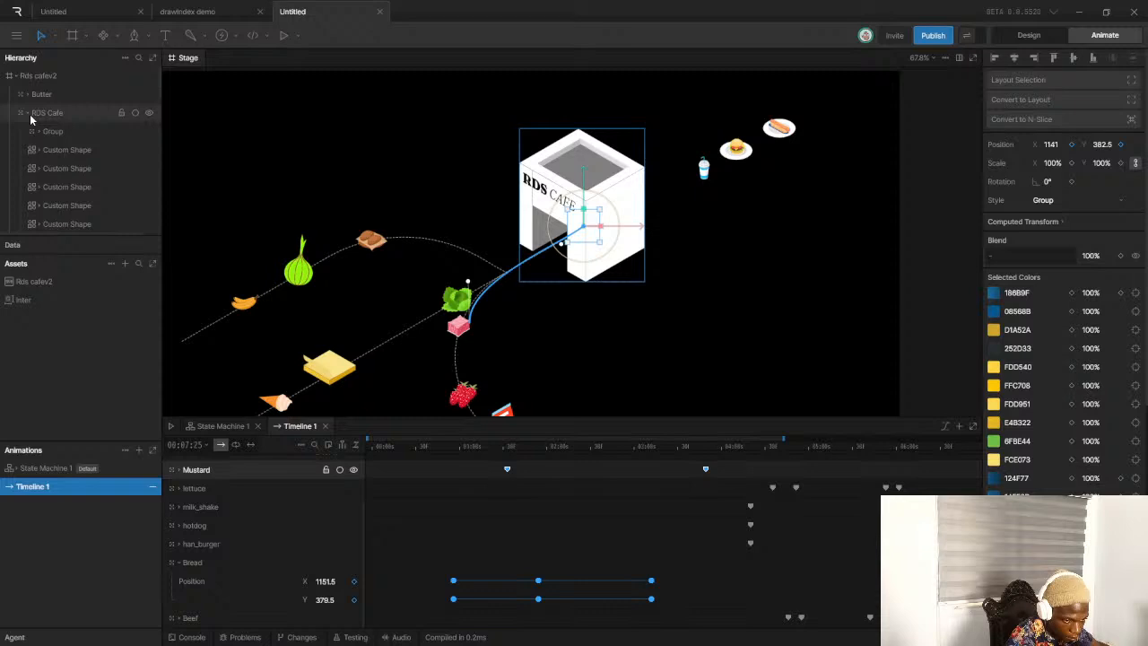
pyautogui.click(28, 114)
pyautogui.press('Escape')
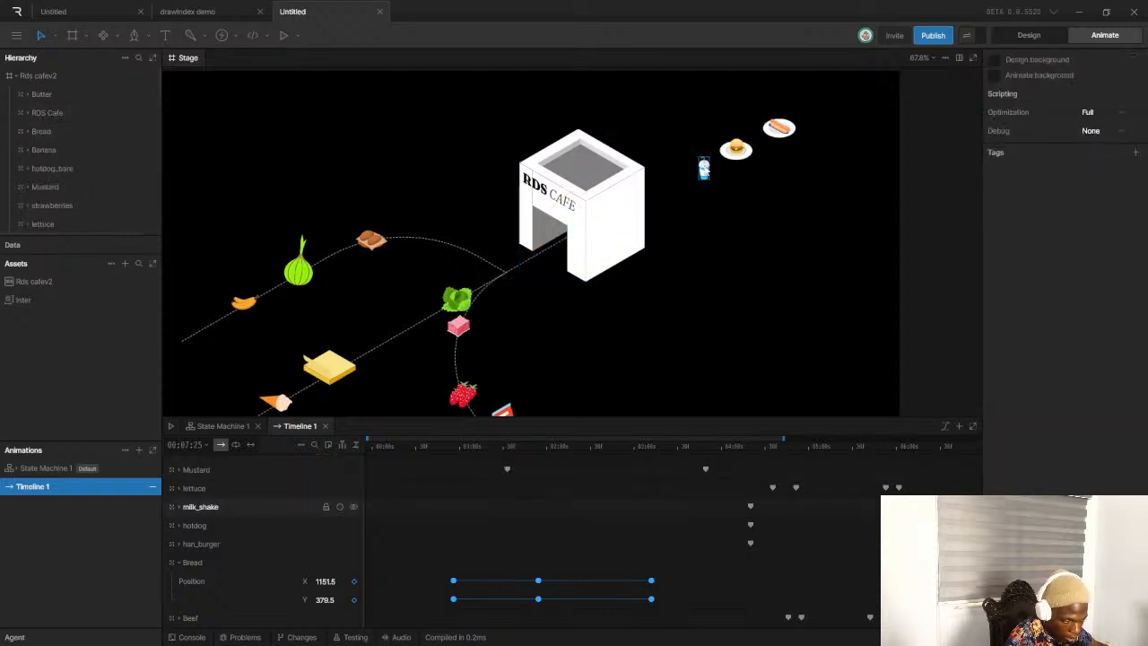
# Select the milk_shake, hotdog and han_burger groups together and reveal their position keyframes in Timeline 1
pyautogui.click(705, 169)
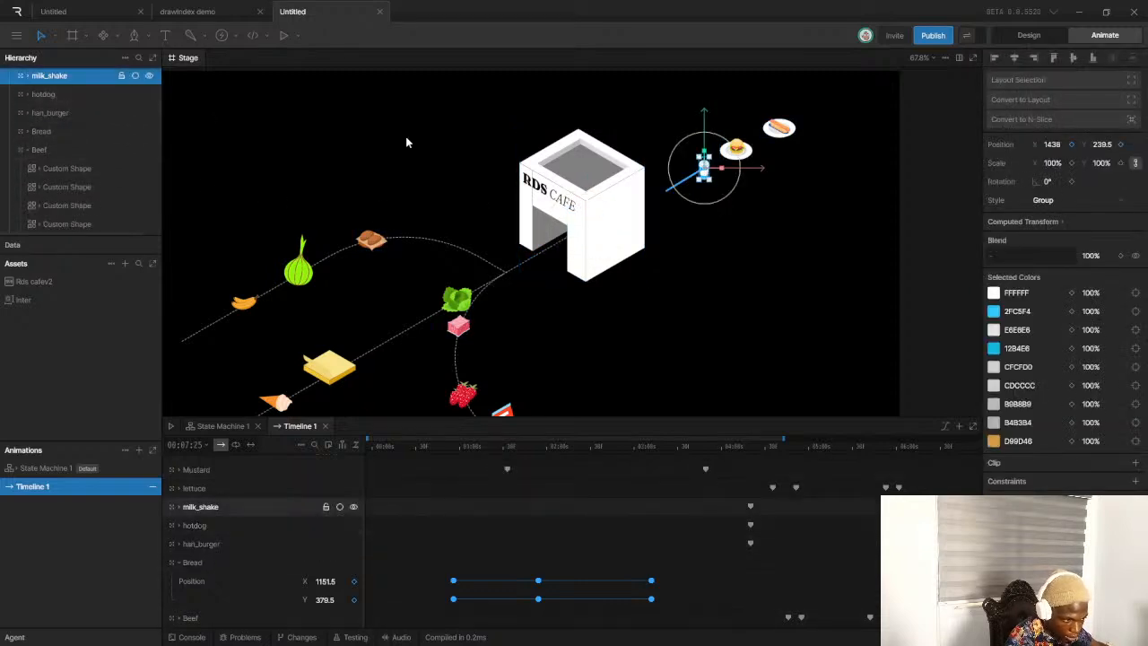
pyautogui.click(754, 157)
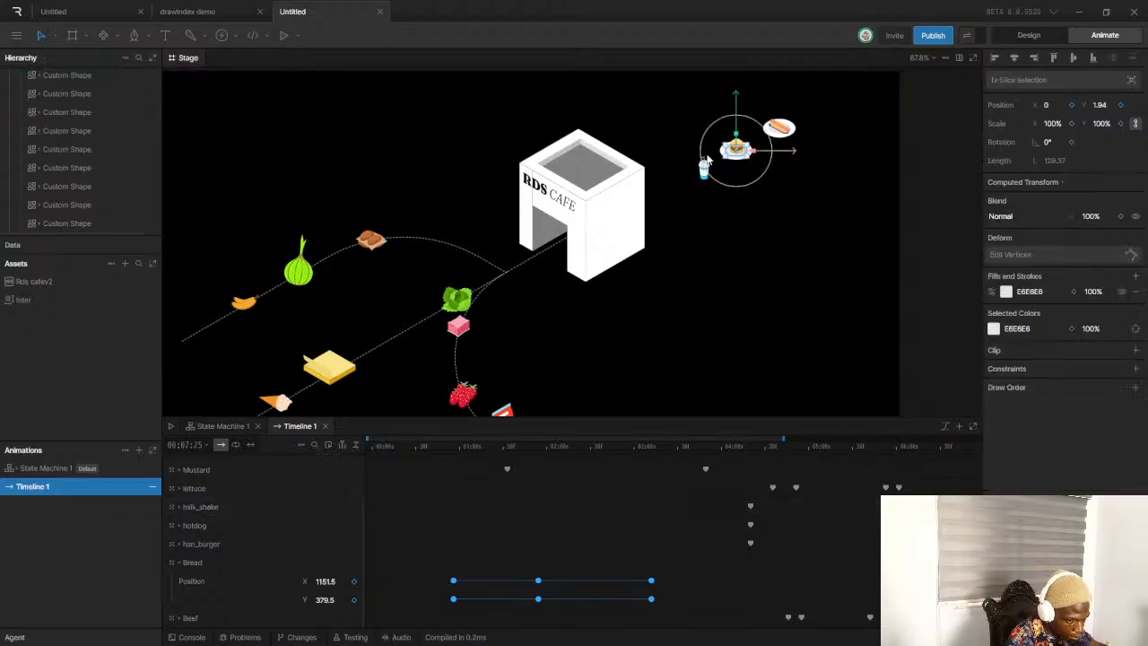
pyautogui.scroll(4, 66, 128)
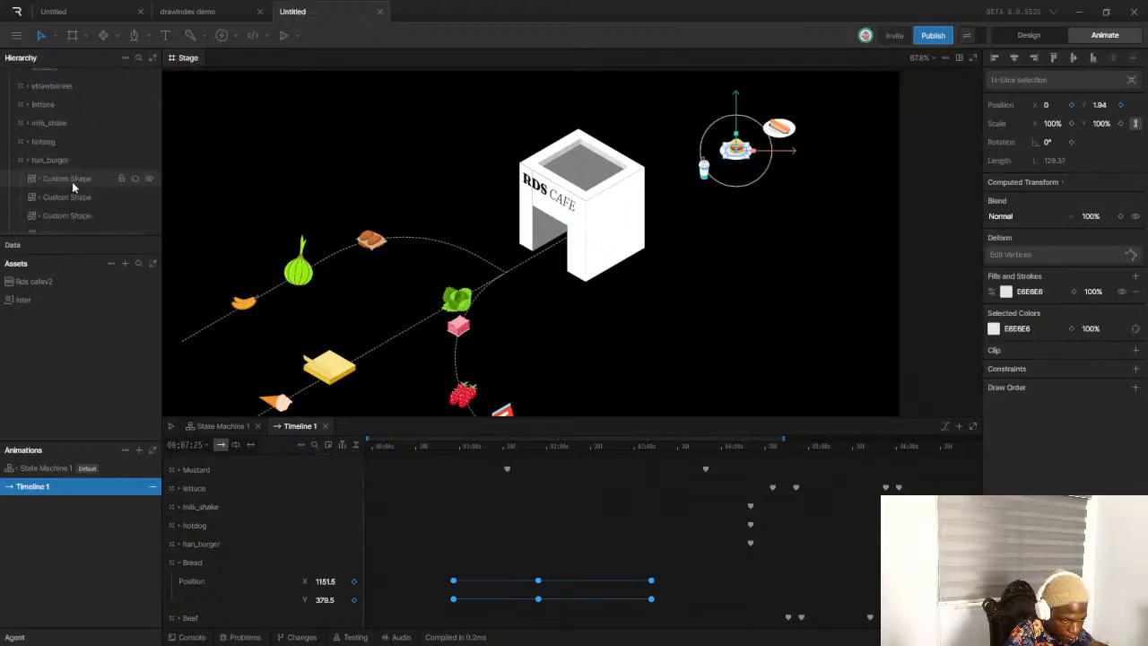
pyautogui.click(36, 161)
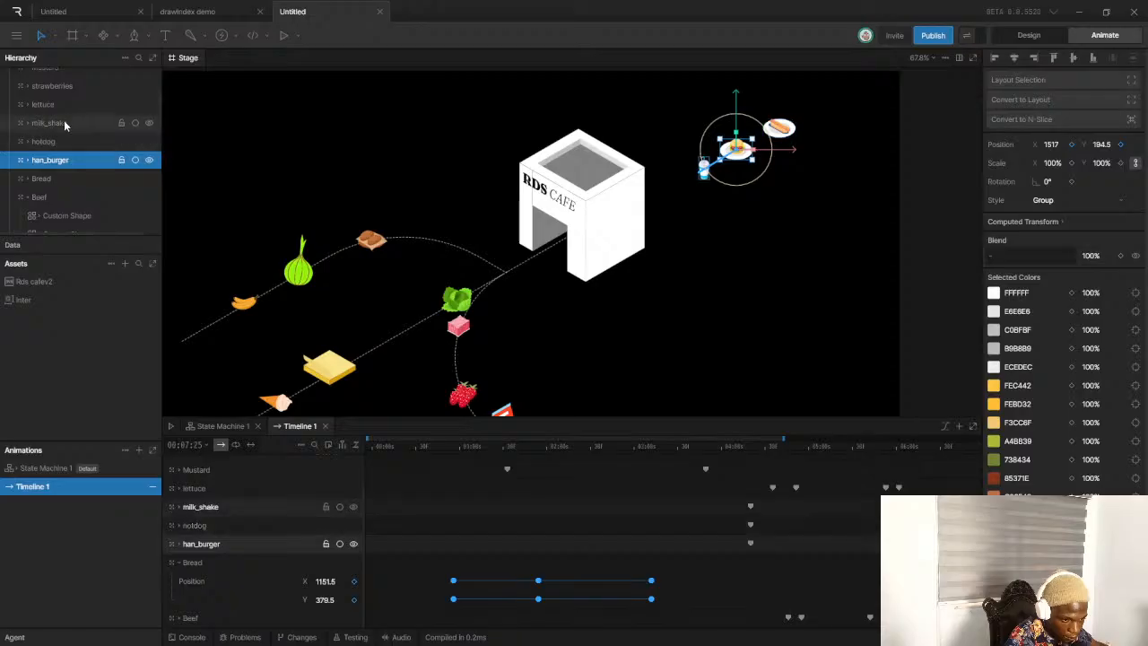
pyautogui.keyDown('ctrl'); pyautogui.click(64, 123); pyautogui.keyUp('ctrl')
pyautogui.keyDown('ctrl'); pyautogui.click(65, 143); pyautogui.keyUp('ctrl')
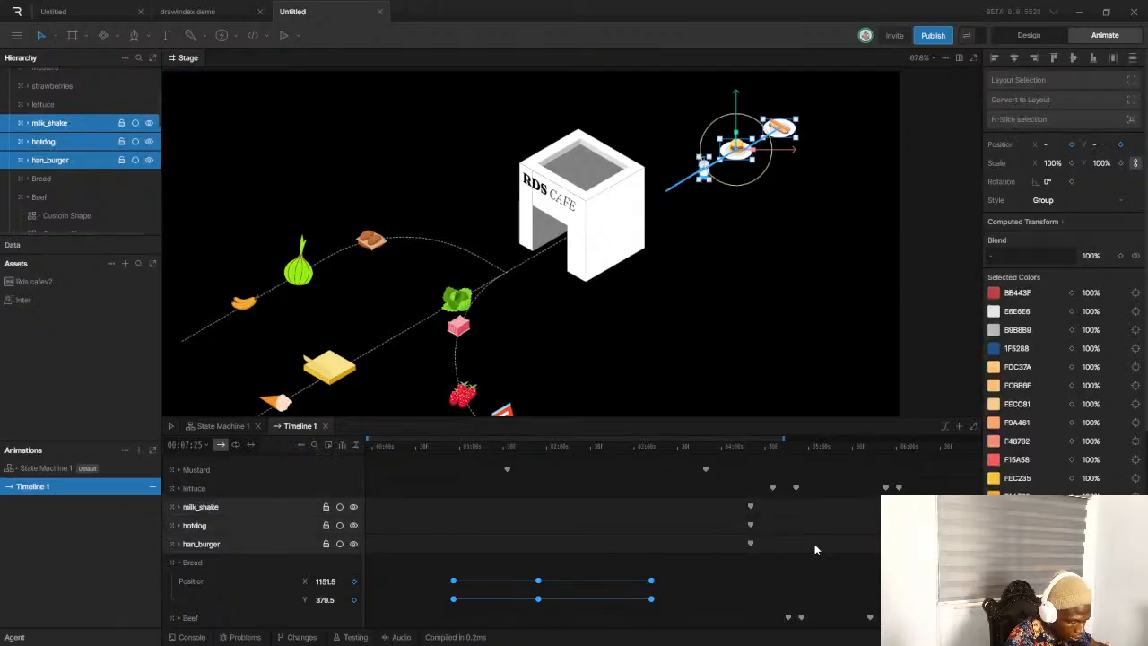
pyautogui.scroll(2, 814, 549)
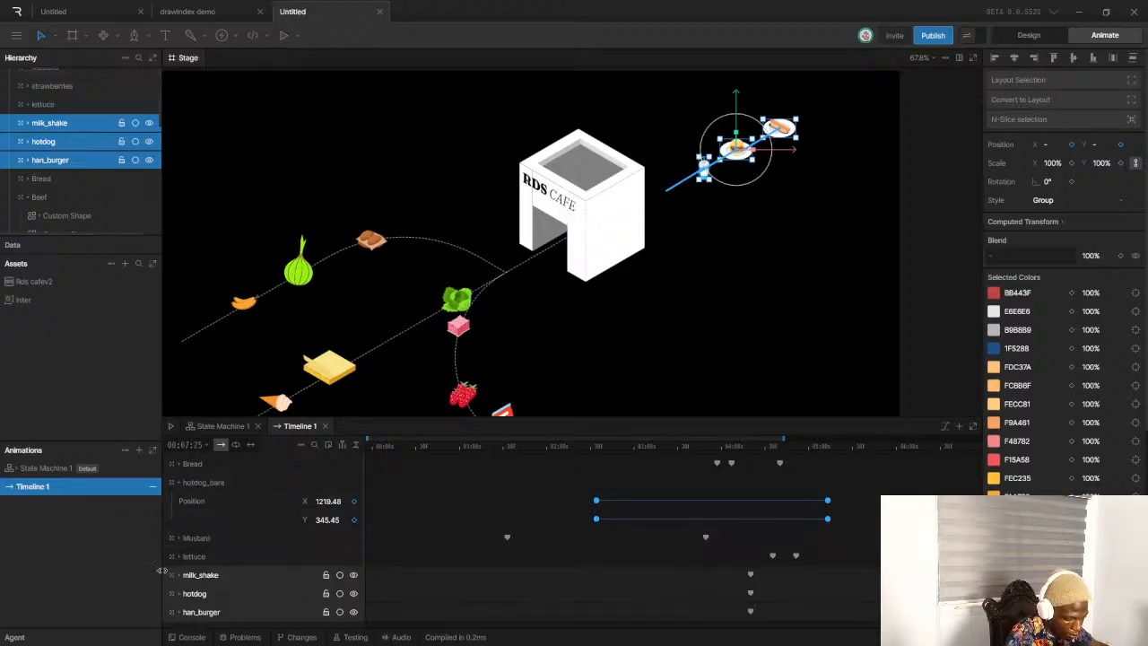
pyautogui.press('p')
pyautogui.scroll(-3, 610, 546)
pyautogui.scroll(2, 767, 543)
pyautogui.scroll(-2, 766, 542)
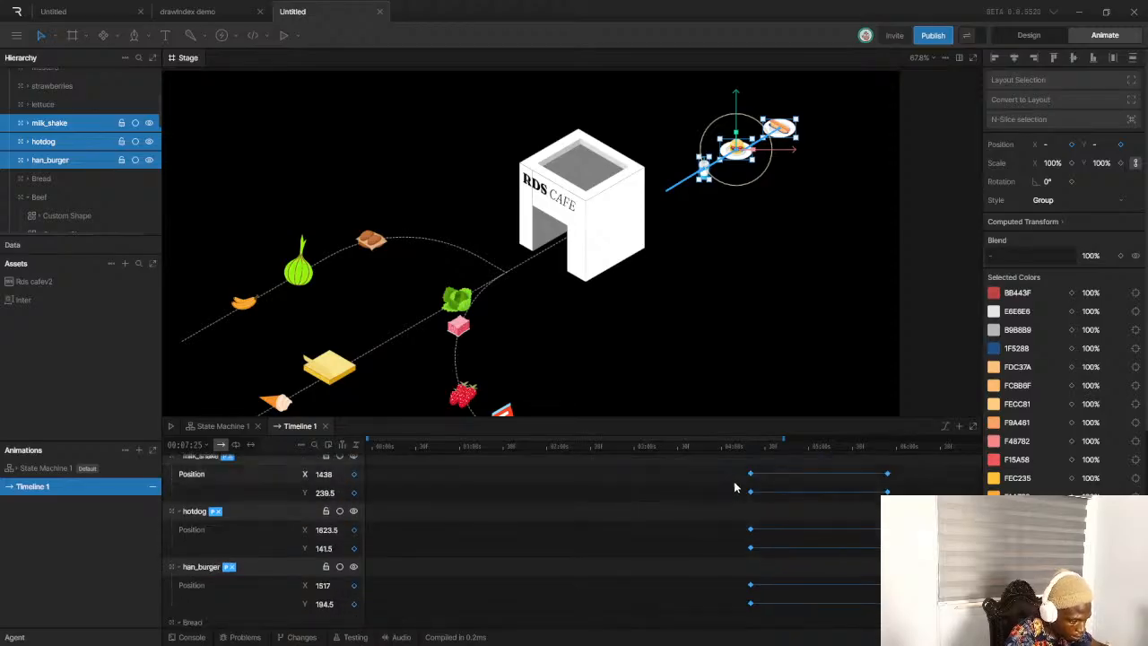
# Delete all position keyframes of milk_shake, hotdog and han_burger from Timeline 1
pyautogui.moveTo(902, 475); pyautogui.dragTo(725, 517)
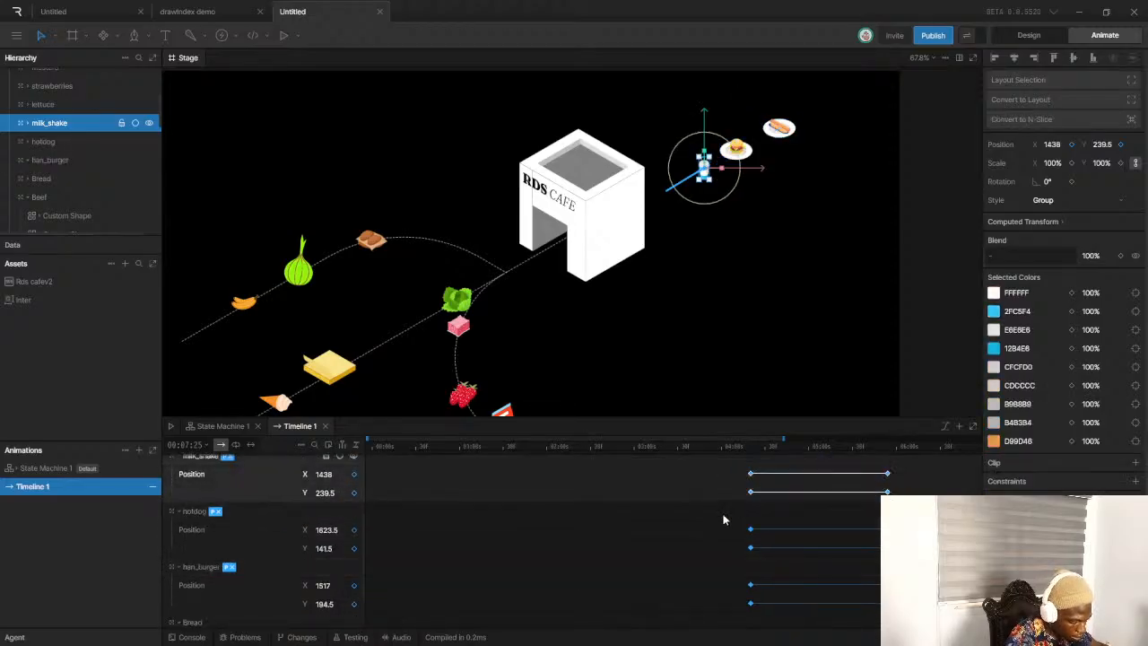
pyautogui.click(728, 504)
pyautogui.moveTo(732, 466); pyautogui.dragTo(906, 619)
pyautogui.press('Delete')
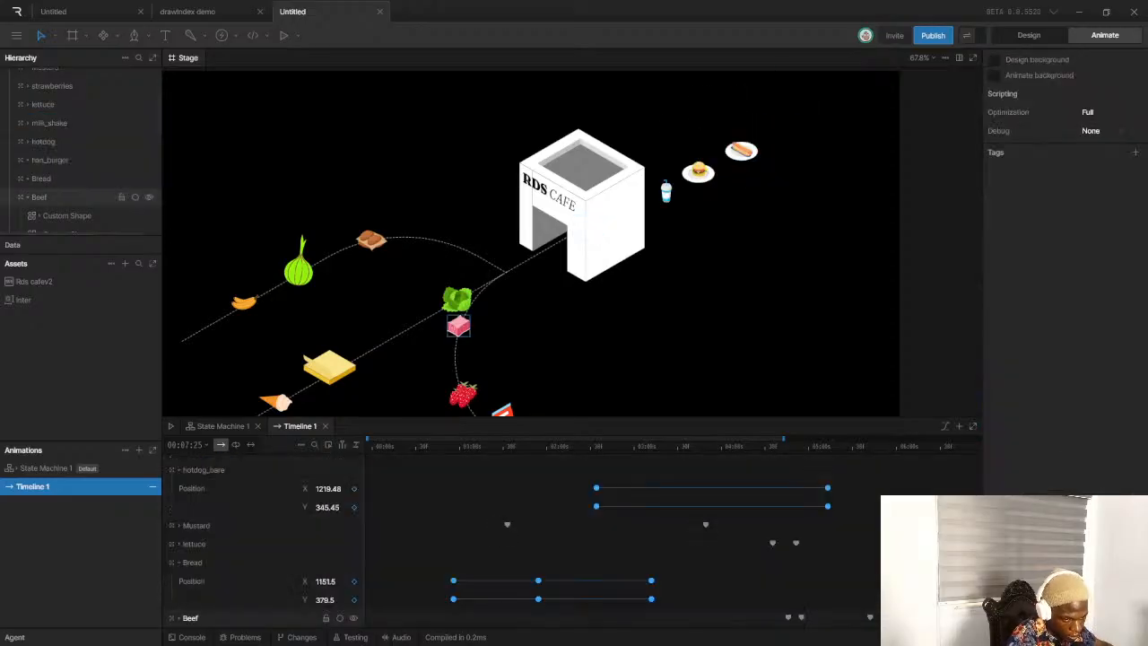
# Group the hot dog, hamburger and milkshake beside the cafe into a single group
pyautogui.scroll(1, 79, 175)
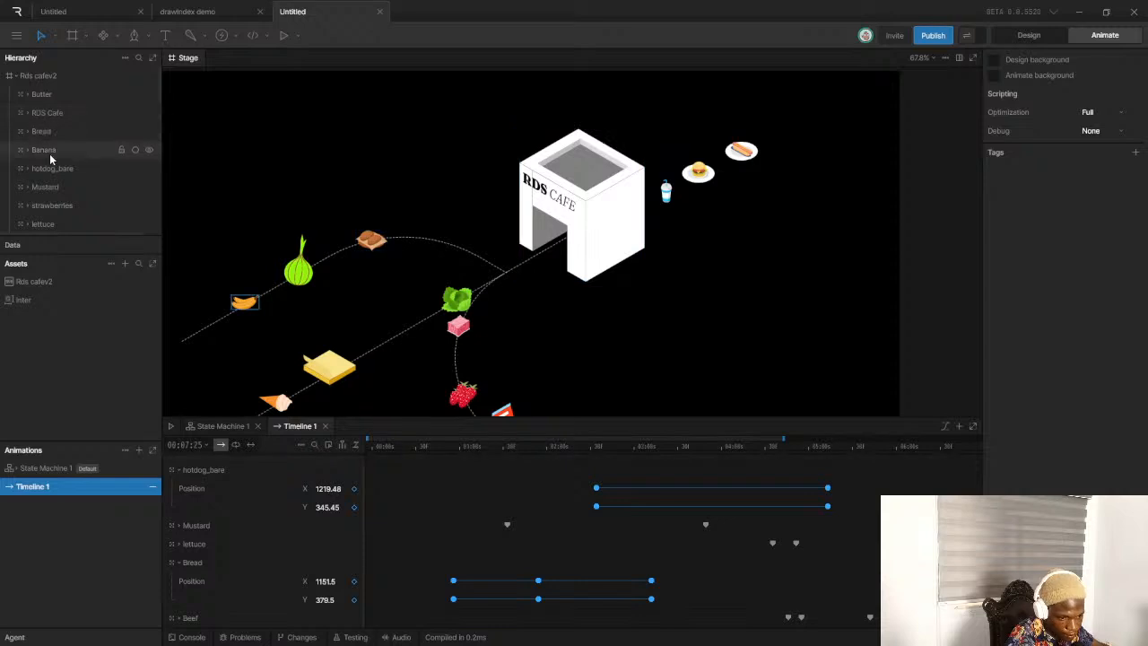
pyautogui.scroll(-2, 94, 166)
pyautogui.scroll(-3, 72, 171)
pyautogui.scroll(8, 77, 192)
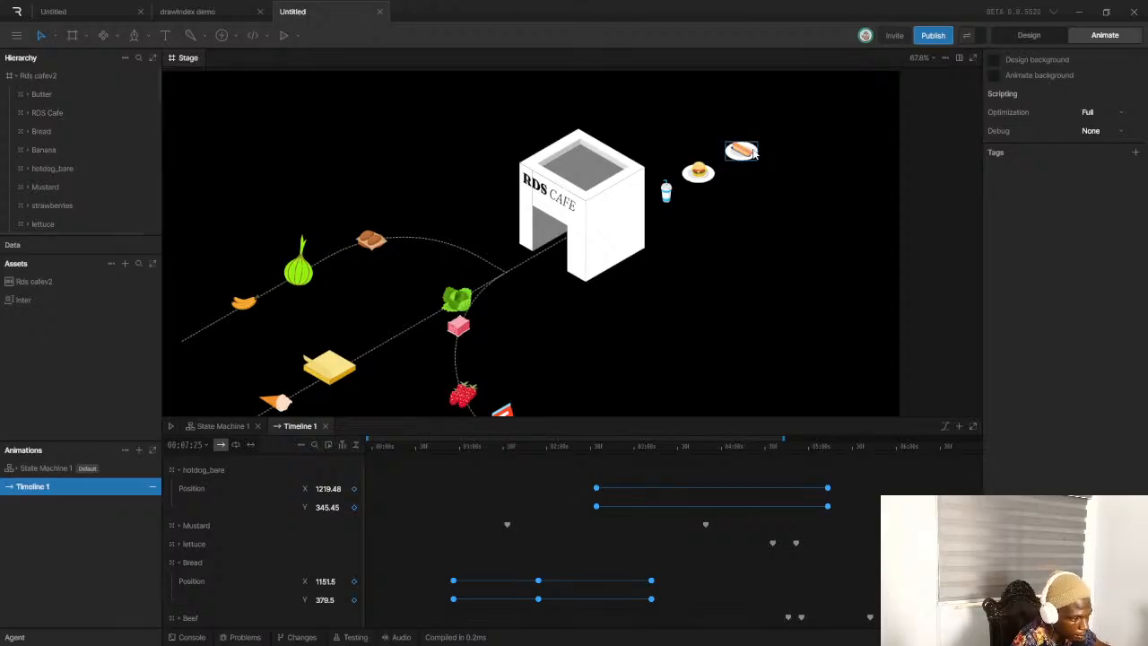
pyautogui.click(741, 150)
pyautogui.keyDown('shift'); pyautogui.click(698, 171); pyautogui.keyUp('shift')
pyautogui.keyDown('shift'); pyautogui.click(665, 192); pyautogui.keyUp('shift')
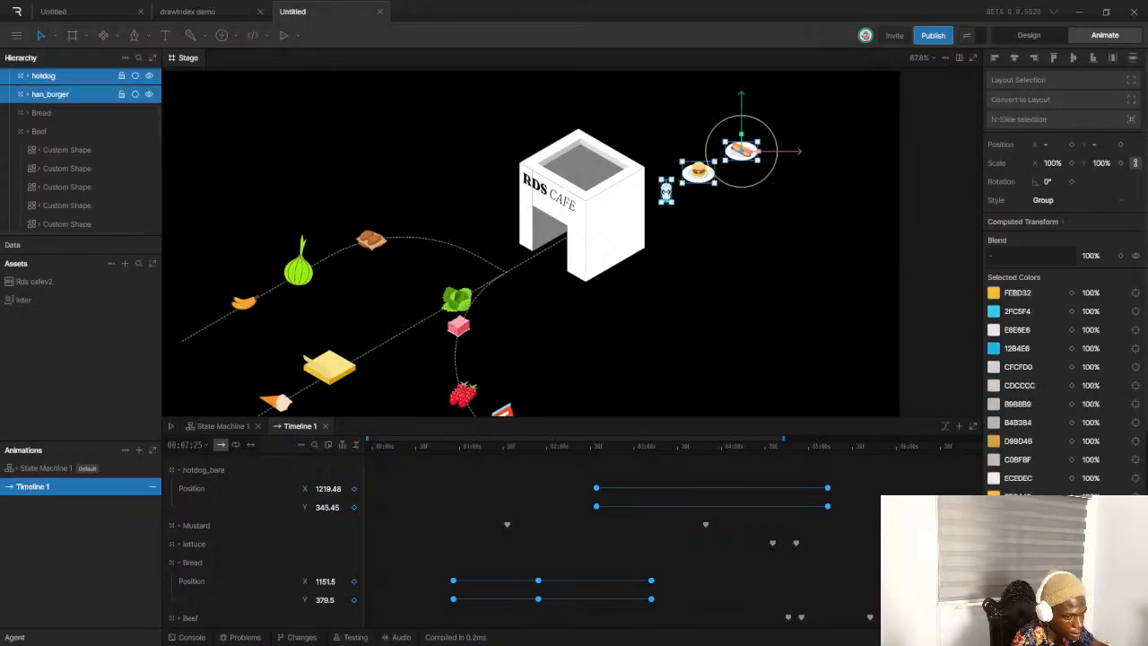
pyautogui.hotkey('ctrl', 'g')
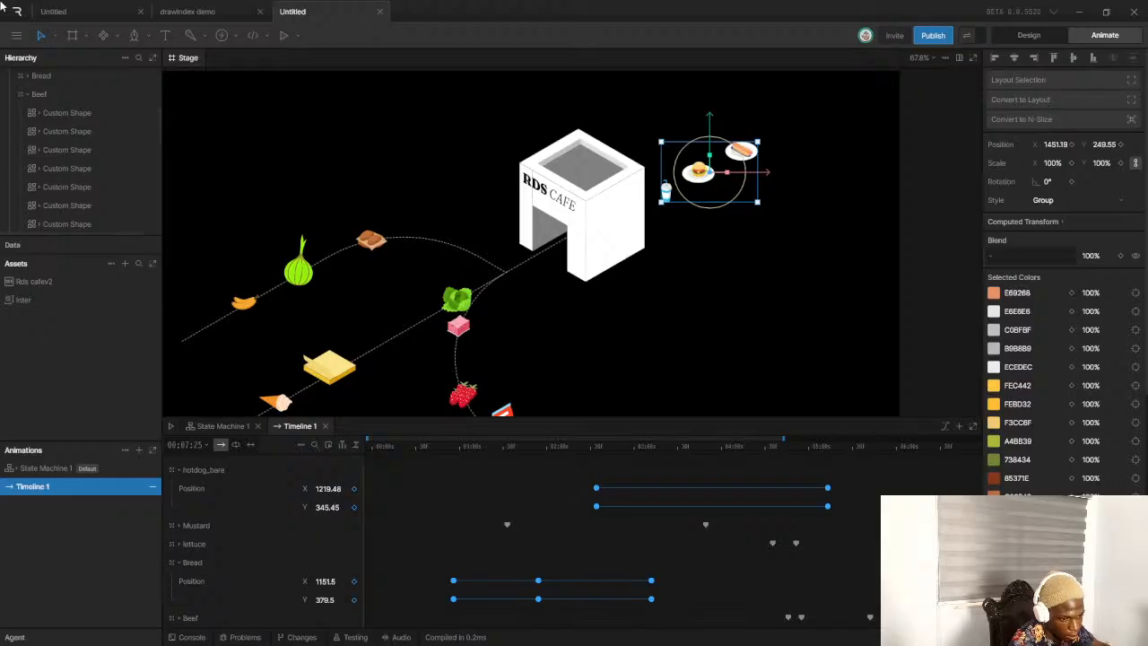
# Rename the new food group as Output and bring it to the front, at the head of the artboard's hierarchy
pyautogui.scroll(3, 45, 143)
pyautogui.doubleClick(47, 183)
pyautogui.write('o')
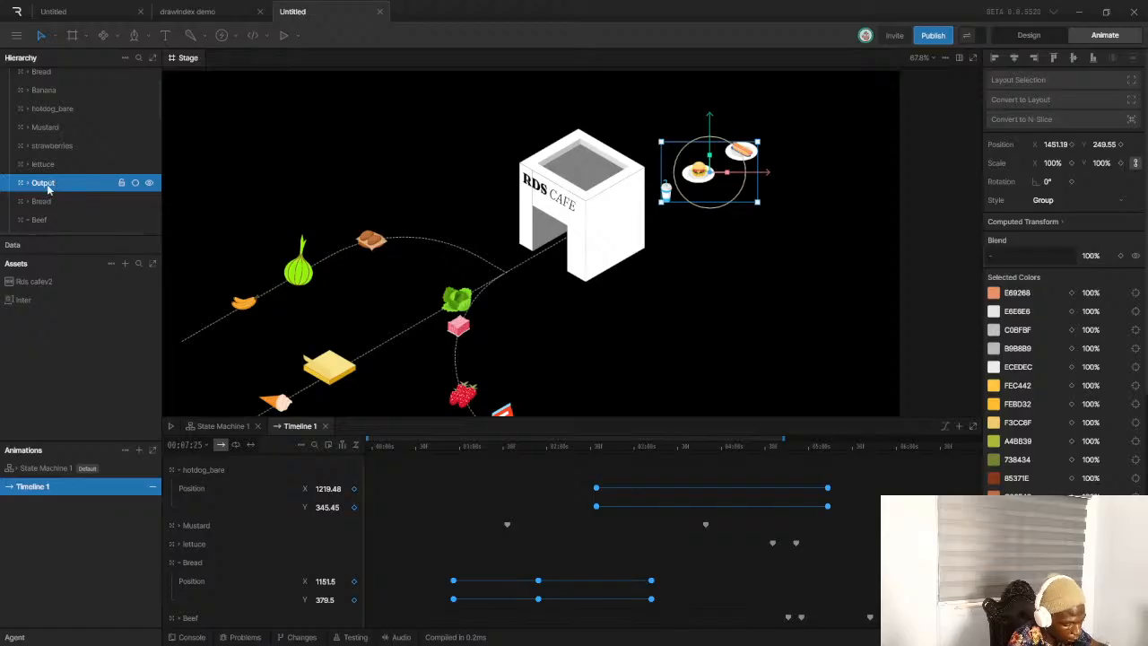
pyautogui.hotkey('ctrl', ']')
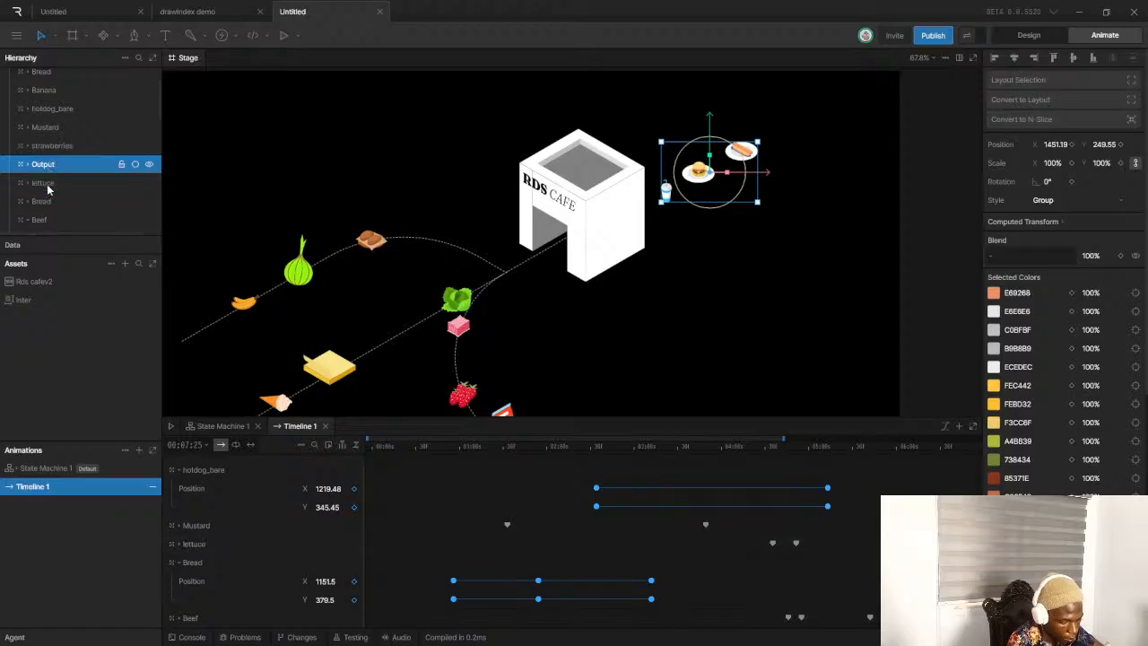
pyautogui.hotkey('ctrl', 'shift', ']')
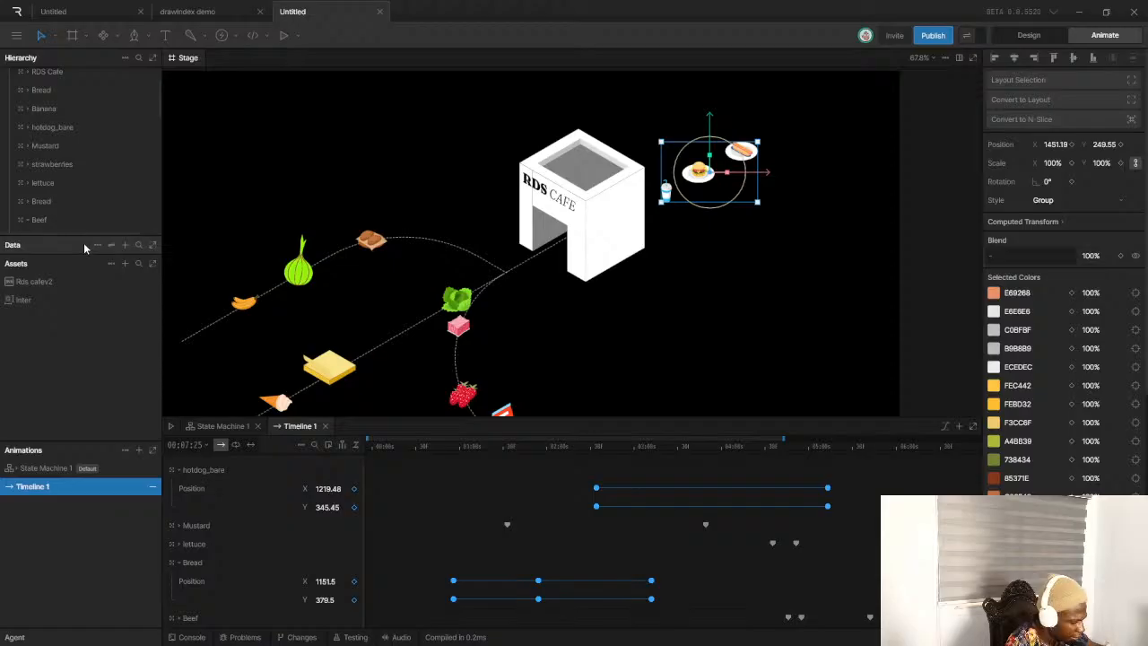
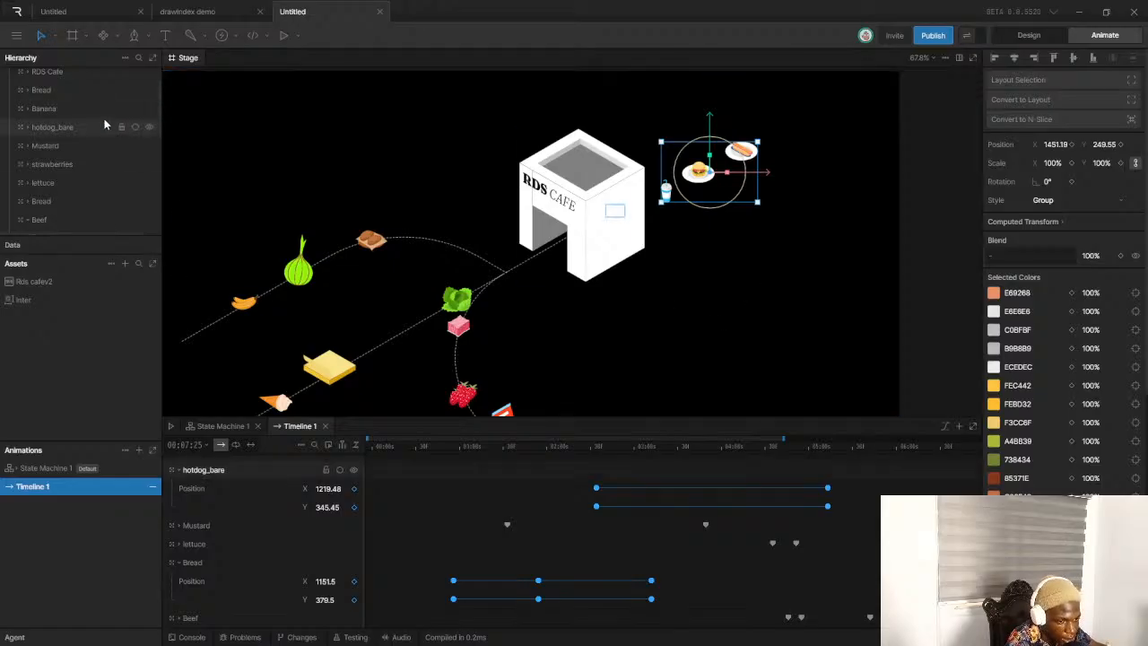
pyautogui.scroll(3, 8, 125)
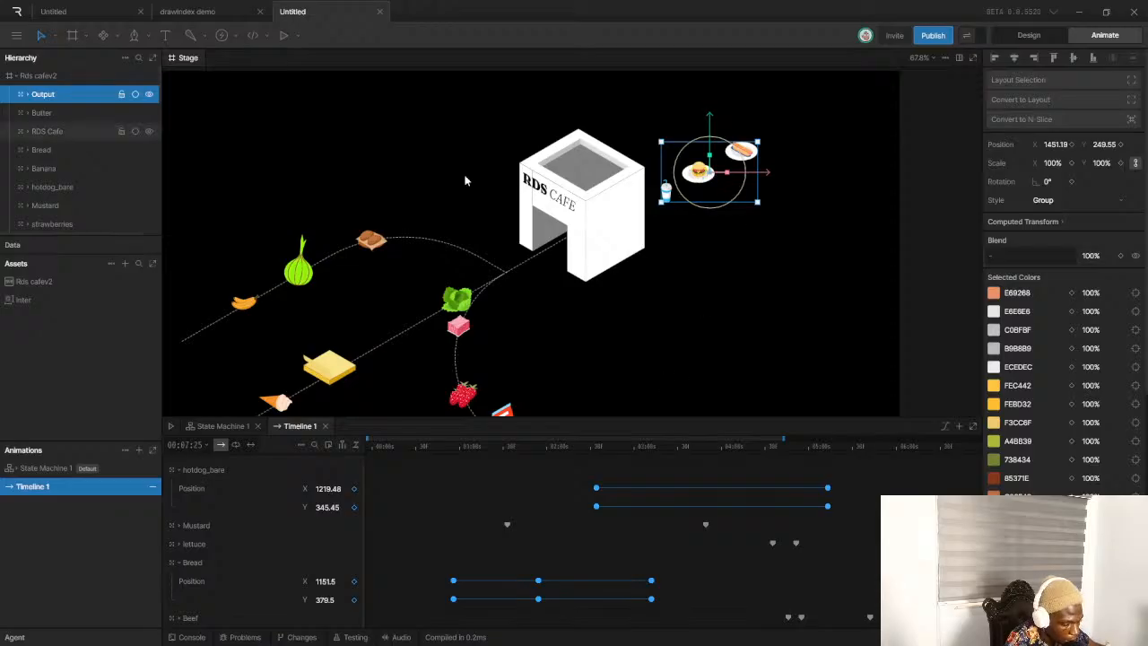
# Expand the Output group to check its contents, and try moving the whole group slightly away from the cafe
pyautogui.click(26, 95)
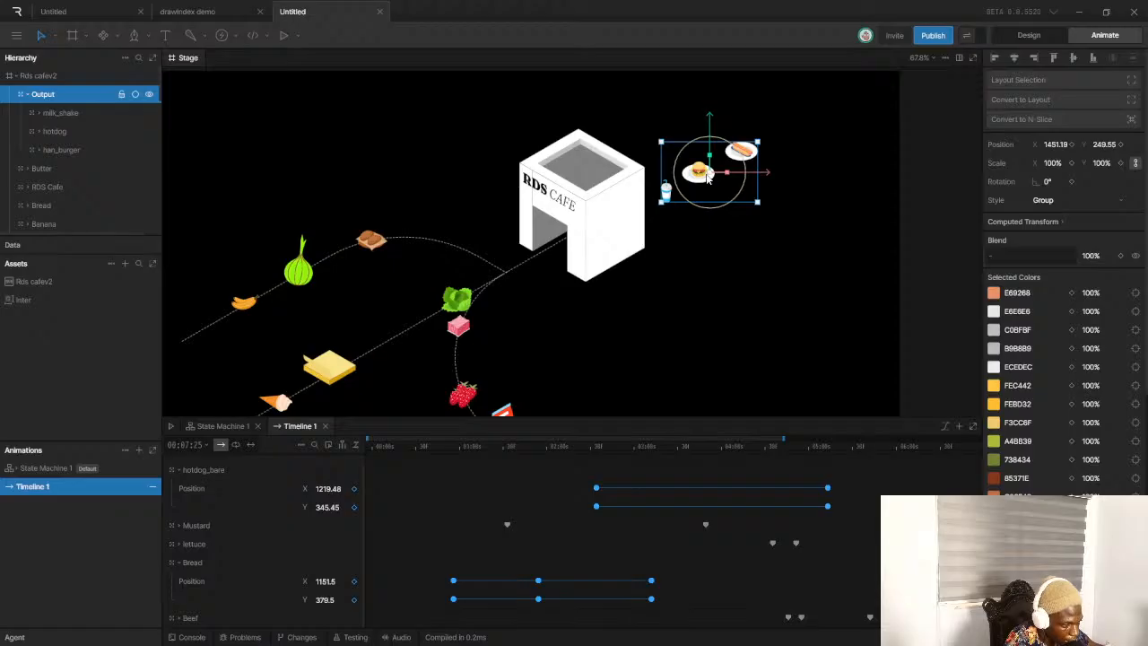
pyautogui.moveTo(706, 175); pyautogui.dragTo(712, 178)
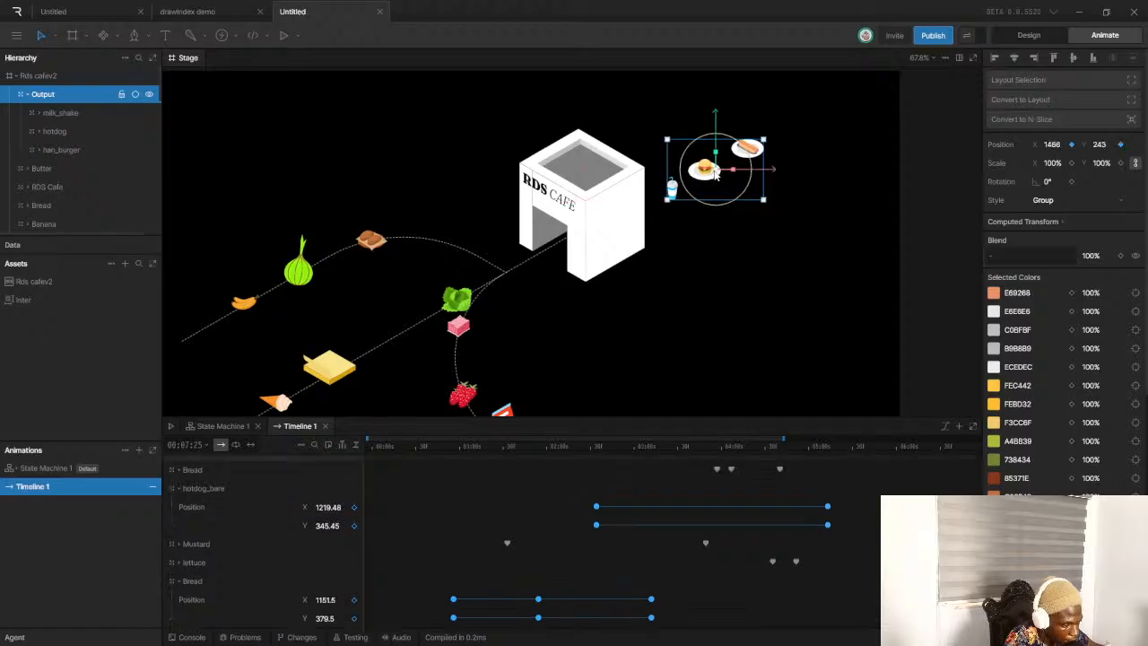
pyautogui.hotkey('ctrl', 'z')
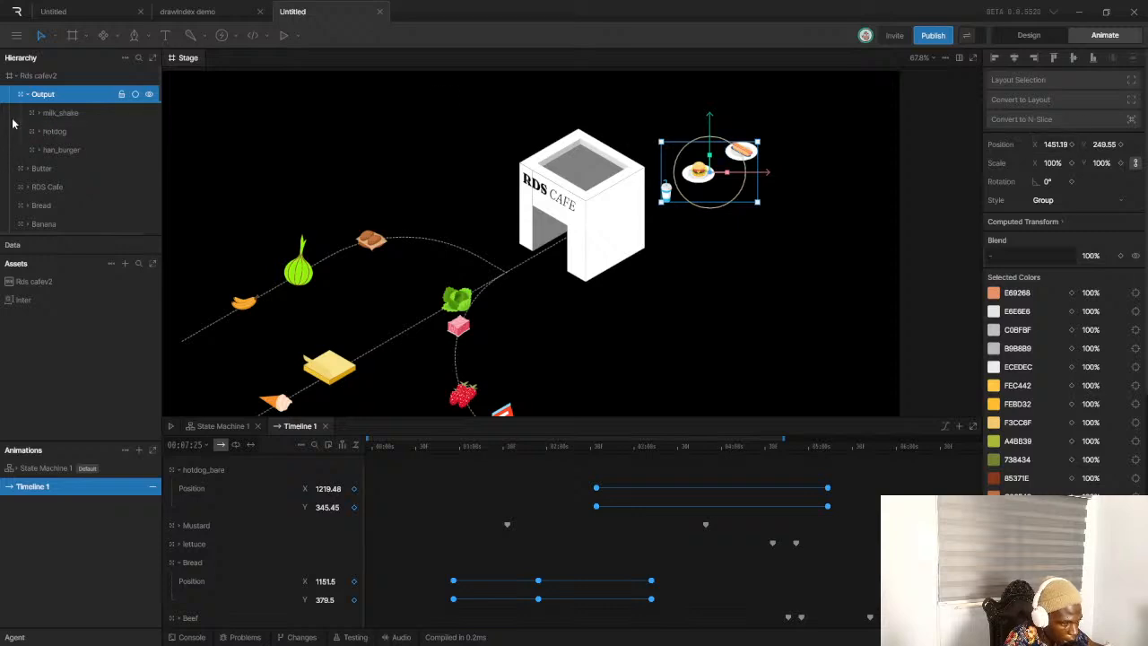
pyautogui.click(27, 94)
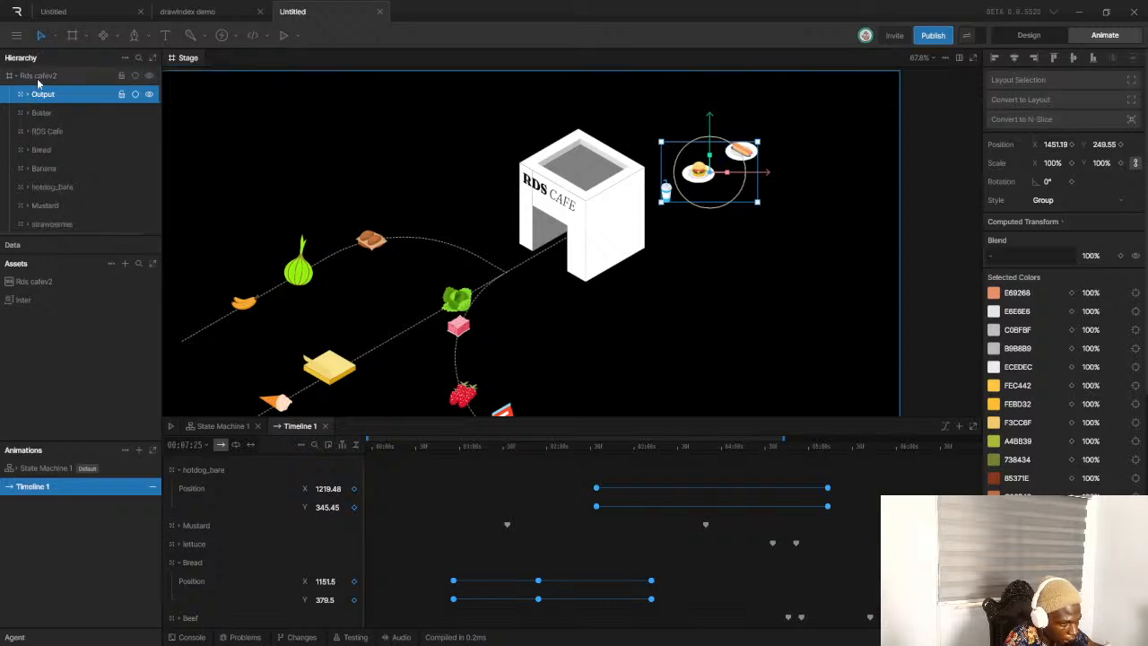
pyautogui.click(38, 79)
pyautogui.click(40, 95)
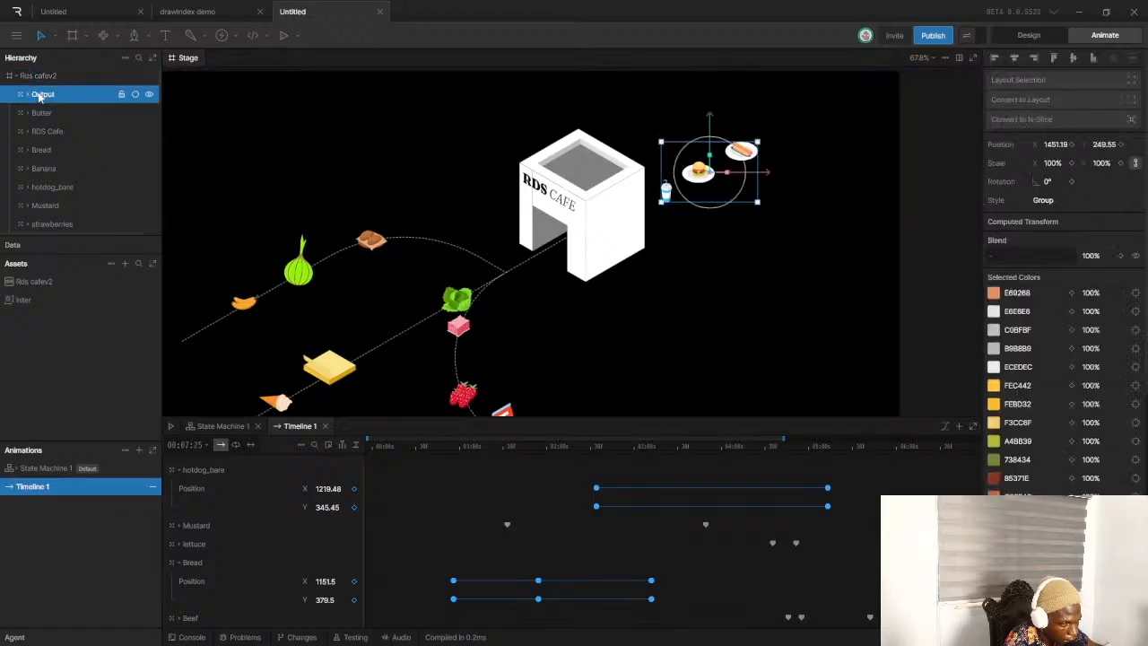
pyautogui.click(43, 81)
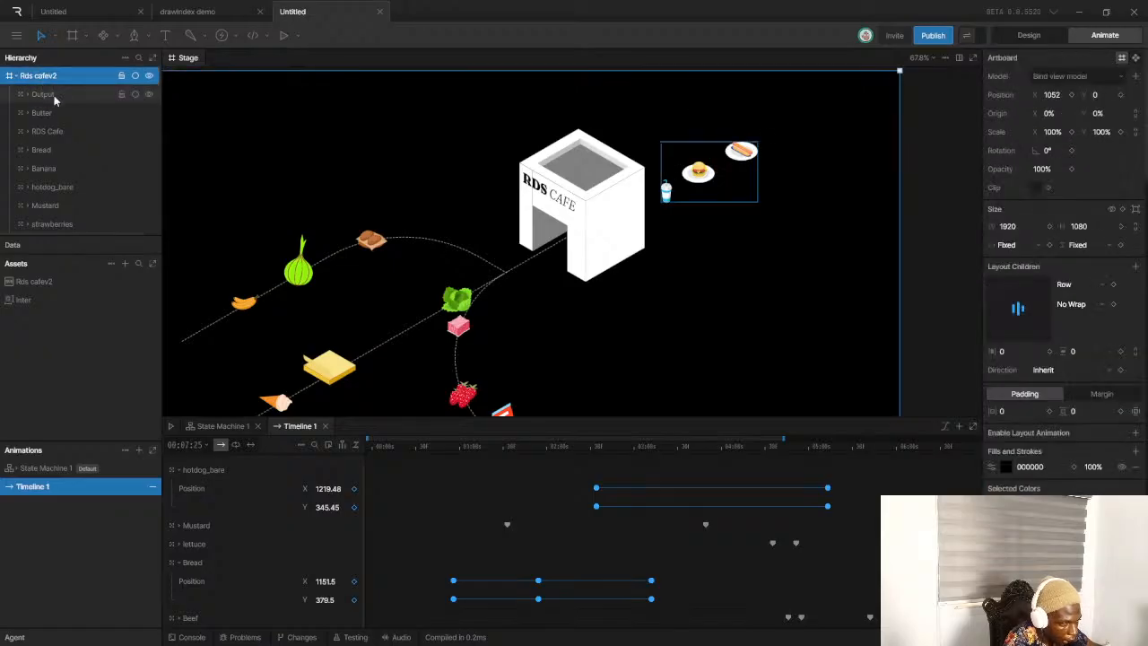
pyautogui.click(54, 101)
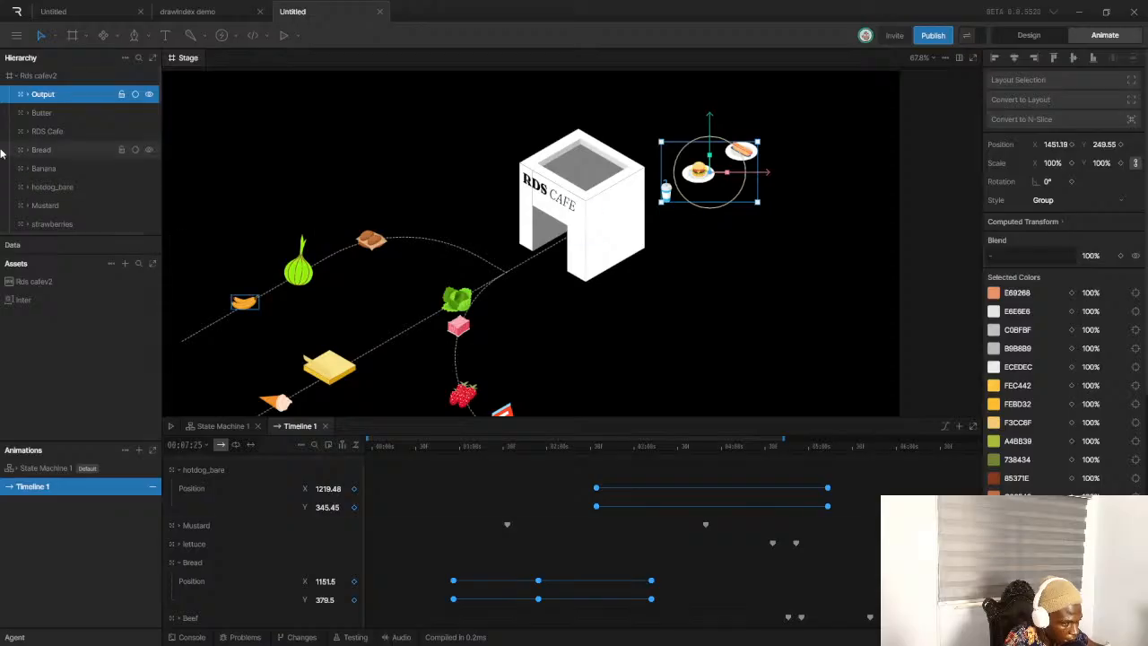
# Create a new empty group in design mode, placed over the middle of the plated foods beside the cafe
pyautogui.click(1031, 38)
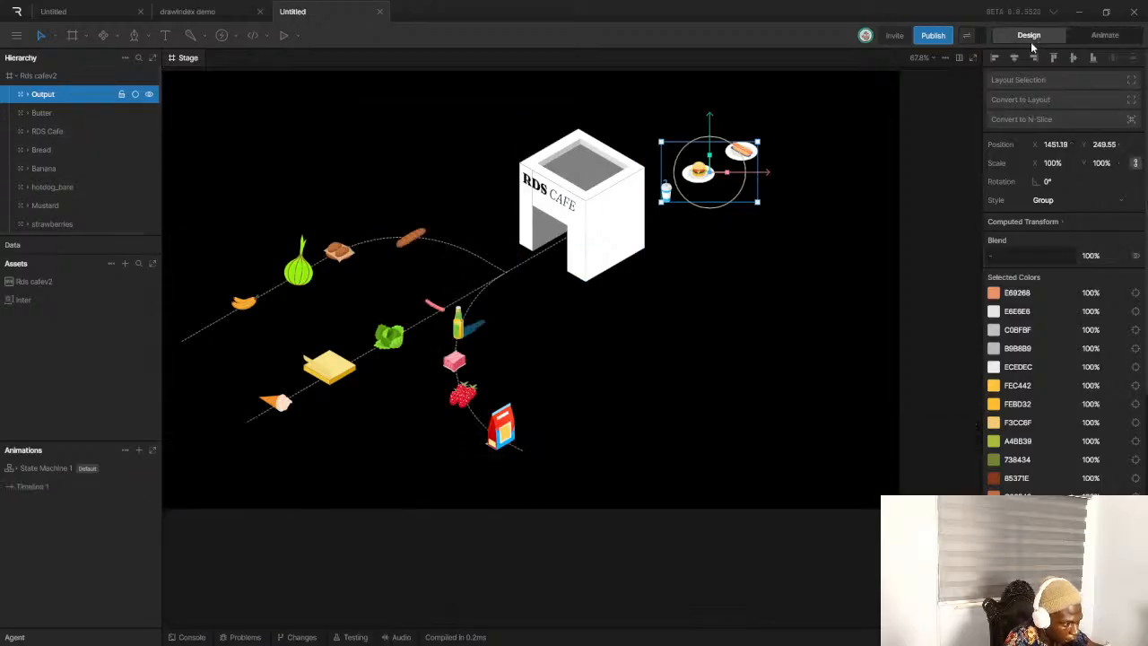
pyautogui.click(86, 36)
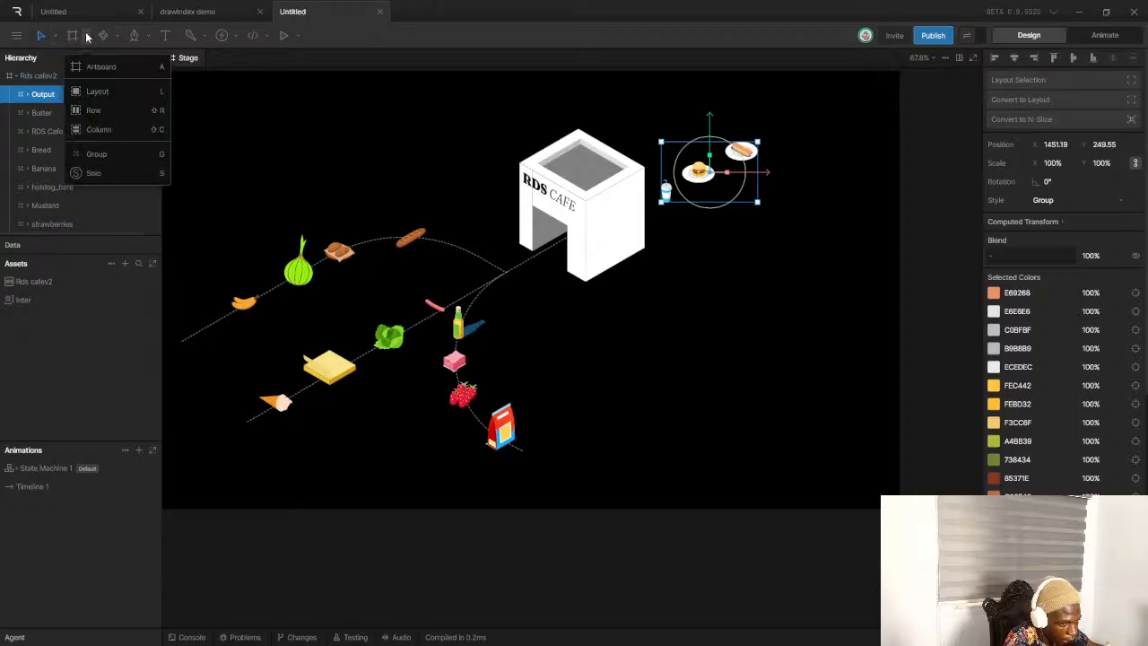
pyautogui.click(103, 155)
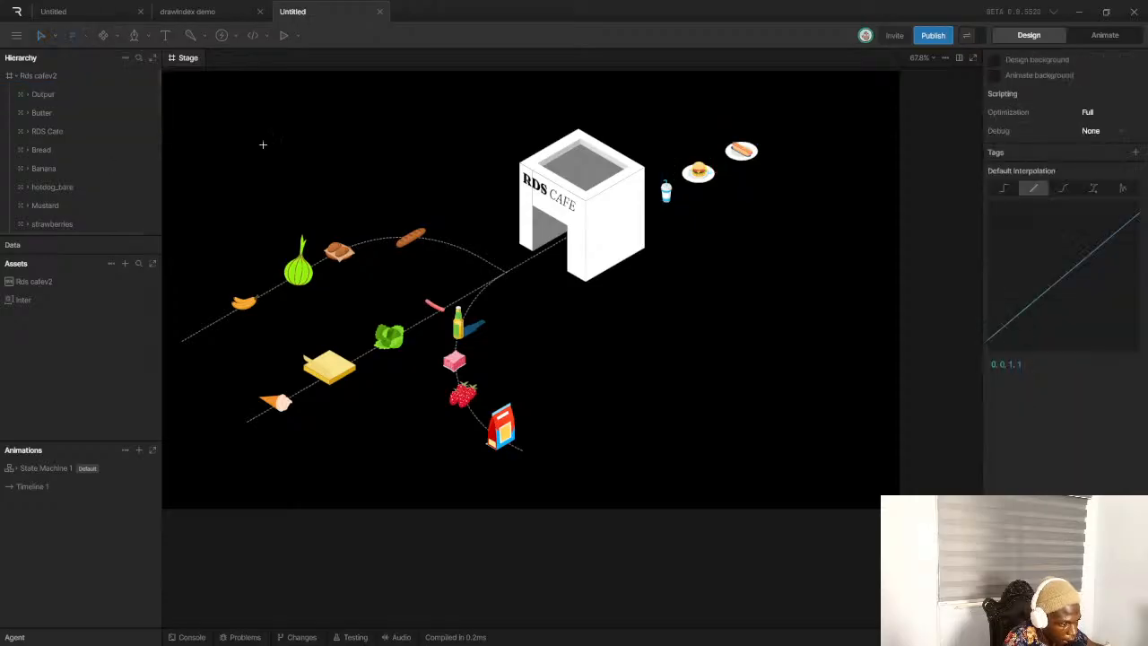
pyautogui.click(708, 172)
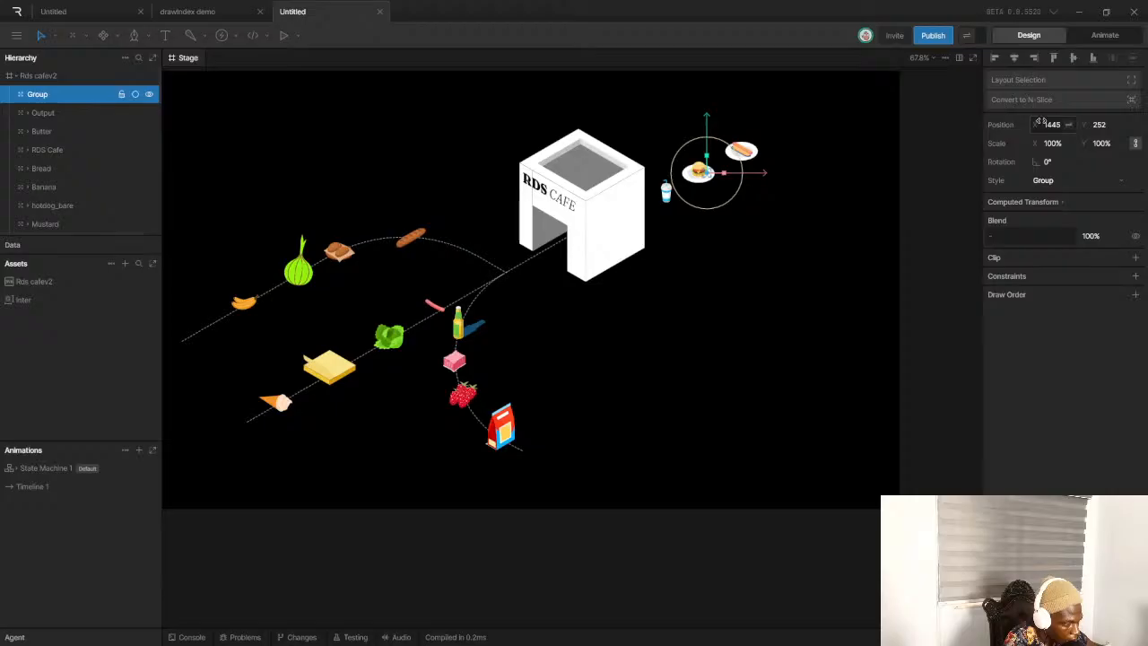
# Set the new empty group's style to Target - Square
pyautogui.click(1062, 182)
pyautogui.click(1059, 194)
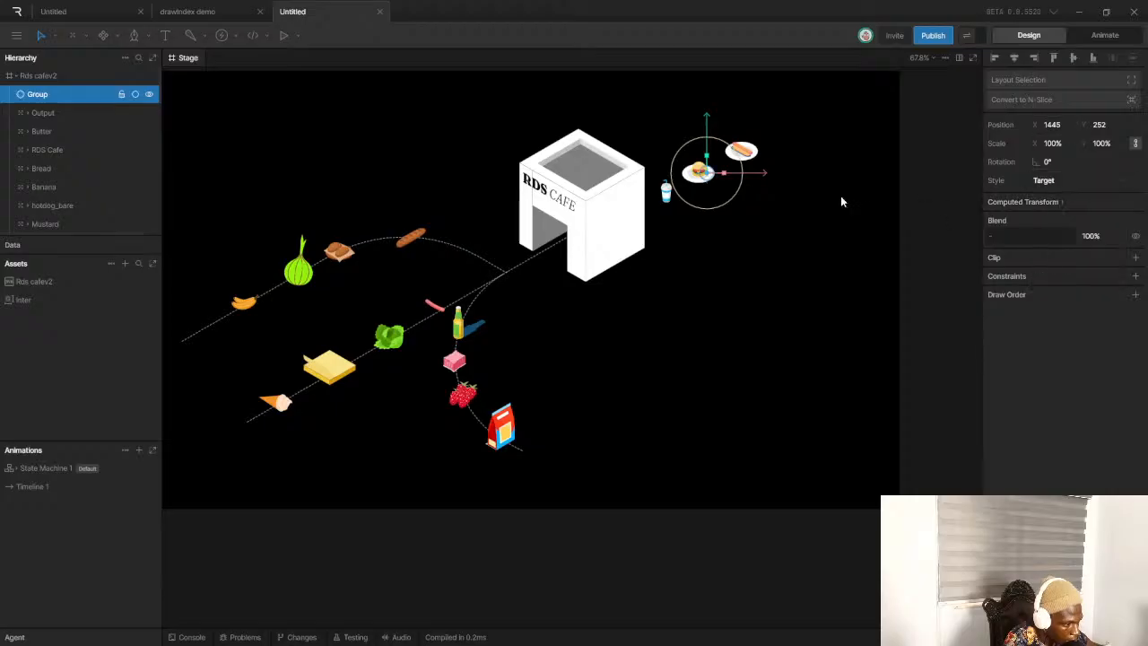
pyautogui.click(1095, 179)
pyautogui.click(1083, 212)
pyautogui.click(1064, 182)
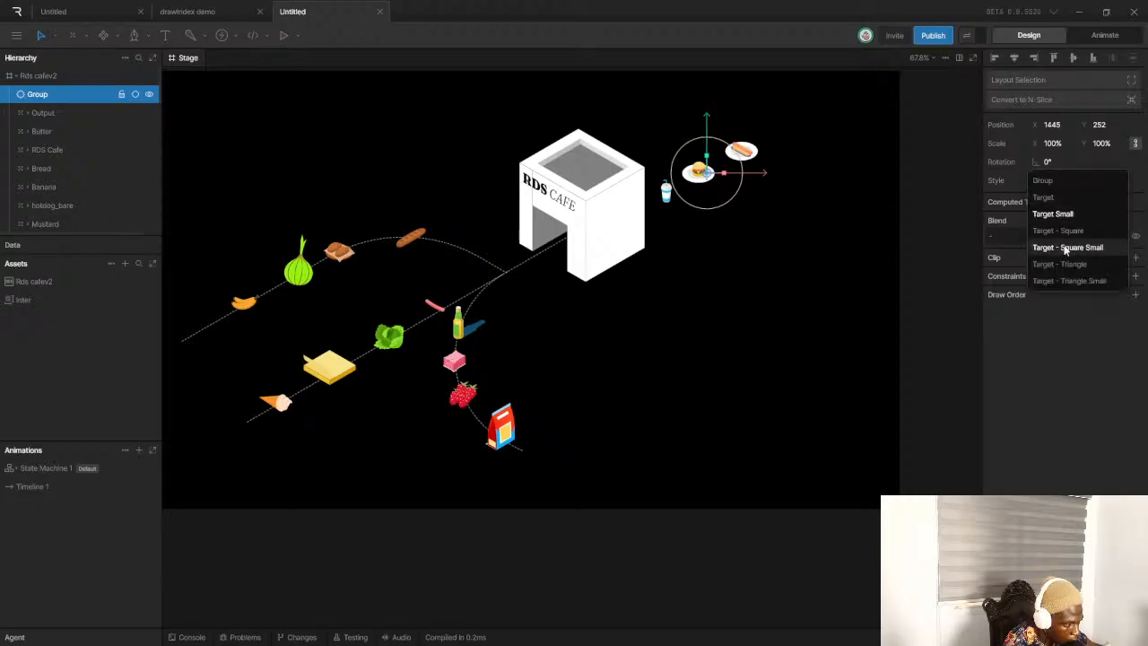
pyautogui.click(1066, 232)
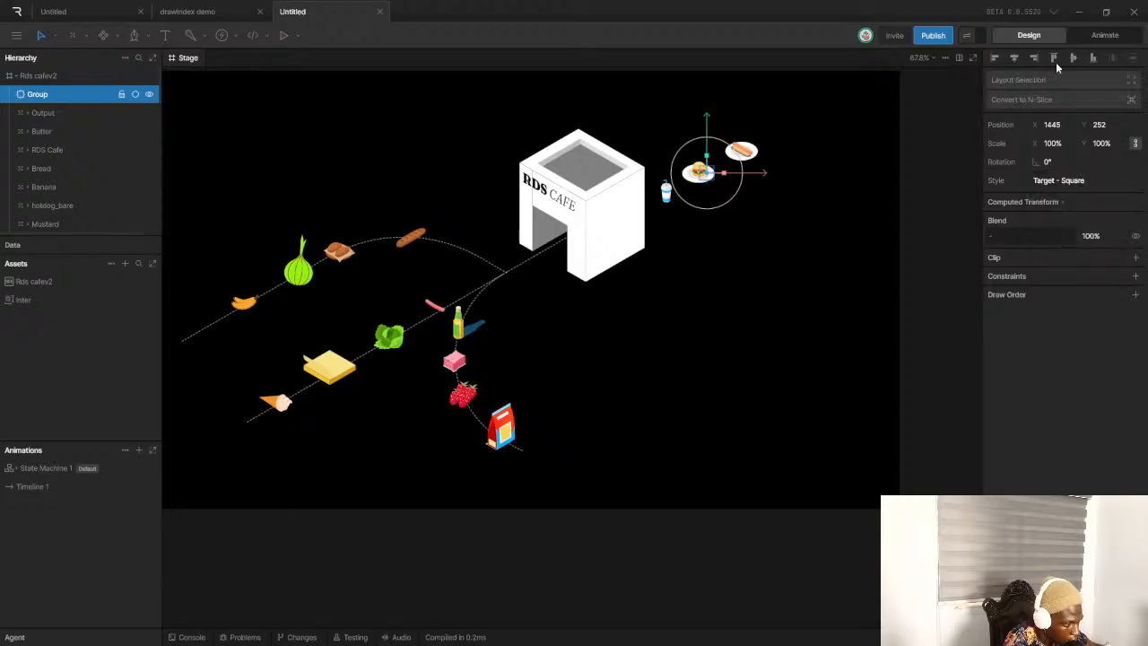
# Add a Translation constraint to the Output group with the square target group as its target, and rename that target group as output_null
pyautogui.click(1076, 40)
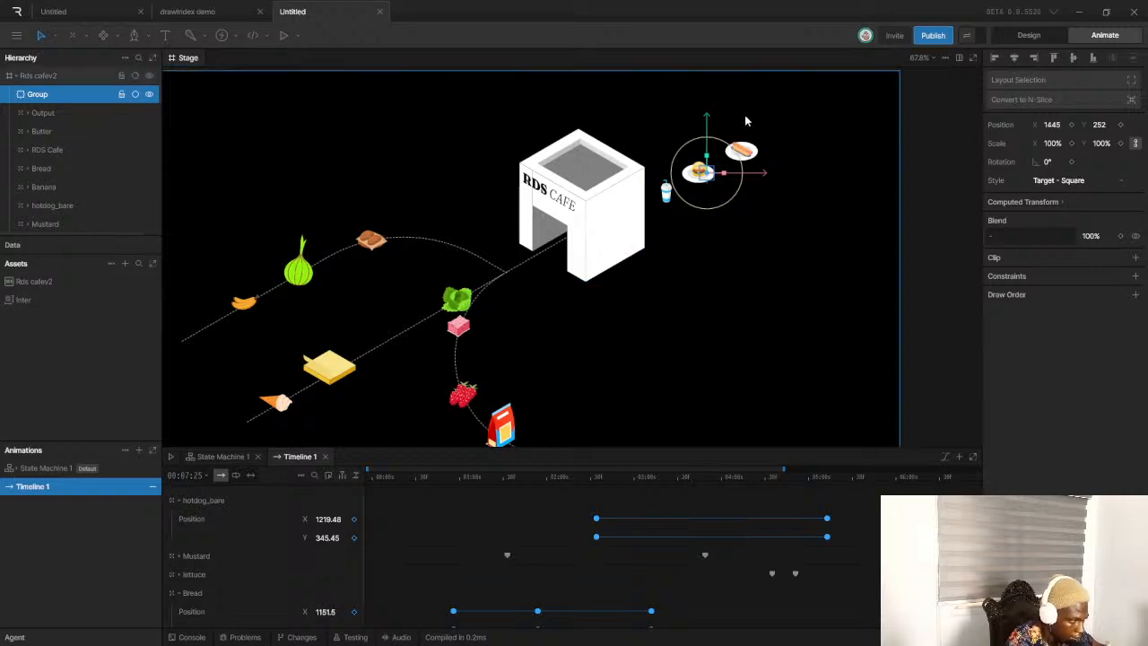
pyautogui.scroll(2, 744, 115)
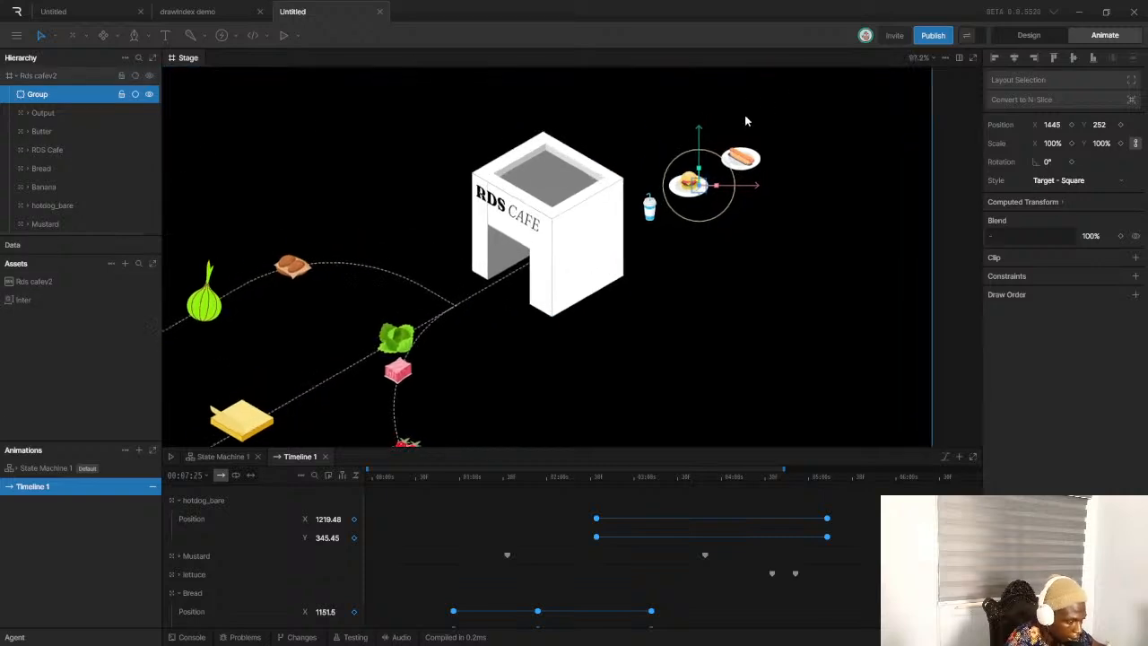
pyautogui.click(43, 113)
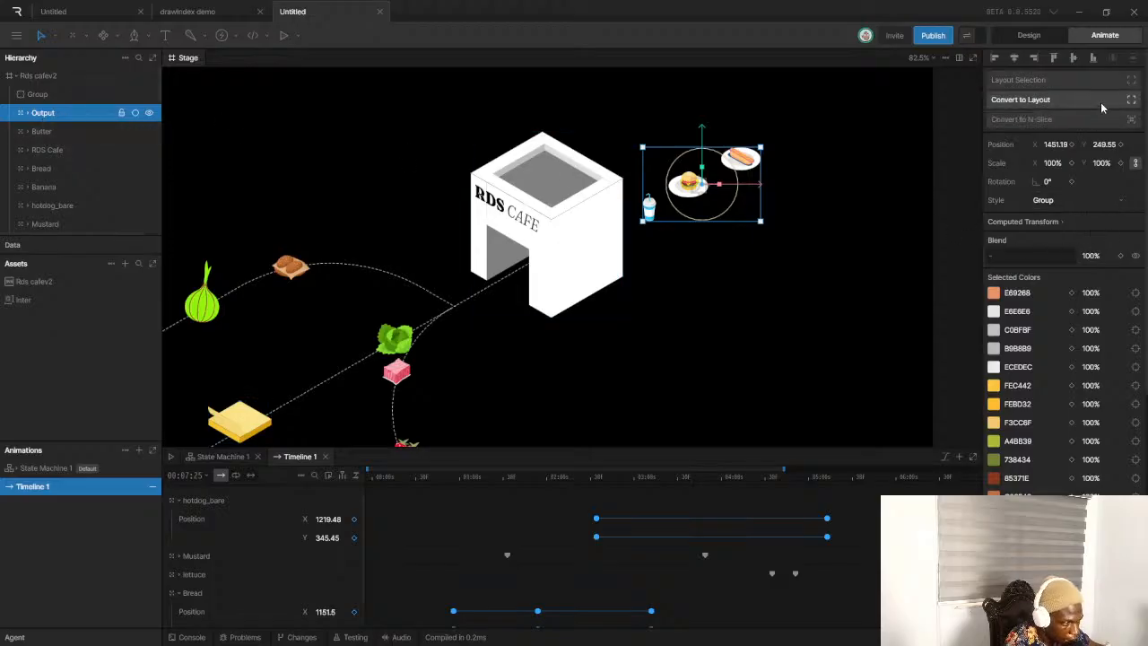
pyautogui.click(1029, 36)
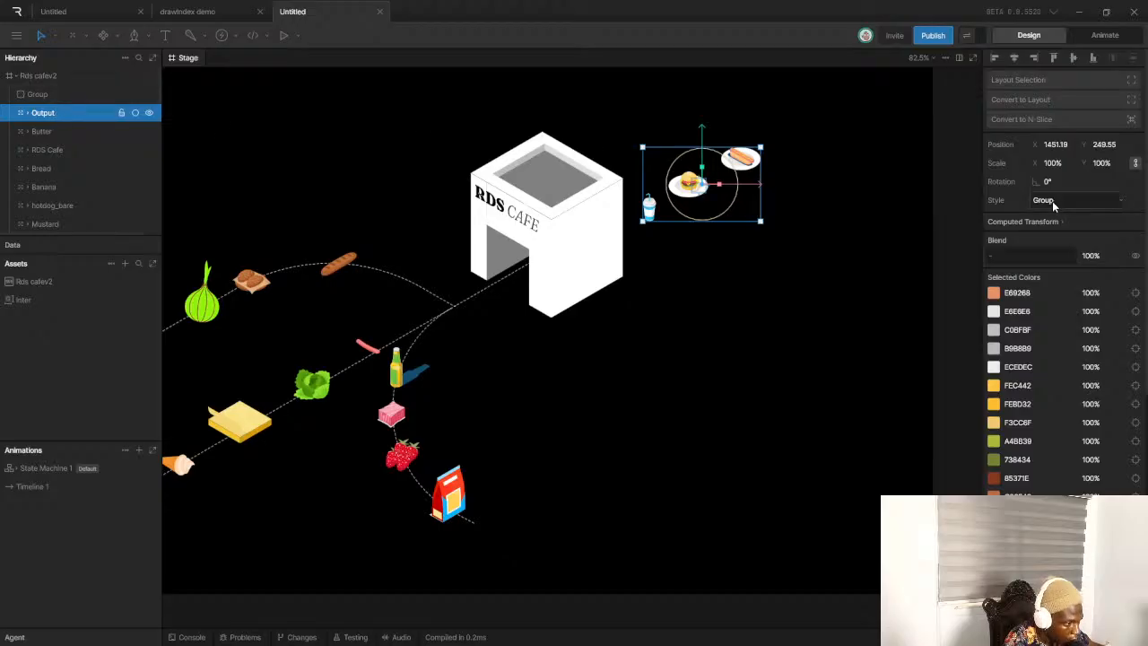
pyautogui.scroll(-5, 1054, 236)
pyautogui.scroll(-5, 1055, 235)
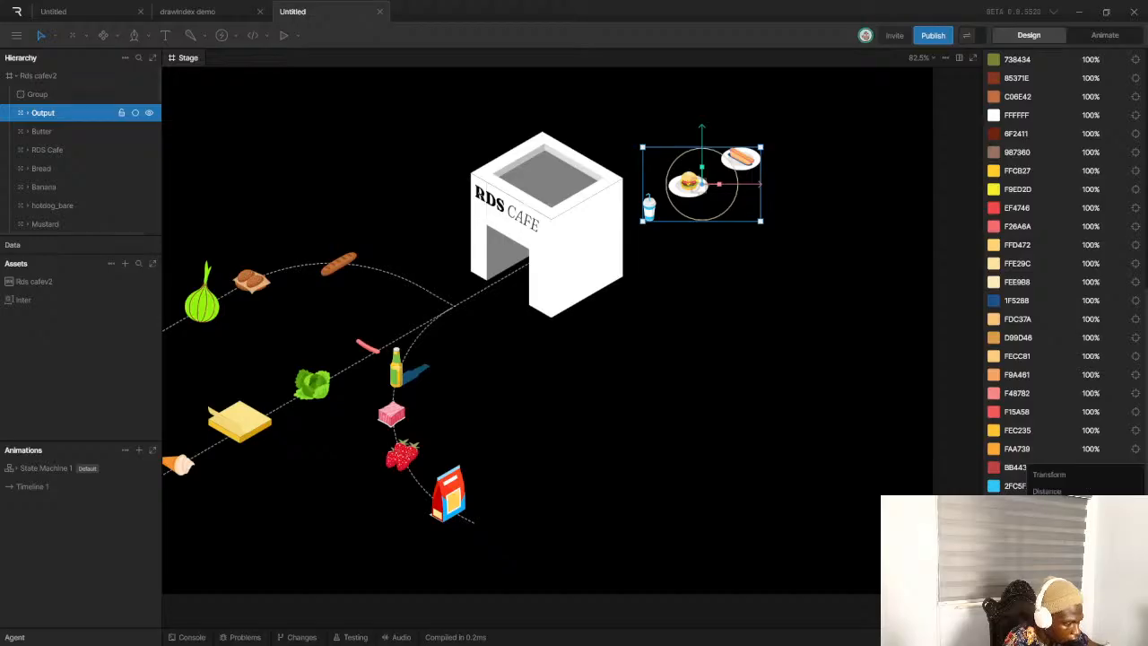
pyautogui.click(1050, 508)
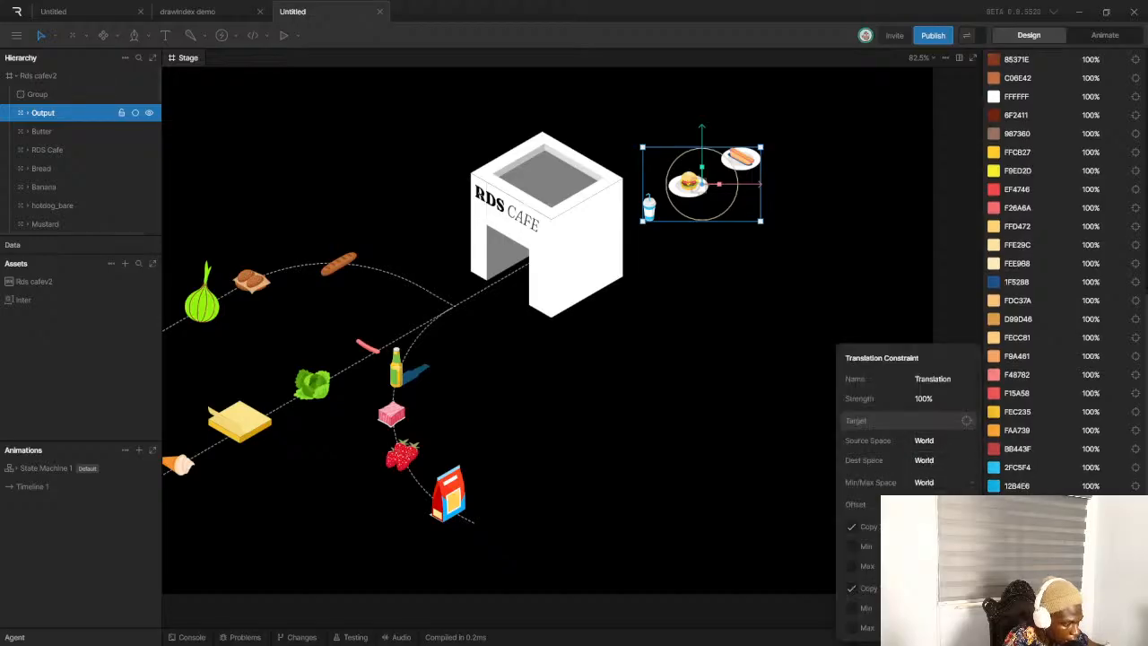
pyautogui.click(936, 421)
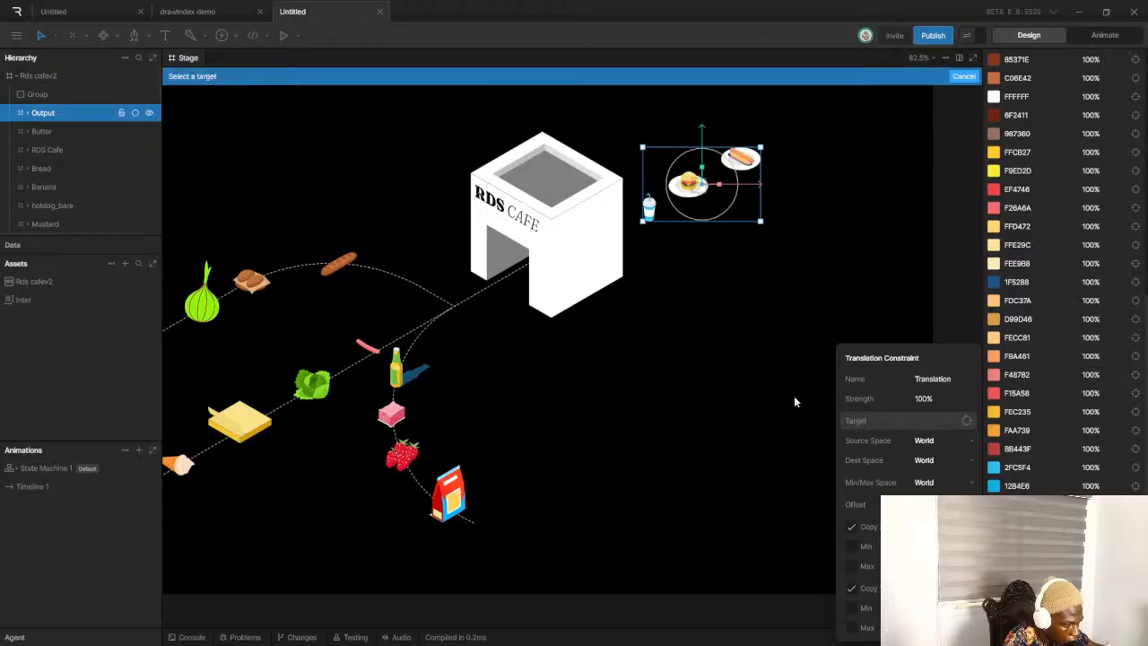
pyautogui.click(62, 94)
pyautogui.doubleClick(54, 95)
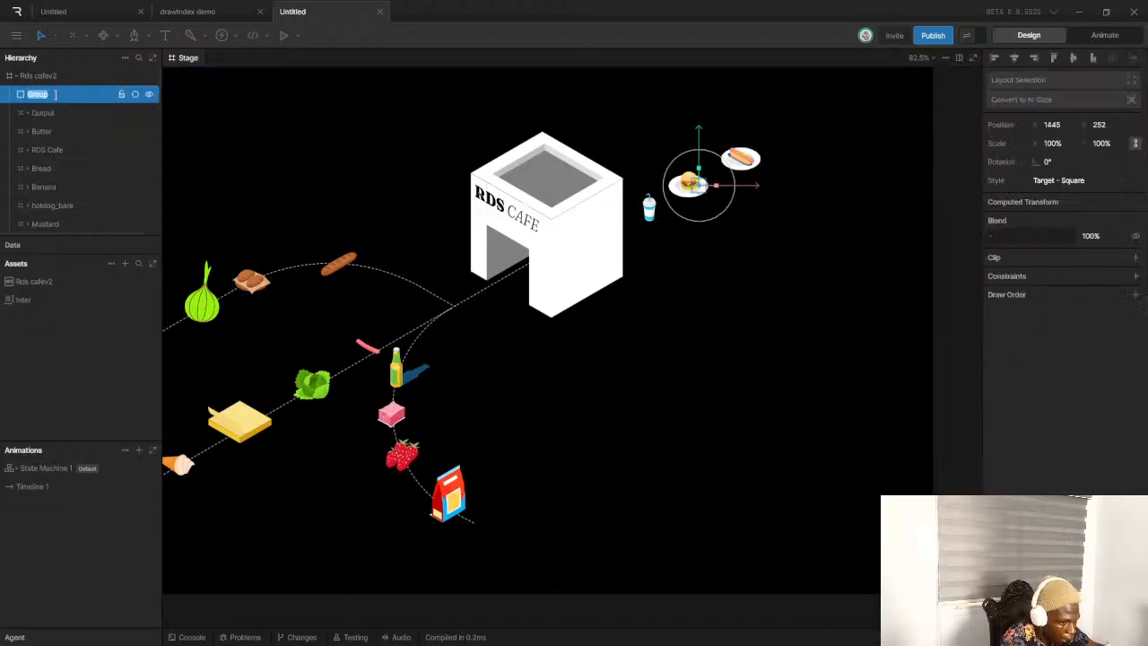
pyautogui.write('d')
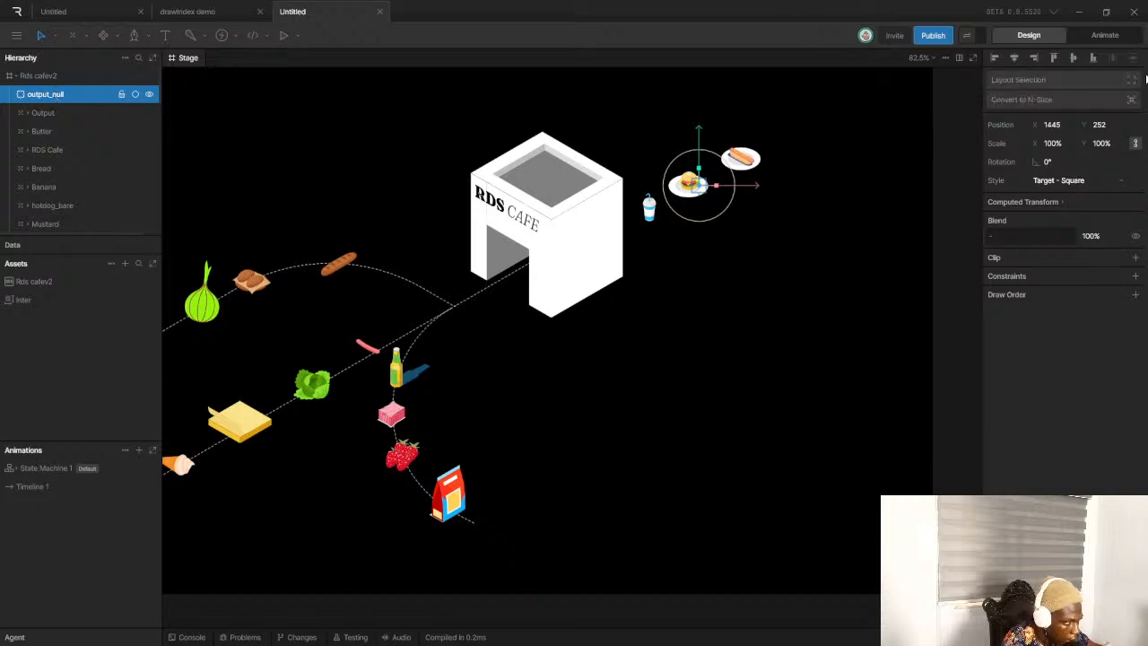
# Keyframe the X and Y position of output_null at about 00:03:08 on Timeline 1
pyautogui.click(1098, 35)
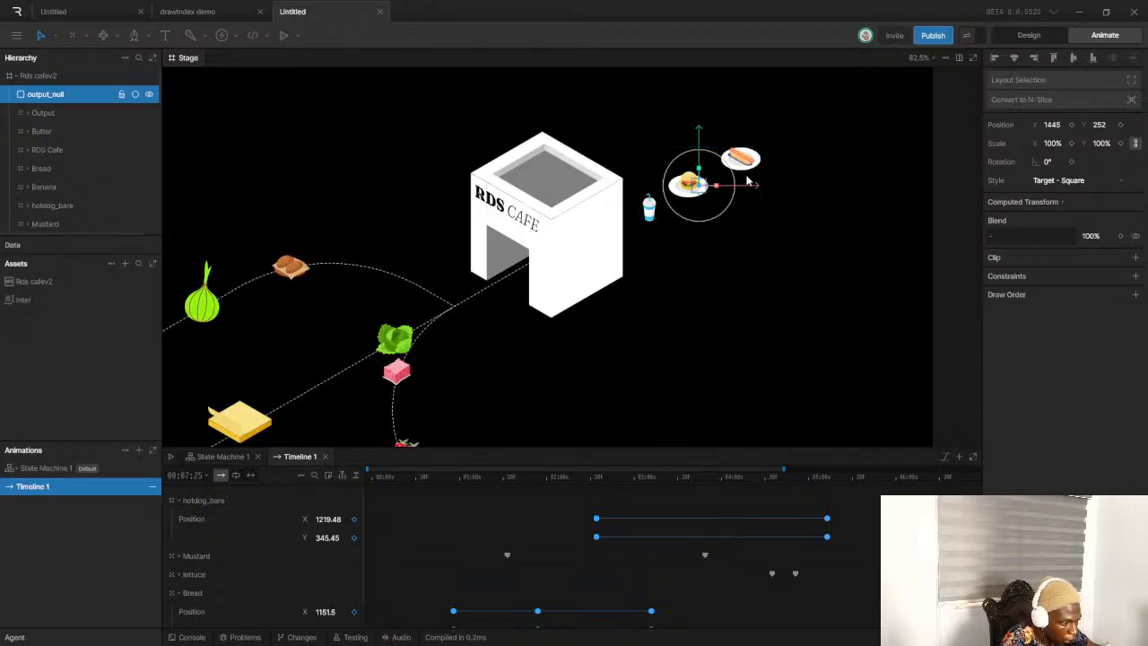
pyautogui.moveTo(638, 476)
pyautogui.mouseDown()
pyautogui.moveTo(602, 479)
pyautogui.moveTo(649, 482)
pyautogui.mouseUp()
pyautogui.scroll(-7, 658, 382)
pyautogui.scroll(2, 799, 338)
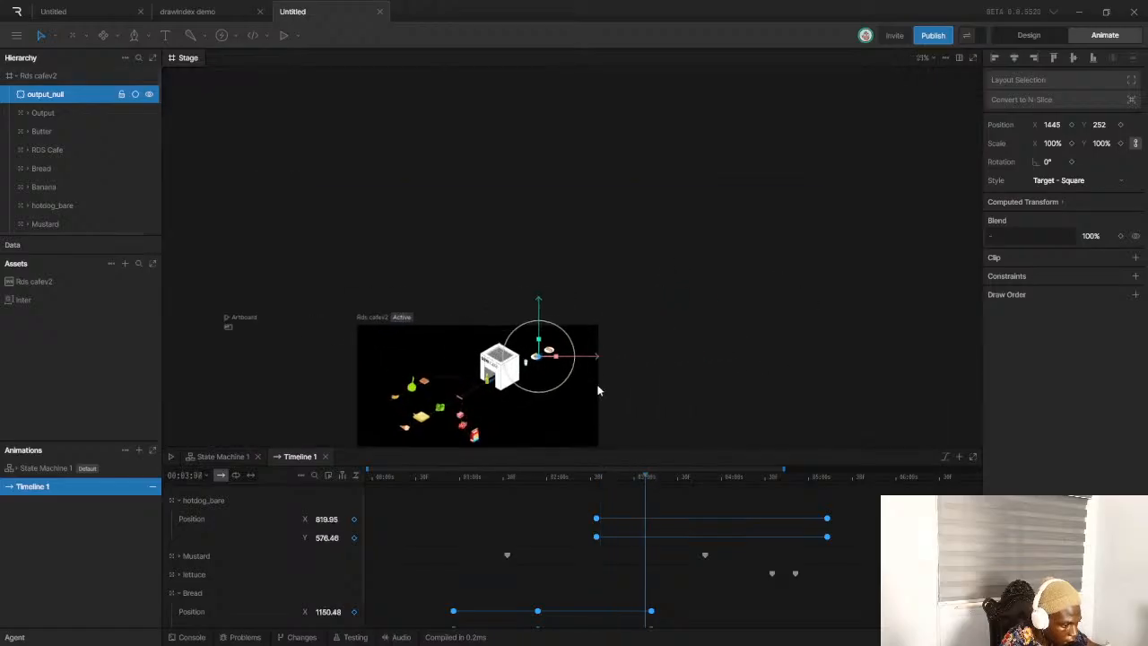
pyautogui.scroll(1, 602, 387)
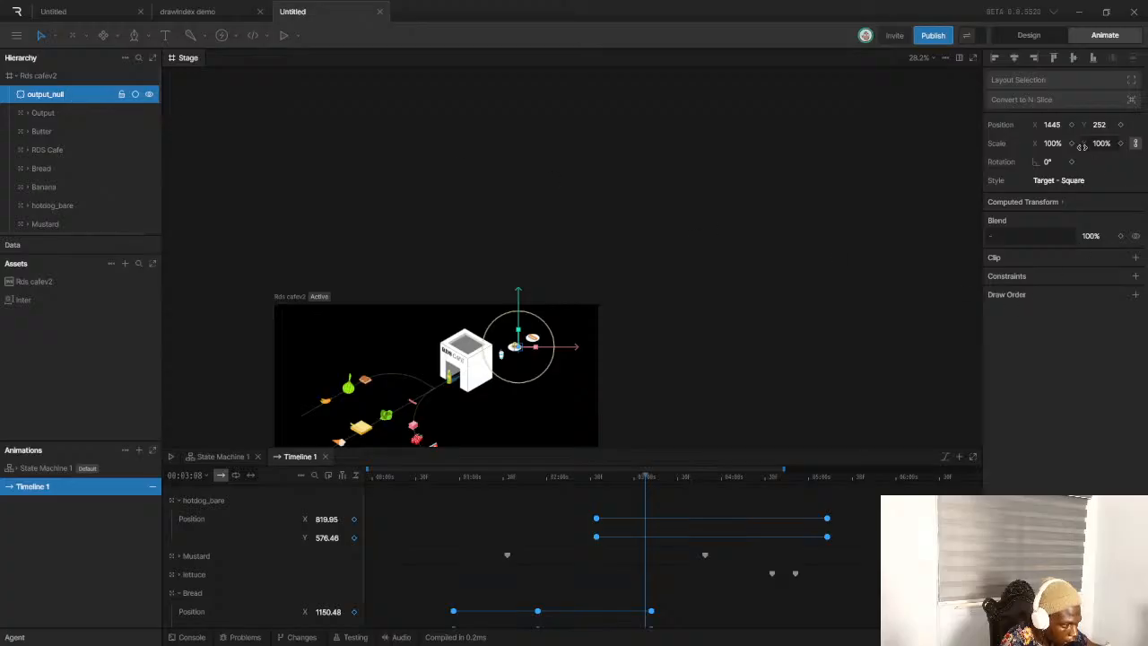
pyautogui.click(1071, 125)
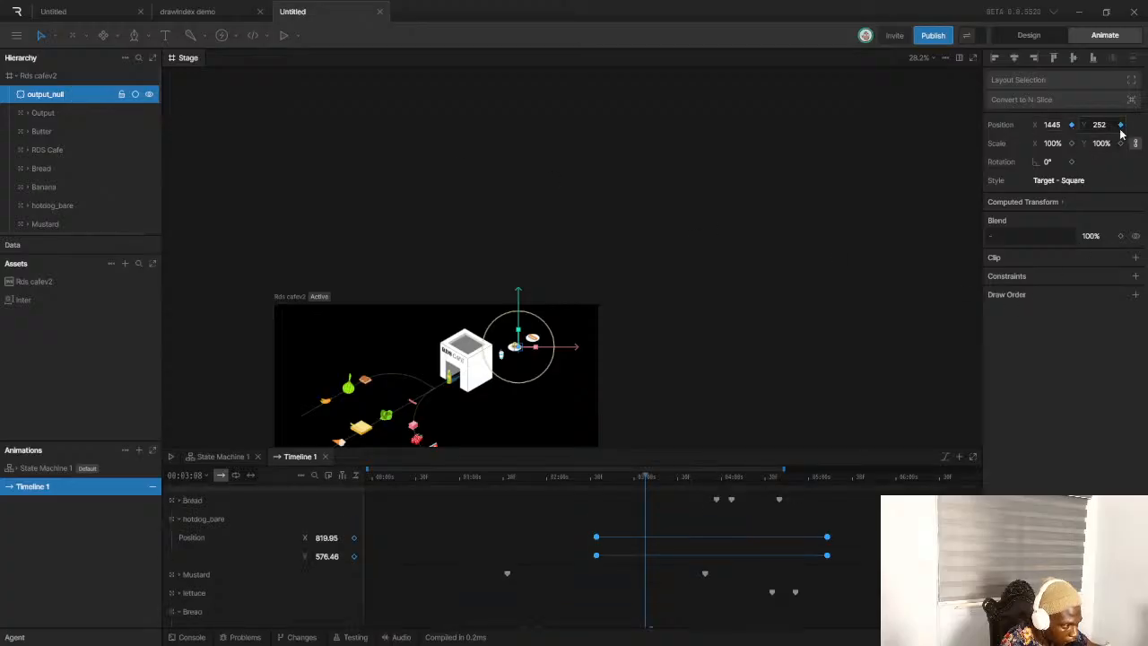
# Move output_null diagonally away from the cafe to about X 1580, Y 167.5 at about 00:04:38 on the timeline
pyautogui.moveTo(647, 477); pyautogui.dragTo(777, 475)
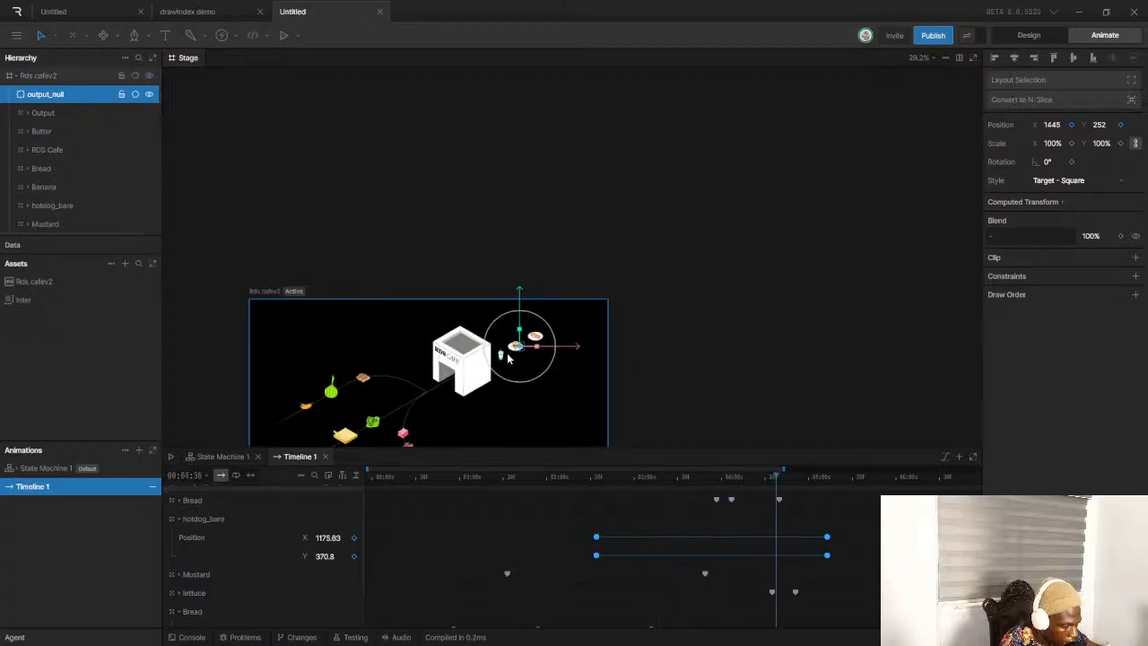
pyautogui.scroll(10, 507, 358)
pyautogui.moveTo(549, 330); pyautogui.dragTo(645, 264)
pyautogui.scroll(-8, 654, 263)
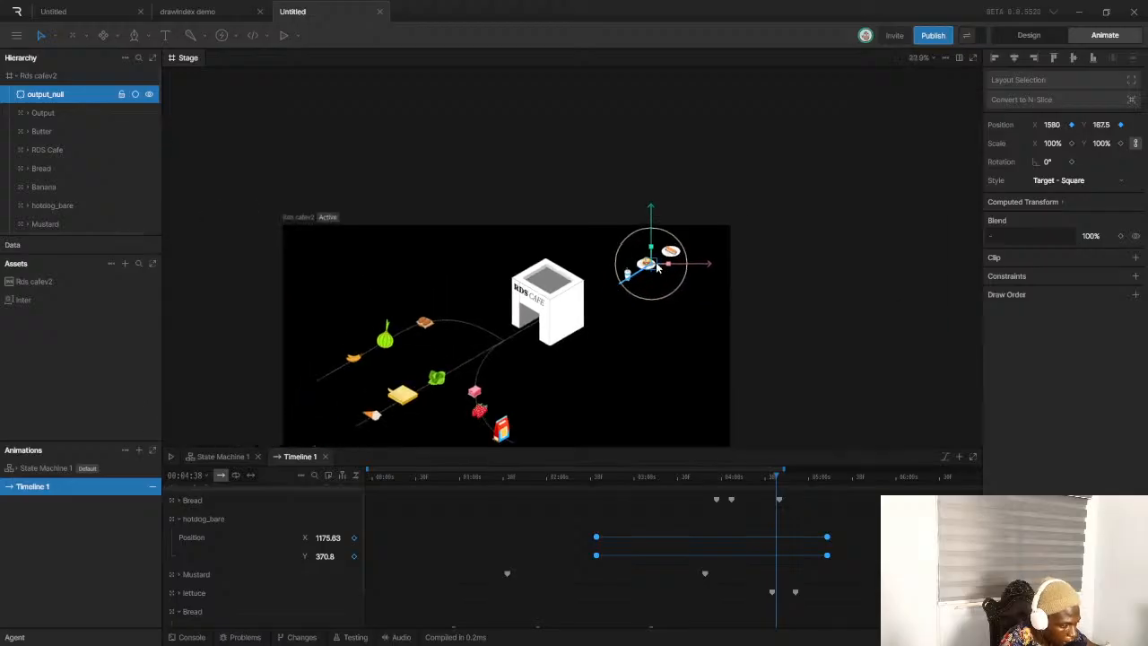
pyautogui.scroll(-2, 774, 587)
pyautogui.scroll(2, 767, 573)
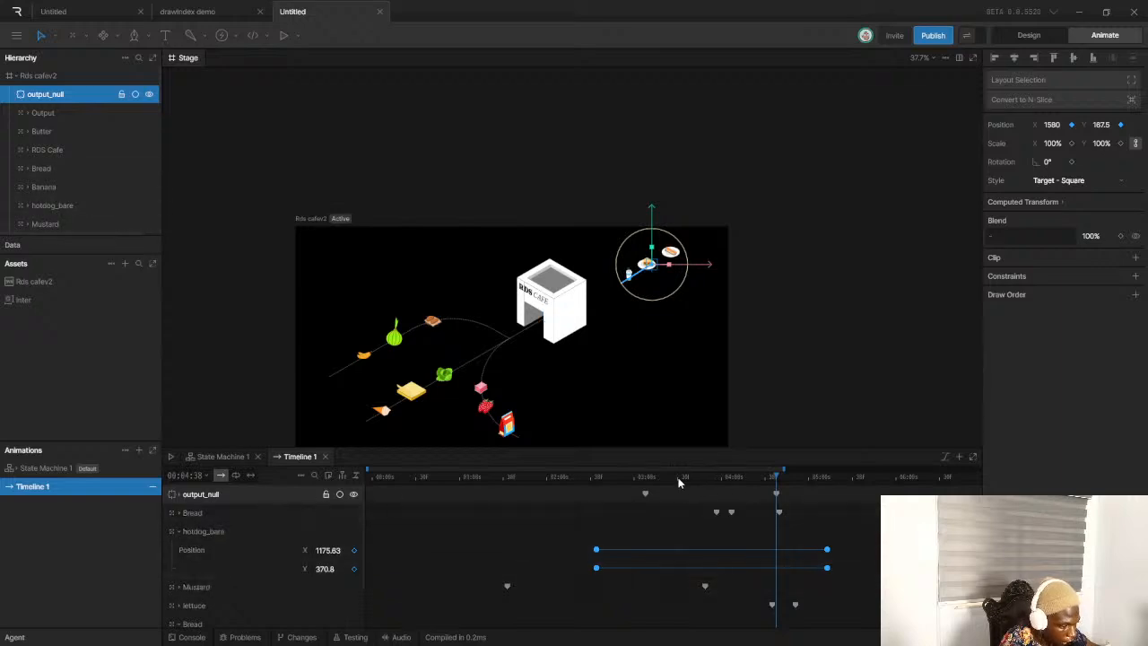
# Play back Timeline 1 from just before the first output_null keyframe to check how the foods move
pyautogui.click(625, 475)
pyautogui.press('space')
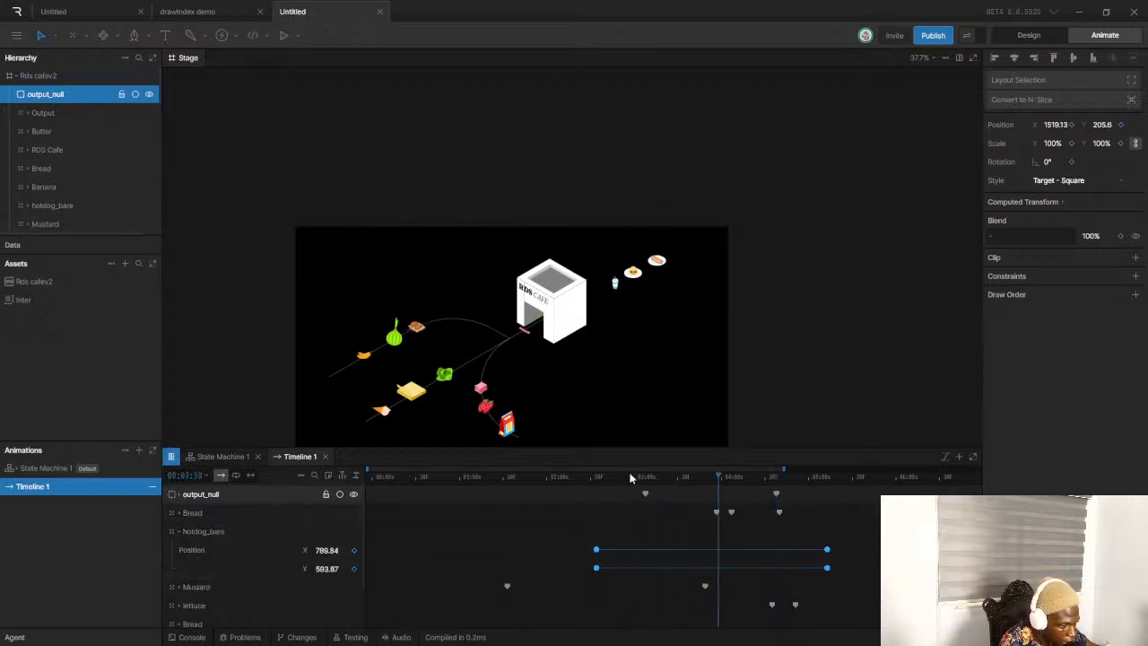
pyautogui.press('space')
# Move output_null closer to the cafe, to about X 1422.5, Y 266.5, at 00:03:20 on the timeline
pyautogui.click(667, 478)
pyautogui.moveTo(667, 480); pyautogui.dragTo(663, 480)
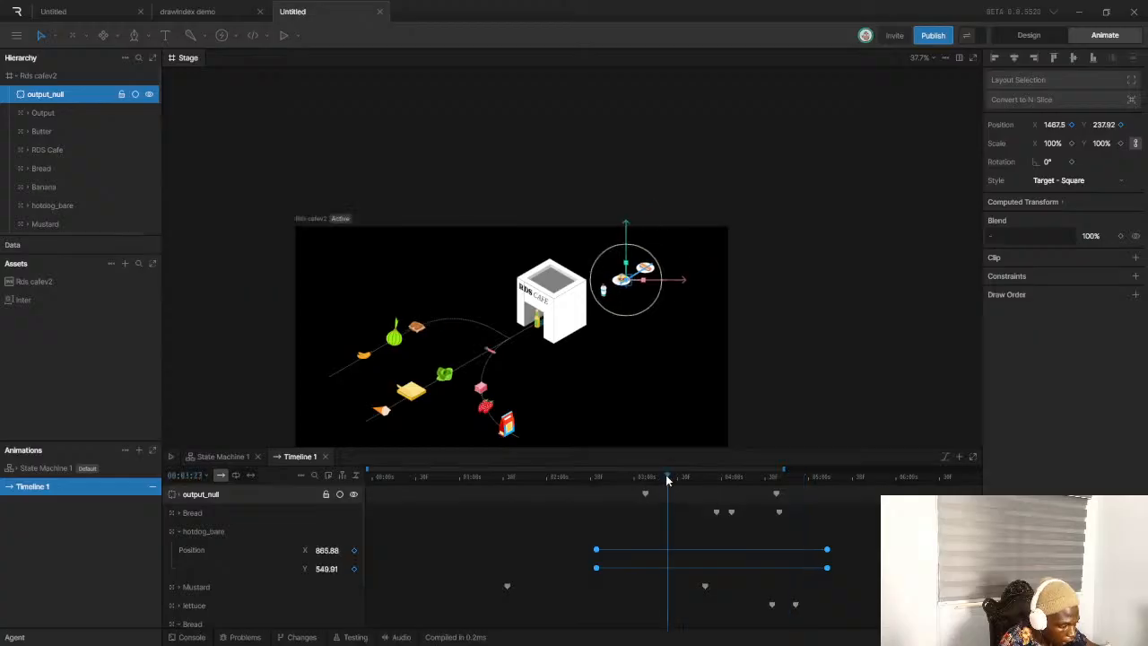
pyautogui.scroll(3, 637, 285)
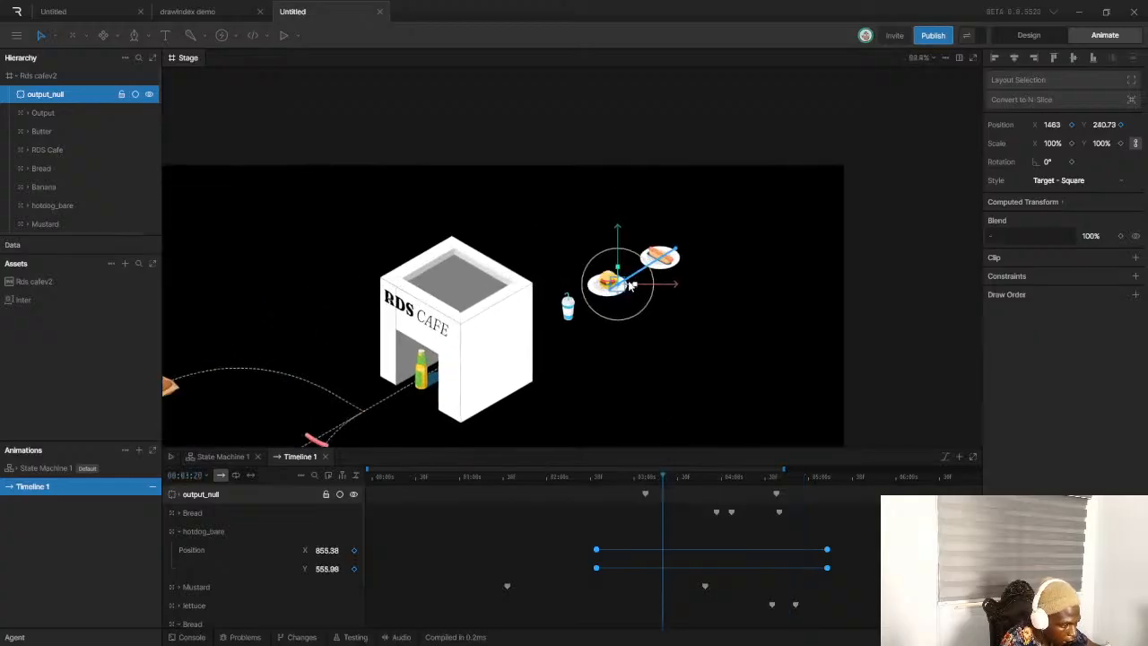
pyautogui.scroll(10, 631, 284)
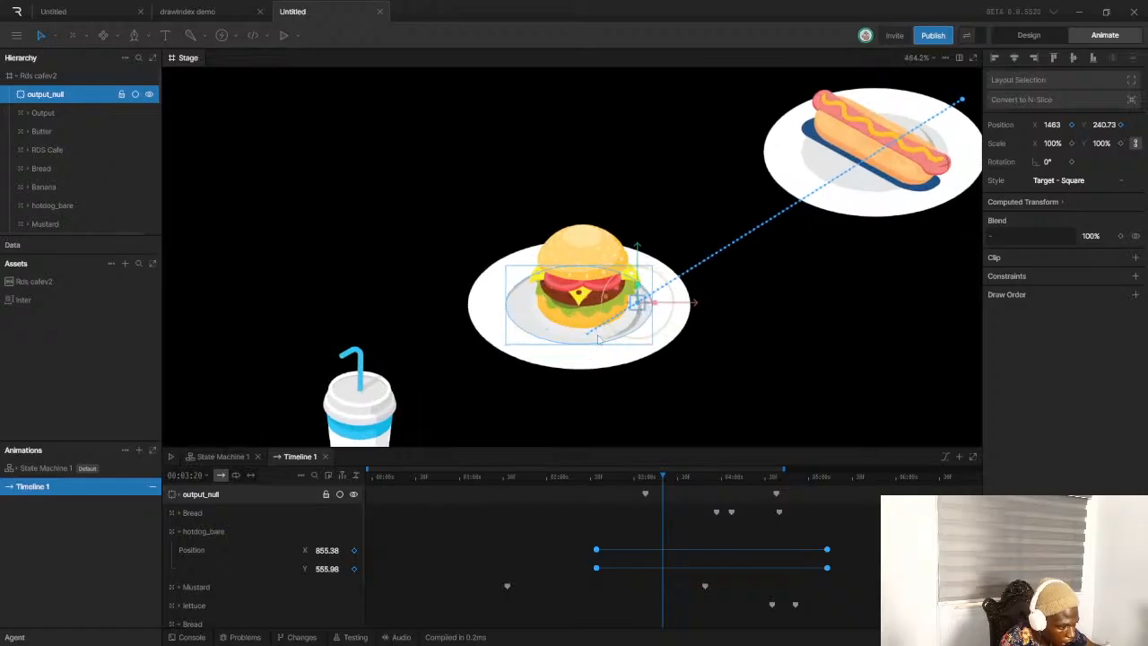
pyautogui.moveTo(638, 303); pyautogui.dragTo(528, 375)
pyautogui.scroll(-5, 586, 356)
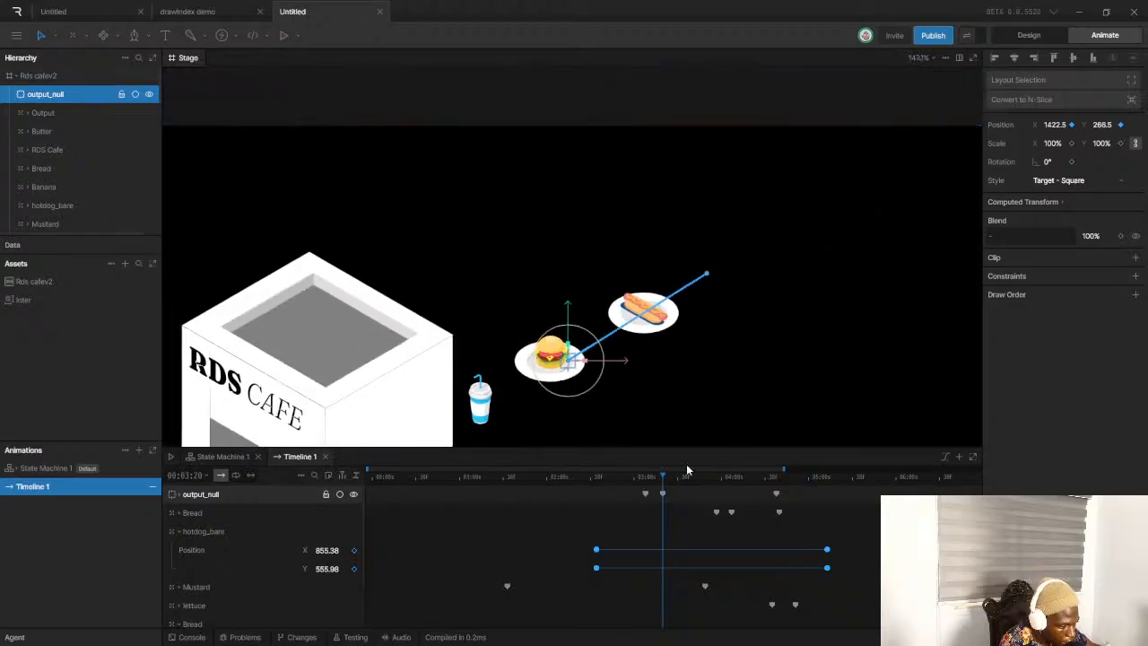
# Move output_null farther from the cafe along its path, to about X 1621, Y 143.5, at 00:04:22 on the timeline
pyautogui.click(674, 476)
pyautogui.moveTo(680, 479); pyautogui.dragTo(757, 474)
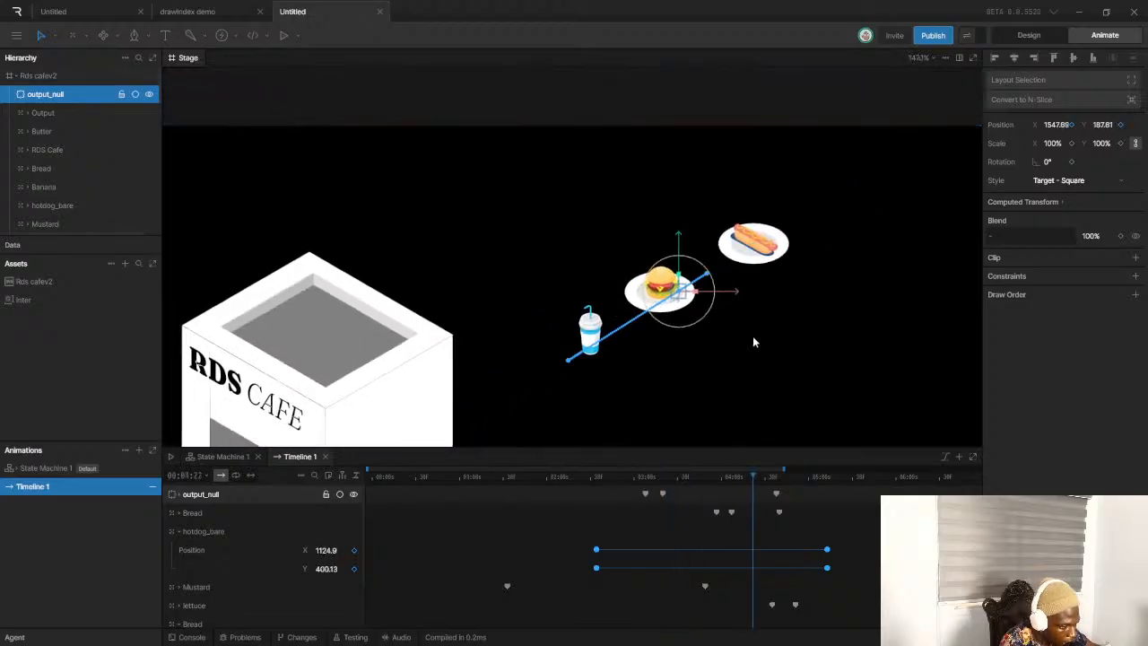
pyautogui.scroll(3, 686, 315)
pyautogui.scroll(3, 685, 315)
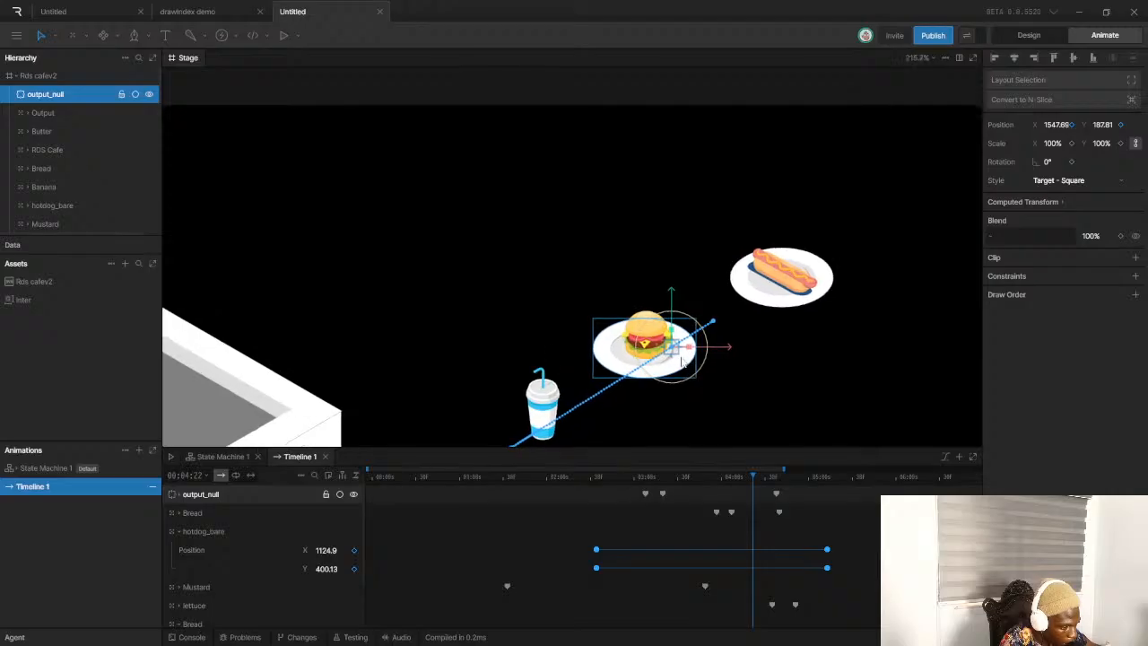
pyautogui.moveTo(669, 351); pyautogui.dragTo(763, 288)
pyautogui.scroll(1, 763, 288)
pyautogui.scroll(-9, 763, 288)
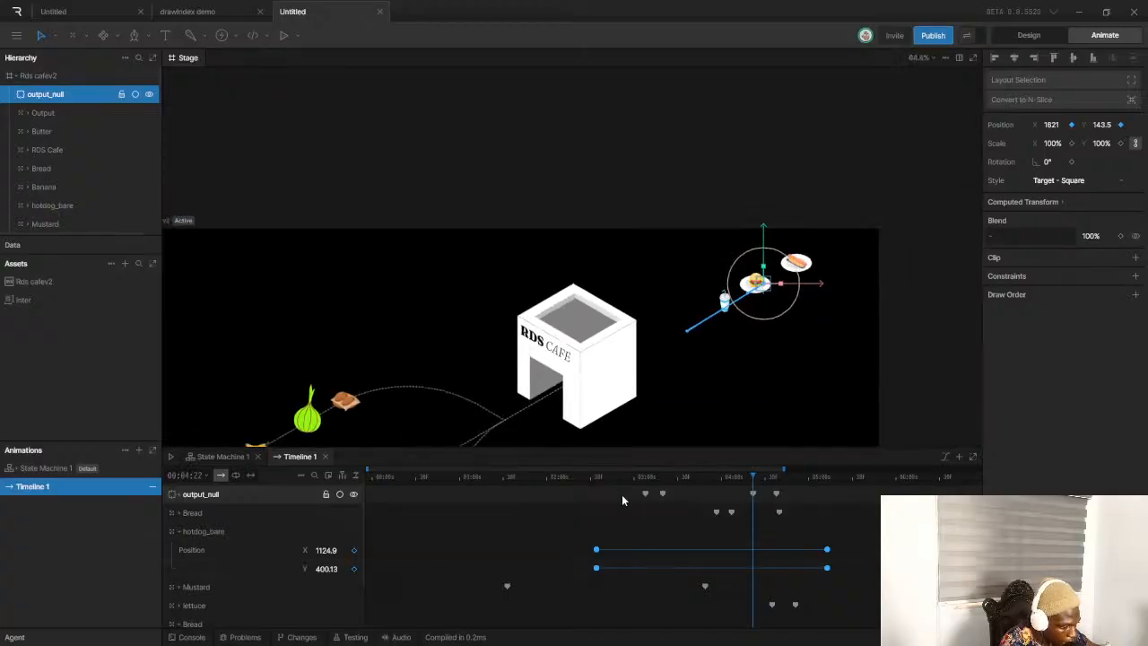
# Apply cubic interpolation to all output_null keyframes and play back the foods' movement
pyautogui.moveTo(621, 489); pyautogui.dragTo(813, 503)
pyautogui.click(1100, 333)
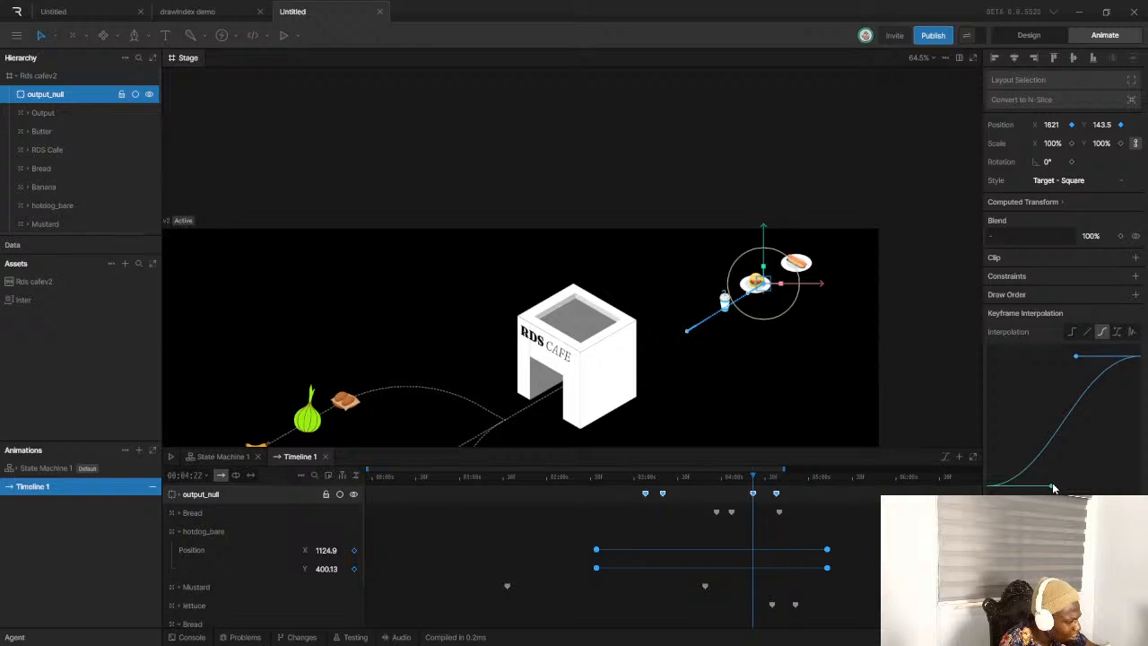
pyautogui.moveTo(649, 478); pyautogui.dragTo(631, 480)
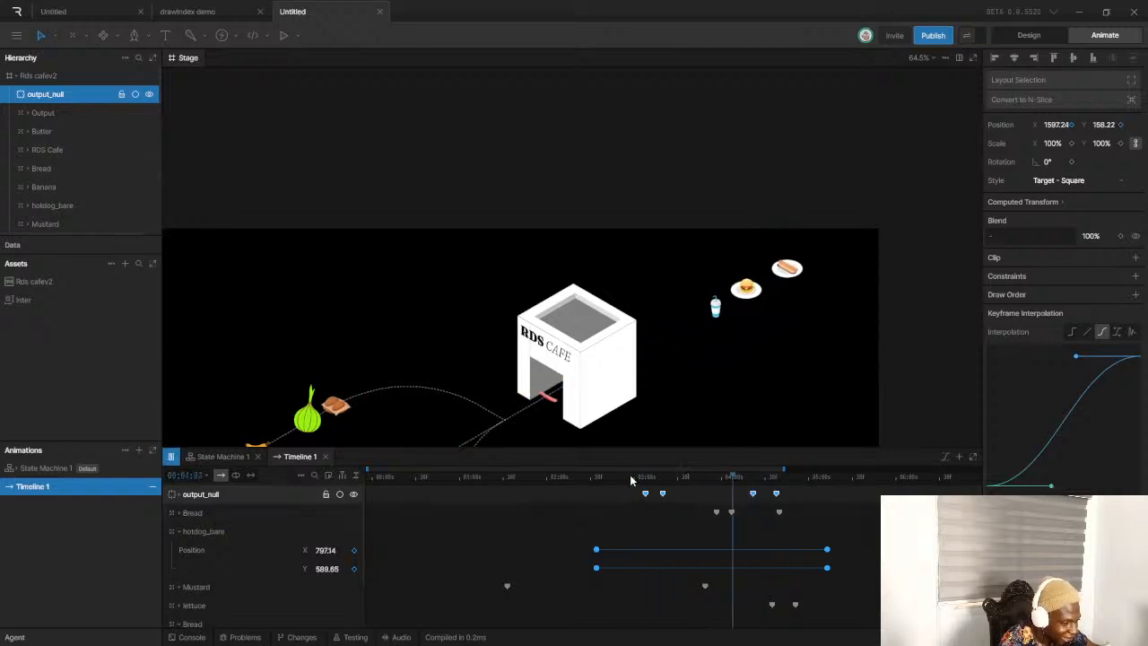
pyautogui.click(752, 478)
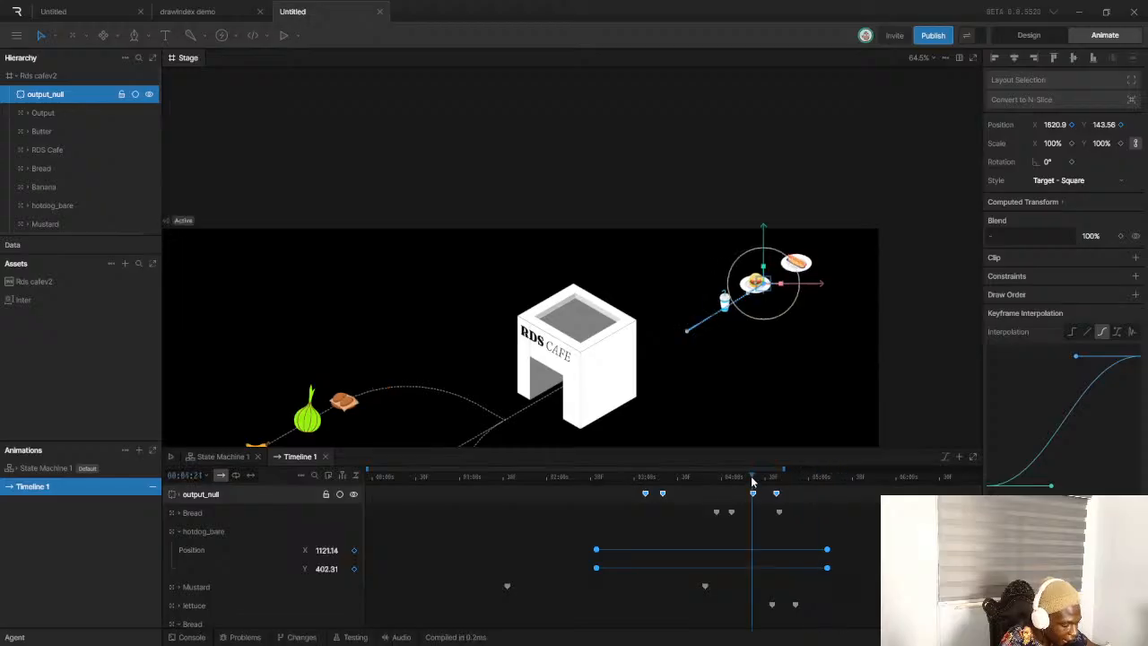
pyautogui.click(756, 480)
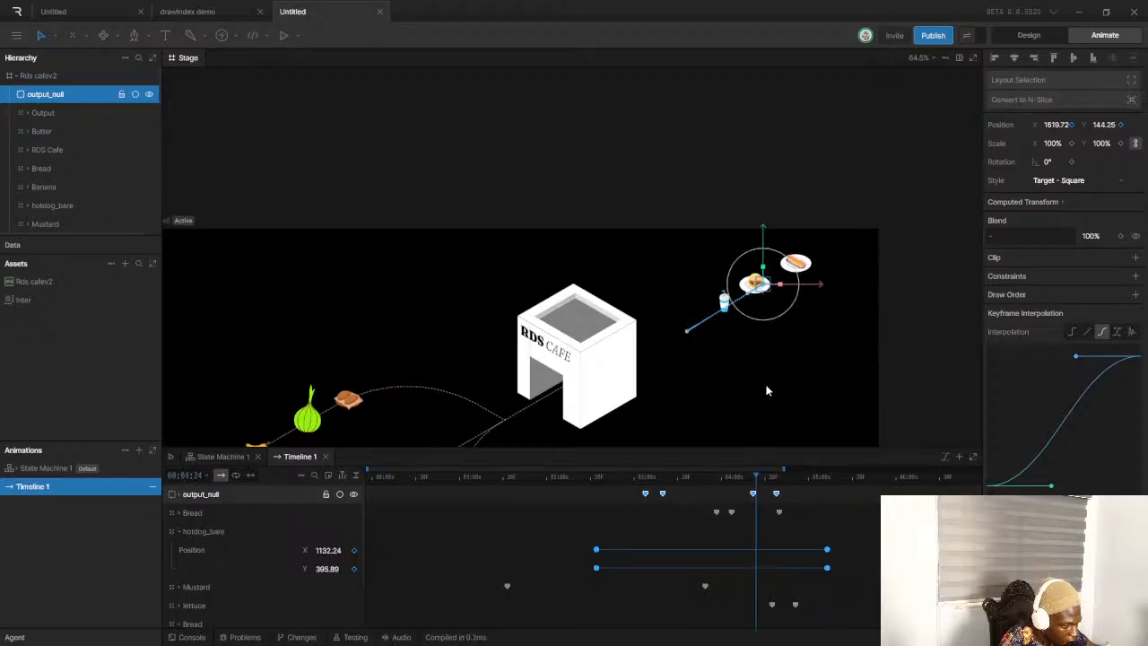
pyautogui.scroll(10, 790, 287)
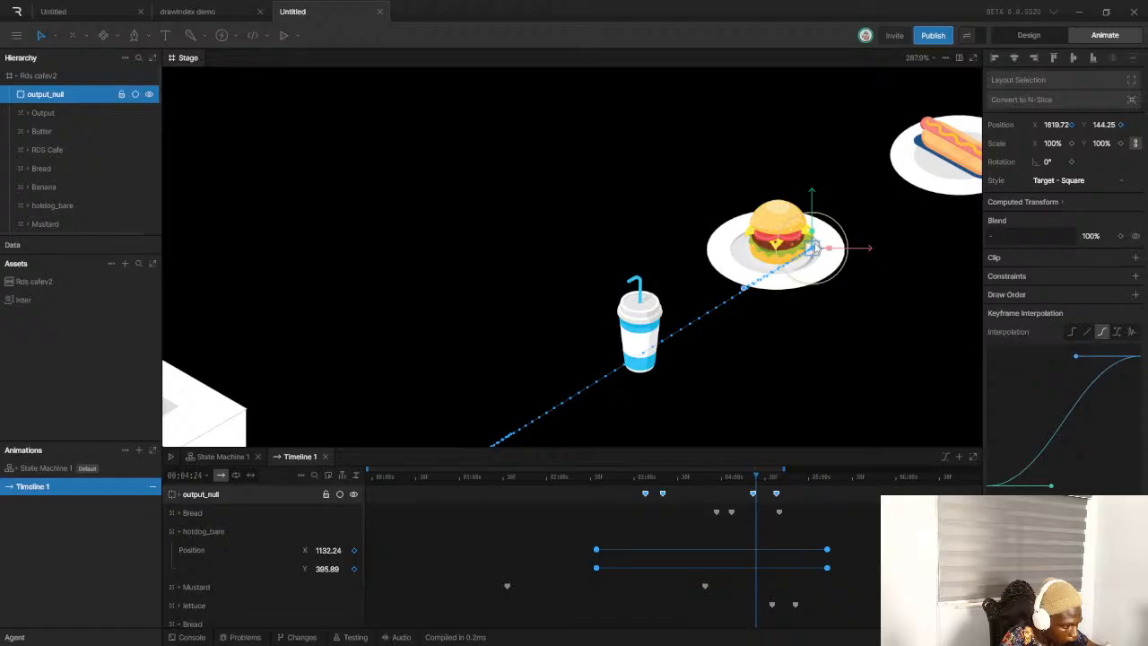
pyautogui.moveTo(815, 251); pyautogui.dragTo(692, 255)
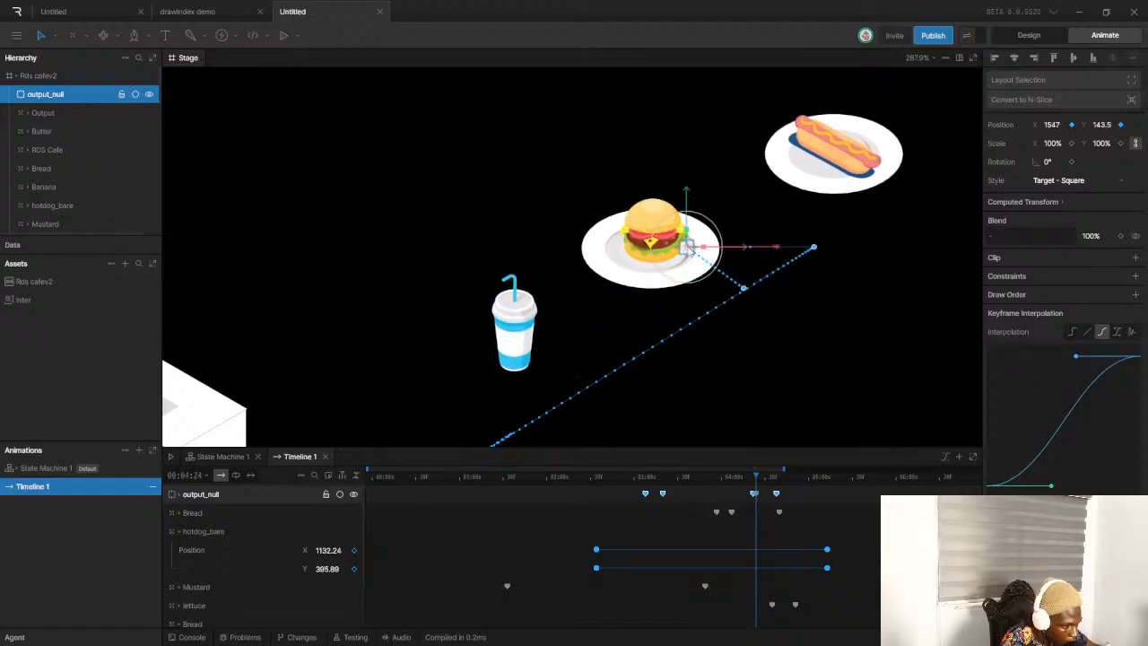
pyautogui.hotkey('ctrl', 'z')
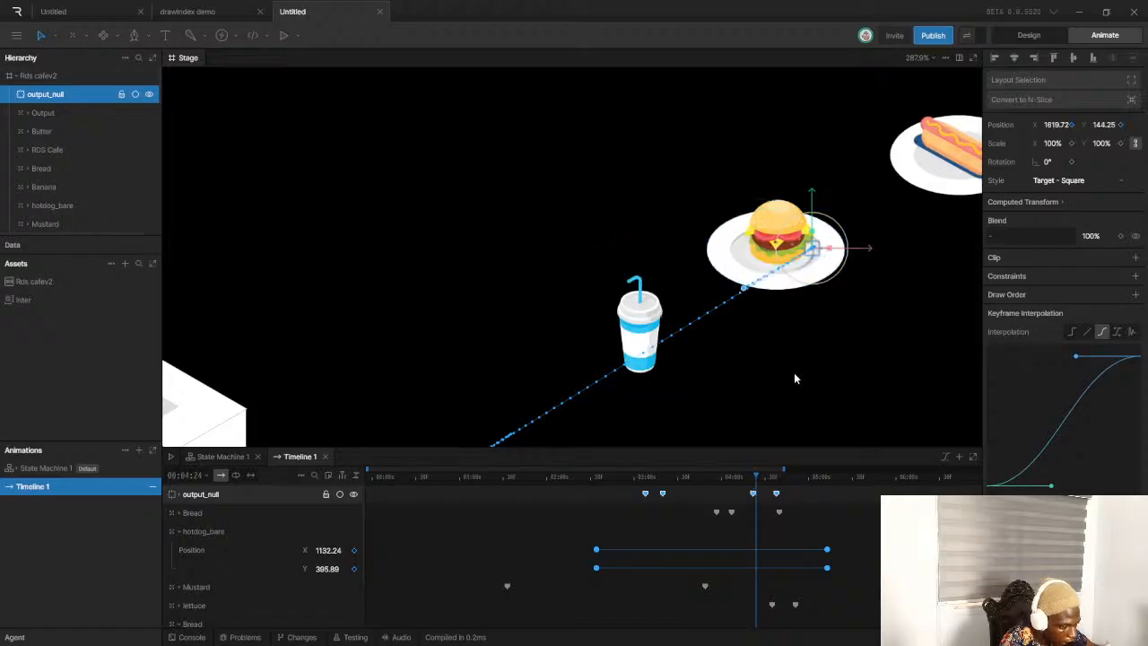
pyautogui.moveTo(758, 483); pyautogui.dragTo(748, 479)
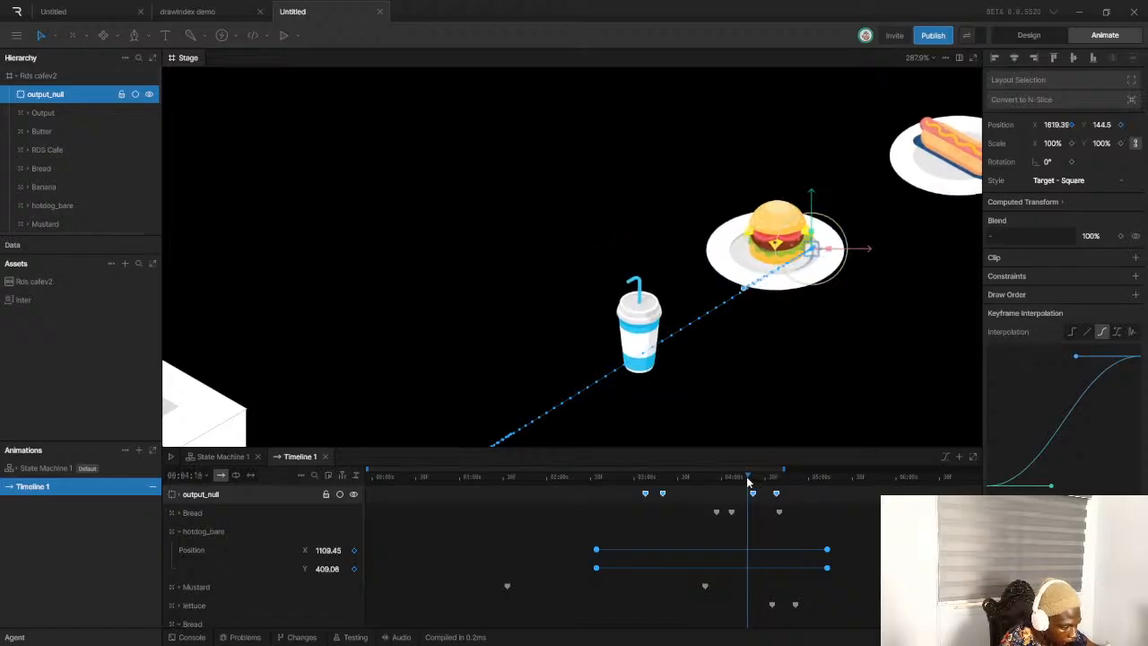
pyautogui.moveTo(810, 251); pyautogui.dragTo(714, 271)
pyautogui.hotkey('ctrl', 'z')
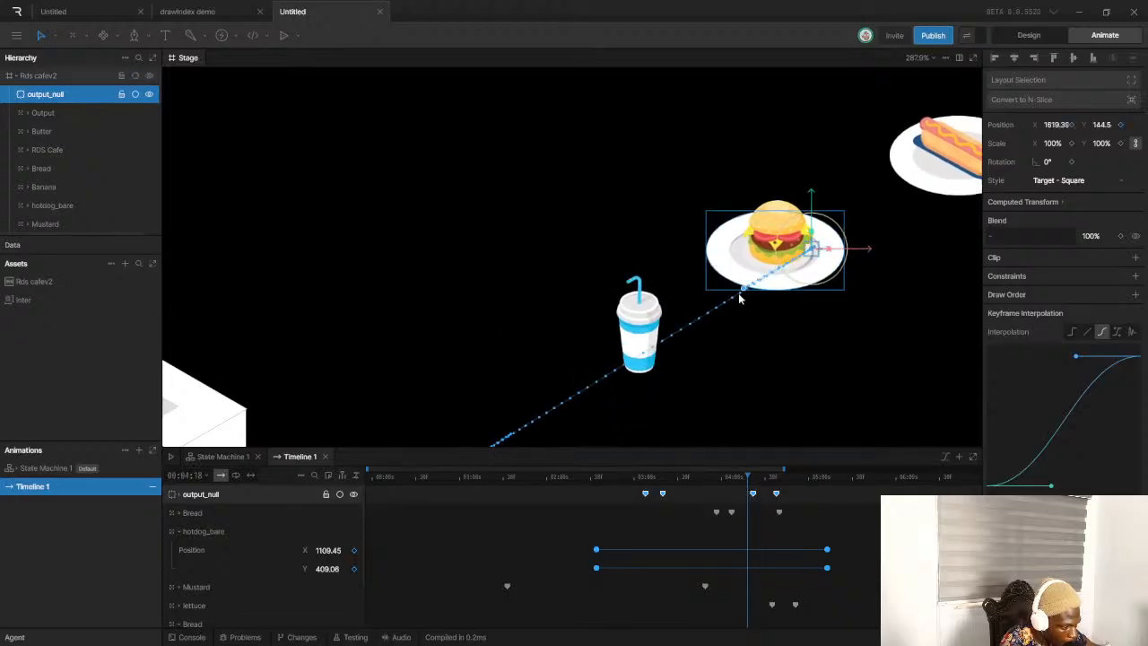
# Move output_null closer to the cafe along its path, to about X 1588.5, Y 162, at 00:04:22 on the timeline
pyautogui.moveTo(752, 485); pyautogui.dragTo(754, 482)
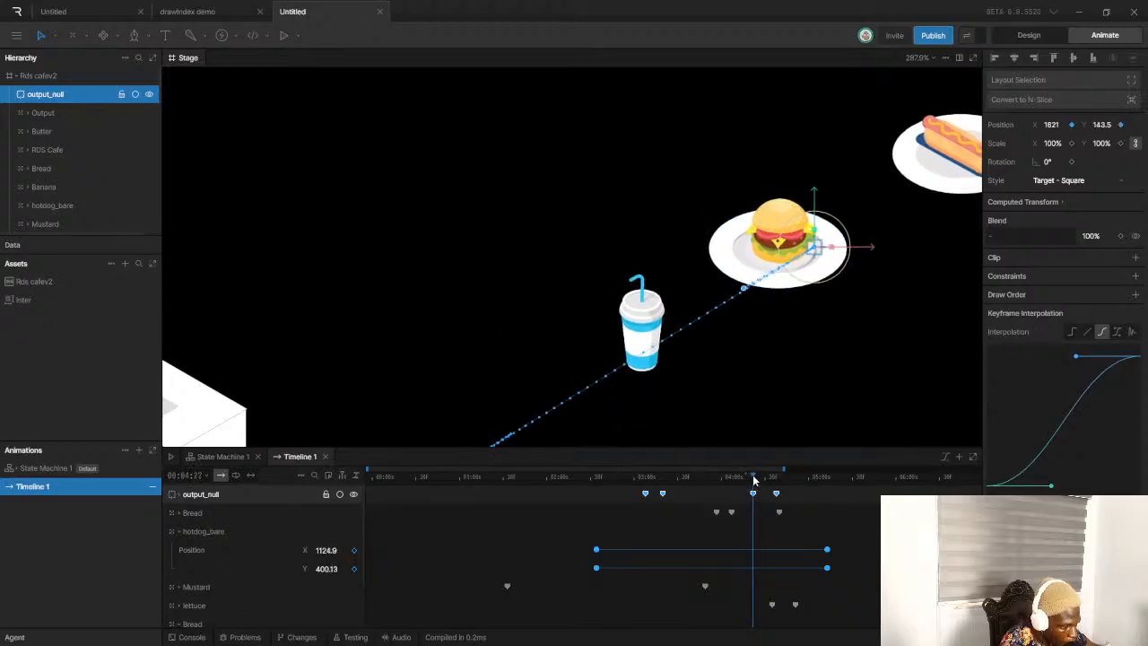
pyautogui.scroll(3, 797, 261)
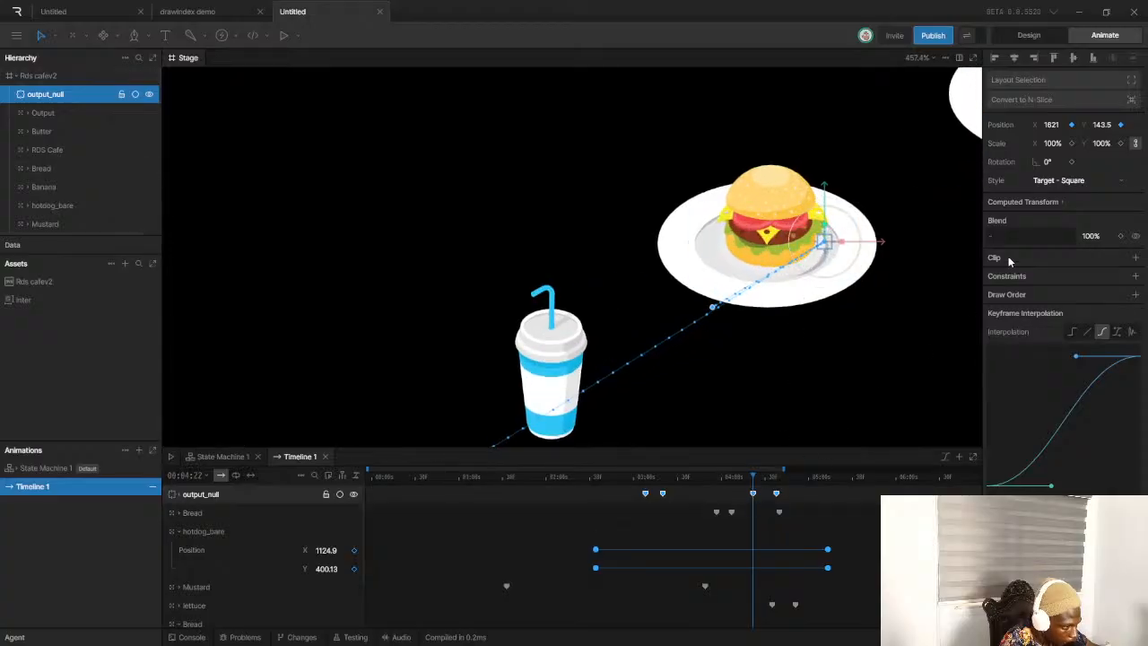
pyautogui.scroll(1, 840, 257)
pyautogui.moveTo(814, 251); pyautogui.dragTo(780, 267)
pyautogui.hotkey('ctrl', 'z')
pyautogui.click(736, 357)
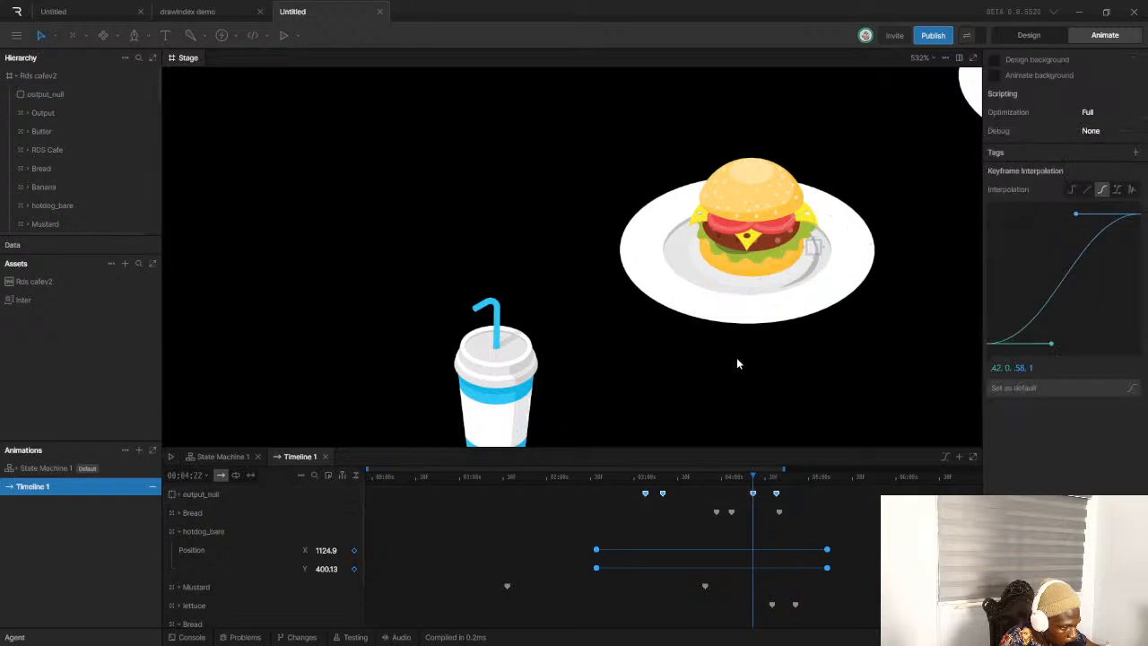
pyautogui.moveTo(737, 491); pyautogui.dragTo(755, 496)
pyautogui.moveTo(814, 251); pyautogui.dragTo(715, 307)
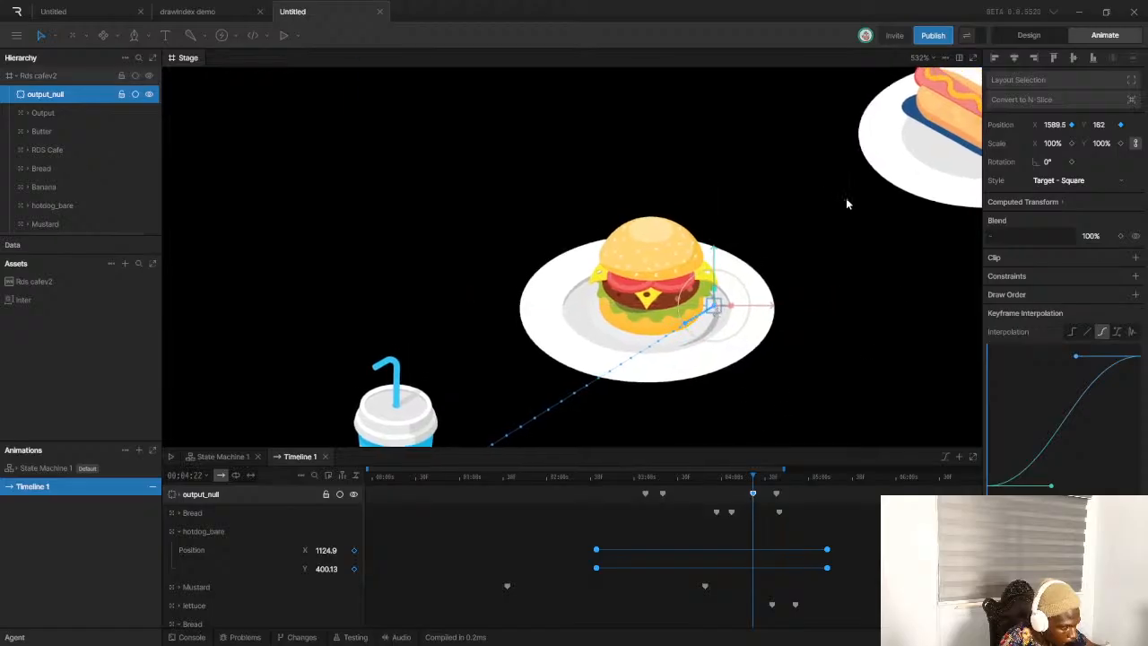
# Play back Timeline 1 from just before the first output_null keyframe to check the foods' adjusted movement
pyautogui.scroll(-5, 818, 212)
pyautogui.scroll(-1, 628, 401)
pyautogui.moveTo(643, 470); pyautogui.dragTo(632, 470)
pyautogui.press('space')
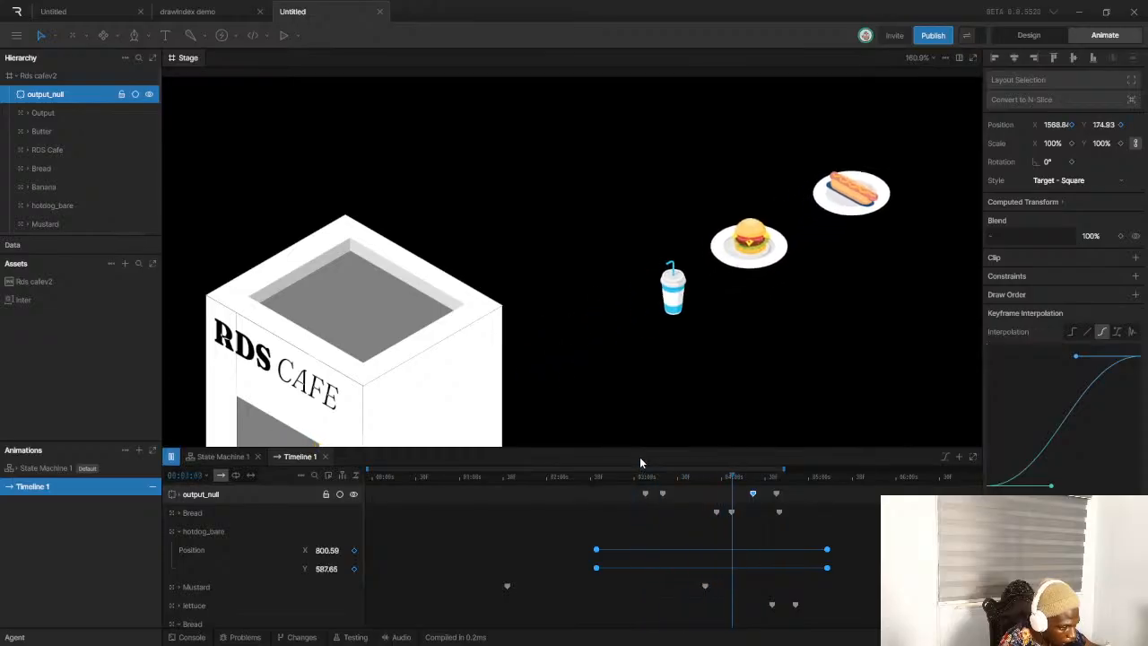
pyautogui.scroll(-5, 756, 345)
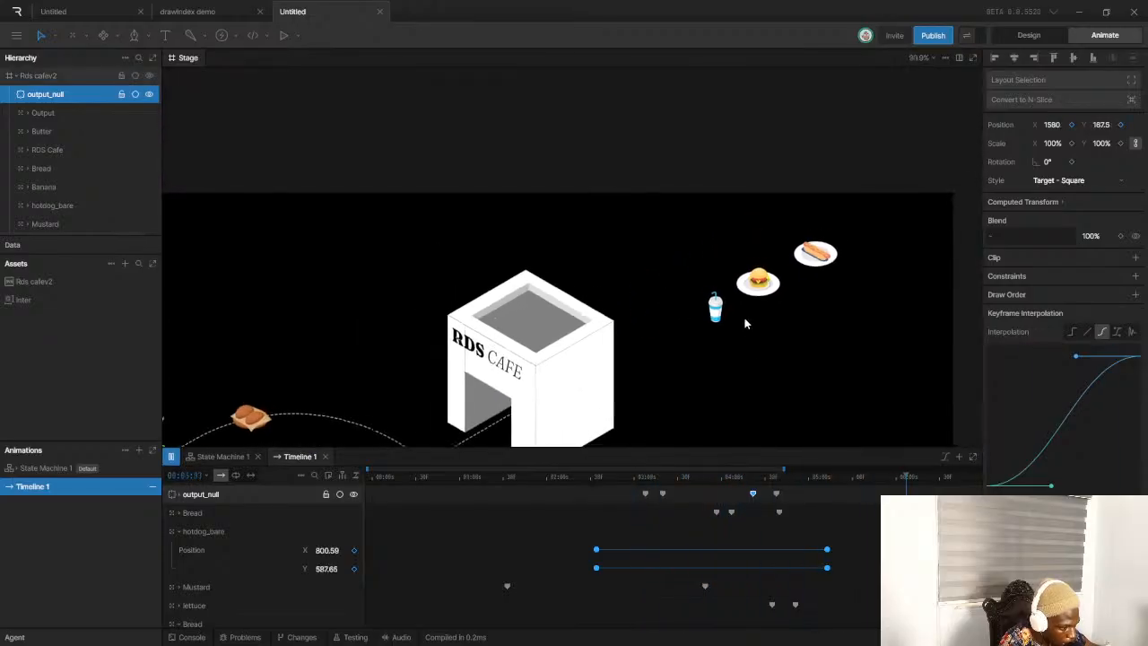
pyautogui.press('space')
# Shift the last two output_null keyframes about one second later and extend Timeline 1's work area to 10 seconds
pyautogui.moveTo(730, 491); pyautogui.dragTo(879, 493)
pyautogui.moveTo(631, 488)
pyautogui.mouseDown()
pyautogui.moveTo(889, 500)
pyautogui.moveTo(858, 490)
pyautogui.moveTo(648, 496)
pyautogui.mouseUp()
pyautogui.moveTo(783, 468); pyautogui.dragTo(1051, 442)
# Play back the whole of Timeline 1 from its start to check the ingredients and finished foods together
pyautogui.scroll(-5, 600, 323)
pyautogui.moveTo(615, 443); pyautogui.dragTo(618, 277)
pyautogui.scroll(1, 584, 306)
pyautogui.scroll(-4, 540, 282)
pyautogui.scroll(2, 462, 192)
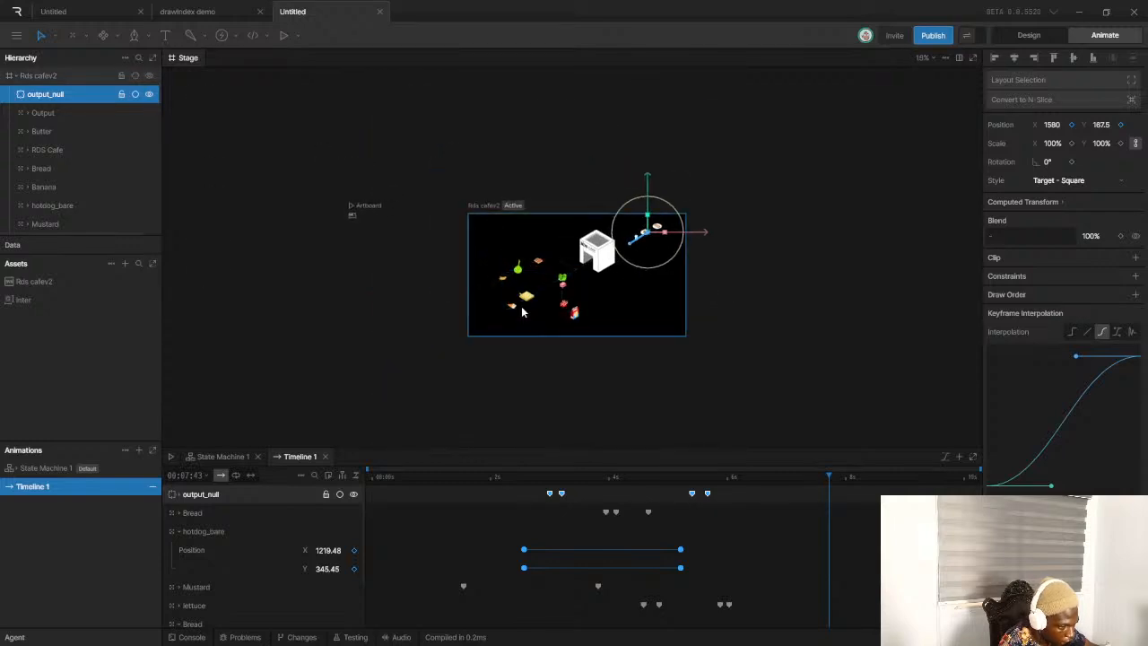
pyautogui.scroll(1, 517, 302)
pyautogui.click(387, 485)
pyautogui.press('space')
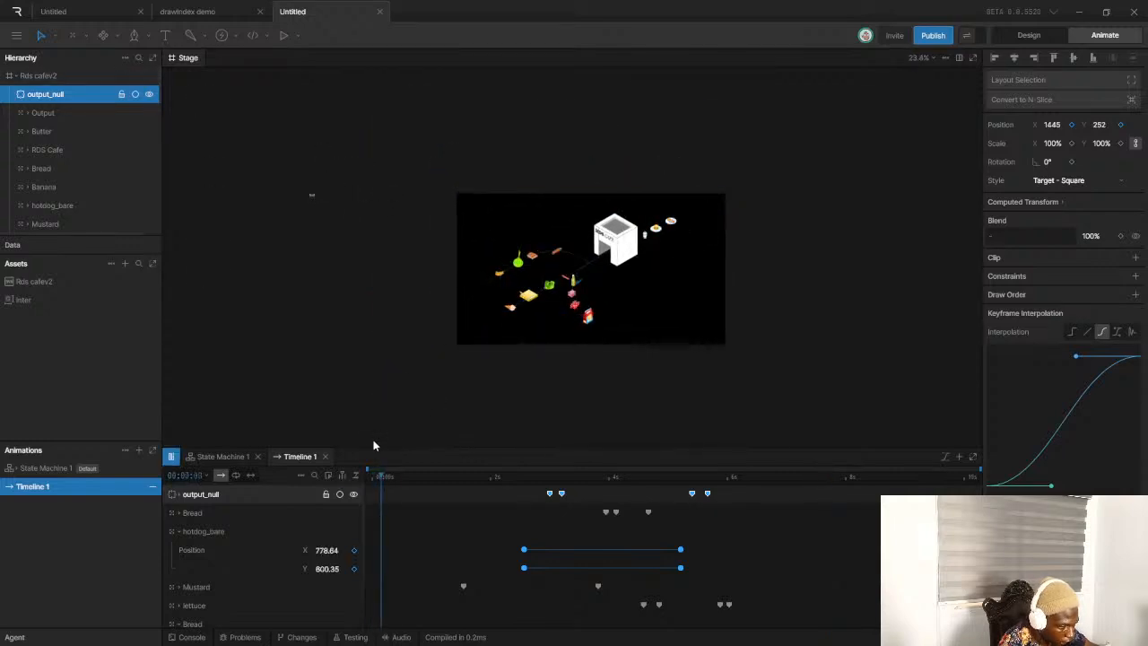
pyautogui.scroll(2, 610, 259)
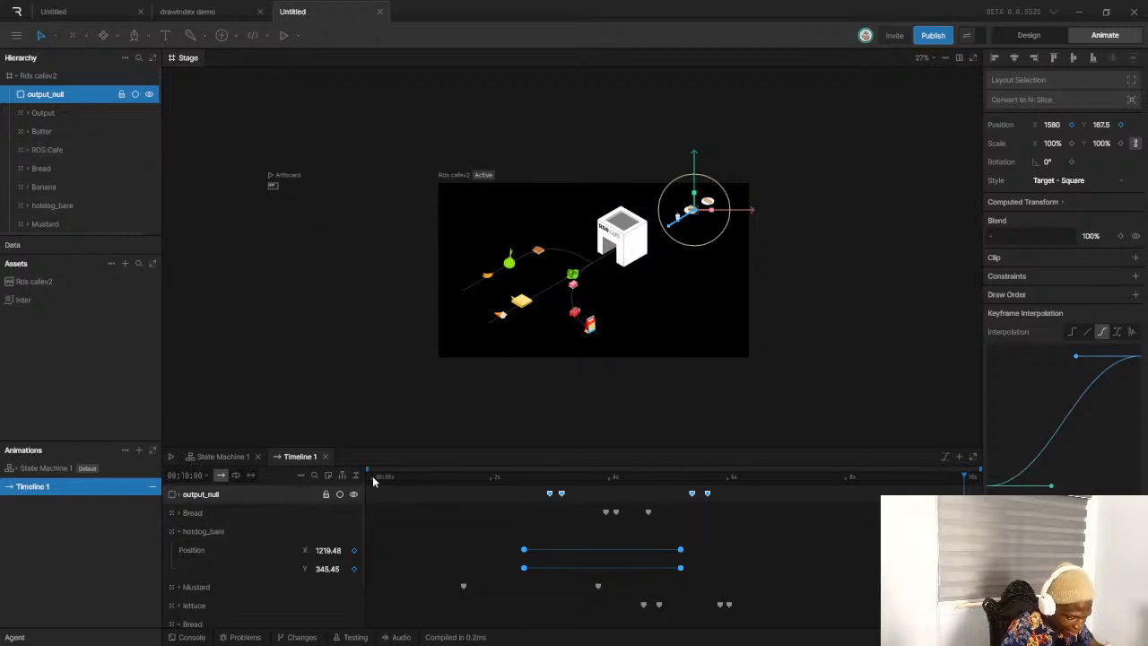
pyautogui.press('space')
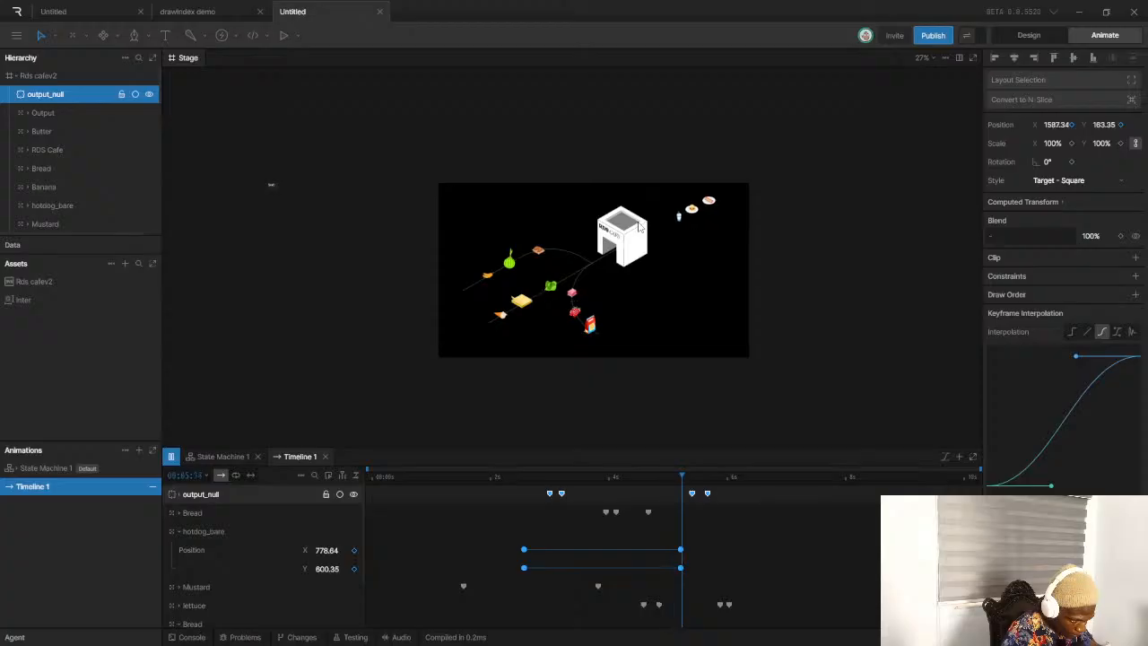
pyautogui.scroll(5, 687, 205)
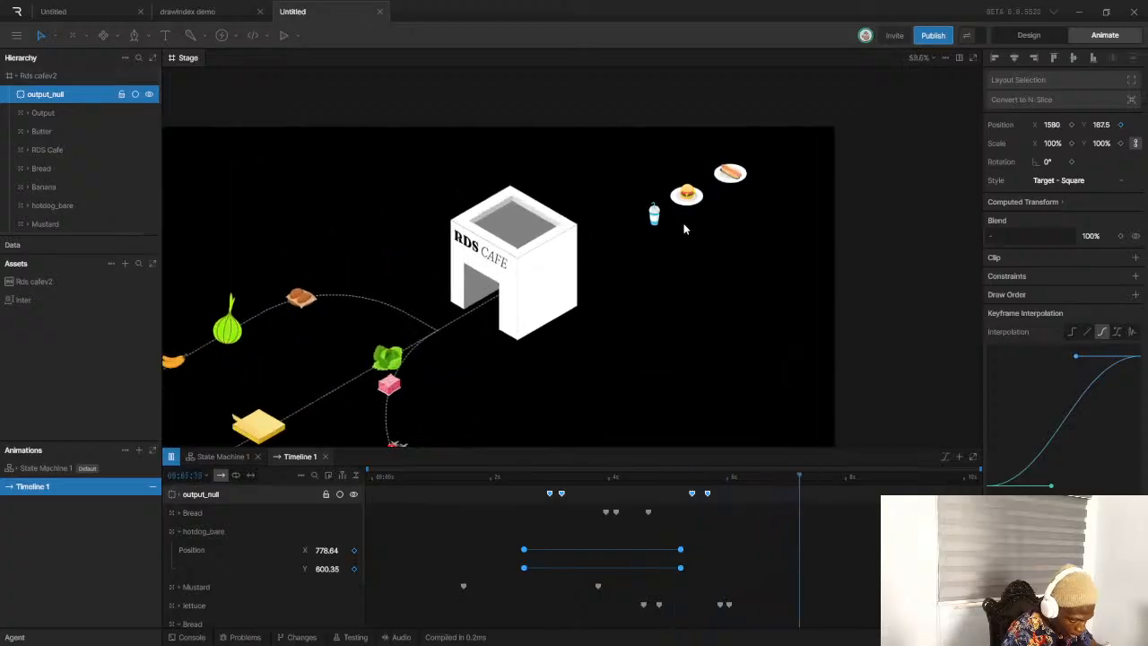
pyautogui.scroll(4, 677, 226)
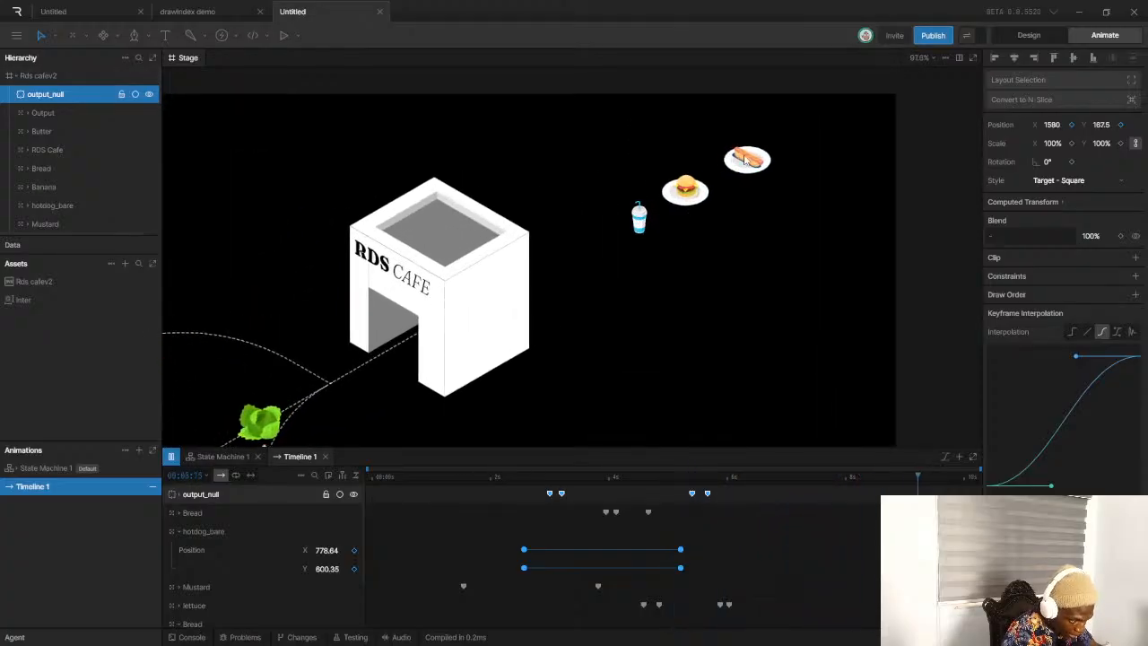
# Duplicate the hotdog inside the Output group in Design mode and place the copy behind the milkshake, at about X -185, Y 105
pyautogui.click(31, 114)
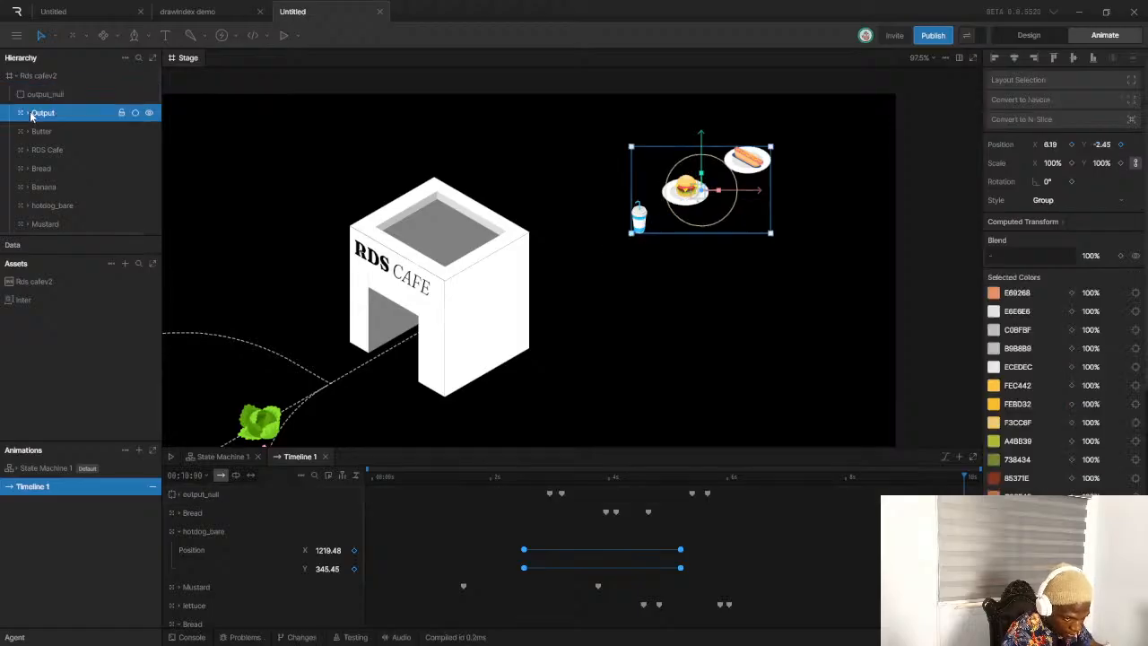
pyautogui.click(28, 113)
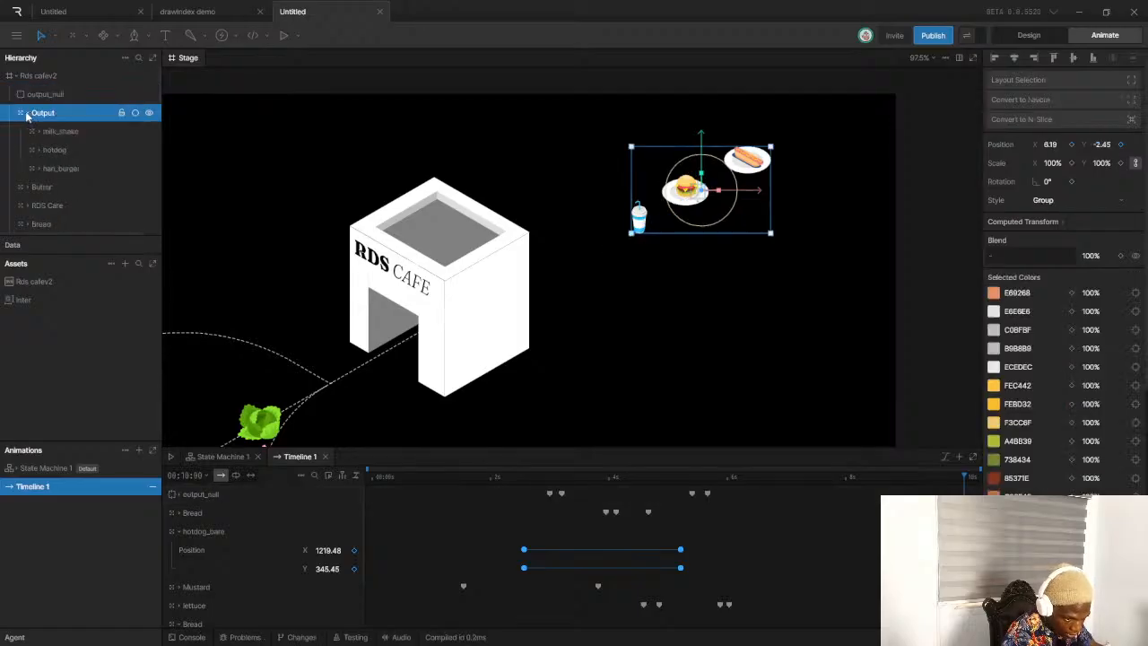
pyautogui.click(1015, 35)
pyautogui.scroll(2, 673, 215)
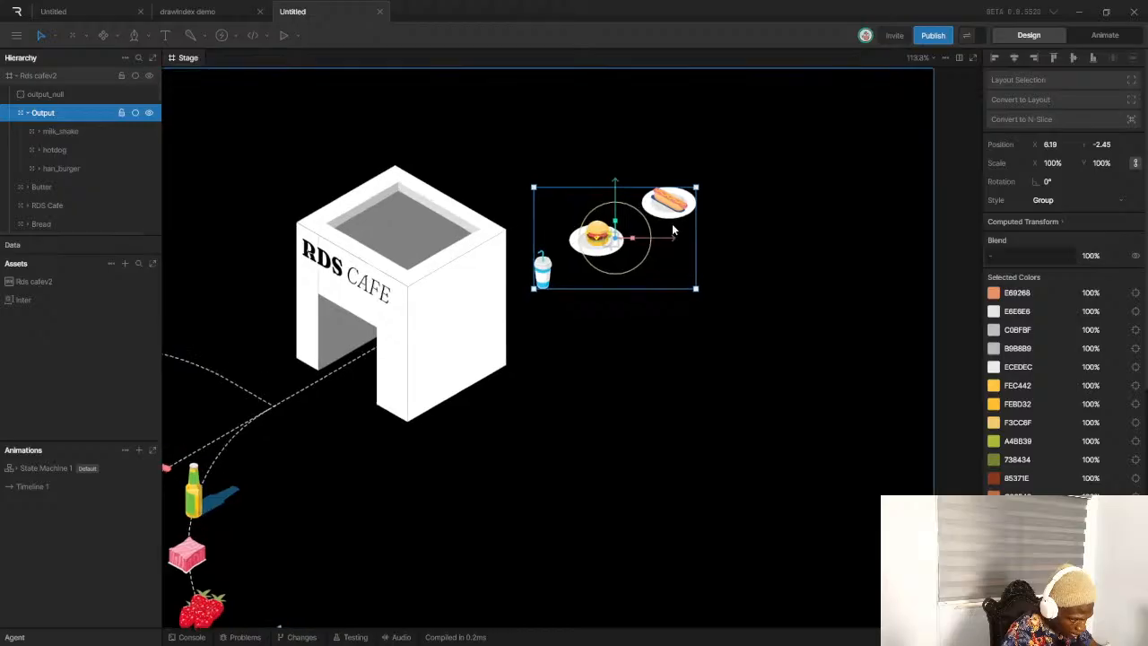
pyautogui.click(61, 168)
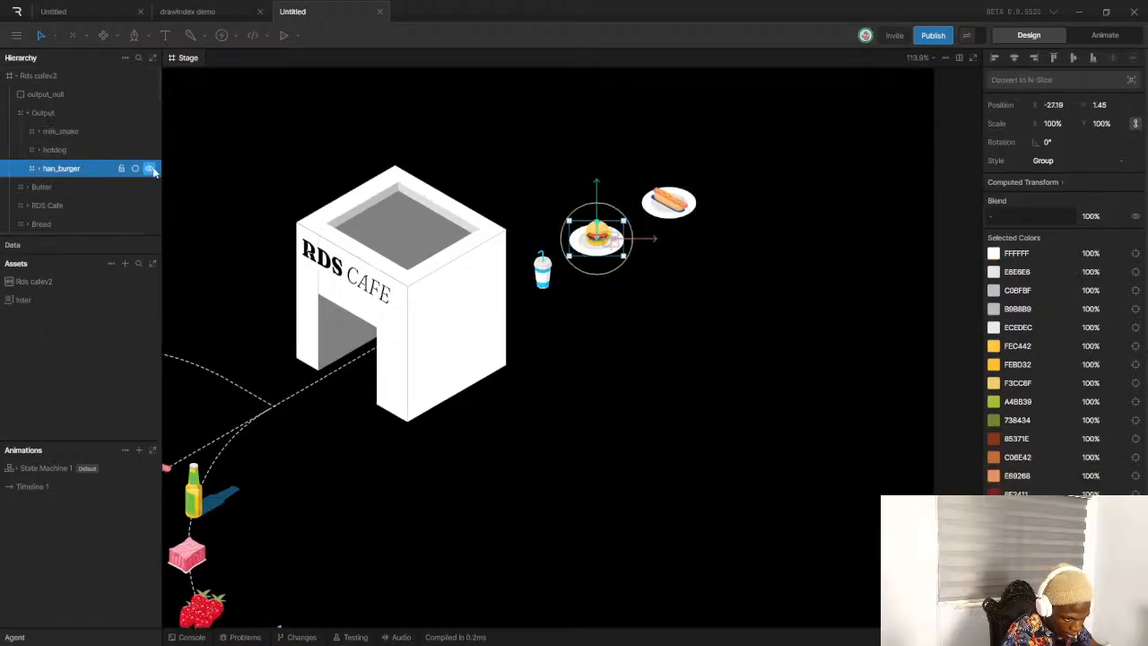
pyautogui.click(49, 147)
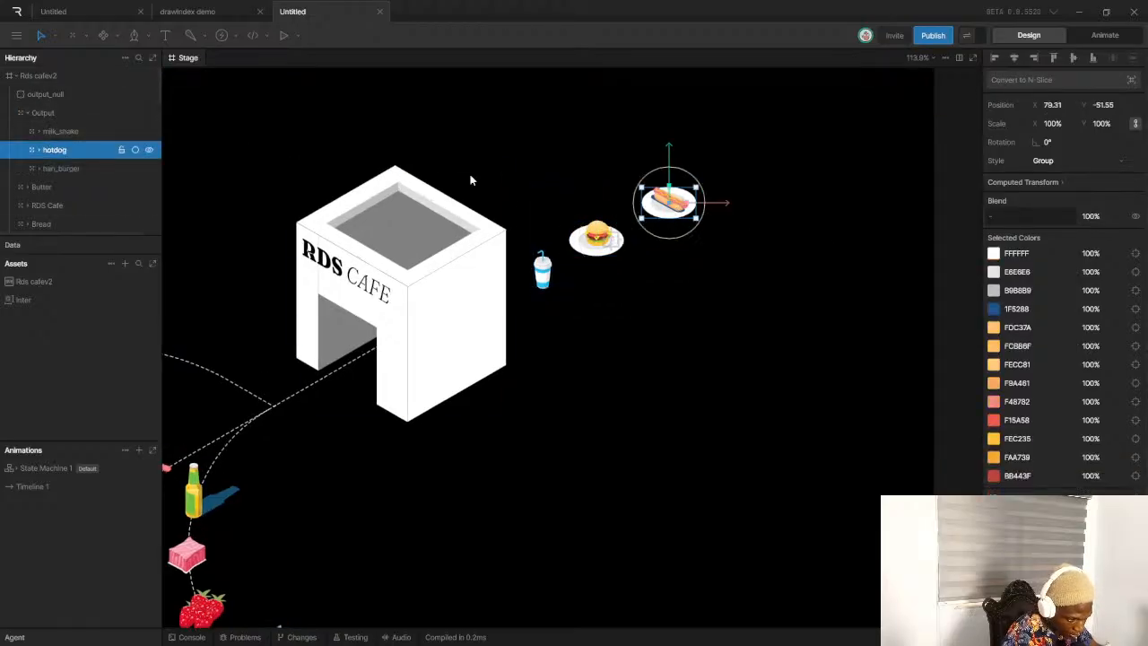
pyautogui.hotkey('ctrl', 'd')
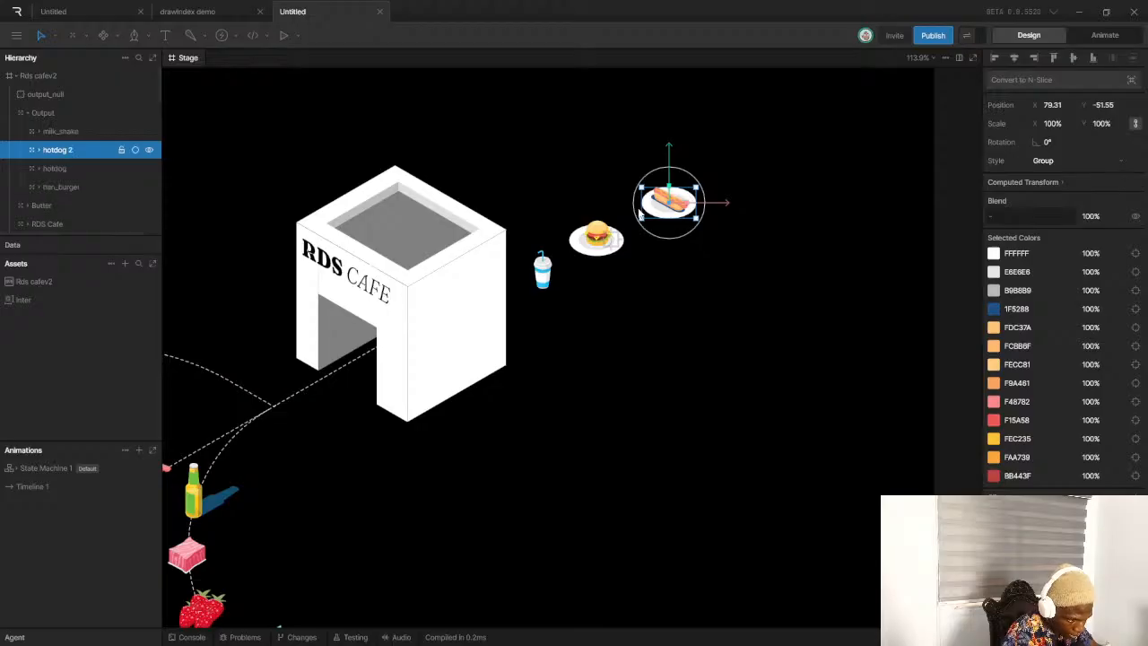
pyautogui.moveTo(665, 208); pyautogui.dragTo(476, 320)
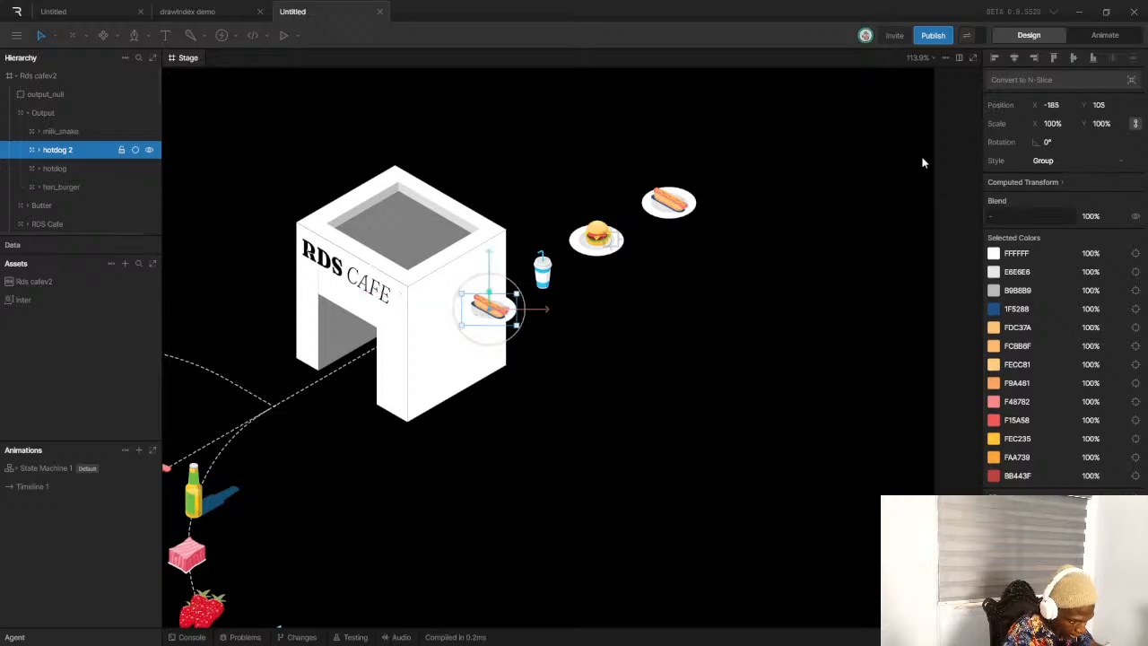
# Play back Timeline 1 in Animate mode to check how the duplicated hotdog moves with the other foods
pyautogui.click(1096, 37)
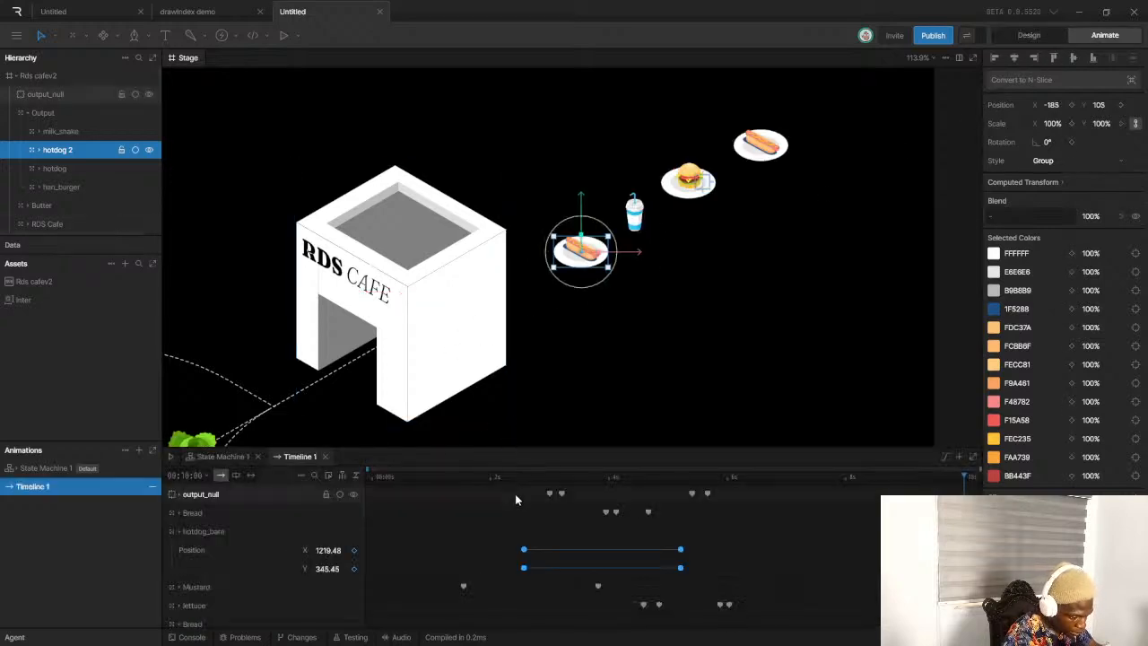
pyautogui.press('space')
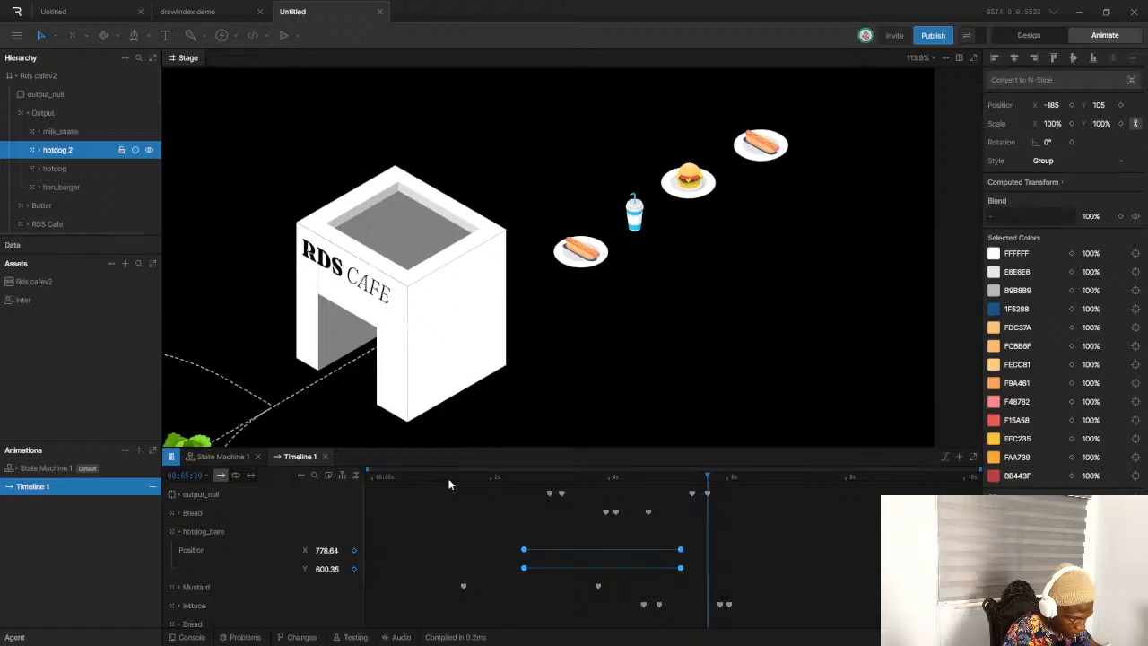
pyautogui.scroll(-5, 682, 287)
pyautogui.scroll(3, 692, 275)
pyautogui.scroll(4, 634, 309)
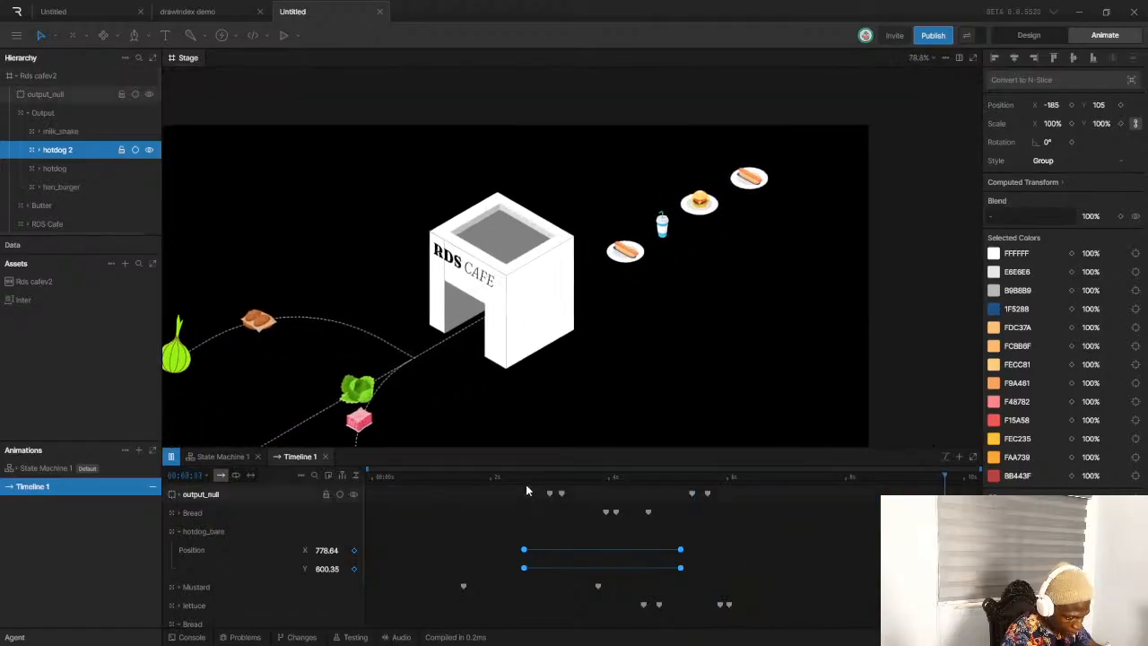
pyautogui.scroll(-3, 561, 273)
pyautogui.scroll(-4, 543, 260)
pyautogui.scroll(6, 556, 166)
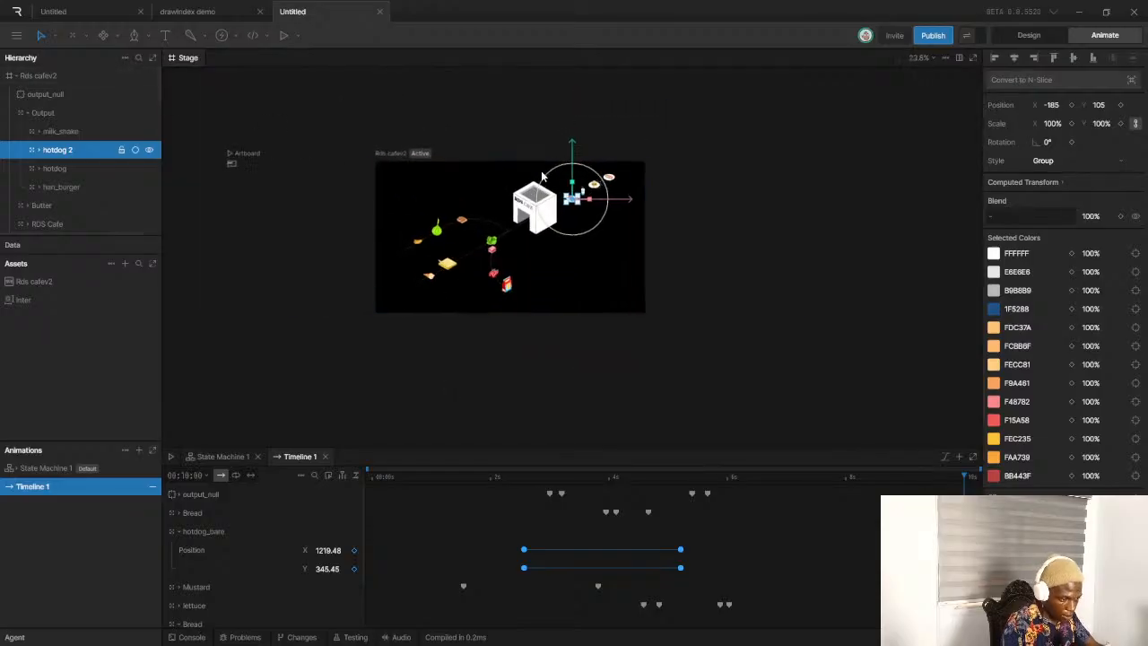
# Examine how the duplicated hotdog overlaps the RDS Cafe's right side wall at about 2.5 seconds on Timeline 1
pyautogui.scroll(-3, 636, 171)
pyautogui.scroll(4, 592, 201)
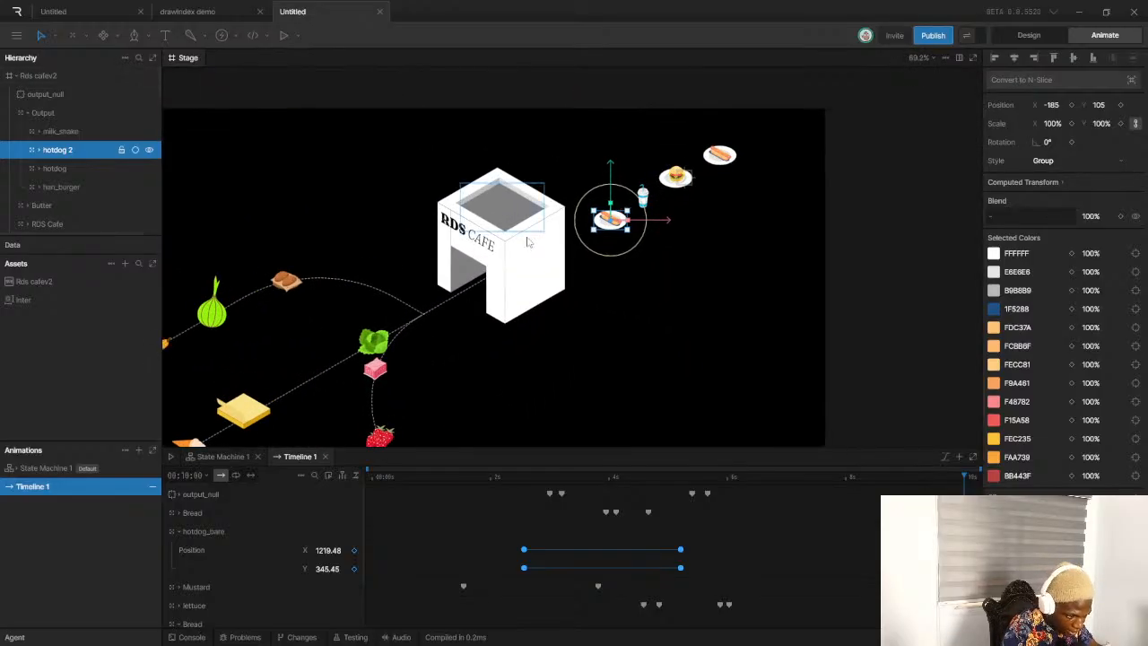
pyautogui.scroll(3, 548, 260)
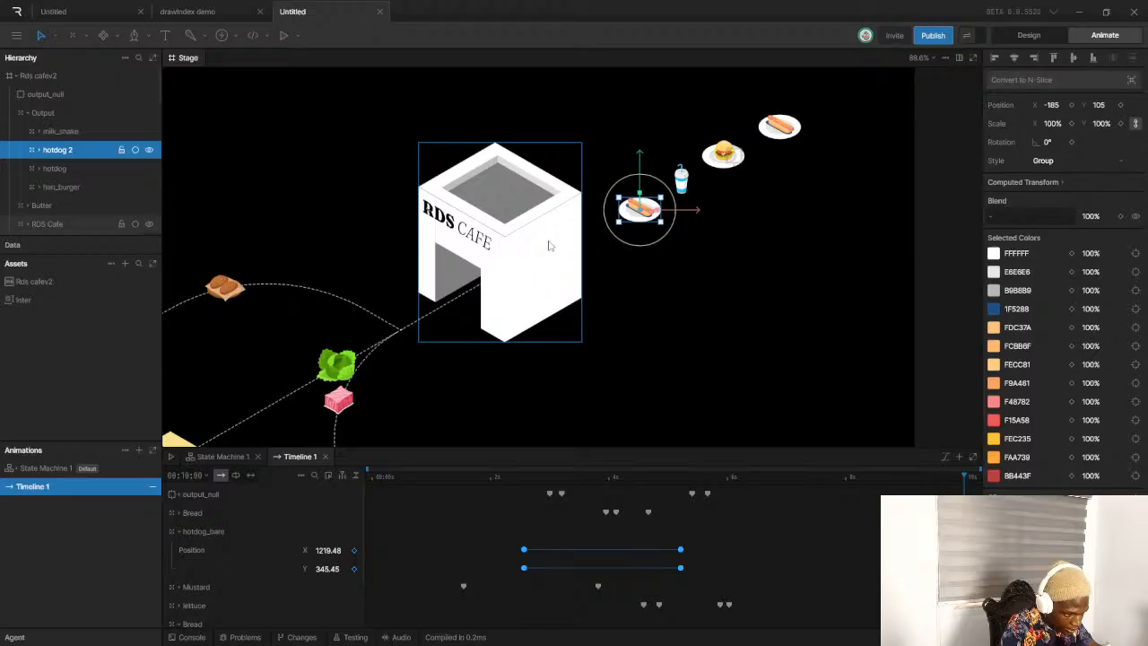
pyautogui.click(529, 270)
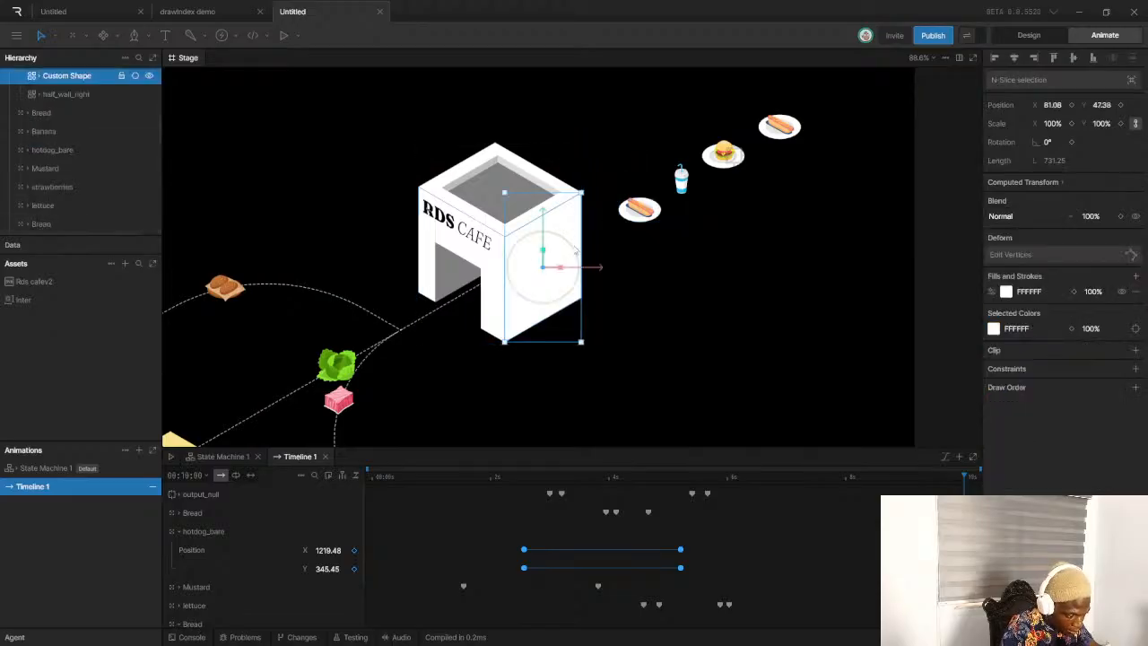
pyautogui.moveTo(485, 477); pyautogui.dragTo(524, 479)
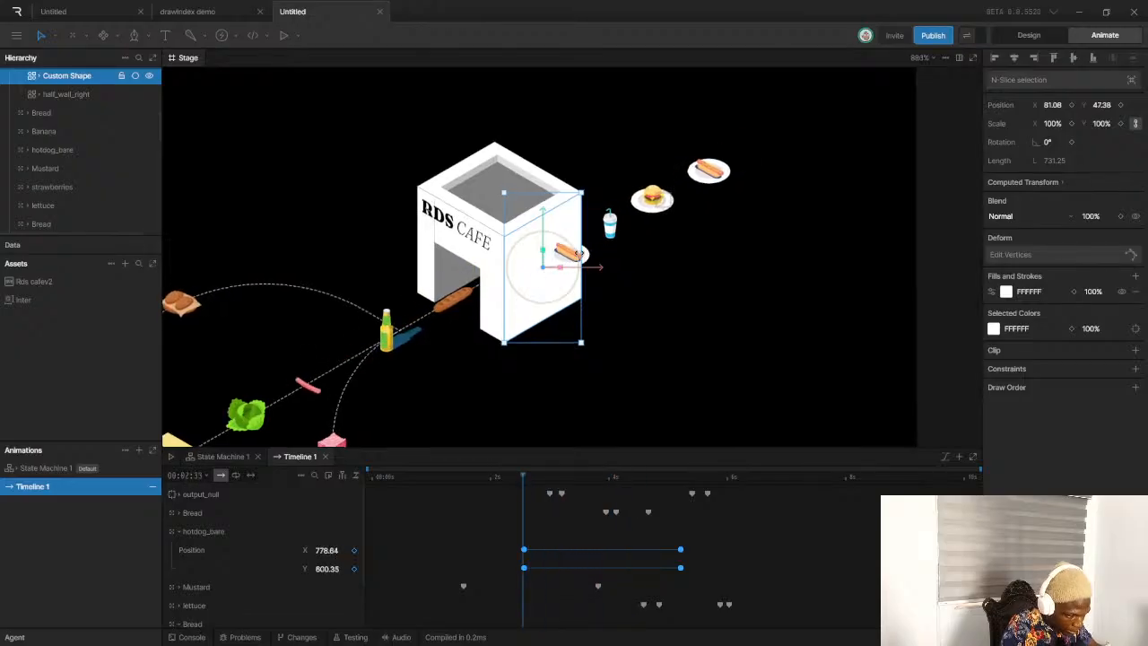
pyautogui.scroll(5, 608, 253)
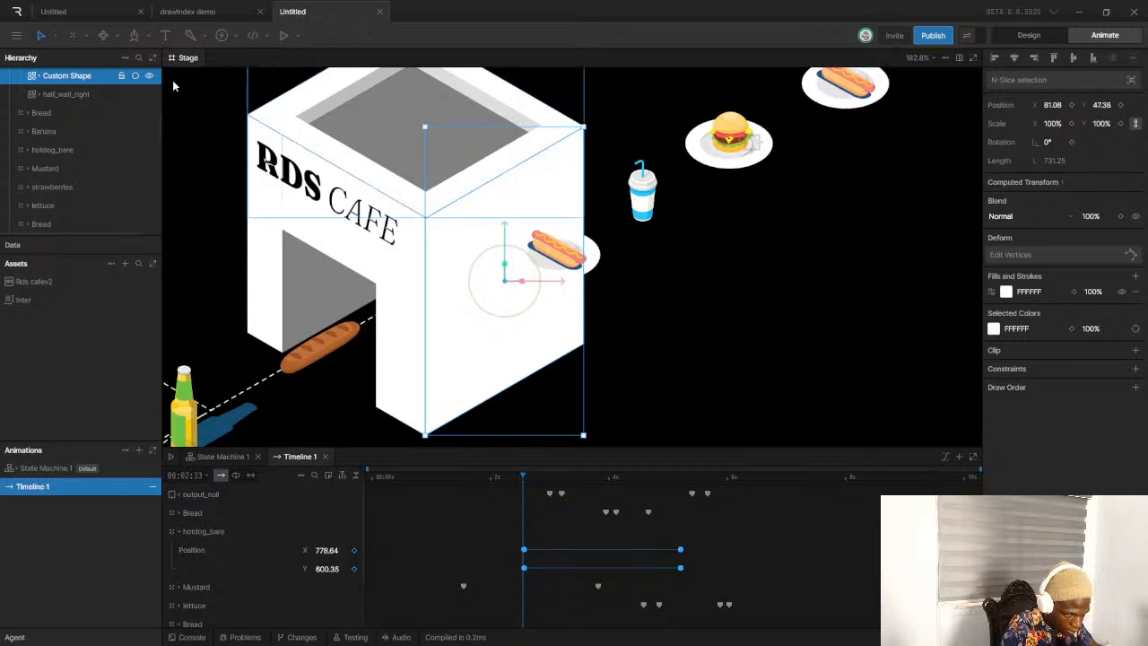
pyautogui.scroll(5, 85, 162)
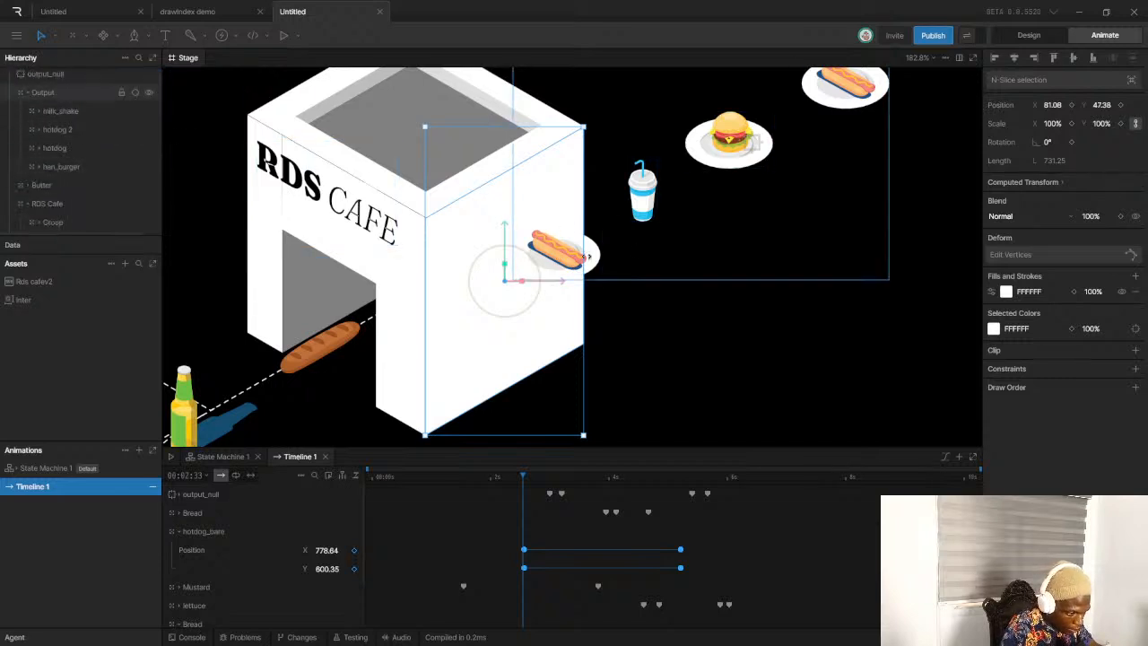
pyautogui.scroll(-1, 644, 275)
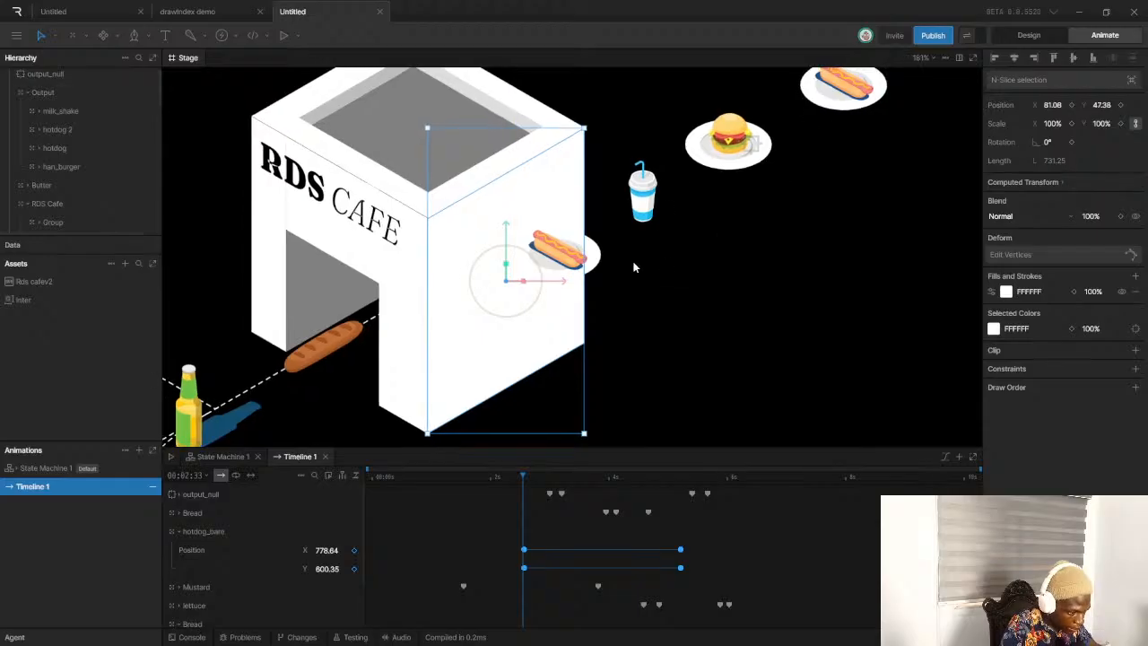
pyautogui.scroll(-1, 646, 281)
pyautogui.scroll(3, 646, 180)
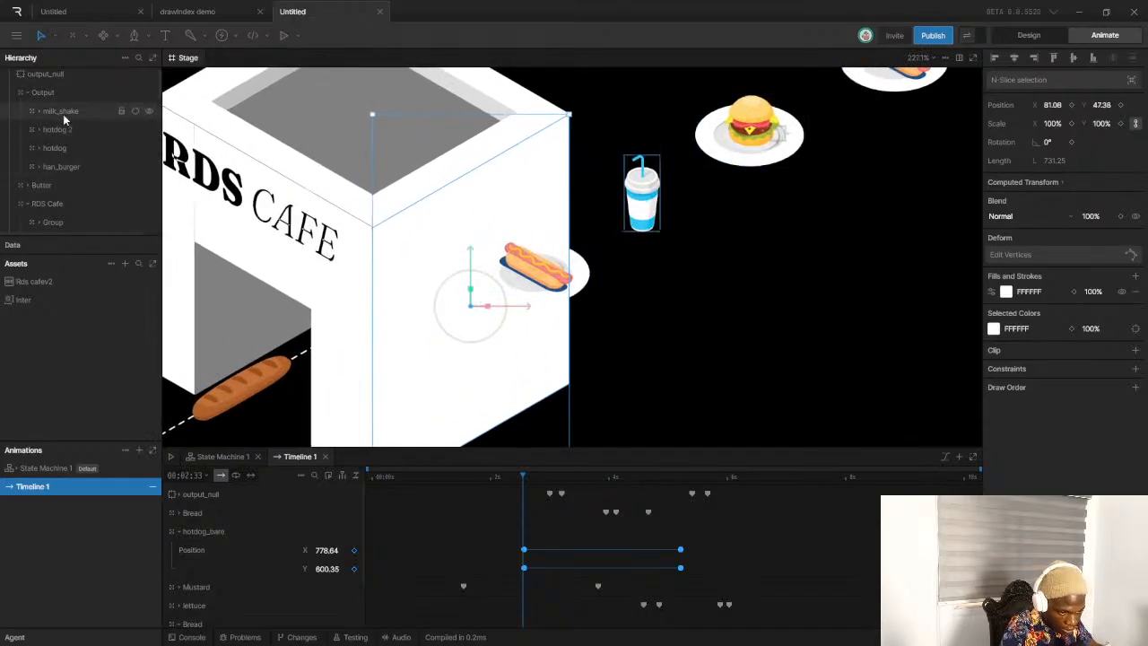
# Reposition the Output group in Design mode to X -17.5, Y -9, with its last hotdog over the cafe's right side wall
pyautogui.click(1028, 35)
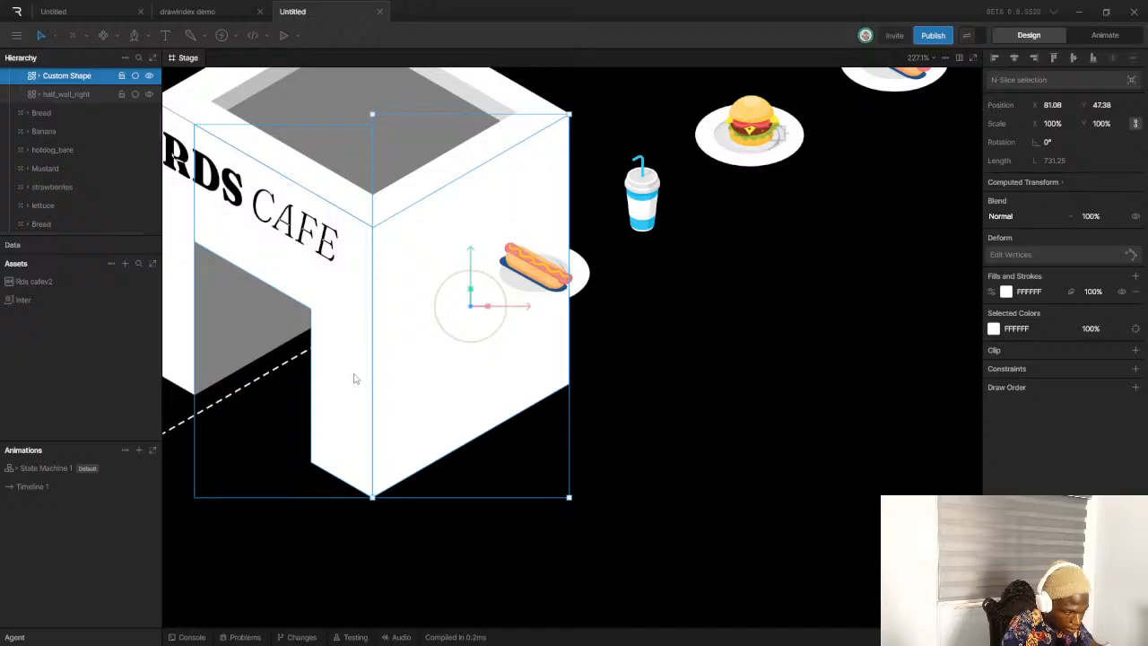
pyautogui.scroll(-5, 352, 376)
pyautogui.scroll(4, 78, 162)
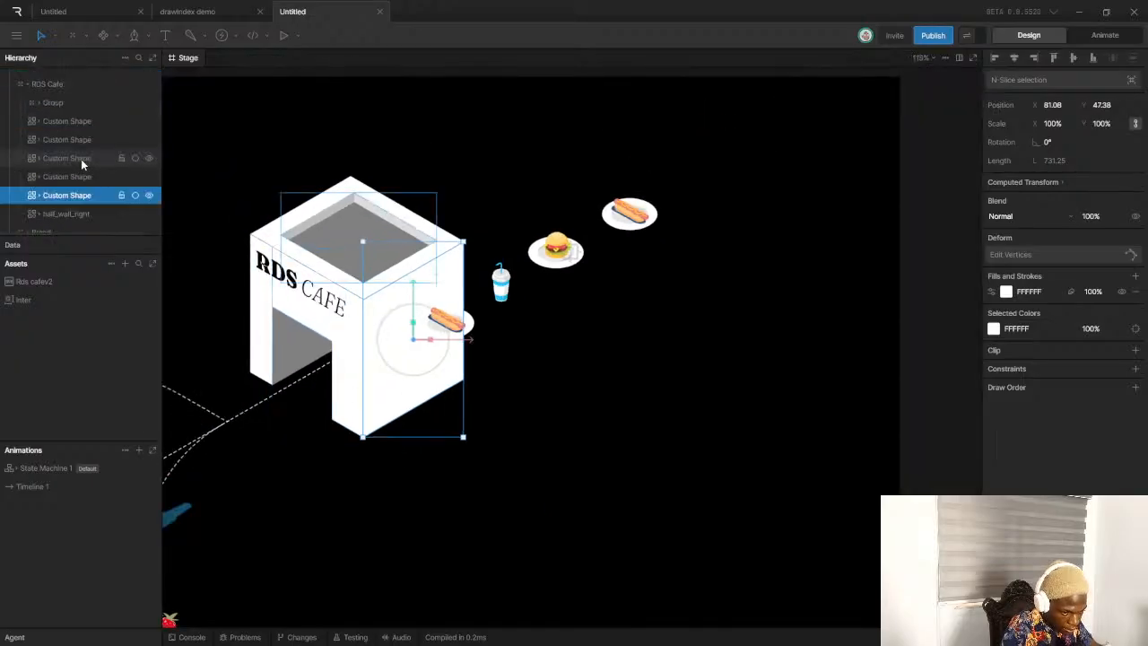
pyautogui.scroll(3, 82, 160)
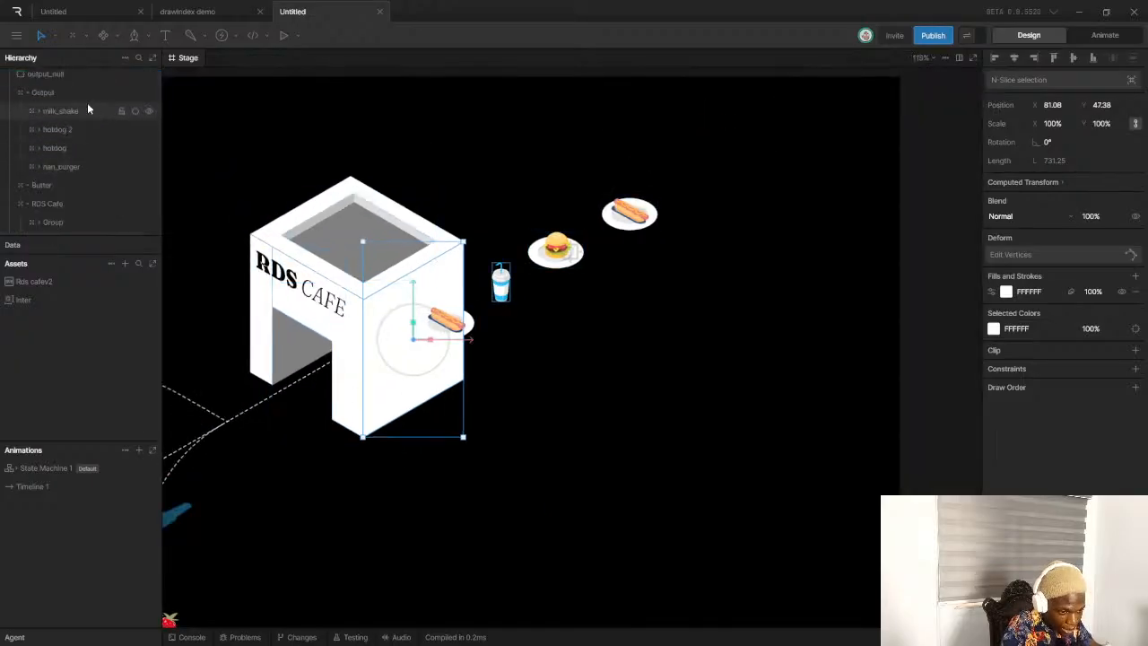
pyautogui.click(66, 91)
pyautogui.scroll(3, 512, 295)
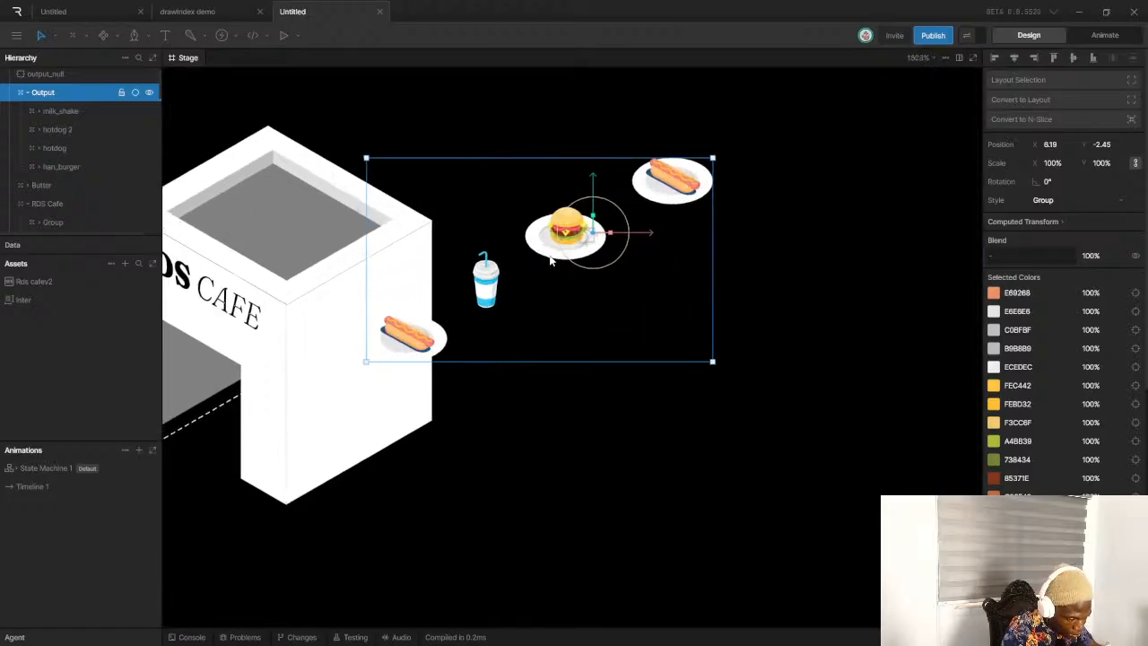
pyautogui.moveTo(593, 237); pyautogui.dragTo(576, 241)
pyautogui.scroll(-10, 615, 274)
pyautogui.scroll(-4, 631, 286)
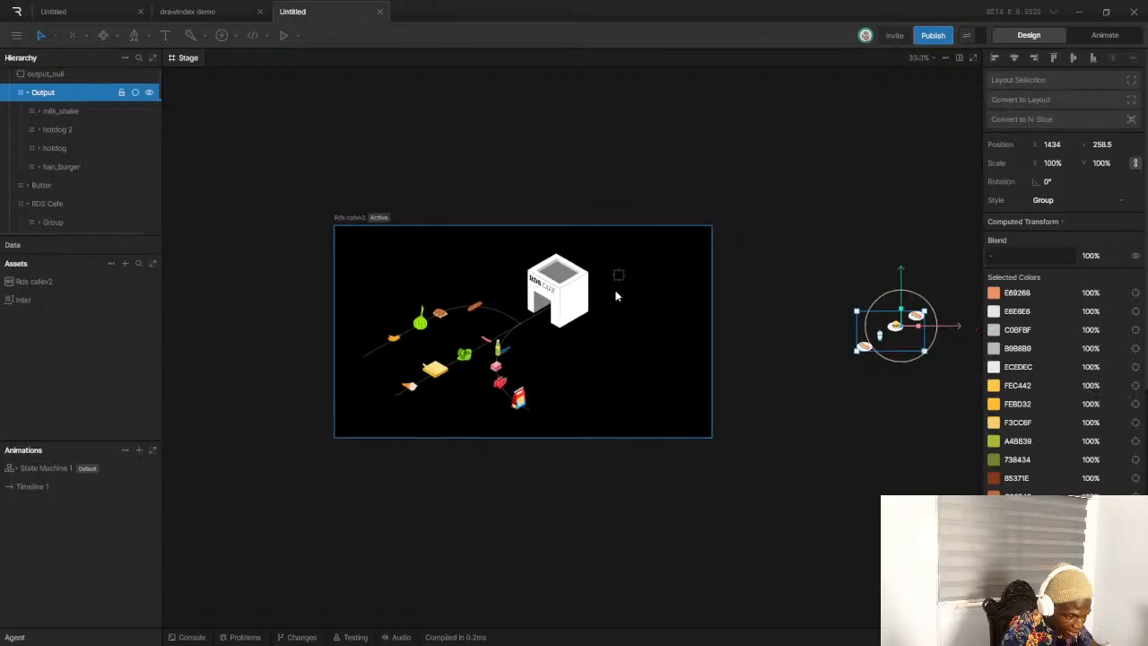
pyautogui.scroll(3, 852, 319)
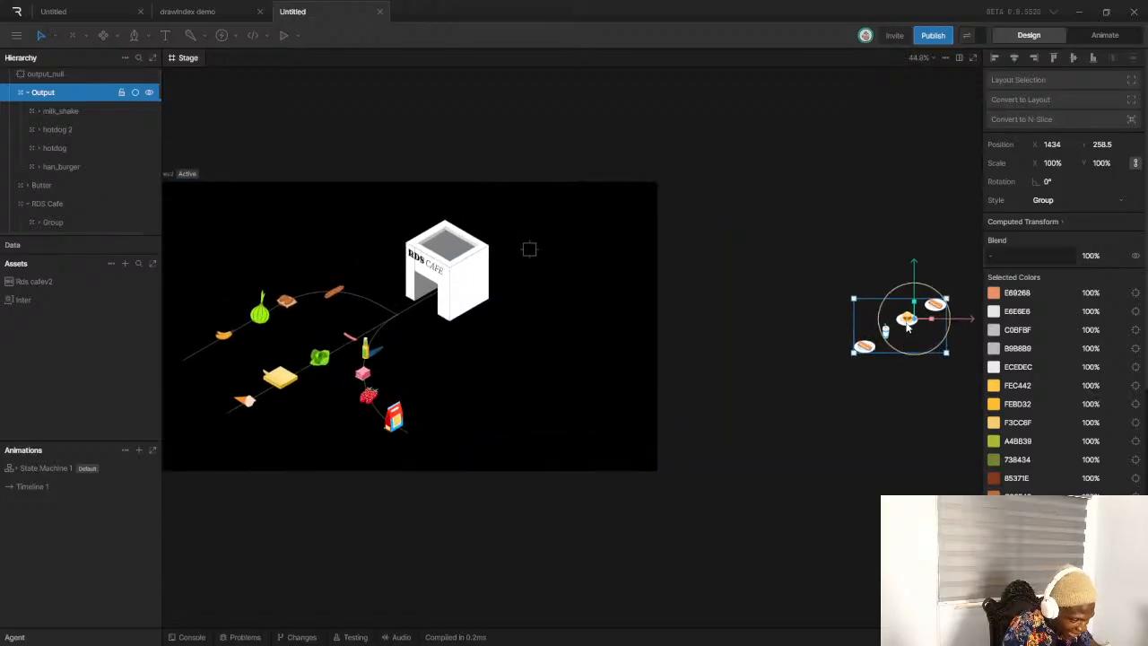
pyautogui.moveTo(917, 325); pyautogui.dragTo(124, 208)
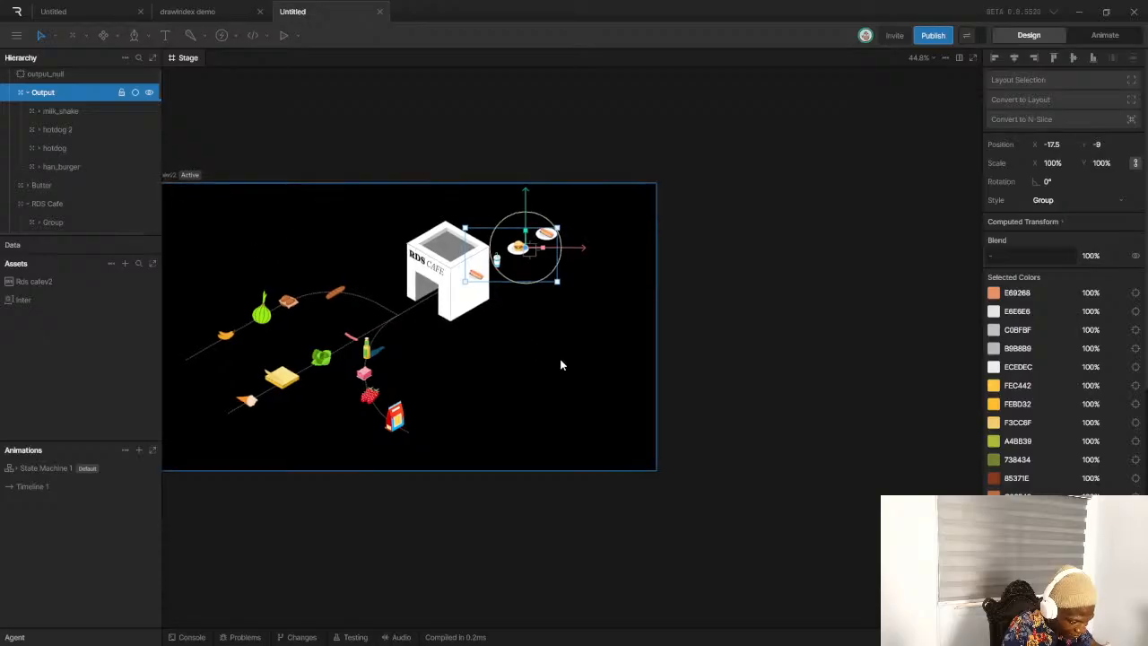
pyautogui.scroll(3, 298, 261)
pyautogui.scroll(4, 471, 260)
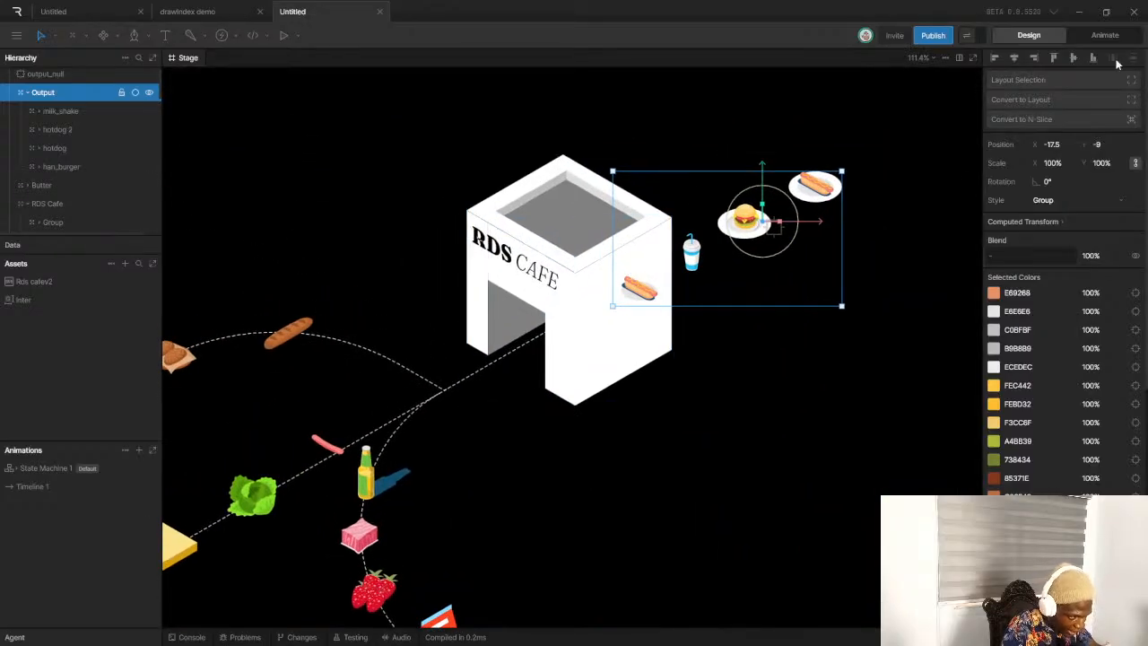
# Play back Timeline 1 in Animate mode to check how the repositioned foods emerge from the cafe
pyautogui.click(1104, 35)
pyautogui.press('space')
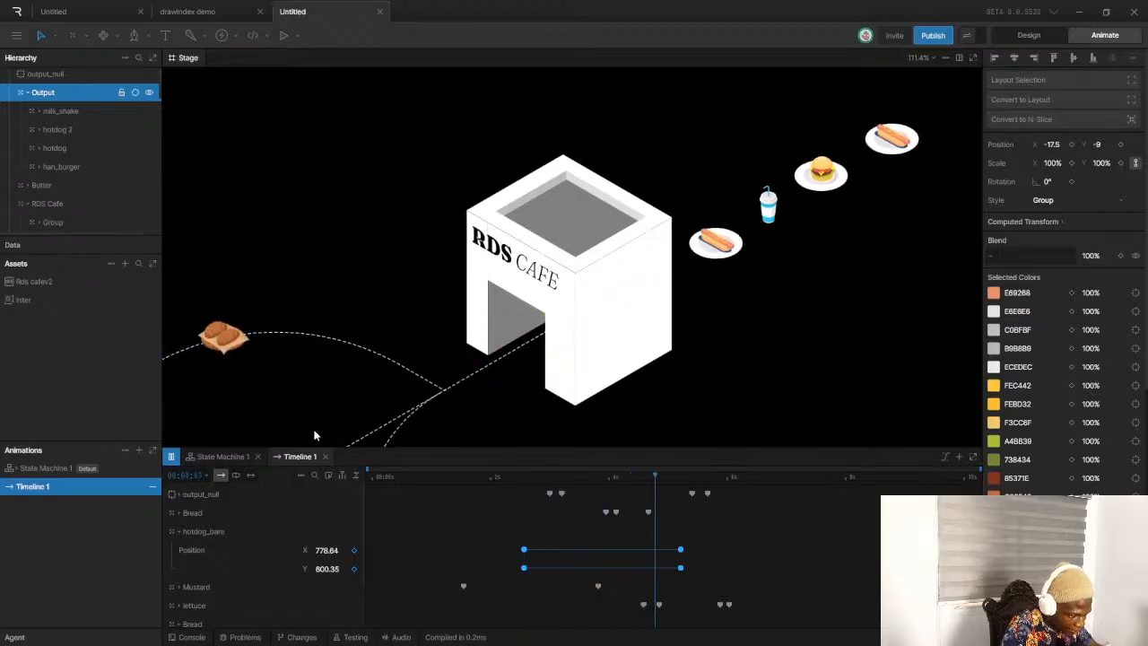
pyautogui.press('space')
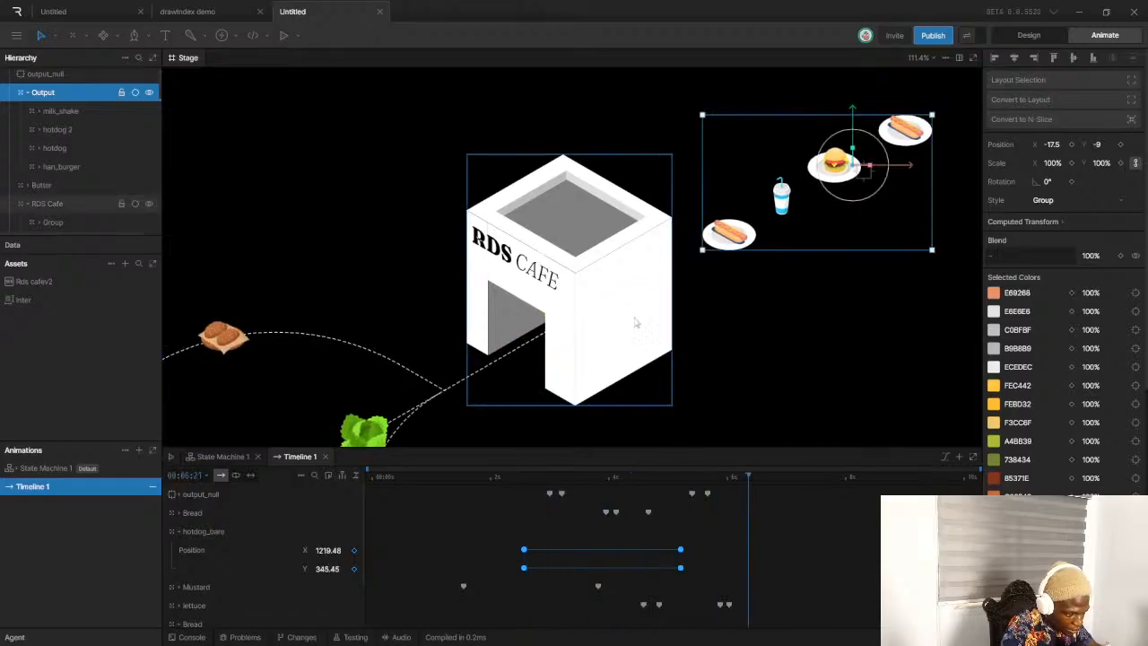
# Add a draw order rule to the cafe's right side wall in Design mode and open the rule's options
pyautogui.click(629, 318)
pyautogui.scroll(3, 63, 140)
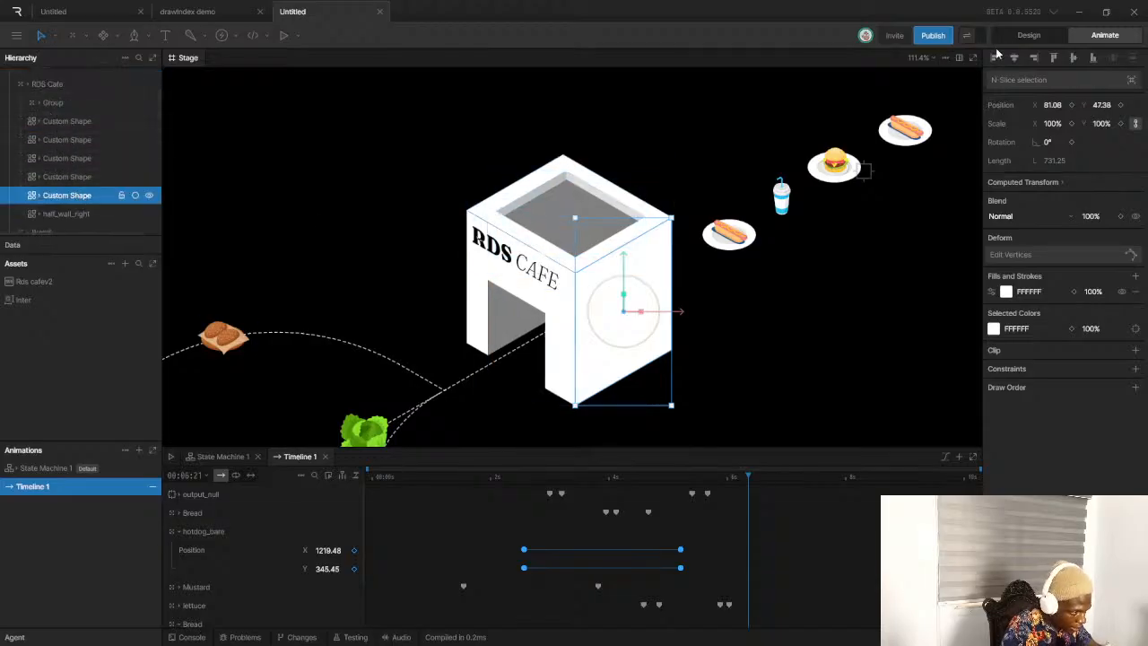
pyautogui.click(1018, 39)
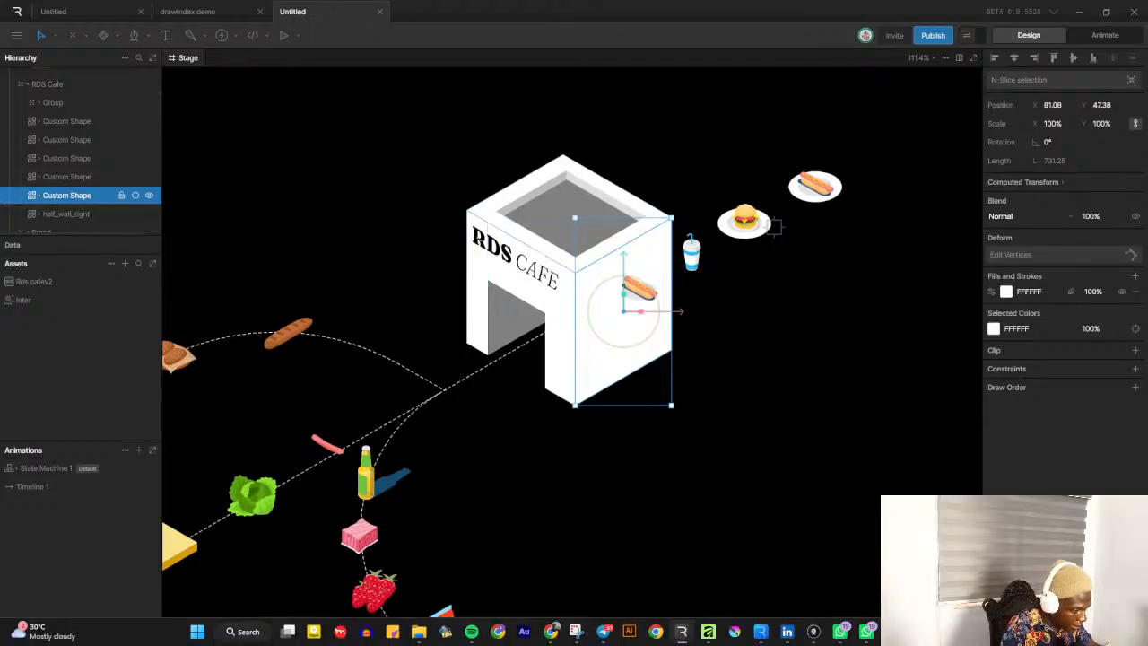
pyautogui.click(1135, 386)
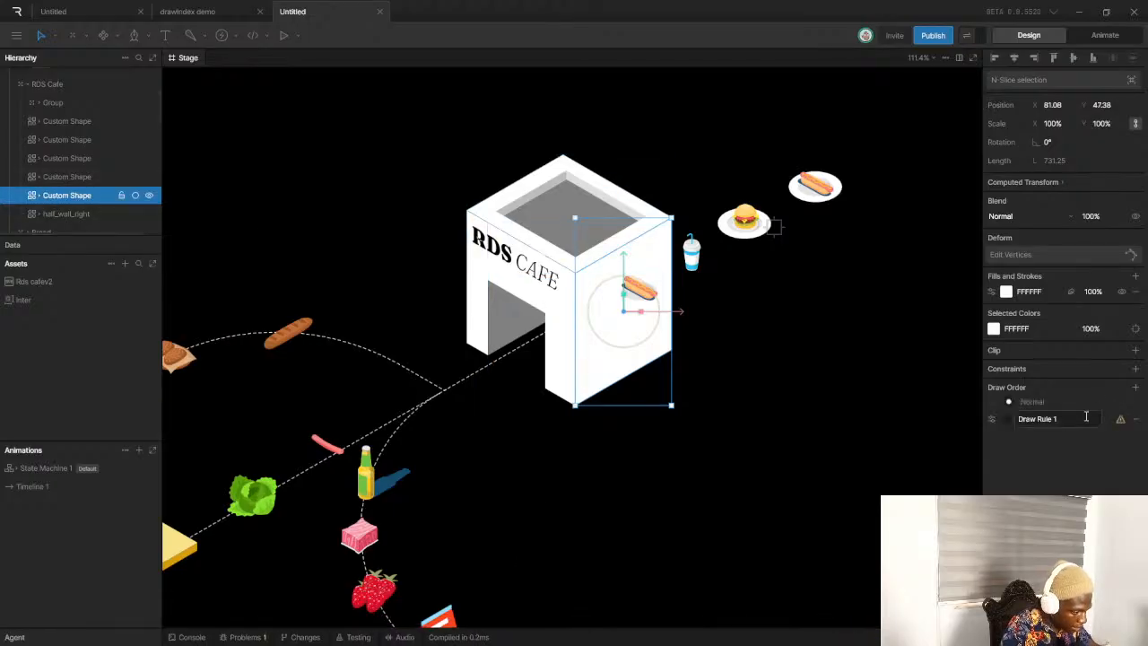
pyautogui.click(991, 419)
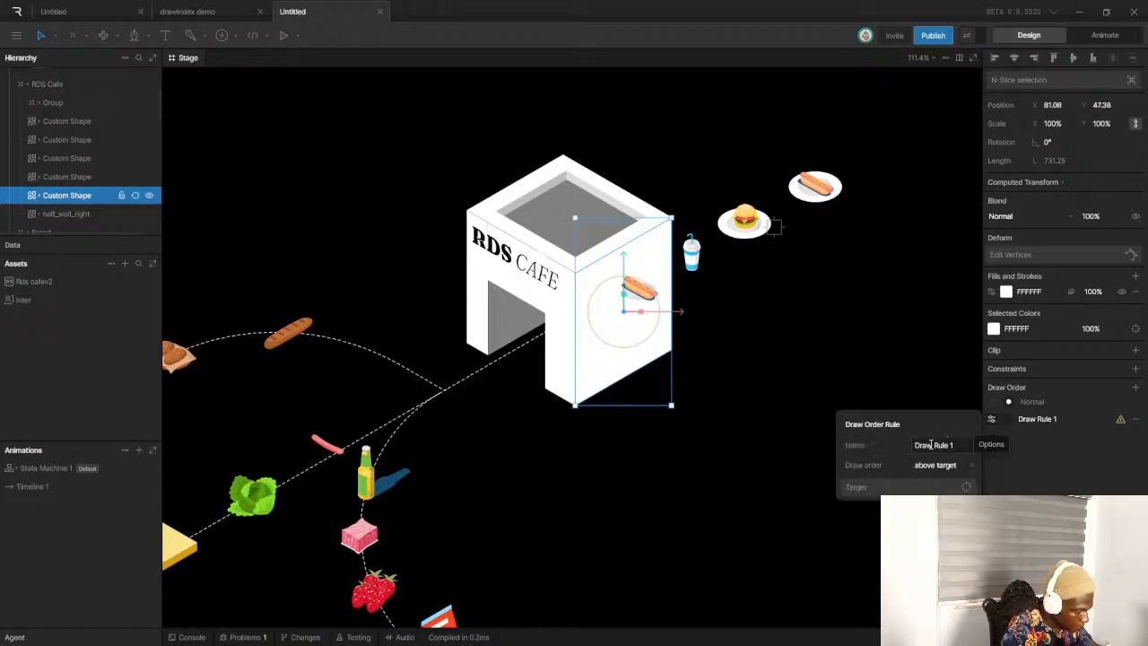
# Inspect output_null and compare the draw order settings of half_wall_right with those of the cafe's right side wall
pyautogui.scroll(3, 48, 140)
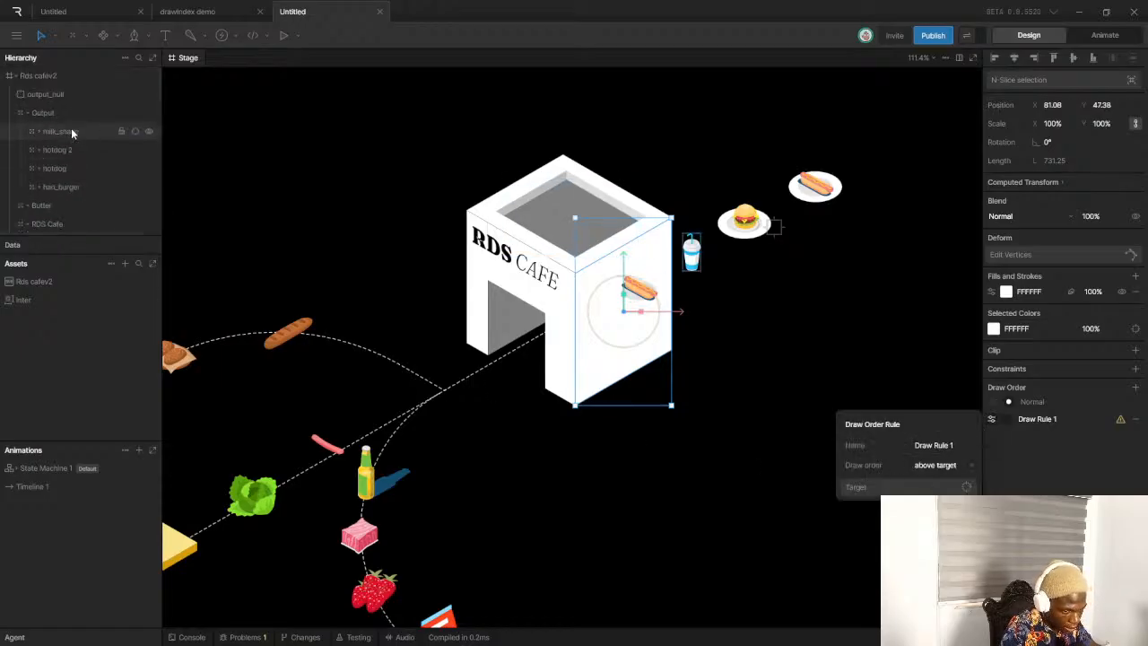
pyautogui.click(72, 95)
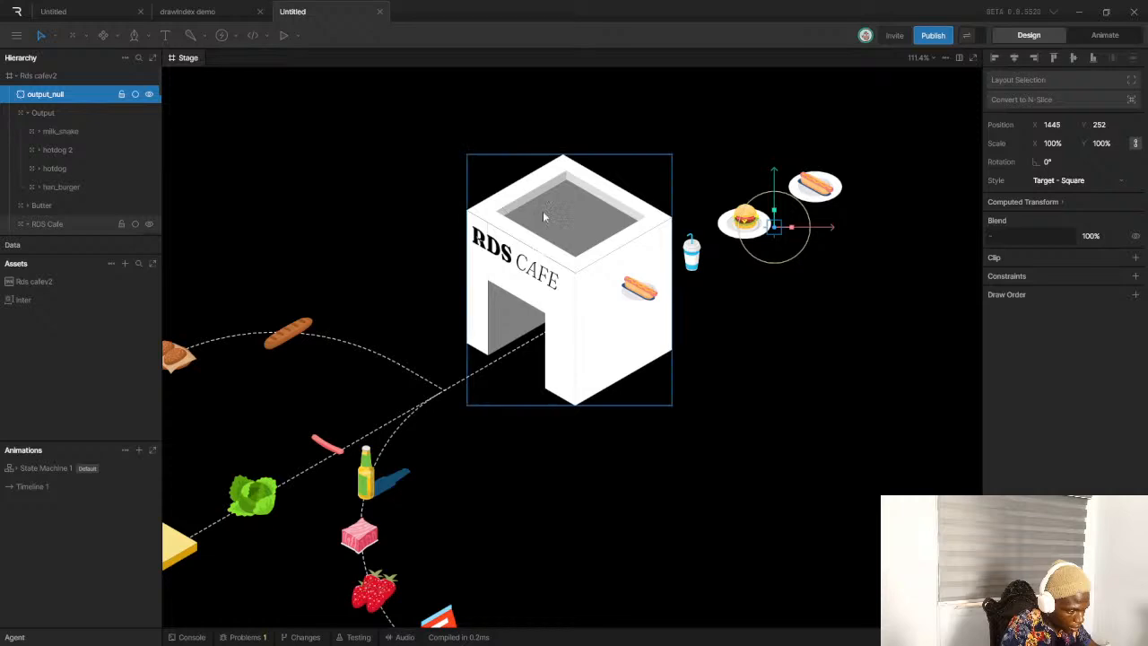
pyautogui.scroll(-5, 65, 171)
pyautogui.click(80, 121)
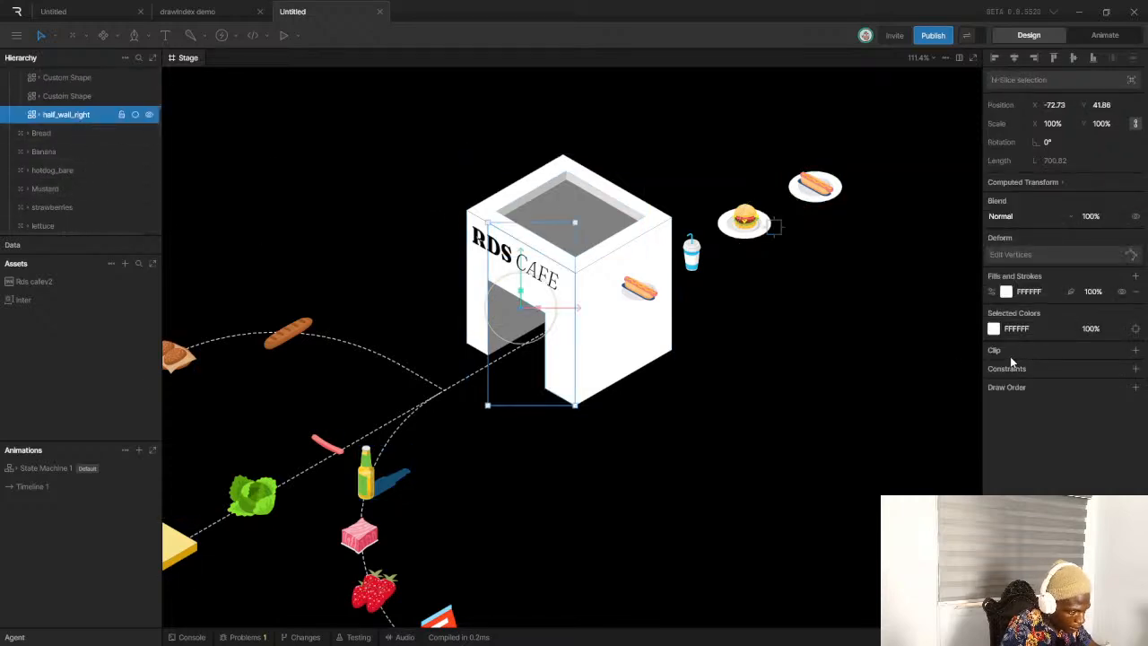
pyautogui.click(77, 97)
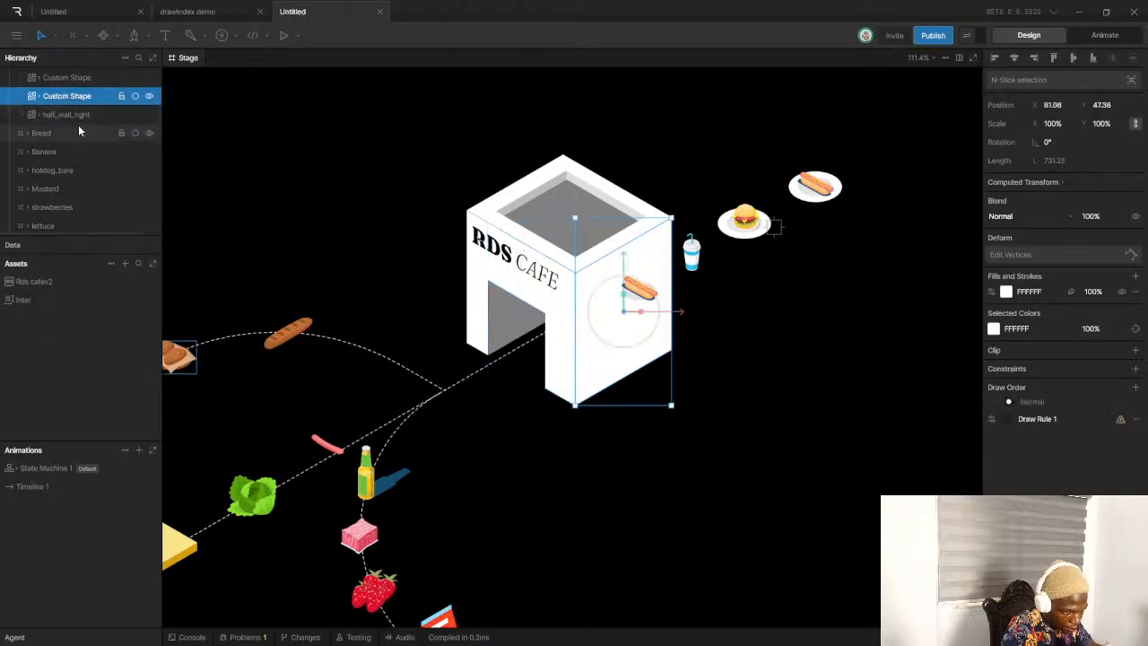
pyautogui.click(78, 115)
pyautogui.click(77, 97)
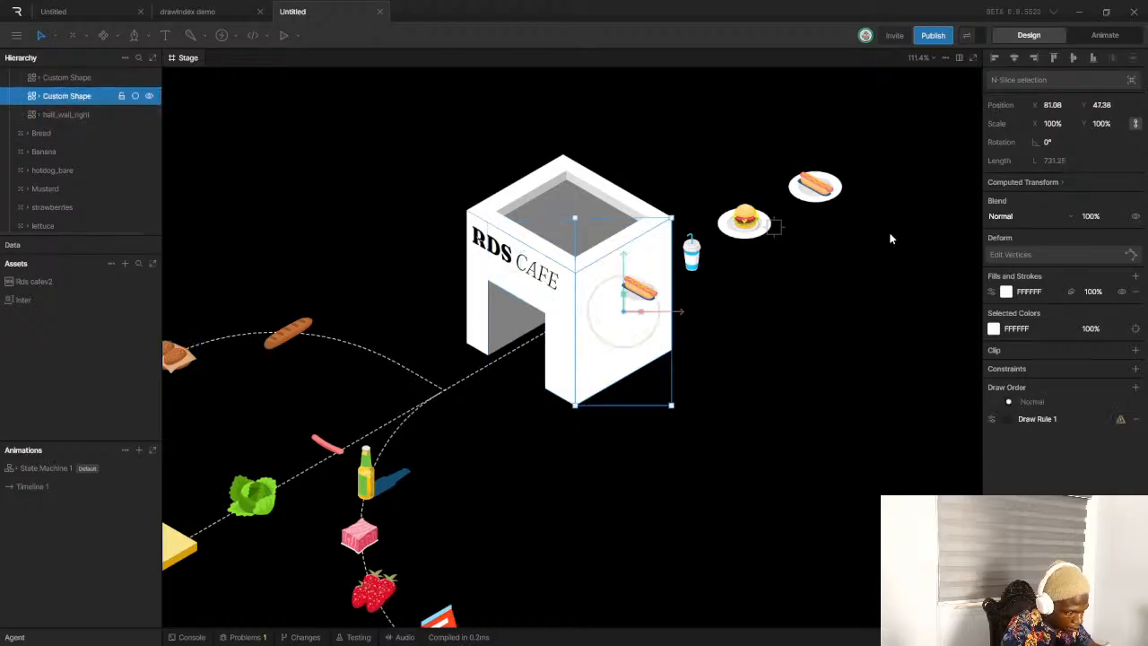
# Try to set output_null and the Output group as the target of the side wall's draw order rule
pyautogui.click(994, 418)
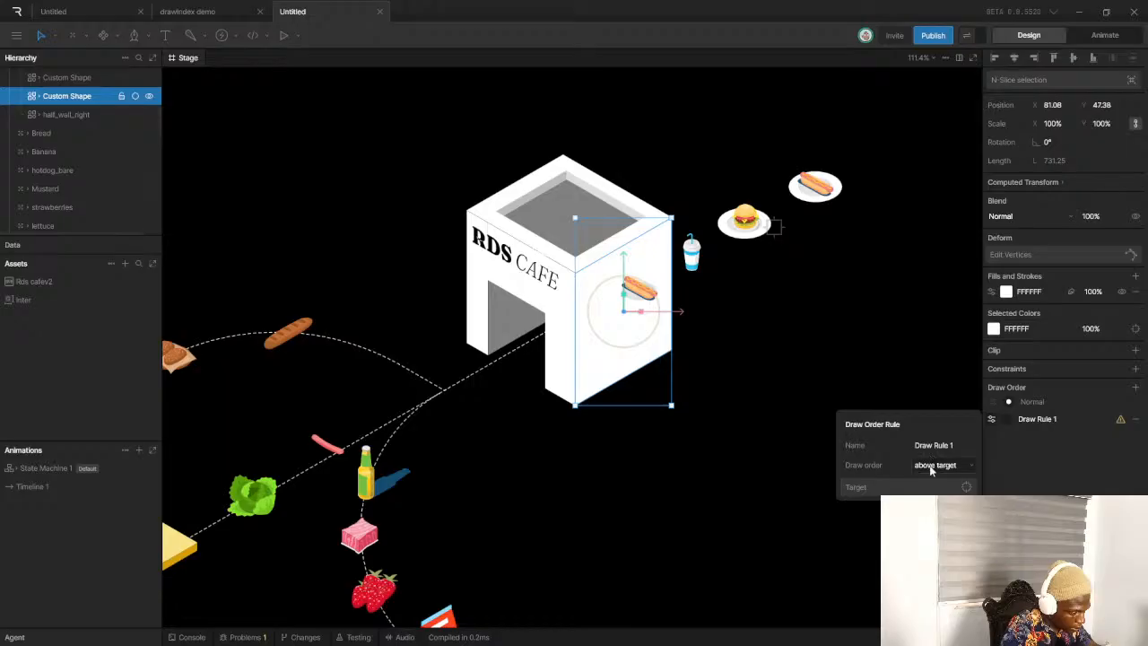
pyautogui.click(901, 485)
pyautogui.scroll(5, 72, 152)
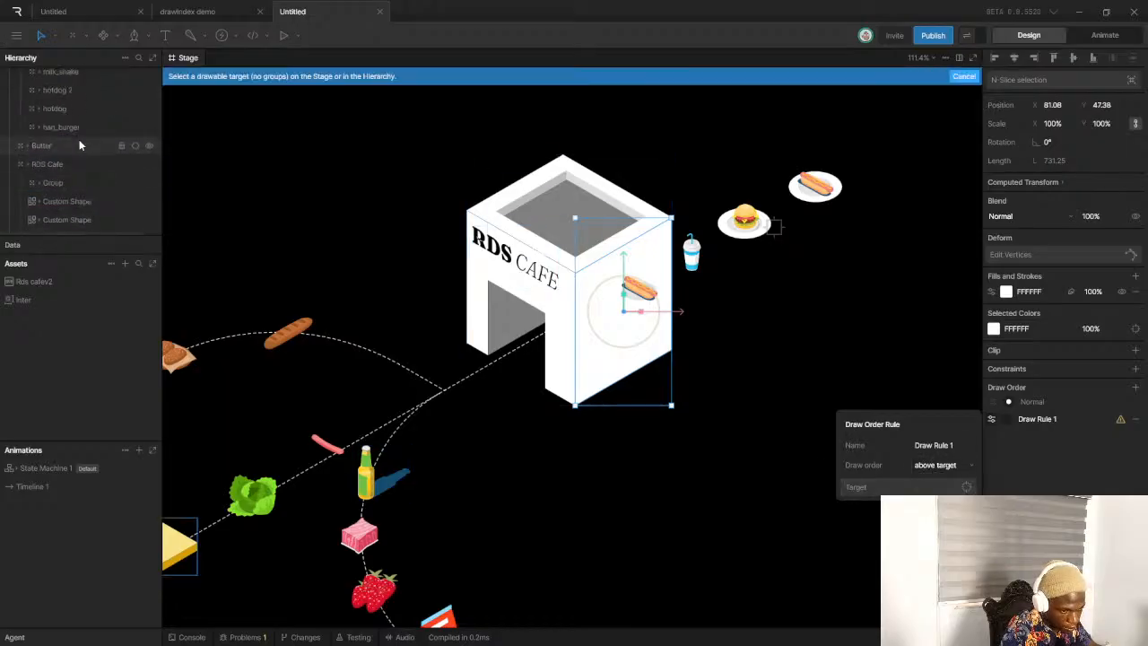
pyautogui.click(59, 94)
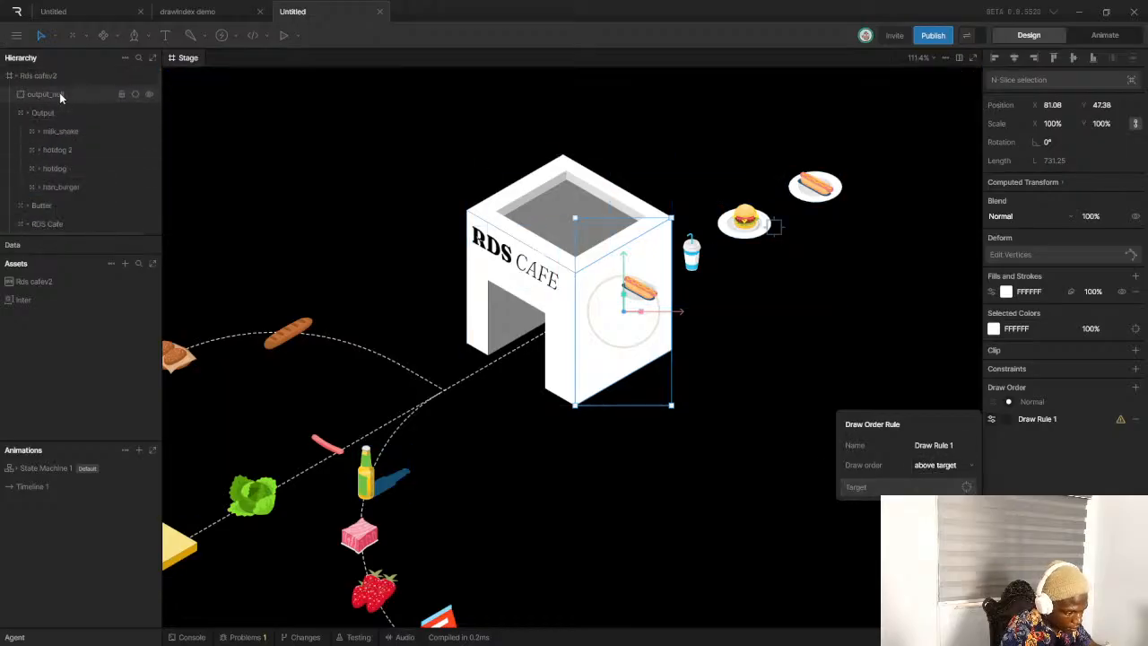
pyautogui.click(902, 487)
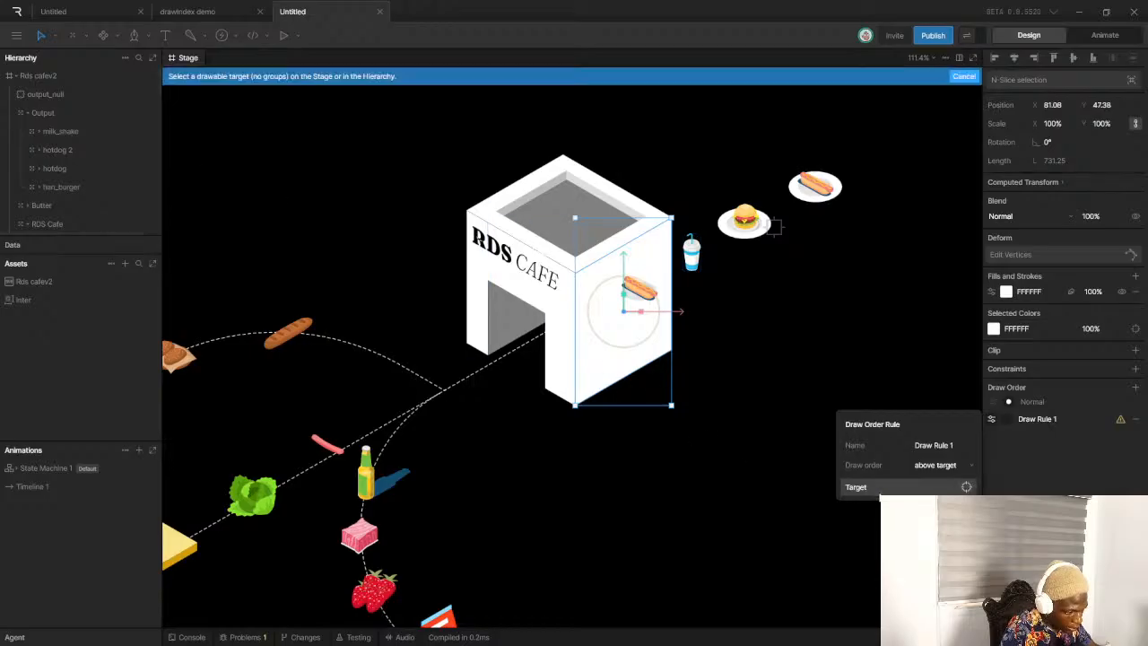
pyautogui.click(52, 118)
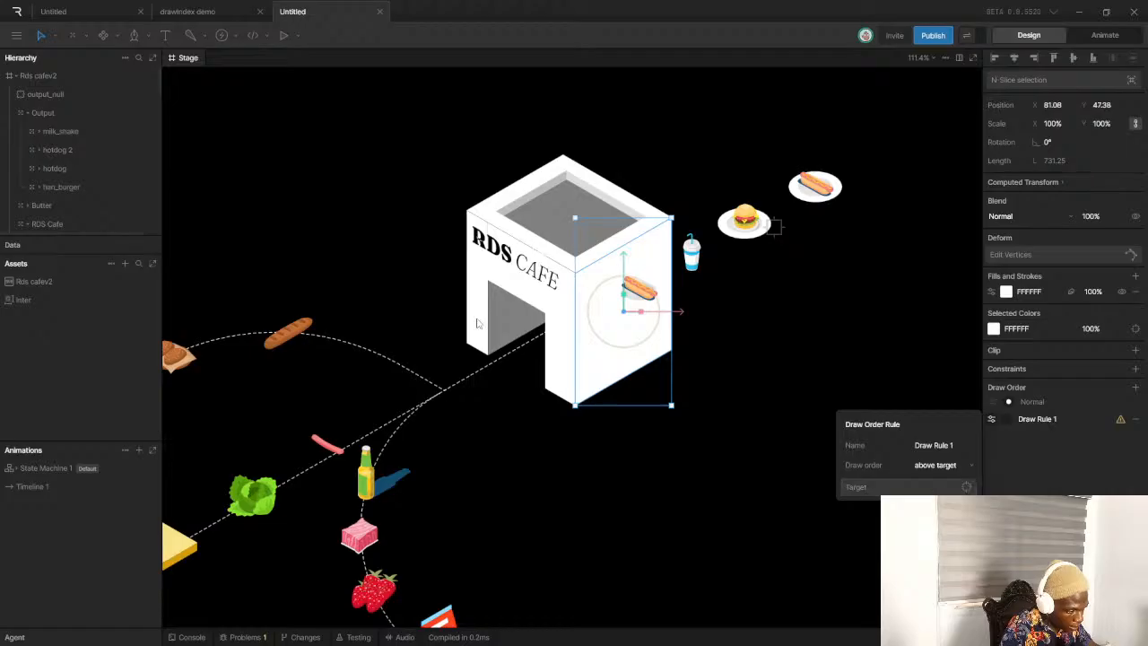
# Set the first Custom Shape inside milk_shake as the target of the cafe side wall's draw order rule, and activate Draw Rule 1
pyautogui.click(44, 131)
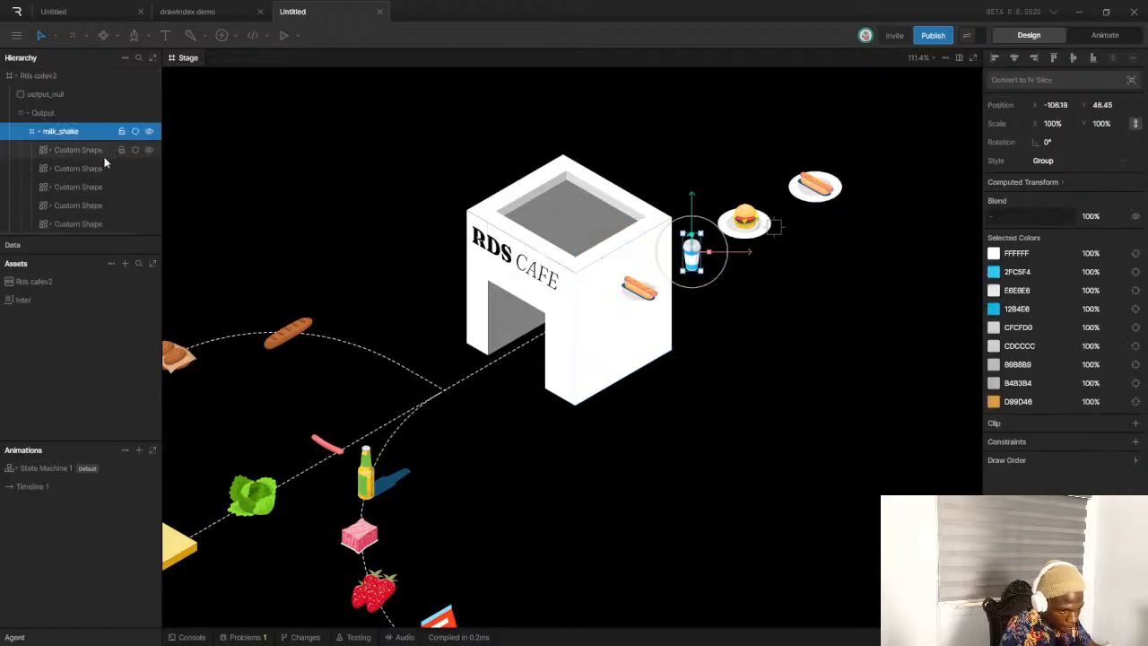
pyautogui.scroll(-2, 99, 171)
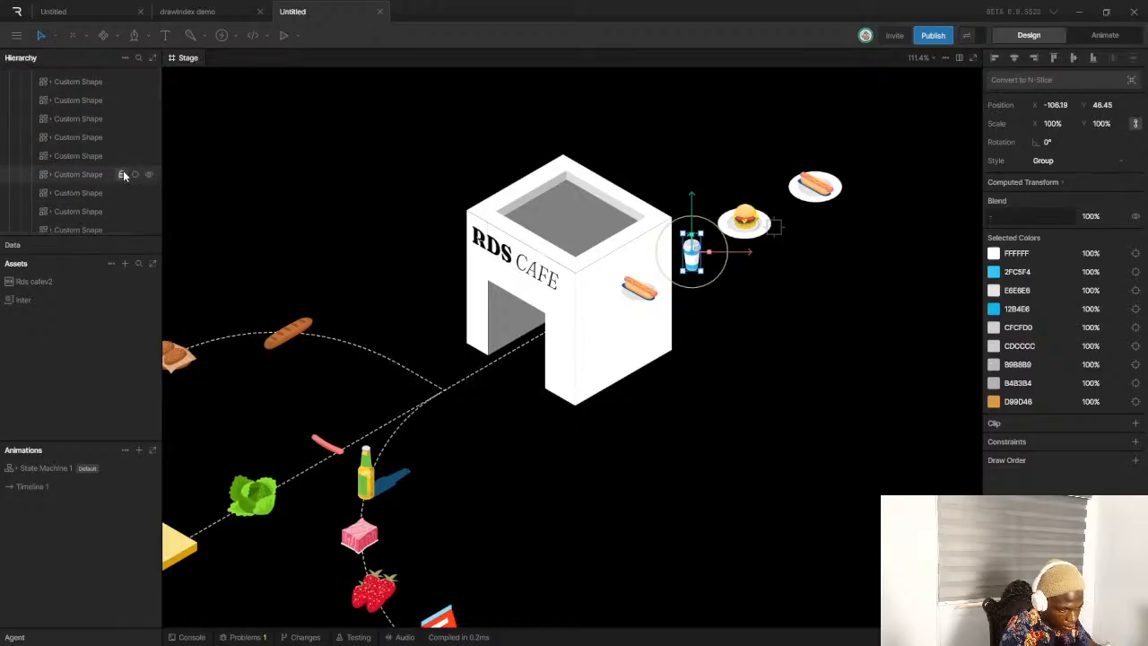
pyautogui.click(583, 342)
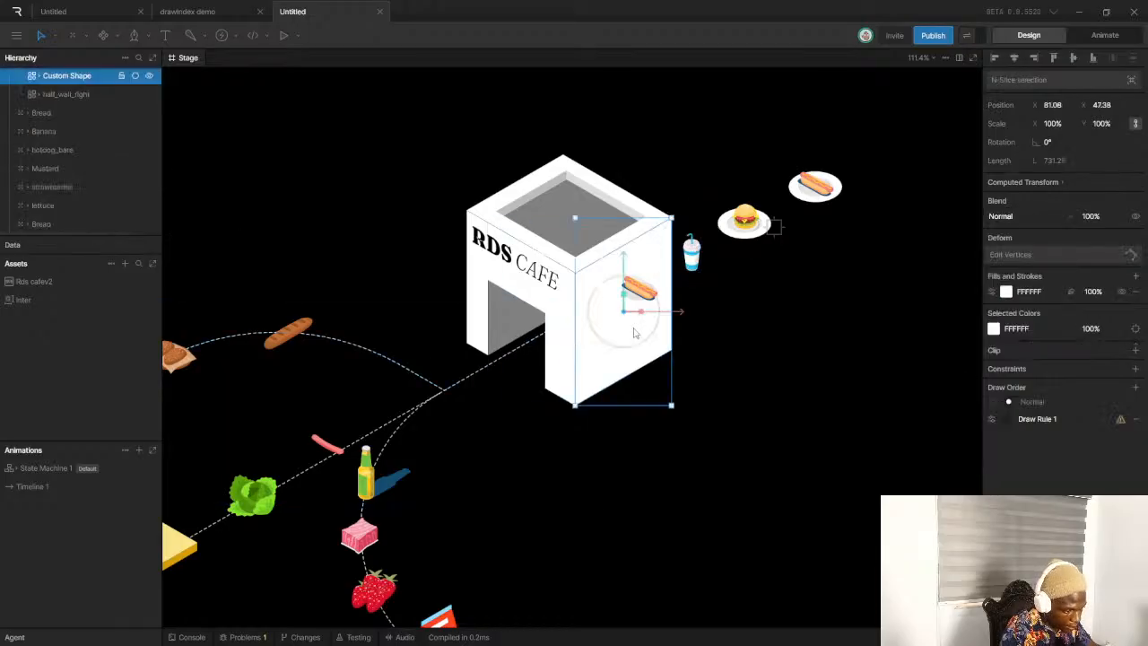
pyautogui.click(992, 419)
pyautogui.click(966, 487)
pyautogui.scroll(3, 92, 129)
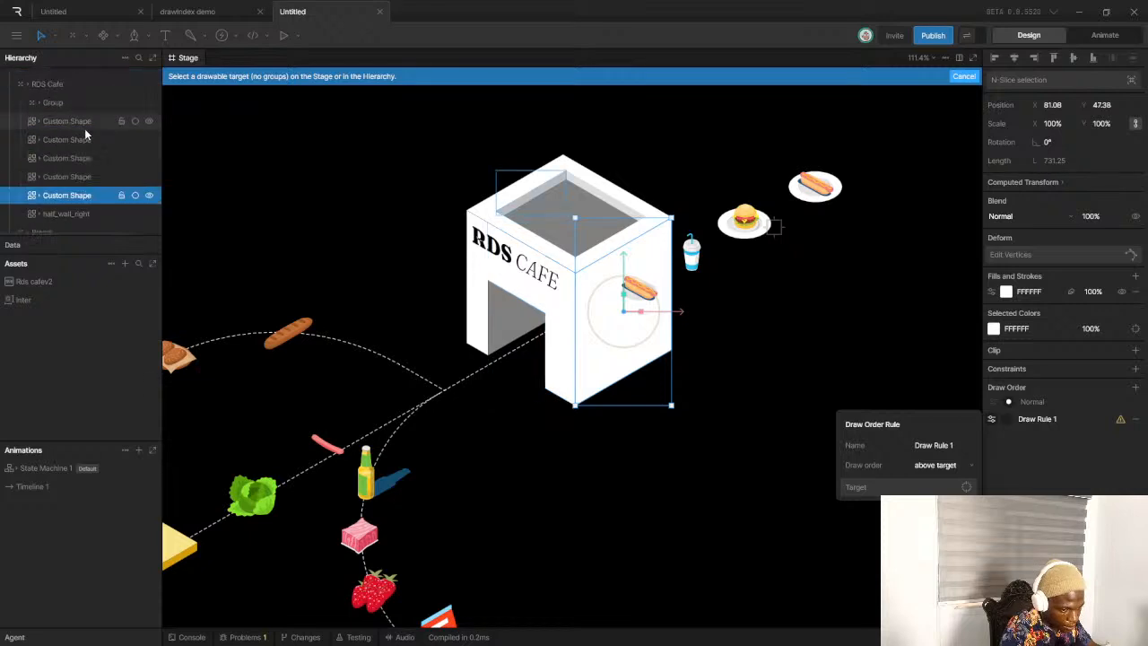
pyautogui.scroll(6, 93, 123)
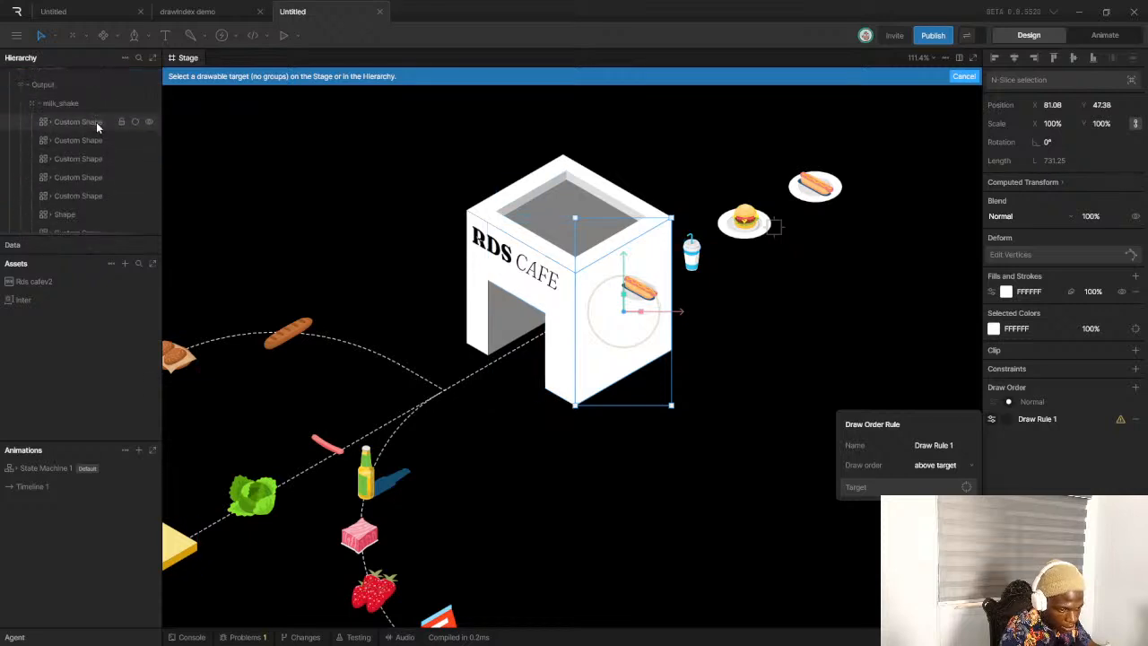
pyautogui.click(86, 121)
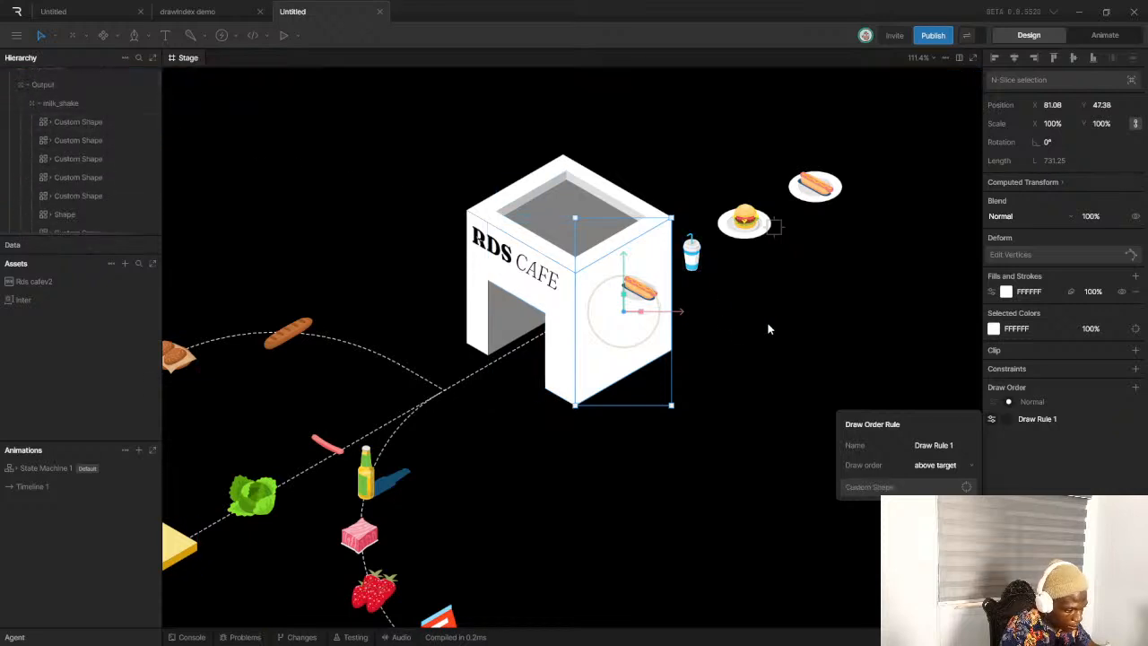
pyautogui.click(1006, 419)
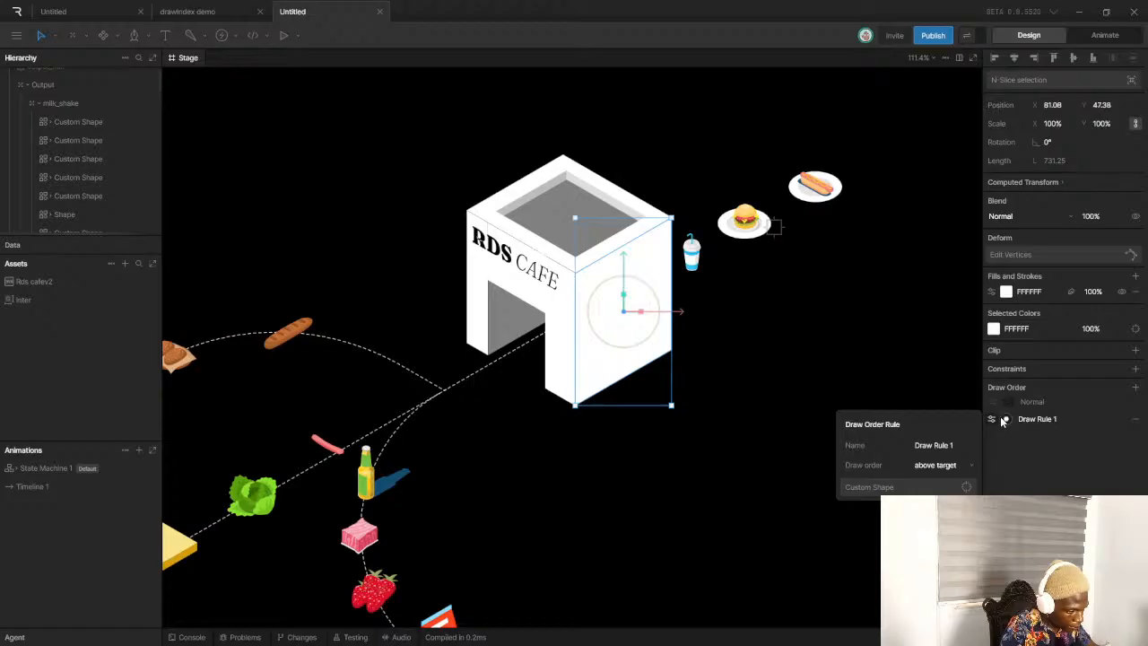
# Play Timeline 1 from the start in Animate mode to check how the foods emerge from behind the side wall
pyautogui.click(726, 316)
pyautogui.scroll(-8, 718, 309)
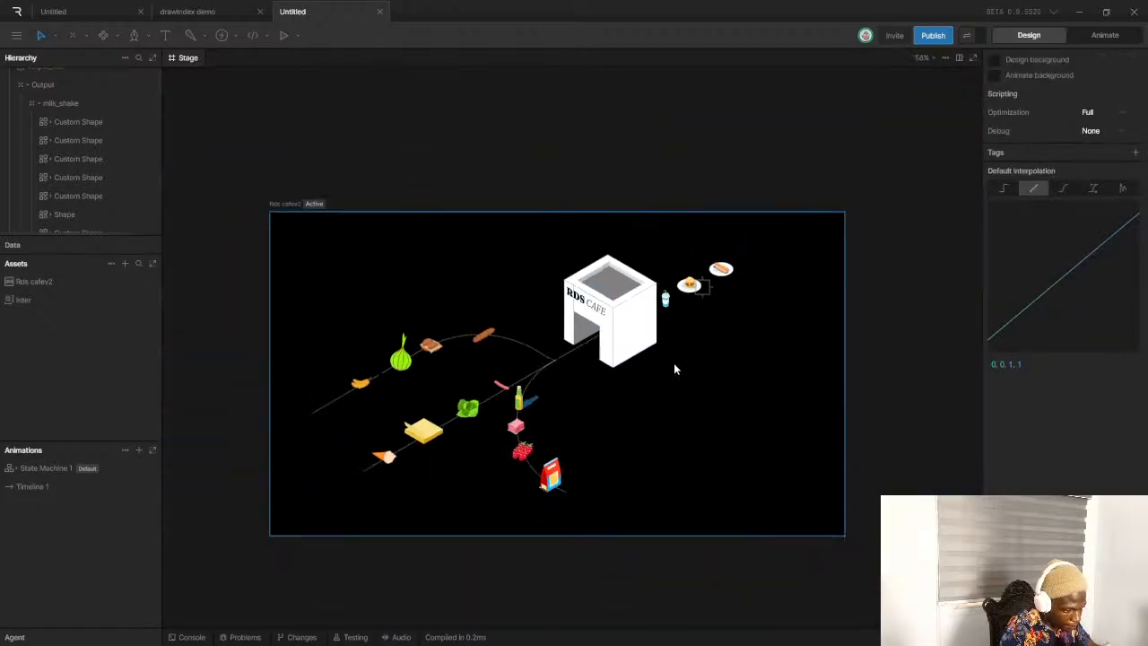
pyautogui.scroll(2, 675, 368)
pyautogui.click(1096, 38)
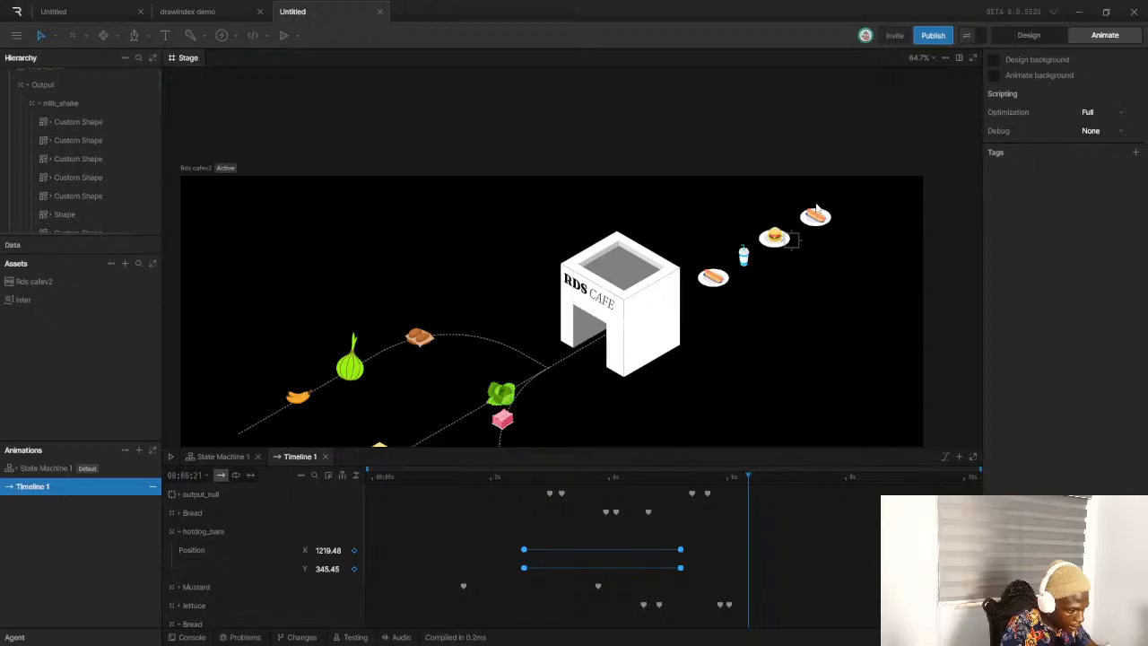
pyautogui.moveTo(408, 479); pyautogui.dragTo(355, 479)
pyautogui.press('space')
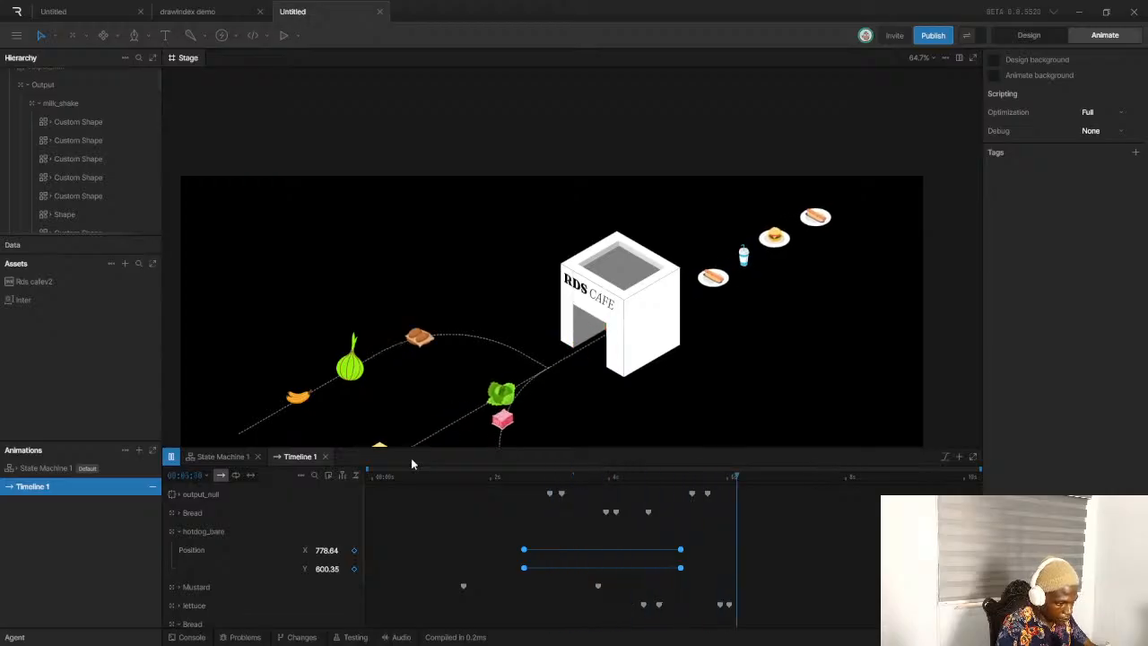
pyautogui.scroll(-3, 713, 267)
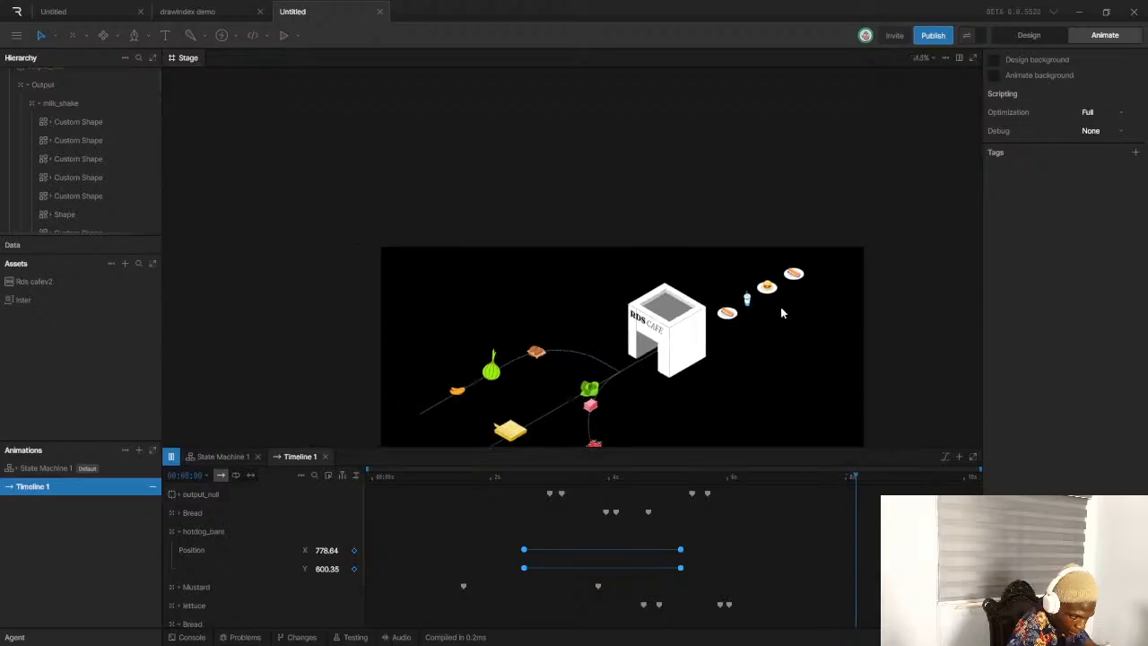
pyautogui.scroll(-1, 681, 384)
# Replay Timeline 1 twice from the start with the whole Rds cafev2 artboard in view
pyautogui.moveTo(545, 476); pyautogui.dragTo(316, 490)
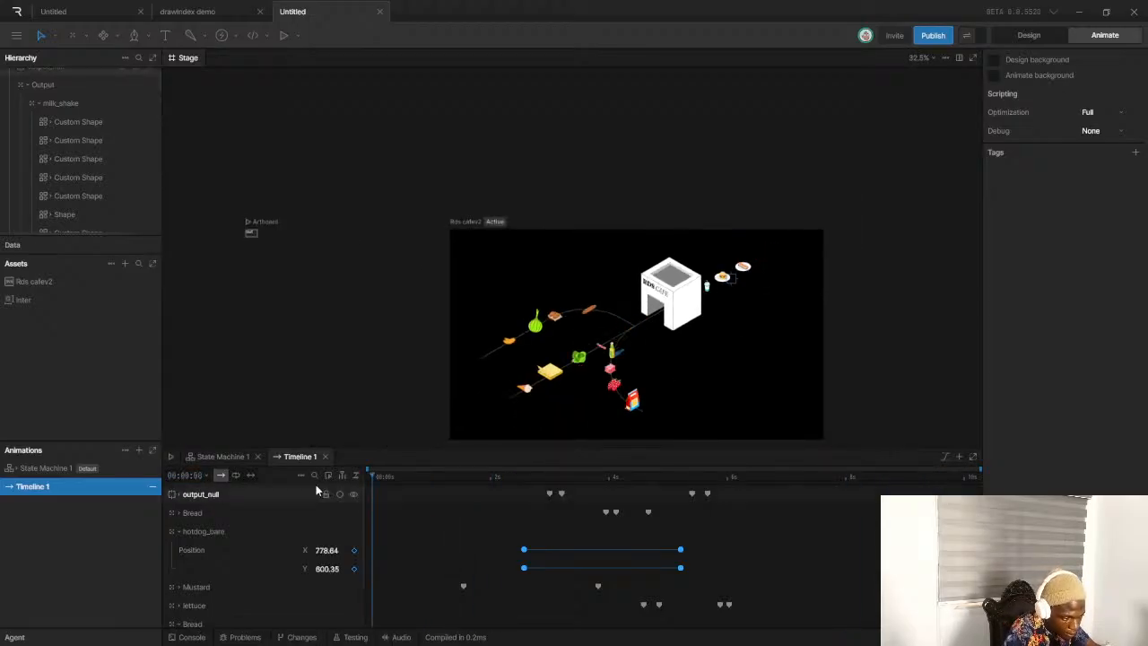
pyautogui.press('space')
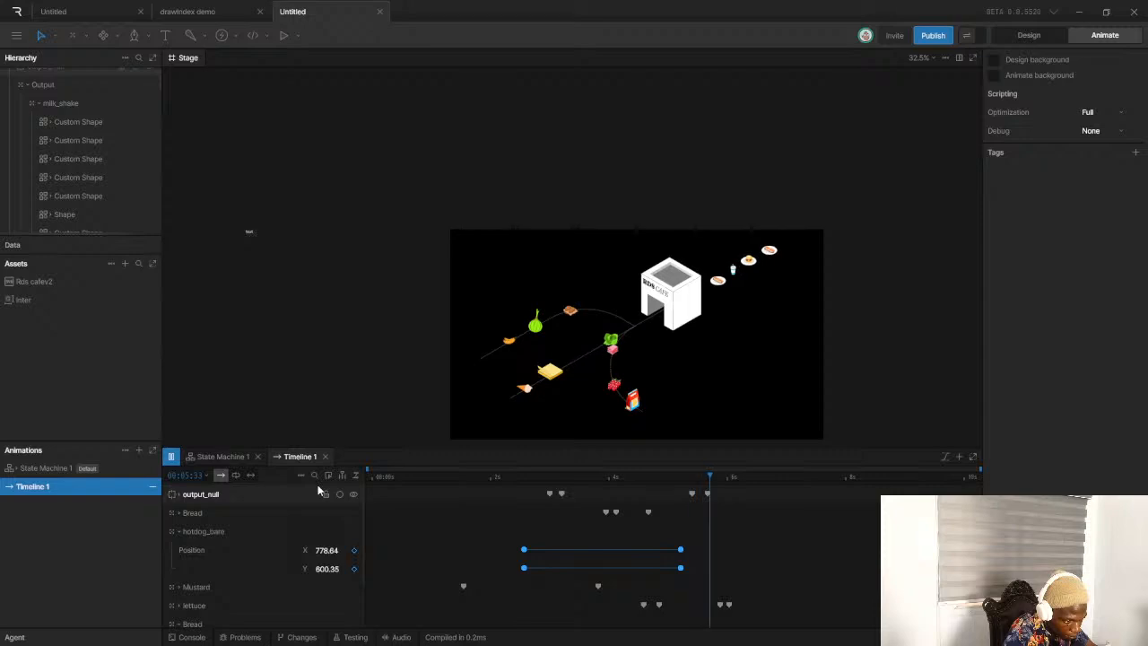
pyautogui.press('space')
pyautogui.moveTo(413, 475); pyautogui.dragTo(345, 476)
pyautogui.press('space')
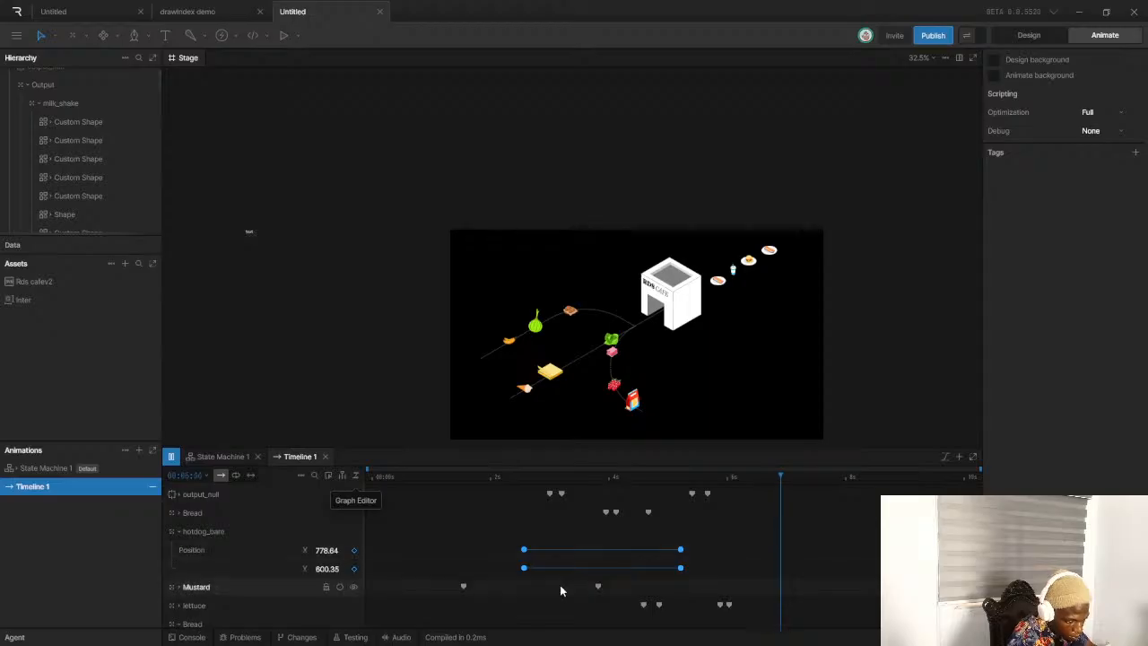
pyautogui.press('space')
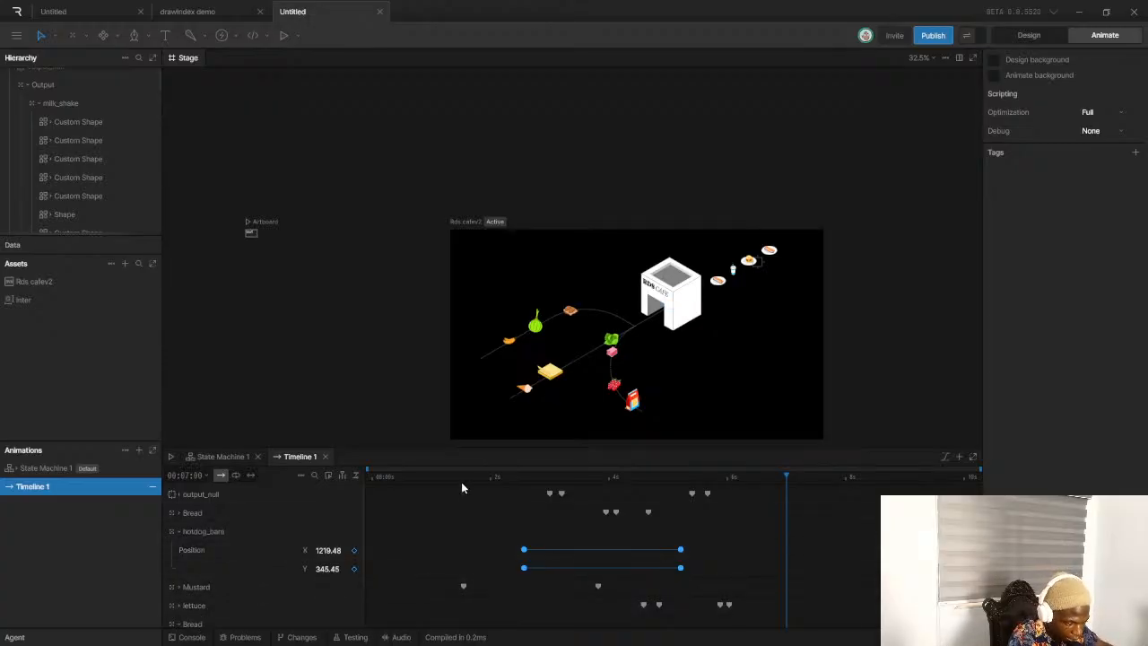
# Replay and scrub different sections of Timeline 1 to review the timing of the ingredients and the output foods
pyautogui.click(418, 480)
pyautogui.press('space')
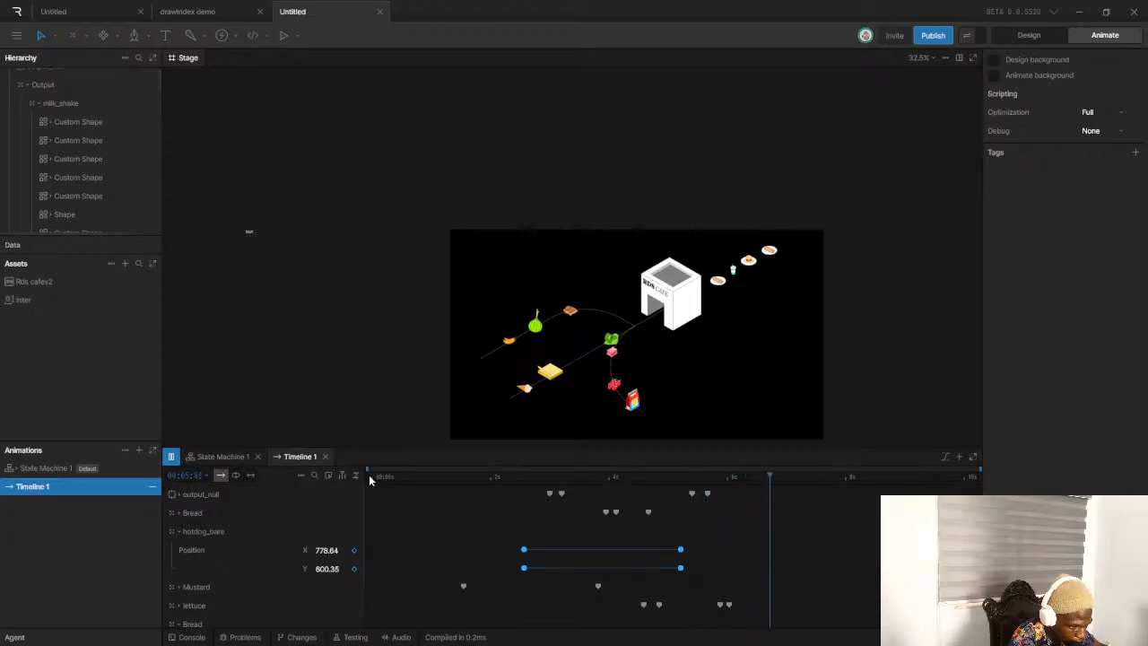
pyautogui.press('space')
pyautogui.click(531, 477)
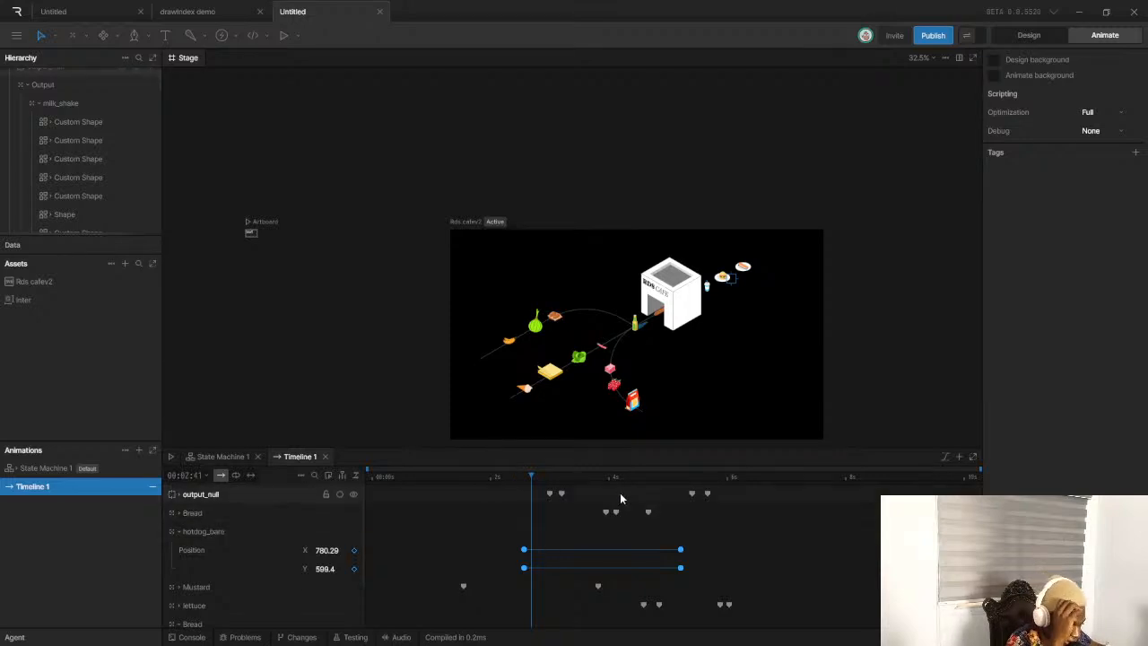
pyautogui.moveTo(533, 478); pyautogui.dragTo(503, 477)
pyautogui.press('space')
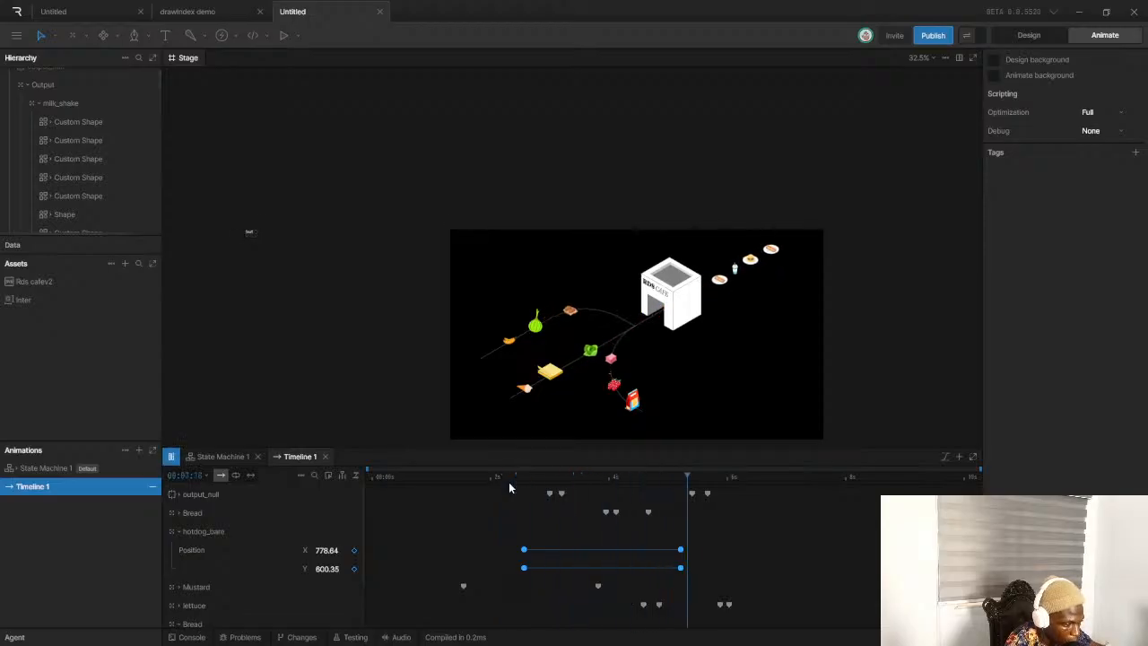
pyautogui.press('space')
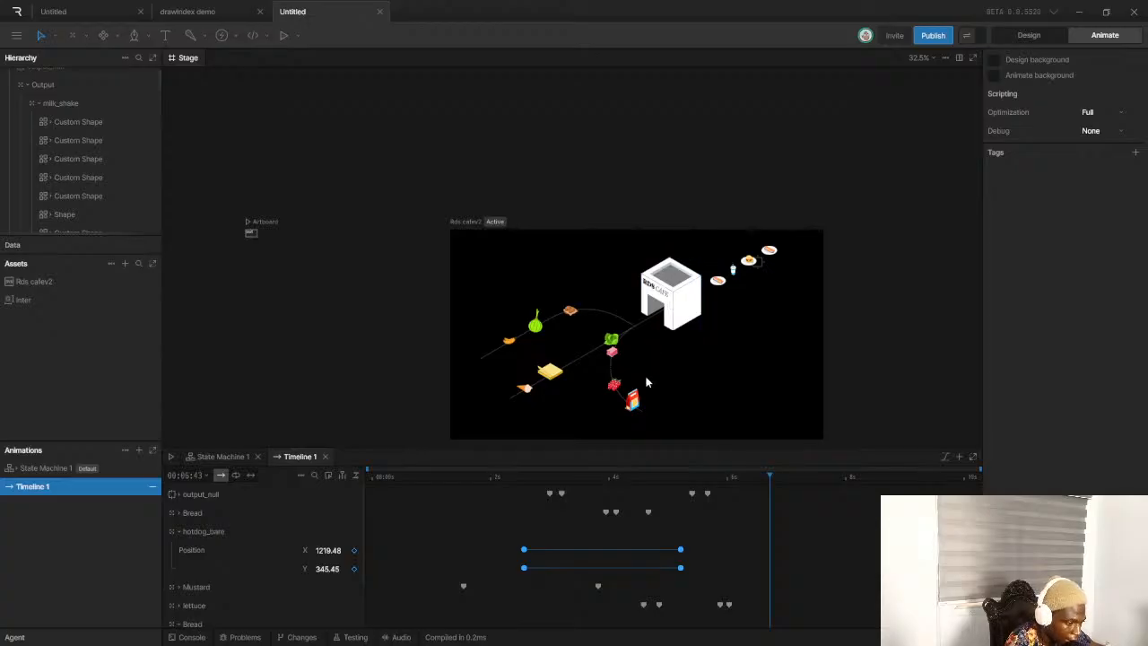
pyautogui.moveTo(366, 480); pyautogui.dragTo(743, 454)
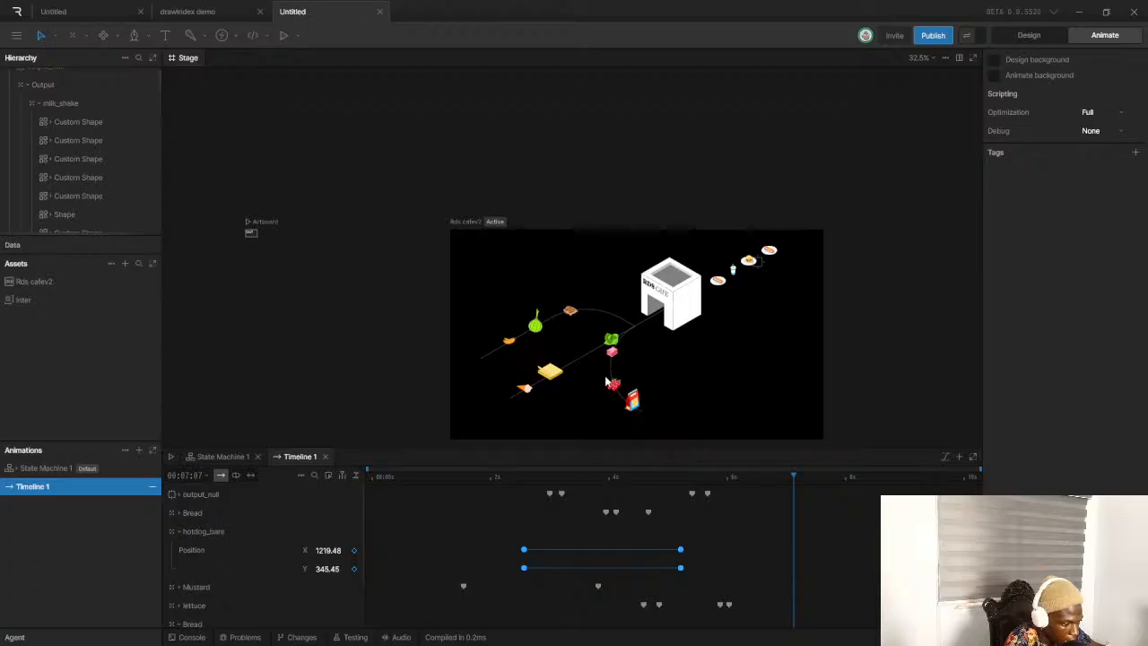
# Select Beef and scrub Timeline 1 to examine its motion towards the cafe and its spacing from the lettuce
pyautogui.scroll(5, 617, 353)
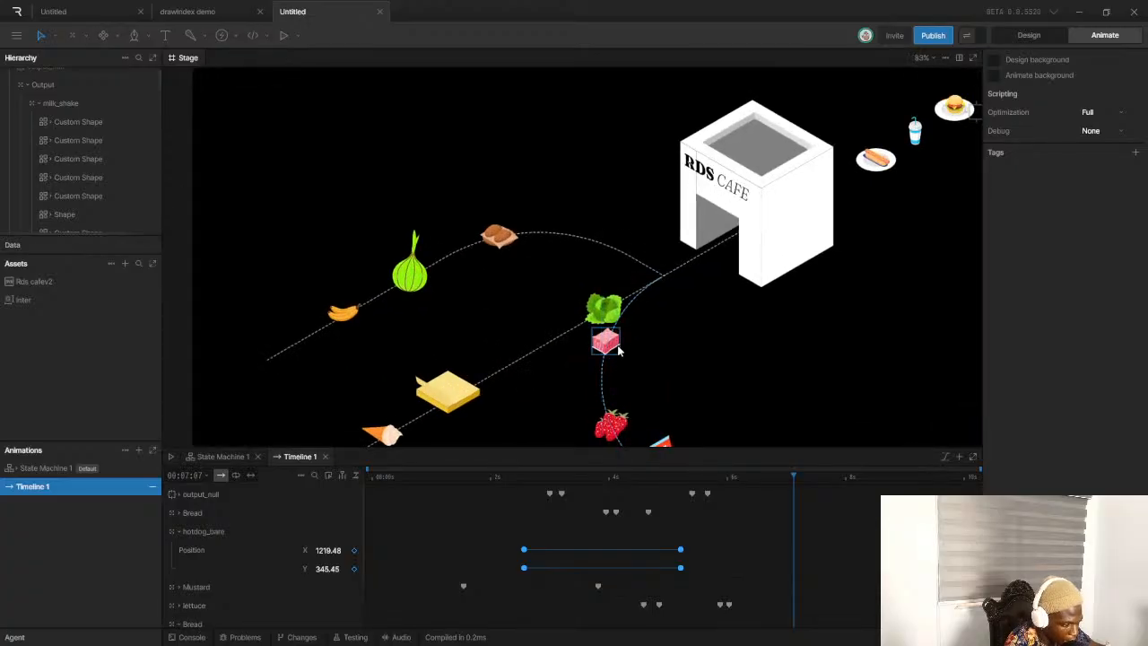
pyautogui.click(609, 341)
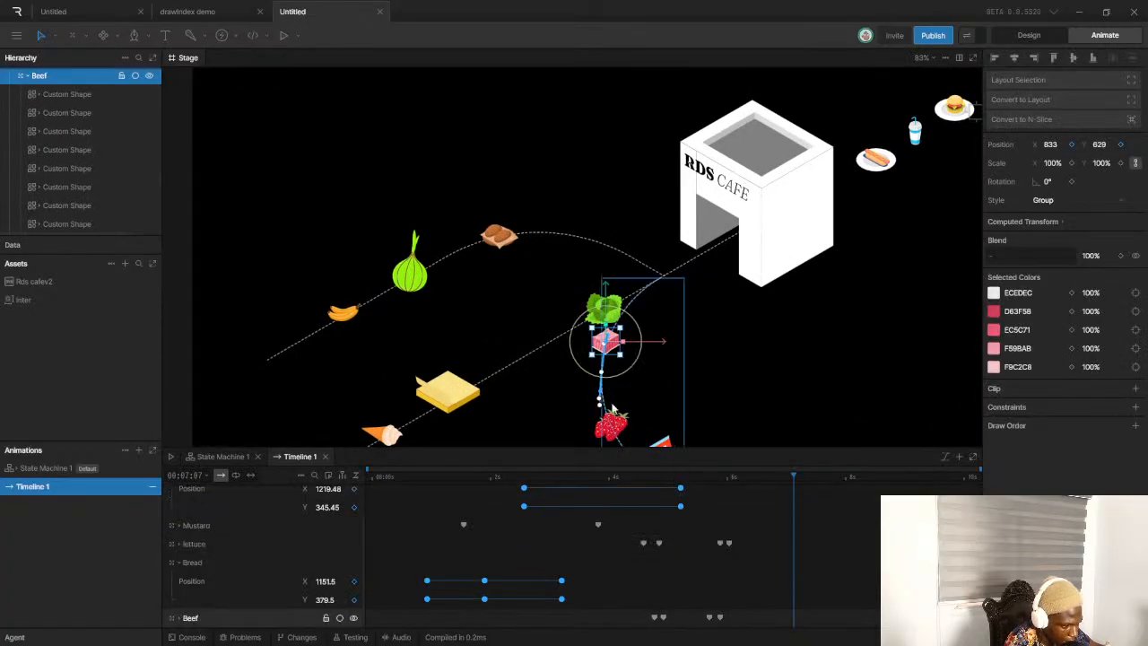
pyautogui.click(525, 478)
pyautogui.moveTo(525, 480); pyautogui.dragTo(458, 521)
pyautogui.scroll(8, 628, 362)
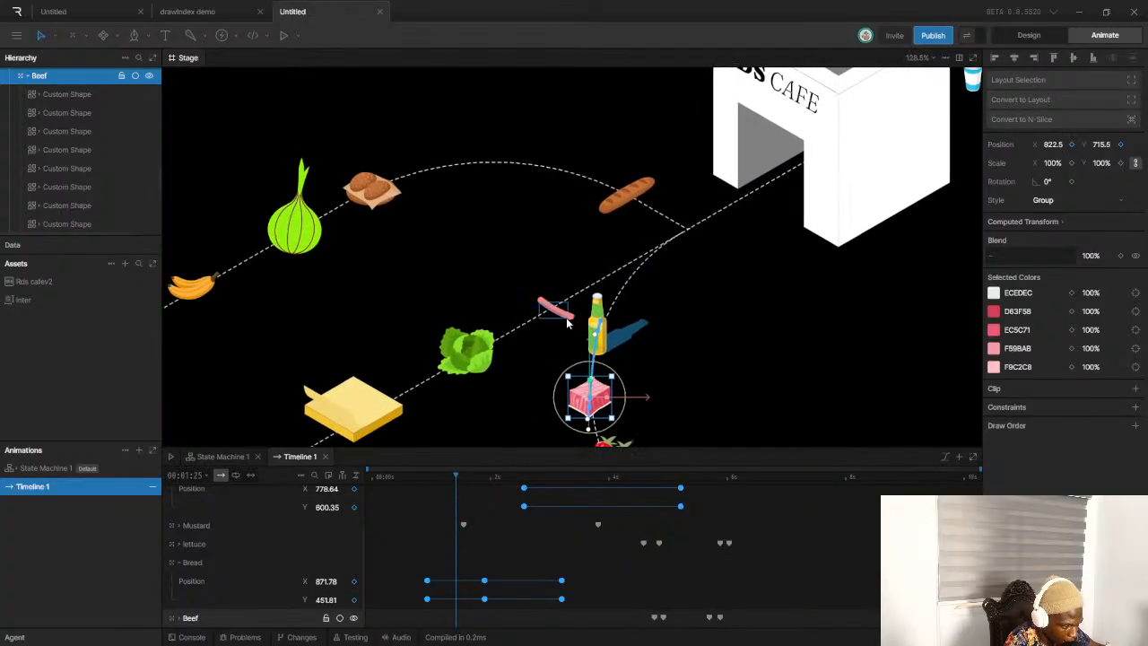
pyautogui.moveTo(735, 478); pyautogui.dragTo(780, 479)
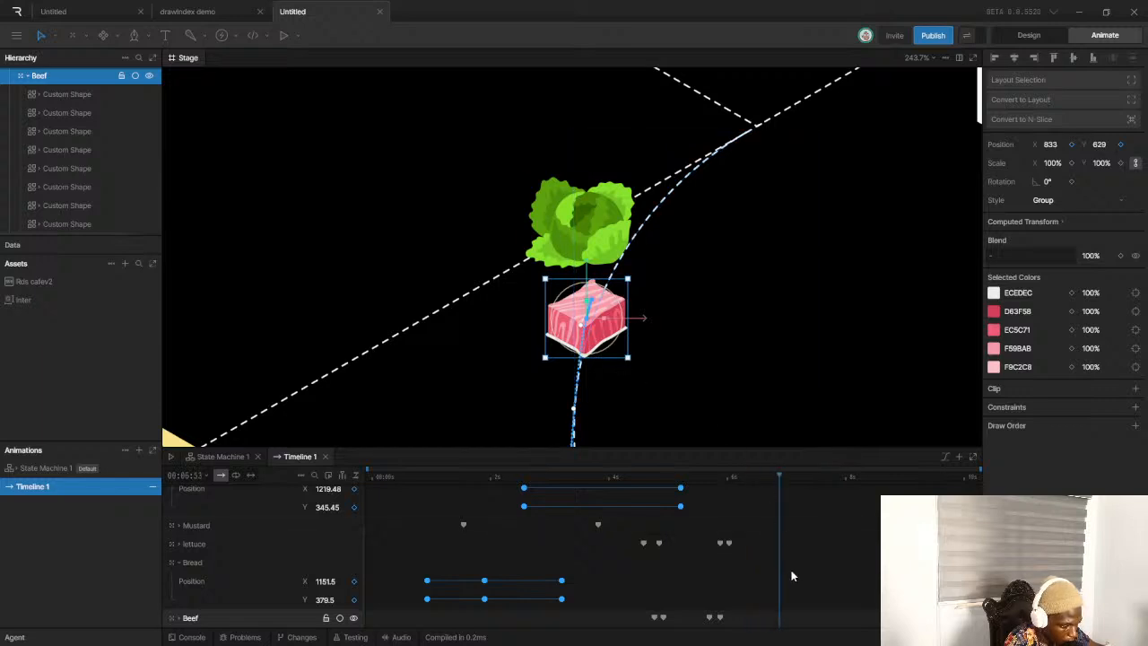
pyautogui.scroll(2, 734, 539)
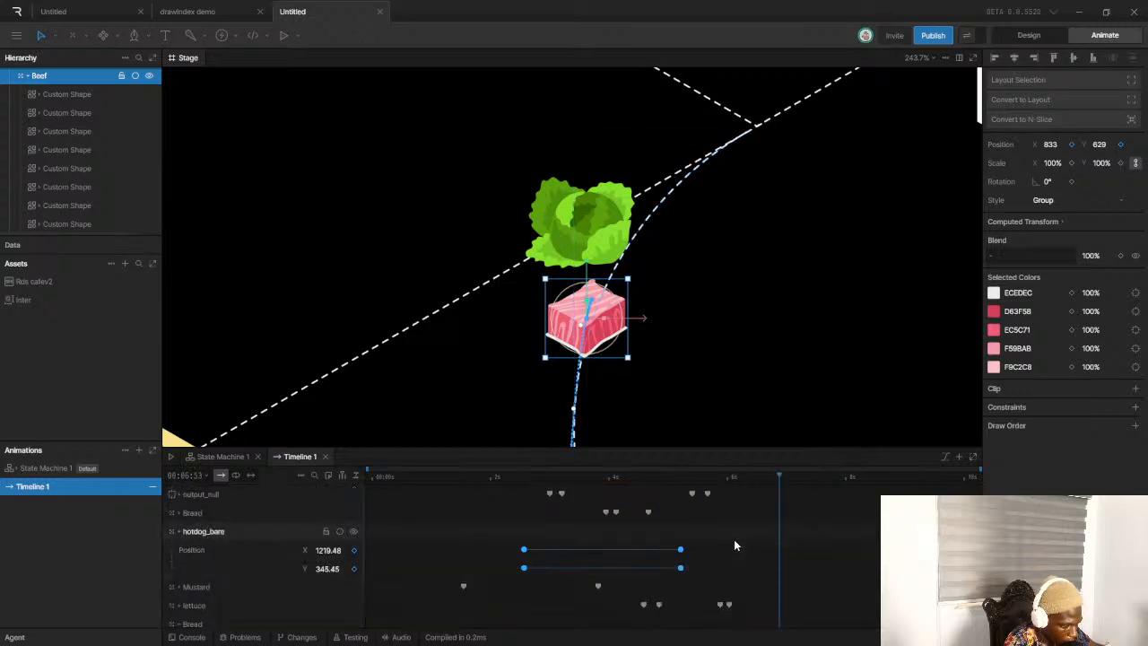
# Collapse Beef in the hierarchy, expand its position keyframes on Timeline 1, and move the playhead to its last keyframe
pyautogui.click(27, 77)
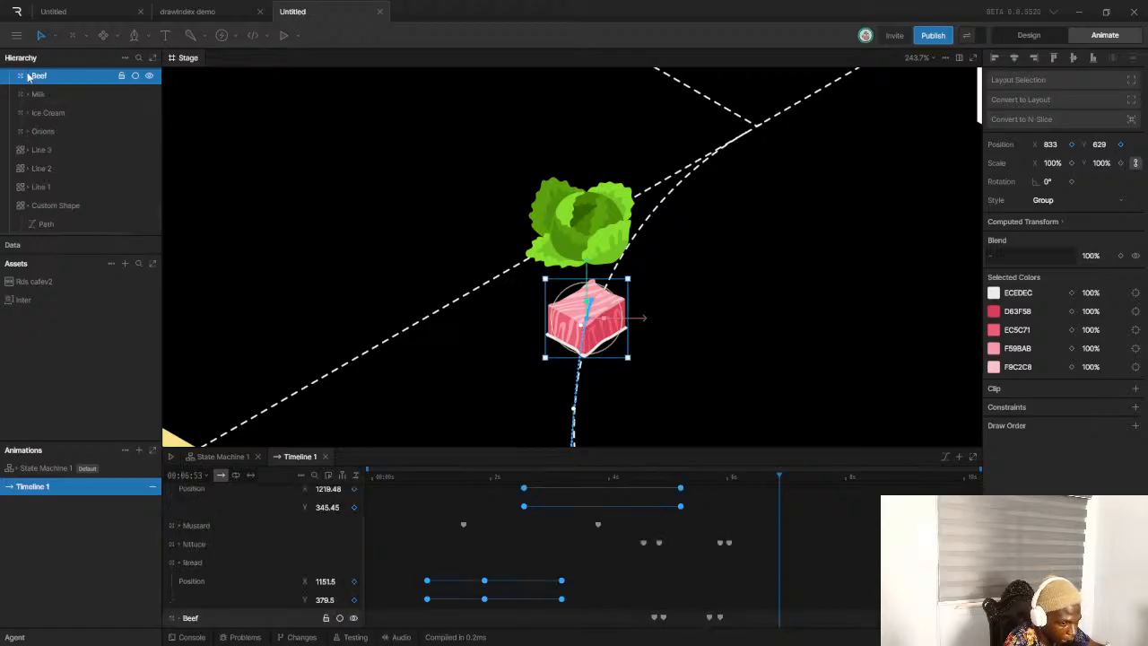
pyautogui.click(27, 77)
pyautogui.click(28, 77)
pyautogui.moveTo(672, 477); pyautogui.dragTo(737, 494)
pyautogui.scroll(1, 747, 508)
pyautogui.scroll(-1, 753, 537)
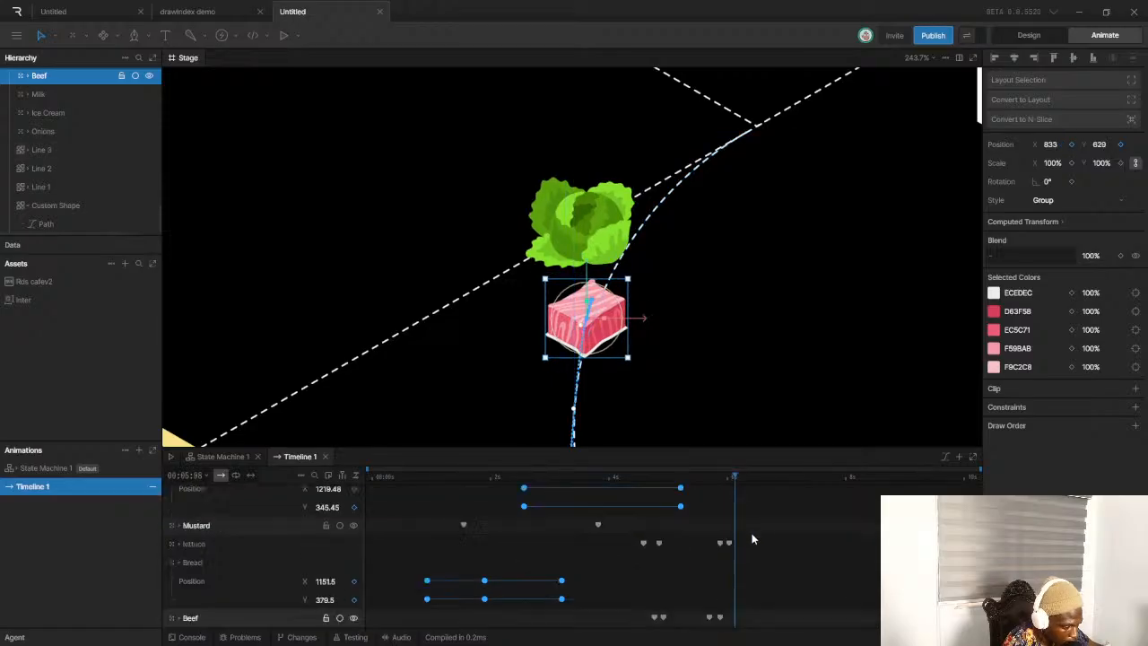
pyautogui.click(182, 618)
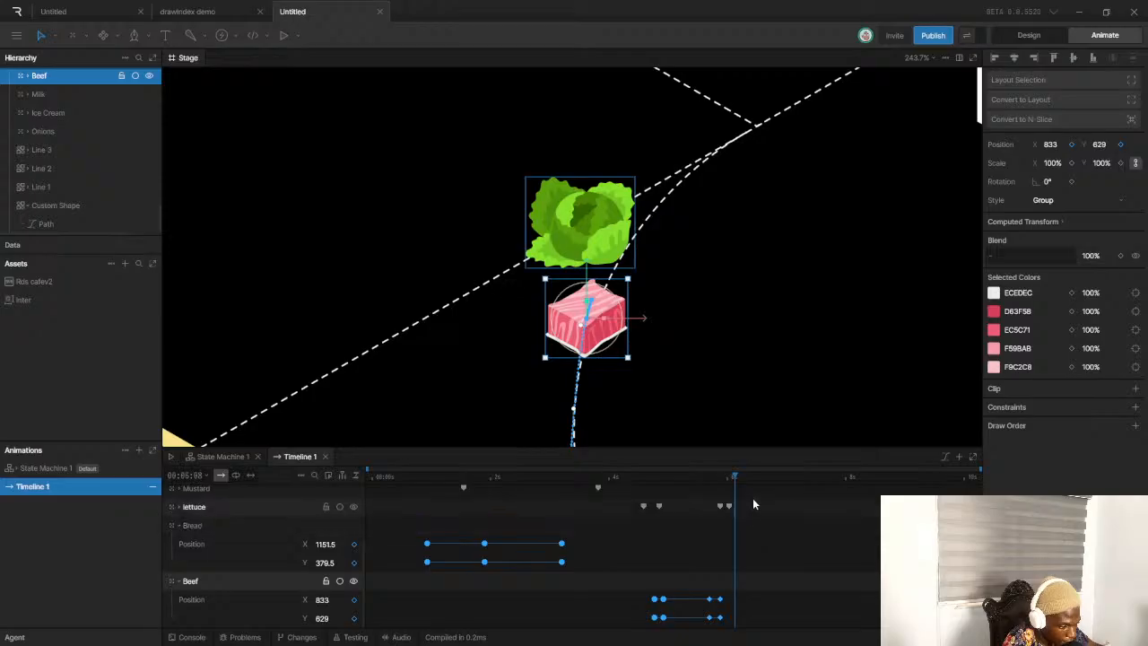
pyautogui.moveTo(734, 476); pyautogui.dragTo(711, 482)
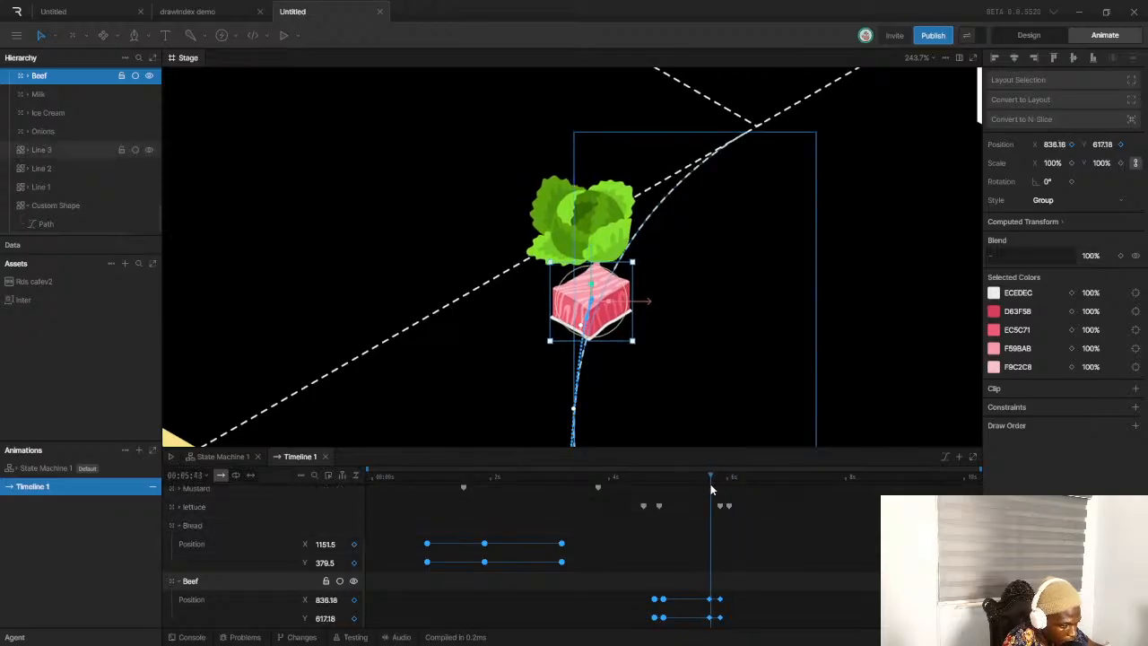
pyautogui.scroll(2, 625, 364)
pyautogui.moveTo(711, 478); pyautogui.dragTo(720, 484)
pyautogui.scroll(5, 628, 422)
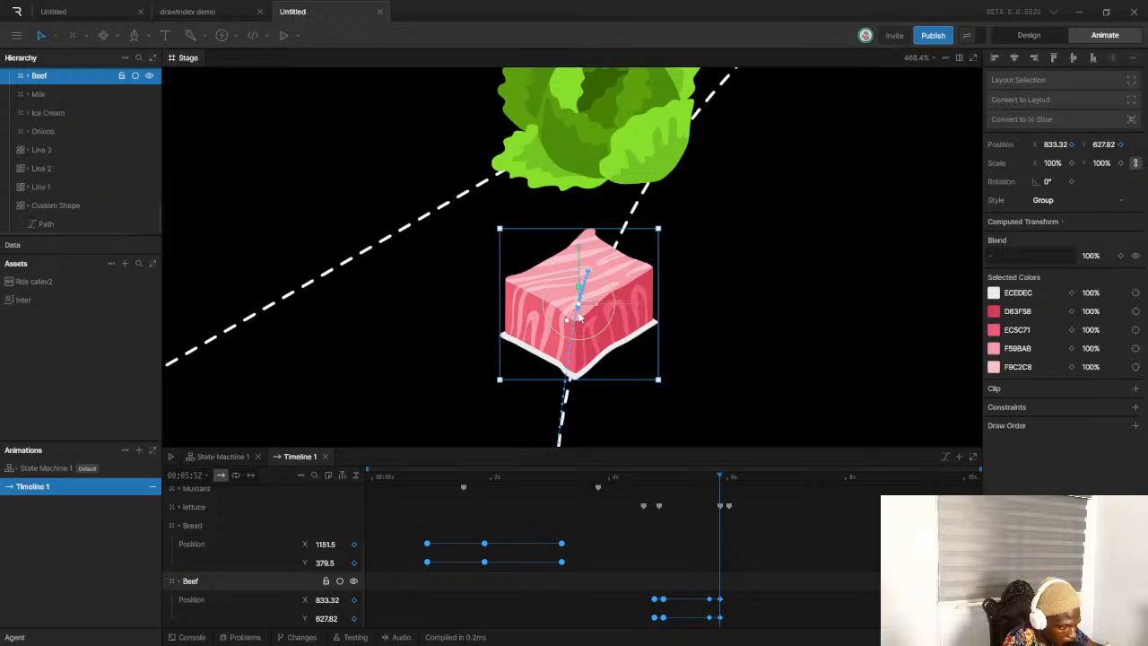
pyautogui.scroll(5, 579, 301)
pyautogui.moveTo(578, 301); pyautogui.dragTo(512, 448)
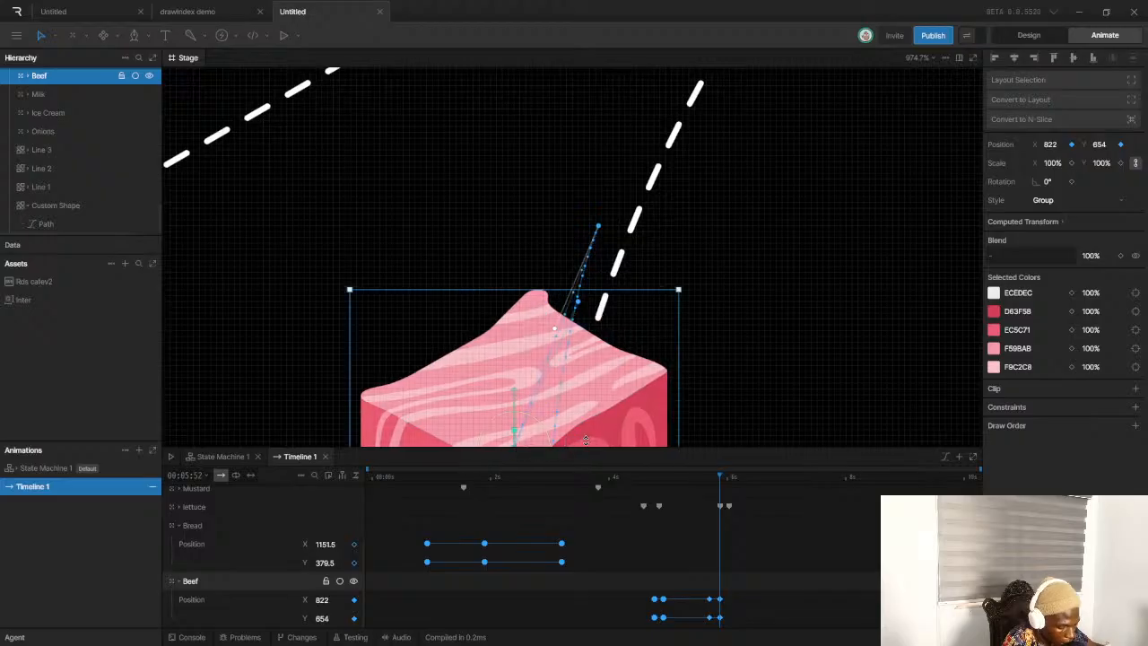
pyautogui.hotkey('ctrl', 'z')
# Move Beef back along the dashed path to X 826.5, Y 664.5 at its last keyframe, and pull back the preceding motion path point
pyautogui.click(721, 476)
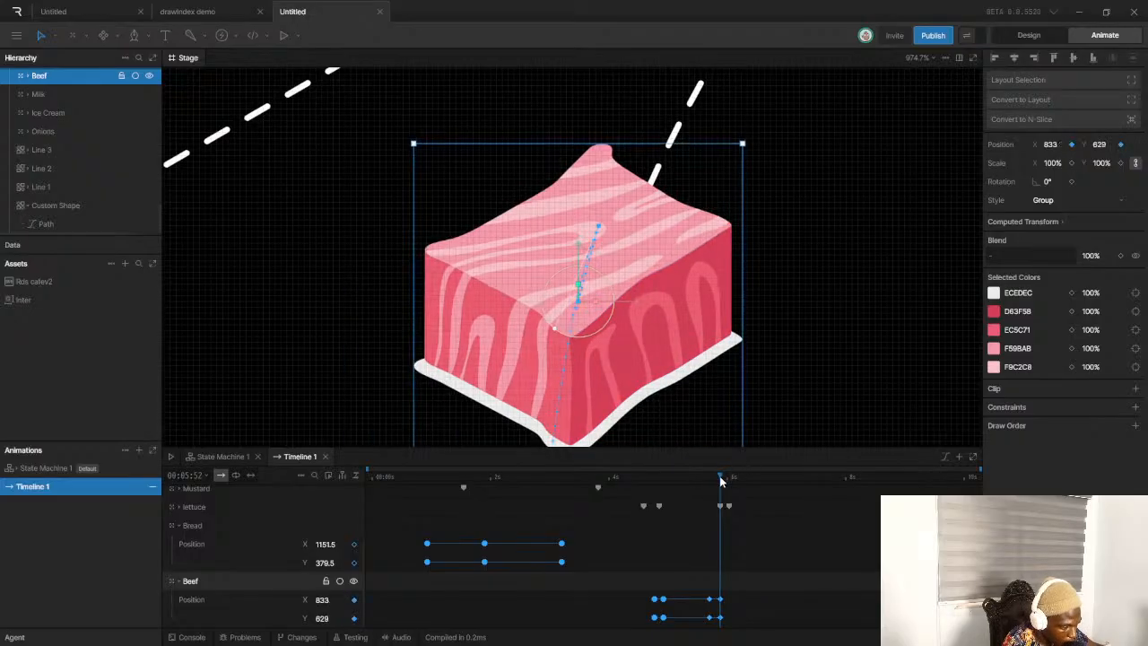
pyautogui.moveTo(578, 310); pyautogui.dragTo(552, 428)
pyautogui.scroll(-10, 637, 315)
pyautogui.scroll(10, 642, 342)
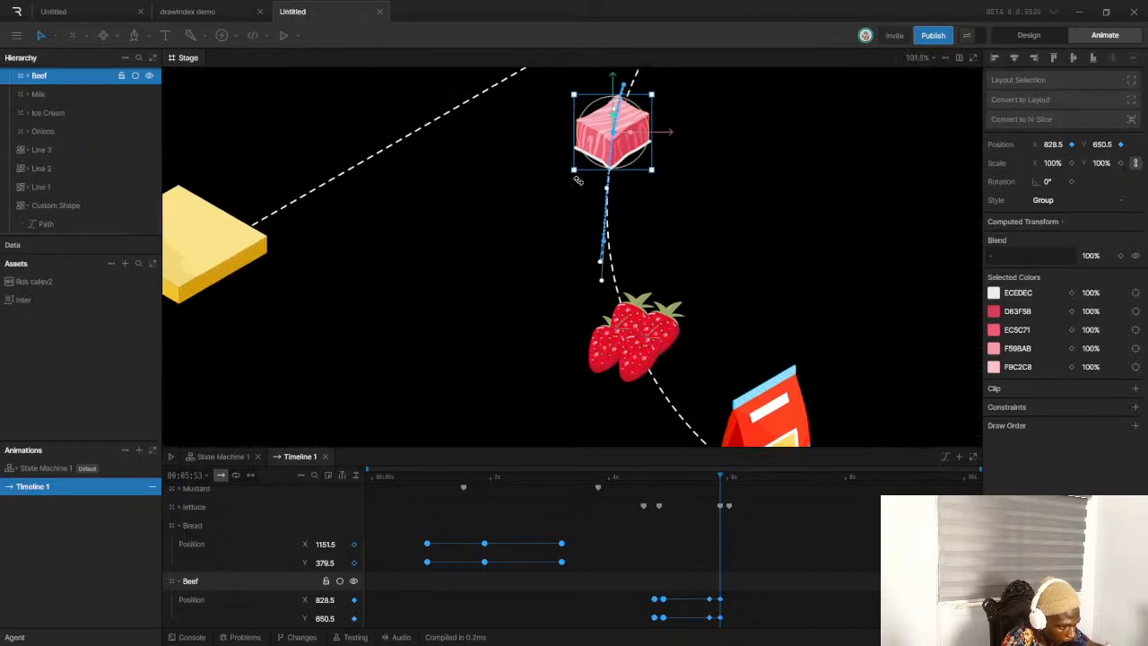
pyautogui.moveTo(631, 108); pyautogui.dragTo(613, 252)
pyautogui.scroll(-6, 623, 260)
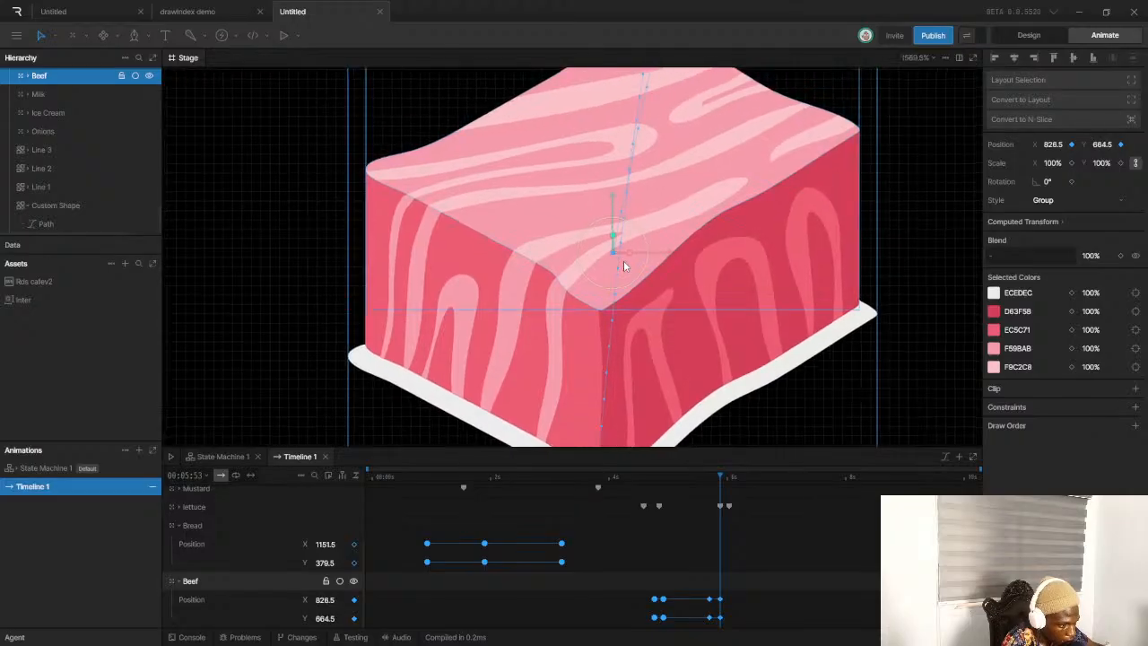
pyautogui.scroll(3, 652, 78)
pyautogui.moveTo(655, 75); pyautogui.dragTo(641, 183)
pyautogui.scroll(-3, 642, 183)
# Set the last two pairs of Beef's position keyframes to cubic interpolation
pyautogui.moveTo(702, 591); pyautogui.dragTo(761, 642)
pyautogui.click(1102, 462)
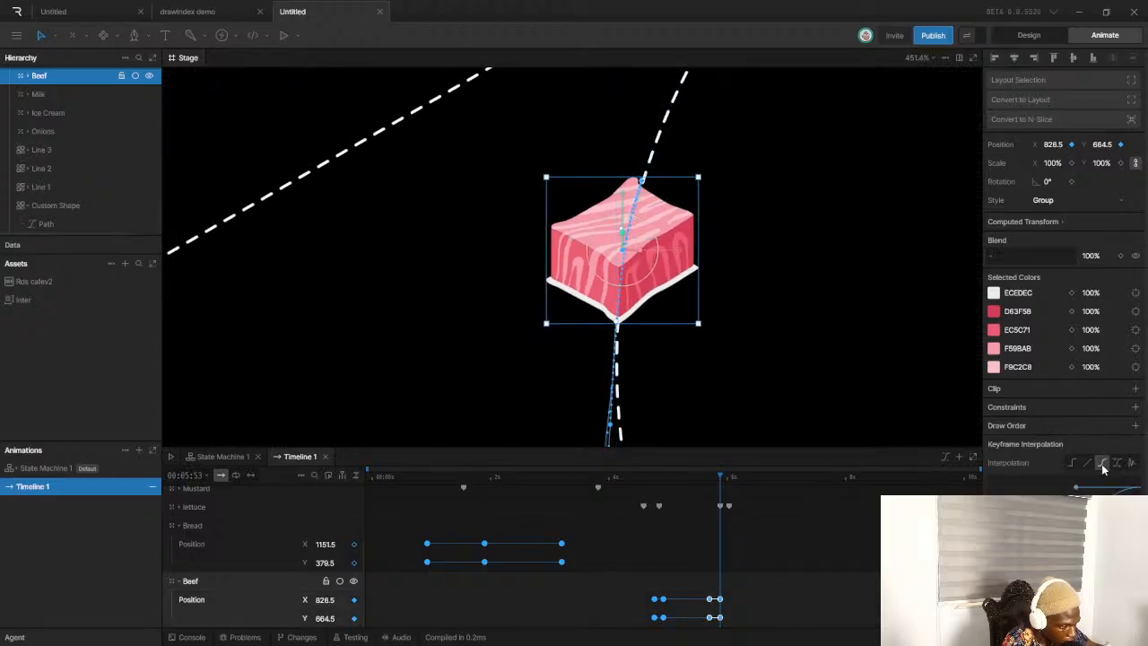
# Play Timeline 1 from the start to review Beef's motion along the dashed path
pyautogui.scroll(-5, 589, 313)
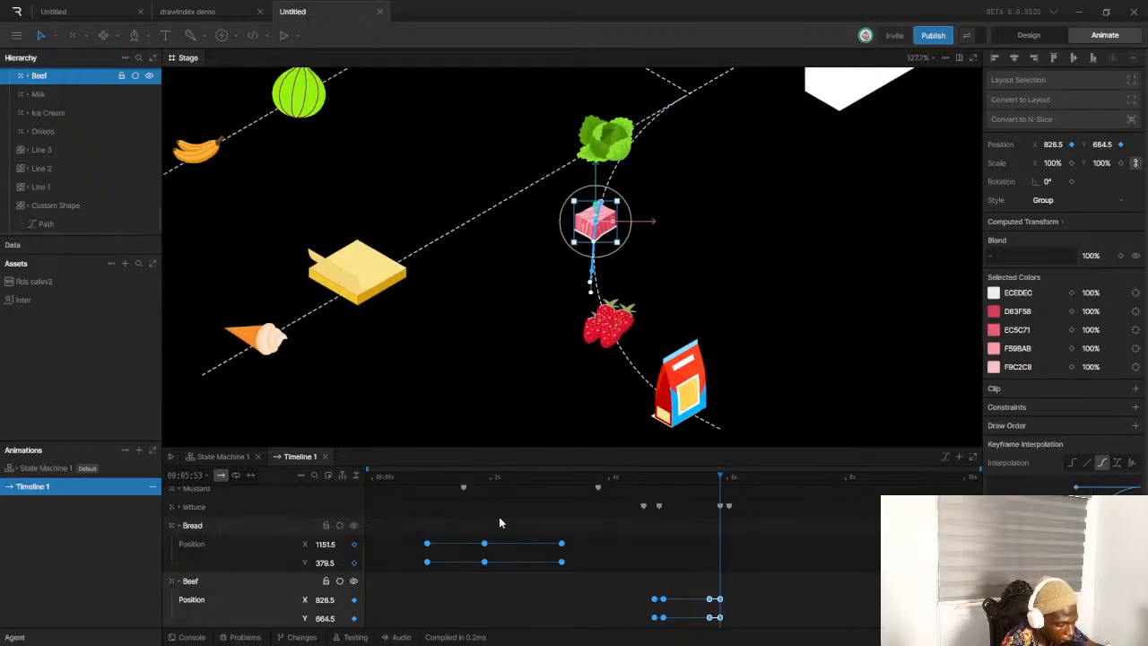
pyautogui.moveTo(387, 482); pyautogui.dragTo(335, 475)
pyautogui.press('space')
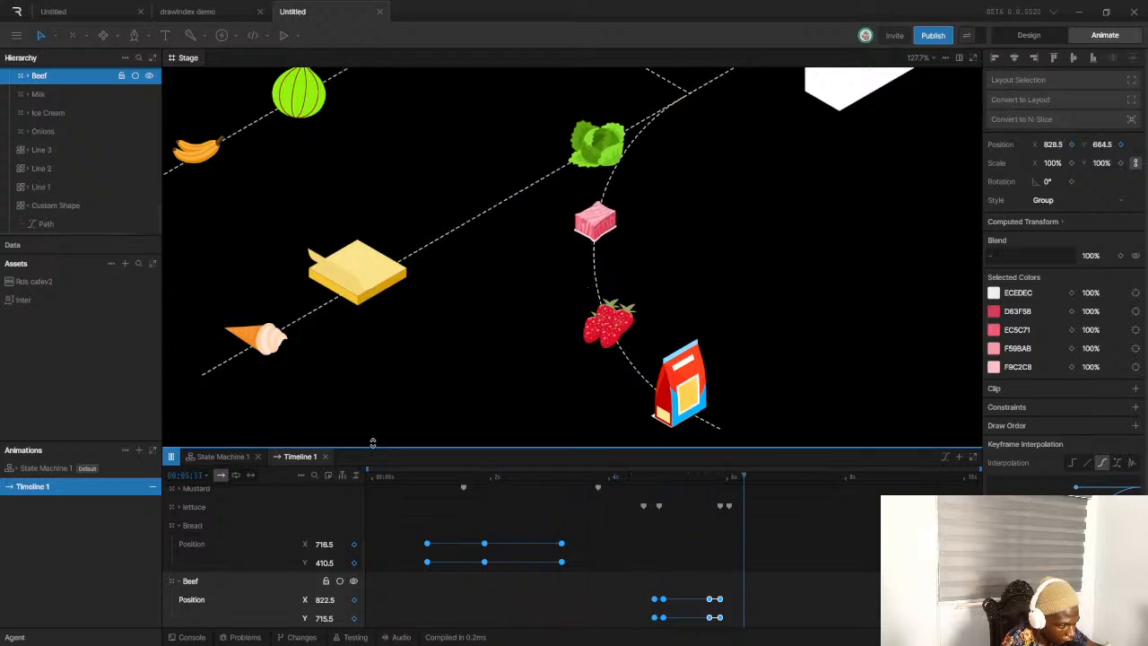
pyautogui.scroll(-5, 533, 251)
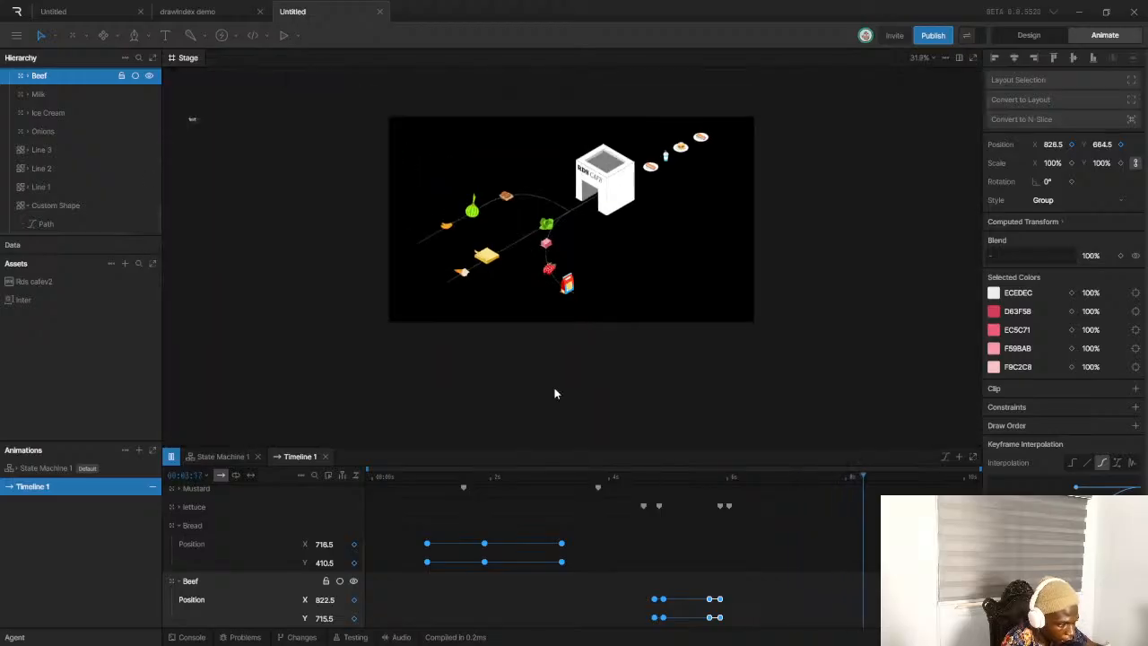
pyautogui.moveTo(389, 487); pyautogui.dragTo(371, 481)
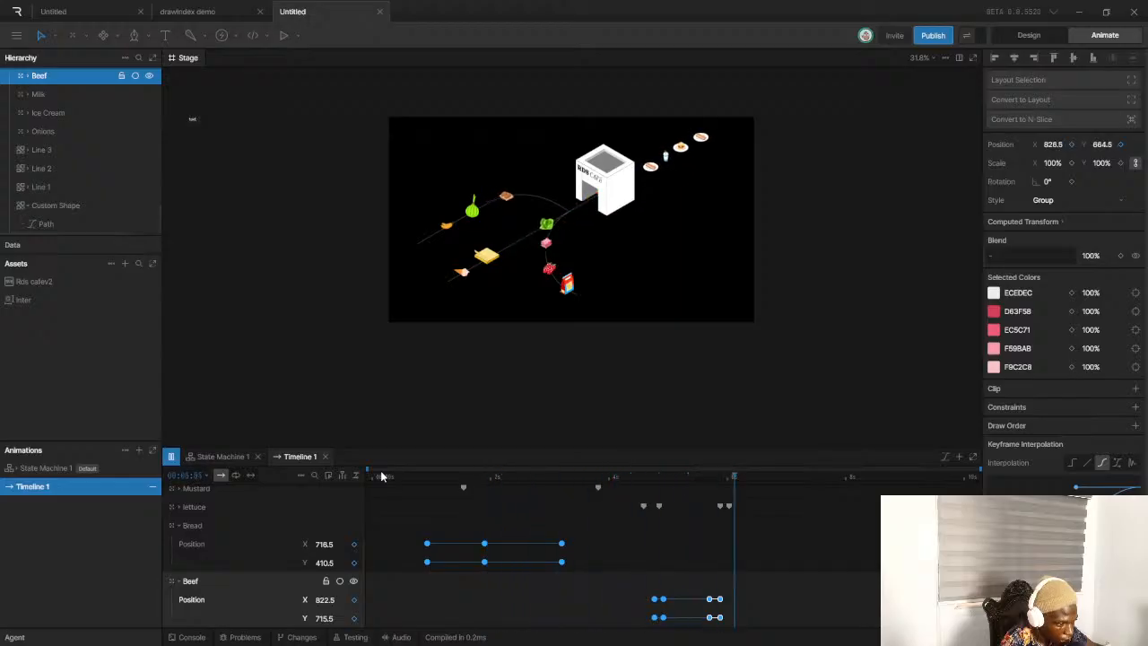
pyautogui.press('space')
pyautogui.scroll(10, 551, 211)
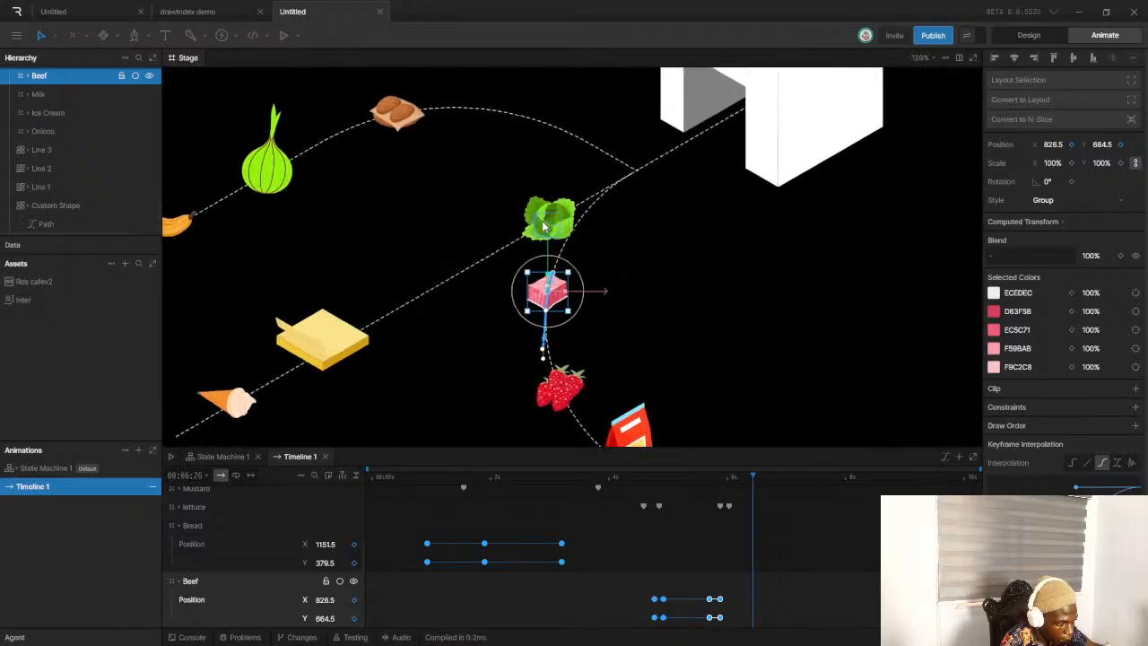
# Select the lettuce, expand its position keyframes on Timeline 1, and place the playhead on its last keyframe
pyautogui.click(553, 215)
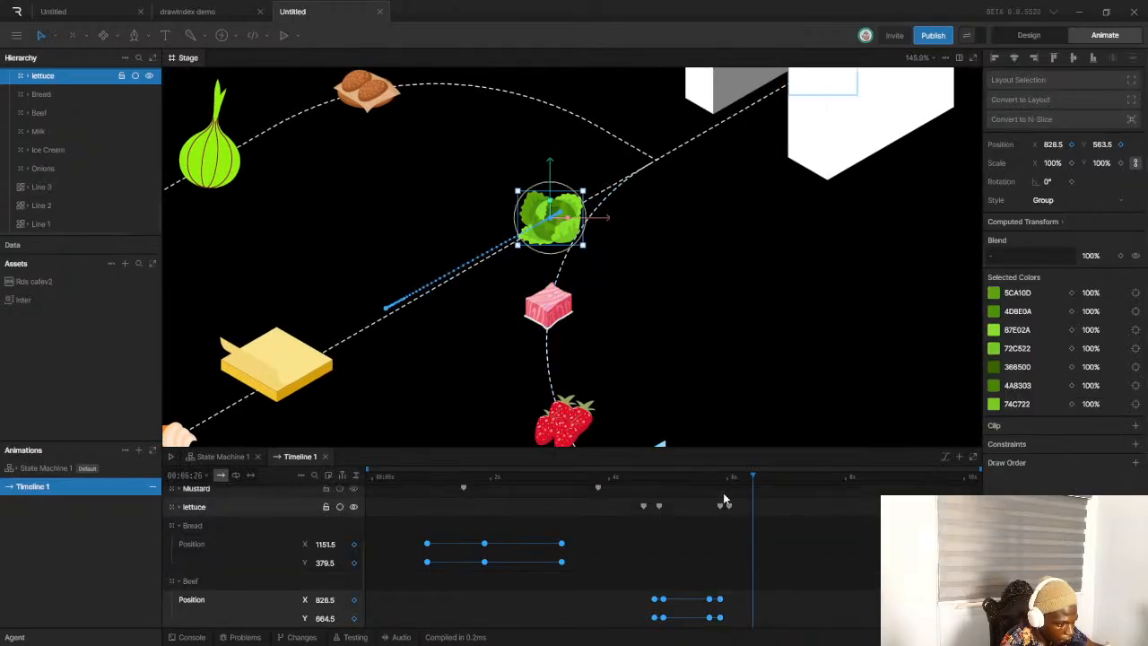
pyautogui.scroll(3, 722, 509)
pyautogui.scroll(-2, 720, 510)
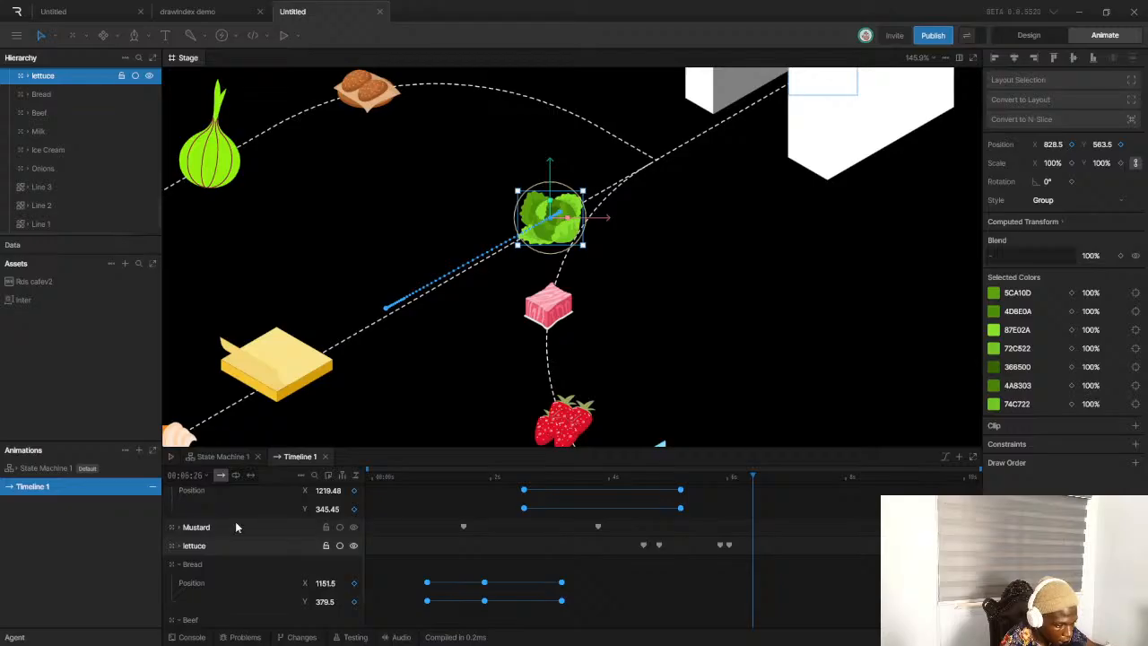
pyautogui.scroll(-1, 226, 538)
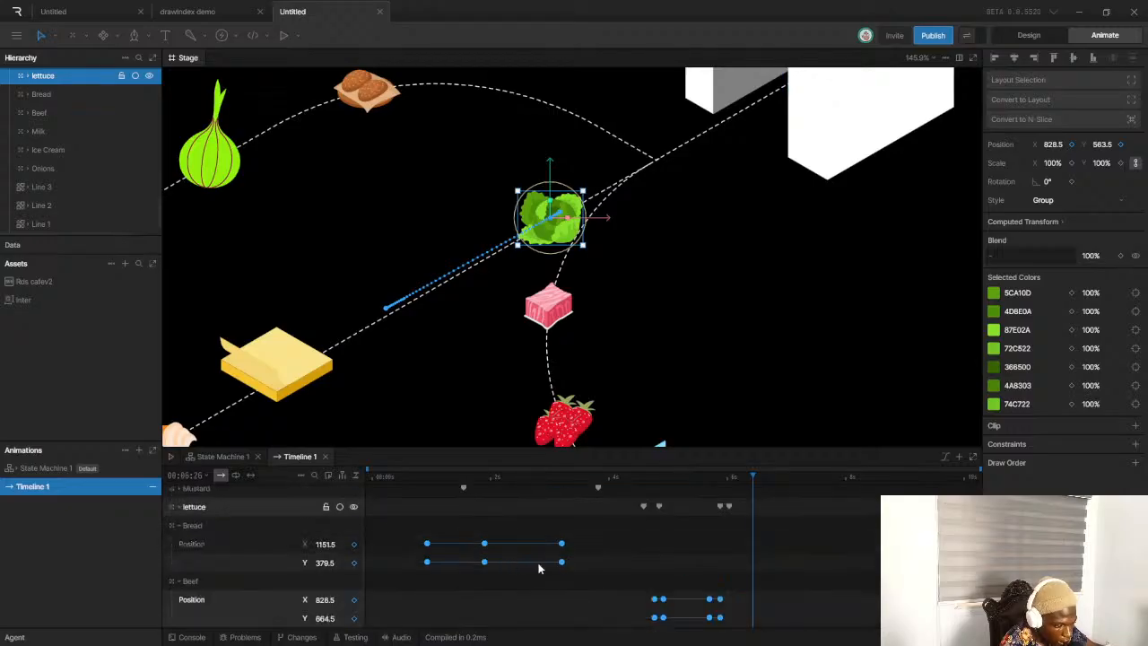
pyautogui.click(180, 508)
pyautogui.moveTo(740, 477)
pyautogui.mouseDown()
pyautogui.moveTo(703, 485)
pyautogui.moveTo(731, 495)
pyautogui.mouseUp()
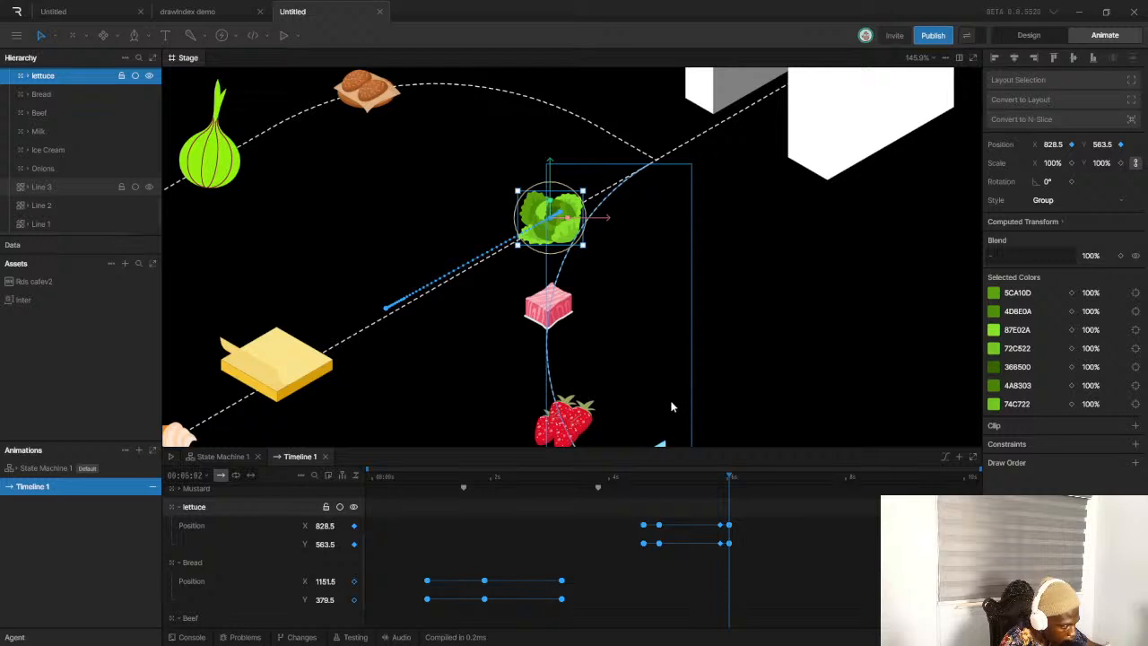
# Move the lettuce back along the dashed path to X 780.5, Y 589.5 at its last keyframe, and pull back the preceding motion path point
pyautogui.scroll(5, 538, 242)
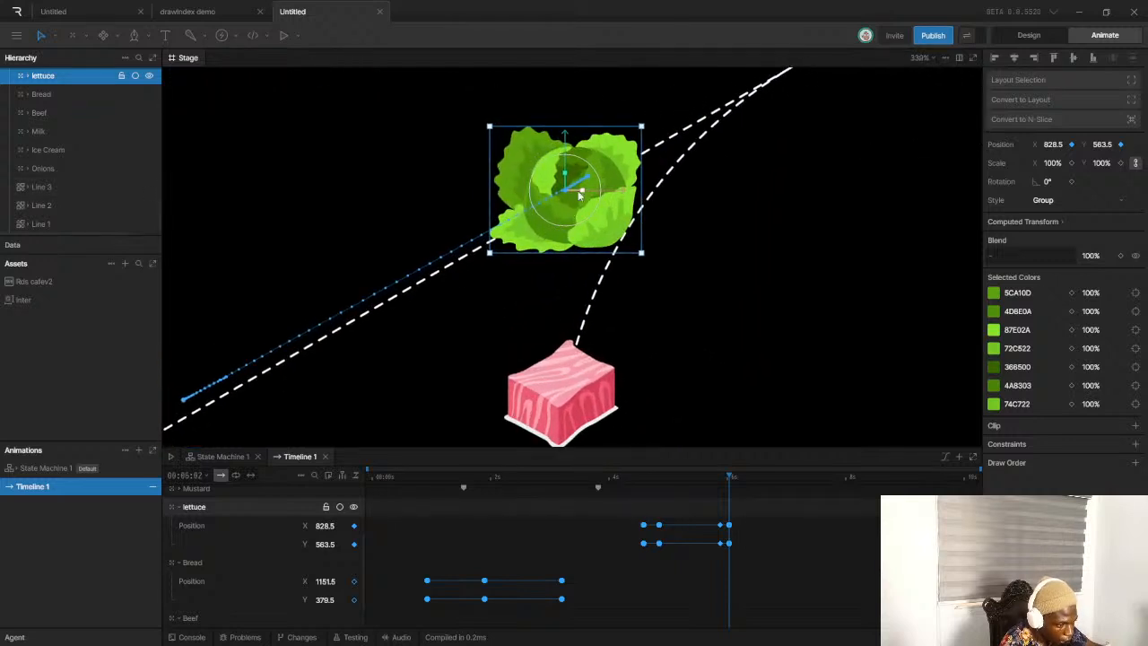
pyautogui.moveTo(565, 193); pyautogui.dragTo(468, 245)
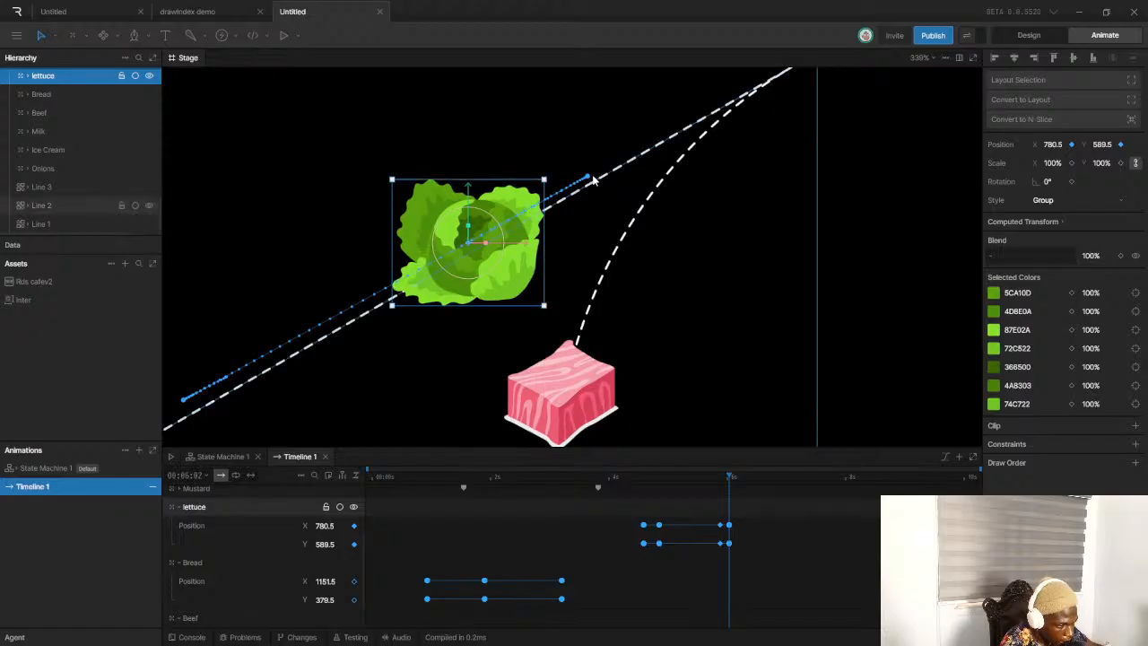
pyautogui.moveTo(594, 180); pyautogui.dragTo(558, 199)
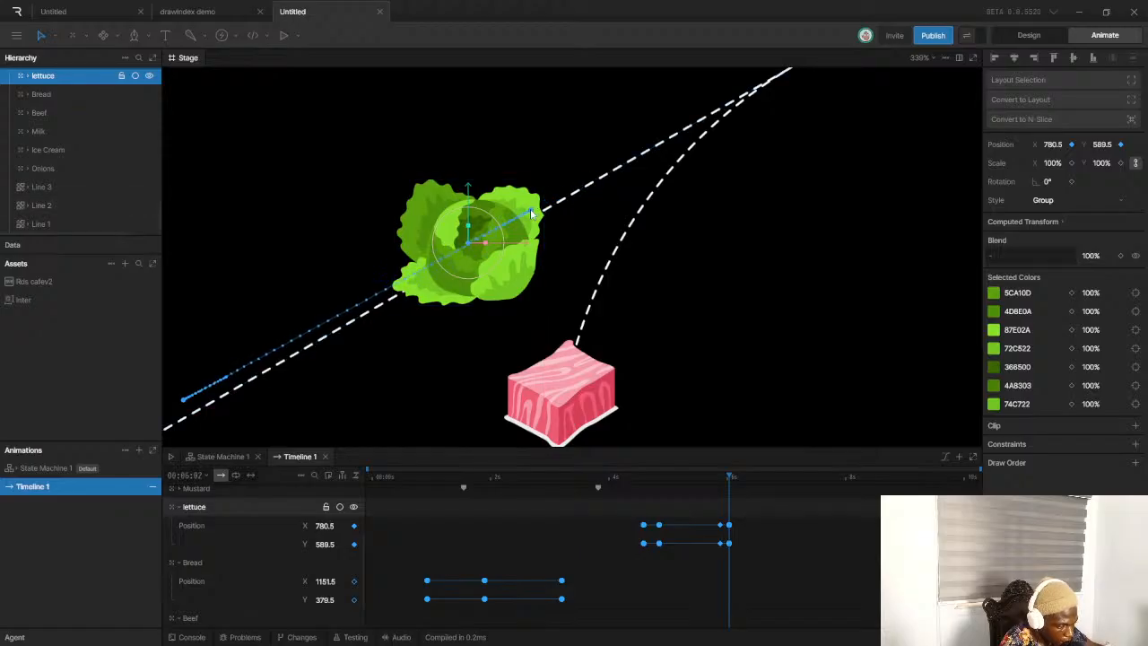
# Play Timeline 1 from the start and scrub it to check the lettuce's motion and its spacing from Beef
pyautogui.scroll(-10, 530, 208)
pyautogui.scroll(1, 587, 314)
pyautogui.moveTo(386, 476); pyautogui.dragTo(351, 475)
pyautogui.press('space')
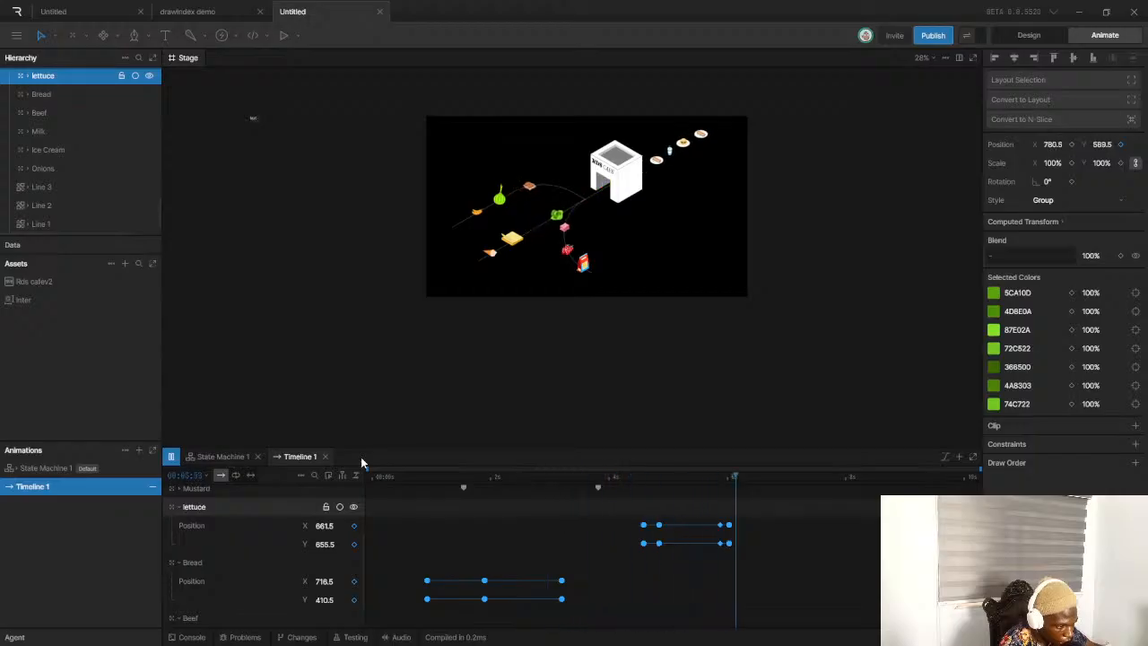
pyautogui.press('space')
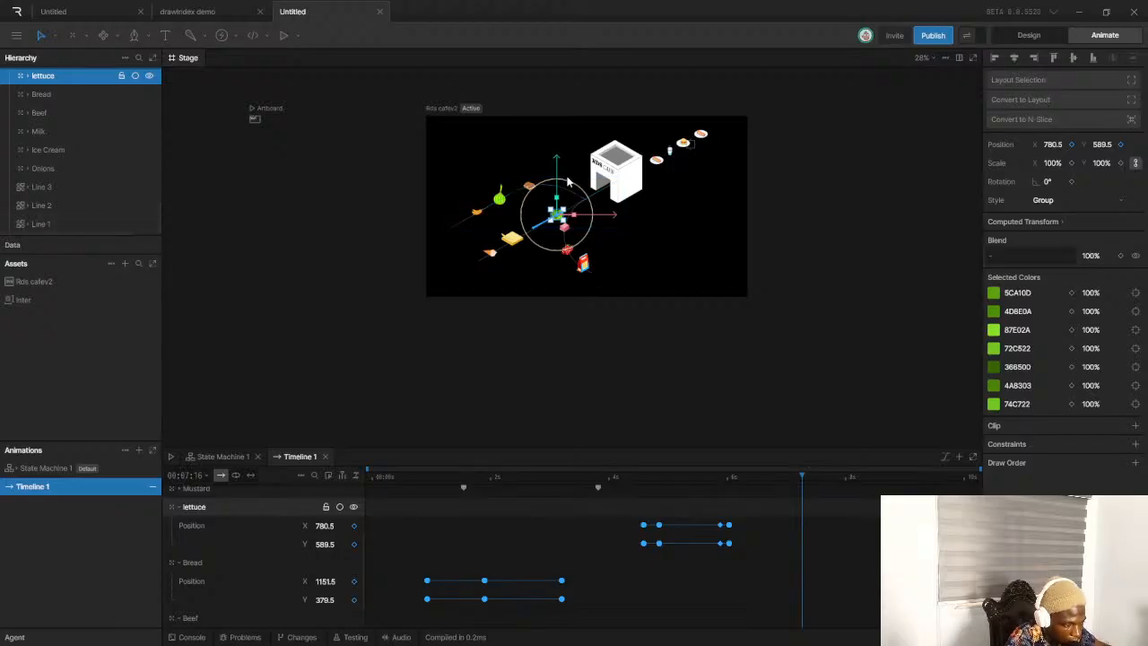
pyautogui.scroll(10, 539, 232)
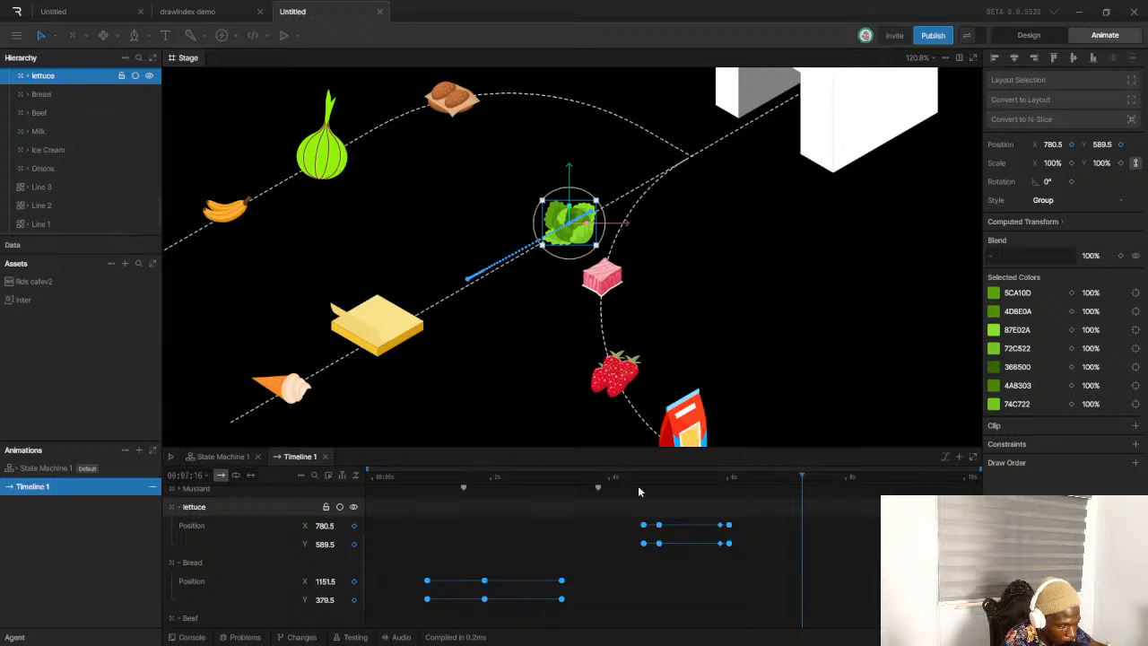
pyautogui.moveTo(728, 476); pyautogui.dragTo(764, 493)
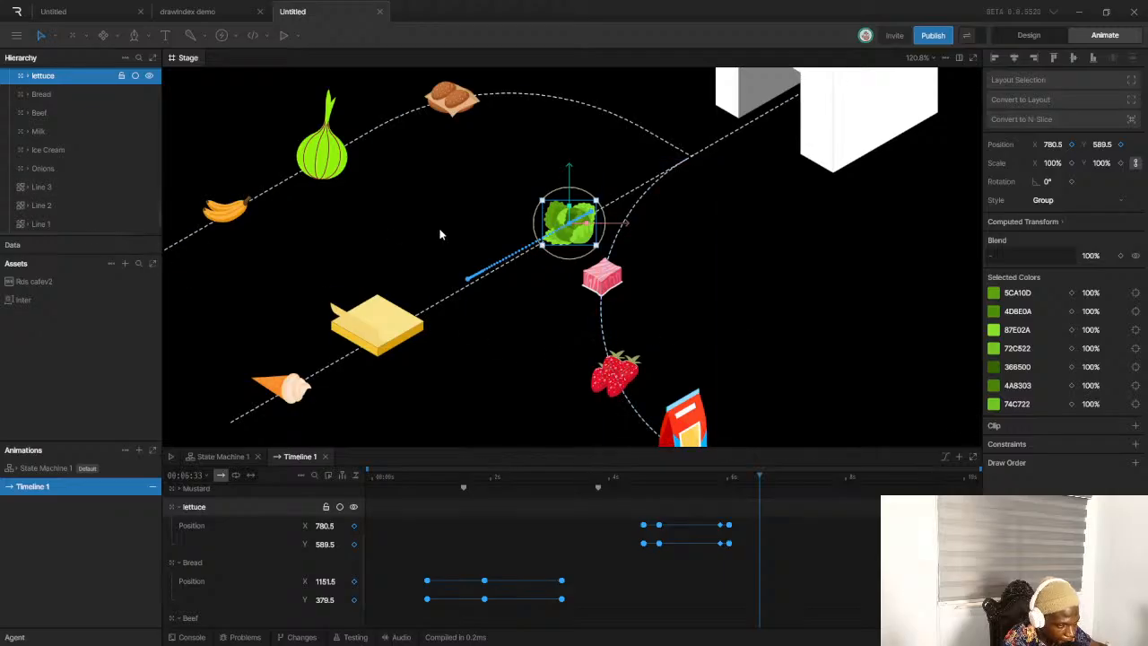
# Select Butter and key its X and Y position at 00:04:59 on Timeline 1
pyautogui.click(669, 478)
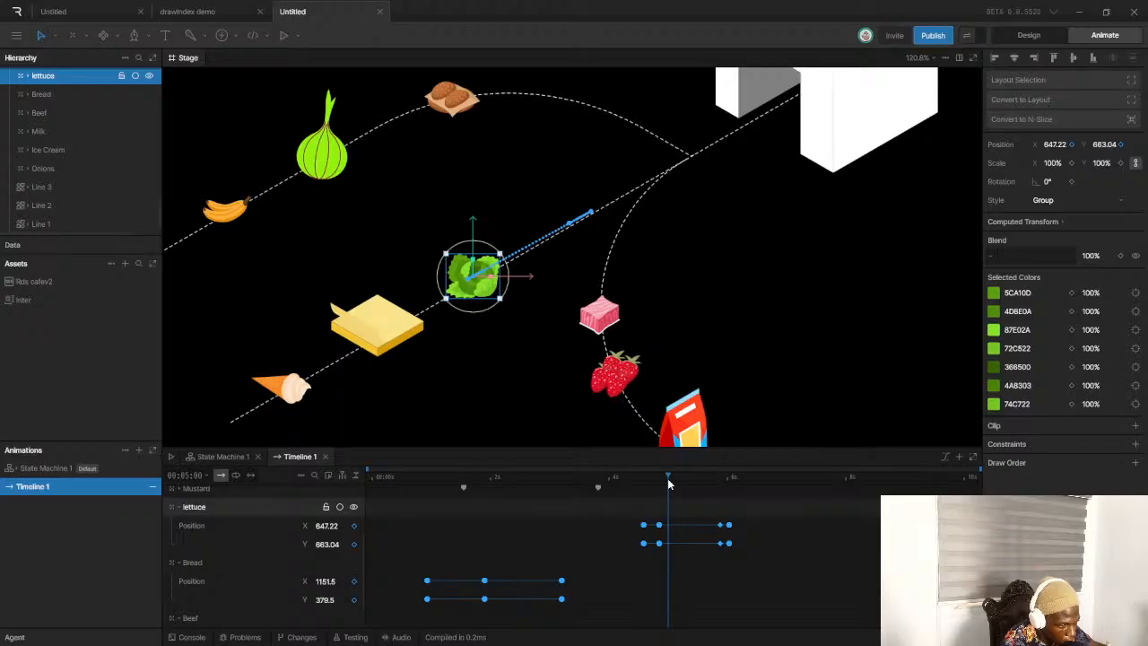
pyautogui.click(668, 479)
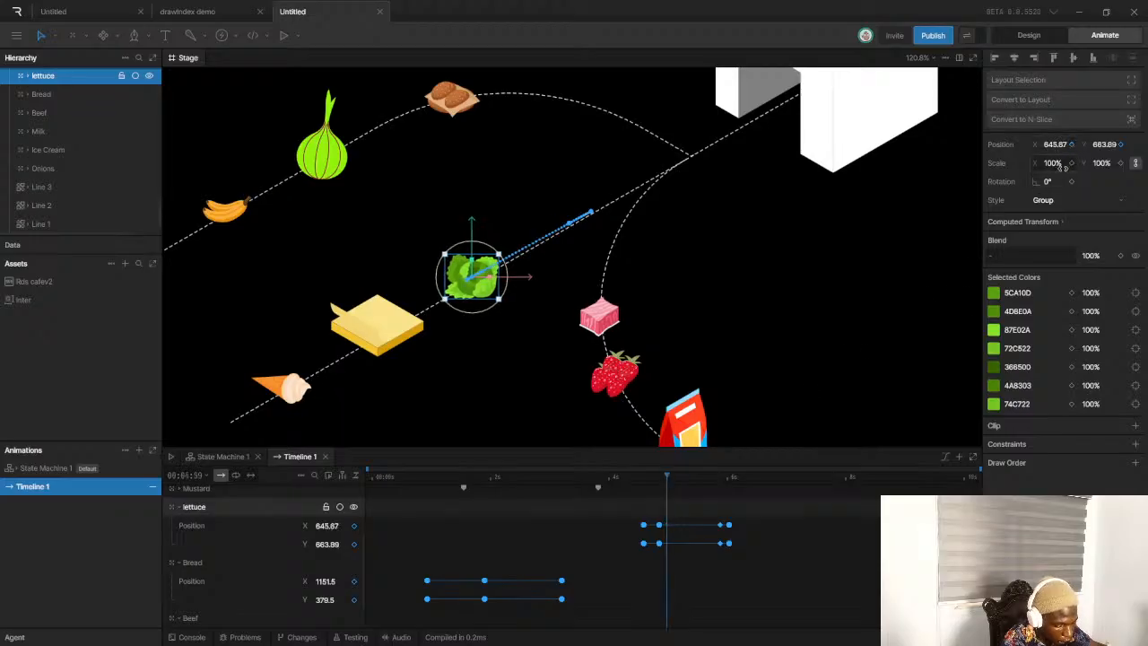
pyautogui.click(377, 322)
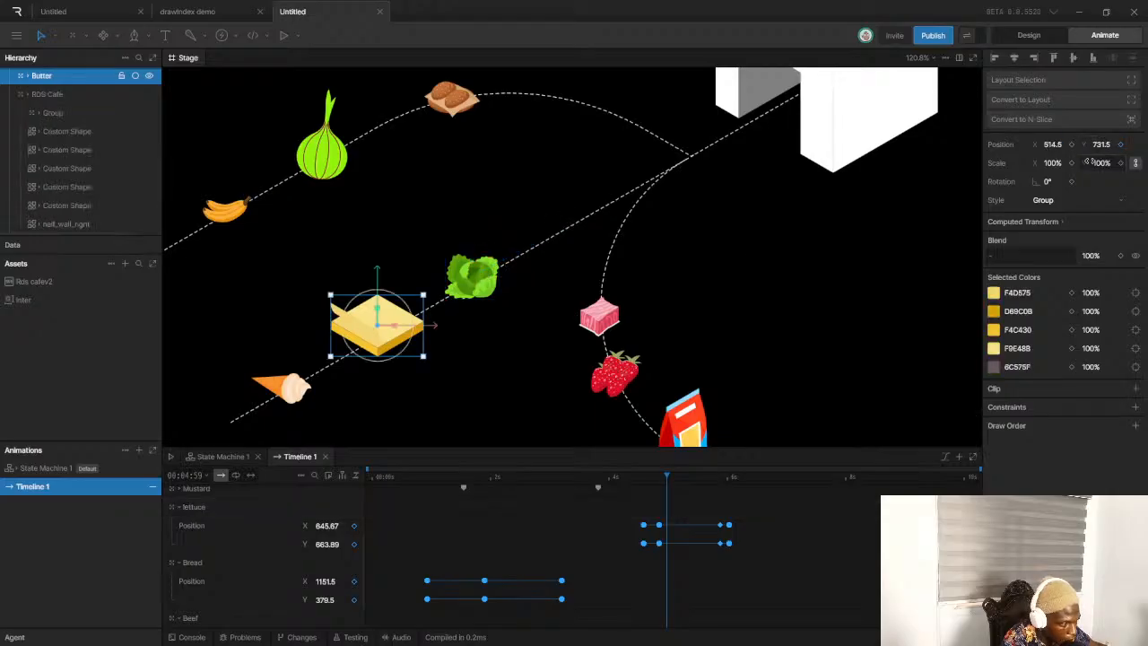
pyautogui.click(1071, 144)
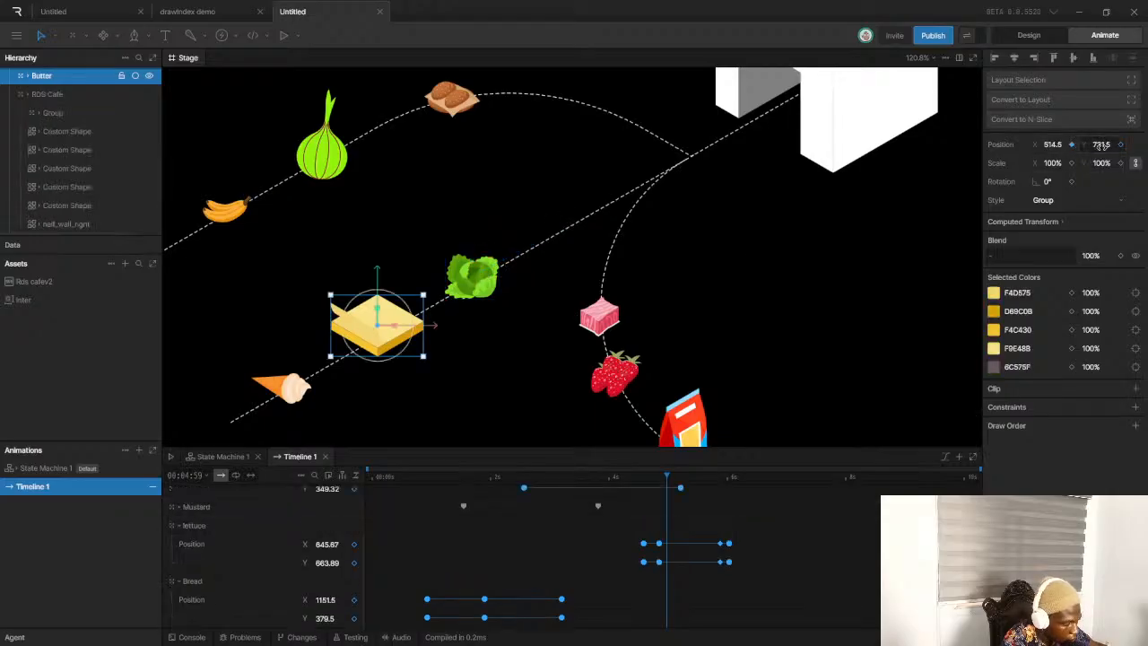
pyautogui.click(1120, 144)
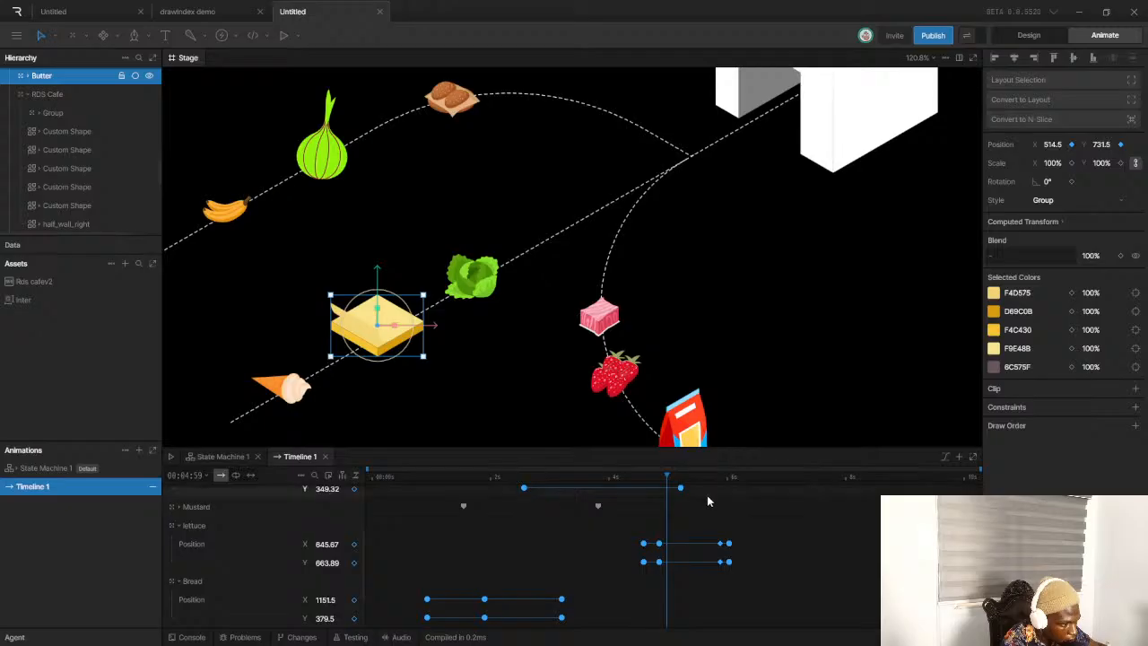
# Add a second Butter position keyframe at X 633, Y 666.5 along the dashed path, and shift the keyframe pair to about 5 and 6 seconds
pyautogui.moveTo(669, 483); pyautogui.dragTo(695, 499)
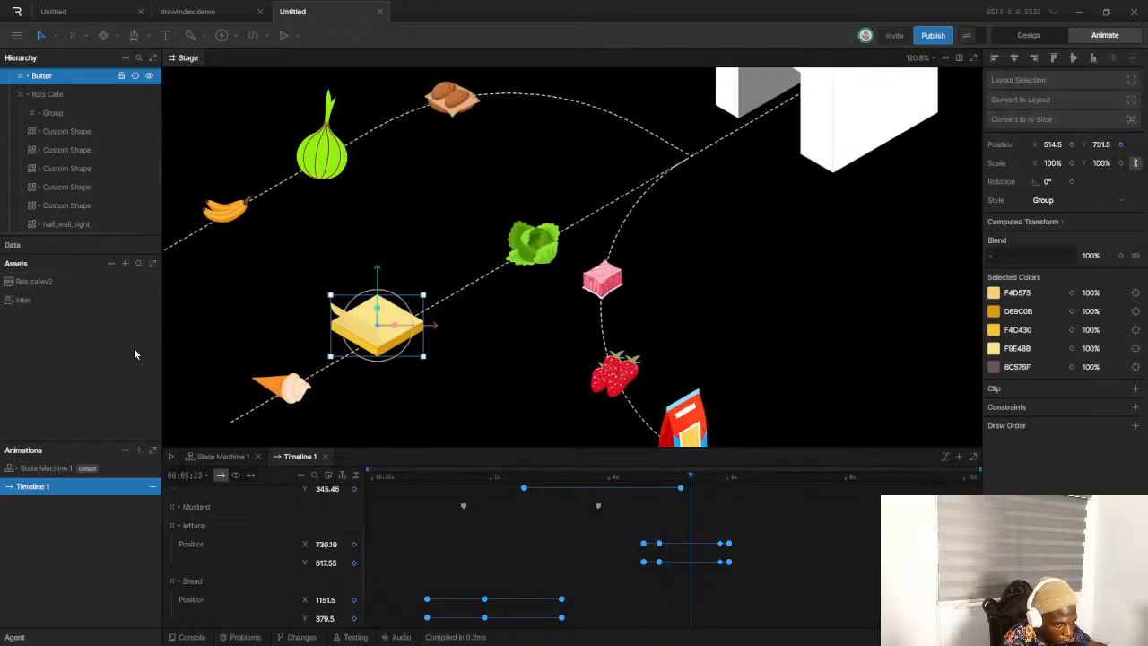
pyautogui.scroll(3, 380, 562)
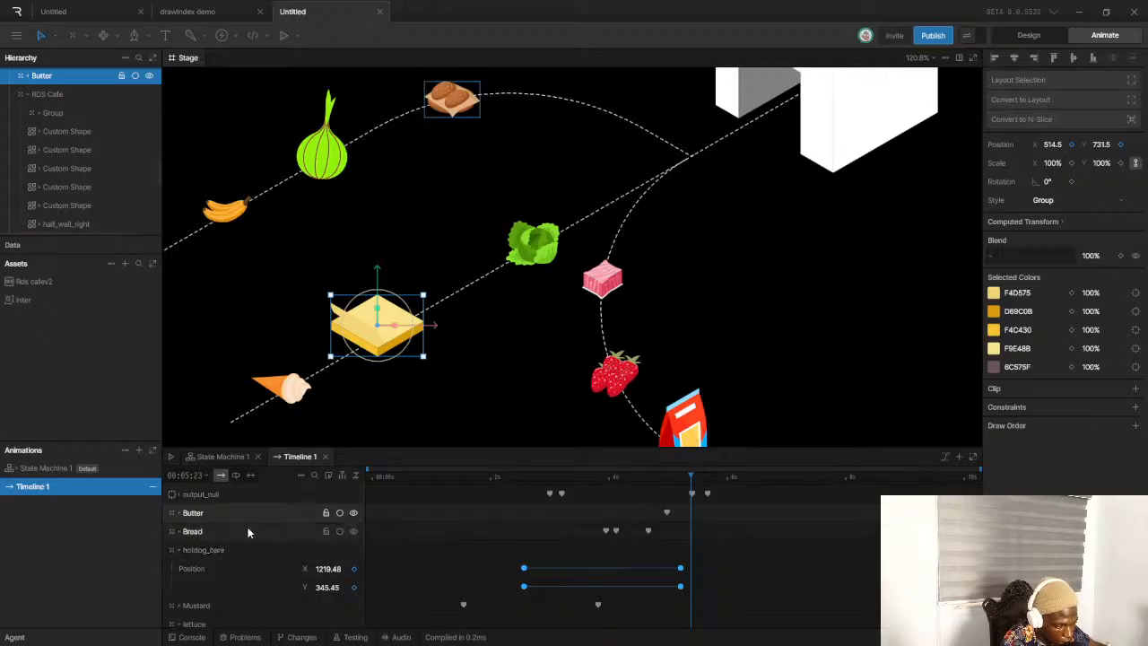
pyautogui.moveTo(666, 514); pyautogui.dragTo(592, 520)
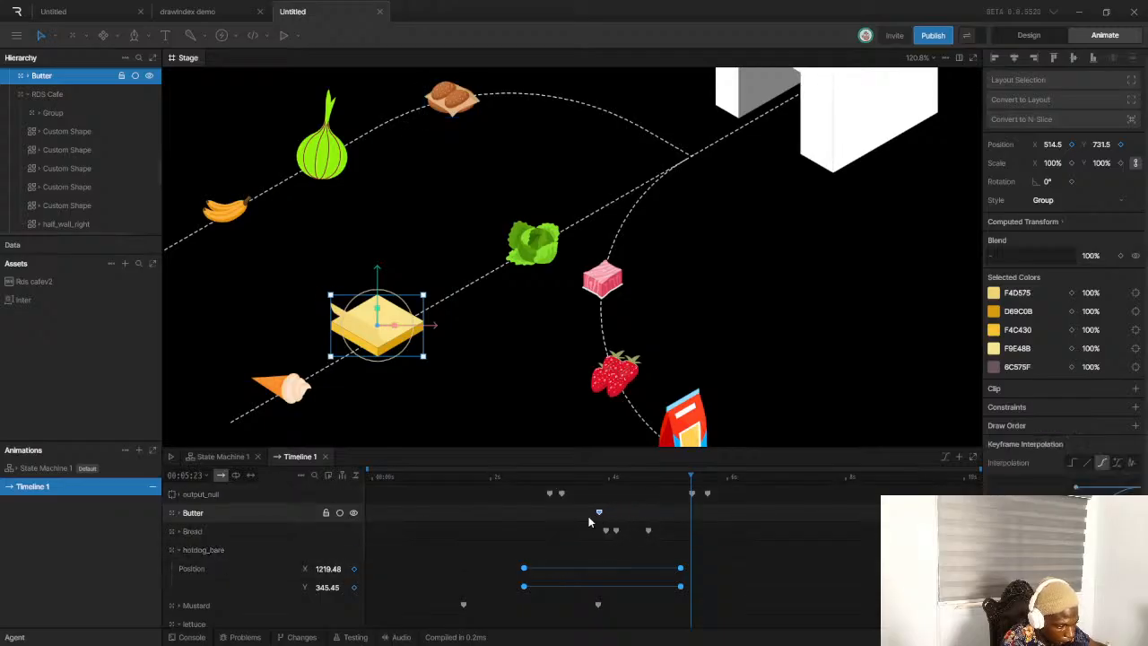
pyautogui.moveTo(693, 480); pyautogui.dragTo(661, 492)
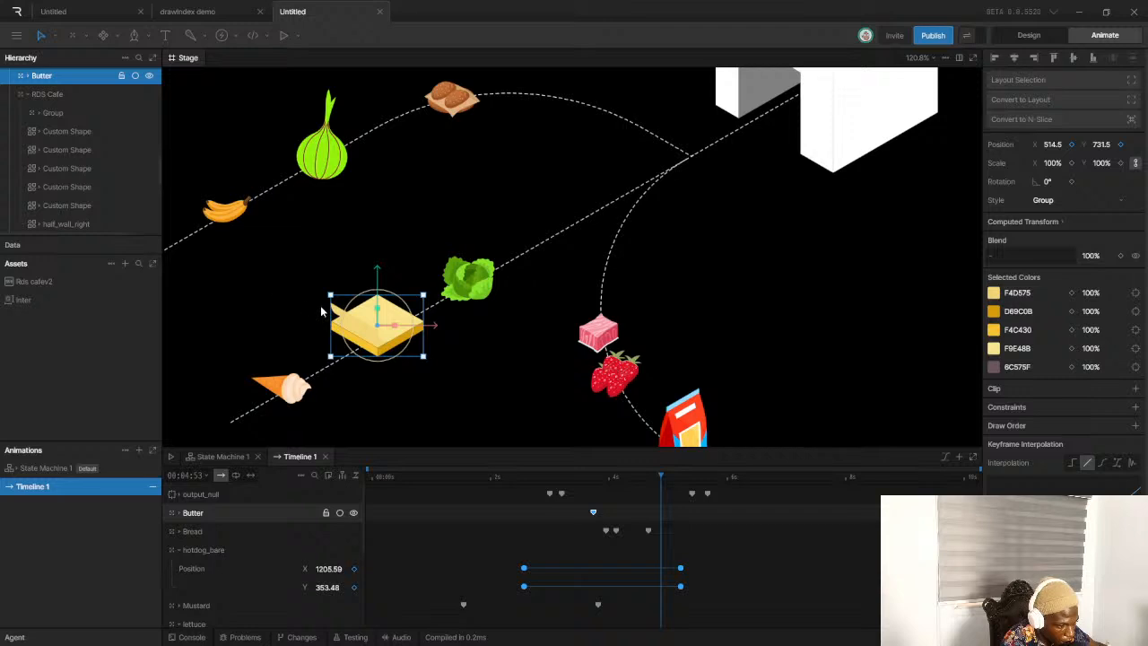
pyautogui.moveTo(376, 327); pyautogui.dragTo(463, 280)
pyautogui.moveTo(569, 504); pyautogui.dragTo(745, 516)
# Play Timeline 1 to review Butter's motion against the lettuce and Beef
pyautogui.press('space')
pyautogui.click(561, 493)
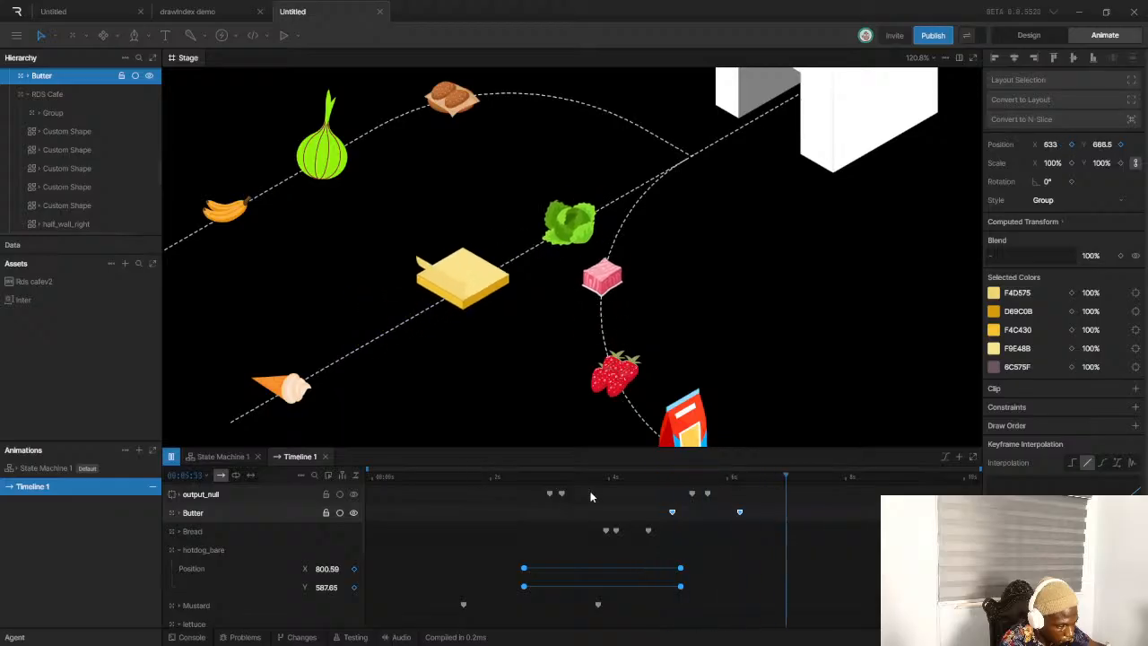
pyautogui.moveTo(687, 494); pyautogui.dragTo(544, 492)
pyautogui.press('space')
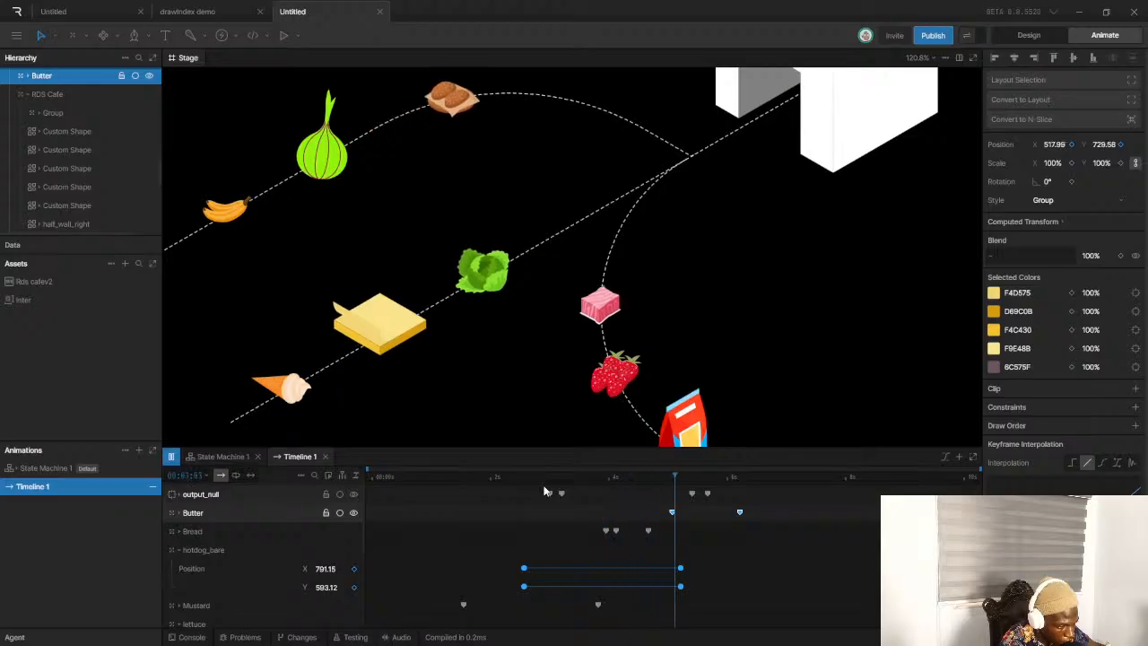
pyautogui.press('space')
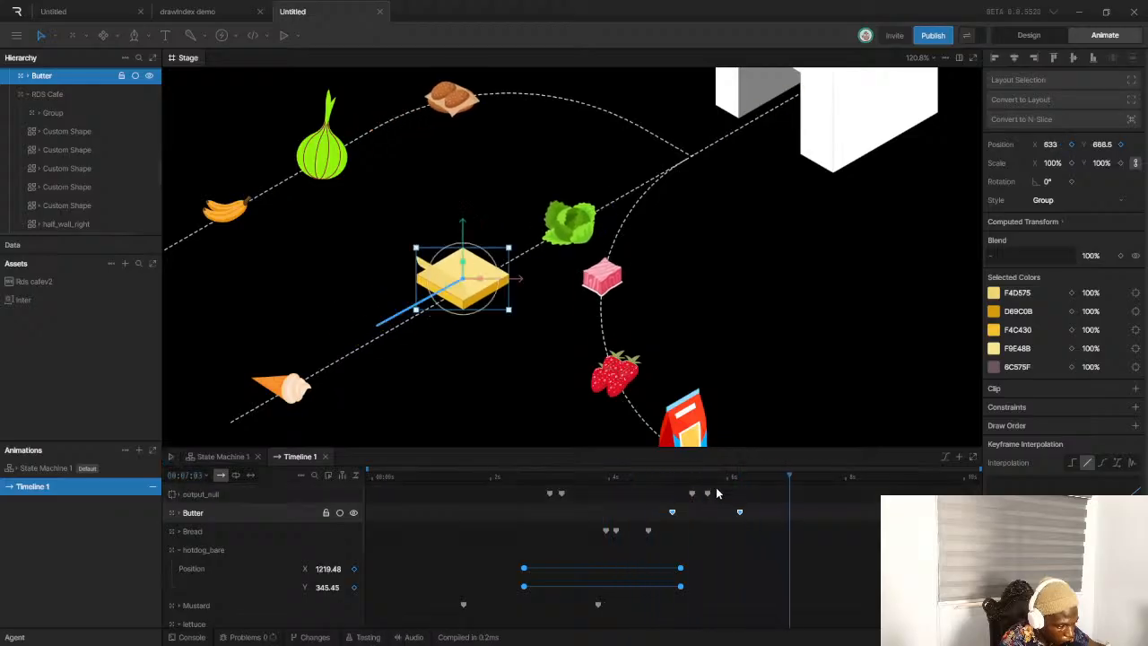
# Add an anticipation keyframe at 00:05:18 by moving Butter backwards along the dashed path to X 497, Y 741
pyautogui.click(687, 478)
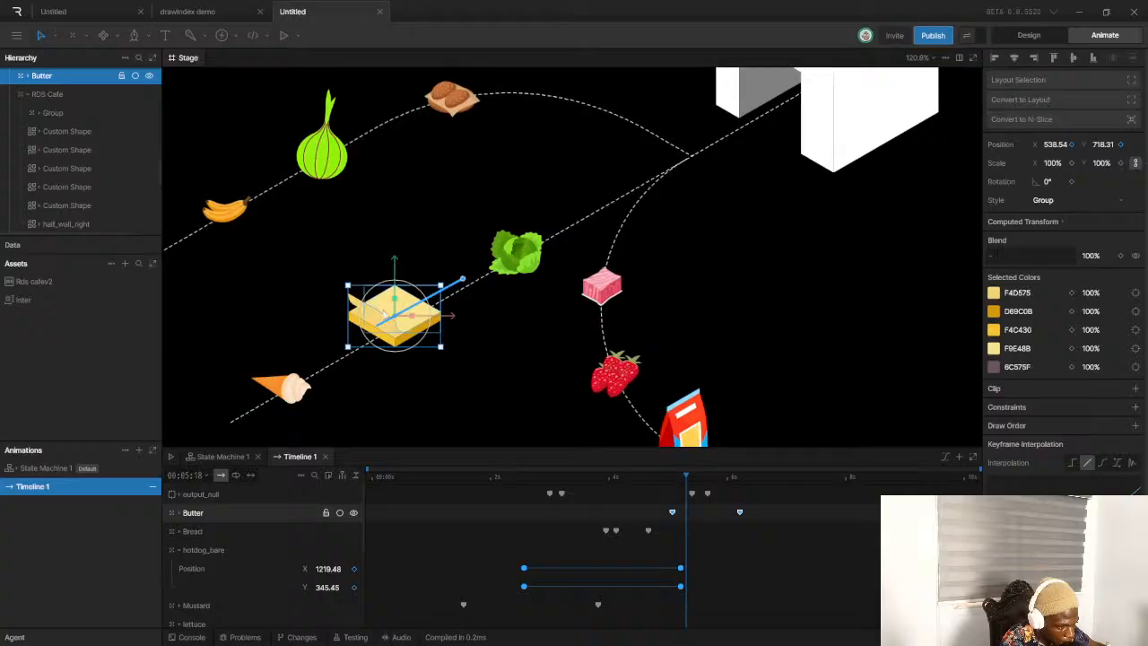
pyautogui.scroll(8, 410, 316)
pyautogui.moveTo(413, 316); pyautogui.dragTo(333, 358)
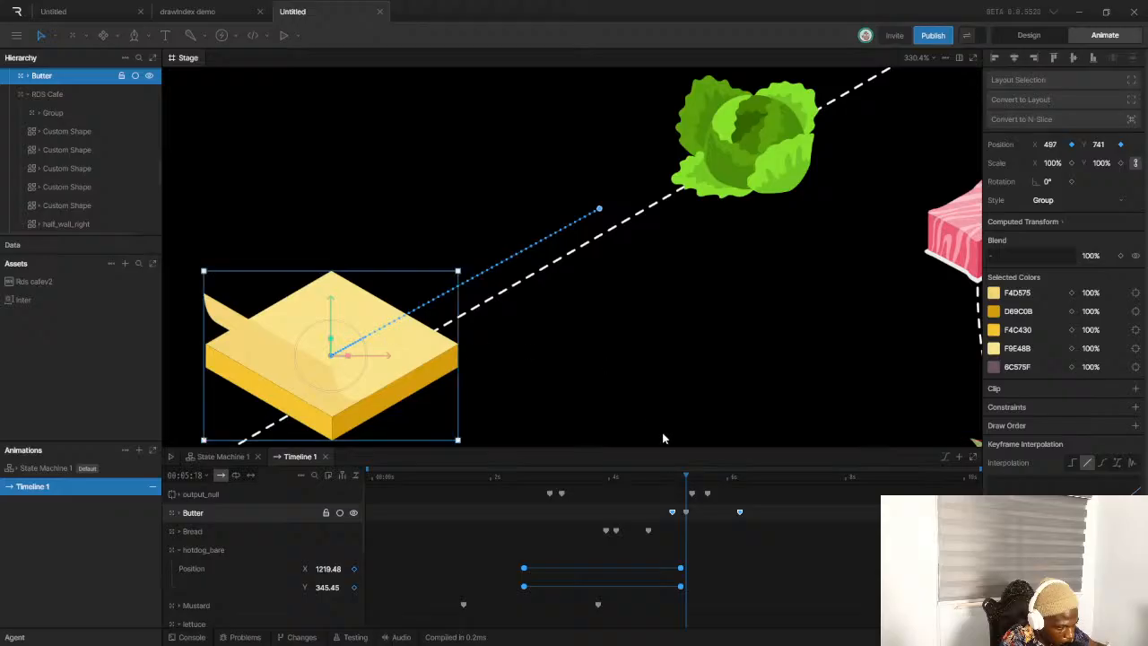
# Add an overshoot keyframe at 00:06:02 with Butter at X 649, Y 657.5, and set all its position keyframes to cubic interpolation
pyautogui.moveTo(687, 487); pyautogui.dragTo(730, 486)
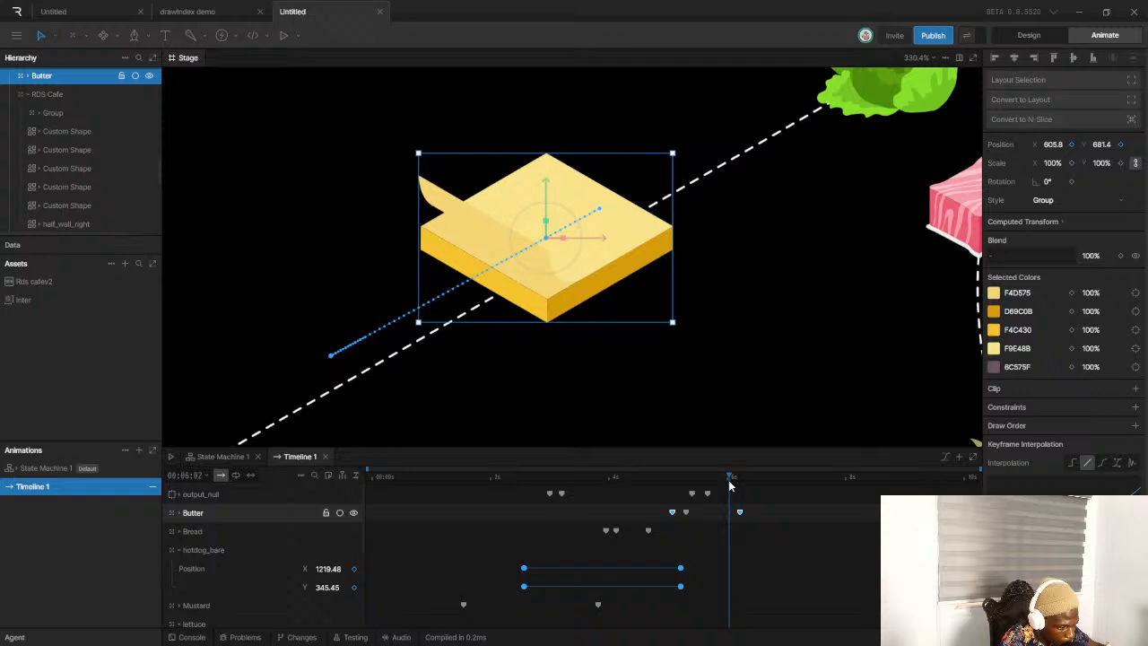
pyautogui.moveTo(547, 241); pyautogui.dragTo(632, 196)
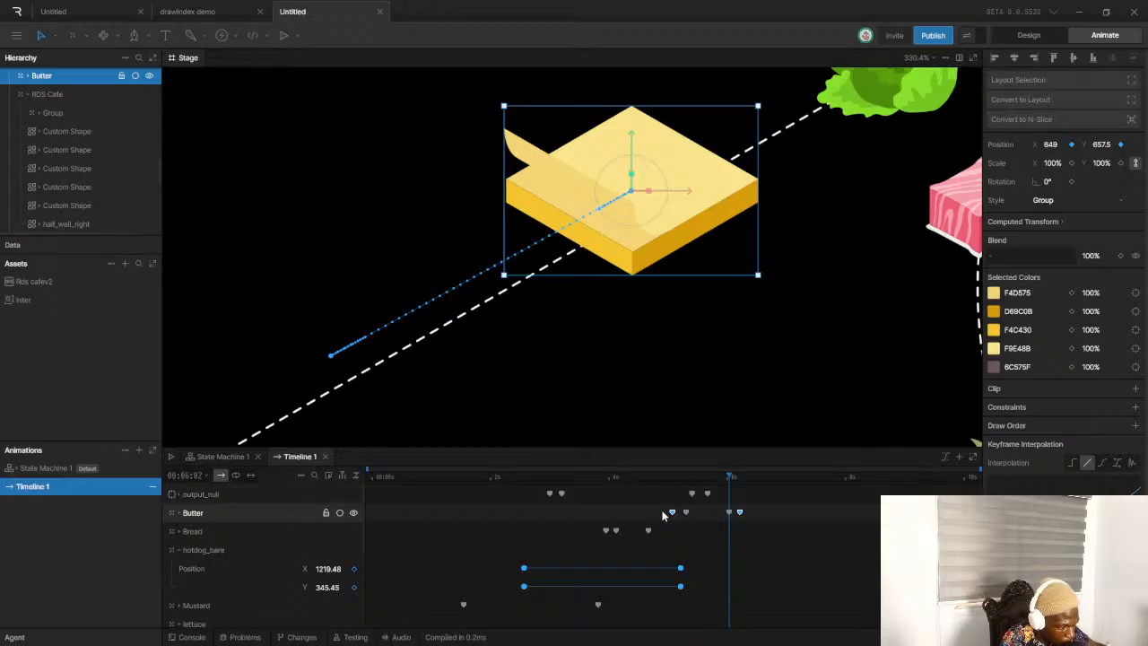
pyautogui.moveTo(657, 512); pyautogui.dragTo(777, 526)
pyautogui.click(1103, 463)
# Play Timeline 1 from the start to check Butter's eased motion alongside the other ingredients
pyautogui.scroll(-10, 518, 296)
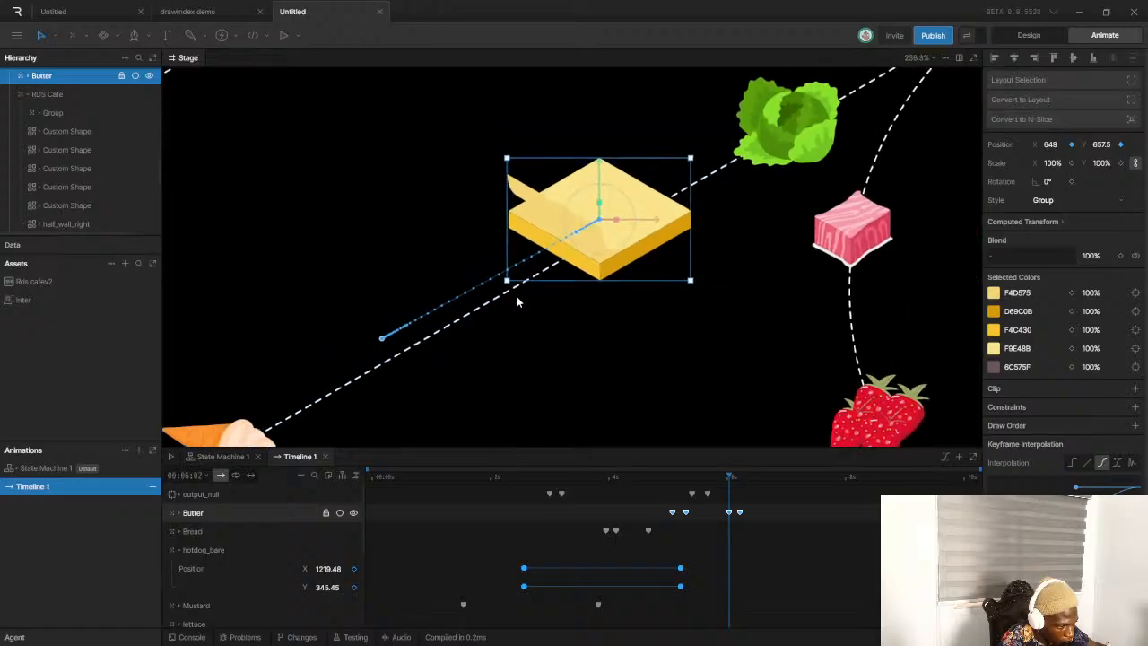
pyautogui.moveTo(446, 472); pyautogui.dragTo(350, 483)
pyautogui.press('space')
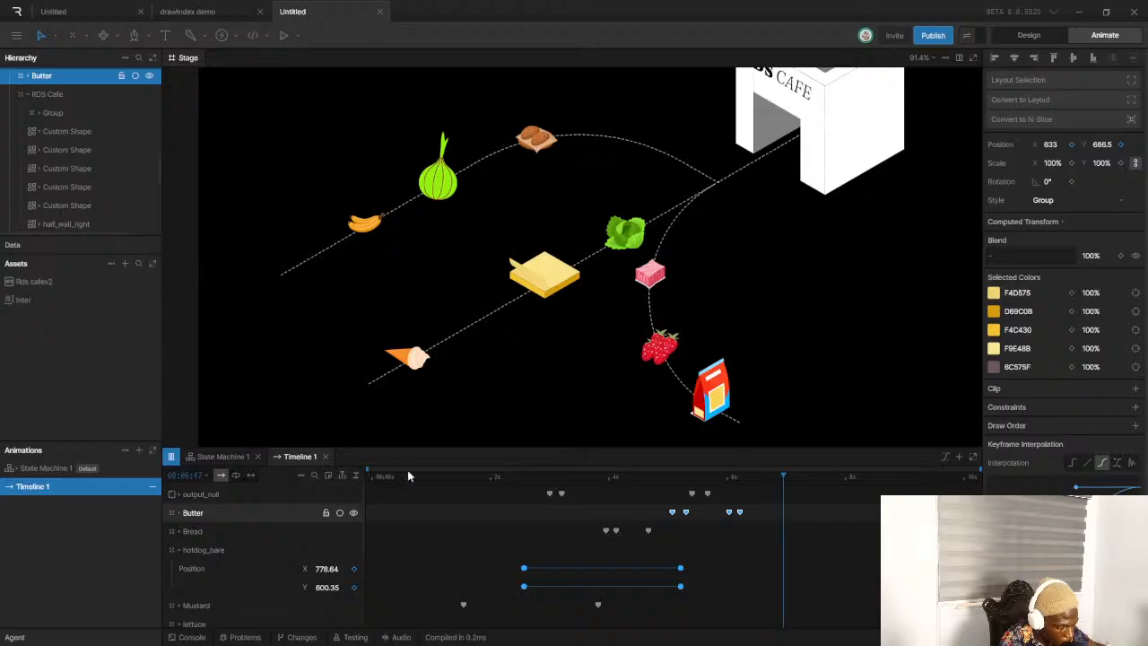
pyautogui.scroll(5, 593, 377)
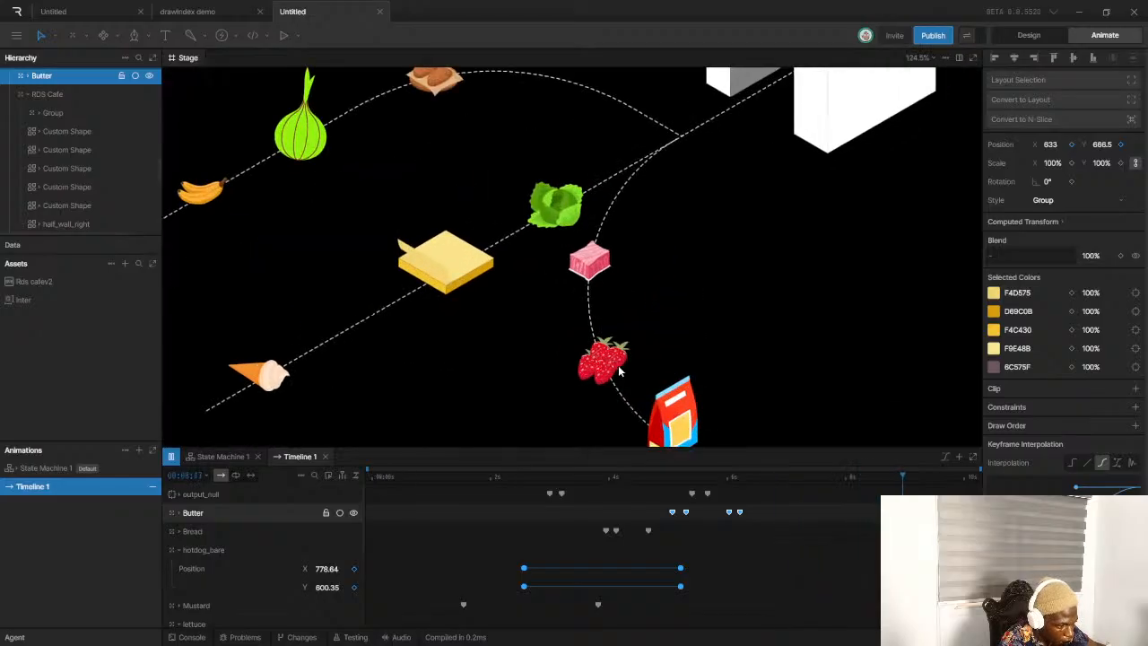
# Pause Timeline 1 at 00:01:44 and add starting X and Y position keyframes for the strawberries there
pyautogui.click(605, 368)
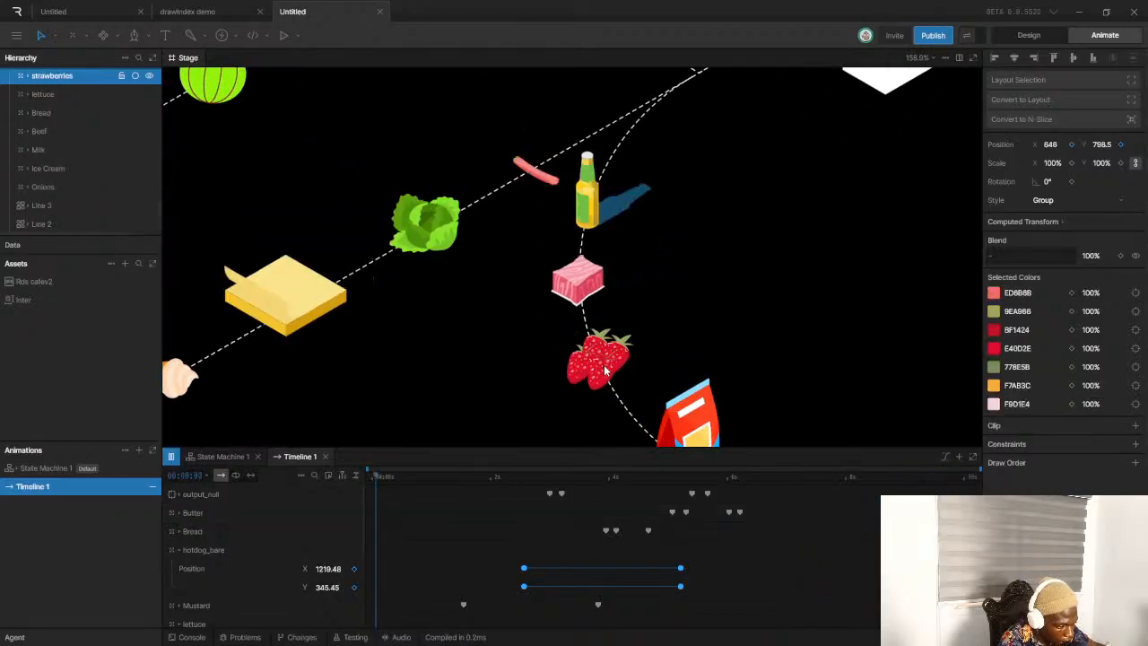
pyautogui.press('space')
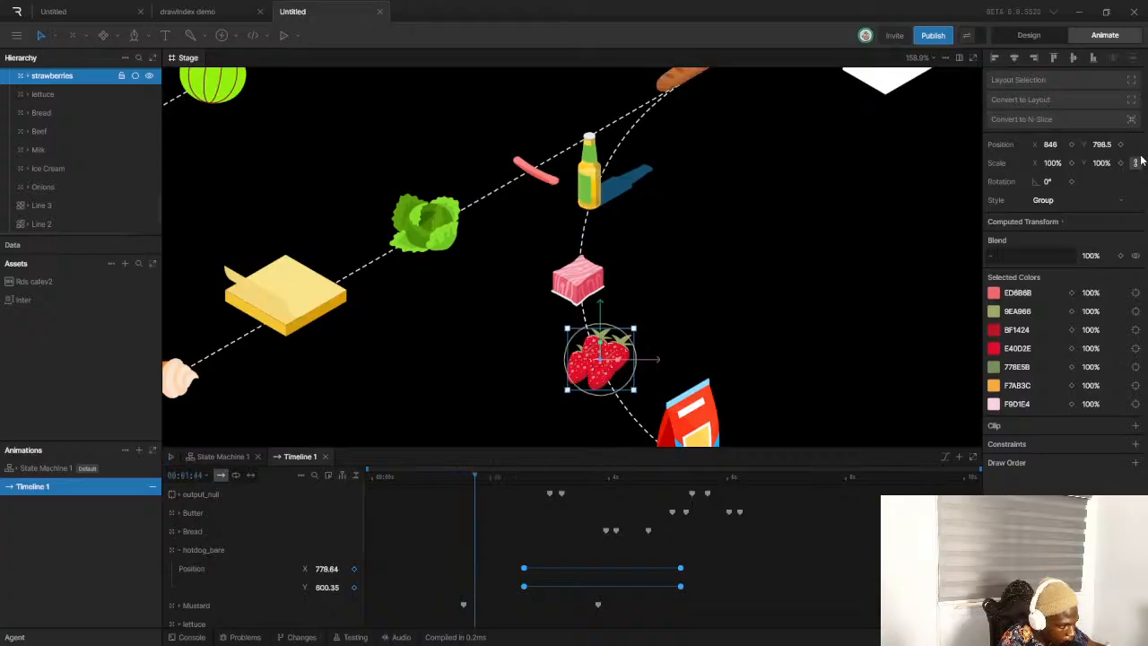
pyautogui.click(1071, 144)
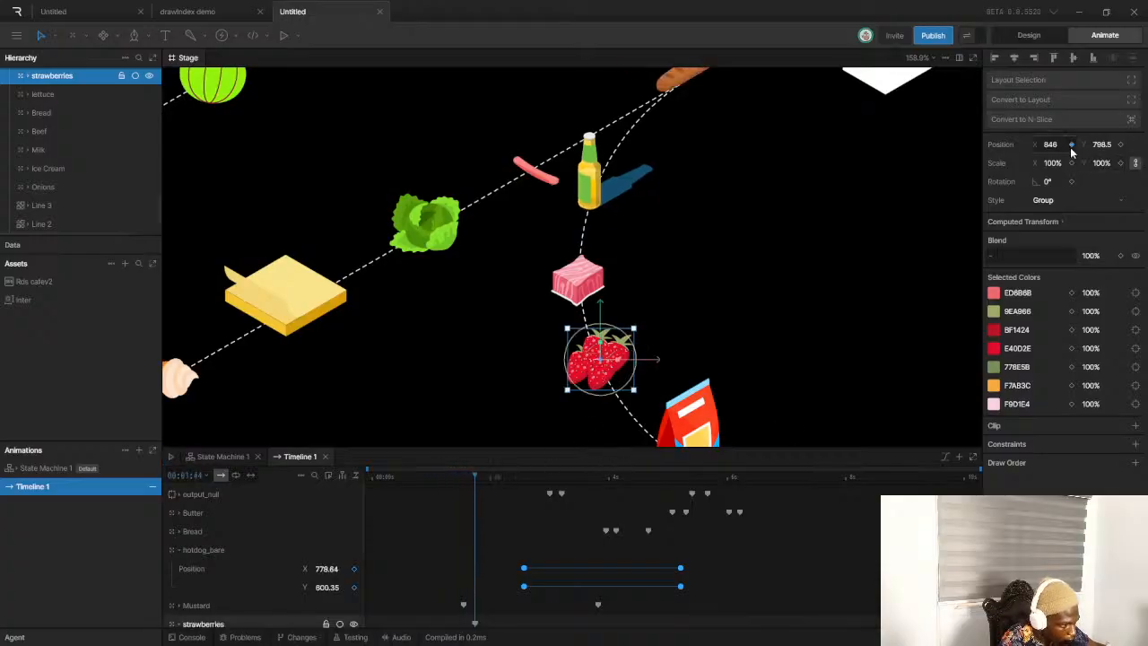
pyautogui.click(1120, 145)
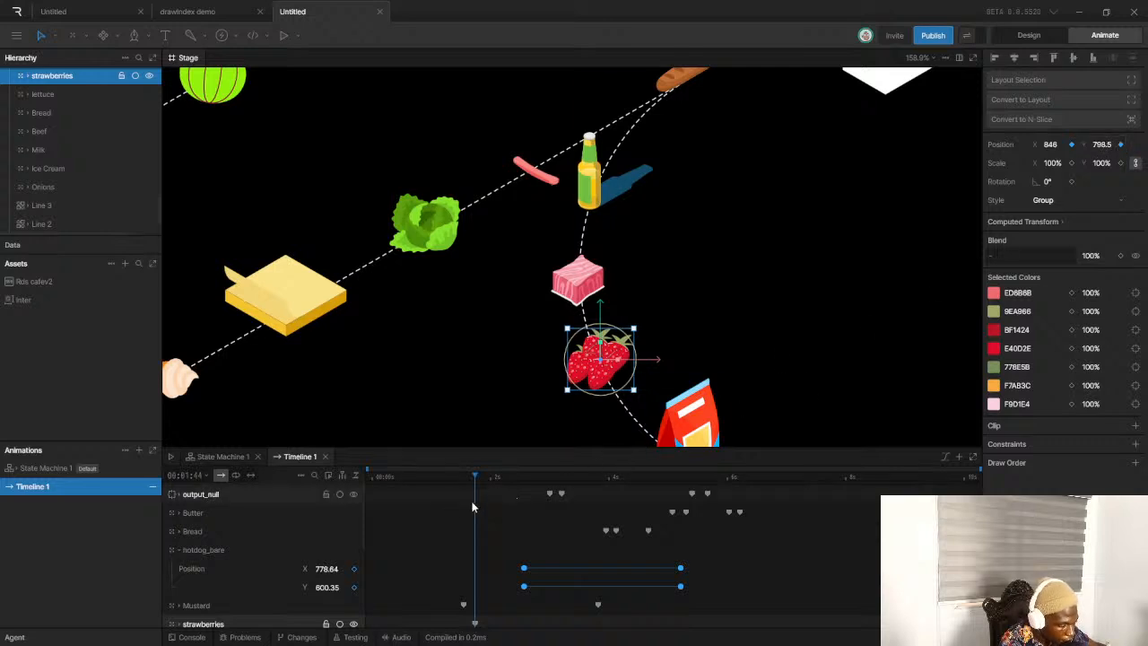
# At 00:03:16, move the strawberries up the dashed path to X 825, Y 710.5 and curve their motion path along the dashed line
pyautogui.moveTo(475, 484); pyautogui.dragTo(565, 486)
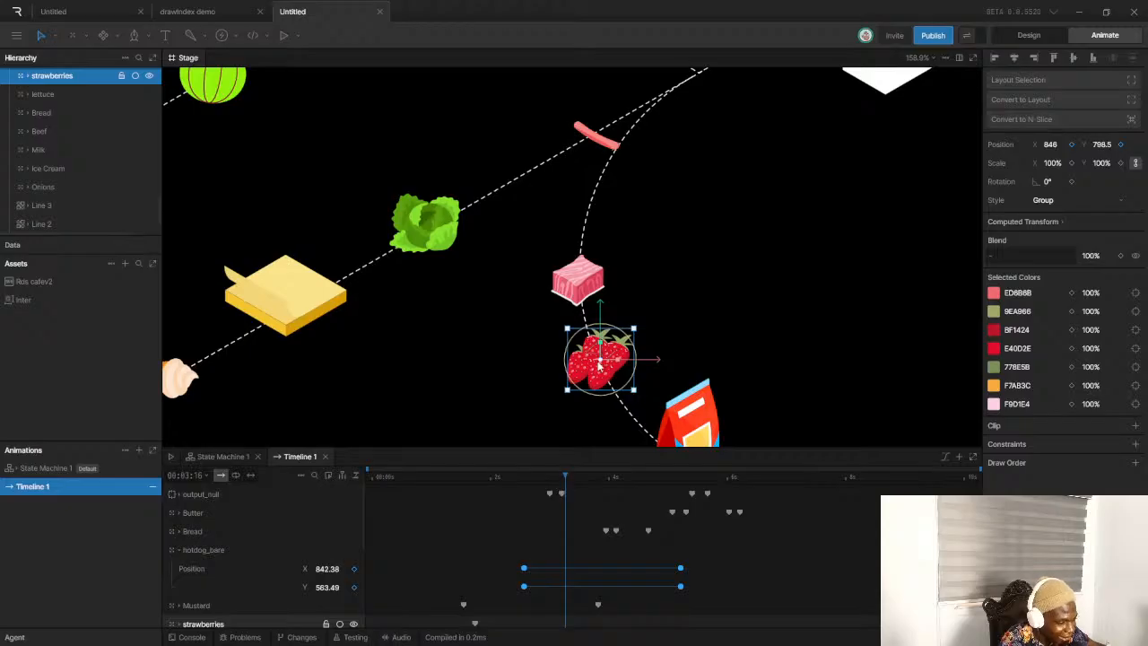
pyautogui.moveTo(600, 362); pyautogui.dragTo(580, 280)
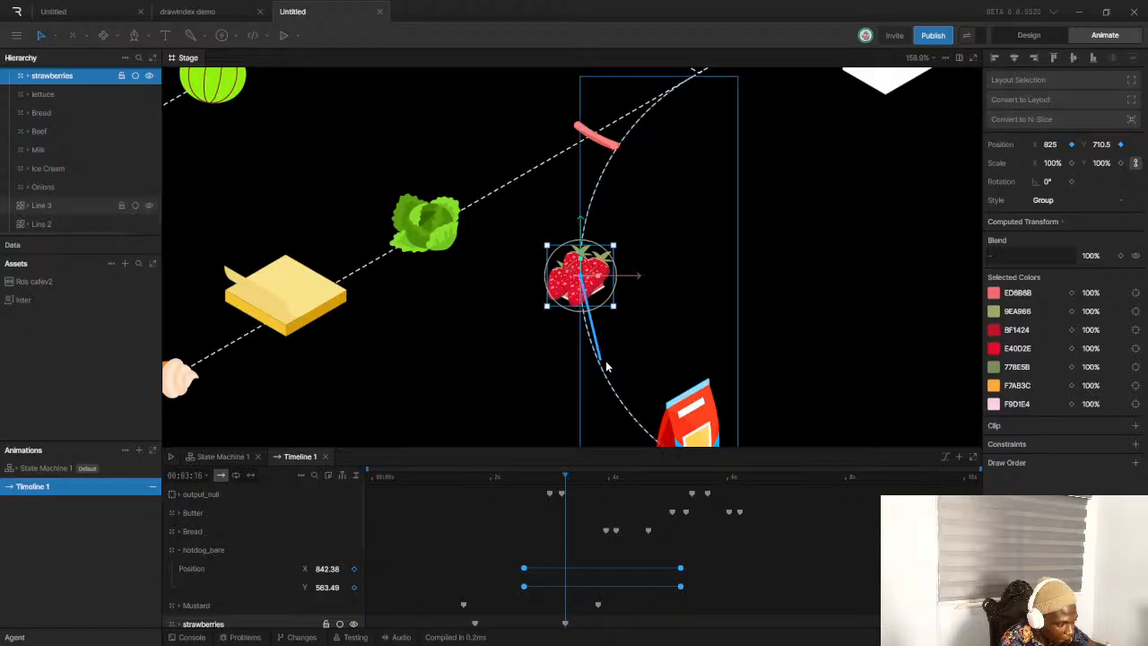
pyautogui.scroll(5, 606, 359)
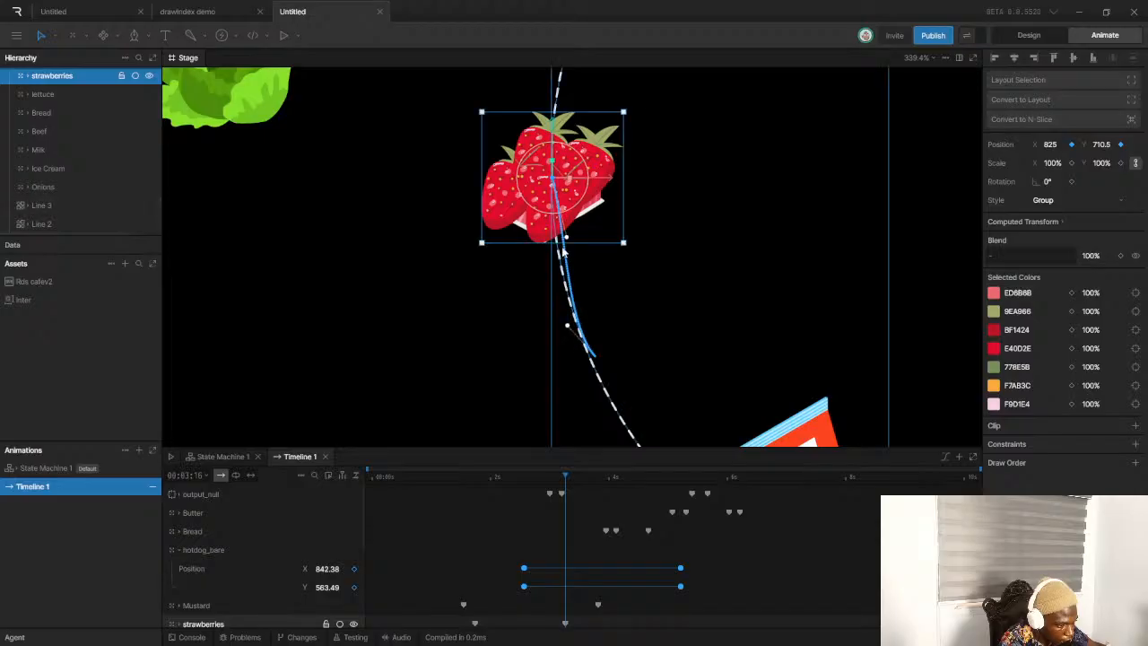
# Add an anticipation keyframe at 00:01:55 by moving the strawberries backwards along the dashed path to X 851.5, Y 814.5
pyautogui.scroll(-3, 568, 512)
pyautogui.click(563, 484)
pyautogui.moveTo(562, 485); pyautogui.dragTo(507, 507)
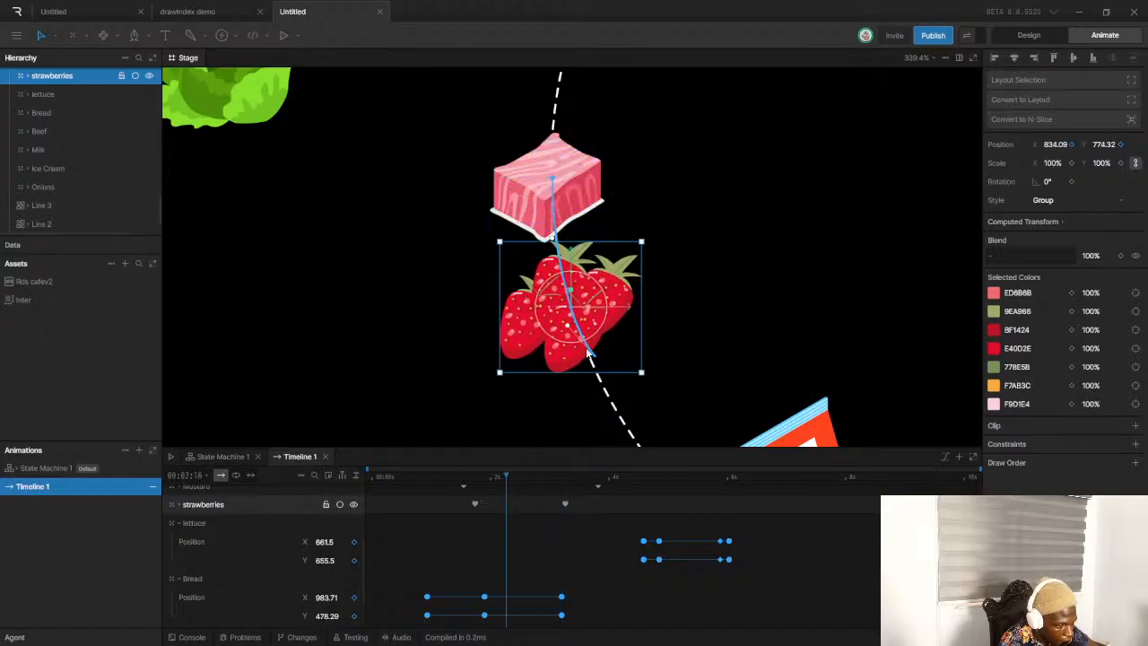
pyautogui.moveTo(500, 476); pyautogui.dragTo(486, 482)
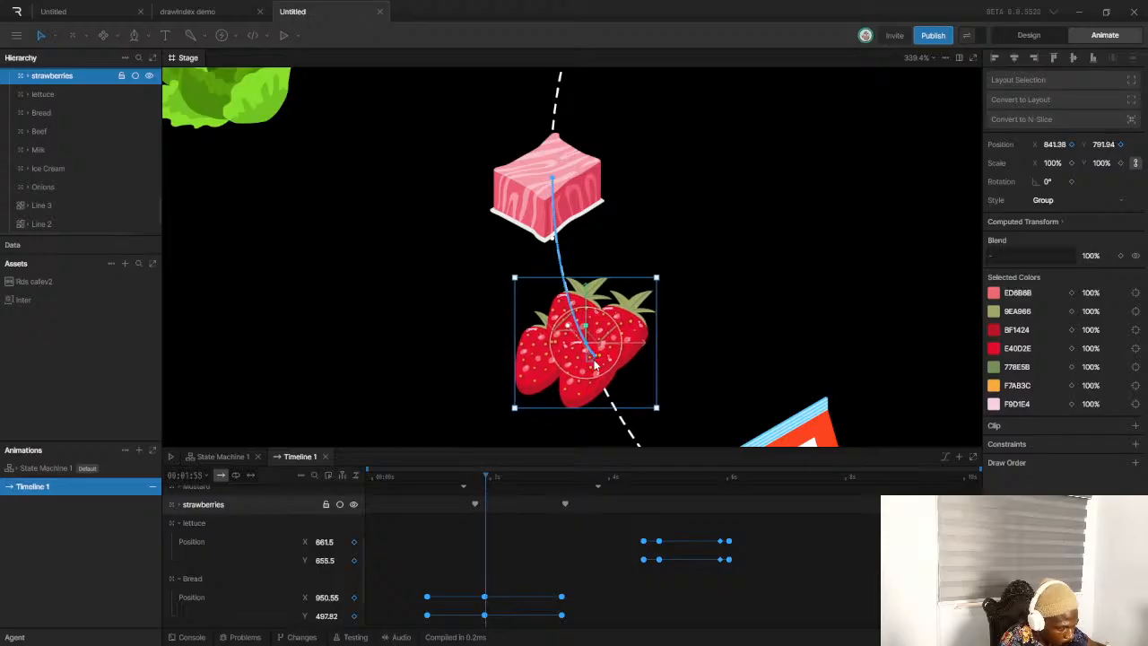
pyautogui.scroll(5, 594, 363)
pyautogui.moveTo(575, 324); pyautogui.dragTo(625, 435)
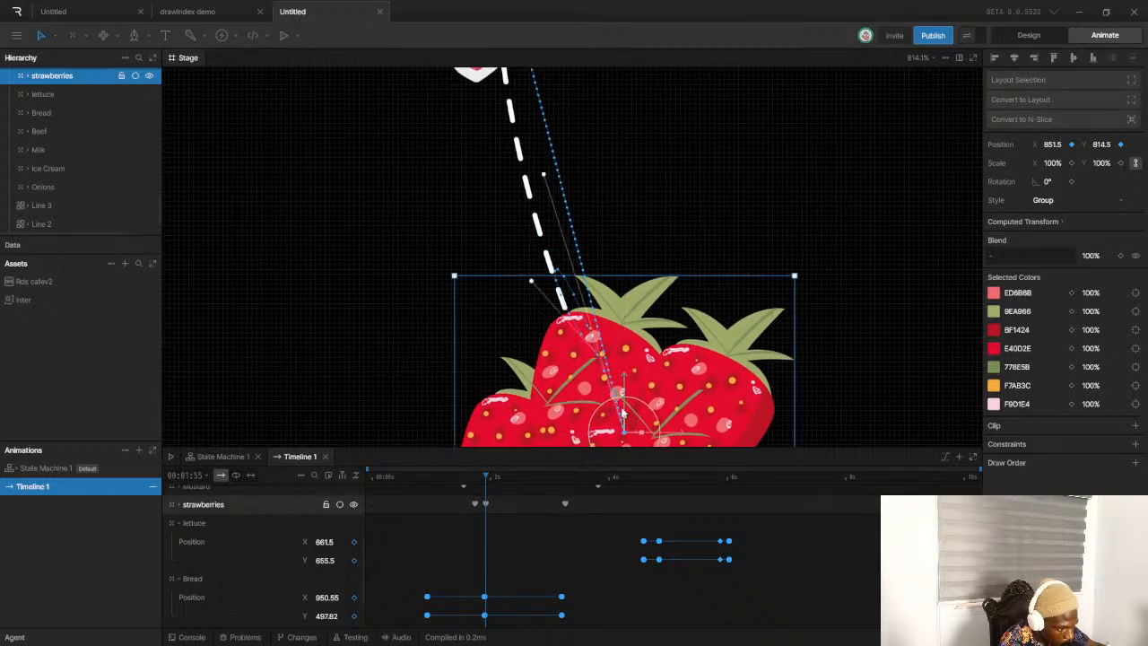
# Adjust the motion path handles around the strawberries' 00:01:55 keyframe so the curve follows the dashed line
pyautogui.scroll(-1, 586, 329)
pyautogui.moveTo(543, 177); pyautogui.dragTo(573, 428)
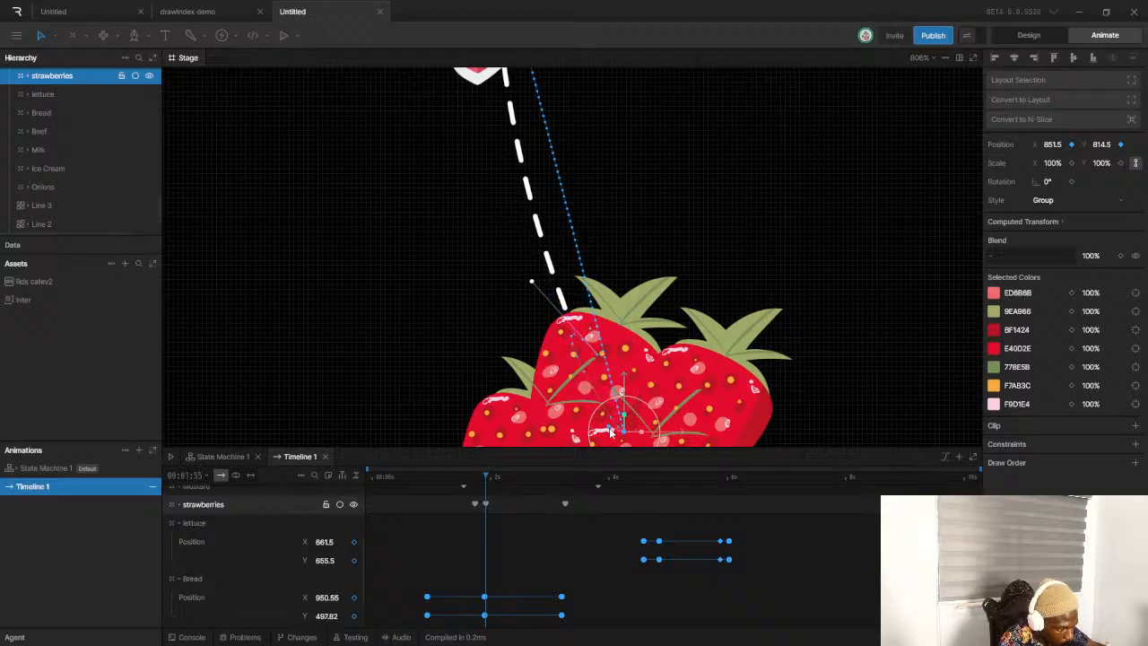
pyautogui.moveTo(582, 271); pyautogui.dragTo(512, 267)
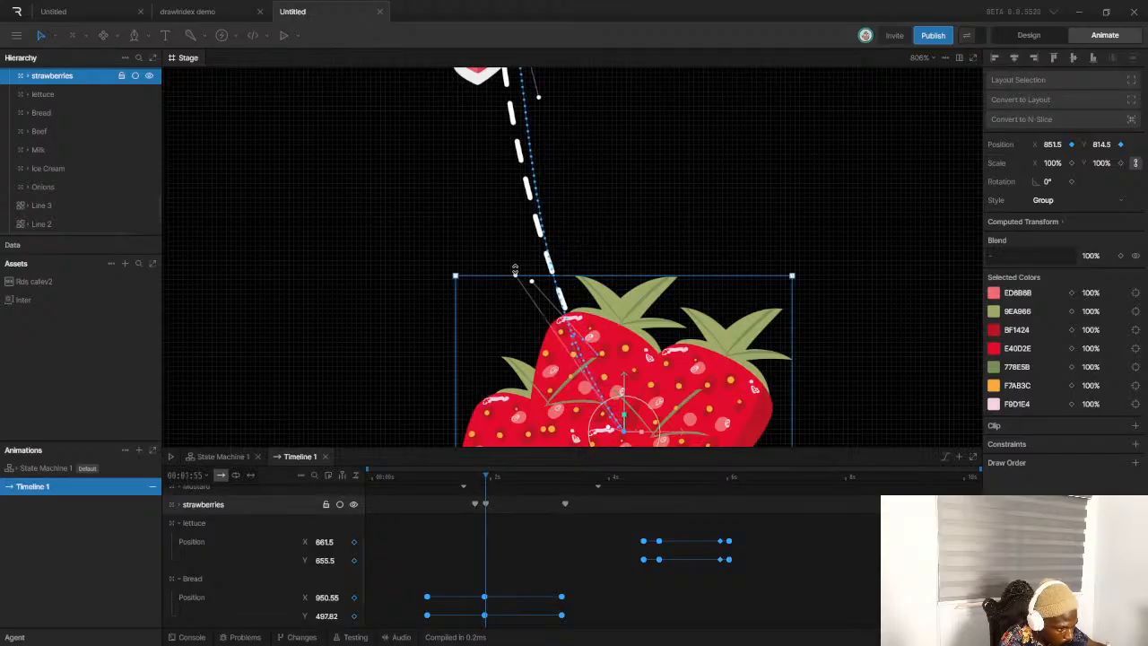
# Pull the handle of the strawberries group's motion path down towards the group so the path follows the dashed curve more closely
pyautogui.scroll(-3, 526, 143)
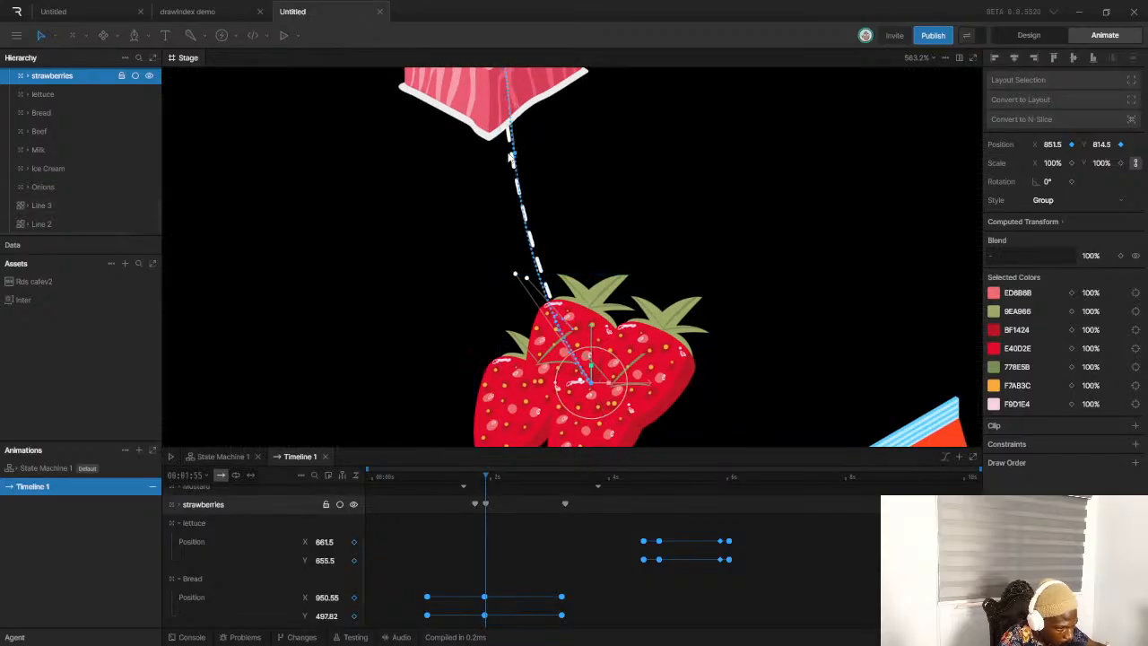
pyautogui.scroll(1, 575, 388)
pyautogui.scroll(6, 575, 387)
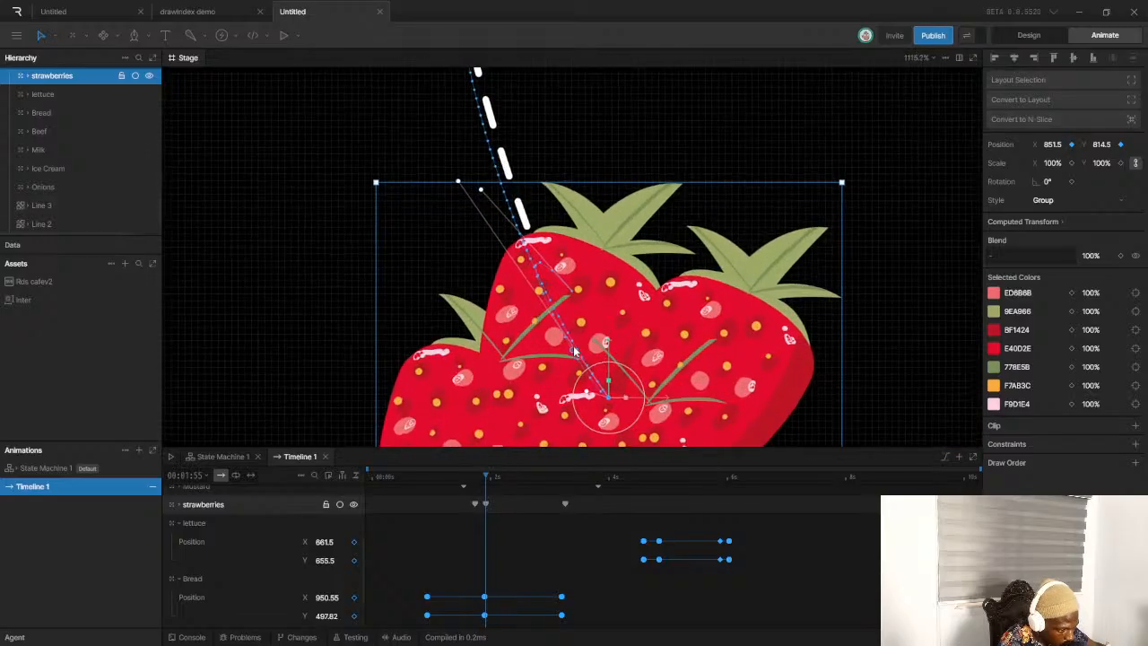
pyautogui.moveTo(460, 164); pyautogui.dragTo(533, 315)
pyautogui.scroll(-5, 543, 321)
pyautogui.scroll(5, 623, 359)
pyautogui.scroll(-2, 486, 260)
pyautogui.scroll(5, 416, 244)
pyautogui.scroll(-3, 465, 260)
pyautogui.scroll(-2, 464, 256)
pyautogui.scroll(3, 457, 237)
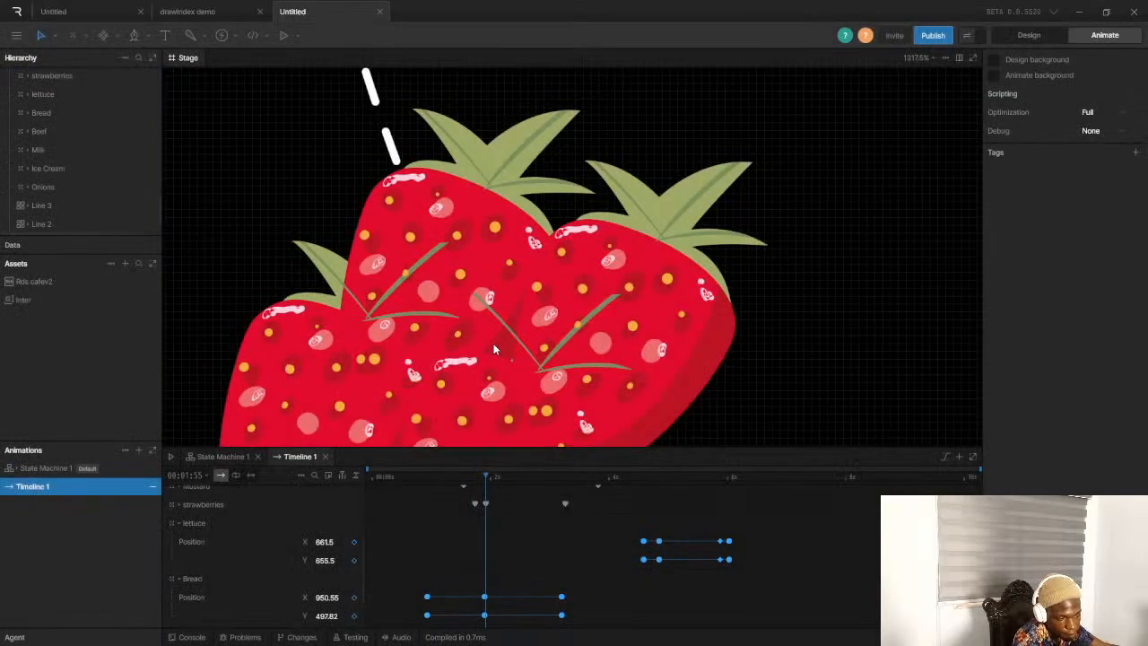
# Try moving the path handle nearest the centre of the strawberries group, and undo the last two edits
pyautogui.click(495, 342)
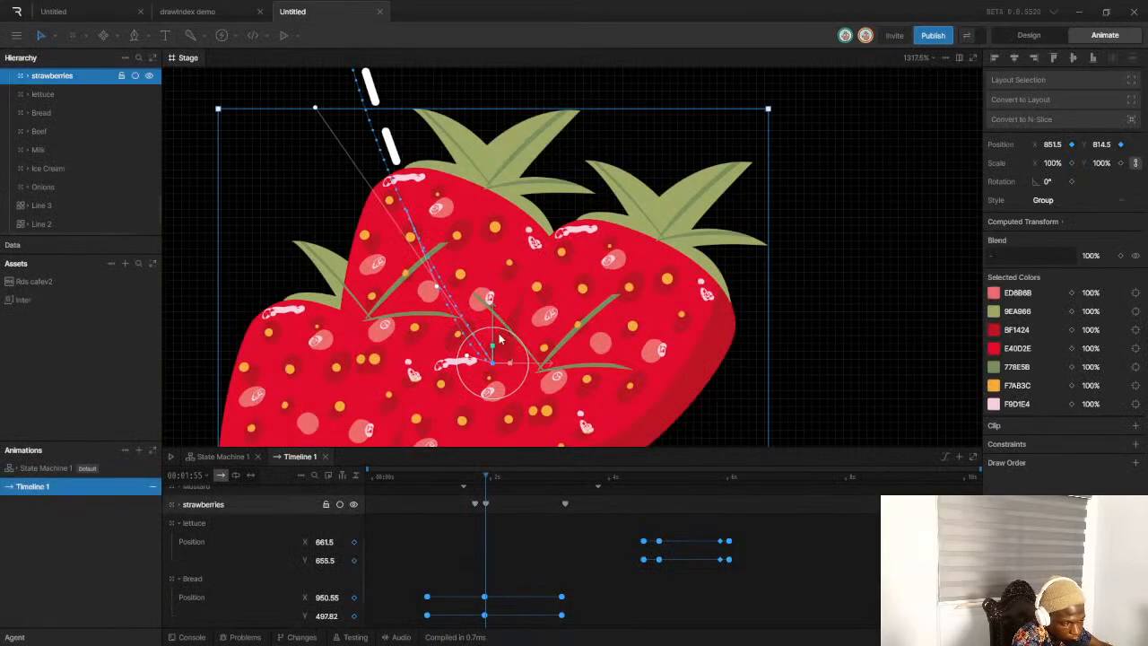
pyautogui.moveTo(468, 357); pyautogui.dragTo(471, 331)
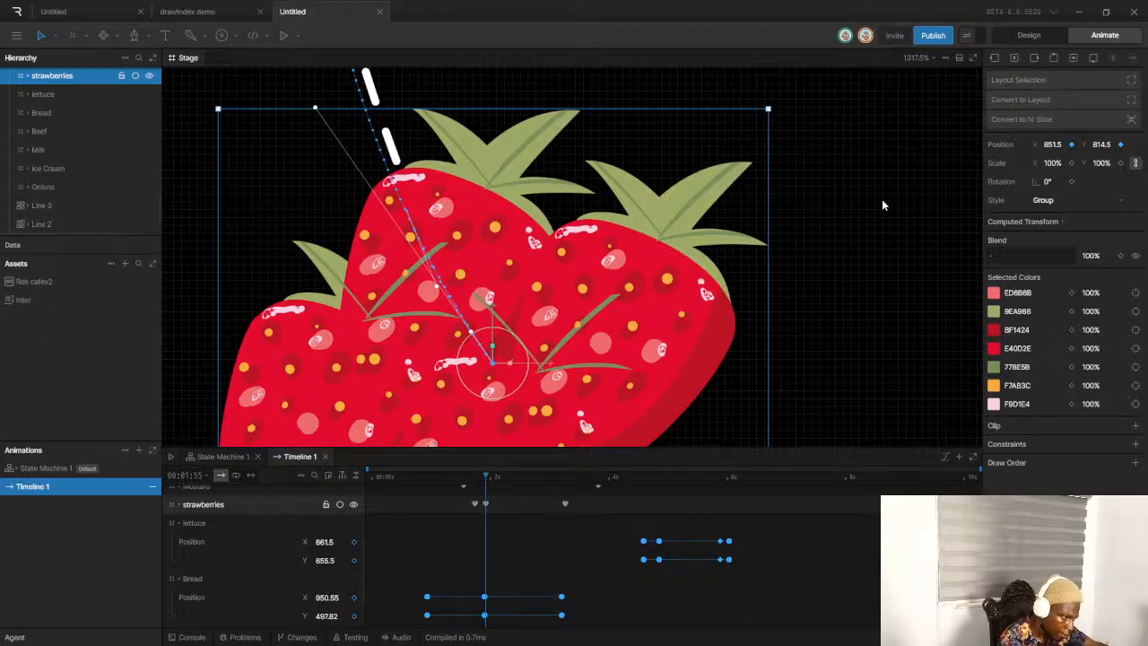
pyautogui.hotkey('ctrl', 'z')
pyautogui.hotkey('ctrl', 'z')
# Play Timeline 1 from an earlier point to check how the strawberries move along the dashed curve
pyautogui.scroll(-5, 870, 304)
pyautogui.scroll(5, 821, 308)
pyautogui.scroll(-4, 822, 308)
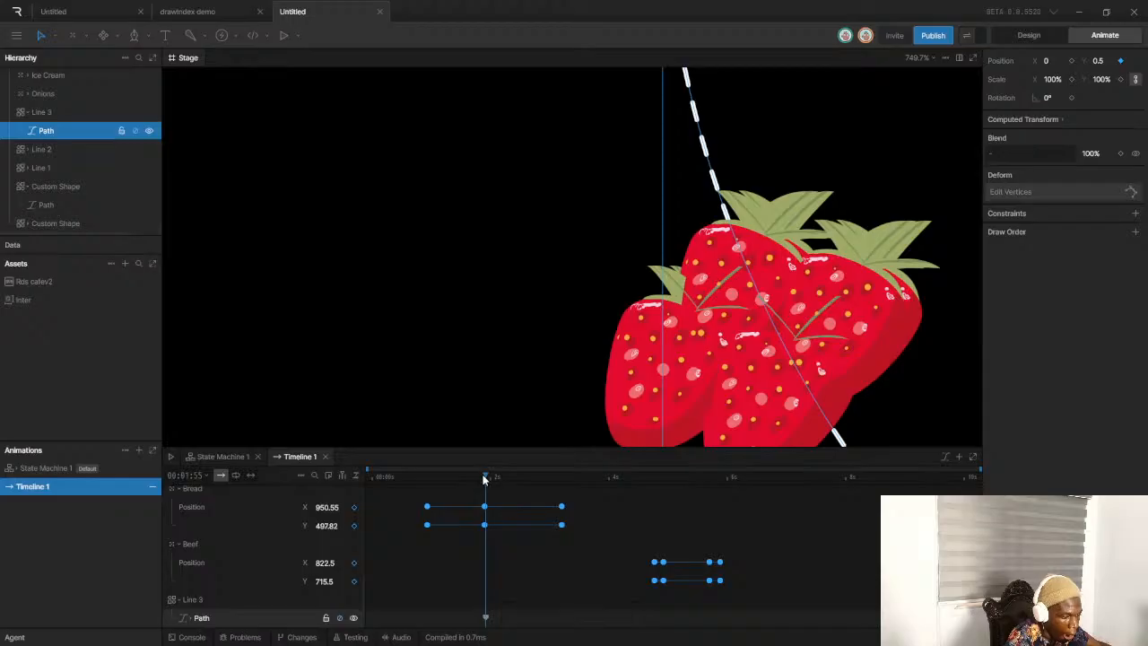
pyautogui.moveTo(483, 479); pyautogui.dragTo(451, 476)
pyautogui.press('space')
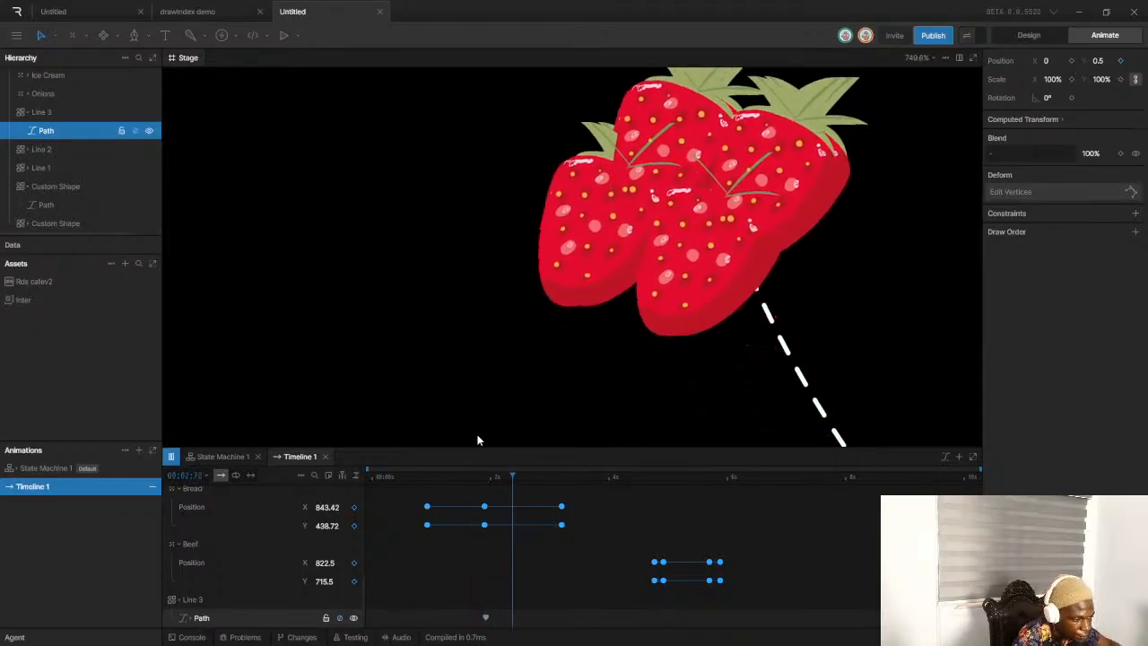
pyautogui.scroll(-14, 684, 300)
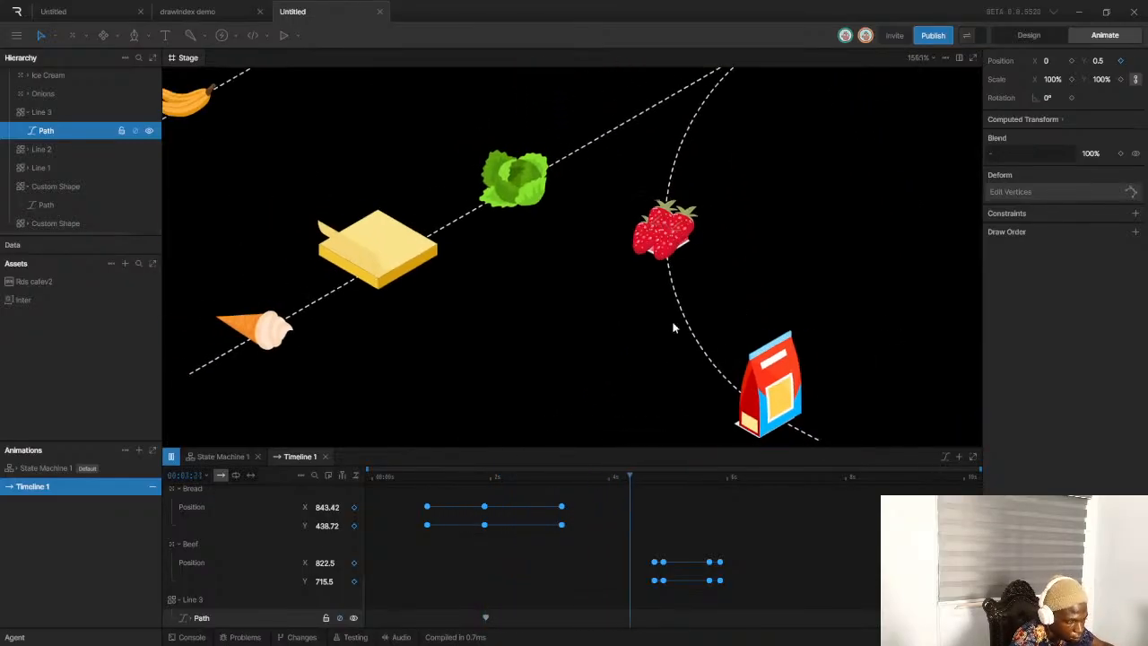
pyautogui.press('space')
# Select the strawberries 4 group on the stage and expand its position keyframes in the timeline
pyautogui.click(677, 227)
pyautogui.scroll(3, 628, 525)
pyautogui.scroll(-3, 634, 525)
pyautogui.scroll(3, 633, 529)
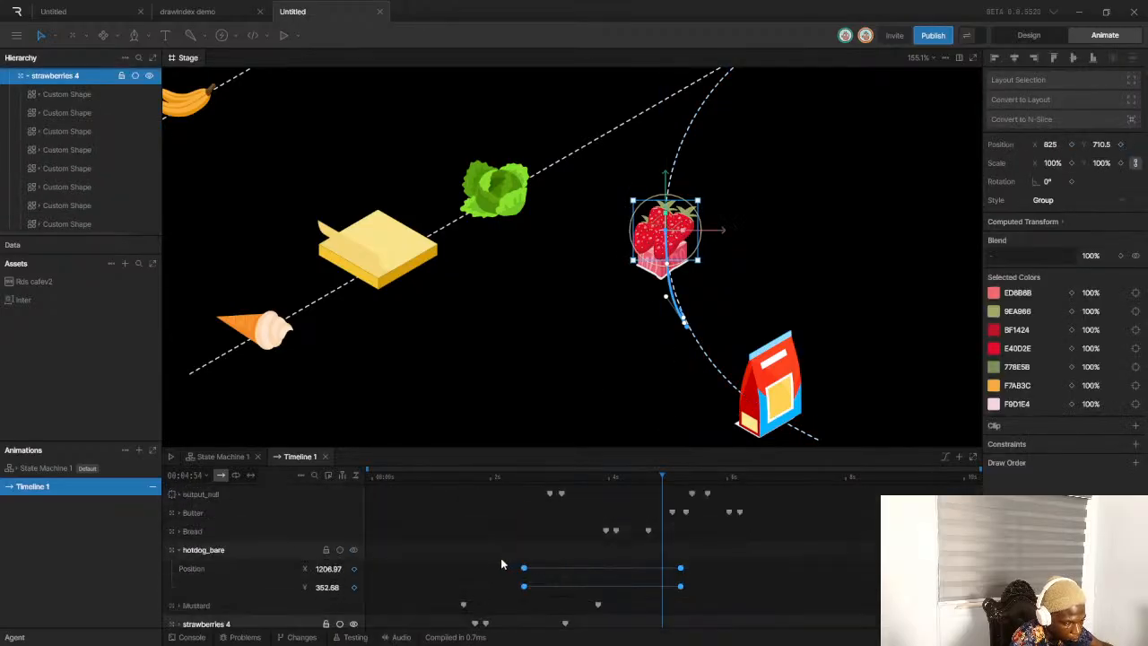
pyautogui.scroll(-3, 515, 560)
pyautogui.click(180, 506)
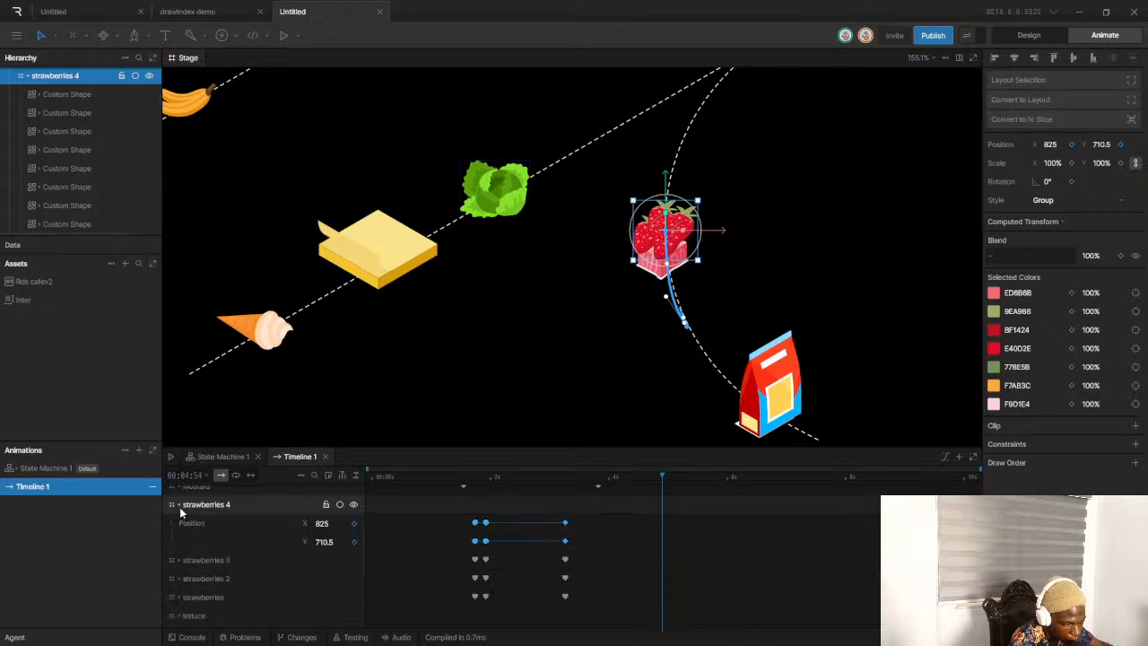
# Delete the timeline keyframes of strawberries 3, strawberries 2 and strawberries
pyautogui.click(193, 560)
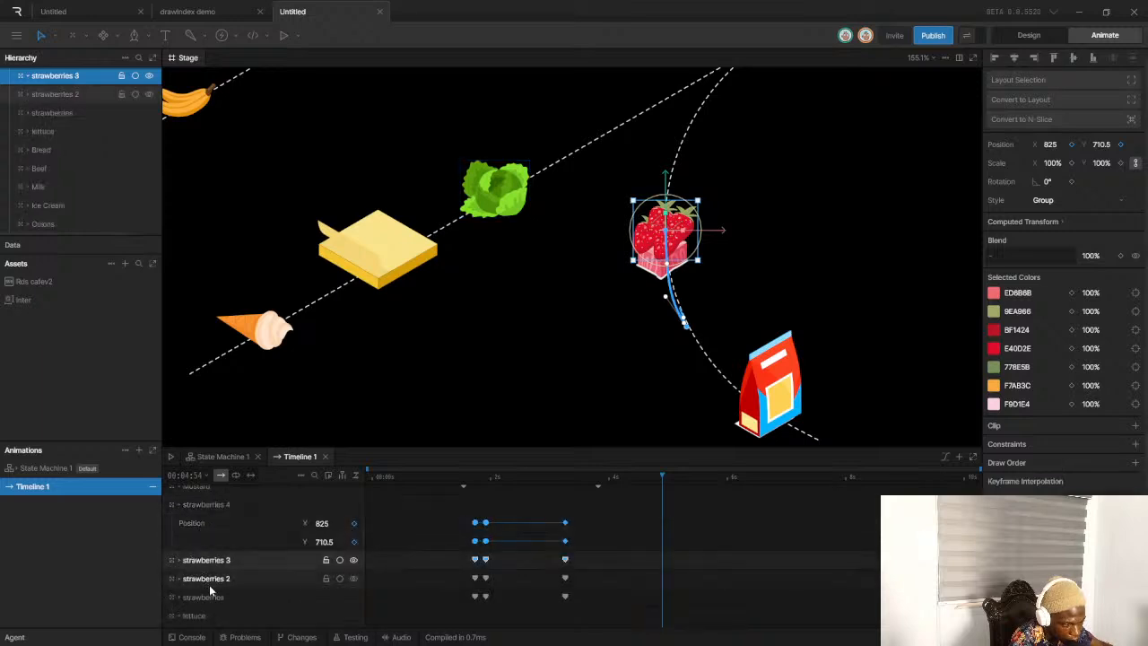
pyautogui.click(209, 585)
pyautogui.click(220, 598)
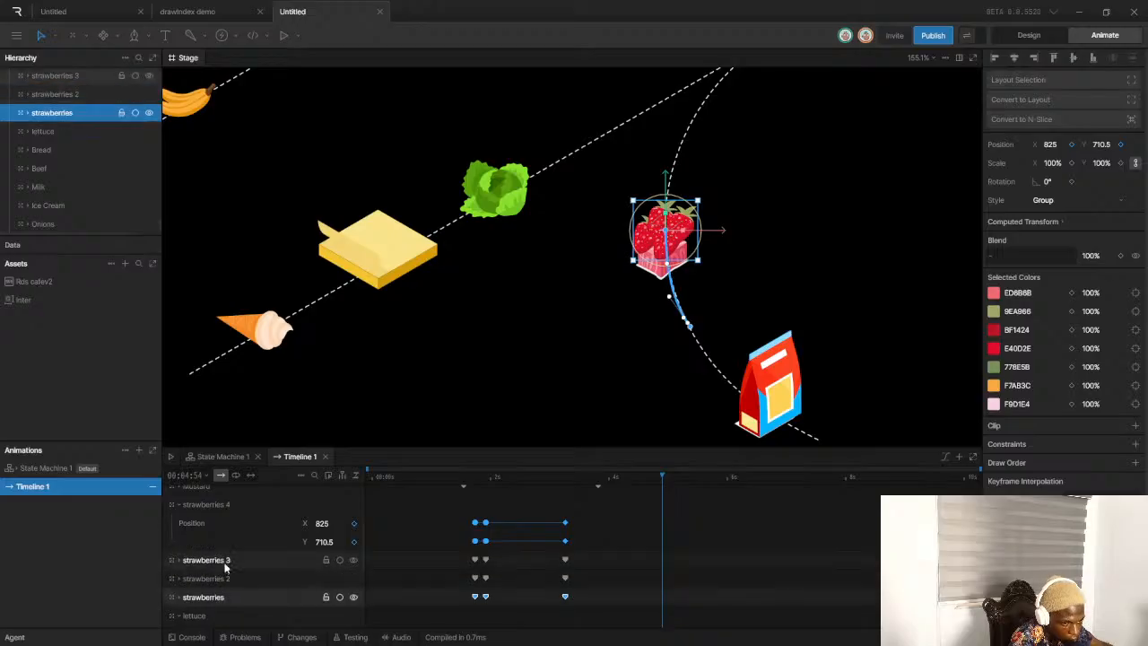
pyautogui.keyDown('shift'); pyautogui.click(224, 561); pyautogui.keyUp('shift')
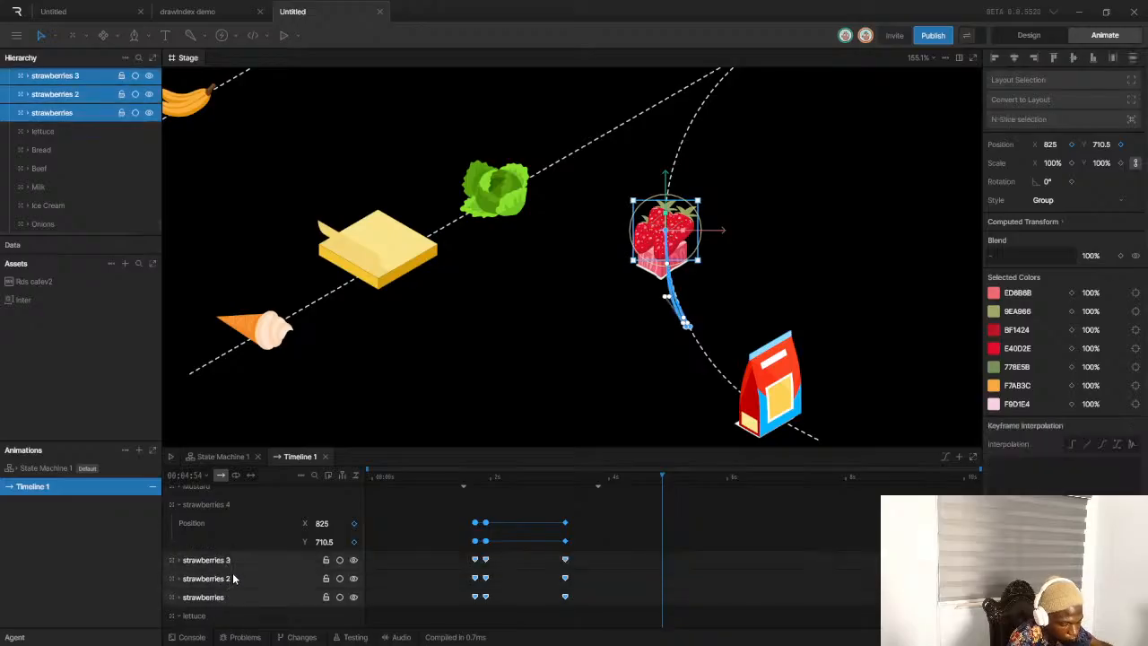
pyautogui.press('Delete')
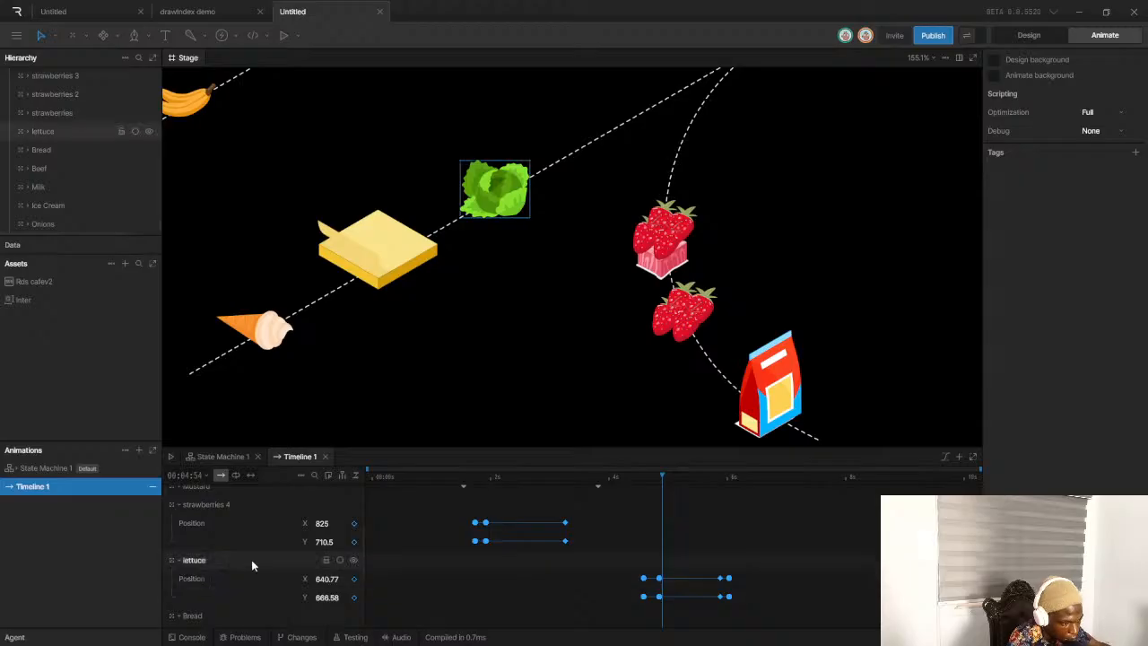
# Delete the duplicate groups strawberries 3, strawberries 2 and strawberries, keeping only strawberries 4
pyautogui.click(219, 507)
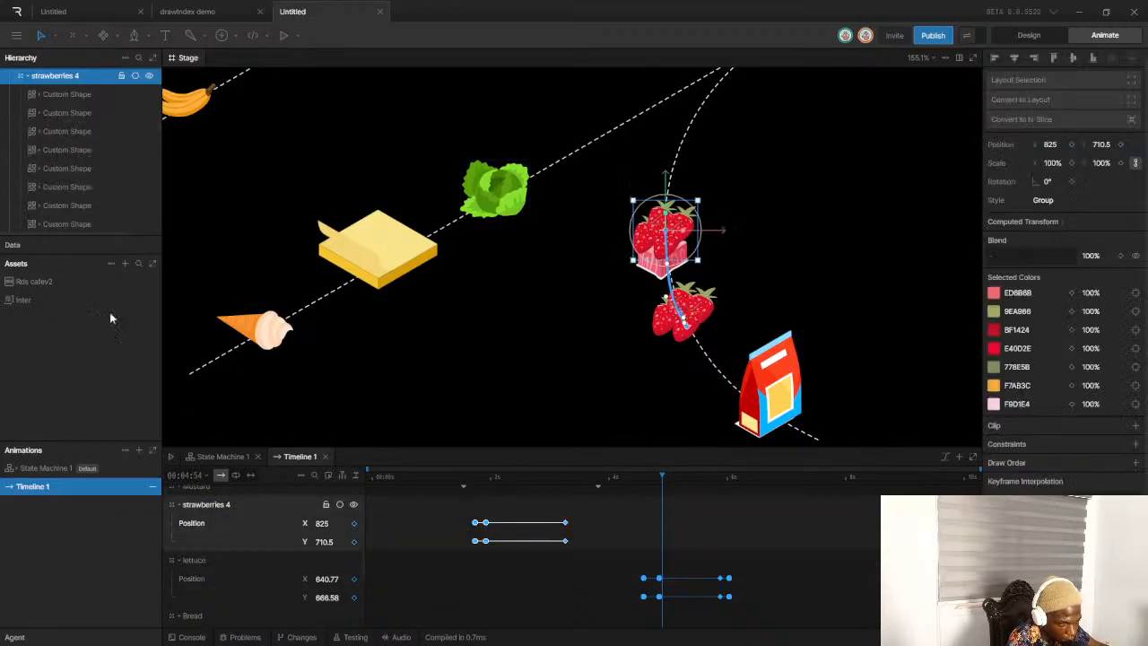
pyautogui.click(26, 76)
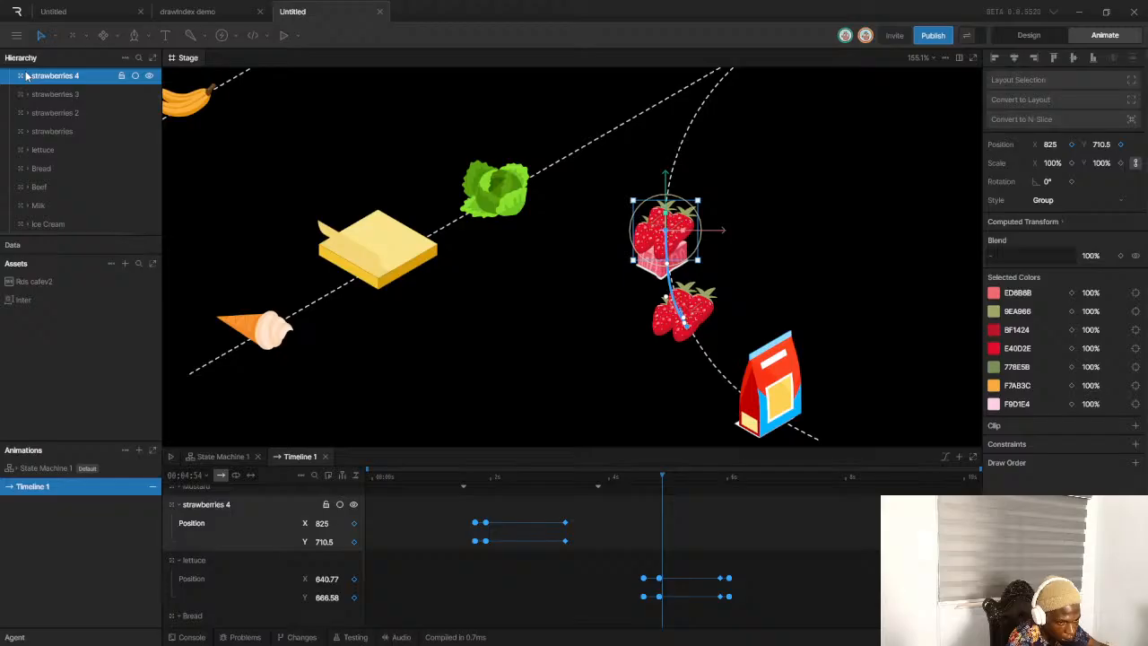
pyautogui.click(68, 94)
pyautogui.keyDown('shift'); pyautogui.click(73, 134); pyautogui.keyUp('shift')
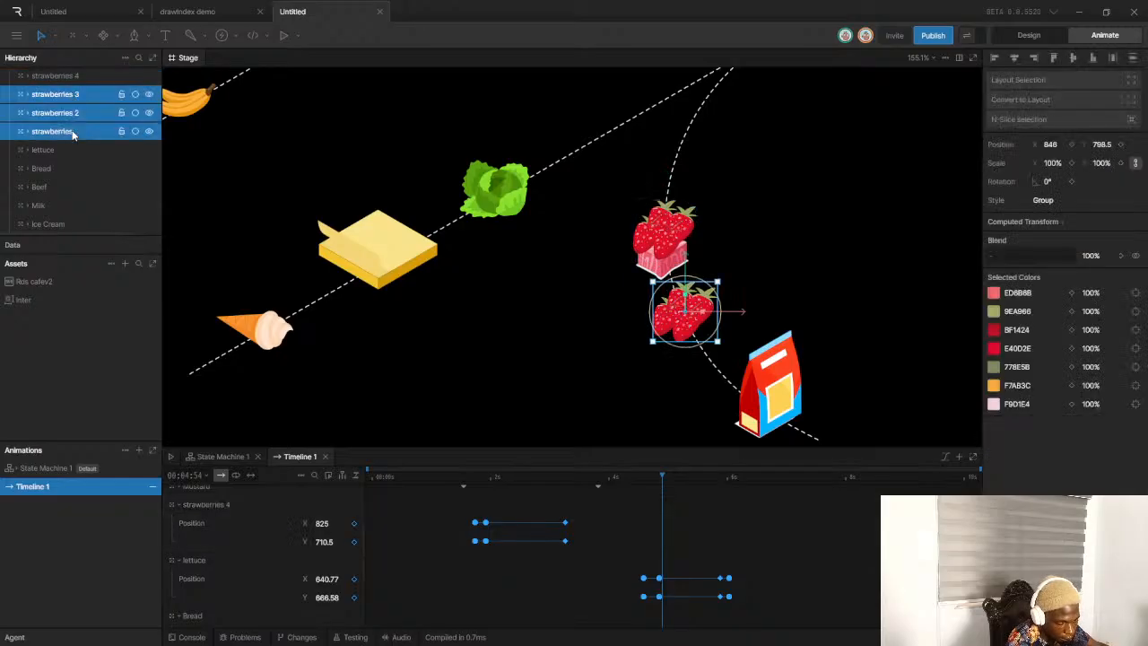
pyautogui.press('Delete')
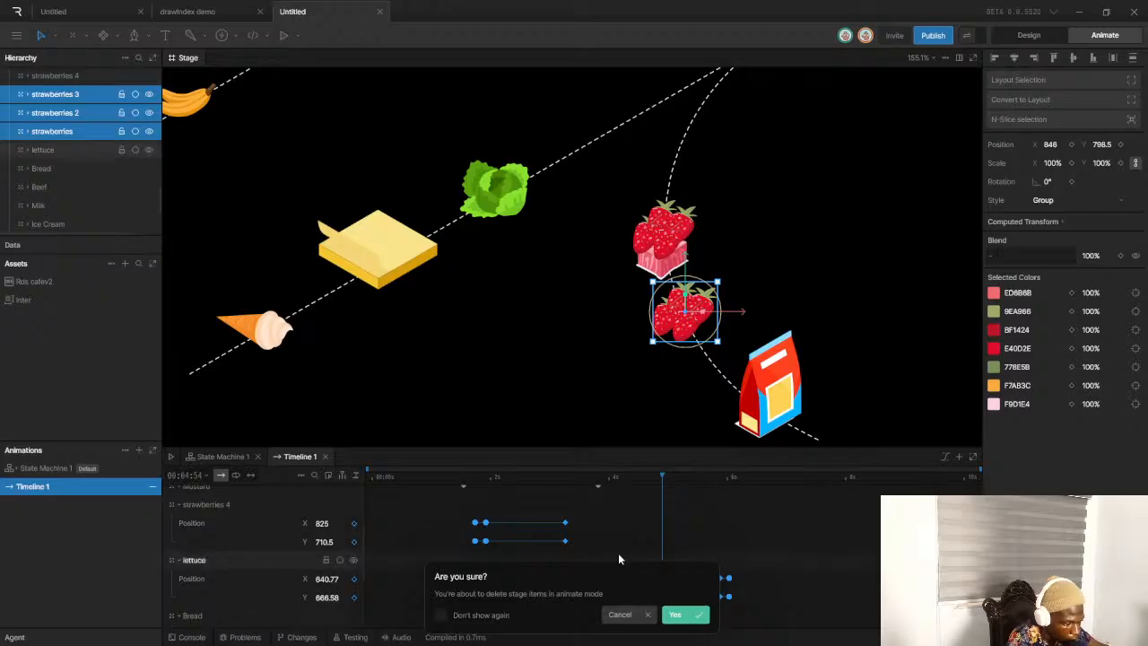
pyautogui.click(693, 616)
# Shift all position keyframes of strawberries 4 later, so they run from about 5.5 s to about 7.1 s
pyautogui.moveTo(429, 509); pyautogui.dragTo(610, 569)
pyautogui.click(484, 528)
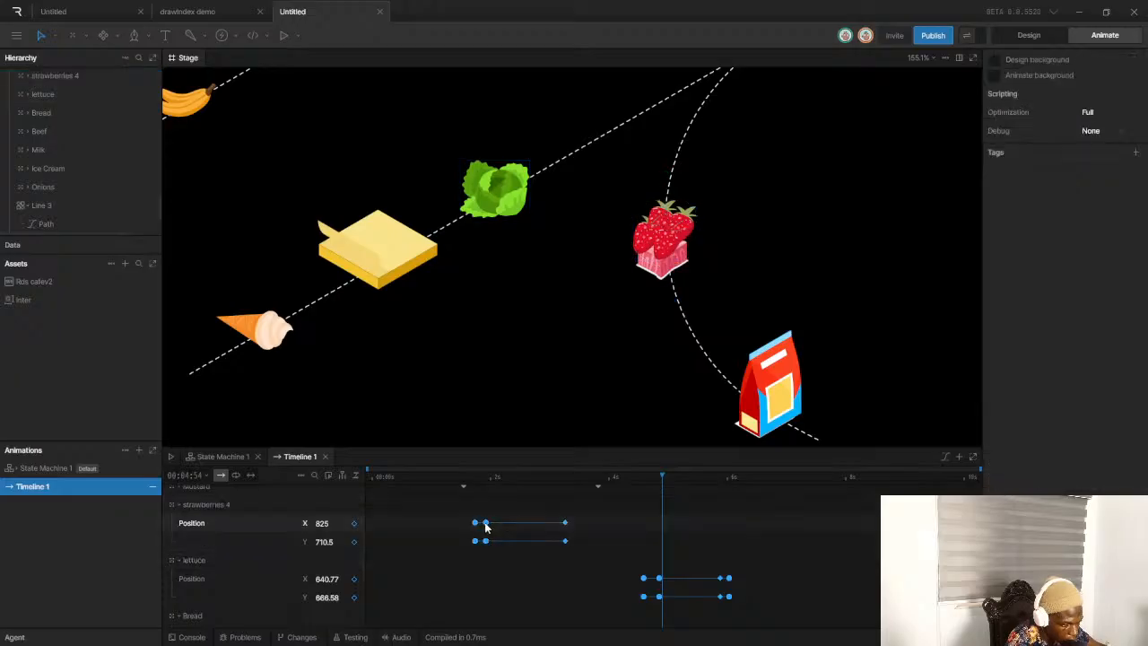
pyautogui.click(493, 527)
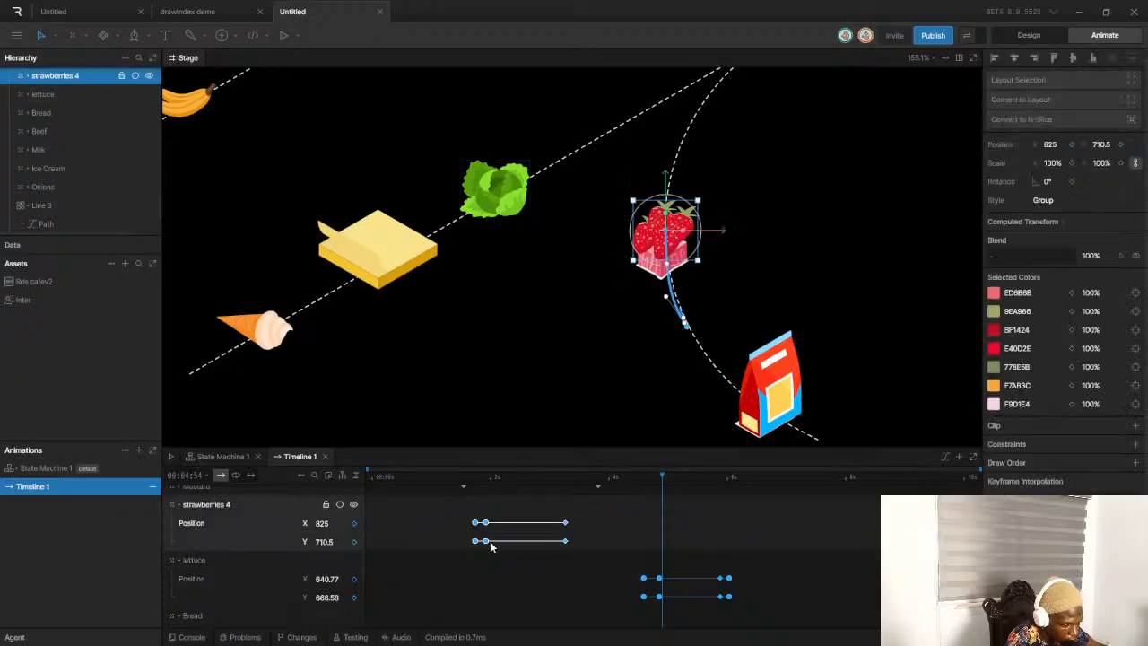
pyautogui.moveTo(556, 540); pyautogui.dragTo(704, 543)
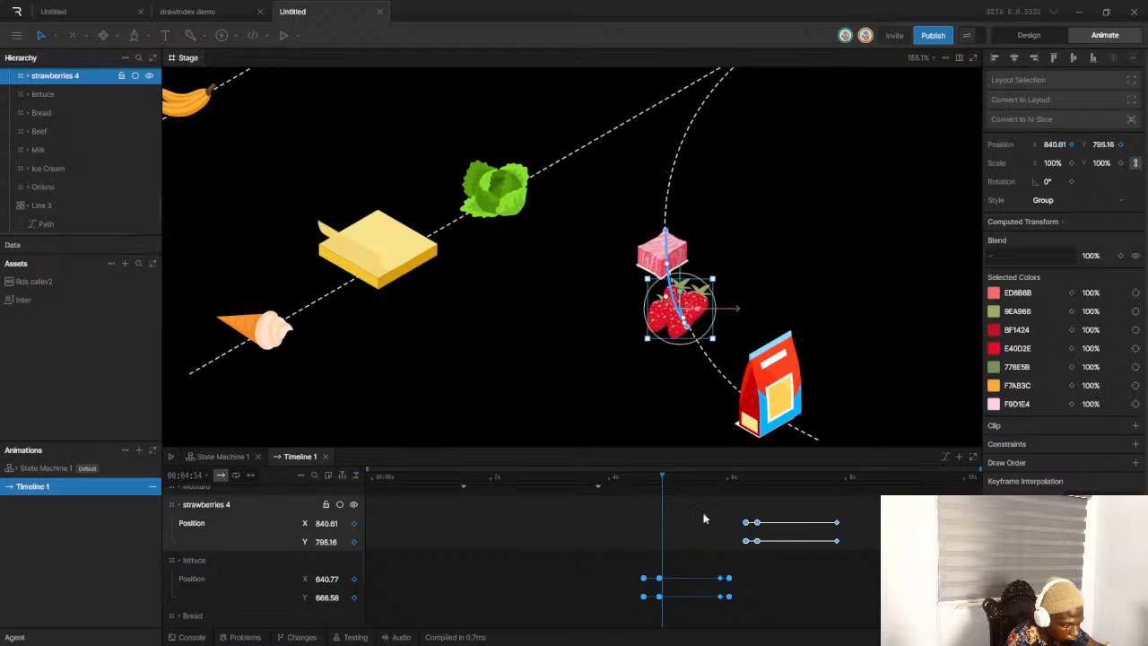
pyautogui.moveTo(679, 485); pyautogui.dragTo(561, 512)
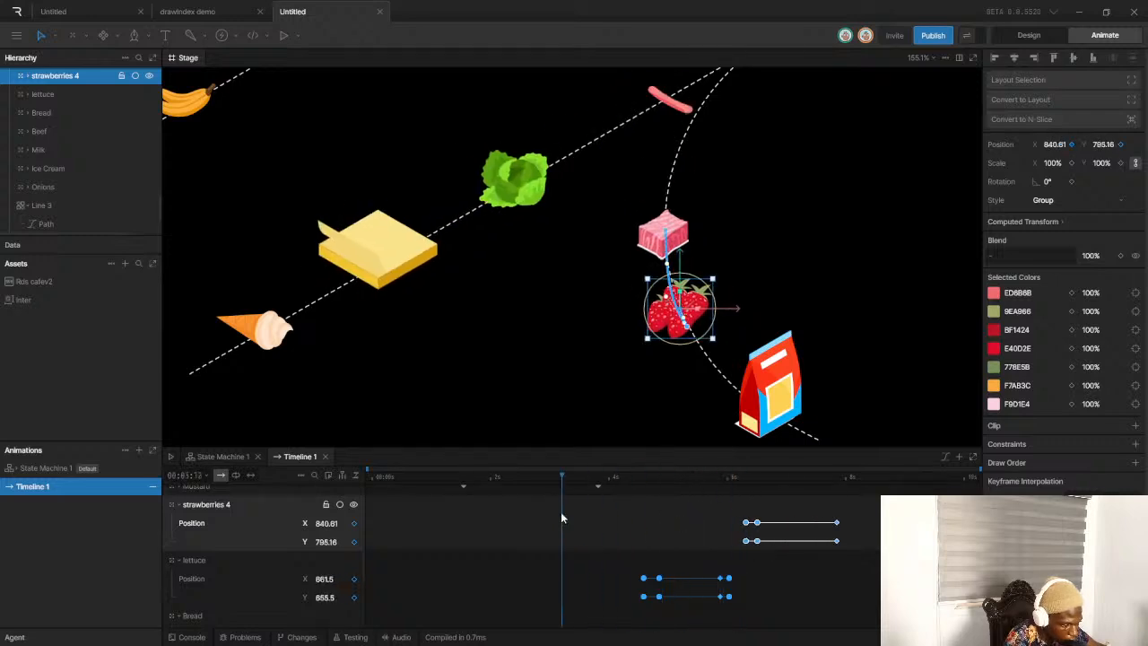
pyautogui.press('space')
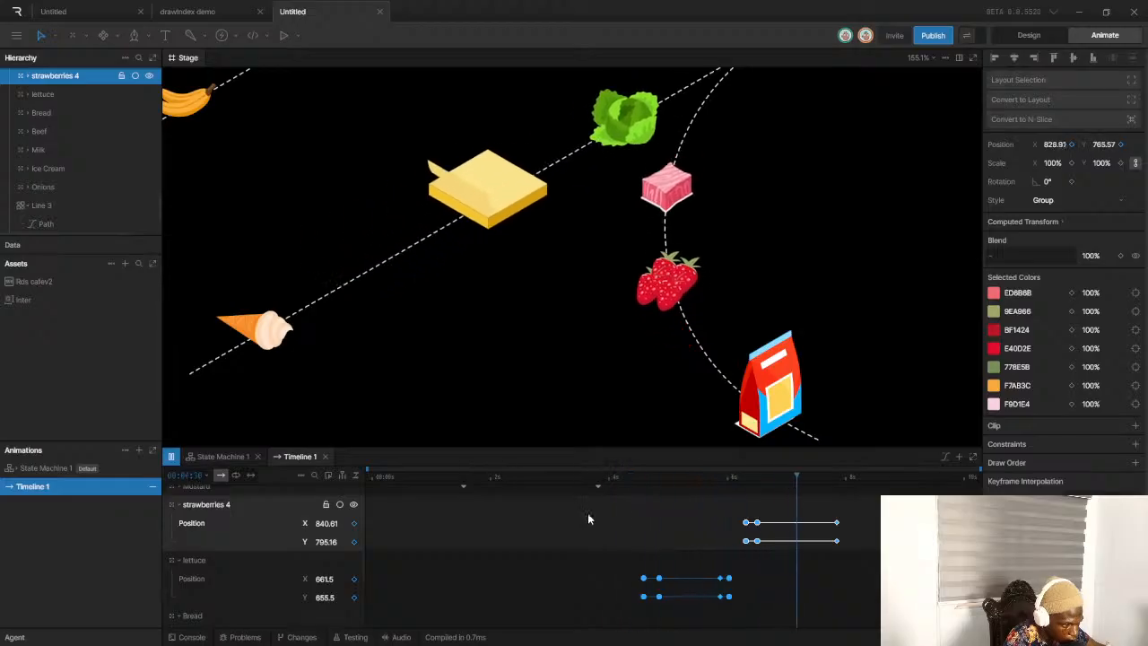
pyautogui.press('space')
pyautogui.moveTo(741, 512); pyautogui.dragTo(789, 553)
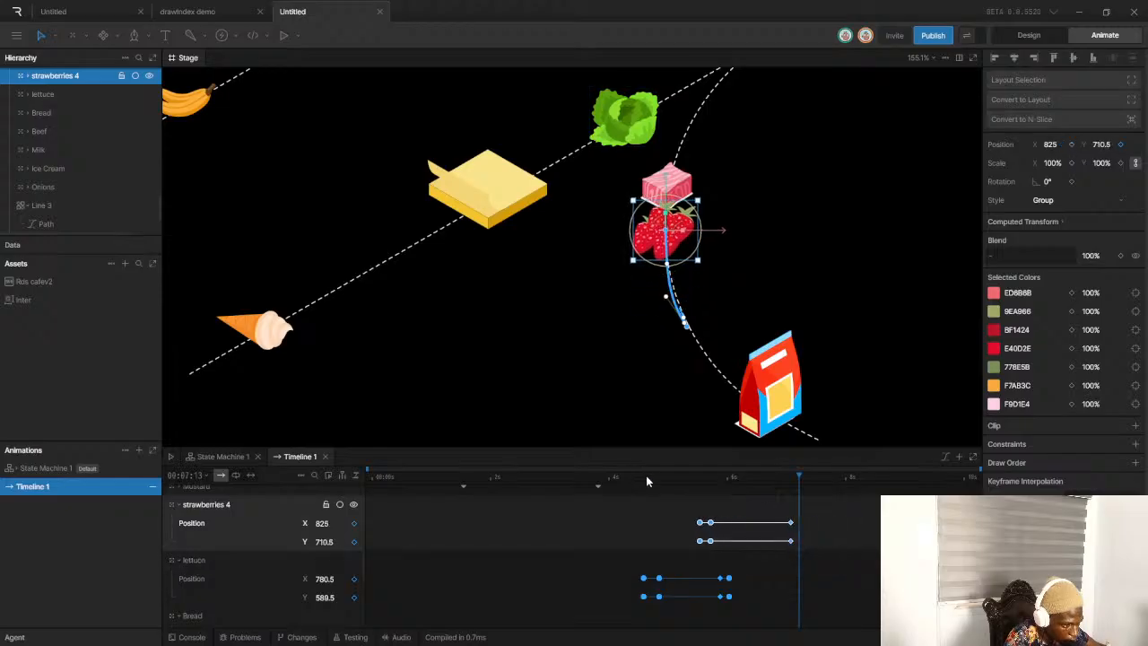
# Play back the retimed strawberries 4 movement and place the playhead at 00:07:00
pyautogui.click(601, 484)
pyautogui.press('space')
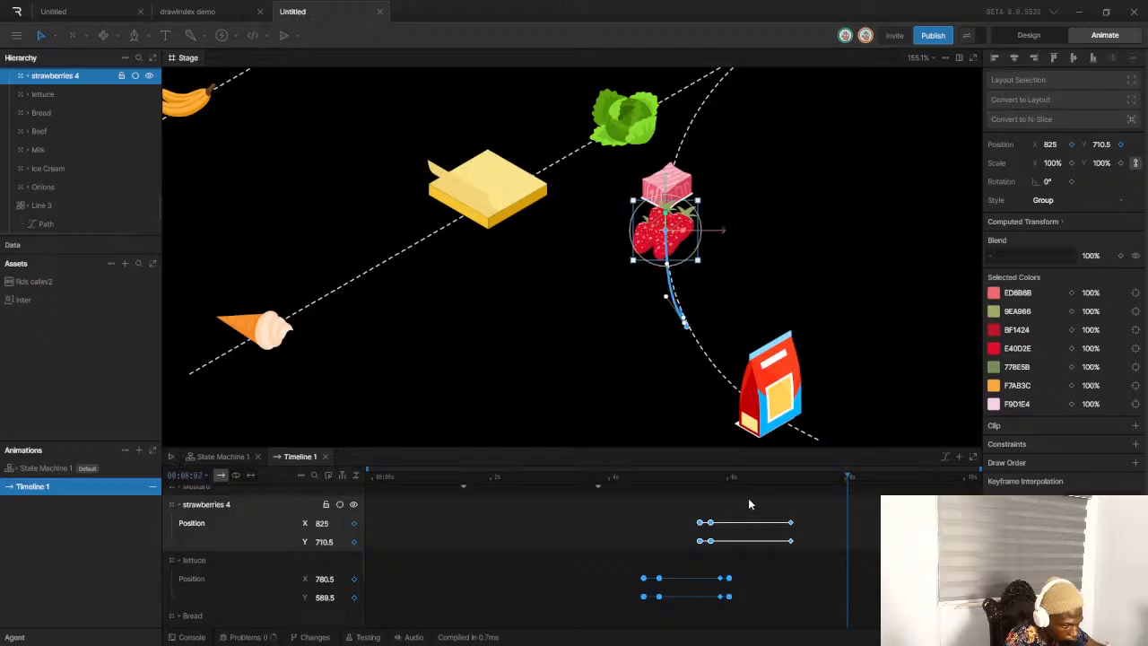
pyautogui.click(787, 479)
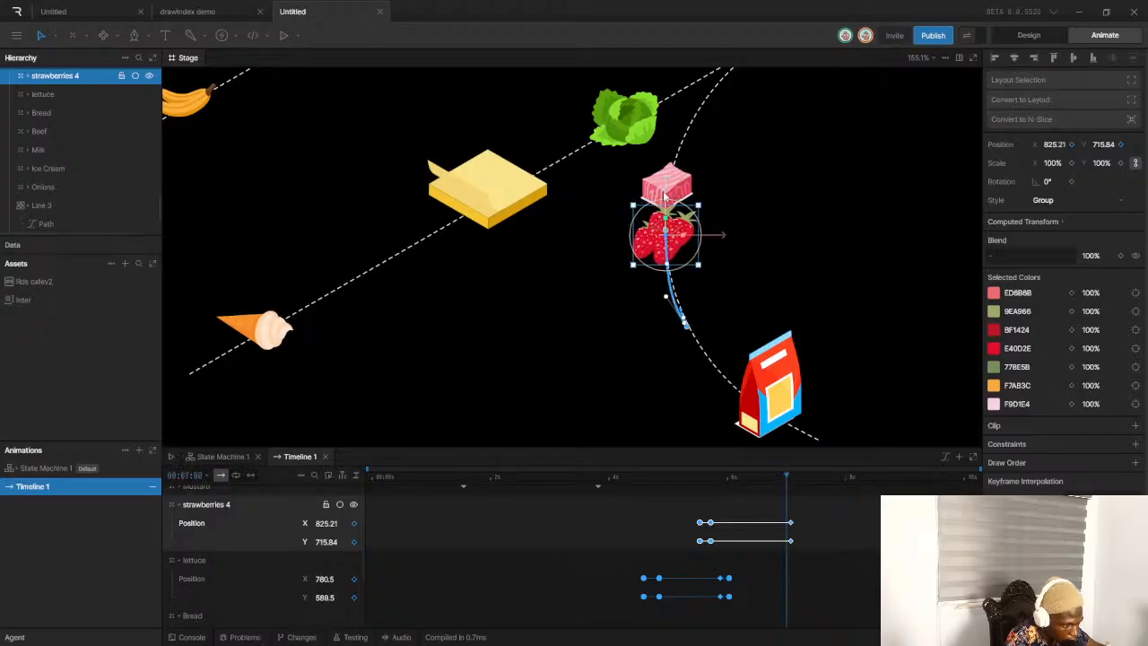
# Try to move the upper end point of the strawberries 4 motion path down, and undo the move
pyautogui.scroll(10, 665, 199)
pyautogui.scroll(-5, 626, 226)
pyautogui.scroll(6, 617, 179)
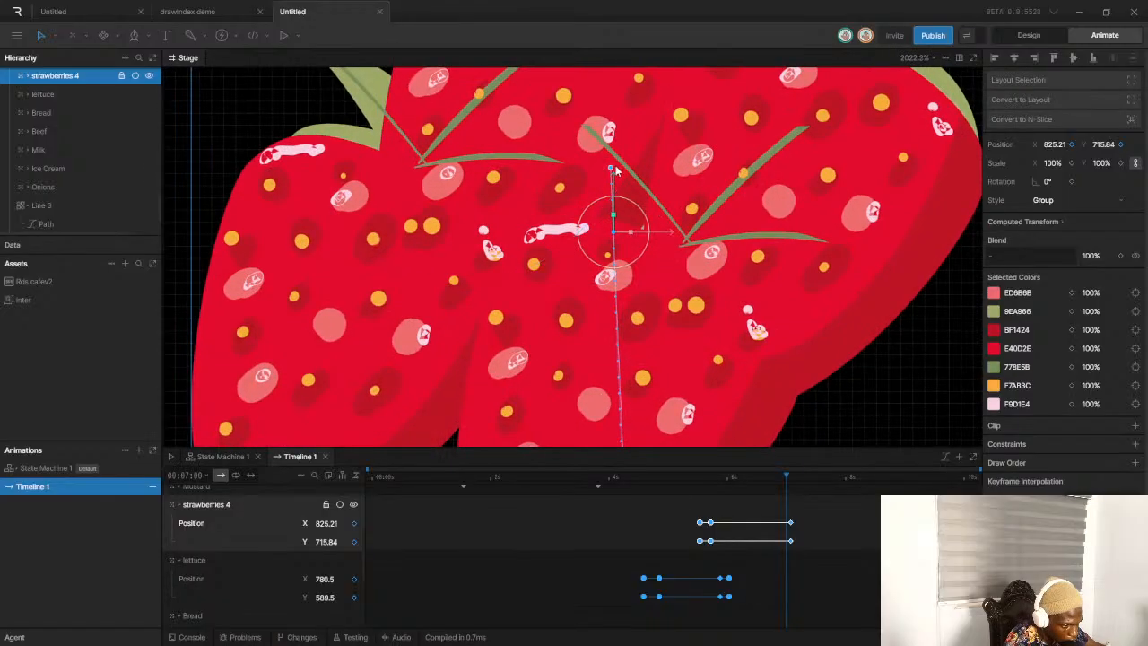
pyautogui.scroll(-3, 612, 175)
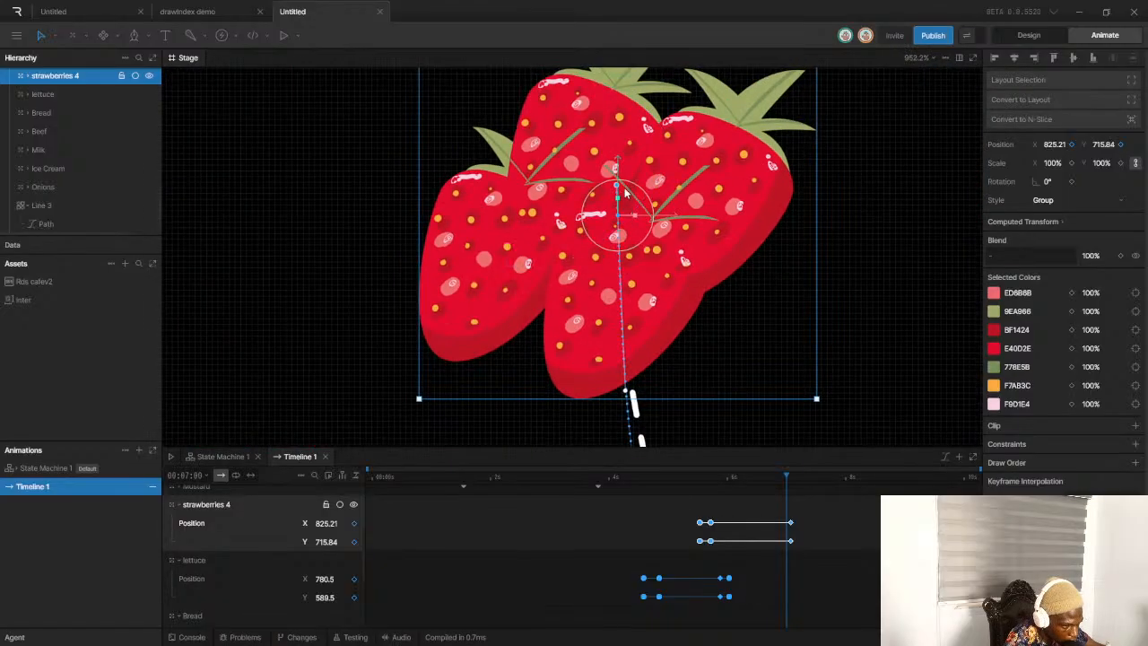
pyautogui.moveTo(618, 188); pyautogui.dragTo(623, 303)
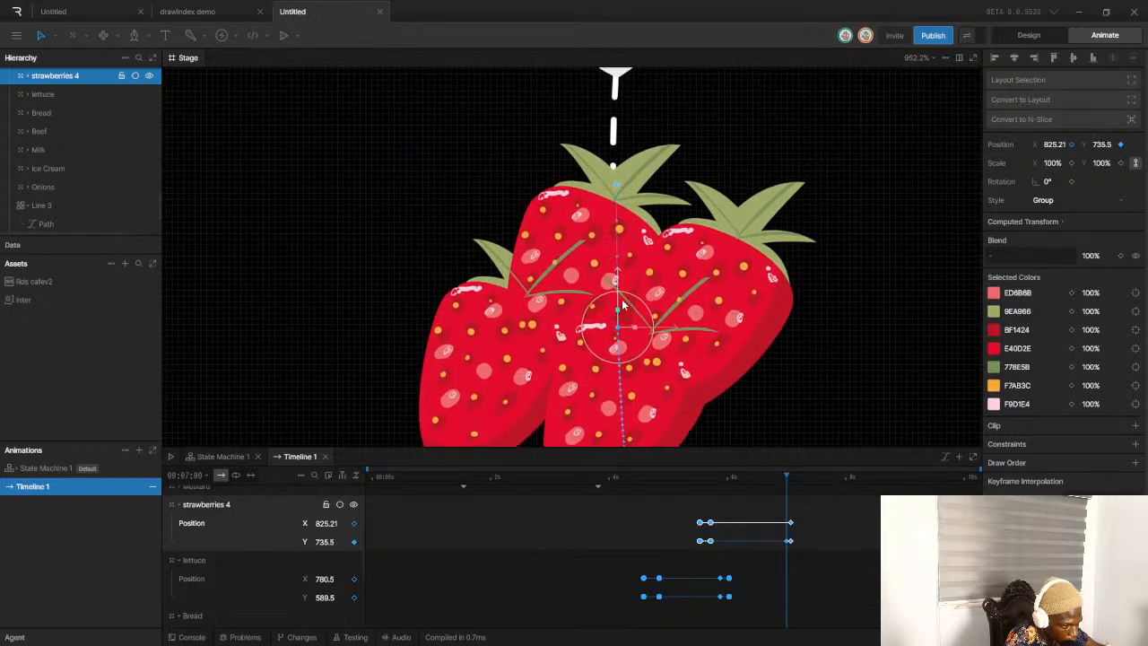
pyautogui.hotkey('ctrl', 'z')
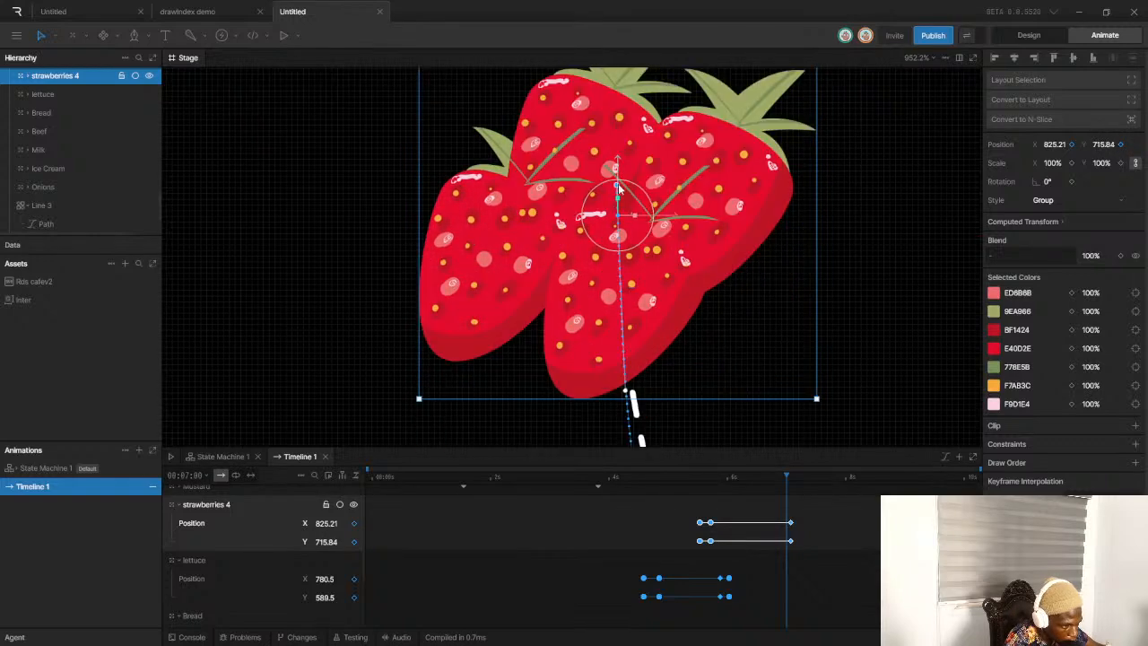
# Move the upper end point of the strawberries 4 motion path down, further from the pink cube
pyautogui.scroll(3, 617, 188)
pyautogui.moveTo(613, 188); pyautogui.dragTo(628, 358)
pyautogui.scroll(-7, 624, 244)
pyautogui.scroll(3, 626, 245)
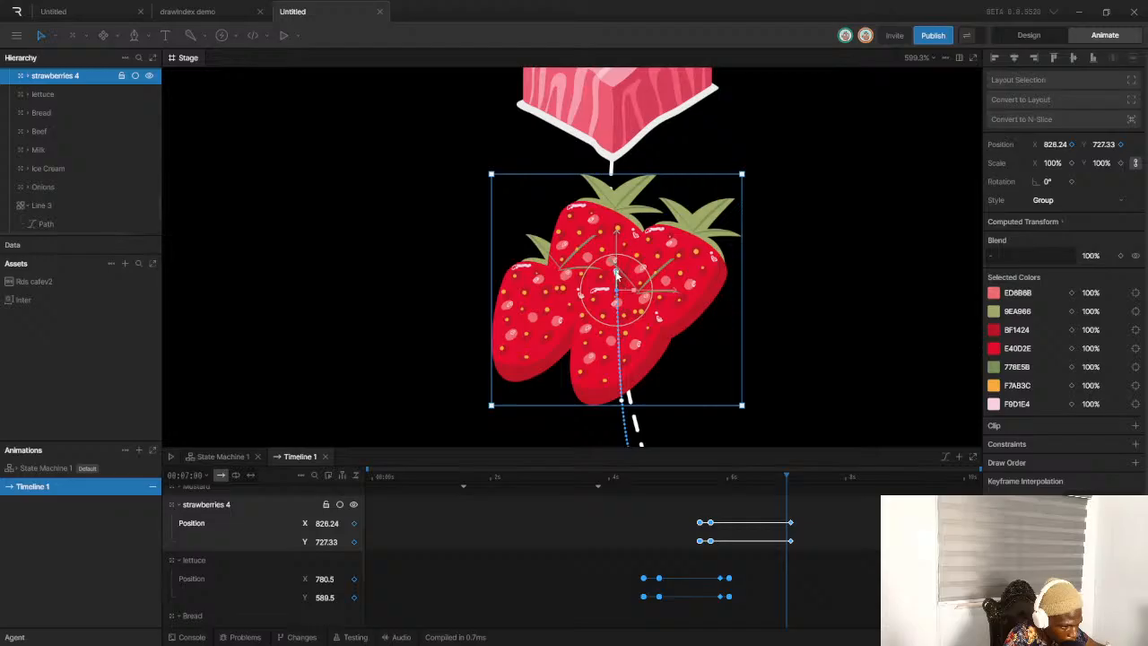
pyautogui.scroll(-5, 617, 273)
pyautogui.scroll(3, 601, 361)
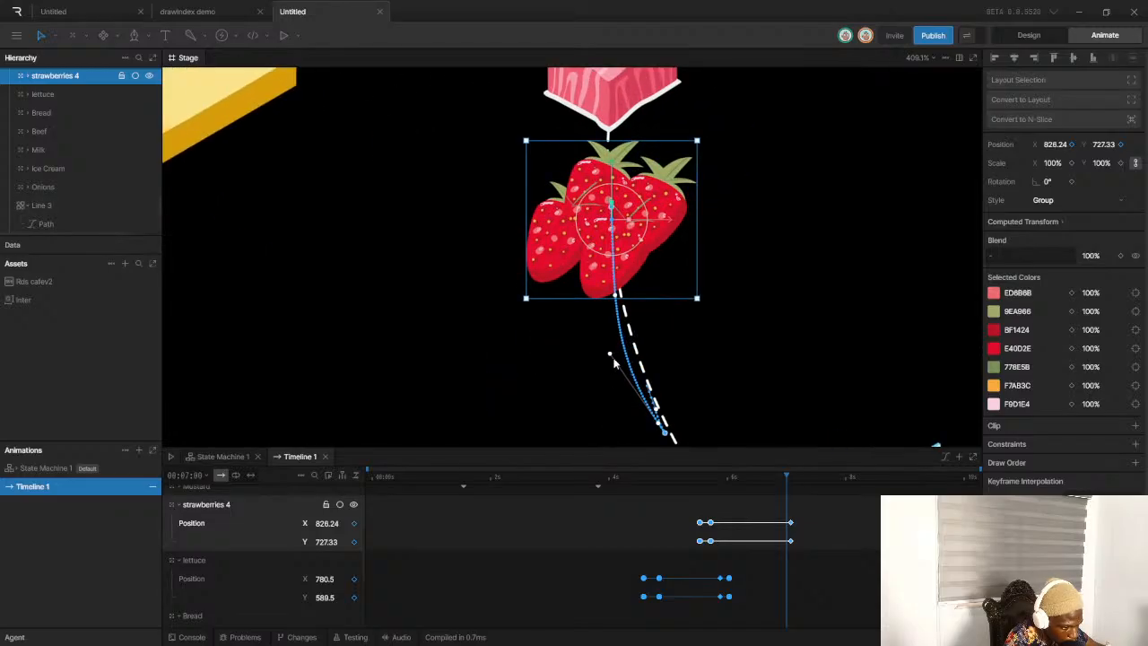
# Adjust the handle at the lower end of the strawberries 4 motion path so the curve follows the dashed line
pyautogui.click(614, 362)
pyautogui.click(628, 218)
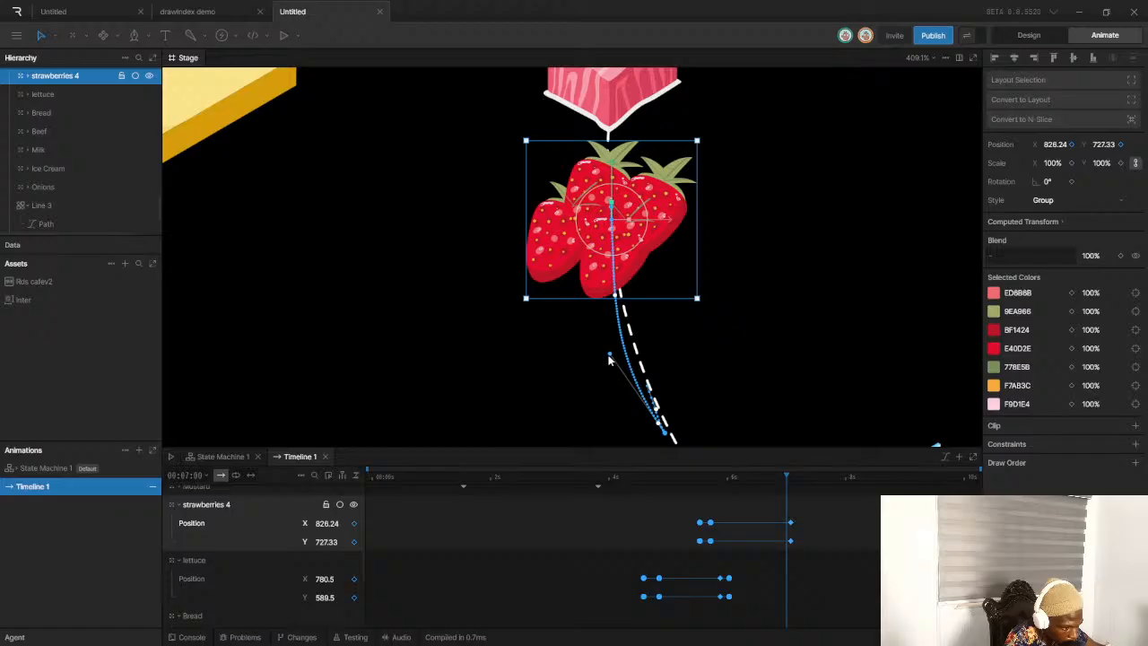
pyautogui.moveTo(608, 354); pyautogui.dragTo(623, 339)
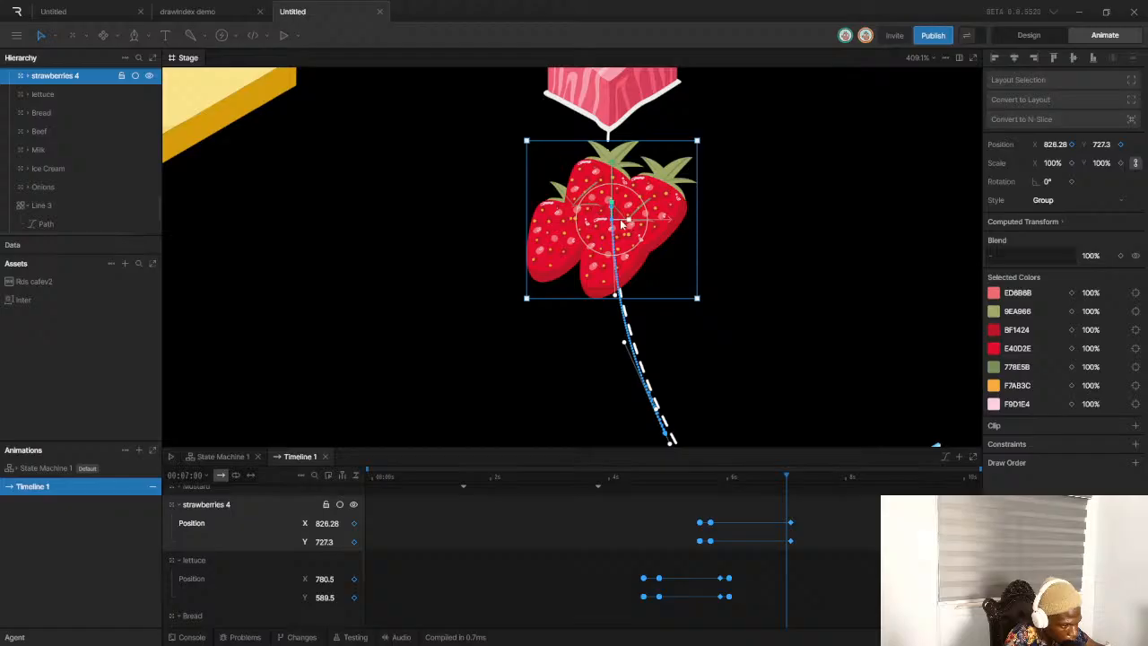
pyautogui.moveTo(614, 222); pyautogui.dragTo(617, 246)
pyautogui.hotkey('ctrl', 'z')
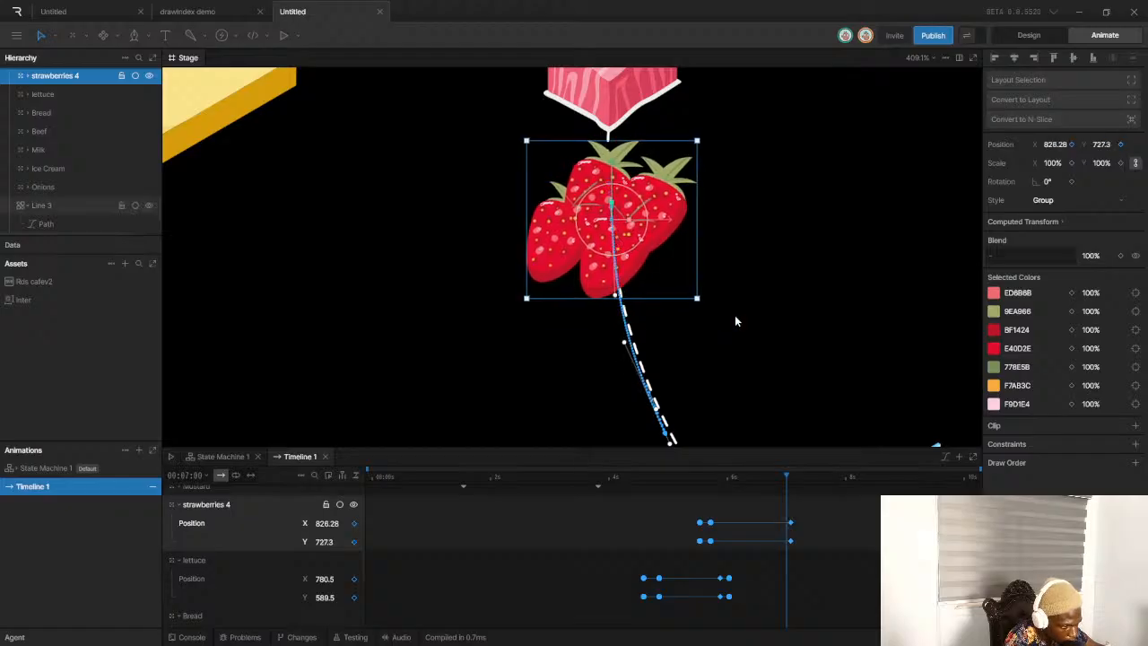
# Move strawberries 4 up toward the pink cube to X 825.5, Y 714 at 00:06:59, adding new position keyframes
pyautogui.moveTo(770, 504); pyautogui.dragTo(818, 572)
pyautogui.click(1088, 494)
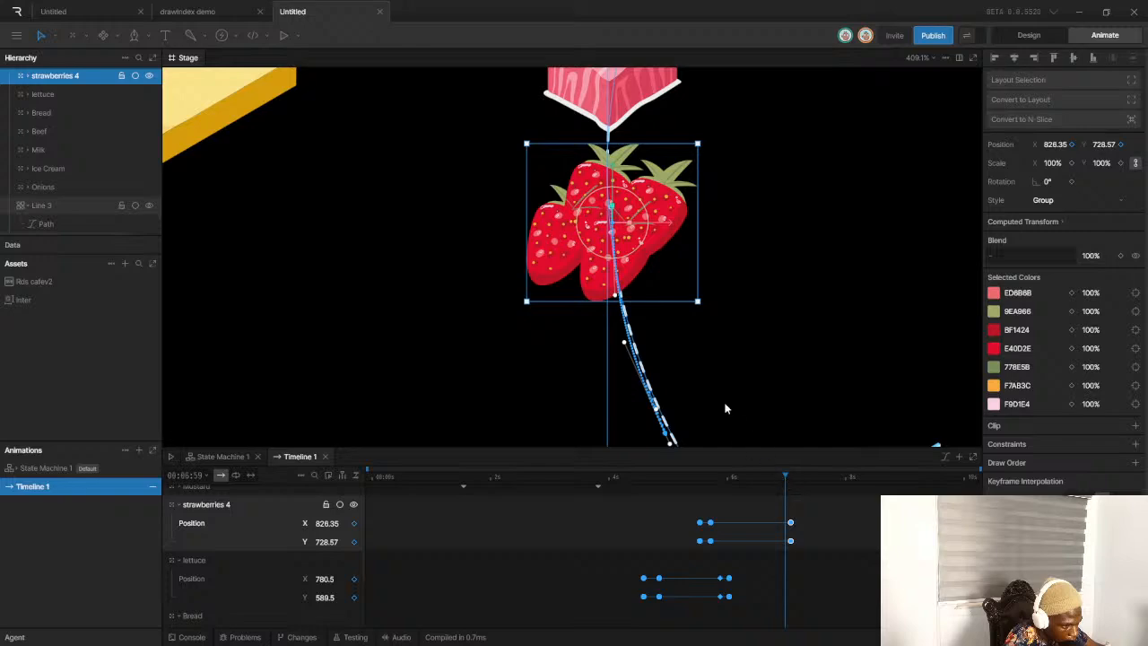
pyautogui.scroll(5, 610, 184)
pyautogui.scroll(2, 592, 175)
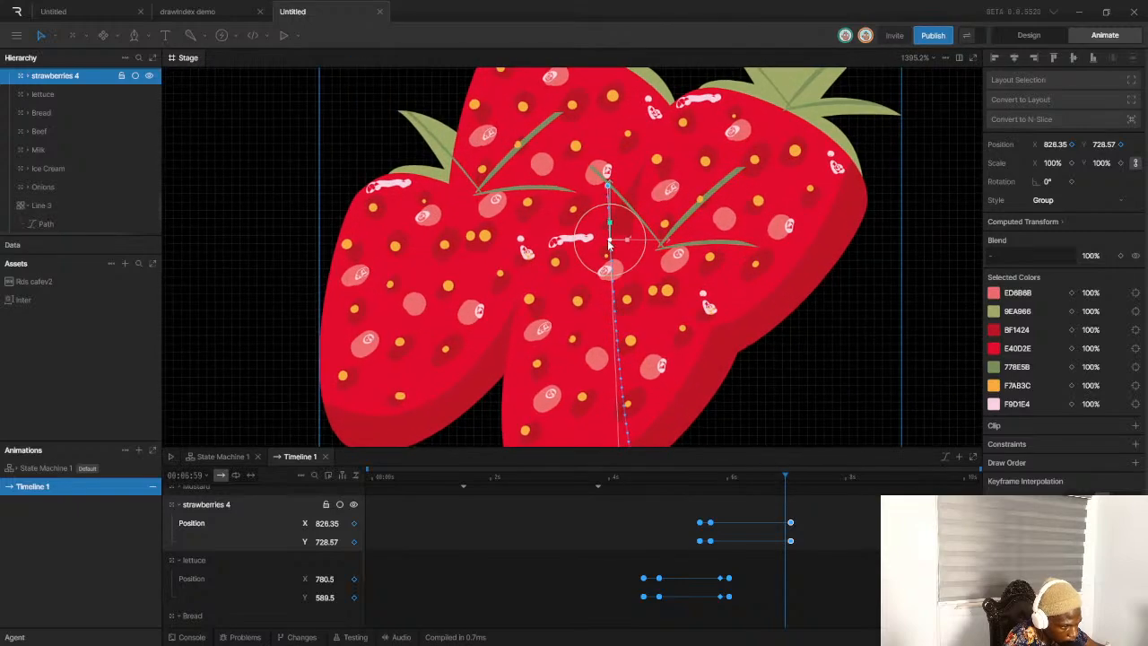
pyautogui.moveTo(610, 241); pyautogui.dragTo(605, 122)
pyautogui.scroll(-15, 622, 238)
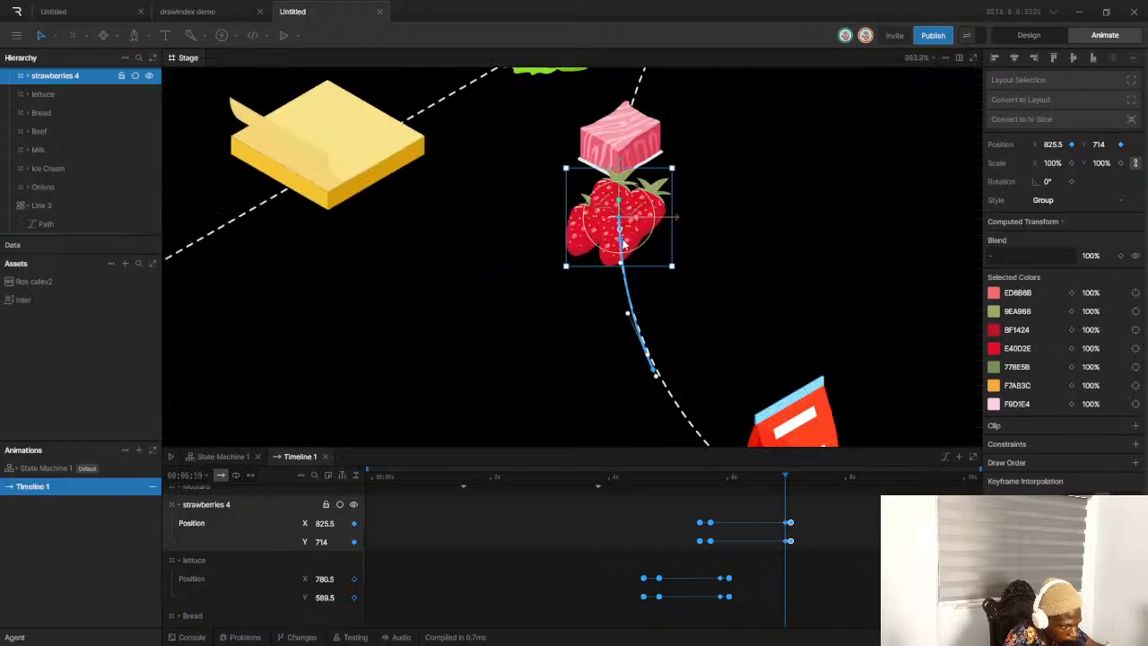
# Play back Timeline 1, shift the third pair of strawberries 4 position keyframes earlier, and replay the movement
pyautogui.moveTo(410, 475); pyautogui.dragTo(357, 482)
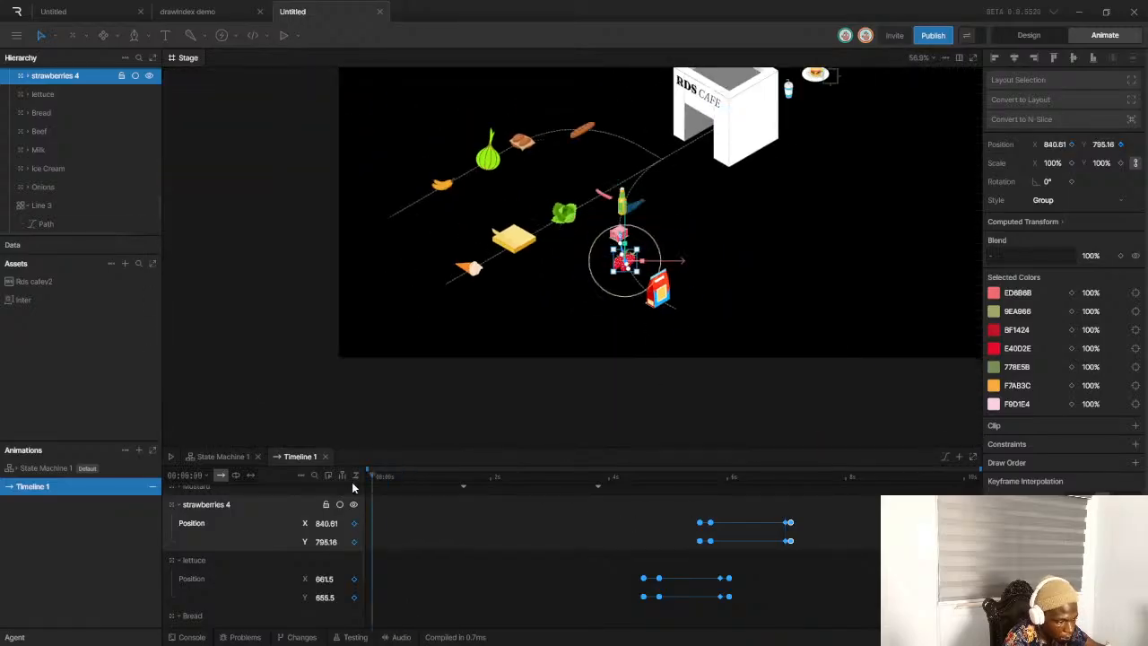
pyautogui.press('space')
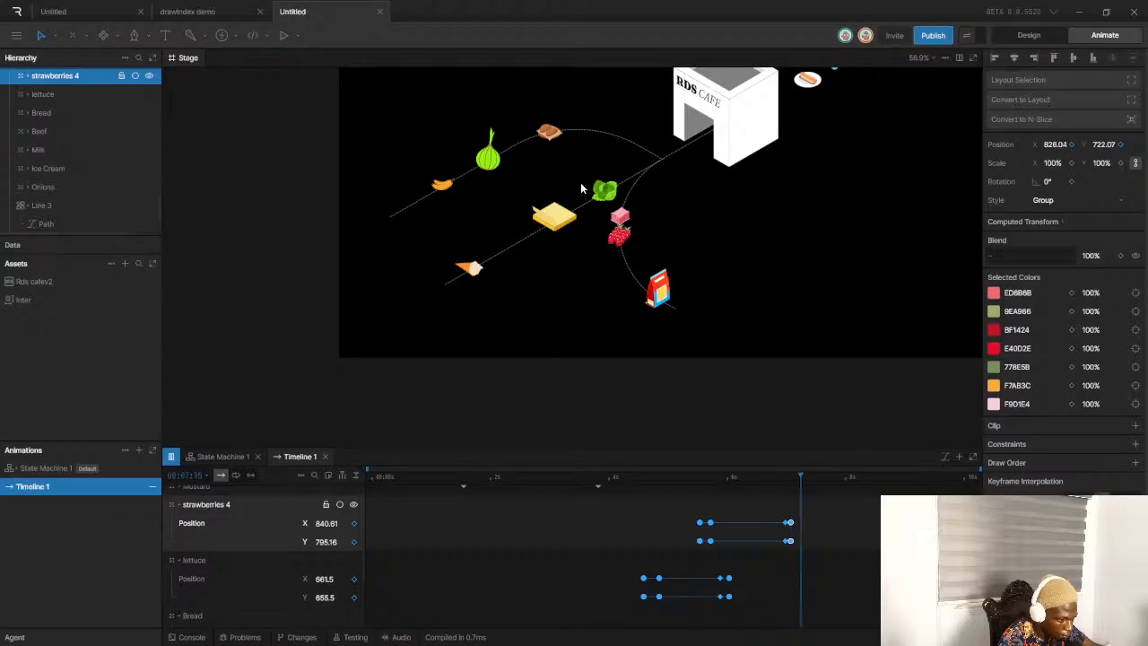
pyautogui.scroll(5, 785, 529)
pyautogui.moveTo(774, 511); pyautogui.dragTo(797, 562)
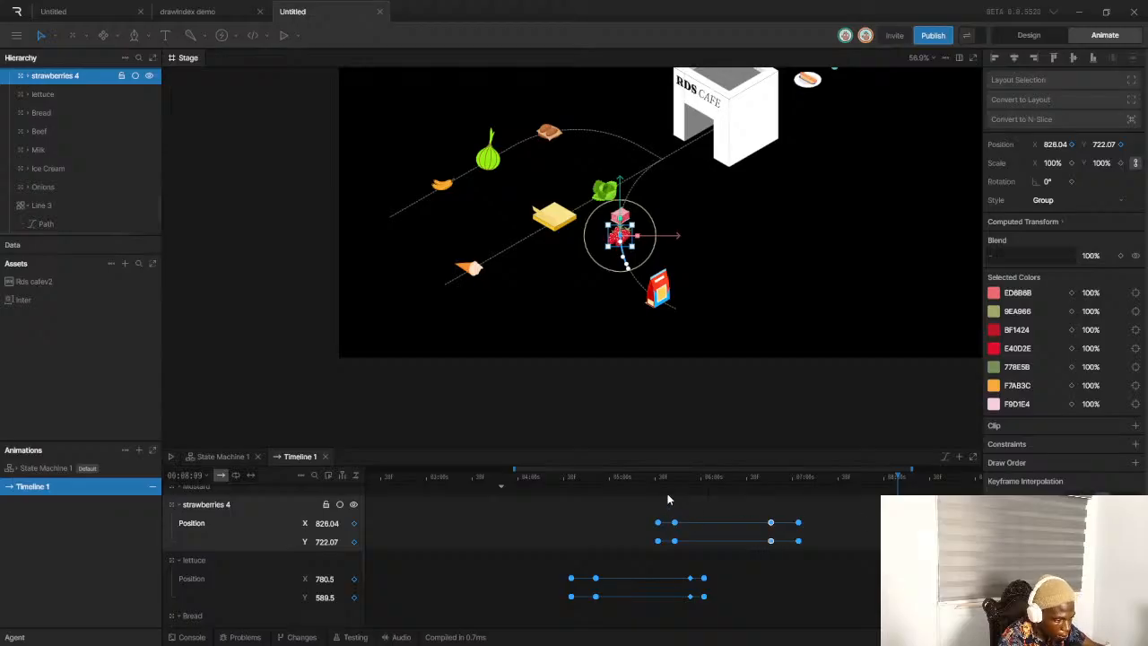
pyautogui.click(601, 476)
pyautogui.press('space')
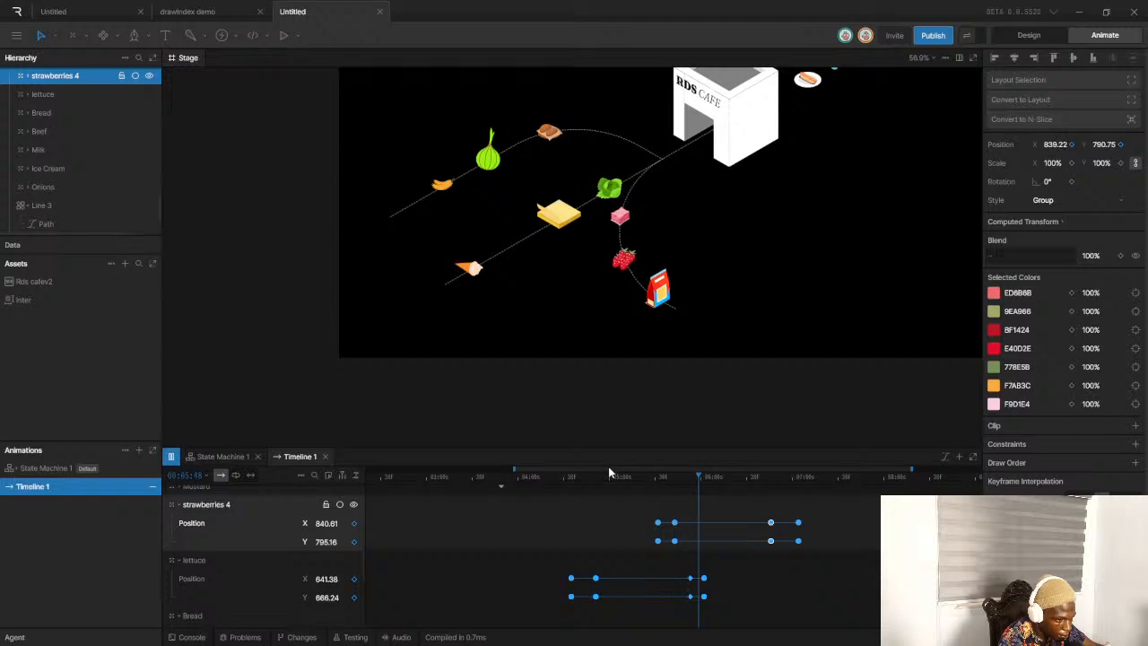
pyautogui.press('space')
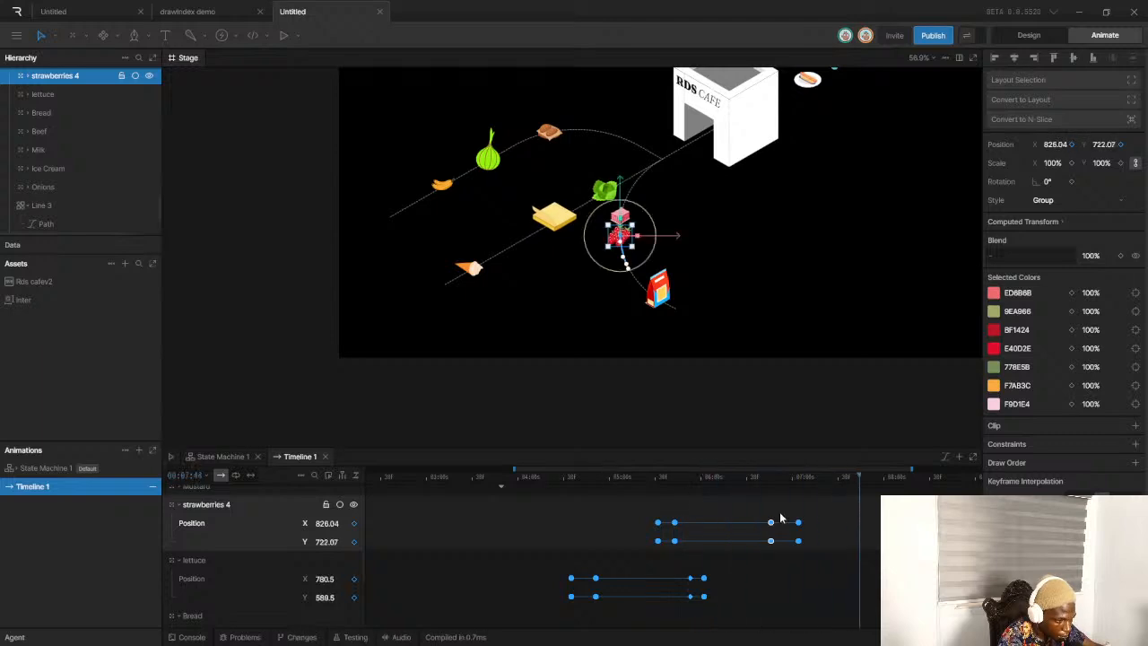
# Shift the last two pairs of strawberries 4 position keyframes earlier together, and play back the retimed movement
pyautogui.moveTo(746, 511); pyautogui.dragTo(820, 554)
pyautogui.click(799, 543)
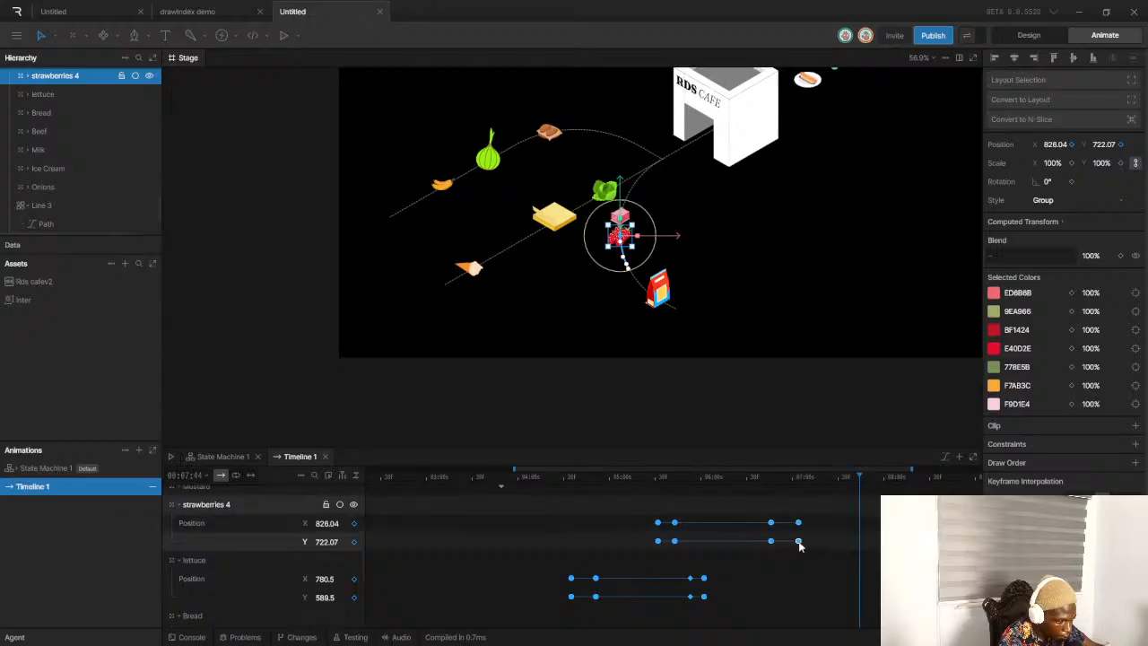
pyautogui.moveTo(753, 517); pyautogui.dragTo(810, 548)
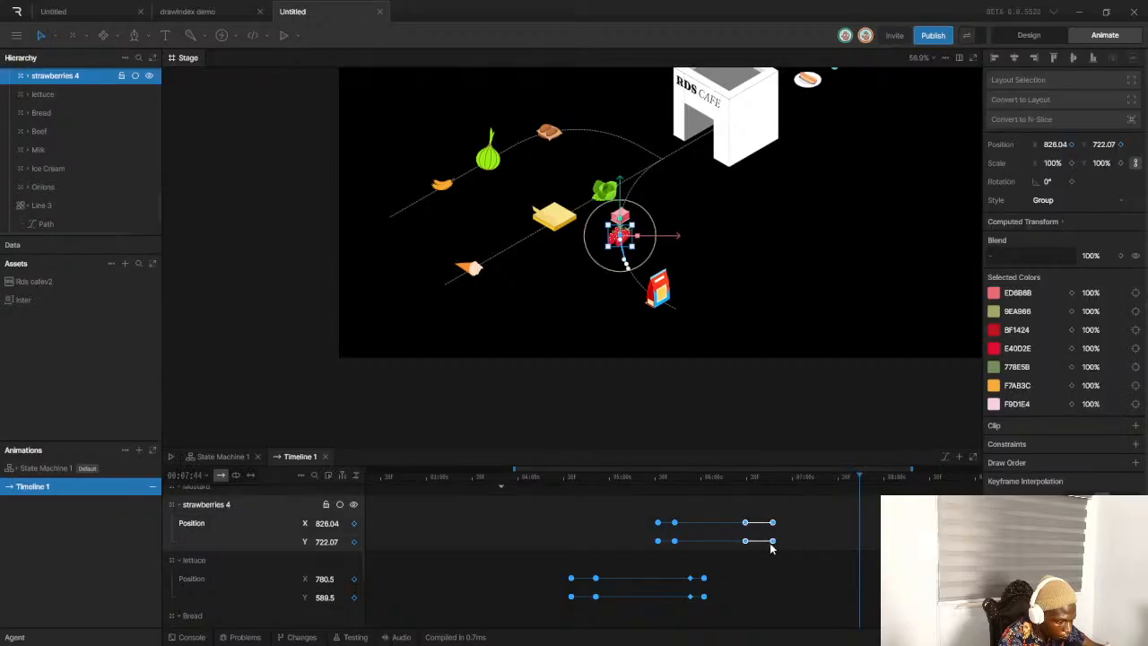
pyautogui.moveTo(626, 476); pyautogui.dragTo(582, 476)
pyautogui.press('space')
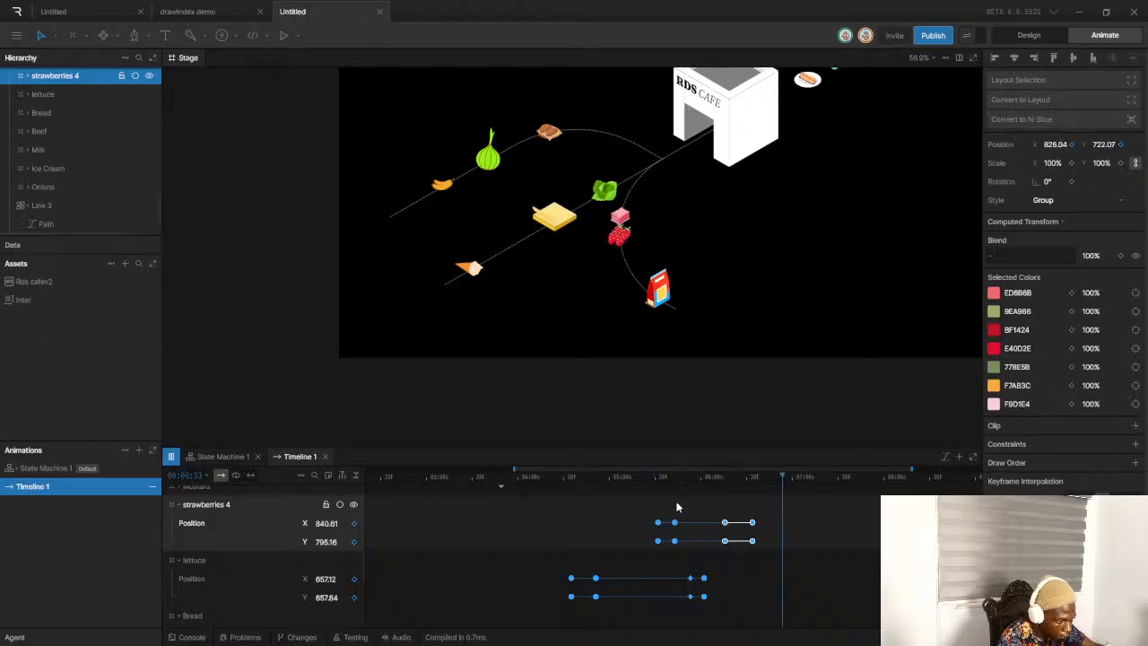
pyautogui.press('space')
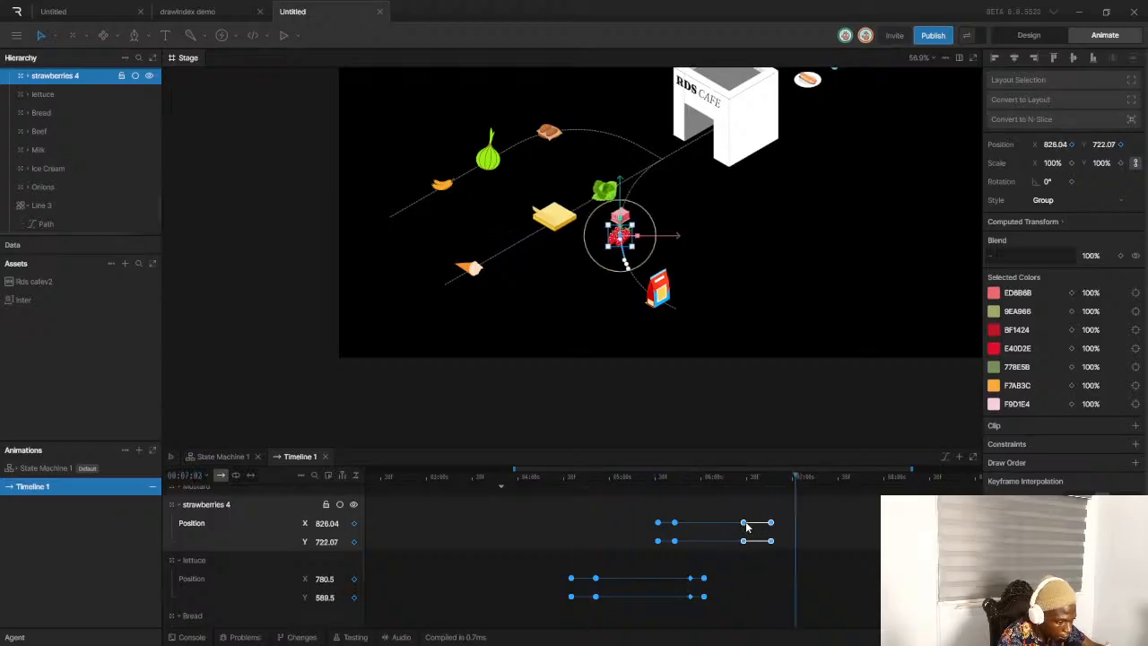
pyautogui.moveTo(697, 474); pyautogui.dragTo(625, 476)
pyautogui.press('space')
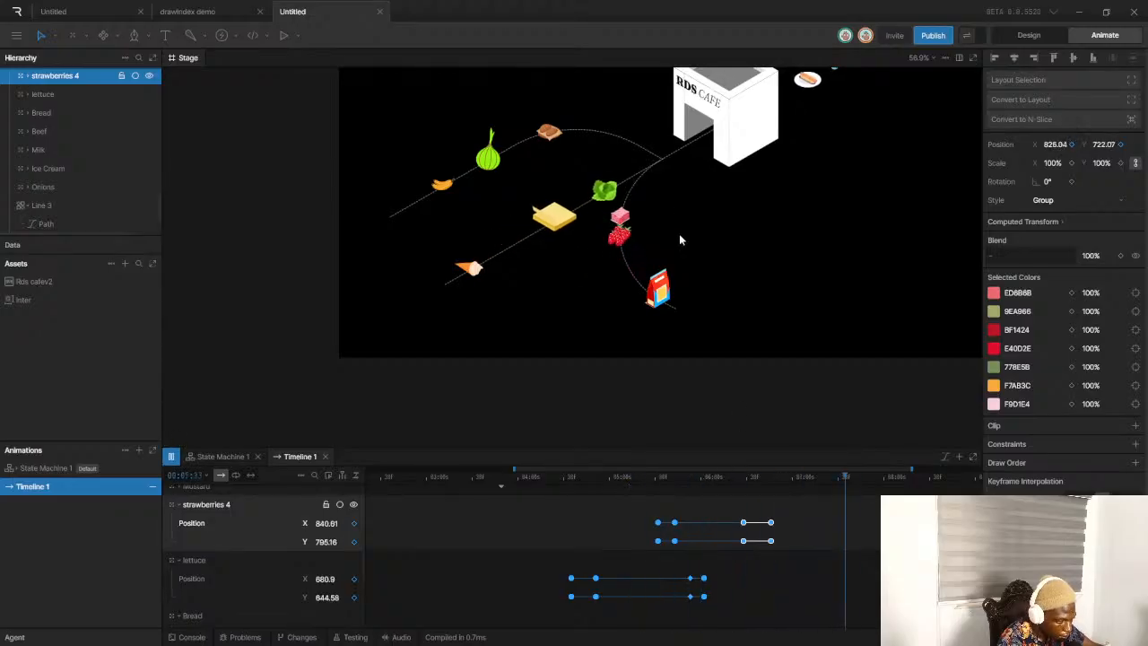
pyautogui.scroll(-5, 678, 243)
pyautogui.scroll(3, 681, 241)
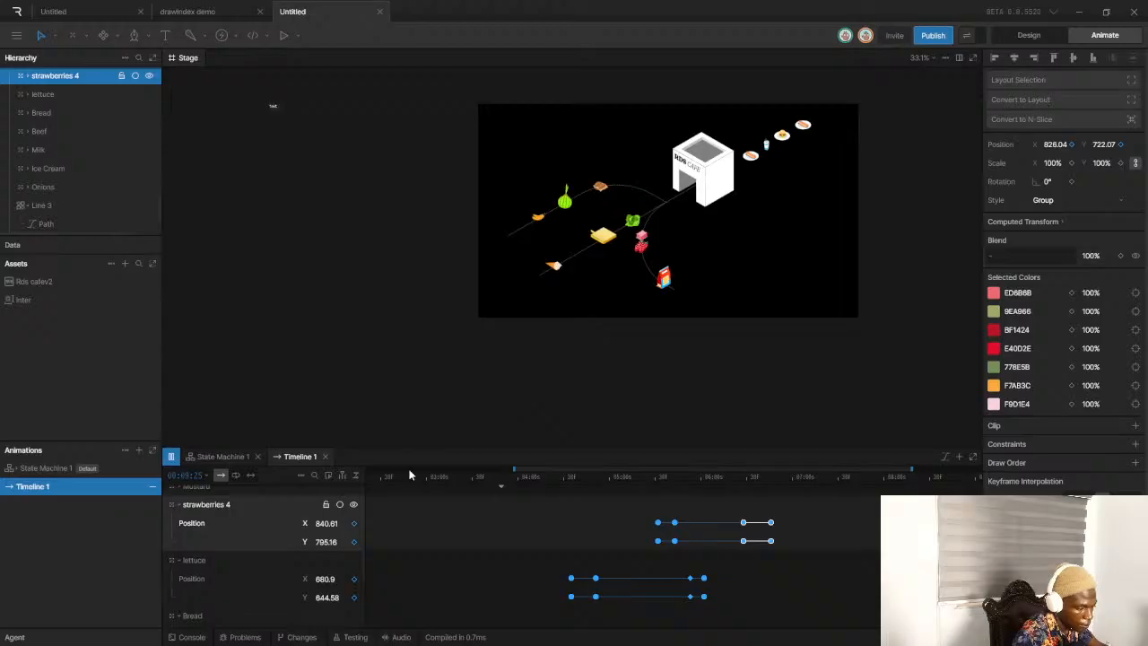
pyautogui.press('space')
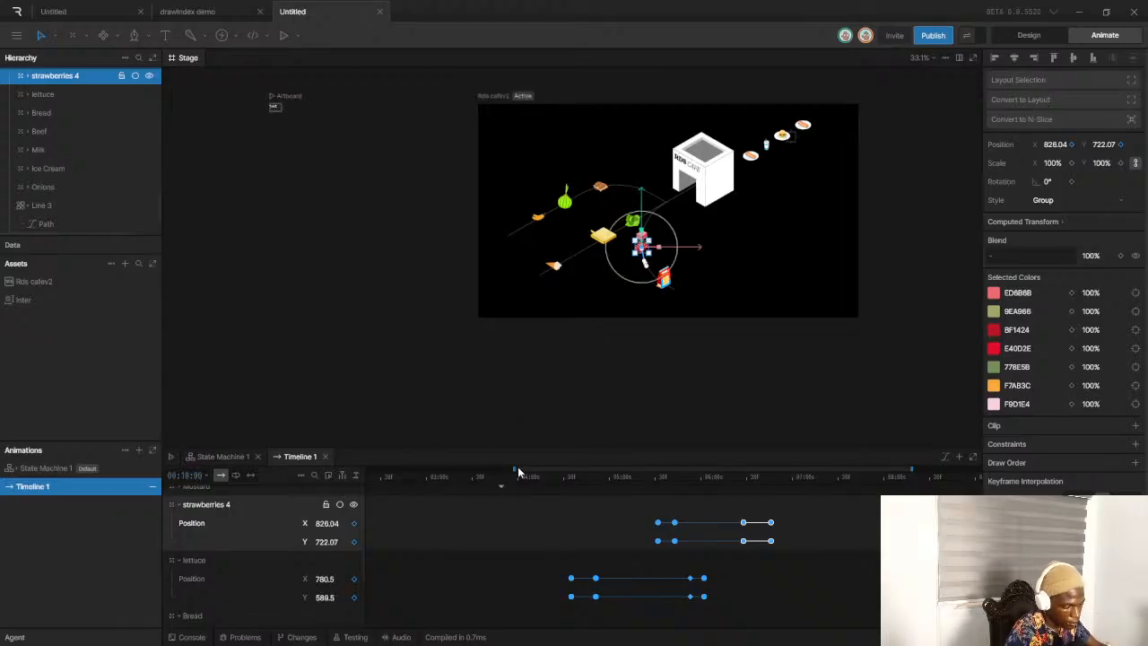
# Show the full duration of Timeline 1 and play the animation back from the start
pyautogui.moveTo(515, 469); pyautogui.dragTo(356, 471)
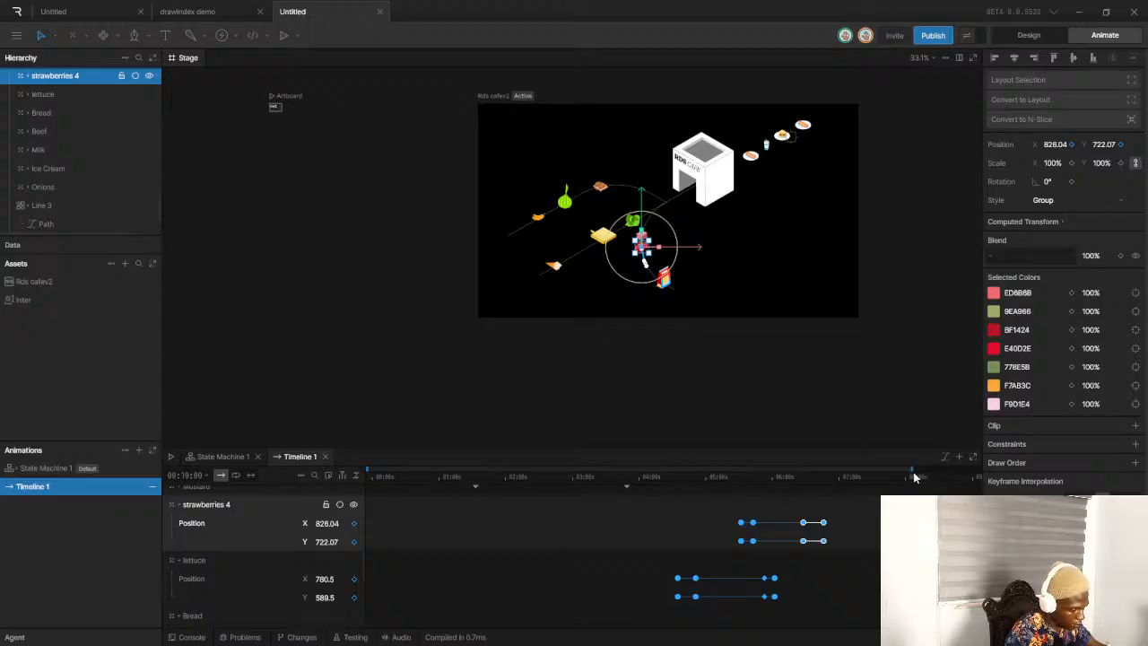
pyautogui.moveTo(913, 468); pyautogui.dragTo(1009, 462)
pyautogui.moveTo(413, 474); pyautogui.dragTo(344, 474)
pyautogui.press('space')
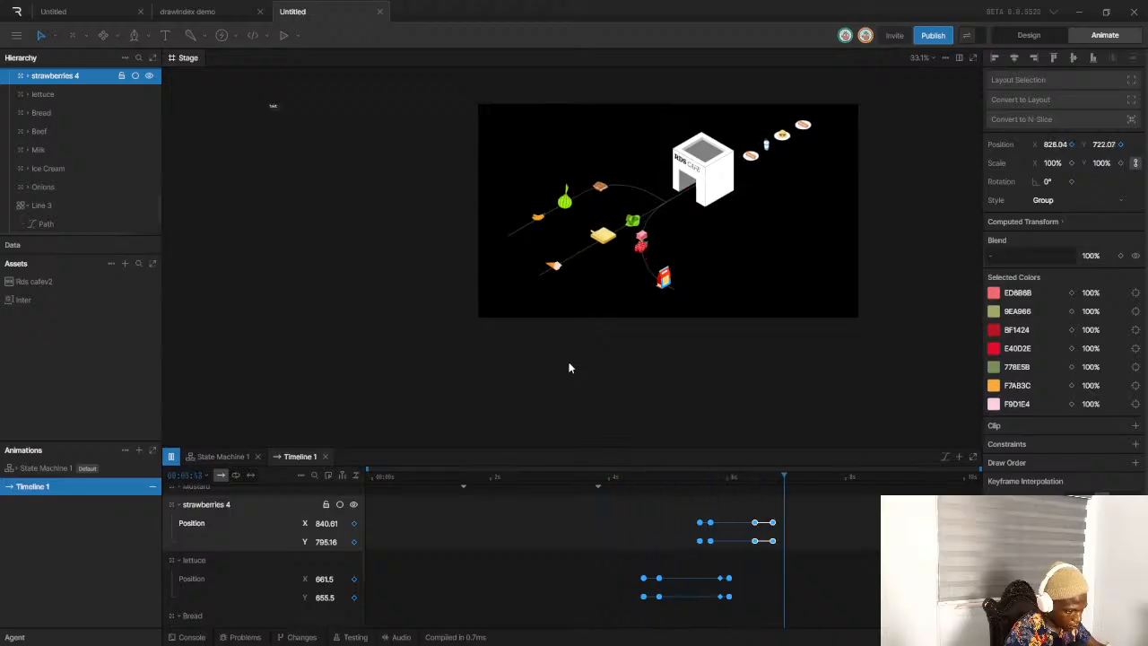
pyautogui.press('space')
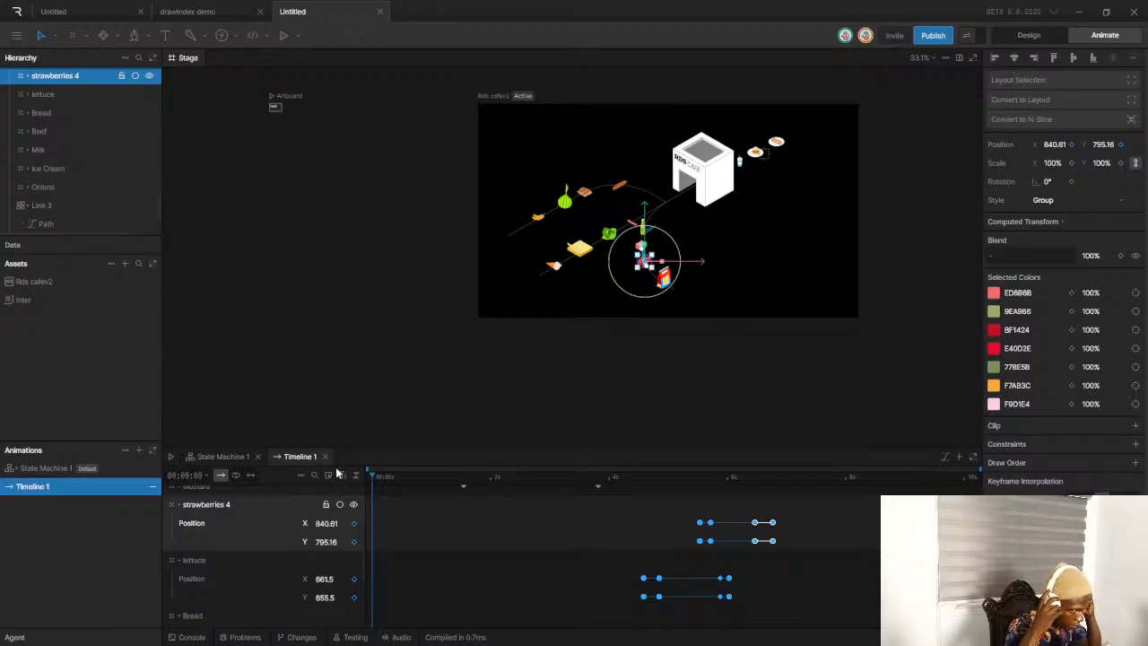
# Replay Timeline 1 from the start several times to check how the strawberries move relative to the other food items
pyautogui.scroll(3, 709, 263)
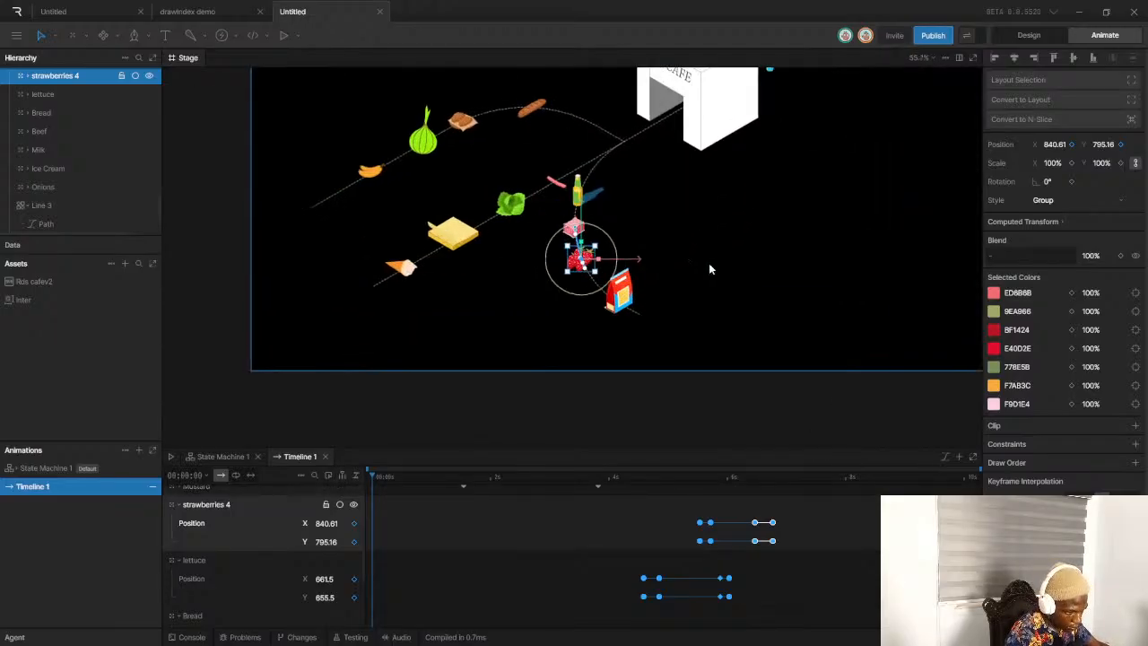
pyautogui.scroll(-1, 630, 212)
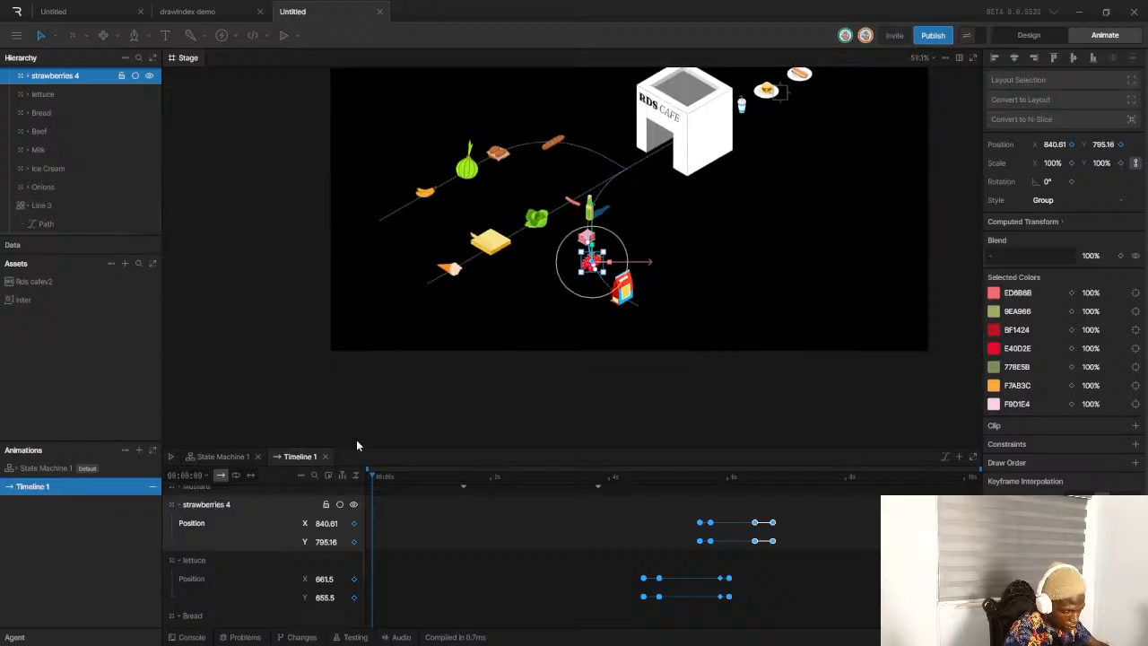
pyautogui.click(353, 475)
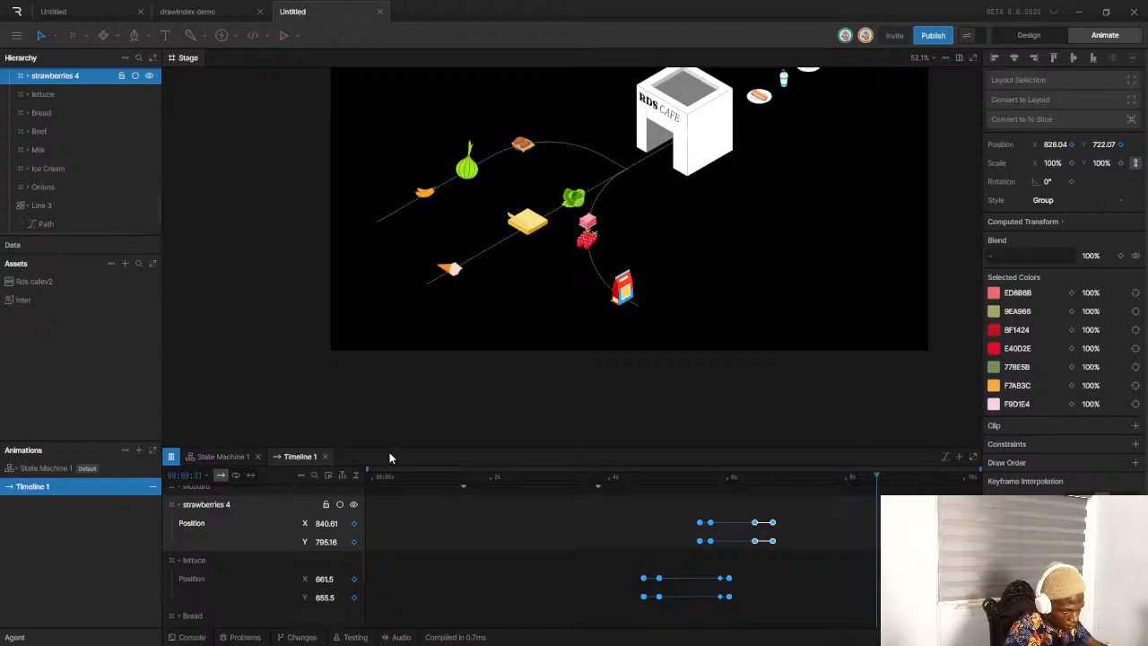
pyautogui.press('space')
pyautogui.moveTo(384, 477); pyautogui.dragTo(369, 475)
pyautogui.press('space')
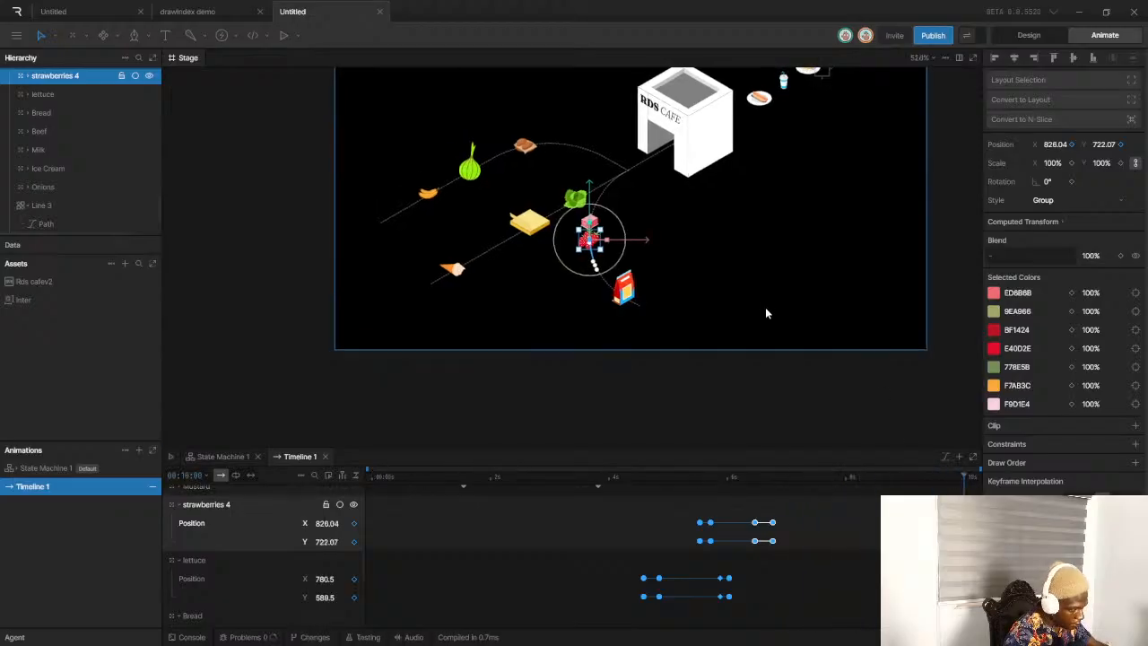
pyautogui.scroll(-1, 766, 305)
pyautogui.click(373, 479)
pyautogui.press('space')
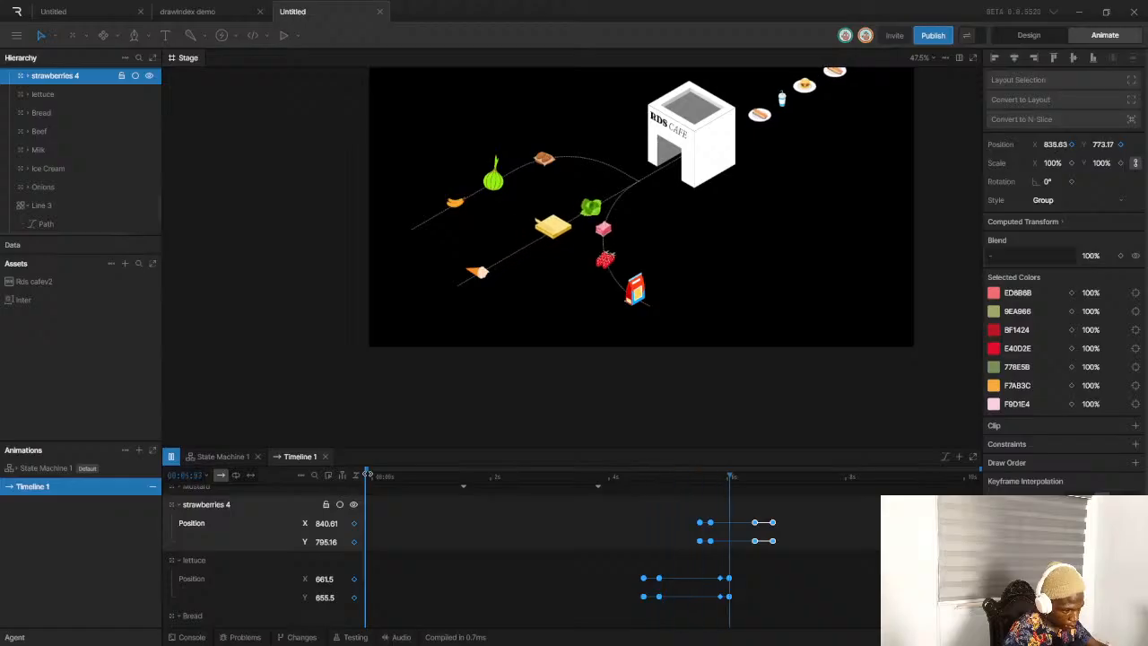
pyautogui.click(374, 478)
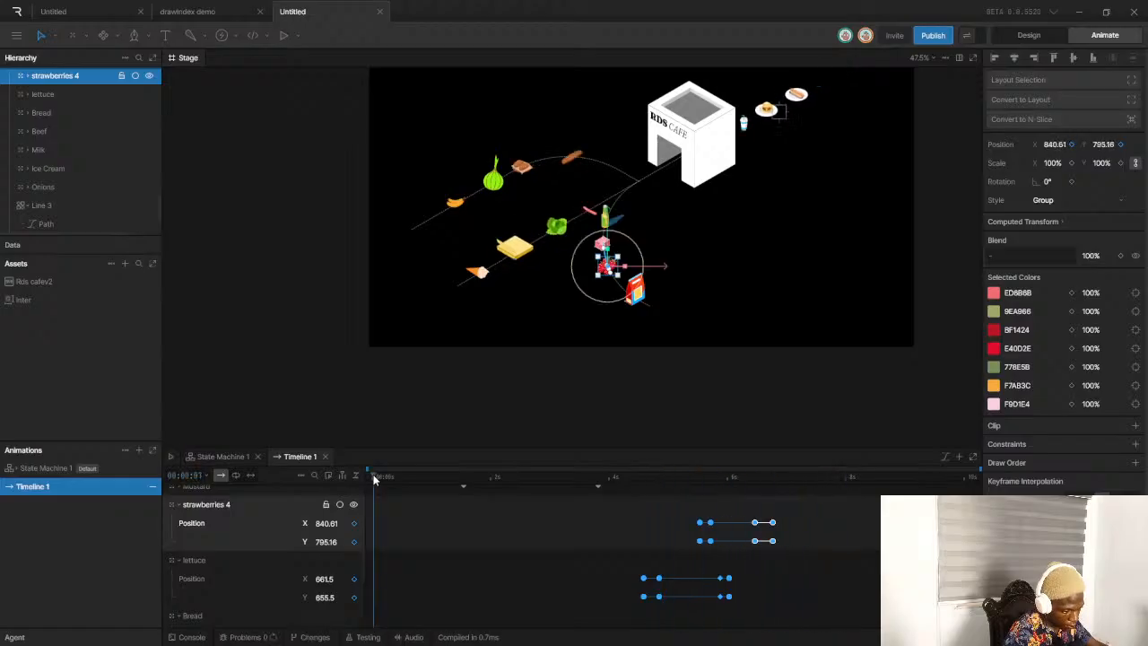
pyautogui.press('space')
pyautogui.press('space')
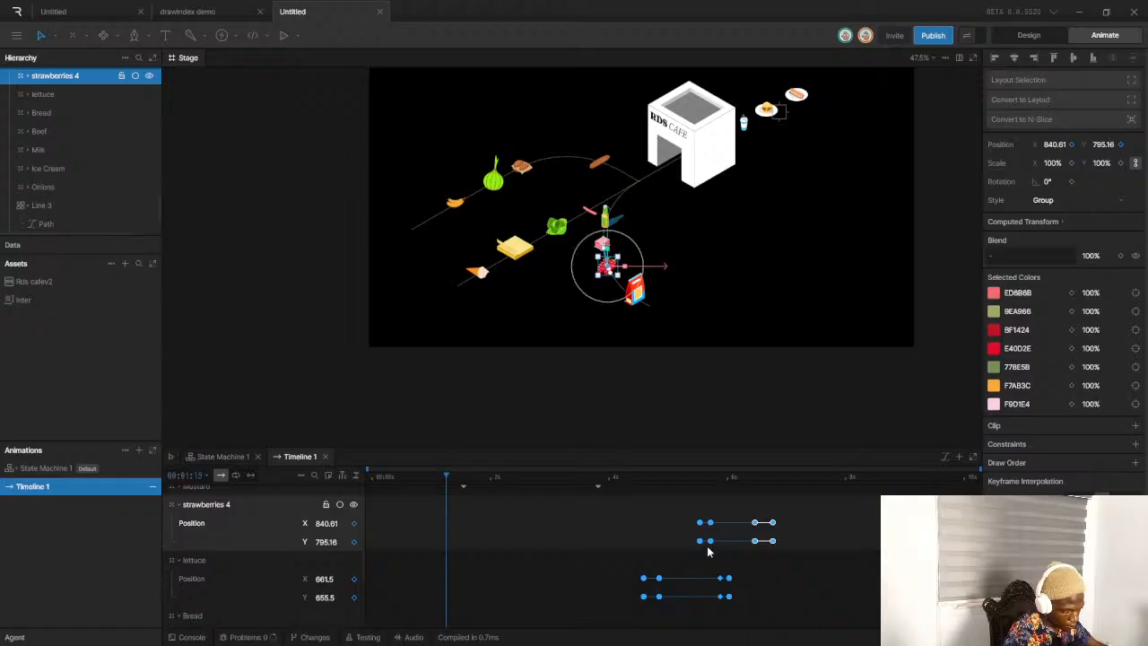
# Move the second pair of strawberries 4 position keyframes slightly earlier and play the timeline back from the start
pyautogui.scroll(2, 712, 536)
pyautogui.scroll(-3, 714, 537)
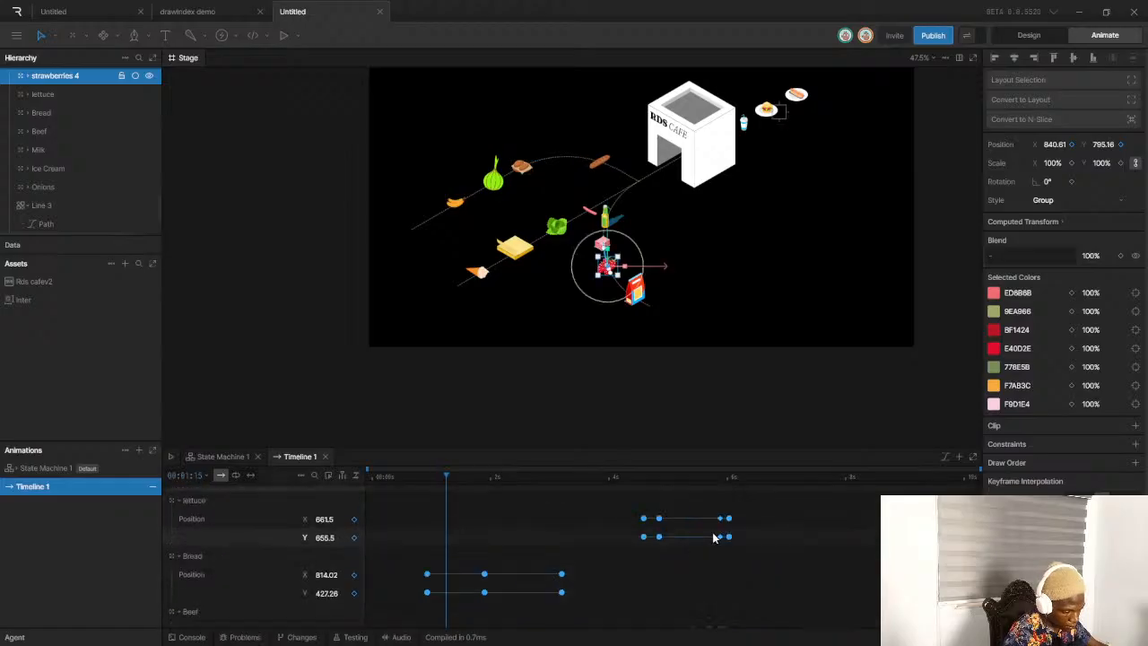
pyautogui.scroll(1, 714, 539)
pyautogui.moveTo(703, 517); pyautogui.dragTo(716, 554)
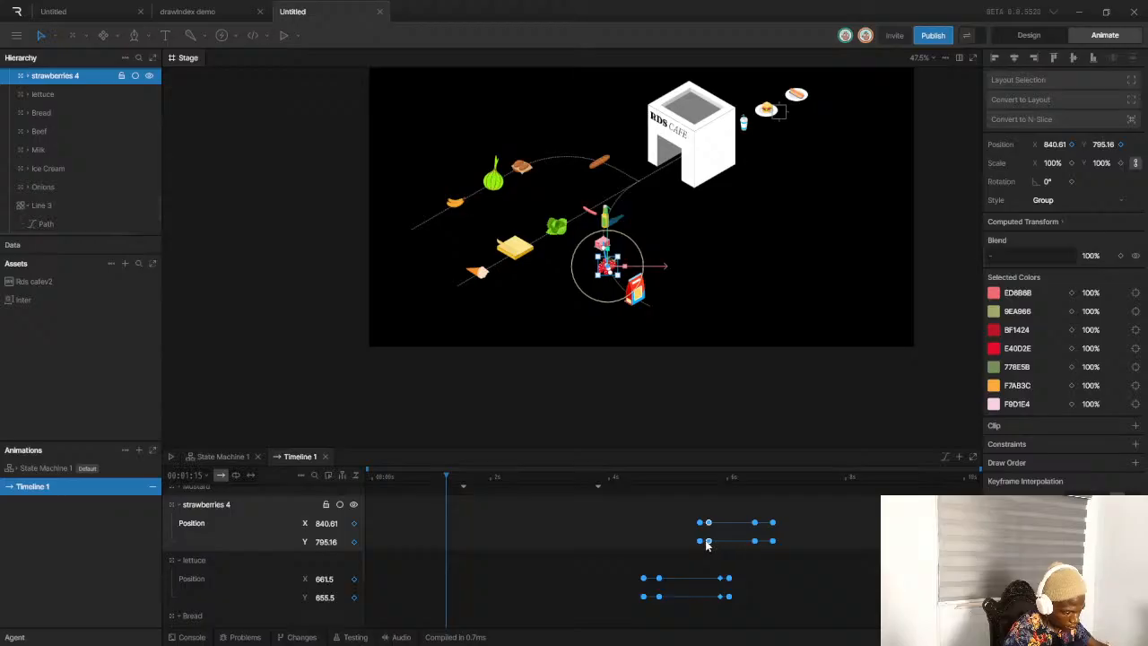
pyautogui.moveTo(391, 483); pyautogui.dragTo(369, 476)
pyautogui.press('space')
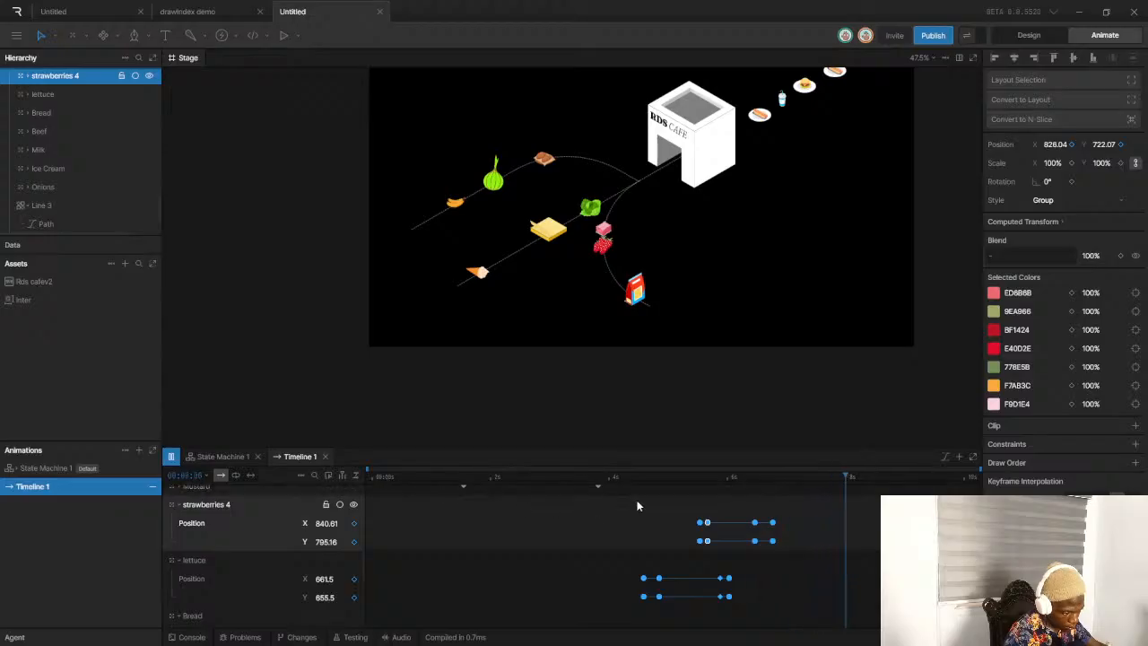
# Move the third pair of strawberries 4 position keyframes later, closer to the last pair, and play the timeline back
pyautogui.moveTo(751, 520); pyautogui.dragTo(758, 555)
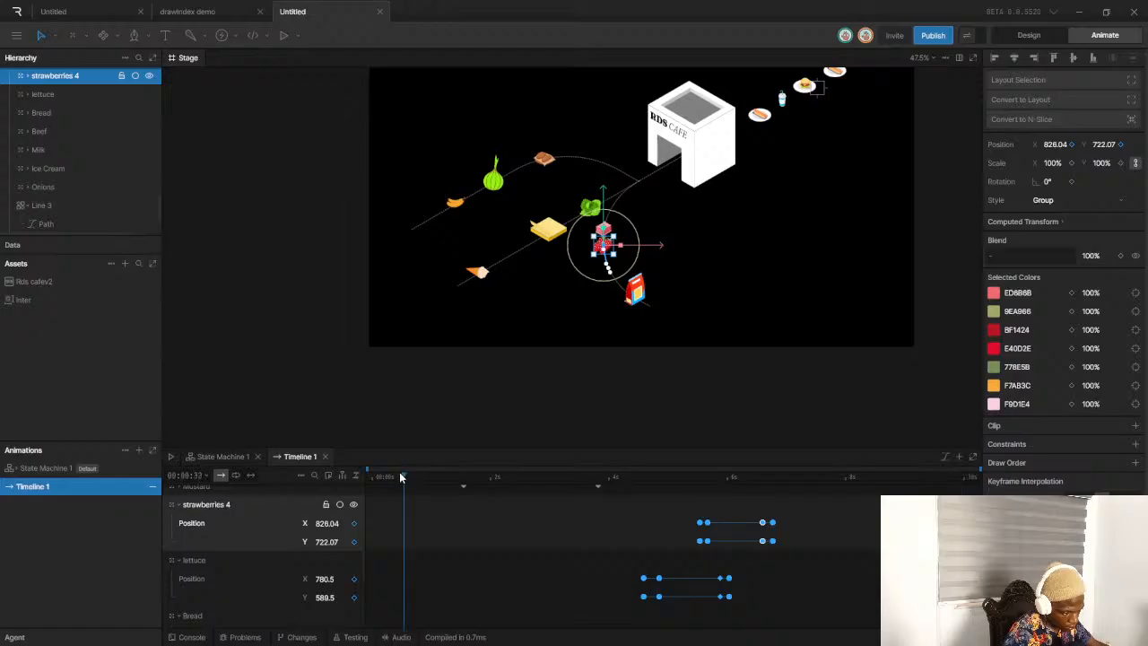
pyautogui.click(376, 476)
pyautogui.press('space')
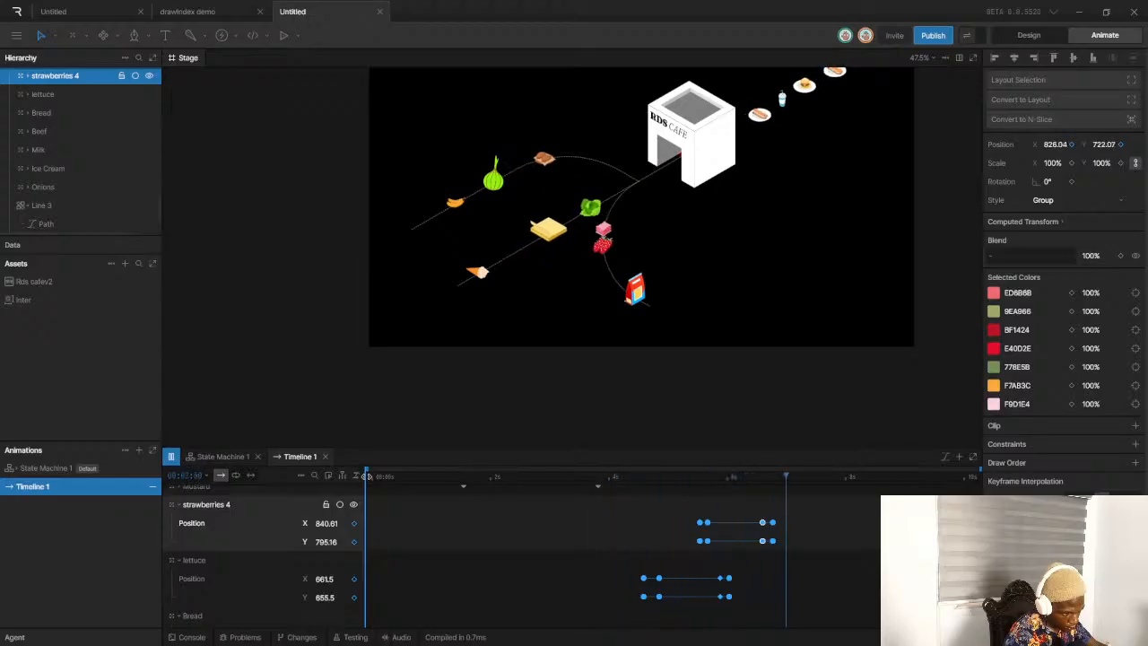
pyautogui.press('space')
# Bring strawberries 4 to the front of the stacking order and play Timeline 1 back from the start
pyautogui.scroll(3, 92, 141)
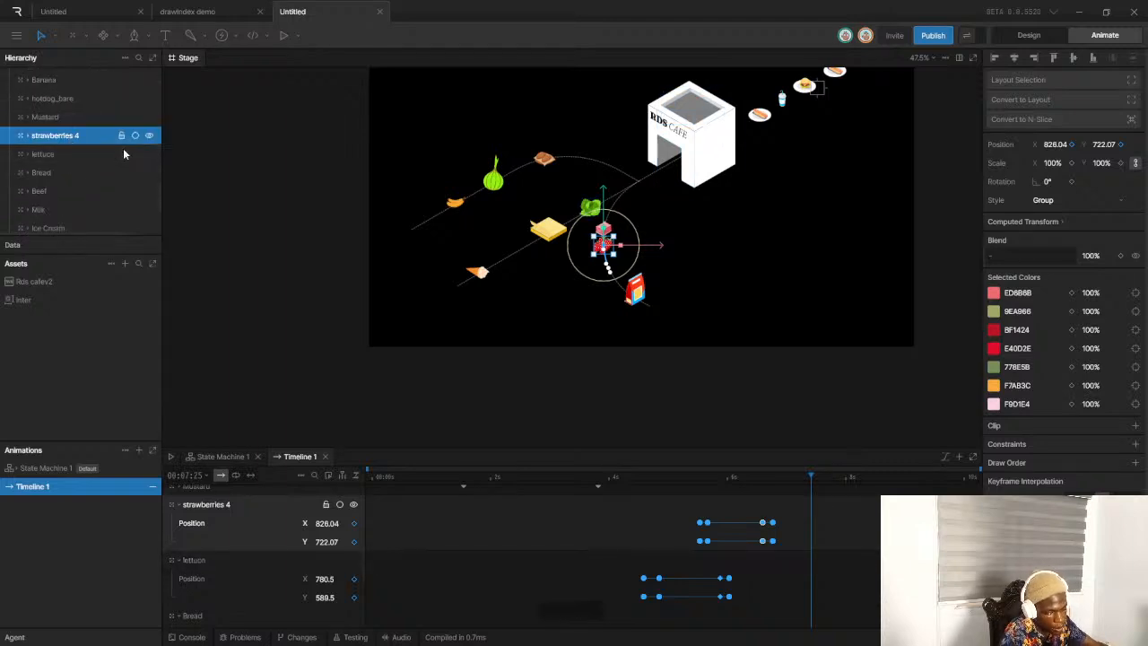
pyautogui.hotkey('ctrl', 'shift', ']')
pyautogui.scroll(6, 123, 154)
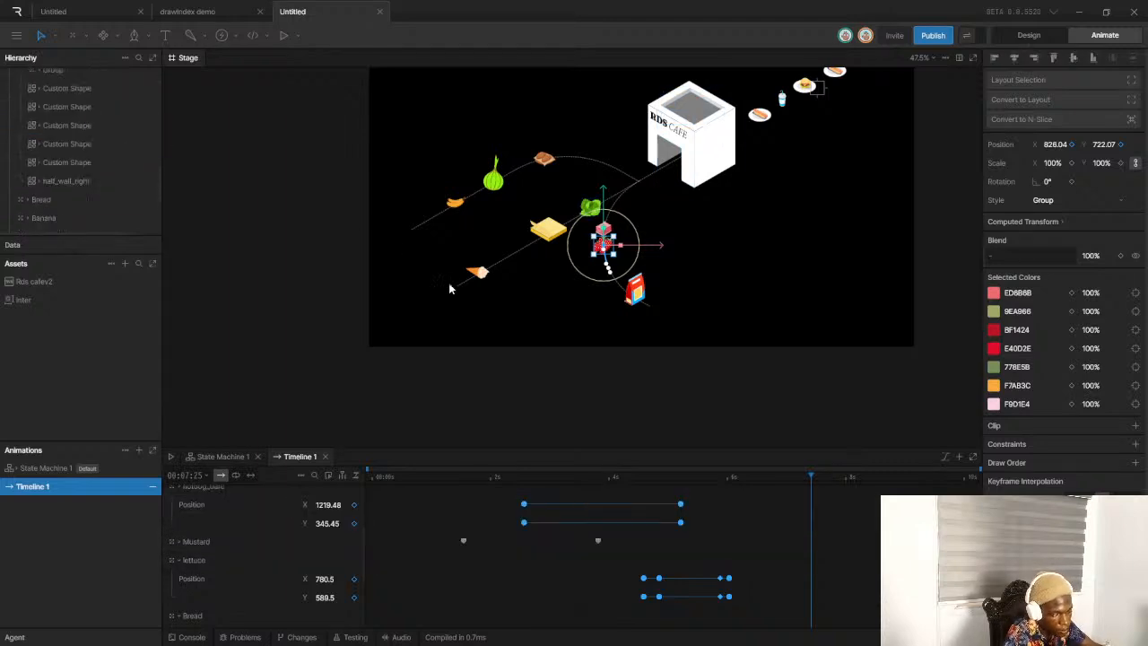
pyautogui.click(373, 476)
pyautogui.press('space')
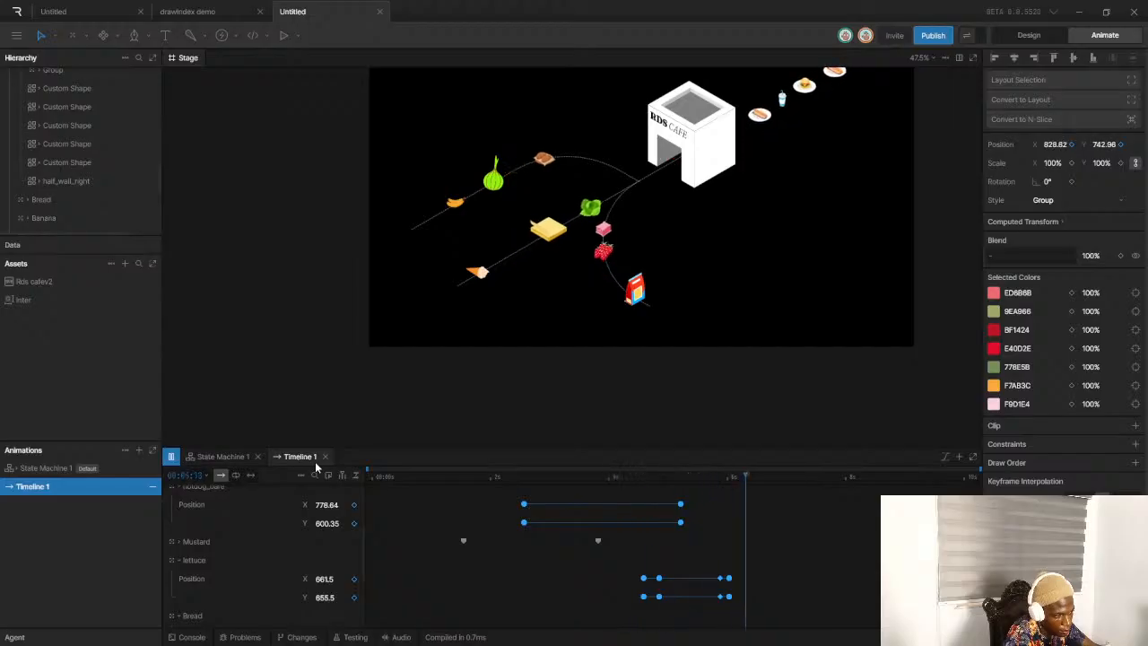
pyautogui.press('space')
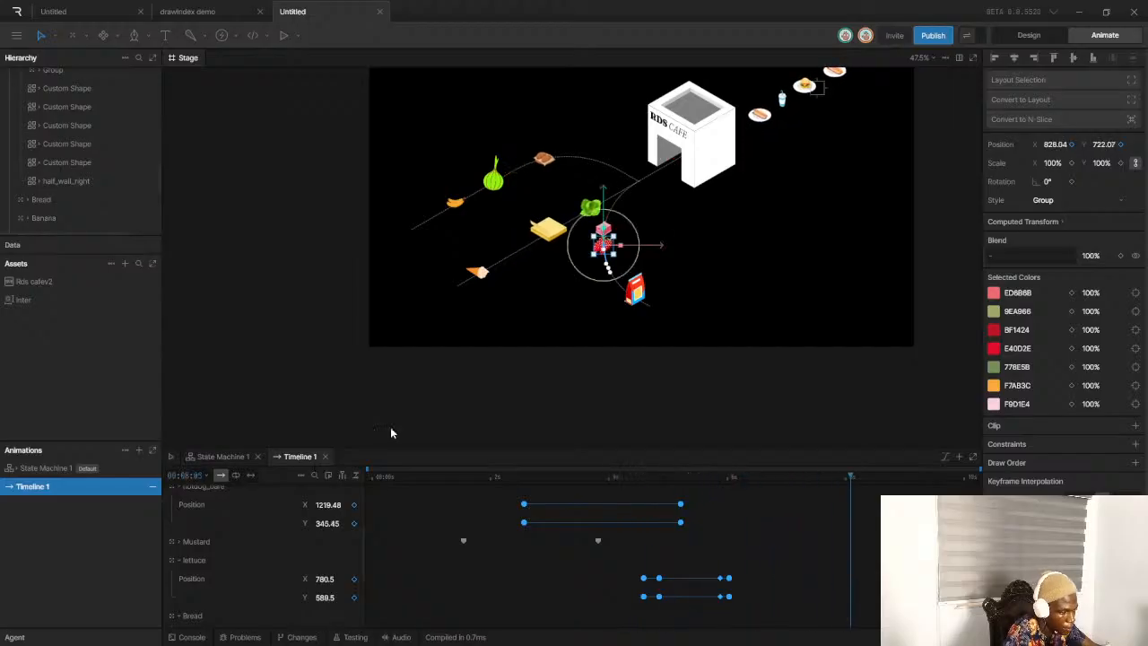
pyautogui.scroll(2, 599, 278)
pyautogui.scroll(8, 504, 306)
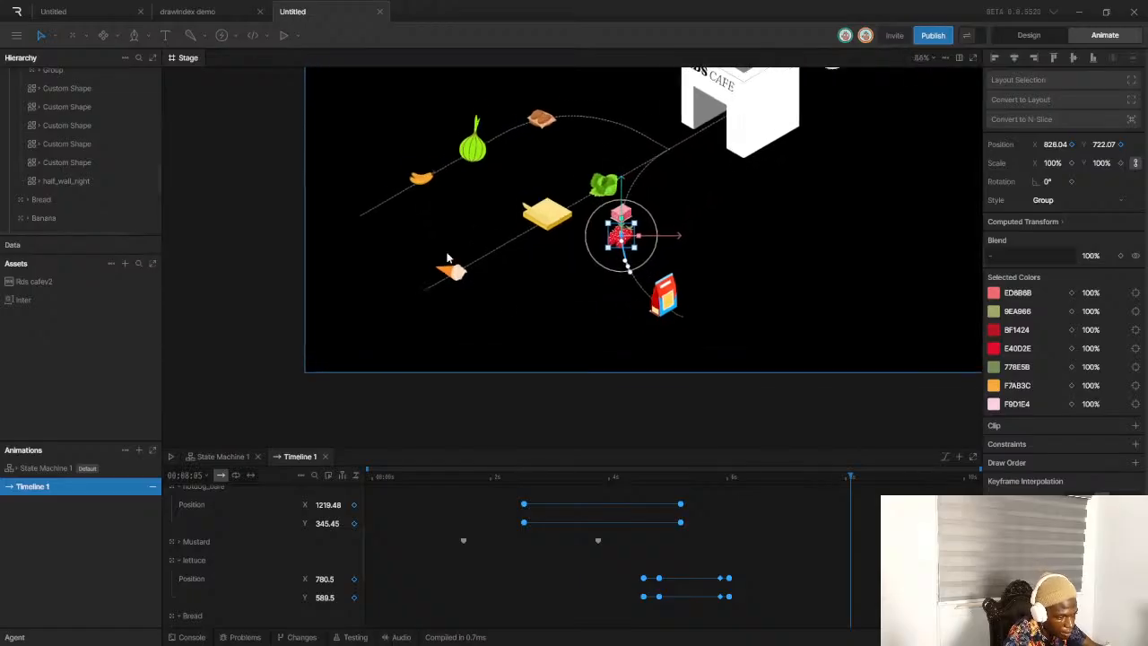
# Add X and Y position keyframes to the ice cream at its current spot and place them at about 1.4 s
pyautogui.click(433, 263)
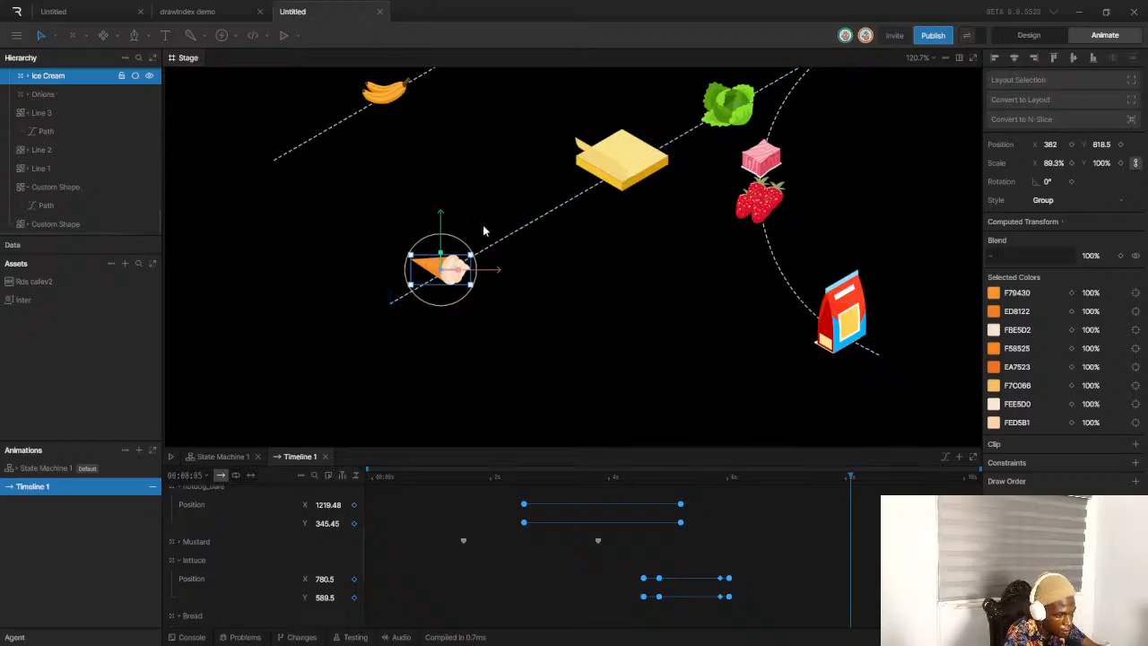
pyautogui.moveTo(636, 476); pyautogui.dragTo(572, 478)
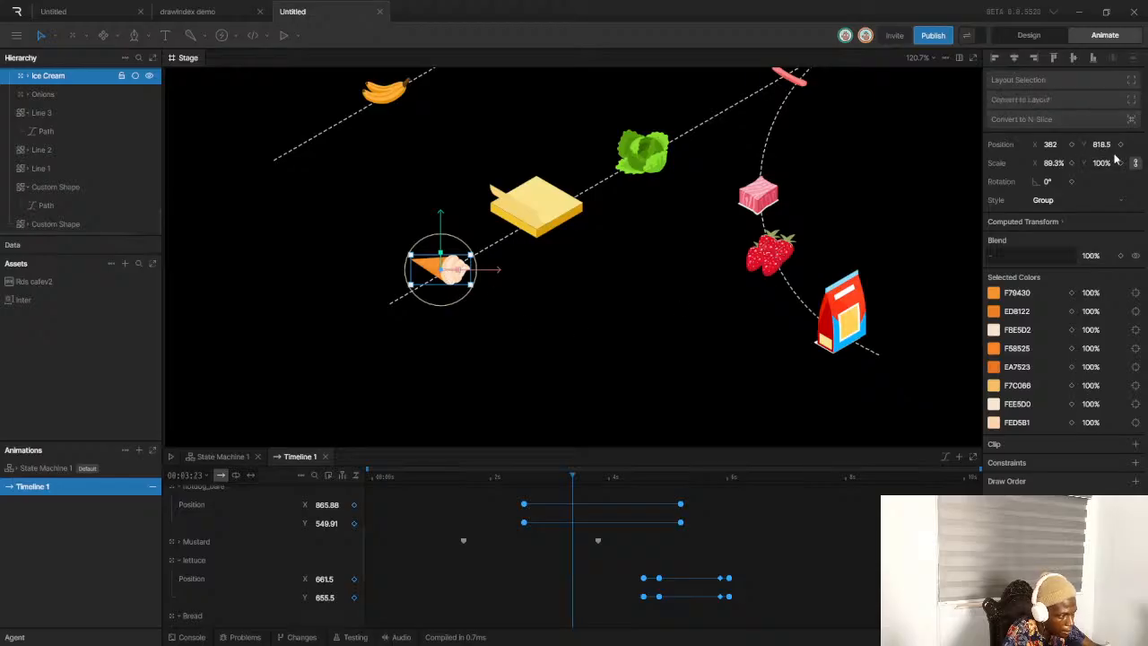
pyautogui.click(1071, 145)
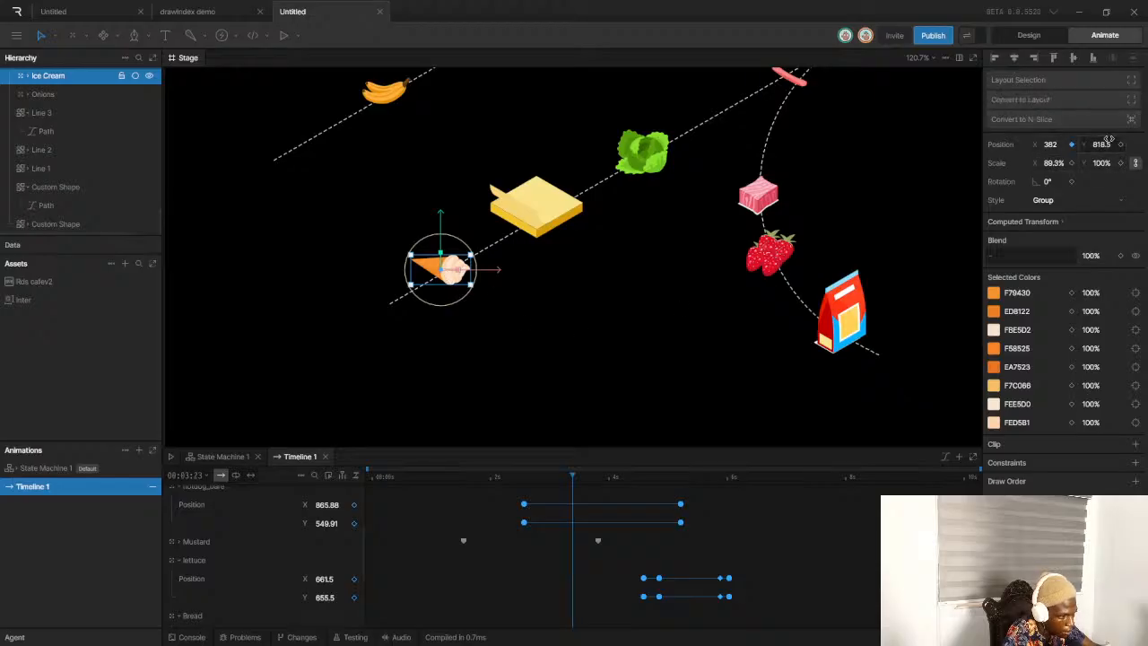
pyautogui.click(1121, 144)
pyautogui.scroll(-5, 538, 530)
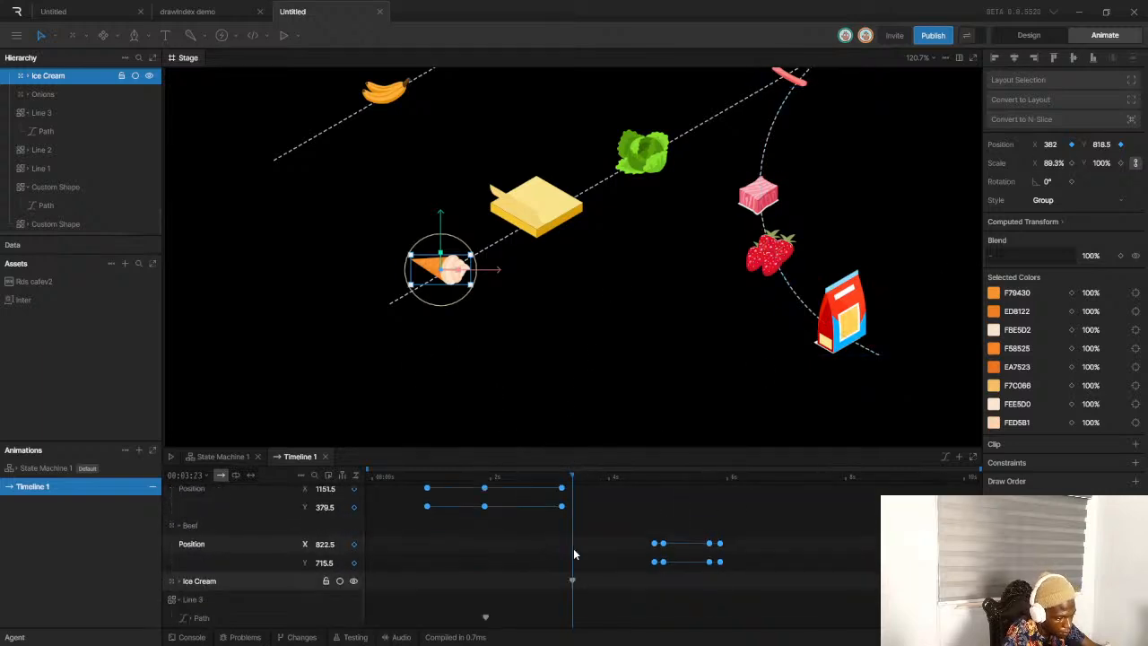
pyautogui.moveTo(572, 581); pyautogui.dragTo(455, 581)
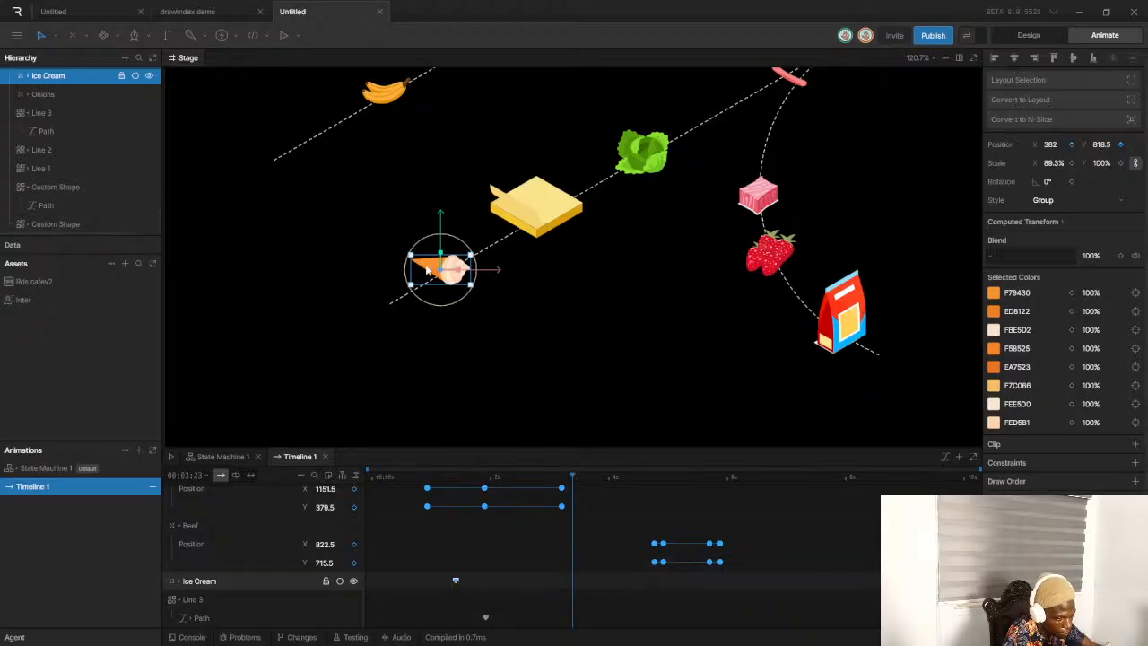
# Keyframe the ice cream moving up the dashed line to X 508, Y 735, with a slight backward dip first and an overshoot just before the end
pyautogui.moveTo(441, 270); pyautogui.dragTo(532, 213)
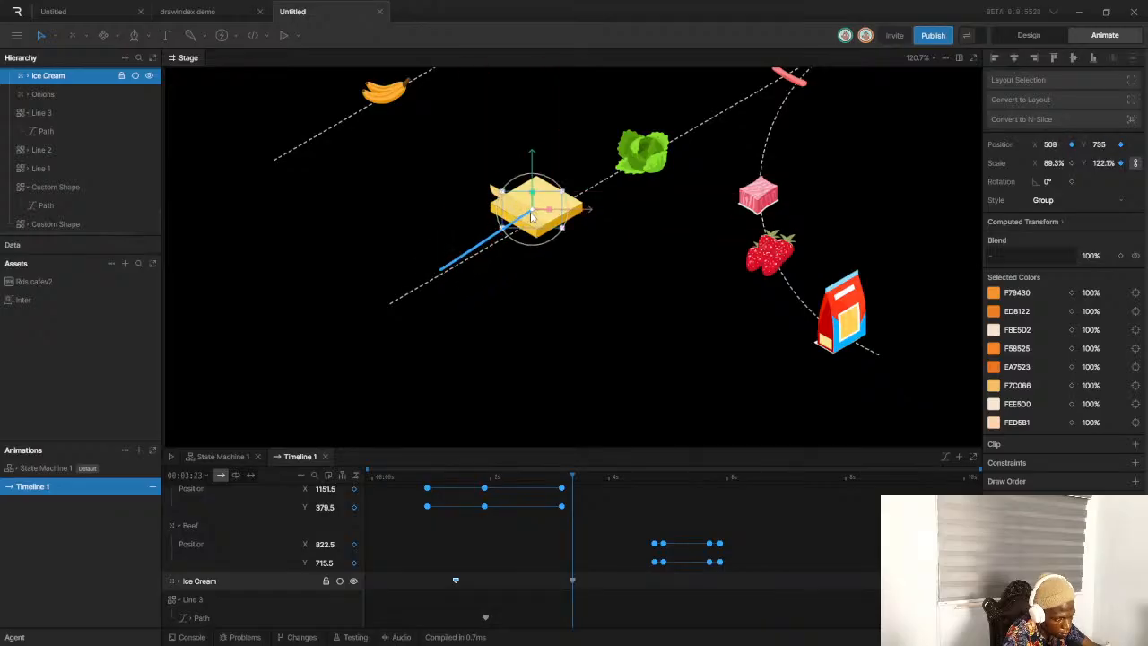
pyautogui.click(483, 476)
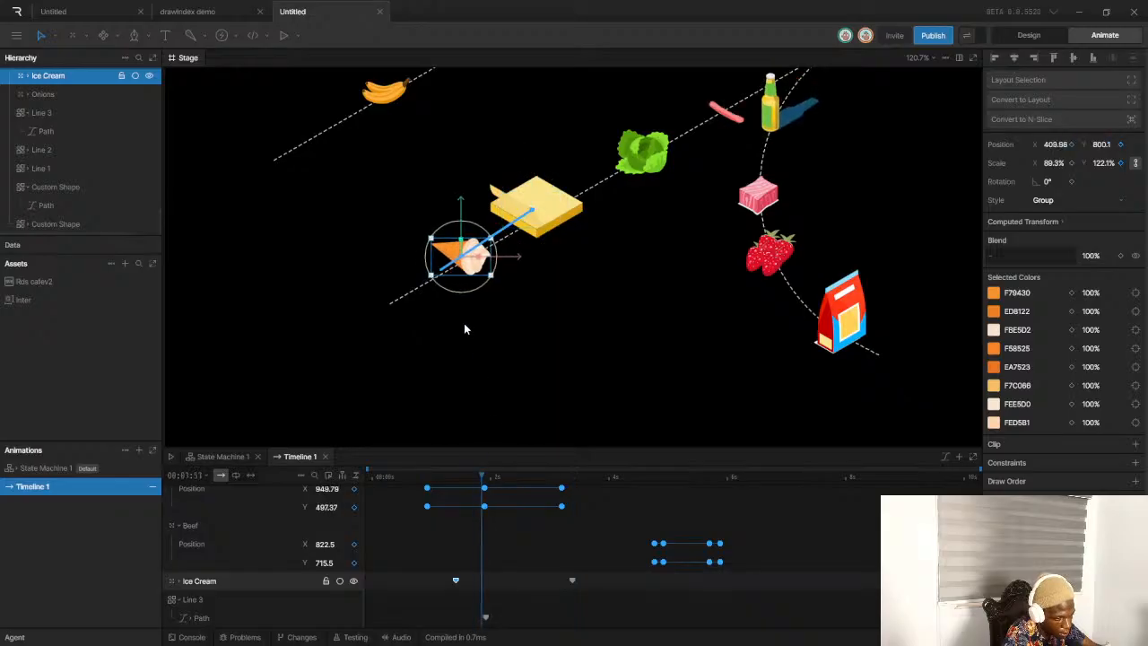
pyautogui.moveTo(483, 484); pyautogui.dragTo(466, 483)
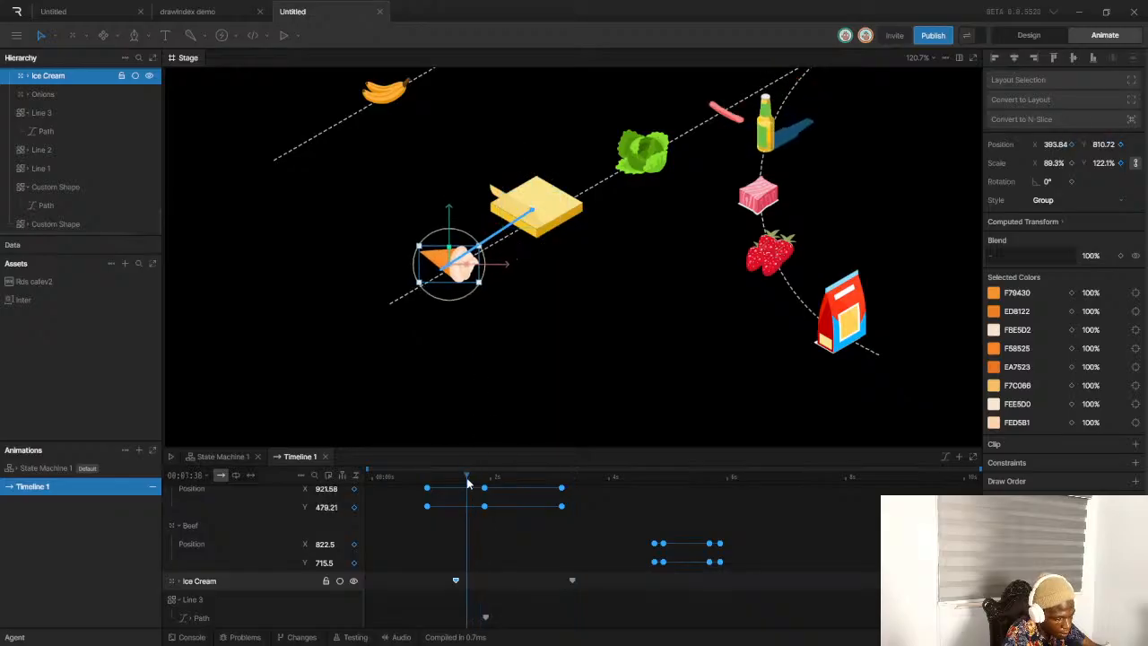
pyautogui.moveTo(450, 269); pyautogui.dragTo(431, 284)
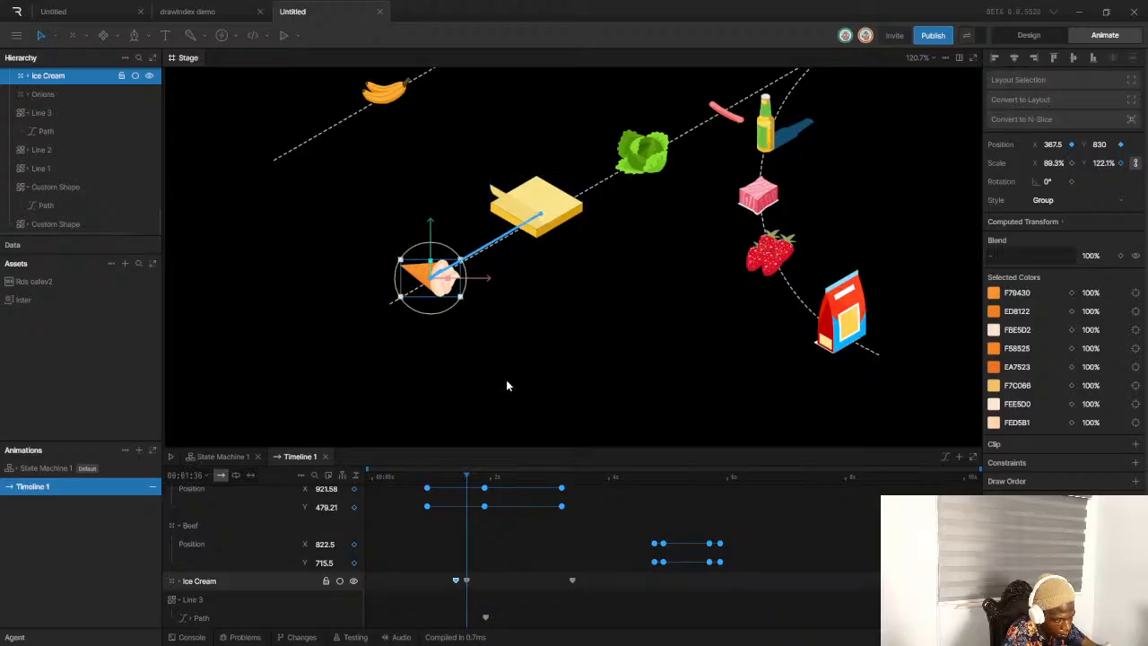
pyautogui.click(560, 476)
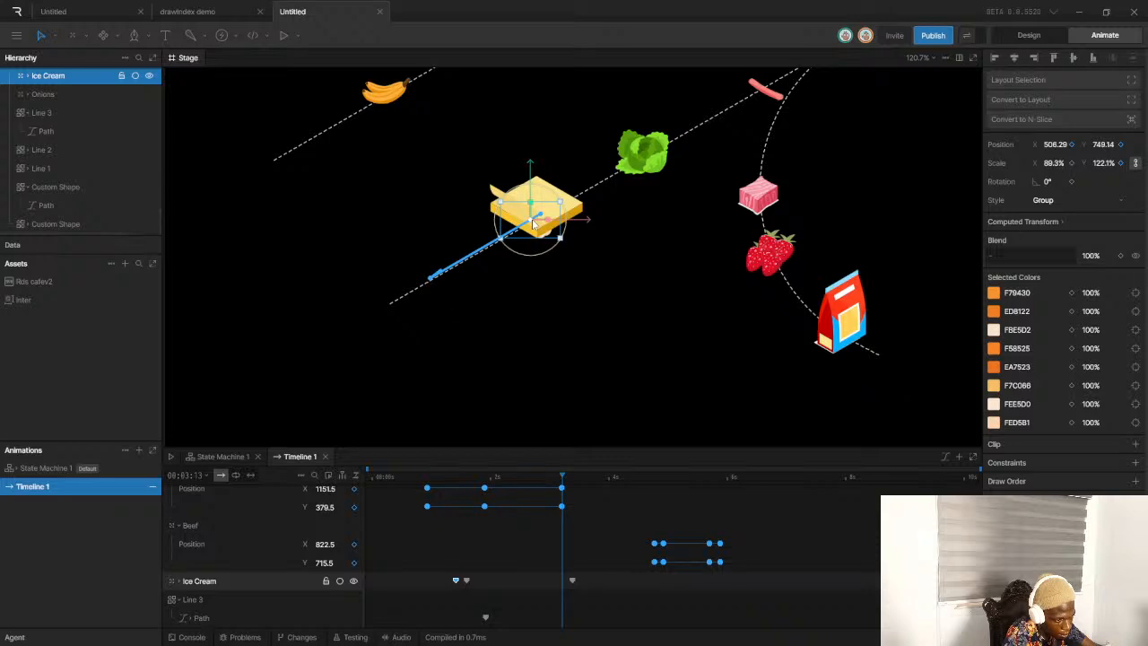
pyautogui.moveTo(534, 224); pyautogui.dragTo(555, 209)
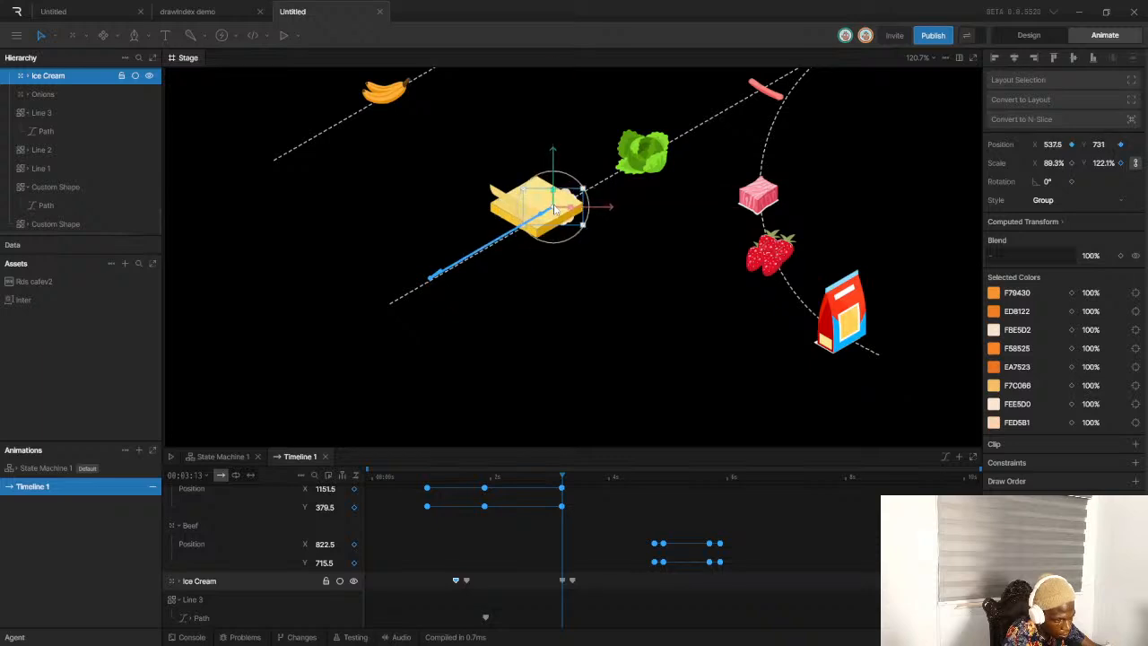
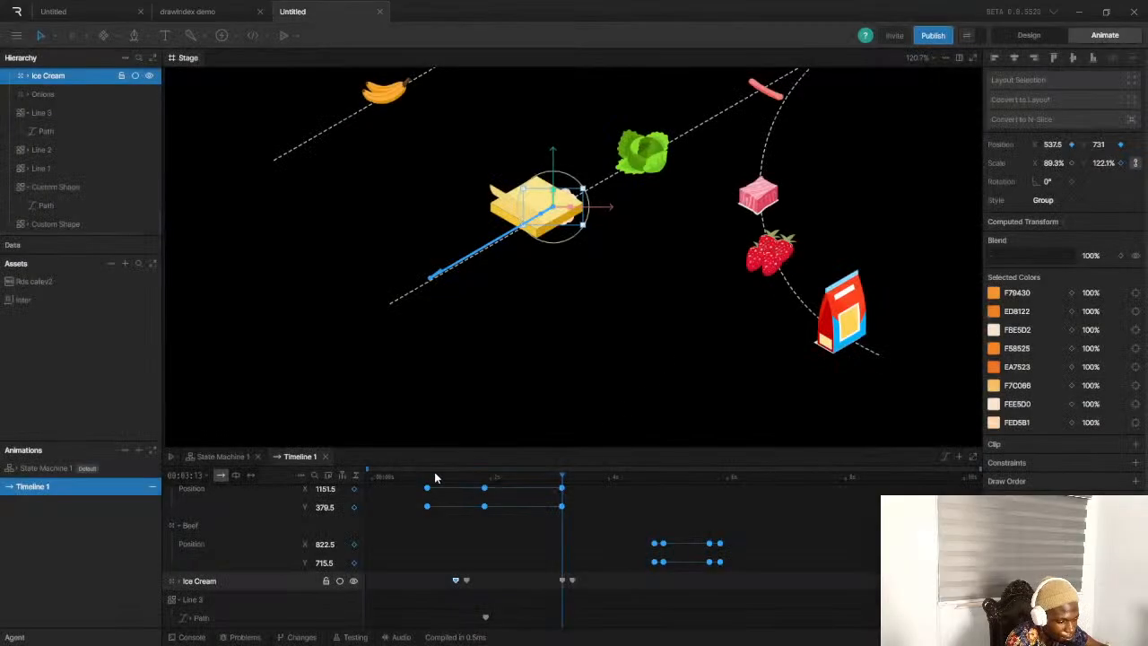
# Play Timeline 1 back from the start to check the ice cream's movement along the dashed line
pyautogui.moveTo(435, 475); pyautogui.dragTo(367, 489)
pyautogui.press('space')
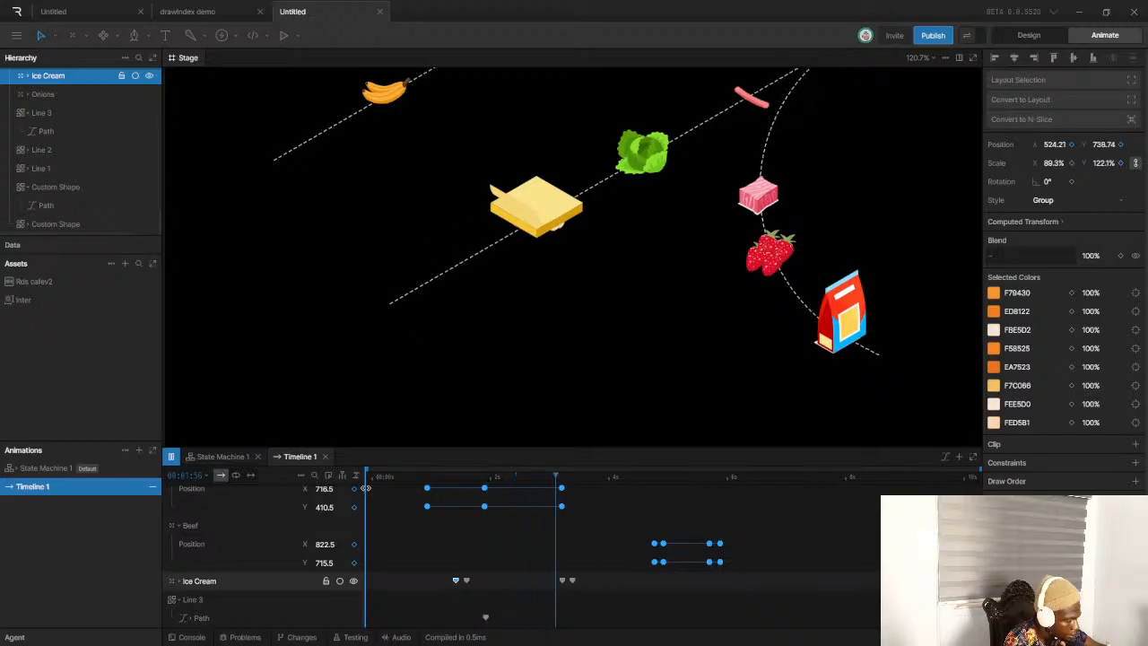
pyautogui.press('space')
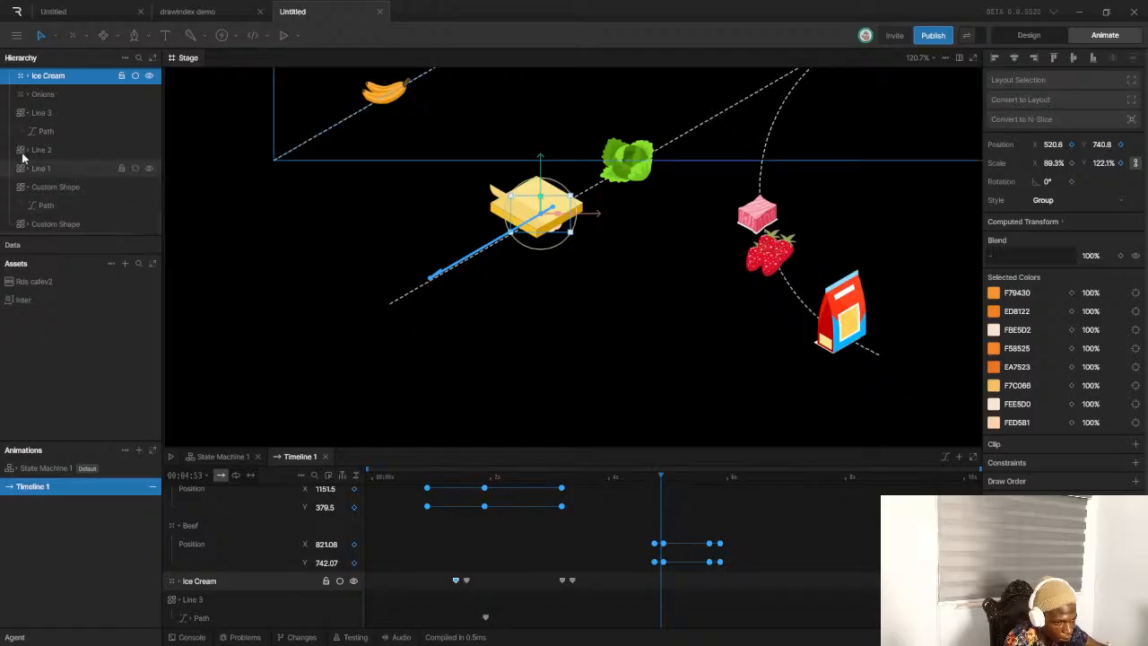
# Shift all four ice cream keyframes to start at about 5.4 s and bring the last pair closer, to about 6.5 s
pyautogui.scroll(-5, 61, 151)
pyautogui.scroll(-3, 63, 146)
pyautogui.scroll(2, 117, 179)
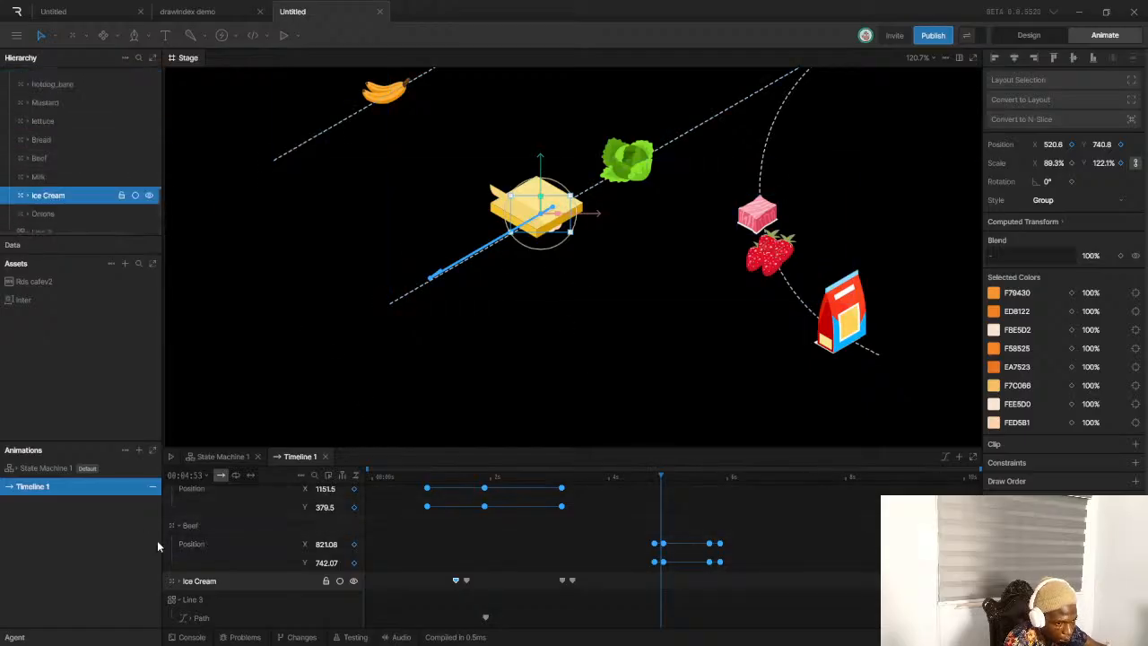
pyautogui.moveTo(426, 571); pyautogui.dragTo(850, 581)
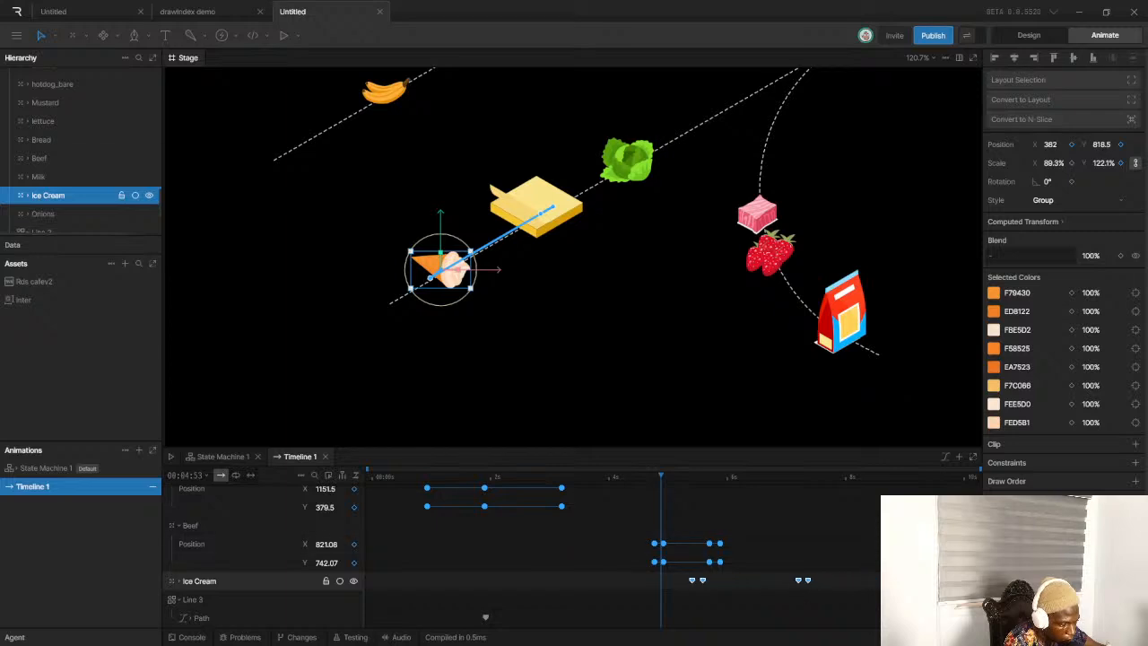
pyautogui.moveTo(763, 562)
pyautogui.mouseDown()
pyautogui.moveTo(822, 593)
pyautogui.moveTo(769, 581)
pyautogui.mouseUp()
# Replay Timeline 1 from the start to check the ice cream's new timing against the other food items in the whole scene
pyautogui.click(417, 477)
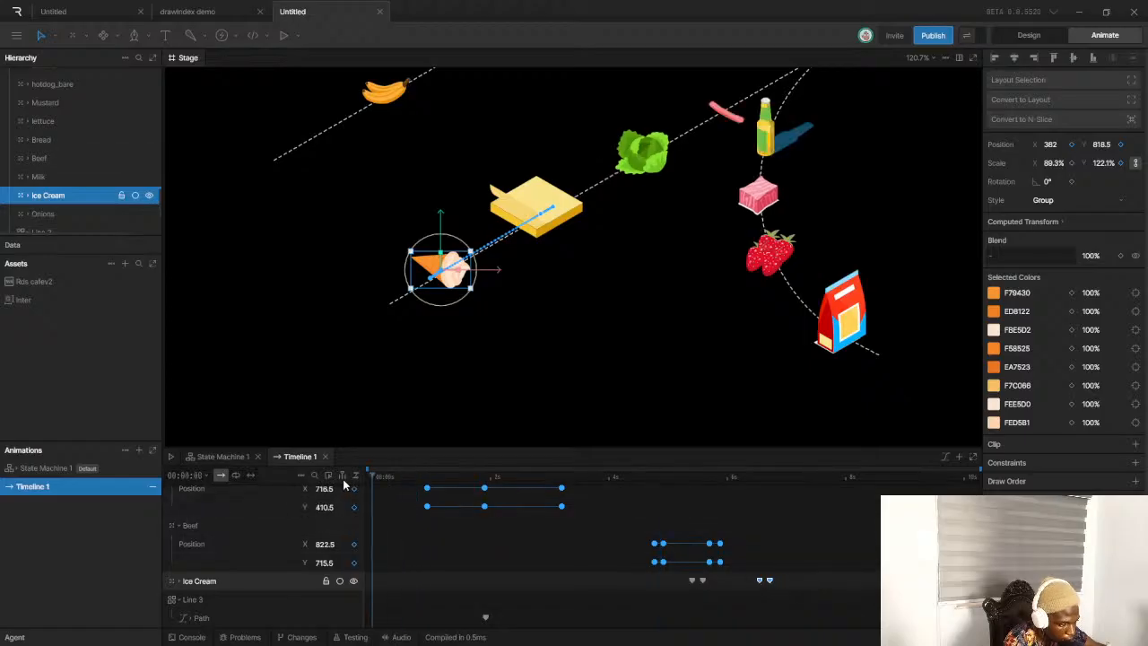
pyautogui.press('space')
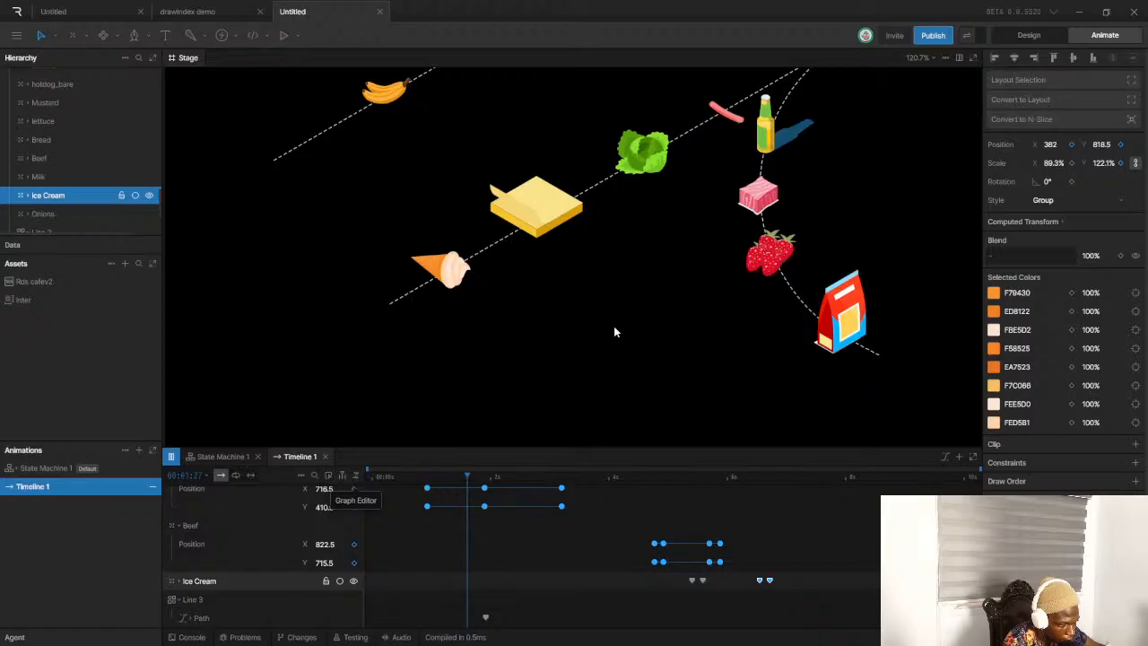
pyautogui.scroll(-5, 685, 260)
pyautogui.scroll(-1, 660, 266)
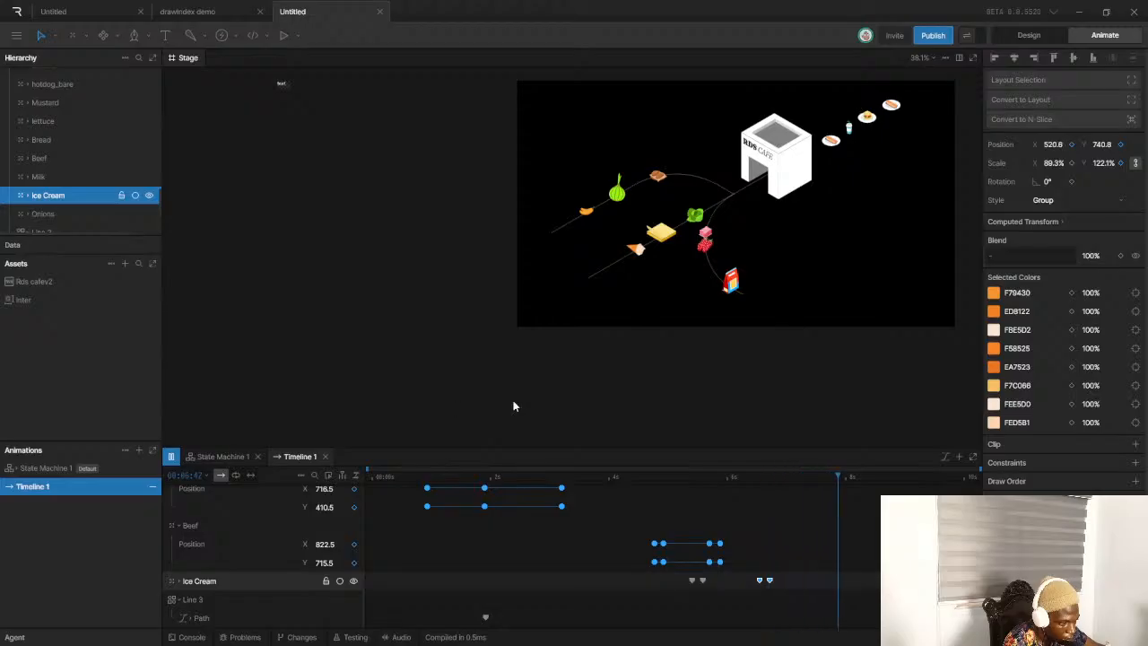
pyautogui.moveTo(399, 476); pyautogui.dragTo(362, 480)
pyautogui.press('space')
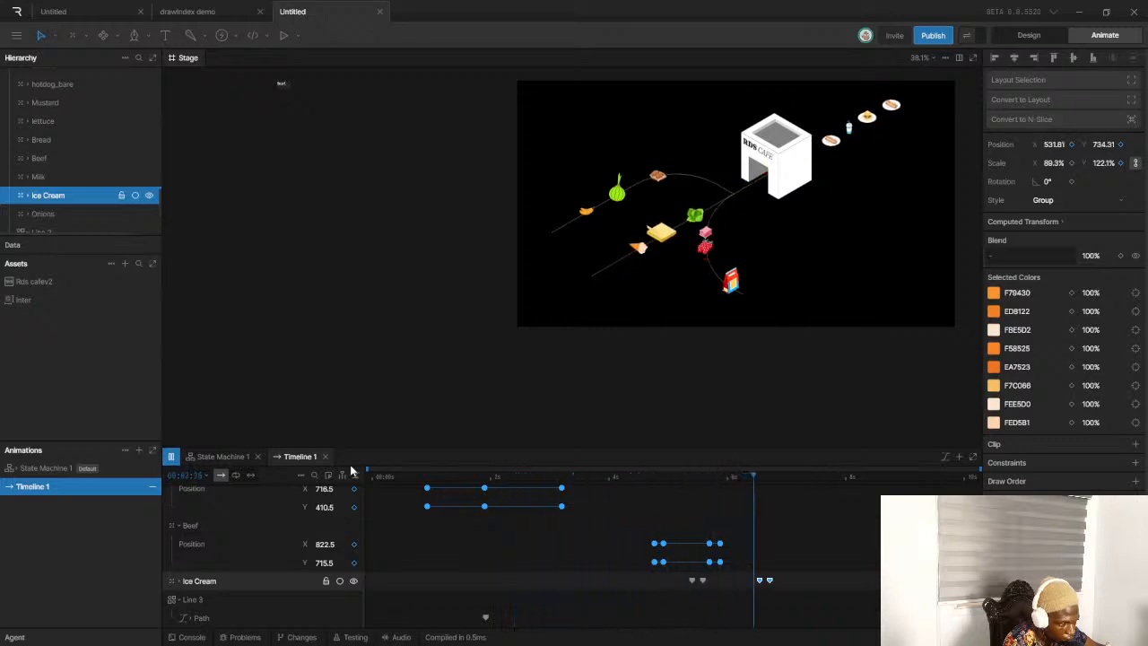
pyautogui.press('space')
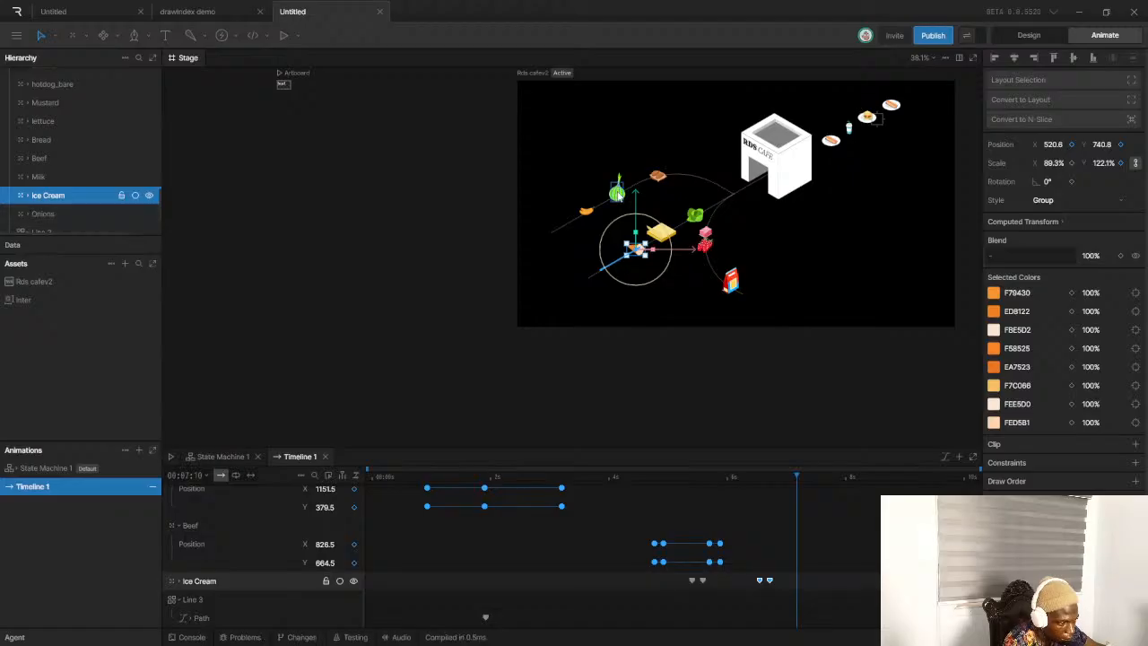
# Add X and Y position keyframes to the onions at 06:18, keeping them at their current spot
pyautogui.scroll(5, 618, 195)
pyautogui.click(619, 196)
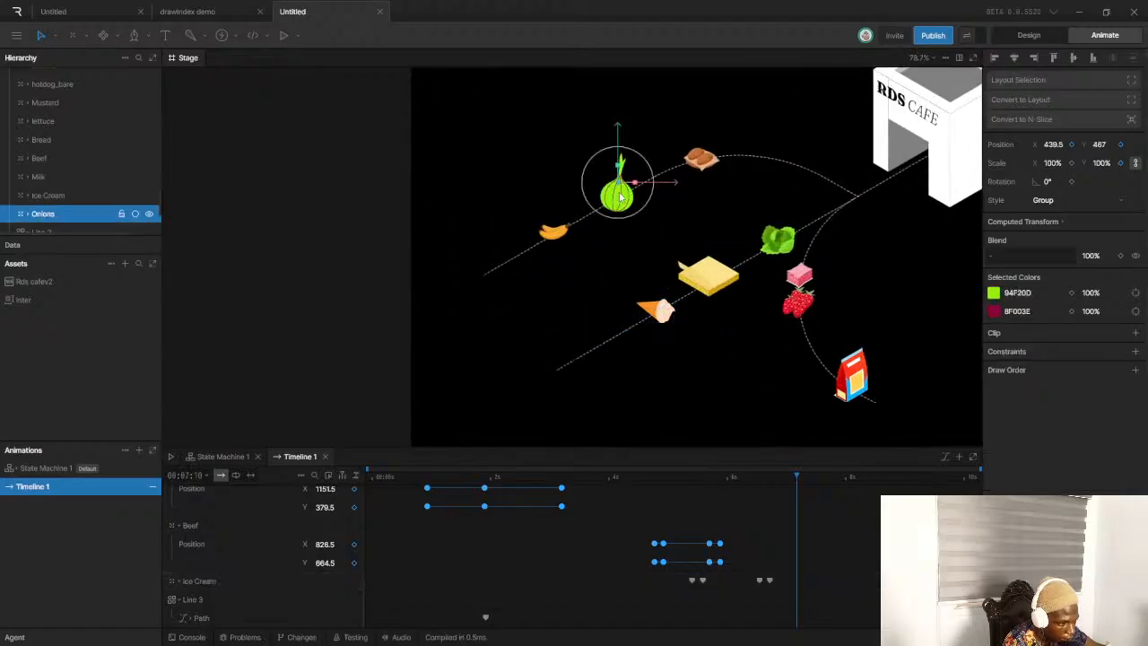
pyautogui.click(744, 477)
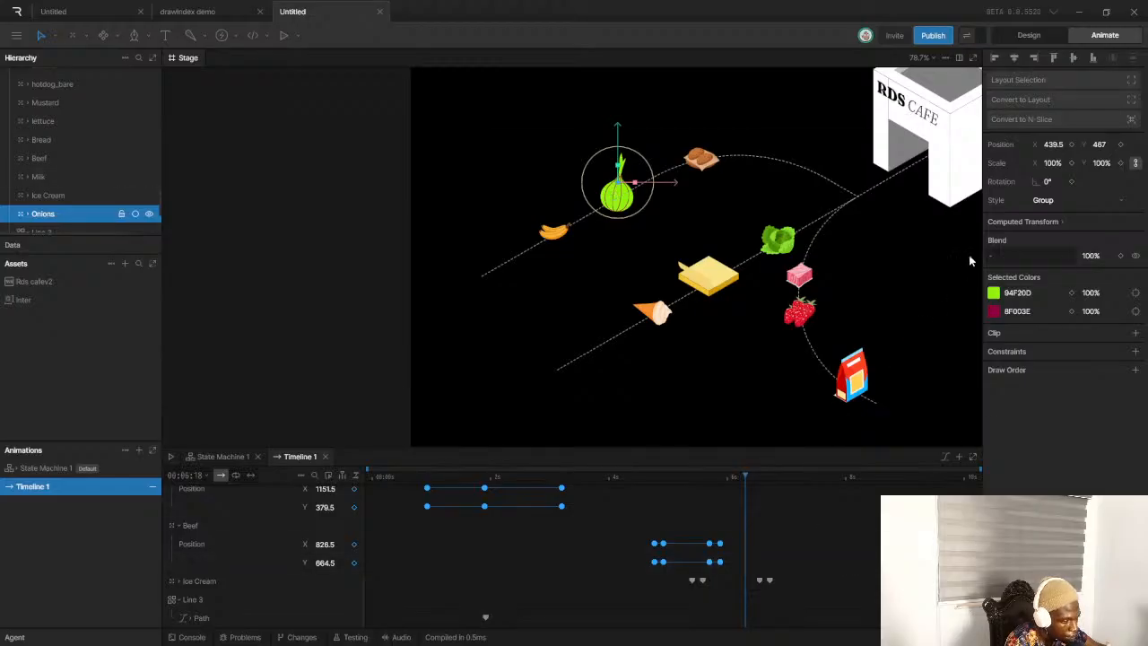
pyautogui.click(1071, 145)
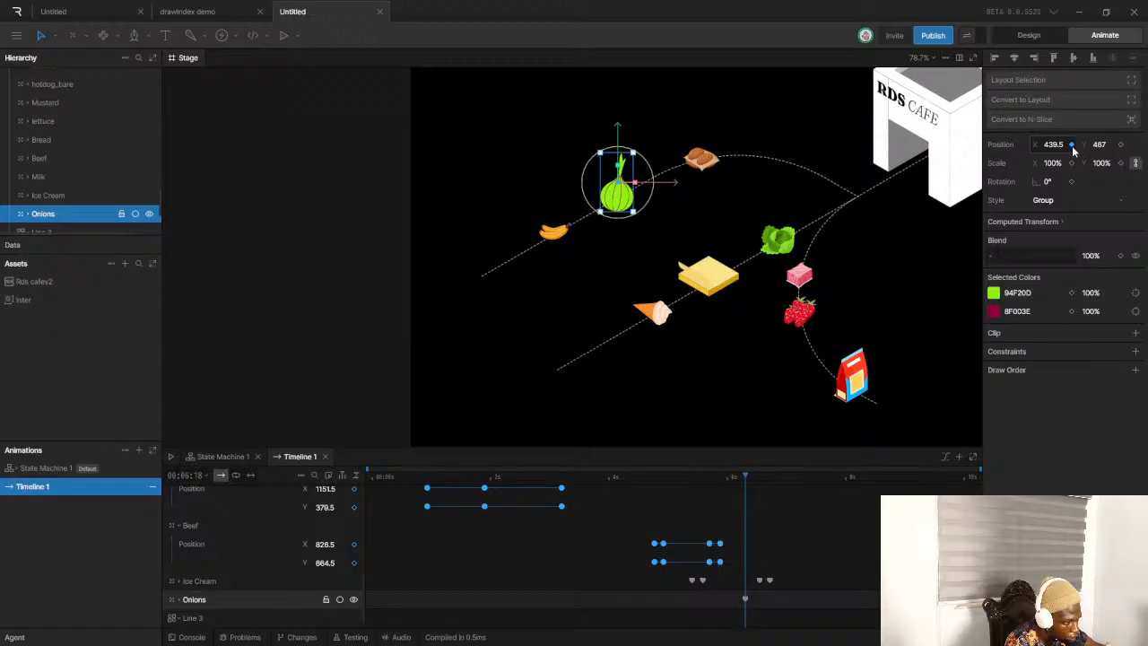
pyautogui.click(1121, 145)
pyautogui.moveTo(743, 596)
pyautogui.mouseDown()
pyautogui.moveTo(659, 611)
pyautogui.moveTo(743, 608)
pyautogui.mouseUp()
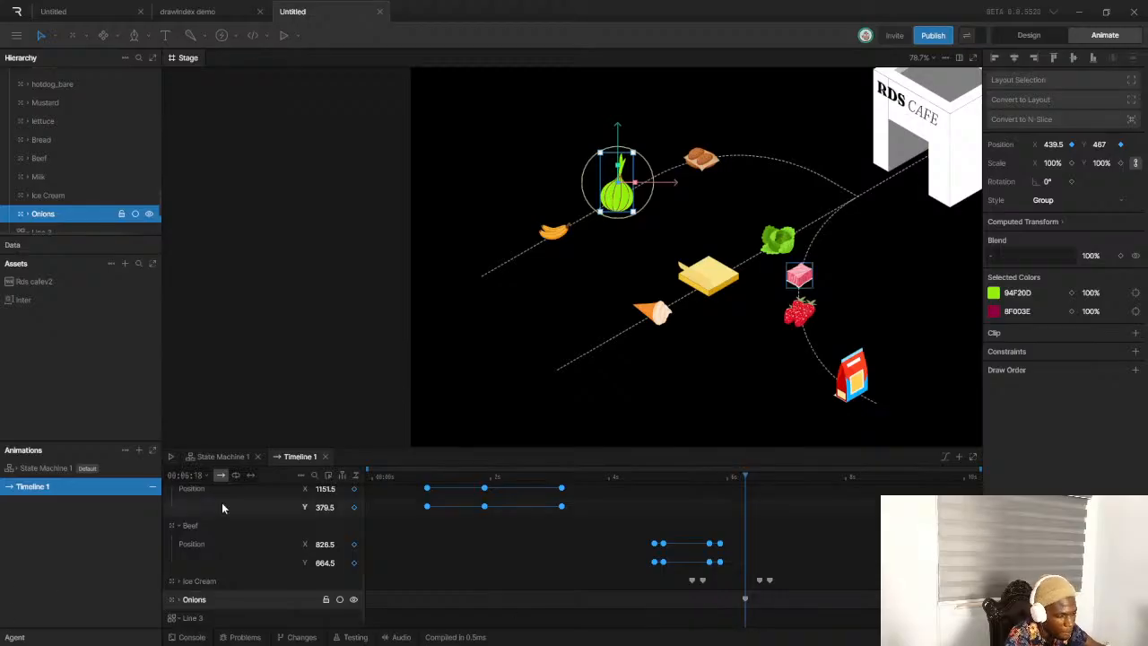
# Move the onions' starting position keyframes earlier, to about 1.3 s on Timeline 1
pyautogui.moveTo(372, 477); pyautogui.dragTo(768, 468)
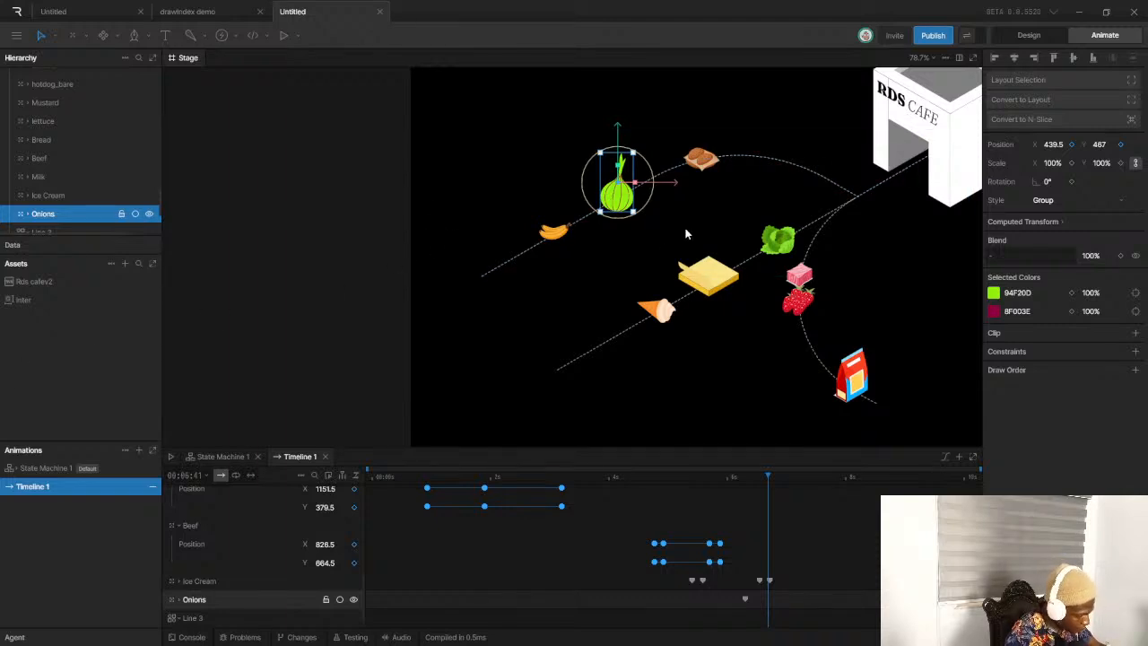
pyautogui.scroll(5, 650, 192)
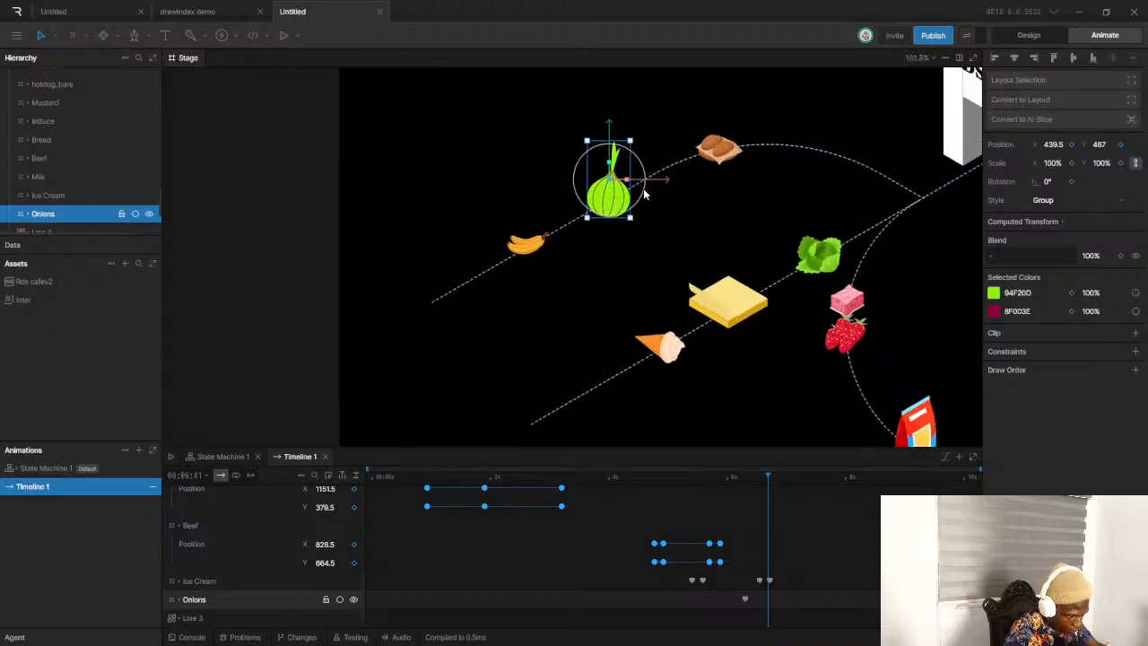
pyautogui.scroll(-15, 601, 207)
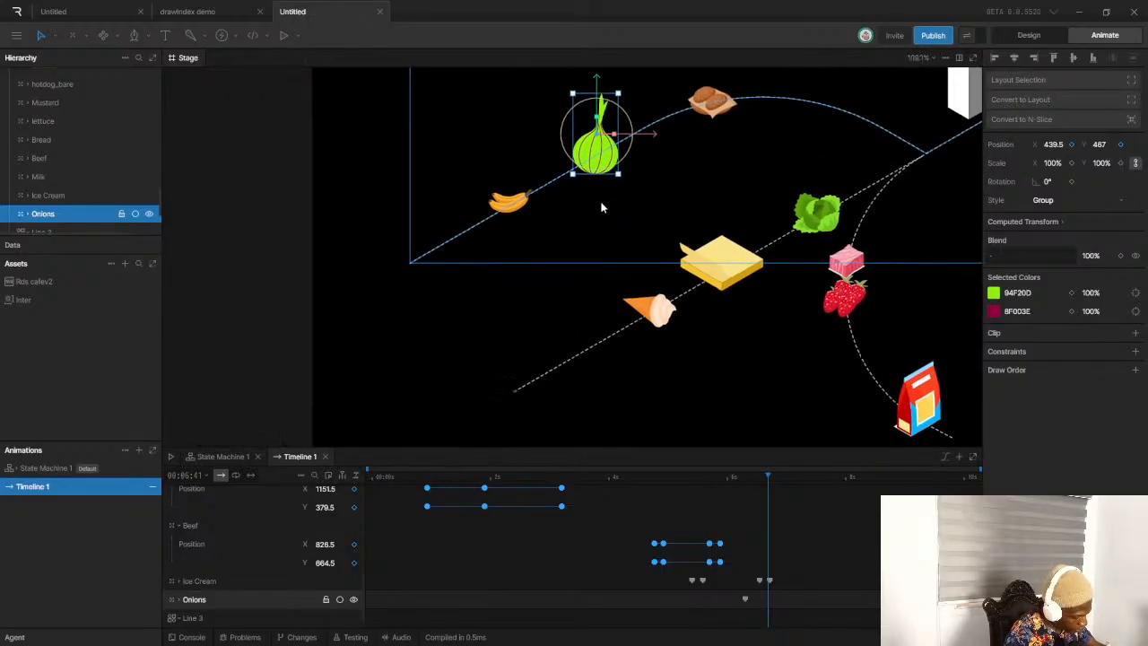
pyautogui.scroll(15, 613, 176)
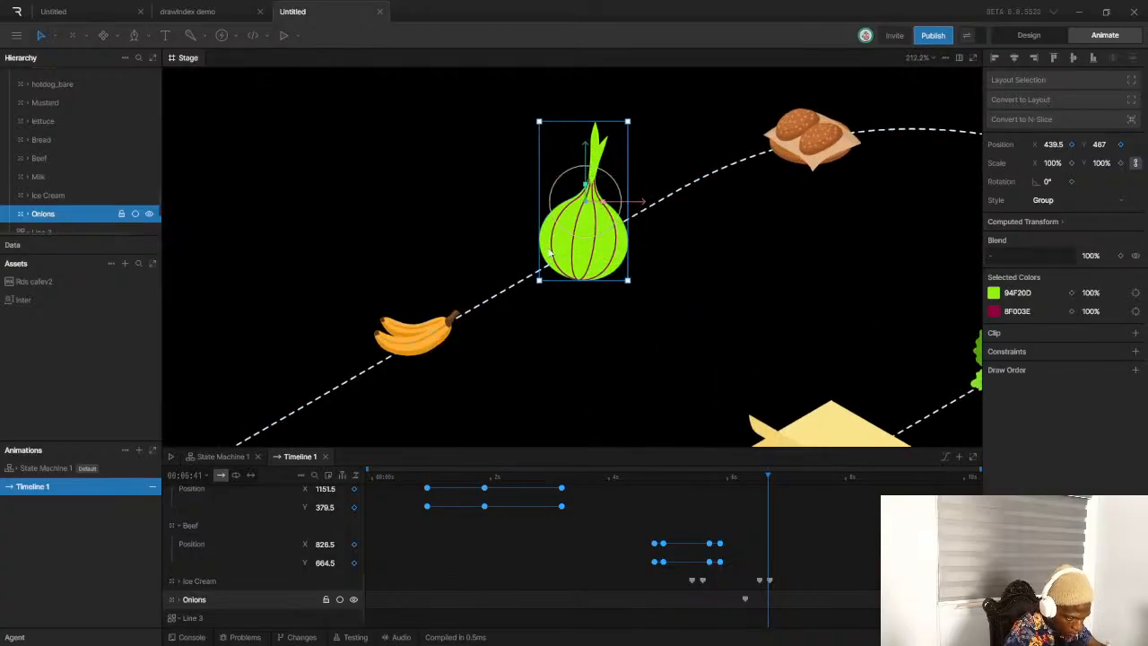
pyautogui.scroll(-8, 585, 252)
pyautogui.scroll(6, 592, 269)
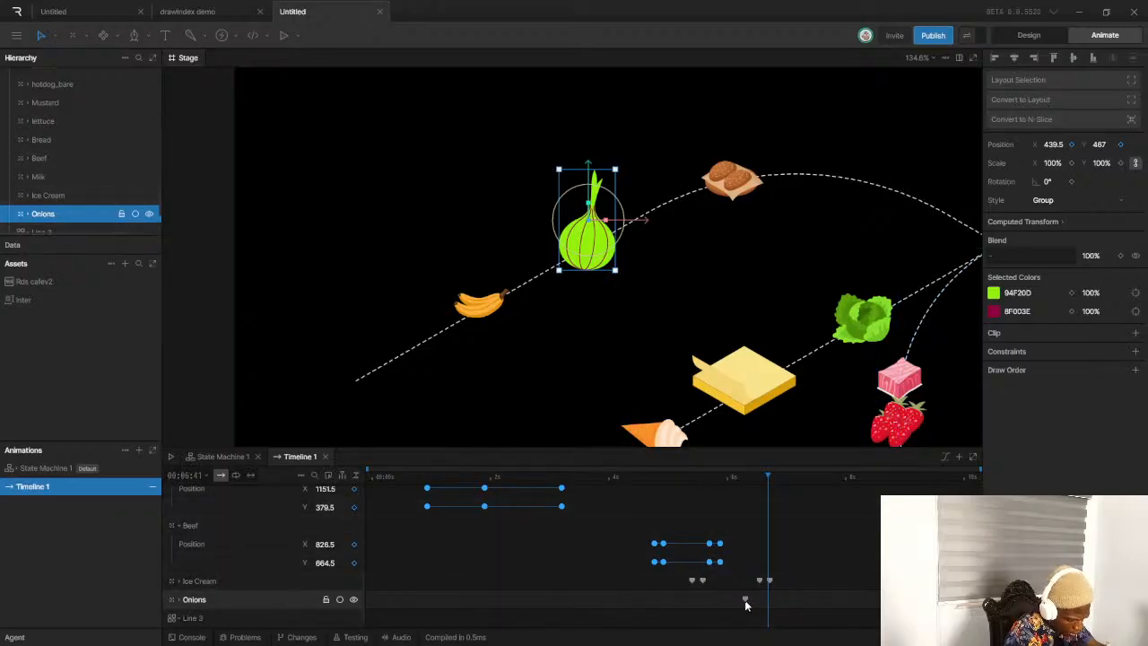
pyautogui.moveTo(745, 601); pyautogui.dragTo(448, 599)
# Keyframe the onions' end position at X 536, Y 409 at 03:13 and a slight pull-back along the dashed line at 01:39
pyautogui.moveTo(542, 476); pyautogui.dragTo(563, 477)
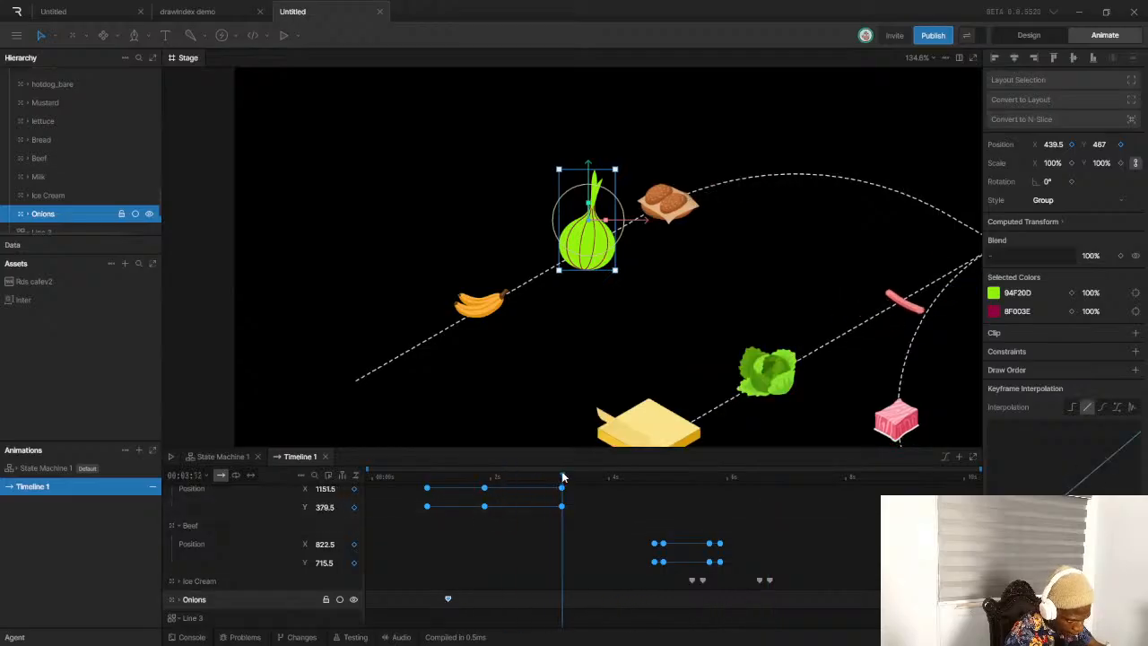
pyautogui.moveTo(590, 220); pyautogui.dragTo(671, 175)
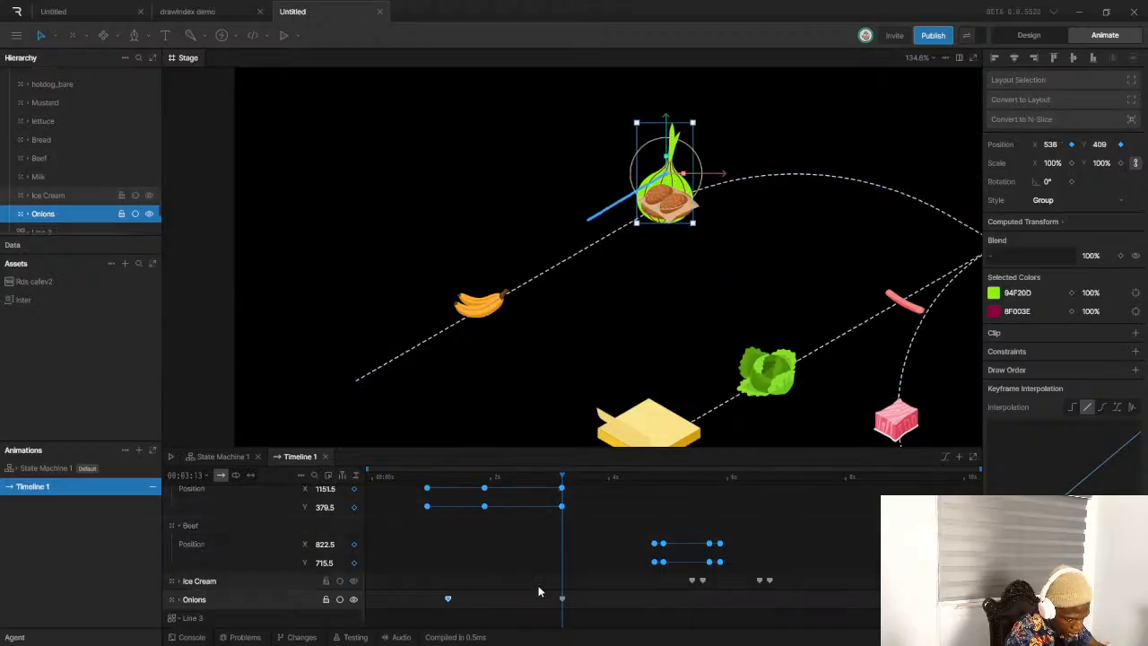
pyautogui.click(466, 477)
pyautogui.moveTo(468, 484); pyautogui.dragTo(470, 478)
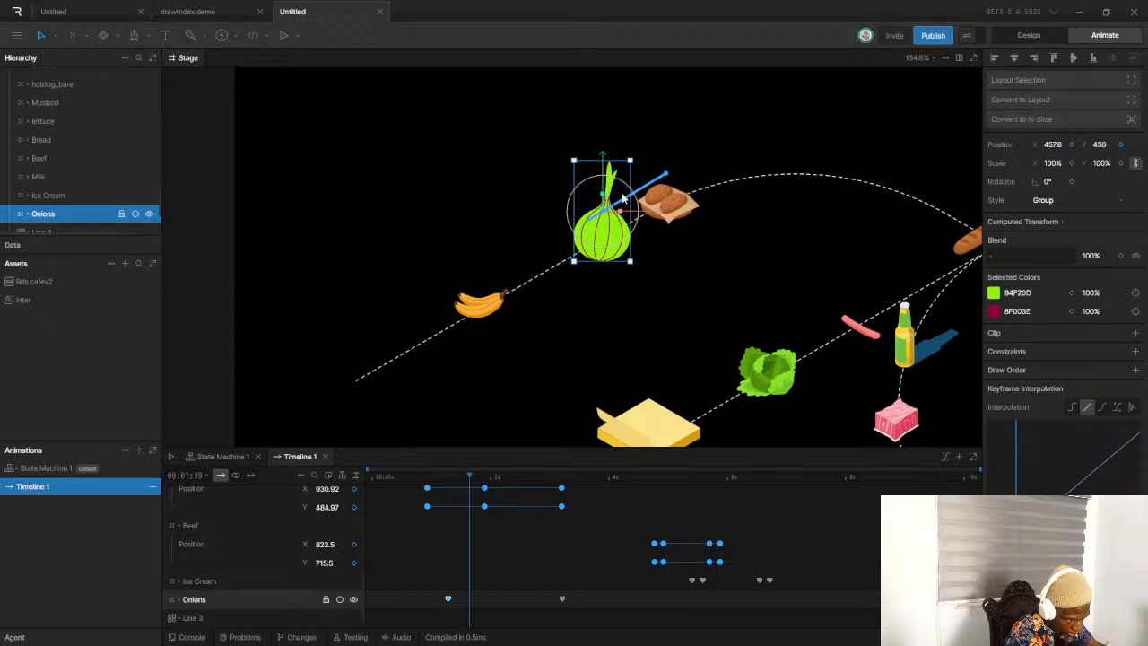
pyautogui.moveTo(601, 211); pyautogui.dragTo(579, 228)
# Add an overshoot keyframe for the onions at 03:04, slightly past their end position at X 543.5, Y 403.5
pyautogui.moveTo(491, 478); pyautogui.dragTo(546, 495)
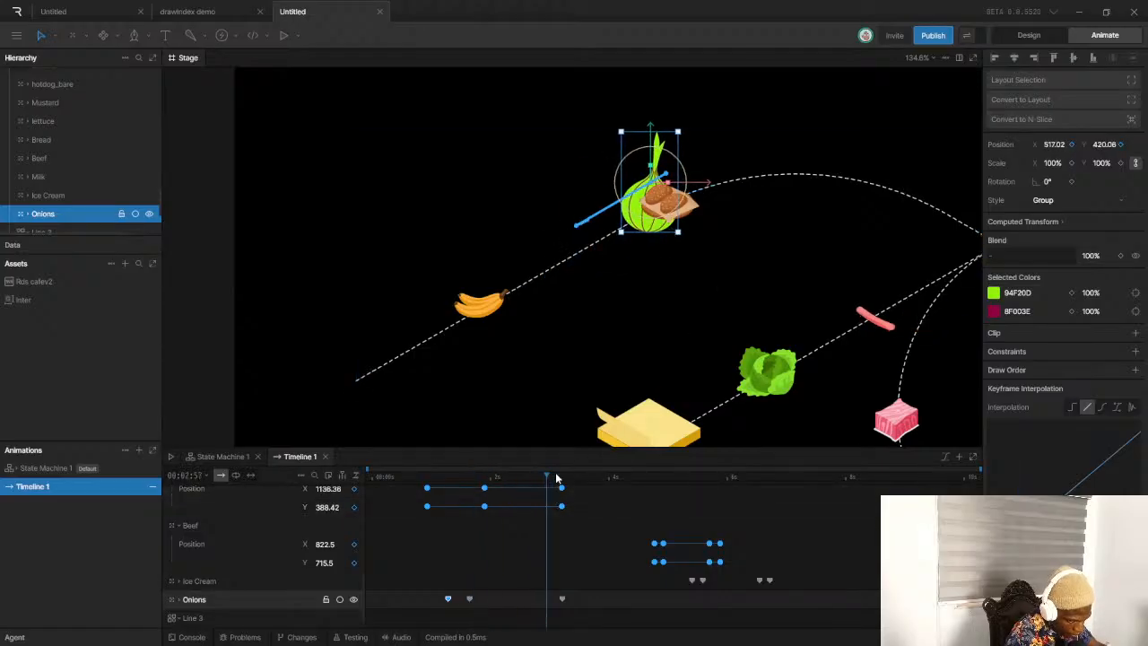
pyautogui.moveTo(553, 478); pyautogui.dragTo(553, 477)
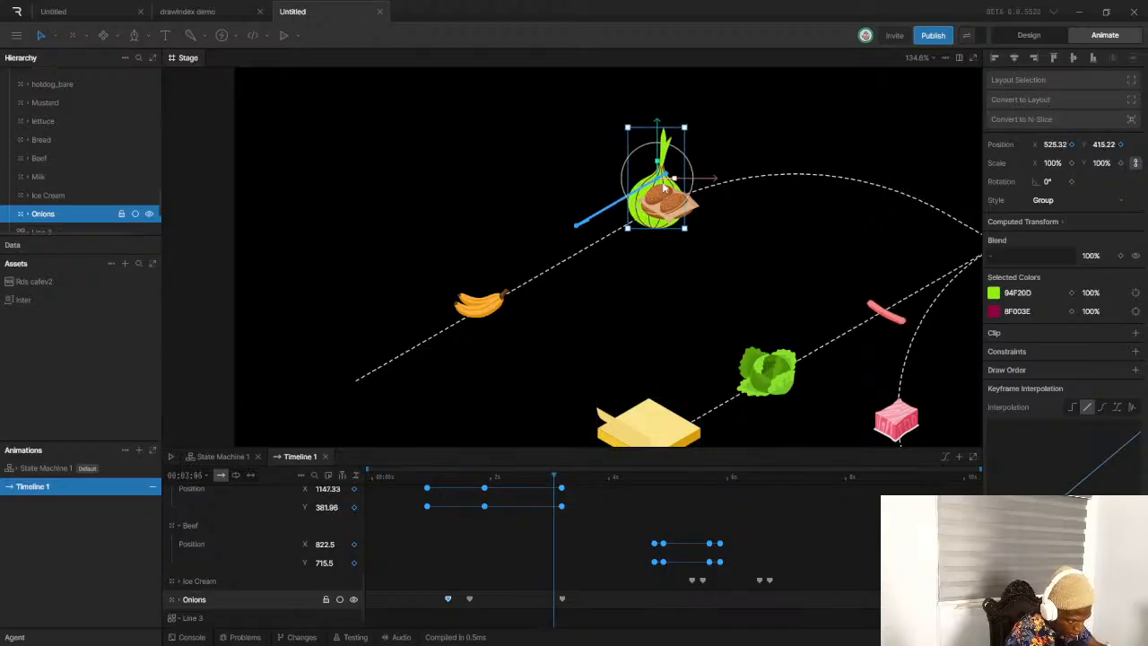
pyautogui.moveTo(673, 184)
pyautogui.mouseDown()
pyautogui.moveTo(592, 192)
pyautogui.moveTo(623, 187)
pyautogui.moveTo(539, 235)
pyautogui.moveTo(592, 229)
pyautogui.moveTo(600, 267)
pyautogui.moveTo(676, 171)
pyautogui.mouseUp()
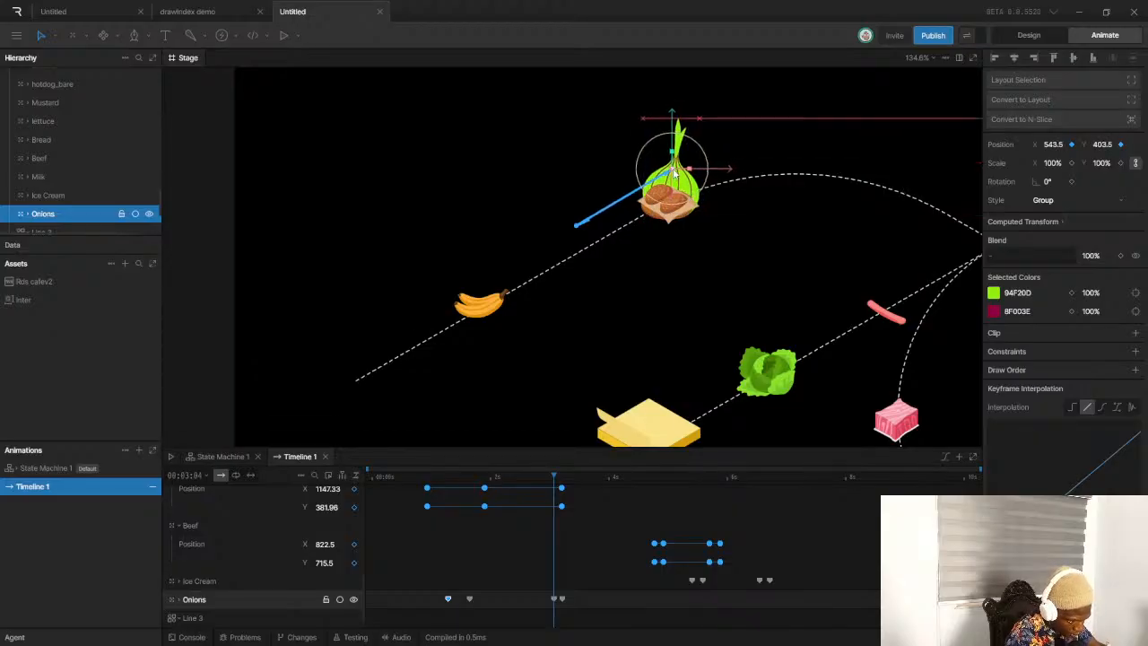
# Switch to the browser and open the jobs channel of the Rive Discord server
pyautogui.hotkey('alt', 'Tab')
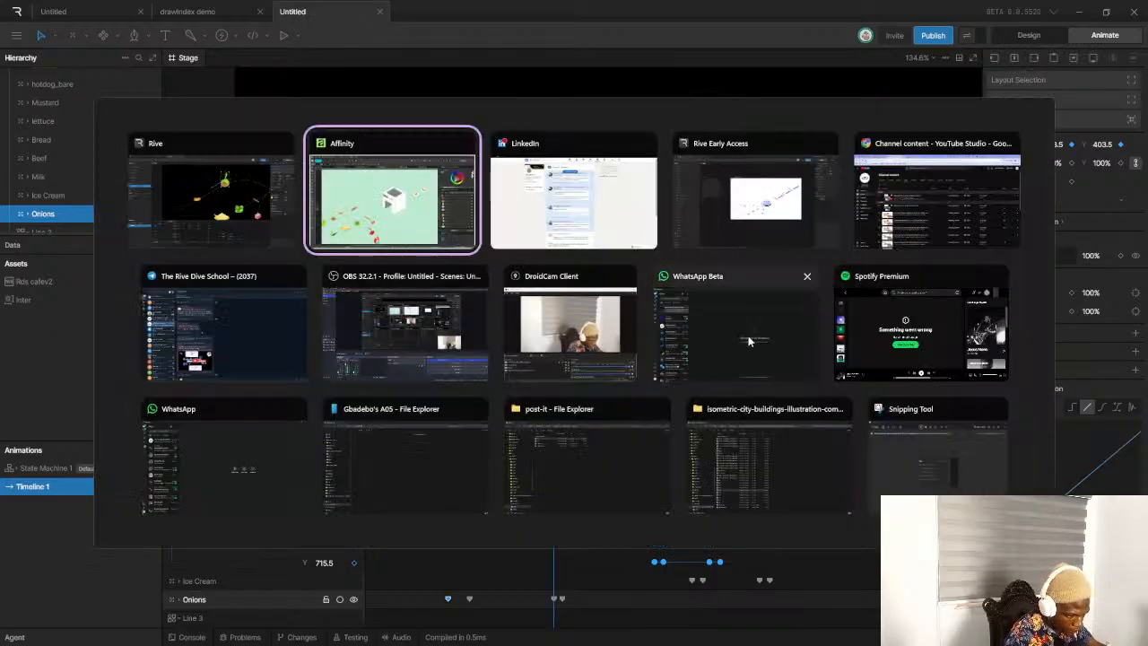
pyautogui.click(975, 178)
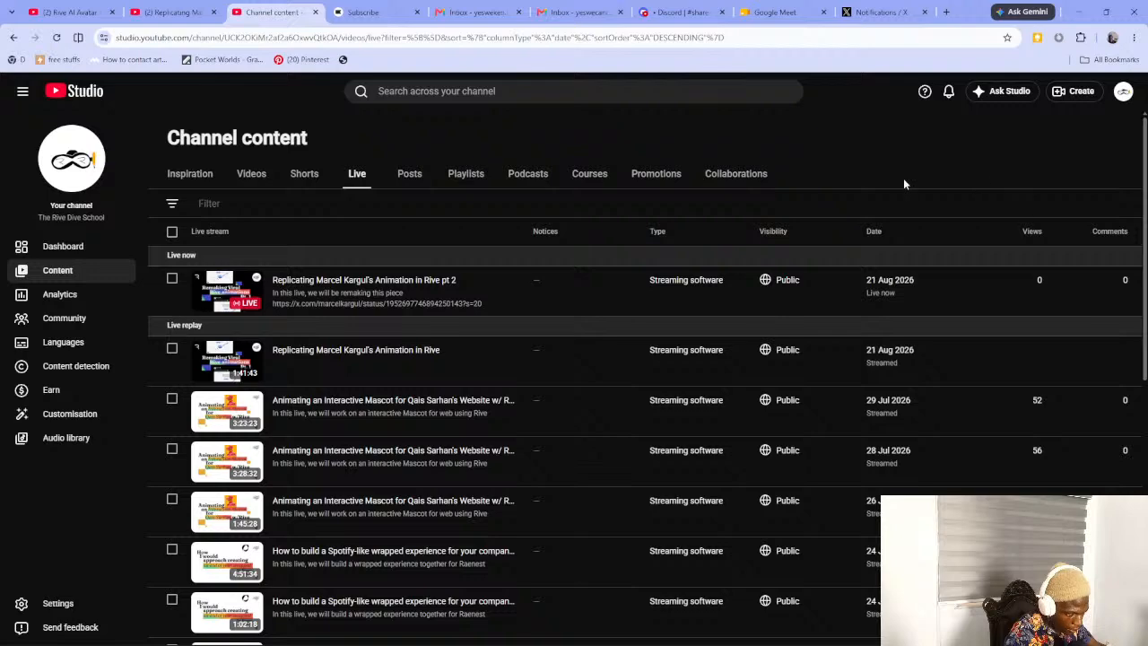
pyautogui.click(574, 12)
pyautogui.click(680, 12)
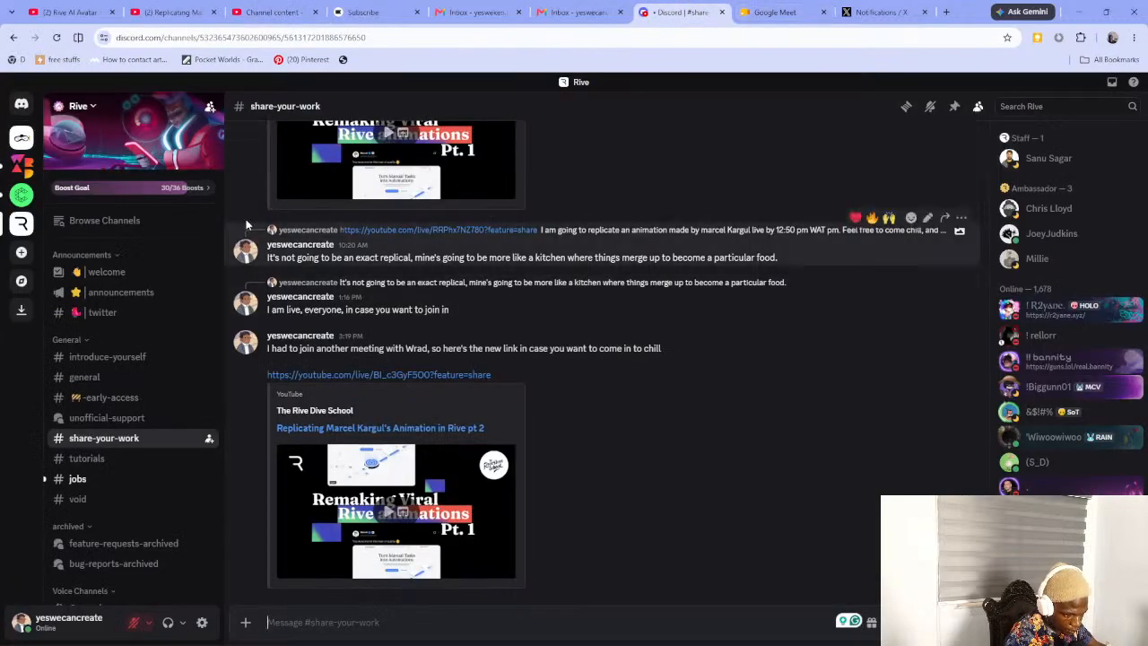
pyautogui.click(106, 479)
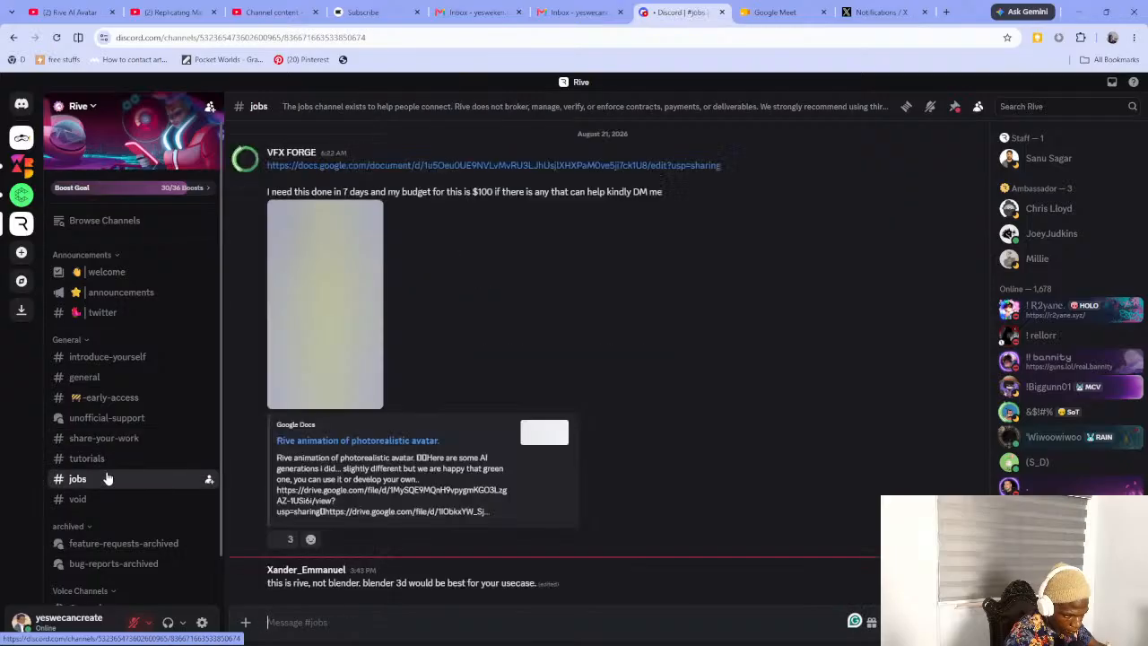
pyautogui.moveTo(212, 377)
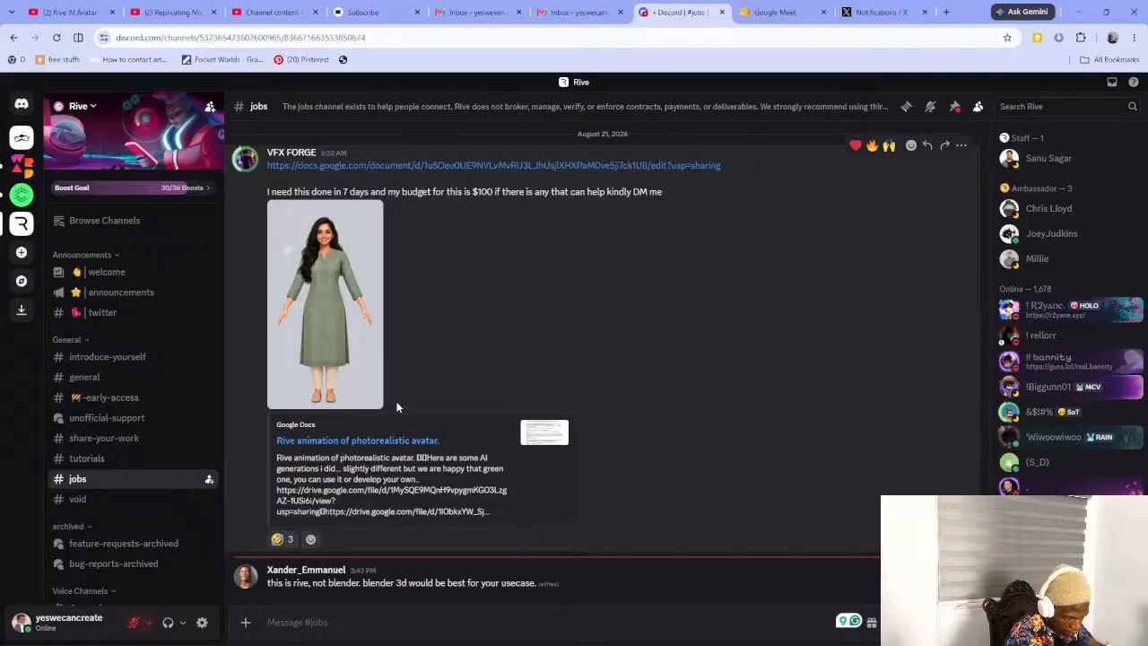
# Examine the job post about the photorealistic avatar animation, including who reacted to it and the poster's profile
pyautogui.scroll(1, 372, 256)
pyautogui.scroll(-1, 373, 256)
pyautogui.scroll(2, 373, 257)
pyautogui.scroll(-1, 373, 257)
pyautogui.scroll(-1, 374, 256)
pyautogui.moveTo(280, 541)
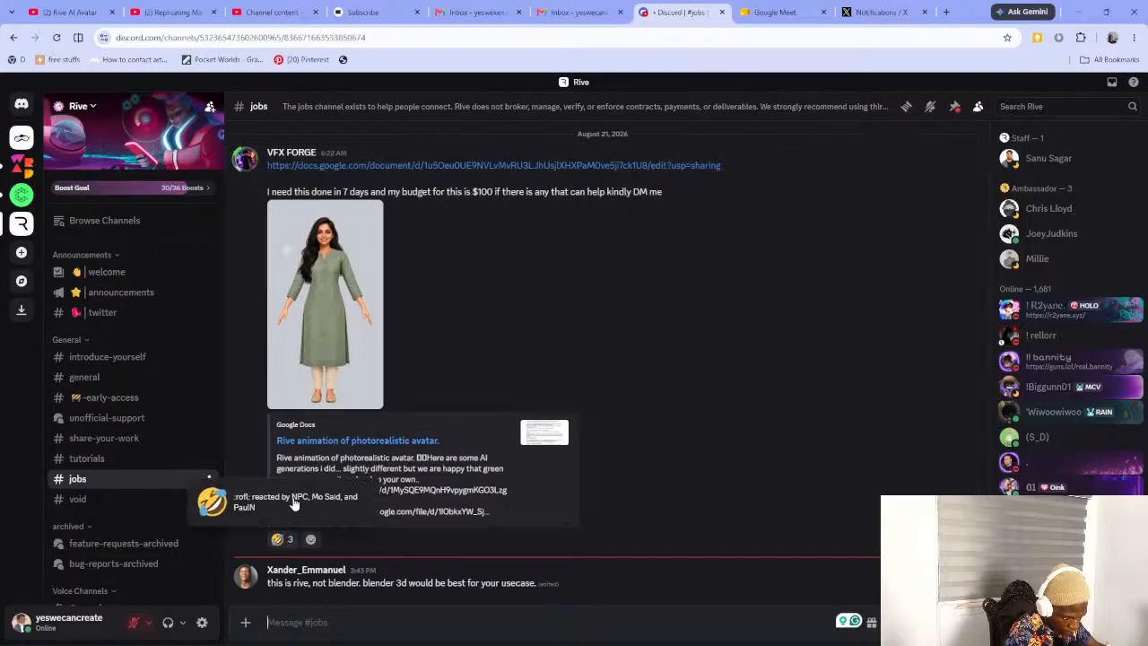
pyautogui.click(330, 510)
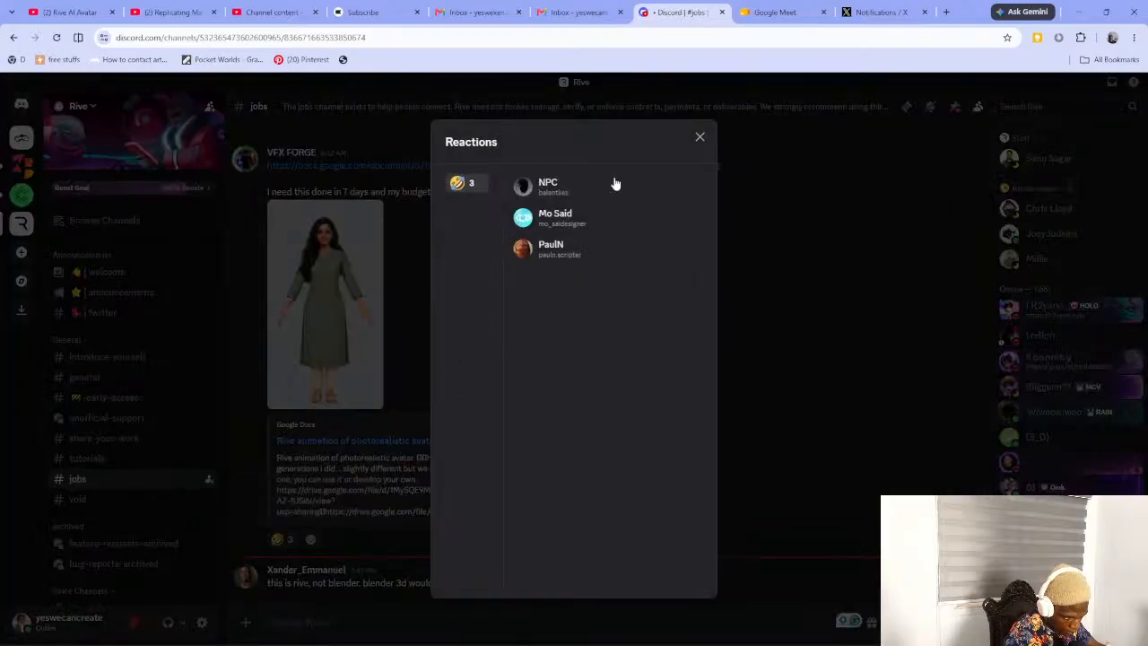
pyautogui.click(700, 137)
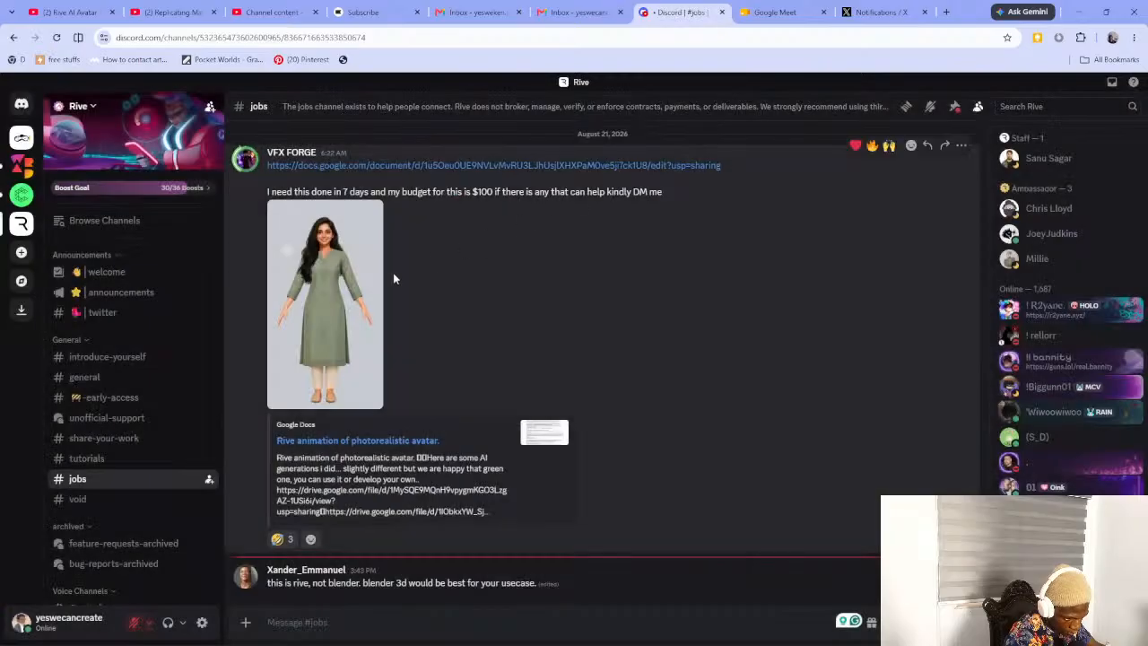
pyautogui.click(302, 158)
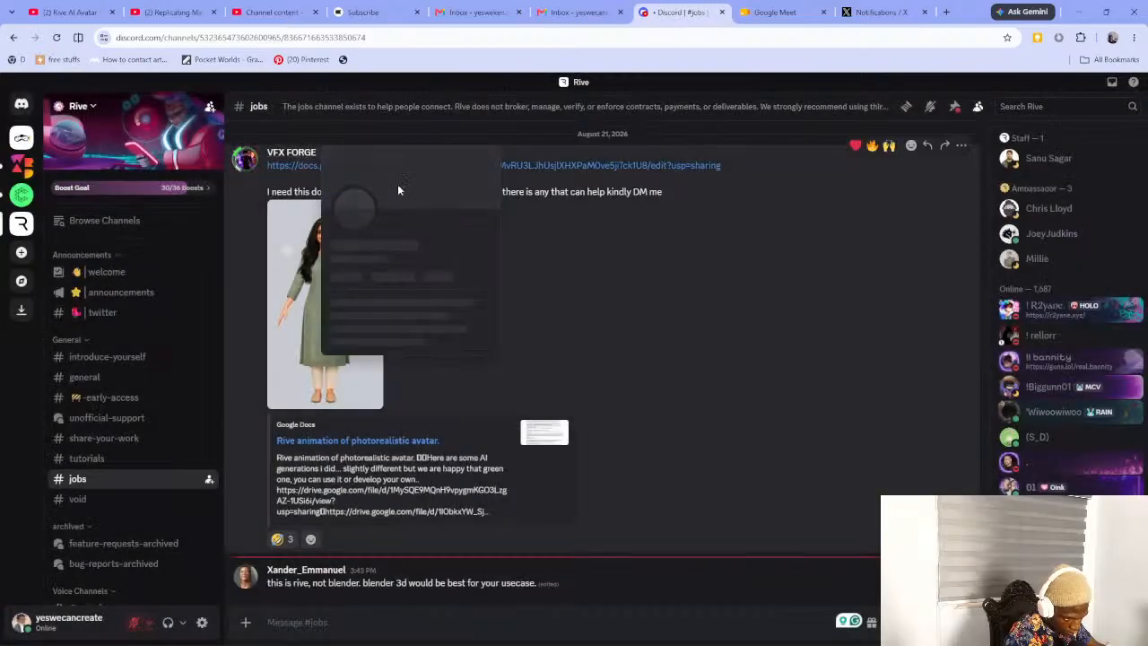
pyautogui.click(632, 292)
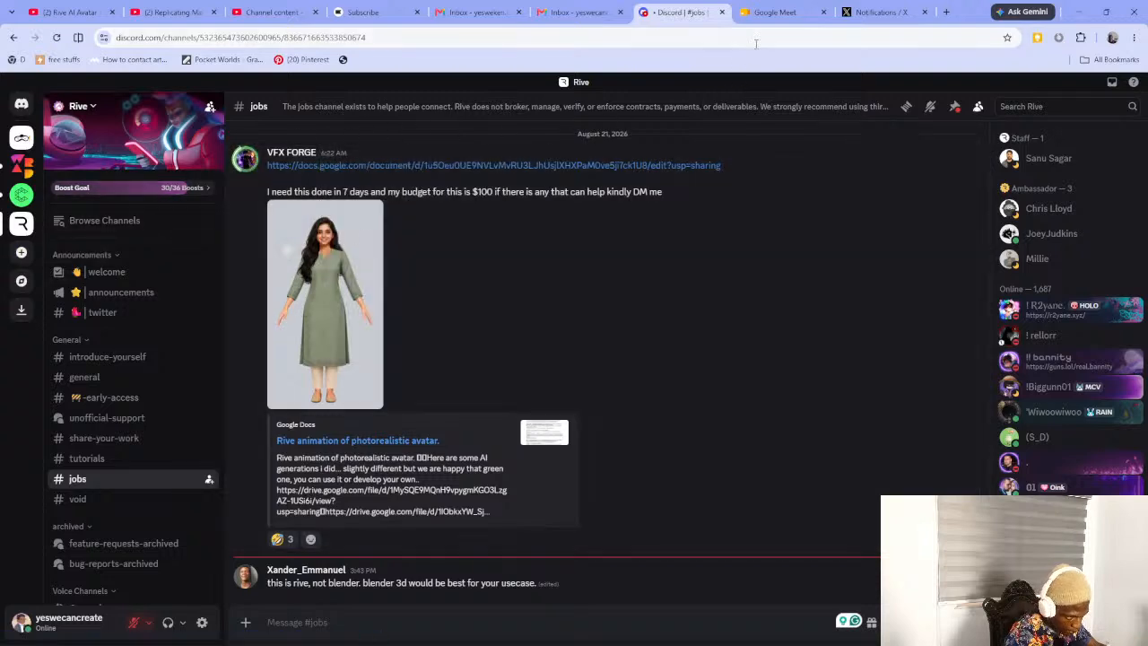
# Load the new X notifications and like the post announcing the Collabo-Rive Summer 2026 Edition
pyautogui.click(754, 12)
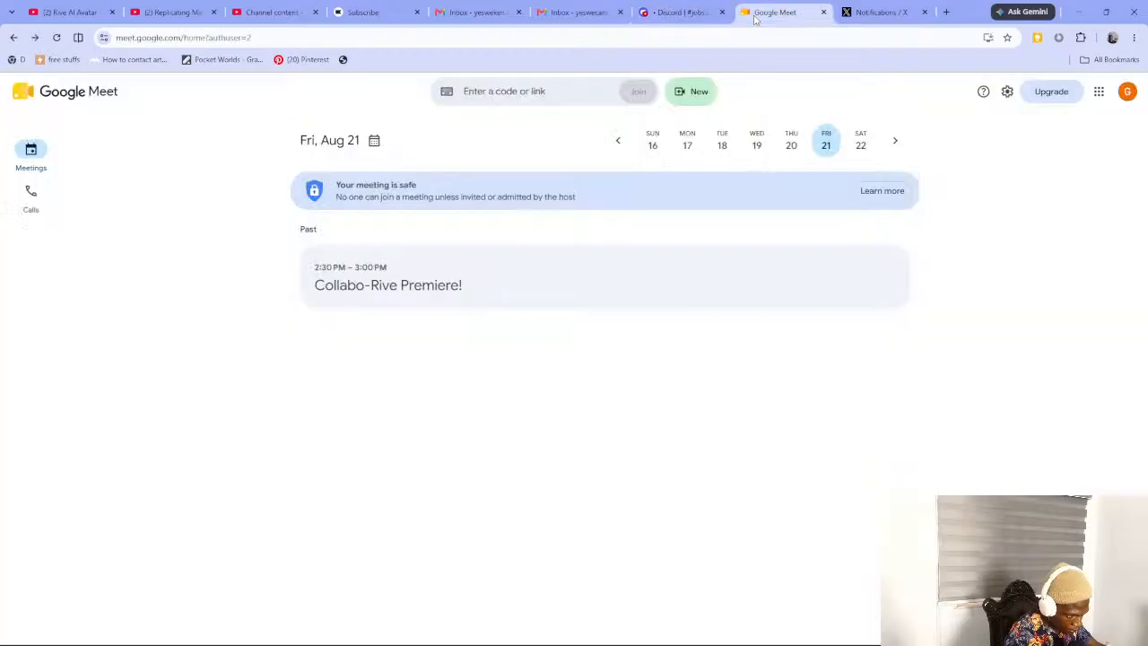
pyautogui.click(875, 13)
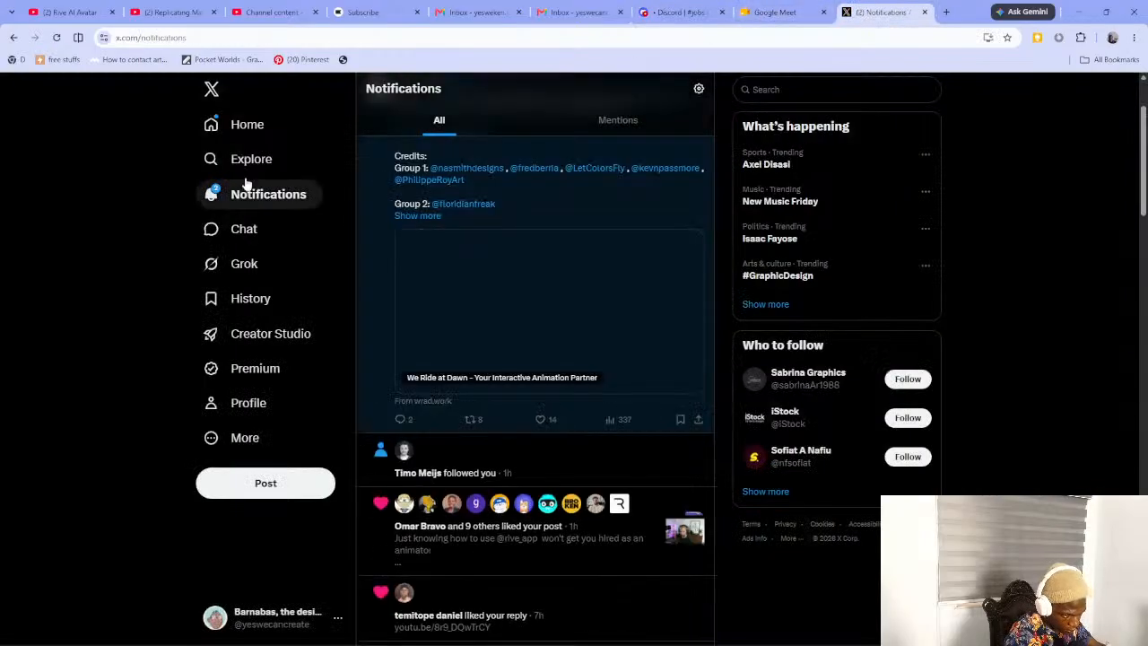
pyautogui.click(238, 192)
pyautogui.click(540, 539)
pyautogui.click(470, 541)
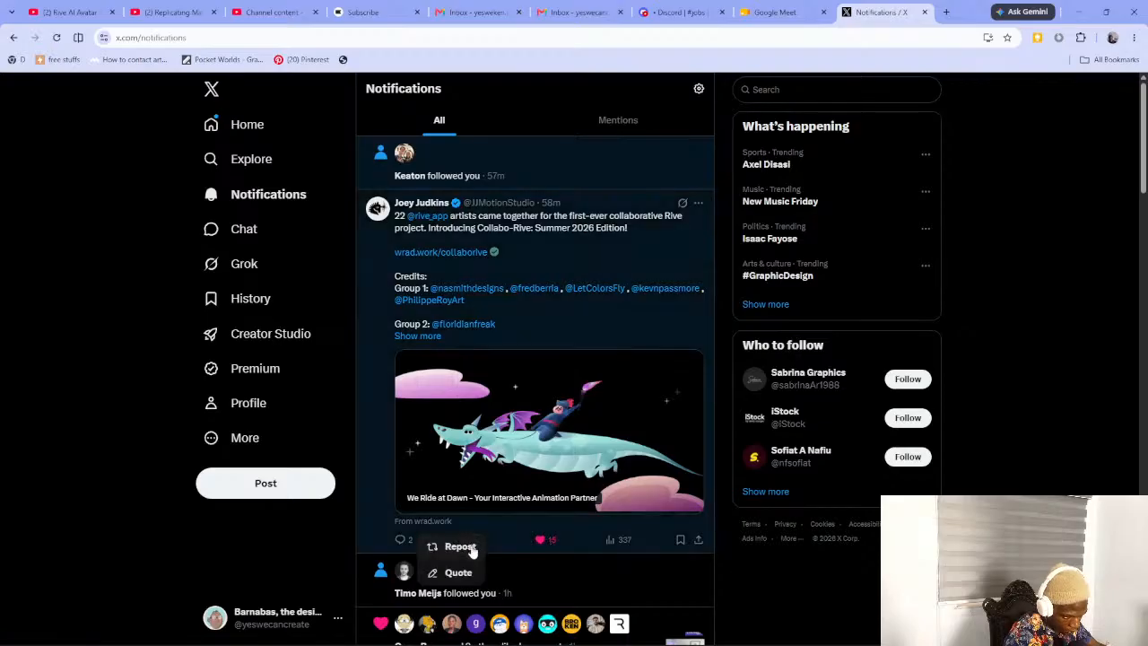
pyautogui.click(423, 335)
# Expand the Collabo-Rive post to its full text and read through the group credits and the notifications below it
pyautogui.click(423, 335)
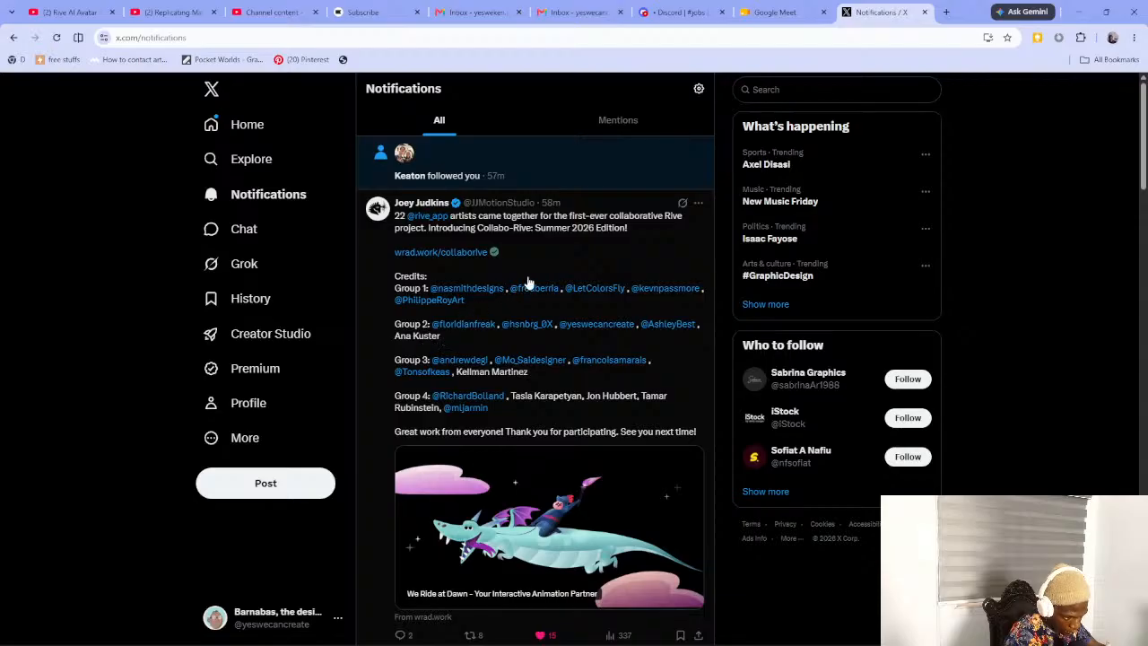
pyautogui.scroll(-2, 521, 288)
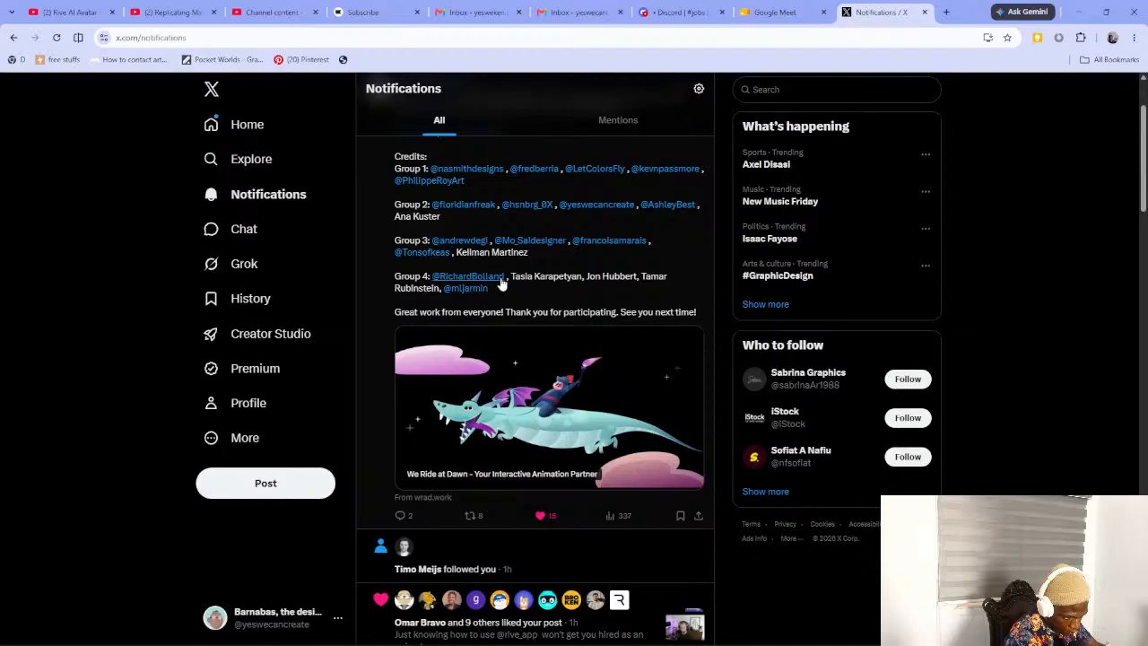
pyautogui.scroll(-3, 503, 314)
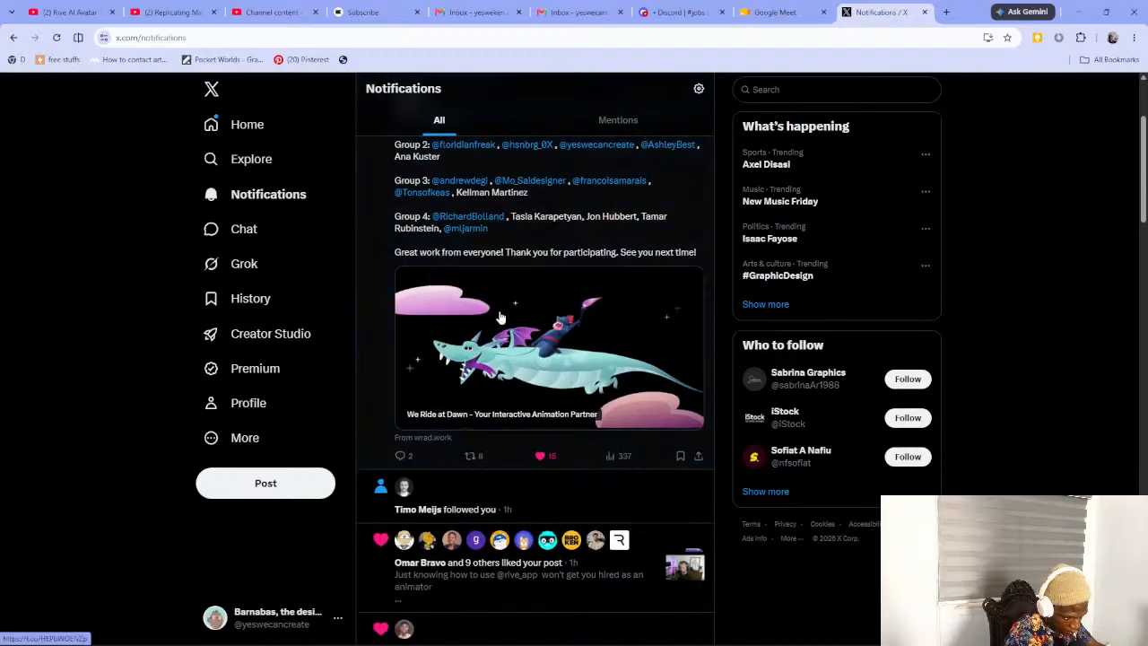
pyautogui.scroll(1, 466, 377)
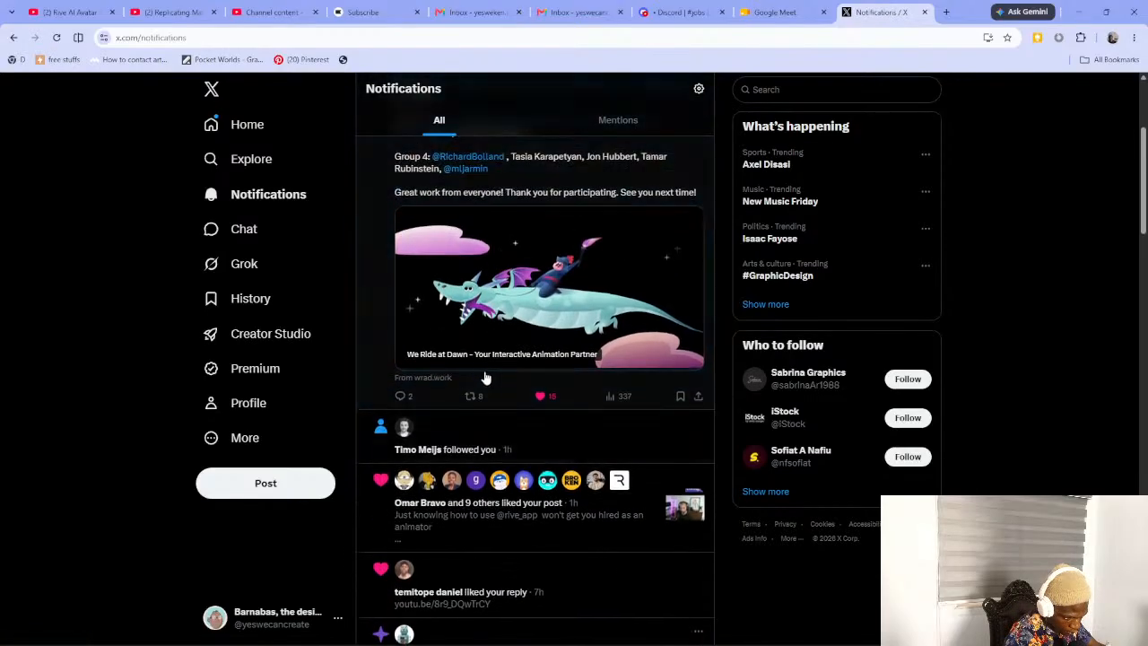
pyautogui.scroll(3, 384, 404)
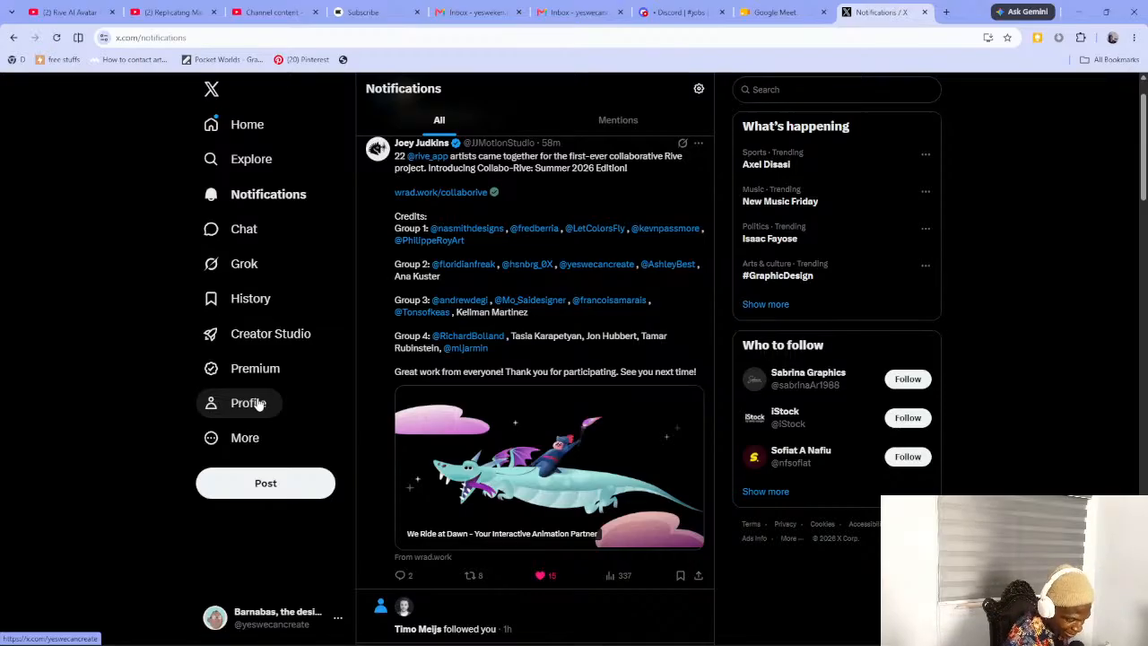
pyautogui.moveTo(224, 642)
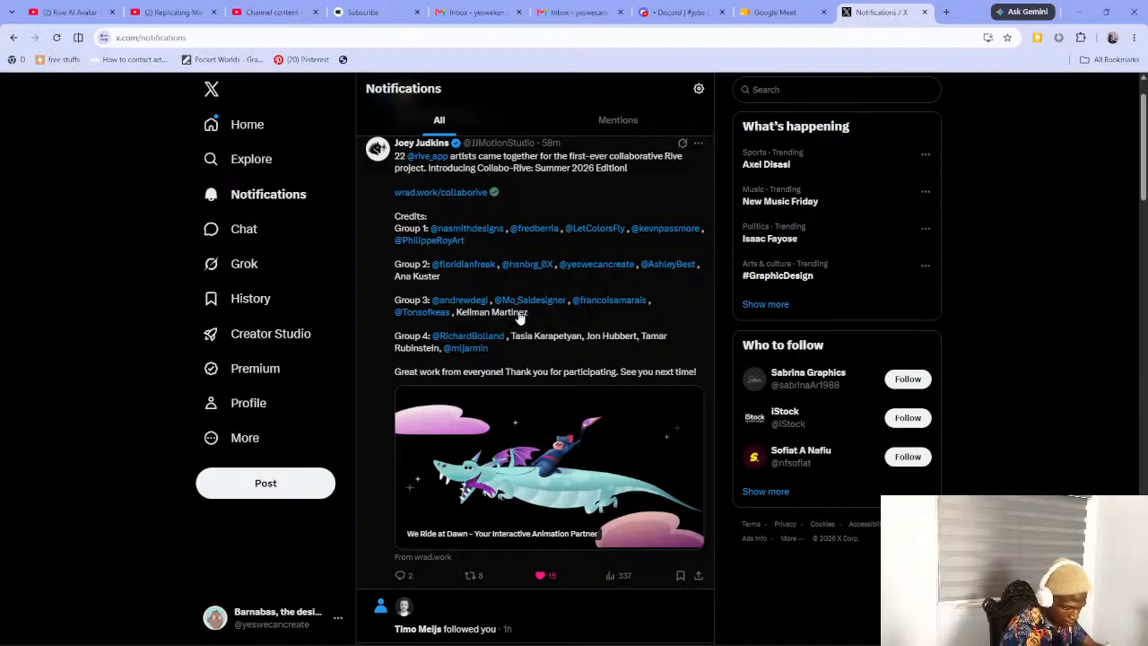
pyautogui.scroll(-3, 517, 318)
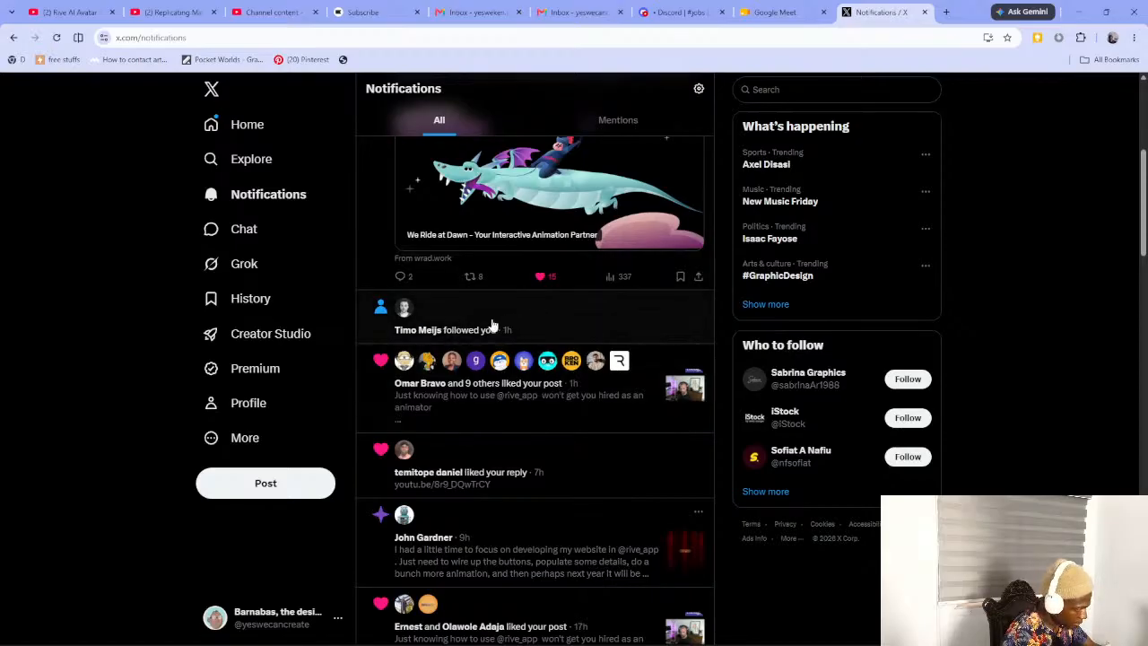
# Switch back to Rive and play Timeline 1 from near the start to check the onions' anticipation and overshoot
pyautogui.hotkey('alt', 'Tab')
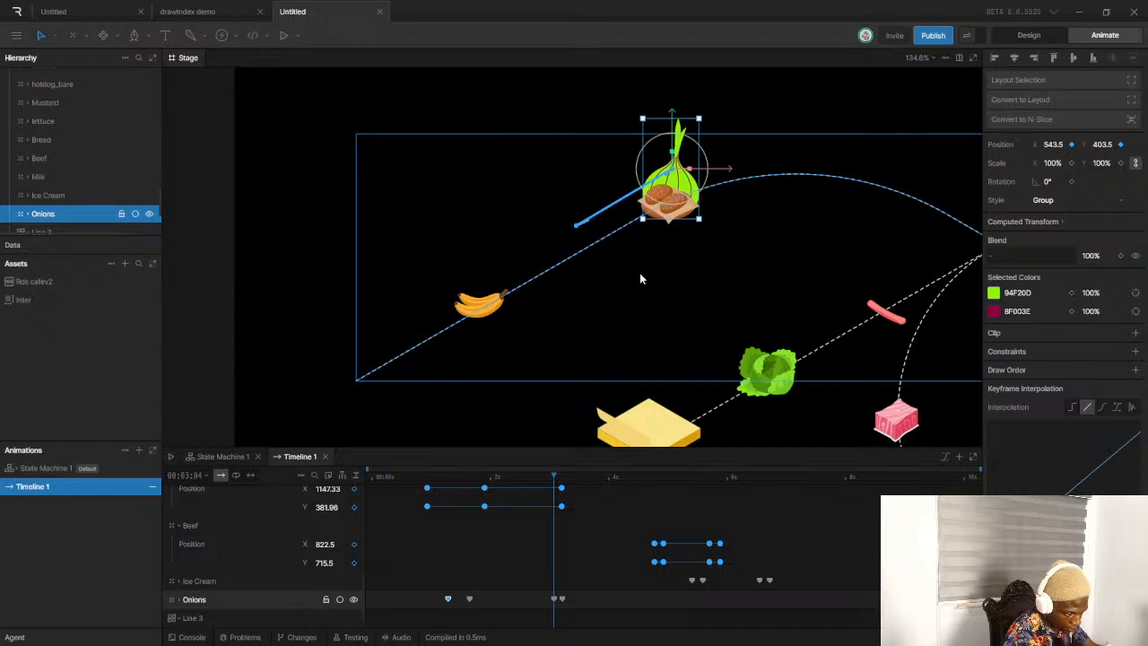
pyautogui.click(410, 475)
pyautogui.press('space')
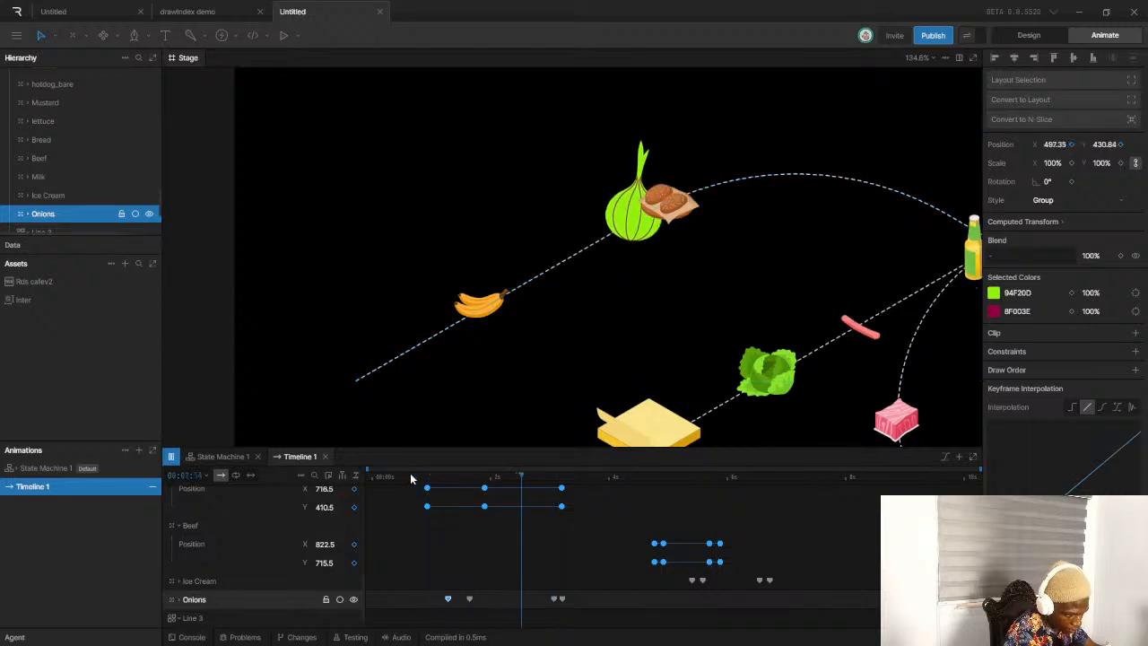
pyautogui.press('space')
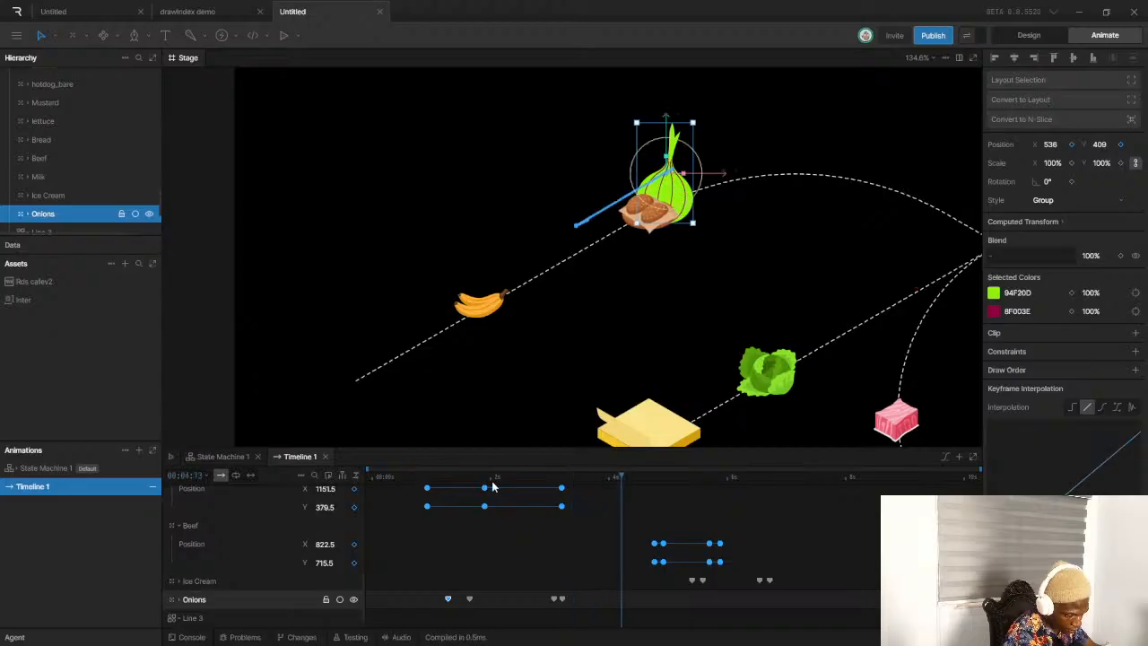
# Apply cubic interpolation to all four of the onions' keyframes on Timeline 1
pyautogui.scroll(-1, 521, 520)
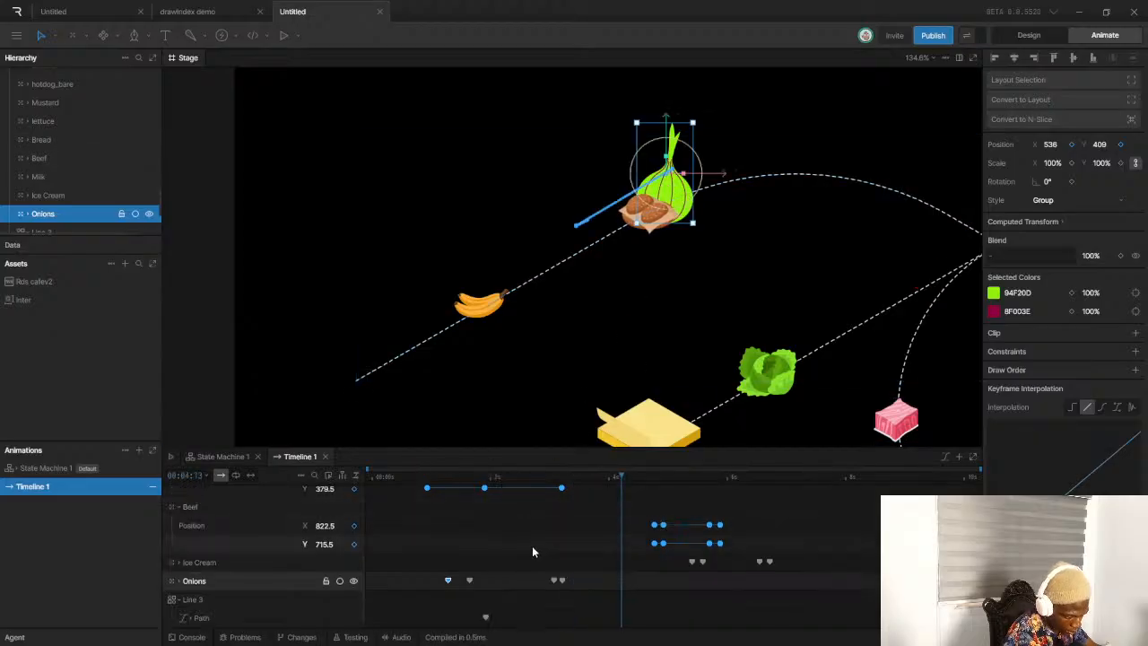
pyautogui.moveTo(440, 564); pyautogui.dragTo(606, 604)
pyautogui.click(1103, 407)
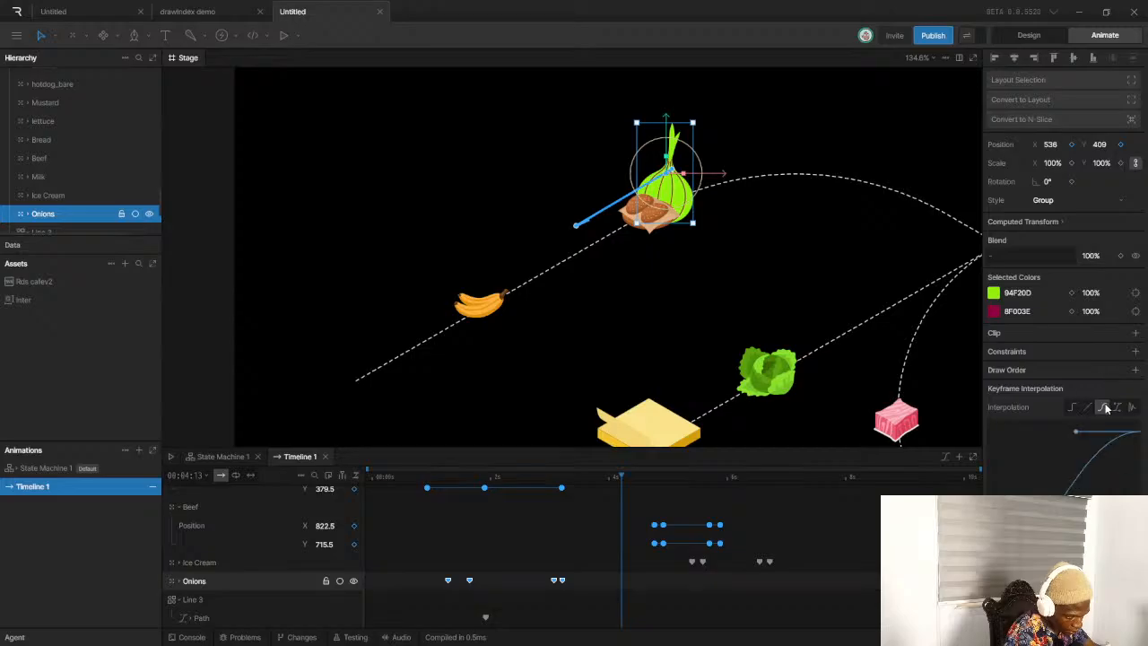
# Tighten the spacing of the onions' four keyframes and shift them to run from about 3.4 s to 4.7 s
pyautogui.click(504, 585)
pyautogui.moveTo(471, 579); pyautogui.dragTo(527, 581)
pyautogui.moveTo(439, 560); pyautogui.dragTo(575, 584)
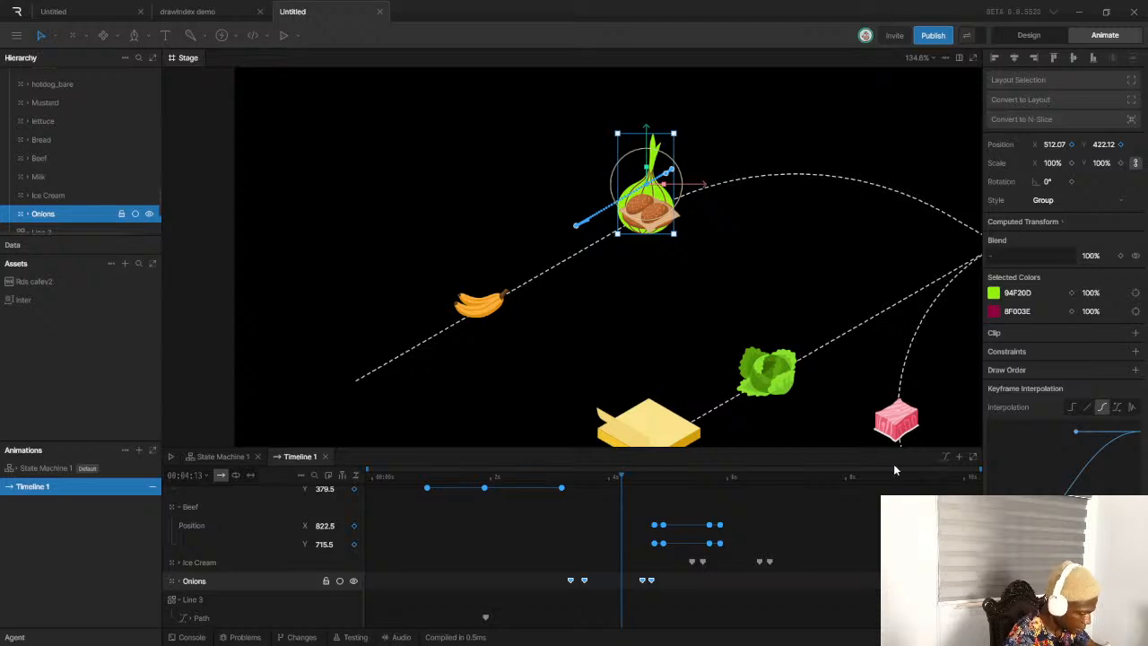
# Replay Timeline 1 from about 0.9 s to check the onions' new timing, and put the playhead on their first keyframe at 03:21
pyautogui.click(520, 171)
pyautogui.scroll(-5, 565, 216)
pyautogui.scroll(4, 617, 238)
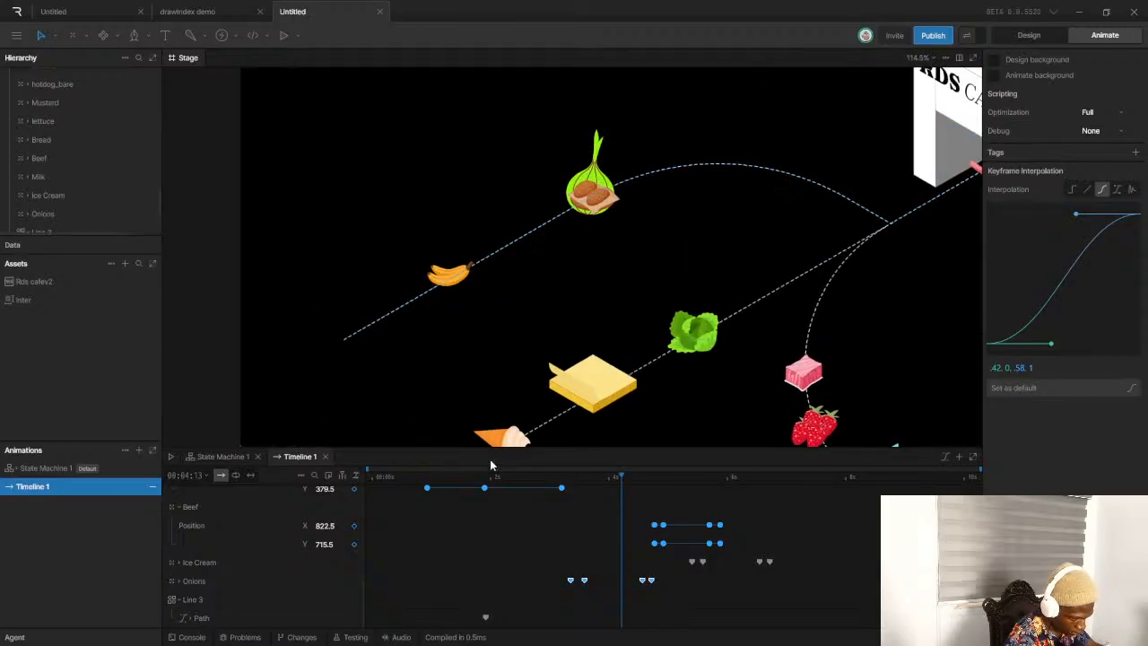
pyautogui.click(421, 476)
pyautogui.press('space')
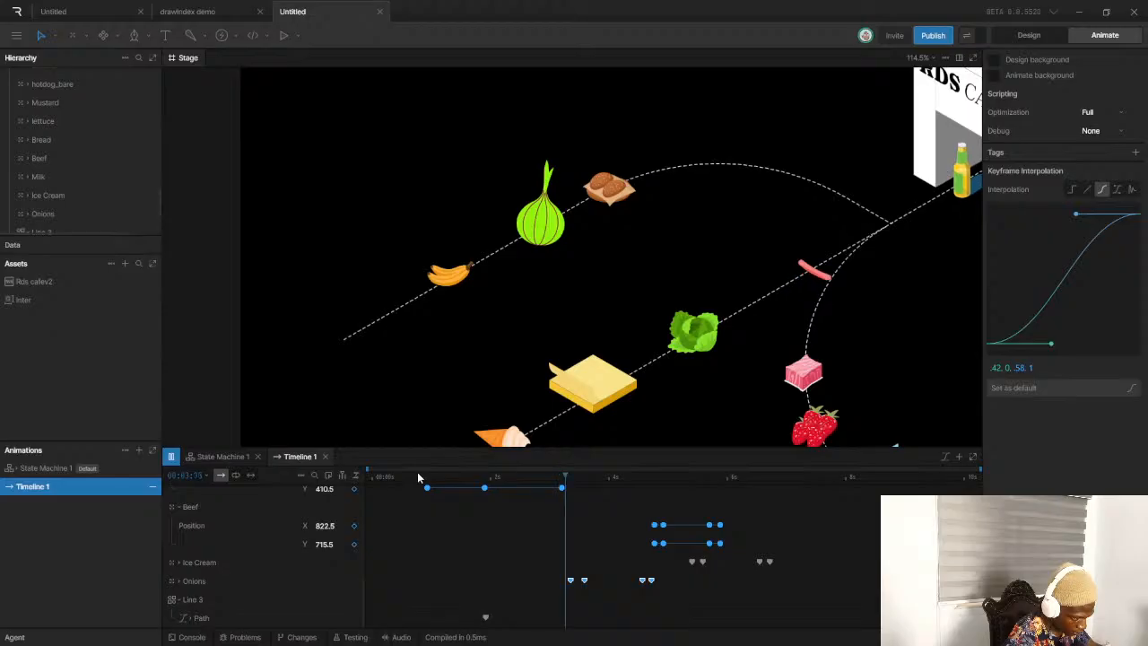
pyautogui.press('space')
pyautogui.click(570, 484)
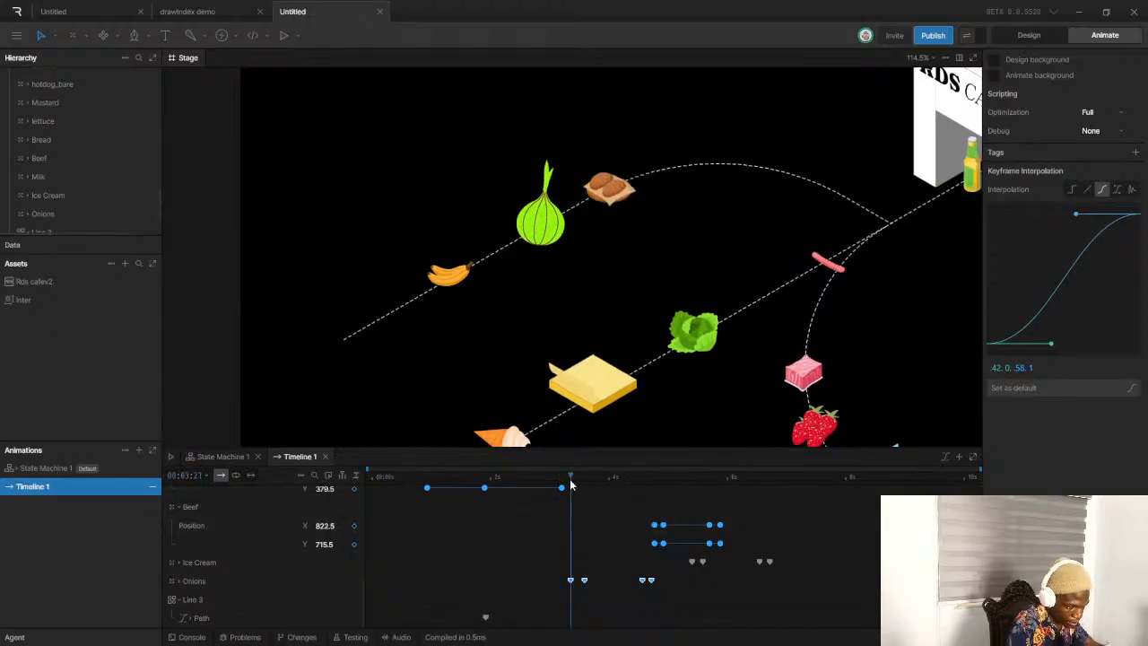
# Play Timeline 1 from the onions' first keyframe to check their anticipation and overshoot
pyautogui.press('space')
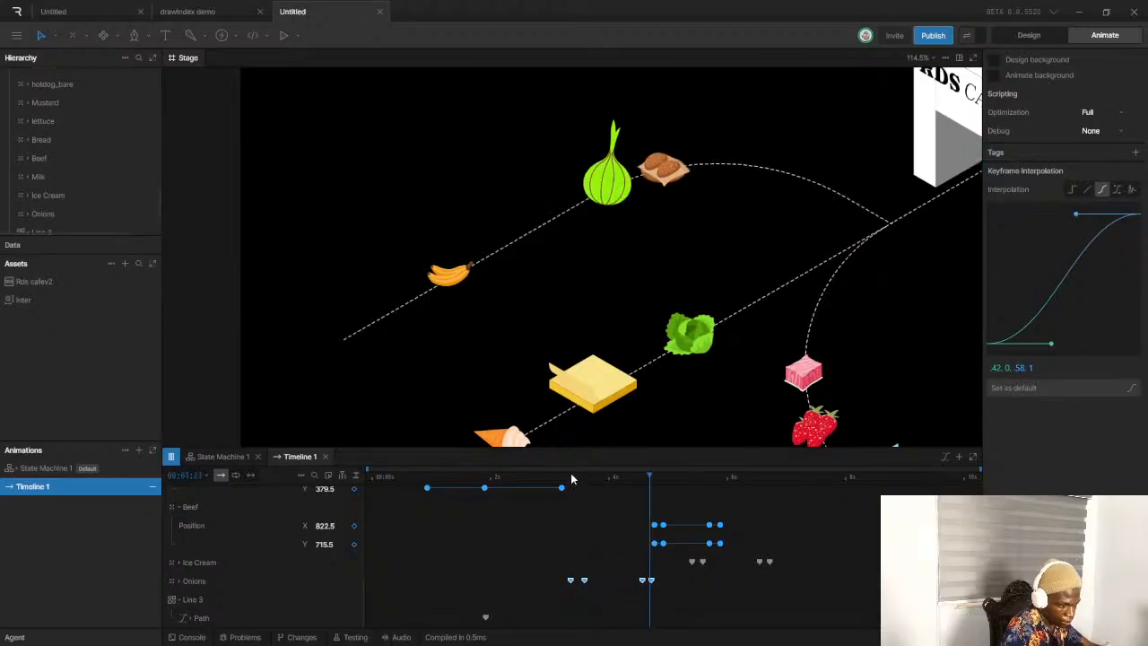
pyautogui.press('space')
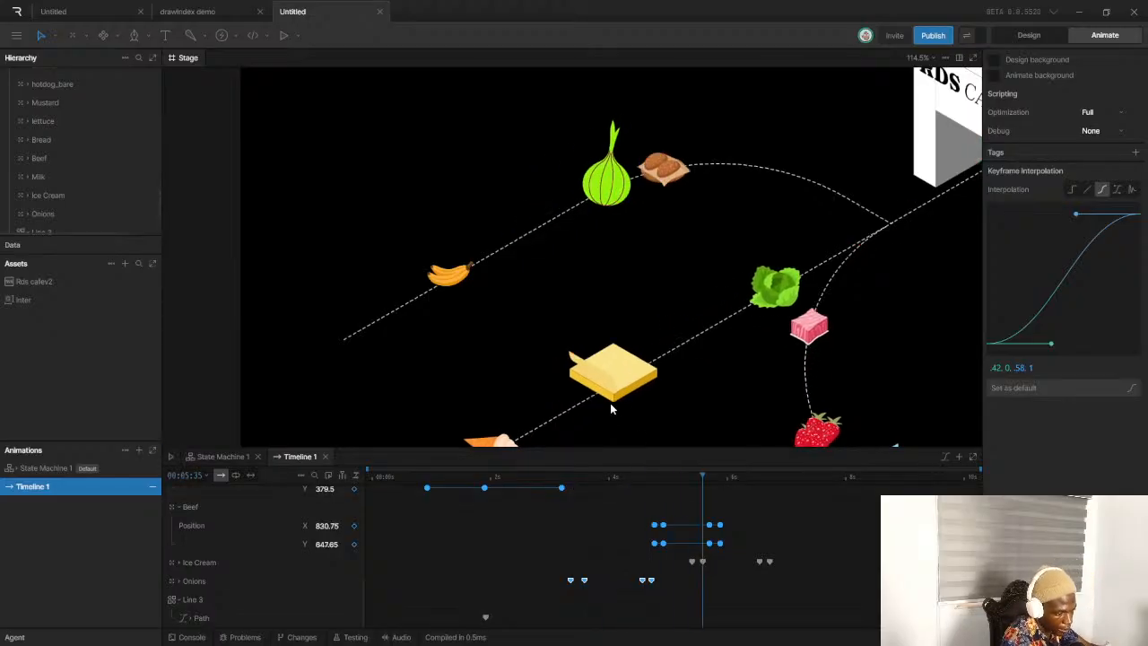
# Key the banana's X and Y position on Timeline 1 at 01:54
pyautogui.moveTo(535, 476); pyautogui.dragTo(487, 465)
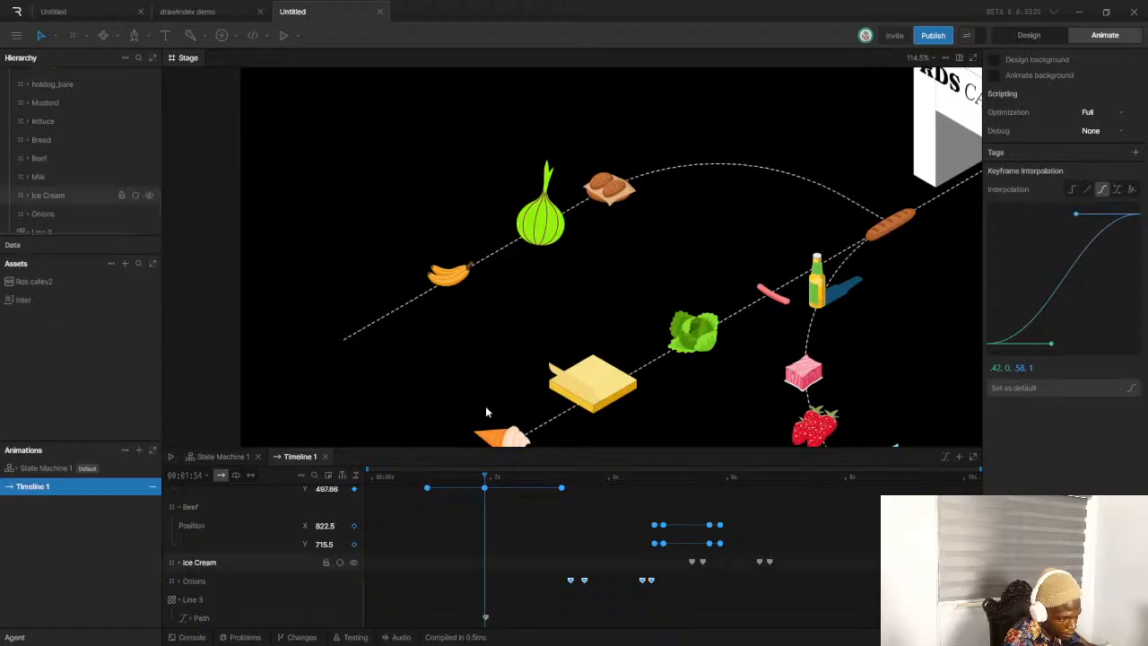
pyautogui.click(447, 280)
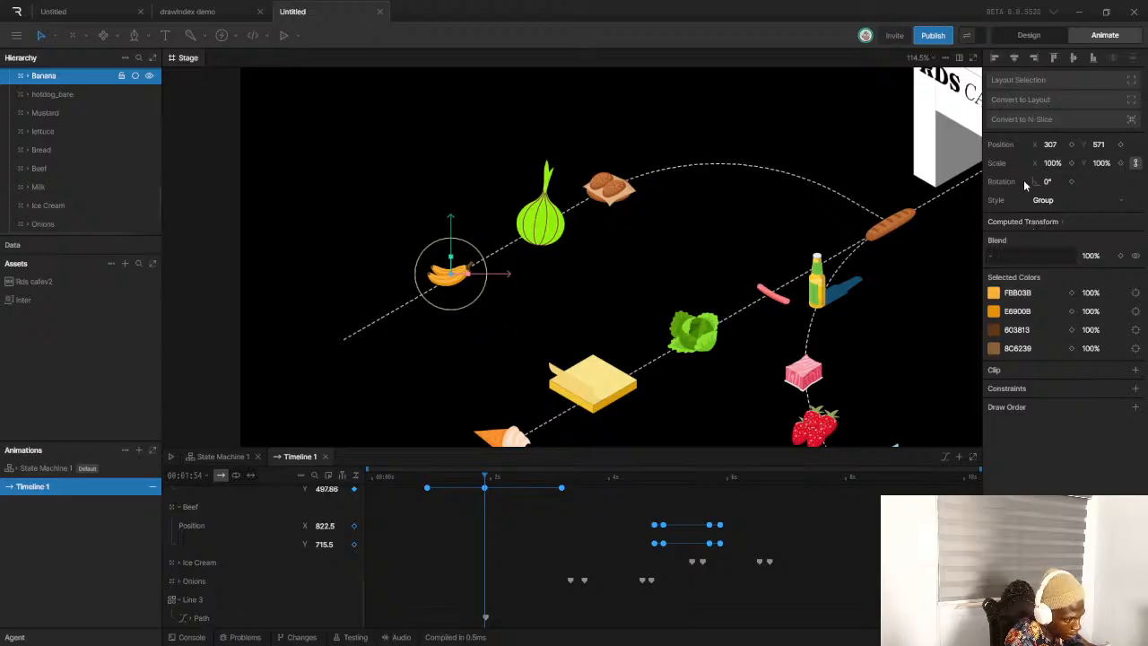
pyautogui.click(1071, 145)
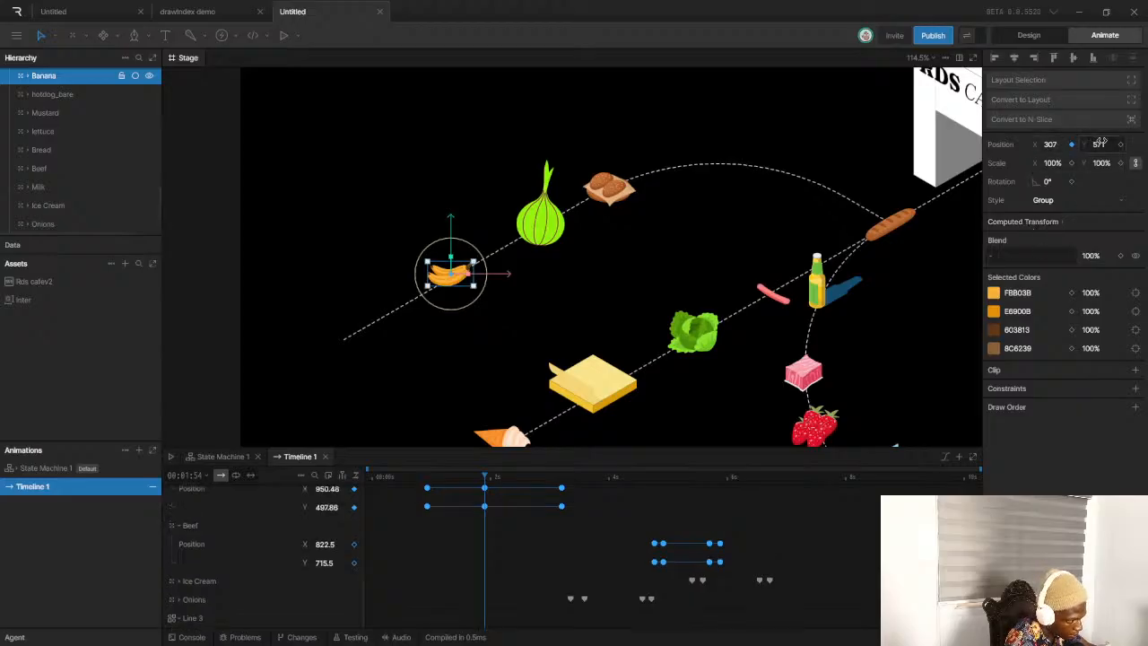
pyautogui.click(1120, 144)
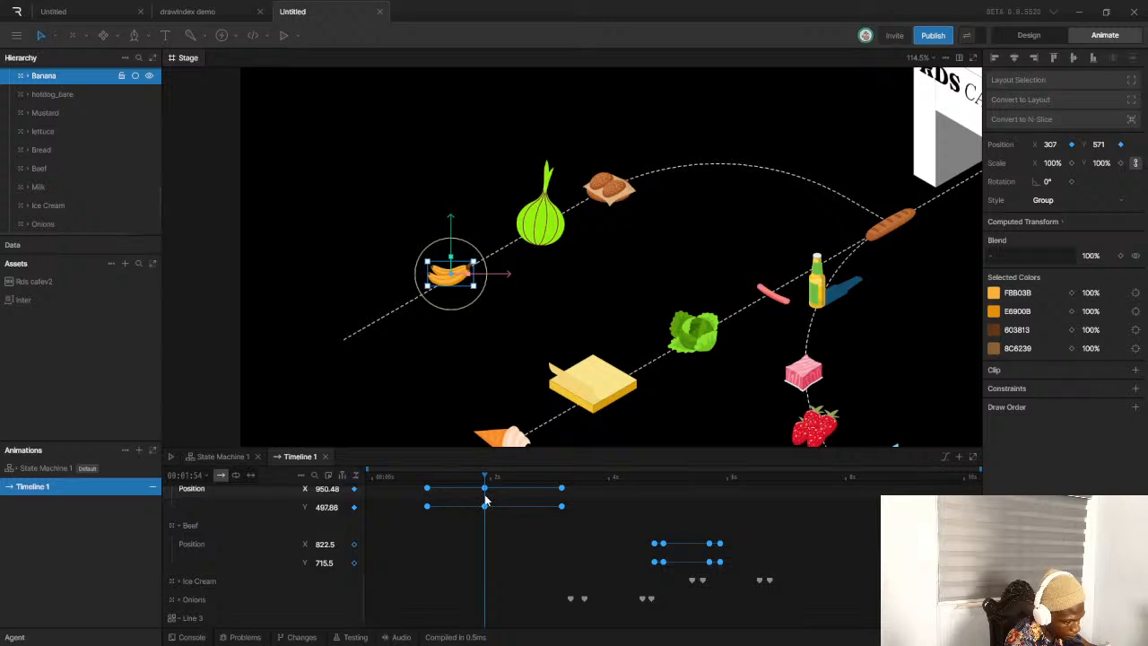
# Move the banana up the dashed line onto the onions' starting spot, X 438, Y 502.5, keyed at 02:36
pyautogui.scroll(4, 494, 516)
pyautogui.scroll(-2, 499, 526)
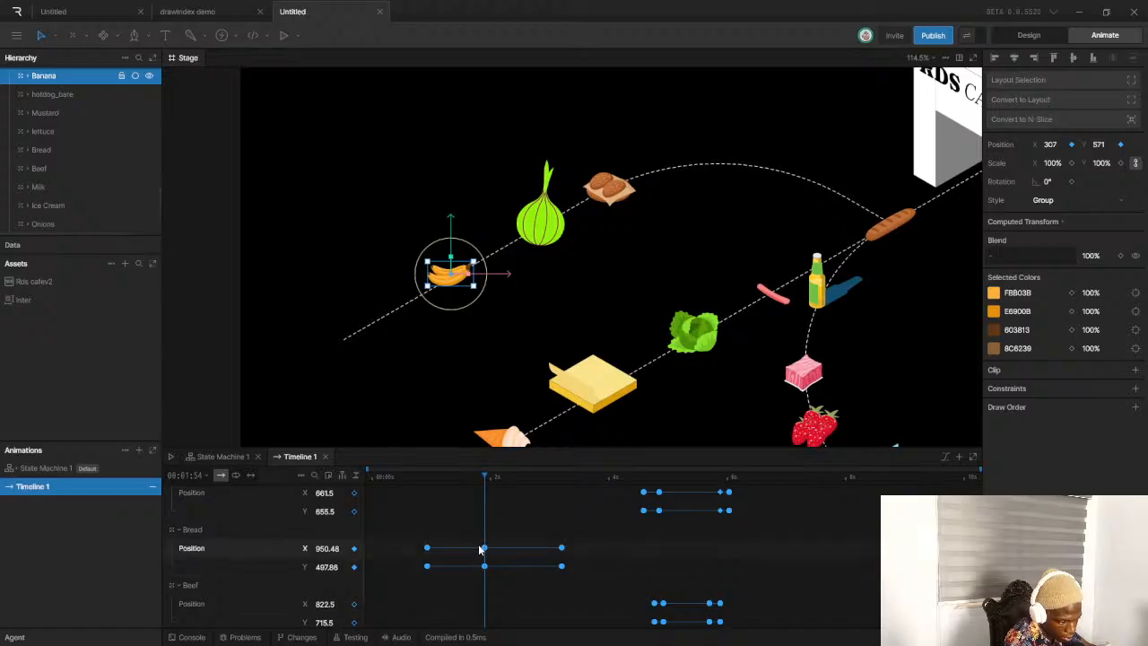
pyautogui.moveTo(487, 477); pyautogui.dragTo(582, 478)
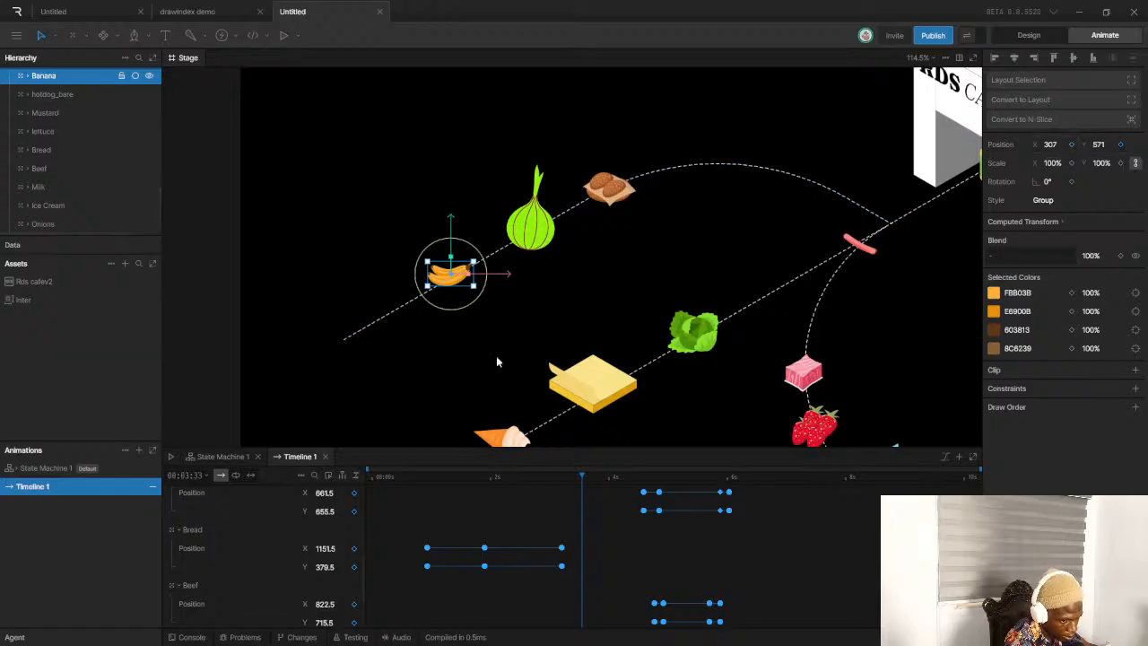
pyautogui.scroll(-2, 524, 537)
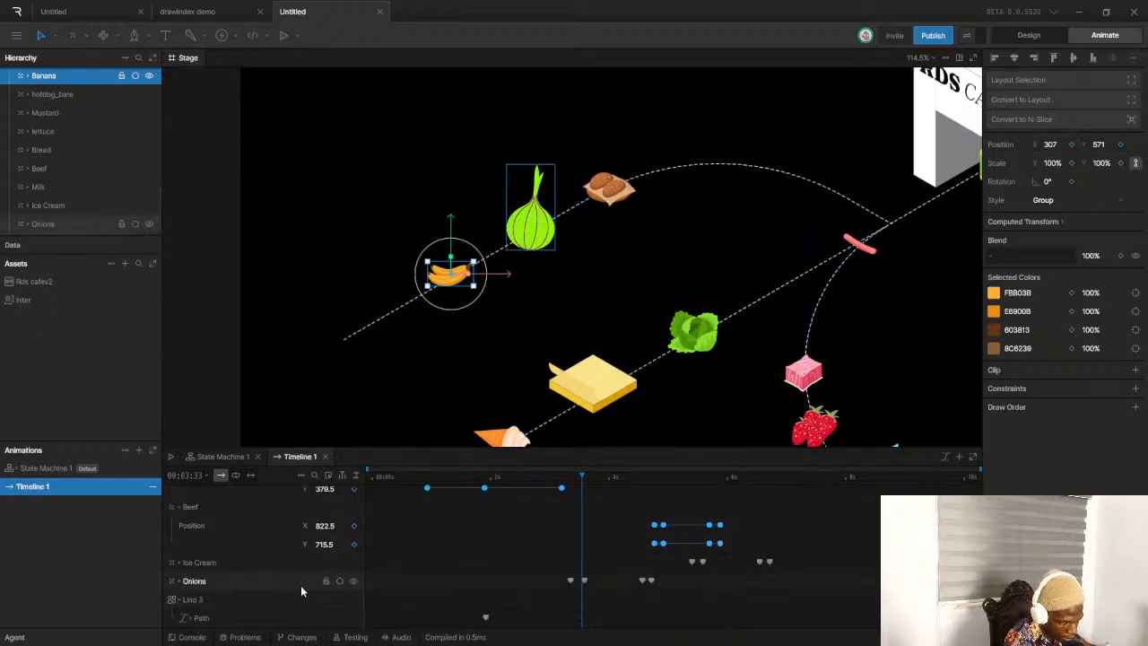
pyautogui.scroll(5, 301, 585)
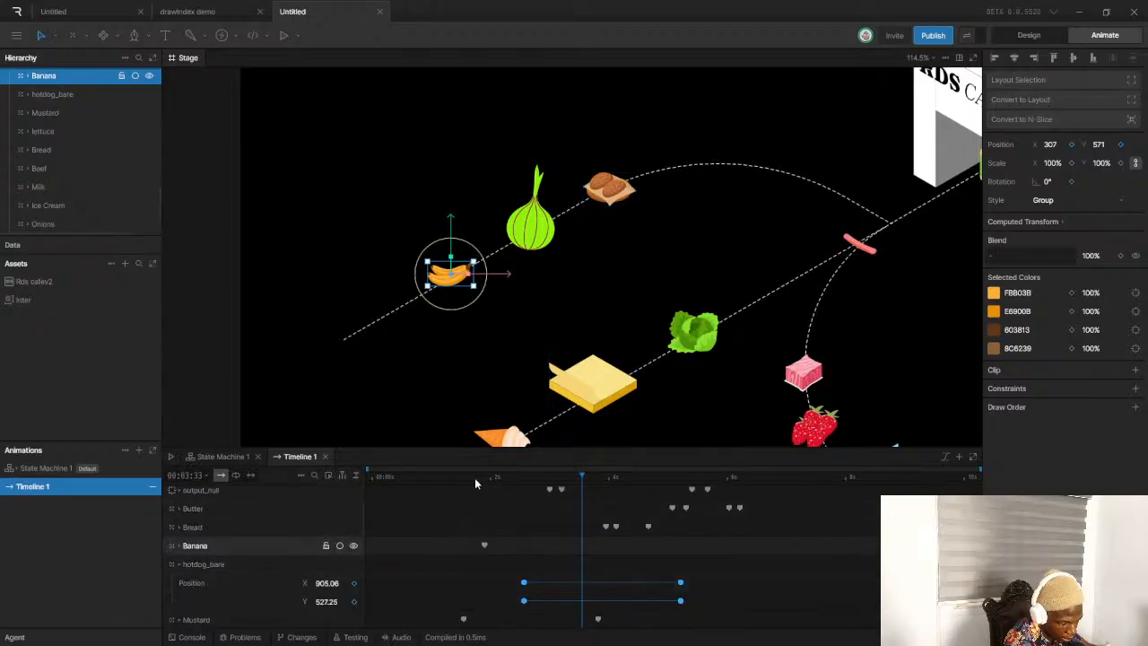
pyautogui.click(518, 476)
pyautogui.moveTo(525, 478)
pyautogui.mouseDown()
pyautogui.moveTo(544, 478)
pyautogui.moveTo(469, 478)
pyautogui.moveTo(526, 478)
pyautogui.moveTo(526, 495)
pyautogui.mouseUp()
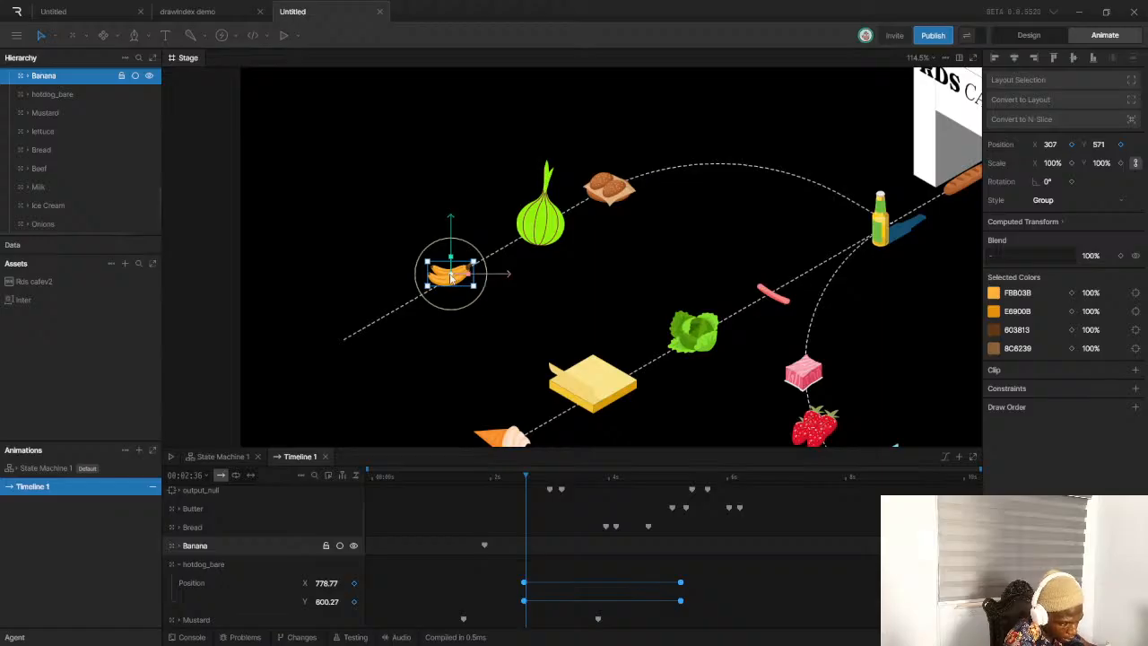
pyautogui.moveTo(460, 278); pyautogui.dragTo(540, 232)
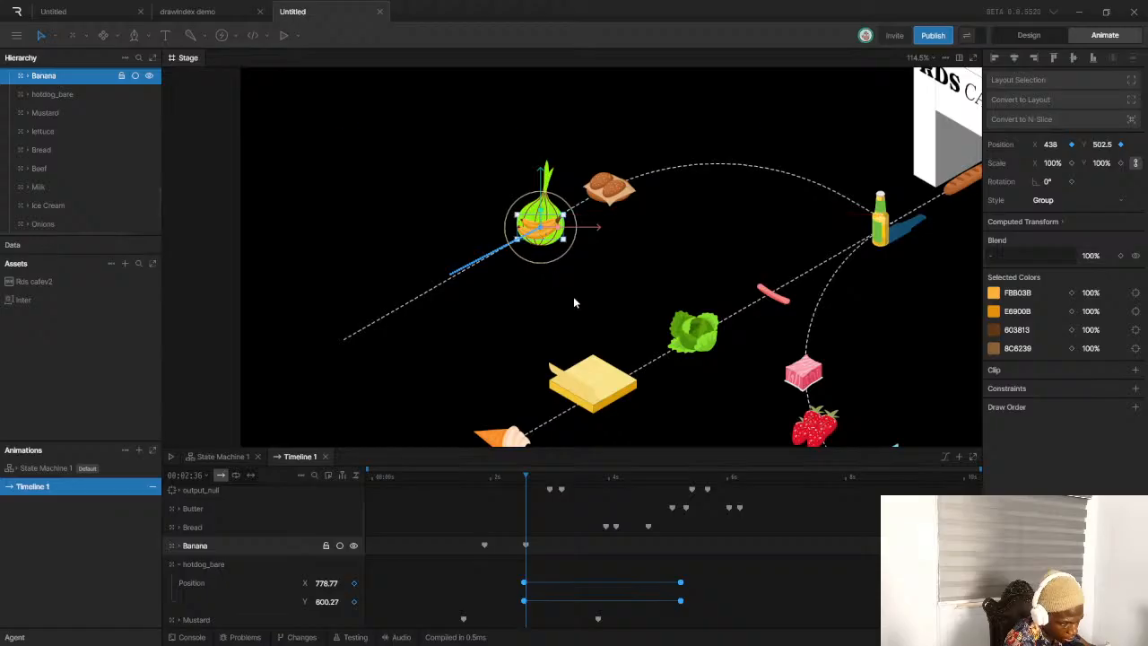
# Add an anticipation keyframe for the banana at 02:02 by pulling it slightly back down the dashed line
pyautogui.moveTo(526, 478); pyautogui.dragTo(493, 478)
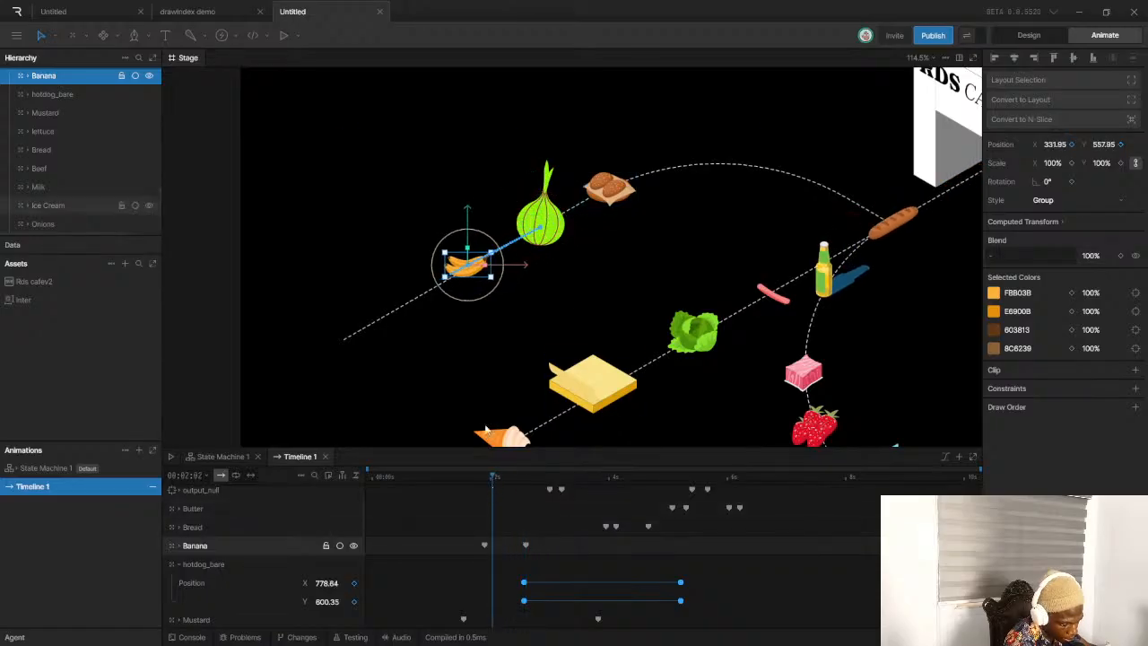
pyautogui.scroll(3, 470, 273)
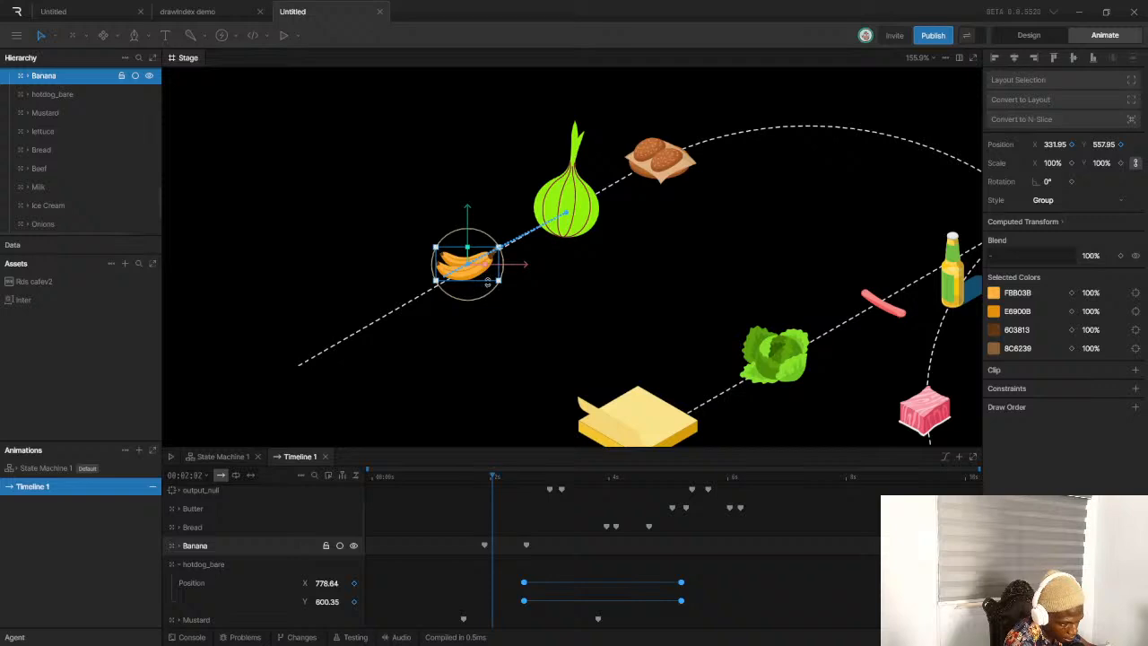
pyautogui.moveTo(465, 269); pyautogui.dragTo(416, 298)
# Add an overshoot keyframe for the banana at 02:30, moving it past its end spot to X 471.5, Y 482.5
pyautogui.moveTo(494, 479); pyautogui.dragTo(514, 485)
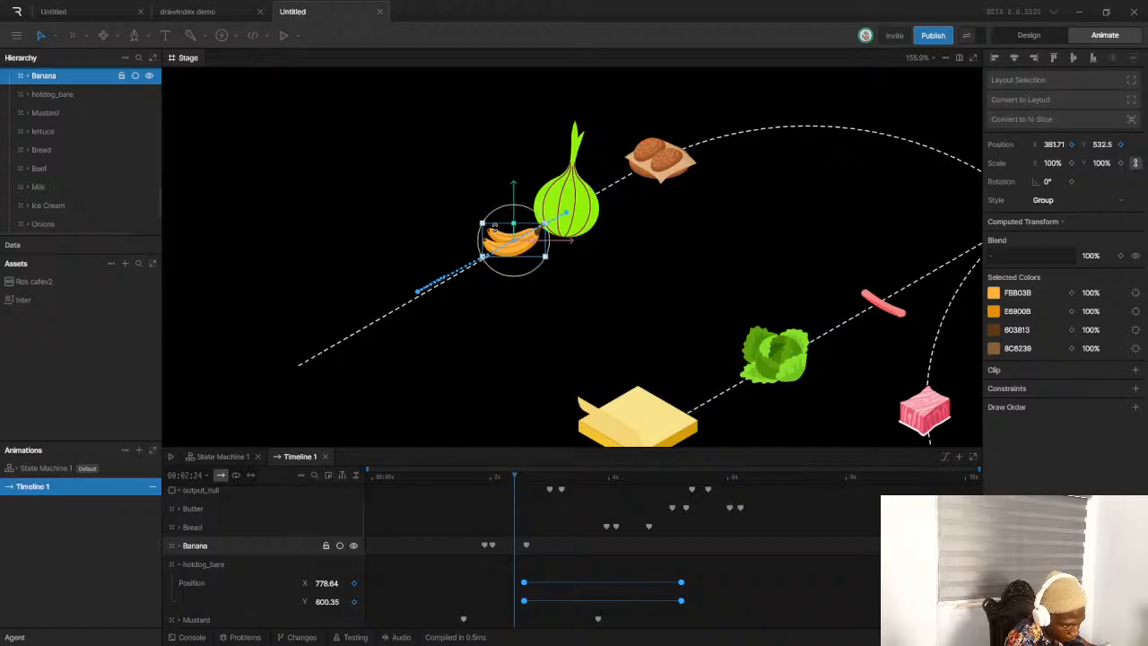
pyautogui.moveTo(514, 476); pyautogui.dragTo(522, 478)
pyautogui.scroll(3, 583, 394)
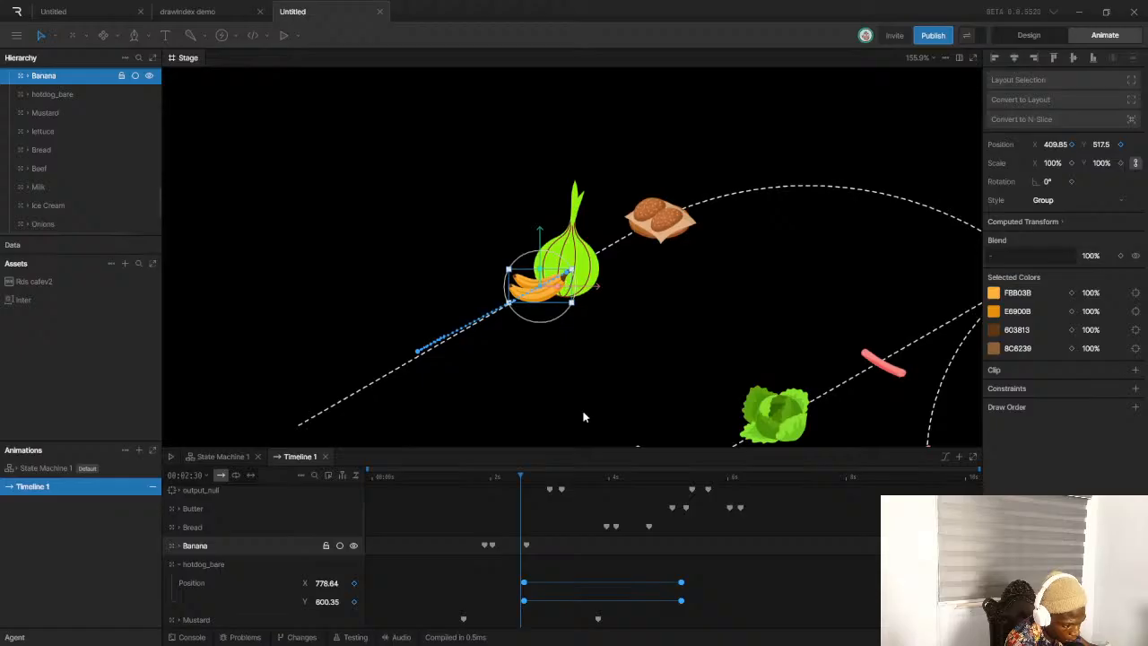
pyautogui.moveTo(543, 289); pyautogui.dragTo(600, 257)
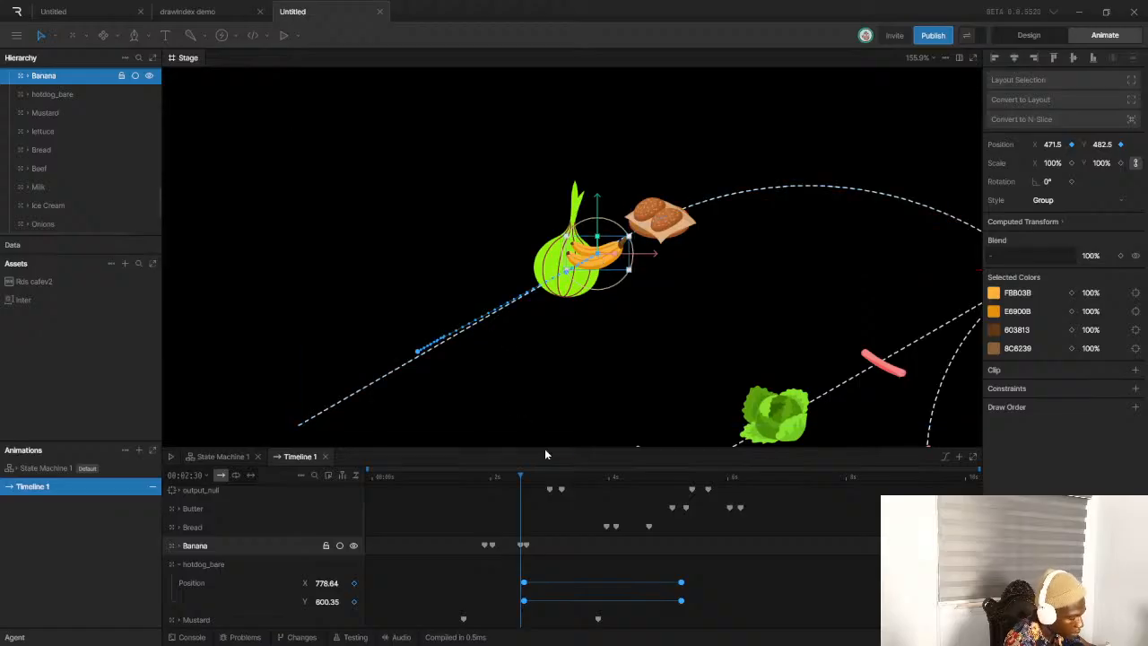
# Apply cubic interpolation to all four of the banana's keyframes and replay Timeline 1 from the start
pyautogui.moveTo(412, 545); pyautogui.dragTo(542, 550)
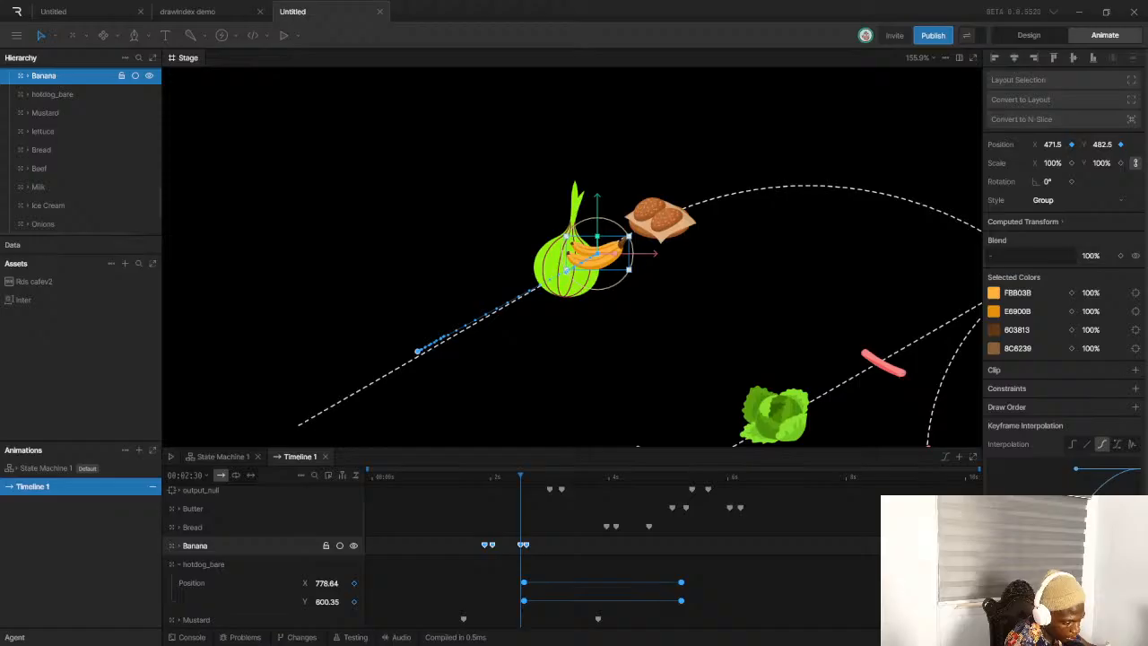
pyautogui.moveTo(452, 475); pyautogui.dragTo(351, 483)
pyautogui.press('space')
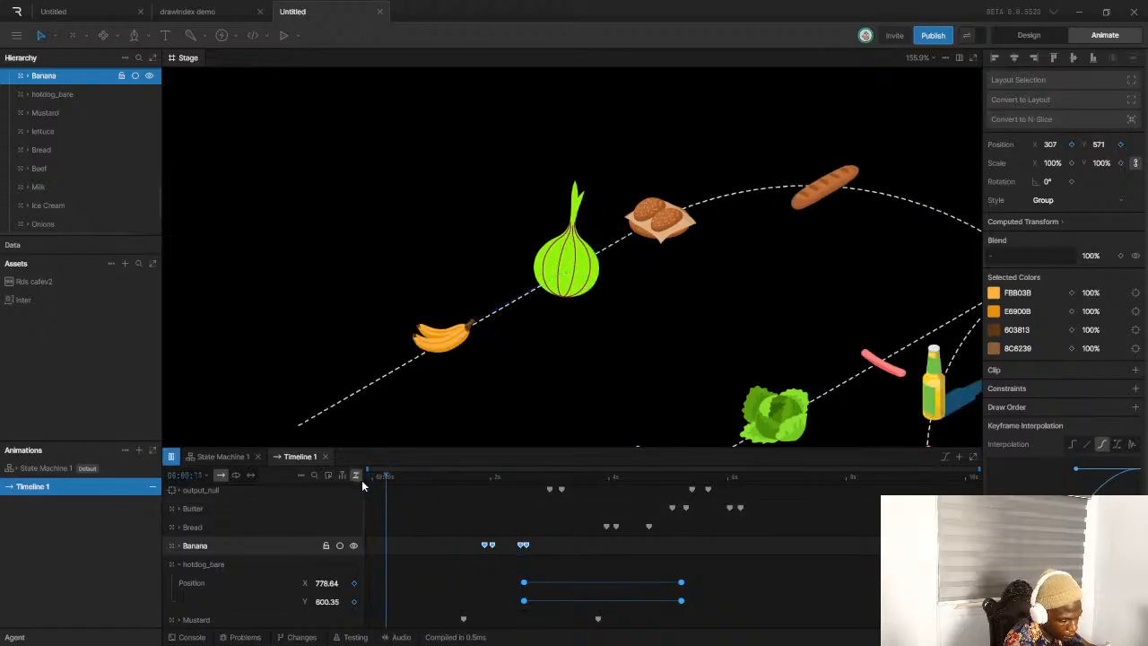
pyautogui.scroll(-5, 619, 278)
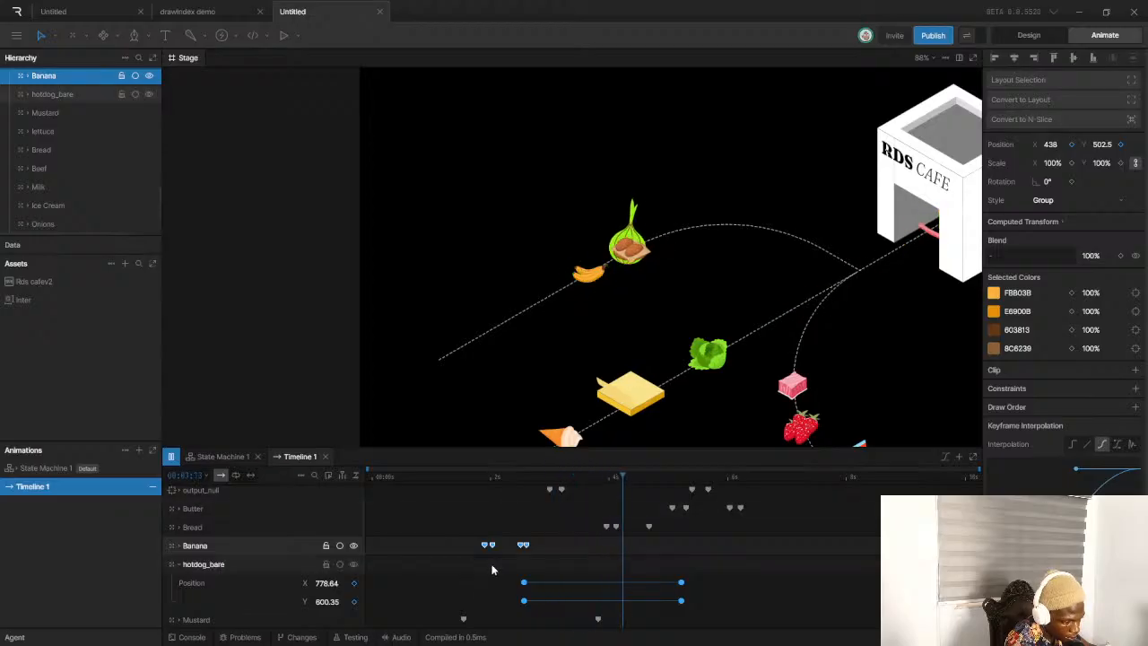
pyautogui.press('space')
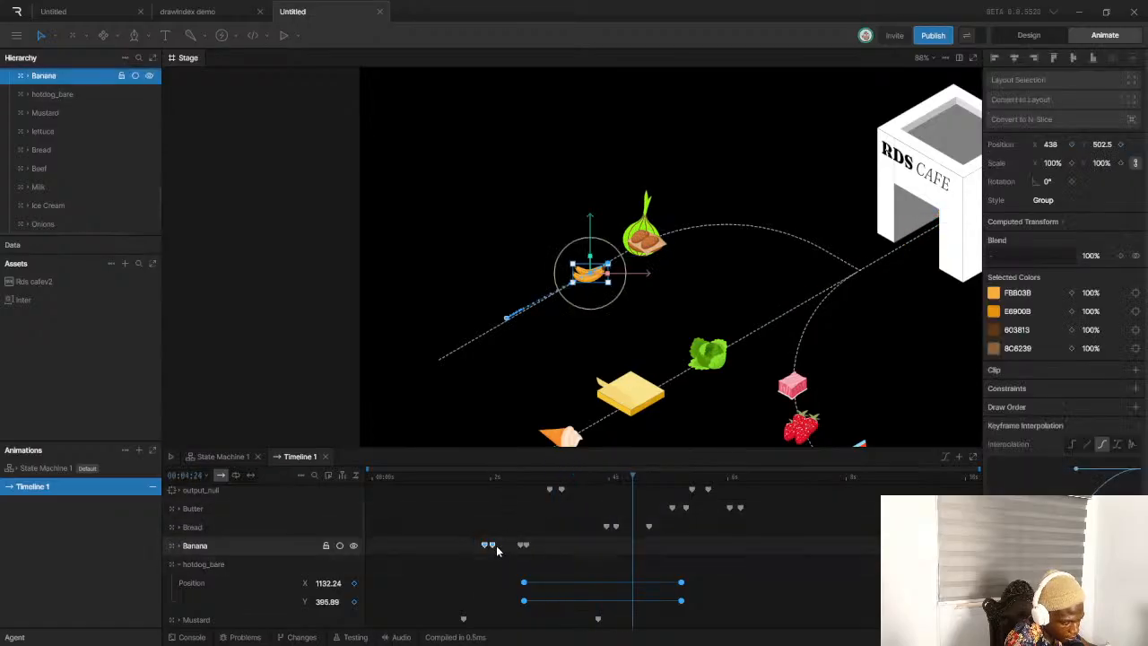
# Shift the banana's first two keyframes earlier, starting at about 1.5 s, and collapse the expanded food tracks from hotdog_bare down to Beef
pyautogui.click(470, 542)
pyautogui.click(176, 565)
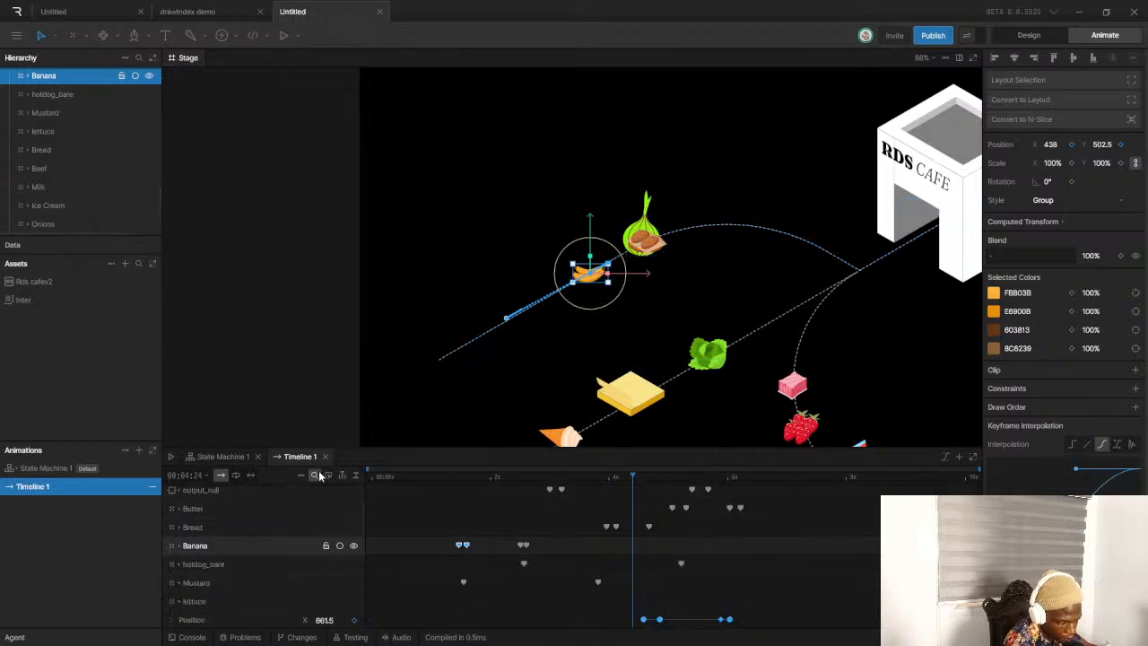
pyautogui.scroll(-2, 212, 574)
pyautogui.scroll(2, 209, 563)
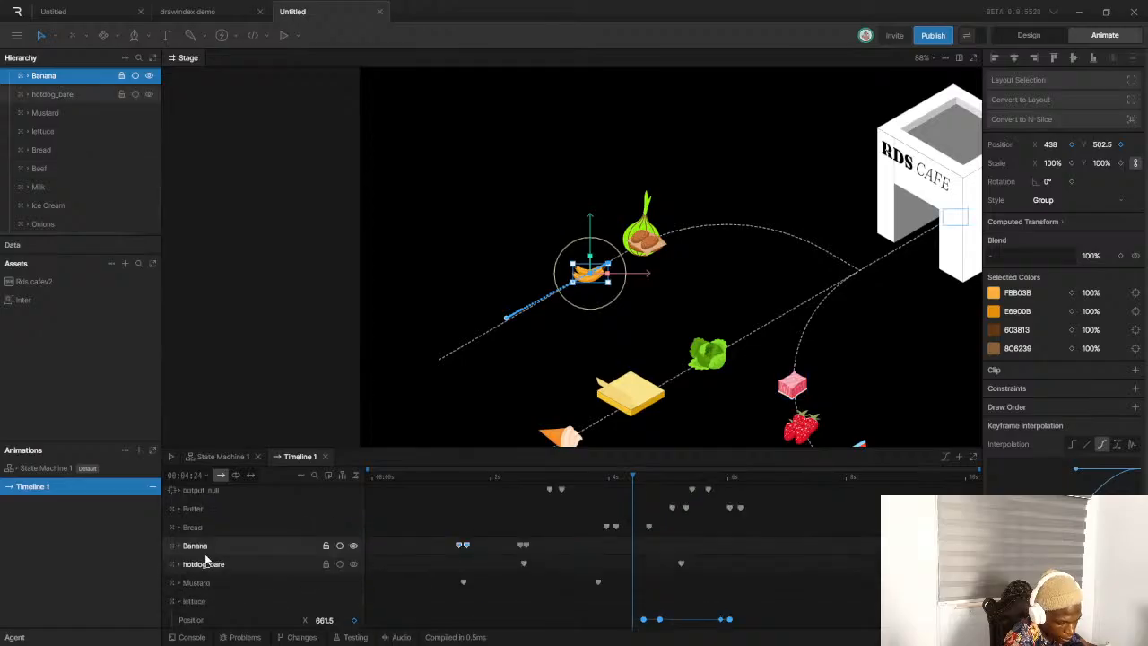
pyautogui.click(177, 602)
pyautogui.scroll(-3, 187, 614)
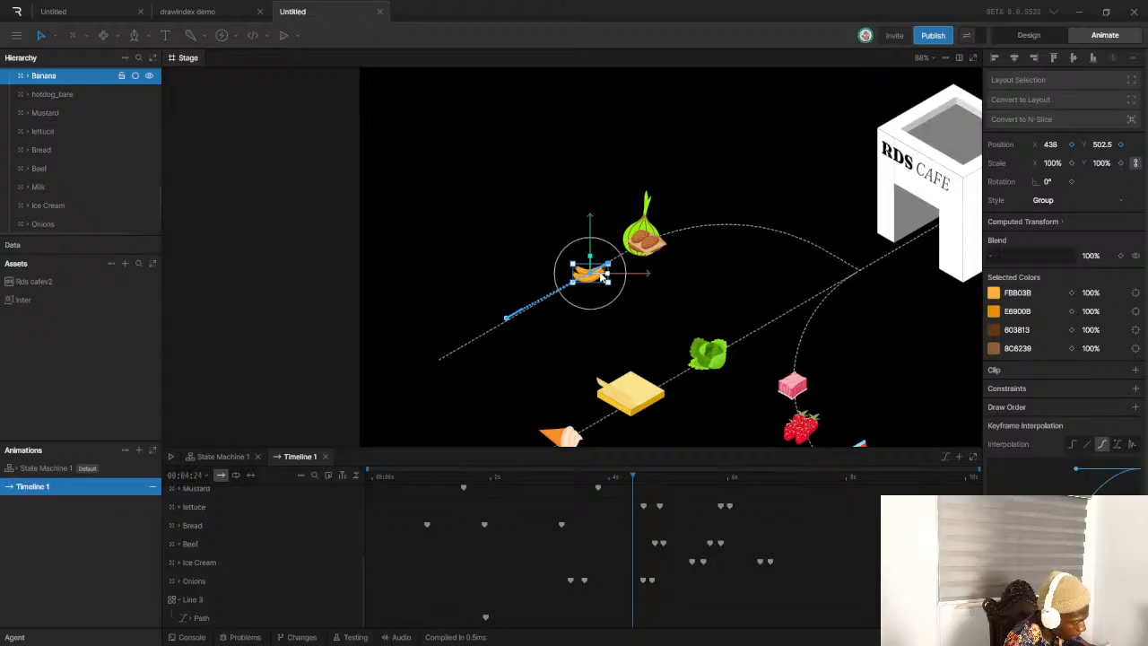
# Shift the onions' four keyframes later, to run from about 6.5 s to 7.9 s
pyautogui.keyDown('shift'); pyautogui.click(642, 218); pyautogui.keyUp('shift')
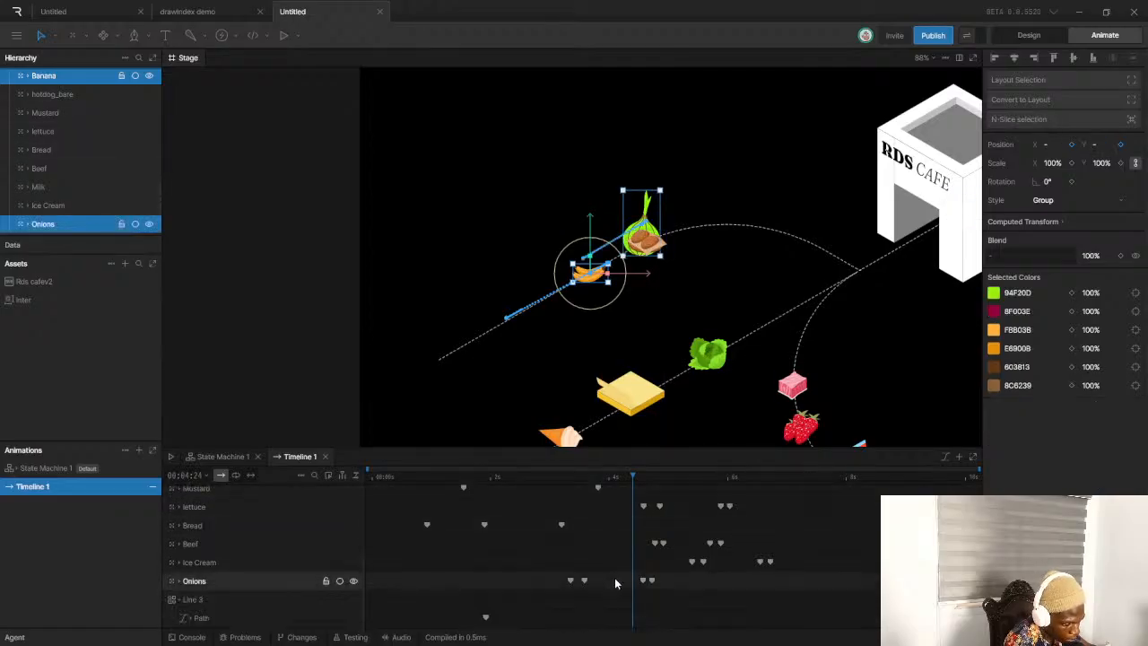
pyautogui.moveTo(553, 581); pyautogui.dragTo(768, 581)
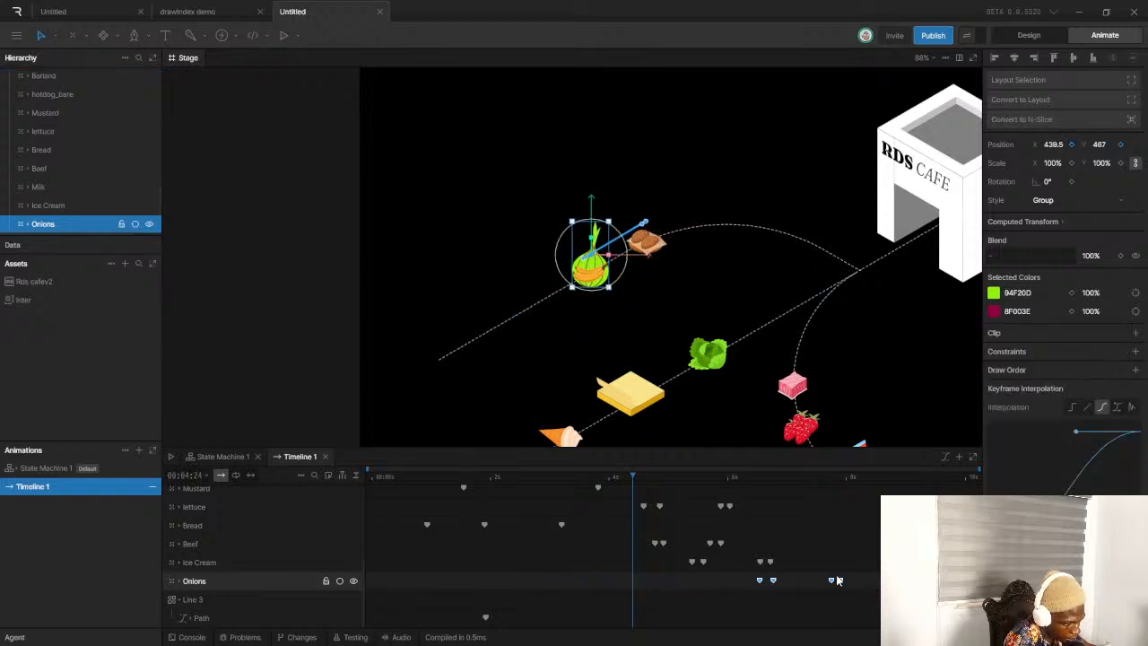
# Select the Banana group and shift its four keyframes later, to run from about 7 s to 8.1 s
pyautogui.doubleClick(597, 276)
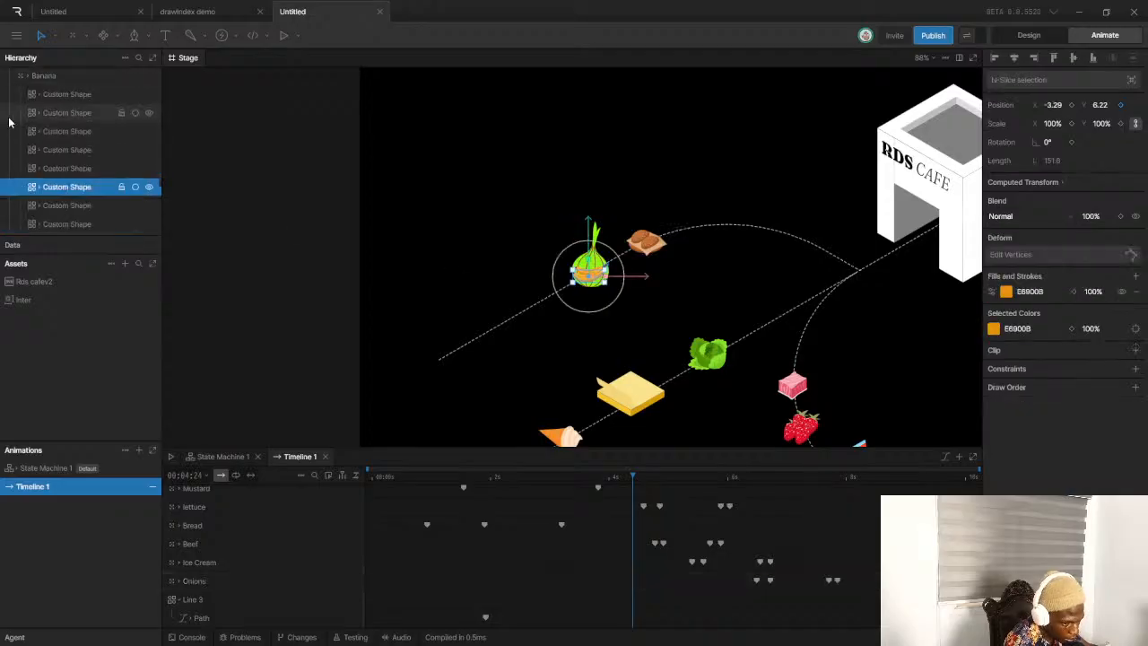
pyautogui.scroll(-5, 84, 132)
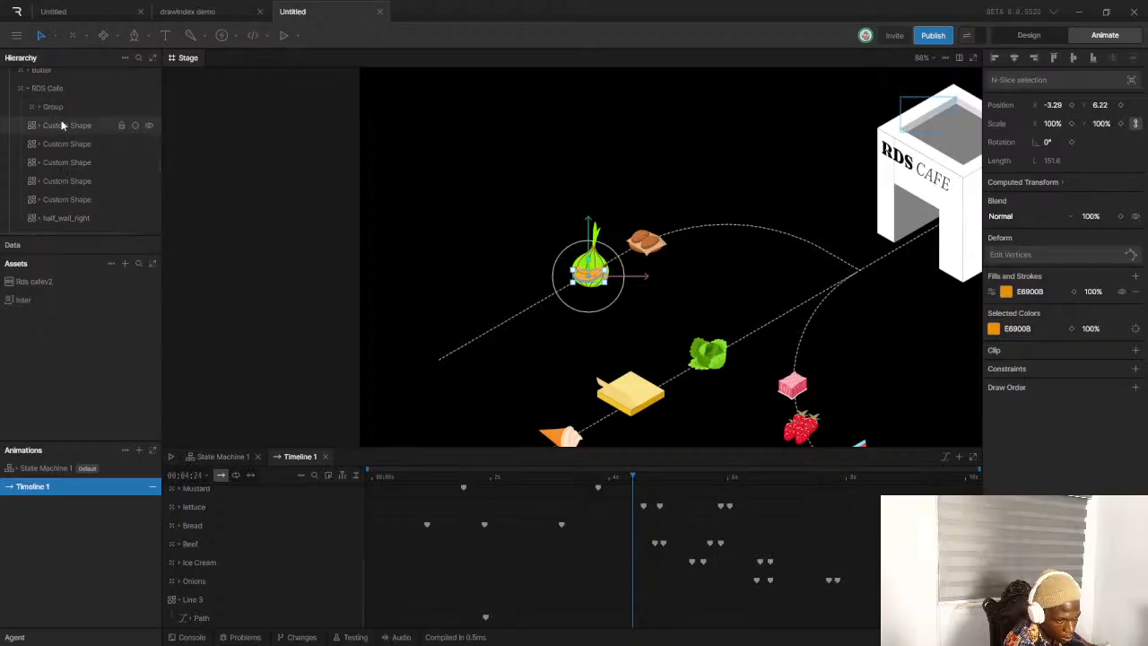
pyautogui.scroll(4, 60, 121)
pyautogui.click(44, 137)
pyautogui.click(25, 136)
pyautogui.scroll(-2, 699, 570)
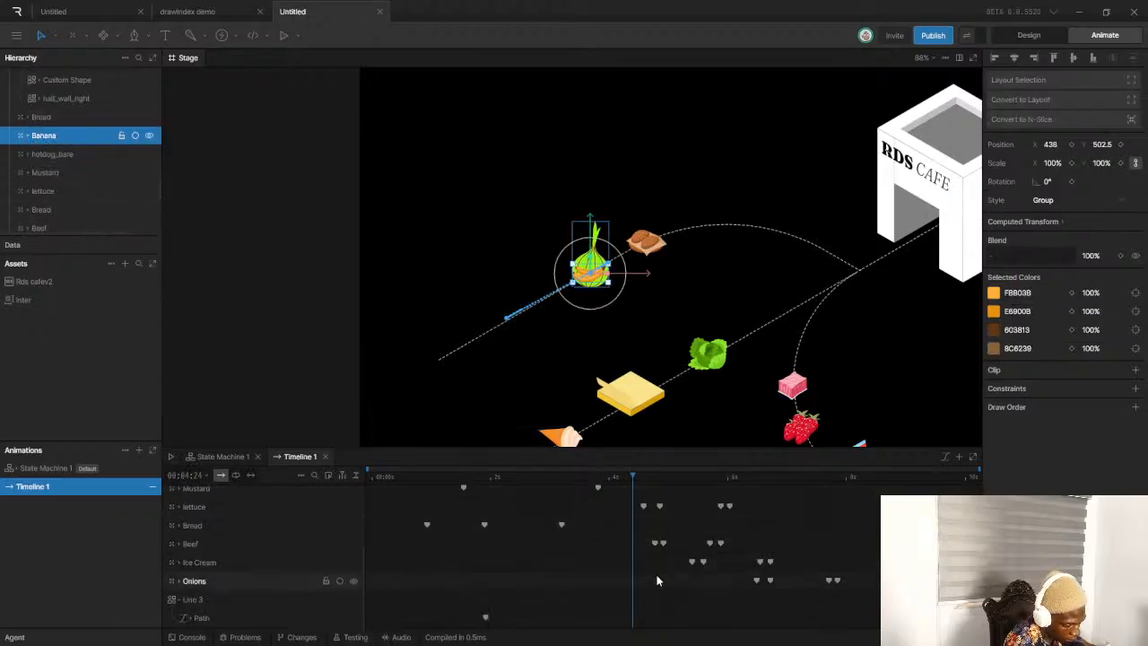
pyautogui.scroll(3, 212, 524)
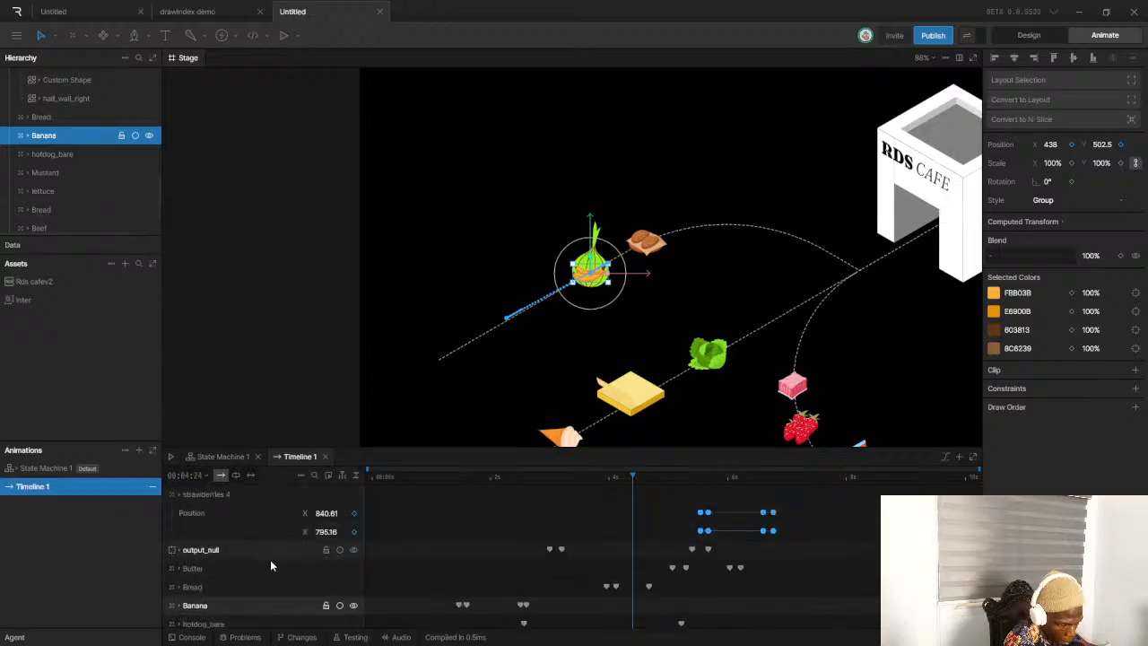
pyautogui.scroll(-3, 476, 547)
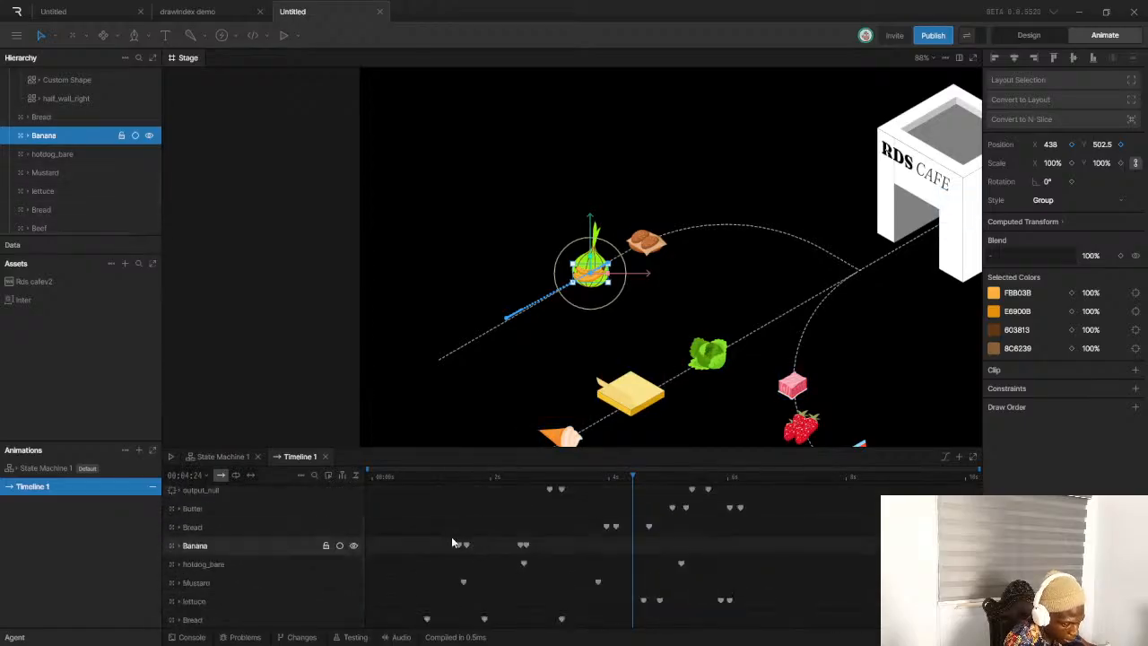
pyautogui.moveTo(533, 544); pyautogui.dragTo(718, 545)
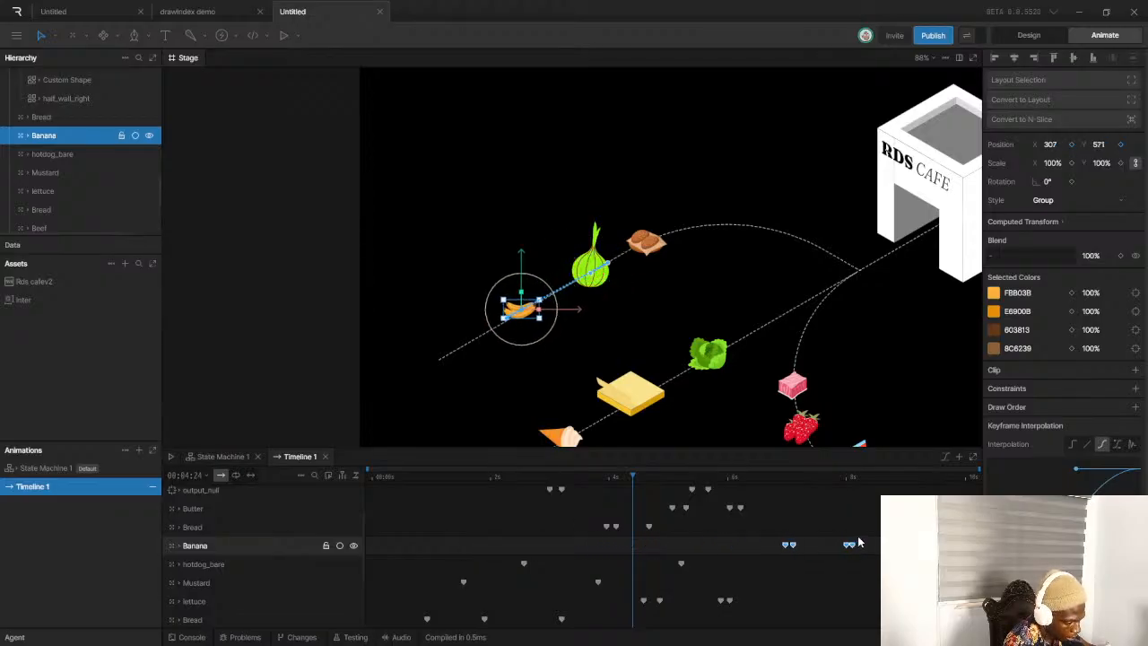
# Play Timeline 1 from the start to the end to check the staggered timing of the onions and banana
pyautogui.moveTo(638, 475); pyautogui.dragTo(370, 475)
pyautogui.press('space')
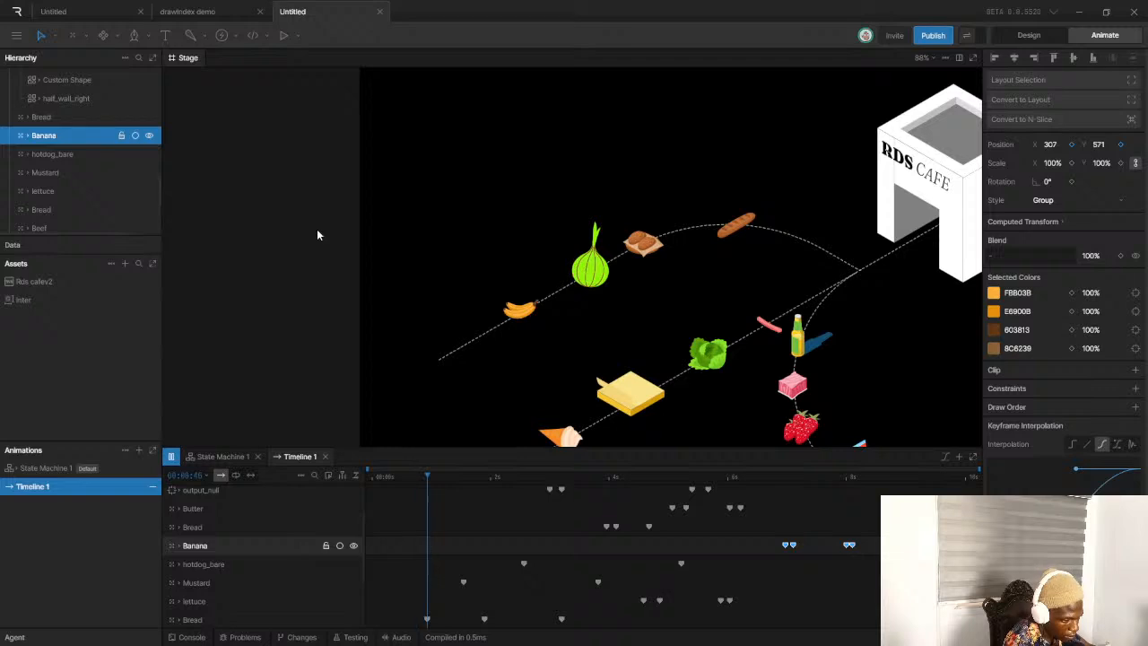
pyautogui.scroll(-2, 529, 288)
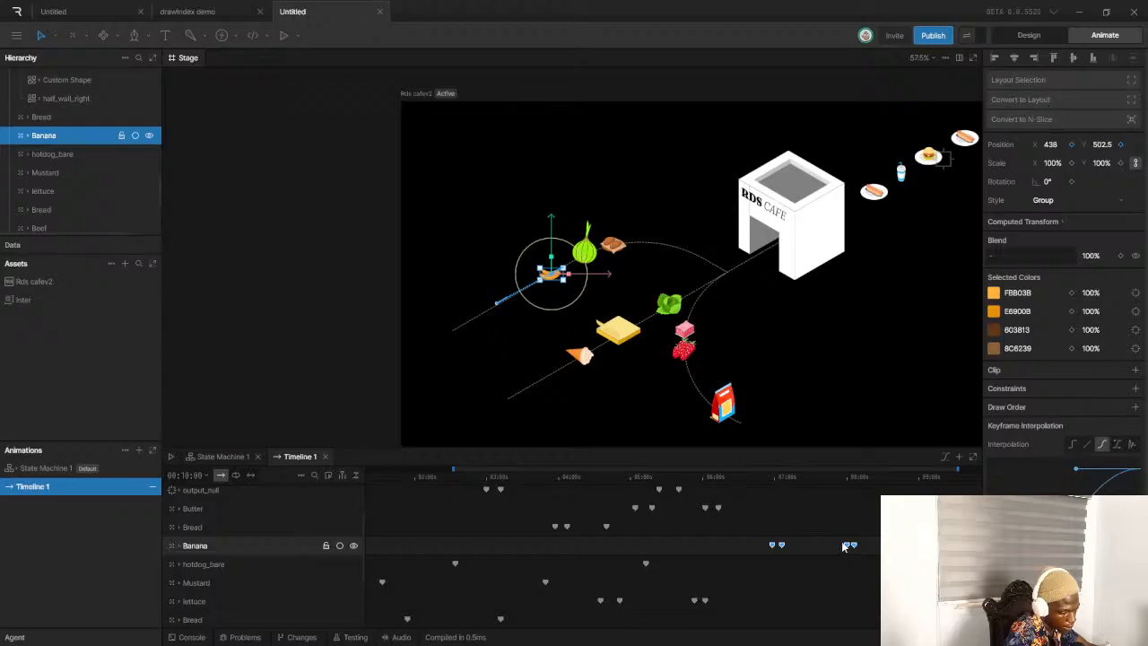
# Move the banana's third keyframe earlier, to about 7.8 s
pyautogui.moveTo(849, 546); pyautogui.dragTo(833, 546)
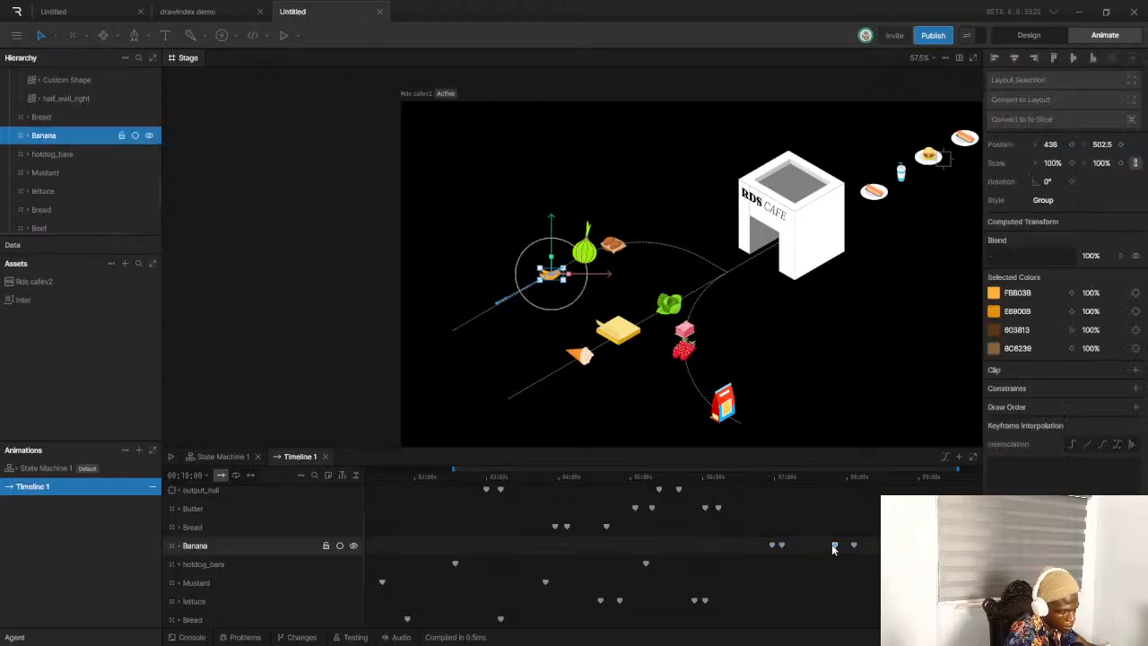
# At the banana's third keyframe (07:50), move the banana back along its line to X 456.5, Y 491.5
pyautogui.click(832, 476)
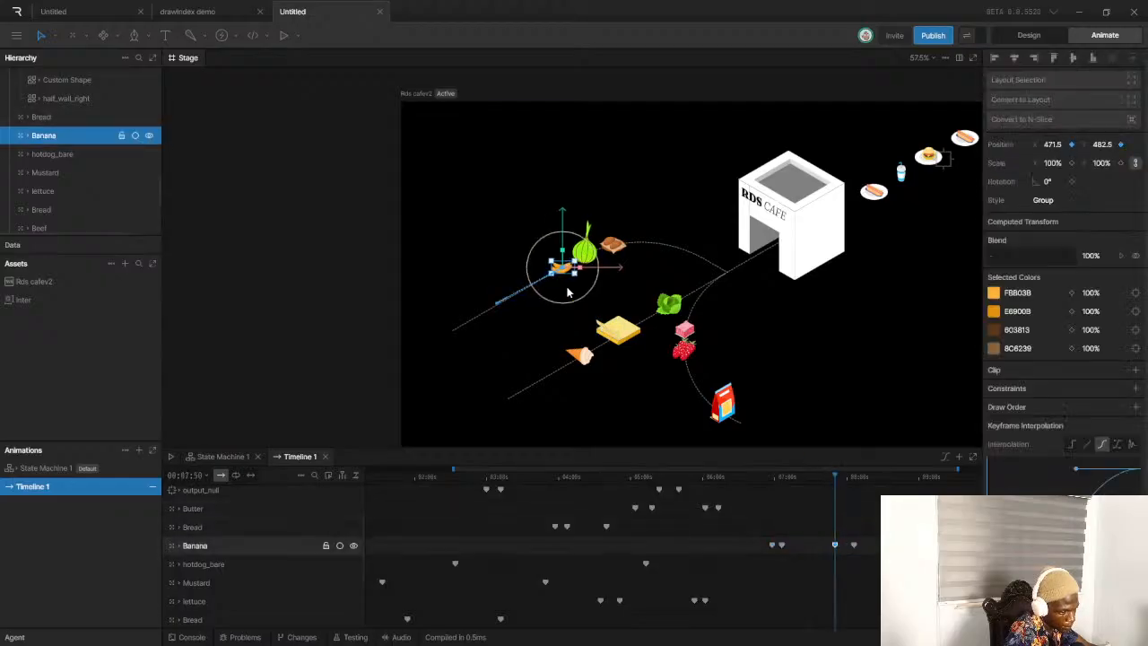
pyautogui.scroll(3, 570, 266)
pyautogui.scroll(6, 571, 266)
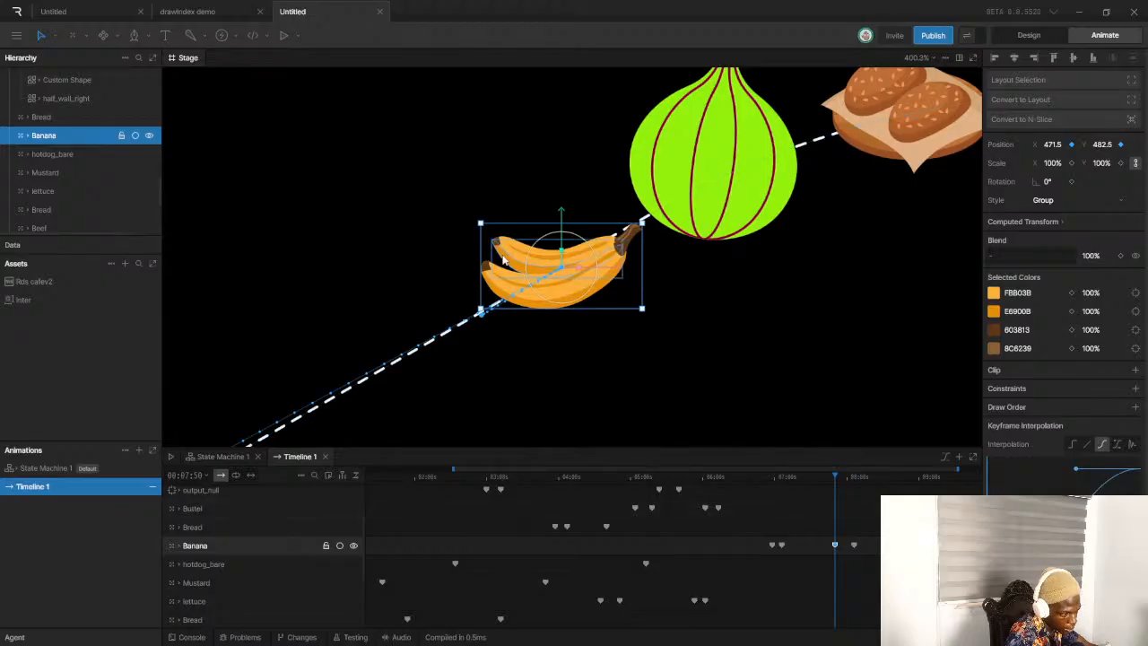
pyautogui.scroll(3, 511, 267)
pyautogui.moveTo(600, 272); pyautogui.dragTo(539, 309)
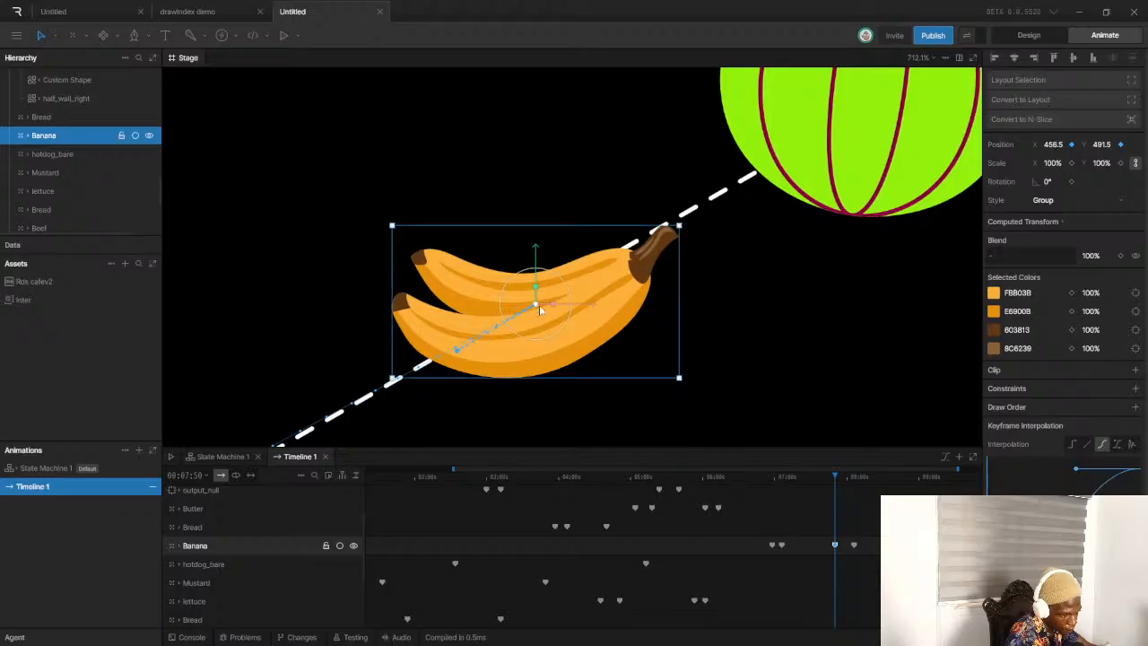
pyautogui.scroll(-8, 538, 310)
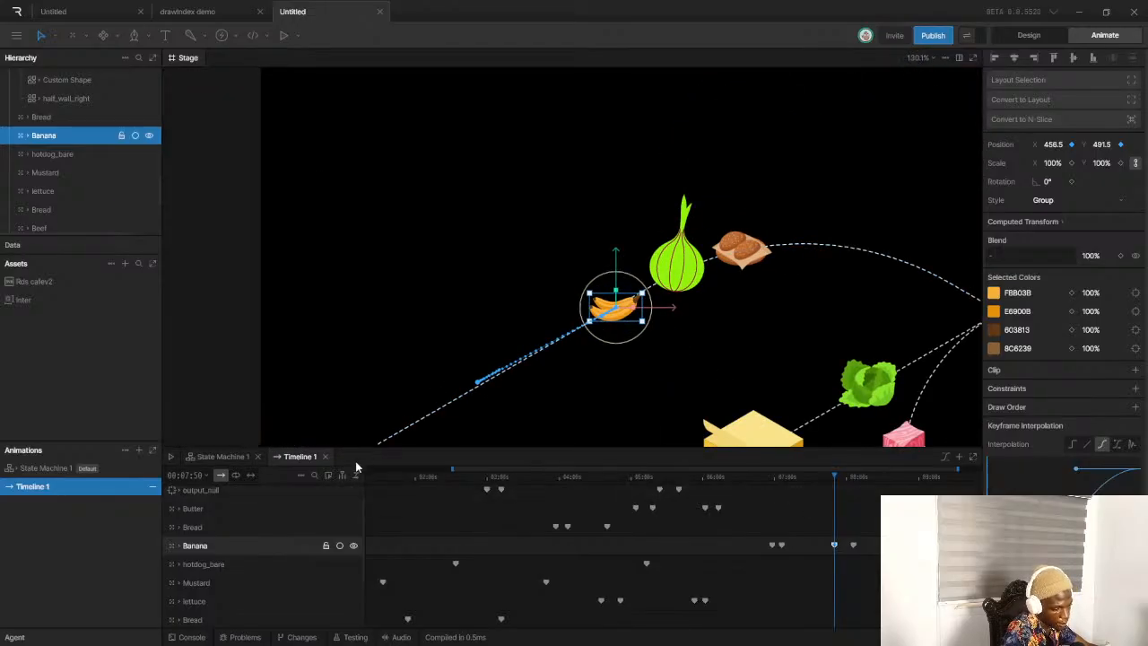
# Play Timeline 1 from the start to check the banana's revised overshoot with the other food items
pyautogui.moveTo(453, 465); pyautogui.dragTo(366, 467)
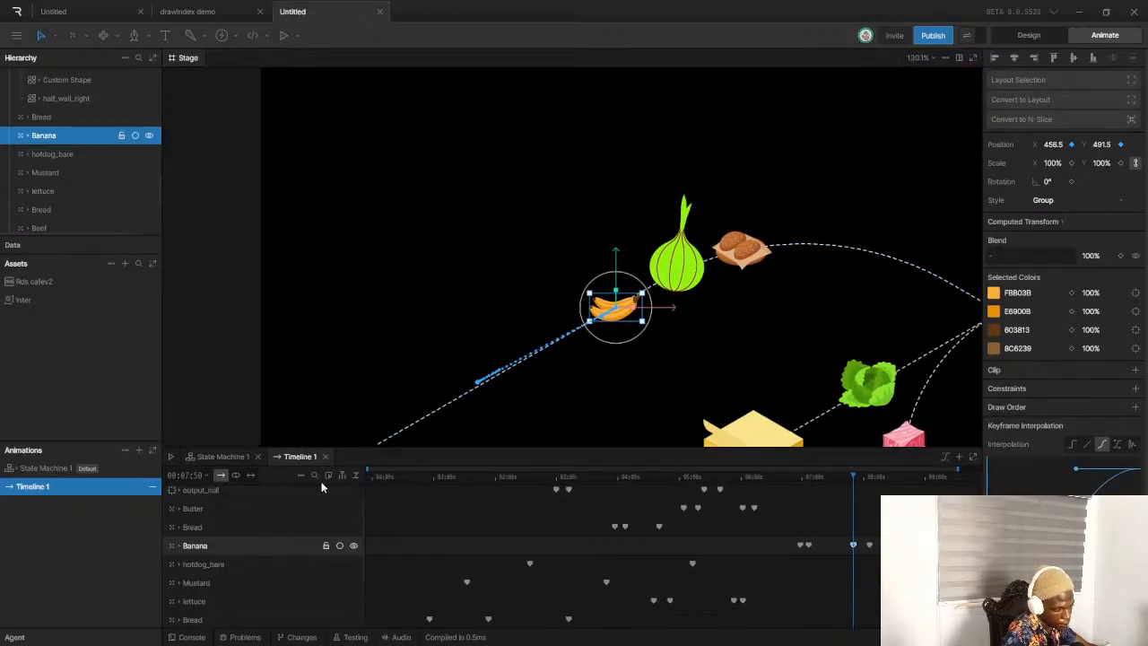
pyautogui.click(377, 483)
pyautogui.press('space')
pyautogui.scroll(-3, 530, 313)
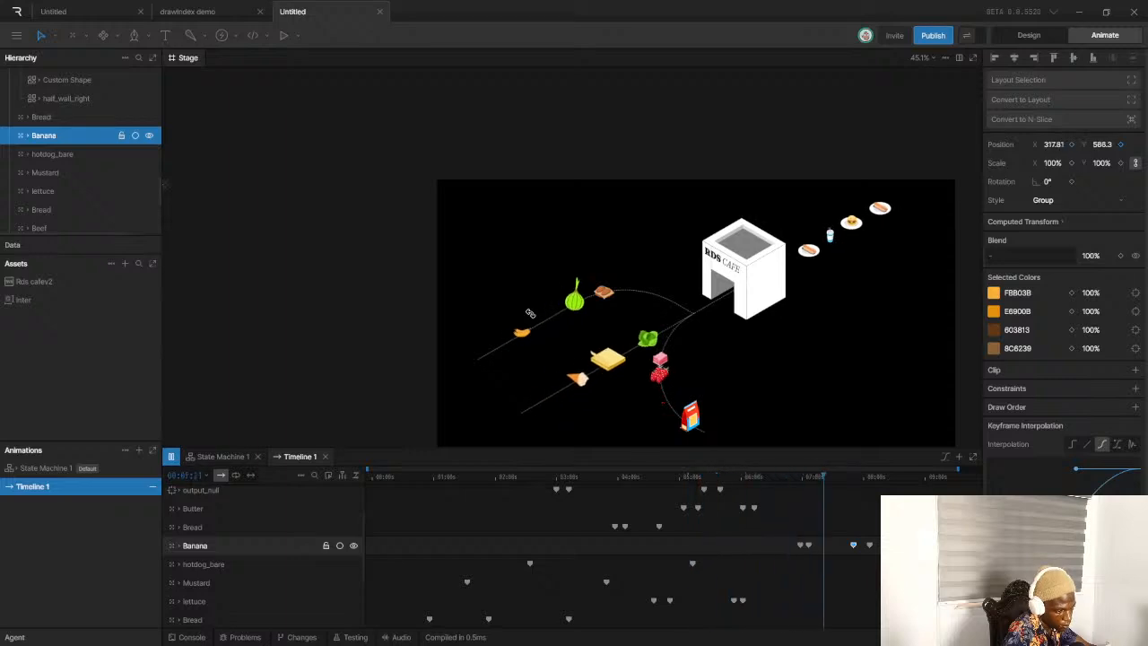
pyautogui.scroll(-3, 616, 290)
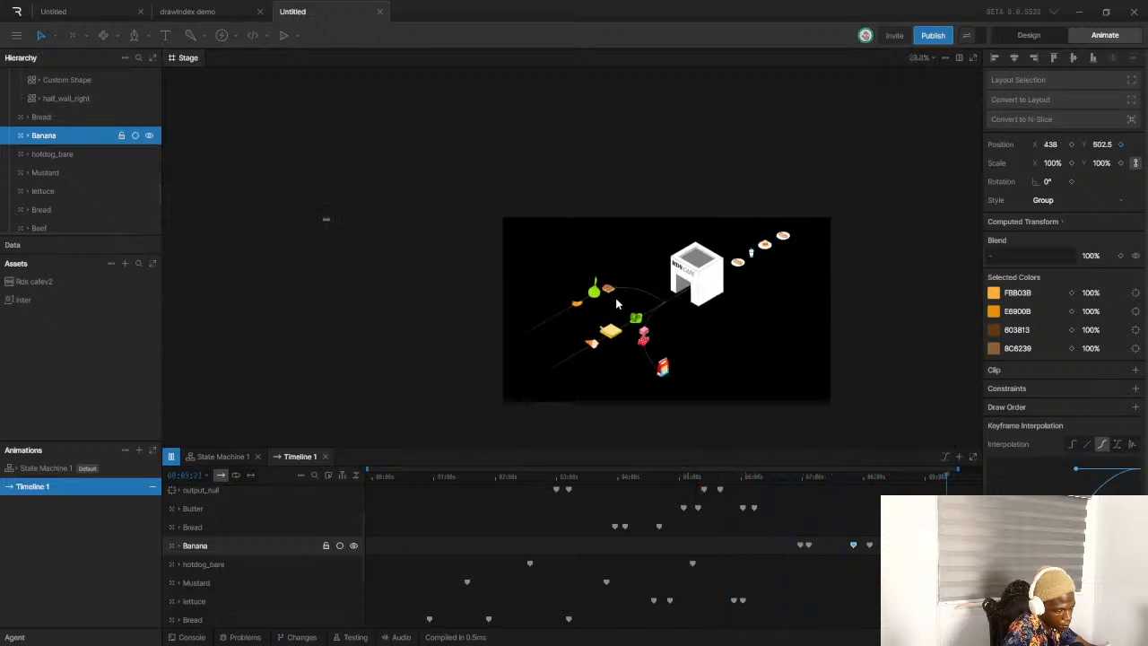
pyautogui.click(354, 476)
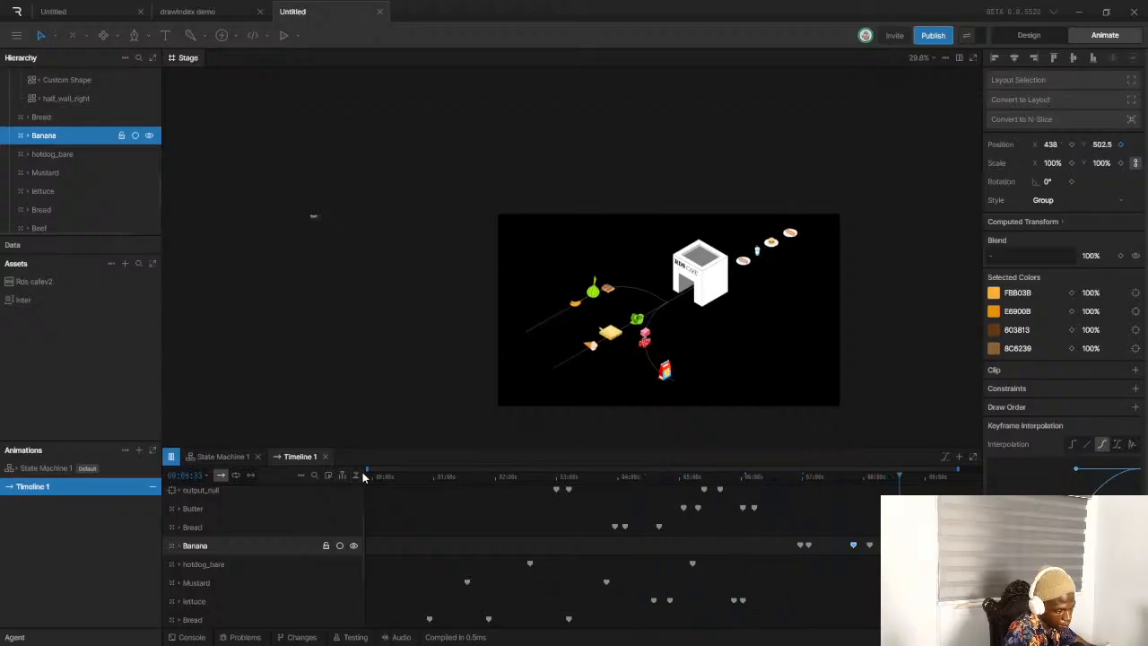
pyautogui.press('space')
pyautogui.scroll(5, 632, 332)
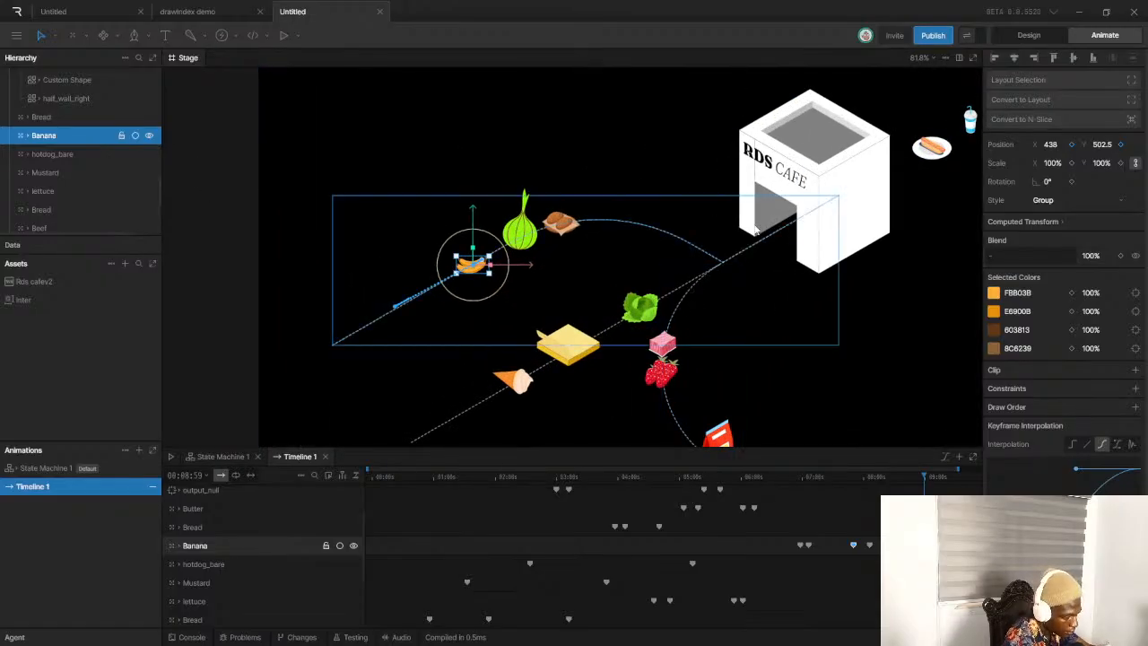
pyautogui.scroll(-3, 725, 262)
pyautogui.scroll(-3, 576, 312)
pyautogui.scroll(2, 635, 196)
pyautogui.scroll(-3, 605, 191)
pyautogui.scroll(2, 598, 199)
pyautogui.scroll(-1, 628, 183)
pyautogui.scroll(1, 635, 184)
pyautogui.scroll(-1, 634, 185)
pyautogui.scroll(3, 634, 185)
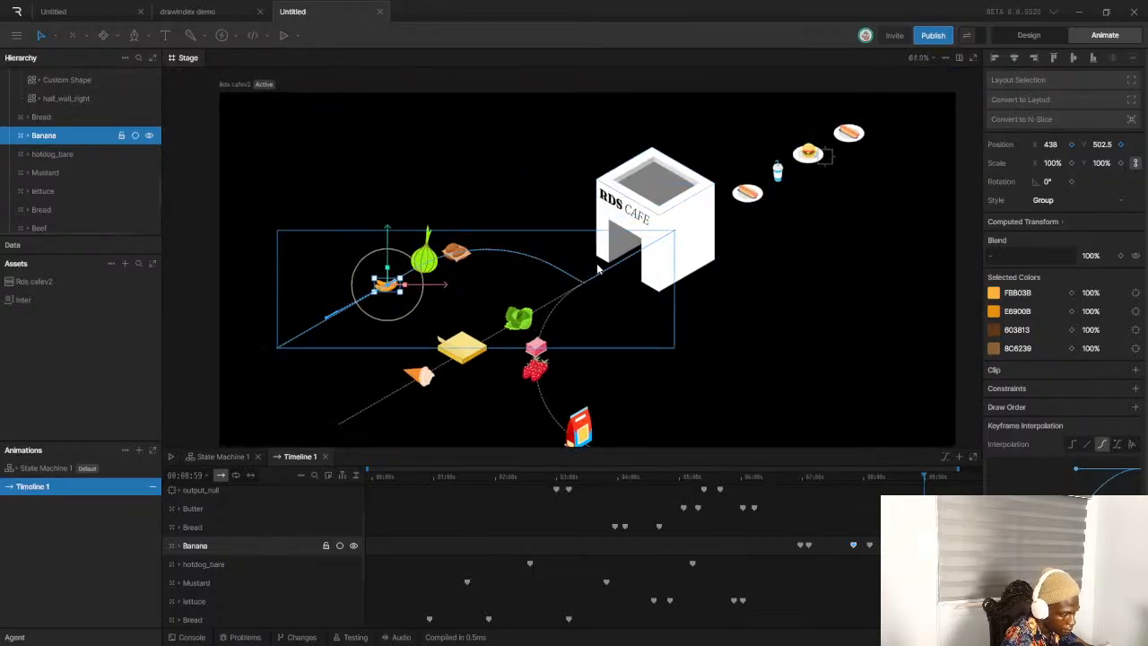
pyautogui.scroll(-3, 603, 269)
pyautogui.scroll(3, 602, 274)
pyautogui.scroll(-3, 574, 296)
pyautogui.scroll(3, 517, 333)
pyautogui.scroll(2, 439, 269)
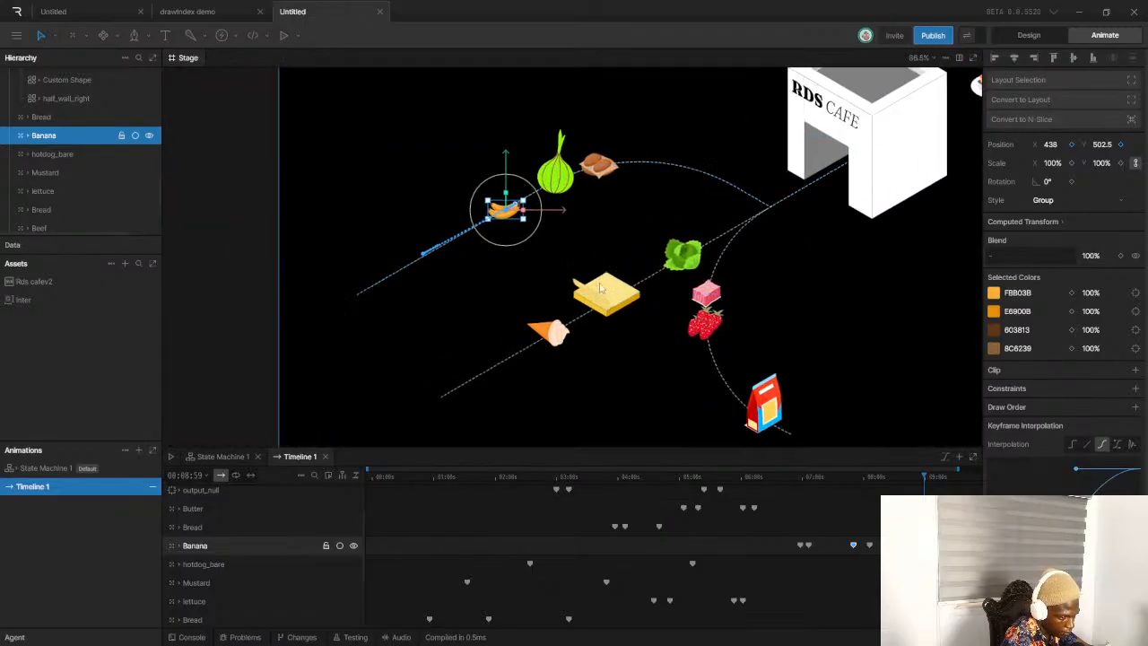
# Return to 00:00 and replay Timeline 1 until the banana finishes moving to review the timing of all items
pyautogui.moveTo(478, 478); pyautogui.dragTo(335, 468)
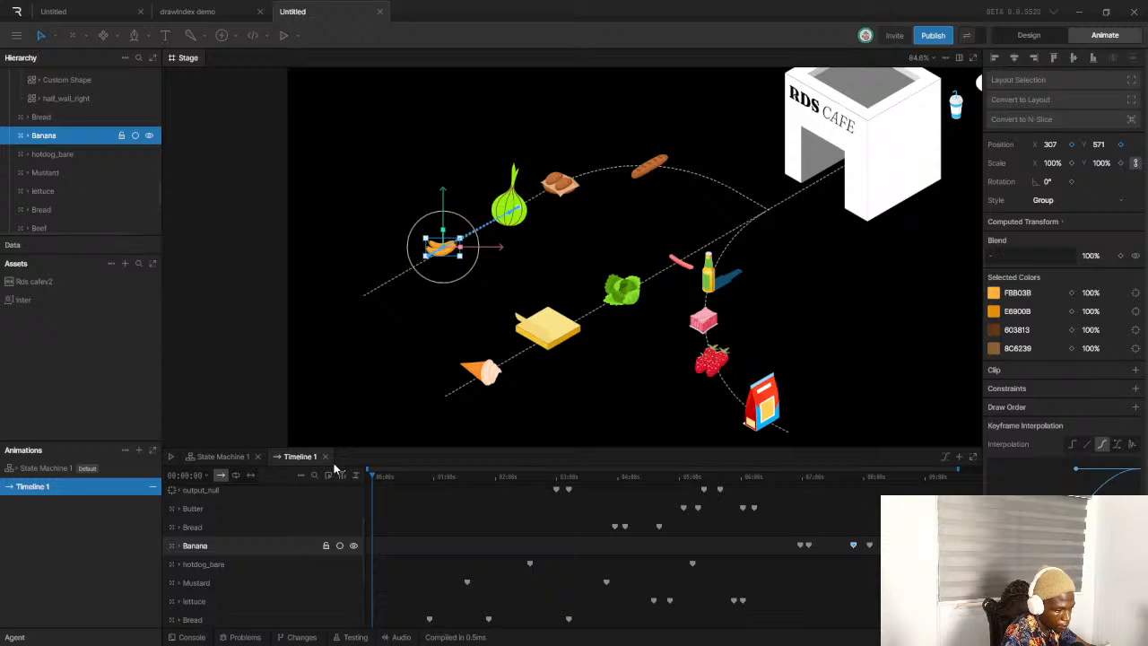
pyautogui.press('space')
pyautogui.press('space')
pyautogui.press('space')
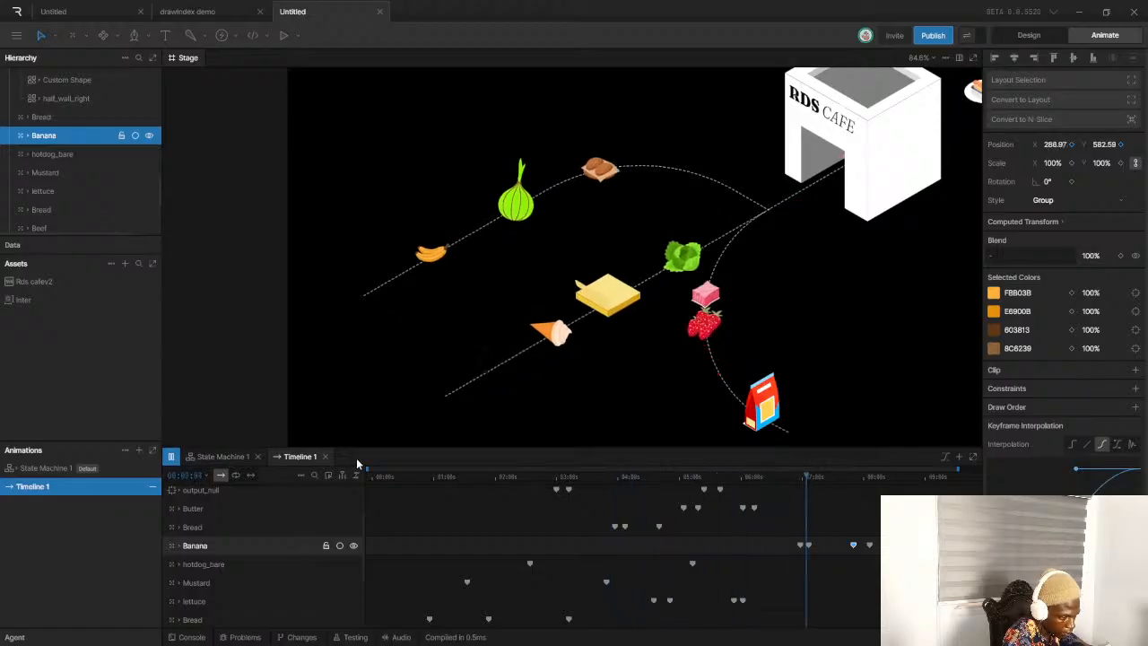
pyautogui.press('space')
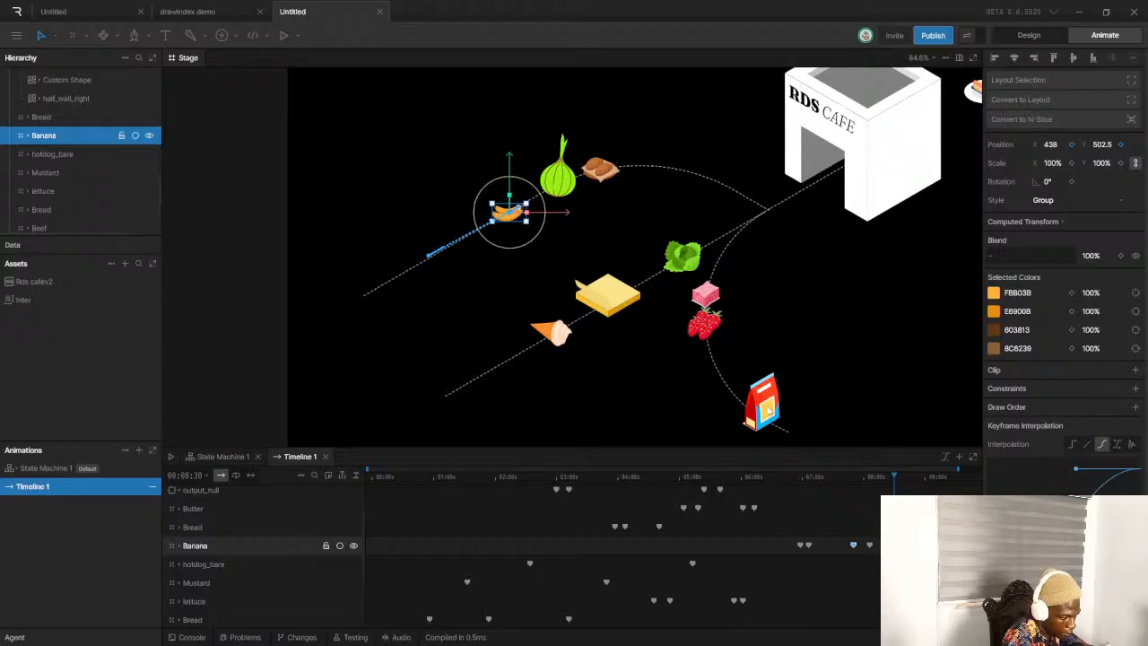
# Select the Milk group and keyframe its current position at 02:24 in Timeline 1
pyautogui.click(767, 410)
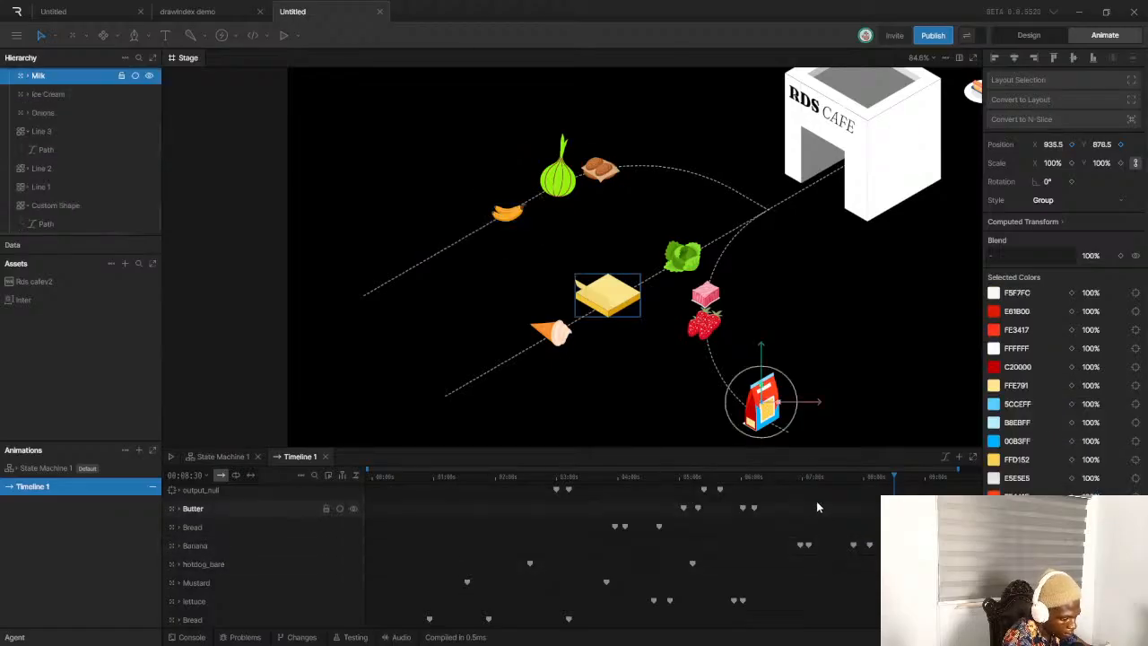
pyautogui.moveTo(812, 478); pyautogui.dragTo(579, 488)
pyautogui.scroll(3, 767, 410)
pyautogui.scroll(1, 768, 411)
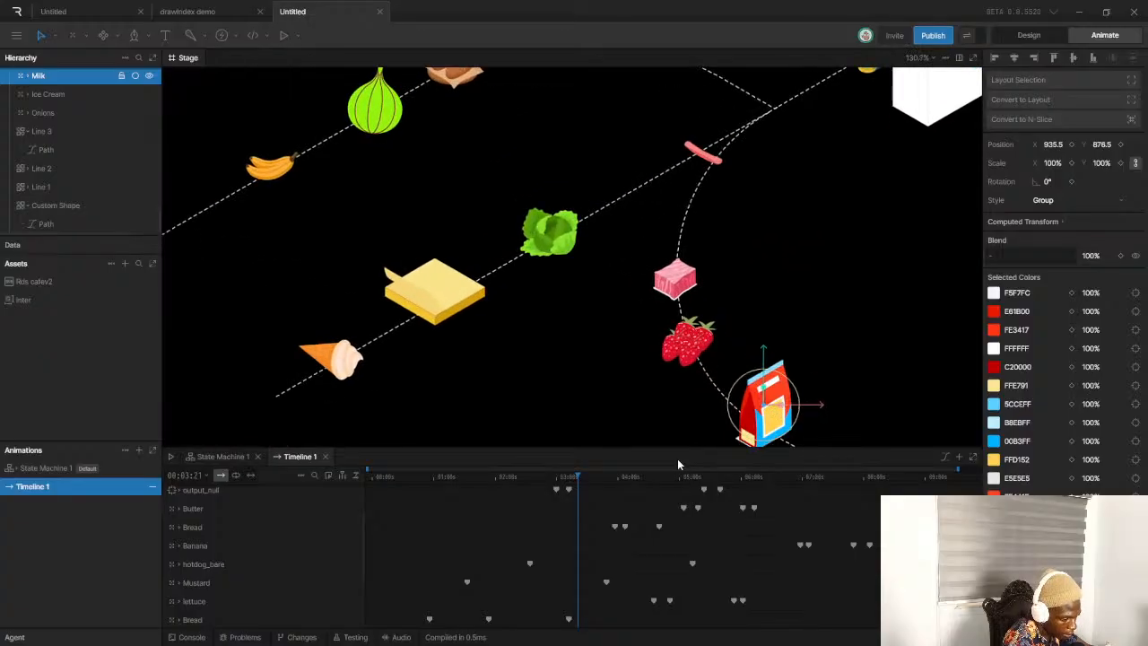
pyautogui.moveTo(543, 476); pyautogui.dragTo(519, 476)
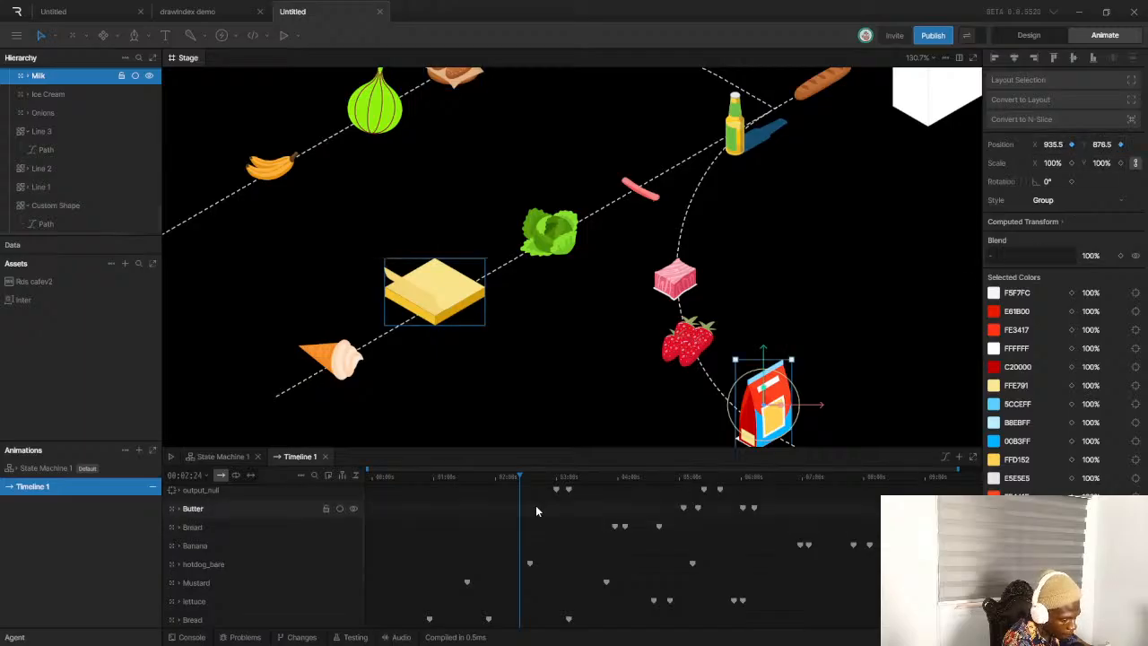
# At 03:05, move the Milk group up along its dashed curve to X 840.5, Y 791.5
pyautogui.moveTo(521, 476); pyautogui.dragTo(562, 485)
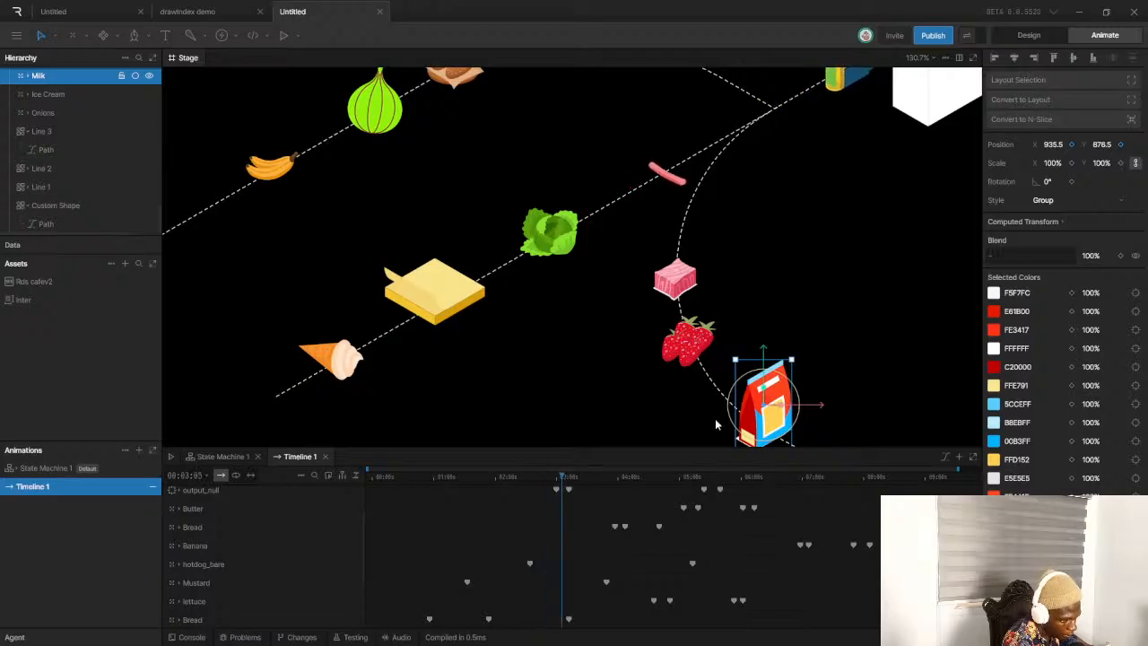
pyautogui.moveTo(761, 408); pyautogui.dragTo(717, 399)
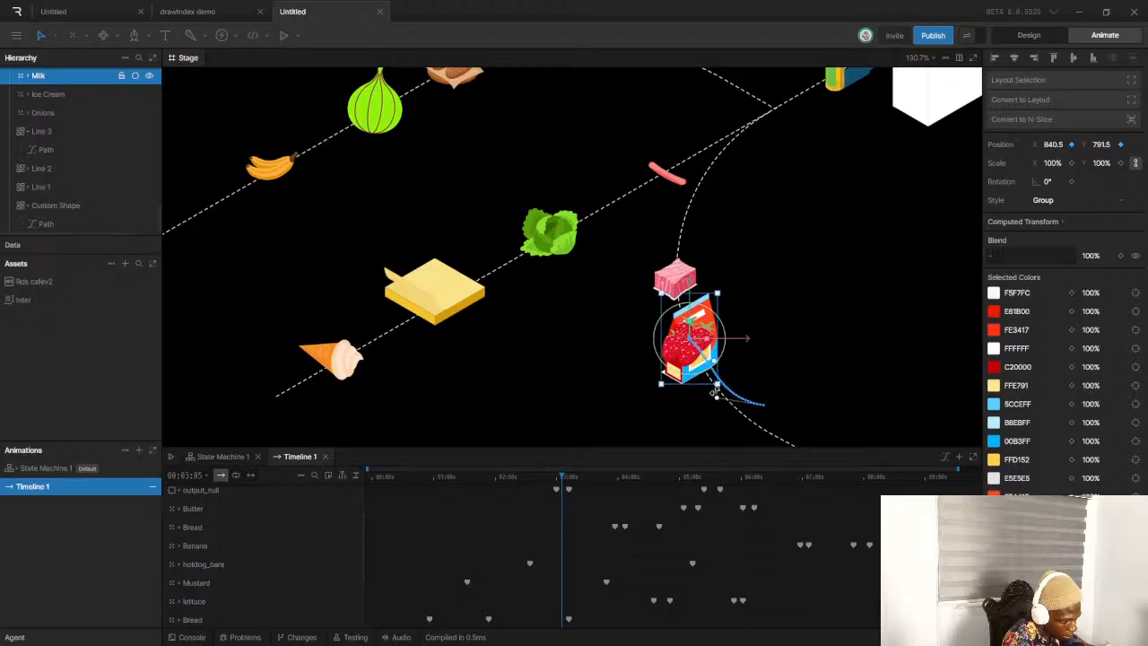
pyautogui.moveTo(702, 368); pyautogui.dragTo(702, 375)
pyautogui.hotkey('ctrl', 'z')
pyautogui.hotkey('ctrl', 'z')
# Align the start point and curve handle of the Milk group's motion path with the dashed curve
pyautogui.scroll(5, 717, 362)
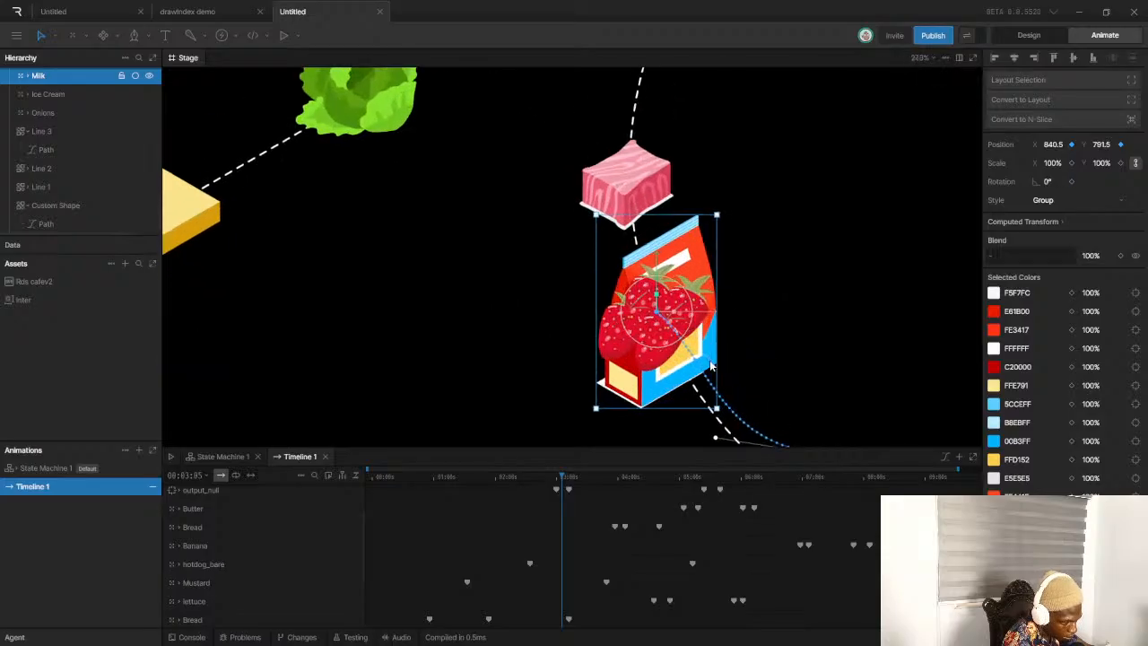
pyautogui.scroll(-3, 798, 350)
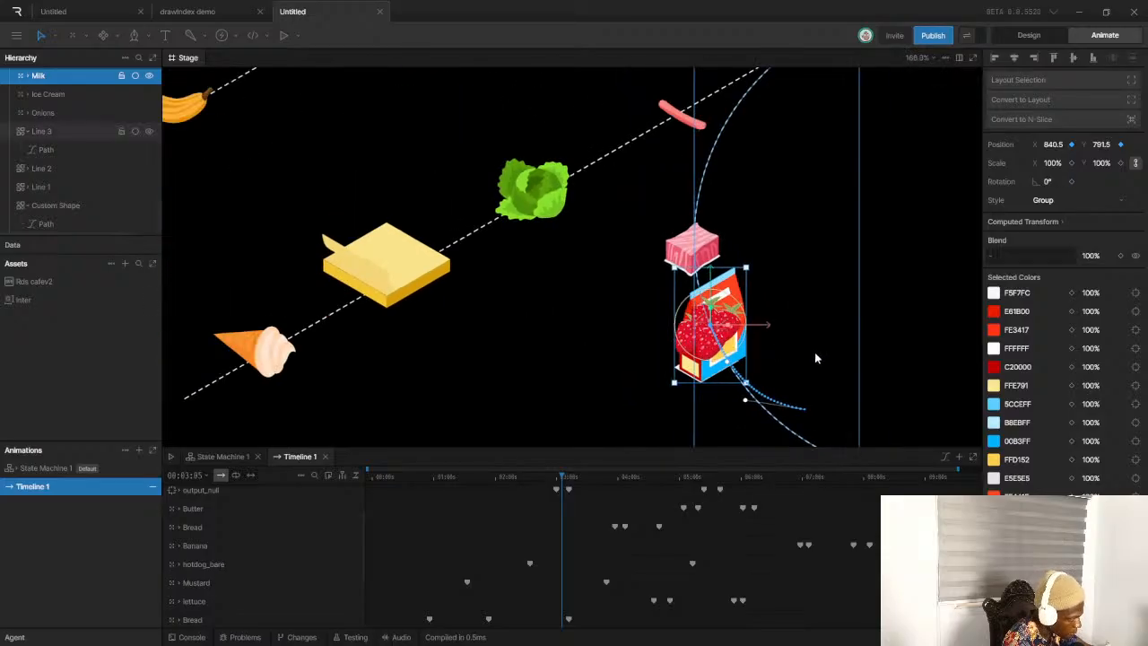
pyautogui.scroll(2, 813, 379)
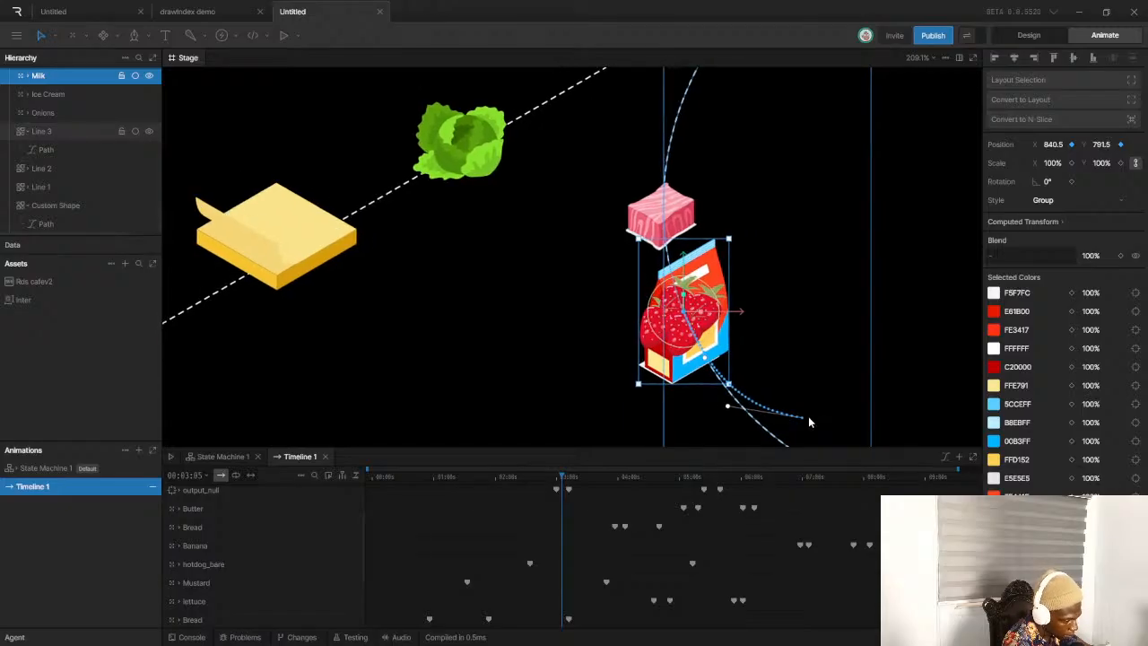
pyautogui.moveTo(802, 435); pyautogui.dragTo(717, 405)
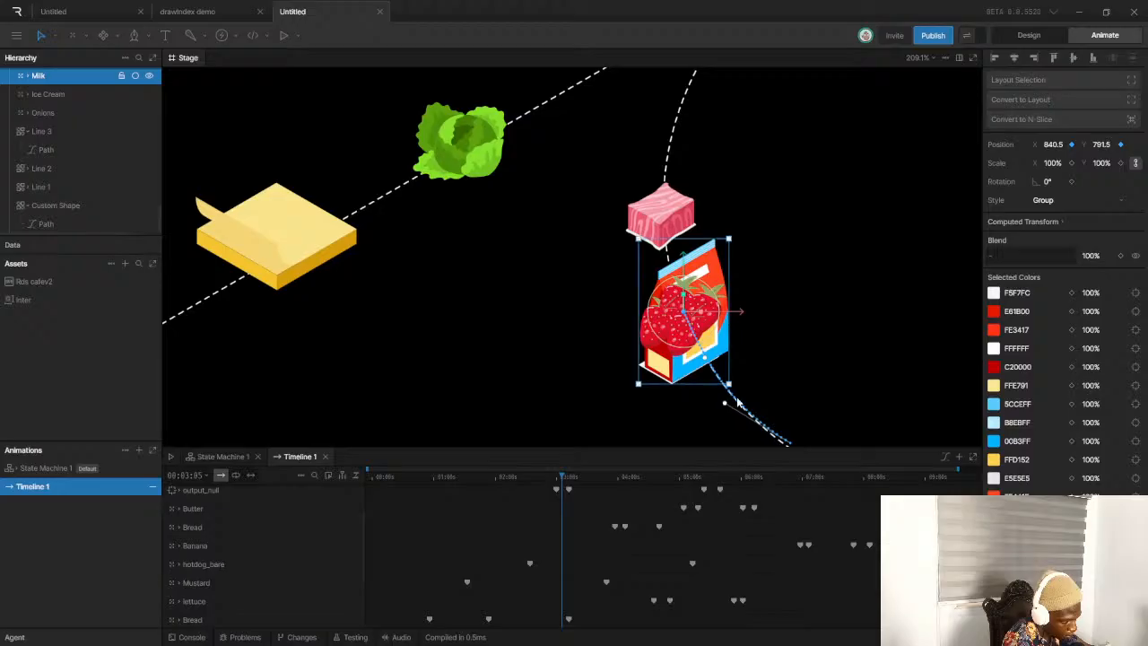
pyautogui.scroll(-2, 788, 416)
pyautogui.scroll(5, 781, 437)
pyautogui.scroll(-2, 781, 437)
pyautogui.scroll(7, 739, 368)
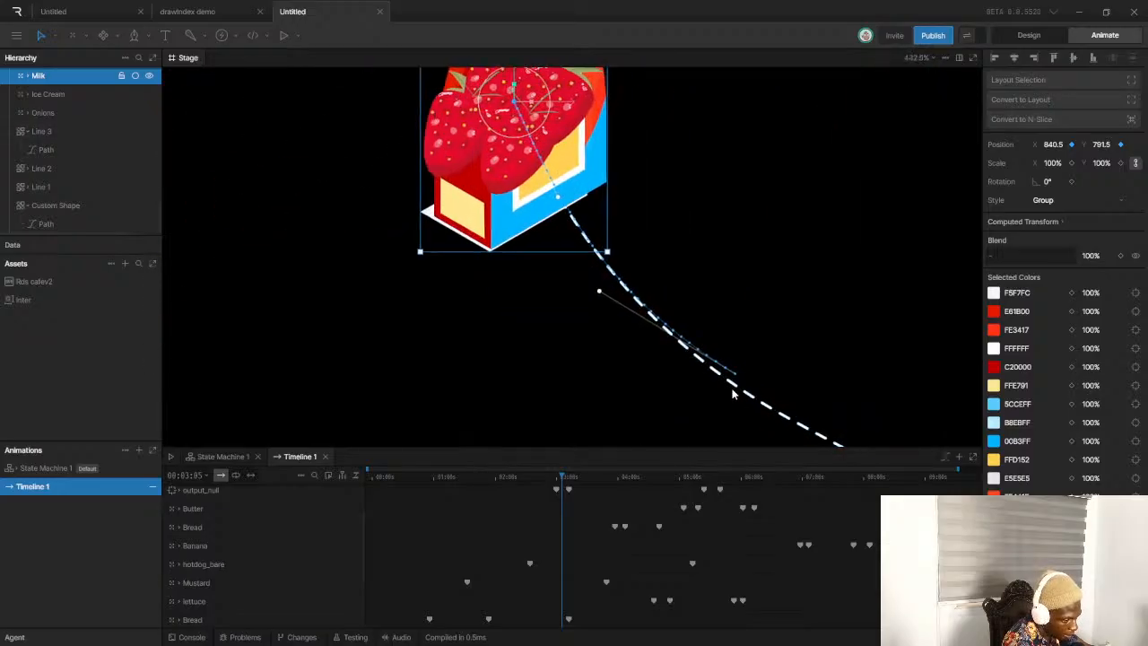
pyautogui.moveTo(739, 367); pyautogui.dragTo(725, 381)
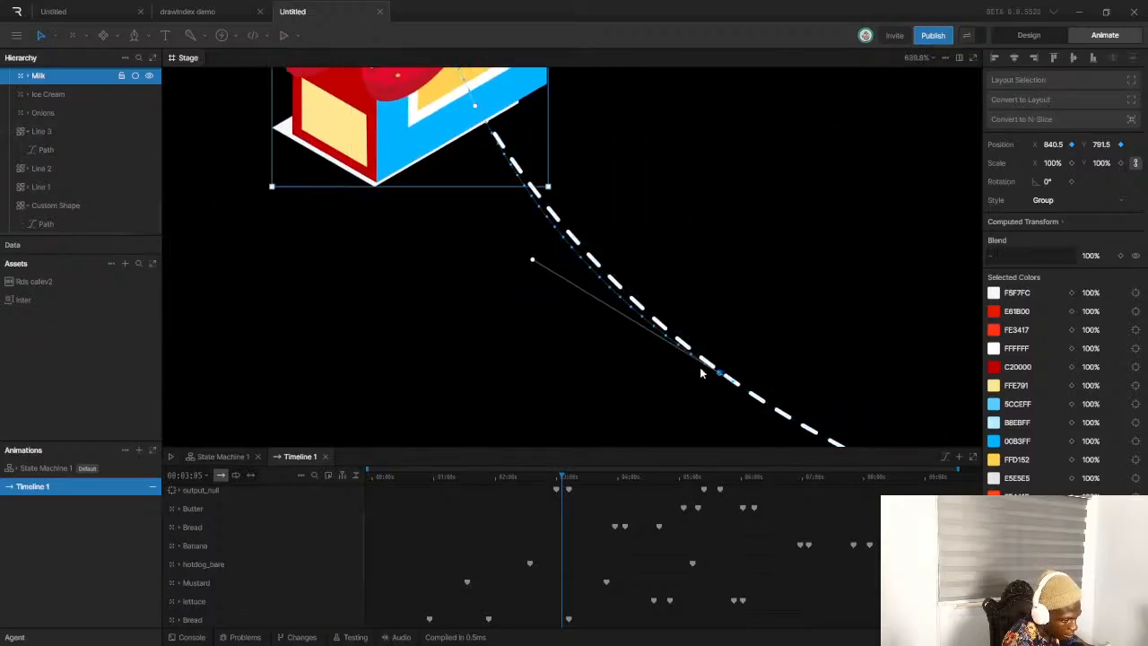
pyautogui.moveTo(531, 264); pyautogui.dragTo(543, 239)
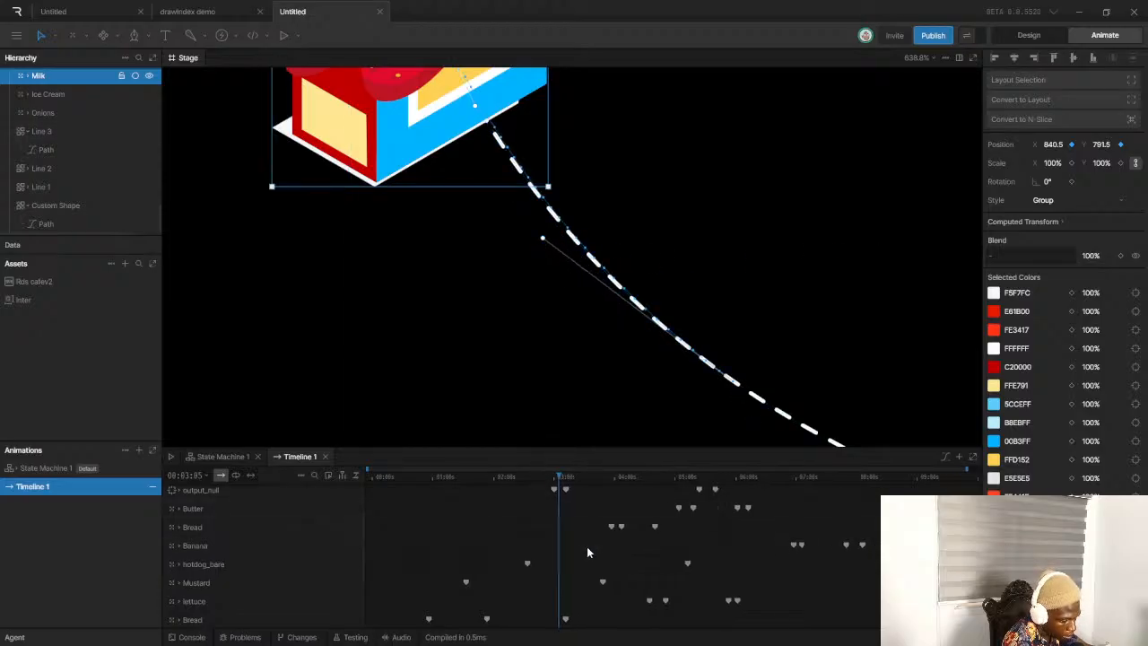
# At 02:27, move the Milk group backward along the dashed curve to X 947.5, Y 919.5 as its anticipation pose
pyautogui.scroll(-4, 716, 365)
pyautogui.scroll(-2, 715, 365)
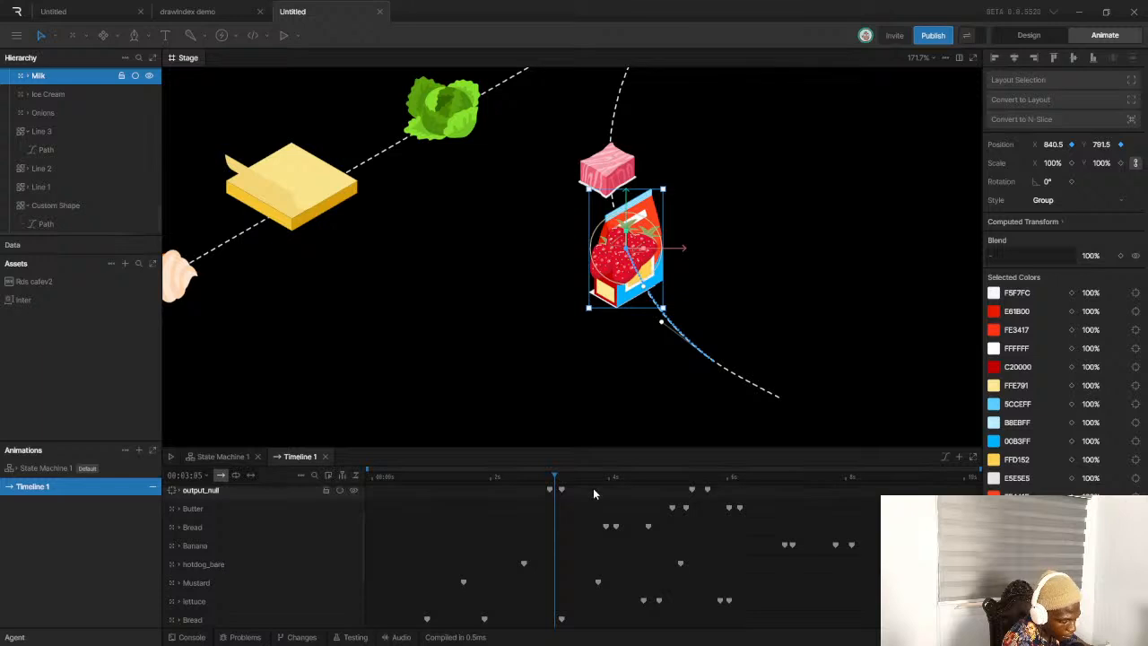
pyautogui.click(72, 79)
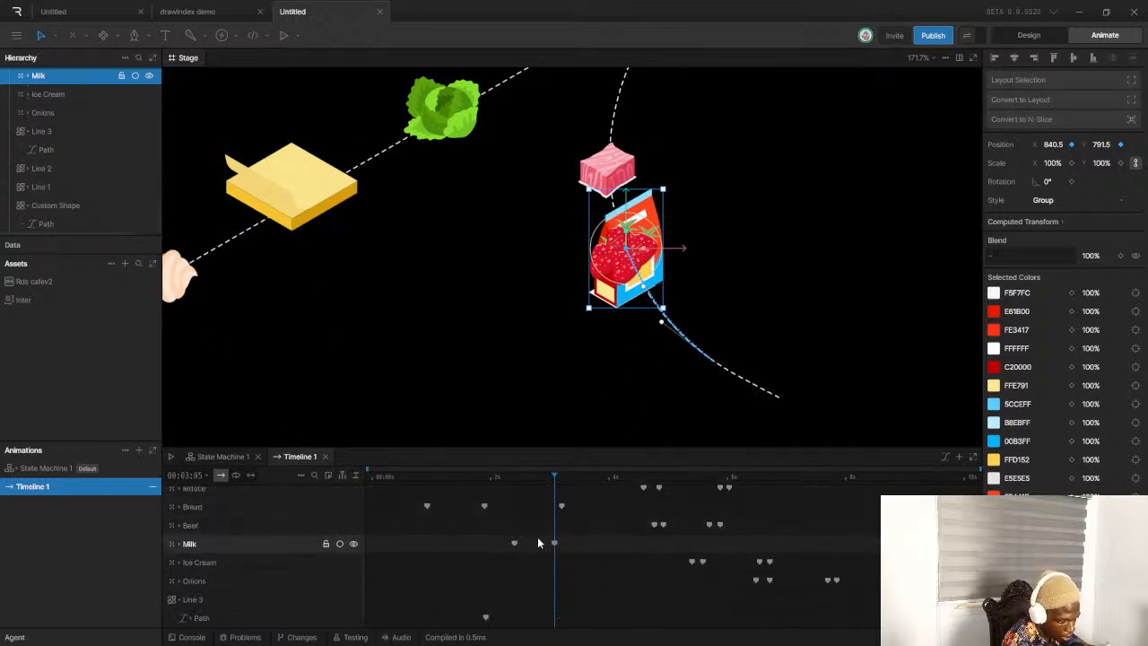
pyautogui.click(532, 478)
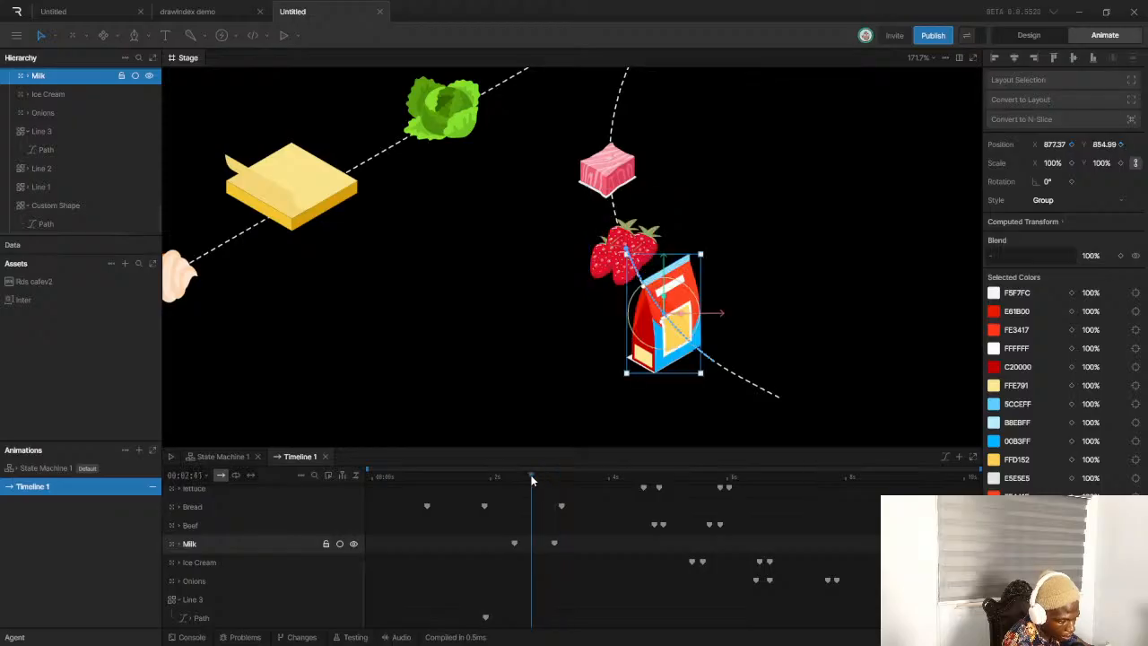
pyautogui.moveTo(530, 479); pyautogui.dragTo(518, 478)
pyautogui.scroll(5, 661, 337)
pyautogui.scroll(1, 661, 336)
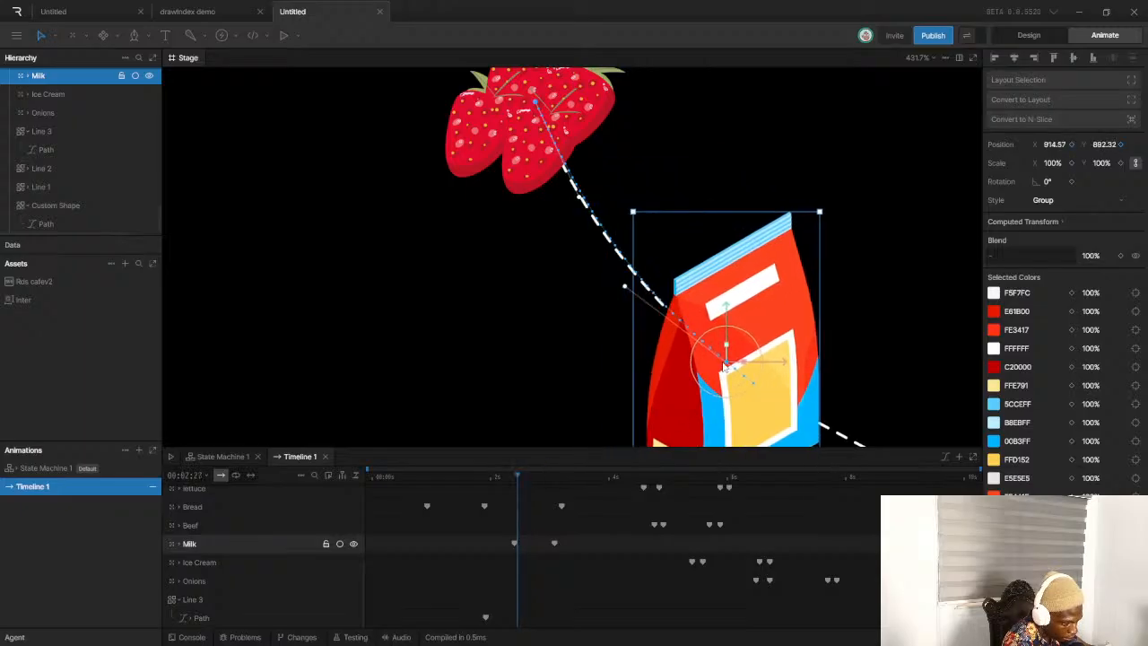
pyautogui.moveTo(727, 364); pyautogui.dragTo(813, 432)
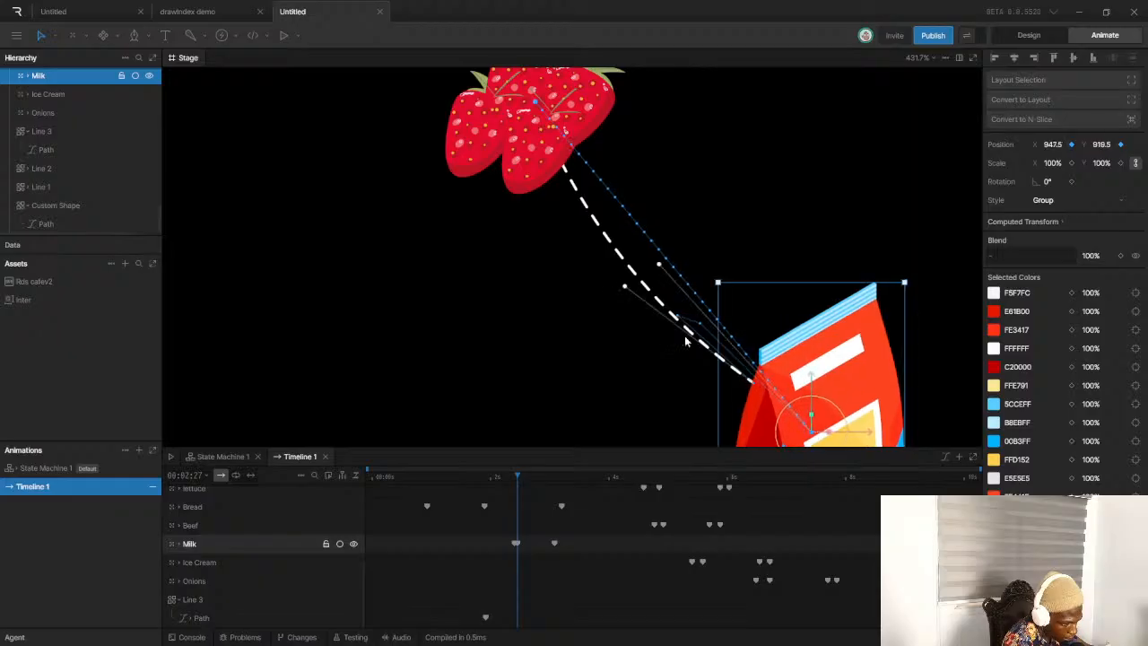
# Reshape the Milk group's motion path handles so the path from the anticipation pose to the end position follows the dashed curve
pyautogui.scroll(5, 702, 321)
pyautogui.scroll(1, 700, 318)
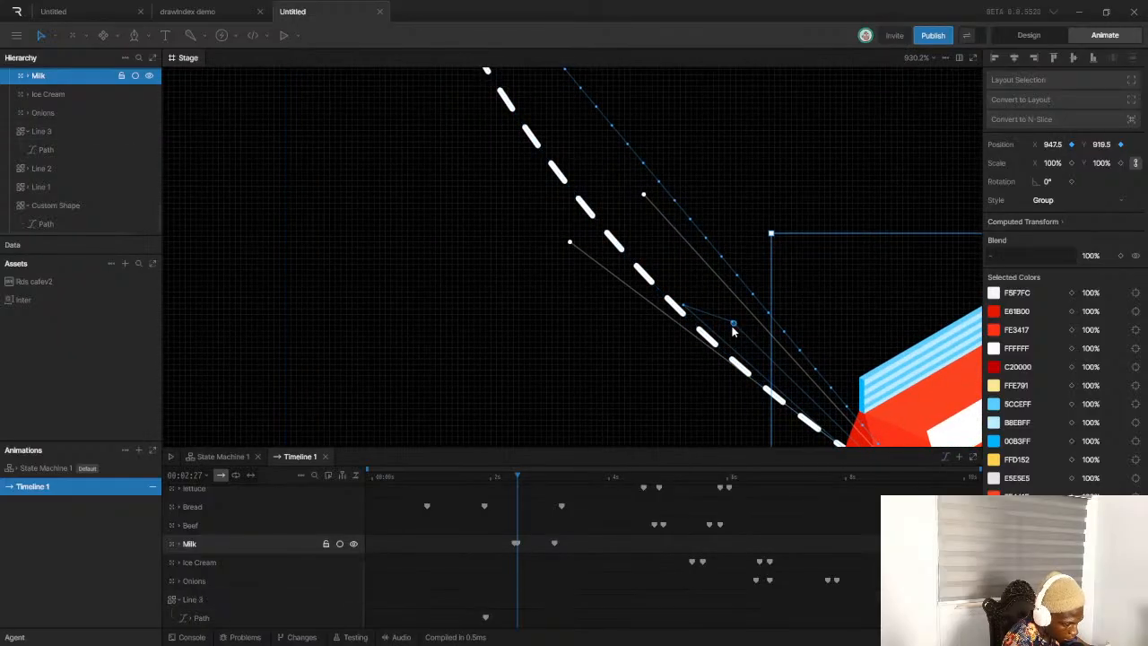
pyautogui.click(181, 545)
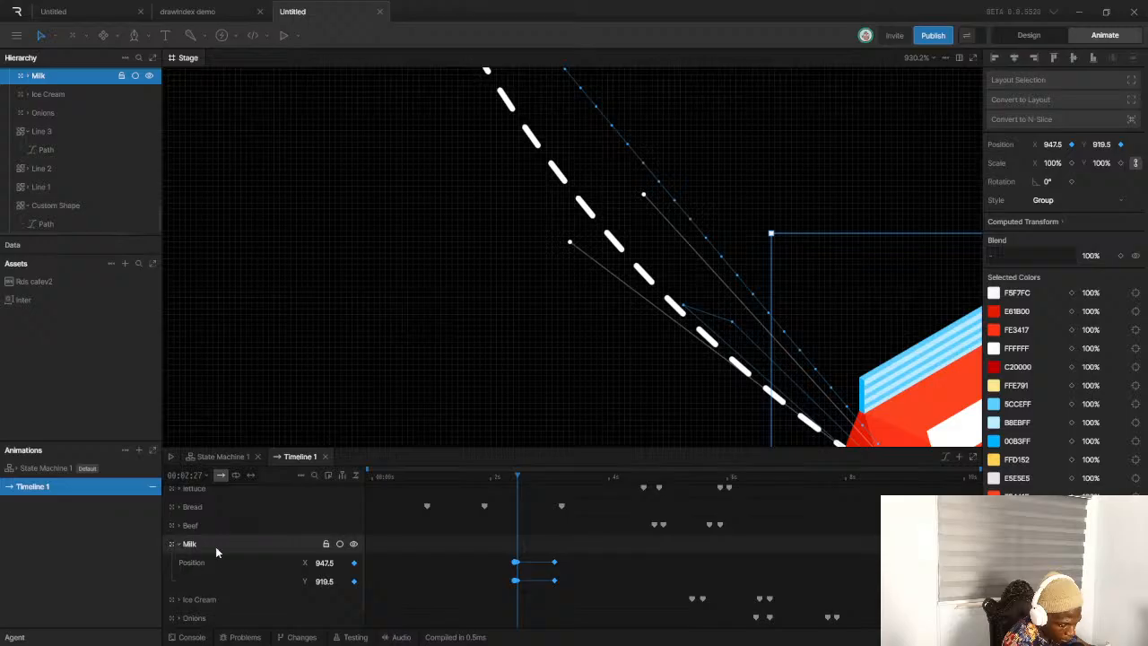
pyautogui.scroll(5, 531, 590)
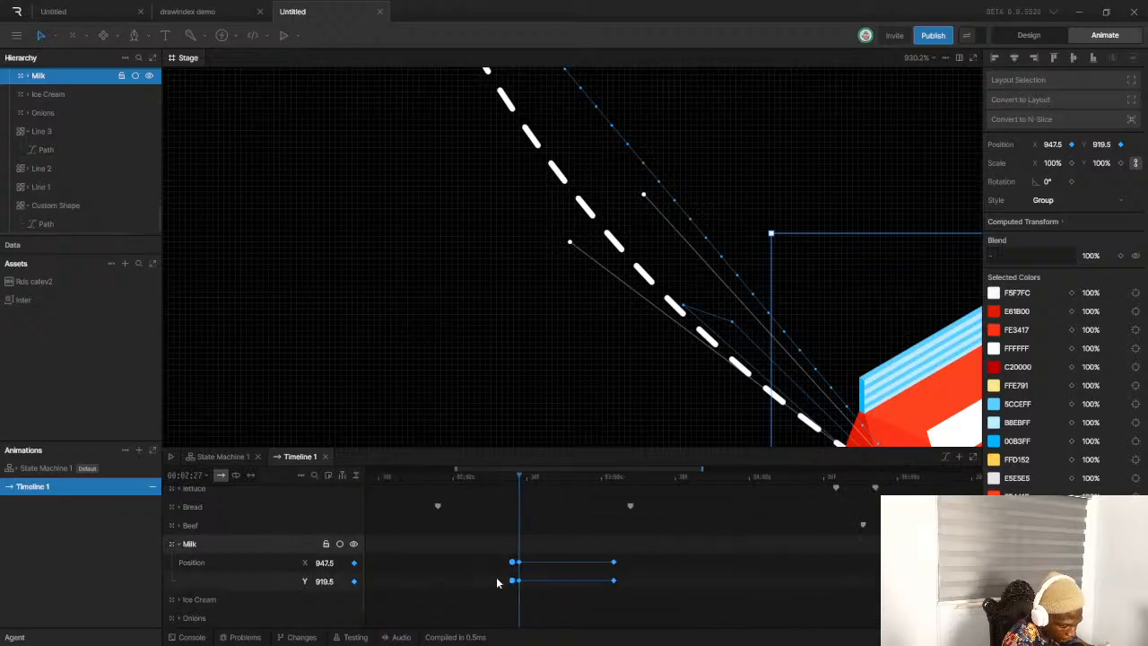
pyautogui.scroll(5, 517, 580)
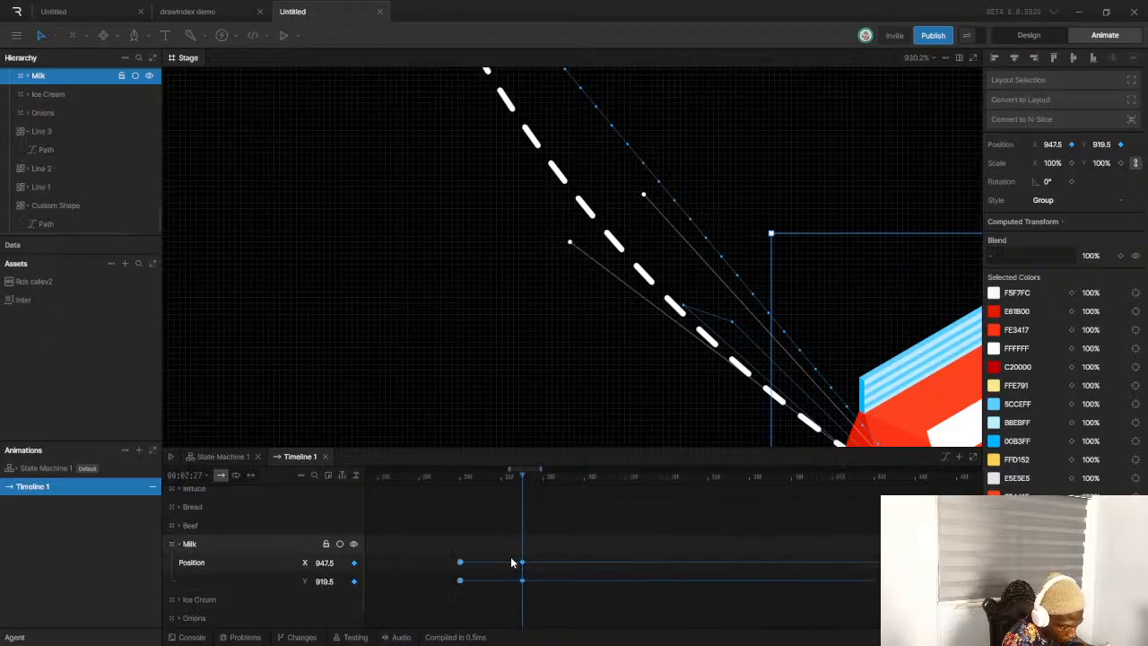
pyautogui.scroll(-5, 591, 313)
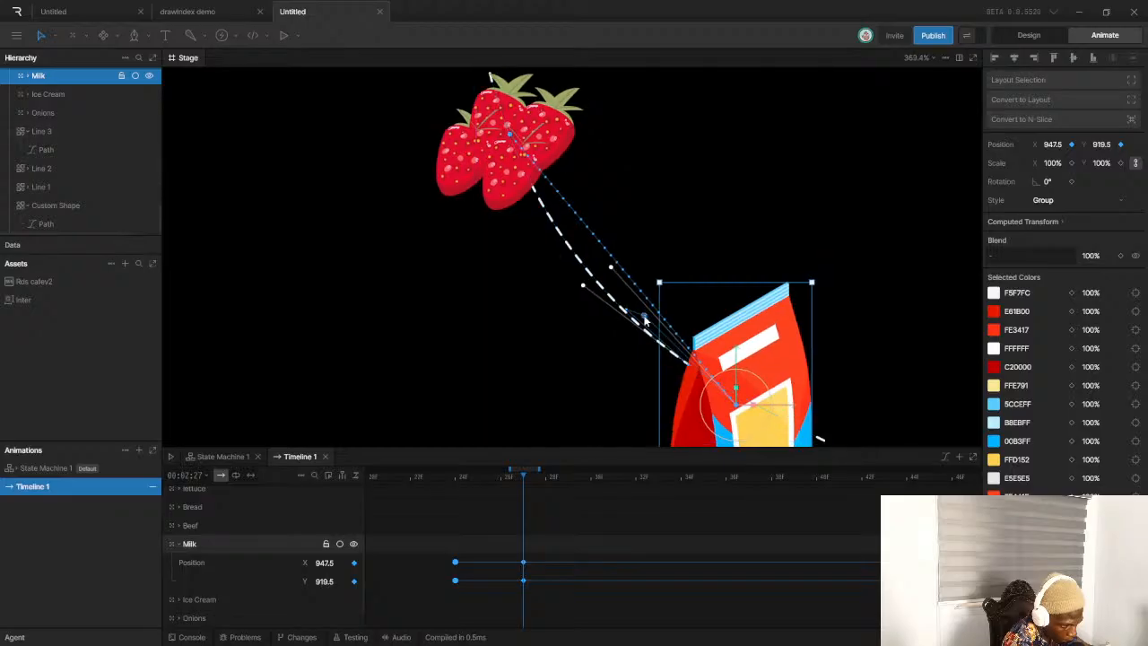
pyautogui.moveTo(645, 318); pyautogui.dragTo(643, 357)
pyautogui.moveTo(562, 395); pyautogui.dragTo(515, 519)
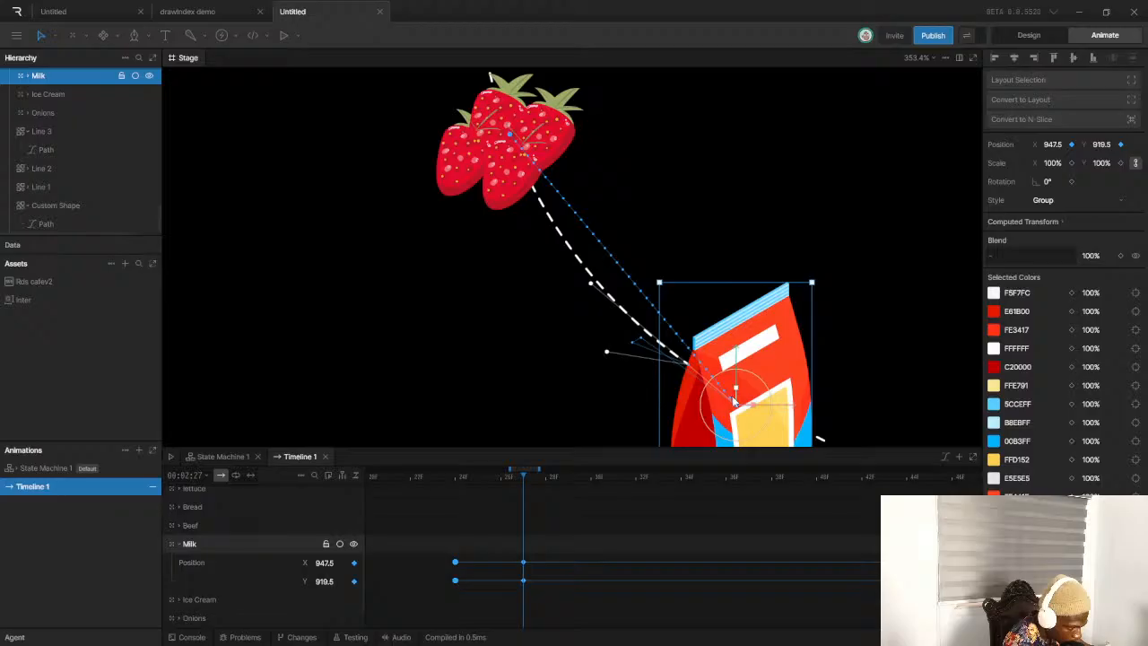
pyautogui.moveTo(697, 359); pyautogui.dragTo(633, 345)
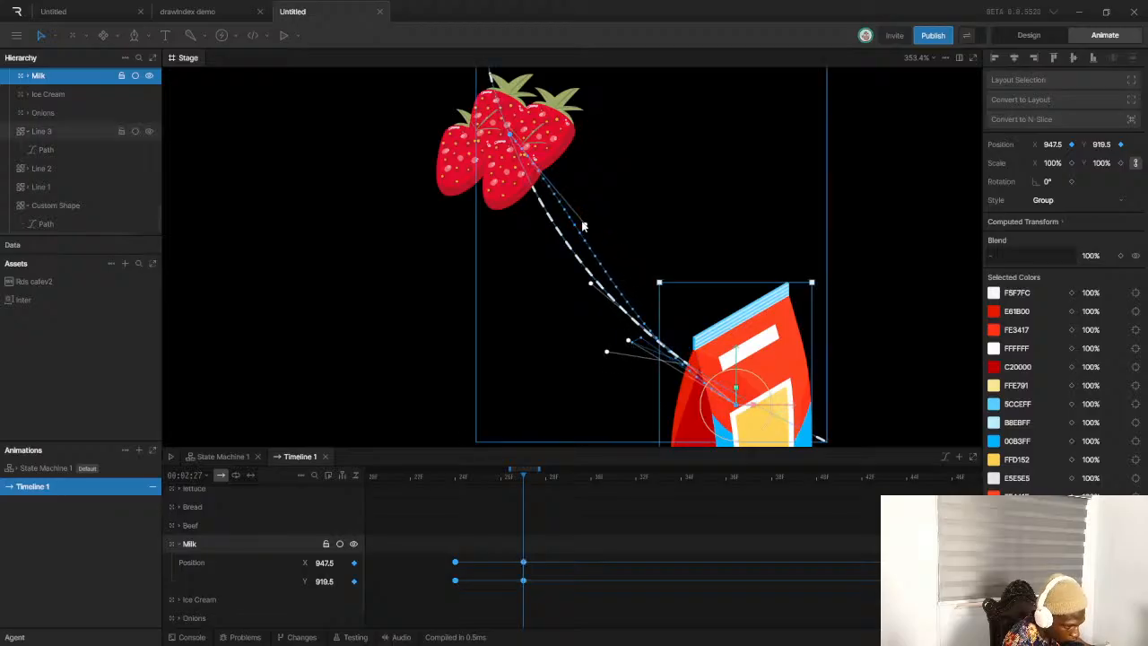
pyautogui.moveTo(582, 224); pyautogui.dragTo(545, 239)
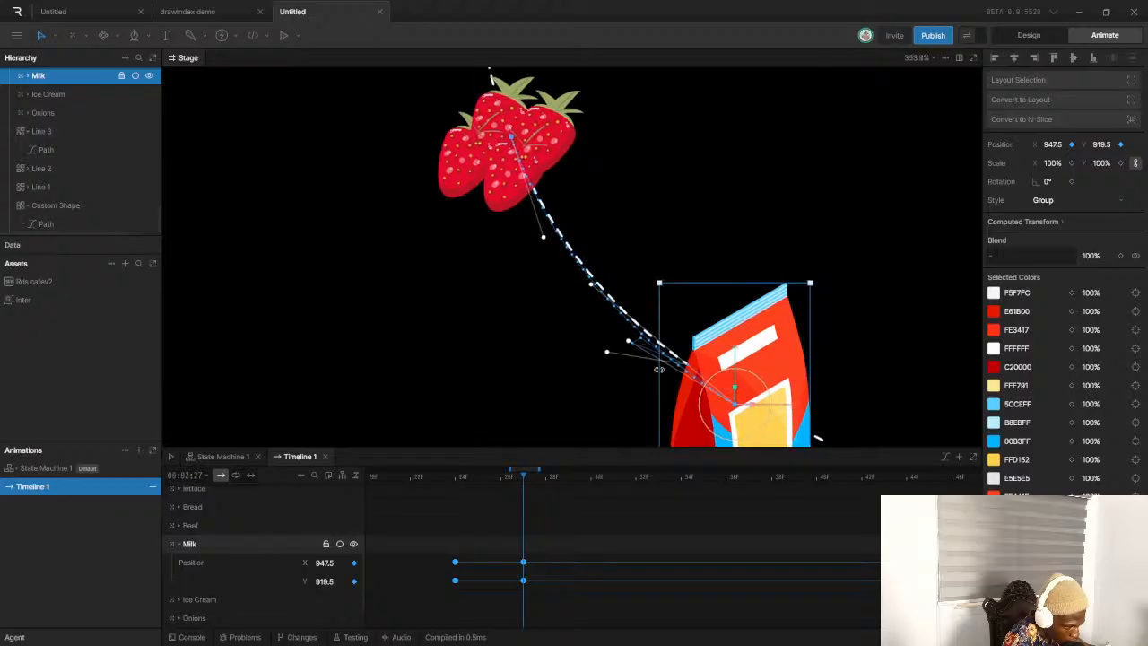
# Refine the Milk motion path handles near the bag so its start section matches the dashed curve
pyautogui.scroll(5, 648, 354)
pyautogui.scroll(-4, 617, 309)
pyautogui.scroll(2, 621, 326)
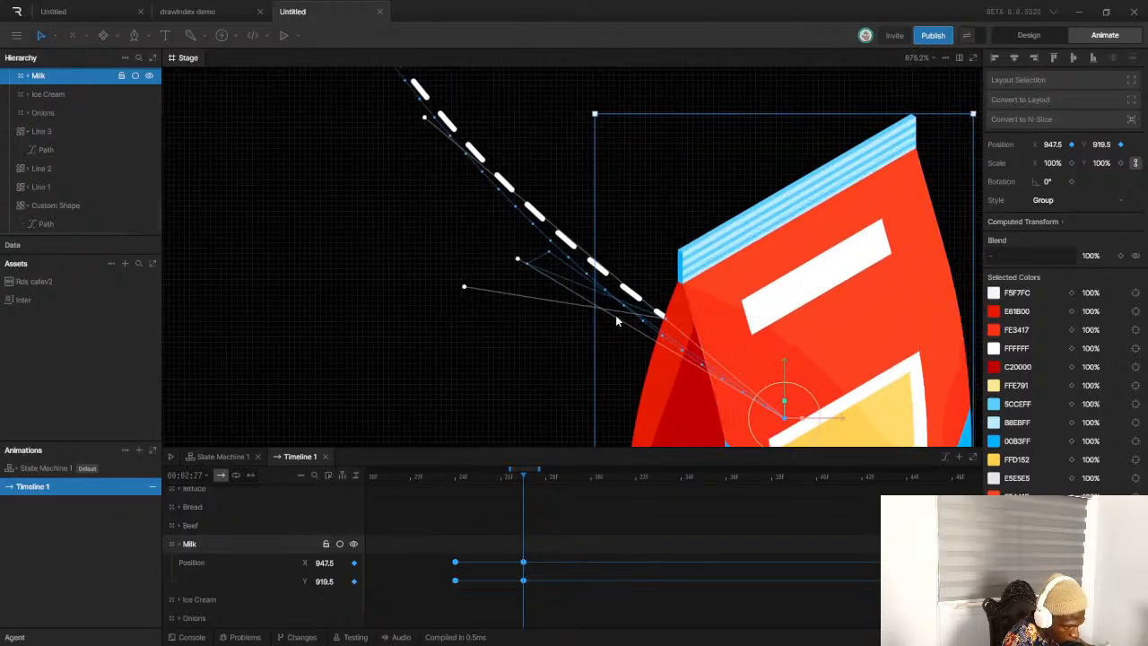
pyautogui.moveTo(520, 262); pyautogui.dragTo(536, 235)
pyautogui.moveTo(464, 289); pyautogui.dragTo(635, 367)
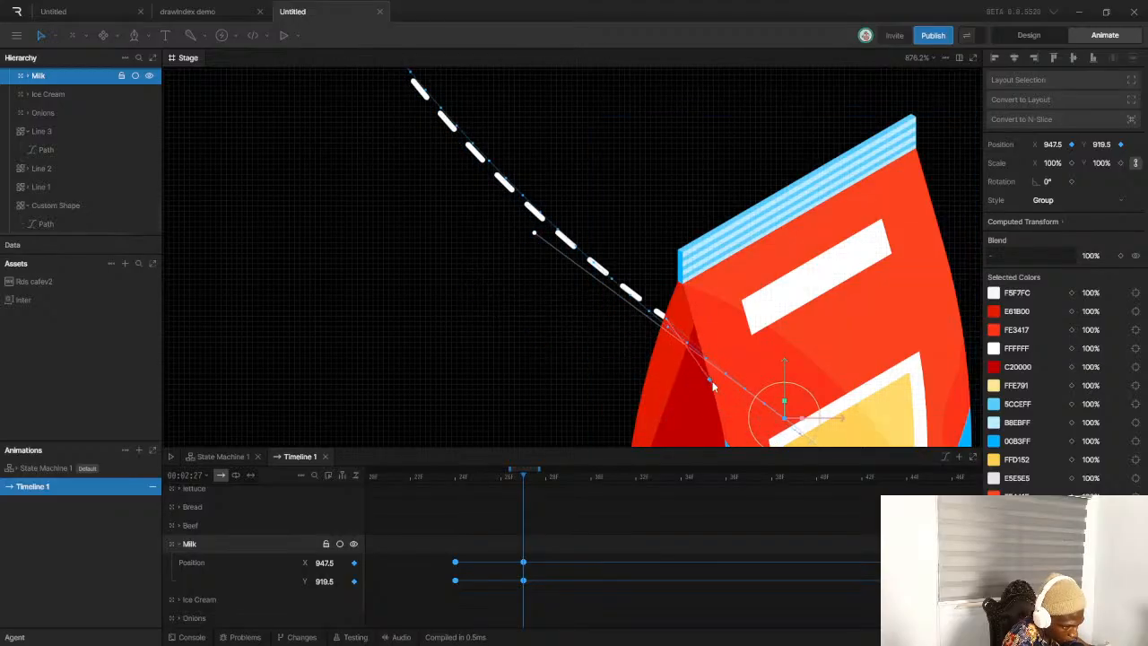
pyautogui.moveTo(729, 389); pyautogui.dragTo(729, 389)
# Pull in the outer handle at Milk's anticipation pose to tighten the short backward segment of the motion path
pyautogui.scroll(-10, 730, 390)
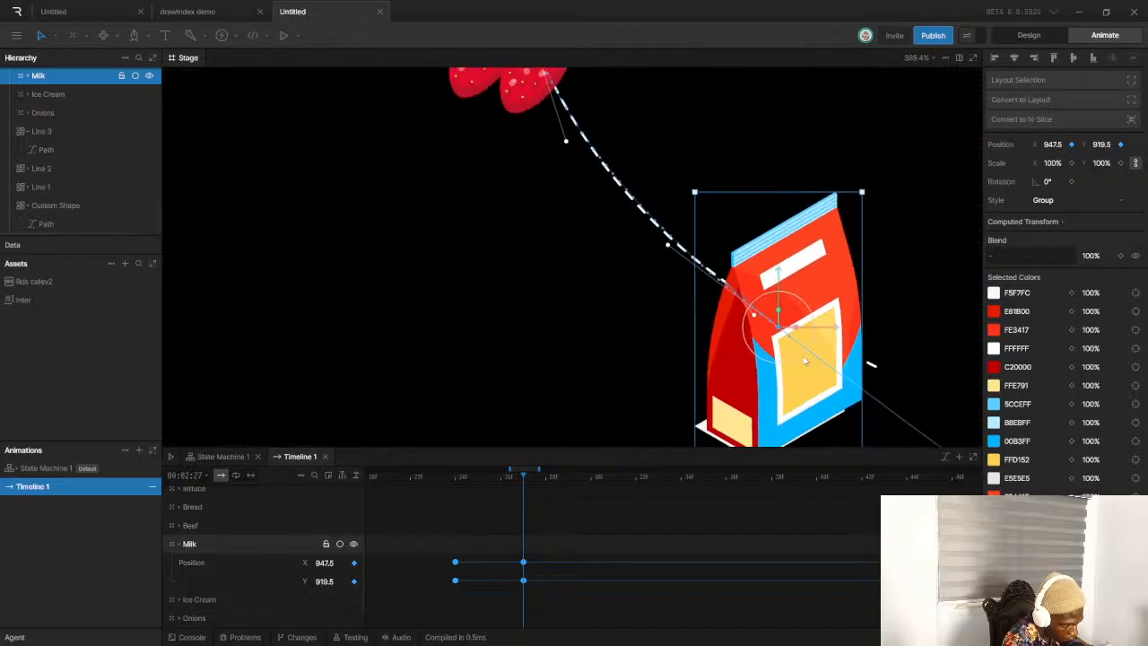
pyautogui.scroll(7, 854, 401)
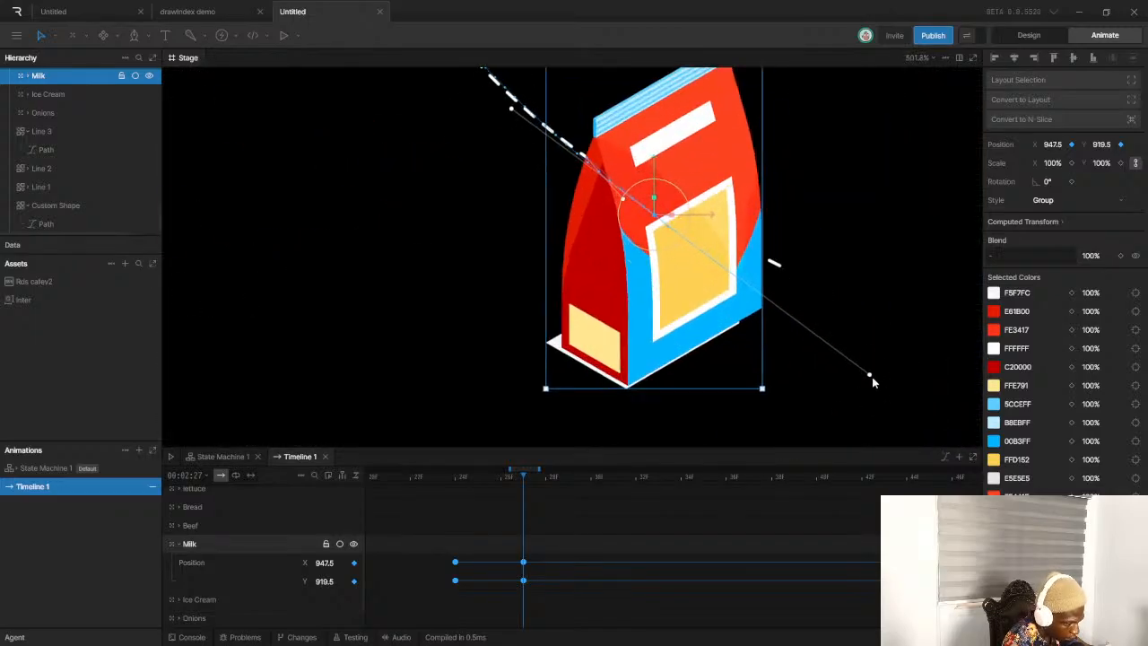
pyautogui.moveTo(870, 378); pyautogui.dragTo(836, 347)
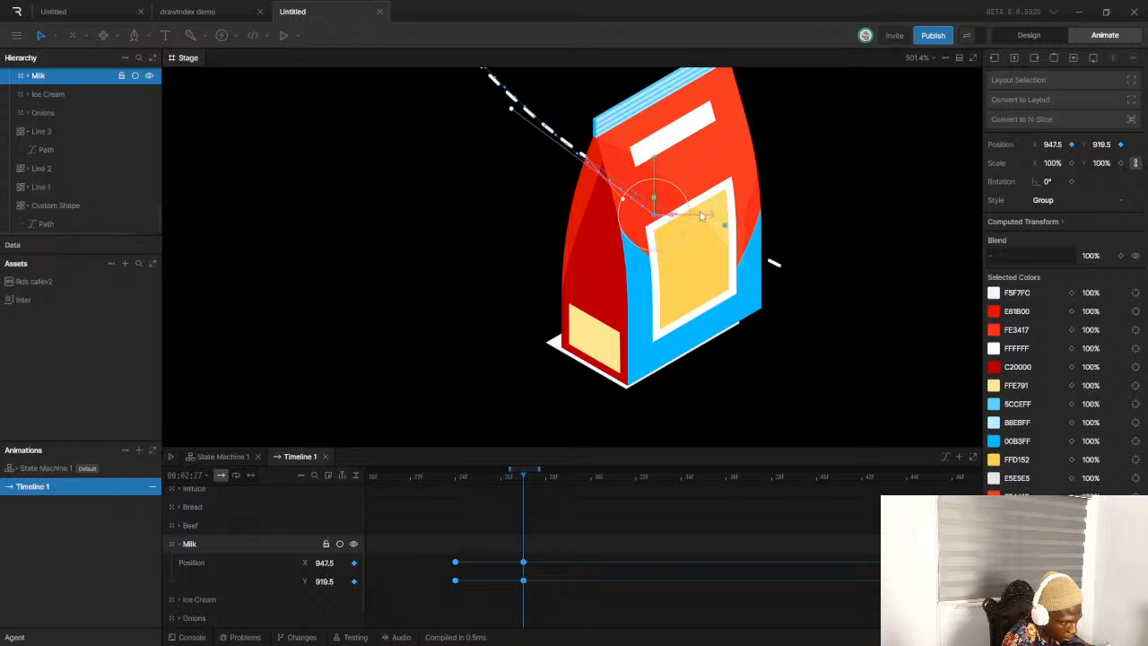
pyautogui.moveTo(603, 176); pyautogui.dragTo(603, 176)
# Play back the Milk movement from just before its first keyframe to check the motion along the curve
pyautogui.scroll(-15, 610, 181)
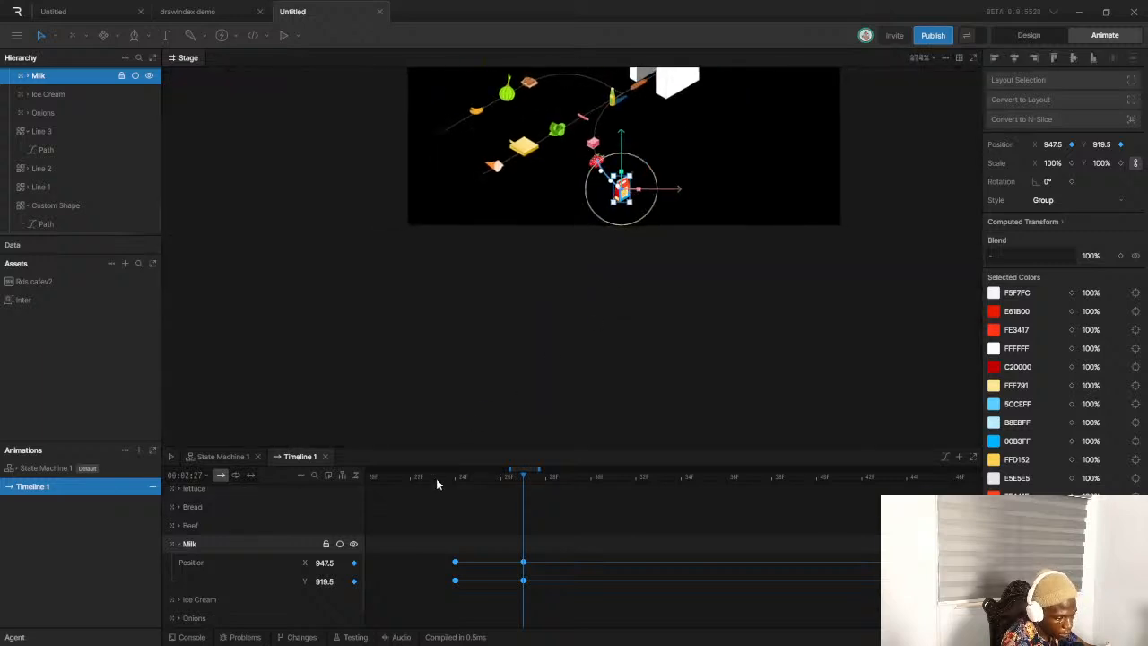
pyautogui.click(434, 478)
pyautogui.press('space')
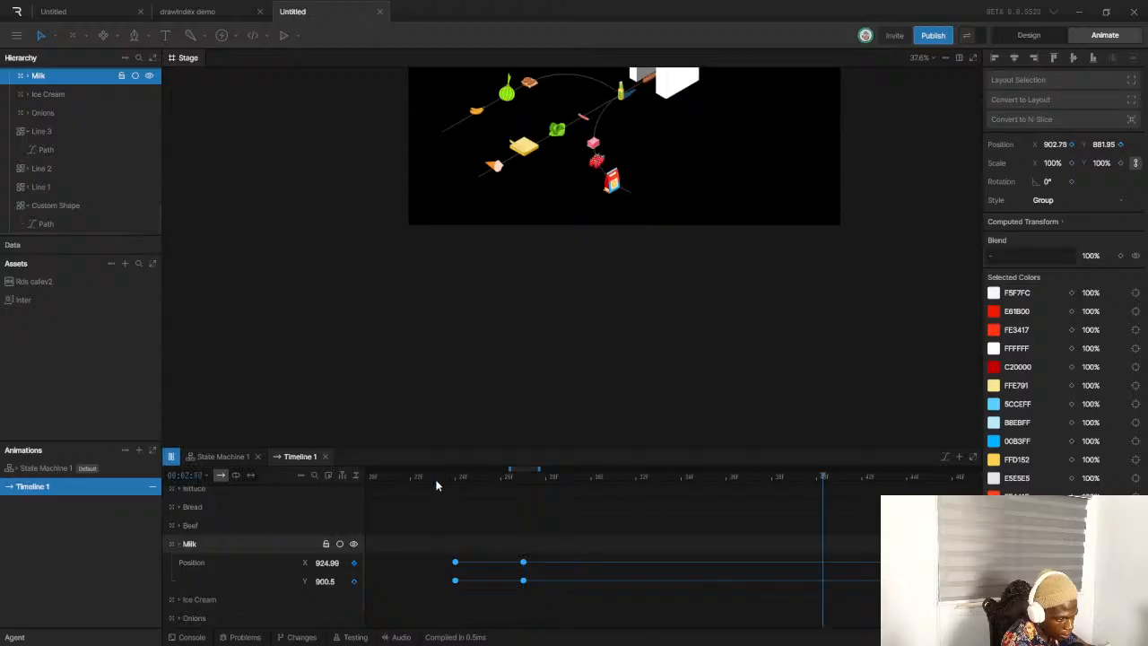
pyautogui.press('space')
# At 03:01, move the Milk group up to X 830.5, Y 769.5 as its overshoot pose and bend its path handle along the dashed curve
pyautogui.scroll(-5, 518, 509)
pyautogui.click(839, 478)
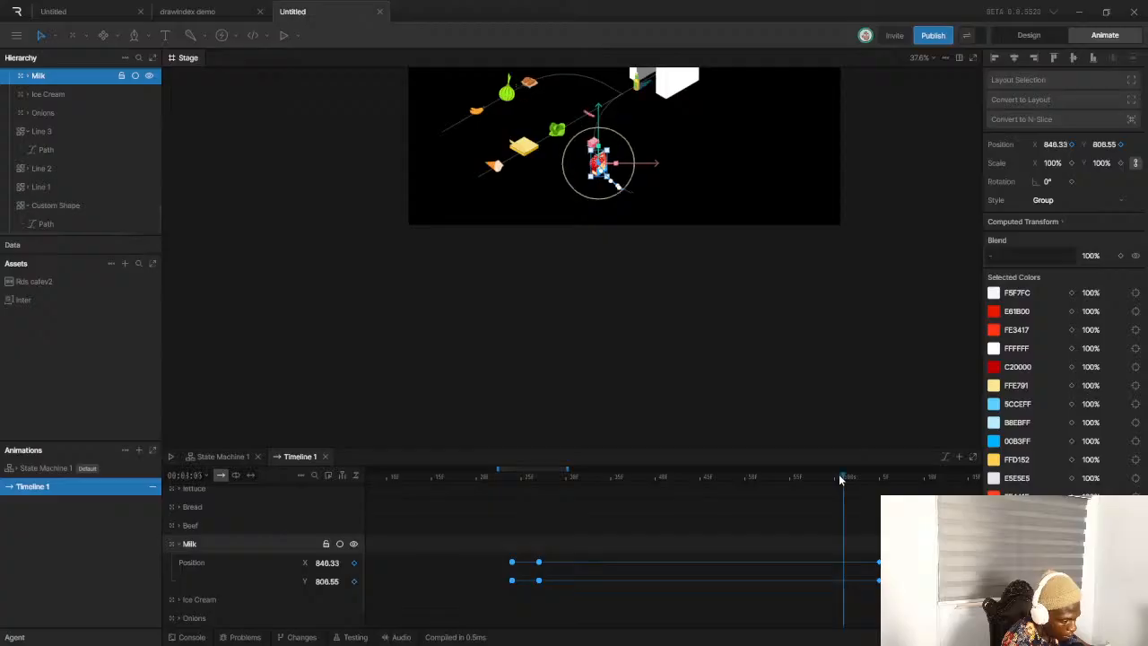
pyautogui.scroll(10, 593, 205)
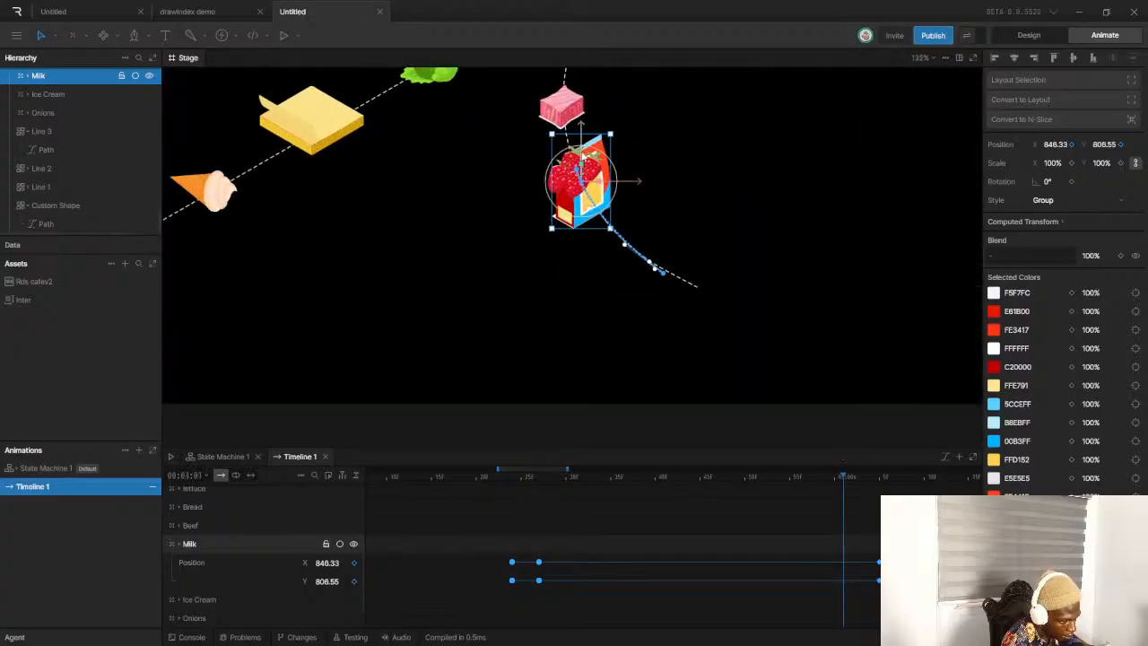
pyautogui.scroll(5, 594, 209)
pyautogui.scroll(-7, 574, 207)
pyautogui.scroll(4, 565, 214)
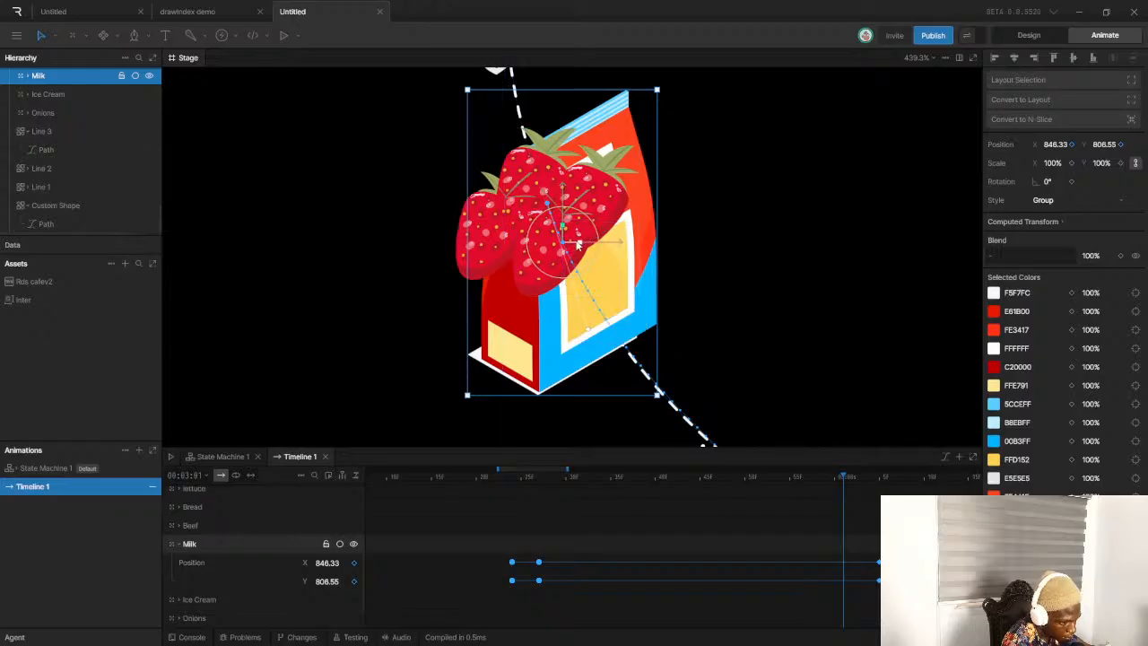
pyautogui.moveTo(558, 238); pyautogui.dragTo(524, 149)
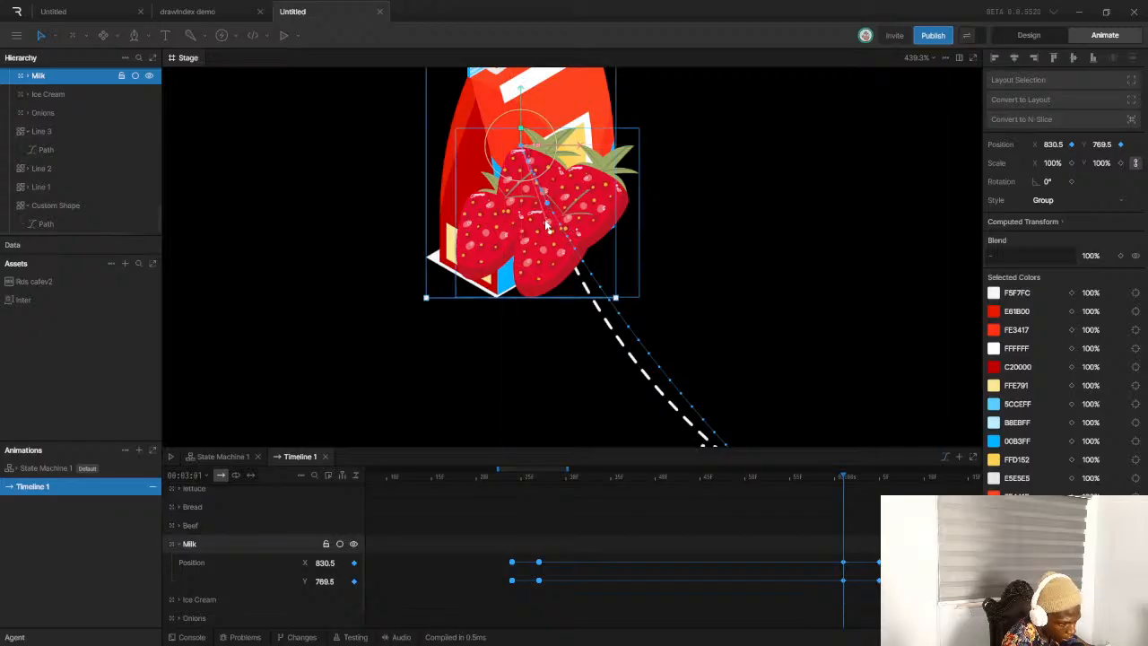
pyautogui.moveTo(545, 235); pyautogui.dragTo(553, 289)
# Apply Ease In Out (Cubic) interpolation to the Milk group's X position key at 03:01
pyautogui.moveTo(836, 559); pyautogui.dragTo(852, 579)
pyautogui.scroll(-6, 569, 539)
pyautogui.scroll(-1, 534, 551)
pyautogui.moveTo(500, 544); pyautogui.dragTo(648, 604)
pyautogui.scroll(-1, 648, 516)
pyautogui.click(610, 567)
pyautogui.rightClick(610, 567)
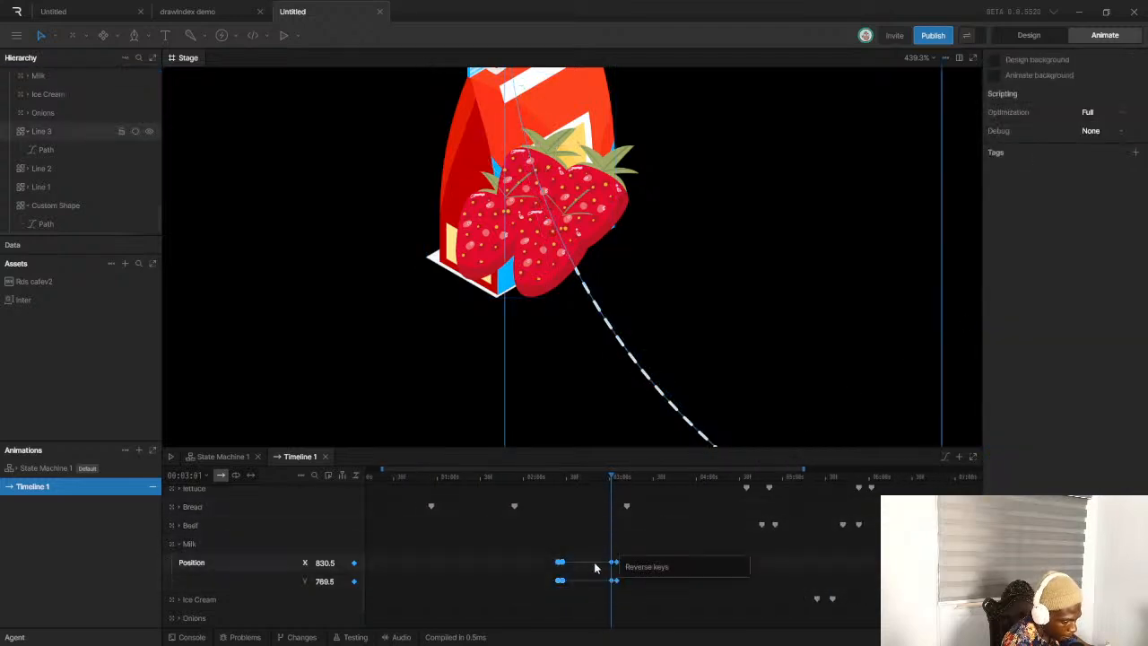
pyautogui.rightClick(612, 567)
pyautogui.moveTo(651, 584)
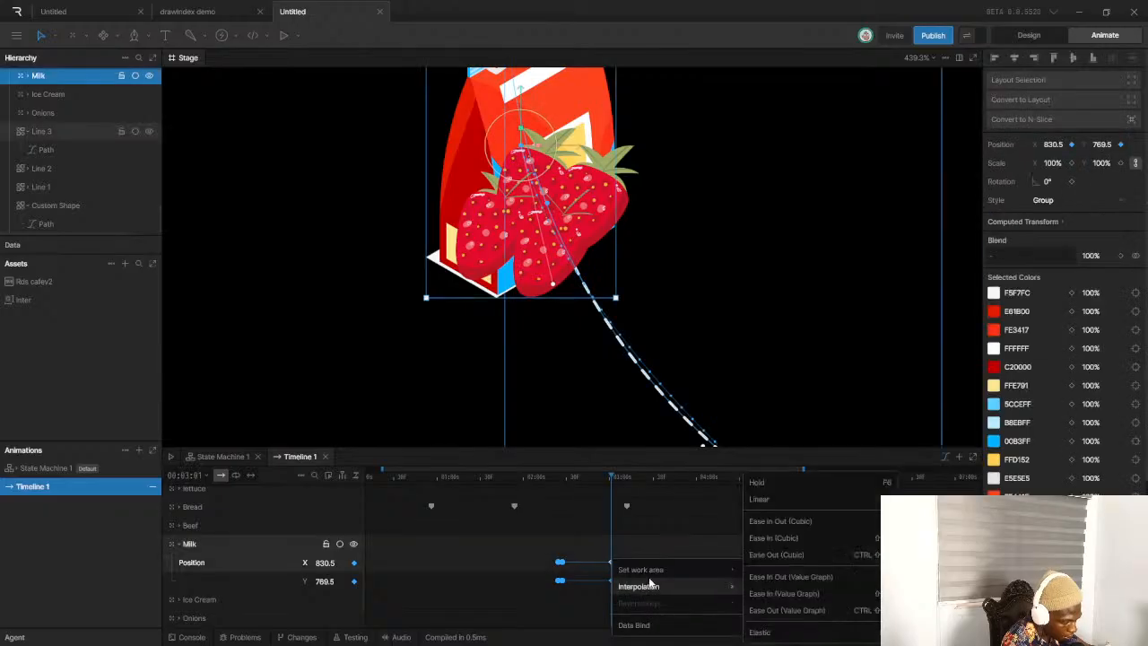
pyautogui.click(778, 521)
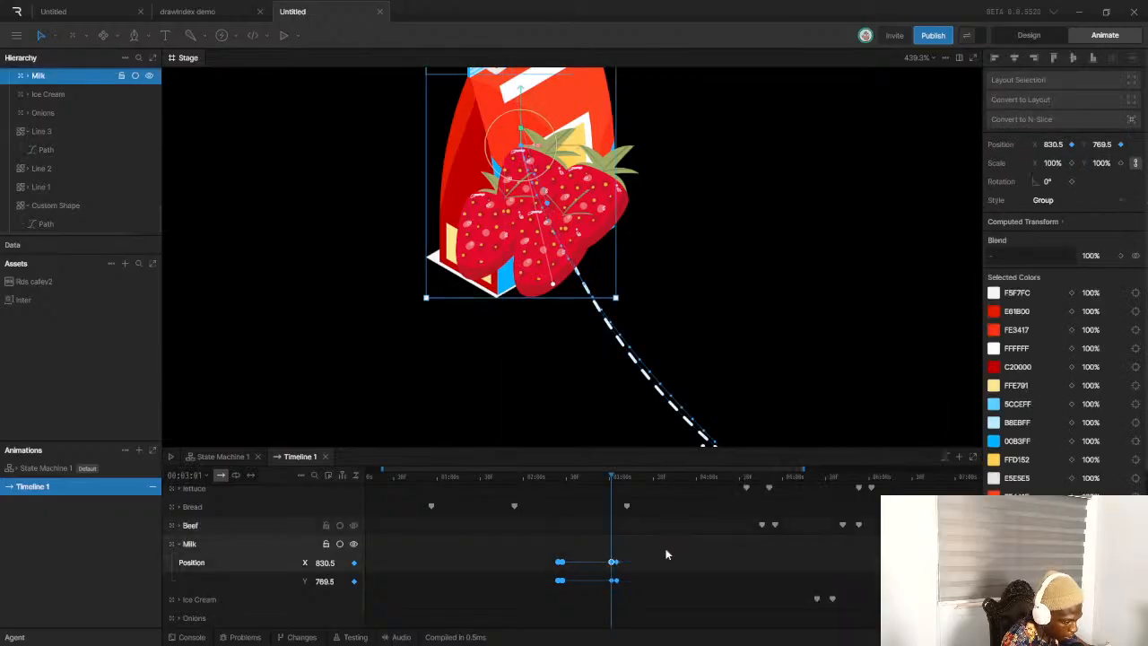
# Apply Ease In Out (Cubic) interpolation to all of the Milk group's X and Y position keyframes
pyautogui.moveTo(551, 558); pyautogui.dragTo(647, 599)
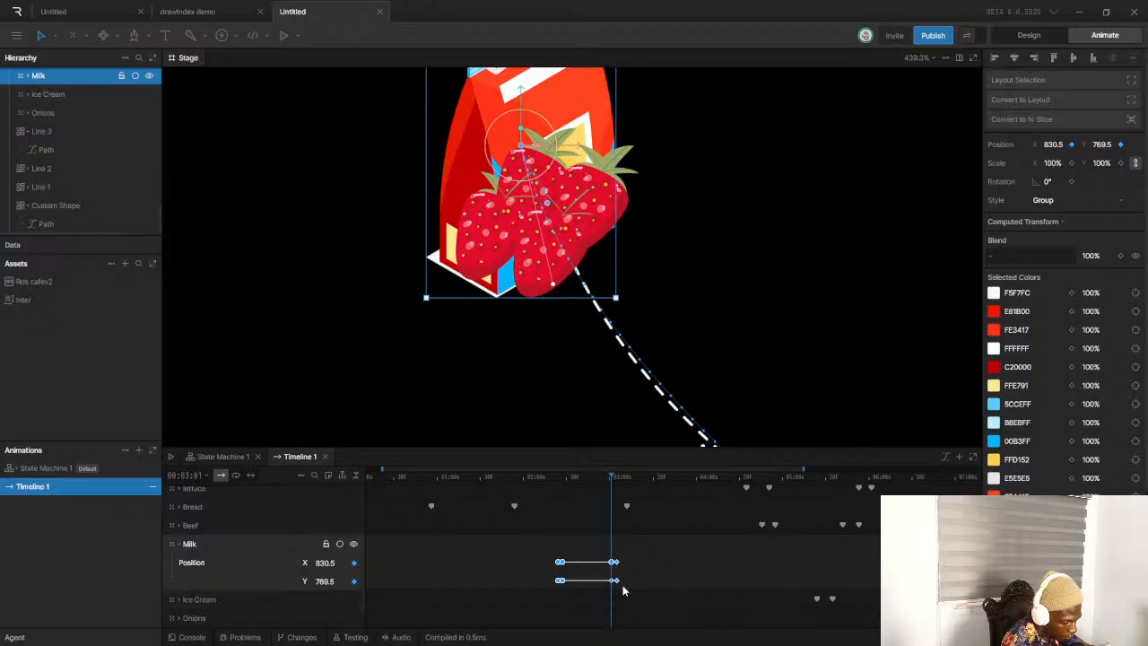
pyautogui.rightClick(616, 583)
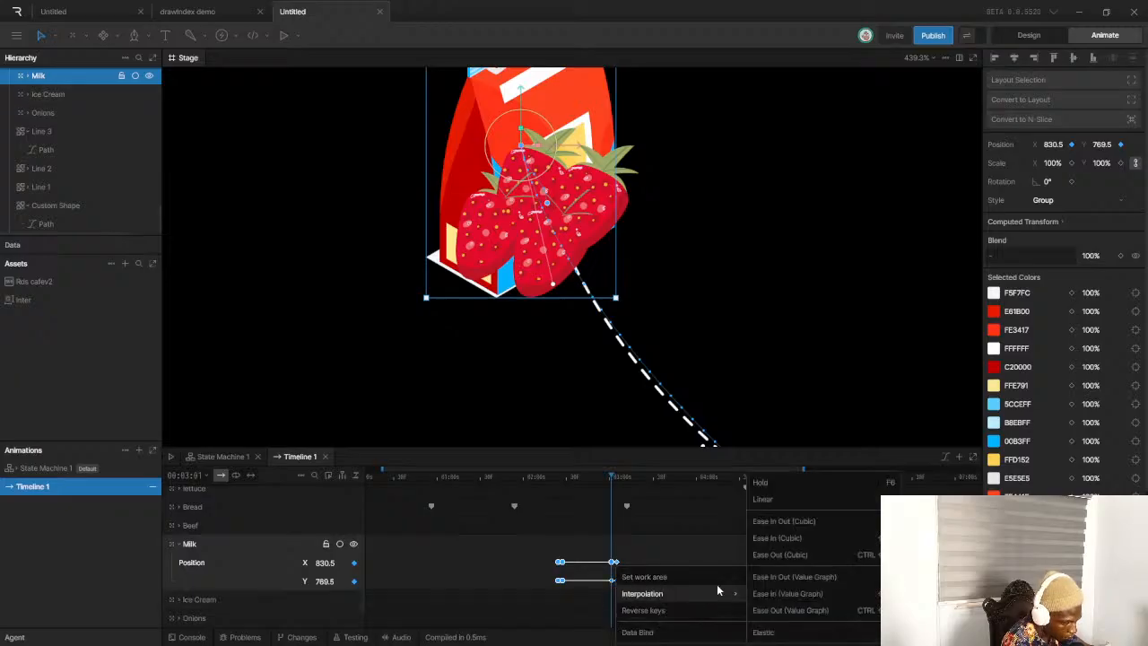
pyautogui.moveTo(729, 592)
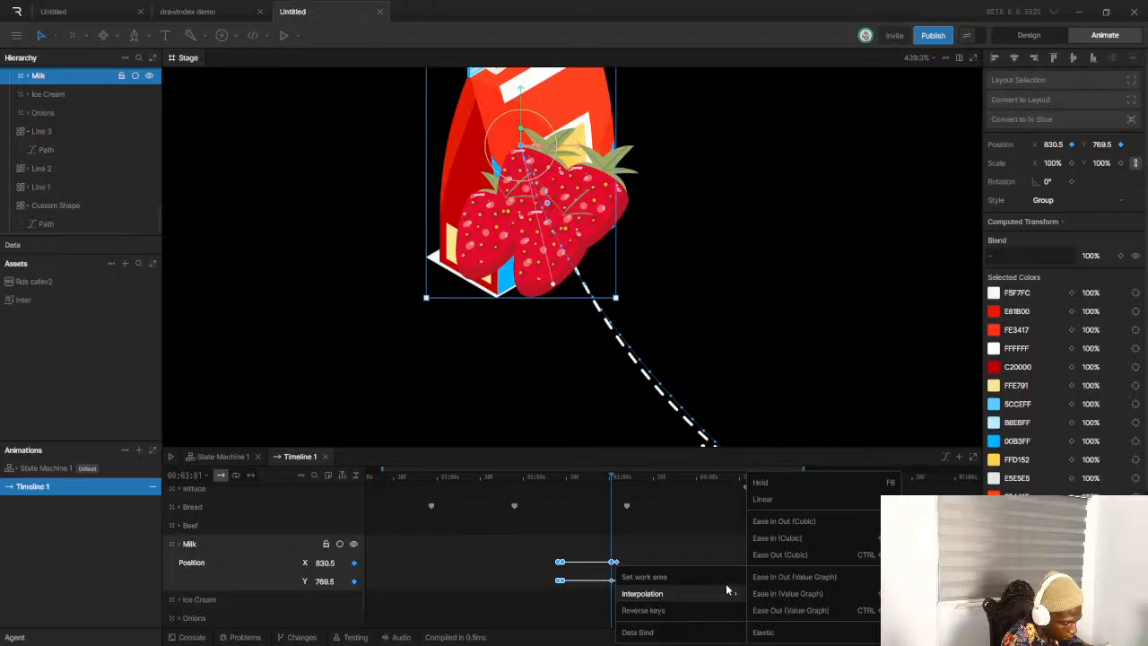
pyautogui.click(794, 521)
pyautogui.click(793, 523)
pyautogui.click(675, 581)
# Shift all Milk position keyframes to start at about 7.5 seconds and play Timeline 1 to check the stagger
pyautogui.scroll(-1, 672, 582)
pyautogui.scroll(-3, 672, 587)
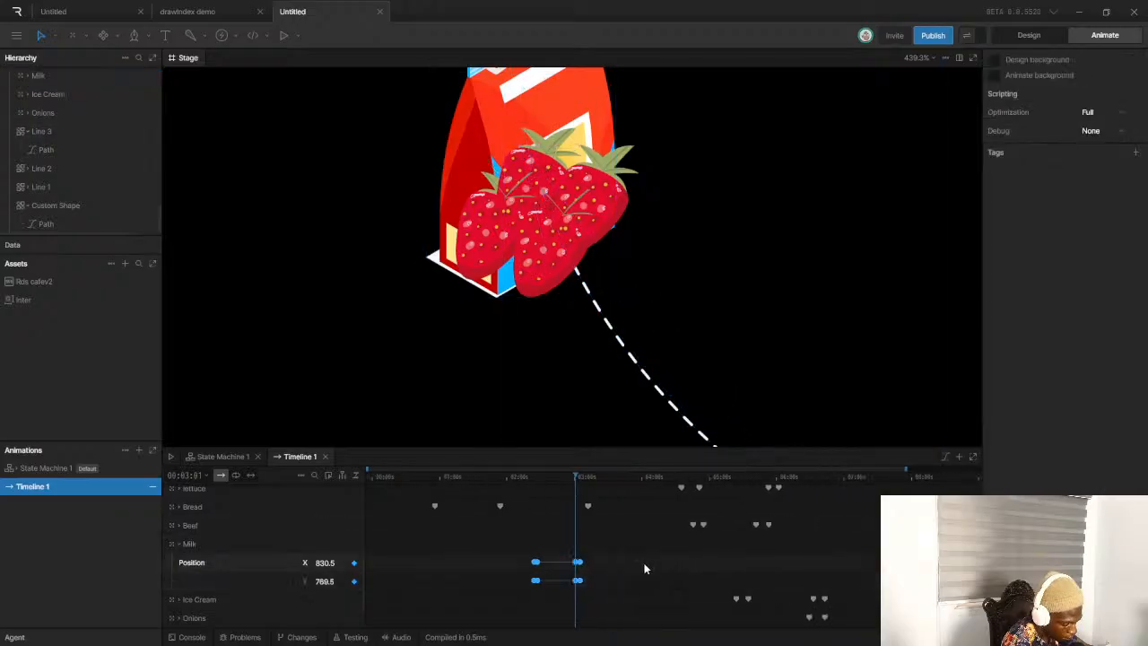
pyautogui.moveTo(495, 542); pyautogui.dragTo(729, 563)
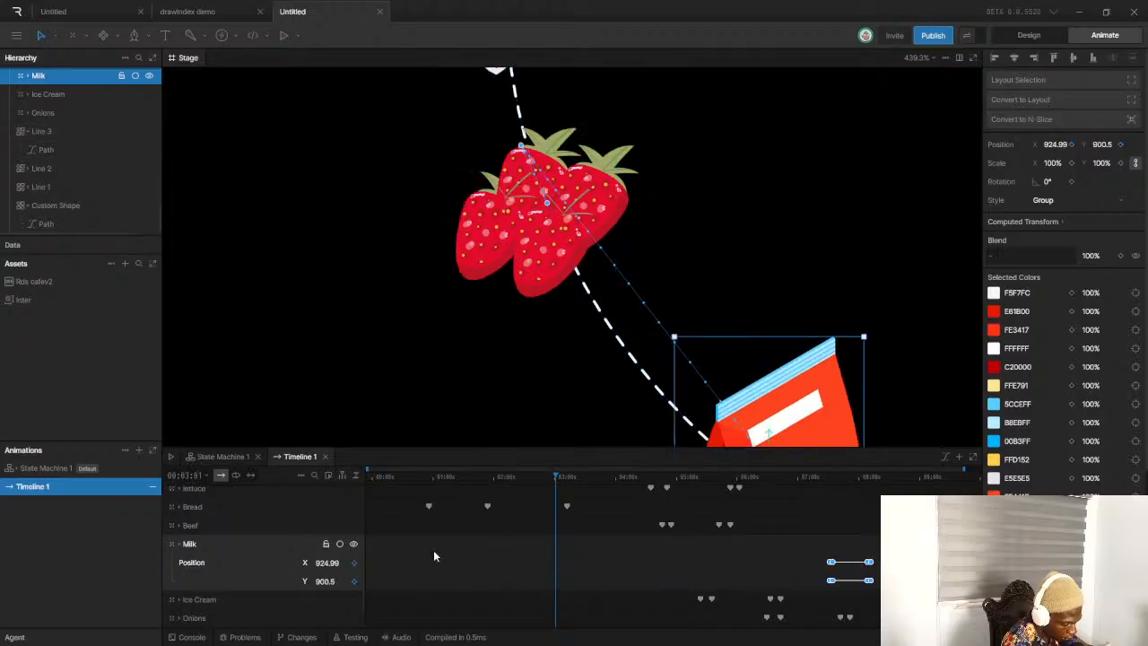
pyautogui.press('space')
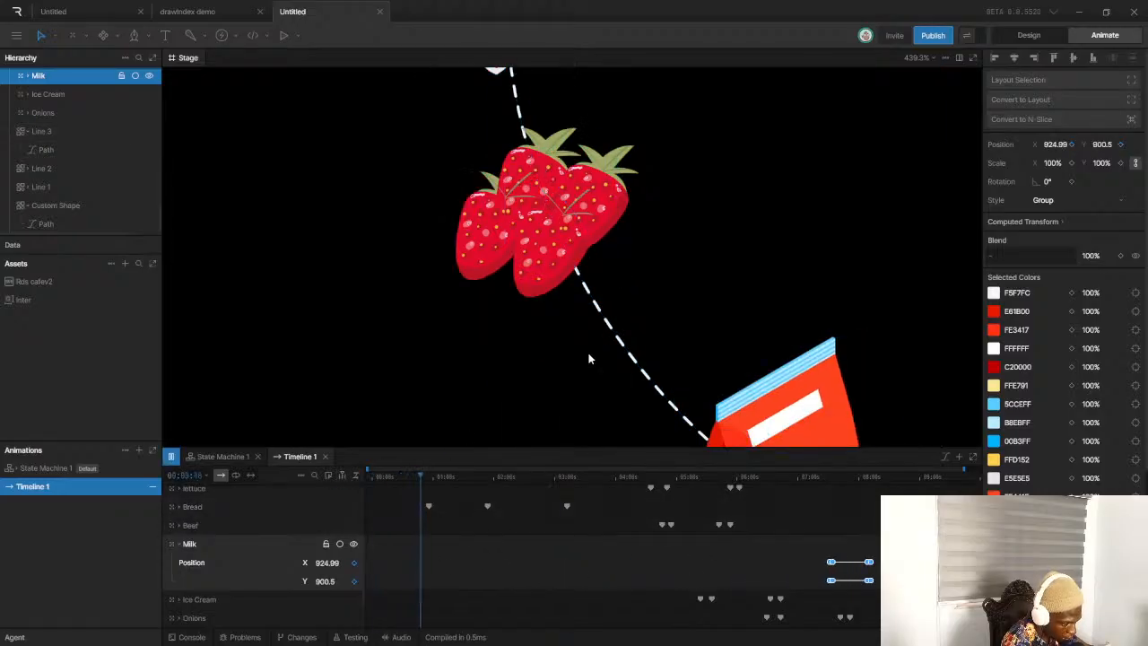
pyautogui.scroll(-10, 589, 360)
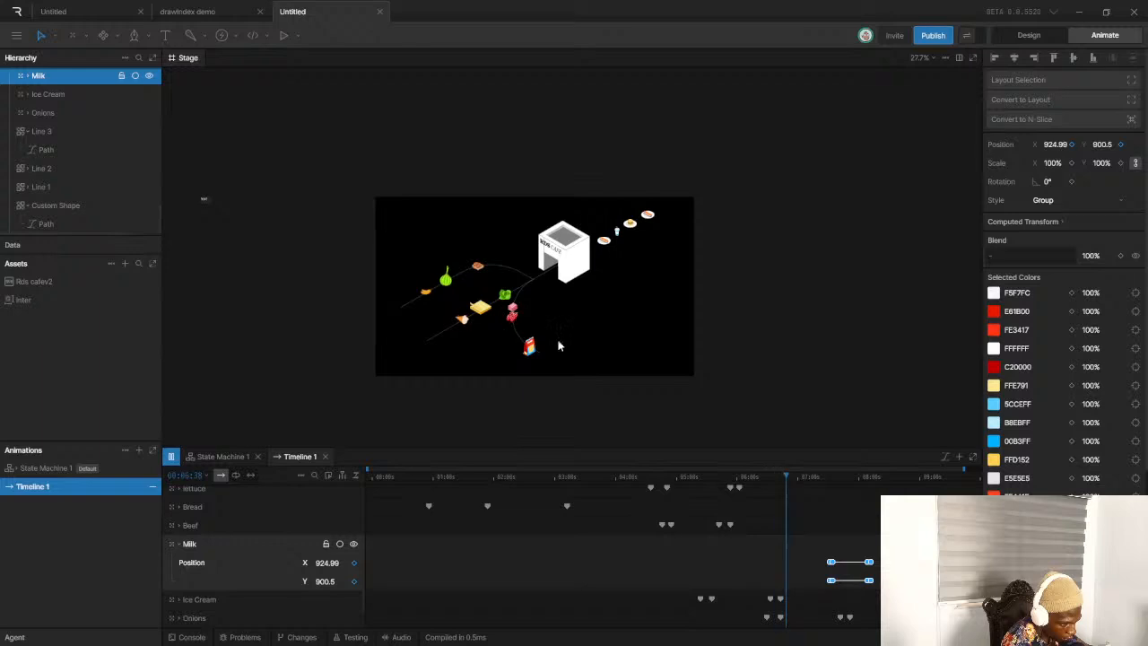
pyautogui.press('space')
# Move the Milk keyframes earlier to start at about 6.7 seconds, stretch them to end near 7.5 seconds, and replay from the start
pyautogui.moveTo(835, 565); pyautogui.dragTo(780, 564)
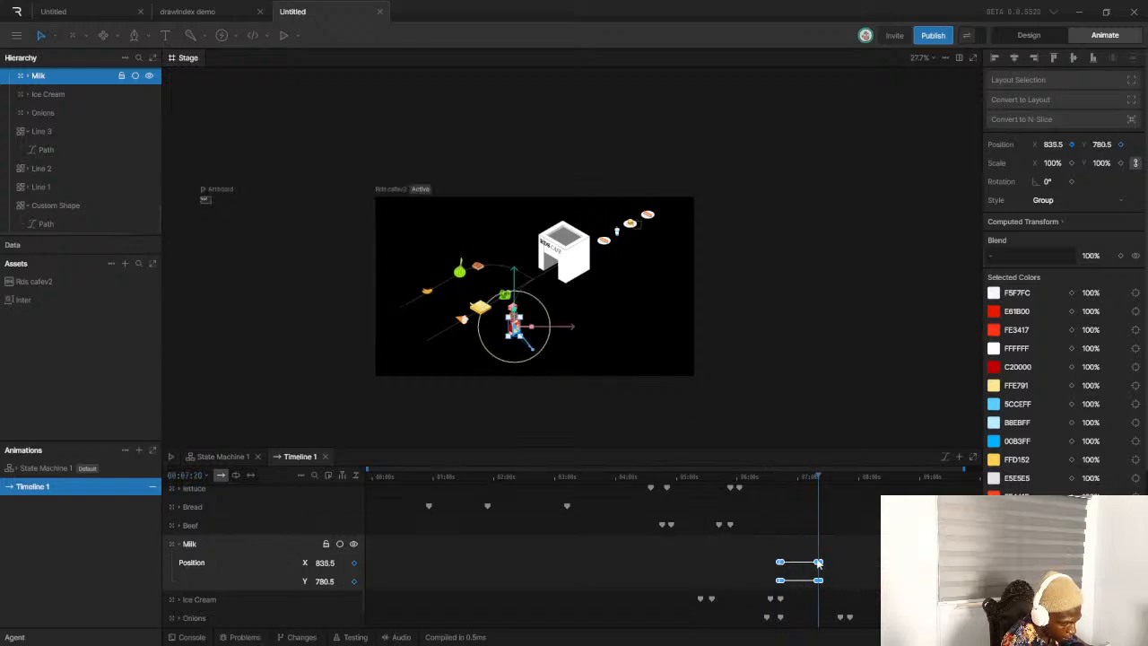
pyautogui.moveTo(820, 561); pyautogui.dragTo(832, 562)
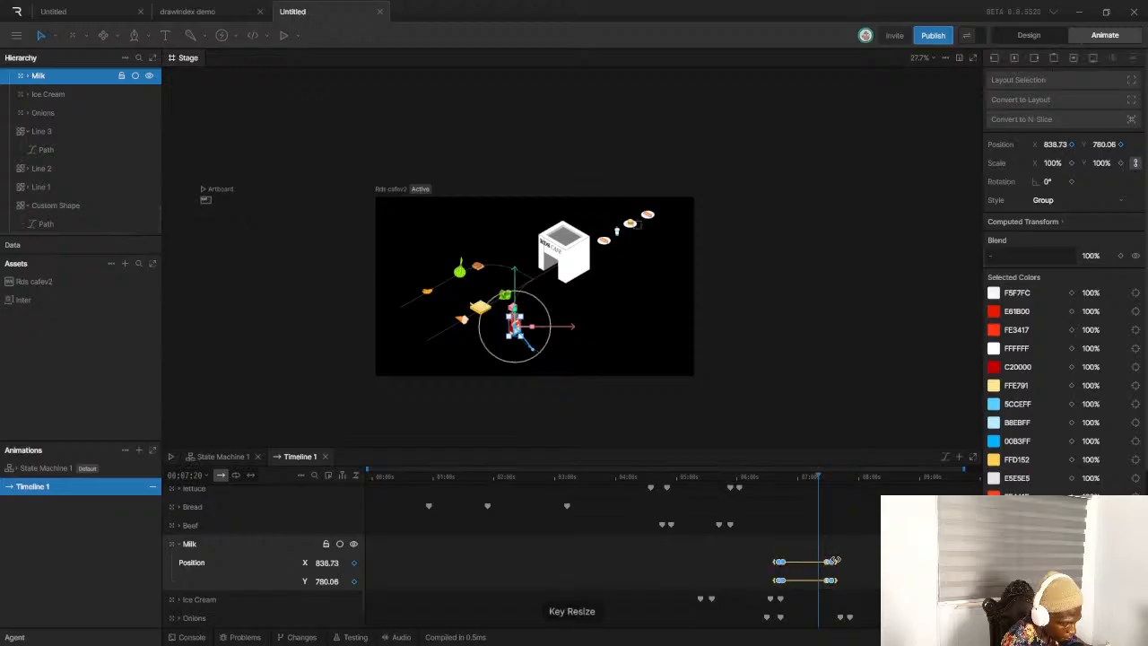
pyautogui.click(368, 478)
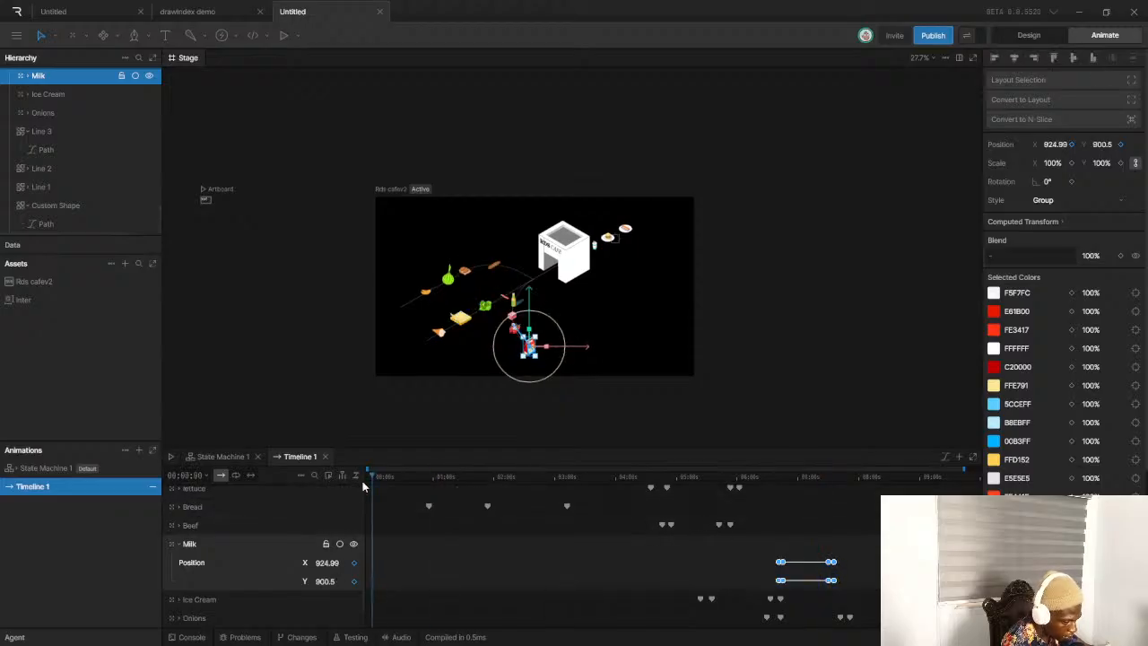
pyautogui.press('space')
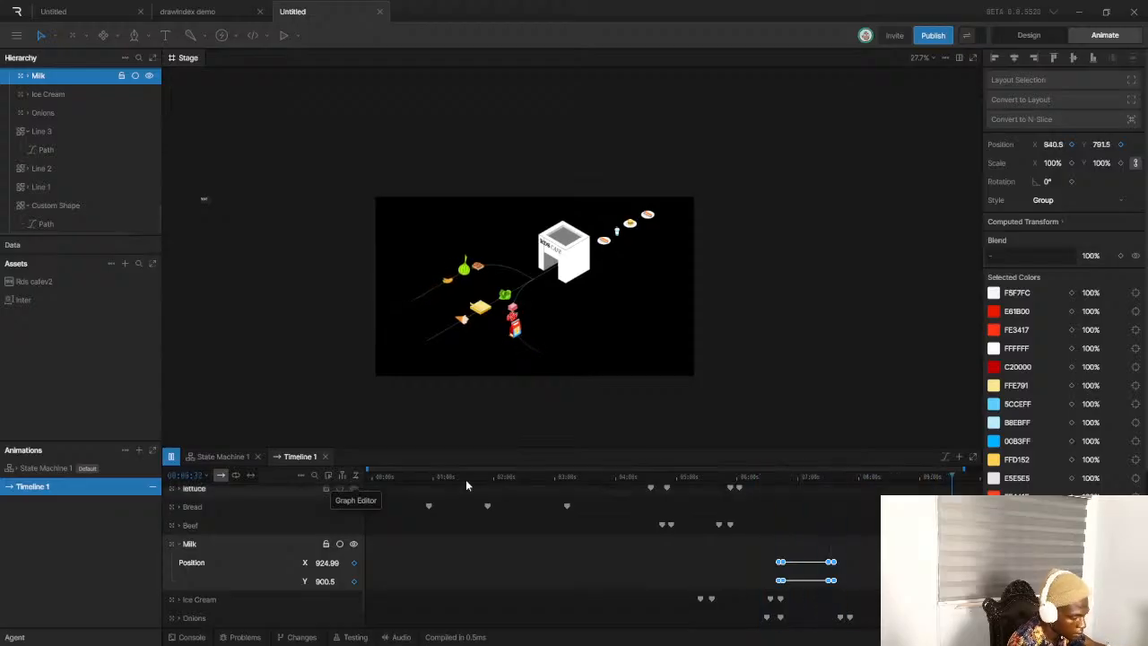
# Extend the visible time range of Timeline 1 to its full duration and return the playhead to 00:00
pyautogui.scroll(-5, 515, 323)
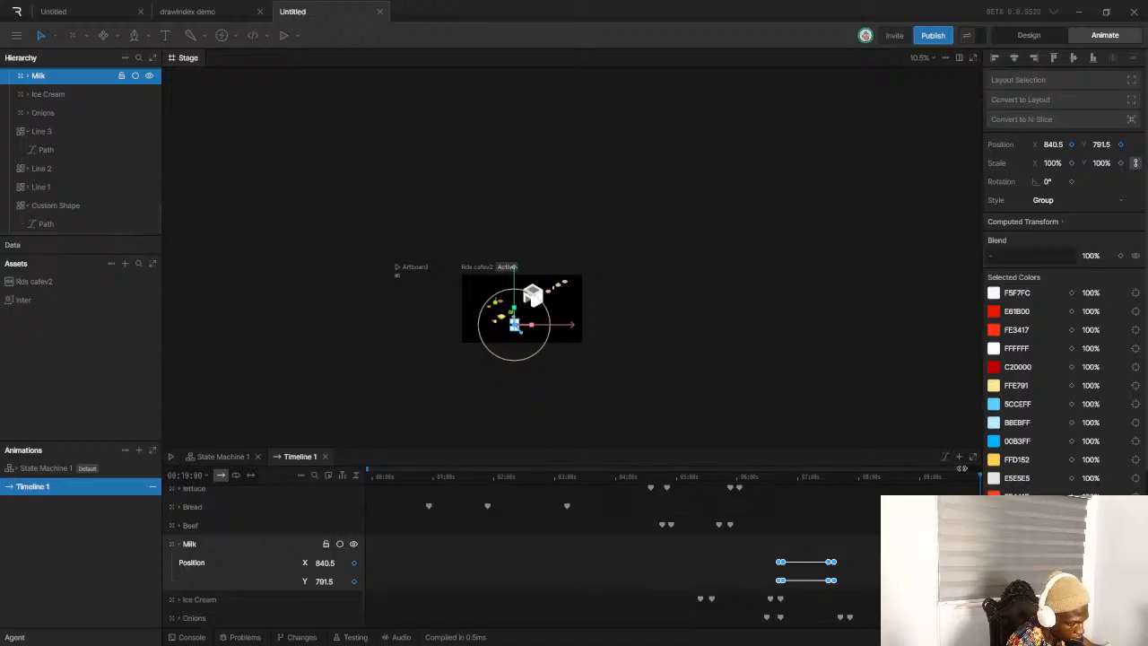
pyautogui.moveTo(961, 469); pyautogui.dragTo(1015, 465)
pyautogui.click(371, 479)
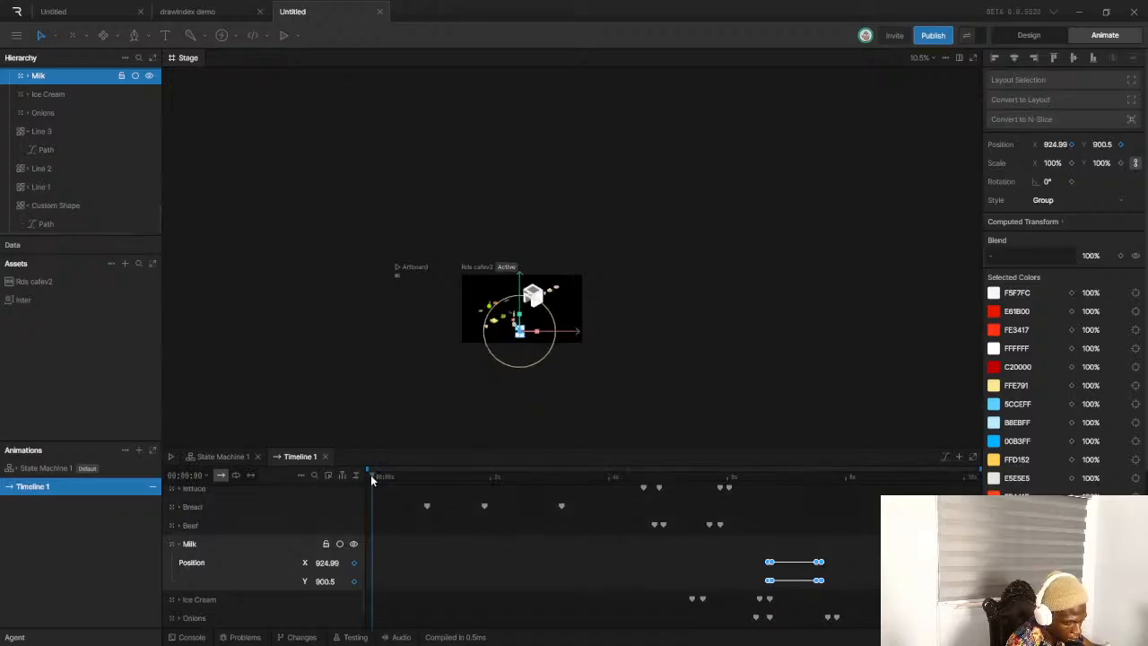
# Play Timeline 1 and shift the Milk group's position keyframes earlier to start at about 5.9 seconds
pyautogui.press('space')
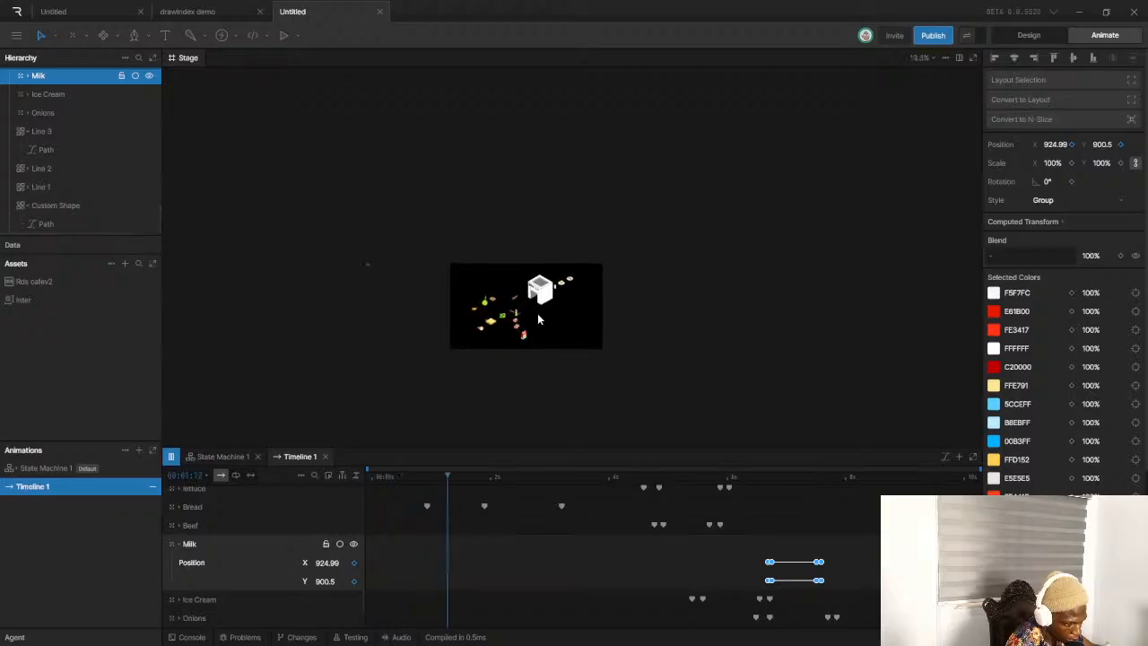
pyautogui.scroll(4, 539, 316)
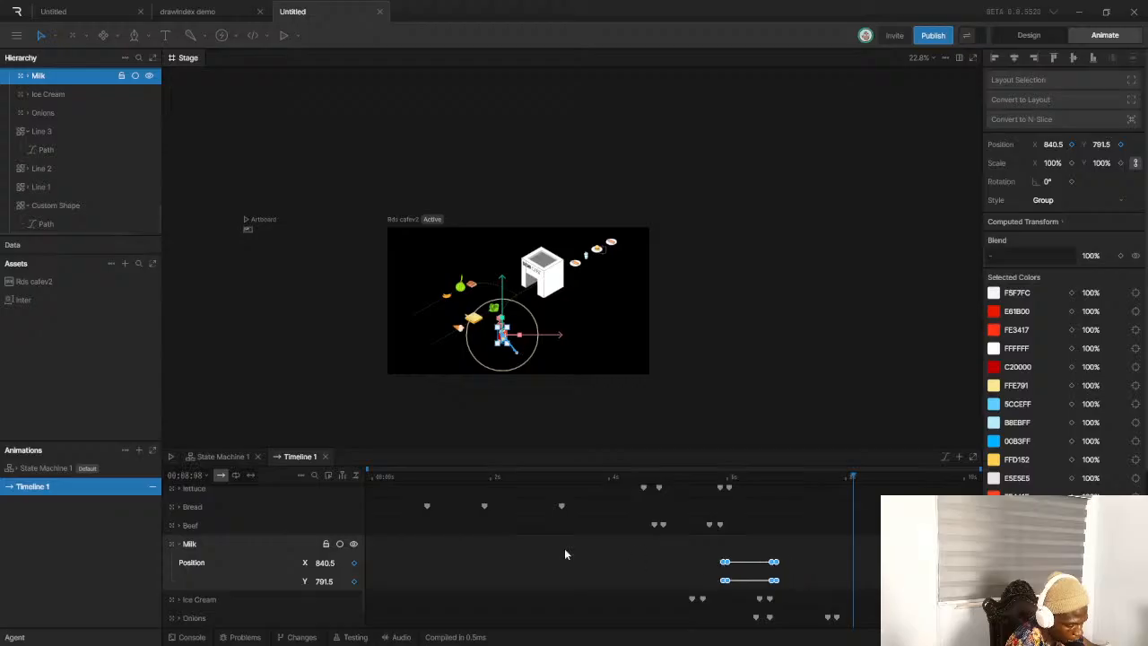
pyautogui.press('space')
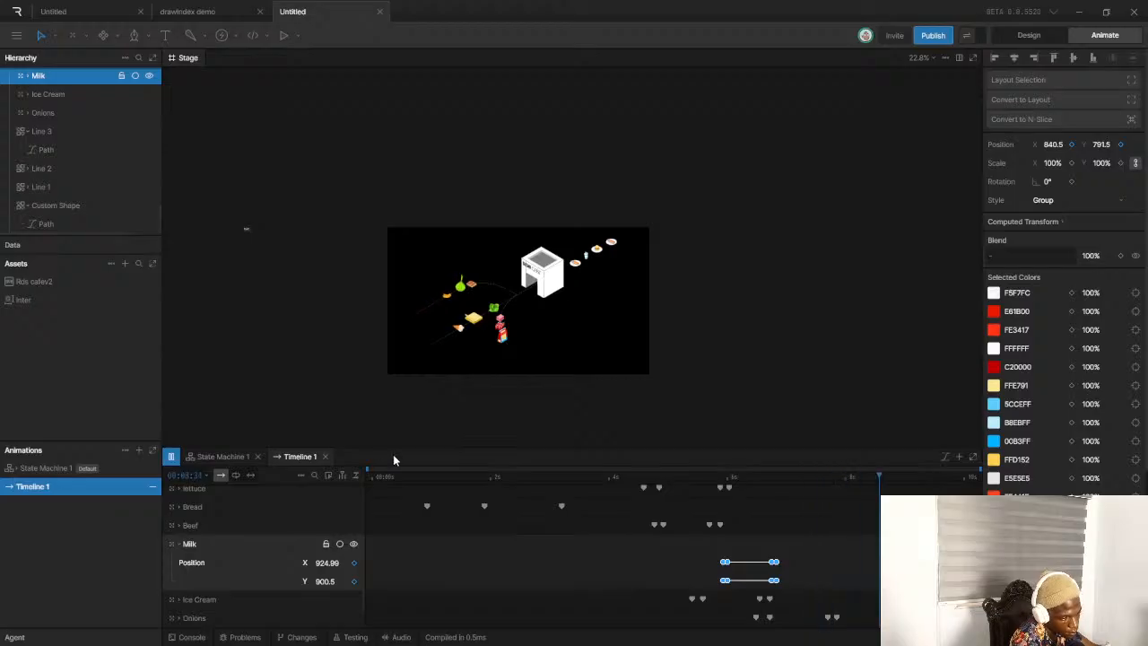
# Replay Timeline 1 from 00:00 to check how the milk's entrance fits with the other food items
pyautogui.moveTo(409, 477); pyautogui.dragTo(367, 477)
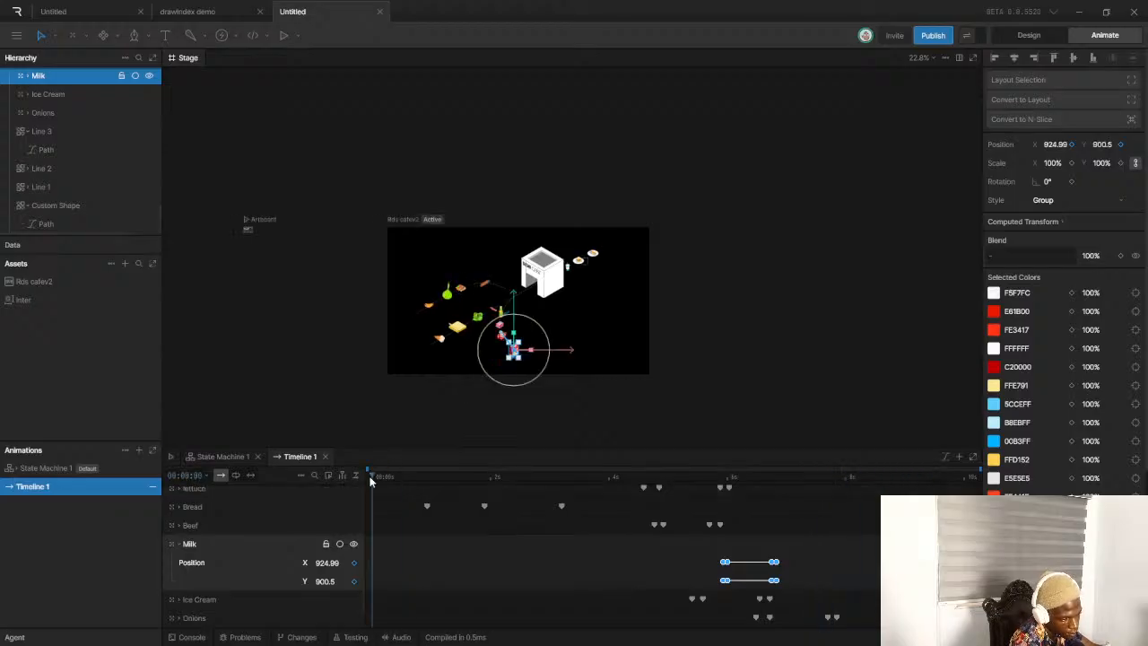
pyautogui.press('space')
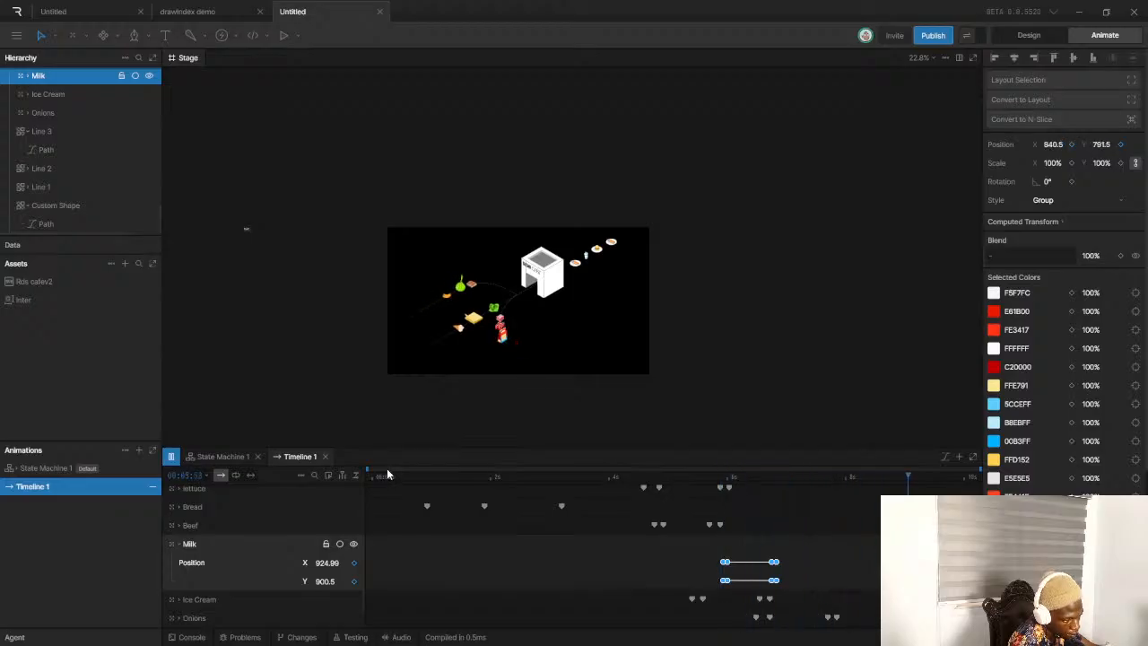
pyautogui.click(373, 476)
pyautogui.press('space')
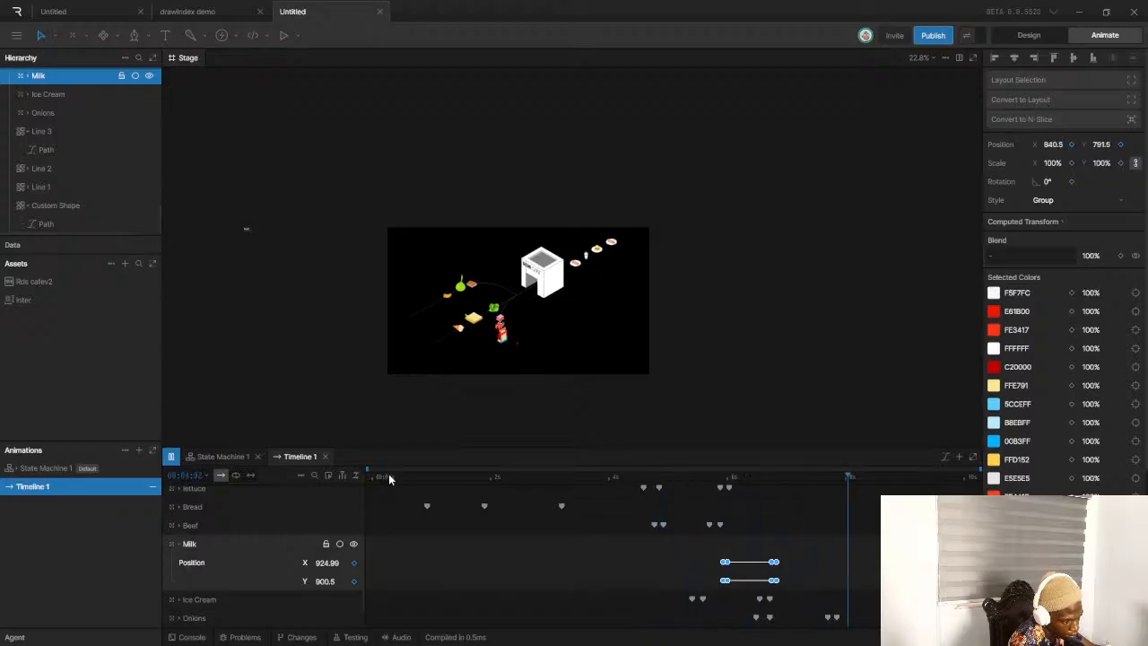
pyautogui.press('space')
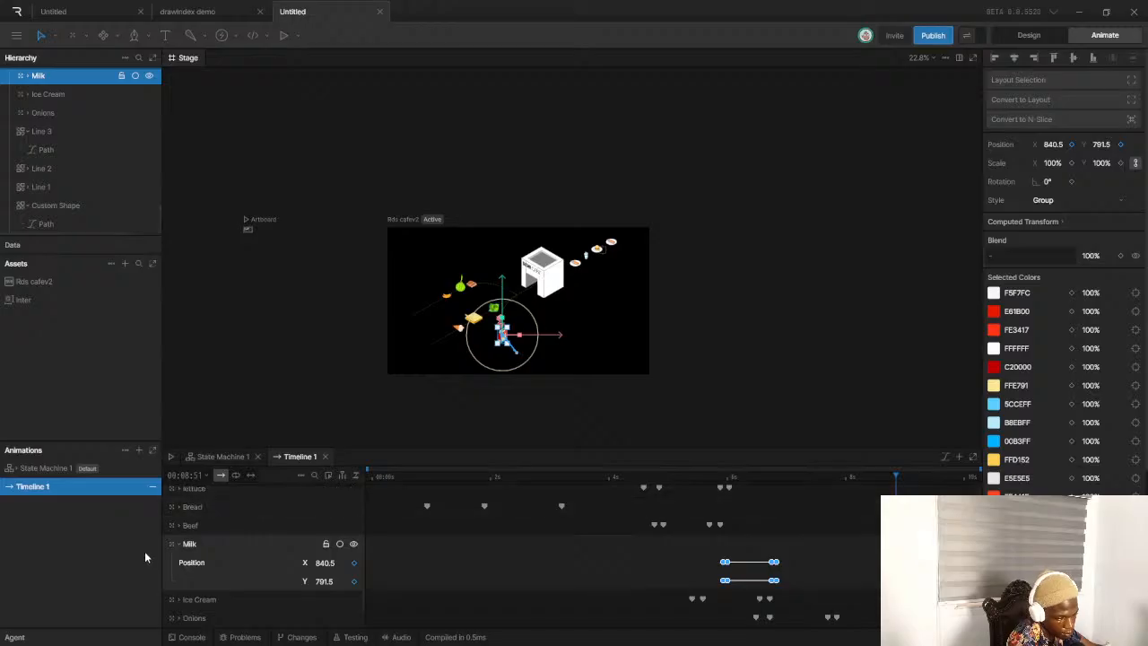
# Collapse the Milk and strawberries 4 property rows in Timeline 1
pyautogui.click(175, 544)
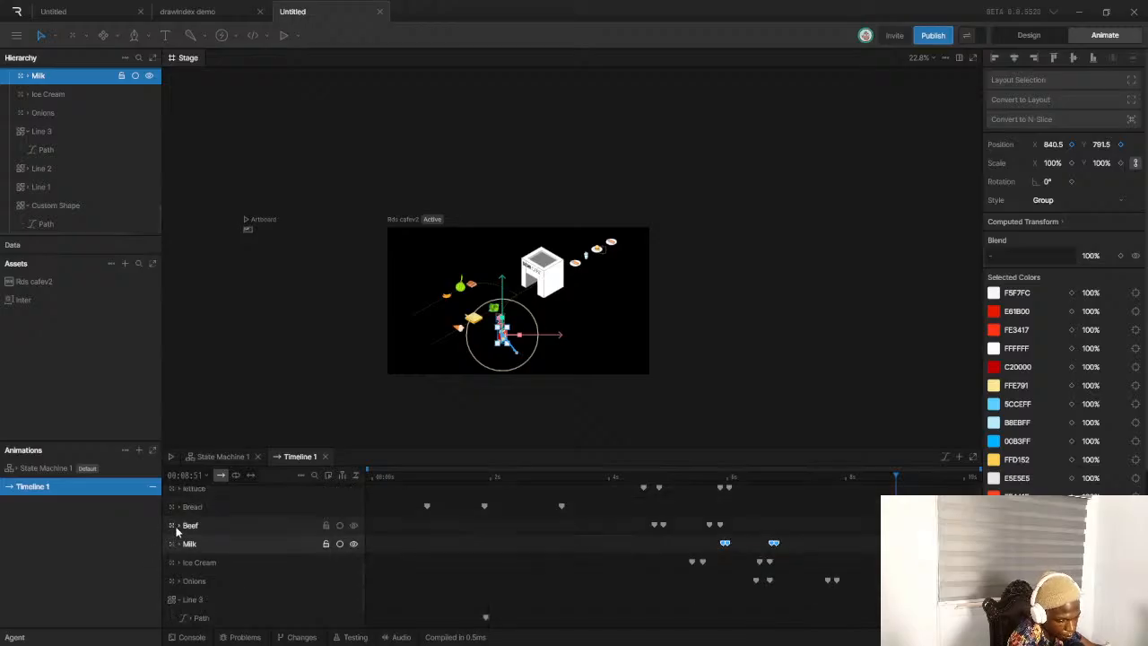
pyautogui.scroll(5, 188, 564)
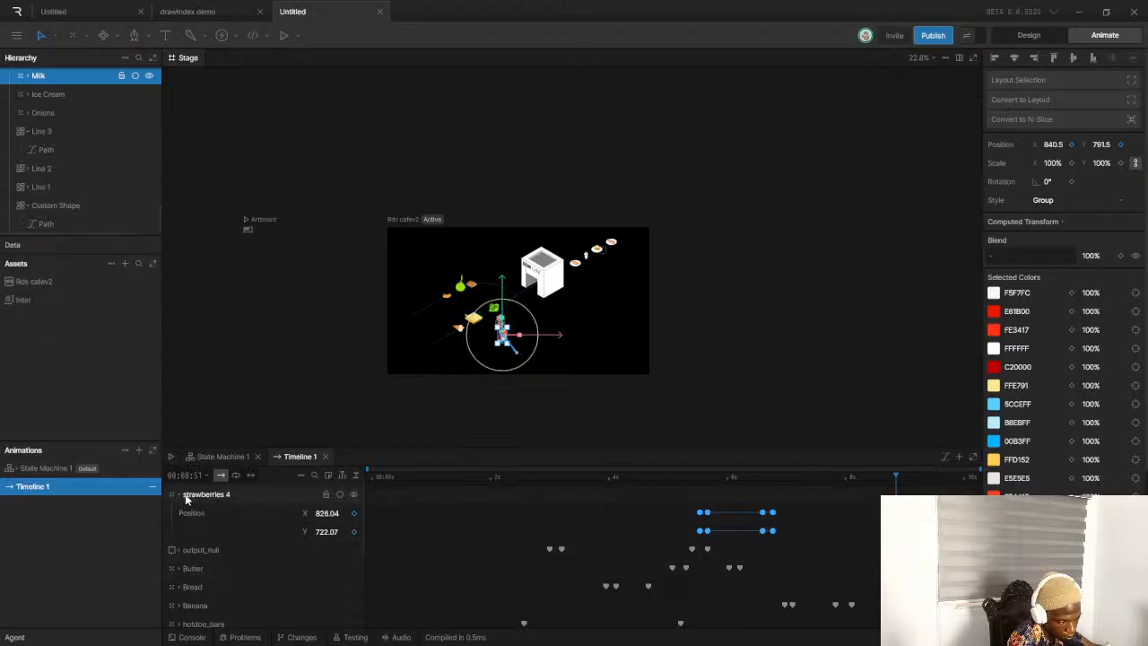
pyautogui.click(178, 496)
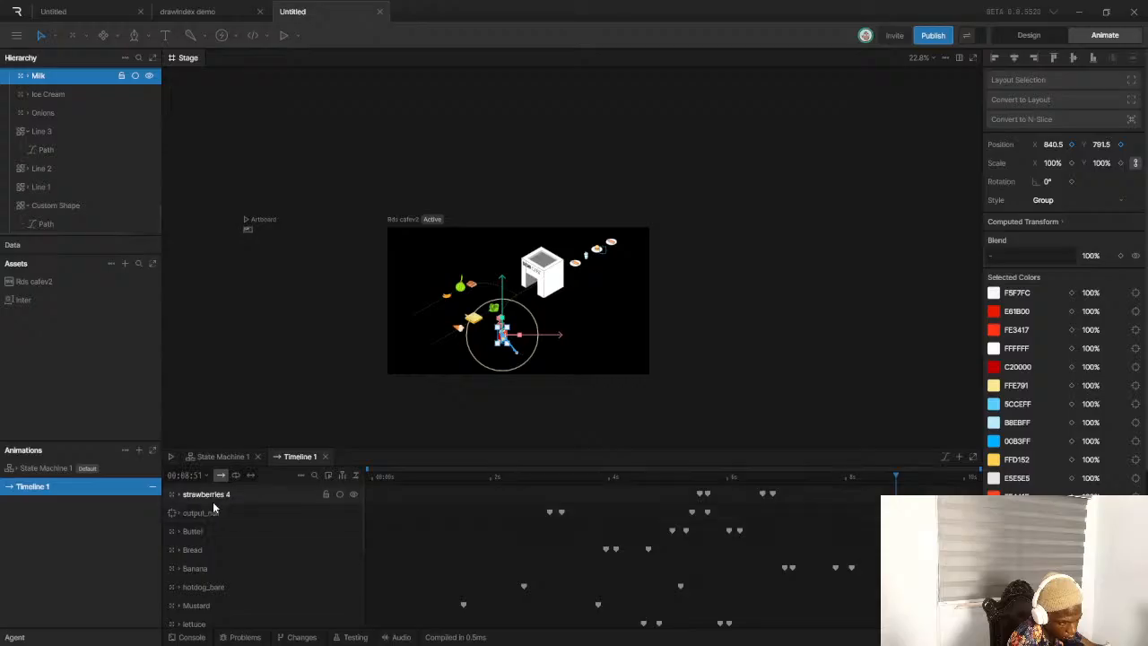
pyautogui.scroll(-3, 851, 561)
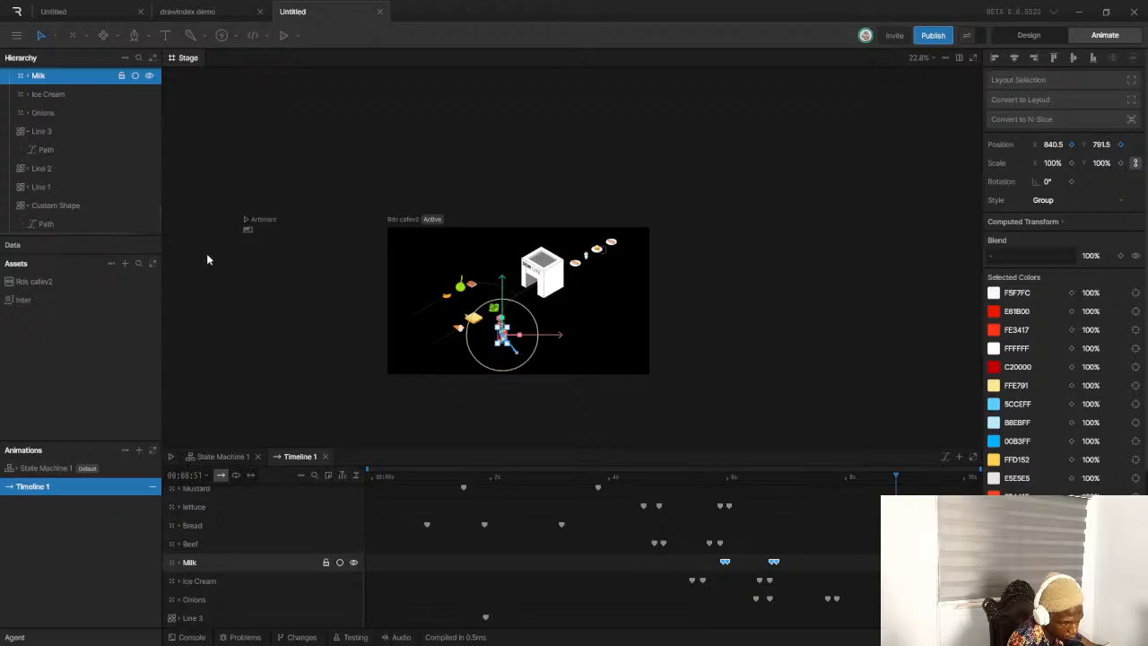
# Collapse the expanded Line 3, RDS Cafe and Output items in the artboard's hierarchy
pyautogui.click(24, 133)
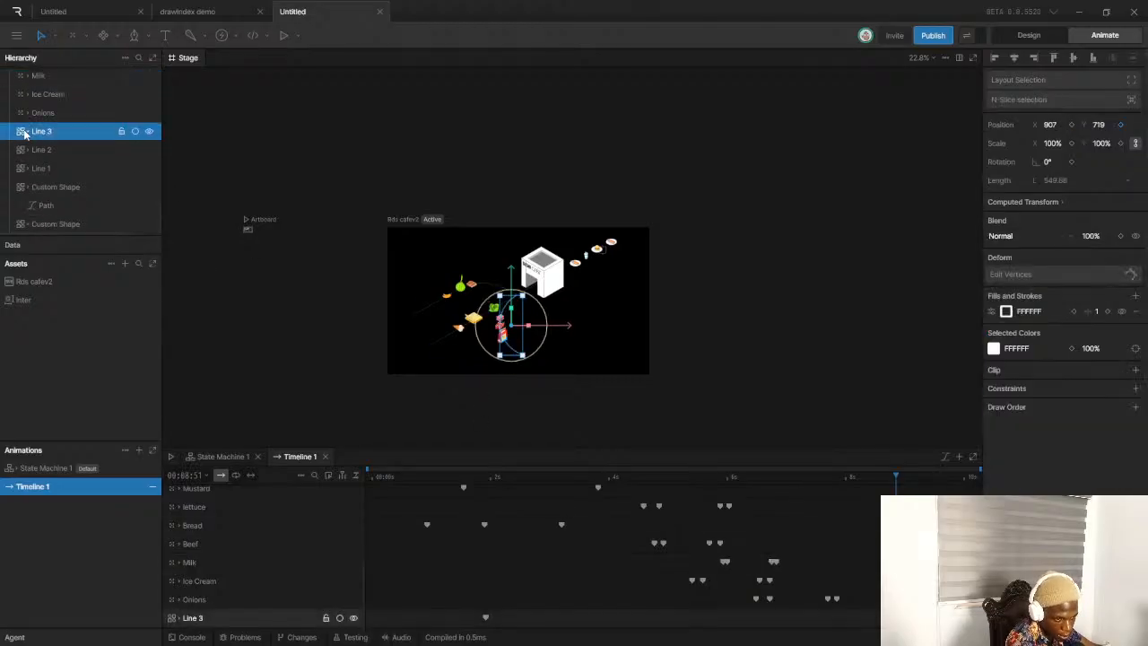
pyautogui.click(27, 186)
pyautogui.scroll(7, 42, 161)
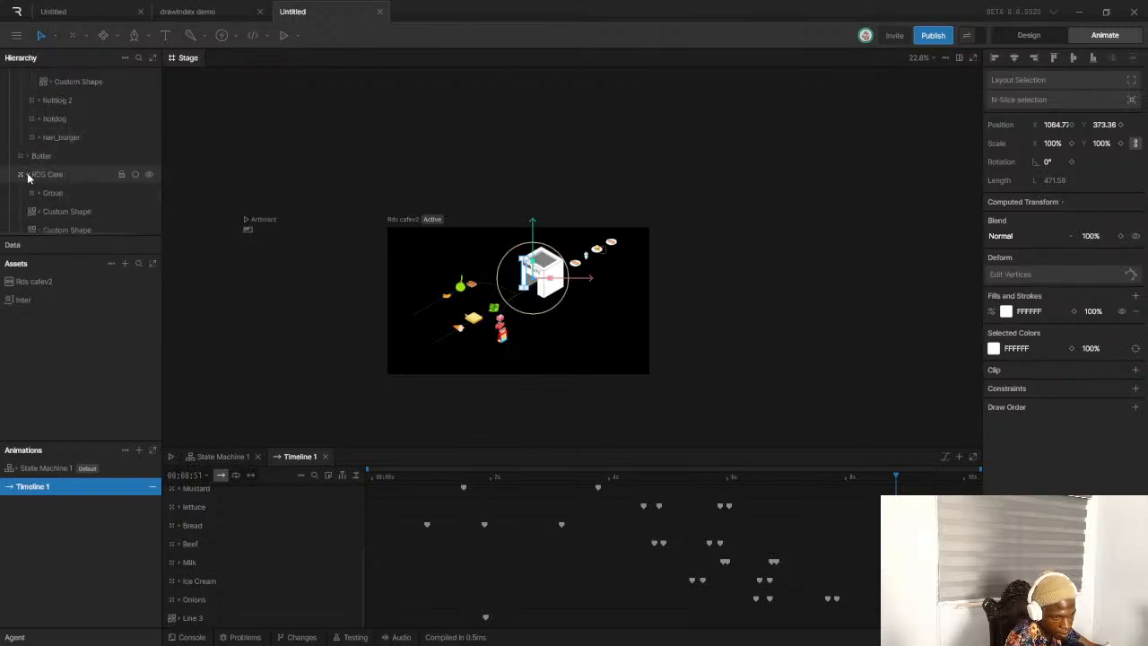
pyautogui.click(28, 177)
pyautogui.scroll(3, 49, 124)
pyautogui.scroll(5, 51, 130)
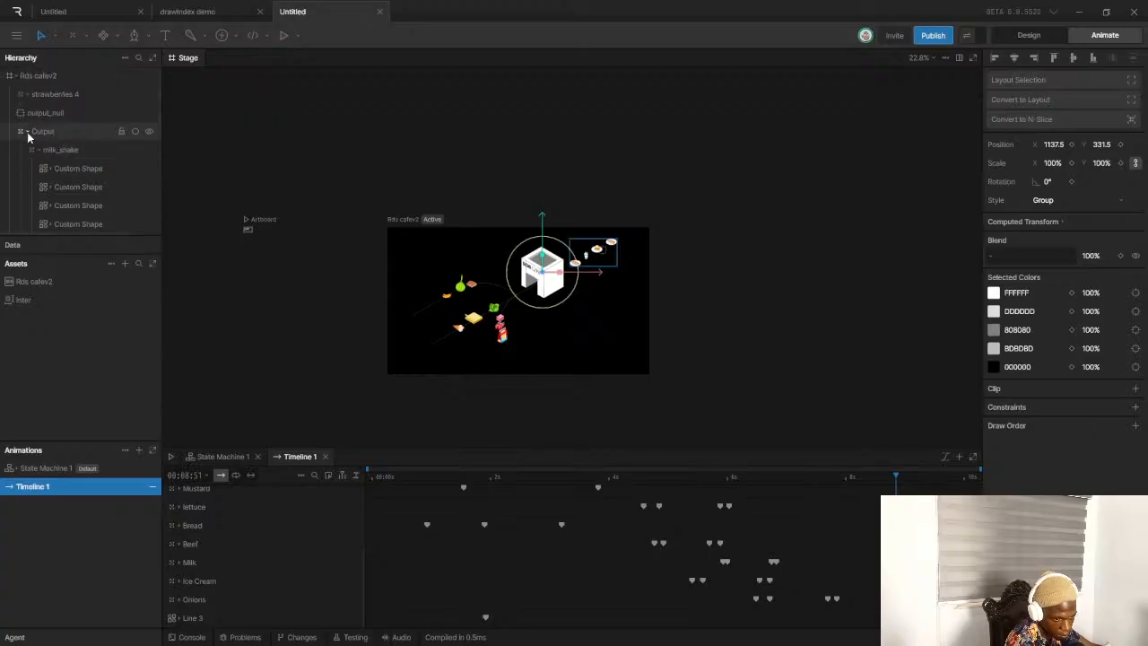
pyautogui.click(28, 136)
# Reorder the Butter and strawberries 4 groups below RDS Cafe, with strawberries 4 above Butter, and frame the strawberries on the stage
pyautogui.click(50, 152)
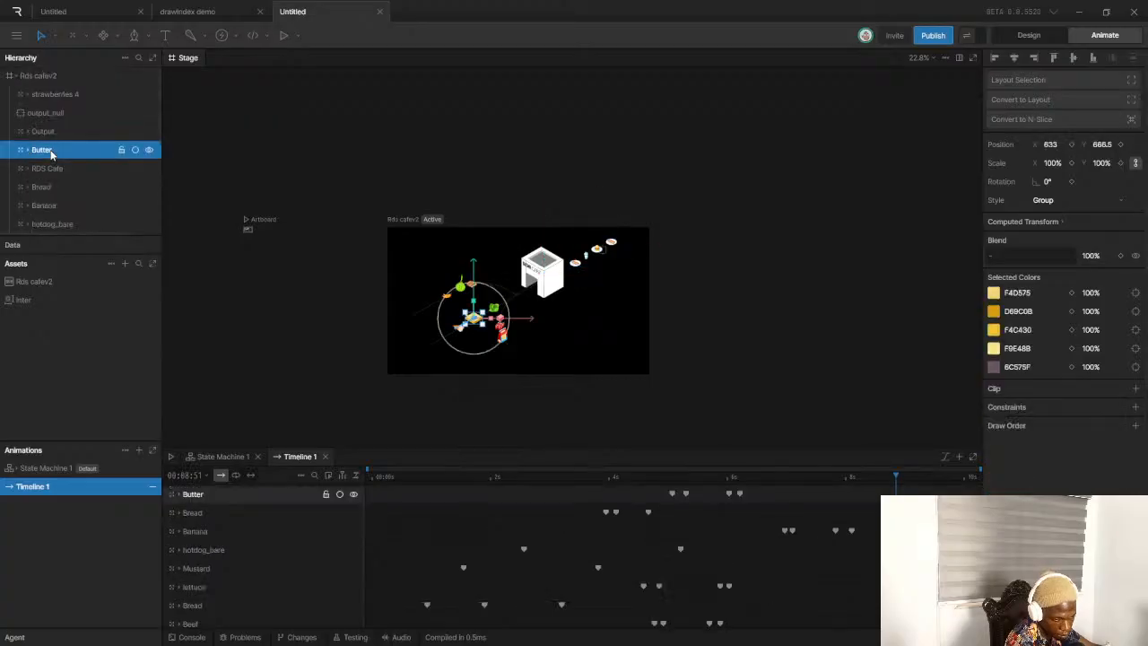
pyautogui.moveTo(57, 151); pyautogui.dragTo(64, 181)
pyautogui.moveTo(77, 90); pyautogui.dragTo(80, 158)
pyautogui.press('f')
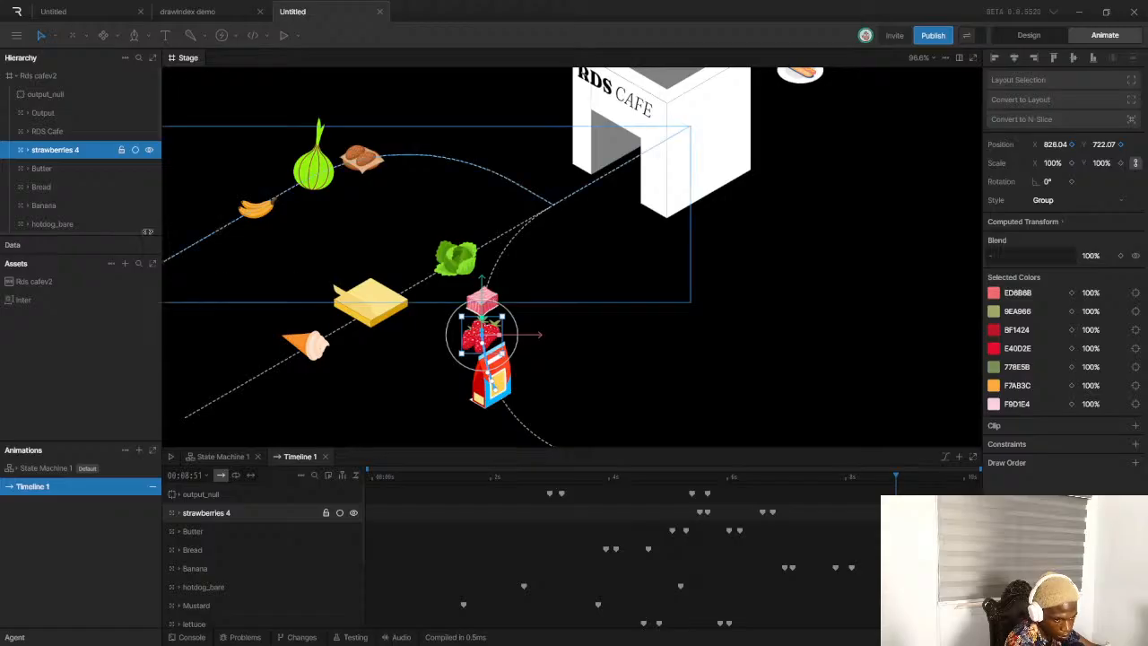
# Reorder the groups so that Milk sits directly below the hot dog Bread group, followed by strawberries 4 and Beef
pyautogui.scroll(-3, 48, 185)
pyautogui.click(52, 184)
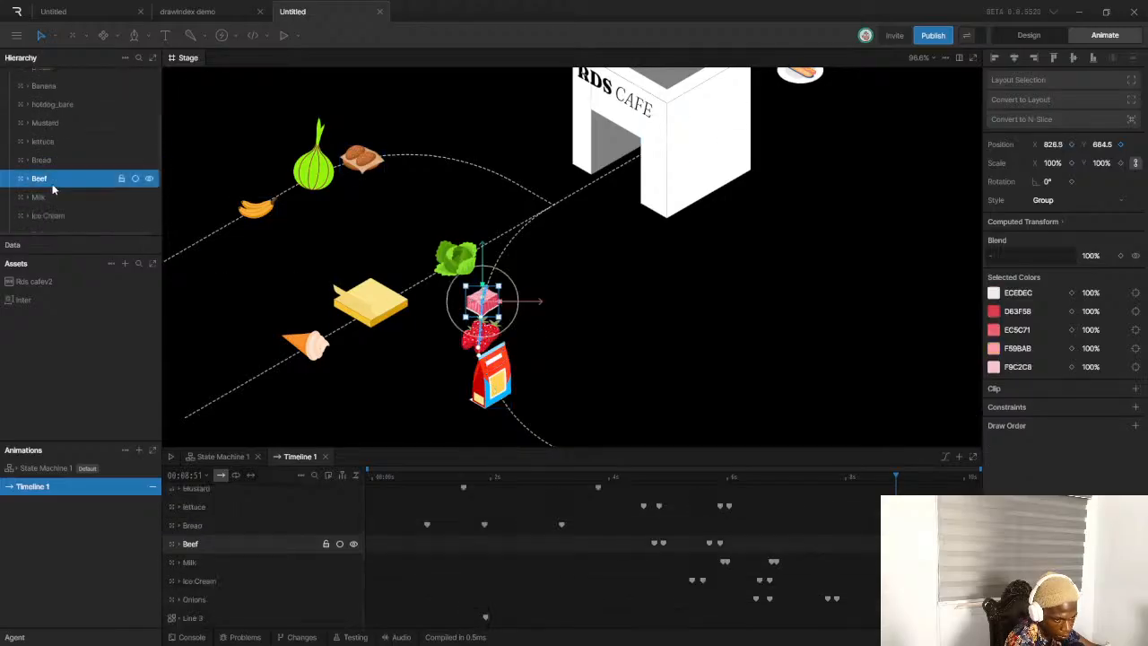
pyautogui.click(50, 197)
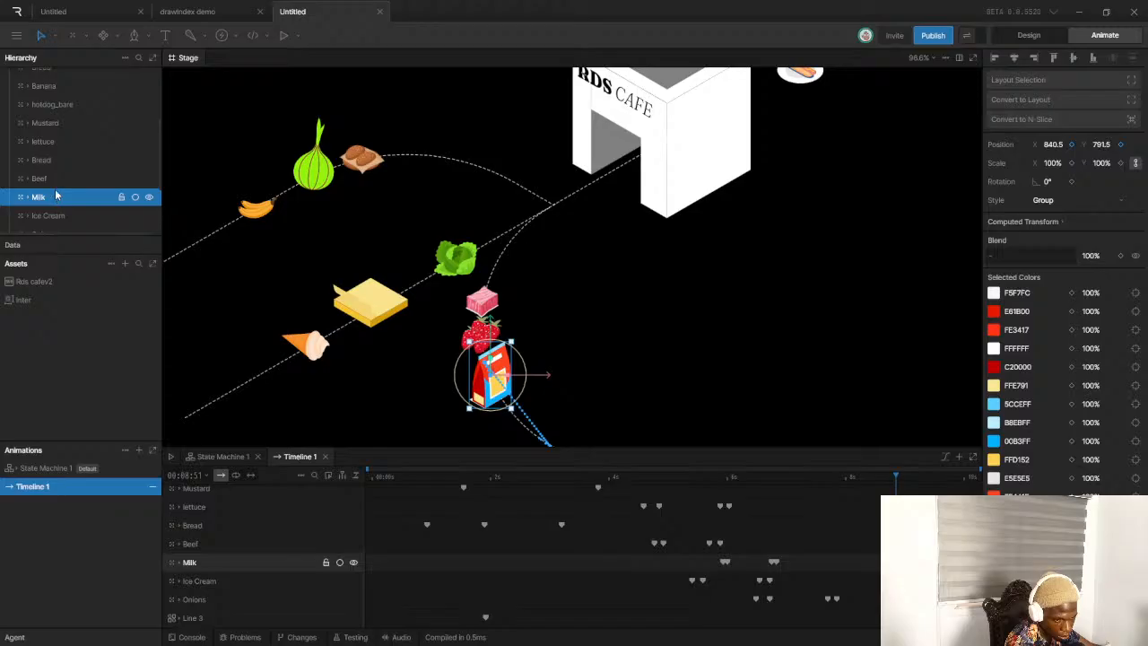
pyautogui.scroll(3, 62, 140)
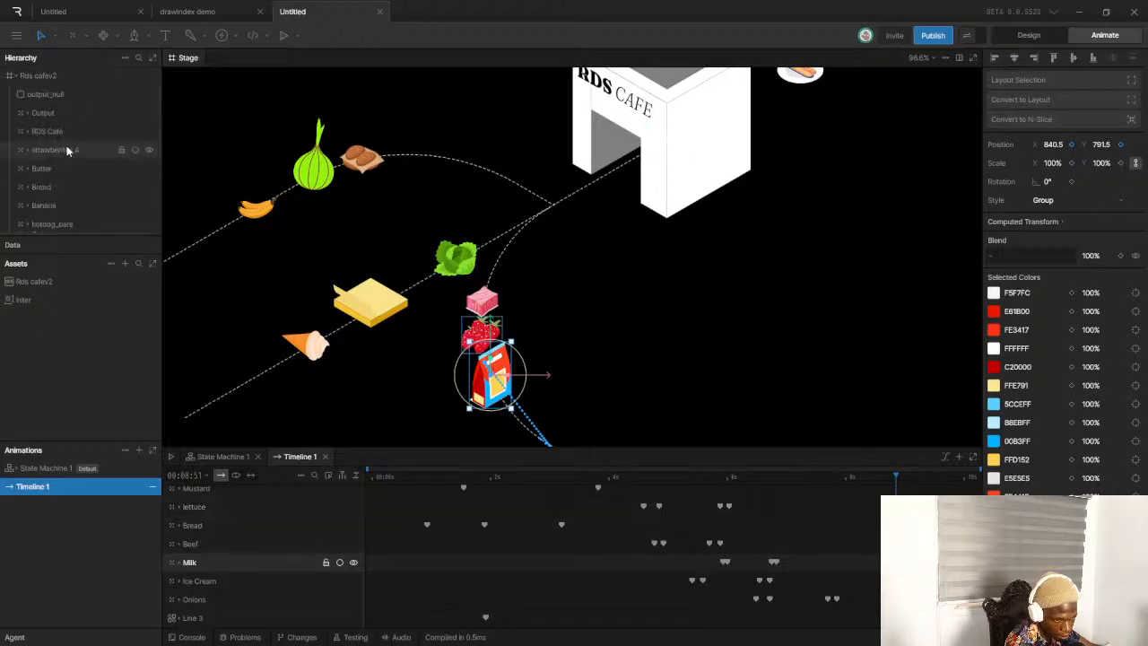
pyautogui.moveTo(66, 151); pyautogui.dragTo(70, 94)
pyautogui.click(64, 114)
pyautogui.scroll(2, 77, 114)
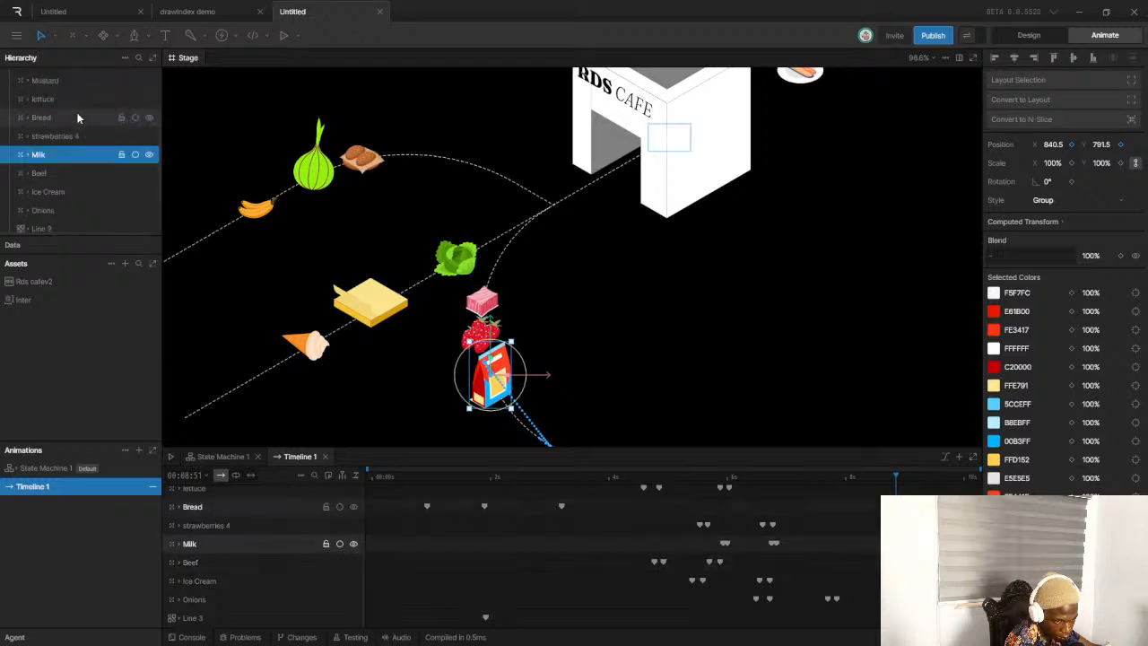
pyautogui.moveTo(56, 157); pyautogui.dragTo(57, 133)
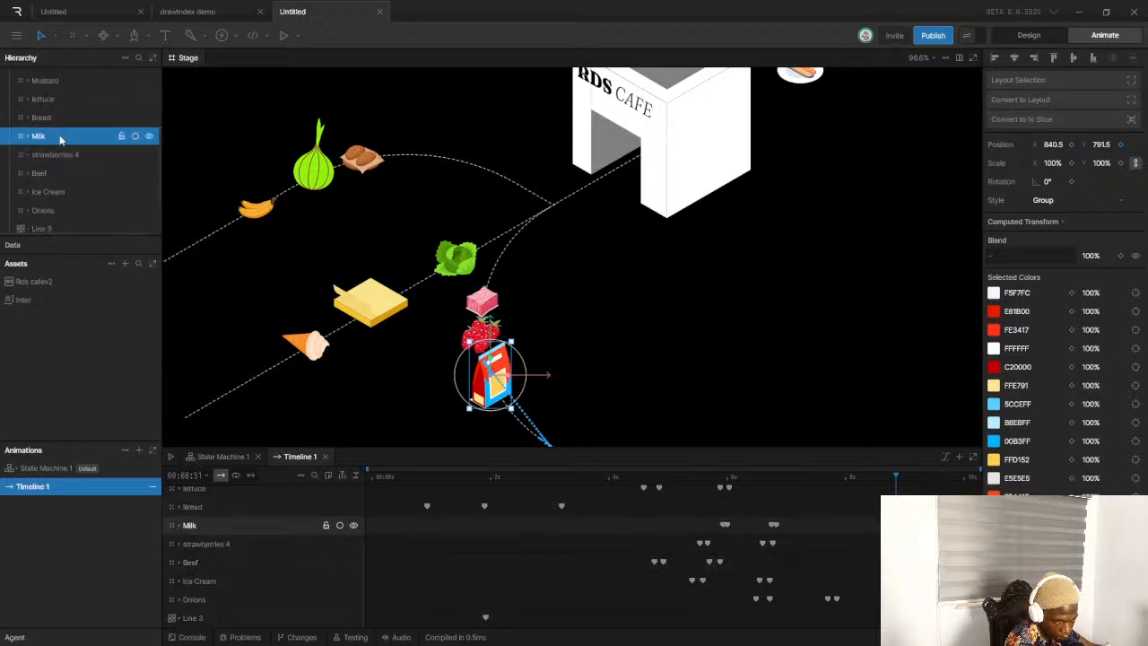
# Rename the Bread group directly above Milk as Bread_hotdog
pyautogui.scroll(2, 65, 157)
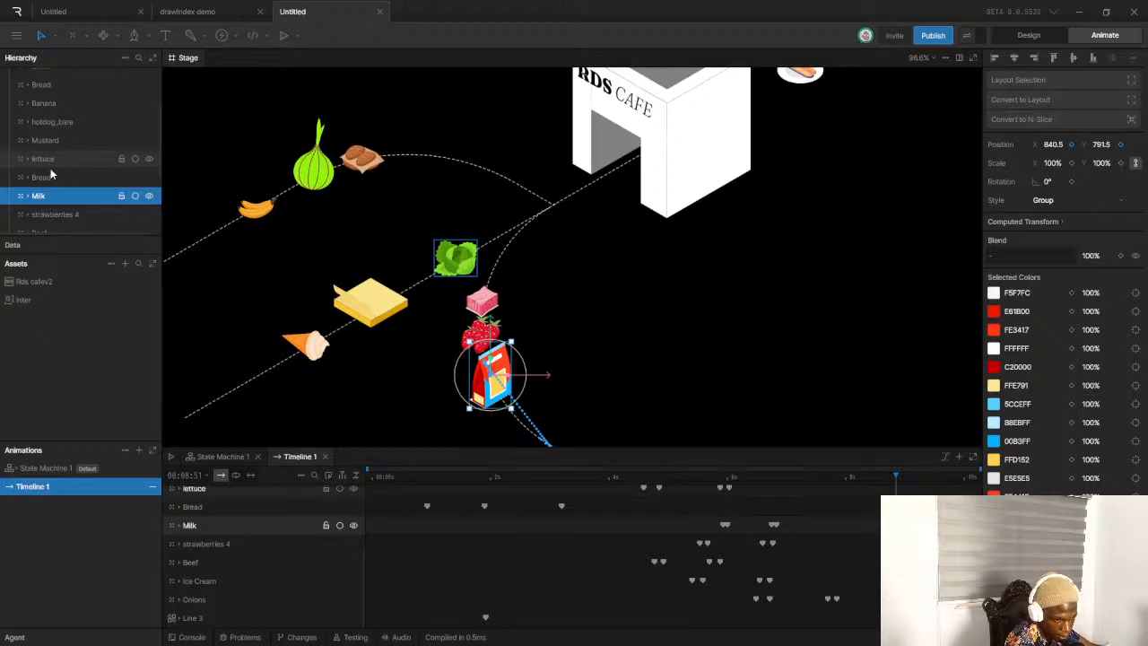
pyautogui.click(48, 178)
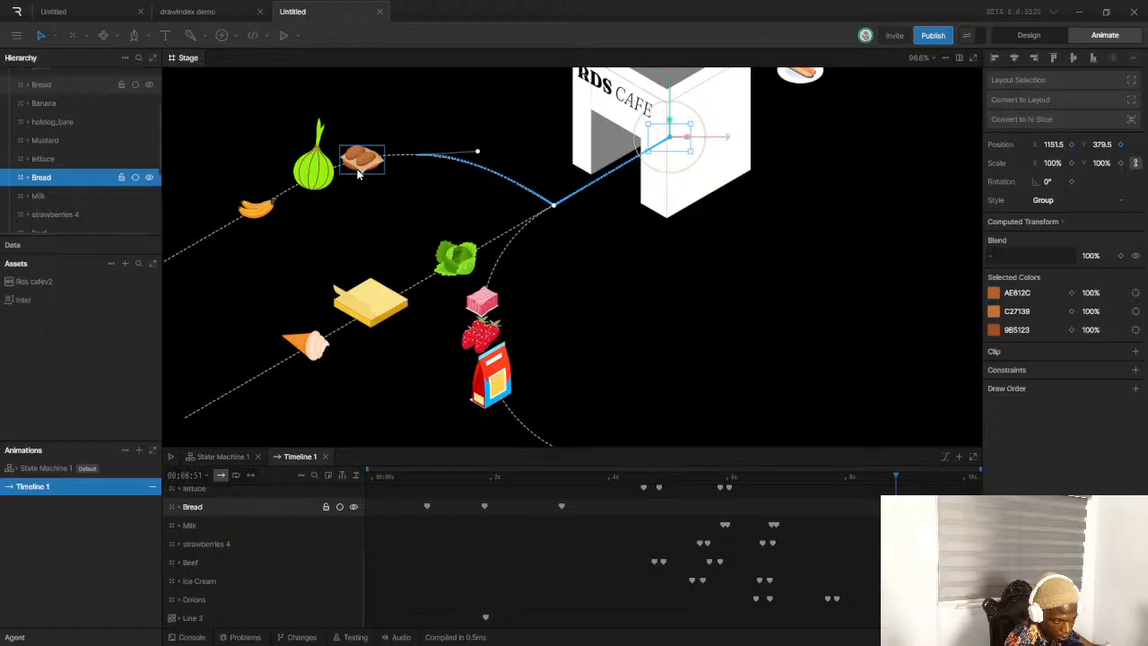
pyautogui.click(358, 174)
pyautogui.click(76, 179)
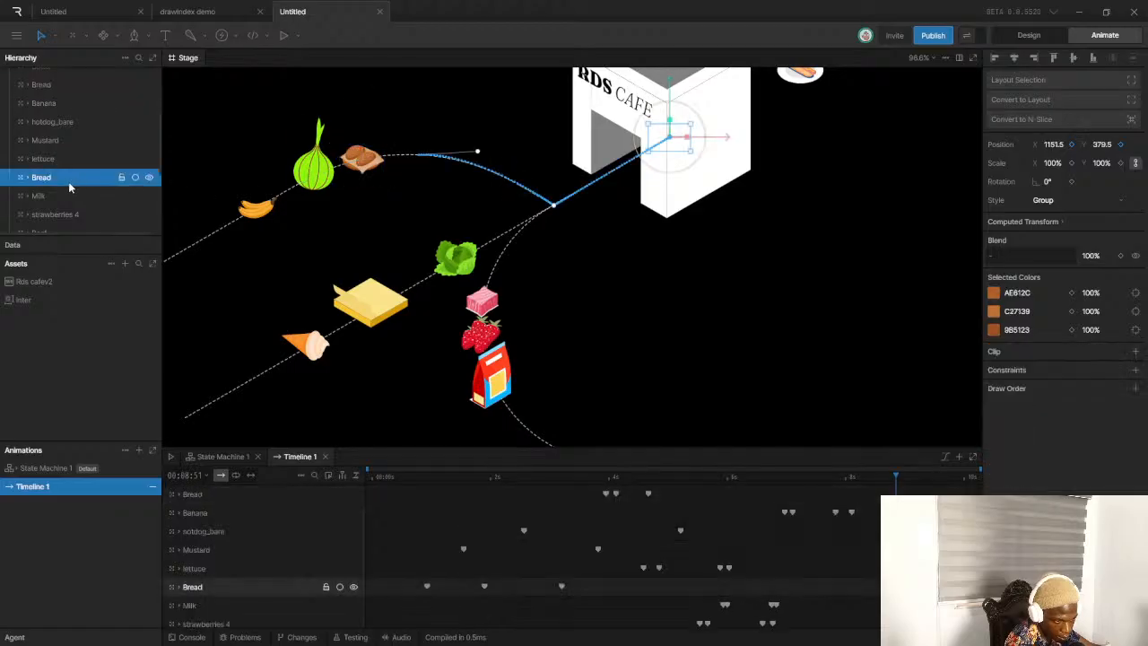
pyautogui.doubleClick(54, 177)
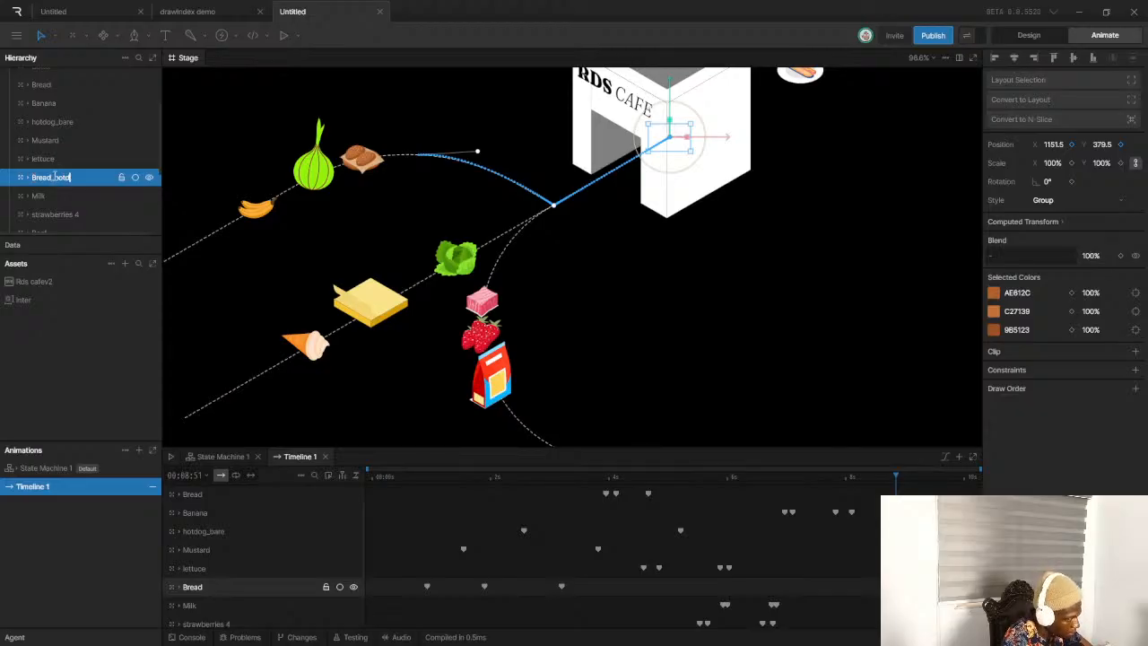
pyautogui.press('Return')
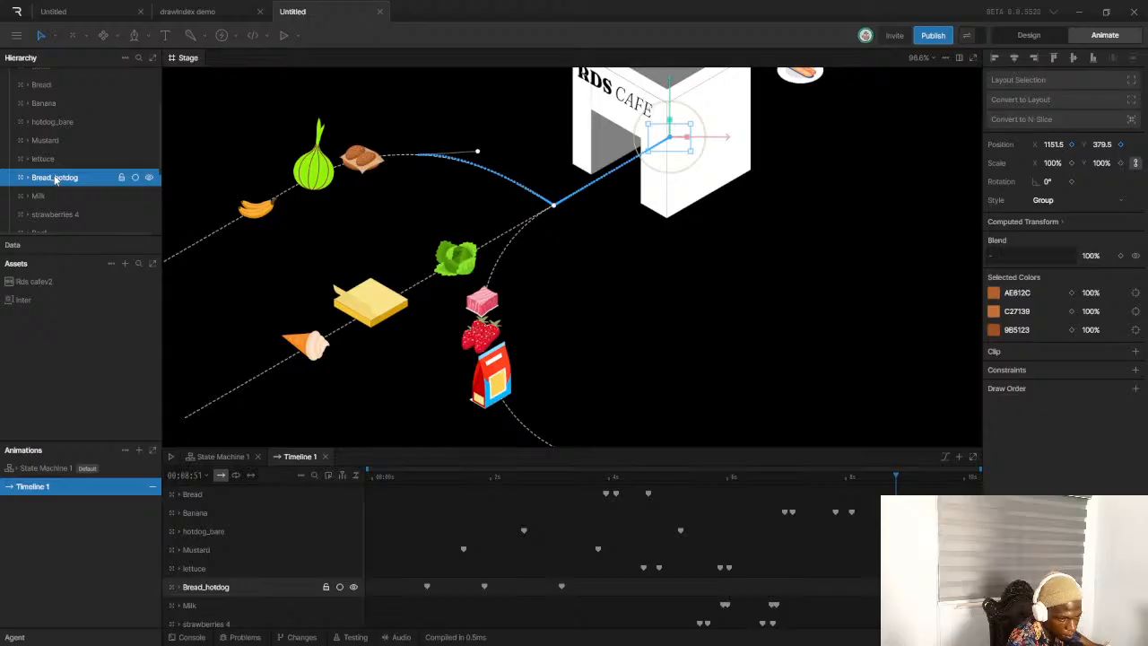
# Check which artwork the neighbouring groups hold and move the Bread group directly above Bread_hotdog
pyautogui.click(67, 163)
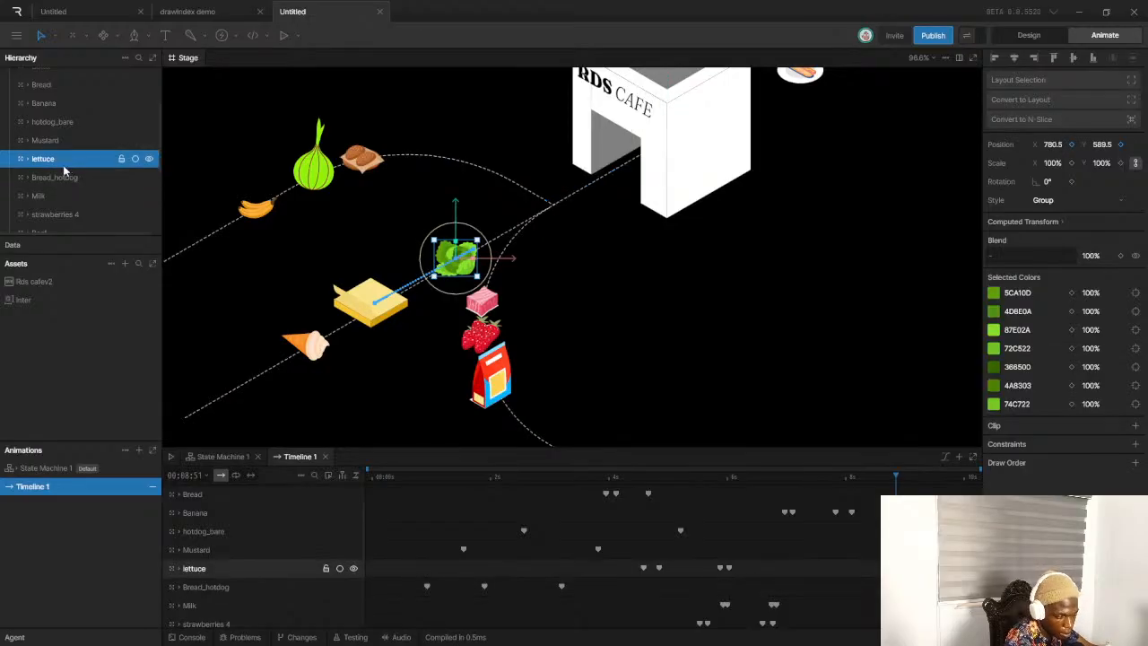
pyautogui.click(72, 142)
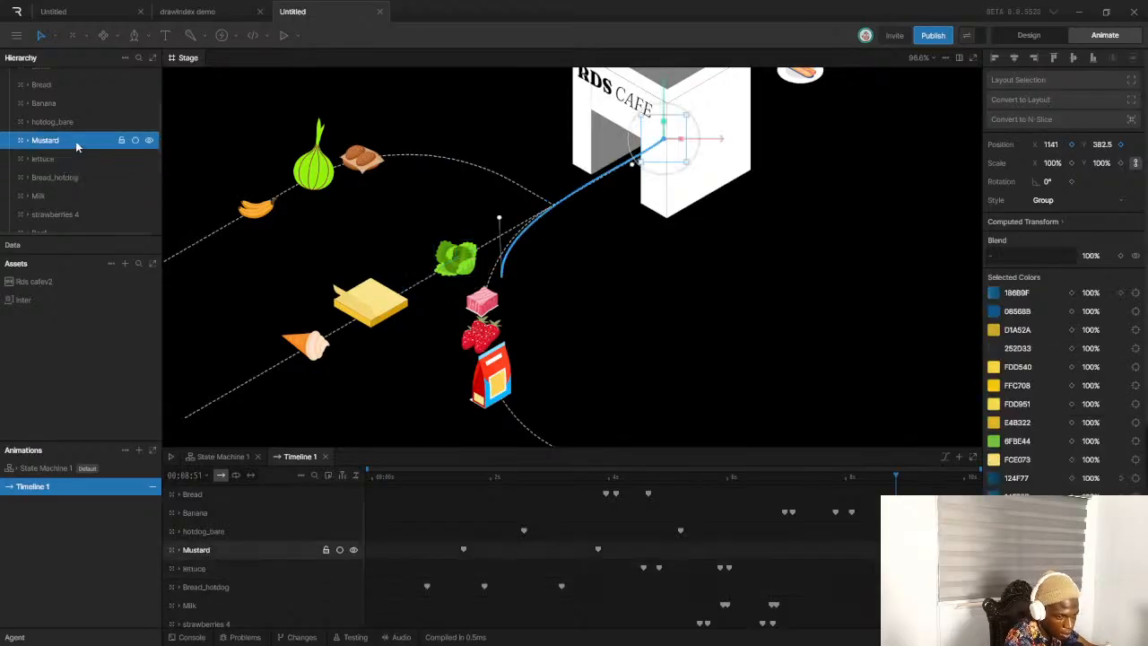
pyautogui.click(84, 125)
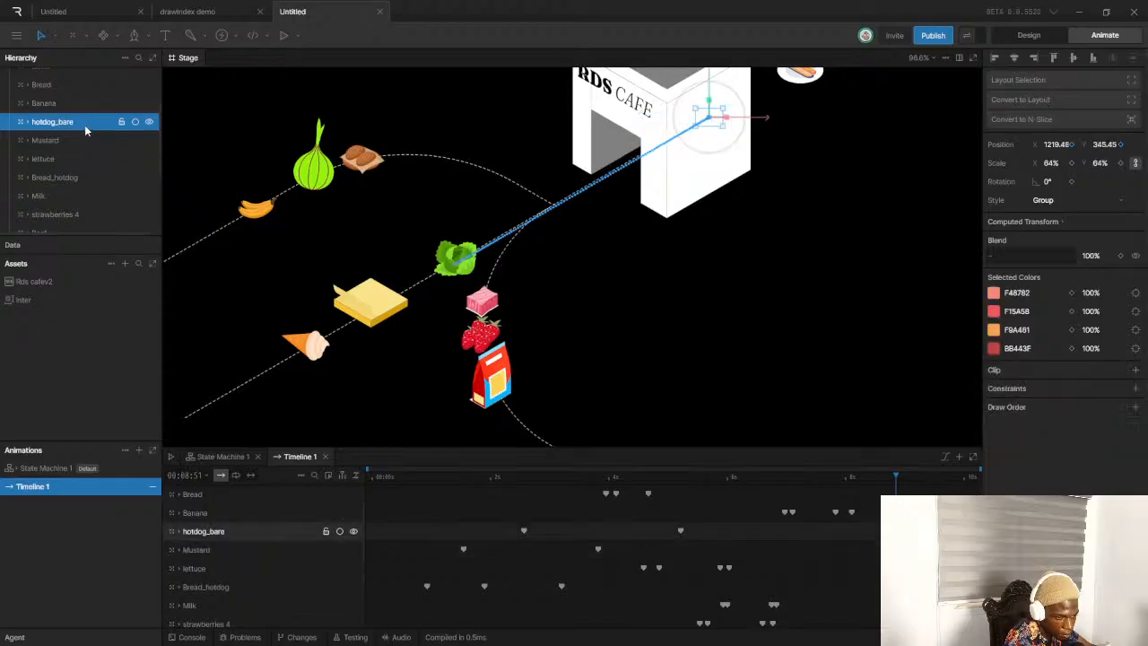
pyautogui.click(81, 178)
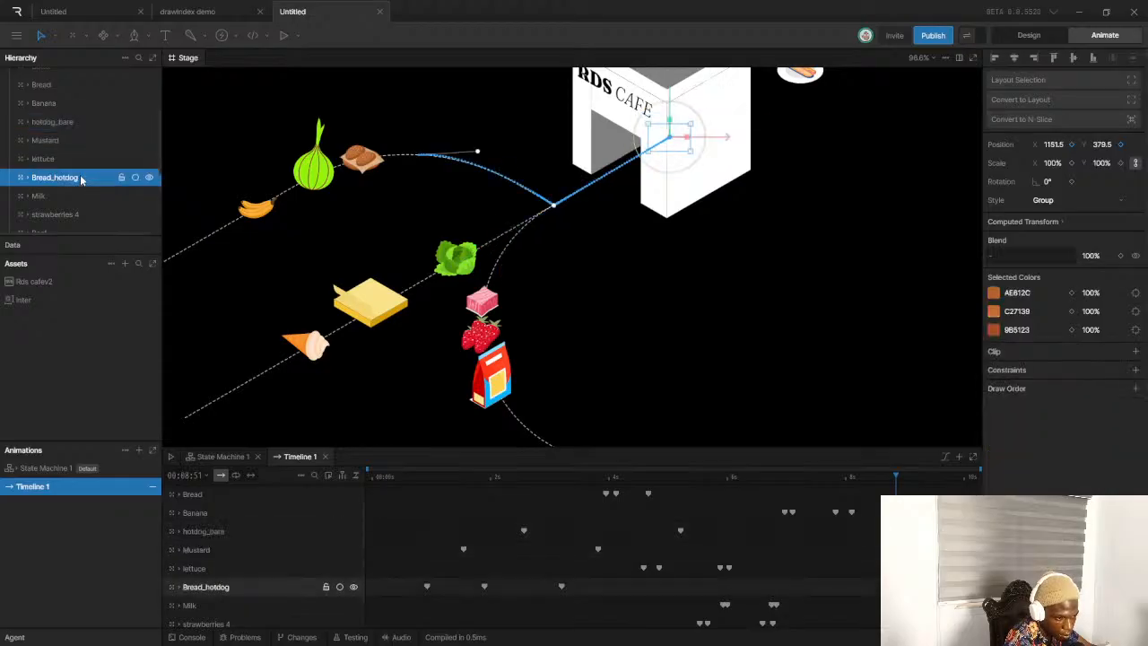
pyautogui.moveTo(39, 87); pyautogui.dragTo(53, 167)
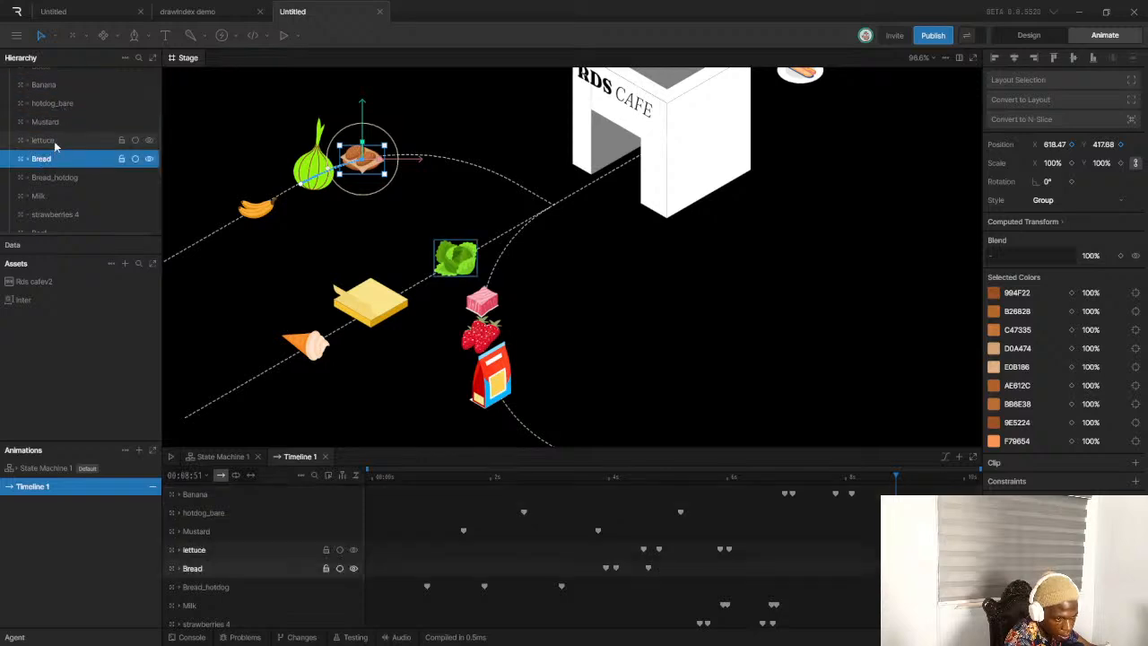
# Move the Onions group directly above Bread, and the Banana group between lettuce and Onions
pyautogui.scroll(1, 64, 123)
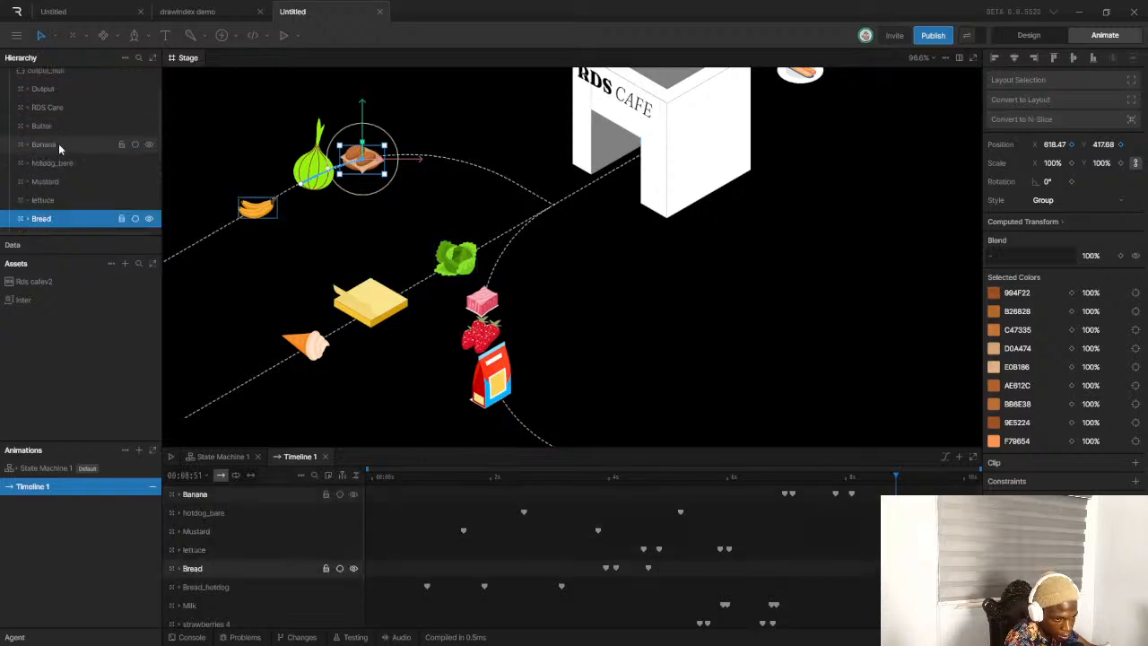
pyautogui.scroll(-3, 62, 134)
pyautogui.moveTo(62, 157); pyautogui.dragTo(72, 108)
pyautogui.click(54, 94)
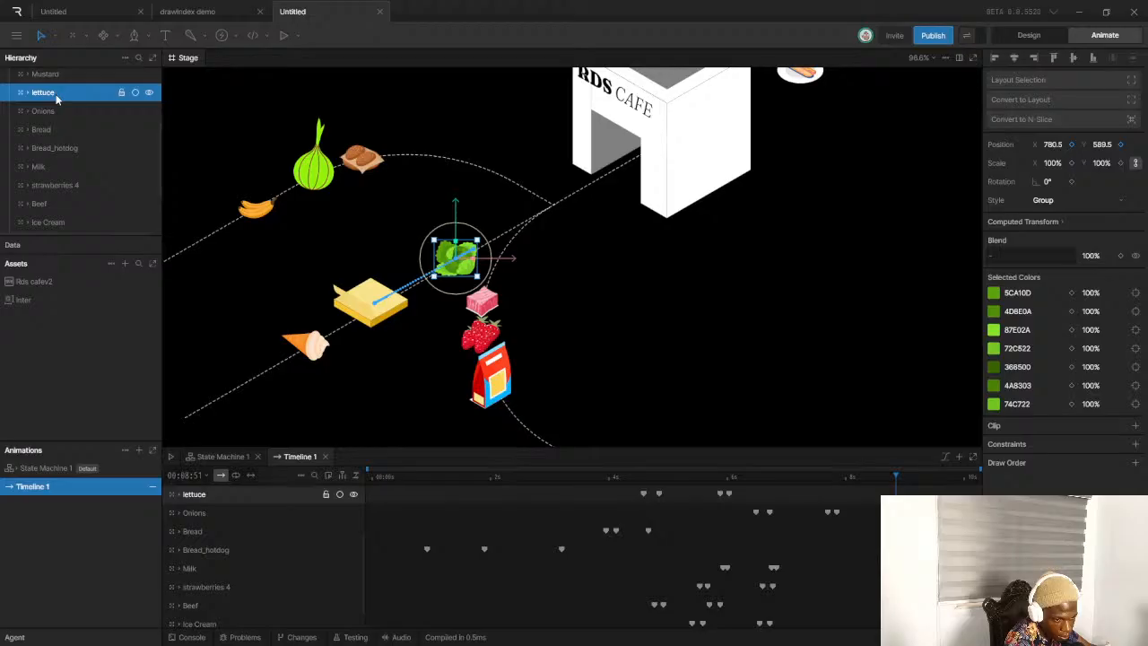
pyautogui.scroll(5, 58, 99)
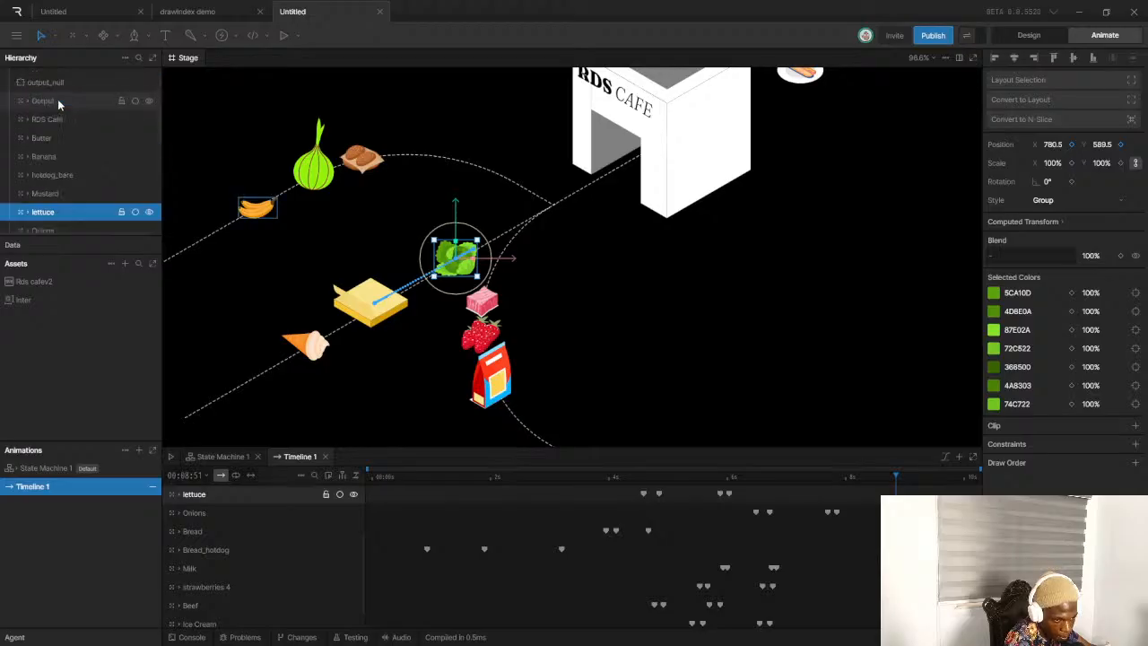
pyautogui.scroll(-3, 60, 104)
pyautogui.moveTo(65, 96); pyautogui.dragTo(74, 158)
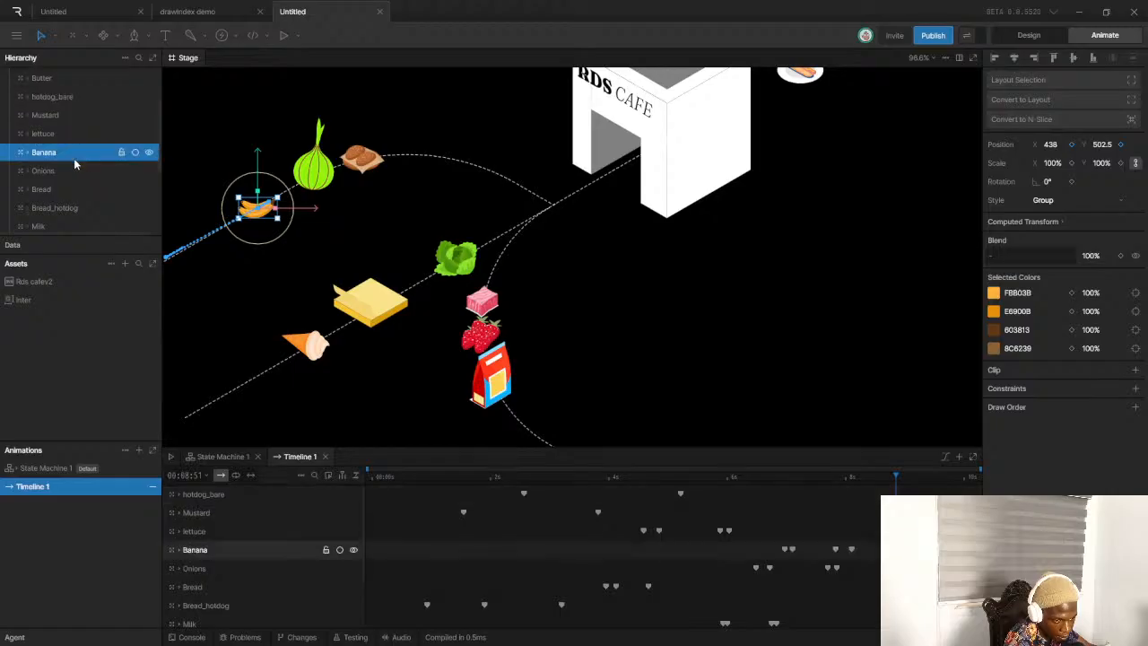
# Move the Butter group directly below hotdog_bare, and lettuce directly below Butter so it sits above Mustard
pyautogui.click(46, 116)
pyautogui.scroll(3, 49, 117)
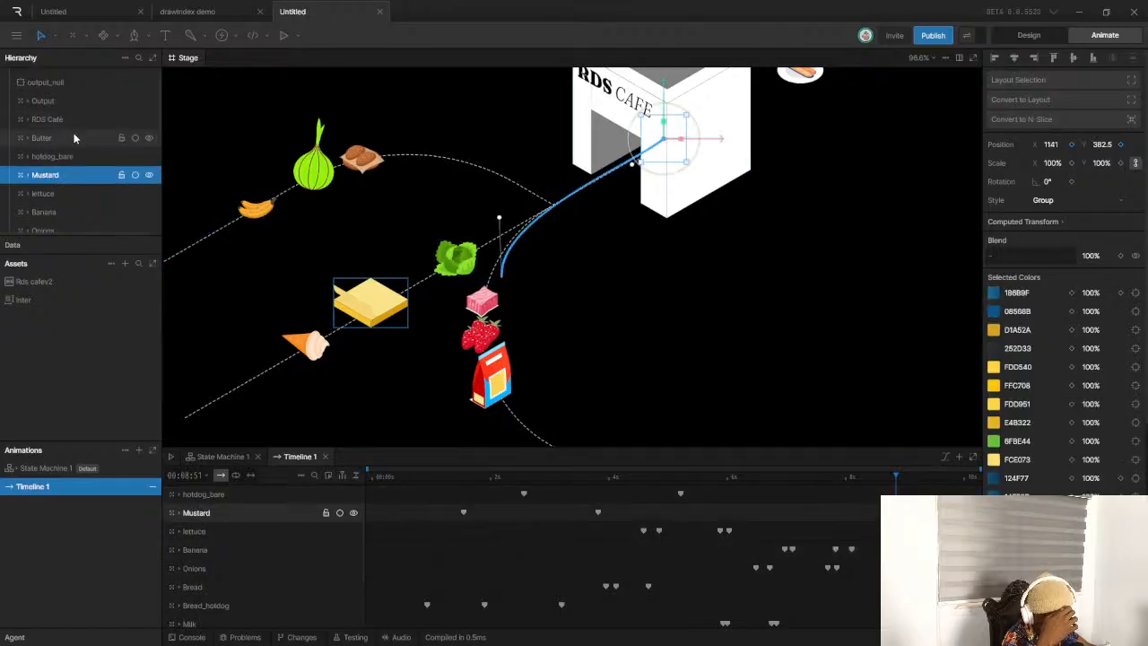
pyautogui.click(73, 137)
pyautogui.moveTo(73, 137); pyautogui.dragTo(75, 167)
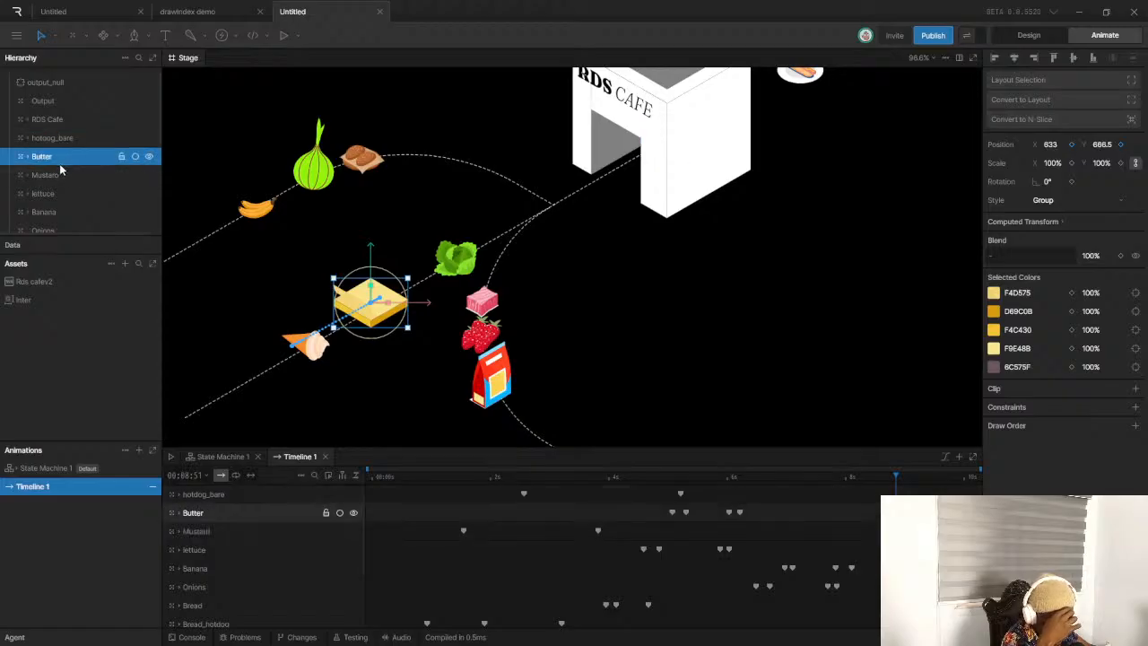
pyautogui.click(60, 175)
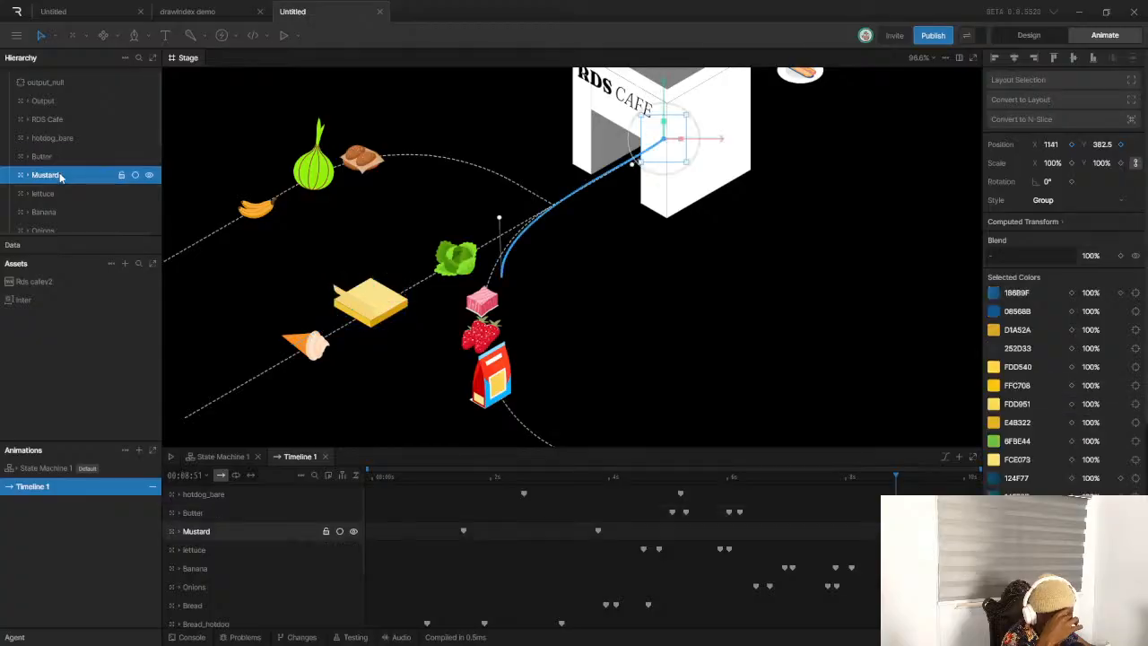
pyautogui.click(60, 157)
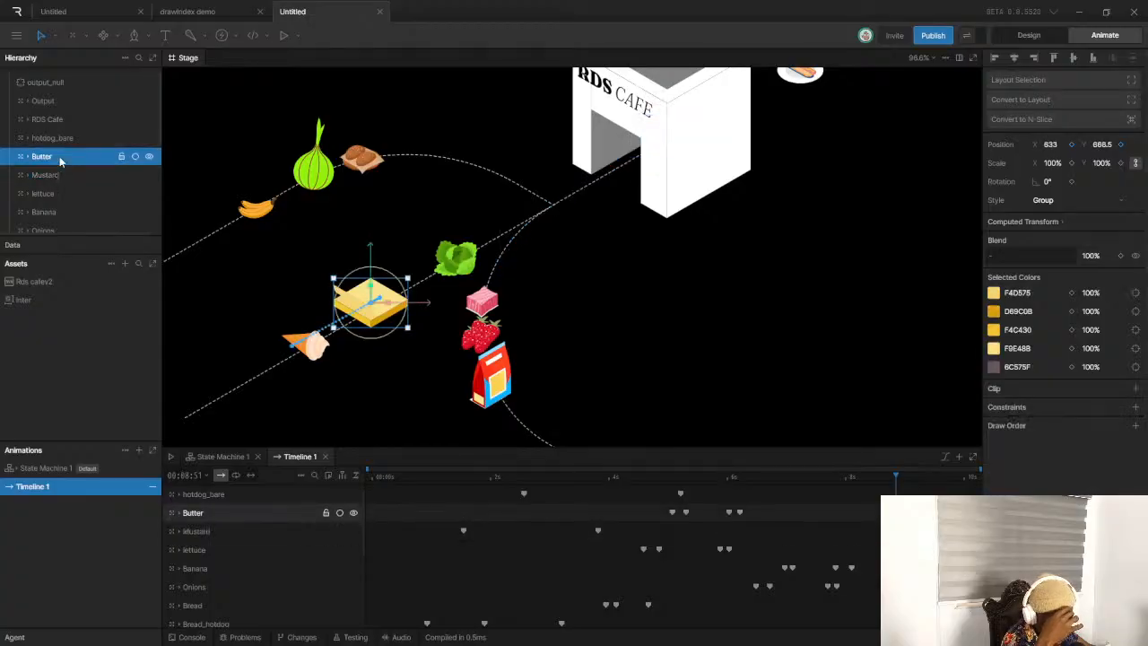
pyautogui.moveTo(60, 192); pyautogui.dragTo(69, 161)
pyautogui.click(69, 159)
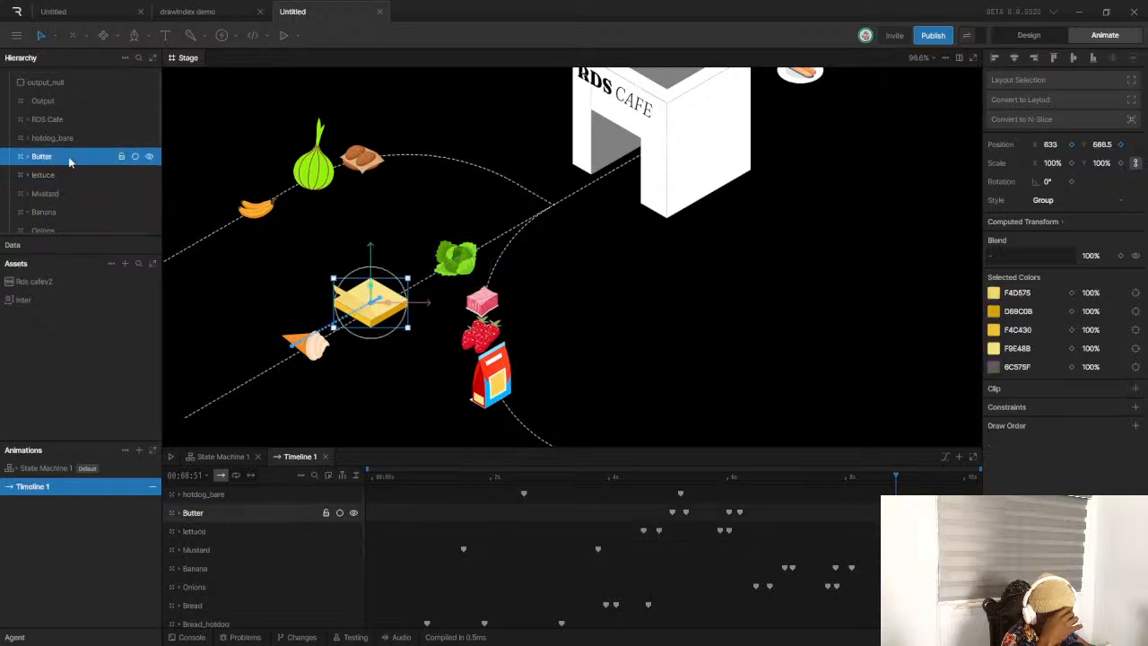
# Move the Ice Cream group up from below Beef to directly beneath RDS Cafe, above hotdog_bare
pyautogui.scroll(-3, 56, 210)
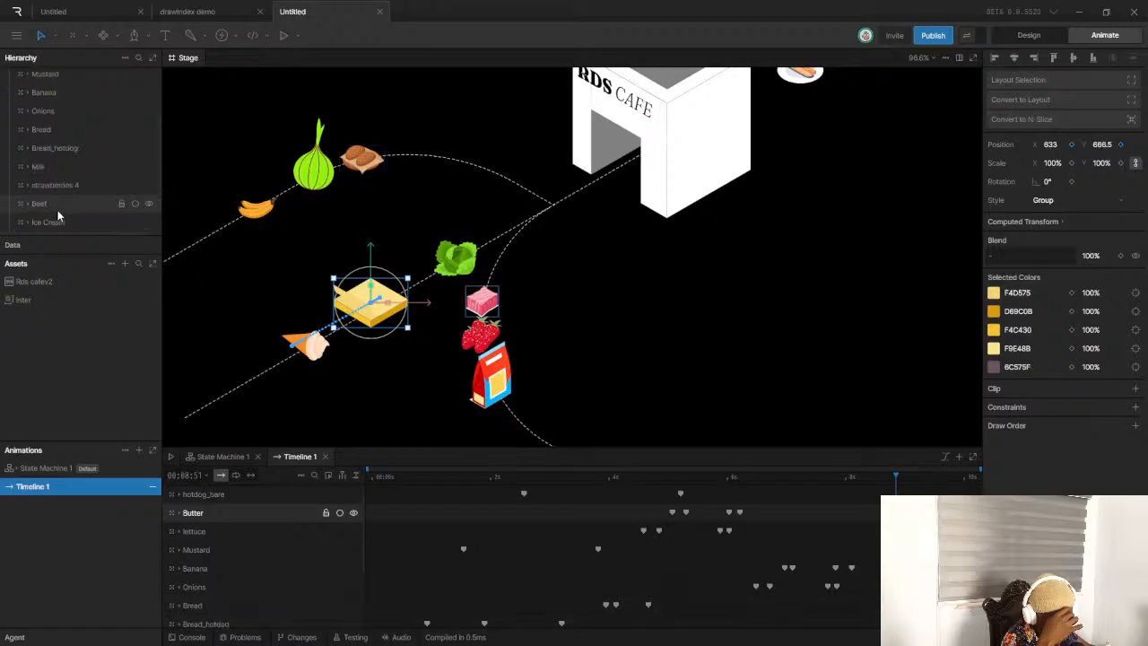
pyautogui.scroll(-3, 66, 208)
pyautogui.click(67, 165)
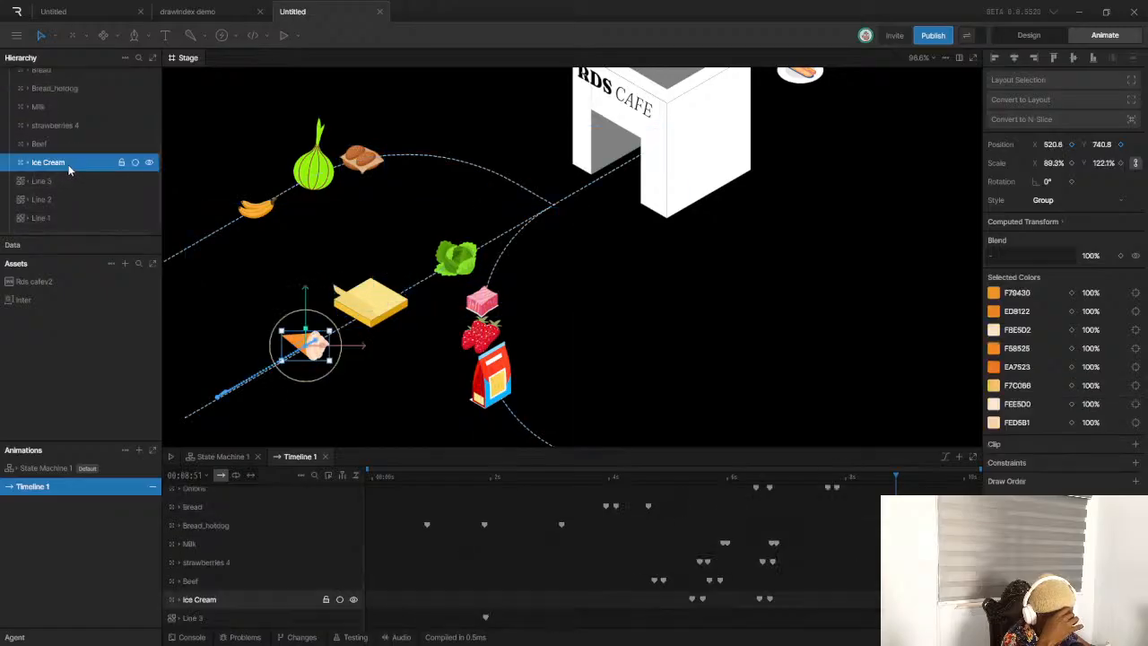
pyautogui.moveTo(69, 171); pyautogui.dragTo(86, 150)
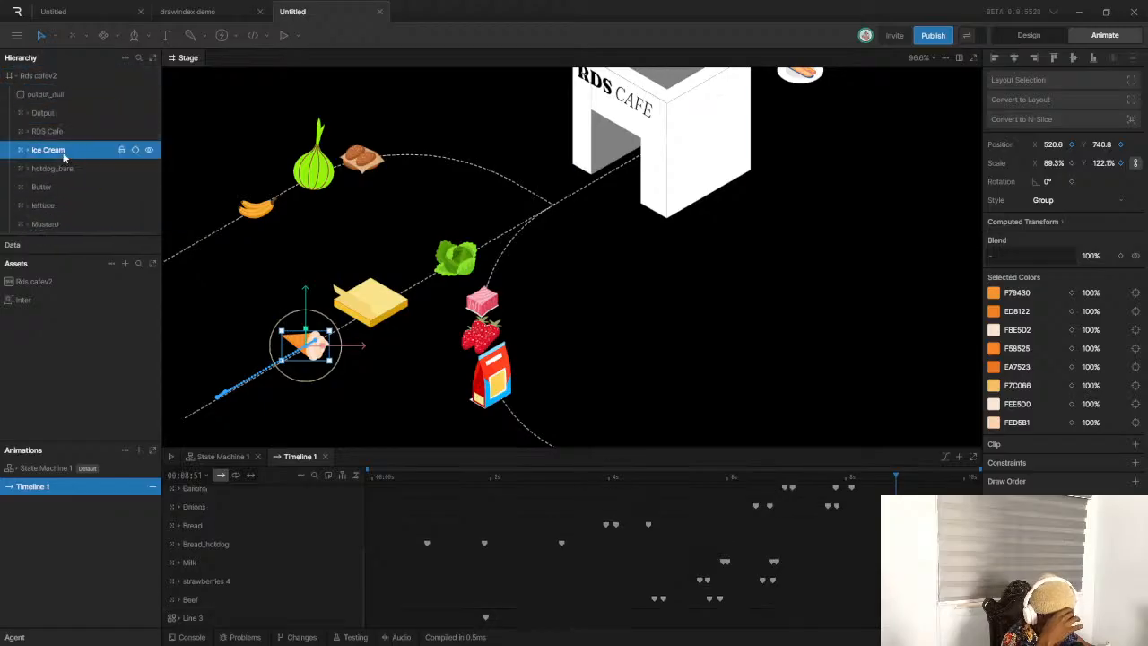
# Move the hotdog_bare group between lettuce and Mustard, and check which artwork the groups above it hold
pyautogui.click(64, 155)
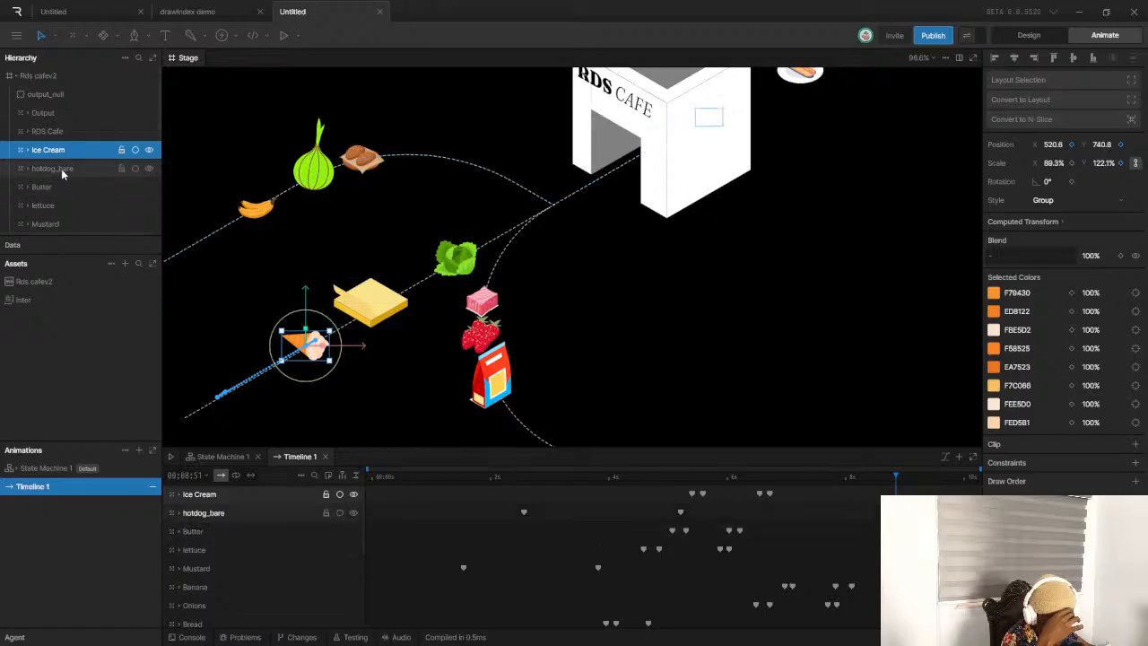
pyautogui.click(65, 169)
pyautogui.moveTo(64, 175); pyautogui.dragTo(61, 212)
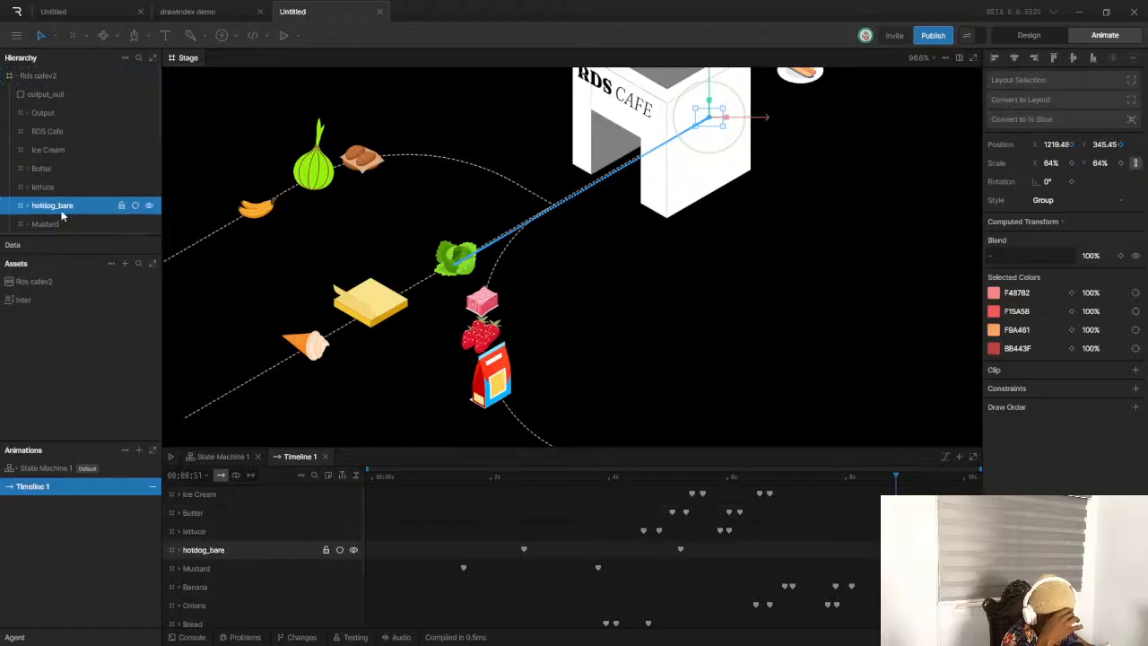
pyautogui.click(54, 188)
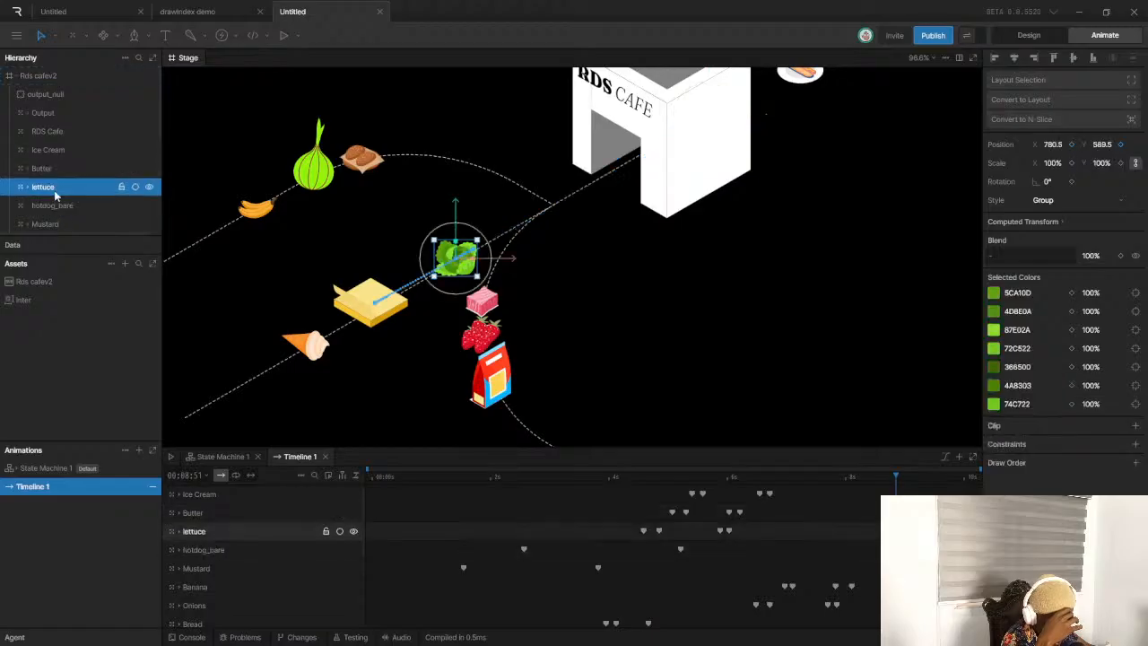
pyautogui.click(57, 170)
pyautogui.click(71, 151)
# Move the Mustard group down to directly below Beef, above Line 3
pyautogui.scroll(-2, 70, 169)
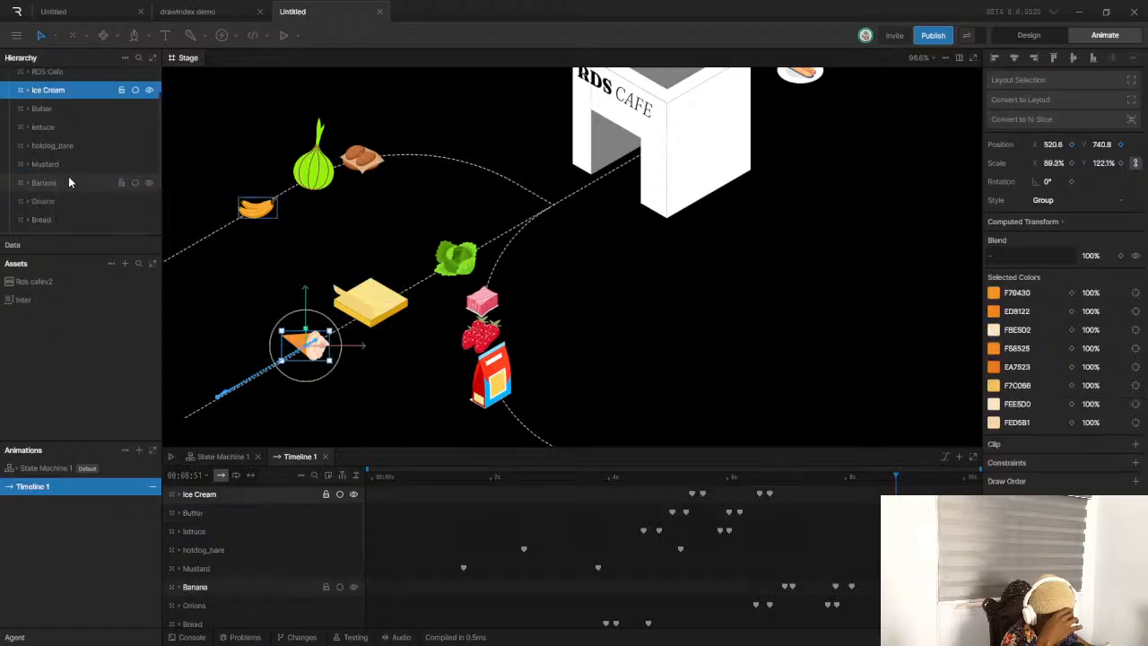
pyautogui.click(67, 165)
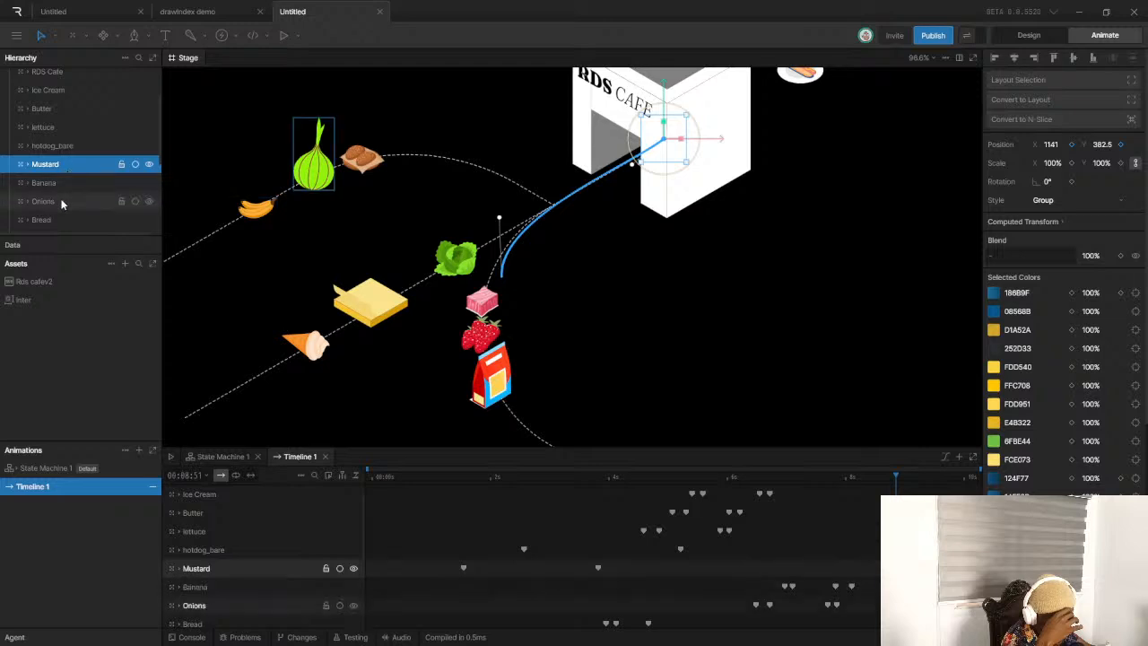
pyautogui.scroll(-2, 75, 181)
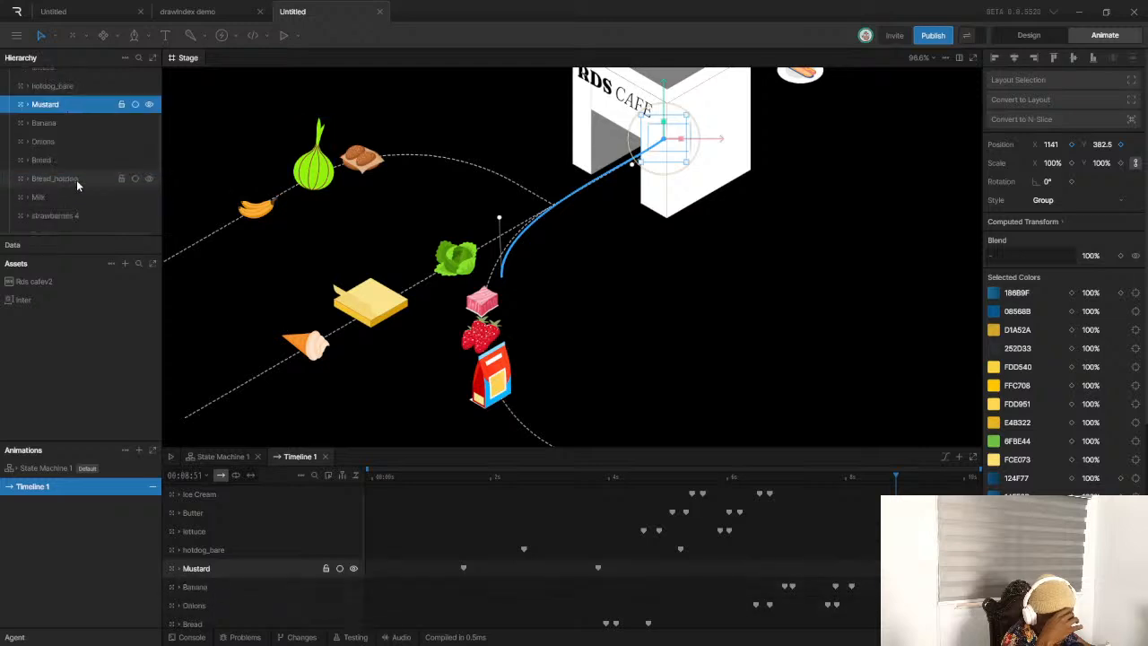
pyautogui.moveTo(69, 109); pyautogui.dragTo(79, 165)
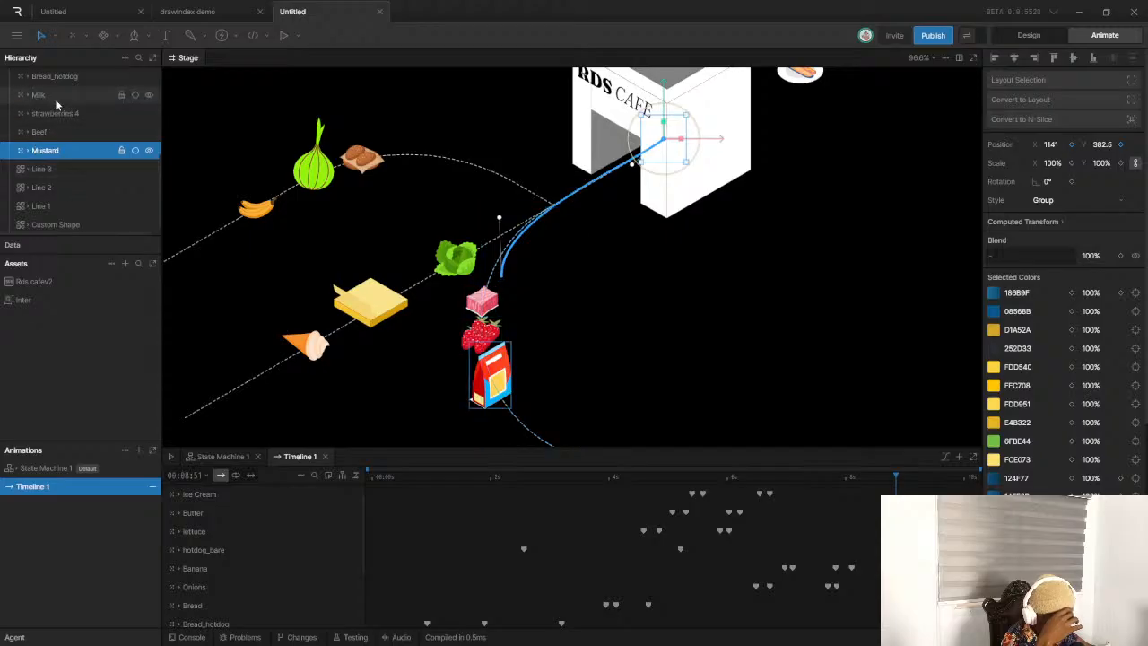
pyautogui.scroll(3, 56, 104)
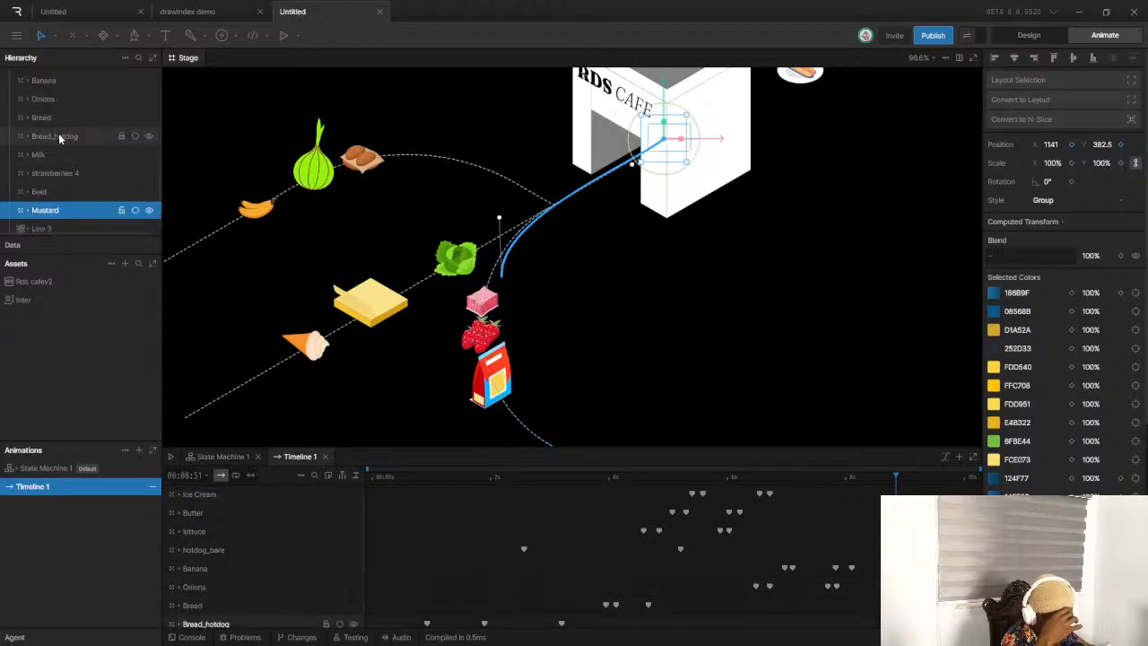
pyautogui.scroll(3, 47, 90)
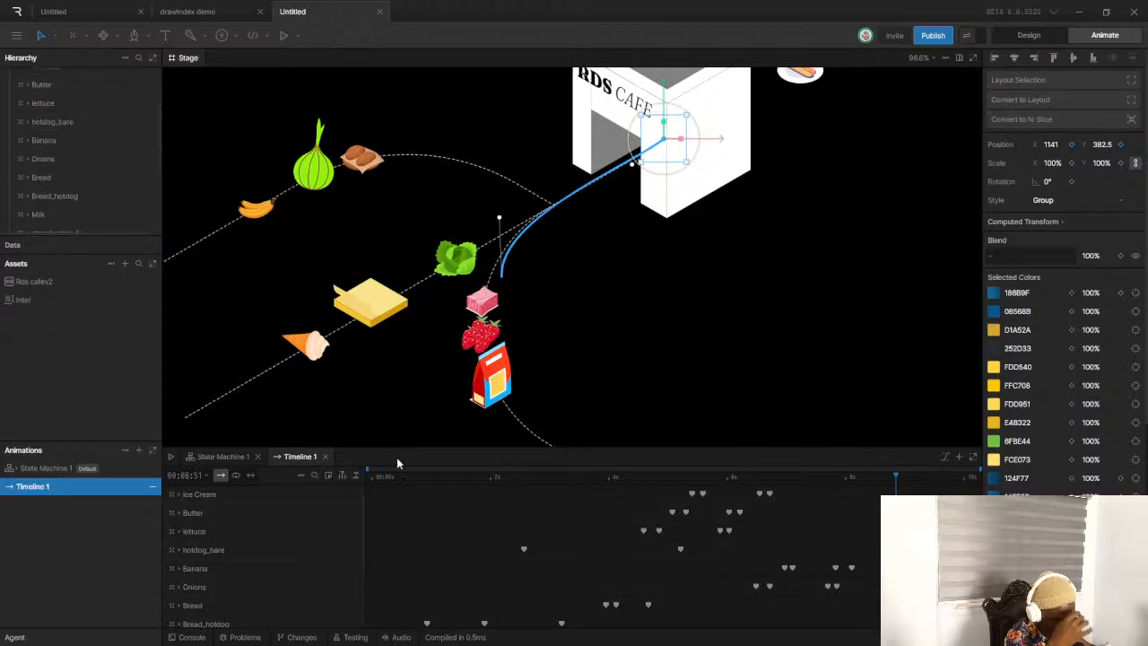
# Play Timeline 1 from the start with the whole artboard in view to check the reordered food items
pyautogui.moveTo(394, 477); pyautogui.dragTo(382, 477)
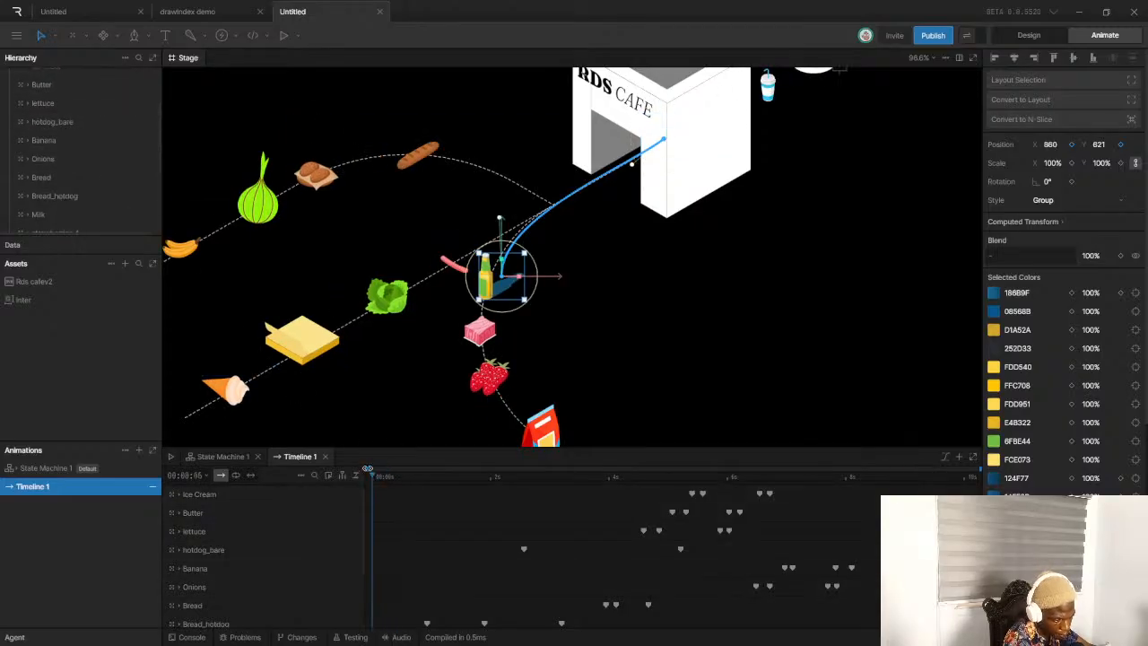
pyautogui.press('space')
pyautogui.scroll(-5, 462, 277)
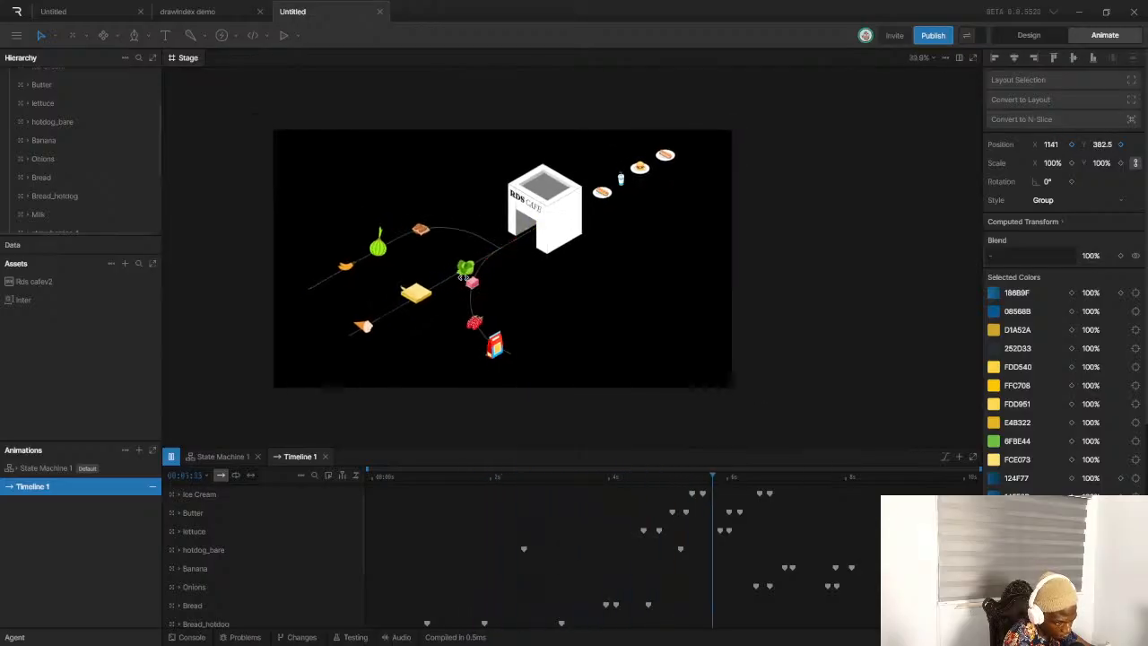
pyautogui.click(466, 283)
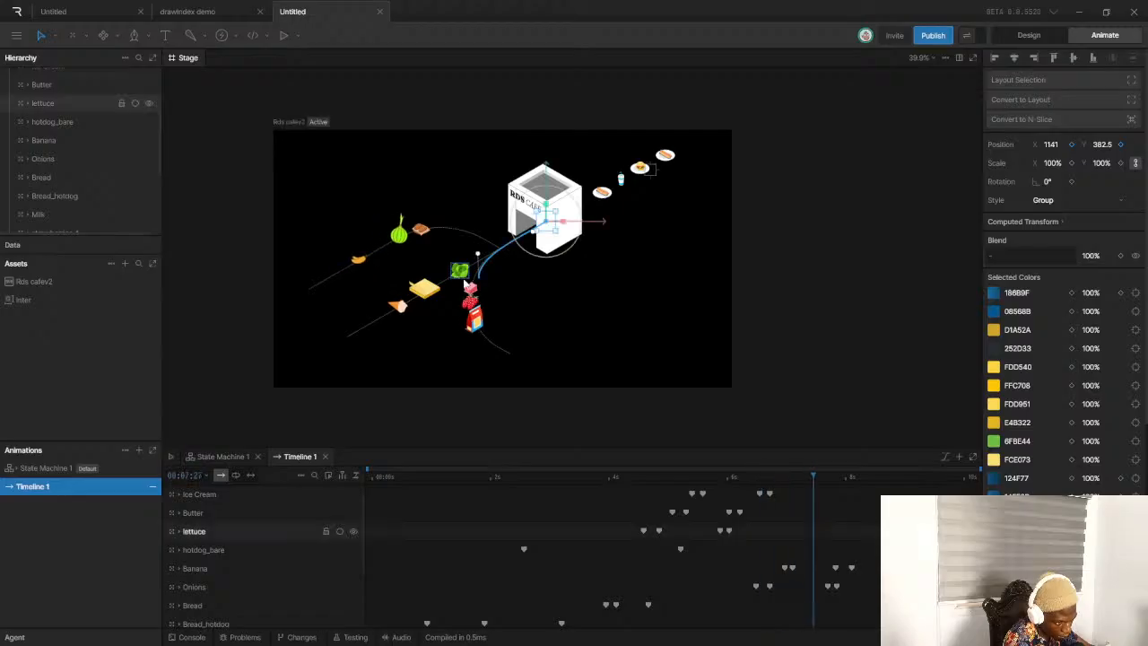
# Shift the Ice Cream and Butter keyframes earlier to start at about 4.9 s and 4.8 s, and lettuce's last two keyframes to about 5.7 s
pyautogui.click(190, 512)
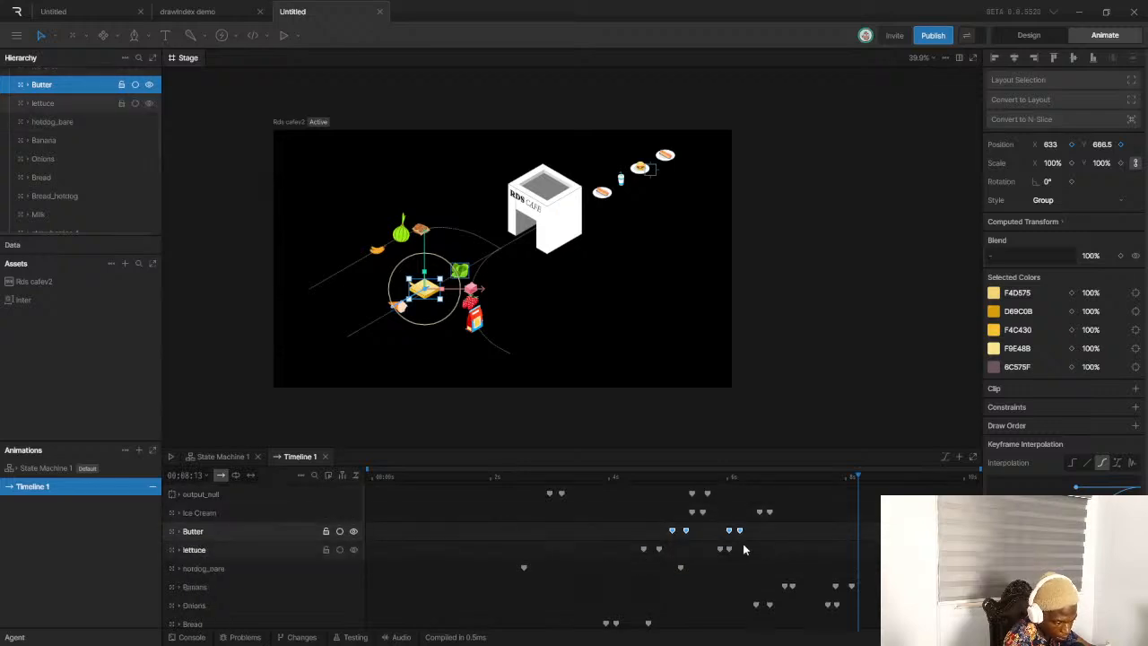
pyautogui.moveTo(660, 532); pyautogui.dragTo(720, 530)
pyautogui.moveTo(663, 507); pyautogui.dragTo(711, 553)
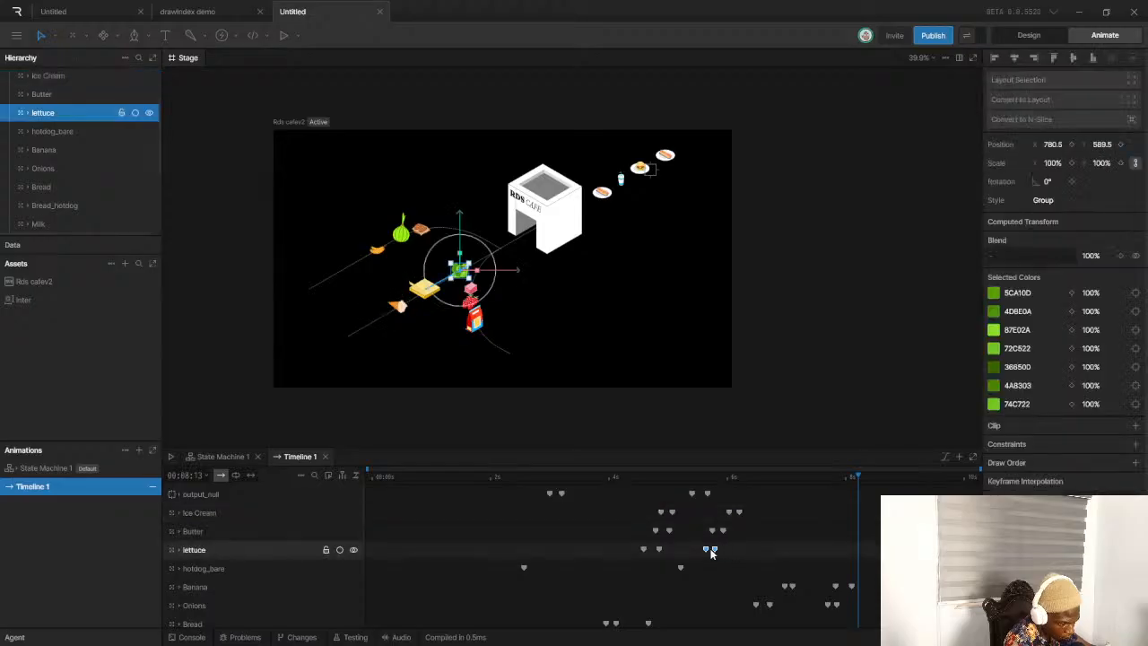
# Play back and scrub Timeline 1 up to about 6.5 s to check the food items' movement timing
pyautogui.click(642, 478)
pyautogui.press('space')
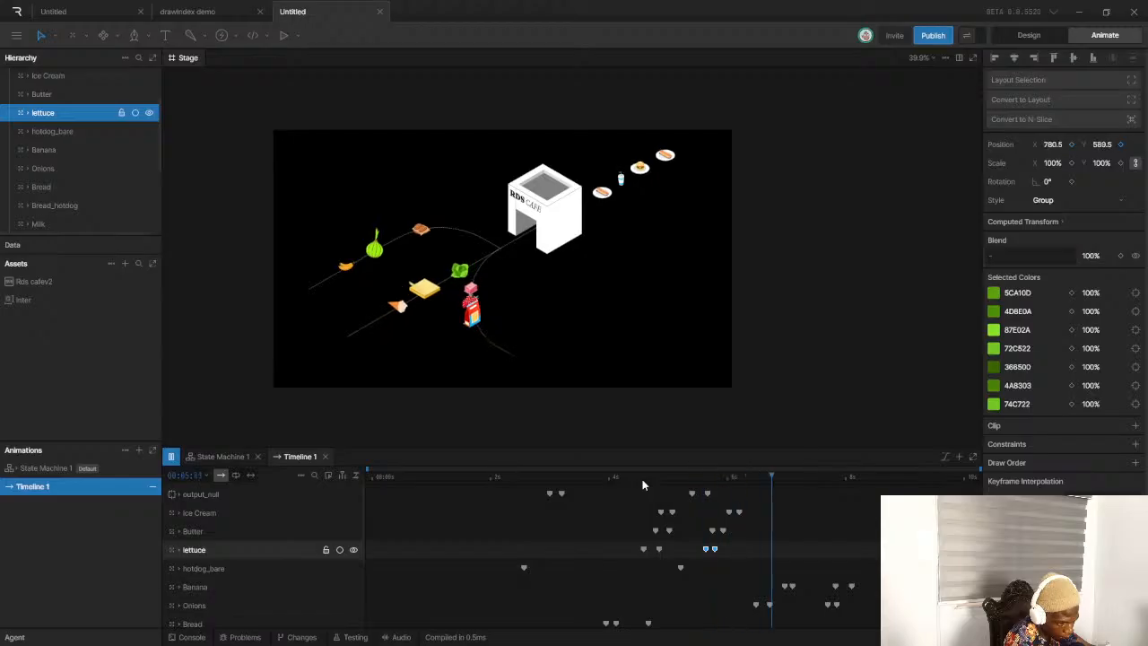
pyautogui.press('space')
pyautogui.scroll(3, 813, 578)
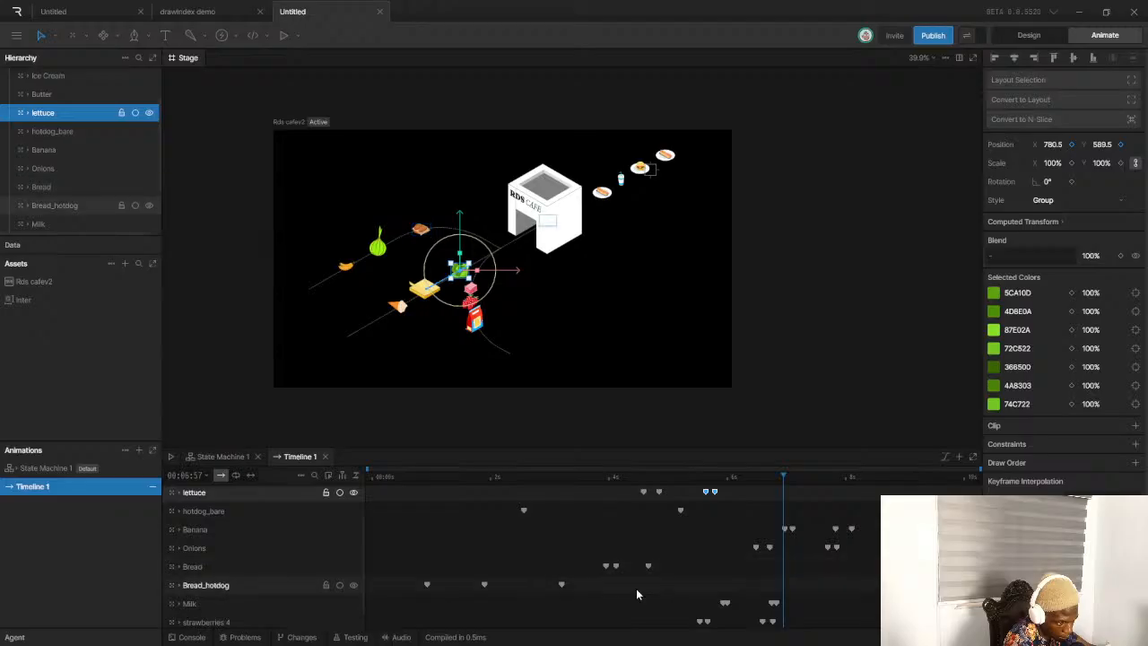
pyautogui.click(599, 478)
pyautogui.moveTo(599, 483); pyautogui.dragTo(761, 498)
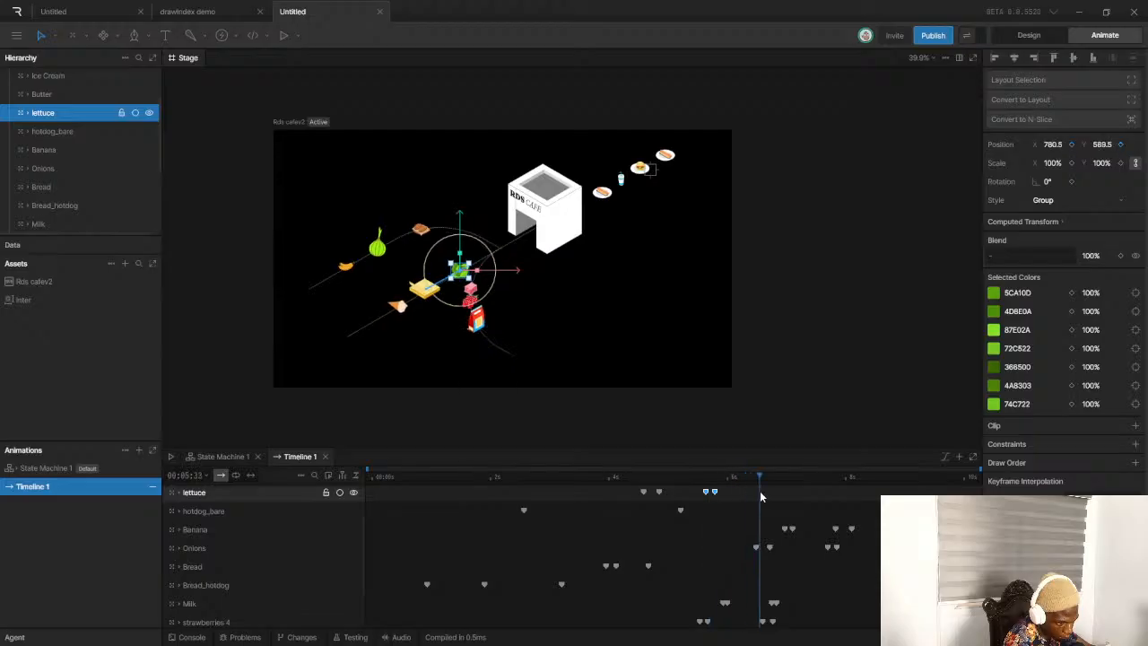
# Shift all Banana and Onions keyframes earlier together, so Onions starts at about 4.8 s and Banana at about 5.3 s
pyautogui.click(225, 530)
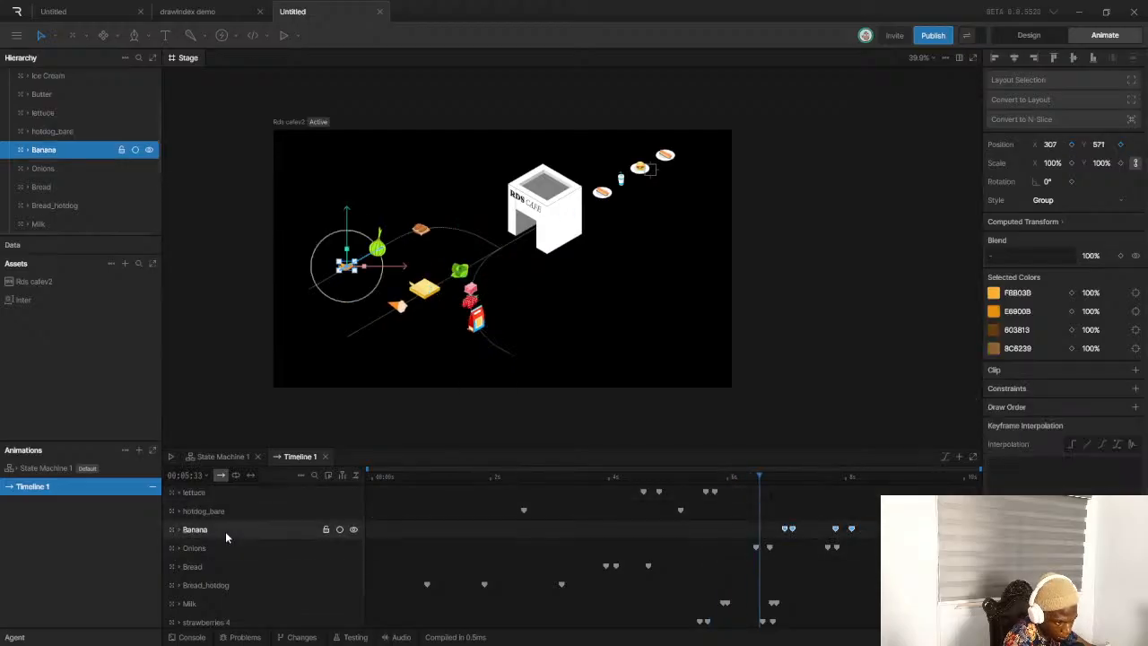
pyautogui.click(189, 549)
pyautogui.moveTo(750, 521); pyautogui.dragTo(732, 554)
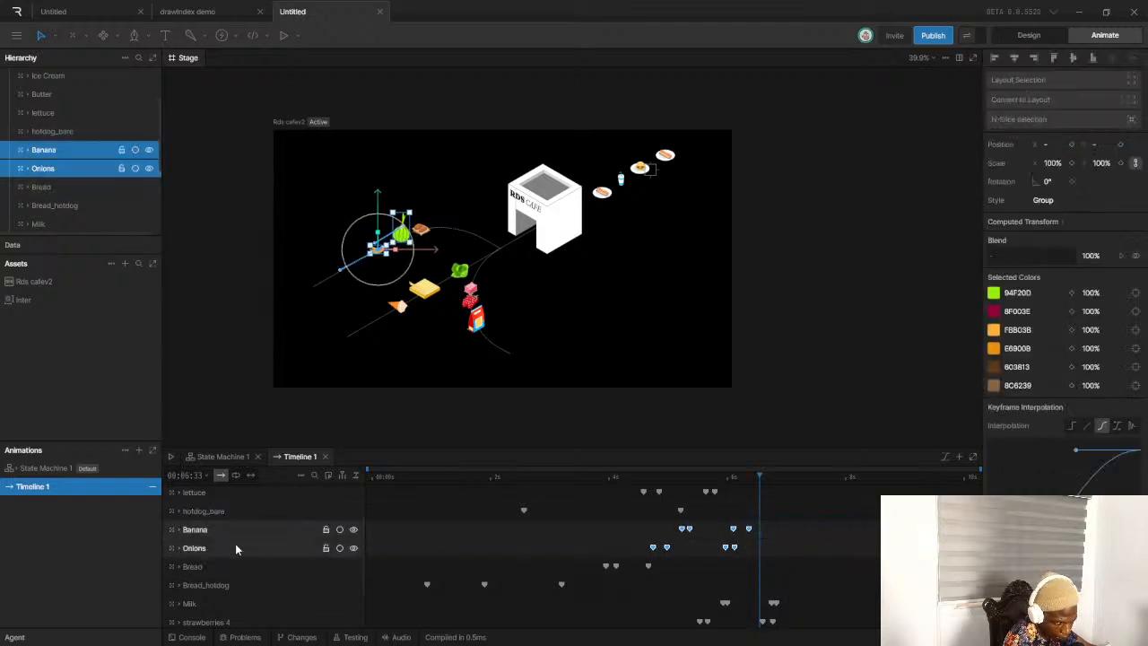
pyautogui.hotkey('ctrl', ']')
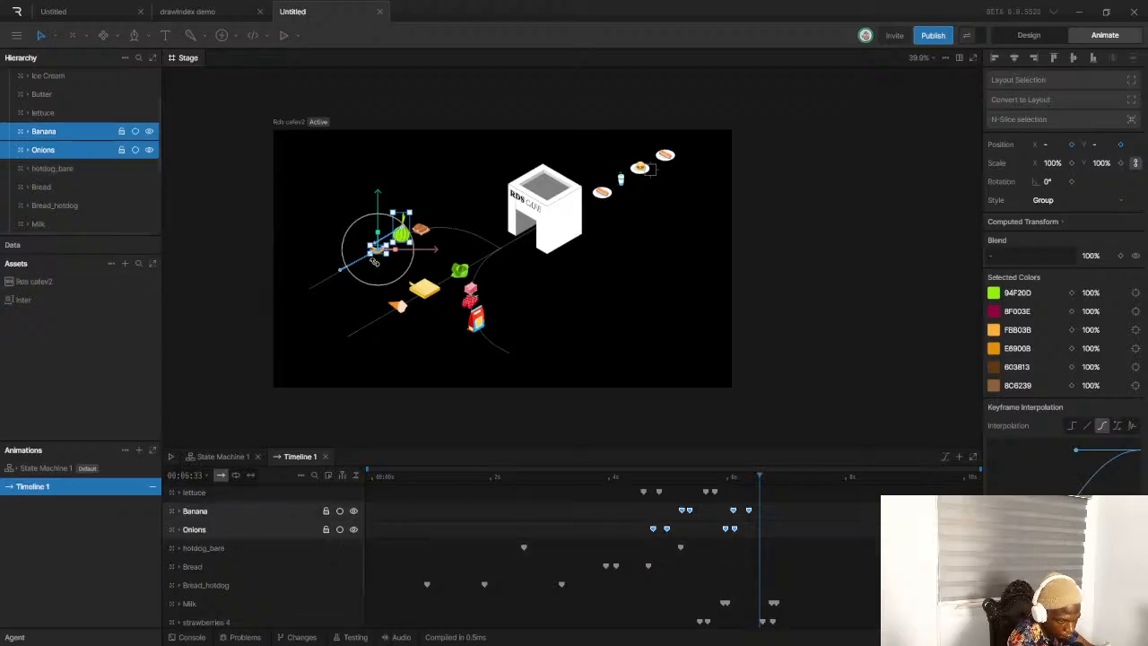
pyautogui.scroll(2, 266, 512)
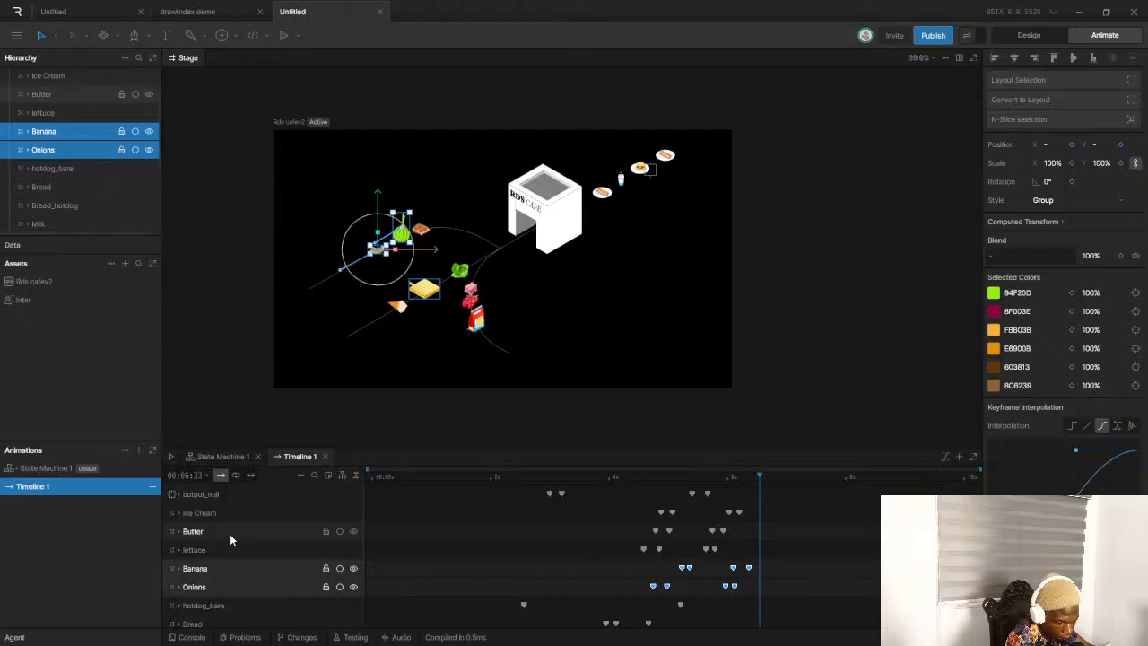
pyautogui.scroll(-2, 231, 529)
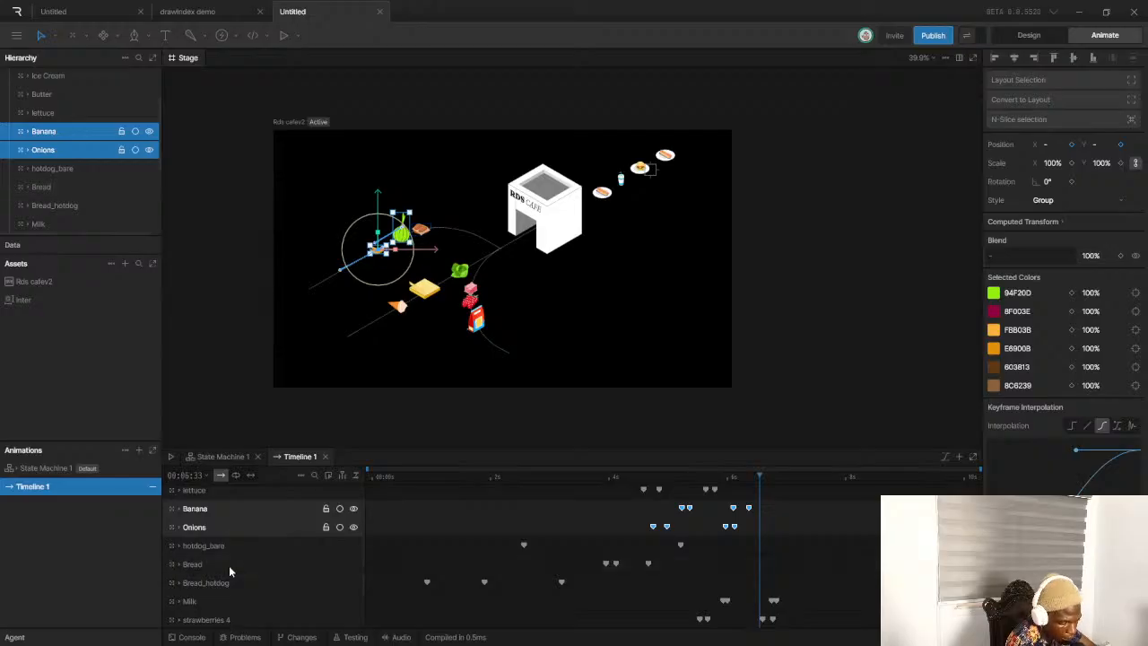
pyautogui.hotkey('ctrl', '[')
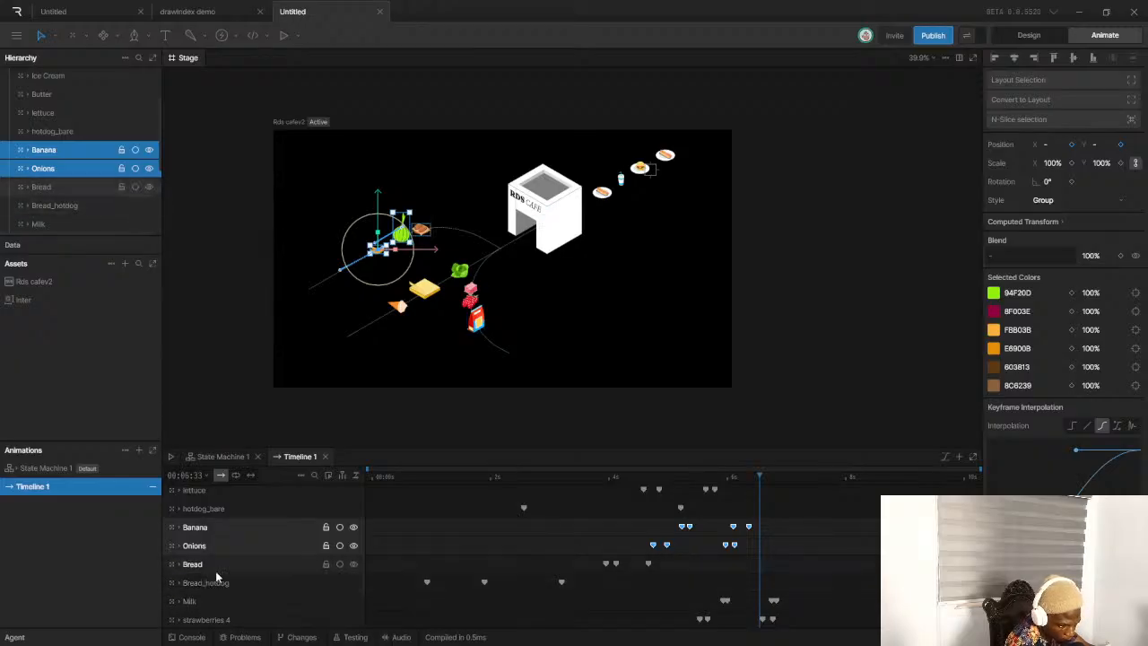
# Shift the Bread, Onions and Banana keyframes earlier to start at about 3 s, 3.3 s and 3.8 s, and play the timeline from the start
pyautogui.moveTo(792, 523); pyautogui.dragTo(613, 568)
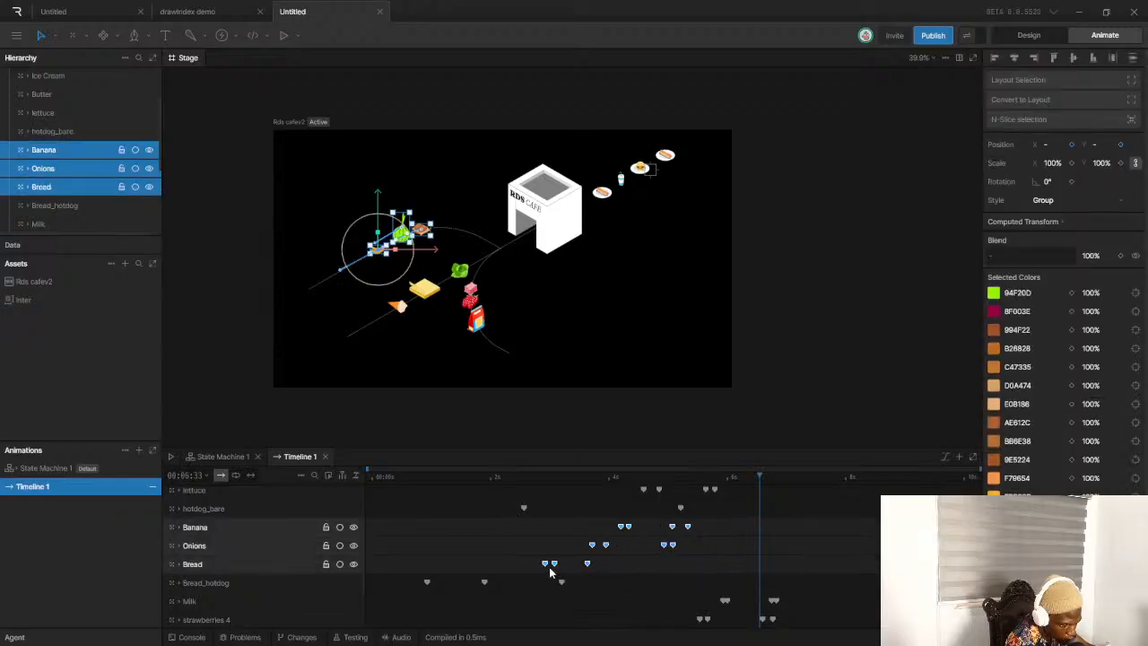
pyautogui.click(602, 566)
pyautogui.moveTo(616, 544); pyautogui.dragTo(676, 552)
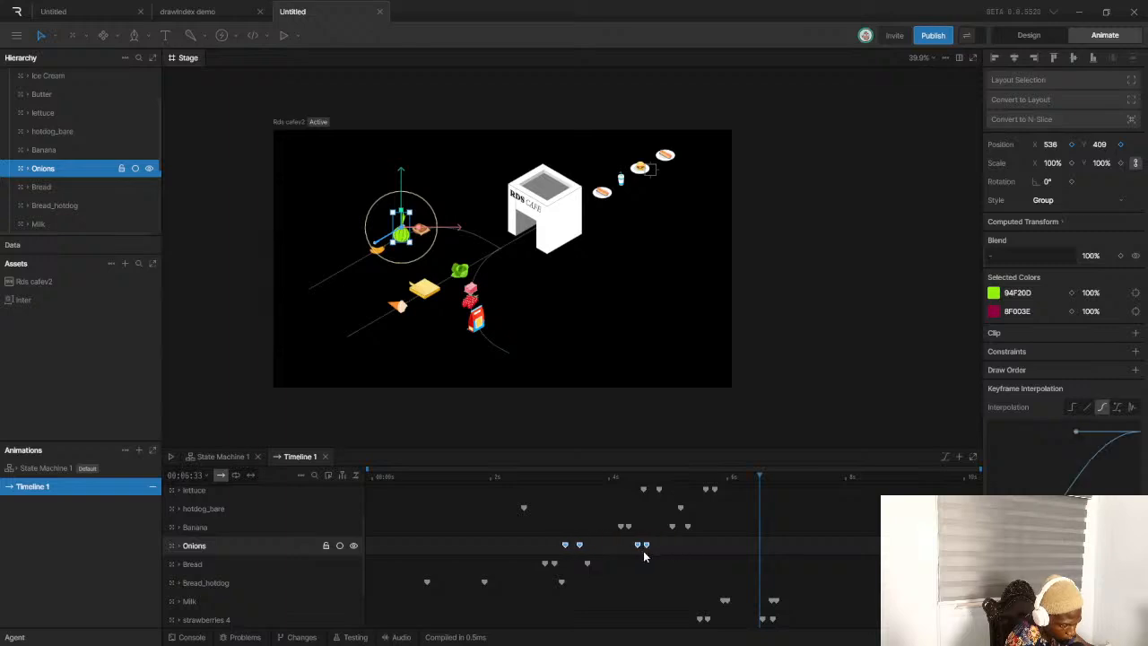
pyautogui.moveTo(612, 526); pyautogui.dragTo(688, 531)
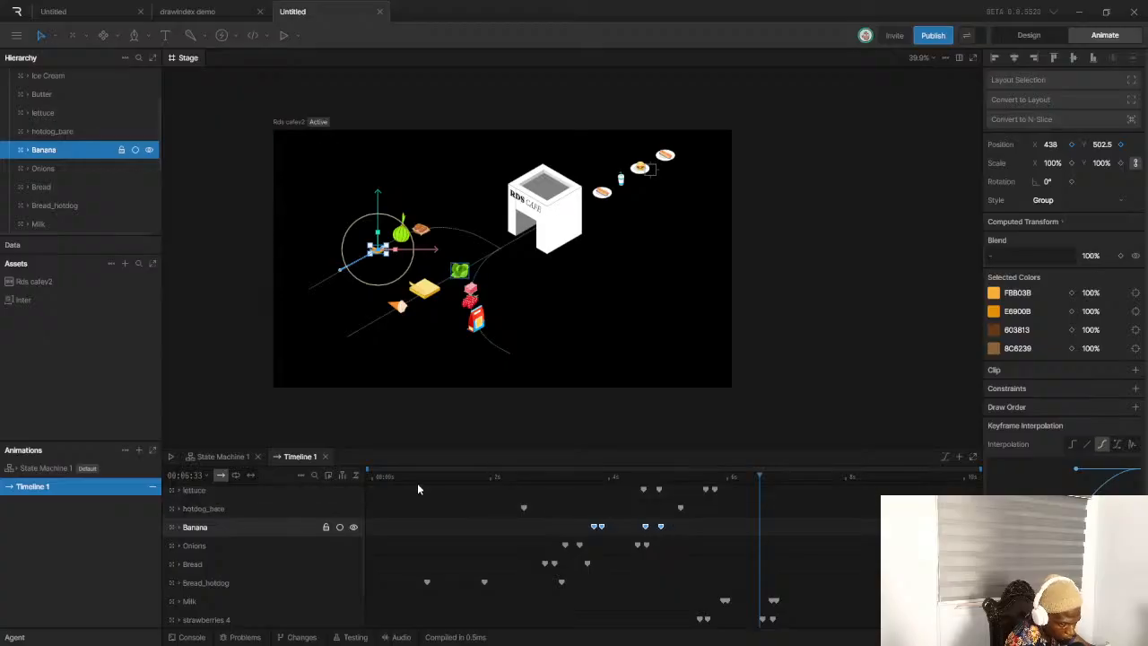
pyautogui.moveTo(403, 473); pyautogui.dragTo(353, 492)
pyautogui.press('space')
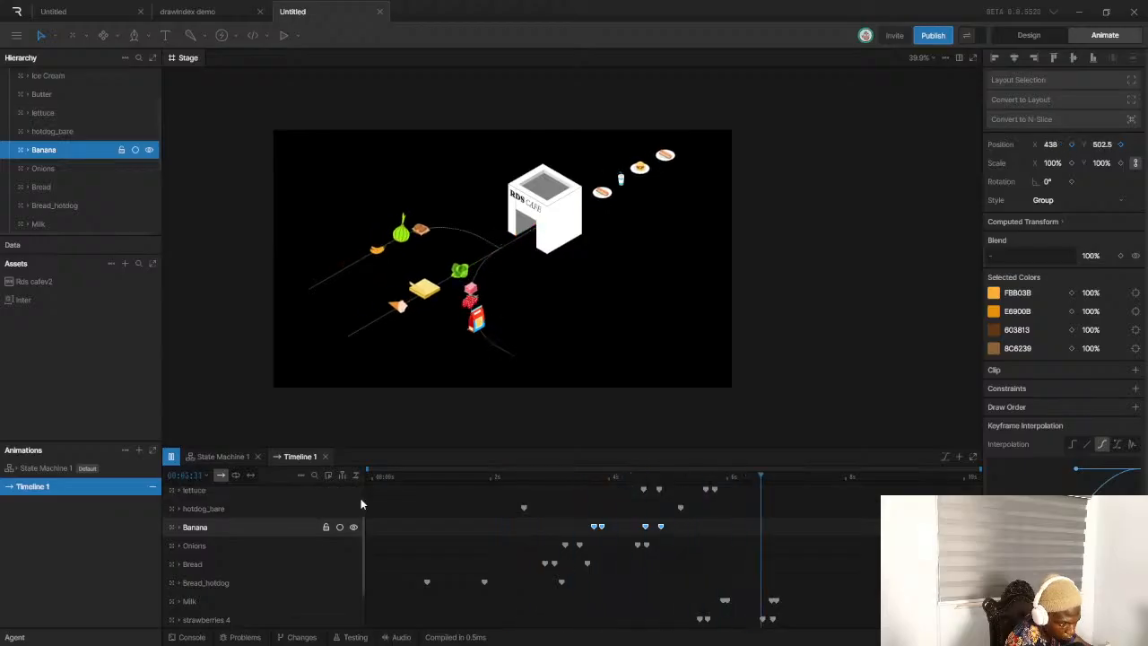
# Stop playback and shift the Beef and strawberries 4 keyframes earlier, to start at about 3.7 s and 4.2 s
pyautogui.press('space')
pyautogui.scroll(-2, 780, 601)
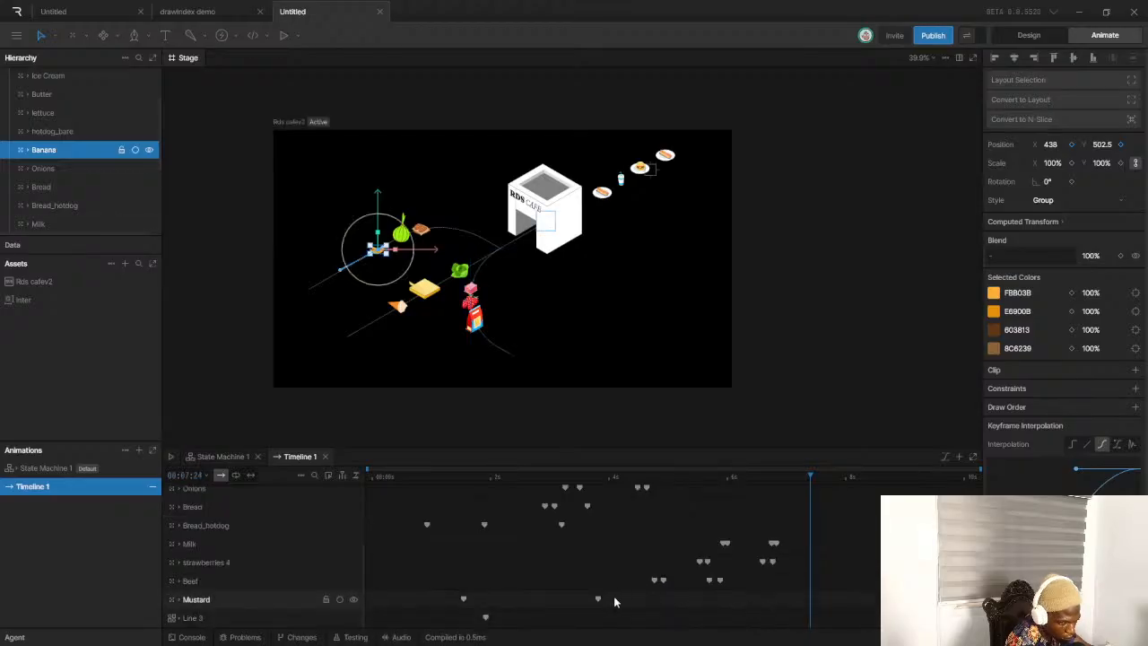
pyautogui.moveTo(612, 569); pyautogui.dragTo(747, 610)
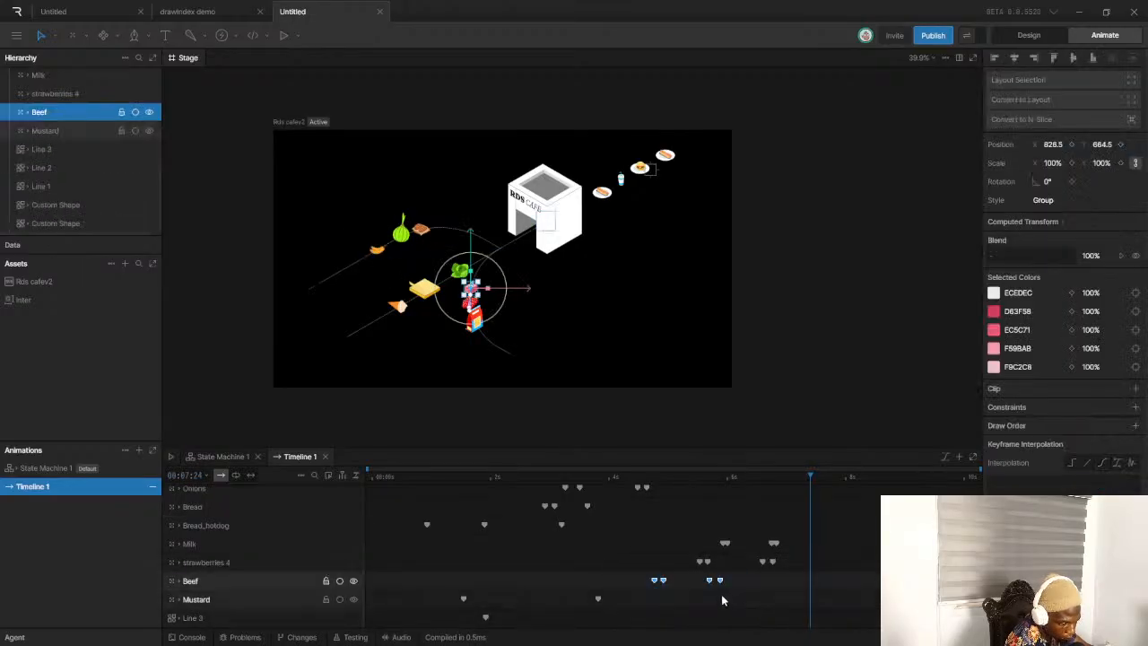
pyautogui.moveTo(671, 549); pyautogui.dragTo(773, 565)
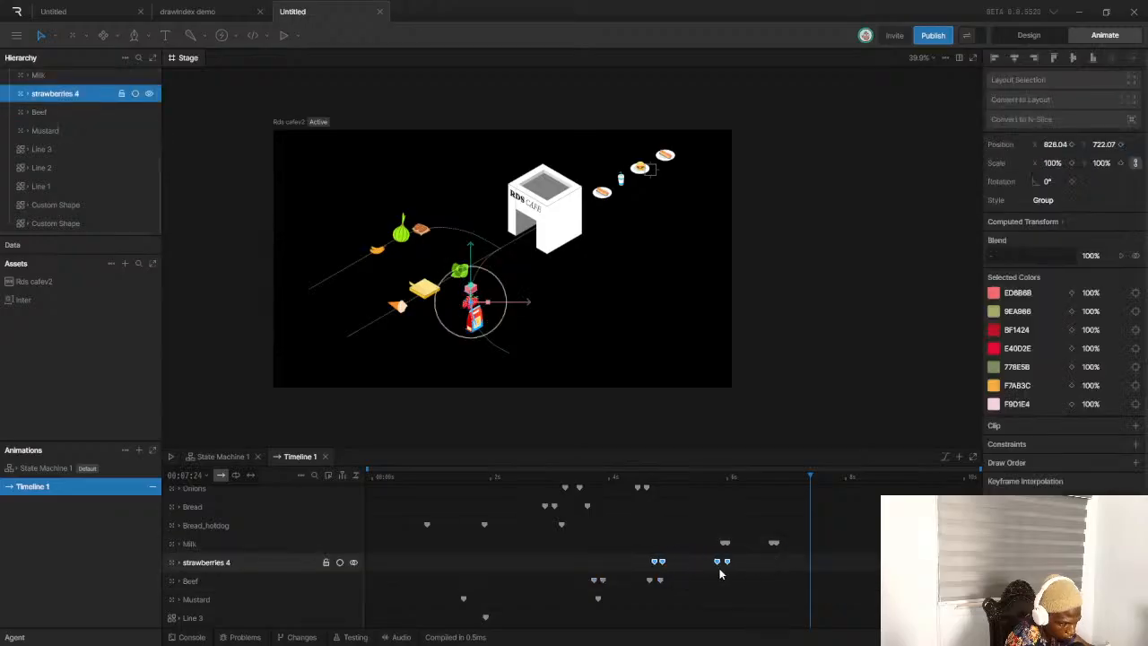
# Move Milk's last two keyframes farther from its first two, and shift all four earlier to span about 4.6 s to 5.9 s
pyautogui.moveTo(714, 536); pyautogui.dragTo(799, 557)
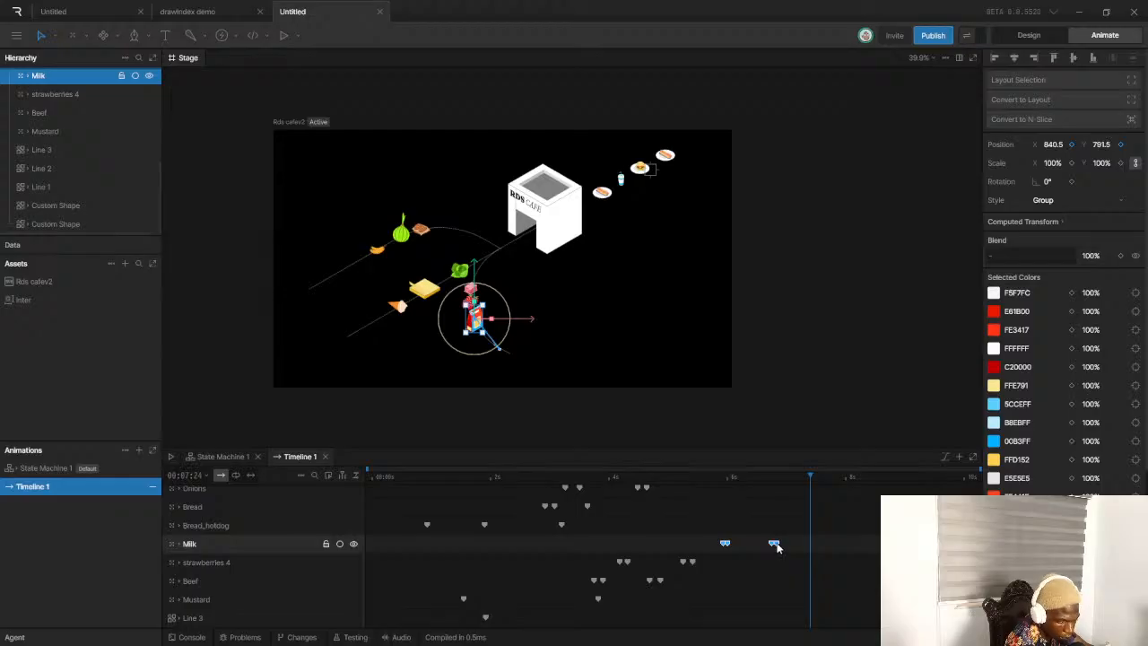
pyautogui.moveTo(816, 543)
pyautogui.mouseDown()
pyautogui.moveTo(857, 552)
pyautogui.moveTo(806, 544)
pyautogui.mouseUp()
pyautogui.click(820, 556)
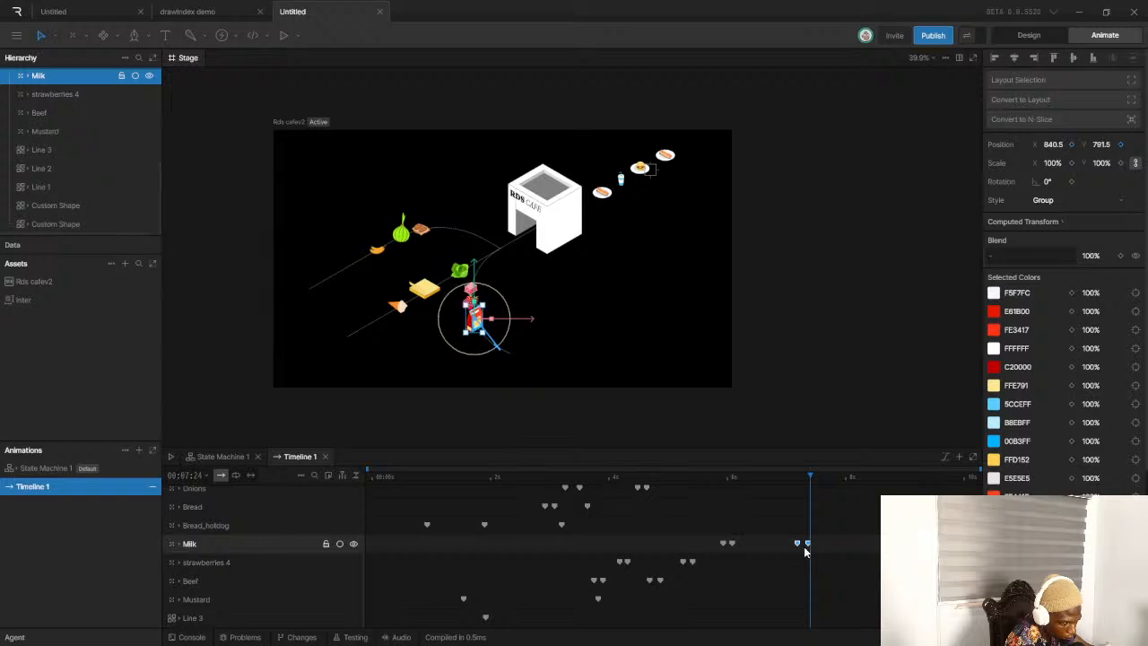
pyautogui.moveTo(701, 534); pyautogui.dragTo(801, 549)
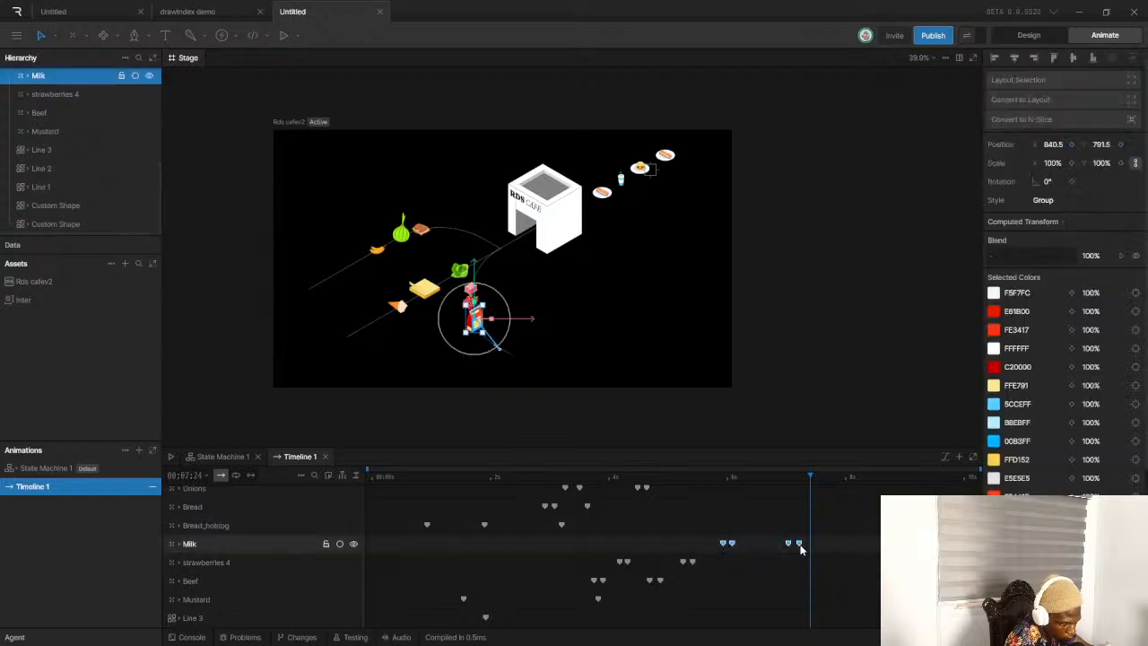
pyautogui.moveTo(722, 558); pyautogui.dragTo(718, 558)
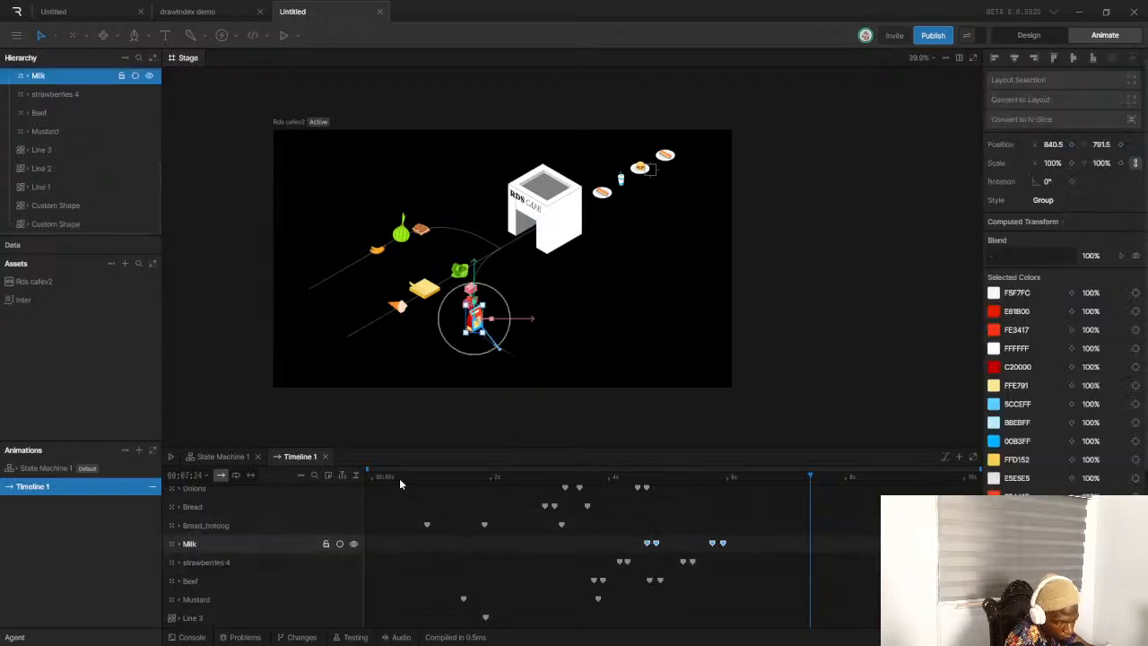
# Play Timeline 1 from the start twice to check the Beef, strawberries and Milk timing
pyautogui.moveTo(402, 478); pyautogui.dragTo(335, 476)
pyautogui.press('space')
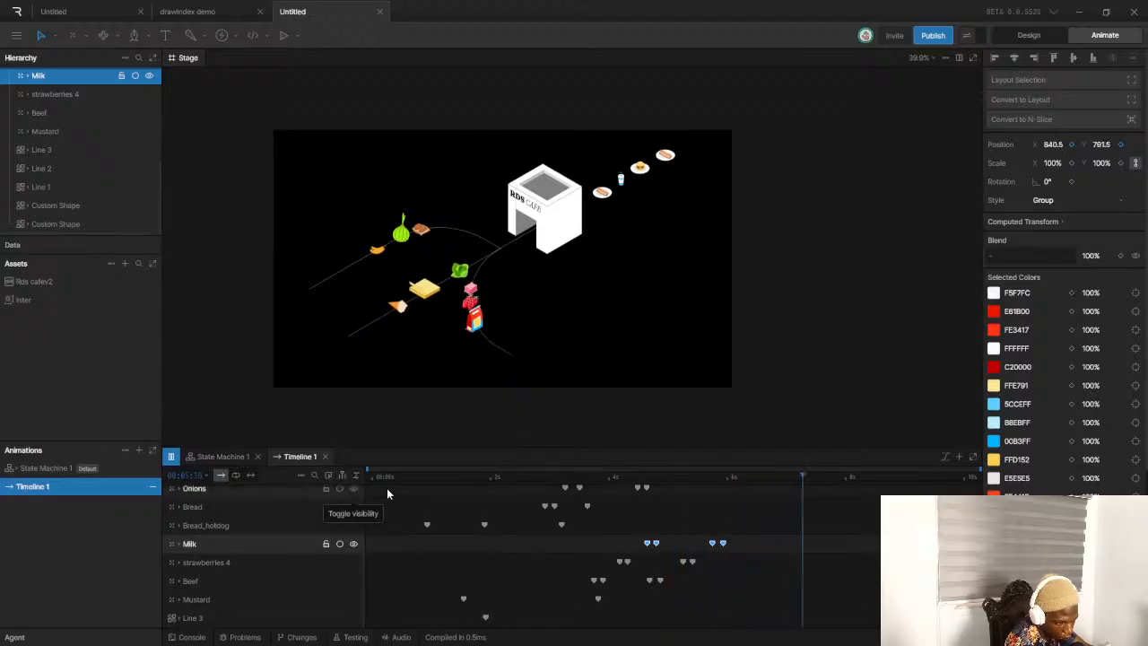
pyautogui.press('space')
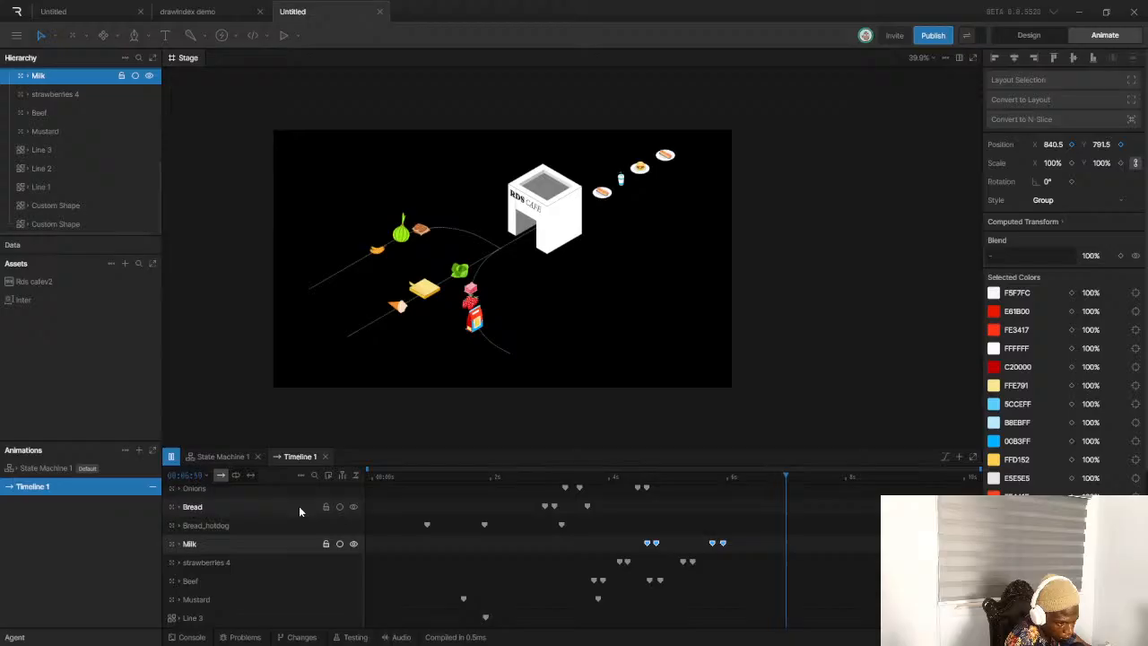
pyautogui.click(376, 476)
pyautogui.press('space')
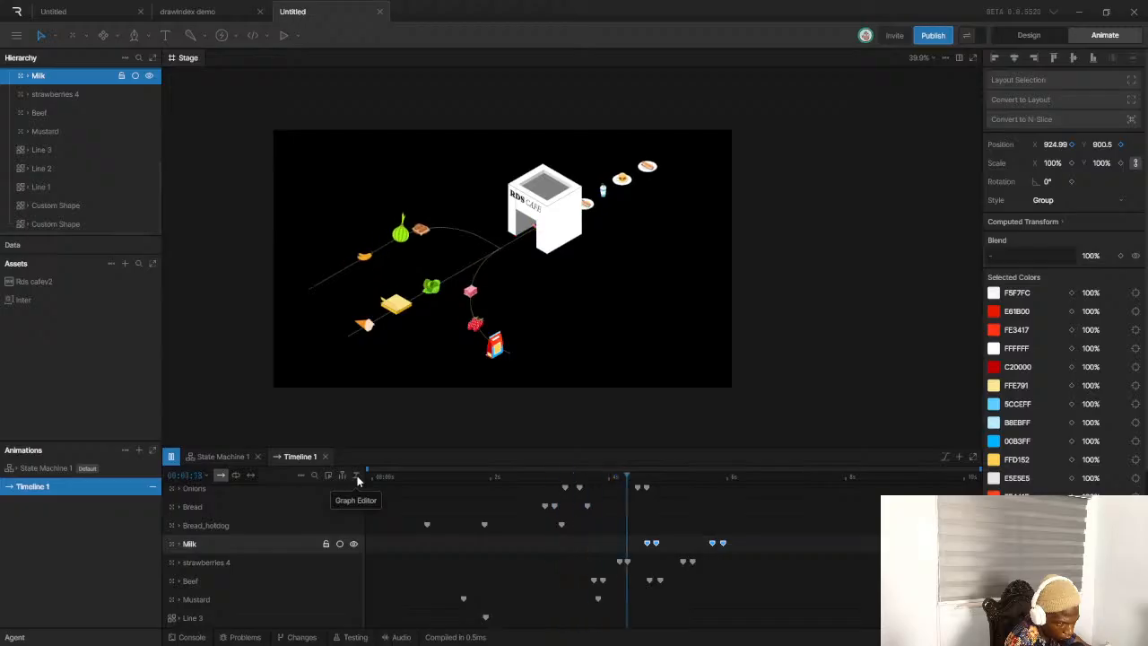
# Shift all strawberries 4 keyframes earlier to start at about 4 s, and all Milk keyframes to start at about 4.1 s
pyautogui.click(622, 562)
pyautogui.moveTo(603, 555); pyautogui.dragTo(681, 559)
pyautogui.moveTo(601, 559); pyautogui.dragTo(679, 562)
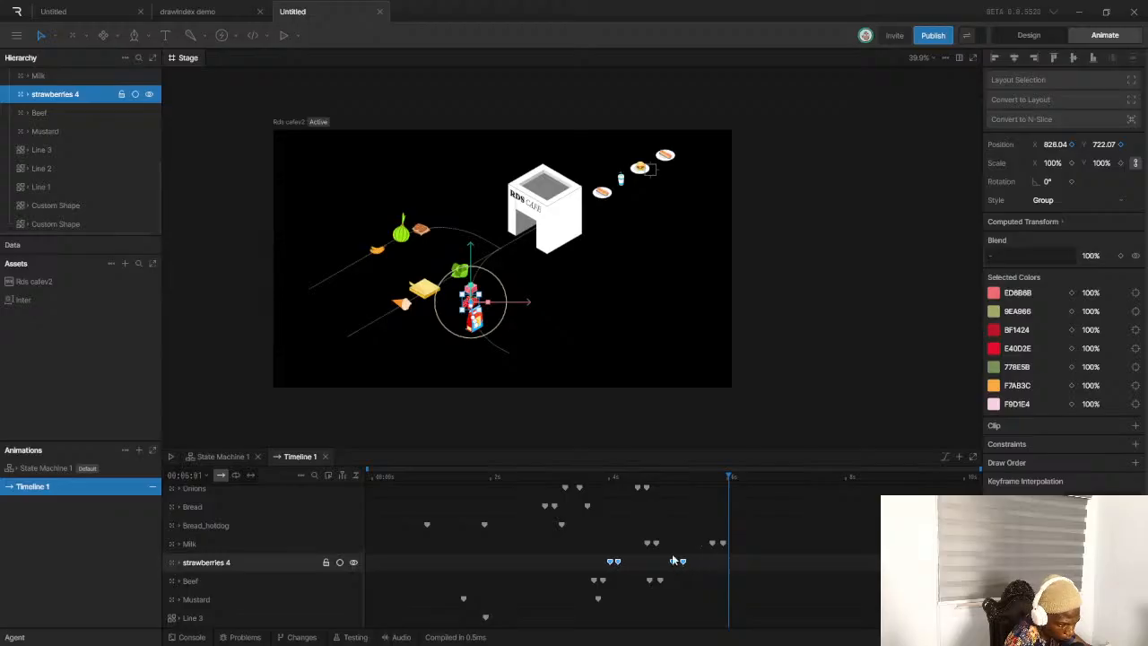
pyautogui.moveTo(618, 538); pyautogui.dragTo(708, 553)
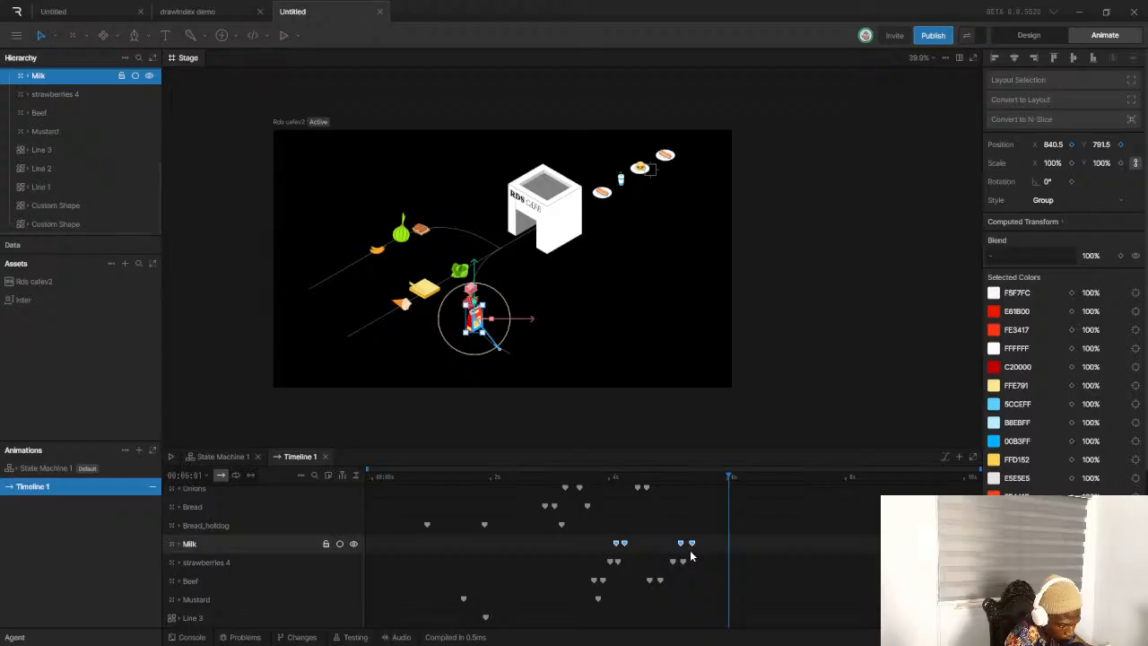
# Replay Timeline 1 from the start several times to check how Milk and the strawberries follow the other items
pyautogui.click(402, 478)
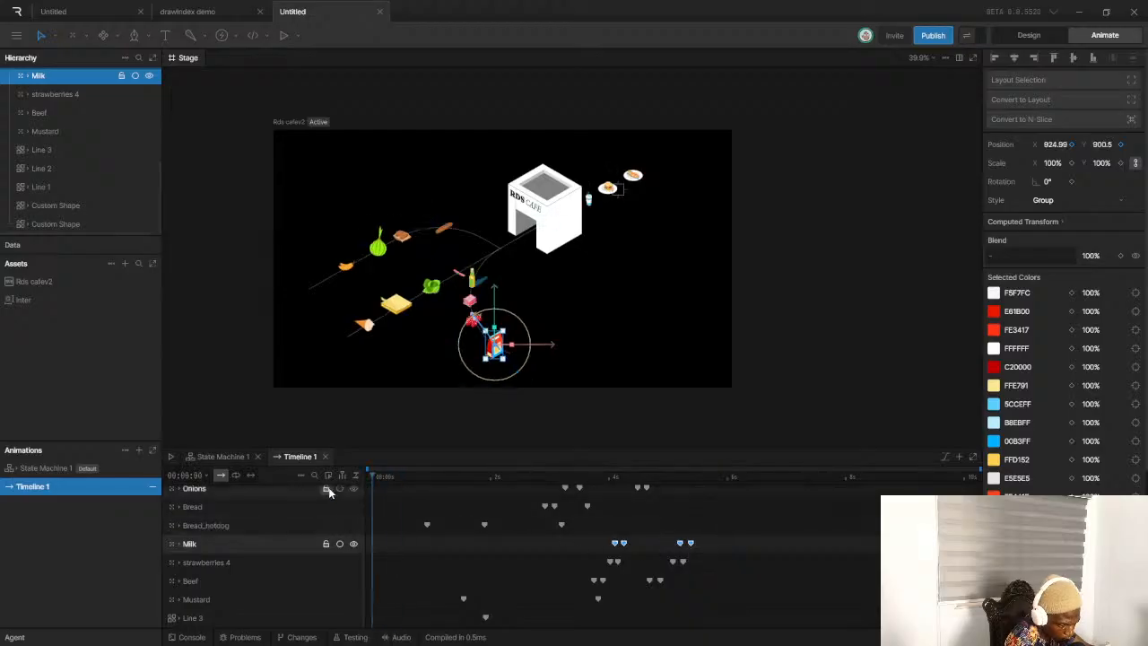
pyautogui.press('space')
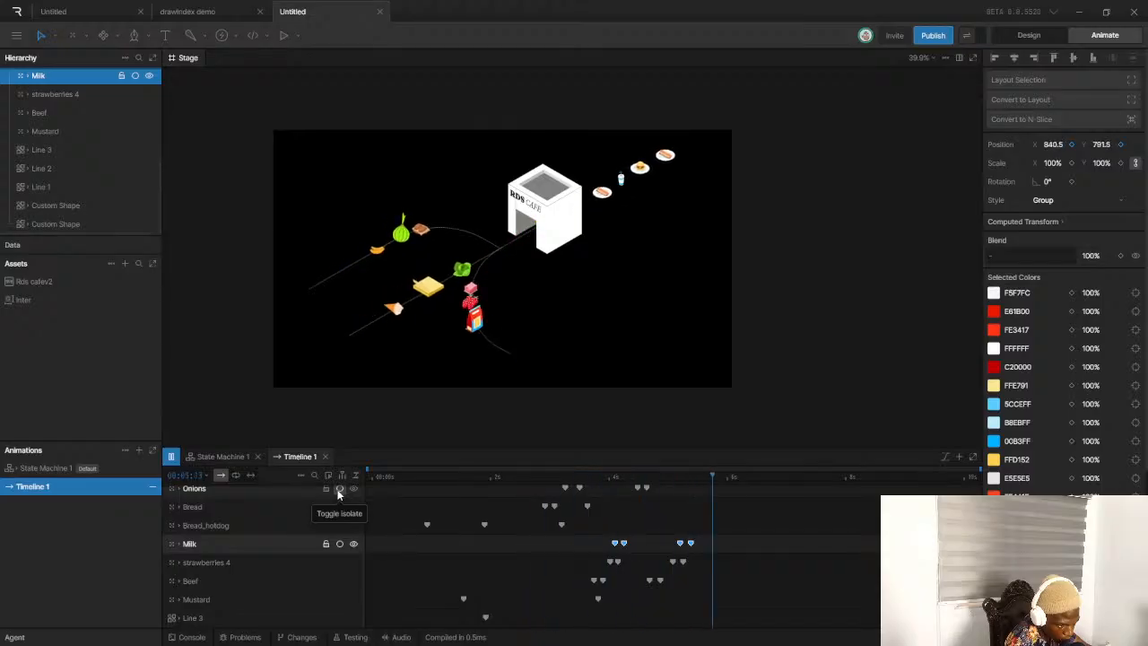
pyautogui.click(398, 478)
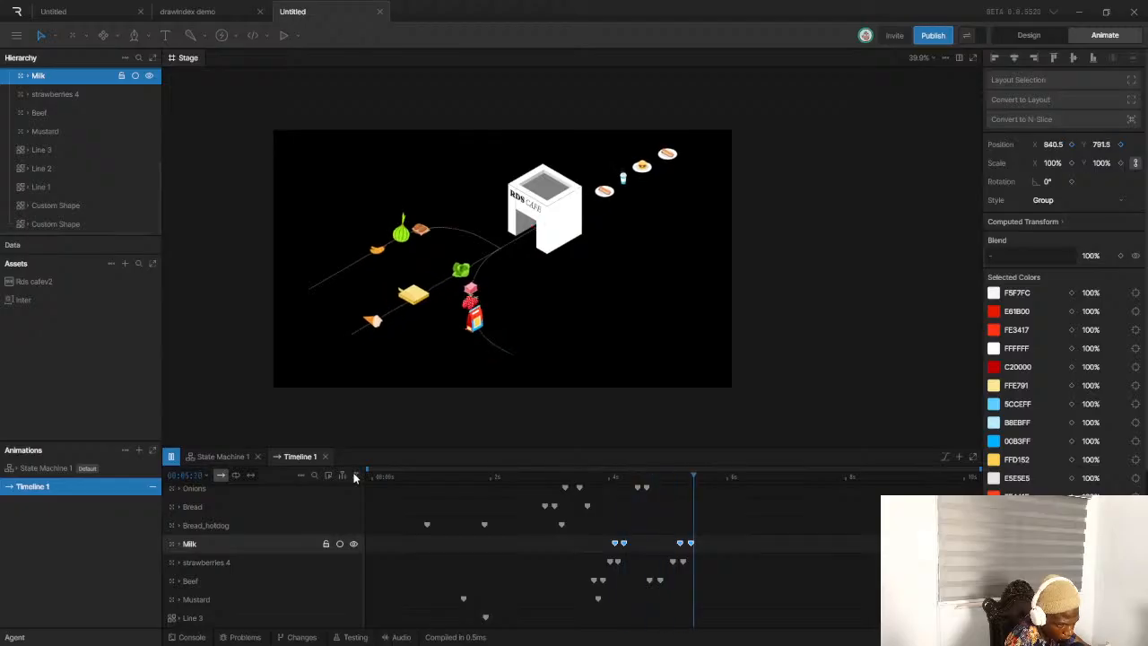
pyautogui.click(355, 477)
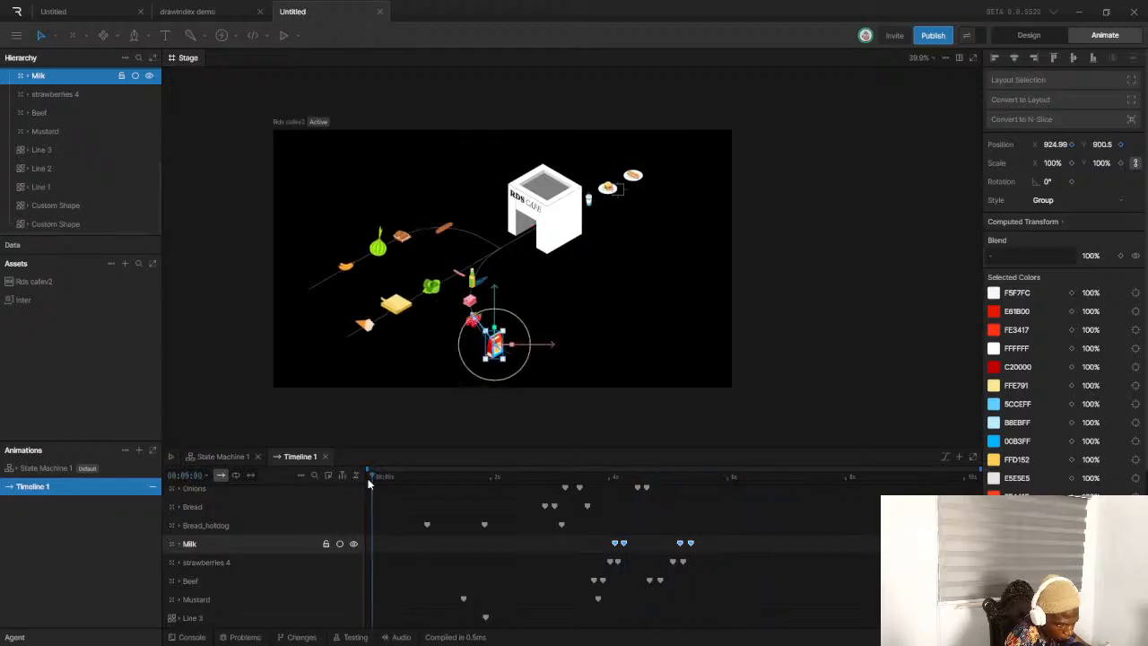
pyautogui.press('space')
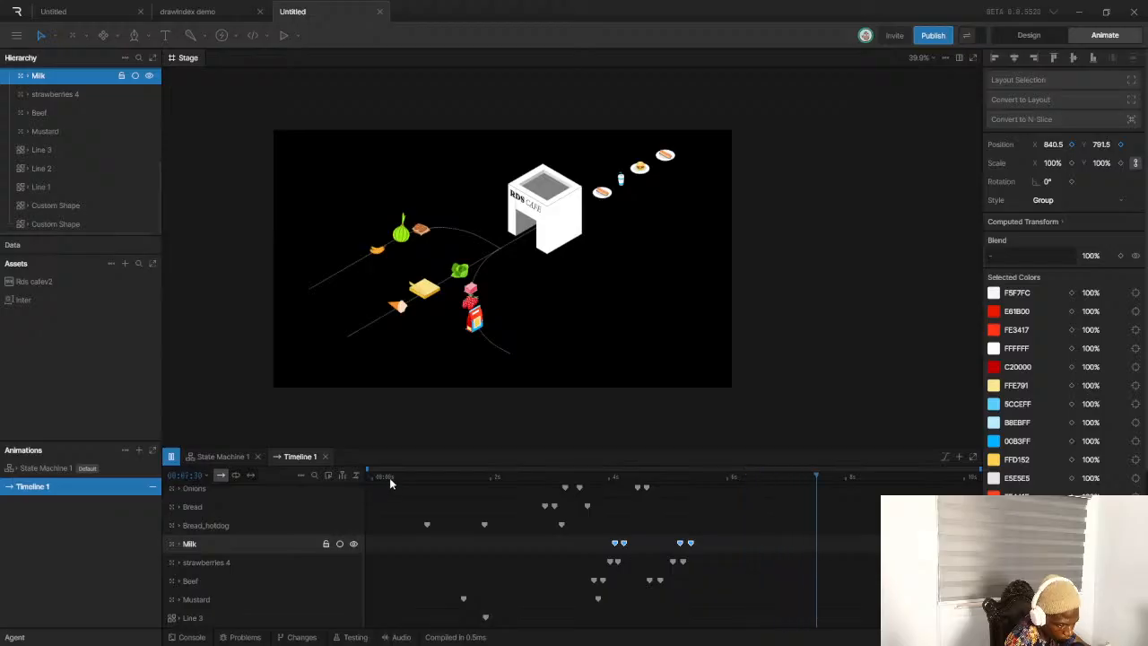
pyautogui.moveTo(389, 478); pyautogui.dragTo(350, 474)
pyautogui.press('space')
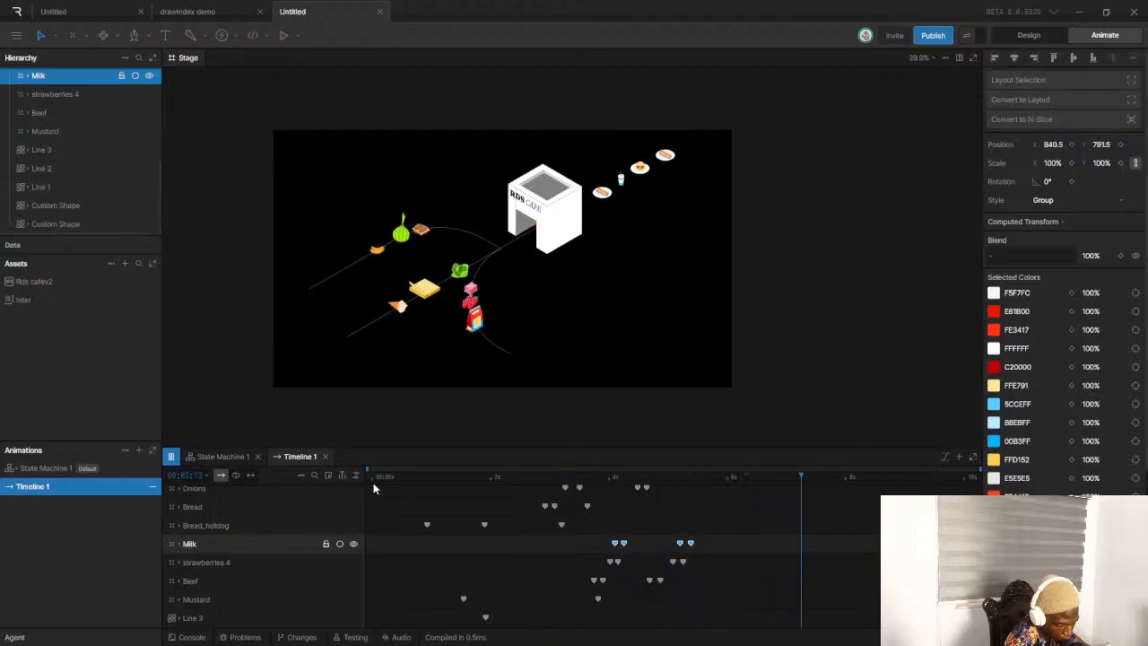
pyautogui.click(368, 476)
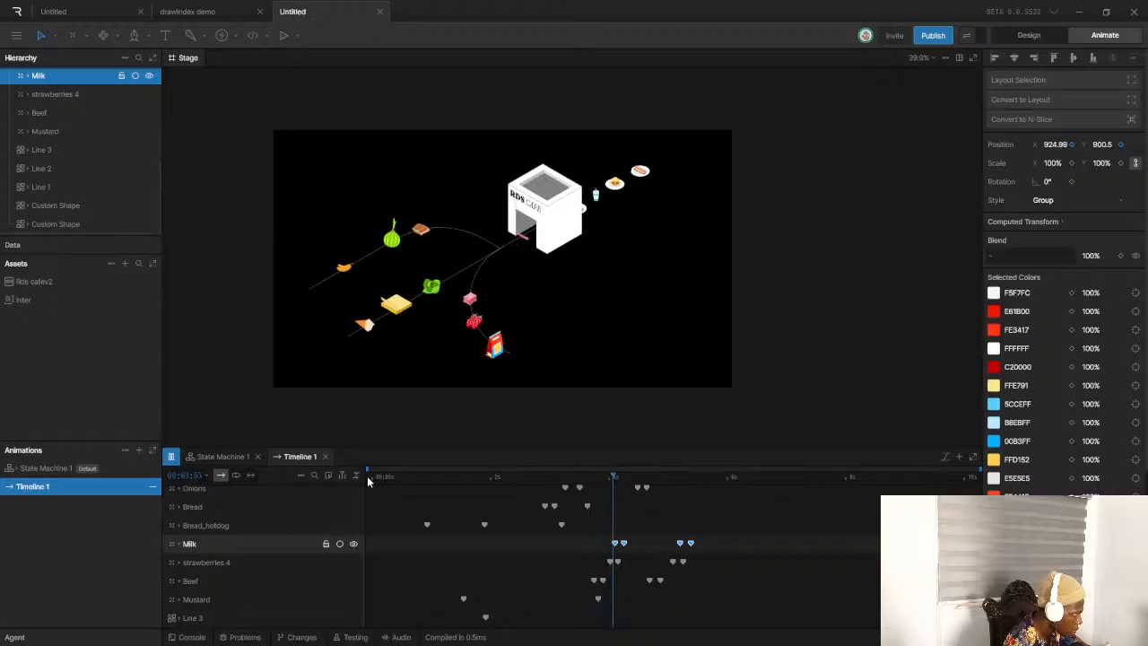
pyautogui.press('space')
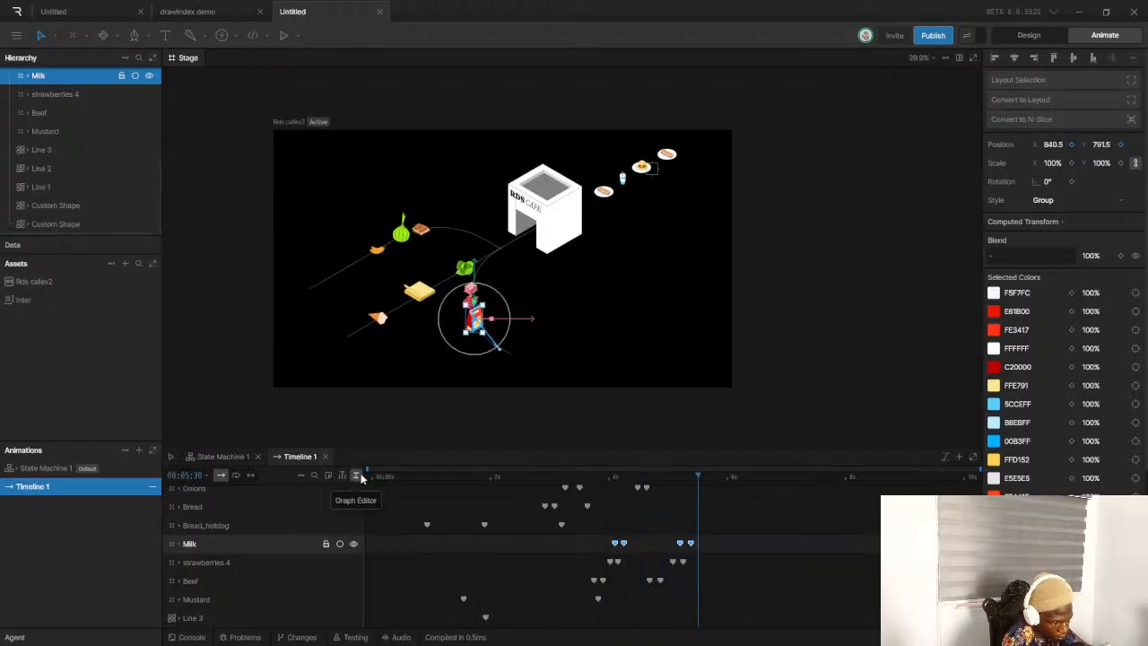
# Narrow the visible timeline range to about 8 s, play the animation from the start, and restore the 10 s range
pyautogui.moveTo(982, 468); pyautogui.dragTo(907, 468)
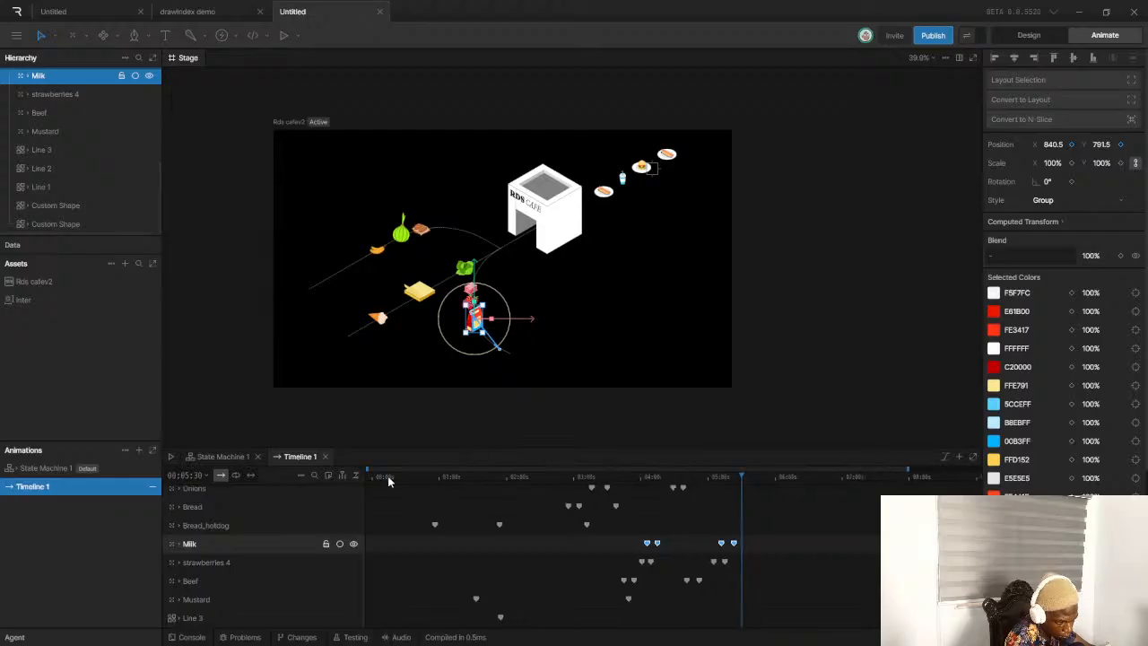
pyautogui.moveTo(367, 467); pyautogui.dragTo(396, 478)
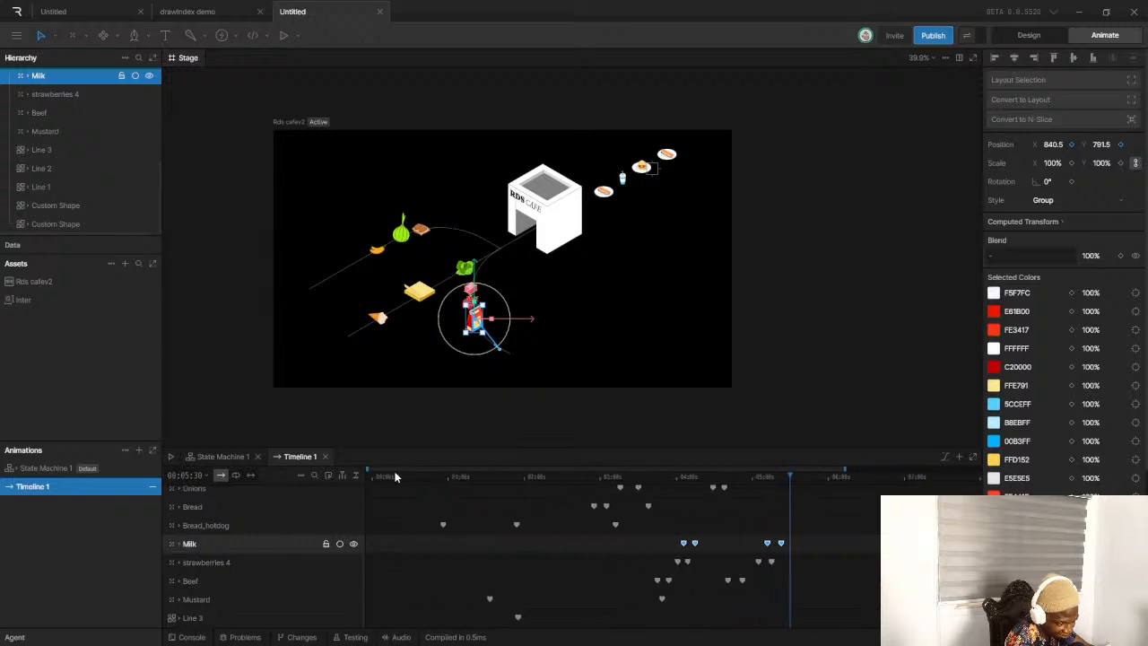
pyautogui.click(379, 479)
pyautogui.press('space')
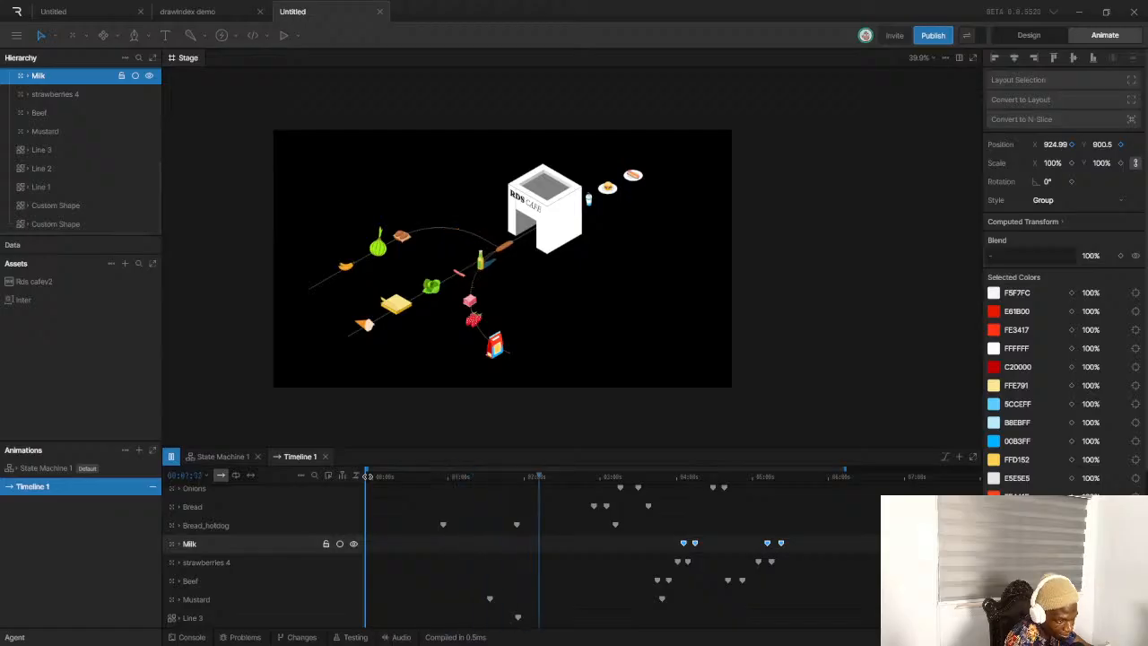
pyautogui.press('space')
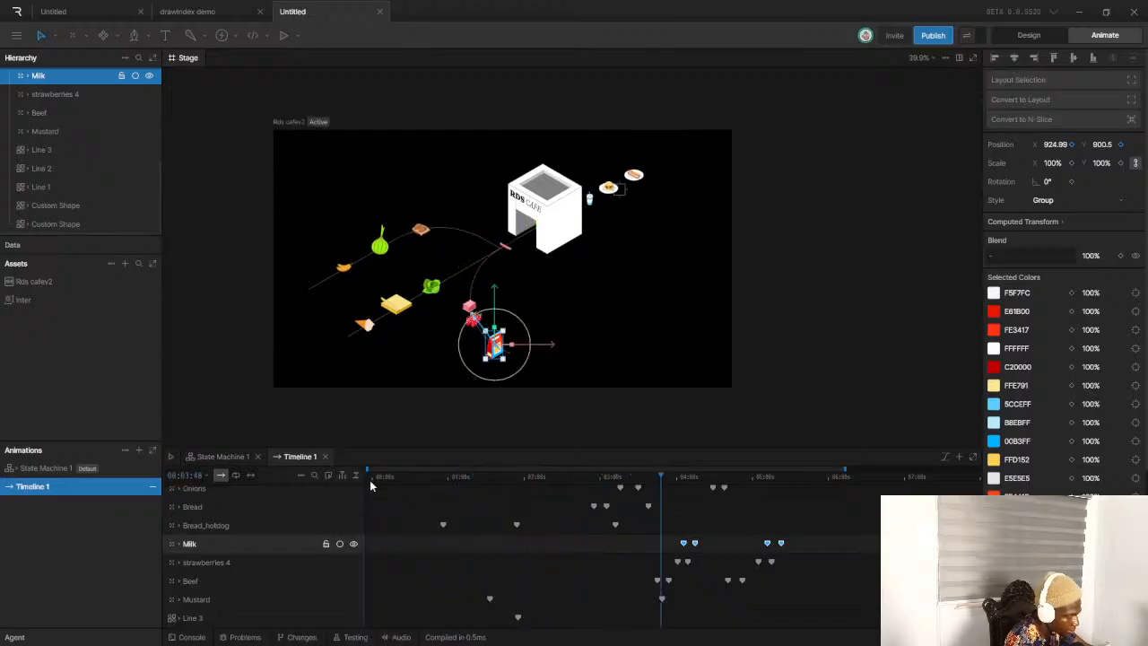
pyautogui.moveTo(386, 484); pyautogui.dragTo(368, 486)
pyautogui.press('space')
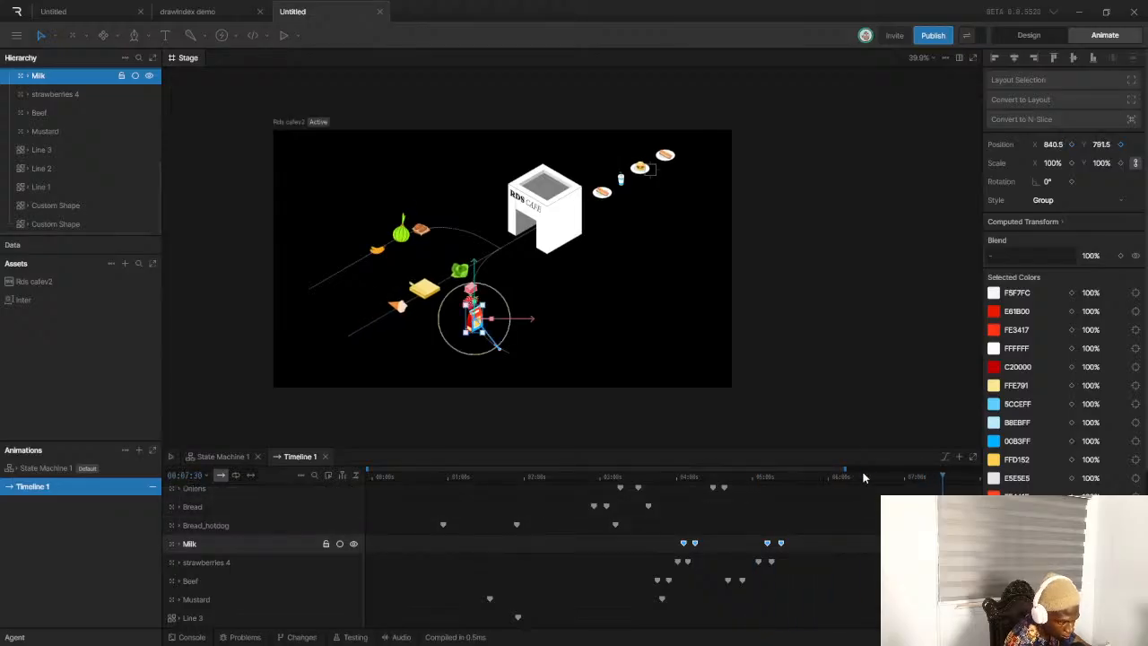
pyautogui.moveTo(847, 468); pyautogui.dragTo(982, 463)
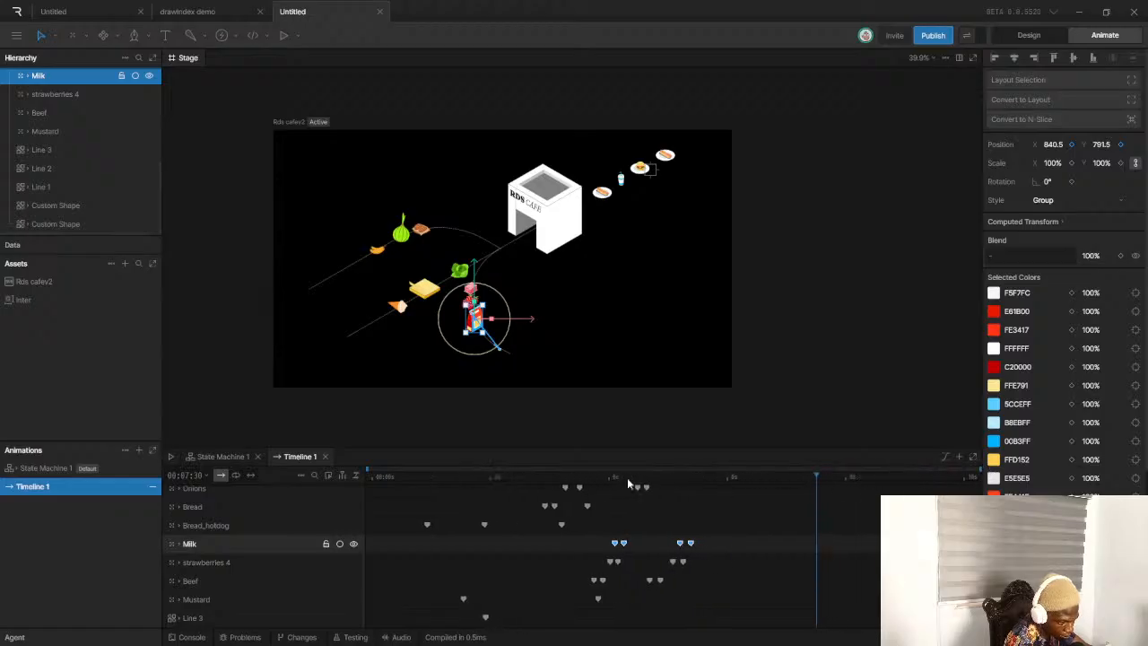
# Play Timeline 1 repeatedly from the beginning to review the pacing of the whole food-item sequence
pyautogui.moveTo(398, 473); pyautogui.dragTo(375, 478)
pyautogui.press('space')
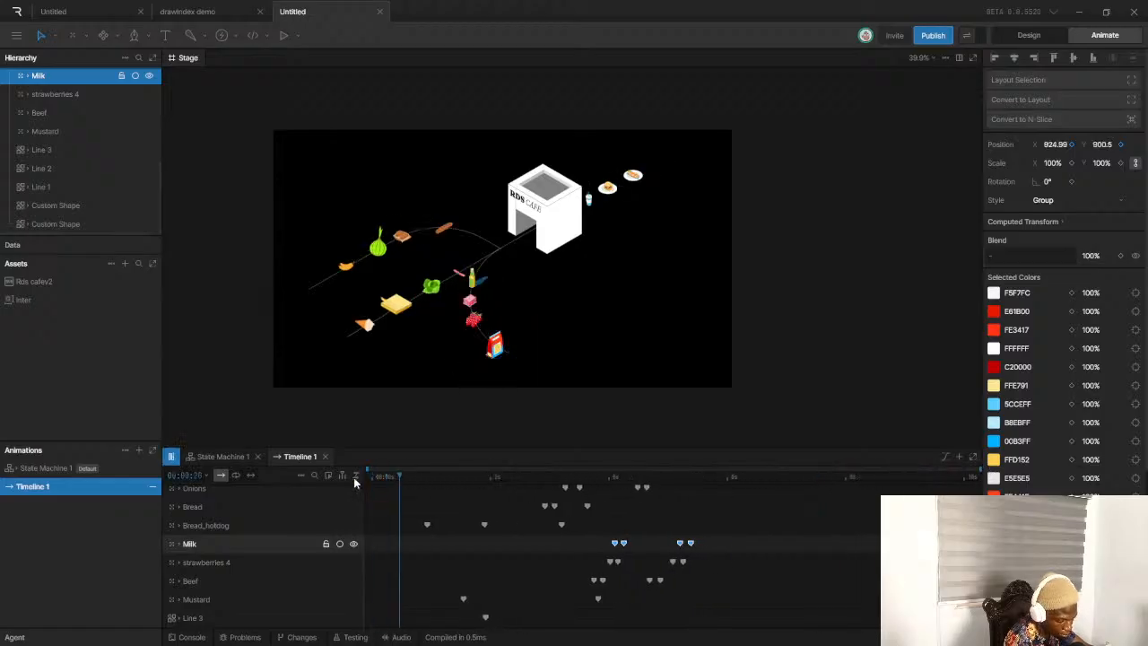
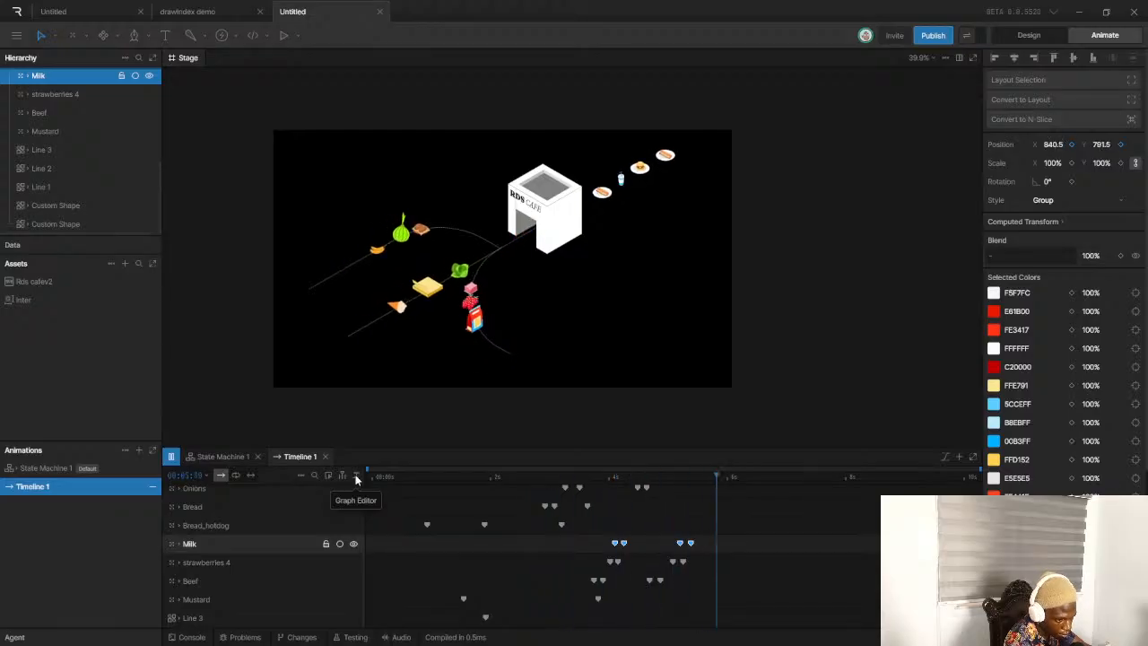
pyautogui.click(381, 479)
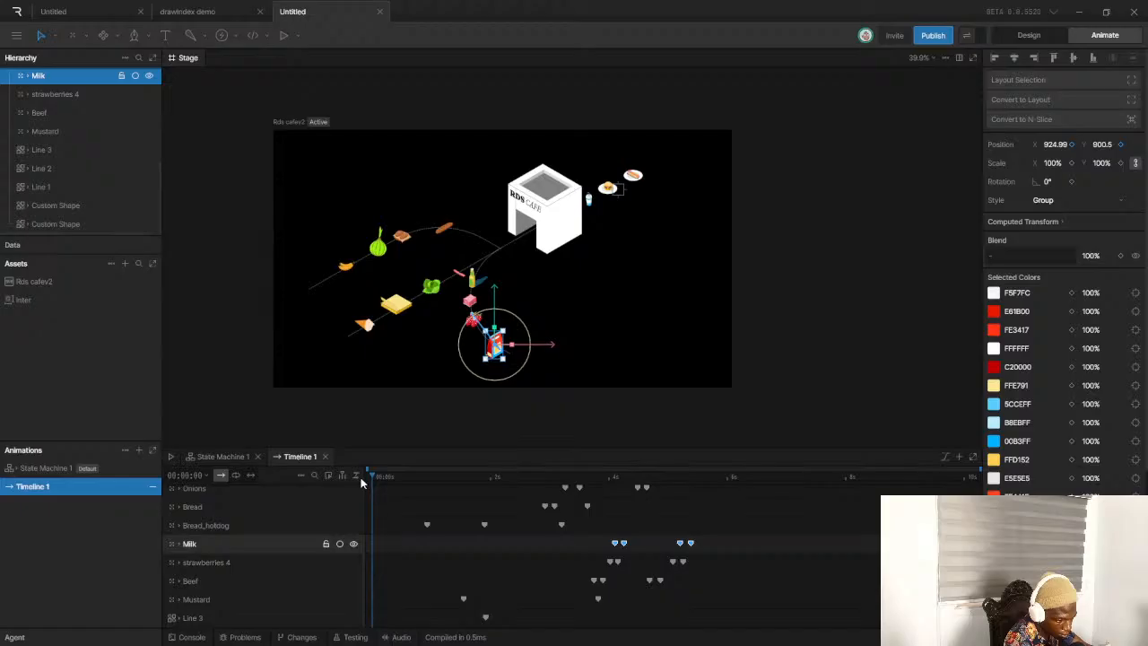
pyautogui.press('space')
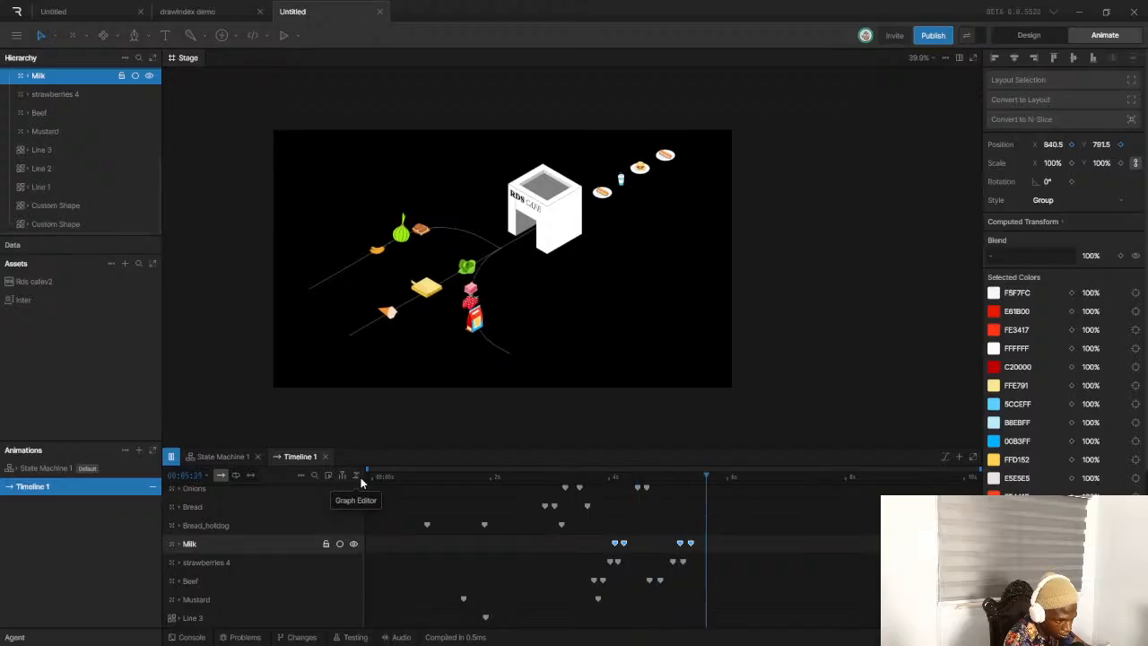
pyautogui.press('space')
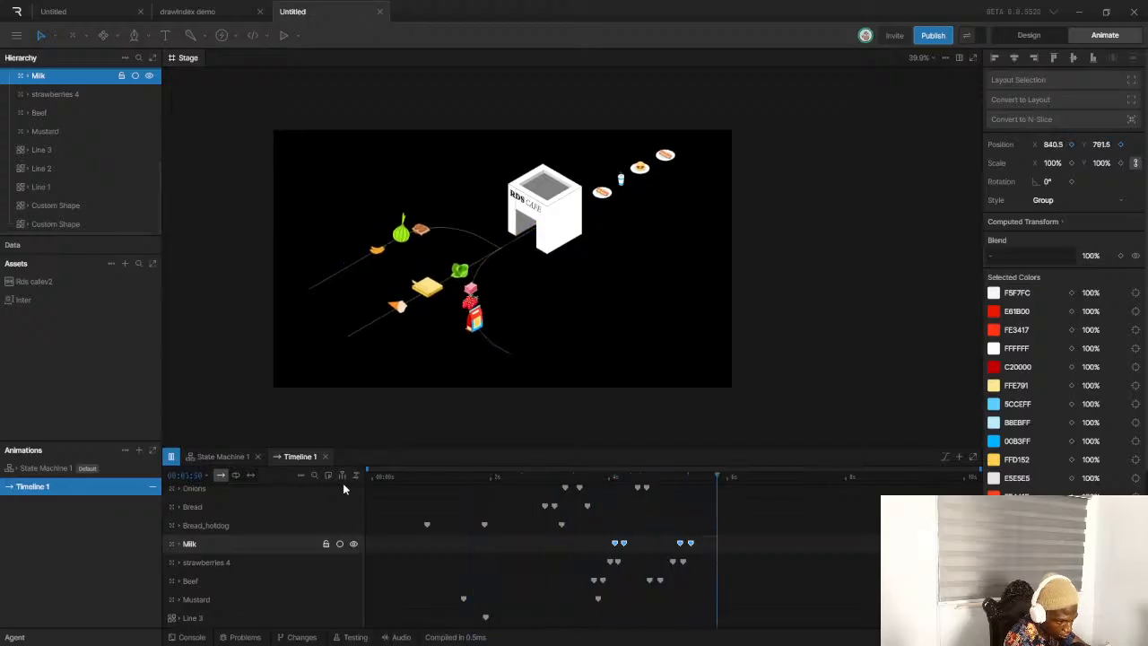
pyautogui.press('space')
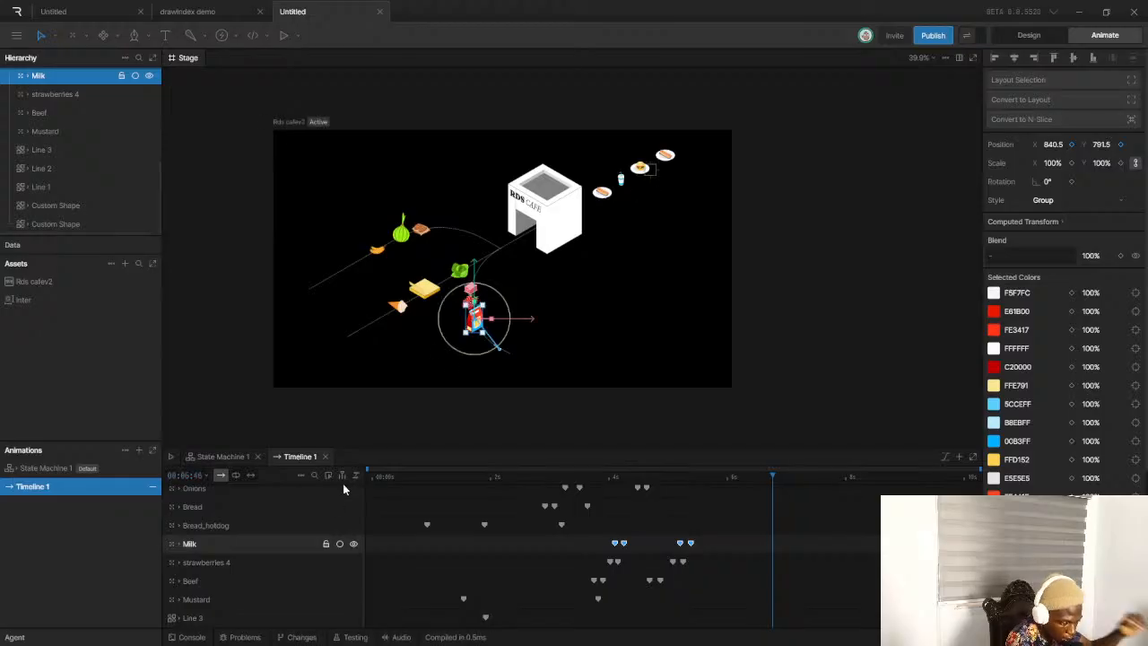
pyautogui.click(404, 477)
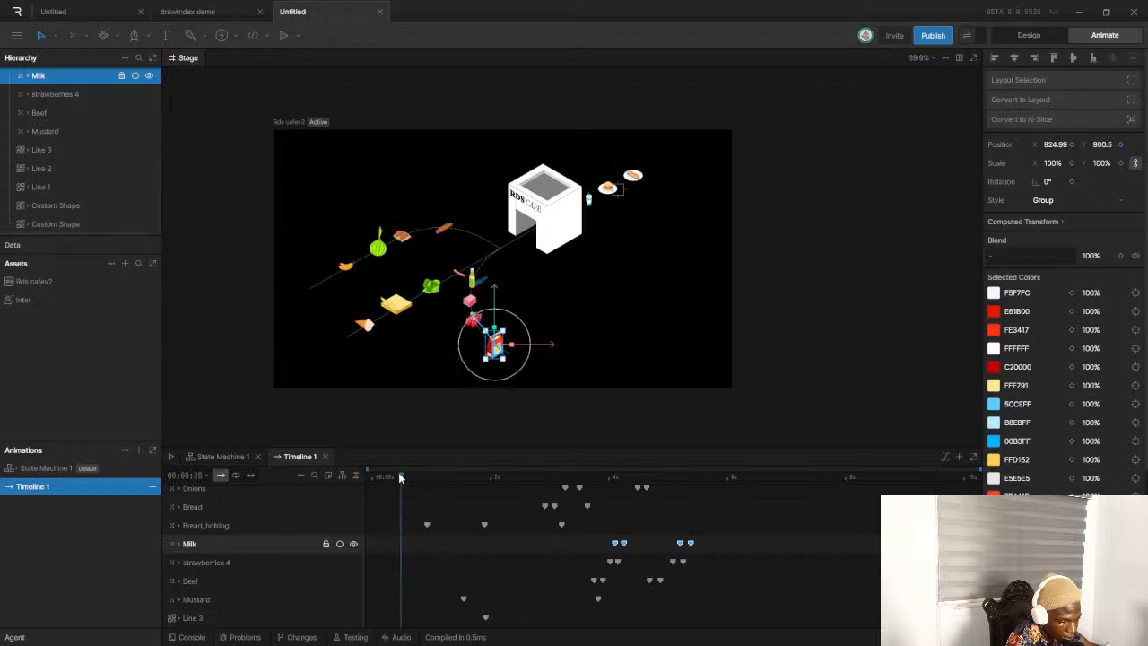
pyautogui.press('space')
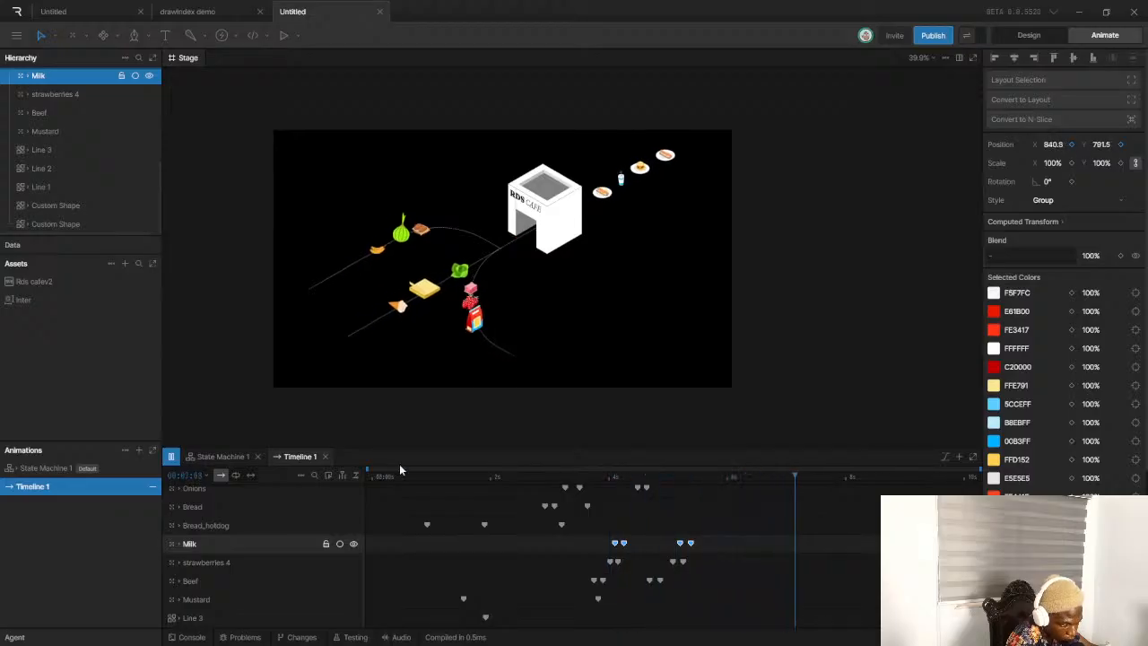
# Scrub and replay Timeline 1 up to about 7.2 s to examine the food items' final positions along the dashed lines
pyautogui.moveTo(418, 476); pyautogui.dragTo(724, 499)
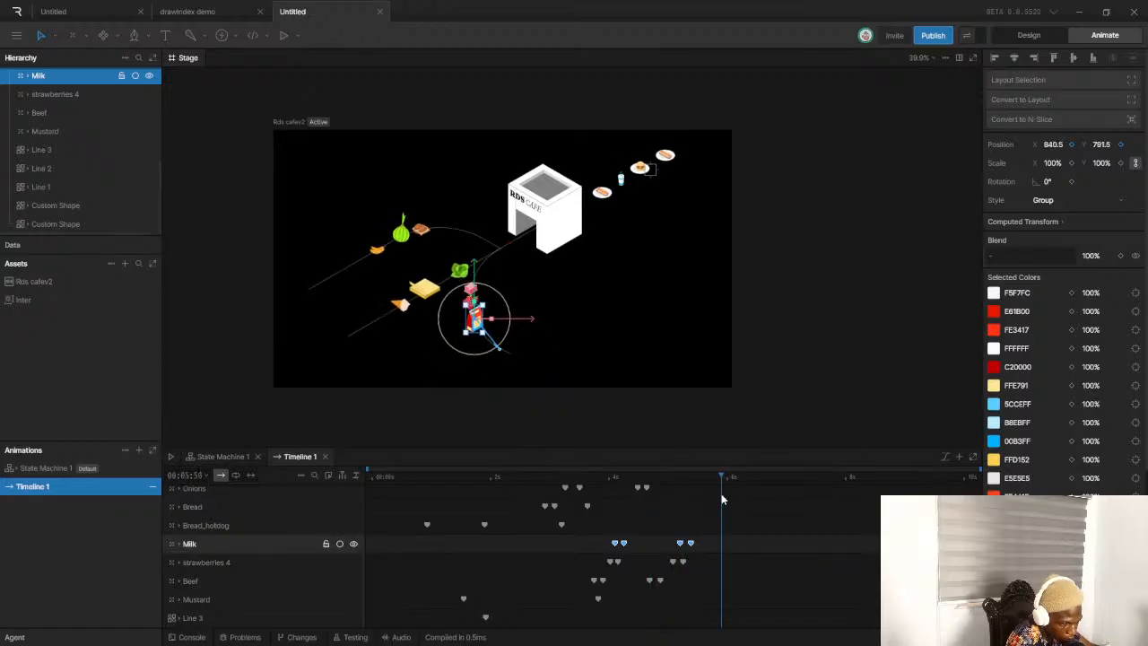
pyautogui.moveTo(754, 504); pyautogui.dragTo(373, 533)
pyautogui.press('space')
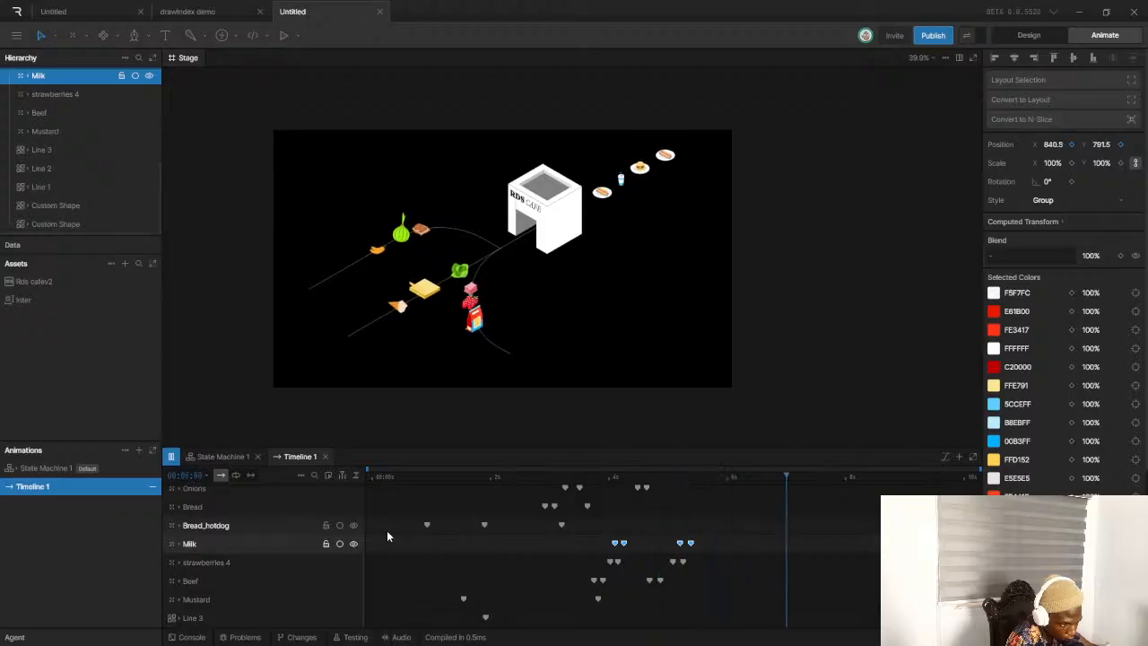
pyautogui.press('space')
pyautogui.moveTo(393, 477); pyautogui.dragTo(788, 544)
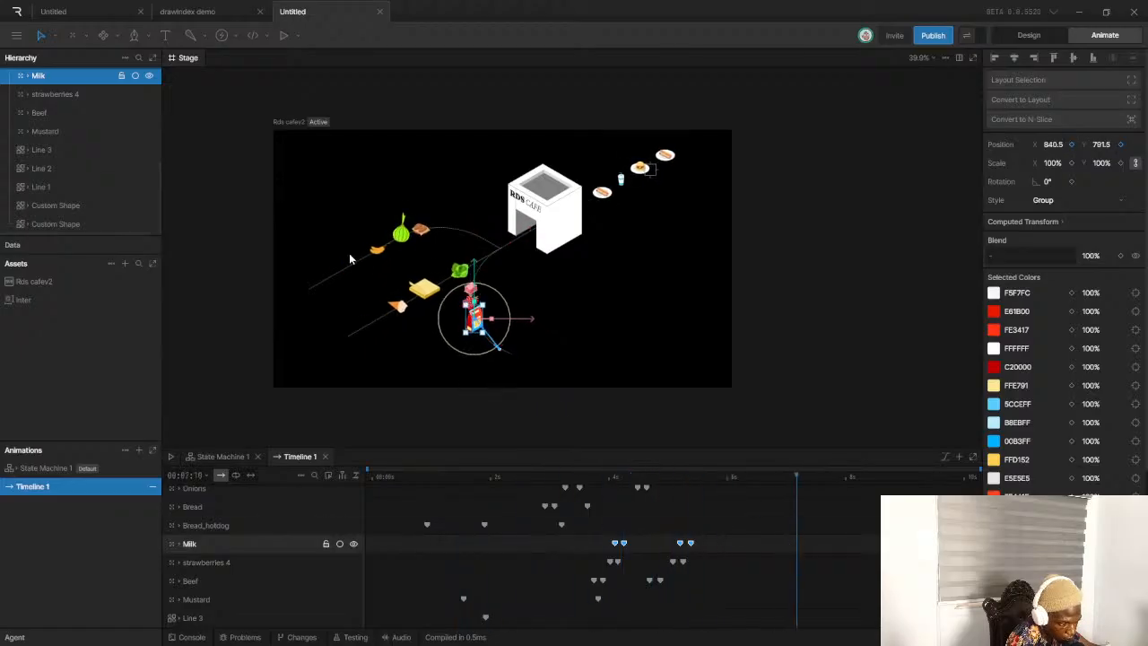
pyautogui.scroll(4, 461, 271)
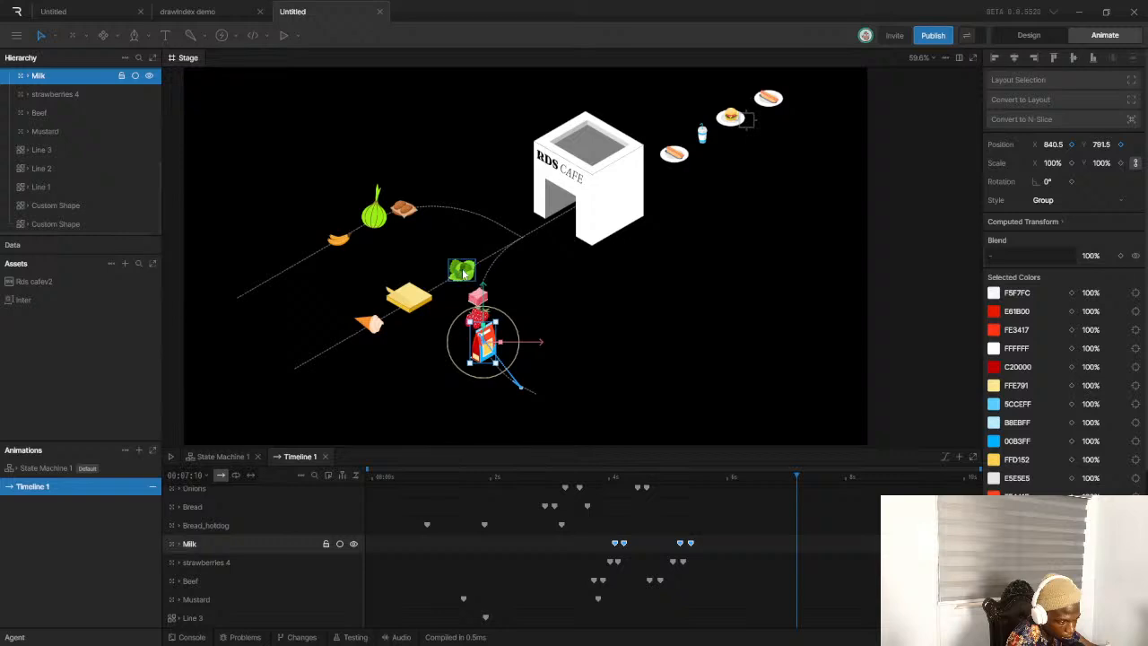
# Keyframe the lettuce holding its current position, and at 6:25 pulled slightly back along the dashed path to X 767, Y 597
pyautogui.click(463, 270)
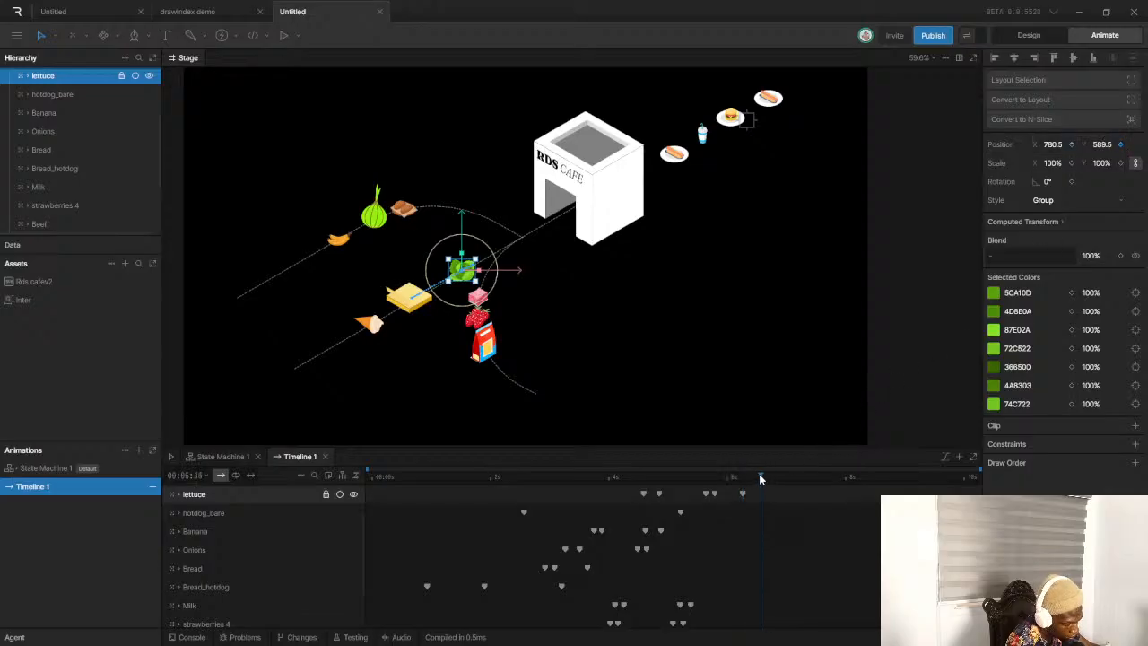
pyautogui.scroll(10, 458, 254)
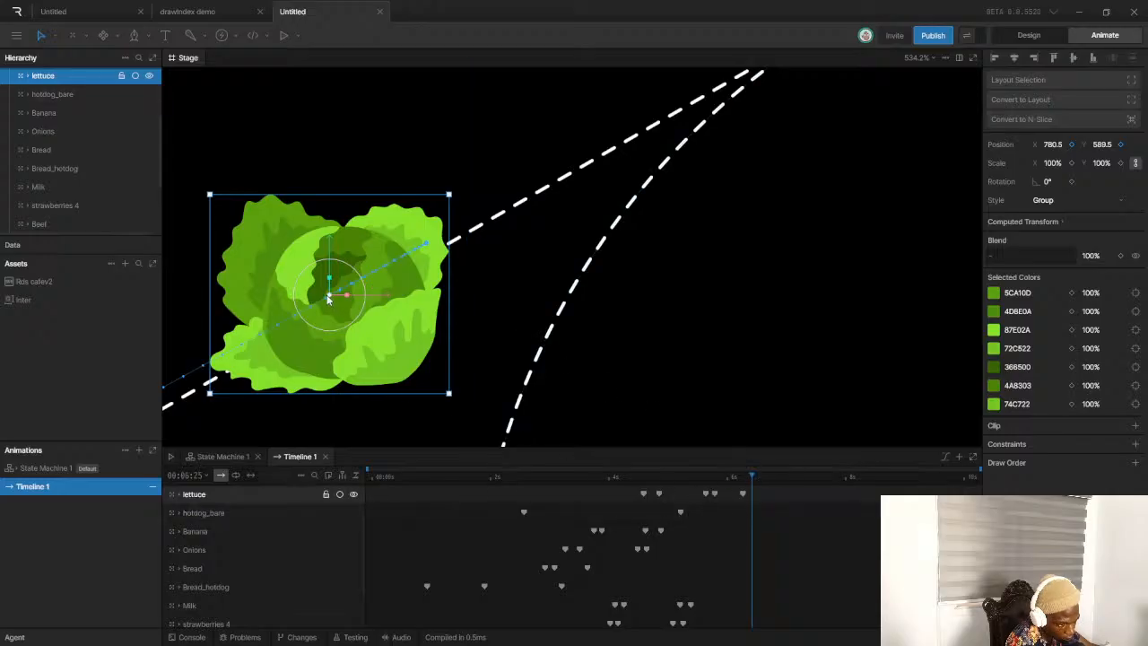
pyautogui.moveTo(322, 303); pyautogui.dragTo(291, 317)
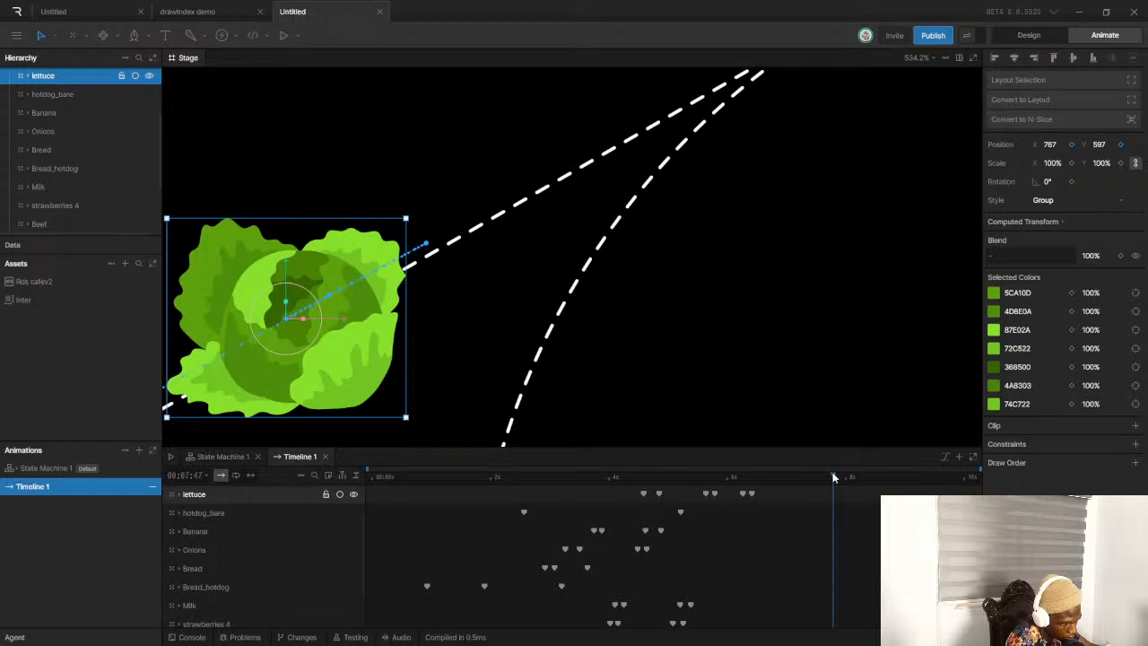
# Keyframe the lettuce inside the café entrance at X 1144.5, Y 386 at about 7.5 seconds
pyautogui.scroll(-5, 448, 372)
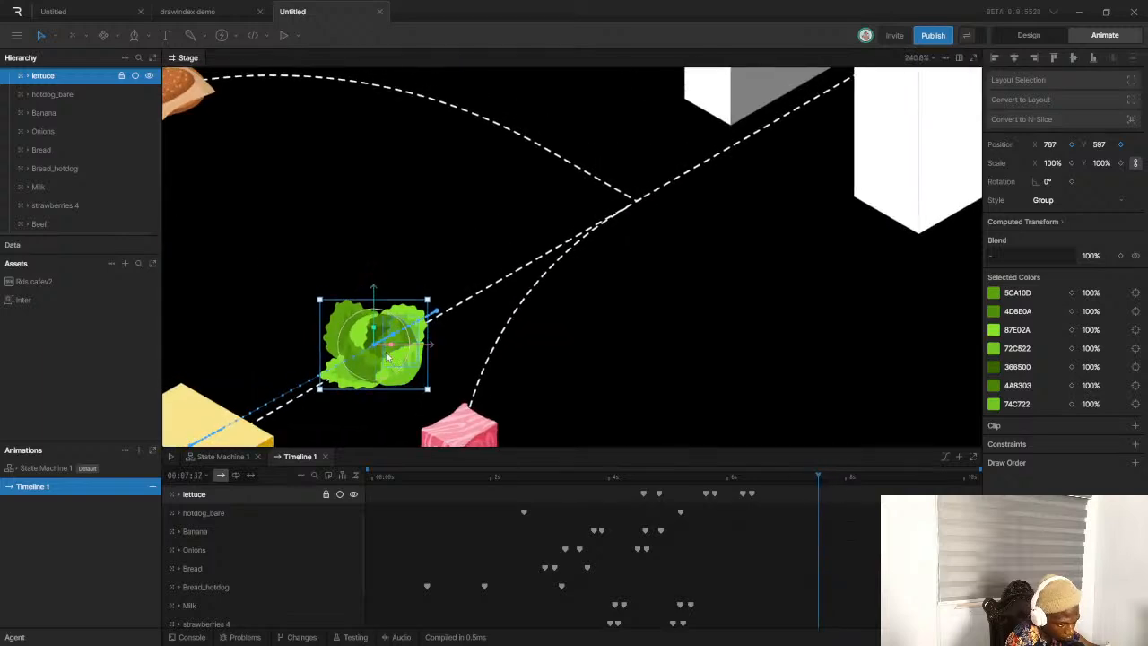
pyautogui.moveTo(375, 352); pyautogui.dragTo(809, 110)
pyautogui.scroll(-2, 756, 262)
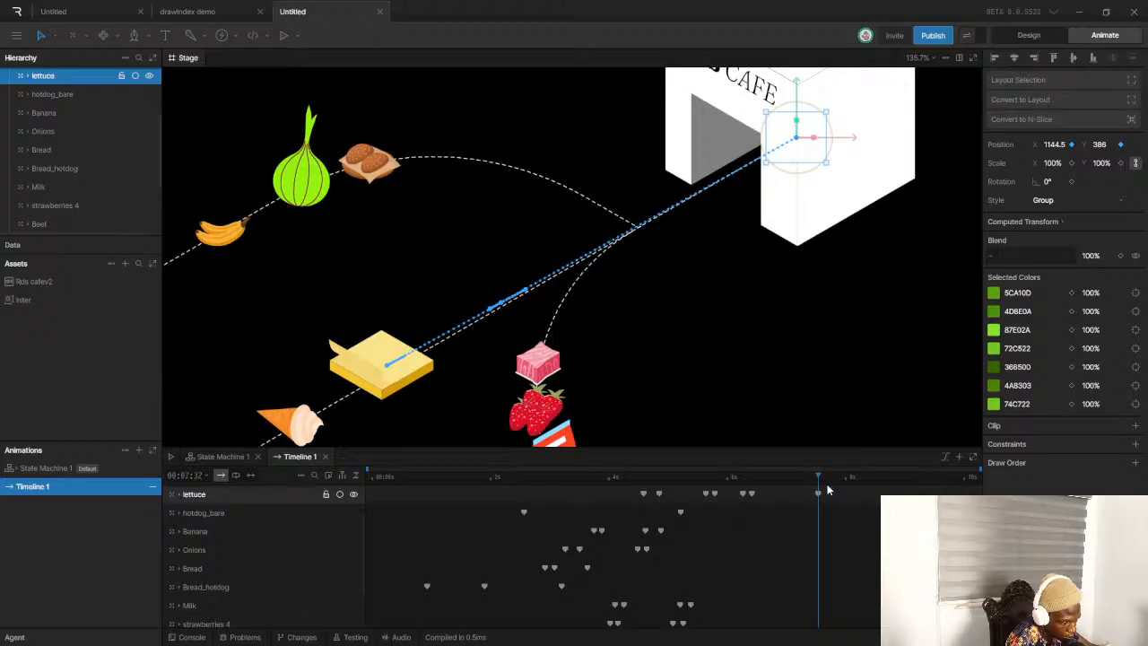
# Preview the lettuce's run into the café and shift its last three keyframes so they end at about 8 seconds
pyautogui.moveTo(818, 481); pyautogui.dragTo(718, 482)
pyautogui.press('space')
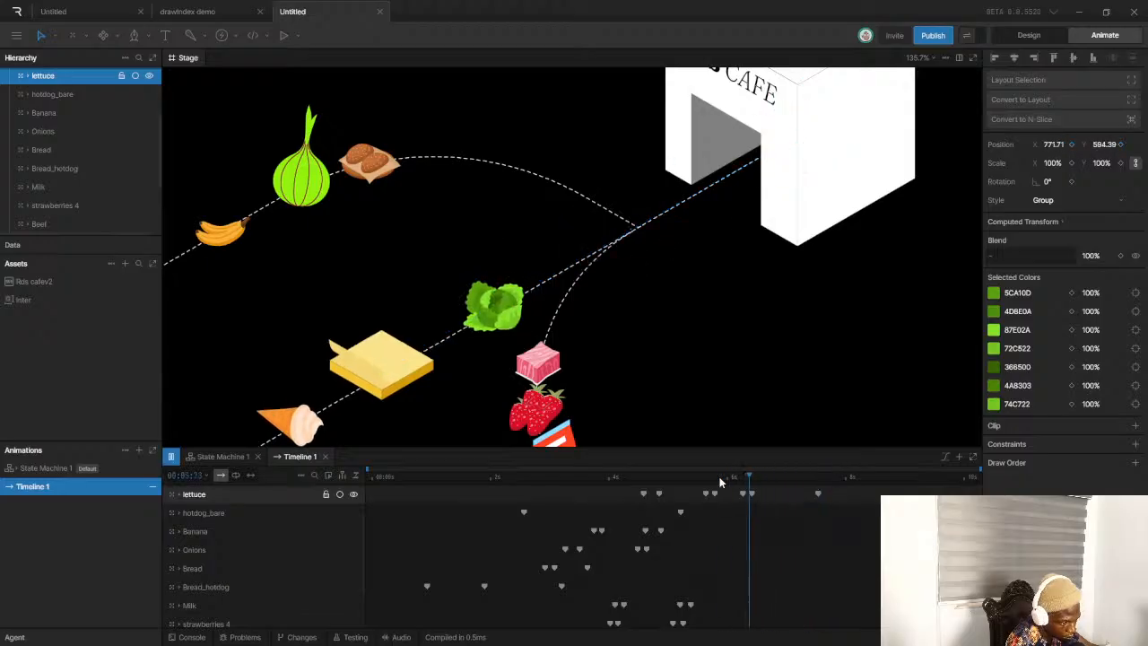
pyautogui.scroll(-6, 680, 318)
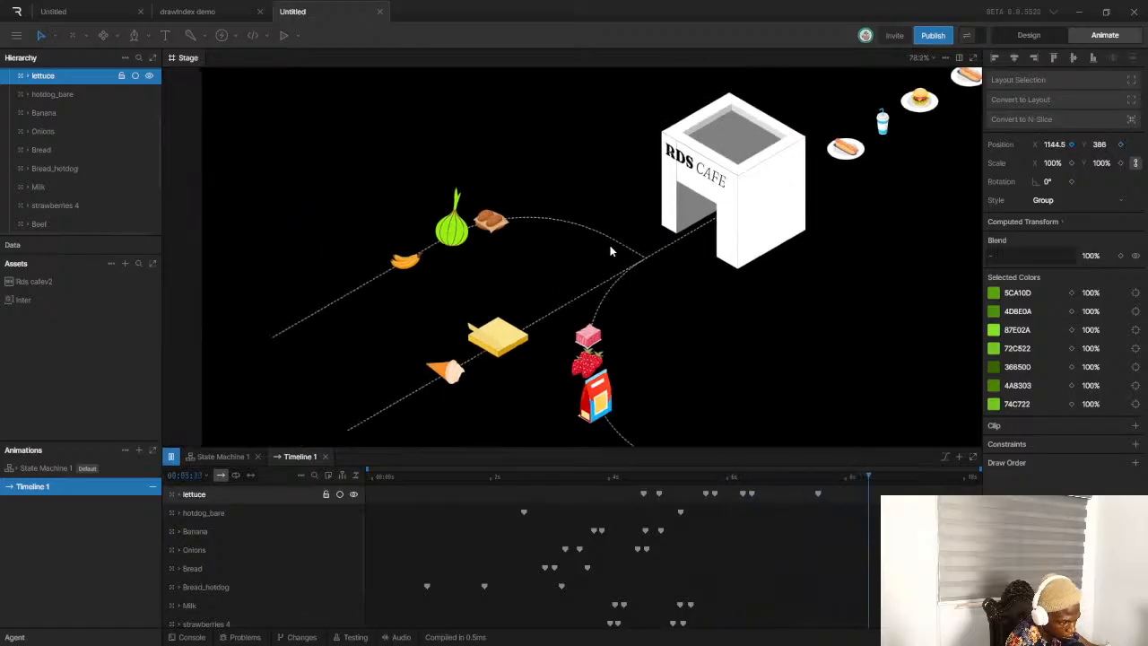
pyautogui.click(411, 475)
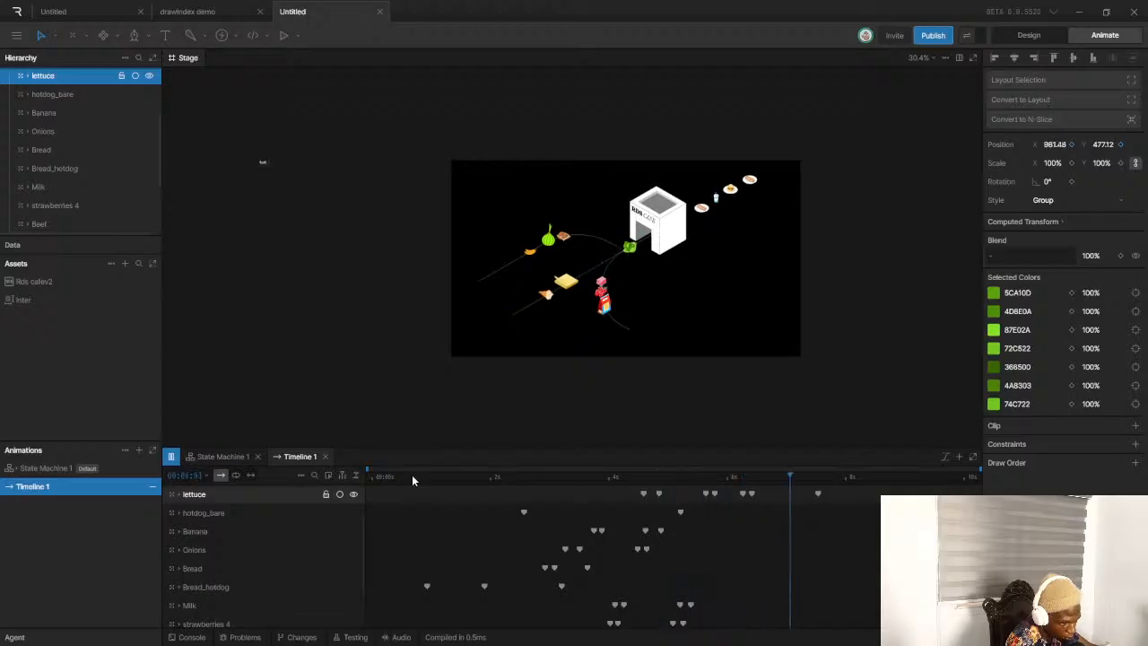
pyautogui.press('space')
pyautogui.moveTo(739, 492); pyautogui.dragTo(858, 494)
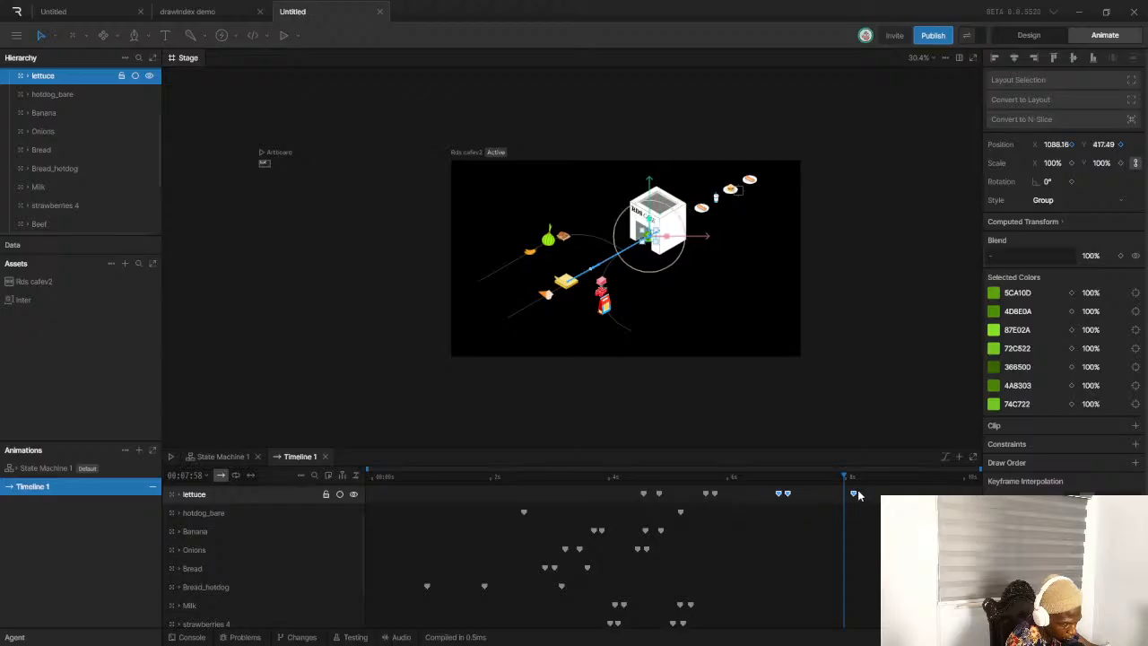
# Play Timeline 1 through from the start several times to review the timing of all the ingredients' movements
pyautogui.moveTo(391, 478); pyautogui.dragTo(376, 478)
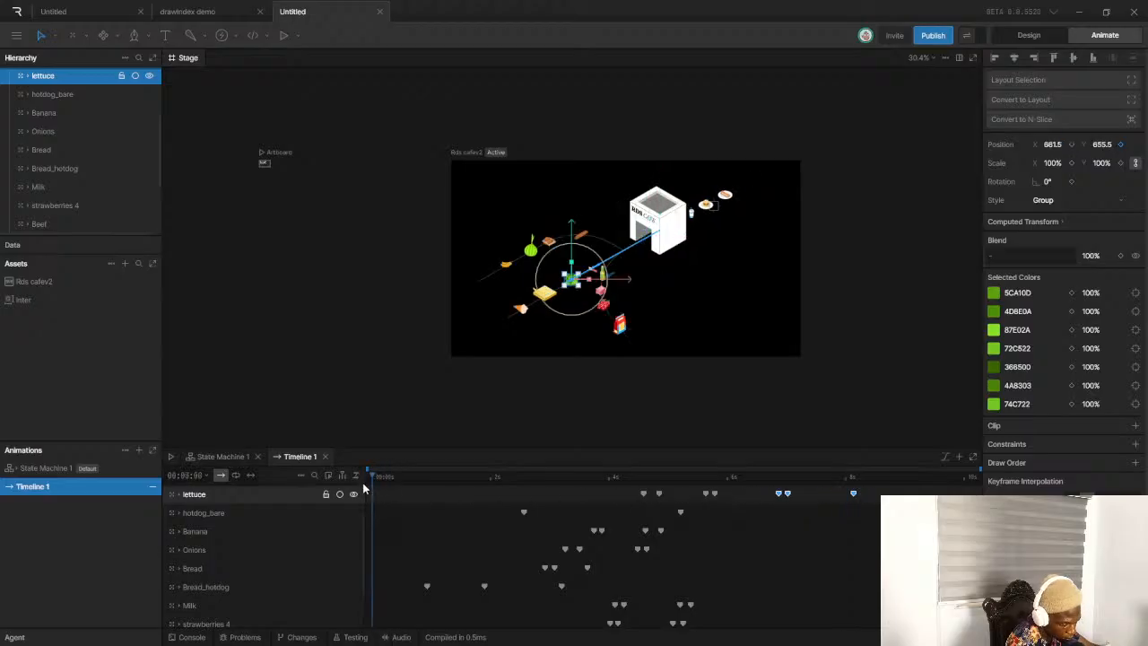
pyautogui.press('space')
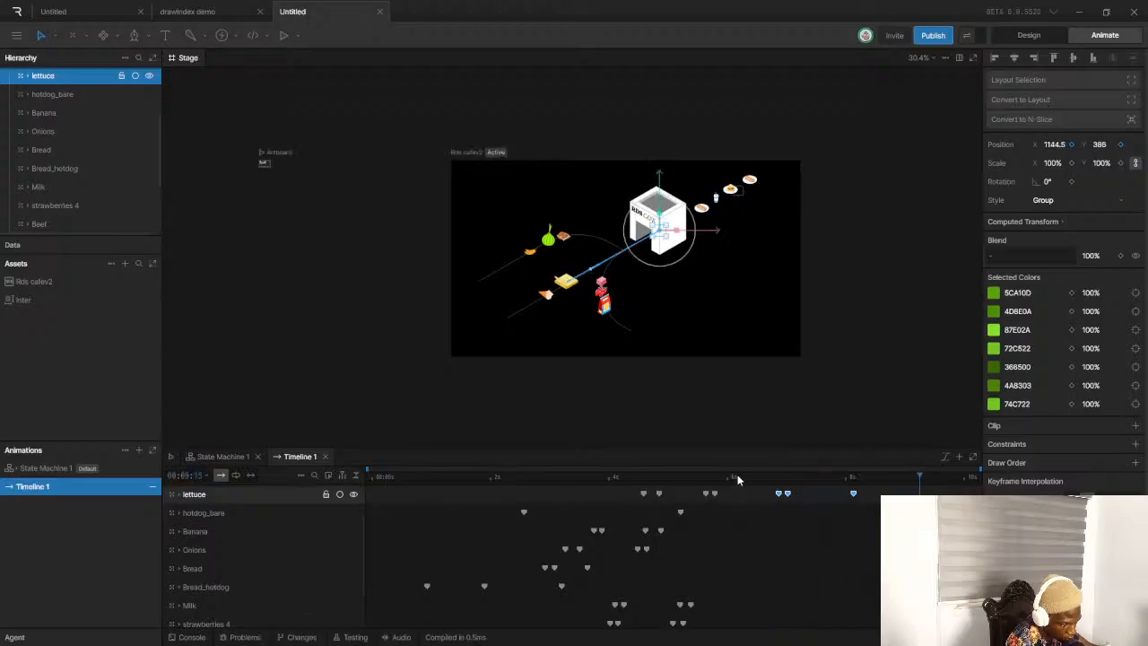
pyautogui.press('space')
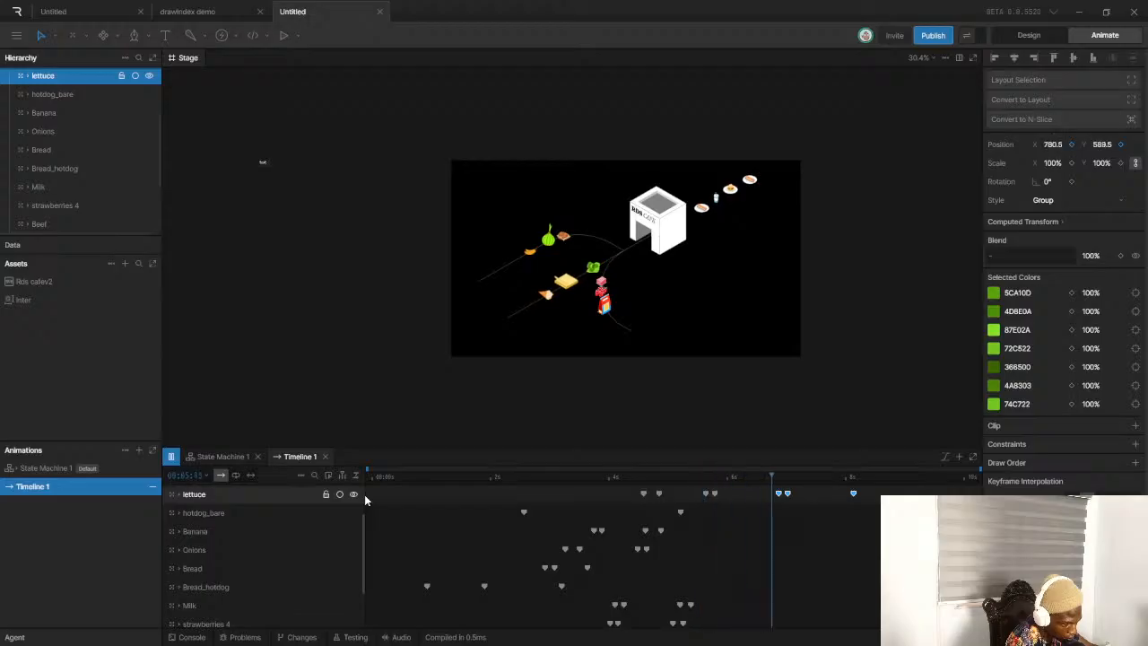
pyautogui.click(376, 476)
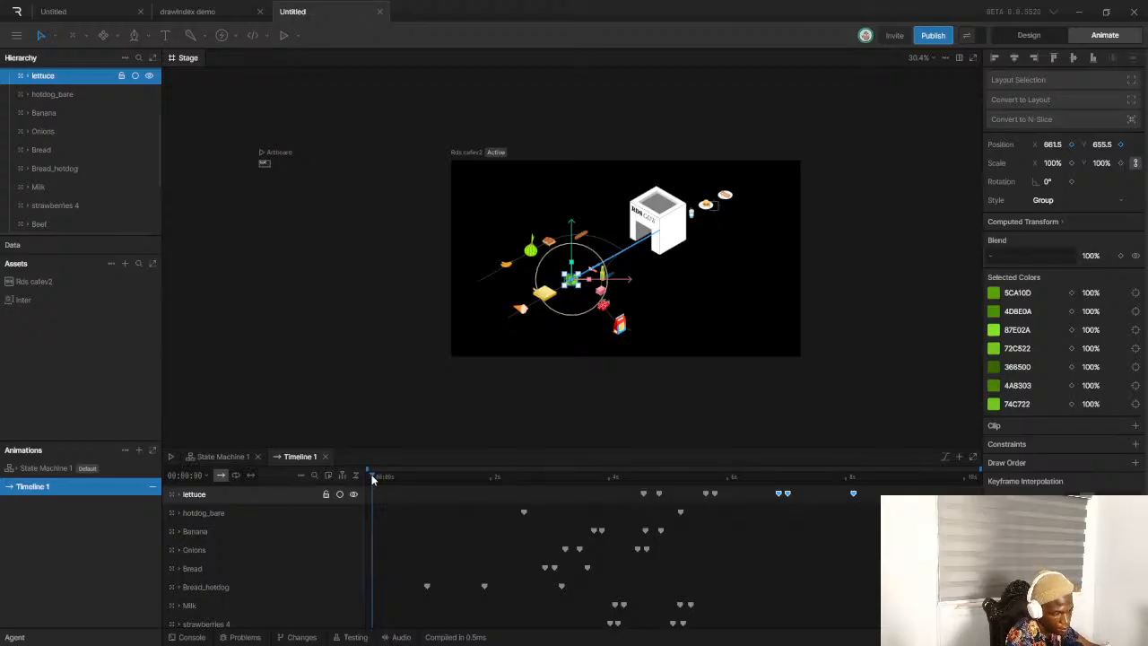
pyautogui.press('space')
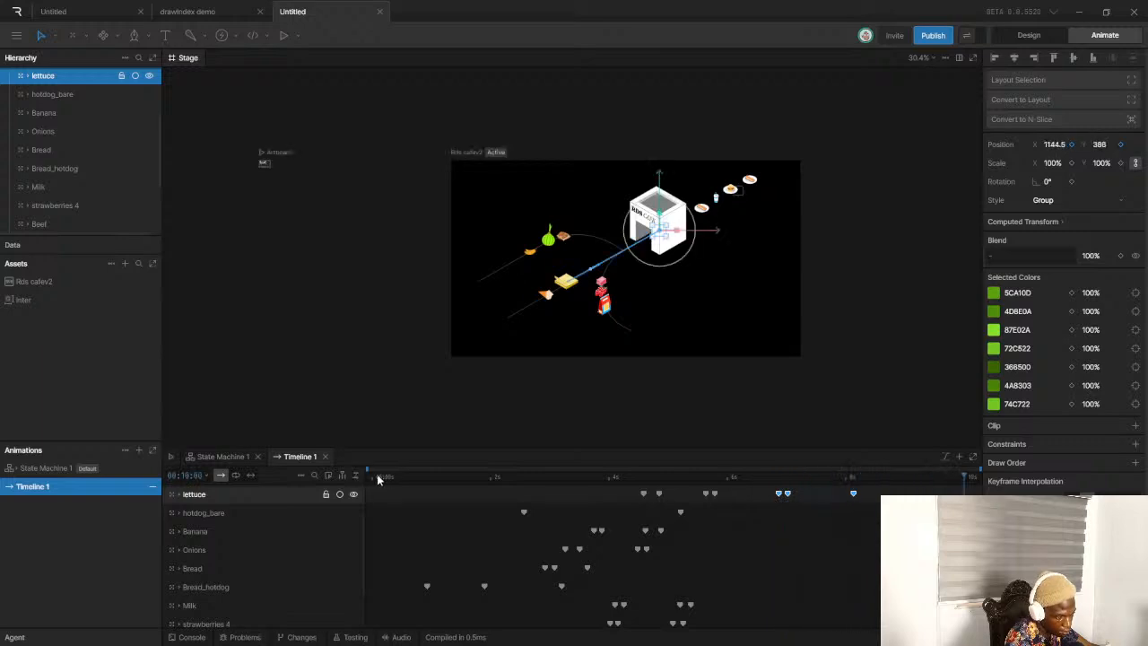
pyautogui.click(375, 478)
pyautogui.press('space')
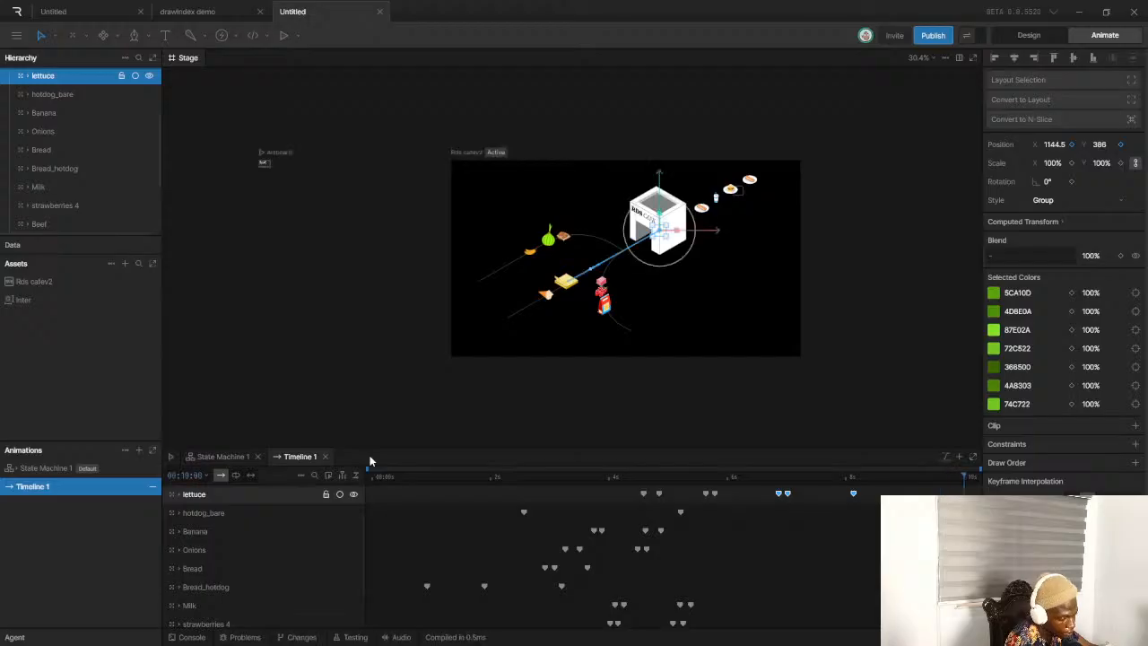
pyautogui.click(373, 478)
pyautogui.press('space')
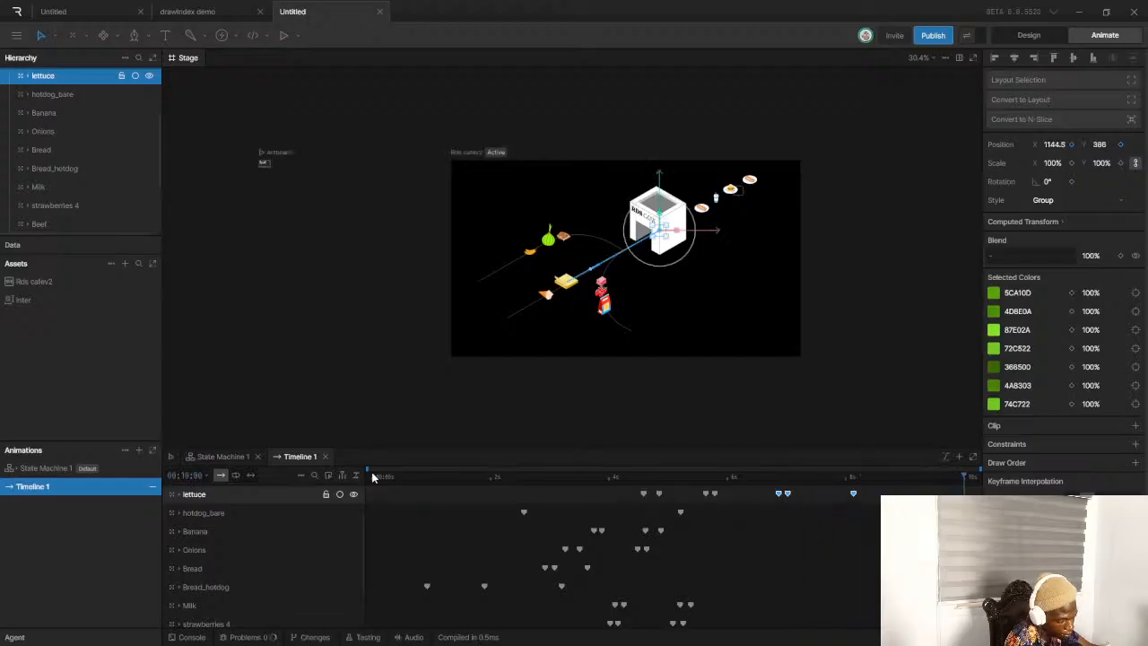
pyautogui.press('space')
# Keyframe the Bread's current position at 6:57, beside the onion on the upper dashed path
pyautogui.moveTo(495, 477); pyautogui.dragTo(786, 489)
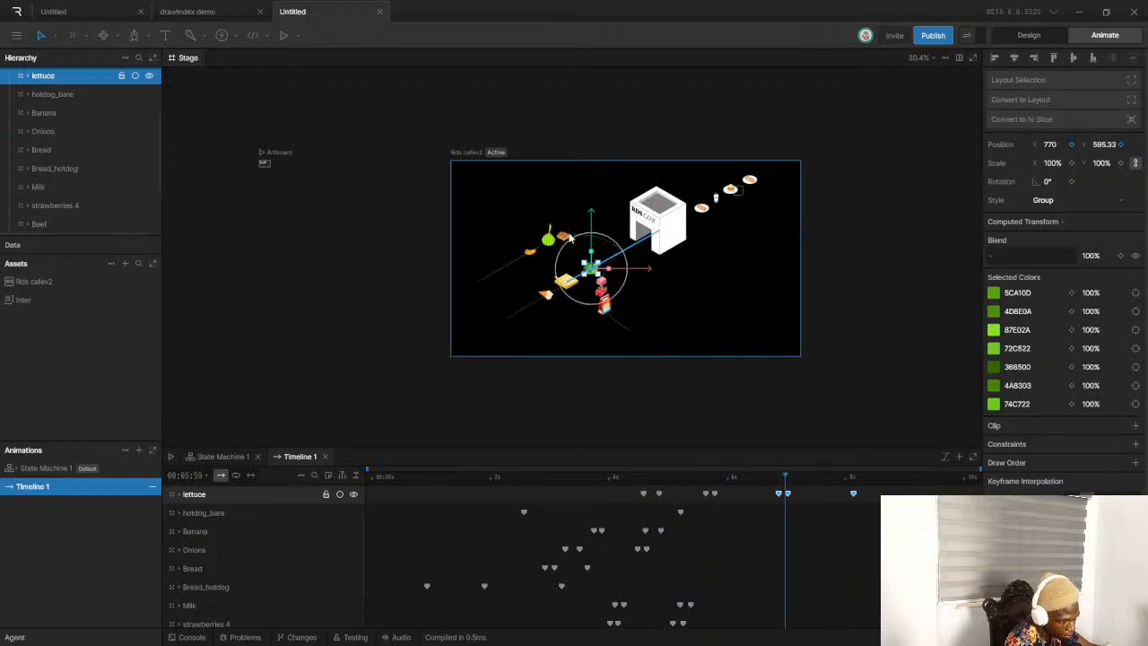
pyautogui.scroll(8, 588, 256)
pyautogui.click(510, 254)
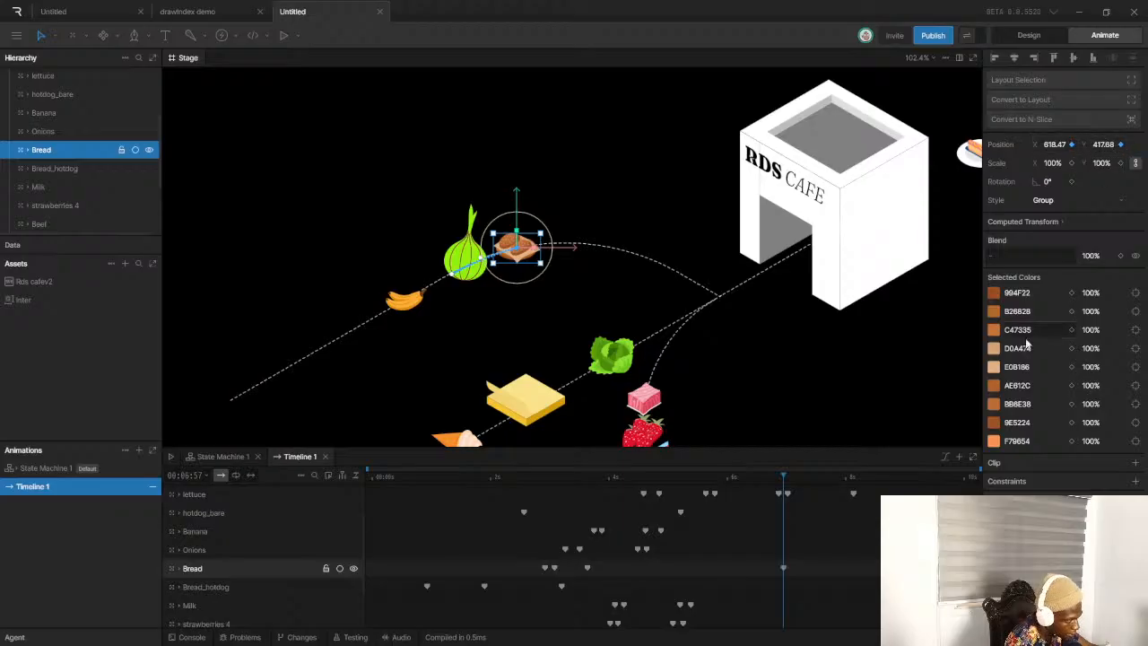
# Keyframe the Bread nudged slightly back along its path to X 602.5, Y 421.5 just after 7 seconds
pyautogui.moveTo(783, 483); pyautogui.dragTo(790, 483)
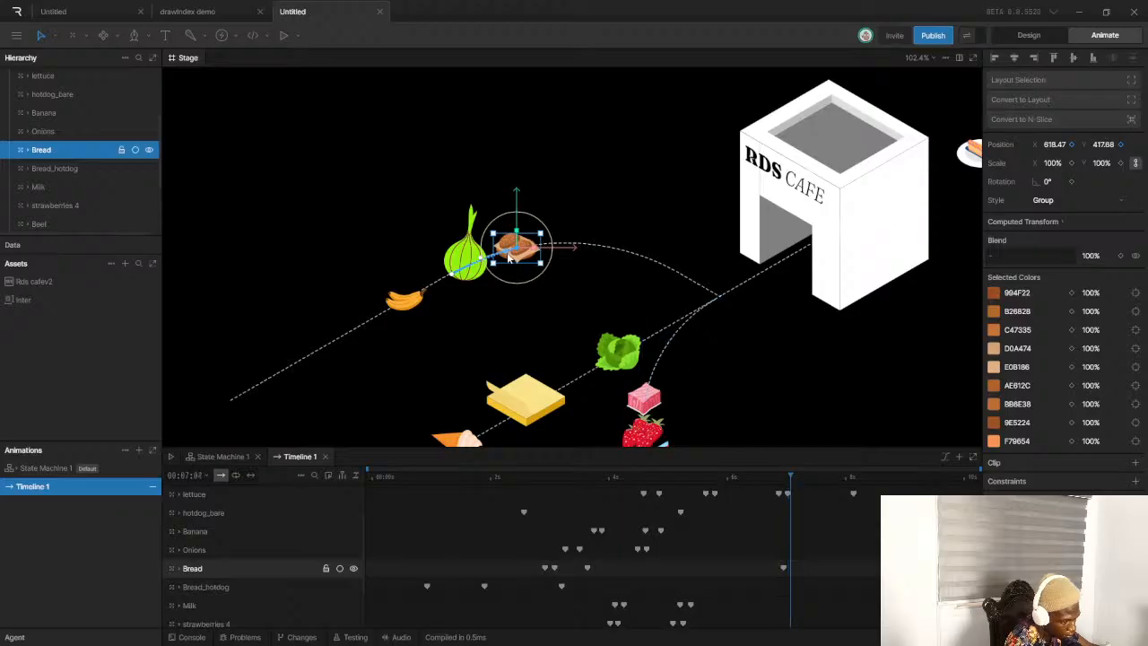
pyautogui.scroll(3, 508, 253)
pyautogui.scroll(3, 509, 253)
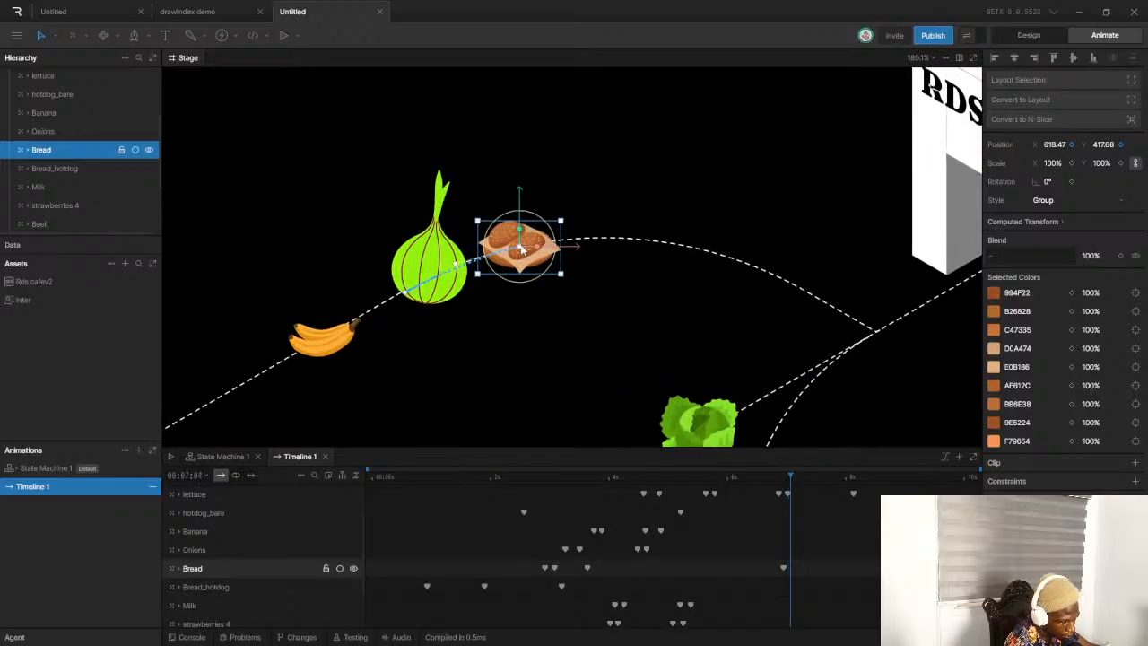
pyautogui.moveTo(519, 252); pyautogui.dragTo(501, 256)
# Keyframe the Bread at the junction of the dashed paths, X 946, Y 495, at 8:04
pyautogui.moveTo(796, 478); pyautogui.dragTo(848, 480)
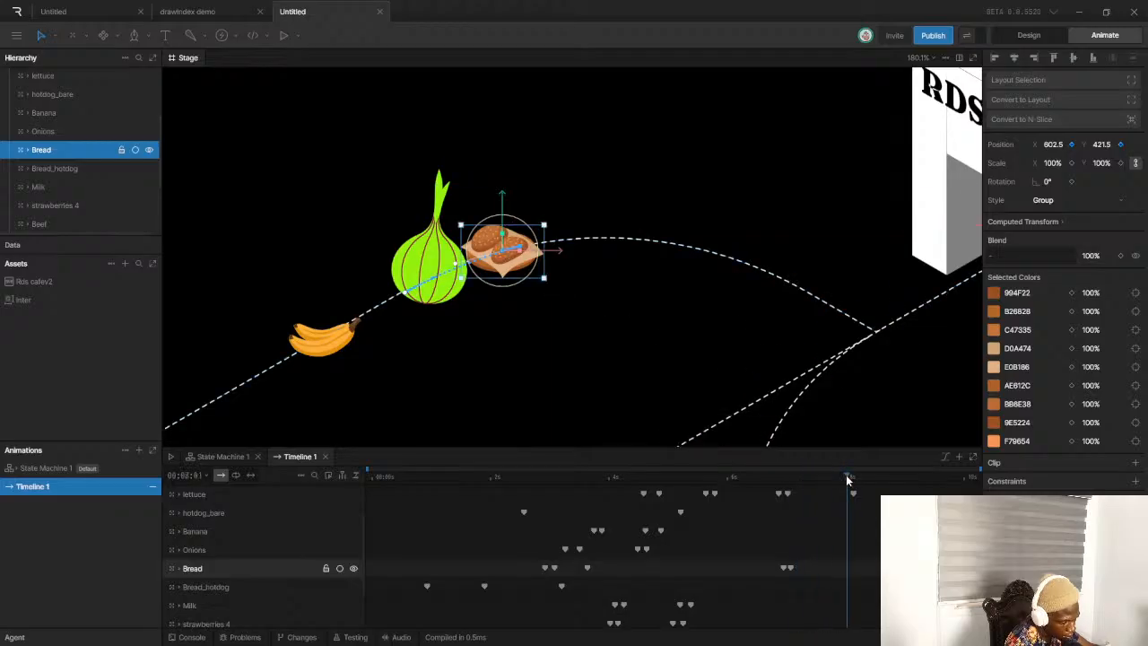
pyautogui.moveTo(502, 257); pyautogui.dragTo(872, 334)
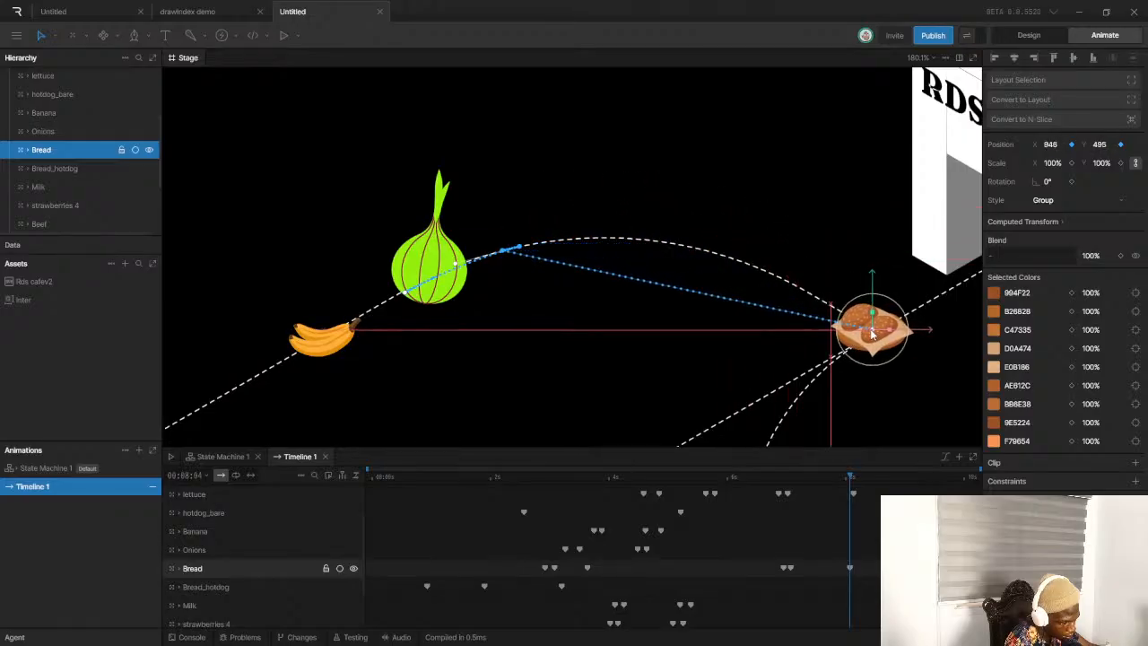
pyautogui.click(871, 334)
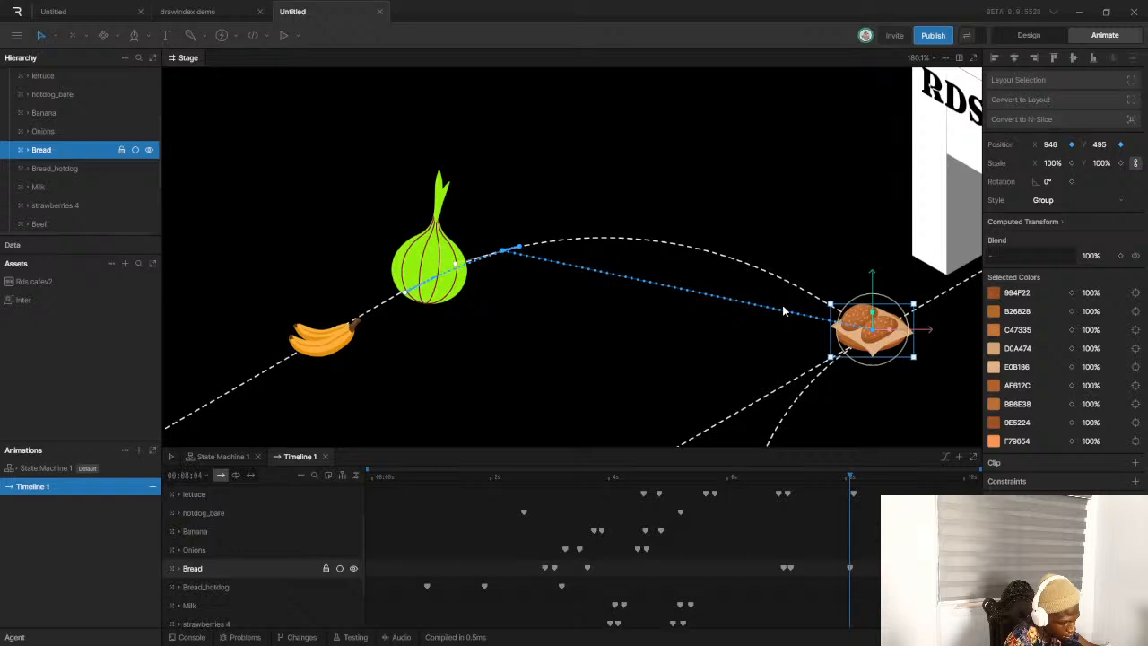
# Curve the Bread's motion path to follow the dashed arc, and move its junction keyframe earlier to about 7.5 seconds
pyautogui.moveTo(792, 313); pyautogui.dragTo(755, 244)
pyautogui.moveTo(625, 277); pyautogui.dragTo(640, 227)
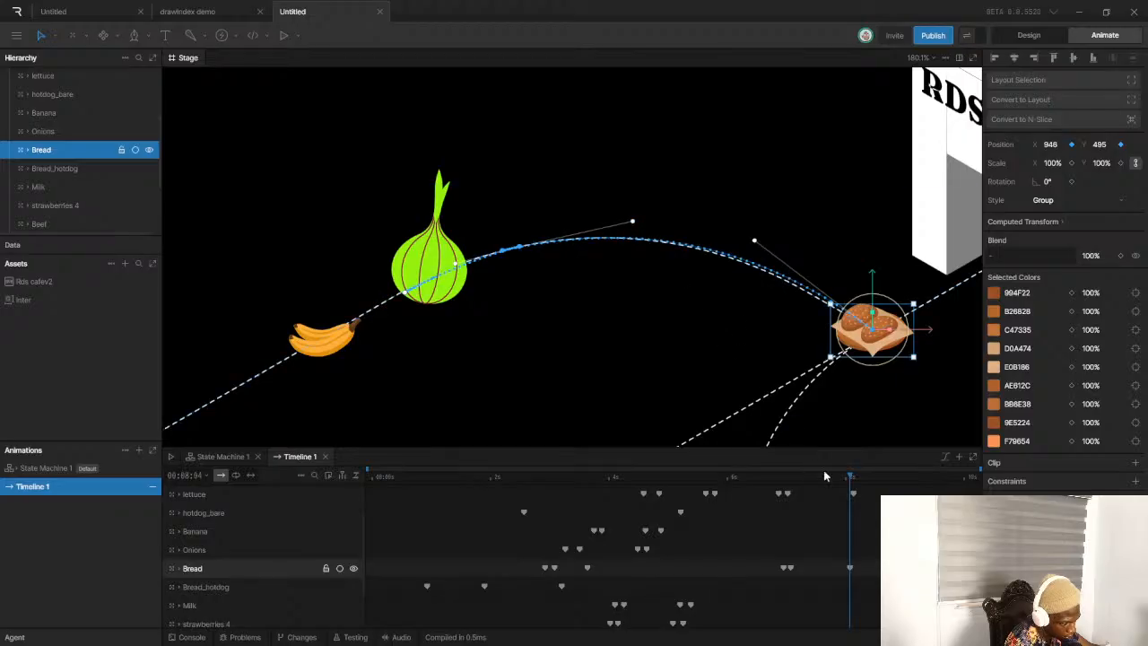
pyautogui.moveTo(852, 570); pyautogui.dragTo(818, 572)
pyautogui.moveTo(818, 289); pyautogui.dragTo(718, 219)
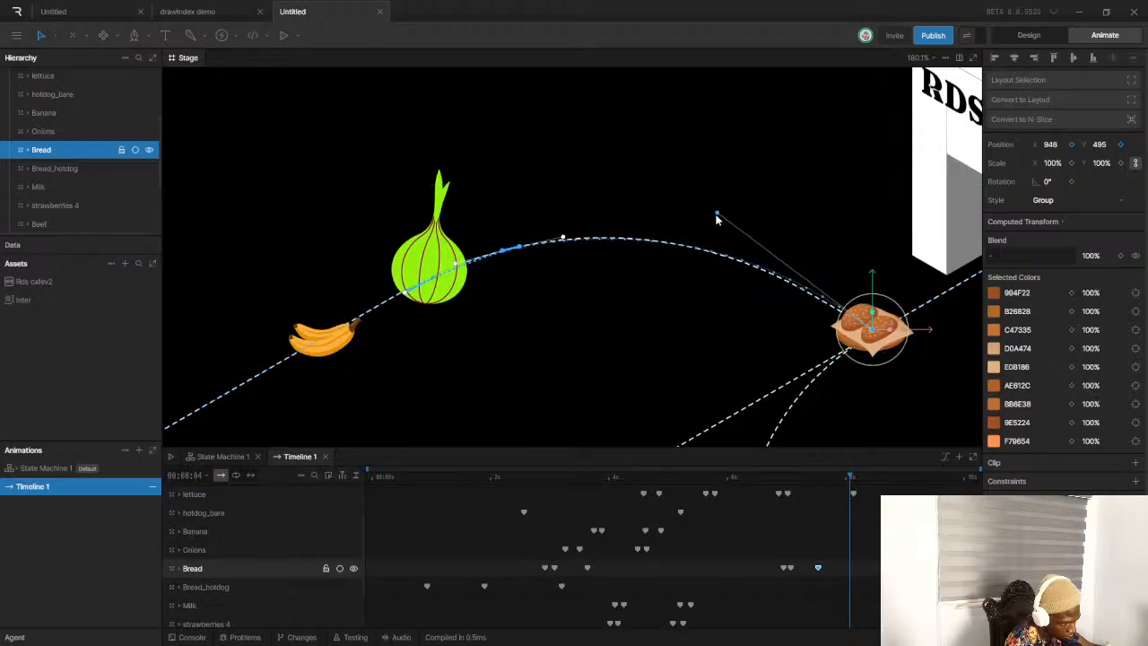
# Keyframe the Bread inside the café entrance at X 1132, Y 388 and move that keyframe to about 8.5 seconds
pyautogui.scroll(-5, 834, 325)
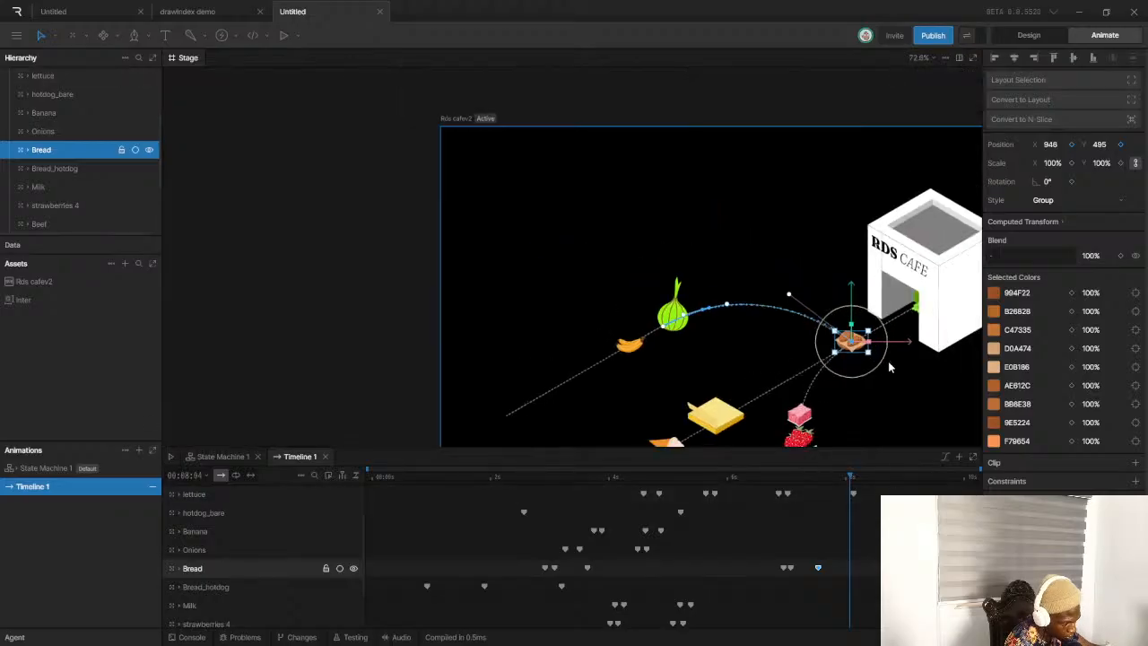
pyautogui.scroll(3, 861, 341)
pyautogui.moveTo(843, 339); pyautogui.dragTo(957, 276)
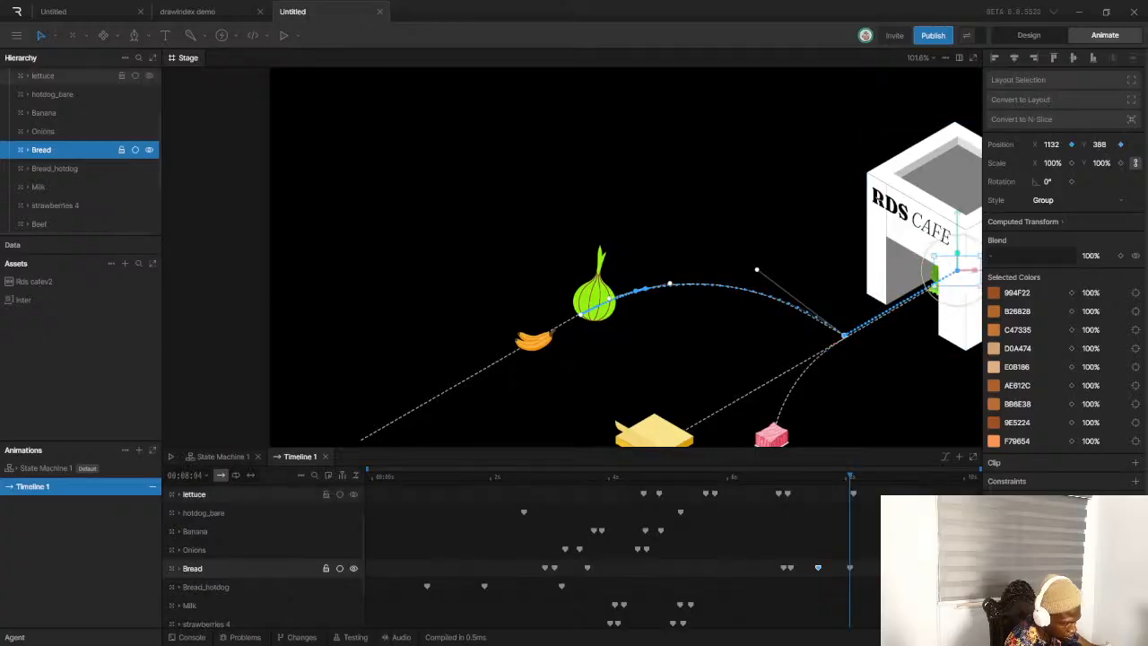
pyautogui.moveTo(850, 569); pyautogui.dragTo(876, 568)
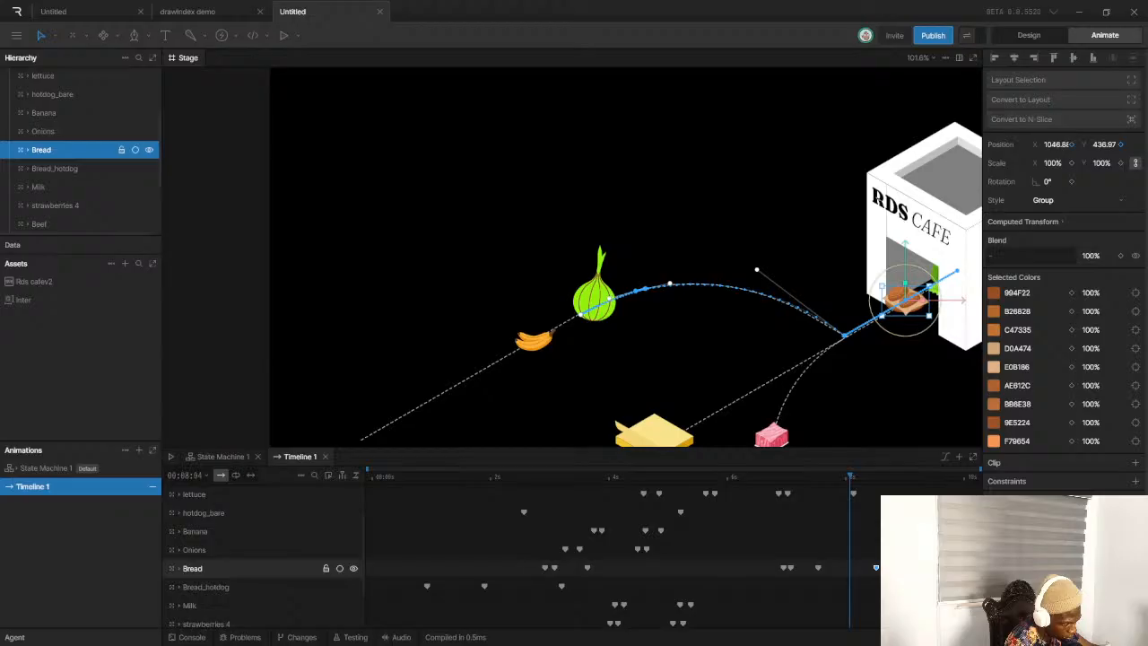
# Shift the Bread's last four keyframes slightly later and play back its run into the café
pyautogui.moveTo(757, 568); pyautogui.dragTo(883, 574)
pyautogui.moveTo(787, 571); pyautogui.dragTo(794, 569)
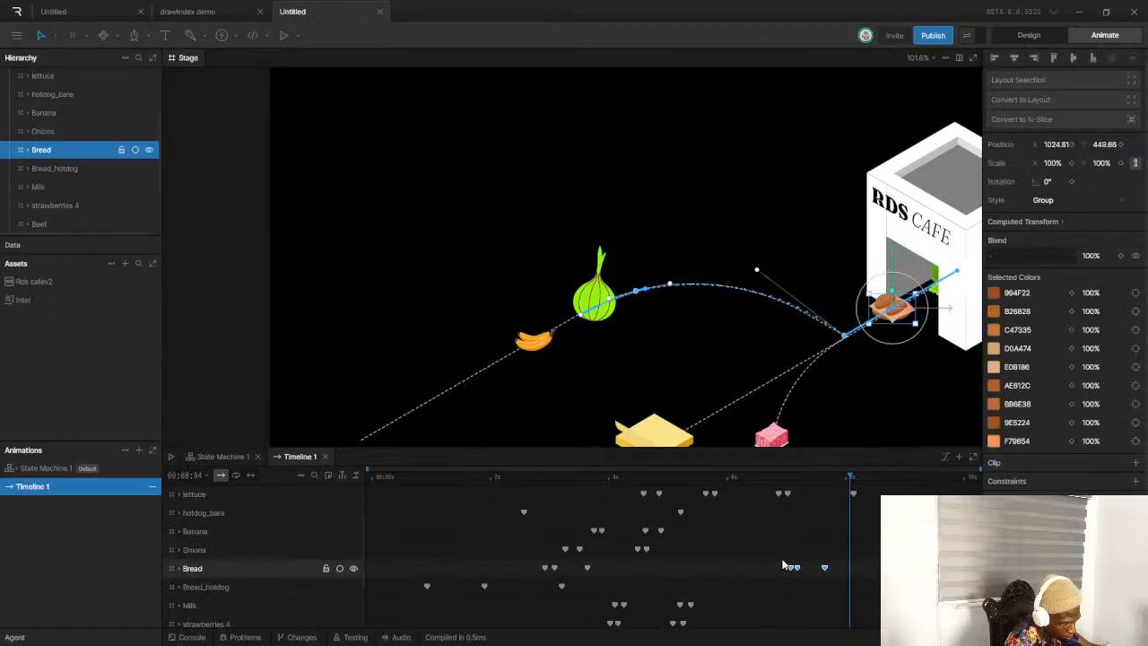
pyautogui.click(482, 475)
pyautogui.press('space')
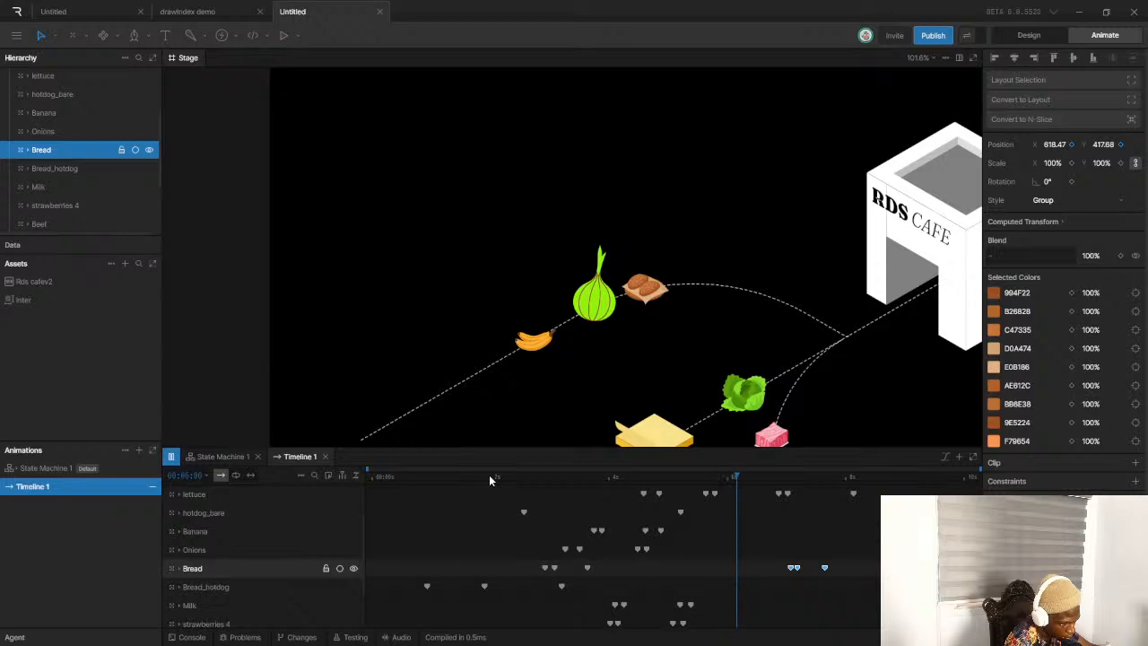
pyautogui.press('space')
# Retime the Bread's final keyframe to about 8.3 seconds and its junction keyframe to about 8 seconds
pyautogui.click(835, 577)
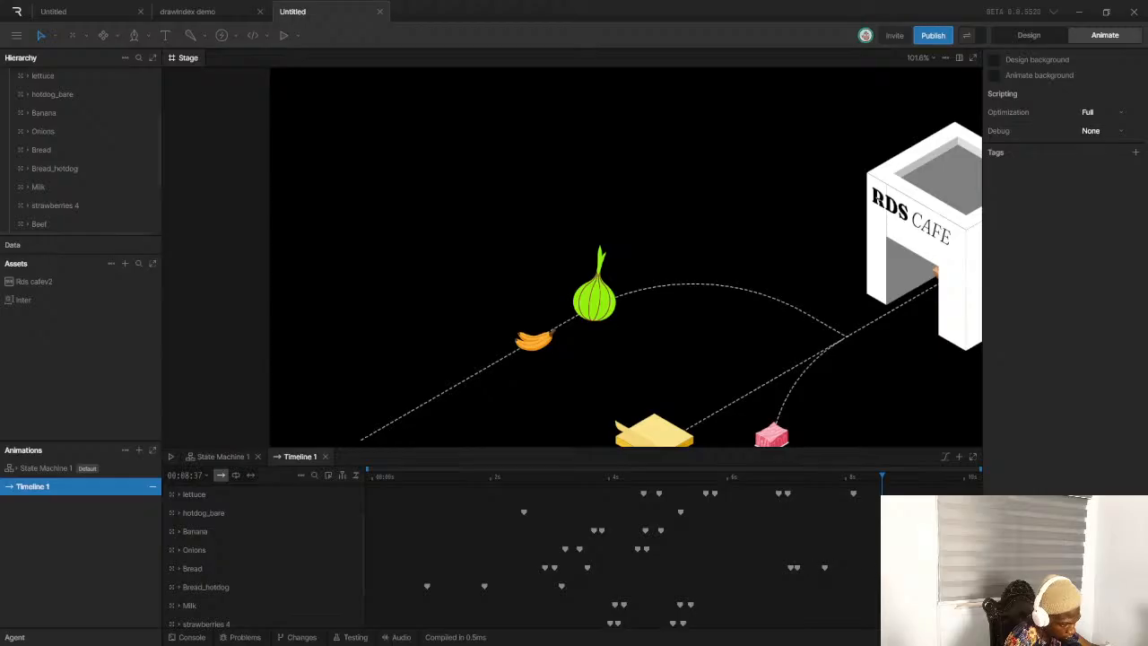
pyautogui.moveTo(885, 568); pyautogui.dragTo(868, 568)
pyautogui.moveTo(755, 555); pyautogui.dragTo(885, 584)
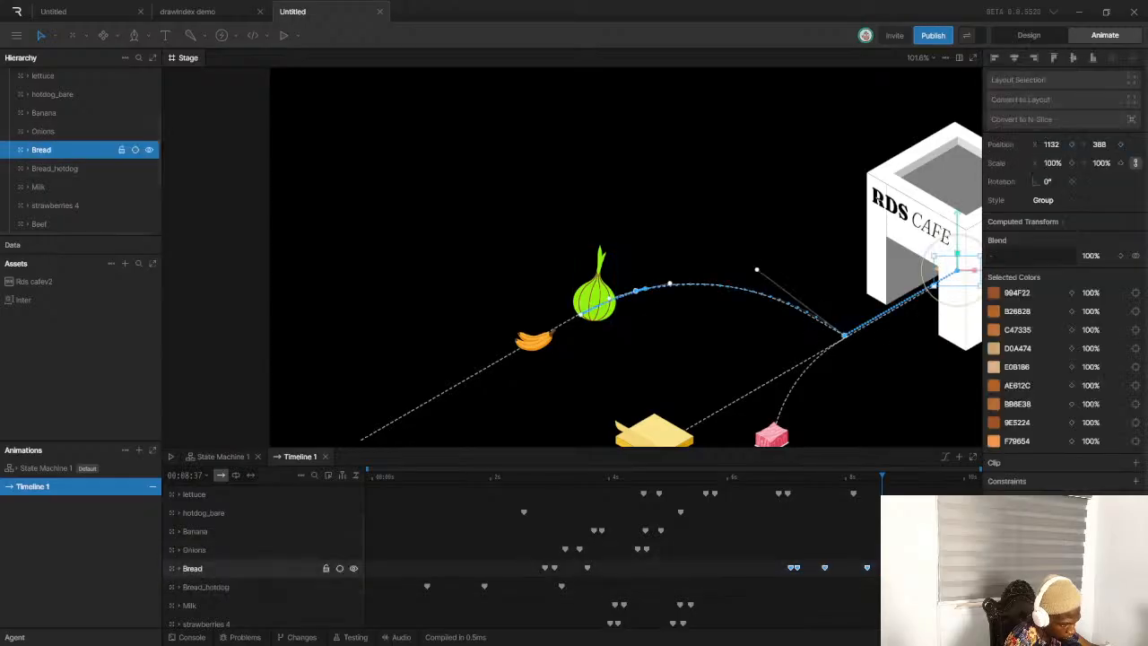
pyautogui.click(810, 564)
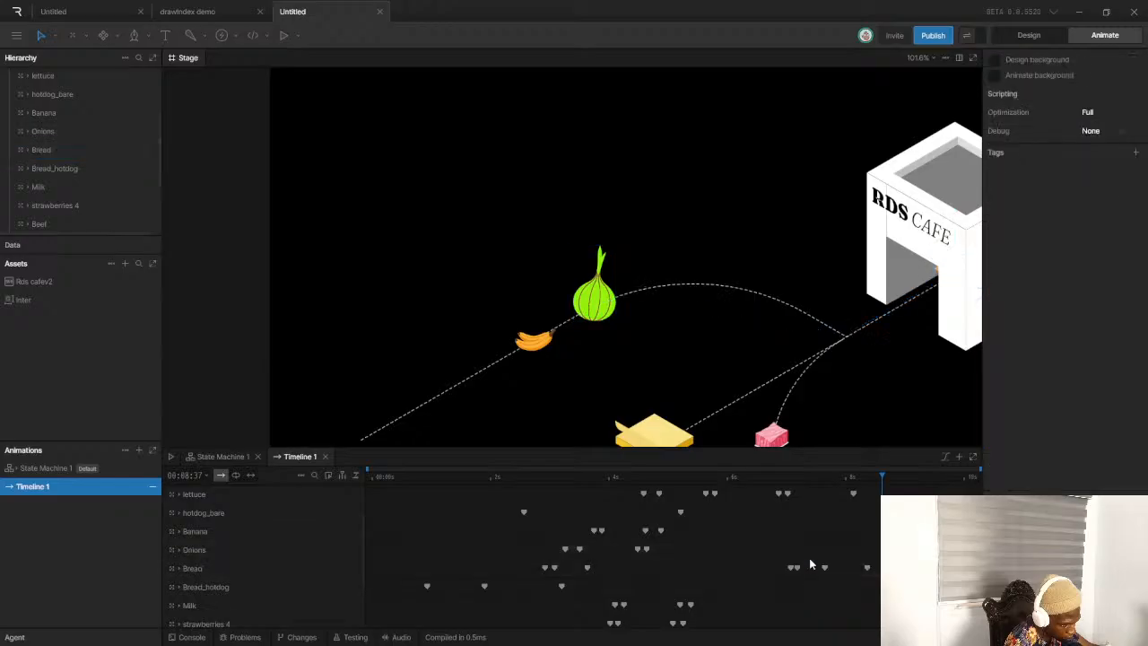
pyautogui.click(810, 563)
pyautogui.moveTo(824, 569); pyautogui.dragTo(850, 570)
# Play back the Bread's retimed movement from just before 7 seconds
pyautogui.moveTo(800, 480); pyautogui.dragTo(774, 480)
pyautogui.press('space')
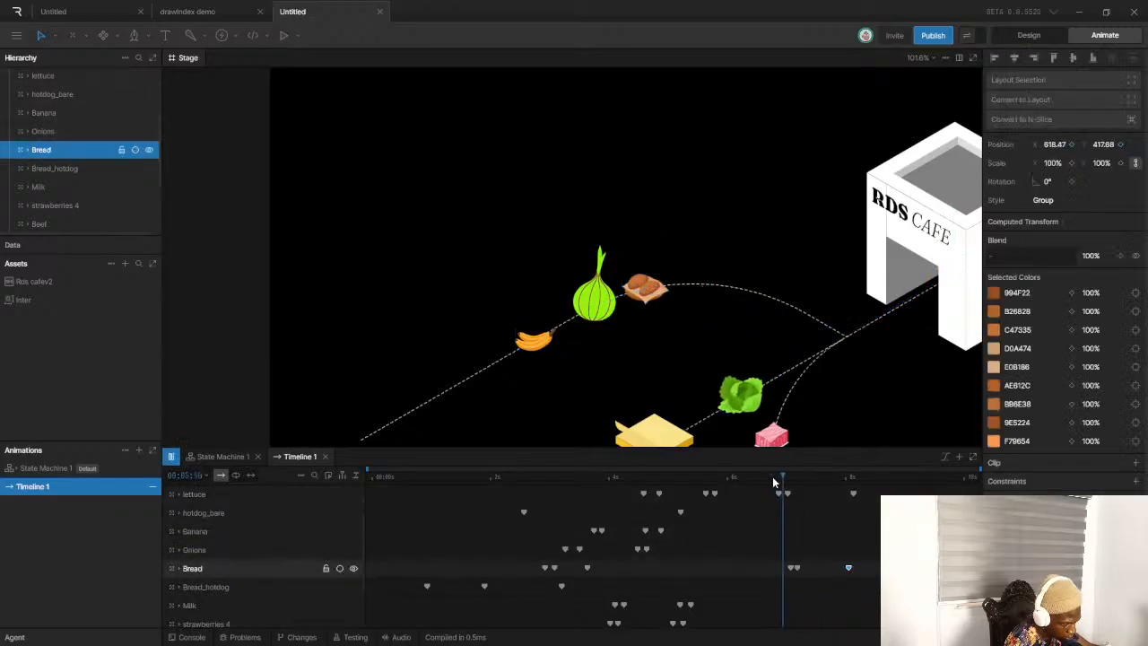
pyautogui.press('space')
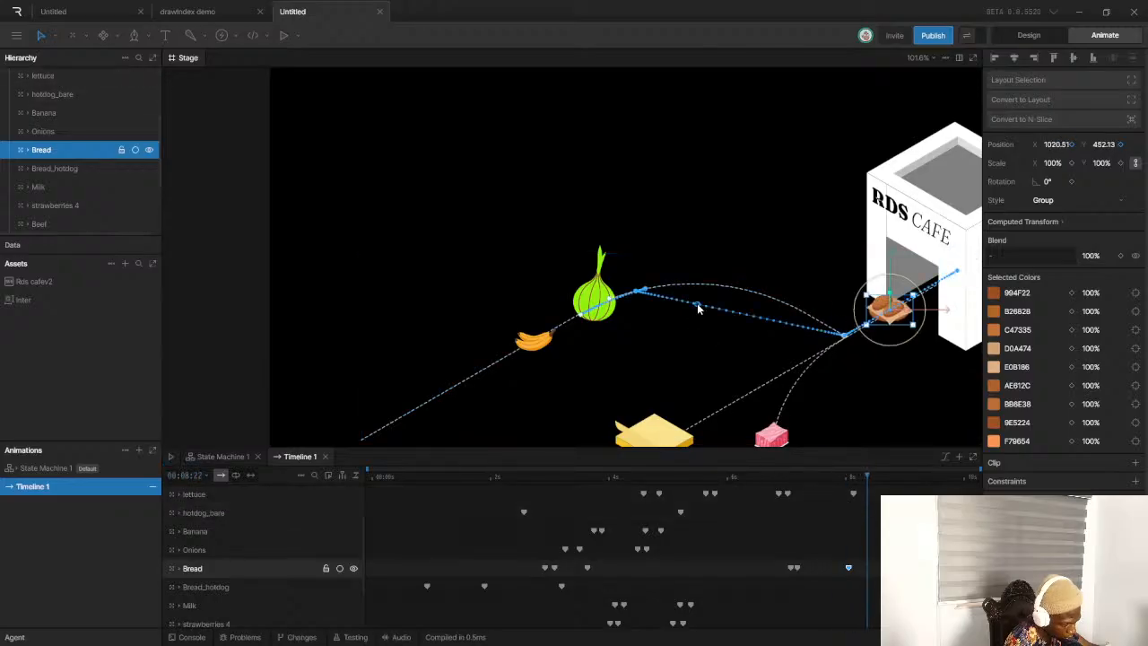
# Bend the Bread's motion path to follow the dashed arc into the junction and play back the movement
pyautogui.moveTo(698, 307); pyautogui.dragTo(746, 261)
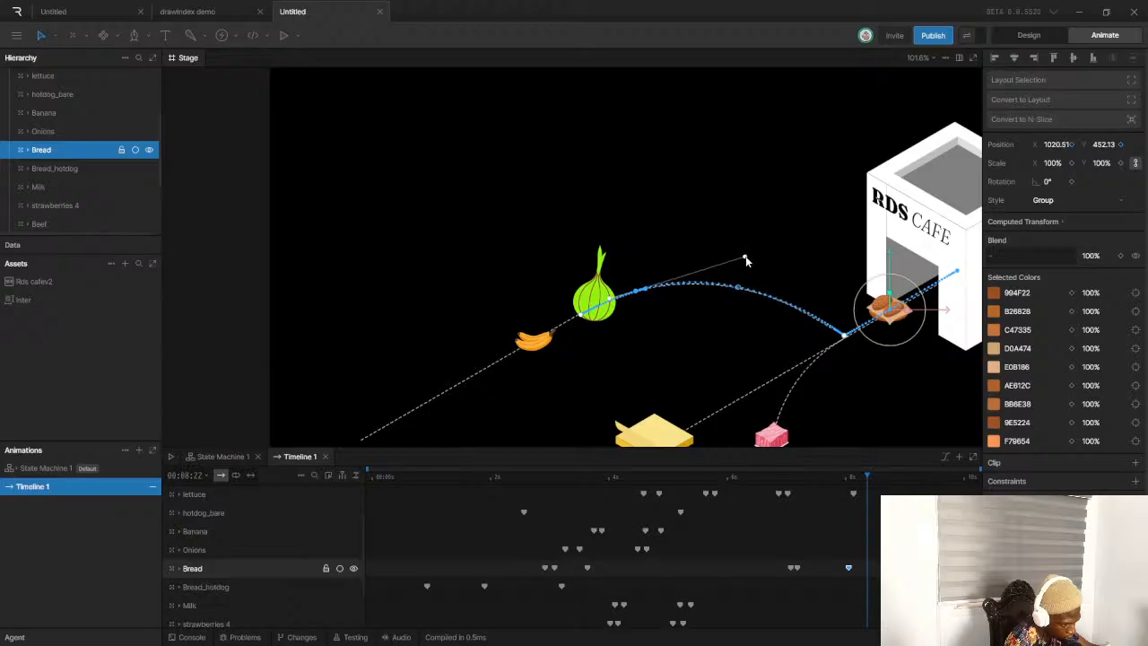
pyautogui.click(768, 477)
pyautogui.press('space')
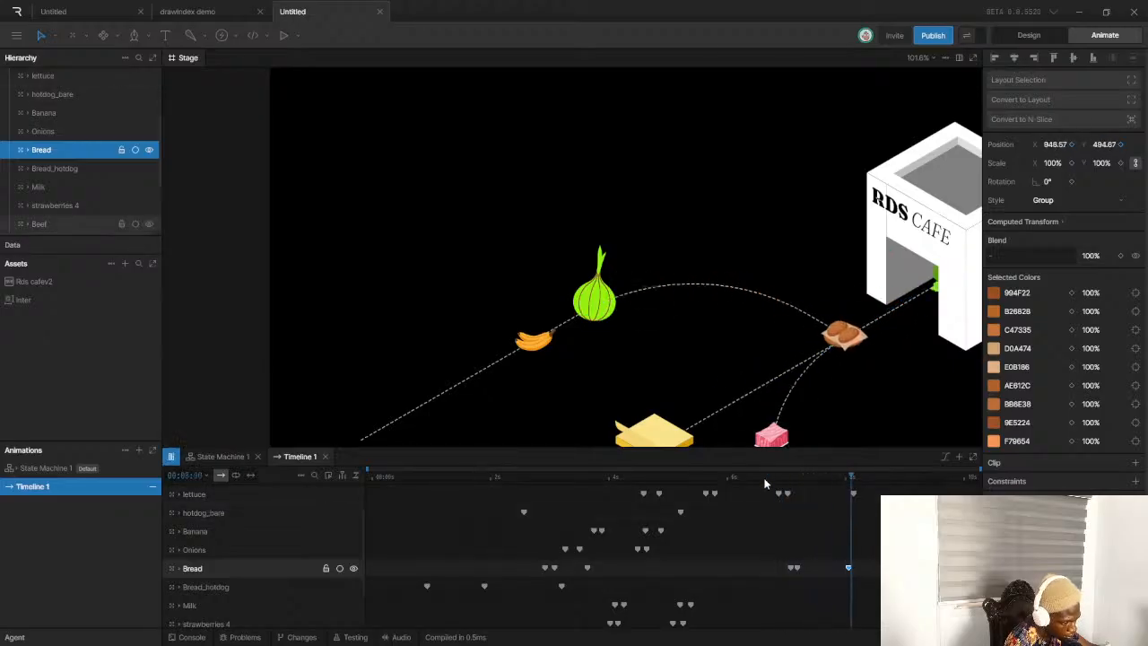
# Play back the whole scene from about 1.3 seconds with the full artboard in view
pyautogui.scroll(-5, 708, 341)
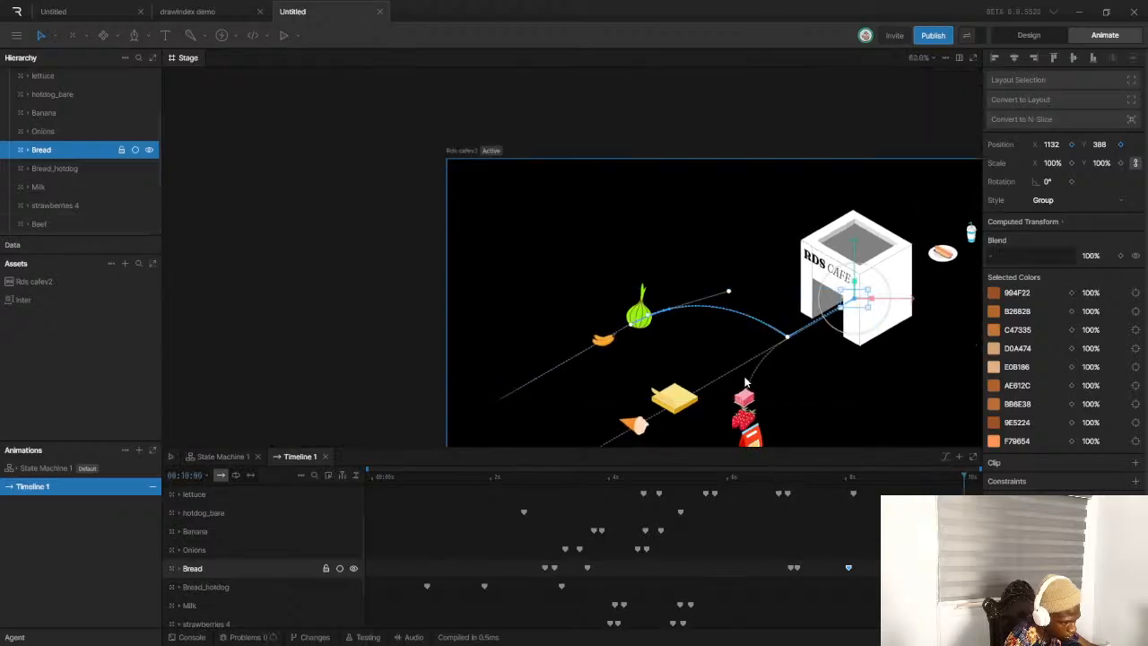
pyautogui.scroll(-6, 667, 293)
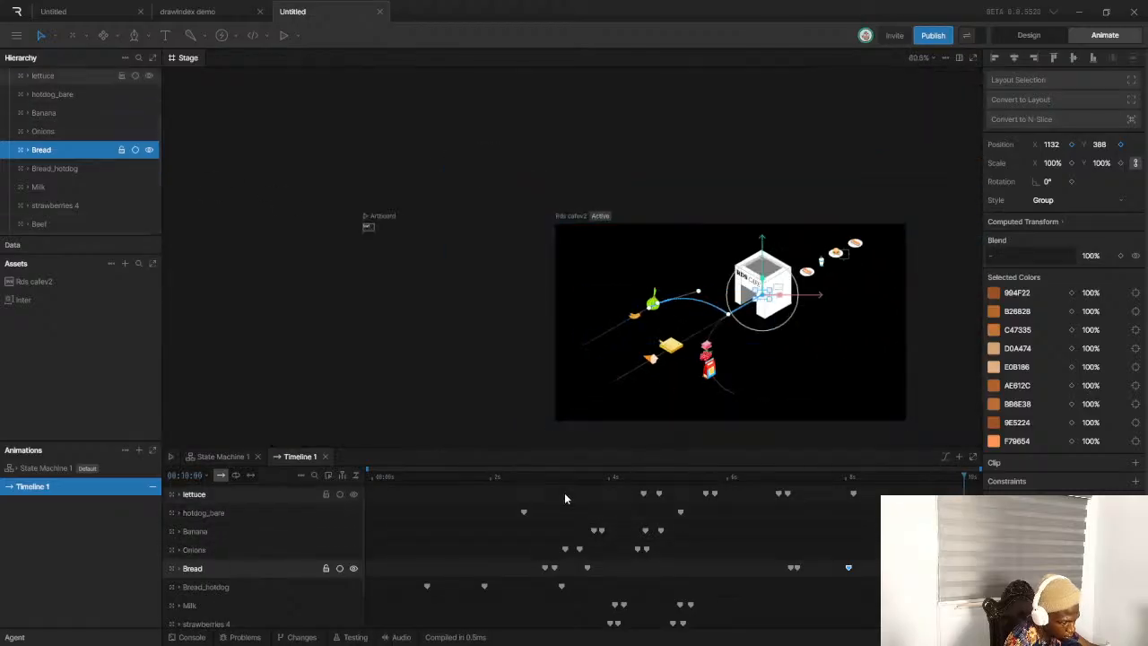
pyautogui.click(548, 478)
pyautogui.moveTo(547, 482); pyautogui.dragTo(452, 482)
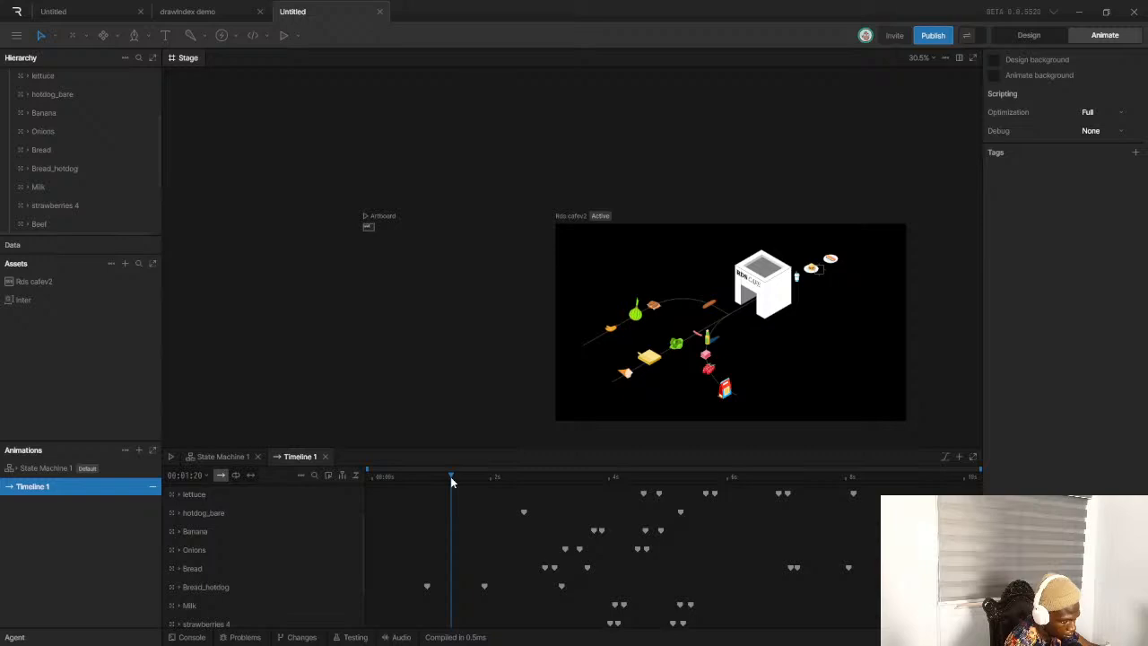
pyautogui.press('space')
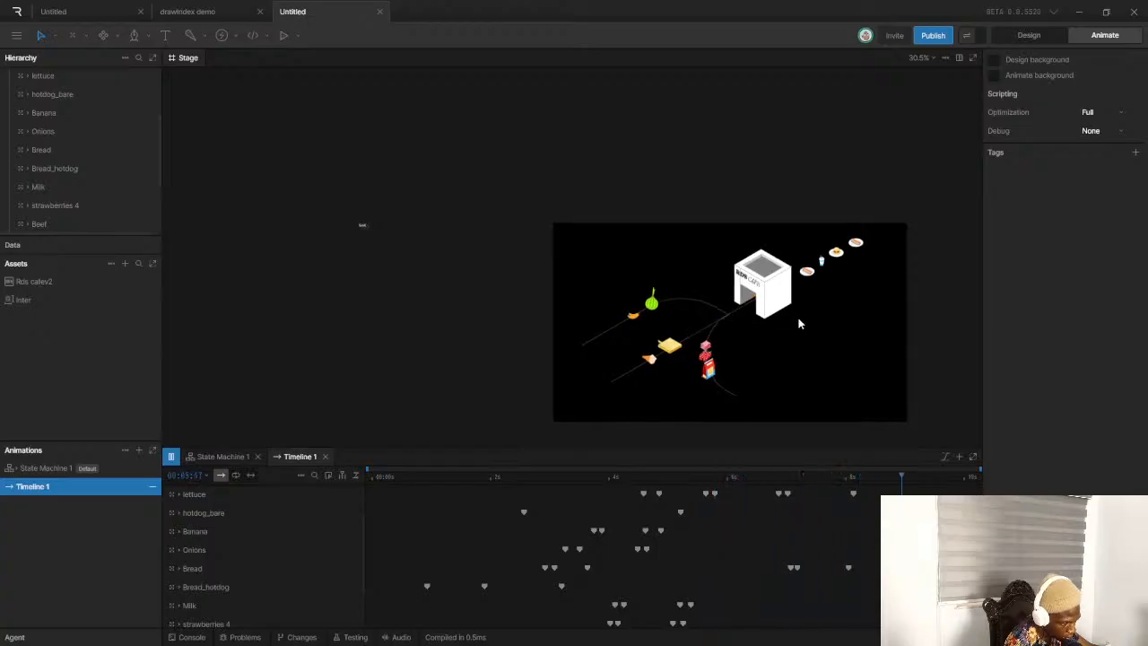
# Move the Bread's position at about 8.8 seconds deeper inside the café building, to X 1145, Y 379.5
pyautogui.scroll(5, 753, 314)
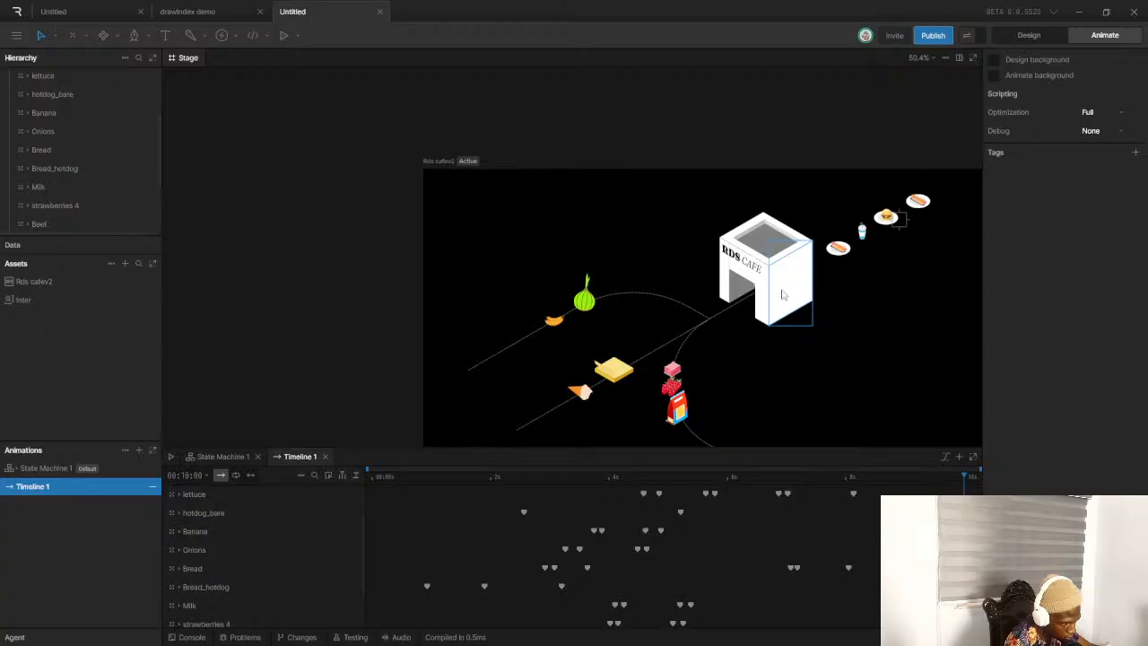
pyautogui.scroll(3, 764, 291)
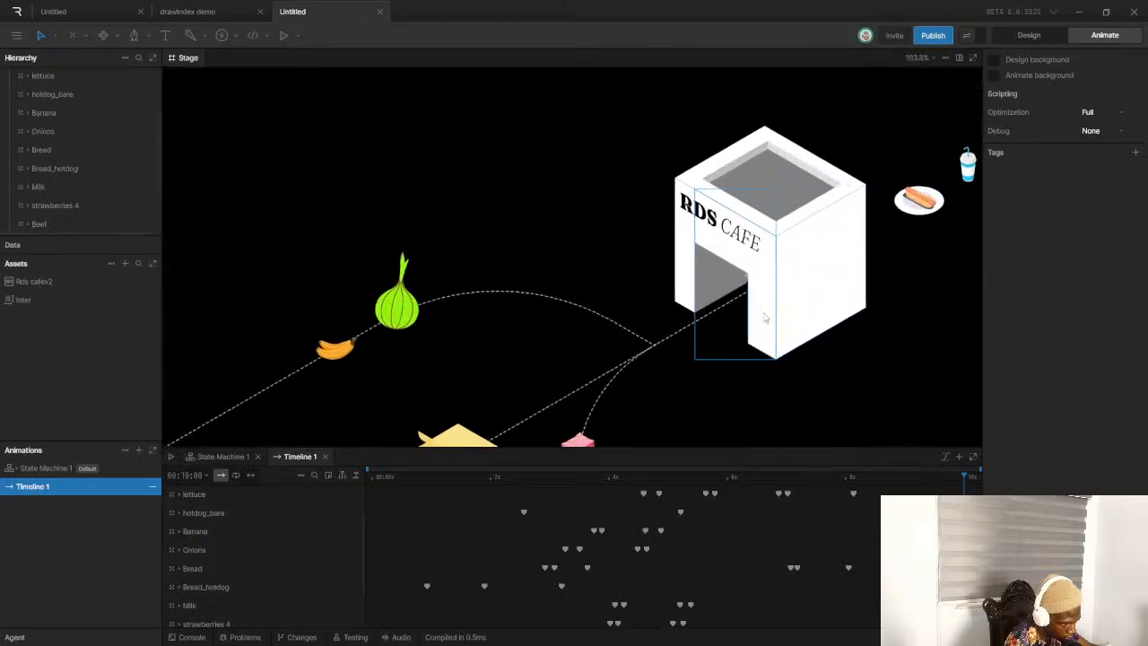
pyautogui.click(894, 477)
pyautogui.moveTo(893, 483); pyautogui.dragTo(889, 485)
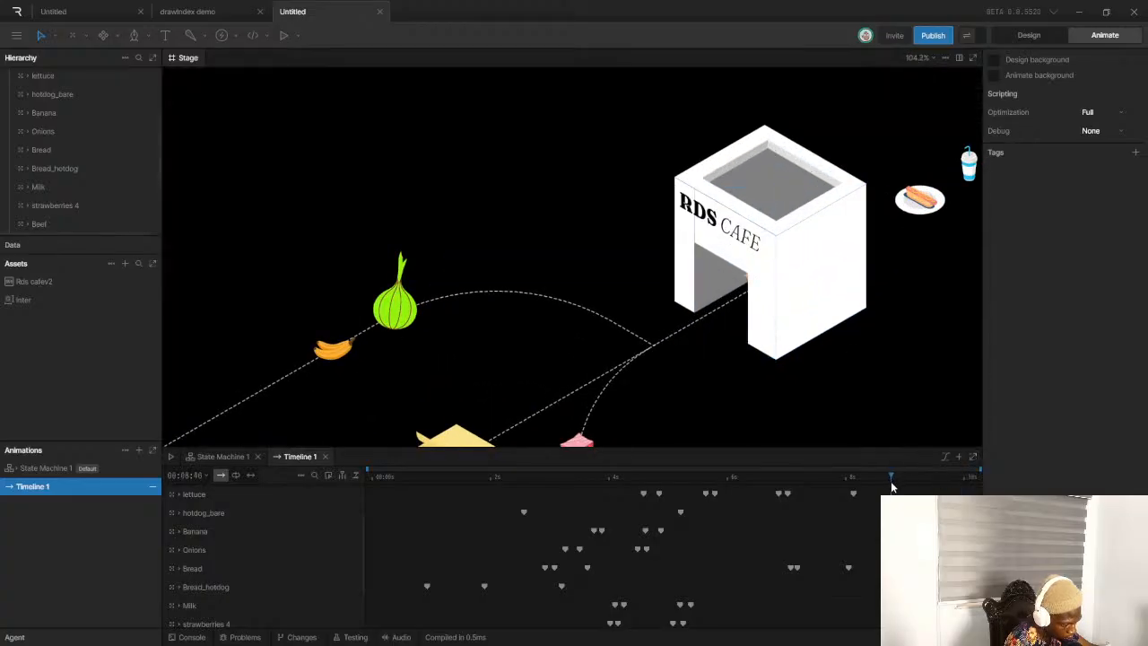
pyautogui.click(228, 554)
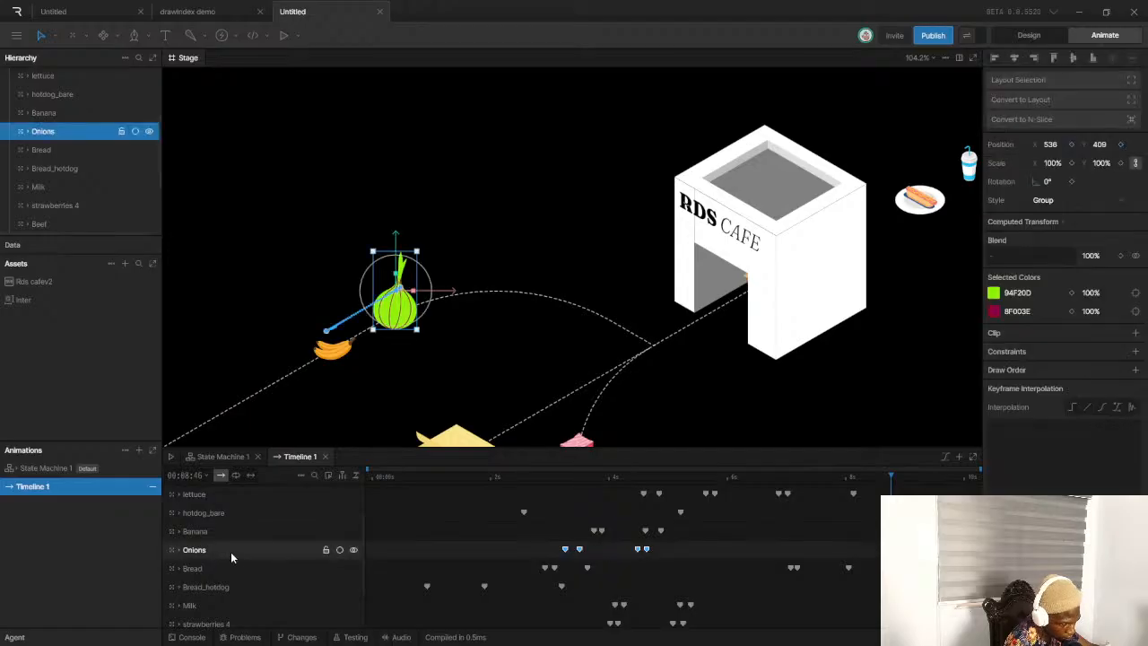
pyautogui.click(237, 565)
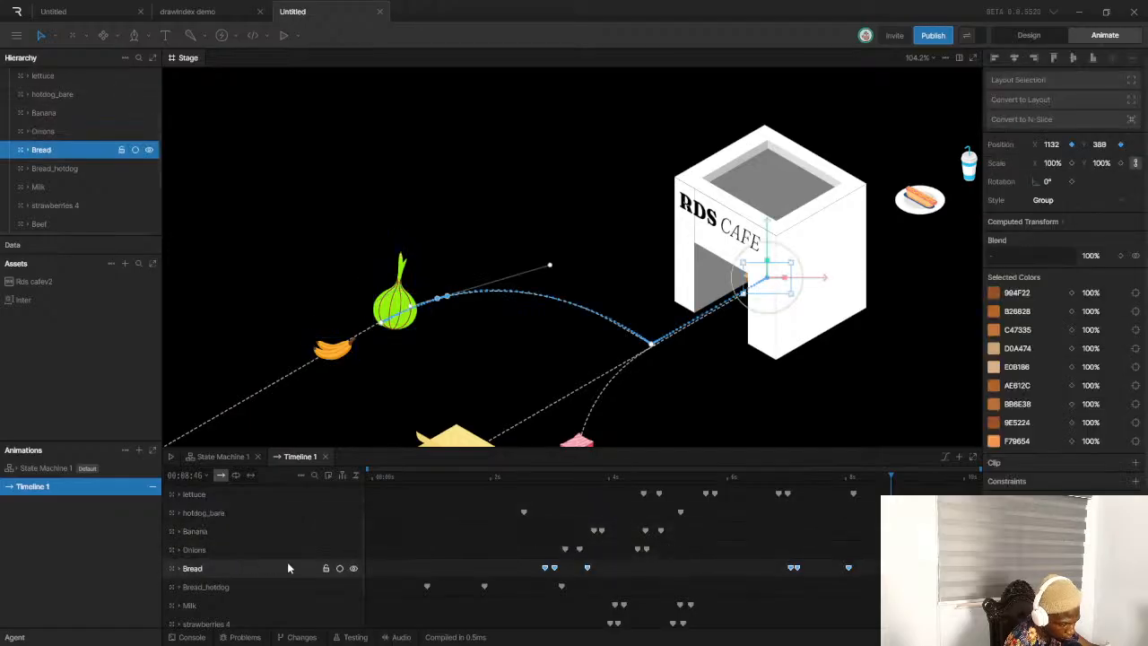
pyautogui.scroll(1, 741, 291)
pyautogui.scroll(3, 768, 272)
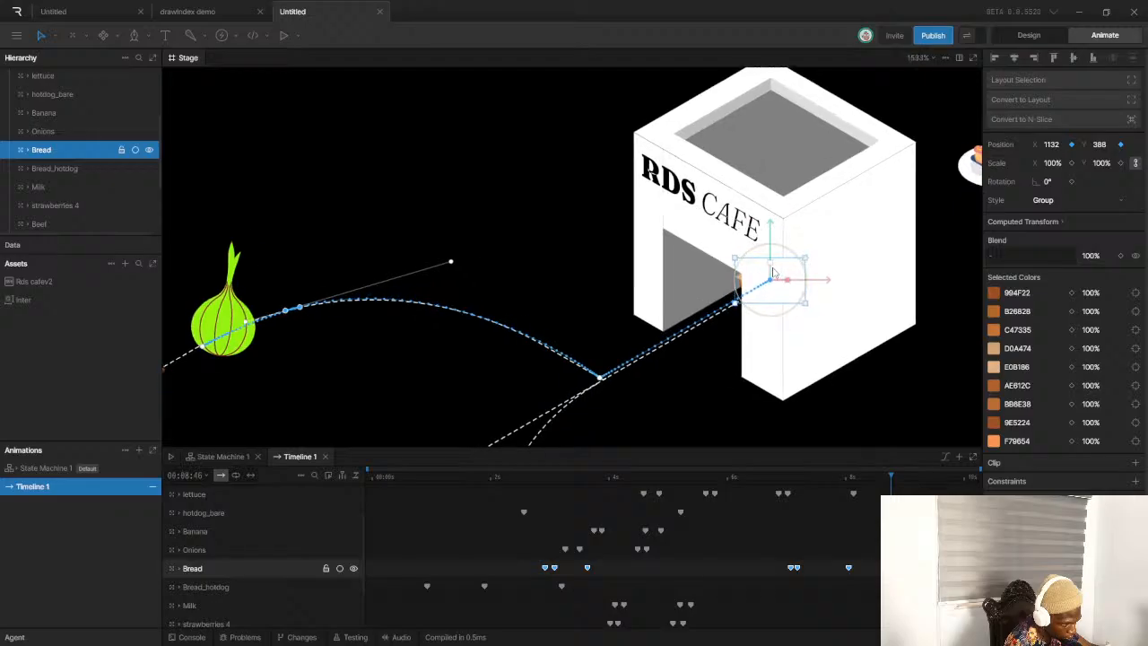
pyautogui.moveTo(770, 280); pyautogui.dragTo(779, 271)
pyautogui.hotkey('ctrl', 'z')
pyautogui.moveTo(773, 281); pyautogui.dragTo(785, 274)
pyautogui.scroll(-5, 794, 285)
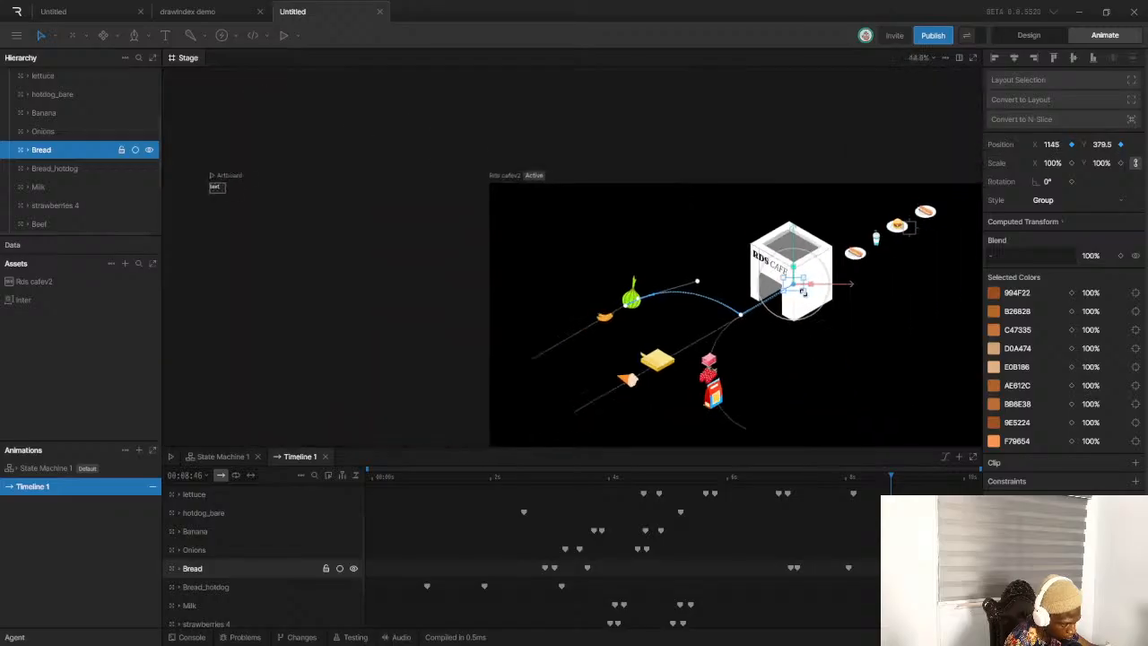
# Play back the Bread's run from about 6.3 seconds and the full animation from the start
pyautogui.click(745, 478)
pyautogui.press('space')
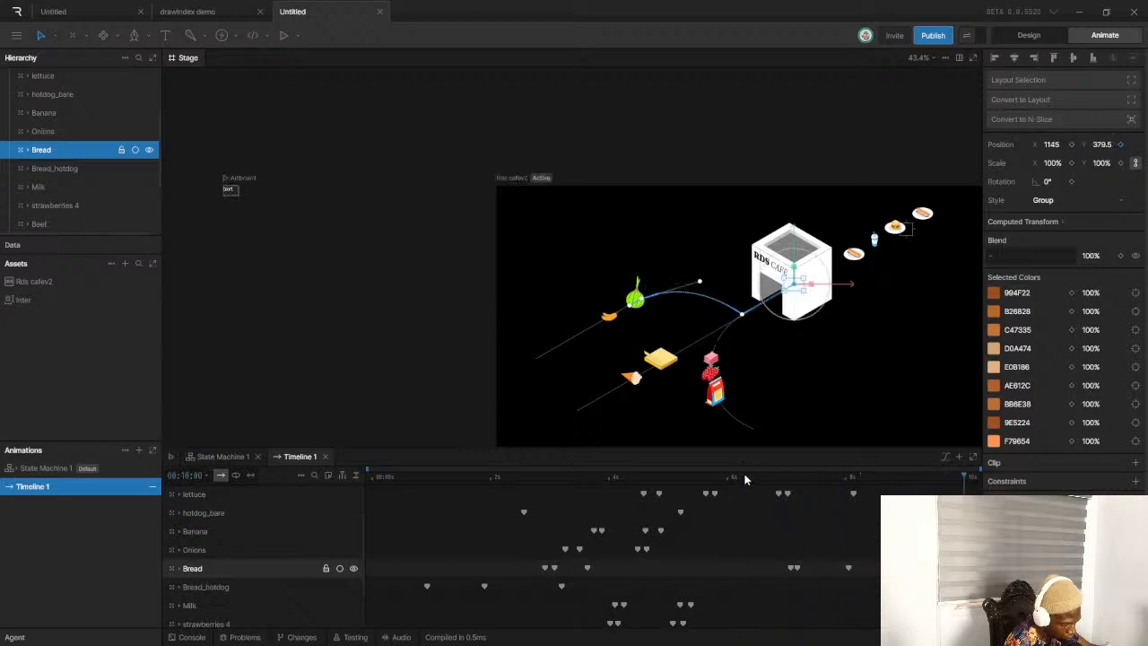
pyautogui.click(360, 477)
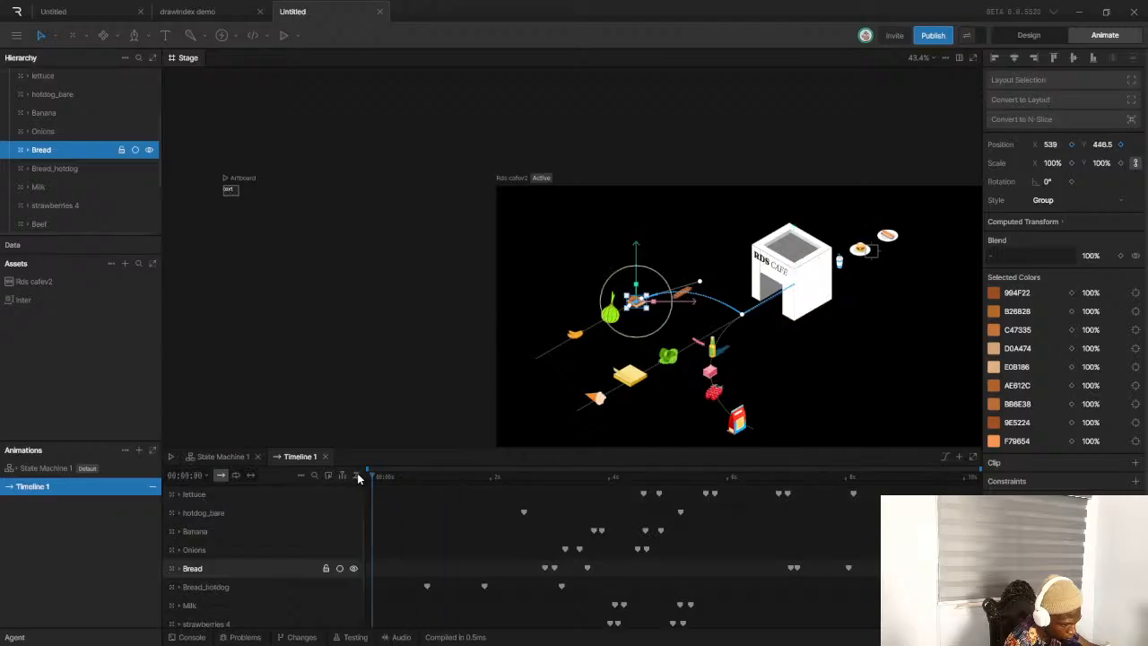
pyautogui.click(357, 477)
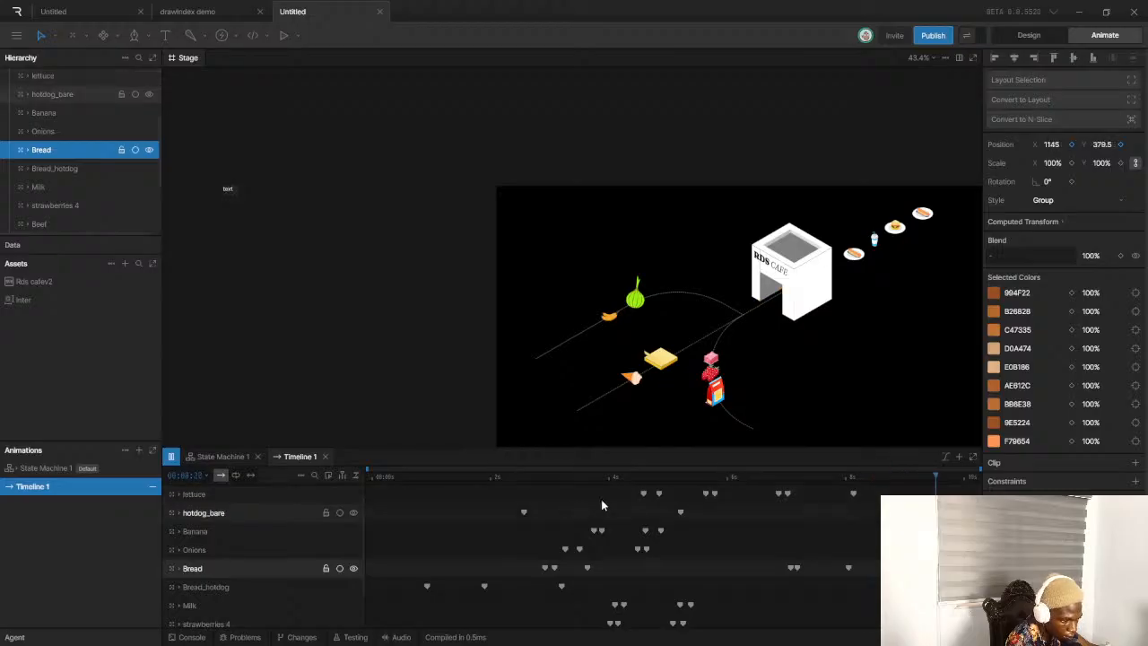
# Keyframe the Beef's position at X 826.5, Y 664.5 at about 7.3 seconds
pyautogui.click(711, 359)
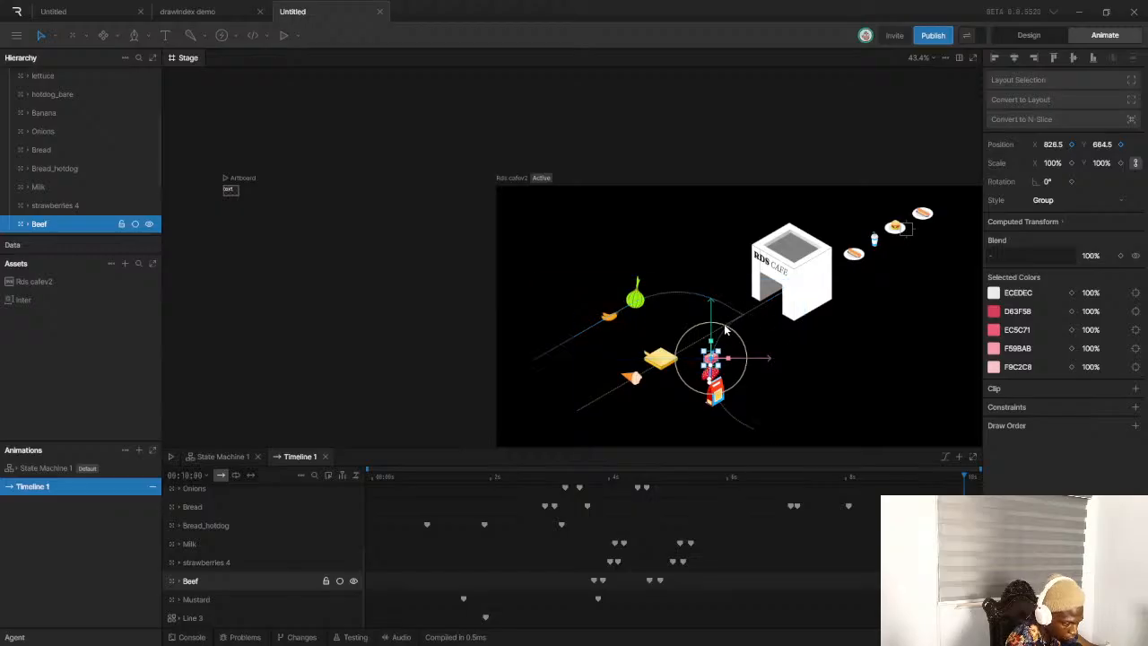
pyautogui.scroll(5, 728, 327)
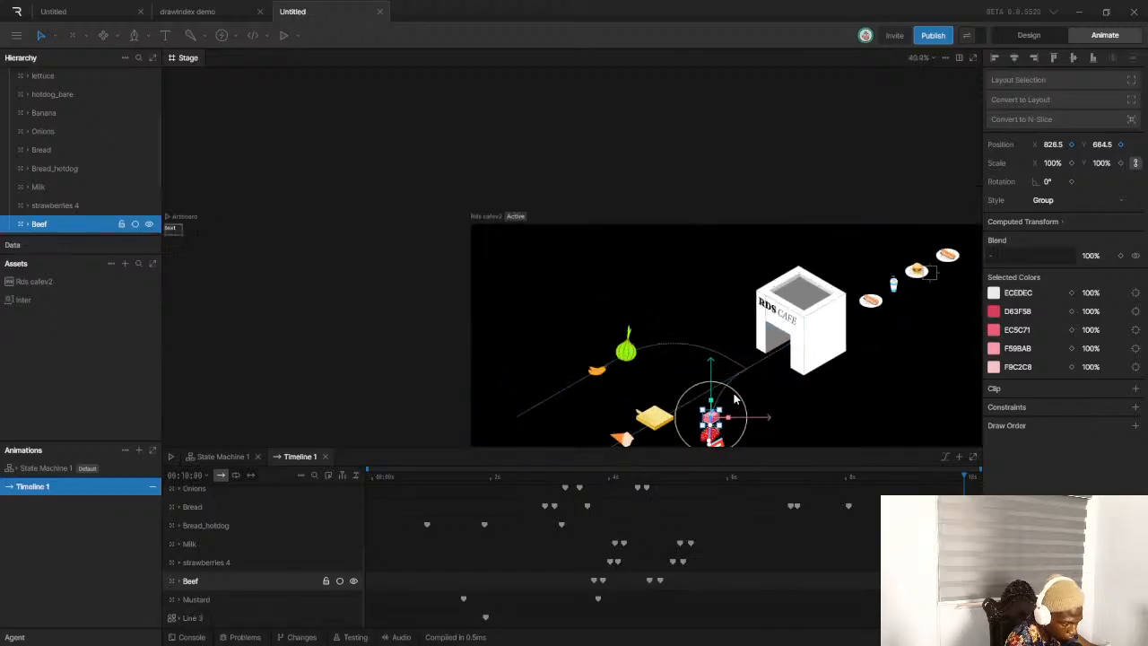
pyautogui.scroll(-4, 776, 368)
pyautogui.scroll(3, 762, 382)
pyautogui.scroll(-1, 760, 388)
pyautogui.scroll(2, 760, 391)
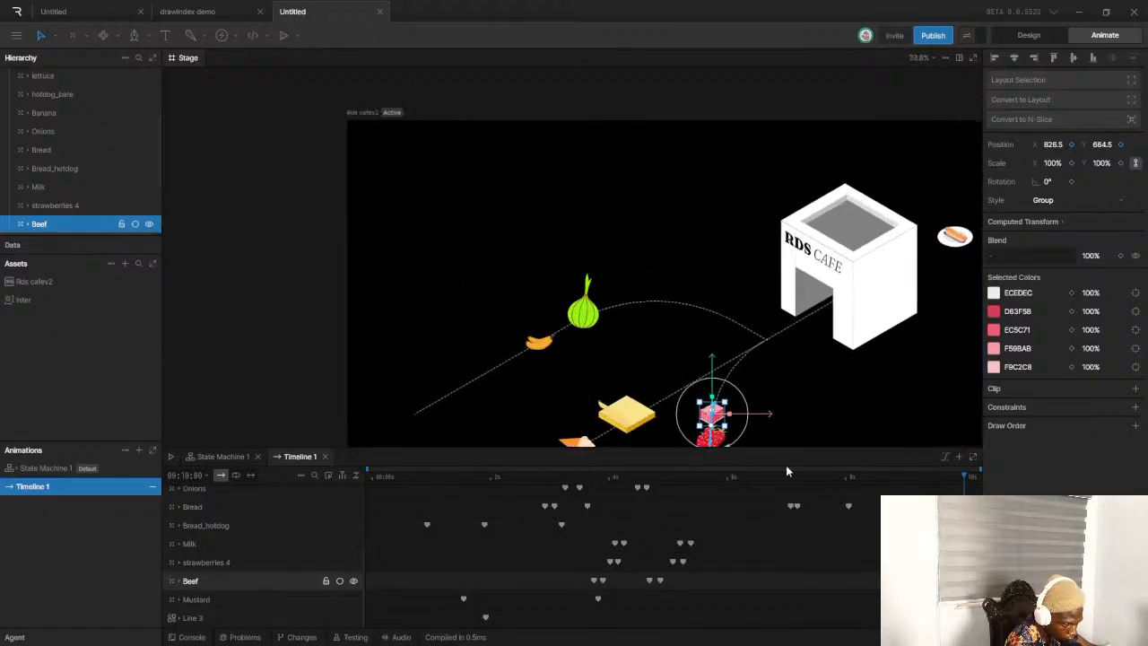
pyautogui.moveTo(813, 477); pyautogui.dragTo(805, 480)
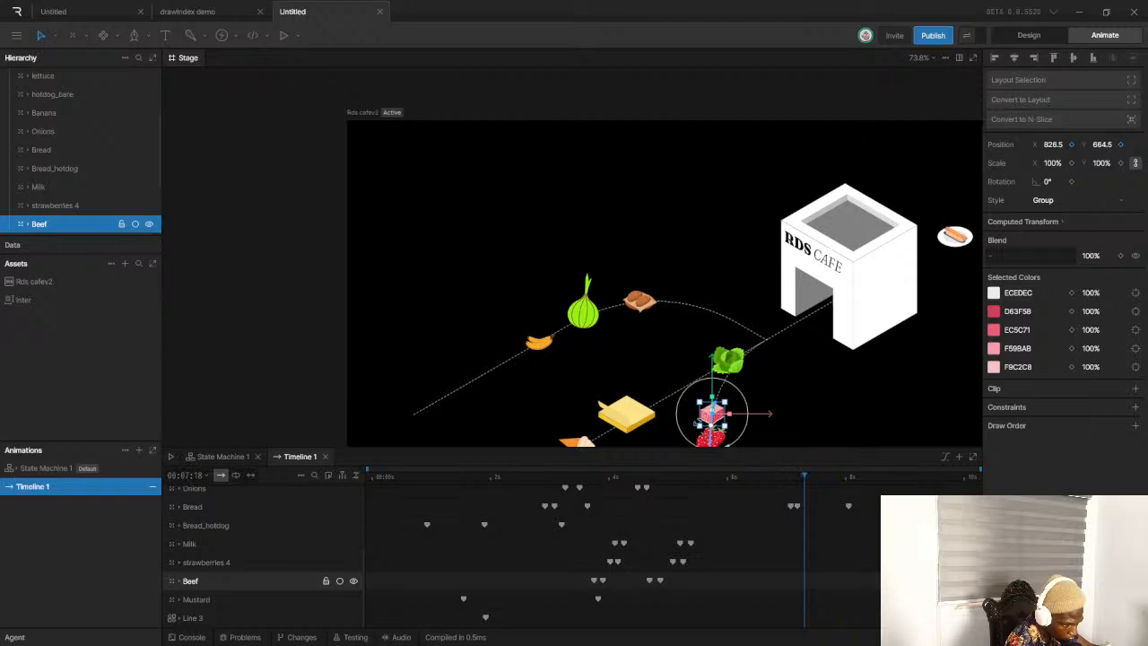
pyautogui.scroll(6, 722, 419)
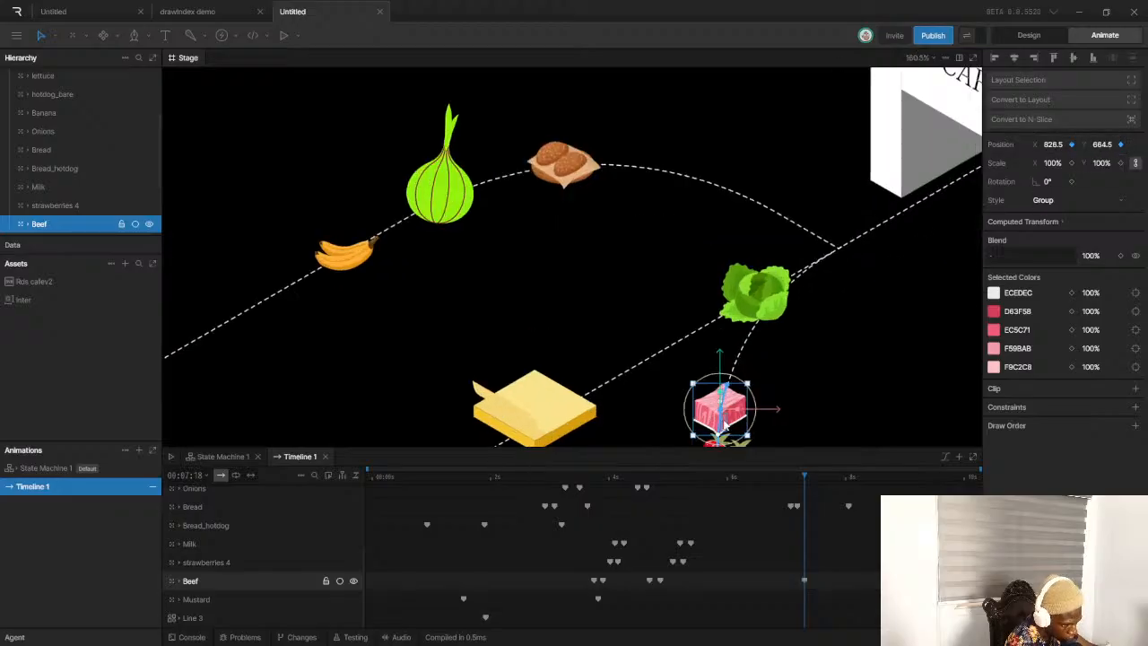
pyautogui.scroll(-3, 722, 414)
pyautogui.scroll(6, 711, 395)
pyautogui.moveTo(711, 399); pyautogui.dragTo(712, 410)
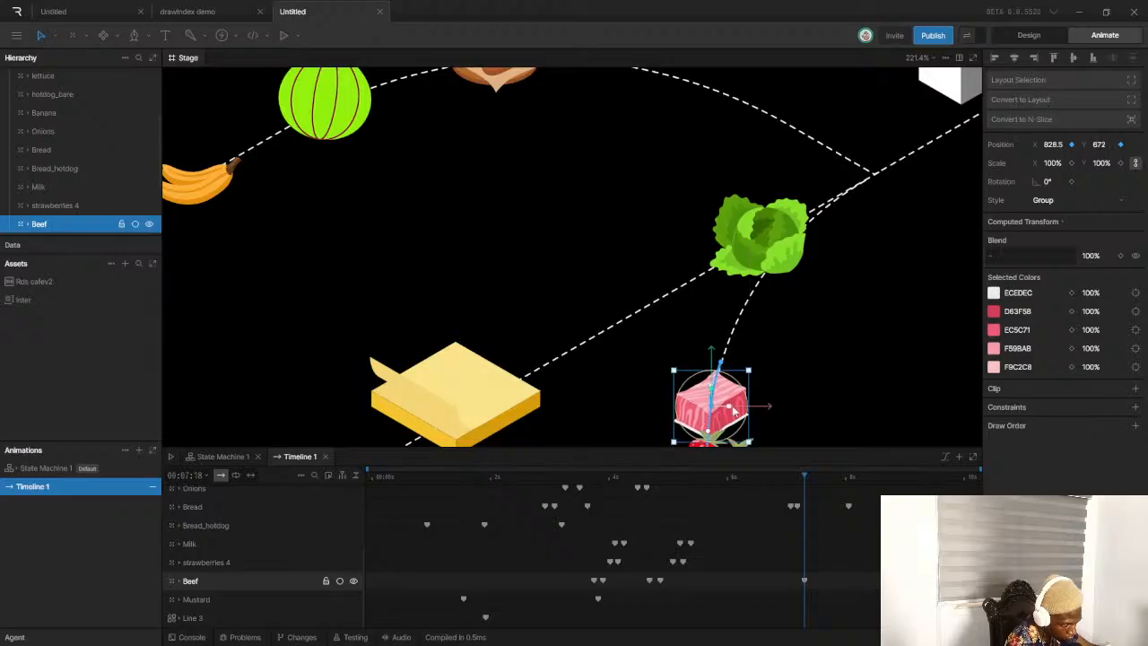
pyautogui.hotkey('ctrl', 'z')
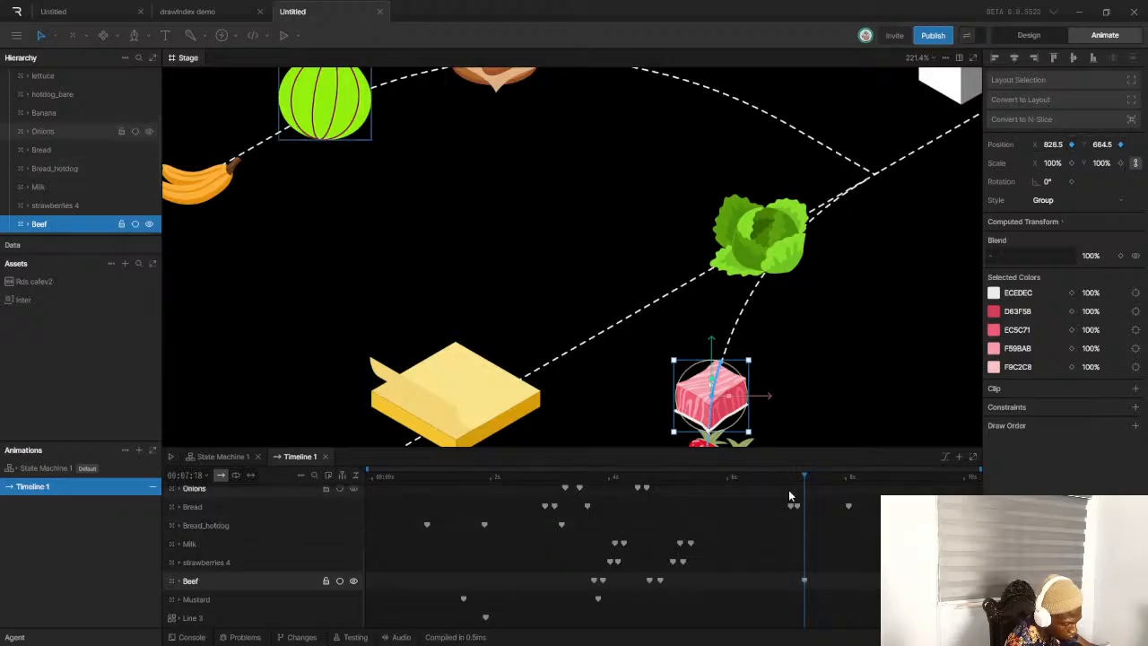
# Keyframe the Beef slightly lower at Y 674 at frame 7:28 and inside the café entrance at X 1055.5, Y 425.5 at frame 9:02
pyautogui.moveTo(805, 477); pyautogui.dragTo(815, 479)
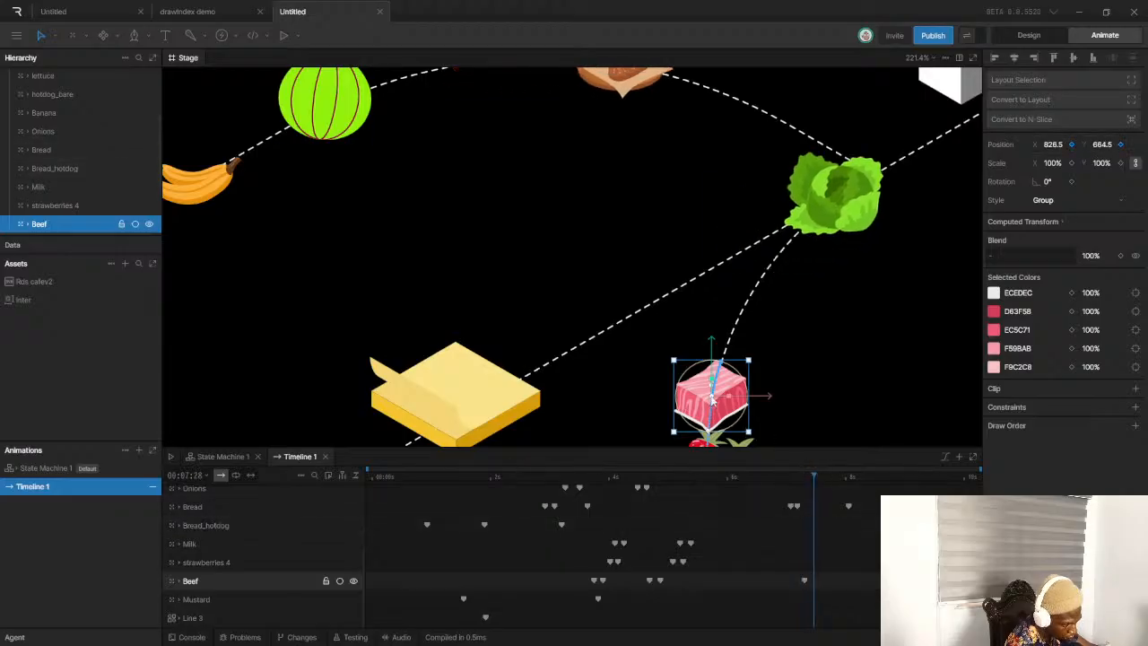
pyautogui.moveTo(713, 400); pyautogui.dragTo(712, 410)
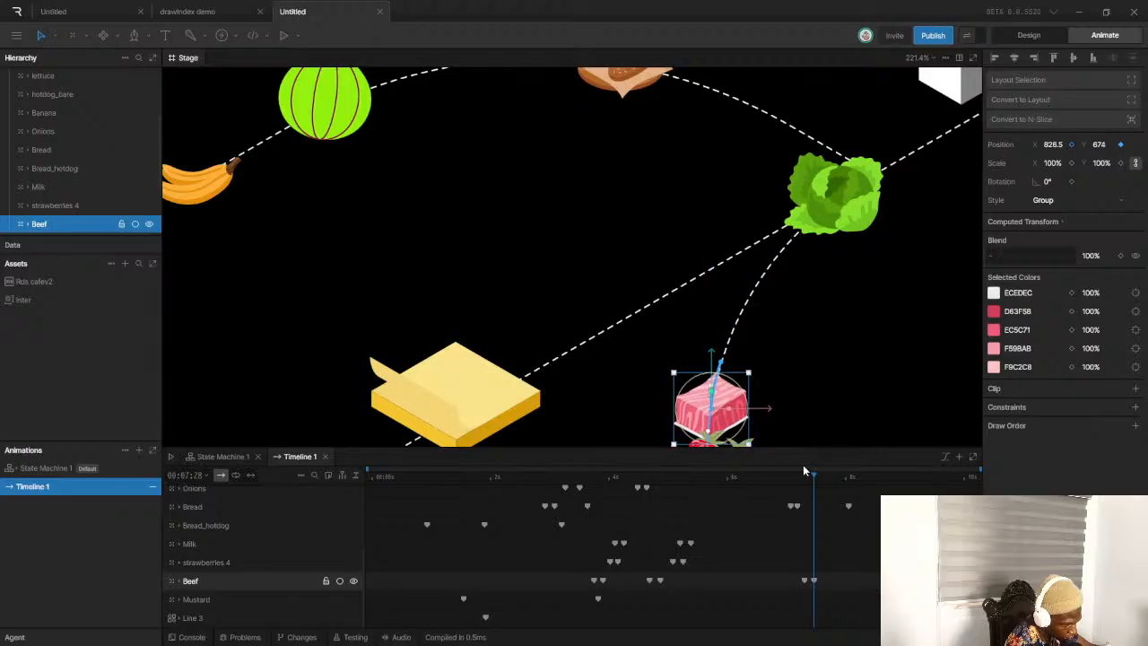
pyautogui.moveTo(815, 477); pyautogui.dragTo(839, 481)
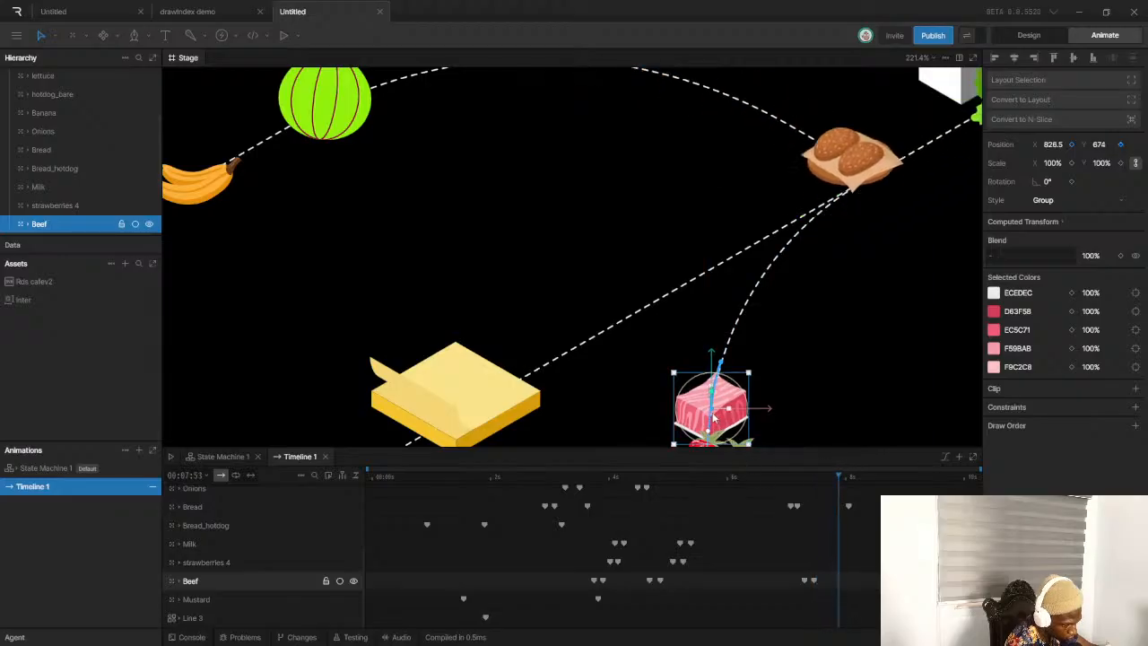
pyautogui.scroll(-4, 712, 413)
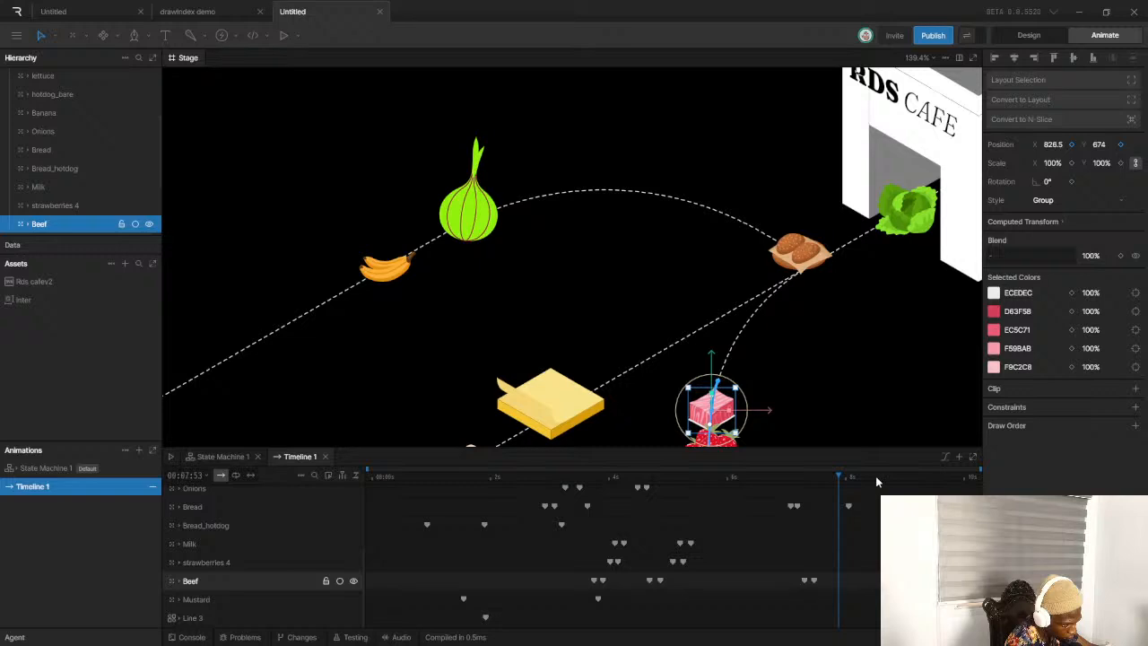
pyautogui.moveTo(848, 480); pyautogui.dragTo(883, 485)
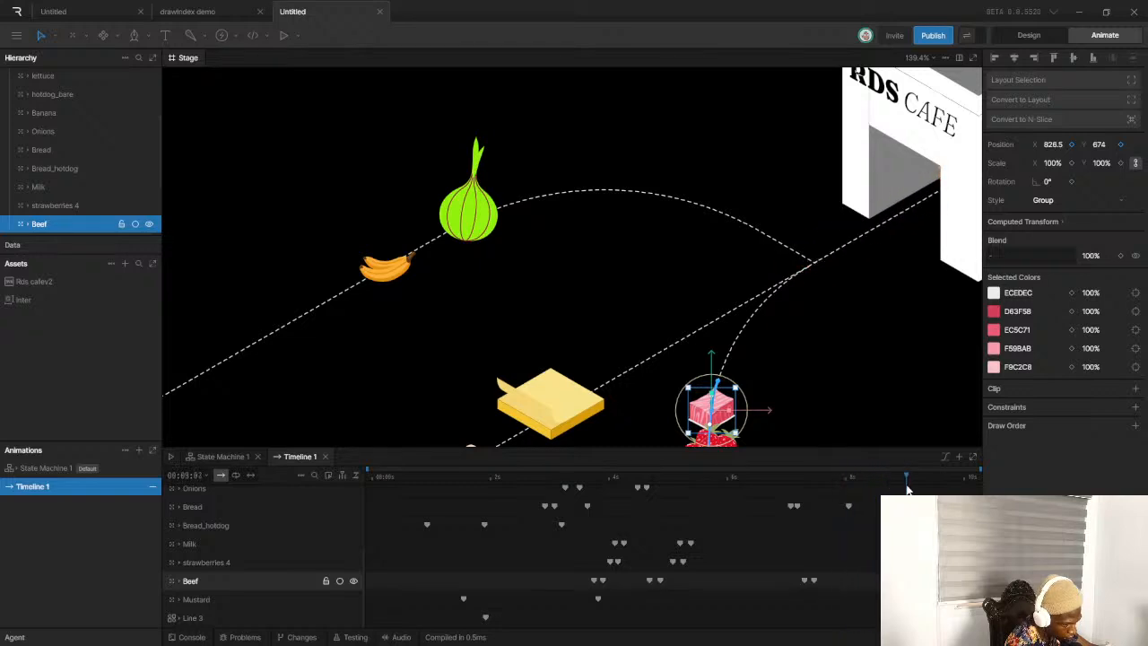
pyautogui.moveTo(713, 409); pyautogui.dragTo(901, 208)
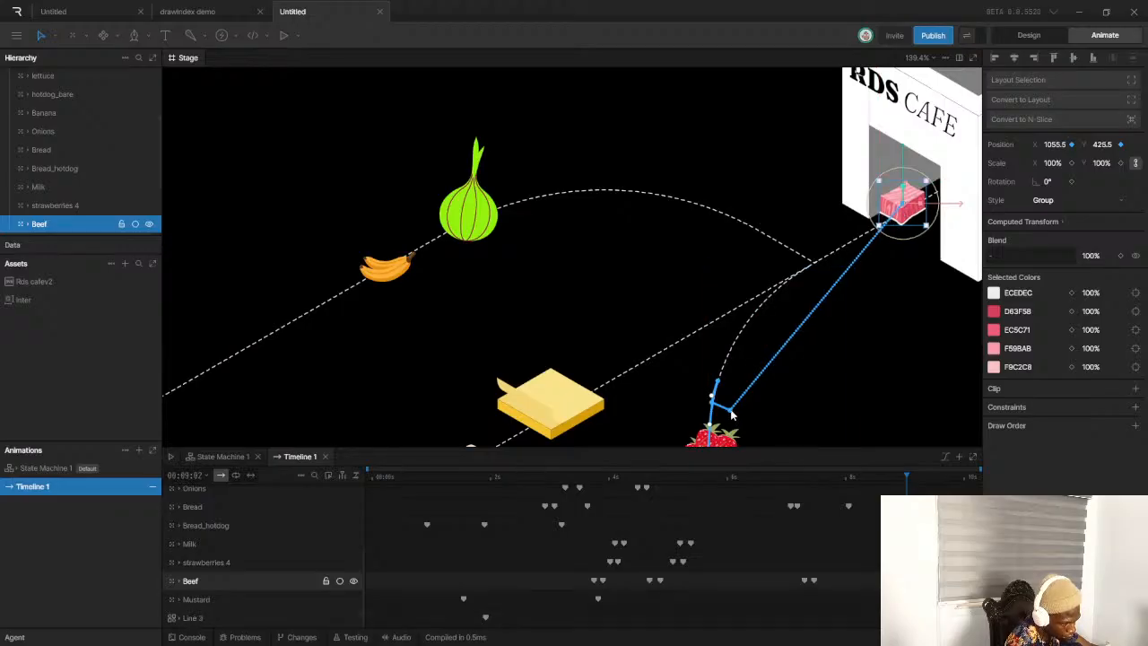
# Curve the Beef's motion path along the dashed line and move its 9:02 position inside the café to X 1148.5, Y 376
pyautogui.moveTo(731, 414); pyautogui.dragTo(713, 415)
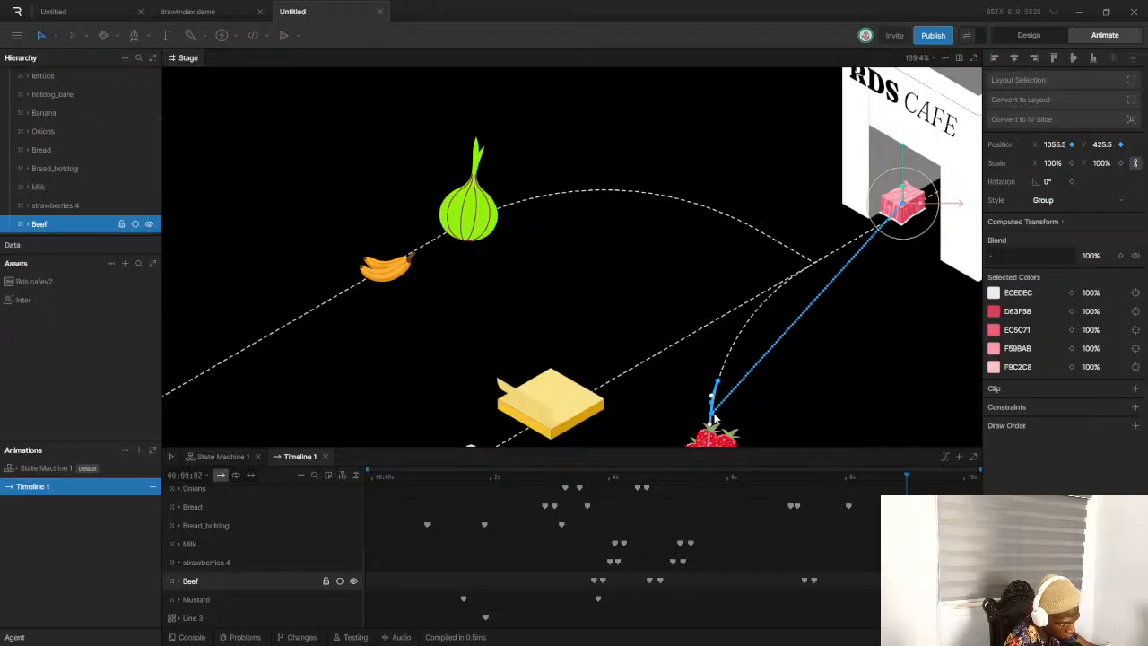
pyautogui.moveTo(746, 377); pyautogui.dragTo(723, 288)
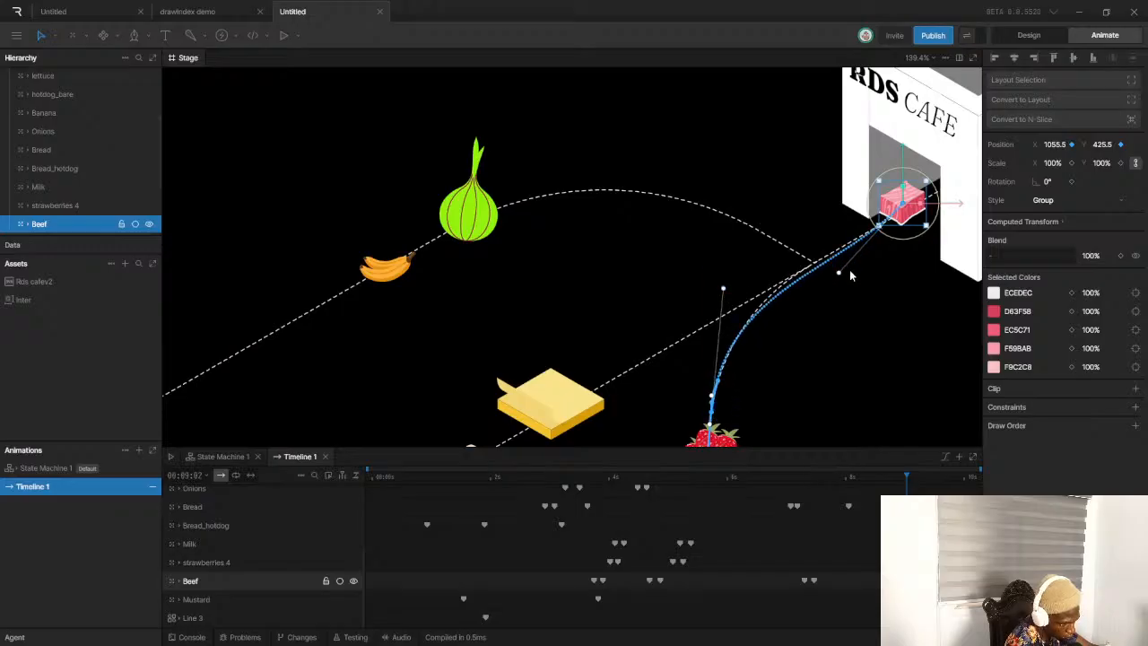
pyautogui.scroll(-3, 867, 264)
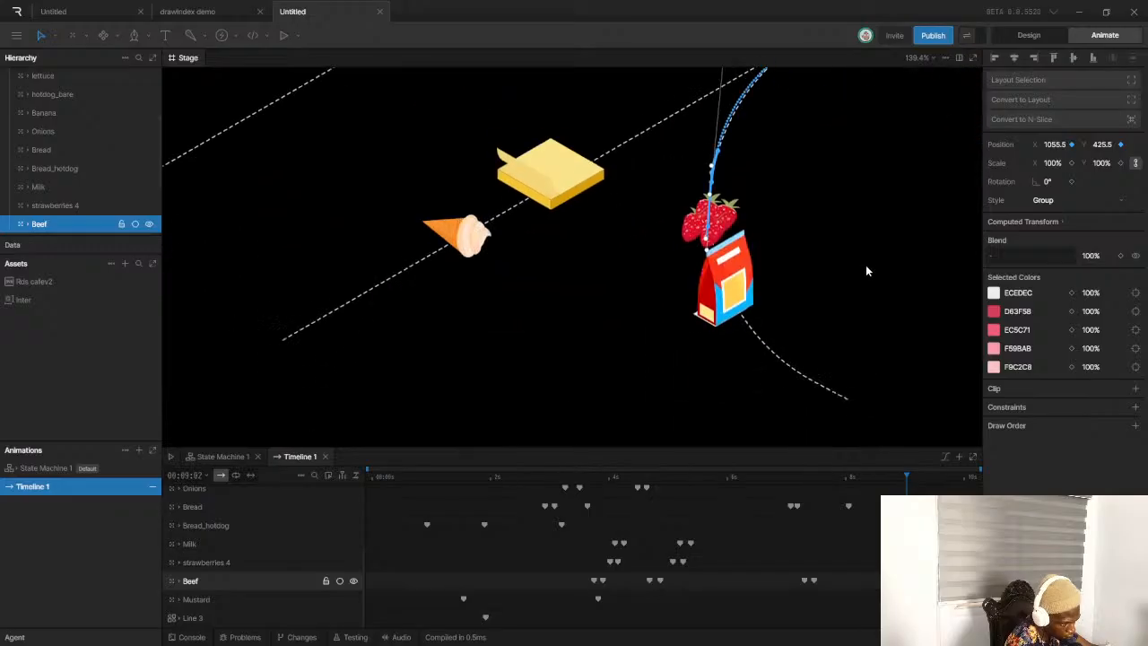
pyautogui.scroll(-3, 864, 265)
pyautogui.scroll(-4, 739, 343)
pyautogui.scroll(5, 836, 201)
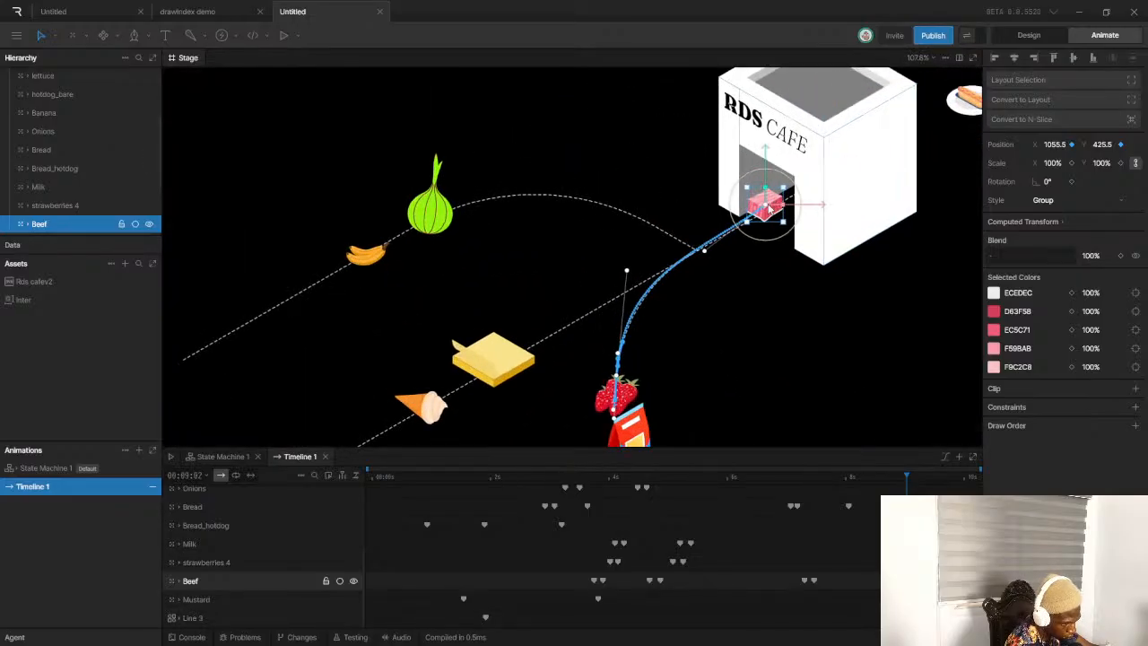
pyautogui.moveTo(777, 199); pyautogui.dragTo(836, 165)
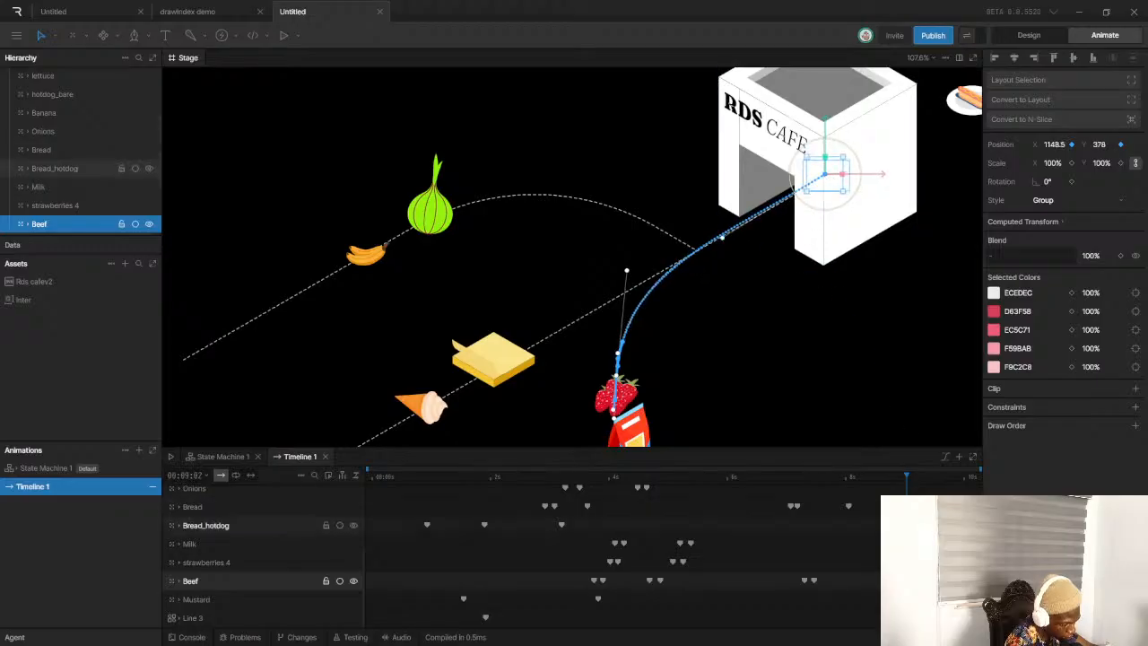
# Play back the Beef's run from about 5.3 seconds and the full animation from the start
pyautogui.click(685, 481)
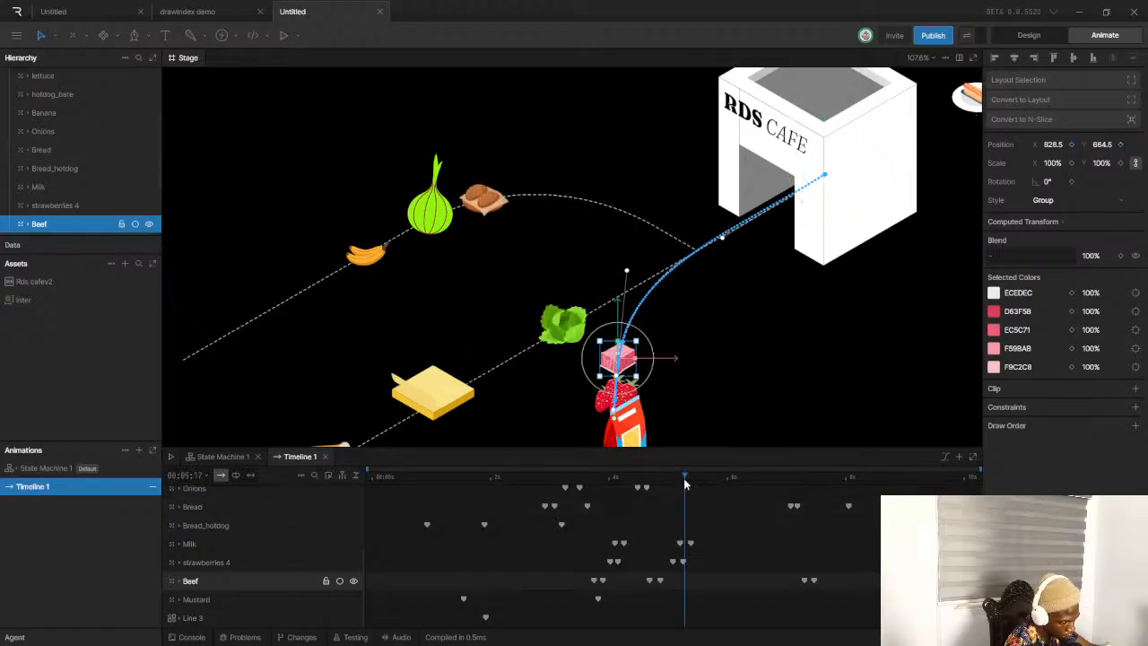
pyautogui.press('space')
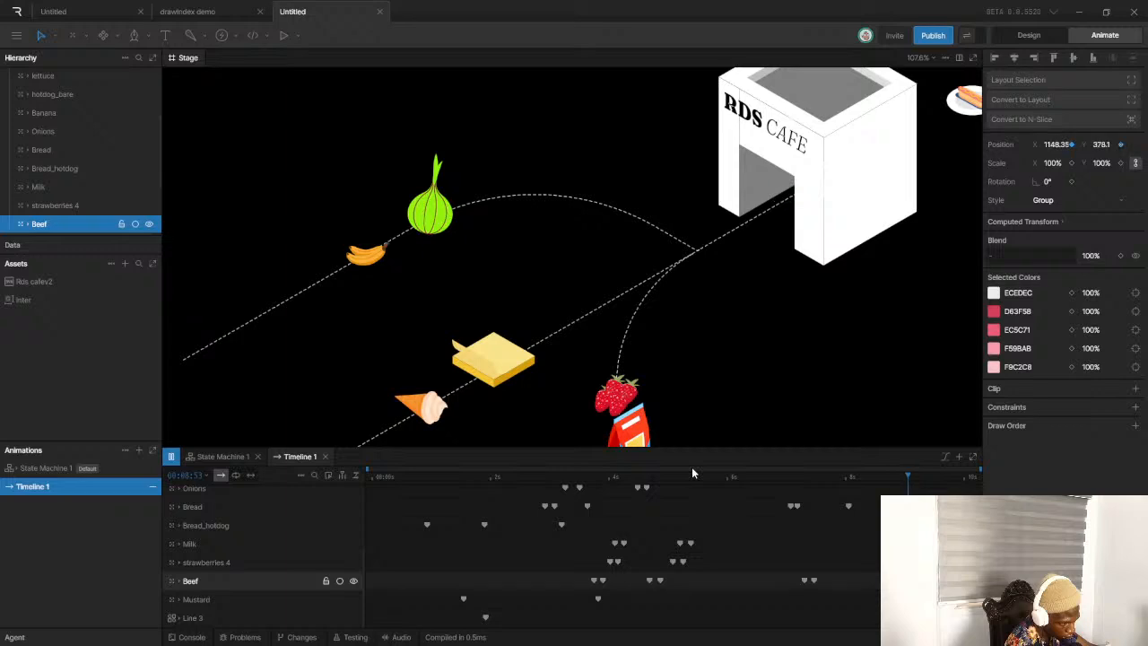
pyautogui.scroll(-6, 682, 292)
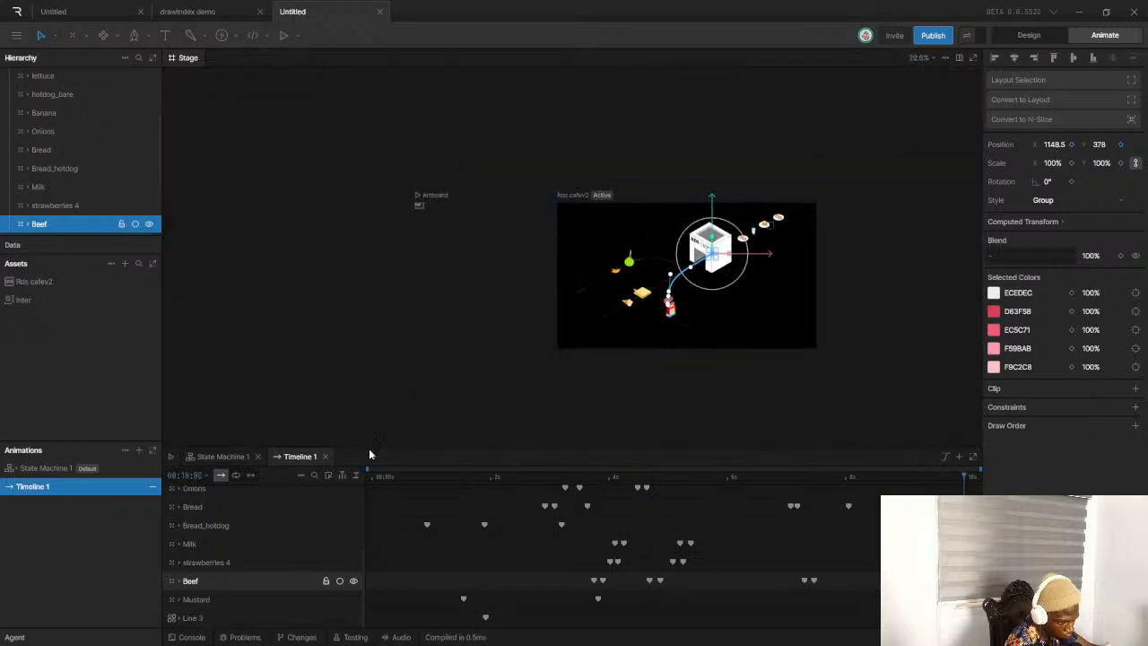
pyautogui.moveTo(378, 477); pyautogui.dragTo(366, 475)
pyautogui.press('space')
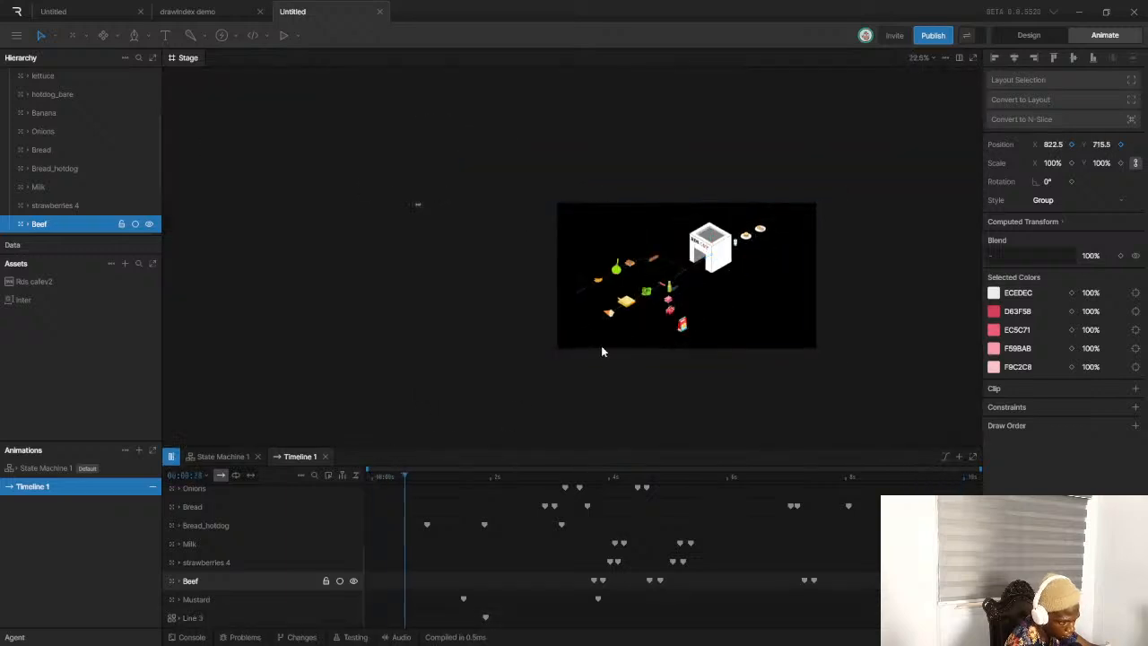
pyautogui.scroll(1, 704, 309)
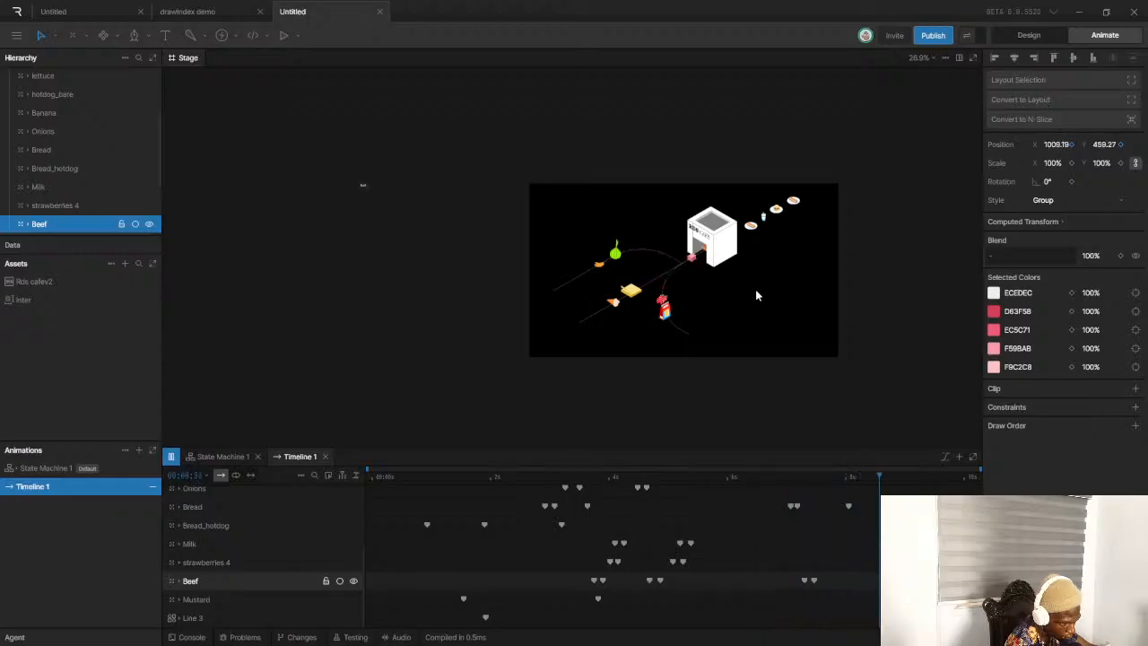
pyautogui.press('space')
# Keyframe the Onions' current position, X 536, Y 409, at frame 7:25
pyautogui.scroll(5, 648, 269)
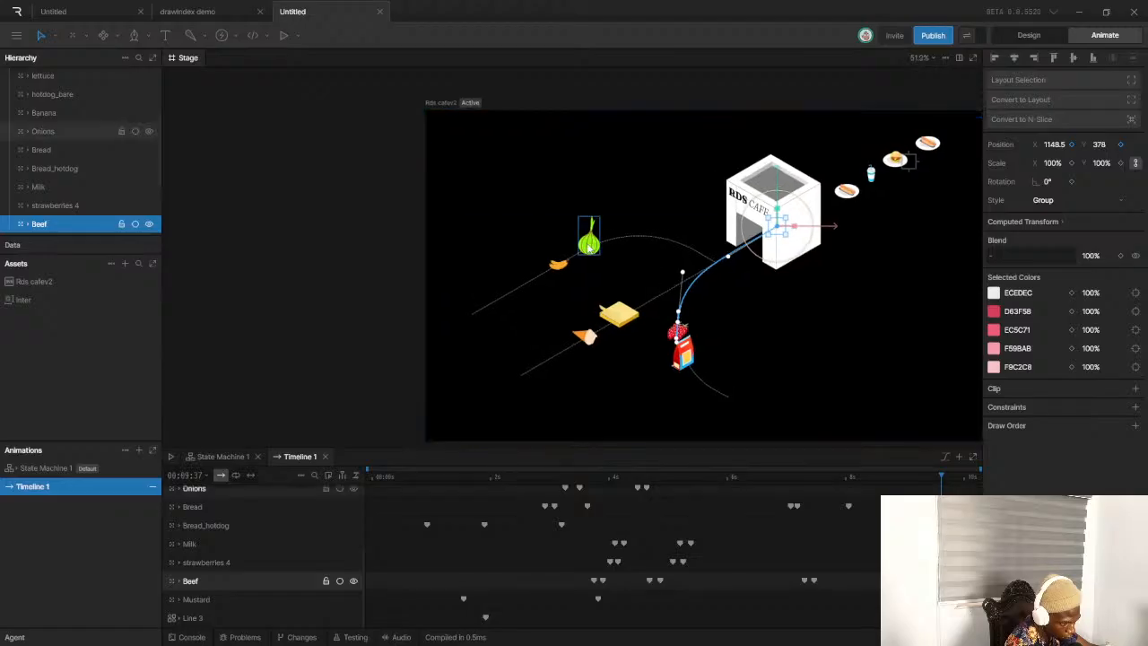
pyautogui.click(589, 246)
pyautogui.moveTo(727, 481); pyautogui.dragTo(812, 488)
pyautogui.scroll(5, 643, 244)
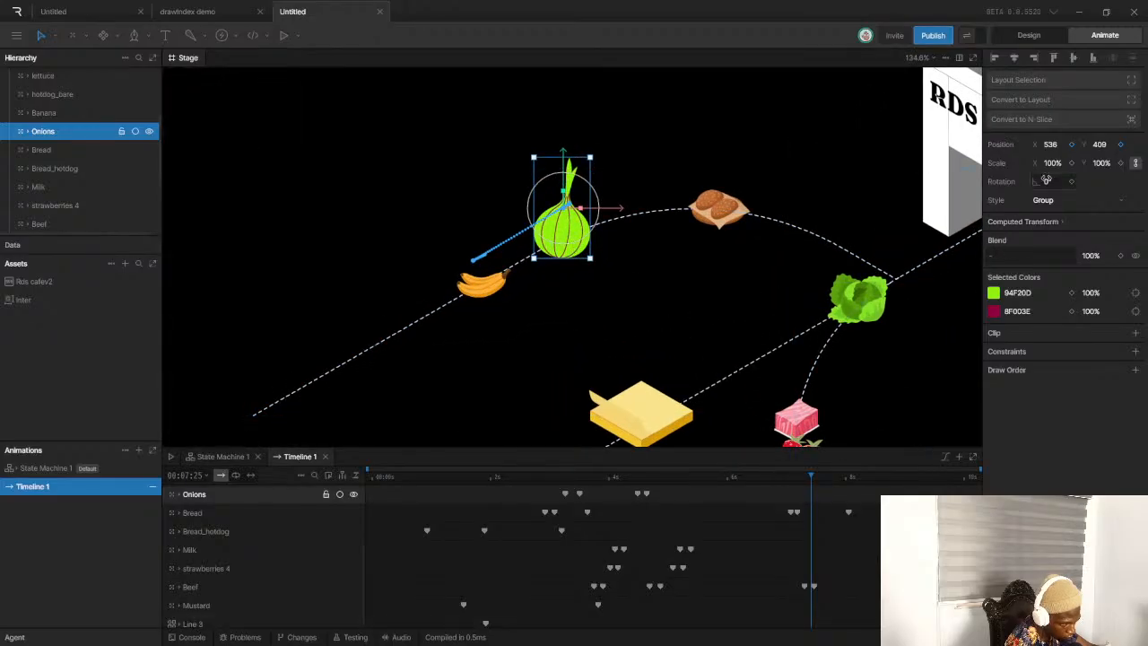
pyautogui.click(1121, 144)
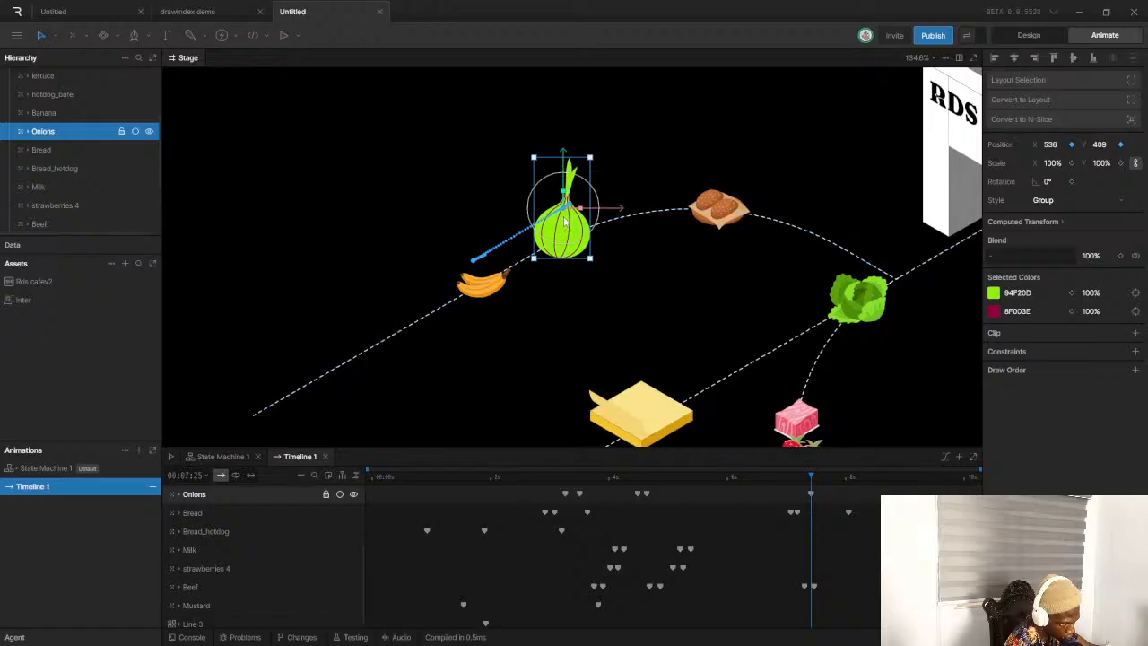
# Keyframe the Onions pulled back along the dashed line to X 507, Y 425.5 at frame 7:35
pyautogui.scroll(-1, 821, 489)
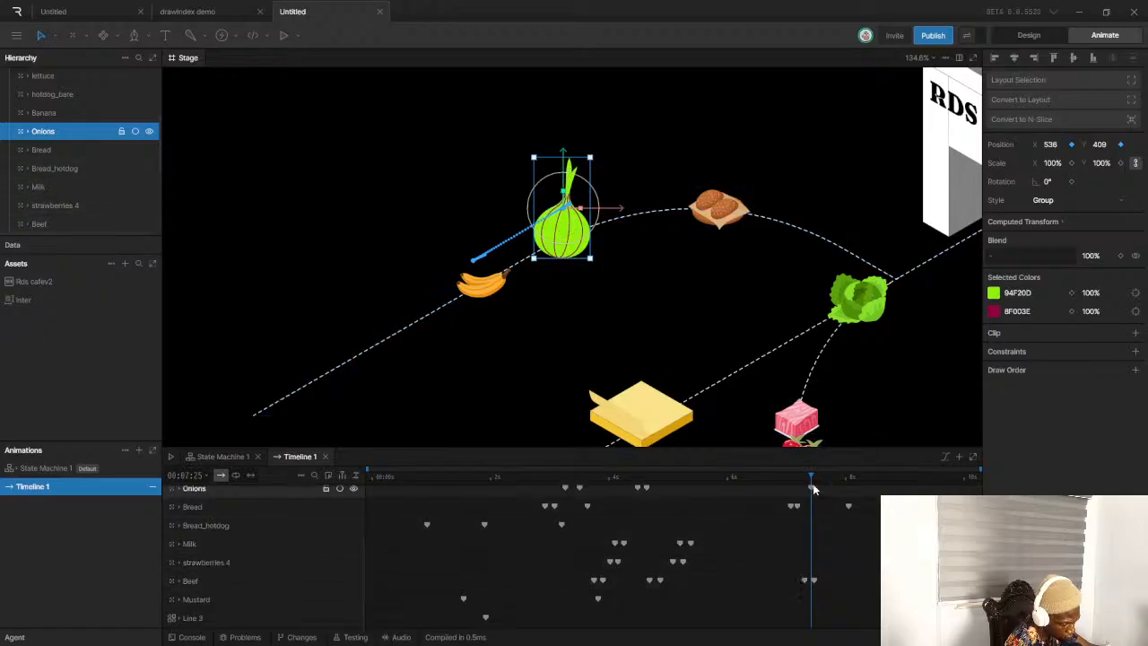
pyautogui.moveTo(812, 481); pyautogui.dragTo(820, 476)
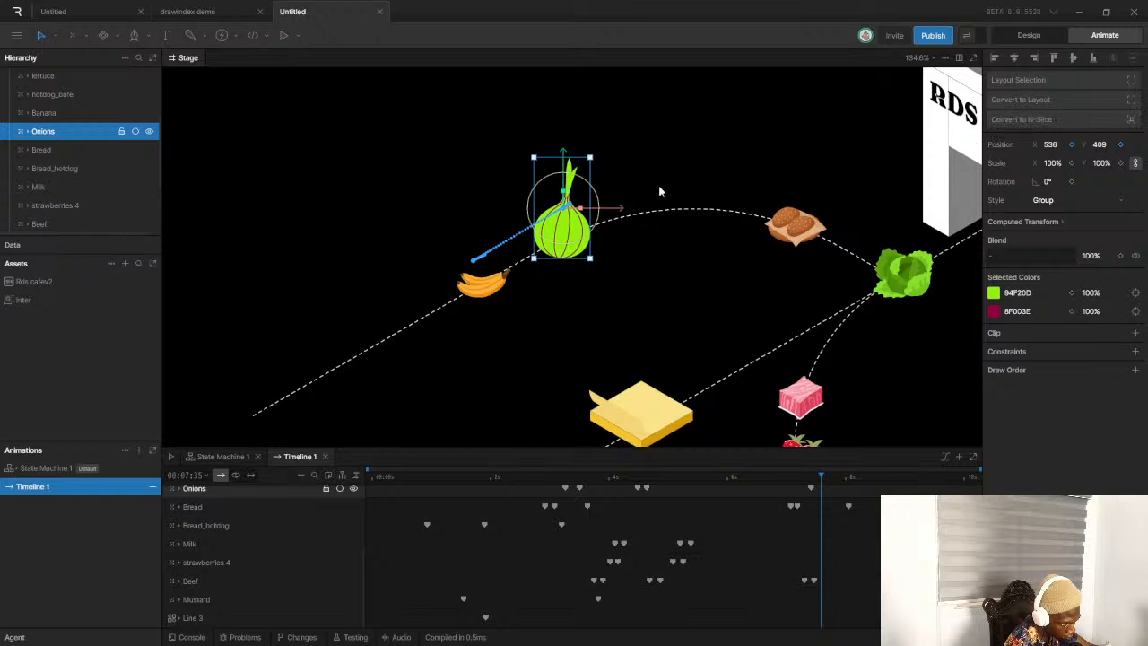
pyautogui.scroll(5, 563, 252)
pyautogui.moveTo(562, 254); pyautogui.dragTo(515, 296)
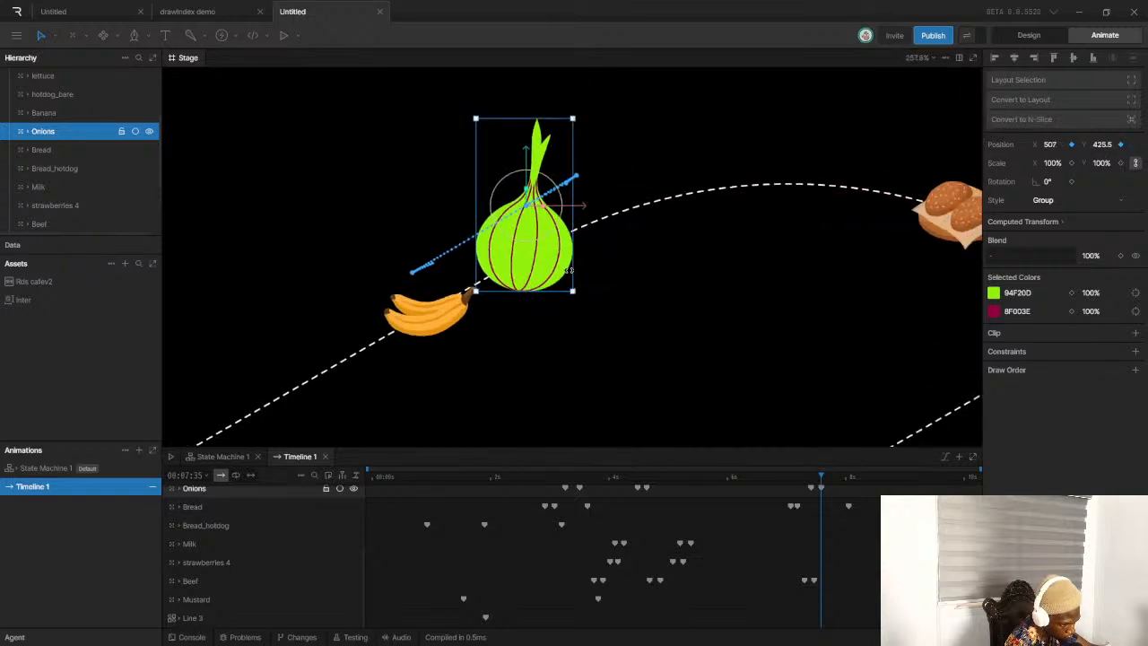
pyautogui.scroll(-10, 568, 269)
pyautogui.scroll(1, 700, 372)
pyautogui.moveTo(827, 476); pyautogui.dragTo(850, 477)
pyautogui.scroll(6, 574, 300)
pyautogui.moveTo(614, 271); pyautogui.dragTo(622, 255)
pyautogui.hotkey('ctrl', 'z')
pyautogui.scroll(-5, 709, 278)
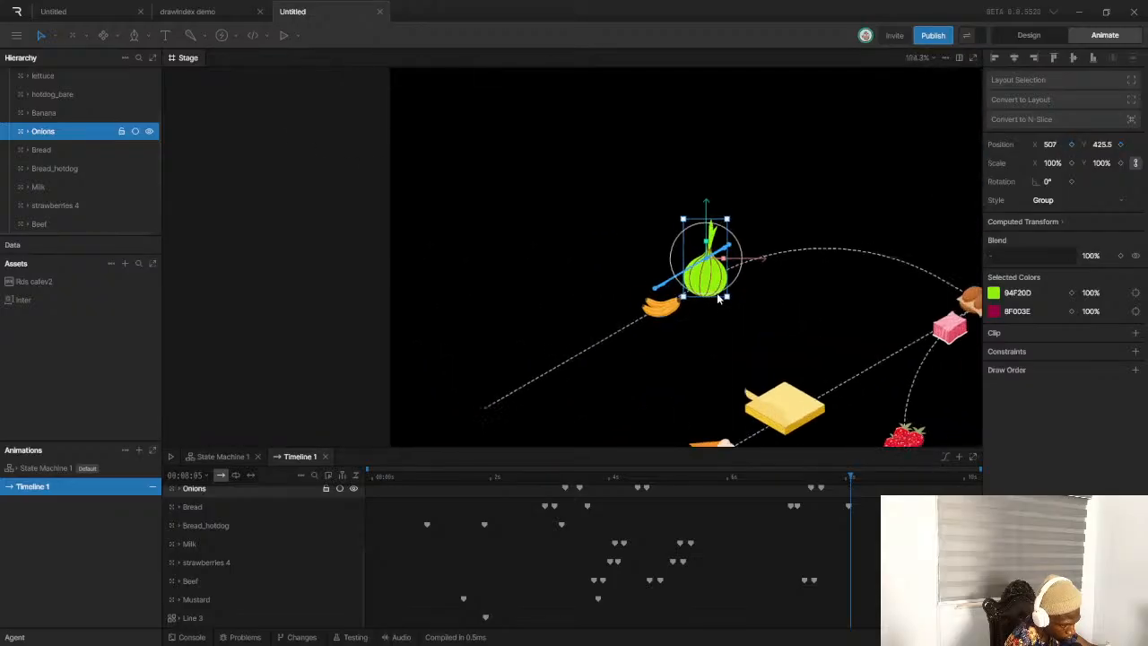
# Move the Onions' position at frame 7:35 to X 523.5, Y 415, slightly behind its 7:25 position
pyautogui.scroll(8, 717, 299)
pyautogui.scroll(3, 251, 529)
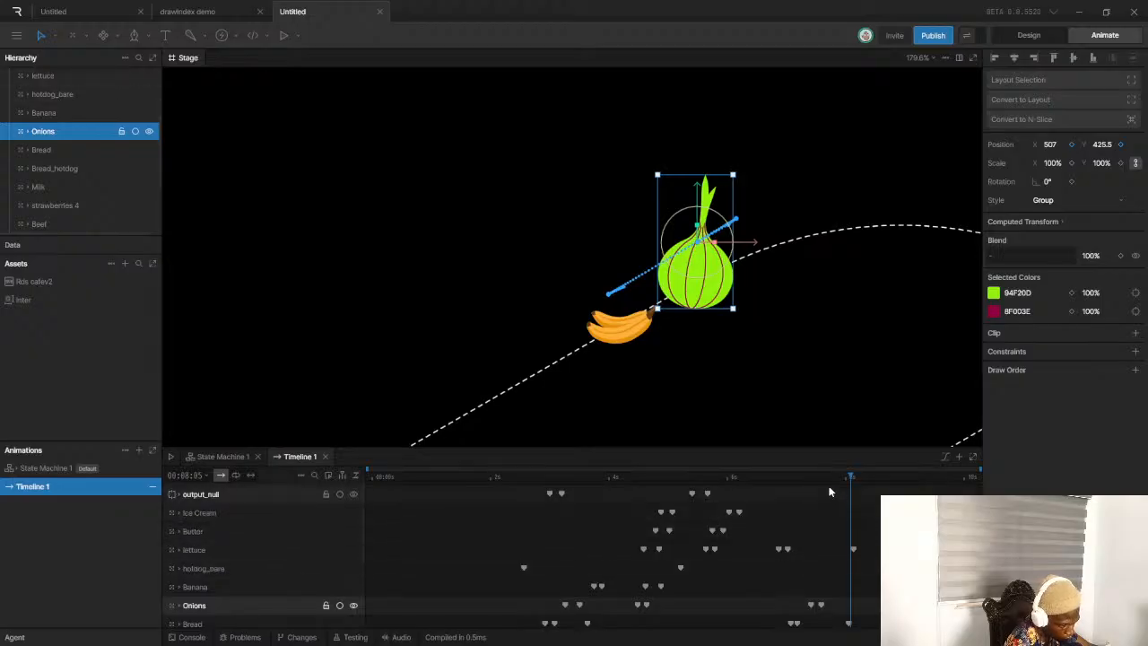
pyautogui.moveTo(828, 485); pyautogui.dragTo(821, 484)
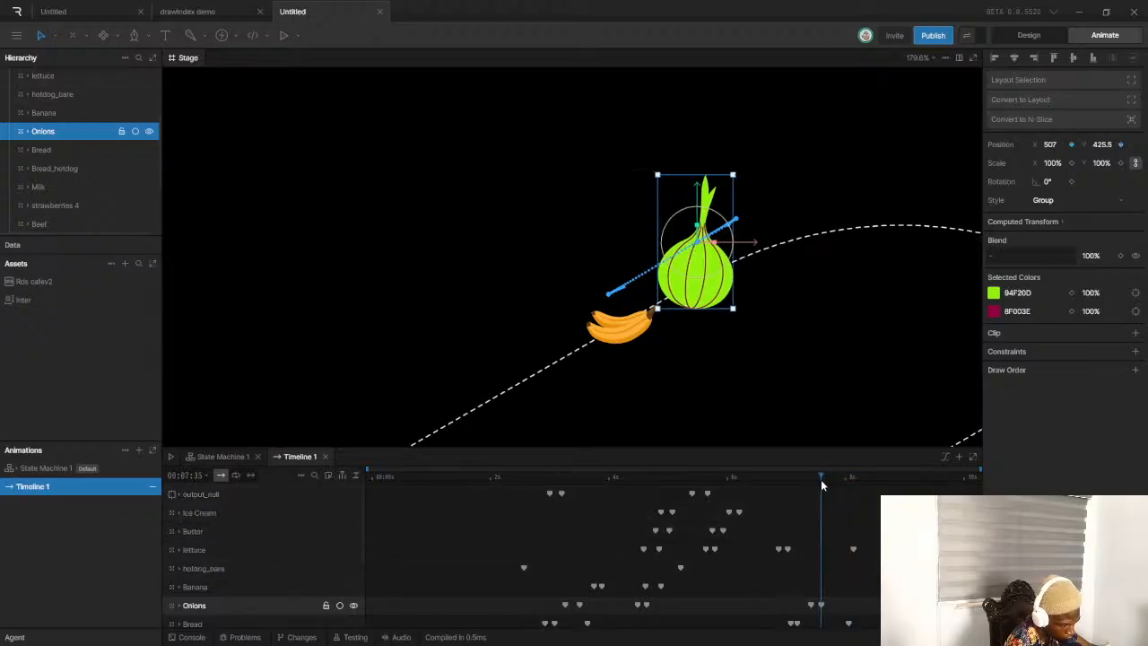
pyautogui.moveTo(693, 274); pyautogui.dragTo(711, 262)
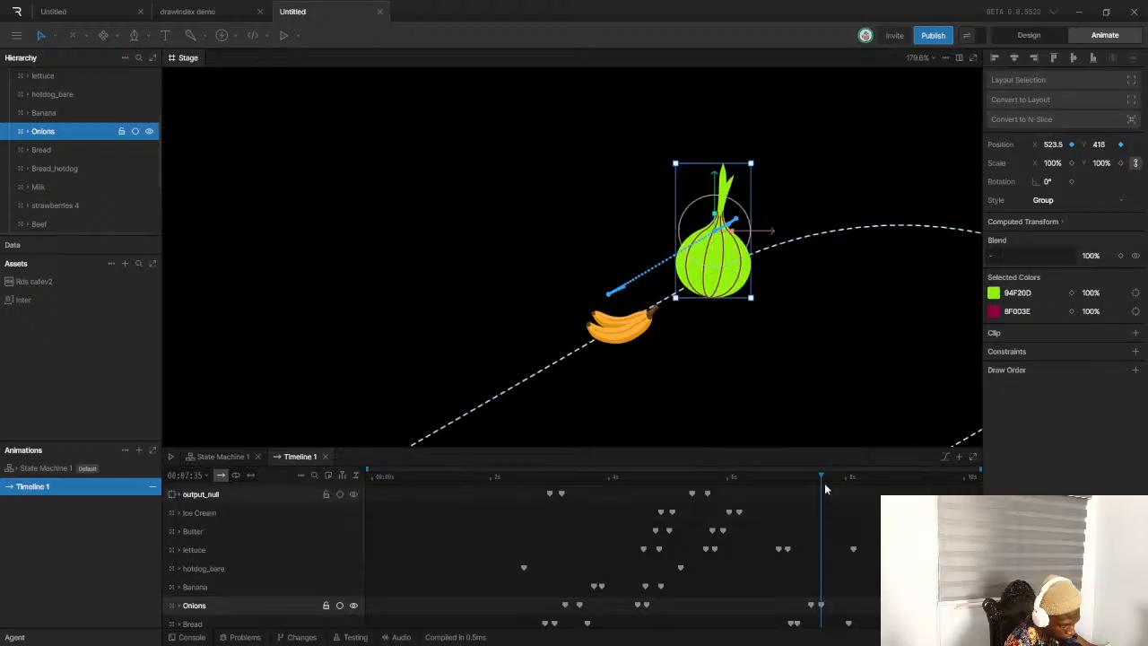
# Keyframe the Onions at the junction of the dashed paths, X 949.5, Y 453, at about 8.3 seconds and curve its motion path
pyautogui.scroll(-5, 682, 229)
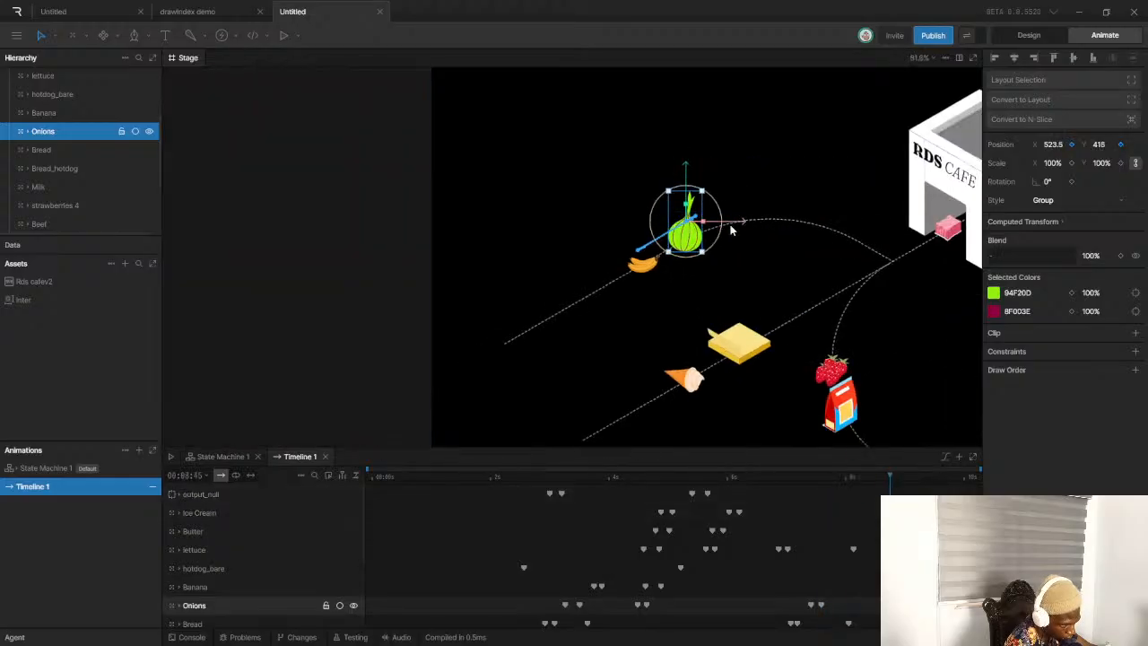
pyautogui.moveTo(699, 244); pyautogui.dragTo(895, 261)
pyautogui.moveTo(828, 237); pyautogui.dragTo(819, 196)
pyautogui.moveTo(754, 232); pyautogui.dragTo(739, 203)
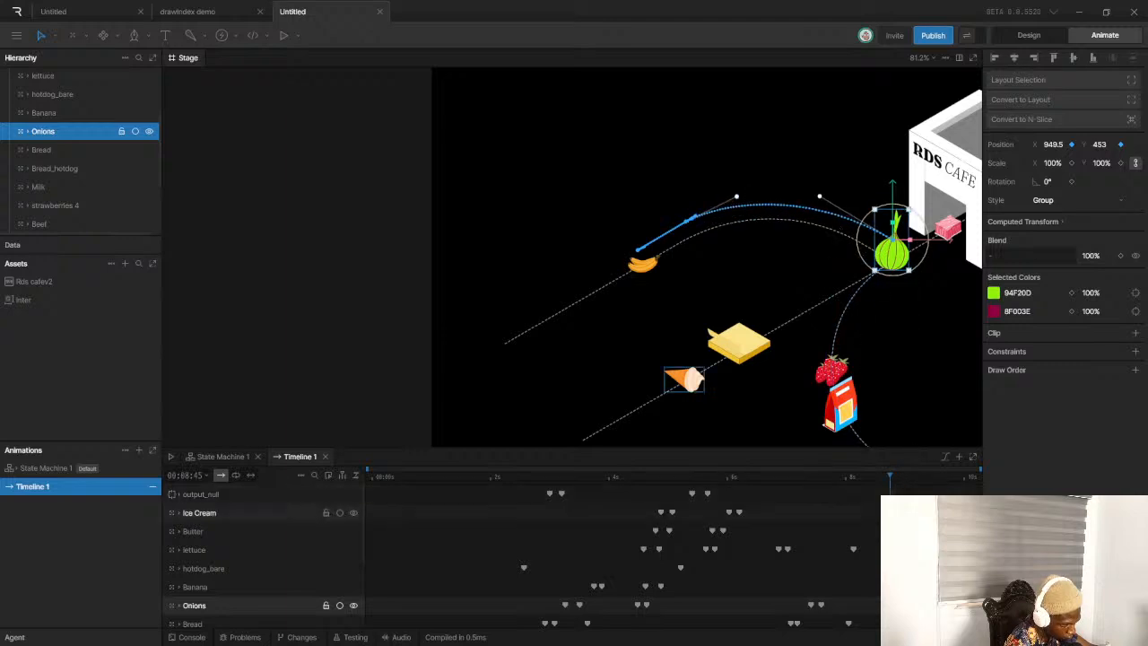
pyautogui.moveTo(890, 604); pyautogui.dragTo(869, 605)
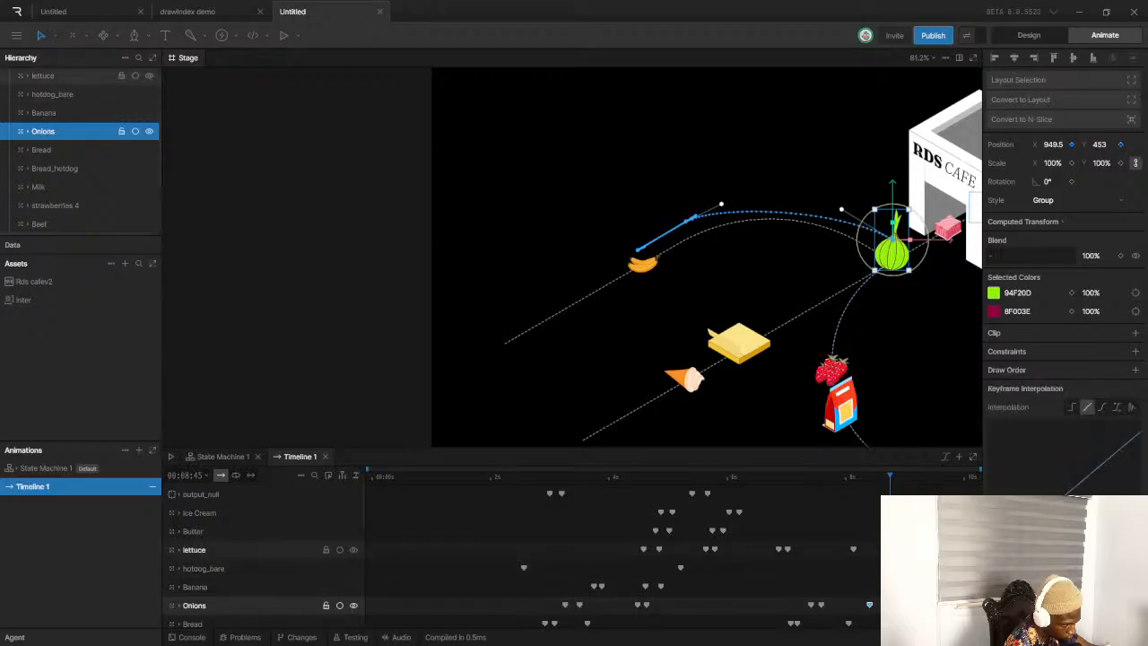
pyautogui.moveTo(844, 210); pyautogui.dragTo(812, 193)
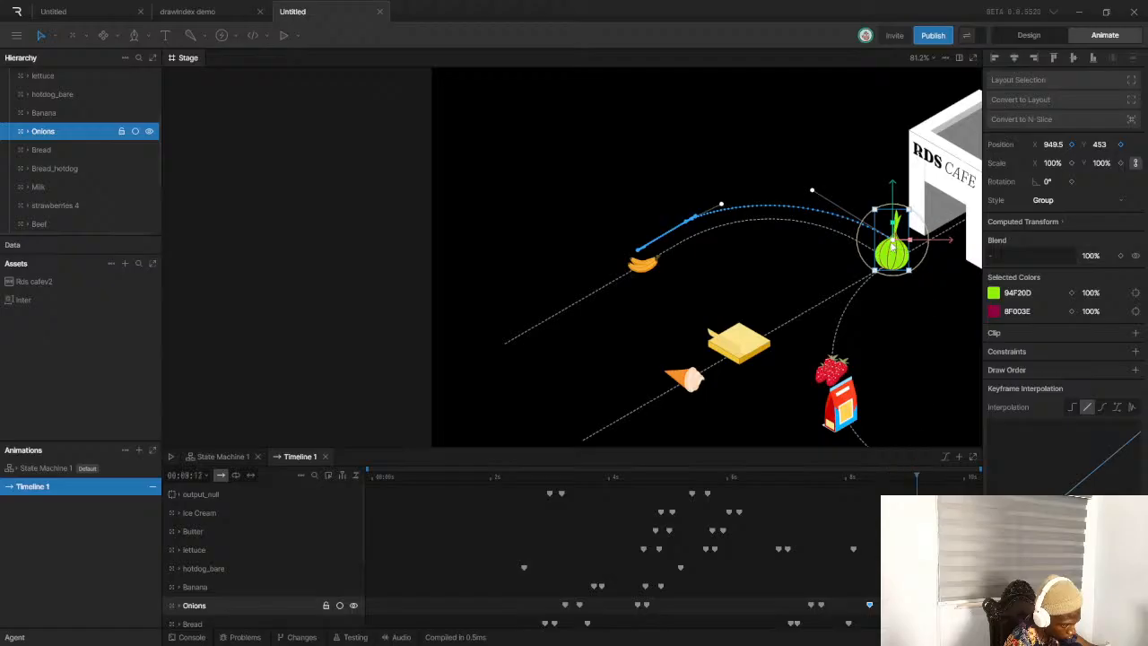
# Keyframe the Onions inside the café at X 1139.5, Y 334.5 at frame 9:12 and give its latest keyframes eased interpolation
pyautogui.scroll(-5, 895, 247)
pyautogui.moveTo(817, 286); pyautogui.dragTo(855, 266)
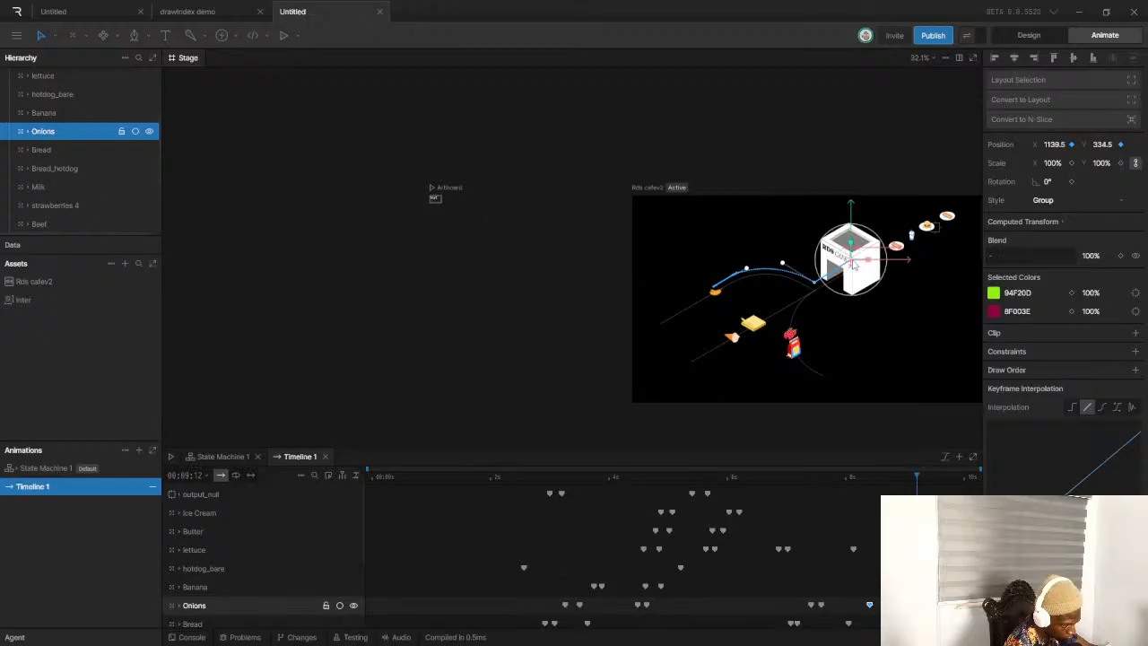
pyautogui.moveTo(821, 483); pyautogui.dragTo(787, 484)
pyautogui.moveTo(793, 593); pyautogui.dragTo(883, 612)
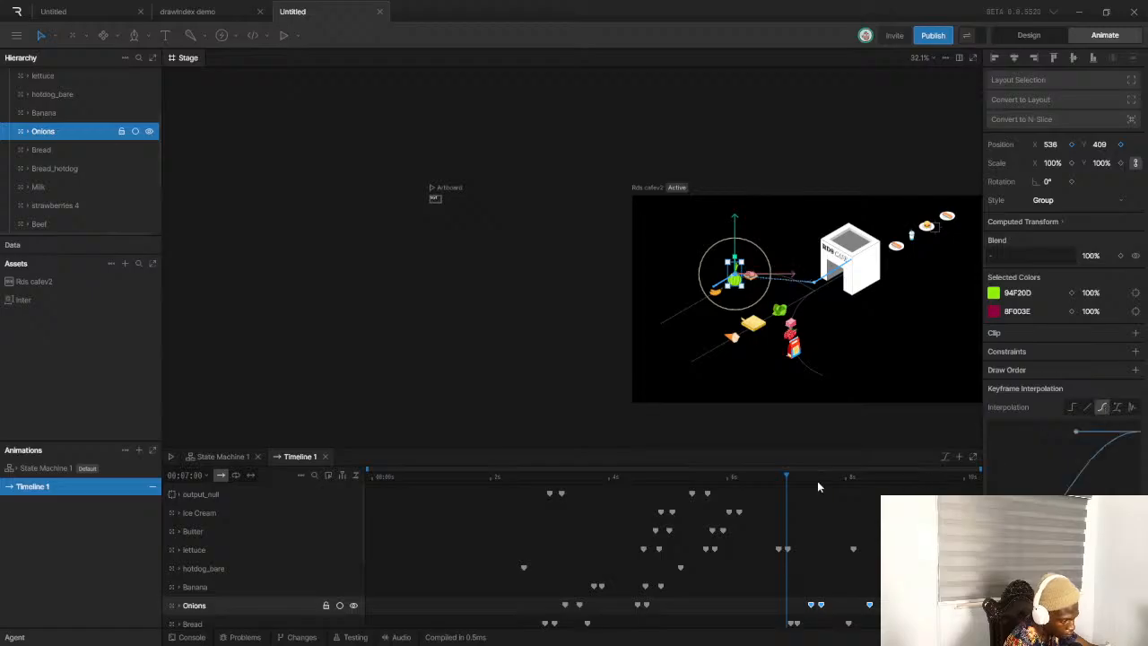
# Play back the Onions' run into the café from about 5.5 seconds
pyautogui.click(705, 475)
pyautogui.press('space')
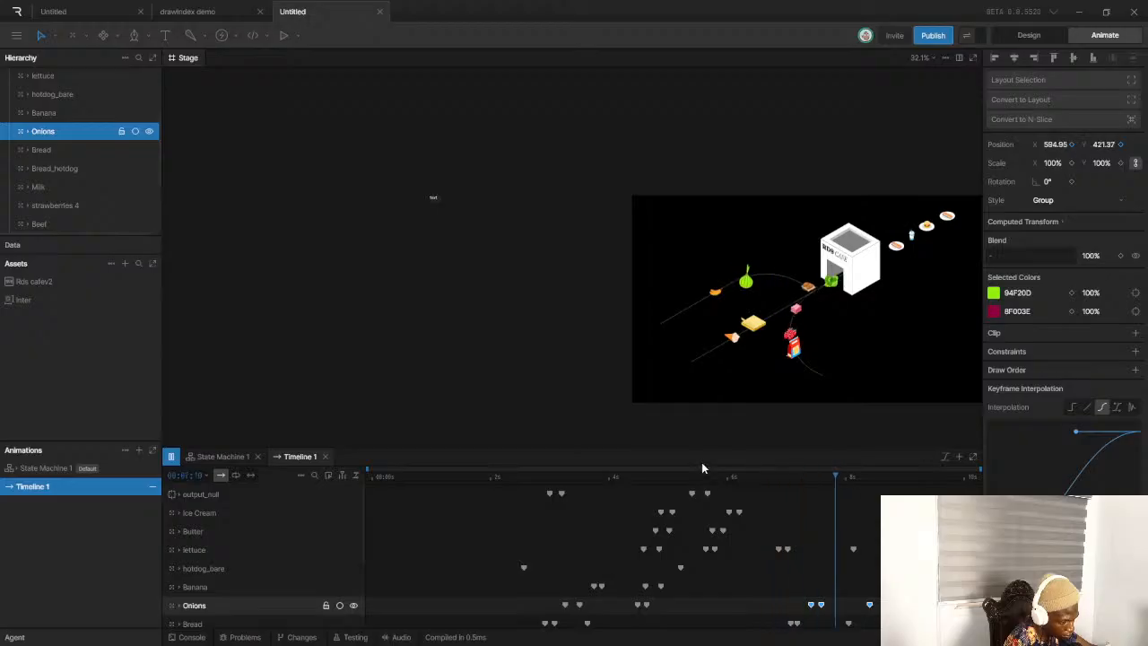
pyautogui.press('space')
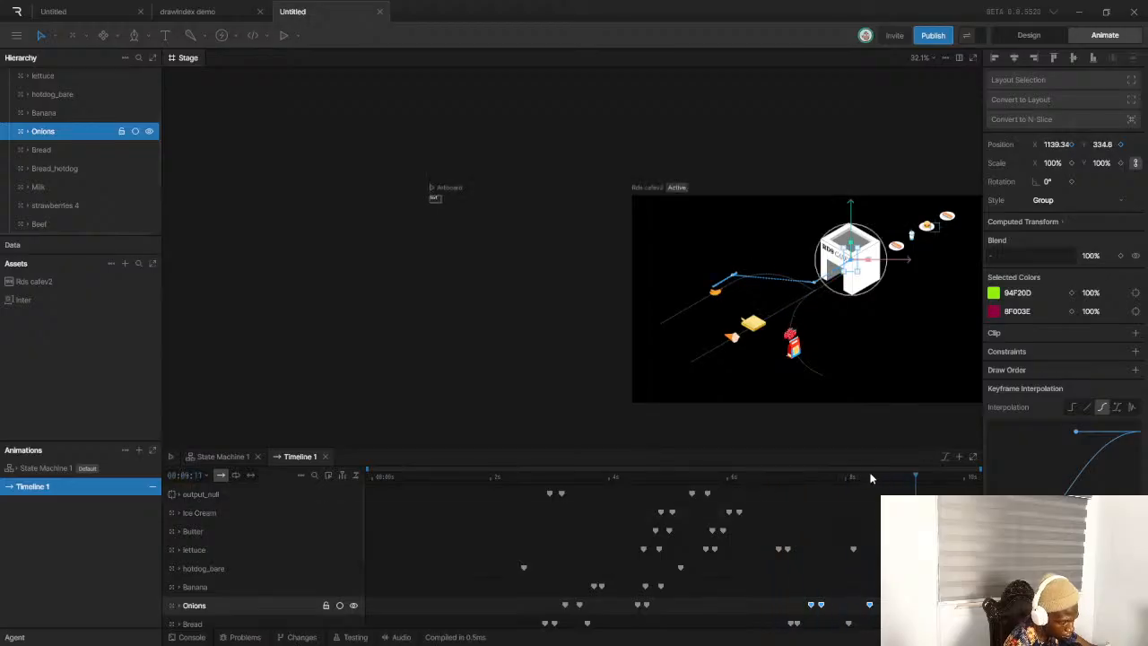
# Curve the Onions' motion path from its 7:35 keyframe to follow the dashed arc
pyautogui.click(820, 475)
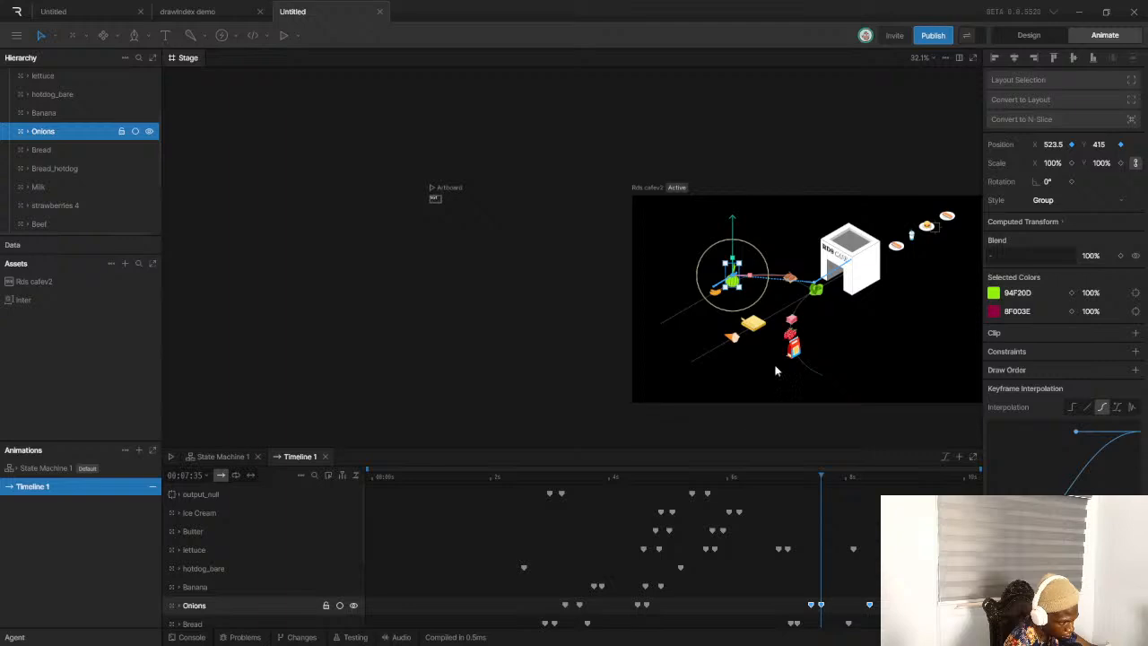
pyautogui.scroll(1, 760, 271)
pyautogui.scroll(3, 761, 274)
pyautogui.moveTo(754, 290); pyautogui.dragTo(772, 215)
# Play back the Onions' curved run into the café from about 6.7 seconds
pyautogui.click(777, 477)
pyautogui.press('space')
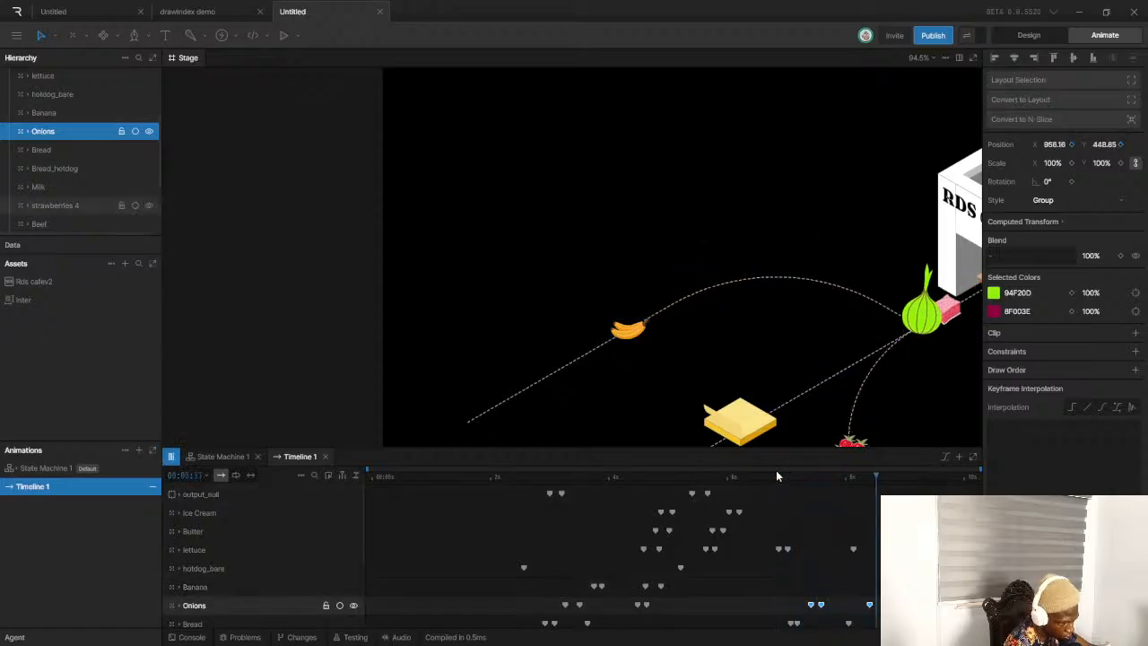
pyautogui.press('space')
# Set the duration of Timeline 1 to 20 seconds (00:20:00)
pyautogui.scroll(-2, 809, 571)
pyautogui.scroll(-2, 809, 566)
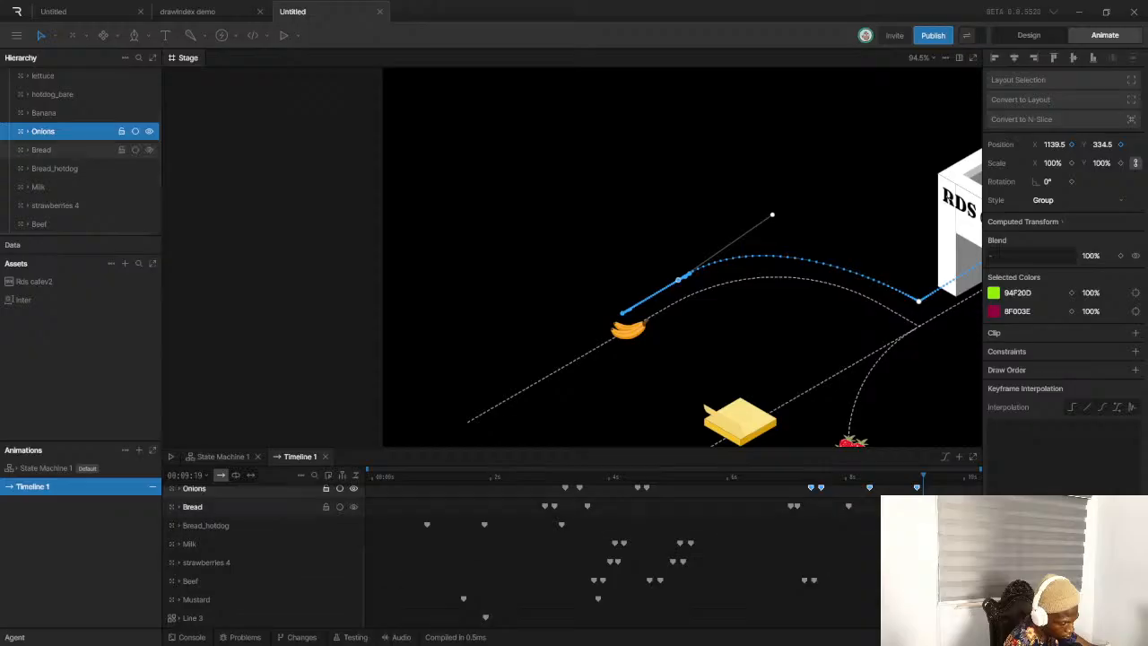
pyautogui.click(188, 477)
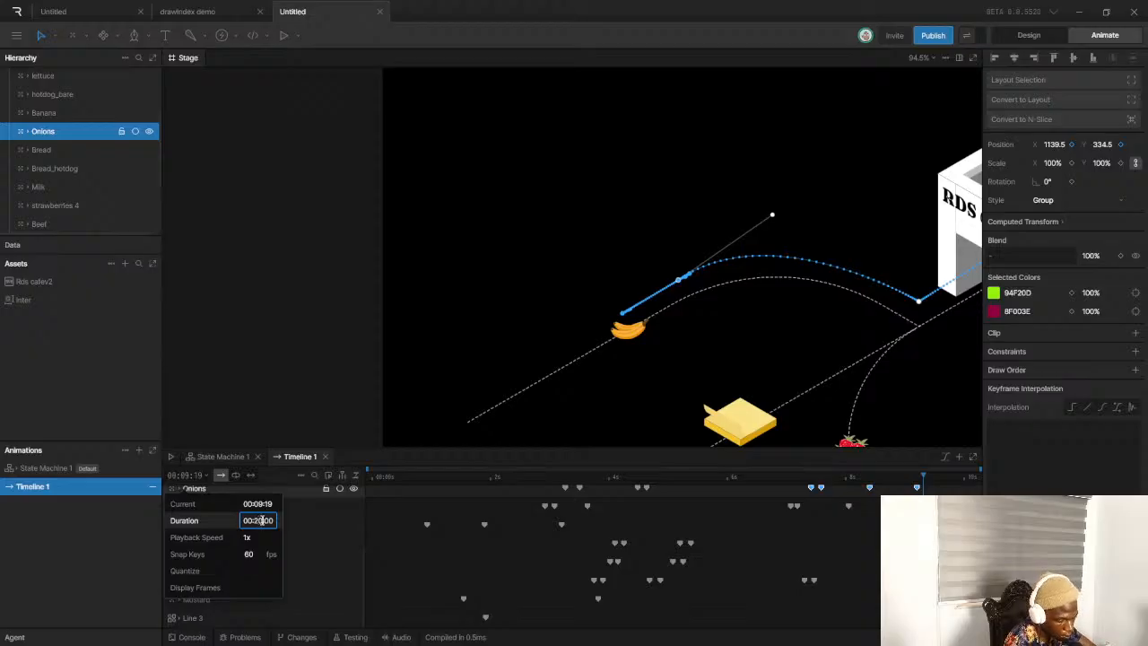
pyautogui.press('Return')
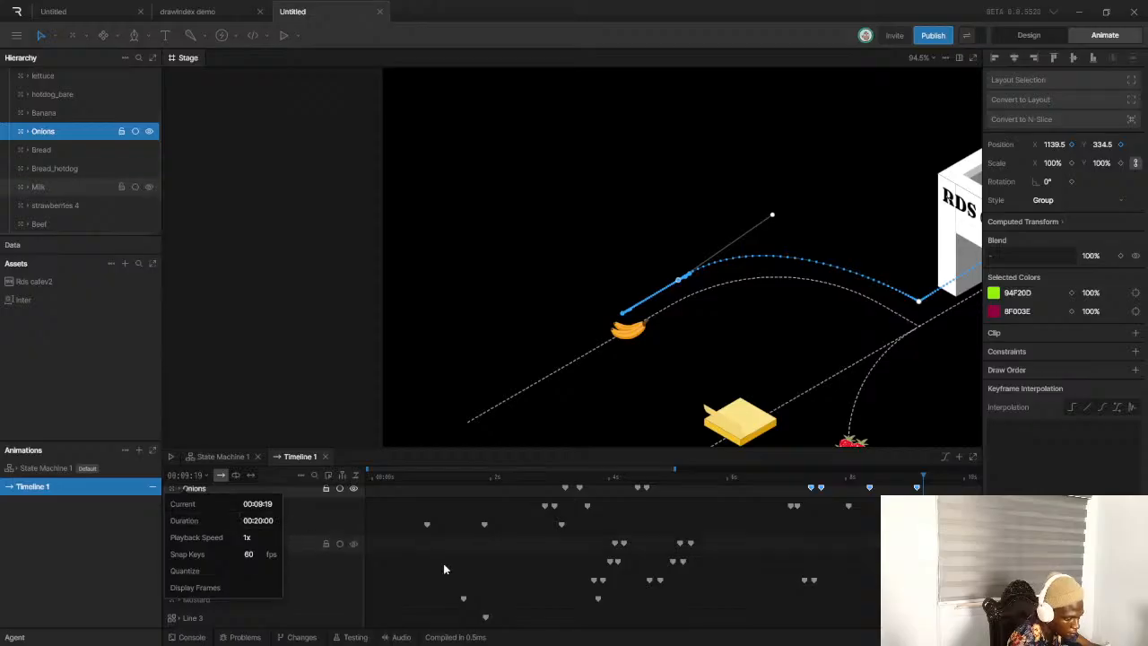
pyautogui.click(615, 546)
# Stretch the Onions' last four keyframes and shift them later so they span about 8.1 to 10.4 seconds
pyautogui.moveTo(697, 446); pyautogui.dragTo(678, 370)
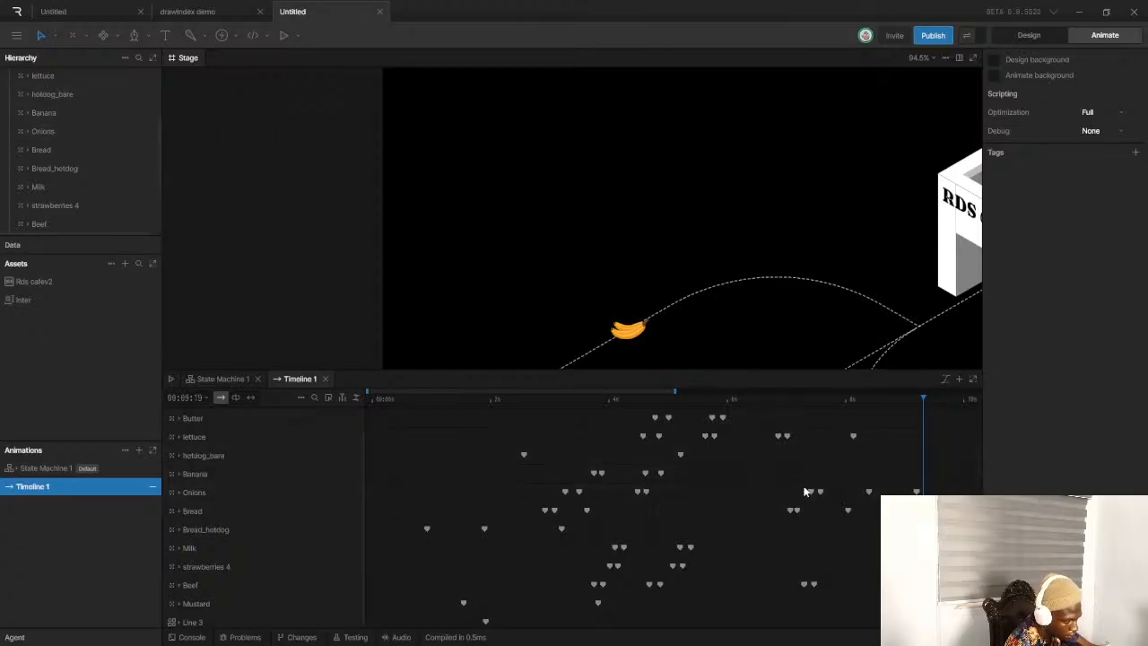
pyautogui.scroll(-3, 675, 275)
pyautogui.scroll(-5, 825, 307)
pyautogui.scroll(3, 904, 351)
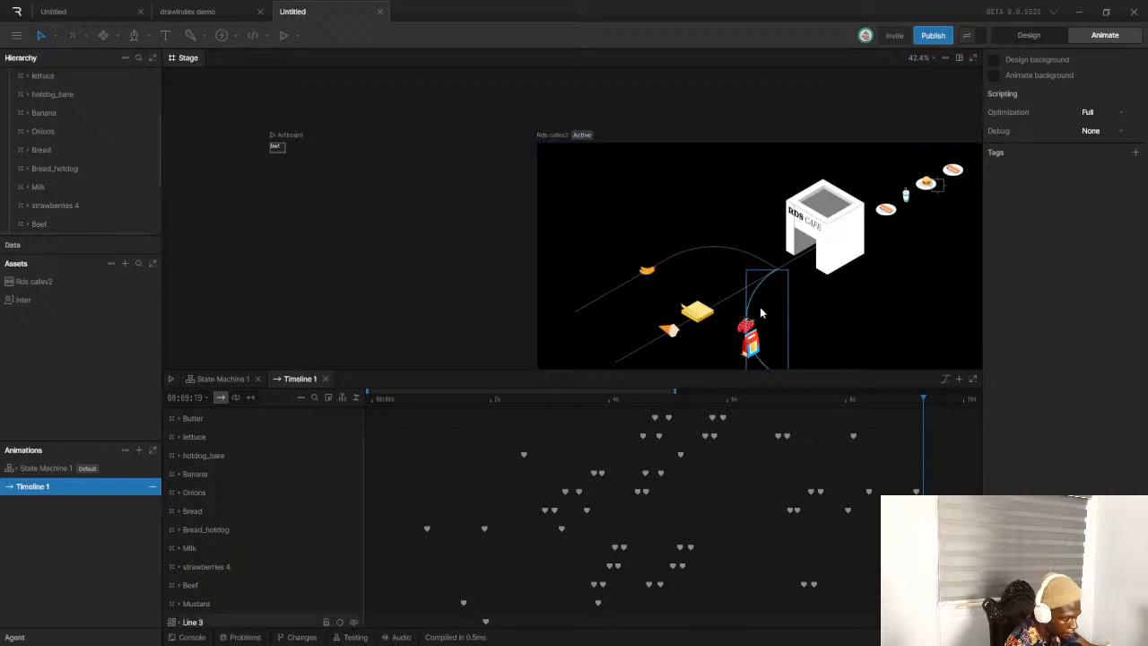
pyautogui.scroll(-4, 906, 490)
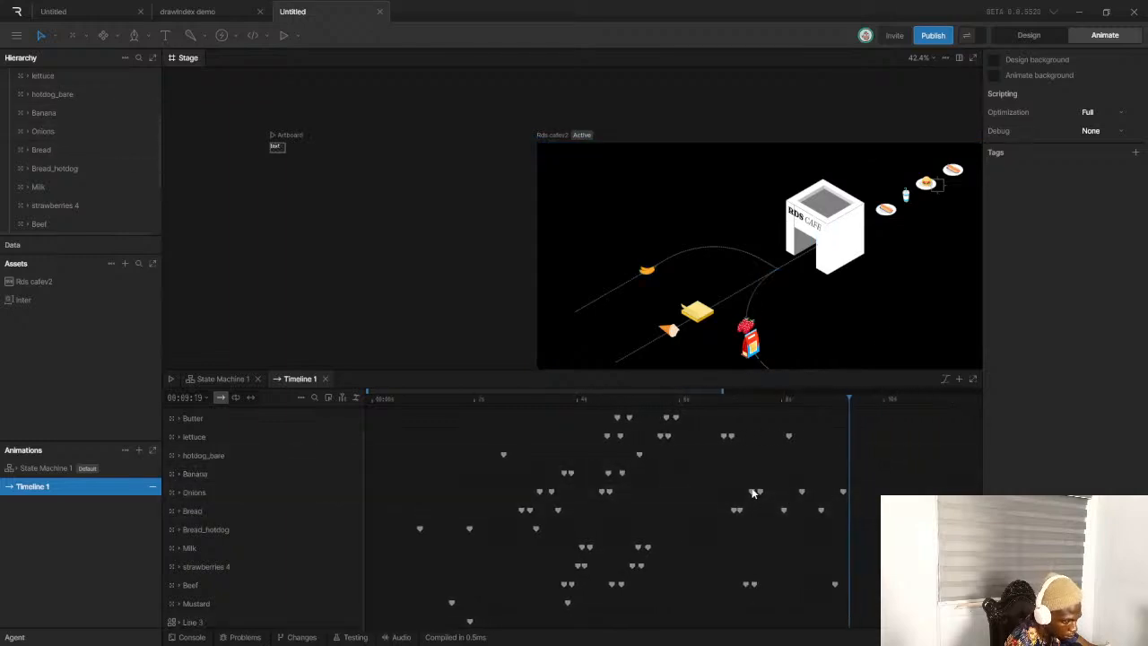
pyautogui.moveTo(803, 491); pyautogui.dragTo(853, 495)
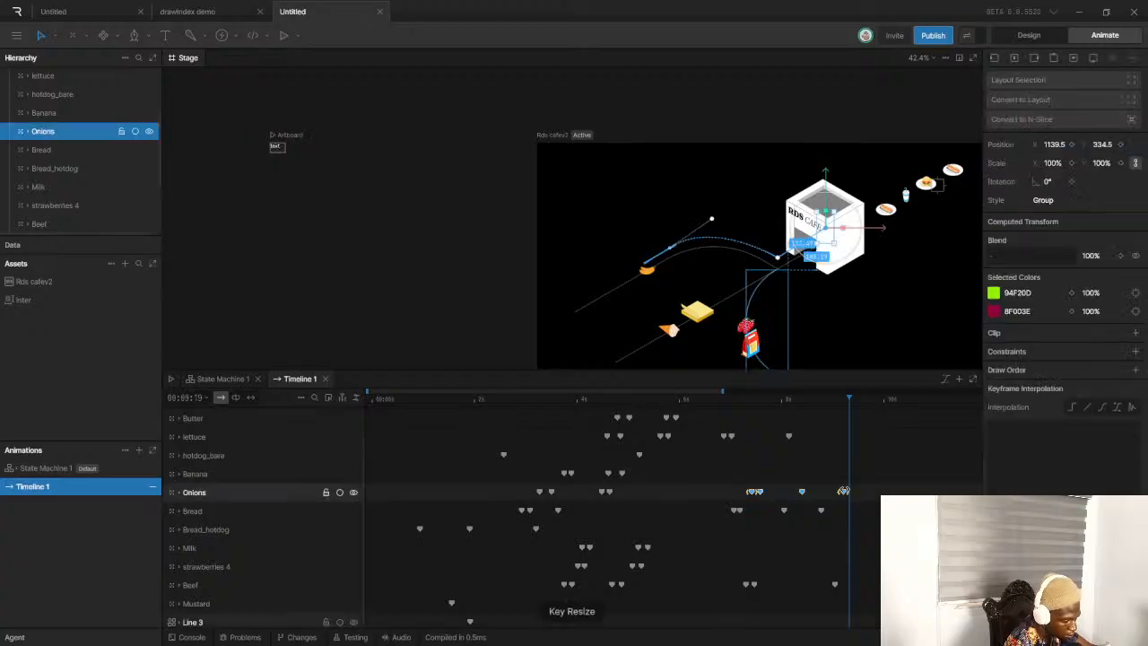
pyautogui.moveTo(843, 491); pyautogui.dragTo(869, 492)
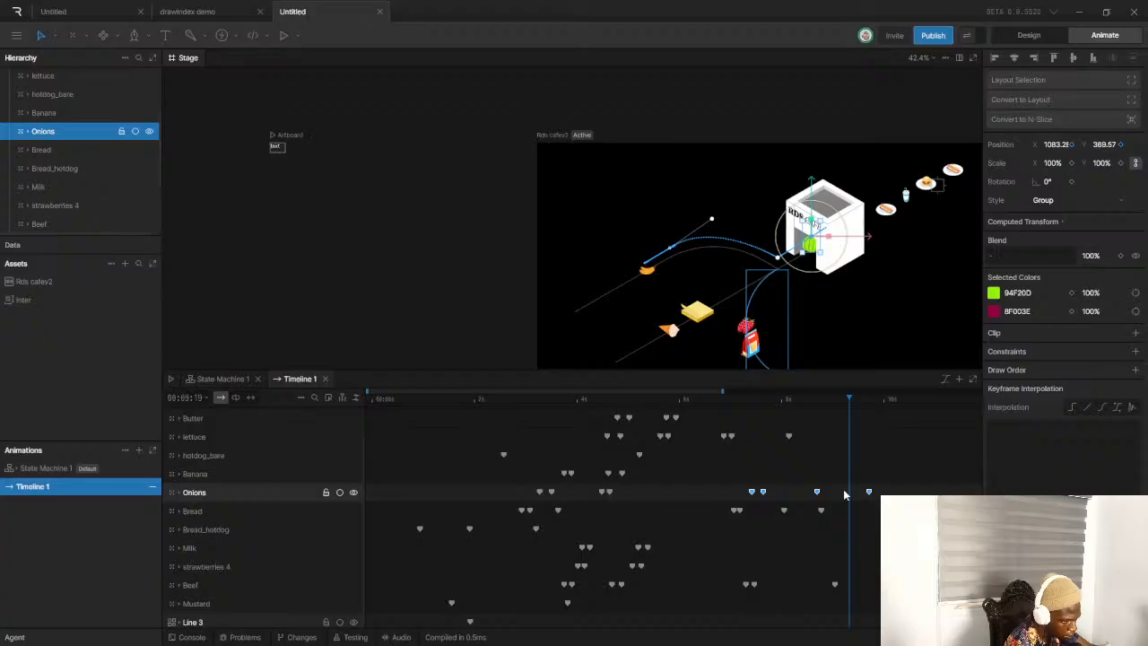
pyautogui.moveTo(747, 489); pyautogui.dragTo(909, 492)
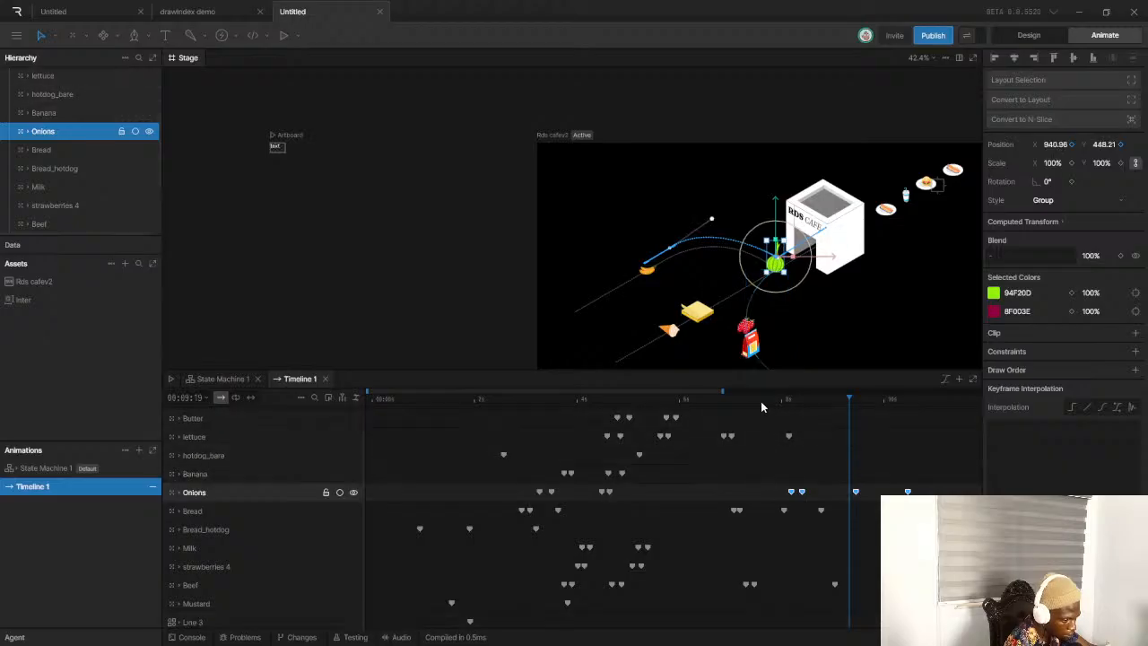
pyautogui.moveTo(726, 393); pyautogui.dragTo(956, 378)
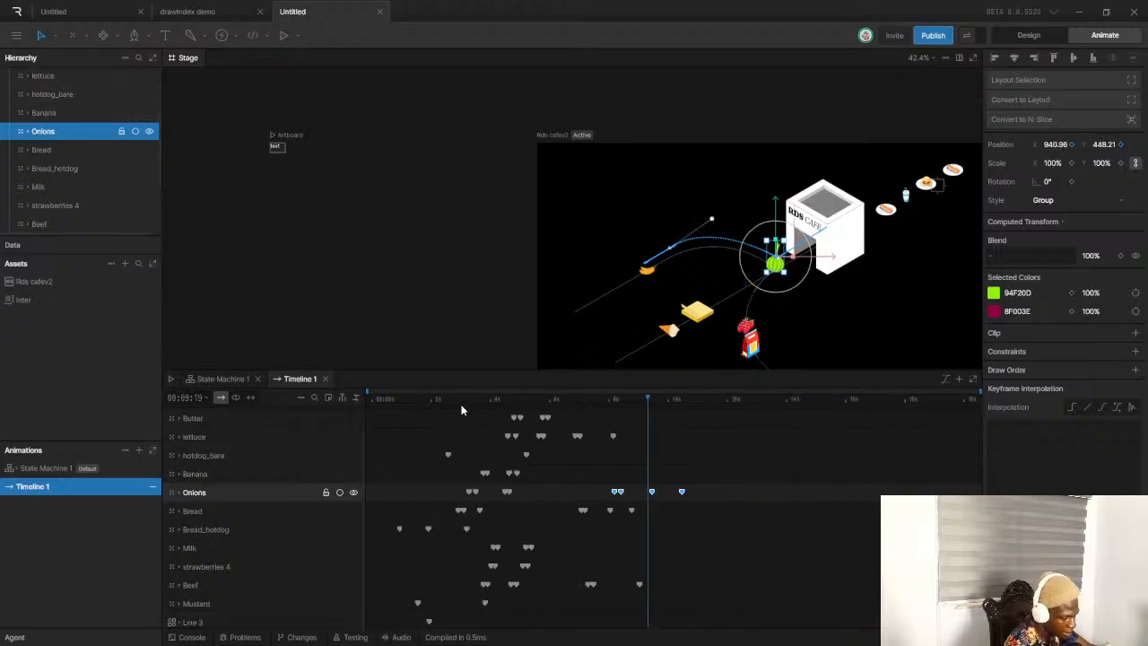
# Play back Timeline 1 from the current frame, and replay it from near the start
pyautogui.press('space')
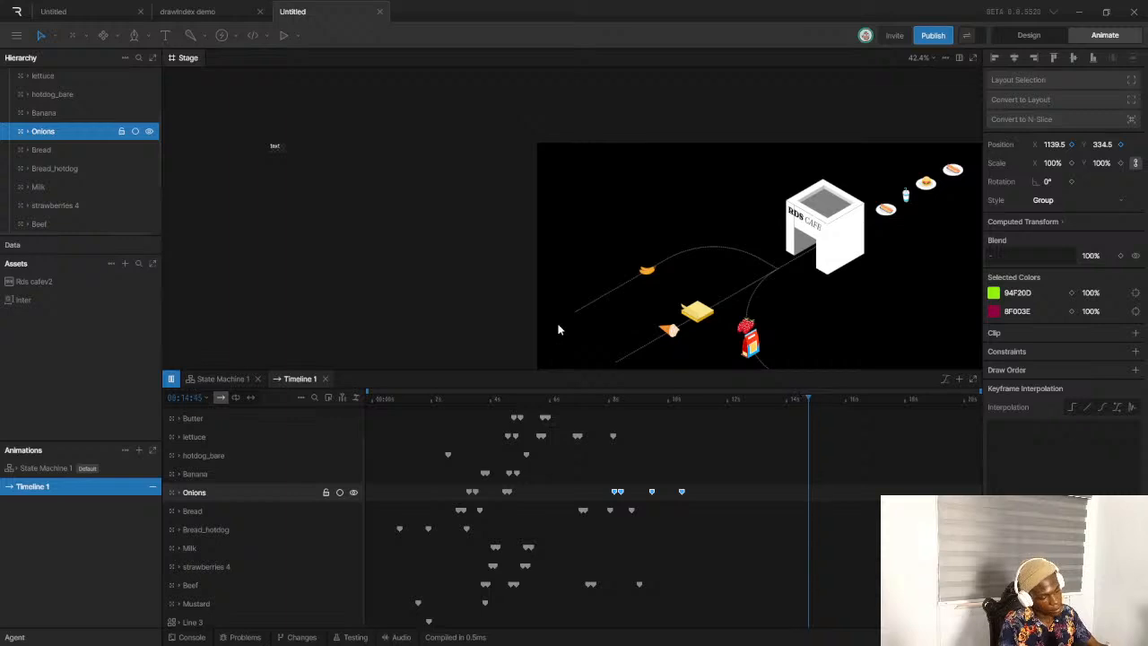
pyautogui.click(376, 400)
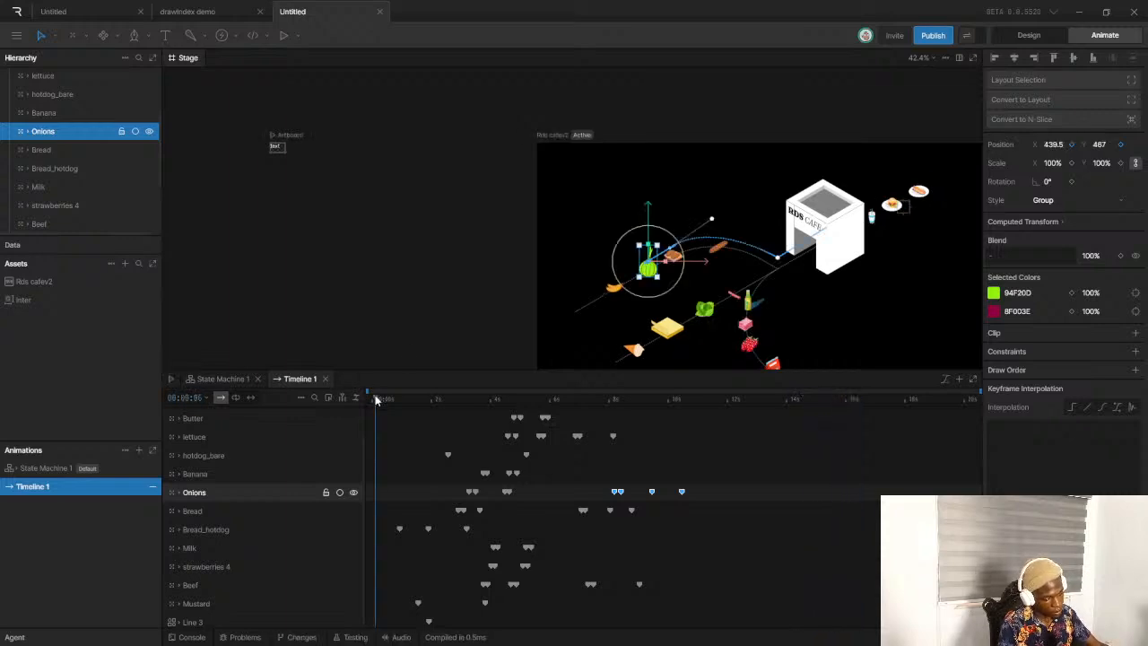
pyautogui.press('space')
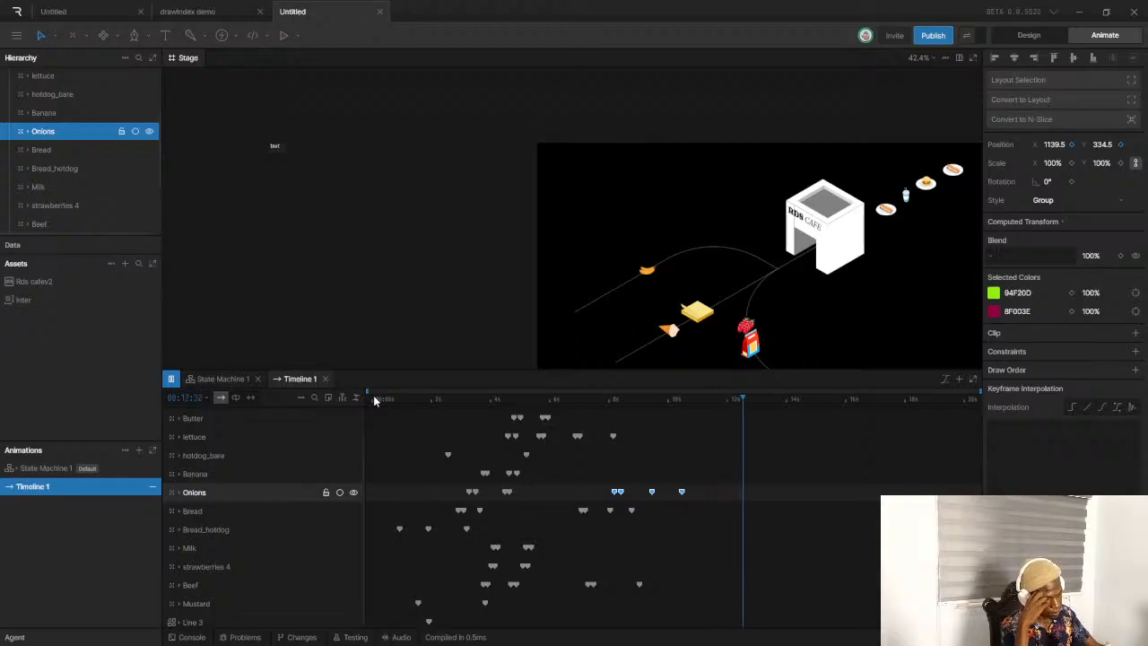
pyautogui.press('space')
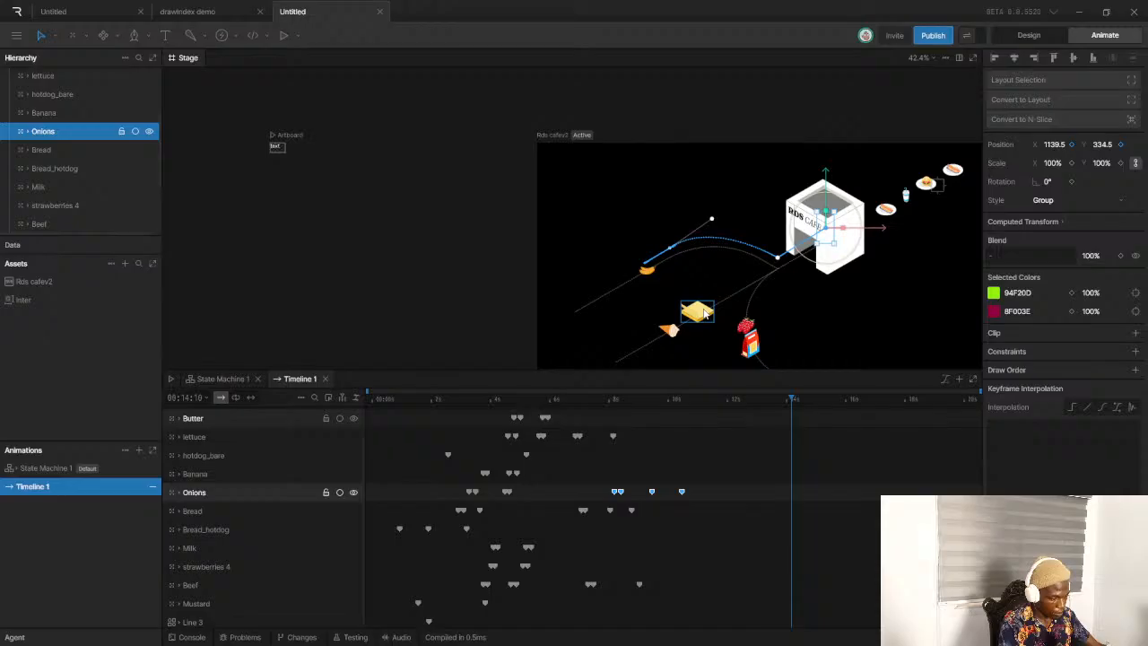
# Scrub Timeline 1 back to 00:00:00 and play the ingredient runs through to about 11 seconds
pyautogui.scroll(1, 702, 333)
pyautogui.moveTo(668, 403); pyautogui.dragTo(629, 412)
pyautogui.scroll(1, 632, 437)
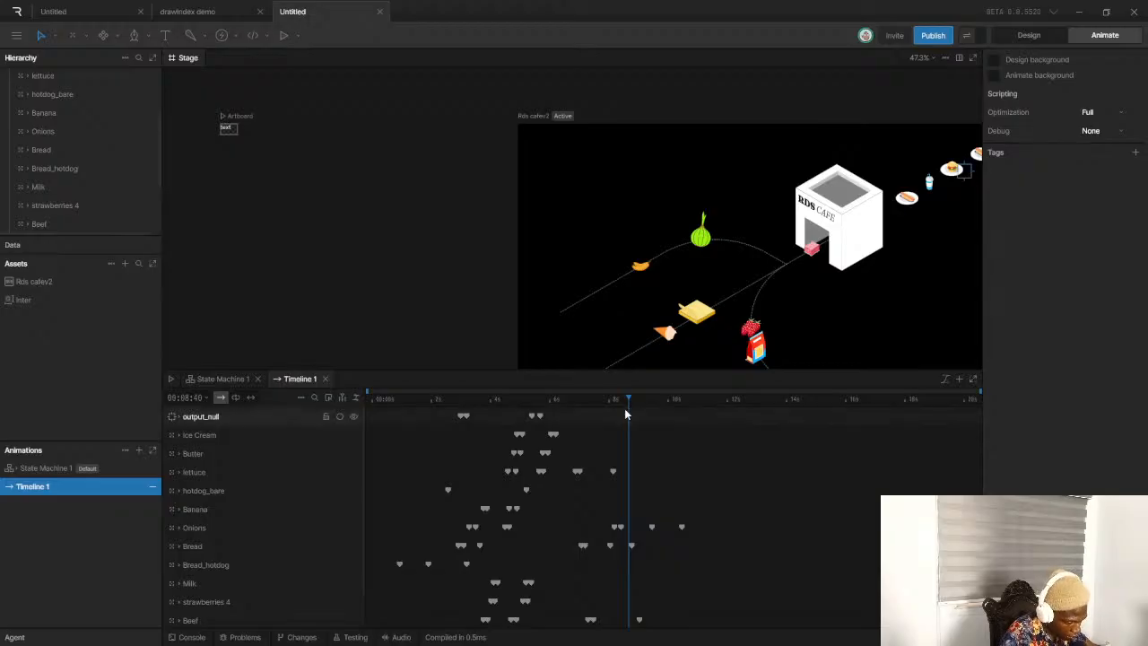
pyautogui.moveTo(627, 405); pyautogui.dragTo(363, 463)
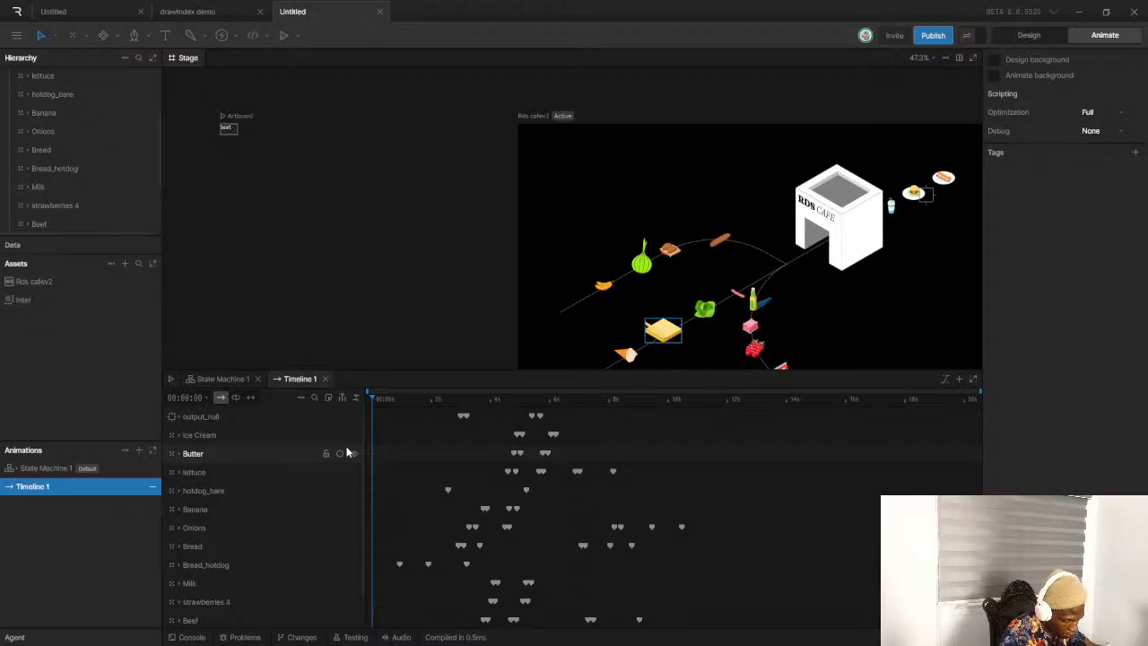
pyautogui.press('space')
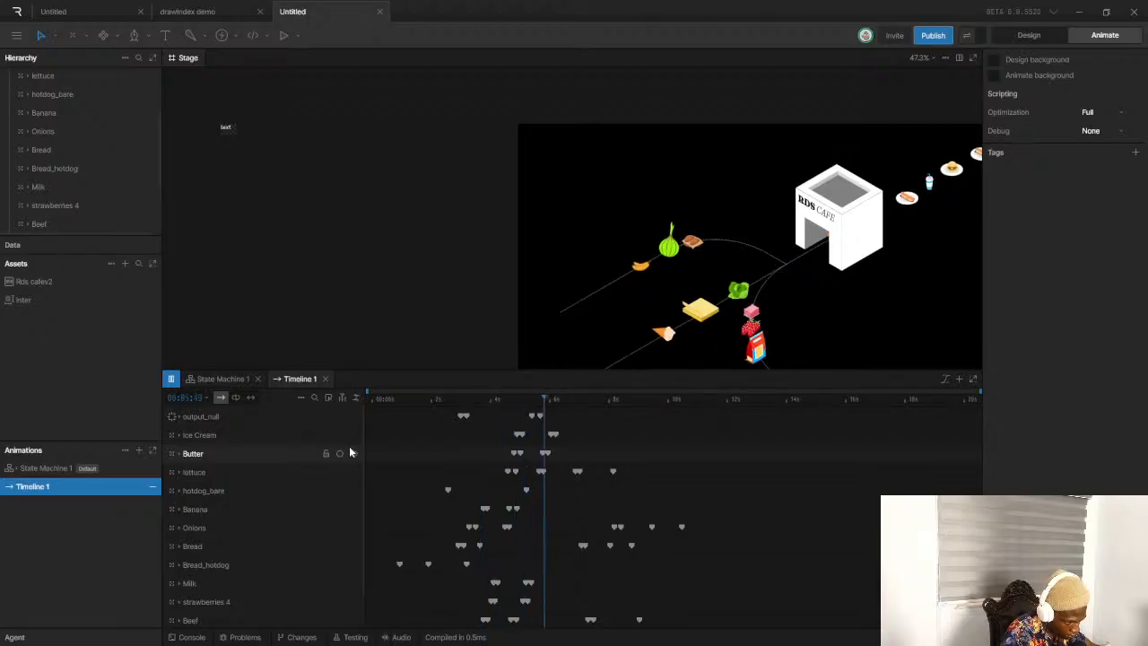
pyautogui.scroll(-1, 664, 282)
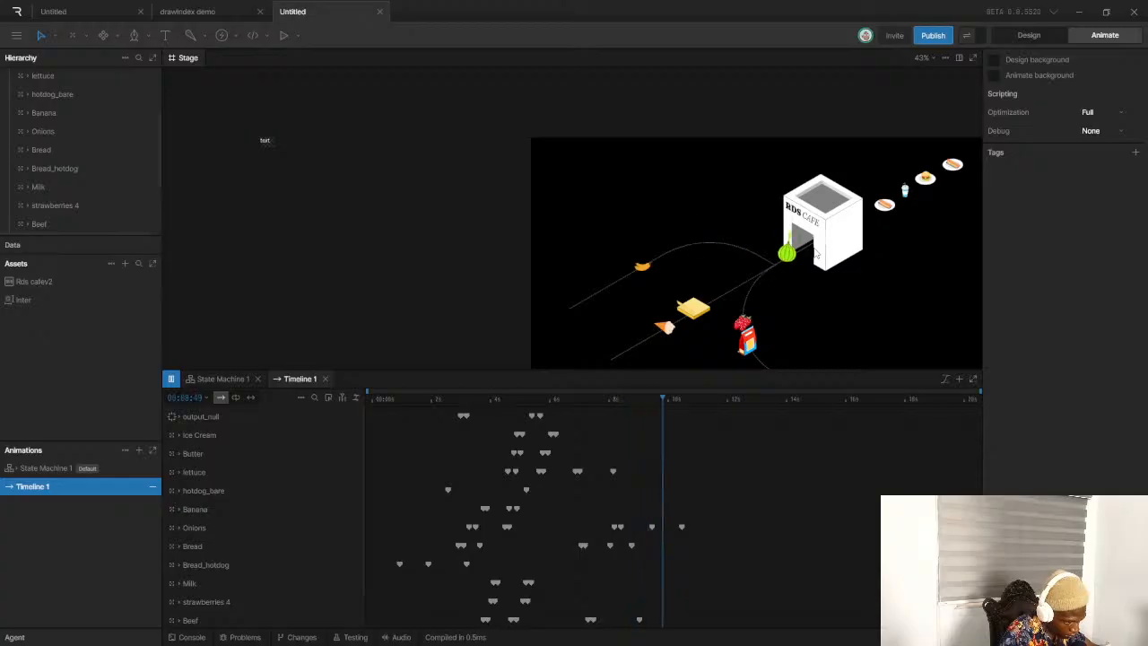
pyautogui.press('space')
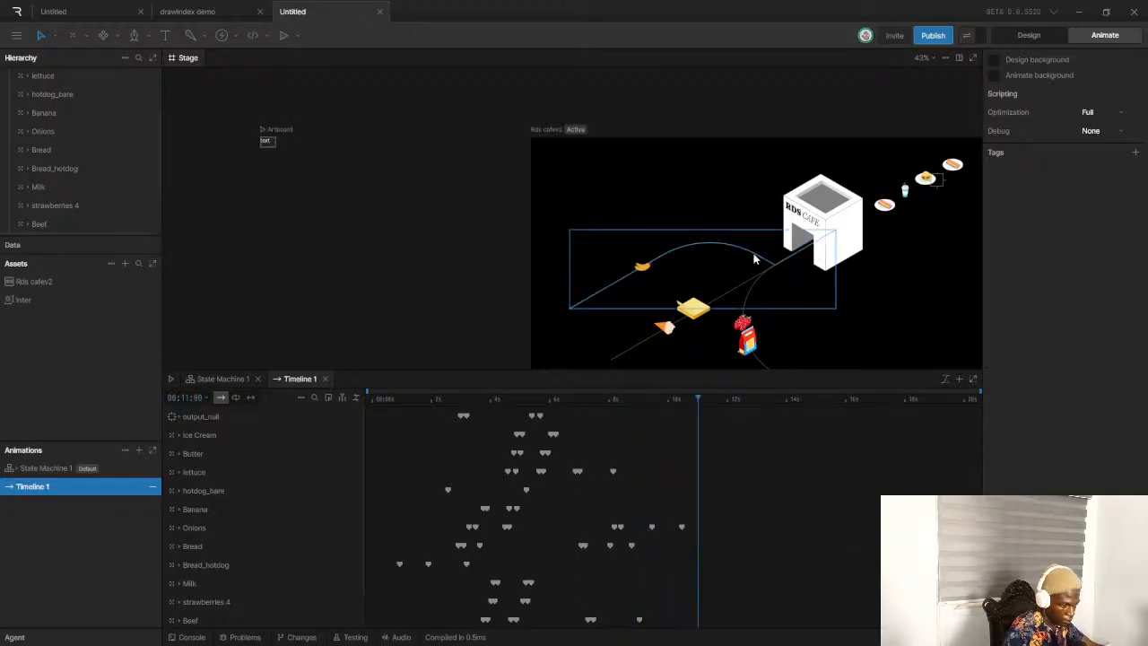
# Move the playhead to about 00:08:29 and select the Butter group
pyautogui.scroll(1, 738, 304)
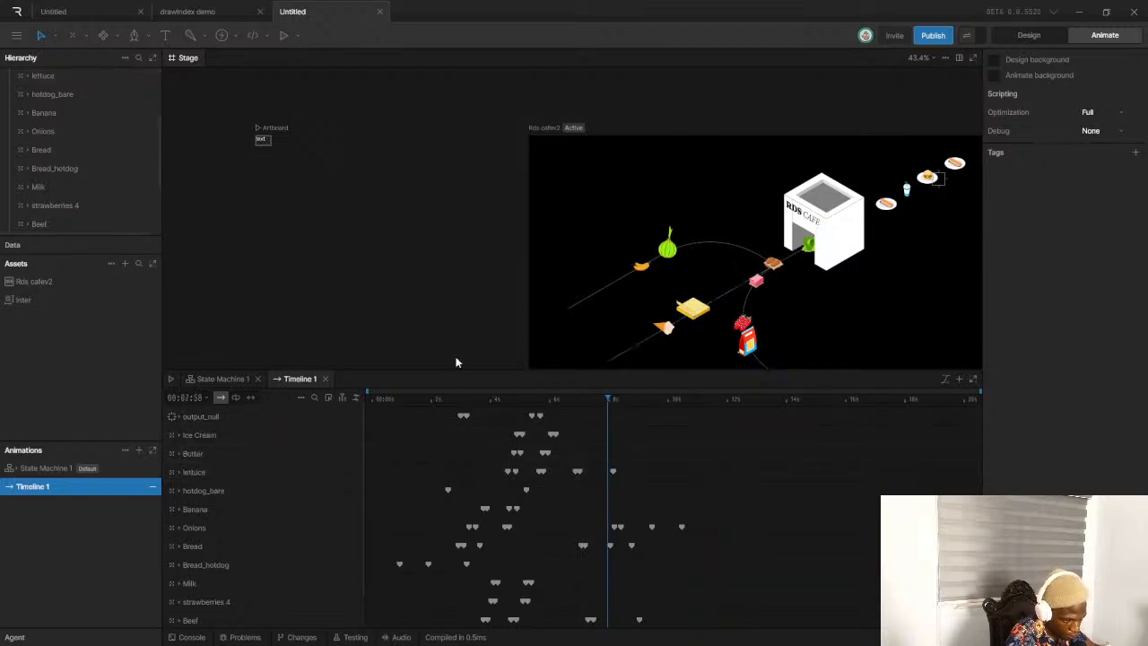
pyautogui.scroll(-3, 56, 153)
pyautogui.scroll(3, 54, 153)
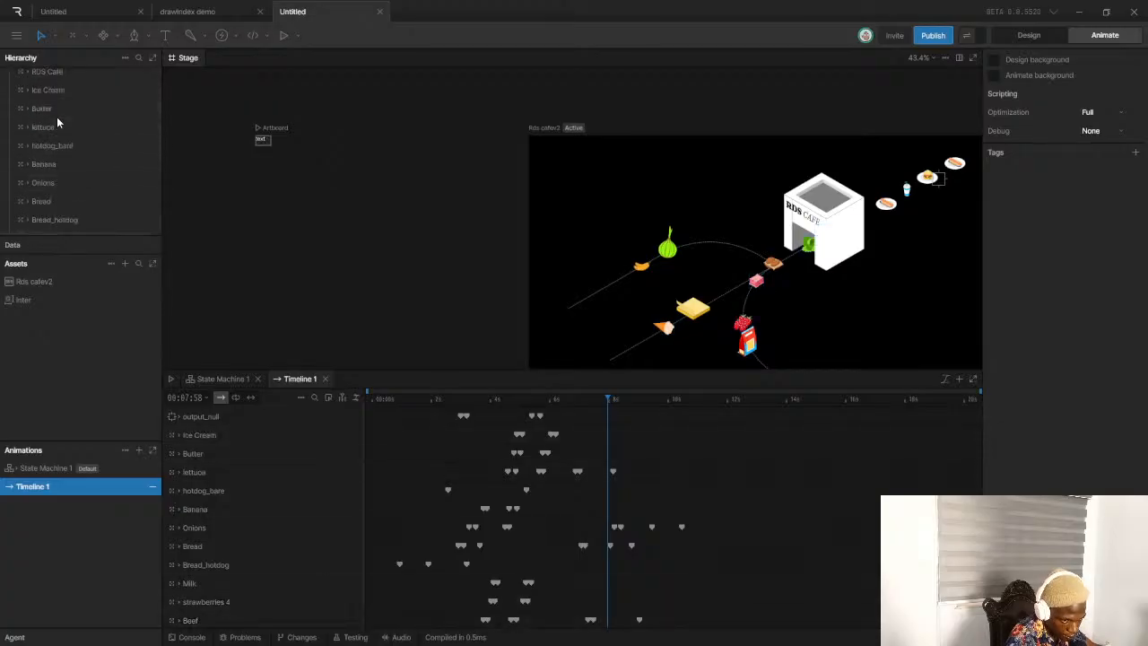
pyautogui.click(54, 111)
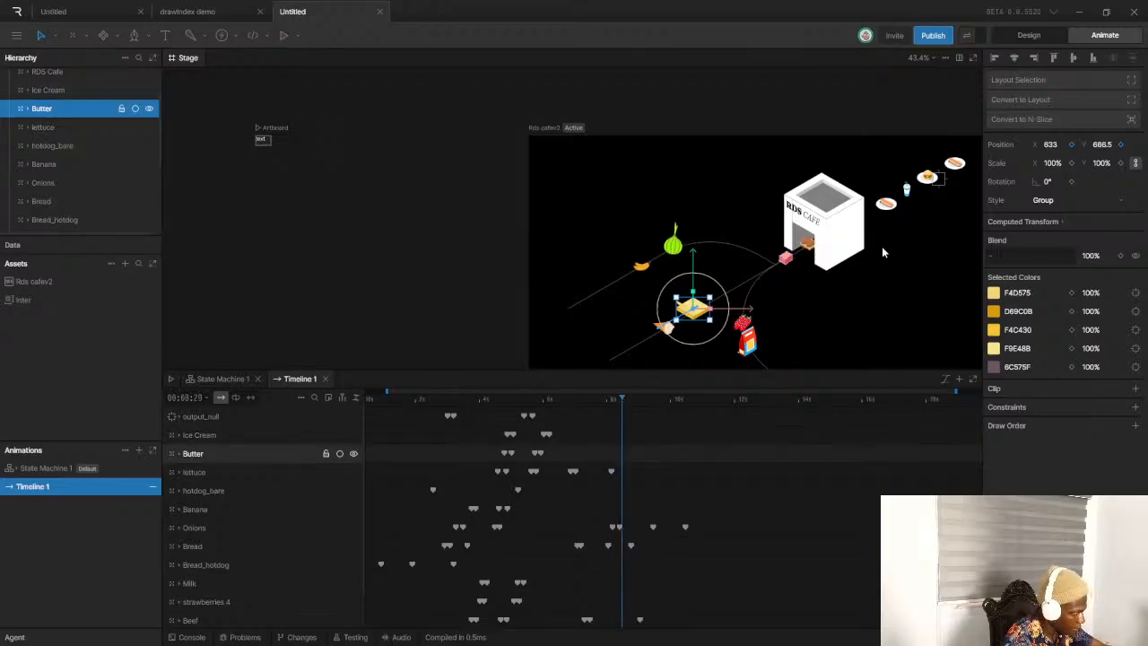
# Switch to Google Chrome and reload the X notifications page
pyautogui.hotkey('alt', 'Tab')
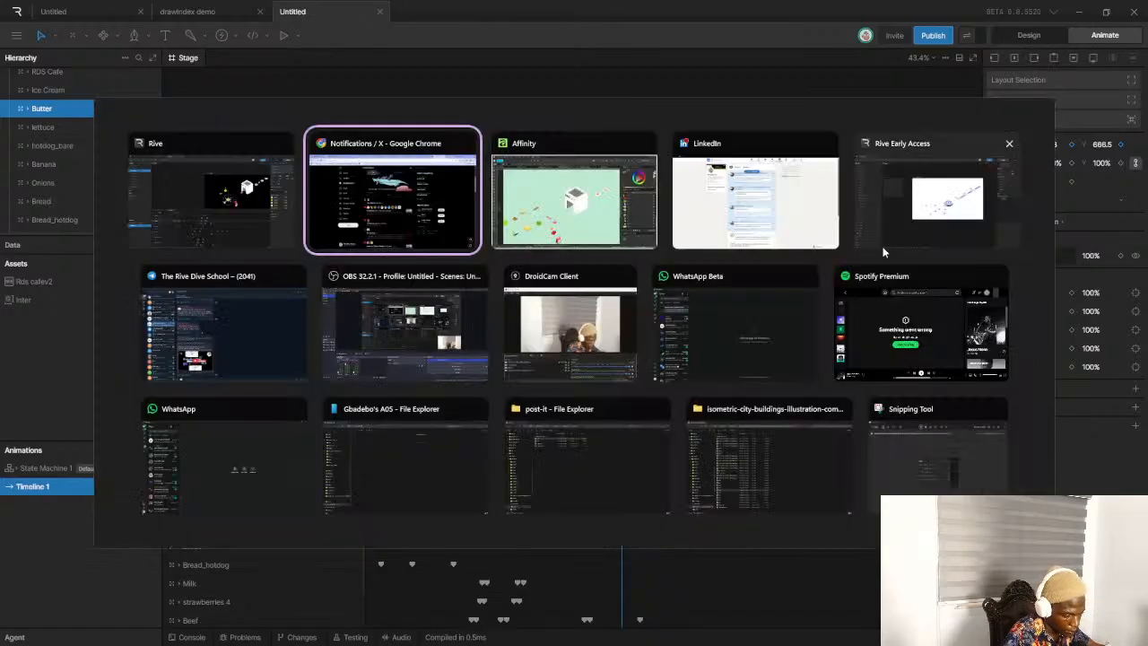
pyautogui.click(353, 223)
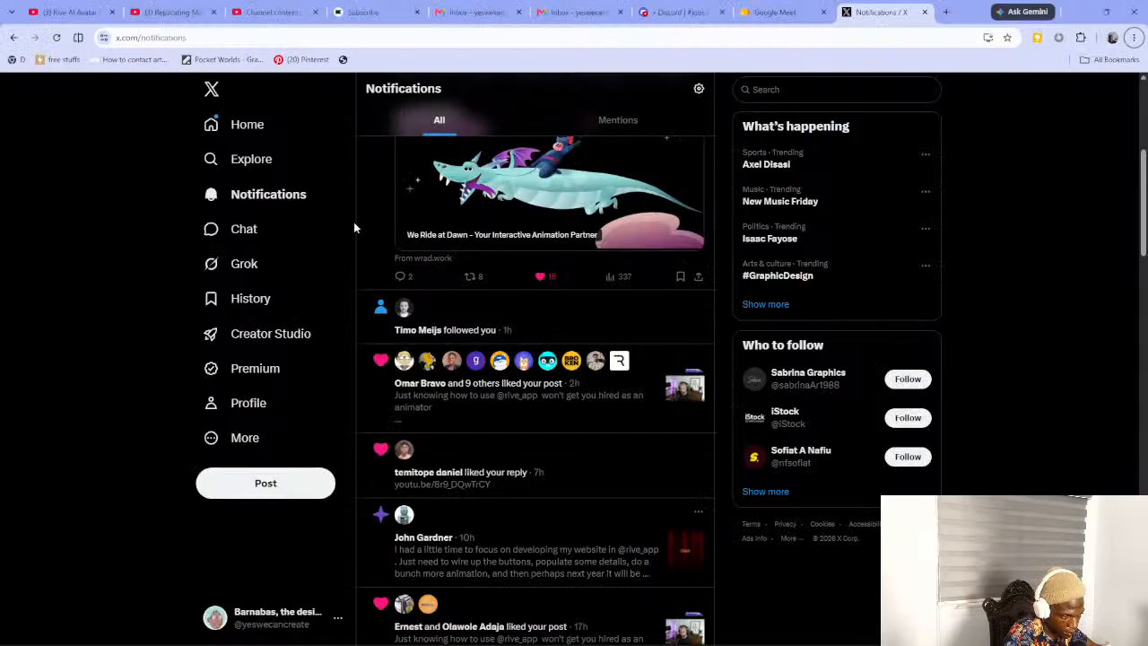
pyautogui.click(56, 37)
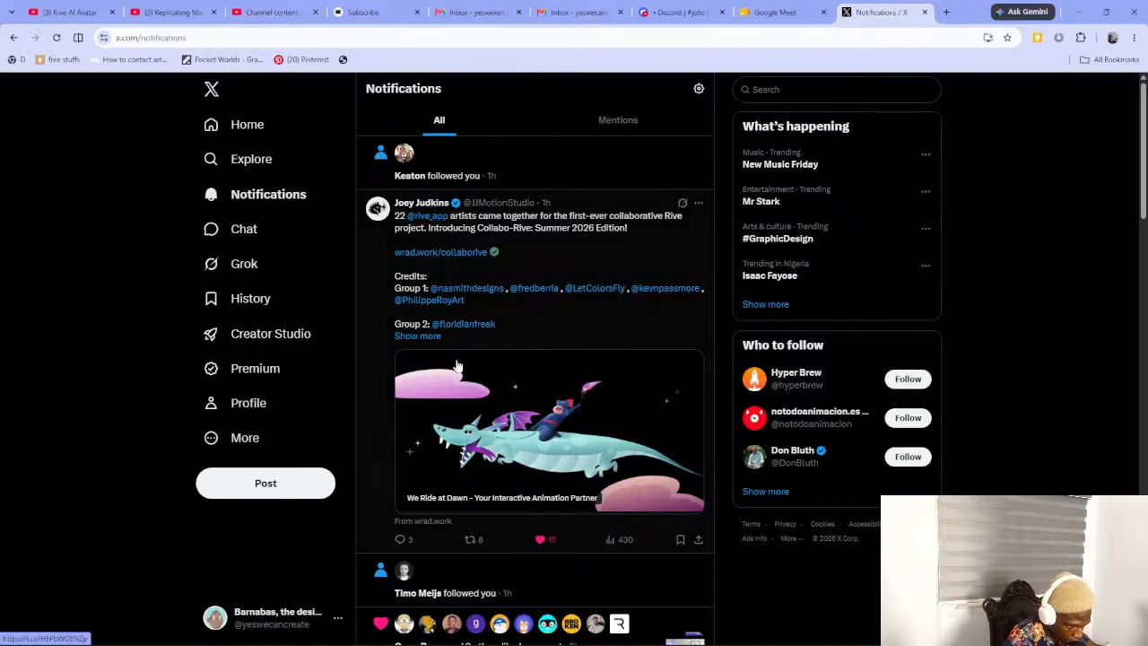
# Open the wrad.work/collaborive link from the Collabo-Rive post and browse to Group 2's "Planetary Discoveries"
pyautogui.click(445, 492)
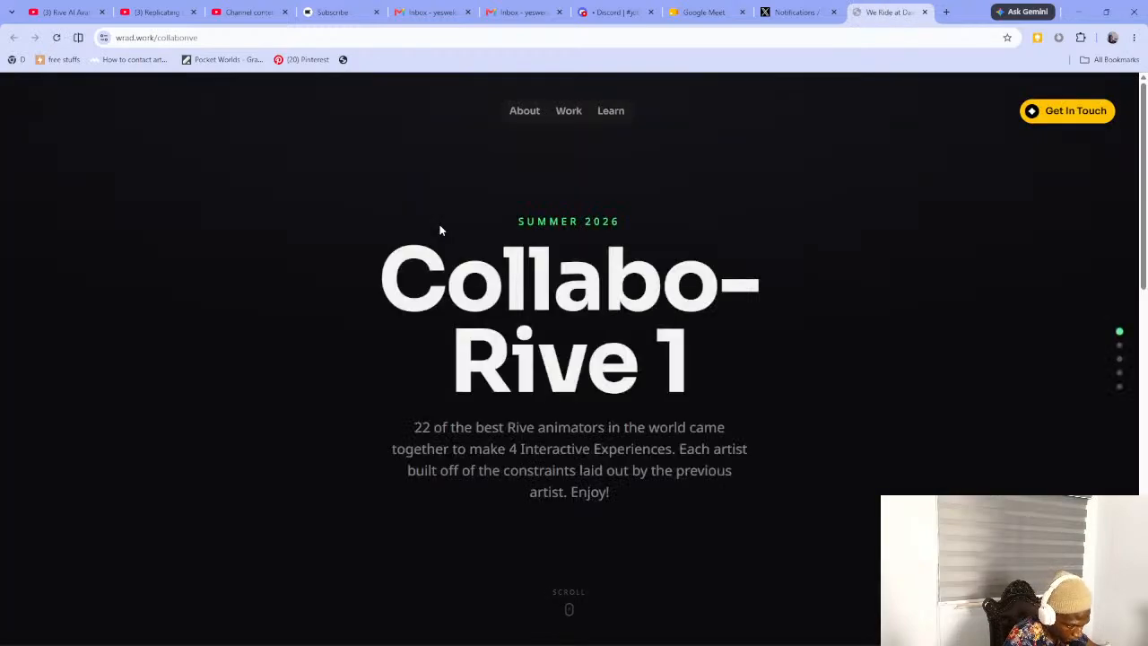
pyautogui.scroll(-5, 462, 229)
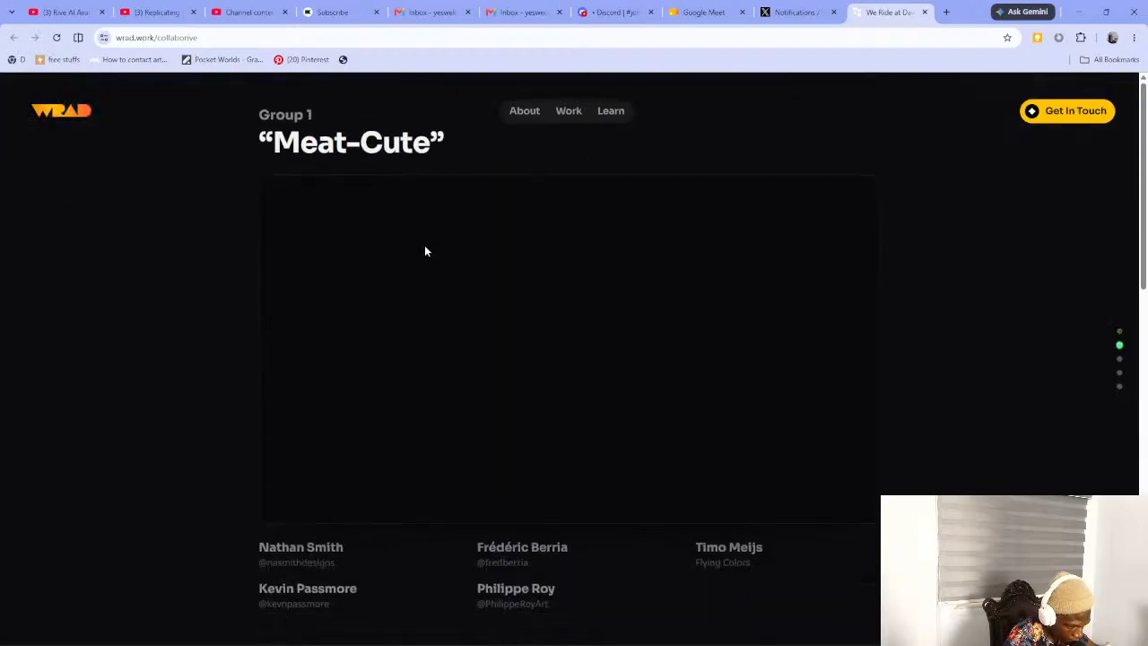
pyautogui.scroll(-5, 426, 252)
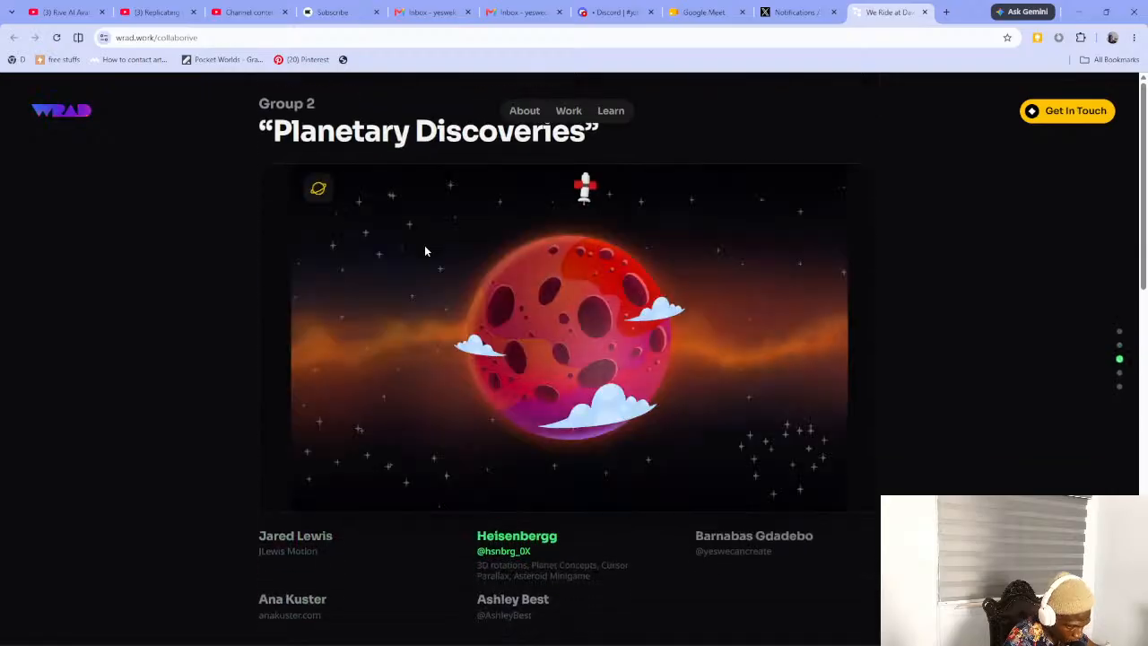
# Enter the red planet's scene, walk the alien up, down, left and right, and return to the space view
pyautogui.click(528, 336)
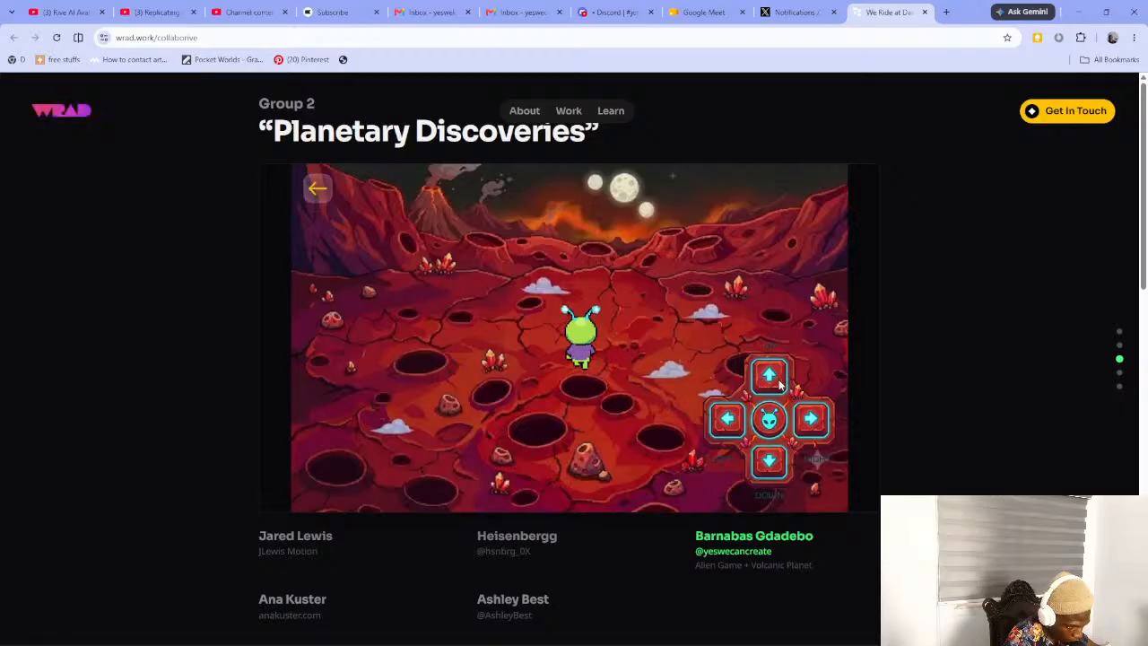
pyautogui.click(780, 385)
pyautogui.click(779, 385)
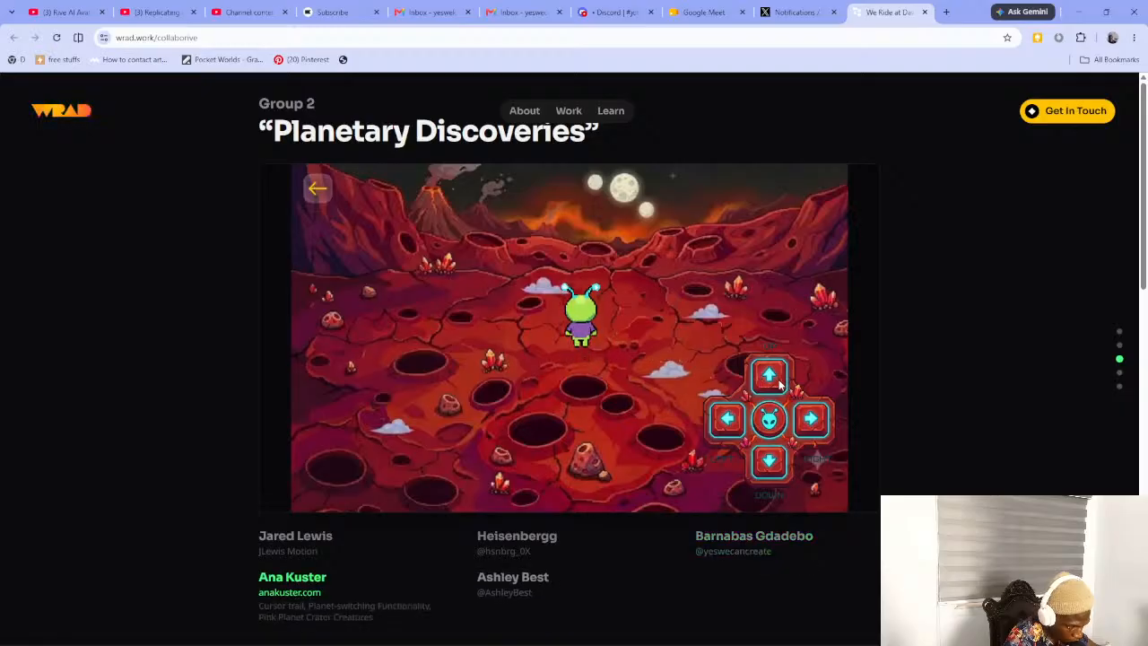
pyautogui.click(780, 474)
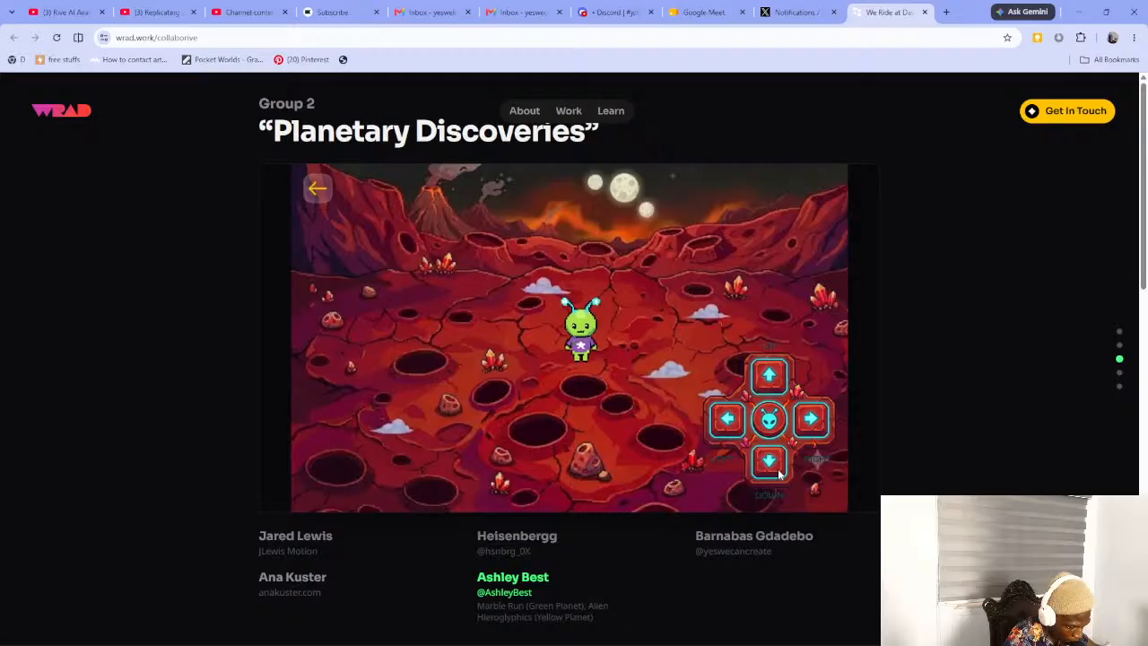
pyautogui.click(728, 420)
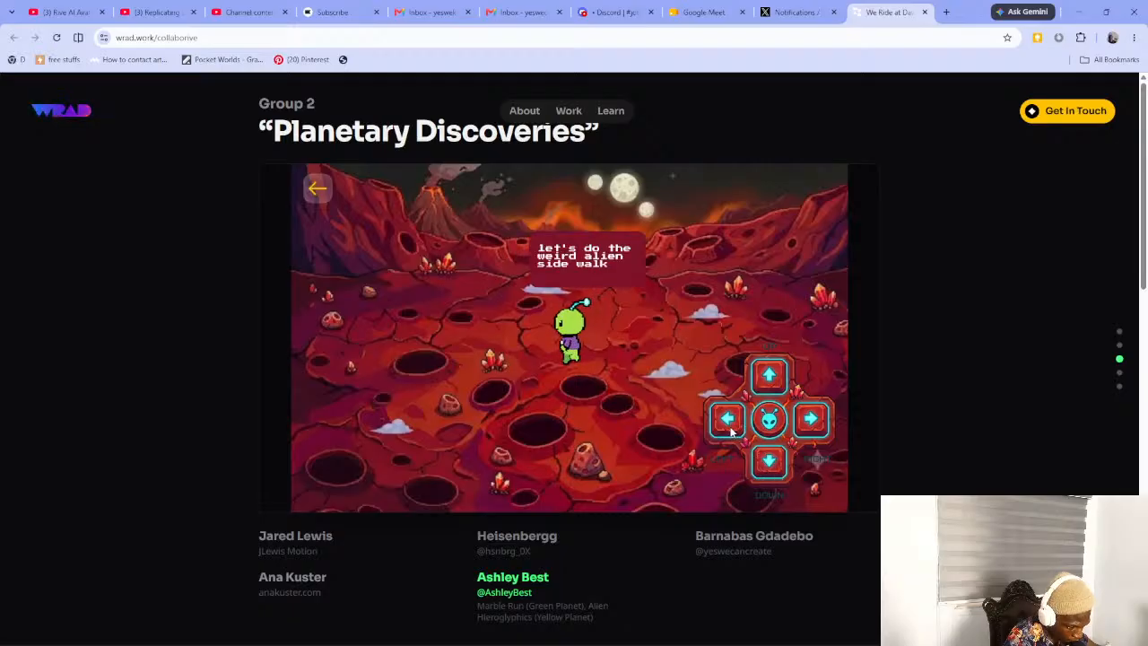
pyautogui.click(797, 426)
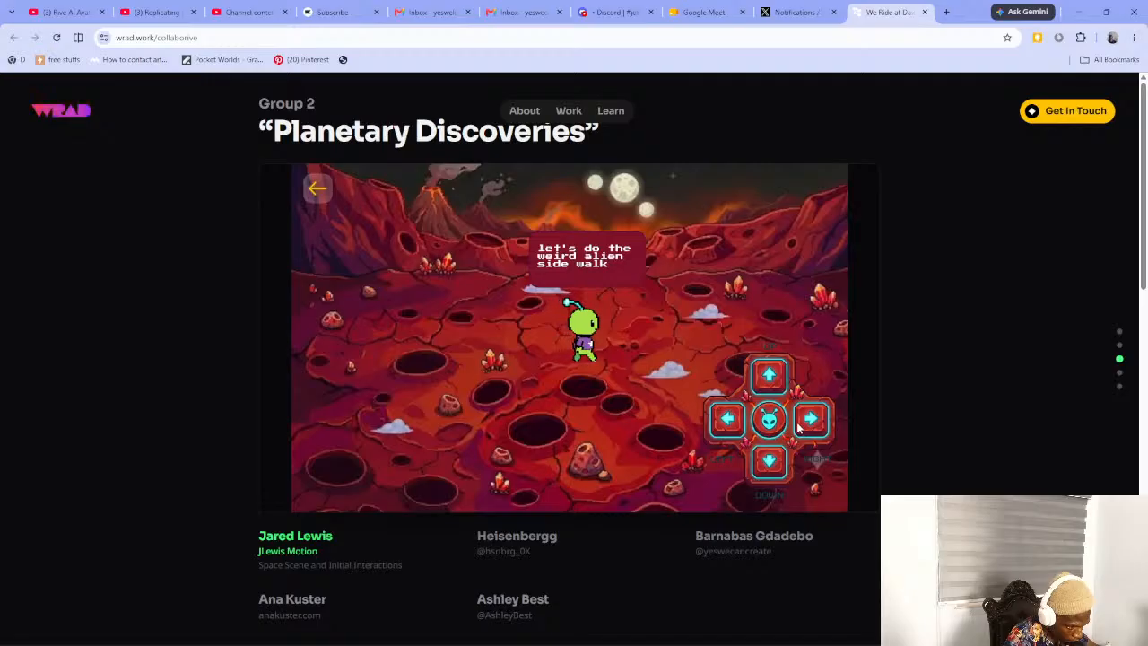
pyautogui.click(319, 188)
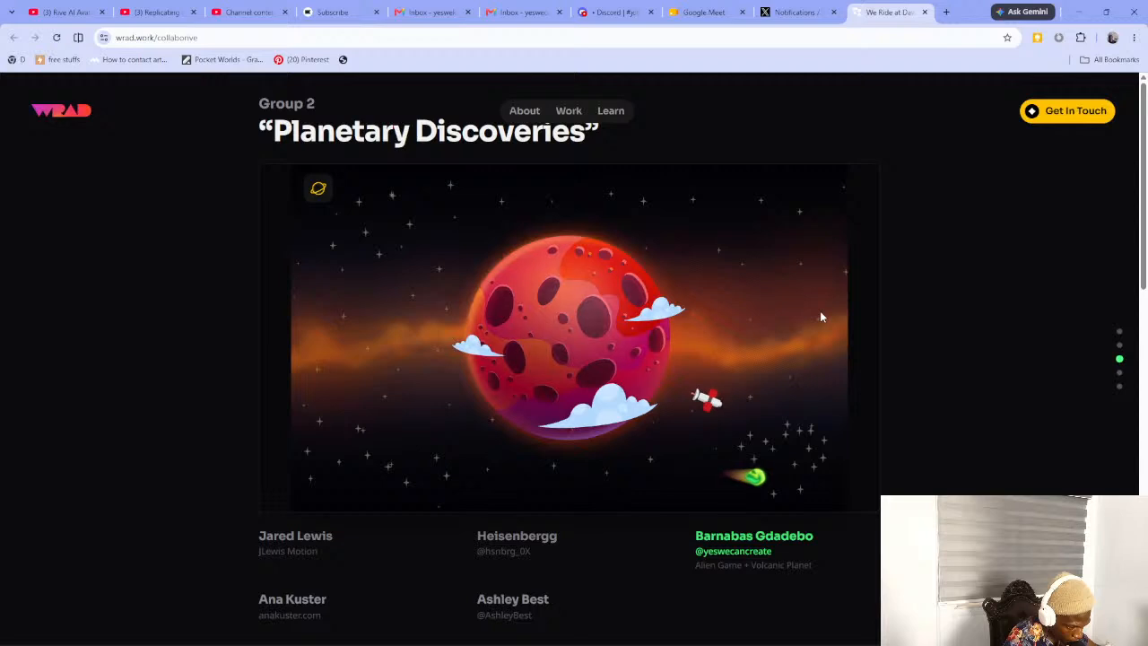
# Change to the yellow planet, view its ring of alien hieroglyphs, and return to the space view
pyautogui.click(313, 192)
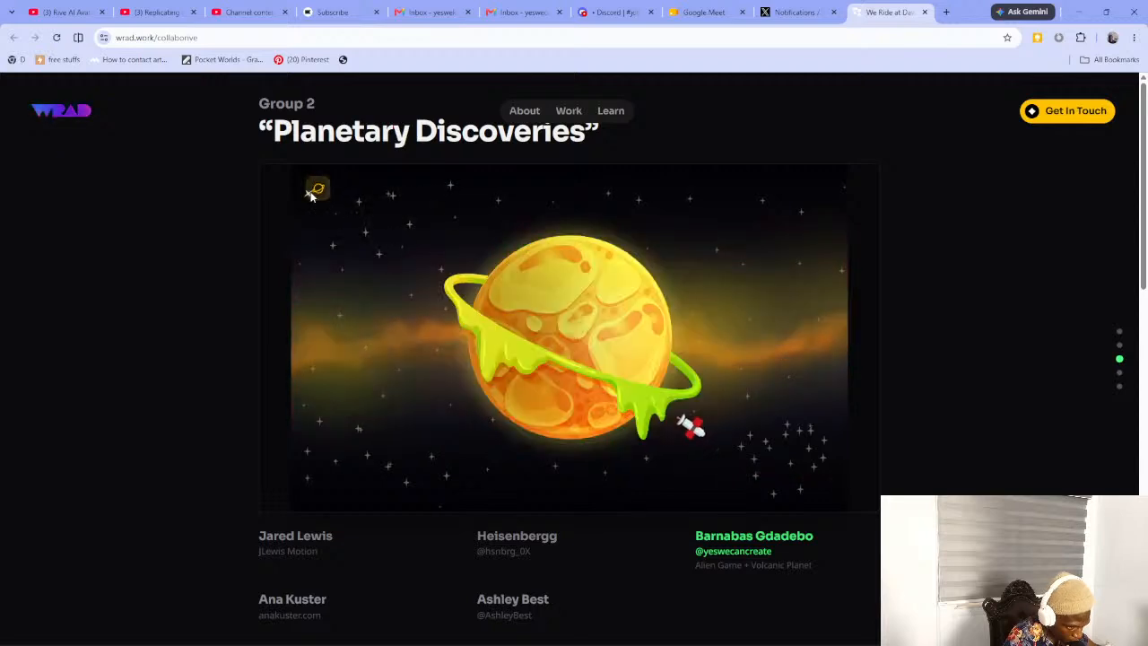
pyautogui.click(555, 330)
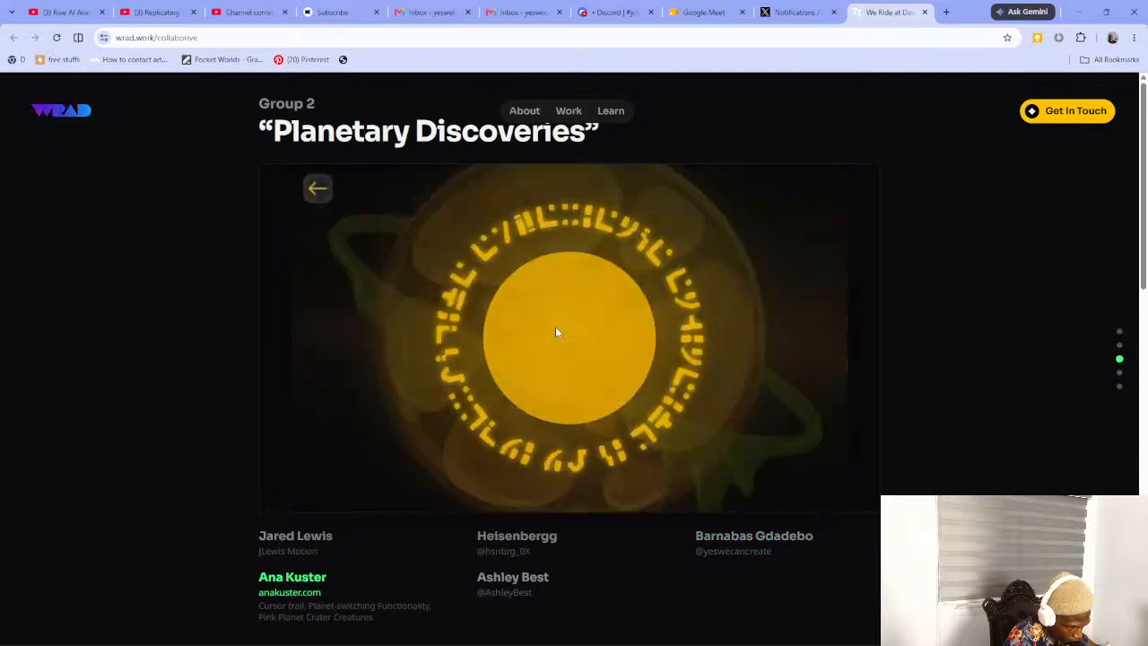
pyautogui.click(327, 191)
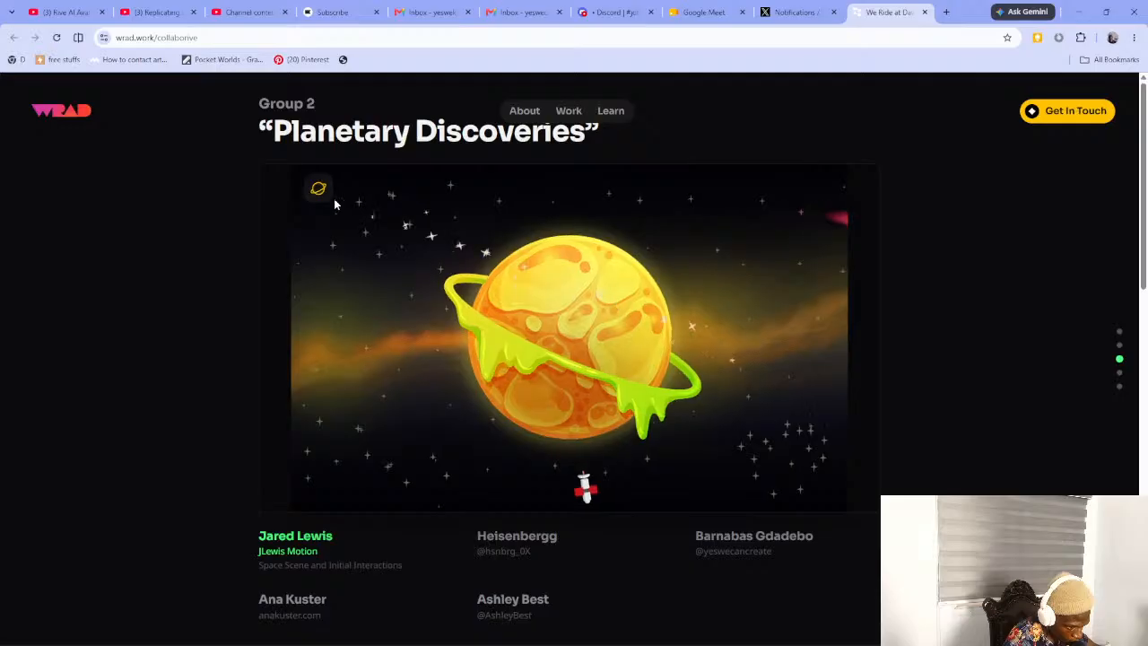
# Change to the pink ringed planet, try the creatures in its various craters, and return to the space view
pyautogui.click(317, 189)
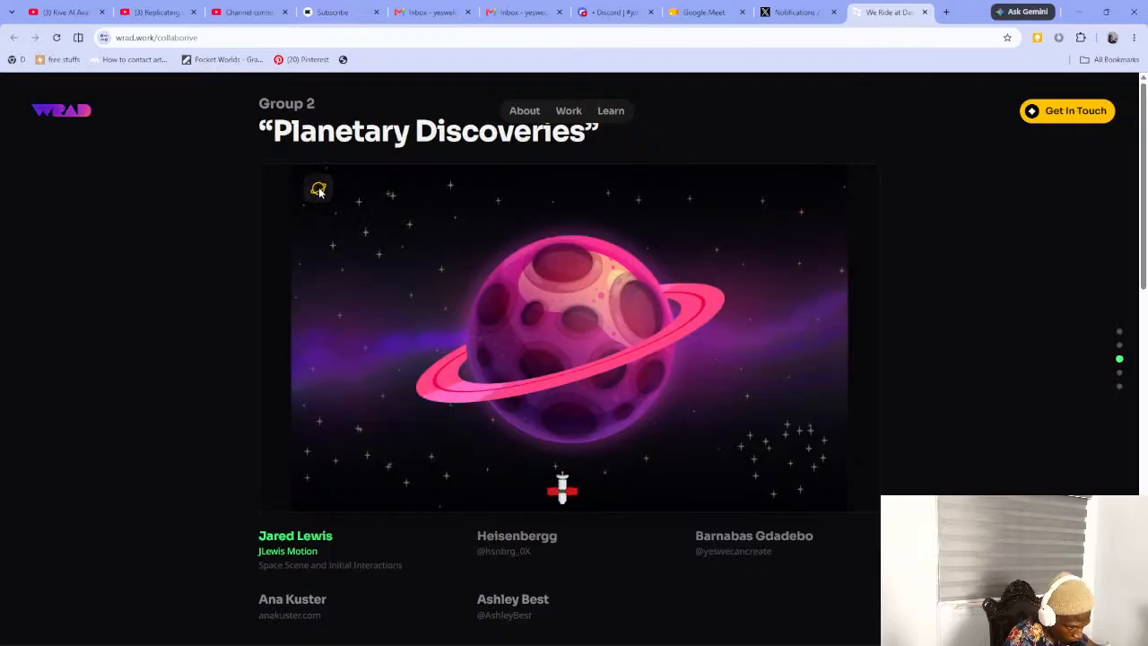
pyautogui.click(556, 323)
pyautogui.click(574, 438)
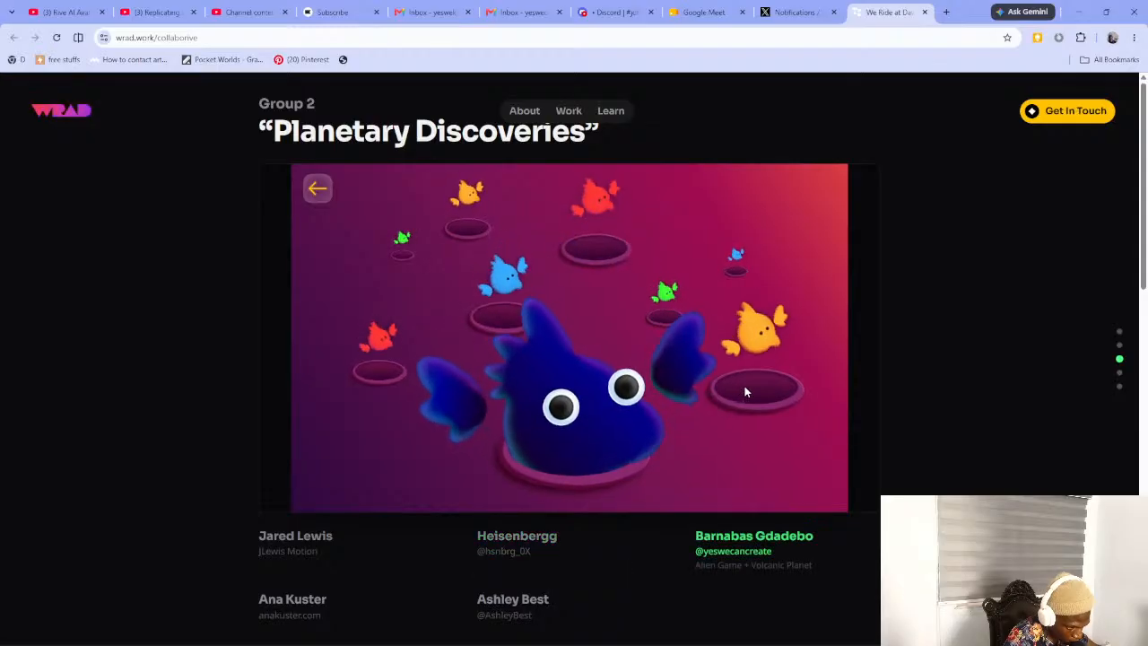
pyautogui.click(658, 320)
pyautogui.click(596, 262)
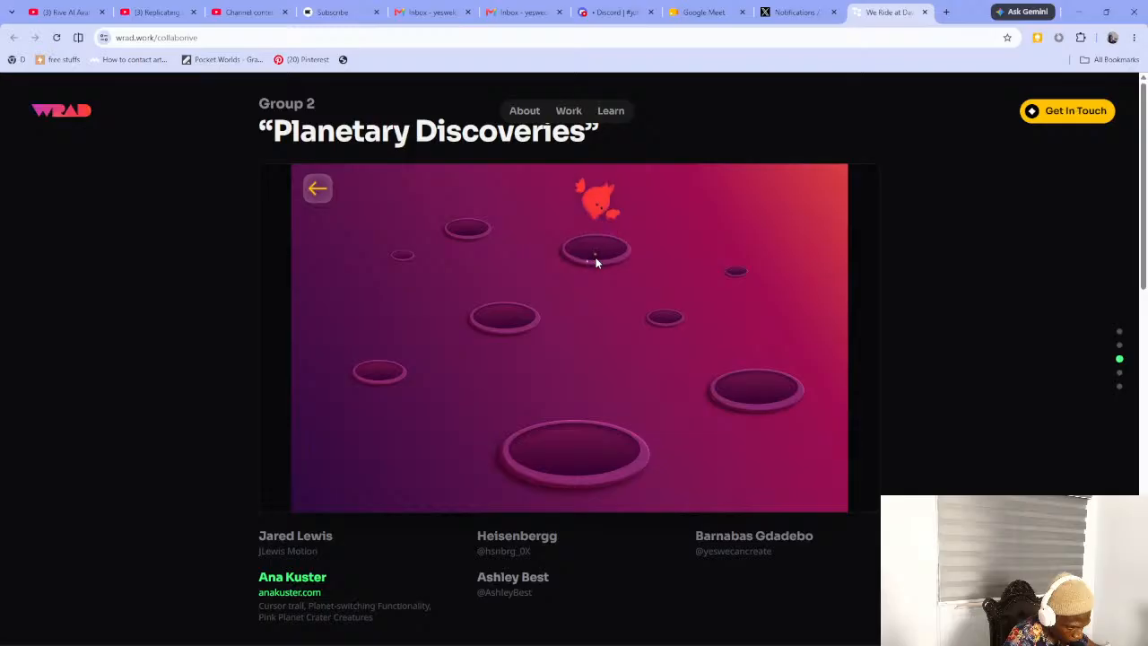
pyautogui.click(507, 310)
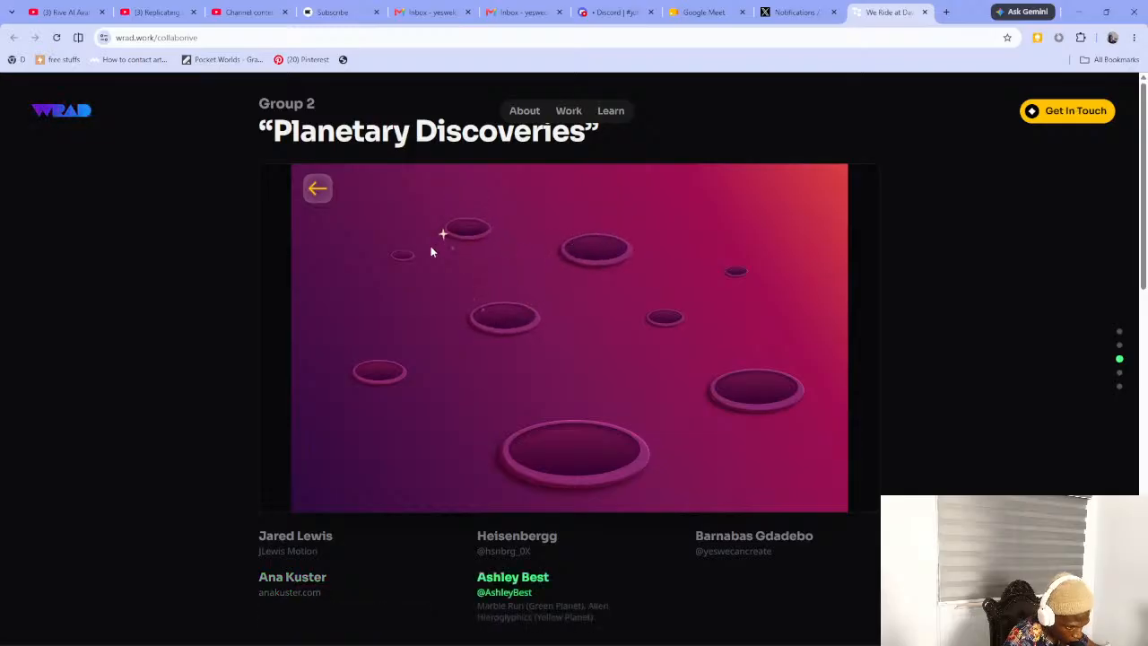
pyautogui.click(403, 257)
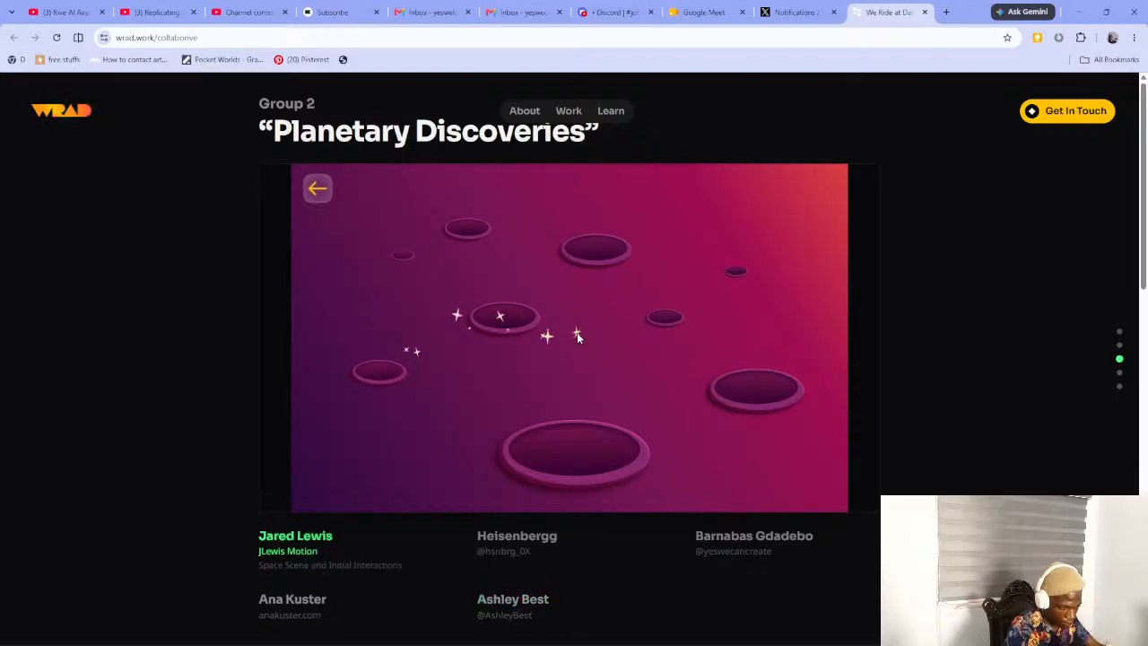
pyautogui.click(523, 316)
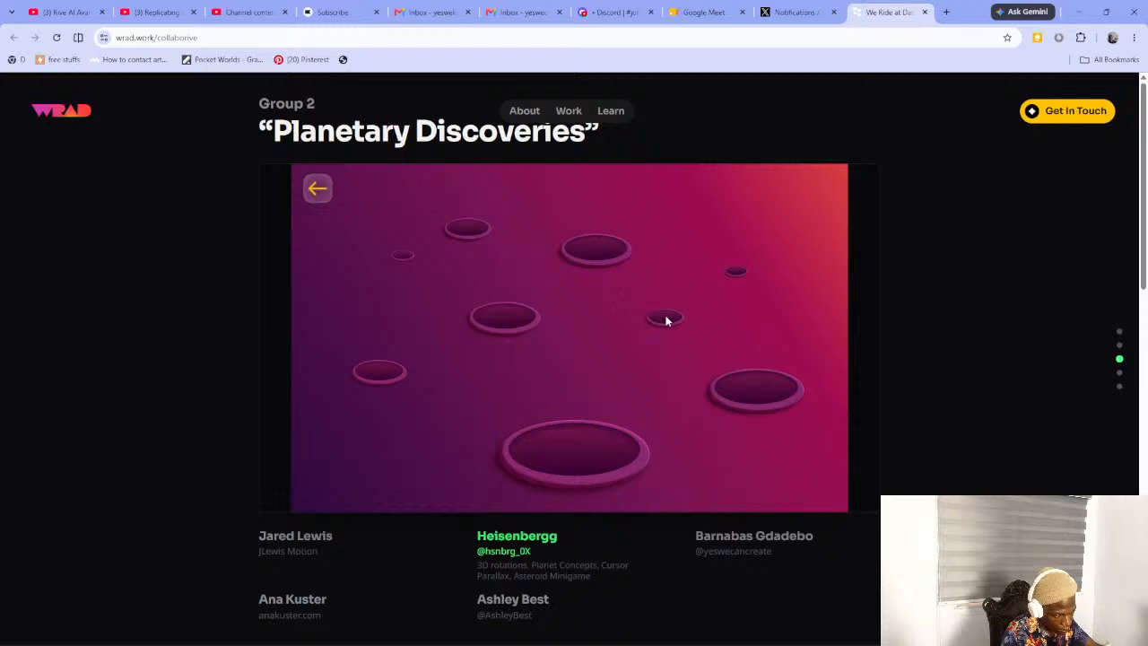
pyautogui.click(738, 271)
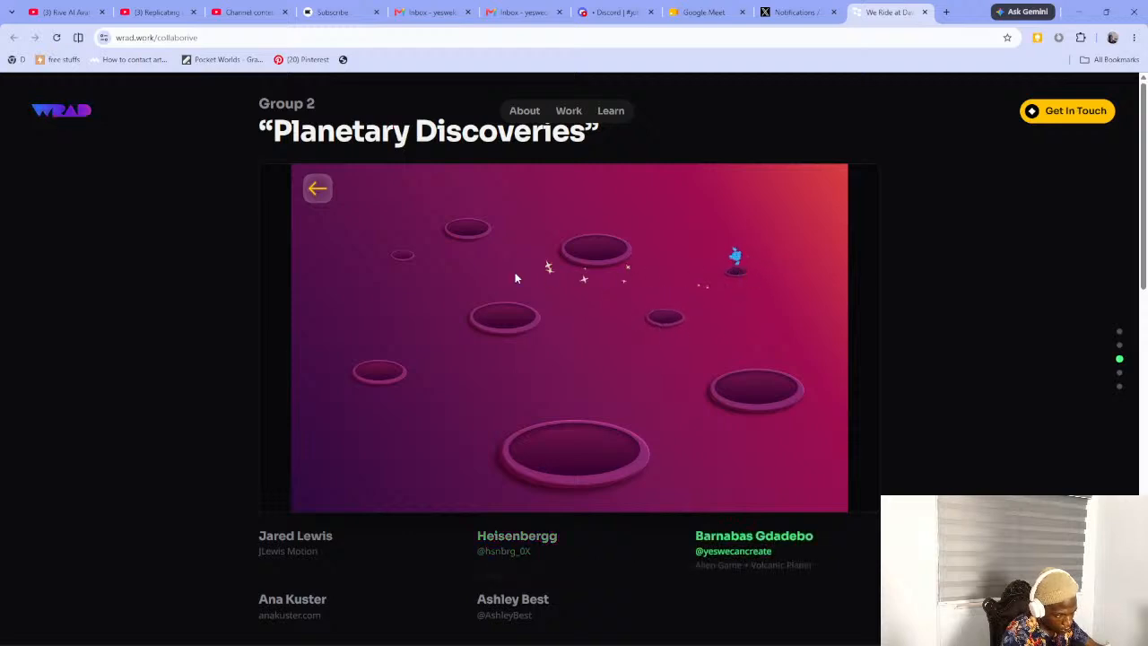
pyautogui.click(318, 190)
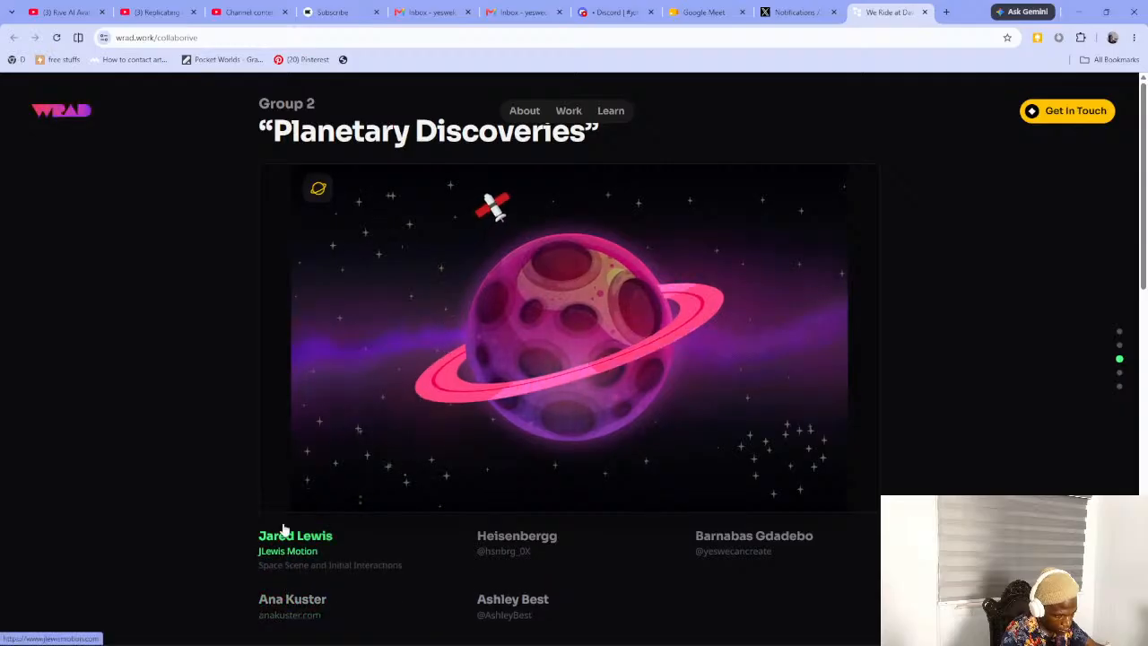
# Open a Group 2 contributor's X profile, look through the X notifications, and return to the Collabo-Rive page
pyautogui.click(519, 613)
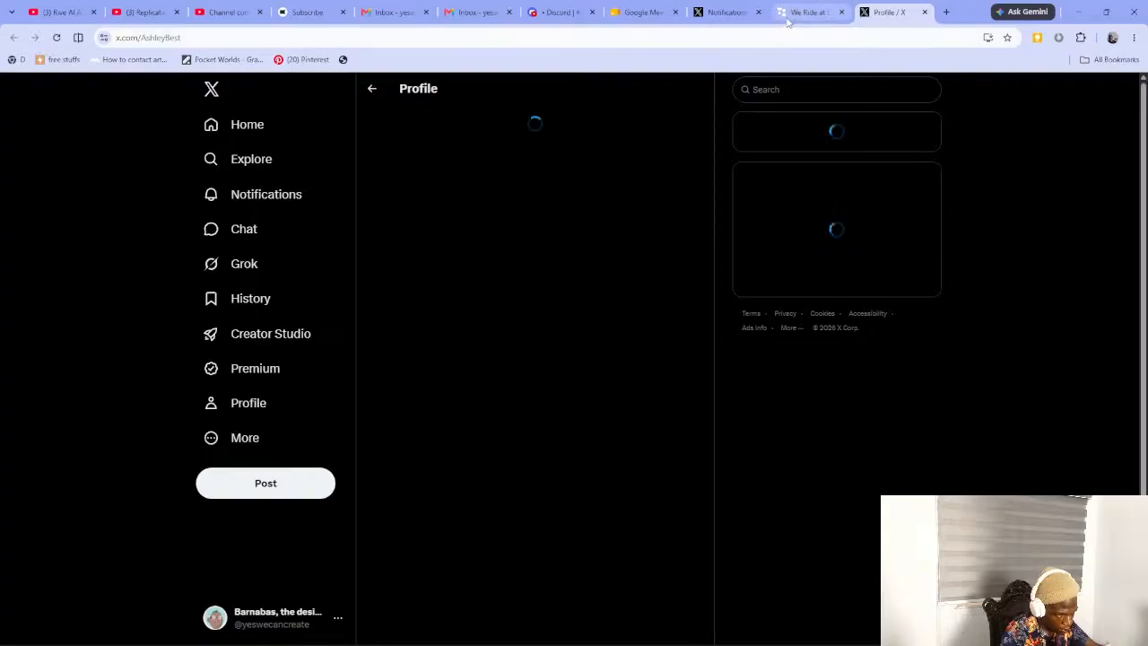
pyautogui.click(788, 16)
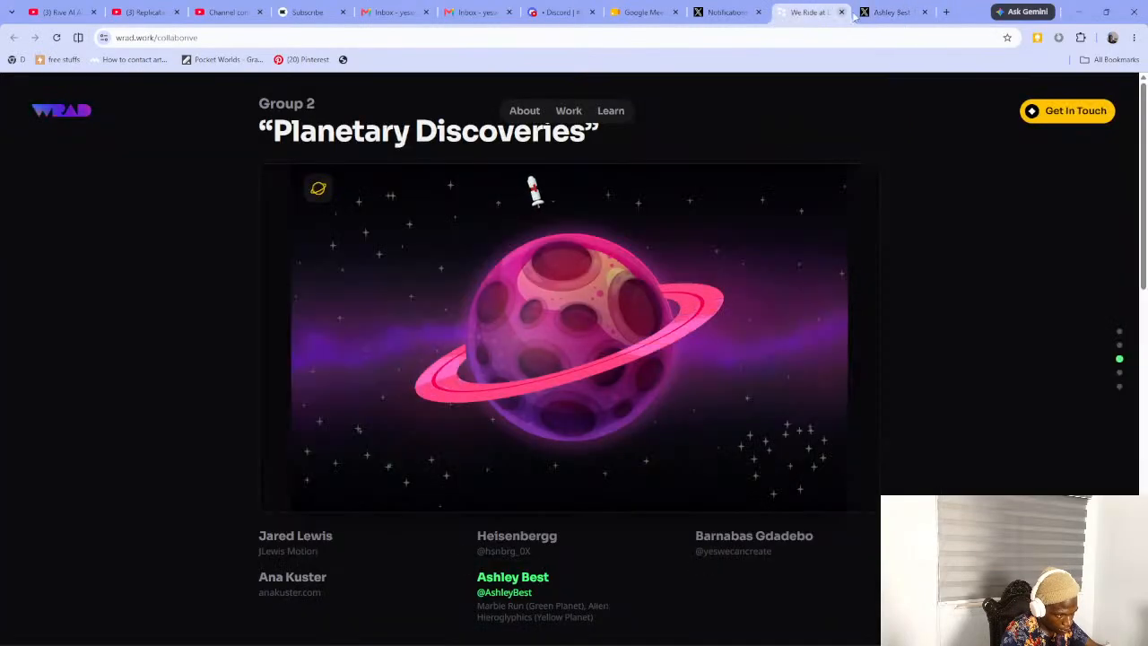
pyautogui.click(731, 13)
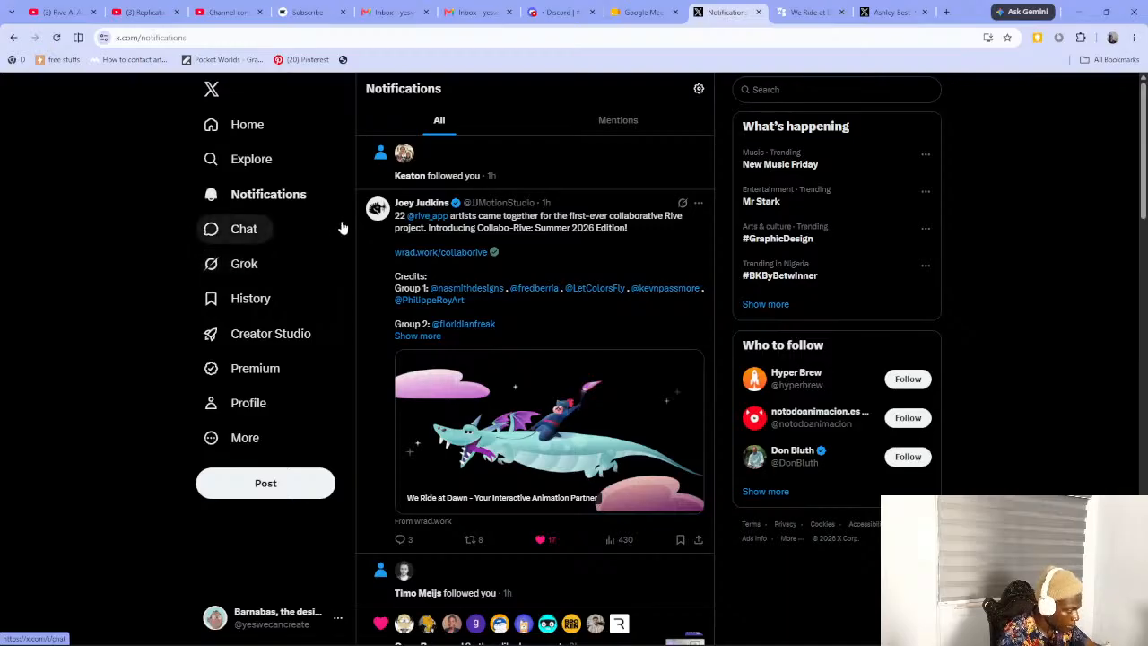
pyautogui.scroll(-4, 606, 278)
pyautogui.scroll(2, 492, 330)
pyautogui.scroll(-2, 453, 355)
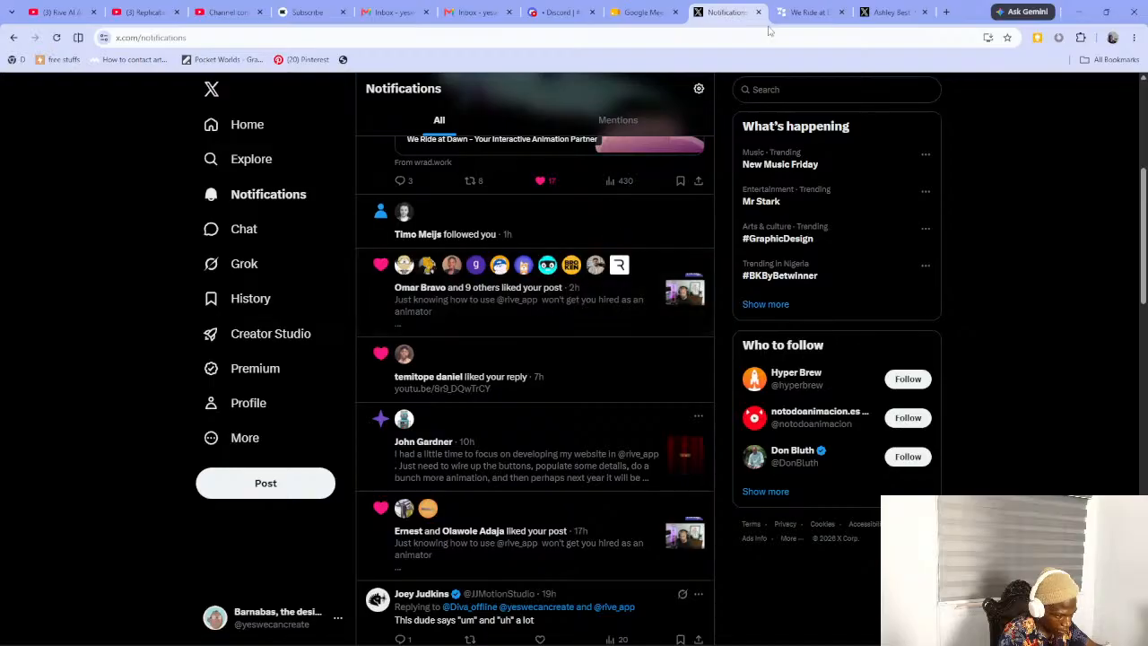
pyautogui.click(810, 12)
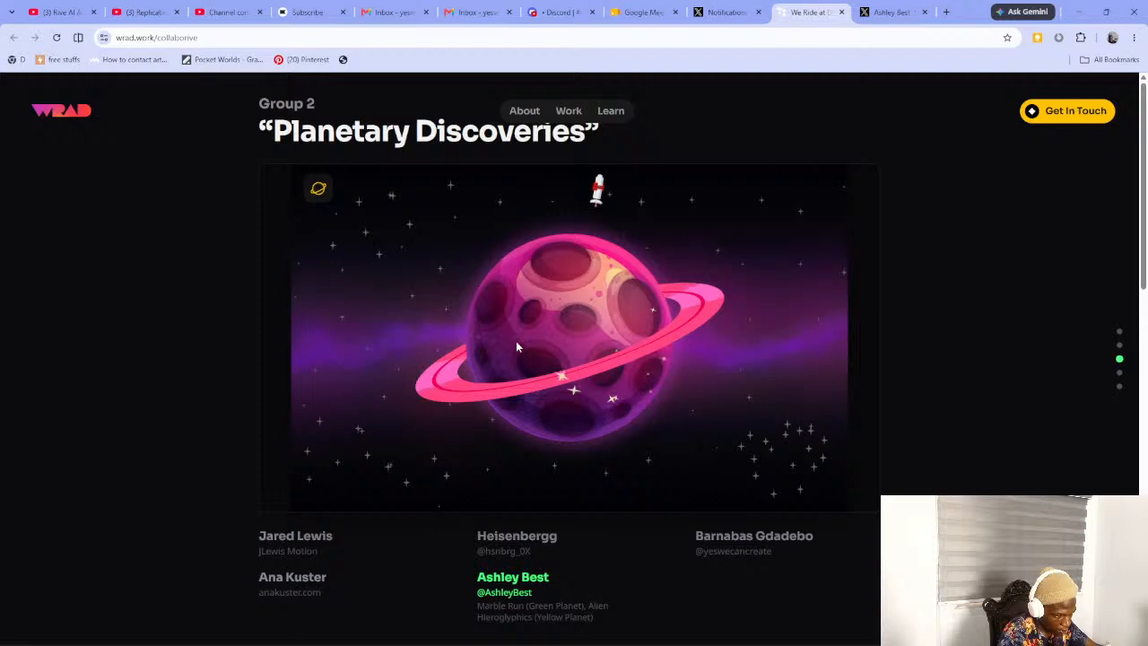
# Change to the green planet, view its marble run scene, and leave for the WRAD home page
pyautogui.click(319, 190)
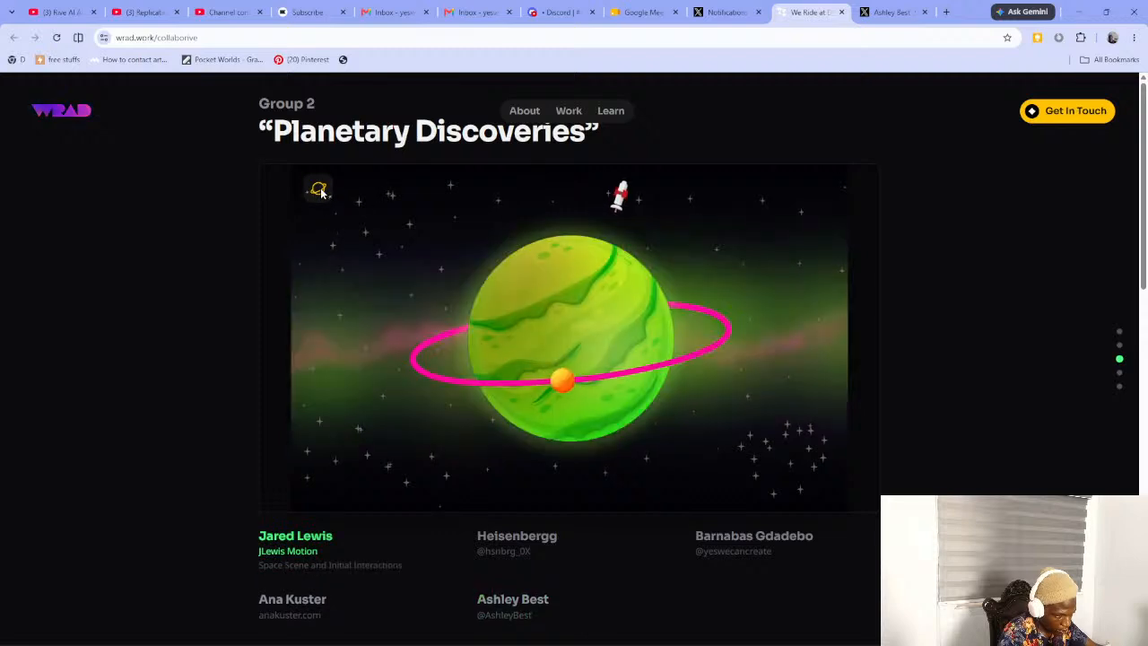
pyautogui.click(569, 307)
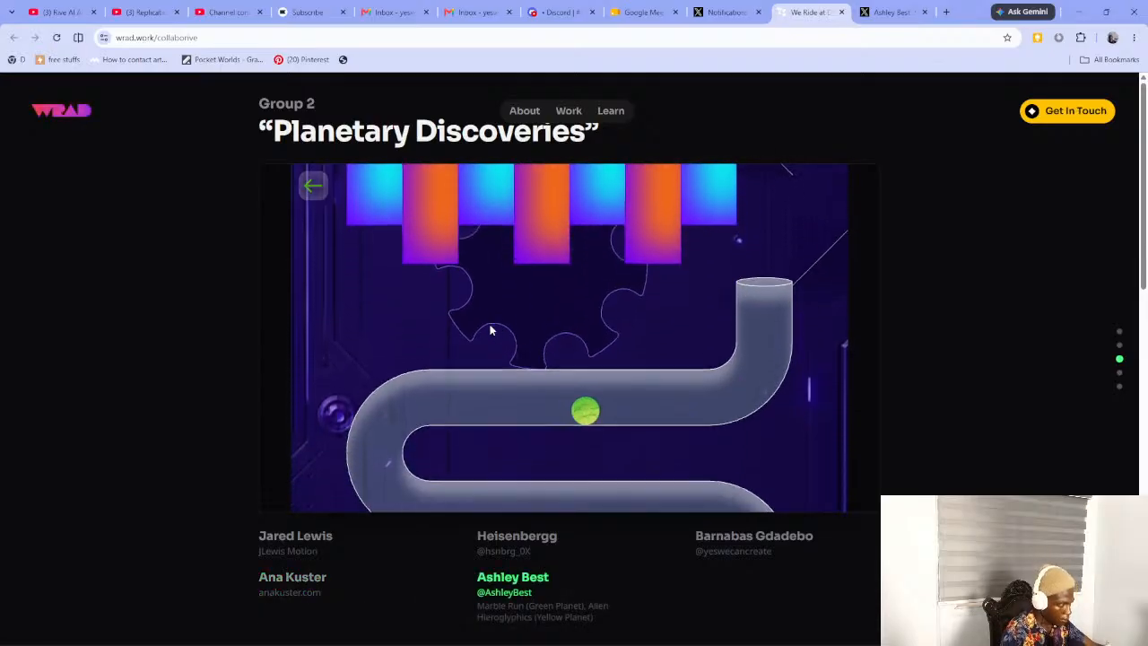
pyautogui.click(44, 104)
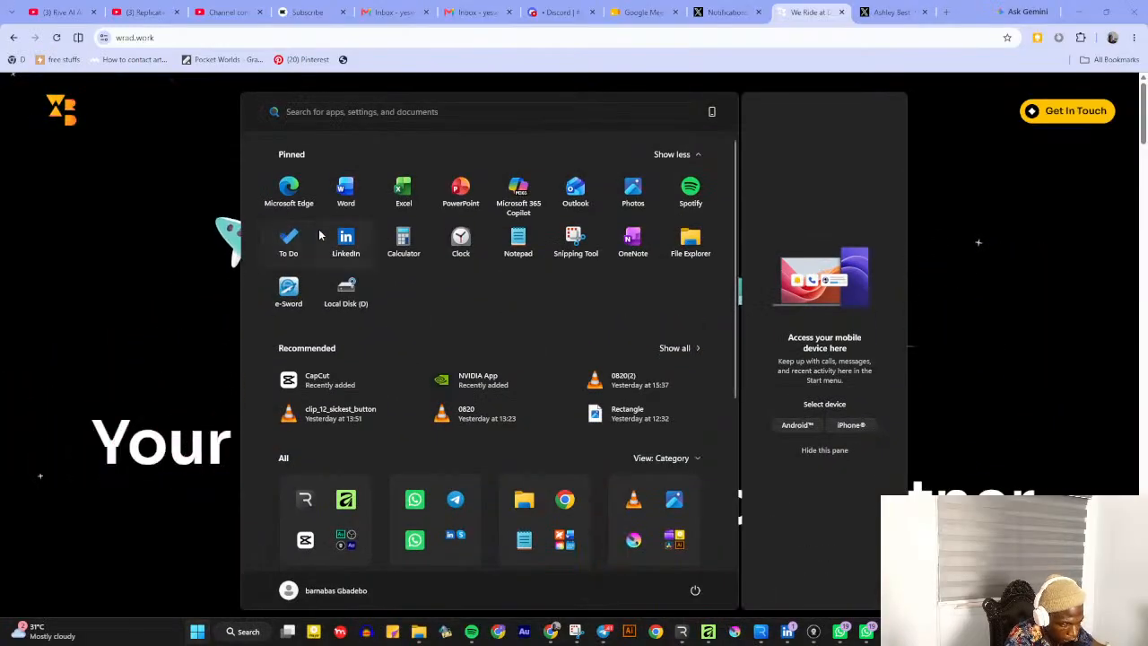
# Switch to the Rive file and play Timeline 1 from the start to review the ingredient animation
pyautogui.hotkey('alt', 'Tab')
pyautogui.click(423, 209)
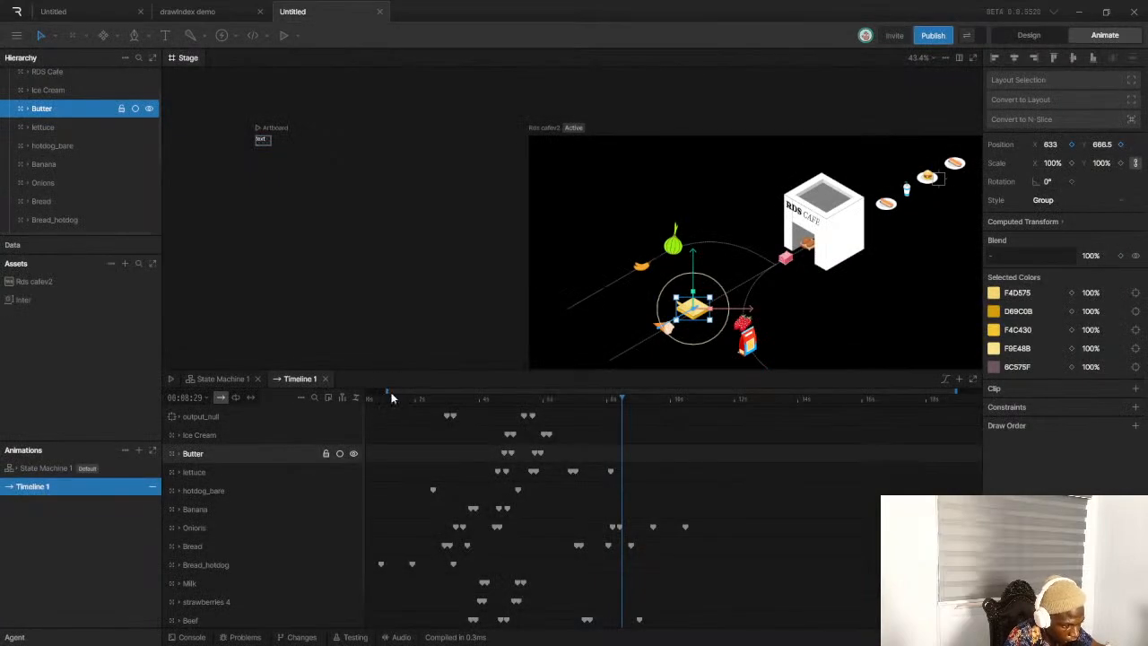
pyautogui.moveTo(388, 391); pyautogui.dragTo(368, 392)
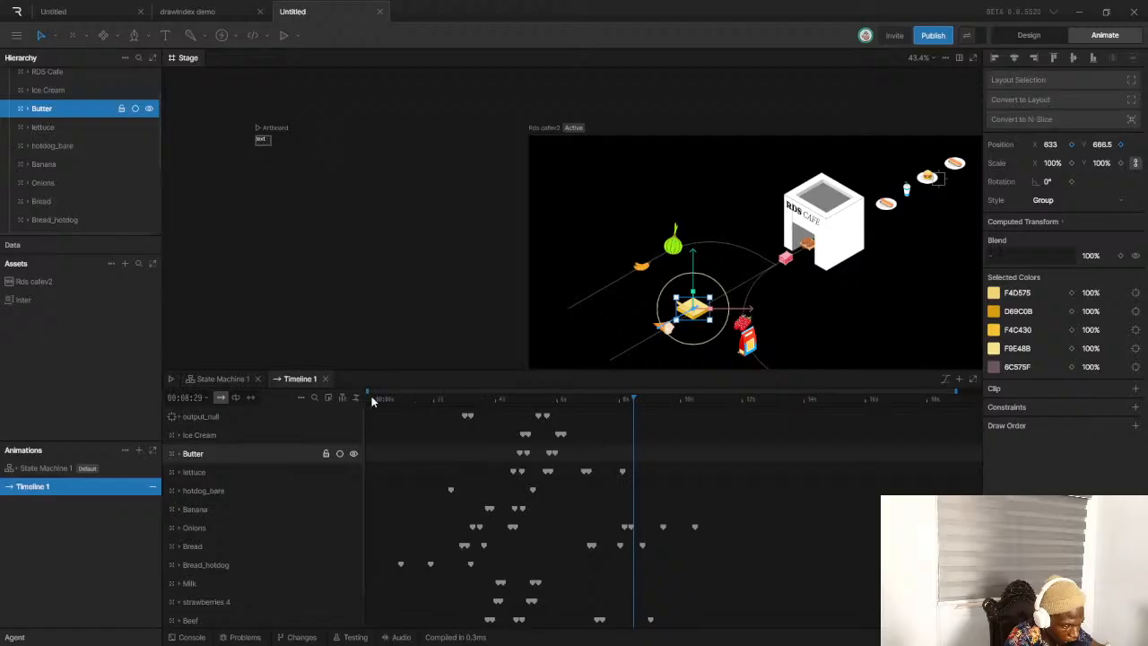
pyautogui.click(373, 401)
pyautogui.press('space')
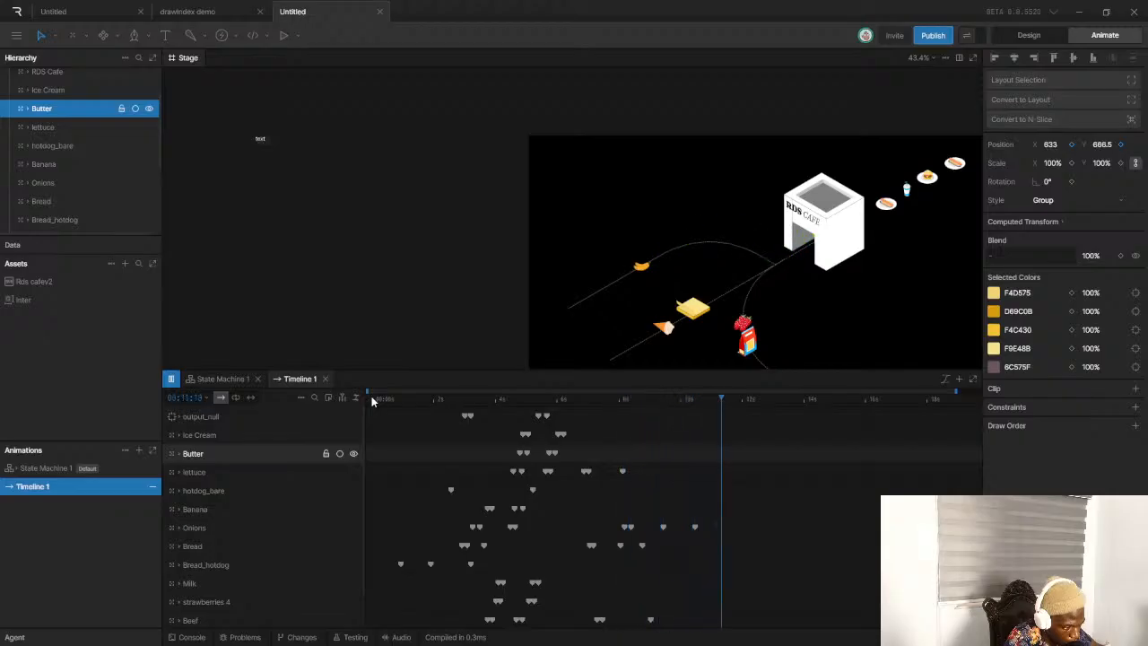
pyautogui.press('space')
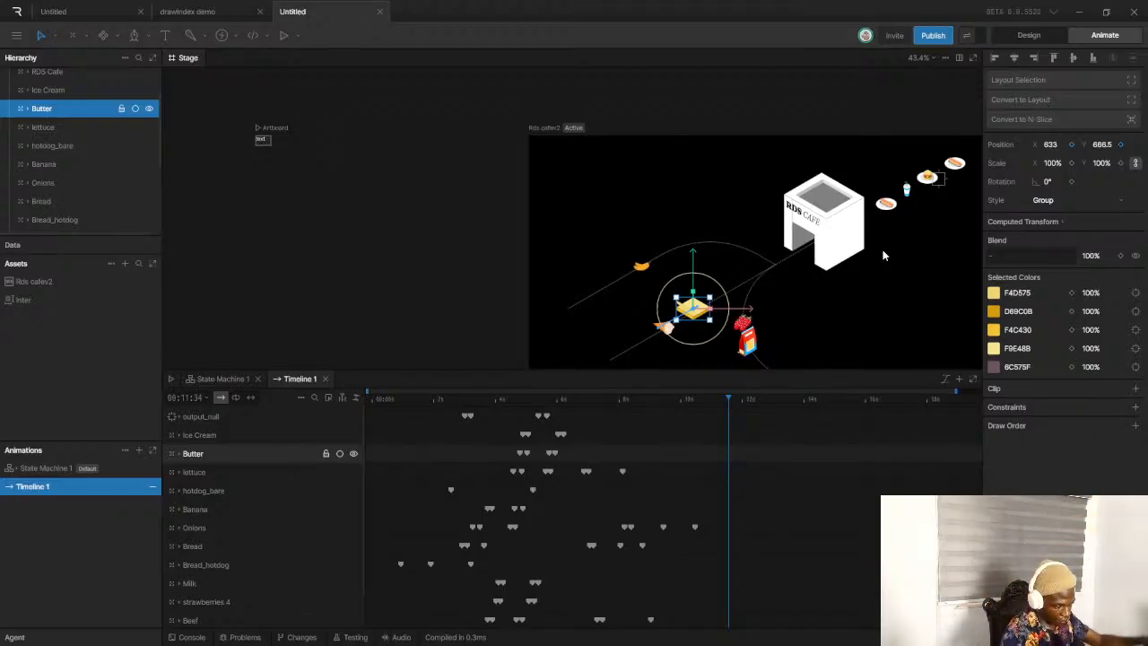
# Replay Timeline 1 from the start to check which ingredients still have to travel into the RDS Cafe
pyautogui.scroll(-5, 728, 346)
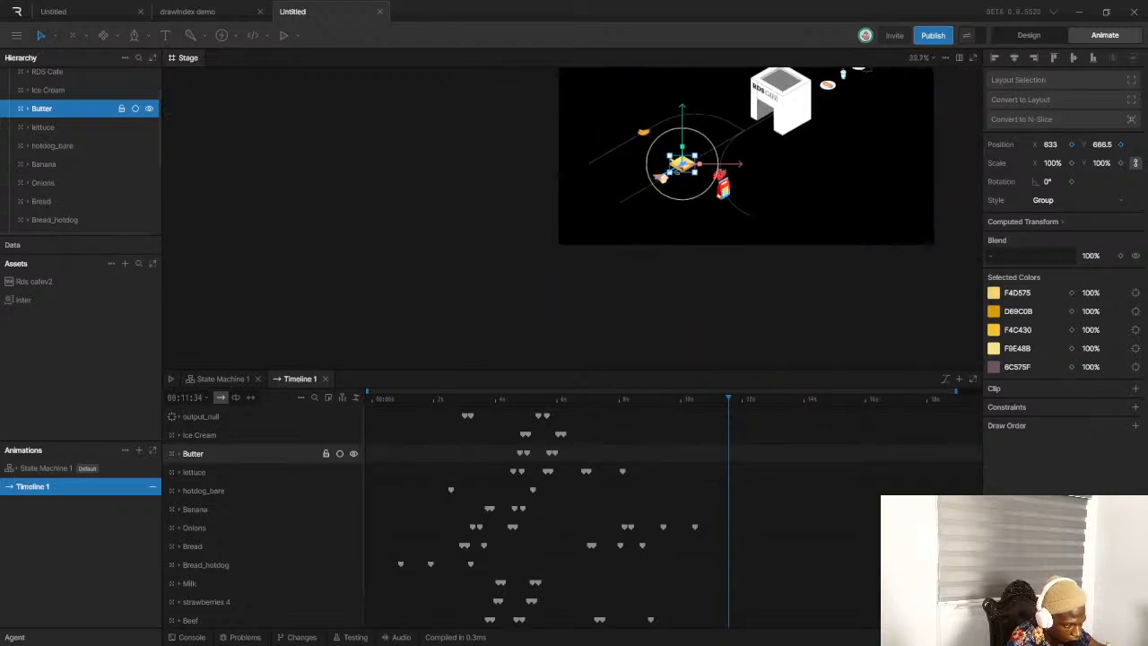
pyautogui.scroll(3, 678, 270)
pyautogui.moveTo(448, 400); pyautogui.dragTo(364, 397)
pyautogui.press('space')
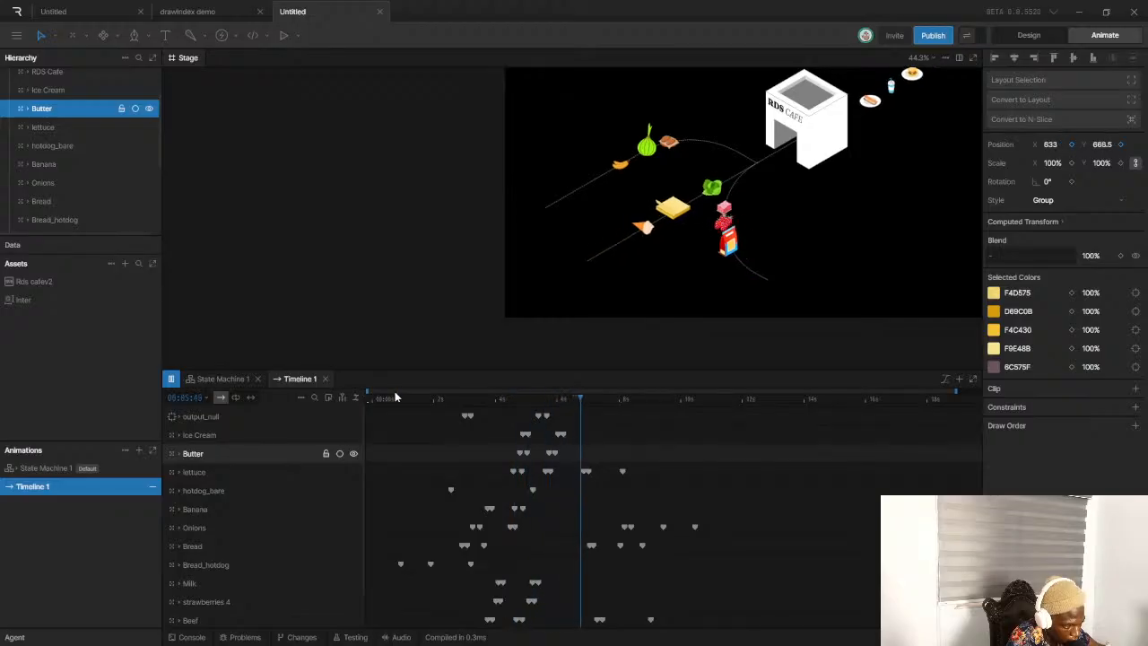
pyautogui.moveTo(441, 400); pyautogui.dragTo(344, 396)
pyautogui.press('space')
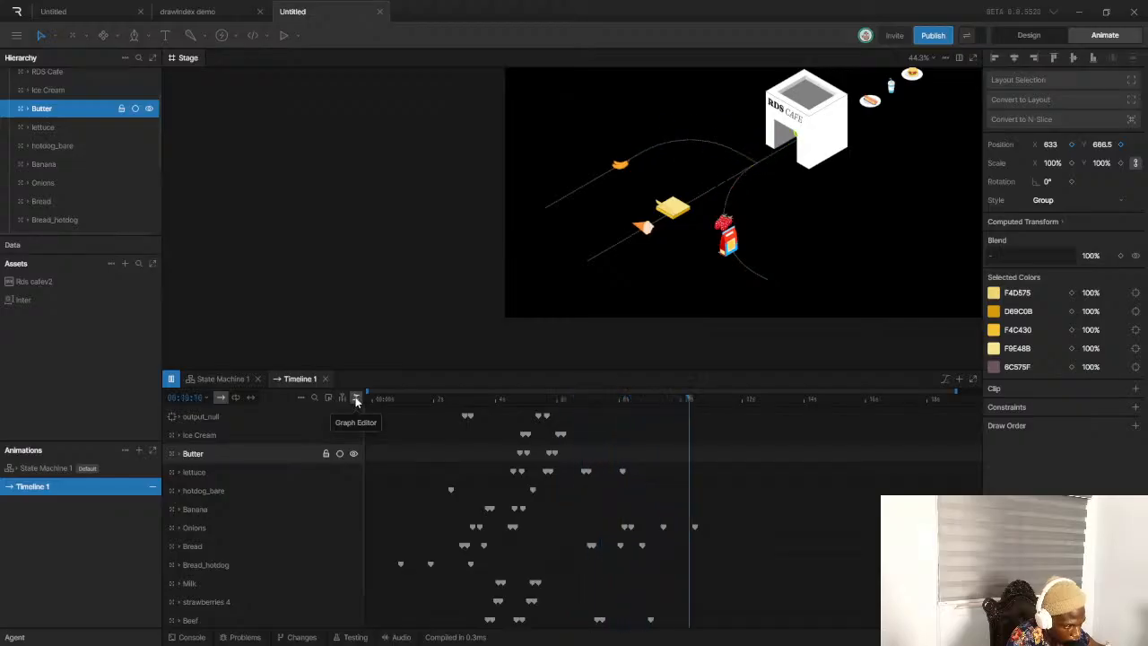
pyautogui.press('space')
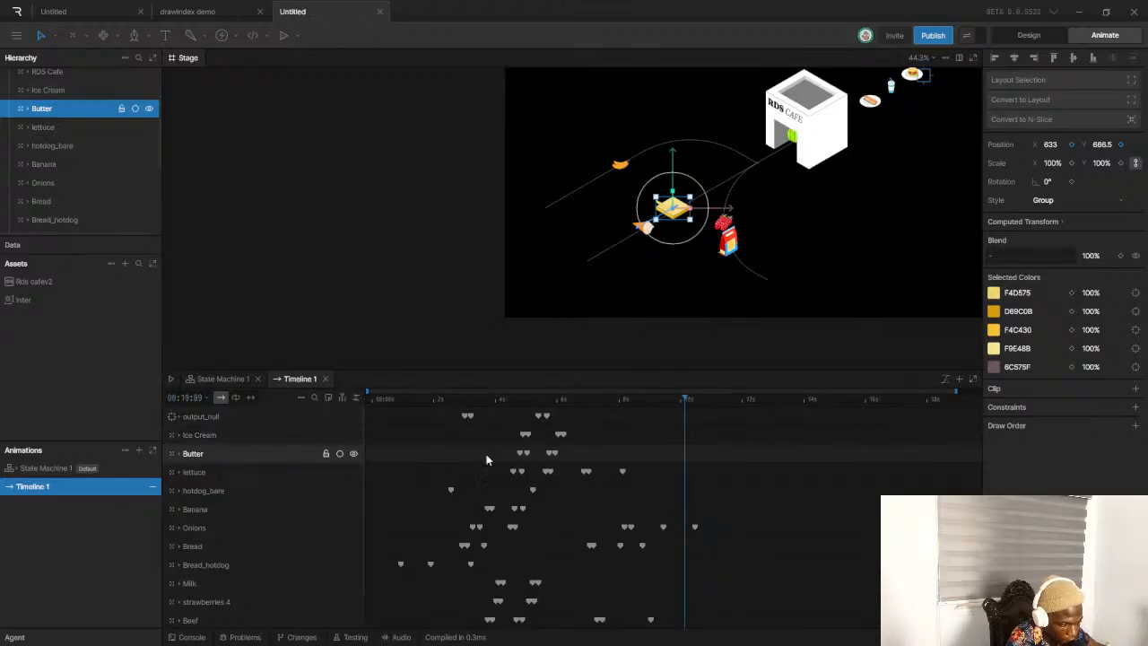
# Keyframe Butter's current position at 00:08:03 on Timeline 1 as the start of its next move
pyautogui.moveTo(619, 401); pyautogui.dragTo(624, 419)
pyautogui.scroll(5, 681, 206)
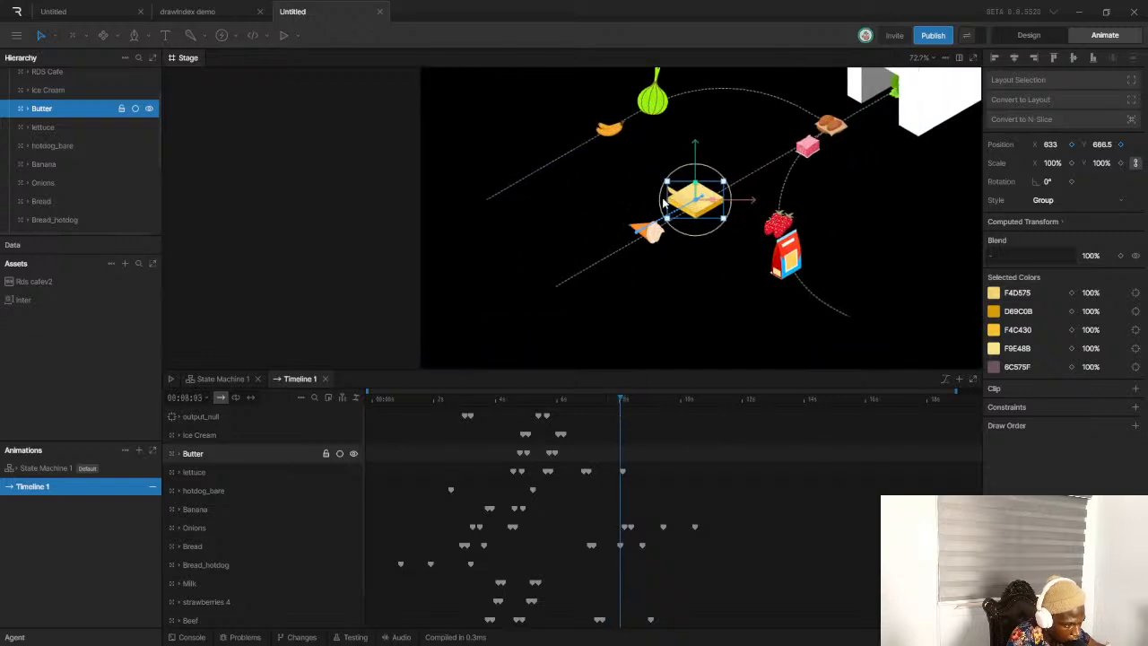
pyautogui.scroll(3, 713, 209)
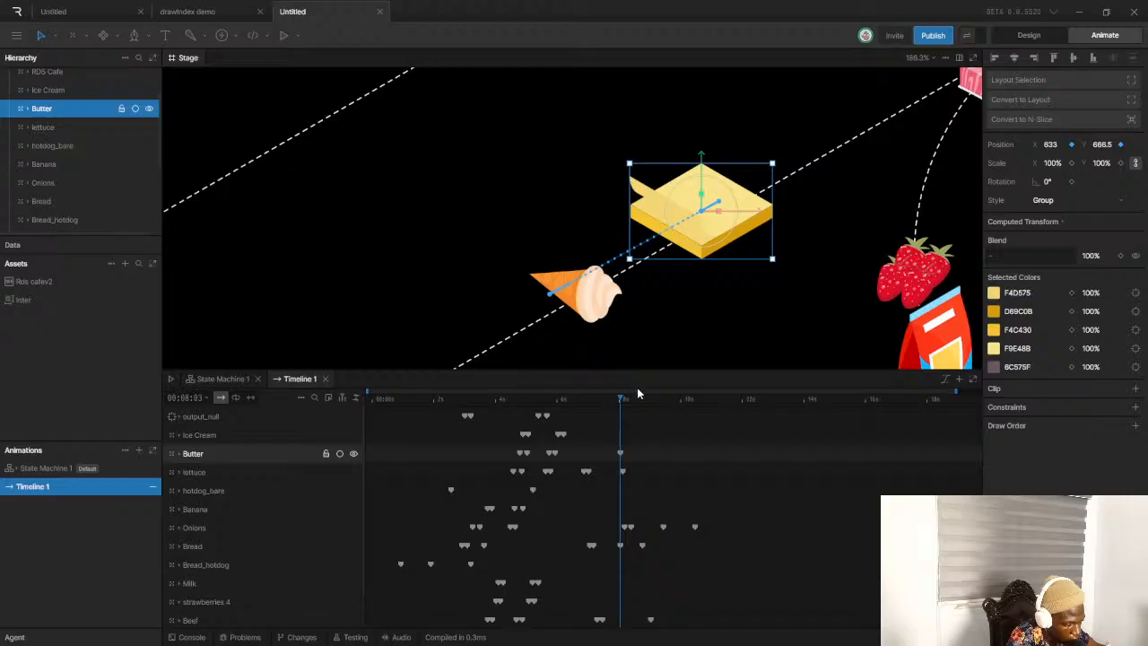
# At 00:08:34, pull Butter slightly back along its dashed path to about X 614, Y 677
pyautogui.hscroll(2, 622, 398)
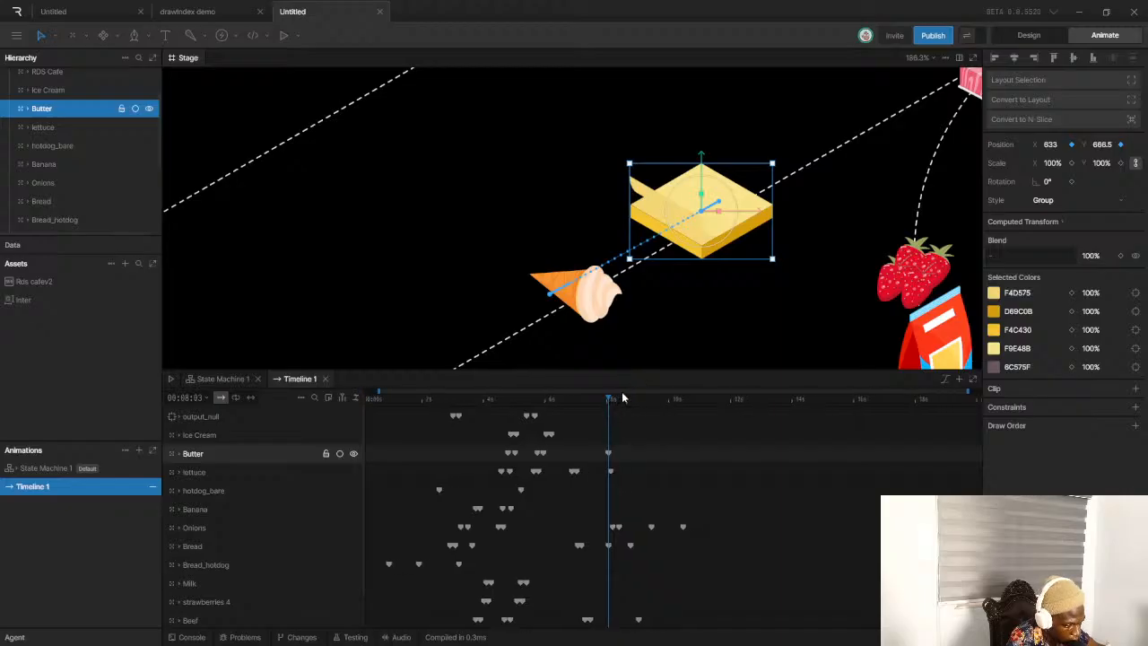
pyautogui.hscroll(-2, 610, 397)
pyautogui.moveTo(618, 400); pyautogui.dragTo(634, 403)
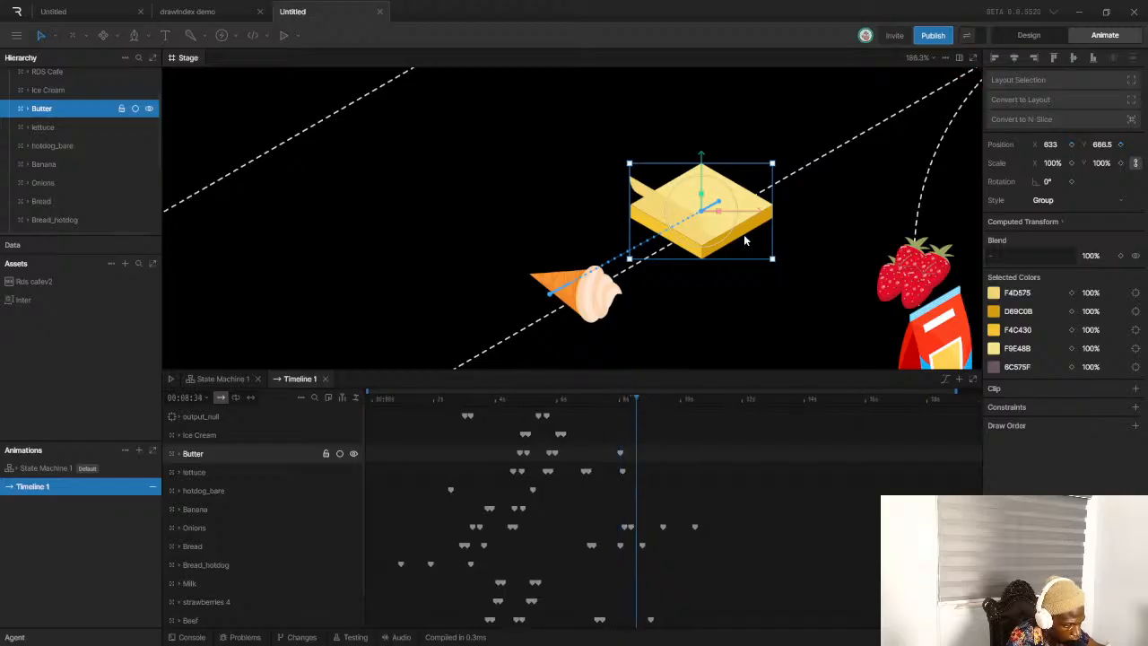
pyautogui.scroll(-5, 741, 251)
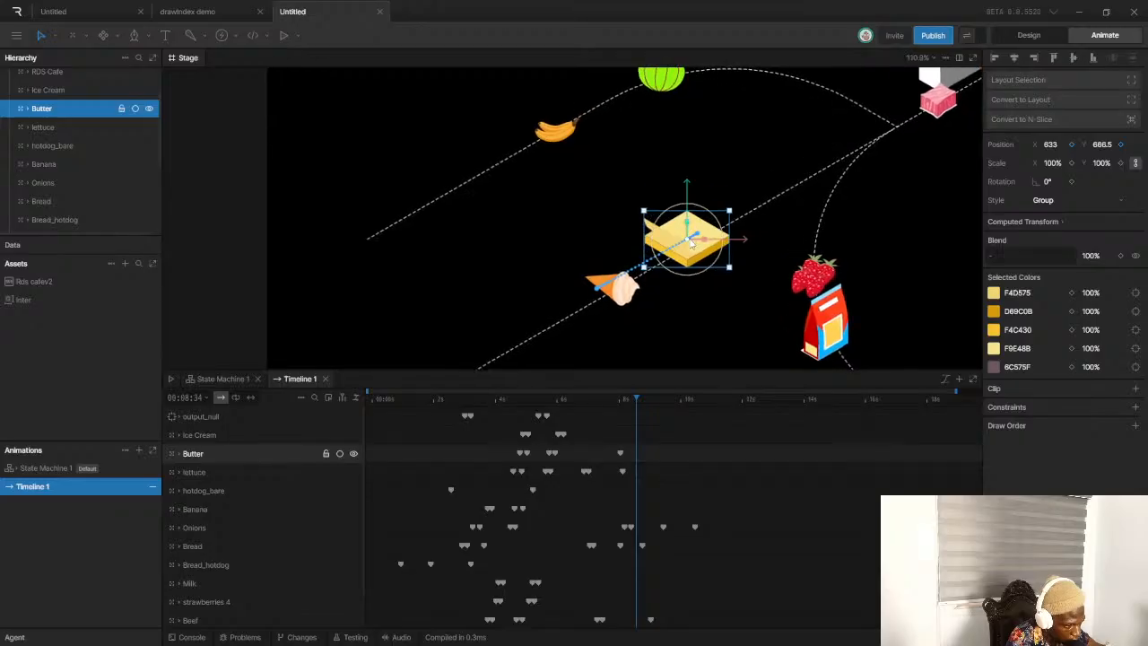
pyautogui.scroll(1, 690, 242)
pyautogui.moveTo(686, 241)
pyautogui.mouseDown()
pyautogui.moveTo(656, 253)
pyautogui.moveTo(675, 251)
pyautogui.mouseUp()
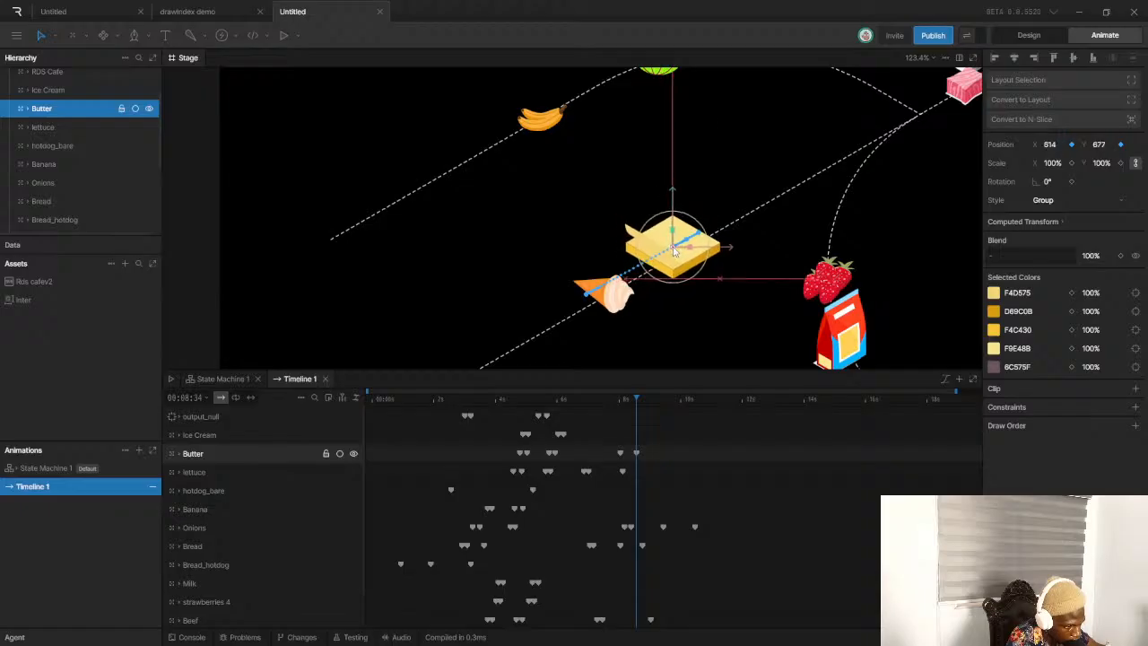
# At 00:11:23, move Butter along the dashed path into the RDS Cafe, to about X 1173.5, Y 374
pyautogui.moveTo(708, 397); pyautogui.dragTo(721, 397)
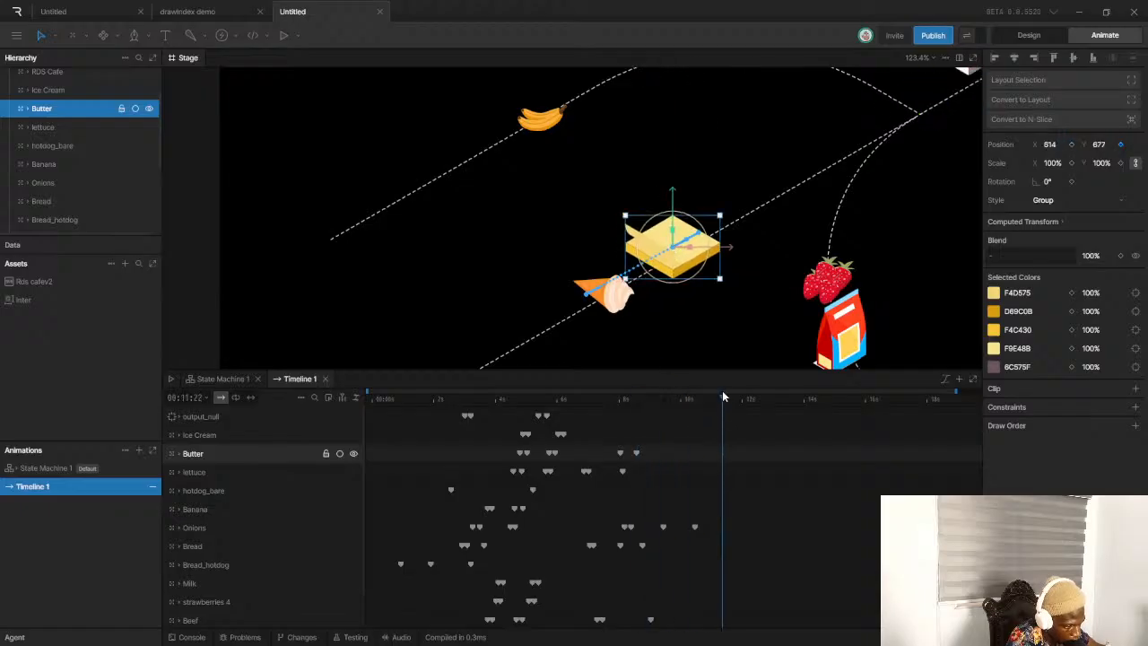
pyautogui.scroll(-5, 639, 332)
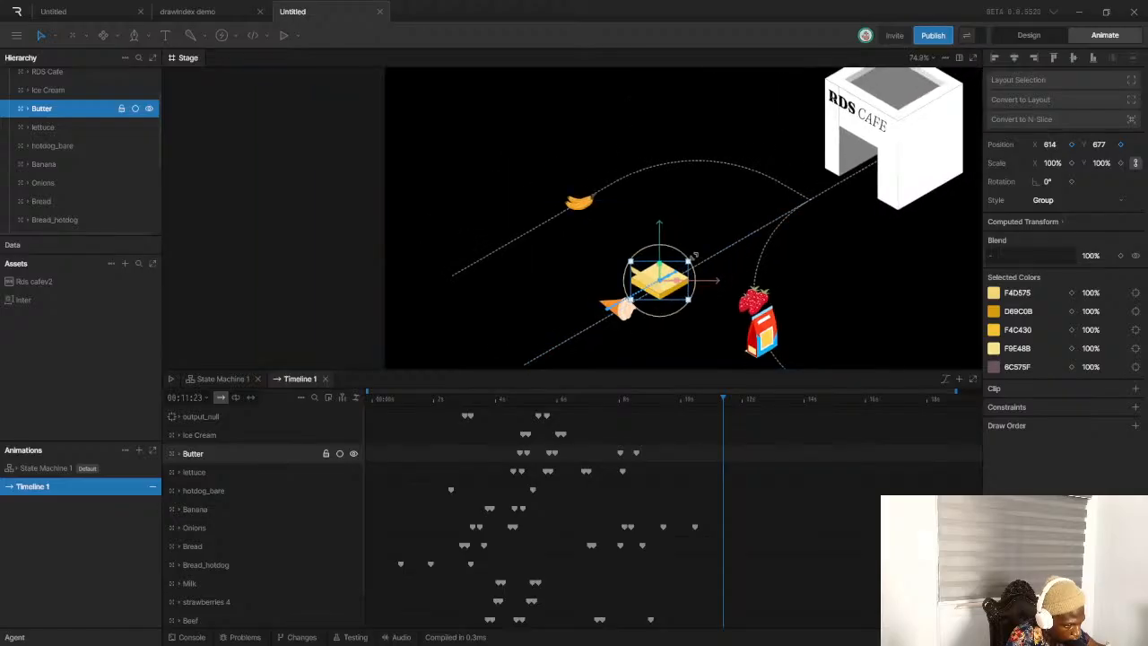
pyautogui.moveTo(659, 280); pyautogui.dragTo(909, 148)
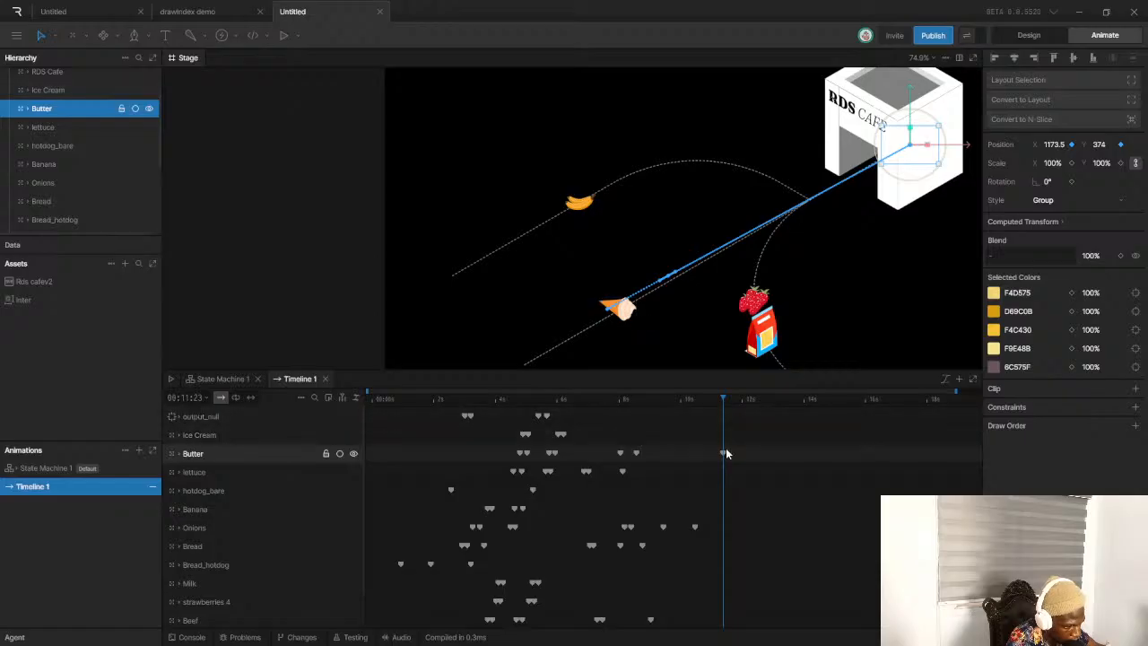
# Shift Butter's final keyframe earlier to speed up its run into the cafe, and play back the move
pyautogui.moveTo(727, 455); pyautogui.dragTo(715, 459)
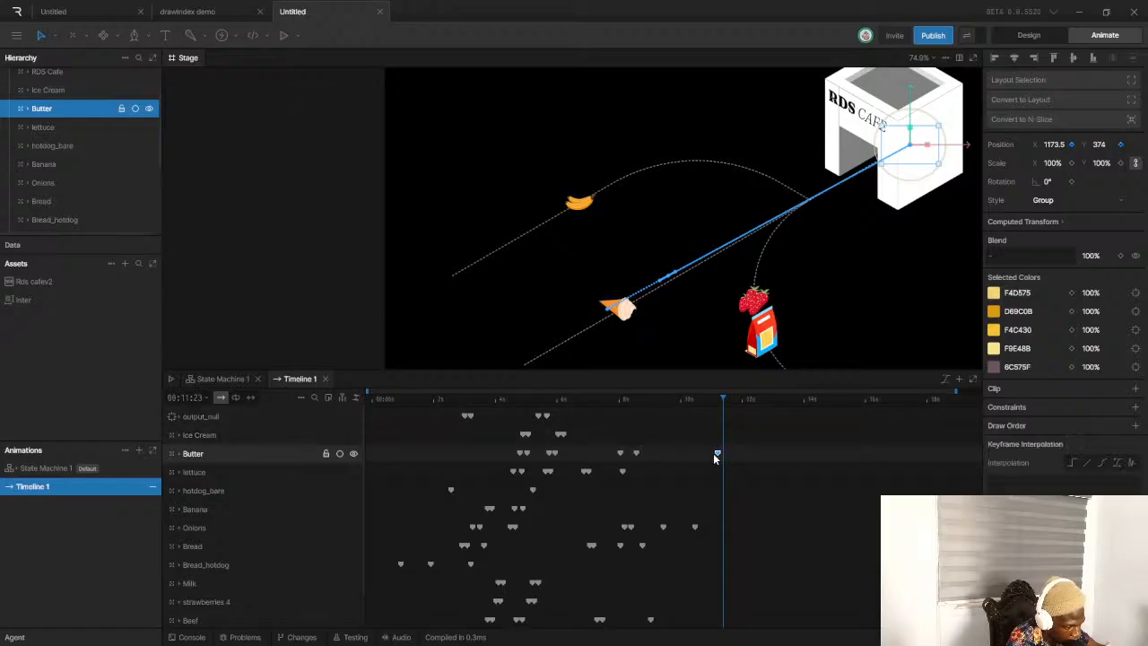
pyautogui.click(610, 399)
pyautogui.press('space')
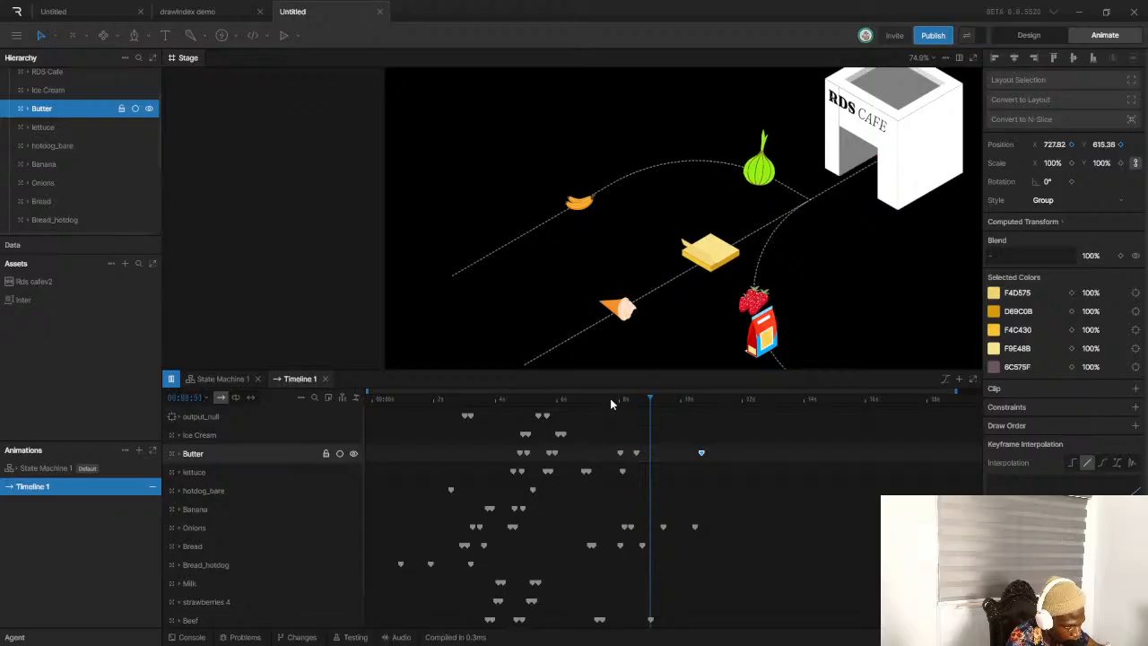
pyautogui.press('space')
# Move Butter's last three keyframes later together, and replay Timeline 1 from the start
pyautogui.moveTo(614, 448); pyautogui.dragTo(726, 456)
pyautogui.moveTo(499, 401); pyautogui.dragTo(367, 400)
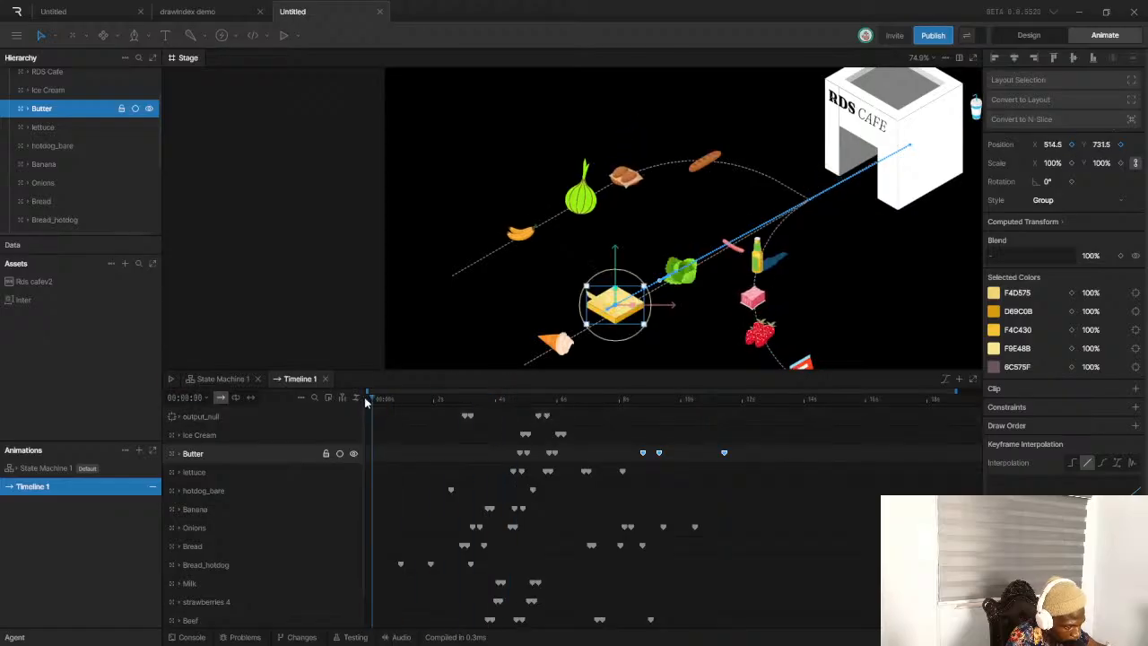
pyautogui.press('space')
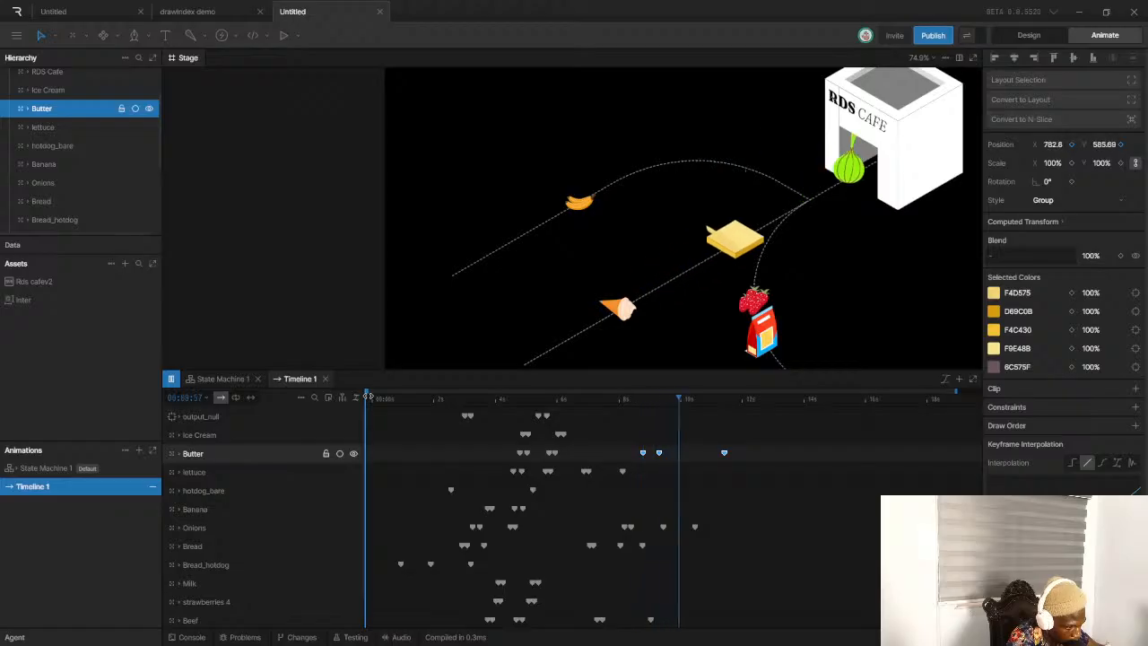
pyautogui.press('space')
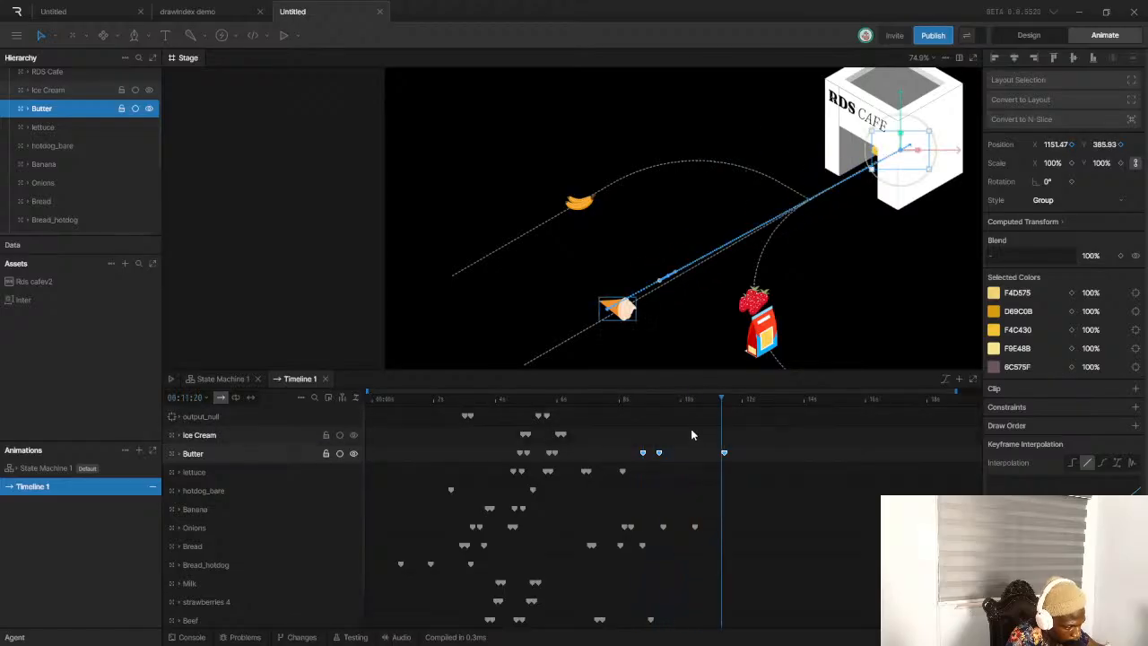
# Move Butter's final keyframe earlier to shorten its run, and retime its last three keyframes slightly later with curved ease interpolation
pyautogui.moveTo(724, 452); pyautogui.dragTo(701, 453)
pyautogui.click(751, 455)
pyautogui.moveTo(620, 437); pyautogui.dragTo(722, 460)
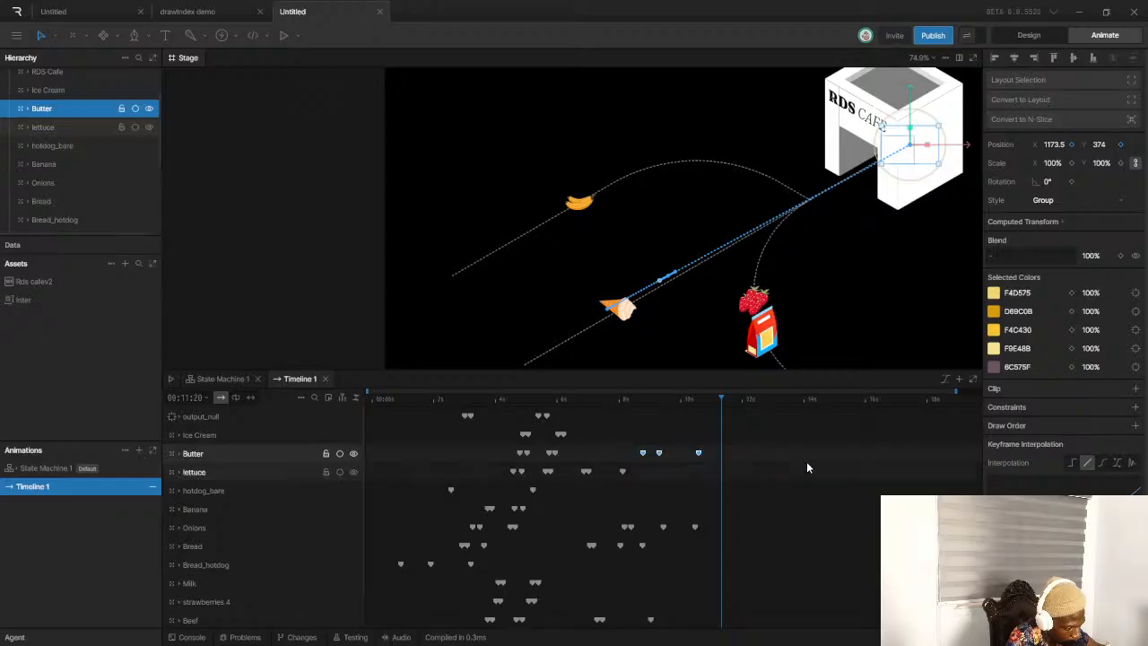
pyautogui.click(1102, 462)
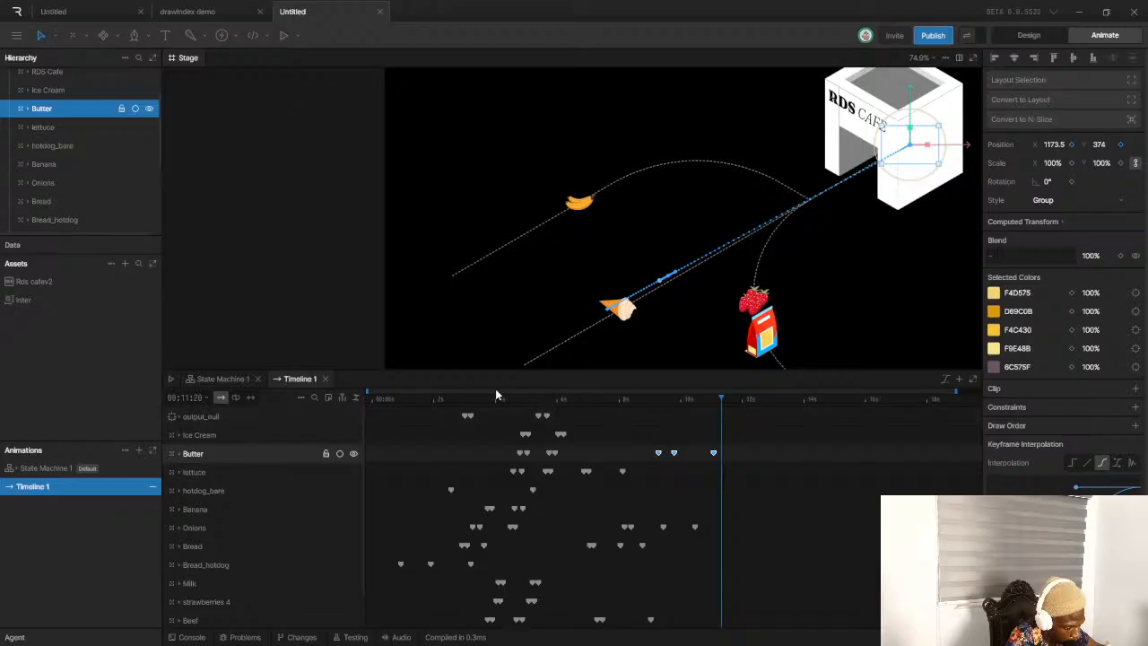
# Play Timeline 1 from the start to review Butter's eased run into the RDS Cafe alongside the other ingredients
pyautogui.moveTo(457, 399); pyautogui.dragTo(344, 404)
pyautogui.press('space')
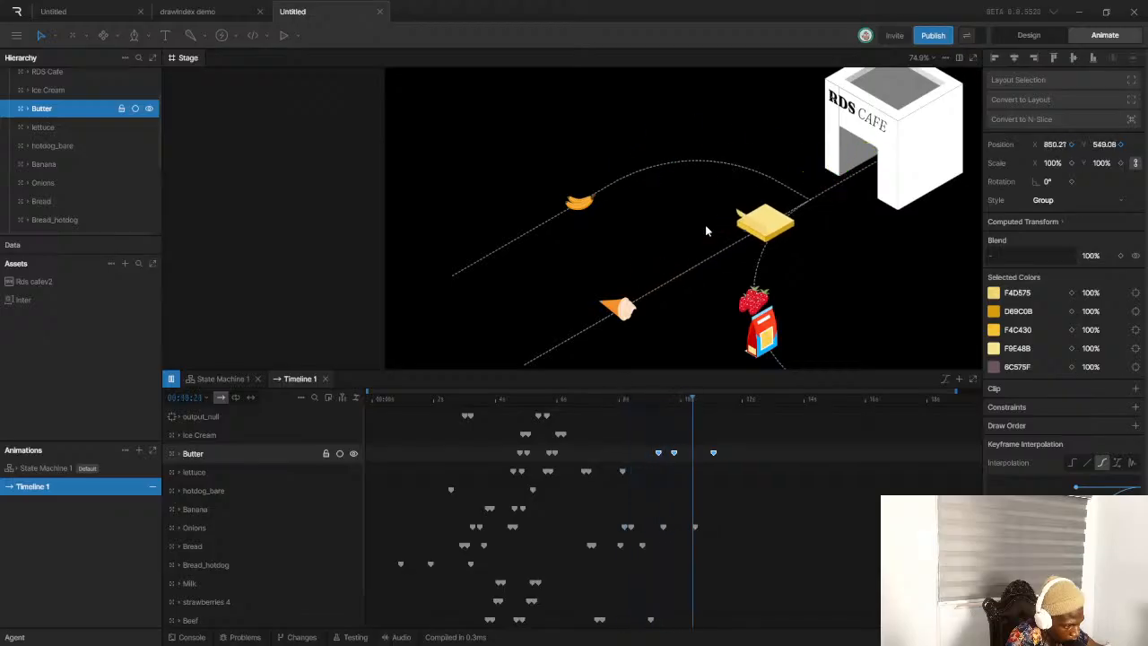
pyautogui.scroll(-3, 758, 208)
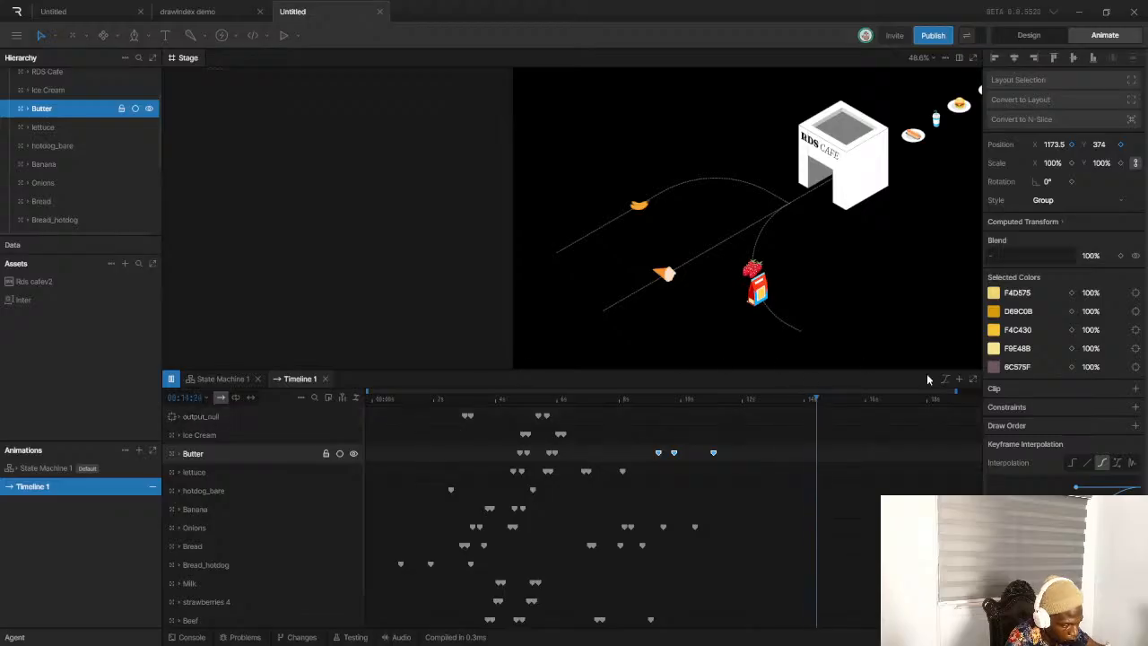
pyautogui.scroll(1, 707, 229)
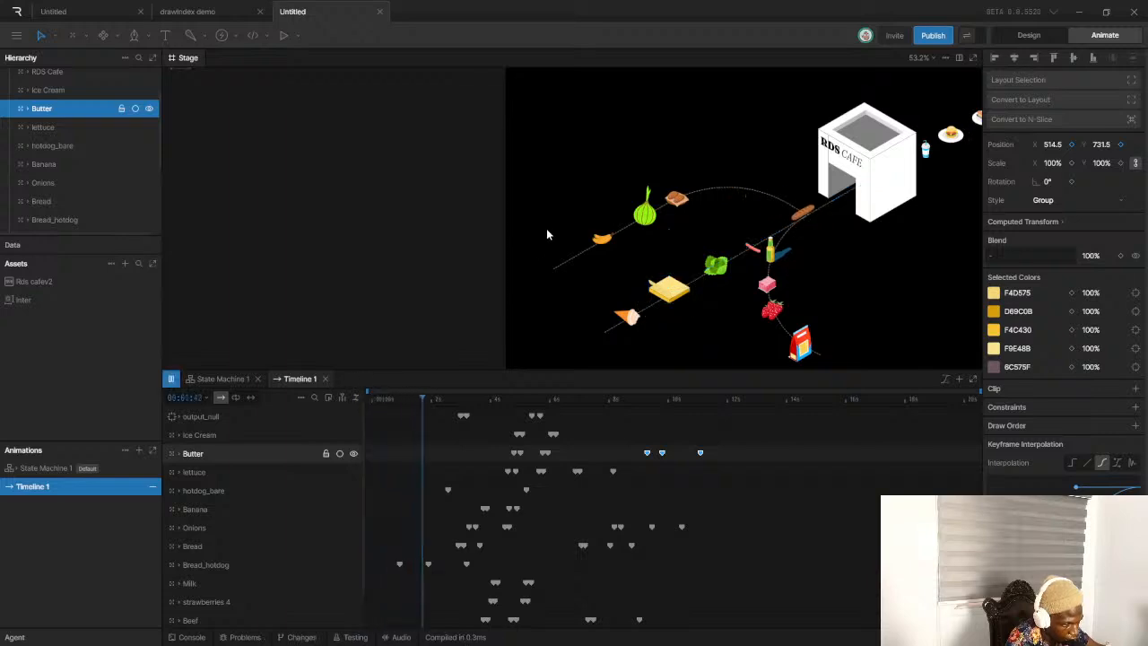
# Play Timeline 1 from the start to review the ingredients' runs into the RDS Cafe, and stop playback
pyautogui.scroll(-1, 549, 238)
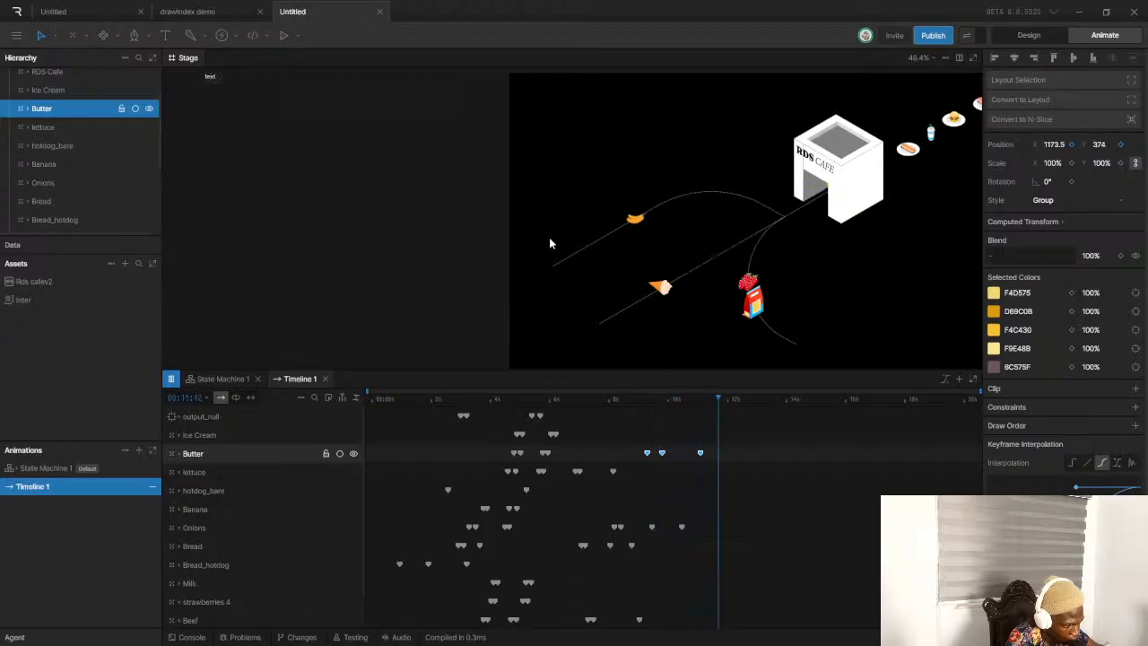
pyautogui.click(371, 398)
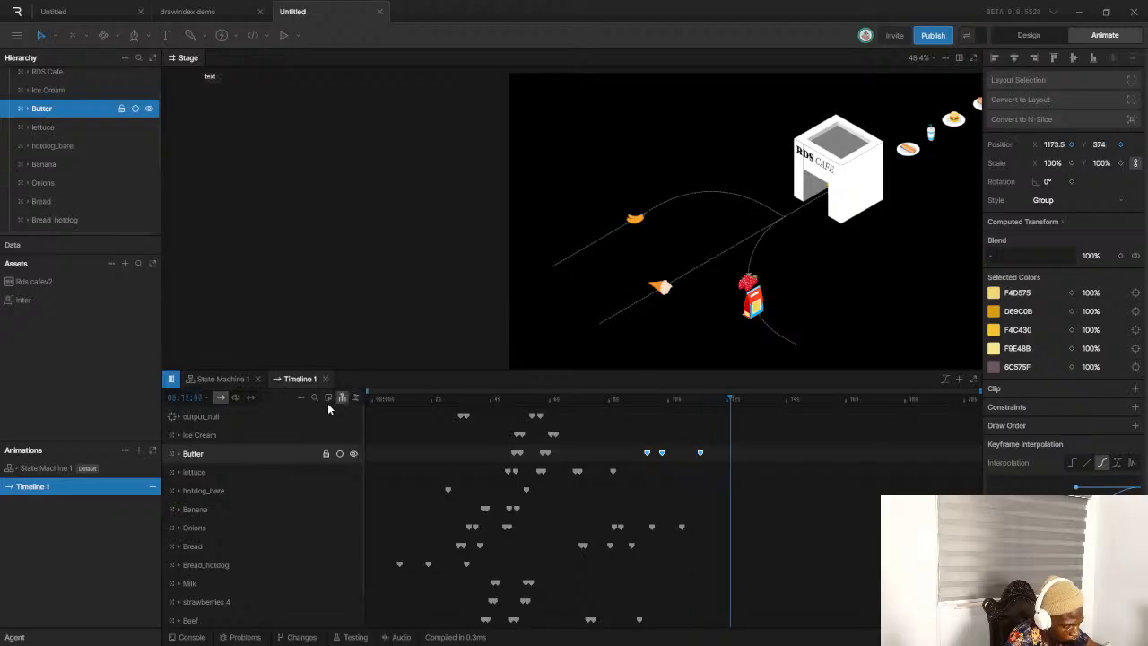
pyautogui.click(354, 397)
pyautogui.press('space')
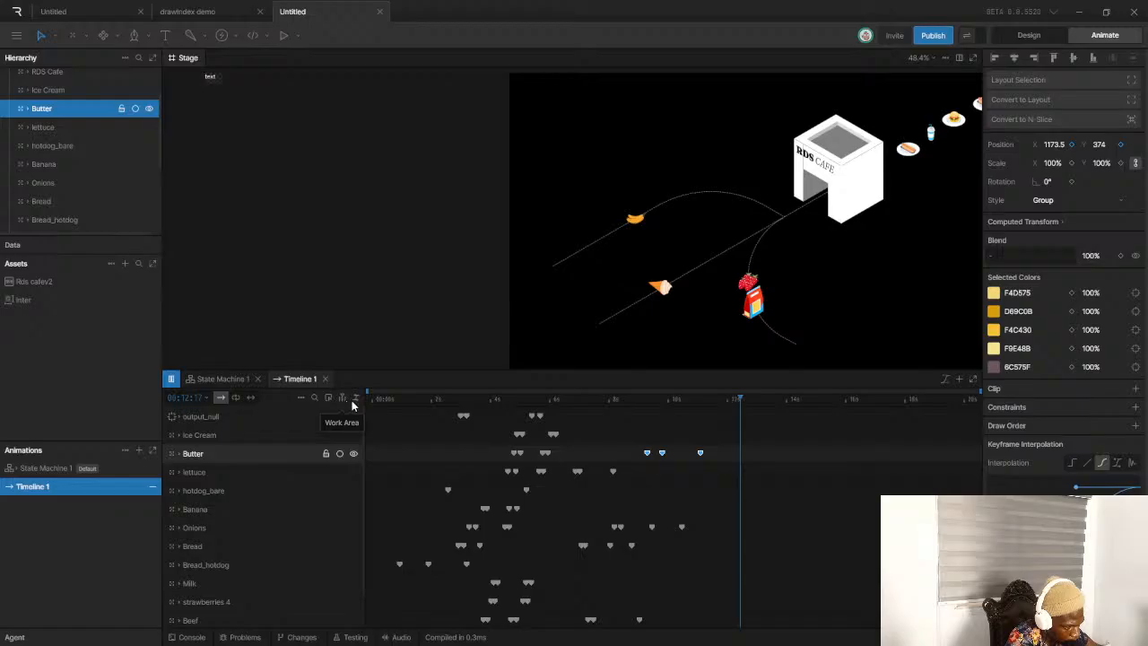
# Place the playhead at 00:06:46 and select the Ice Cream group beside Butter on the stage
pyautogui.click(572, 403)
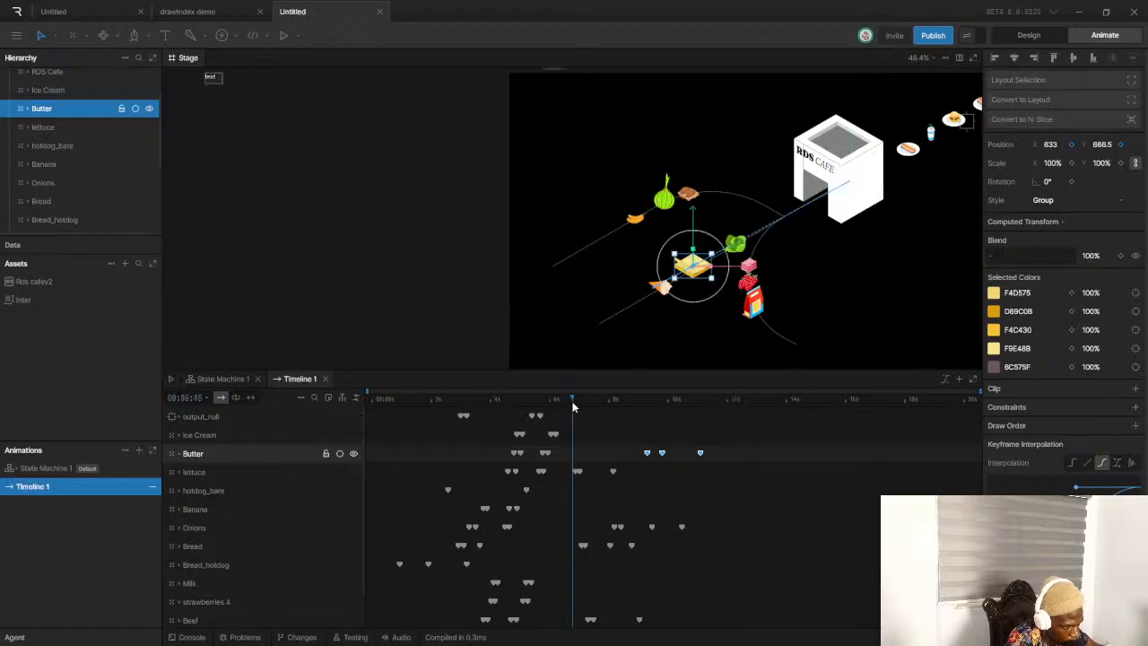
pyautogui.scroll(6, 685, 290)
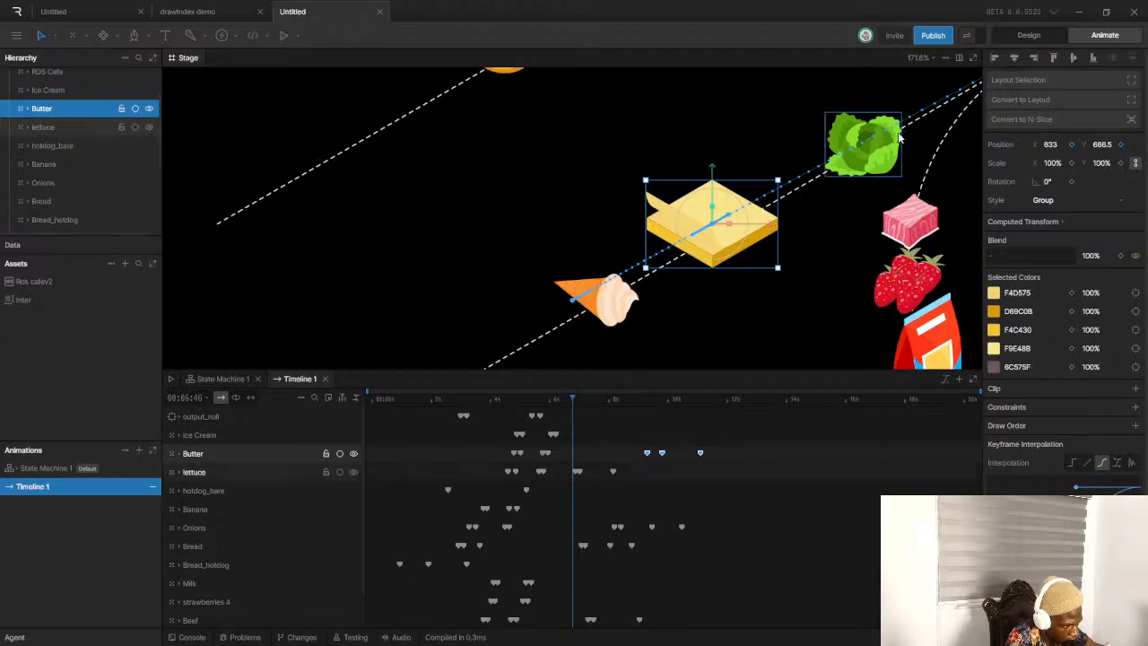
pyautogui.click(598, 314)
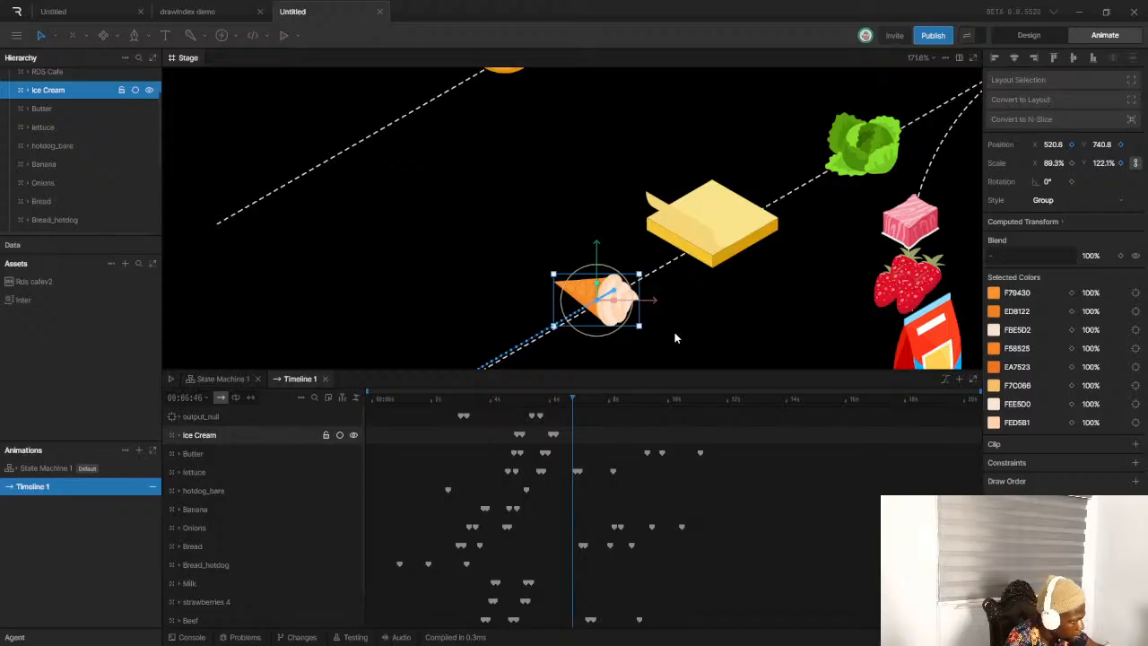
# Switch to Spotify, play the recently searched song "Here I Am - Live", and return to the Rive animation
pyautogui.moveTo(577, 635)
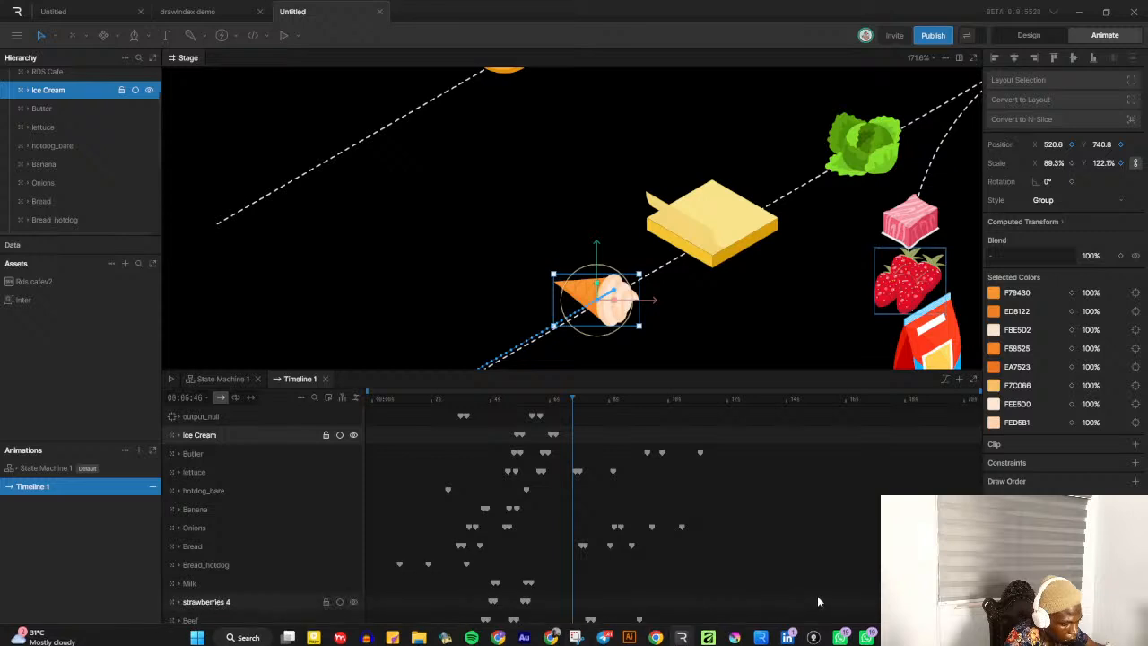
pyautogui.click(471, 632)
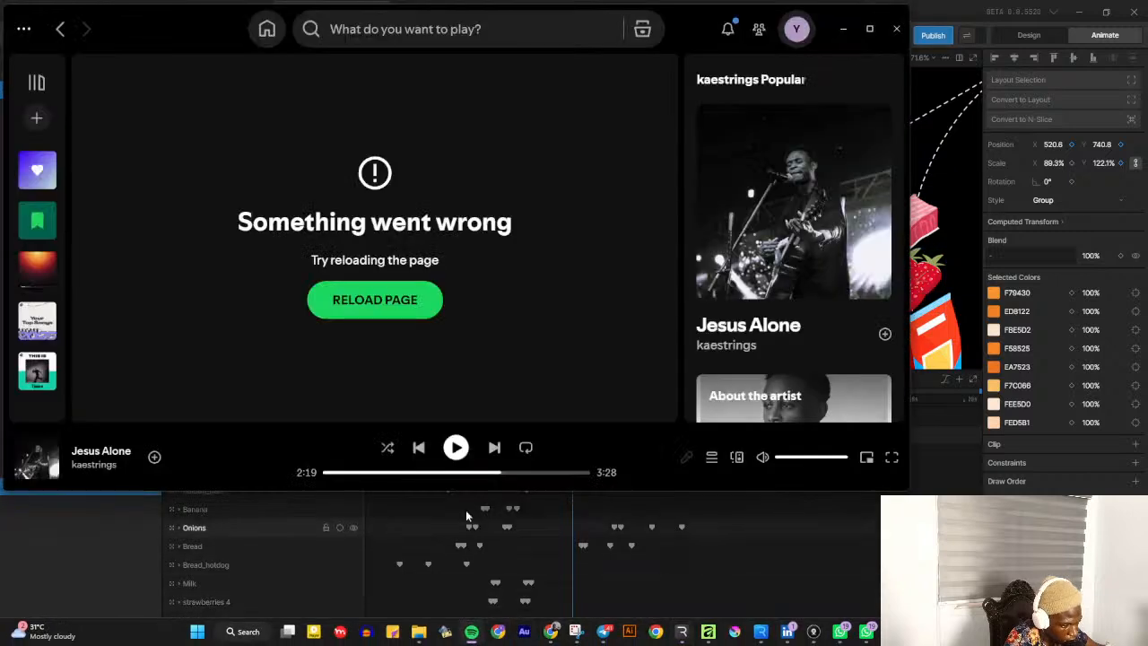
pyautogui.click(456, 447)
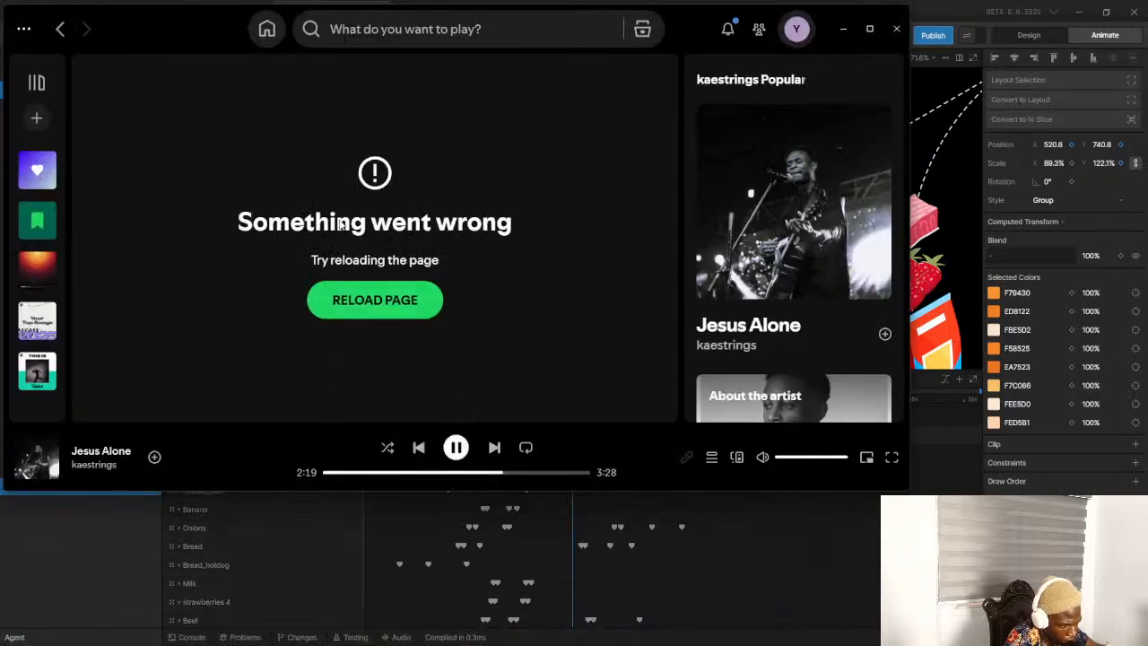
pyautogui.click(376, 29)
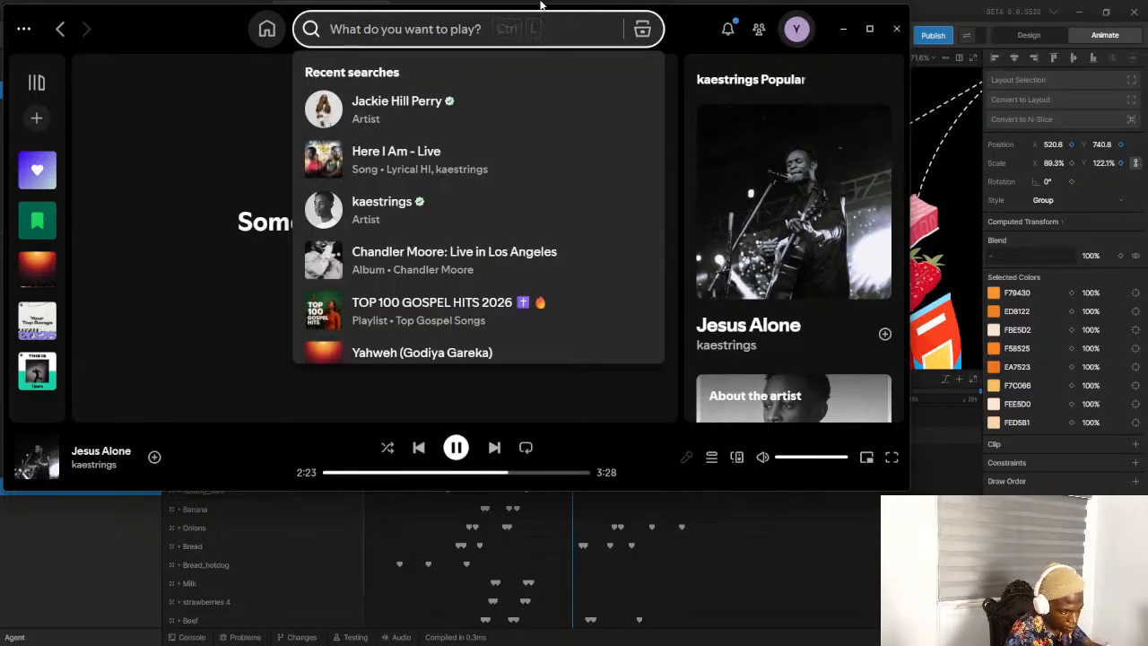
pyautogui.click(324, 160)
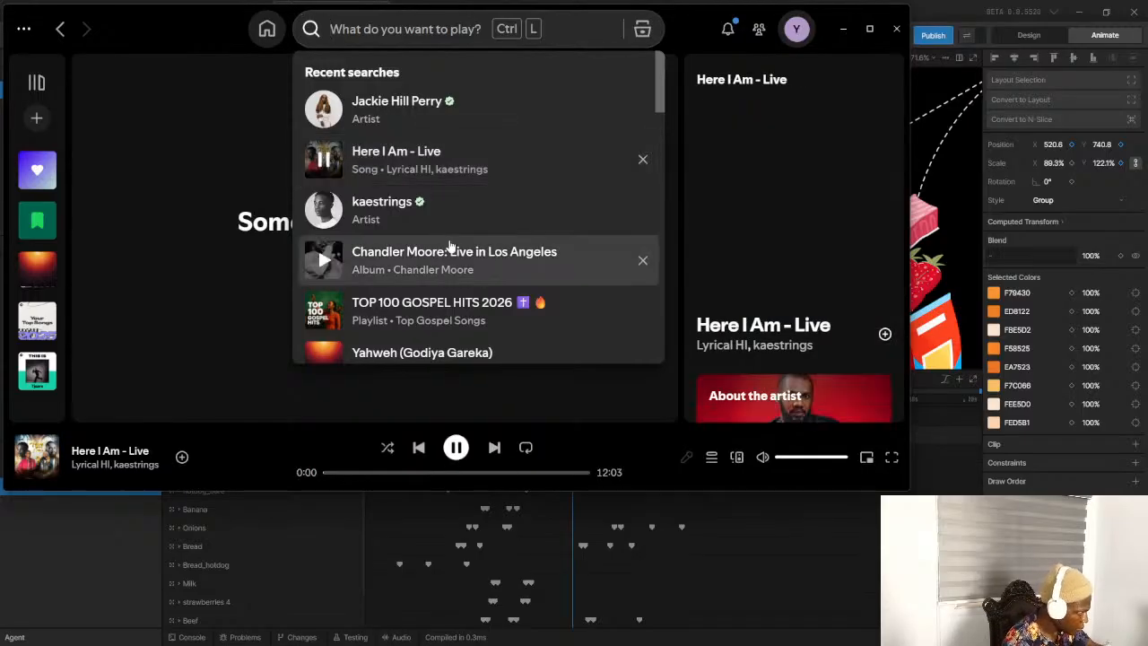
pyautogui.click(843, 29)
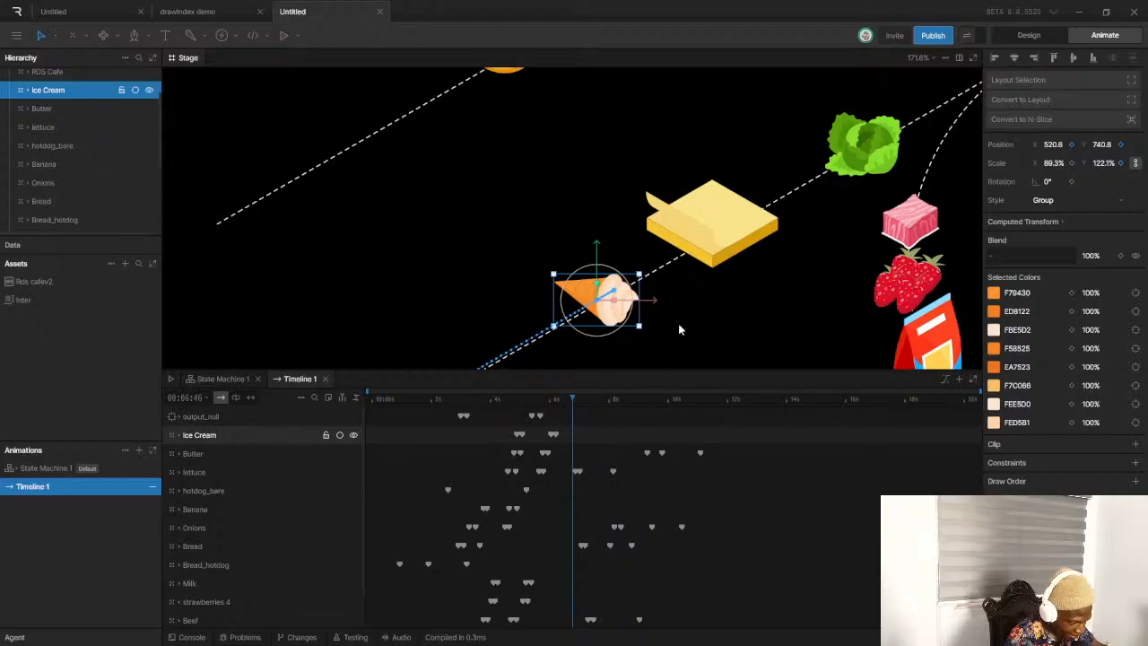
# Replay Timeline 1 with the whole artboard in view to examine how the ingredients and the output dishes move together
pyautogui.scroll(-8, 680, 347)
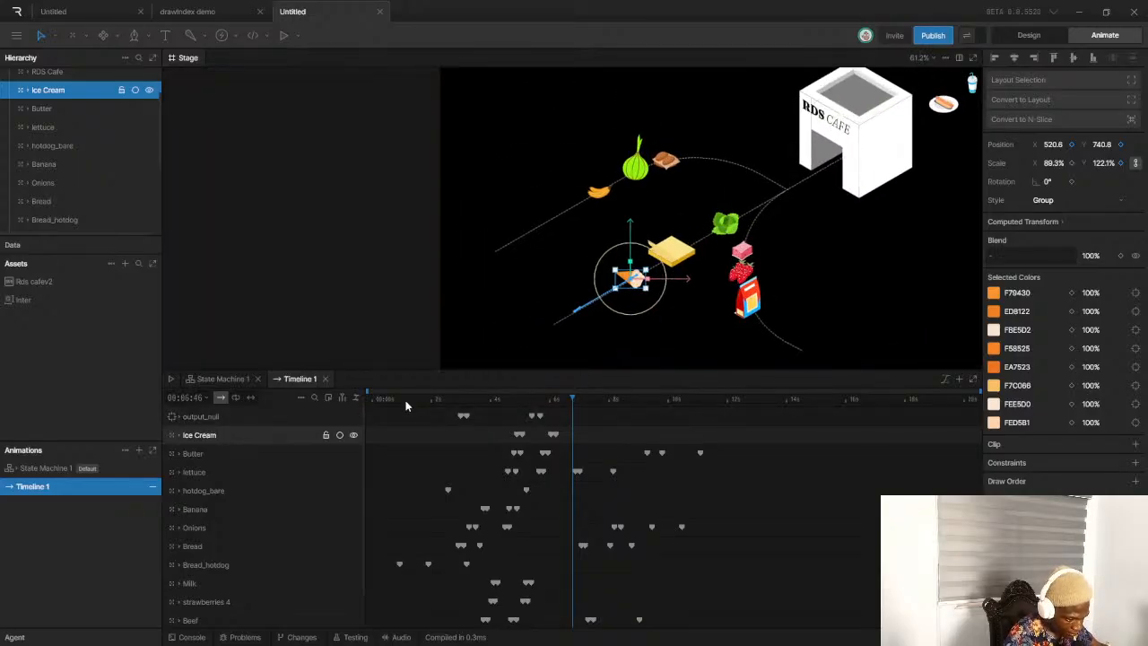
pyautogui.press('space')
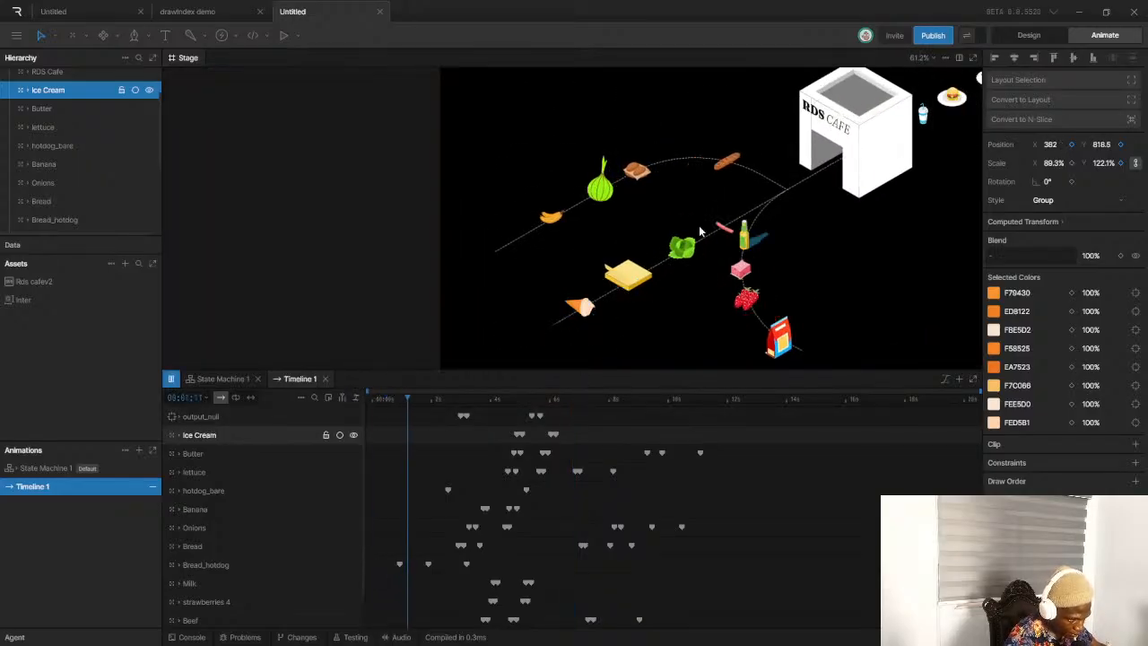
pyautogui.scroll(-5, 745, 232)
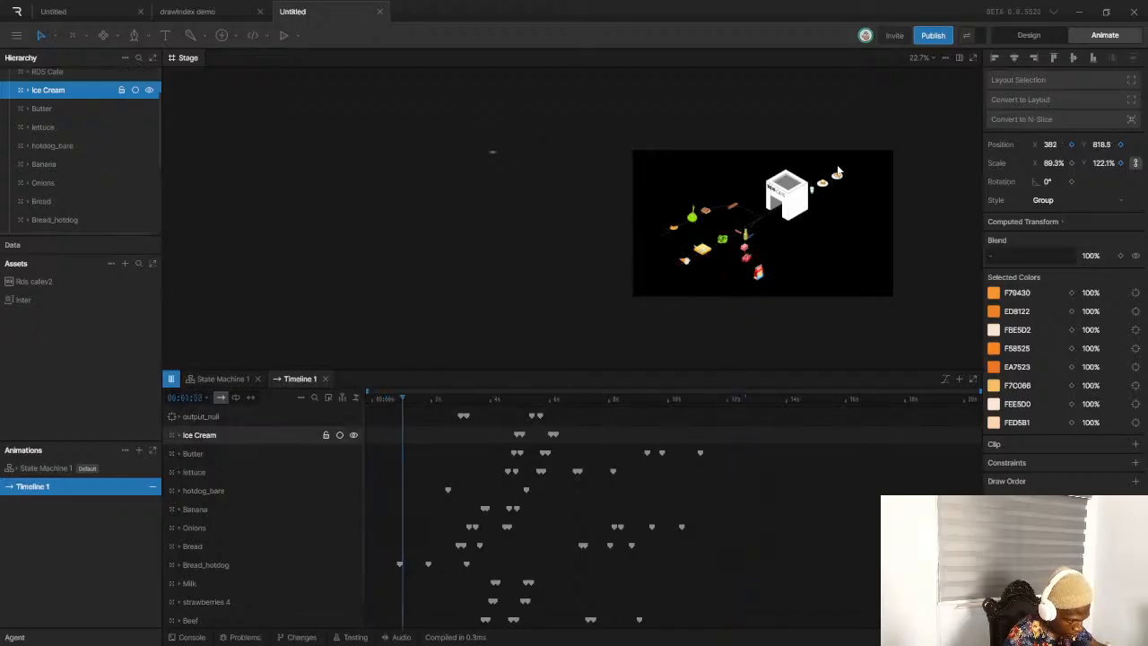
pyautogui.scroll(2, 836, 207)
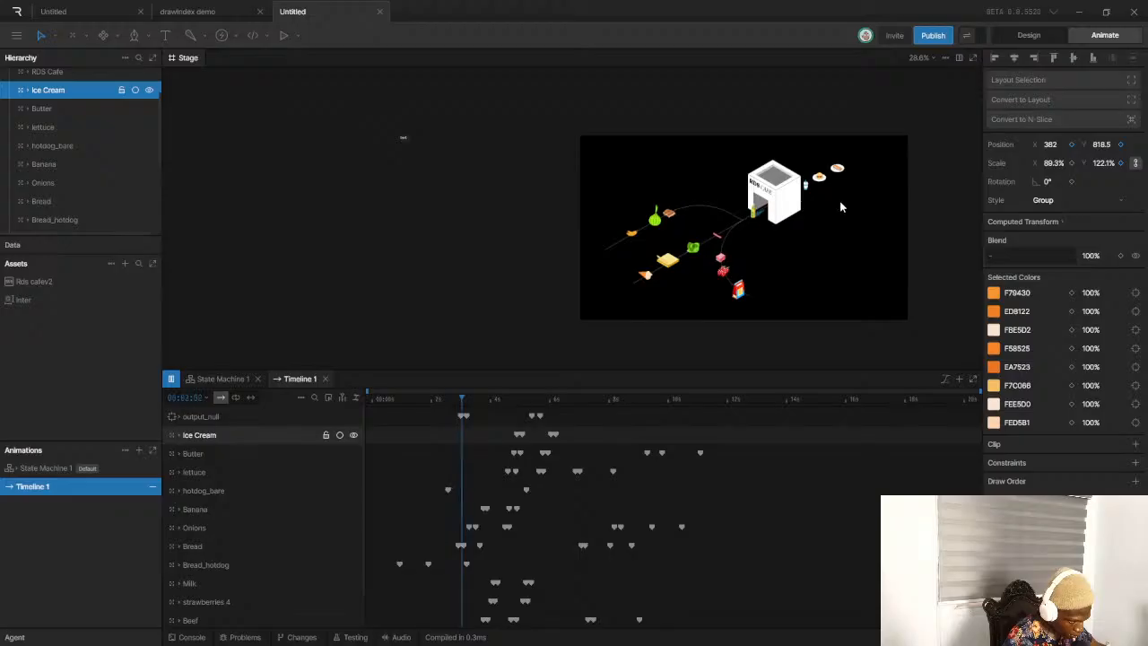
pyautogui.scroll(1, 840, 206)
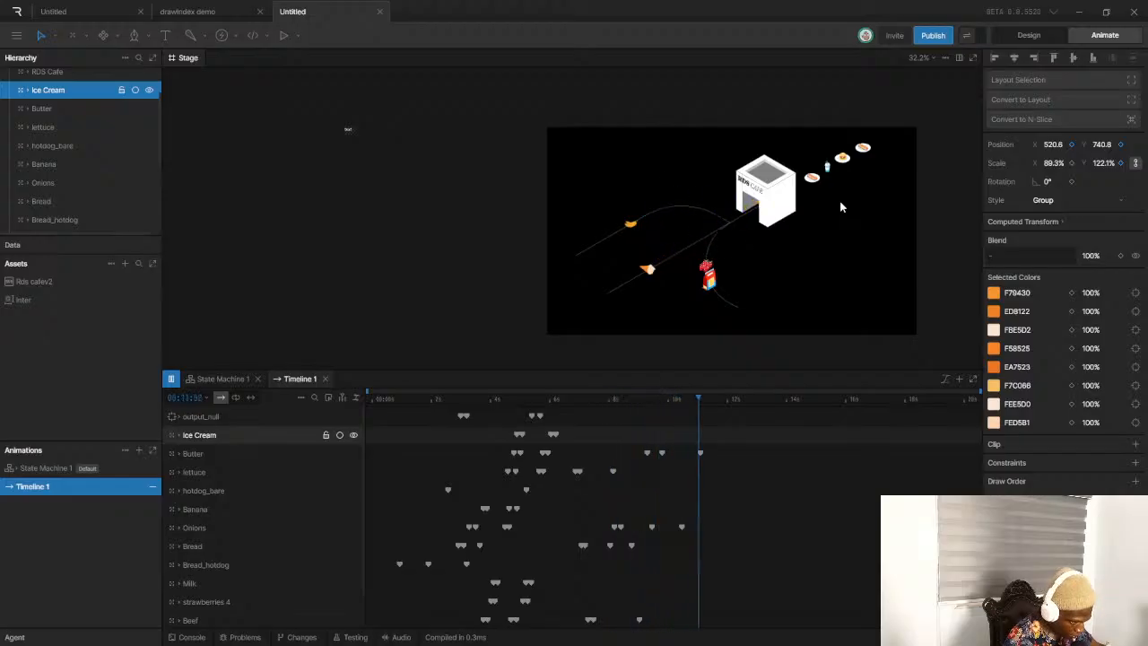
pyautogui.click(370, 399)
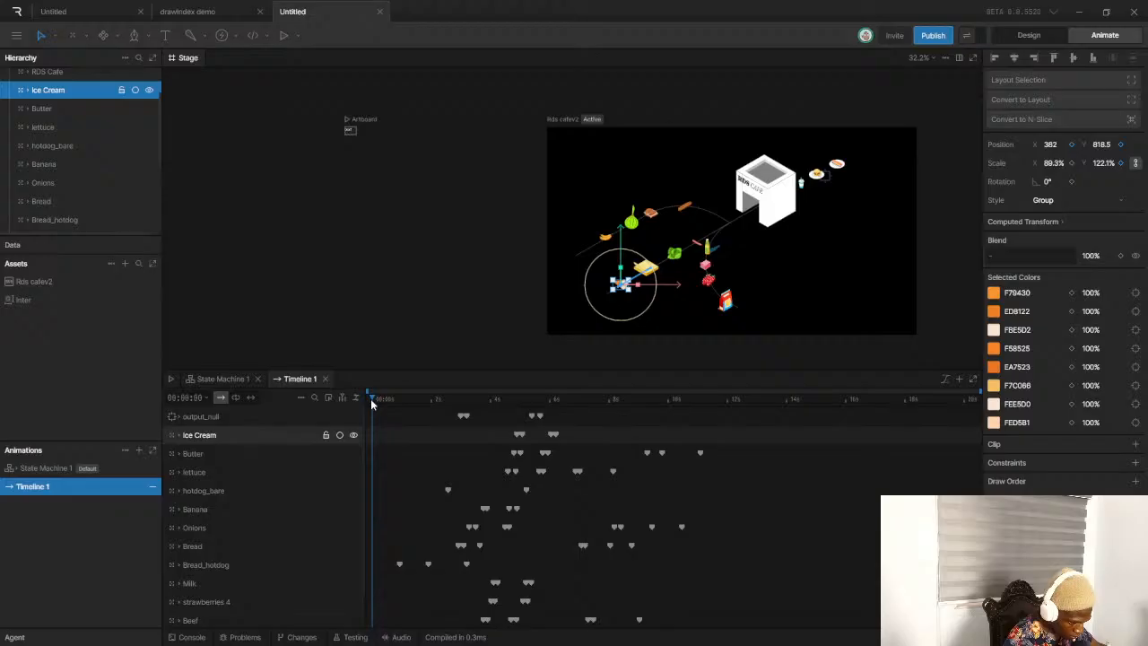
pyautogui.press('space')
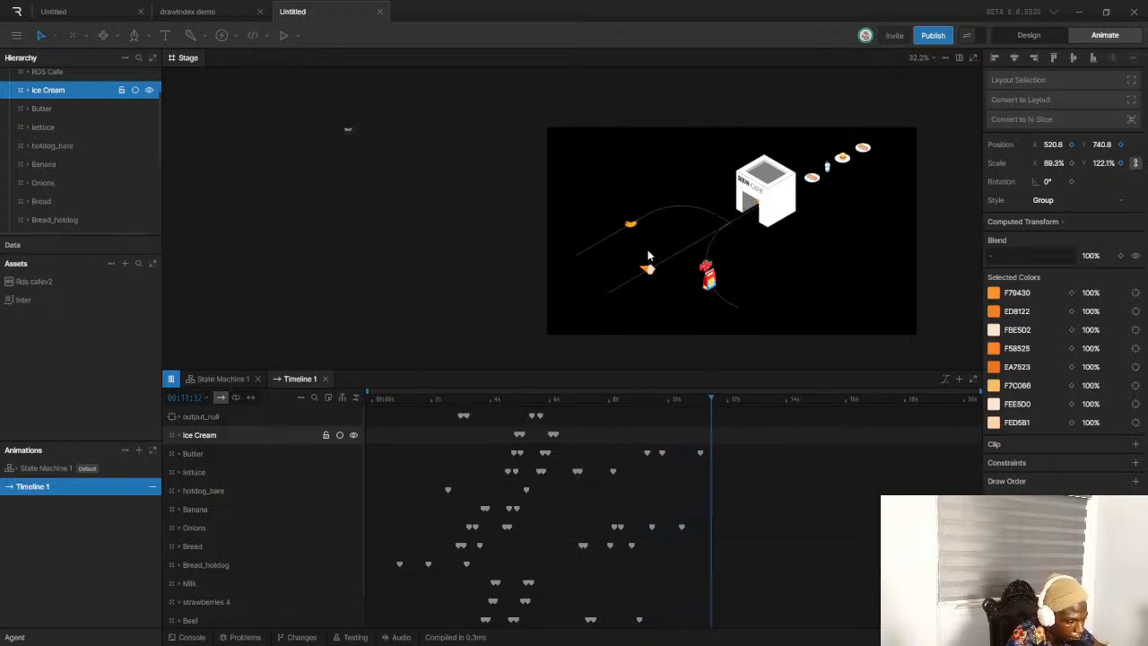
pyautogui.press('space')
# Add a hold keyframe for Ice Cream and keyframe it farther along the dashed path at X 776.5, Y 697.5 at 00:06:55
pyautogui.moveTo(631, 400); pyautogui.dragTo(573, 410)
pyautogui.scroll(5, 683, 259)
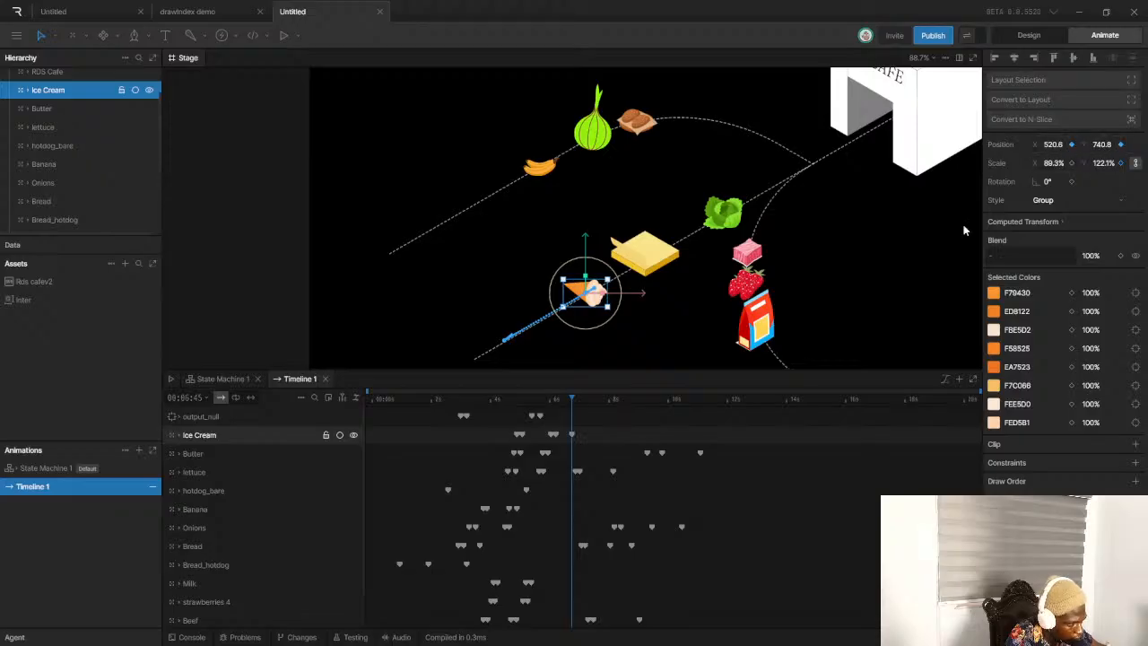
pyautogui.moveTo(571, 399); pyautogui.dragTo(582, 402)
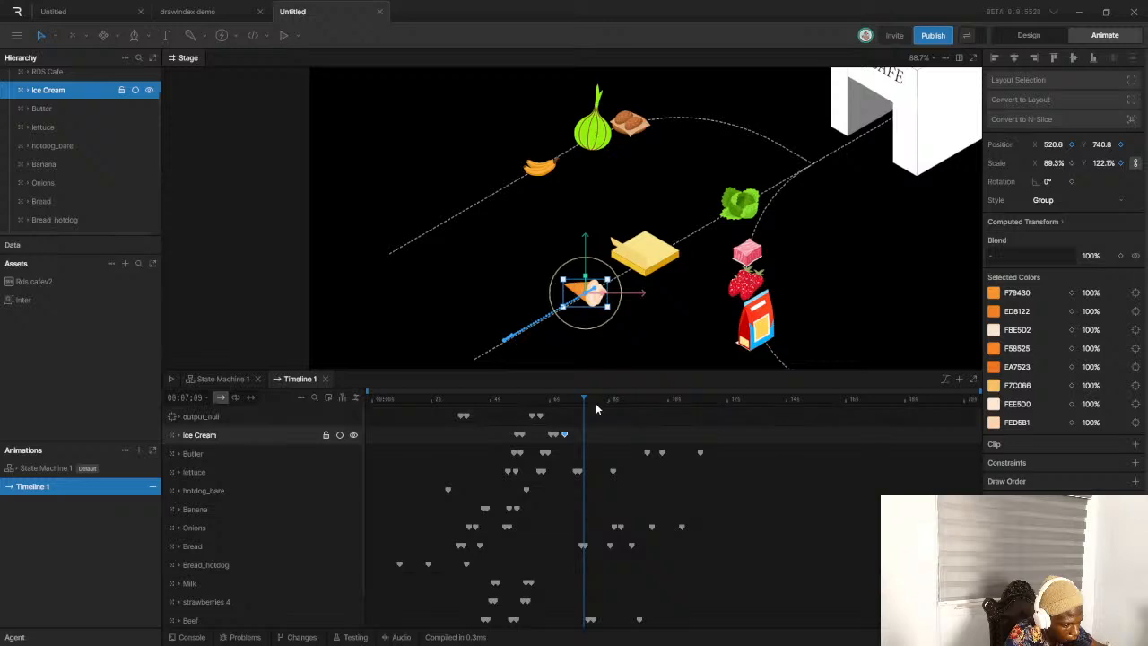
pyautogui.moveTo(586, 400); pyautogui.dragTo(576, 399)
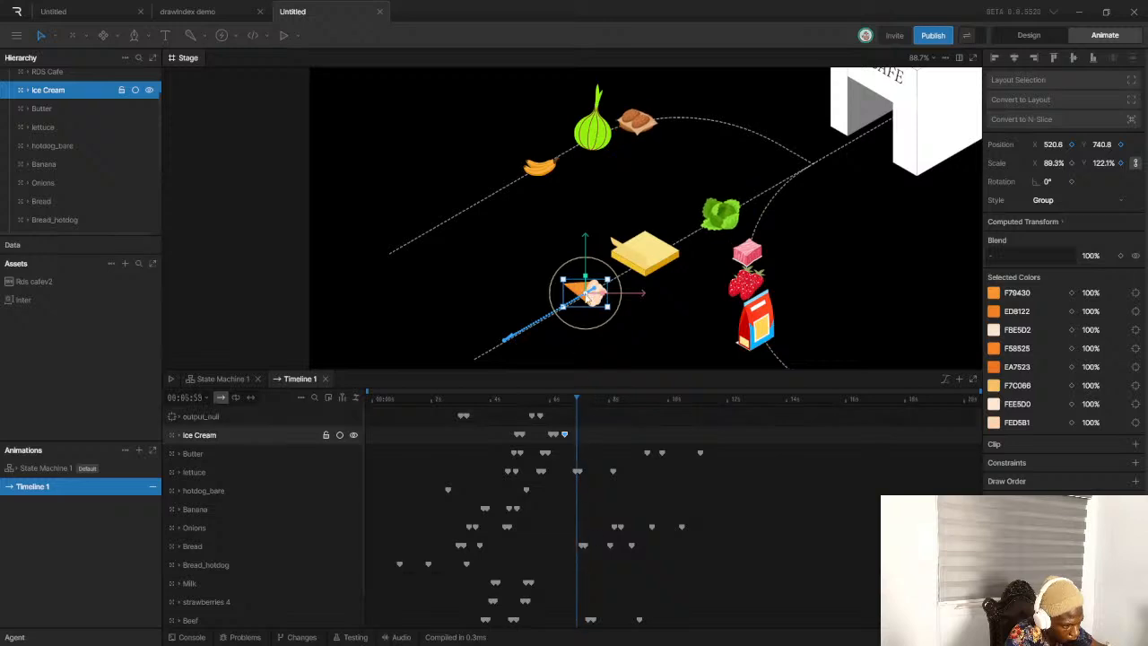
pyautogui.moveTo(593, 291); pyautogui.dragTo(727, 221)
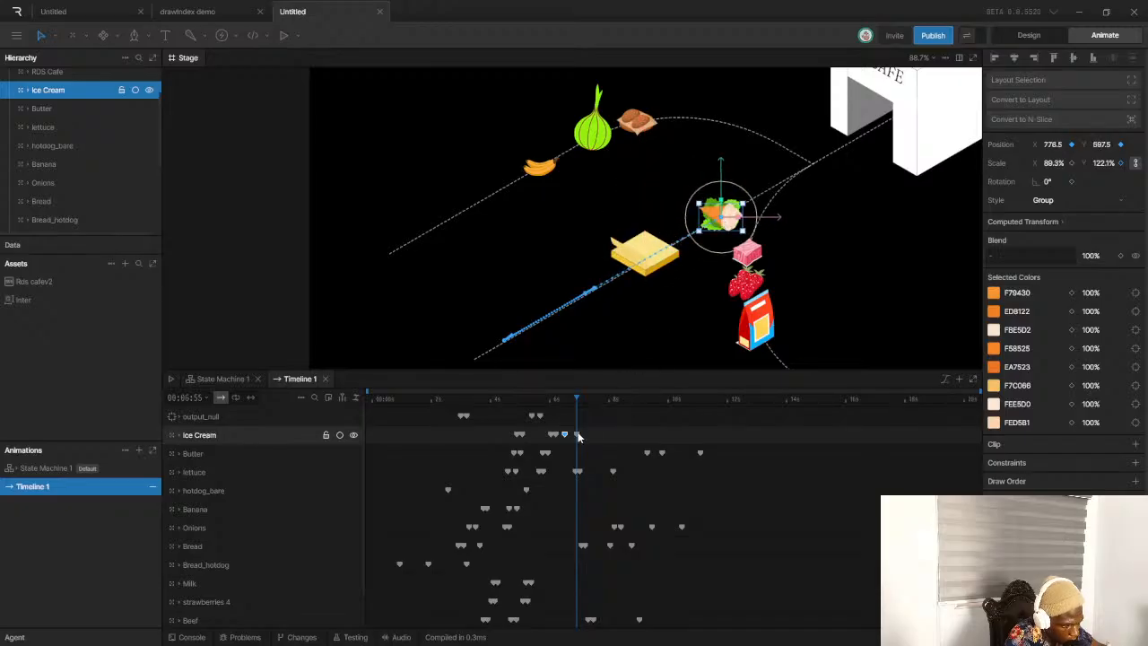
pyautogui.moveTo(560, 421); pyautogui.dragTo(584, 440)
# Keyframe Milk and strawberries 4 together at 00:06:55, and move both farther up their curved path at 00:08:19
pyautogui.click(756, 282)
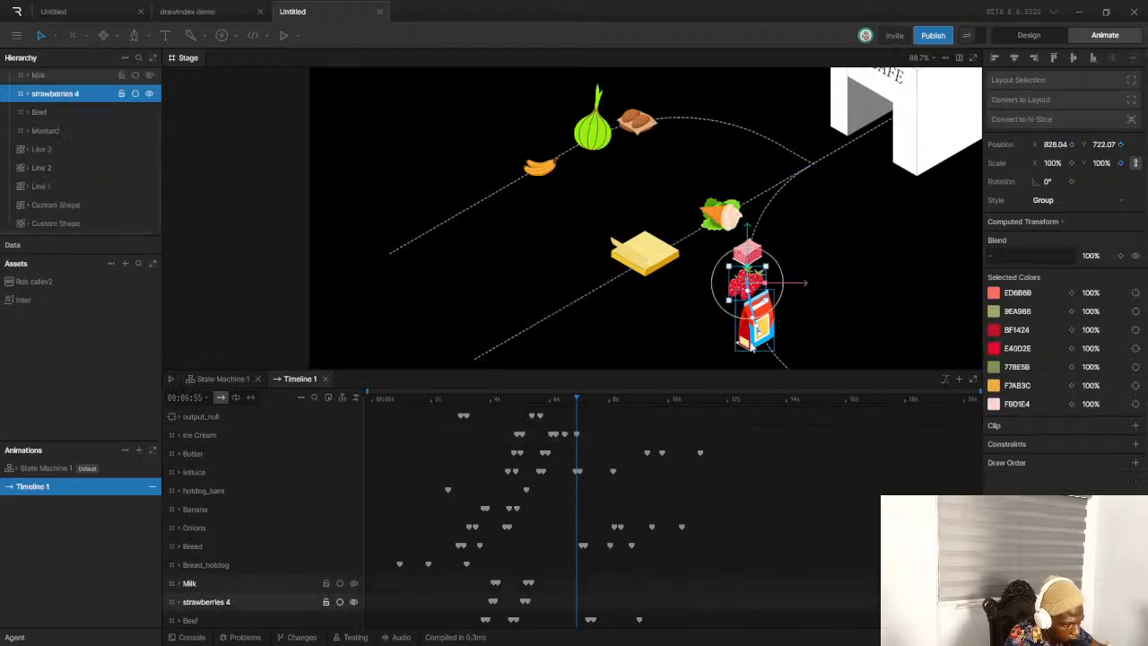
pyautogui.keyDown('shift'); pyautogui.click(754, 345); pyautogui.keyUp('shift')
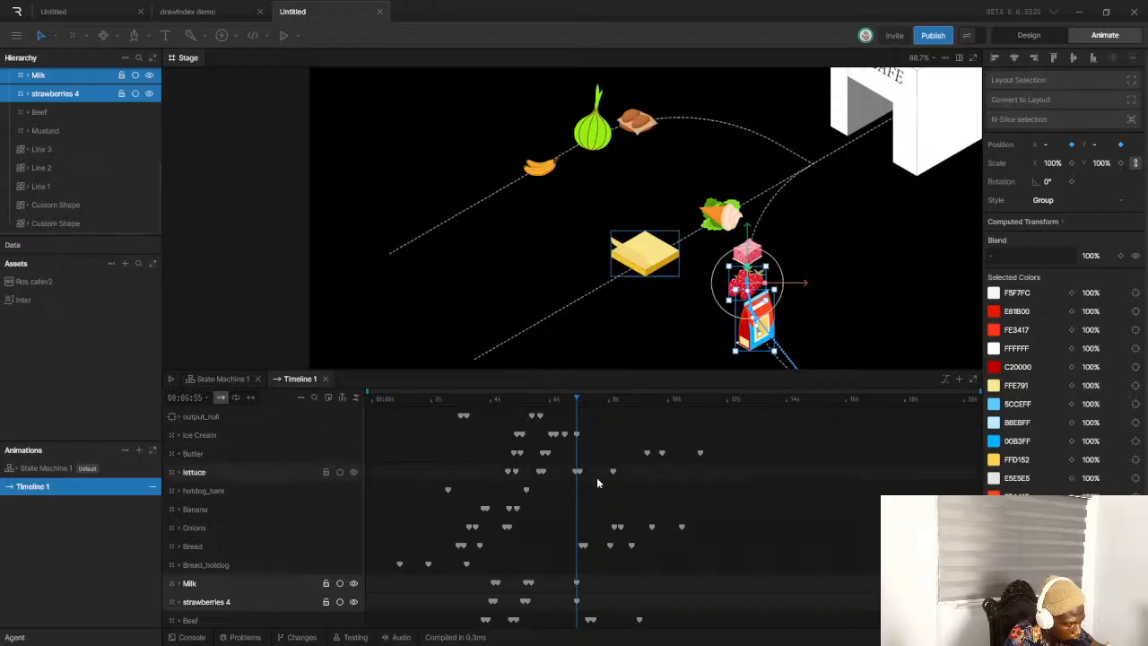
pyautogui.moveTo(579, 406); pyautogui.dragTo(619, 405)
pyautogui.scroll(3, 749, 285)
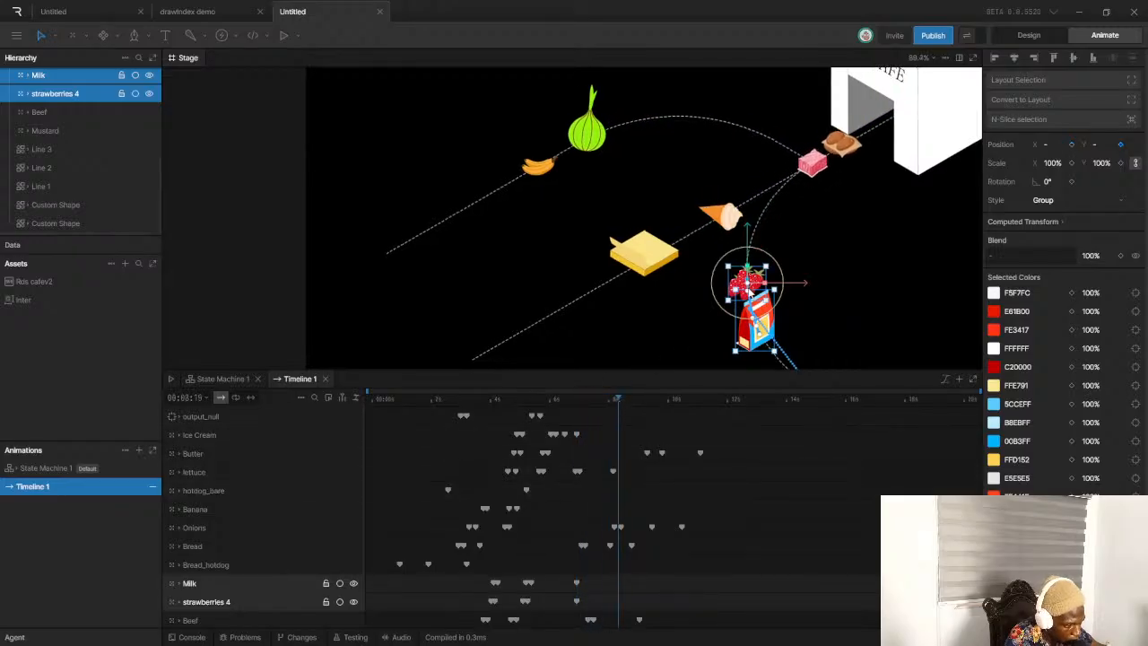
pyautogui.scroll(3, 754, 300)
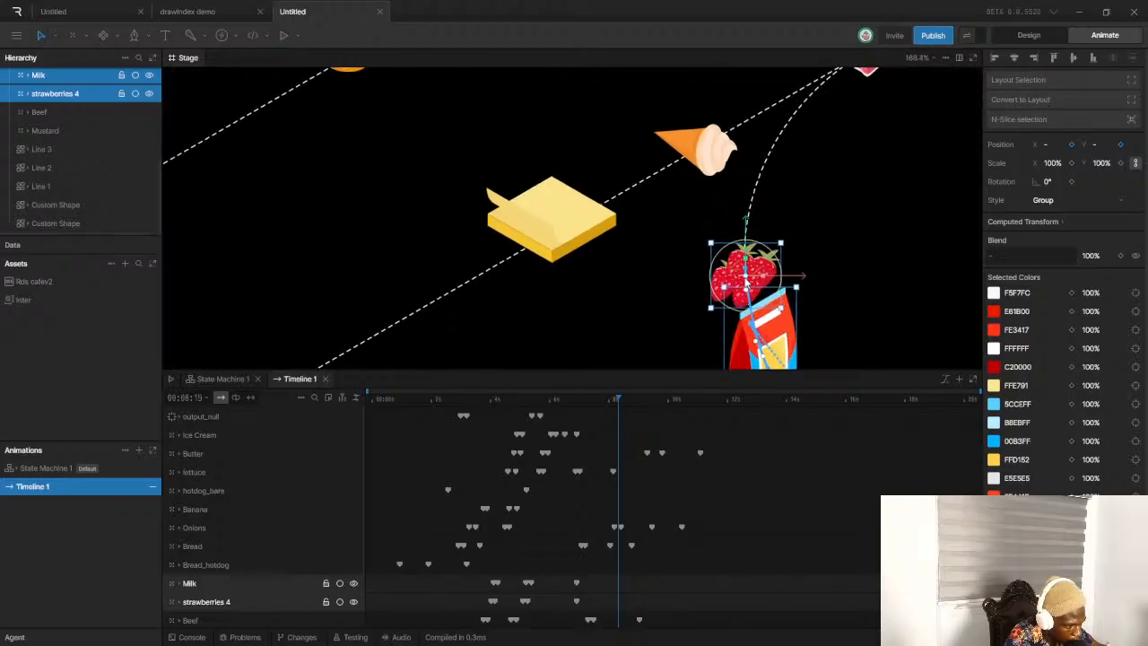
pyautogui.moveTo(746, 280); pyautogui.dragTo(752, 184)
pyautogui.scroll(-2, 752, 183)
pyautogui.scroll(-1, 752, 184)
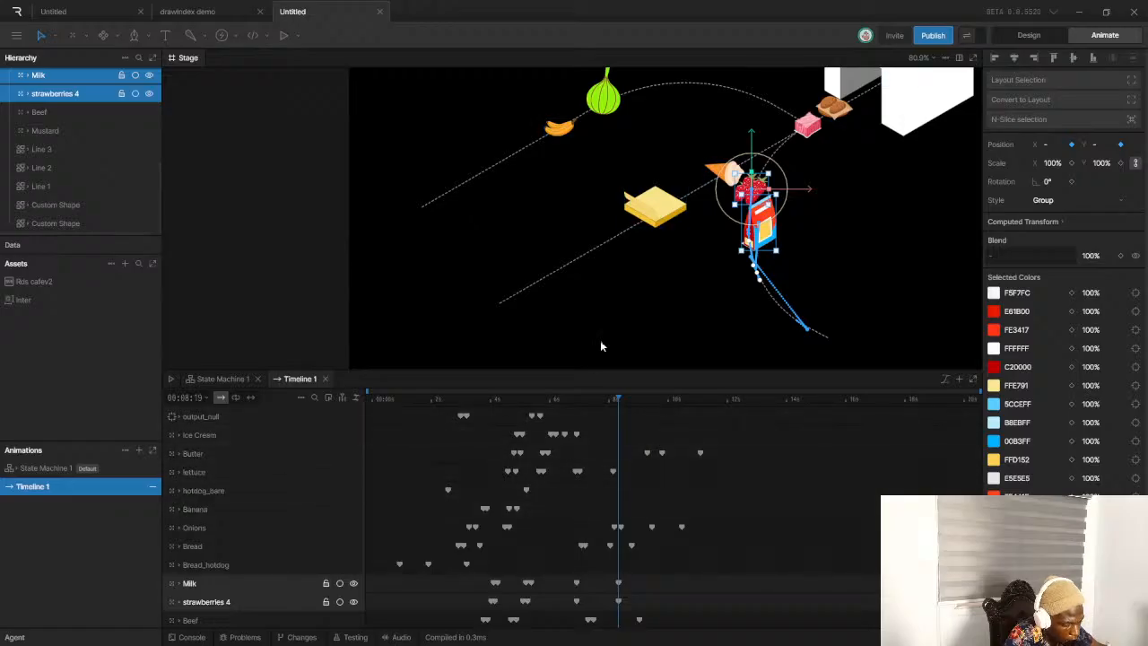
# Keyframe Banana's current position at 00:05:49 and move it along the dashed path to X 609.5, Y 419 at 00:07:07
pyautogui.click(564, 137)
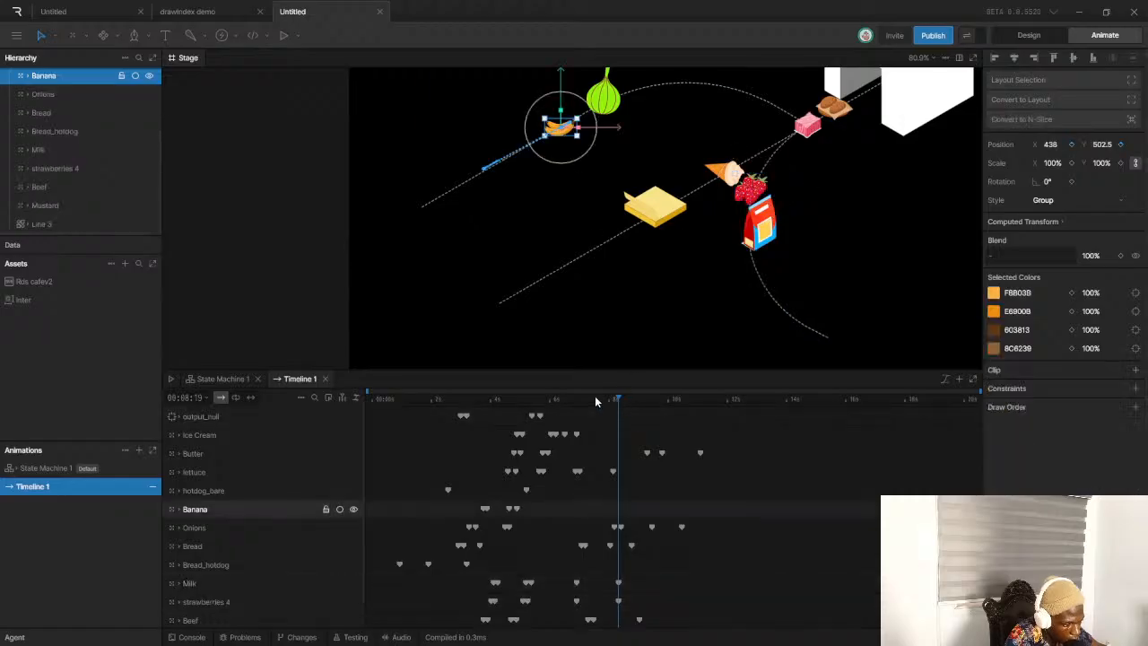
pyautogui.click(545, 399)
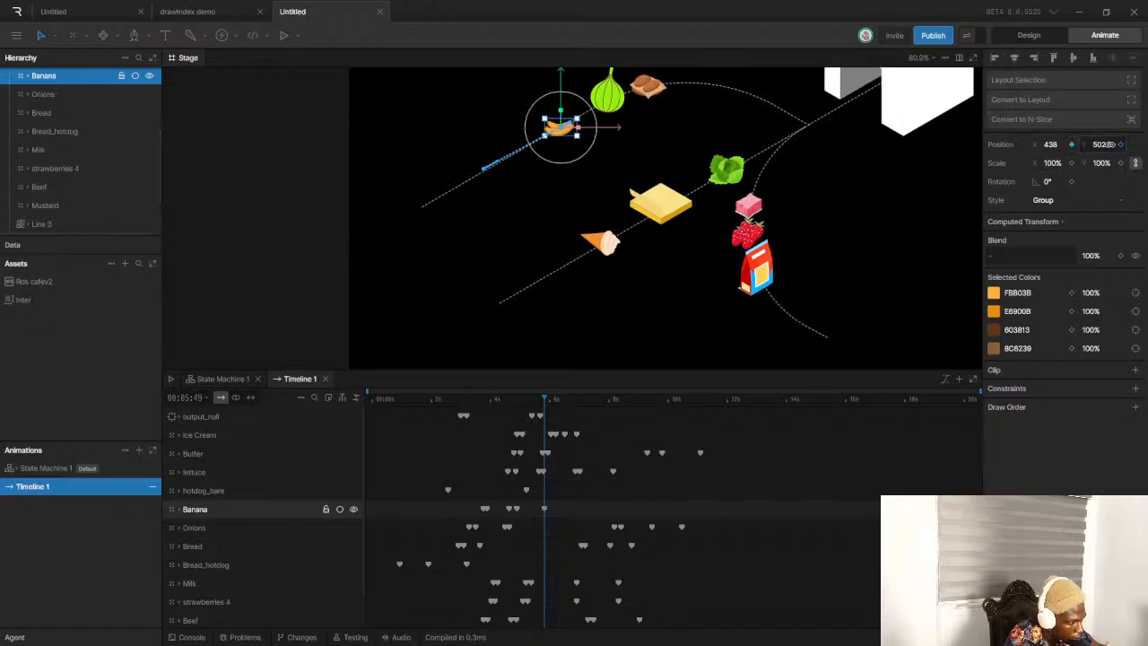
pyautogui.moveTo(547, 400); pyautogui.dragTo(583, 401)
pyautogui.scroll(2, 590, 131)
pyautogui.scroll(3, 612, 151)
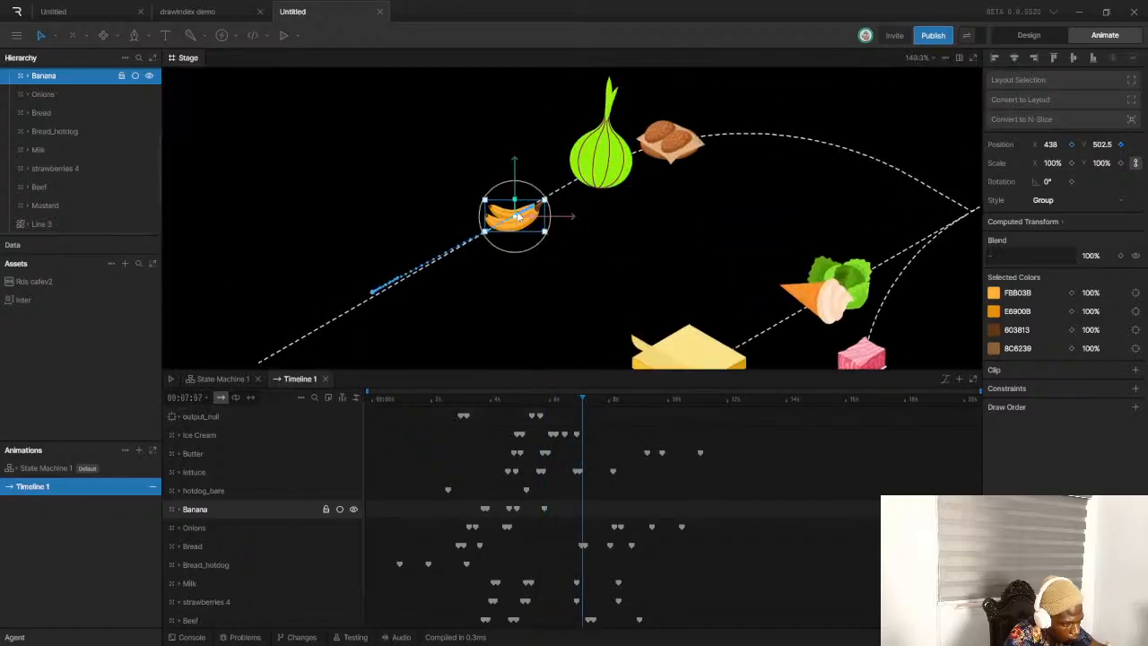
pyautogui.moveTo(515, 220); pyautogui.dragTo(667, 148)
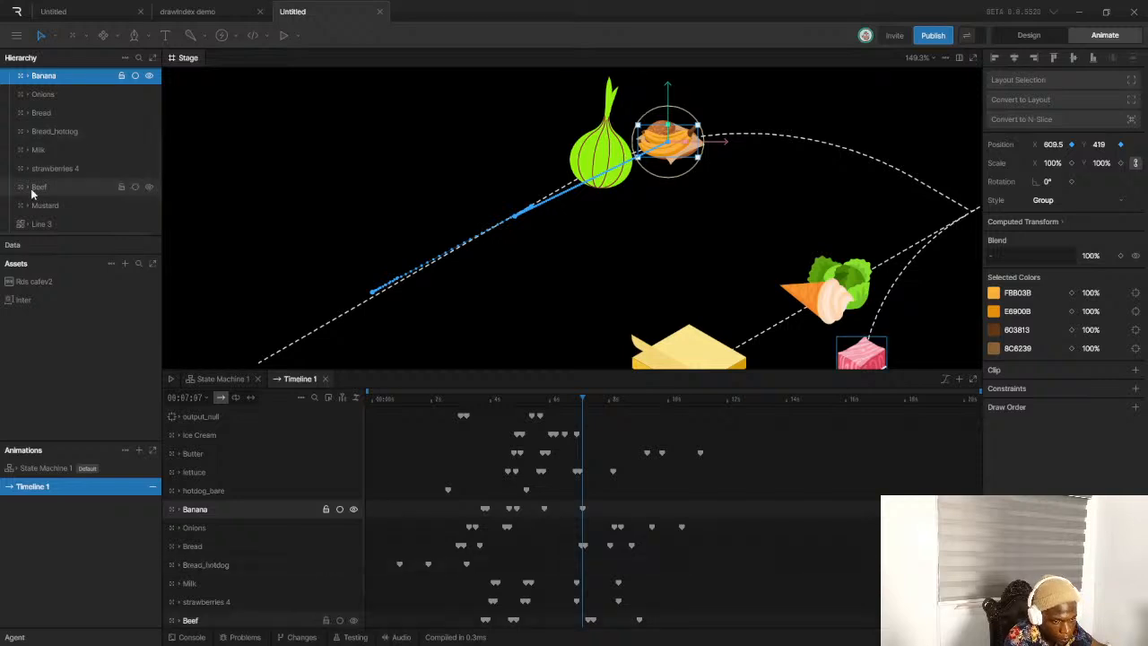
# Enlarge the hierarchy list and assign a newly created tag to the Mustard group
pyautogui.moveTo(36, 237); pyautogui.dragTo(35, 375)
pyautogui.scroll(3, 54, 179)
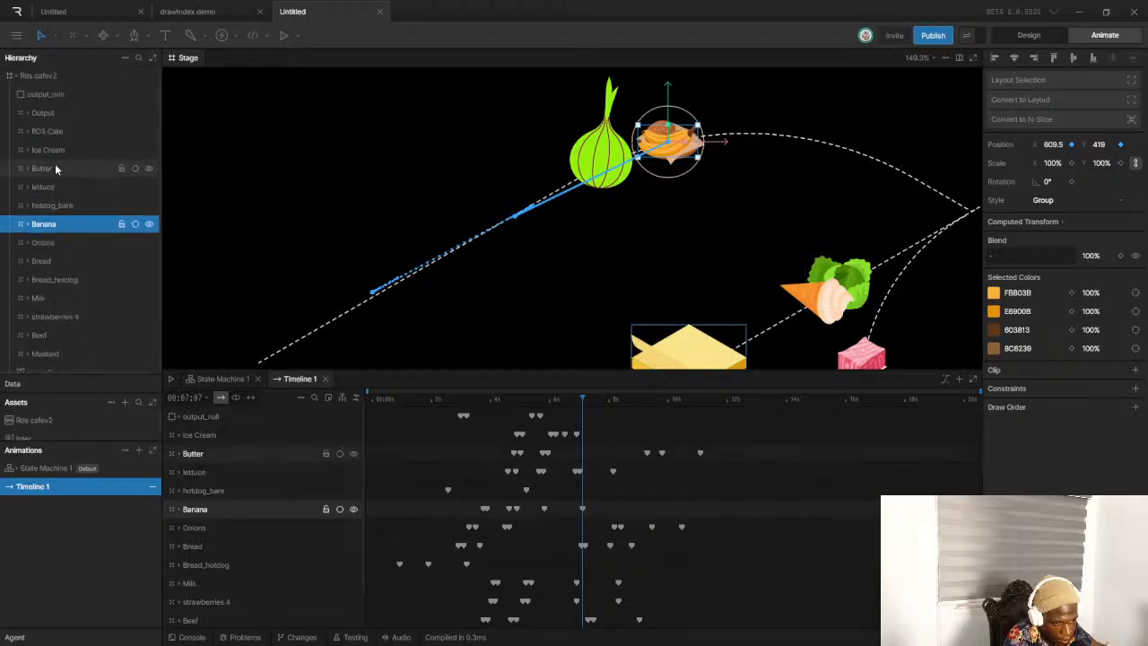
pyautogui.scroll(-3, 71, 225)
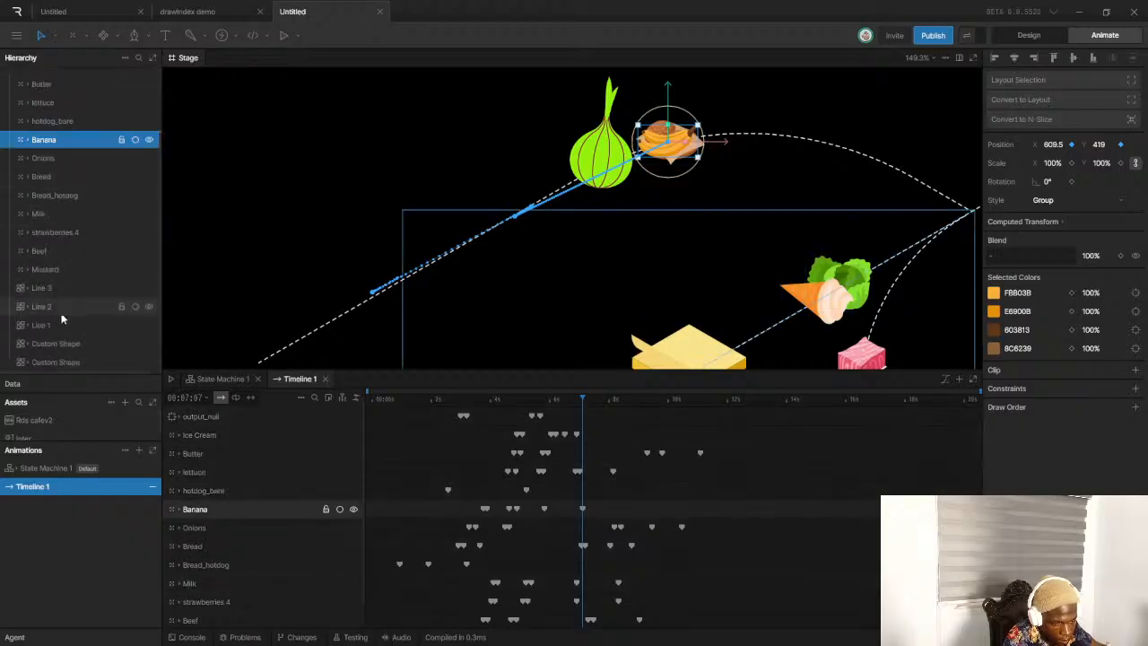
pyautogui.click(54, 271)
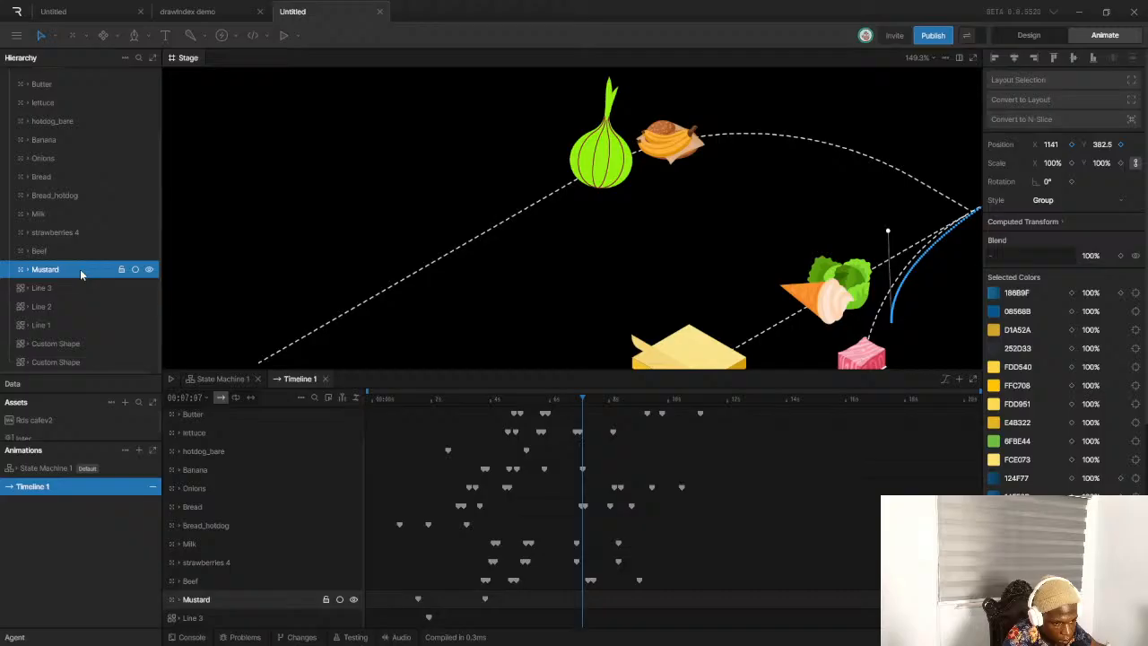
pyautogui.rightClick(79, 269)
pyautogui.moveTo(114, 518)
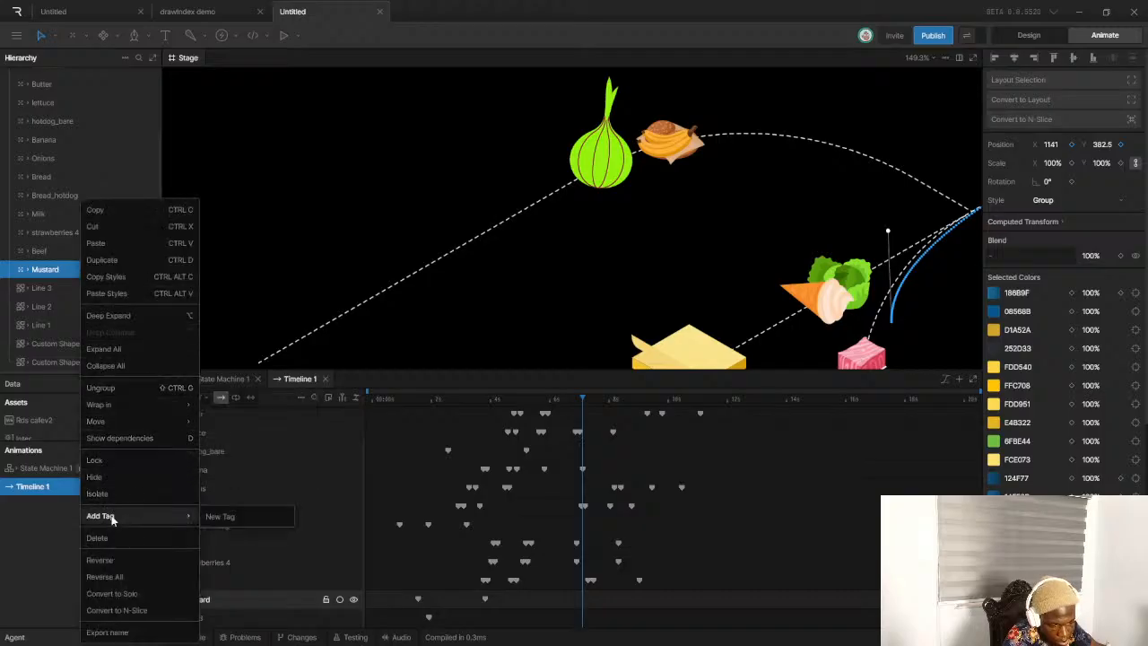
pyautogui.click(234, 518)
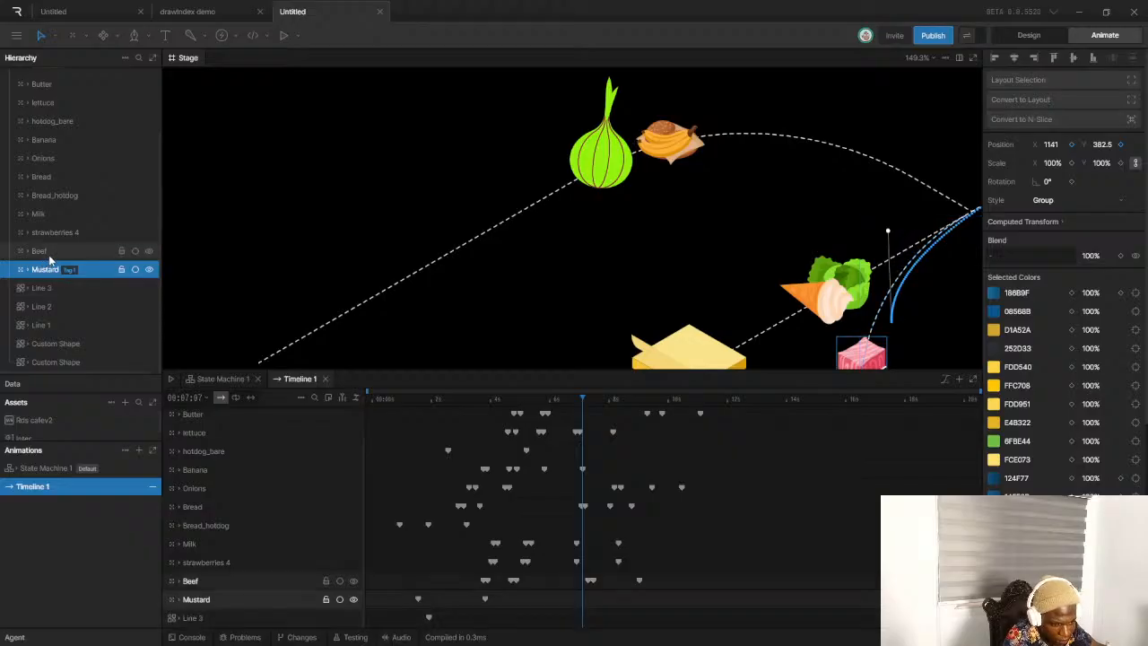
pyautogui.scroll(2, 53, 224)
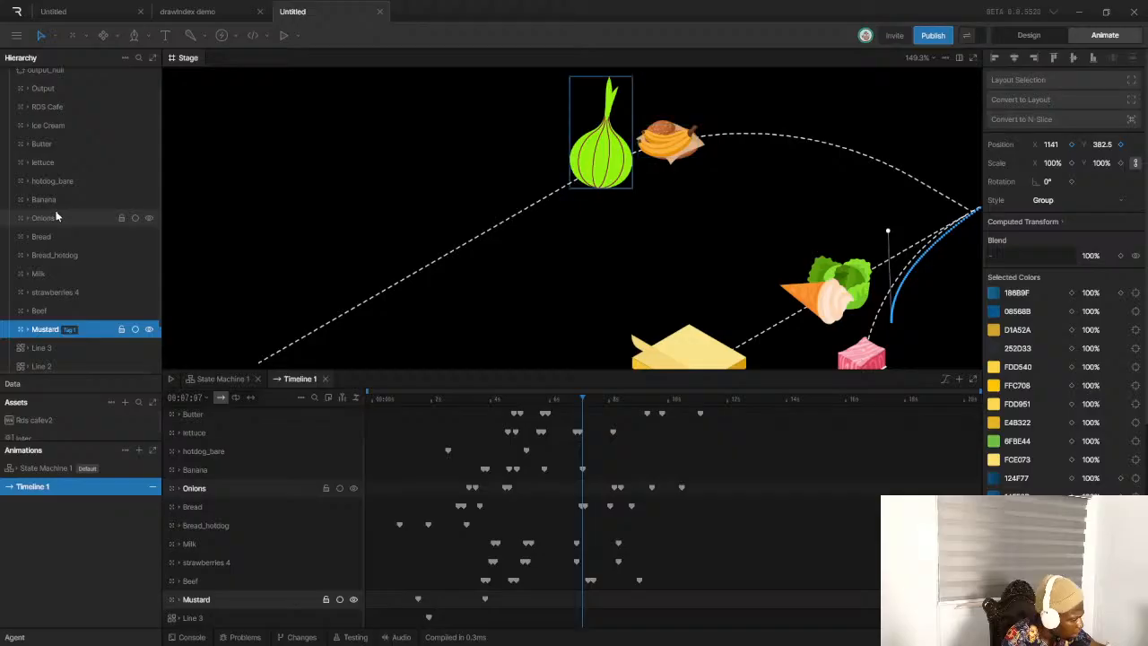
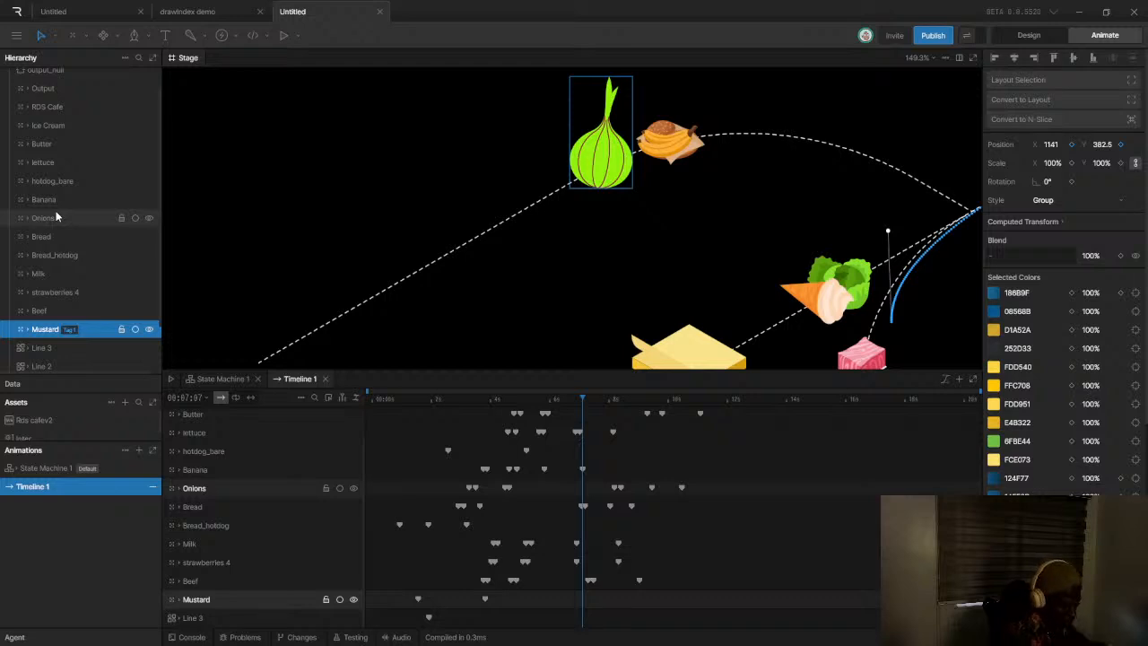
# Switch to the browser and open the video details of the currently running live stream in YouTube Studio
pyautogui.hotkey('alt', 'Tab')
pyautogui.click(555, 235)
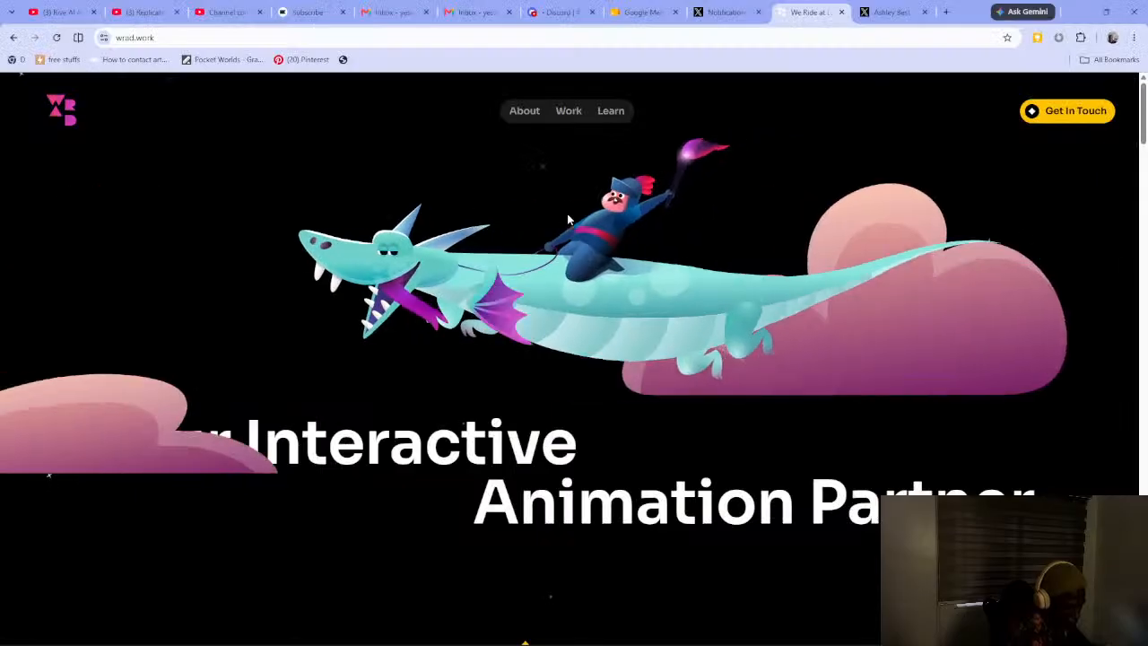
pyautogui.click(235, 12)
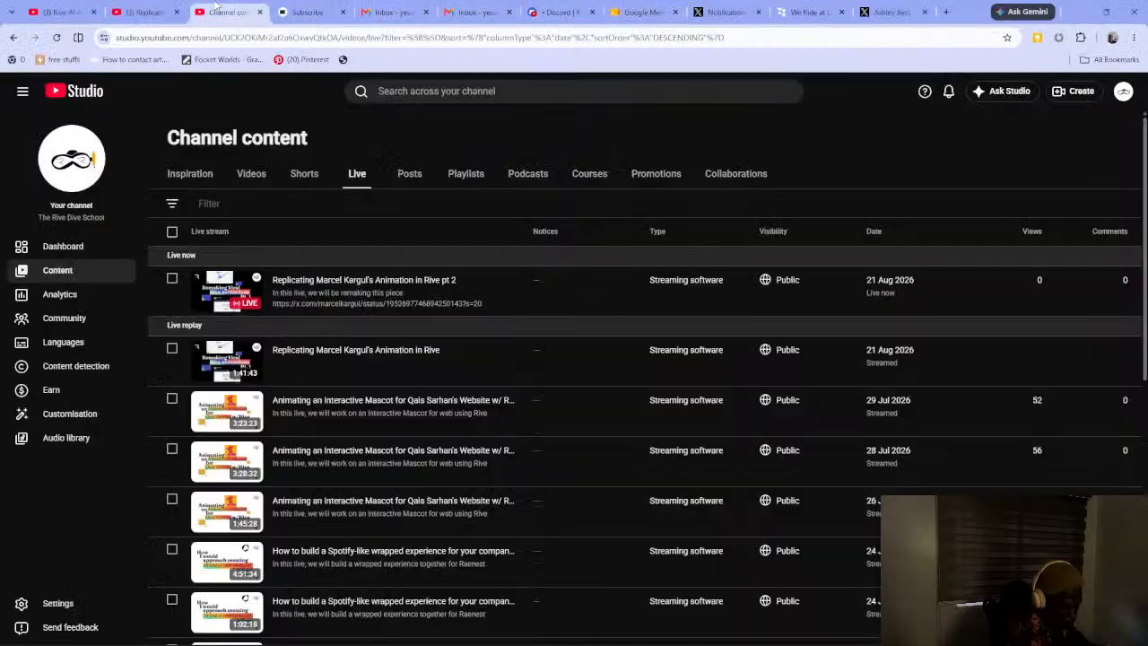
pyautogui.click(381, 281)
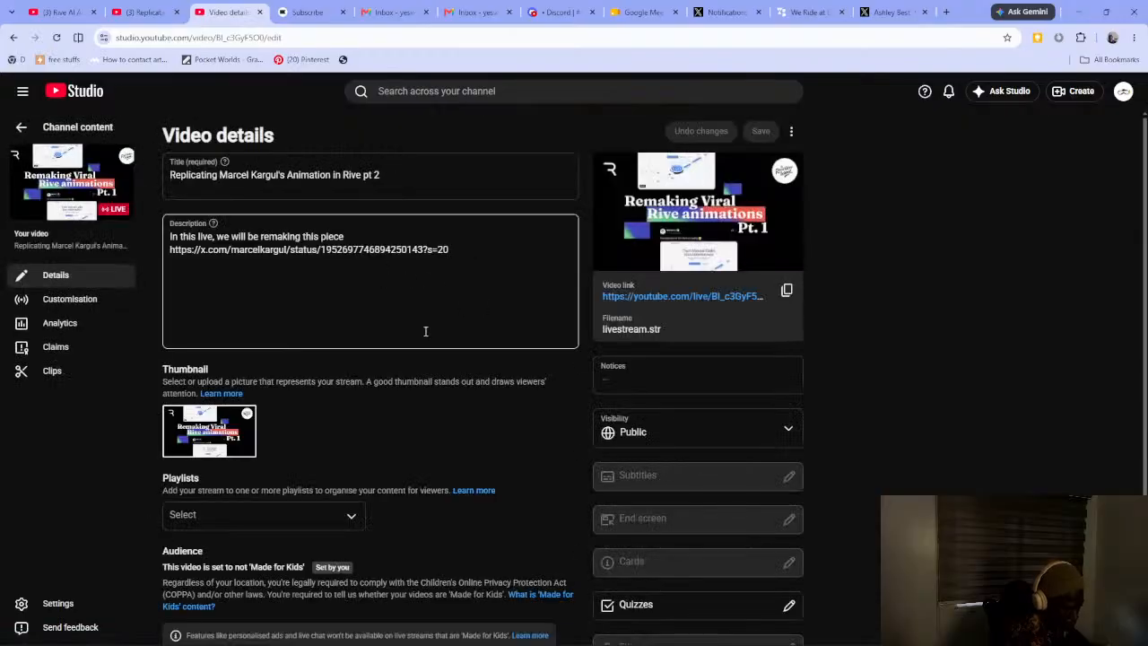
# Go to the Live Control Room's stream management with the streaming software option and examine the running live stream's analytics
pyautogui.click(1068, 90)
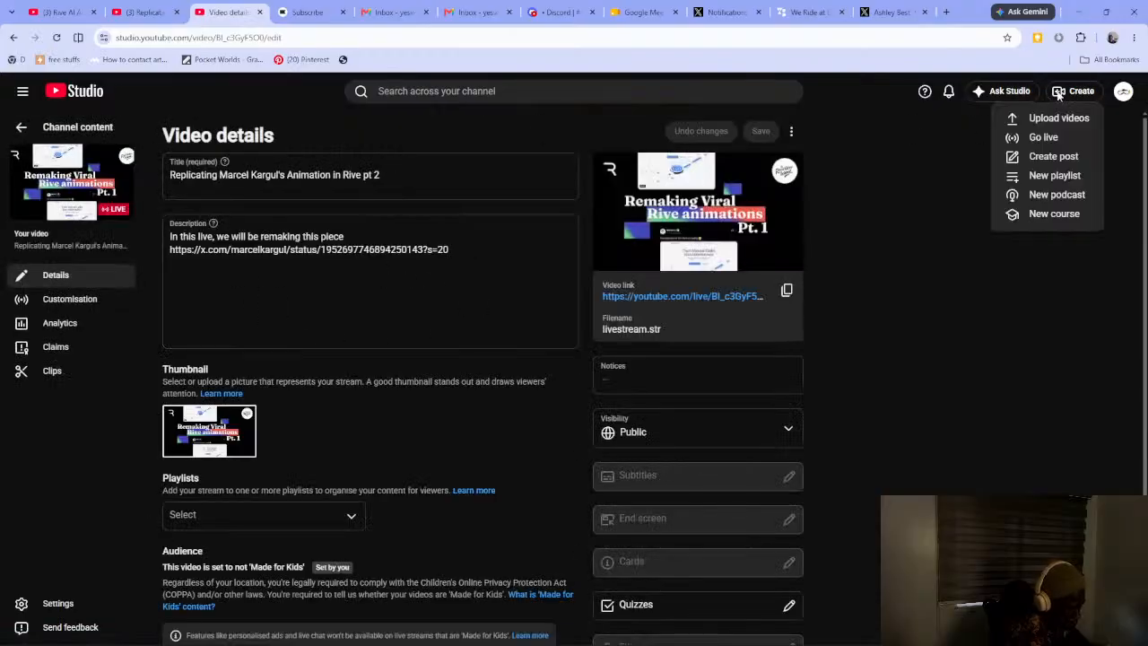
pyautogui.click(1039, 136)
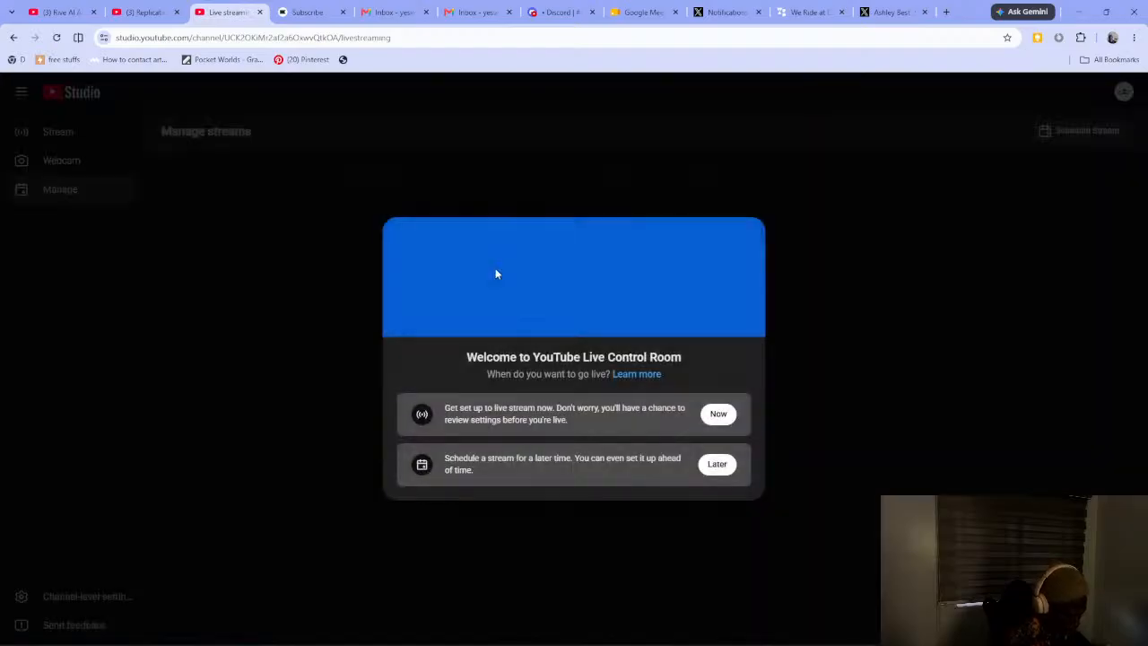
pyautogui.click(718, 464)
pyautogui.click(731, 503)
pyautogui.click(722, 465)
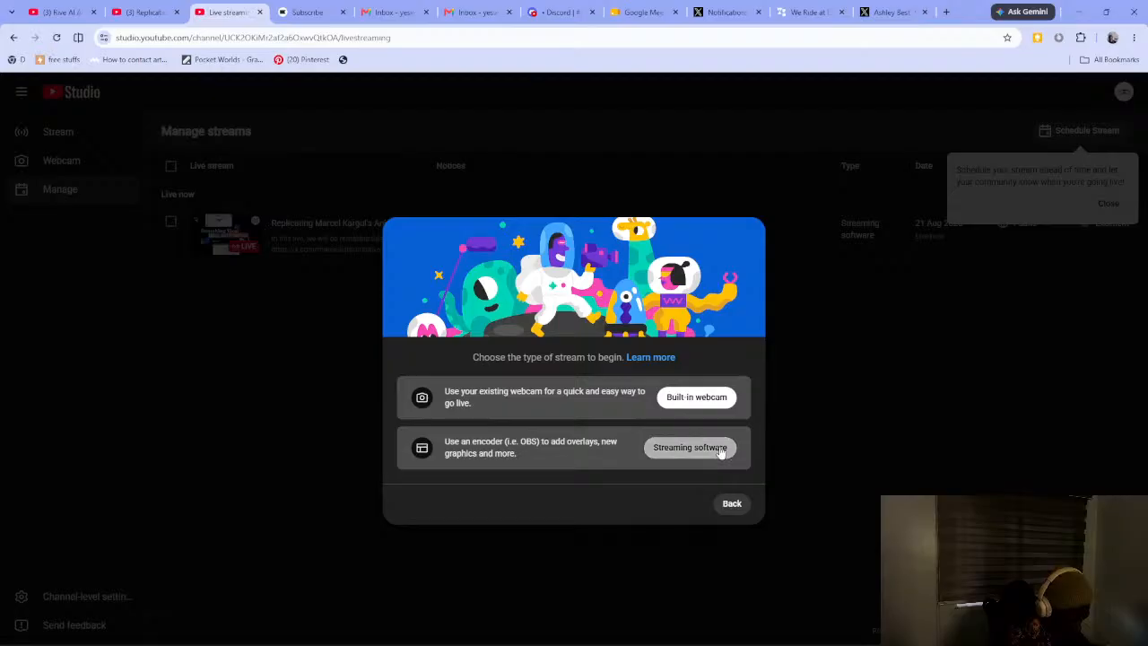
pyautogui.click(722, 456)
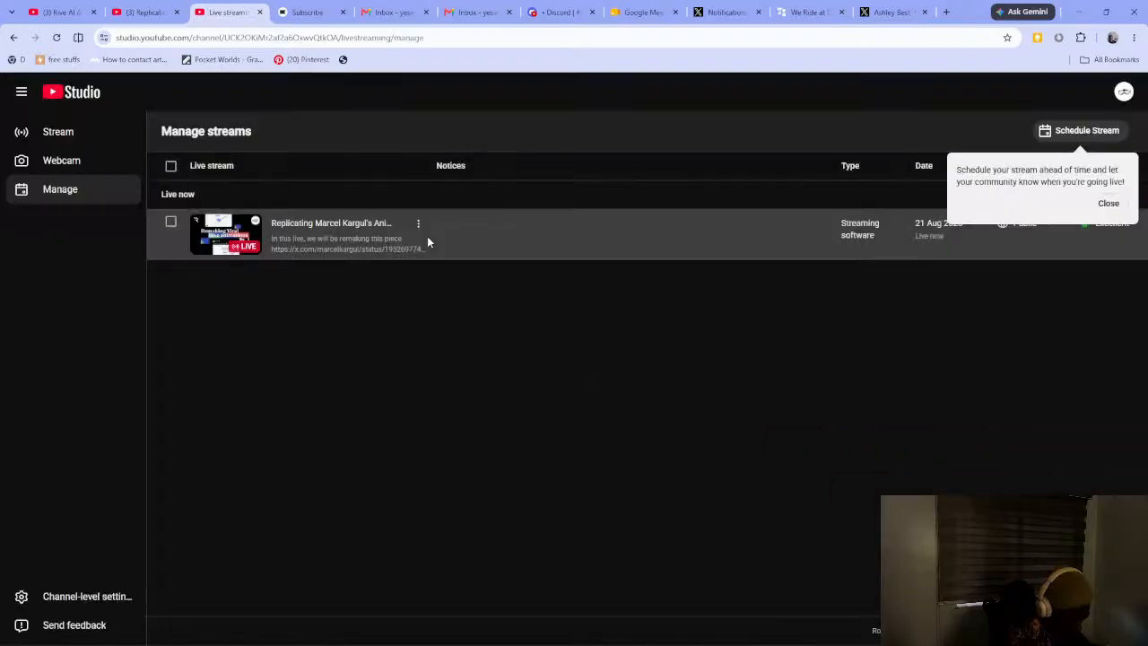
pyautogui.click(353, 224)
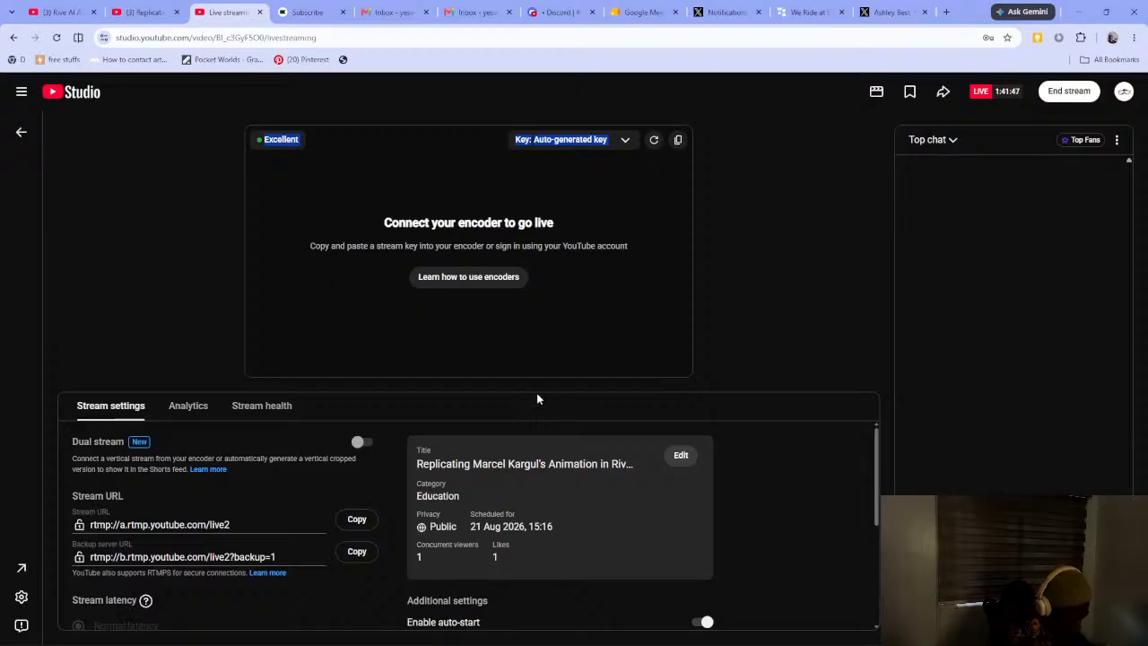
pyautogui.click(191, 407)
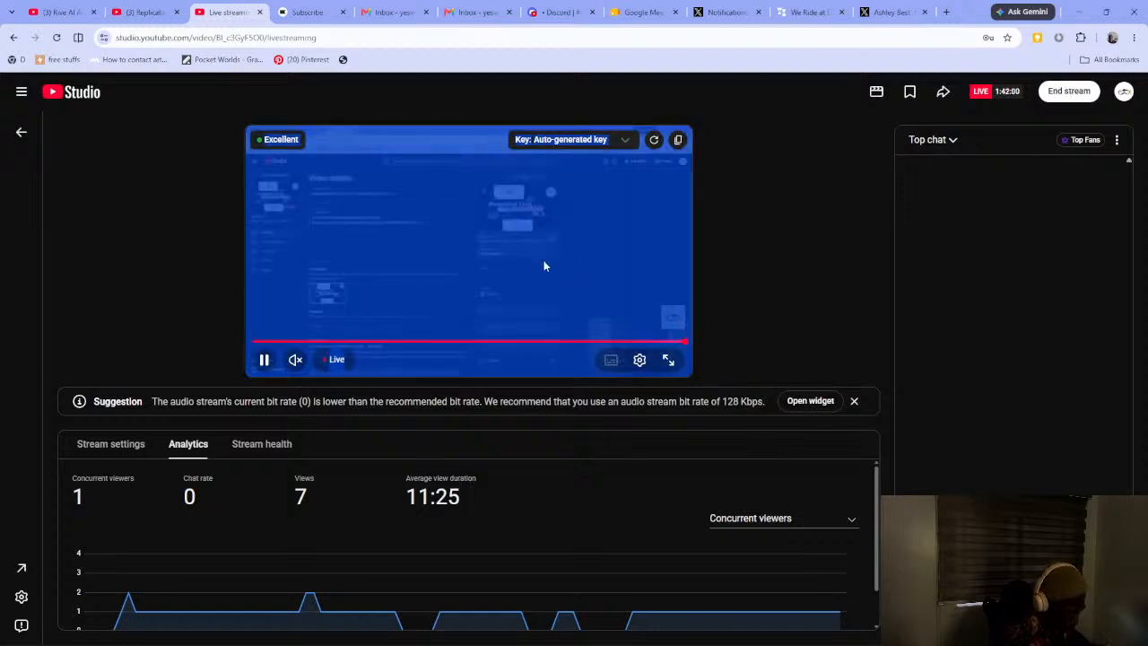
# Switch back to Rive and assign Tag 1 to the Bread_hotdog group
pyautogui.hotkey('alt', 'Tab')
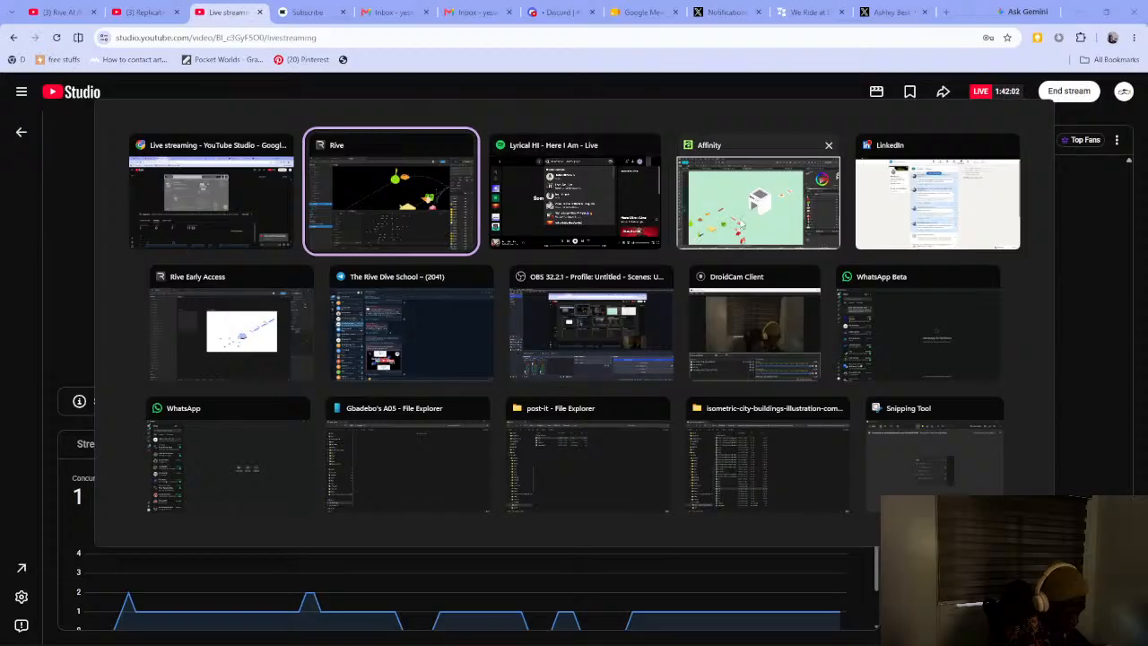
pyautogui.click(376, 227)
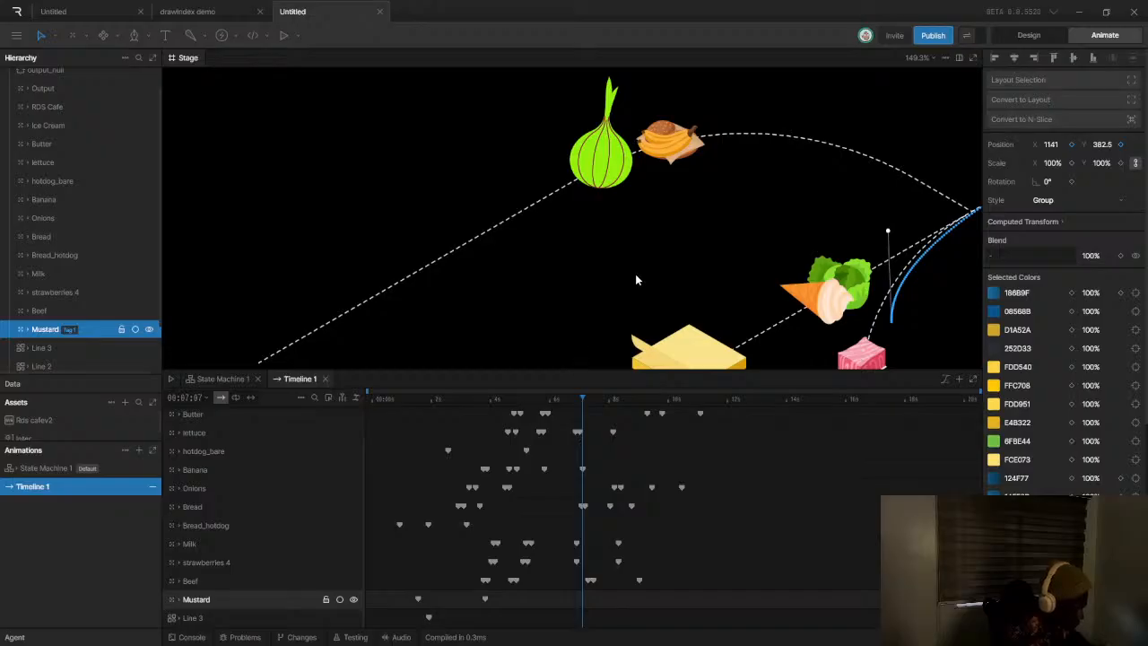
pyautogui.scroll(-6, 635, 284)
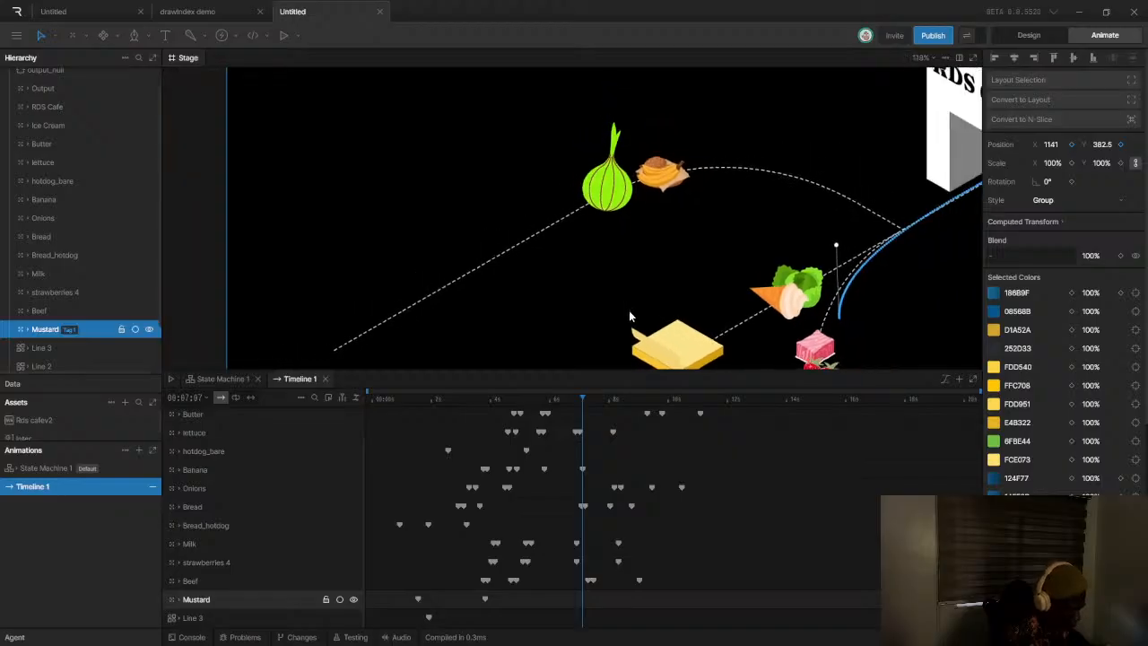
pyautogui.scroll(2, 657, 312)
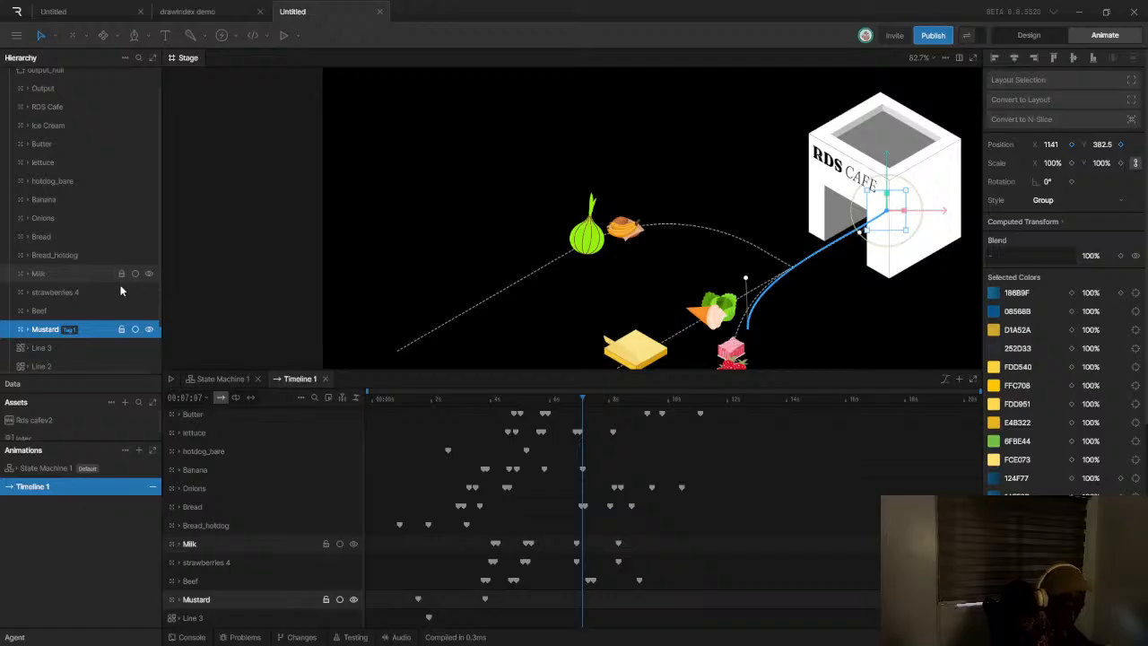
pyautogui.click(54, 310)
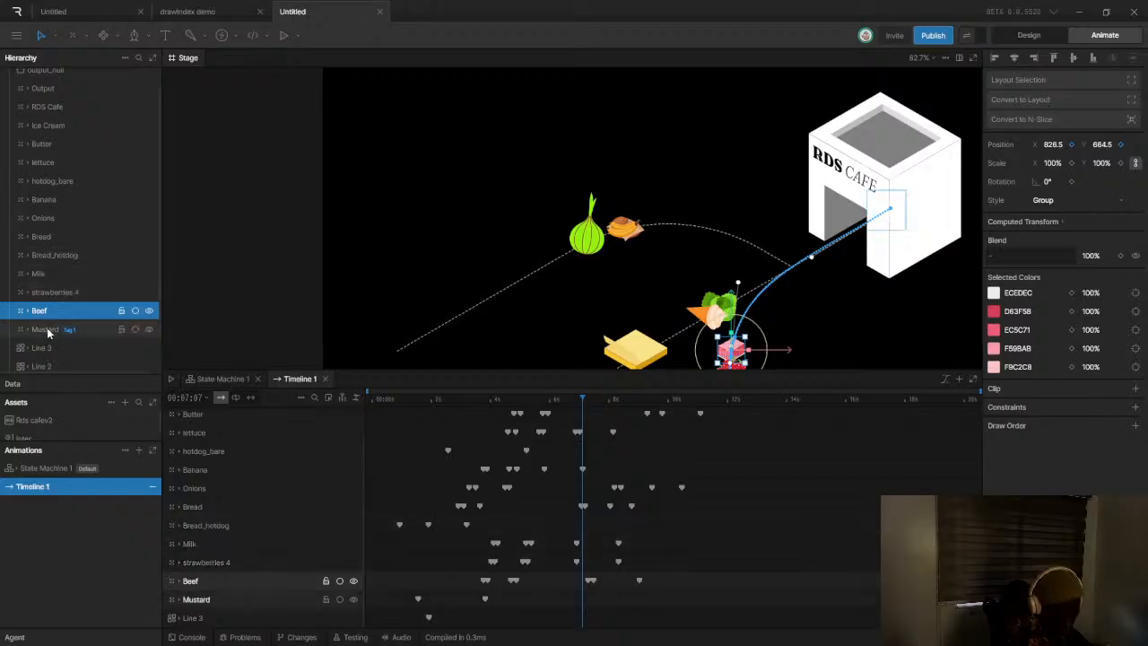
pyautogui.click(53, 255)
pyautogui.rightClick(64, 254)
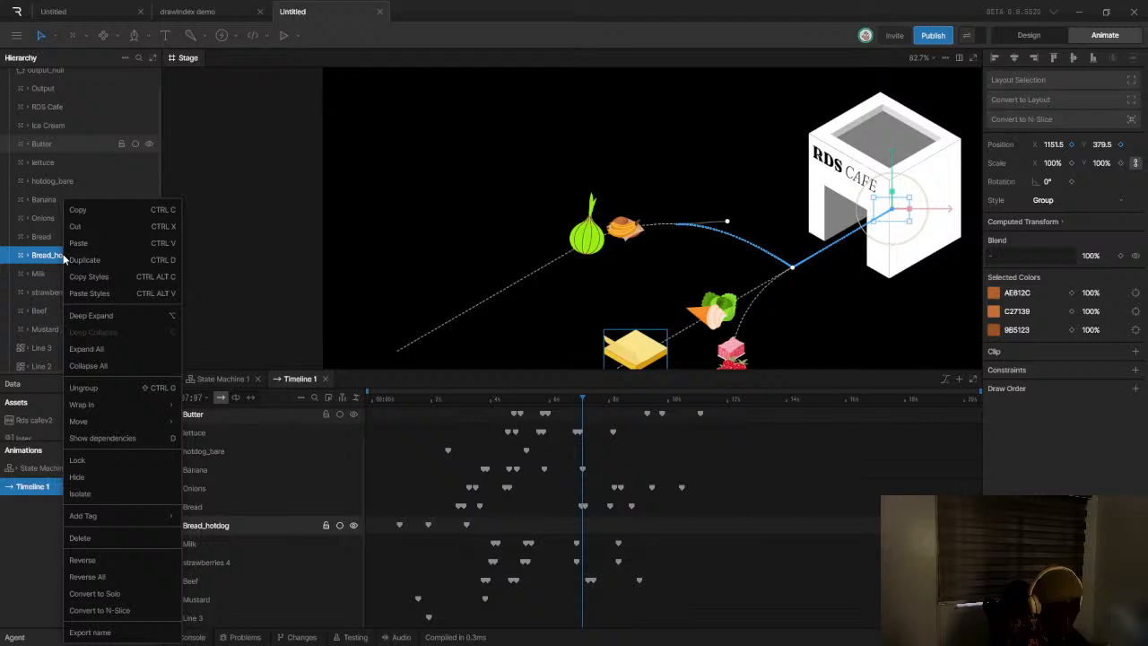
pyautogui.moveTo(97, 424)
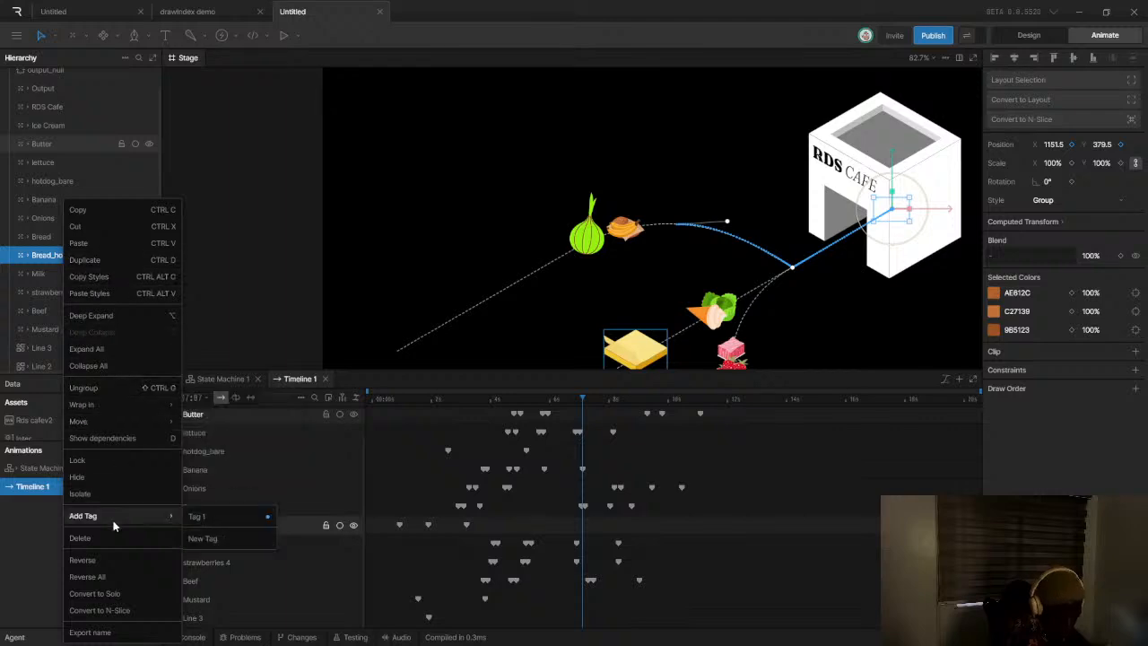
pyautogui.moveTo(117, 518)
pyautogui.click(197, 517)
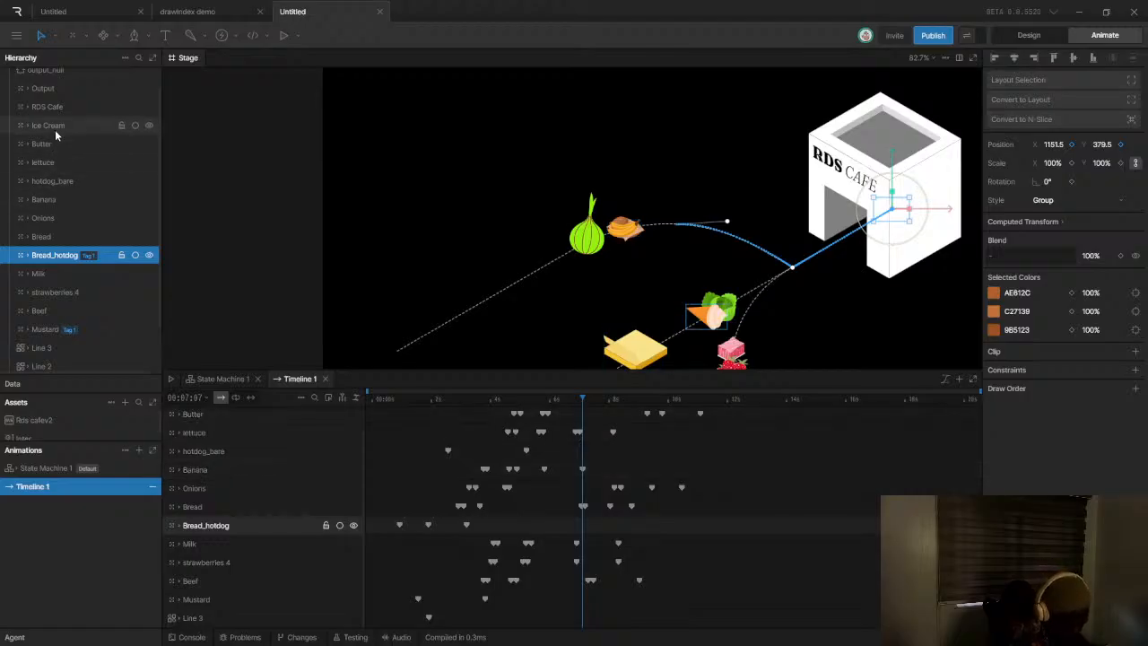
# Assign Tag 1 to the hotdog_bare group
pyautogui.click(56, 183)
pyautogui.rightClick(56, 182)
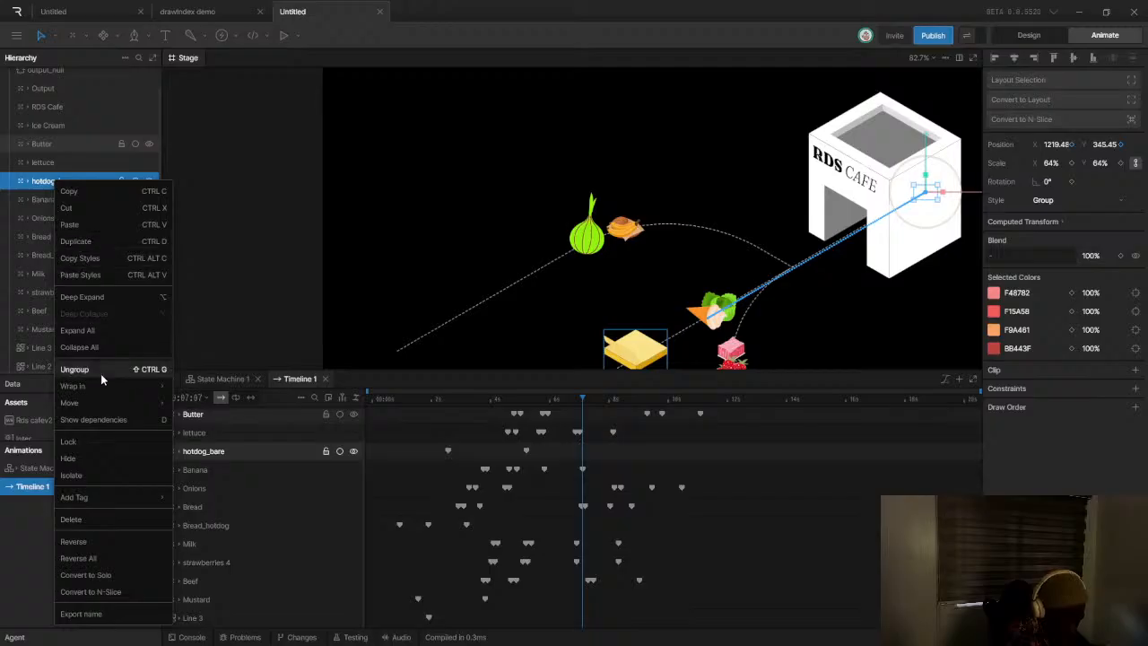
pyautogui.moveTo(127, 493)
pyautogui.click(197, 498)
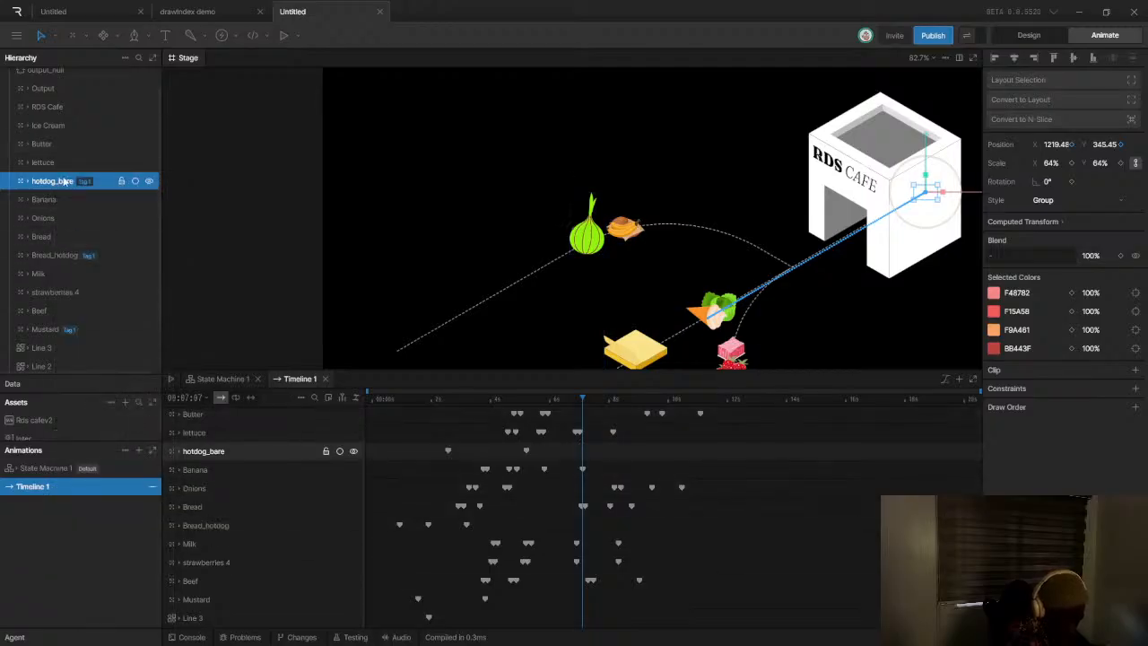
# Create a second new tag on the Beef group
pyautogui.click(61, 164)
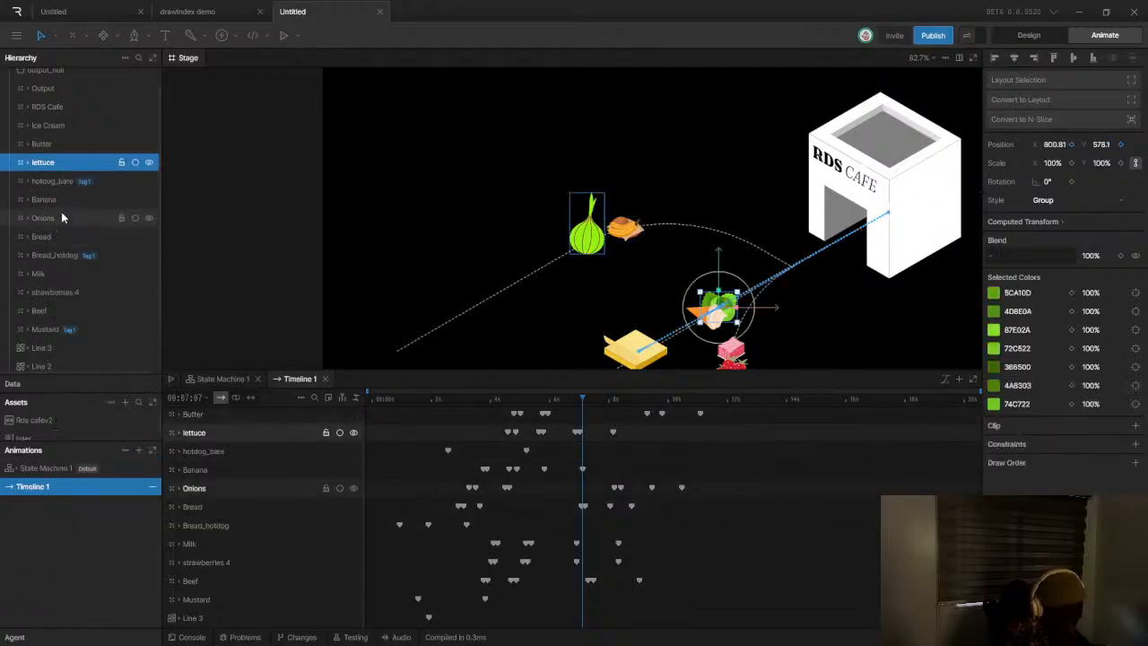
pyautogui.click(52, 310)
pyautogui.rightClick(52, 310)
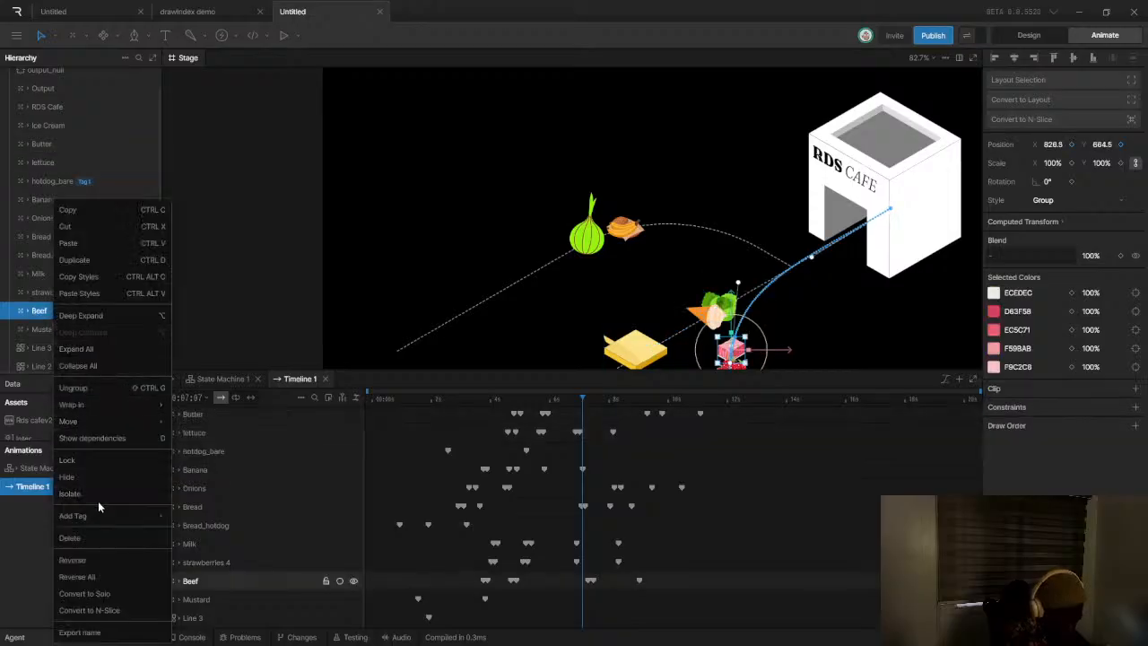
pyautogui.moveTo(111, 516)
pyautogui.click(206, 538)
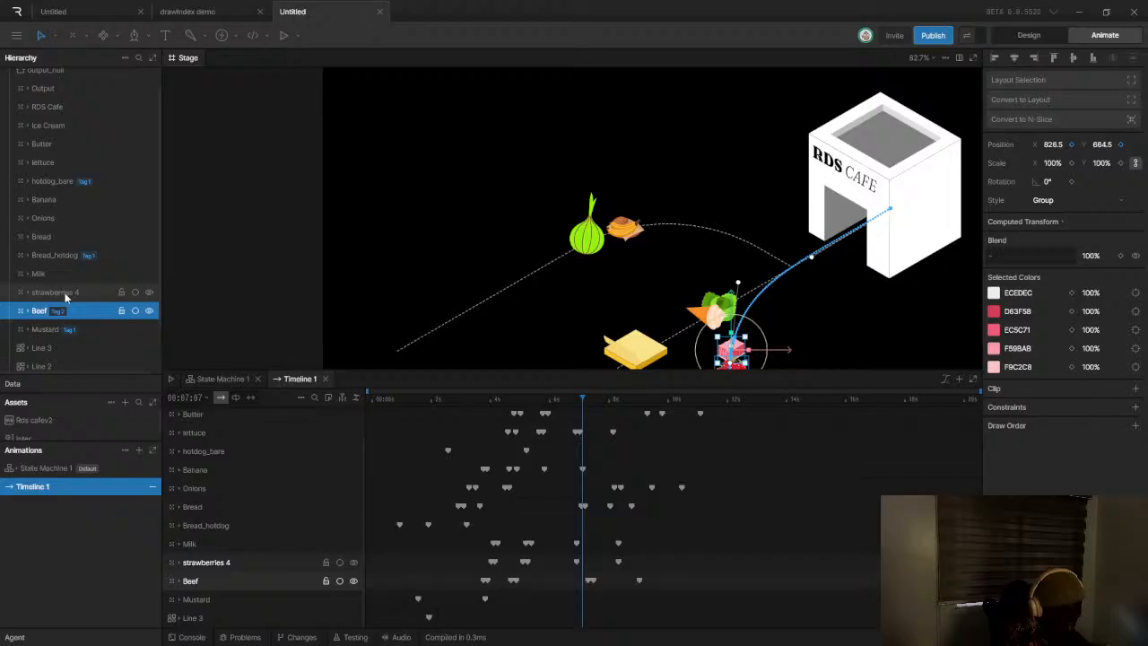
# Assign Tag 2 to the Bread and Onions groups
pyautogui.click(61, 236)
pyautogui.rightClick(61, 236)
pyautogui.moveTo(102, 423)
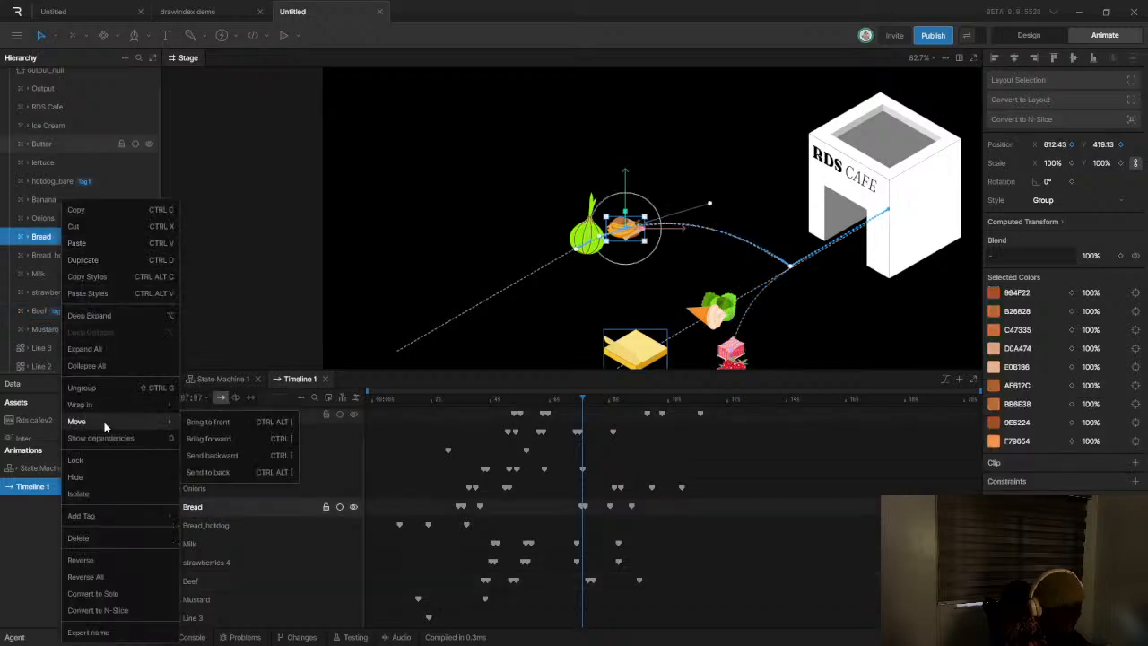
pyautogui.moveTo(125, 515)
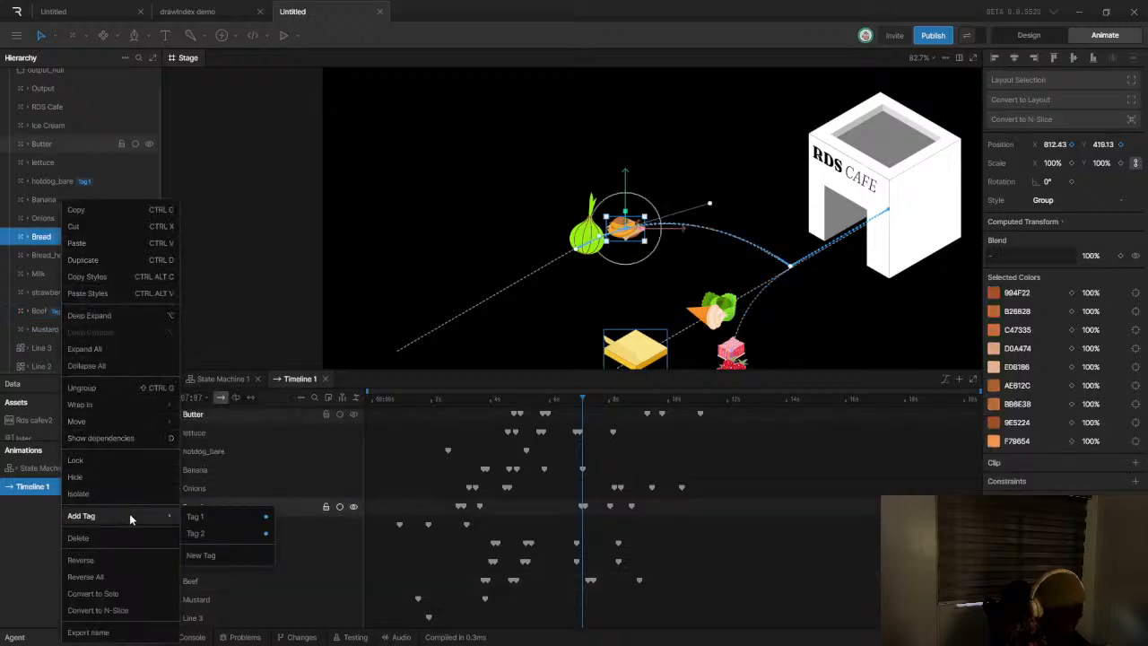
pyautogui.click(193, 533)
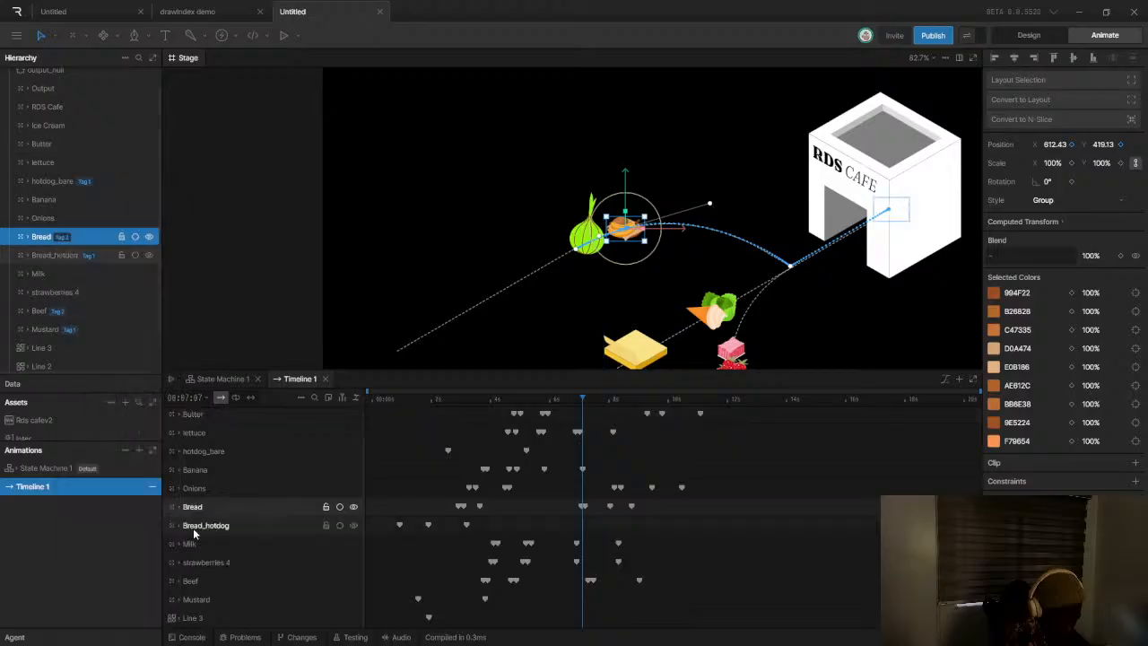
pyautogui.click(51, 218)
pyautogui.rightClick(52, 218)
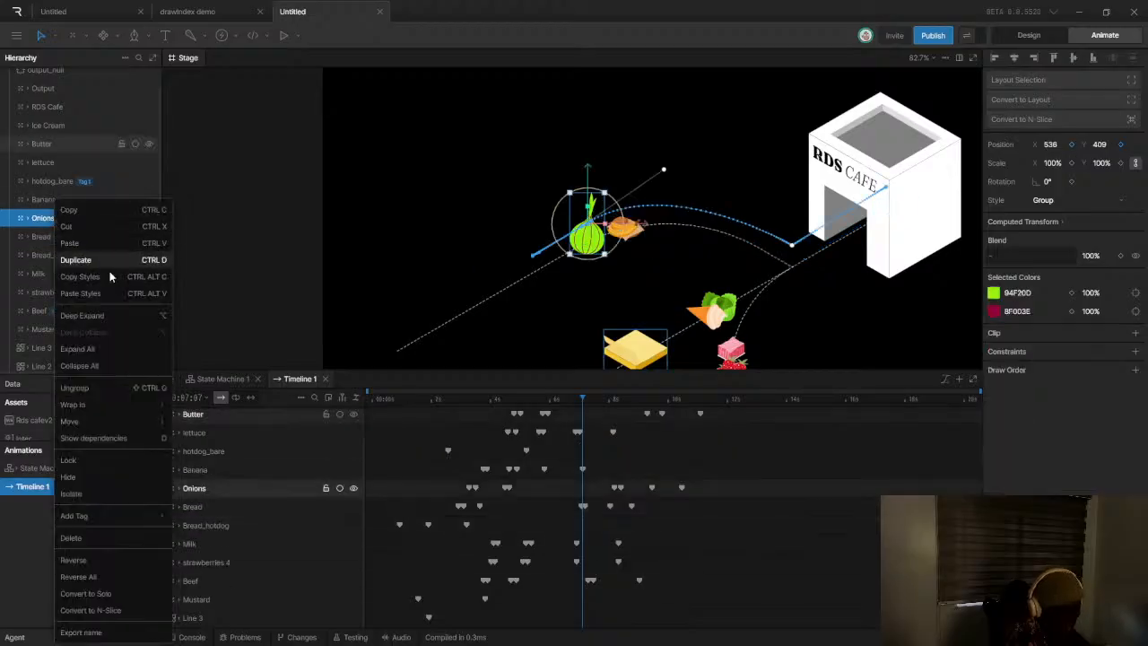
pyautogui.moveTo(144, 513)
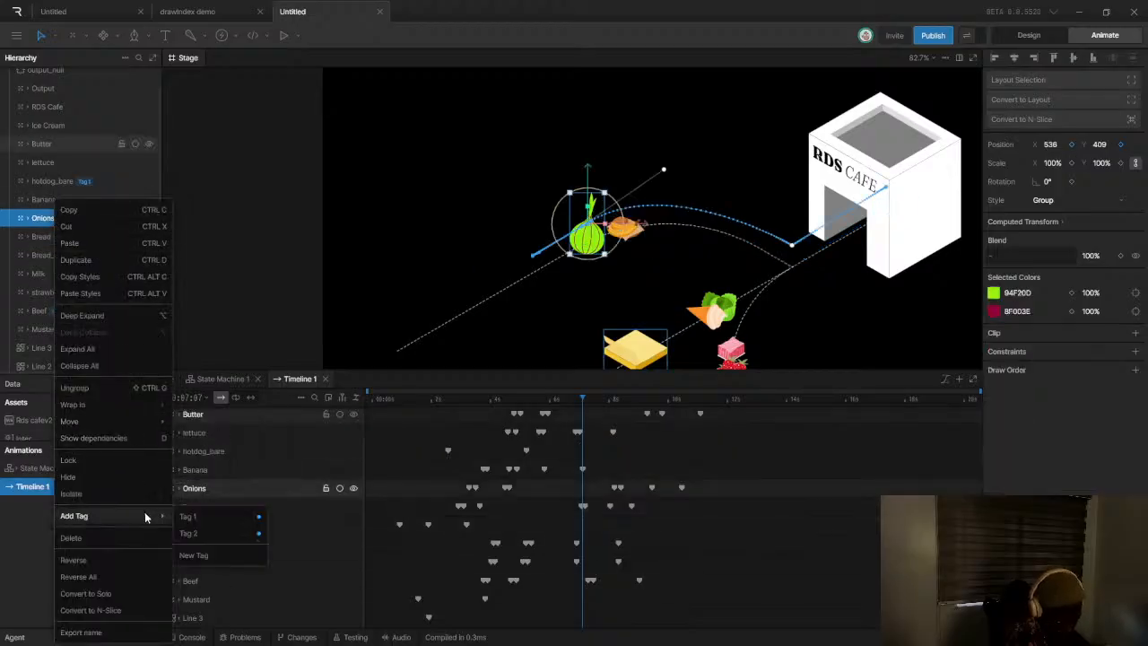
pyautogui.click(198, 532)
# Assign Tag 2 to the lettuce and Butter groups
pyautogui.click(57, 162)
pyautogui.rightClick(57, 161)
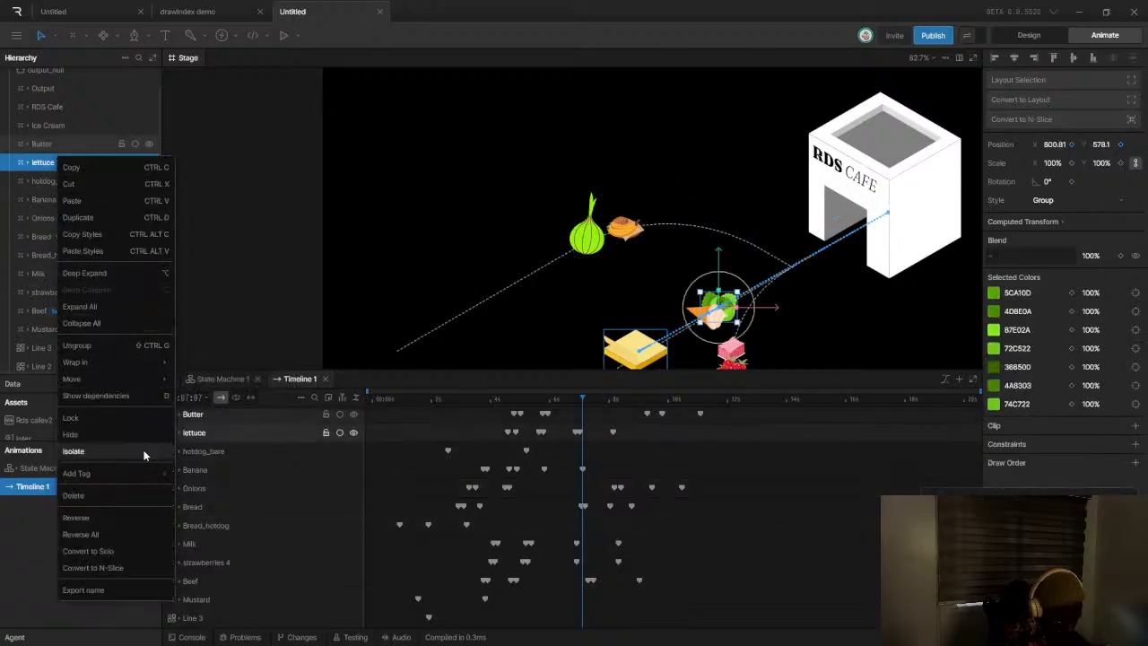
pyautogui.moveTo(78, 383)
pyautogui.moveTo(117, 473)
pyautogui.click(196, 485)
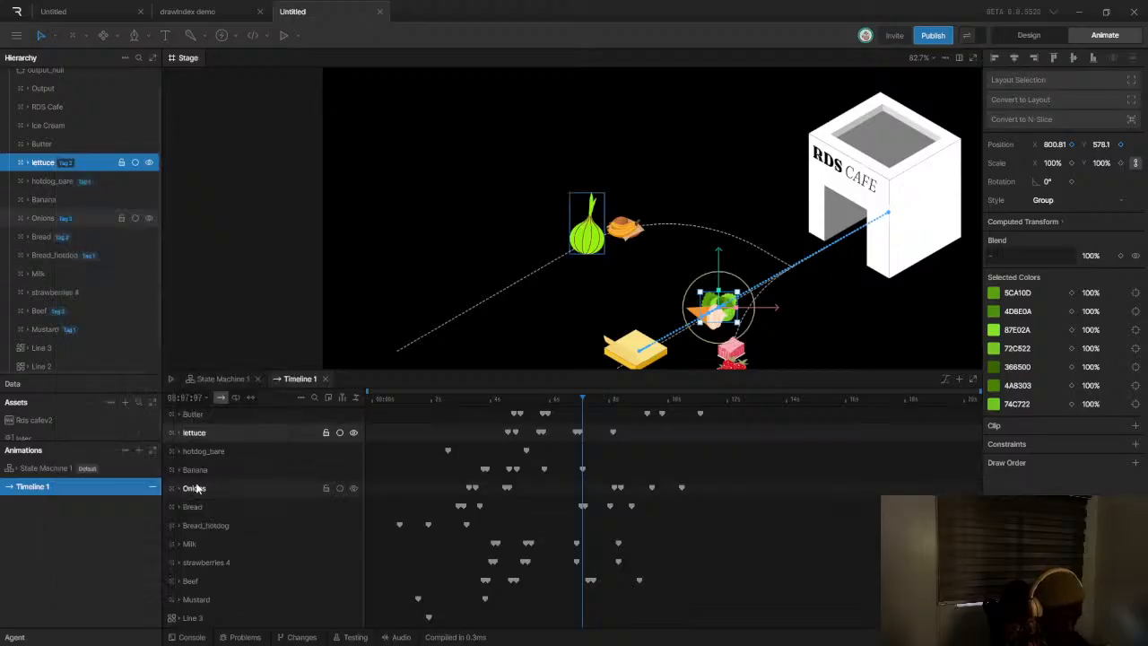
pyautogui.click(67, 143)
pyautogui.rightClick(67, 144)
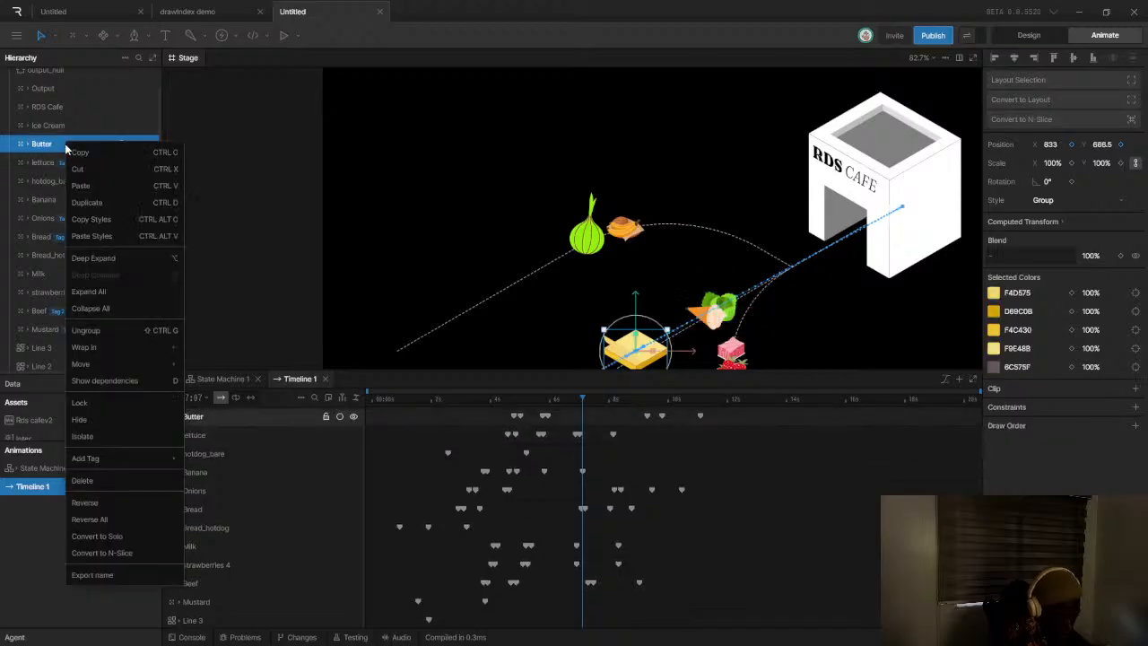
pyautogui.moveTo(108, 458)
pyautogui.click(201, 477)
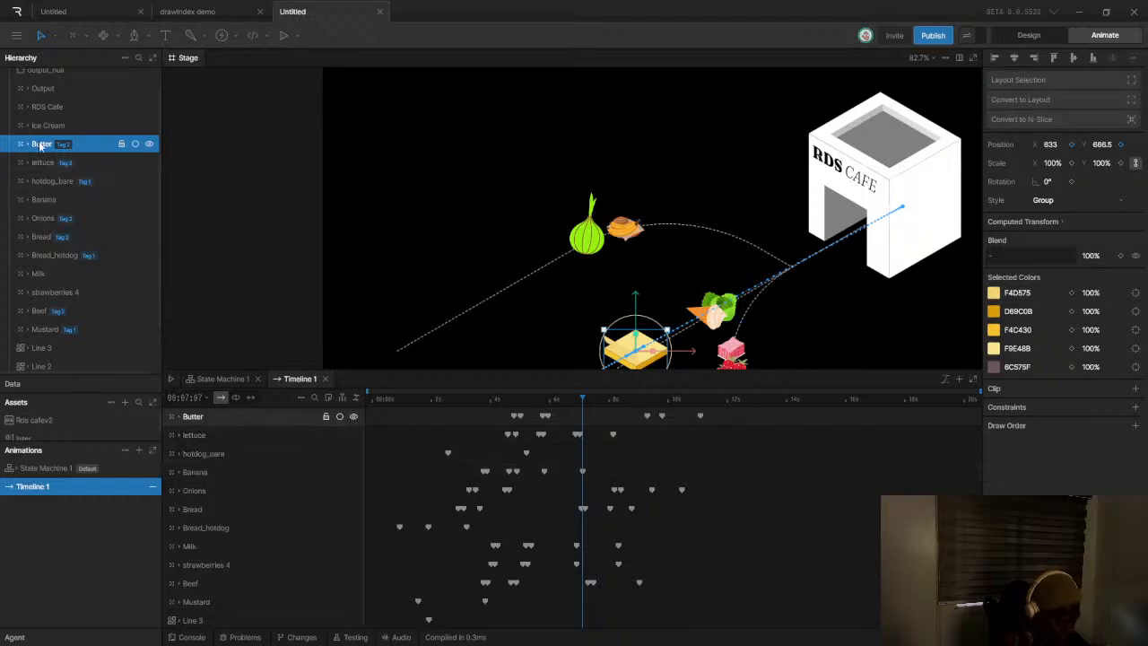
# Create a third new tag on the Banana group
pyautogui.click(65, 197)
pyautogui.rightClick(63, 196)
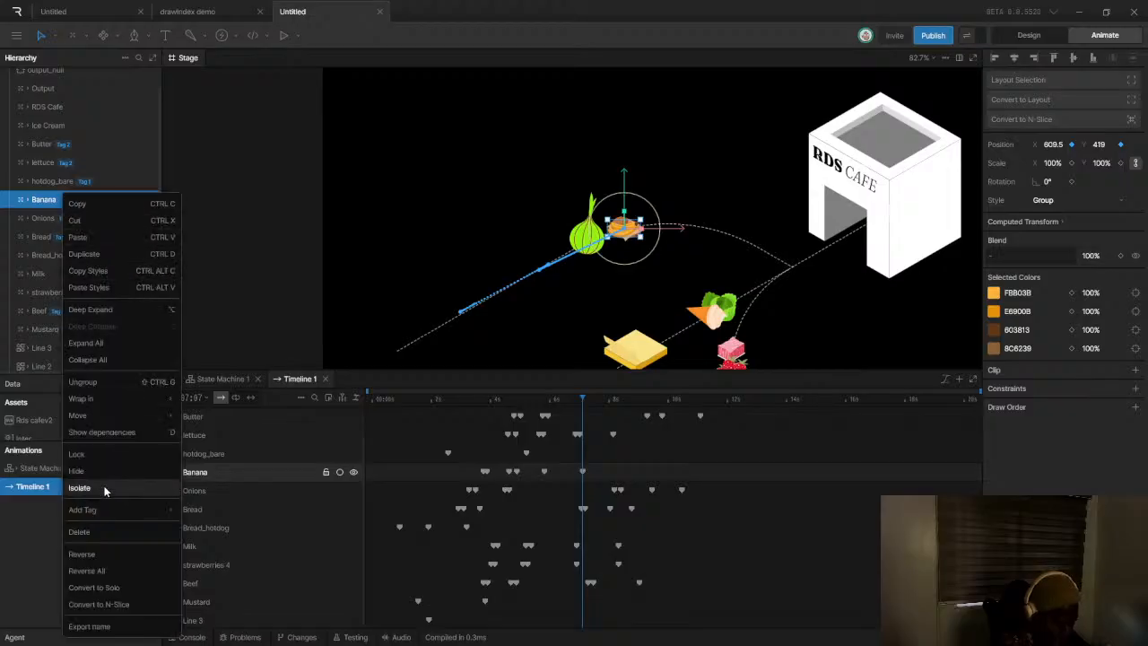
pyautogui.moveTo(115, 510)
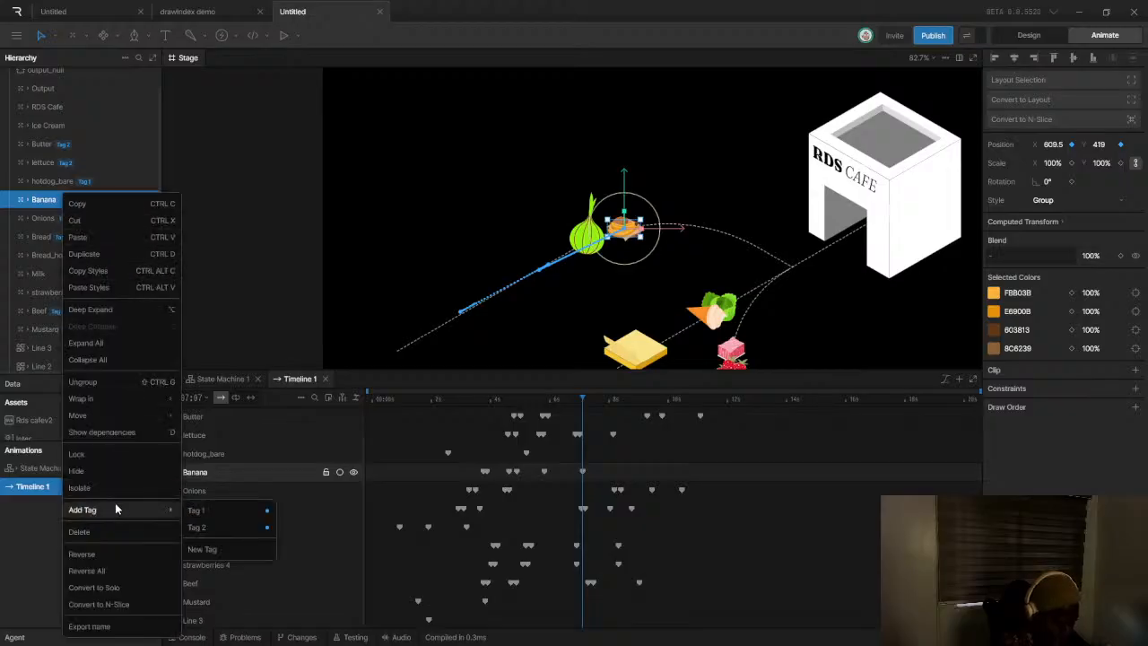
pyautogui.click(210, 549)
# Assign Tag 3 to the Milk and strawberries 4 groups
pyautogui.click(78, 274)
pyautogui.rightClick(76, 282)
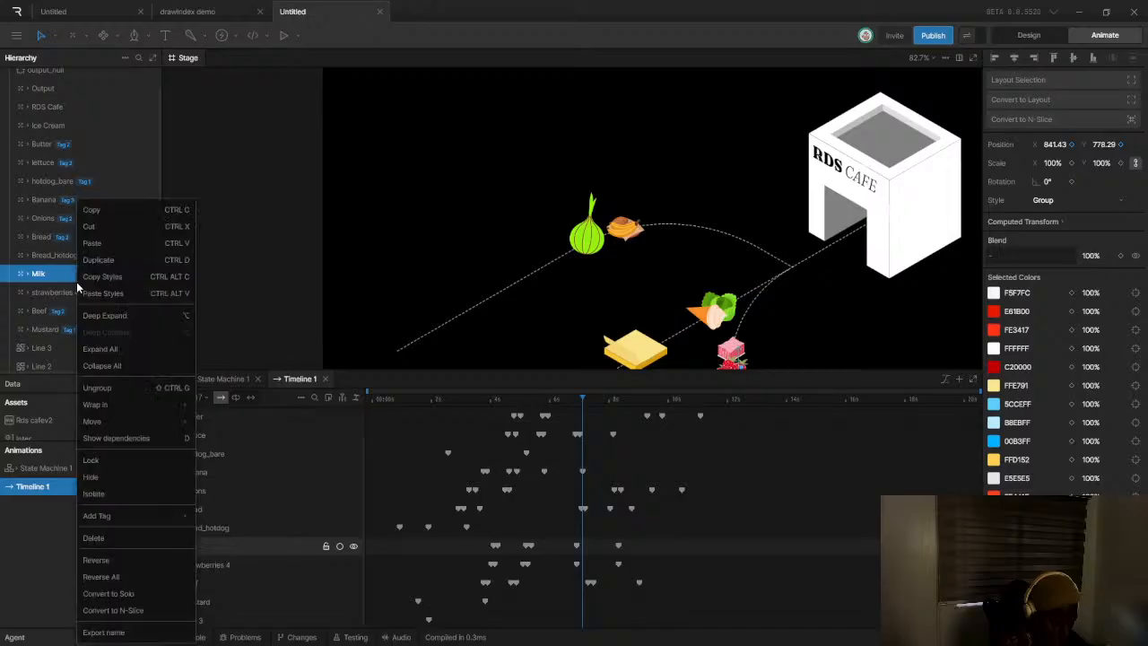
pyautogui.moveTo(124, 428)
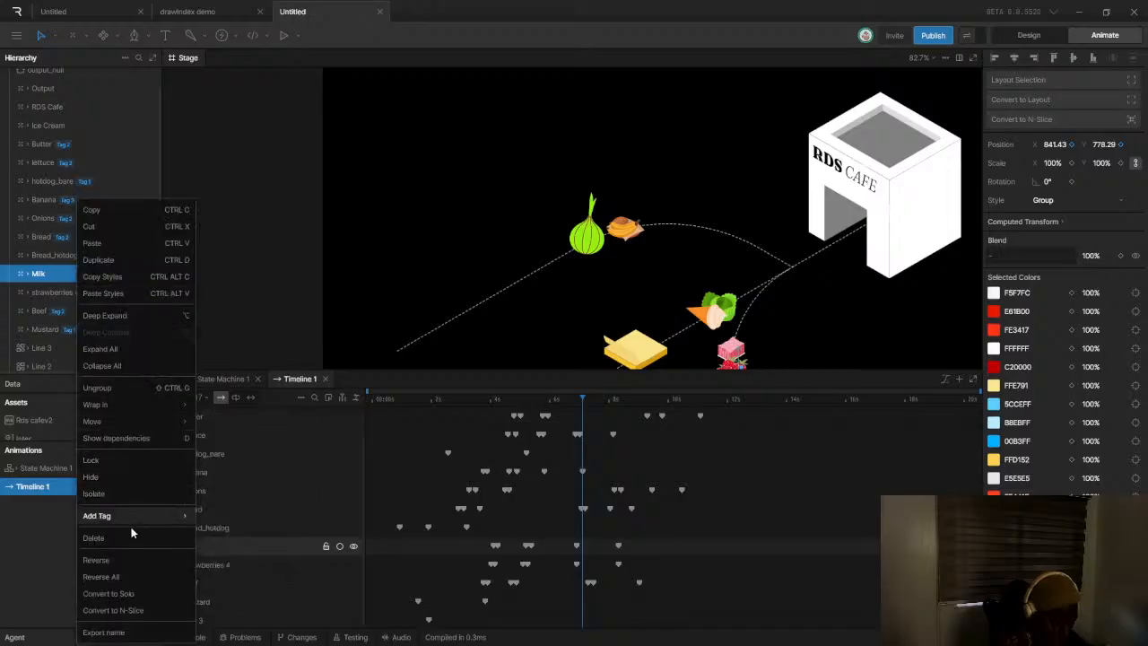
pyautogui.click(179, 518)
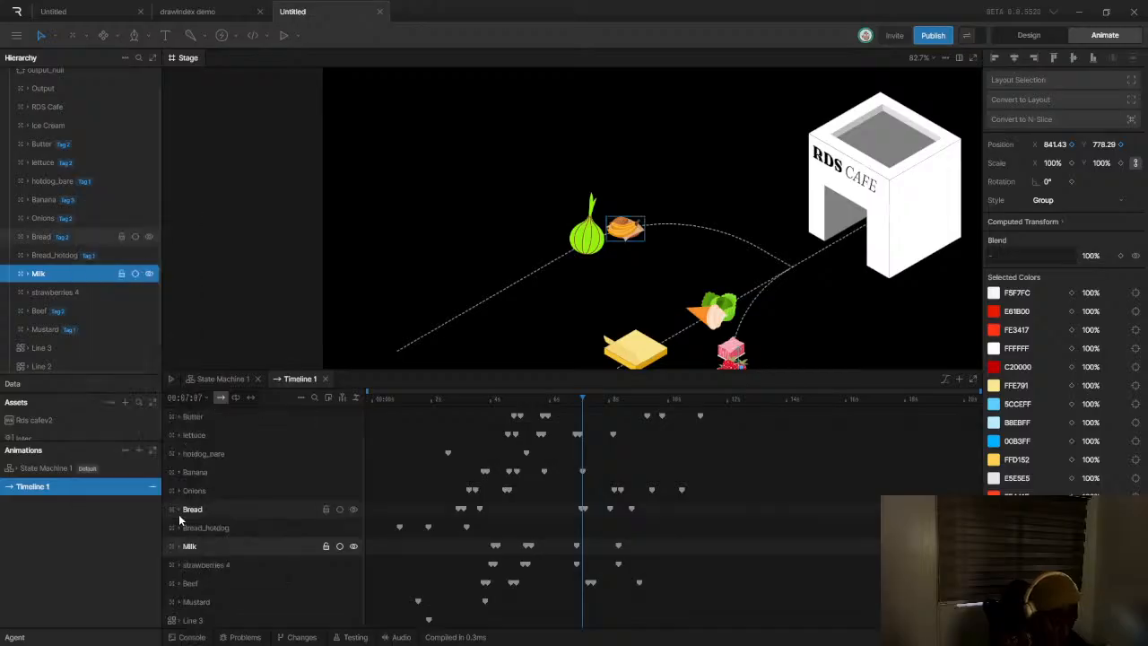
pyautogui.rightClick(77, 274)
pyautogui.moveTo(162, 519)
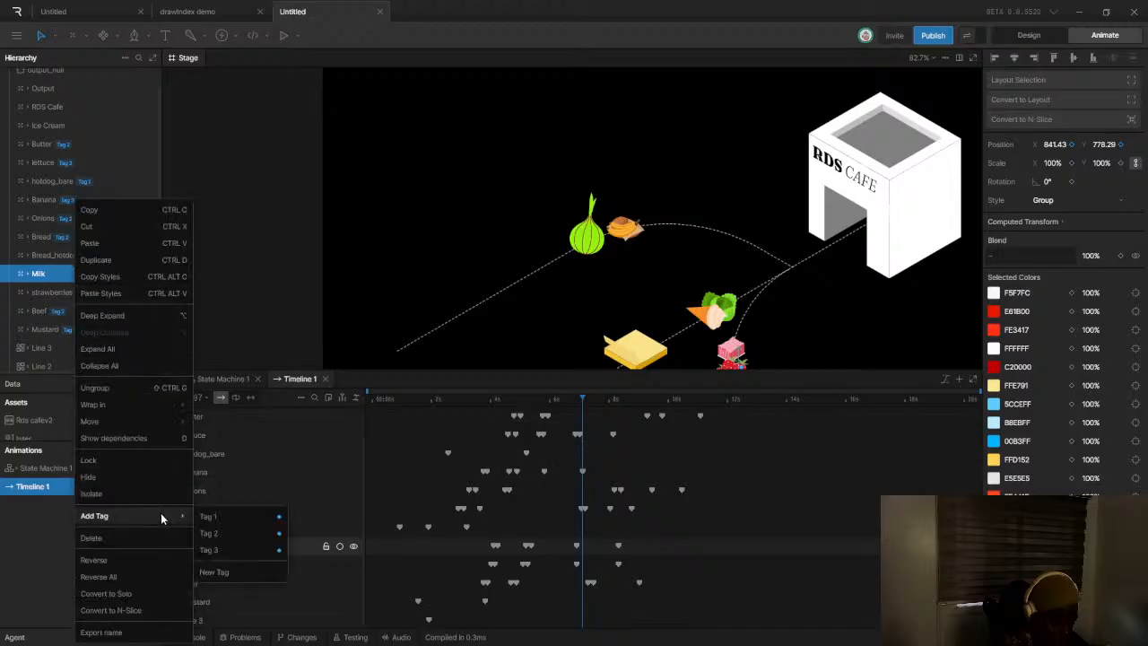
pyautogui.click(222, 549)
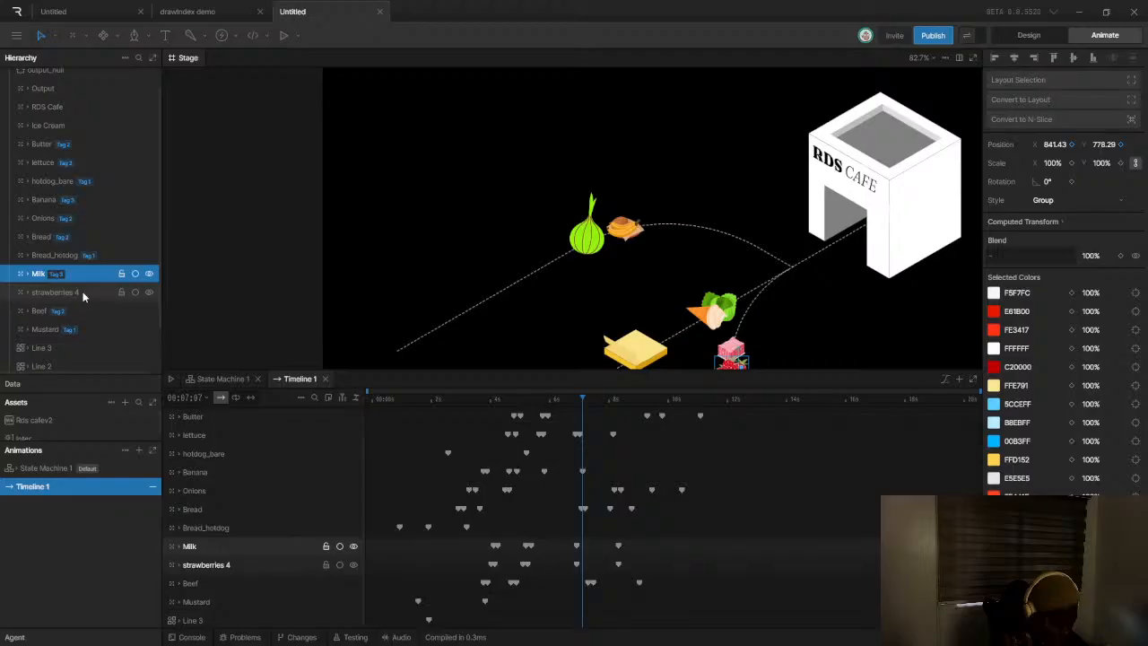
pyautogui.rightClick(83, 298)
pyautogui.moveTo(179, 516)
pyautogui.click(222, 550)
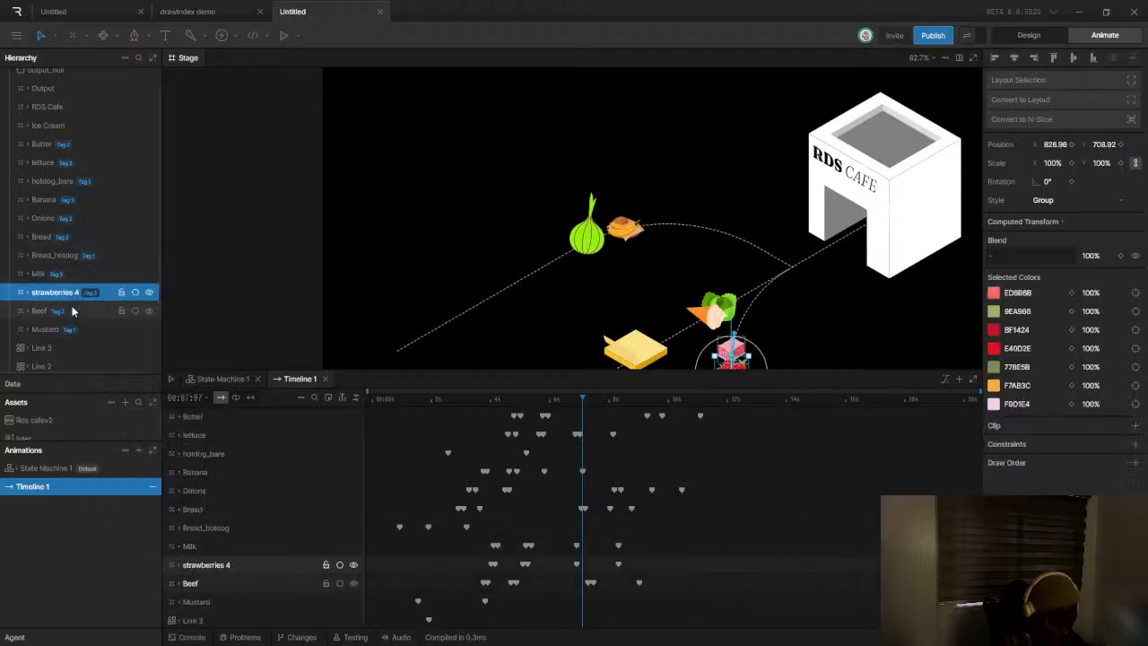
# Filter the hierarchy to show only the groups with Tag 3 and select the Banana group
pyautogui.scroll(1, 72, 179)
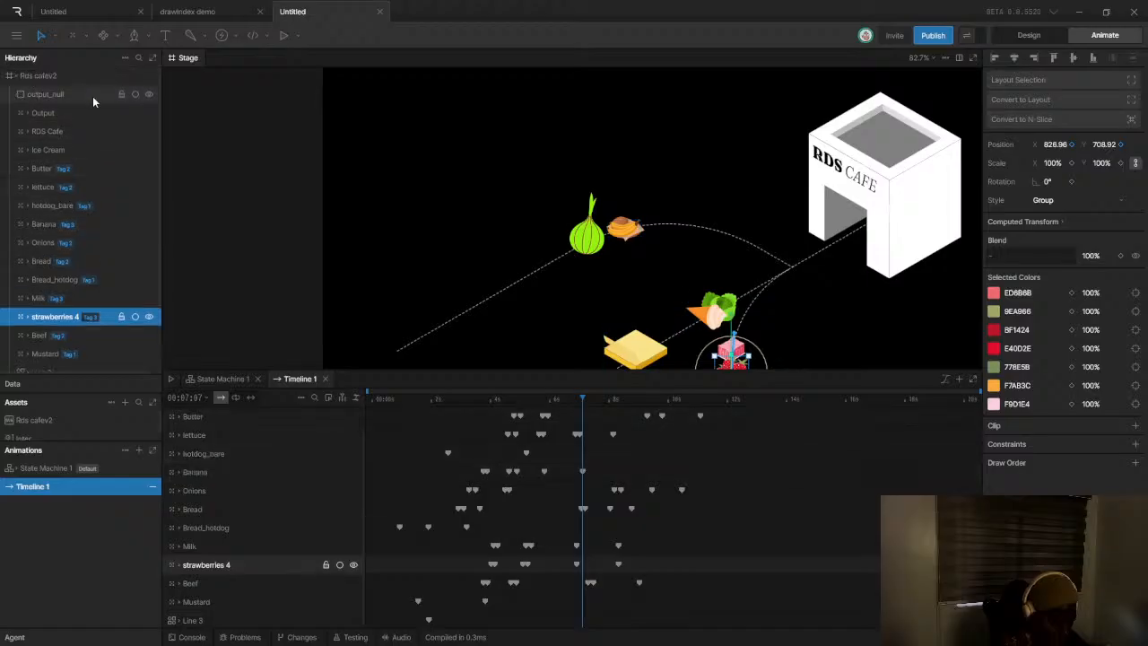
pyautogui.click(124, 58)
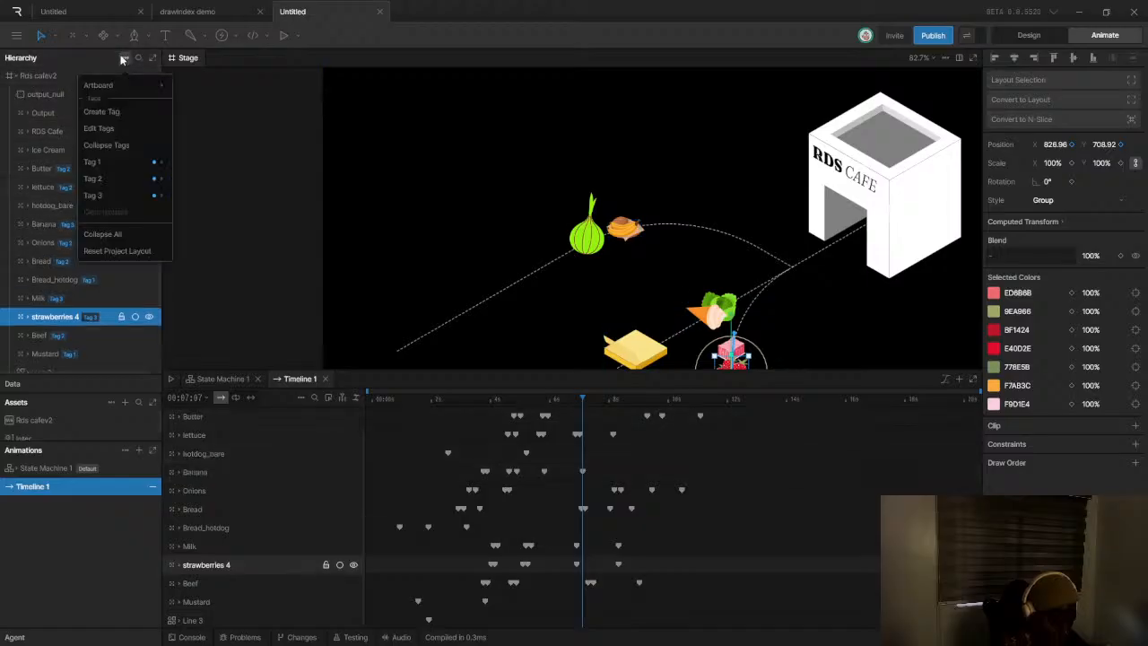
pyautogui.click(111, 178)
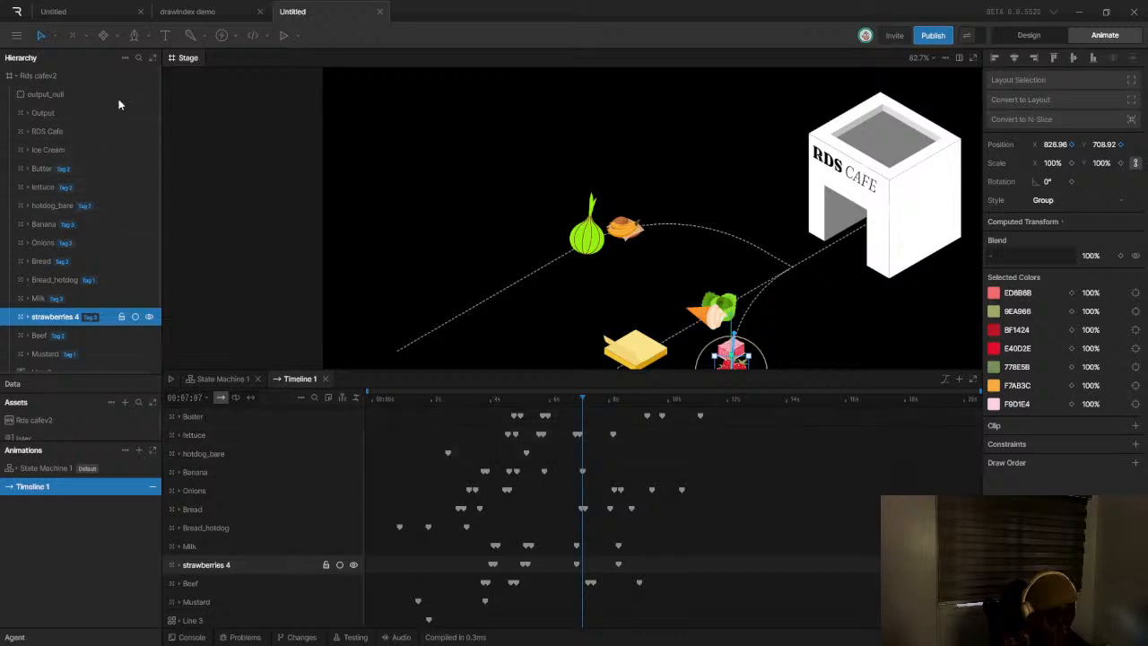
pyautogui.click(123, 58)
pyautogui.moveTo(121, 166)
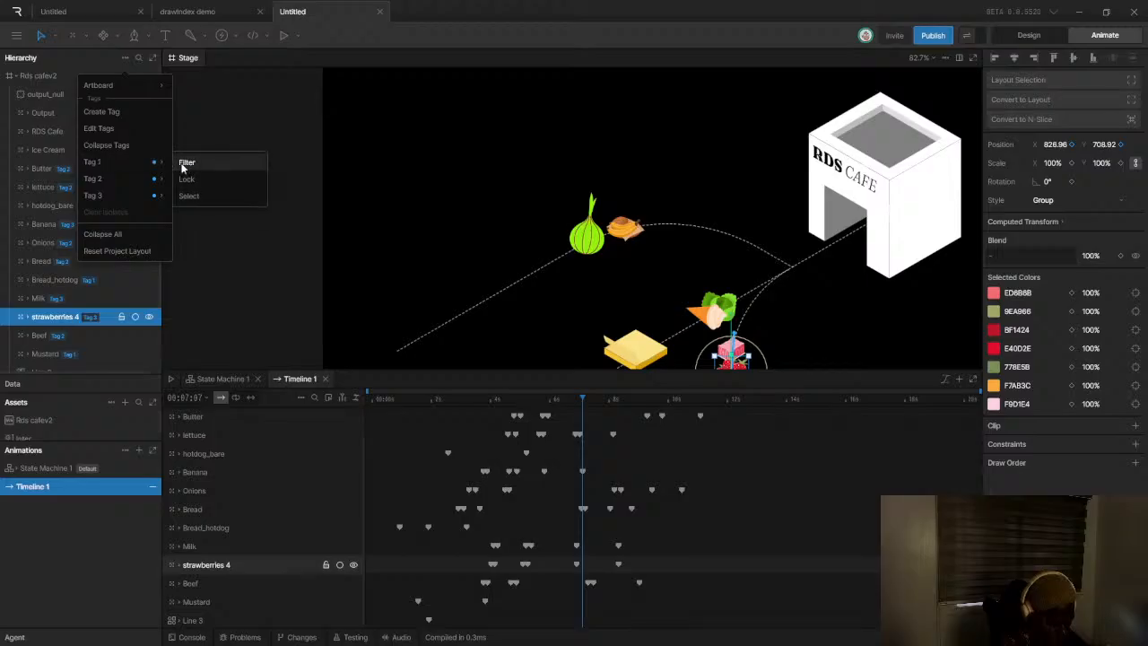
pyautogui.moveTo(135, 196)
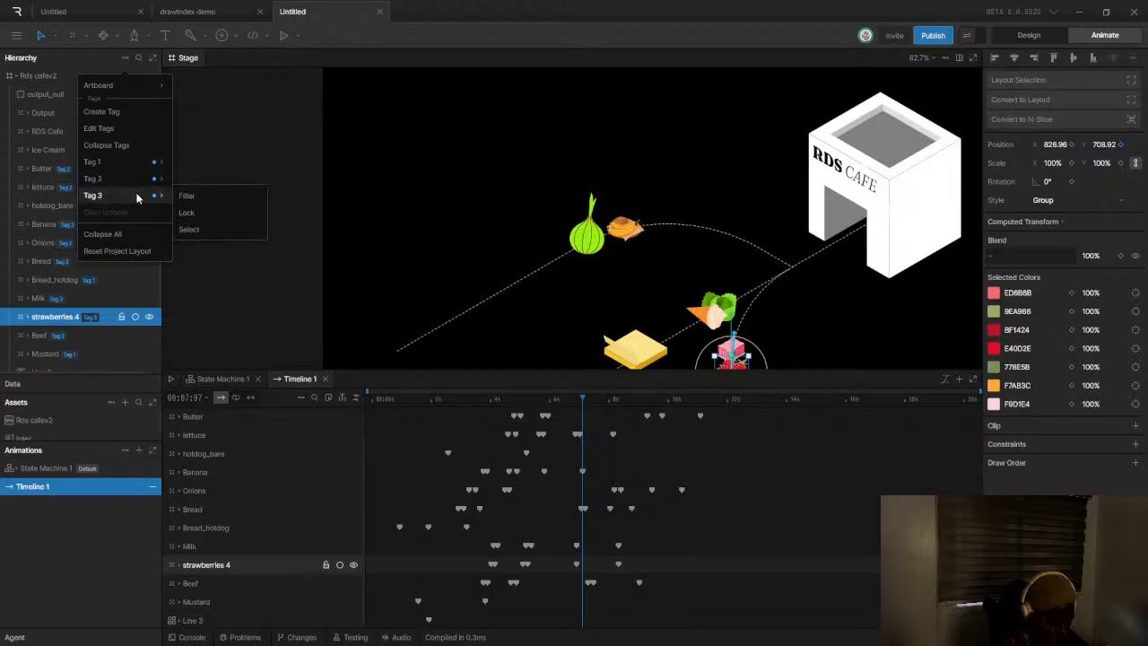
pyautogui.click(186, 197)
pyautogui.click(50, 111)
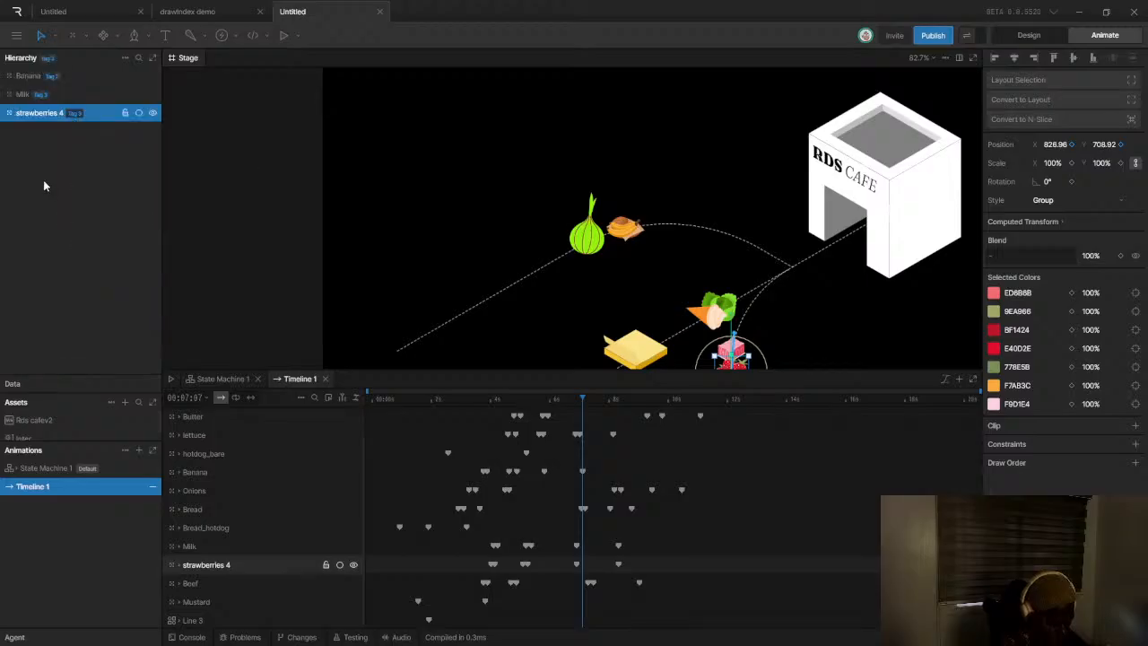
pyautogui.click(53, 79)
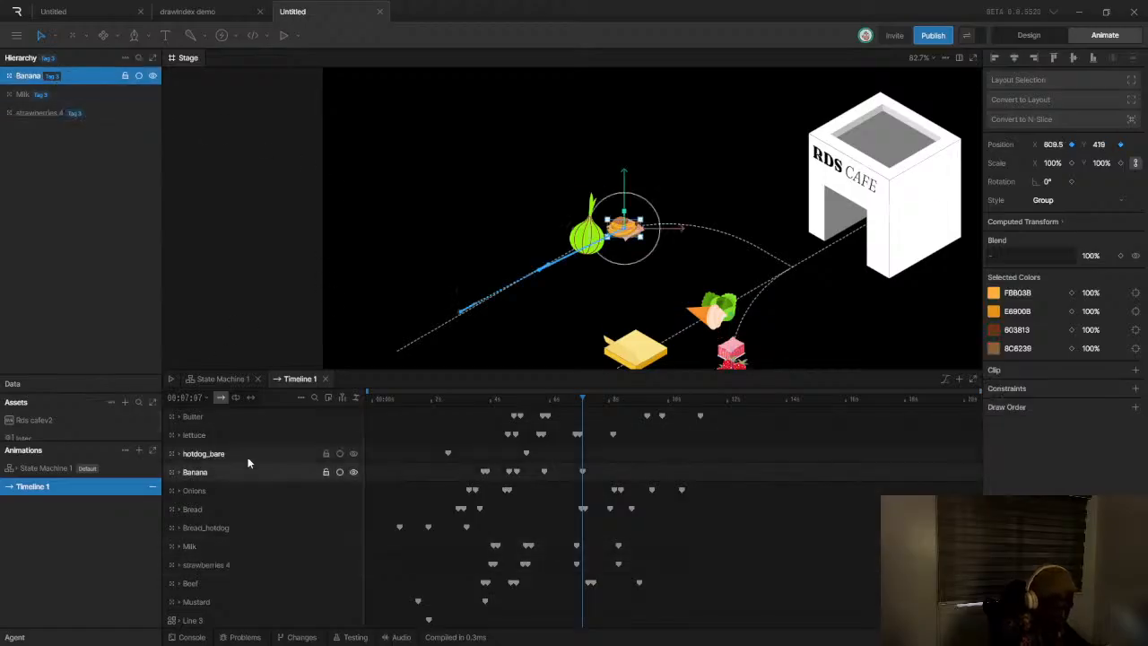
pyautogui.scroll(2, 248, 484)
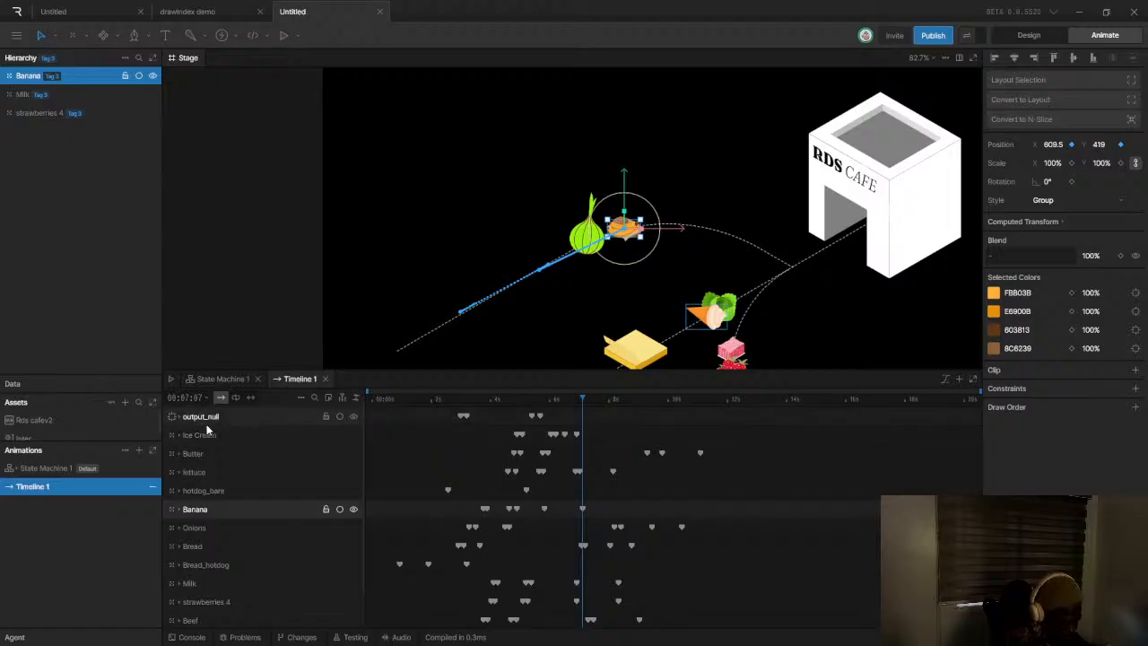
pyautogui.click(196, 401)
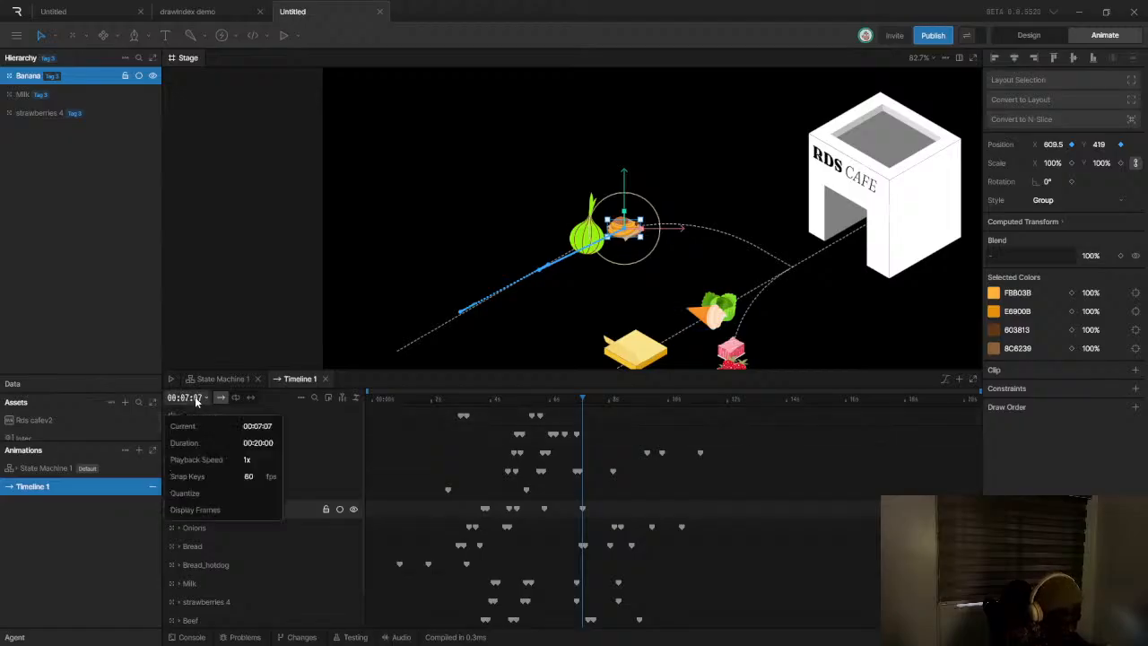
pyautogui.click(195, 401)
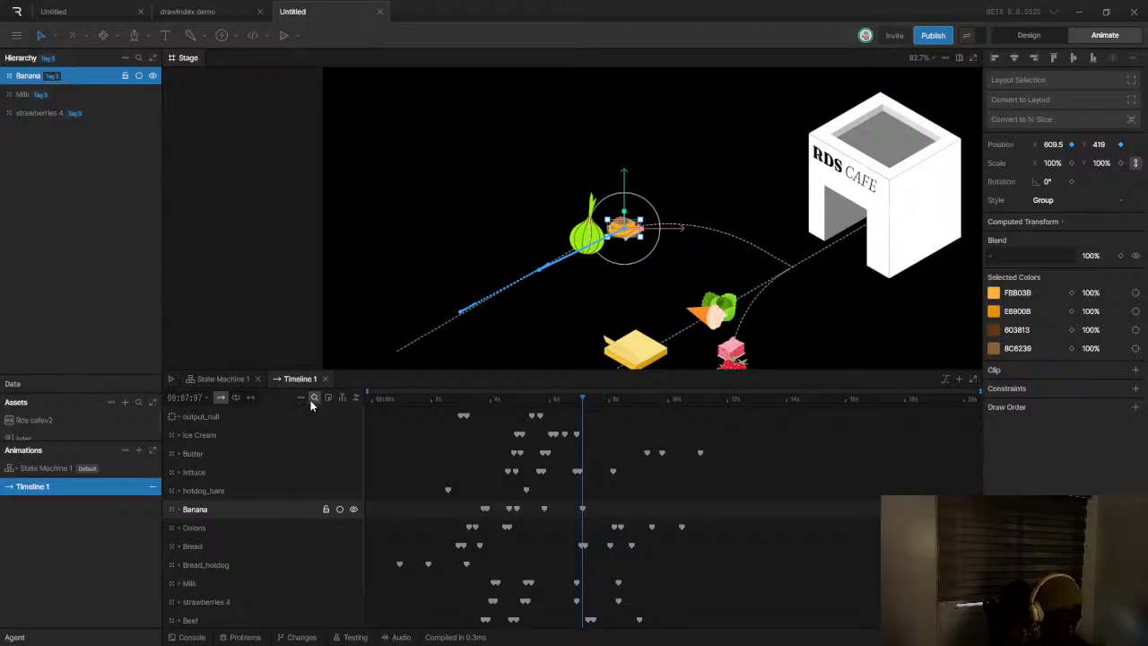
pyautogui.click(303, 398)
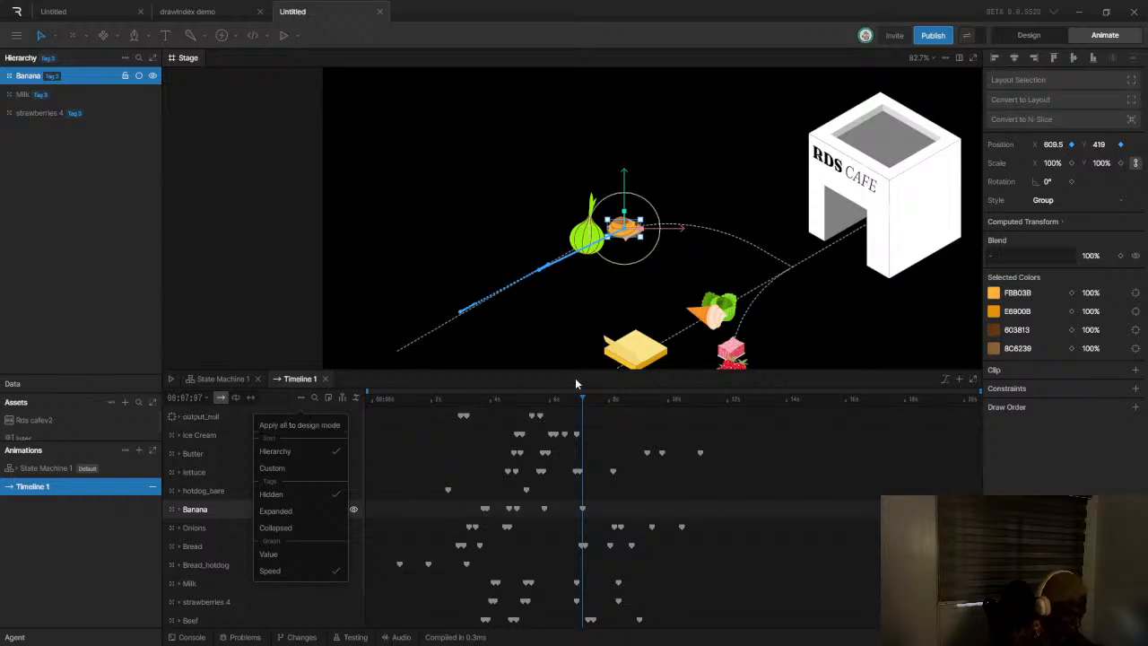
# Shift the Banana group's last two keyframes on the timeline to about 11.3 s and 12.6 s
pyautogui.moveTo(527, 399); pyautogui.dragTo(563, 420)
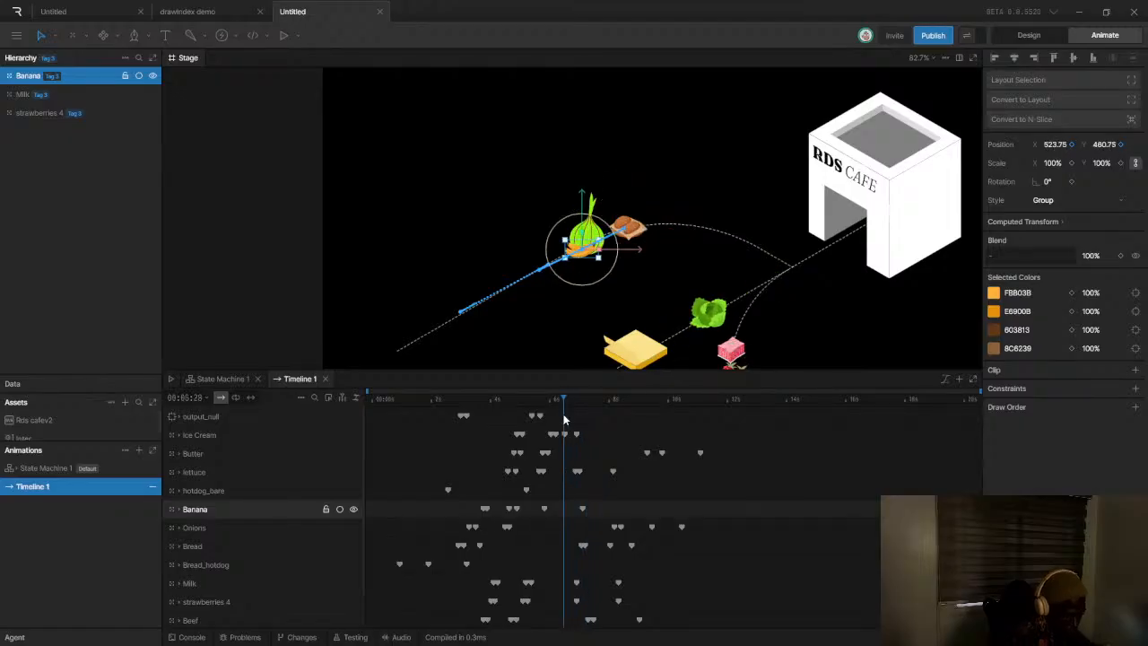
pyautogui.moveTo(541, 501); pyautogui.dragTo(602, 520)
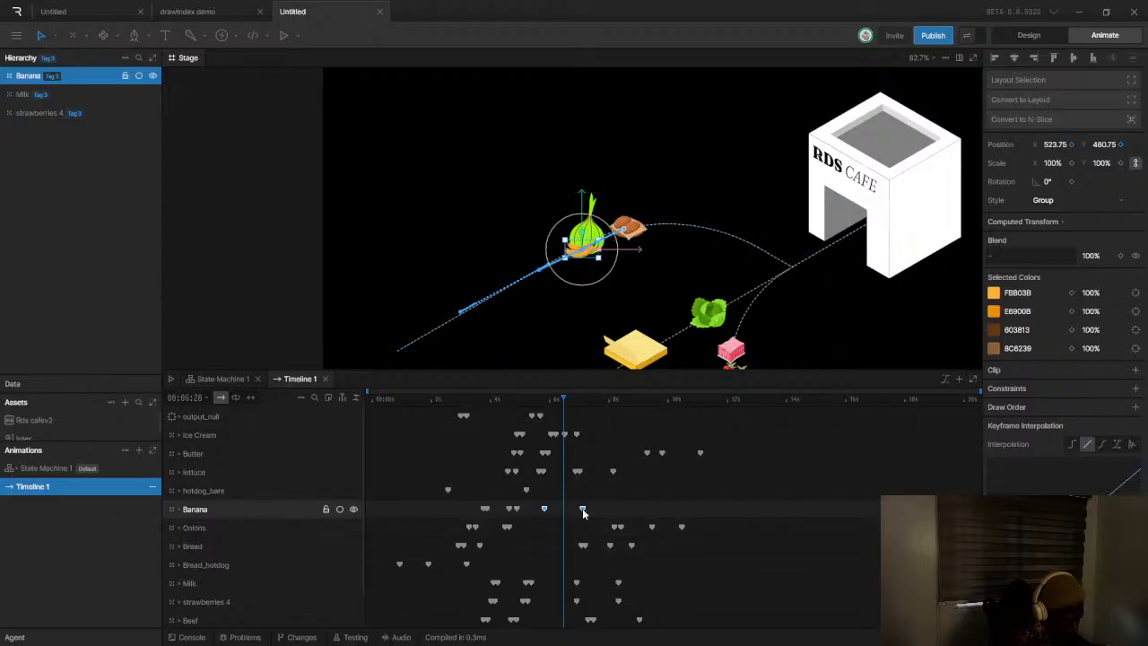
pyautogui.moveTo(583, 509); pyautogui.dragTo(630, 509)
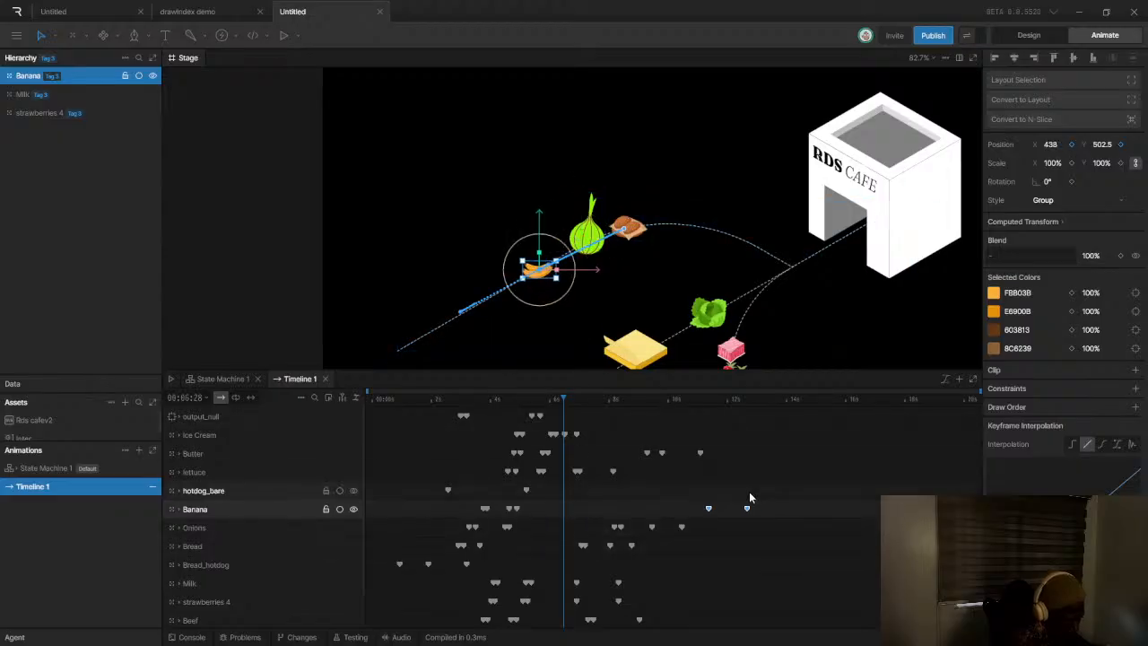
# Select the ice cream on the stage and remove the Tag 3 filter from the hierarchy
pyautogui.click(12, 92)
pyautogui.scroll(-5, 739, 238)
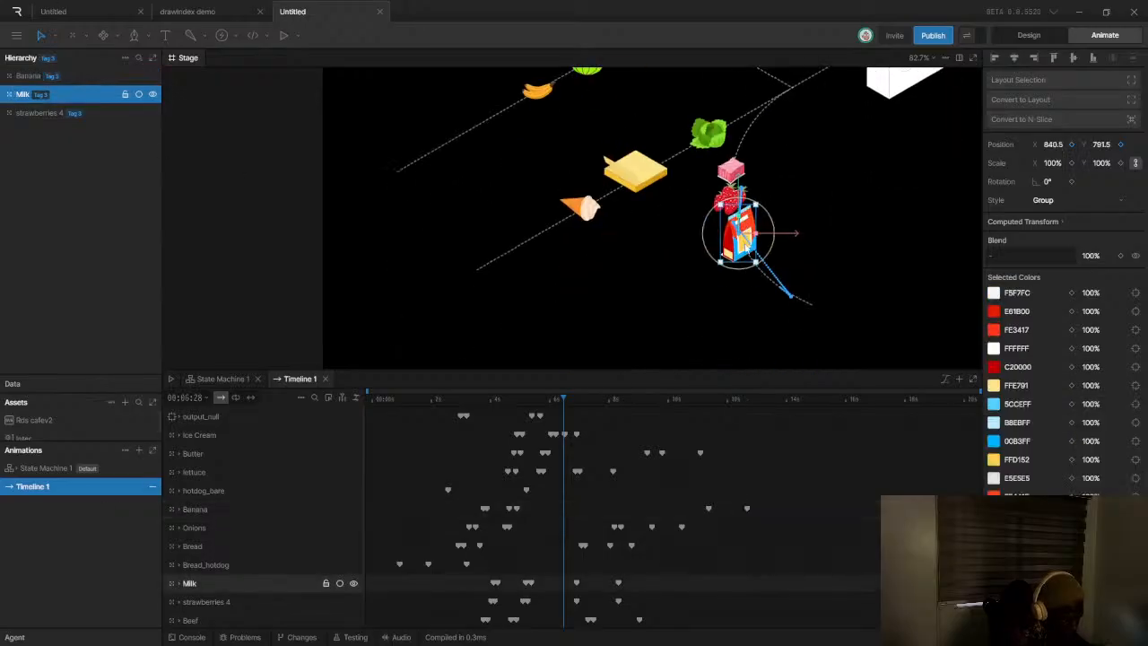
pyautogui.click(51, 114)
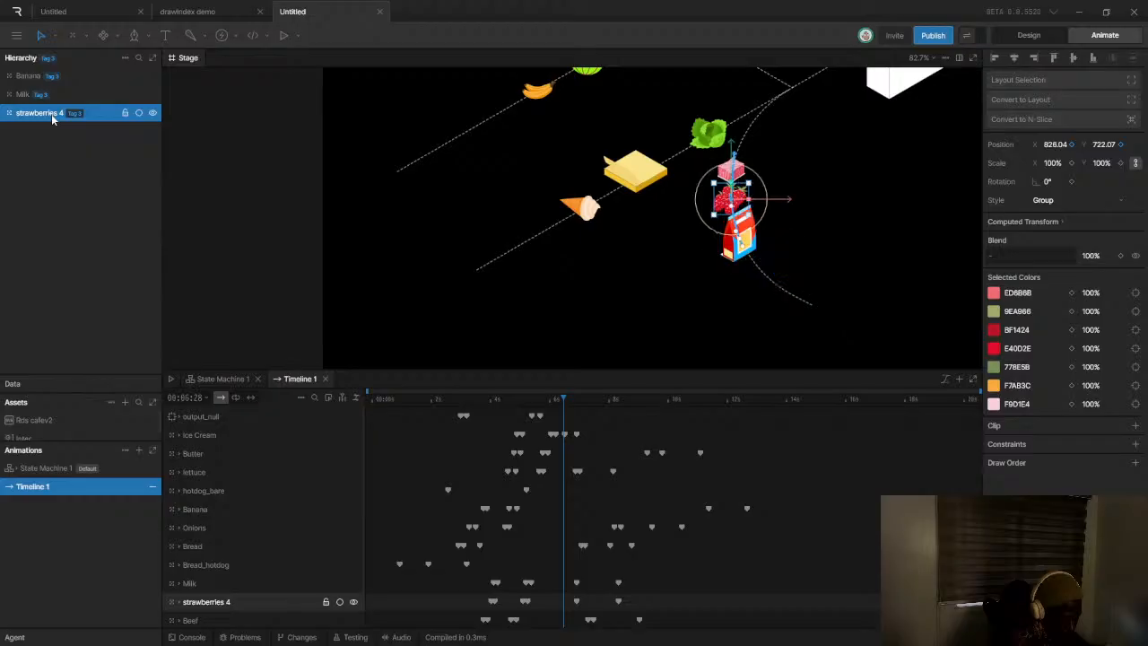
pyautogui.click(583, 208)
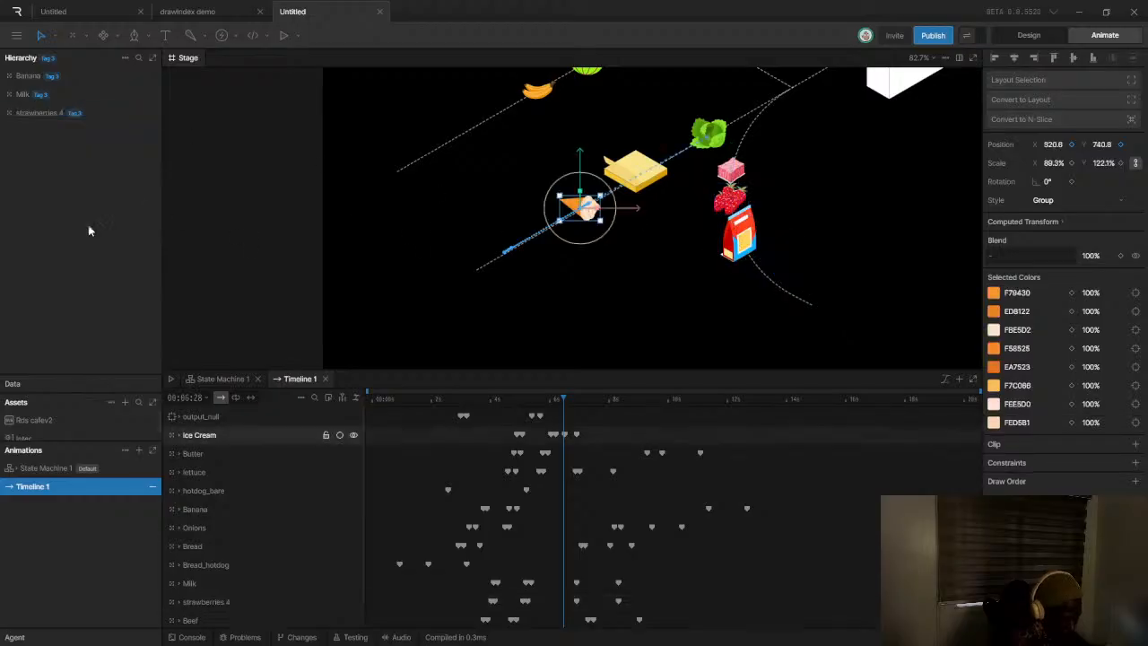
pyautogui.click(125, 58)
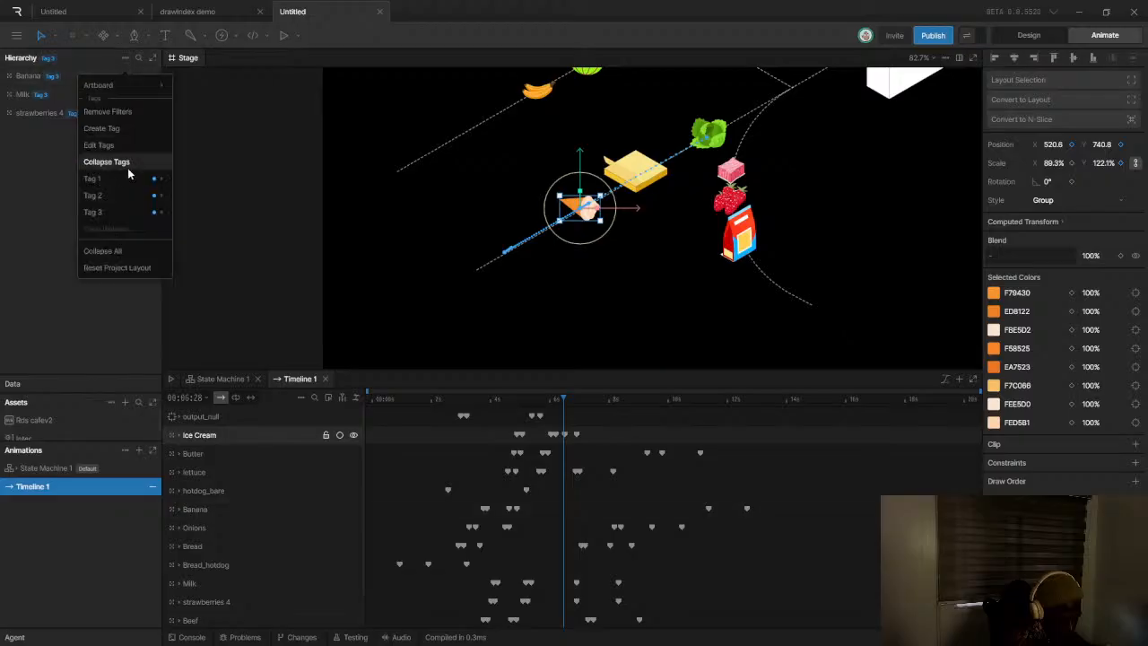
pyautogui.click(141, 114)
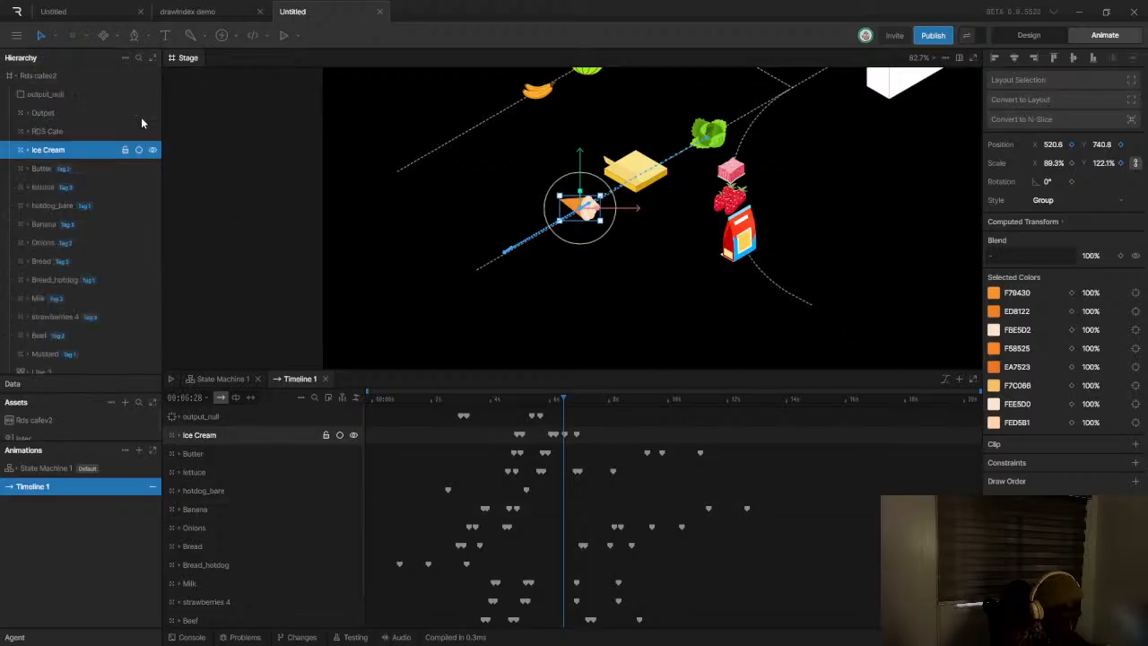
# Assign Tag 3 to the Ice Cream group
pyautogui.rightClick(81, 150)
pyautogui.moveTo(129, 460)
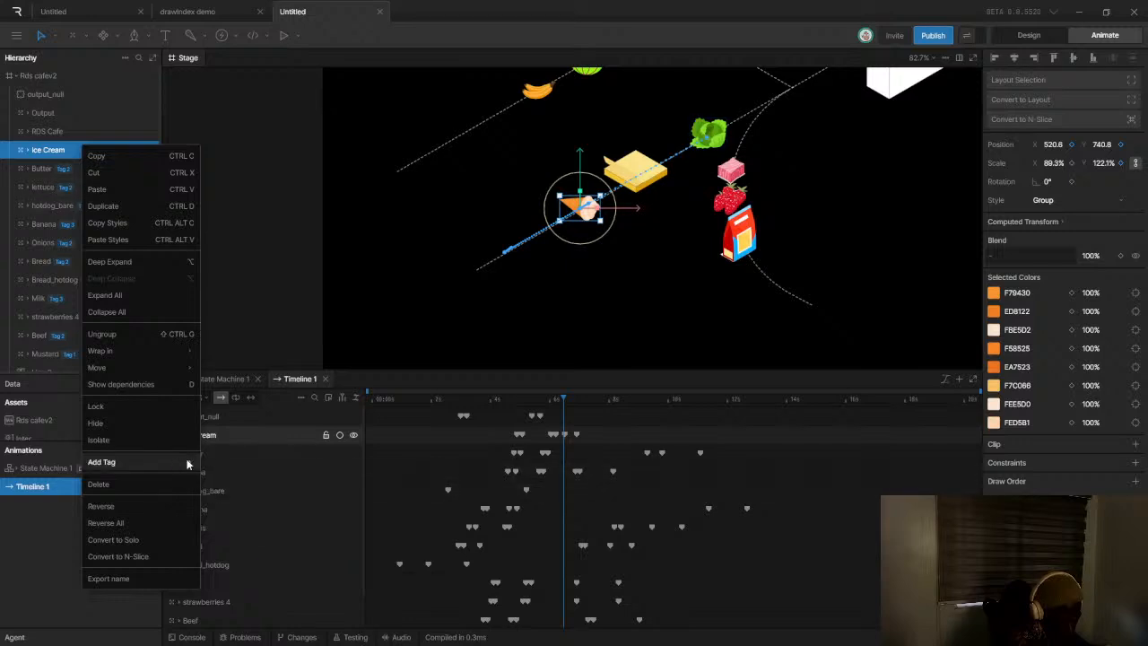
pyautogui.press('Escape')
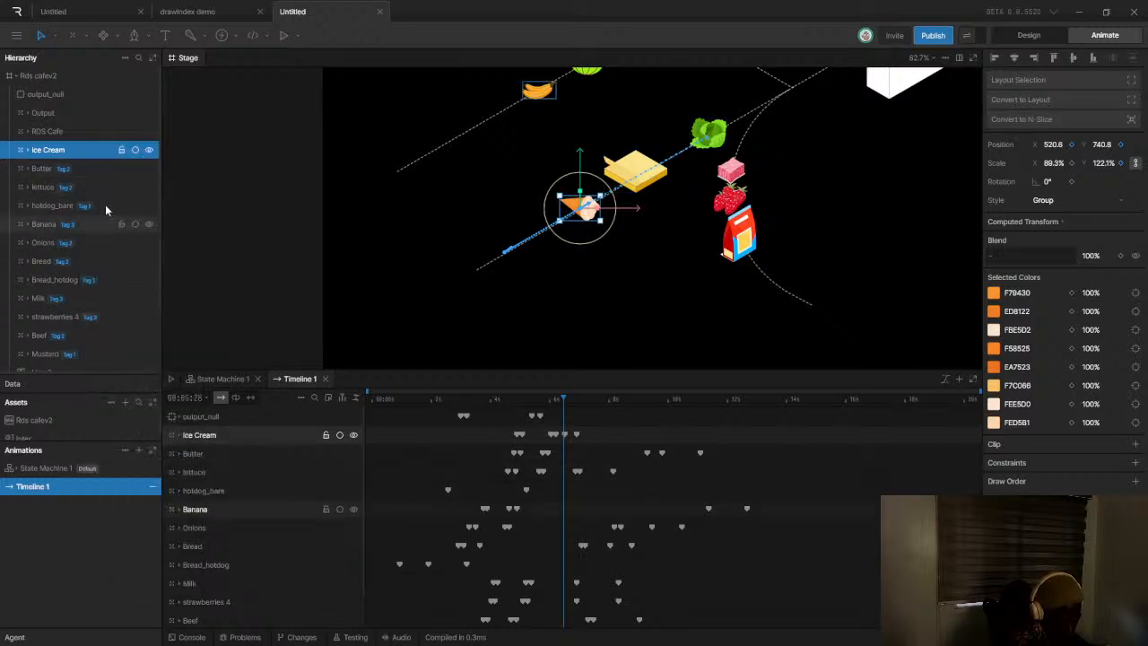
pyautogui.rightClick(88, 147)
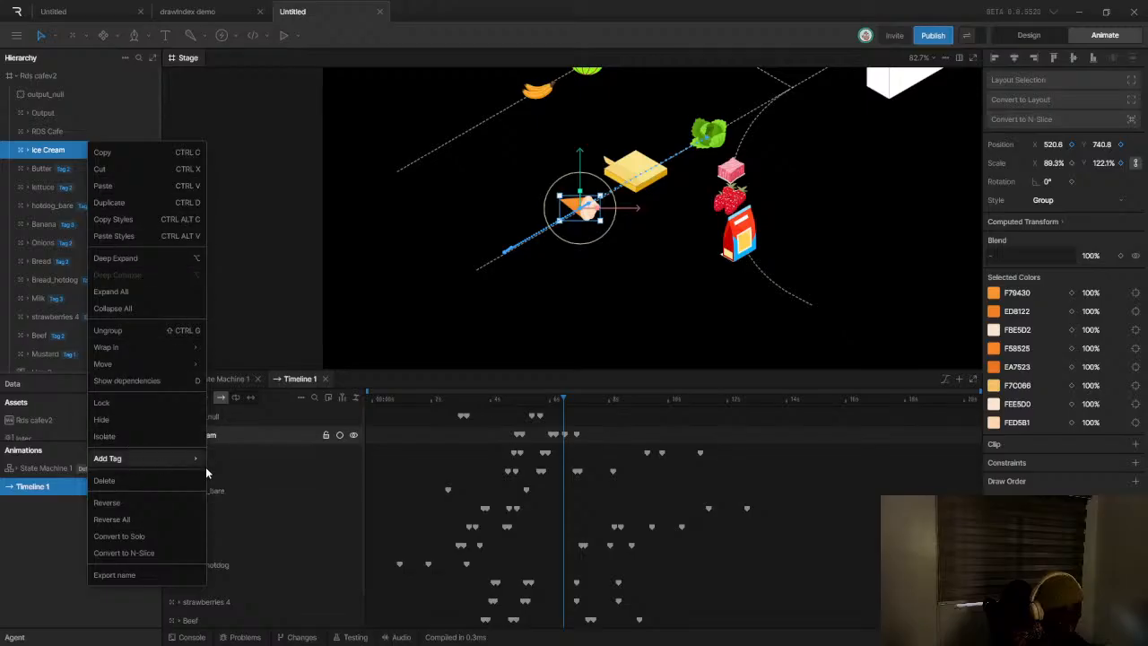
pyautogui.moveTo(201, 467)
pyautogui.click(232, 491)
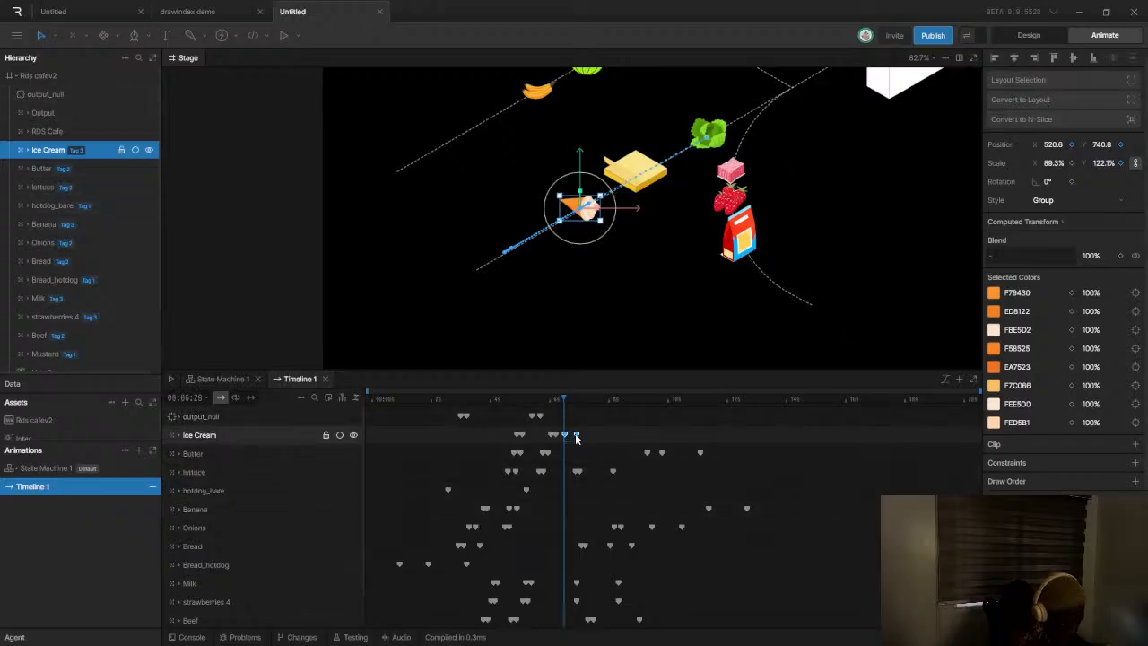
# Shift the last two keyframes of the Milk and strawberries 4 groups on the timeline to about 11.5 s and 12.9 s
pyautogui.scroll(-2, 727, 436)
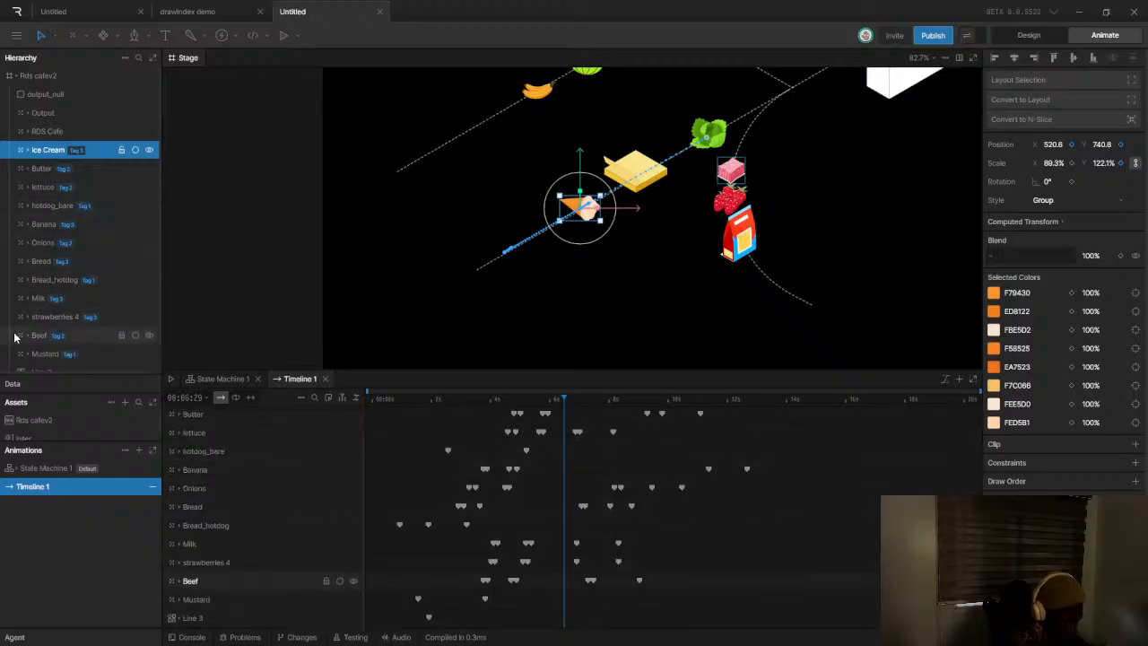
pyautogui.scroll(-2, 36, 334)
pyautogui.click(59, 234)
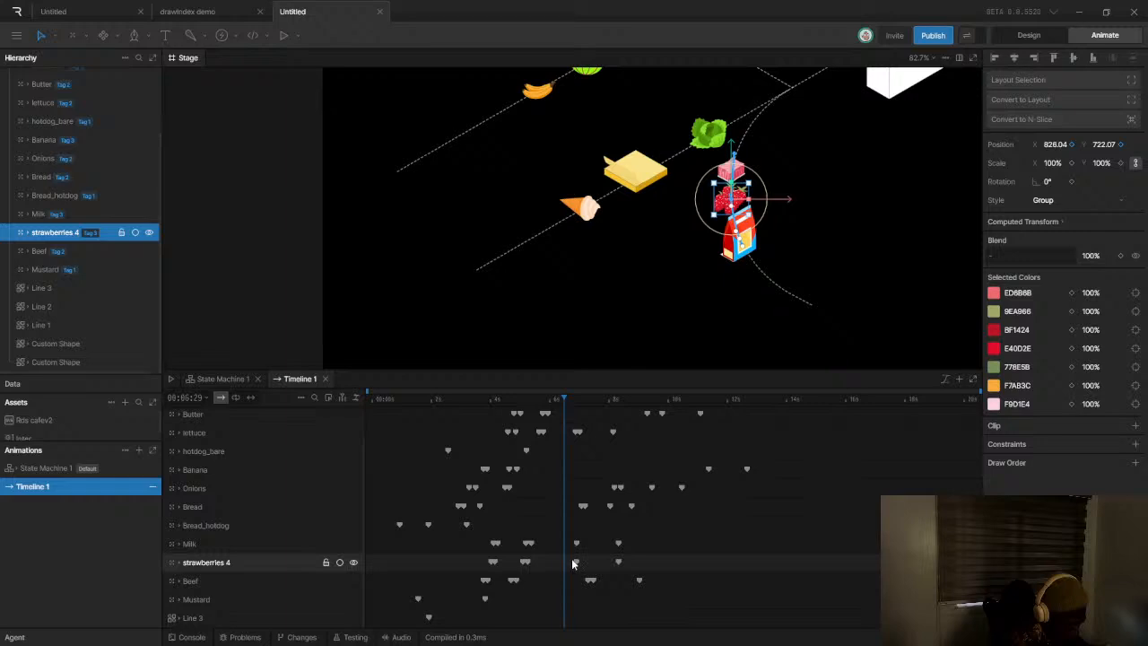
pyautogui.moveTo(581, 562); pyautogui.dragTo(628, 566)
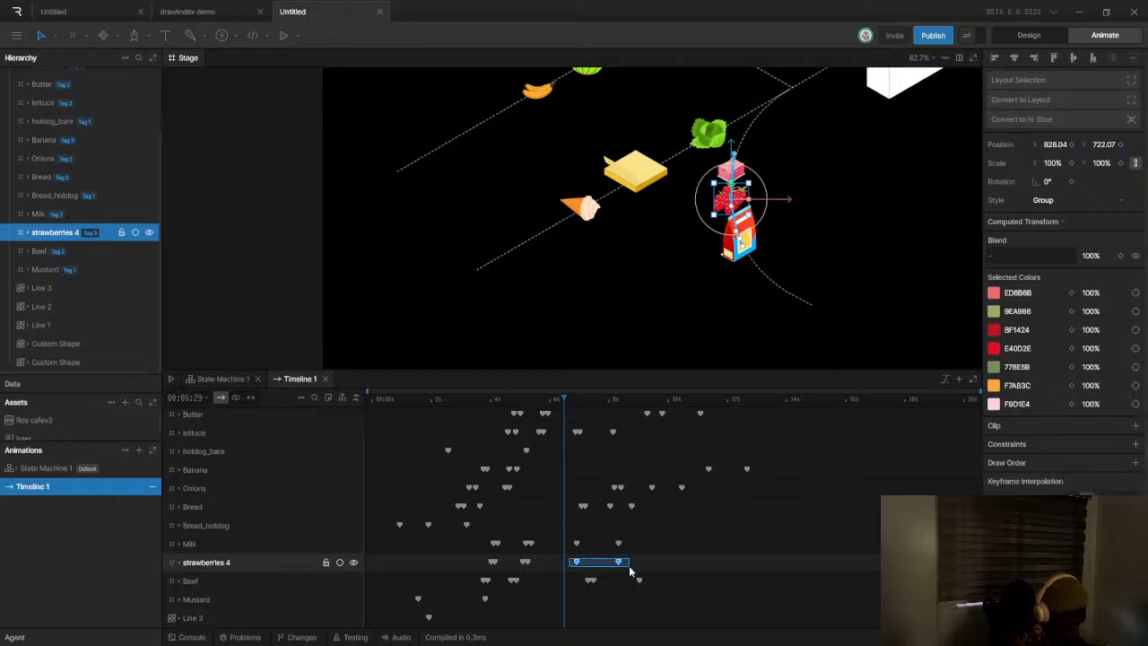
pyautogui.moveTo(564, 539); pyautogui.dragTo(680, 563)
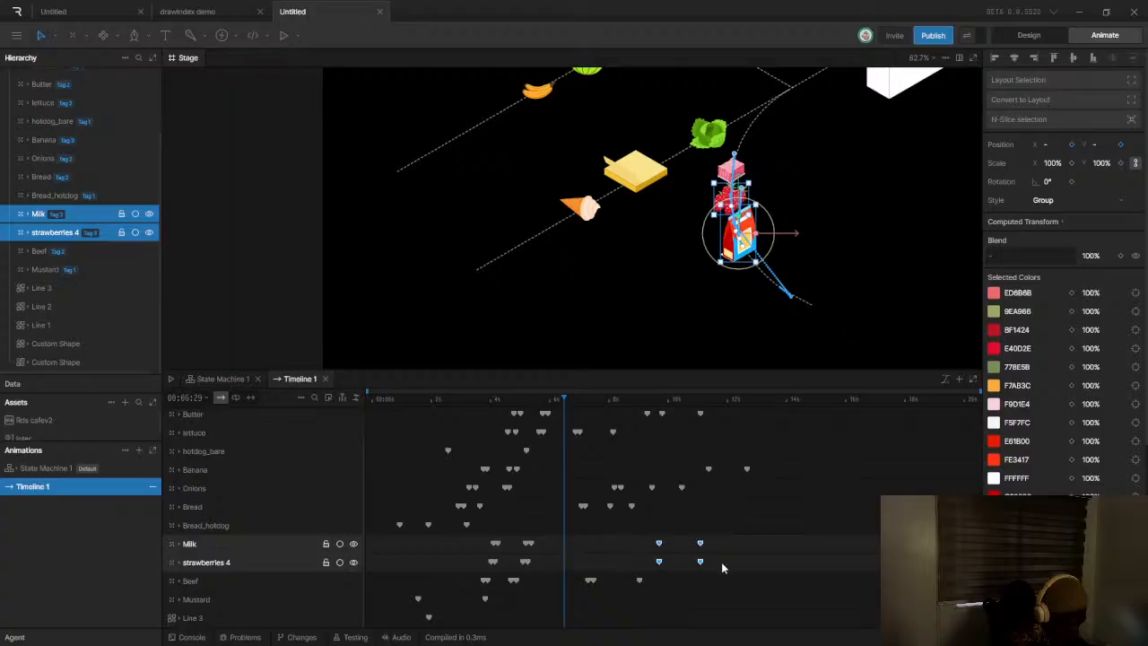
# Play the timeline from the start to check how the Tag 3 ingredients move along the dashed paths
pyautogui.moveTo(564, 400); pyautogui.dragTo(349, 412)
pyautogui.press('space')
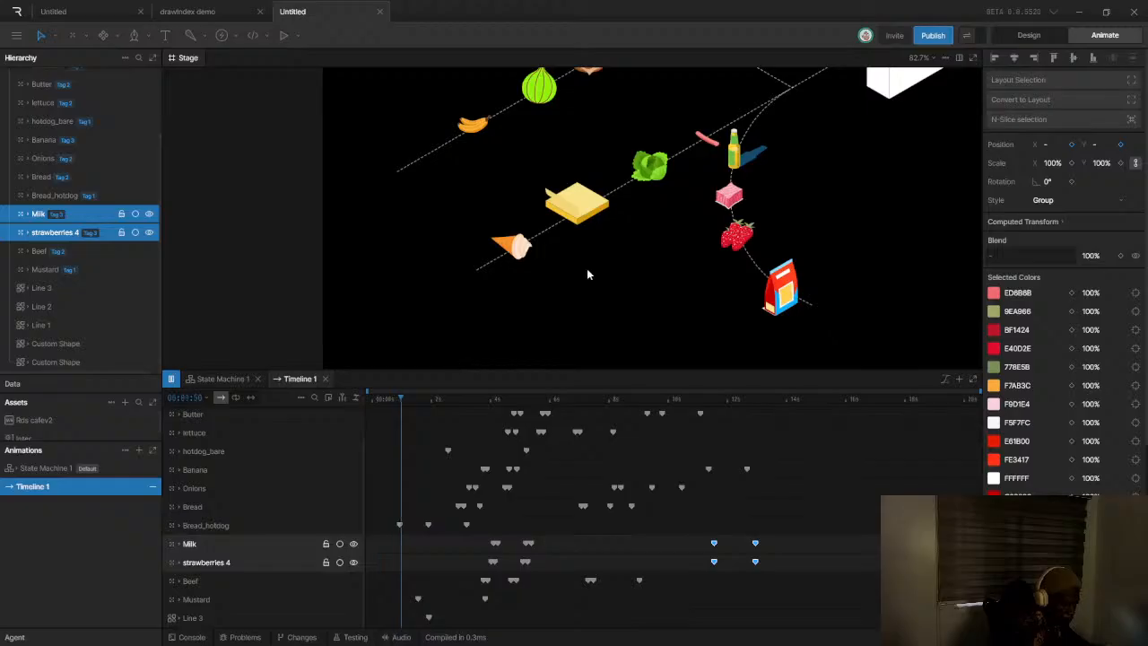
pyautogui.scroll(-2, 656, 288)
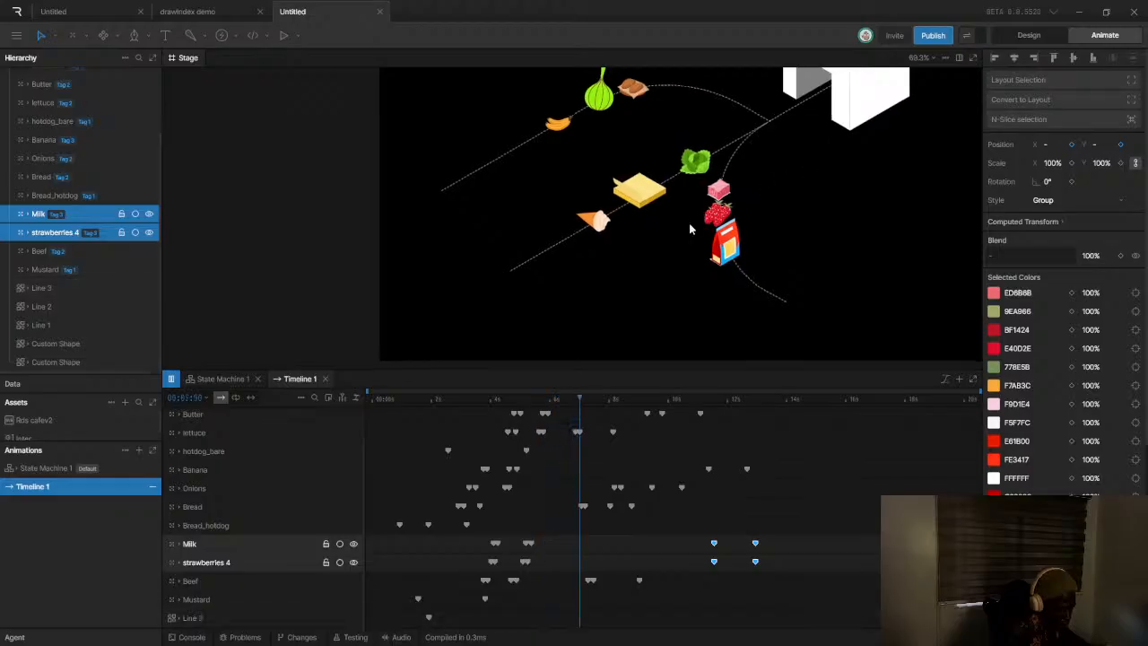
pyautogui.scroll(-2, 641, 203)
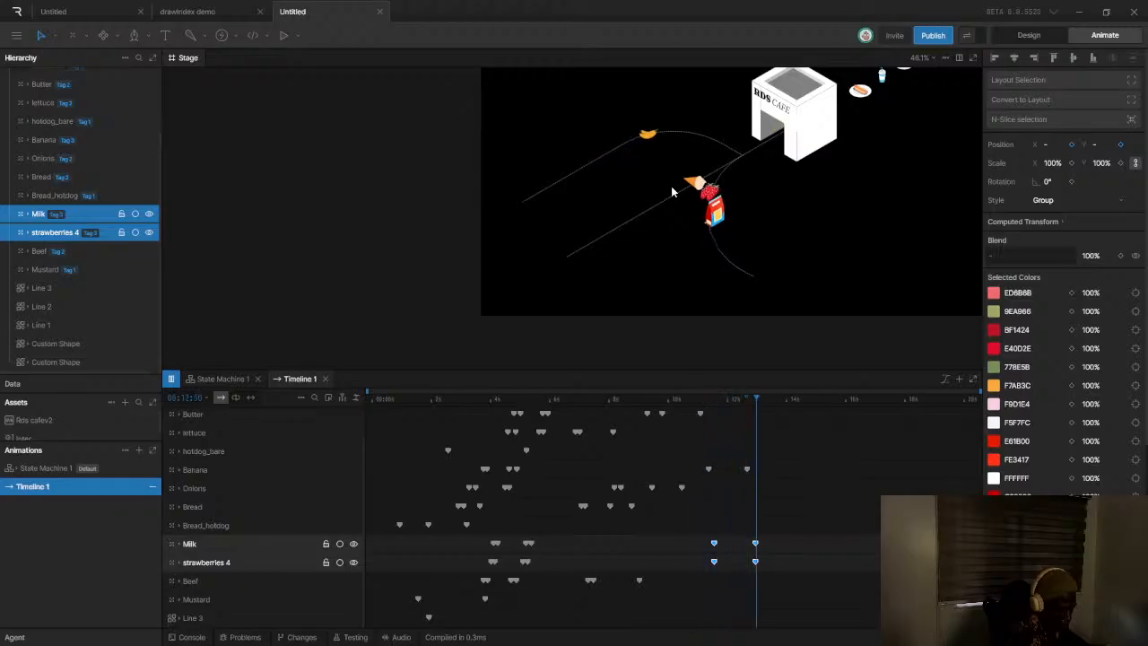
pyautogui.press('space')
# Bend the first segment of the Milk group's motion path at 00:11:48 to follow the lower dashed curve
pyautogui.scroll(2, 741, 564)
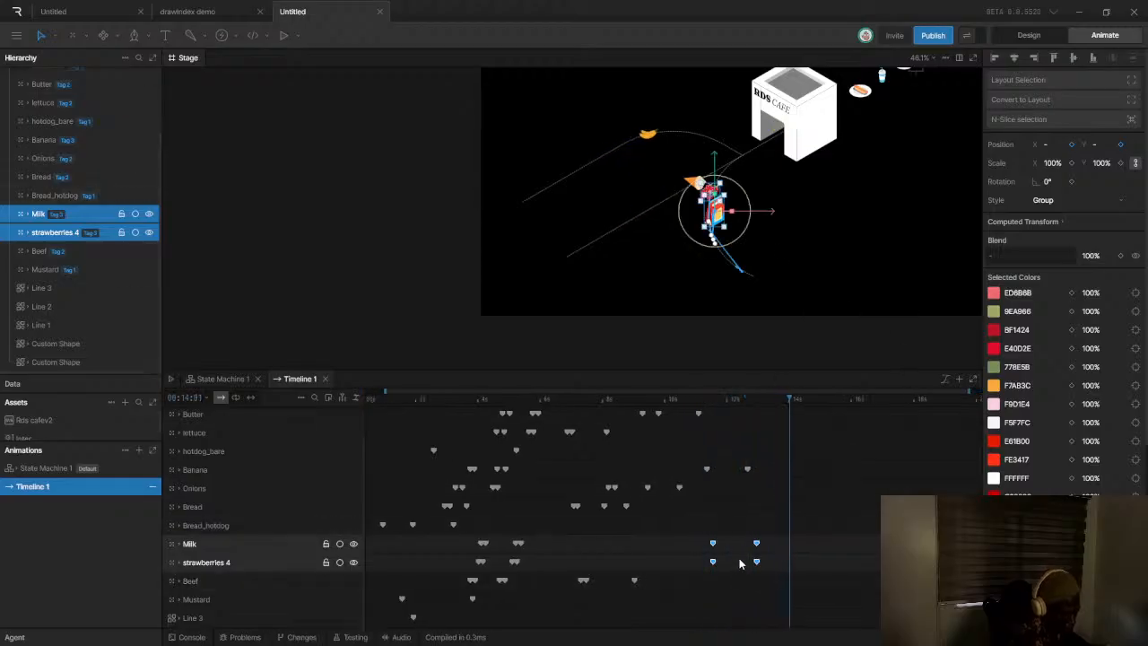
pyautogui.click(720, 398)
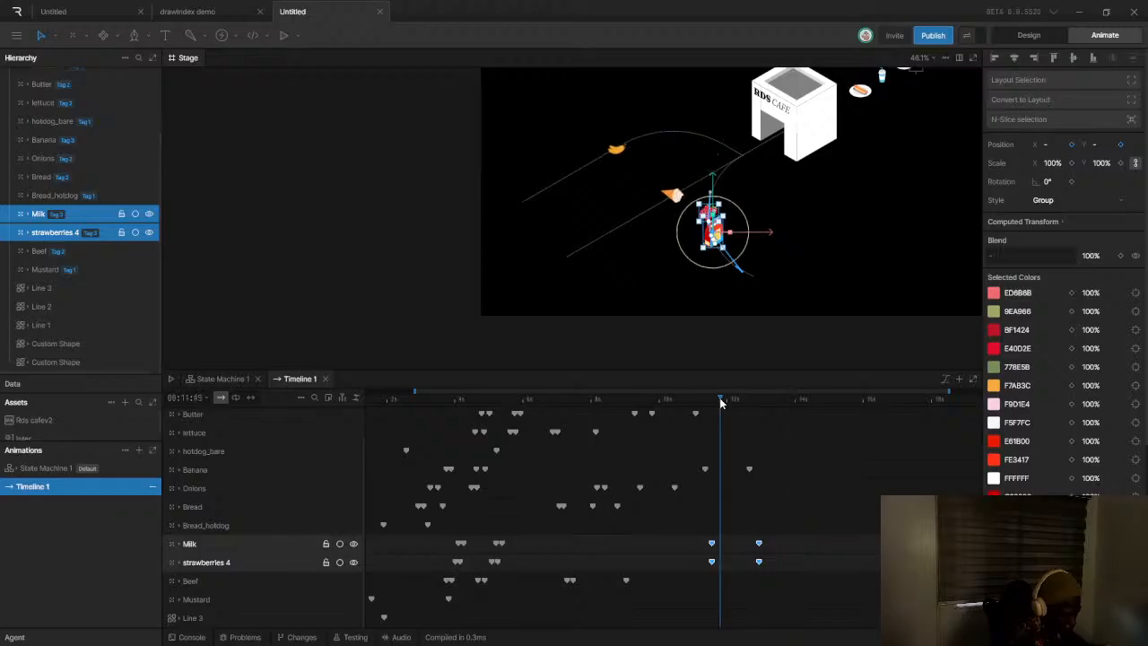
pyautogui.scroll(8, 714, 283)
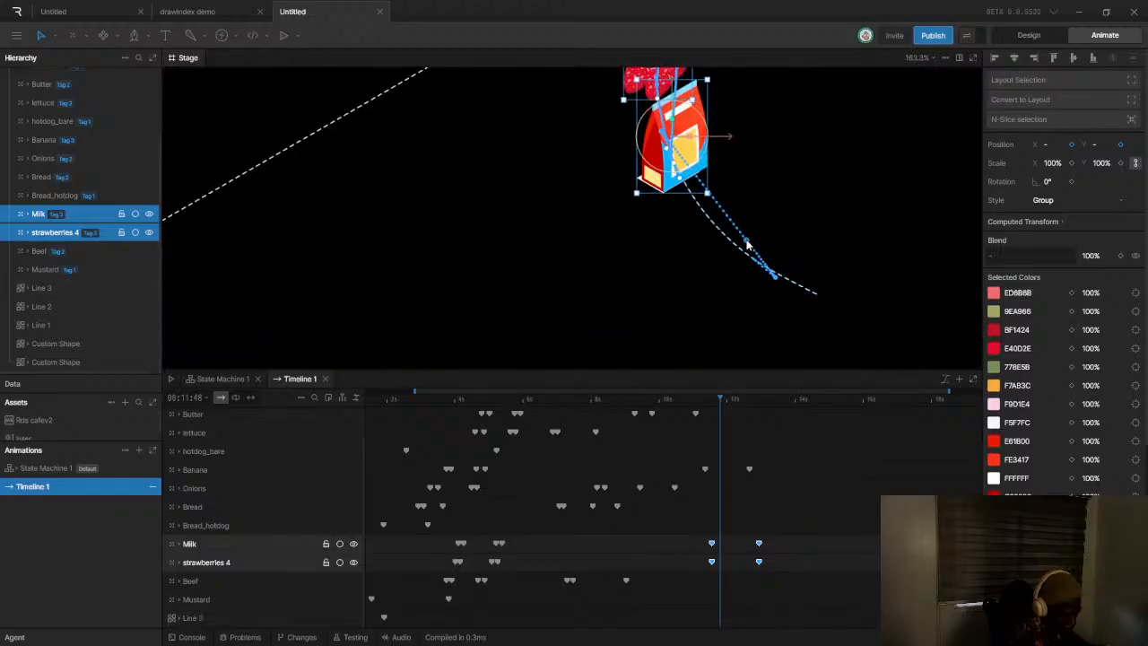
pyautogui.moveTo(744, 243); pyautogui.dragTo(690, 236)
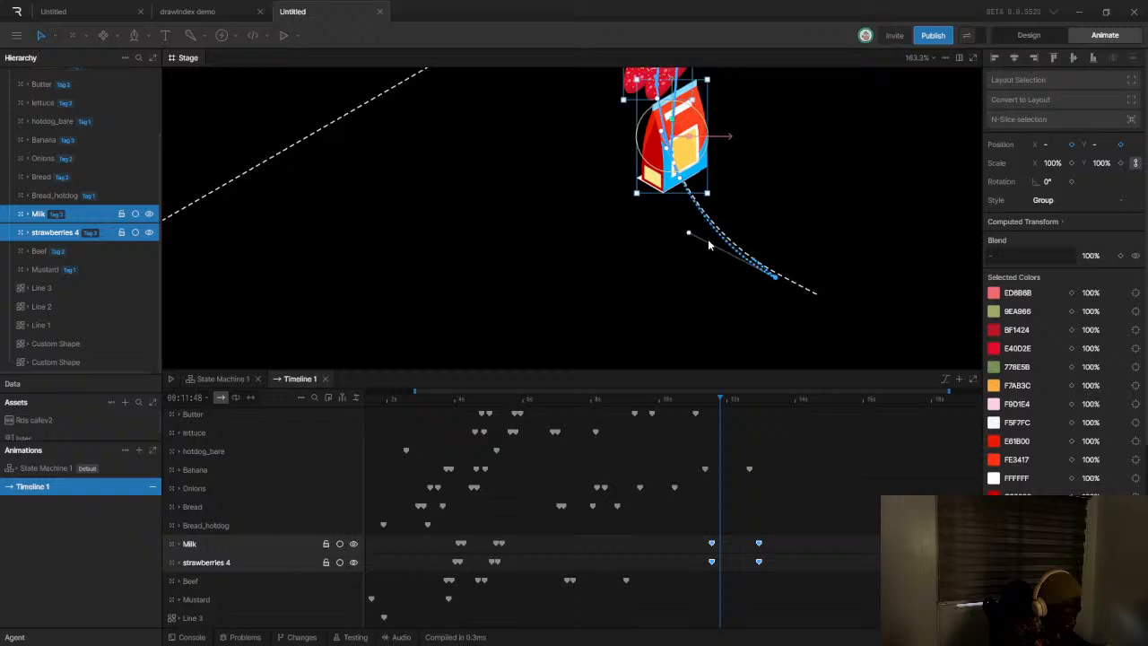
# Try nudging the Milk and strawberries 4 groups along their motion paths at 00:11:48
pyautogui.scroll(3, 662, 170)
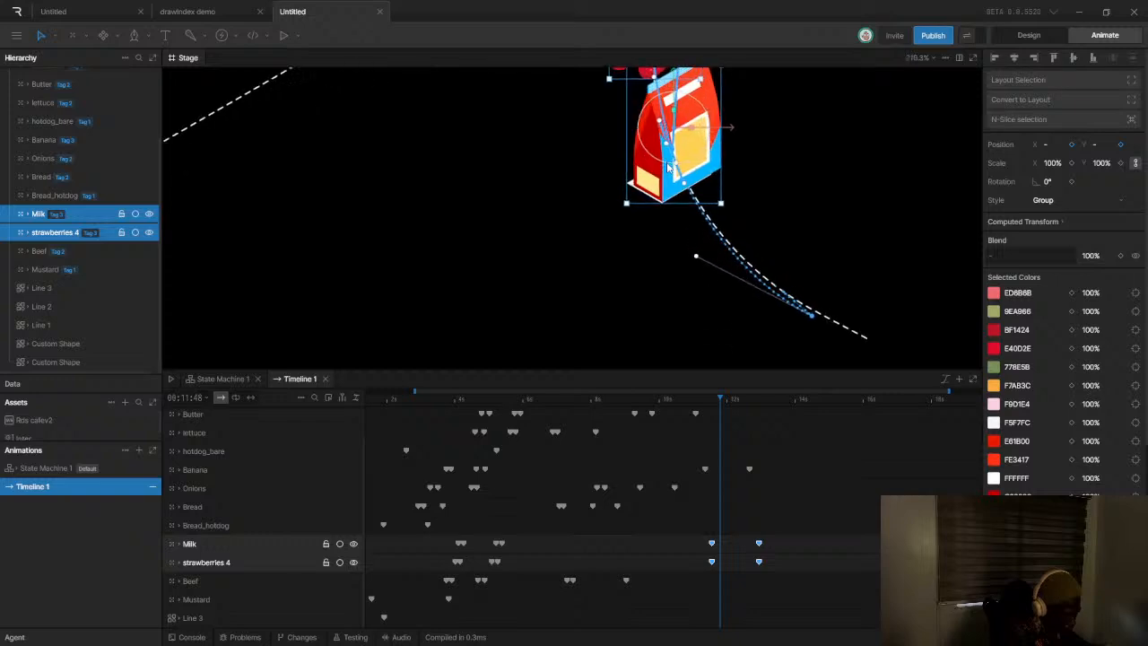
pyautogui.scroll(-6, 672, 160)
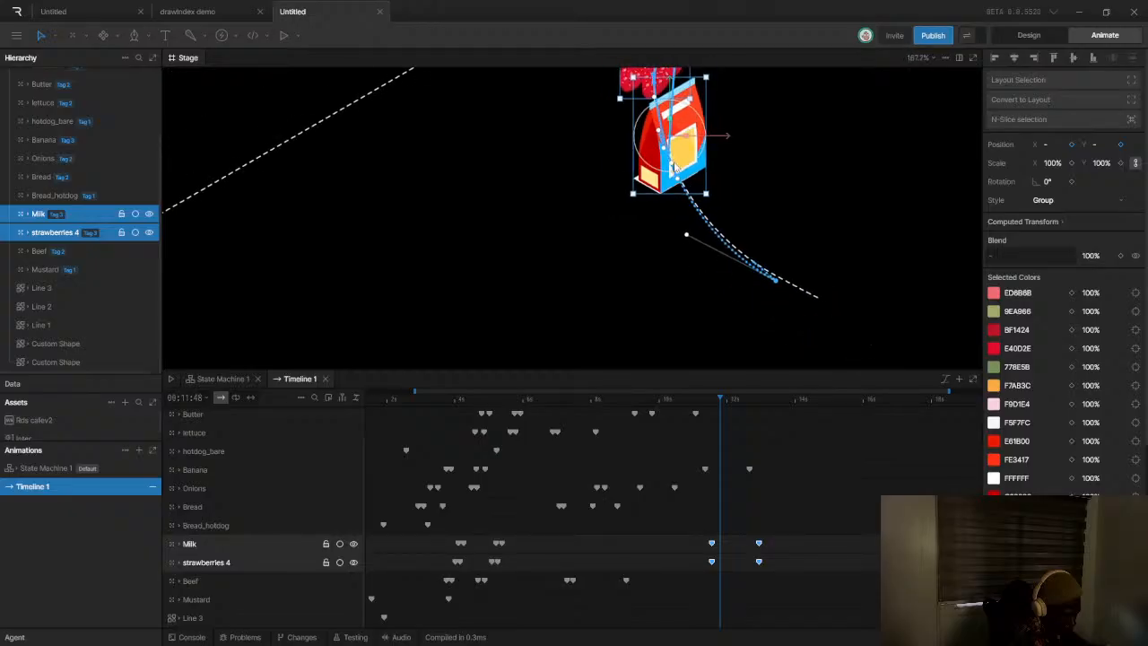
pyautogui.scroll(6, 665, 107)
pyautogui.scroll(-5, 664, 106)
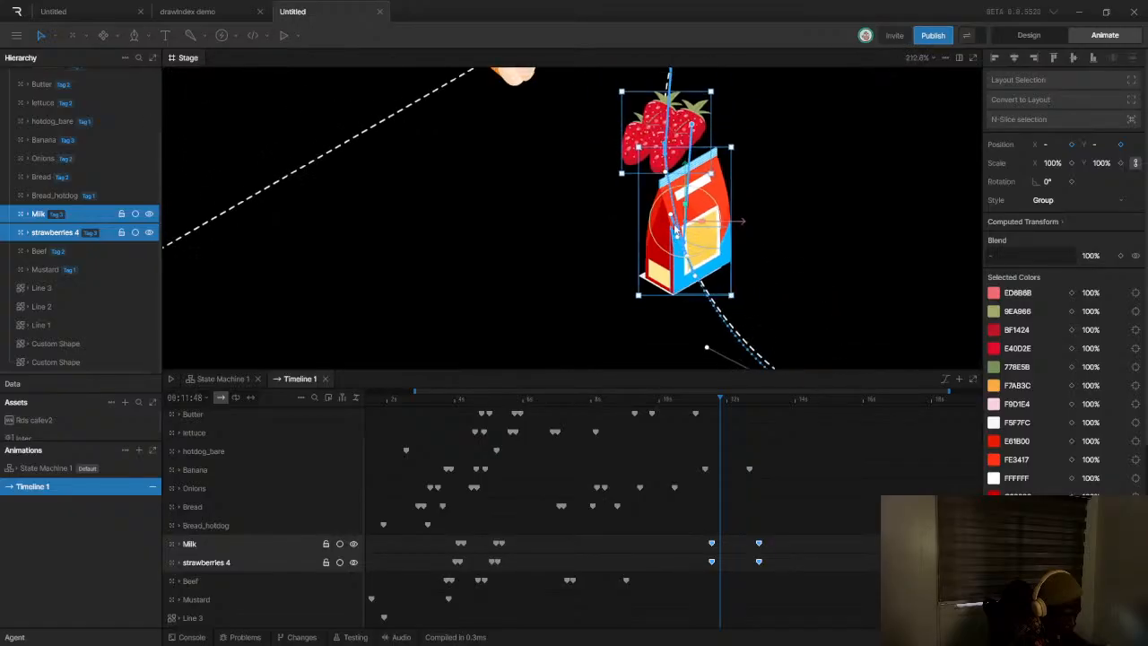
pyautogui.scroll(4, 679, 132)
pyautogui.scroll(-3, 679, 132)
pyautogui.scroll(5, 677, 162)
pyautogui.scroll(-4, 680, 179)
pyautogui.scroll(6, 681, 199)
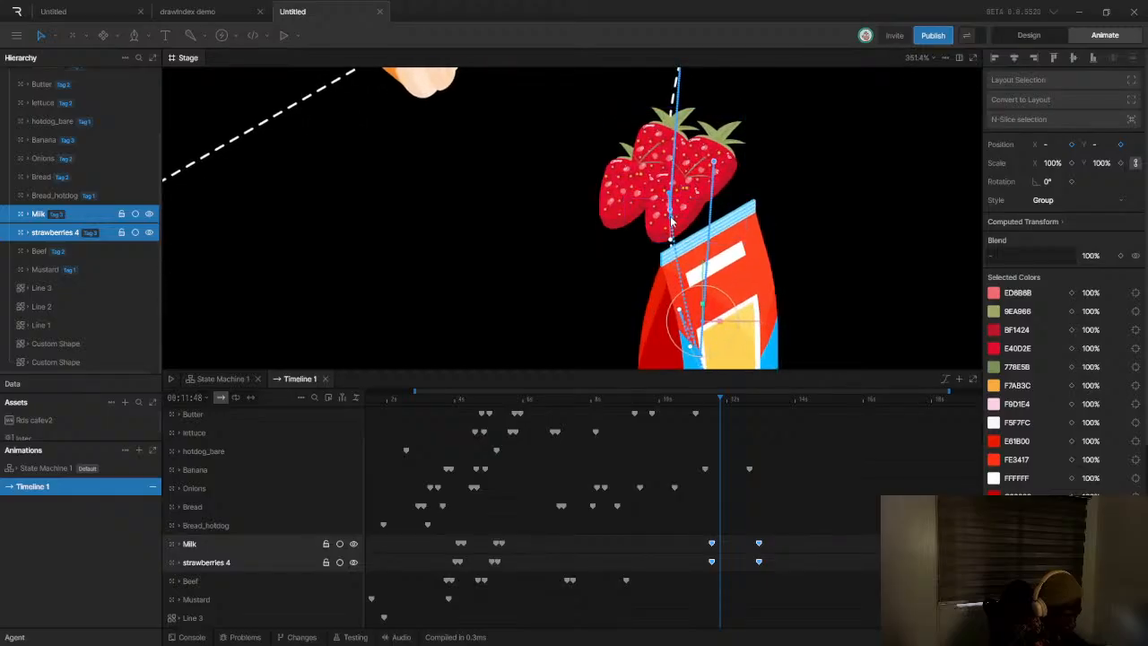
pyautogui.scroll(-5, 679, 224)
pyautogui.scroll(3, 708, 280)
pyautogui.moveTo(708, 283); pyautogui.dragTo(711, 299)
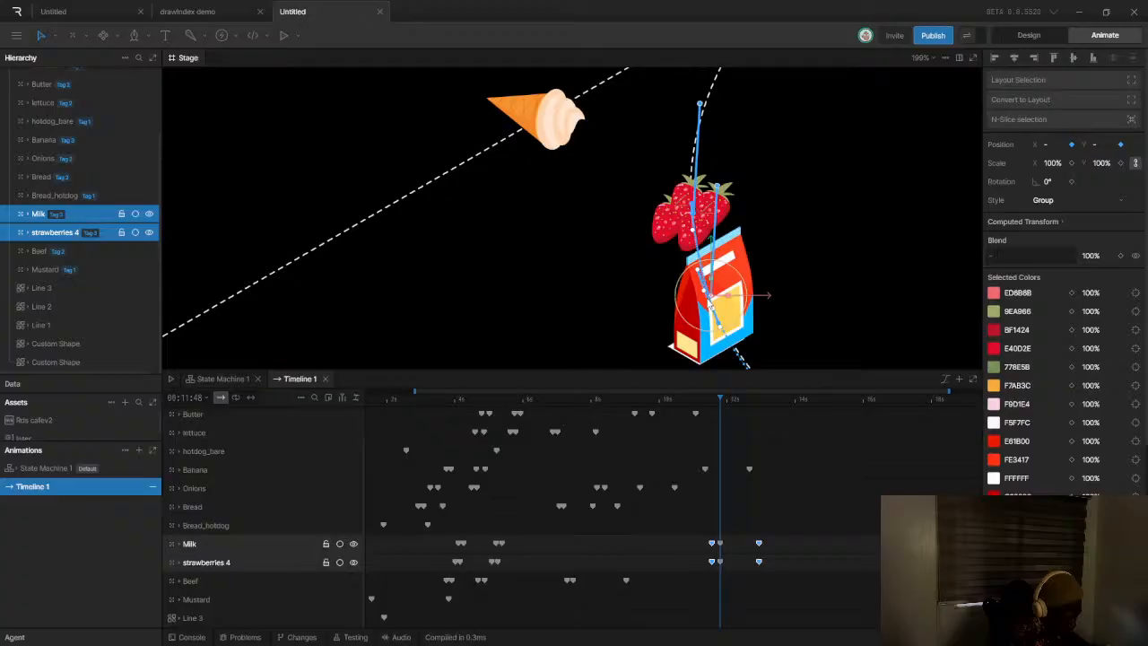
# Try reshaping the upper motion paths of the Milk and strawberries 4 groups to match the dashed curve
pyautogui.scroll(3, 722, 278)
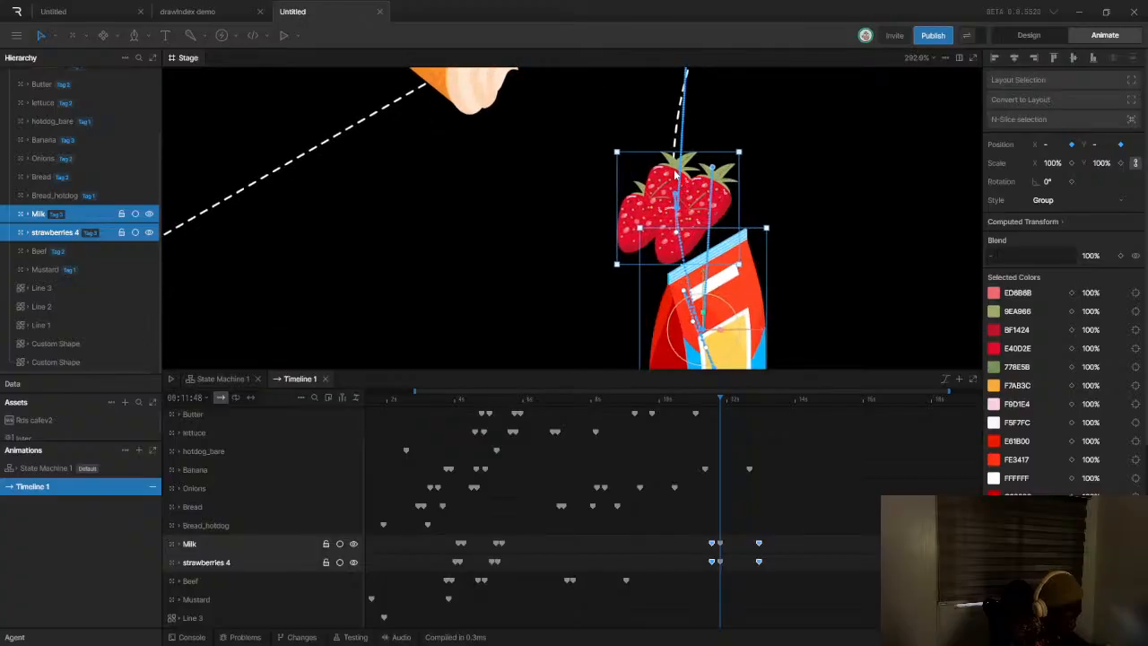
pyautogui.moveTo(681, 161); pyautogui.dragTo(668, 154)
pyautogui.moveTo(707, 251); pyautogui.dragTo(691, 249)
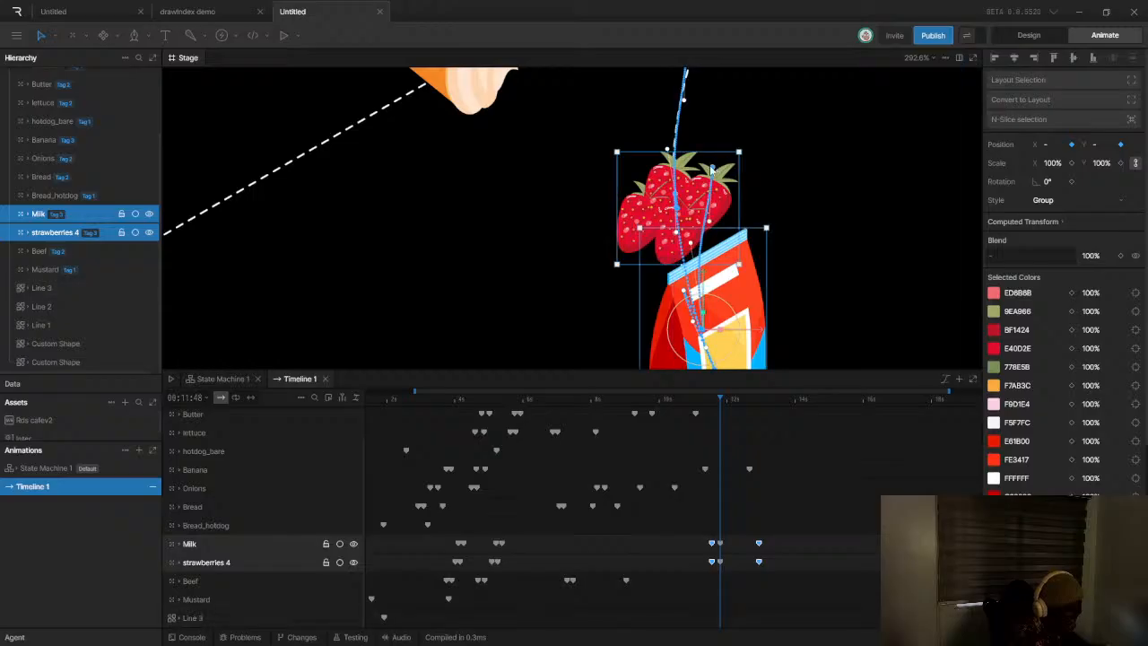
pyautogui.moveTo(711, 169); pyautogui.dragTo(673, 153)
pyautogui.moveTo(700, 255); pyautogui.dragTo(695, 256)
pyautogui.scroll(-4, 695, 255)
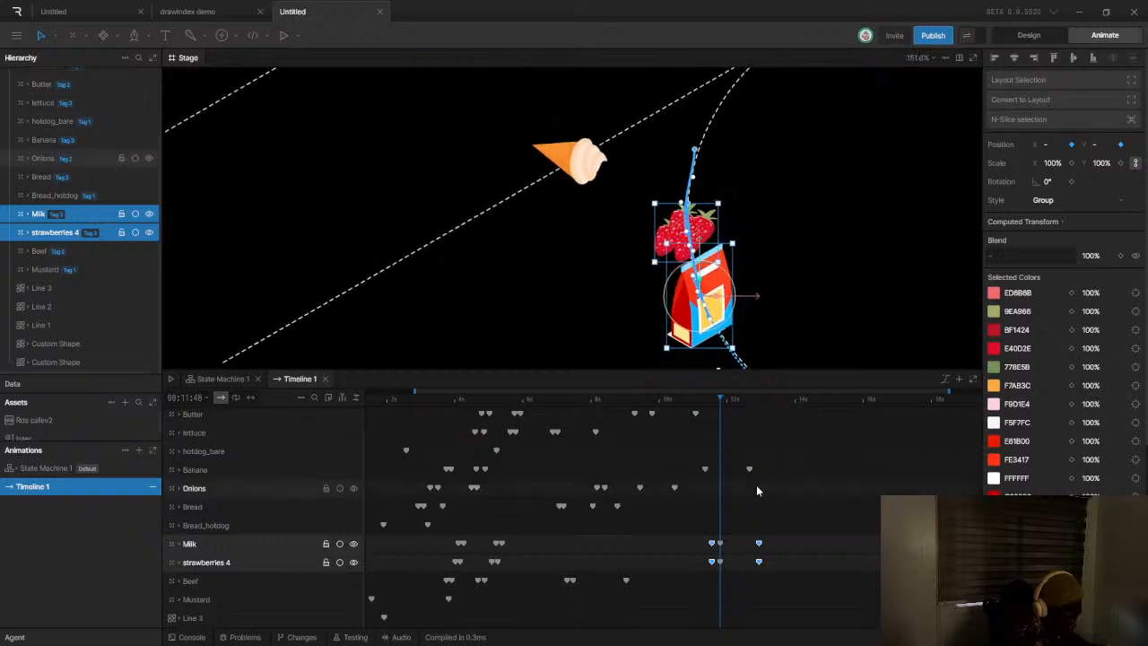
# Play the timeline from about 11.4 s to check the milk and strawberries' movement
pyautogui.moveTo(722, 401); pyautogui.dragTo(707, 402)
pyautogui.press('space')
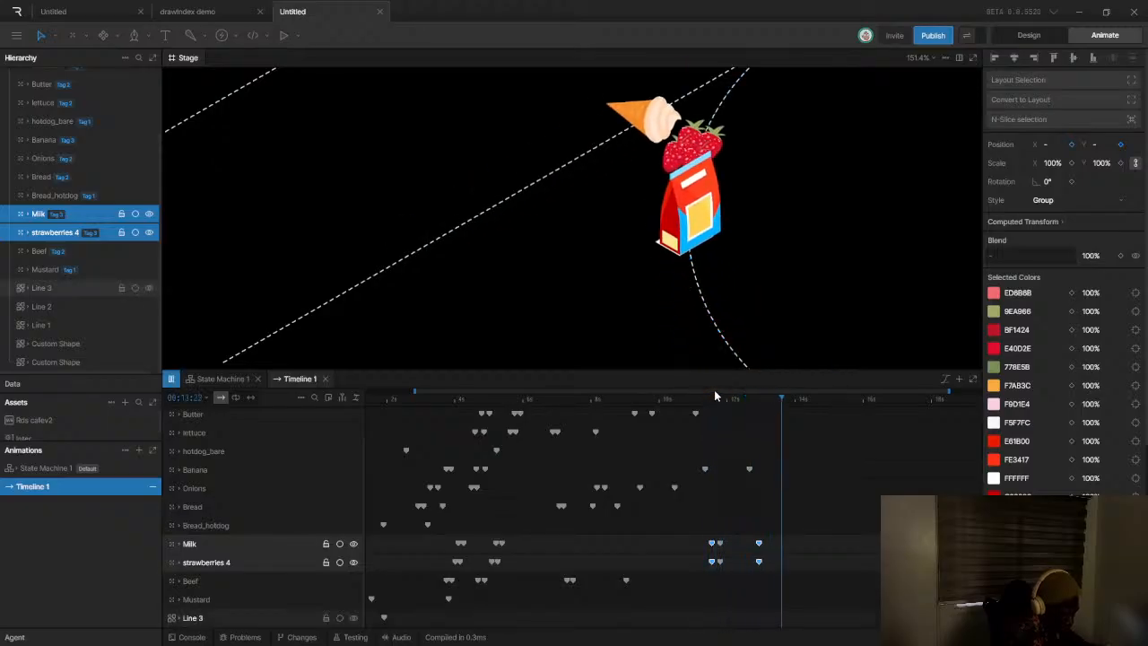
pyautogui.press('space')
# Undo the last path tweak and delete the extra Milk and strawberries 4 keyframes at 00:11:48
pyautogui.hotkey('ctrl', 'z')
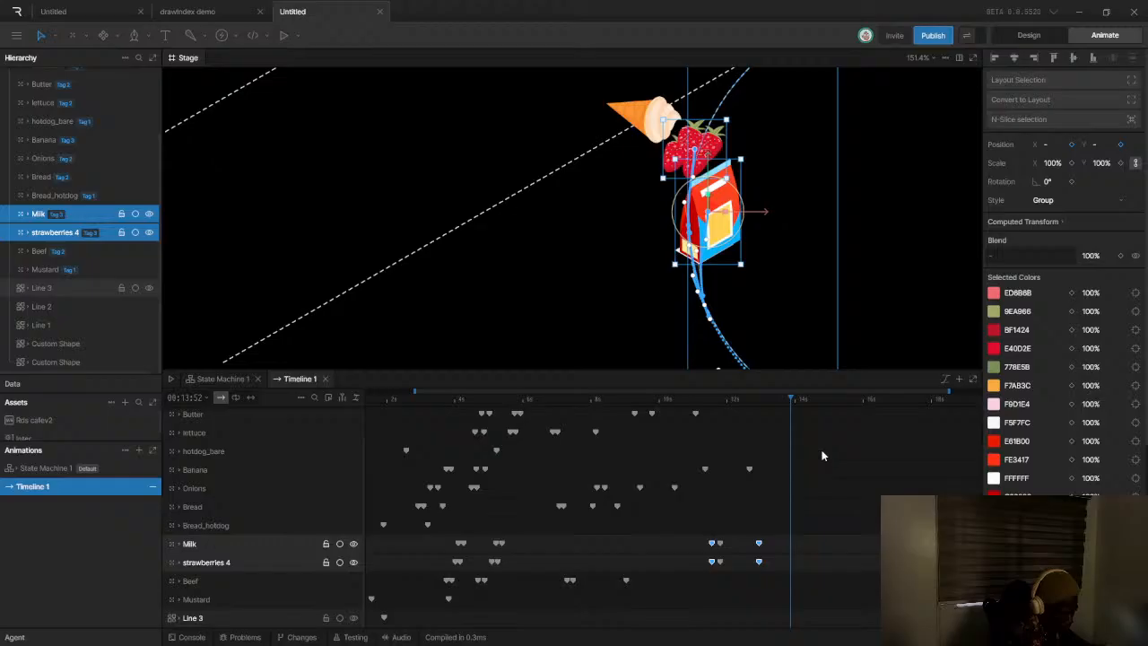
pyautogui.moveTo(732, 536); pyautogui.dragTo(722, 575)
pyautogui.press('Delete')
pyautogui.press('Escape')
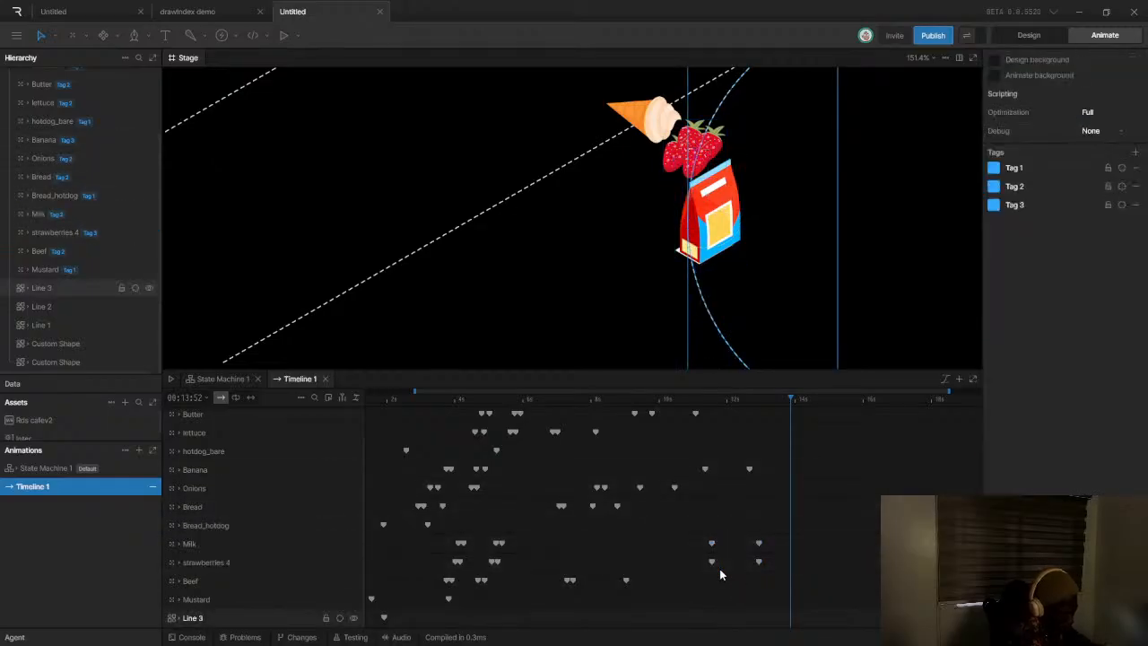
# Select the Milk group at 00:11:47 and move its motion path's end point up onto the dashed line
pyautogui.click(720, 401)
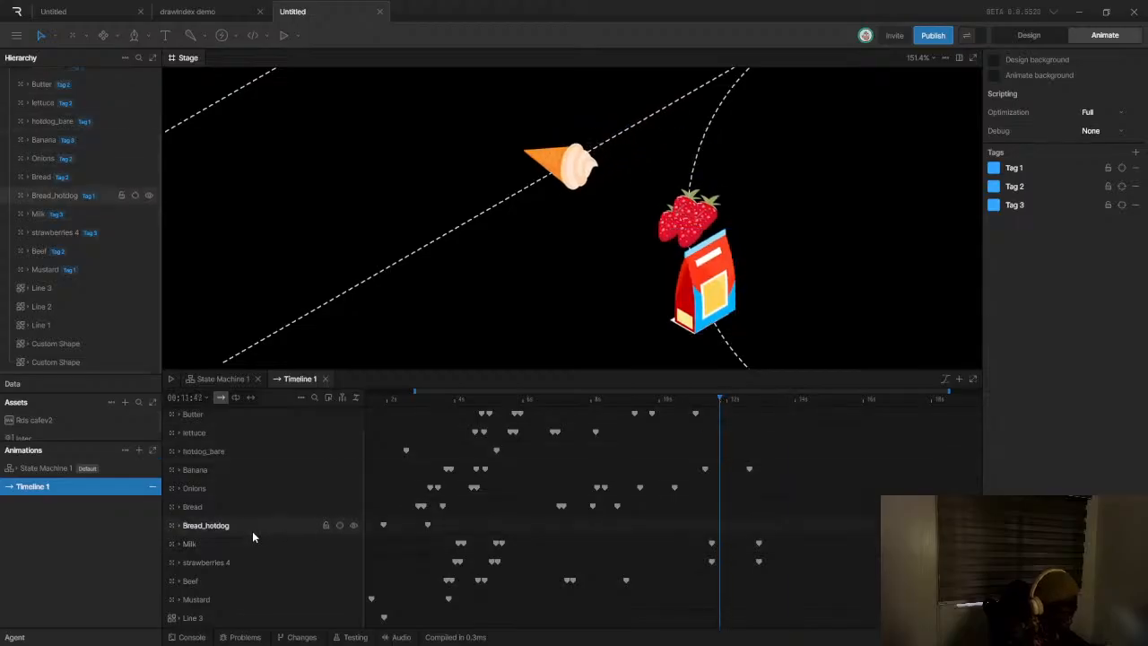
pyautogui.click(707, 294)
pyautogui.scroll(5, 707, 294)
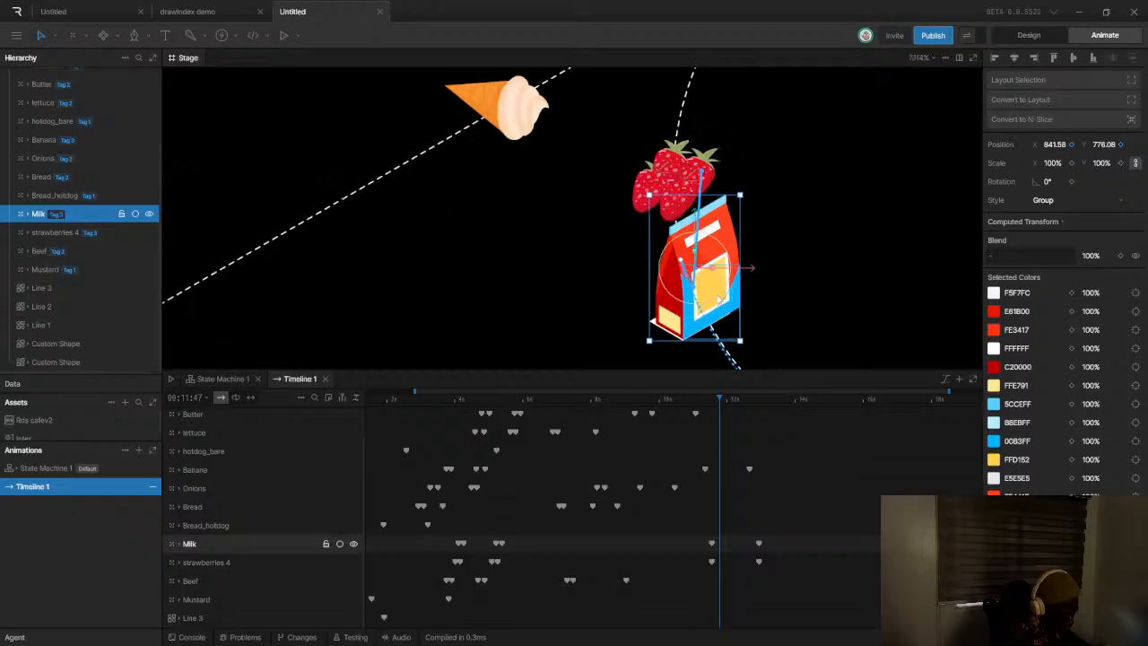
pyautogui.scroll(-3, 664, 168)
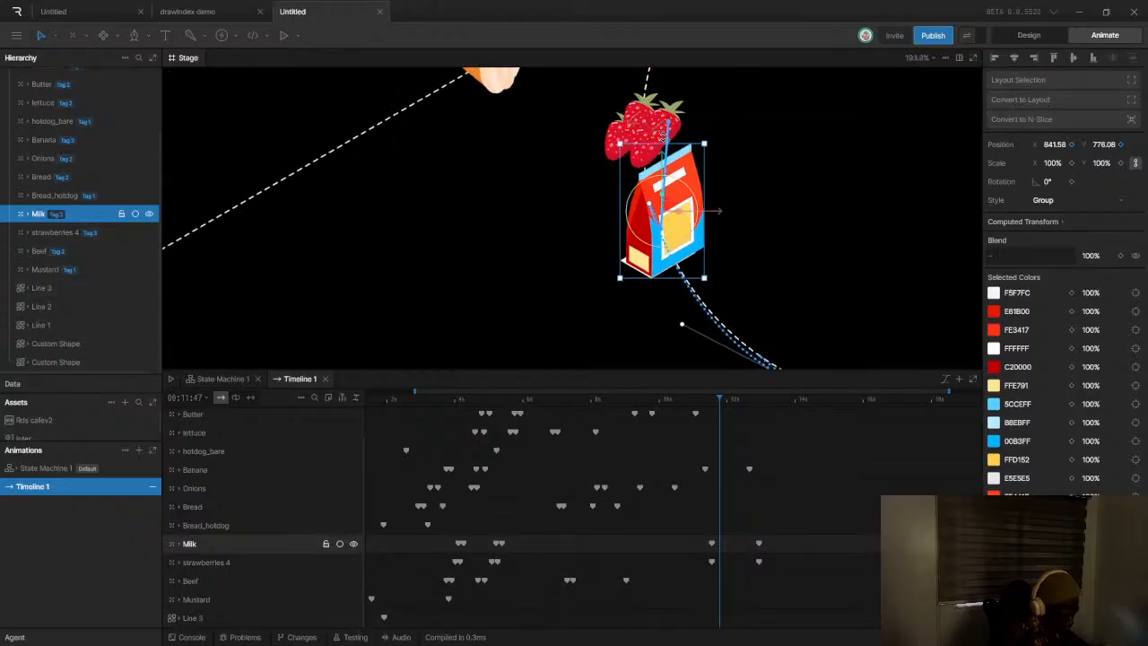
pyautogui.moveTo(668, 125); pyautogui.dragTo(645, 93)
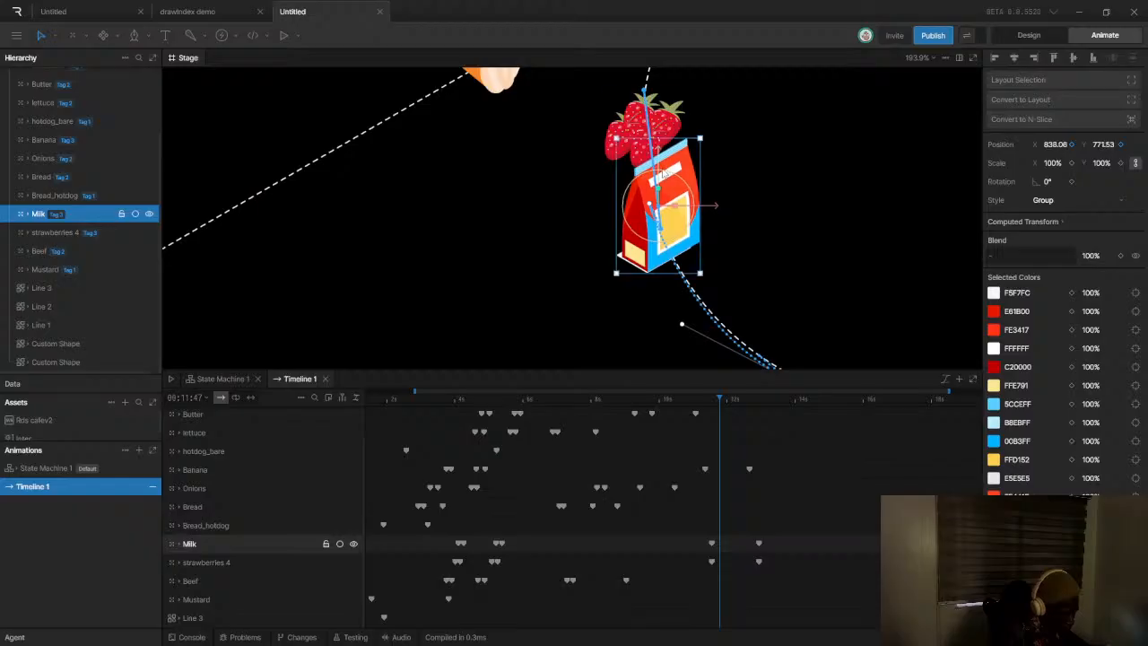
# Try nudging the Milk group to Y 772 at 00:11:47, and delete the keyframe added there
pyautogui.moveTo(653, 173); pyautogui.dragTo(652, 176)
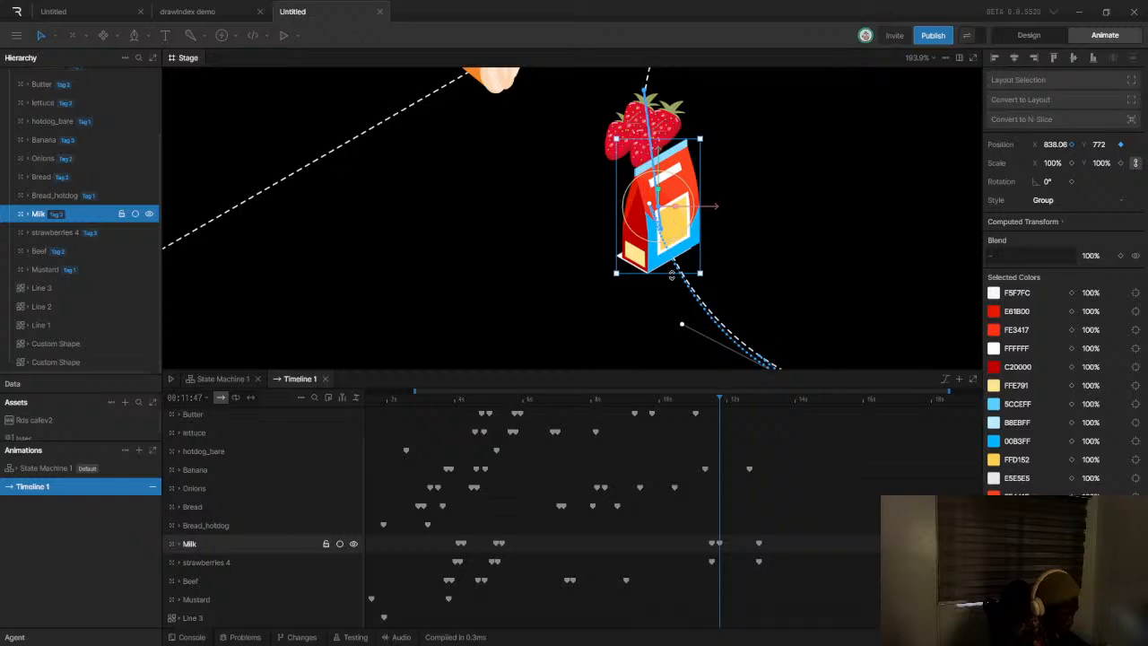
pyautogui.scroll(-4, 664, 231)
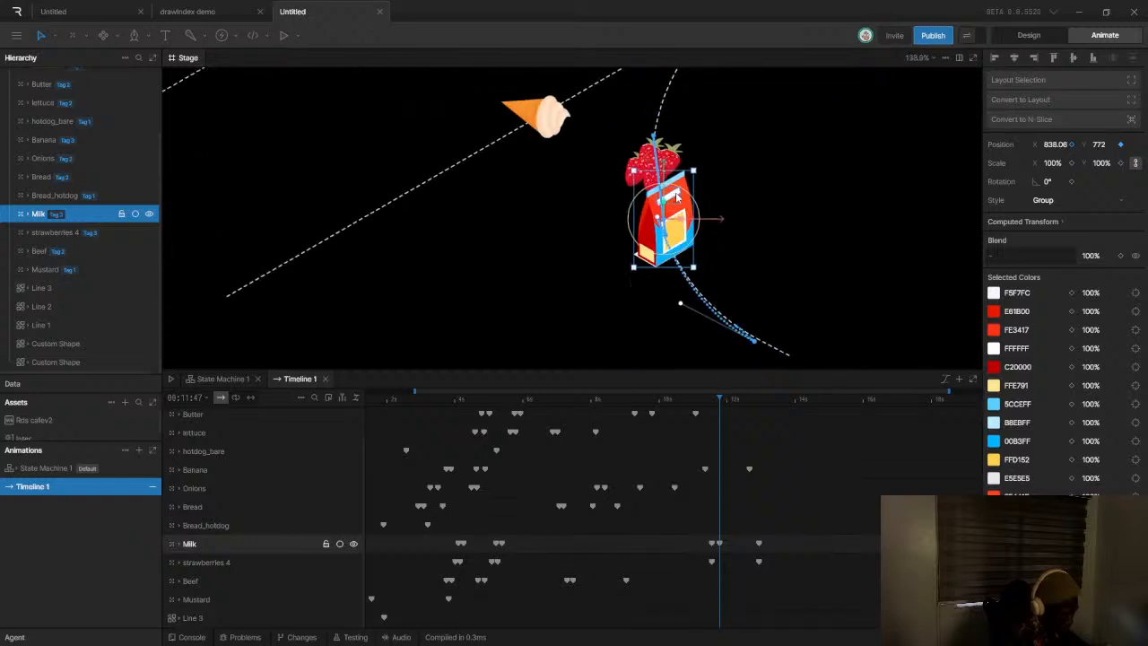
pyautogui.click(712, 542)
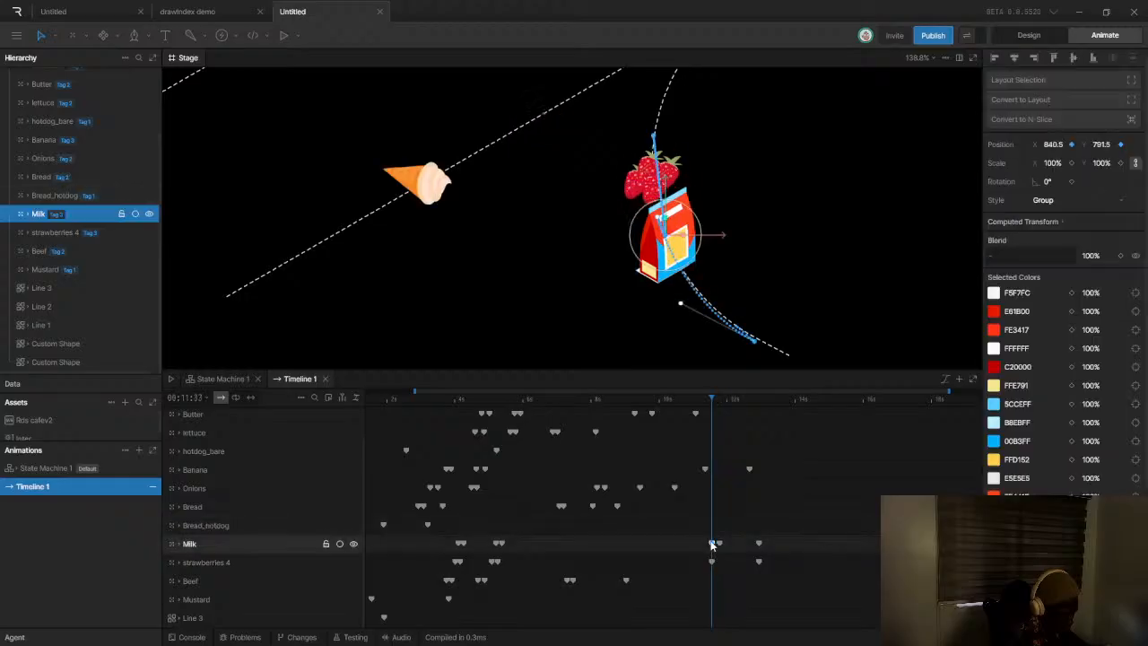
pyautogui.click(722, 544)
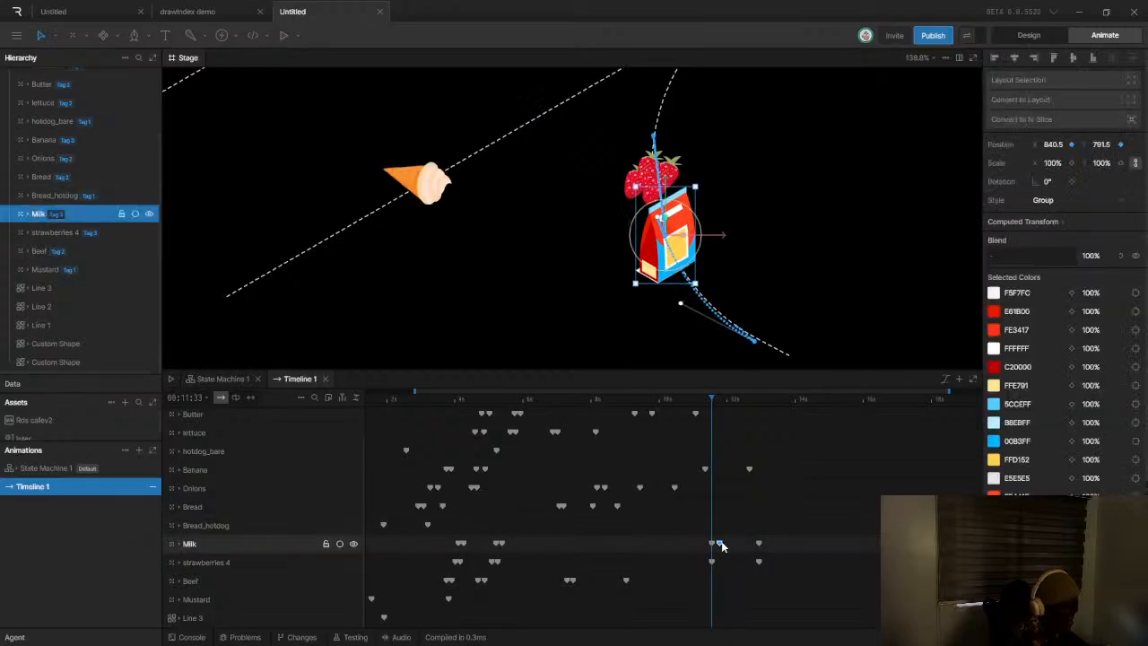
pyautogui.press('Delete')
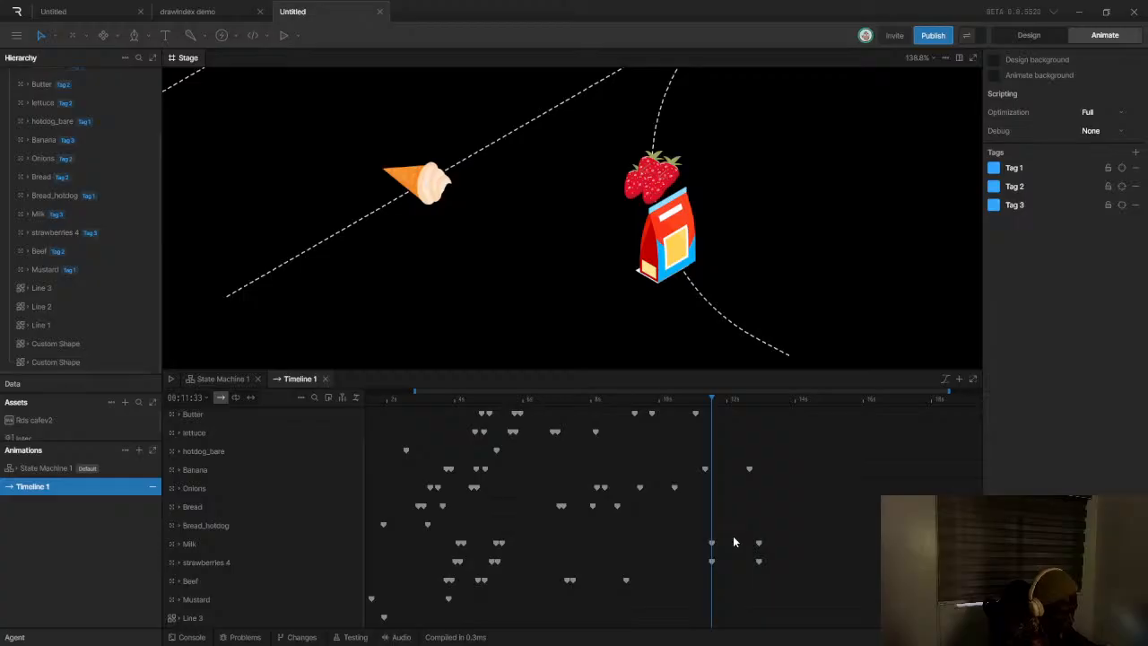
# Select the Milk keyframe at 00:11:33 and bend the upper segment of its motion path toward the dashed curve
pyautogui.click(713, 544)
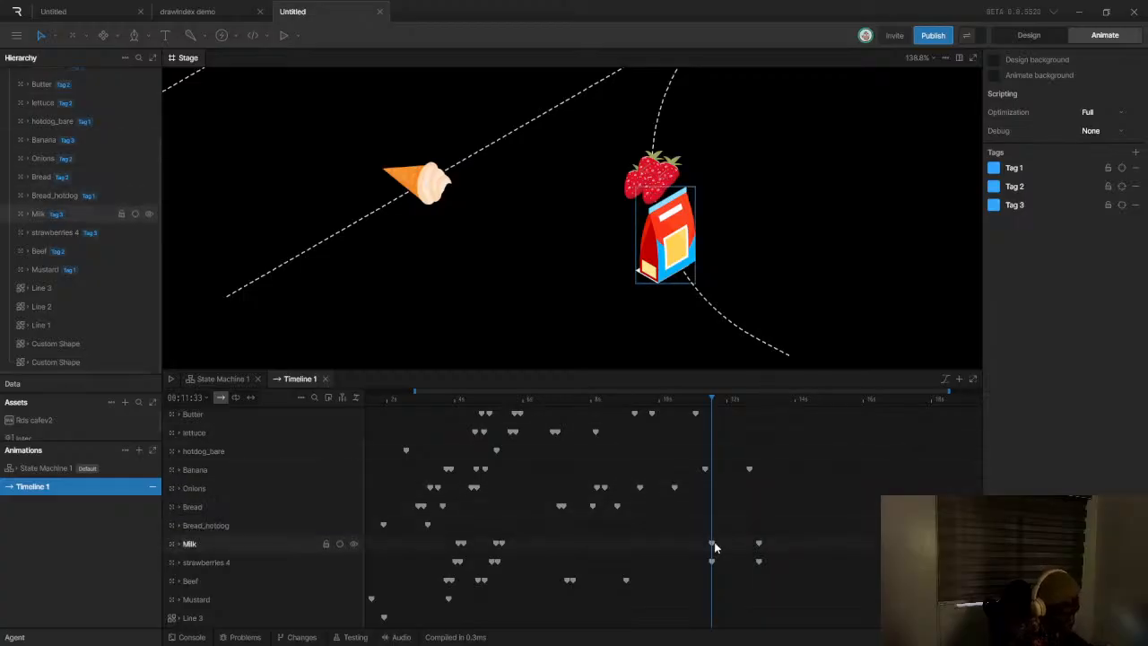
pyautogui.scroll(5, 665, 215)
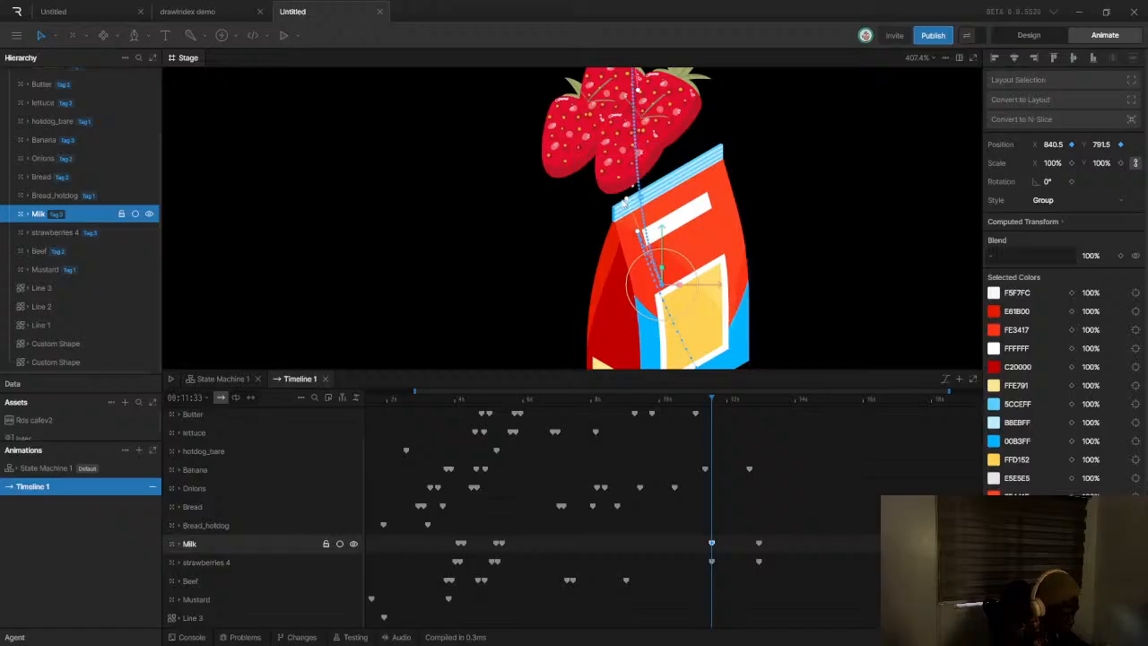
pyautogui.scroll(-3, 643, 155)
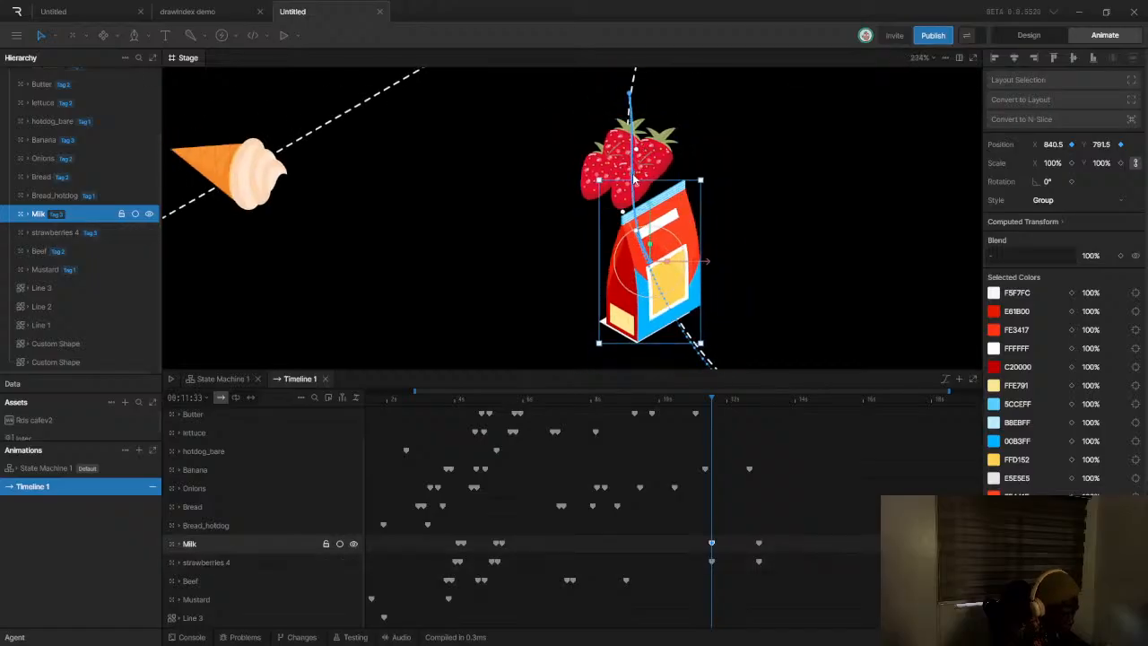
pyautogui.moveTo(635, 153); pyautogui.dragTo(619, 159)
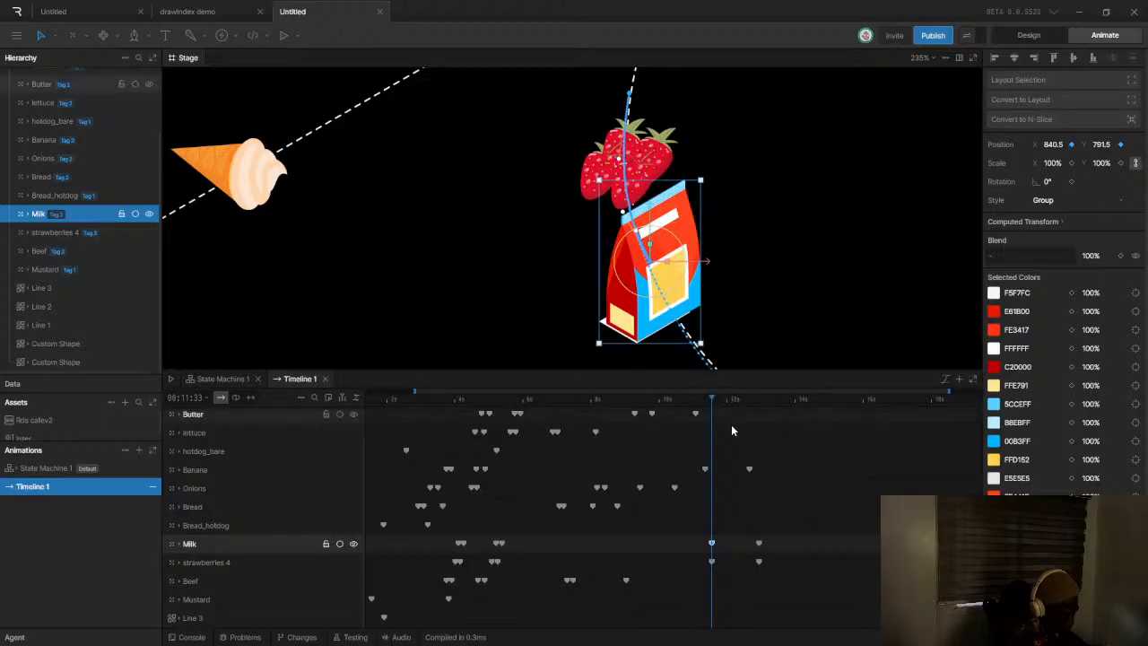
pyautogui.hscroll(1, 725, 402)
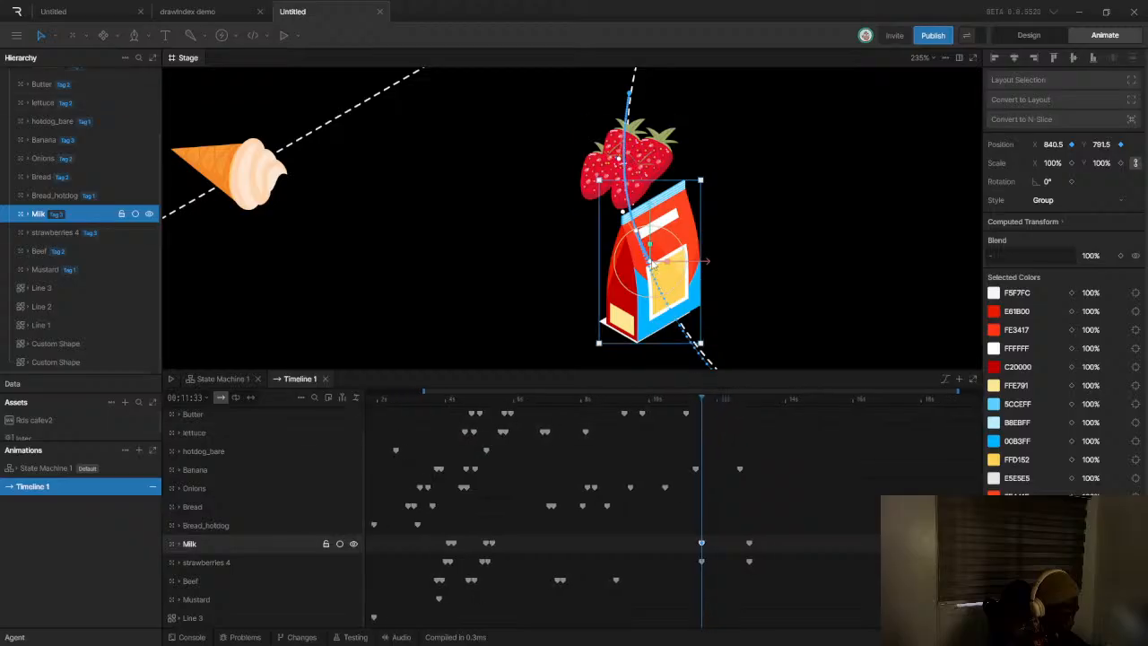
pyautogui.moveTo(651, 261); pyautogui.dragTo(667, 302)
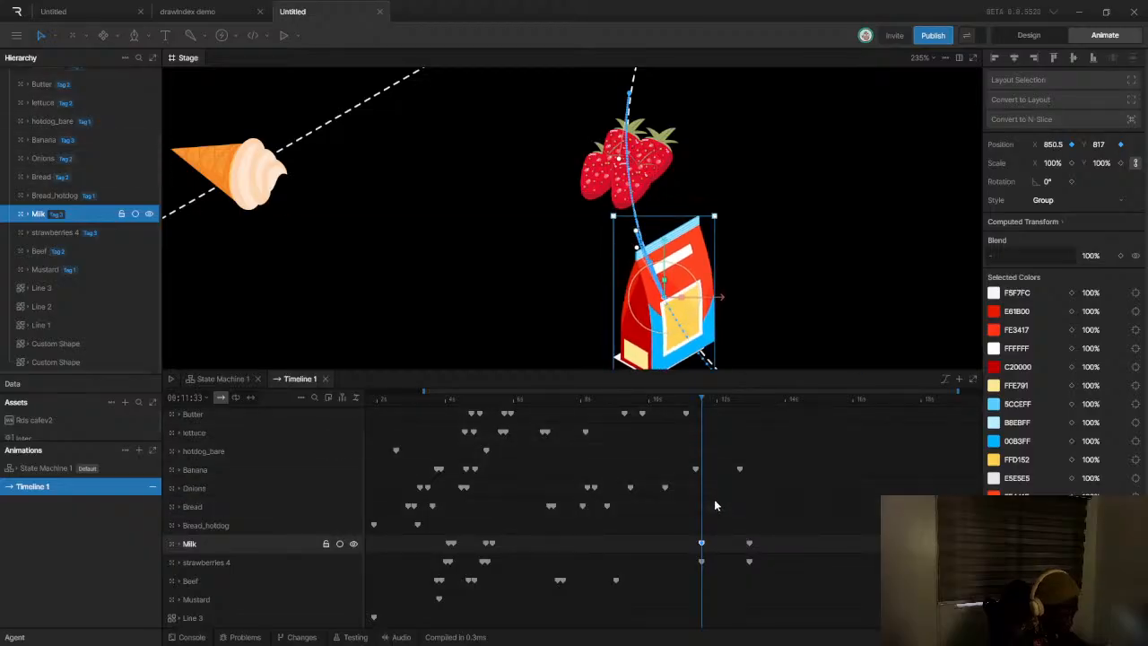
pyautogui.hotkey('ctrl', 'z')
# At 00:11:48, move the Milk group down along the dashed line to X 842, Y 798, adding a position keyframe
pyautogui.moveTo(717, 400); pyautogui.dragTo(721, 408)
pyautogui.scroll(3, 619, 236)
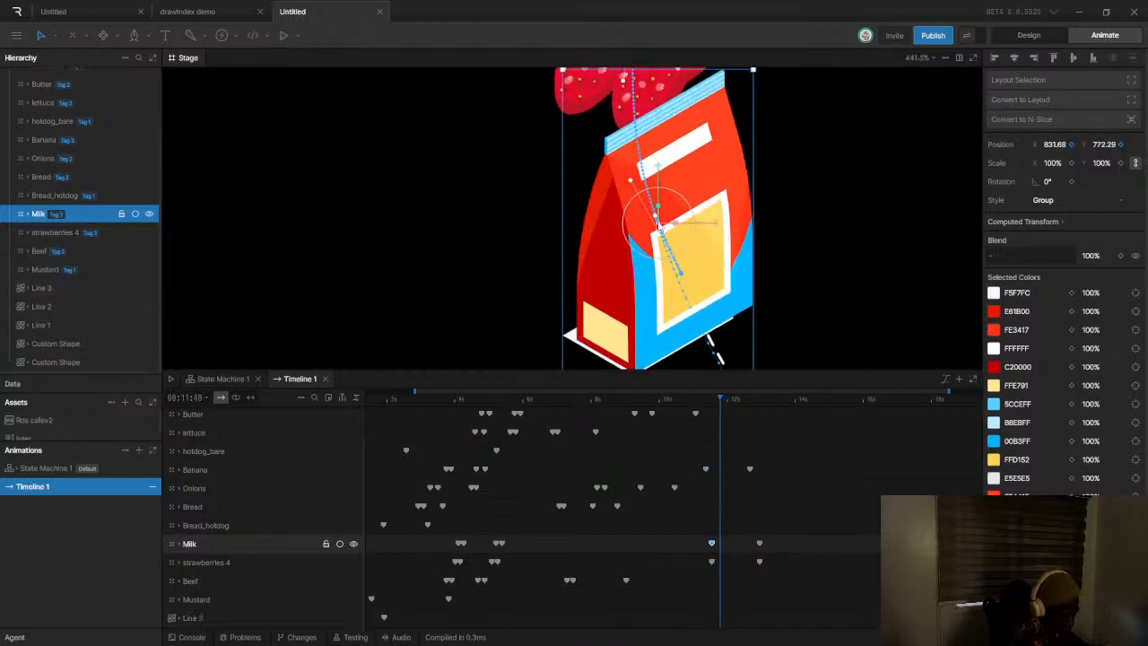
pyautogui.moveTo(661, 232); pyautogui.dragTo(676, 280)
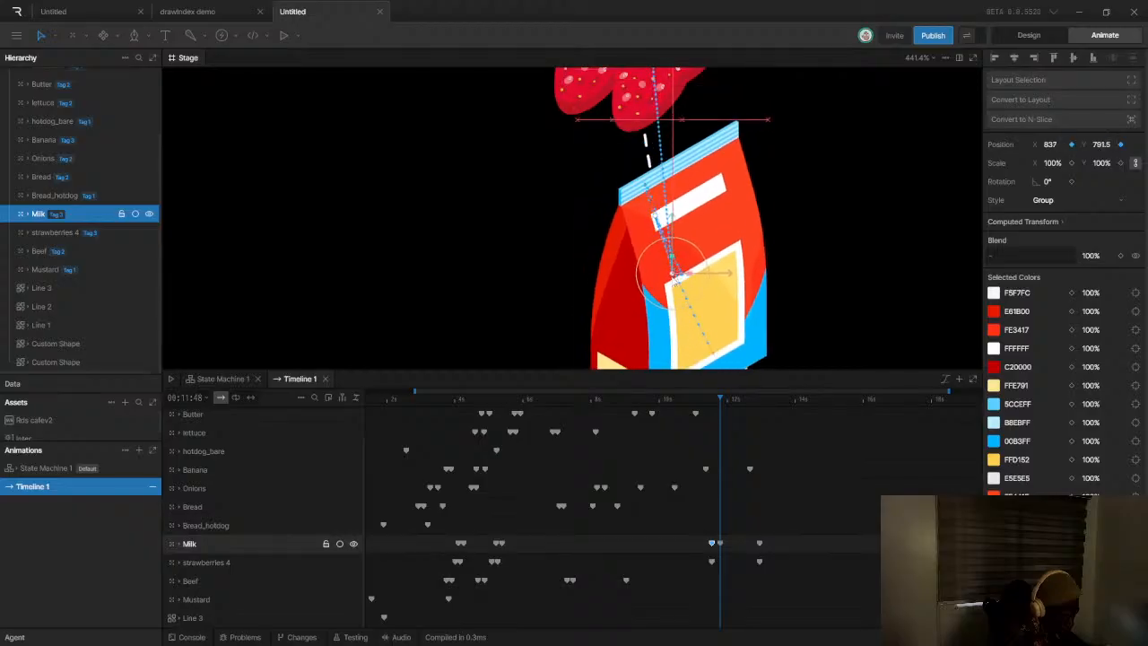
pyautogui.scroll(-5, 678, 240)
pyautogui.scroll(3, 690, 206)
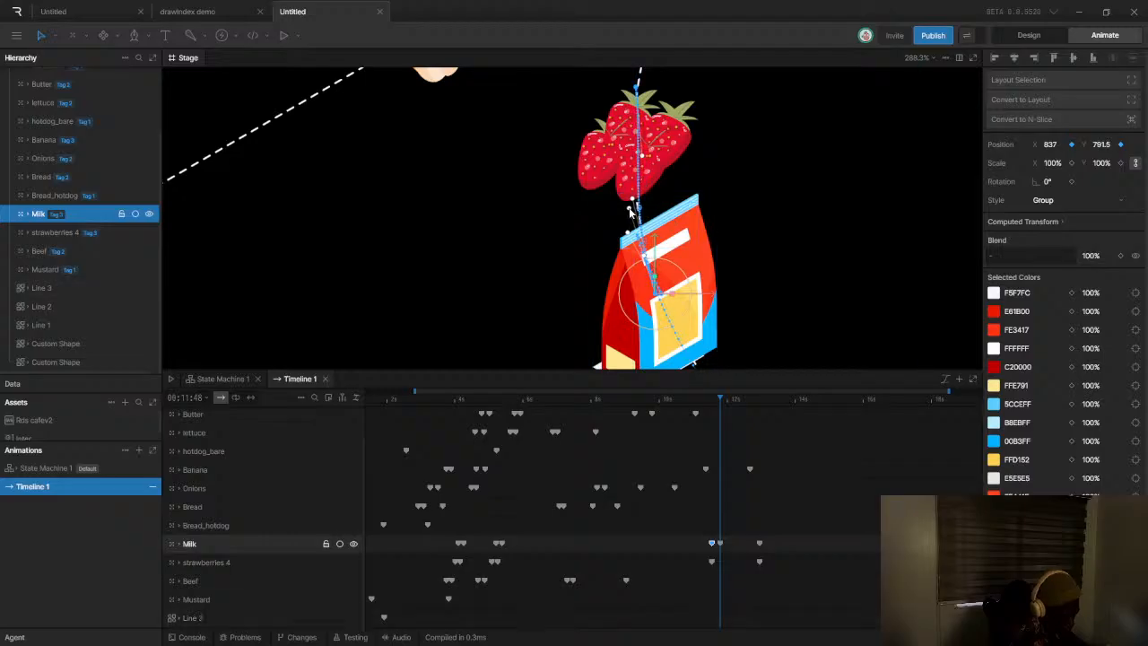
pyautogui.scroll(5, 659, 296)
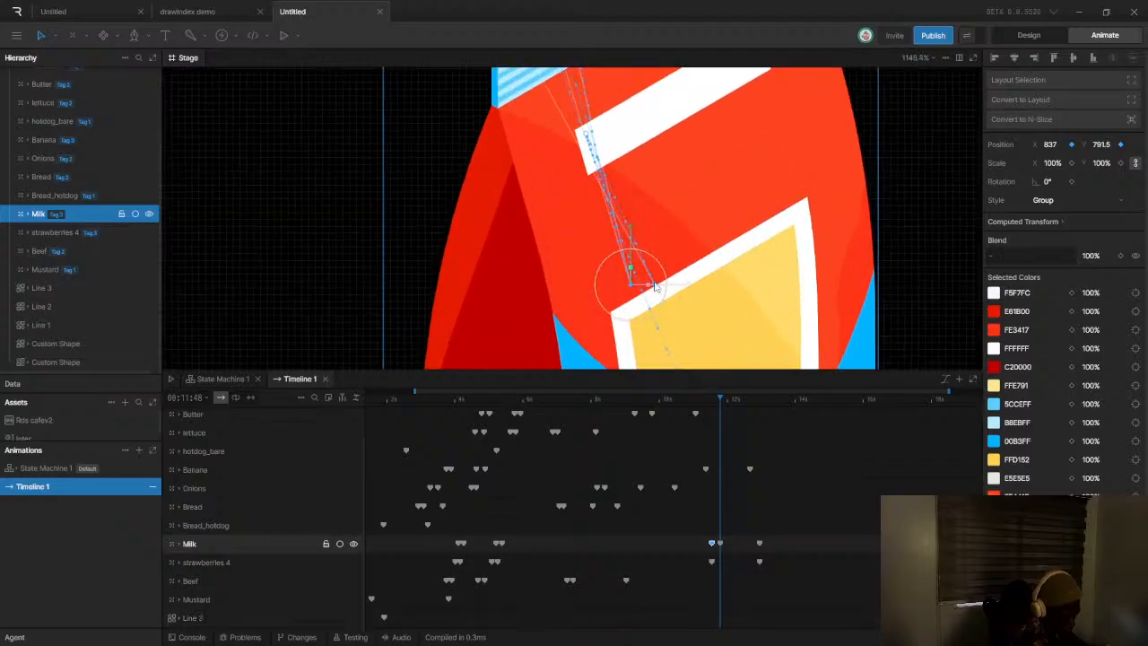
pyautogui.moveTo(655, 285); pyautogui.dragTo(644, 290)
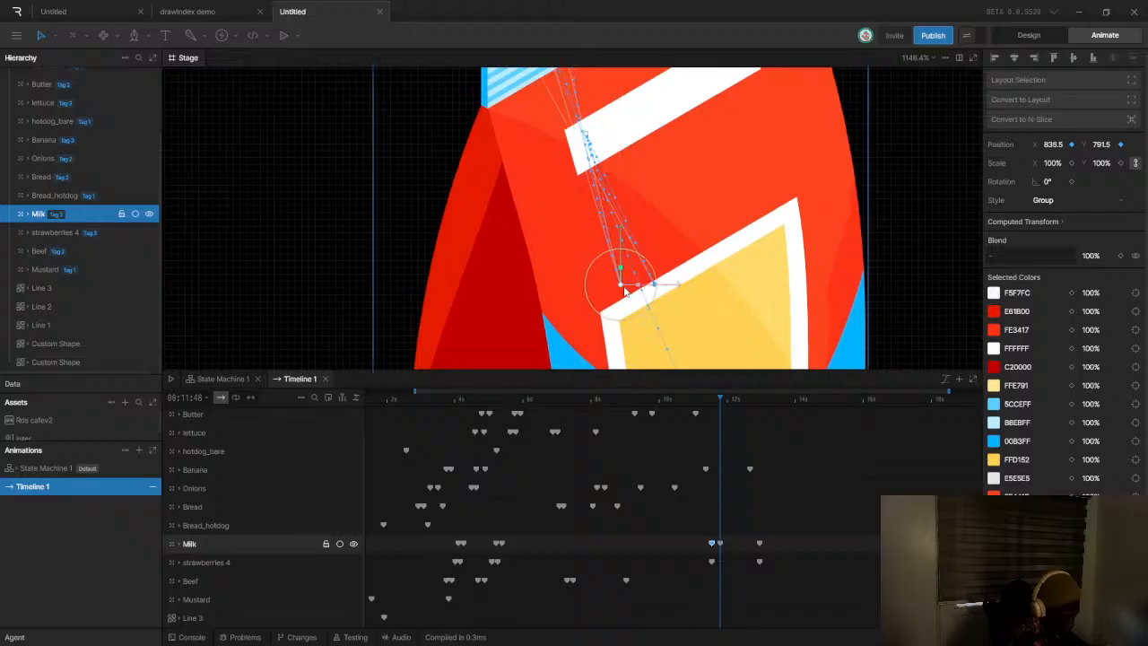
pyautogui.hotkey('ctrl', 'z')
pyautogui.moveTo(631, 287); pyautogui.dragTo(665, 331)
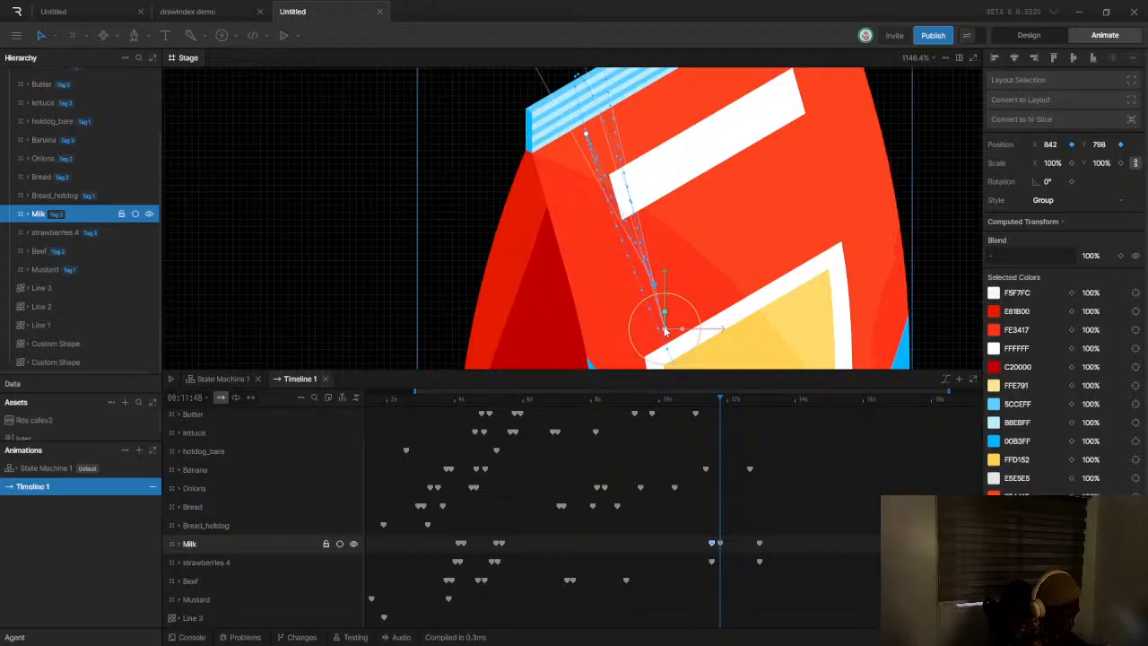
# Reshape the Milk motion path around the 00:11:48 keyframe by repositioning the curve handles above it and beside it
pyautogui.scroll(-5, 665, 331)
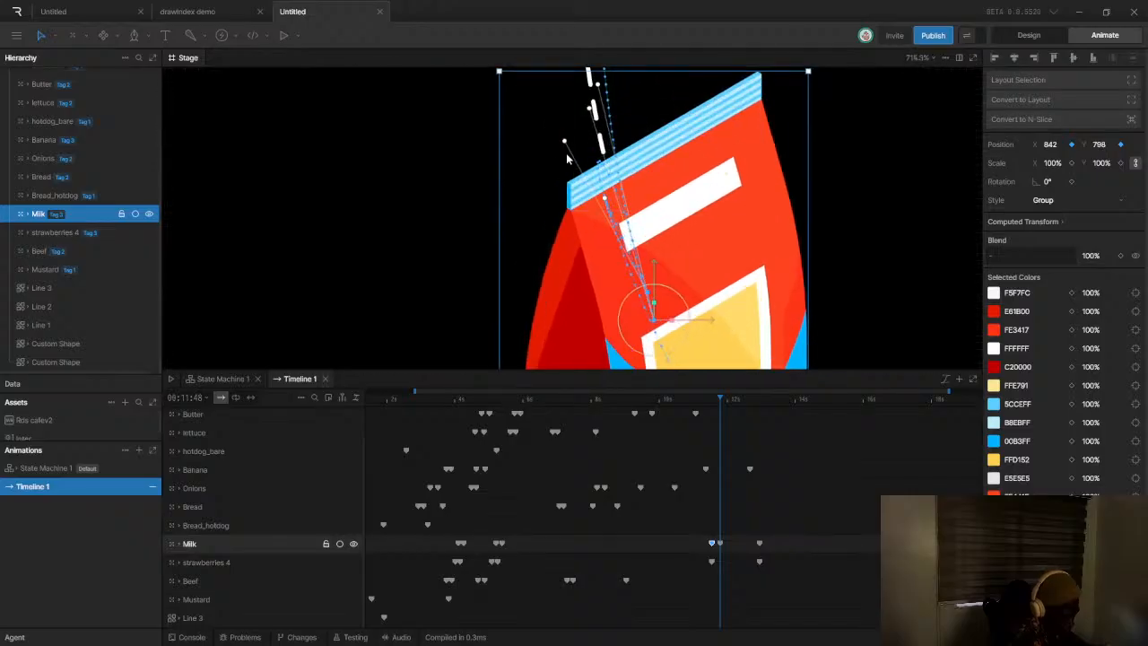
pyautogui.moveTo(564, 144); pyautogui.dragTo(583, 167)
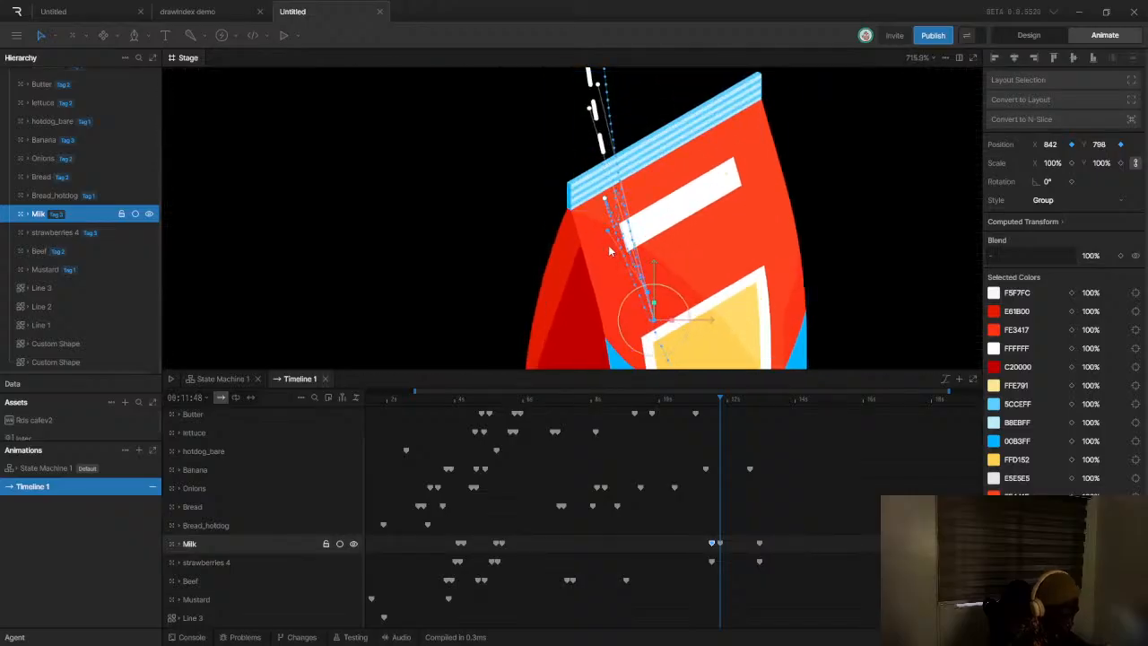
pyautogui.moveTo(431, 307); pyautogui.dragTo(444, 266)
pyautogui.moveTo(516, 278); pyautogui.dragTo(470, 274)
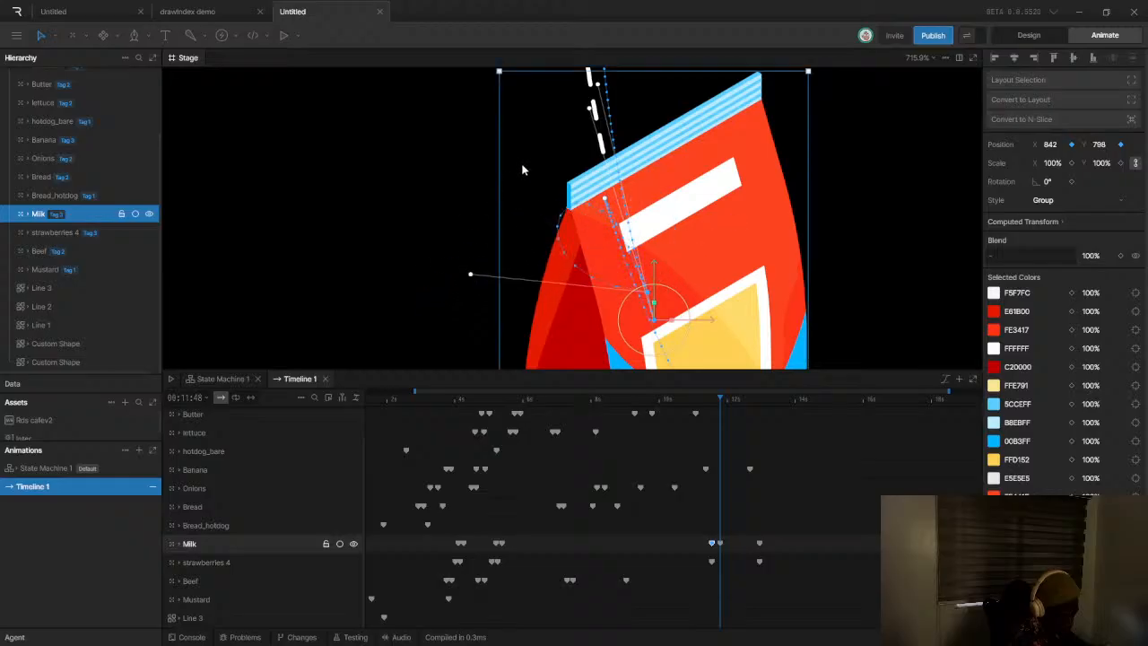
pyautogui.moveTo(591, 111); pyautogui.dragTo(615, 149)
pyautogui.scroll(-3, 648, 235)
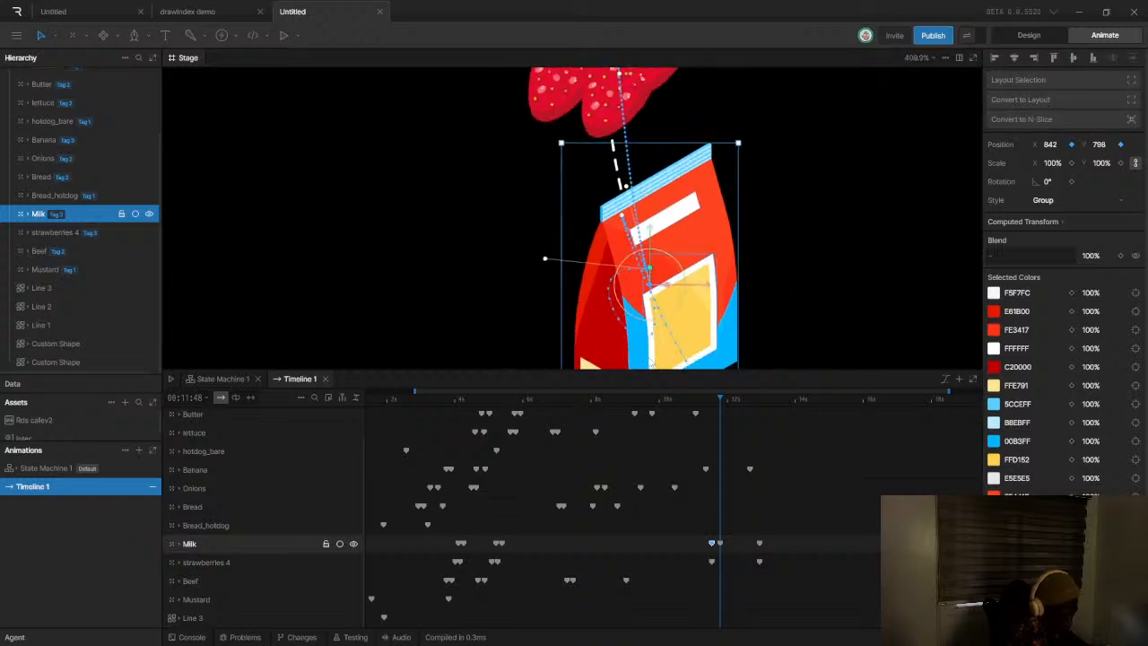
# Pull the handles below and beside the Milk keyframe inward so its motion path follows the dashed curve smoothly
pyautogui.scroll(3, 654, 349)
pyautogui.scroll(-5, 697, 310)
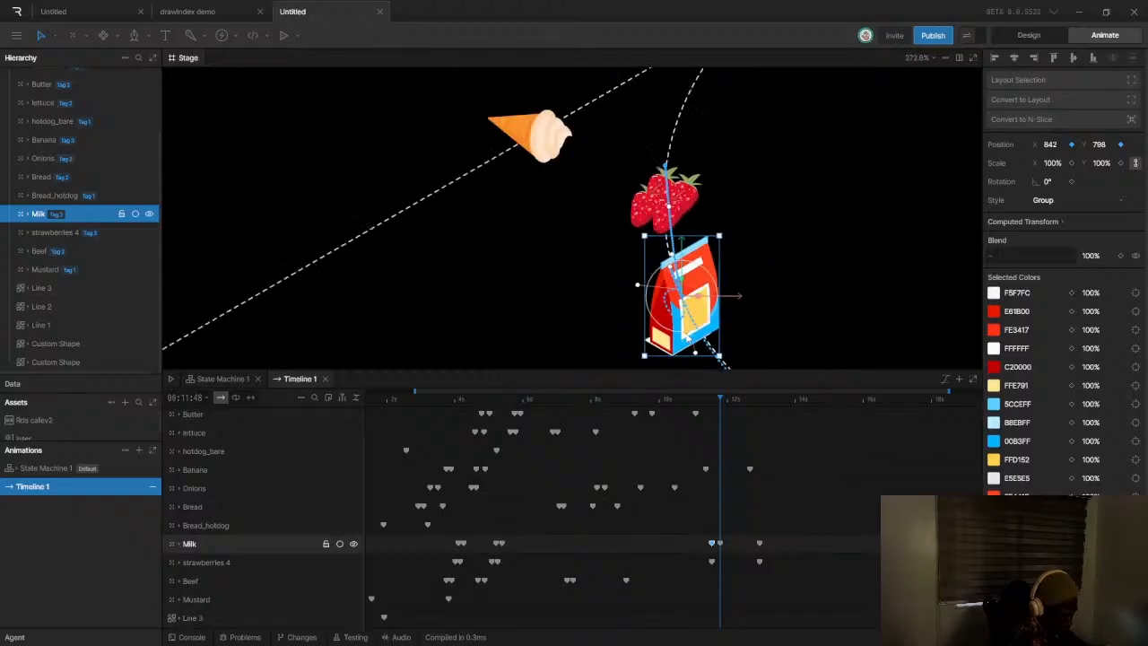
pyautogui.scroll(3, 696, 357)
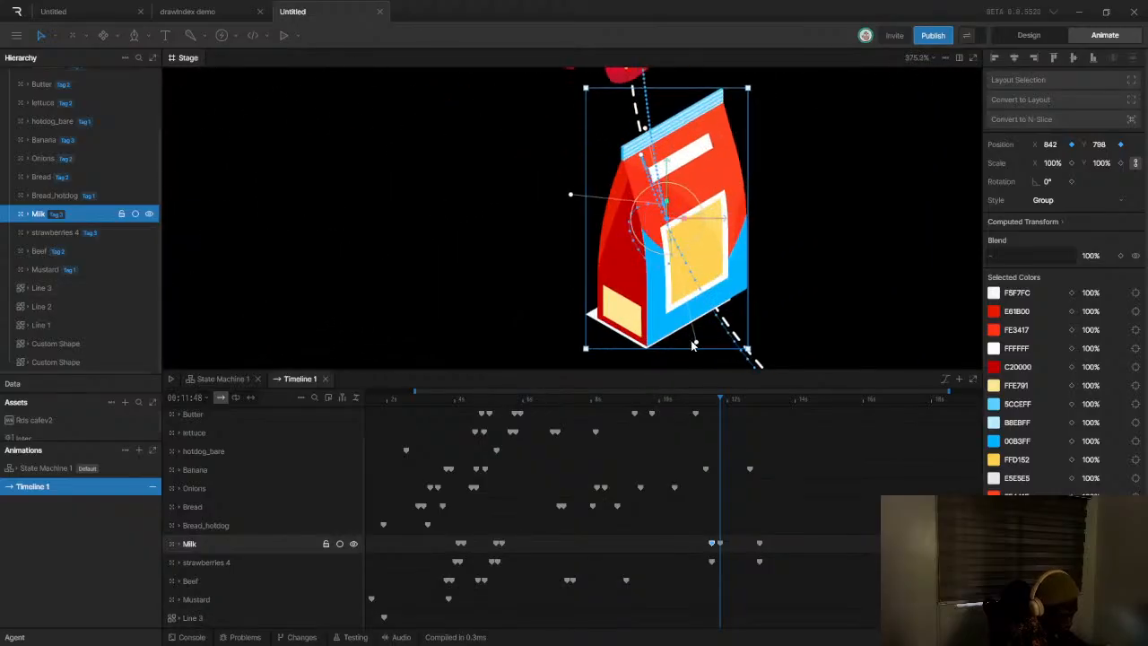
pyautogui.moveTo(697, 342); pyautogui.dragTo(691, 269)
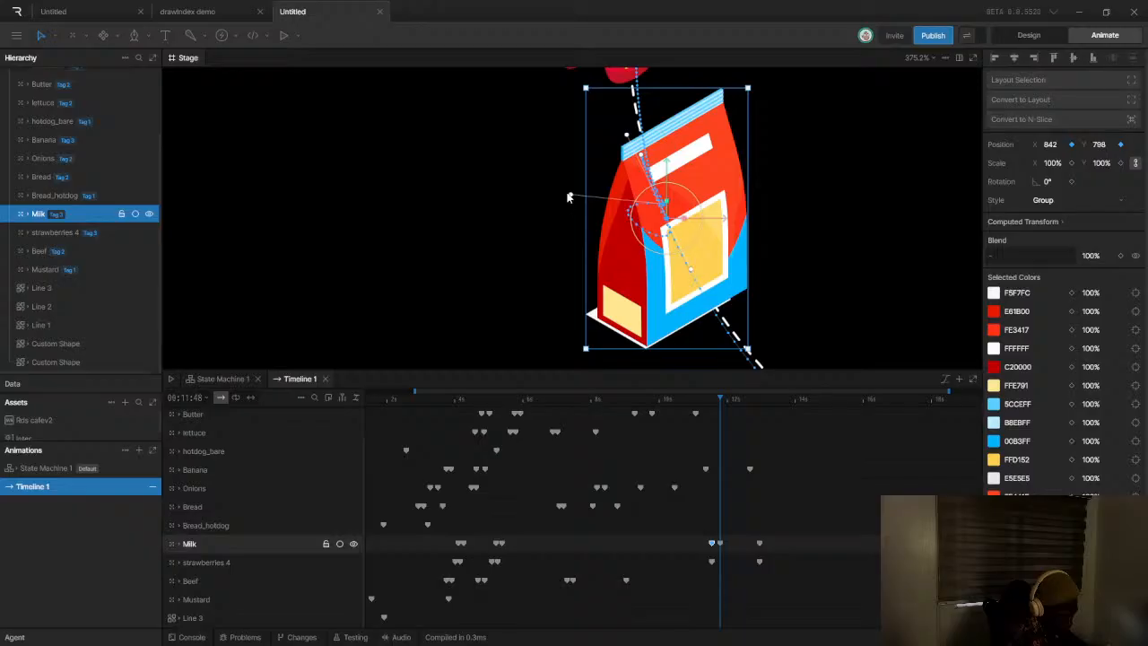
pyautogui.moveTo(572, 198); pyautogui.dragTo(584, 233)
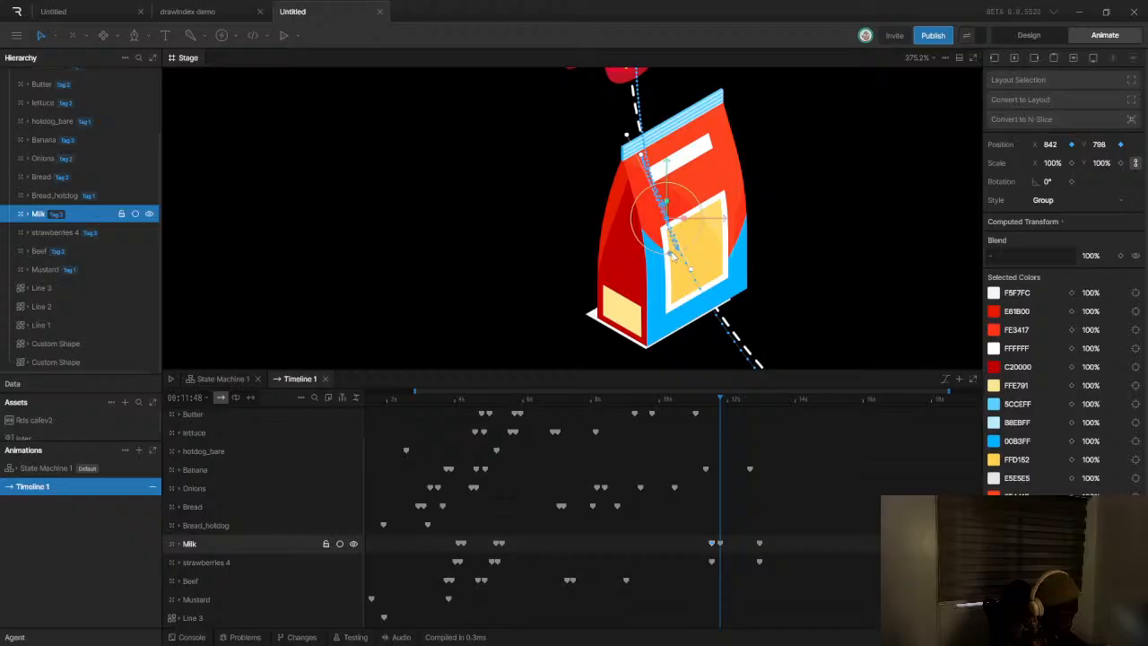
pyautogui.moveTo(681, 260); pyautogui.dragTo(682, 260)
pyautogui.scroll(-2, 682, 260)
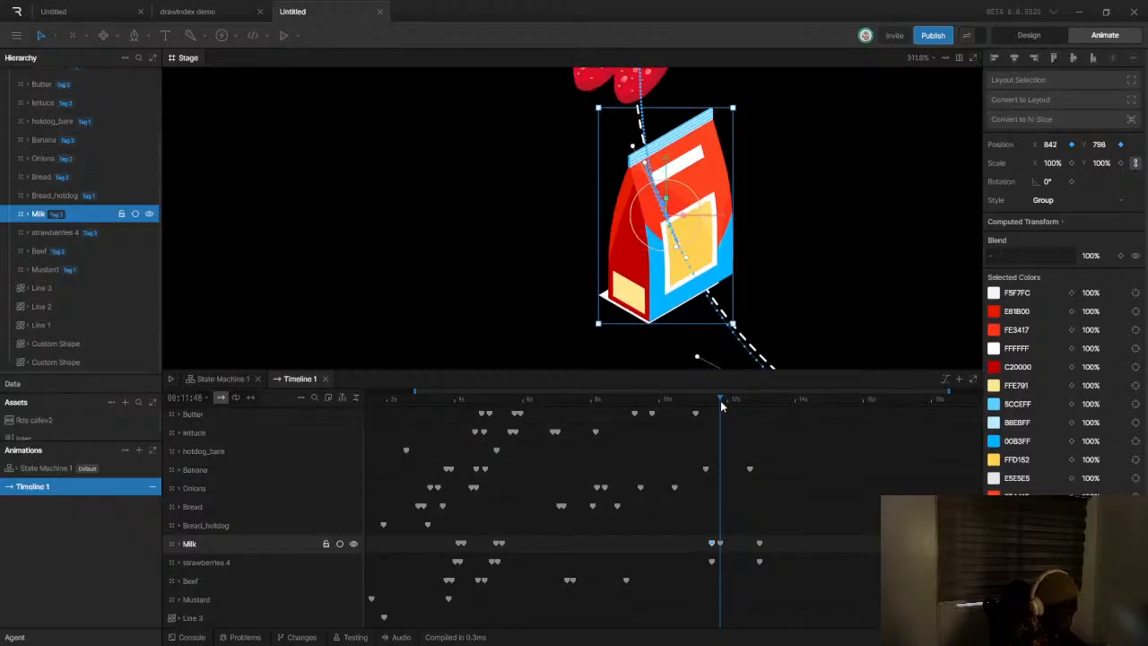
# Play back the Milk group's movement and examine its motion path against the dashed line at 00:12:36
pyautogui.moveTo(721, 409); pyautogui.dragTo(709, 405)
pyautogui.press('space')
pyautogui.click(752, 397)
pyautogui.scroll(-6, 646, 233)
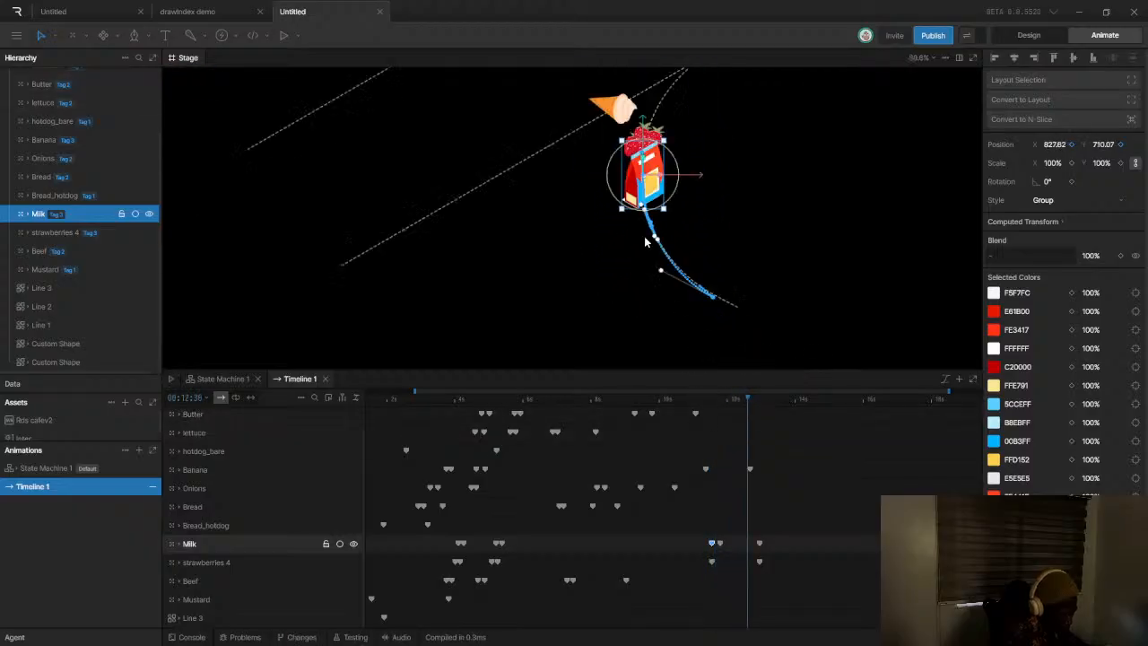
pyautogui.scroll(7, 655, 205)
pyautogui.scroll(3, 571, 175)
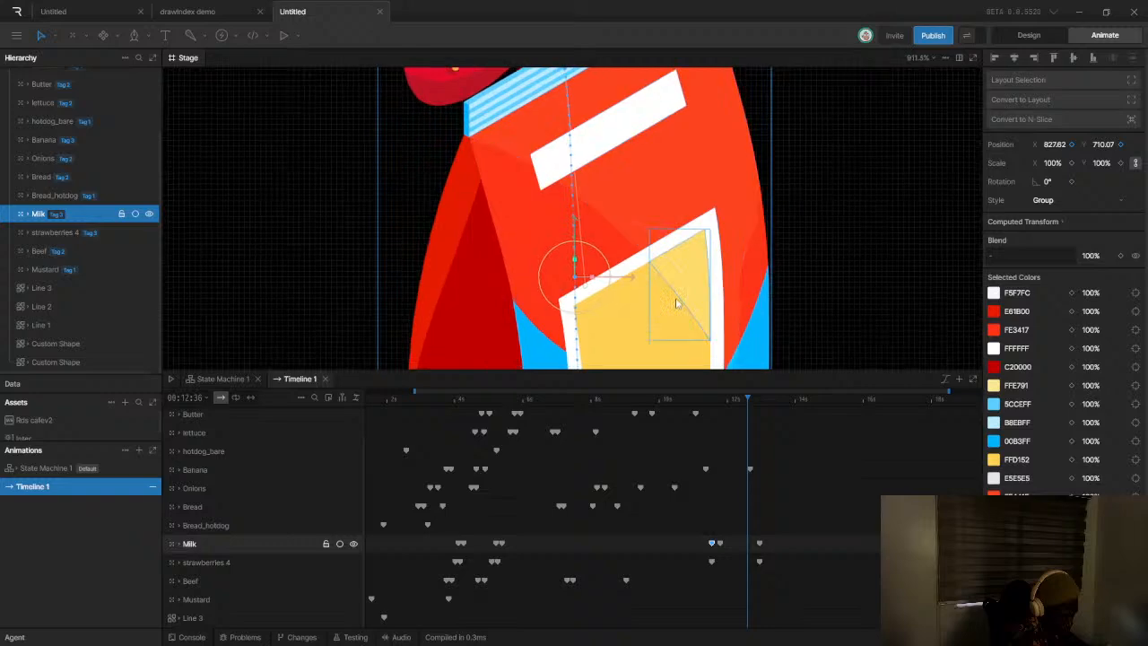
pyautogui.scroll(3, 618, 197)
pyautogui.scroll(-3, 596, 98)
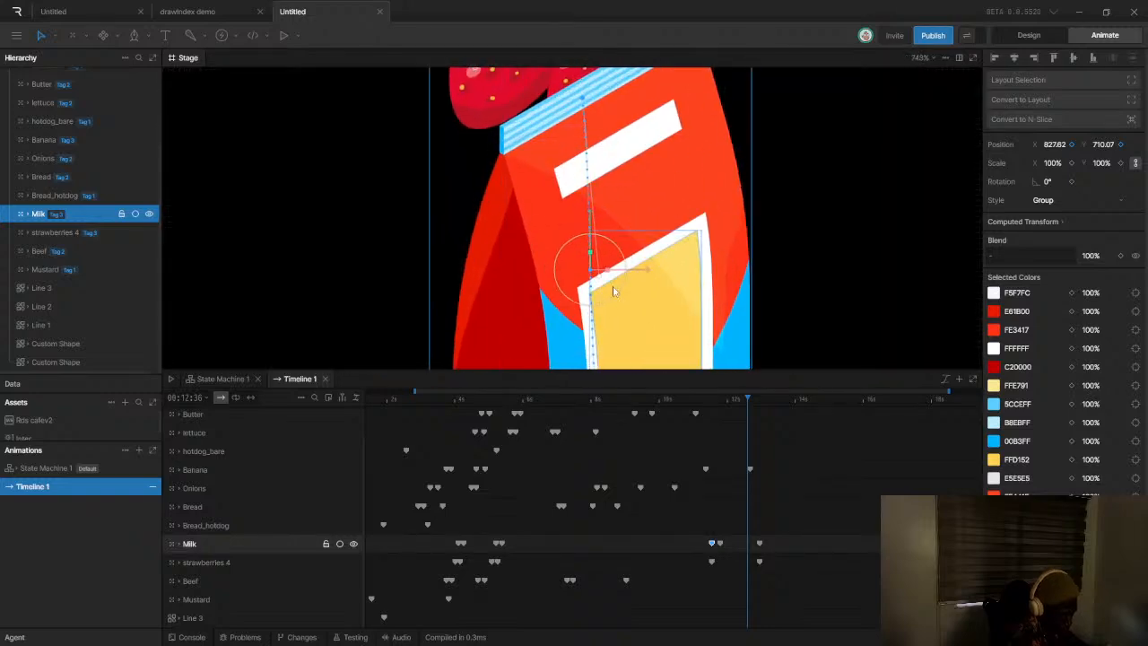
pyautogui.scroll(2, 597, 173)
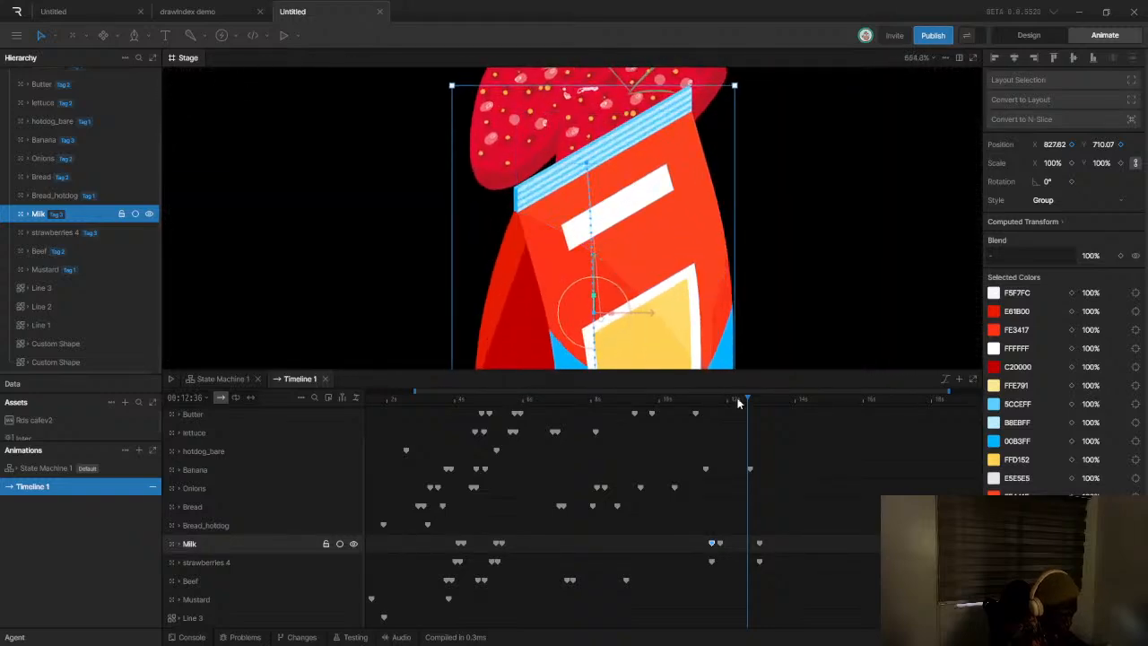
# At 00:12:45, move the Milk group up along the dashed line to X 824, Y 653.5, adding a position keyframe
pyautogui.click(750, 407)
pyautogui.moveTo(749, 407); pyautogui.dragTo(754, 410)
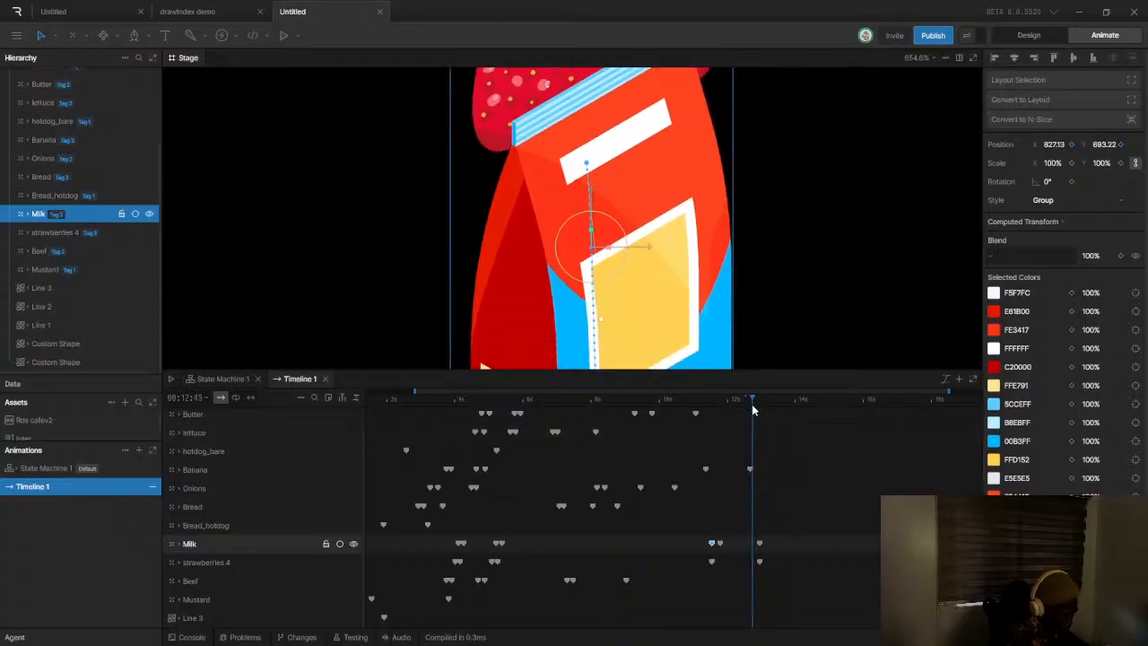
pyautogui.scroll(-2, 556, 226)
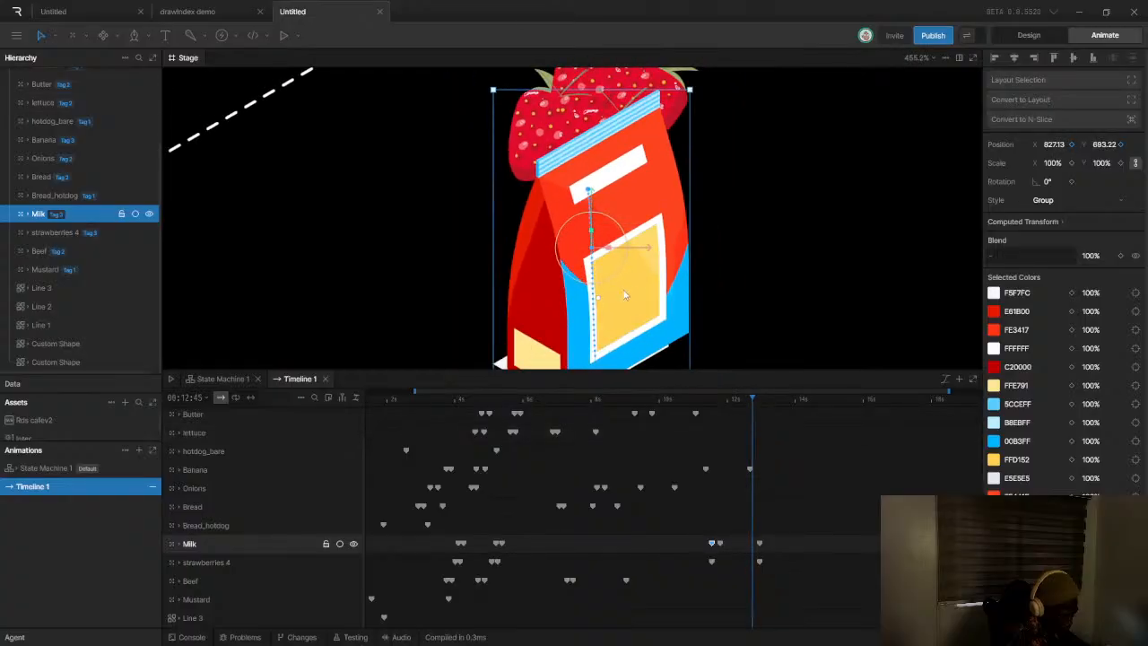
pyautogui.scroll(6, 630, 292)
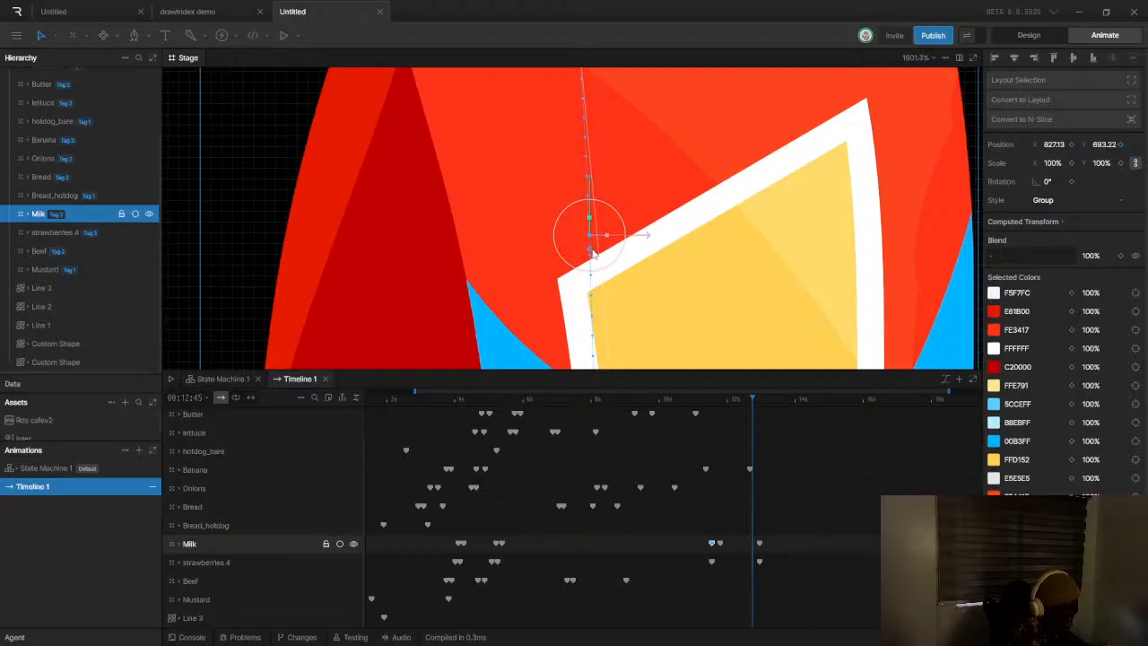
pyautogui.scroll(-3, 593, 247)
pyautogui.moveTo(592, 242); pyautogui.dragTo(581, 93)
pyautogui.scroll(-3, 619, 323)
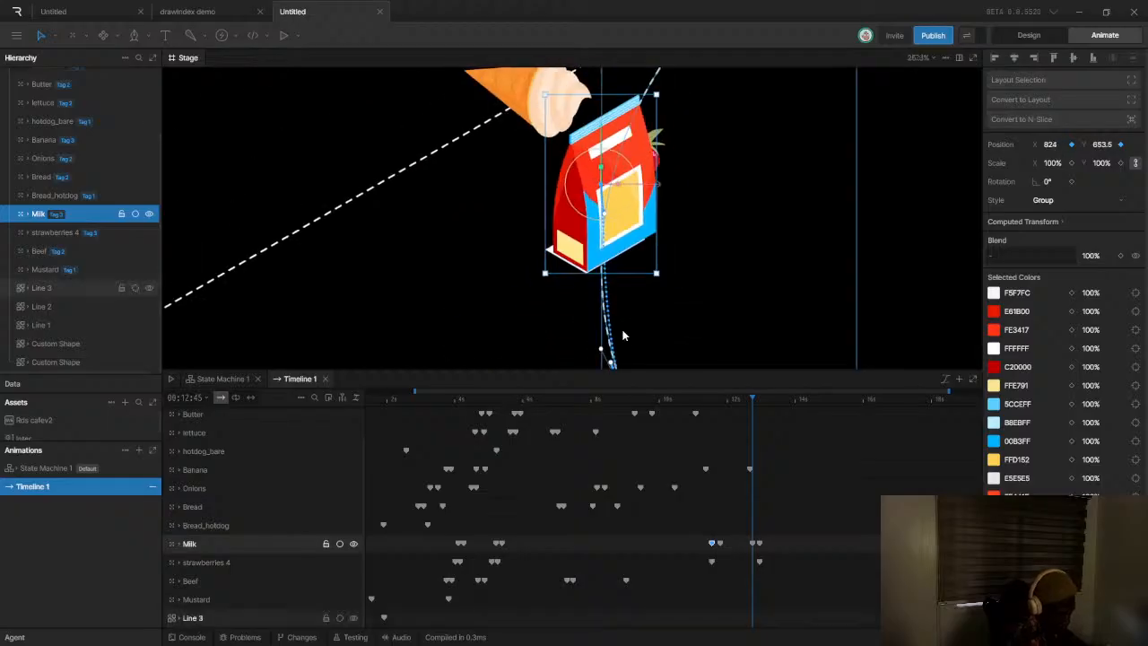
# Play back the timeline from before the Milk keyframes and review the ingredients' movement across the whole scene
pyautogui.scroll(-2, 622, 335)
pyautogui.moveTo(750, 399); pyautogui.dragTo(699, 405)
pyautogui.press('space')
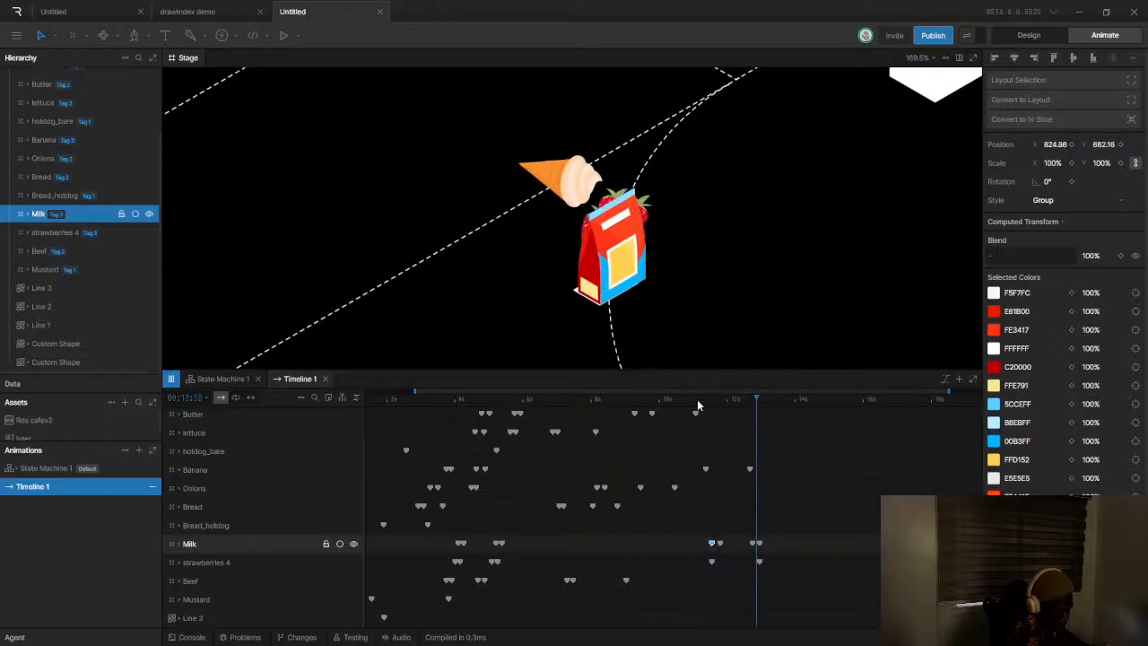
pyautogui.scroll(-5, 713, 218)
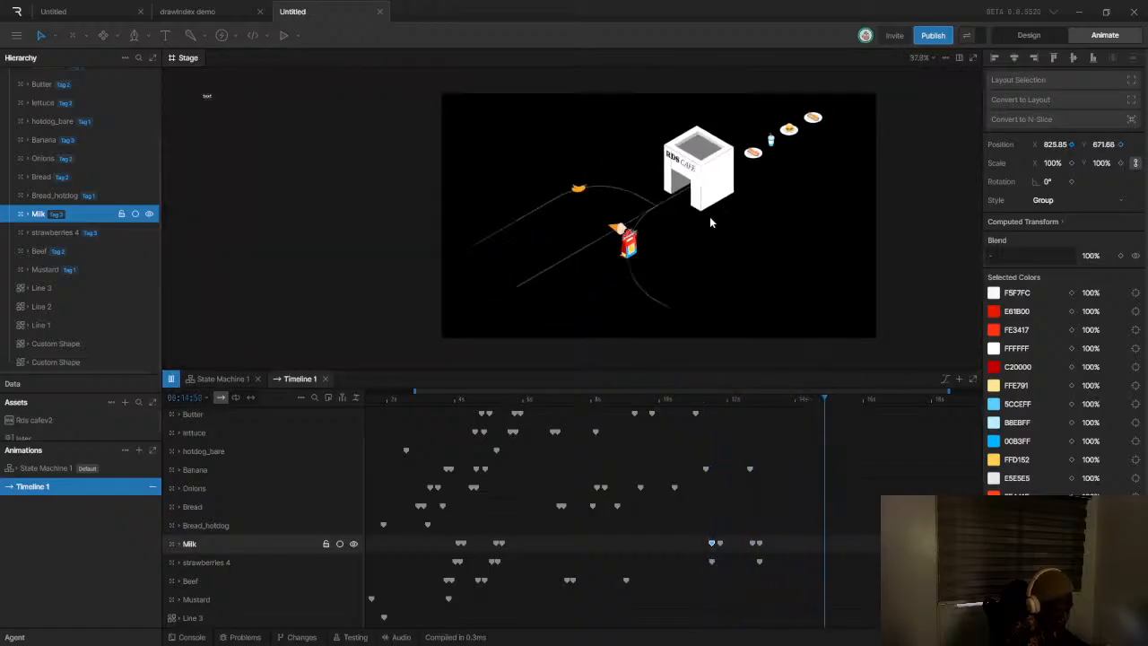
pyautogui.scroll(2, 629, 238)
pyautogui.click(691, 214)
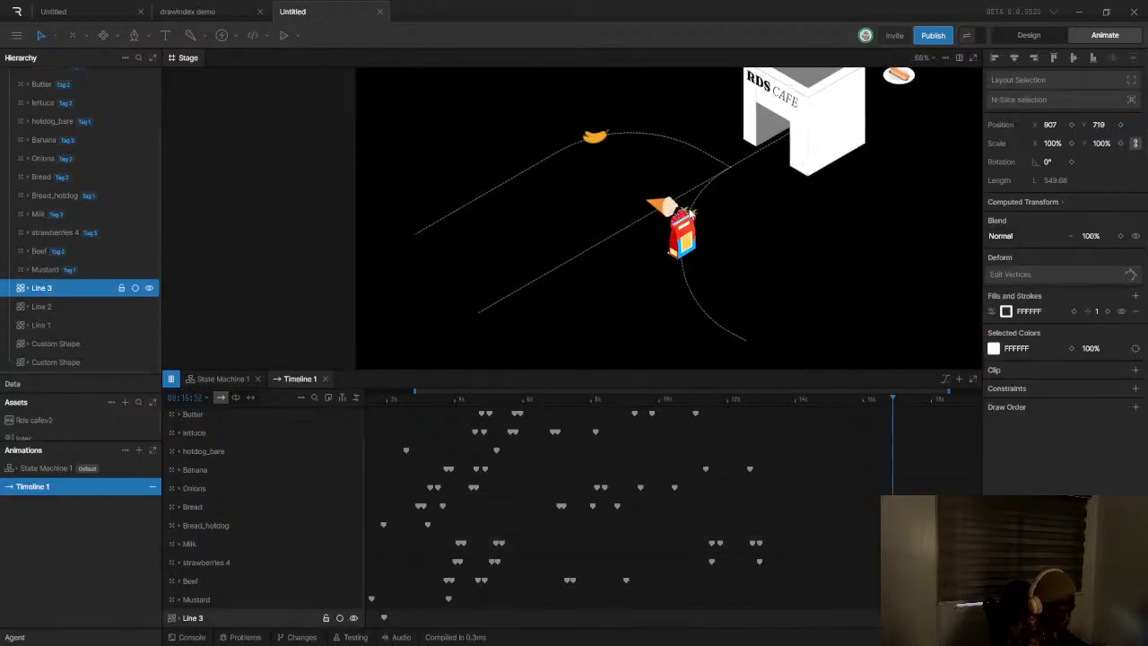
pyautogui.press('space')
# Select the Milk group's last four keyframes and shift them later together, and set the playhead to 00:11:48
pyautogui.moveTo(705, 533); pyautogui.dragTo(763, 556)
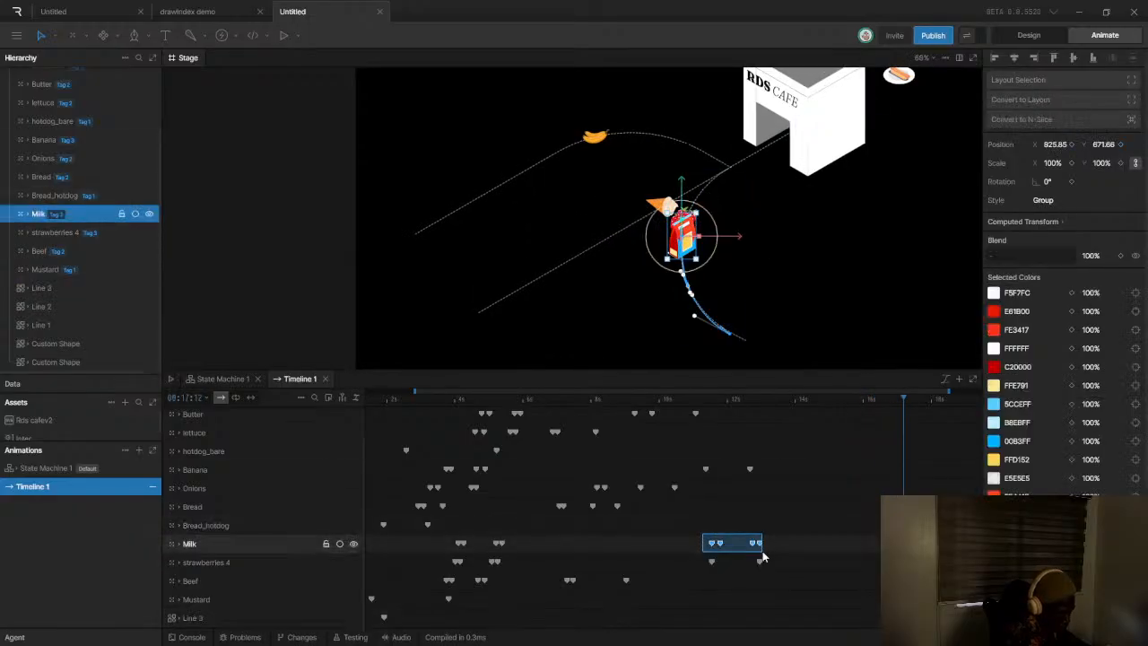
pyautogui.moveTo(710, 402); pyautogui.dragTo(722, 401)
# Select the strawberries 4 group at 00:11:48 and bend the upper part of its motion path toward the dashed line
pyautogui.scroll(4, 686, 278)
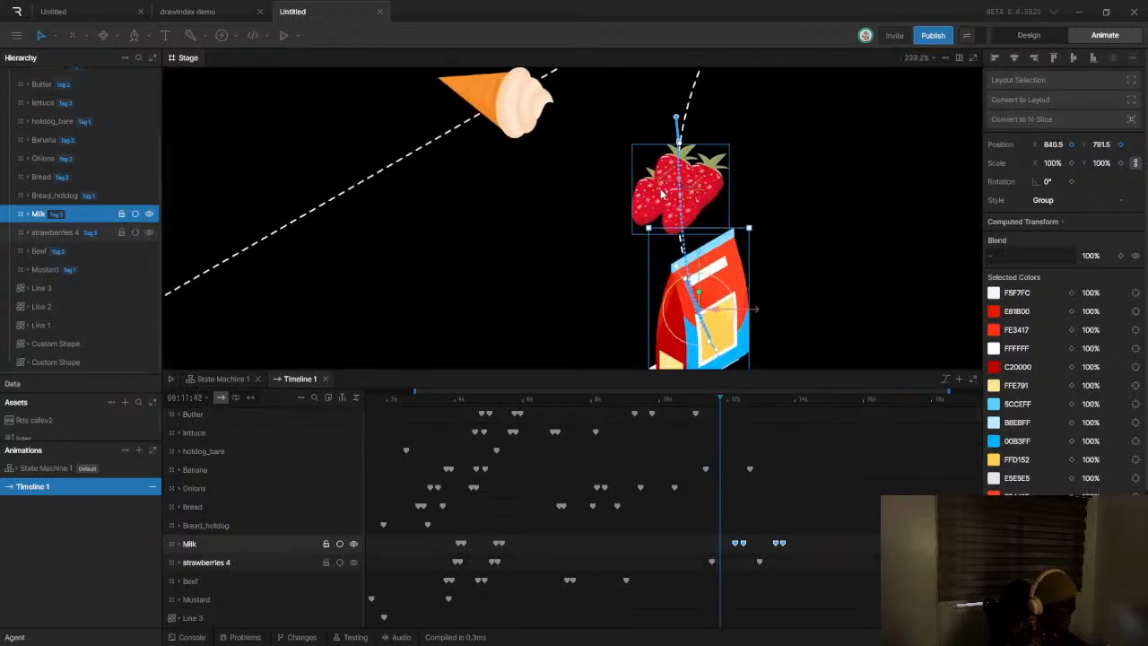
pyautogui.click(691, 161)
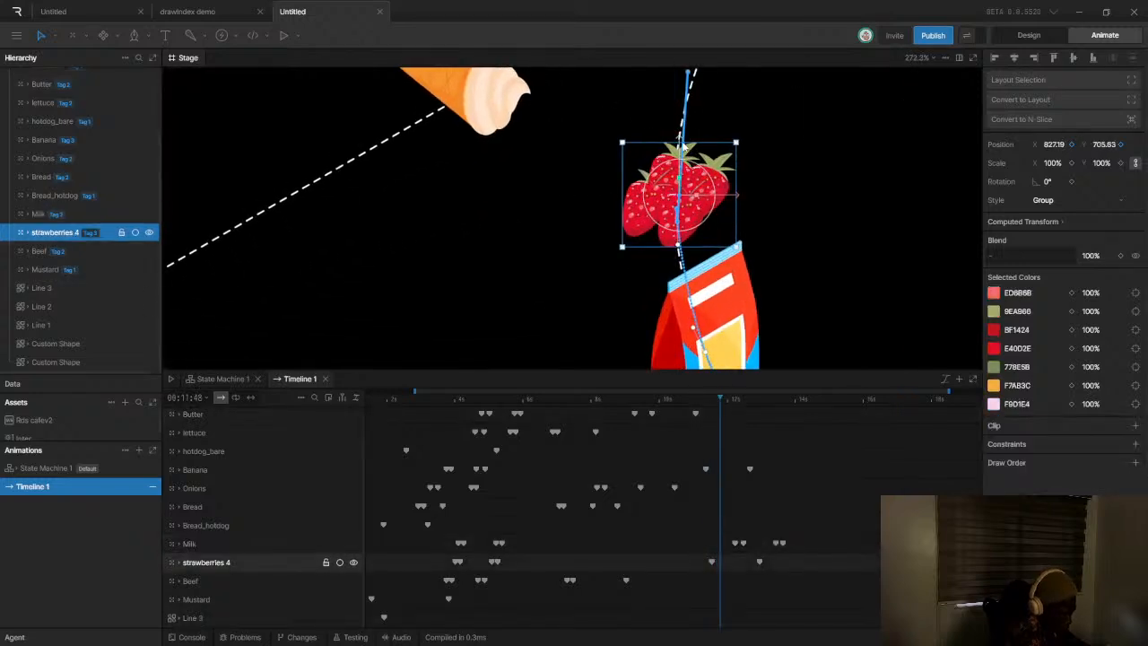
pyautogui.moveTo(679, 143); pyautogui.dragTo(679, 141)
pyautogui.hotkey('ctrl', 'z')
pyautogui.moveTo(684, 123); pyautogui.dragTo(676, 123)
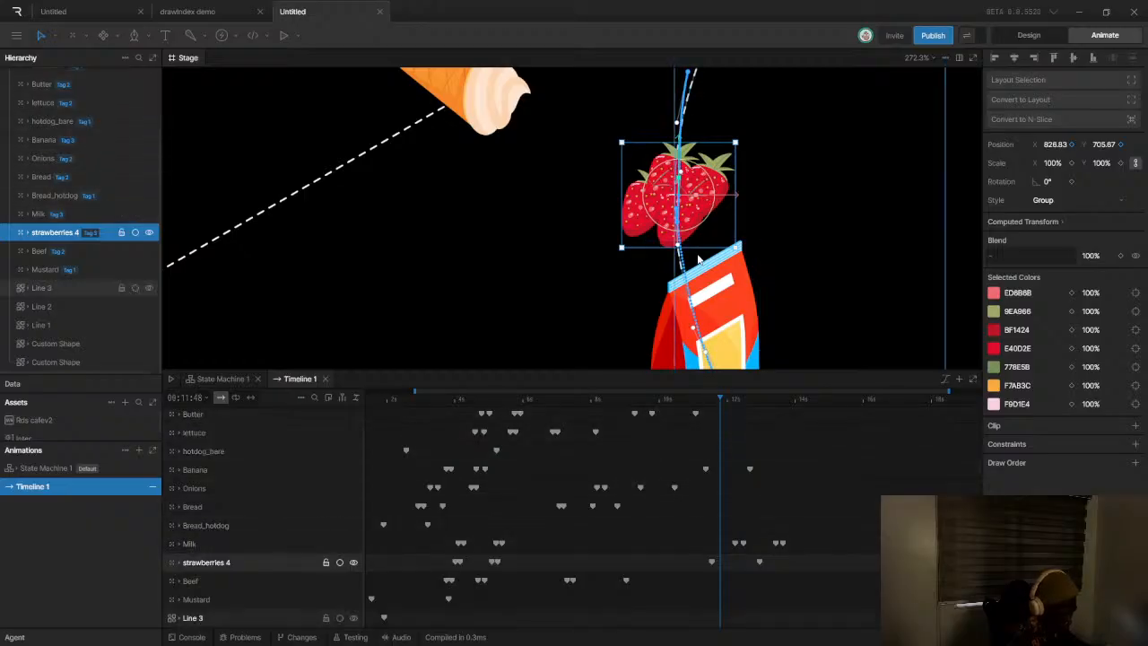
pyautogui.scroll(3, 698, 259)
pyautogui.moveTo(680, 198); pyautogui.dragTo(680, 217)
pyautogui.hotkey('ctrl', 'z')
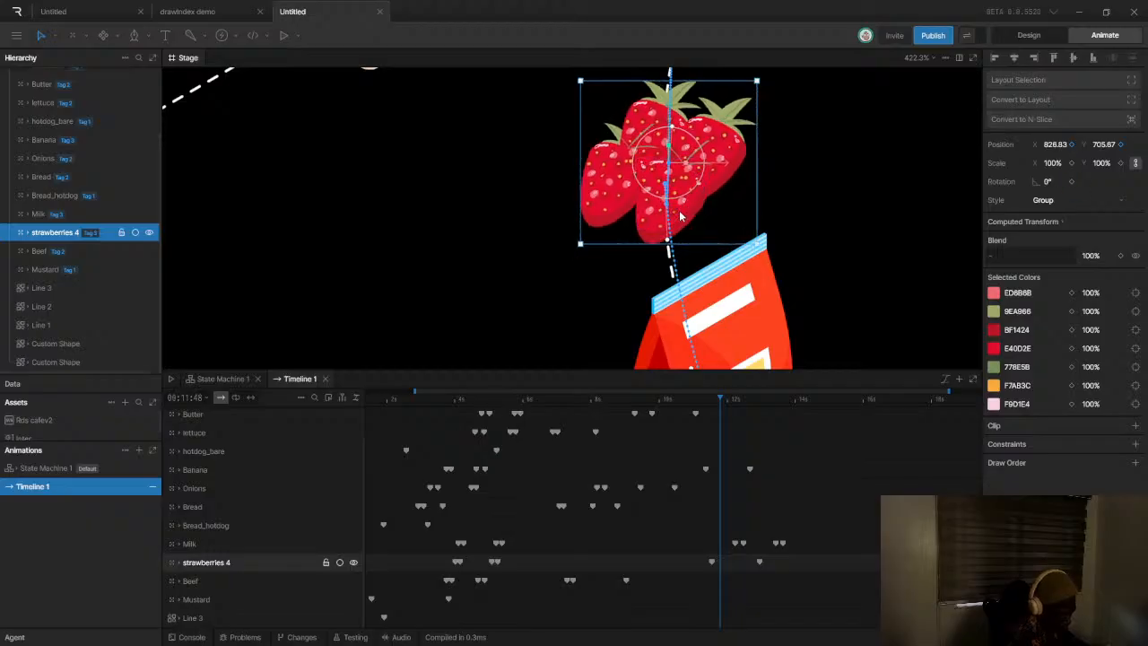
# Keyframe the strawberries group at Y 717.5 at 00:11:48 and at X 845, Y 602 at 00:12:34
pyautogui.moveTo(694, 206); pyautogui.dragTo(695, 229)
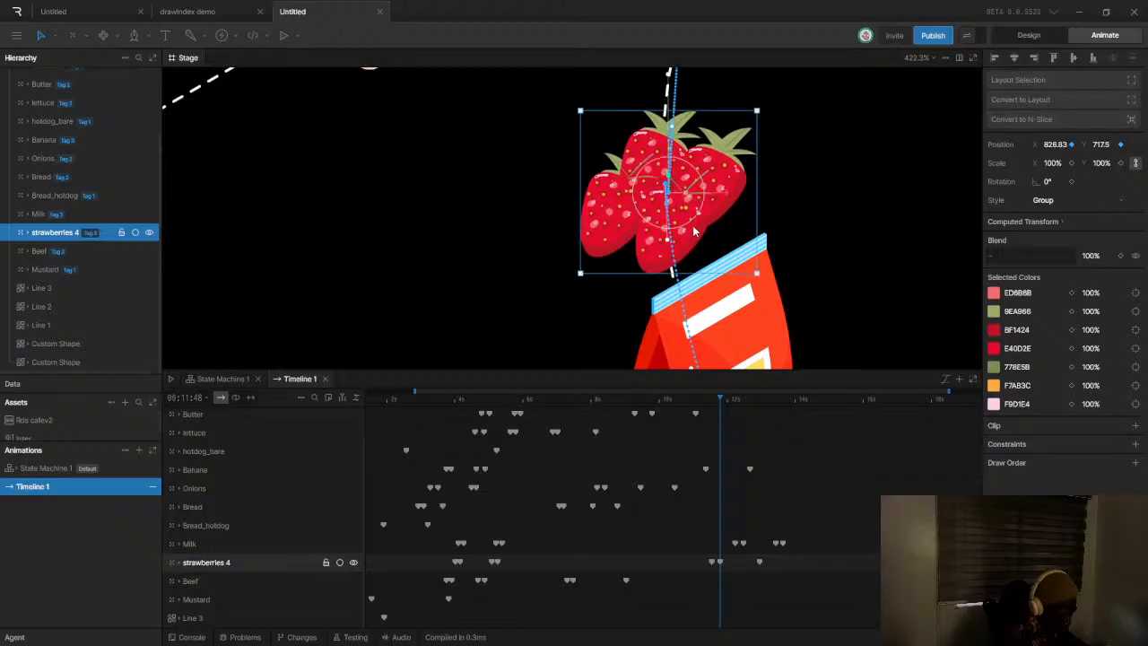
pyautogui.moveTo(722, 403); pyautogui.dragTo(747, 408)
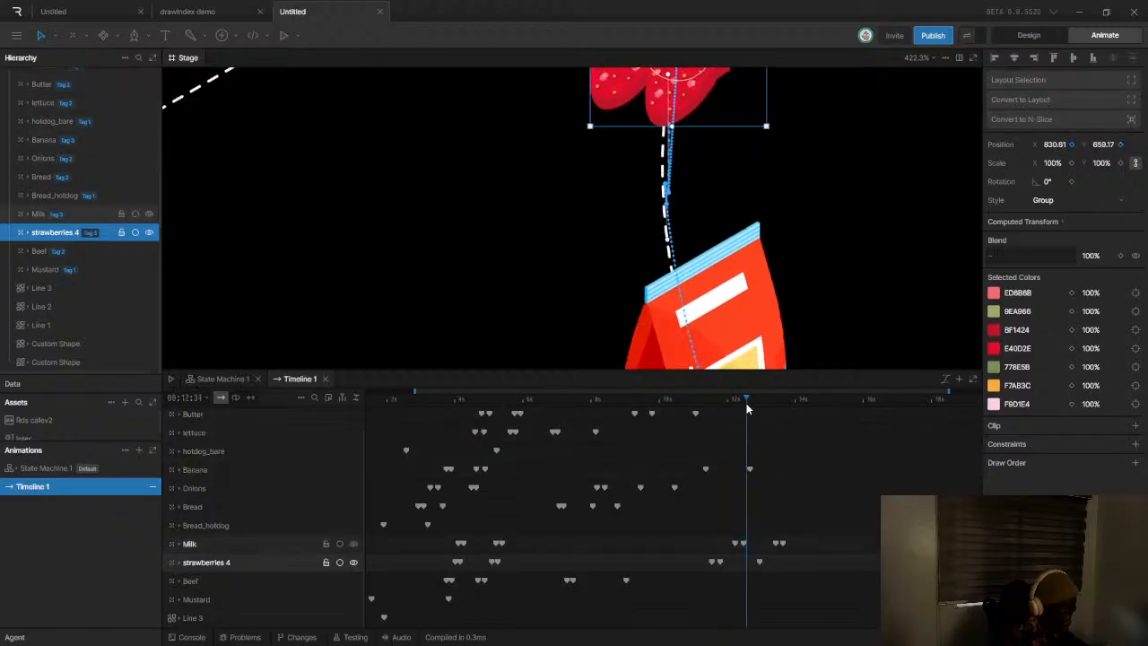
pyautogui.scroll(-1, 723, 393)
pyautogui.scroll(-5, 688, 306)
pyautogui.scroll(4, 679, 307)
pyautogui.moveTo(686, 334); pyautogui.dragTo(662, 345)
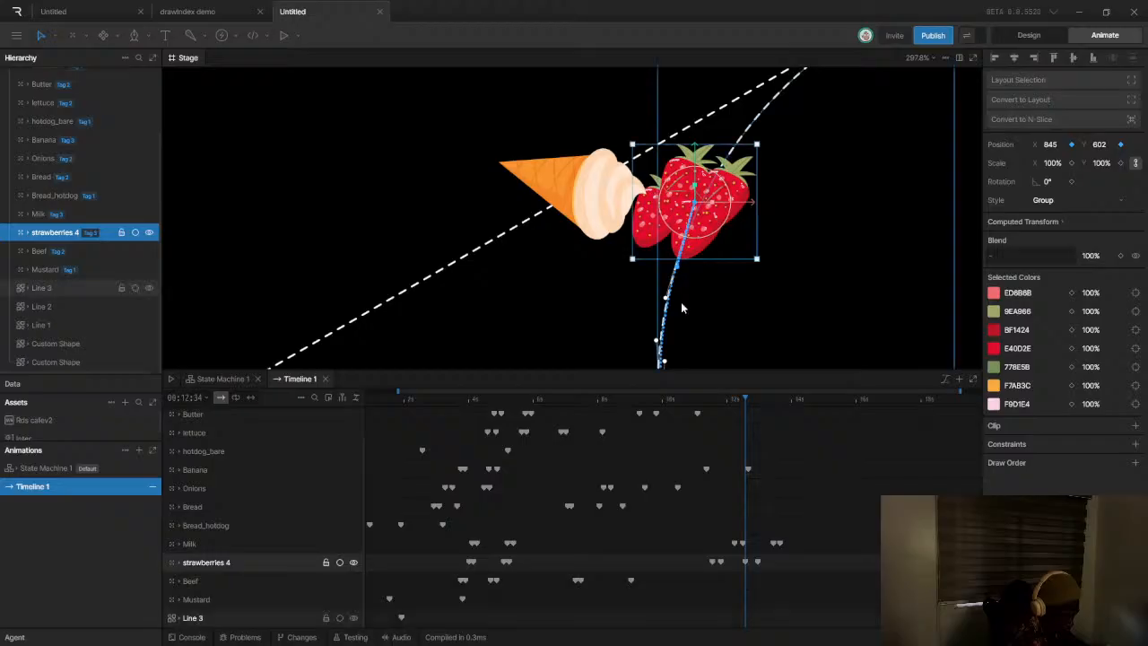
# Play back the strawberries' approach to the ice cream cone, restarting from just before 00:10:00
pyautogui.scroll(-6, 690, 289)
pyautogui.press('space')
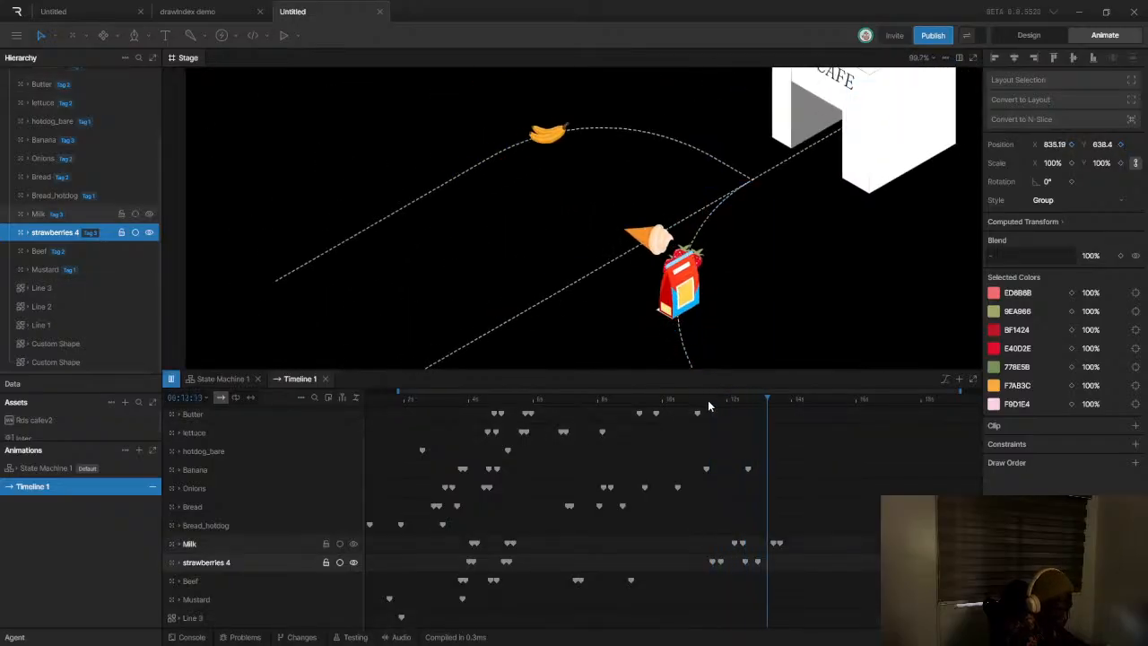
pyautogui.moveTo(709, 396); pyautogui.dragTo(655, 409)
pyautogui.press('space')
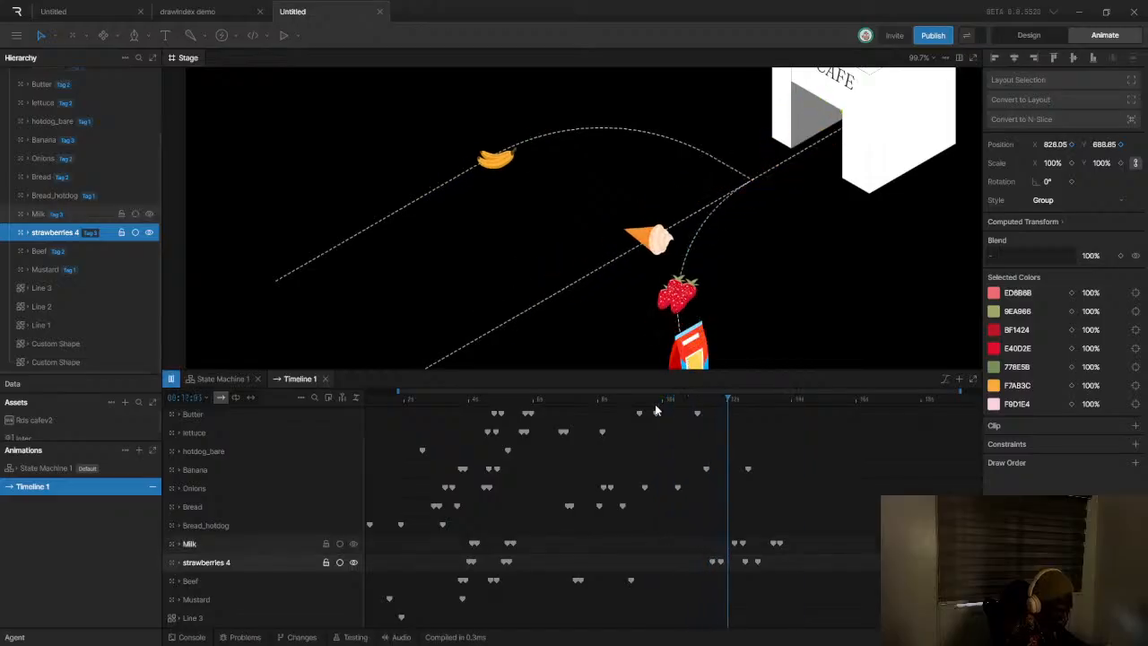
pyautogui.press('space')
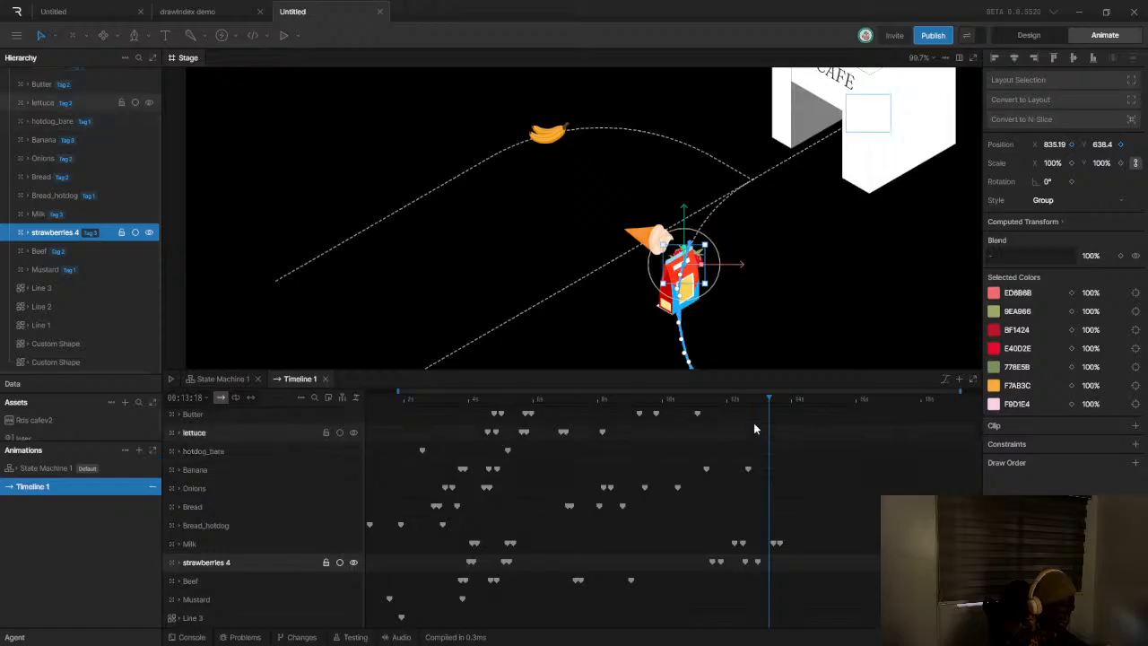
# Stretch the last four Milk and strawberries 4 keyframes over a longer time span and play back the slower motion
pyautogui.moveTo(690, 539); pyautogui.dragTo(824, 544)
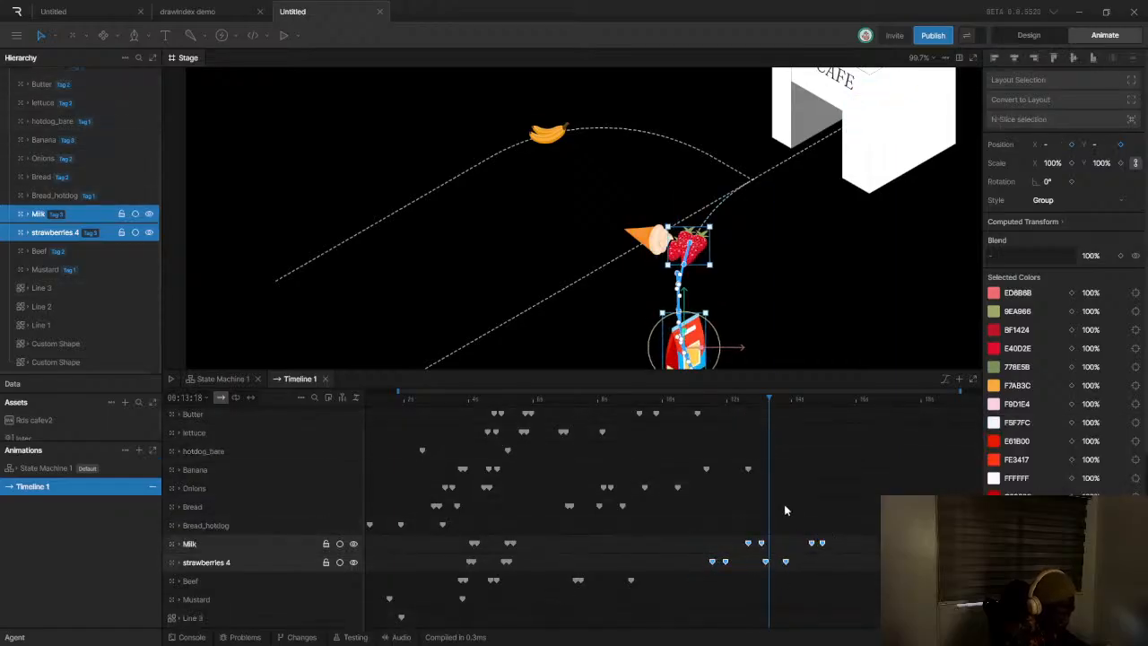
pyautogui.click(680, 401)
pyautogui.click(669, 401)
pyautogui.press('space')
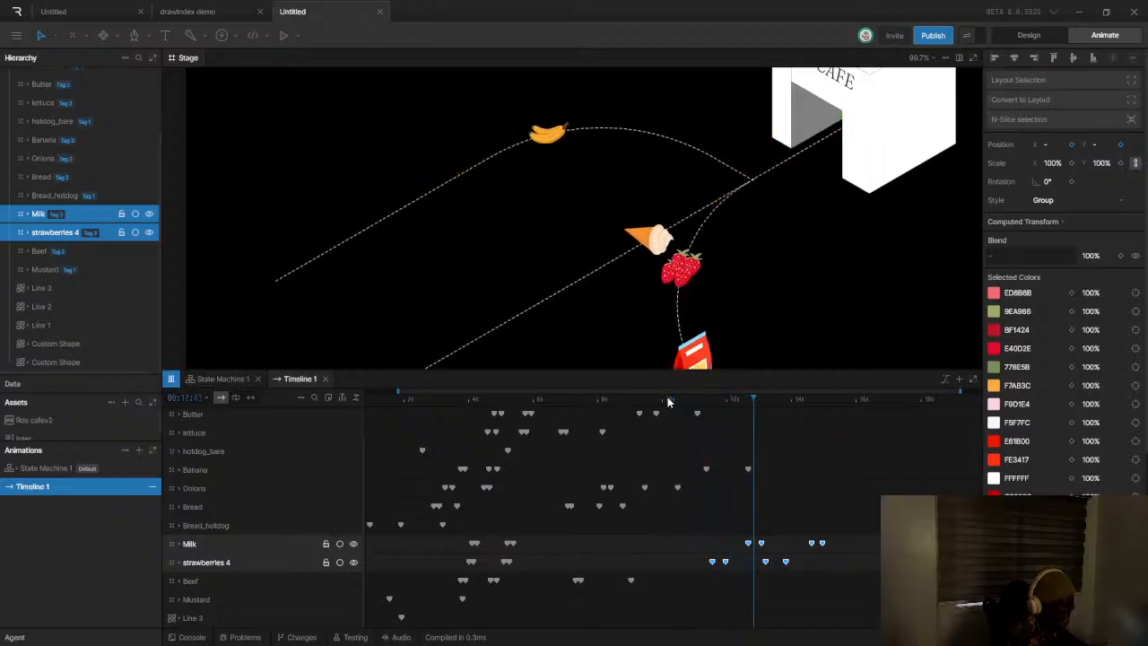
pyautogui.press('space')
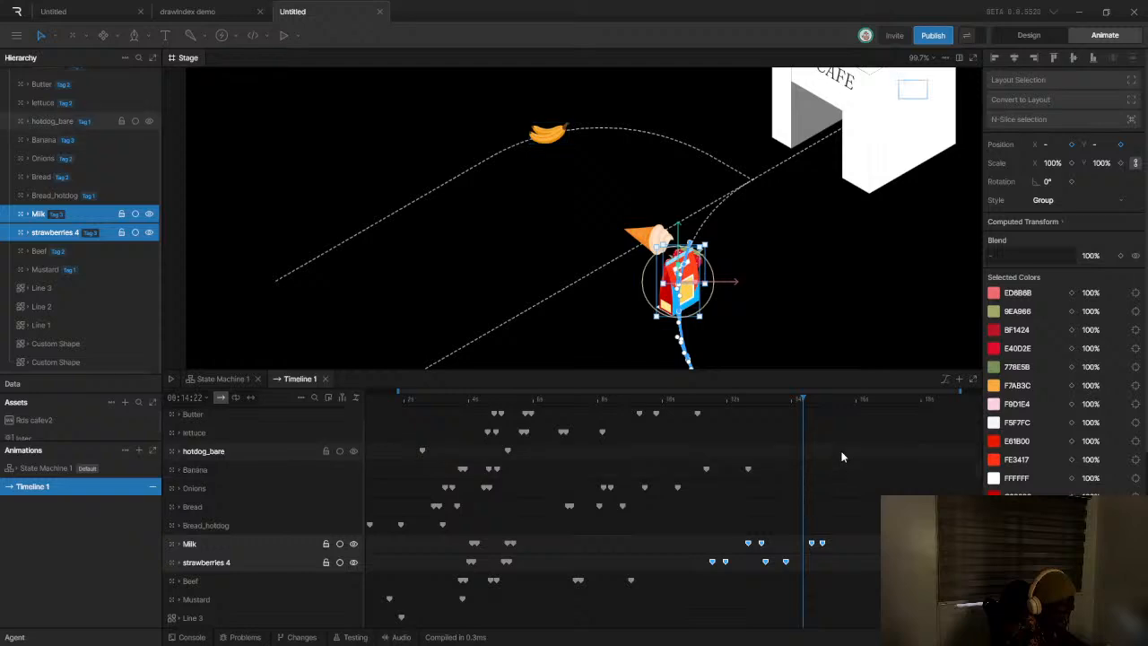
# Go to 00:14:37 and select the strawberries 4 group to examine its overlap with the milk bag up close
pyautogui.moveTo(795, 399); pyautogui.dragTo(812, 408)
pyautogui.click(791, 434)
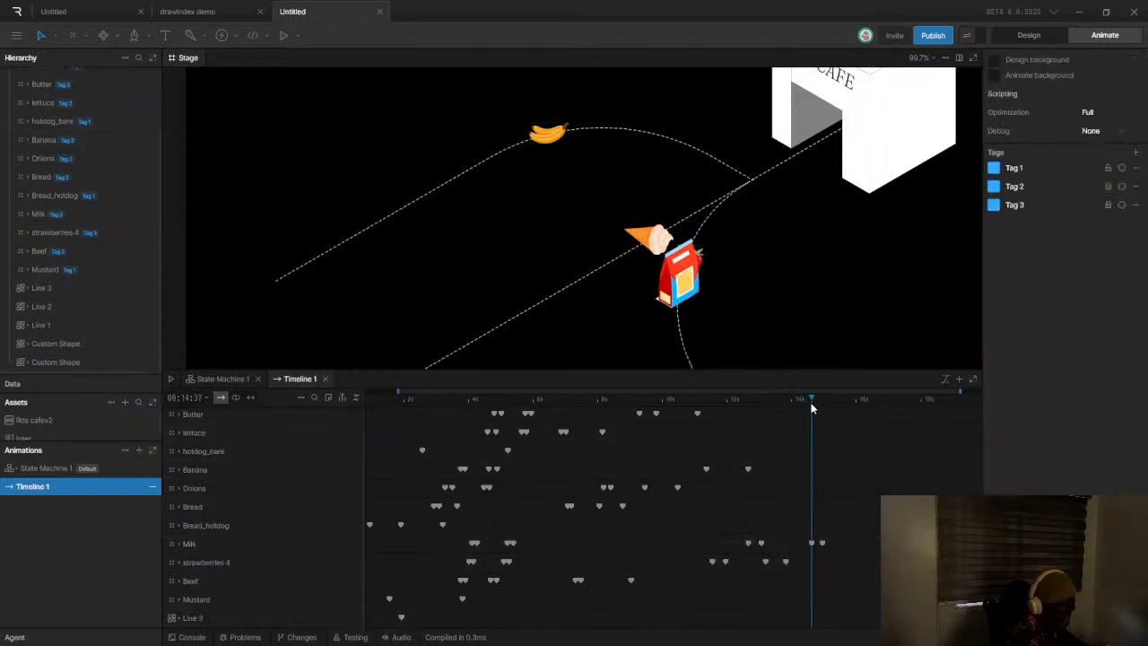
pyautogui.scroll(3, 646, 298)
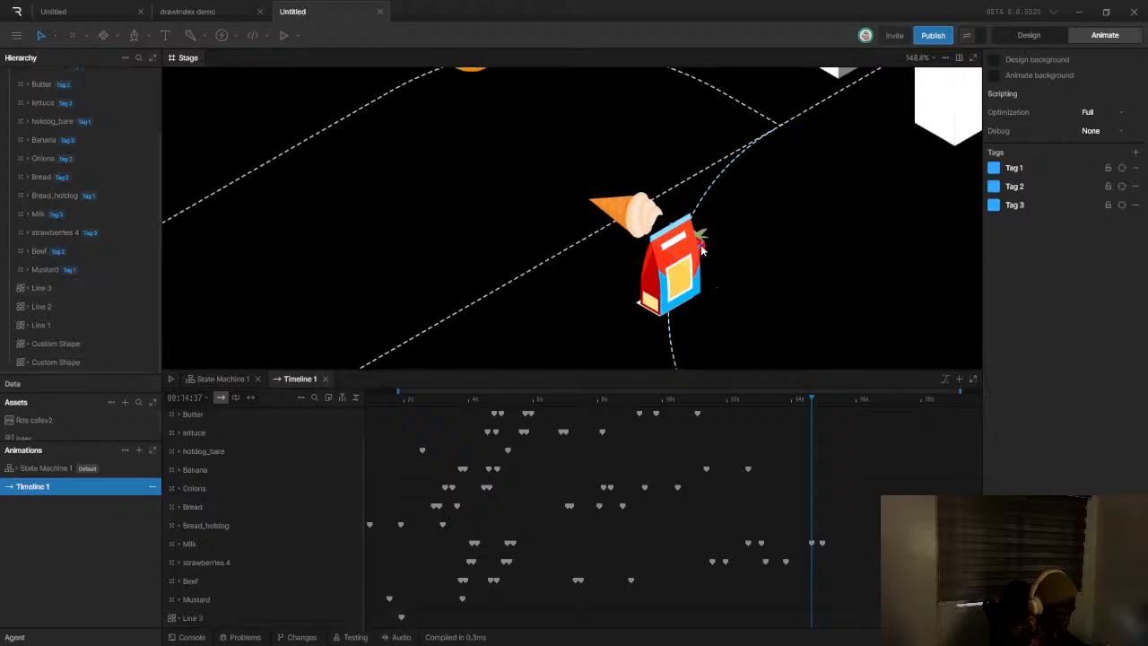
pyautogui.click(703, 250)
pyautogui.click(775, 256)
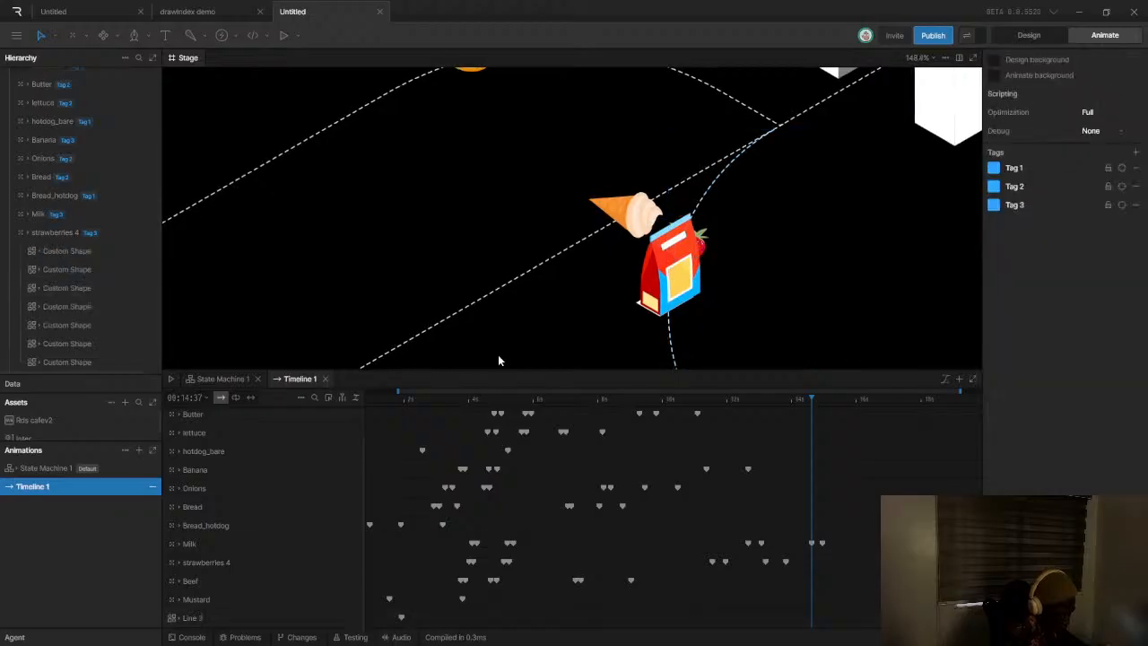
pyautogui.click(213, 562)
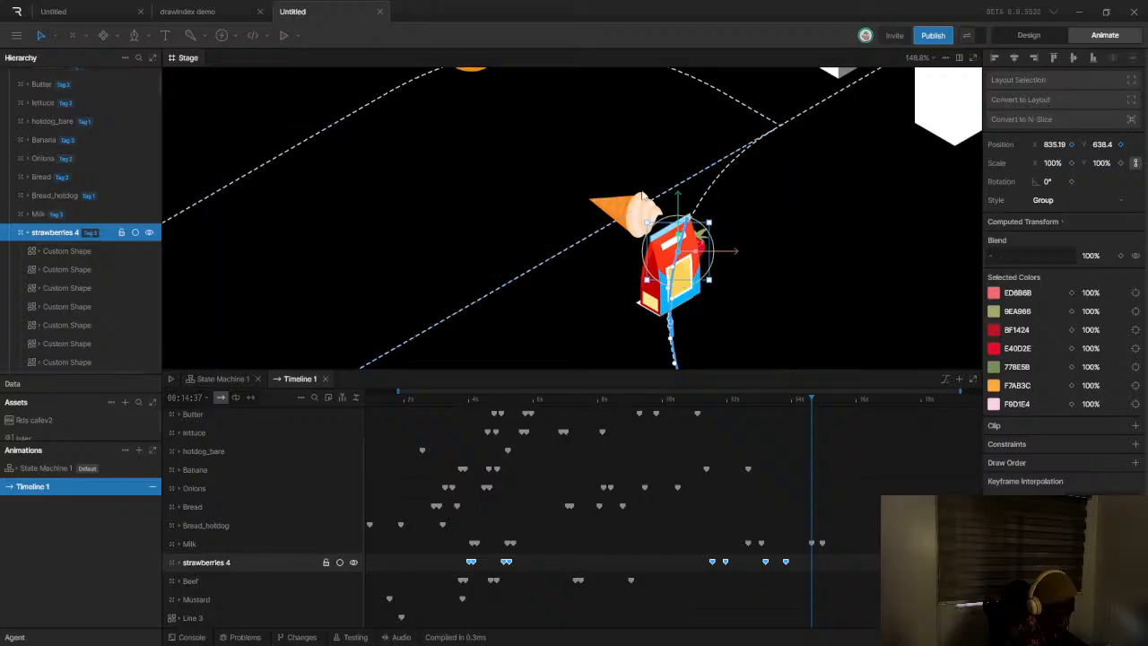
pyautogui.scroll(5, 648, 275)
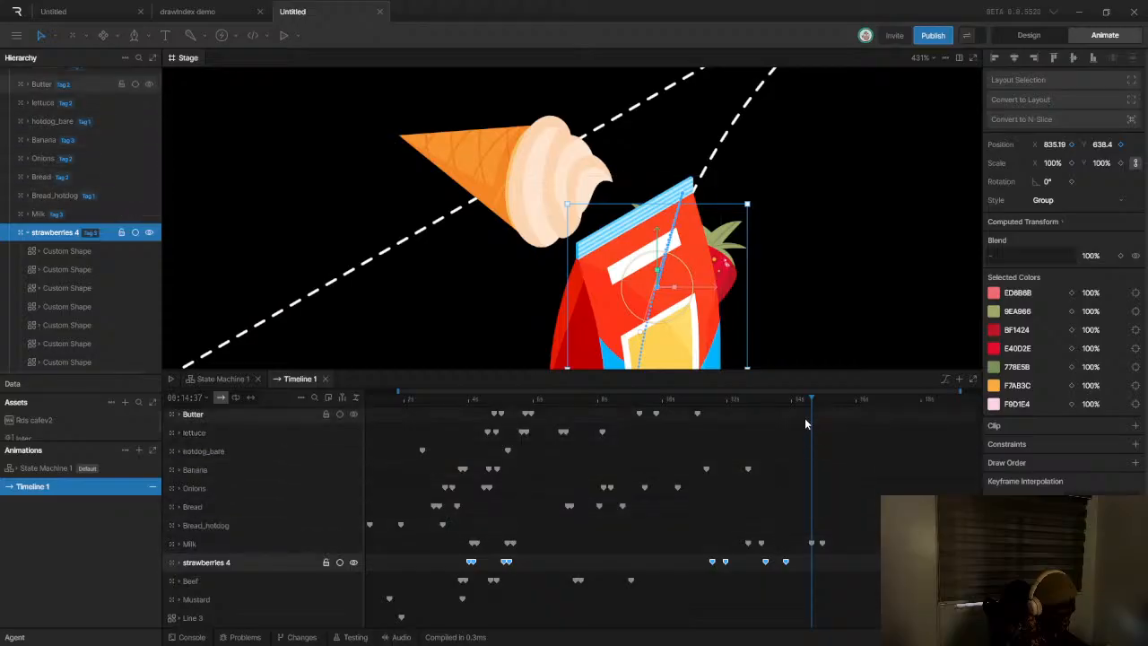
# Scrub through the strawberries' movement between 00:13:09 and 00:13:36 and select the group's last keyframe
pyautogui.moveTo(810, 400); pyautogui.dragTo(763, 429)
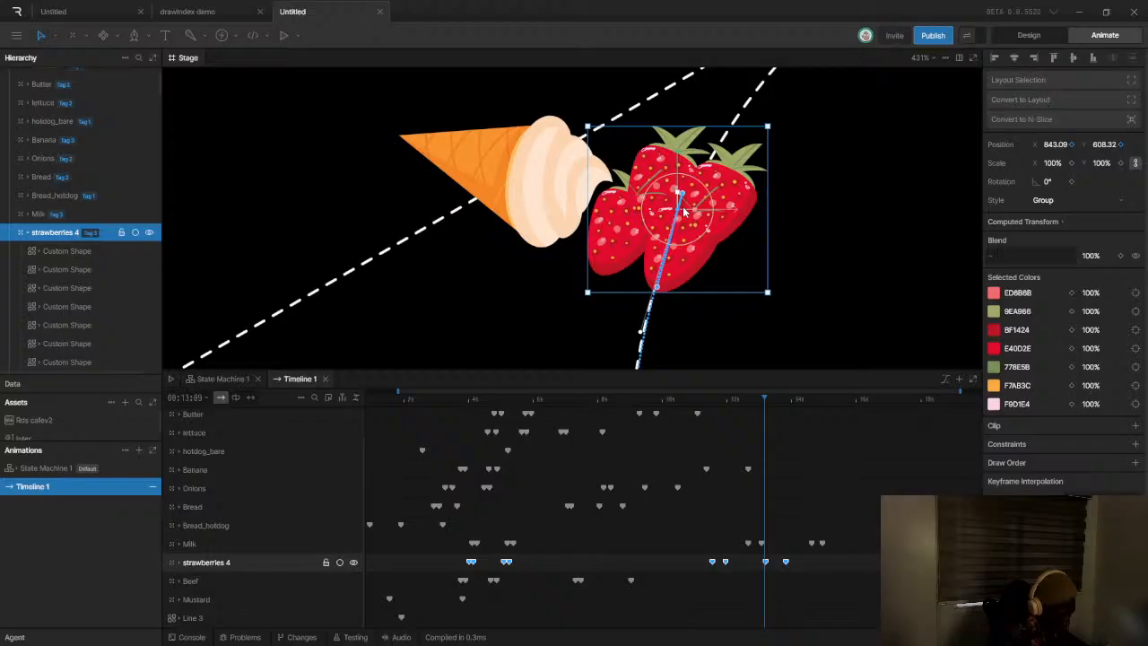
pyautogui.moveTo(761, 403)
pyautogui.mouseDown()
pyautogui.moveTo(787, 408)
pyautogui.moveTo(765, 412)
pyautogui.moveTo(778, 415)
pyautogui.mouseUp()
pyautogui.moveTo(779, 415); pyautogui.dragTo(773, 418)
pyautogui.click(783, 561)
pyautogui.click(781, 580)
pyautogui.click(784, 563)
pyautogui.click(784, 563)
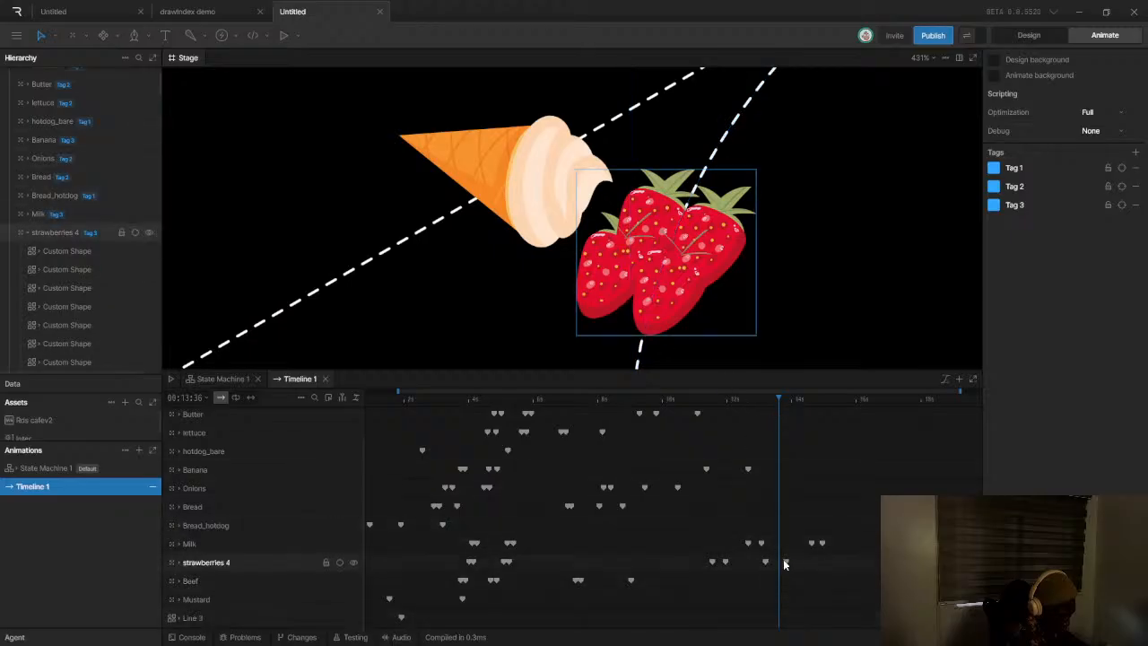
pyautogui.moveTo(656, 292); pyautogui.dragTo(645, 288)
pyautogui.doubleClick(645, 288)
pyautogui.hotkey('ctrl', 'z')
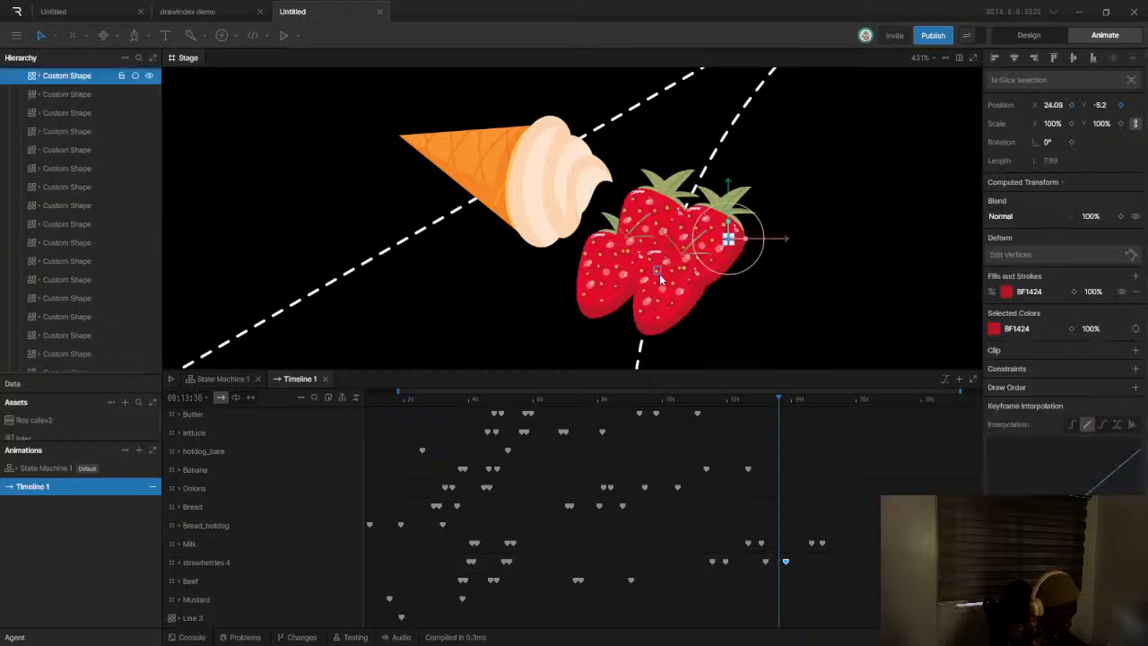
# Try moving the strawberries group to X 839, Y 628 at its 00:13:50 keyframe, then undo the move
pyautogui.moveTo(783, 405); pyautogui.dragTo(785, 415)
pyautogui.click(382, 565)
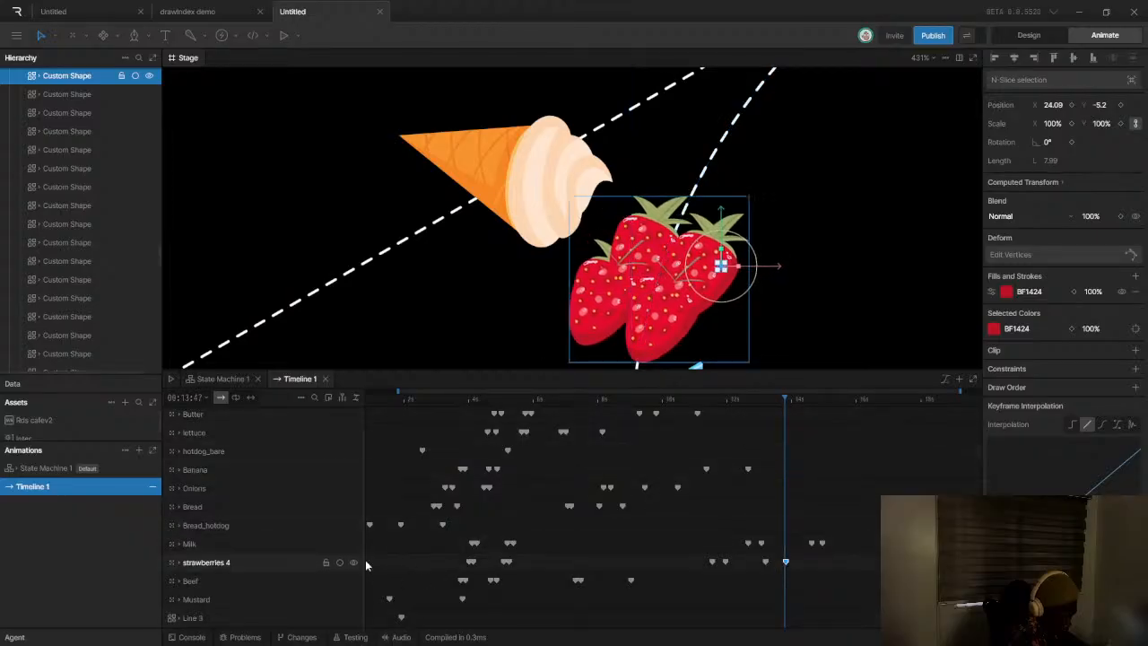
pyautogui.click(262, 561)
pyautogui.moveTo(790, 403); pyautogui.dragTo(785, 404)
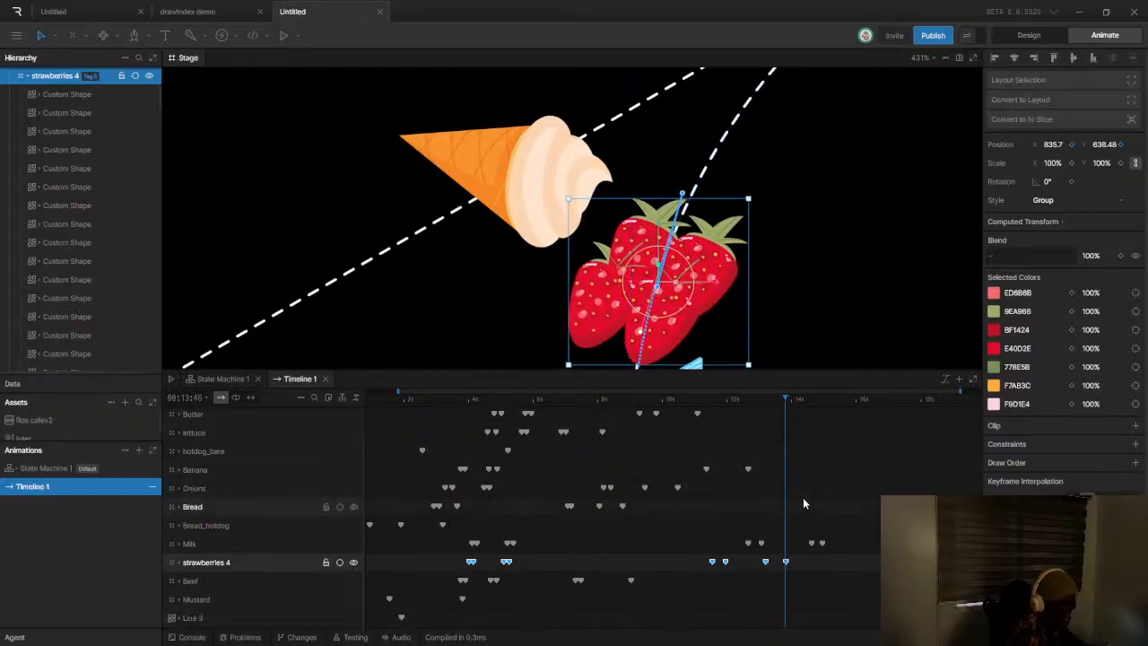
pyautogui.scroll(5, 804, 504)
pyautogui.scroll(5, 672, 563)
pyautogui.scroll(-3, 682, 564)
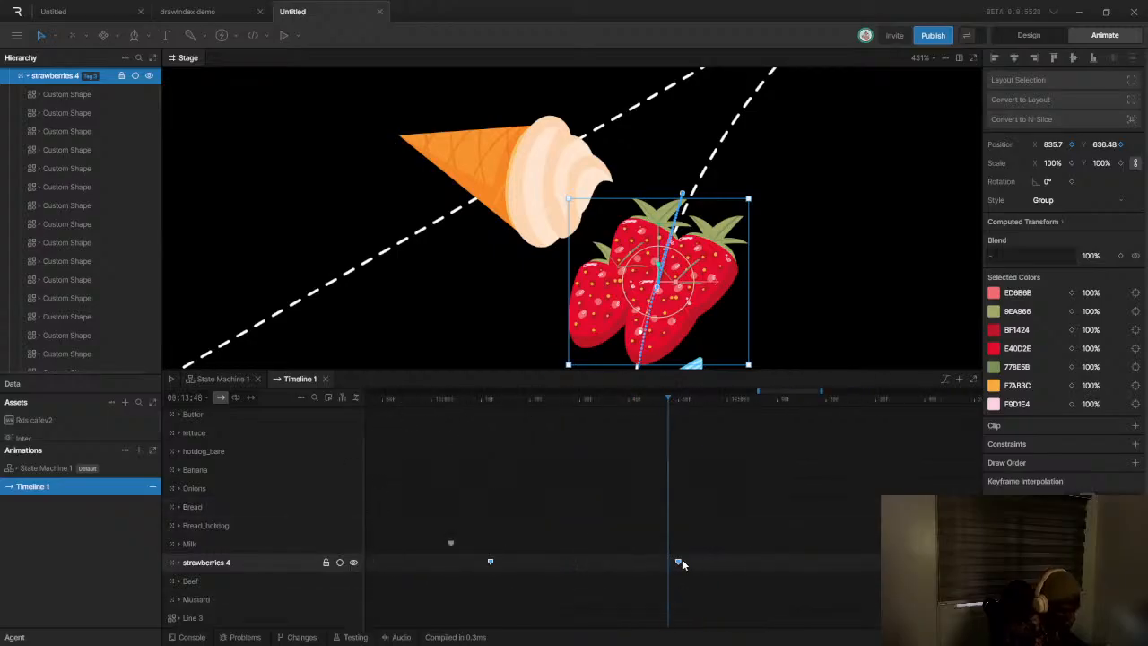
pyautogui.moveTo(671, 401); pyautogui.dragTo(678, 401)
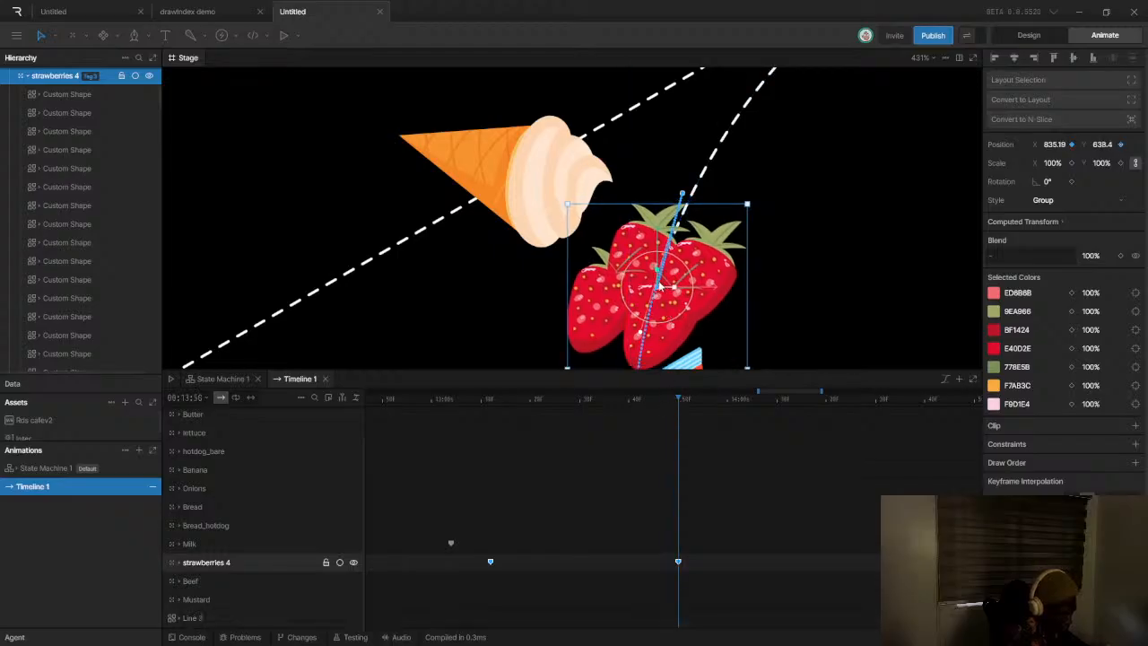
pyautogui.moveTo(658, 289); pyautogui.dragTo(667, 259)
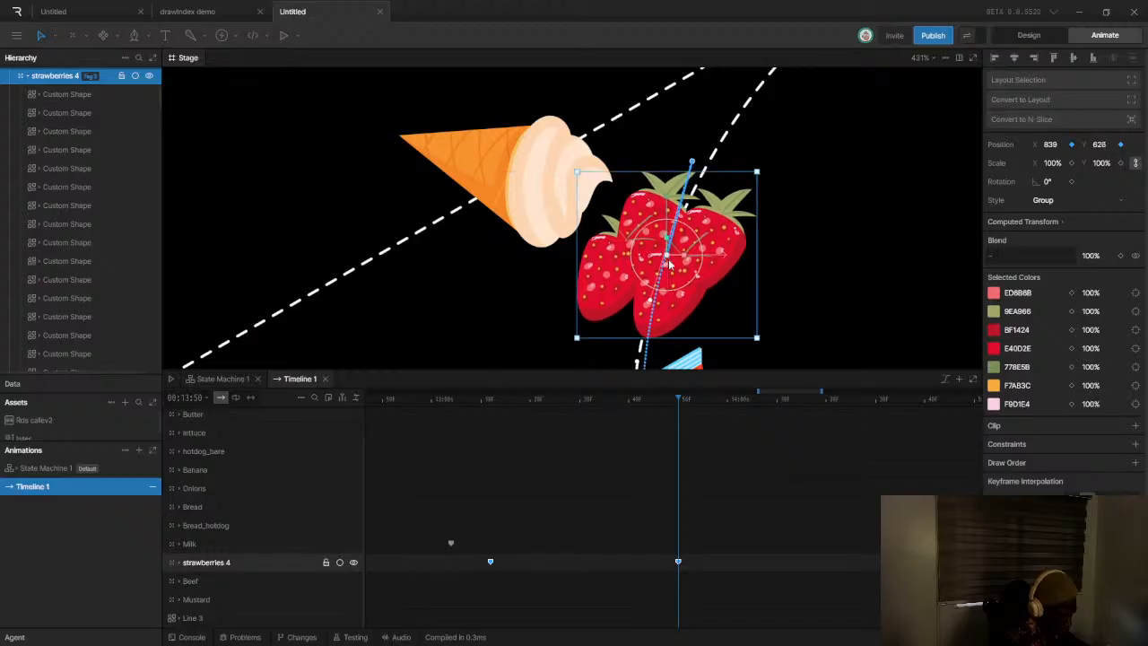
pyautogui.scroll(-5, 691, 436)
pyautogui.hotkey('ctrl', 'z')
# Select only the strawberries' last keyframe at 00:13:50 and move the group to X 839.5, Y 615
pyautogui.click(759, 576)
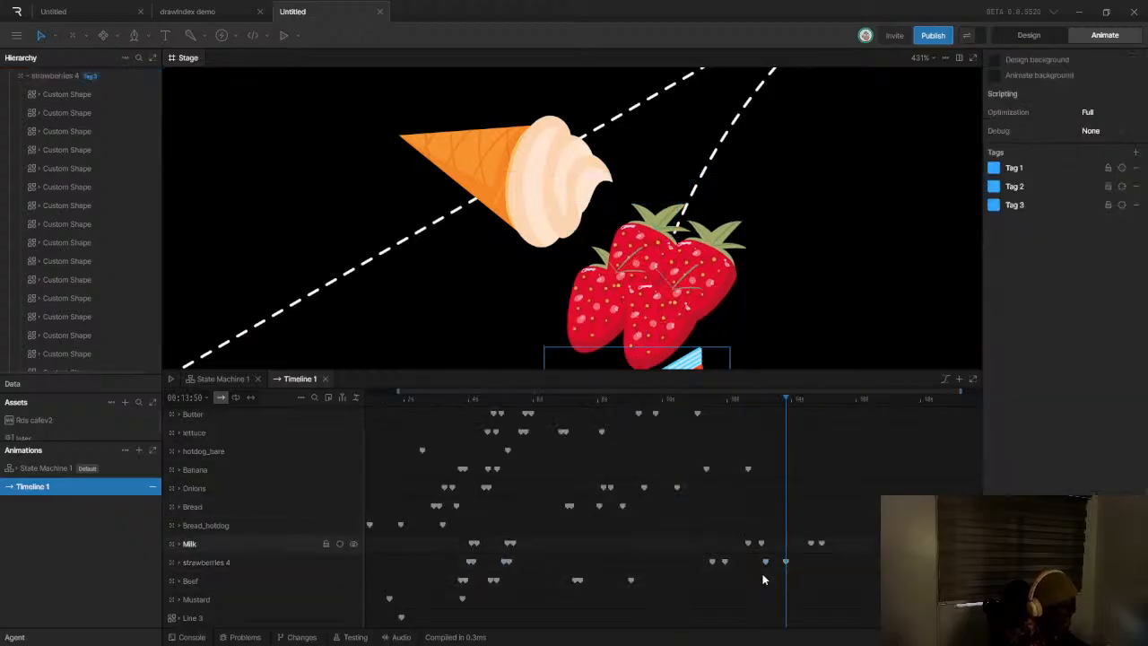
pyautogui.click(784, 561)
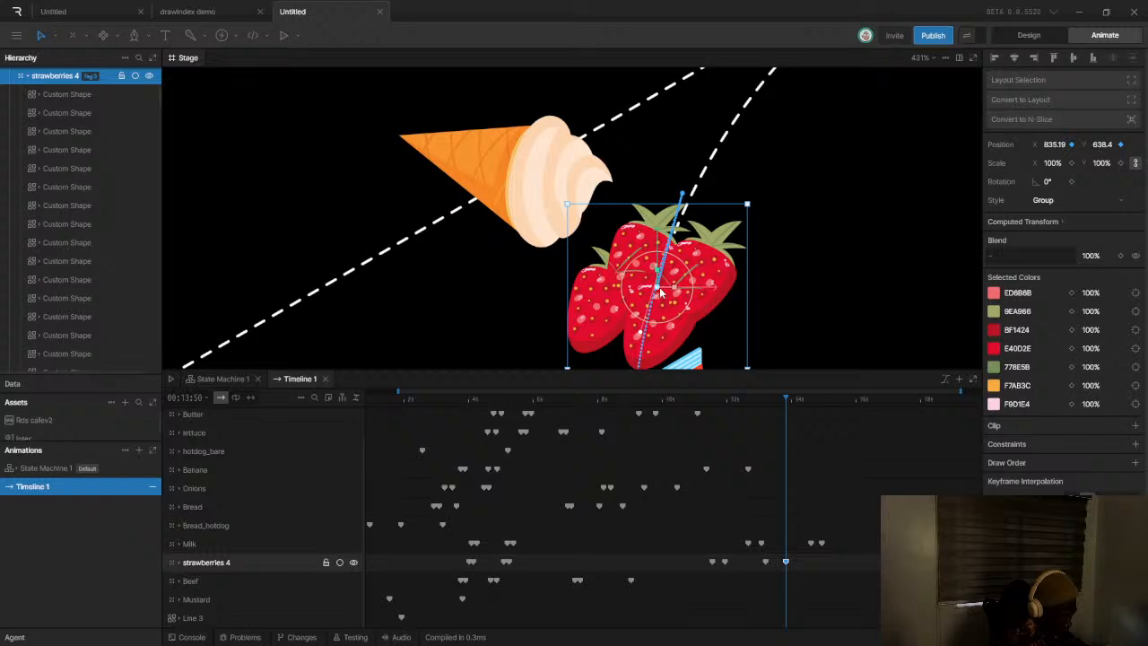
pyautogui.moveTo(657, 289); pyautogui.dragTo(671, 232)
pyautogui.scroll(-2, 717, 247)
pyautogui.scroll(-8, 714, 233)
pyautogui.scroll(2, 709, 215)
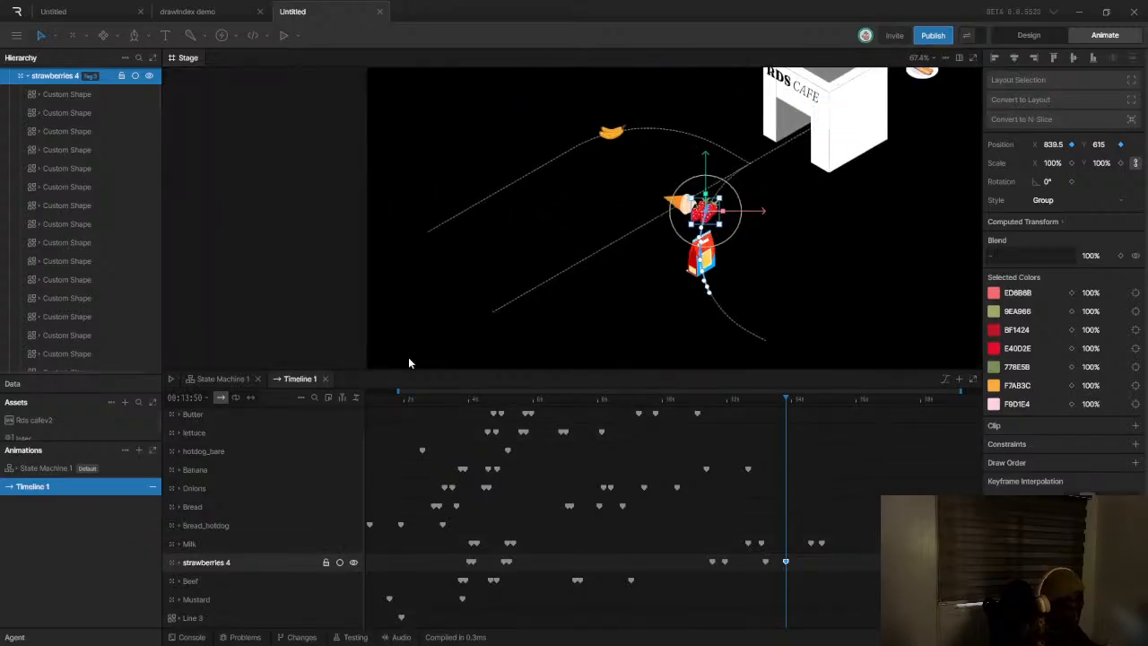
# Extend the visible timeline range back to zero and play the animation to check the strawberries' spacing from the milk bag
pyautogui.moveTo(398, 389); pyautogui.dragTo(369, 403)
pyautogui.press('space')
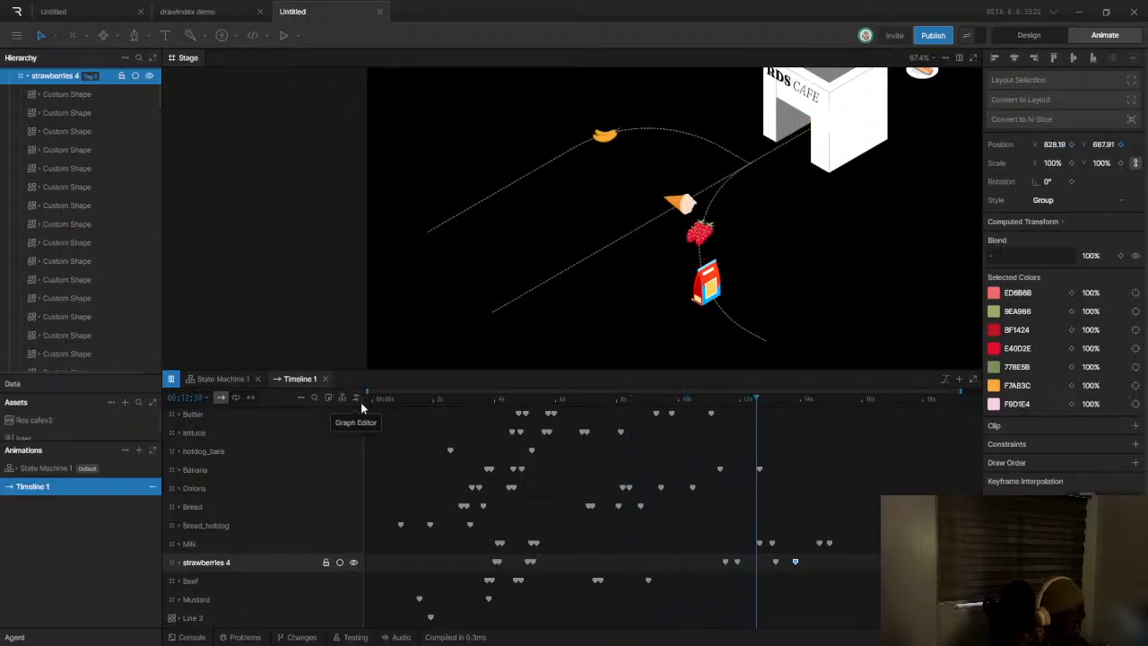
pyautogui.press('space')
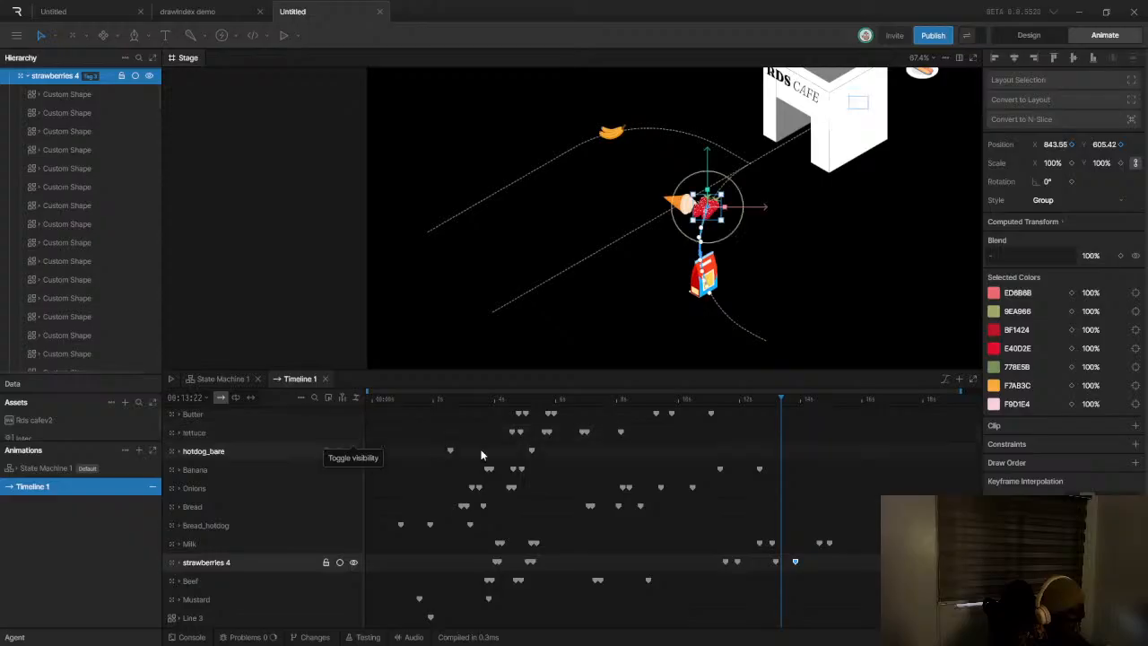
# Try reshaping the strawberries' motion path by pulling the curve handle of the keyframe near 00:11:53
pyautogui.moveTo(769, 413); pyautogui.dragTo(736, 410)
pyautogui.scroll(3, 737, 553)
pyautogui.click(735, 556)
pyautogui.click(738, 562)
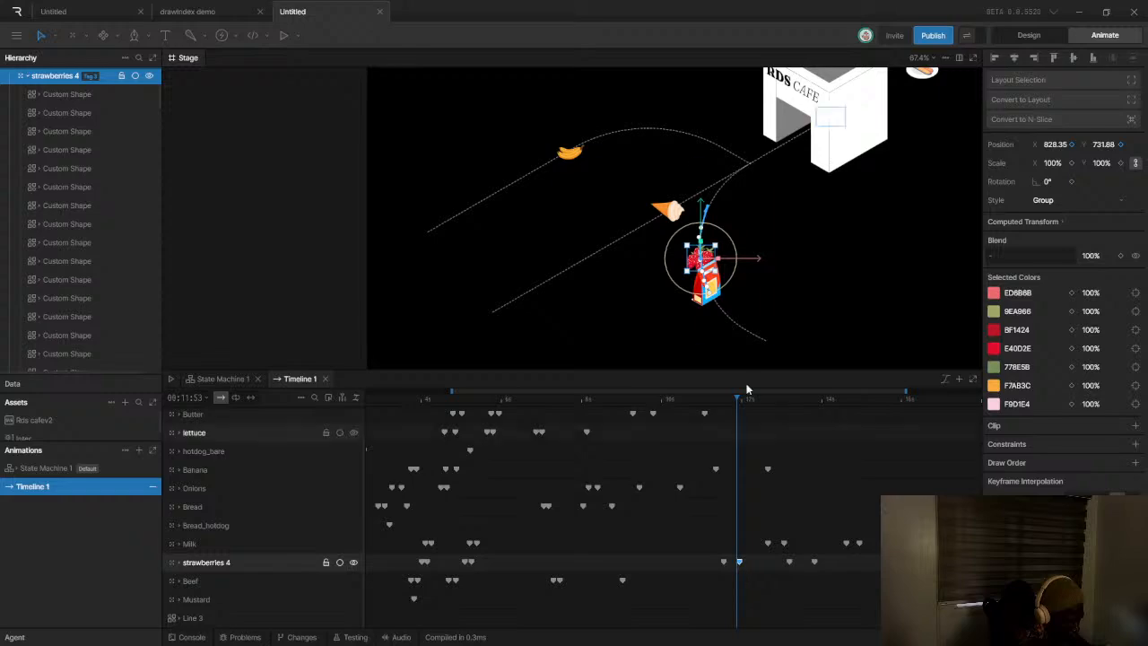
pyautogui.scroll(10, 655, 190)
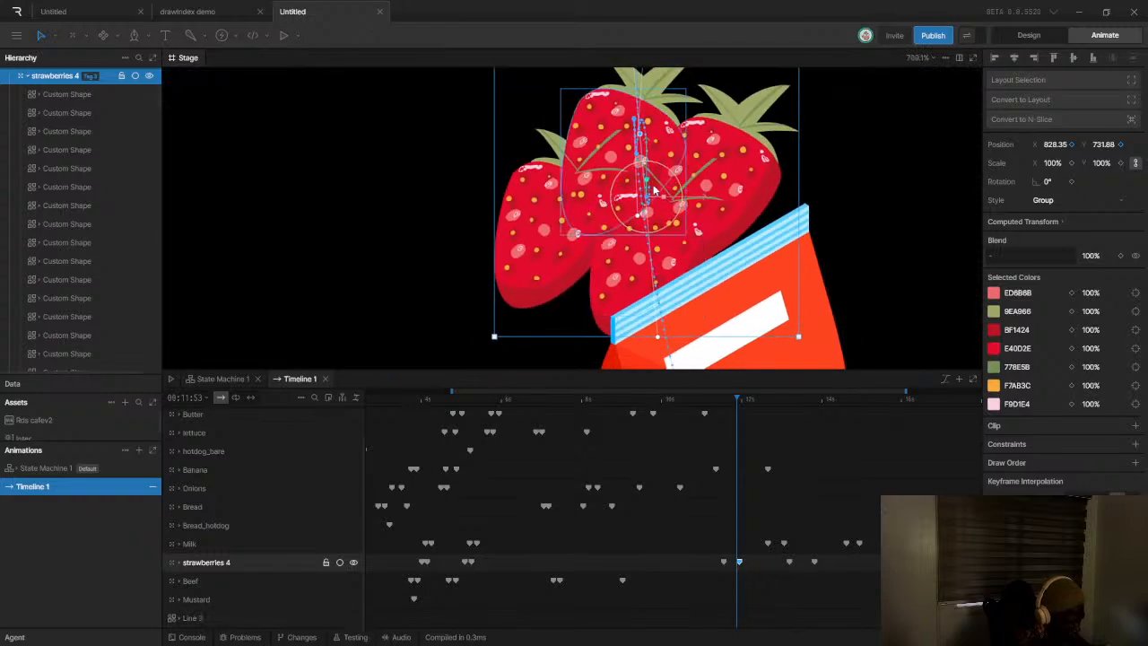
pyautogui.scroll(3, 655, 190)
pyautogui.scroll(-5, 653, 184)
pyautogui.scroll(5, 645, 161)
pyautogui.scroll(-6, 644, 162)
pyautogui.scroll(5, 634, 217)
pyautogui.scroll(-3, 621, 305)
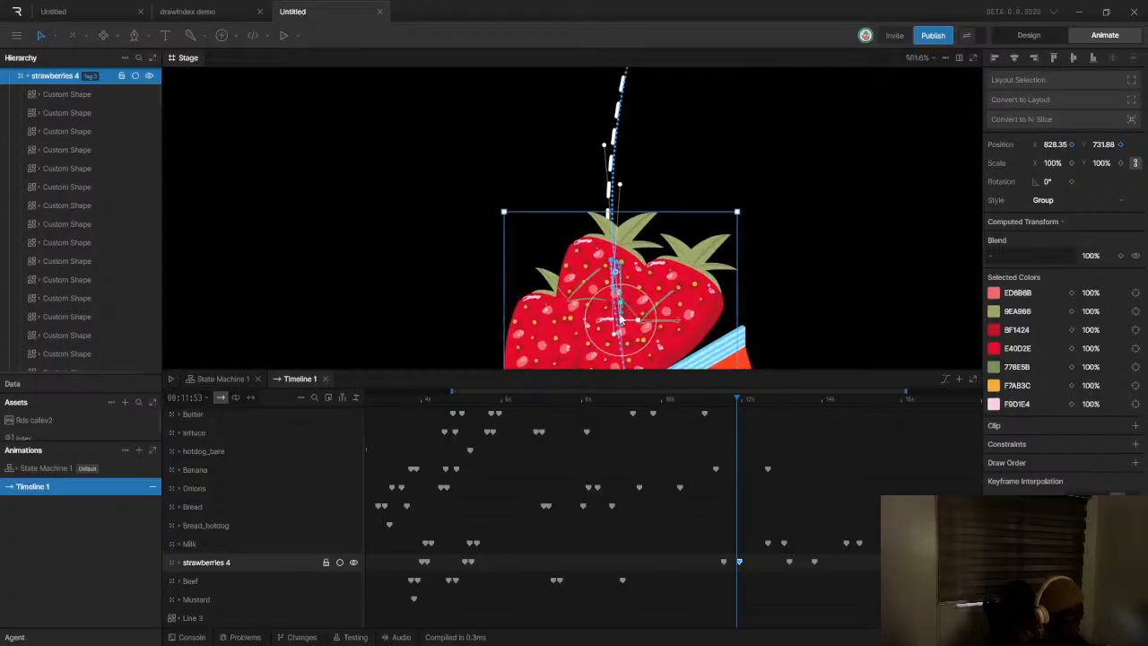
pyautogui.scroll(4, 617, 308)
pyautogui.scroll(-2, 592, 193)
pyautogui.scroll(-3, 592, 193)
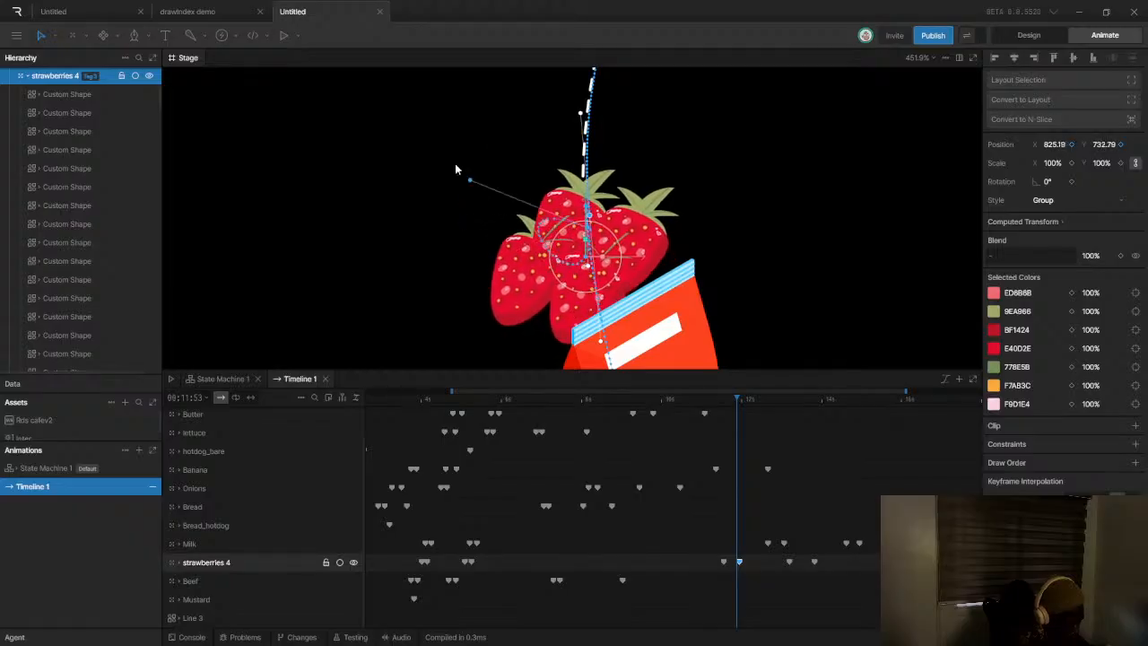
pyautogui.moveTo(377, 101); pyautogui.dragTo(568, 238)
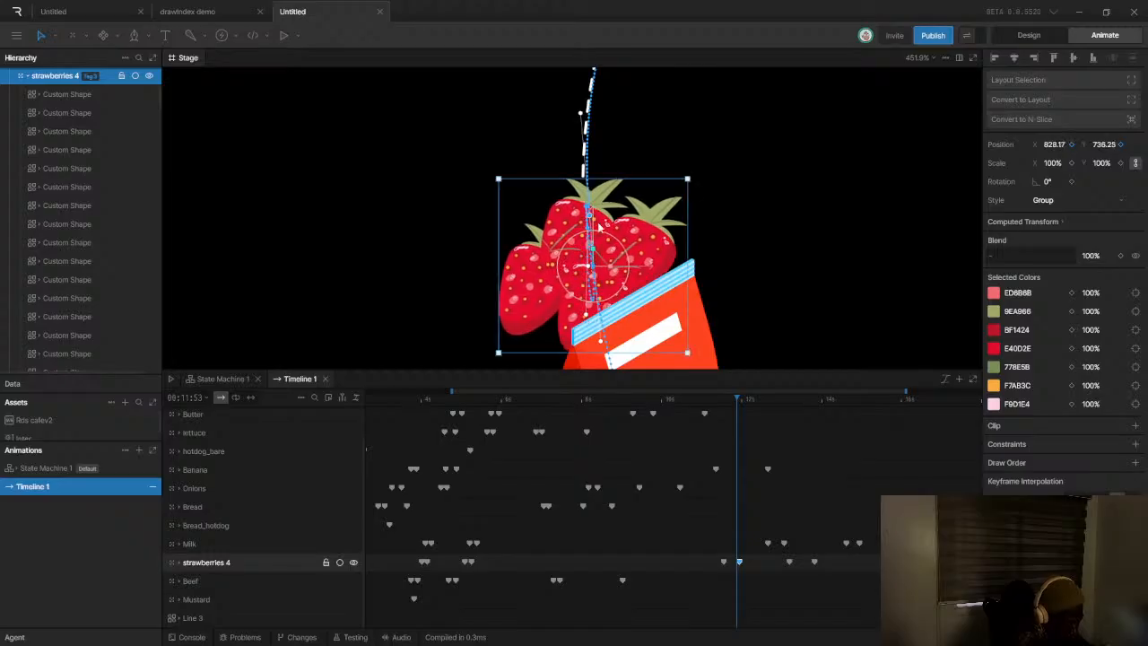
# Try another path-handle adjustment at the same strawberries keyframe, then undo the recent handle changes
pyautogui.scroll(7, 598, 238)
pyautogui.scroll(-5, 585, 177)
pyautogui.scroll(4, 554, 197)
pyautogui.scroll(-5, 553, 195)
pyautogui.moveTo(736, 550); pyautogui.dragTo(741, 566)
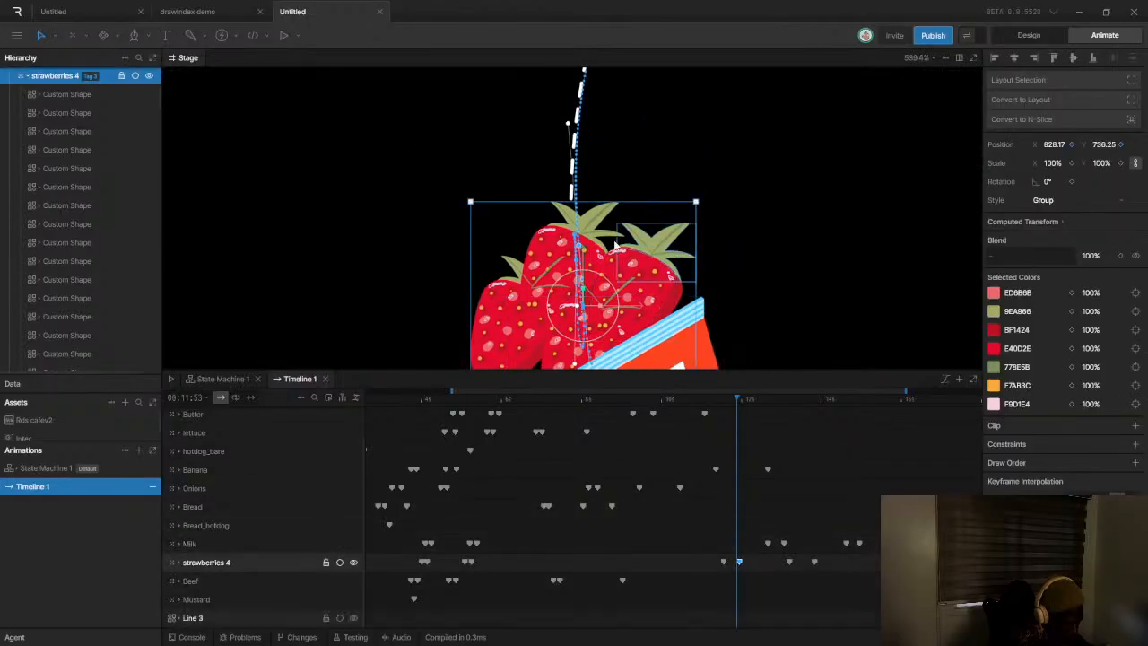
pyautogui.moveTo(581, 248); pyautogui.dragTo(599, 259)
pyautogui.hotkey('ctrl', 'z')
pyautogui.hotkey('ctrl', 'z')
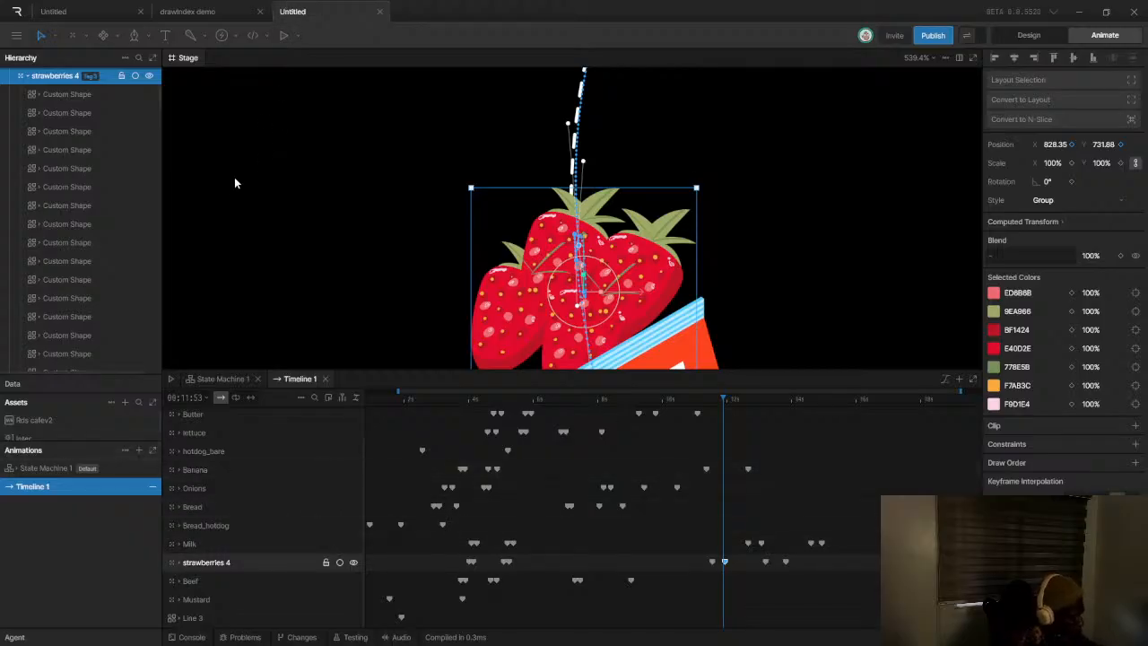
# Switch to YouTube Studio, check the live stream's analytics, and return to the Rive project
pyautogui.hotkey('alt', 'Tab')
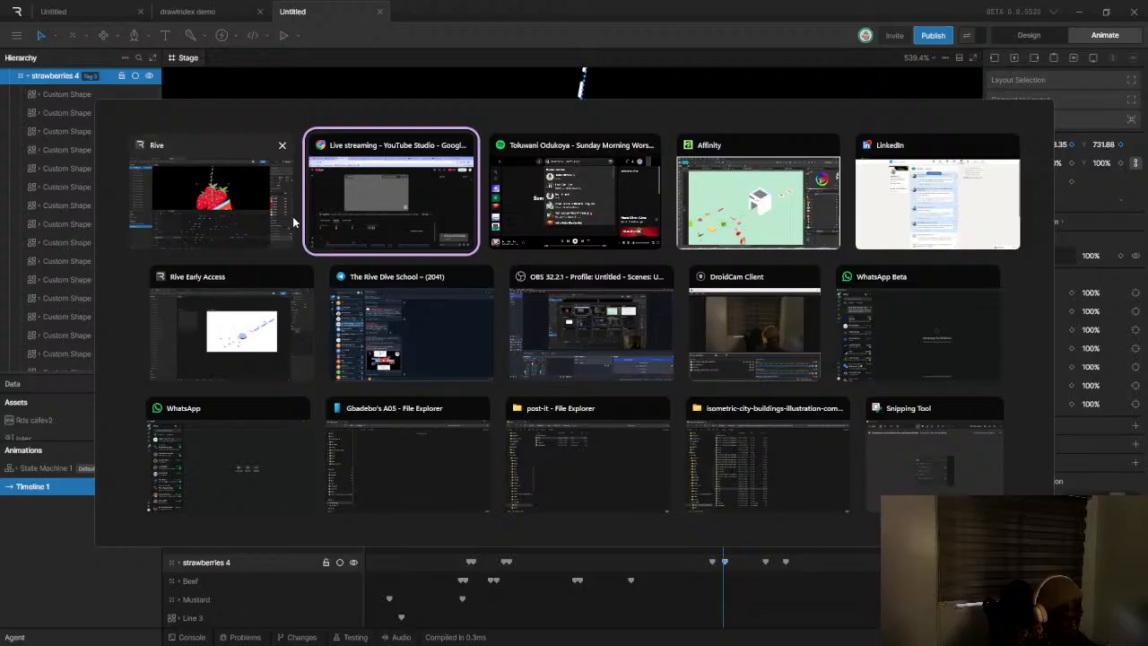
pyautogui.click(350, 219)
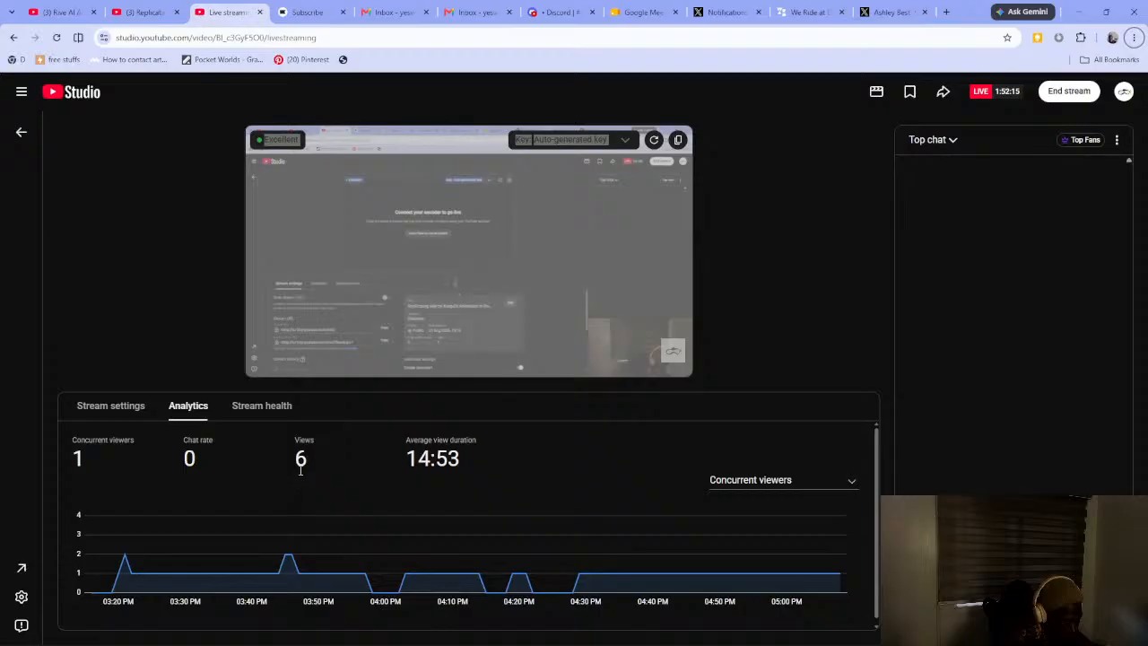
pyautogui.click(847, 481)
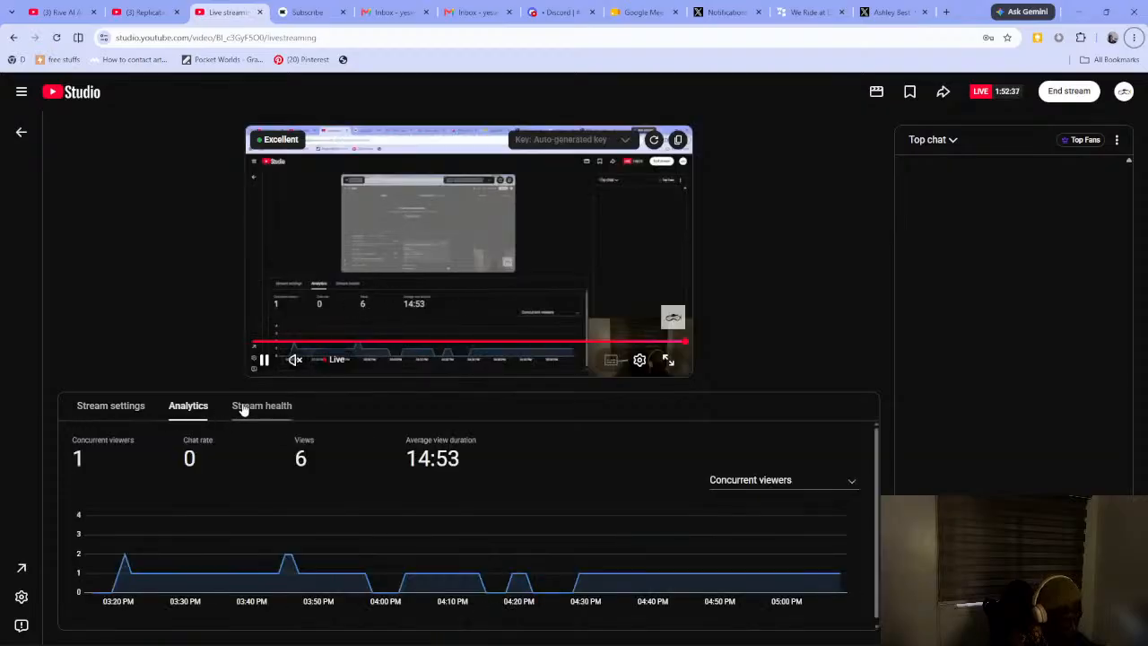
pyautogui.moveTo(292, 558)
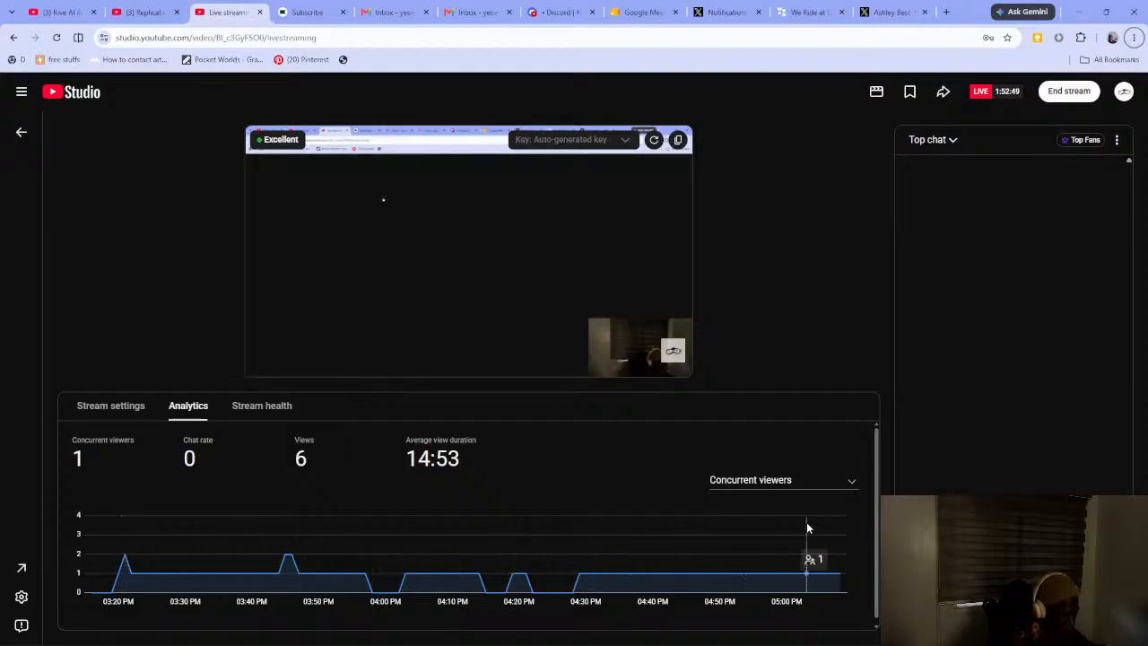
pyautogui.hotkey('alt', 'Tab')
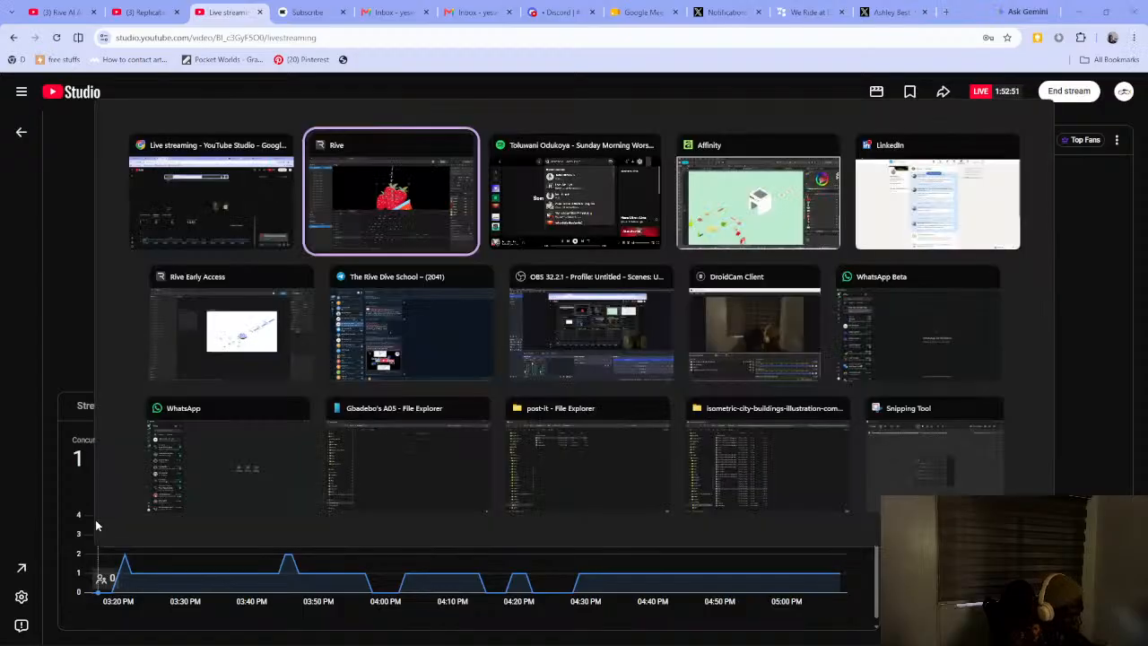
# Inspect the strawberries' motion path up close and delete their keyframe at 00:11:53
pyautogui.scroll(10, 564, 276)
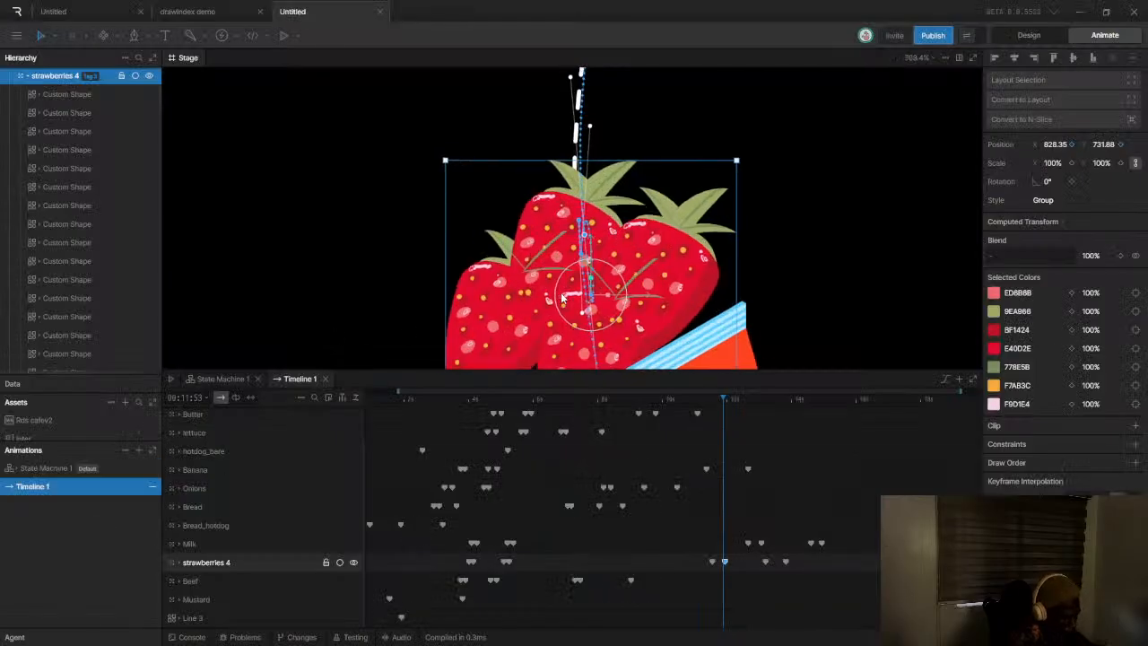
pyautogui.scroll(-3, 564, 276)
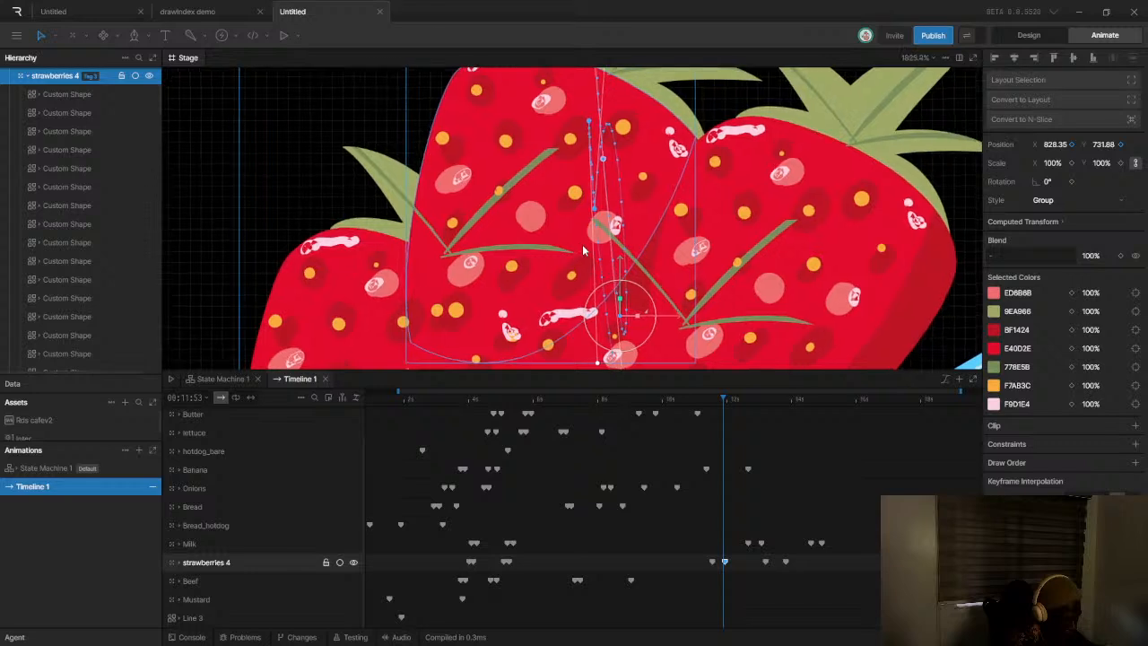
pyautogui.scroll(2, 605, 215)
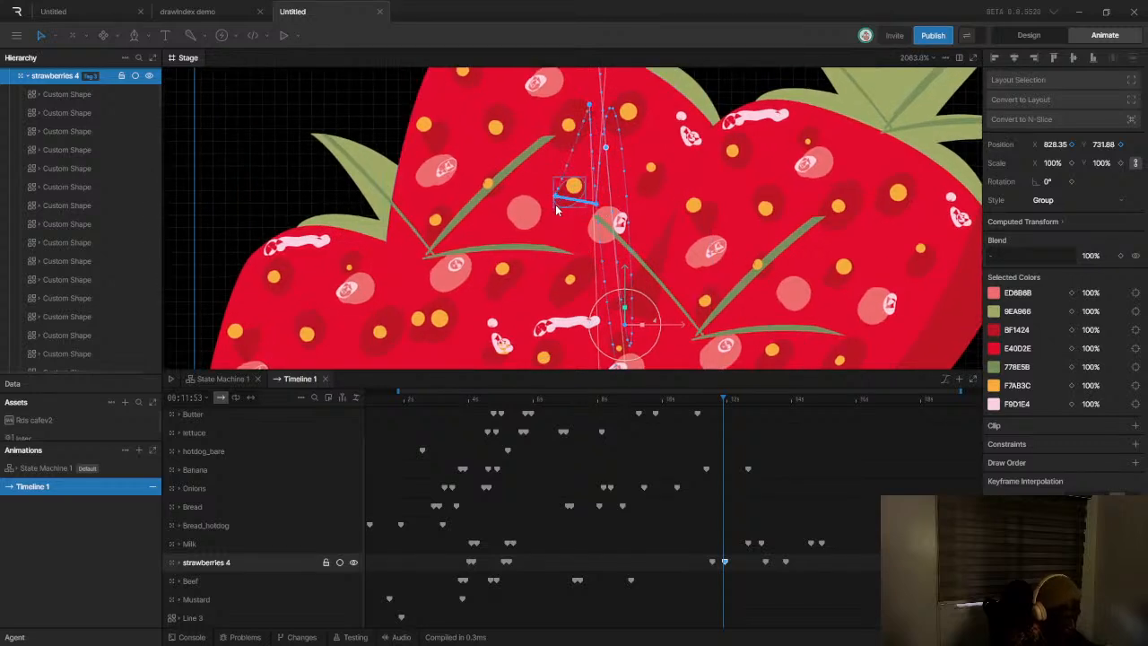
pyautogui.scroll(-6, 628, 211)
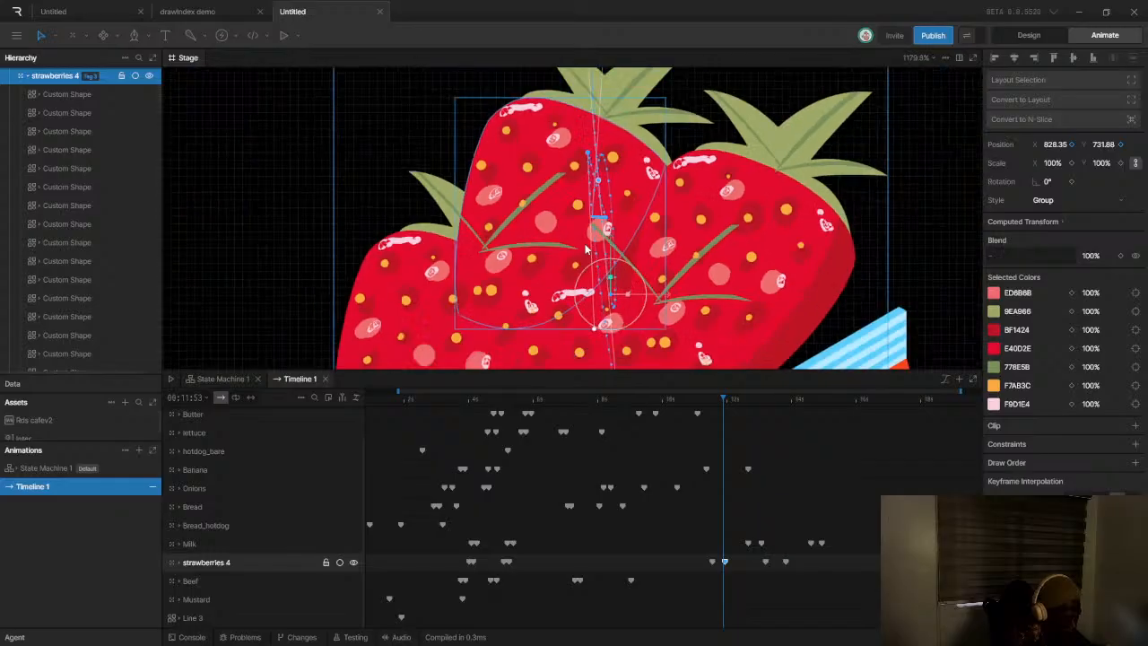
pyautogui.click(725, 563)
pyautogui.press('Delete')
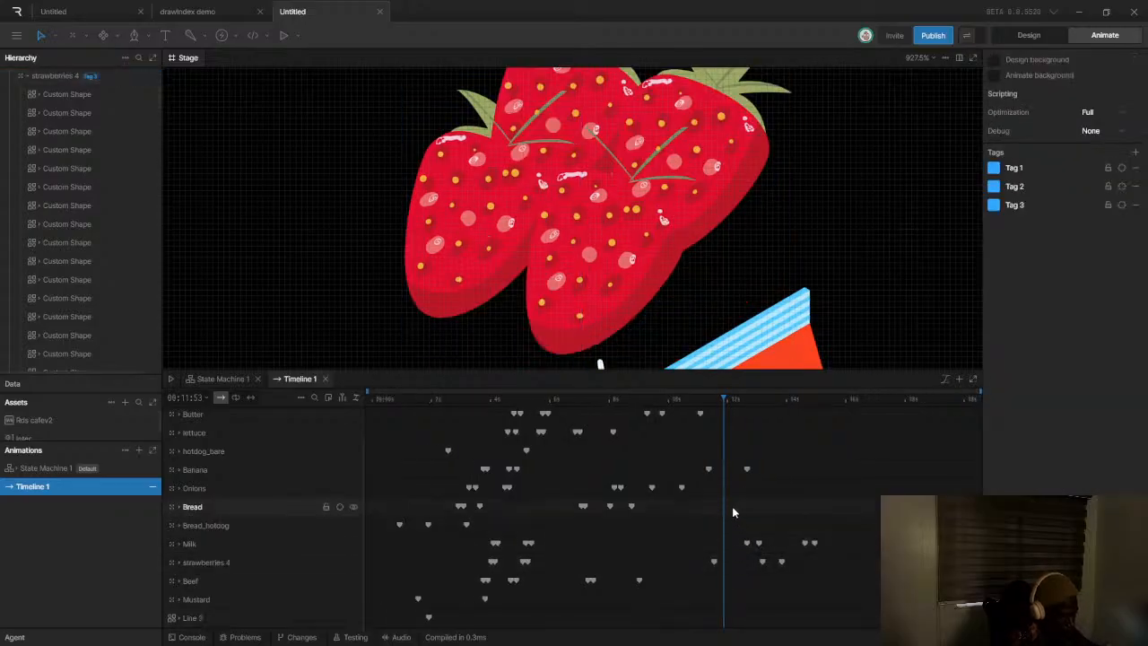
# Play and scrub Timeline 1 around 12 seconds to check the strawberries' movement, stopping at 00:11:58
pyautogui.click(703, 402)
pyautogui.click(753, 400)
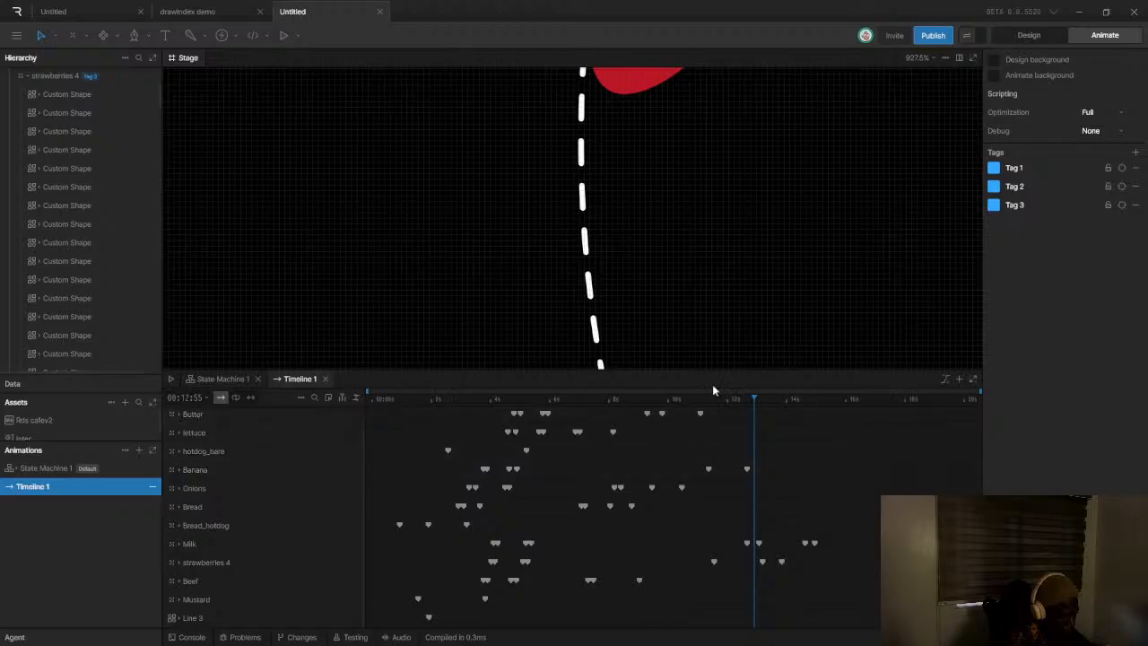
pyautogui.scroll(-6, 653, 288)
pyautogui.press('space')
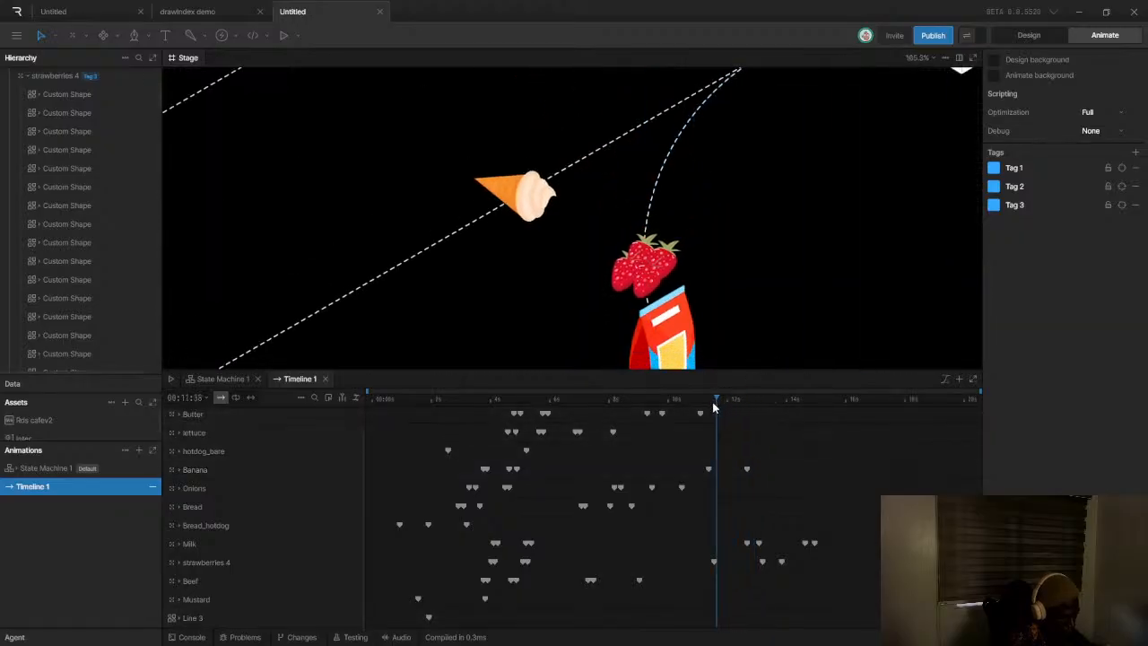
pyautogui.press('space')
pyautogui.moveTo(748, 403); pyautogui.dragTo(723, 417)
# Select the strawberries' keyframe just before 00:11:58, try a small adjustment on their motion path, and undo it
pyautogui.click(710, 561)
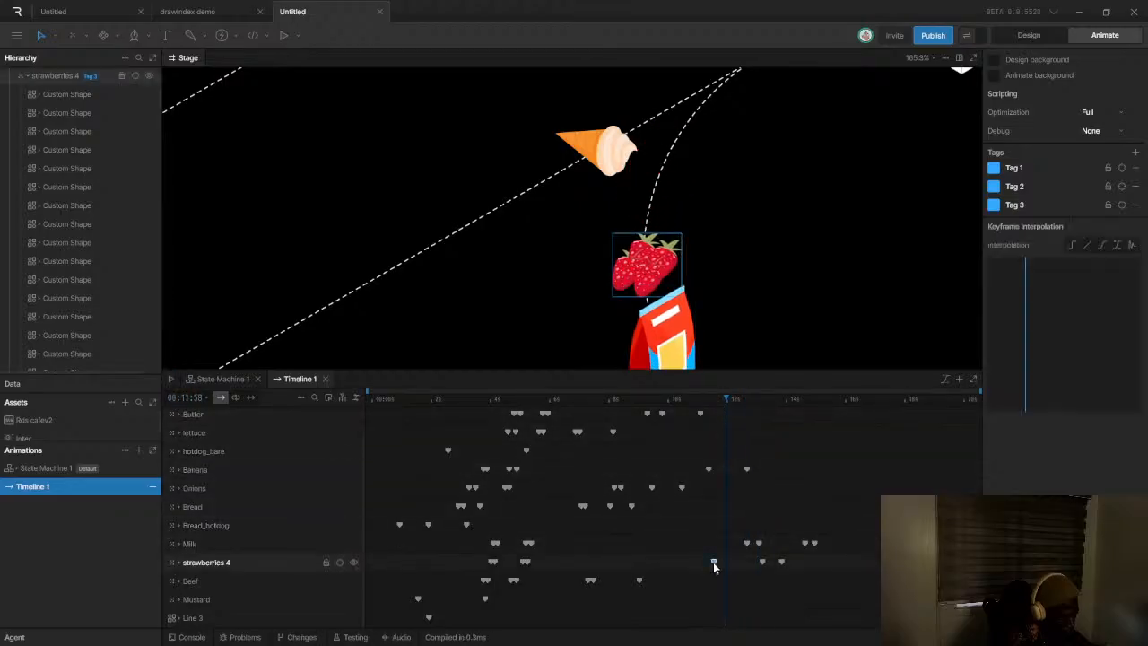
pyautogui.click(714, 563)
pyautogui.scroll(5, 687, 264)
pyautogui.scroll(2, 691, 259)
pyautogui.moveTo(635, 257)
pyautogui.mouseDown()
pyautogui.moveTo(648, 271)
pyautogui.moveTo(631, 253)
pyautogui.mouseUp()
pyautogui.hotkey('ctrl', 'z')
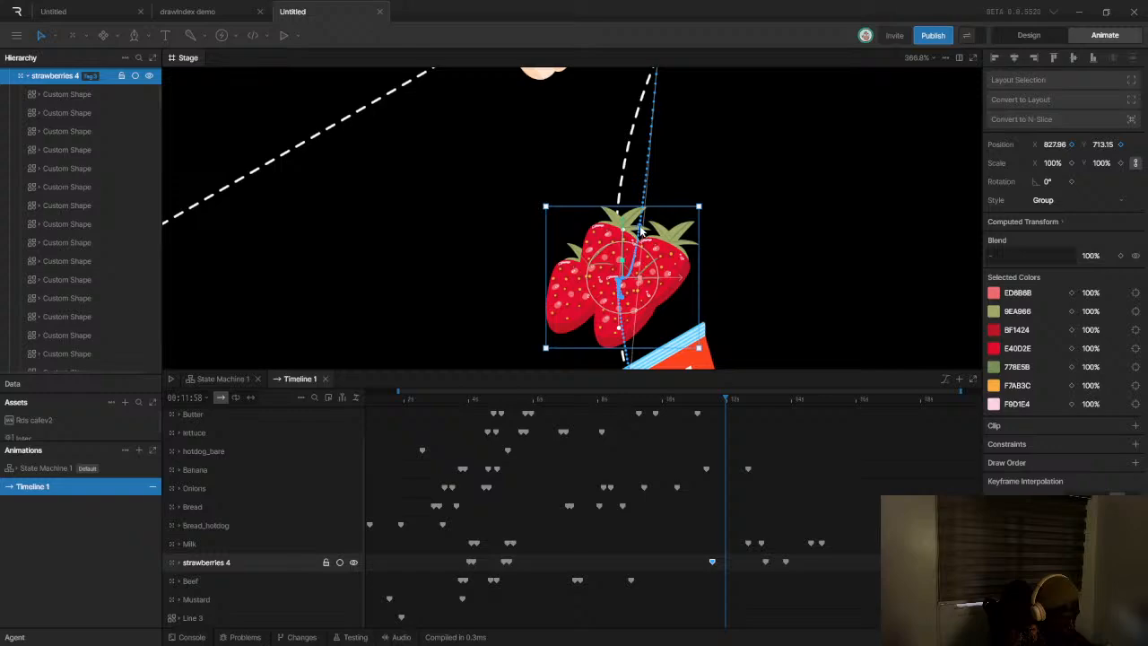
# Move the strawberries group off the dashed line to X 787, Y 716 at 00:11:58
pyautogui.scroll(6, 631, 305)
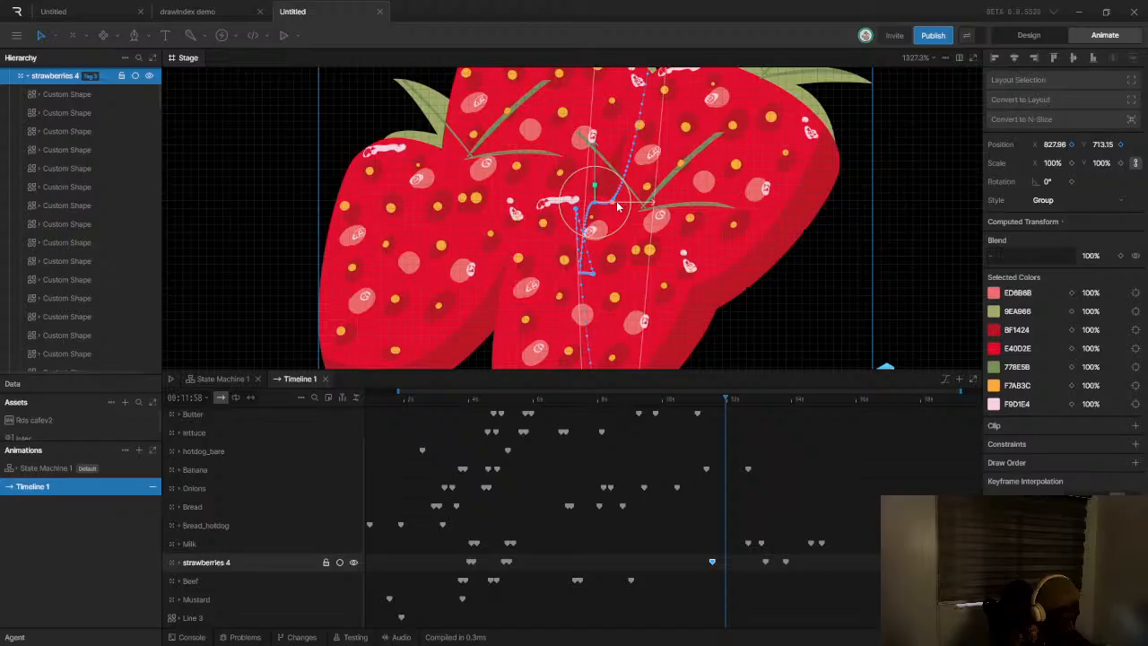
pyautogui.scroll(-3, 633, 221)
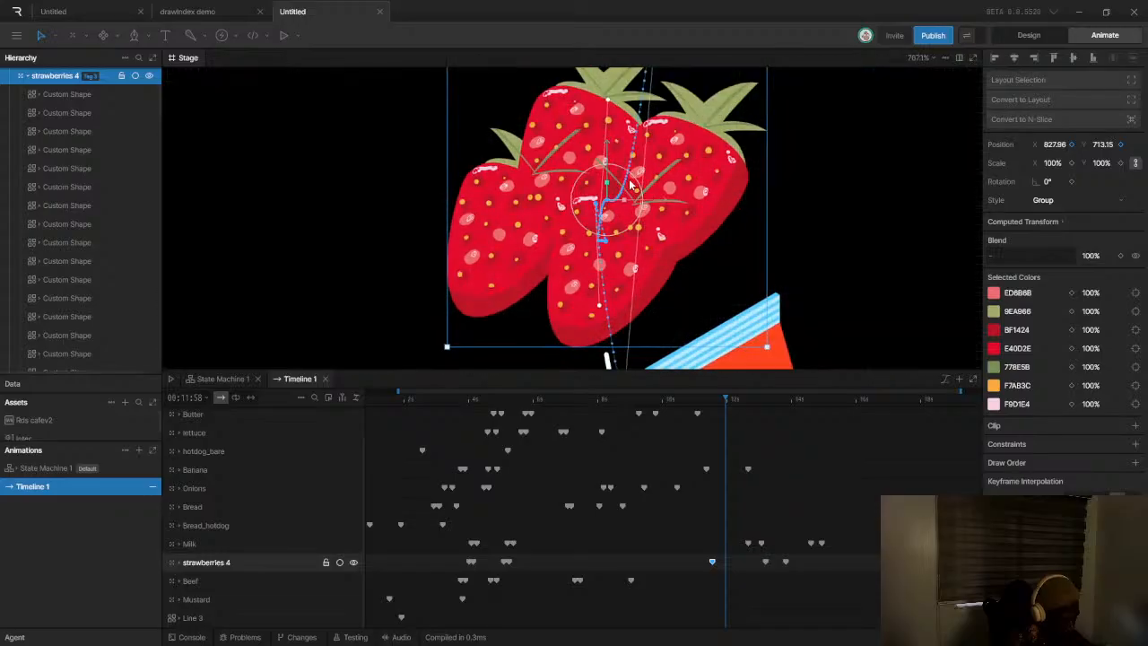
pyautogui.moveTo(607, 203); pyautogui.dragTo(667, 207)
pyautogui.moveTo(666, 252); pyautogui.dragTo(483, 275)
pyautogui.scroll(-6, 498, 283)
pyautogui.scroll(4, 493, 276)
pyautogui.scroll(4, 484, 269)
pyautogui.scroll(-1, 502, 260)
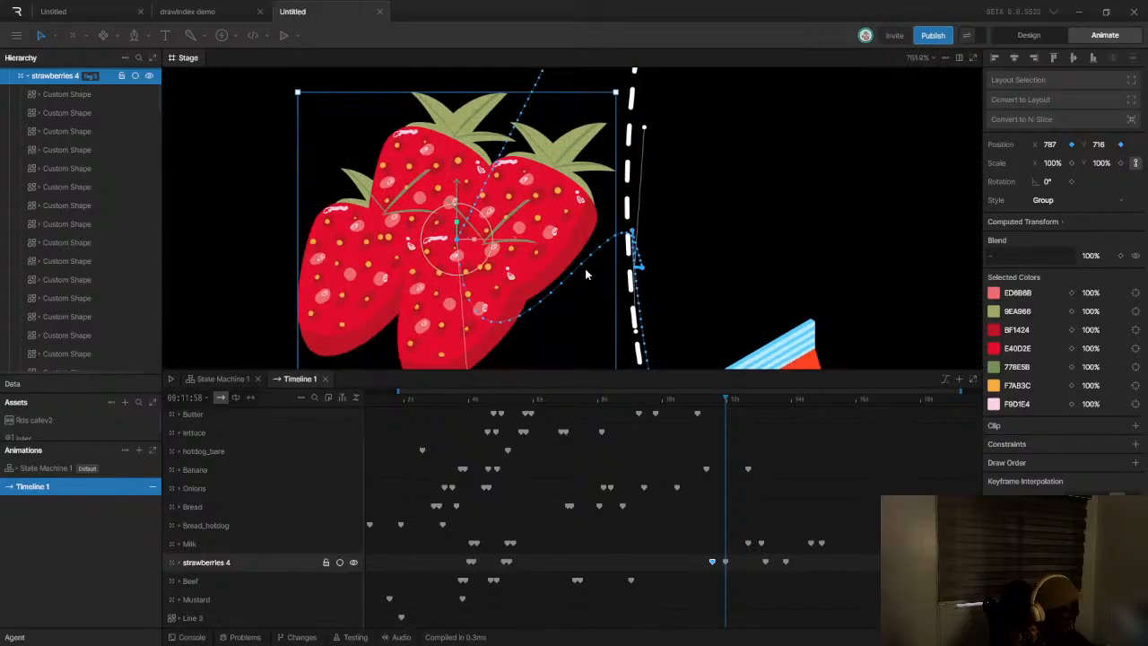
pyautogui.scroll(3, 538, 238)
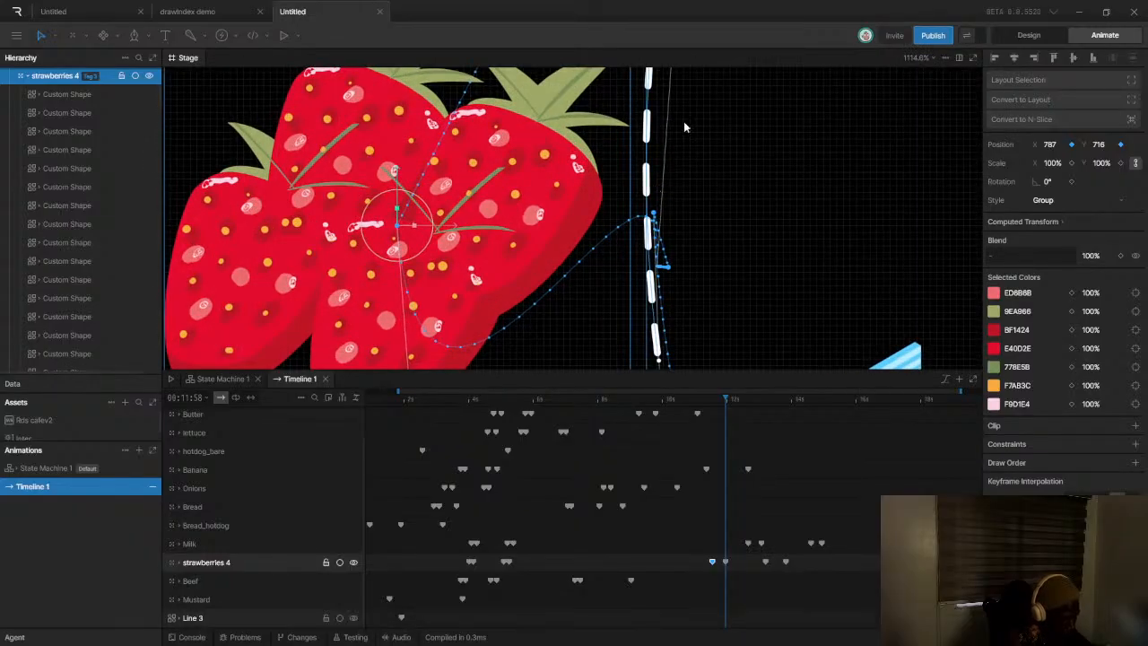
pyautogui.scroll(-4, 668, 144)
# Pull the strawberries' lower path handle at 00:11:58 up toward the dashed line
pyautogui.moveTo(654, 136); pyautogui.dragTo(626, 103)
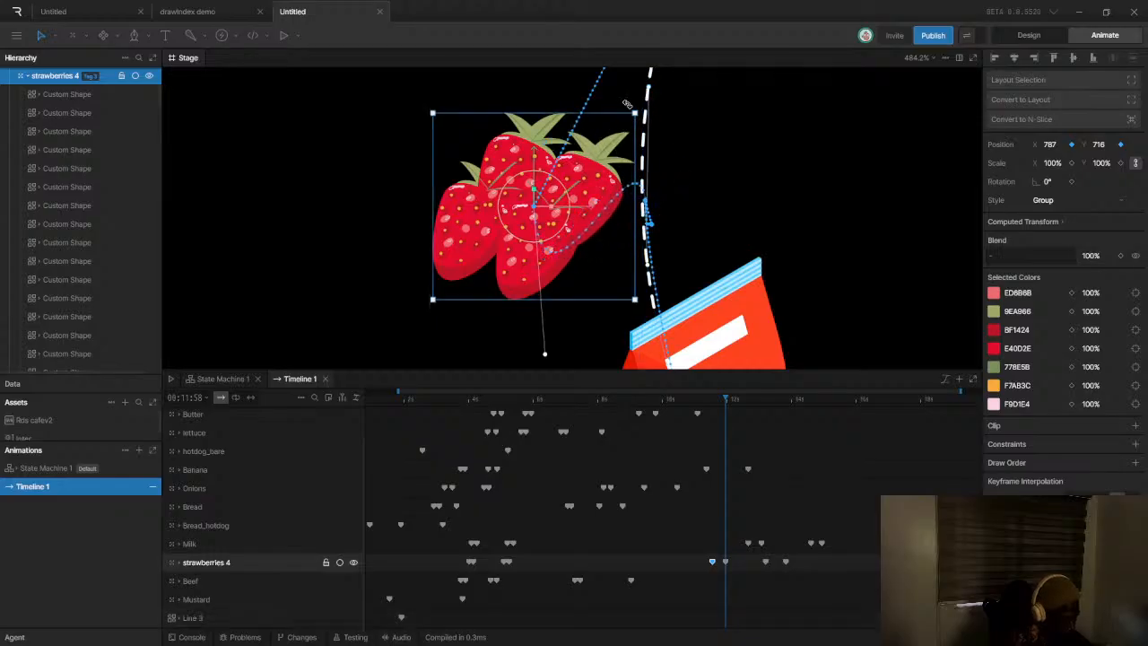
pyautogui.click(546, 348)
pyautogui.click(580, 277)
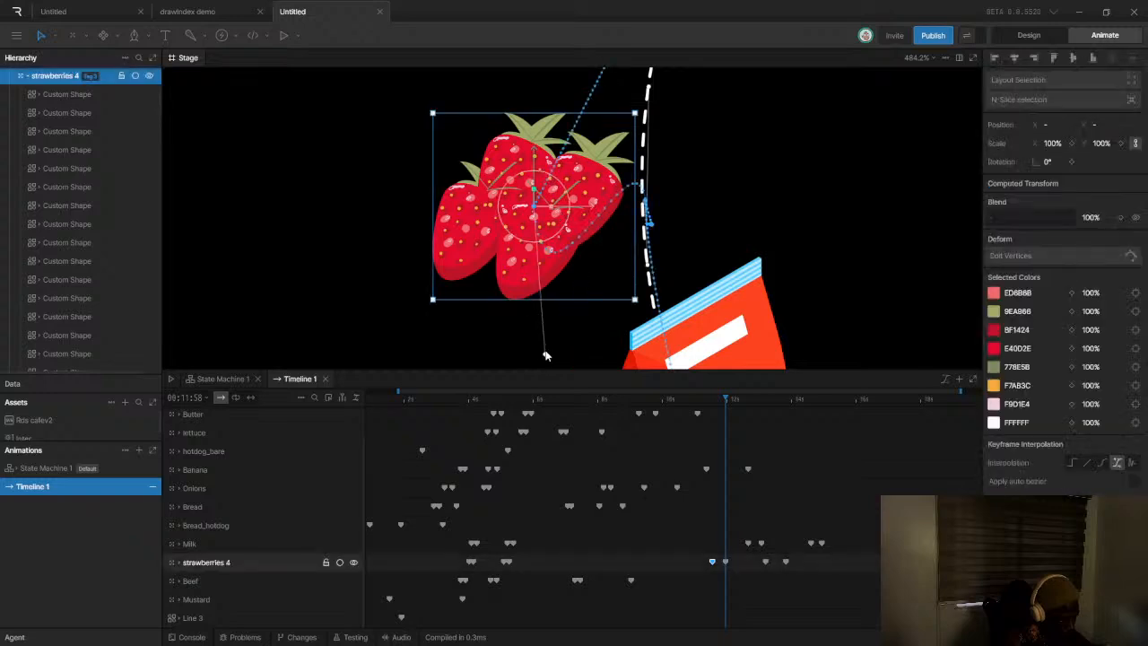
pyautogui.moveTo(545, 355); pyautogui.dragTo(642, 97)
# Move the strawberries back onto the dashed line at X 820.5, Y 719.5
pyautogui.scroll(6, 653, 224)
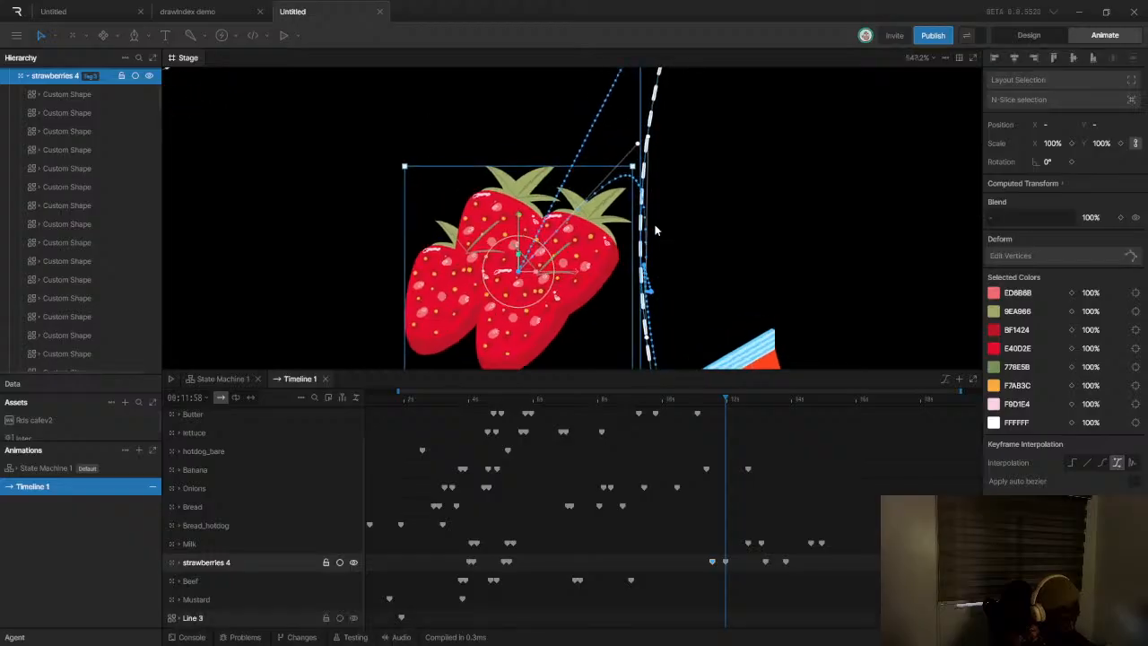
pyautogui.scroll(1, 655, 314)
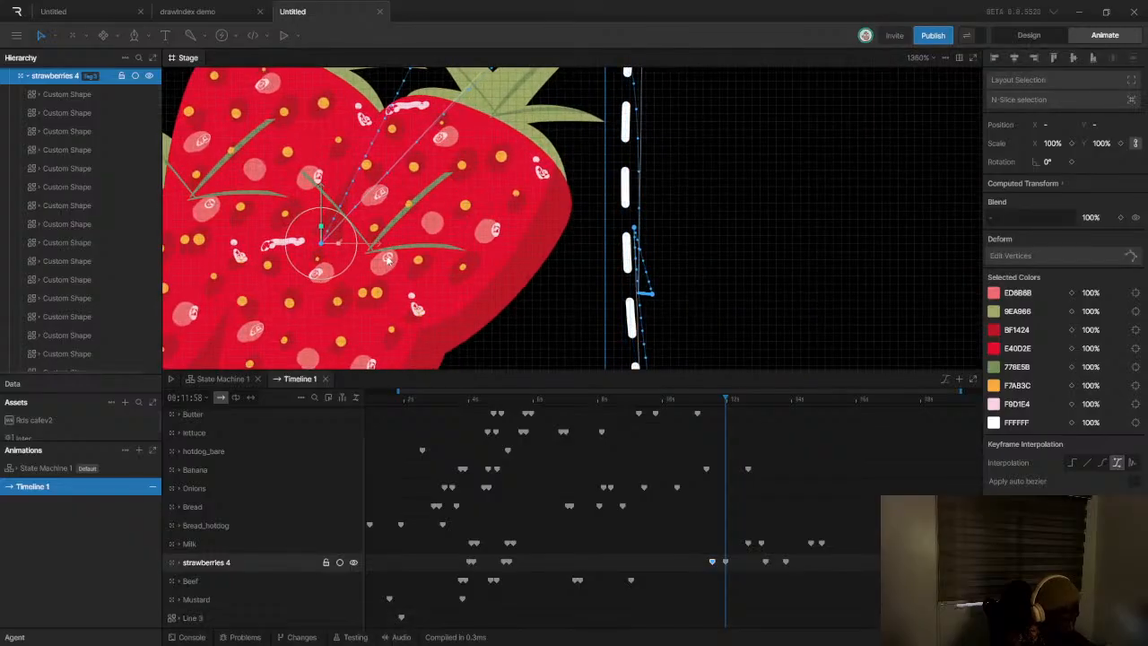
pyautogui.scroll(-3, 330, 250)
pyautogui.moveTo(329, 245); pyautogui.dragTo(507, 262)
pyautogui.scroll(-4, 619, 188)
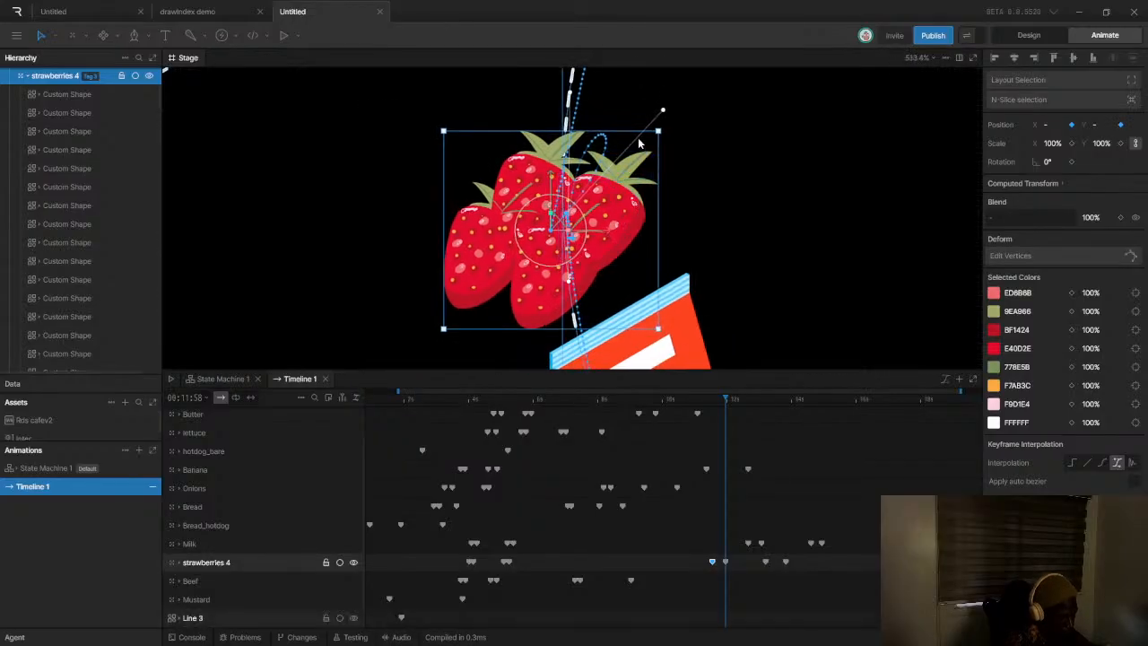
# Try to grab the strawberries' upper path handle at 00:11:58, undoing accidental changes to Line 3
pyautogui.hotkey('ctrl', 'z')
pyautogui.hotkey('ctrl', 'z')
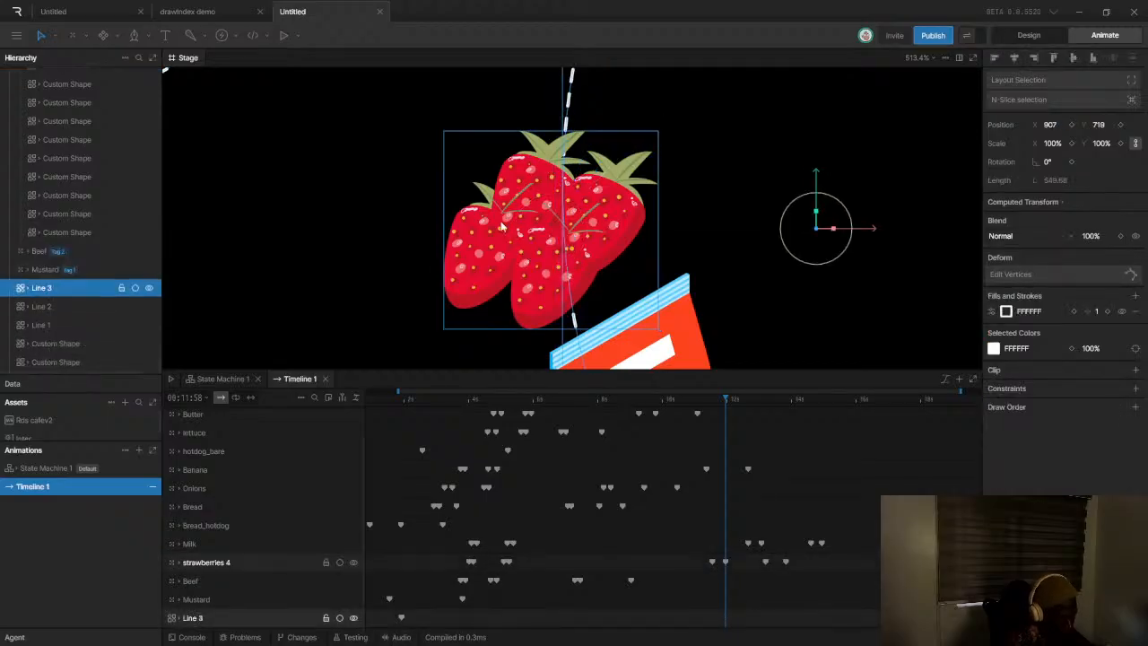
pyautogui.click(524, 222)
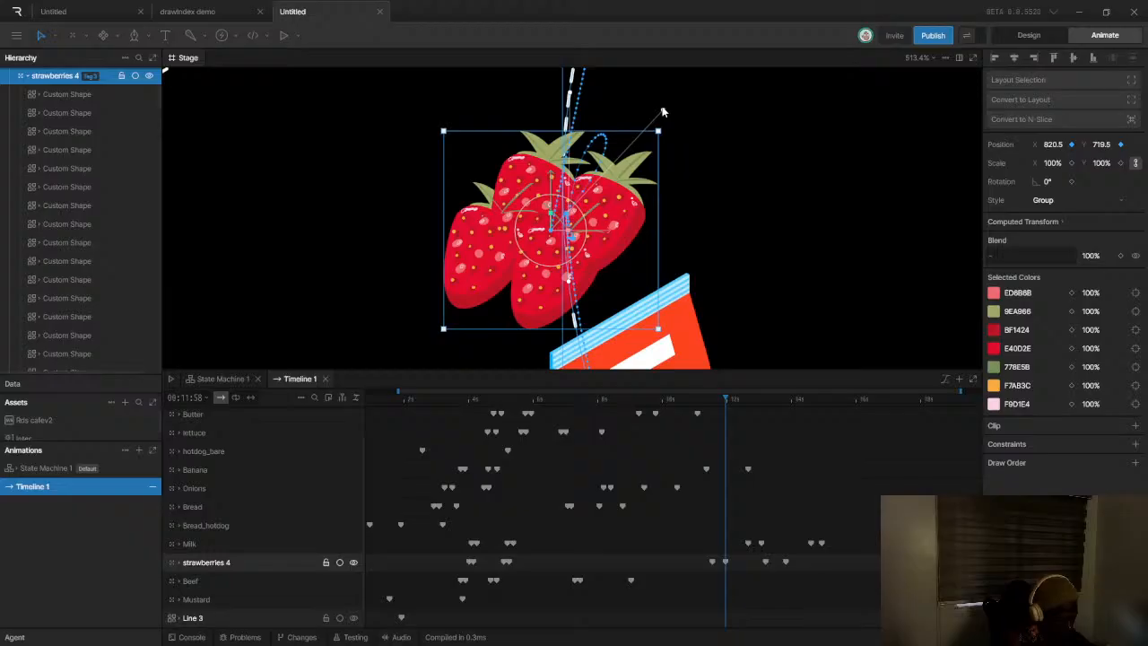
pyautogui.hotkey('ctrl', 'z')
pyautogui.click(498, 230)
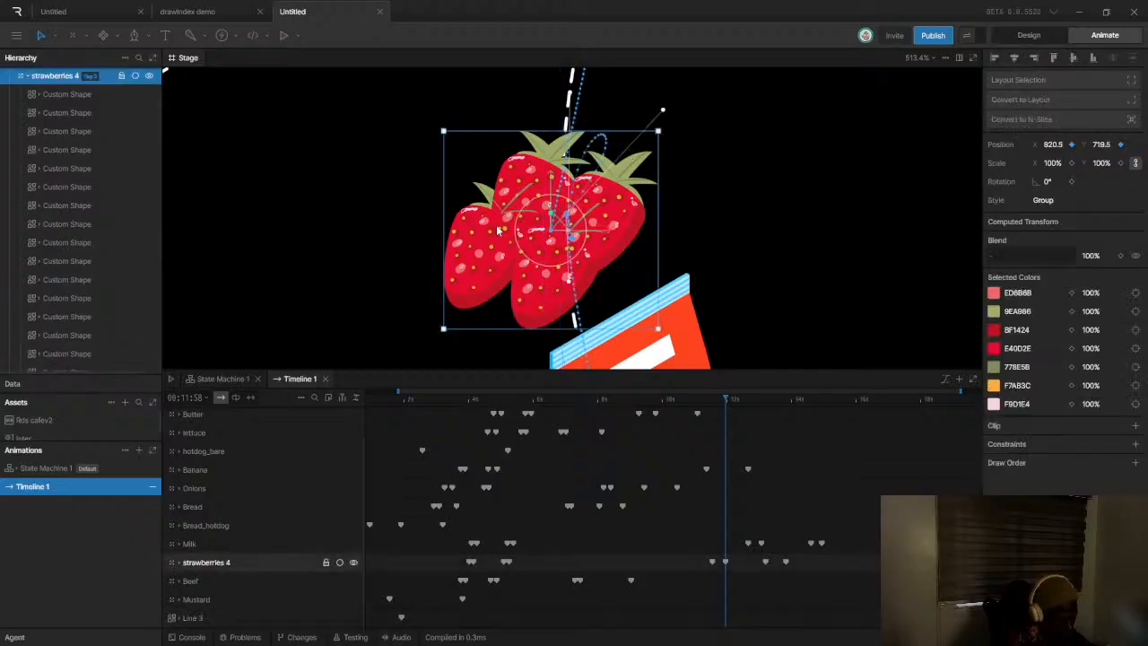
pyautogui.click(663, 113)
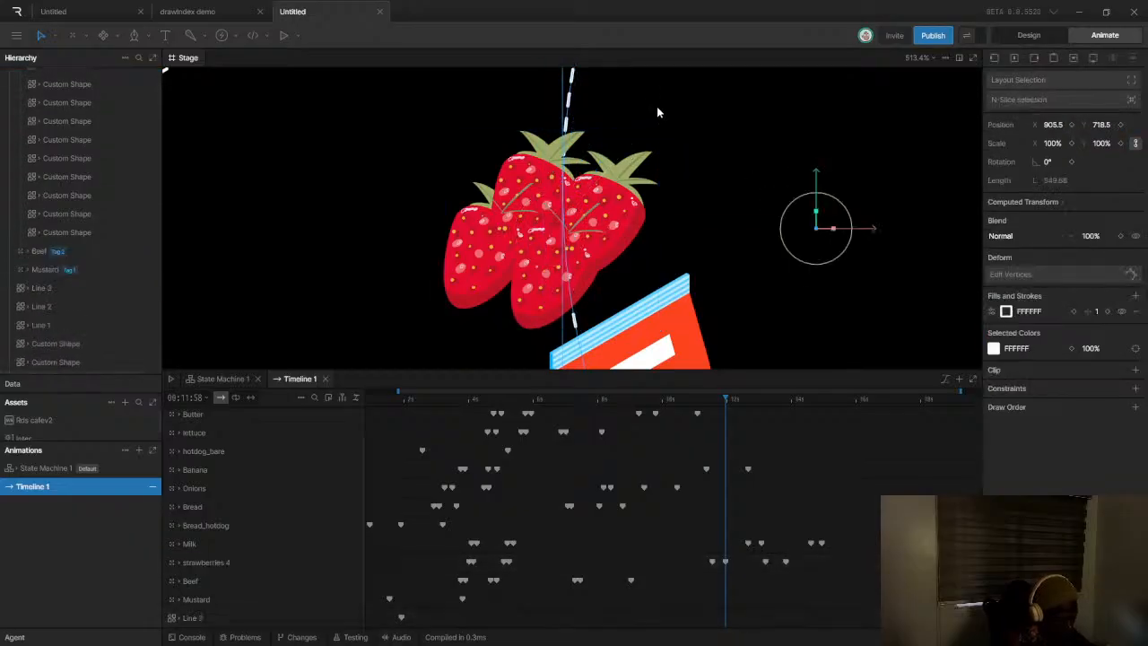
# Lock the dashed lines Line 1, Line 2 and Line 3, and reselect the strawberries group
pyautogui.click(122, 307)
pyautogui.click(121, 326)
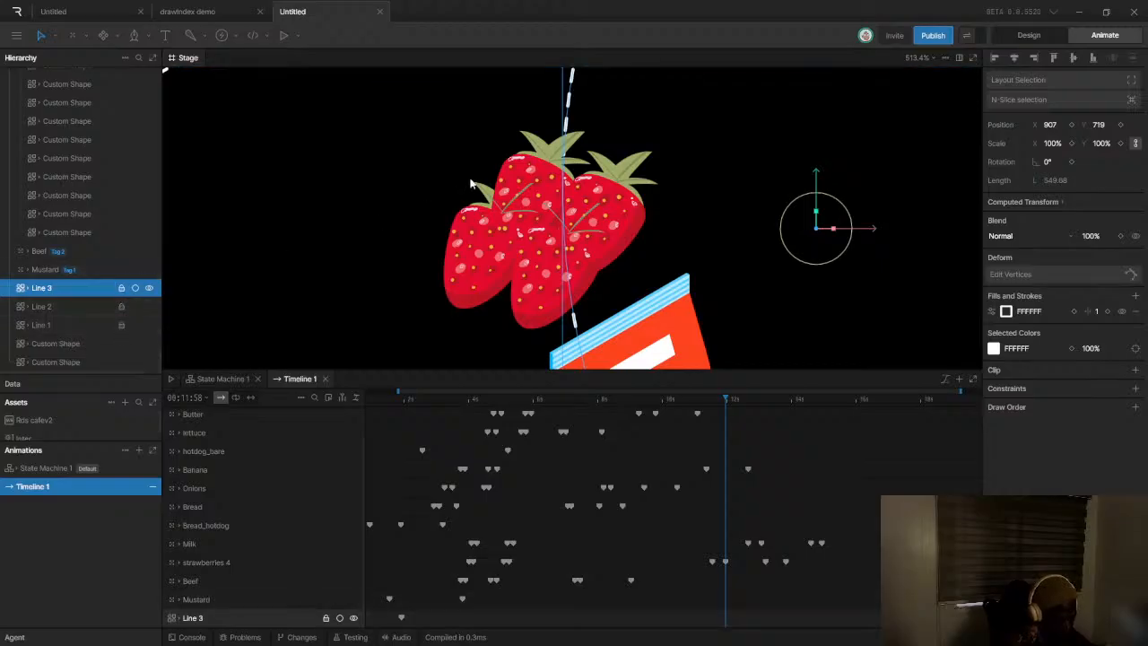
pyautogui.click(496, 226)
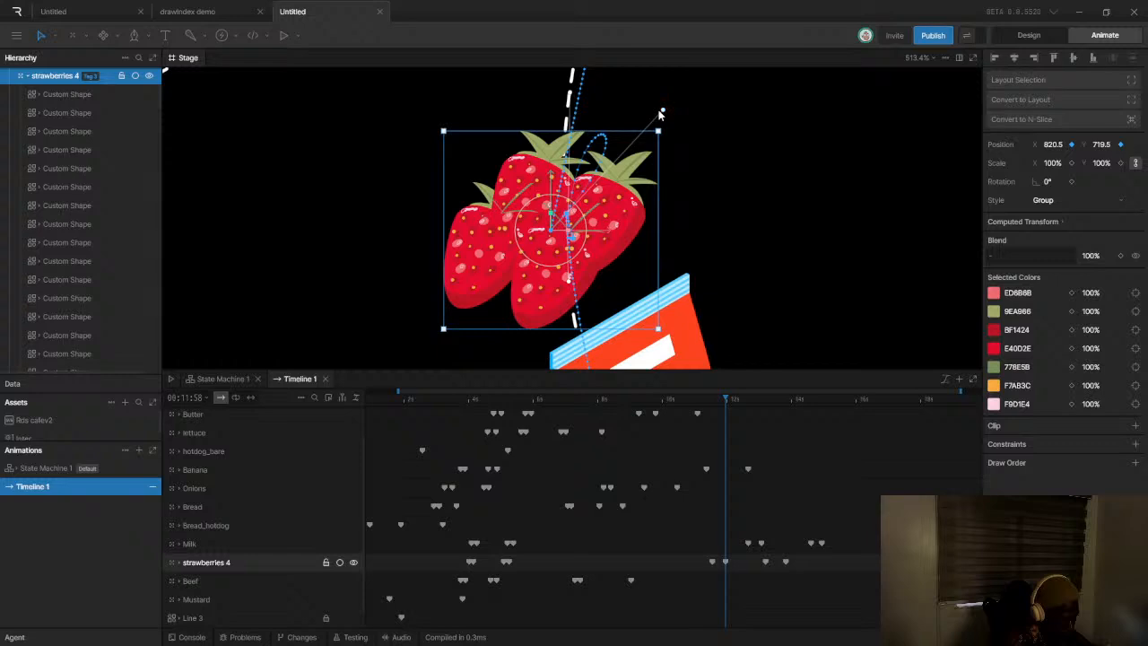
# Pull the strawberries' upper path handle at 00:11:58 inward so the curve lies close to the dashed line
pyautogui.moveTo(661, 112); pyautogui.dragTo(563, 148)
pyautogui.moveTo(569, 95); pyautogui.dragTo(552, 199)
pyautogui.moveTo(554, 248); pyautogui.dragTo(569, 176)
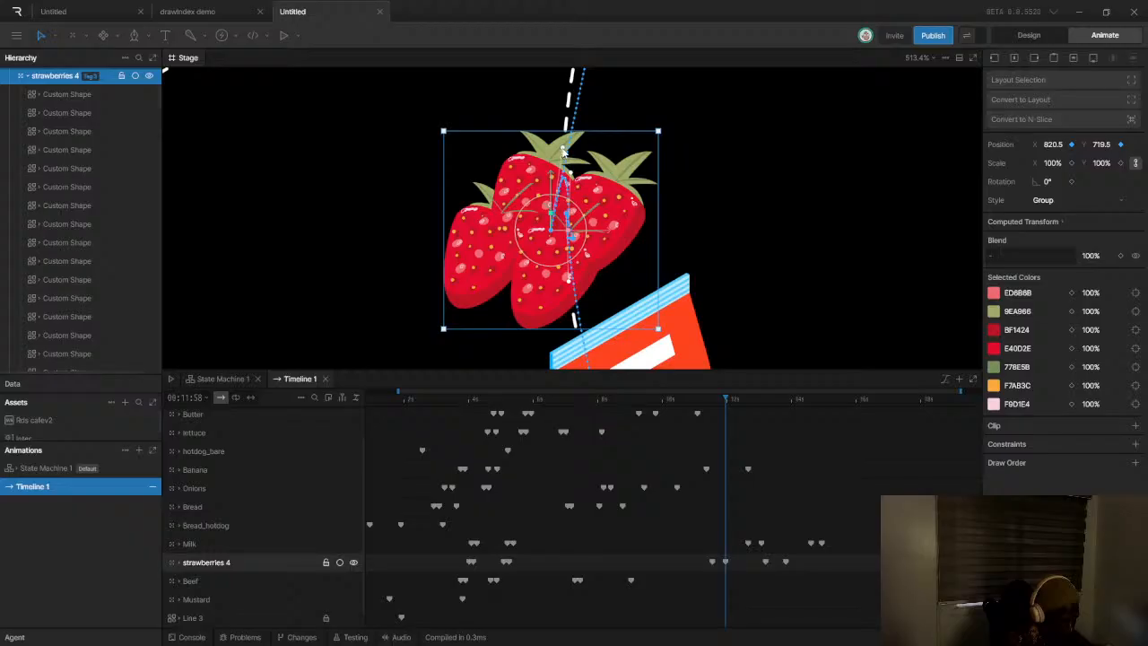
# Undo the accidental move and rotation of a strawberry leaf shape and the duplication of the strawberries group
pyautogui.hotkey('ctrl', 'z')
pyautogui.hotkey('ctrl', 'z')
pyautogui.hotkey('ctrl', 'z')
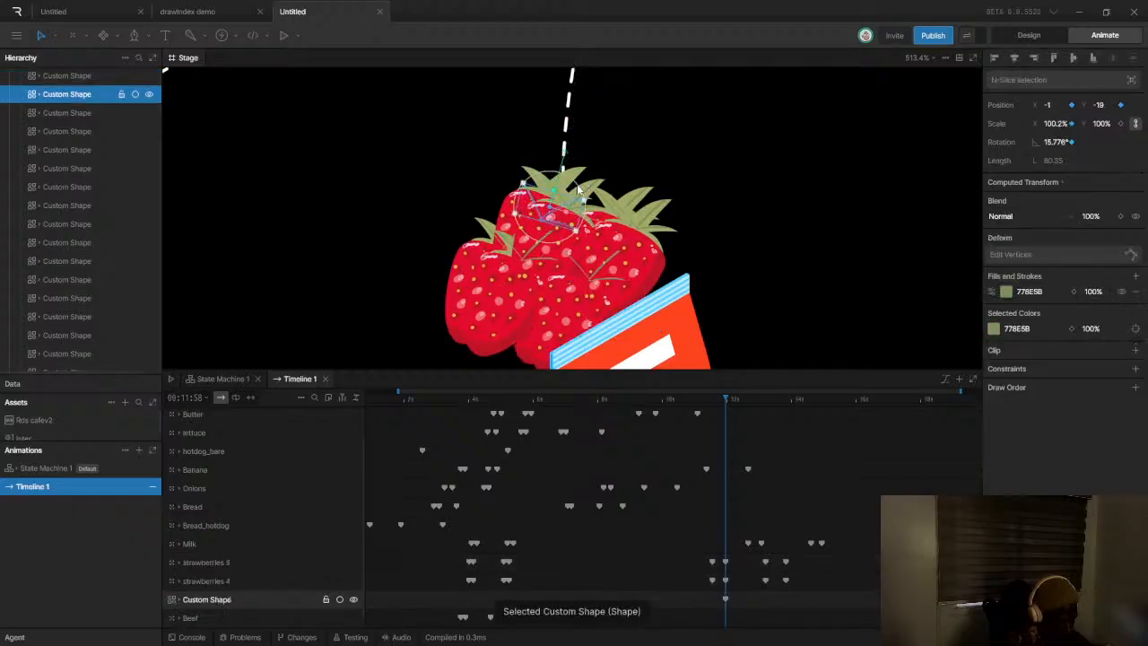
pyautogui.hotkey('ctrl', 'z')
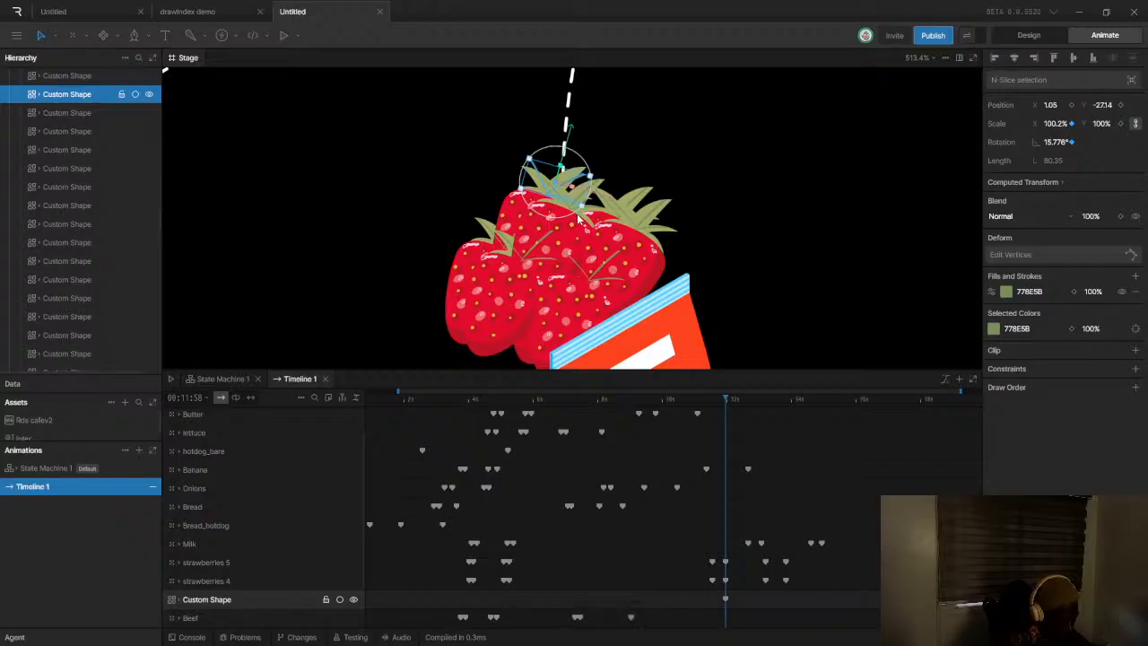
pyautogui.hotkey('ctrl', 'z')
pyautogui.hotkey('ctrl', 'z')
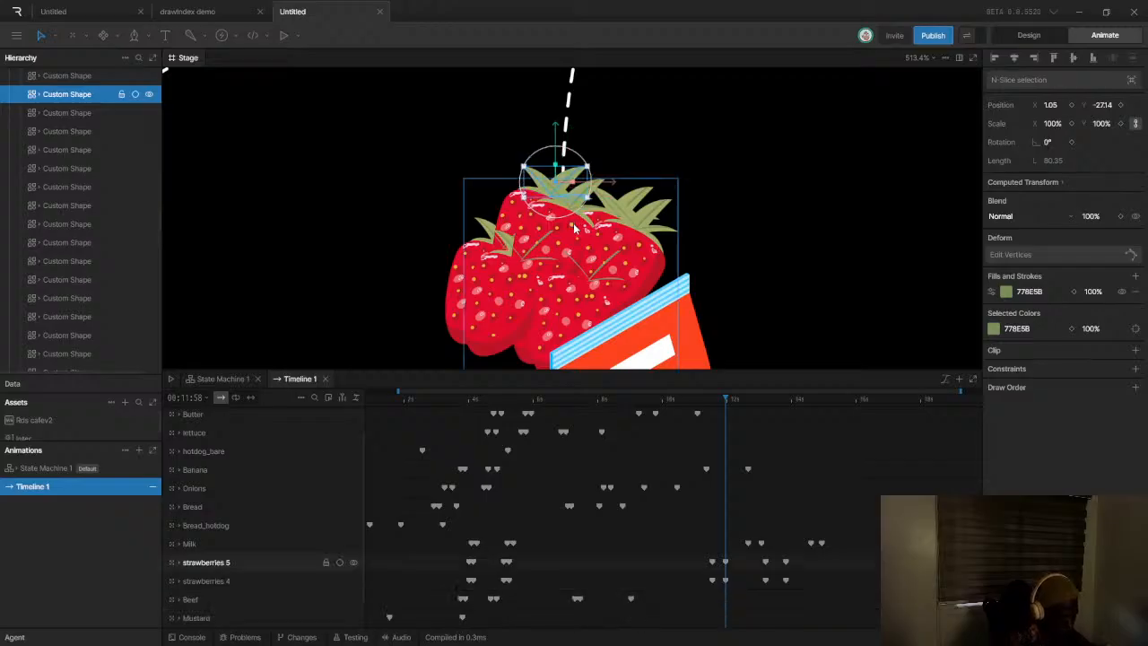
pyautogui.click(454, 329)
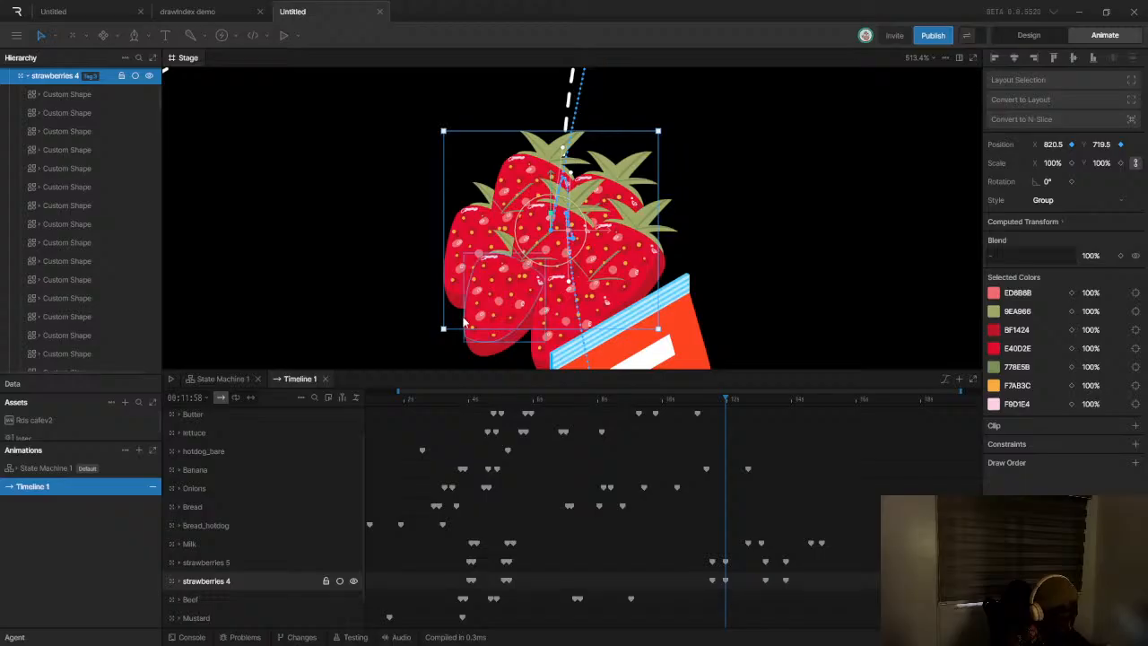
pyautogui.hotkey('ctrl', 'z')
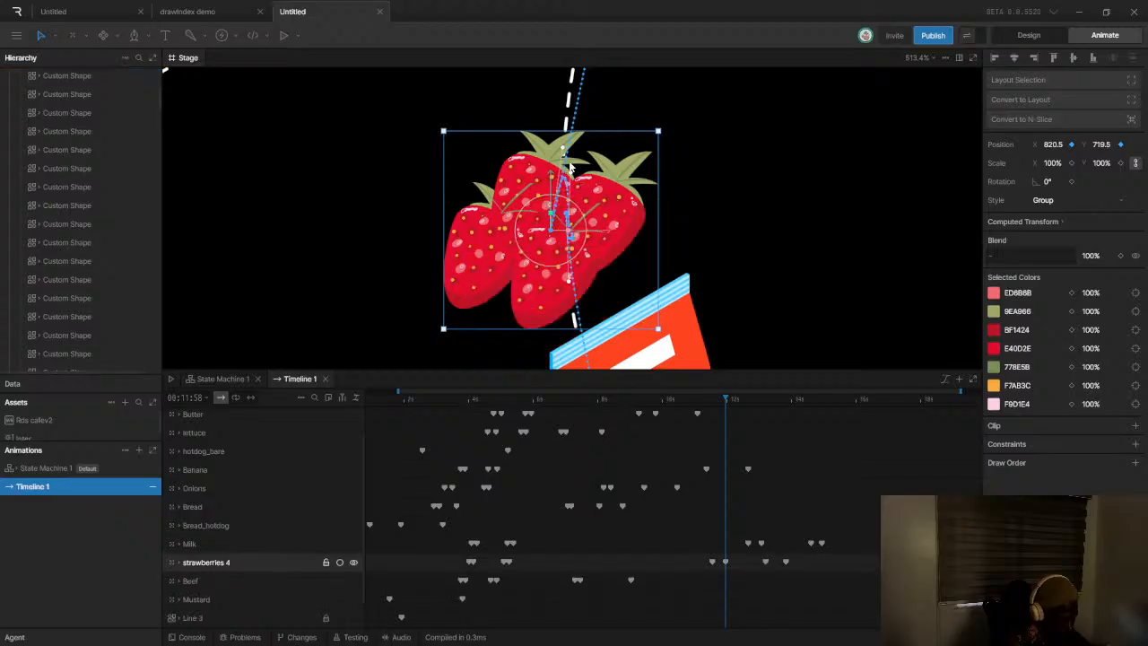
# Adjust the strawberries' path handles around the 00:11:58 keyframe to bring the curve close to the dashed line
pyautogui.moveTo(563, 150); pyautogui.dragTo(566, 176)
pyautogui.moveTo(560, 223); pyautogui.dragTo(556, 232)
pyautogui.moveTo(572, 176); pyautogui.dragTo(567, 206)
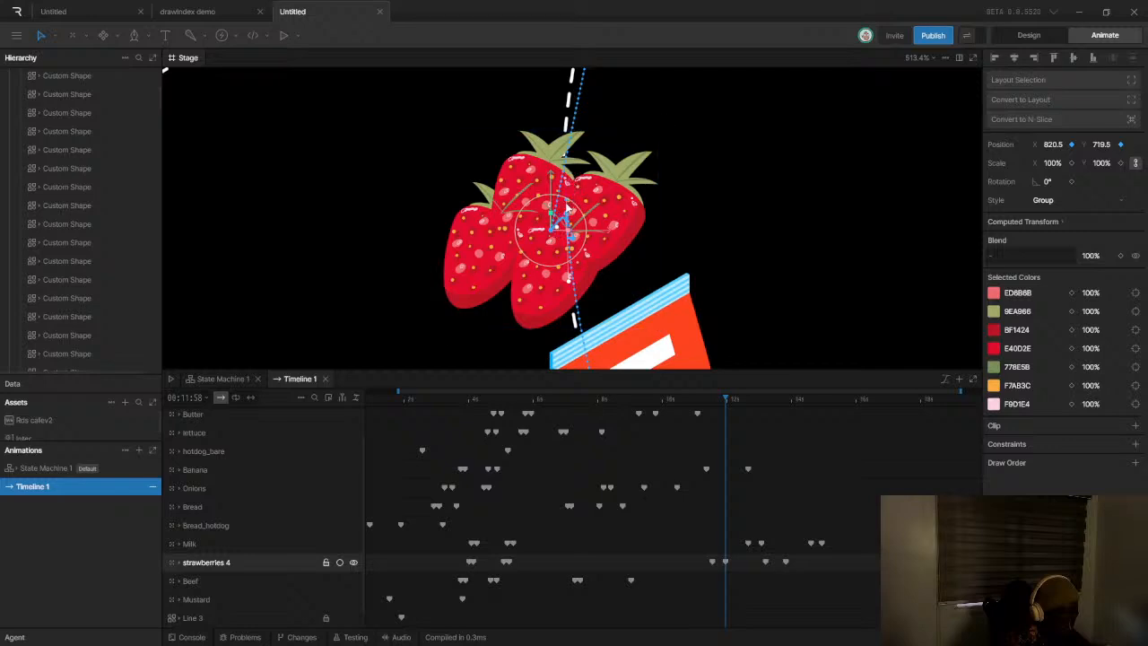
pyautogui.moveTo(563, 248); pyautogui.dragTo(566, 226)
pyautogui.moveTo(568, 199); pyautogui.dragTo(568, 196)
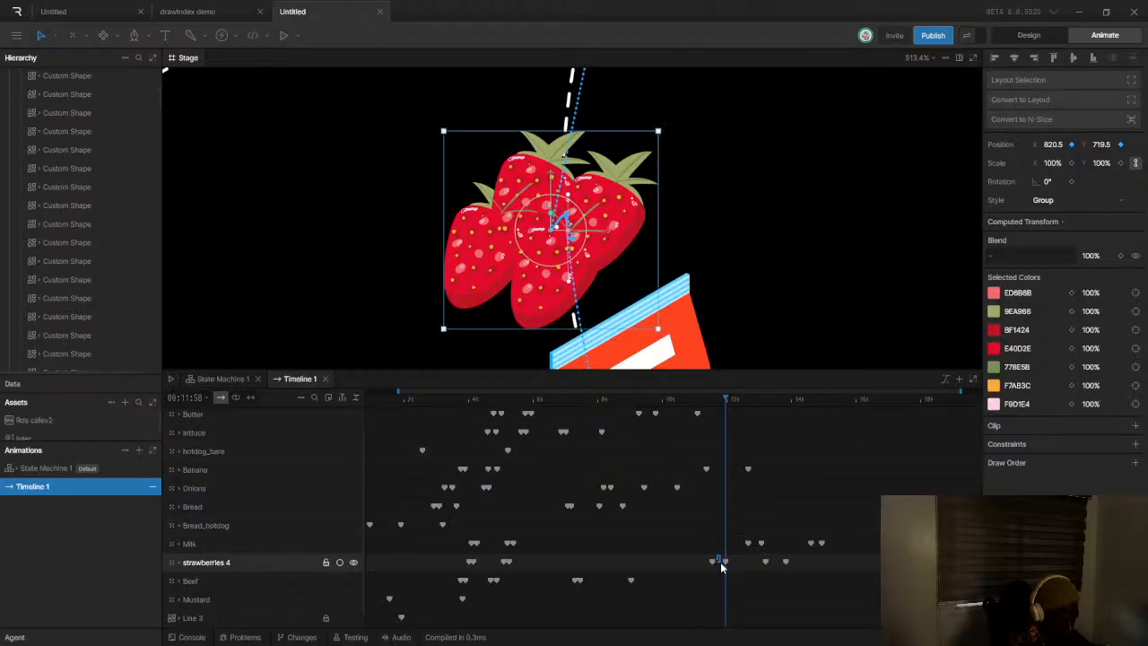
# Delete the strawberries' keyframe at 00:11:58, reselect the strawberries group and undo the accidental handle move
pyautogui.click(723, 562)
pyautogui.press('Delete')
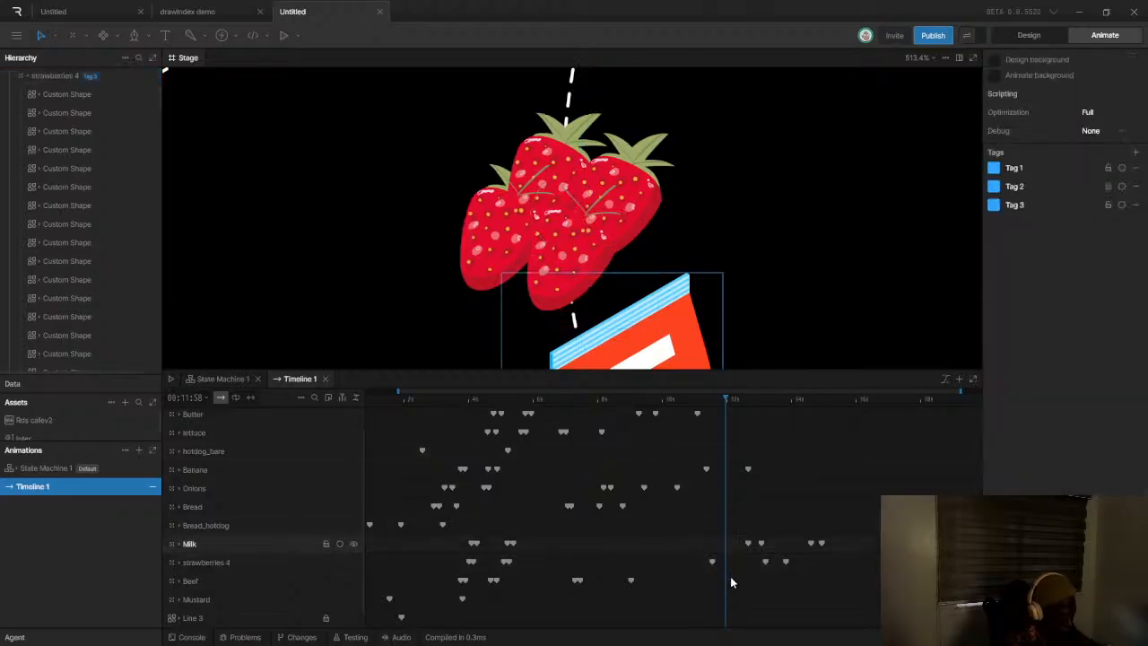
pyautogui.click(489, 208)
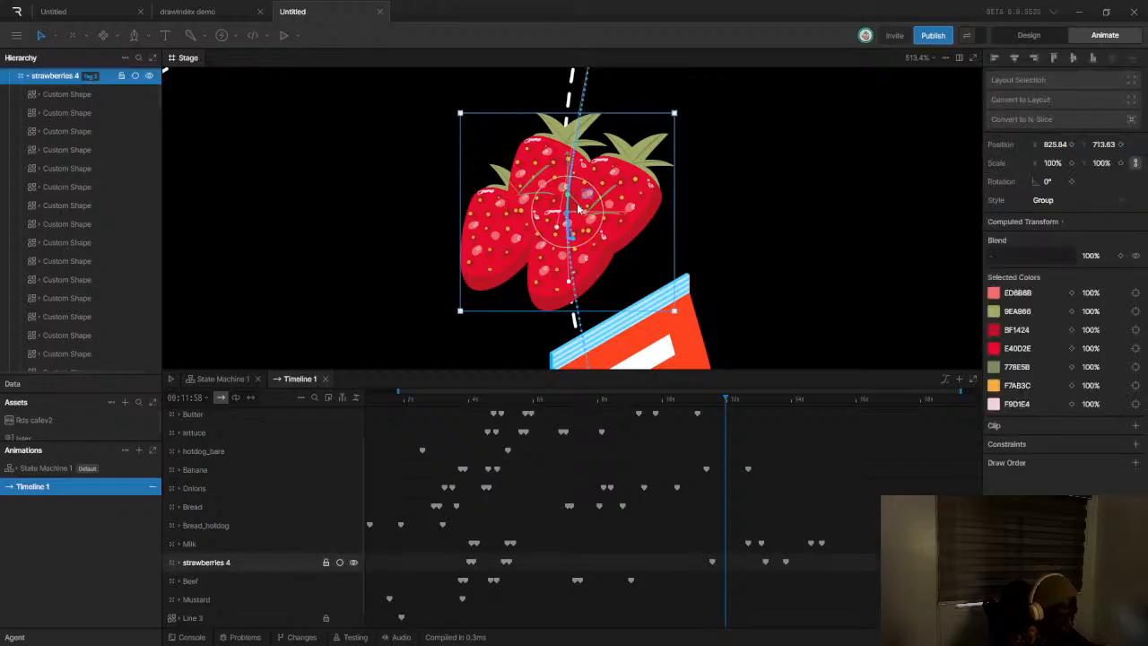
pyautogui.scroll(-3, 583, 206)
pyautogui.moveTo(571, 201)
pyautogui.mouseDown()
pyautogui.moveTo(581, 165)
pyautogui.moveTo(568, 196)
pyautogui.mouseUp()
pyautogui.hotkey('ctrl', 'z')
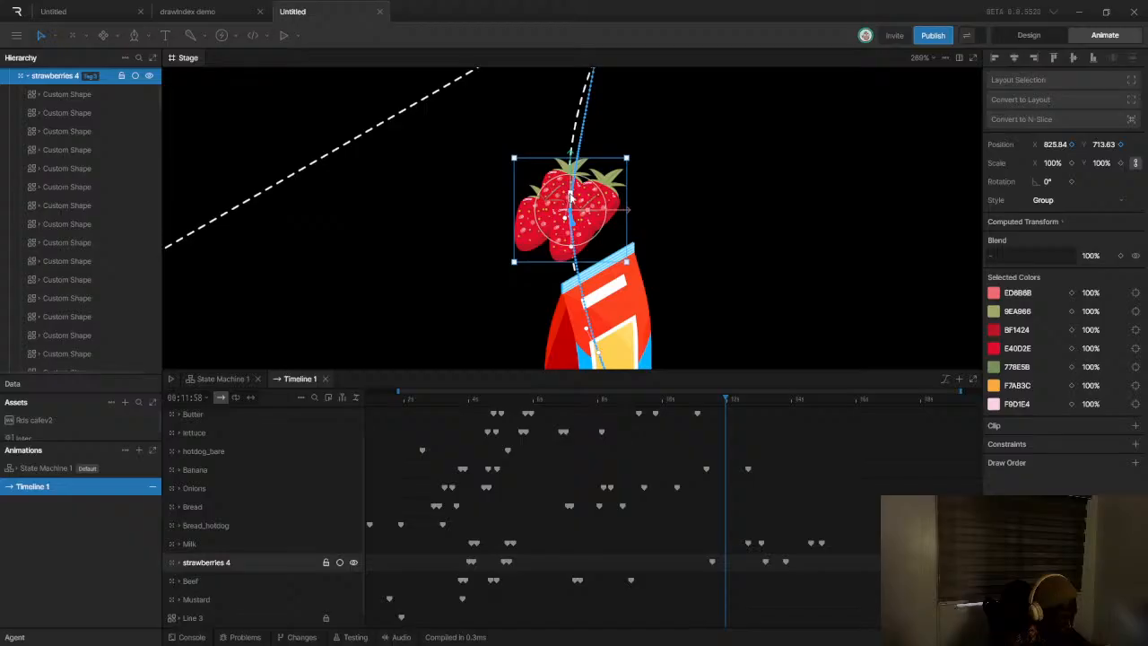
# Pull the upper path handle of the strawberries' keyframe at about 11.5 s onto the dashed curve and preview the motion
pyautogui.click(711, 562)
pyautogui.scroll(-1, 649, 441)
pyautogui.scroll(-2, 615, 167)
pyautogui.moveTo(600, 178); pyautogui.dragTo(589, 176)
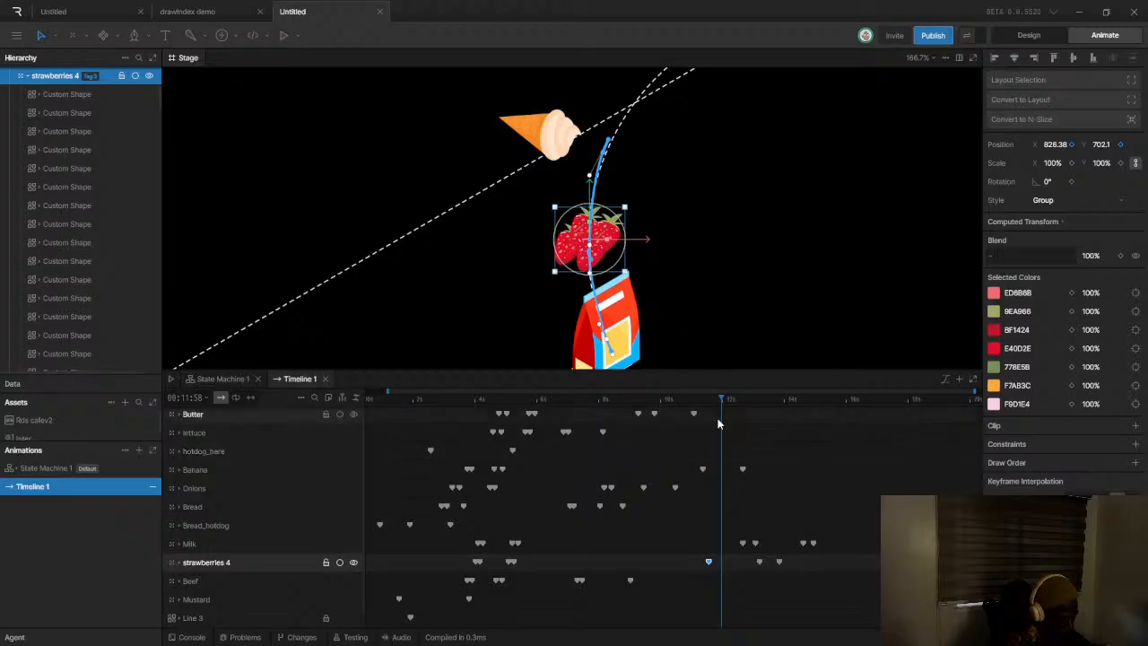
pyautogui.click(679, 400)
pyautogui.press('space')
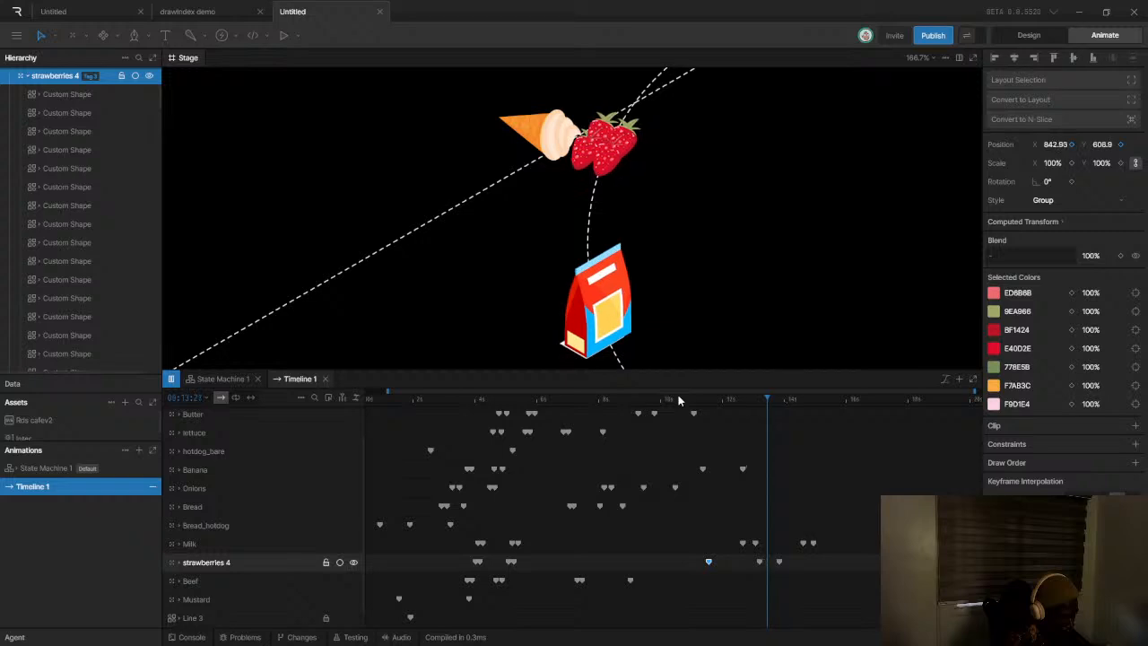
pyautogui.press('space')
# Shift the strawberries' last two keyframes earlier, ending at about 13 s, and play Timeline 1 to check the movement
pyautogui.scroll(2, 790, 561)
pyautogui.click(755, 565)
pyautogui.moveTo(758, 562); pyautogui.dragTo(784, 571)
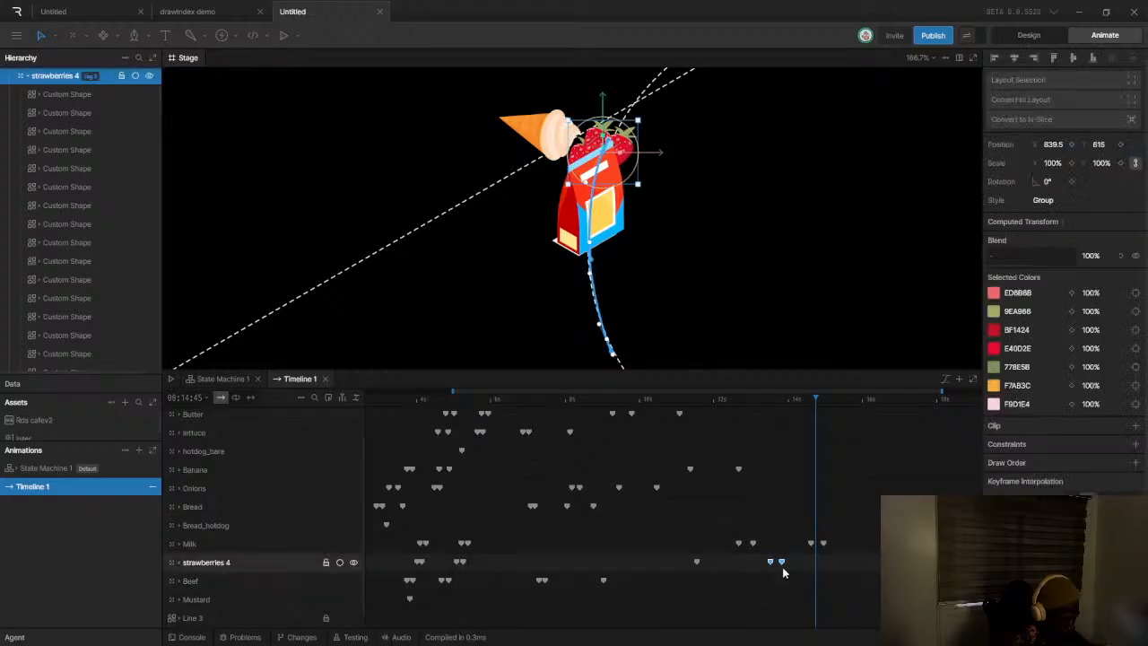
pyautogui.click(780, 563)
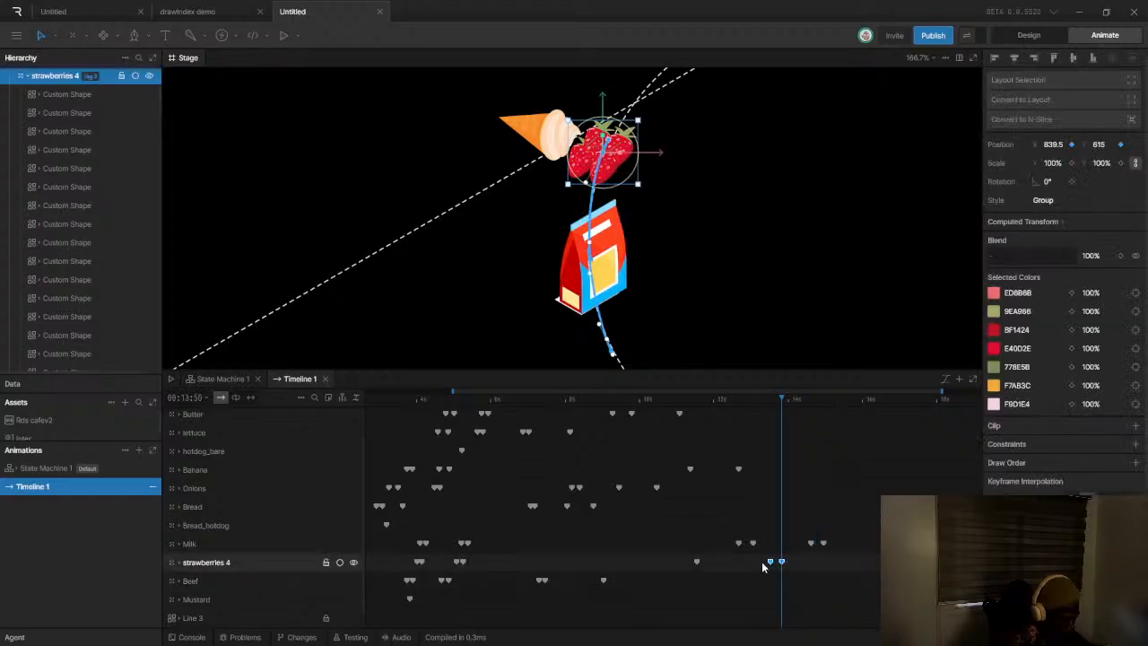
pyautogui.moveTo(783, 558); pyautogui.dragTo(751, 564)
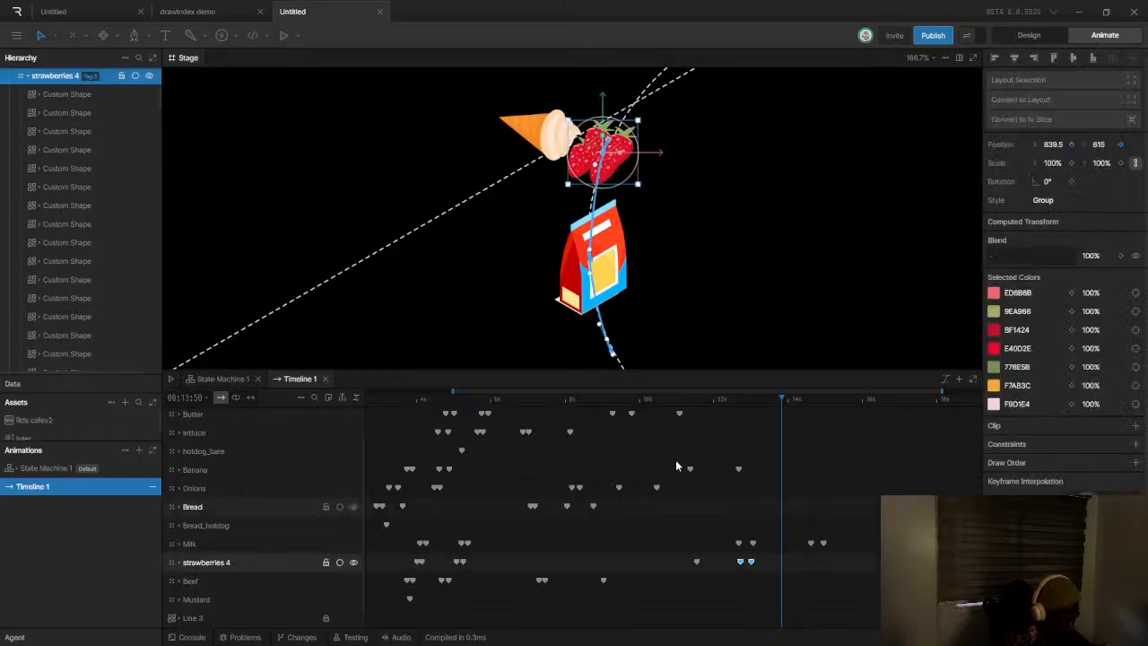
pyautogui.click(663, 400)
pyautogui.press('space')
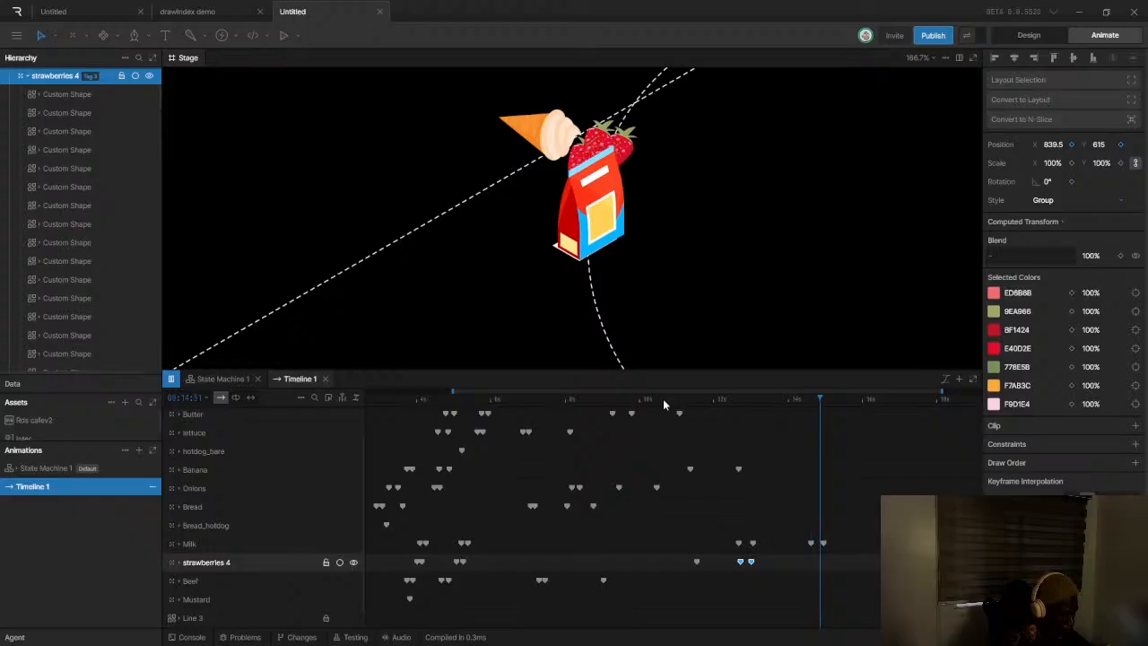
pyautogui.scroll(-5, 638, 213)
pyautogui.scroll(4, 637, 214)
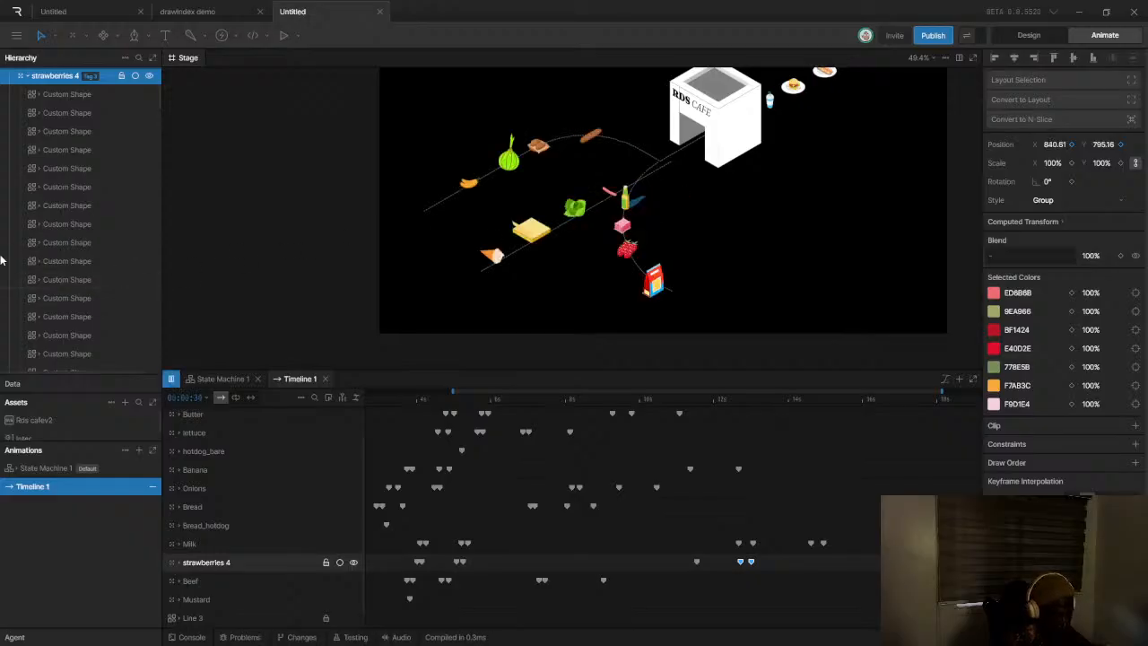
pyautogui.scroll(-2, 36, 287)
pyautogui.press('space')
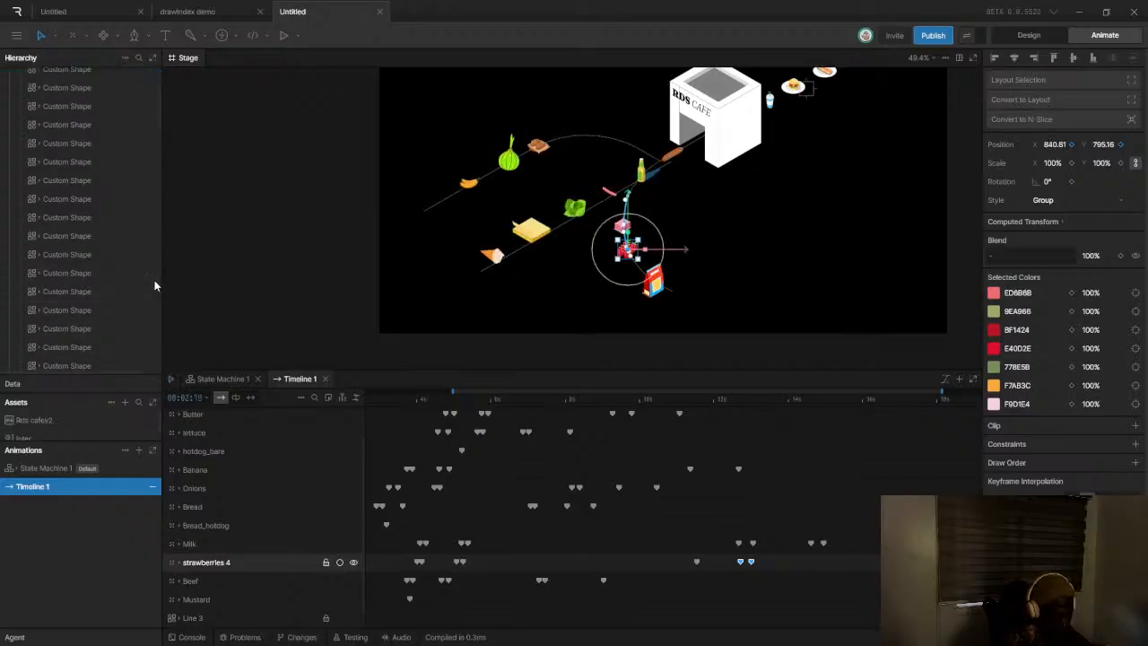
# Delete the stray Line 2 keyframe at about 12 s
pyautogui.scroll(5, 75, 203)
pyautogui.scroll(-1, 229, 470)
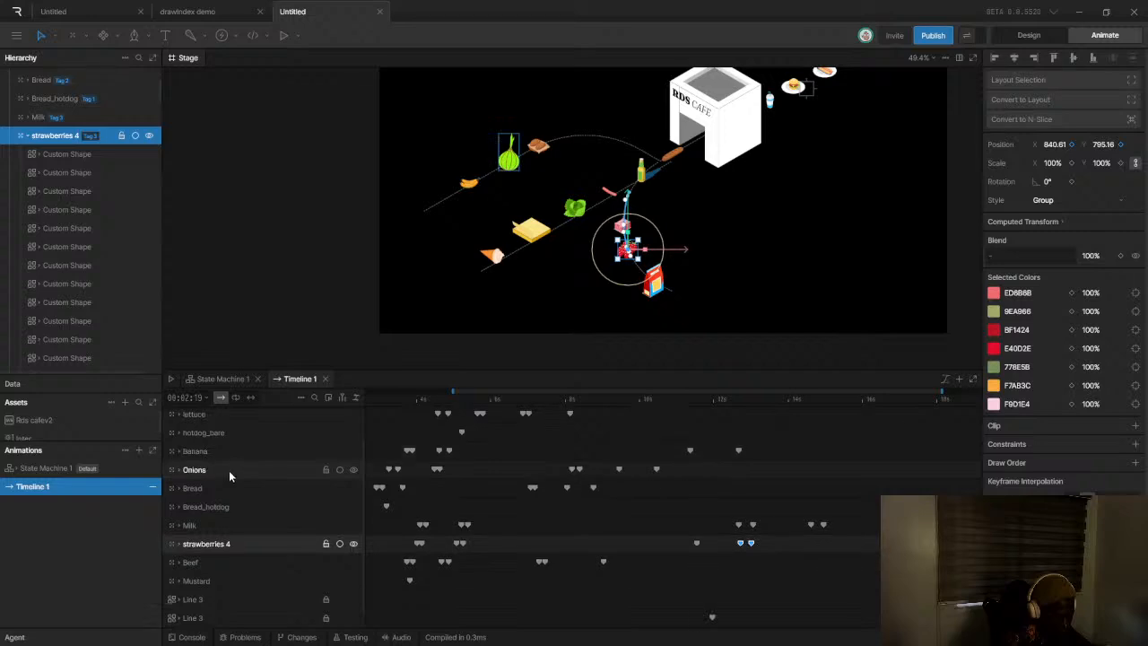
pyautogui.moveTo(674, 607); pyautogui.dragTo(728, 629)
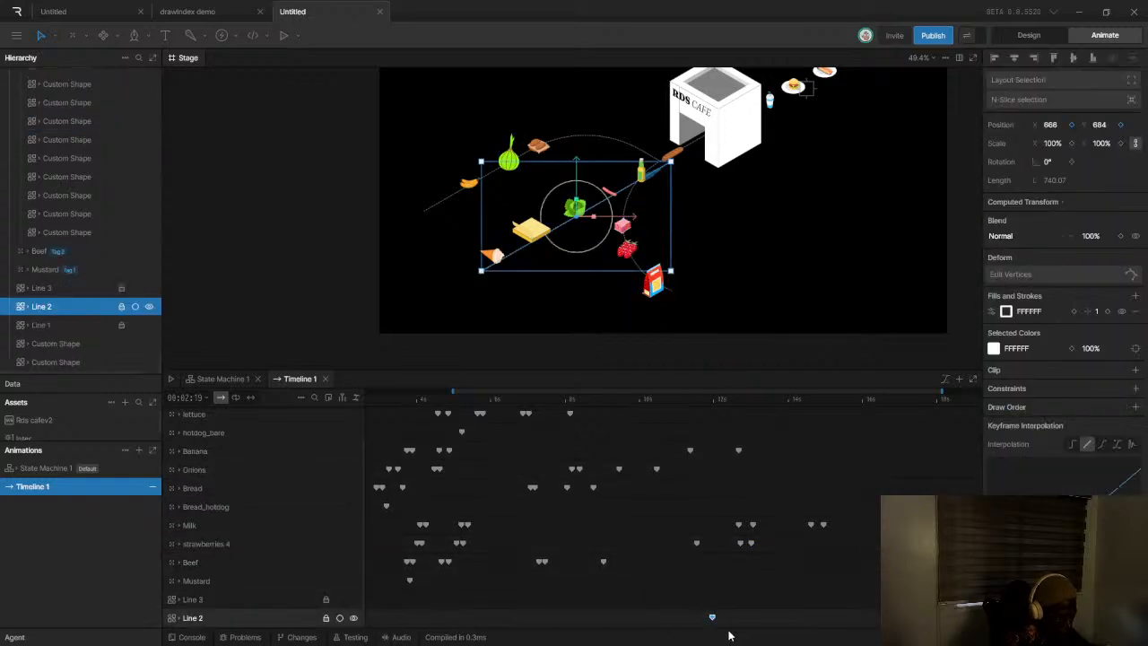
pyautogui.press('Escape')
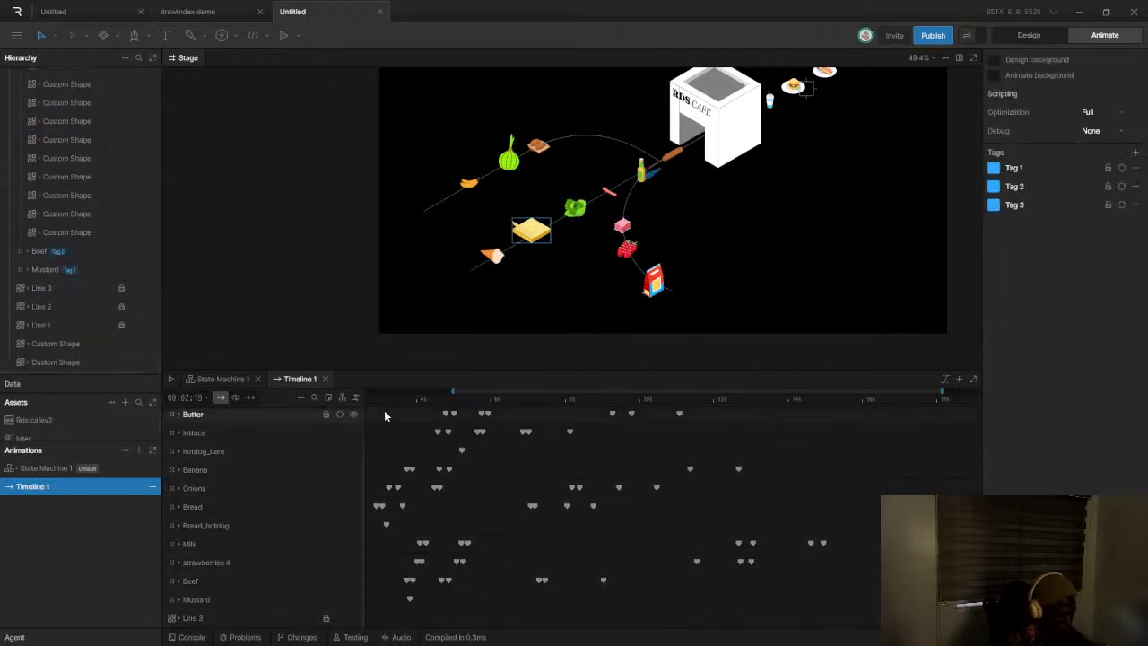
# Show the full timeline range and play the animation from the start to examine the strawberries' and milk's movement
pyautogui.moveTo(453, 392); pyautogui.dragTo(358, 391)
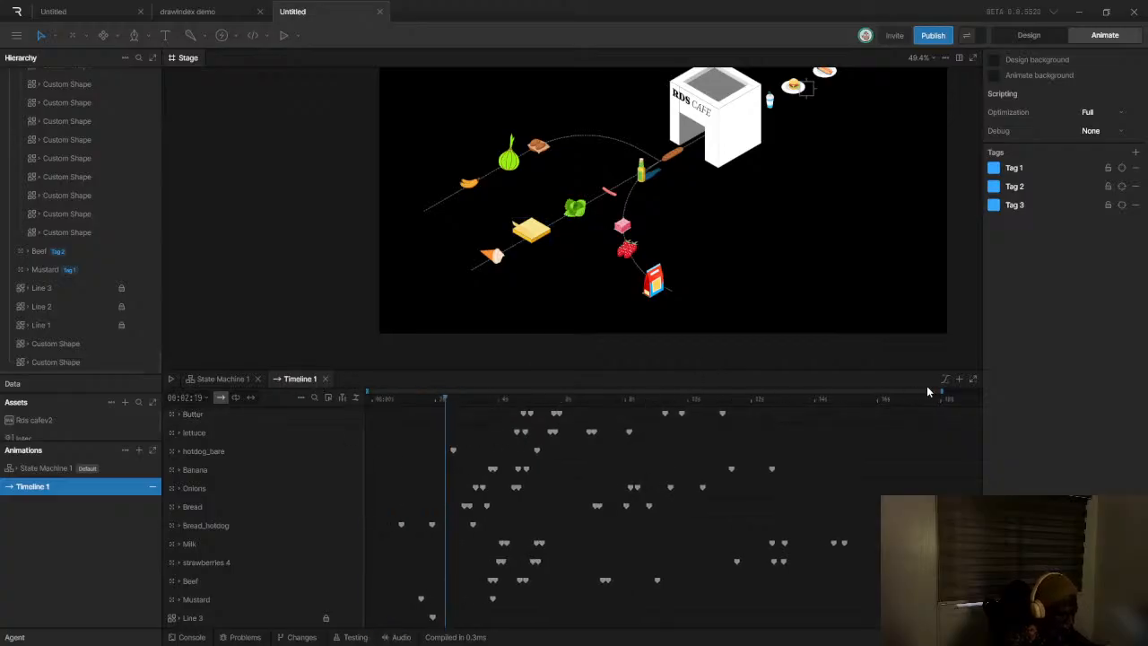
pyautogui.moveTo(942, 391); pyautogui.dragTo(1005, 390)
pyautogui.moveTo(449, 397); pyautogui.dragTo(372, 398)
pyautogui.press('space')
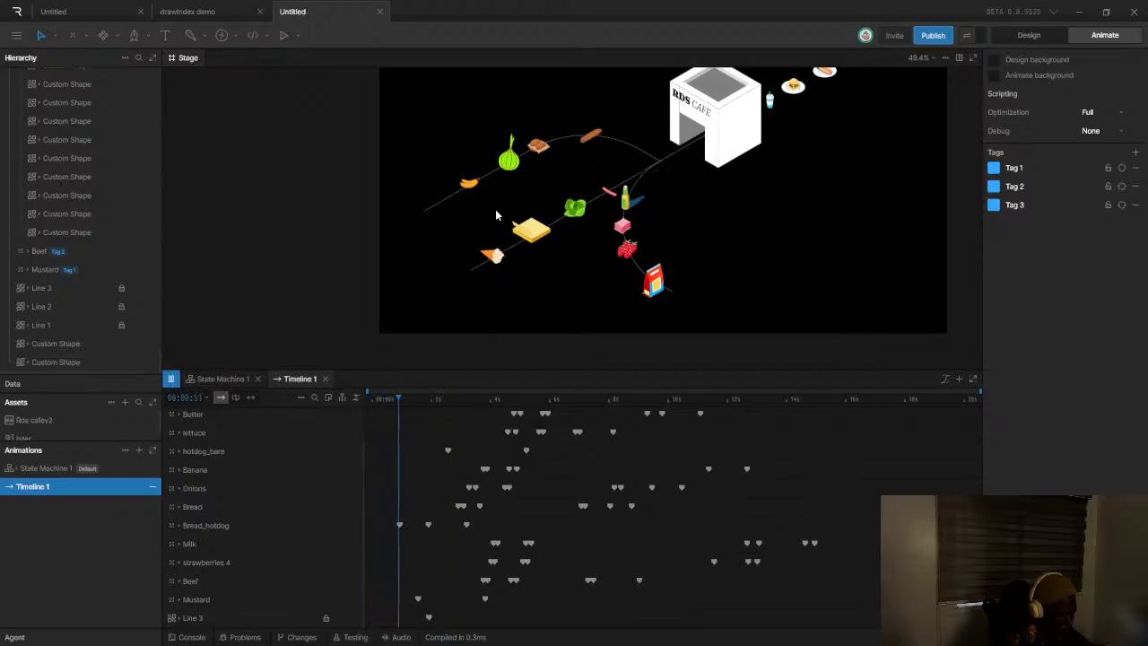
pyautogui.scroll(-2, 495, 220)
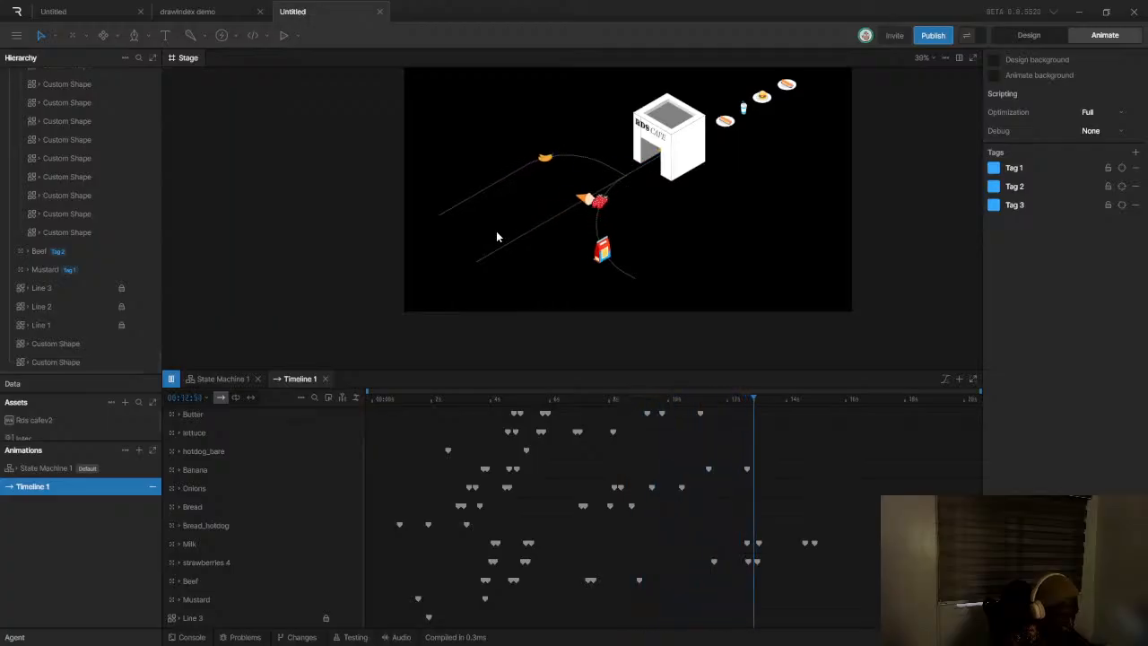
pyautogui.press('space')
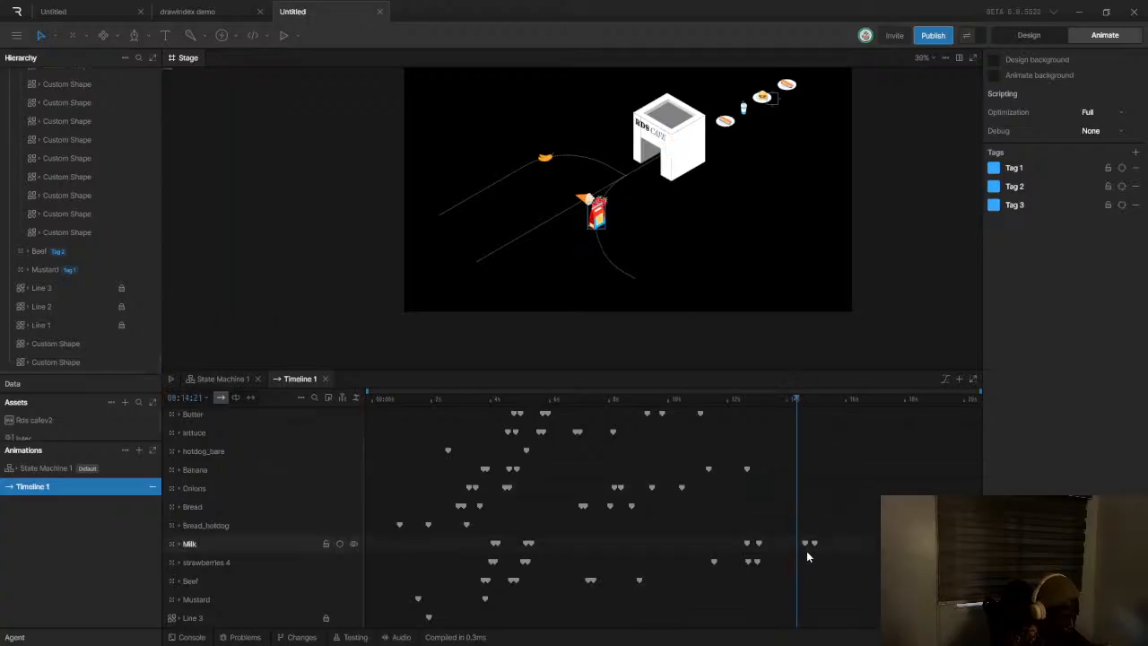
# Compress Milk's last four keyframes and move them earlier, between about 12.2 s and 13.8 s
pyautogui.scroll(2, 772, 542)
pyautogui.moveTo(725, 534); pyautogui.dragTo(832, 555)
pyautogui.scroll(1, 816, 545)
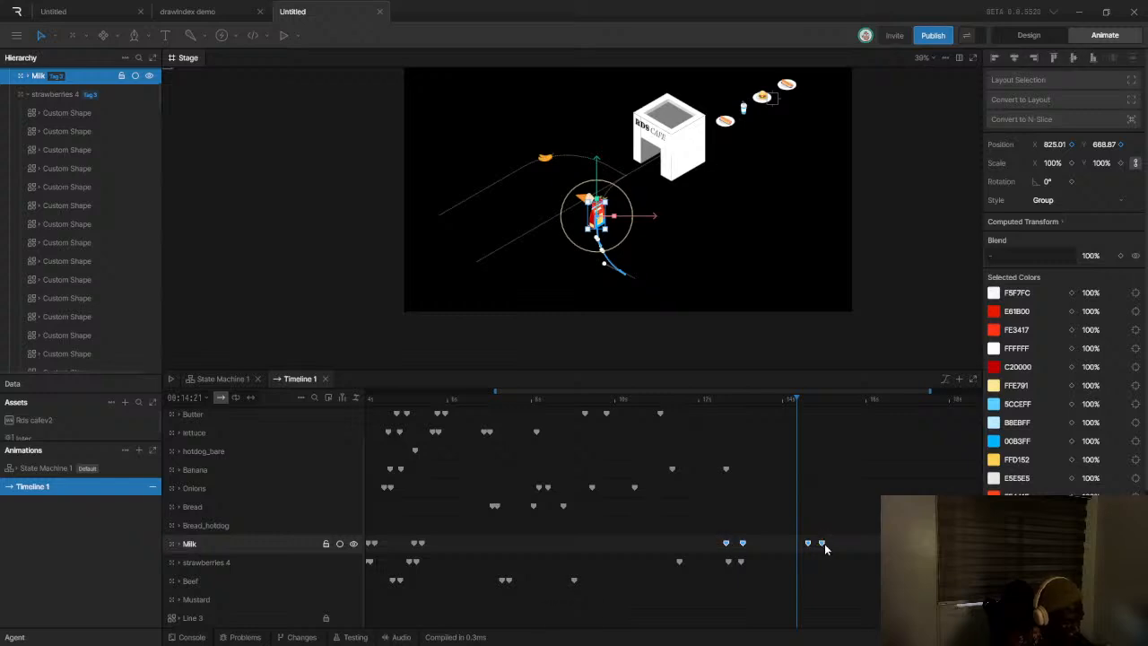
pyautogui.moveTo(823, 548); pyautogui.dragTo(698, 549)
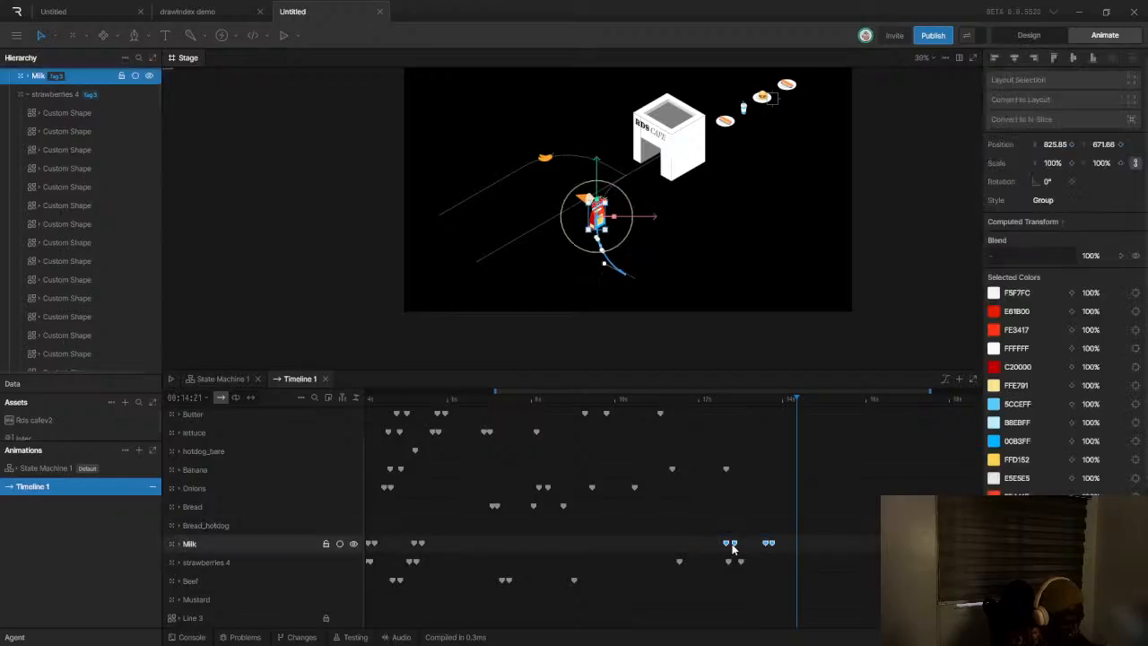
pyautogui.click(749, 542)
# Pull the strawberries' mid-path handle outward to match the dashed curve and preview the motion from about 10 s
pyautogui.moveTo(768, 557); pyautogui.dragTo(671, 569)
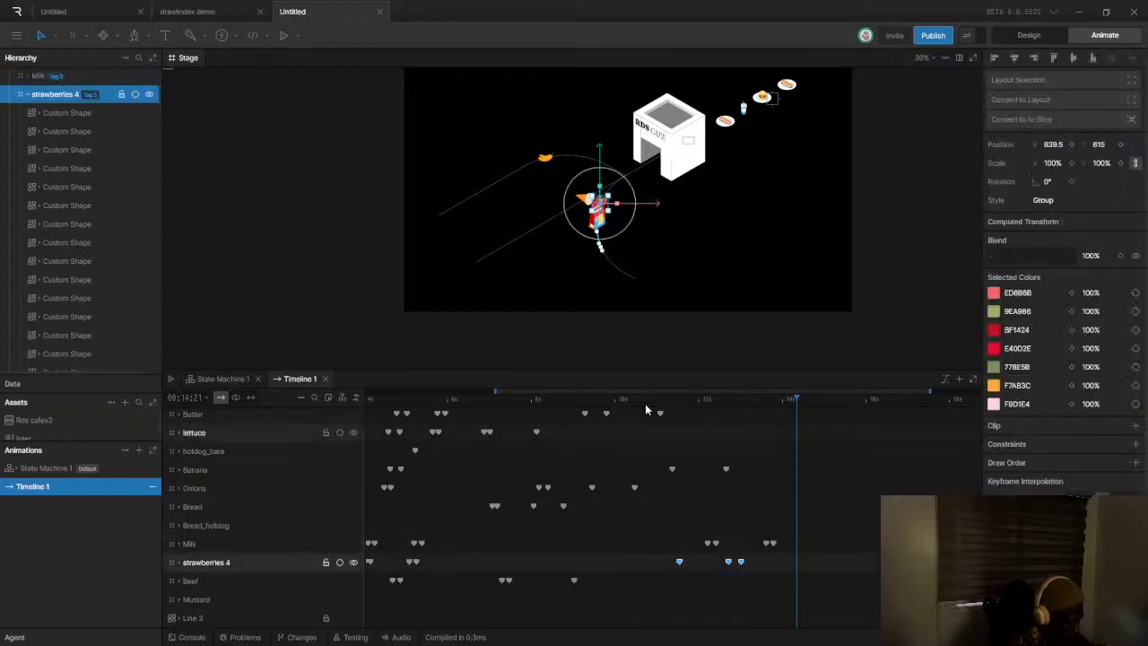
pyautogui.scroll(10, 640, 206)
pyautogui.scroll(-4, 640, 207)
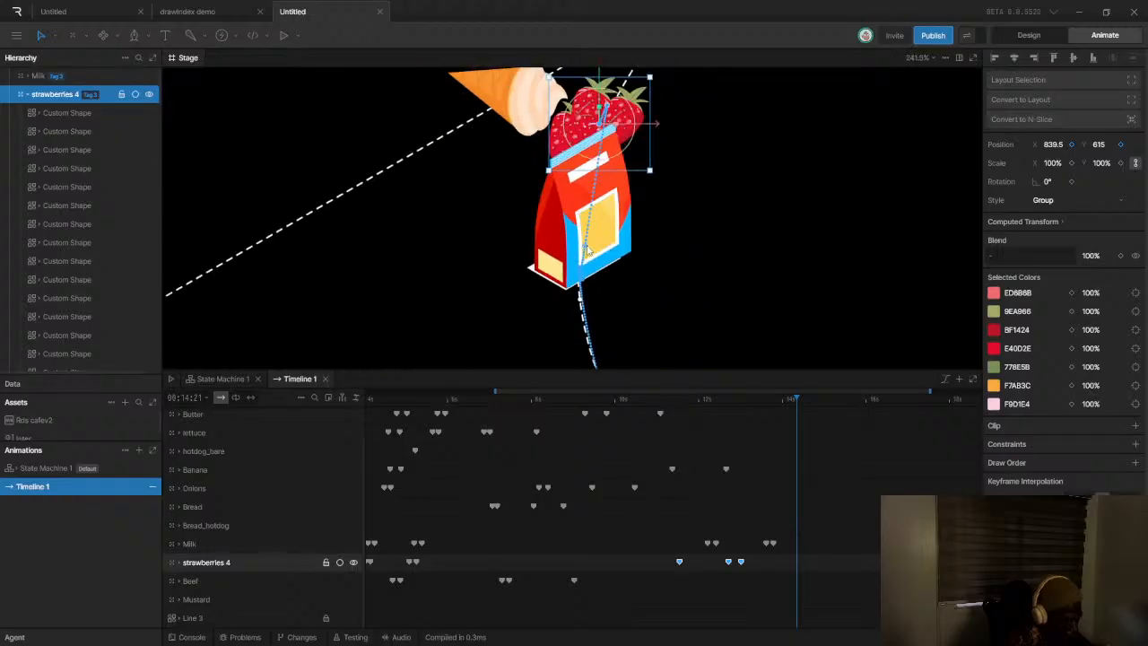
pyautogui.moveTo(587, 247); pyautogui.dragTo(580, 233)
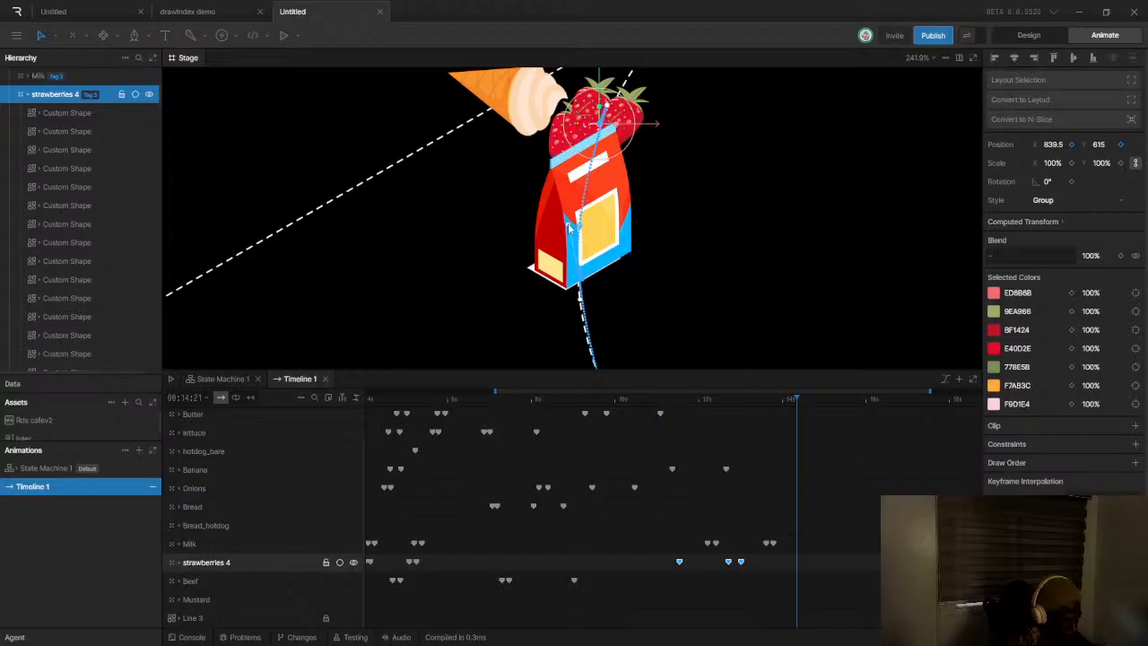
pyautogui.scroll(-3, 621, 313)
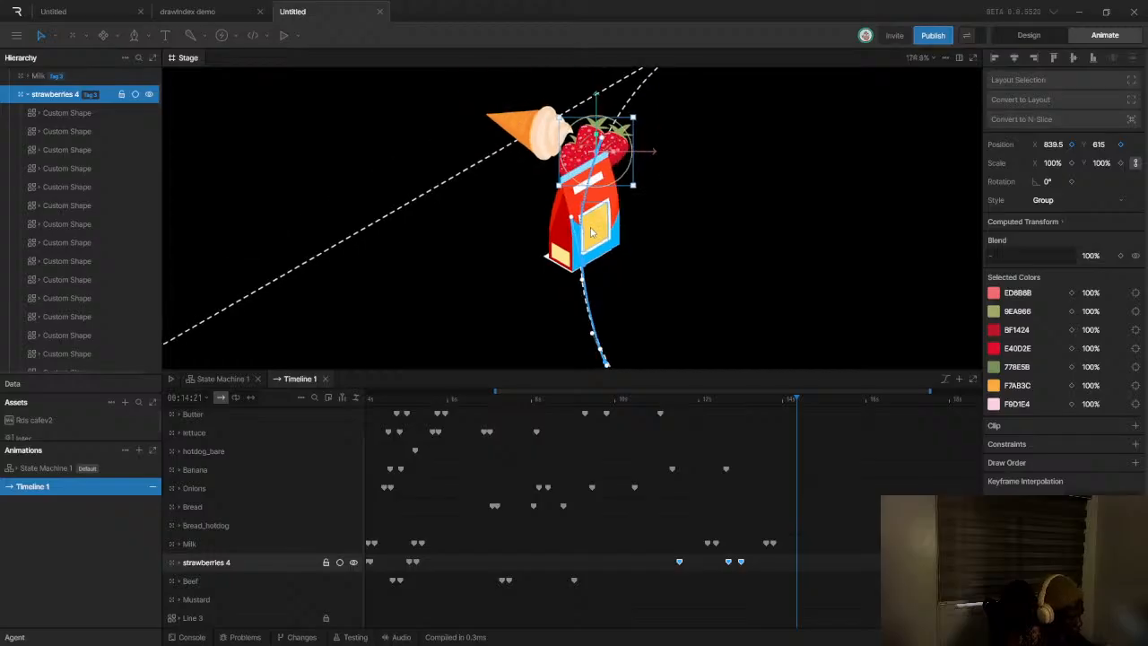
pyautogui.moveTo(693, 400); pyautogui.dragTo(620, 400)
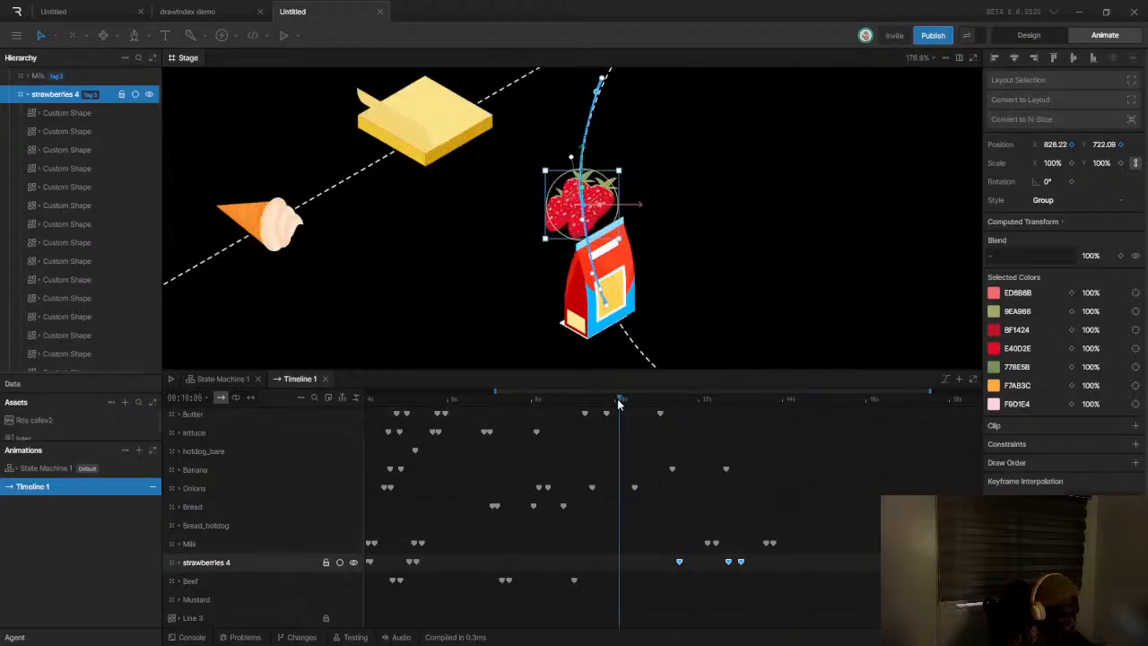
pyautogui.press('space')
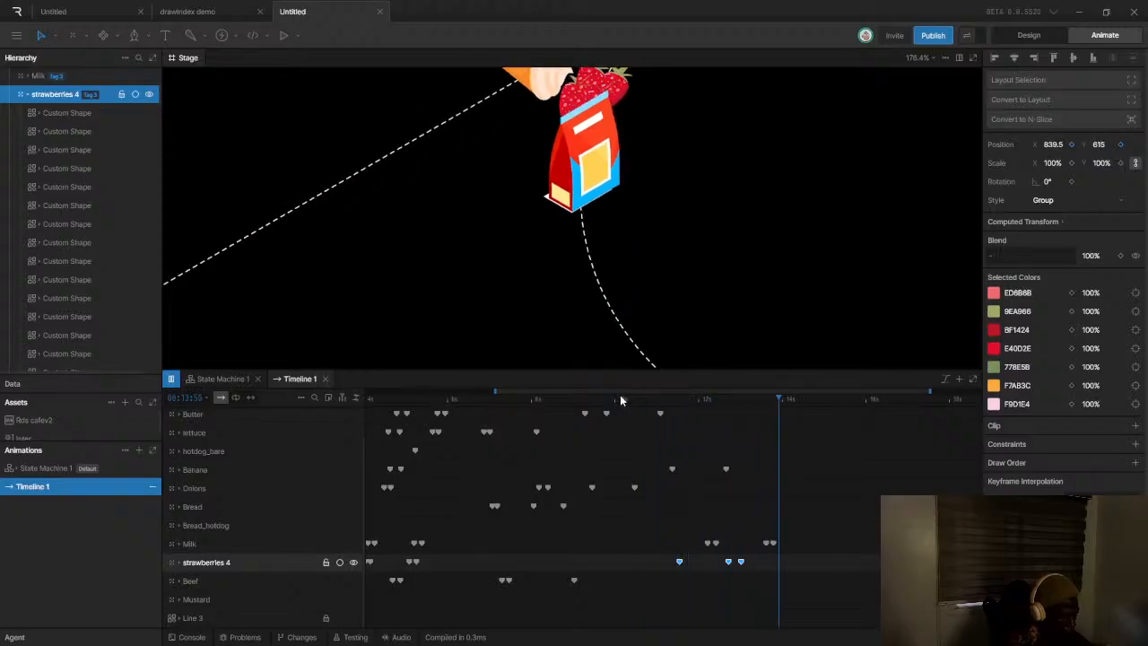
pyautogui.scroll(-6, 642, 255)
pyautogui.scroll(3, 638, 256)
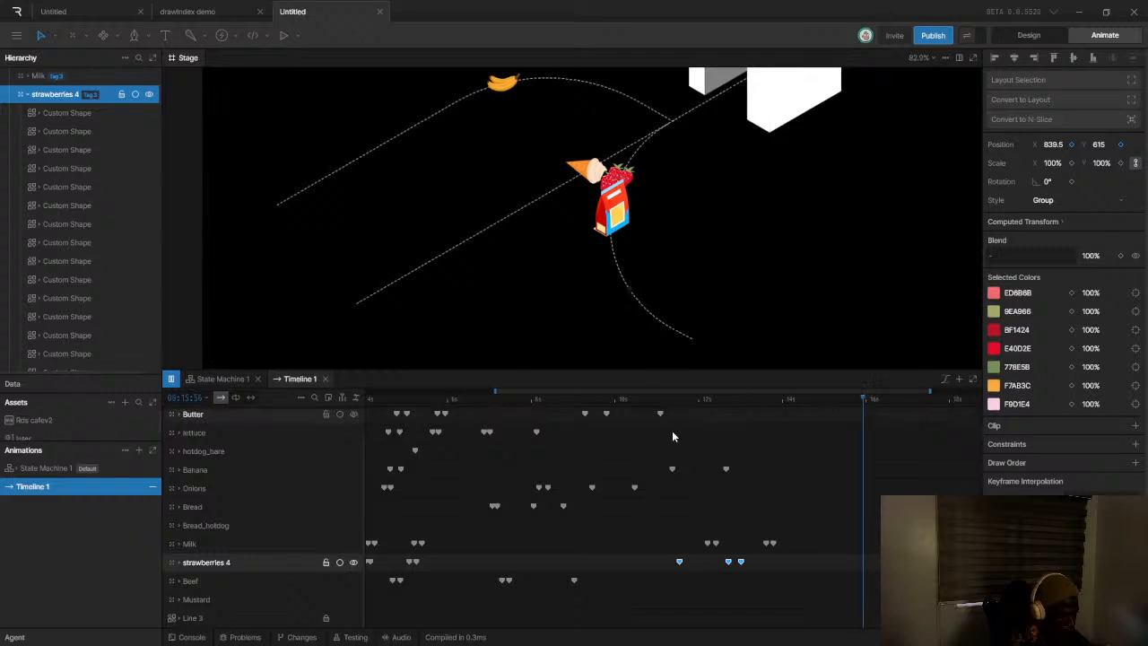
# Shift the last keyframes of Milk and strawberries 4 together about 1.2 s earlier and replay the animation to check their timing
pyautogui.moveTo(682, 520); pyautogui.dragTo(790, 564)
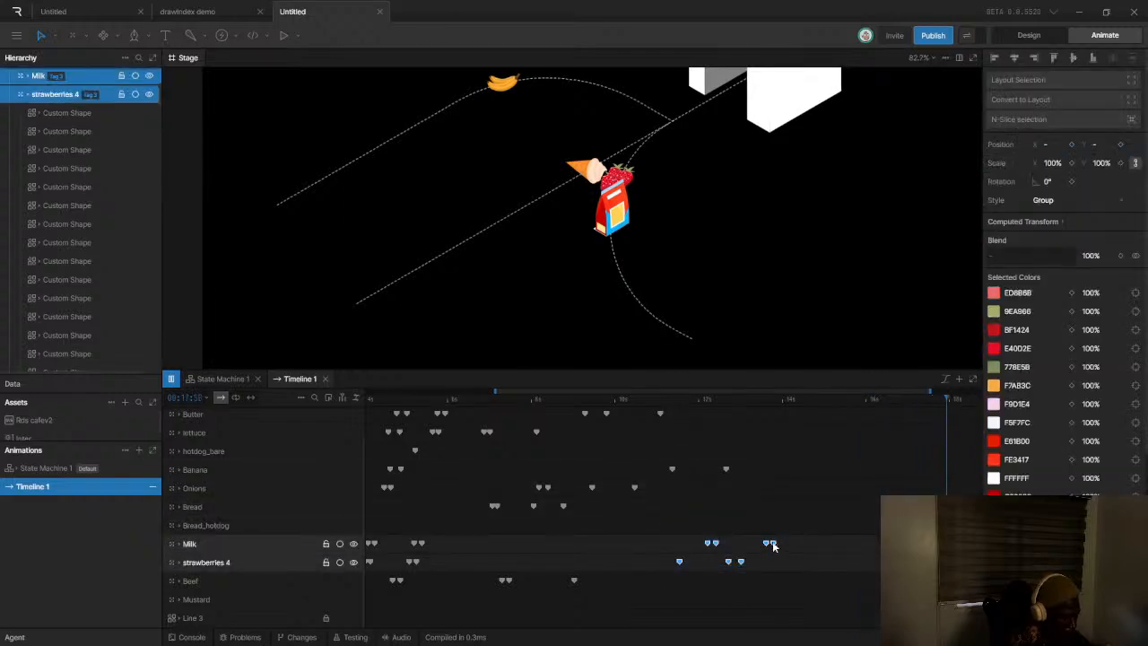
pyautogui.moveTo(721, 544); pyautogui.dragTo(719, 545)
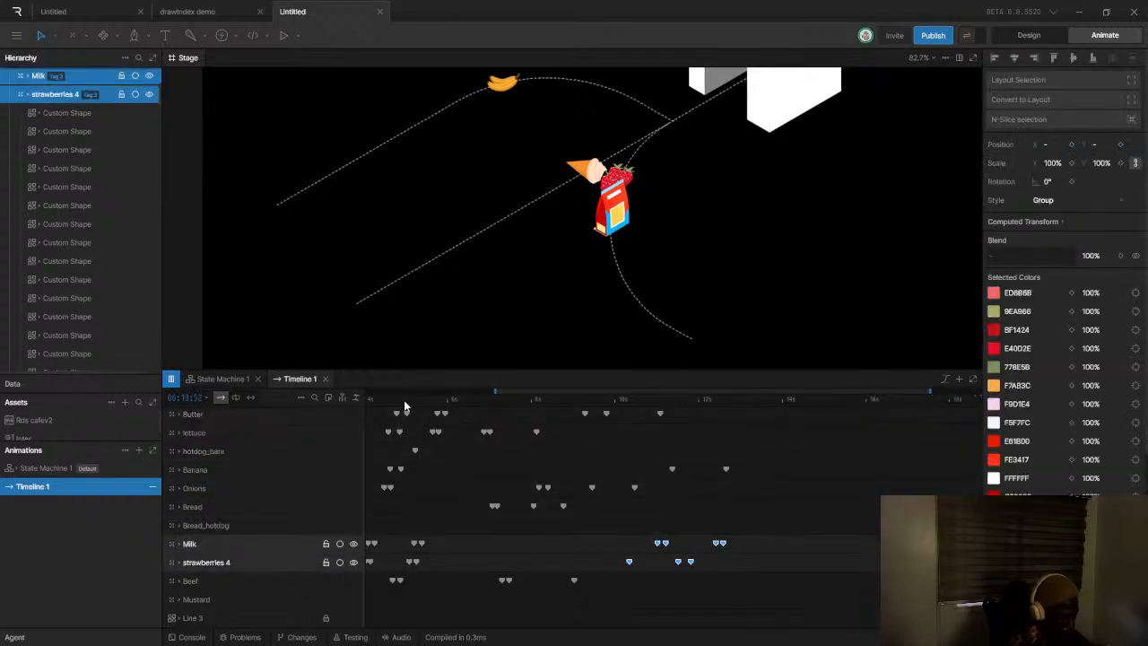
pyautogui.moveTo(407, 400); pyautogui.dragTo(335, 404)
pyautogui.press('space')
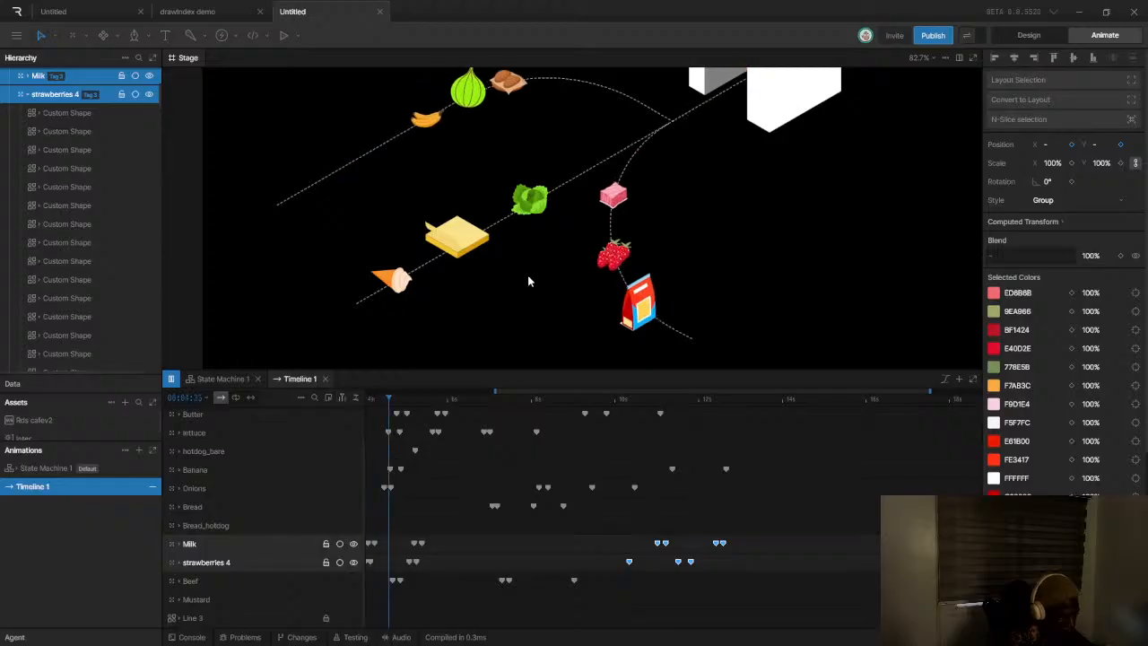
pyautogui.scroll(-3, 567, 224)
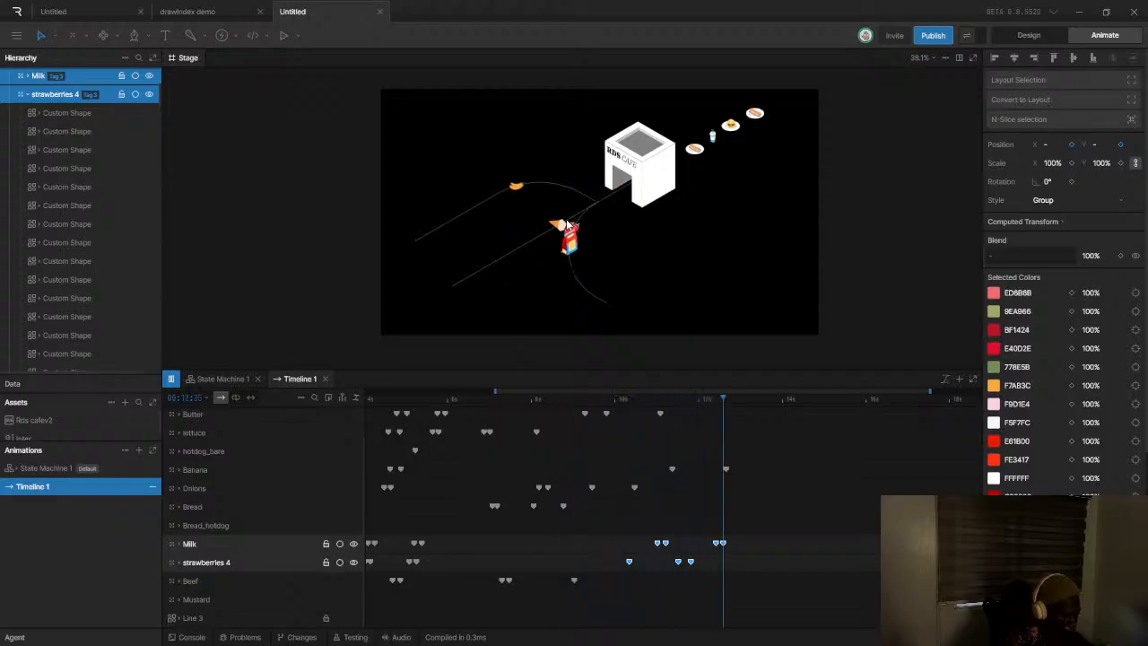
pyautogui.press('space')
pyautogui.scroll(3, 552, 224)
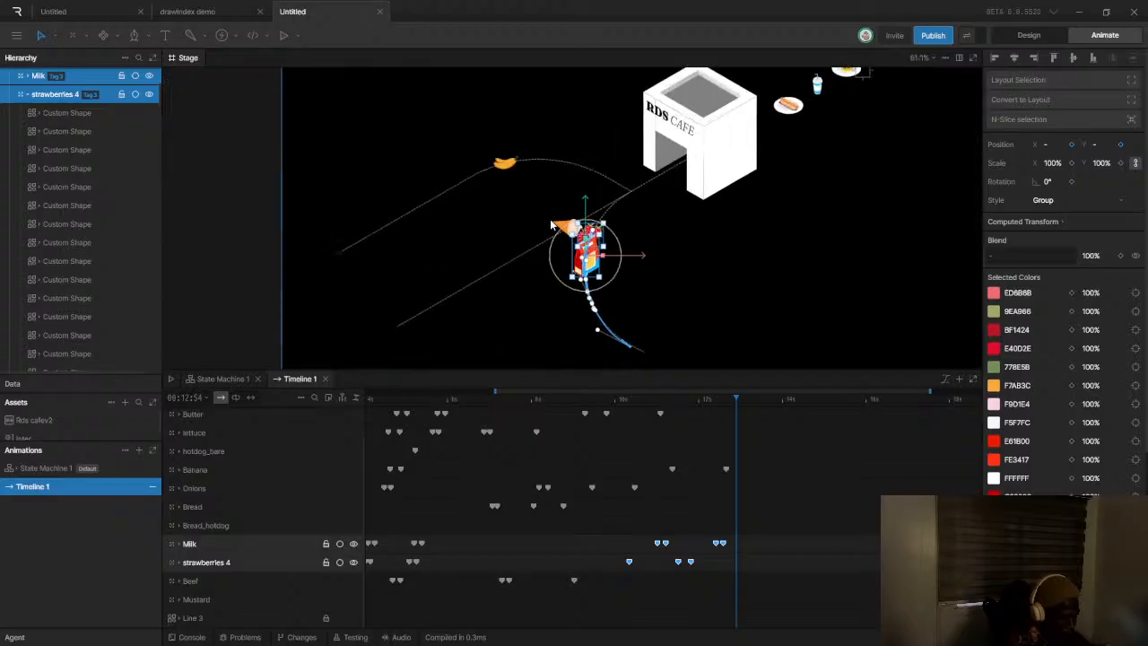
pyautogui.scroll(2, 36, 144)
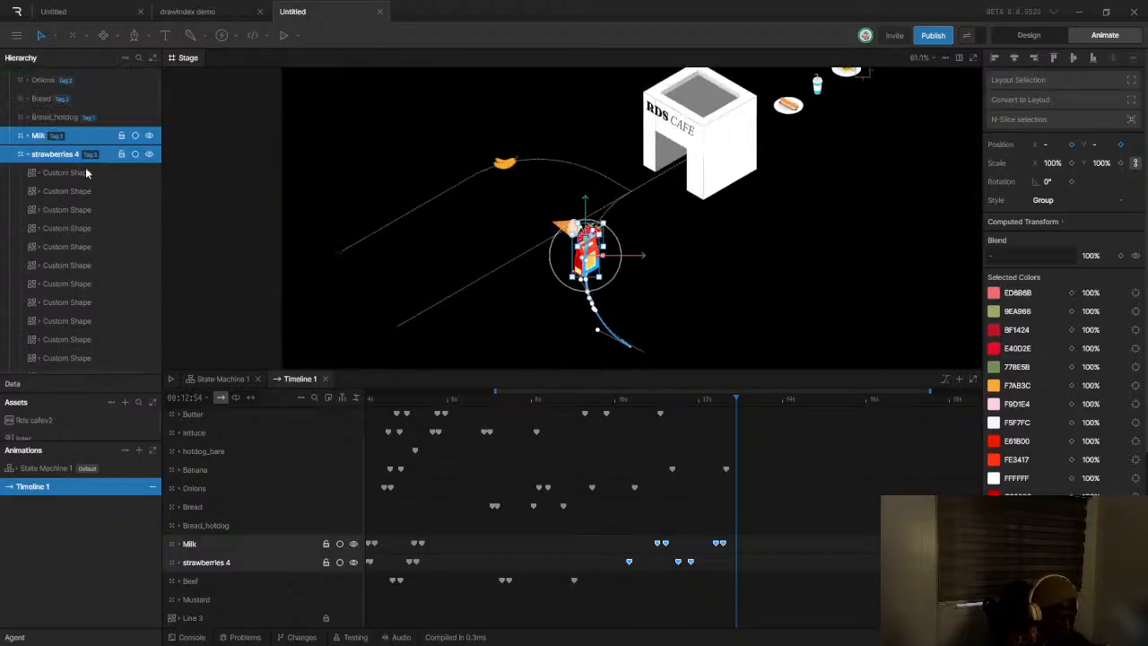
# Collapse the strawberries 4 group, filter the hierarchy to Tag 3 items, and select Ice Cream
pyautogui.click(31, 154)
pyautogui.click(27, 154)
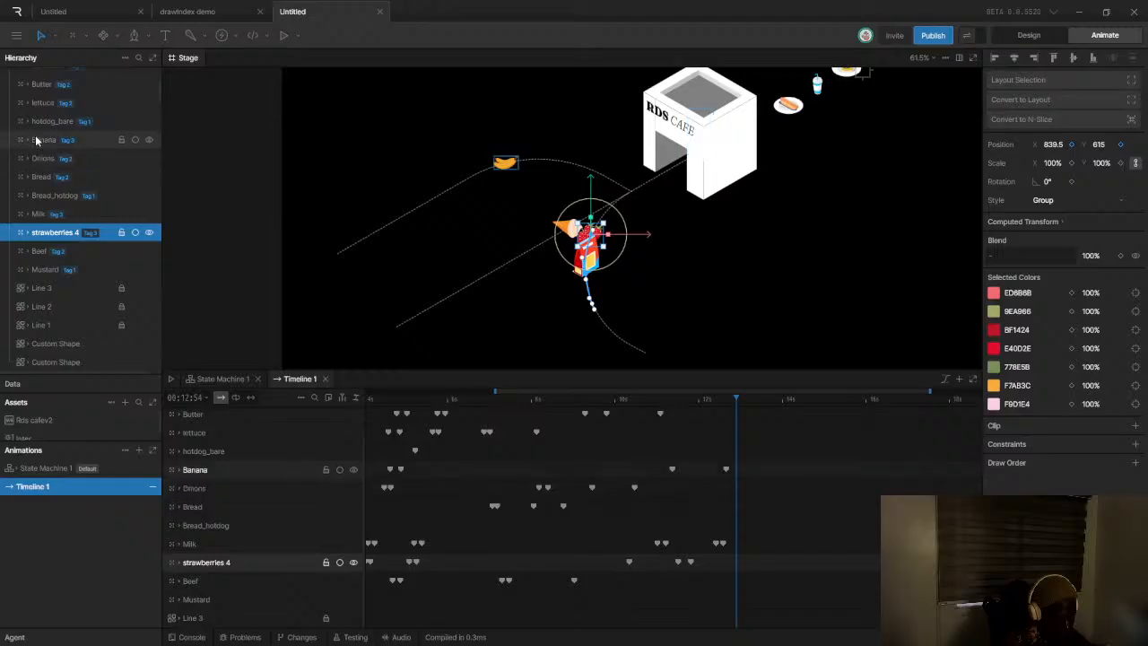
pyautogui.scroll(2, 62, 119)
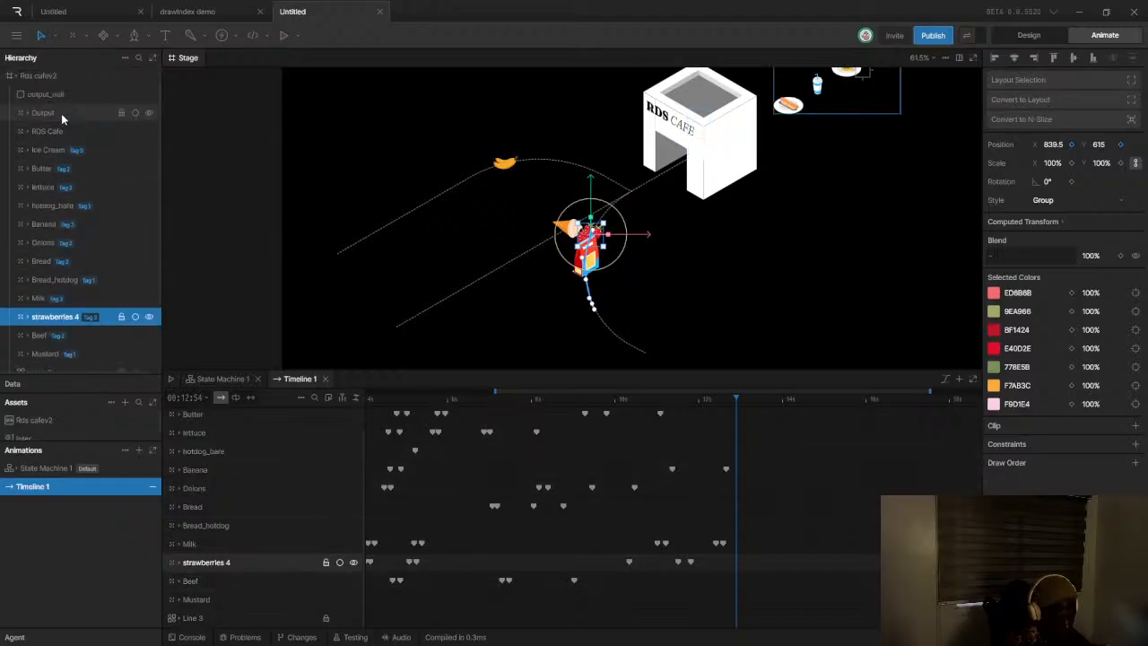
pyautogui.click(125, 57)
pyautogui.click(120, 200)
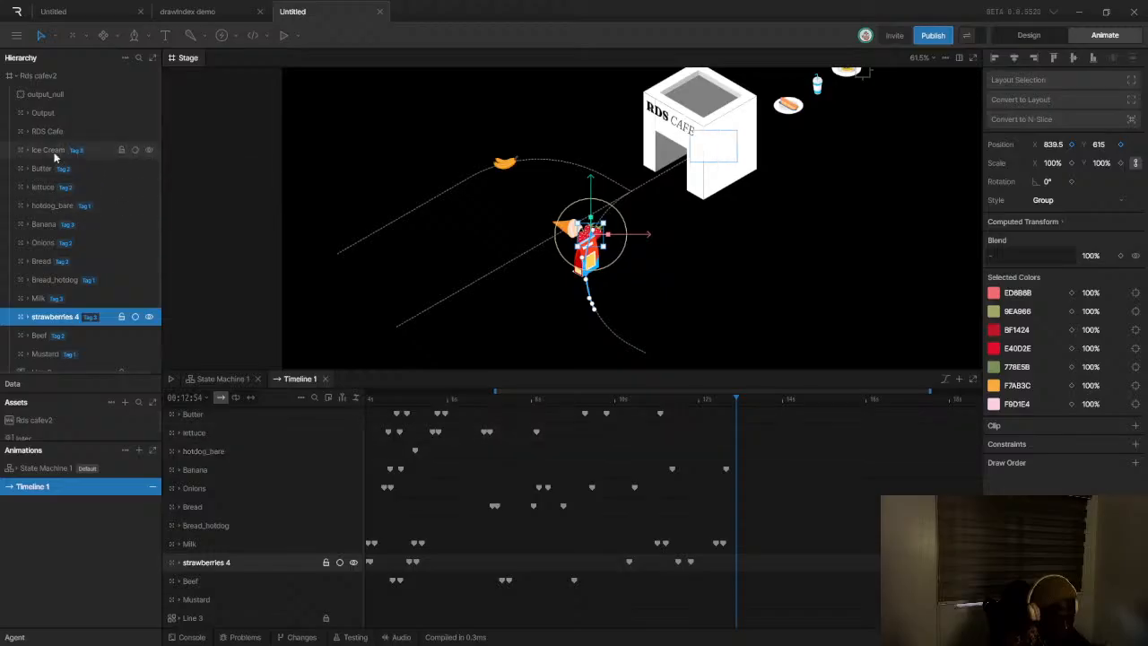
pyautogui.click(124, 59)
pyautogui.moveTo(167, 195)
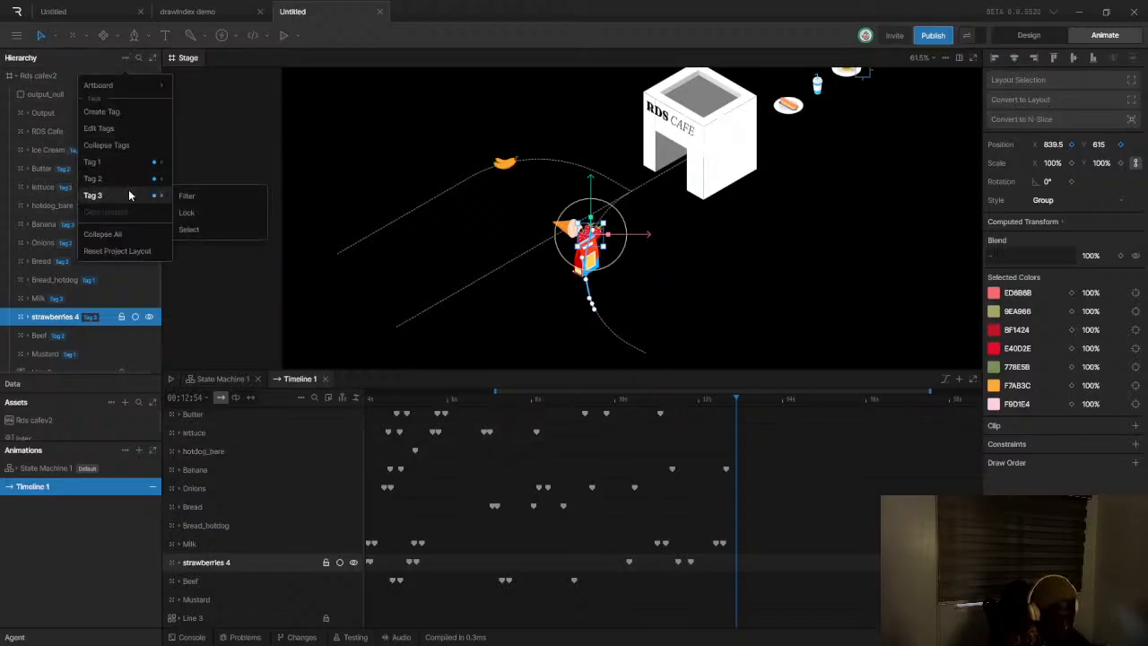
pyautogui.click(223, 197)
pyautogui.click(48, 185)
pyautogui.click(66, 79)
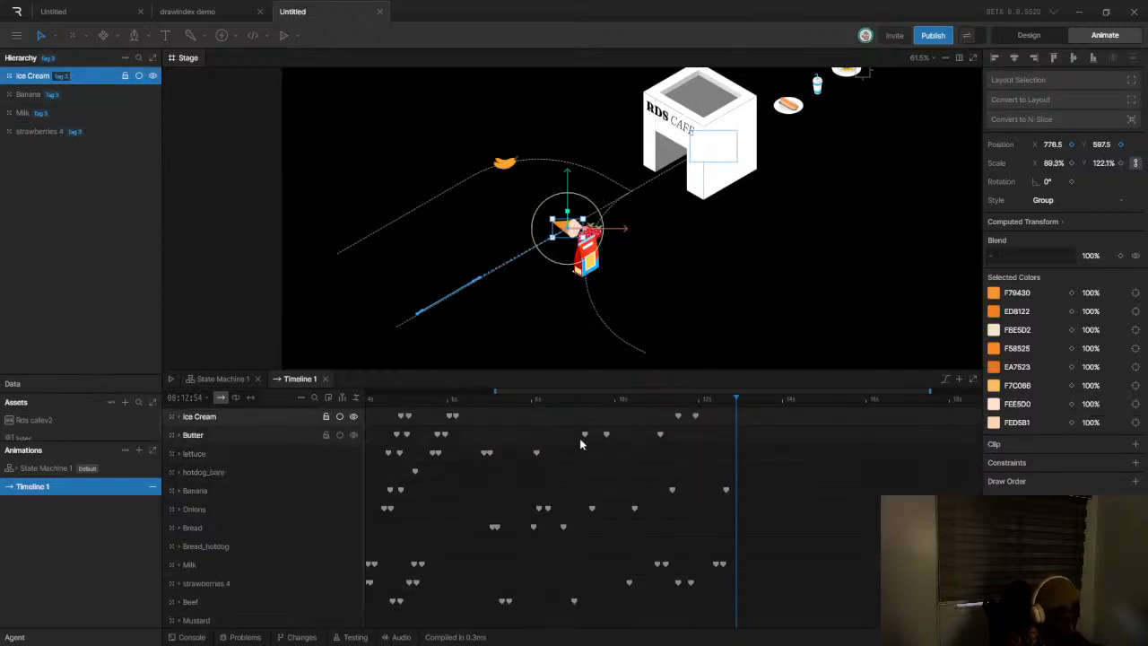
# Move Ice Cream's second-to-last keyframe to about 11.1 s and pull the cone back down its dashed path at about 11.4 s
pyautogui.click(687, 420)
pyautogui.click(697, 417)
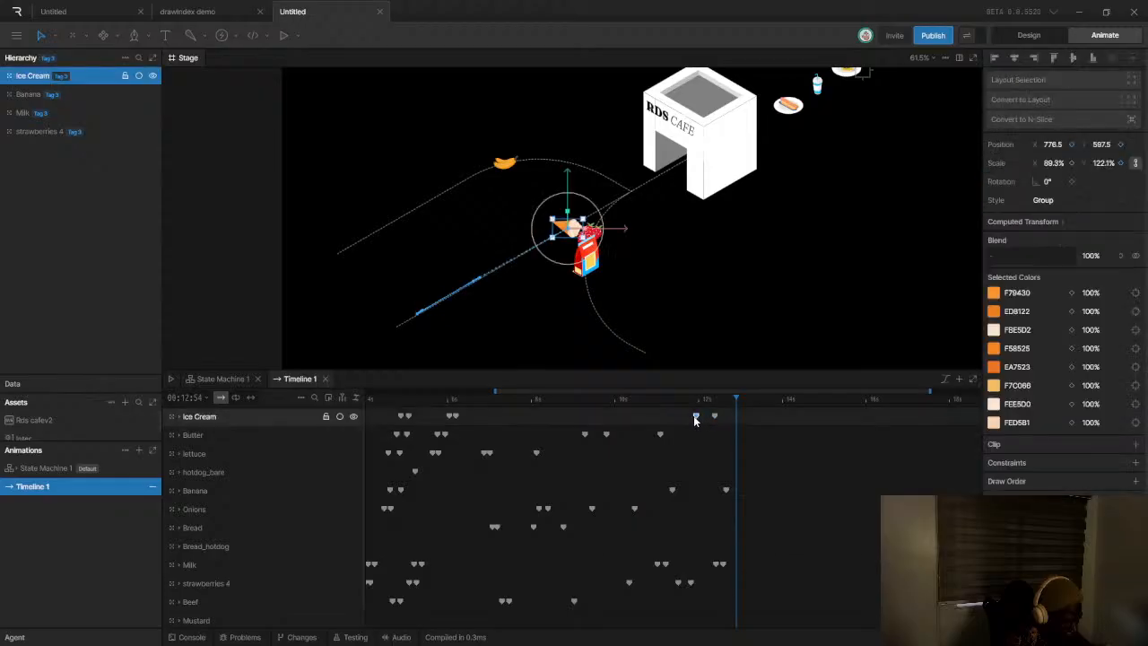
pyautogui.click(671, 401)
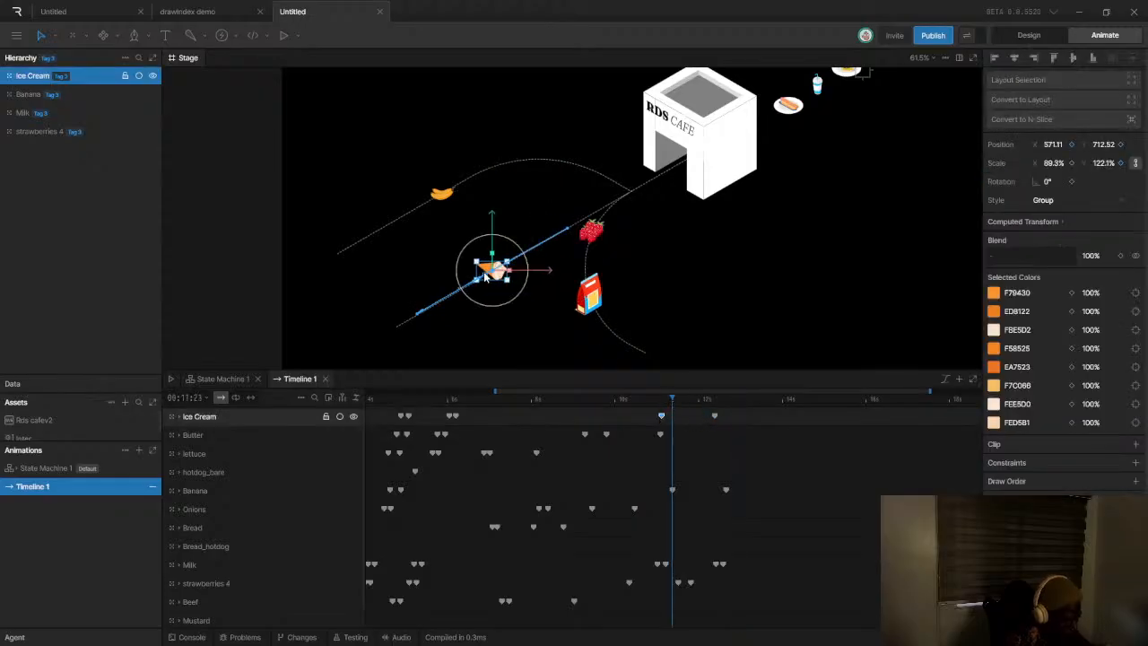
pyautogui.scroll(6, 484, 276)
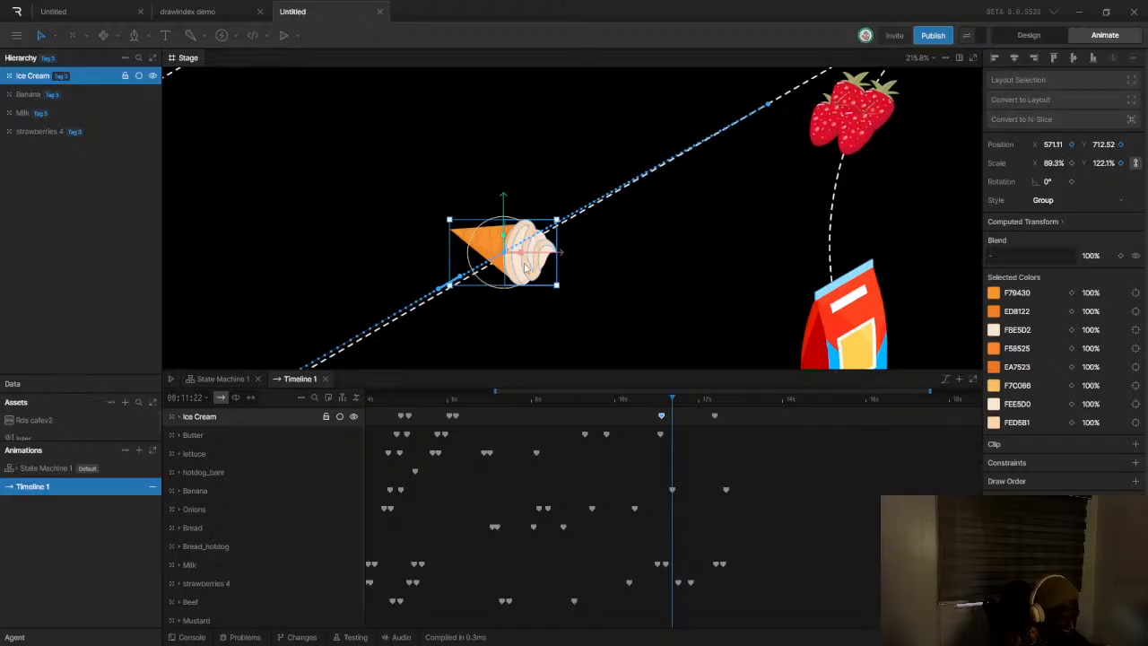
pyautogui.scroll(2, 516, 260)
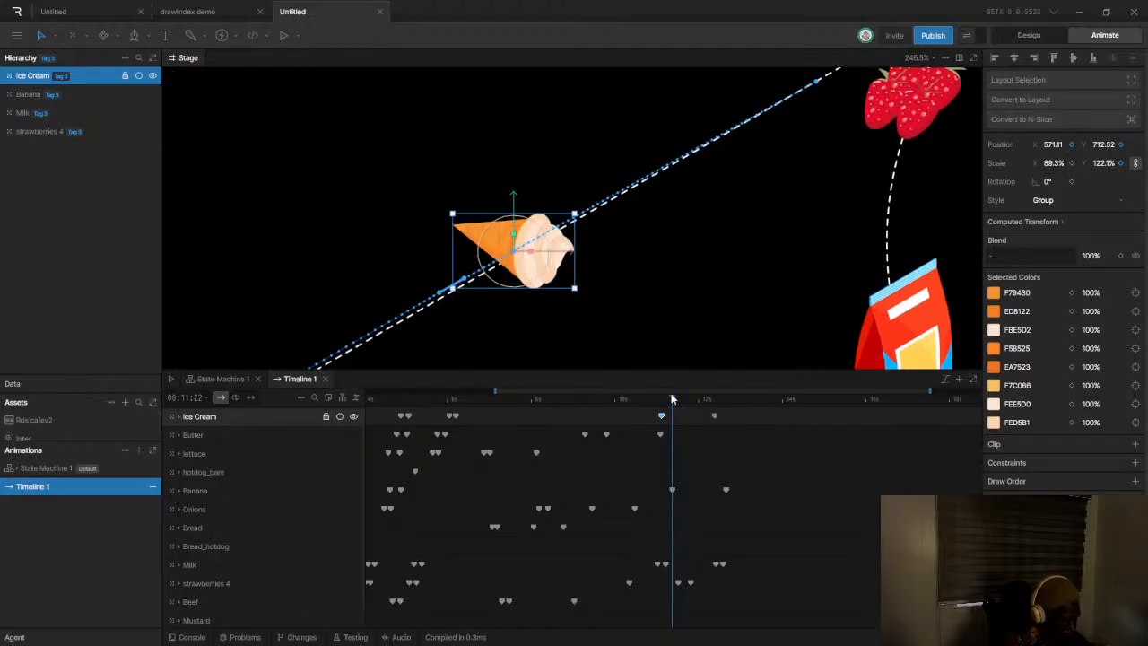
pyautogui.moveTo(515, 252); pyautogui.dragTo(404, 313)
# Move Ice Cream's last keyframe to about 13.5 s and place the cone at X 795.5, Y 586 at 00:13:20
pyautogui.moveTo(676, 403); pyautogui.dragTo(702, 403)
pyautogui.scroll(-5, 705, 326)
pyautogui.scroll(4, 713, 280)
pyautogui.moveTo(715, 416); pyautogui.dragTo(756, 409)
pyautogui.moveTo(756, 235); pyautogui.dragTo(807, 208)
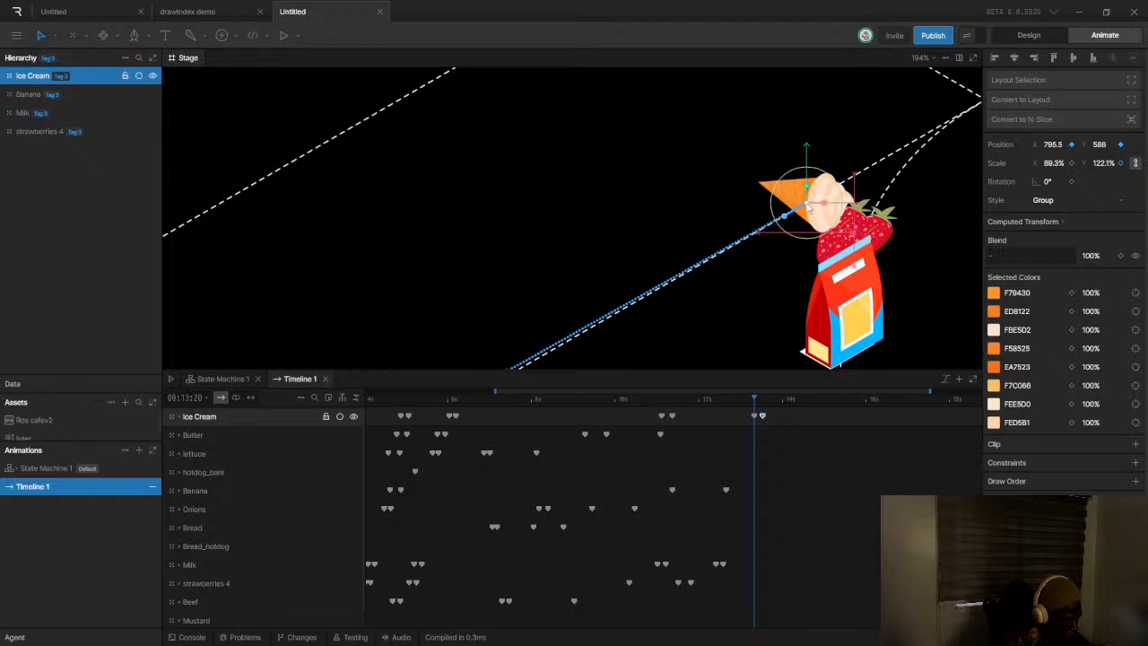
# Extend the visible timeline back to its start and play the animation to check Ice Cream's new movement
pyautogui.moveTo(762, 399); pyautogui.dragTo(815, 430)
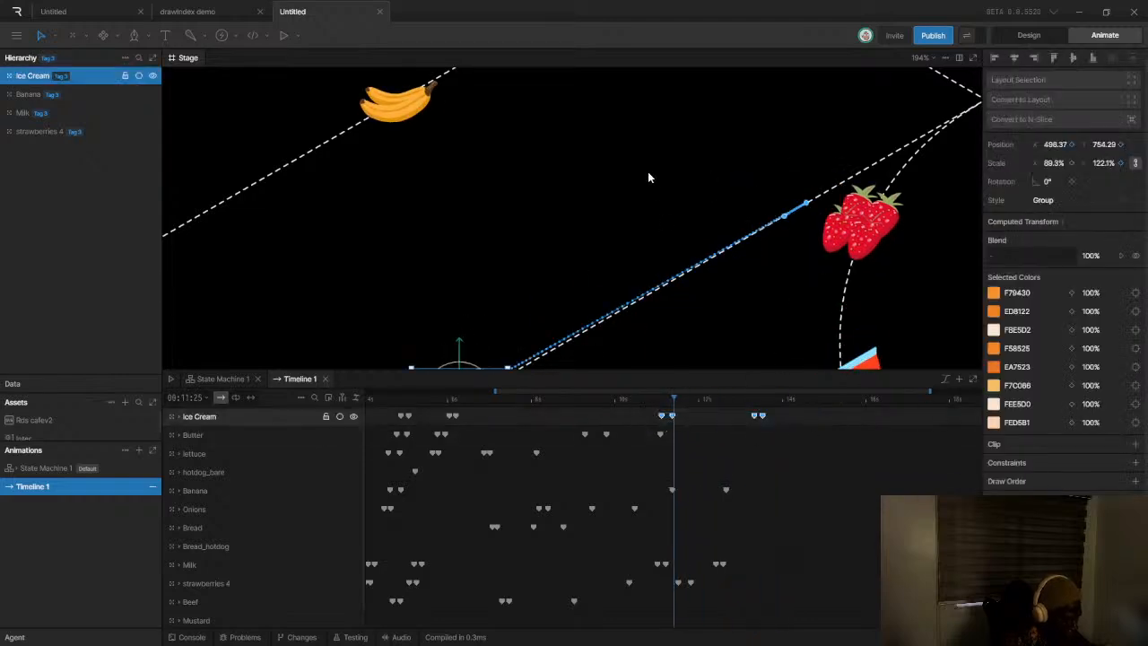
pyautogui.scroll(-5, 647, 177)
pyautogui.moveTo(494, 389); pyautogui.dragTo(351, 402)
pyautogui.press('space')
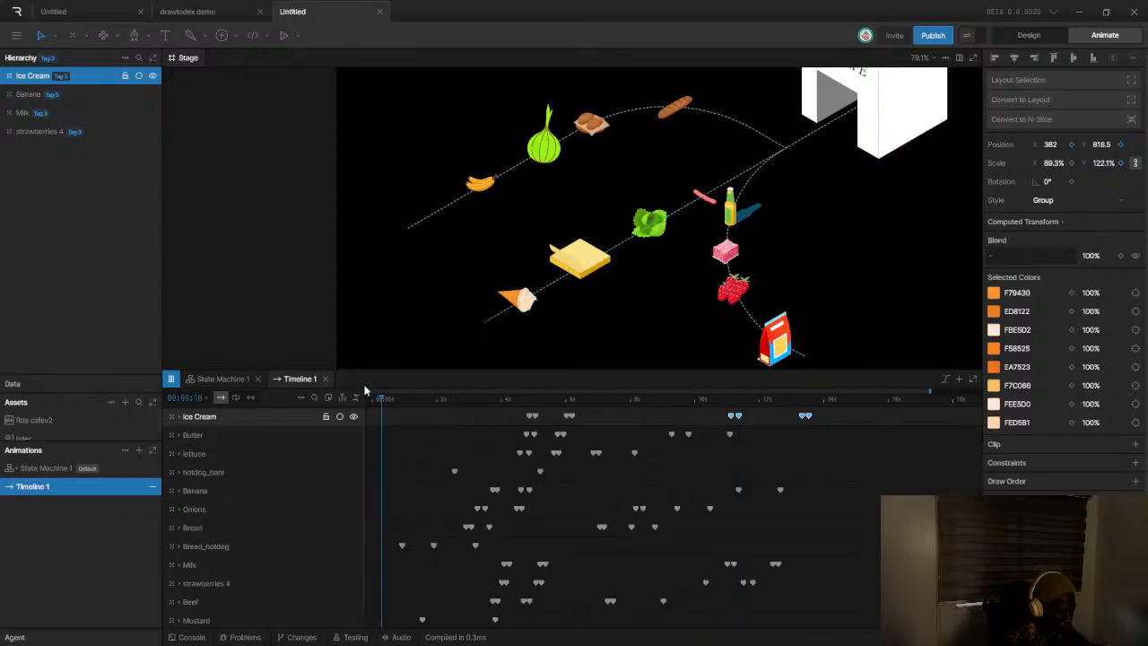
pyautogui.scroll(-4, 473, 267)
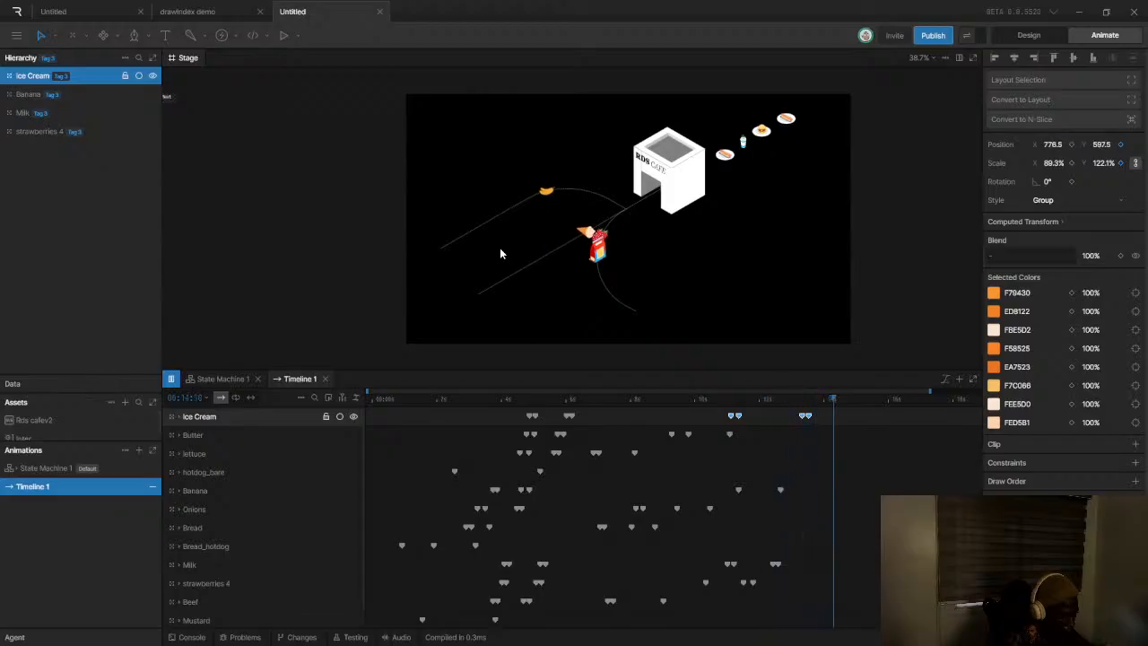
pyautogui.press('space')
# Shift Ice Cream's last four keyframes about 1.2 s earlier, to between about 9.8 s and 12.3 s, and replay the animation
pyautogui.moveTo(822, 427); pyautogui.dragTo(823, 426)
pyautogui.press('Escape')
pyautogui.moveTo(720, 405); pyautogui.dragTo(805, 420)
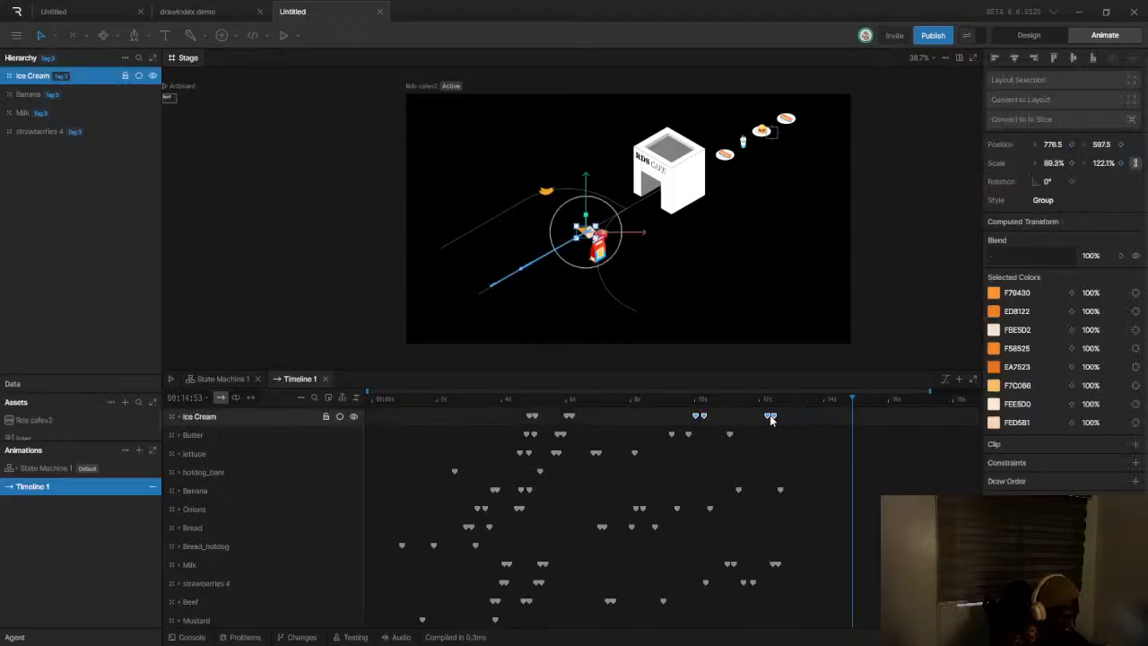
pyautogui.moveTo(395, 400); pyautogui.dragTo(352, 398)
pyautogui.press('space')
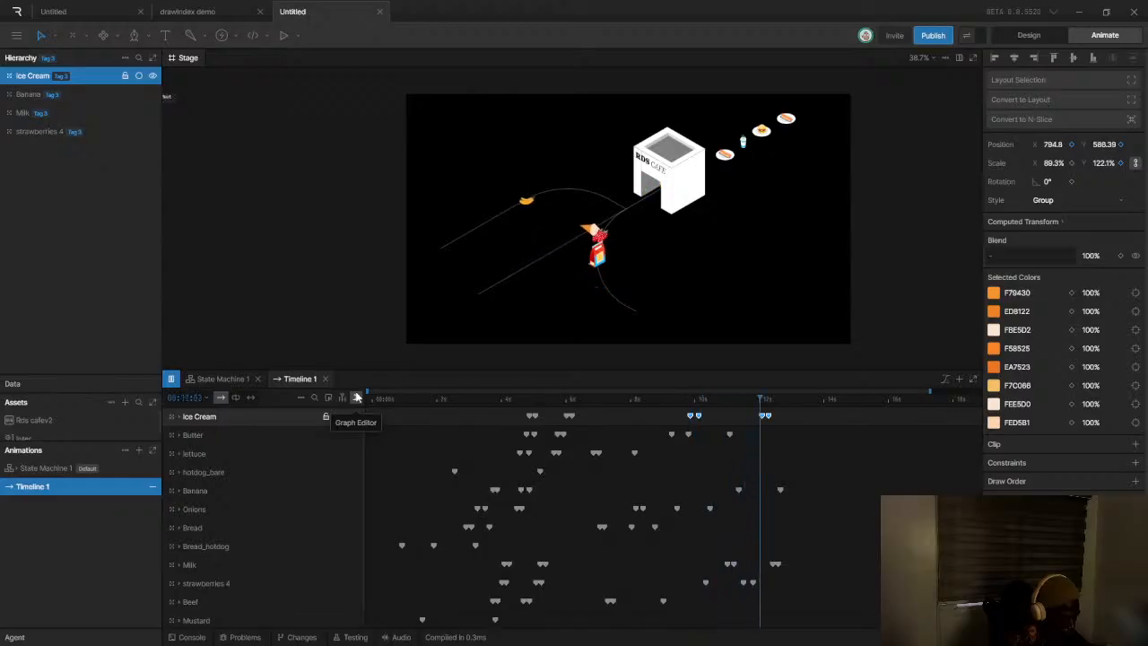
pyautogui.press('space')
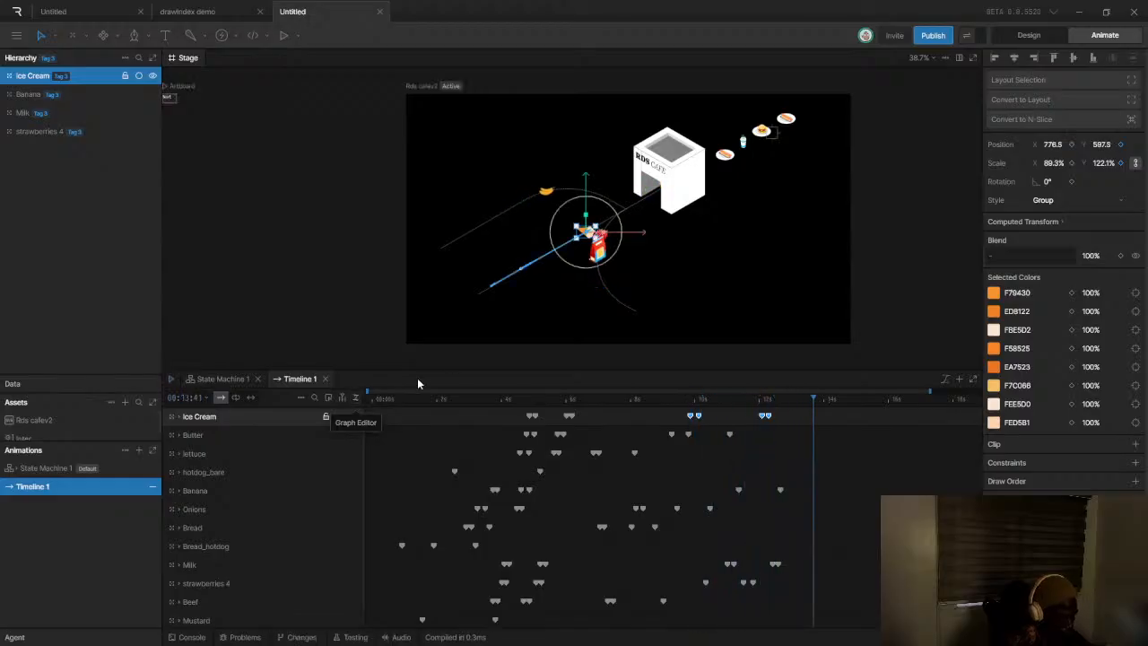
# Remove the Tag 3 filter so the hierarchy lists all of the artboard's objects again
pyautogui.scroll(10, 595, 254)
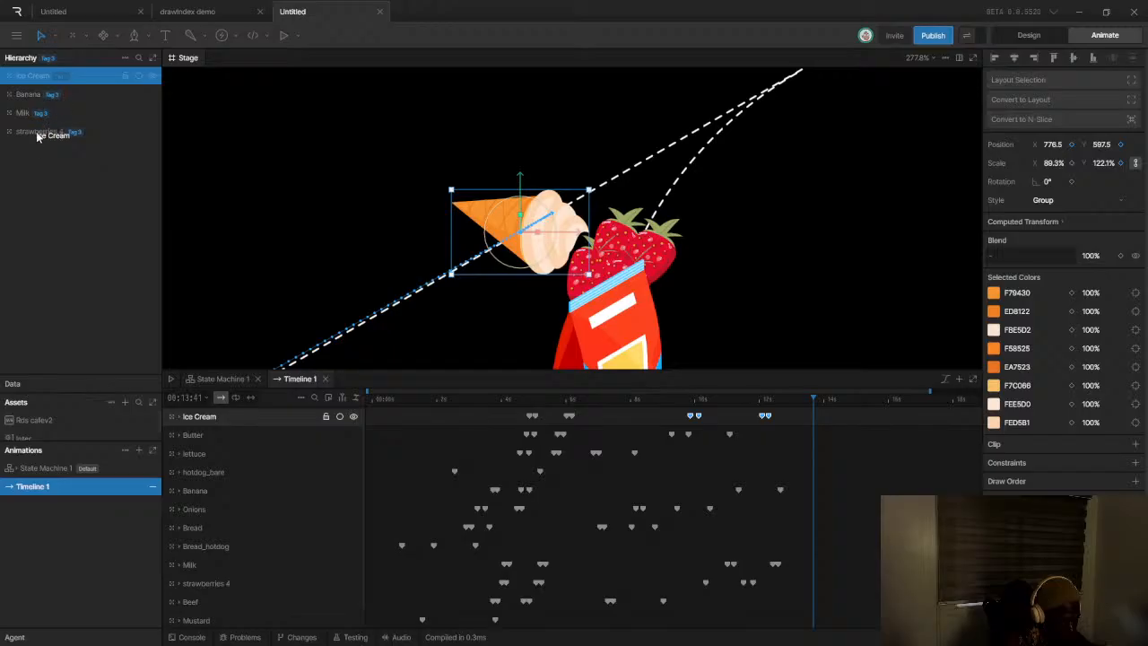
pyautogui.click(125, 57)
pyautogui.moveTo(148, 191)
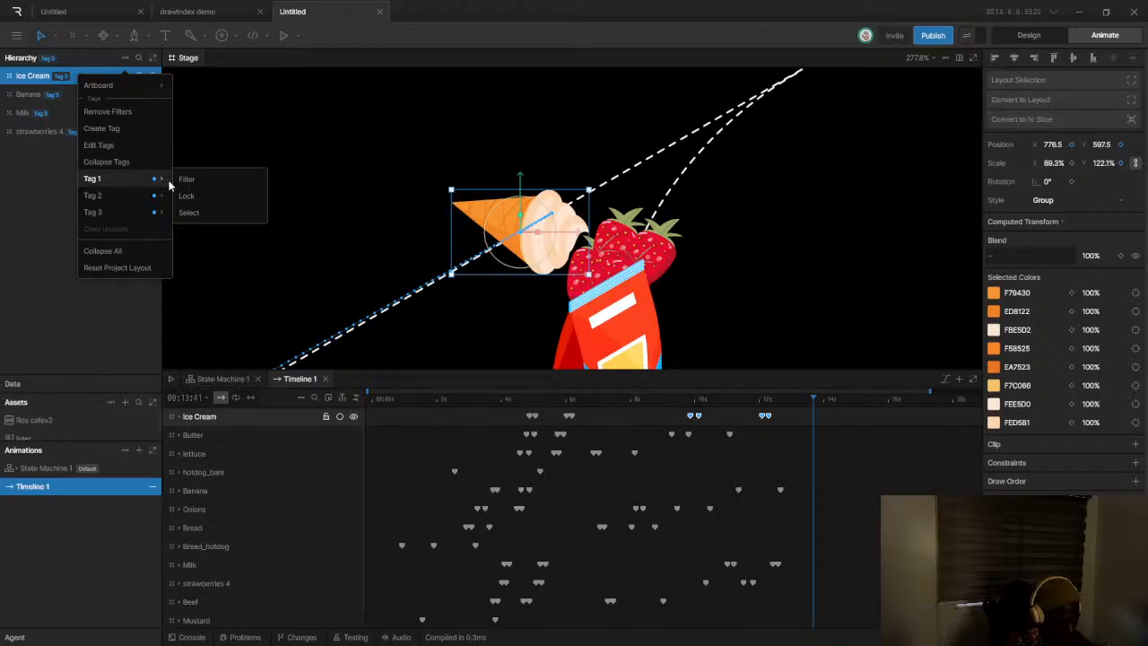
pyautogui.click(21, 188)
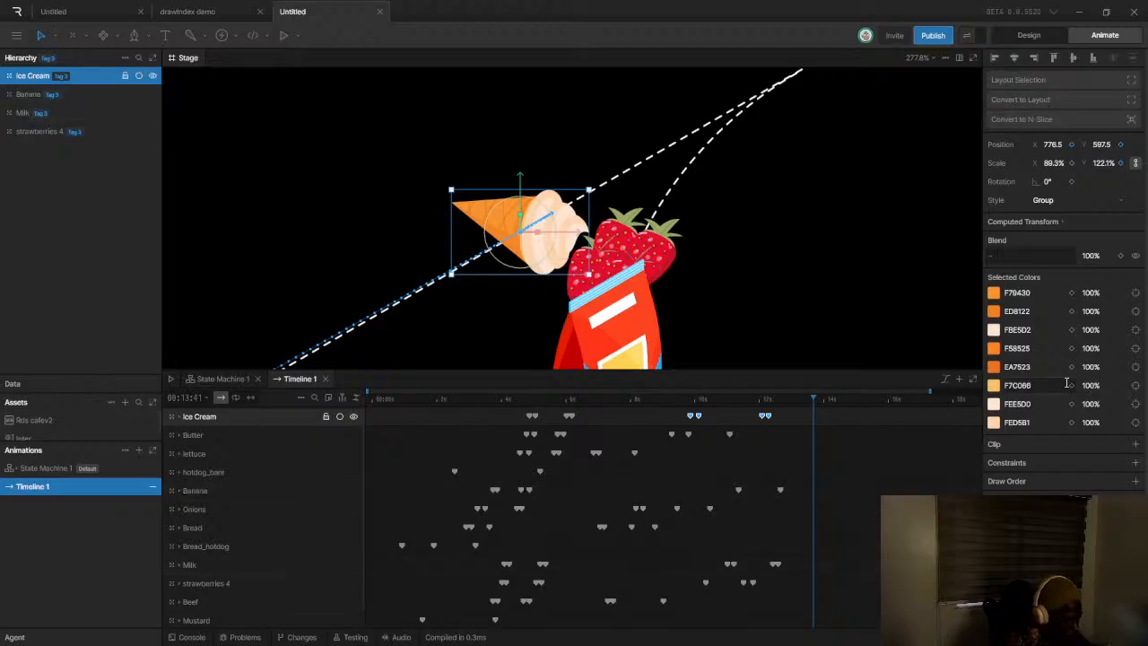
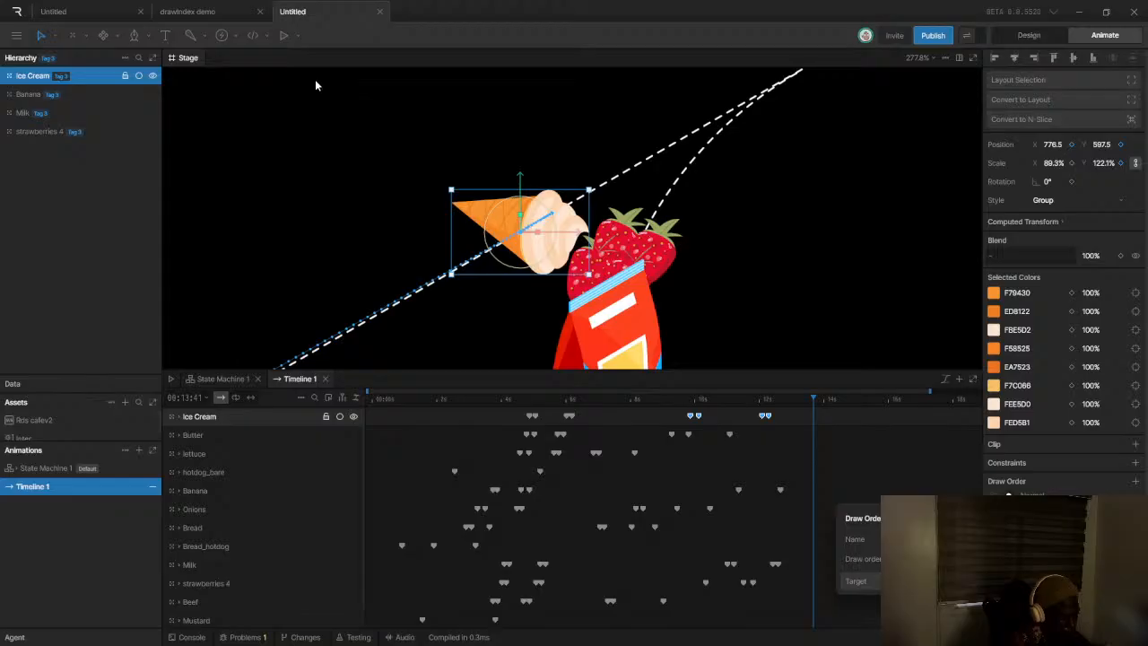
pyautogui.click(134, 59)
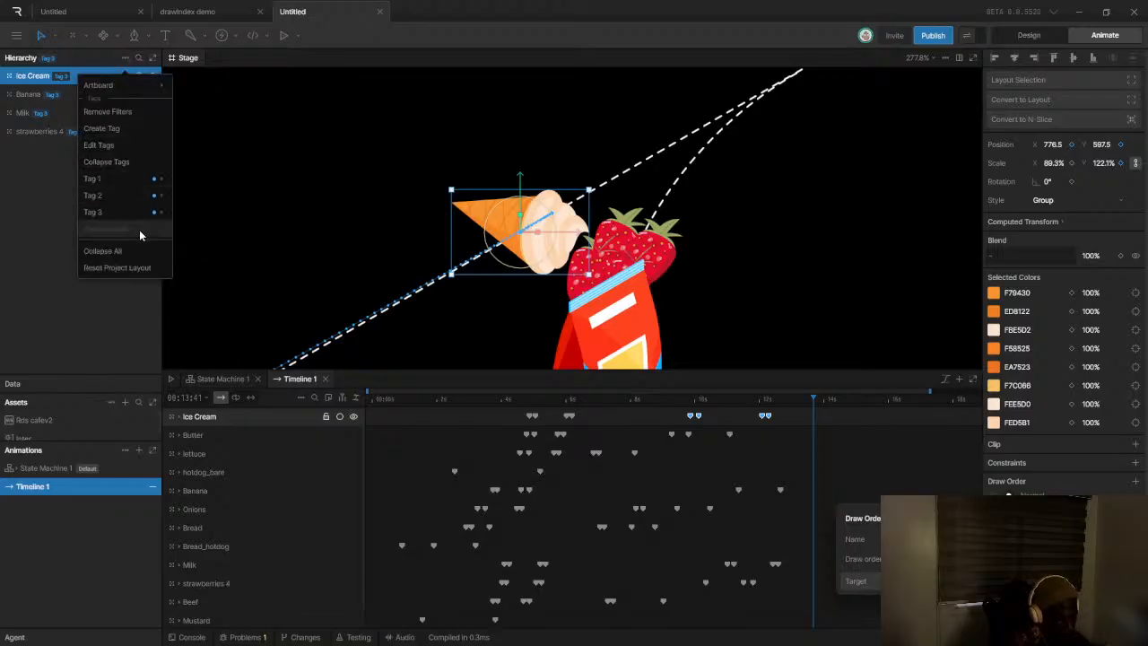
pyautogui.moveTo(142, 216)
pyautogui.moveTo(150, 185)
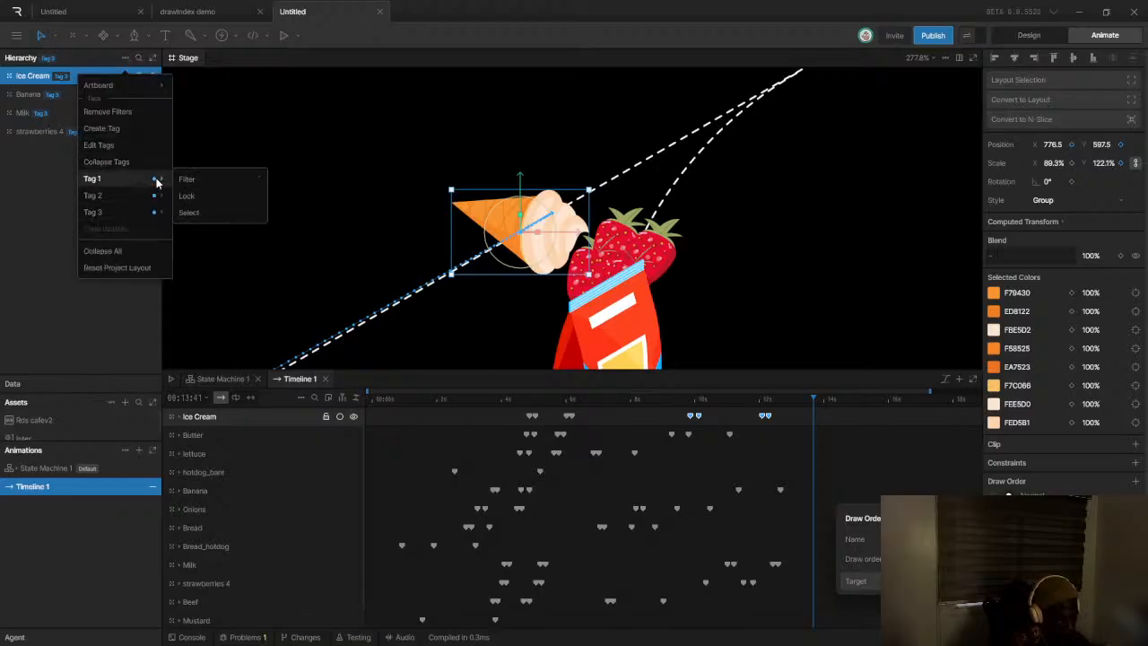
pyautogui.click(118, 111)
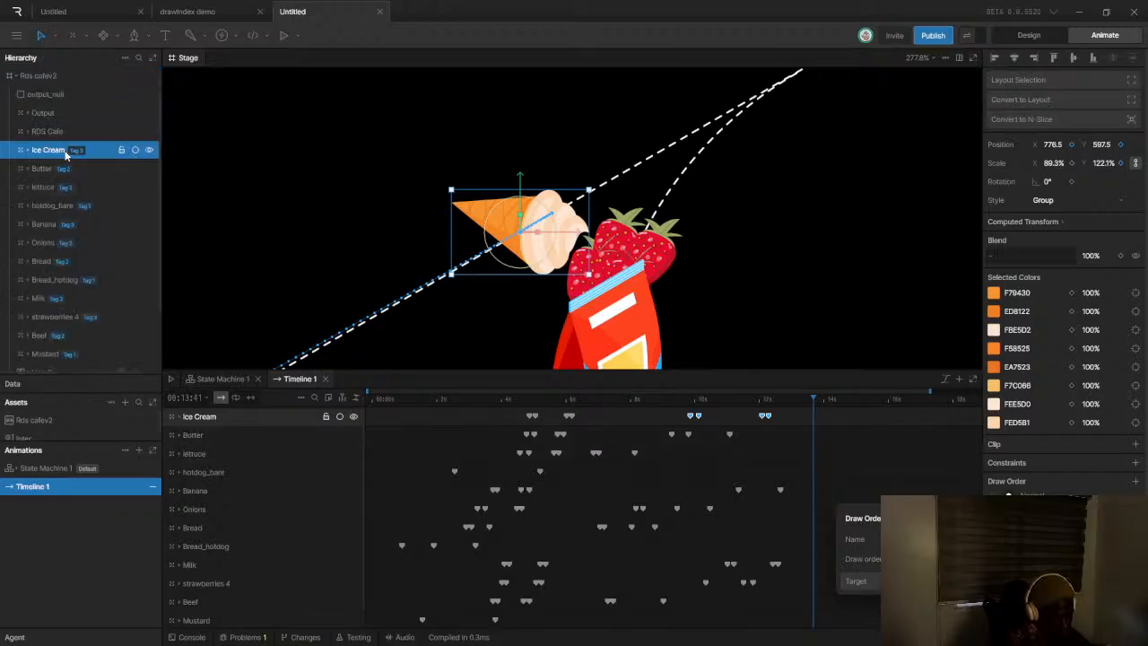
# Reorder Ice Cream in the hierarchy so it sits directly below Mustard and above Line 3
pyautogui.press('Delete')
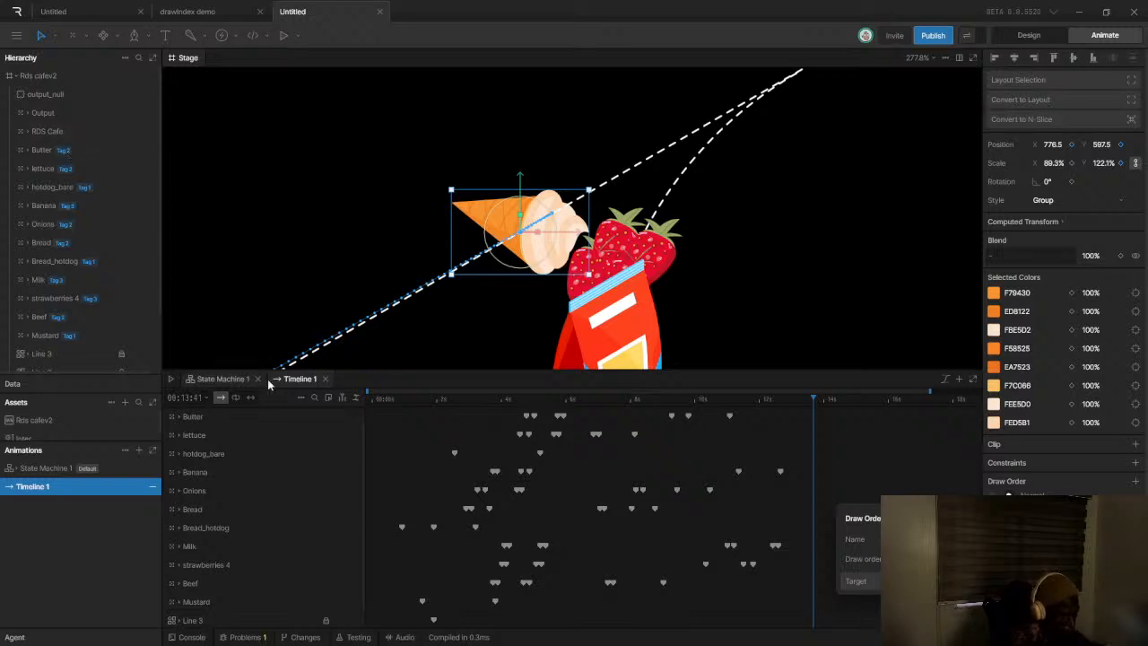
pyautogui.scroll(-2, 115, 323)
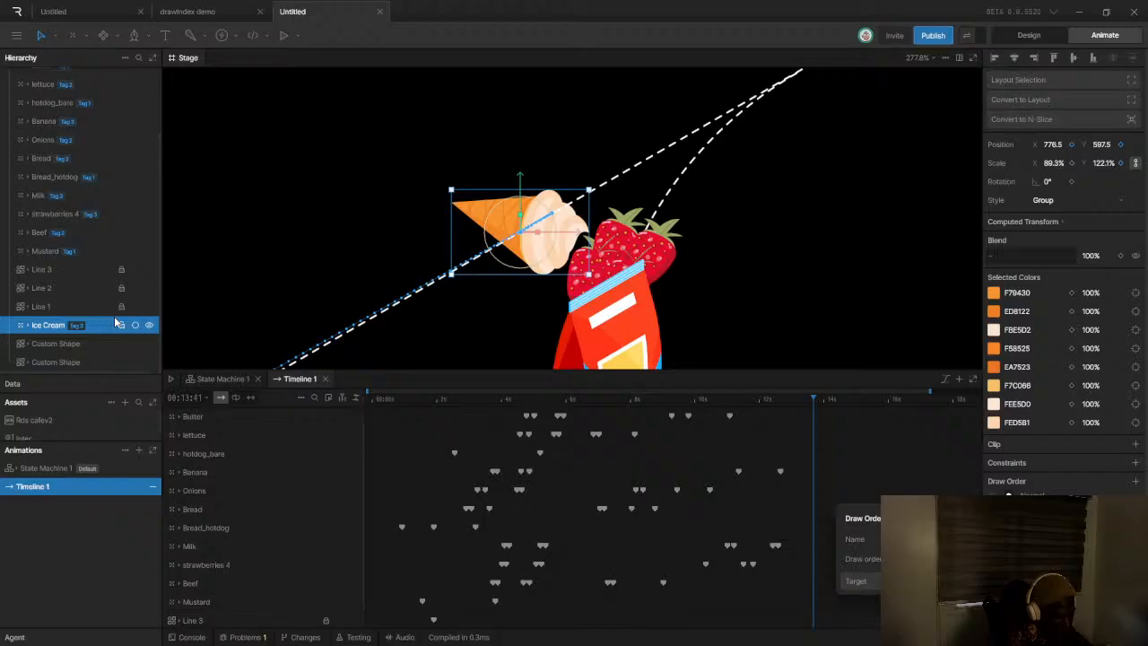
pyautogui.click(70, 308)
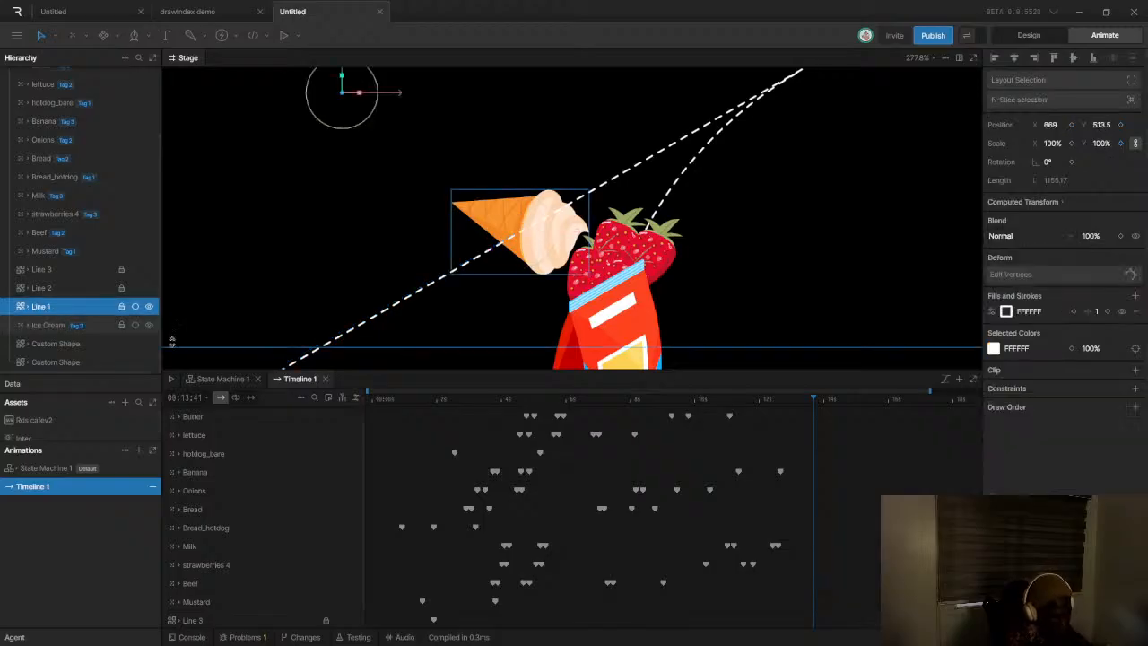
pyautogui.click(75, 328)
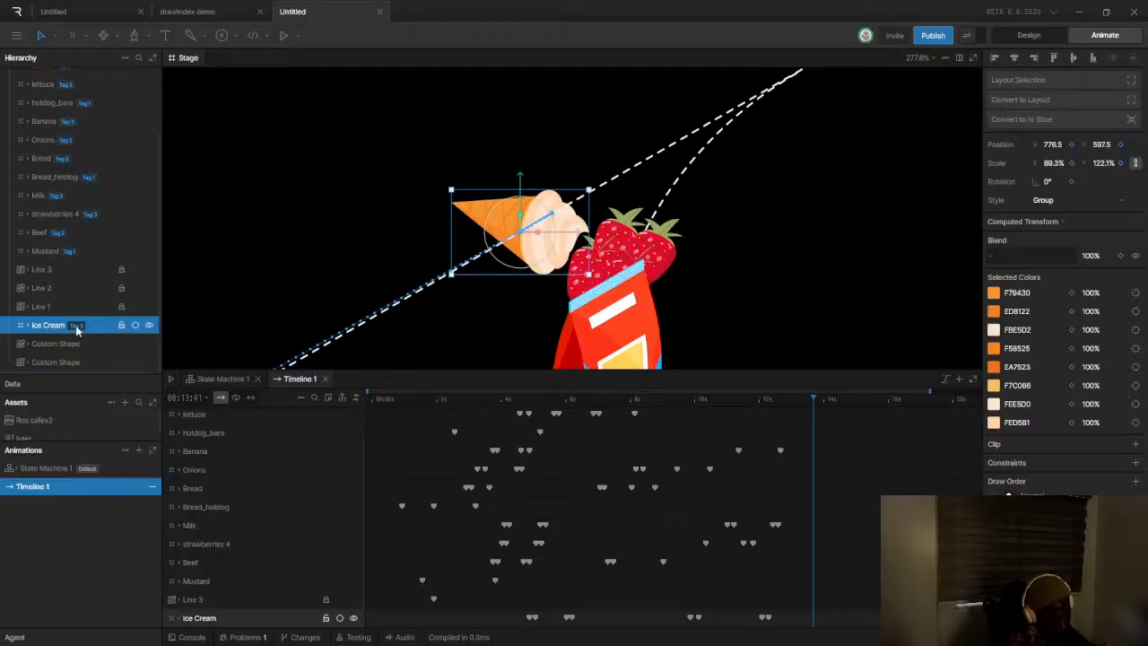
pyautogui.moveTo(70, 263); pyautogui.dragTo(118, 272)
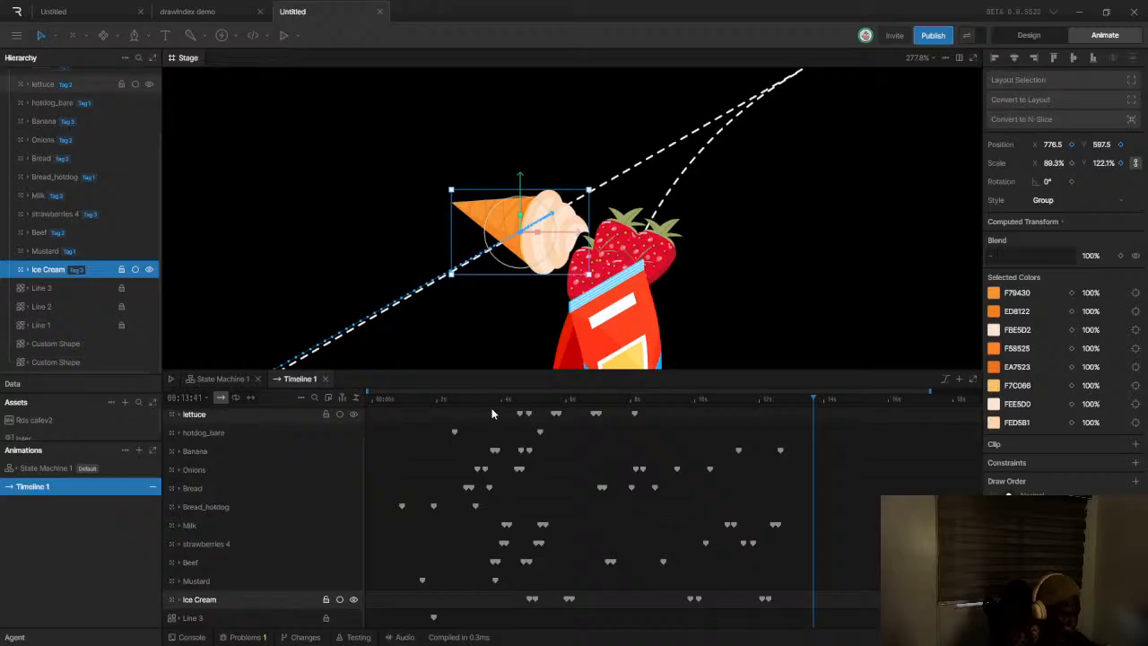
# Extend the visible timeline to its full length and play the animation from the start to check Ice Cream's timing and stacking
pyautogui.scroll(-10, 485, 161)
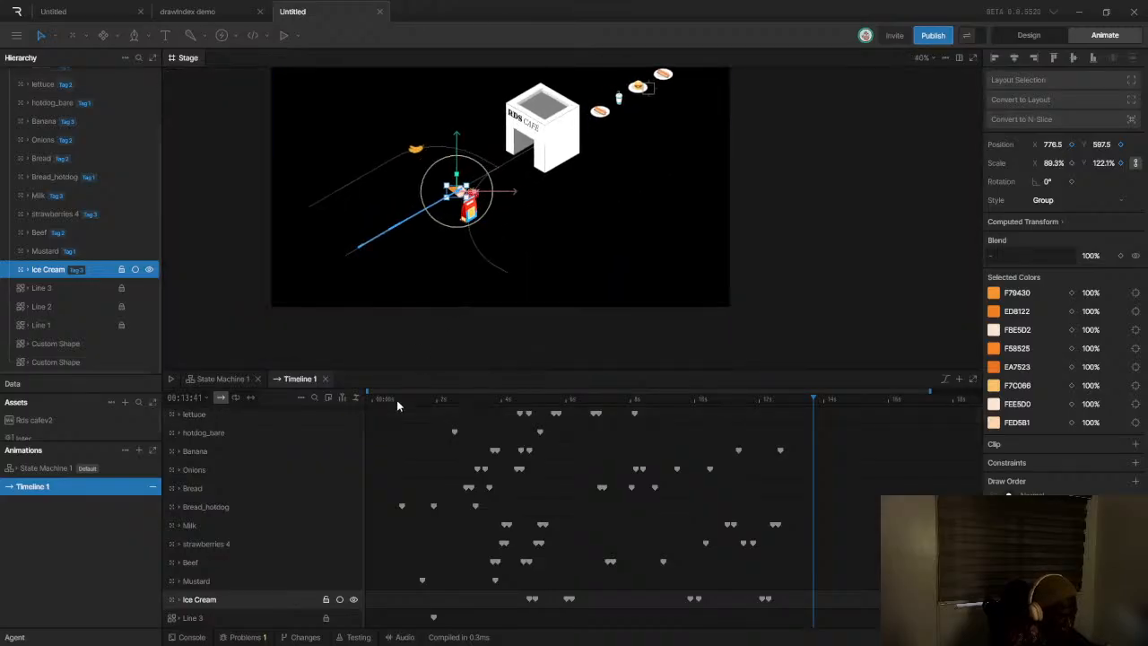
pyautogui.moveTo(931, 389); pyautogui.dragTo(982, 386)
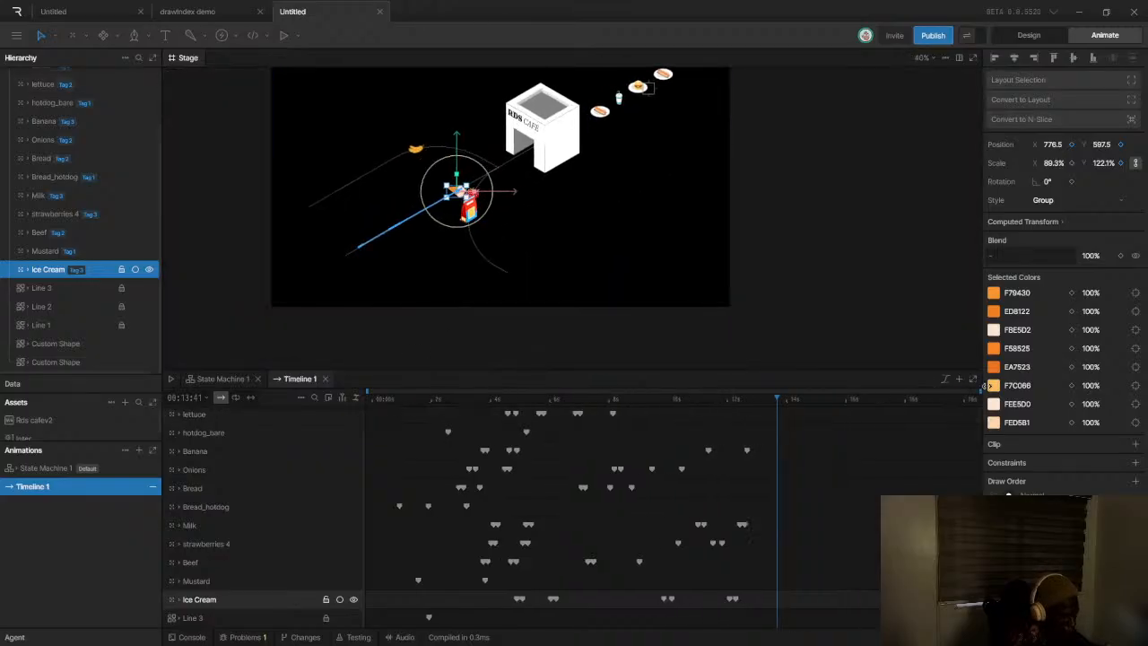
pyautogui.moveTo(395, 405); pyautogui.dragTo(371, 404)
pyautogui.press('space')
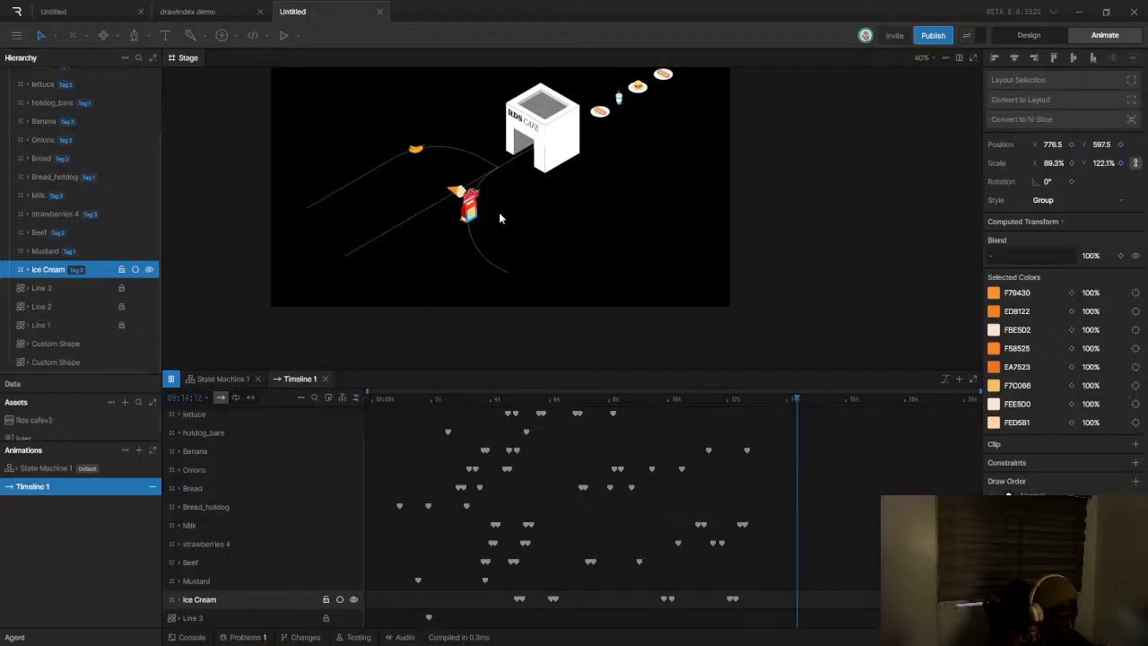
pyautogui.scroll(8, 468, 218)
pyautogui.scroll(-4, 468, 218)
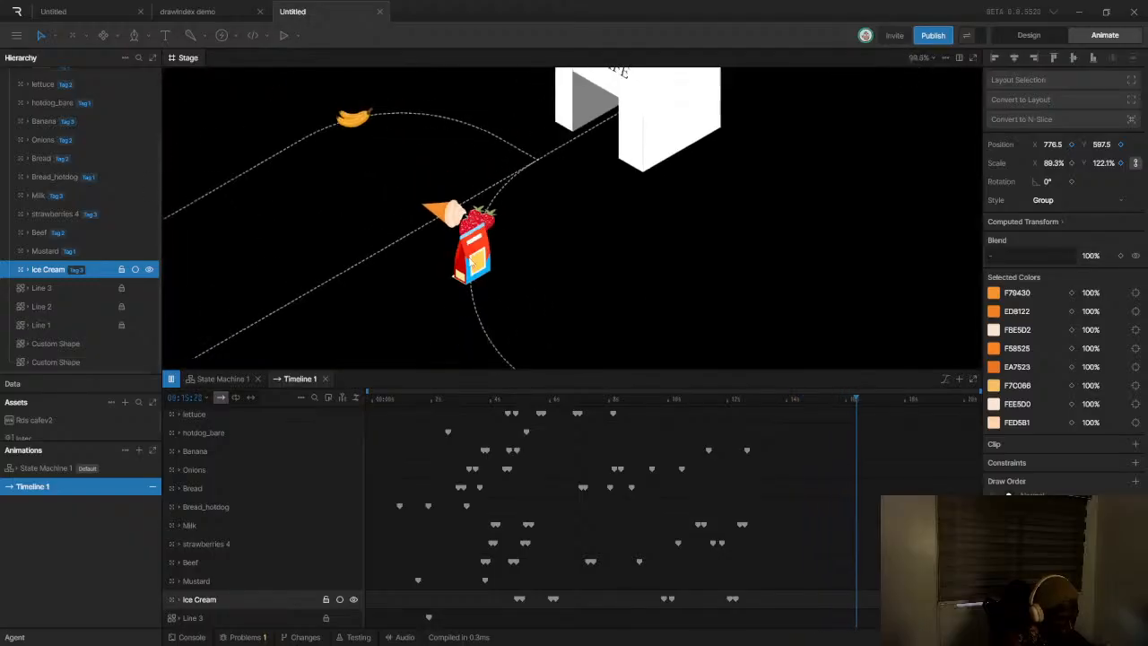
pyautogui.moveTo(451, 400); pyautogui.dragTo(374, 406)
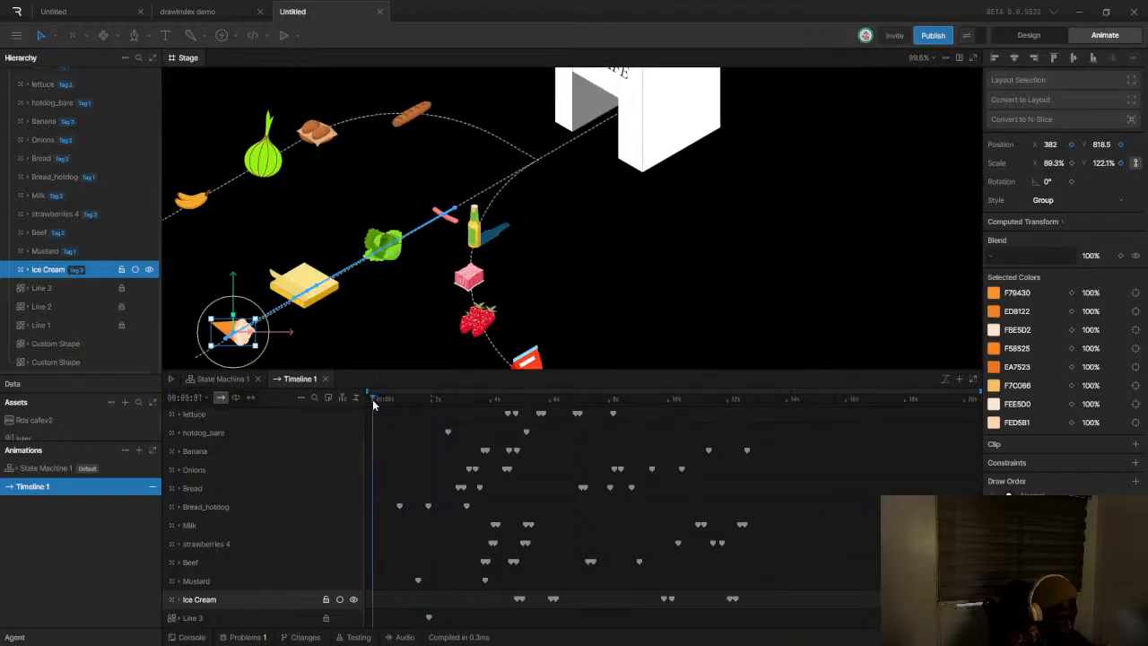
pyautogui.press('space')
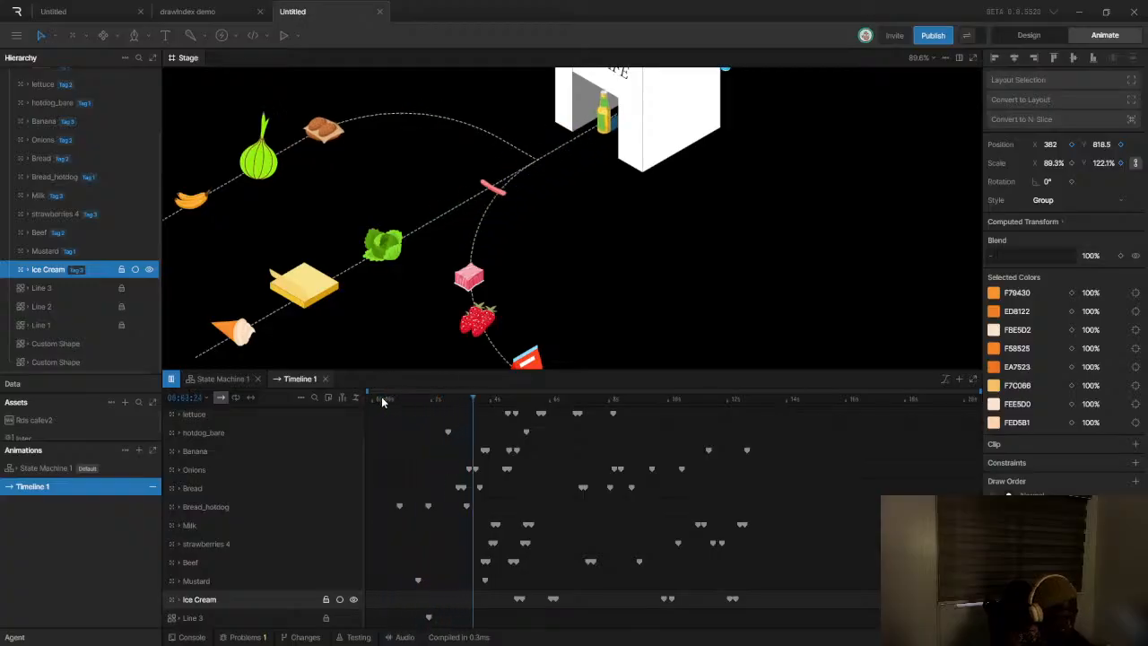
pyautogui.scroll(-5, 469, 286)
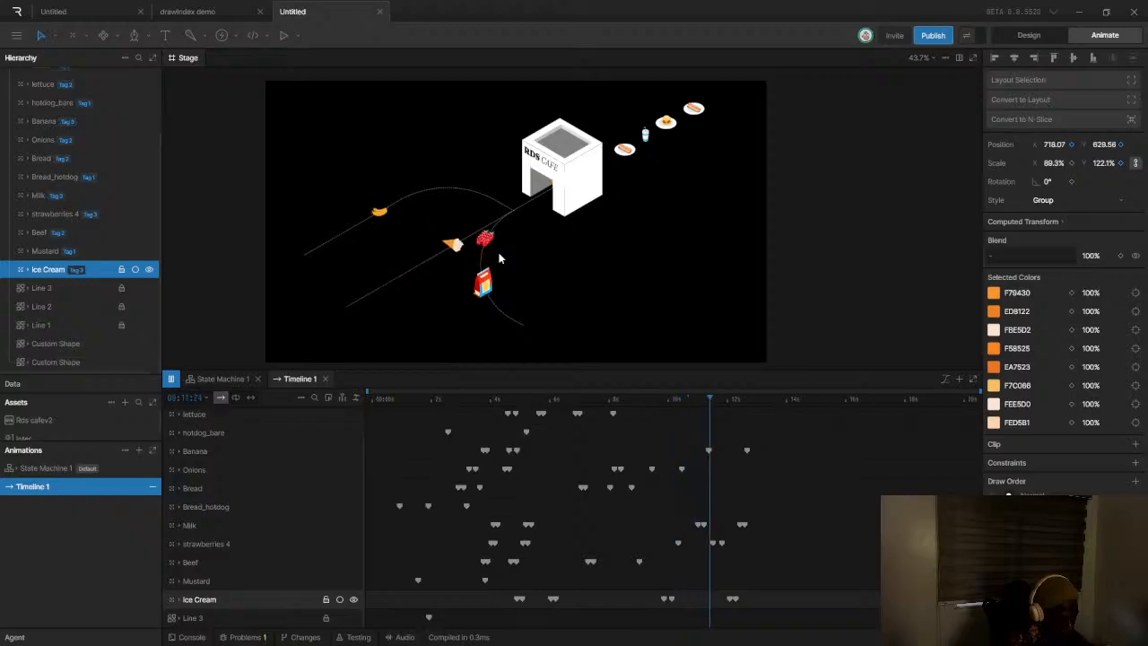
# Examine Ice Cream's overlap with the strawberries and milk around 12 s, replay Timeline 1 from the start and scrub to 10 s
pyautogui.press('space')
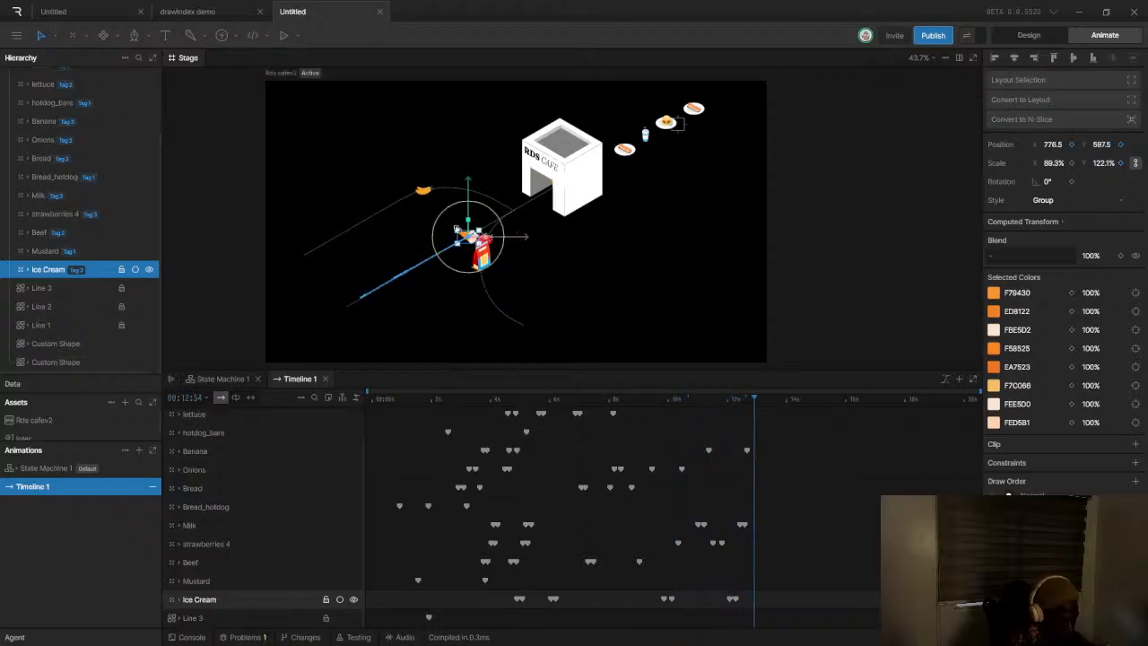
pyautogui.scroll(3, 471, 244)
pyautogui.scroll(6, 473, 243)
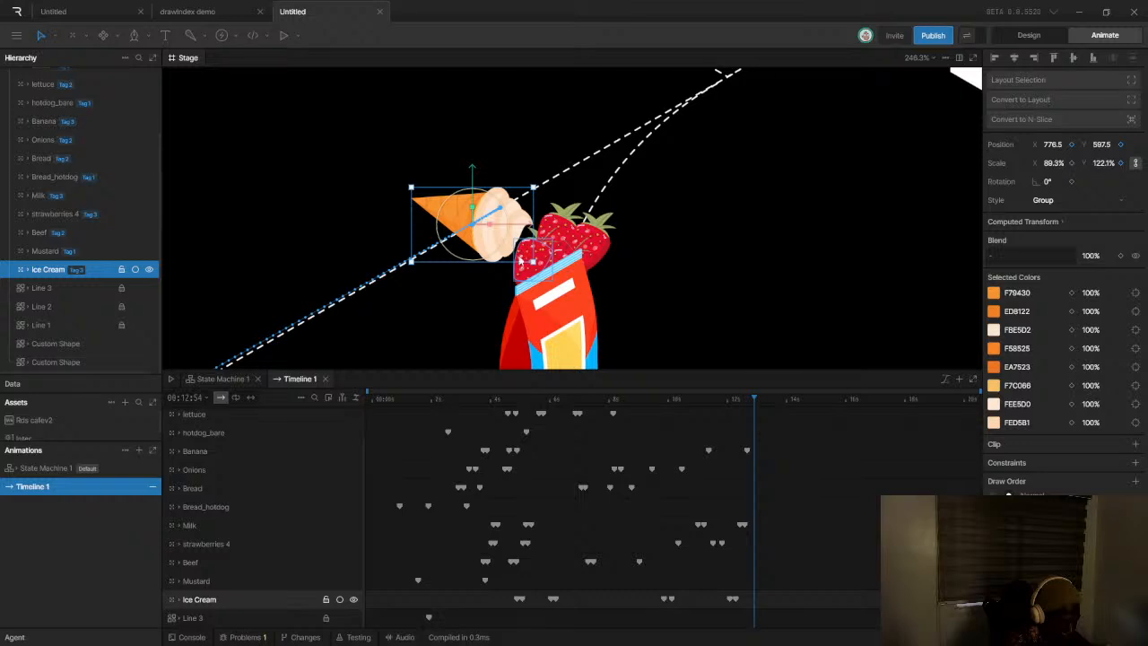
pyautogui.moveTo(660, 399); pyautogui.dragTo(745, 394)
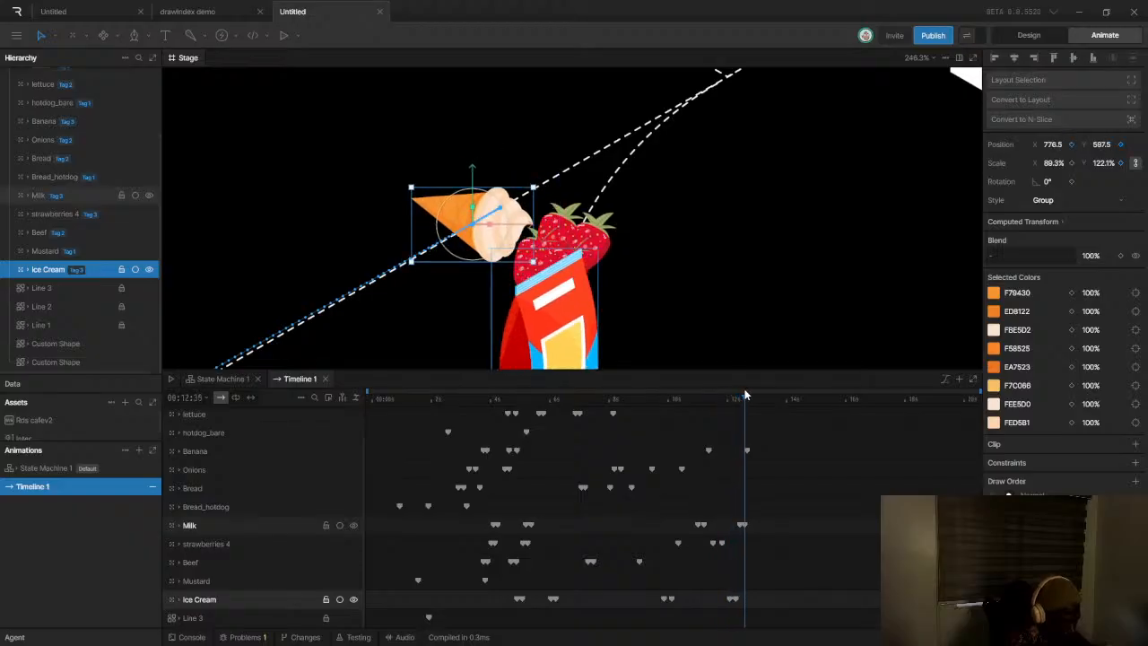
pyautogui.scroll(-10, 490, 300)
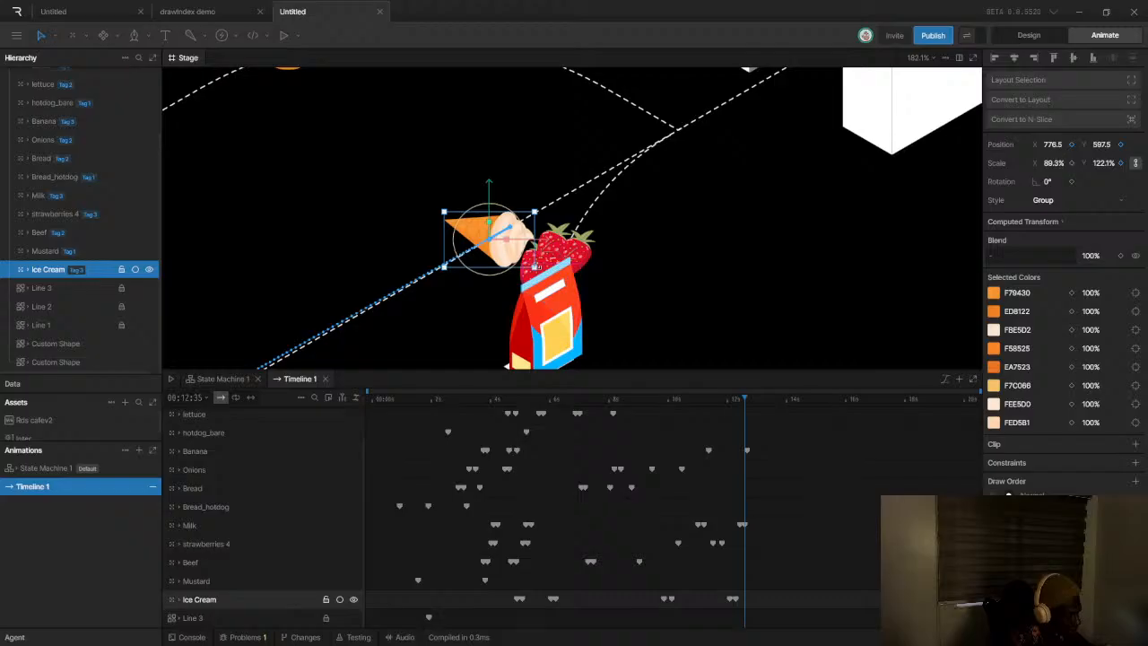
pyautogui.scroll(-5, 499, 251)
pyautogui.moveTo(425, 394); pyautogui.dragTo(366, 401)
pyautogui.press('space')
pyautogui.scroll(-5, 505, 256)
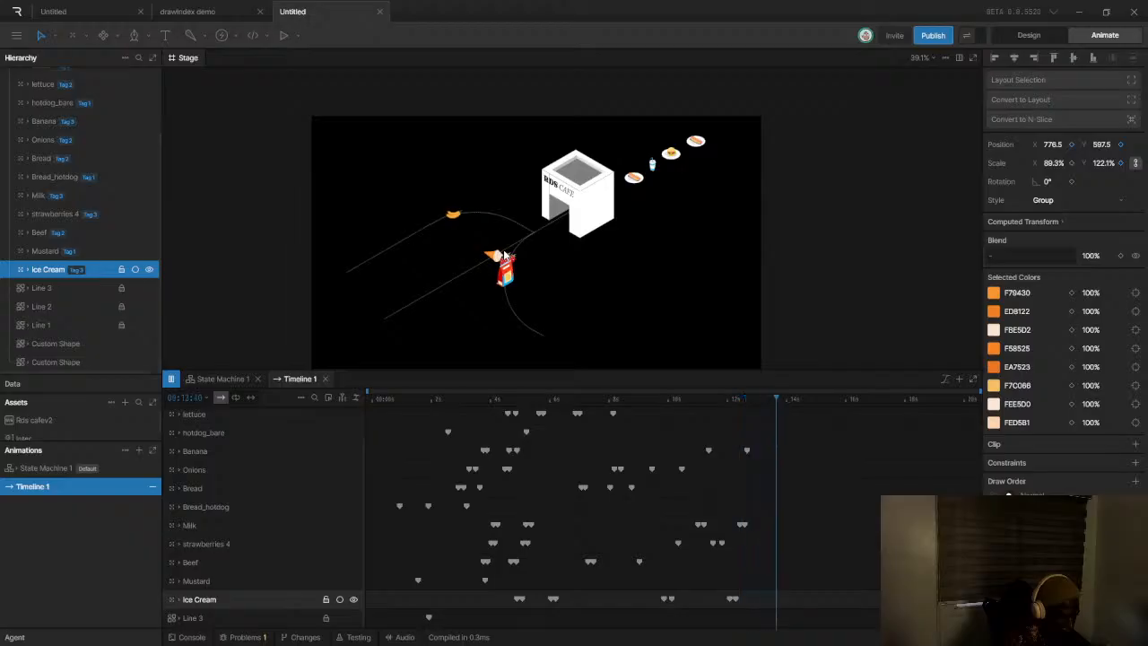
pyautogui.press('space')
pyautogui.click(387, 399)
pyautogui.moveTo(387, 400); pyautogui.dragTo(675, 276)
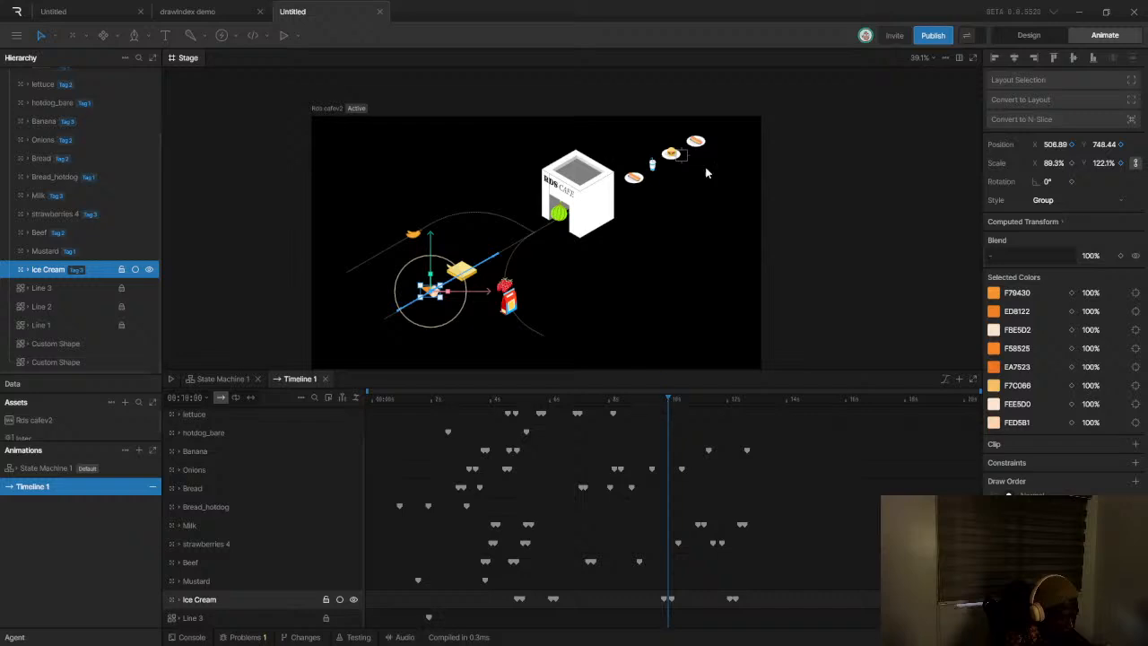
# In Design mode, duplicate han_burger inside the Output group and place the copy over the cafe building at X -299.5, Y 137.5
pyautogui.scroll(3, 652, 164)
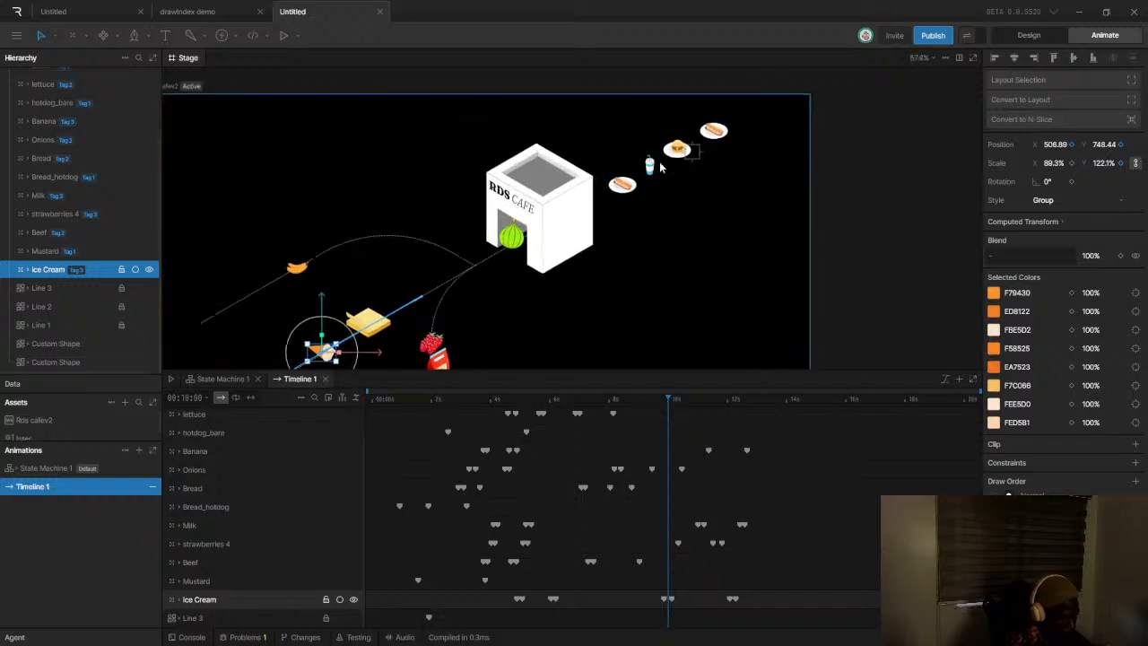
pyautogui.click(1025, 34)
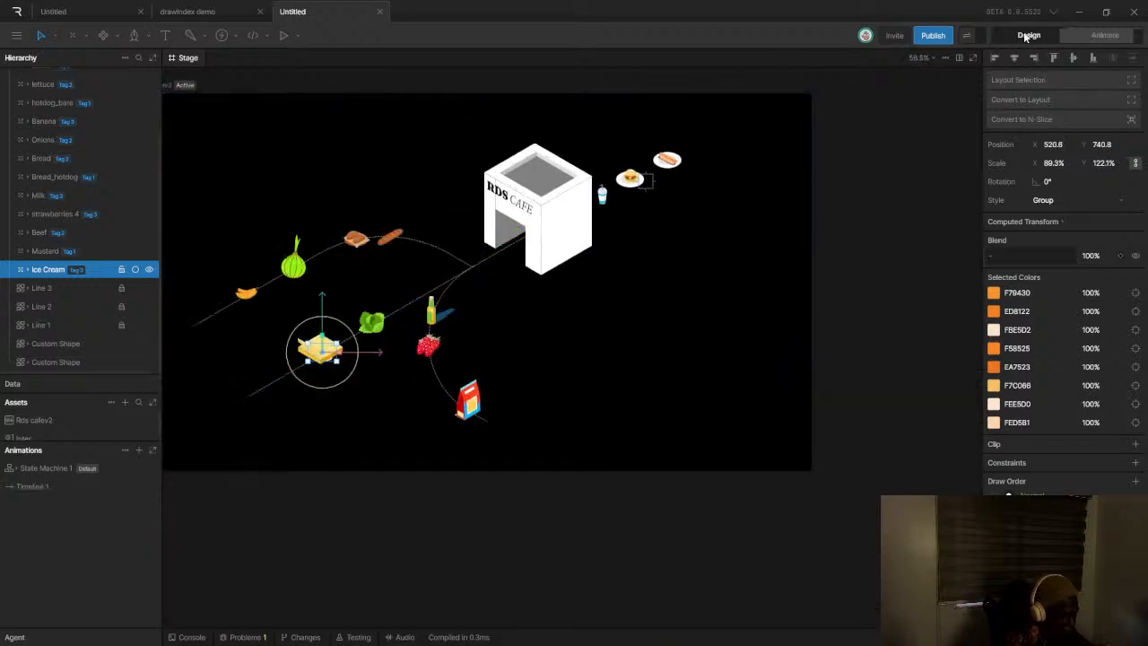
pyautogui.click(604, 197)
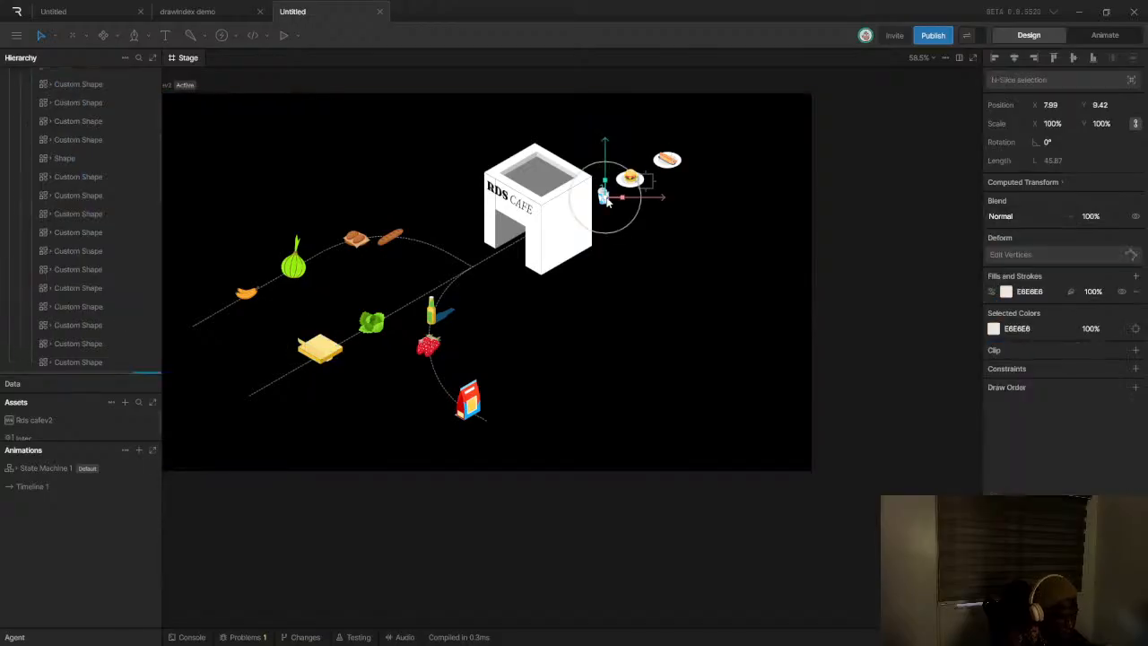
pyautogui.scroll(1, 633, 199)
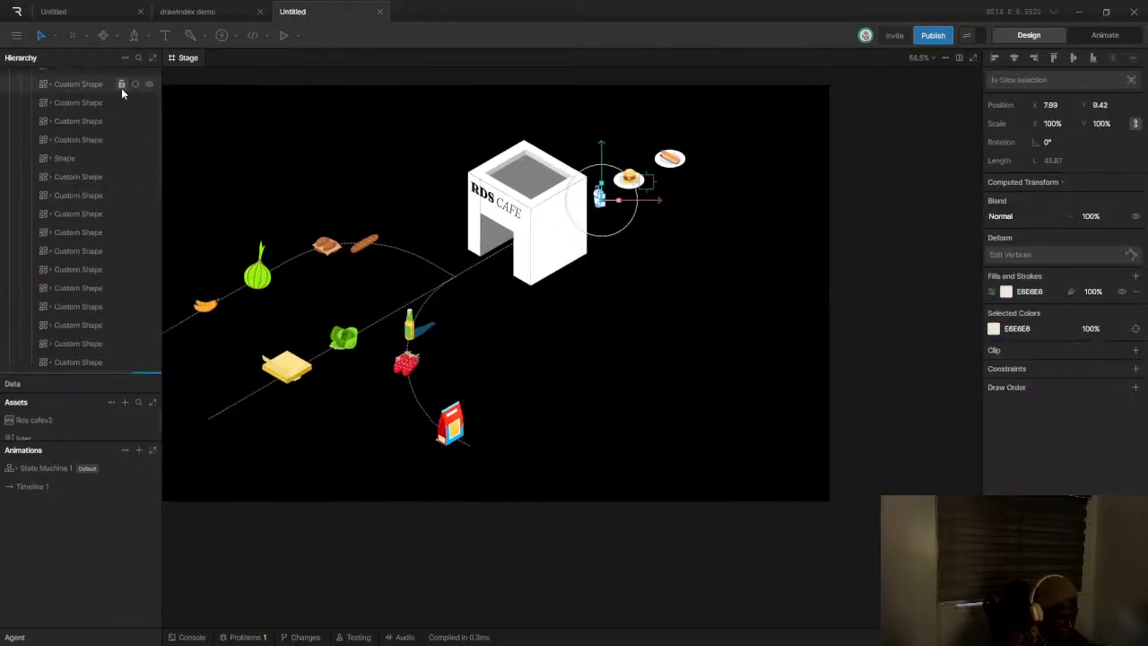
pyautogui.scroll(3, 593, 235)
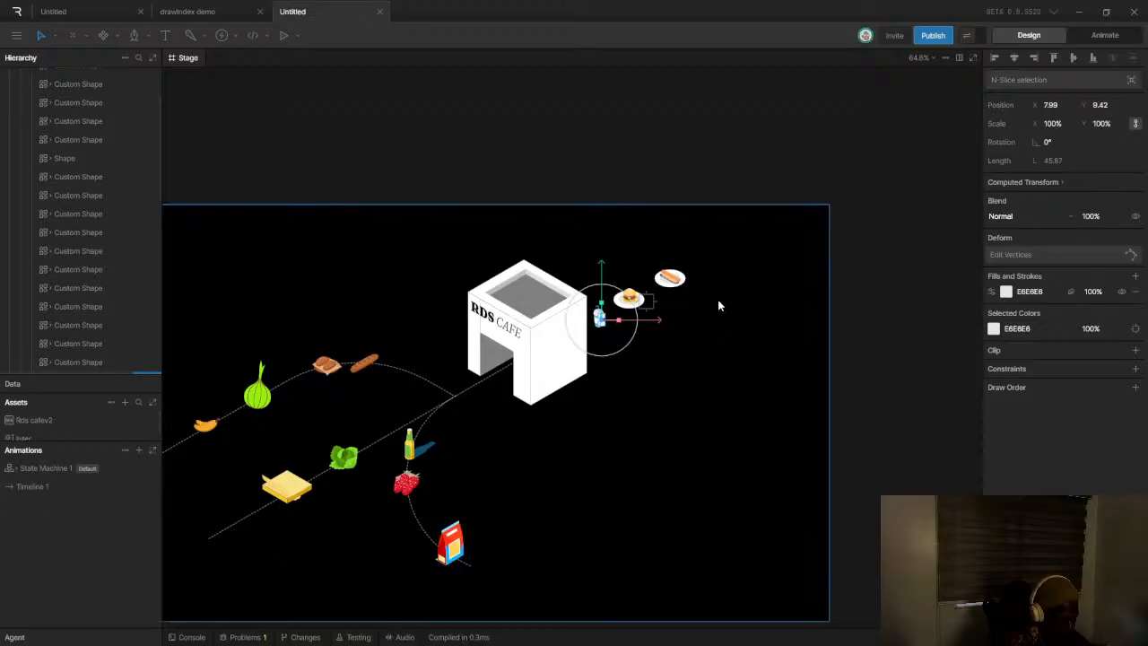
pyautogui.scroll(2, 59, 118)
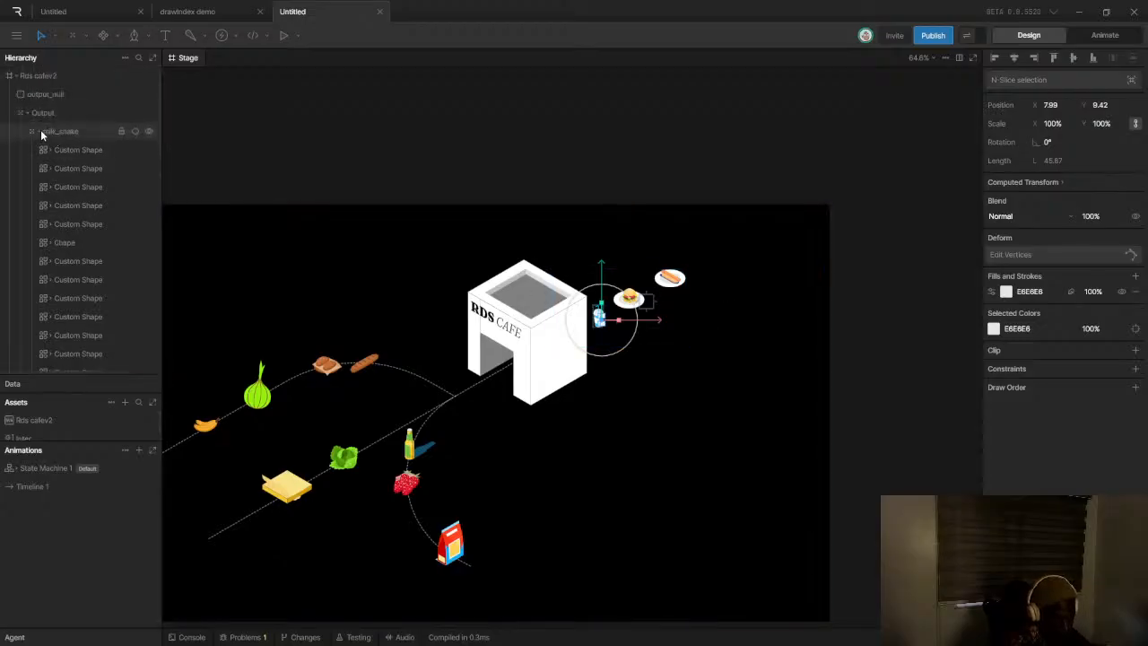
pyautogui.click(46, 131)
pyautogui.click(39, 131)
pyautogui.click(62, 188)
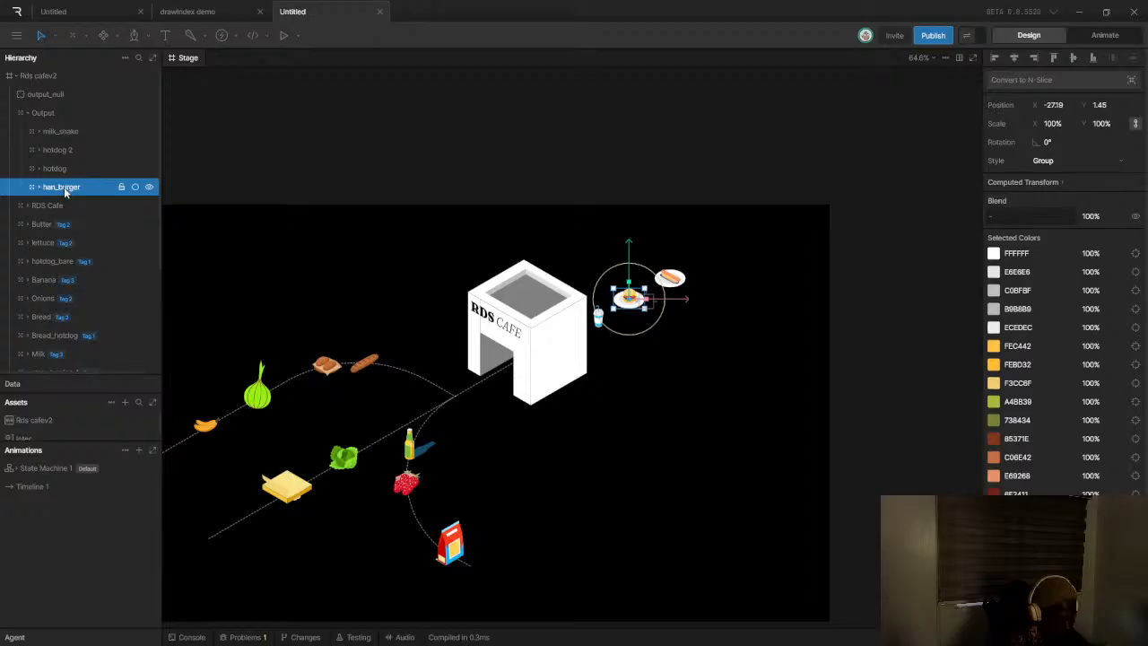
pyautogui.hotkey('ctrl', 'd')
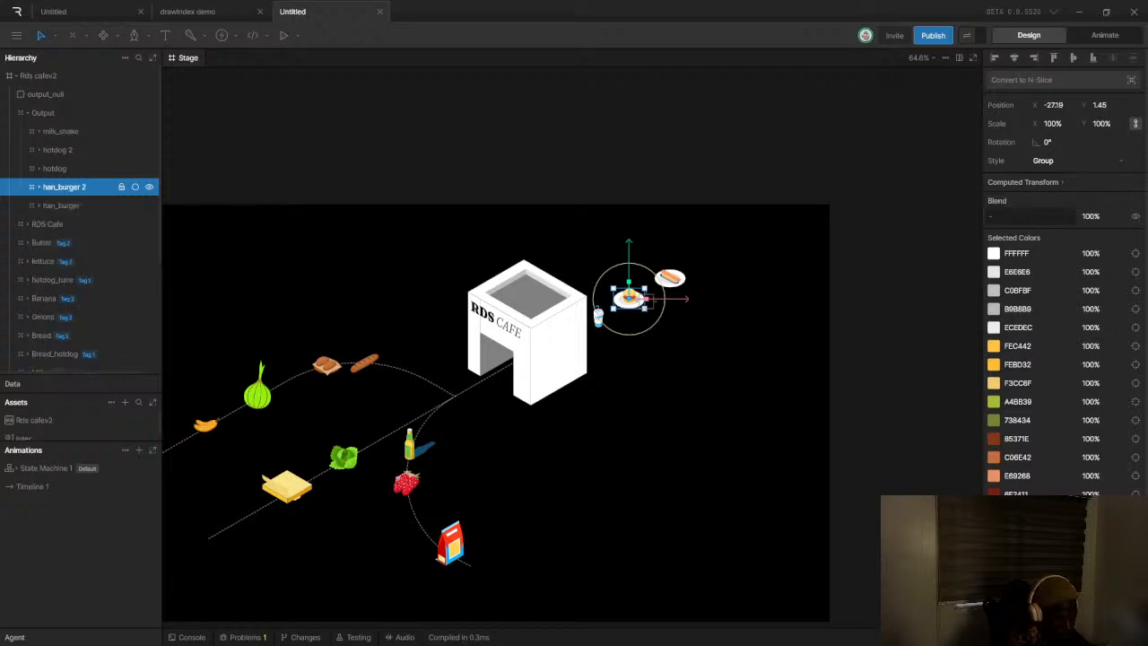
pyautogui.moveTo(630, 299); pyautogui.dragTo(525, 351)
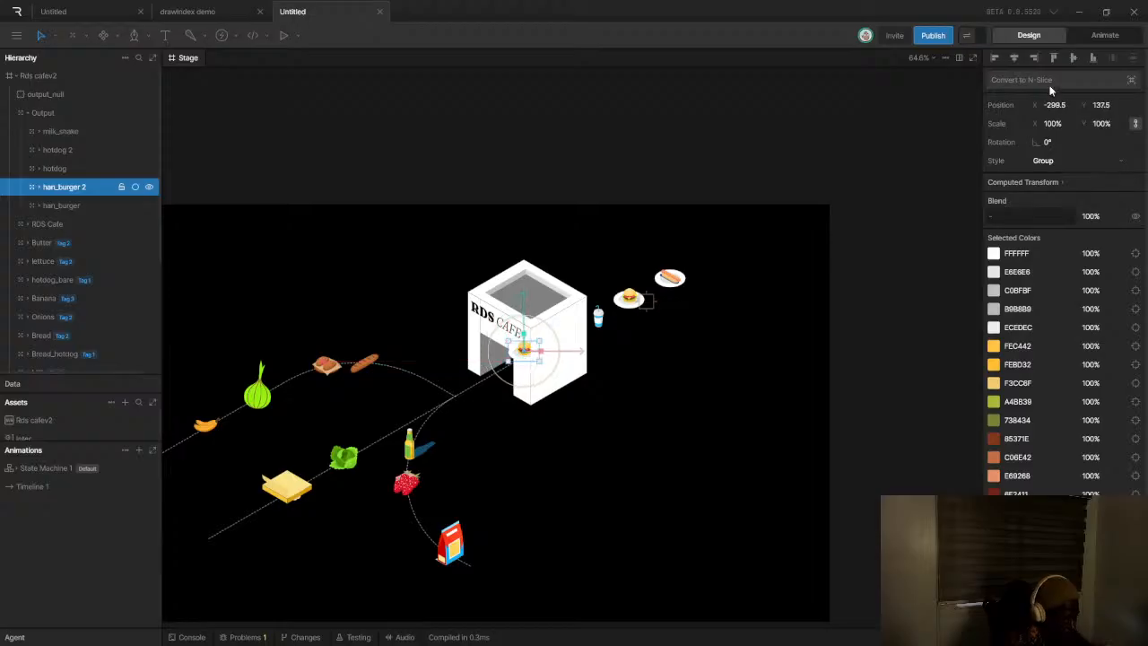
# Return to Animate mode and play Timeline 1 from about 2 s to check the burger copy against the cafe
pyautogui.click(1085, 39)
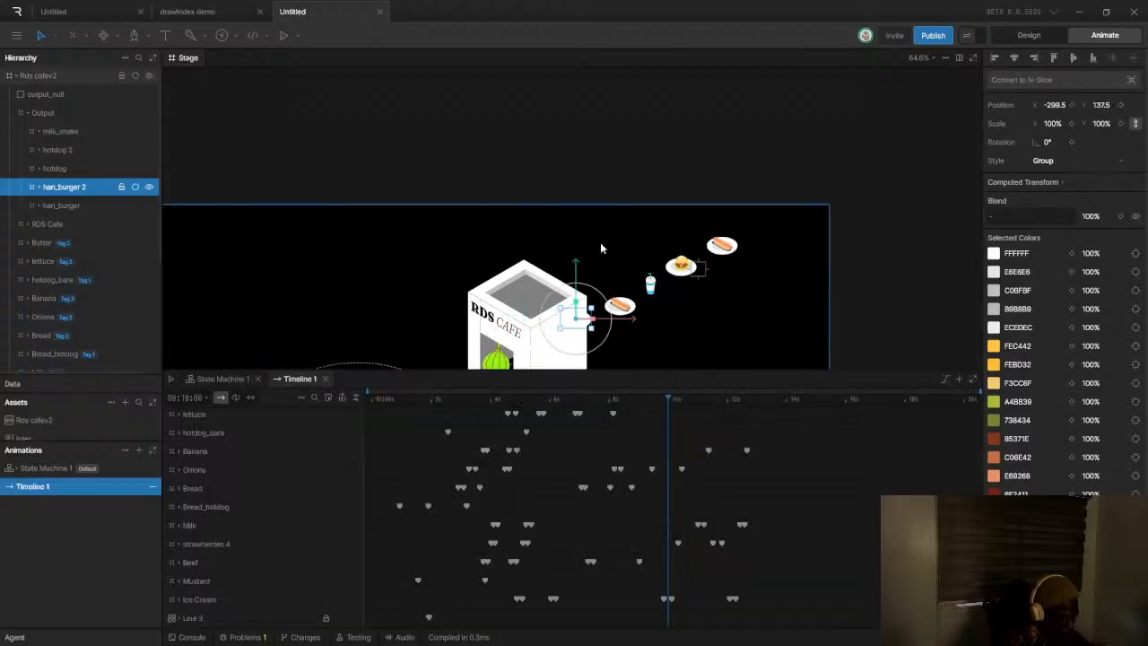
pyautogui.scroll(-5, 594, 251)
pyautogui.scroll(3, 595, 299)
pyautogui.moveTo(409, 401); pyautogui.dragTo(432, 420)
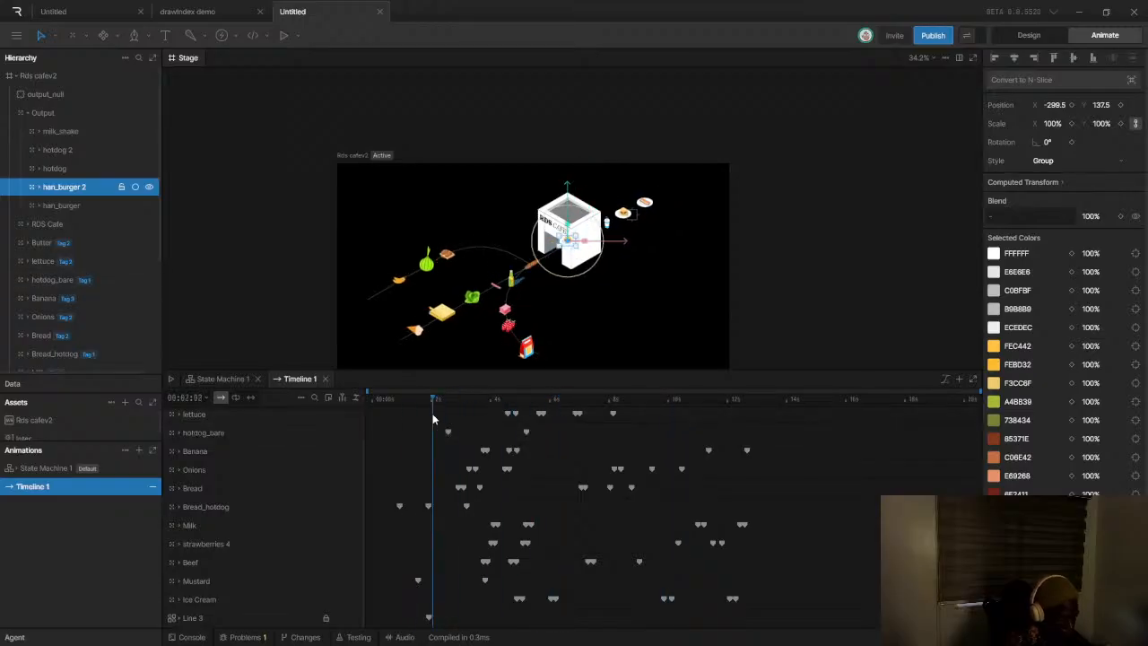
pyautogui.press('space')
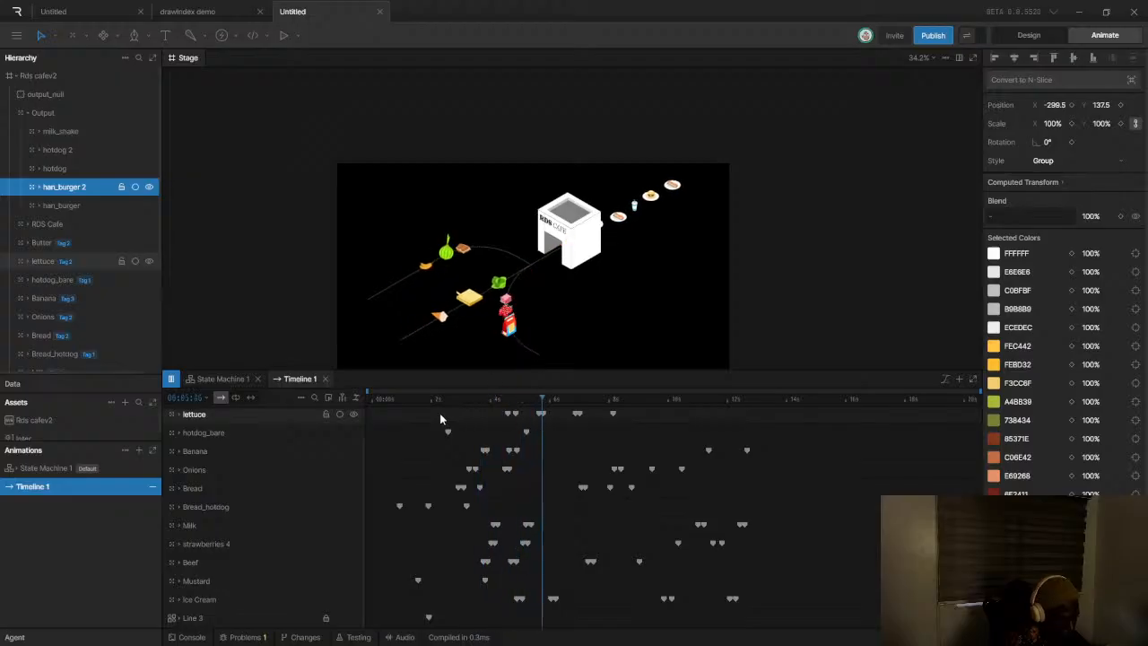
pyautogui.press('space')
pyautogui.scroll(2, 589, 235)
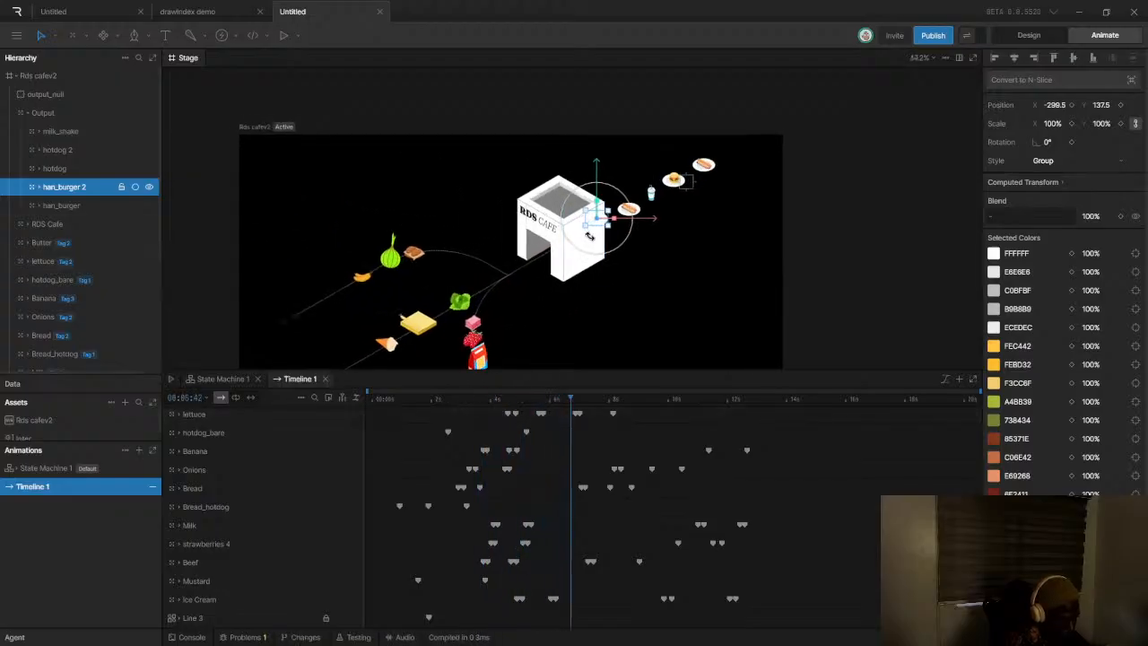
# Move han_burger 2 out of the Output group to directly above it, collapse Output, and compare the artboard in Design mode
pyautogui.scroll(4, 589, 235)
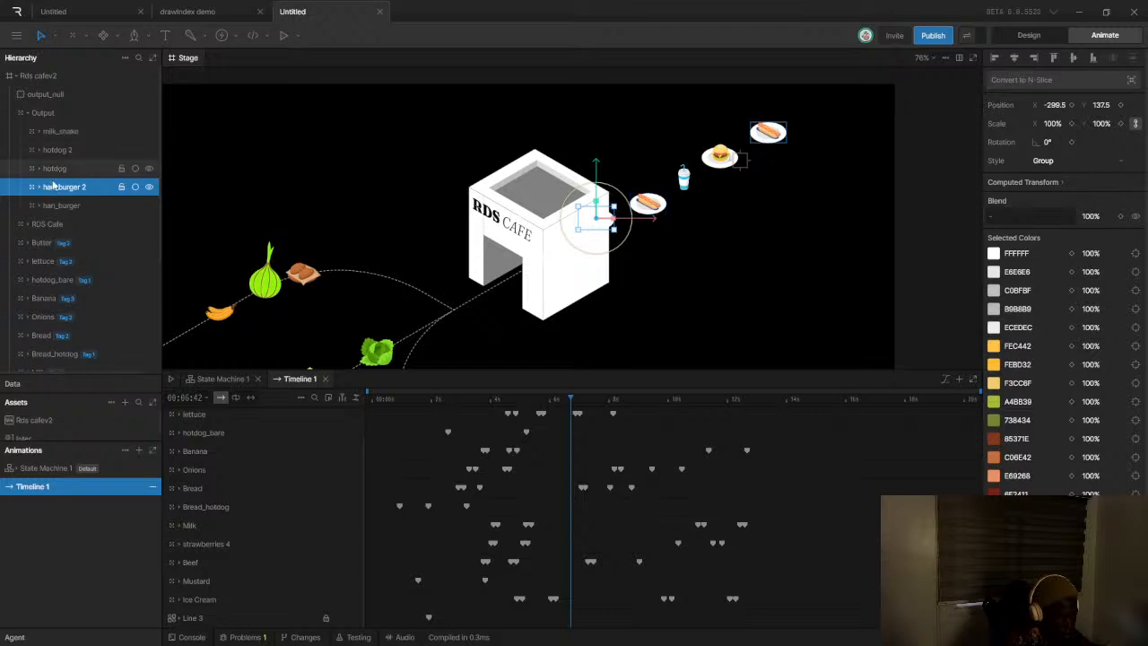
pyautogui.moveTo(48, 122); pyautogui.dragTo(50, 107)
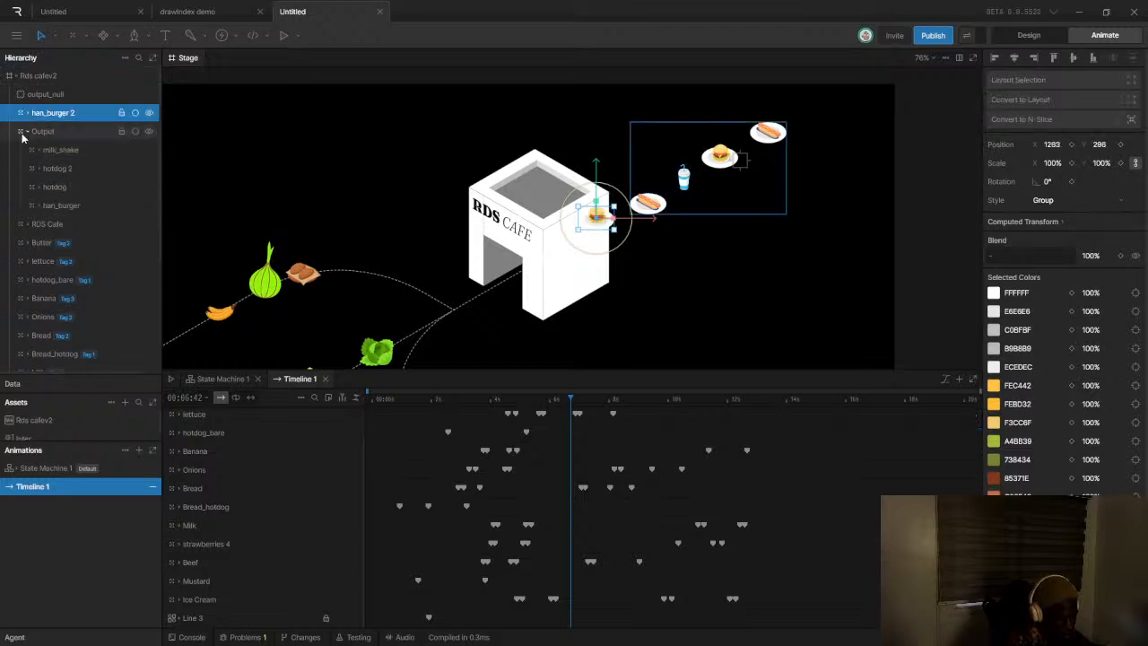
pyautogui.click(29, 136)
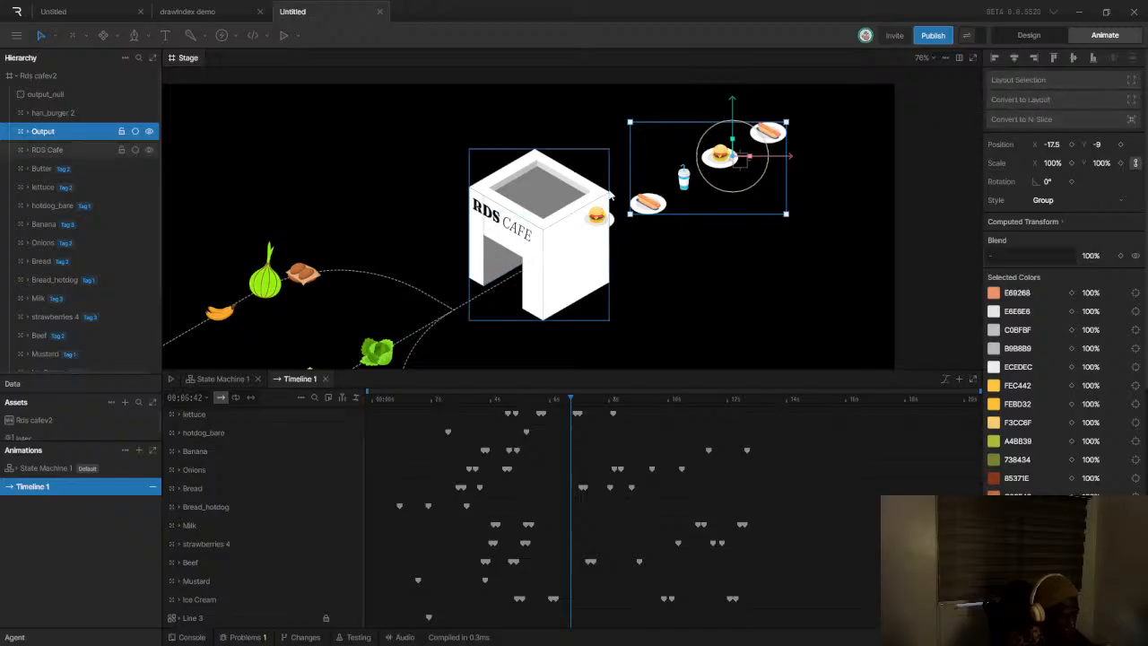
pyautogui.scroll(3, 590, 230)
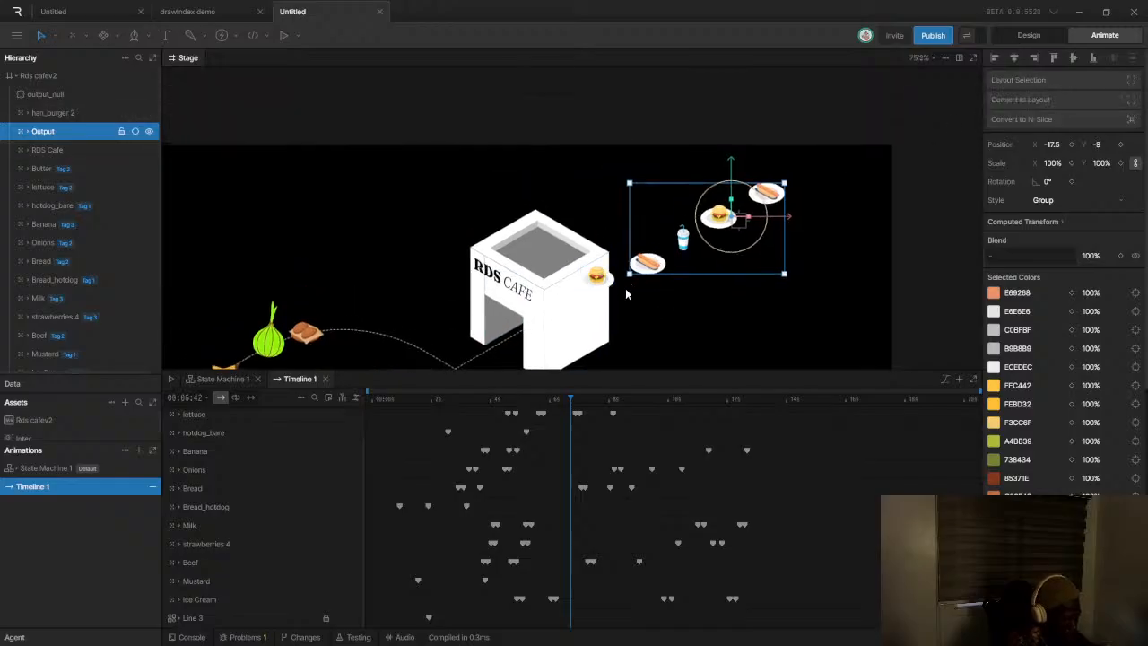
pyautogui.click(1004, 39)
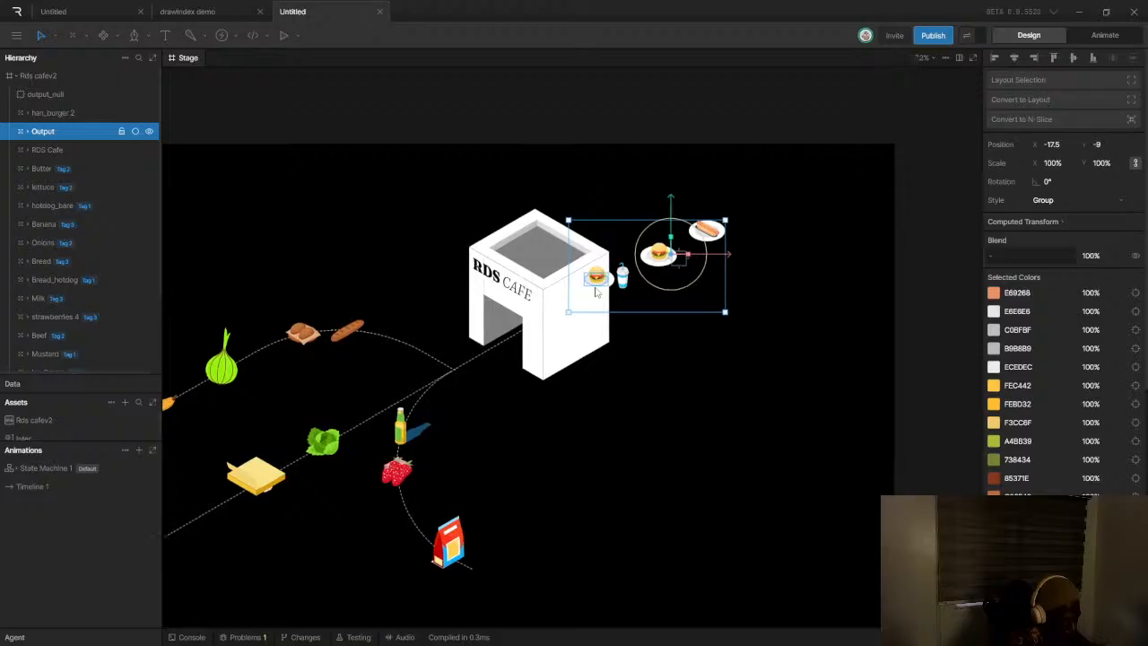
pyautogui.click(1100, 35)
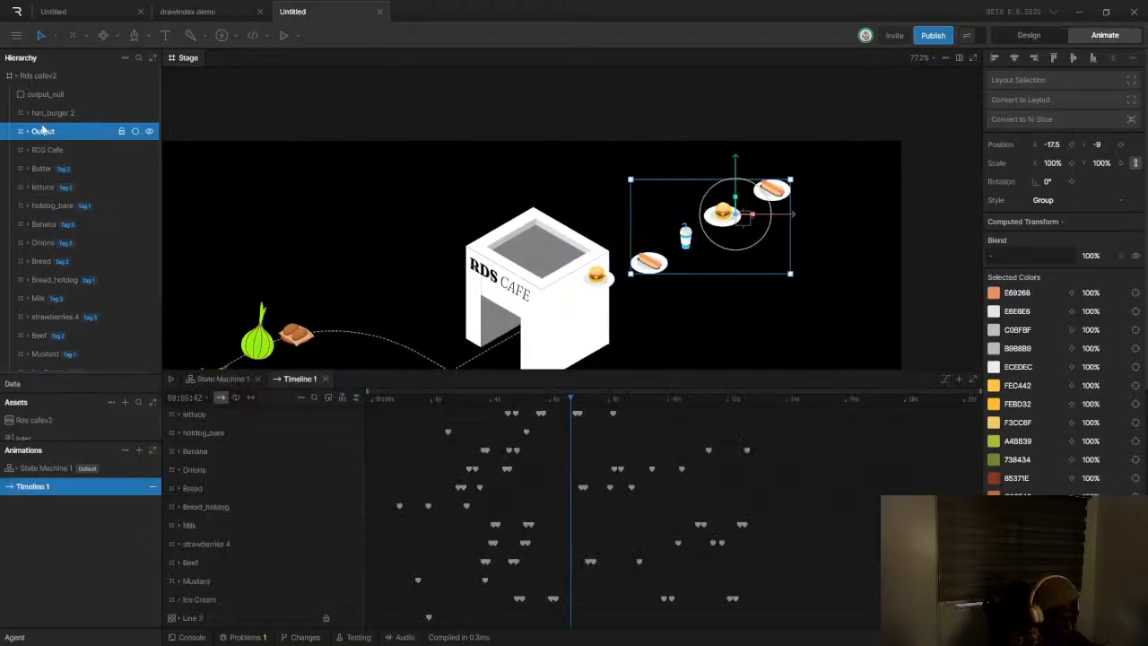
# At 00:07:42 in Timeline 1, key han_burger 2's position on the cafe's side wall at X 1219, Y 351.5
pyautogui.click(70, 113)
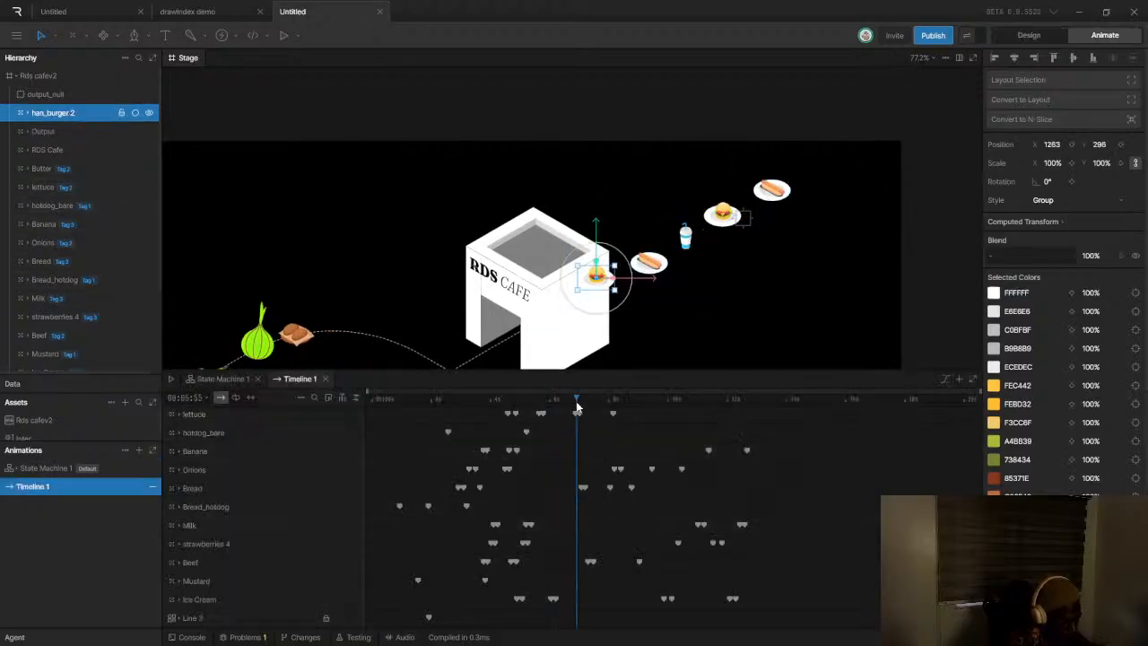
pyautogui.moveTo(575, 401); pyautogui.dragTo(601, 403)
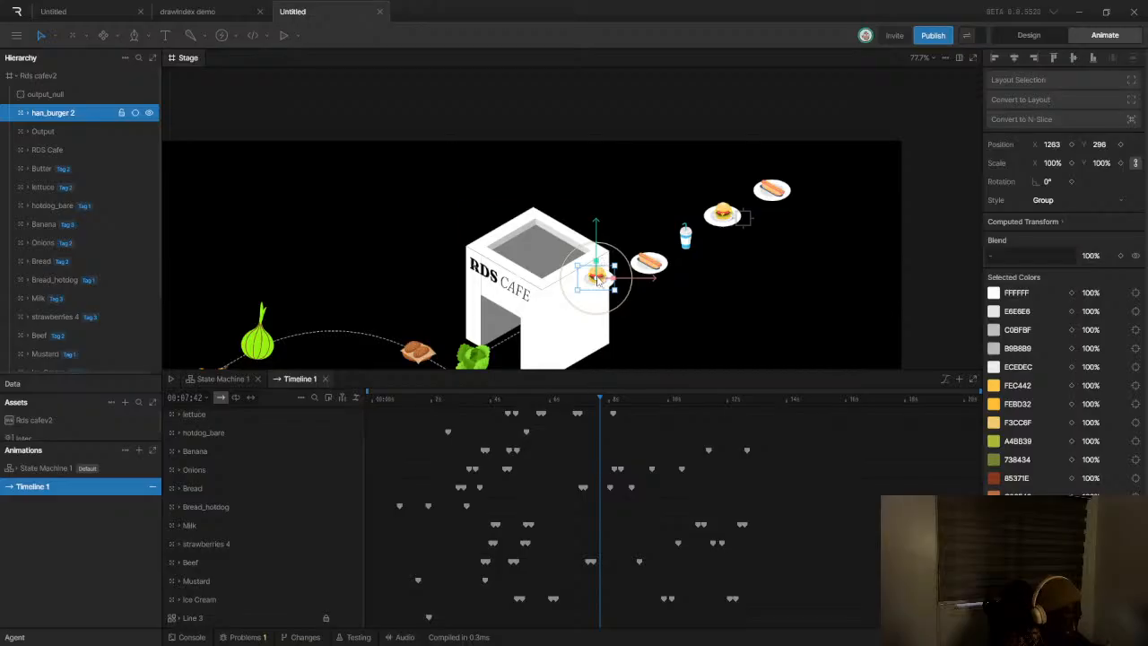
pyautogui.moveTo(597, 279); pyautogui.dragTo(579, 307)
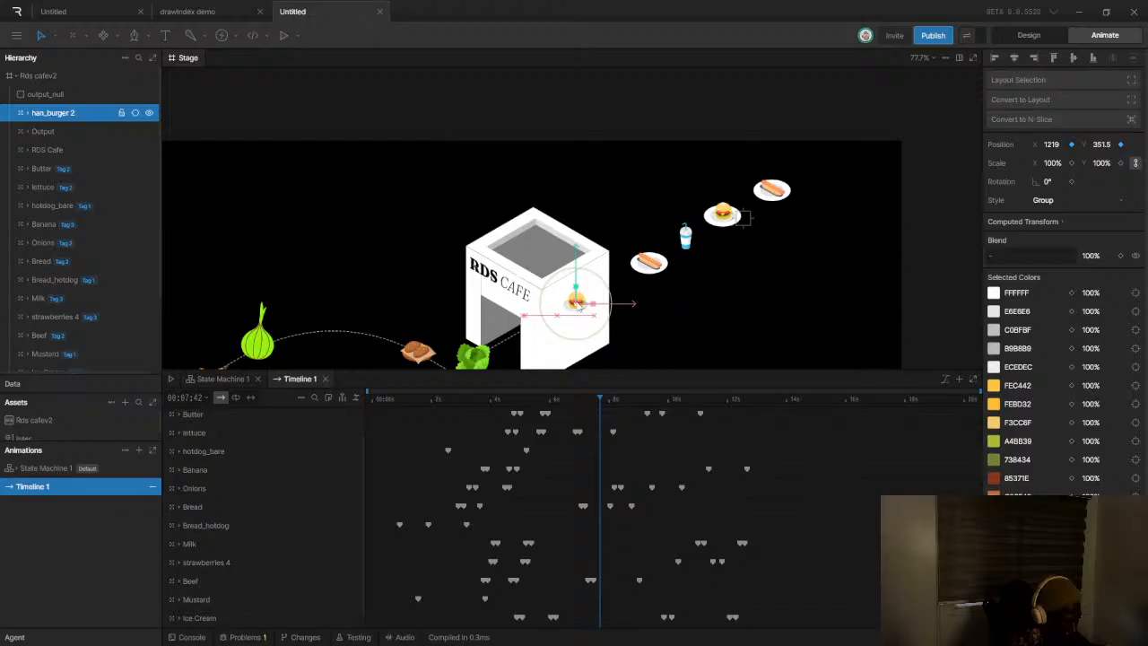
# Reorder han_burger 2 and Output together to directly below Line 1 and above the two Custom Shapes, and hide Output
pyautogui.click(32, 132)
pyautogui.click(29, 132)
pyautogui.click(29, 132)
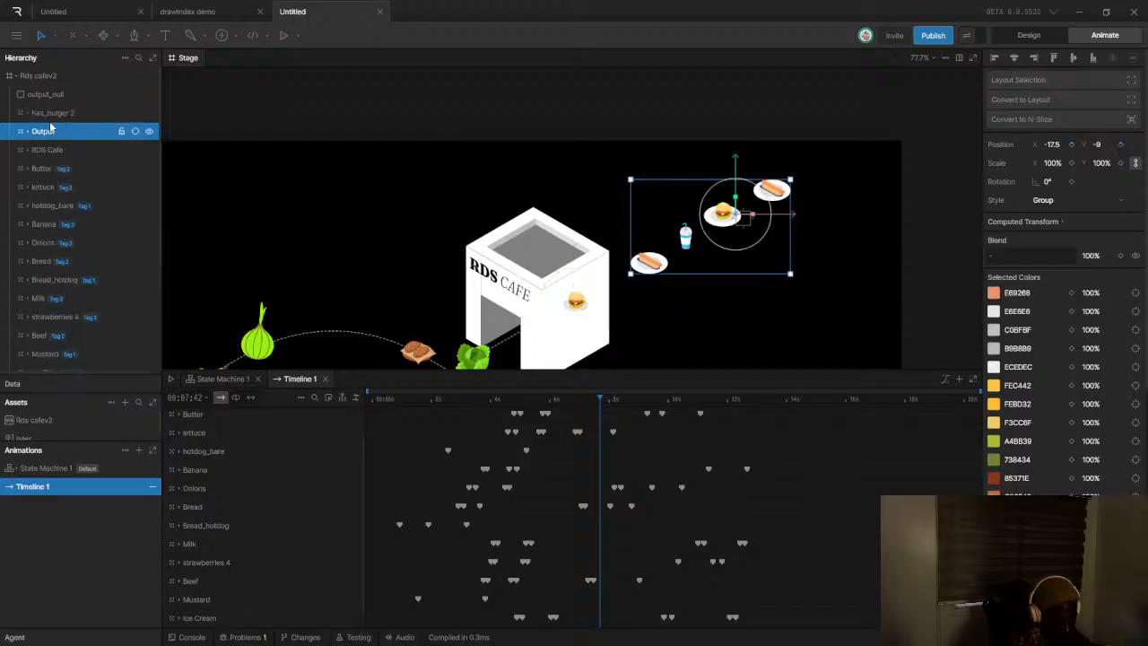
pyautogui.click(65, 114)
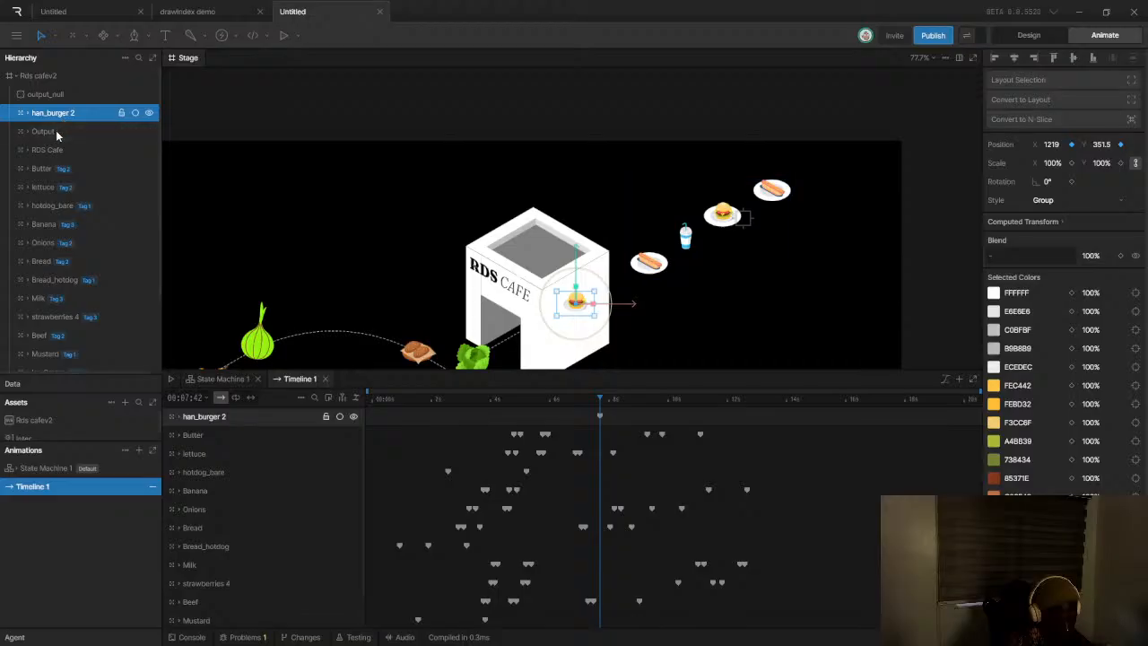
pyautogui.keyDown('shift'); pyautogui.click(55, 131); pyautogui.keyUp('shift')
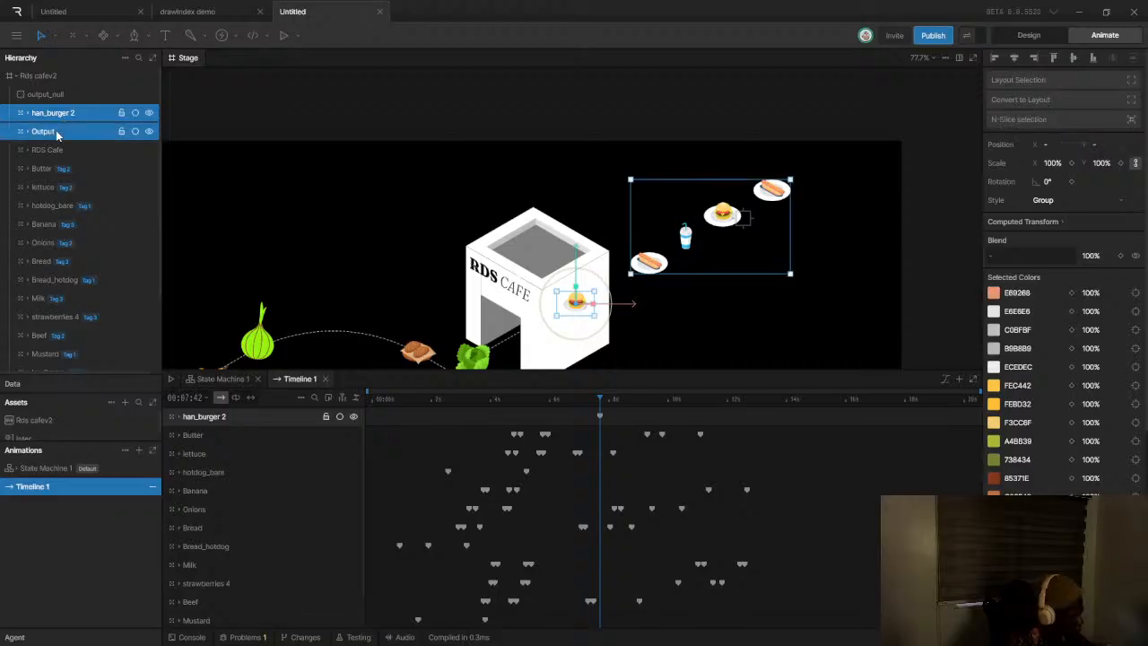
pyautogui.press('Delete')
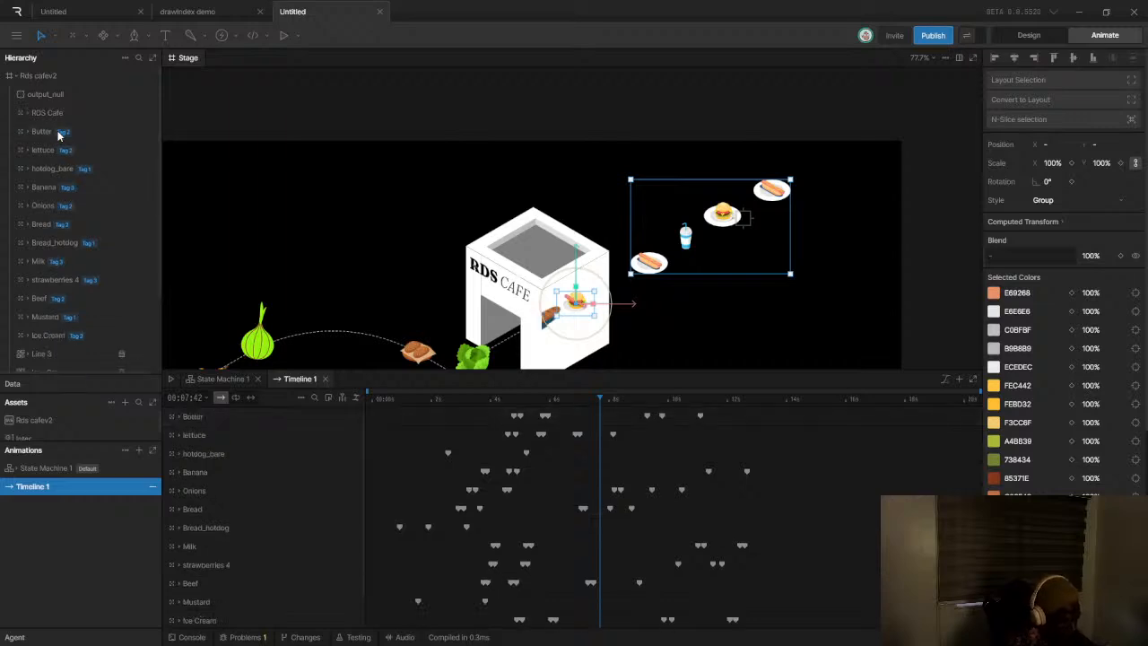
pyautogui.hotkey('ctrl', 'z')
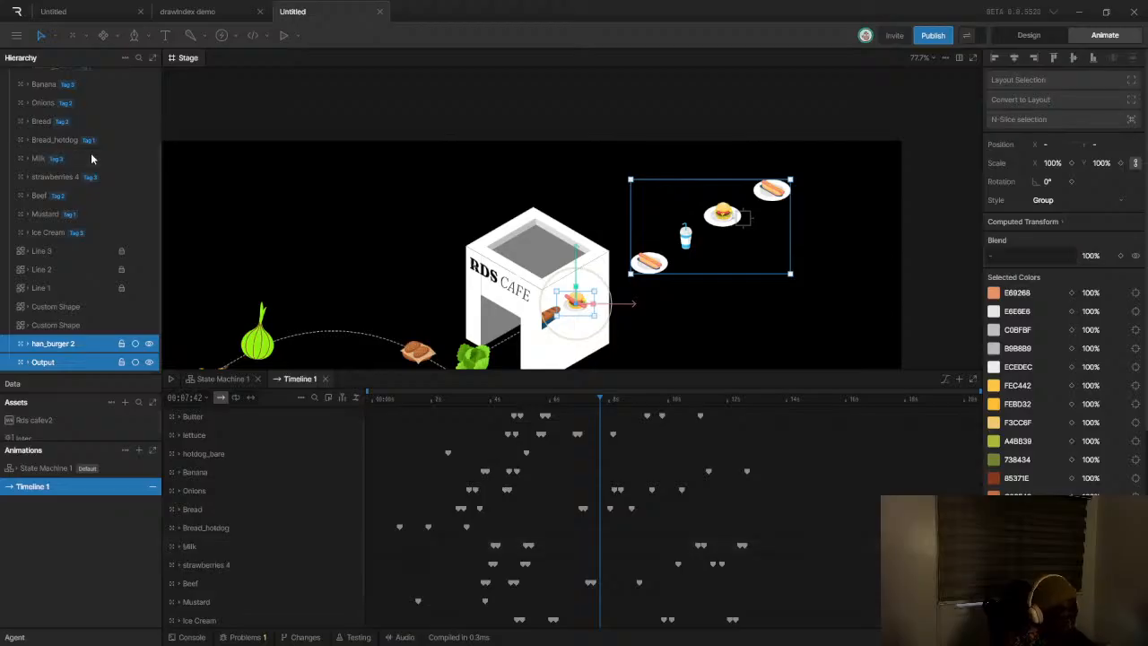
pyautogui.hotkey('ctrl', ']')
pyautogui.hotkey('ctrl', ']')
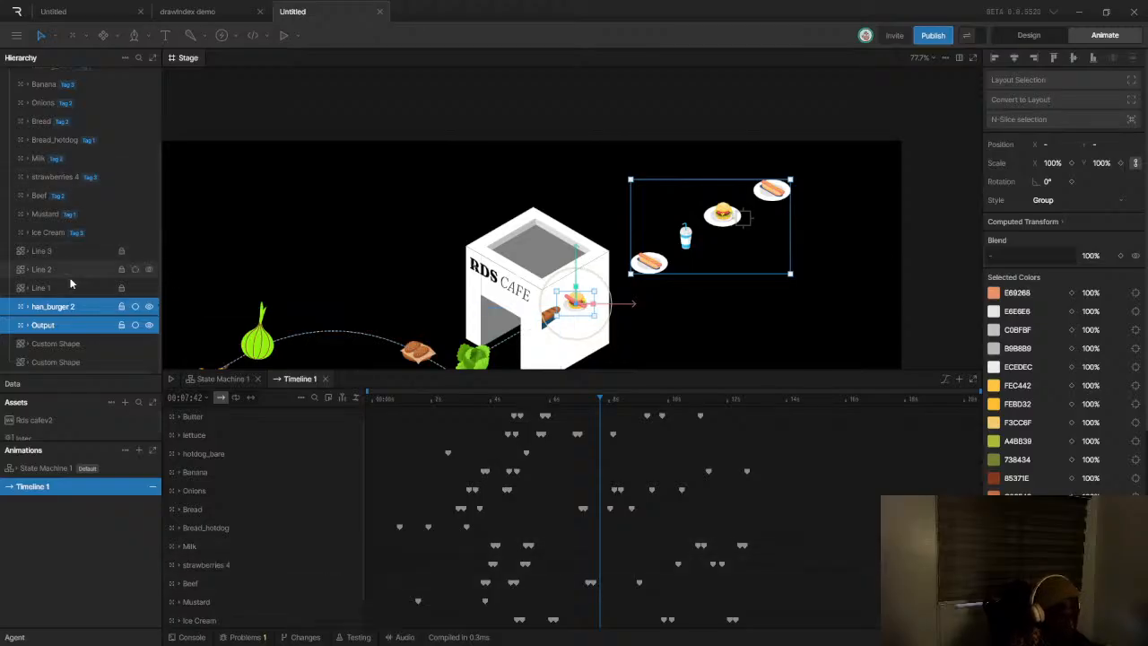
pyautogui.click(149, 325)
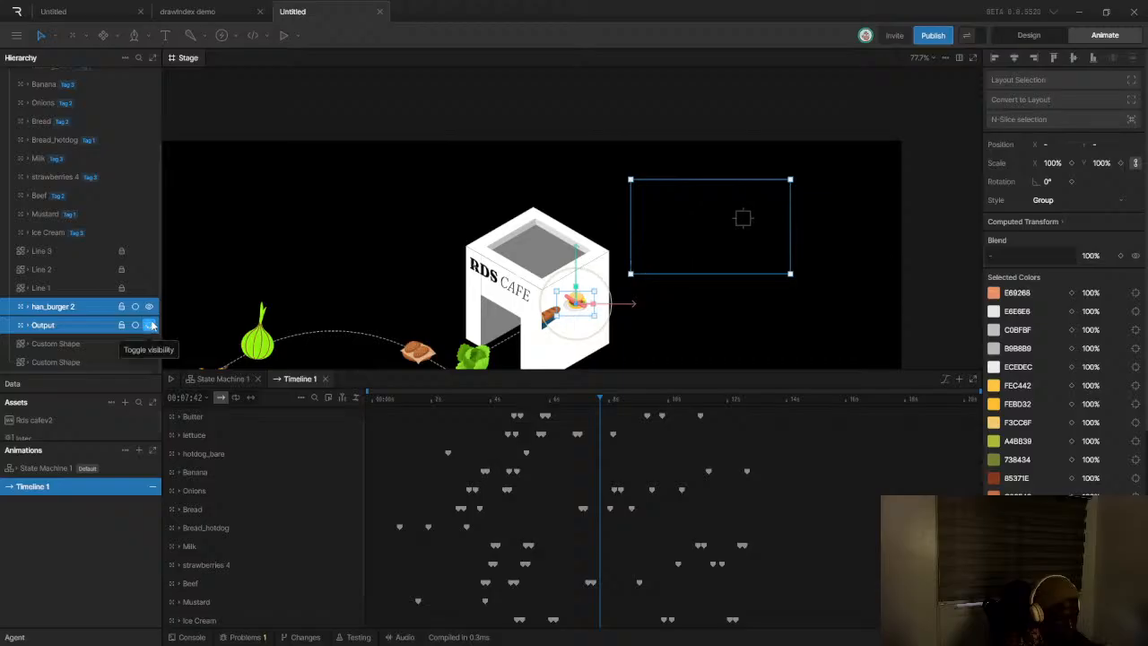
# Undo the reordering and hiding of han_burger 2 and Output, back to their places above RDS Cafe
pyautogui.click(151, 307)
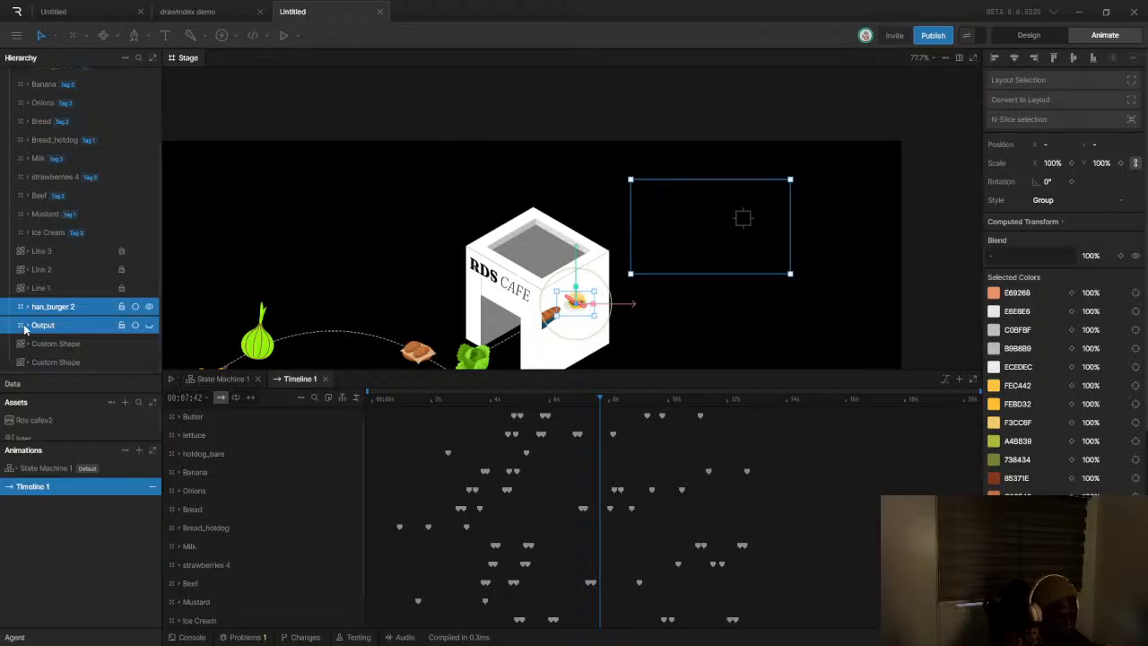
pyautogui.hotkey('ctrl', 'z')
pyautogui.hotkey('ctrl', 'z')
pyautogui.hotkey('ctrl', 'z')
pyautogui.hotkey('ctrl', 'z')
pyautogui.scroll(2, 70, 259)
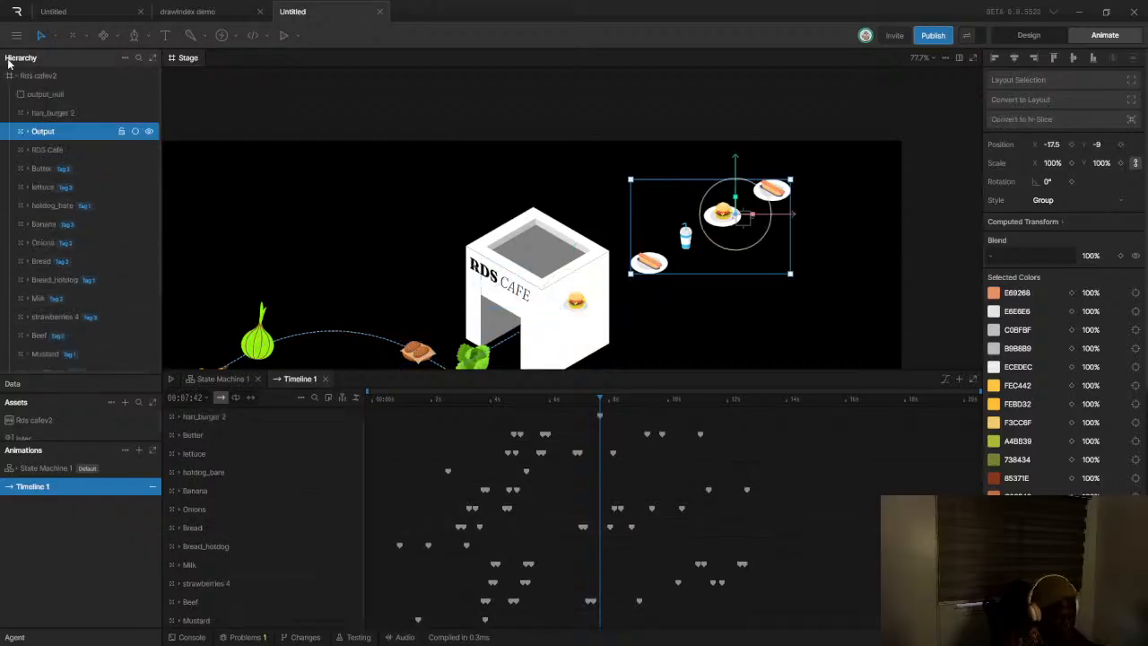
pyautogui.scroll(-2, 84, 194)
pyautogui.scroll(2, 82, 210)
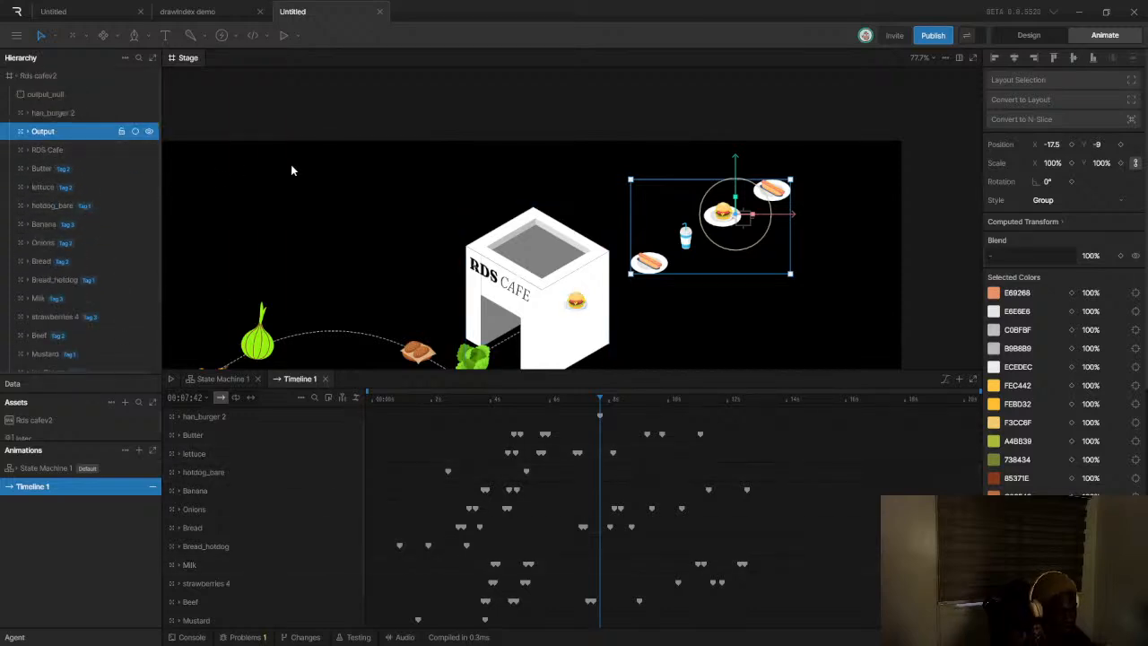
# Send han_burger 2 to the very back of the hierarchy, below the two Custom Shapes, so it sits behind the cafe
pyautogui.click(579, 313)
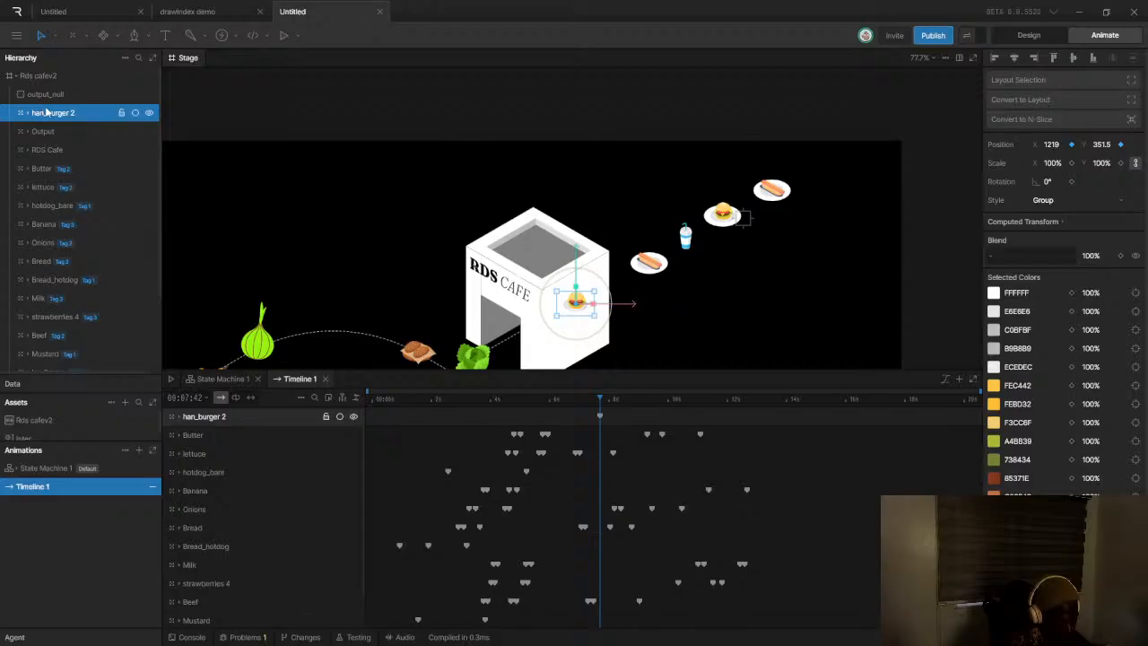
pyautogui.press('Delete')
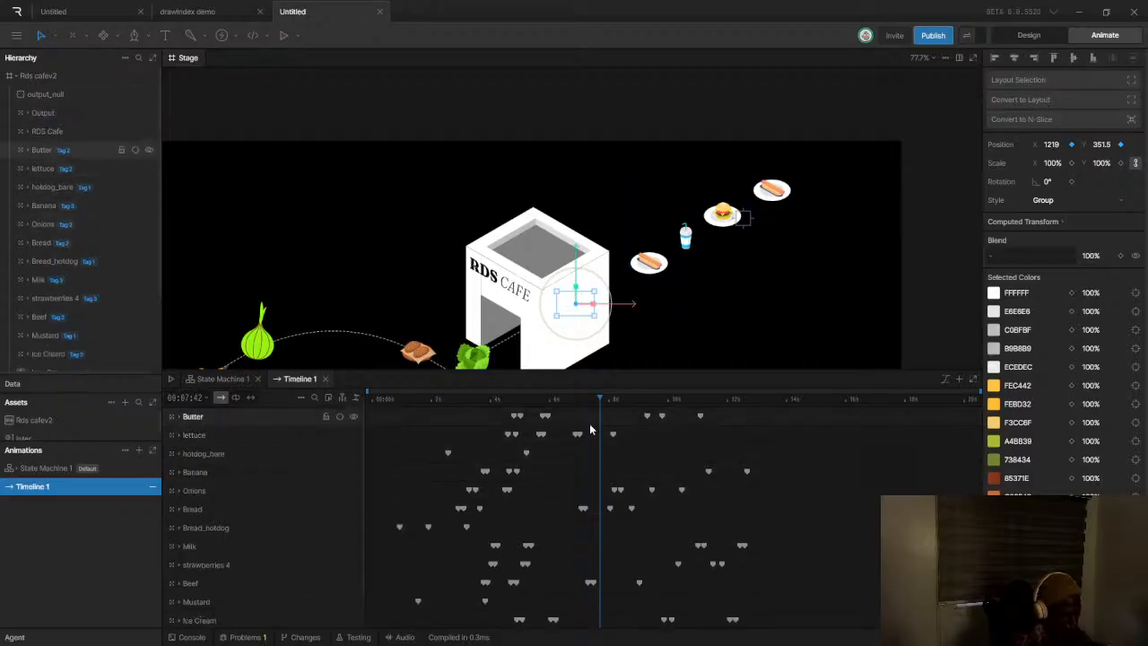
pyautogui.scroll(-1, 592, 502)
pyautogui.click(596, 475)
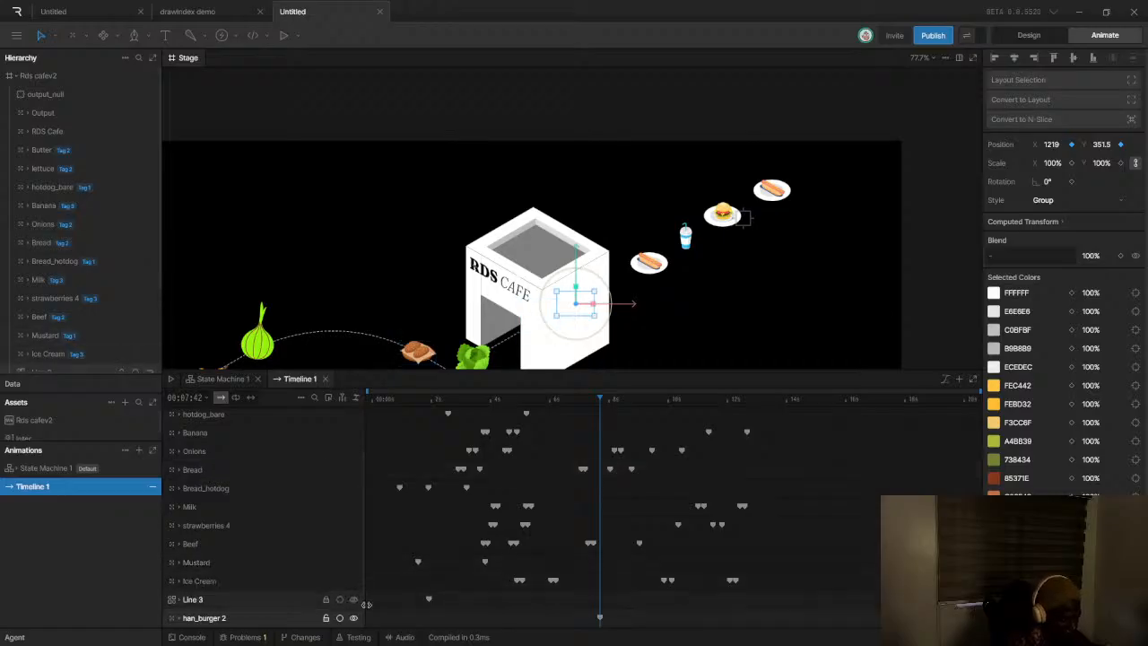
# Examine the reported problem with Ice Cream's Draw Rule 1, return to the console, and look over the whole artboard
pyautogui.click(251, 637)
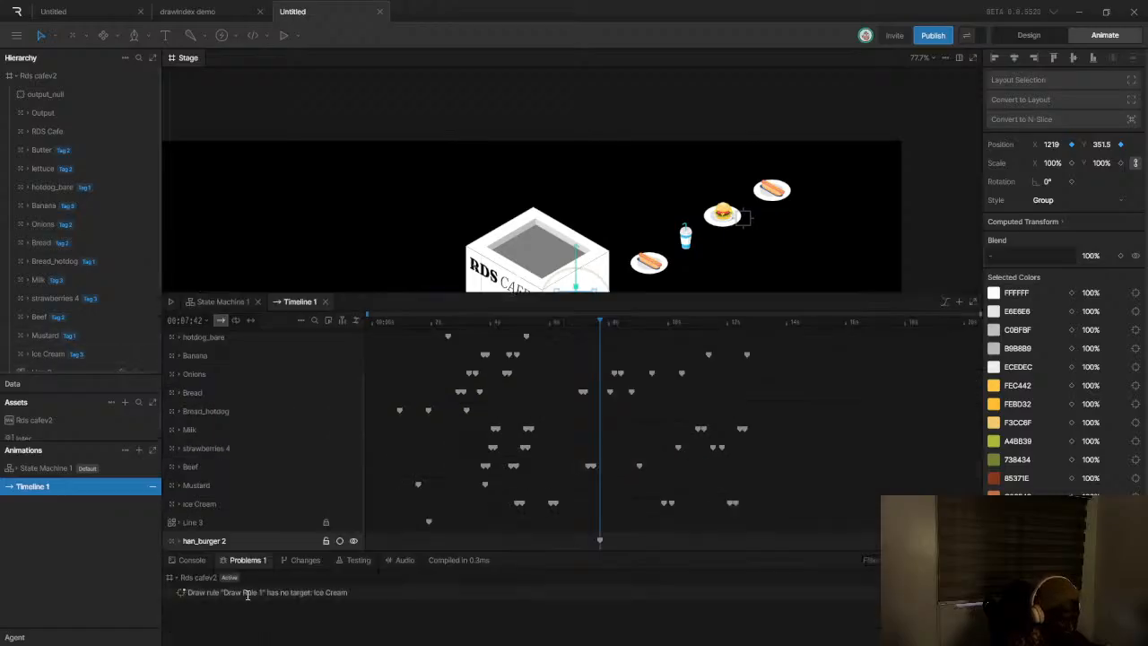
pyautogui.click(271, 591)
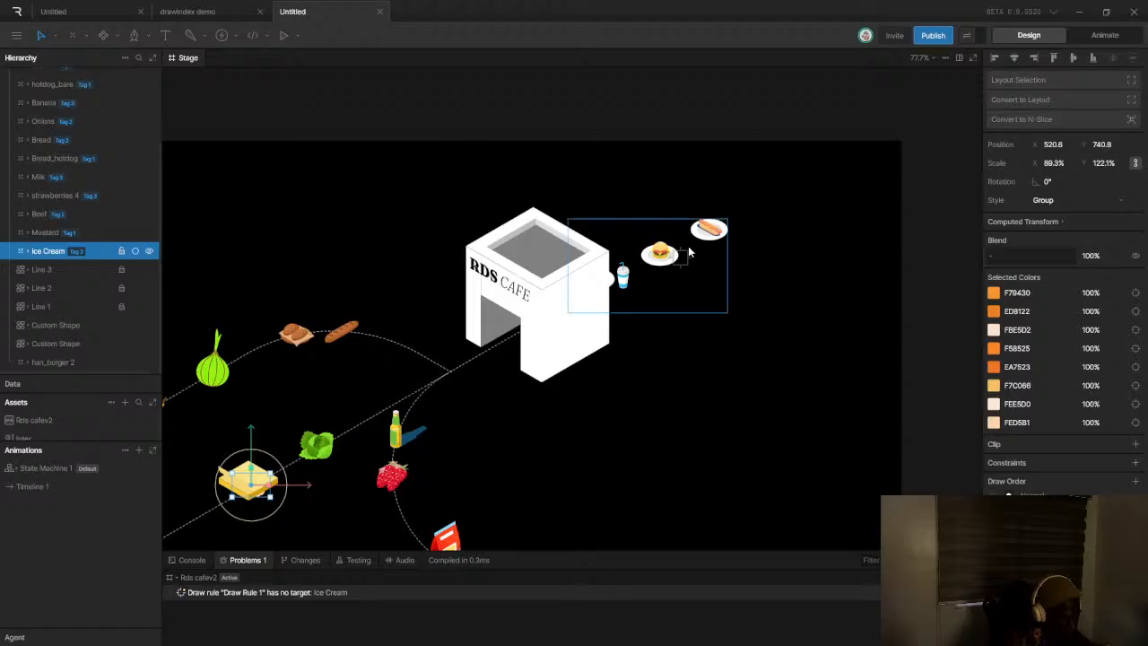
pyautogui.scroll(-2, 252, 350)
pyautogui.scroll(-5, 332, 377)
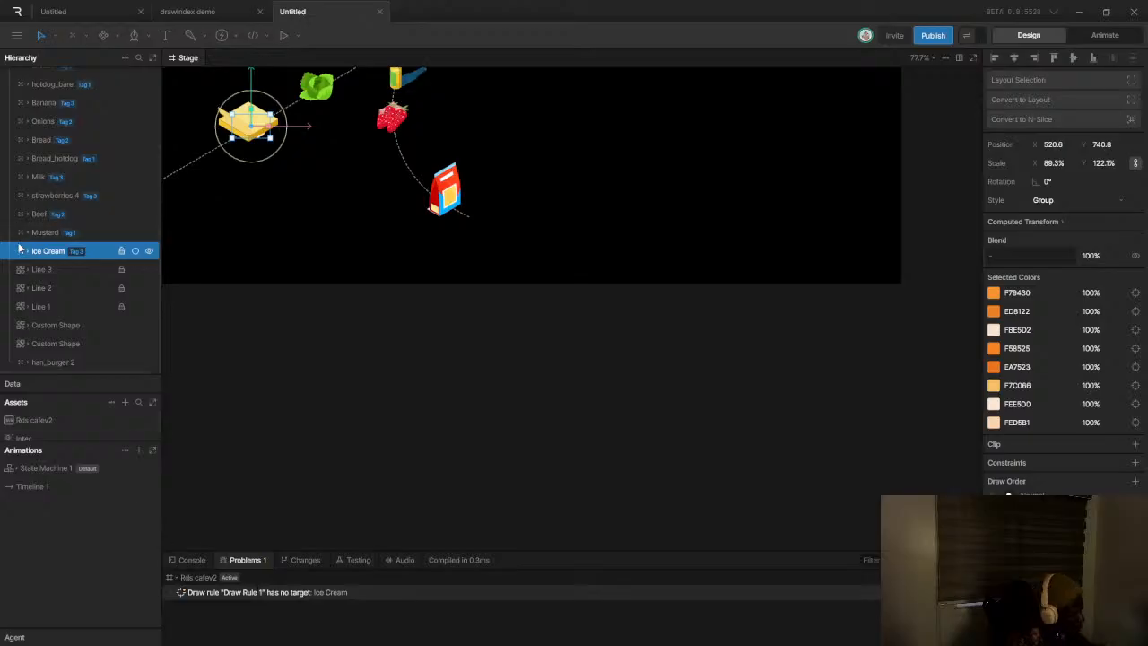
pyautogui.scroll(-3, 70, 255)
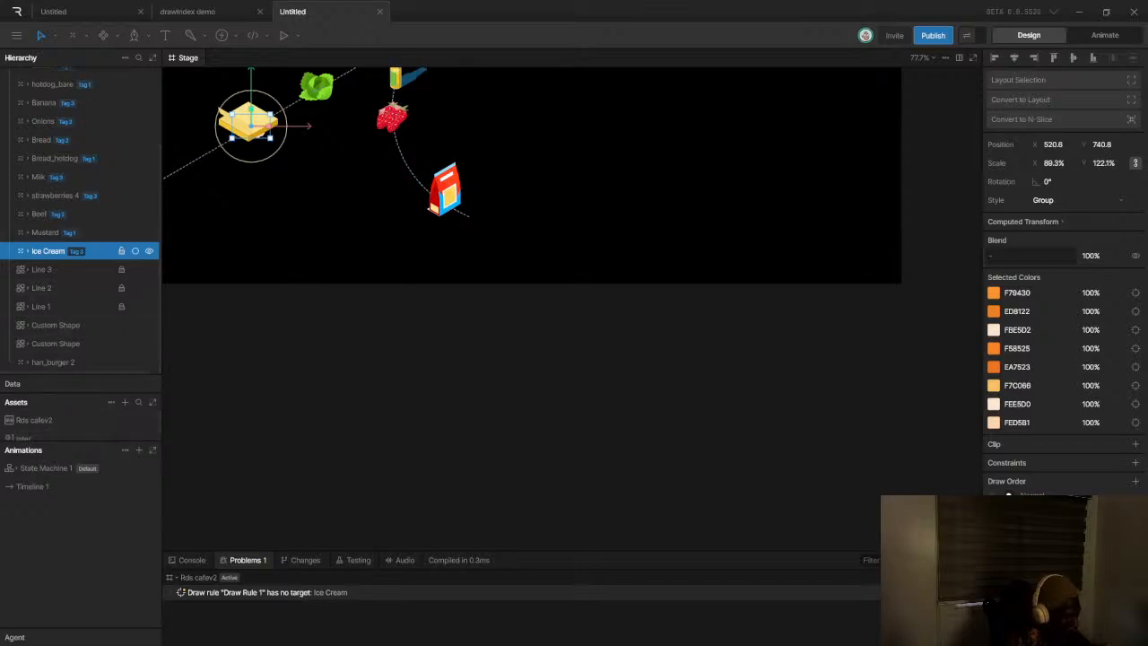
pyautogui.click(192, 560)
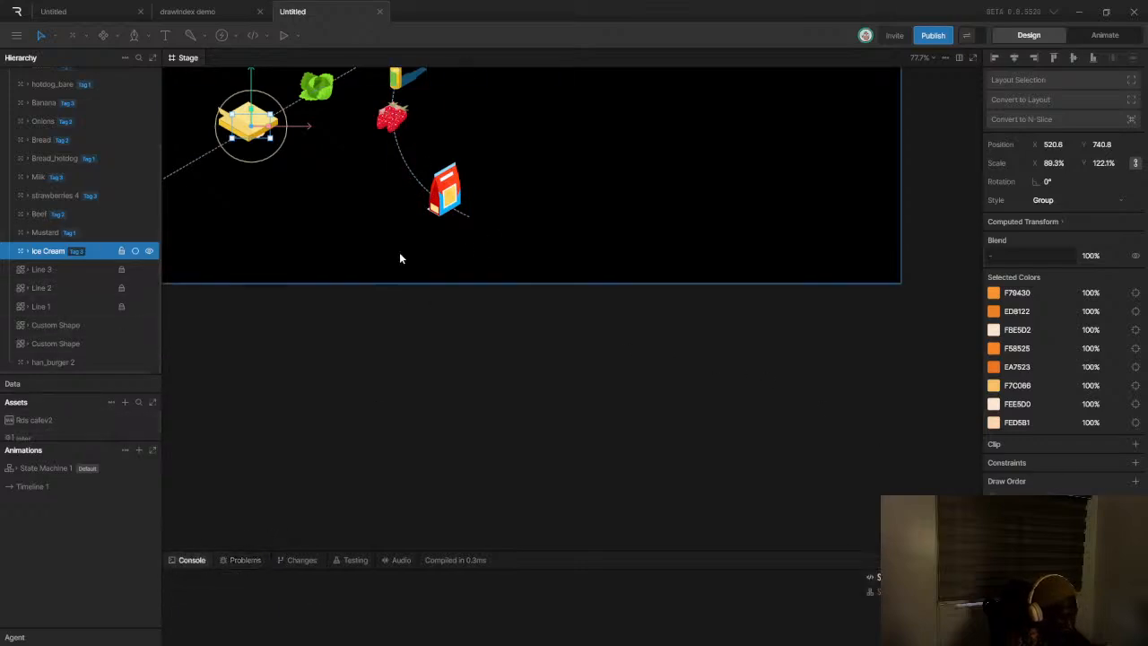
pyautogui.scroll(-5, 399, 253)
pyautogui.scroll(3, 347, 189)
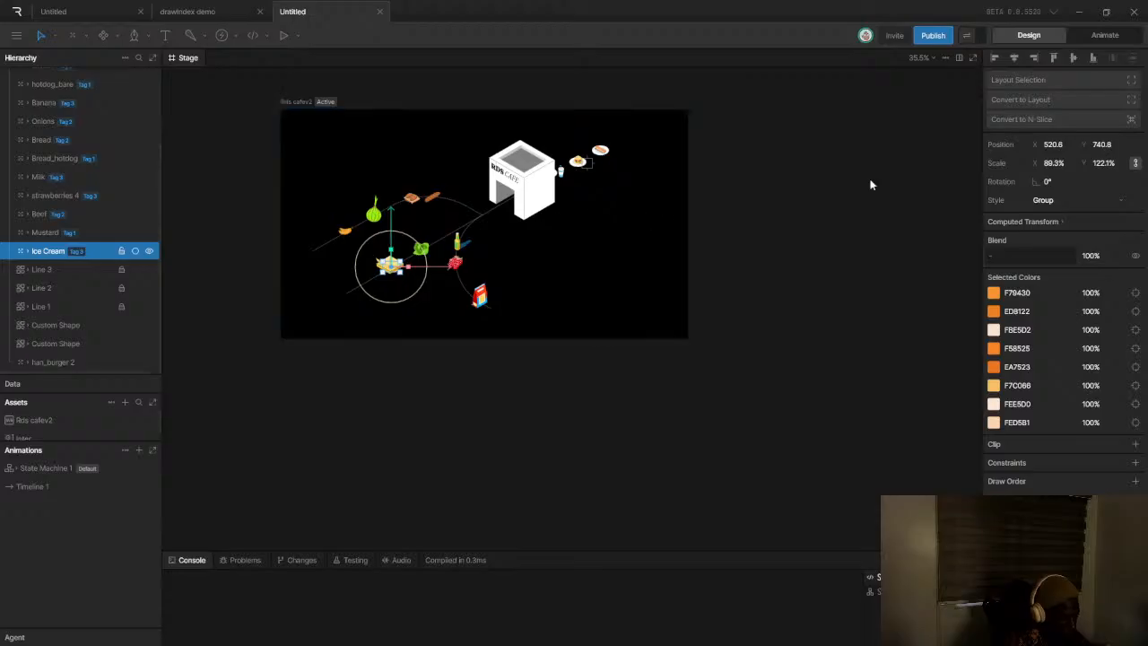
# Return to Animate mode and play Timeline 1 from about 5.6 s to past 12 s to check the food motion
pyautogui.click(1105, 35)
pyautogui.moveTo(593, 325); pyautogui.dragTo(544, 364)
pyautogui.press('space')
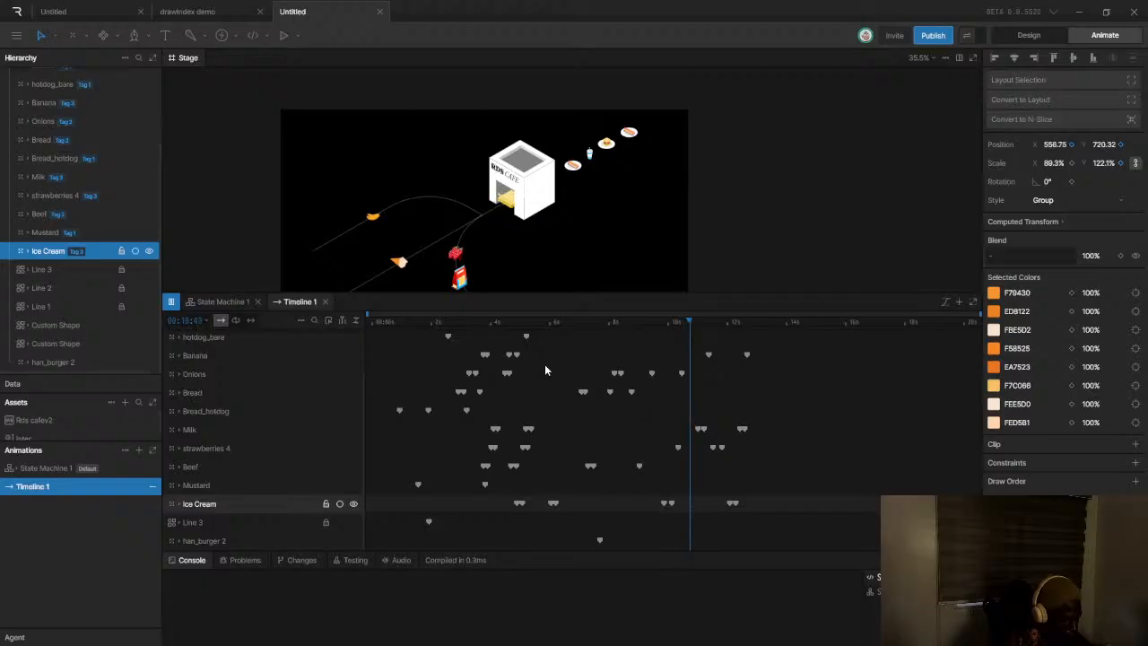
pyautogui.press('space')
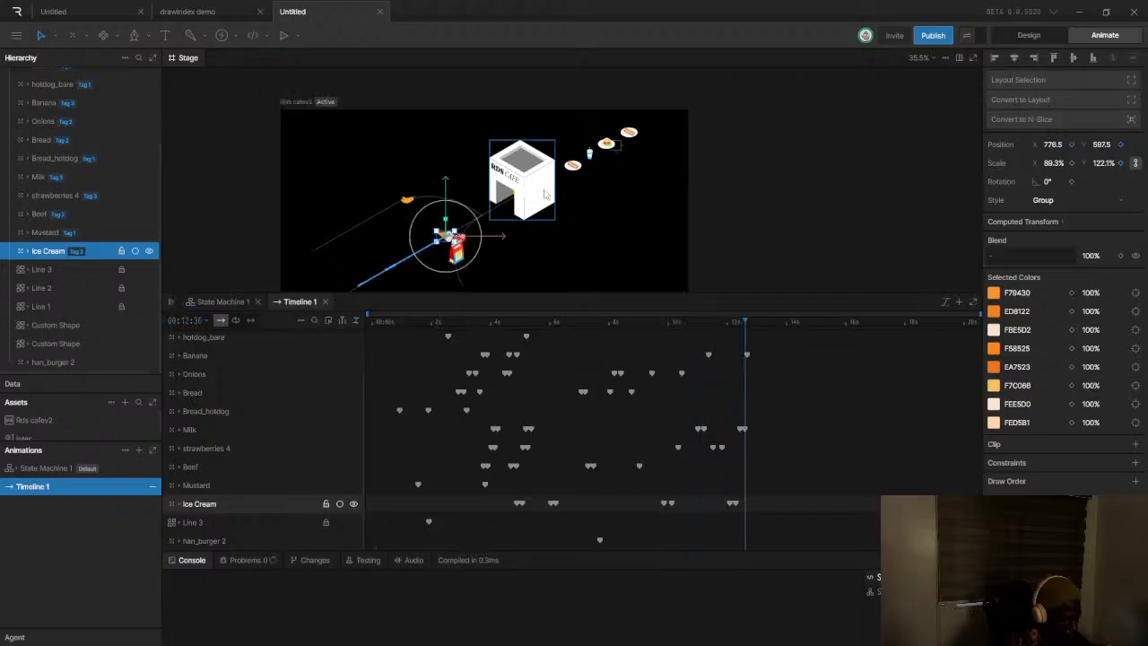
# Select output_null in Timeline 1 and key its position at 00:10:25, holding X 1580, Y 167.5
pyautogui.scroll(3, 606, 158)
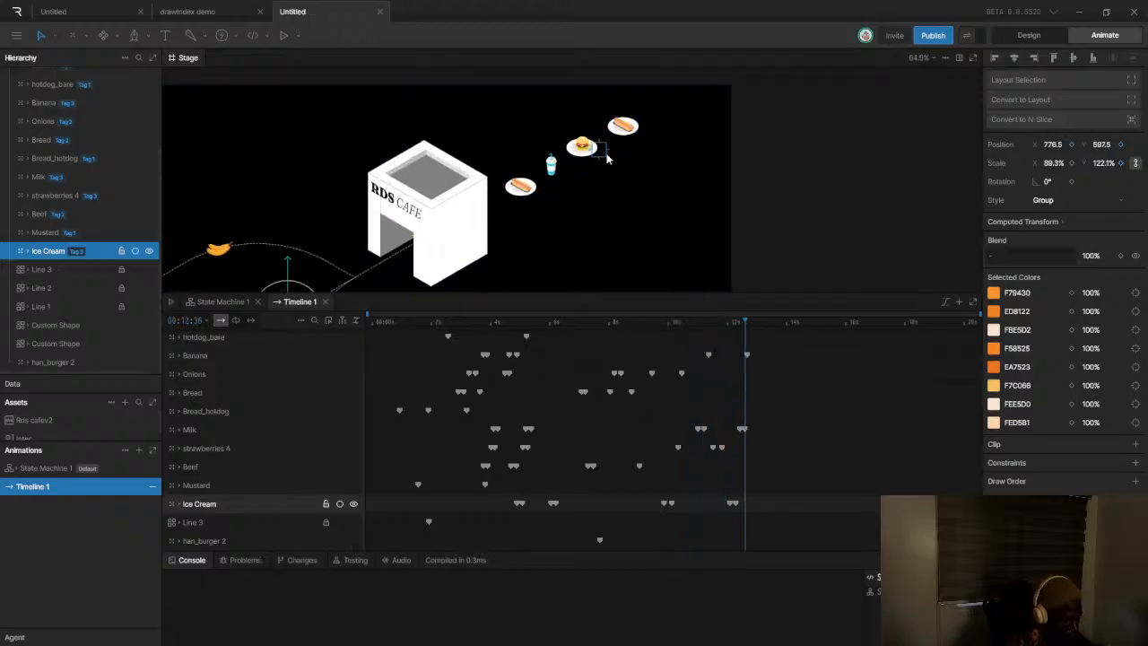
pyautogui.scroll(3, 246, 502)
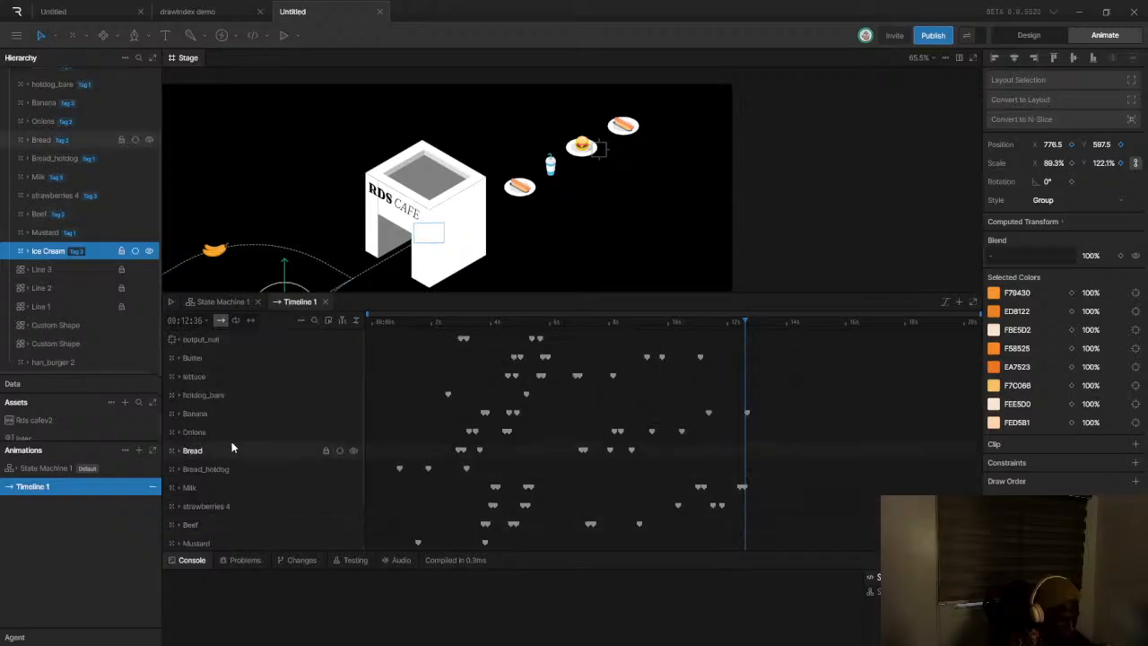
pyautogui.click(228, 341)
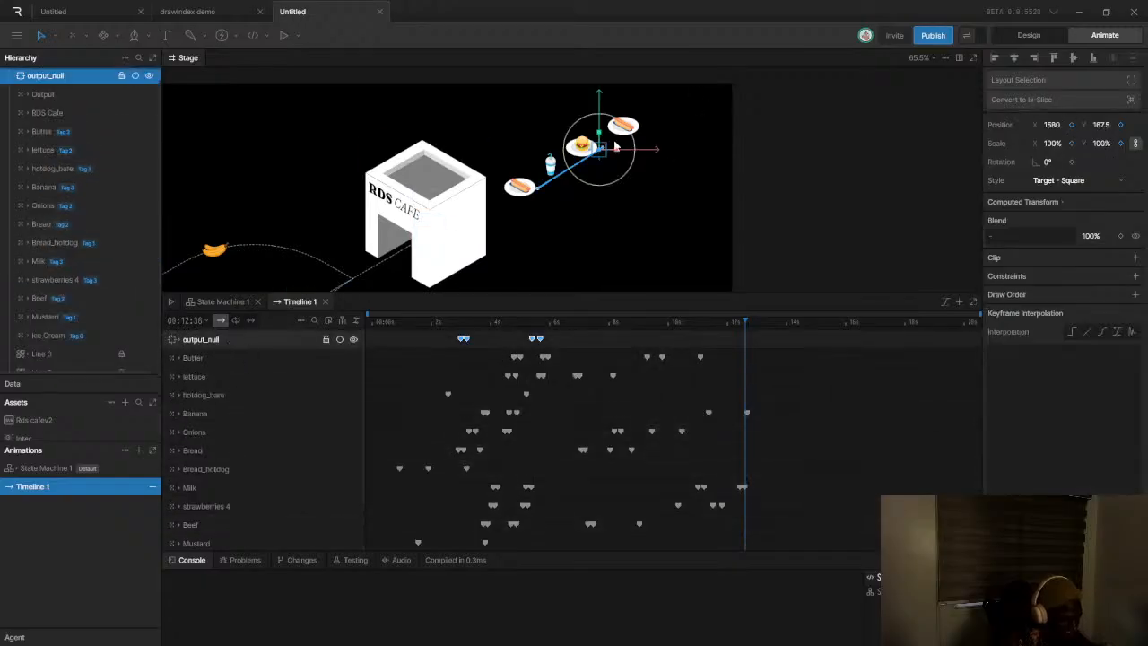
pyautogui.moveTo(705, 327); pyautogui.dragTo(680, 332)
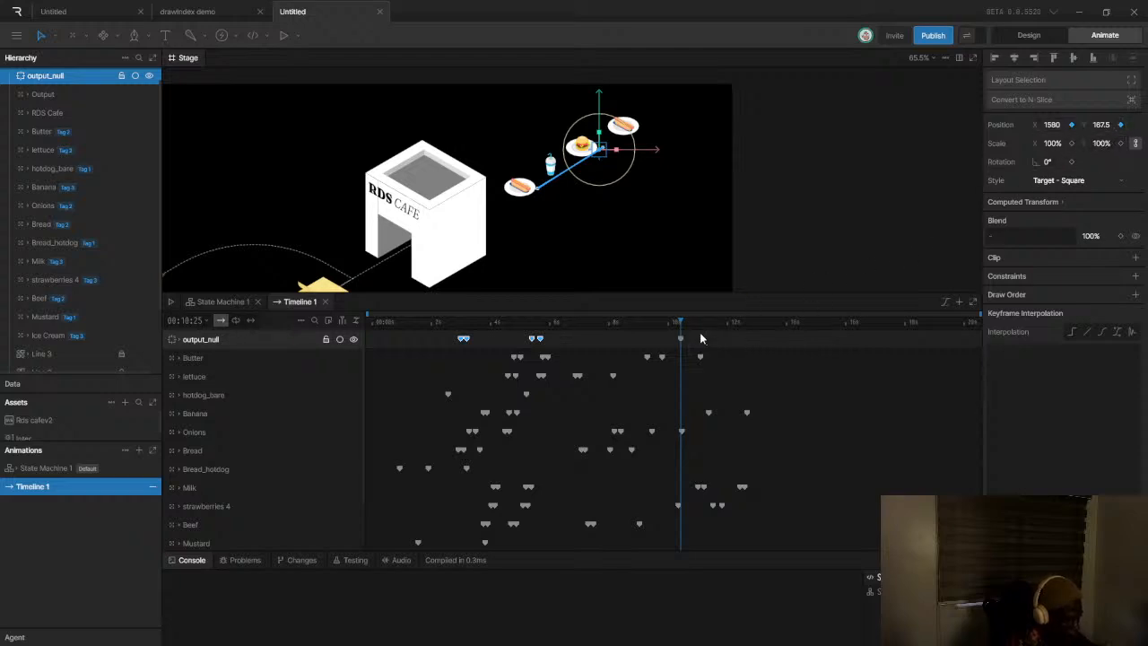
# Try keying output_null at 00:13:09 at X 1720.5, Y 86.5, scrub through the move, and undo that key
pyautogui.moveTo(690, 325); pyautogui.dragTo(762, 323)
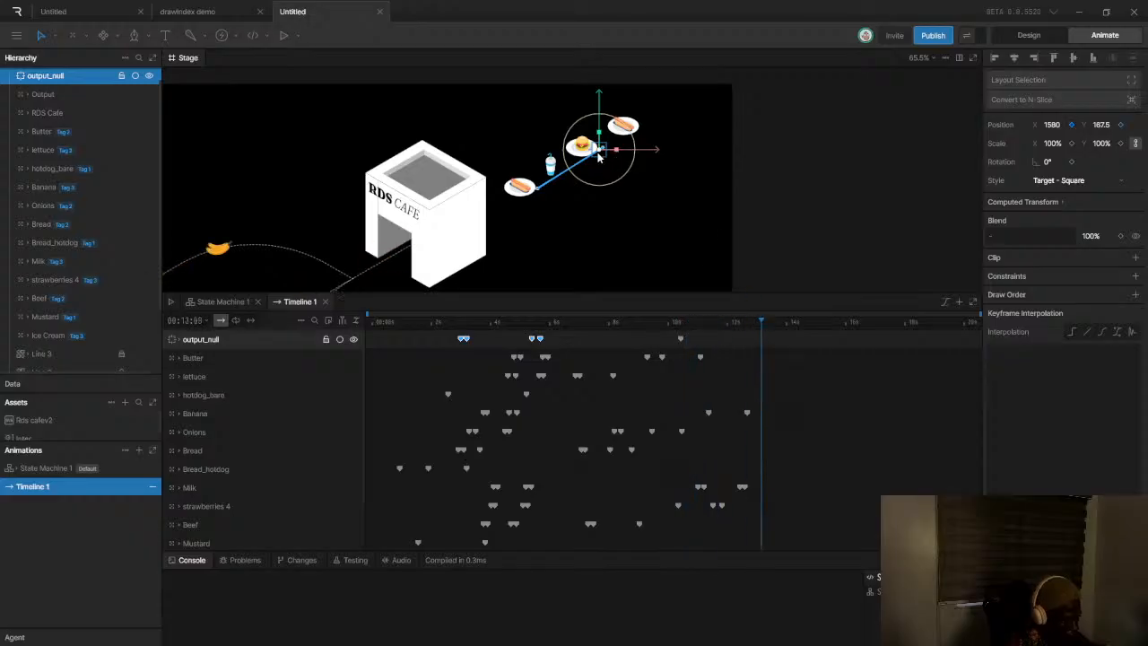
pyautogui.moveTo(599, 153); pyautogui.dragTo(654, 122)
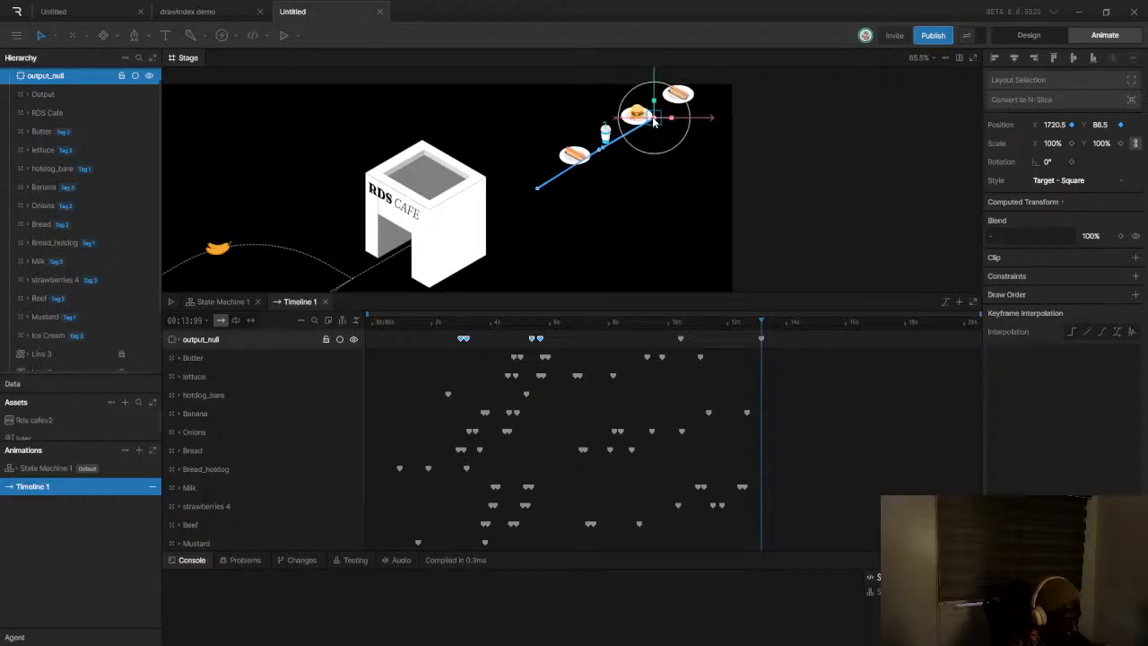
pyautogui.click(694, 323)
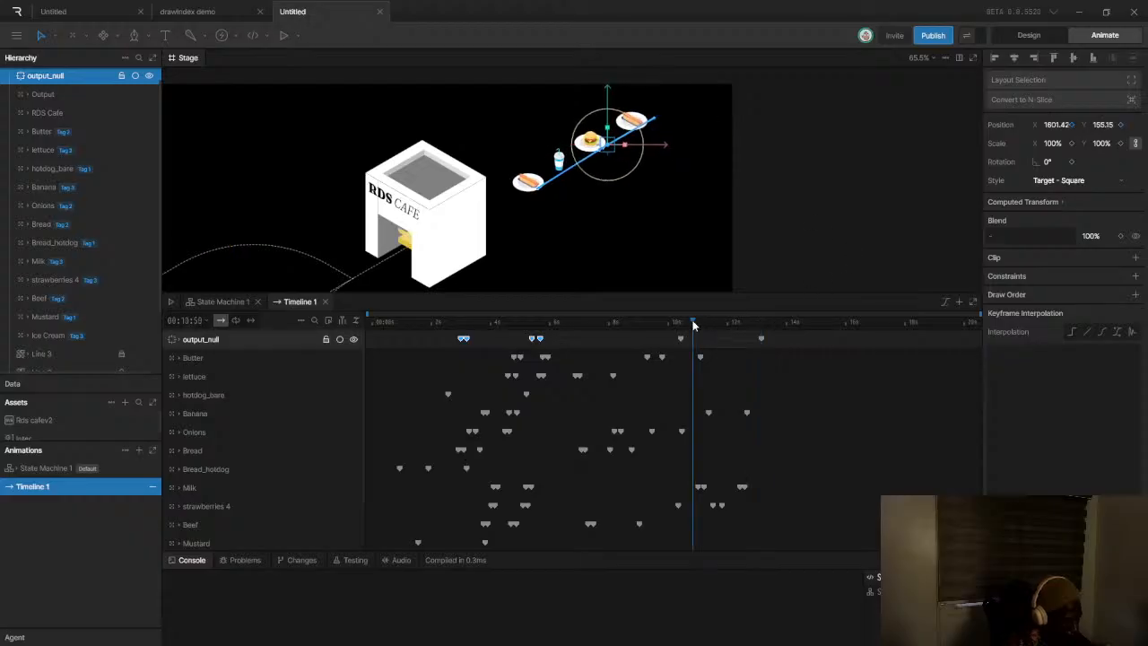
pyautogui.moveTo(696, 323); pyautogui.dragTo(730, 312)
pyautogui.hotkey('ctrl', 'z')
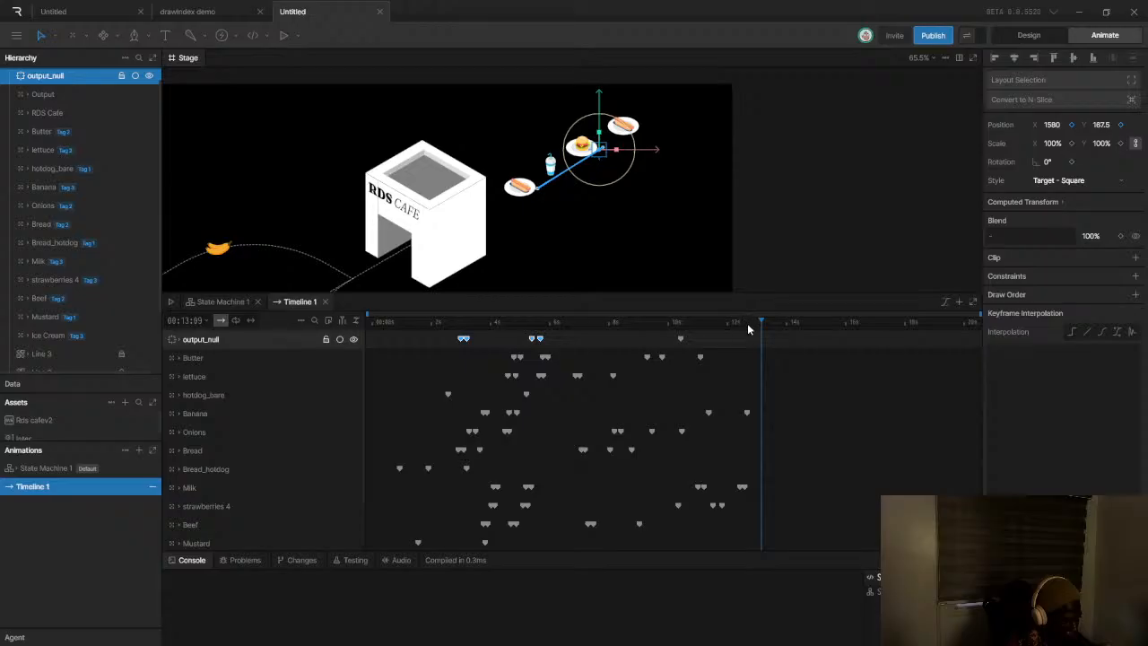
# Key output_null's position at 00:12:30 to X 1669.5, Y 112, and at 00:12:07 to X 1701, Y 92
pyautogui.moveTo(749, 326); pyautogui.dragTo(743, 323)
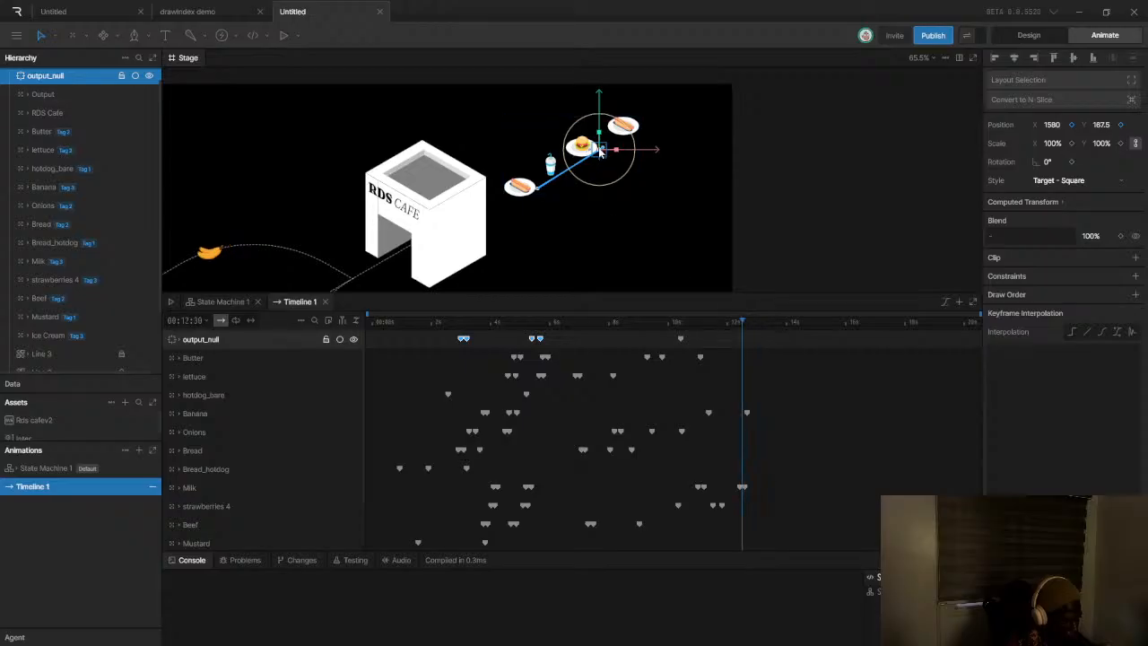
pyautogui.moveTo(607, 147); pyautogui.dragTo(636, 131)
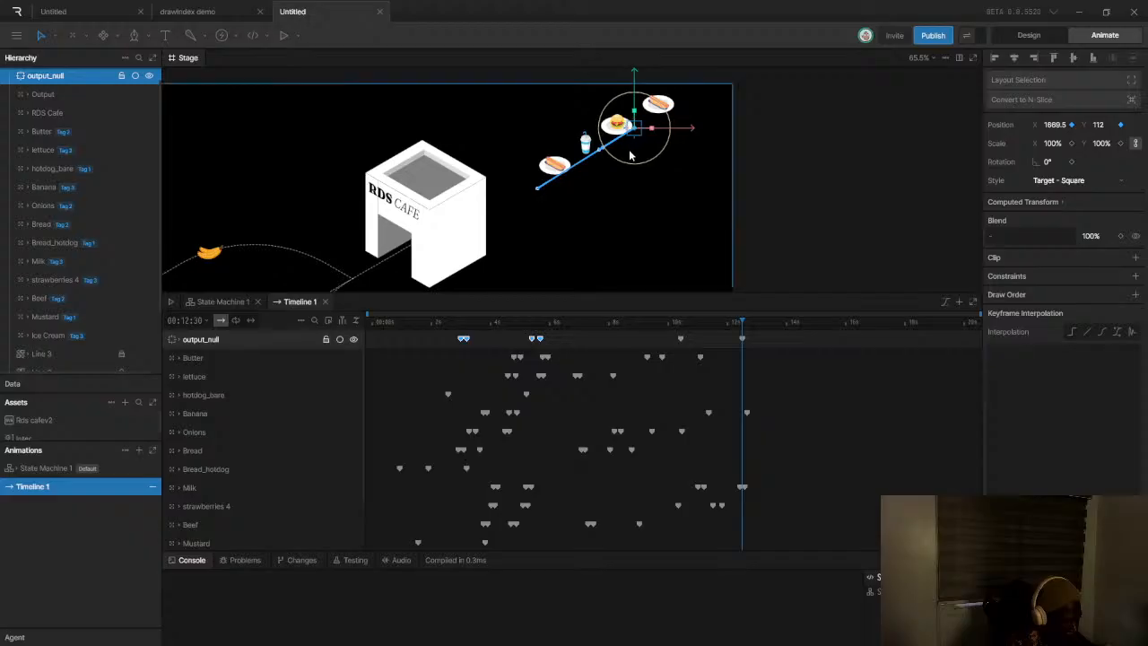
pyautogui.click(731, 324)
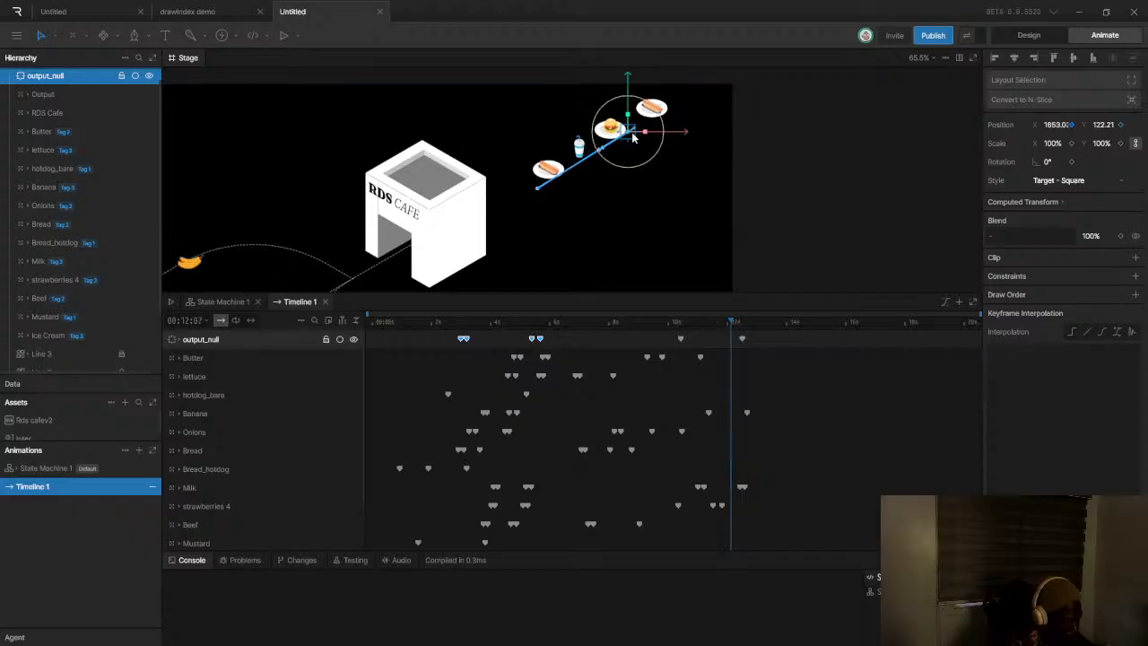
pyautogui.scroll(2, 634, 137)
pyautogui.moveTo(630, 132); pyautogui.dragTo(654, 116)
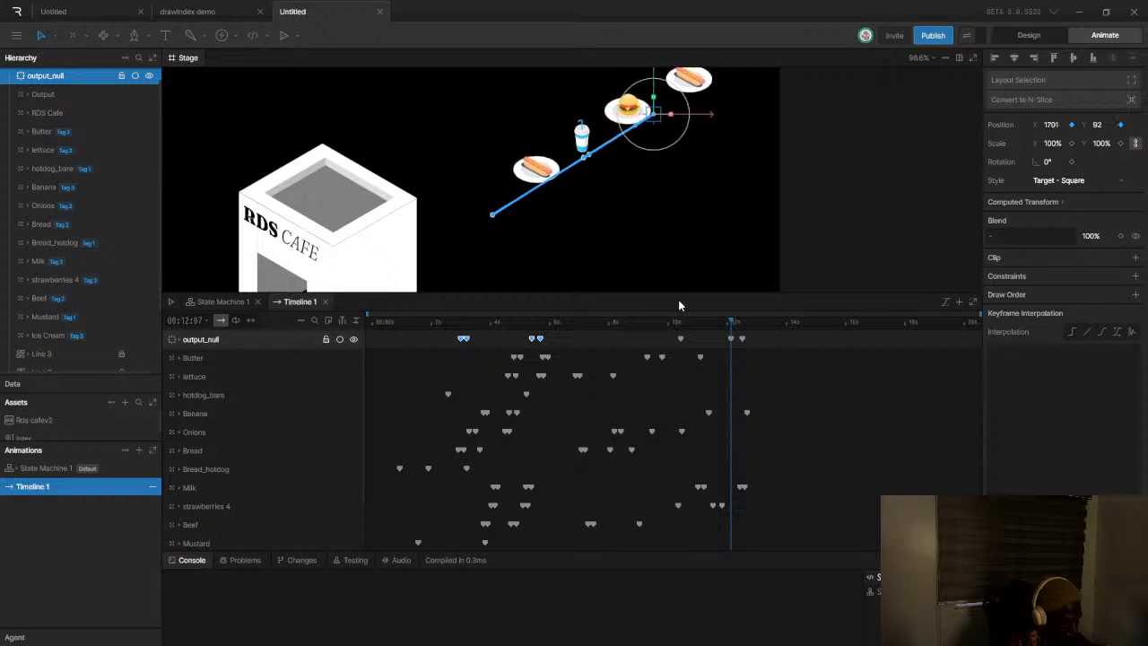
# Key output_null at 00:10:38 pulled slightly back to X 1577, Y 167.5, and play the move from just before 10 s
pyautogui.click(687, 323)
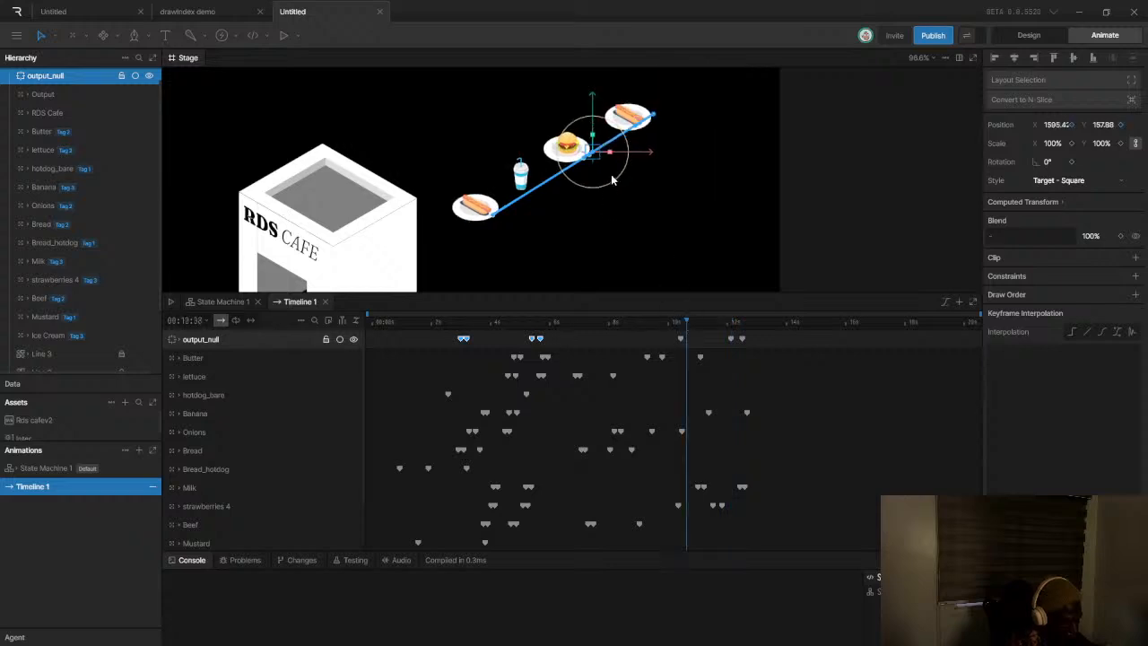
pyautogui.moveTo(585, 160); pyautogui.dragTo(585, 160)
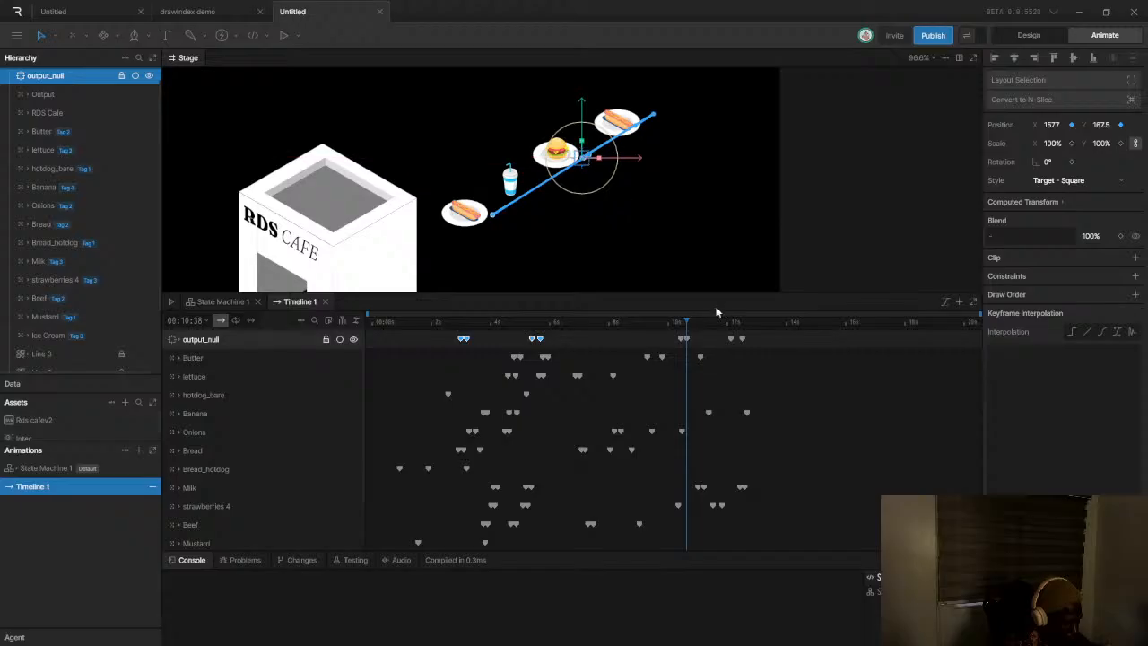
pyautogui.moveTo(684, 323); pyautogui.dragTo(666, 324)
pyautogui.press('space')
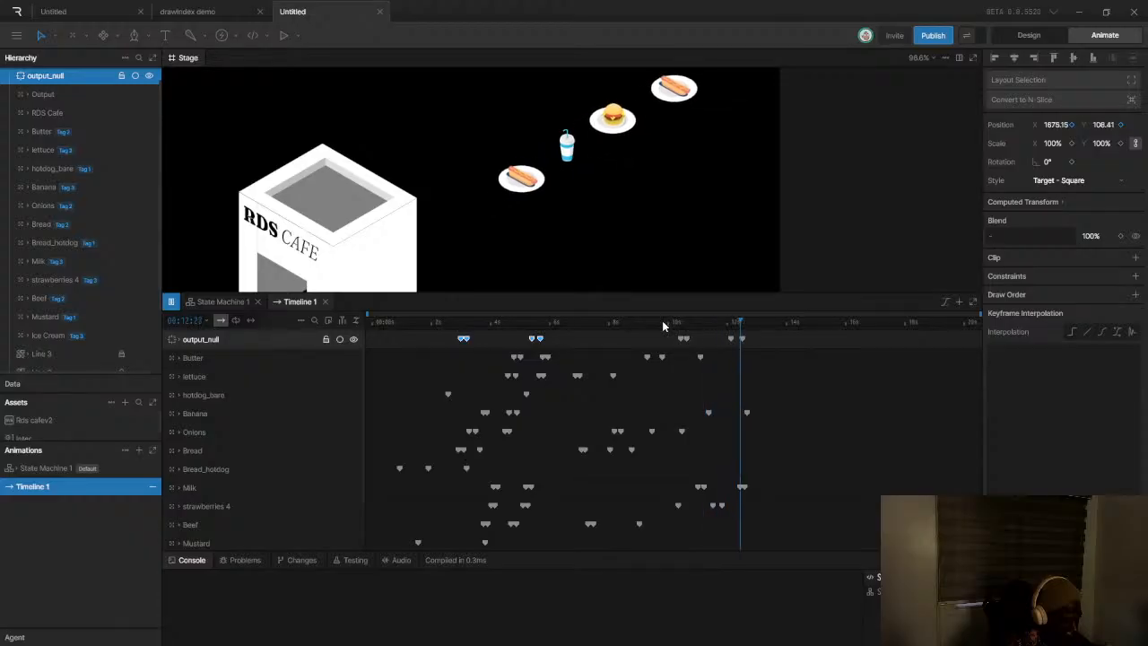
pyautogui.press('space')
# Apply cubic easing to output_null's last four keyframes, from 00:10:25 to 00:12:30, and play the motion from about 10 s
pyautogui.scroll(1, 745, 339)
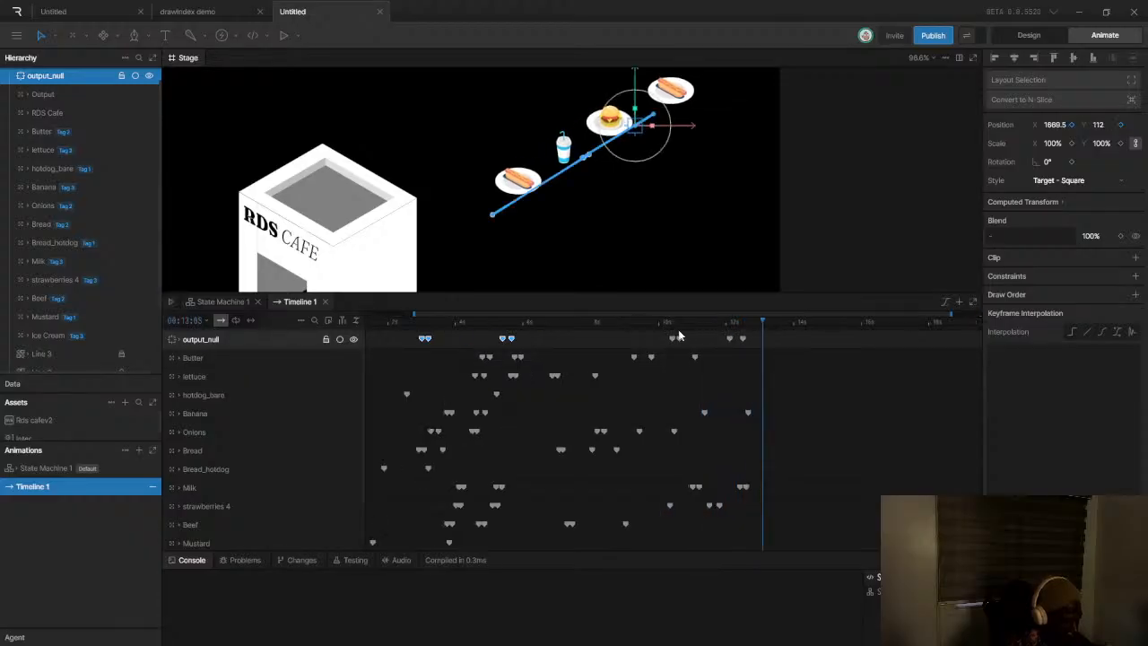
pyautogui.moveTo(666, 331); pyautogui.dragTo(773, 355)
pyautogui.click(1102, 332)
pyautogui.moveTo(691, 327); pyautogui.dragTo(659, 324)
pyautogui.press('space')
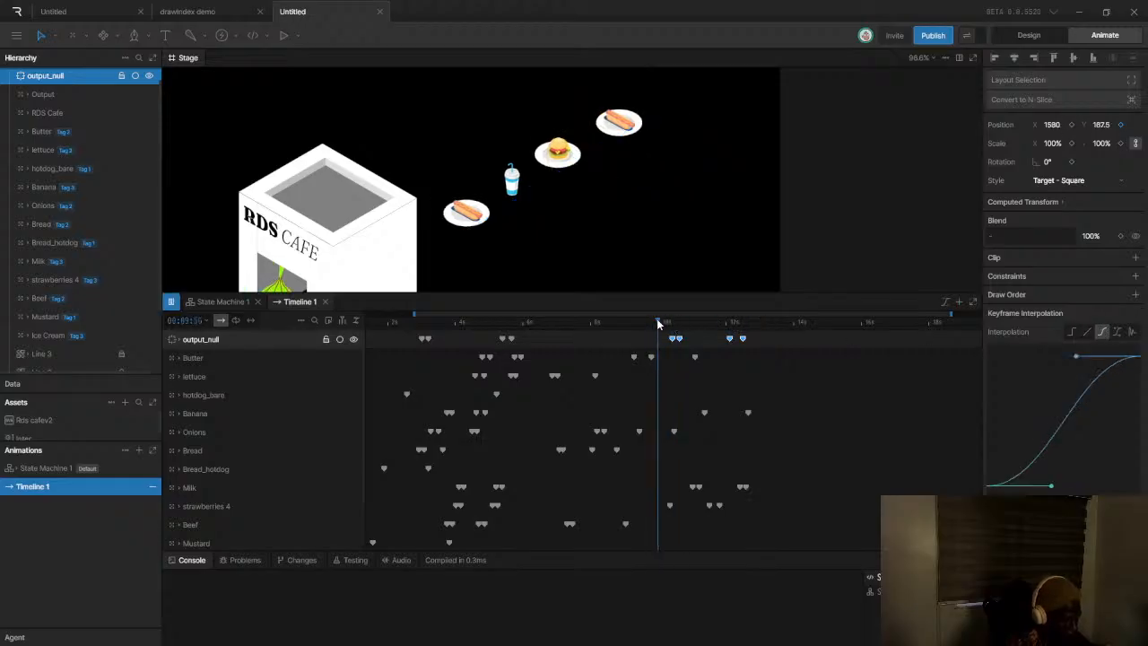
pyautogui.press('space')
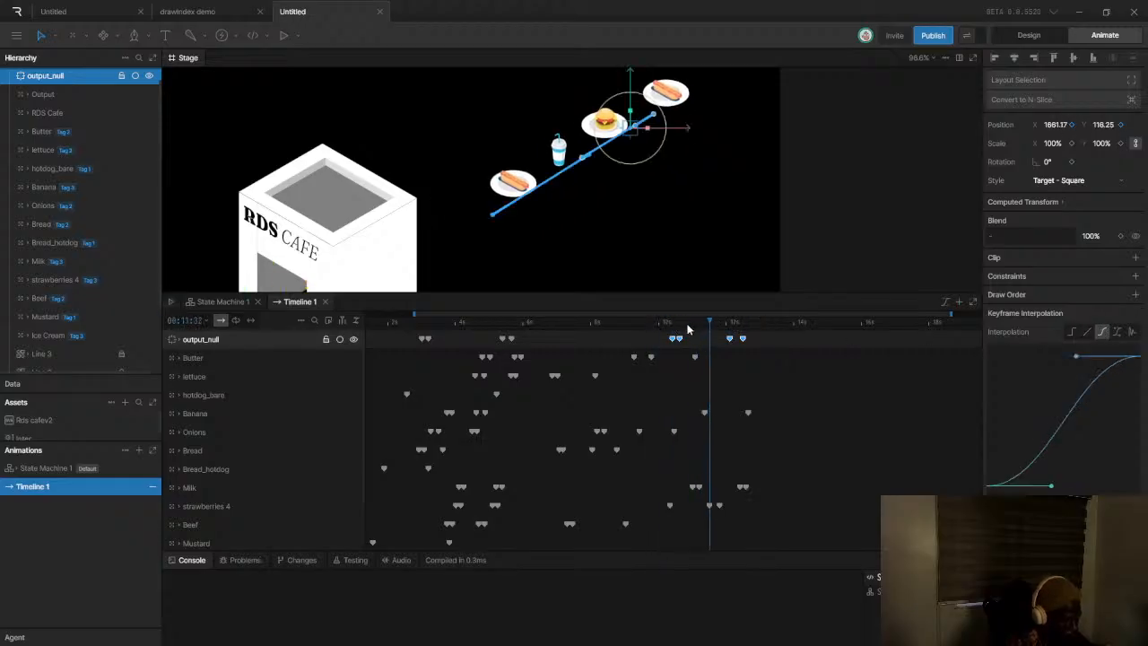
# Move output_null's position key at 00:10:38 to X 1580, Y 167.5
pyautogui.click(679, 322)
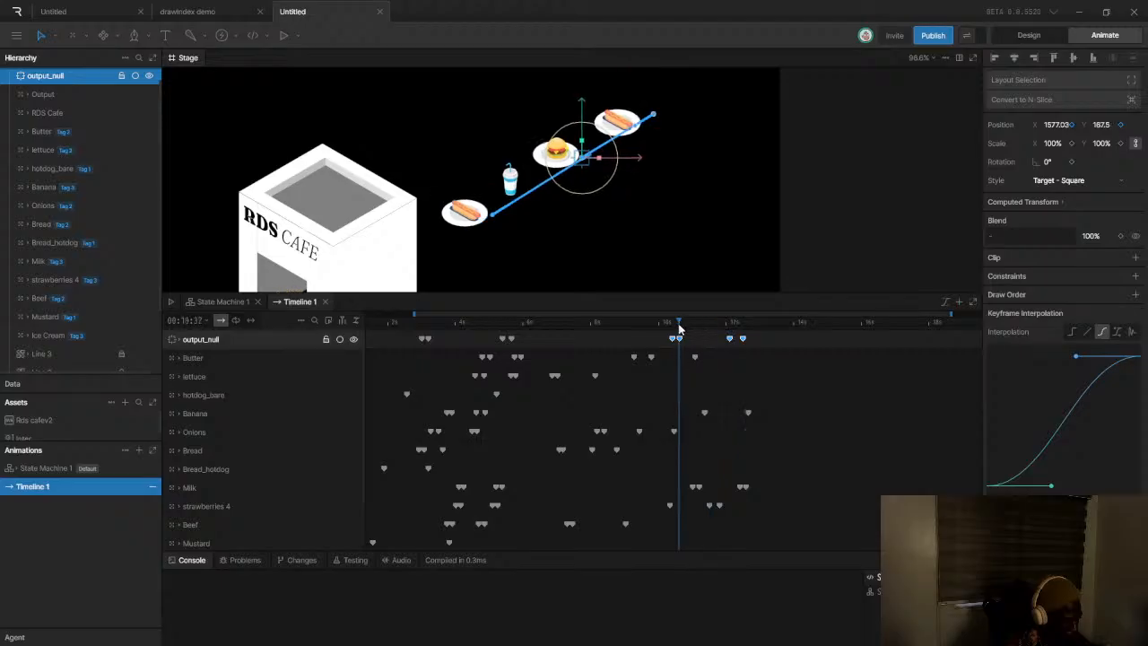
pyautogui.click(695, 348)
pyautogui.scroll(5, 691, 341)
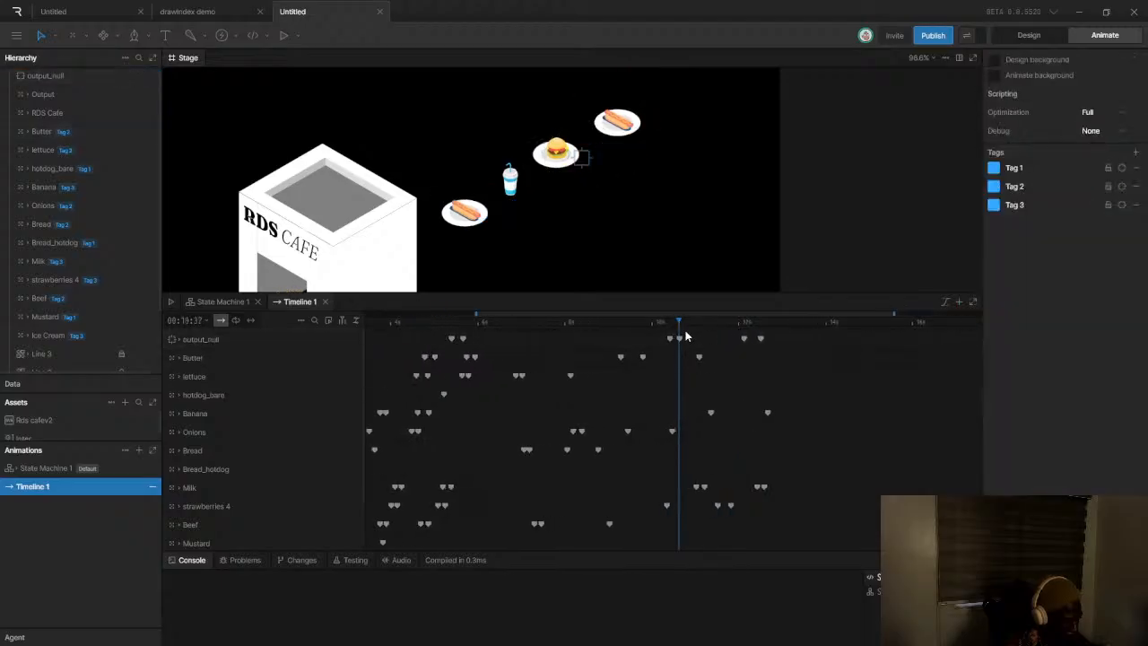
pyautogui.click(682, 322)
pyautogui.click(679, 322)
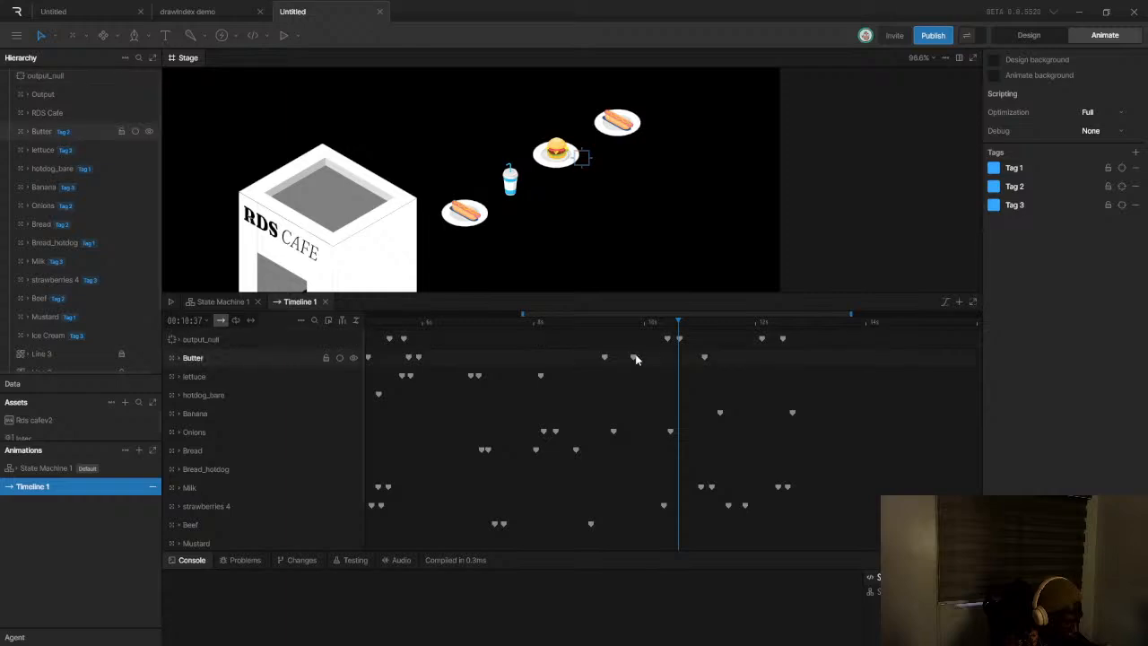
pyautogui.scroll(4, 686, 337)
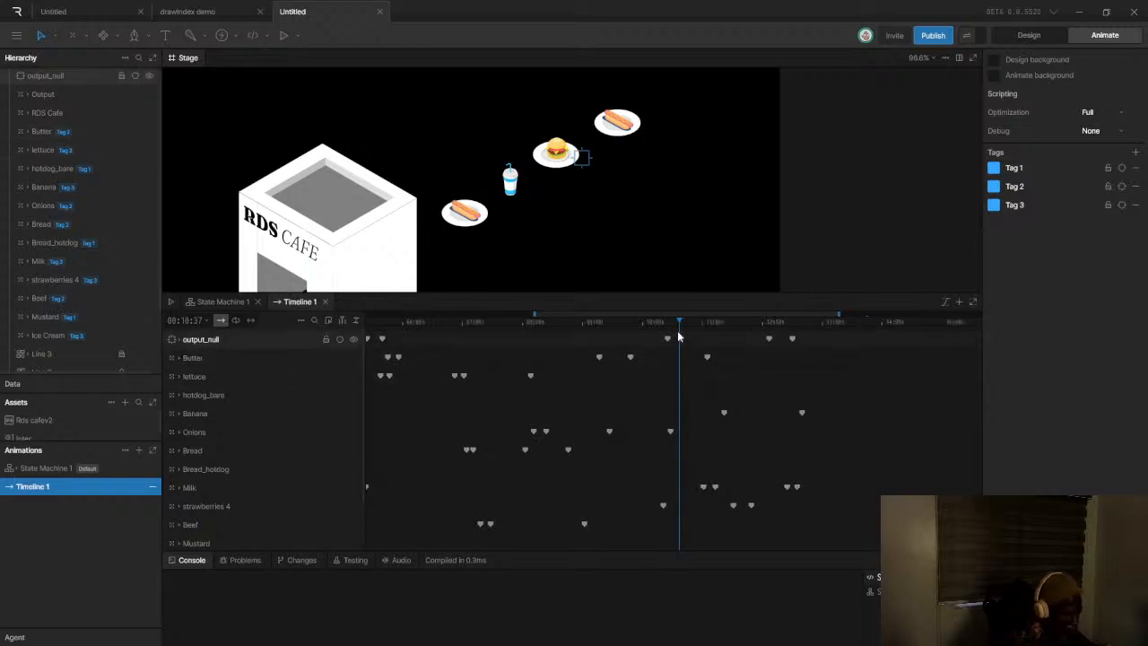
pyautogui.scroll(5, 692, 334)
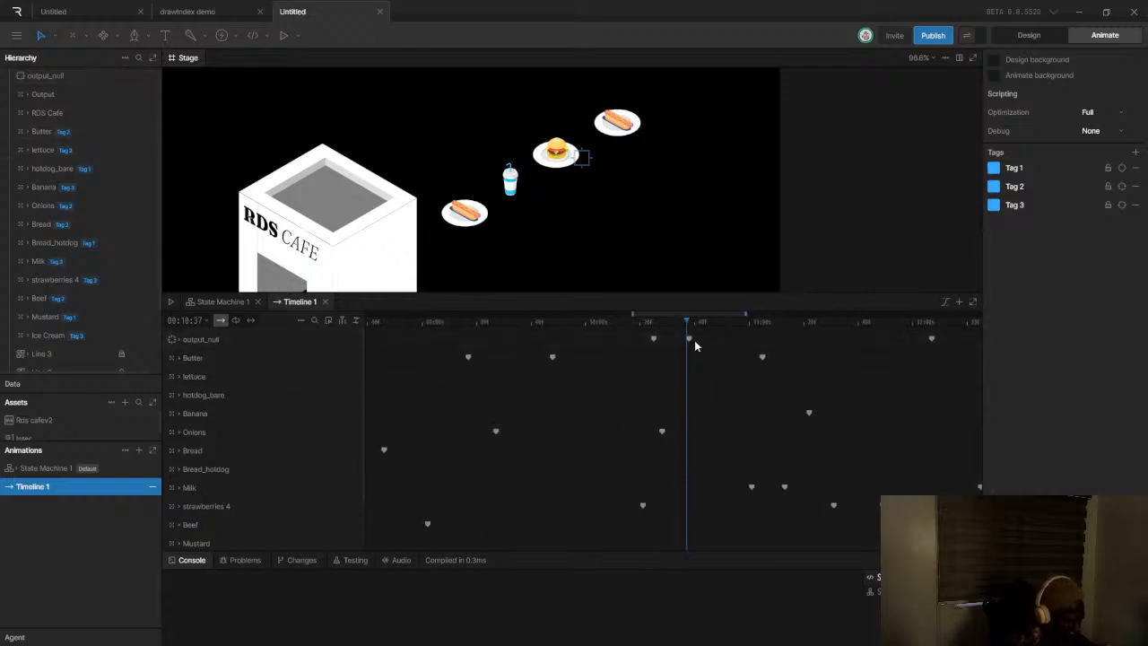
pyautogui.scroll(1, 700, 331)
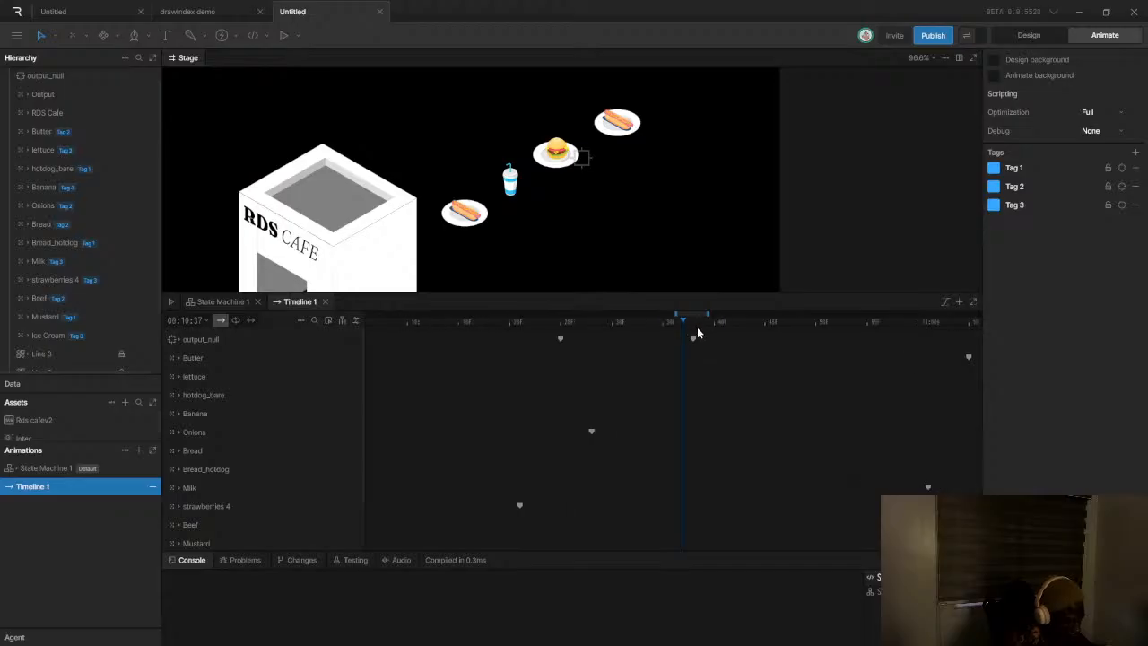
pyautogui.click(178, 341)
pyautogui.moveTo(679, 352); pyautogui.dragTo(728, 394)
pyautogui.scroll(10, 585, 171)
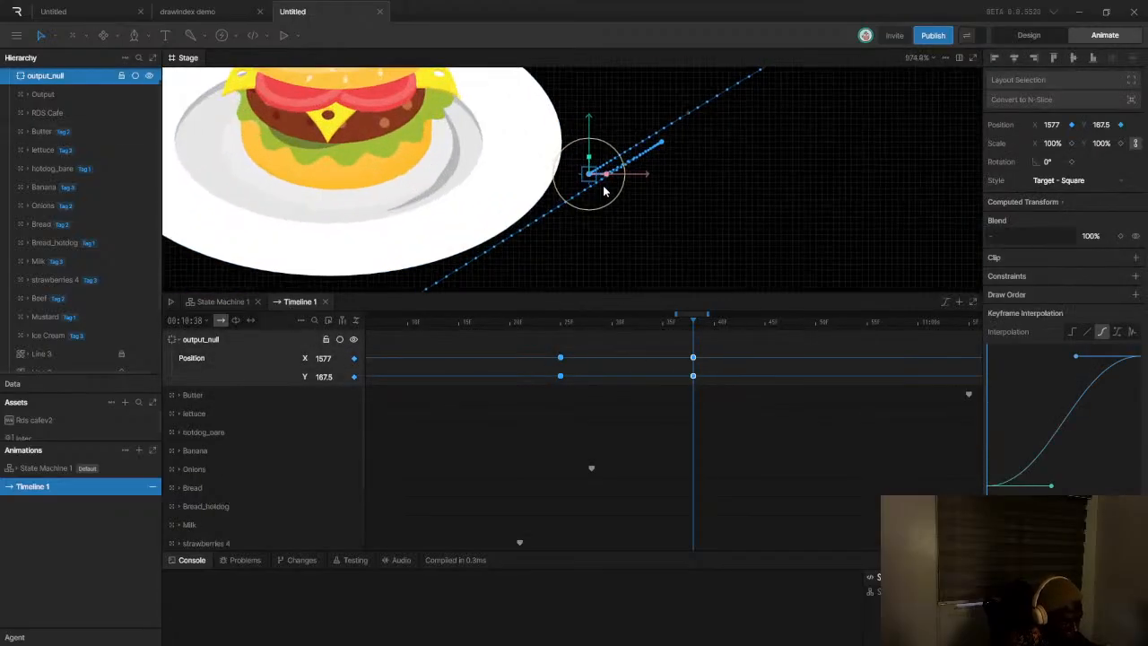
pyautogui.scroll(3, 587, 175)
pyautogui.scroll(-4, 574, 179)
pyautogui.scroll(6, 538, 202)
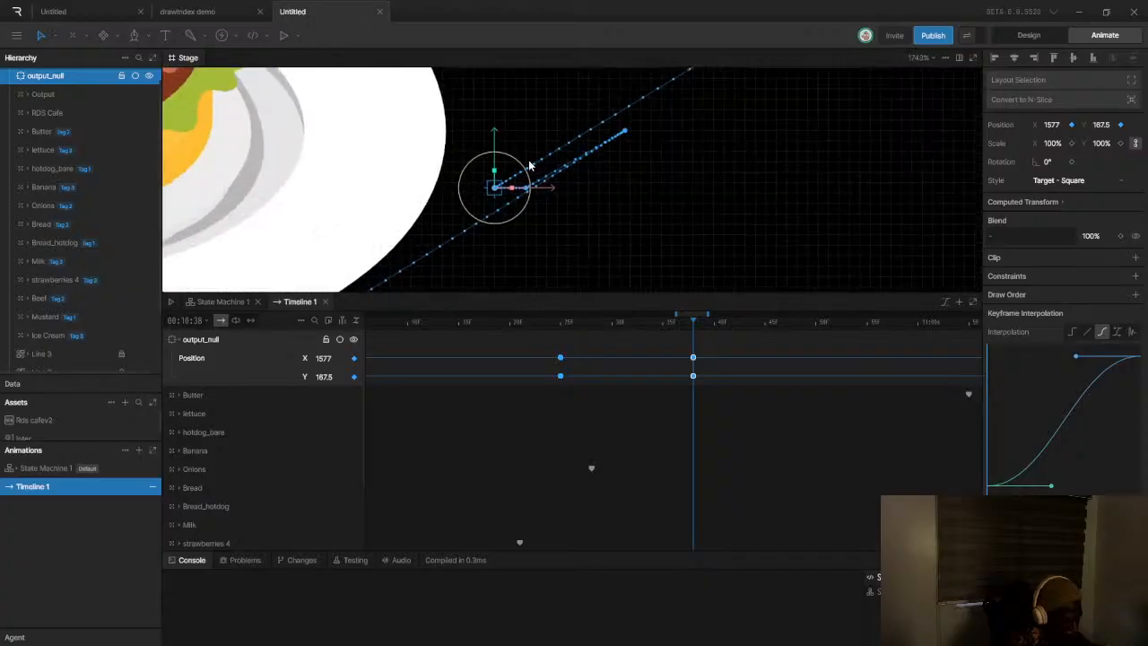
pyautogui.scroll(2, 530, 207)
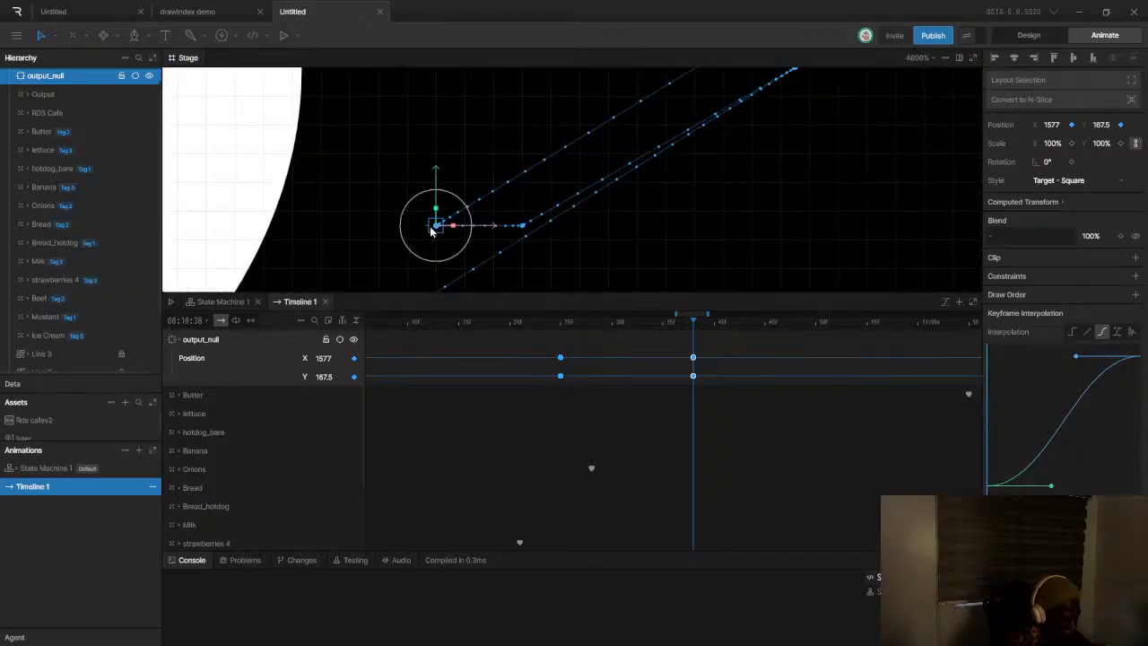
pyautogui.moveTo(437, 228); pyautogui.dragTo(519, 231)
pyautogui.scroll(-2, 529, 248)
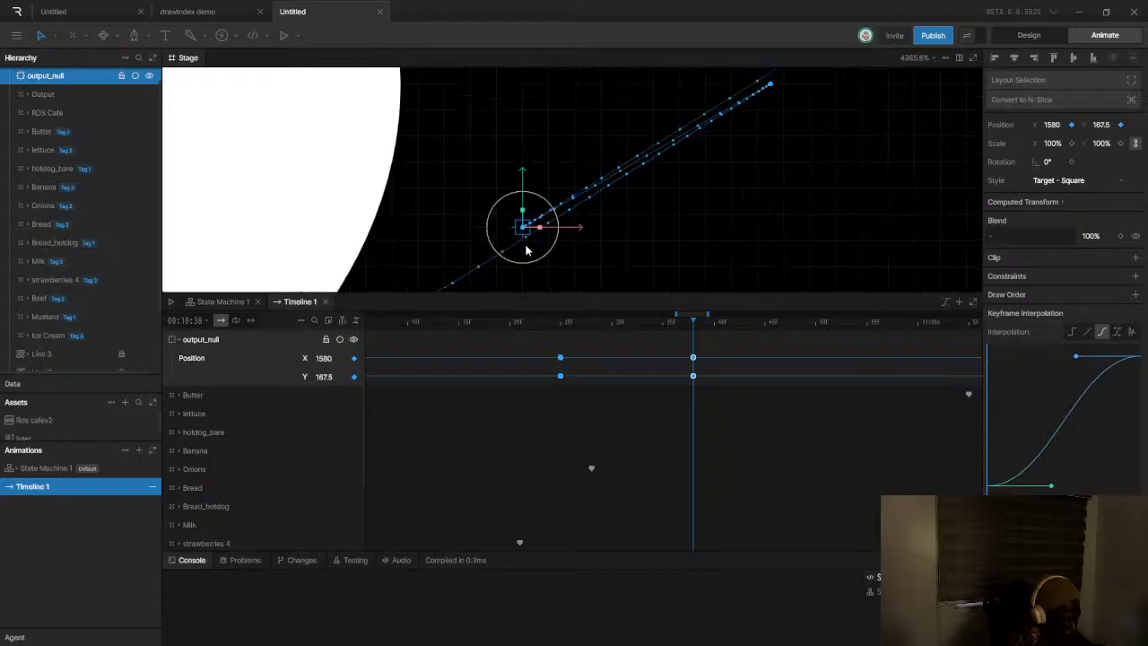
# Try shifting output_null's position key at 00:10:25 to X 1580.5, Y 168
pyautogui.click(562, 323)
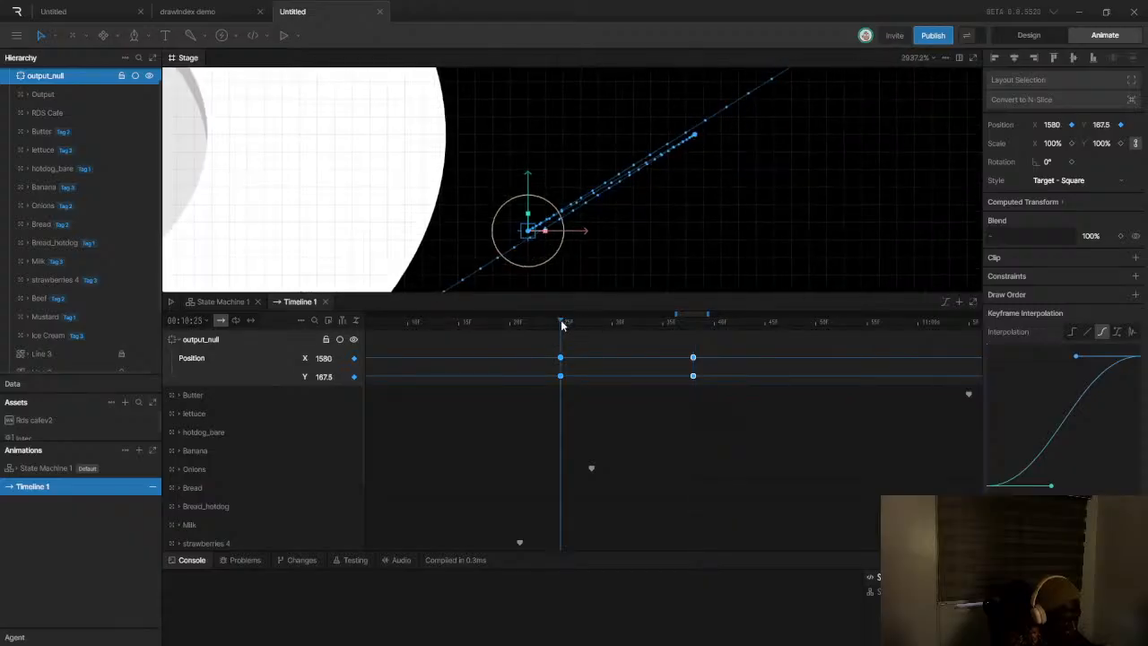
pyautogui.click(560, 358)
pyautogui.scroll(3, 527, 235)
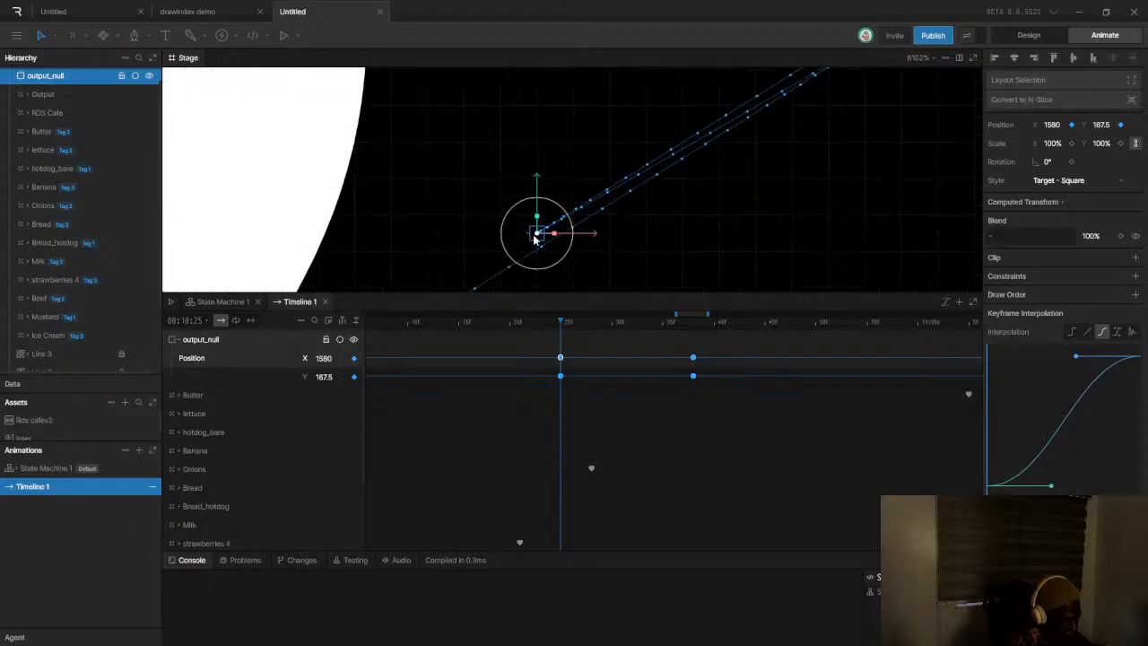
pyautogui.moveTo(537, 235)
pyautogui.mouseDown()
pyautogui.moveTo(550, 241)
pyautogui.moveTo(471, 244)
pyautogui.moveTo(529, 226)
pyautogui.moveTo(533, 253)
pyautogui.moveTo(532, 238)
pyautogui.moveTo(554, 236)
pyautogui.moveTo(543, 242)
pyautogui.mouseUp()
pyautogui.scroll(-5, 603, 378)
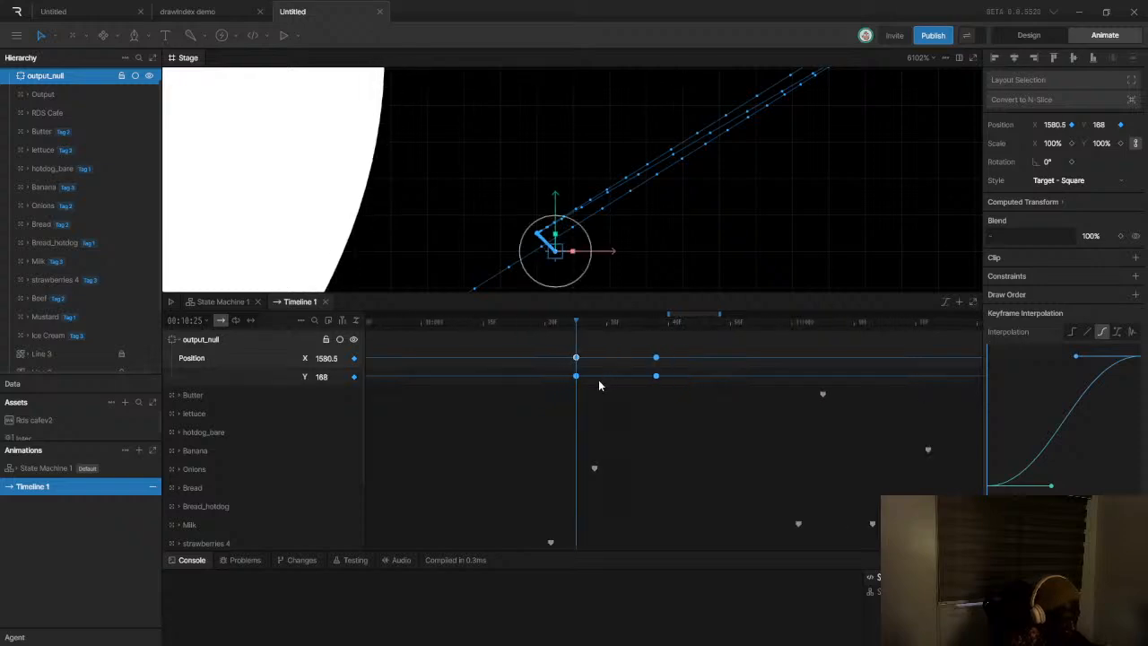
pyautogui.scroll(-8, 597, 387)
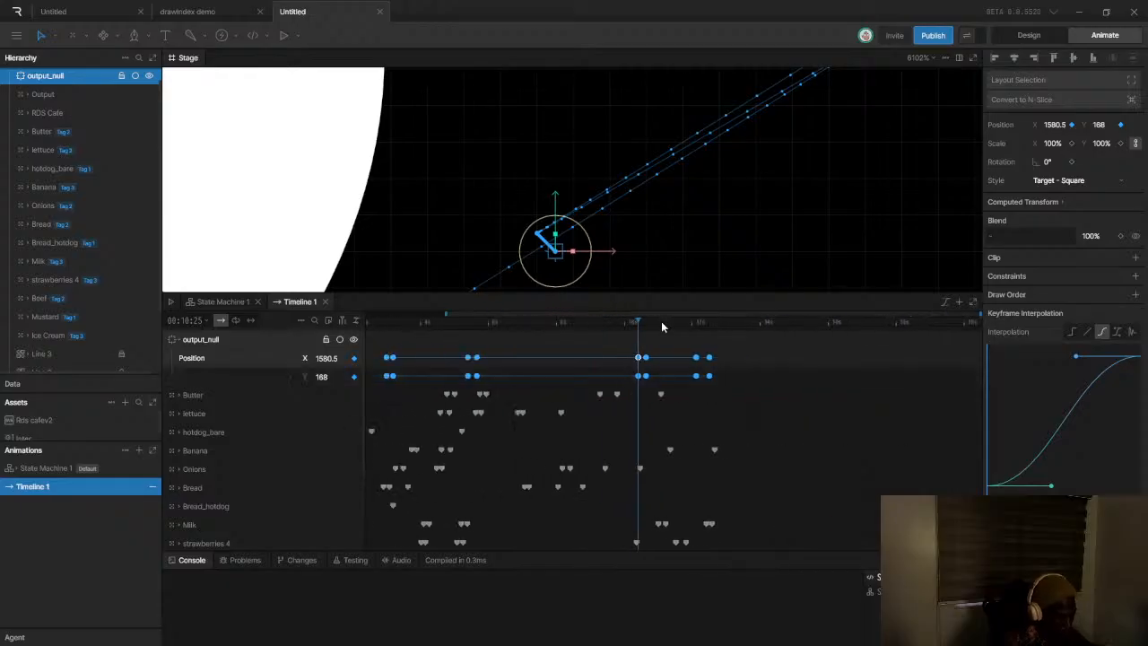
# Undo output_null's latest position changes, the cubic easing on its last keyframes, and the keys after 00:10:25
pyautogui.hotkey('ctrl', 'z')
pyautogui.hotkey('ctrl', 'z')
pyautogui.hotkey('ctrl', 'z')
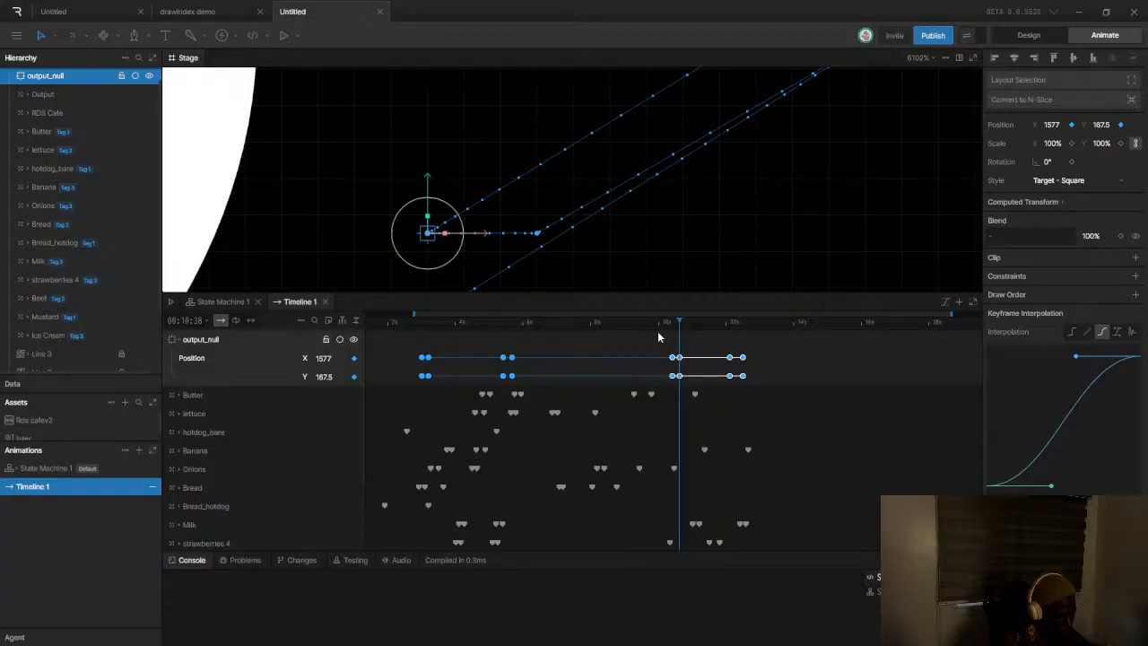
pyautogui.hotkey('ctrl', 'z')
pyautogui.hotkey('ctrl', 'z')
pyautogui.hotkey('ctrl', 'z')
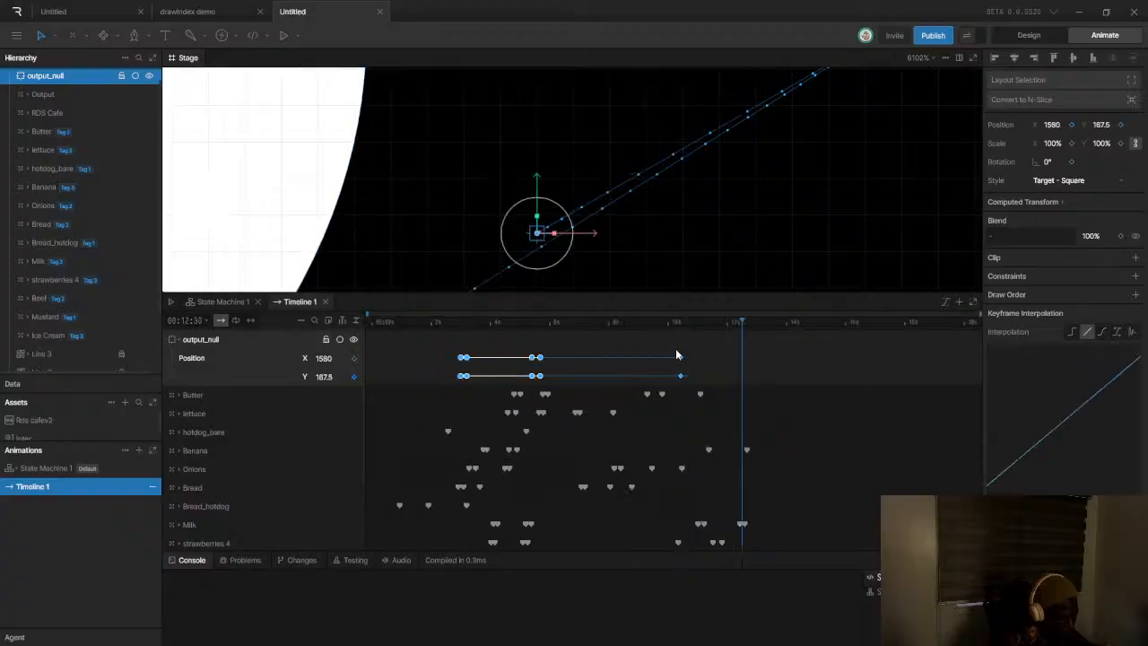
# Delete output_null's remaining X and Y position keyframes just after 10 s
pyautogui.click(669, 330)
pyautogui.moveTo(668, 349); pyautogui.dragTo(692, 383)
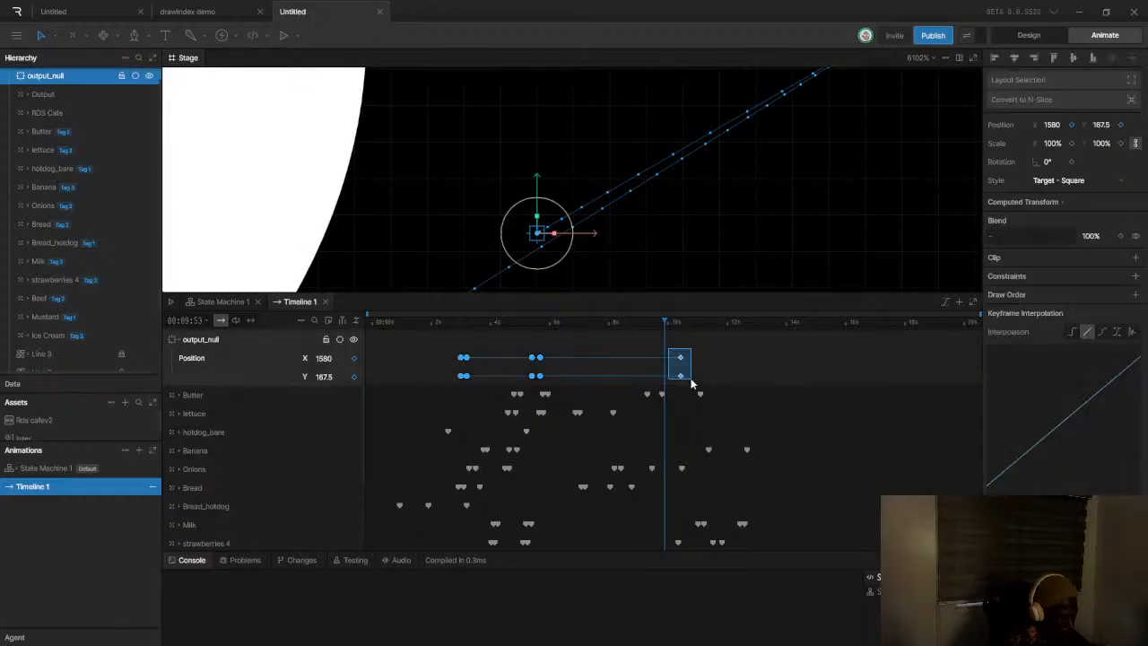
pyautogui.press('Delete')
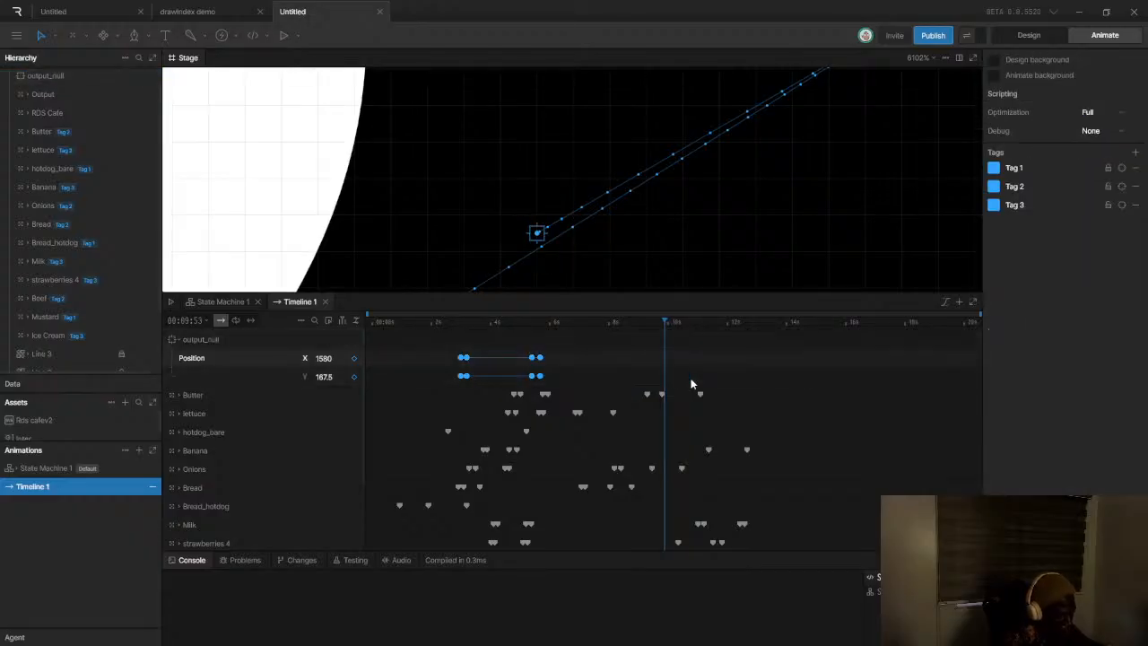
# Key output_null's position at 00:09:49 at X 1580, Y 167.5
pyautogui.scroll(-4, 686, 215)
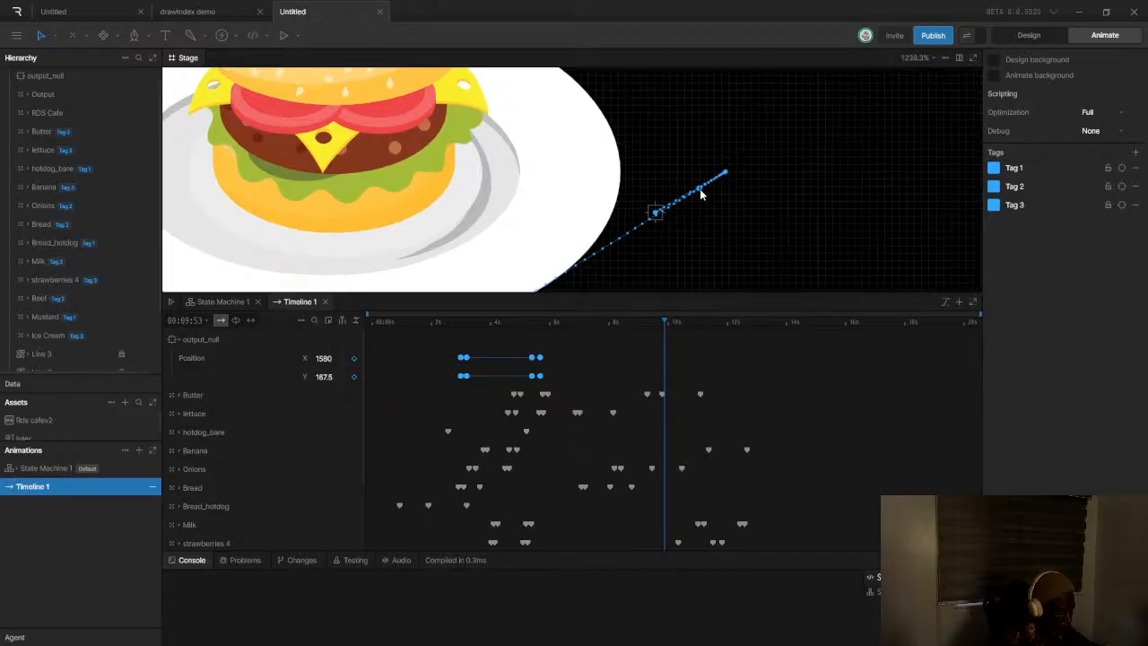
pyautogui.scroll(3, 675, 240)
pyautogui.scroll(4, 638, 215)
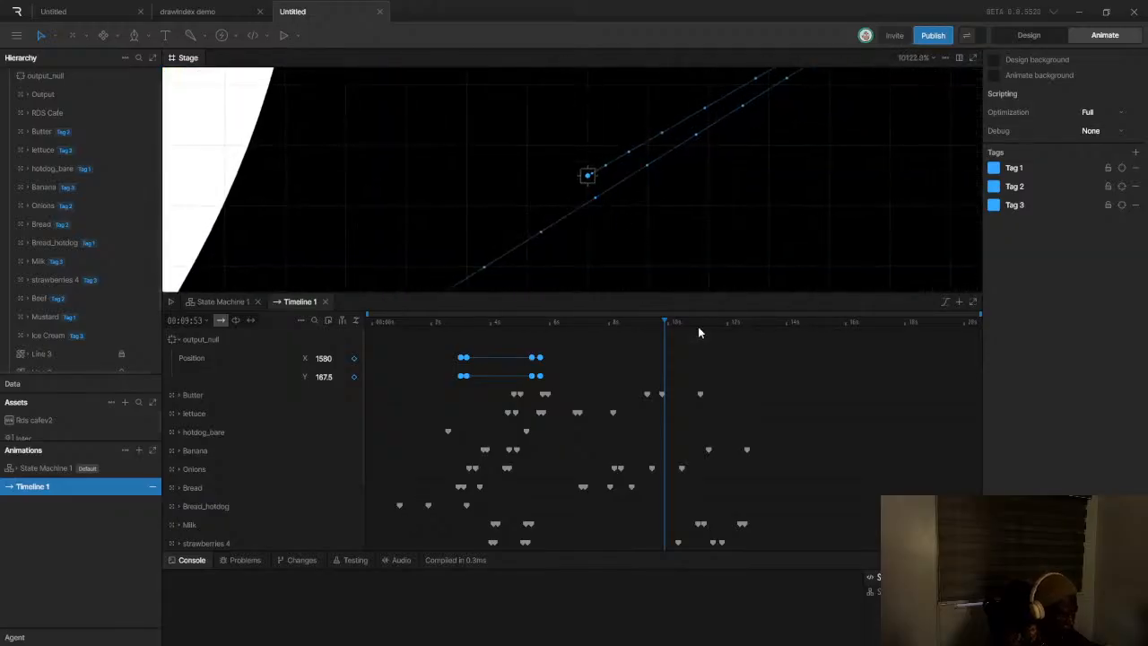
pyautogui.click(663, 328)
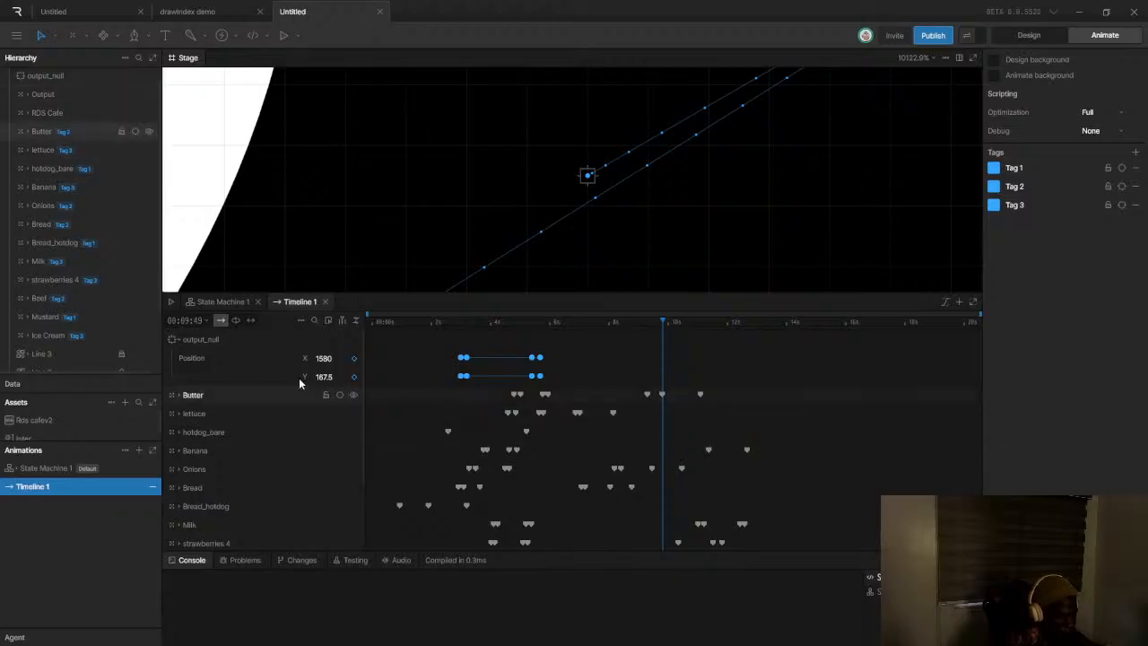
pyautogui.click(53, 75)
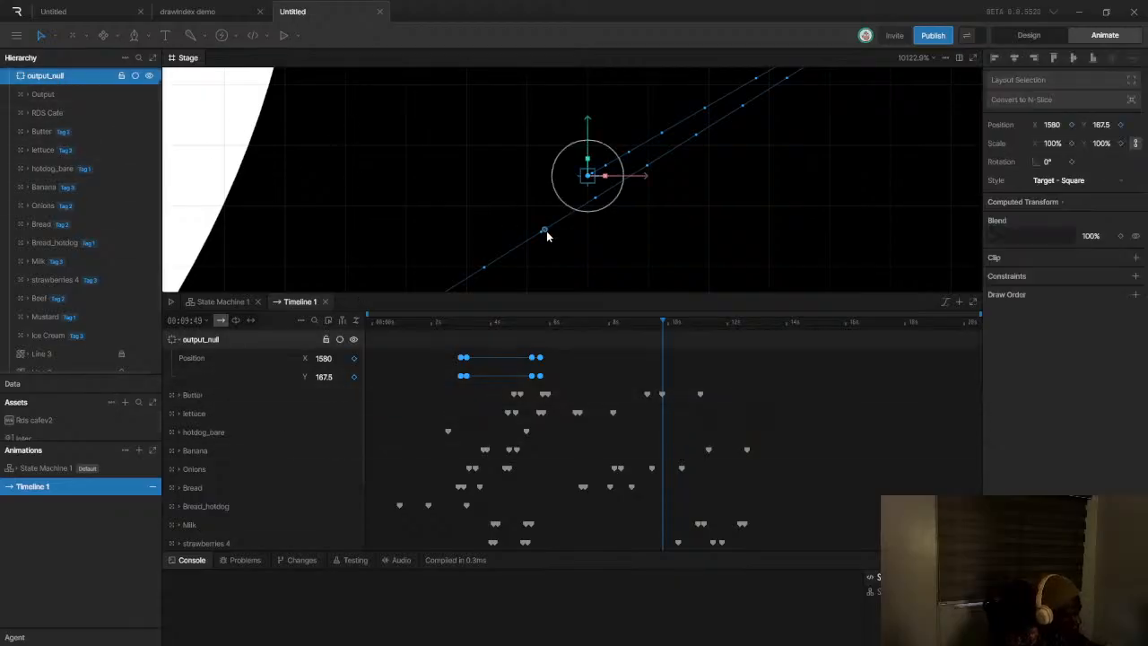
pyautogui.scroll(-5, 532, 233)
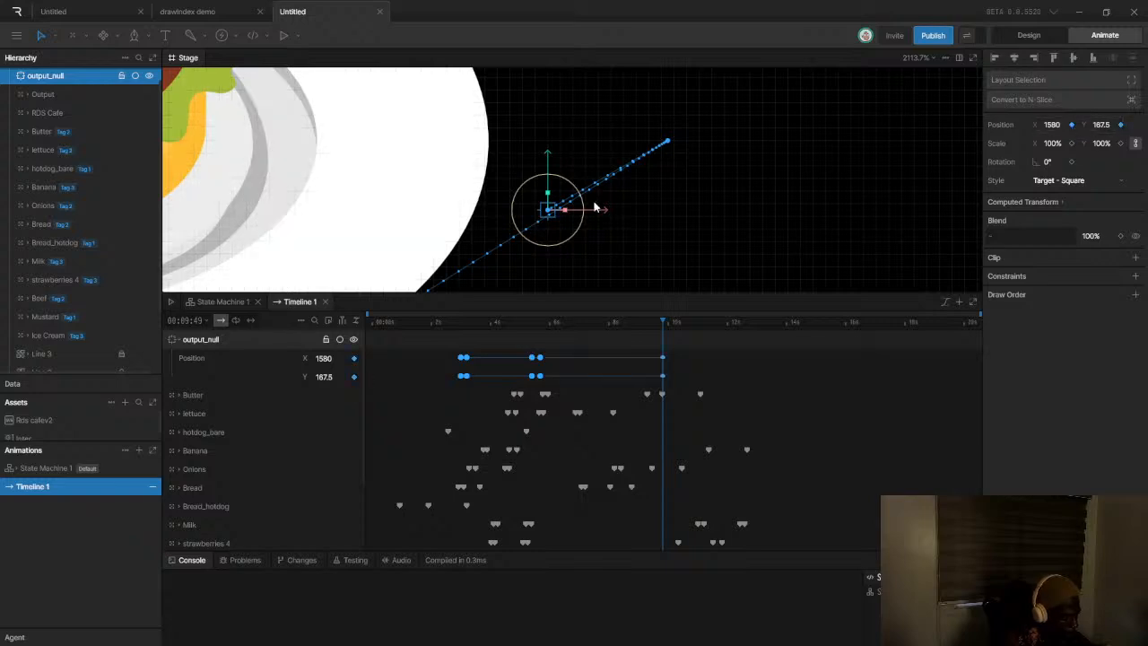
pyautogui.scroll(-3, 597, 205)
# Key output_null at 00:10:42 pulled slightly back along the path to X 1575.5, Y 170
pyautogui.moveTo(673, 328); pyautogui.dragTo(682, 330)
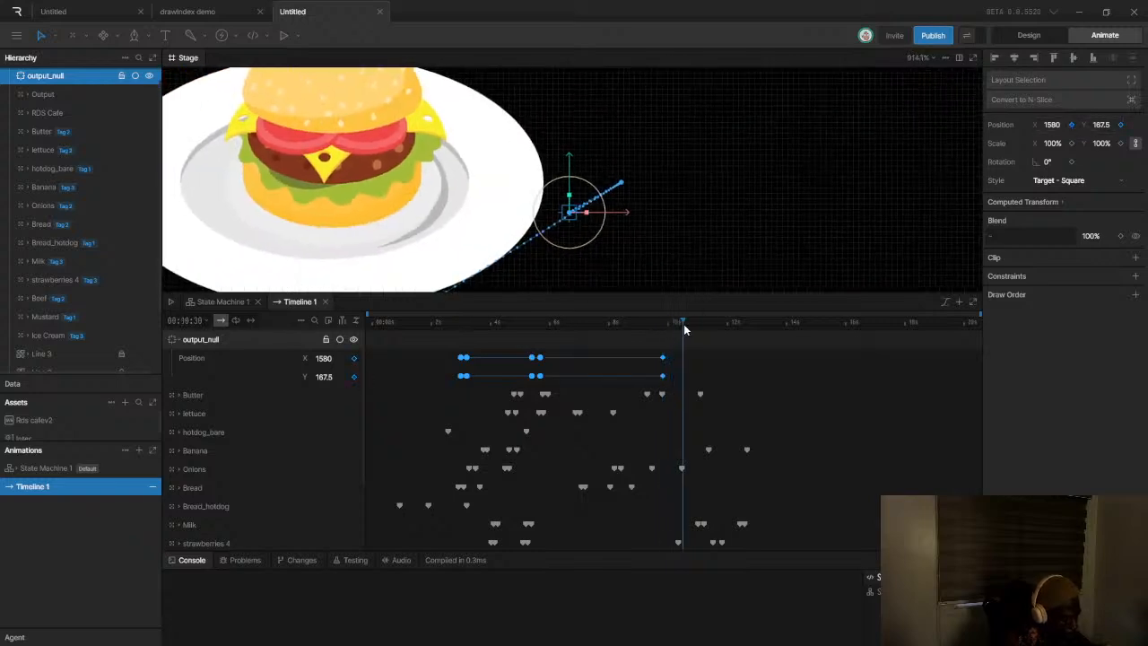
pyautogui.scroll(3, 583, 224)
pyautogui.moveTo(587, 224); pyautogui.dragTo(538, 255)
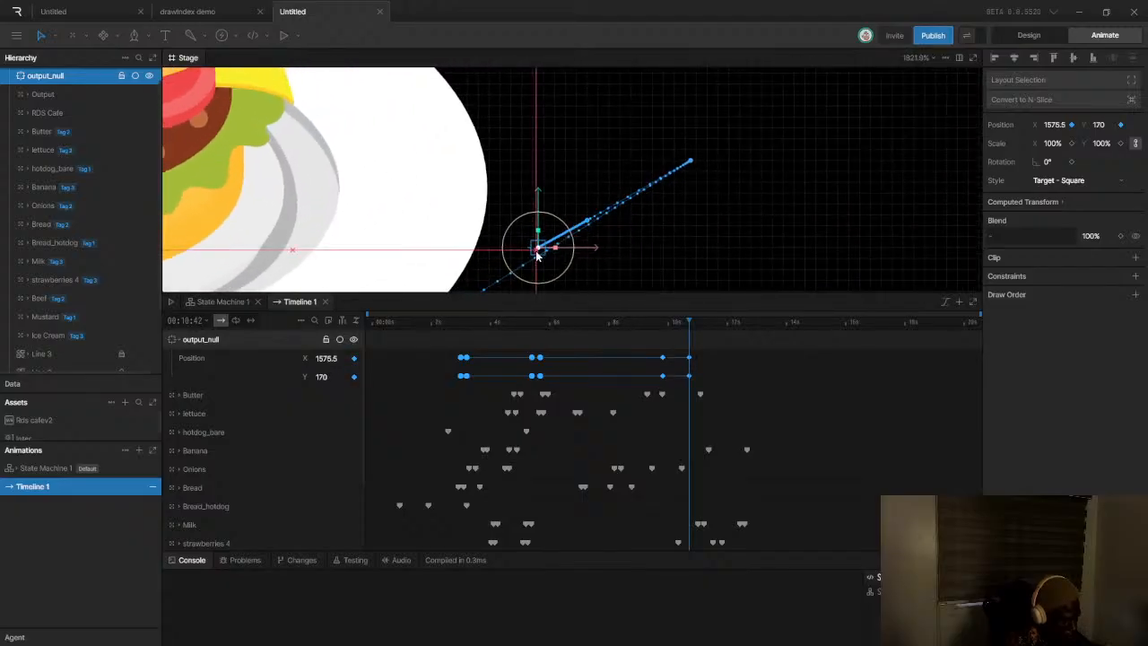
# Key output_null at 00:12:44 moved forward along the path to X 1621, Y 143
pyautogui.moveTo(689, 322); pyautogui.dragTo(750, 335)
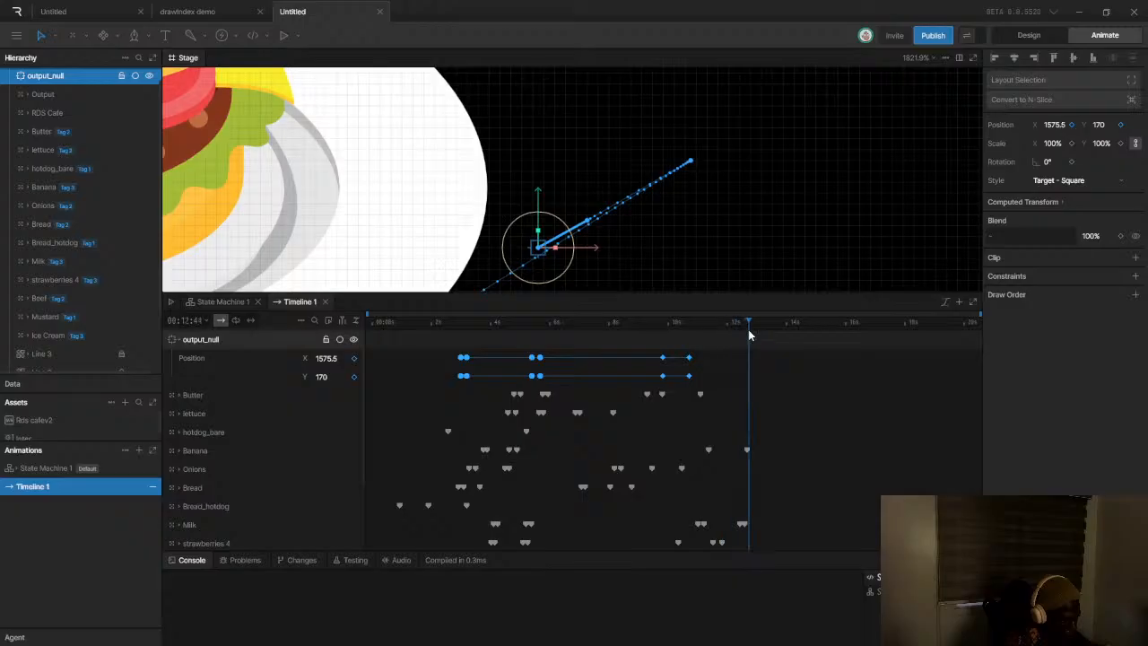
pyautogui.scroll(-3, 517, 240)
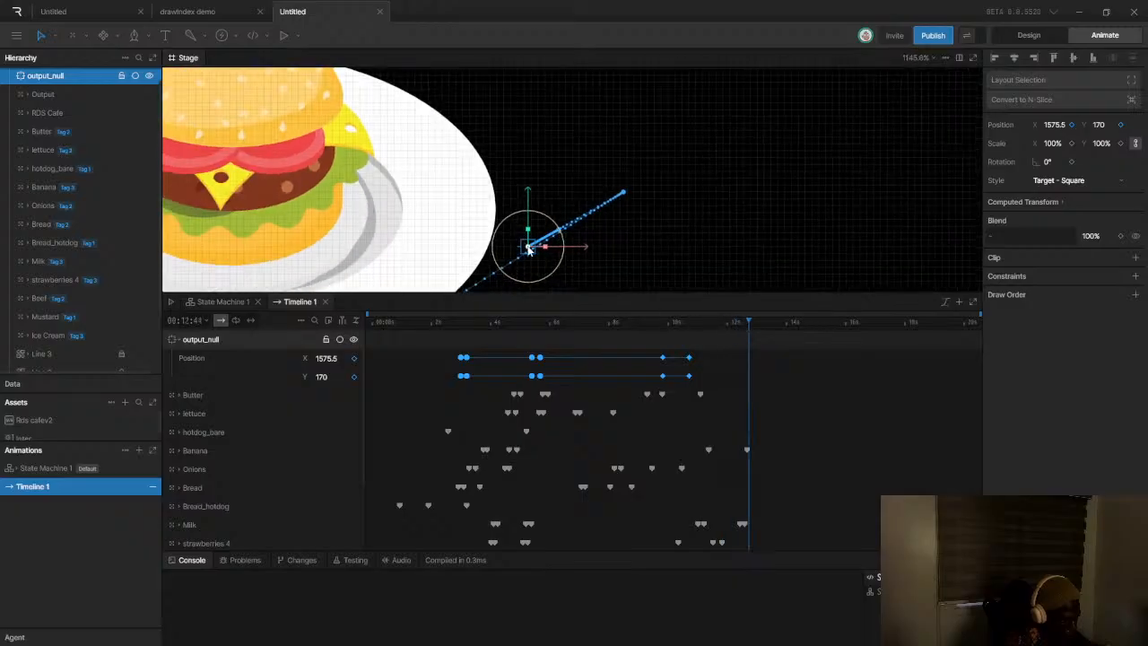
pyautogui.moveTo(528, 250); pyautogui.dragTo(841, 68)
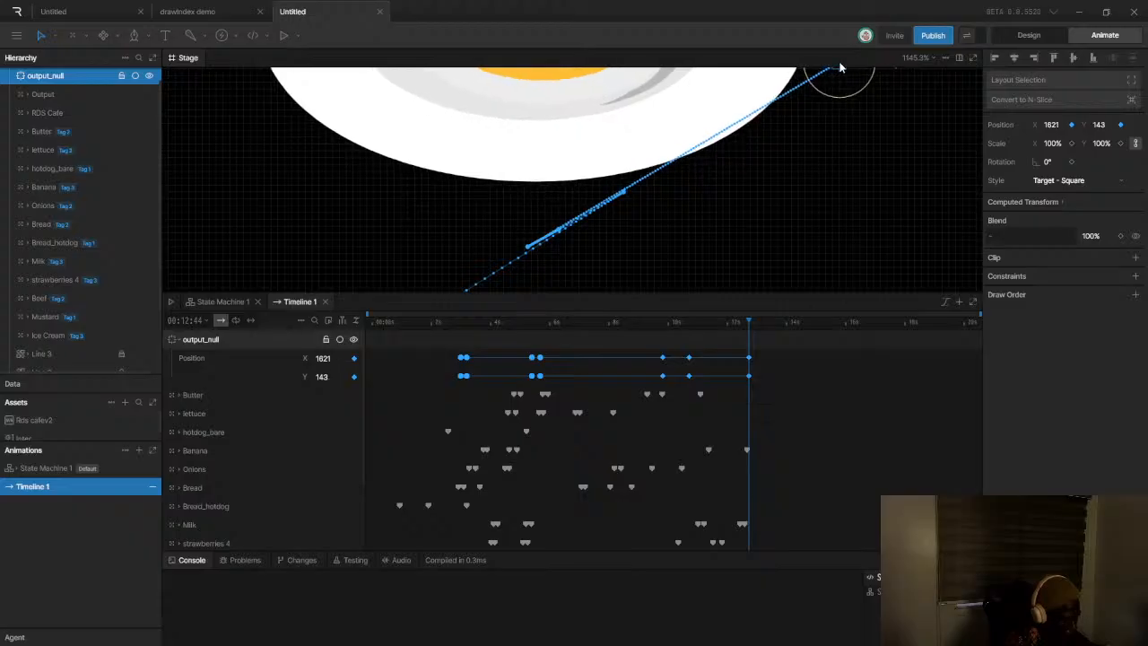
pyautogui.scroll(-10, 763, 149)
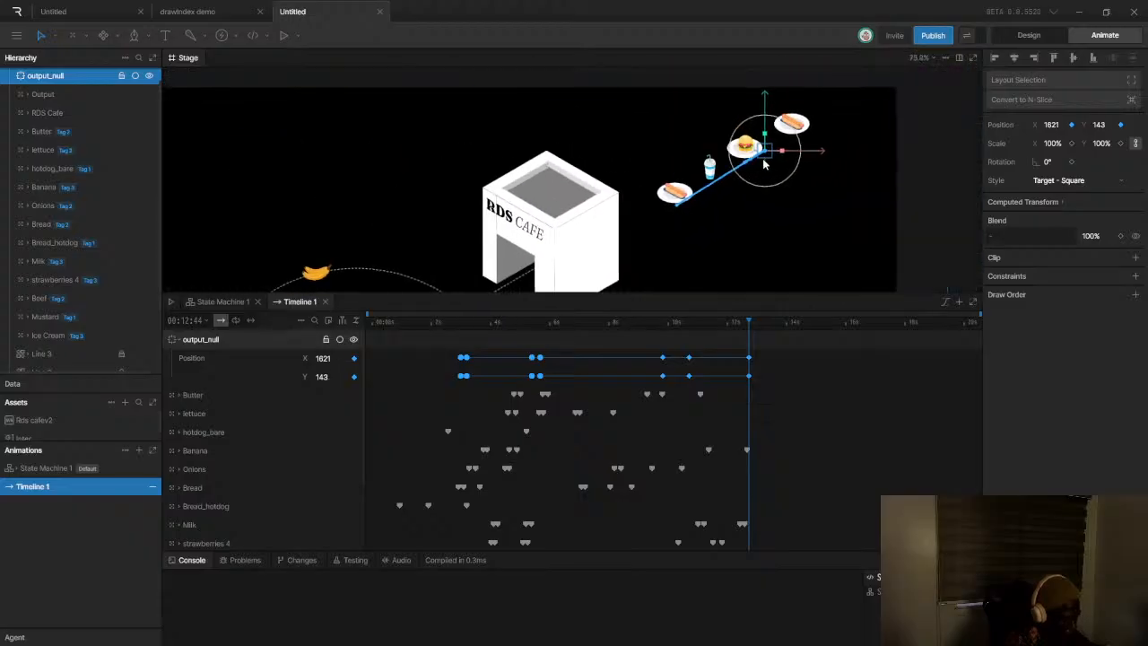
pyautogui.scroll(1, 763, 161)
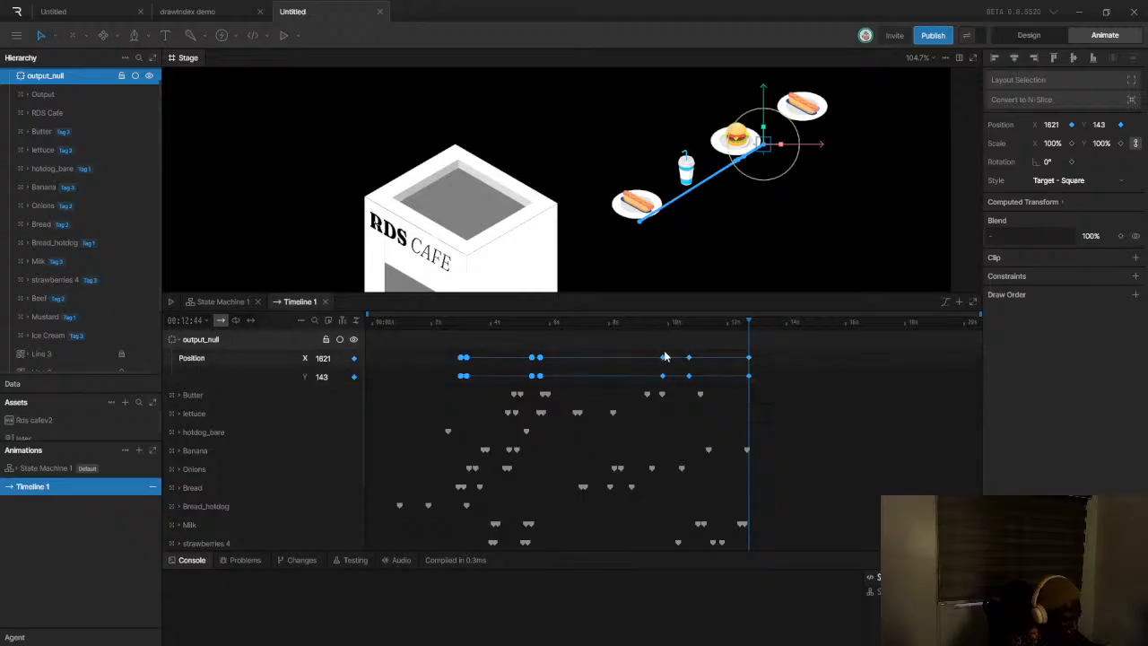
# Key output_null's position at 00:12:30 to X 1625, Y 140.5, and shift its last keyframe to about 13 s
pyautogui.click(742, 325)
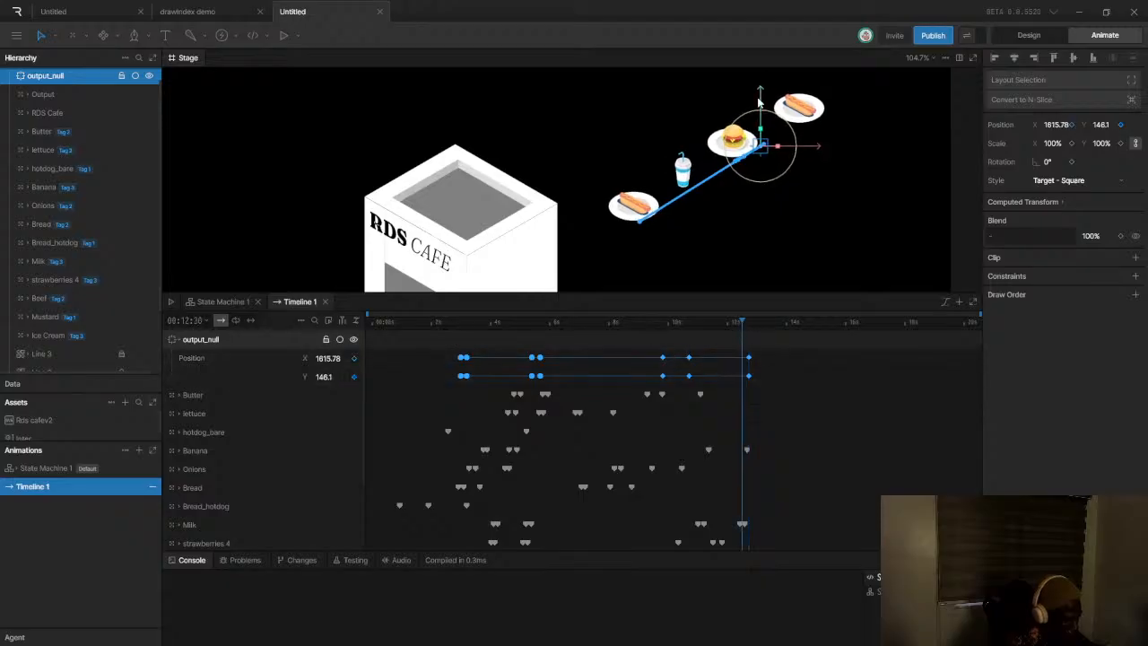
pyautogui.scroll(11, 758, 104)
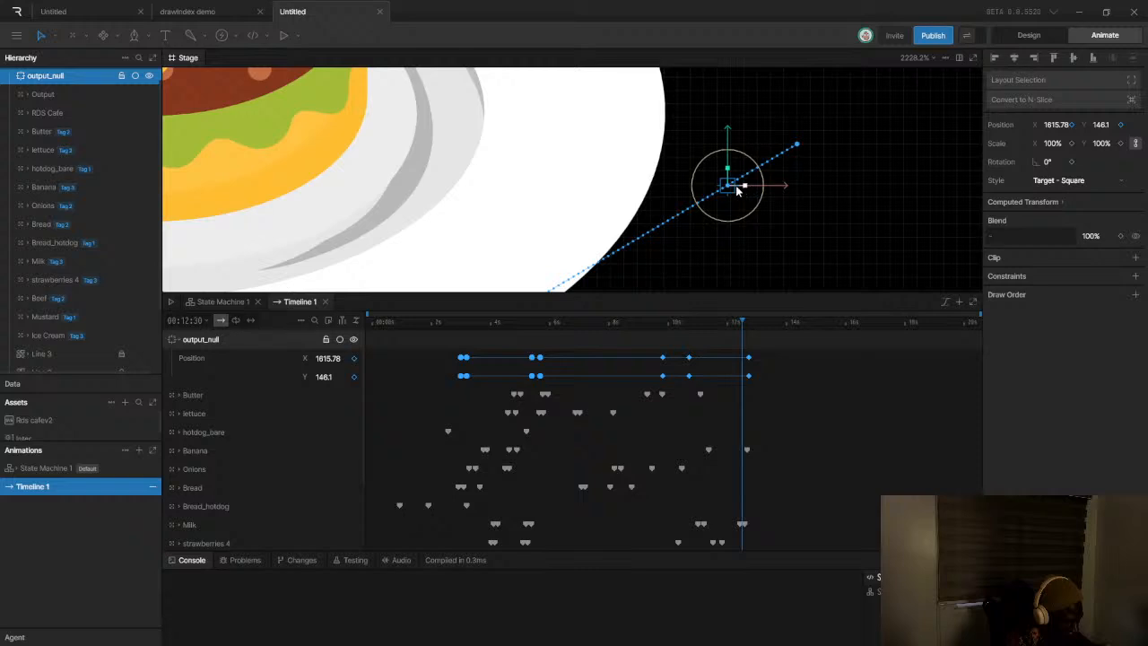
pyautogui.moveTo(730, 188); pyautogui.dragTo(852, 117)
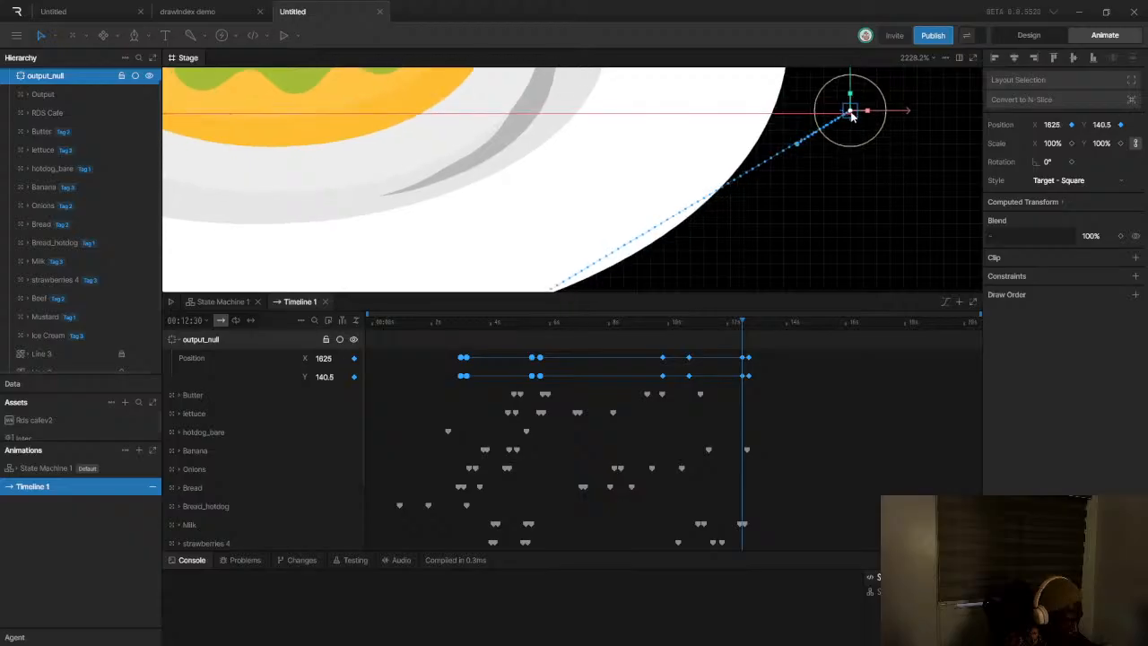
pyautogui.scroll(-3, 790, 197)
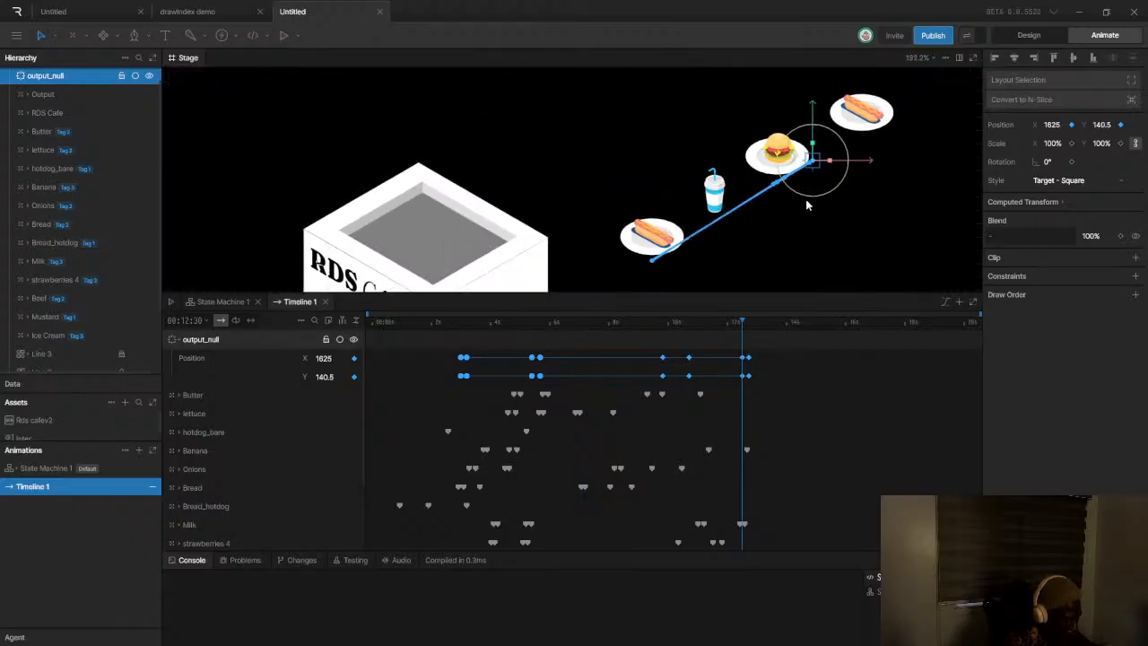
pyautogui.click(687, 358)
pyautogui.moveTo(742, 349); pyautogui.dragTo(765, 391)
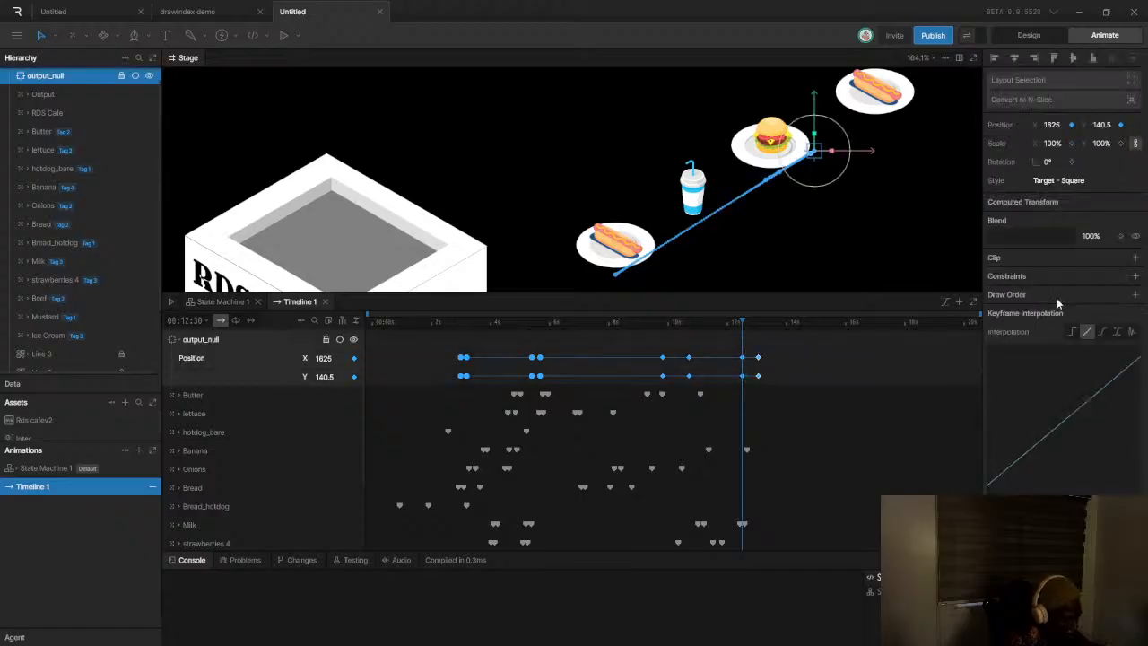
# Apply ease-in-out curve interpolation to output_null's last four position keyframes and play back the move from about 9 s
pyautogui.moveTo(661, 344); pyautogui.dragTo(798, 391)
pyautogui.click(1103, 332)
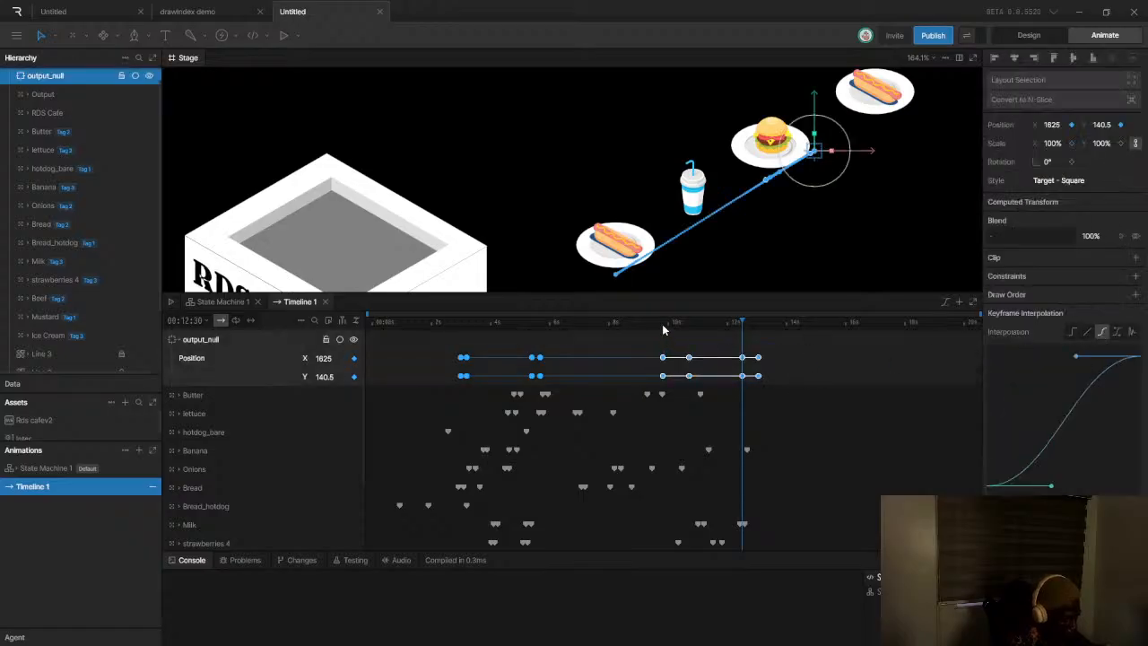
pyautogui.click(649, 328)
pyautogui.press('space')
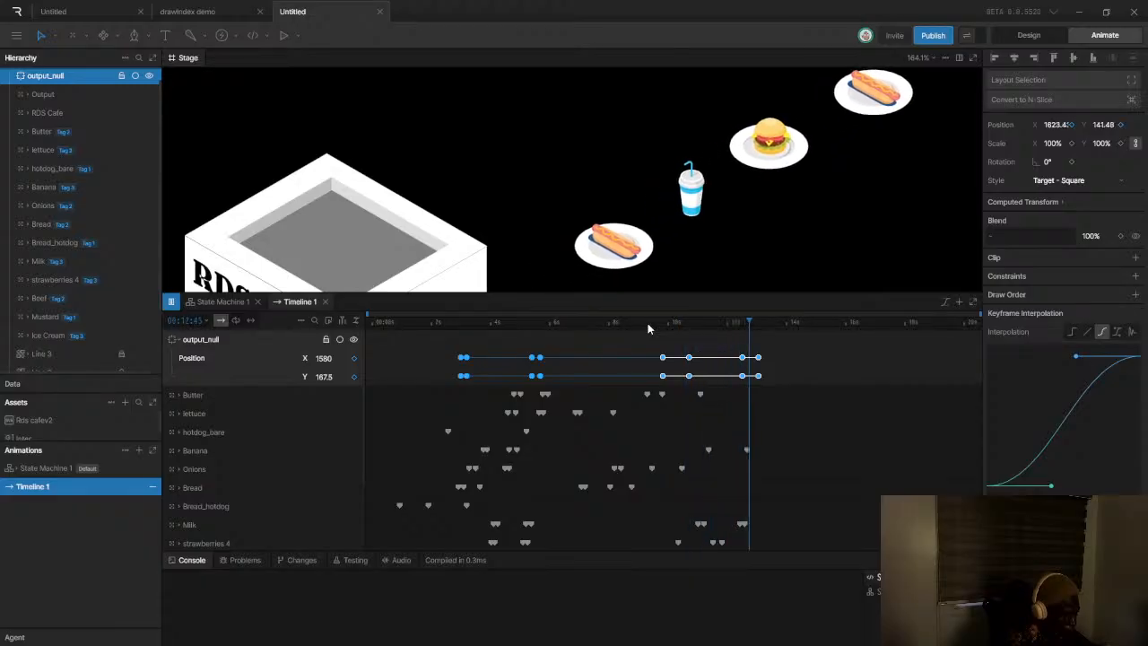
pyautogui.scroll(-10, 695, 230)
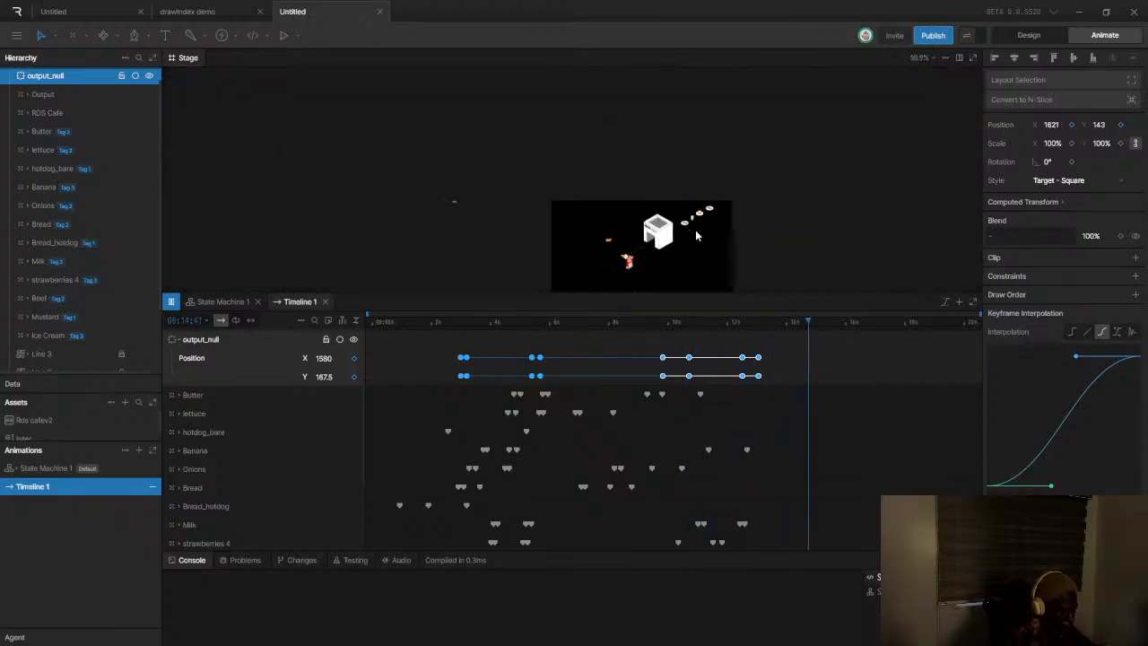
pyautogui.scroll(8, 694, 230)
pyautogui.click(694, 323)
pyautogui.moveTo(693, 323); pyautogui.dragTo(743, 323)
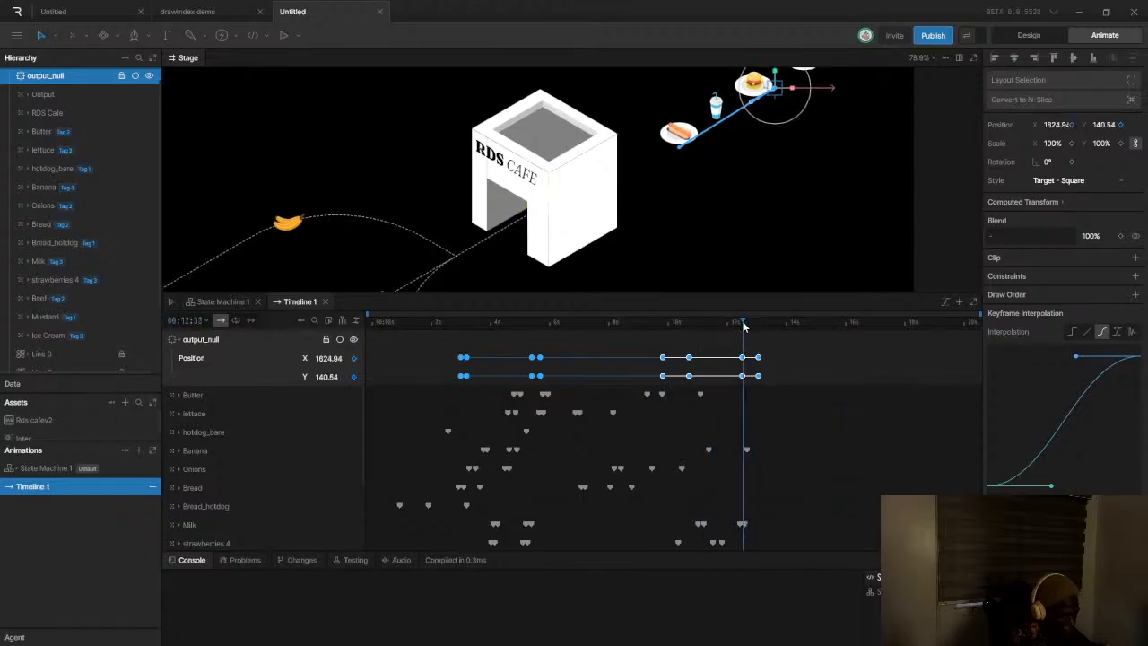
# Key han_burger 2 inside the cafe at 00:09:53, and key it emerging at X 1342.5, Y 289.5 at 00:12:30
pyautogui.scroll(-3, 81, 287)
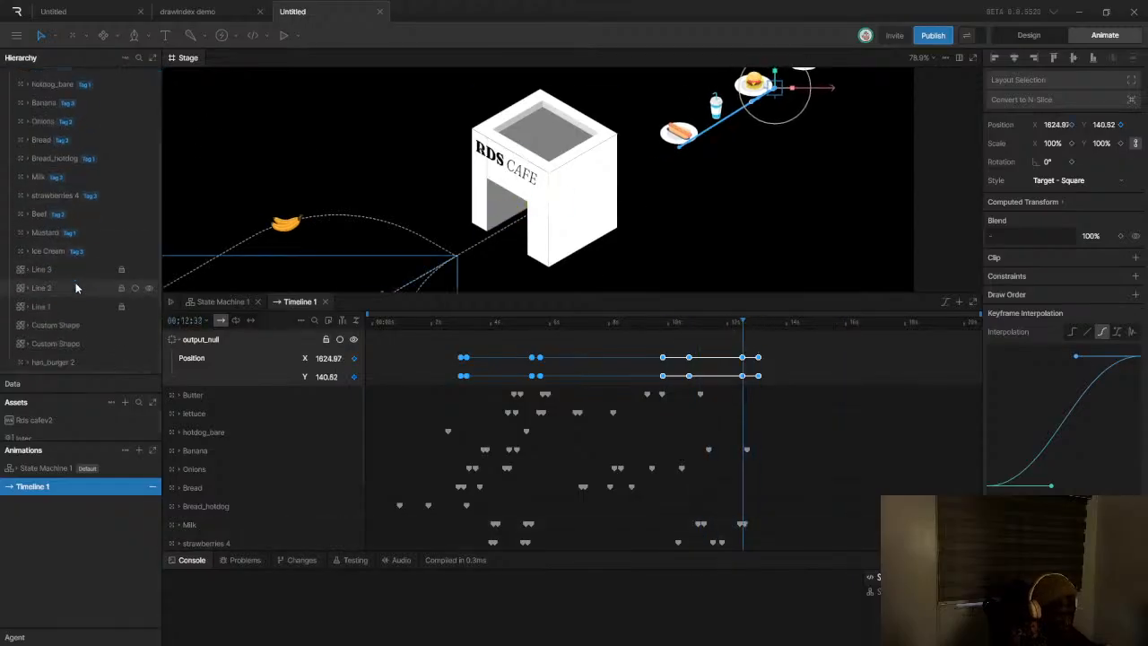
pyautogui.click(59, 361)
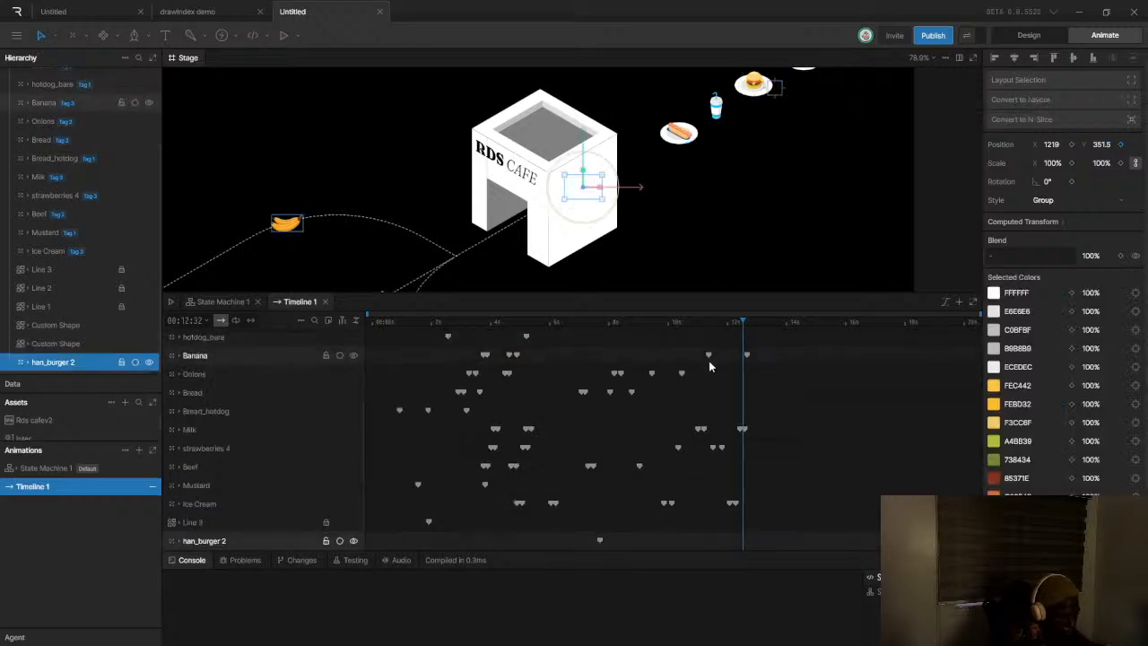
pyautogui.scroll(2, 712, 357)
pyautogui.moveTo(694, 325); pyautogui.dragTo(665, 341)
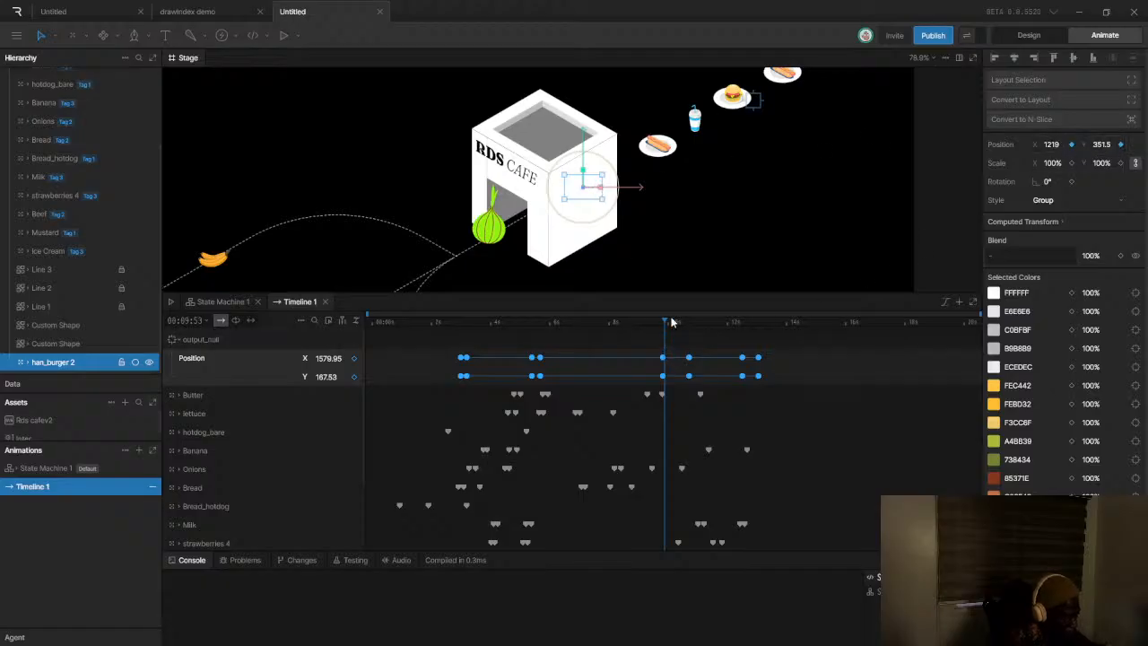
pyautogui.moveTo(670, 329); pyautogui.dragTo(742, 324)
pyautogui.moveTo(588, 193); pyautogui.dragTo(640, 166)
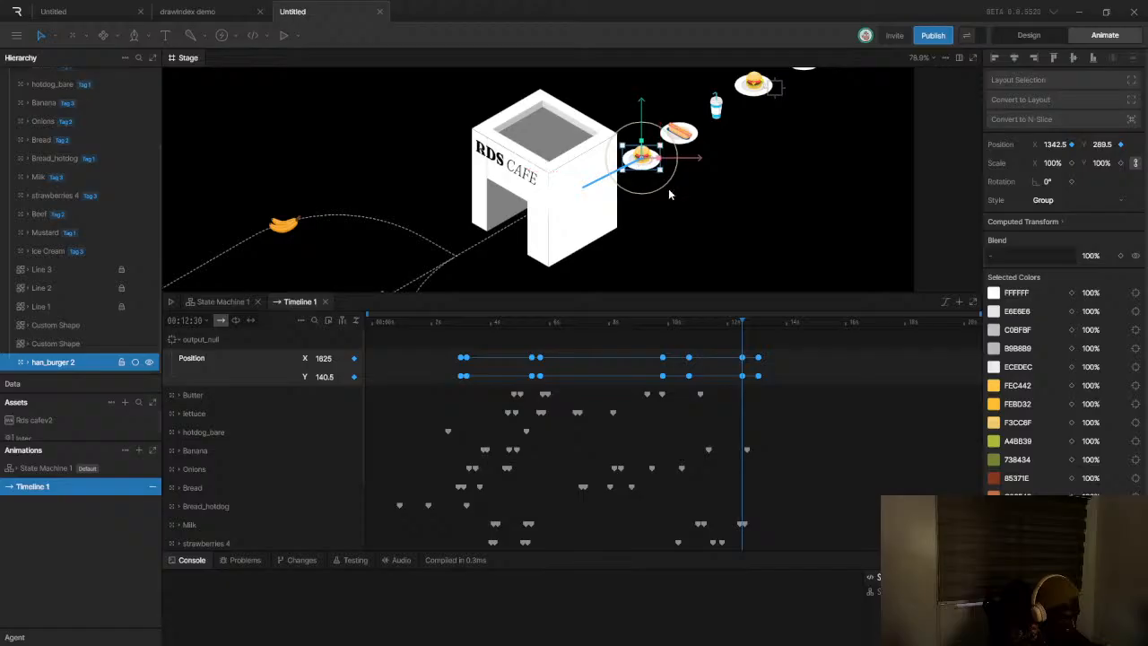
# Shift han_burger 2's last keyframe to about 13 s
pyautogui.scroll(-3, 738, 394)
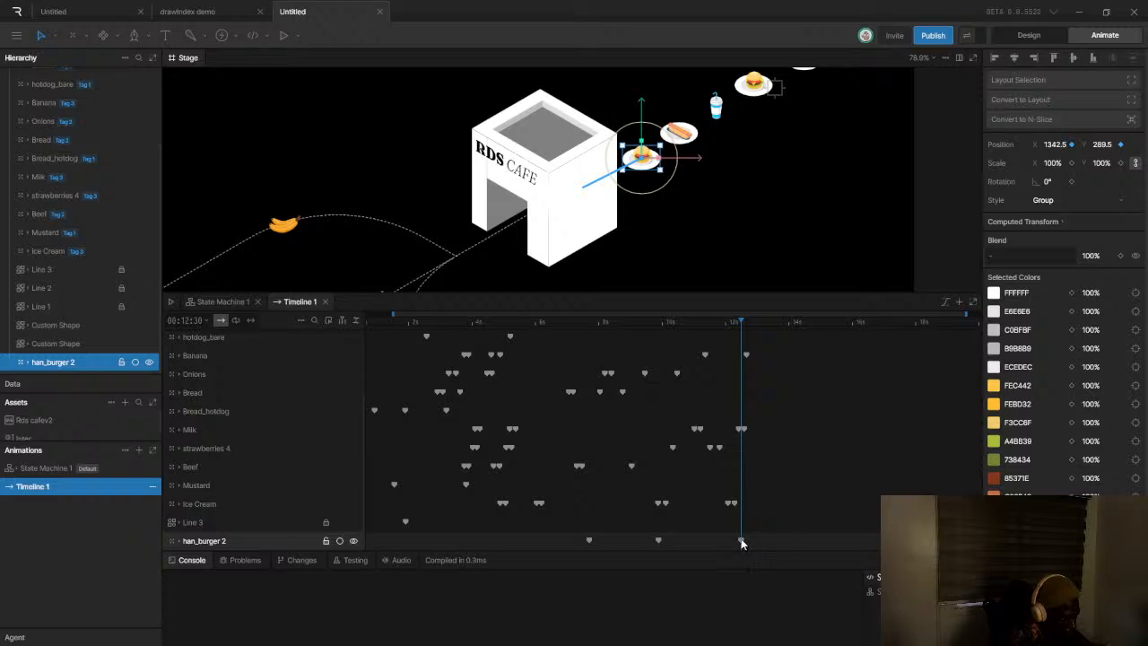
pyautogui.moveTo(748, 541); pyautogui.dragTo(752, 542)
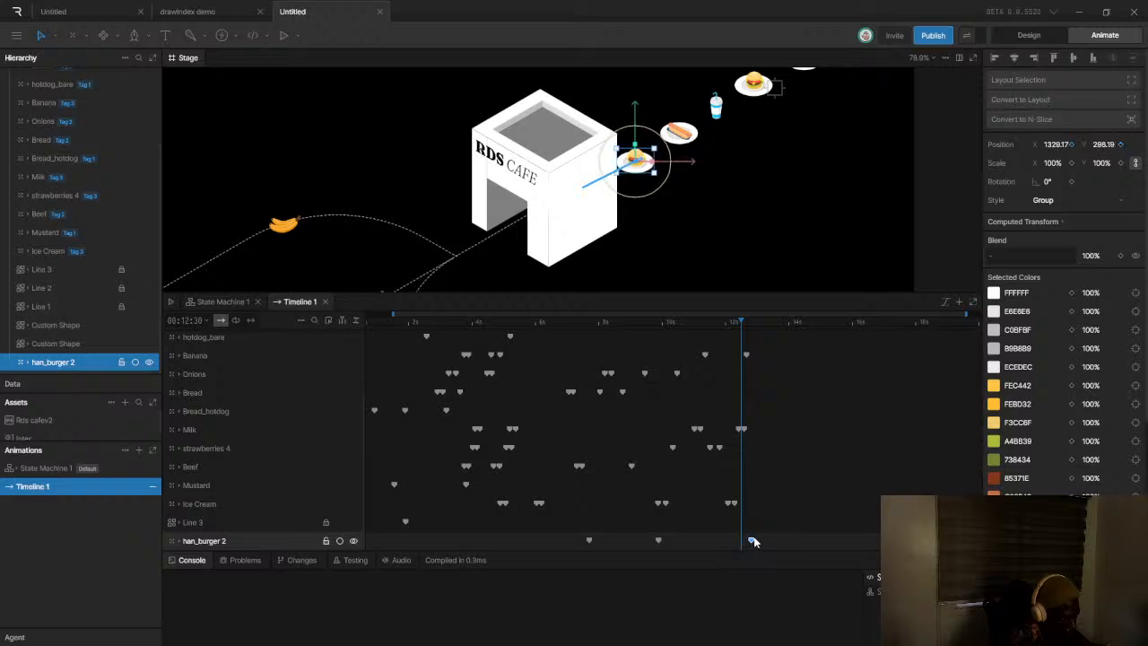
pyautogui.moveTo(741, 321); pyautogui.dragTo(754, 323)
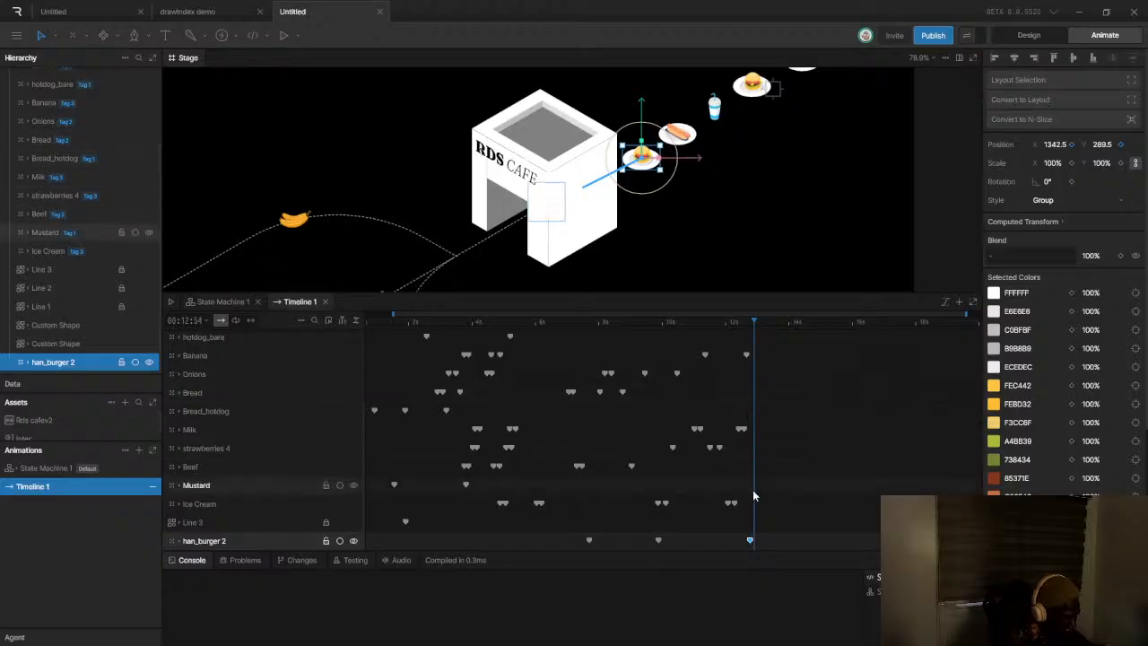
pyautogui.moveTo(751, 542); pyautogui.dragTo(760, 539)
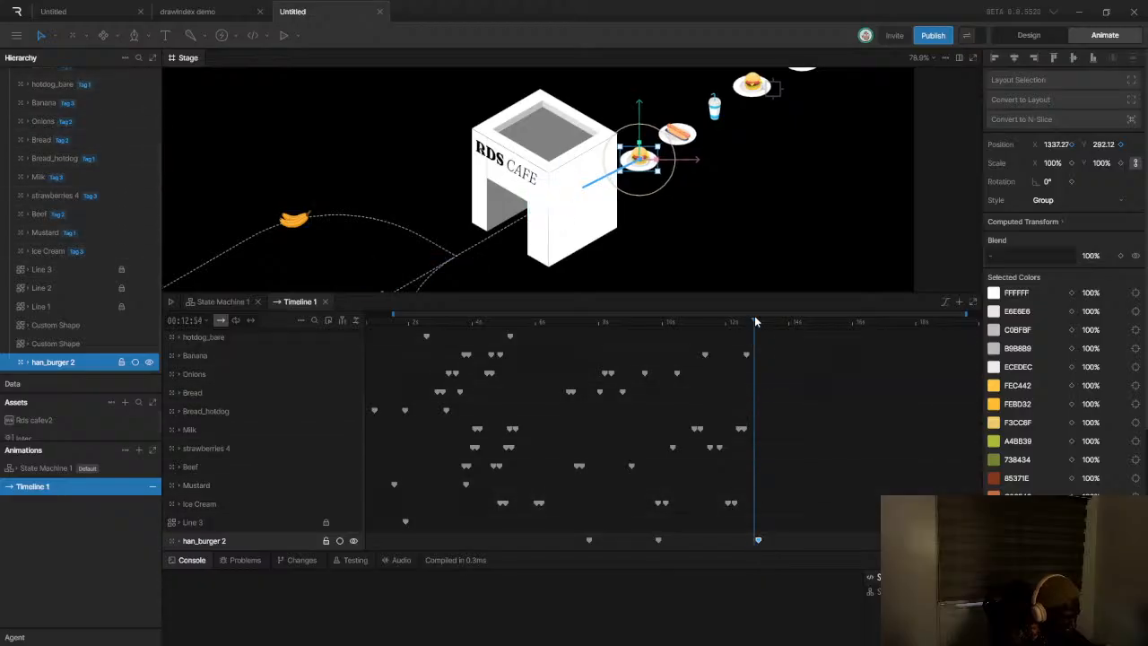
pyautogui.moveTo(749, 325); pyautogui.dragTo(760, 331)
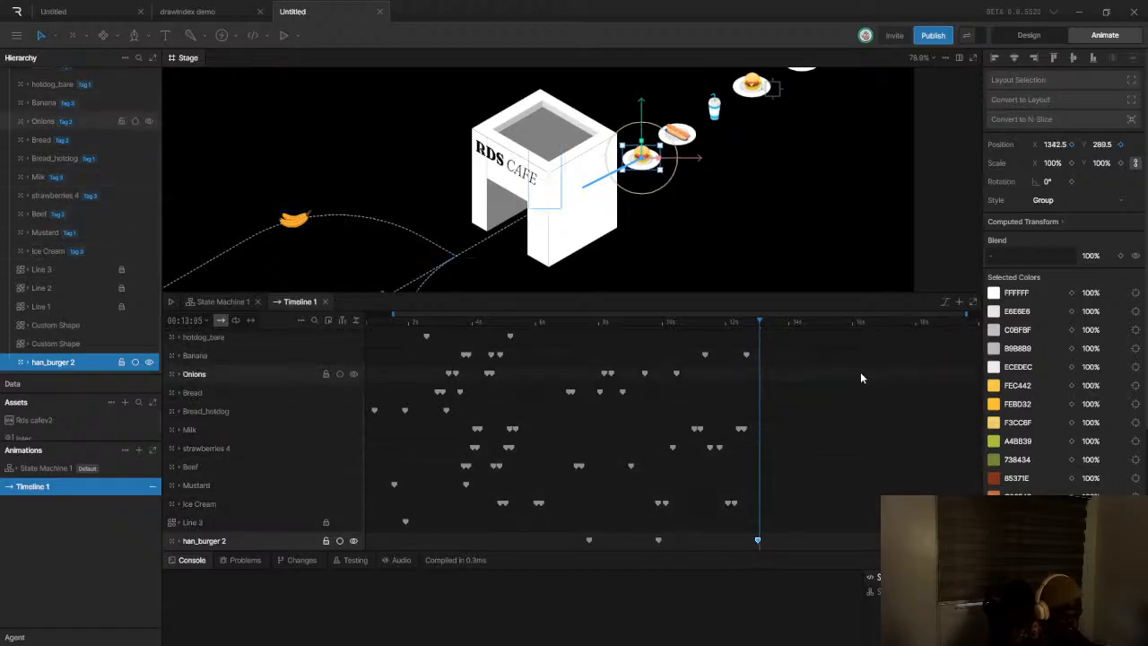
pyautogui.scroll(3, 860, 371)
pyautogui.scroll(1, 655, 507)
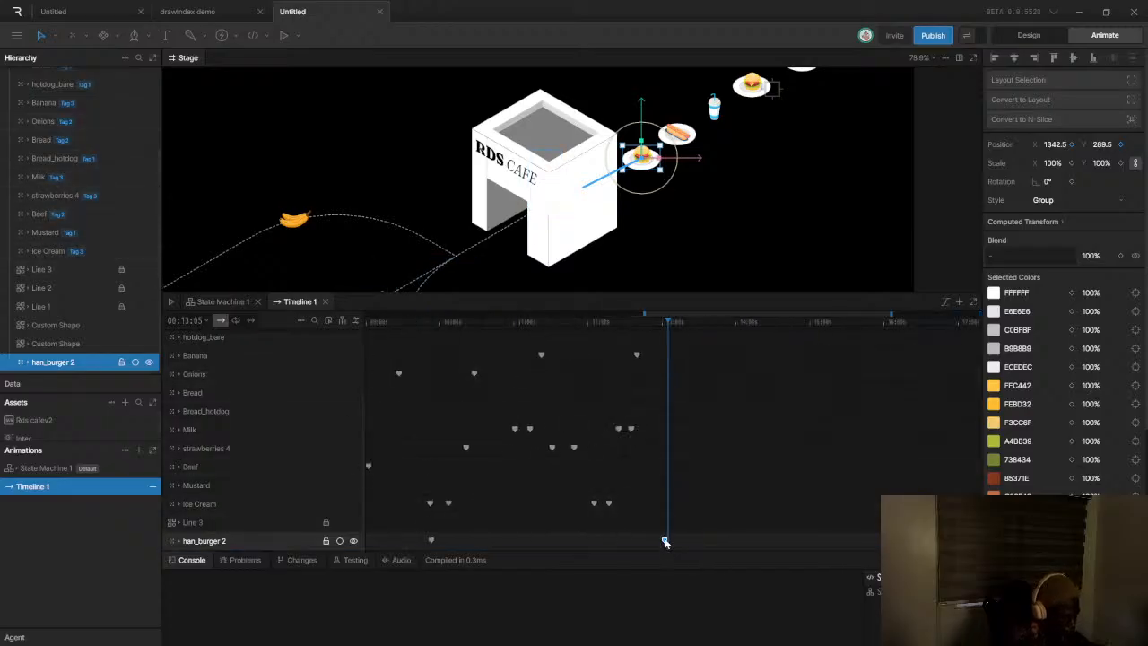
# Key han_burger 2 at X 1338.5, Y 290 at 00:13:01, and at an overshoot of X 1350.5, Y 283.5 at 00:12:44
pyautogui.click(662, 328)
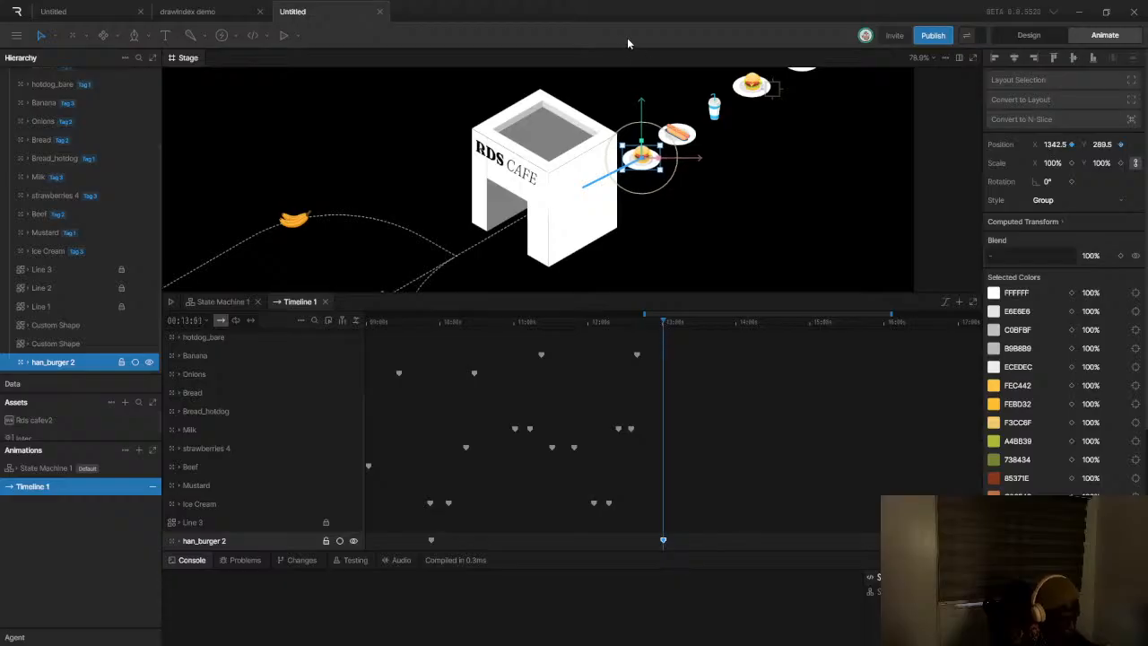
pyautogui.scroll(5, 640, 154)
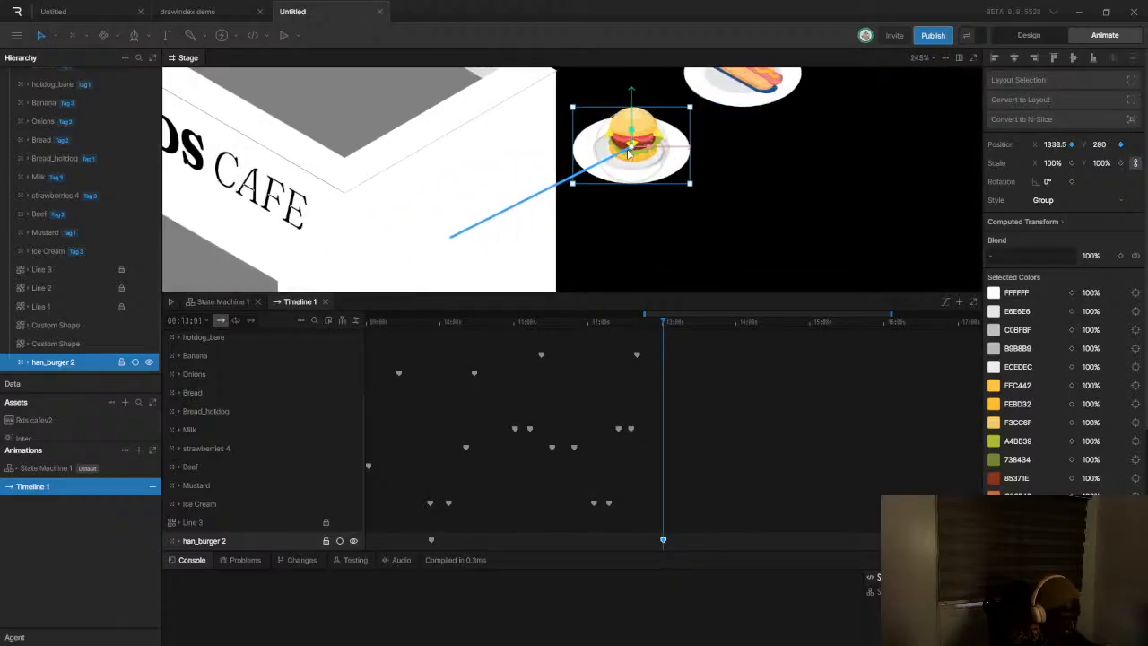
pyautogui.moveTo(631, 152); pyautogui.dragTo(628, 154)
pyautogui.scroll(-2, 627, 155)
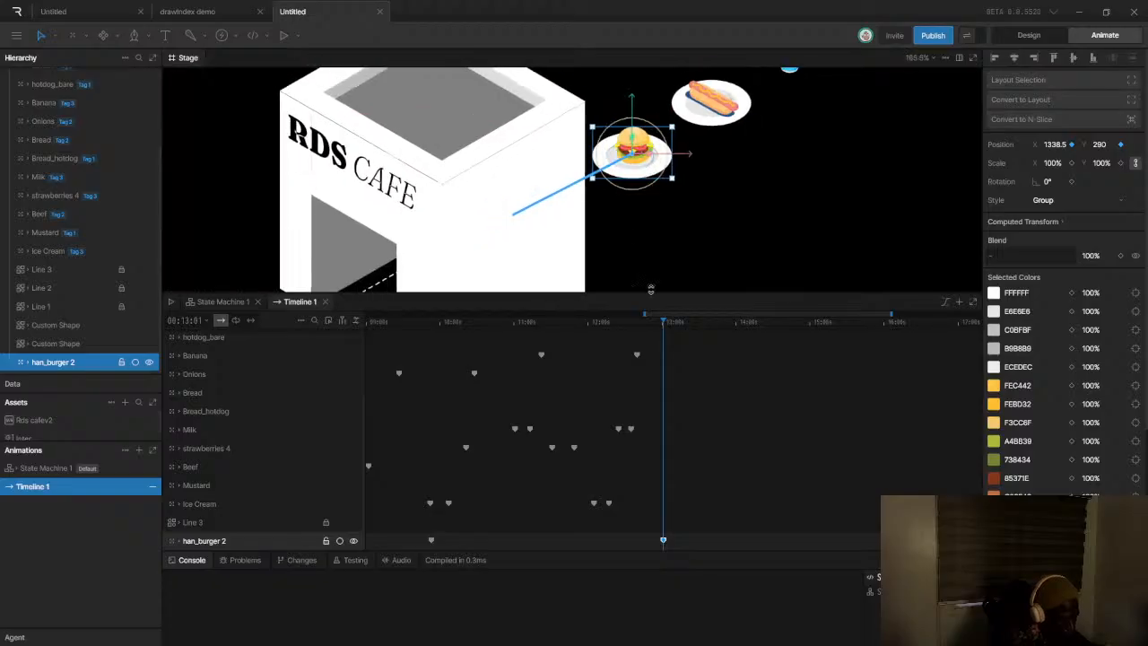
pyautogui.click(657, 325)
pyautogui.moveTo(656, 327); pyautogui.dragTo(642, 327)
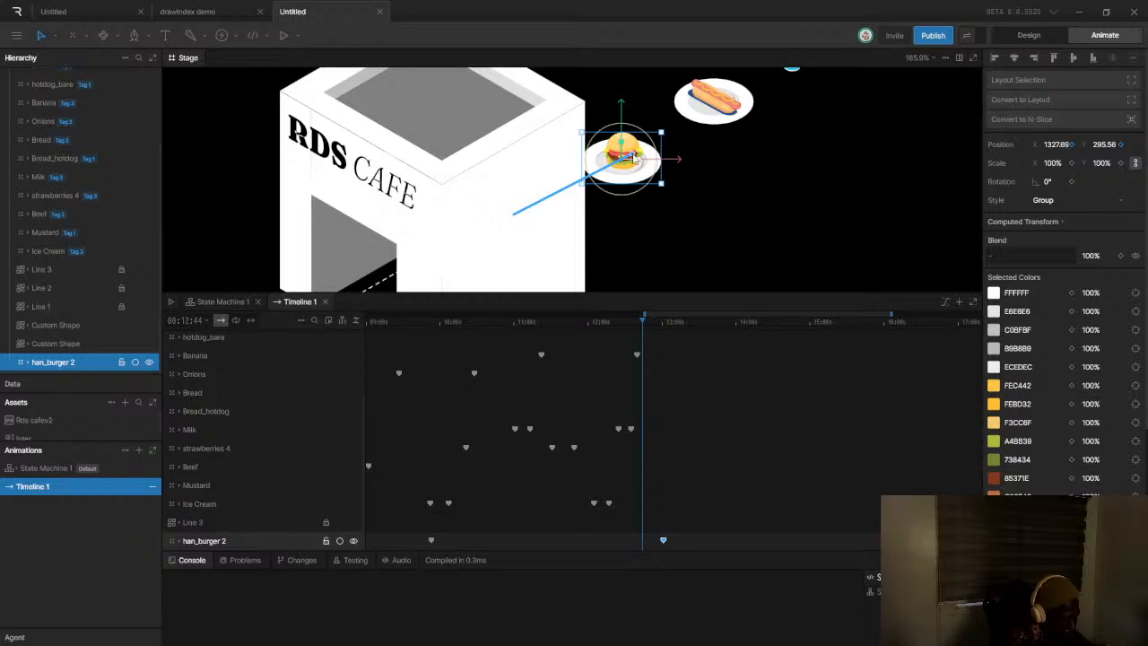
pyautogui.moveTo(621, 162); pyautogui.dragTo(643, 154)
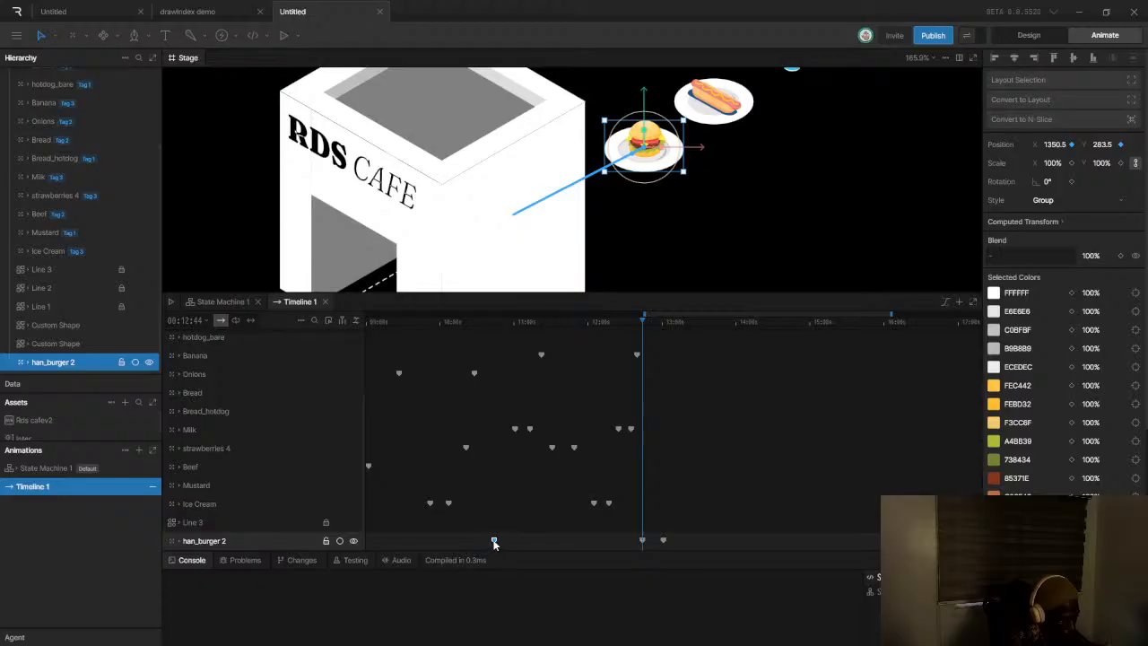
# Delay han_burger 2's exit-start keyframe to about 11 s and apply ease-in-out curve interpolation to its last three keyframes
pyautogui.moveTo(500, 537); pyautogui.dragTo(685, 553)
pyautogui.scroll(-5, 1029, 210)
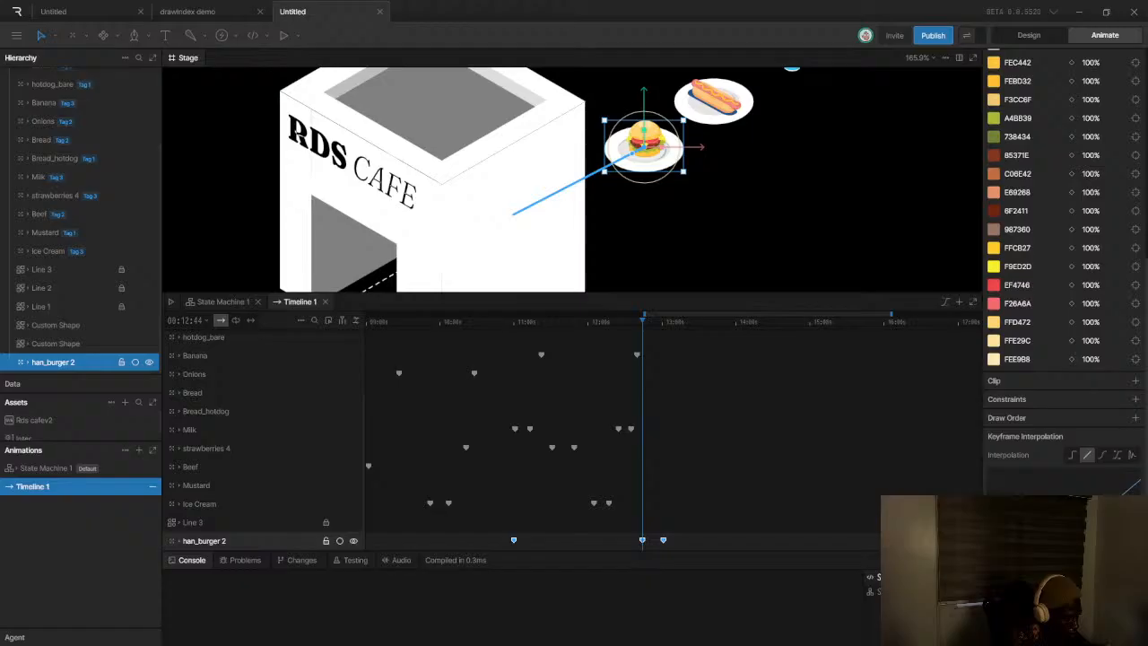
pyautogui.scroll(-3, 631, 435)
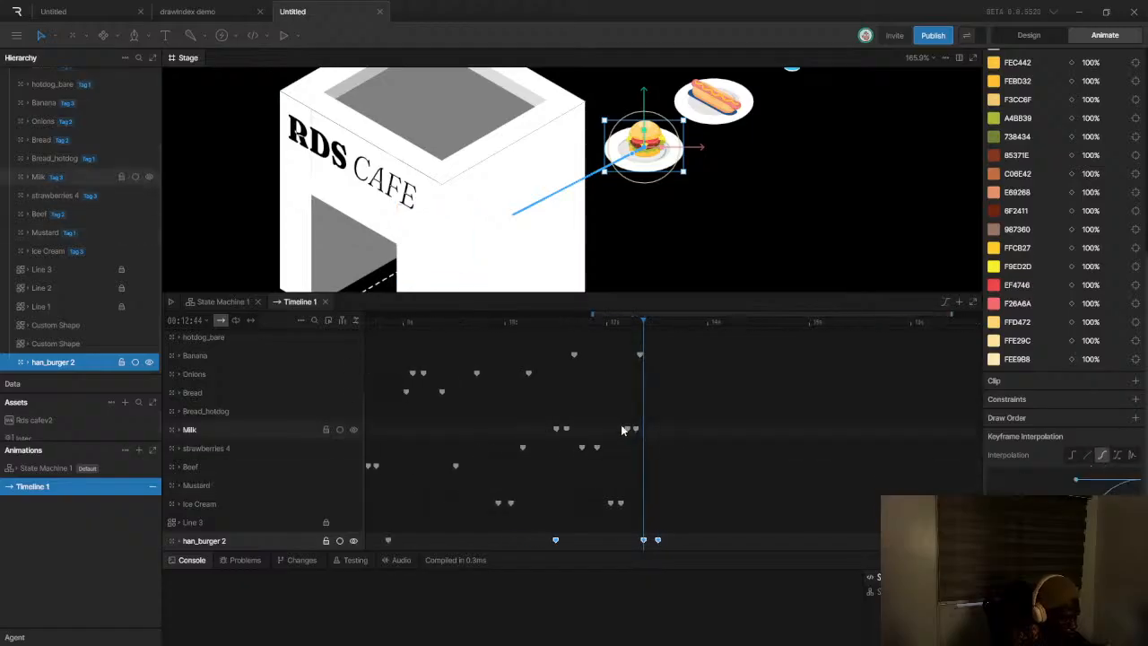
# Play Timeline 1 from the start and examine the food paths and the plated items leaving the cafe
pyautogui.scroll(-2, 587, 420)
pyautogui.scroll(-6, 600, 208)
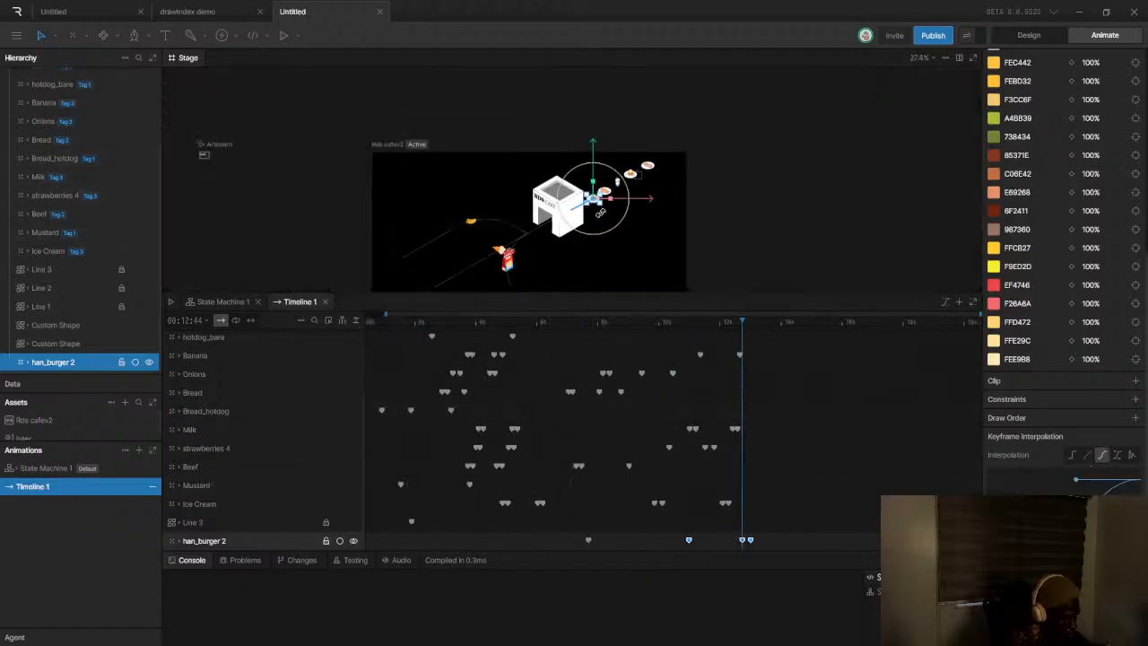
pyautogui.scroll(2, 599, 208)
pyautogui.click(435, 324)
pyautogui.hscroll(-1, 386, 321)
pyautogui.click(377, 324)
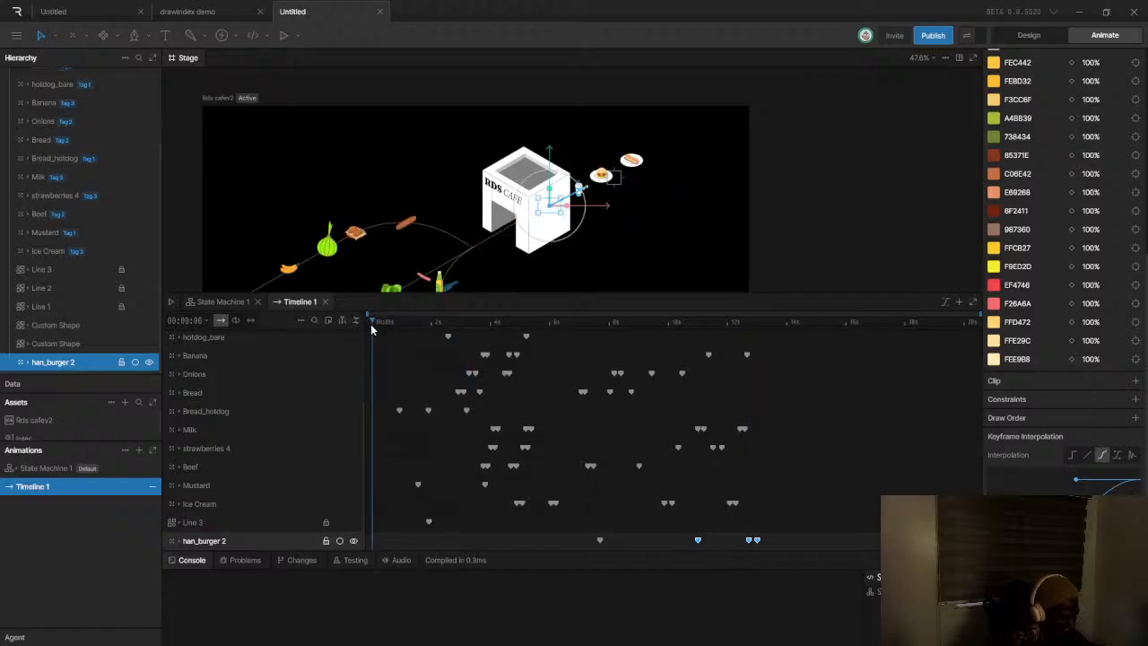
pyautogui.press('space')
pyautogui.scroll(-4, 481, 223)
pyautogui.scroll(1, 481, 222)
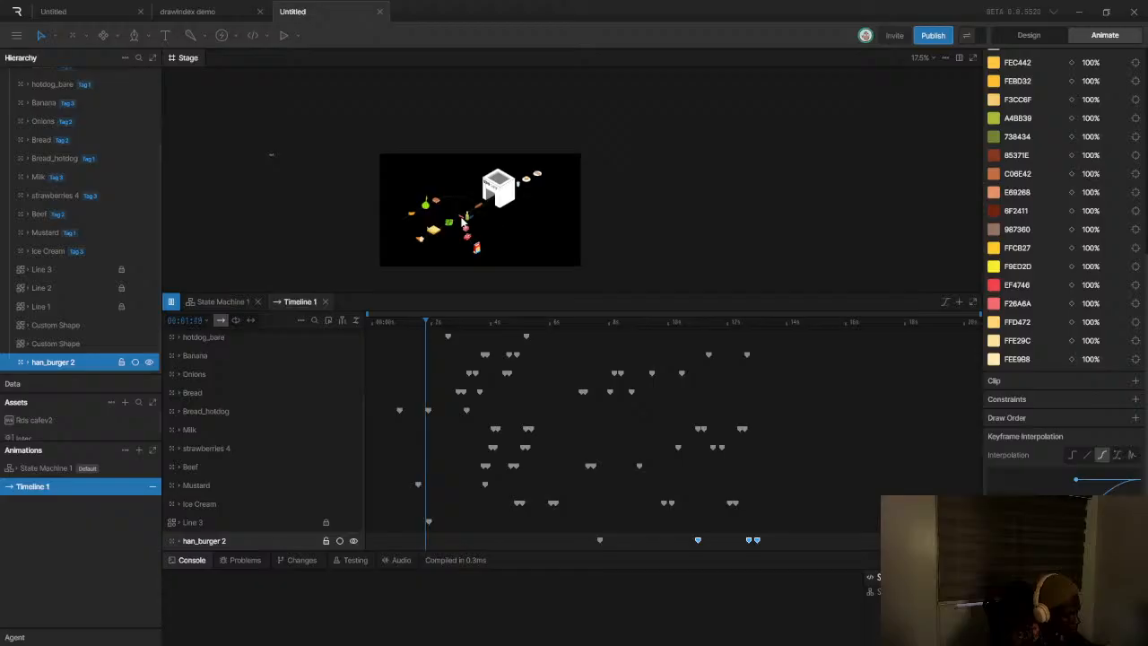
pyautogui.scroll(2, 405, 198)
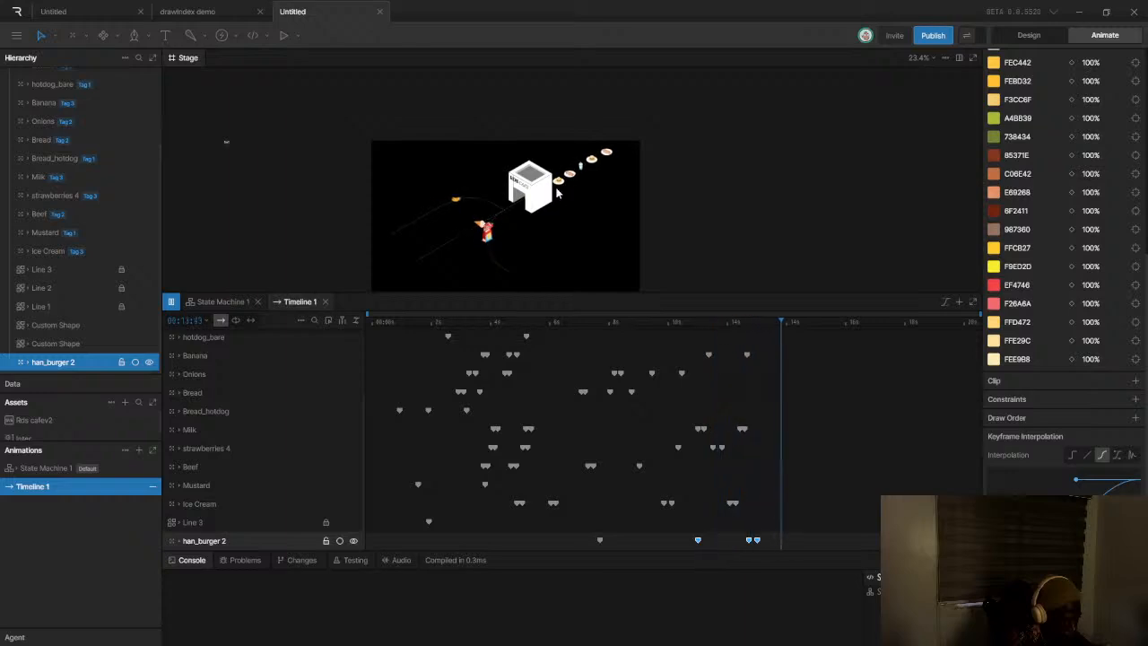
pyautogui.press('space')
pyautogui.scroll(3, 592, 175)
pyautogui.scroll(-3, 592, 170)
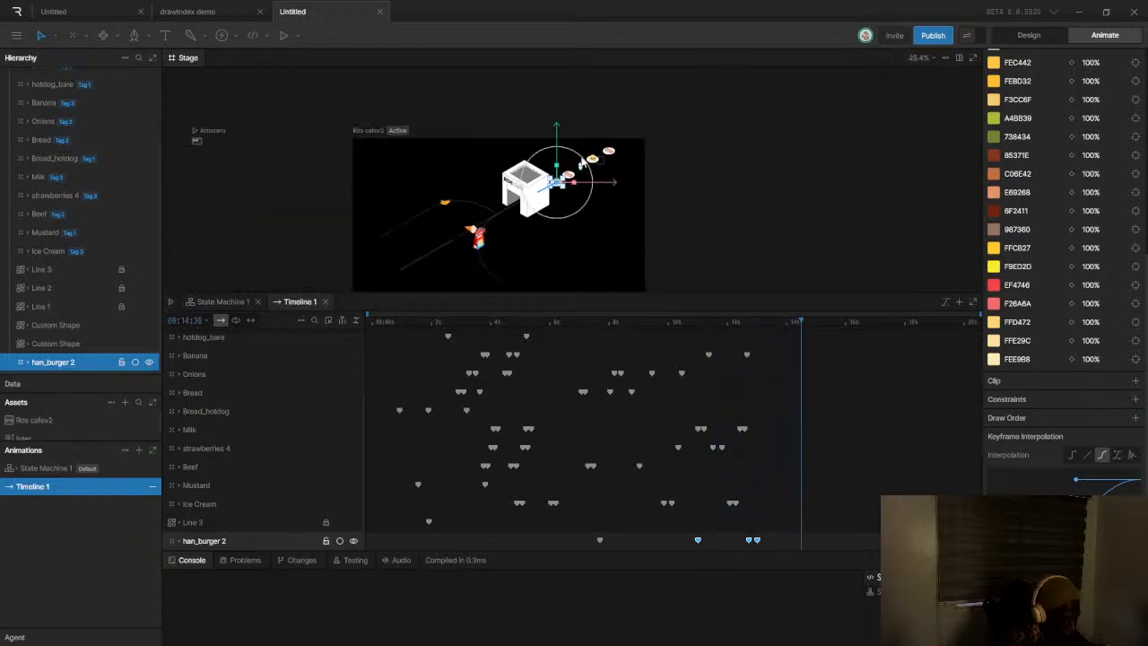
pyautogui.scroll(4, 586, 160)
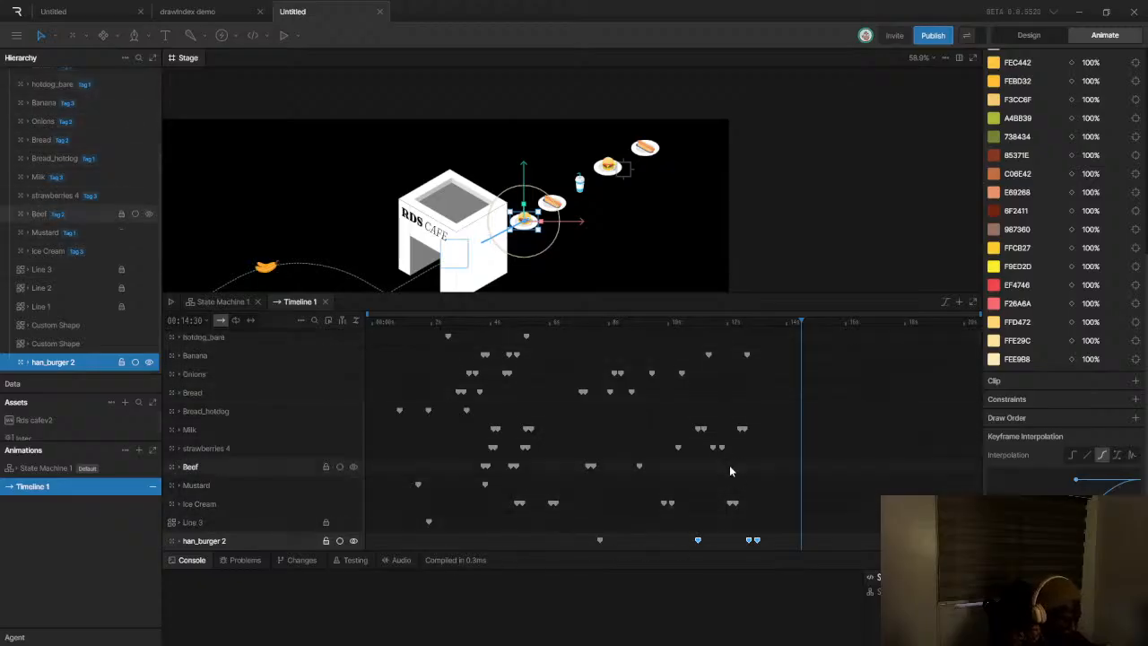
# Replay the burger's exit and delete han_burger 2's earliest keyframe, at about 7.7 s
pyautogui.moveTo(585, 536); pyautogui.dragTo(622, 545)
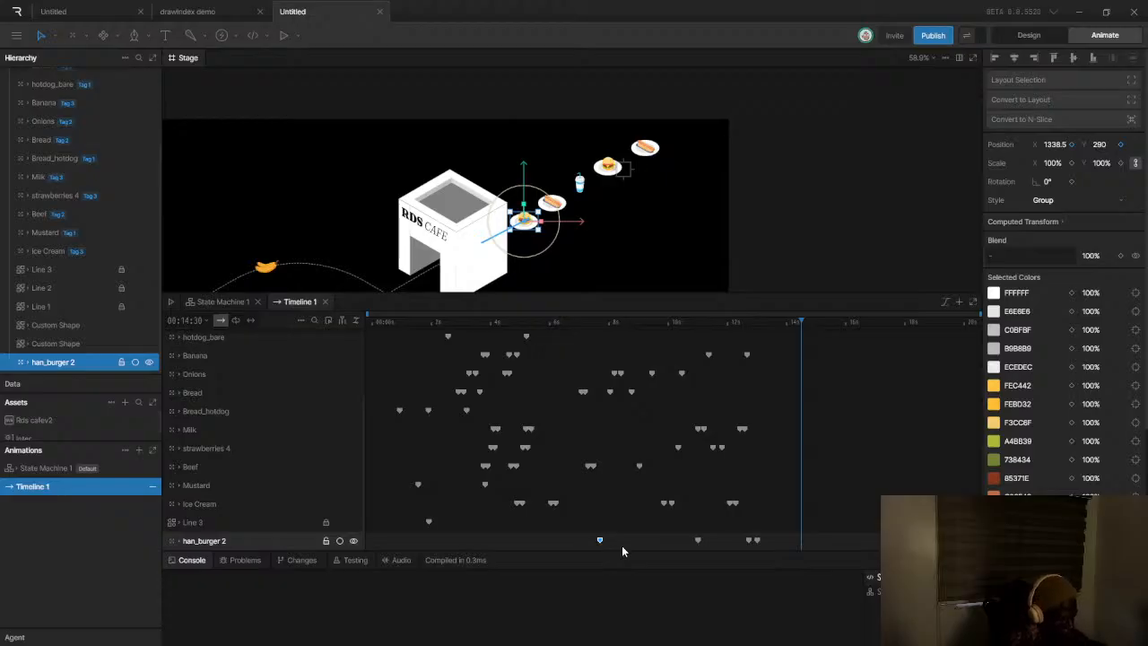
pyautogui.click(647, 329)
pyautogui.click(653, 322)
pyautogui.moveTo(655, 327); pyautogui.dragTo(656, 366)
pyautogui.press('space')
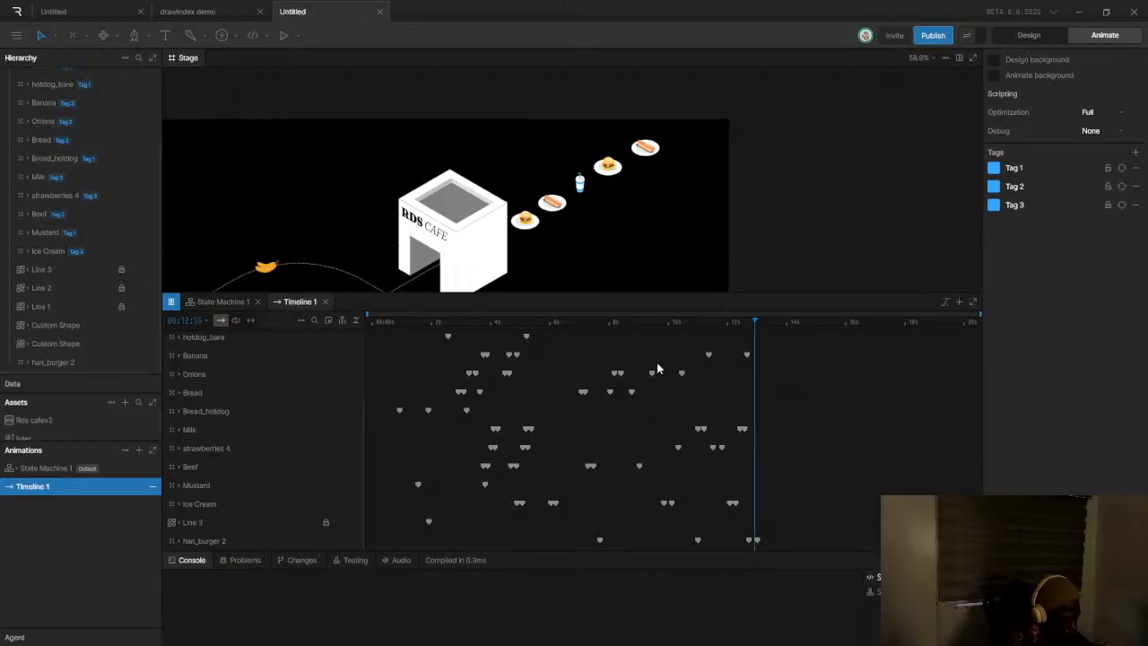
pyautogui.press('space')
pyautogui.click(600, 541)
pyautogui.moveTo(604, 545); pyautogui.dragTo(608, 543)
pyautogui.press('Delete')
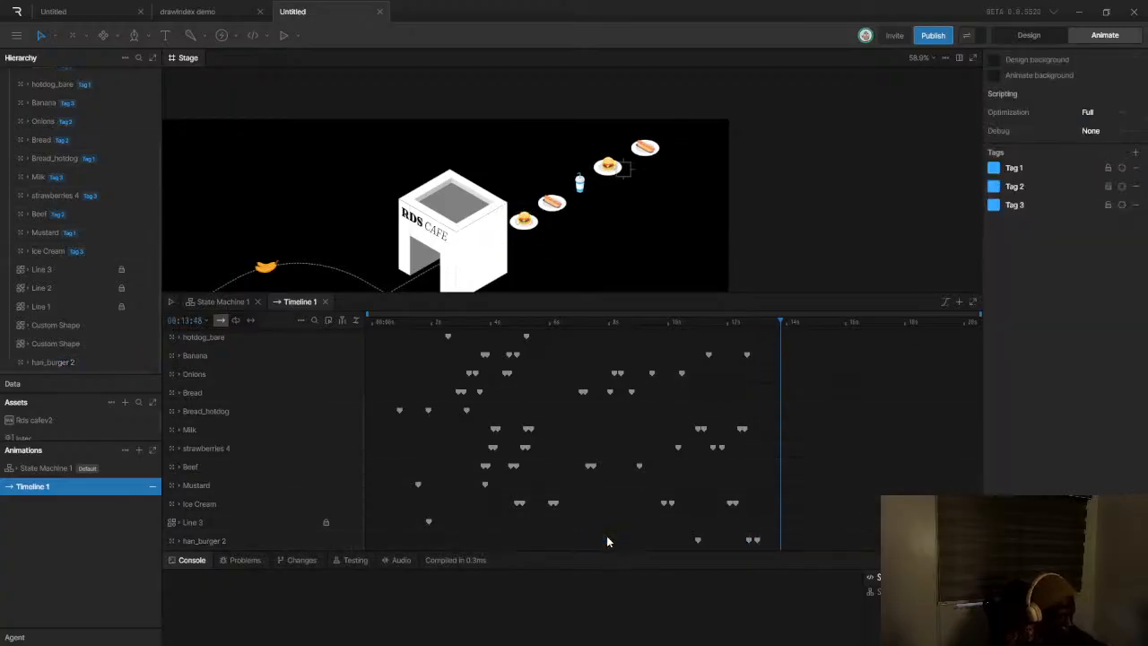
# Retime han_burger 2's exit to start at about 10.3 s, with its last two keyframes at about 13 s and 13.3 s, and replay it
pyautogui.click(607, 321)
pyautogui.press('space')
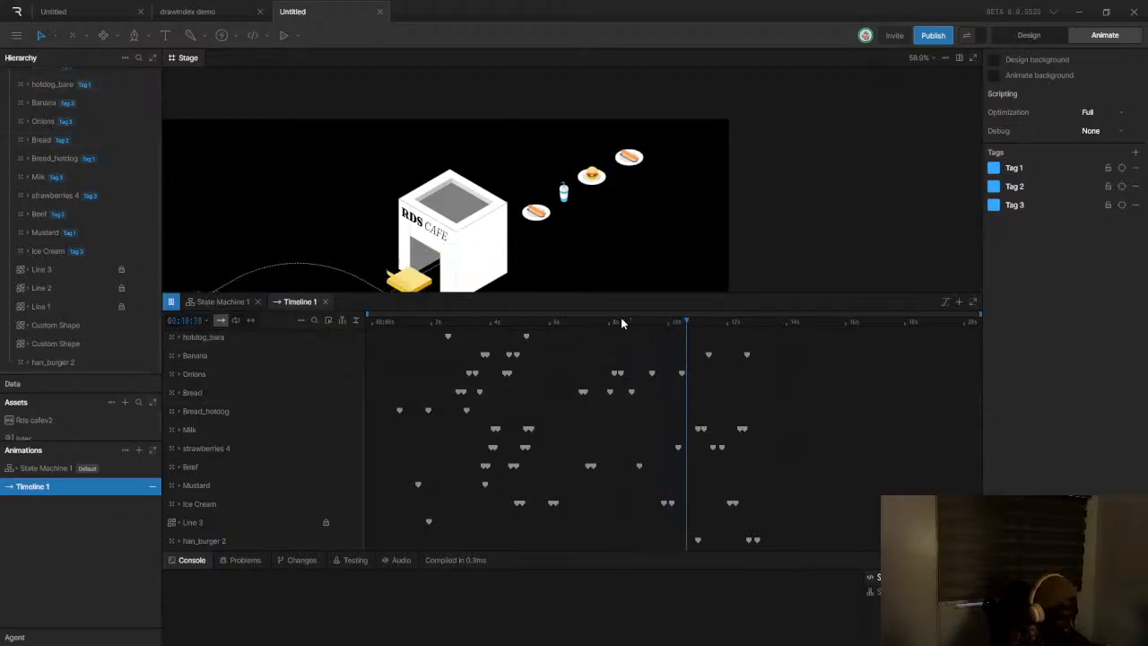
pyautogui.press('space')
pyautogui.moveTo(737, 536); pyautogui.dragTo(776, 540)
pyautogui.moveTo(682, 530); pyautogui.dragTo(759, 544)
pyautogui.moveTo(674, 323); pyautogui.dragTo(627, 332)
pyautogui.press('space')
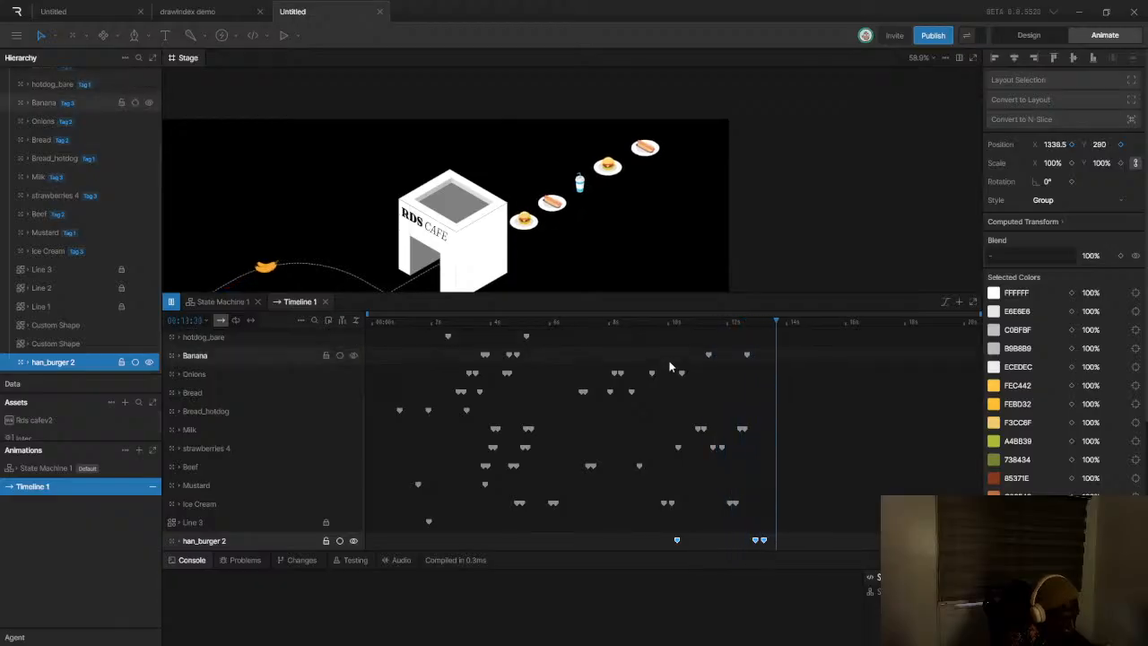
# Move han_burger 2's last keyframe to about 13.5 s for a longer settle, and play back the exit
pyautogui.click(786, 541)
pyautogui.moveTo(764, 541); pyautogui.dragTo(771, 542)
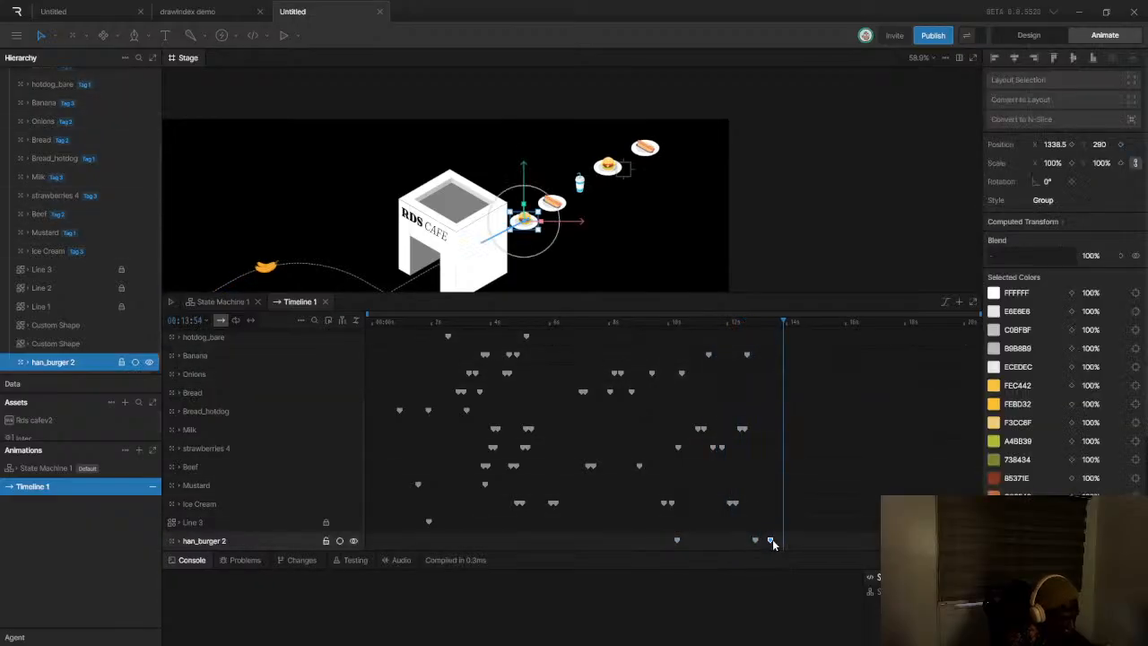
pyautogui.moveTo(679, 324); pyautogui.dragTo(651, 329)
pyautogui.press('space')
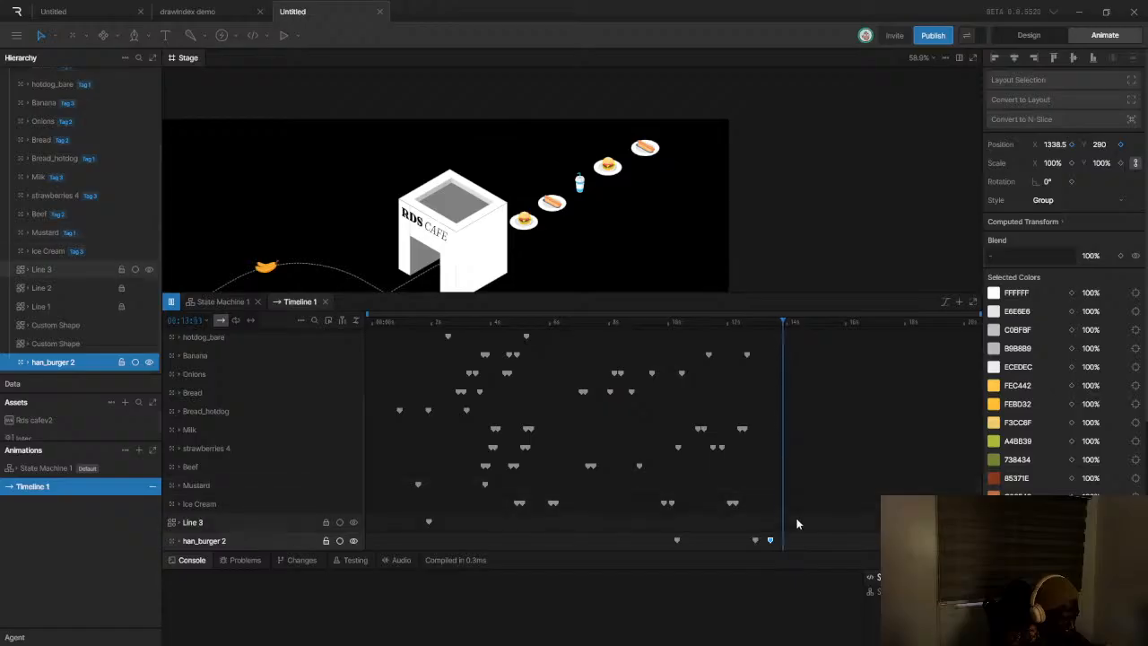
pyautogui.press('space')
pyautogui.click(758, 324)
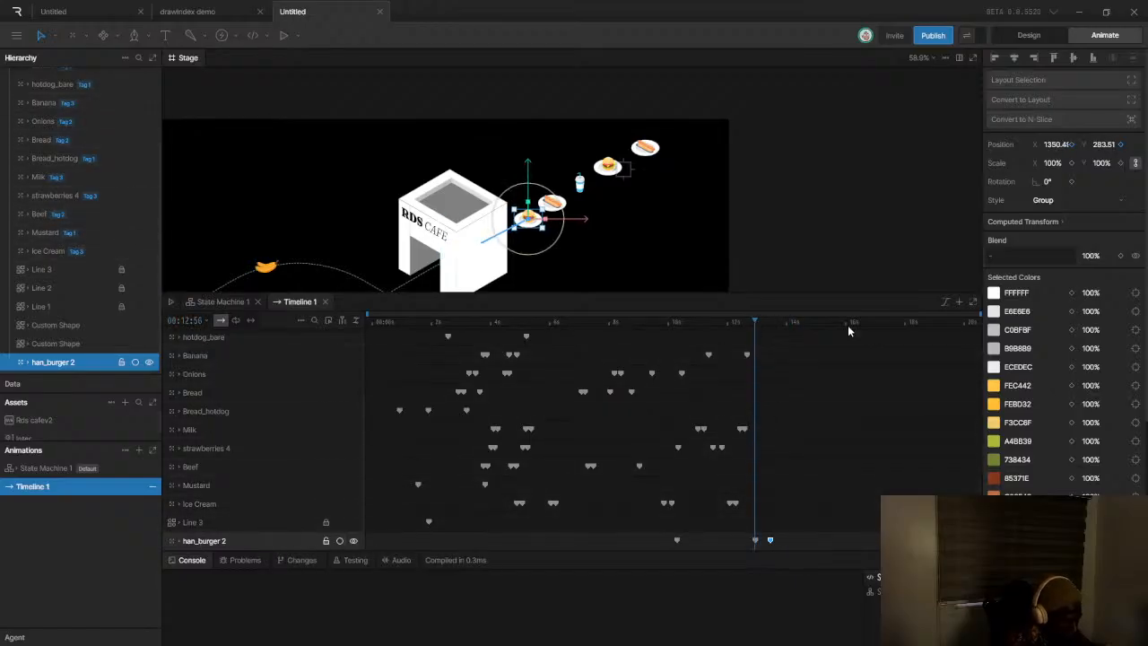
# Nudge han_burger 2 slightly back towards the cafe, to about X 1348, Y 286 at timecode 12:57, and replay its exit
pyautogui.scroll(5, 754, 413)
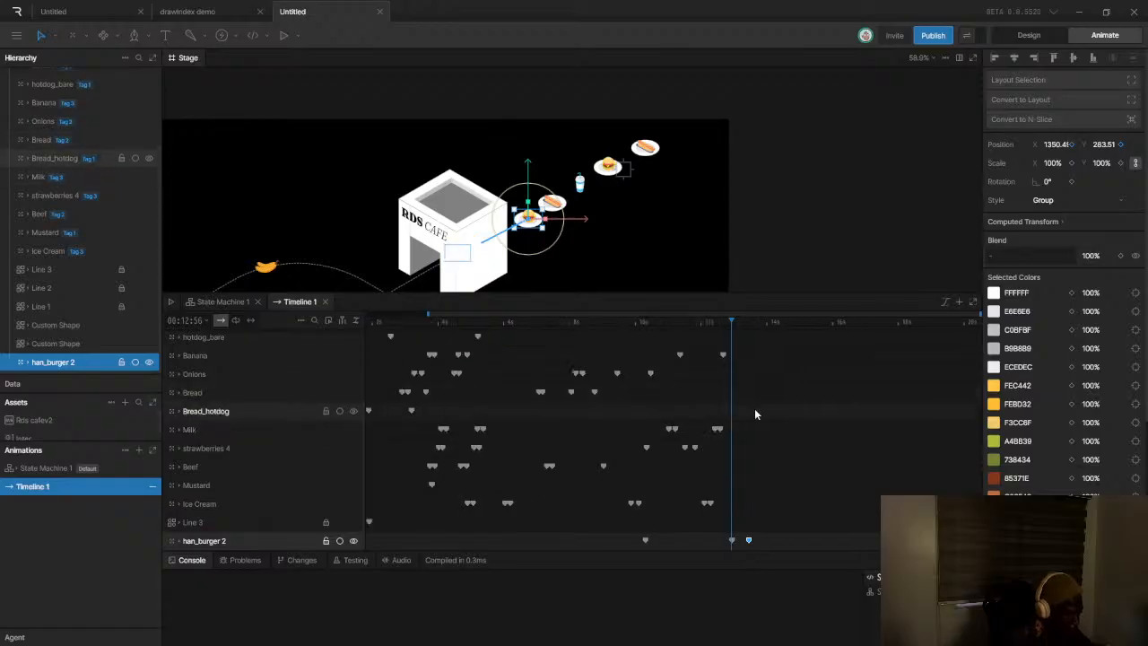
pyautogui.scroll(3, 754, 414)
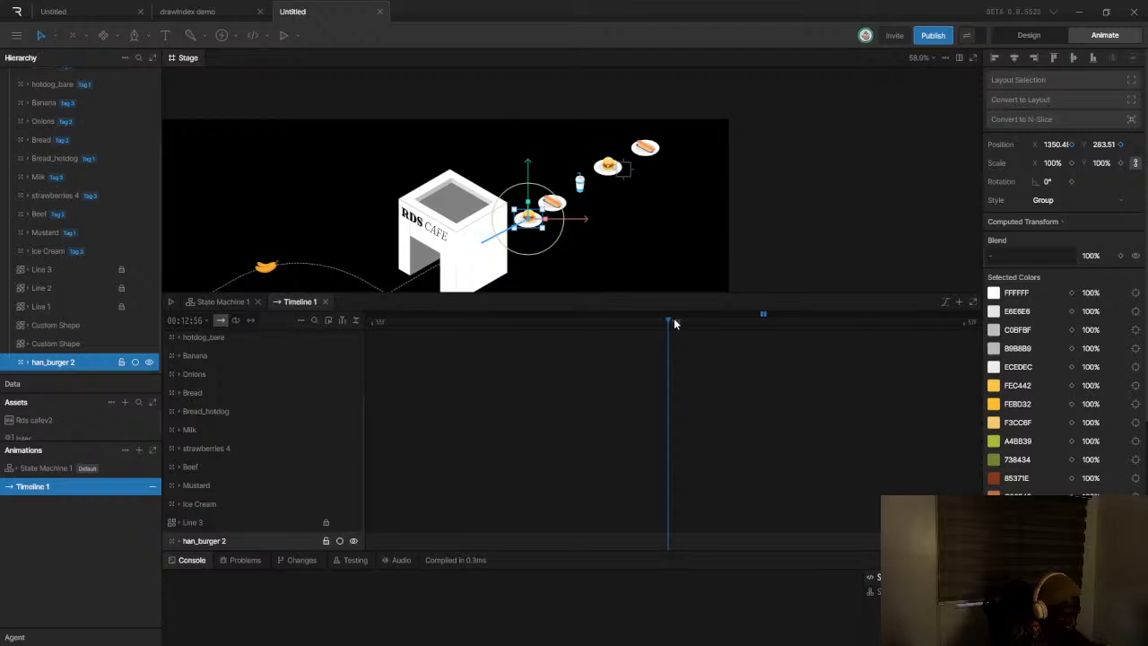
pyautogui.scroll(10, 536, 212)
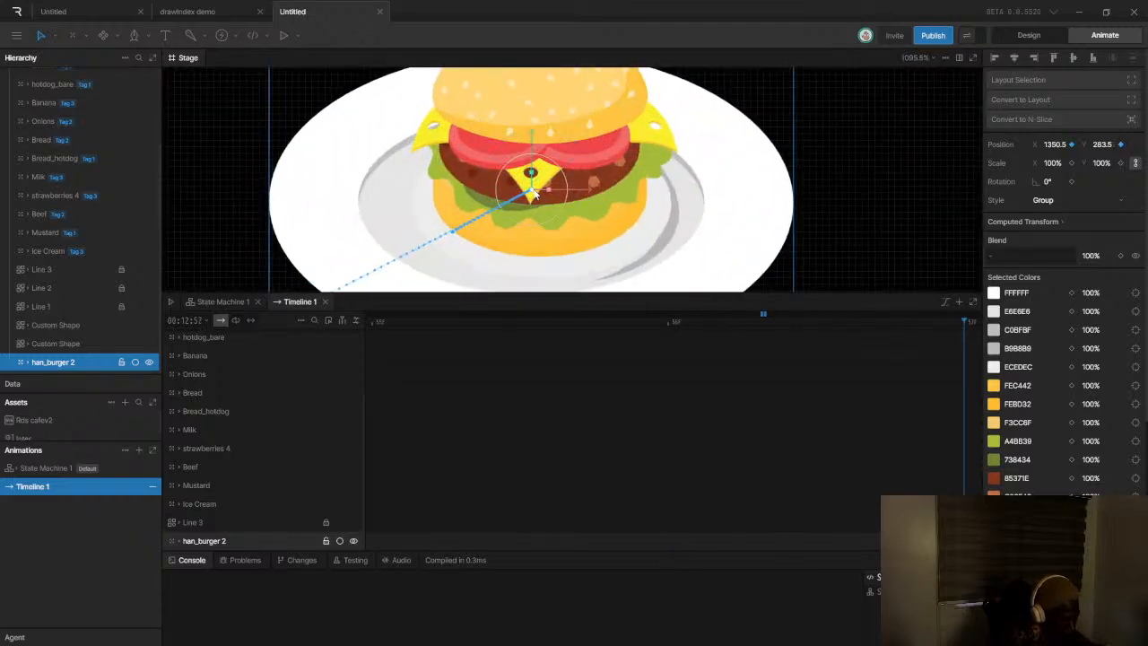
pyautogui.moveTo(532, 193); pyautogui.dragTo(502, 207)
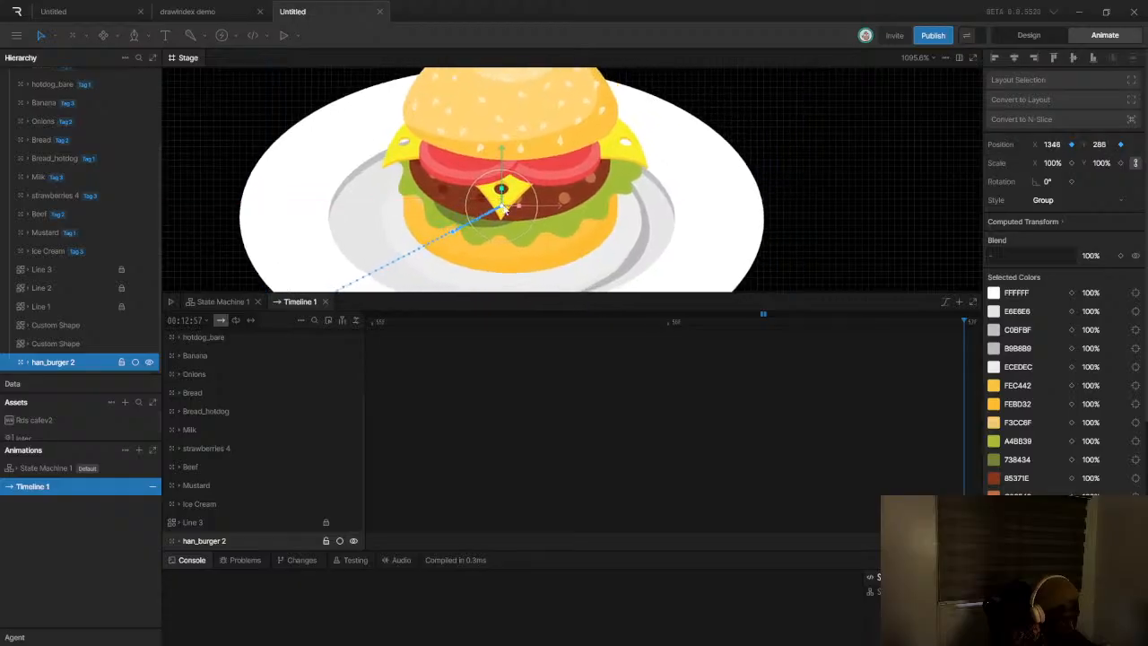
pyautogui.scroll(-10, 543, 204)
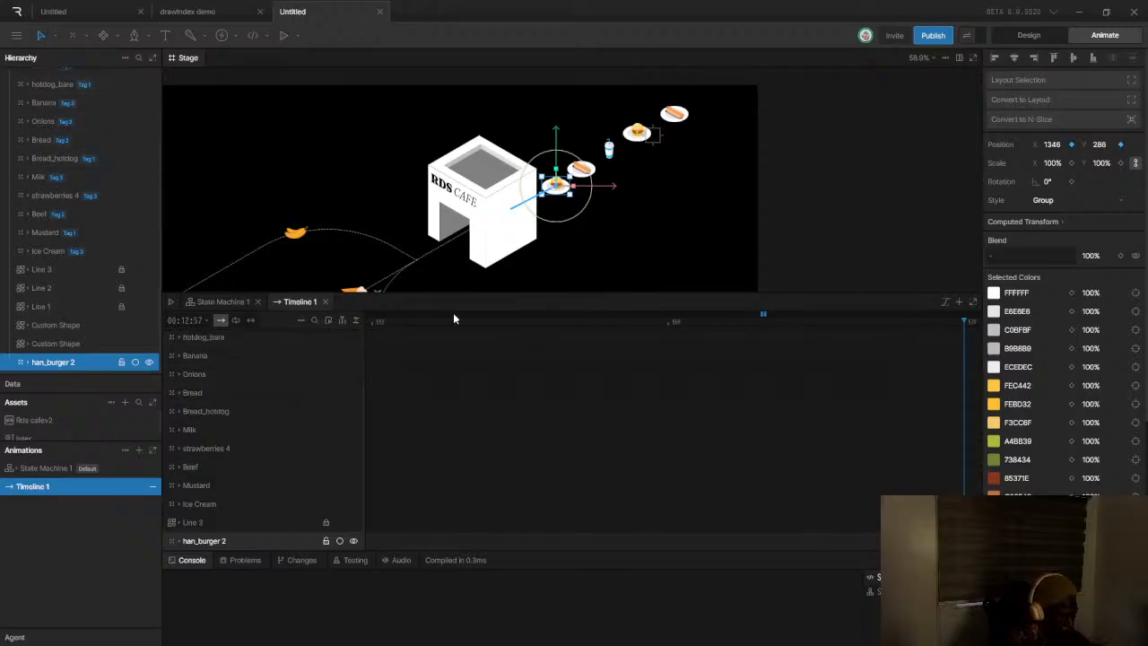
pyautogui.scroll(-5, 769, 416)
pyautogui.scroll(-3, 769, 416)
pyautogui.click(362, 322)
pyautogui.press('space')
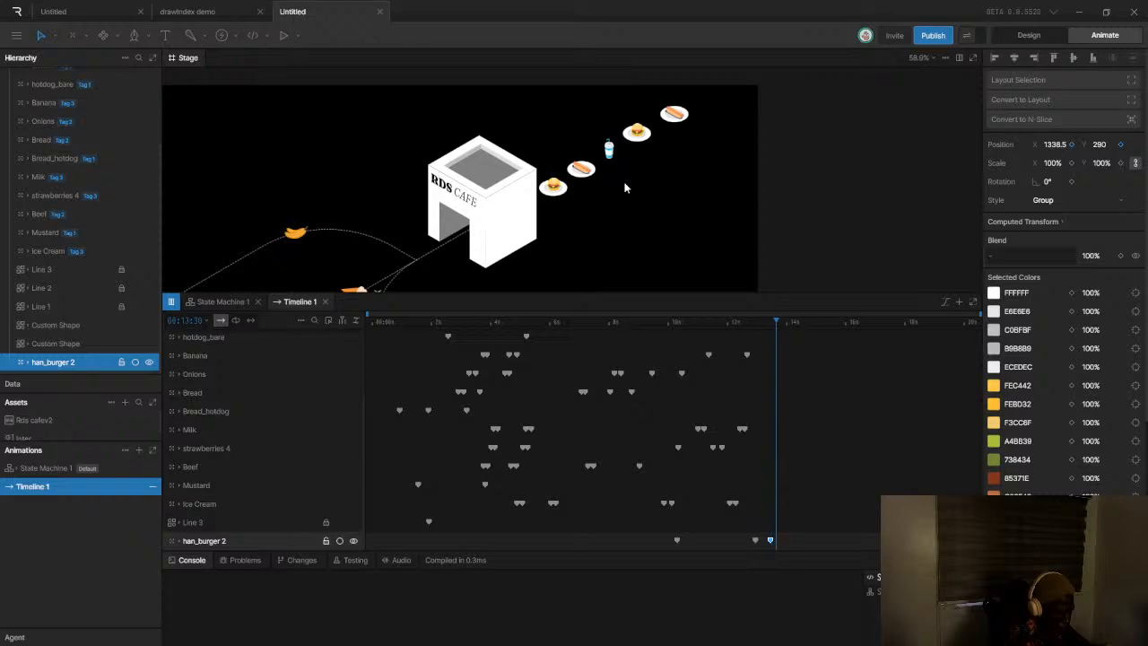
# Replay Timeline 1 from the start with the whole artboard in view
pyautogui.scroll(-5, 628, 144)
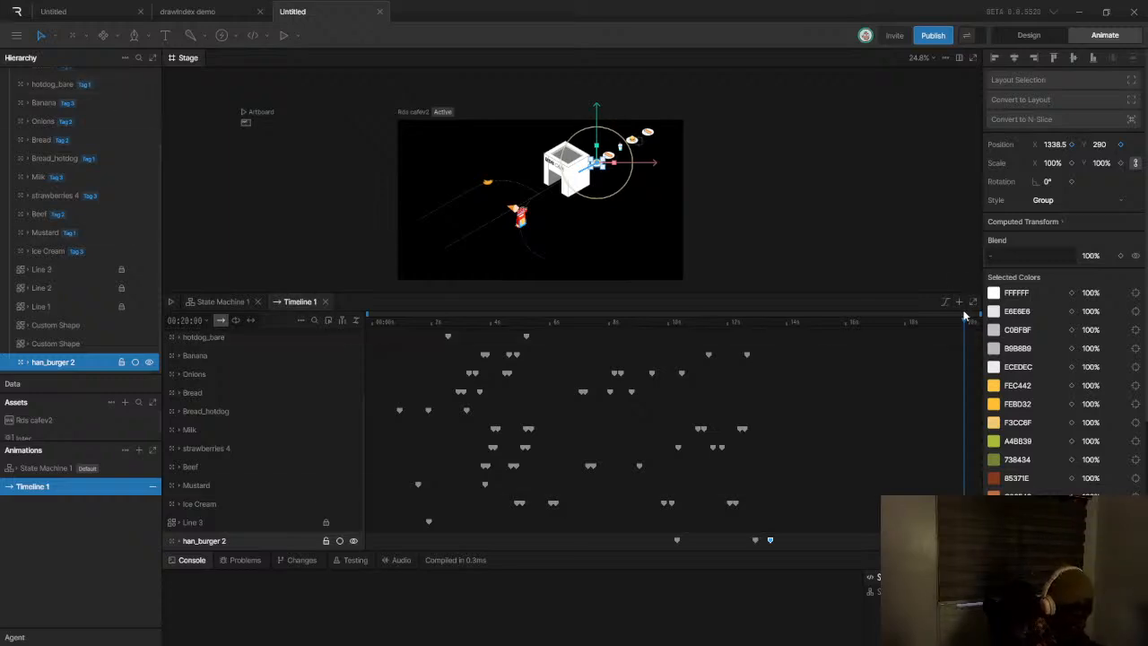
pyautogui.moveTo(979, 312); pyautogui.dragTo(868, 317)
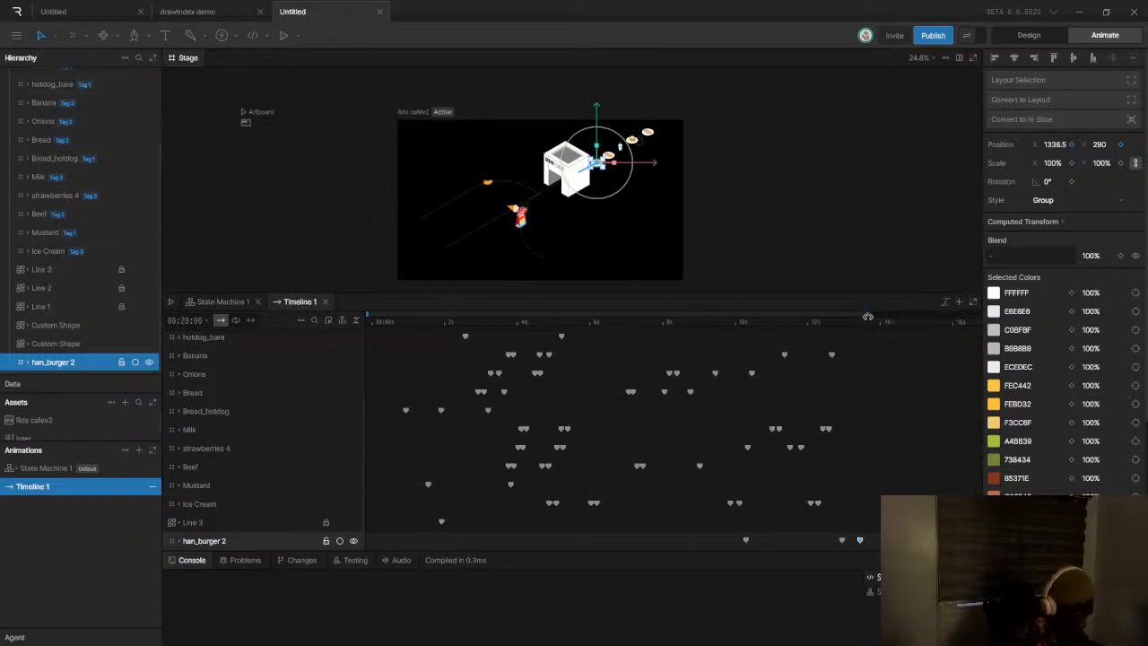
pyautogui.moveTo(398, 320); pyautogui.dragTo(375, 328)
pyautogui.press('space')
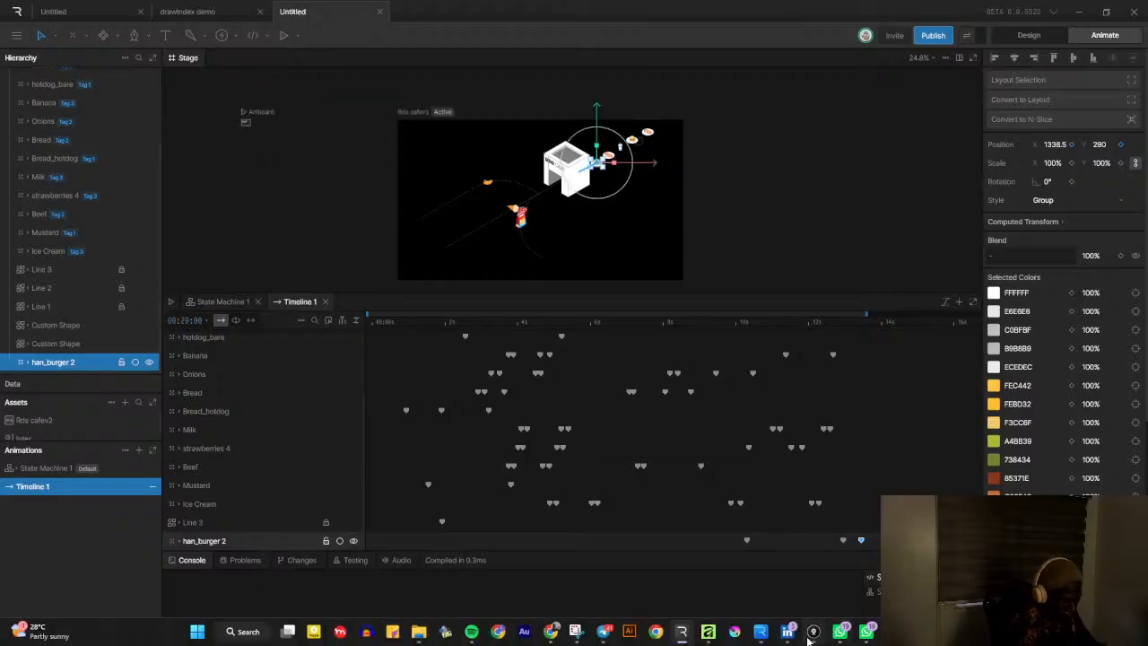
# Switch to Spotify to check the playing track, and return to Rive
pyautogui.moveTo(566, 632)
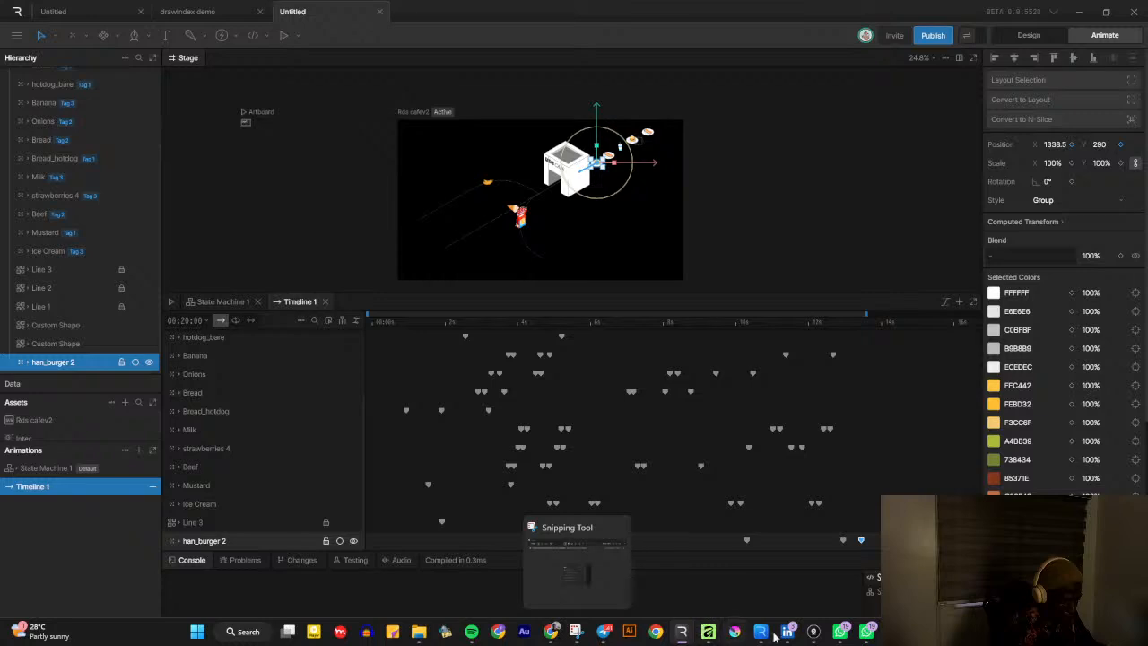
pyautogui.moveTo(843, 638)
pyautogui.click(468, 632)
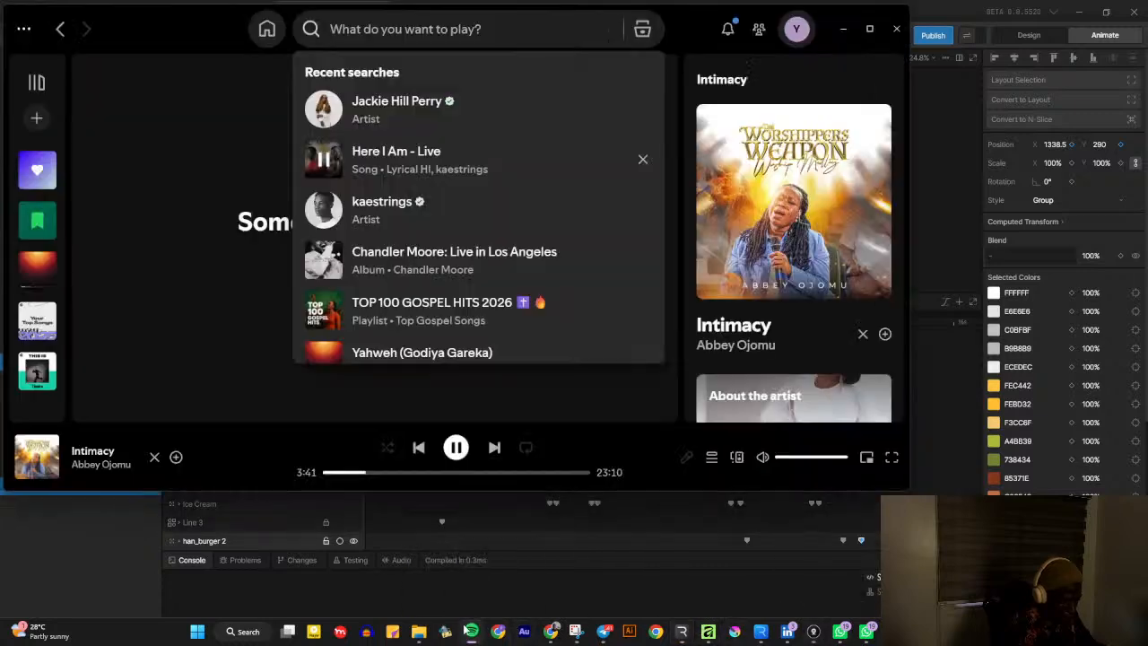
pyautogui.click(85, 471)
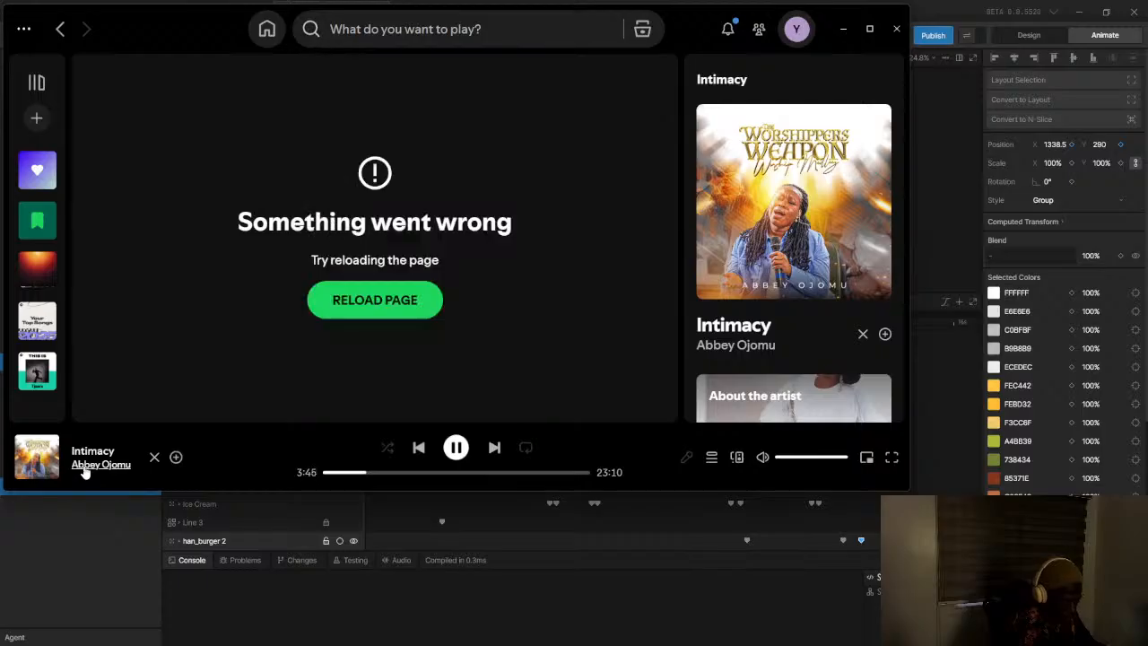
pyautogui.click(843, 29)
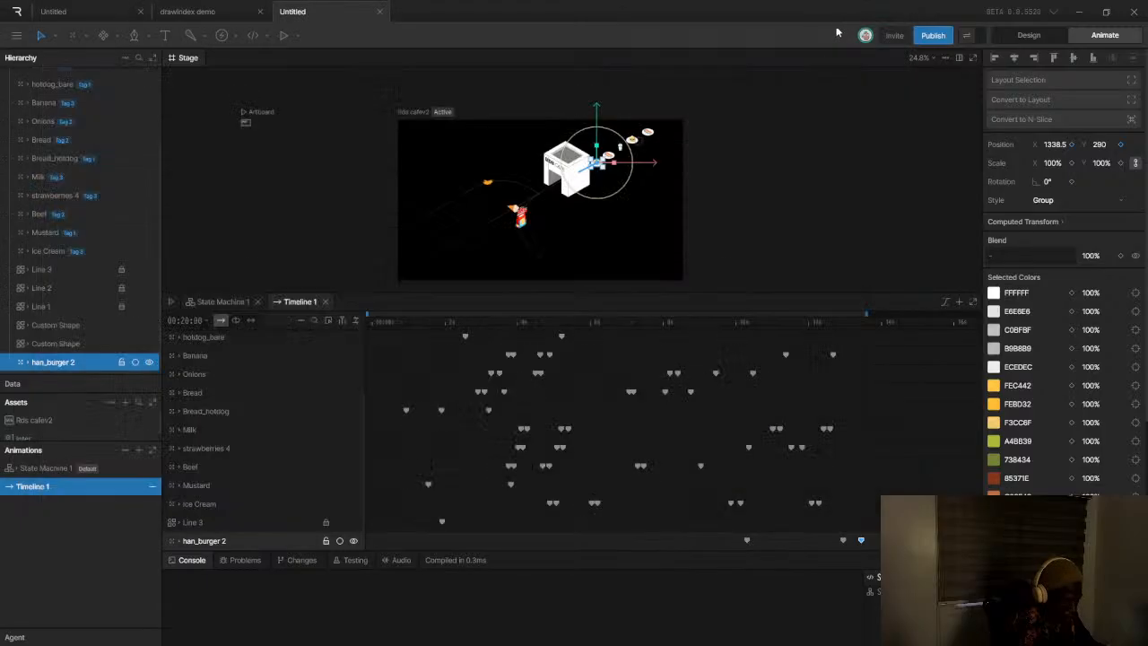
# Replay Timeline 1 from the start across its full 20-second range and examine the food paths and plated outputs
pyautogui.click(372, 332)
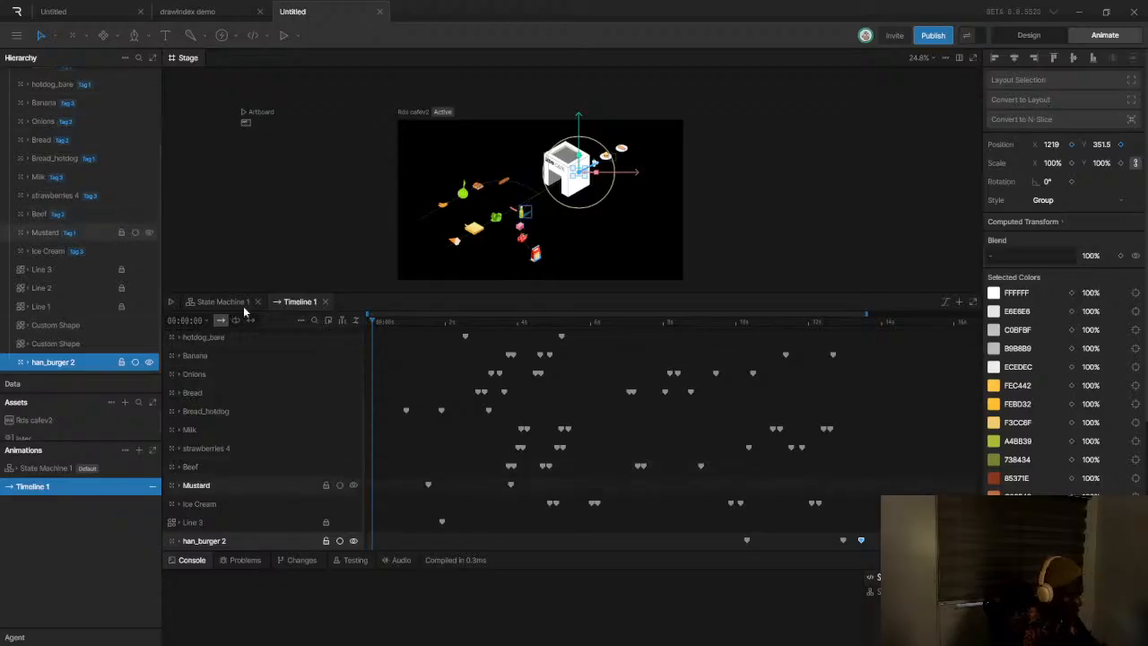
pyautogui.press('space')
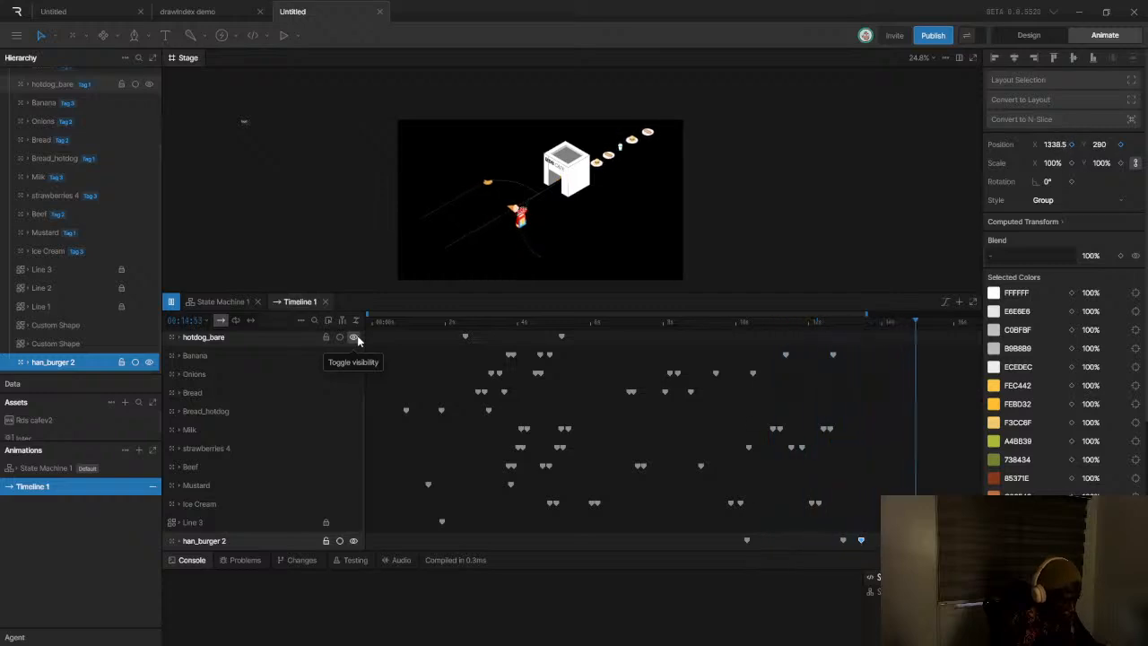
pyautogui.press('space')
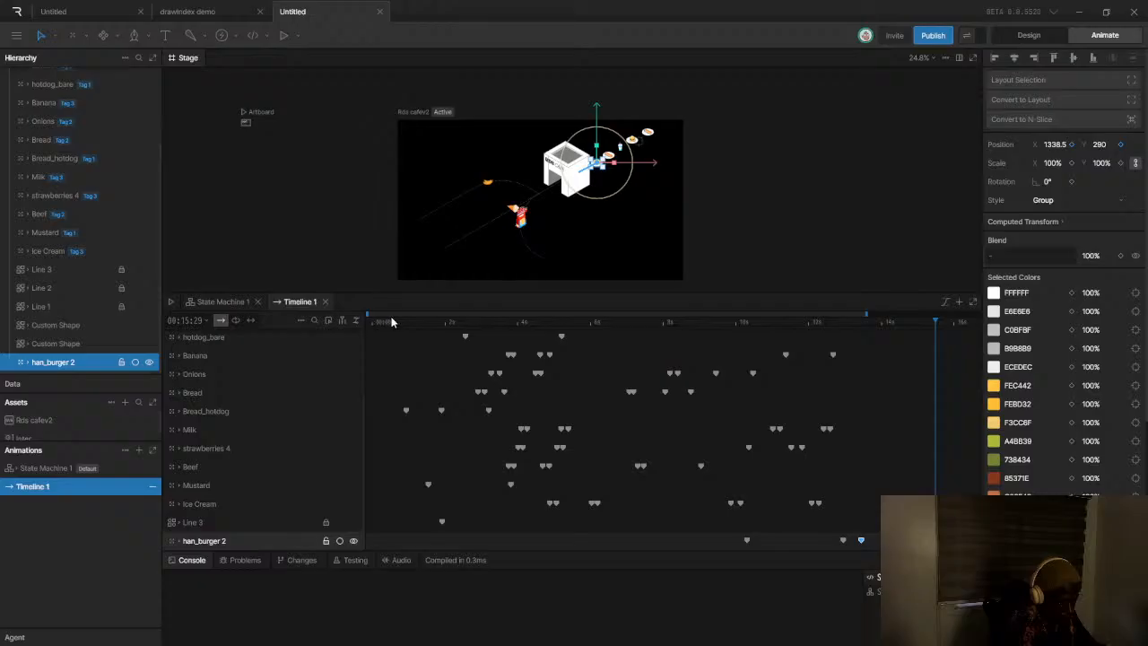
pyautogui.moveTo(866, 314); pyautogui.dragTo(1010, 302)
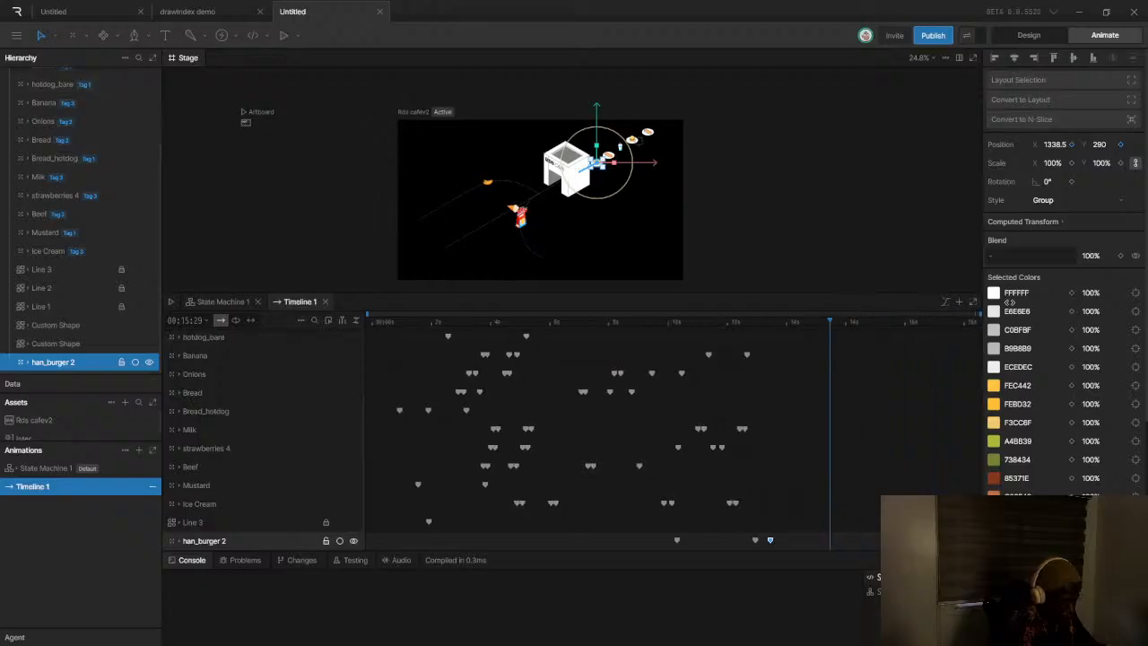
pyautogui.press('space')
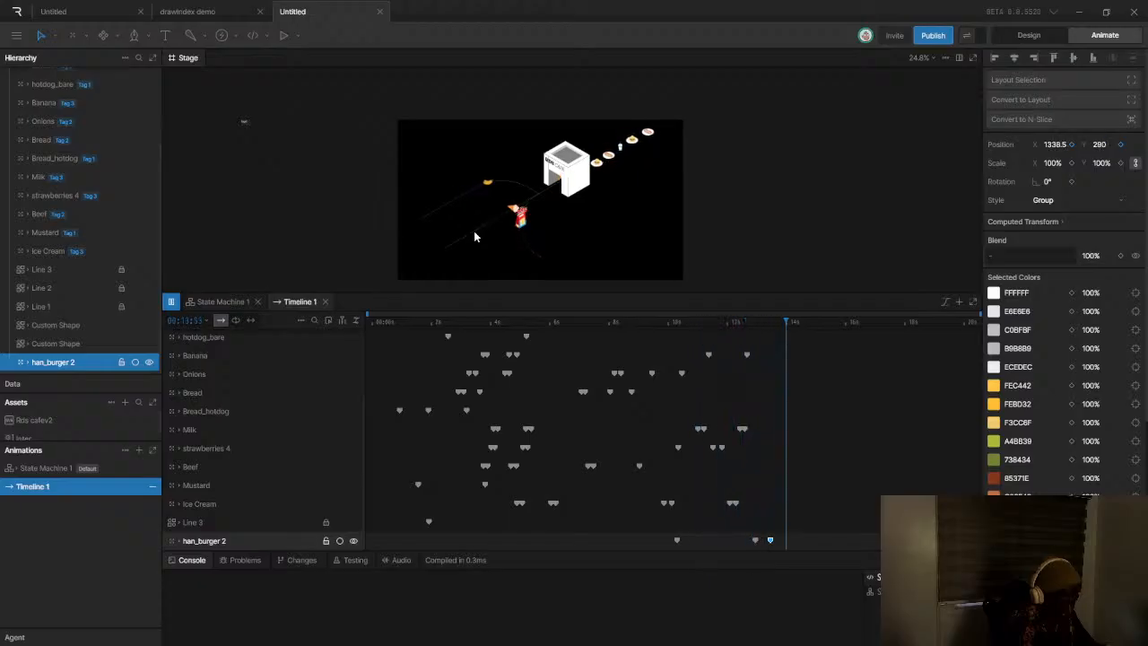
pyautogui.click(373, 319)
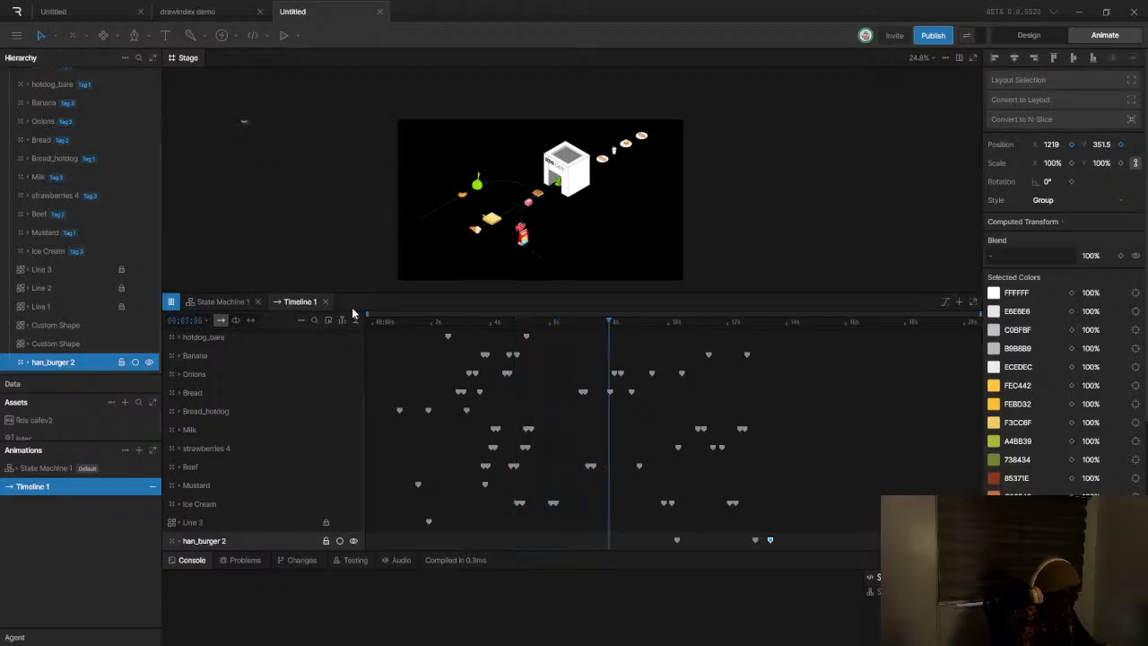
pyautogui.press('space')
# Switch to Spotify, reload its failed page and open the kaestrings artist page
pyautogui.hotkey('alt', 'Tab')
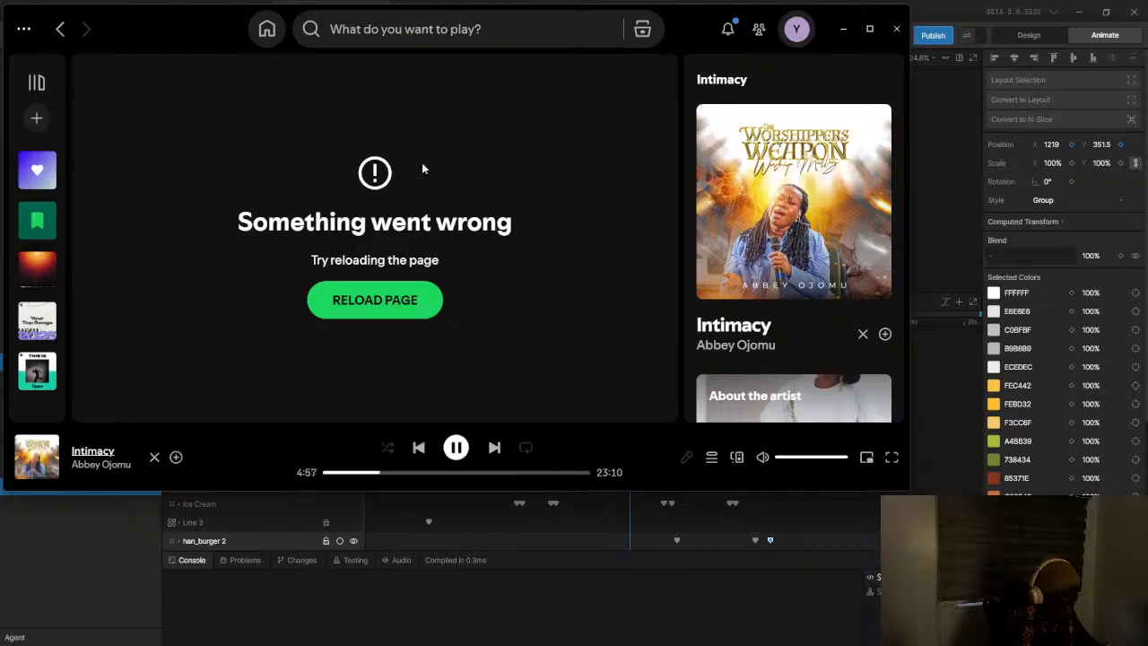
pyautogui.click(350, 312)
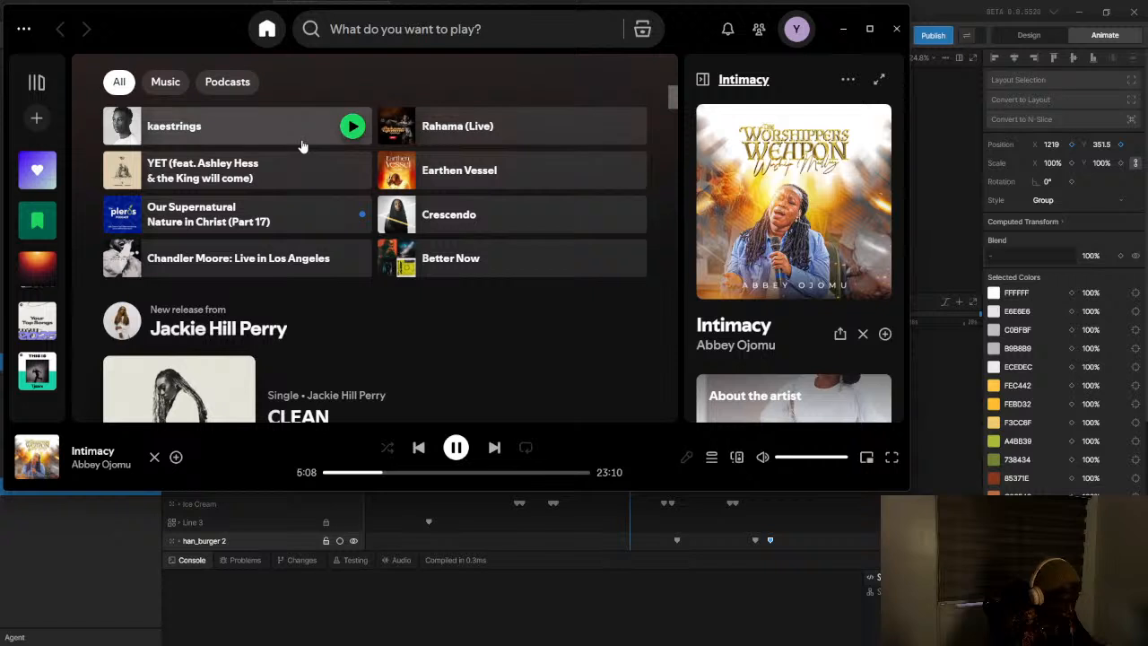
pyautogui.click(302, 144)
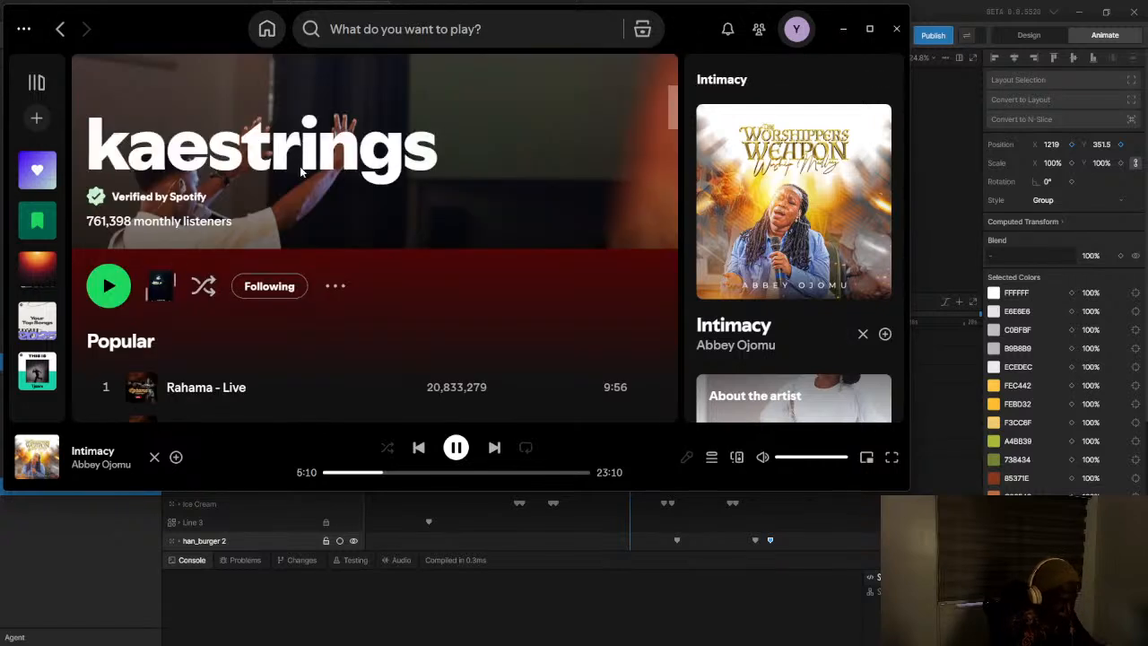
# Browse kaestrings' popular tracks, discography and featured playlists, and return to the Spotify home page
pyautogui.scroll(-3, 317, 192)
pyautogui.scroll(-7, 145, 298)
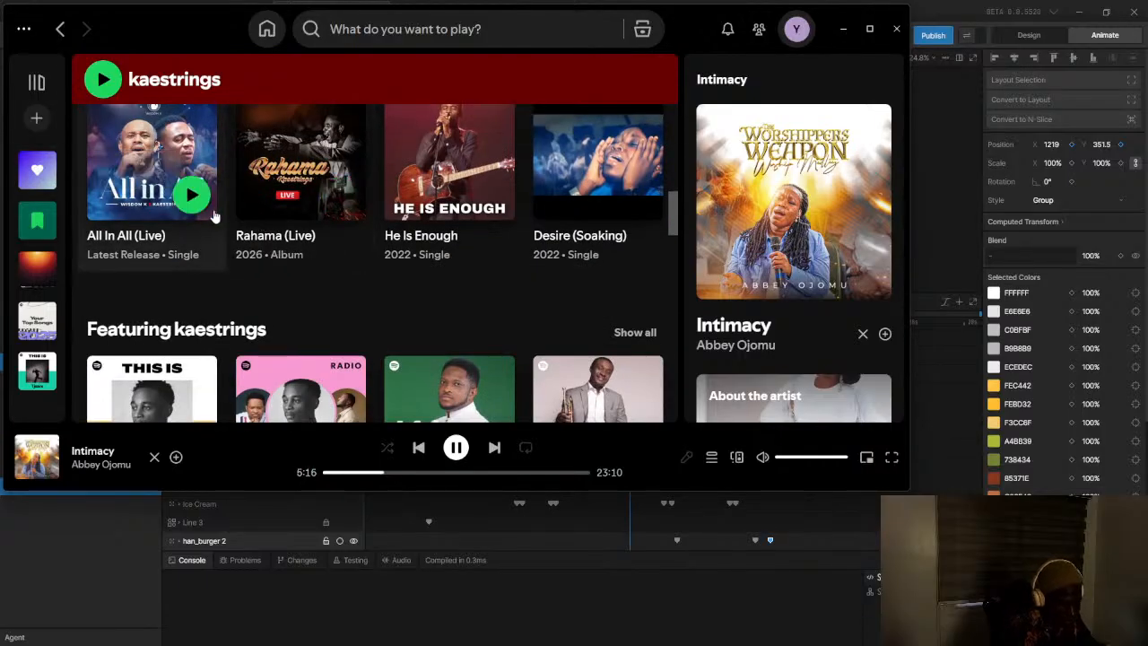
pyautogui.scroll(-4, 194, 204)
pyautogui.scroll(3, 195, 209)
pyautogui.scroll(-3, 349, 201)
pyautogui.scroll(1, 265, 197)
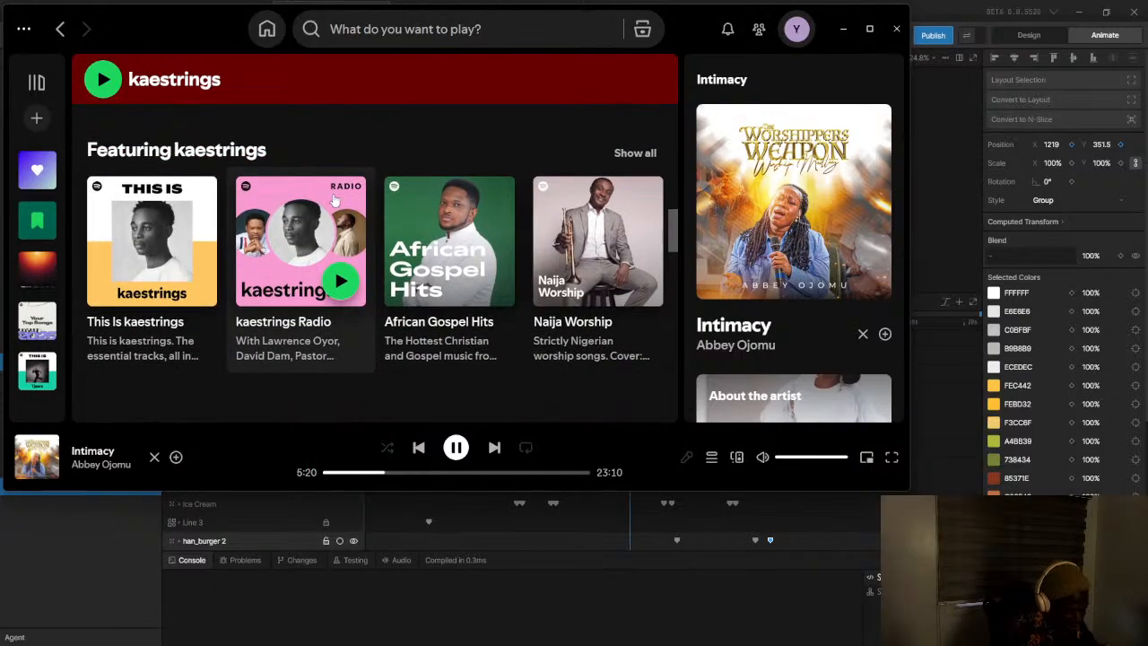
pyautogui.scroll(3, 334, 200)
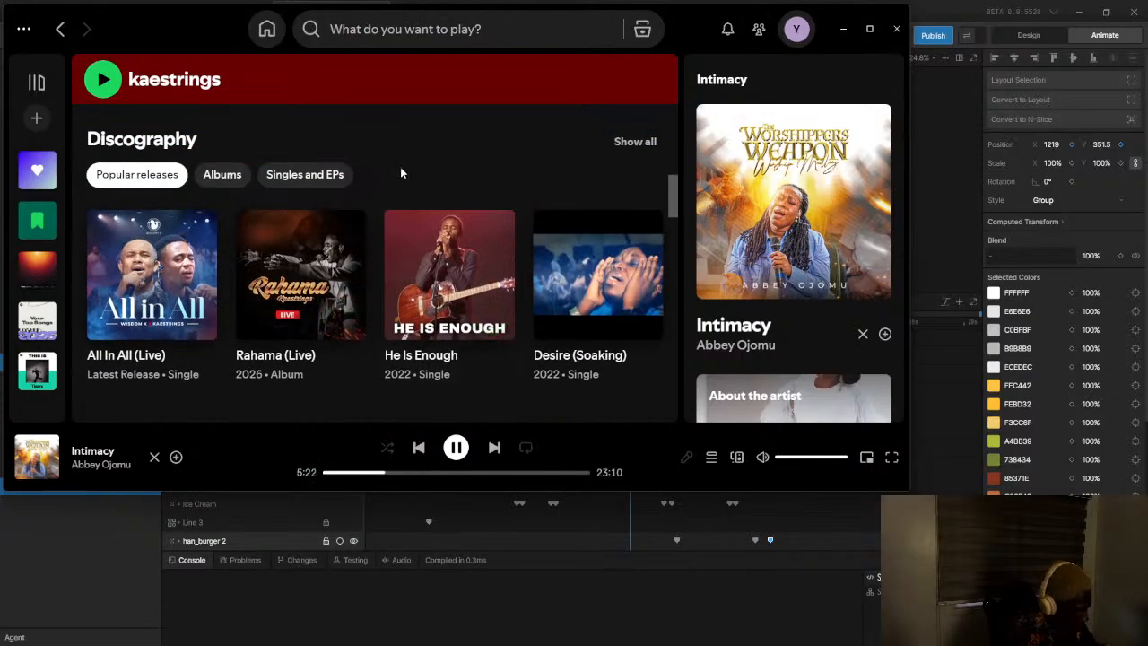
pyautogui.scroll(1, 344, 314)
pyautogui.scroll(-3, 345, 224)
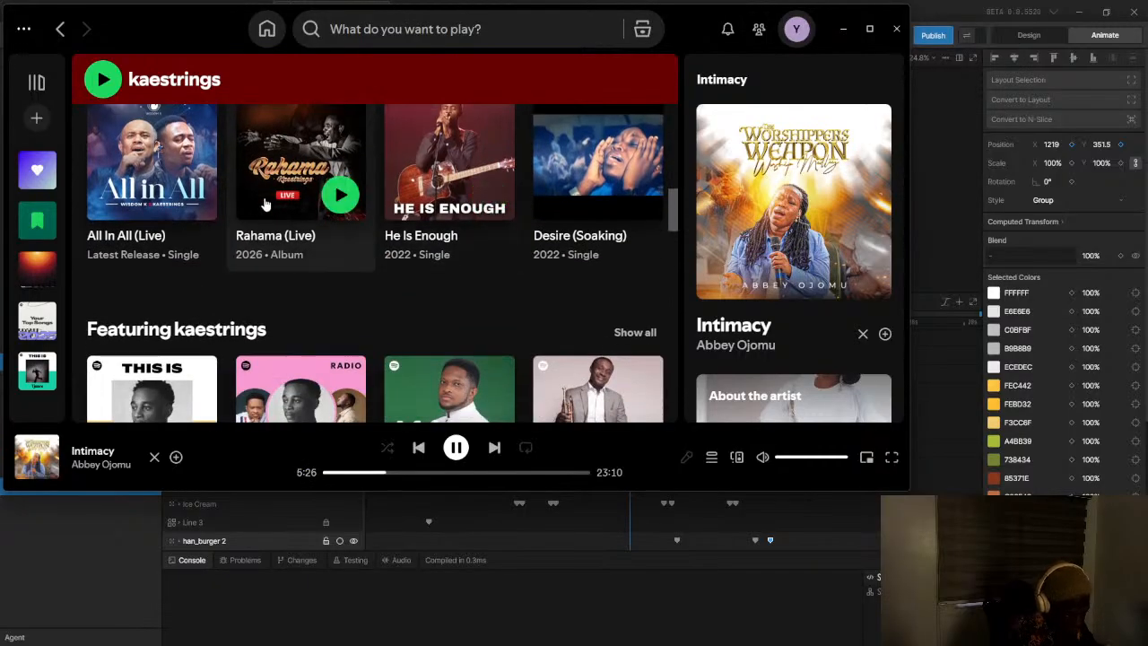
pyautogui.scroll(-3, 266, 196)
pyautogui.scroll(-5, 267, 197)
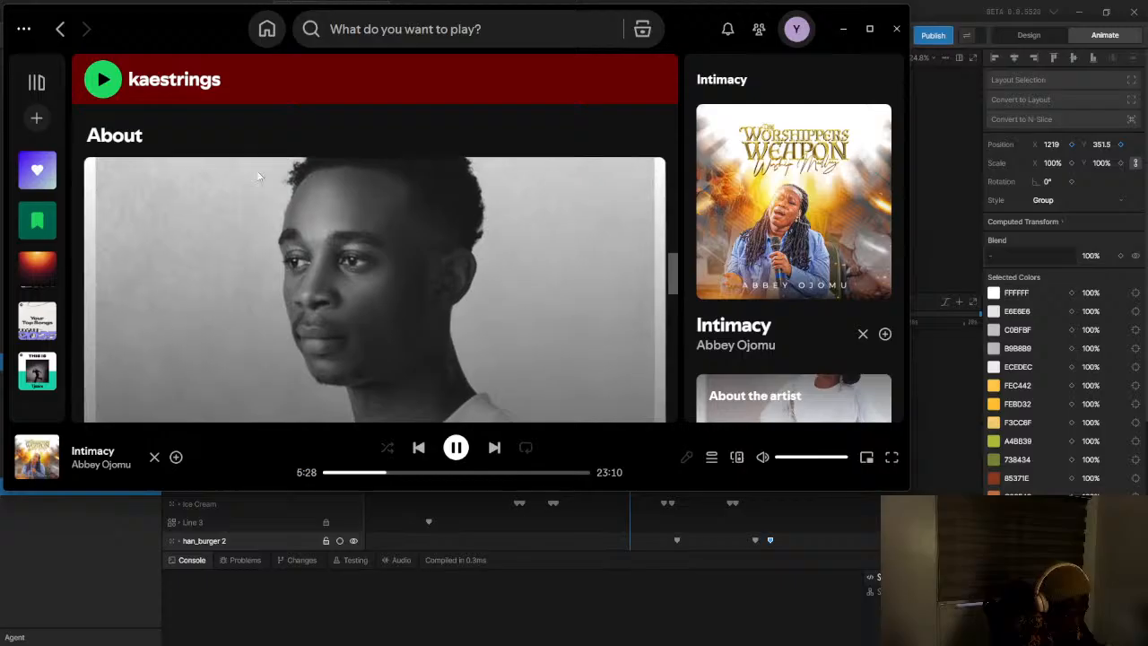
pyautogui.scroll(8, 299, 144)
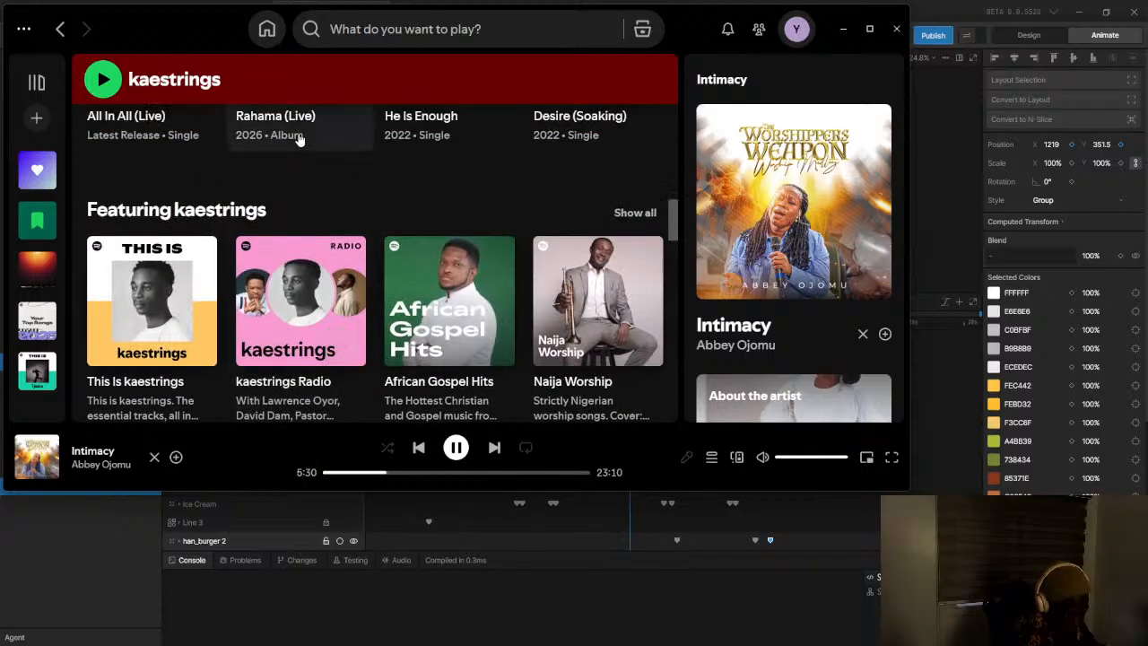
pyautogui.scroll(2, 312, 134)
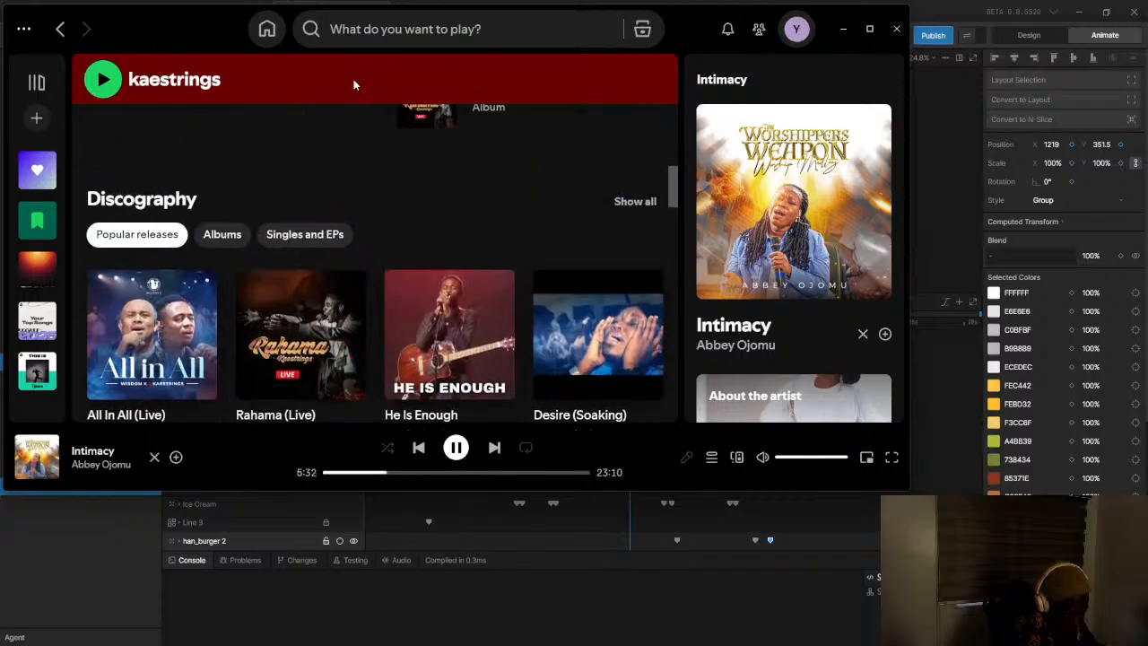
pyautogui.scroll(6, 249, 149)
pyautogui.scroll(4, 274, 157)
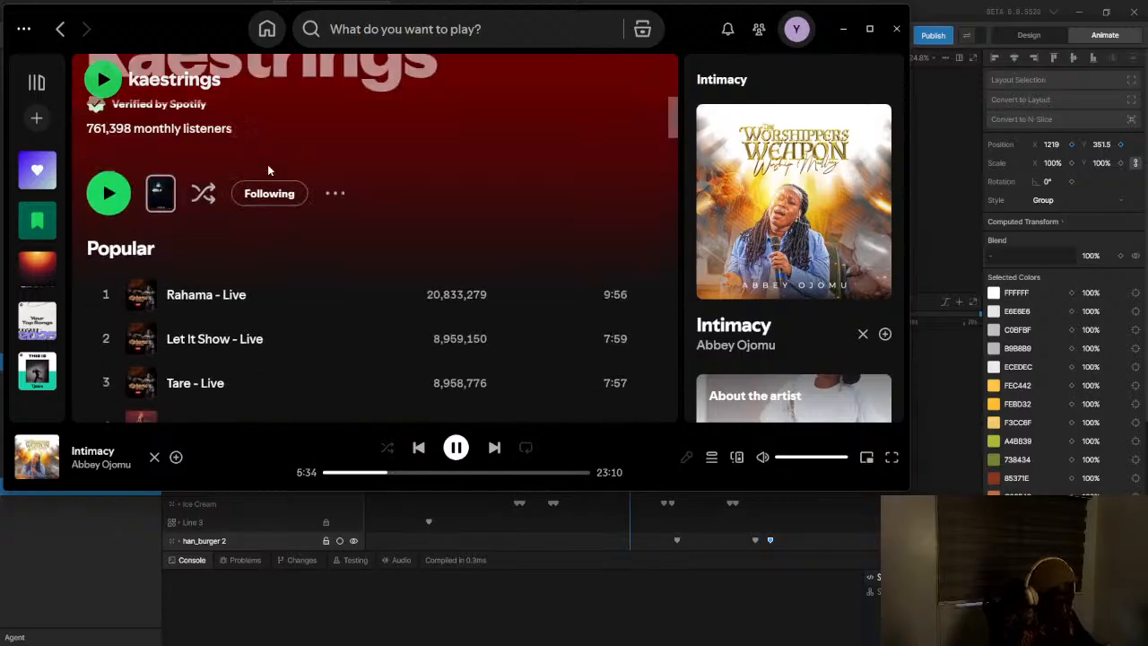
pyautogui.click(60, 30)
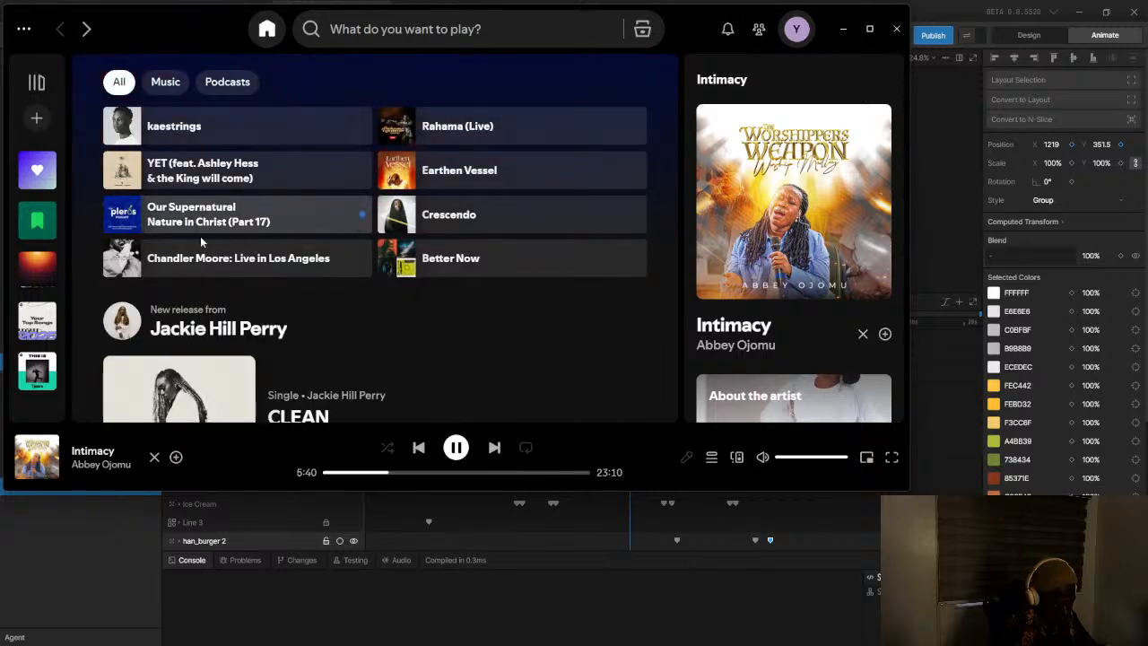
# Switch back to Rive and replay Timeline 1 from the beginning to review the complete cafe animation
pyautogui.hotkey('alt', 'Tab')
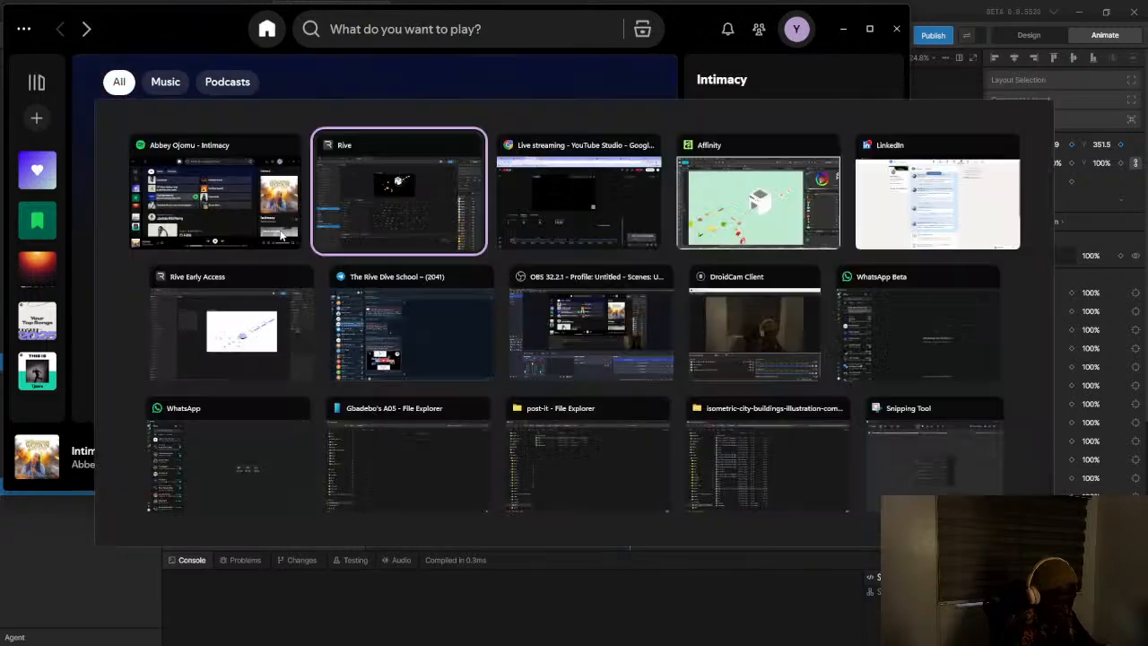
pyautogui.click(392, 325)
pyautogui.moveTo(393, 325); pyautogui.dragTo(366, 325)
pyautogui.press('space')
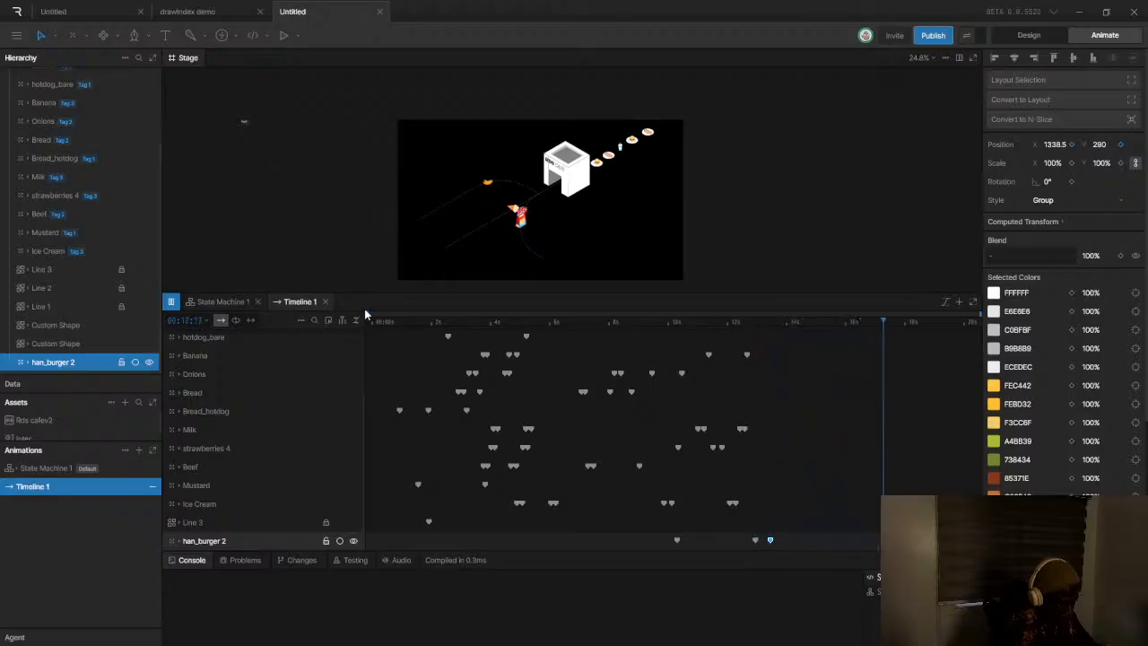
pyautogui.moveTo(376, 322); pyautogui.dragTo(364, 327)
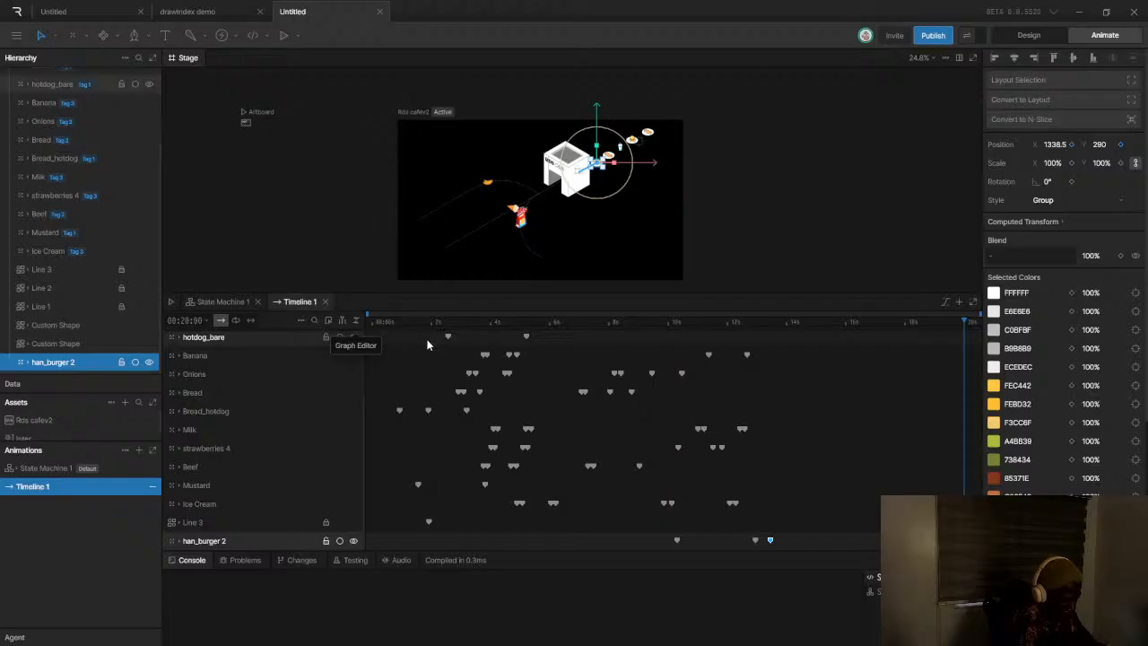
pyautogui.press('space')
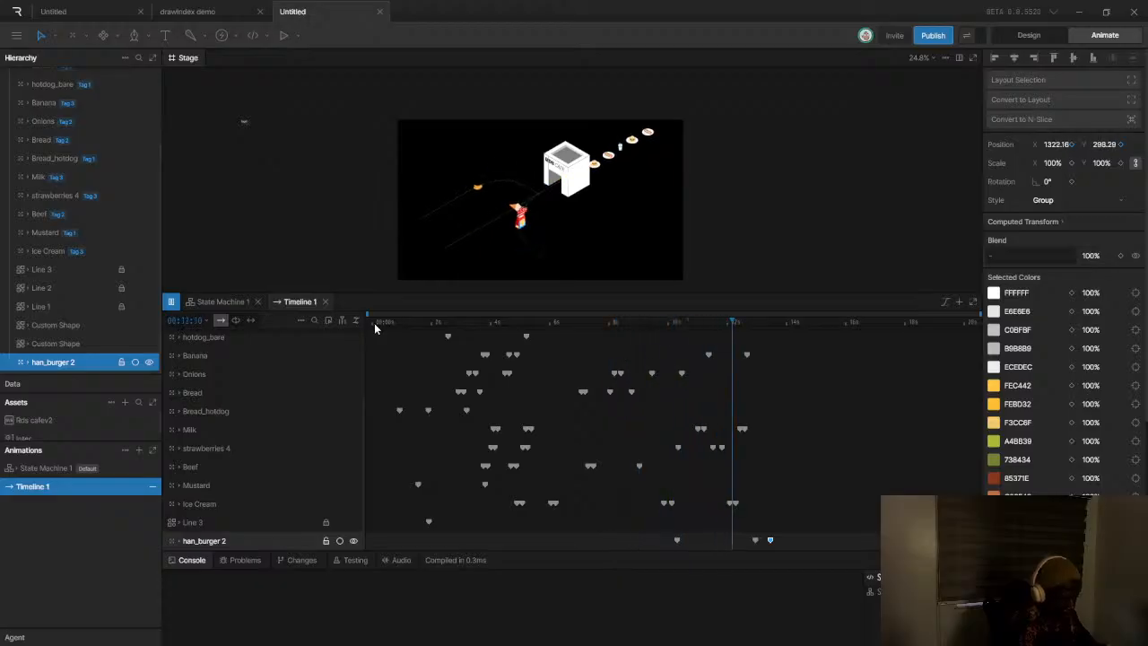
# Replay Timeline 1 and scrub between about 12 and 13.5 seconds to examine how han_burger 2 emerges behind the cafe
pyautogui.press('space')
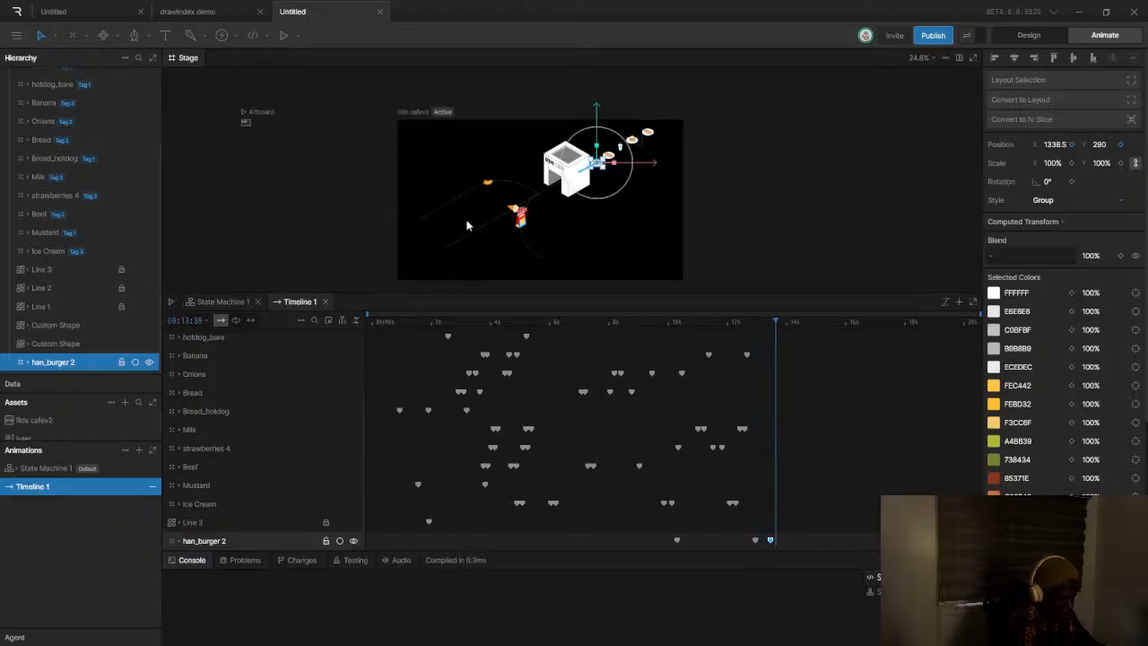
pyautogui.scroll(3, 545, 201)
pyautogui.scroll(-3, 552, 187)
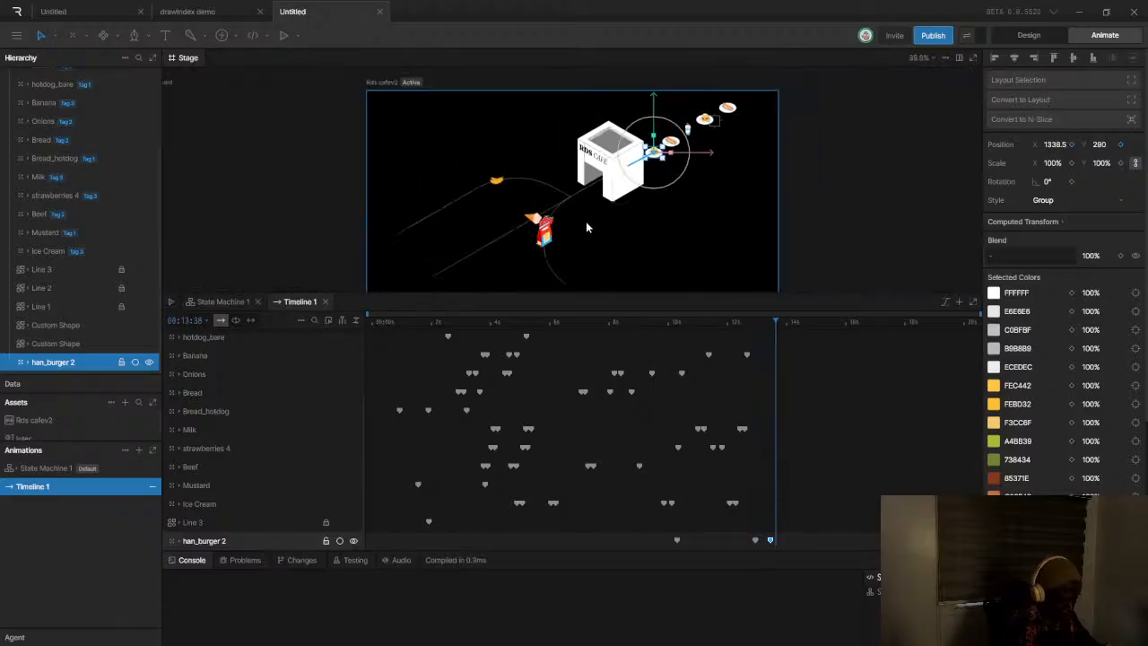
pyautogui.scroll(3, 539, 195)
pyautogui.scroll(-3, 534, 208)
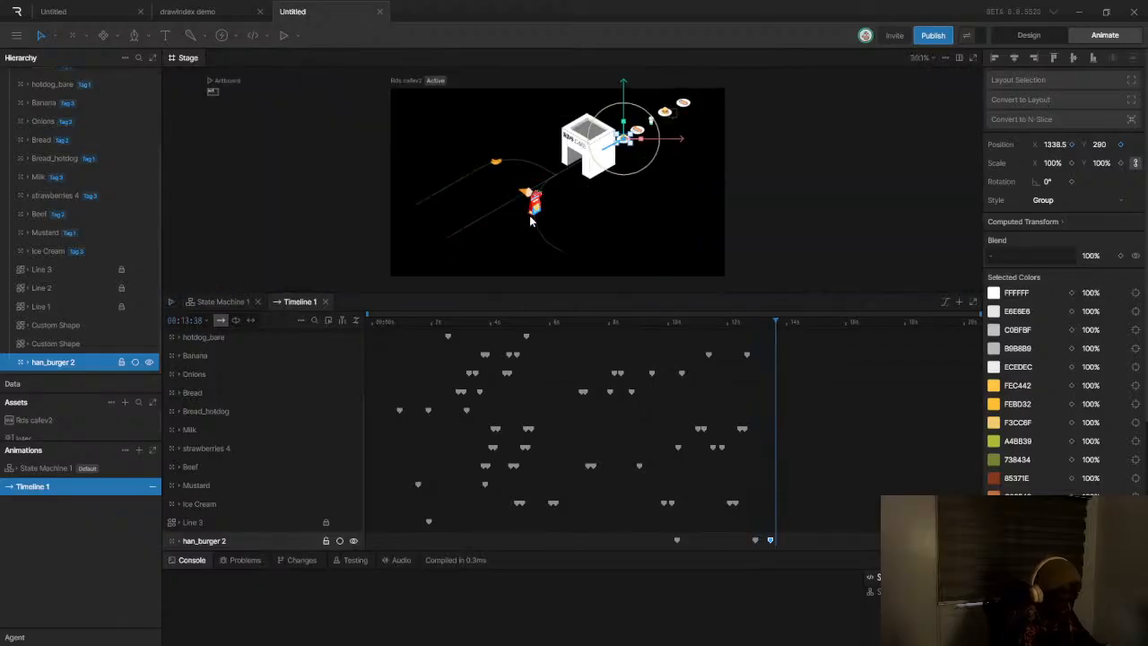
pyautogui.click(733, 326)
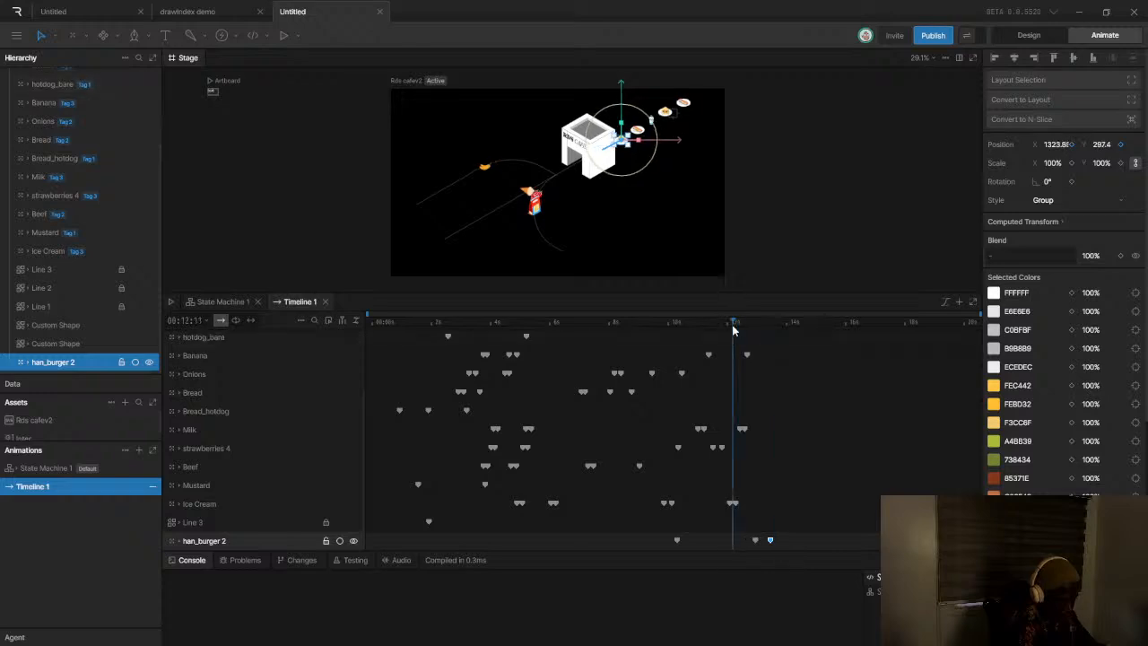
pyautogui.click(641, 332)
pyautogui.press('space')
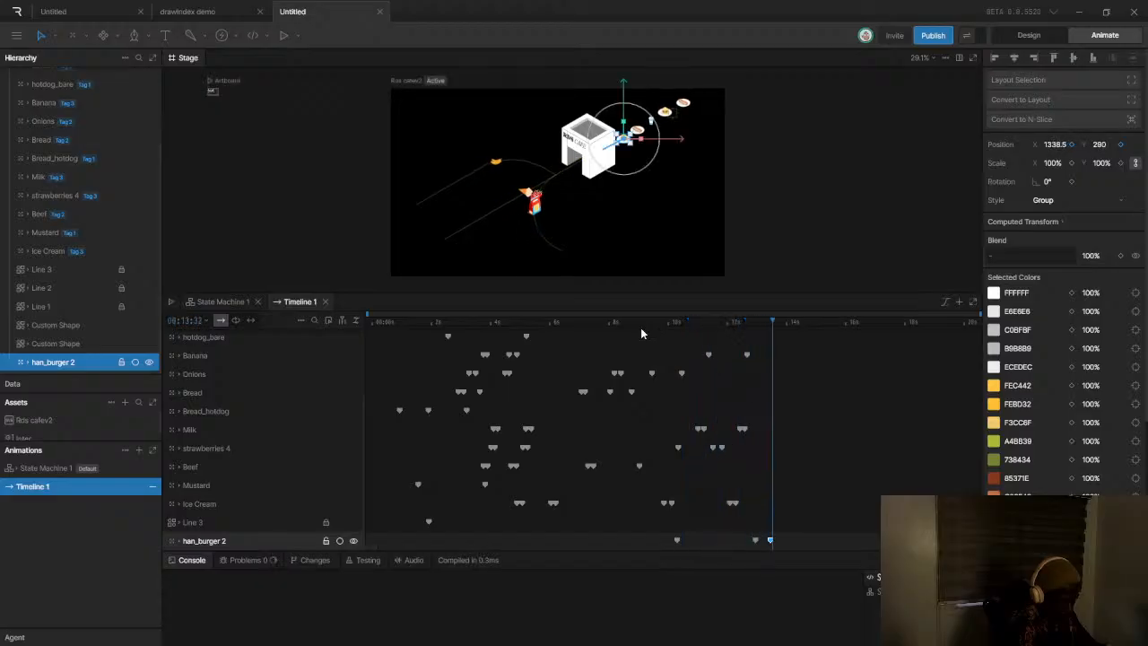
pyautogui.moveTo(731, 336); pyautogui.dragTo(774, 334)
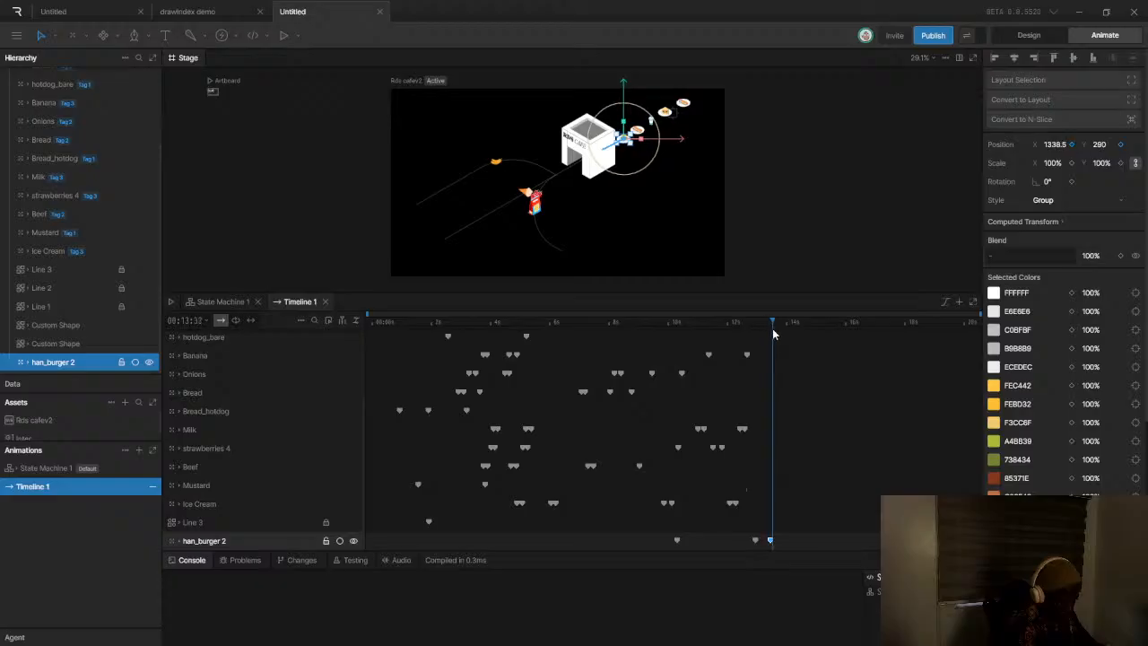
# Examine the food items waiting on the dashed paths and the artboard's layer hierarchy to choose the next item to animate
pyautogui.scroll(5, 500, 166)
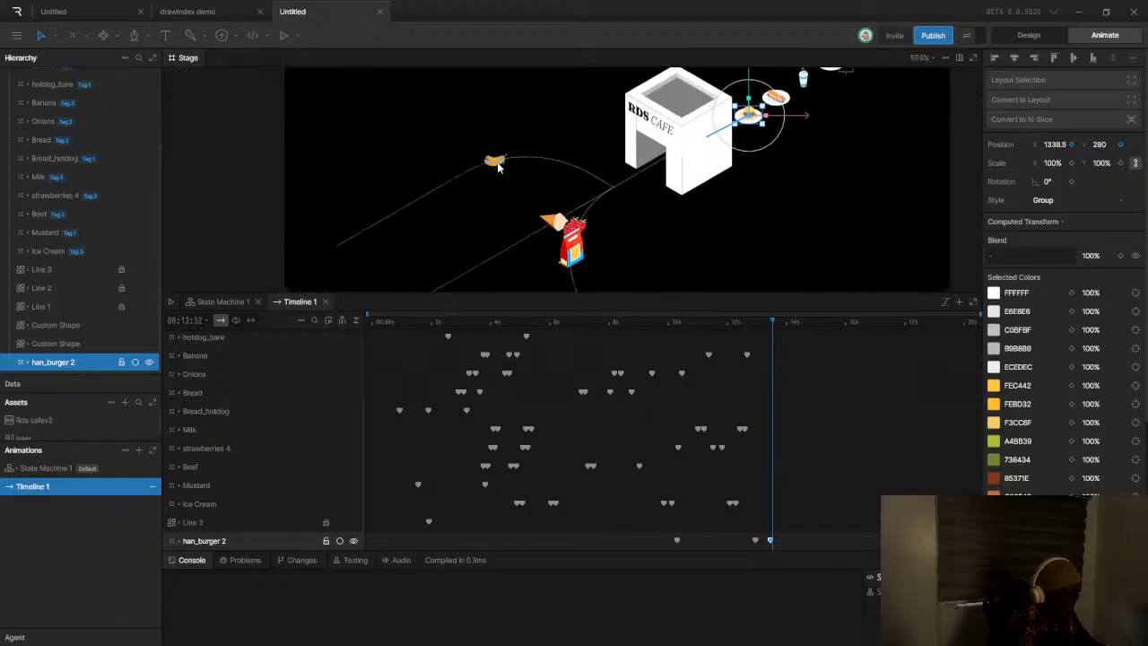
pyautogui.scroll(5, 36, 143)
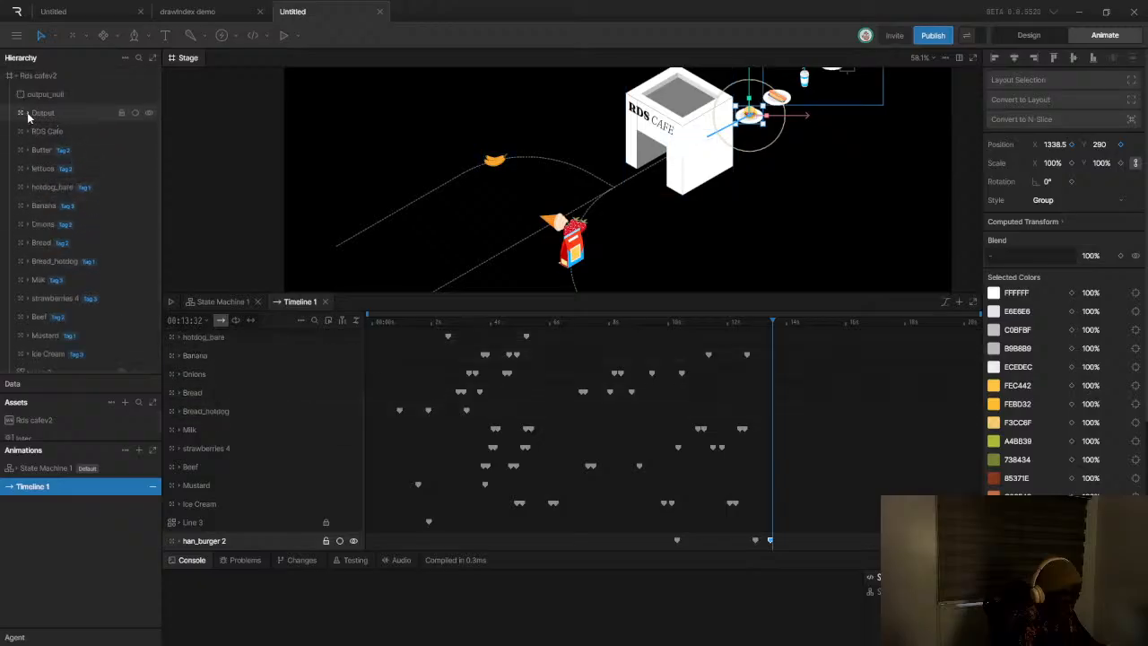
pyautogui.scroll(-5, 89, 152)
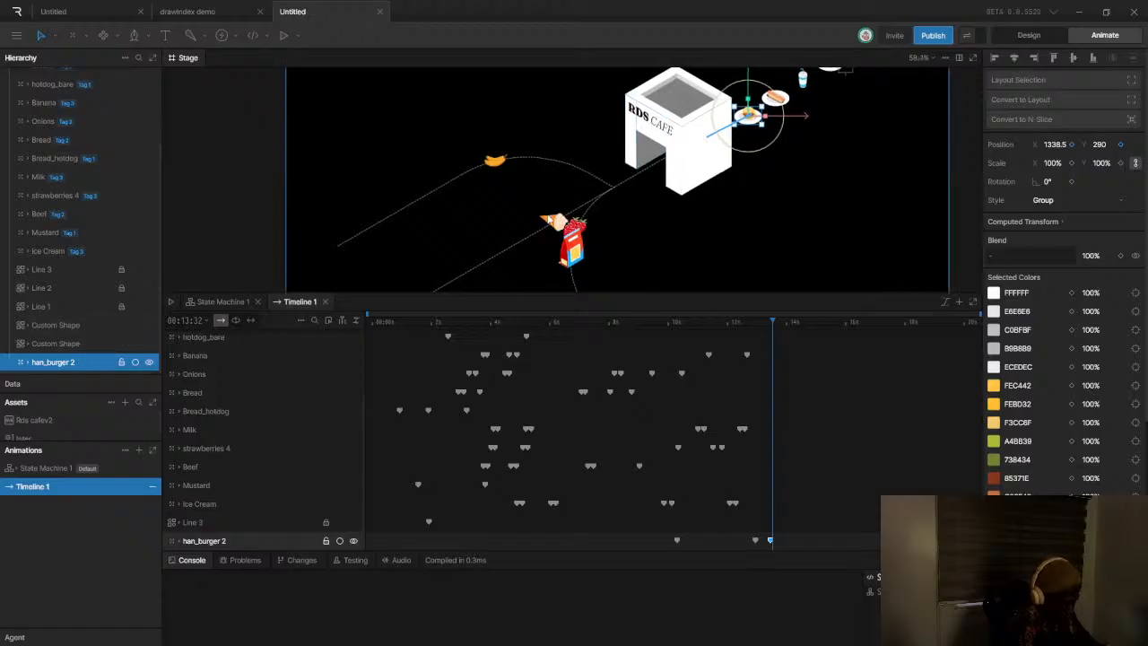
pyautogui.scroll(-4, 549, 219)
pyautogui.scroll(1, 551, 221)
pyautogui.scroll(-1, 599, 221)
pyautogui.scroll(3, 618, 205)
pyautogui.scroll(-1, 625, 205)
pyautogui.scroll(1, 625, 205)
pyautogui.scroll(2, 642, 175)
pyautogui.scroll(-3, 642, 175)
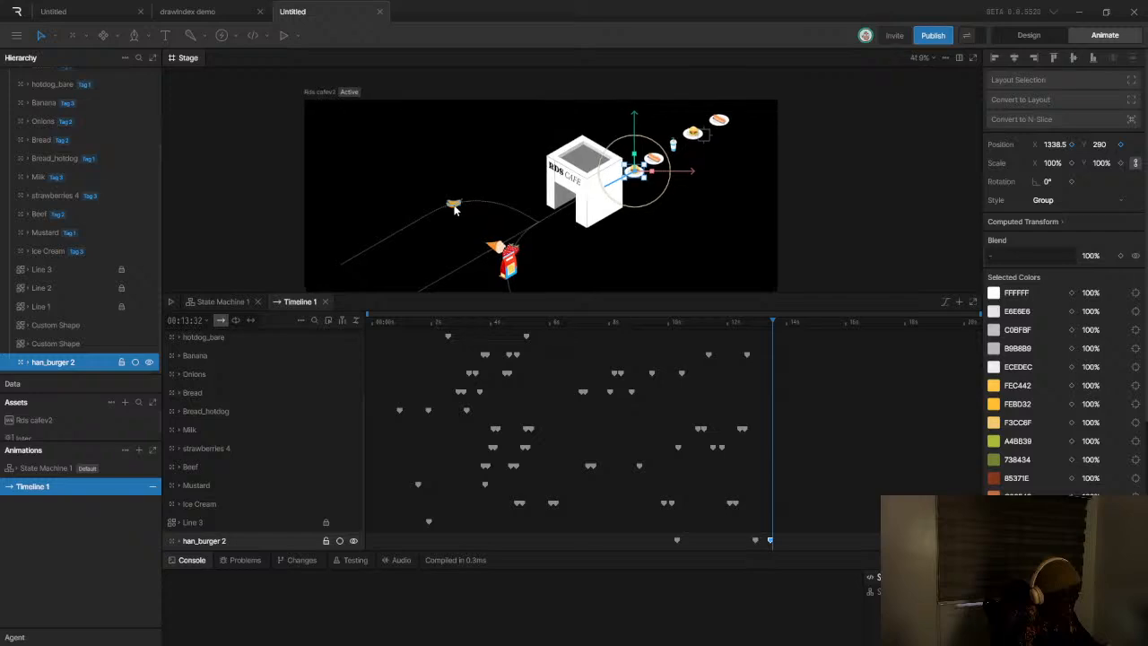
pyautogui.scroll(3, 454, 209)
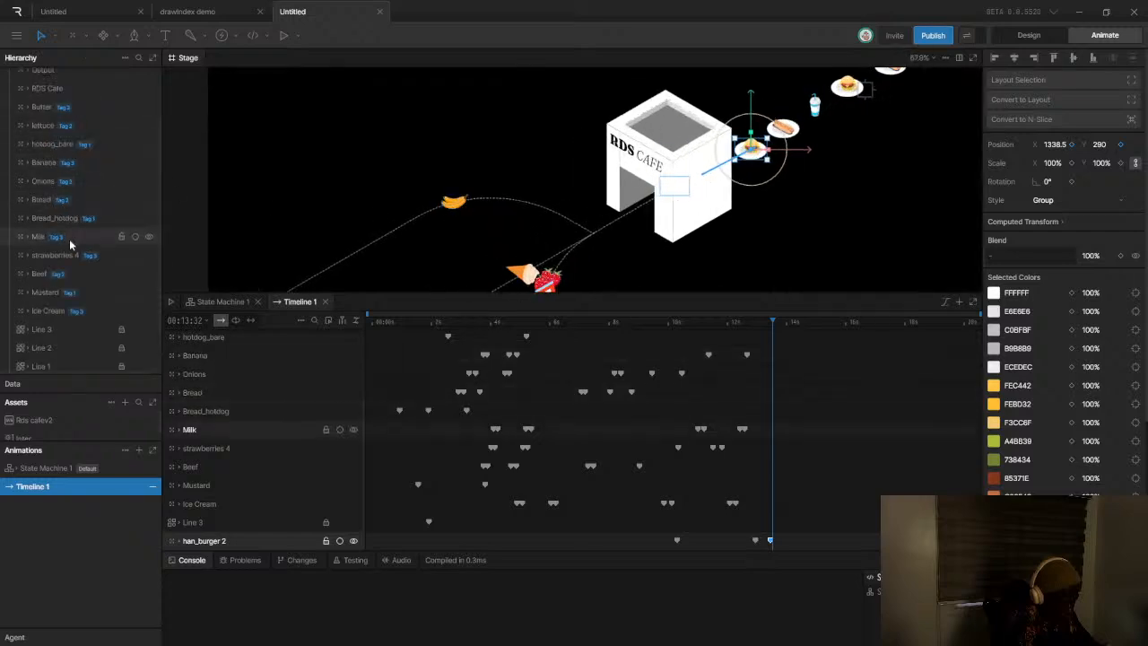
# Hold the Banana at its current stop by adding a position keyframe at 13:45
pyautogui.click(454, 202)
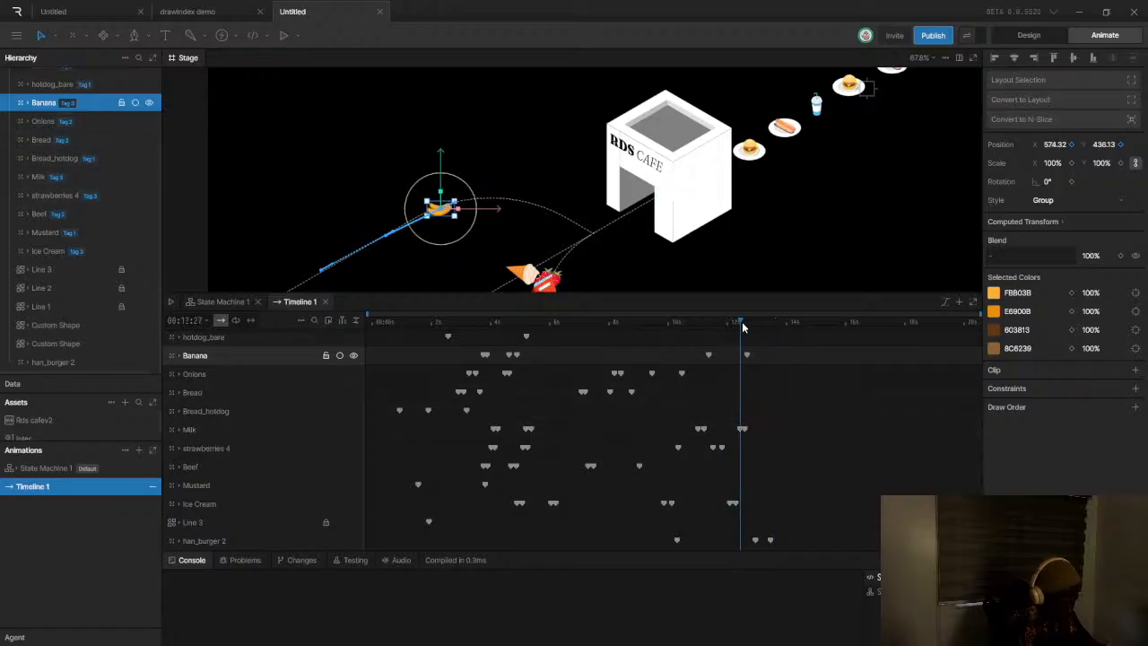
pyautogui.click(794, 327)
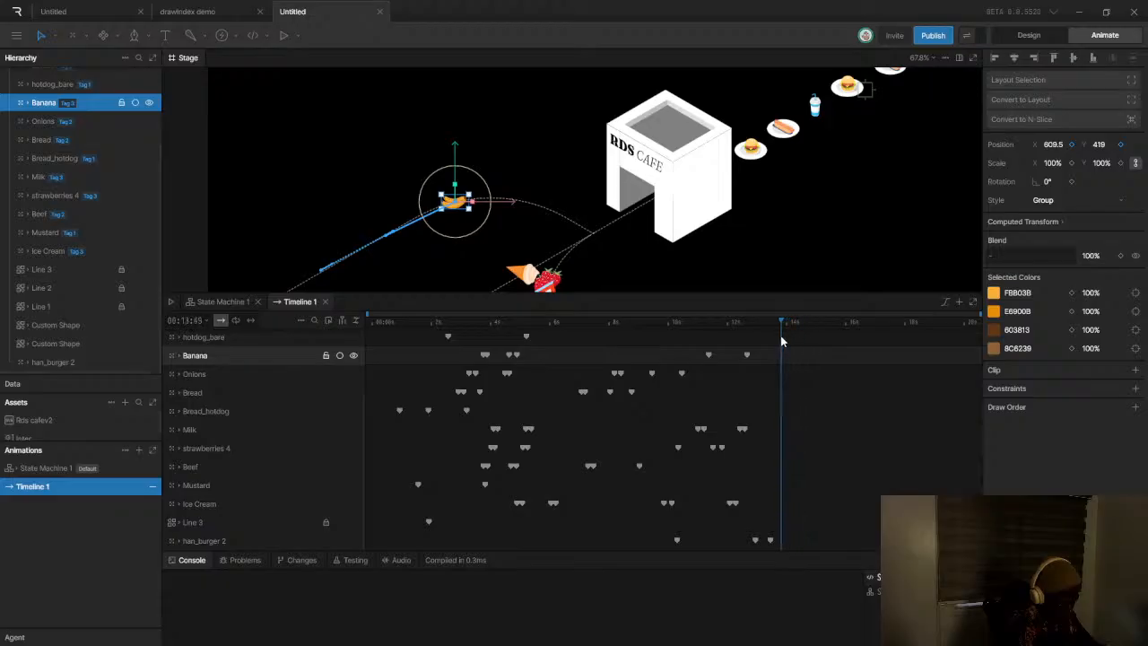
pyautogui.moveTo(771, 345); pyautogui.dragTo(778, 345)
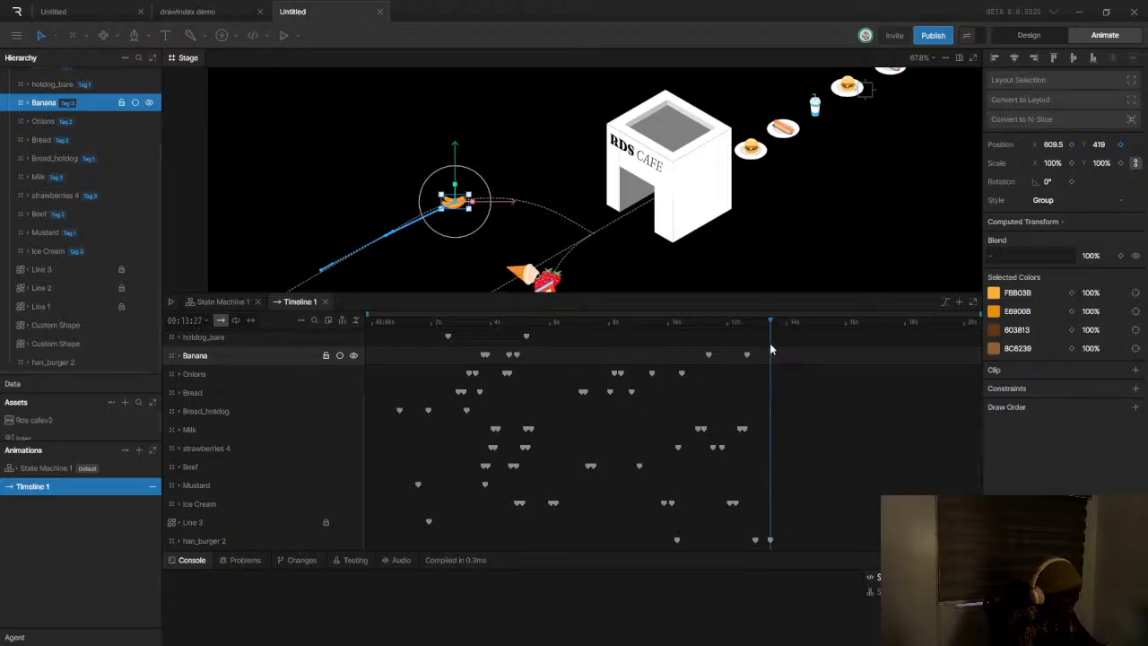
pyautogui.moveTo(784, 351); pyautogui.dragTo(776, 353)
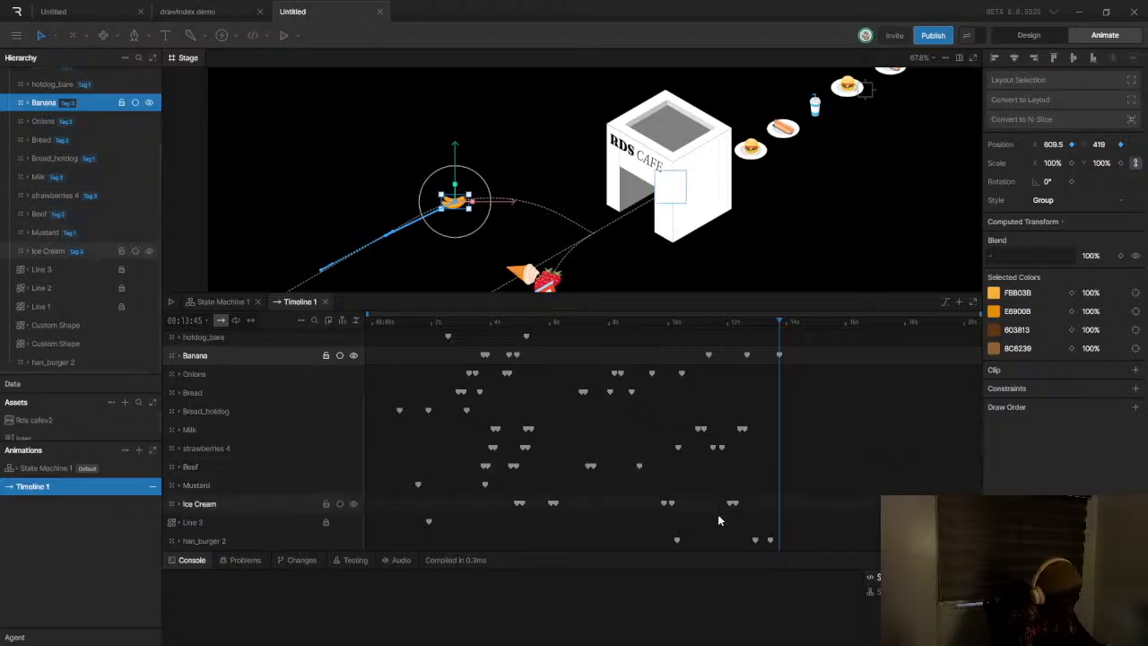
# Keyframe the Banana at 15:02 on the path junction at X 953, Y 491.5, and curve its motion along the dashed arc
pyautogui.scroll(3, 287, 471)
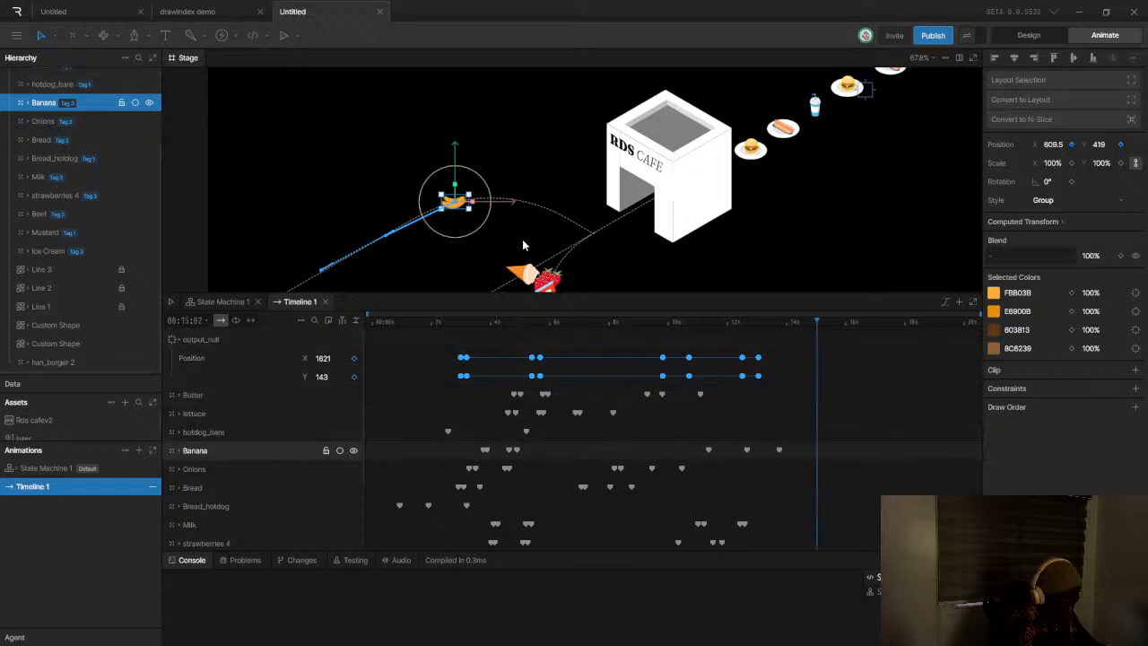
pyautogui.scroll(5, 453, 201)
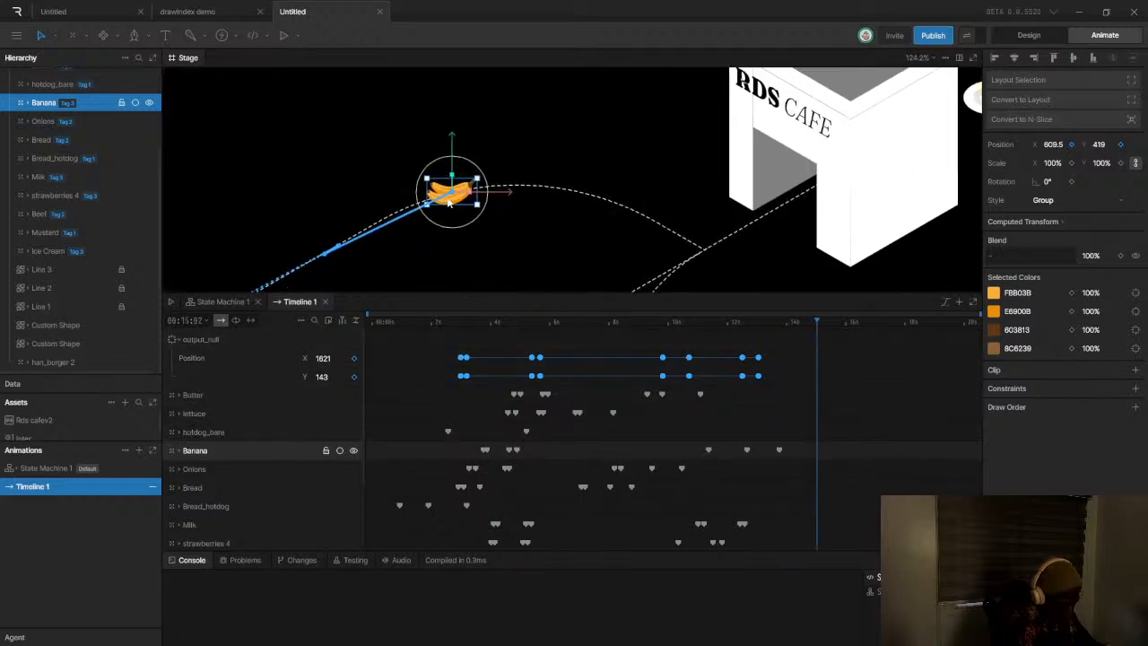
pyautogui.moveTo(451, 195); pyautogui.dragTo(709, 251)
pyautogui.moveTo(513, 208); pyautogui.dragTo(610, 153)
pyautogui.moveTo(621, 229); pyautogui.dragTo(536, 164)
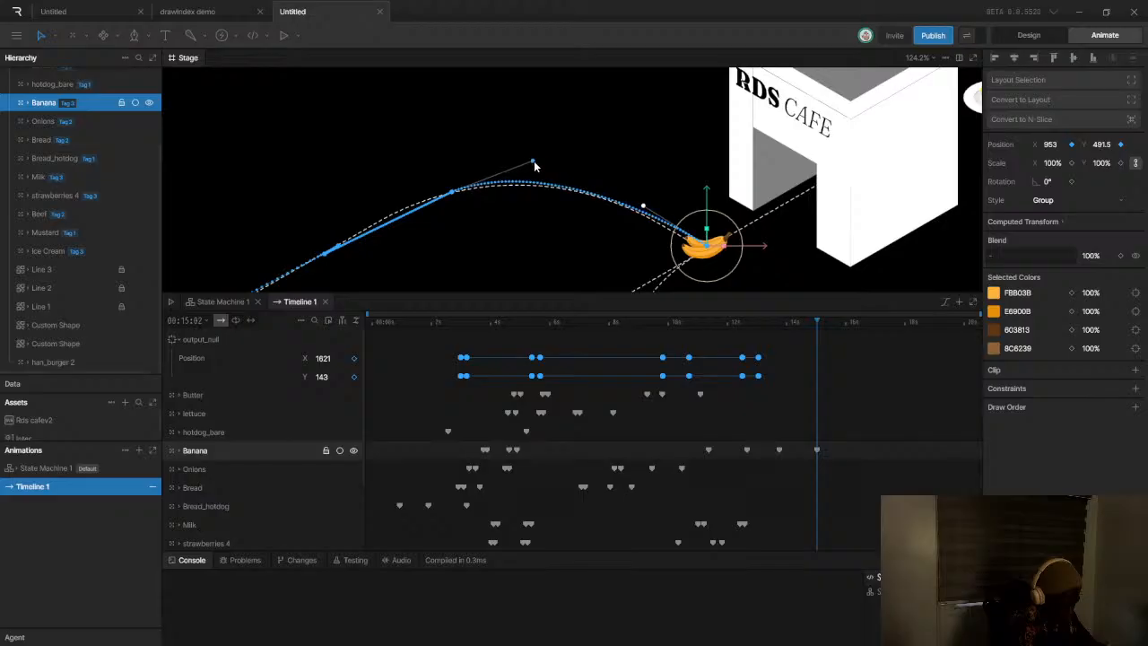
# Move the Banana's junction keyframe slightly earlier and refit its motion curve to the dashed arc
pyautogui.moveTo(817, 455); pyautogui.dragTo(800, 450)
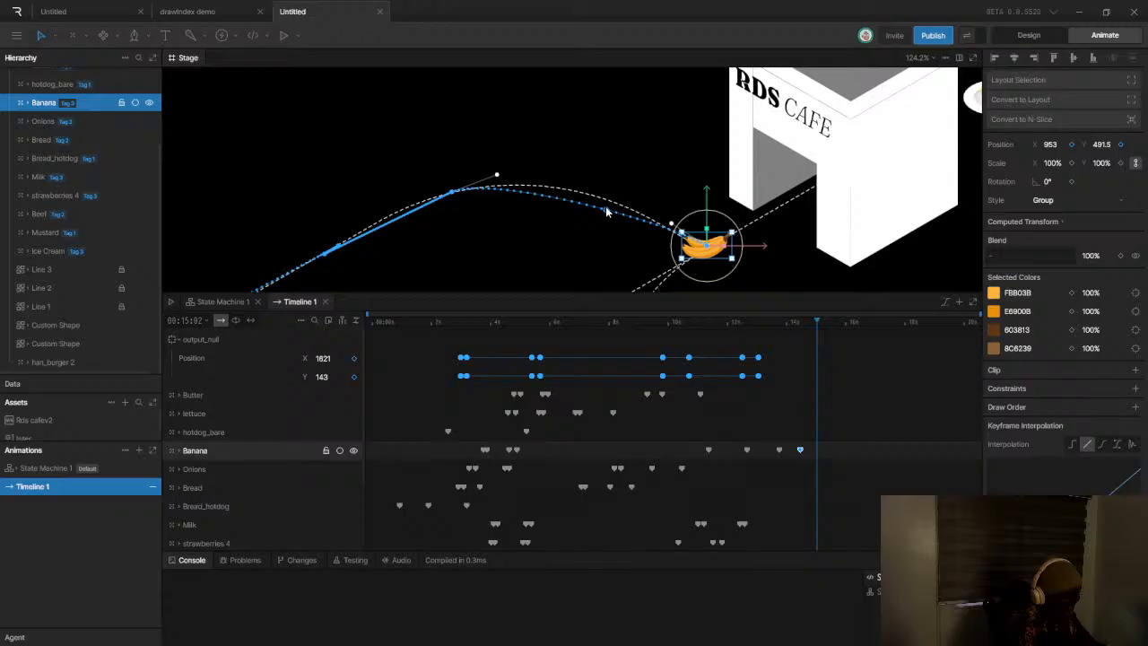
pyautogui.moveTo(498, 178); pyautogui.dragTo(549, 156)
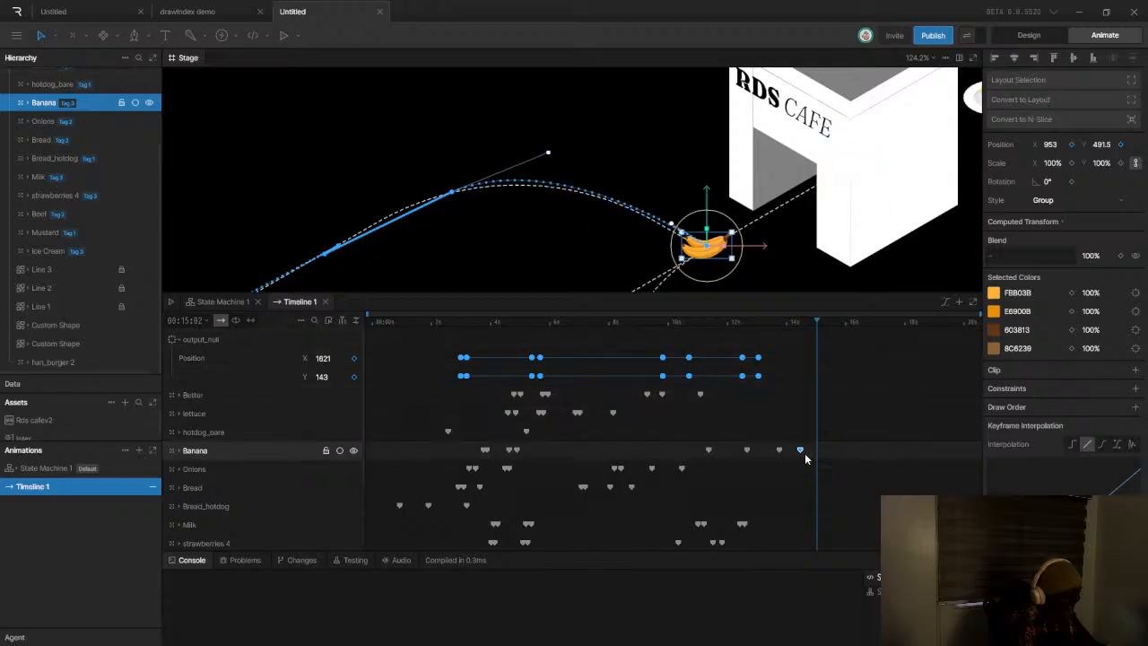
pyautogui.moveTo(802, 453); pyautogui.dragTo(812, 451)
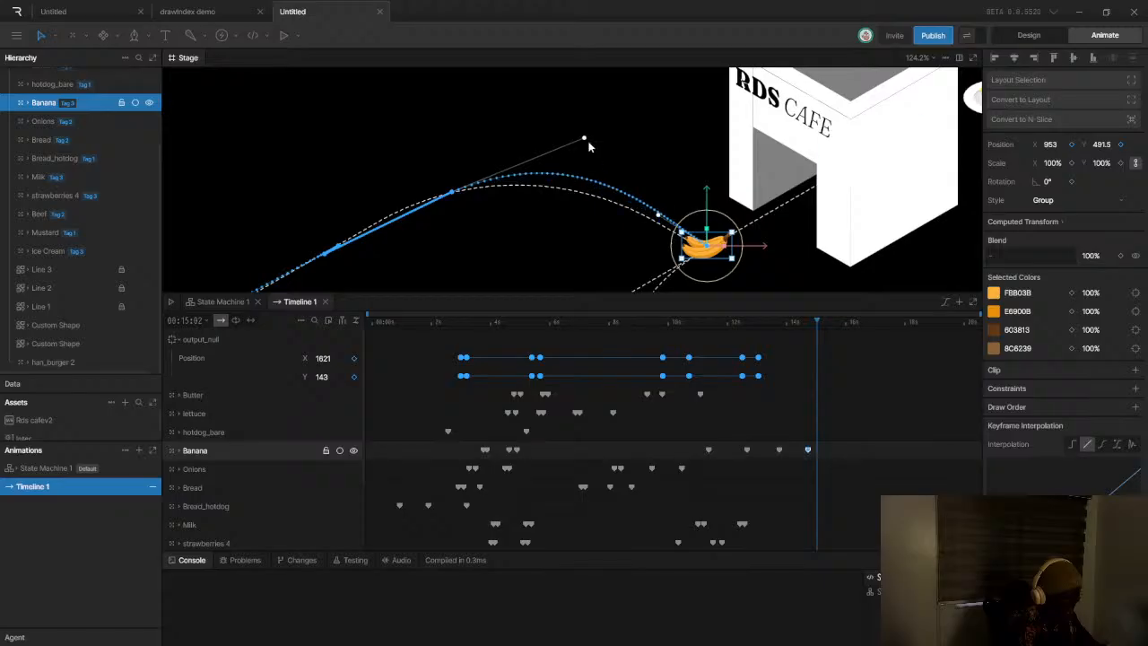
pyautogui.moveTo(586, 145); pyautogui.dragTo(575, 165)
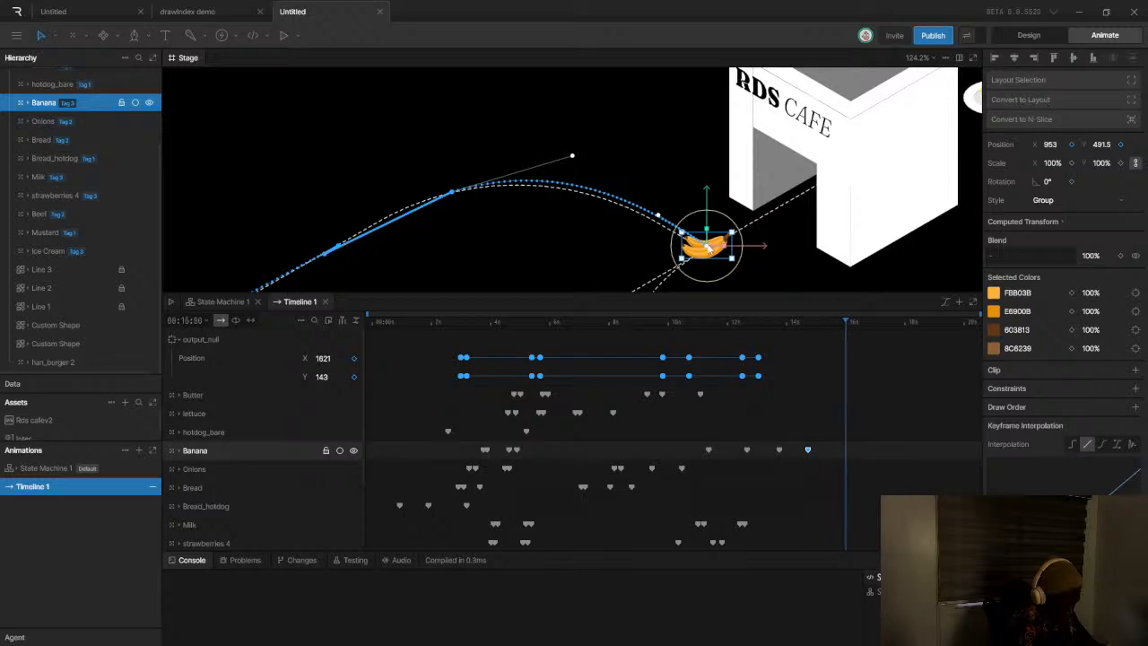
# Extend the Banana's motion into the cafe at X 1171, Y 389, and shift its last two keyframes later
pyautogui.moveTo(711, 245); pyautogui.dragTo(870, 157)
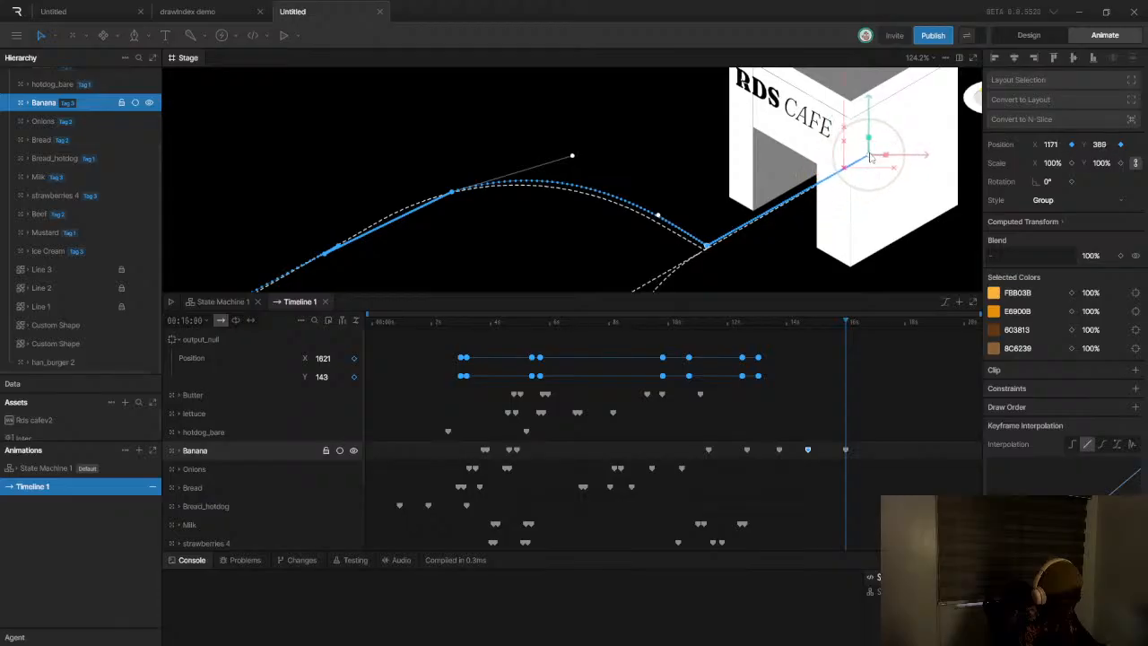
pyautogui.moveTo(845, 321); pyautogui.dragTo(790, 347)
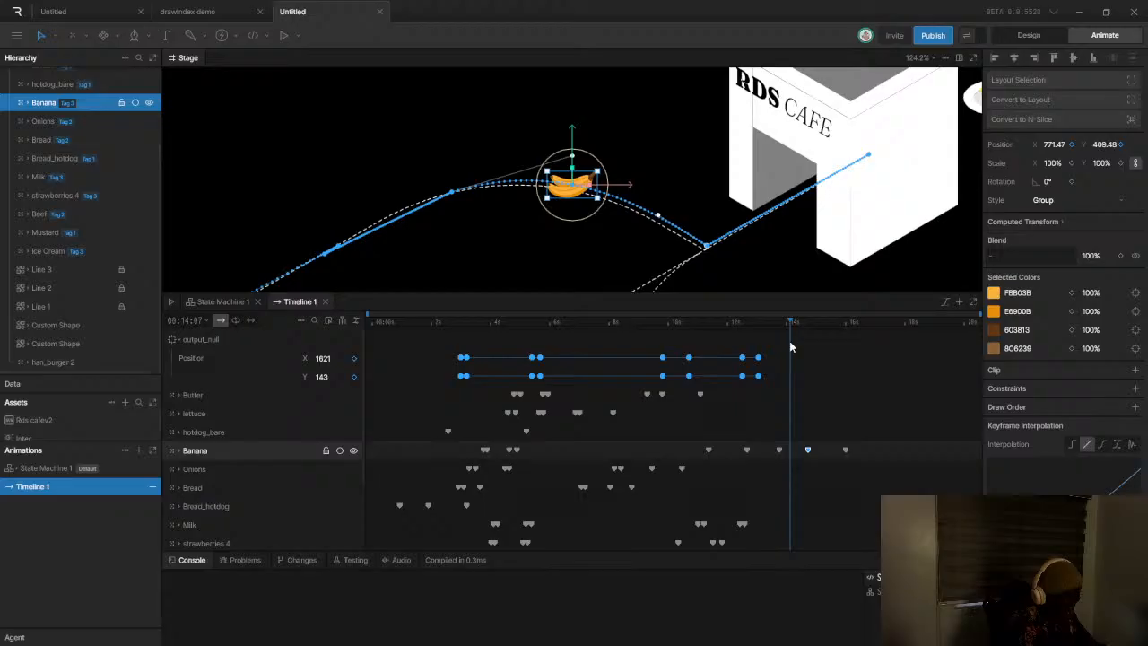
pyautogui.scroll(2, 525, 159)
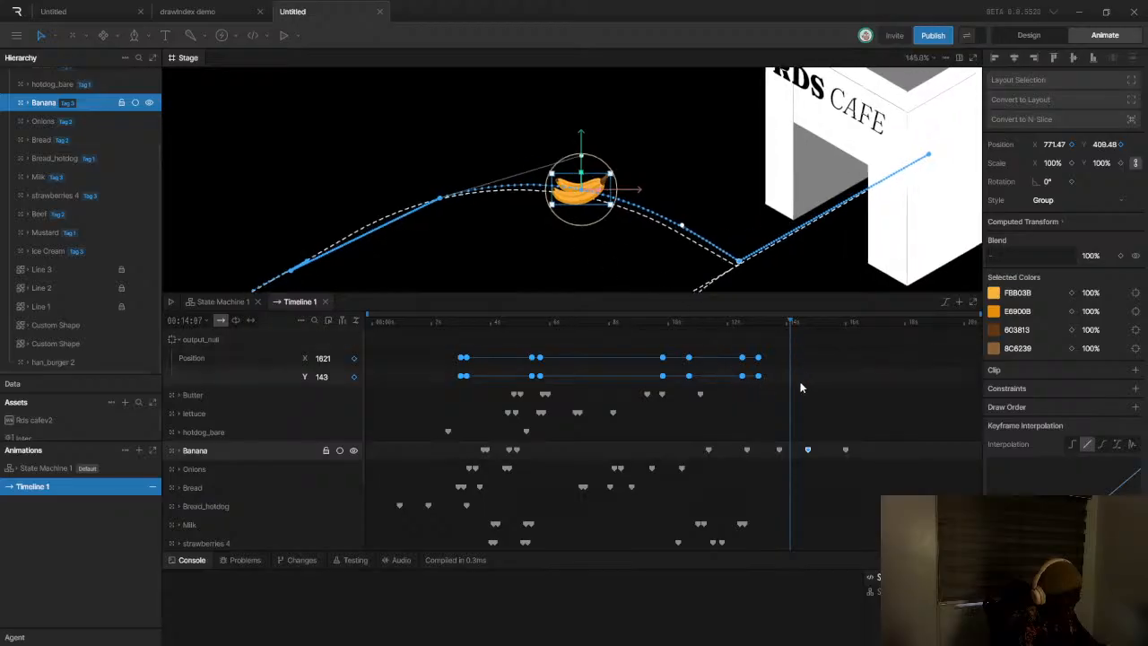
pyautogui.moveTo(801, 435); pyautogui.dragTo(868, 453)
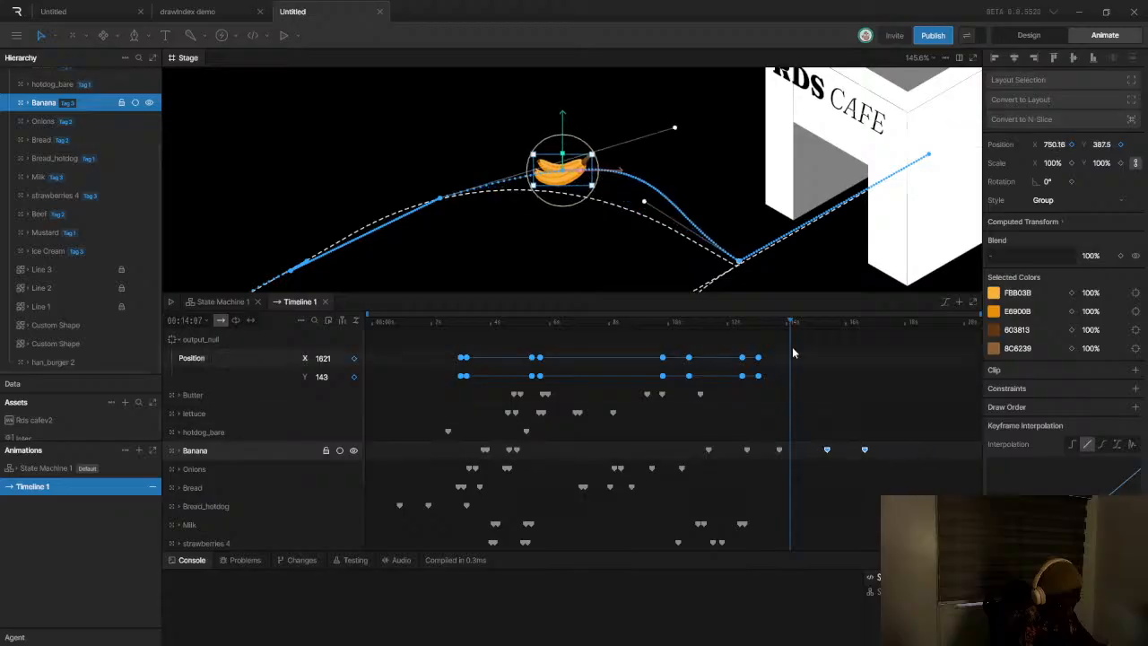
# Keyframe the Banana at X 602, Y 419.5 at 14:07 and reshape the motion curve toward the junction along the dashed arc
pyautogui.moveTo(674, 132); pyautogui.dragTo(527, 164)
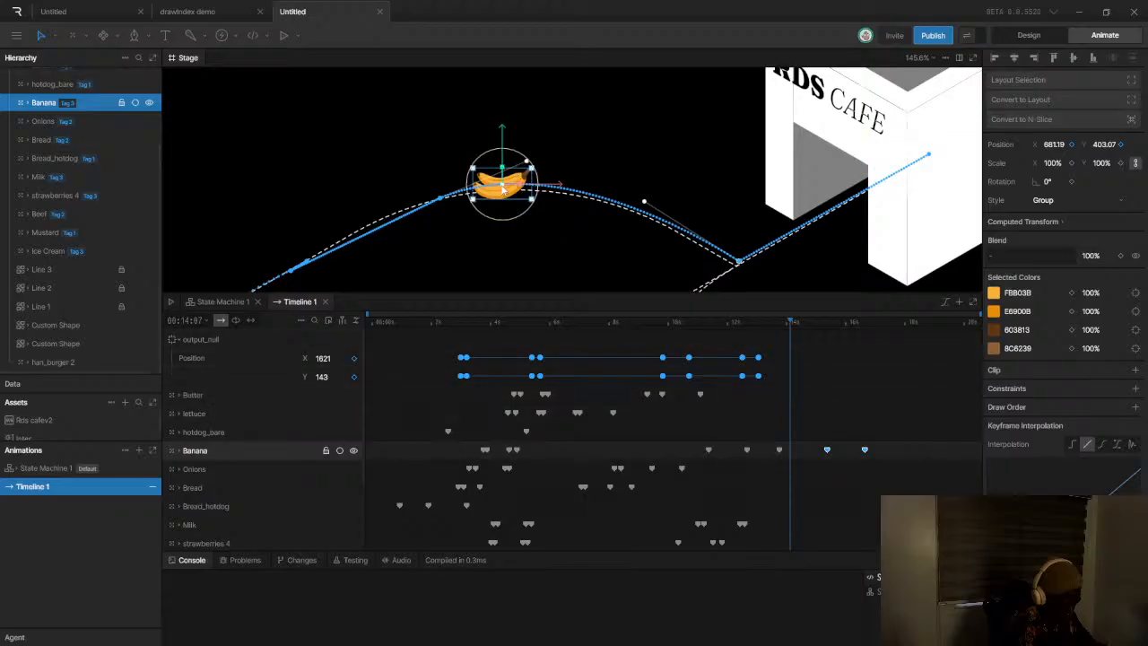
pyautogui.moveTo(504, 187); pyautogui.dragTo(434, 203)
pyautogui.moveTo(581, 215); pyautogui.dragTo(471, 202)
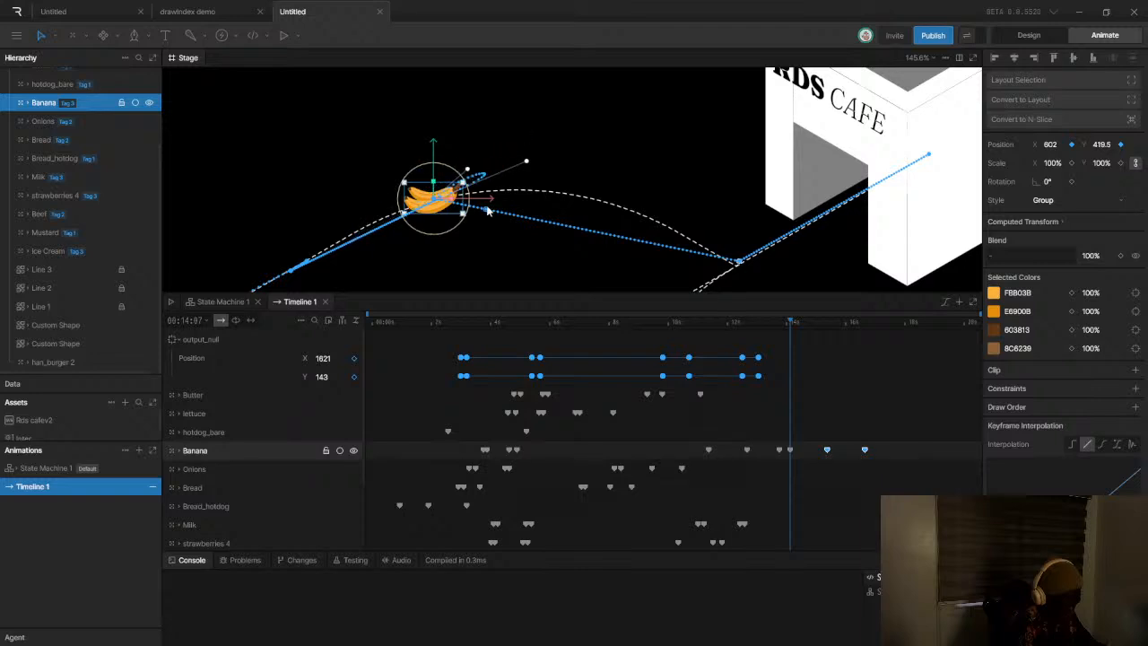
pyautogui.moveTo(496, 210); pyautogui.dragTo(611, 179)
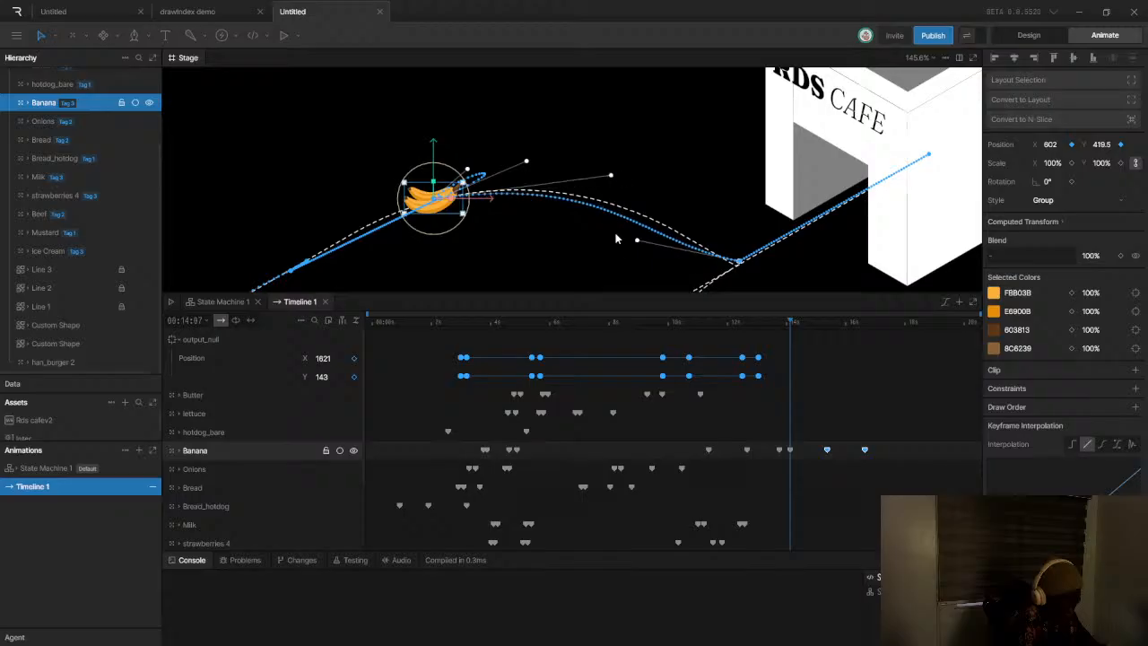
pyautogui.moveTo(637, 244); pyautogui.dragTo(655, 221)
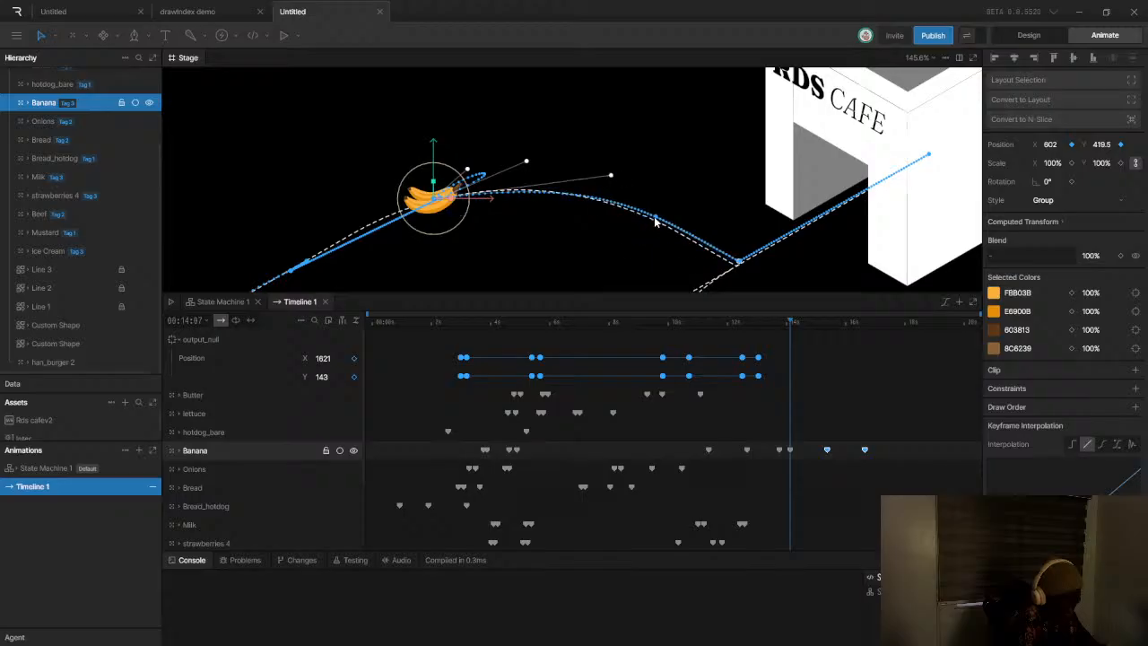
# Adjust the motion curve handles around the Banana's 14:07 keyframe to reshape the small loop at its stop
pyautogui.scroll(5, 449, 201)
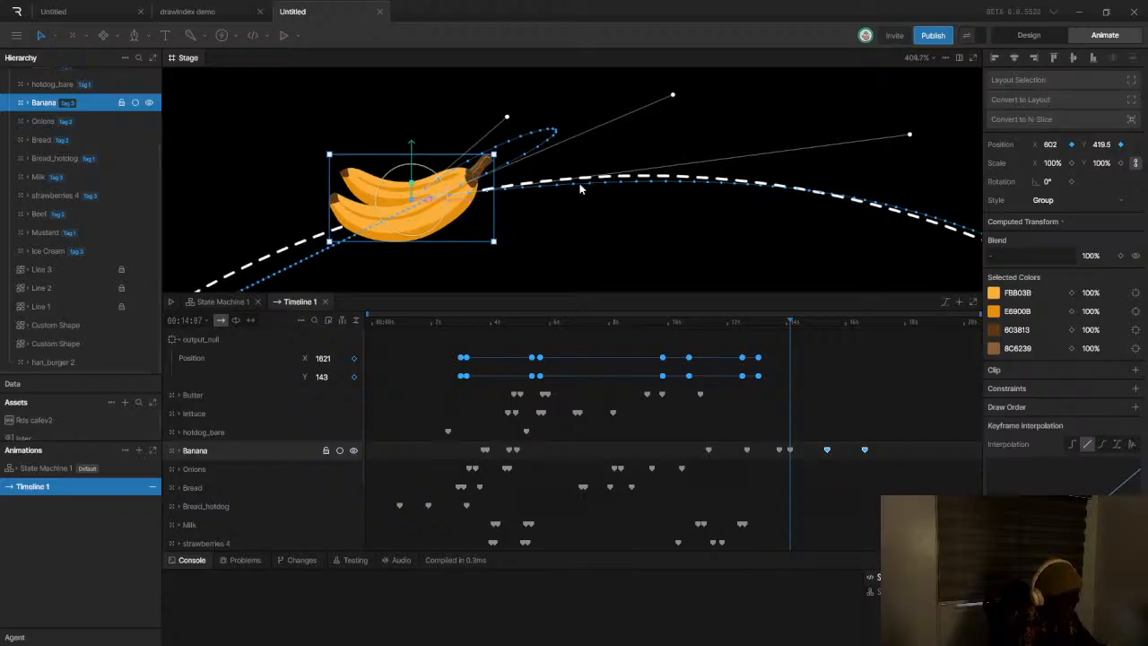
pyautogui.scroll(-6, 582, 184)
pyautogui.scroll(4, 600, 181)
pyautogui.moveTo(612, 149); pyautogui.dragTo(478, 220)
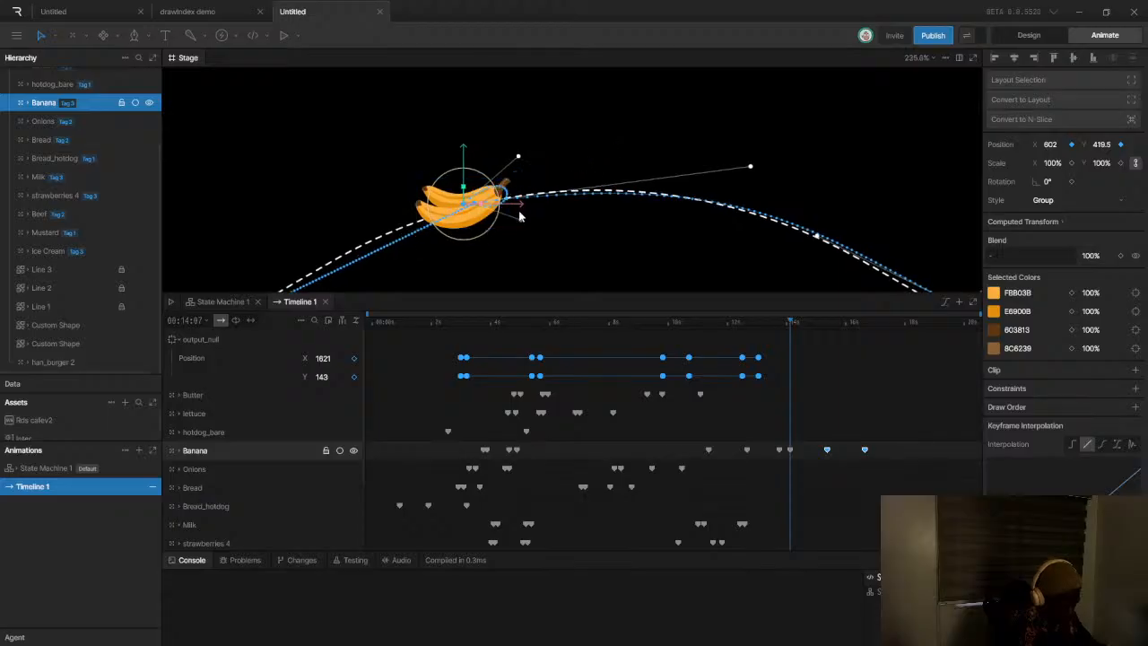
pyautogui.moveTo(305, 242); pyautogui.dragTo(283, 221)
pyautogui.moveTo(488, 160); pyautogui.dragTo(316, 250)
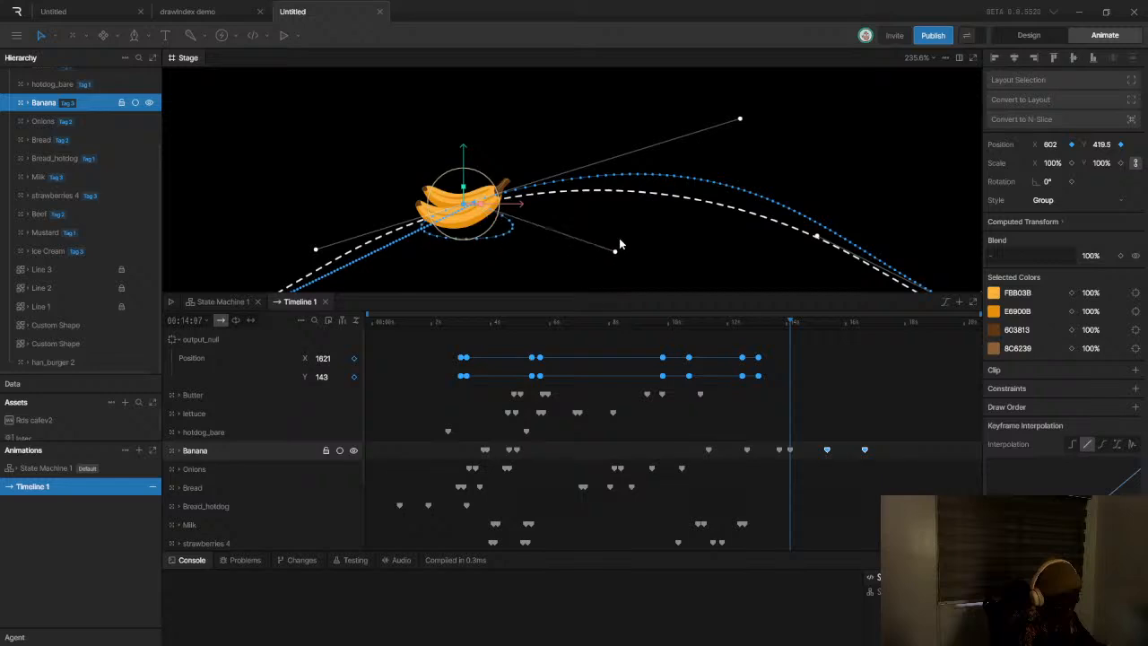
# Undo the recent handle adjustments and the extra keyframe on the Banana's motion path, and replay that stretch of the timeline
pyautogui.hotkey('ctrl', 'z')
pyautogui.hotkey('ctrl', 'z')
pyautogui.hotkey('ctrl', 'z')
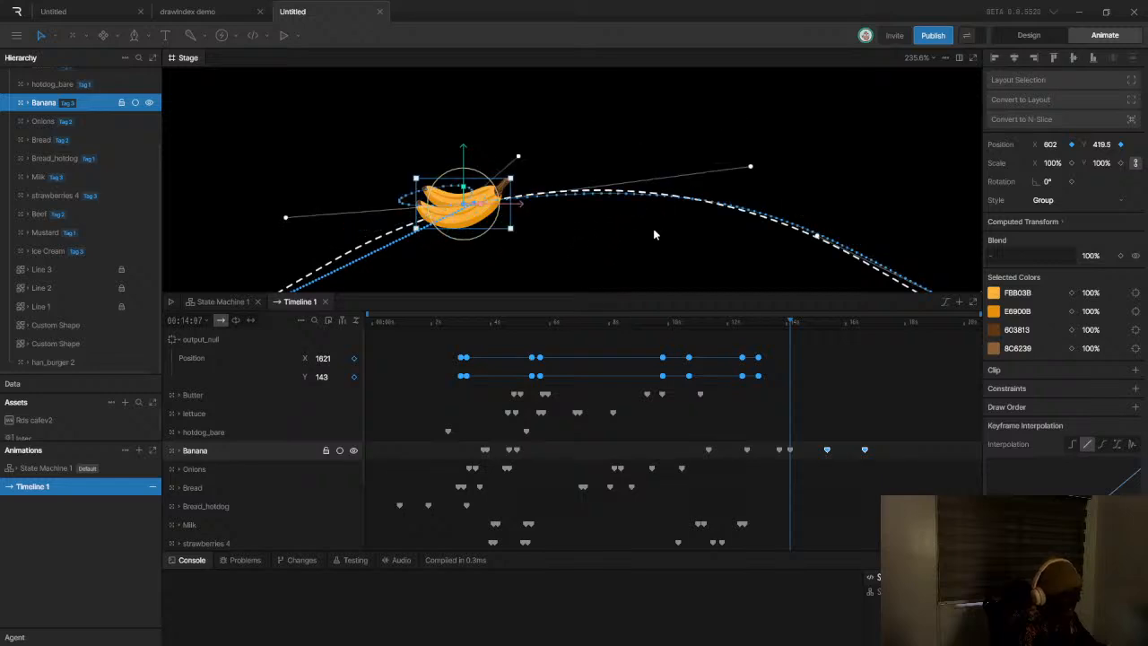
pyautogui.hotkey('ctrl', 'z')
pyautogui.hotkey('ctrl', 'z')
pyautogui.hotkey('ctrl', 'z')
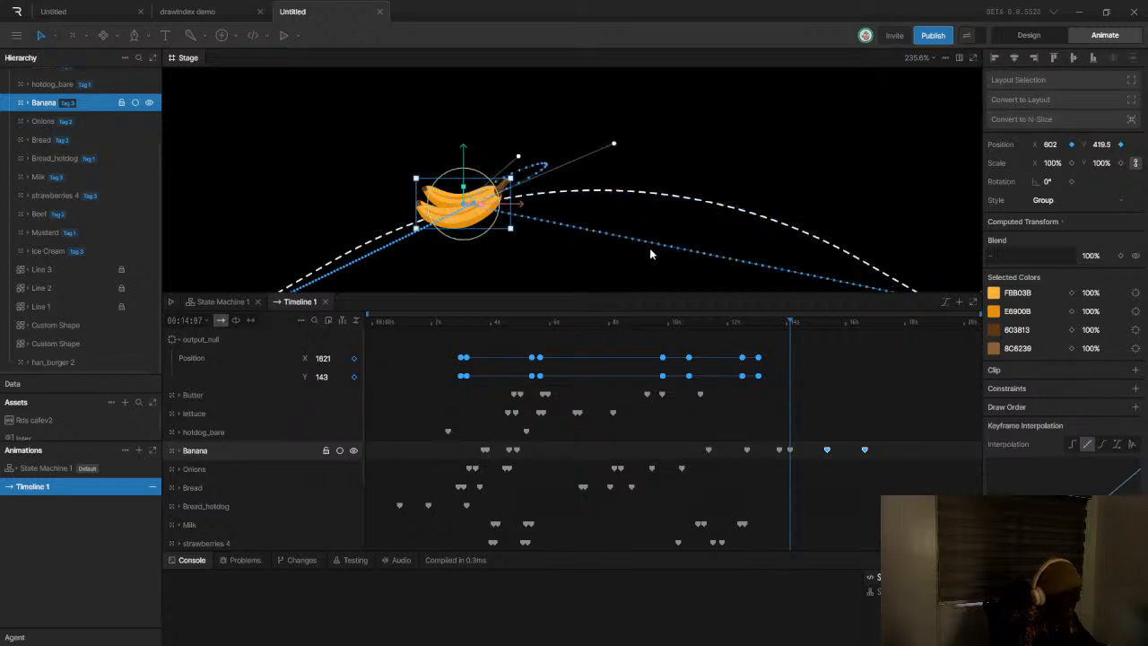
pyautogui.scroll(-10, 650, 256)
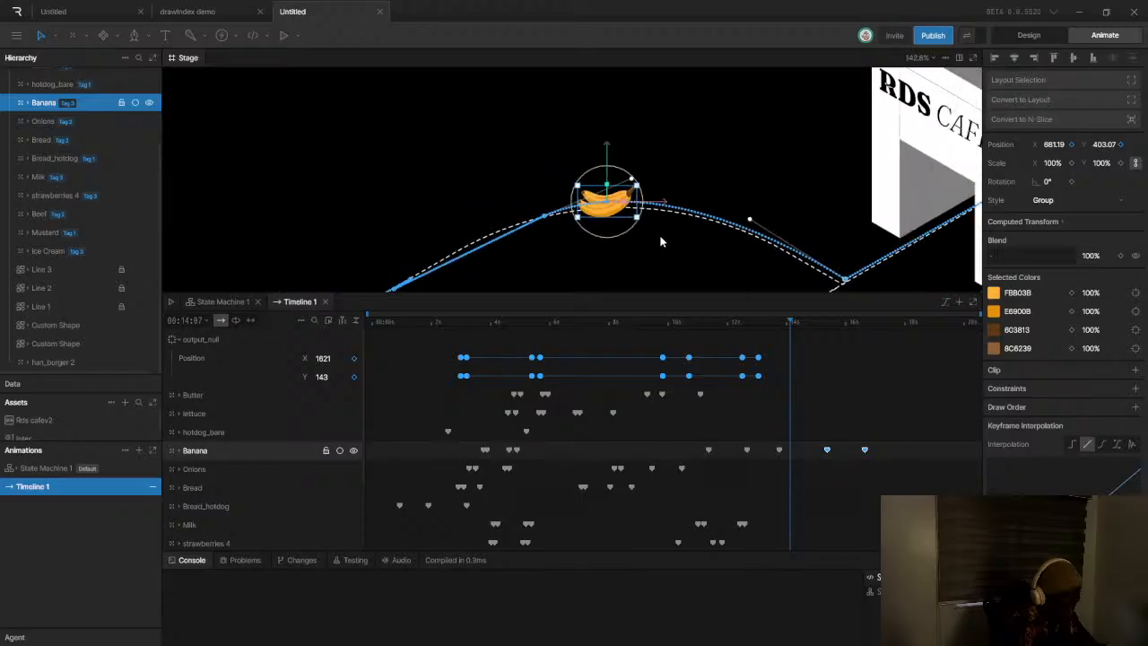
pyautogui.moveTo(789, 323); pyautogui.dragTo(765, 328)
pyautogui.press('space')
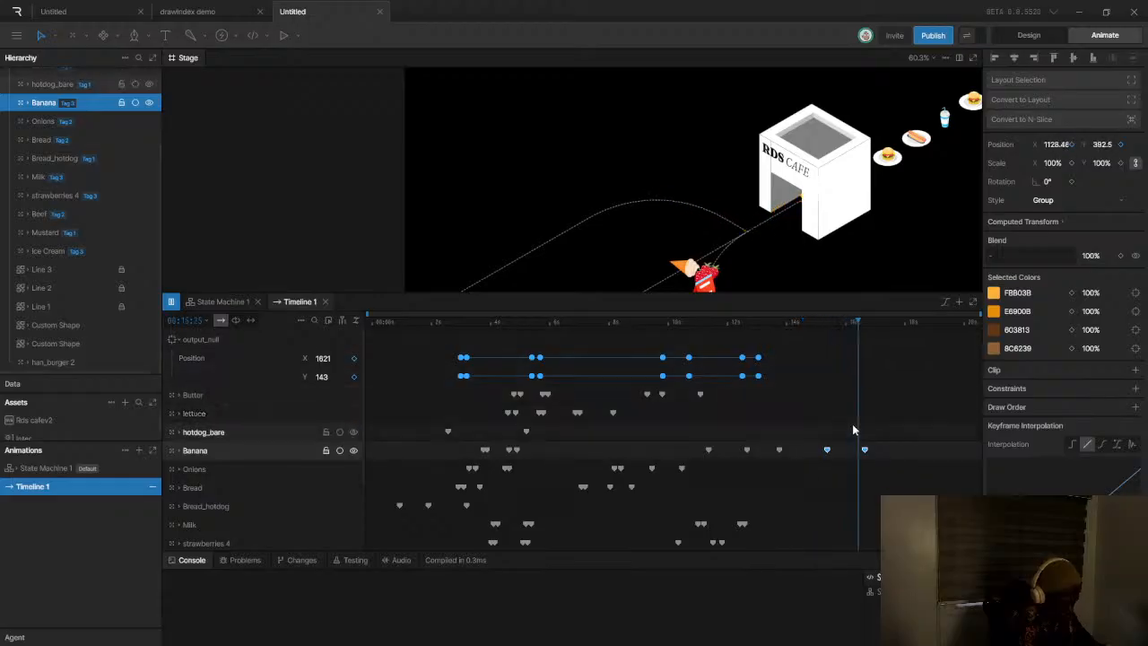
# Apply cubic interpolation to the Banana's last three keyframes and bend its motion path upward to follow the dashed curve
pyautogui.moveTo(765, 439); pyautogui.dragTo(911, 475)
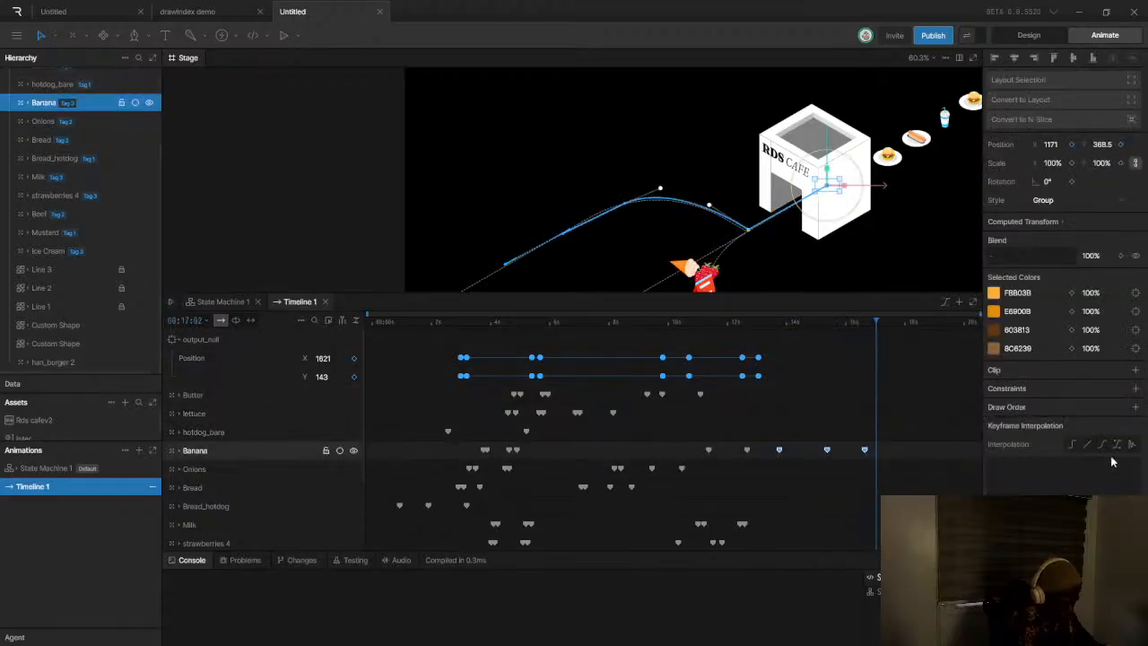
pyautogui.click(1101, 446)
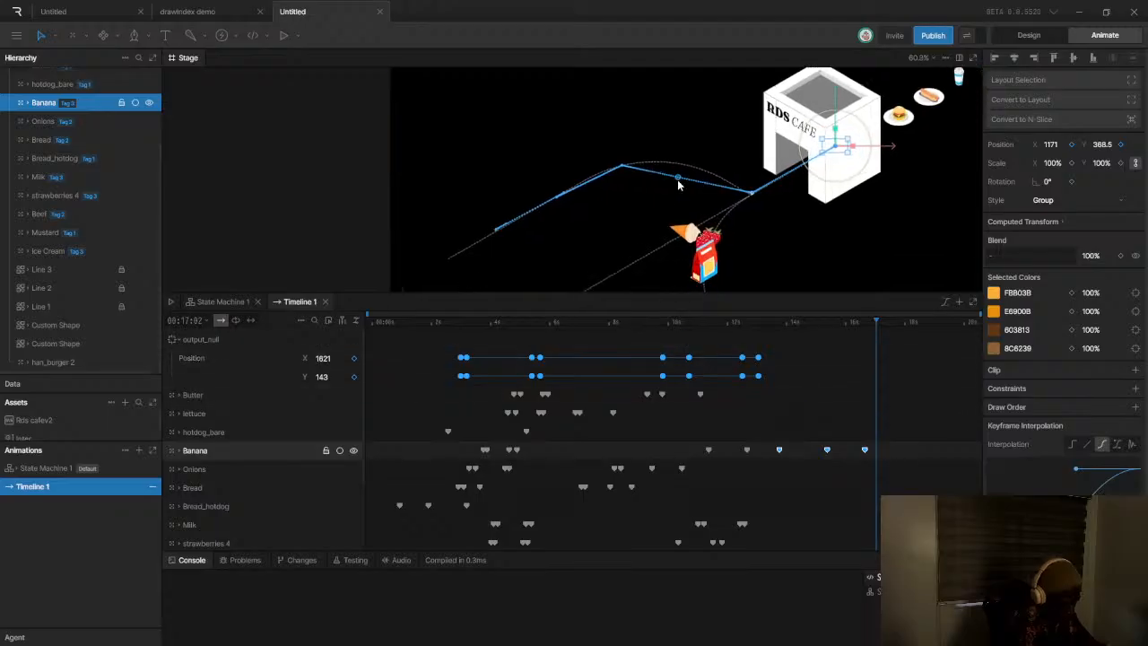
pyautogui.scroll(5, 680, 175)
pyautogui.scroll(2, 680, 176)
pyautogui.moveTo(653, 178); pyautogui.dragTo(696, 101)
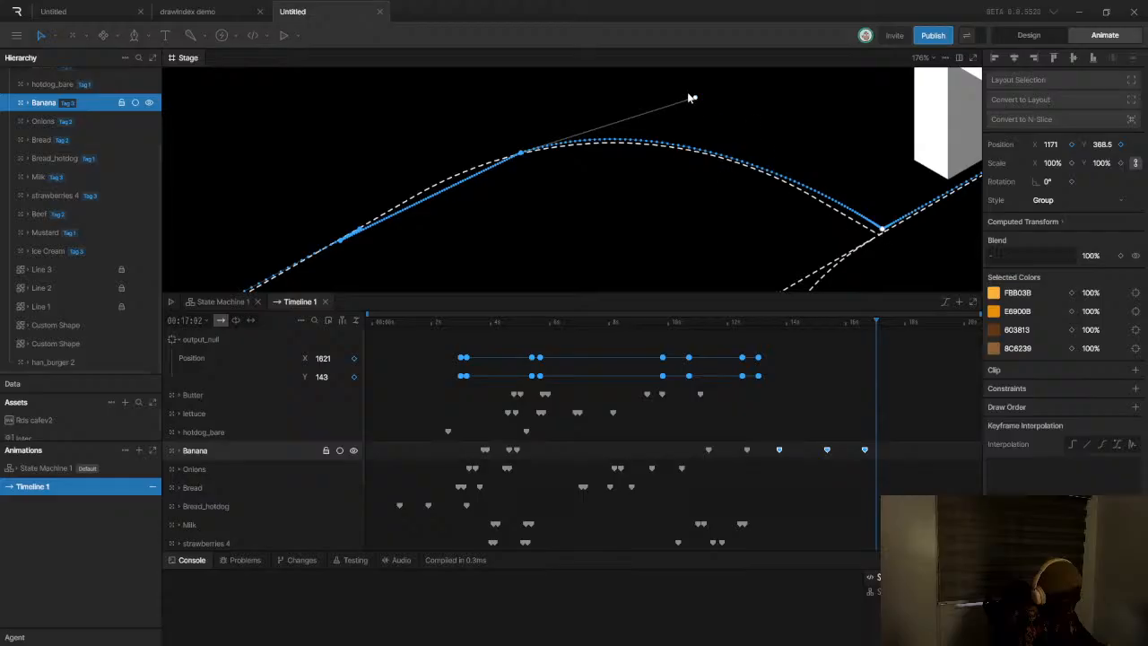
pyautogui.moveTo(693, 101); pyautogui.dragTo(688, 95)
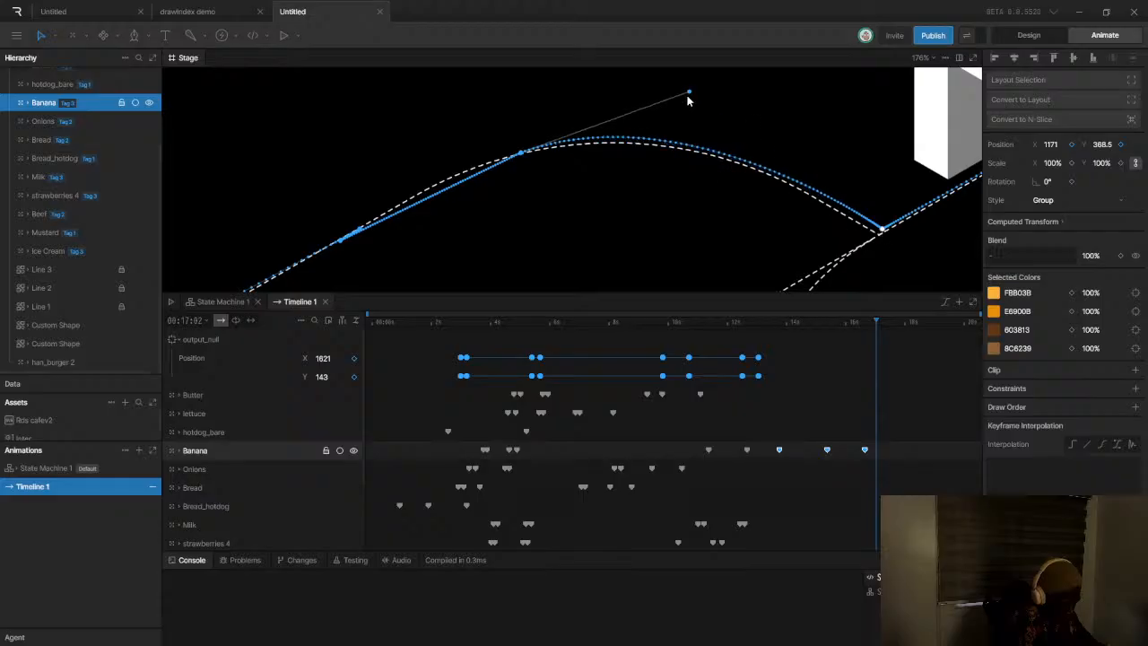
# Play back the timeline from the start and from about 12 seconds to check the Banana's movement along the curve
pyautogui.scroll(-10, 725, 249)
pyautogui.click(747, 323)
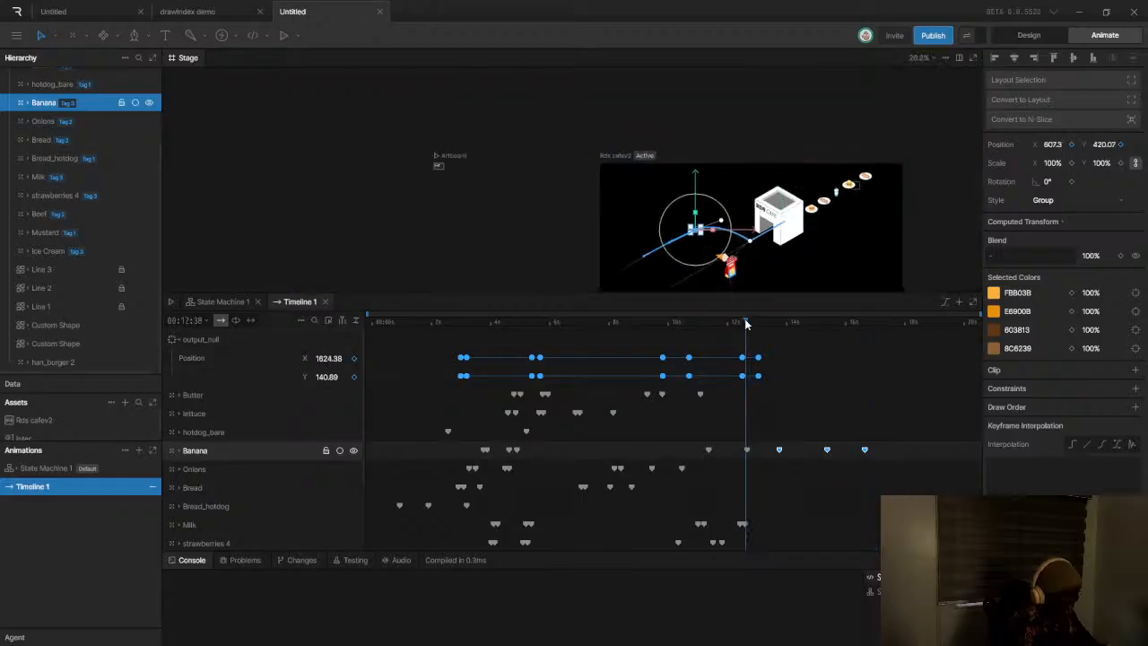
pyautogui.press('space')
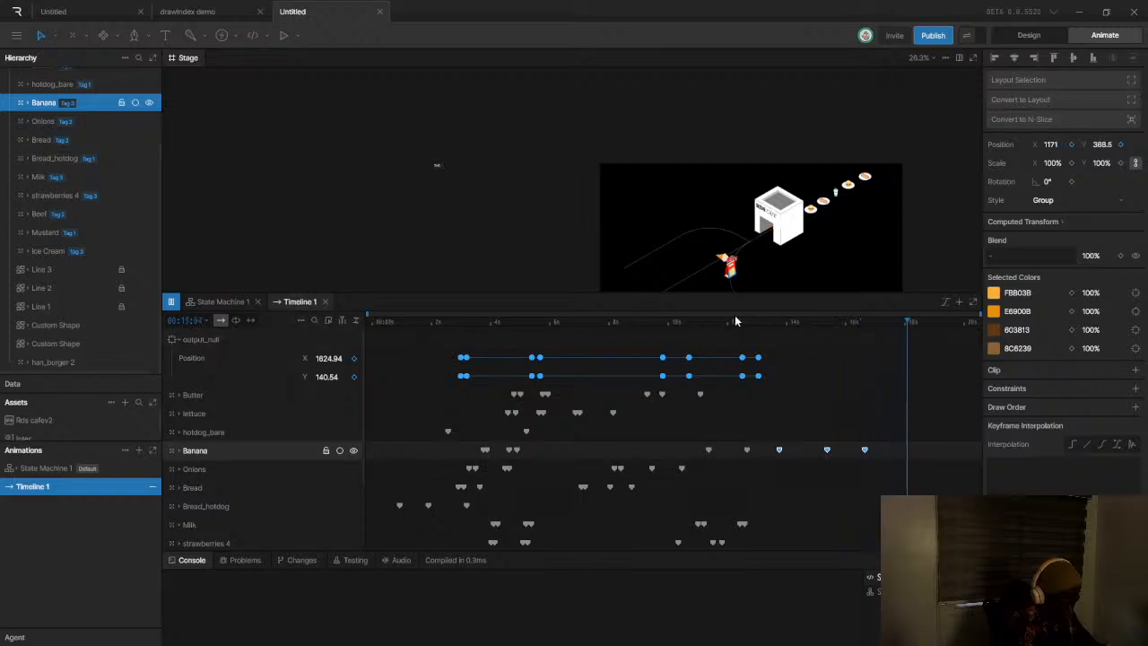
pyautogui.moveTo(392, 322); pyautogui.dragTo(363, 323)
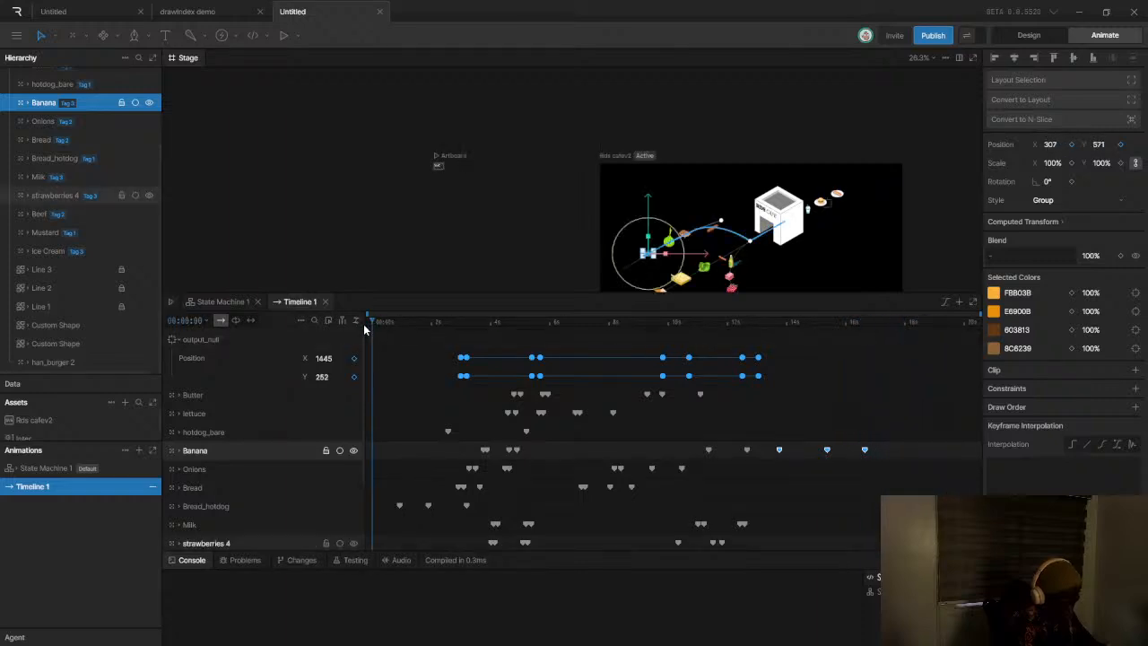
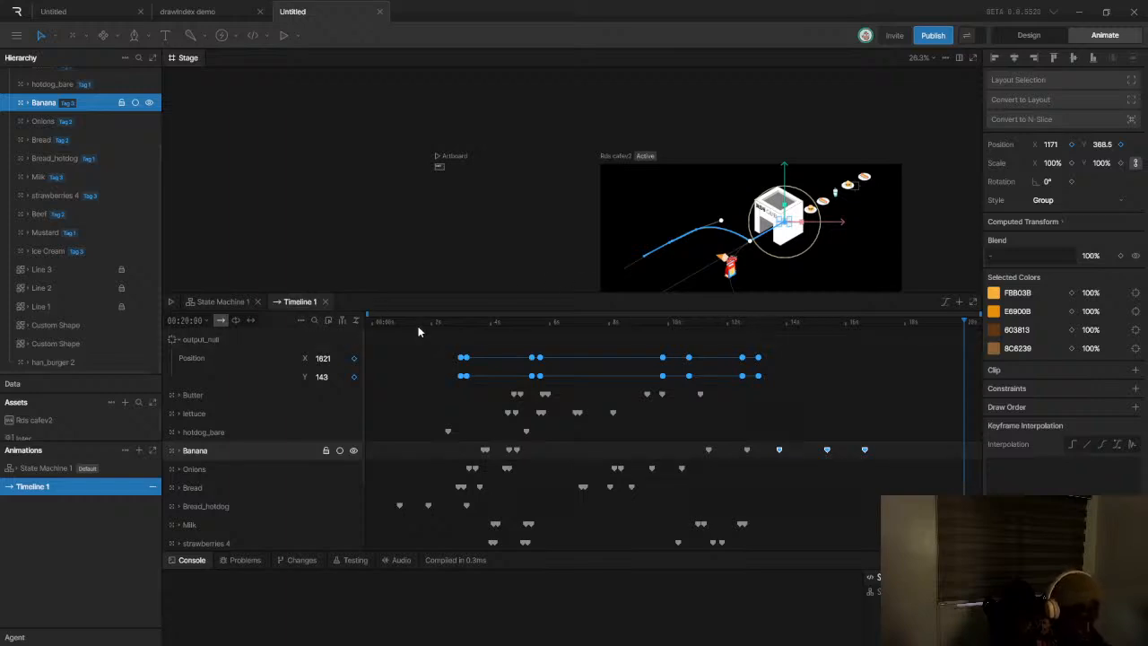
pyautogui.moveTo(415, 327); pyautogui.dragTo(378, 326)
pyautogui.press('space')
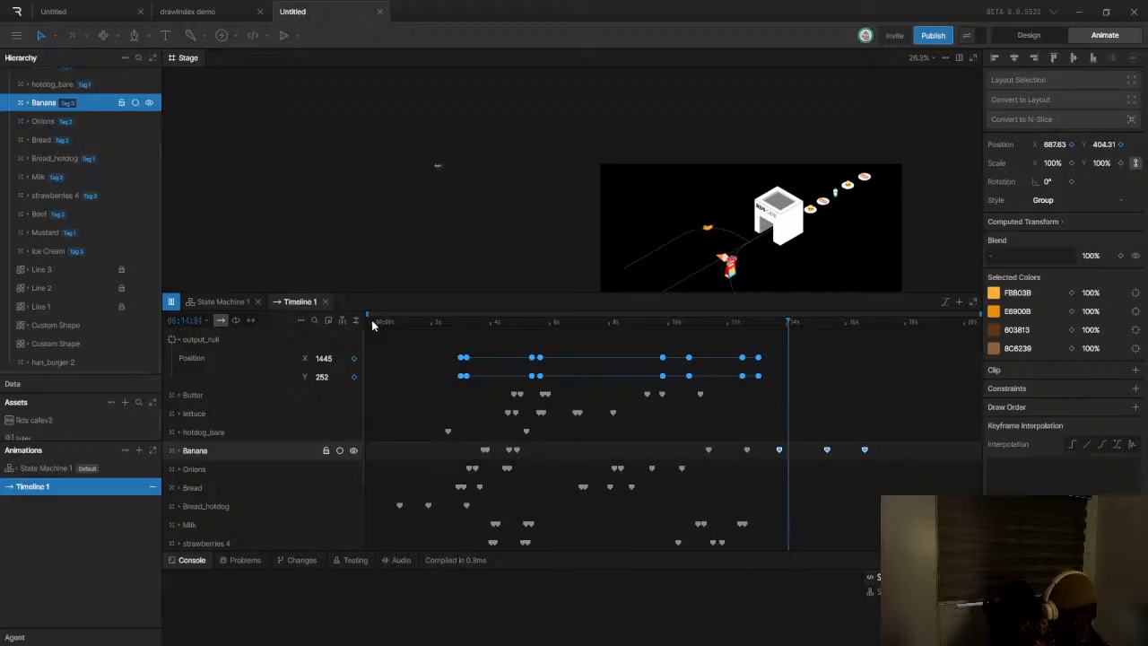
pyautogui.click(731, 323)
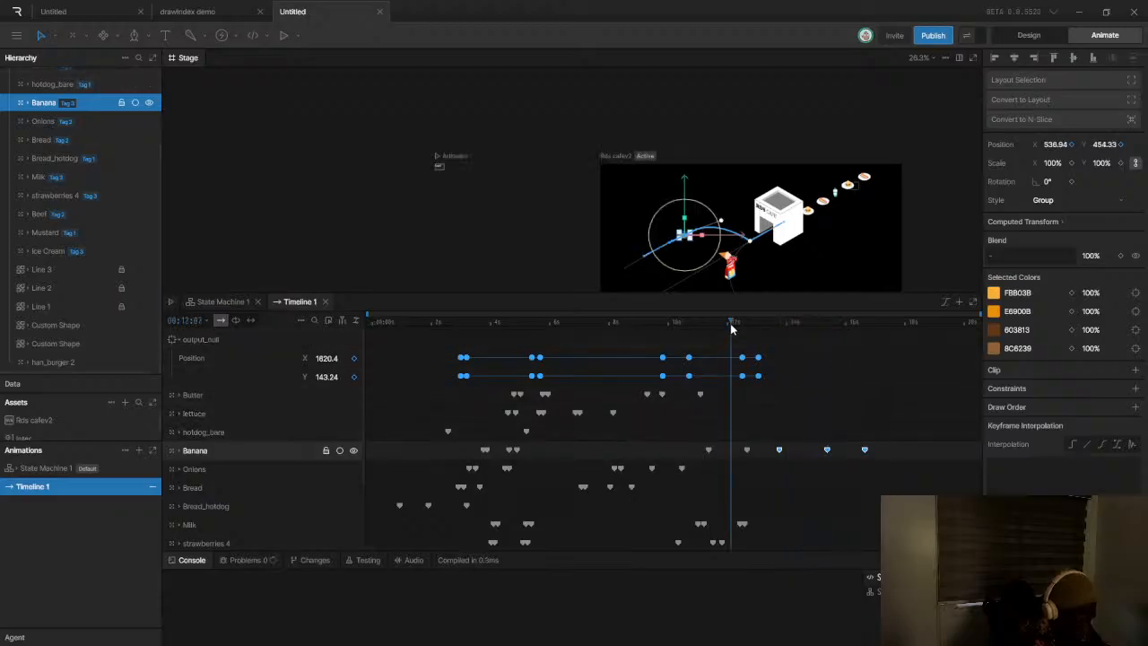
pyautogui.press('space')
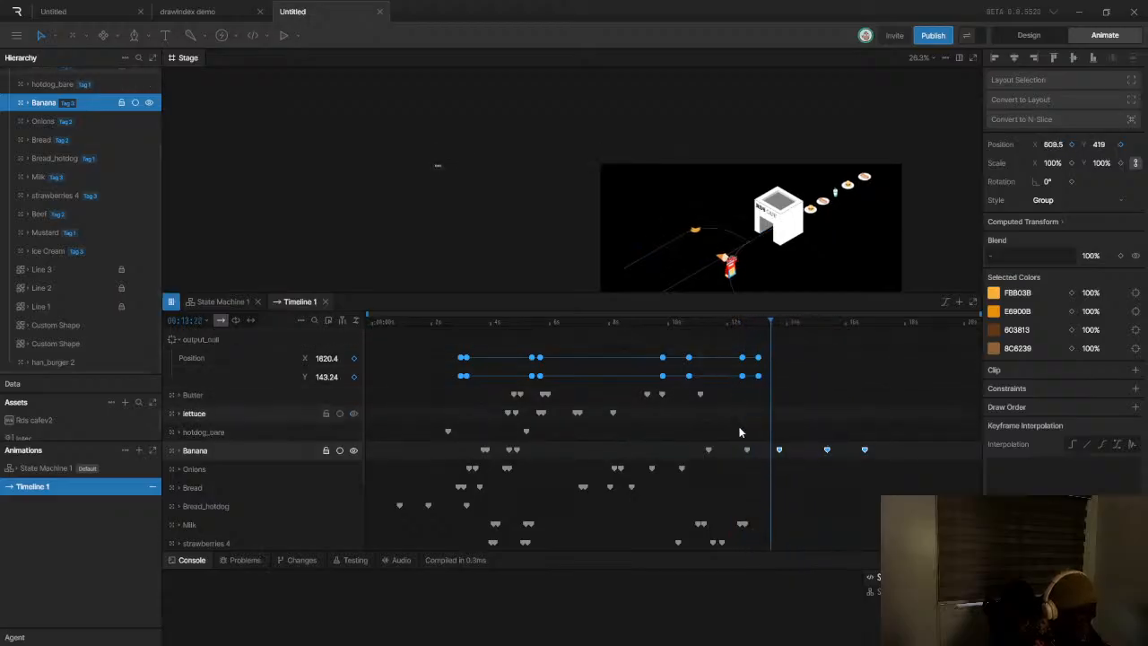
# Shift the Banana's last three keyframes about half a second earlier and replay its travel into the café
pyautogui.moveTo(768, 442); pyautogui.dragTo(882, 467)
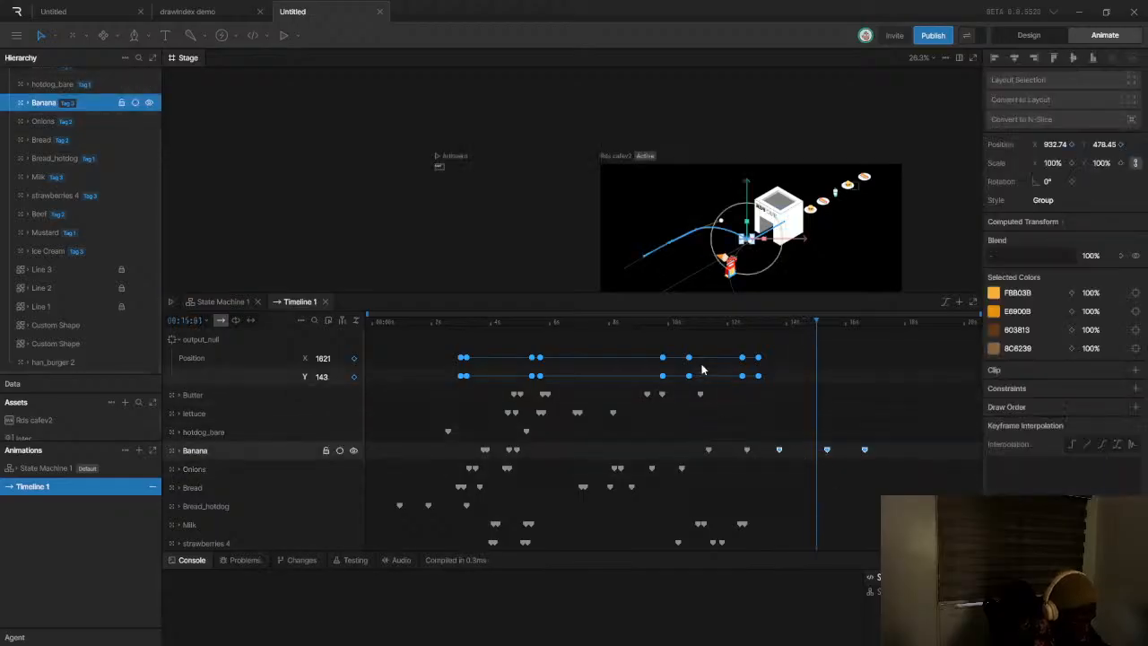
pyautogui.moveTo(695, 329); pyautogui.dragTo(777, 377)
pyautogui.moveTo(767, 440); pyautogui.dragTo(845, 456)
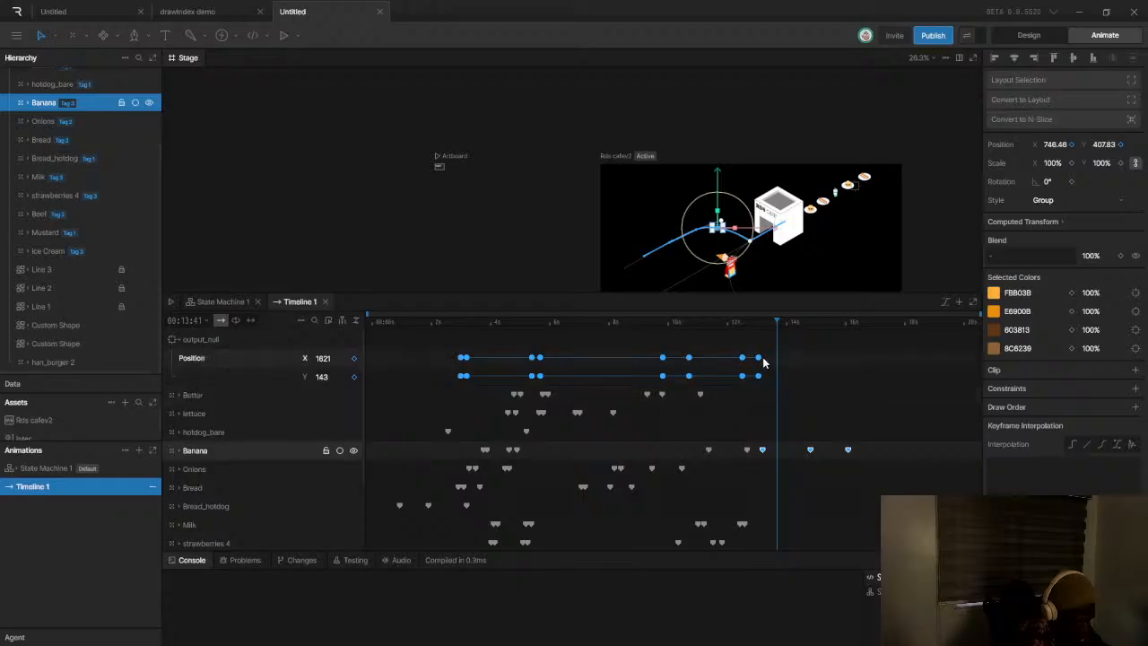
pyautogui.moveTo(743, 323); pyautogui.dragTo(702, 331)
pyautogui.press('space')
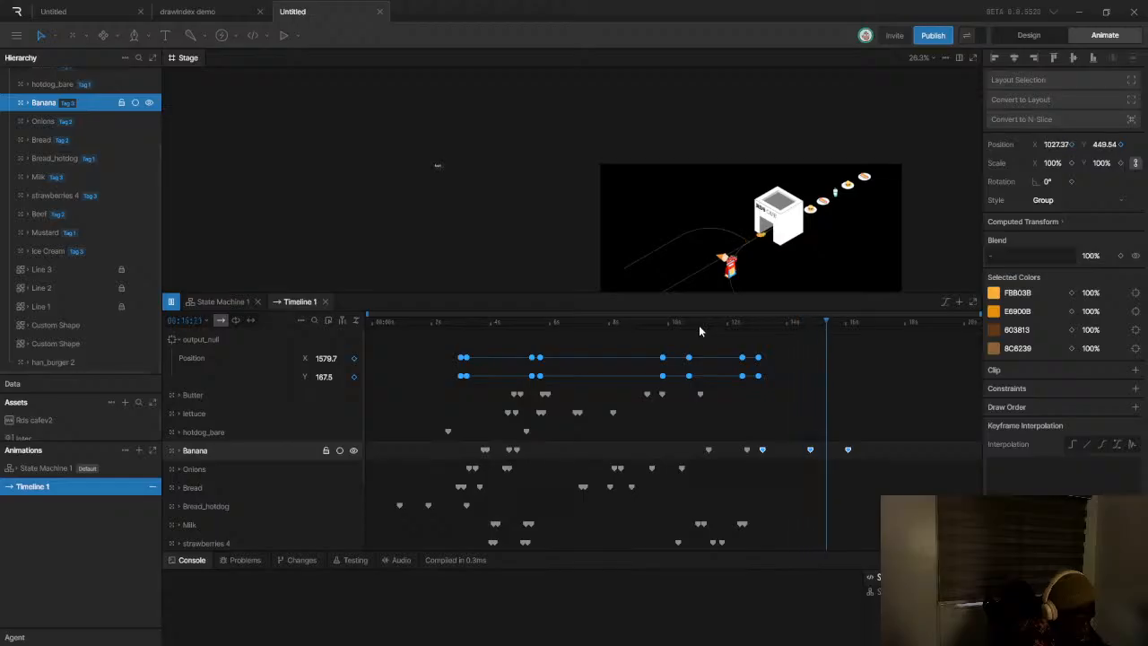
pyautogui.press('space')
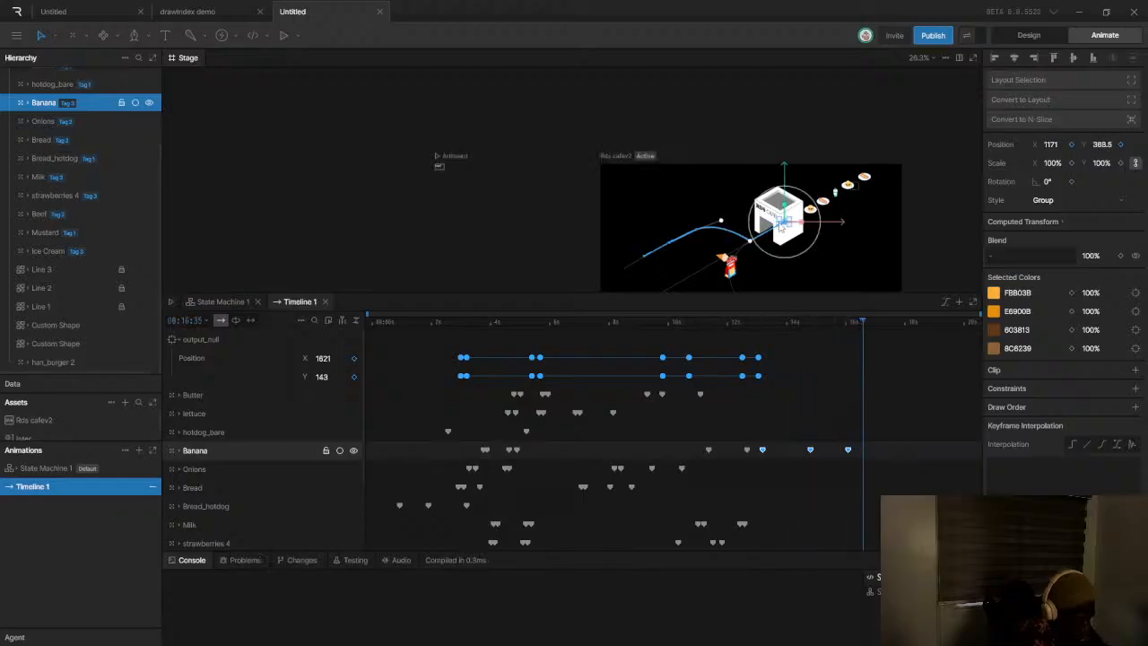
# Select the Ice Cream and keyframe its X and Y position at about 13 seconds
pyautogui.scroll(6, 738, 219)
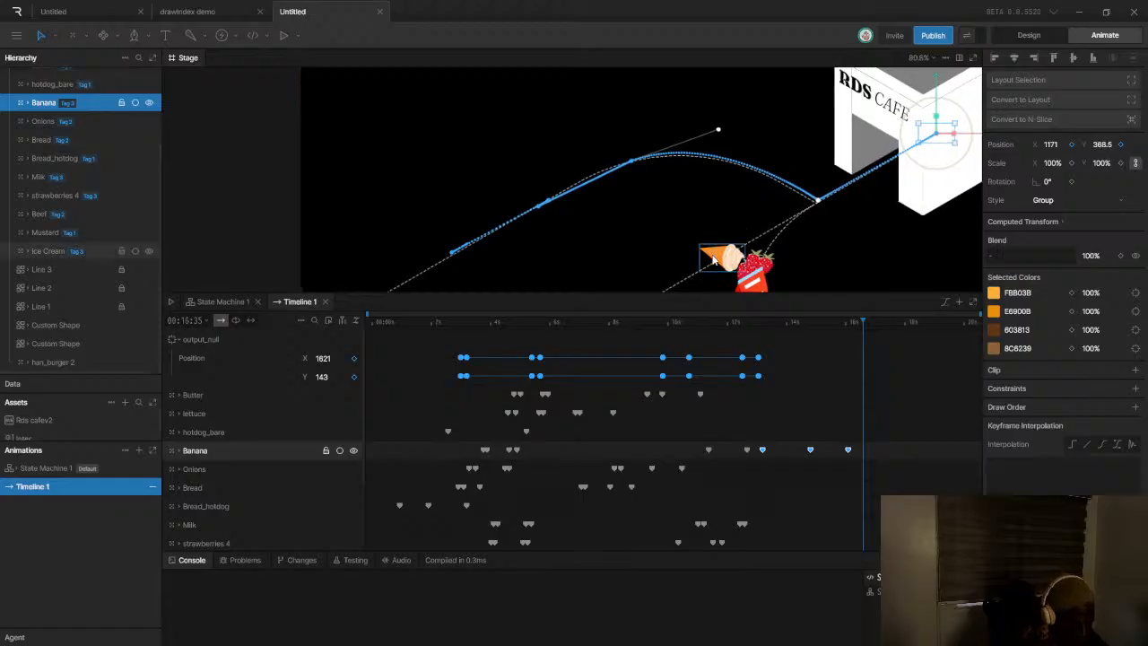
pyautogui.scroll(1, 744, 249)
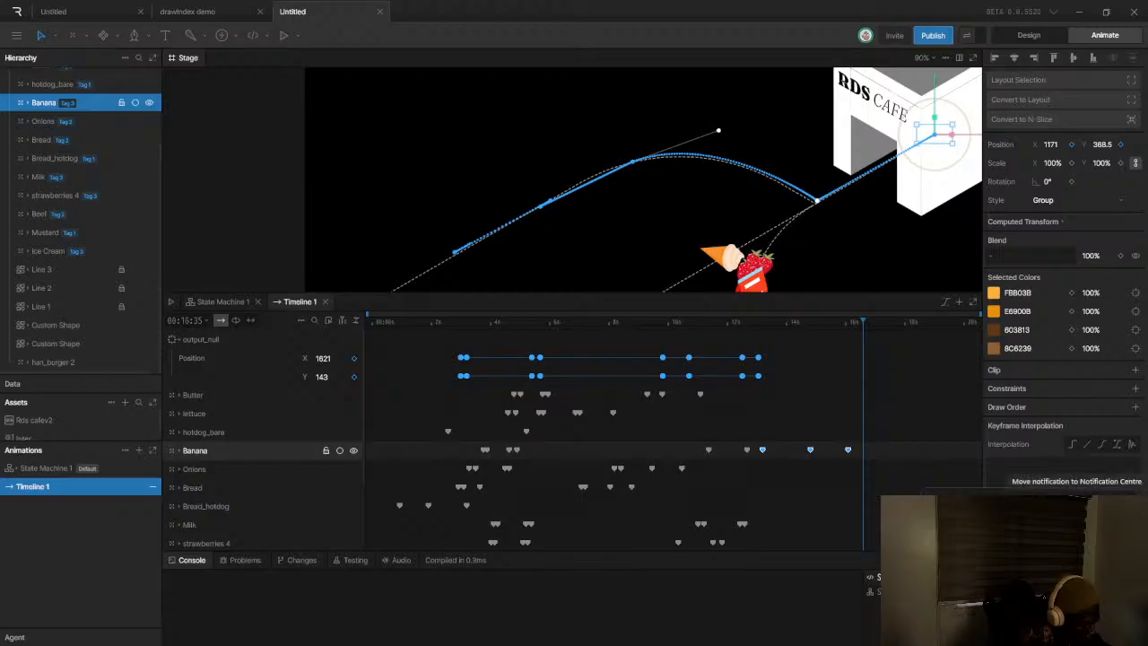
pyautogui.scroll(-4, 723, 248)
pyautogui.scroll(-6, 696, 205)
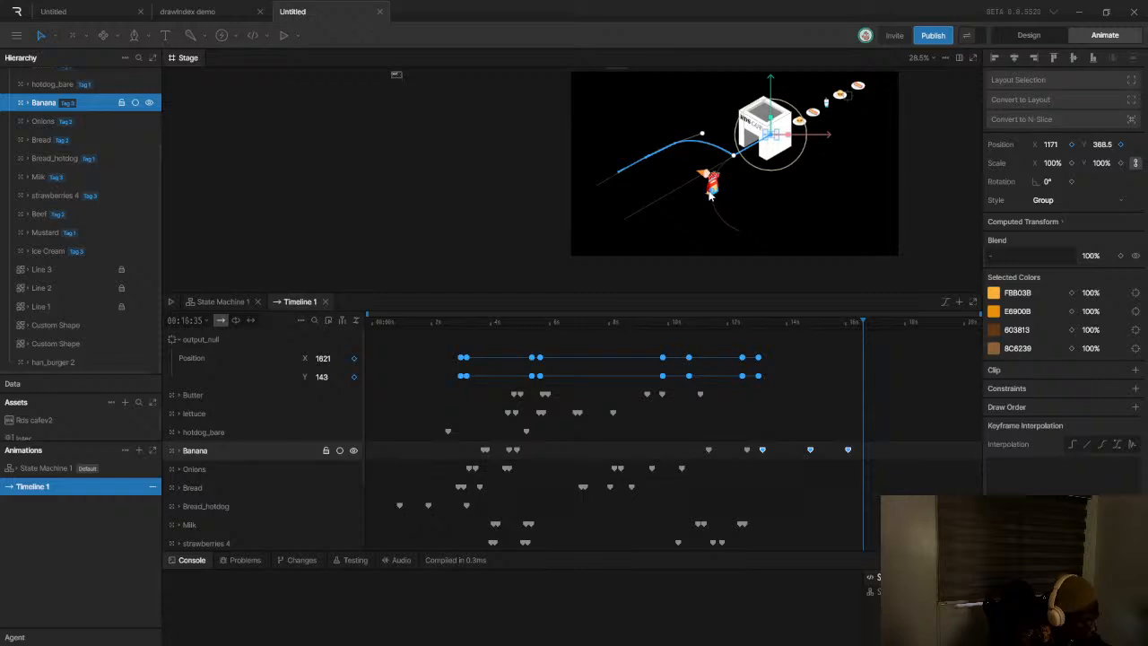
pyautogui.scroll(4, 718, 193)
pyautogui.click(693, 177)
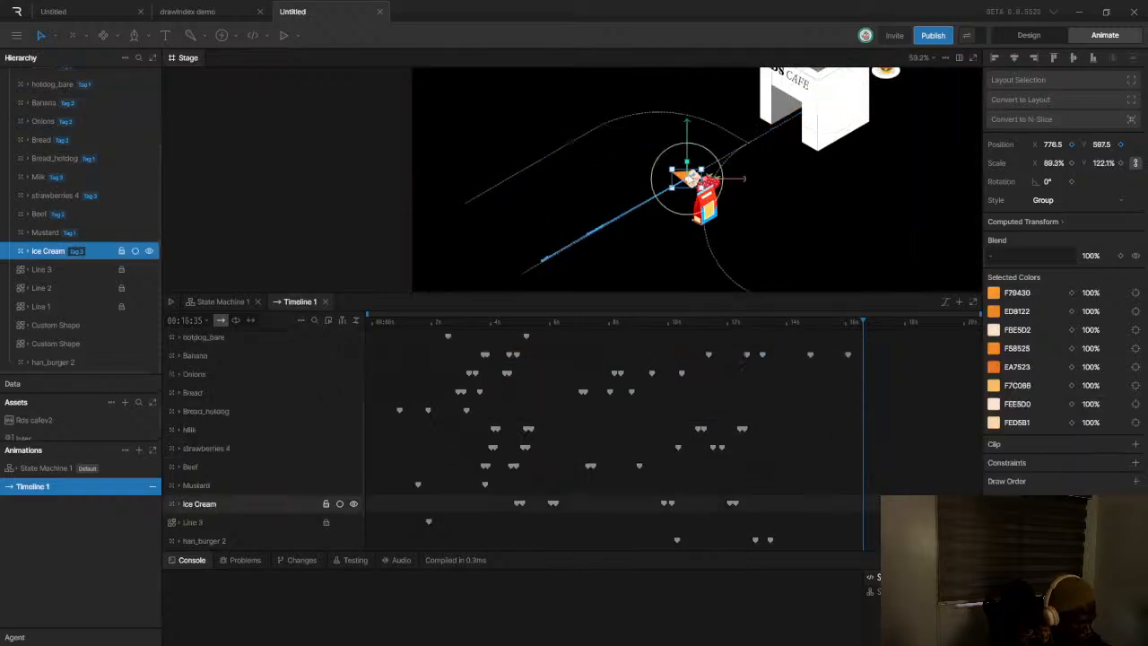
pyautogui.moveTo(748, 321)
pyautogui.mouseDown()
pyautogui.moveTo(736, 328)
pyautogui.moveTo(756, 330)
pyautogui.mouseUp()
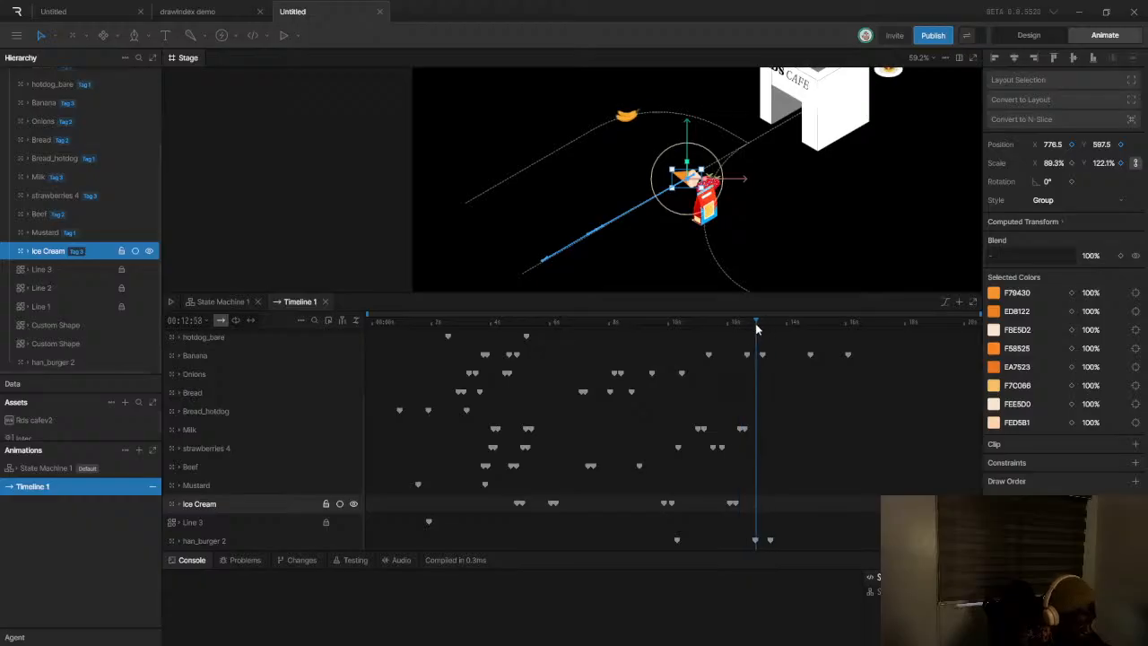
pyautogui.moveTo(764, 332); pyautogui.dragTo(755, 335)
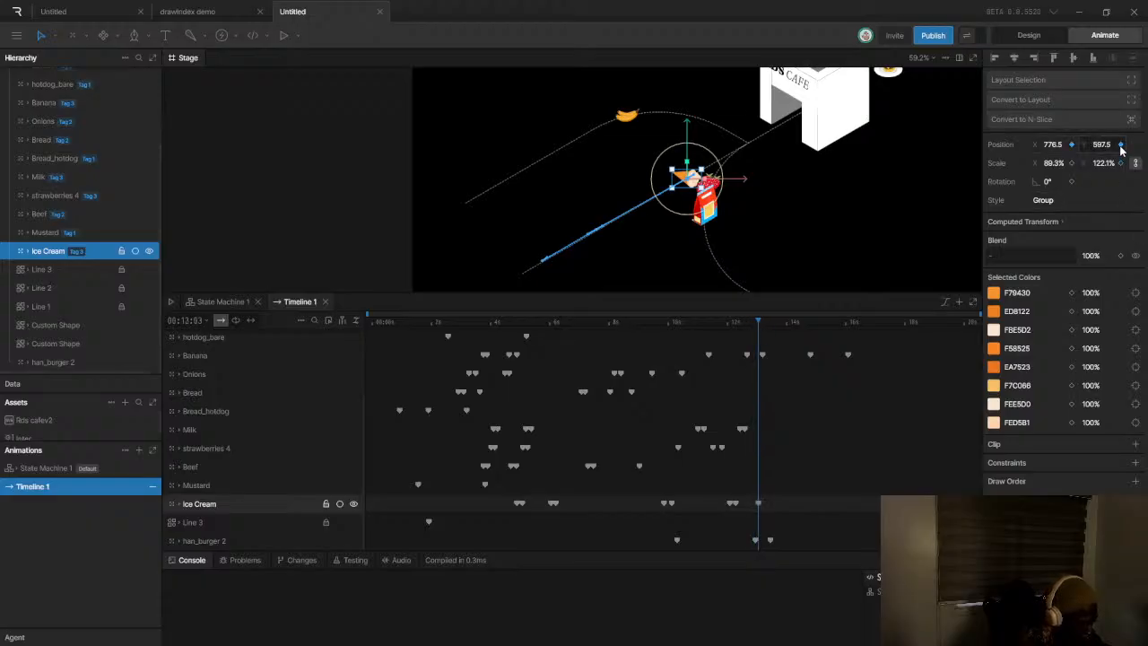
# At 15:36 on the timeline, move the Ice Cream along its line into the café, to X 1138, Y 382
pyautogui.moveTo(772, 328); pyautogui.dragTo(818, 332)
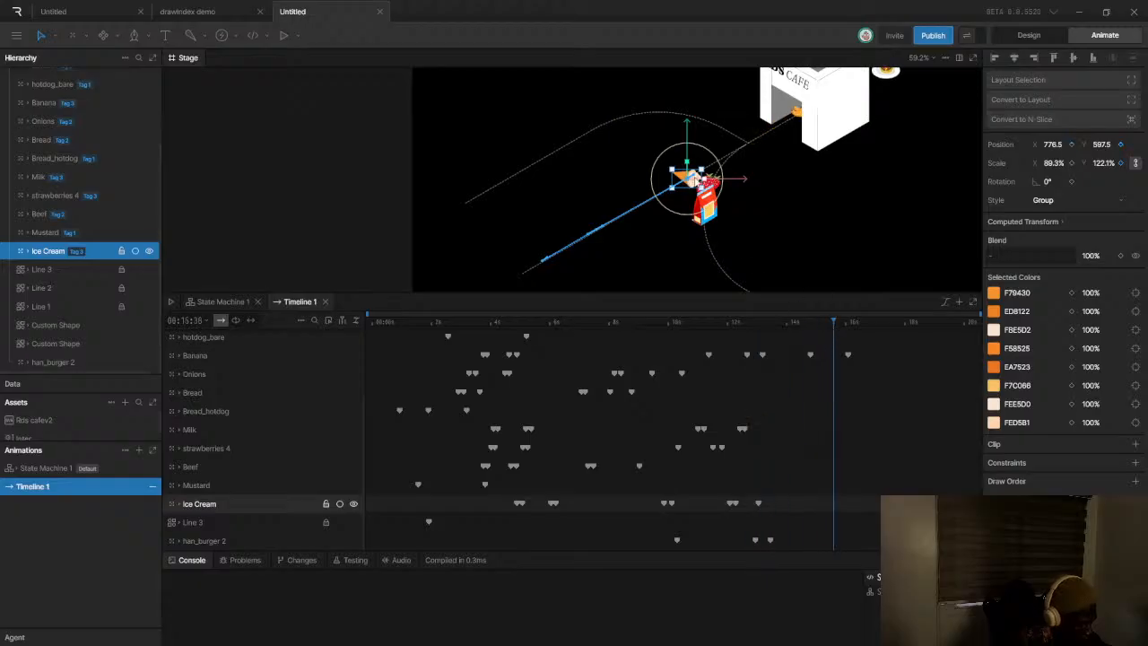
pyautogui.scroll(5, 691, 179)
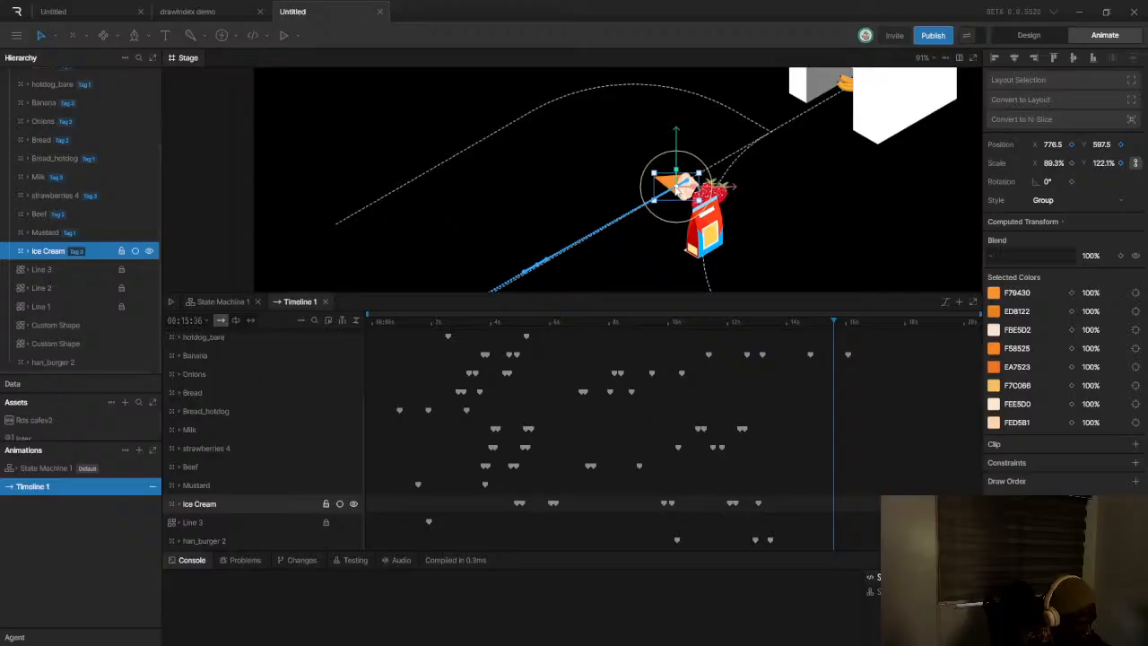
pyautogui.moveTo(679, 184); pyautogui.dragTo(872, 74)
# Shift the Ice Cream's last two keyframes later so its move starts at about 14 seconds, and replay the result
pyautogui.moveTo(749, 490); pyautogui.dragTo(830, 510)
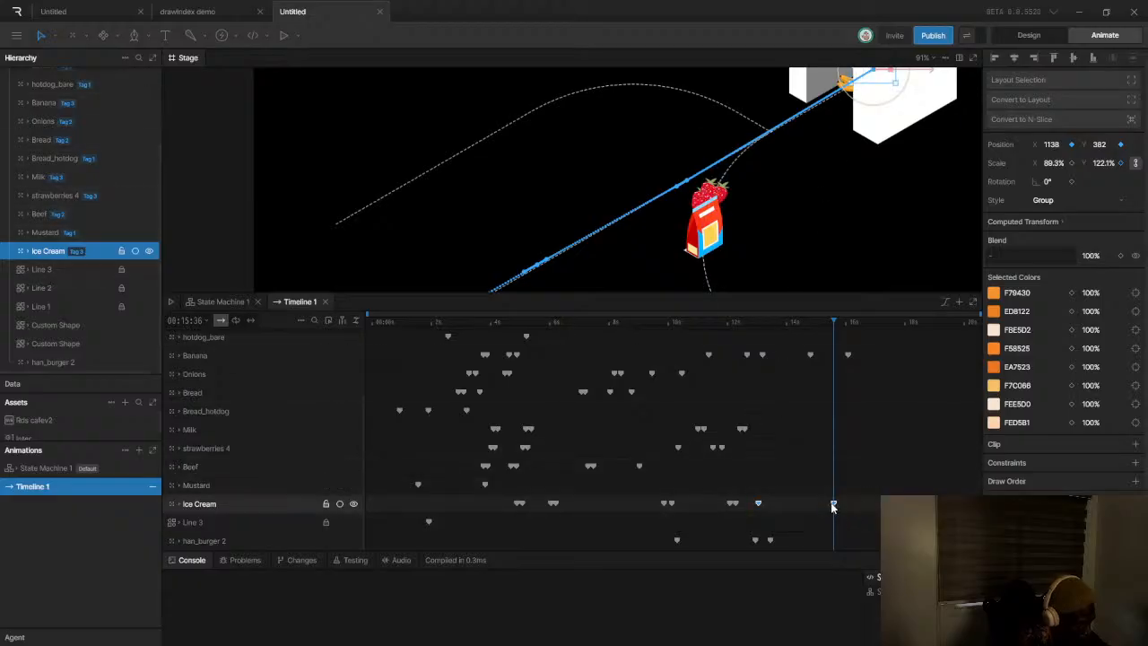
pyautogui.click(758, 322)
pyautogui.moveTo(758, 321); pyautogui.dragTo(795, 323)
pyautogui.moveTo(757, 494); pyautogui.dragTo(872, 506)
pyautogui.press('space')
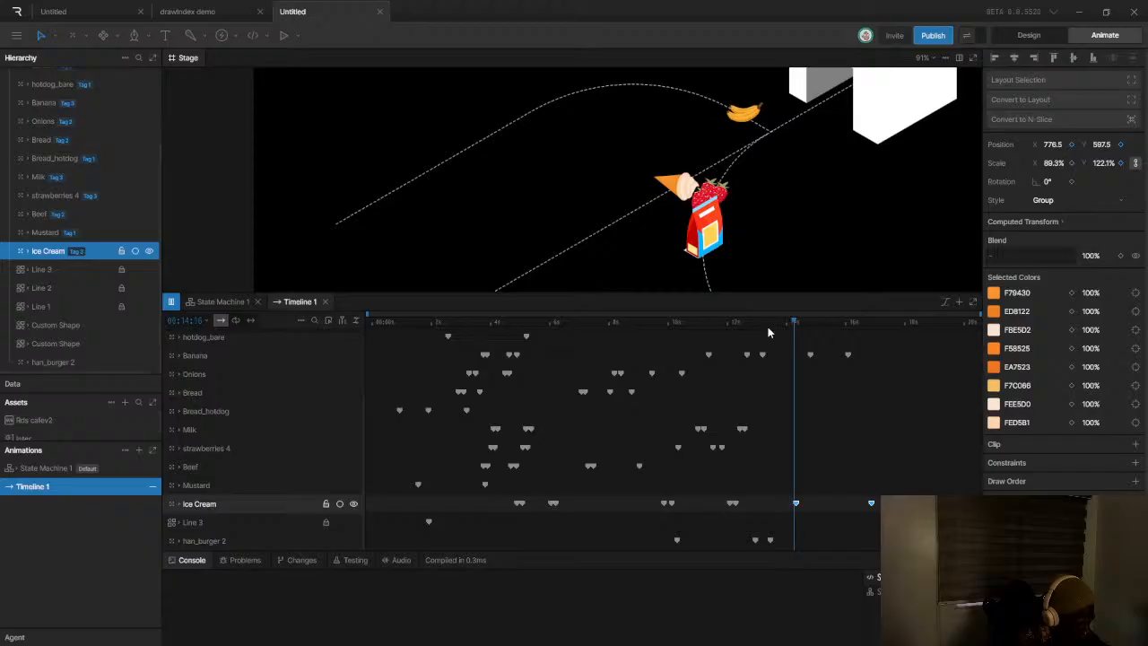
pyautogui.press('space')
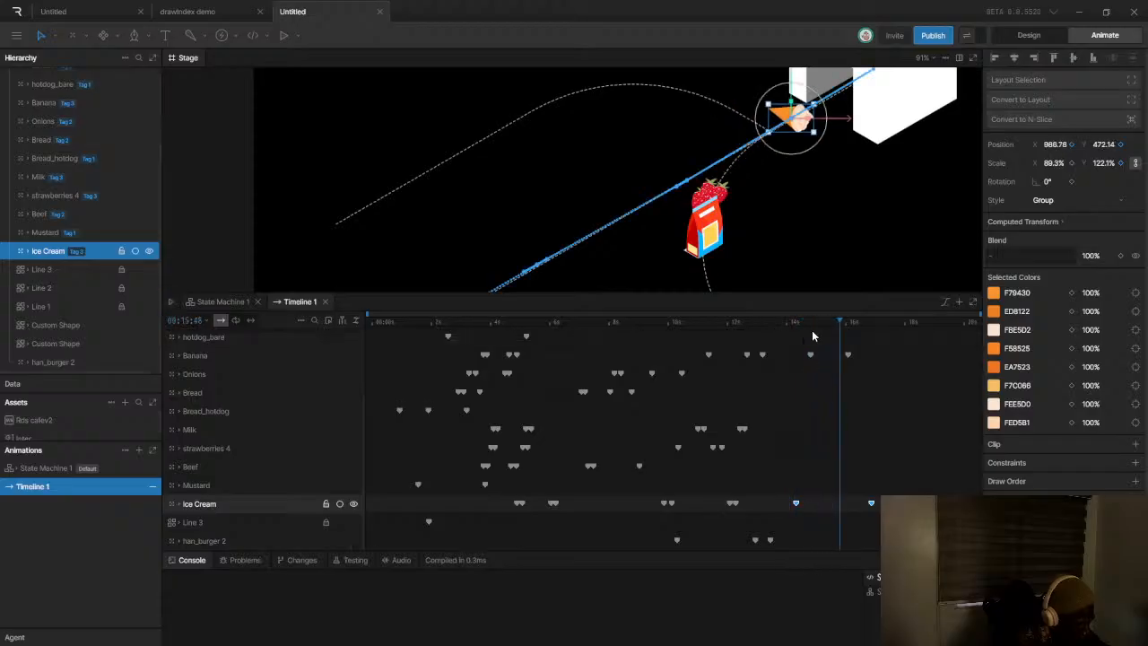
# At 14:33 on the timeline, move the Ice Cream back along its path to X 765.5, Y 604
pyautogui.click(812, 324)
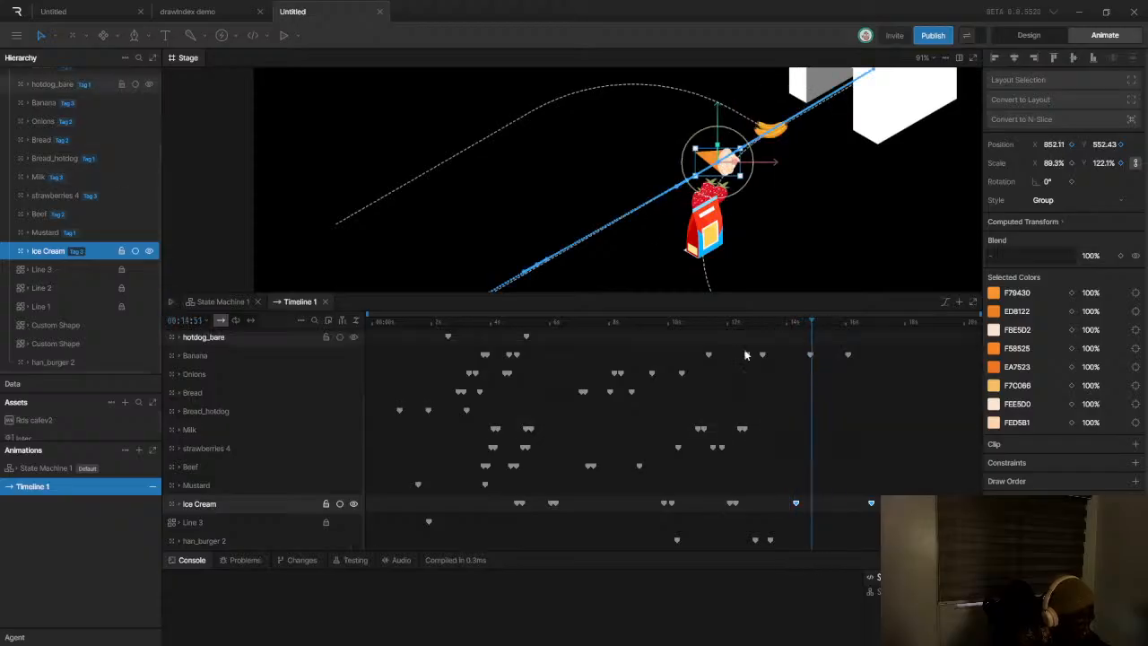
pyautogui.moveTo(811, 323); pyautogui.dragTo(802, 328)
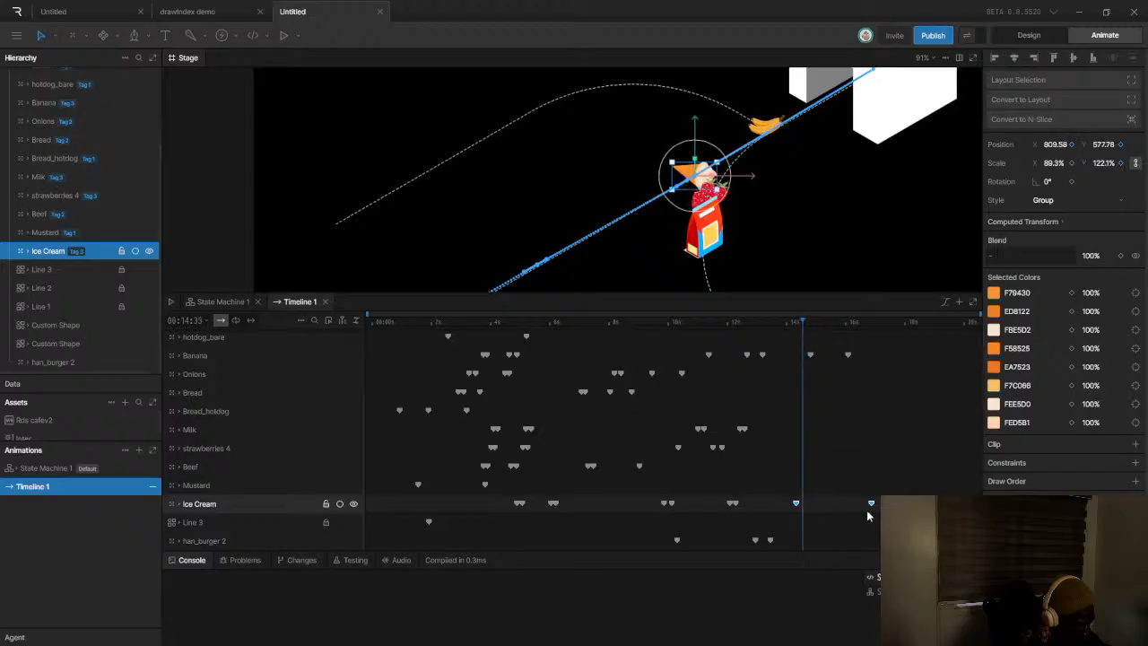
pyautogui.click(822, 512)
pyautogui.scroll(5, 716, 188)
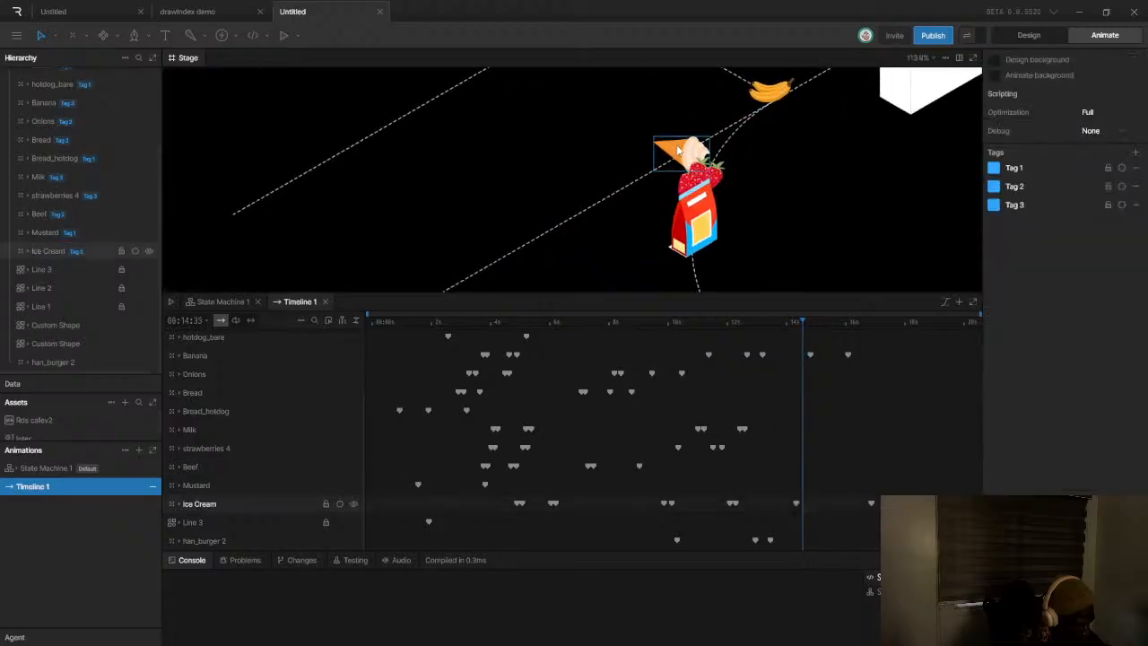
pyautogui.click(681, 157)
pyautogui.scroll(1, 682, 157)
pyautogui.moveTo(677, 161); pyautogui.dragTo(628, 189)
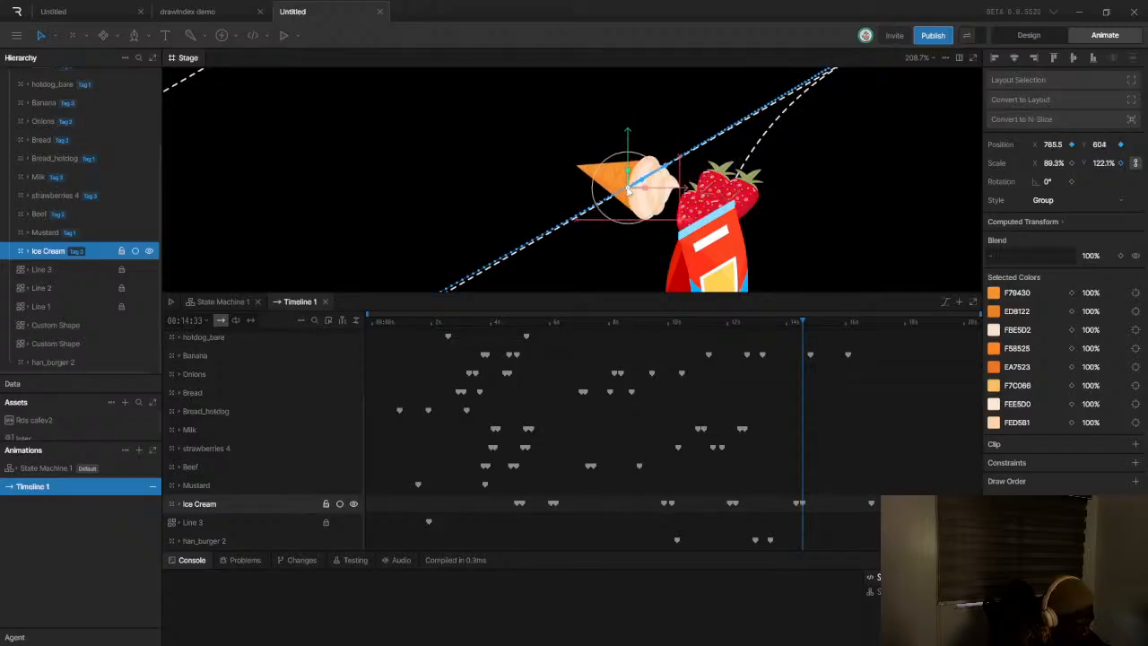
pyautogui.scroll(-5, 689, 211)
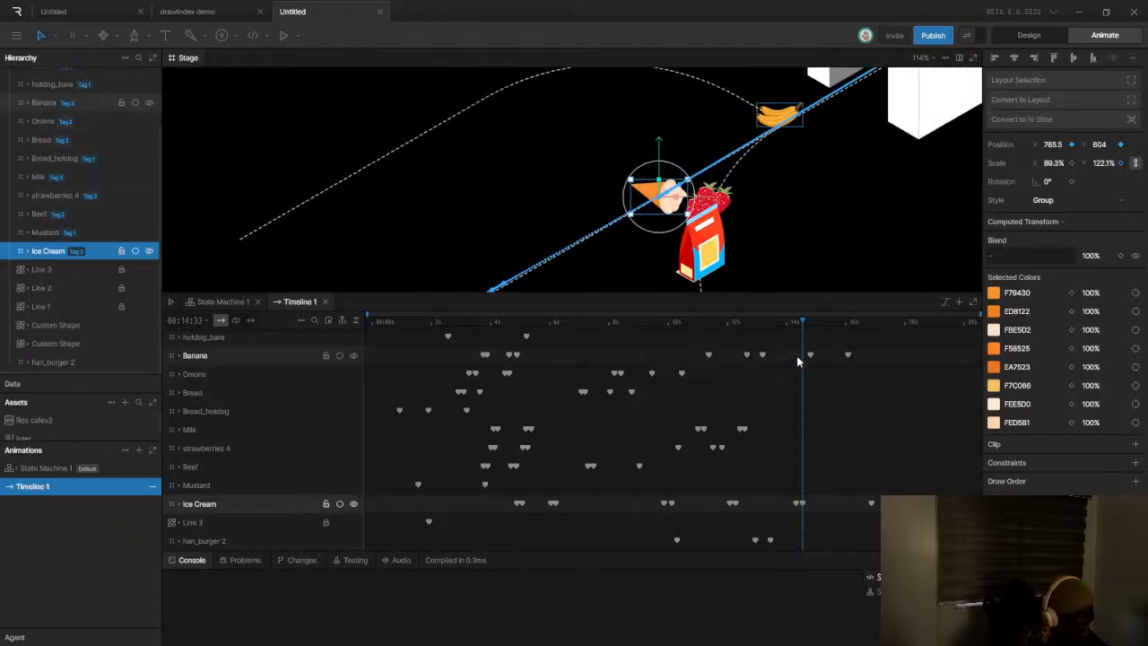
# Shift the Ice Cream keyframe near 14:33 slightly later on the timeline, and replay its move into the café
pyautogui.moveTo(802, 323); pyautogui.dragTo(791, 327)
pyautogui.press('space')
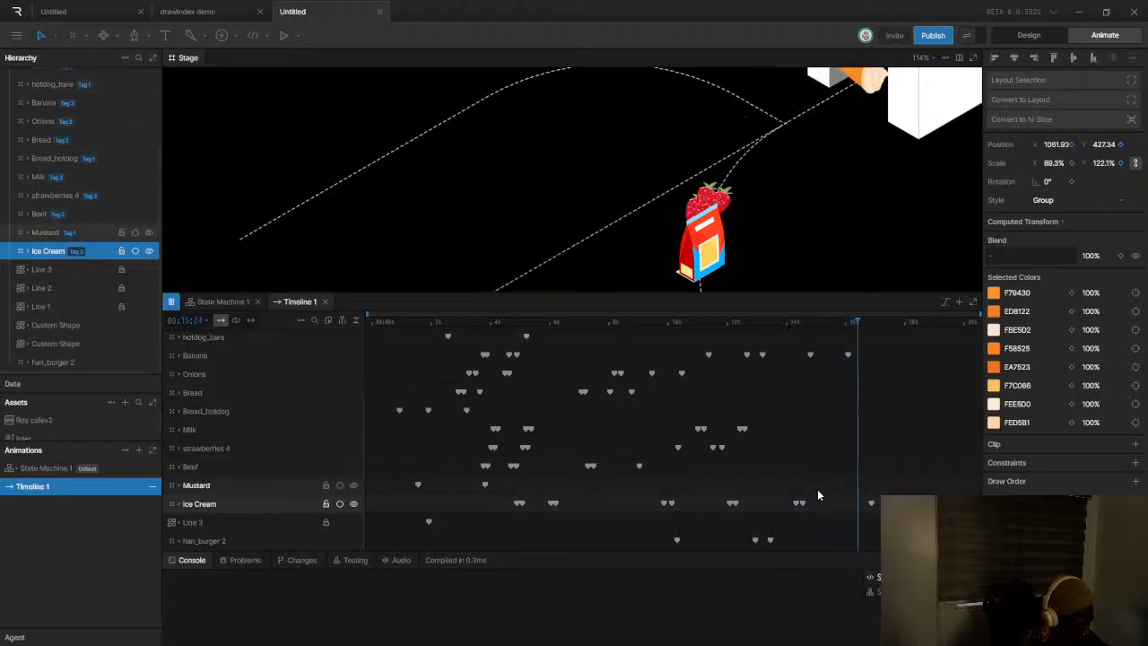
pyautogui.press('space')
pyautogui.moveTo(802, 503); pyautogui.dragTo(808, 504)
pyautogui.click(779, 332)
pyautogui.scroll(2, 773, 329)
pyautogui.moveTo(776, 322); pyautogui.dragTo(768, 322)
pyautogui.press('space')
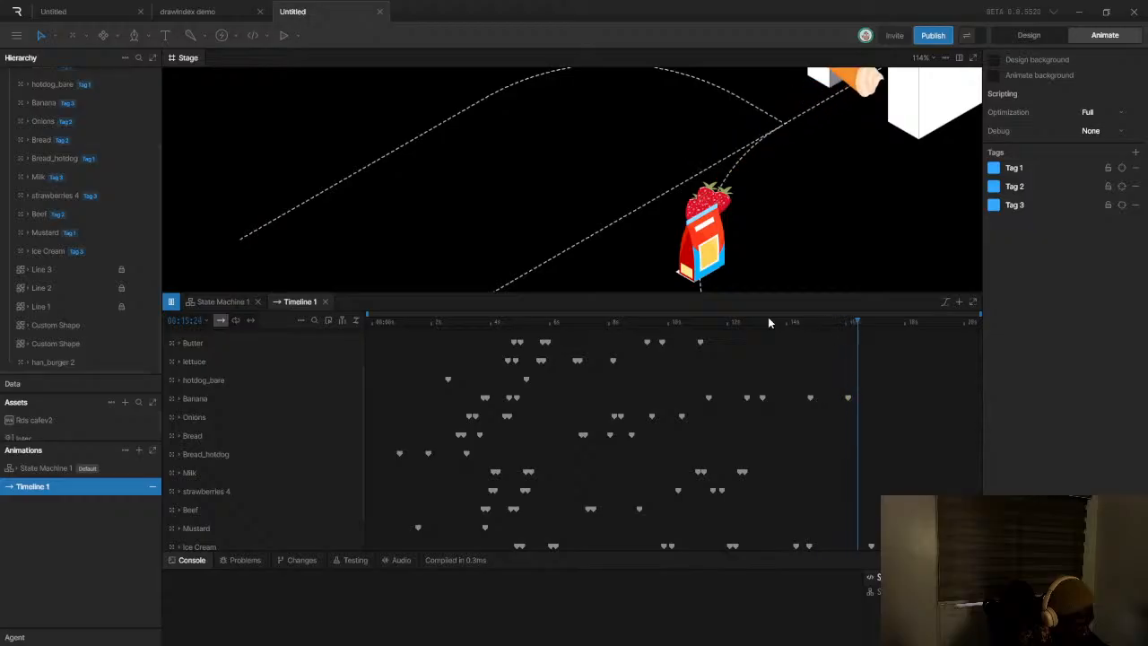
# Select the Ice Cream's last three keyframes, then play the whole timeline from the start to review all the ingredients' motion
pyautogui.scroll(-2, 817, 480)
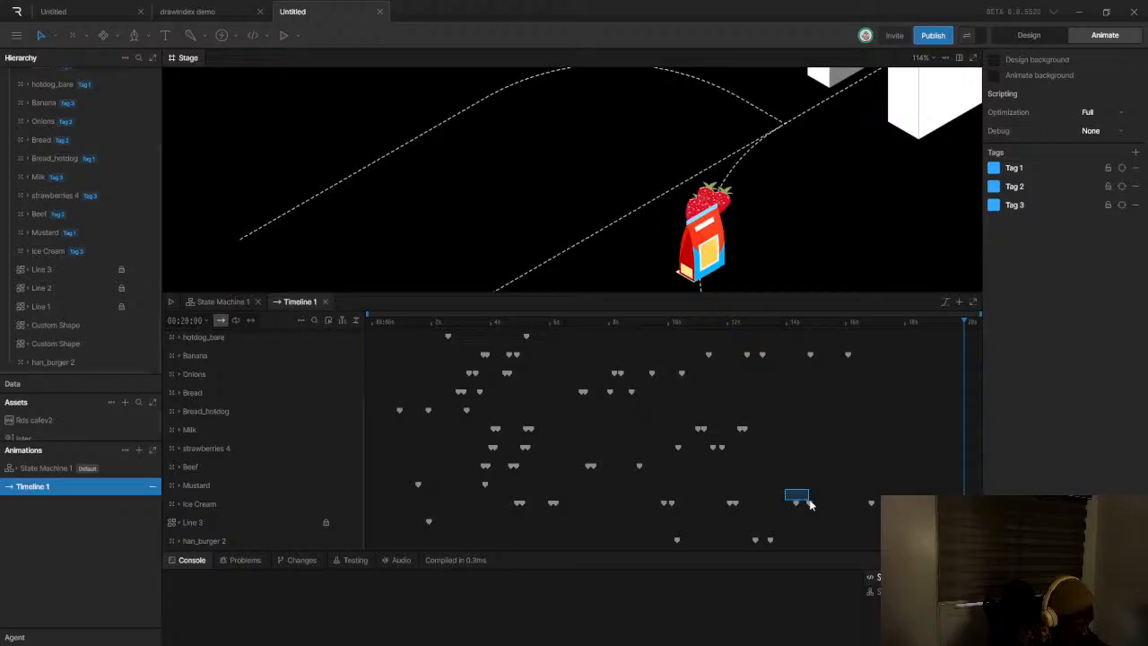
pyautogui.moveTo(786, 490); pyautogui.dragTo(904, 522)
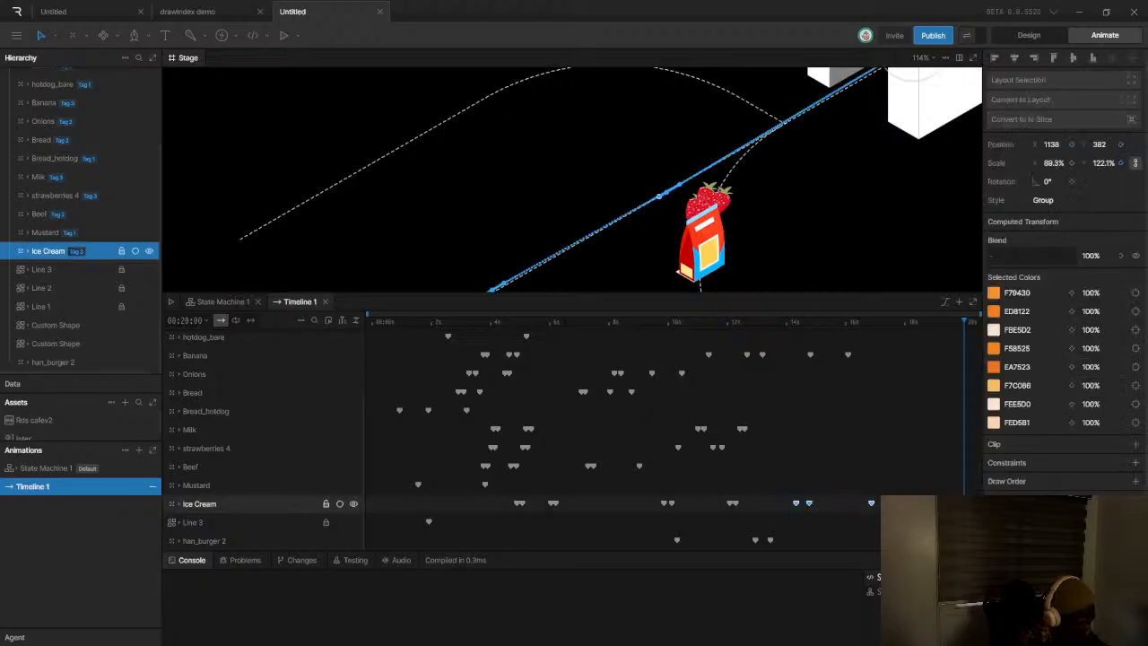
pyautogui.scroll(-5, 683, 187)
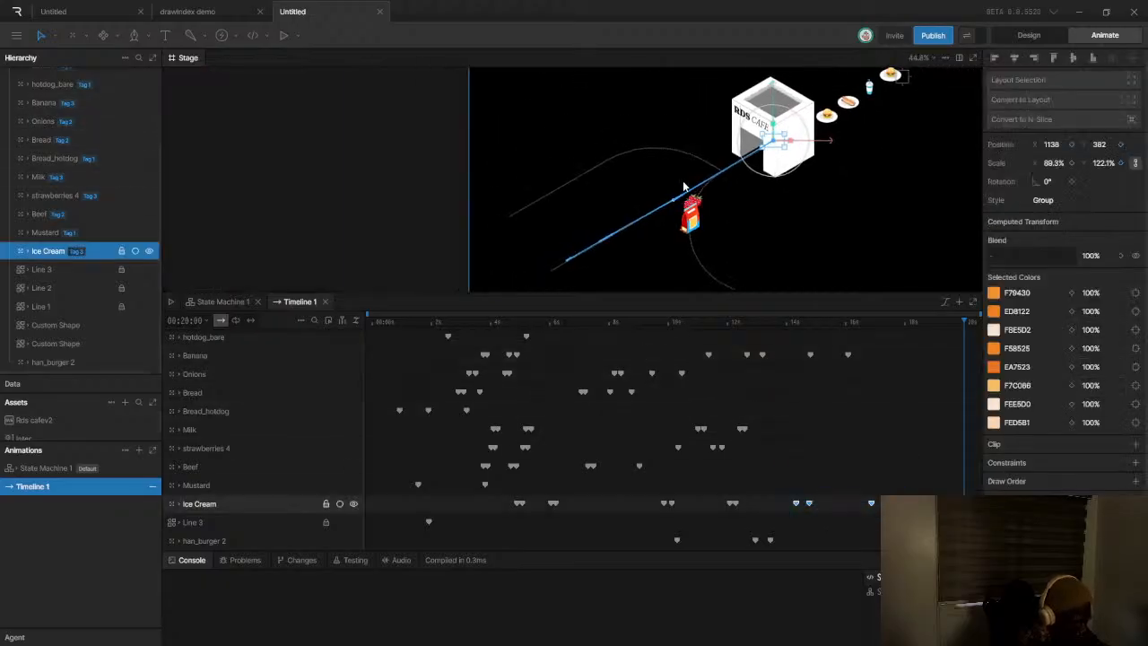
pyautogui.scroll(-2, 684, 187)
pyautogui.scroll(2, 742, 169)
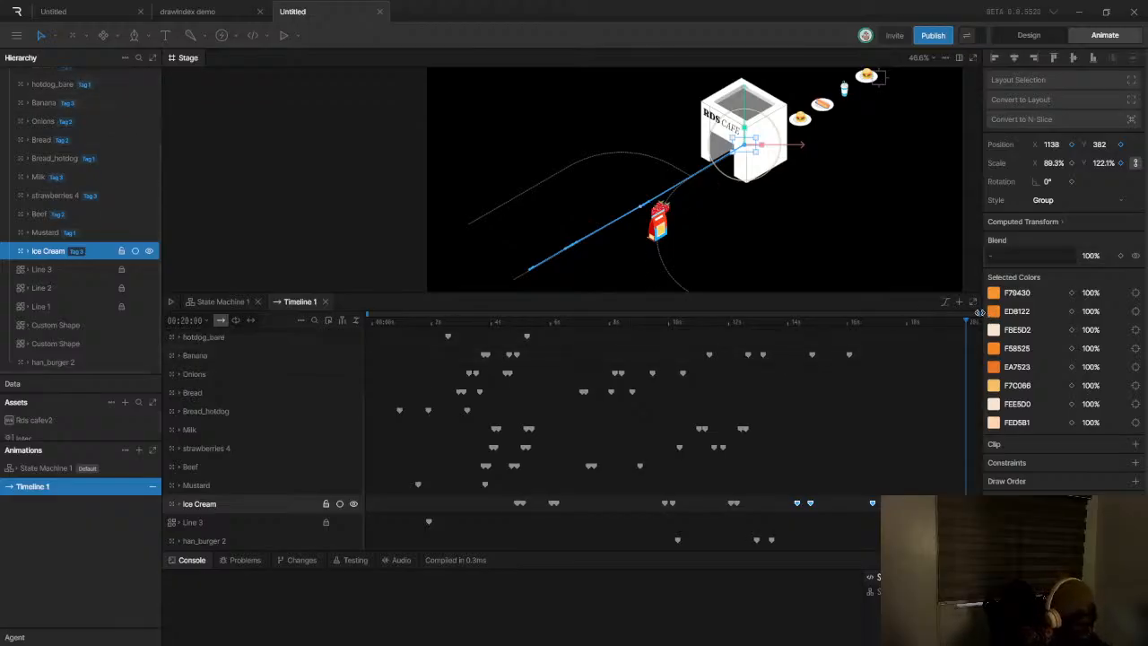
pyautogui.moveTo(682, 325); pyautogui.dragTo(372, 319)
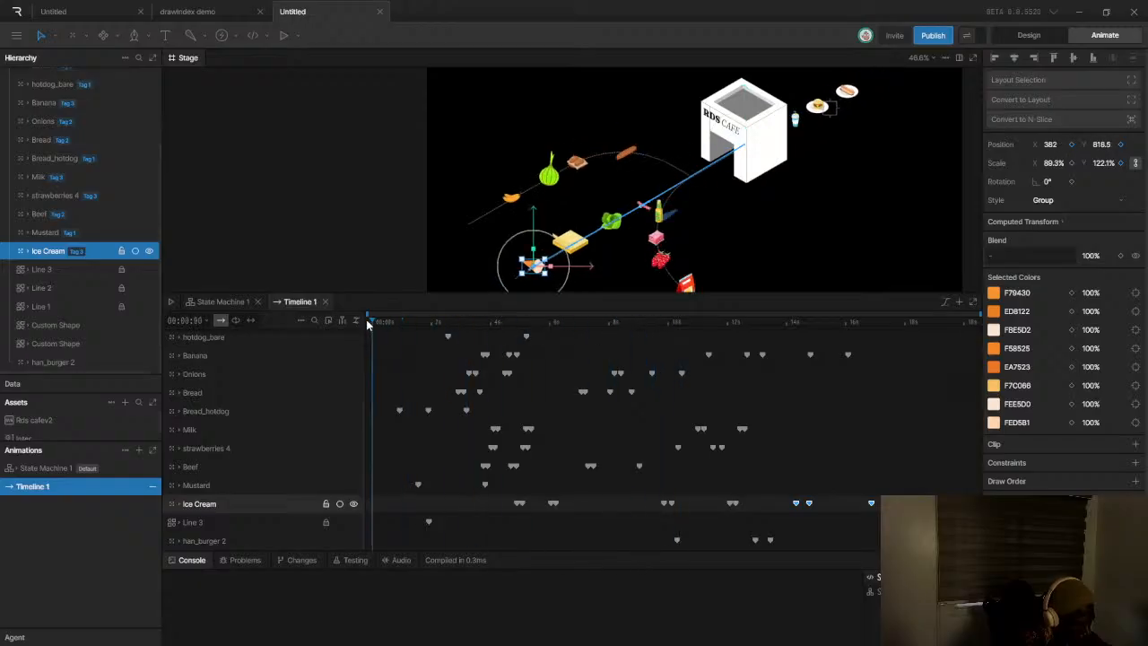
pyautogui.press('space')
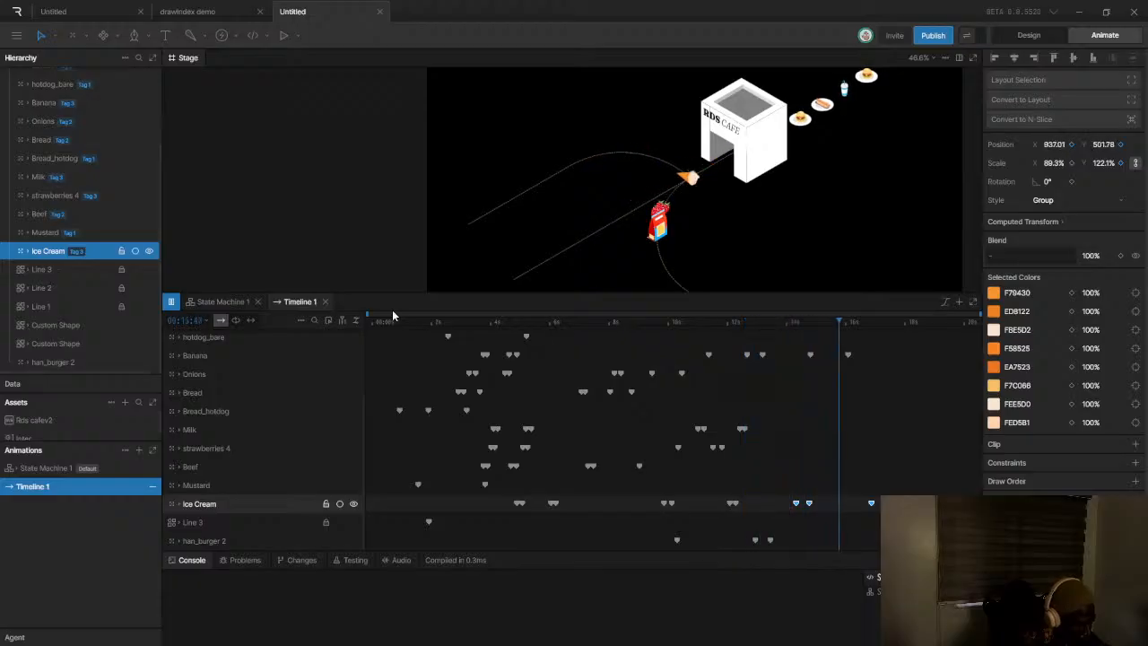
pyautogui.press('space')
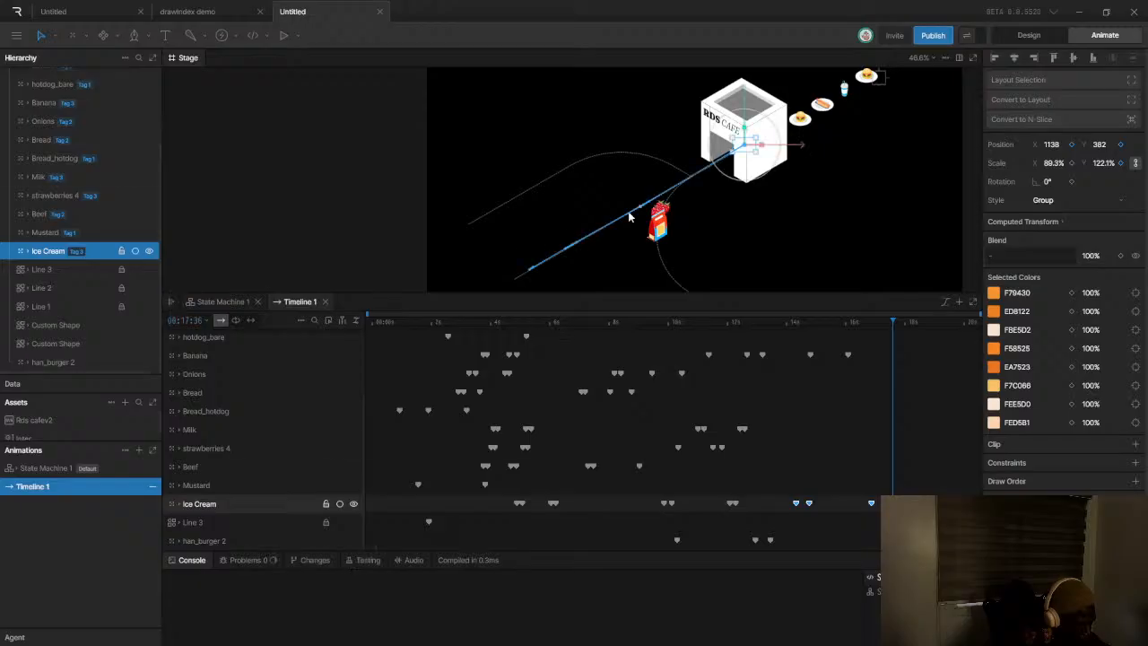
# Select strawberries 4 and keyframe its X and Y position at 15:45 on the timeline
pyautogui.click(658, 215)
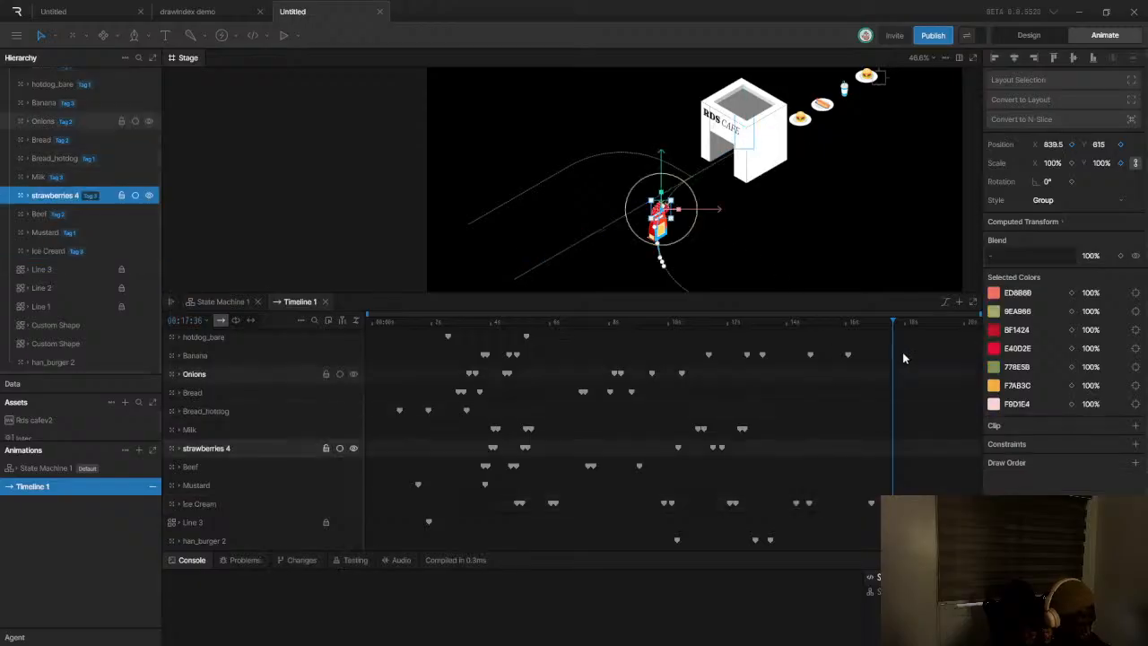
pyautogui.moveTo(893, 321); pyautogui.dragTo(862, 329)
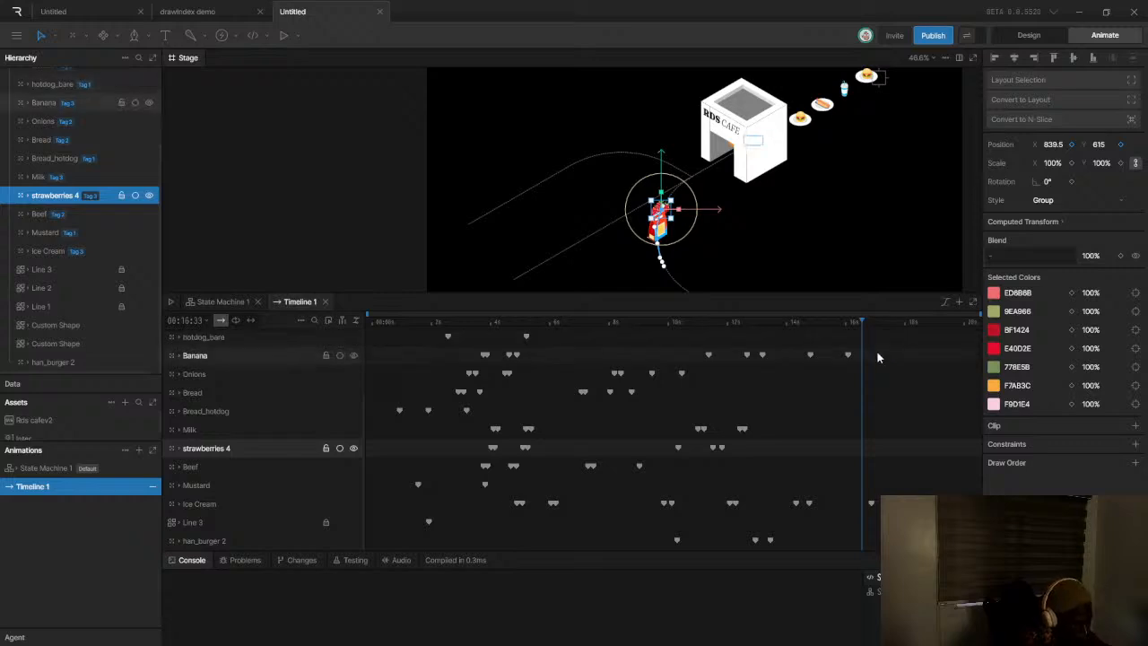
pyautogui.moveTo(833, 322); pyautogui.dragTo(838, 326)
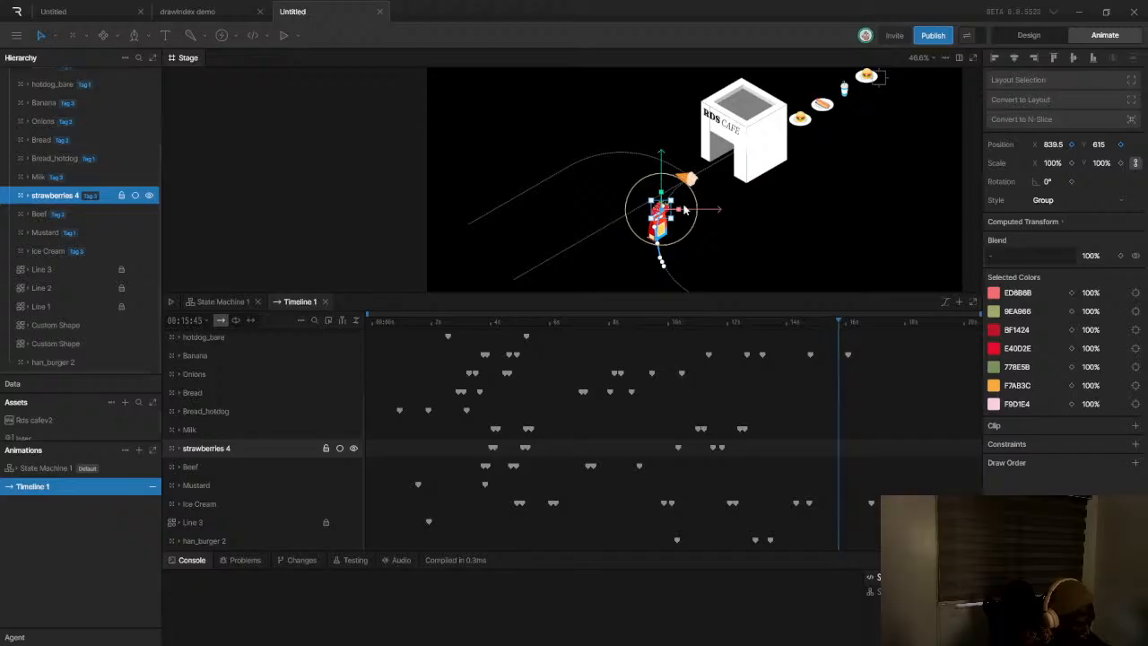
pyautogui.scroll(5, 624, 210)
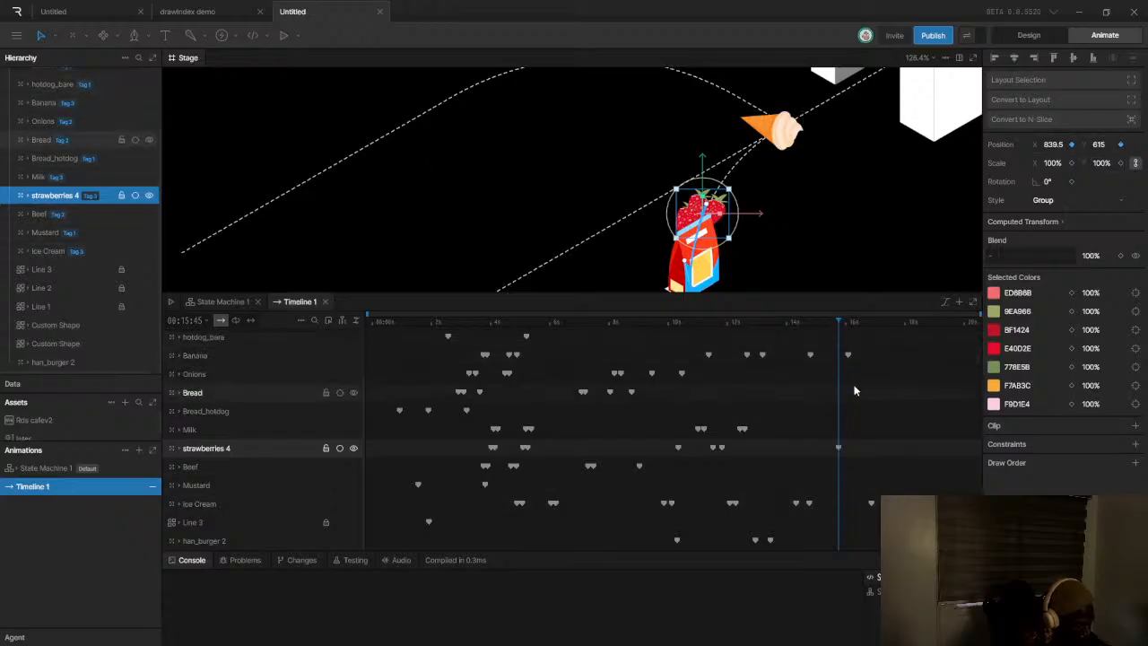
# At 18:42, move strawberries 4 into the café, to X 1179, Y 368.5, and curve its motion path along the dashed line
pyautogui.click(841, 324)
pyautogui.moveTo(841, 325); pyautogui.dragTo(925, 325)
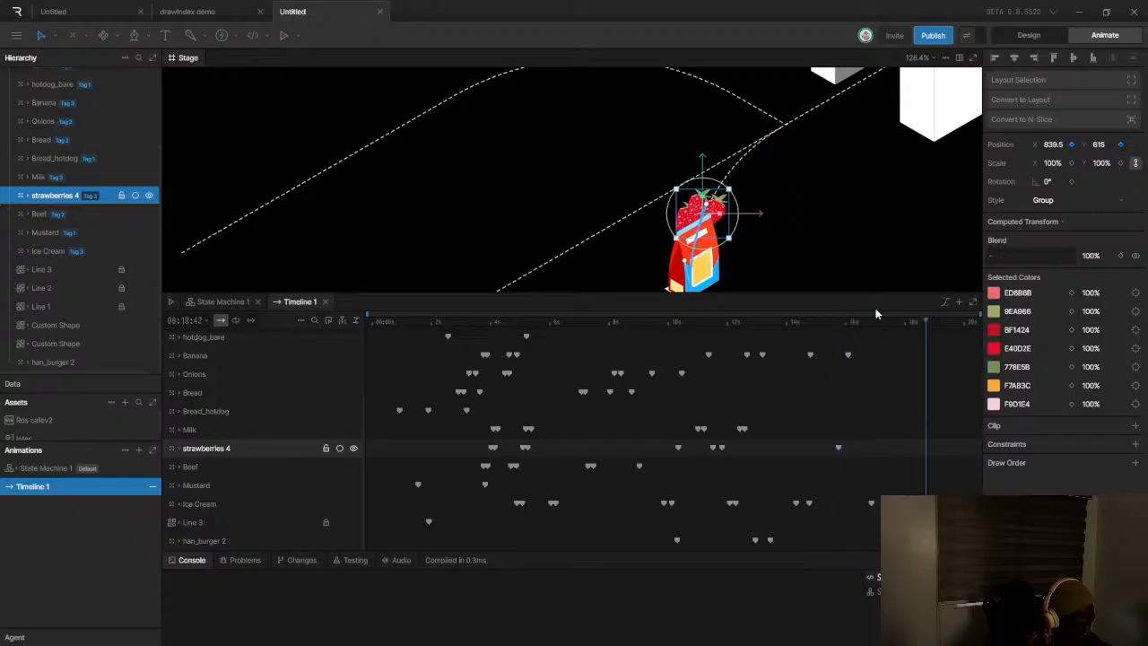
pyautogui.scroll(-5, 504, 238)
pyautogui.scroll(4, 563, 219)
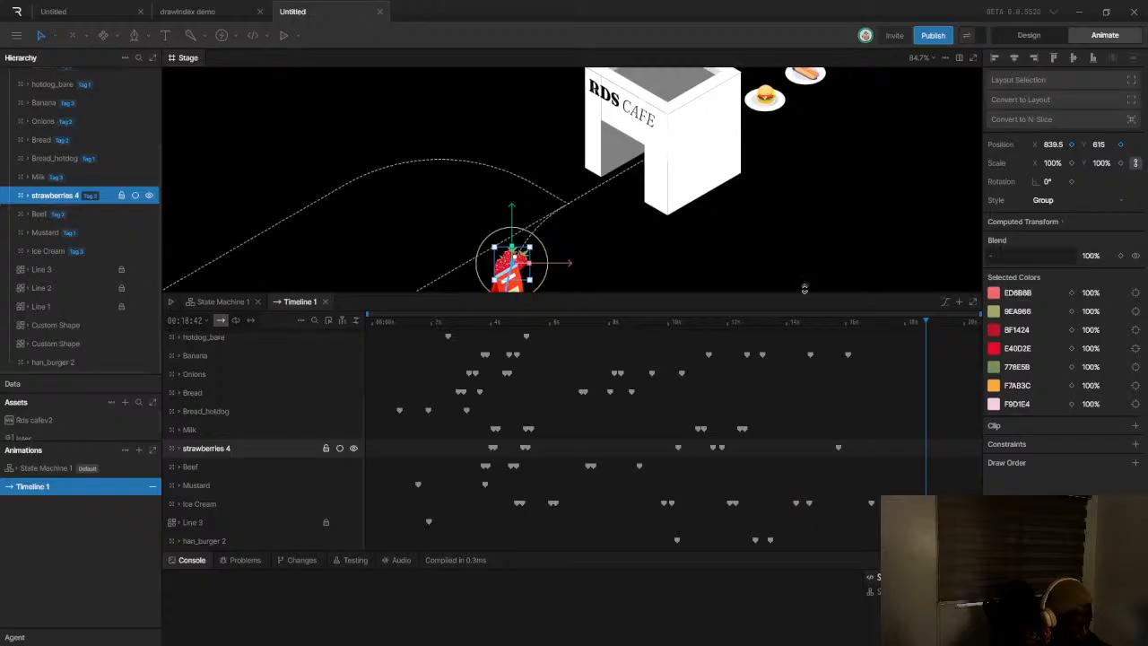
pyautogui.moveTo(512, 261); pyautogui.dragTo(676, 132)
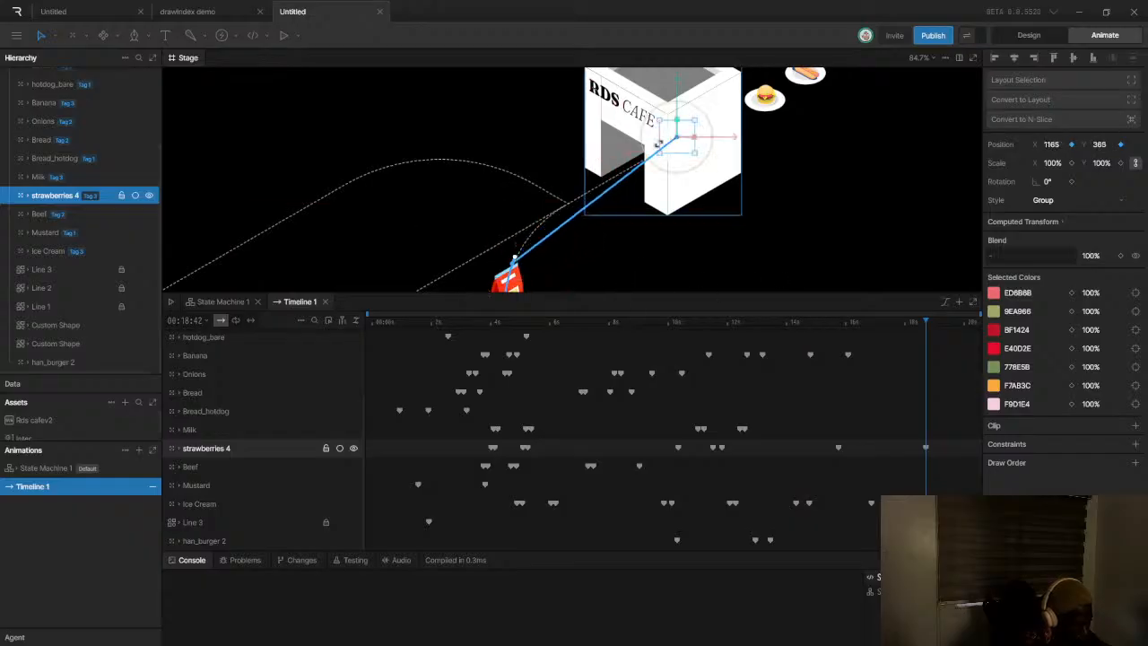
pyautogui.moveTo(605, 196); pyautogui.dragTo(530, 222)
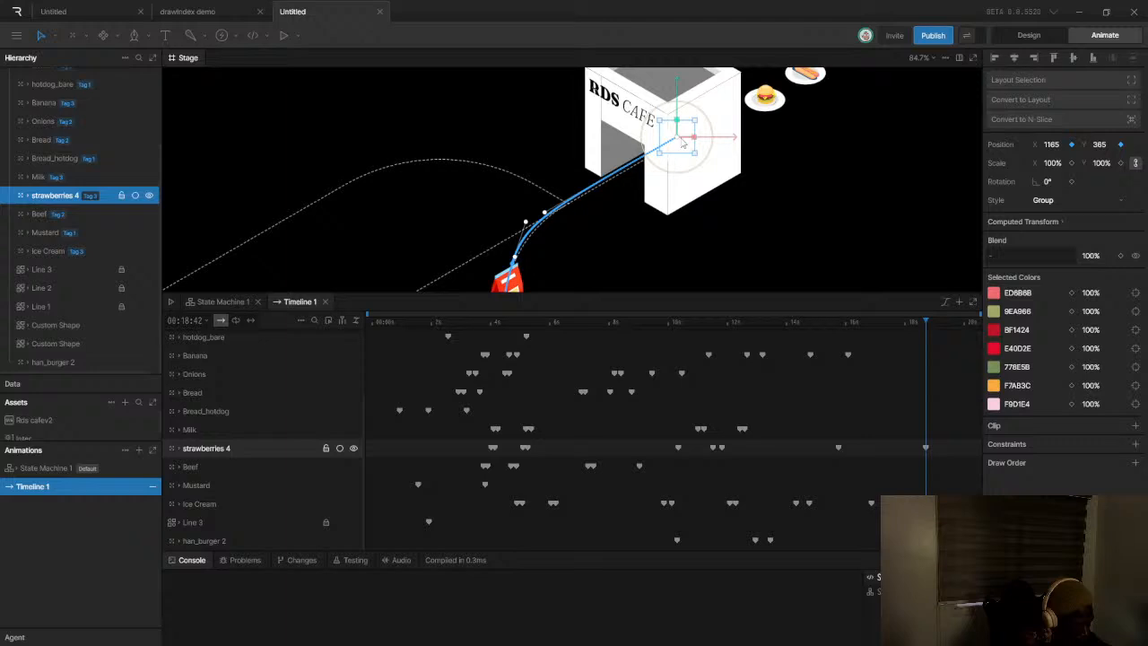
pyautogui.moveTo(680, 143); pyautogui.dragTo(685, 145)
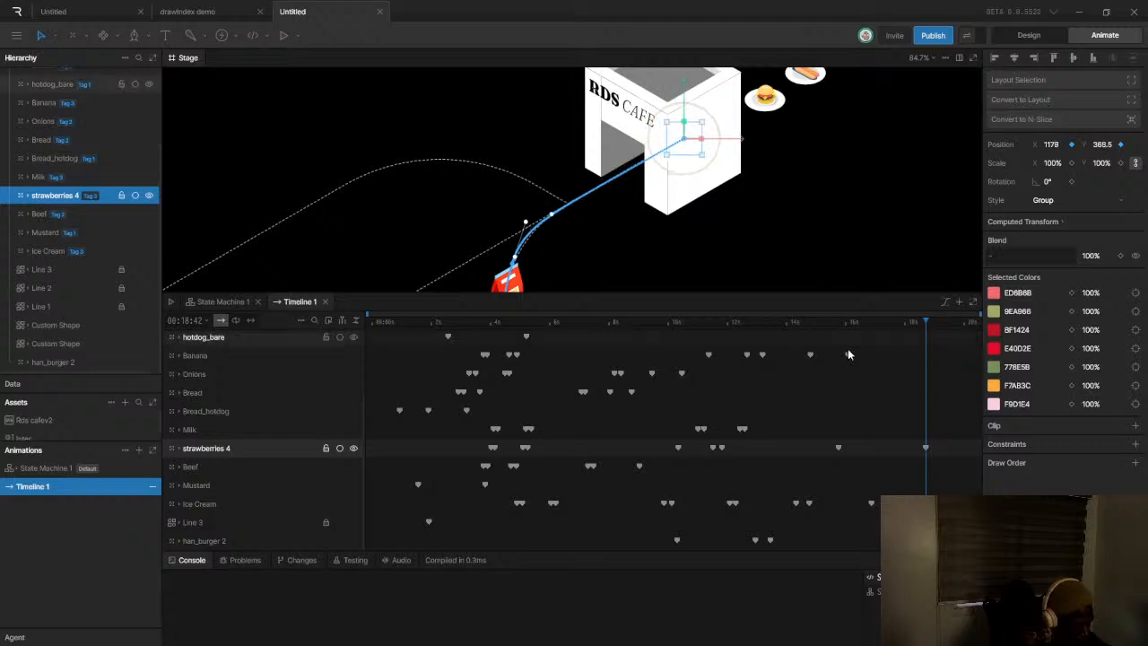
# Examine up close how strawberries 4 follows the dashed curve at 16:25 on the timeline
pyautogui.moveTo(853, 323); pyautogui.dragTo(858, 328)
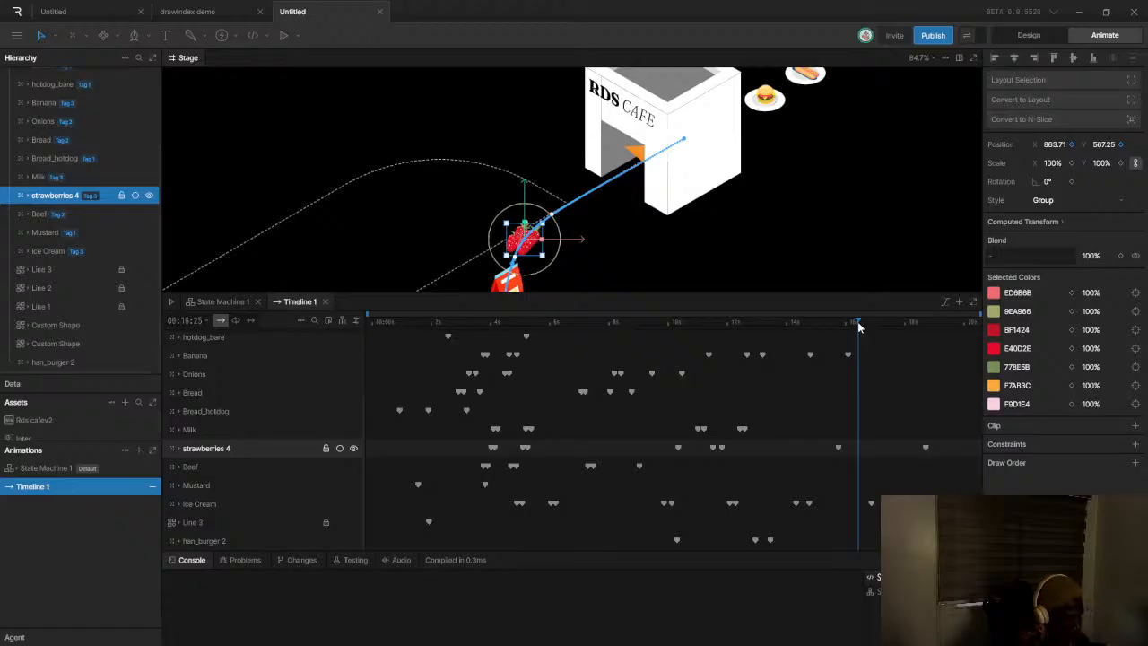
pyautogui.scroll(2, 554, 239)
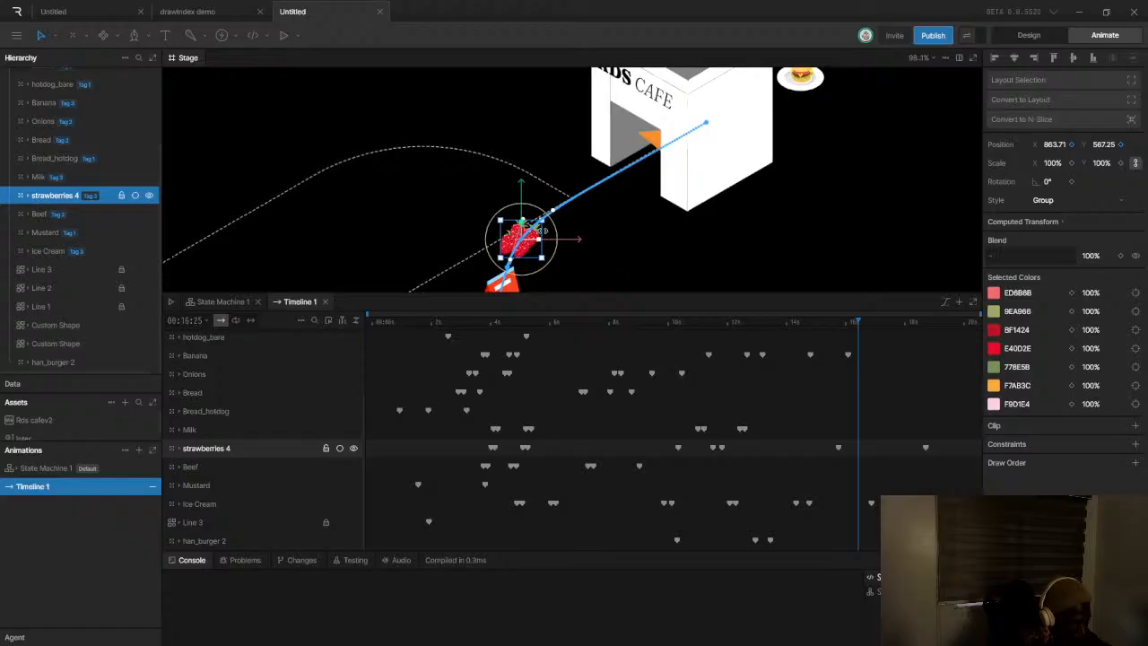
pyautogui.scroll(-3, 565, 221)
pyautogui.scroll(5, 525, 256)
pyautogui.scroll(-5, 599, 189)
pyautogui.scroll(5, 680, 180)
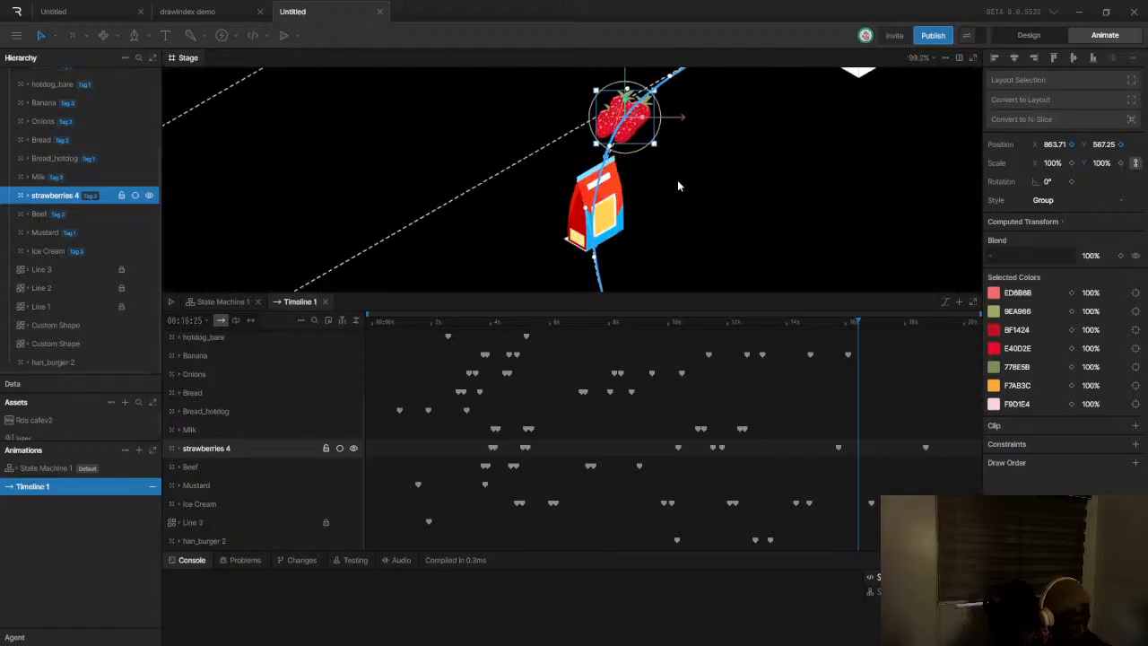
pyautogui.scroll(-5, 725, 184)
pyautogui.scroll(5, 661, 157)
pyautogui.scroll(-2, 668, 166)
pyautogui.scroll(3, 674, 173)
pyautogui.scroll(-1, 682, 167)
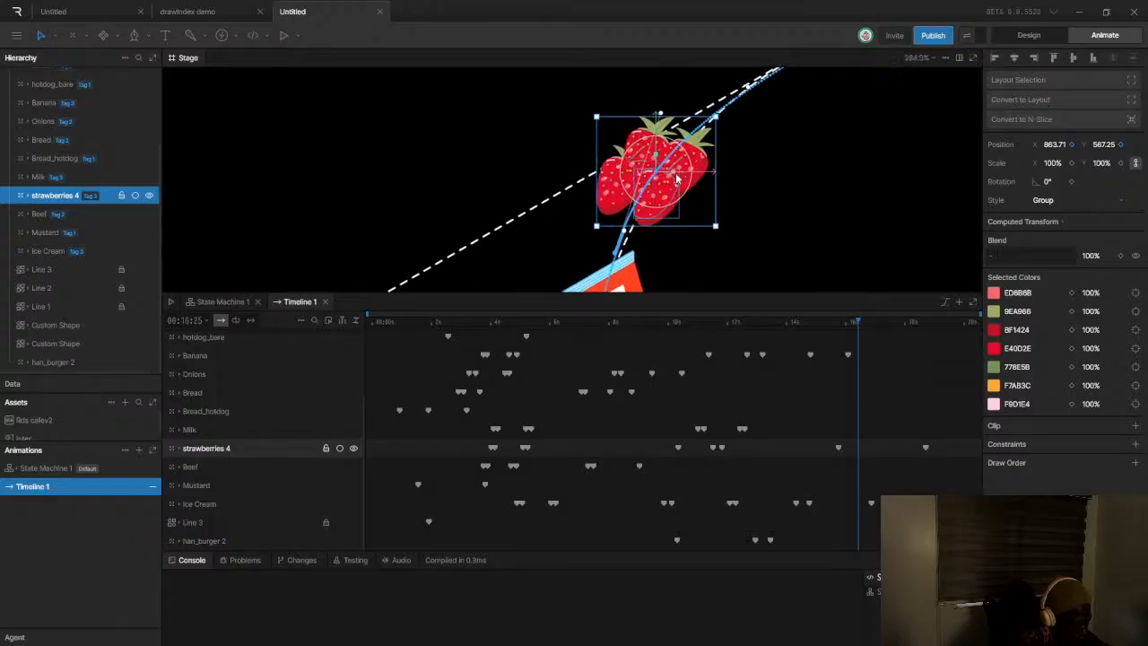
# At 16:08, try moving strawberries 4 to X 845, Y 622 and to X 754, and undo each attempt
pyautogui.moveTo(857, 326); pyautogui.dragTo(849, 330)
pyautogui.scroll(5, 628, 192)
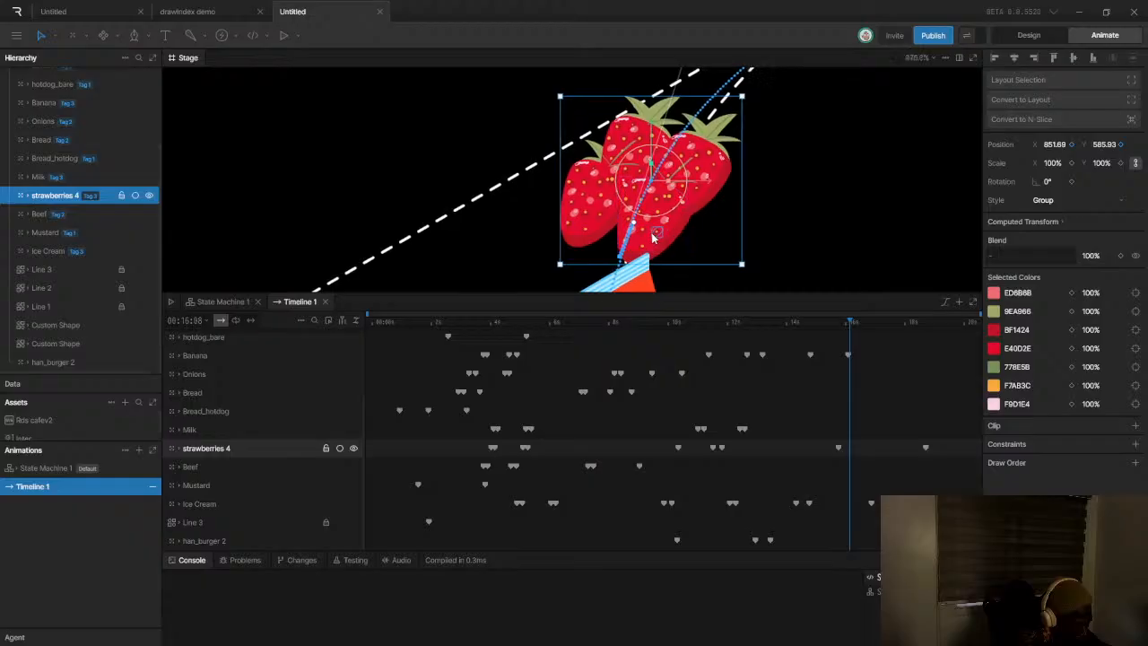
pyautogui.scroll(-2, 660, 192)
pyautogui.scroll(3, 664, 156)
pyautogui.scroll(-5, 673, 156)
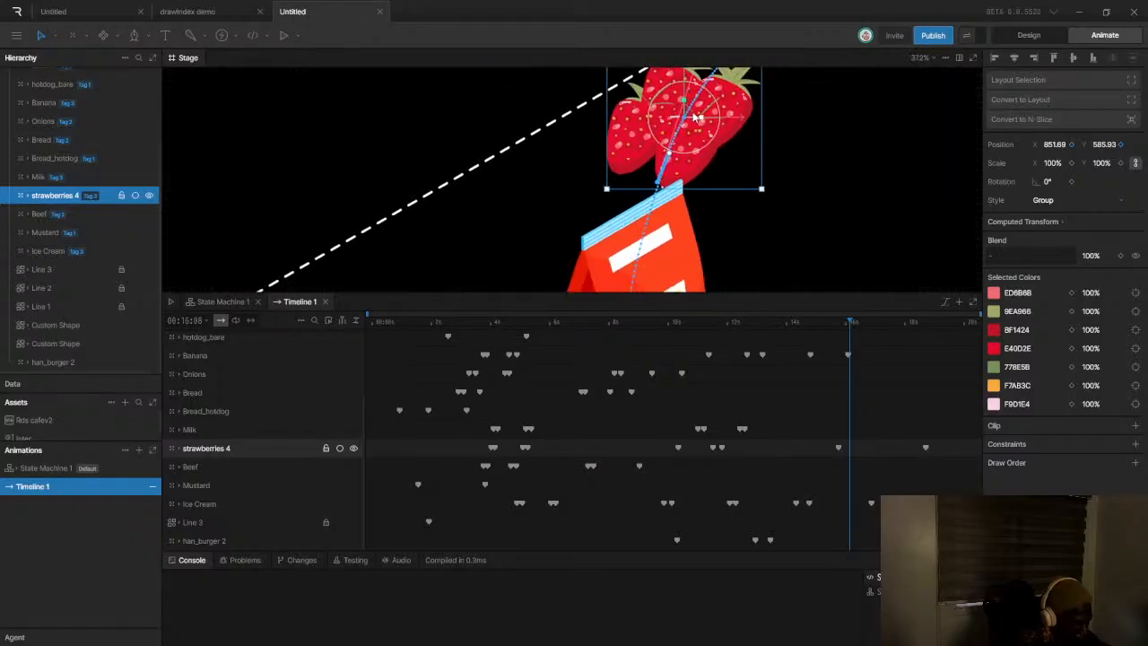
pyautogui.moveTo(683, 120); pyautogui.dragTo(669, 202)
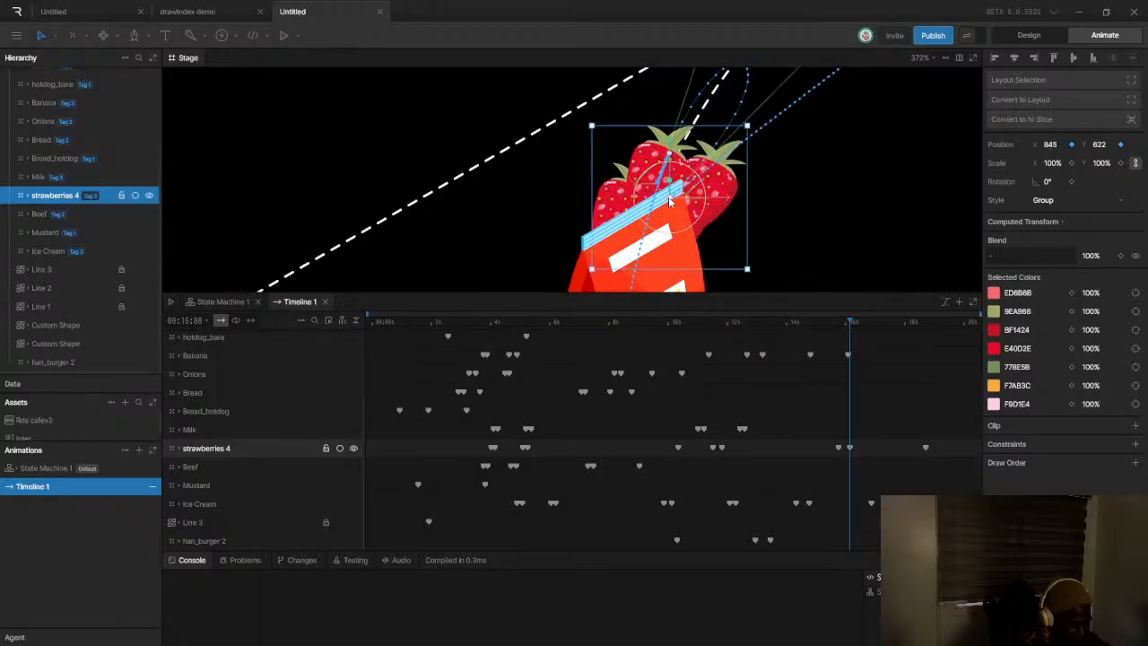
pyautogui.hotkey('ctrl', 'z')
pyautogui.moveTo(1056, 147); pyautogui.dragTo(994, 174)
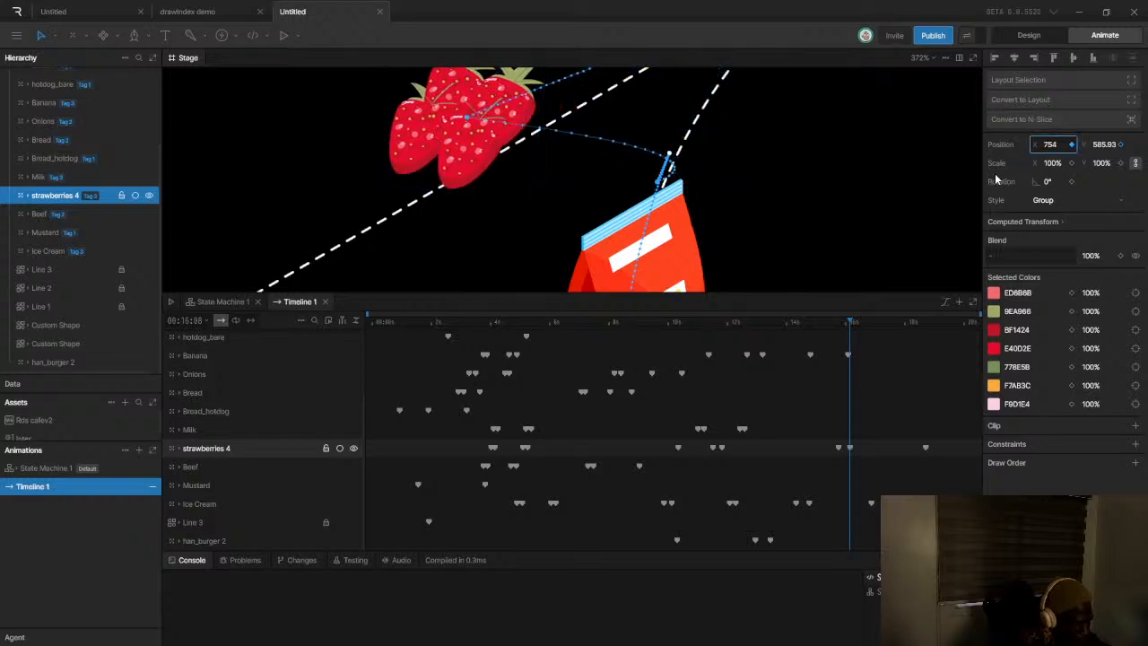
pyautogui.hotkey('ctrl', 'z')
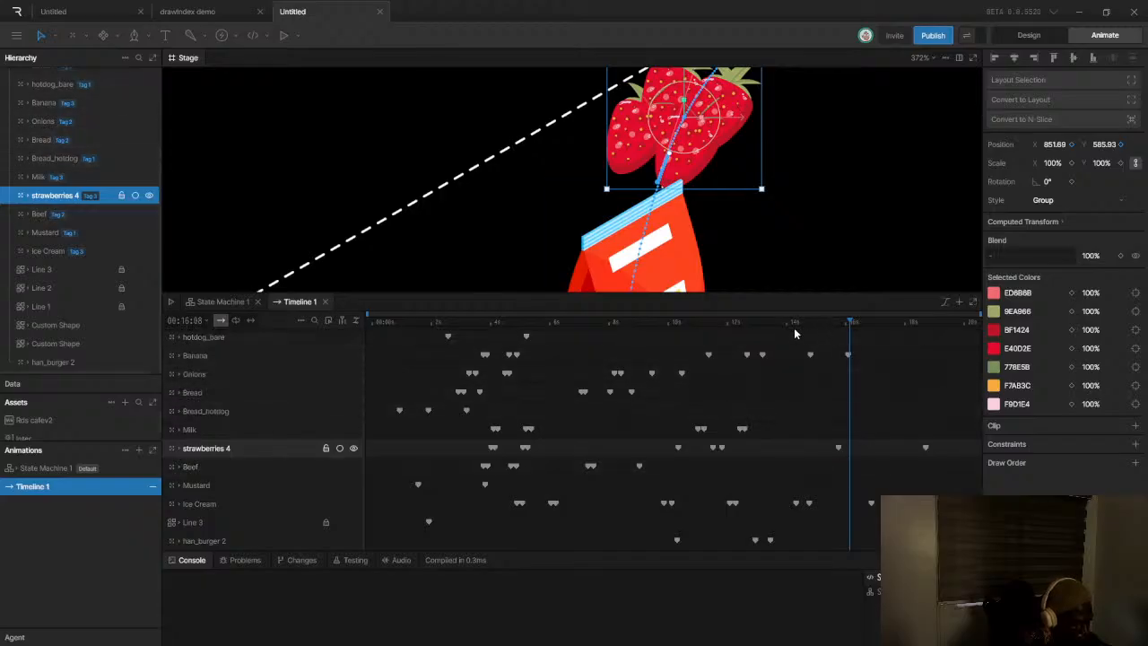
# Move the last strawberries 4 keyframe earlier, to about 17.5 seconds, and replay its run into the café
pyautogui.scroll(-5, 693, 211)
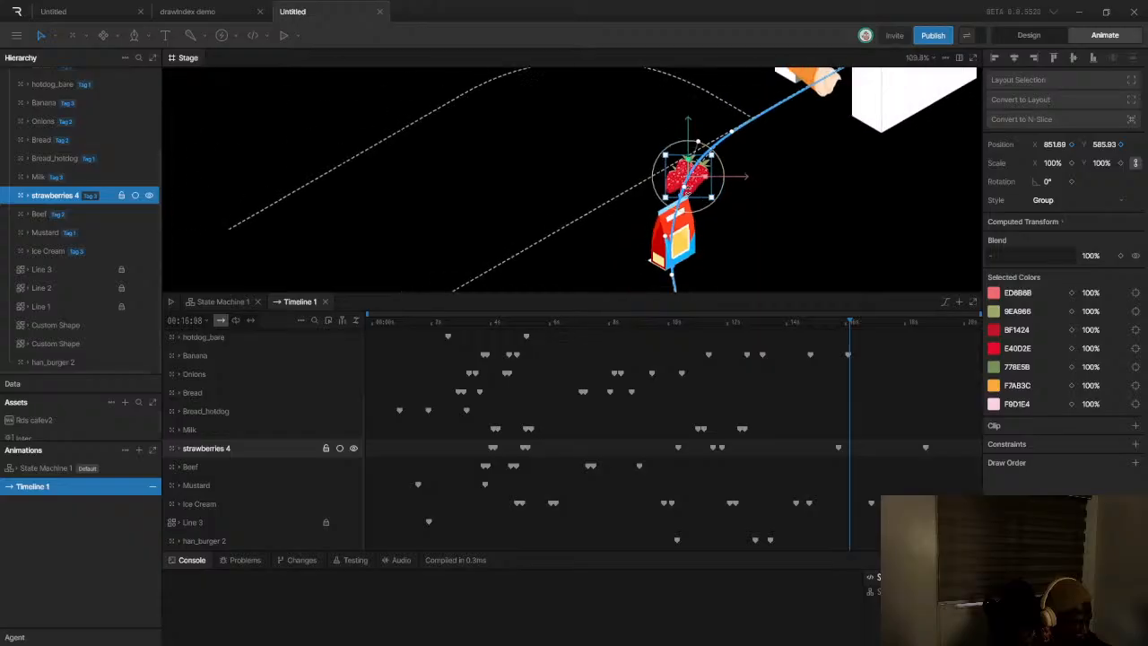
pyautogui.moveTo(777, 323); pyautogui.dragTo(745, 329)
pyautogui.press('space')
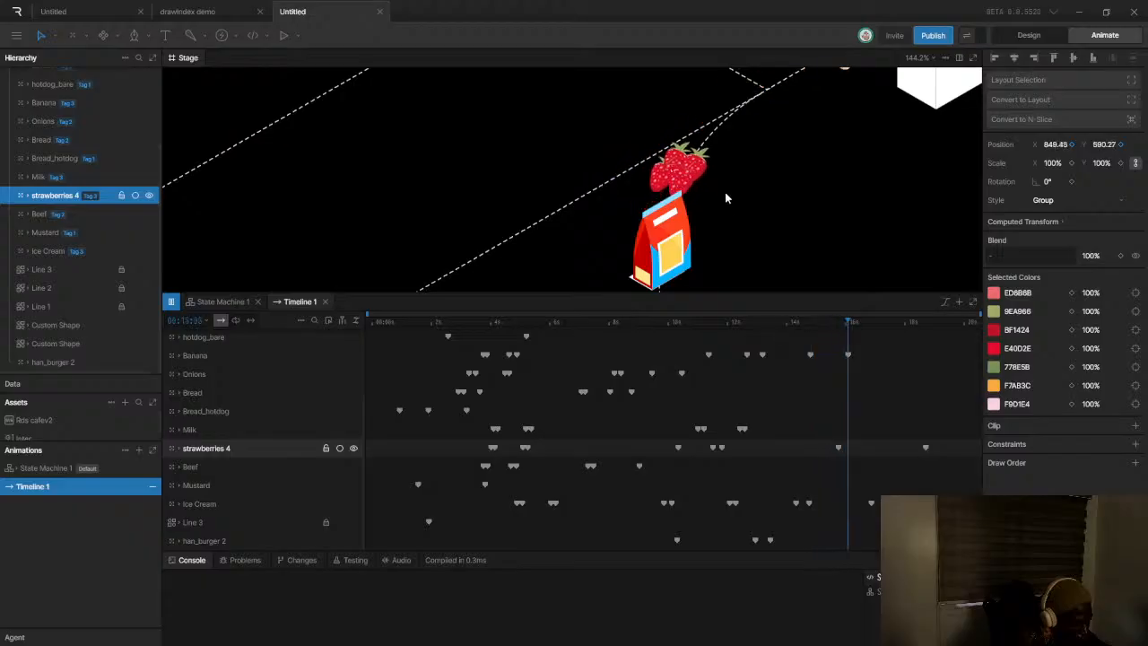
pyautogui.scroll(-3, 724, 192)
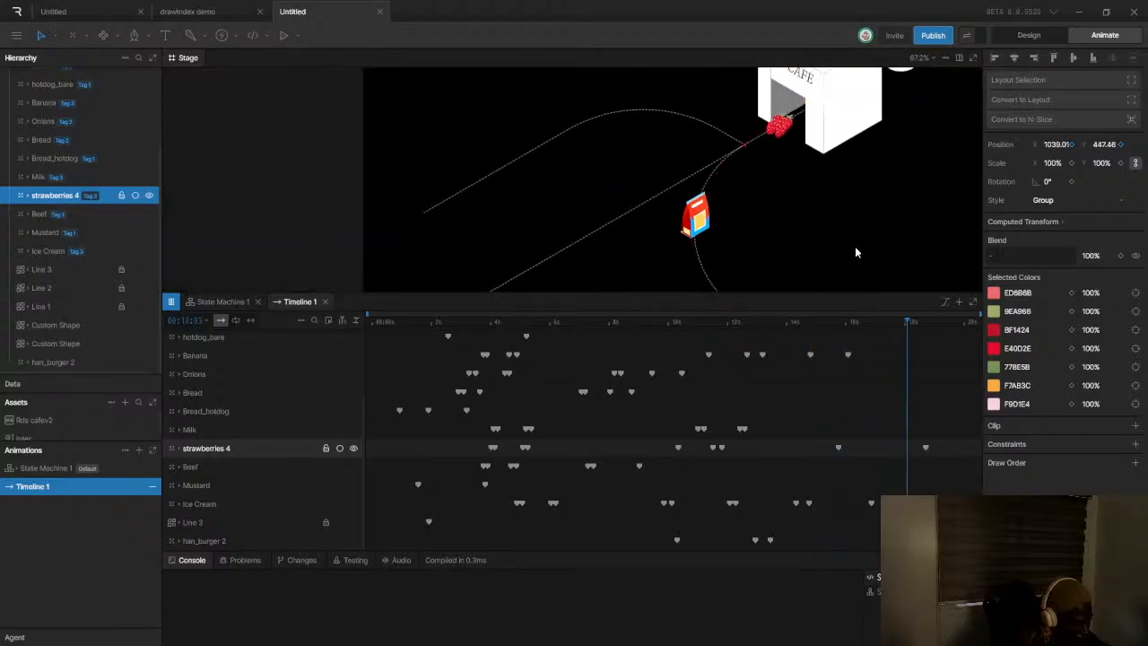
pyautogui.press('space')
pyautogui.moveTo(927, 448); pyautogui.dragTo(891, 448)
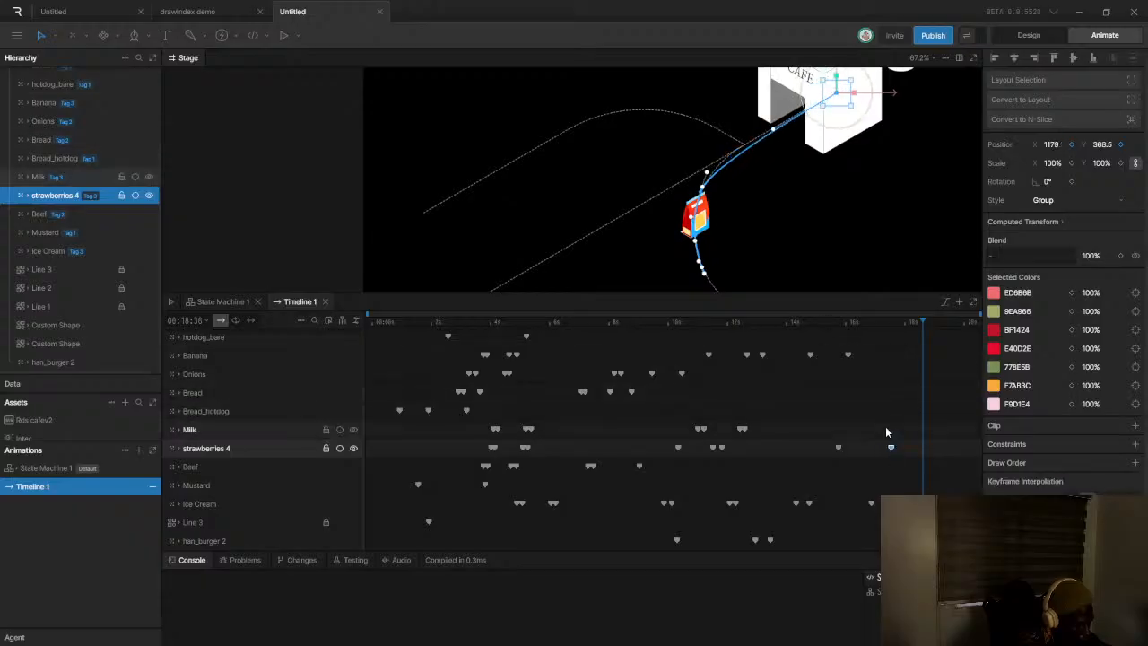
pyautogui.press('space')
pyautogui.click(833, 323)
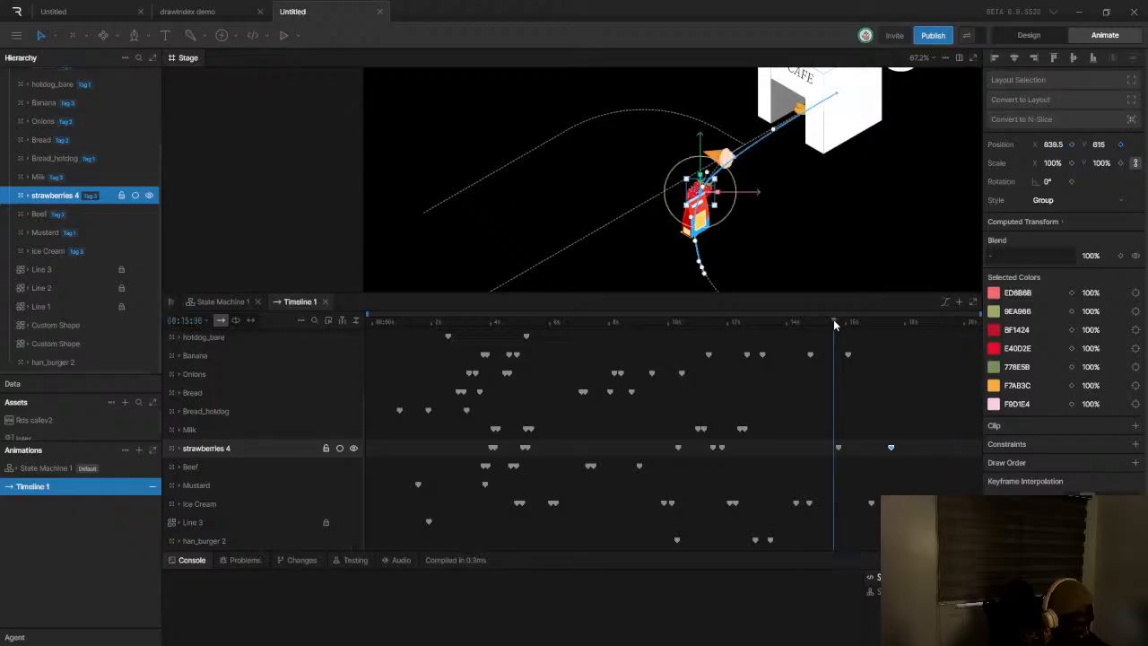
pyautogui.press('space')
# Select the Milk and keyframe its X and Y position at 16:19 and again at 16:57 on the timeline
pyautogui.click(707, 215)
pyautogui.moveTo(900, 321); pyautogui.dragTo(854, 328)
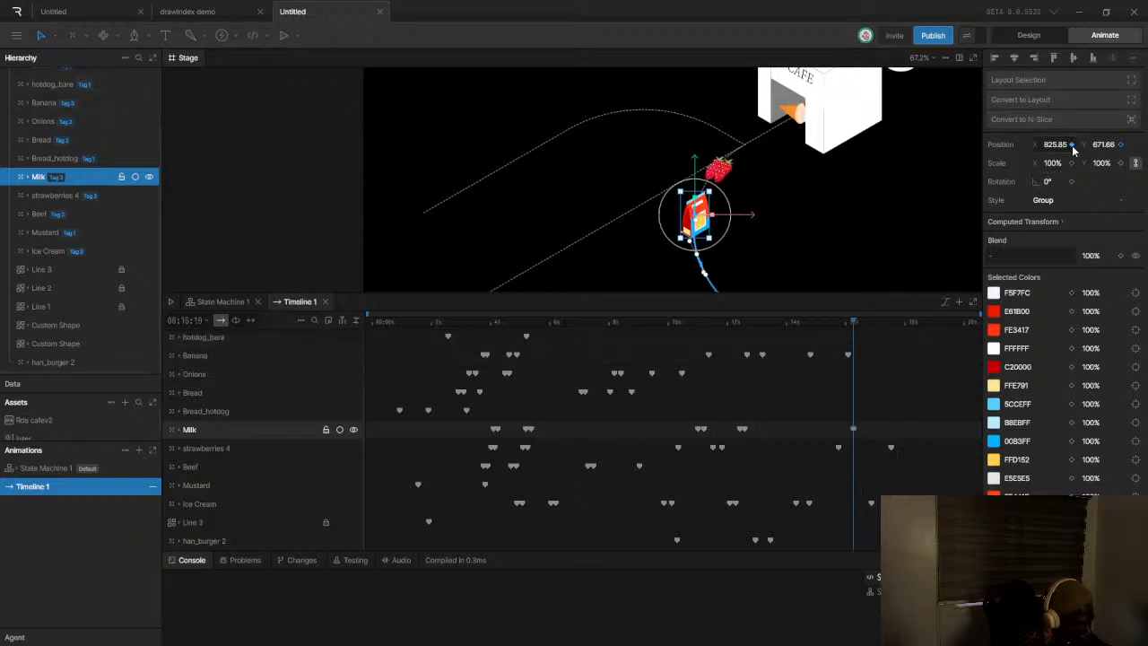
pyautogui.moveTo(857, 328)
pyautogui.mouseDown()
pyautogui.moveTo(886, 328)
pyautogui.moveTo(875, 332)
pyautogui.mouseUp()
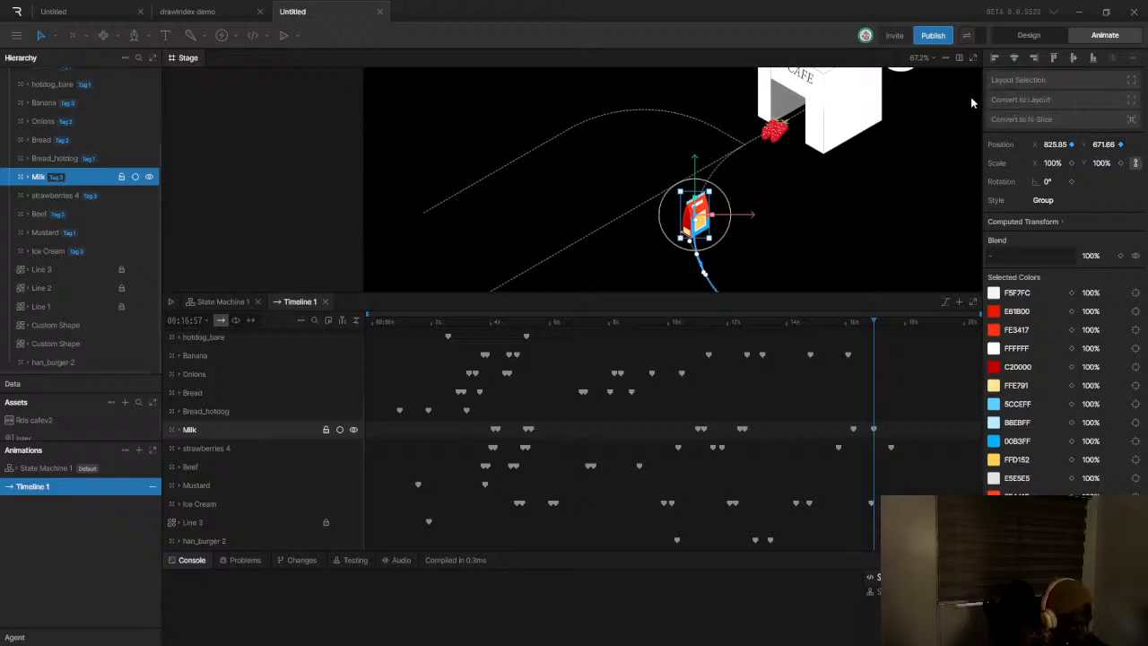
pyautogui.scroll(2, 755, 149)
pyautogui.scroll(-2, 728, 220)
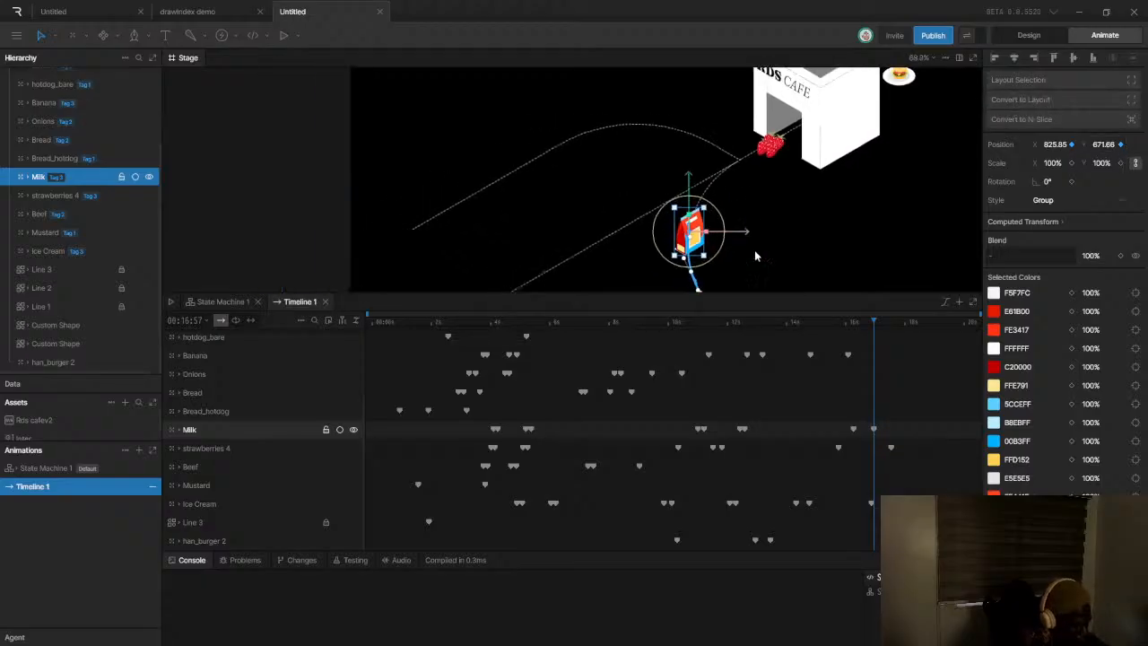
# At 16:59, place the Milk in the café doorway at X 1102, Y 405.5 and bend its motion path
pyautogui.moveTo(864, 324); pyautogui.dragTo(874, 373)
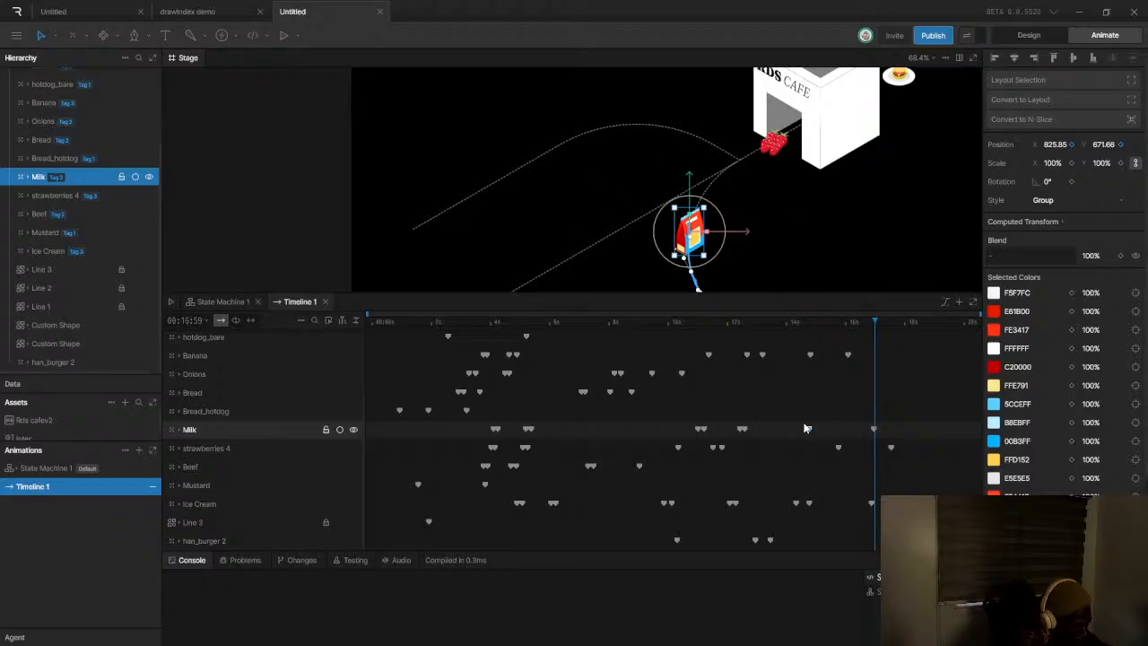
pyautogui.moveTo(693, 235); pyautogui.dragTo(808, 129)
pyautogui.moveTo(746, 178); pyautogui.dragTo(681, 167)
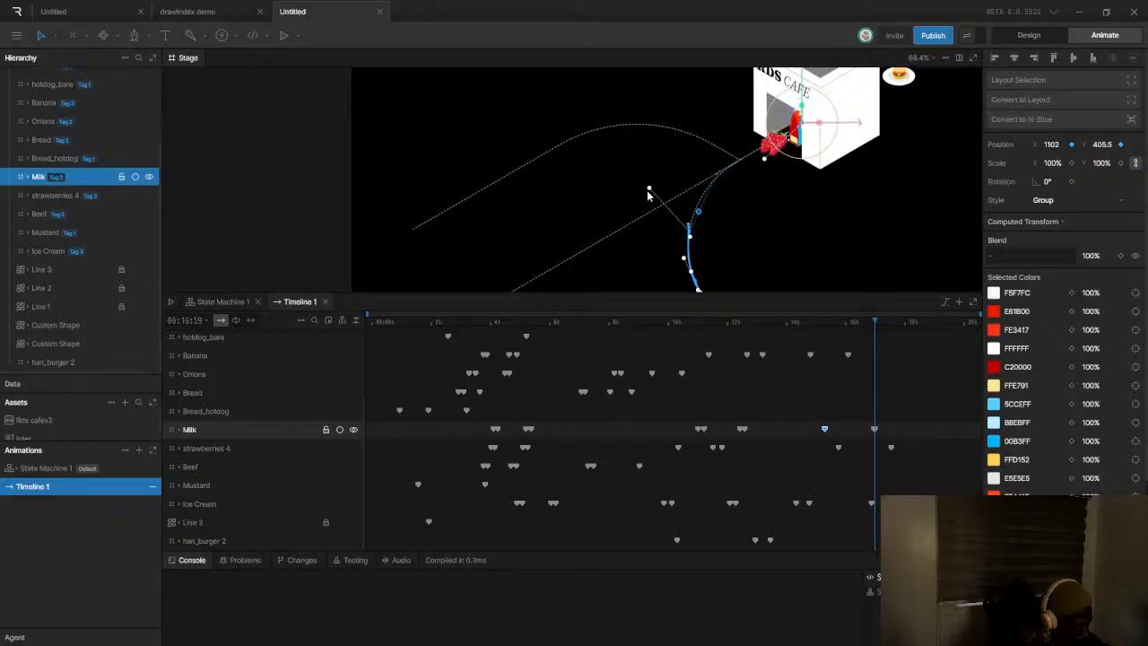
pyautogui.scroll(-5, 765, 189)
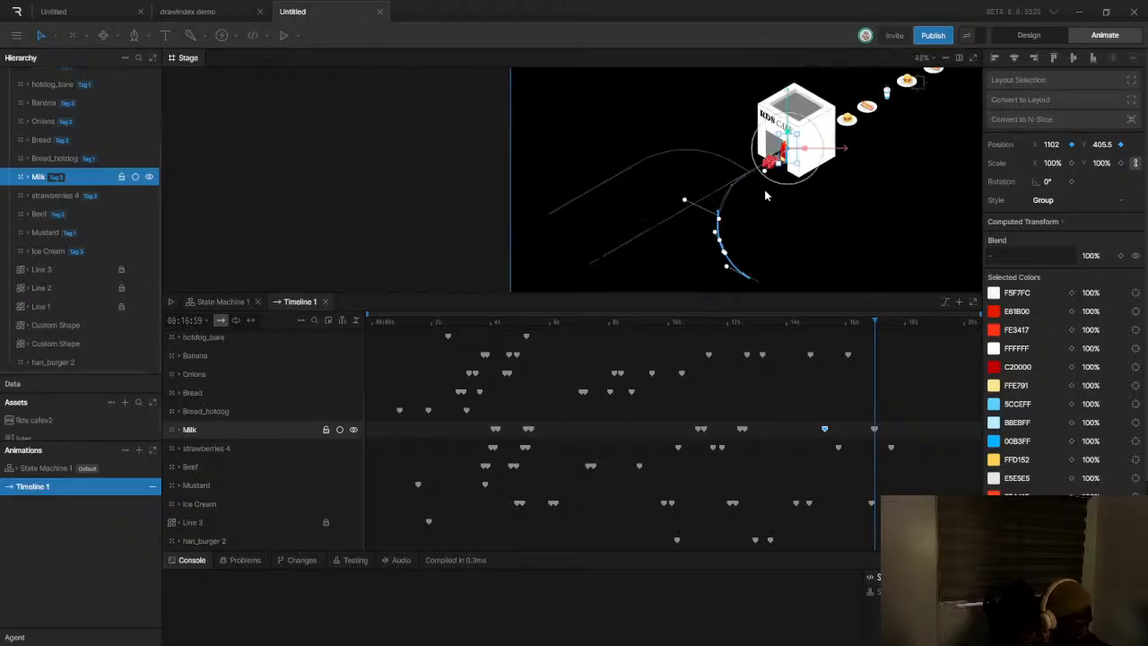
# Move the Milk's café keyframe to about 18.5 seconds and delete the extra Milk keyframe near 17.2 seconds
pyautogui.moveTo(815, 424); pyautogui.dragTo(920, 434)
pyautogui.click(896, 435)
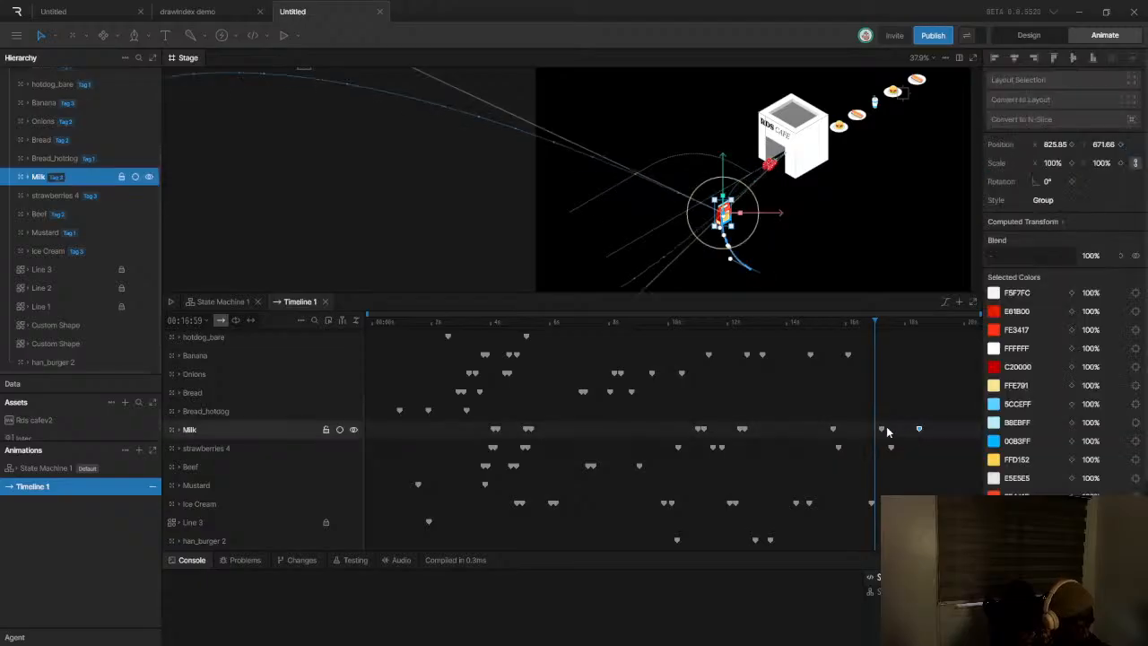
pyautogui.click(883, 431)
pyautogui.click(881, 430)
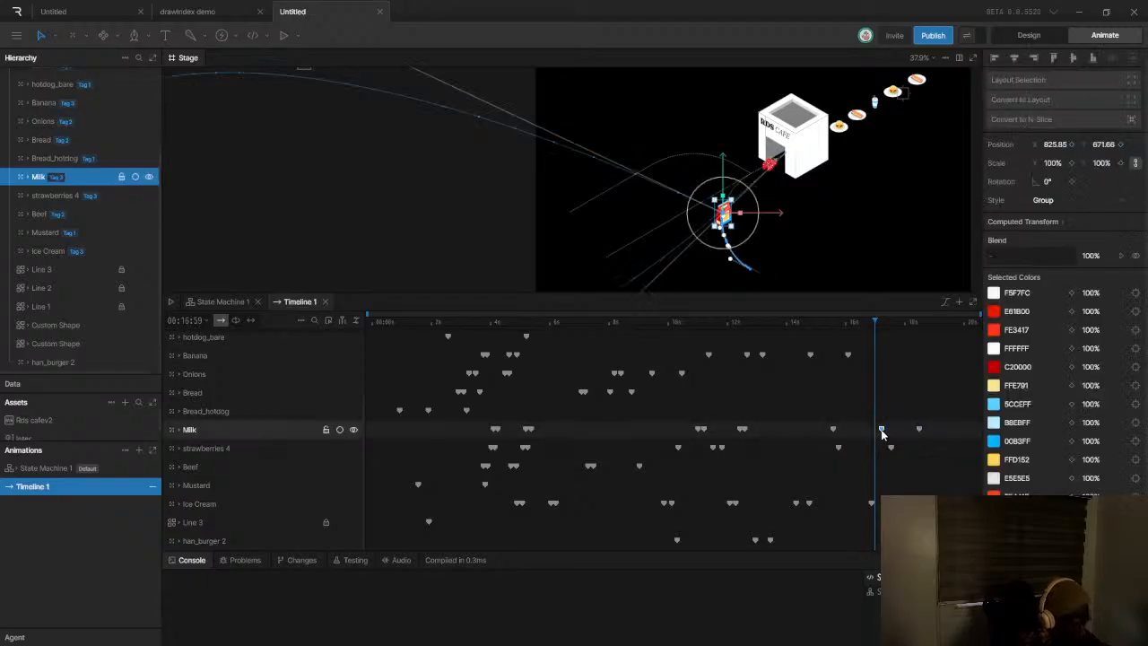
pyautogui.press('Delete')
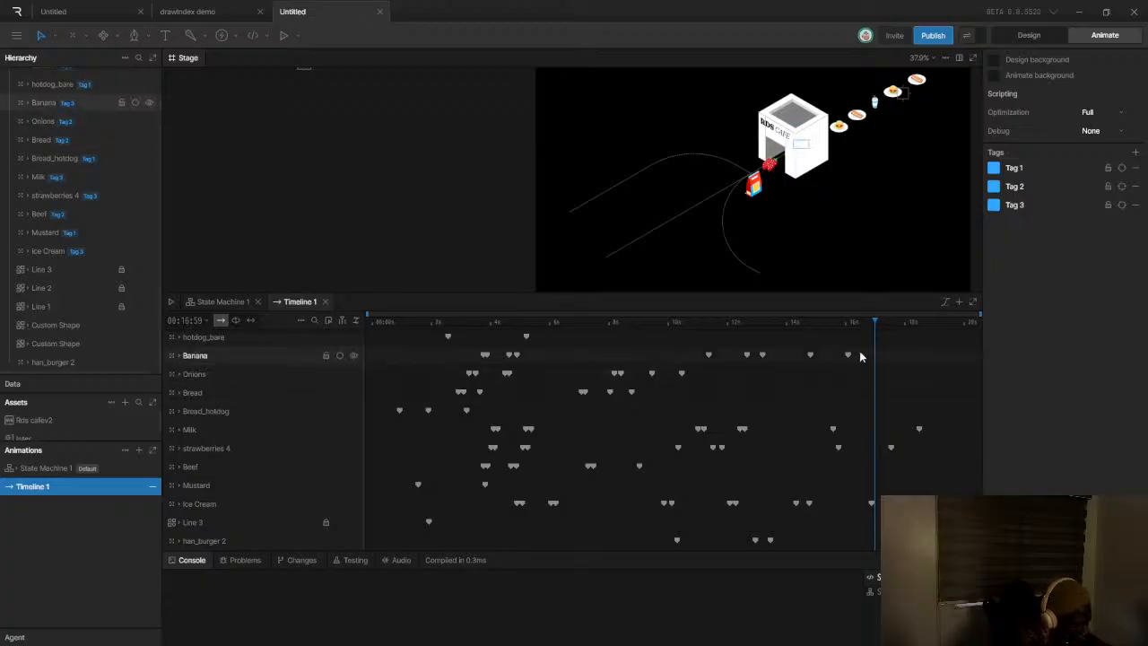
# Play back the Milk's run toward the café from about 15 seconds
pyautogui.moveTo(865, 334); pyautogui.dragTo(817, 334)
pyautogui.press('space')
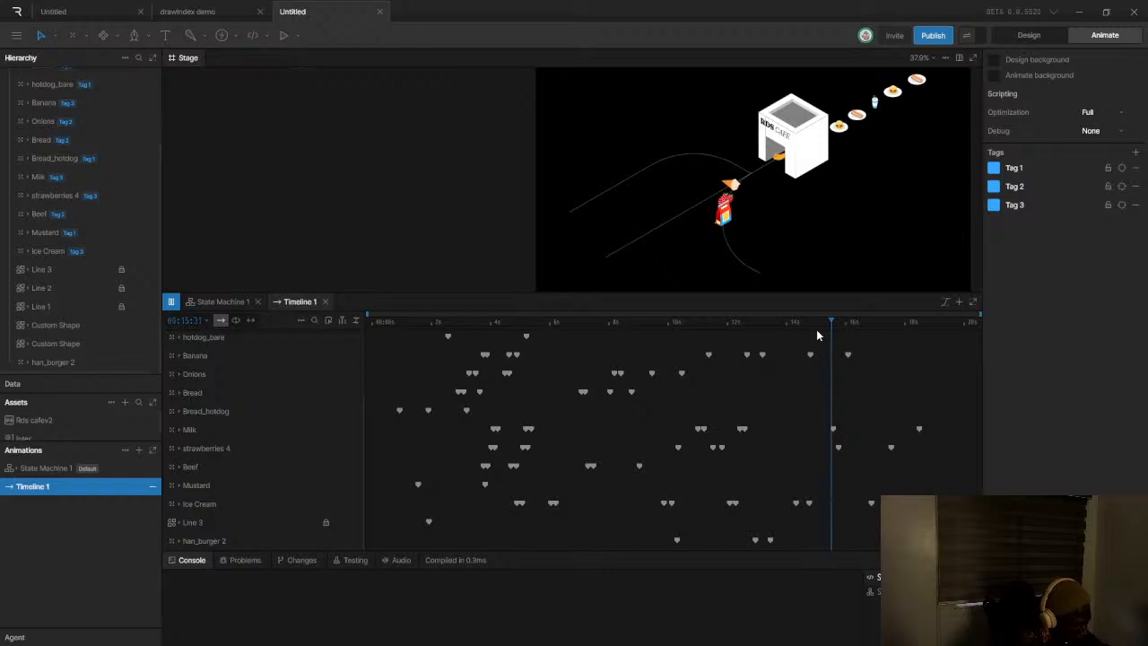
pyautogui.press('space')
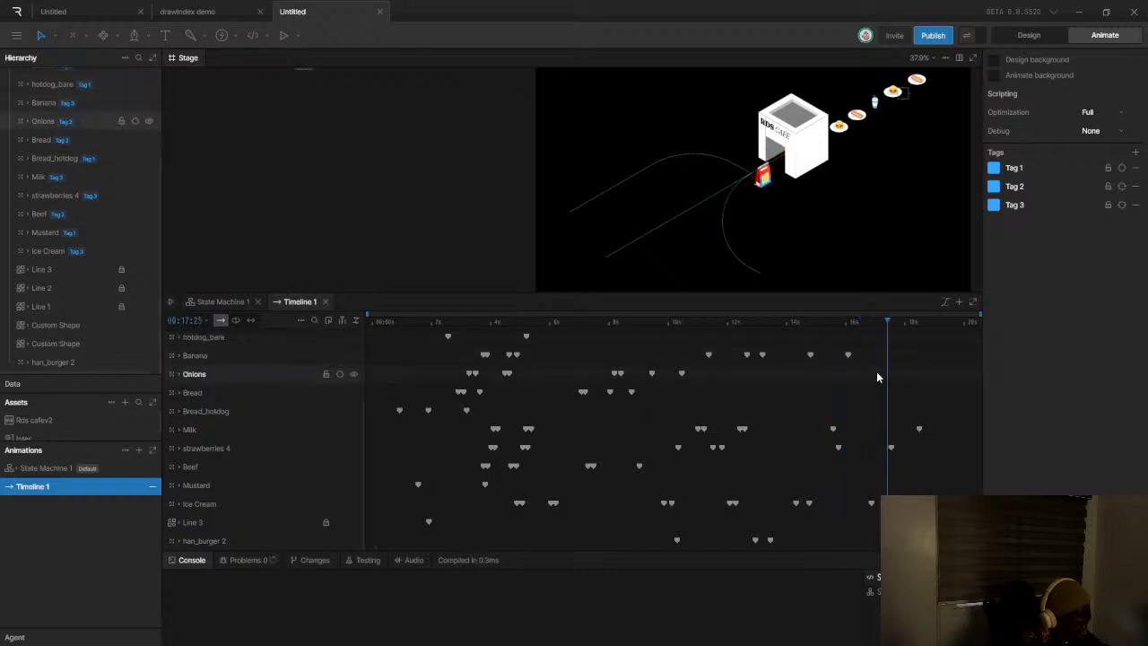
# Curve the Milk's motion path between its last two keyframes along the dashed line, and play back the run
pyautogui.moveTo(816, 426); pyautogui.dragTo(961, 445)
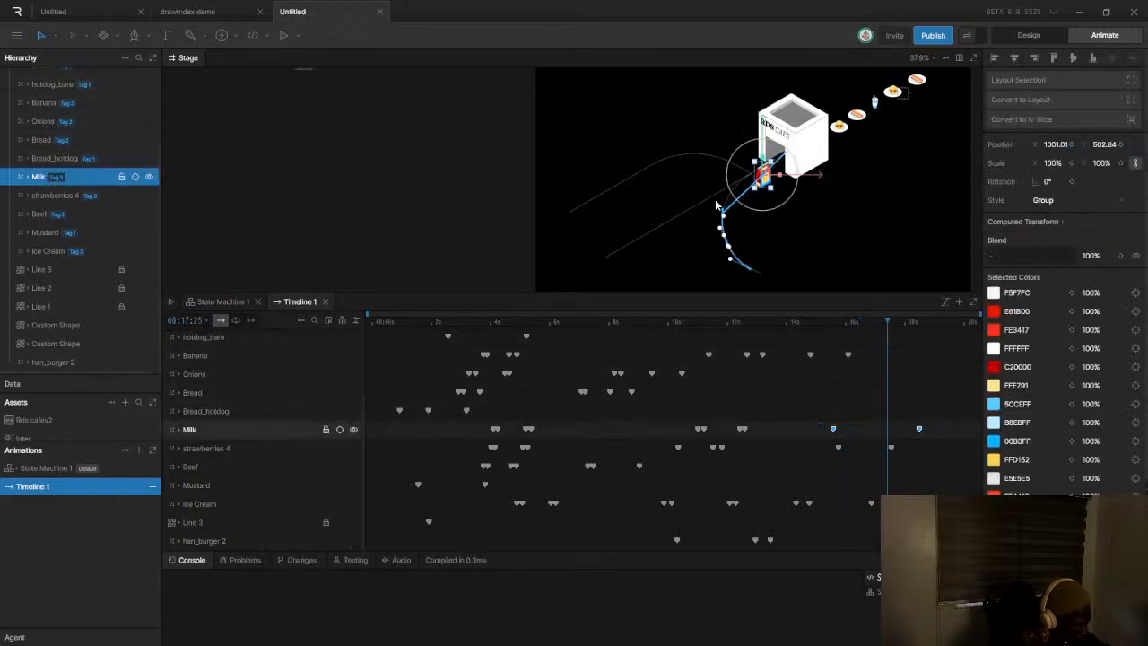
pyautogui.scroll(5, 736, 192)
pyautogui.moveTo(744, 200); pyautogui.dragTo(713, 123)
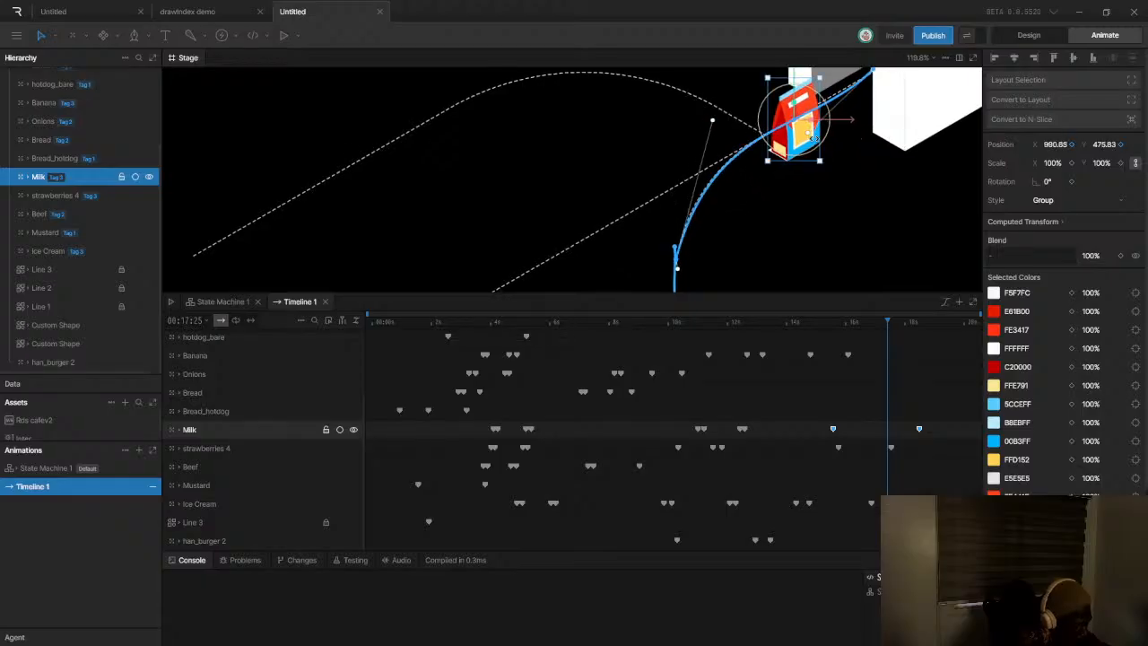
pyautogui.moveTo(809, 133); pyautogui.dragTo(802, 126)
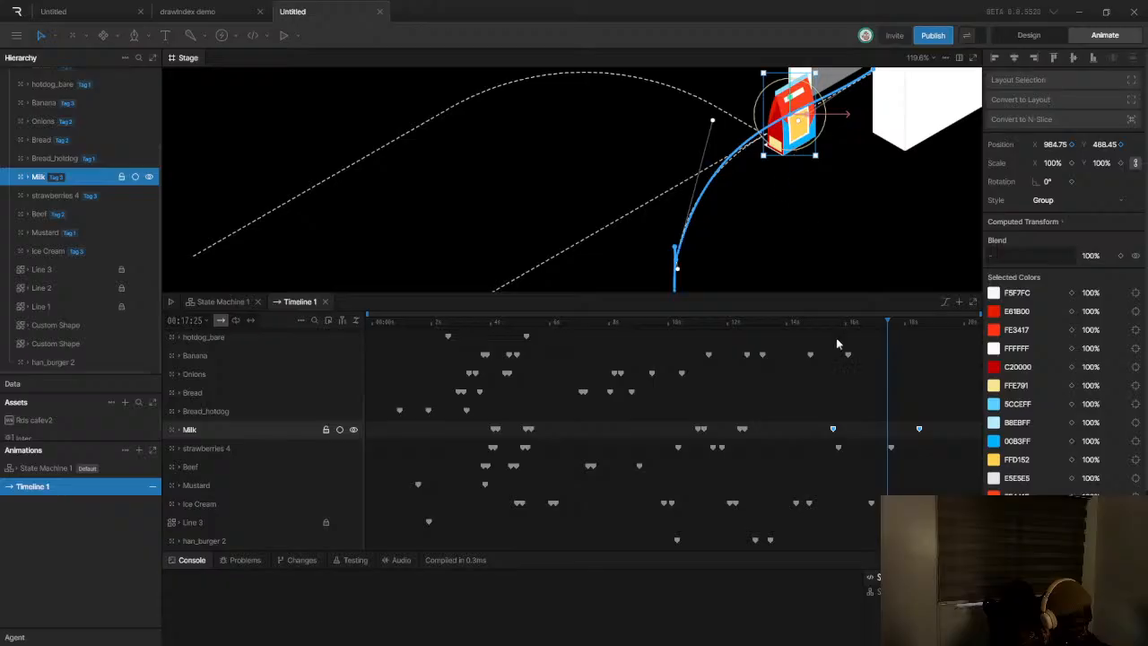
pyautogui.press('space')
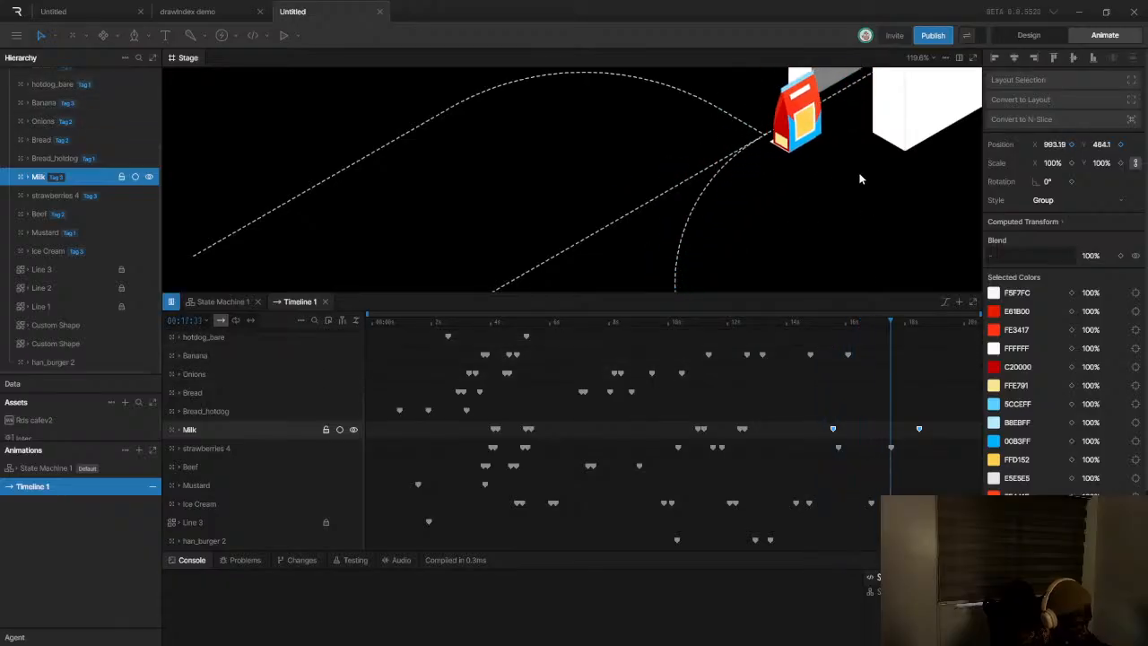
pyautogui.scroll(-3, 860, 179)
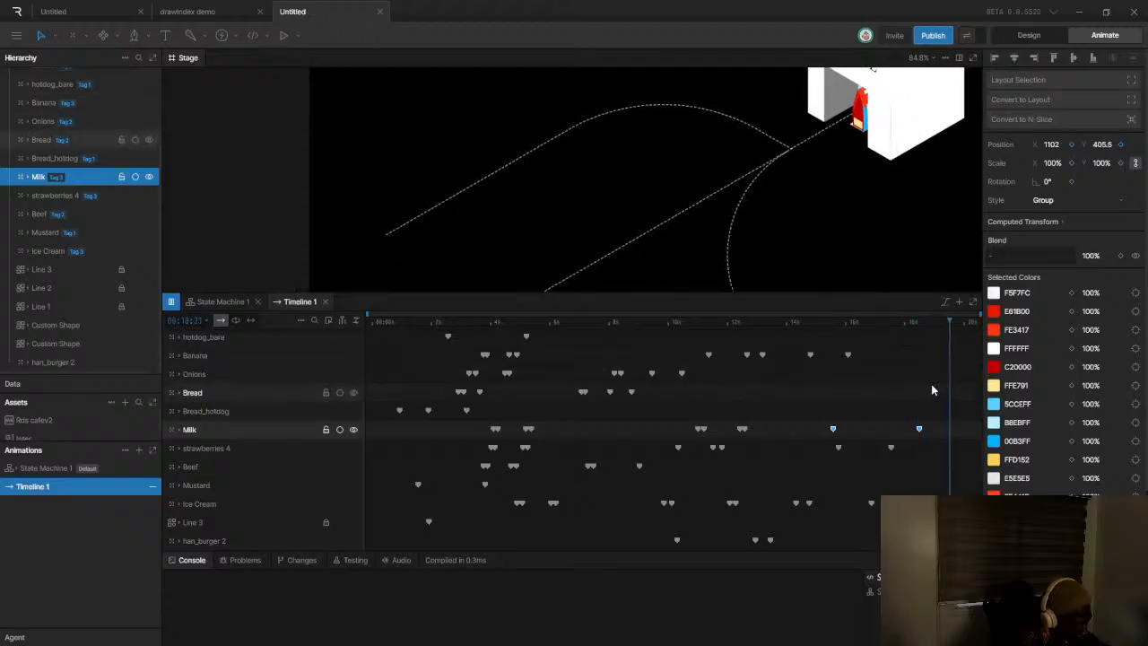
pyautogui.press('space')
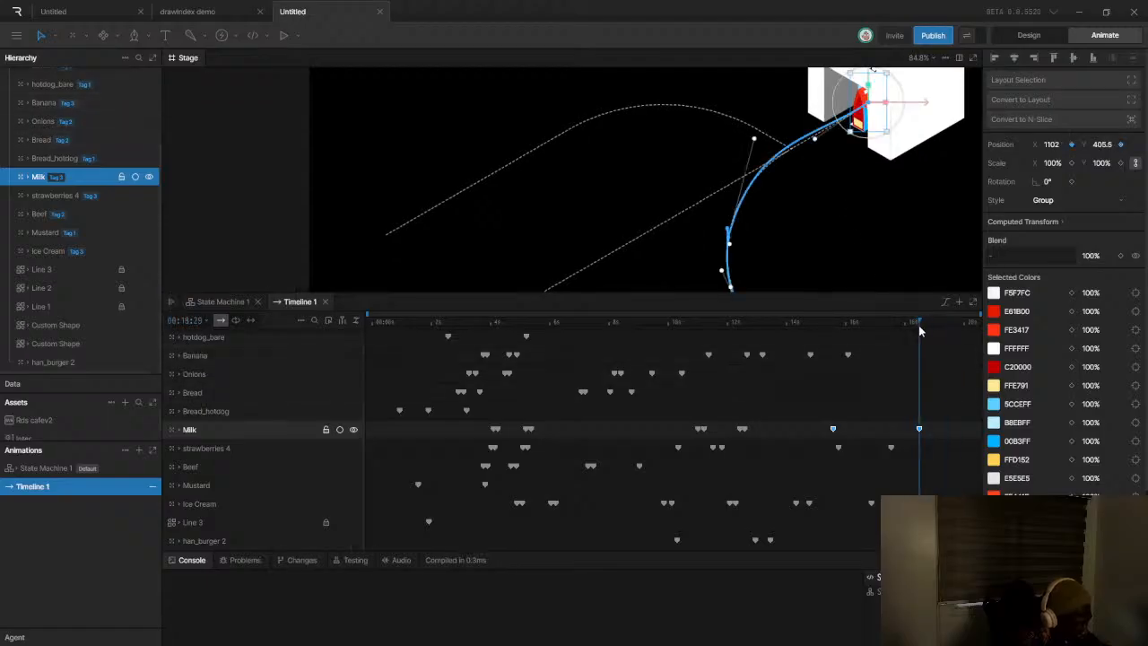
# At 18:29, move the Milk deeper into the café to X 1150, Y 357.5 and pull its lower path point onto the dashed curve
pyautogui.scroll(-5, 861, 94)
pyautogui.moveTo(853, 124); pyautogui.dragTo(868, 112)
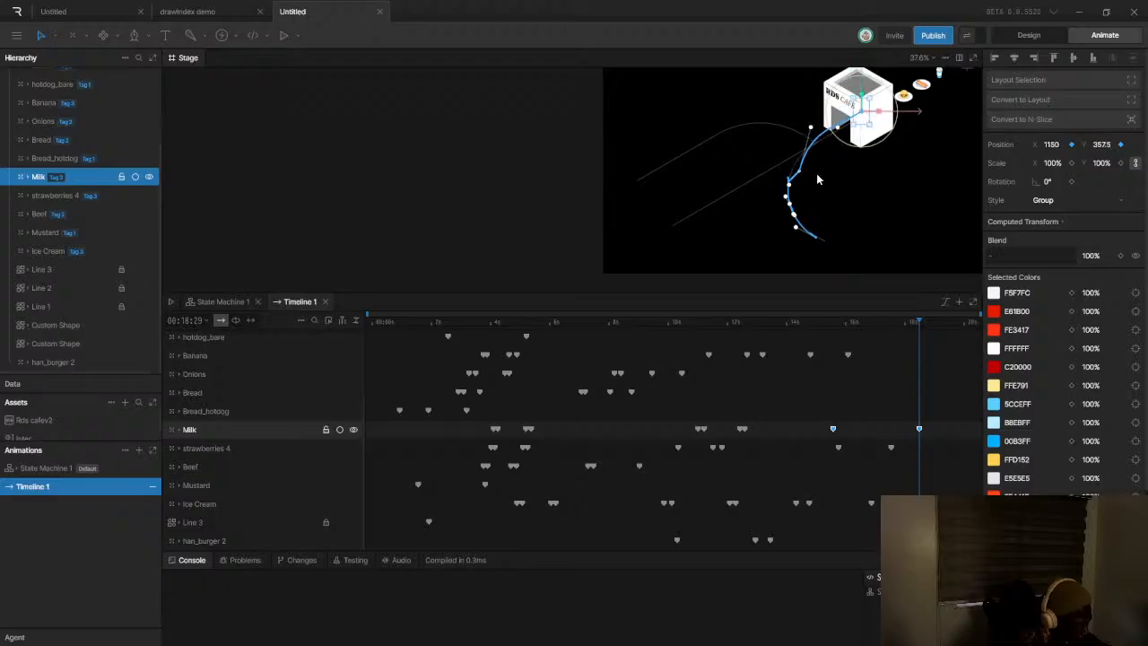
pyautogui.scroll(6, 817, 173)
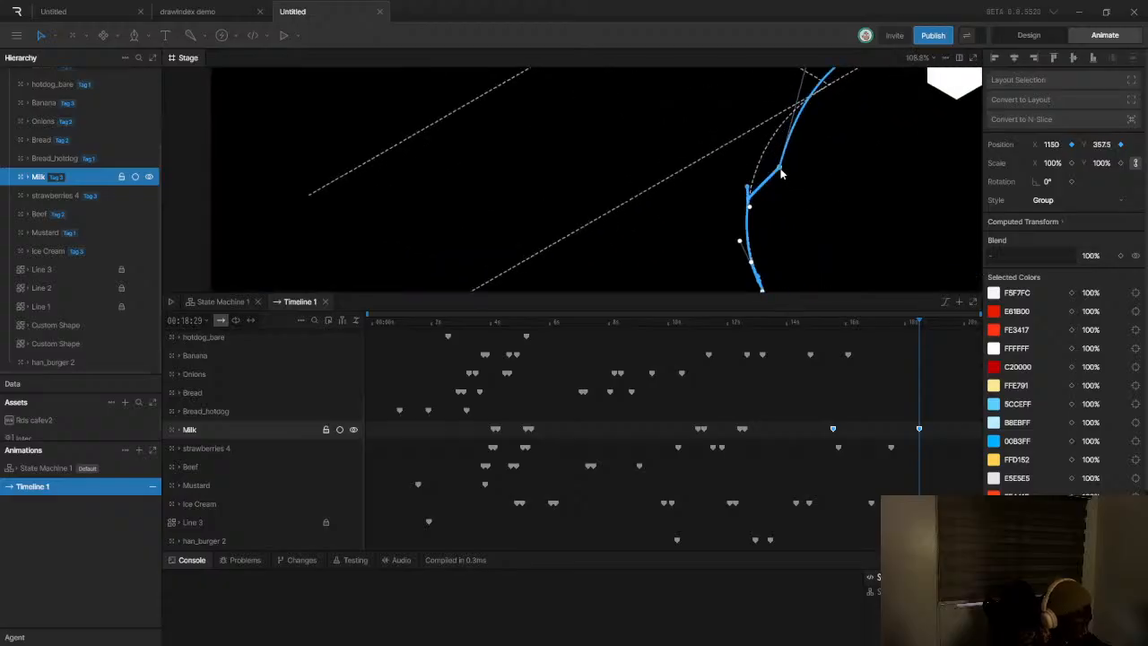
pyautogui.moveTo(780, 173); pyautogui.dragTo(755, 177)
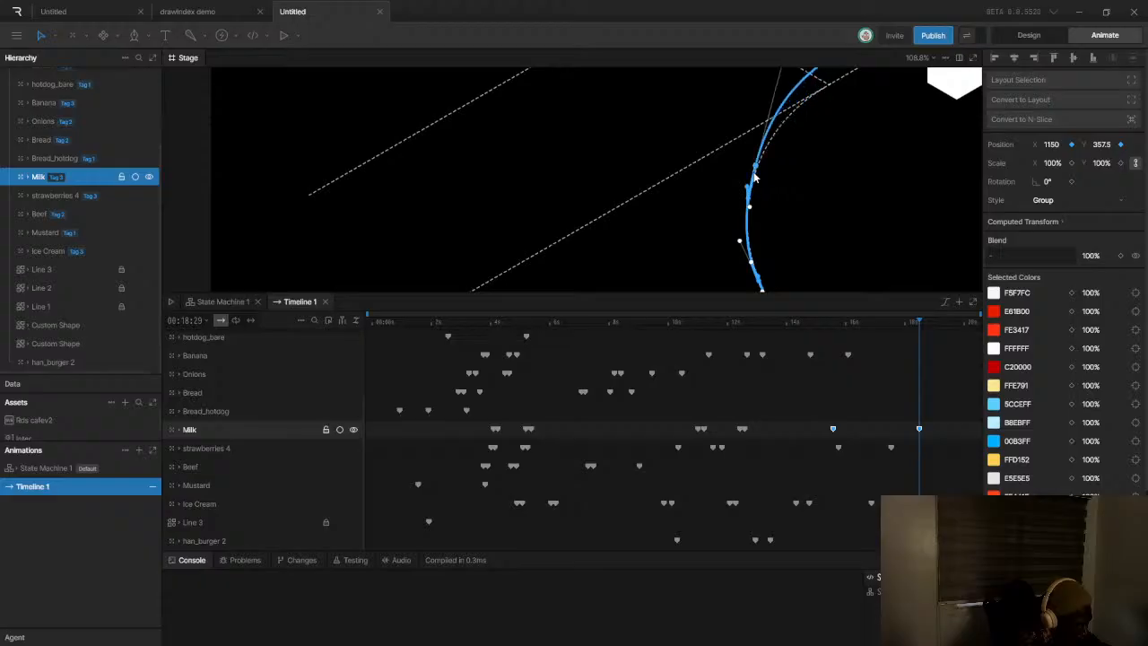
# Compare the Milk's path with the dashed curve, then deselect it and scrub the timeline to 16:33
pyautogui.scroll(-3, 755, 186)
pyautogui.scroll(-10, 776, 233)
pyautogui.scroll(7, 778, 210)
pyautogui.scroll(-3, 780, 193)
pyautogui.scroll(5, 779, 193)
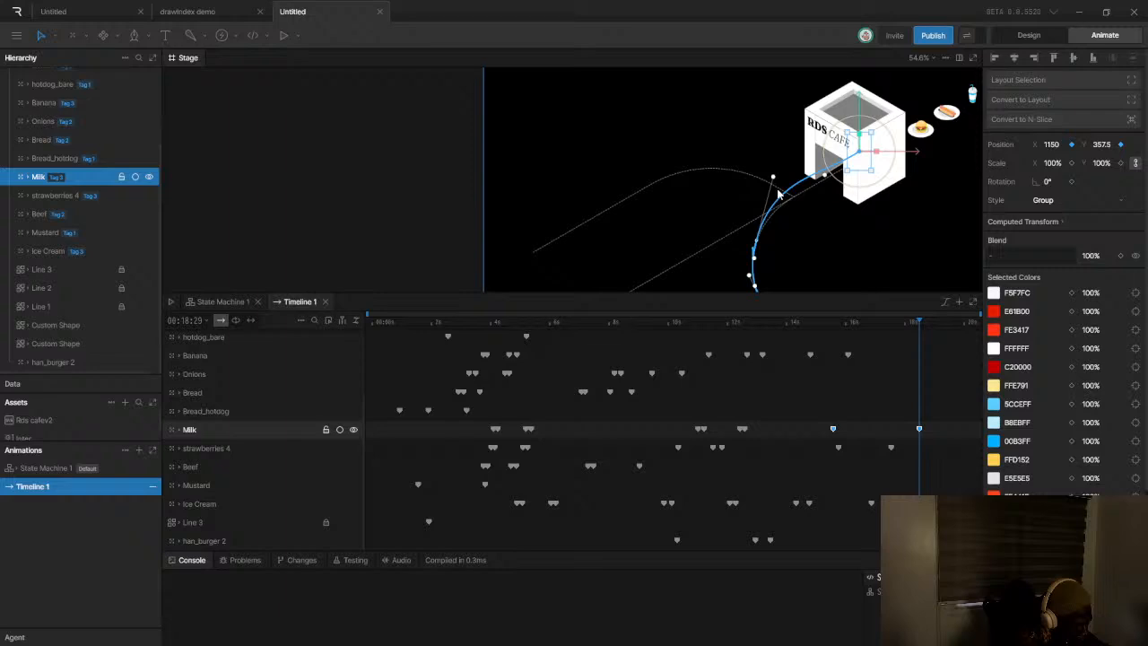
pyautogui.click(769, 179)
pyautogui.scroll(-6, 772, 216)
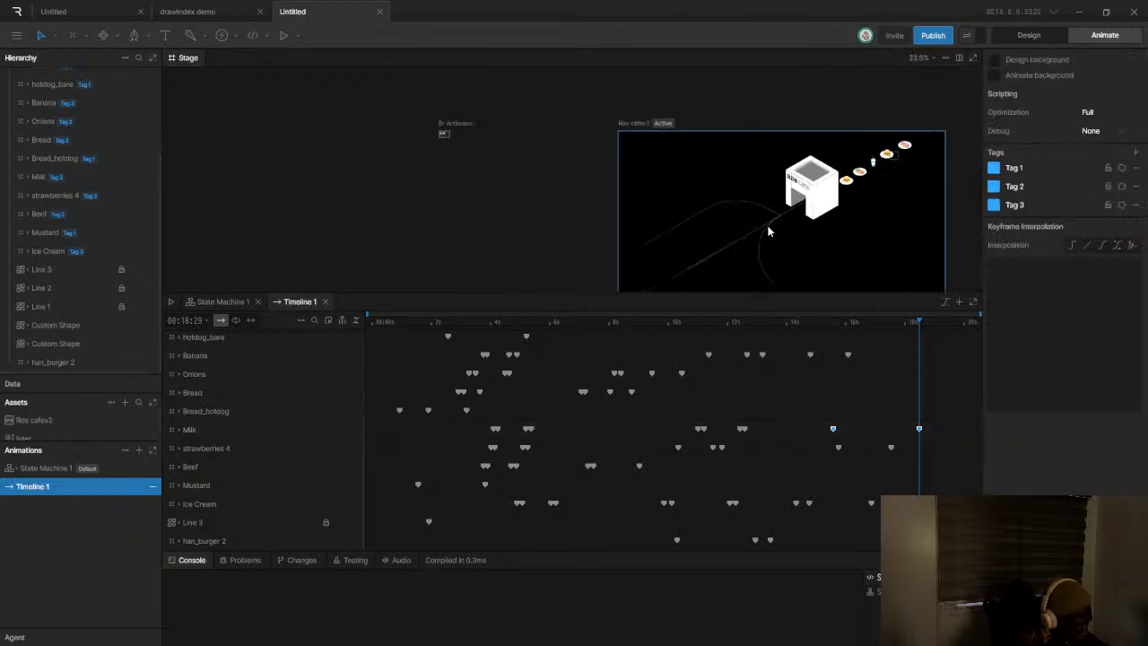
pyautogui.scroll(3, 815, 247)
pyautogui.scroll(4, 681, 221)
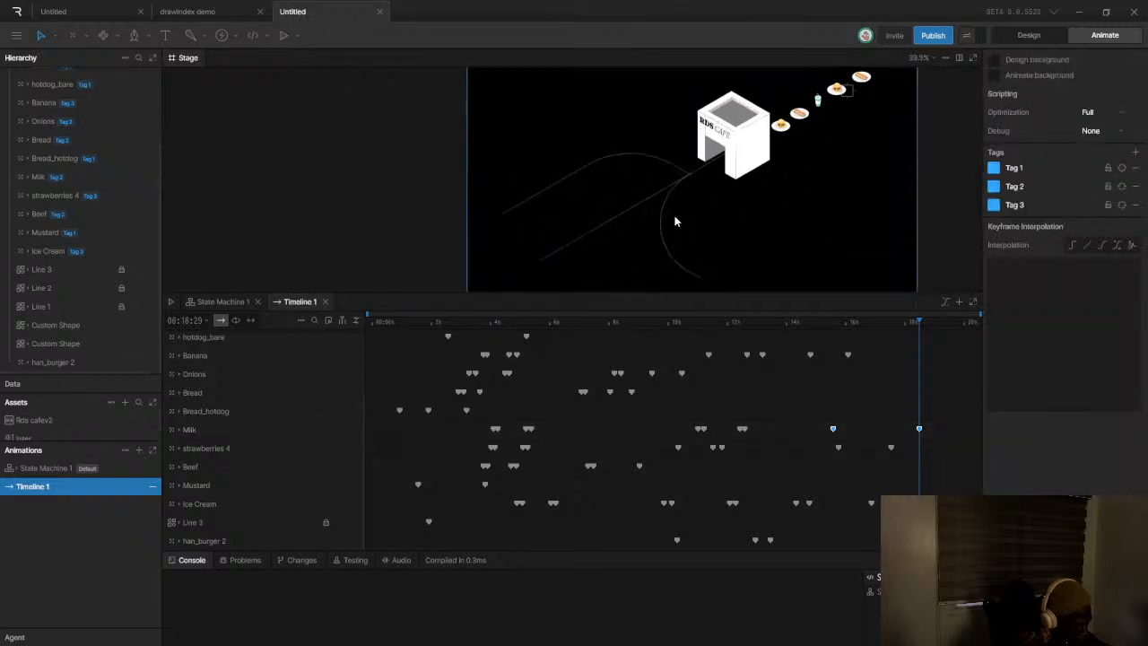
pyautogui.moveTo(830, 324); pyautogui.dragTo(862, 325)
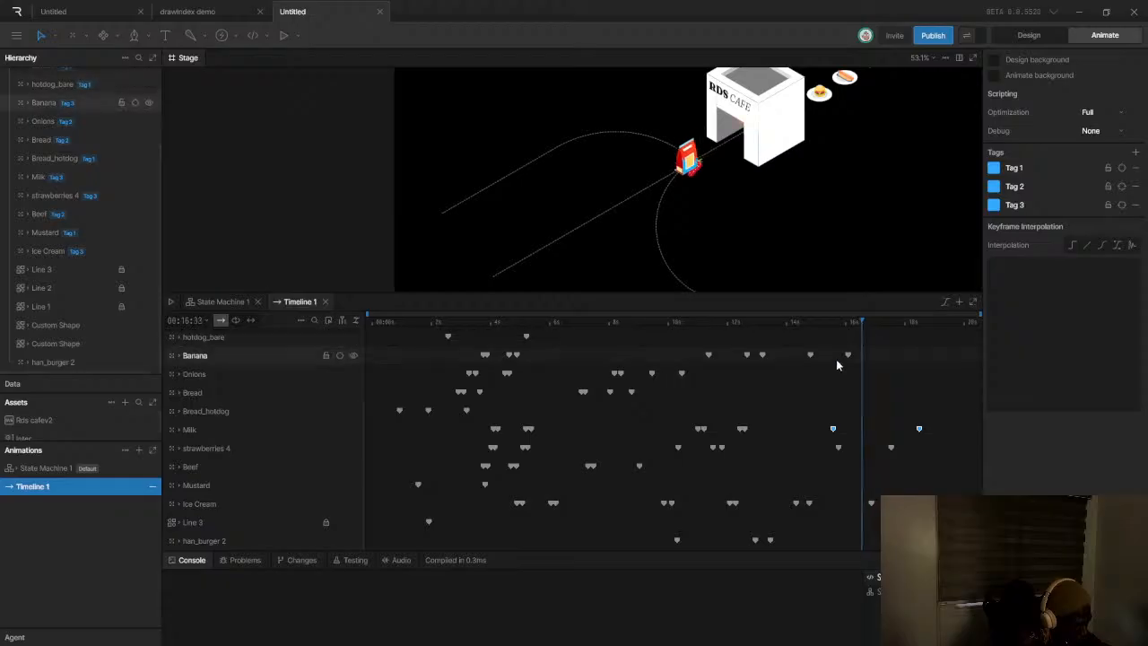
# Shift the last two Milk keyframes to about 17.5 and 19.6 seconds and play back the run
pyautogui.click(836, 429)
pyautogui.moveTo(834, 434); pyautogui.dragTo(890, 432)
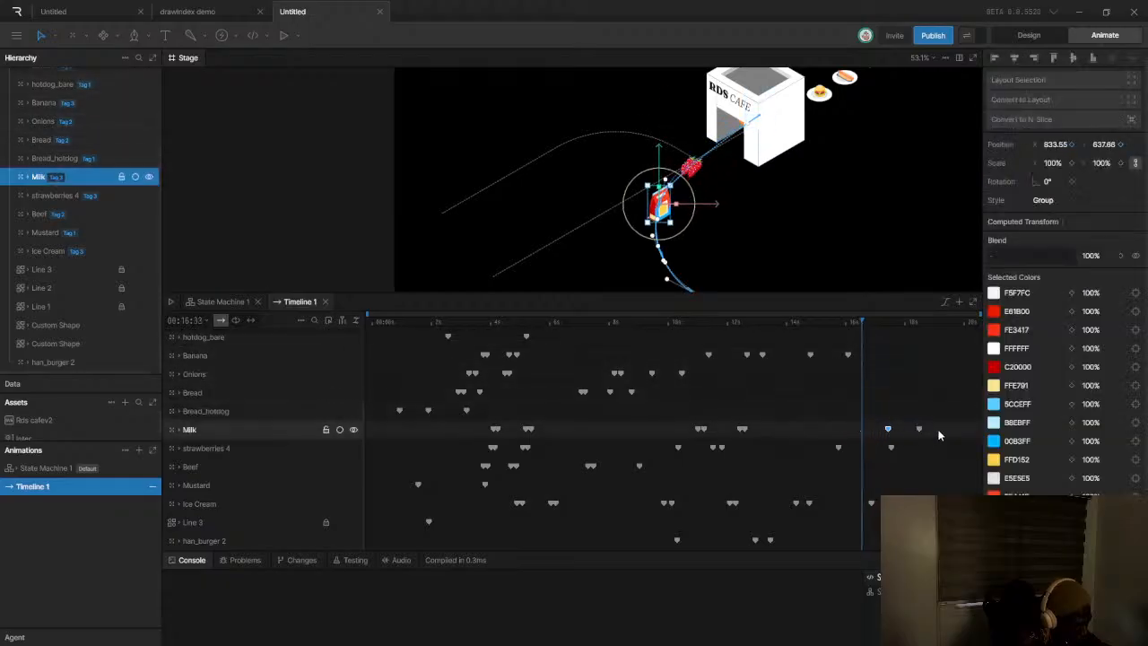
pyautogui.click(806, 323)
pyautogui.press('space')
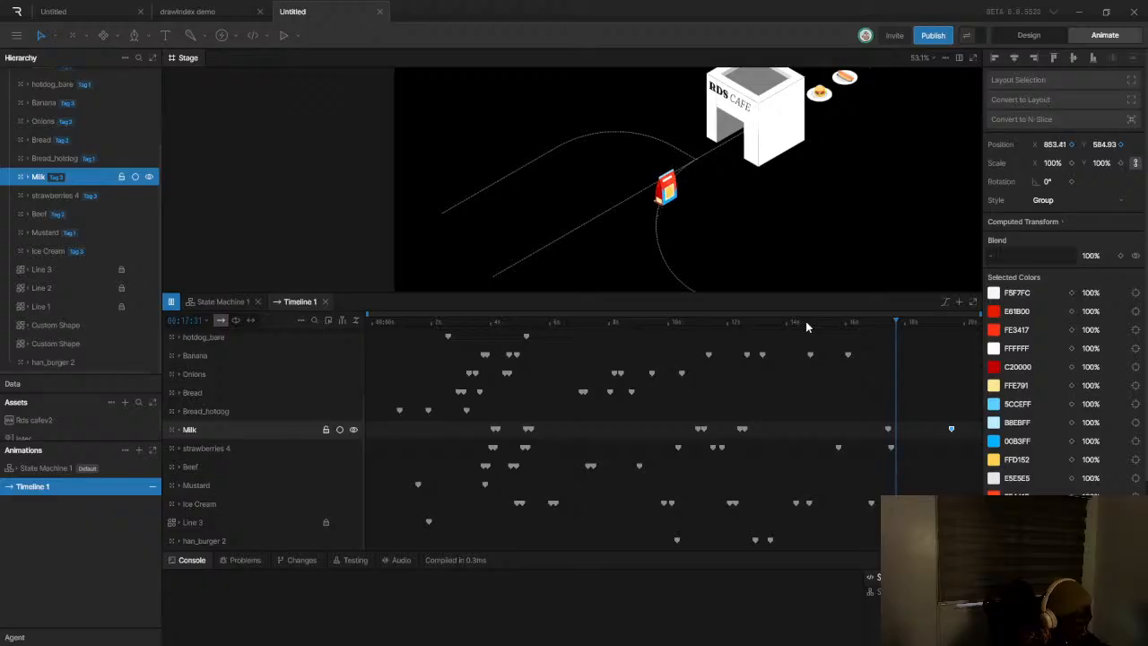
# Duplicate the Milk keyframe near 12.6 seconds at about 16.6 seconds to hold it at X 825.85, Y 671.66
pyautogui.moveTo(829, 324); pyautogui.dragTo(753, 388)
pyautogui.scroll(6, 662, 220)
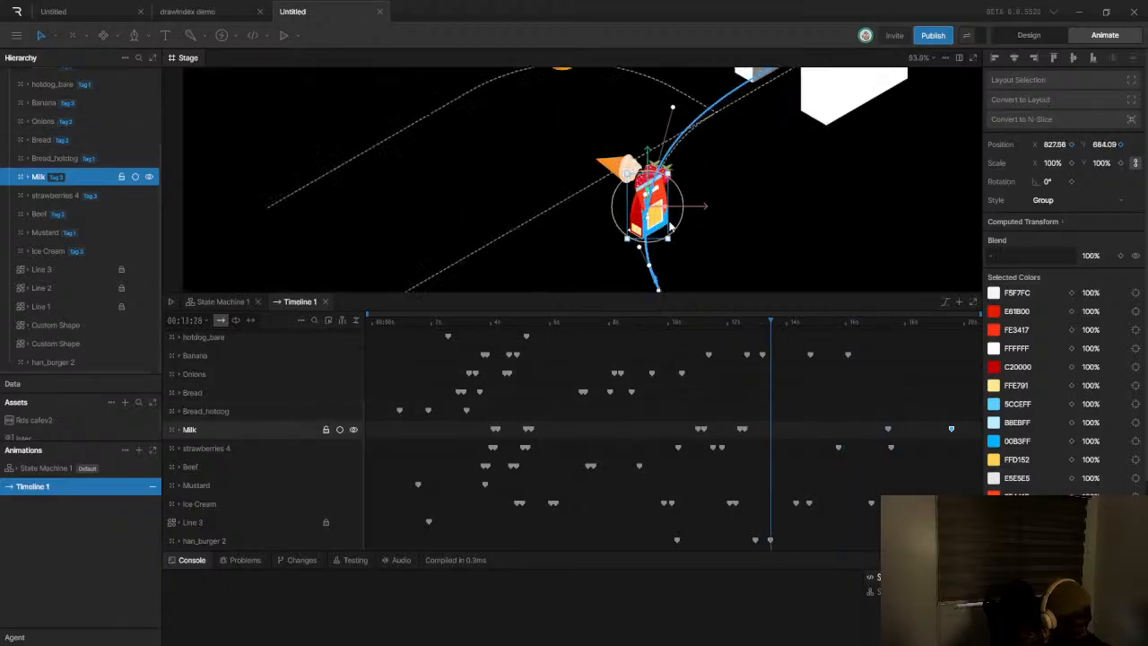
pyautogui.scroll(-3, 662, 220)
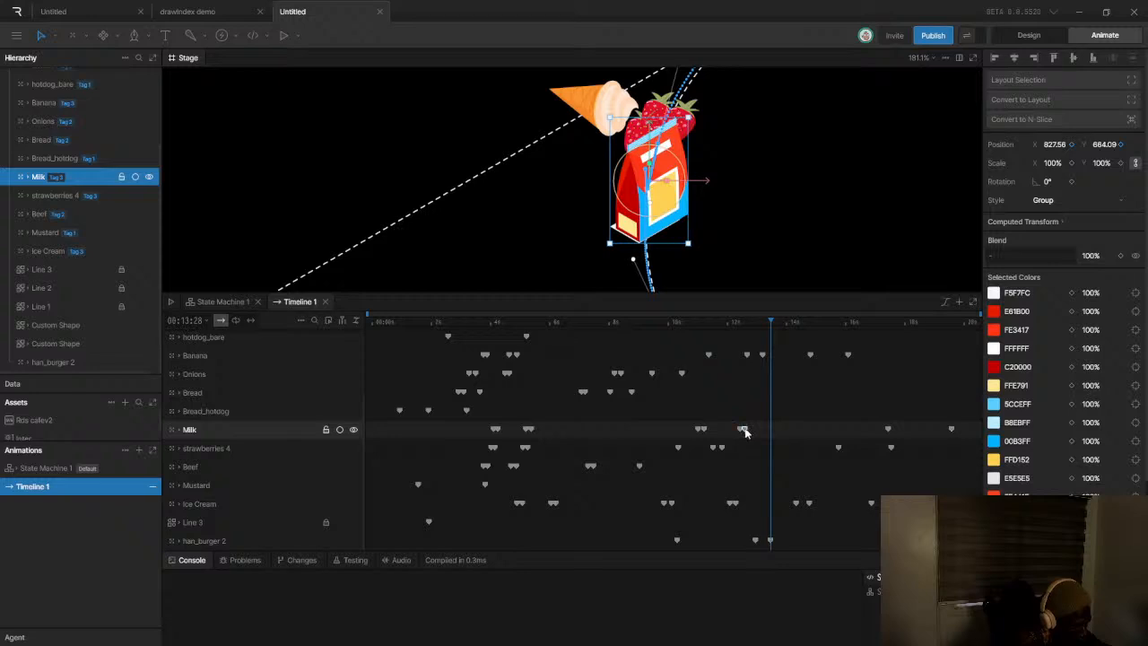
pyautogui.click(743, 429)
pyautogui.moveTo(772, 357); pyautogui.dragTo(862, 352)
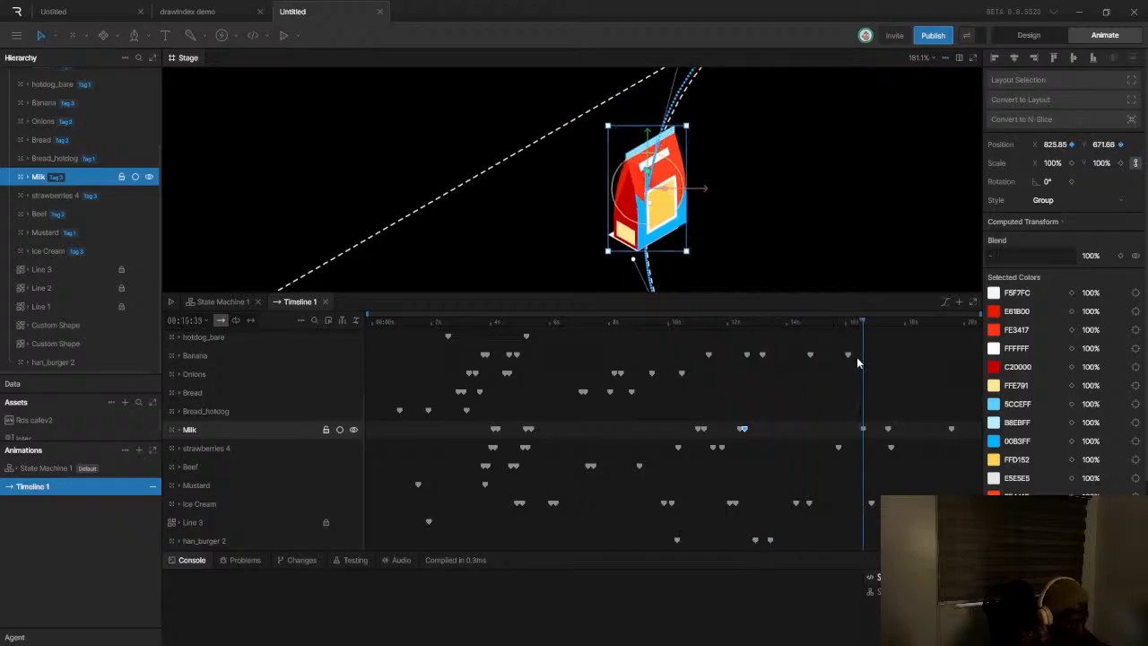
# Play back the Milk's hold and its run into the café from about 11 seconds
pyautogui.moveTo(859, 358); pyautogui.dragTo(690, 356)
pyautogui.press('space')
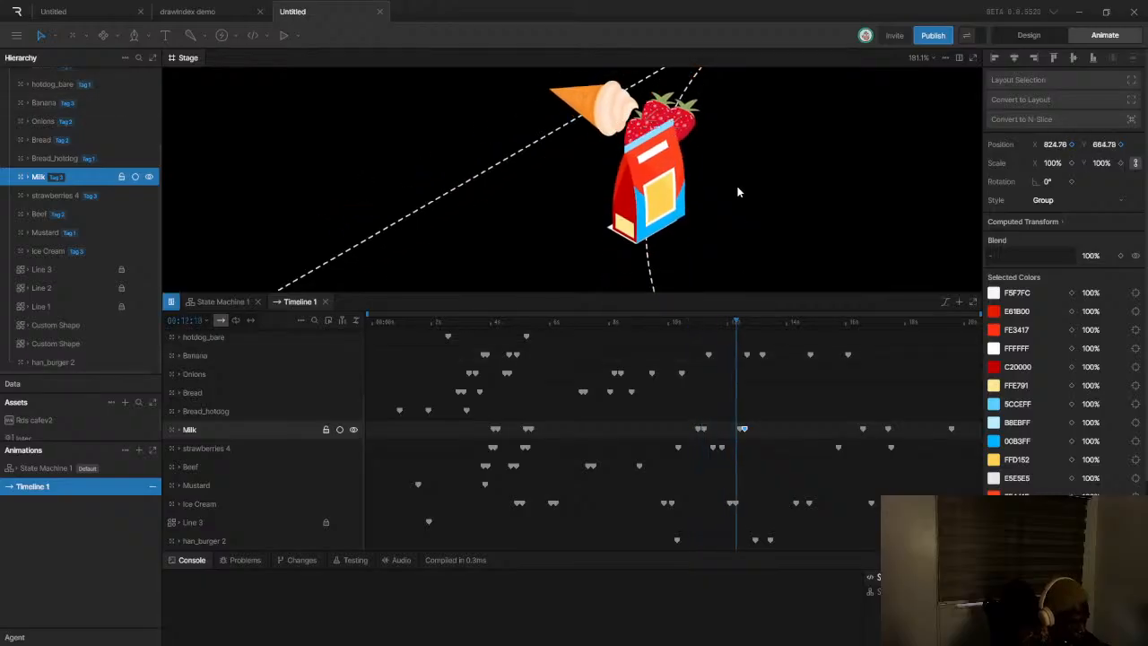
pyautogui.scroll(-5, 726, 191)
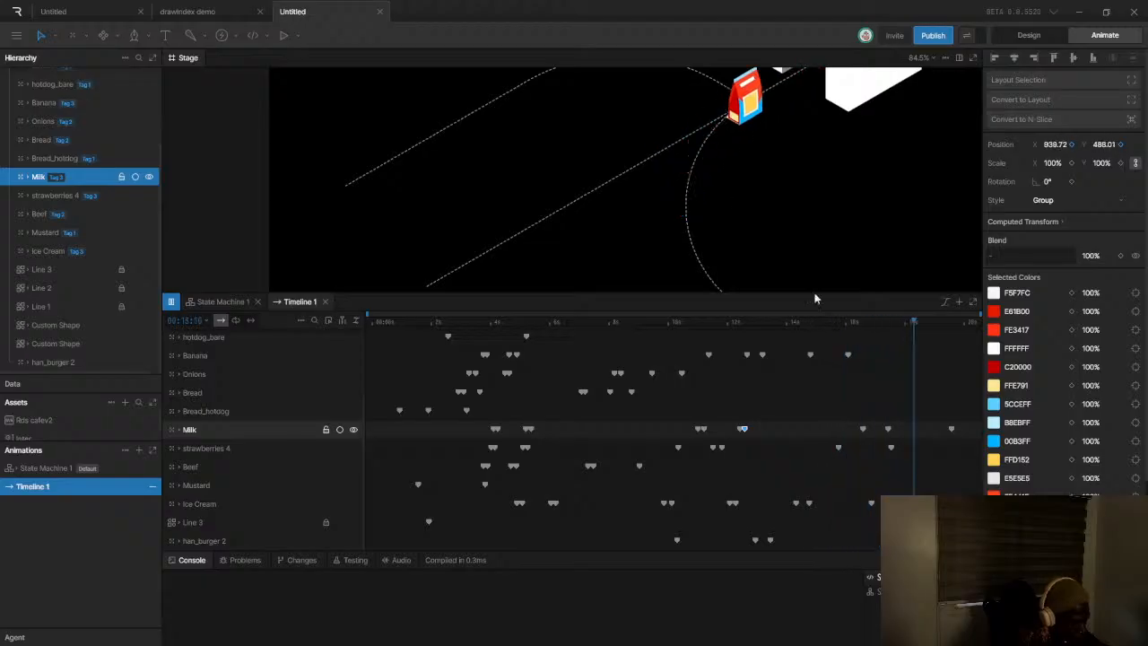
# Move the second-to-last Milk keyframe earlier, to about 17.1 seconds, and replay the run into the café
pyautogui.moveTo(887, 431); pyautogui.dragTo(873, 428)
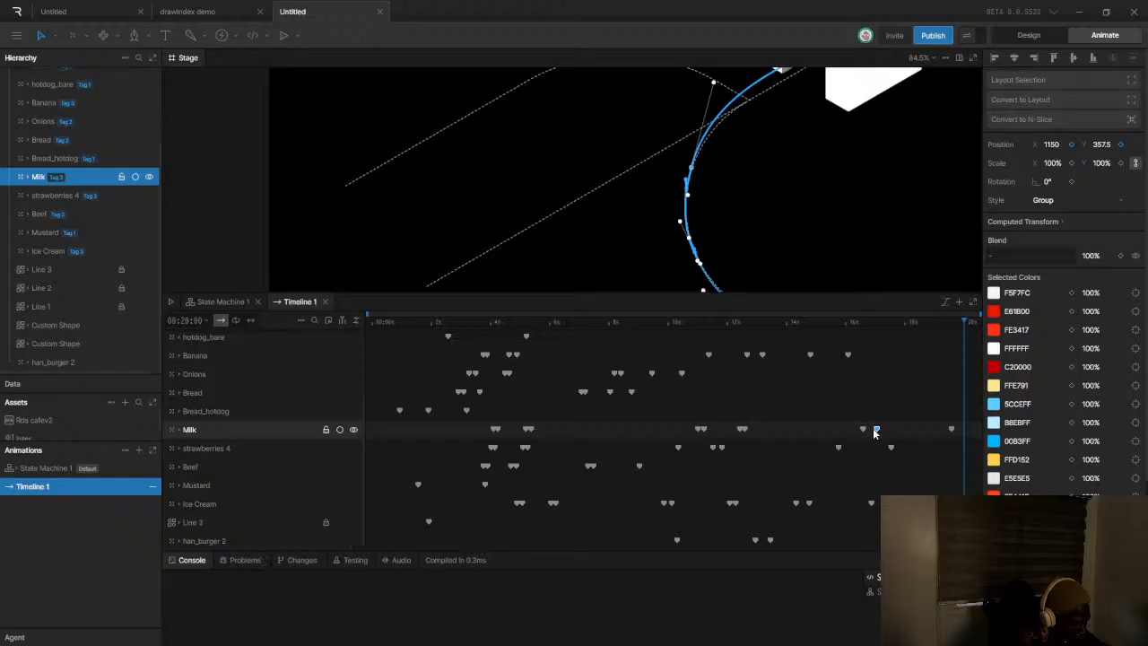
pyautogui.click(851, 323)
pyautogui.press('space')
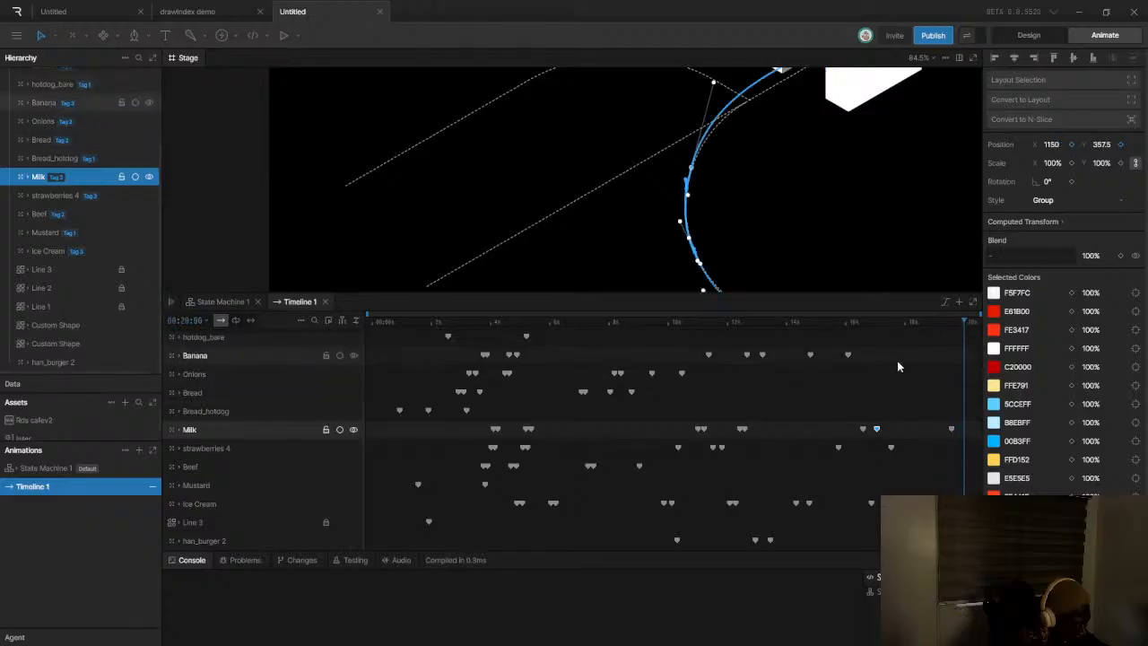
# Set the duration of Timeline 1 to 25 seconds
pyautogui.scroll(-5, 749, 249)
pyautogui.scroll(-3, 749, 249)
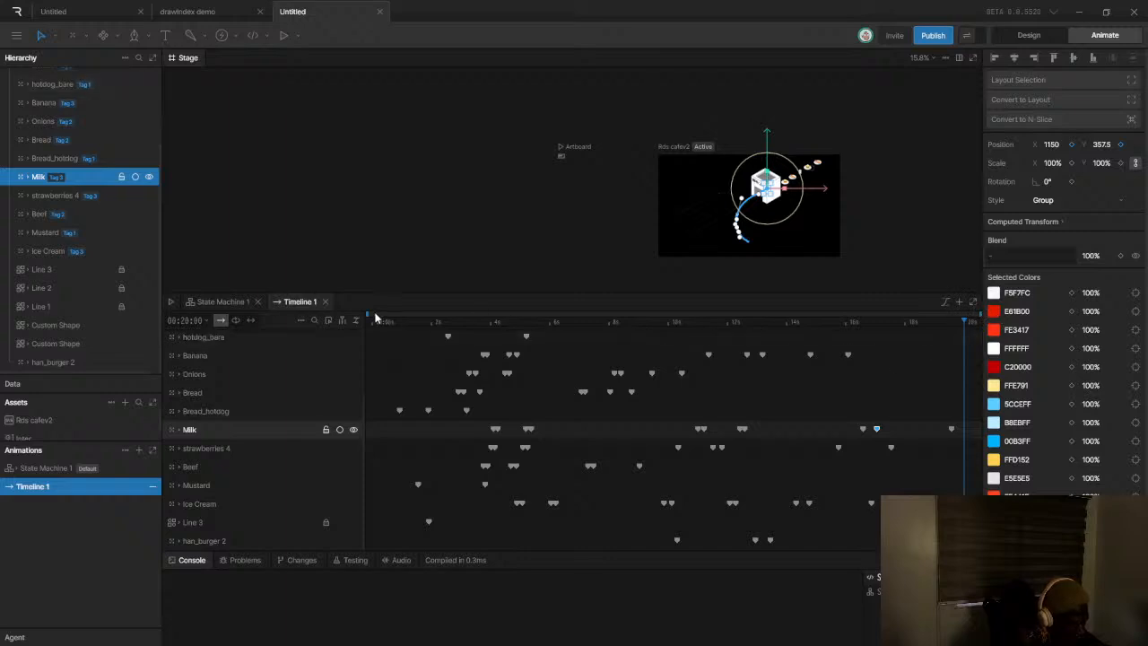
pyautogui.click(190, 323)
pyautogui.click(190, 322)
pyautogui.click(188, 321)
pyautogui.click(188, 321)
pyautogui.click(189, 321)
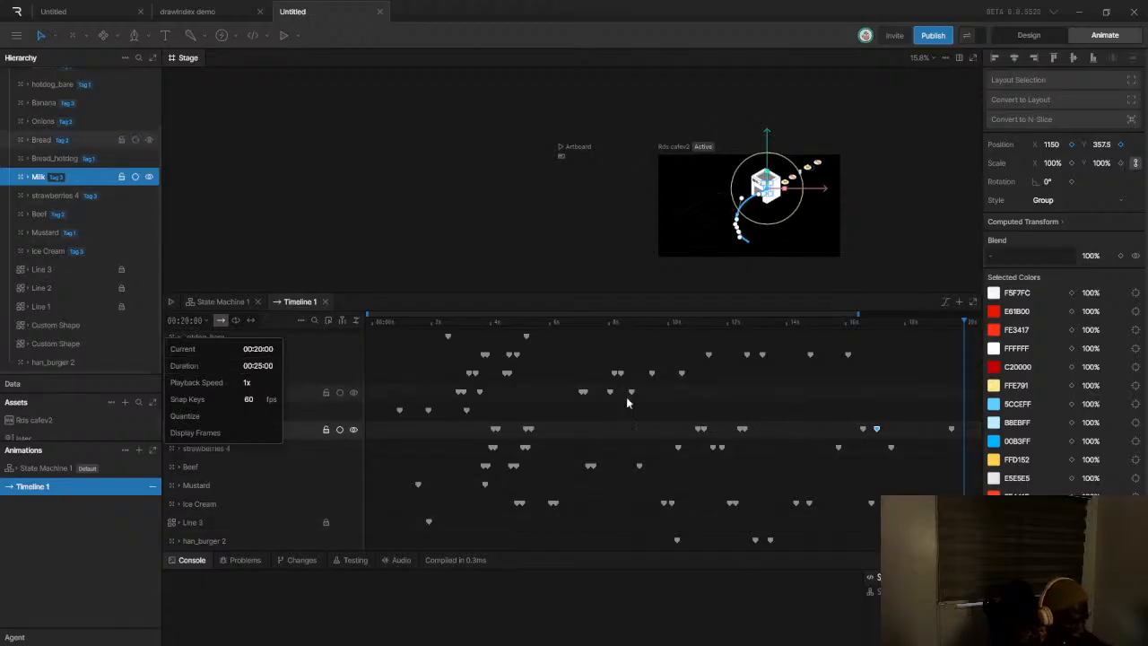
pyautogui.click(394, 375)
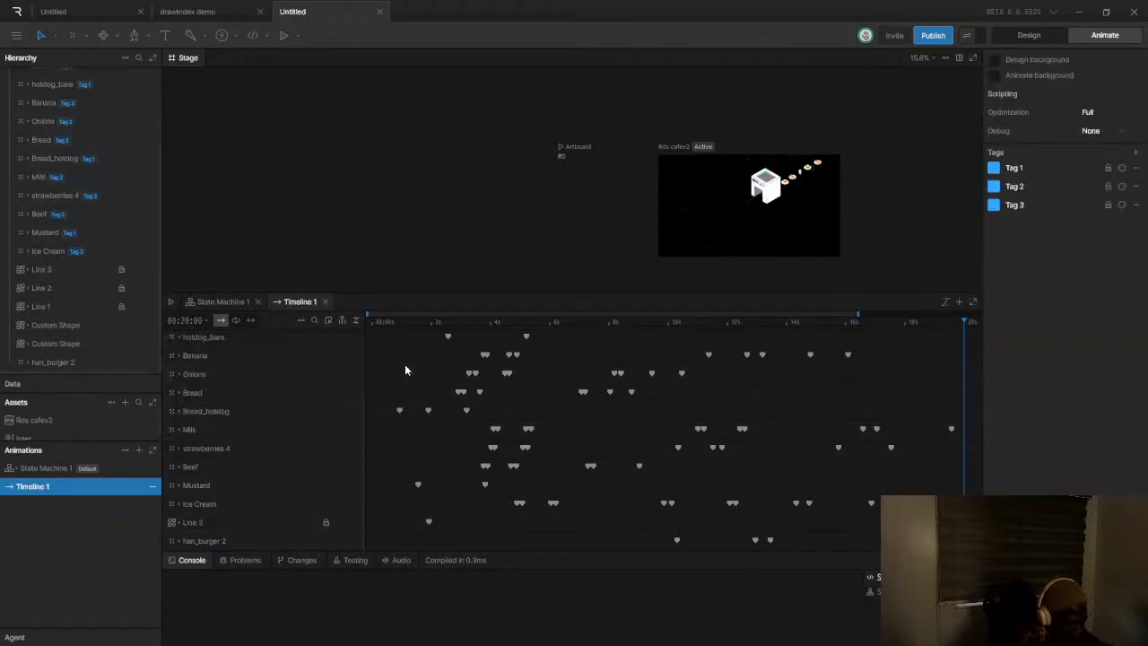
# Stretch the playback range to the end of Timeline 1 and play the animation from the start
pyautogui.moveTo(858, 314); pyautogui.dragTo(992, 327)
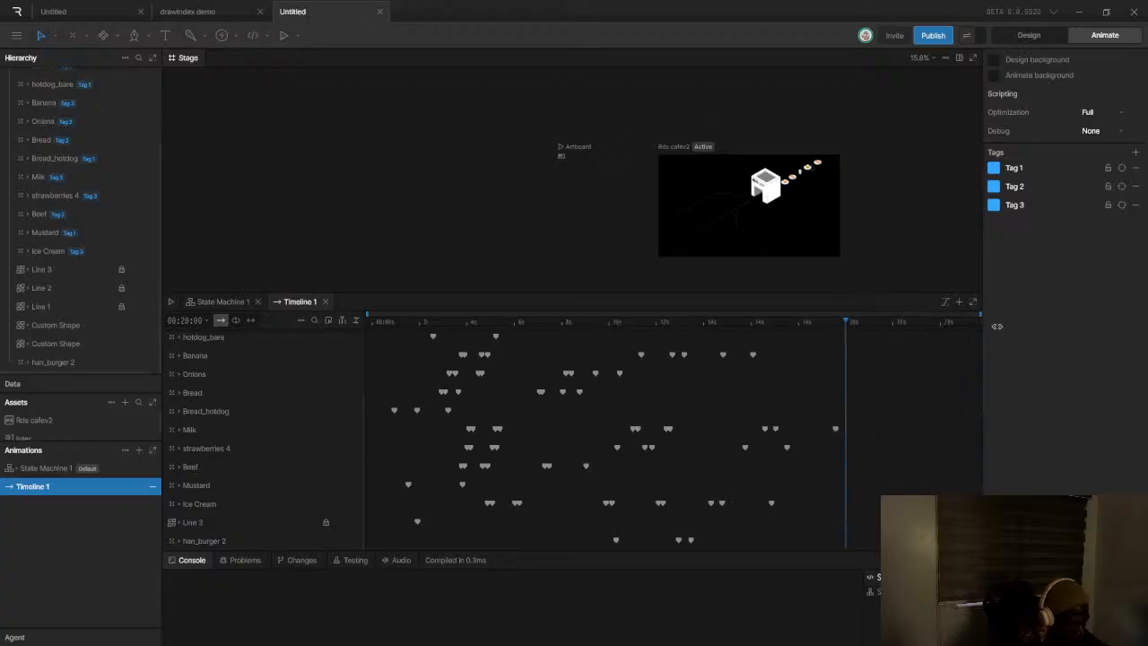
pyautogui.moveTo(385, 323); pyautogui.dragTo(355, 331)
pyautogui.press('space')
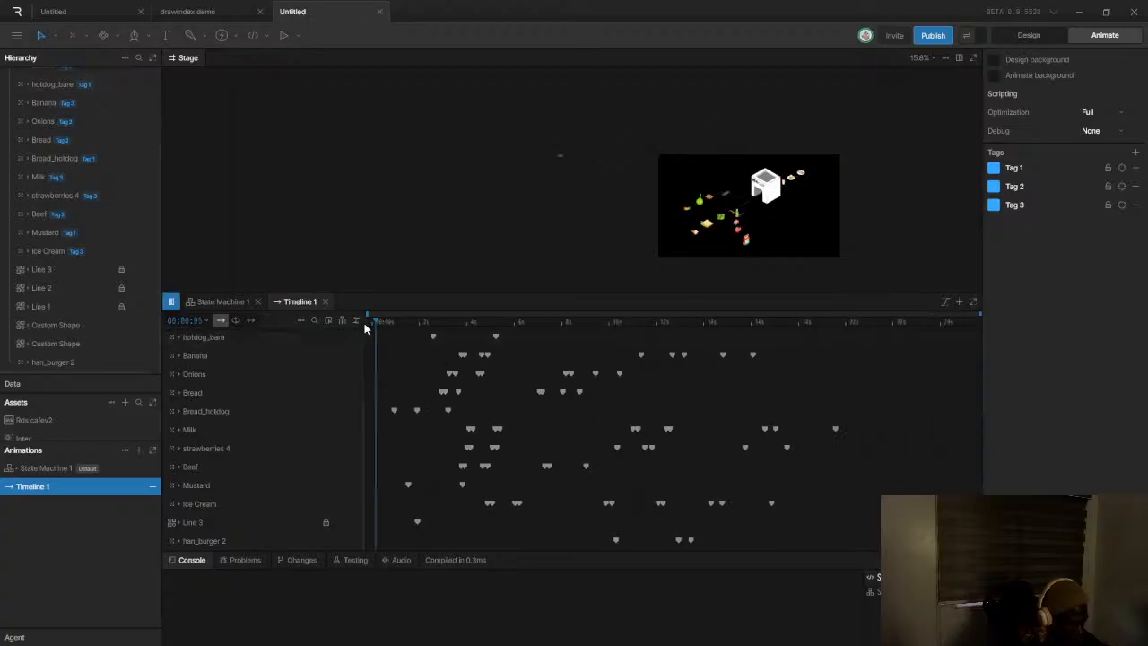
# Watch the animation play through to the end of Timeline 1, checking the ingredients' runs and the served food beside the café
pyautogui.scroll(4, 814, 205)
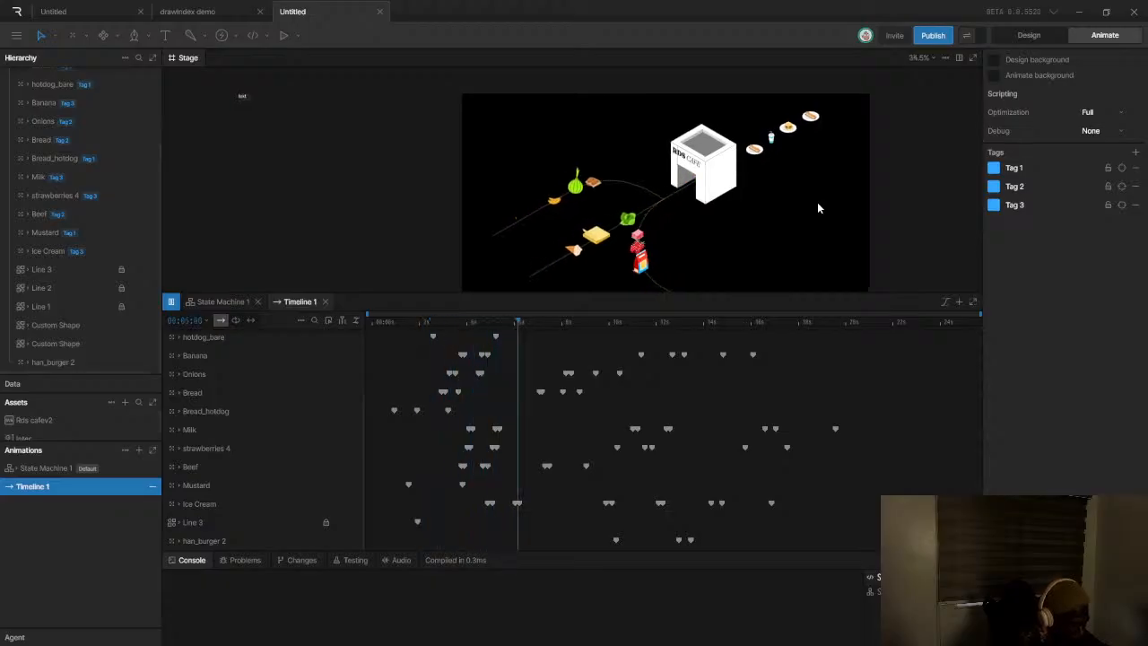
pyautogui.scroll(-1, 767, 196)
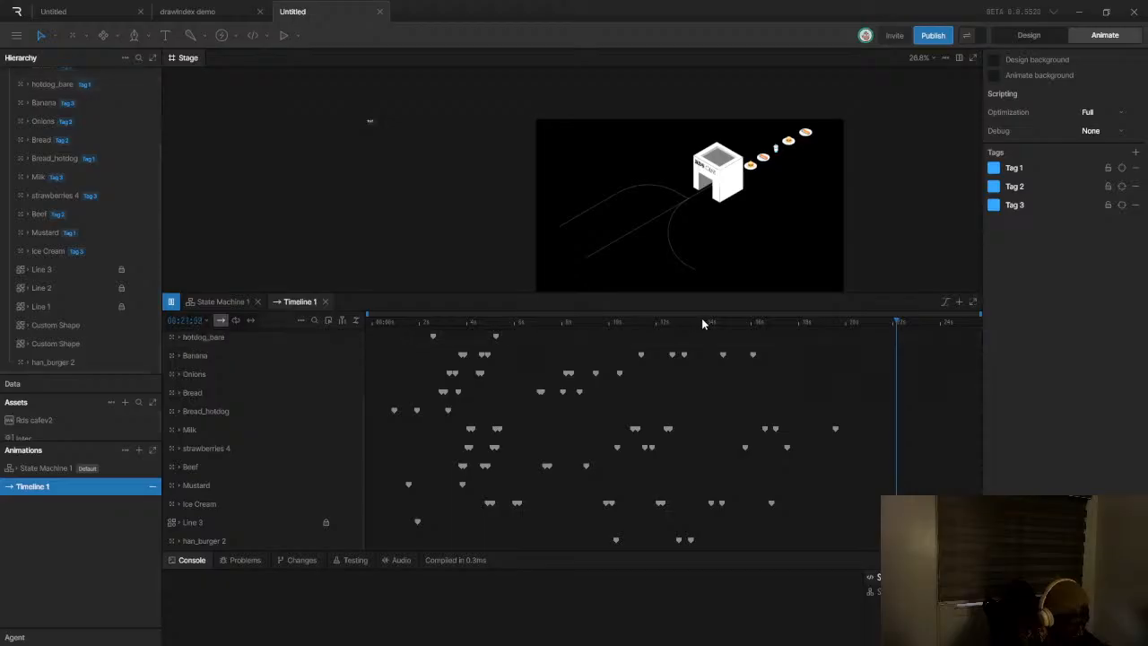
pyautogui.scroll(-3, 709, 242)
pyautogui.scroll(5, 708, 242)
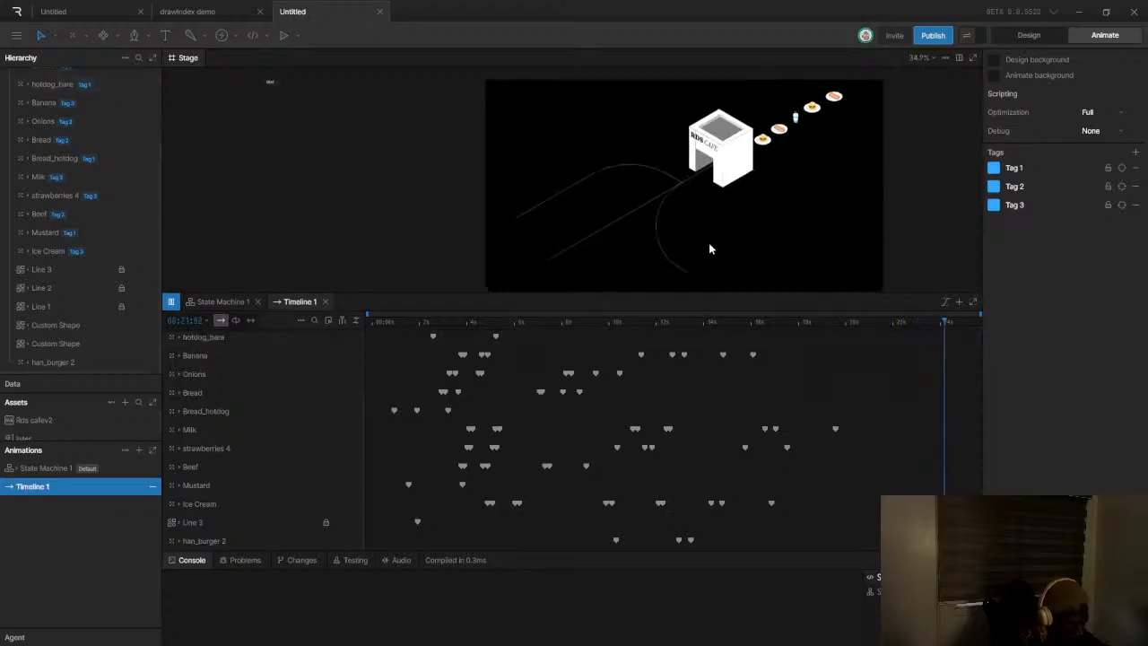
pyautogui.scroll(3, 708, 242)
pyautogui.scroll(-3, 708, 242)
pyautogui.scroll(4, 691, 235)
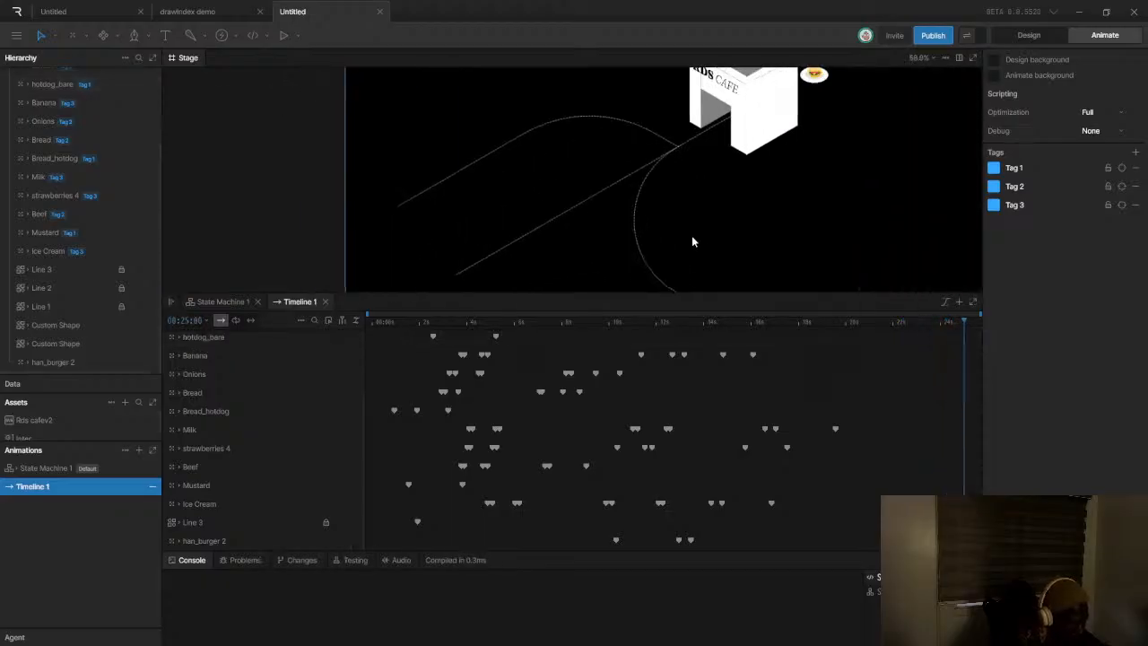
pyautogui.scroll(-5, 692, 235)
pyautogui.scroll(3, 691, 235)
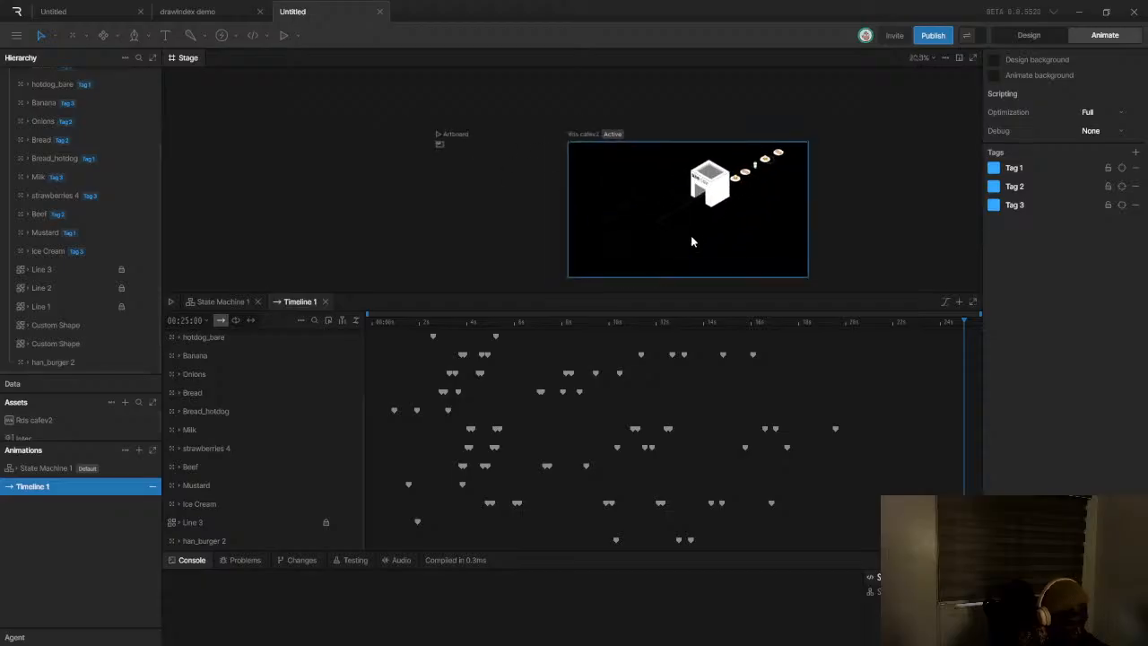
pyautogui.scroll(8, 691, 236)
pyautogui.scroll(6, 689, 245)
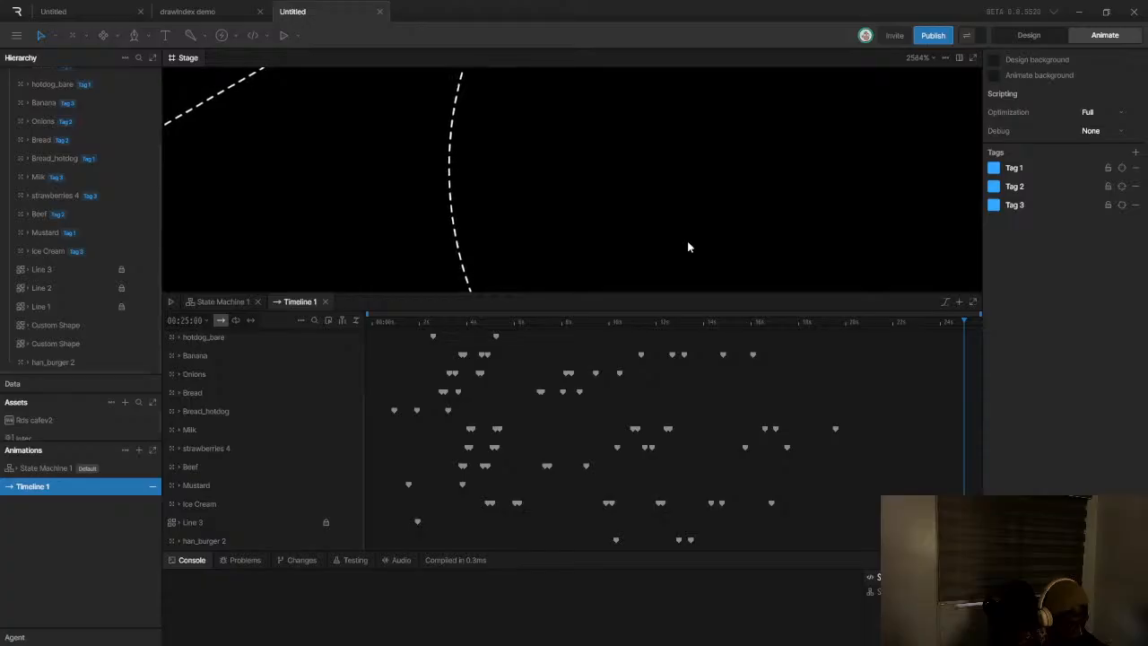
pyautogui.scroll(-5, 689, 246)
pyautogui.scroll(4, 688, 246)
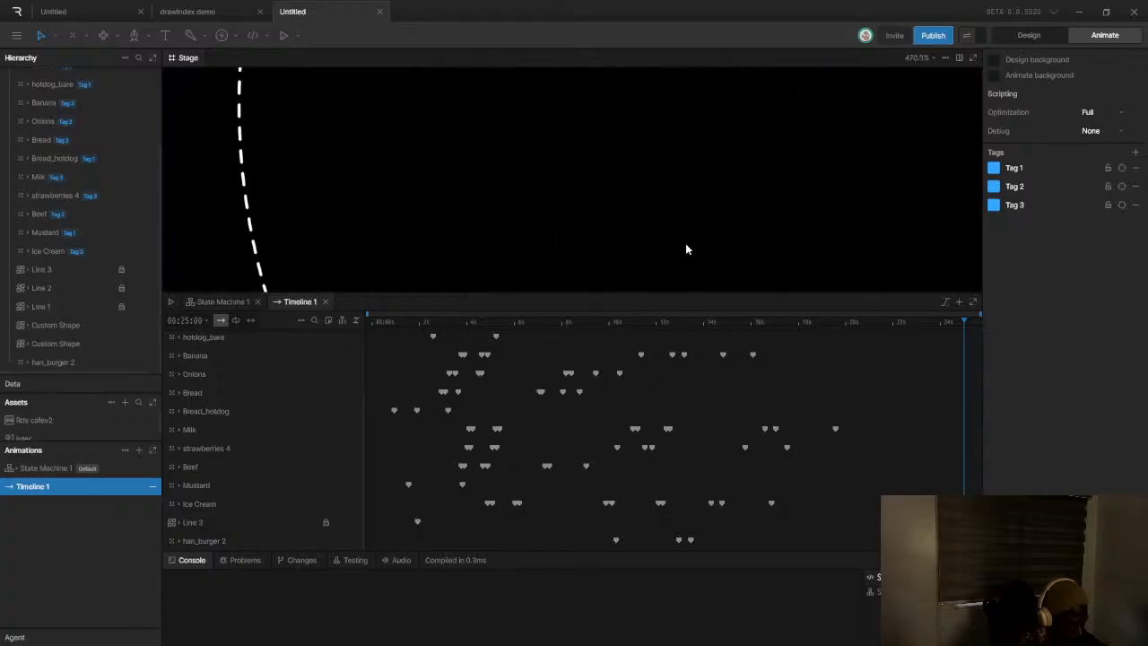
pyautogui.scroll(-6, 685, 249)
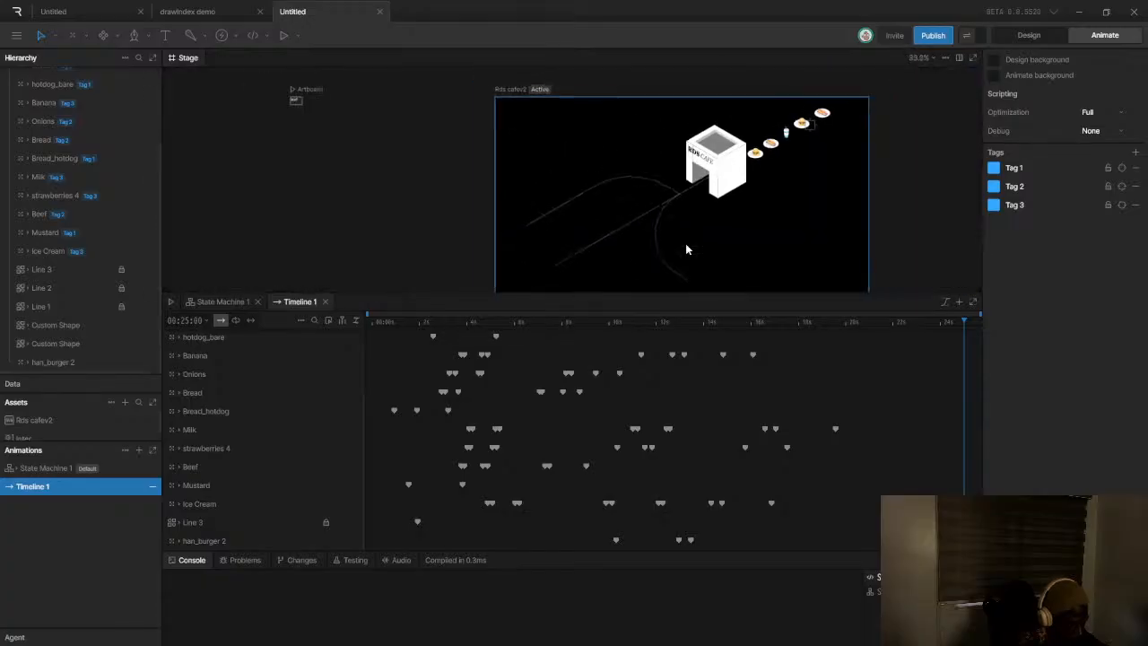
pyautogui.scroll(5, 685, 250)
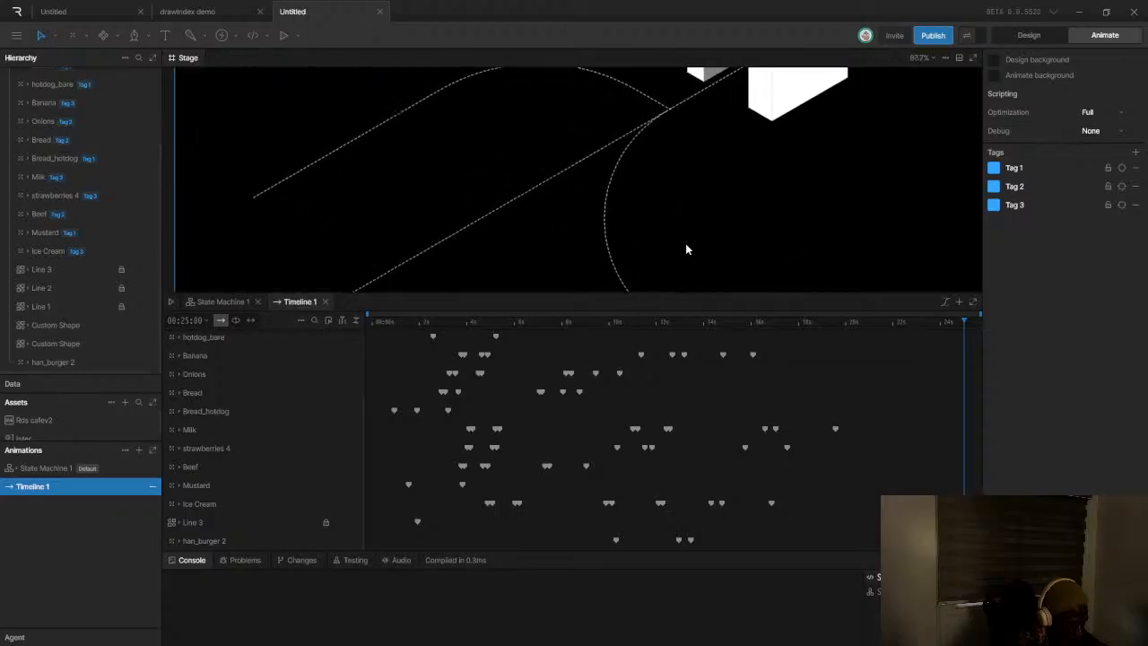
pyautogui.scroll(3, 685, 249)
pyautogui.scroll(2, 685, 249)
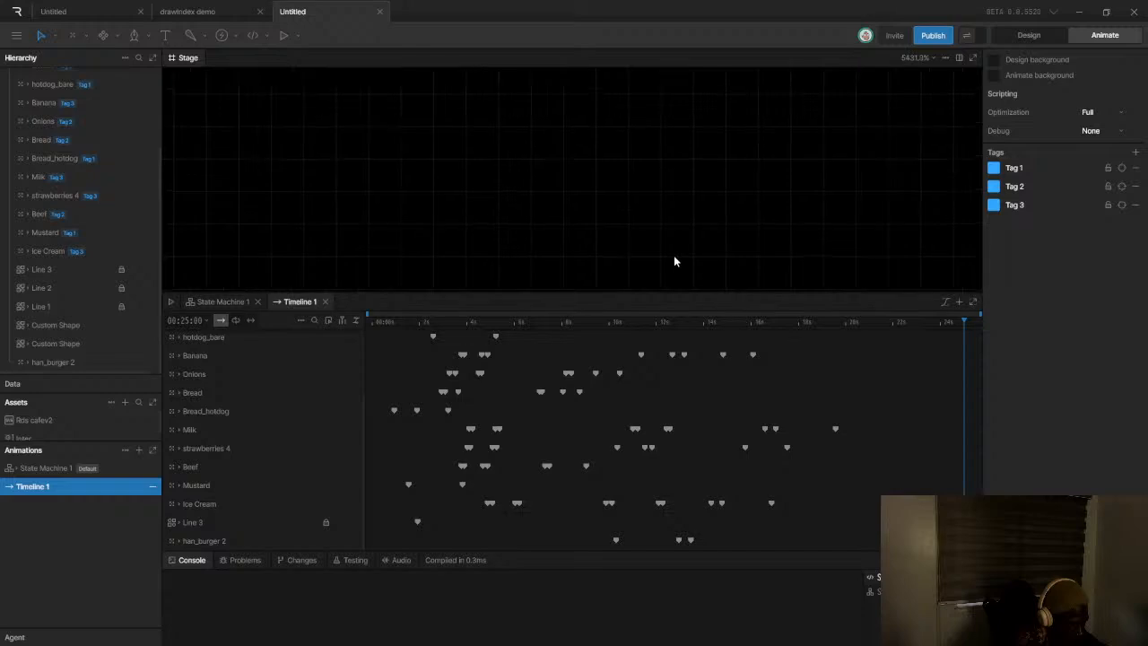
pyautogui.scroll(-10, 674, 255)
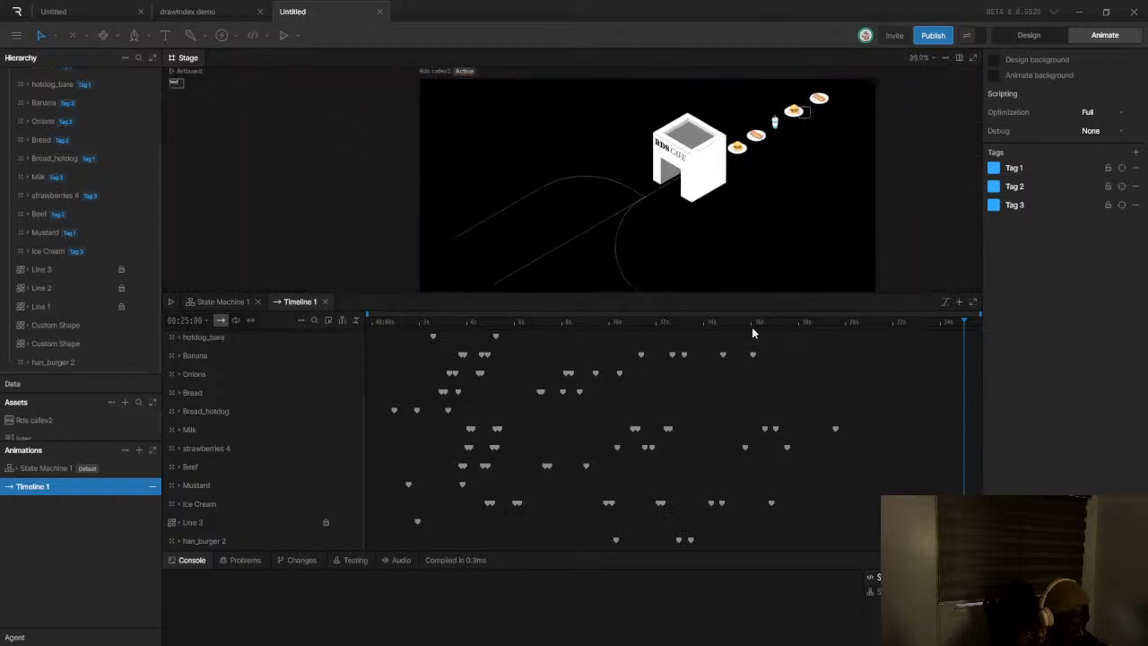
# Replay Timeline 1 from the start to check the timing of the ingredients entering the café
pyautogui.moveTo(576, 322); pyautogui.dragTo(349, 324)
pyautogui.press('space')
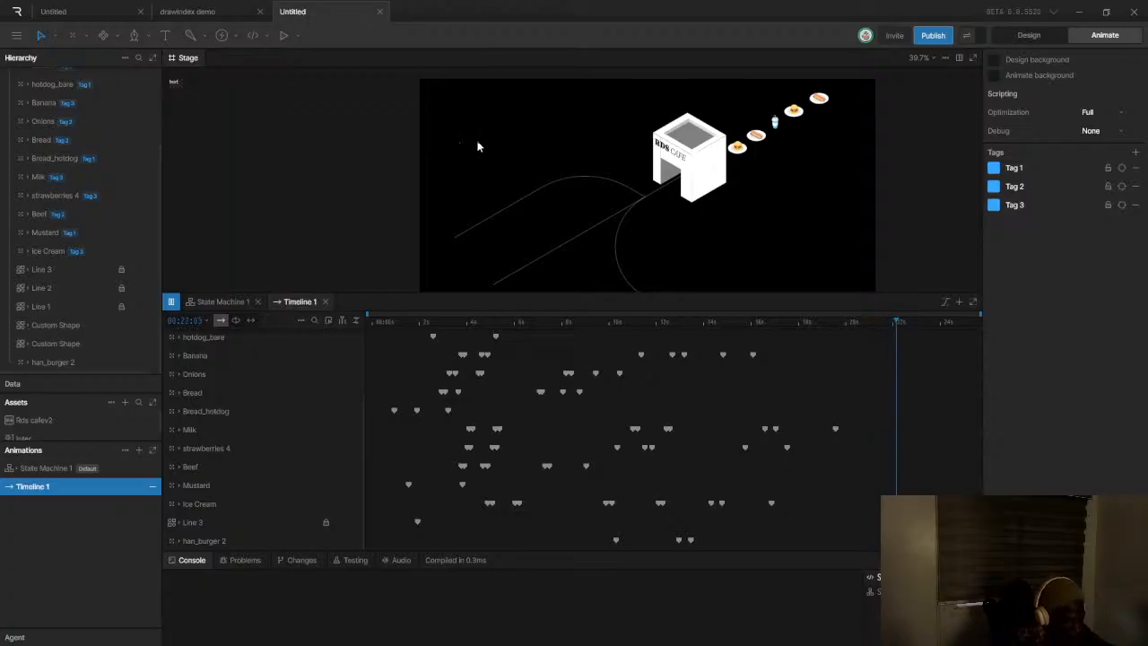
pyautogui.moveTo(381, 322); pyautogui.dragTo(364, 322)
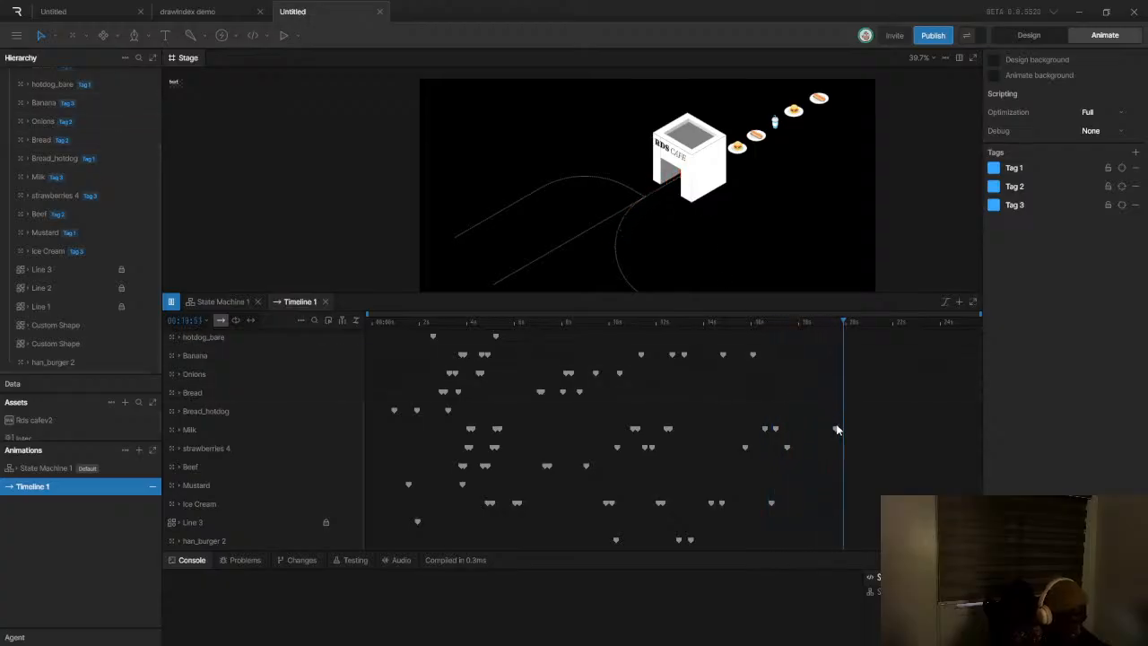
# Move the last Milk keyframe earlier, to about 18.3 seconds, and replay the Milk's run into the café
pyautogui.moveTo(836, 429); pyautogui.dragTo(822, 431)
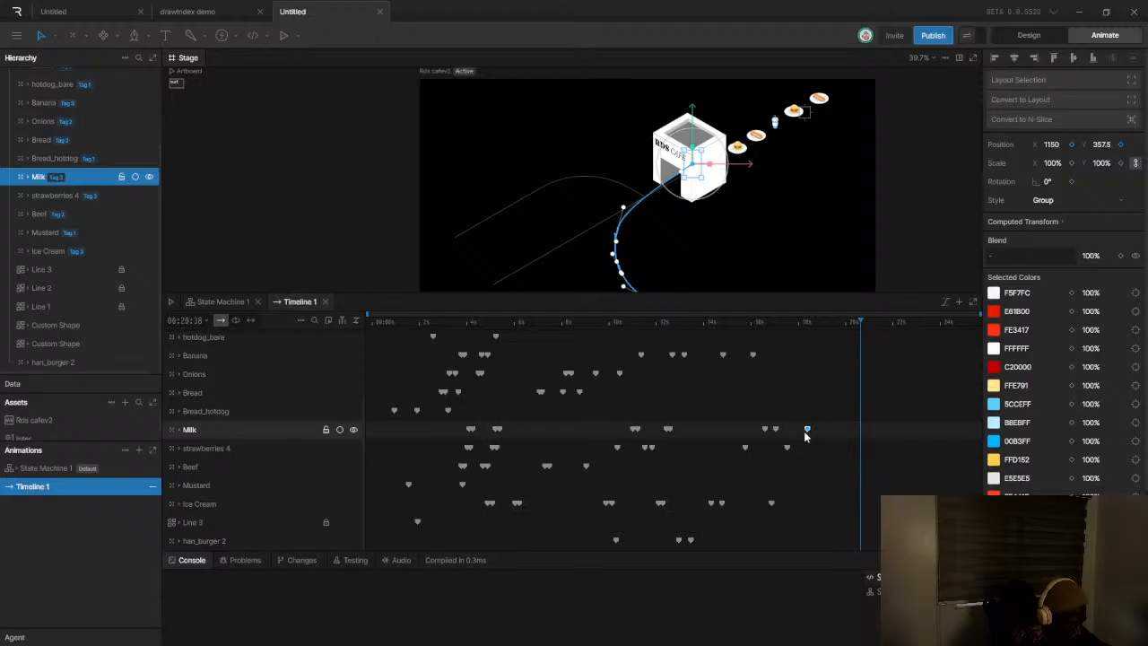
pyautogui.moveTo(745, 322); pyautogui.dragTo(721, 324)
pyautogui.press('space')
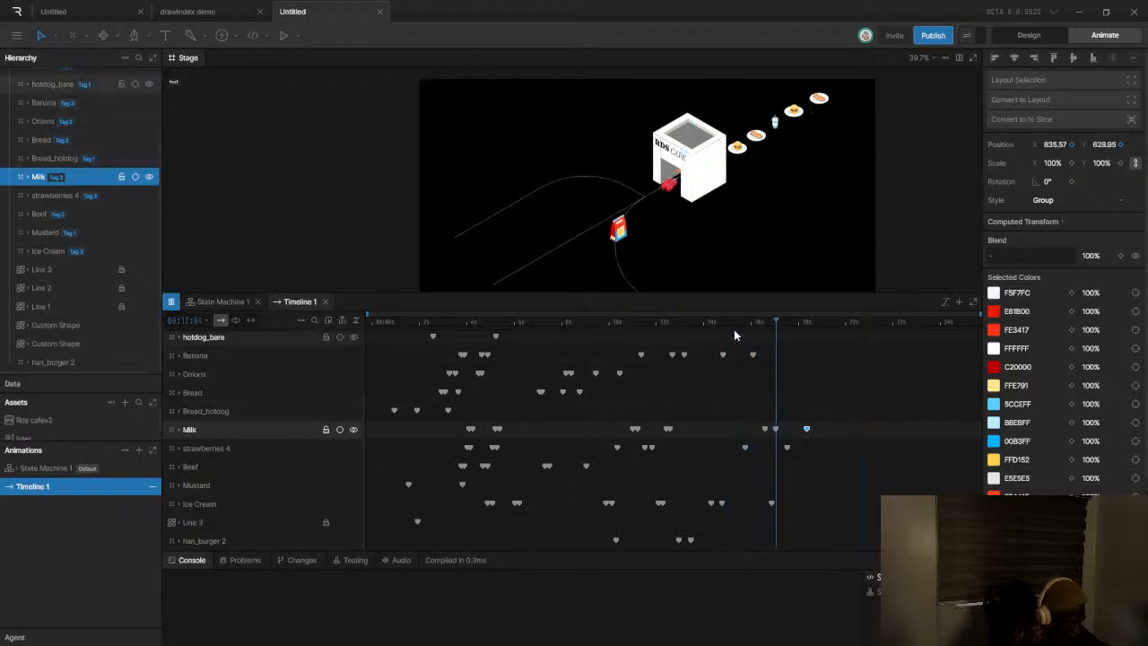
pyautogui.press('space')
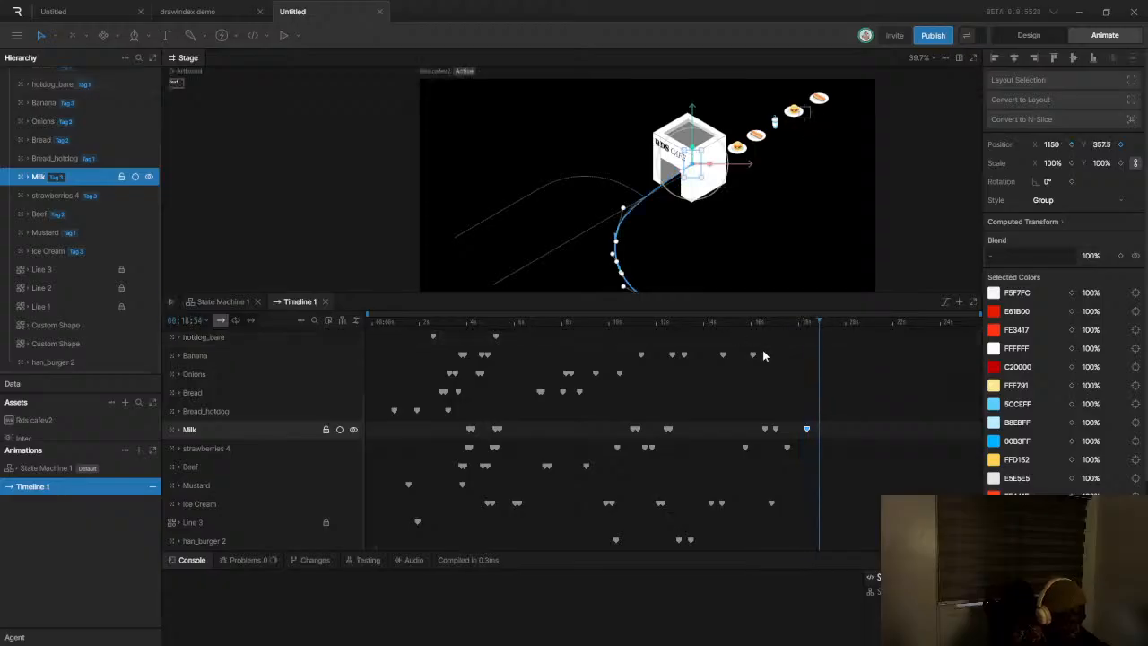
# Delete the second-to-last Milk keyframe, at about 17 seconds, and replay the entry into the café
pyautogui.scroll(-3, 699, 208)
pyautogui.scroll(5, 715, 261)
pyautogui.scroll(1, 777, 435)
pyautogui.scroll(2, 774, 441)
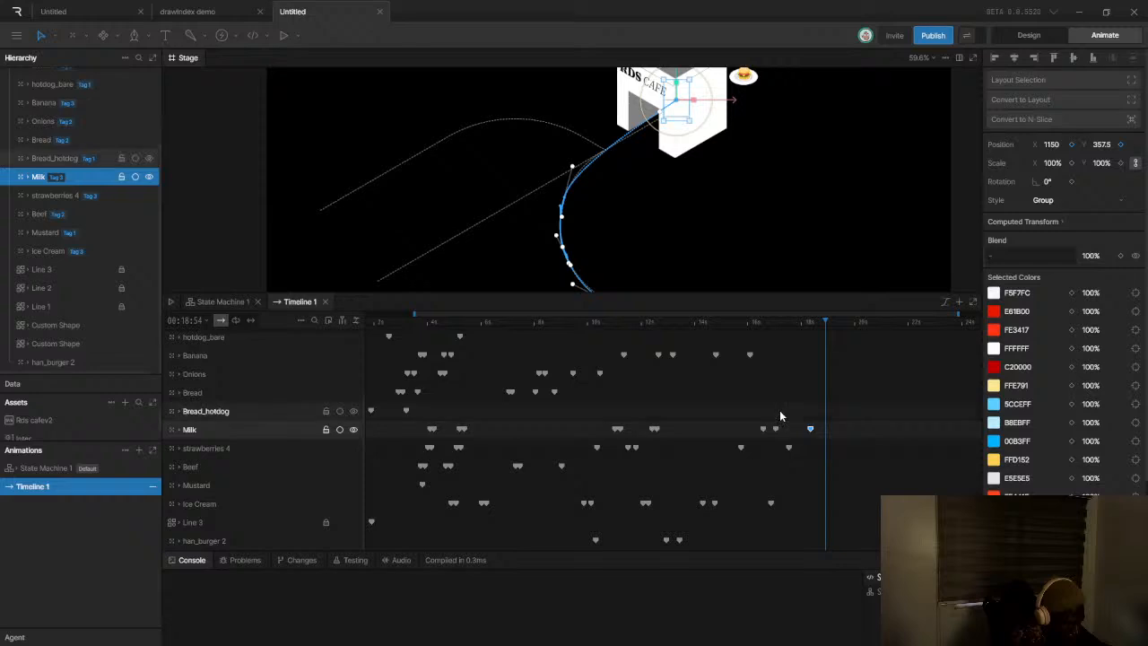
pyautogui.click(777, 428)
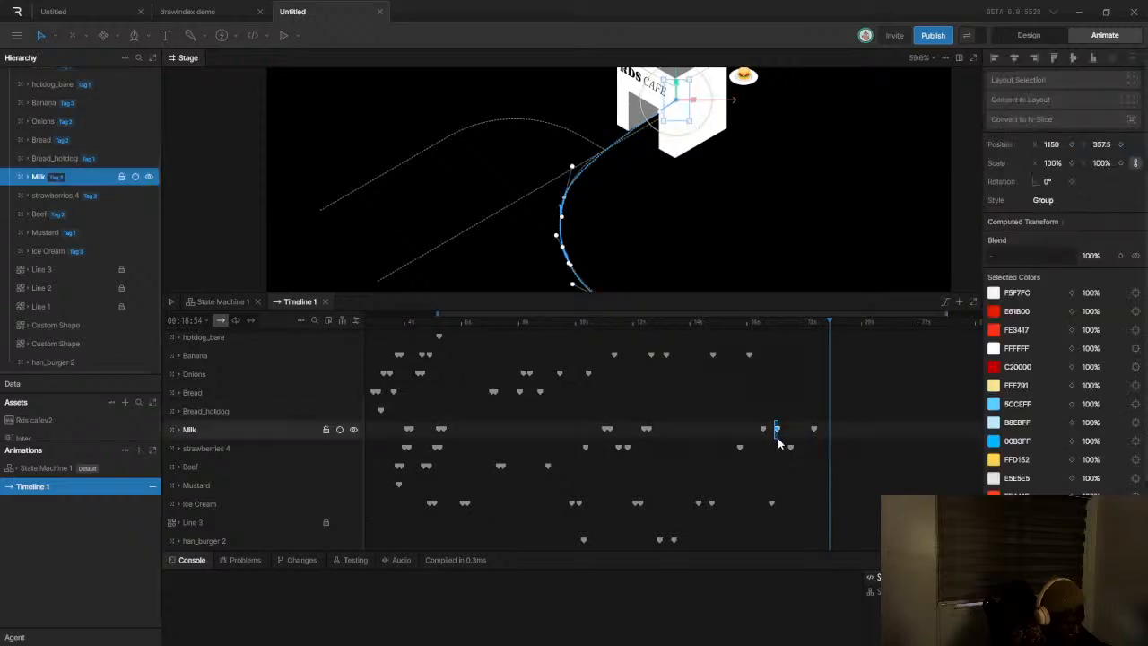
pyautogui.press('Delete')
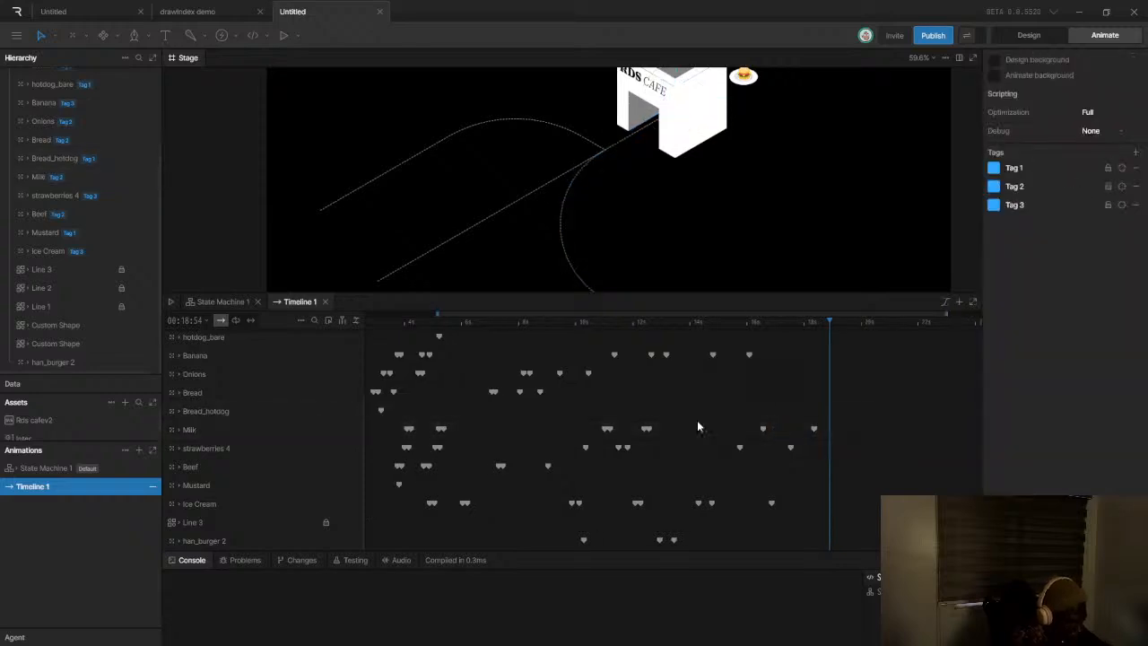
pyautogui.click(751, 327)
pyautogui.press('space')
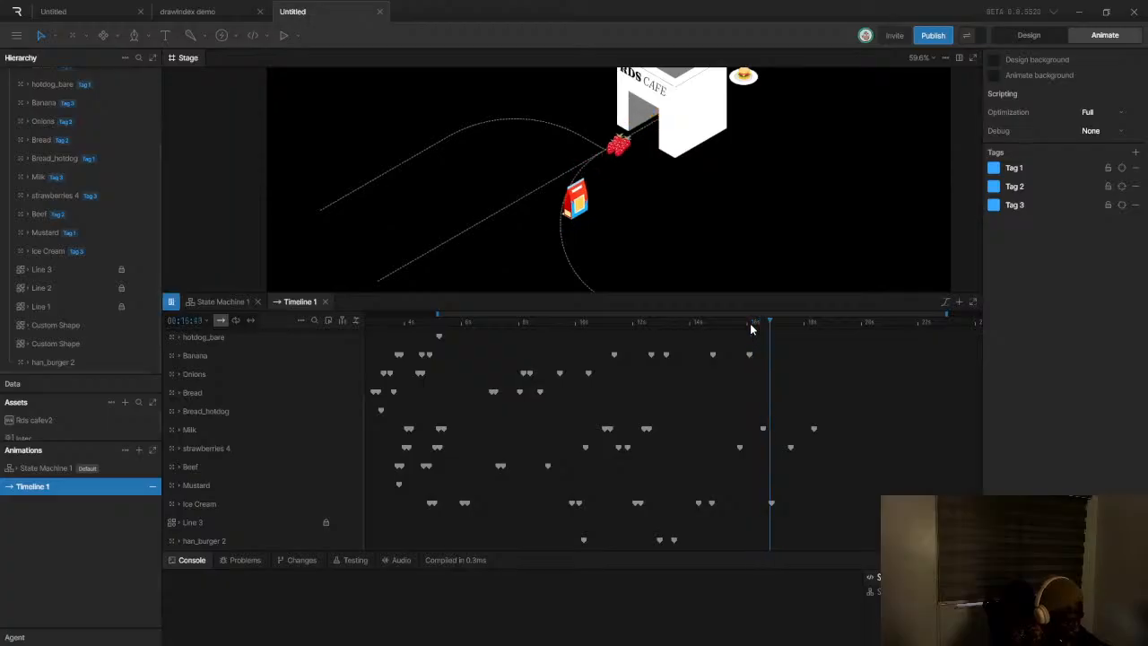
pyautogui.press('space')
# Bend the Milk's motion path at its keyframe near 16.5 seconds to follow the dashed curve into the café, and replay that stretch
pyautogui.click(763, 429)
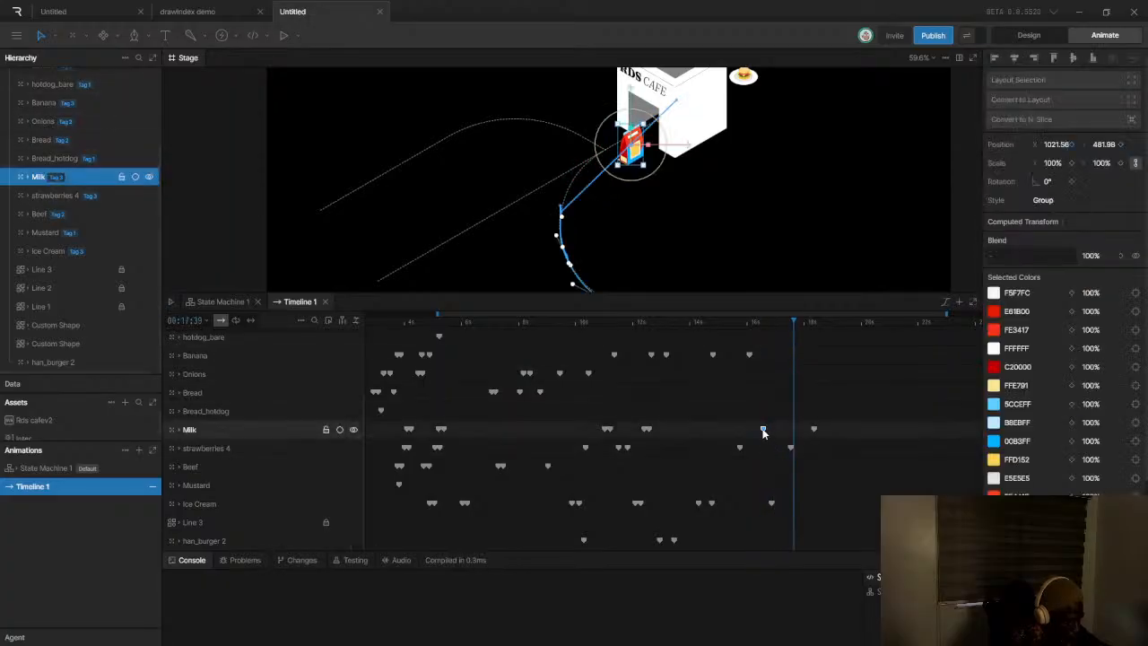
pyautogui.moveTo(597, 182); pyautogui.dragTo(570, 153)
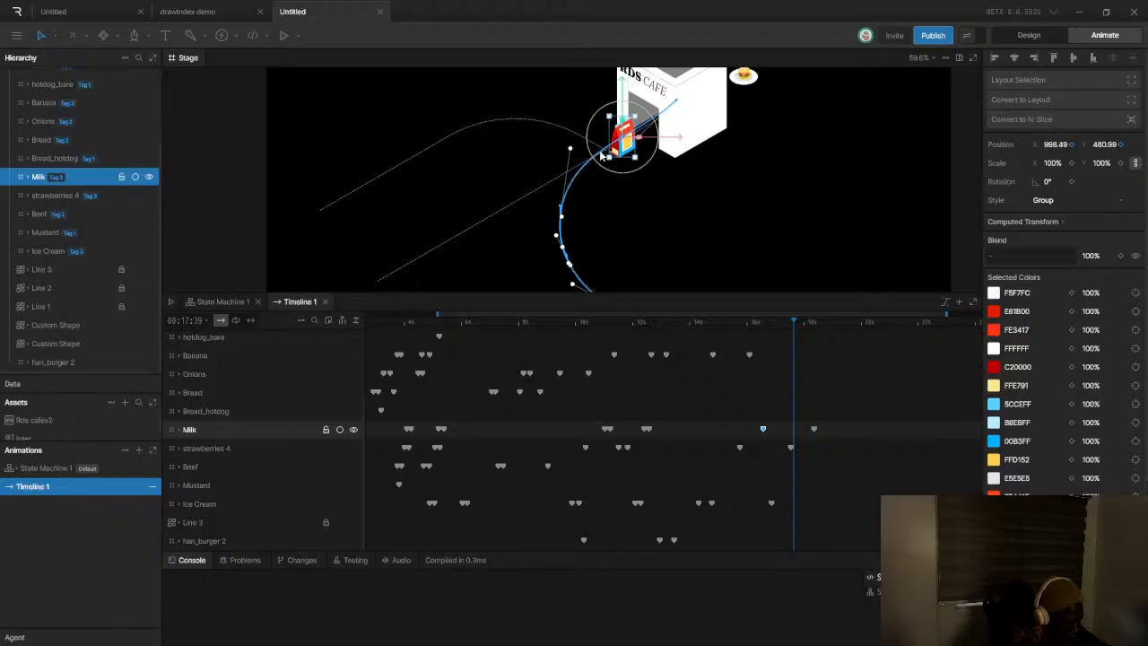
pyautogui.scroll(-3, 621, 129)
pyautogui.click(722, 323)
pyautogui.press('space')
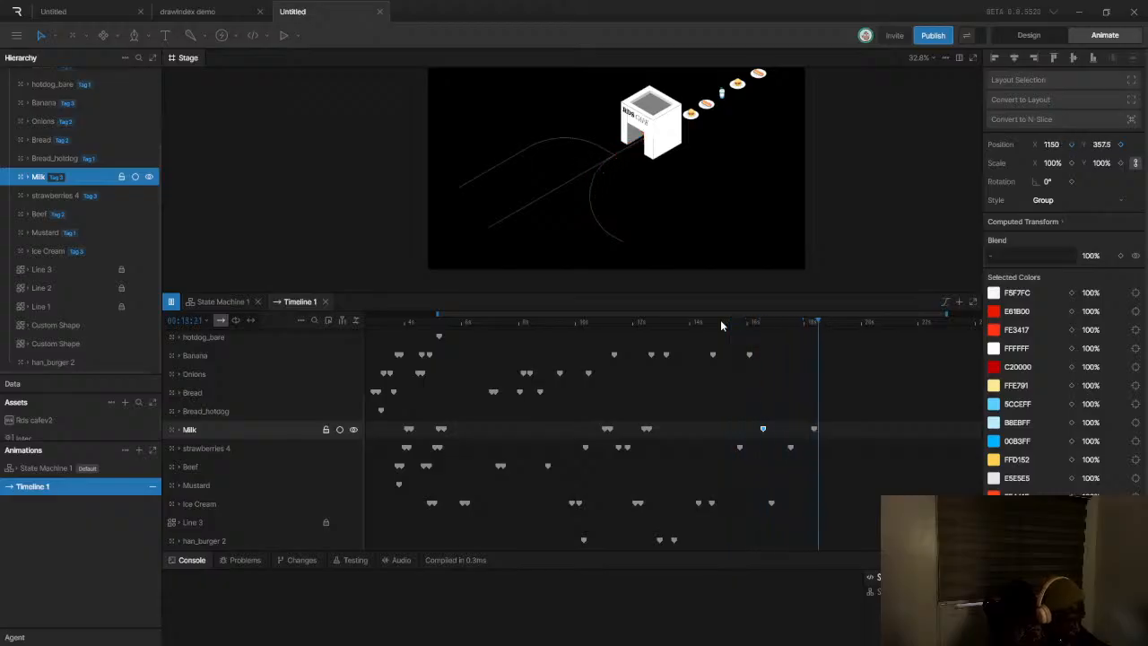
pyautogui.press('space')
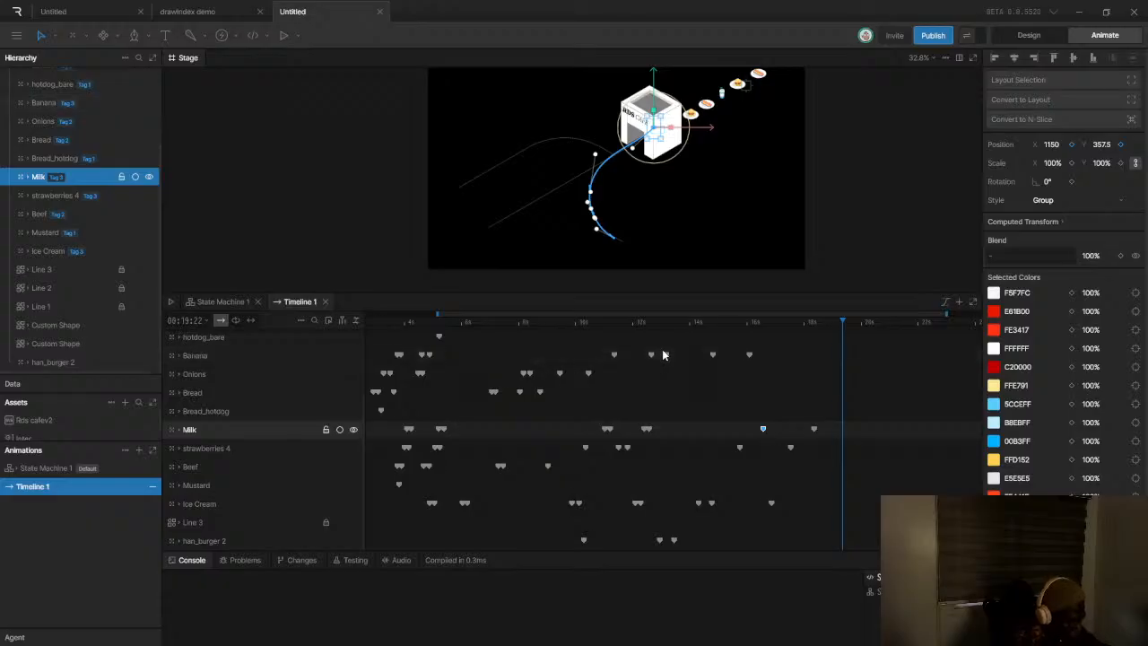
# Show Timeline 1 from its start, scrub from about 17 to 19 seconds, and examine the row of served food beside the café
pyautogui.scroll(-1, 661, 355)
pyautogui.scroll(-3, 672, 238)
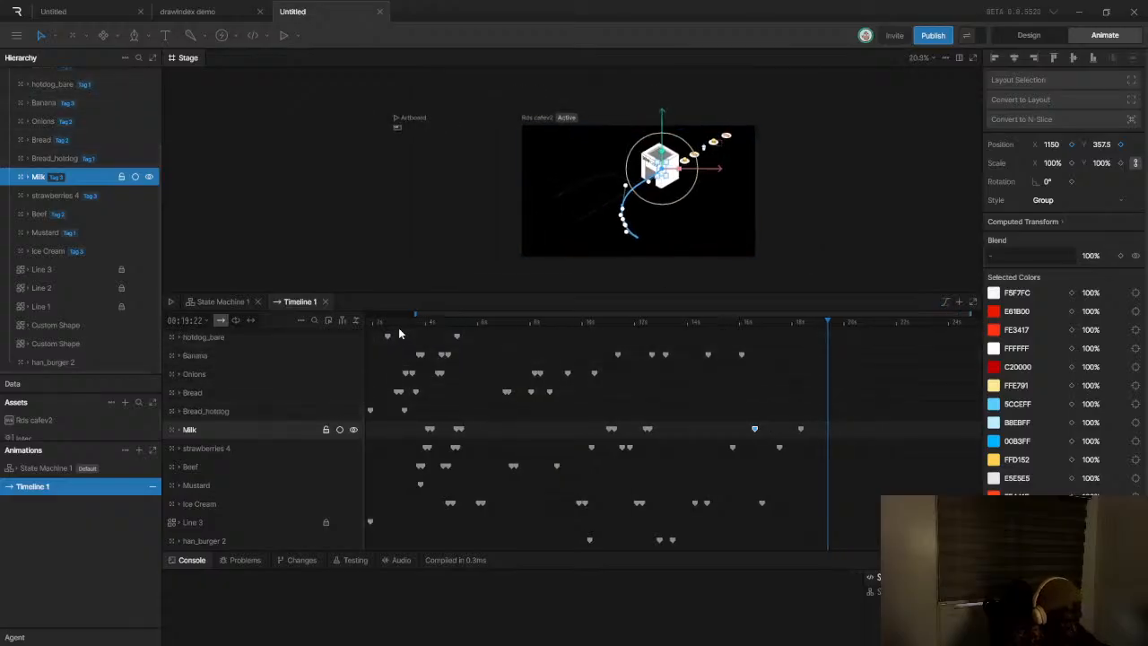
pyautogui.moveTo(415, 314); pyautogui.dragTo(364, 314)
pyautogui.click(787, 320)
pyautogui.scroll(5, 661, 217)
pyautogui.scroll(-3, 628, 231)
pyautogui.scroll(5, 703, 167)
pyautogui.scroll(-3, 624, 213)
pyautogui.scroll(1, 625, 201)
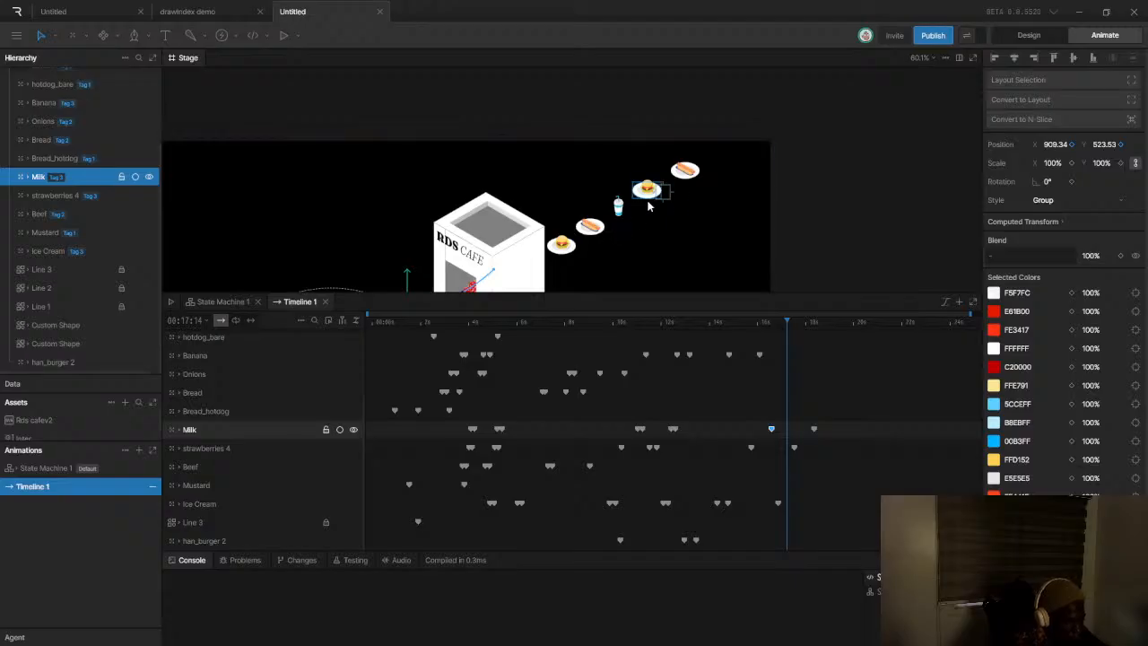
pyautogui.scroll(-3, 722, 253)
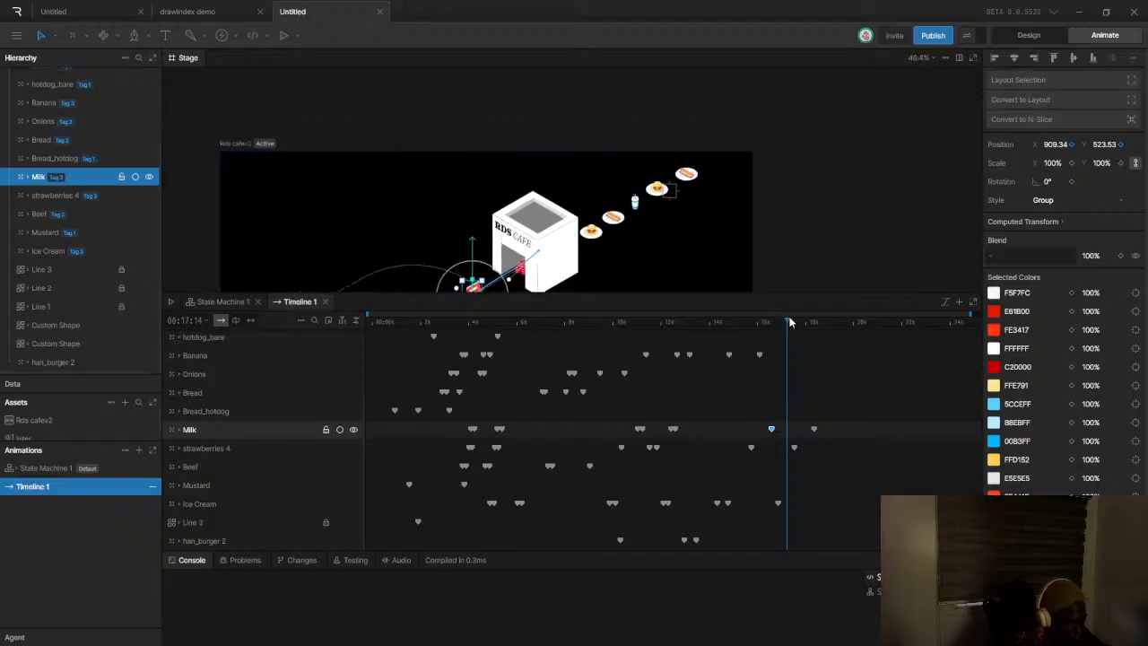
pyautogui.hscroll(1, 789, 322)
pyautogui.moveTo(789, 325); pyautogui.dragTo(822, 346)
pyautogui.scroll(2, 672, 198)
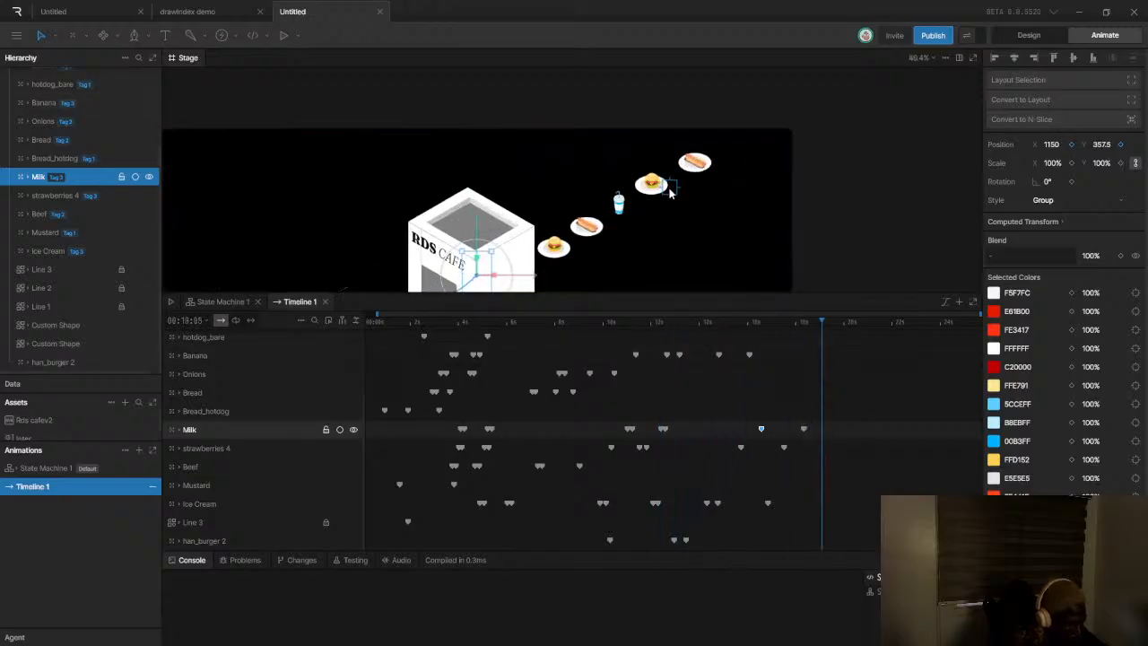
# Key output_null's current position at 17:55, and pull it slightly back toward the café to X 1603, Y 152.5 at 18:24
pyautogui.click(669, 188)
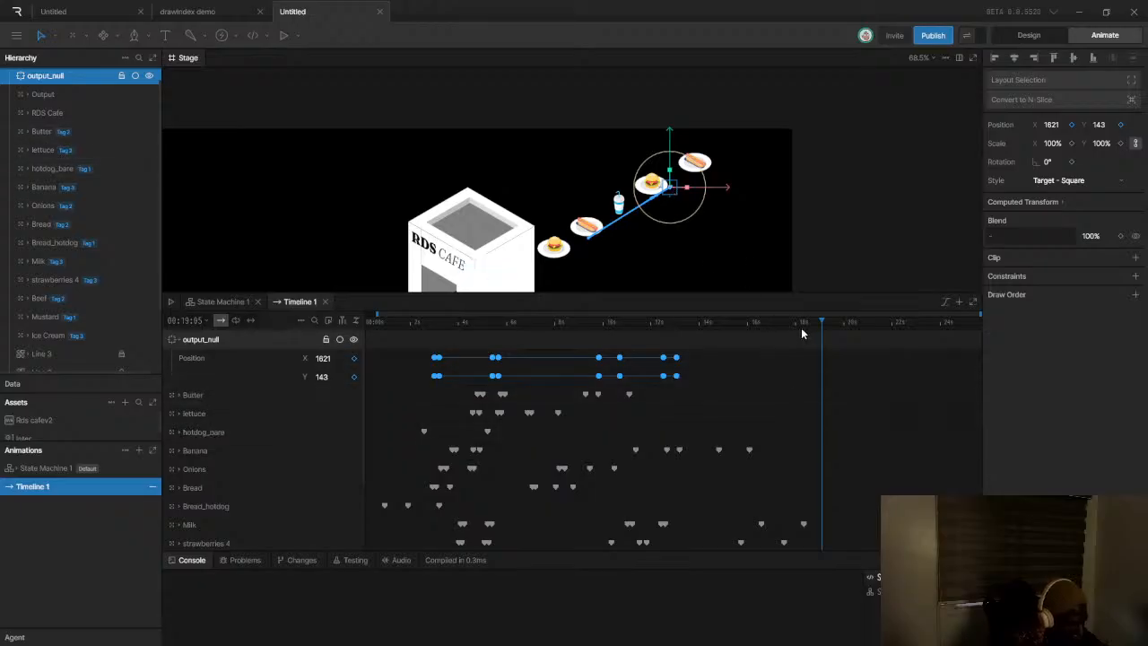
pyautogui.moveTo(802, 330); pyautogui.dragTo(793, 330)
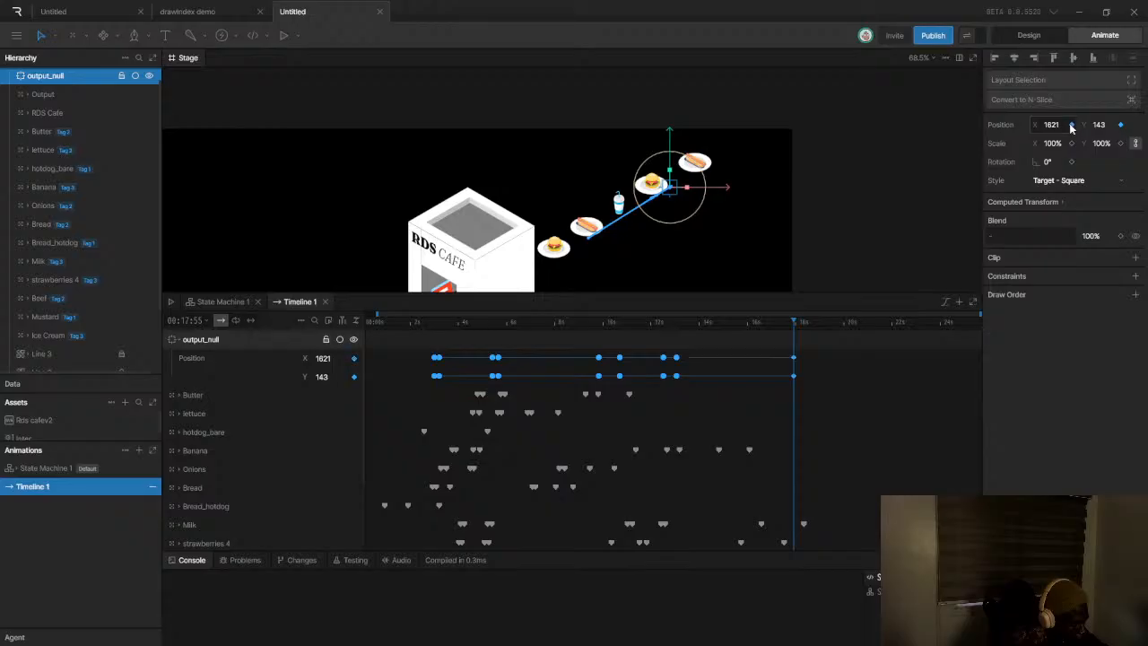
pyautogui.moveTo(790, 329); pyautogui.dragTo(805, 329)
pyautogui.scroll(4, 682, 193)
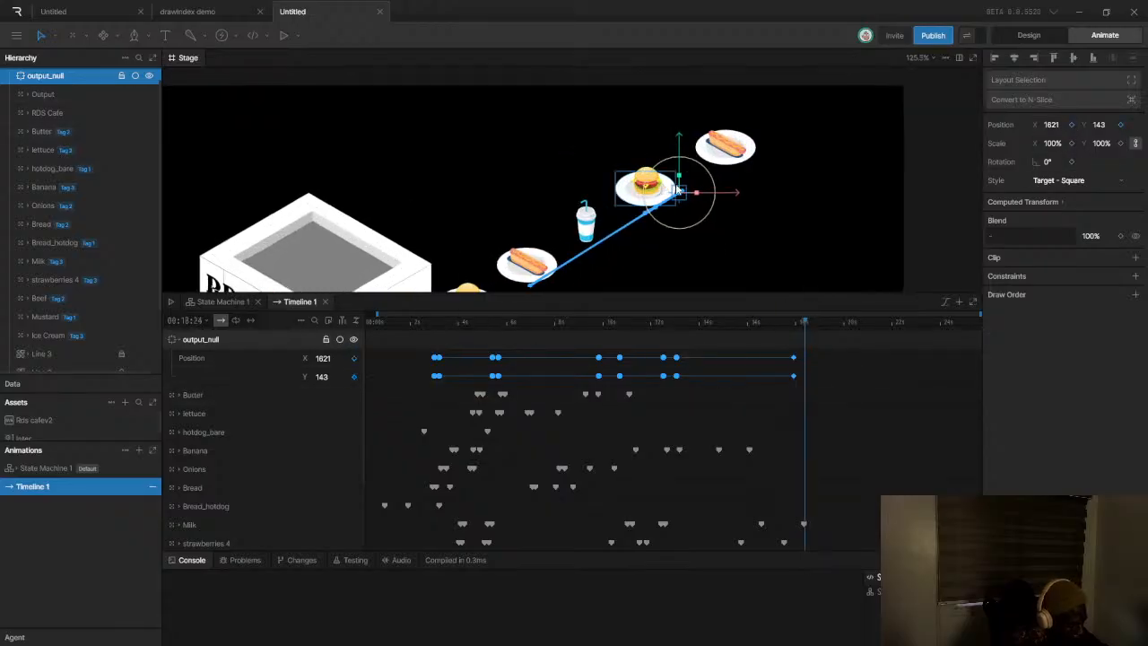
pyautogui.moveTo(679, 195); pyautogui.dragTo(668, 203)
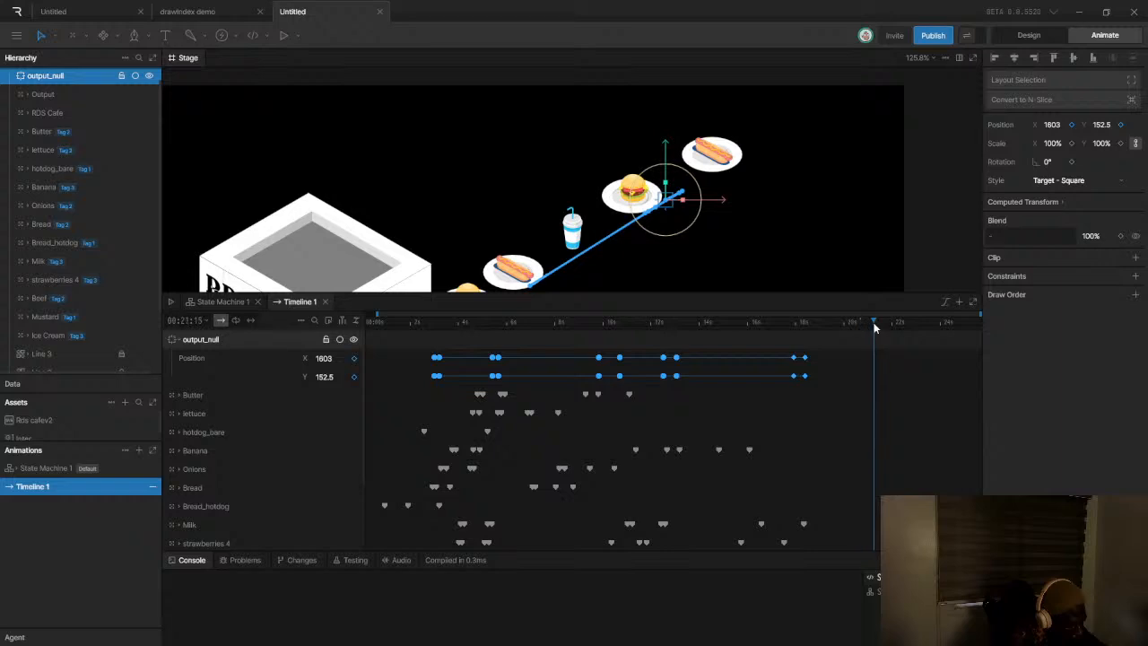
# Move output_null away from the café along its path to X 1728, Y 78 at 21:15
pyautogui.moveTo(664, 205); pyautogui.dragTo(758, 145)
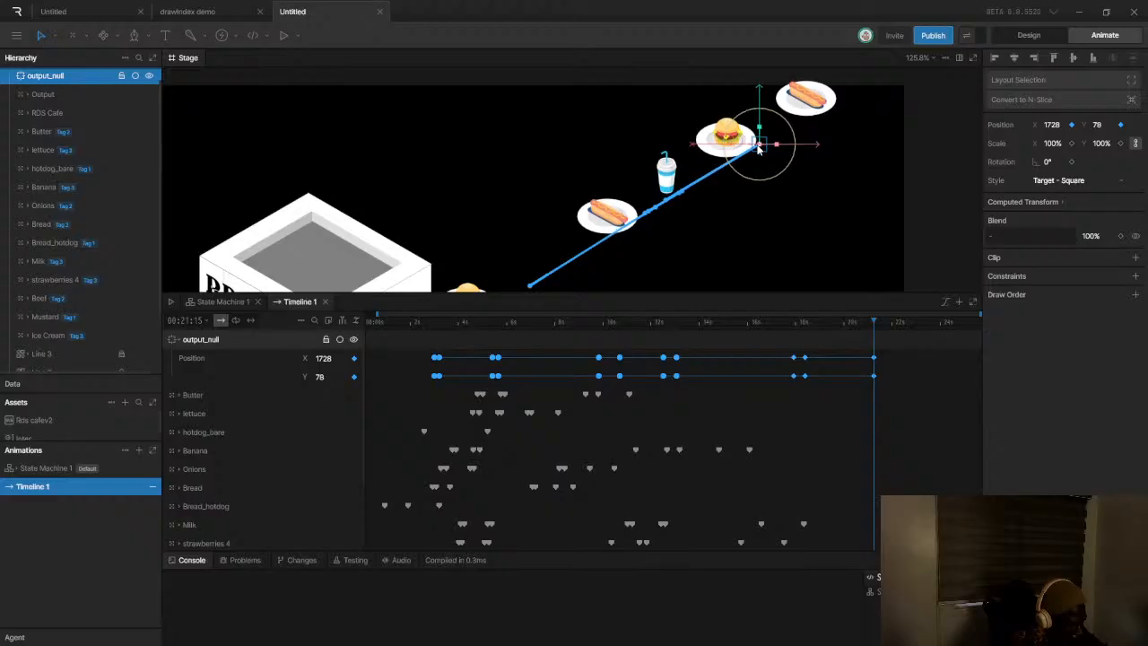
pyautogui.scroll(-2, 758, 155)
pyautogui.scroll(-5, 699, 215)
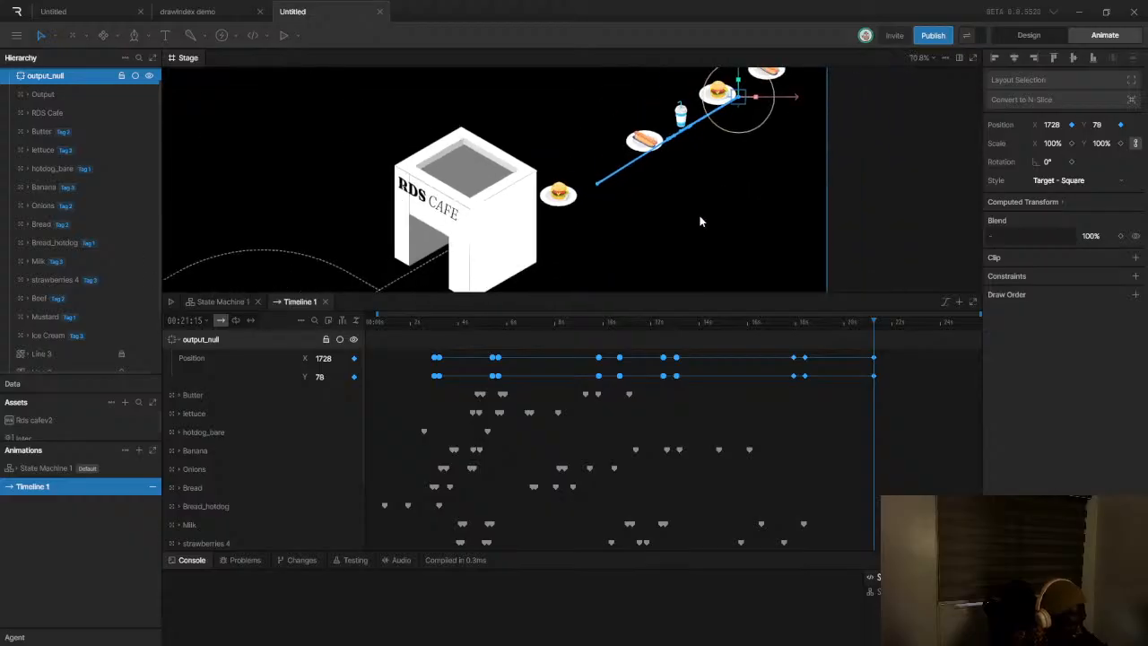
pyautogui.scroll(4, 737, 167)
pyautogui.scroll(1, 679, 161)
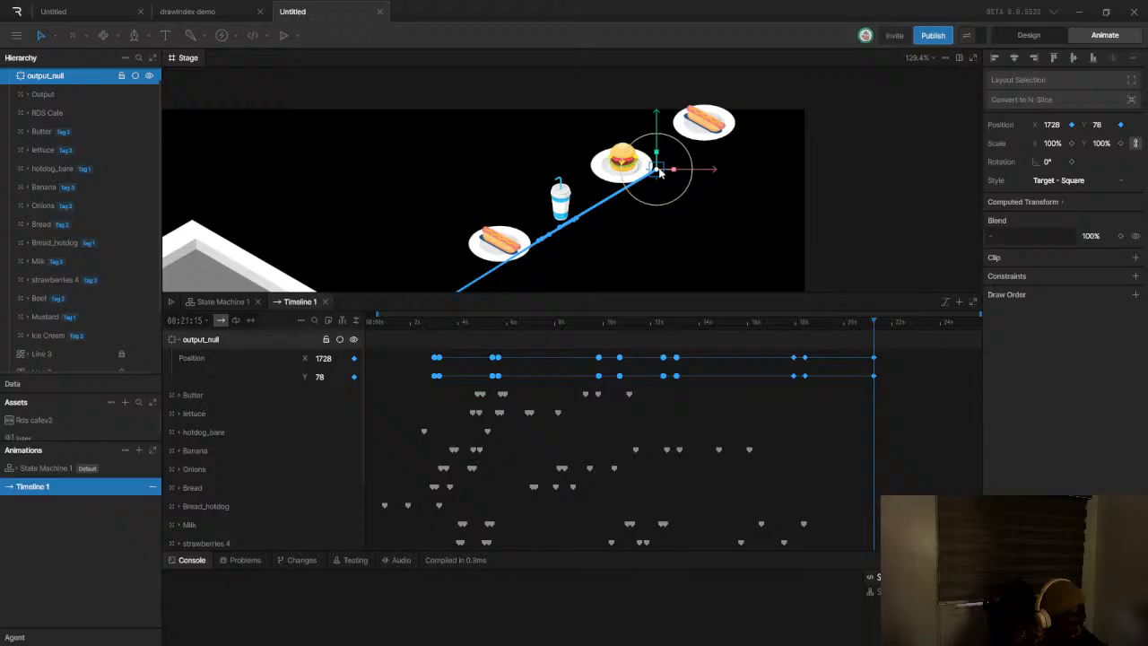
# Key output_null at 20:41, farther out along its path from the café at X 1766.5, Y 55.5
pyautogui.moveTo(866, 326); pyautogui.dragTo(858, 330)
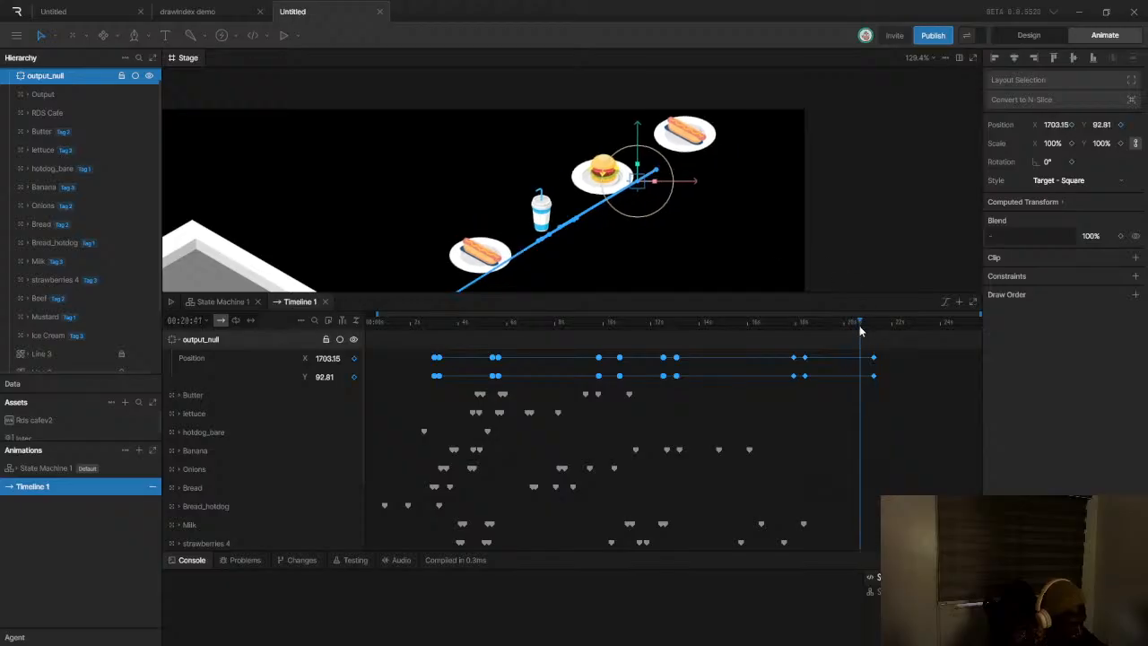
pyautogui.moveTo(634, 186); pyautogui.dragTo(686, 156)
pyautogui.scroll(-2, 758, 193)
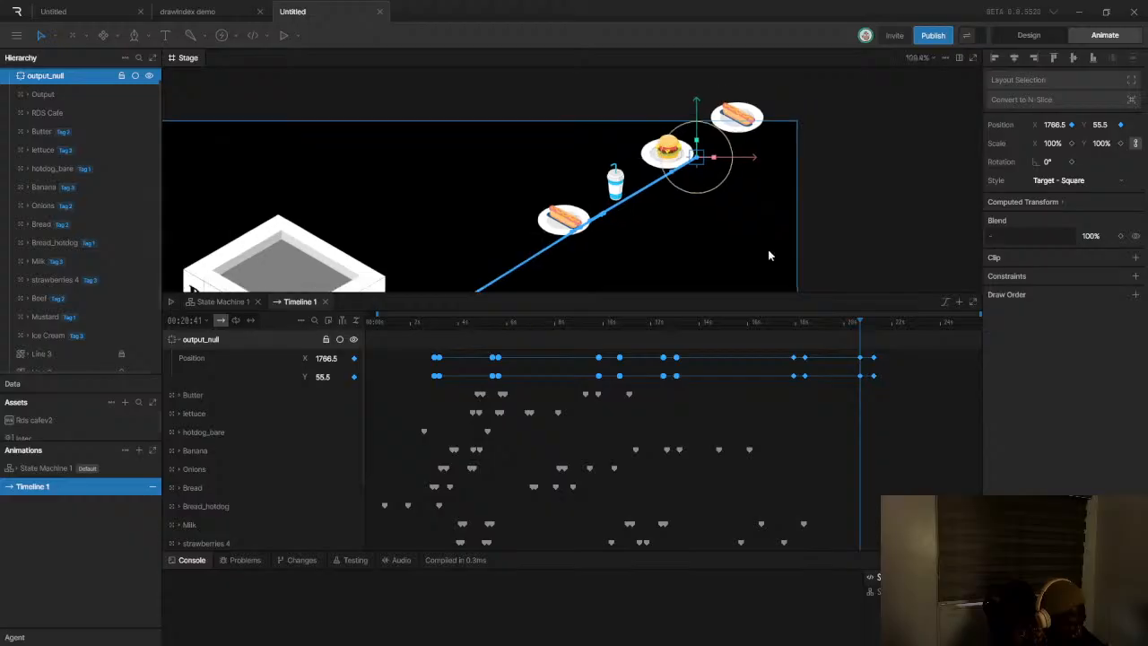
# Apply cubic interpolation to output_null's last four position keyframes and replay Timeline 1 from about 16 seconds
pyautogui.moveTo(758, 349); pyautogui.dragTo(884, 388)
pyautogui.click(1104, 332)
pyautogui.scroll(-5, 720, 261)
pyautogui.moveTo(788, 331); pyautogui.dragTo(759, 333)
pyautogui.press('space')
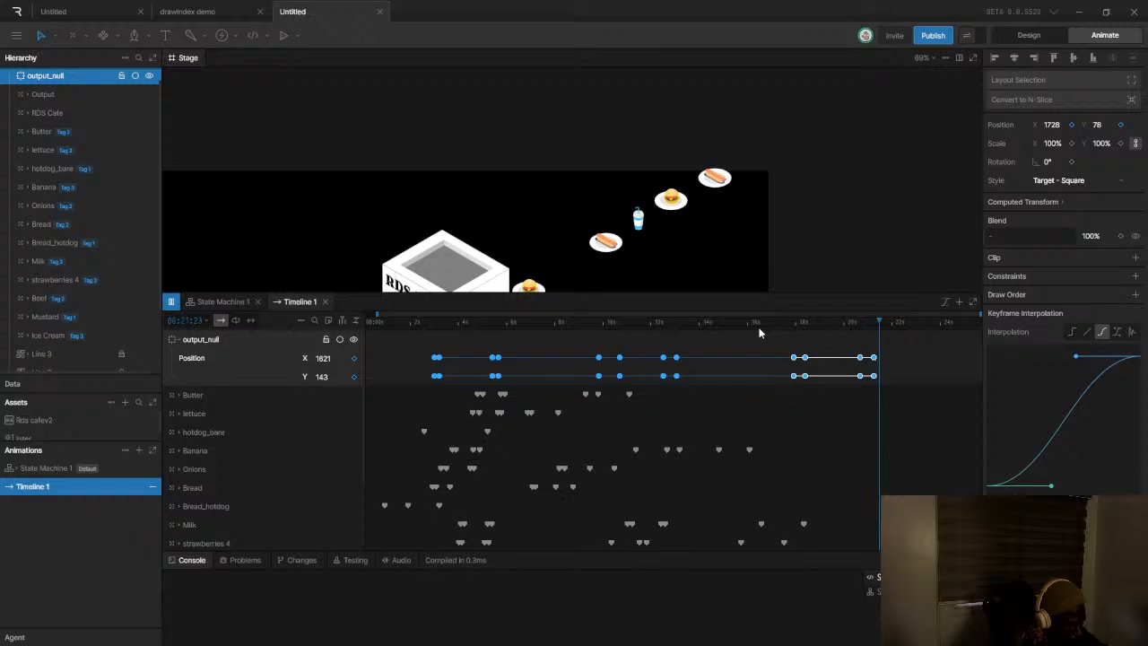
pyautogui.press('space')
# Reduce output_null's overshoot at the 20:41 keyframe by pulling it back along its path to X 1754, Y 62
pyautogui.scroll(2, 867, 368)
pyautogui.click(869, 327)
pyautogui.click(858, 413)
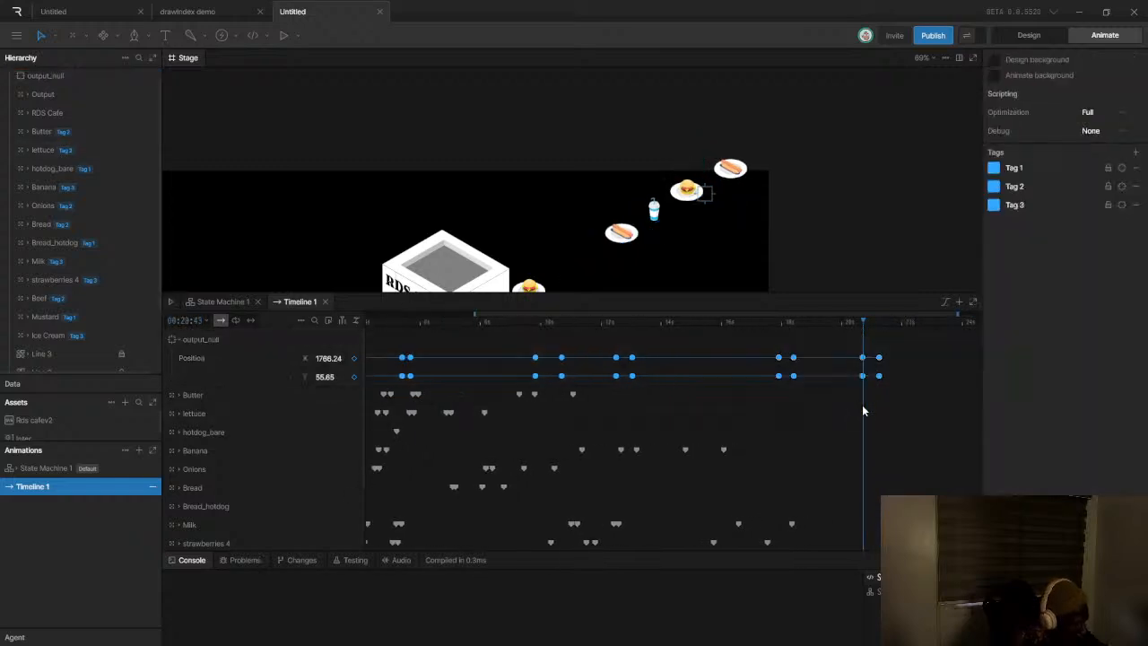
pyautogui.moveTo(855, 344); pyautogui.dragTo(879, 380)
pyautogui.click(926, 383)
pyautogui.moveTo(847, 342); pyautogui.dragTo(868, 381)
pyautogui.scroll(3, 867, 373)
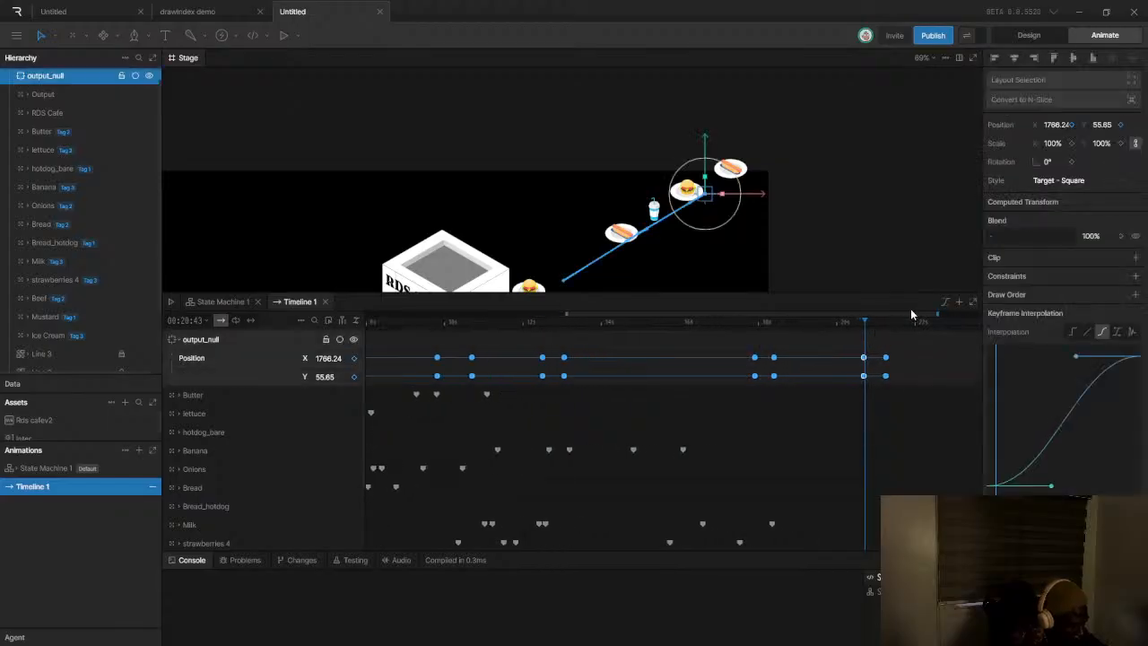
pyautogui.moveTo(568, 312); pyautogui.dragTo(761, 313)
pyautogui.moveTo(939, 313); pyautogui.dragTo(868, 314)
pyautogui.moveTo(797, 318); pyautogui.dragTo(834, 319)
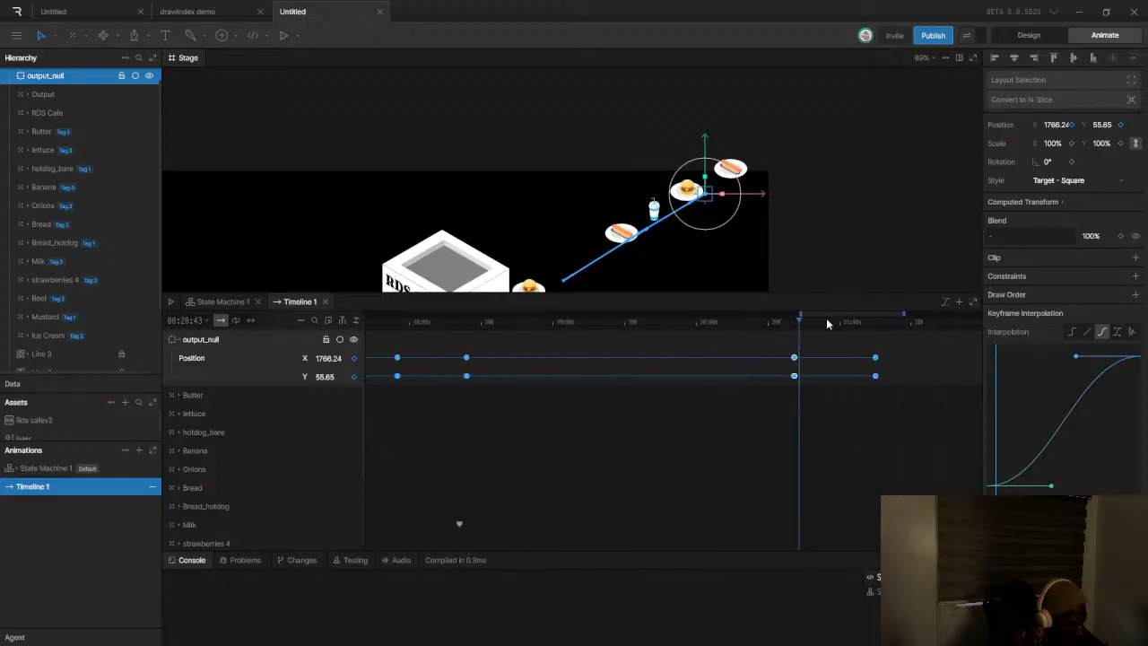
pyautogui.click(795, 322)
pyautogui.scroll(10, 702, 190)
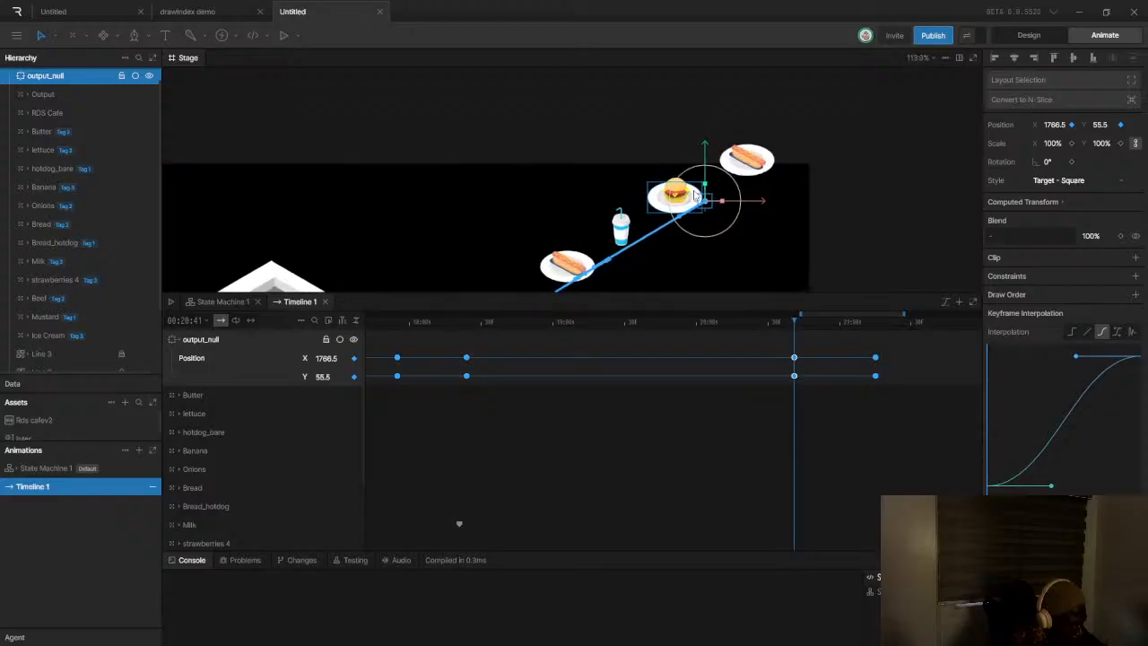
pyautogui.scroll(-1, 636, 270)
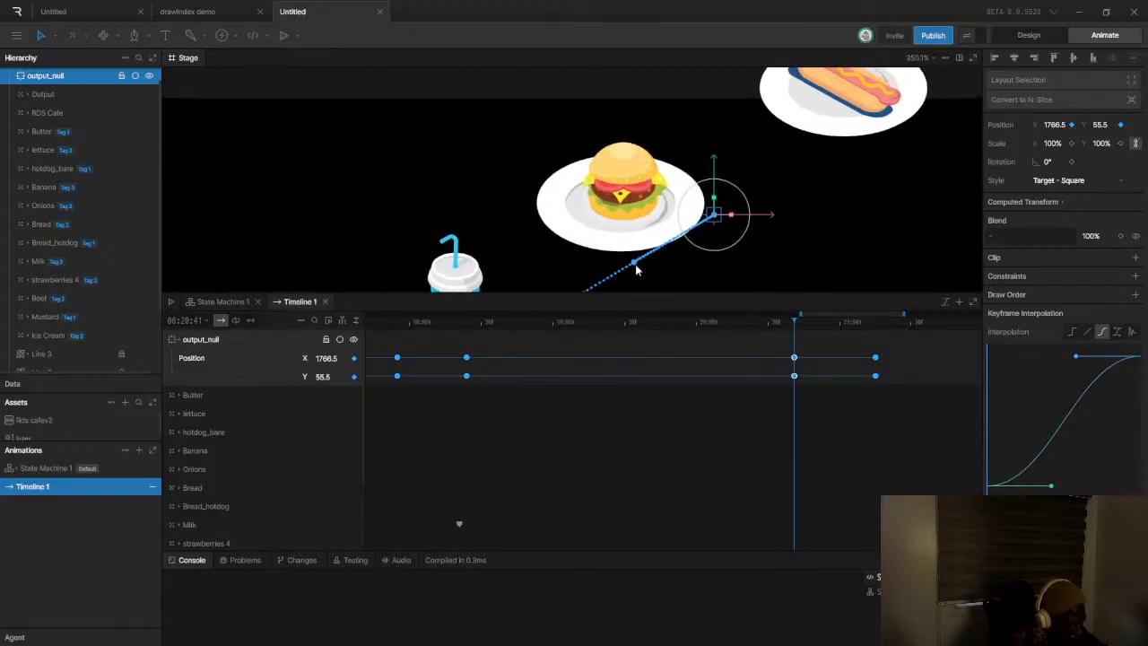
pyautogui.scroll(2, 713, 214)
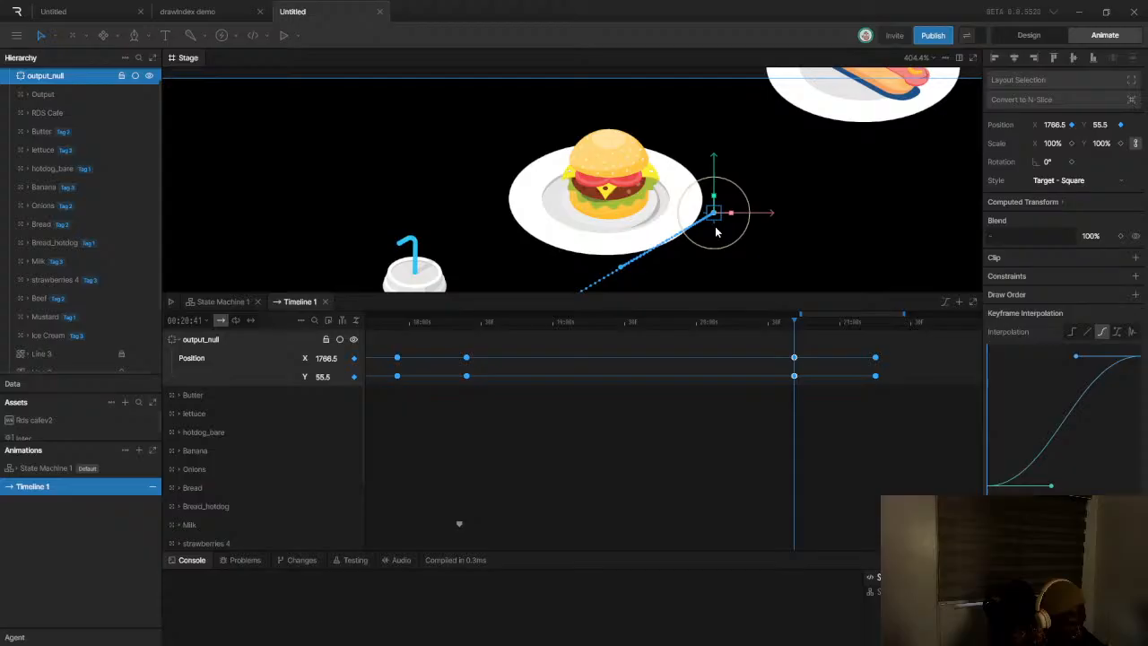
pyautogui.moveTo(714, 213); pyautogui.dragTo(682, 232)
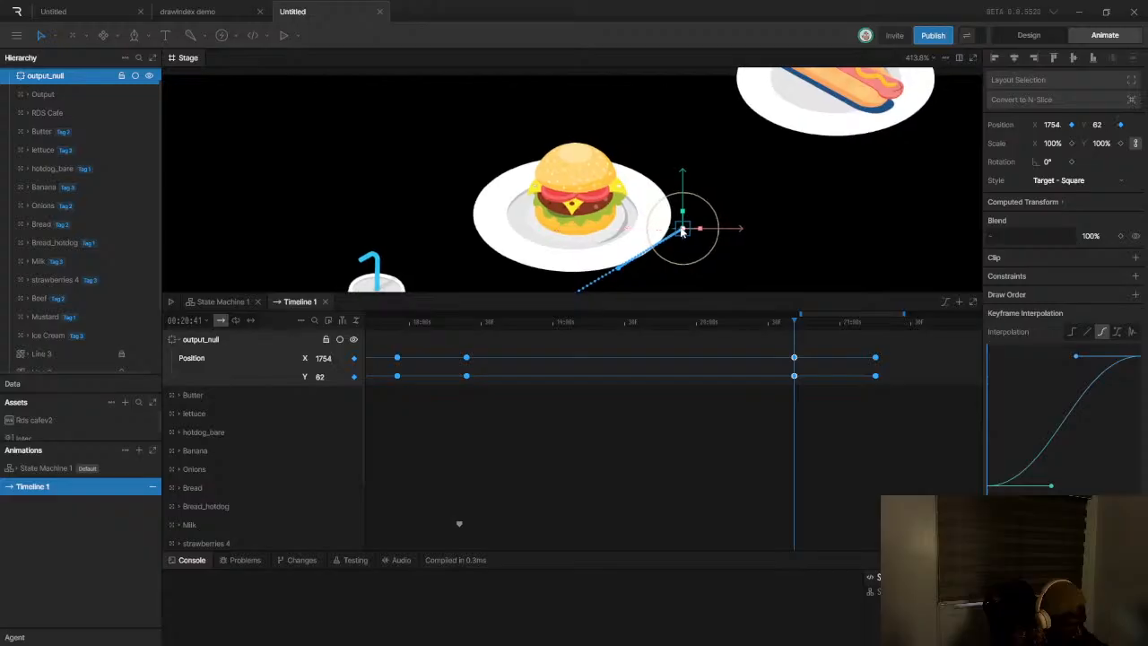
# Replay Timeline 1 from 14:41 and examine how the row of served dishes moves away from the café
pyautogui.scroll(-6, 682, 231)
pyautogui.moveTo(791, 316); pyautogui.dragTo(510, 316)
pyautogui.click(698, 320)
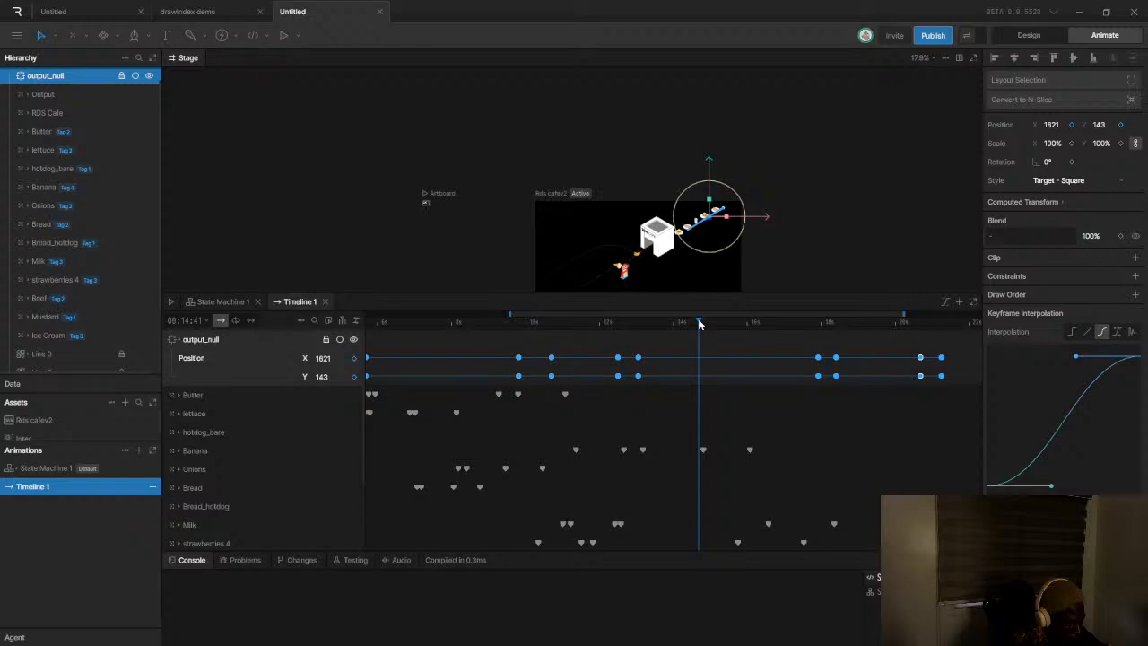
pyautogui.press('space')
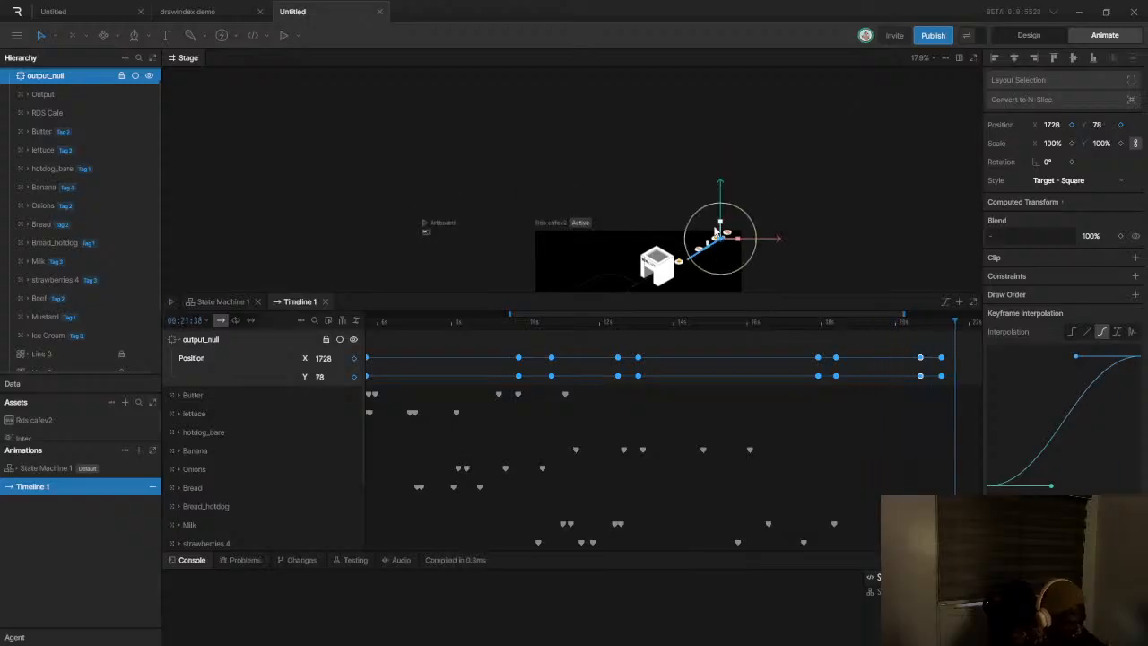
# Key the current position of han_burger 2, the burger beside the café, at about 17:56, where output_null's last movement starts
pyautogui.scroll(5, 714, 227)
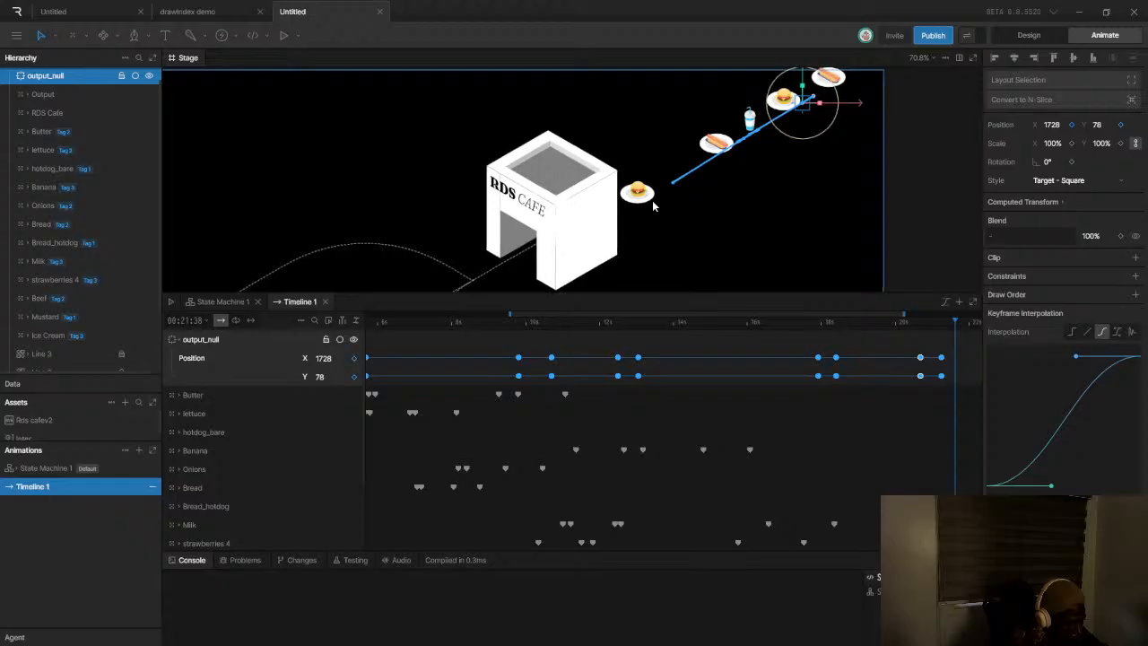
pyautogui.click(639, 197)
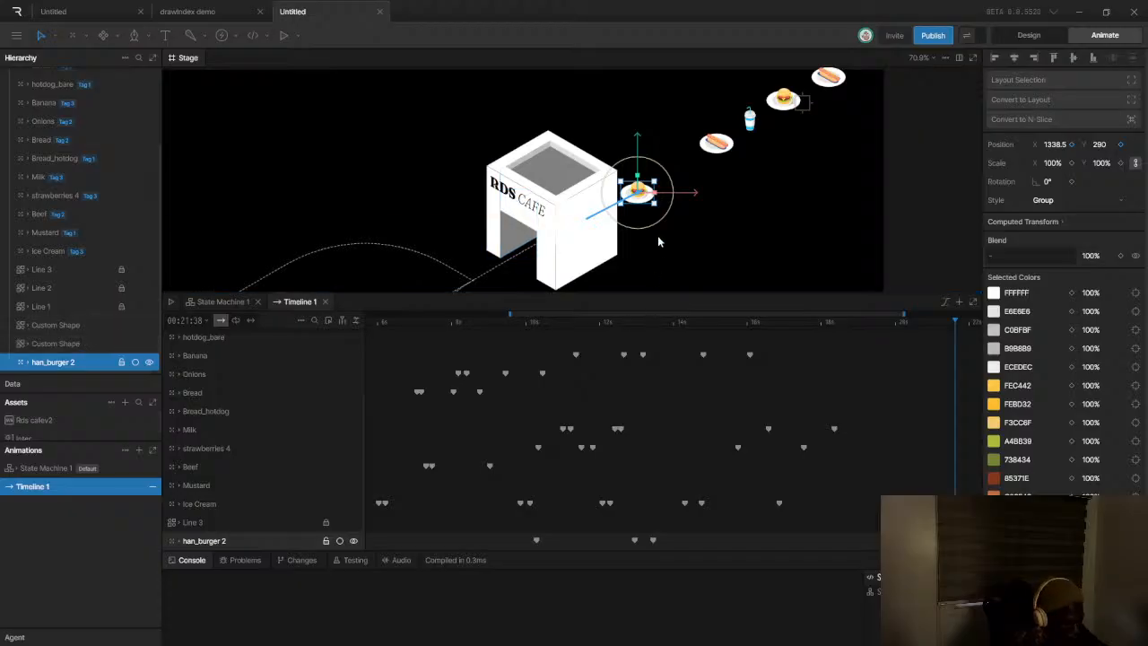
pyautogui.scroll(-3, 659, 244)
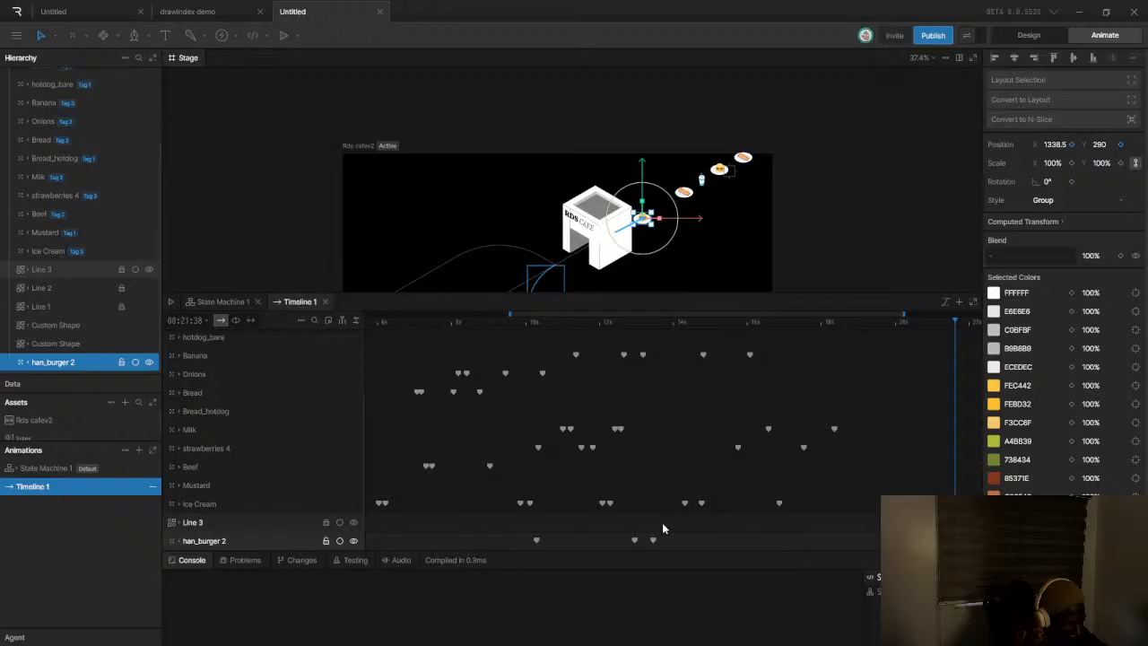
pyautogui.moveTo(778, 327)
pyautogui.mouseDown()
pyautogui.moveTo(801, 328)
pyautogui.moveTo(775, 328)
pyautogui.moveTo(791, 330)
pyautogui.mouseUp()
pyautogui.scroll(3, 659, 211)
pyautogui.scroll(-1, 659, 211)
pyautogui.scroll(4, 659, 211)
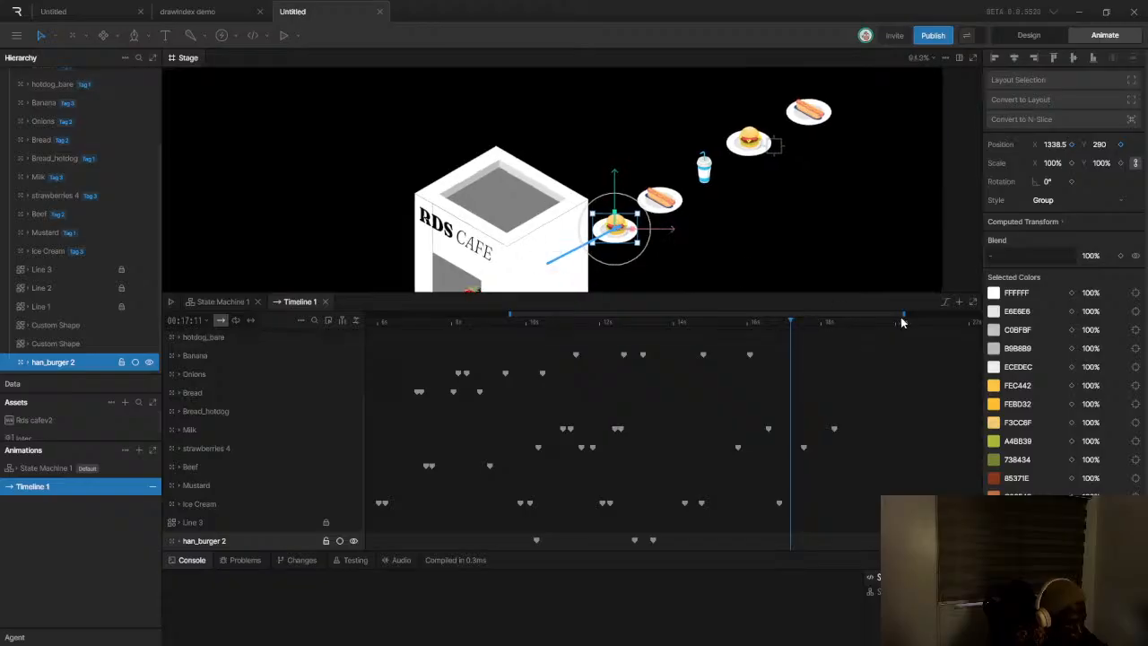
pyautogui.moveTo(901, 311); pyautogui.dragTo(1016, 311)
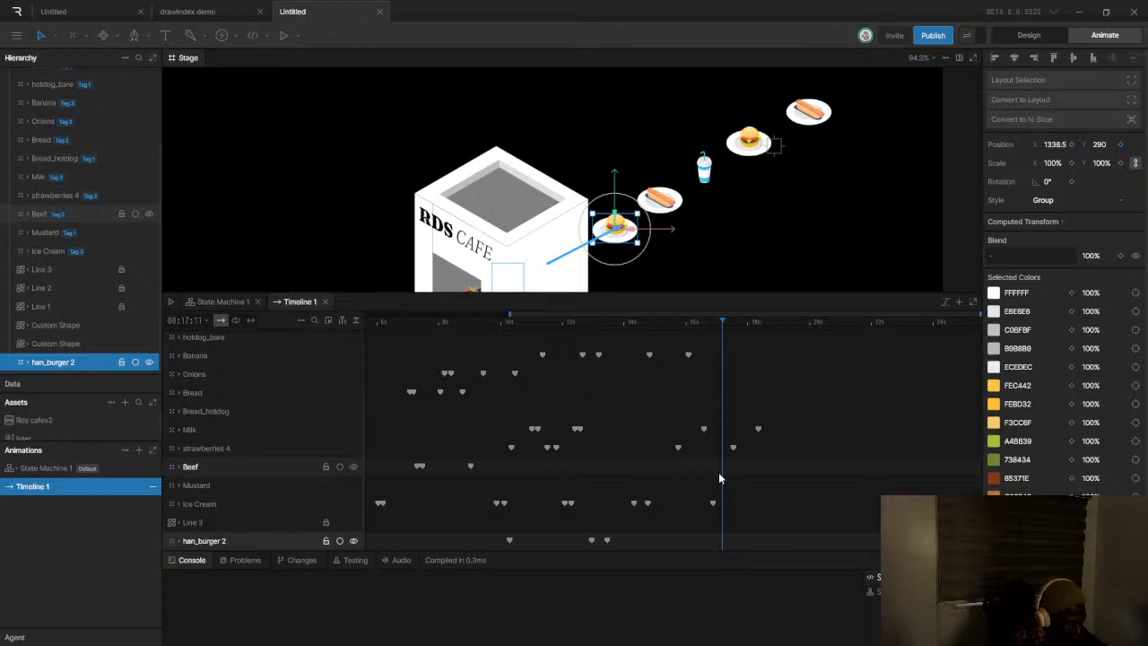
pyautogui.moveTo(267, 550)
pyautogui.mouseDown()
pyautogui.moveTo(267, 565)
pyautogui.moveTo(267, 552)
pyautogui.mouseUp()
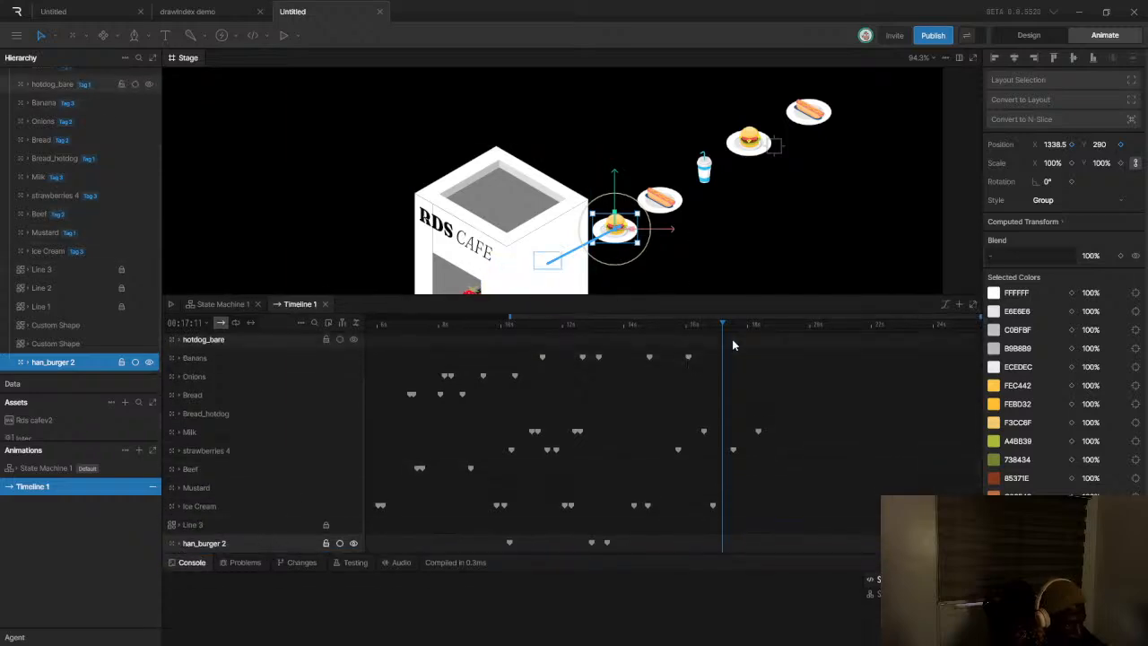
pyautogui.scroll(3, 784, 402)
pyautogui.moveTo(735, 328); pyautogui.dragTo(747, 344)
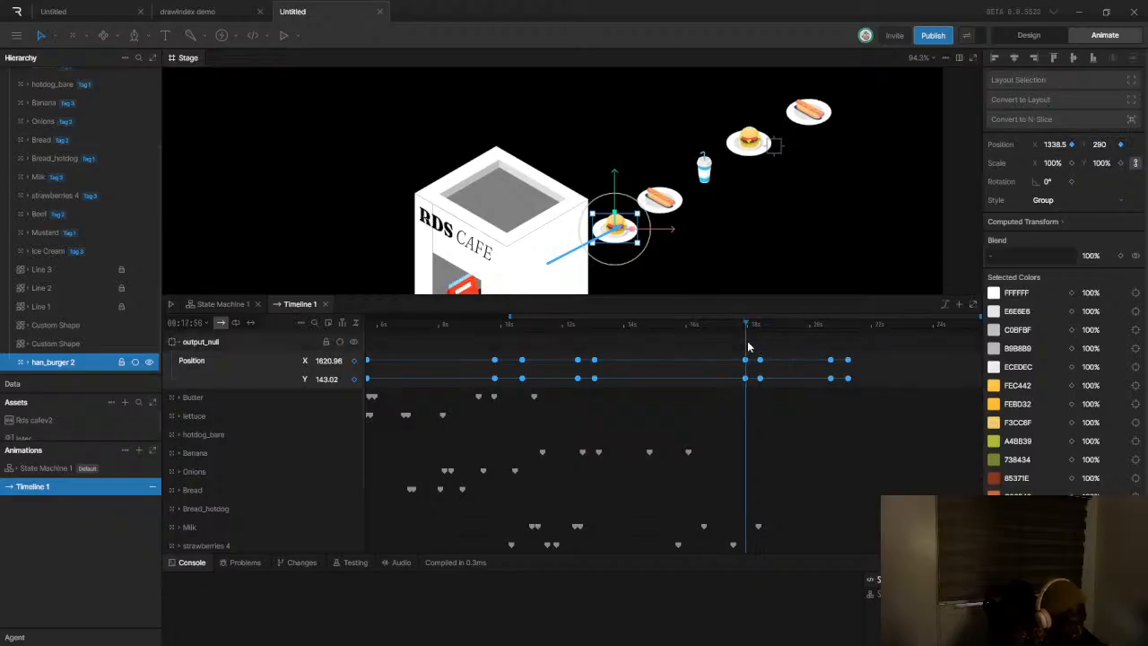
# Move han_burger 2 away from the café toward the nearest hotdog, to X 1442, Y 233 at 21:16
pyautogui.moveTo(750, 344); pyautogui.dragTo(849, 350)
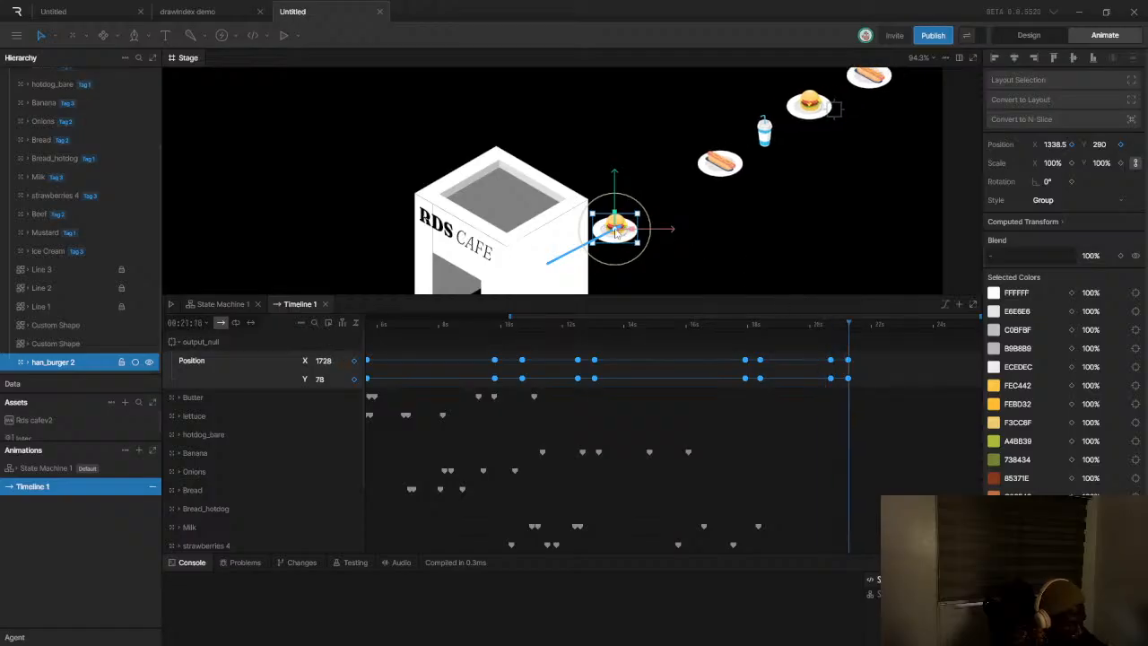
pyautogui.scroll(6, 619, 229)
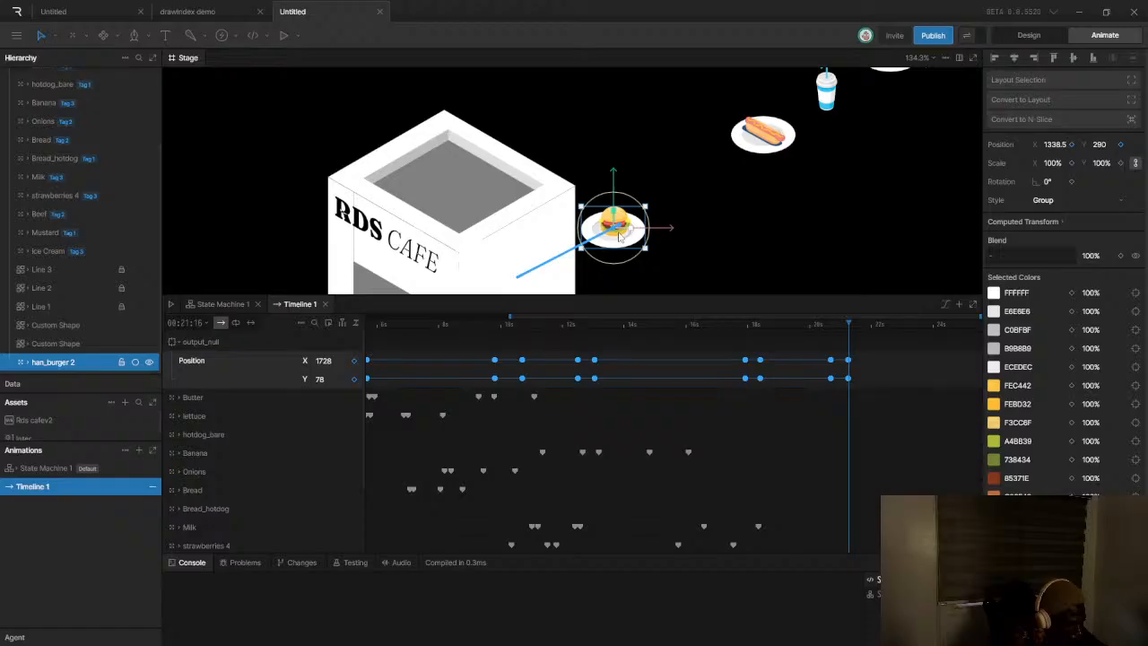
pyautogui.scroll(-1, 615, 242)
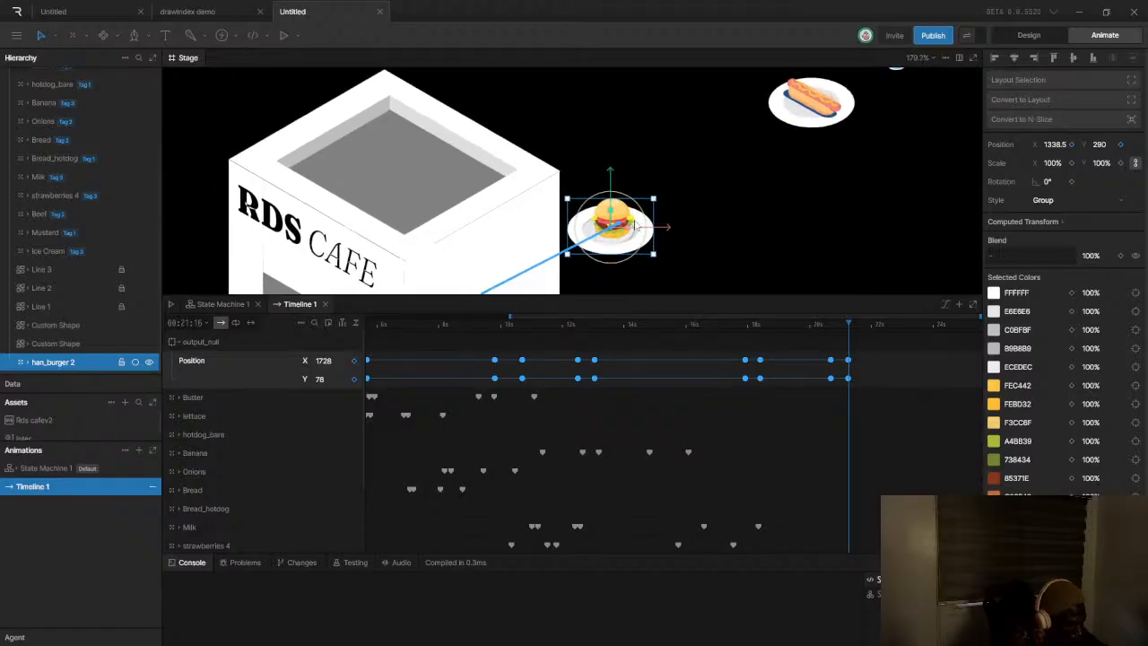
pyautogui.moveTo(610, 230); pyautogui.dragTo(722, 169)
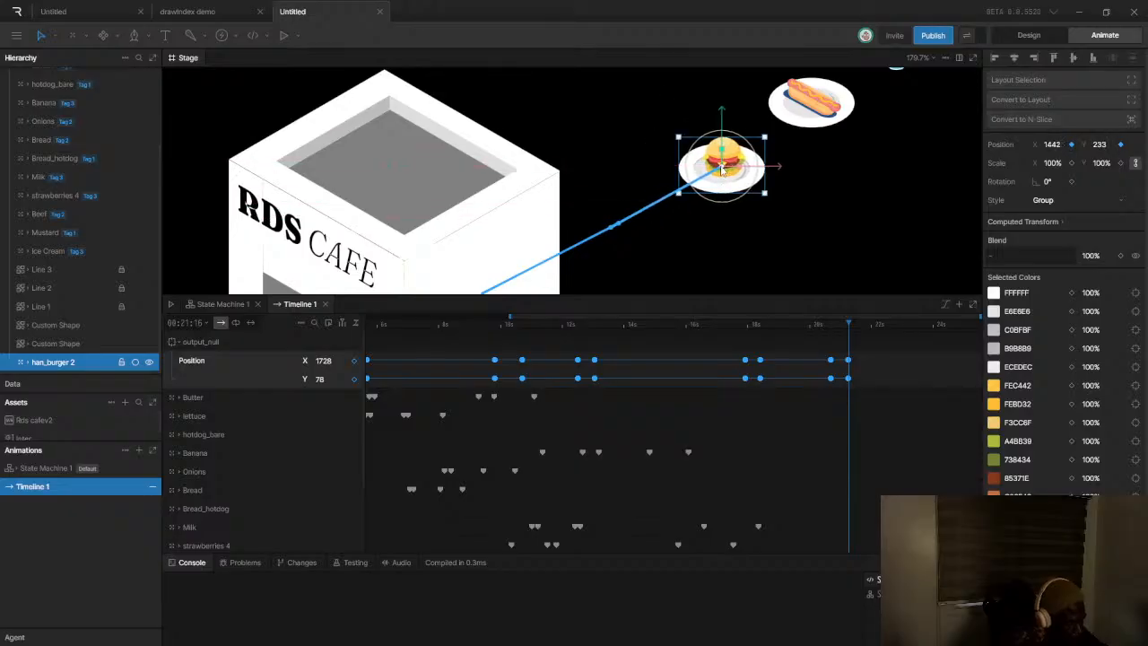
pyautogui.scroll(-5, 726, 175)
pyautogui.scroll(3, 744, 189)
pyautogui.scroll(3, 744, 188)
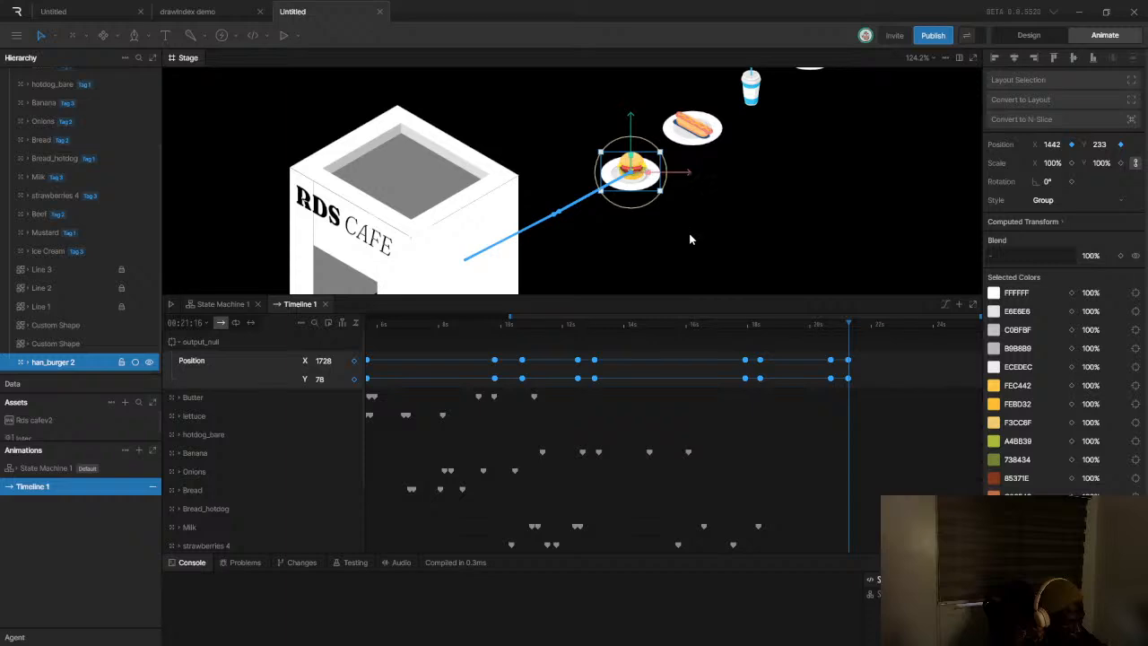
pyautogui.scroll(-1, 676, 274)
pyautogui.scroll(-2, 841, 403)
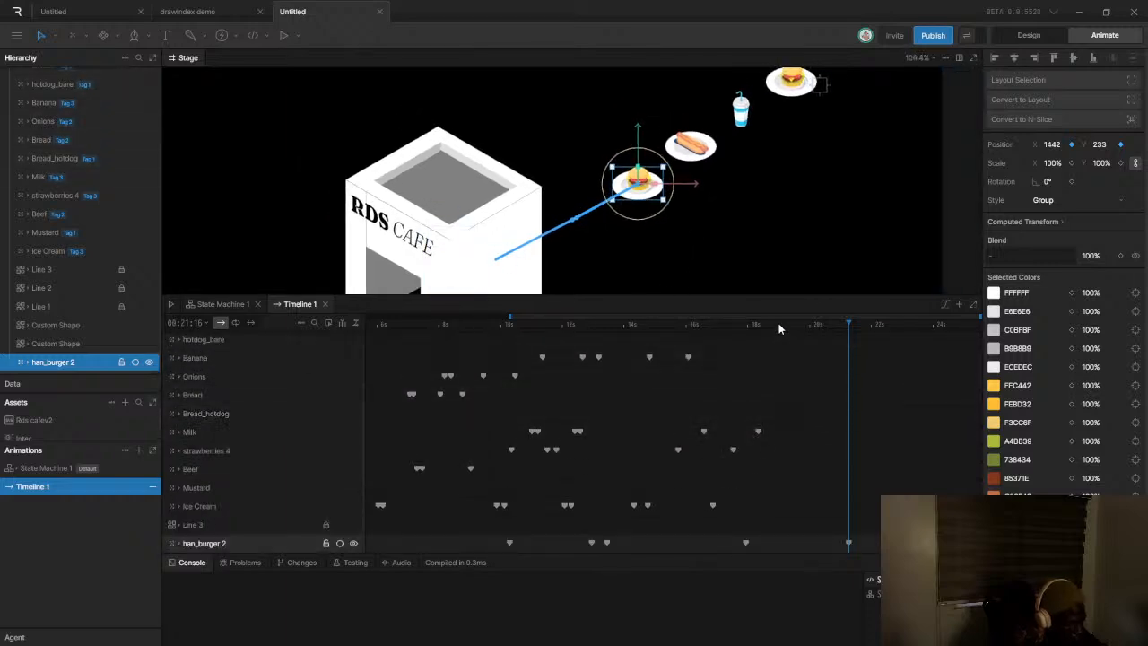
# Pull han_burger 2 back toward the café to X 1339, Y 289.5 at 18:25
pyautogui.moveTo(778, 322); pyautogui.dragTo(763, 342)
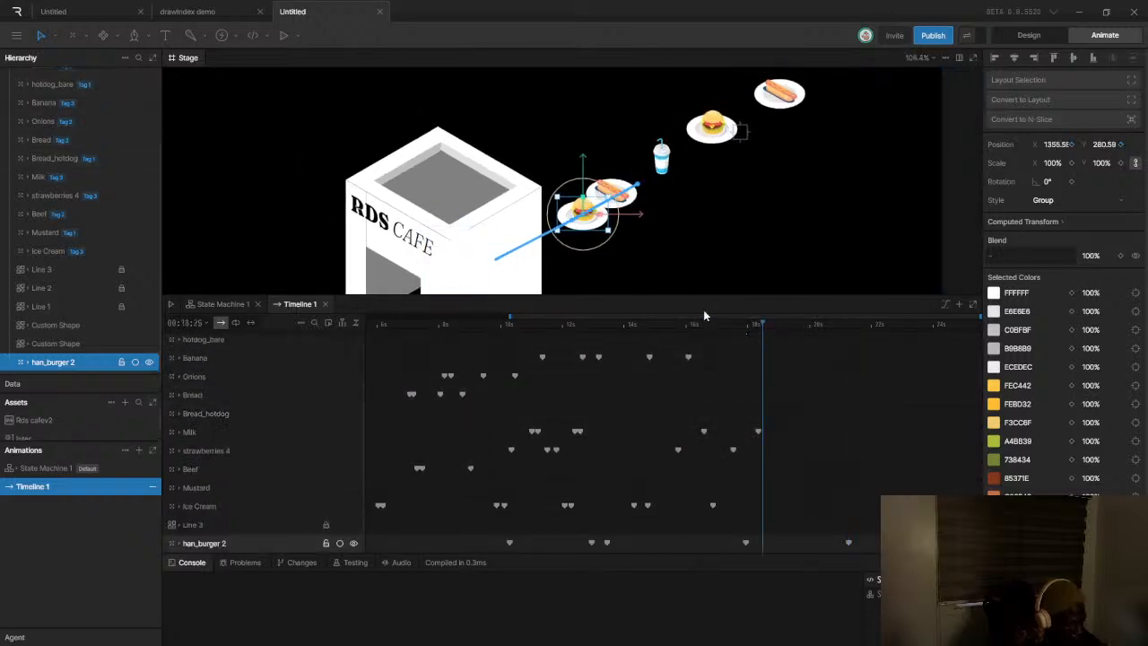
pyautogui.scroll(5, 582, 224)
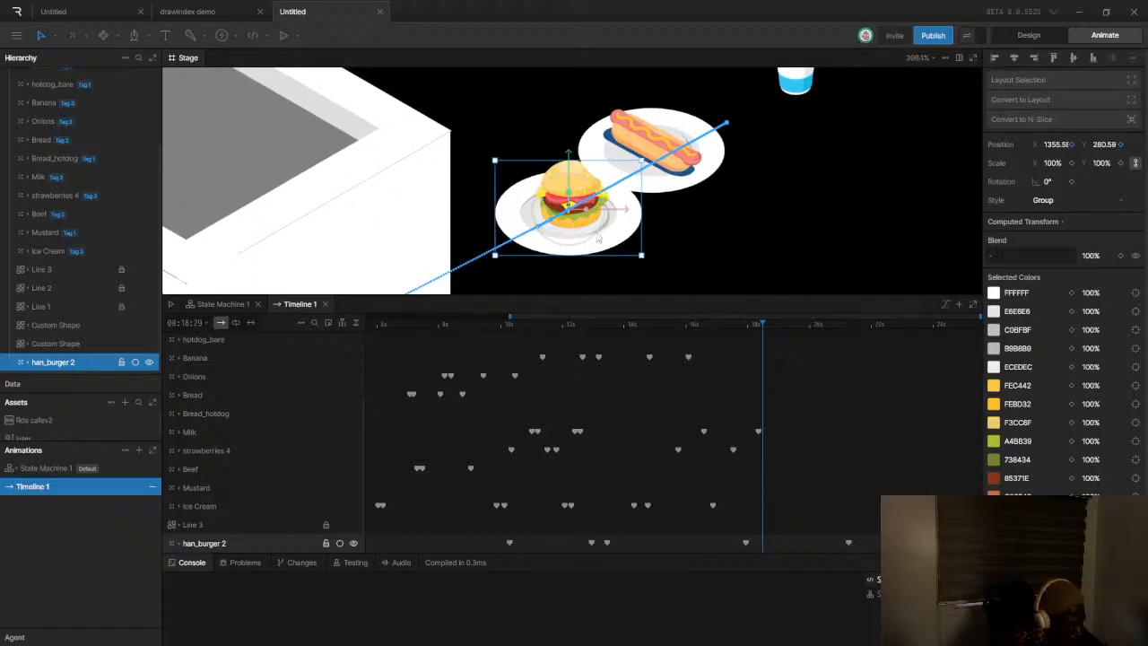
pyautogui.scroll(2, 777, 349)
pyautogui.moveTo(762, 327); pyautogui.dragTo(759, 326)
pyautogui.moveTo(565, 213); pyautogui.dragTo(538, 228)
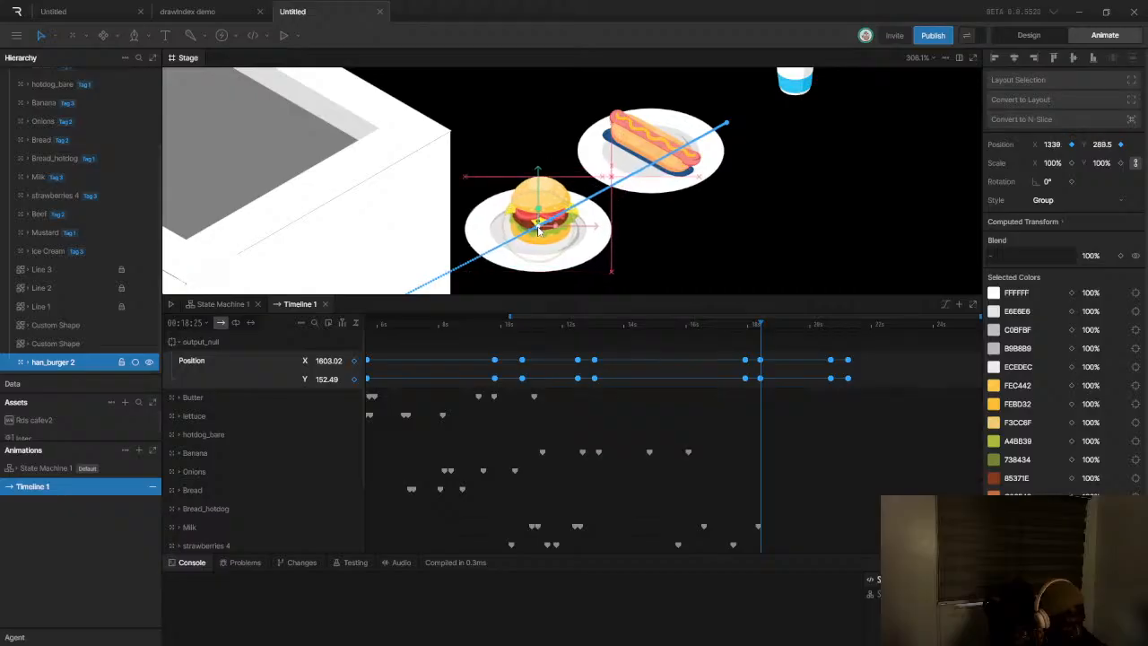
pyautogui.scroll(-2, 793, 359)
pyautogui.scroll(-2, 793, 359)
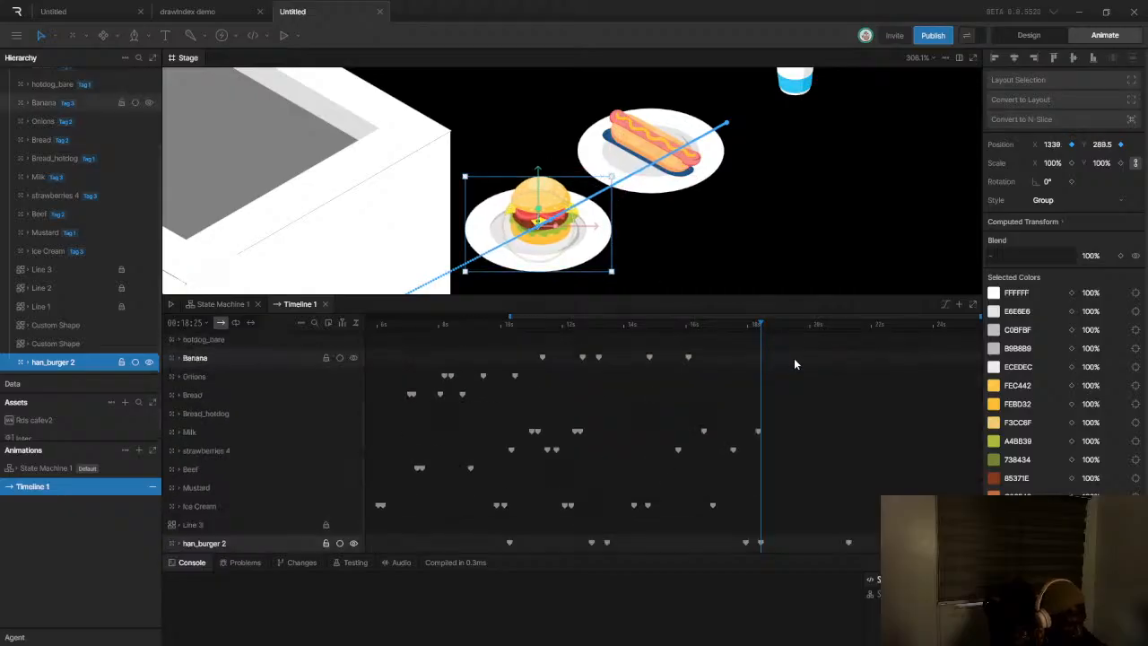
# Push han_burger 2 past its end position along its path to X 1451.5, Y 228 at 20:42
pyautogui.moveTo(762, 326); pyautogui.dragTo(831, 328)
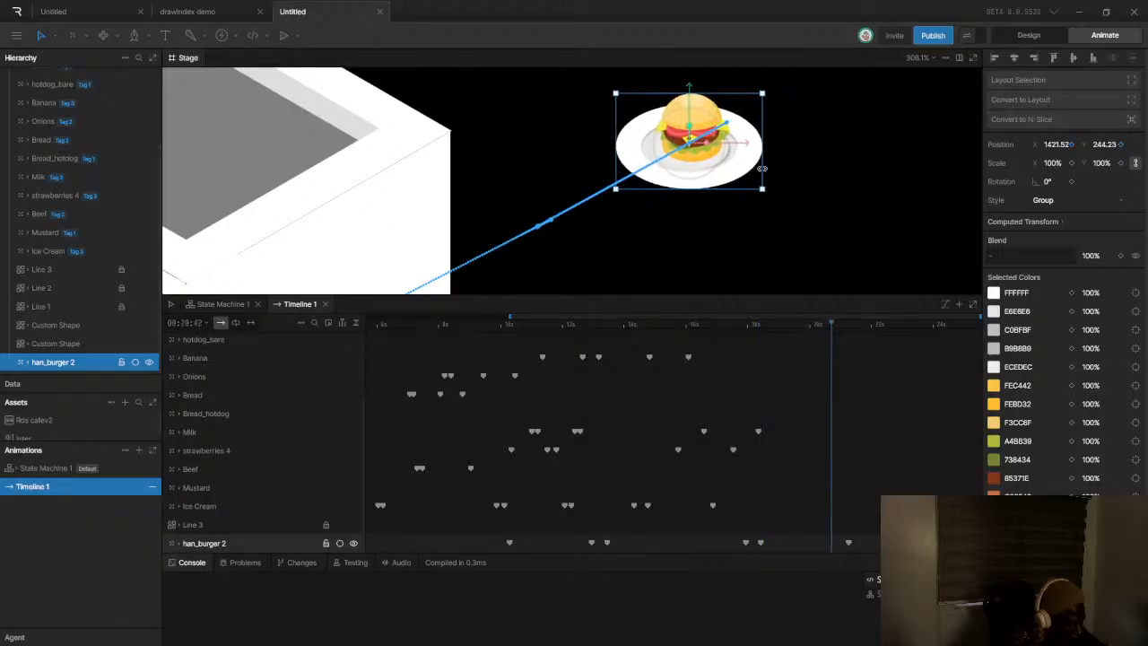
pyautogui.scroll(3, 690, 151)
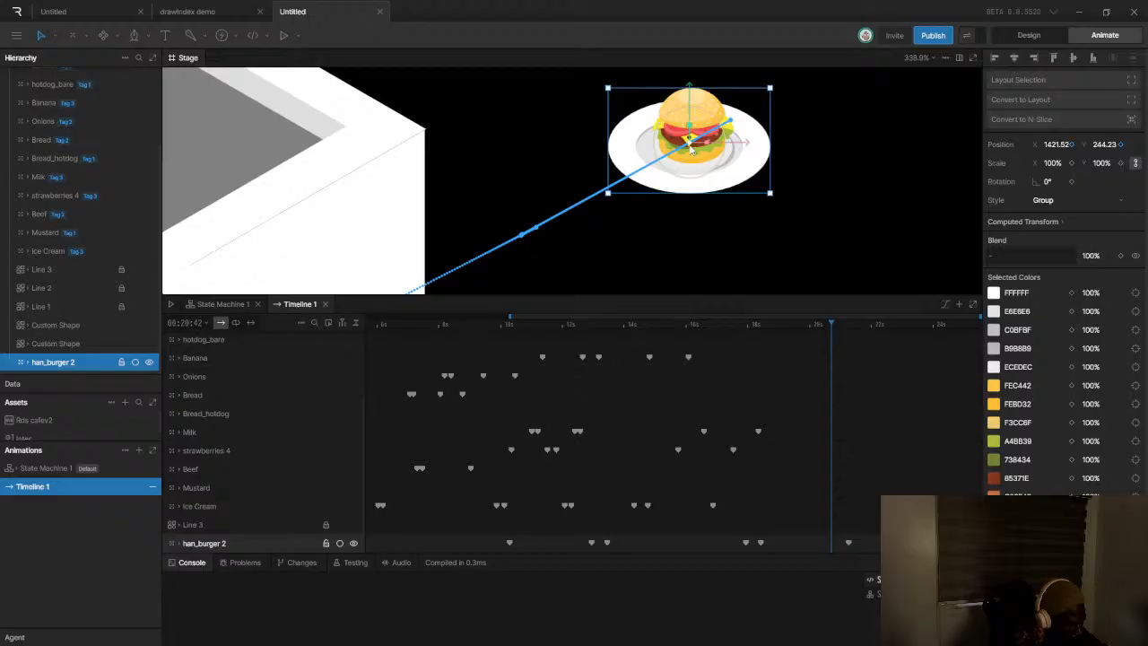
pyautogui.moveTo(688, 149); pyautogui.dragTo(764, 106)
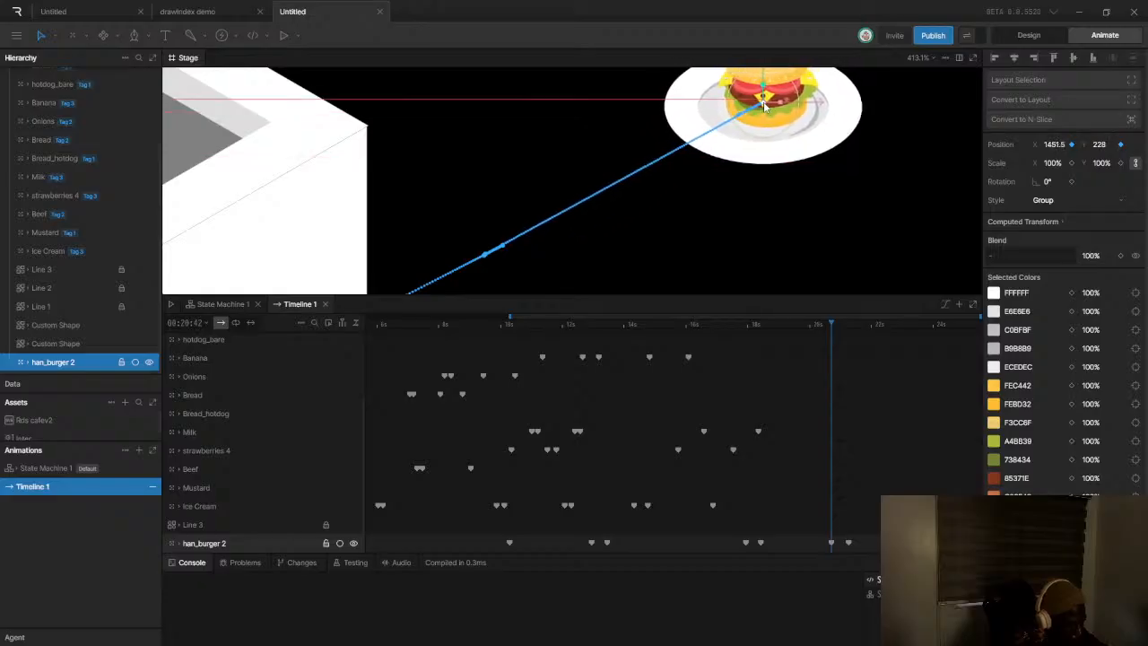
pyautogui.scroll(-1, 767, 456)
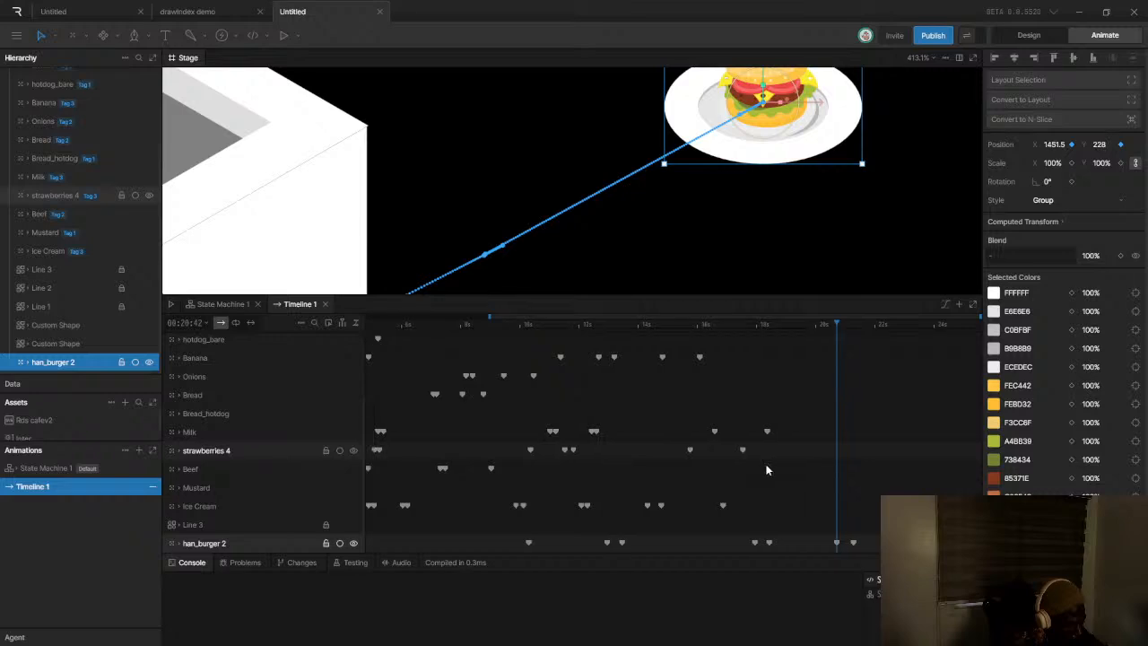
# Apply cubic interpolation to han_burger 2's last four keyframes
pyautogui.moveTo(730, 533); pyautogui.dragTo(882, 552)
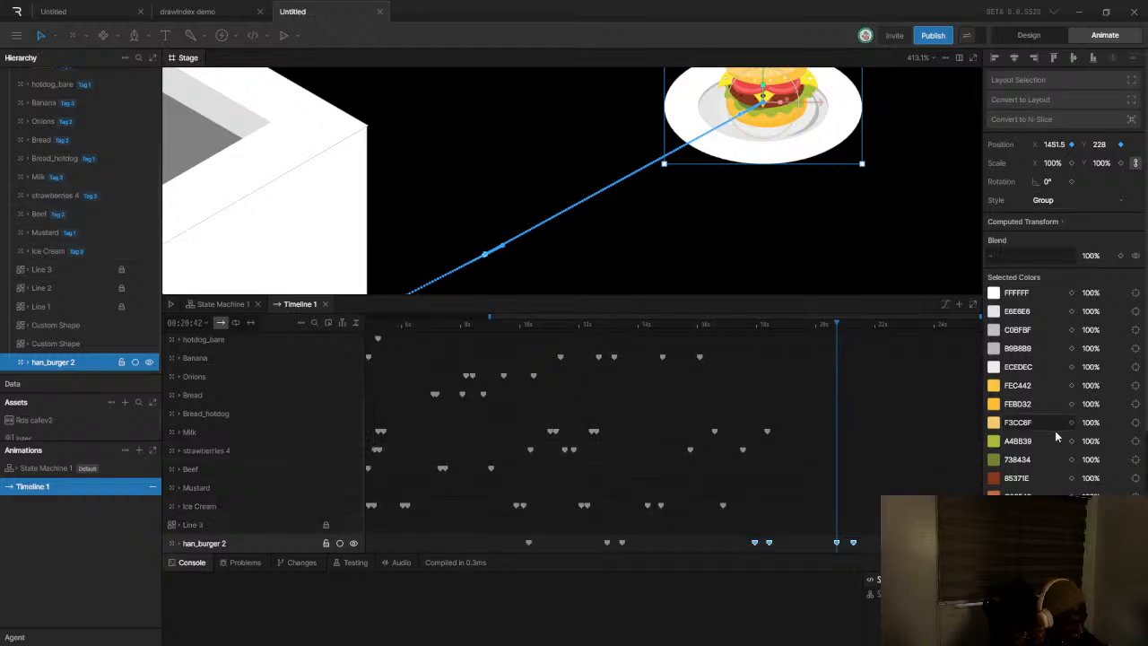
pyautogui.click(1103, 455)
pyautogui.scroll(-3, 801, 469)
pyautogui.scroll(-8, 695, 185)
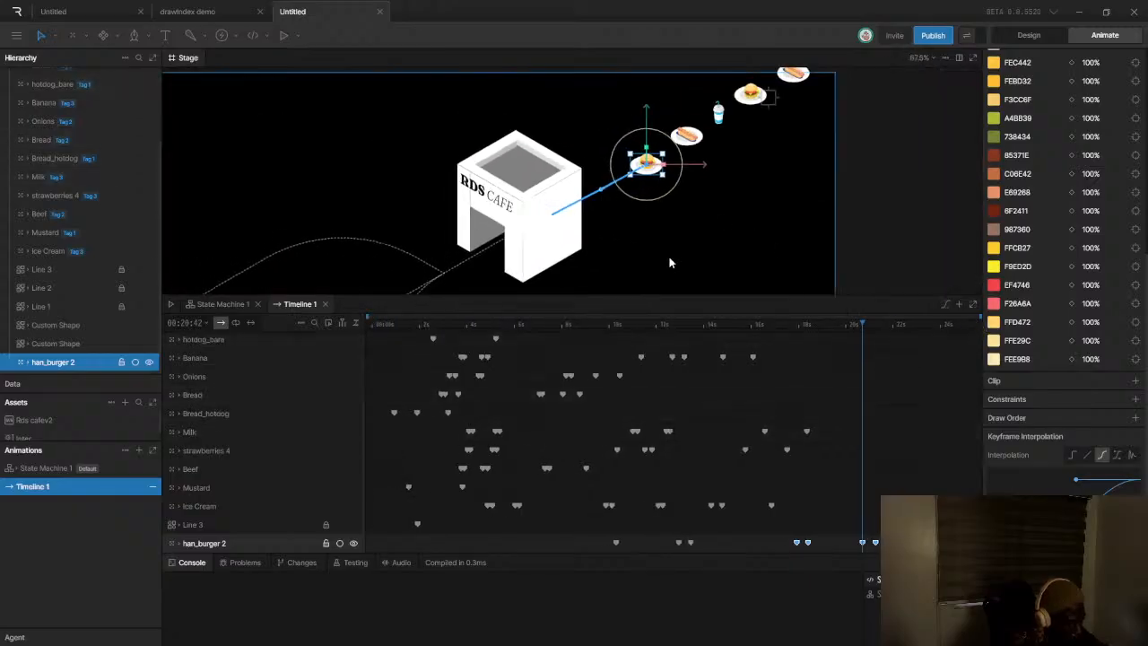
# Play Timeline 1 from the start and scrub to 21:20 to review the ingredients and served dishes moving
pyautogui.click(372, 323)
pyautogui.press('space')
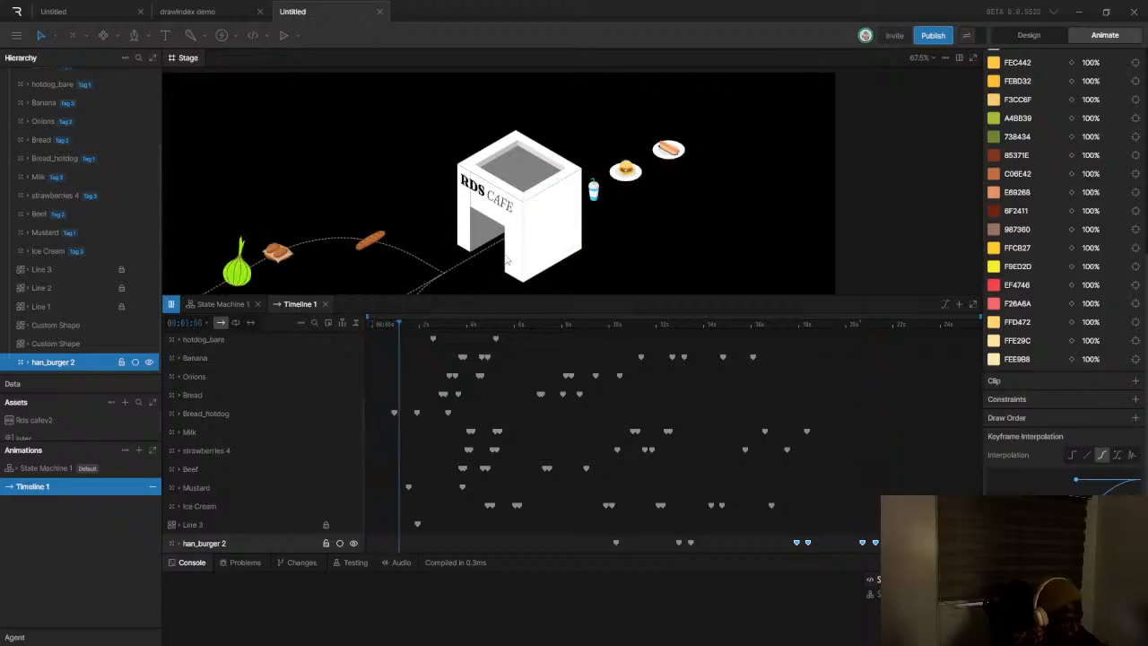
pyautogui.scroll(-3, 601, 188)
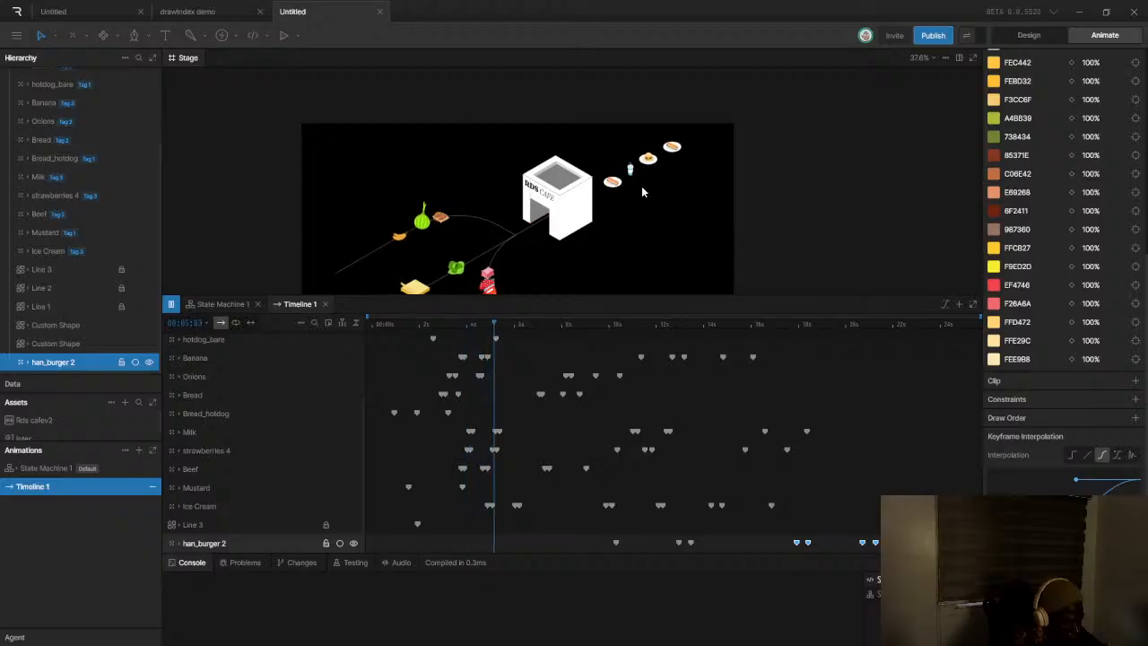
pyautogui.scroll(-2, 642, 191)
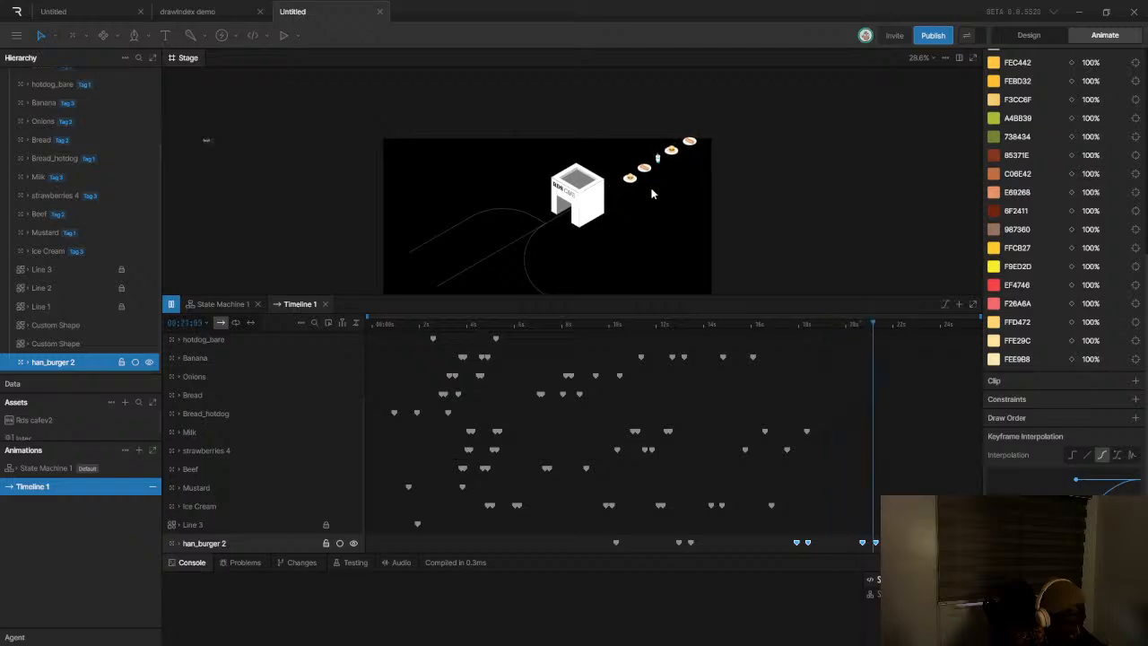
pyautogui.press('space')
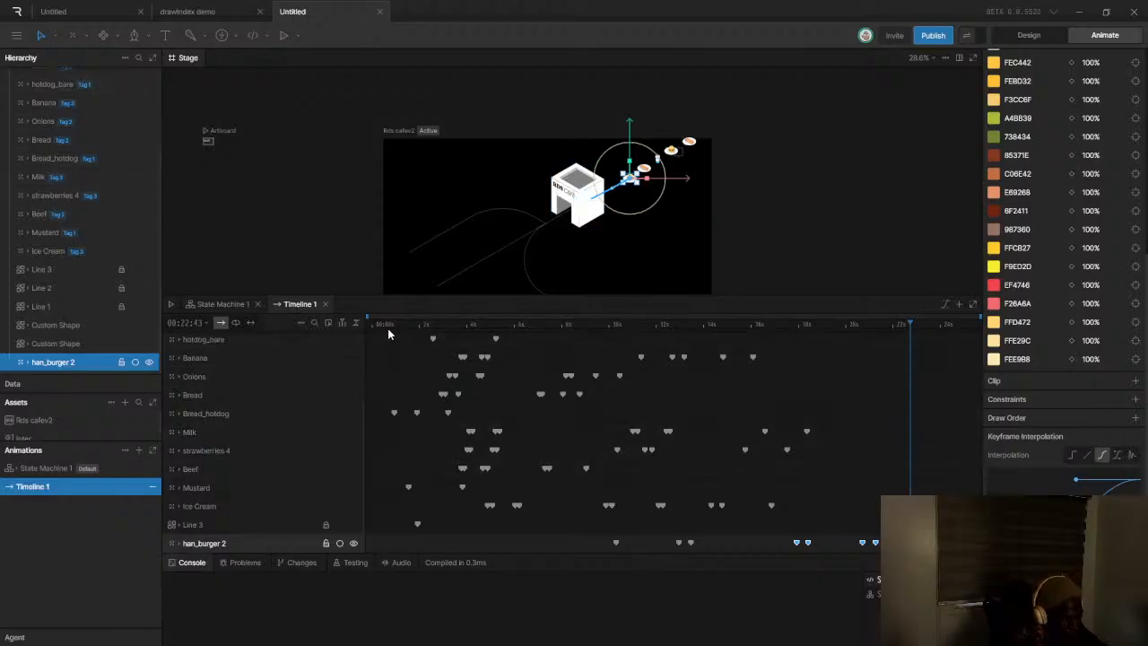
pyautogui.press('space')
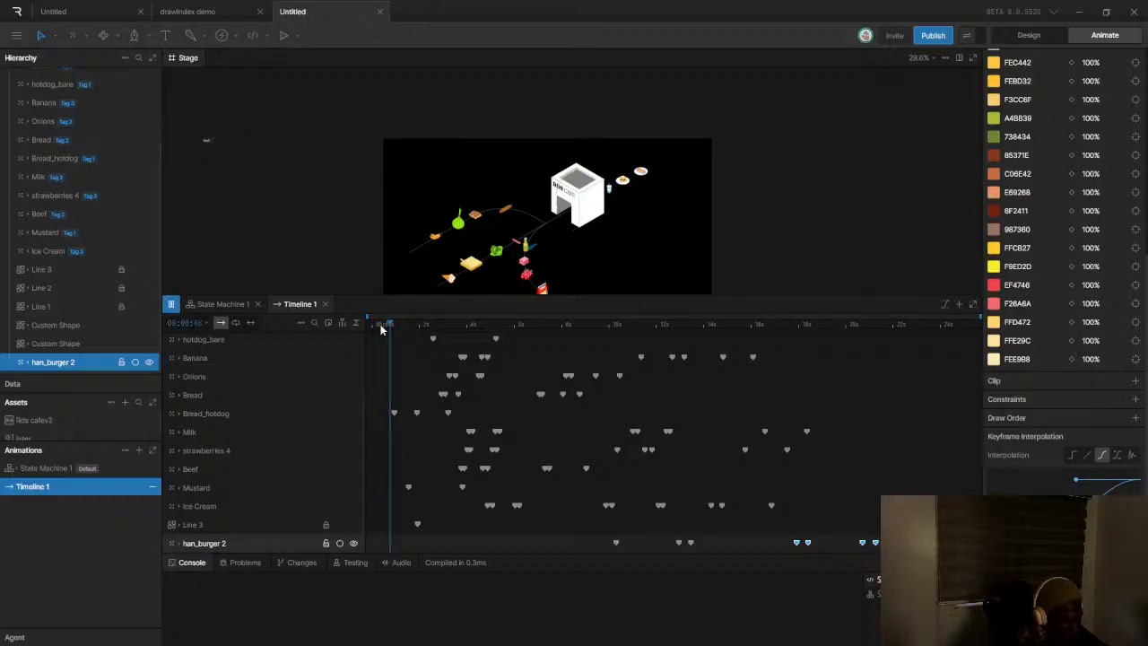
pyautogui.press('space')
pyautogui.moveTo(409, 328); pyautogui.dragTo(878, 350)
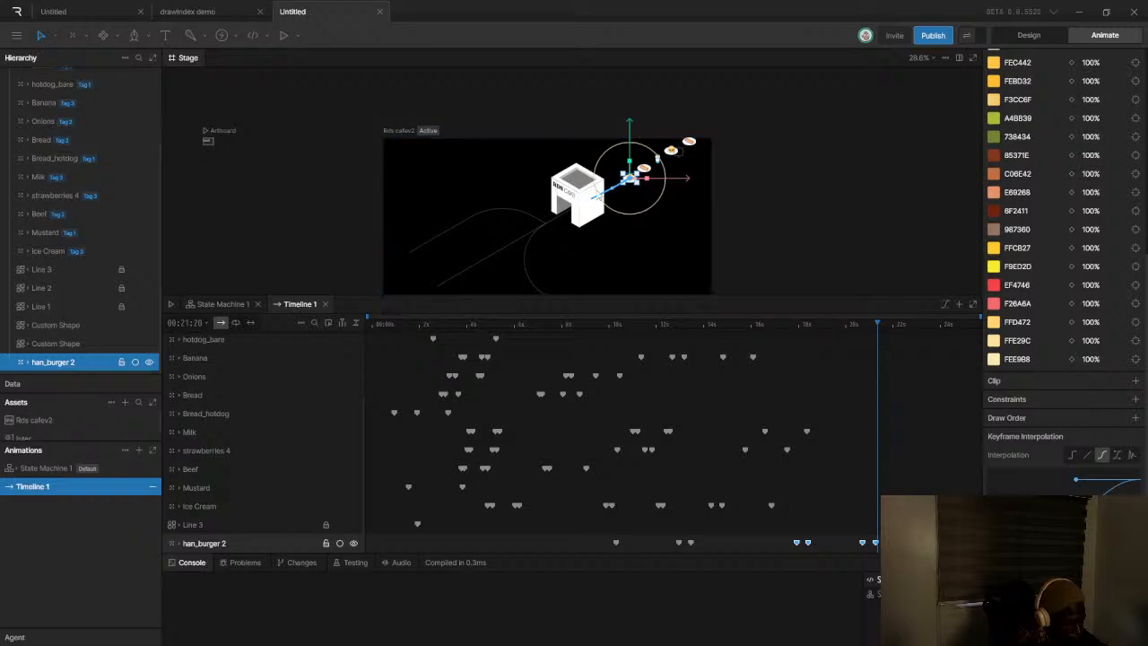
# Duplicate the milk_shake inside the Output group
pyautogui.scroll(5, 650, 166)
pyautogui.scroll(1, 682, 150)
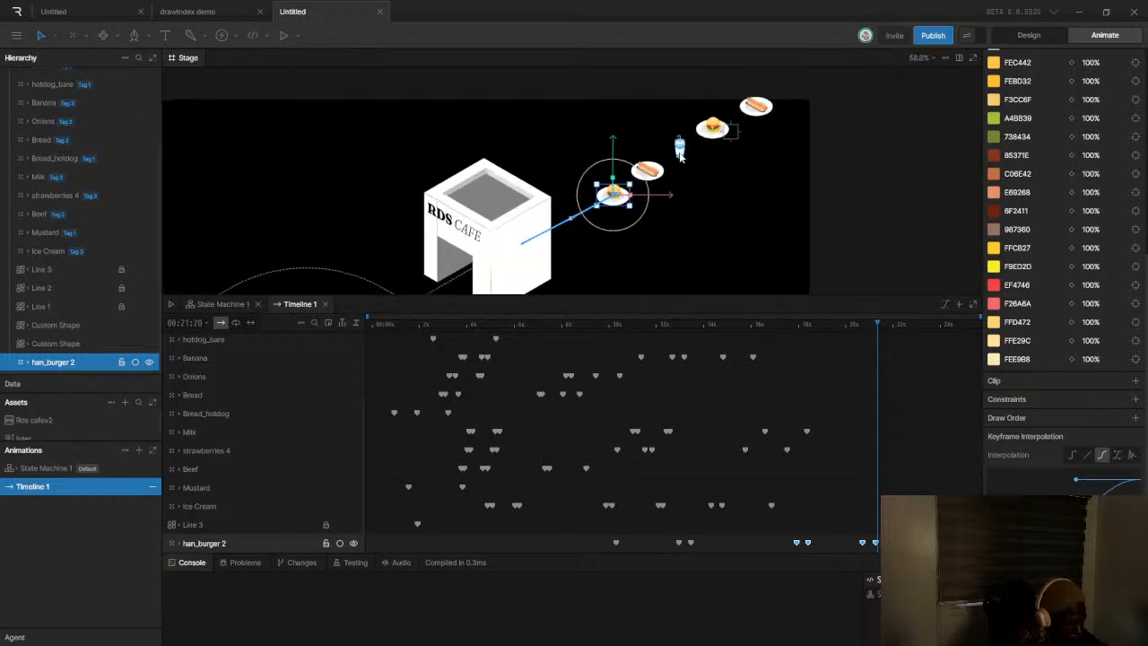
pyautogui.click(45, 179)
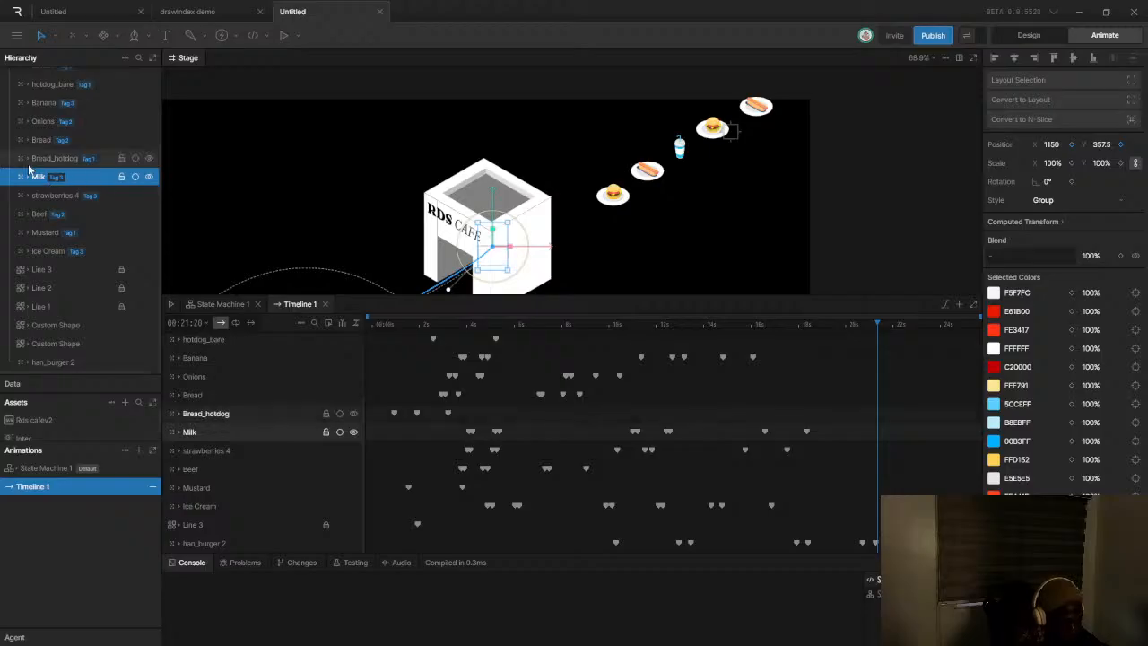
pyautogui.scroll(3, 53, 161)
pyautogui.scroll(-3, 77, 192)
pyautogui.scroll(3, 81, 224)
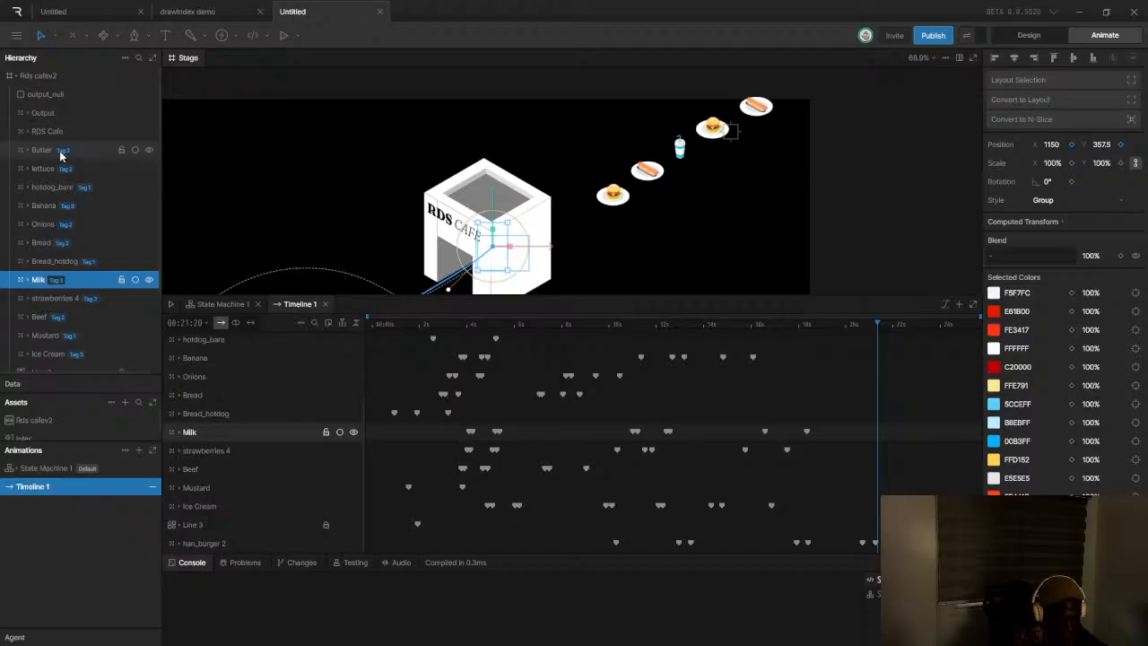
pyautogui.click(27, 114)
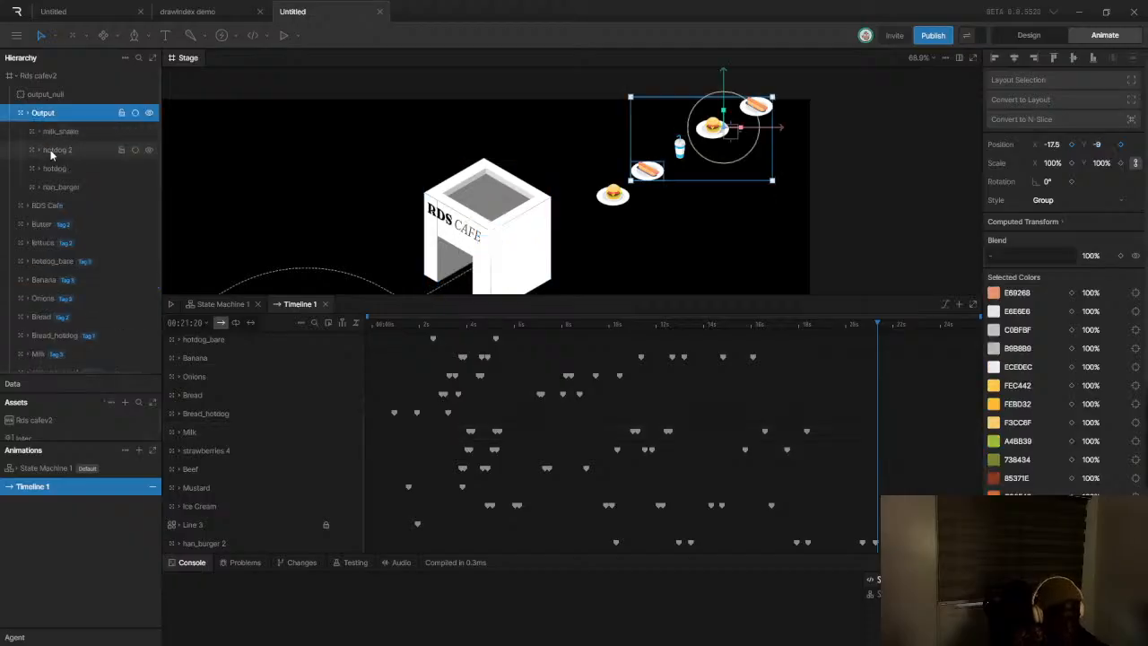
pyautogui.click(56, 132)
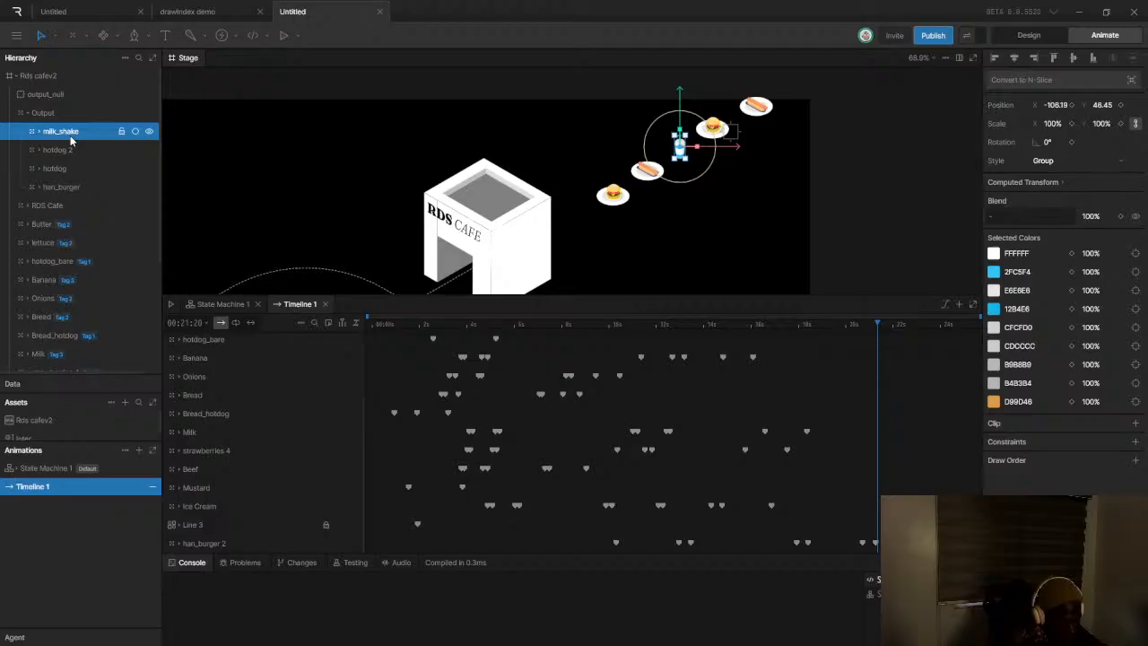
pyautogui.hotkey('ctrl', 'd')
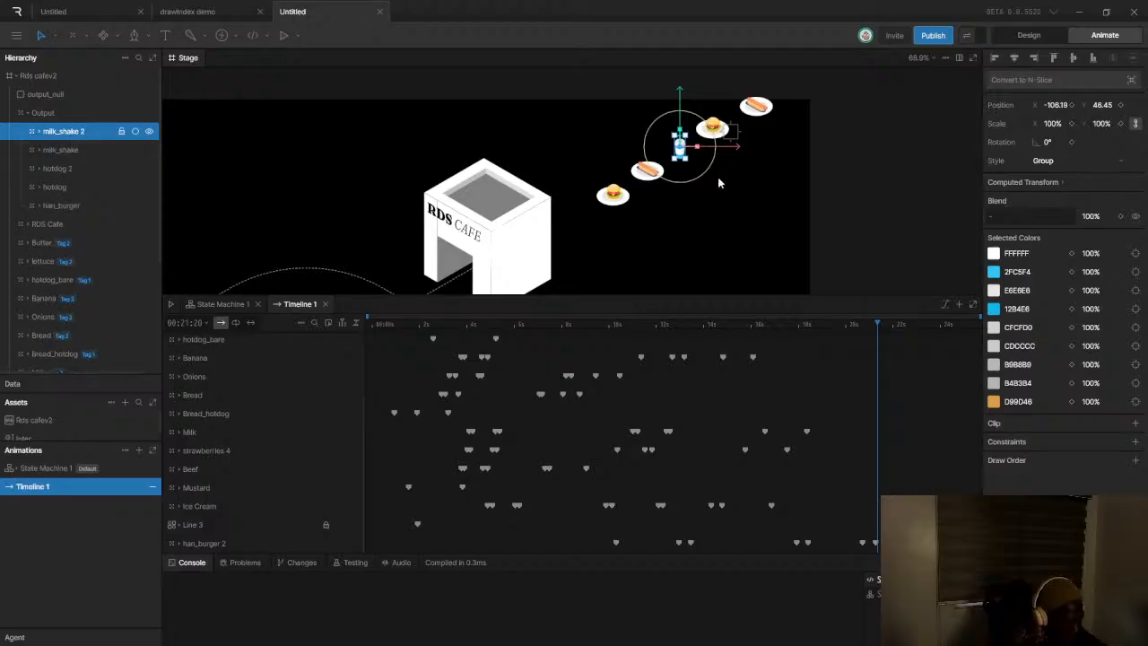
# Move milk_shake 2 to the café's entrance in the design layout, at X -402, Y 193.5 within the Output group
pyautogui.scroll(-2, 691, 155)
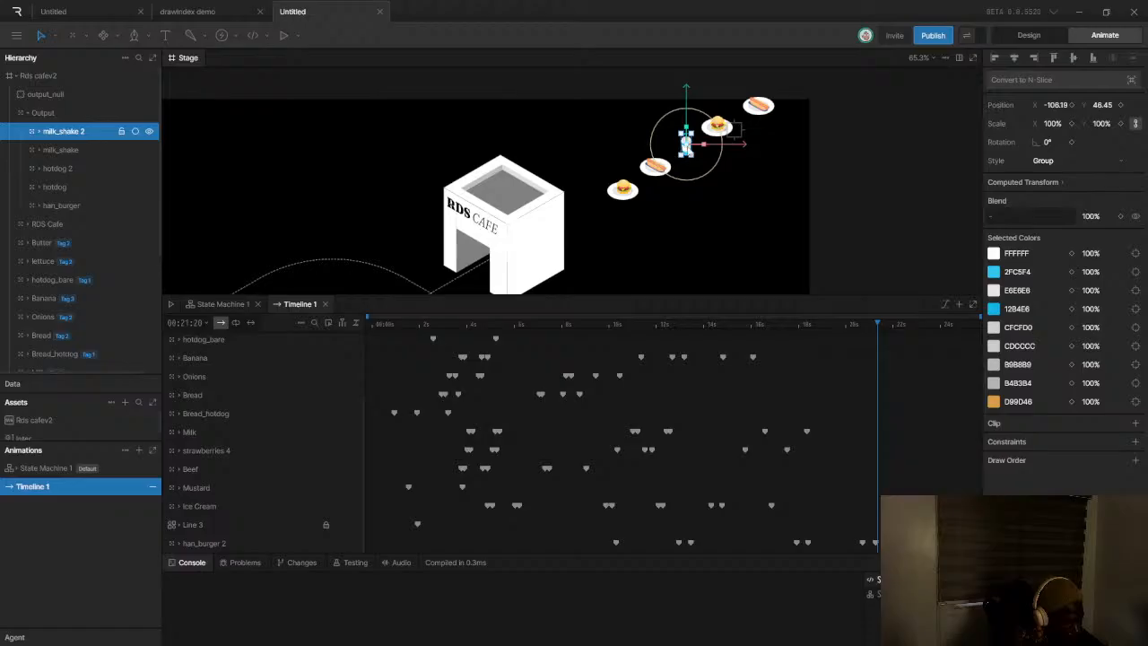
pyautogui.click(1023, 35)
pyautogui.moveTo(575, 213); pyautogui.dragTo(460, 274)
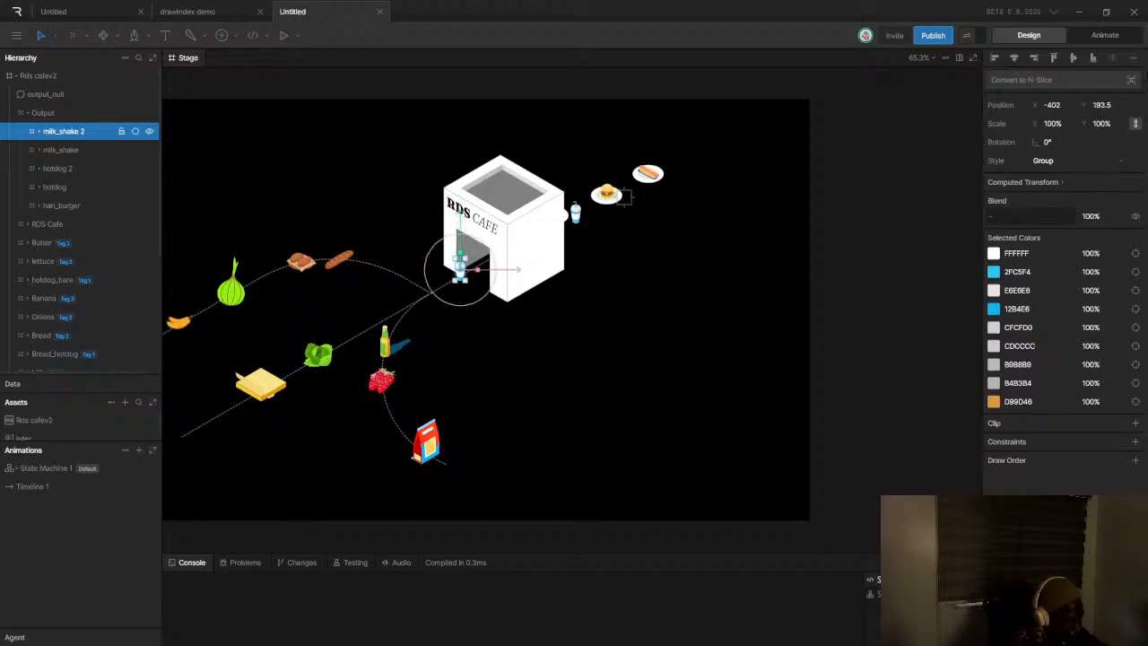
# Play Timeline 1 from about 18 seconds to check how milk_shake 2 sits behind the other dishes
pyautogui.click(1123, 41)
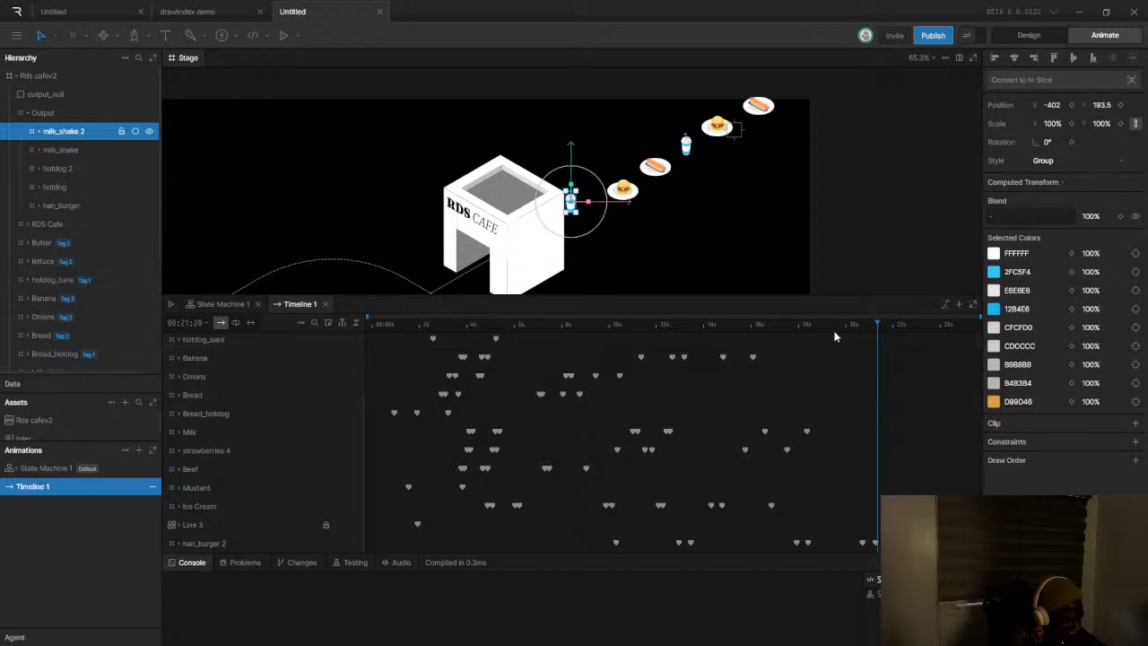
pyautogui.moveTo(820, 326); pyautogui.dragTo(800, 326)
pyautogui.press('space')
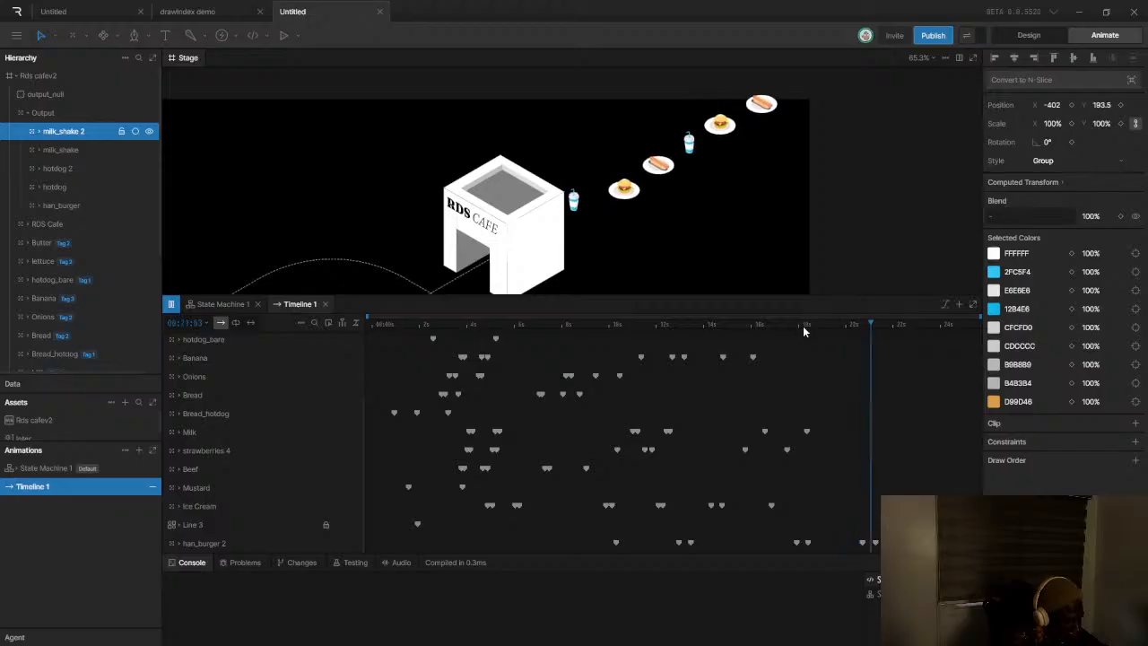
pyautogui.press('space')
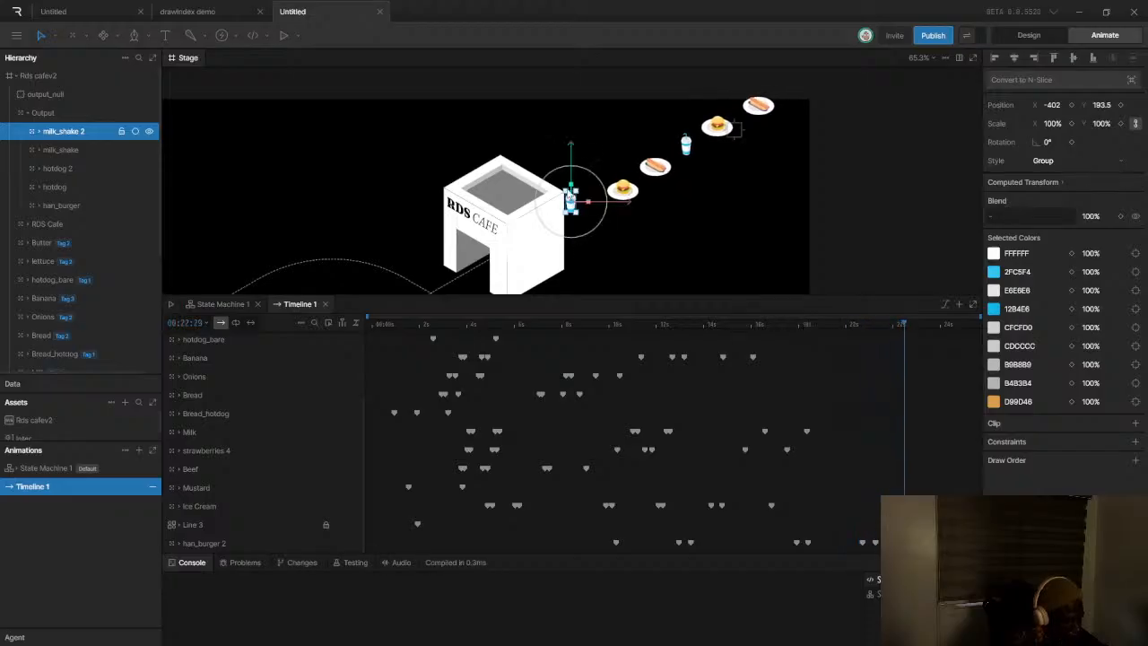
pyautogui.scroll(-2, 513, 248)
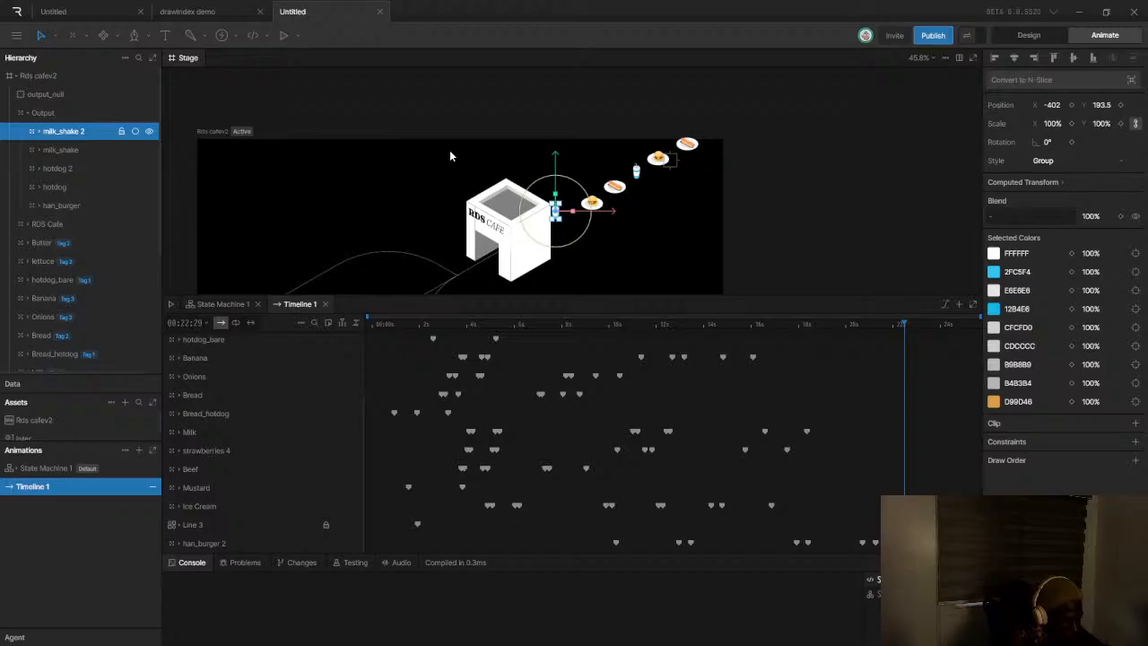
pyautogui.scroll(-3, 450, 150)
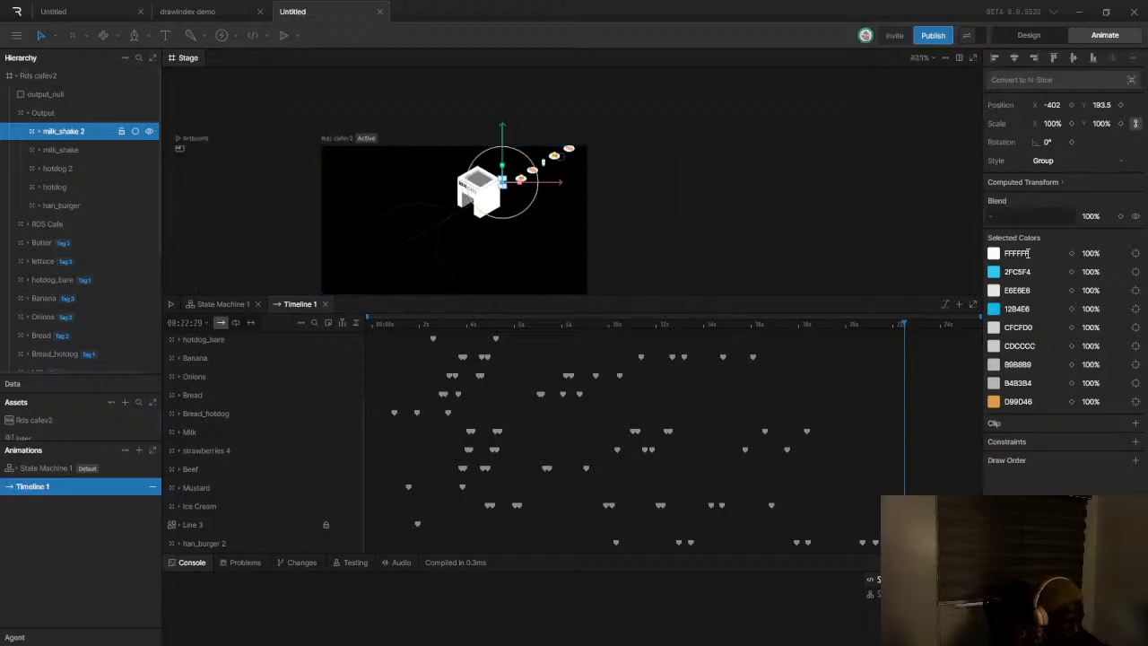
# Take milk_shake 2 out of the Output group in design mode and put it directly under the Rds cafev2 artboard
pyautogui.click(1029, 35)
pyautogui.scroll(4, 430, 209)
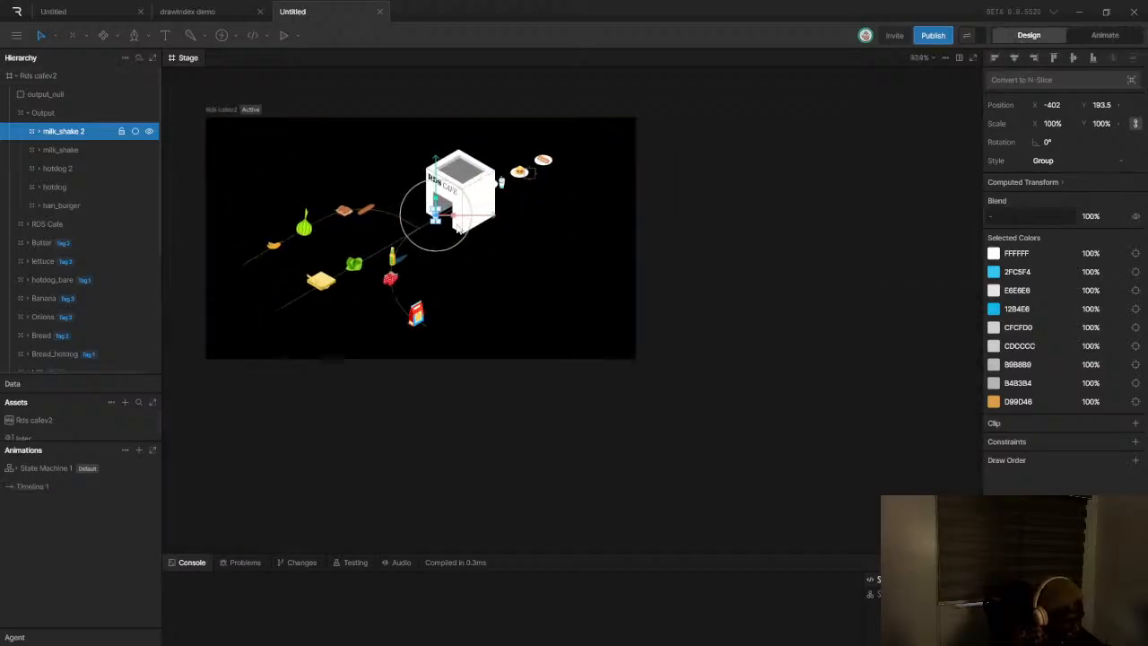
pyautogui.scroll(2, 435, 212)
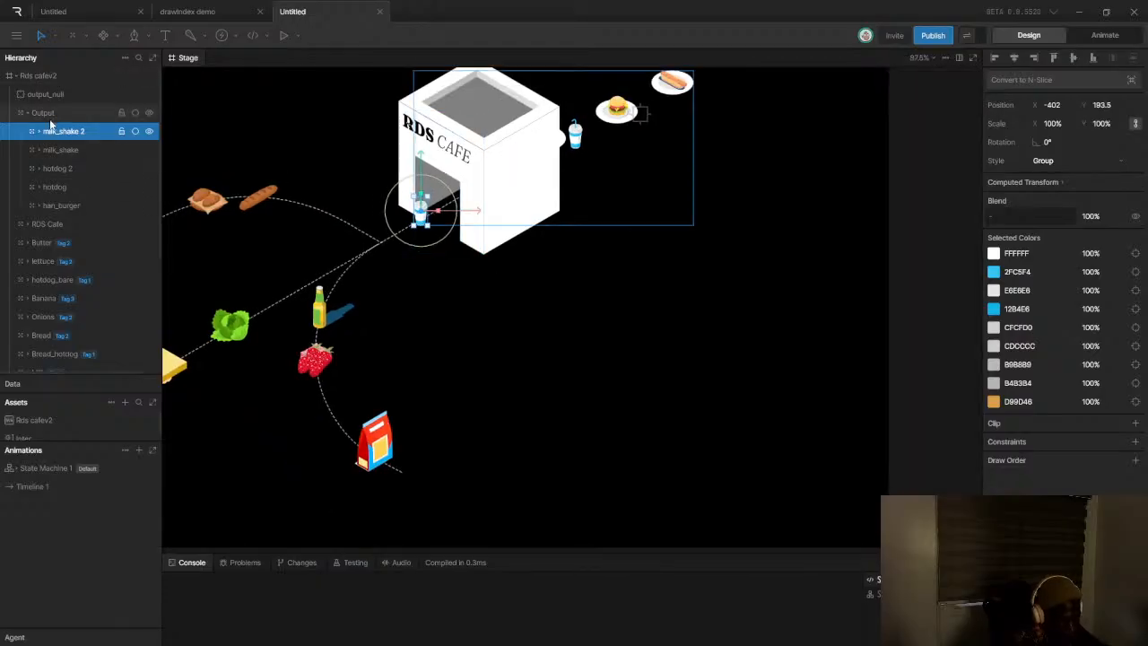
pyautogui.moveTo(65, 133); pyautogui.dragTo(64, 108)
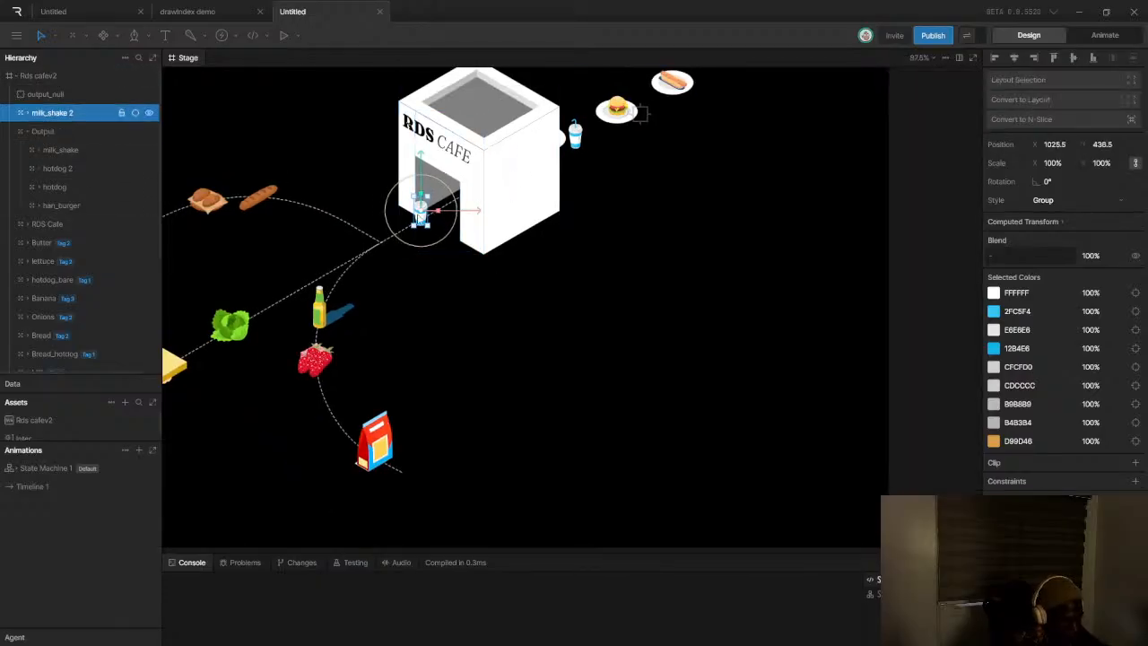
# Place milk_shake 2 behind the café at X 1218.5, Y 330.5 and put it last in the hierarchy, below han_burger 2
pyautogui.moveTo(424, 216); pyautogui.dragTo(524, 159)
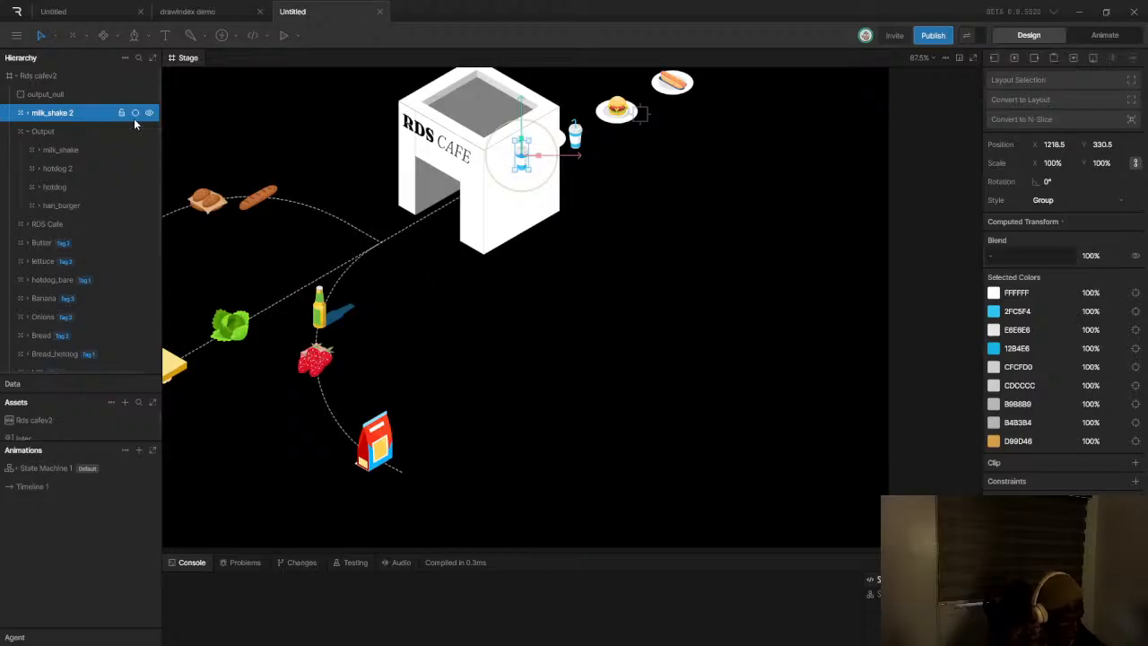
pyautogui.press('Delete')
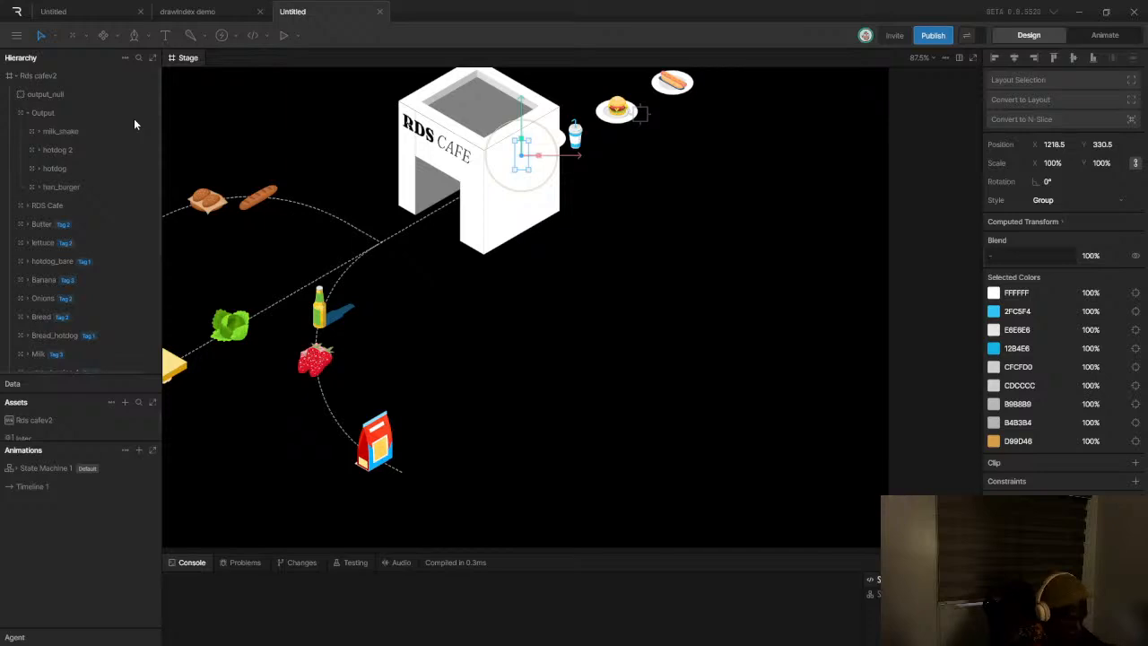
pyautogui.hotkey('ctrl', 'z')
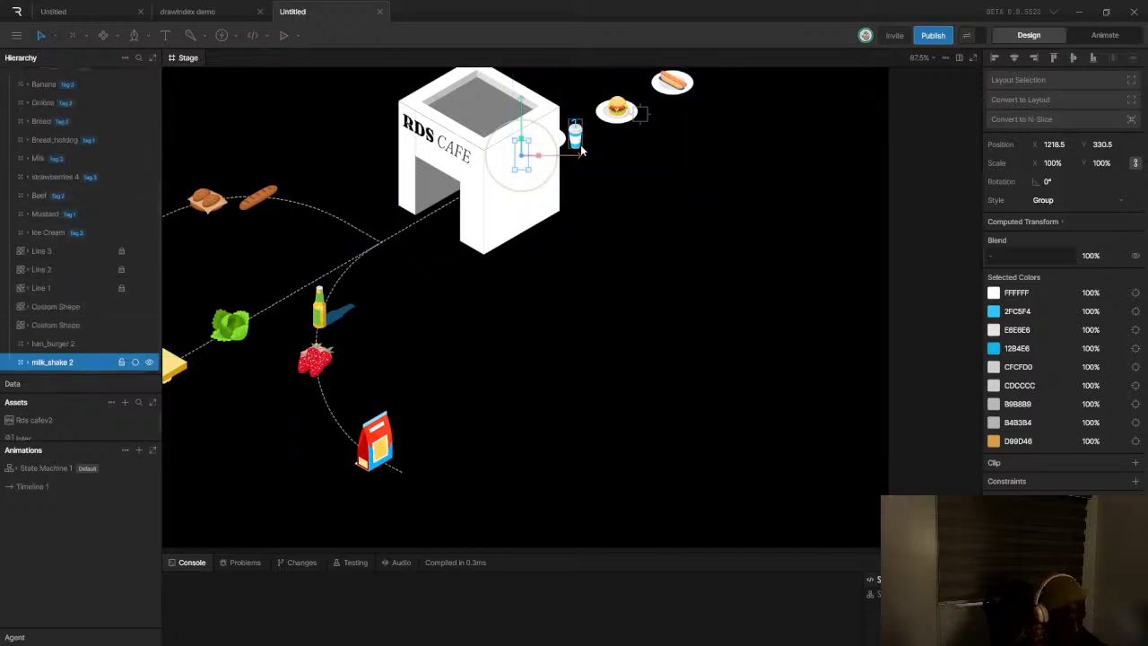
# Keyframe milk_shake 2's starting position on Timeline 1 at 17:55
pyautogui.click(1105, 35)
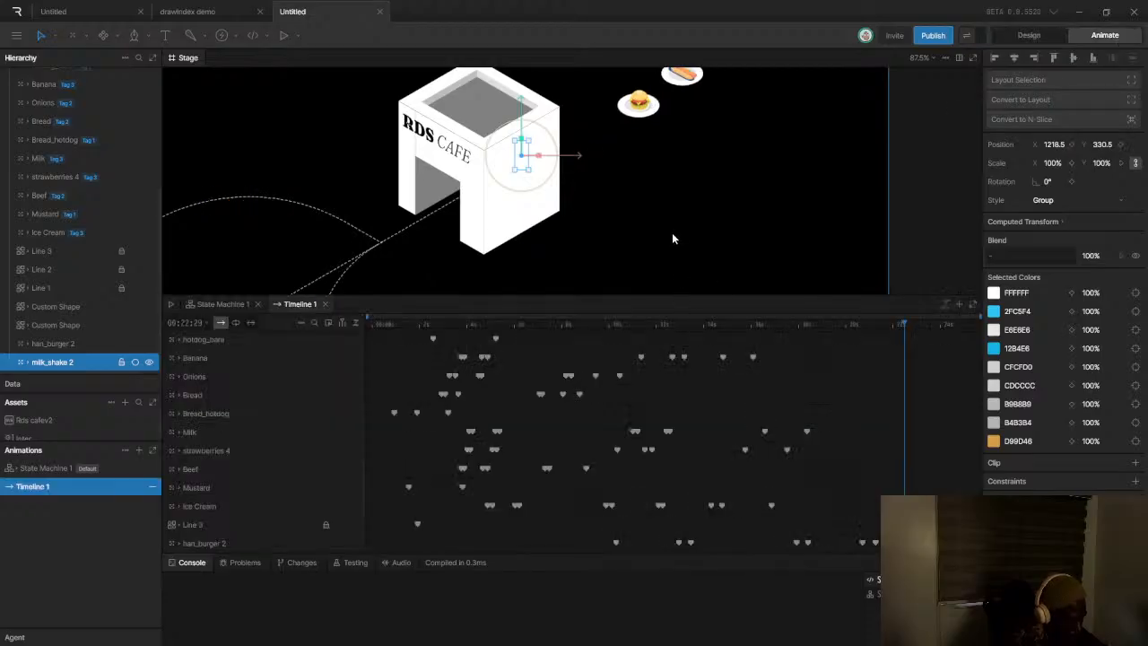
pyautogui.scroll(-3, 672, 233)
pyautogui.moveTo(902, 338); pyautogui.dragTo(795, 372)
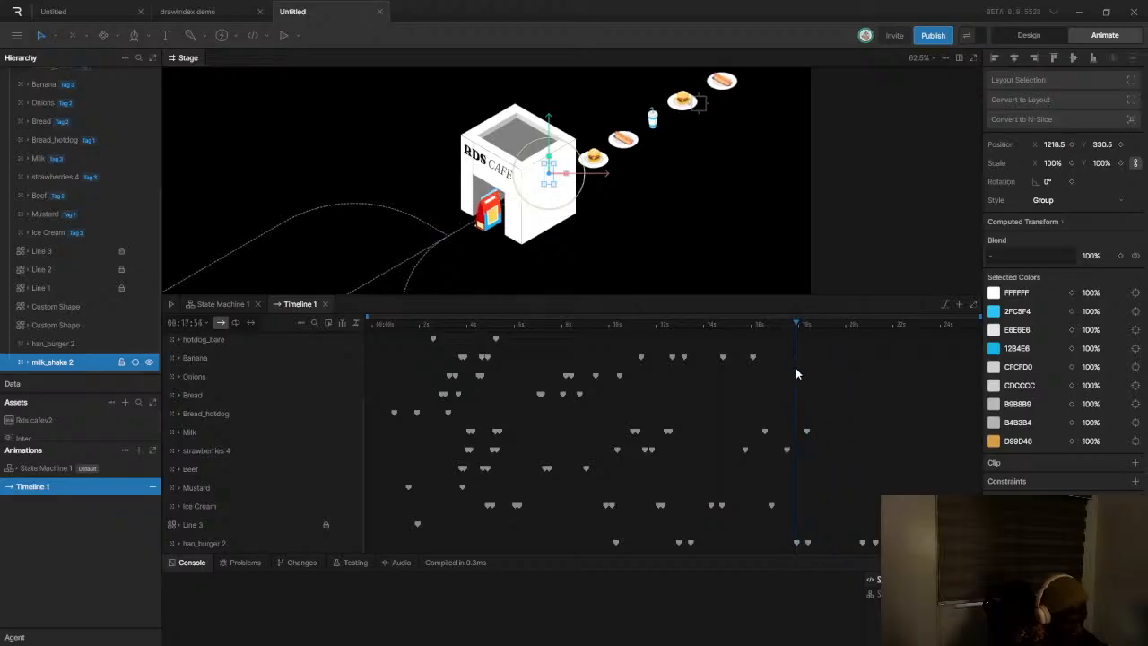
pyautogui.click(802, 334)
pyautogui.moveTo(801, 333); pyautogui.dragTo(877, 326)
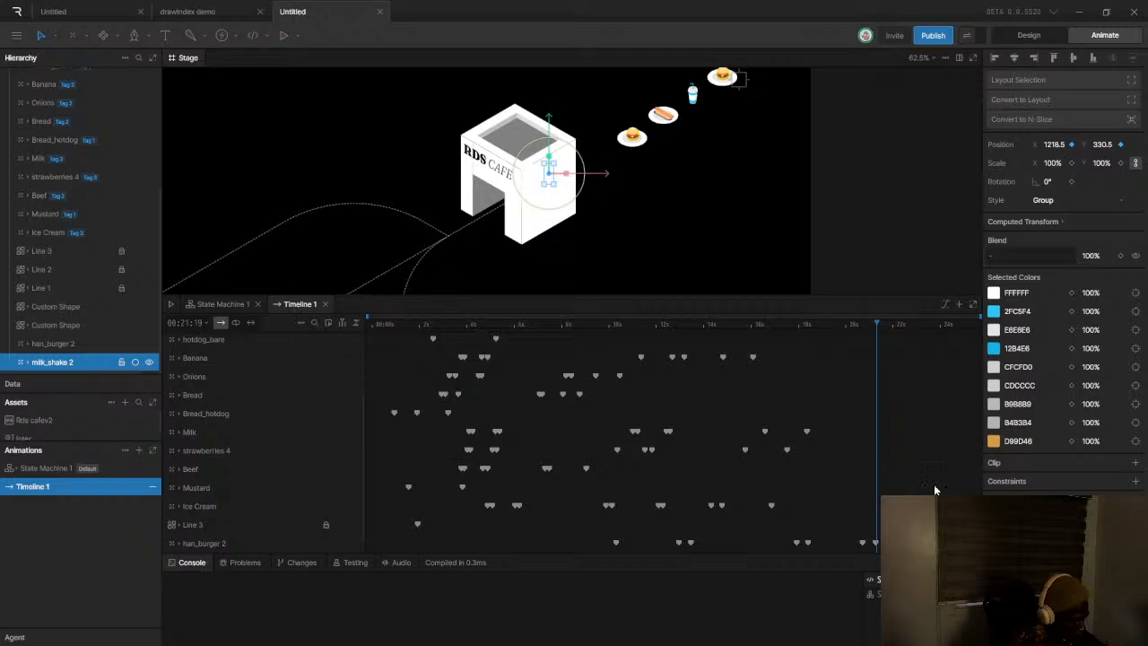
pyautogui.moveTo(816, 327); pyautogui.dragTo(797, 336)
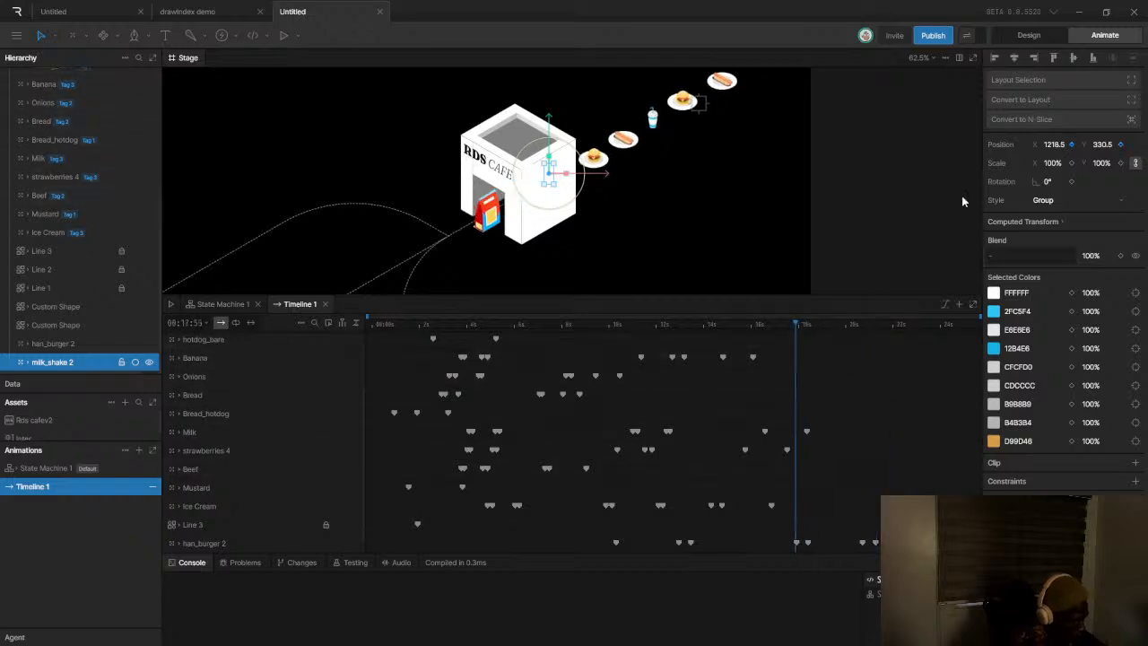
pyautogui.click(1071, 144)
# Move milk_shake 2 out of the café toward the nearest burger, to X 1356, Y 271 at 21:19
pyautogui.moveTo(795, 326); pyautogui.dragTo(877, 358)
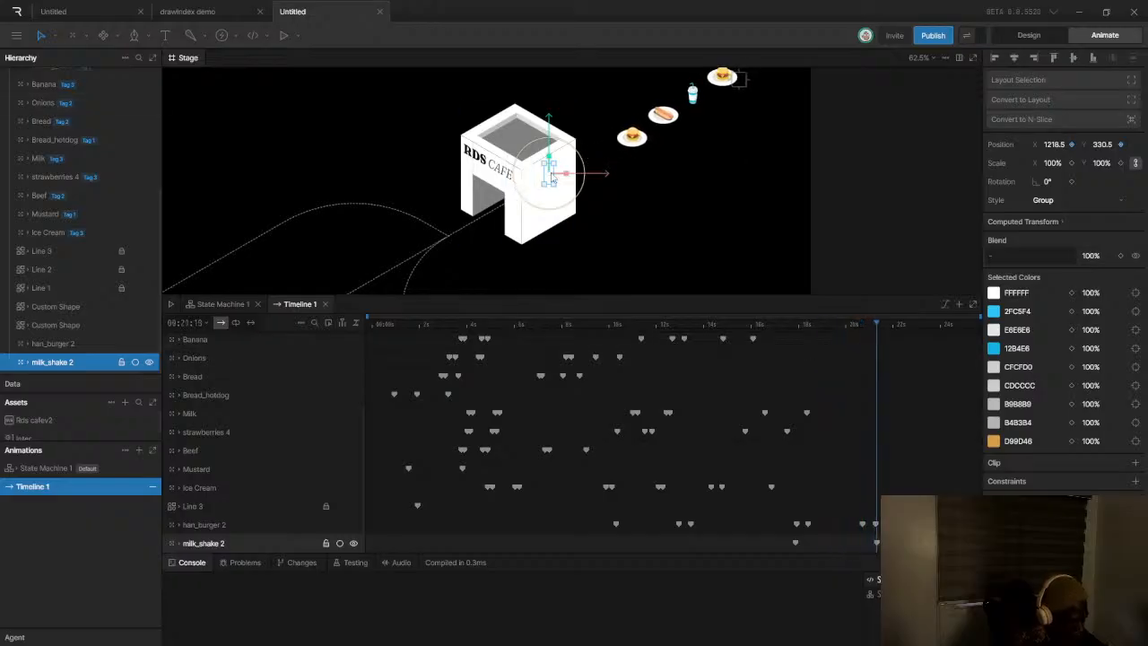
pyautogui.moveTo(550, 180); pyautogui.dragTo(601, 154)
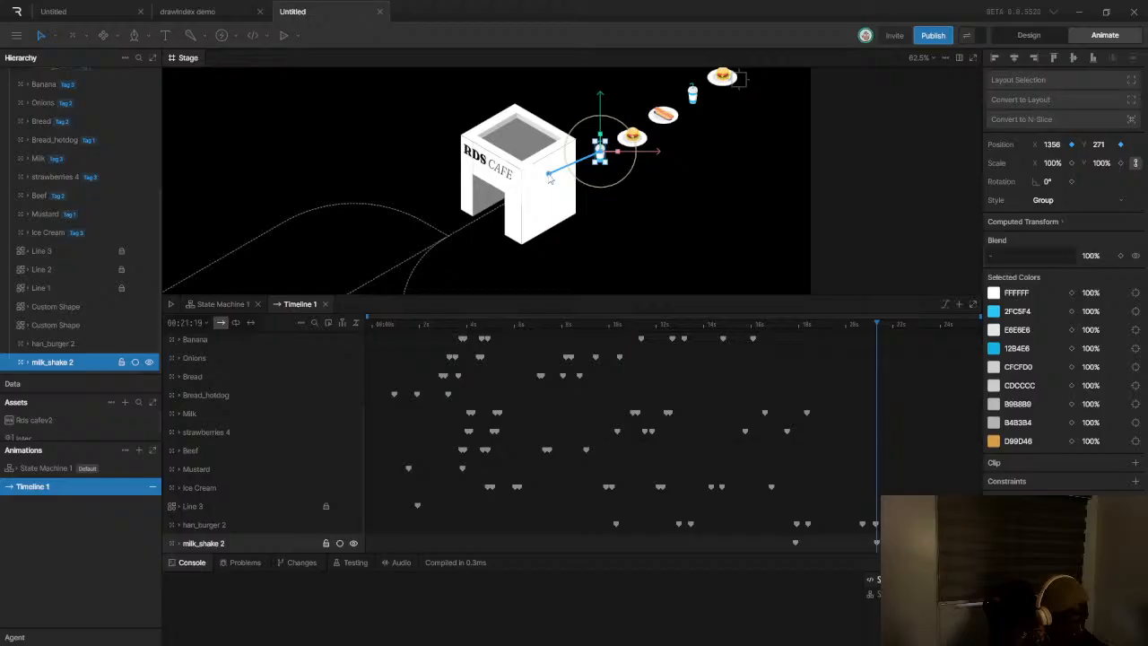
pyautogui.scroll(6, 550, 177)
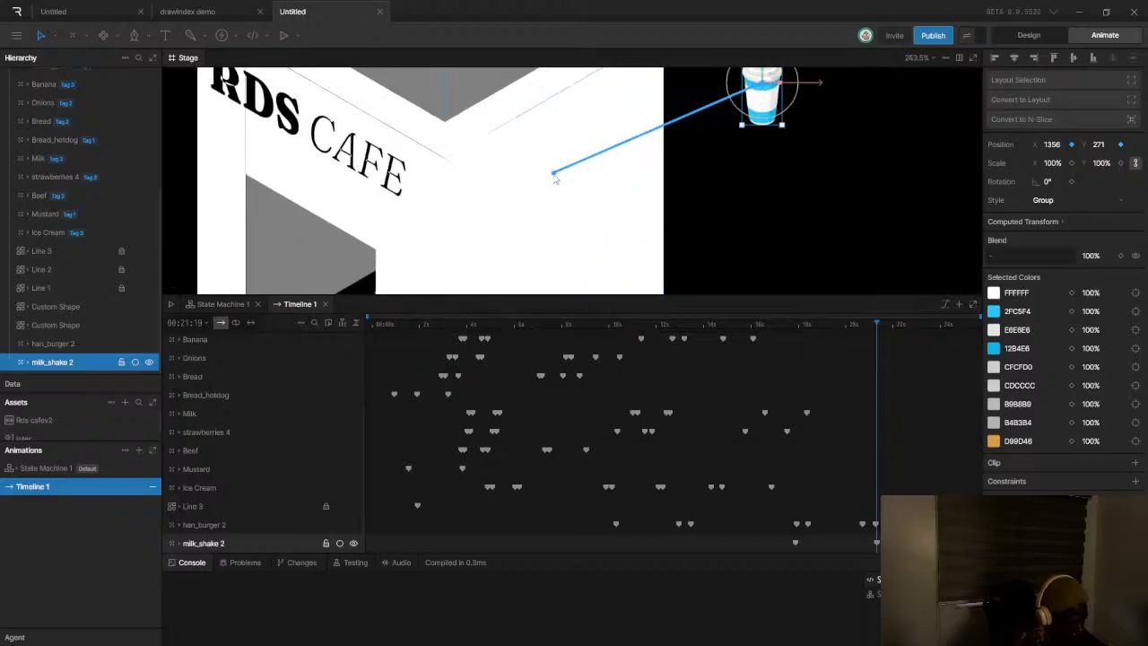
pyautogui.scroll(-7, 558, 192)
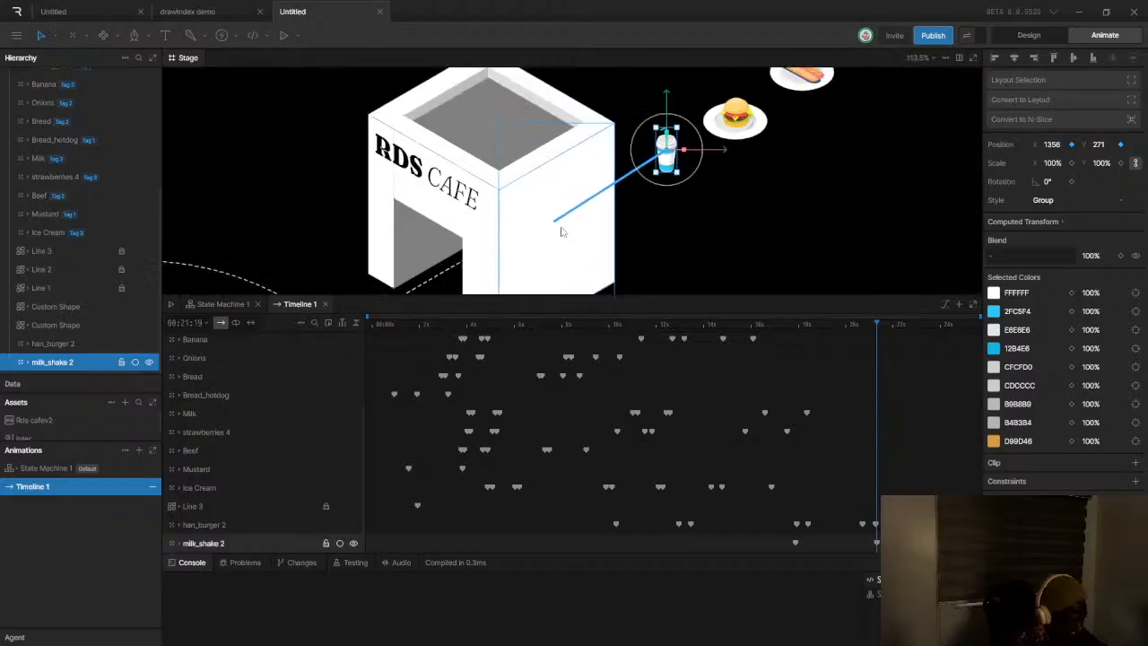
pyautogui.scroll(3, 606, 211)
# Push milk_shake 2 past its end position along its path to X 1375, Y 258.5 at 20:38
pyautogui.click(865, 327)
pyautogui.moveTo(866, 328); pyautogui.dragTo(861, 333)
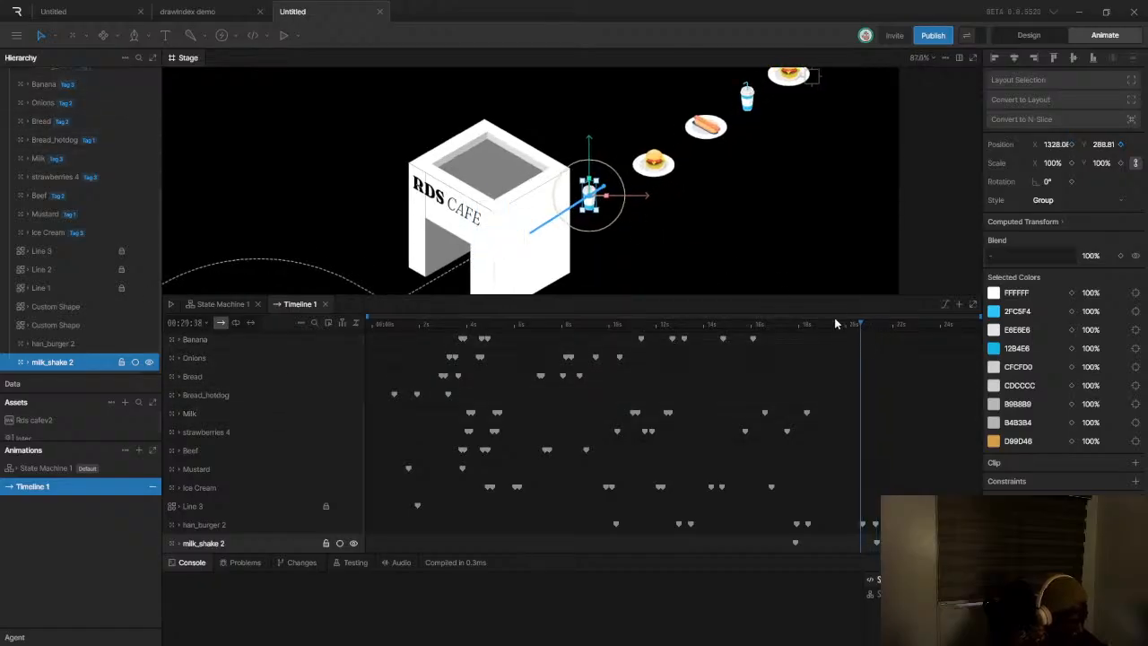
pyautogui.scroll(4, 597, 205)
pyautogui.moveTo(584, 193); pyautogui.dragTo(625, 170)
# Shift all of milk_shake 2's keyframes later so its exit from the café starts at about 18.5 s, and play Timeline 1 from the start
pyautogui.moveTo(777, 535); pyautogui.dragTo(882, 549)
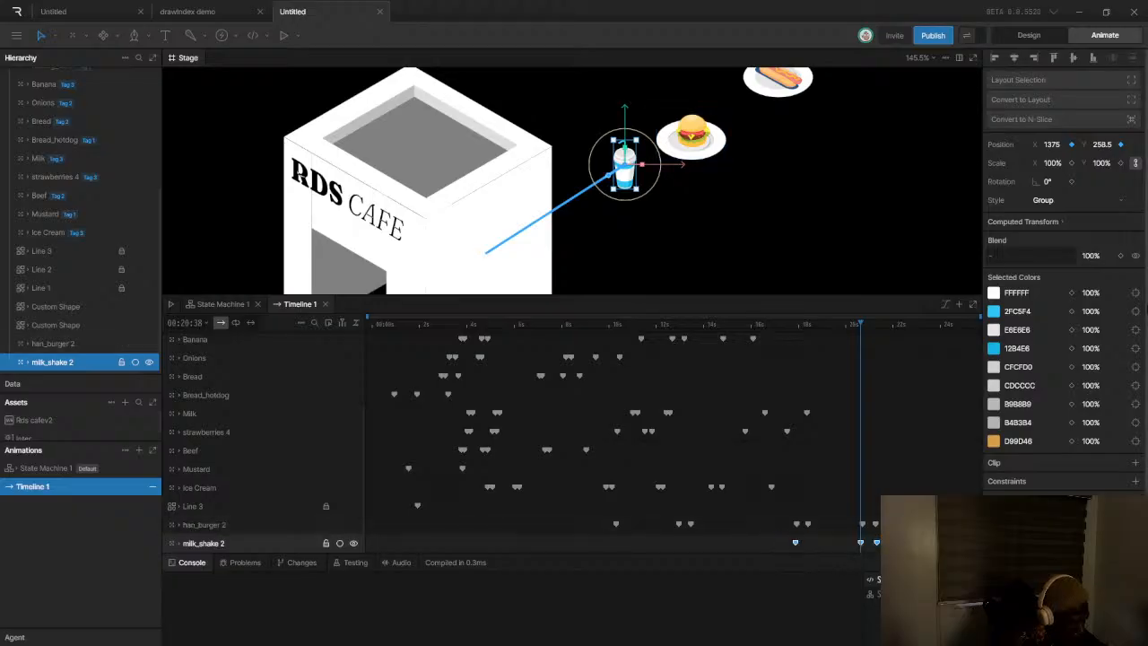
pyautogui.moveTo(787, 538); pyautogui.dragTo(895, 543)
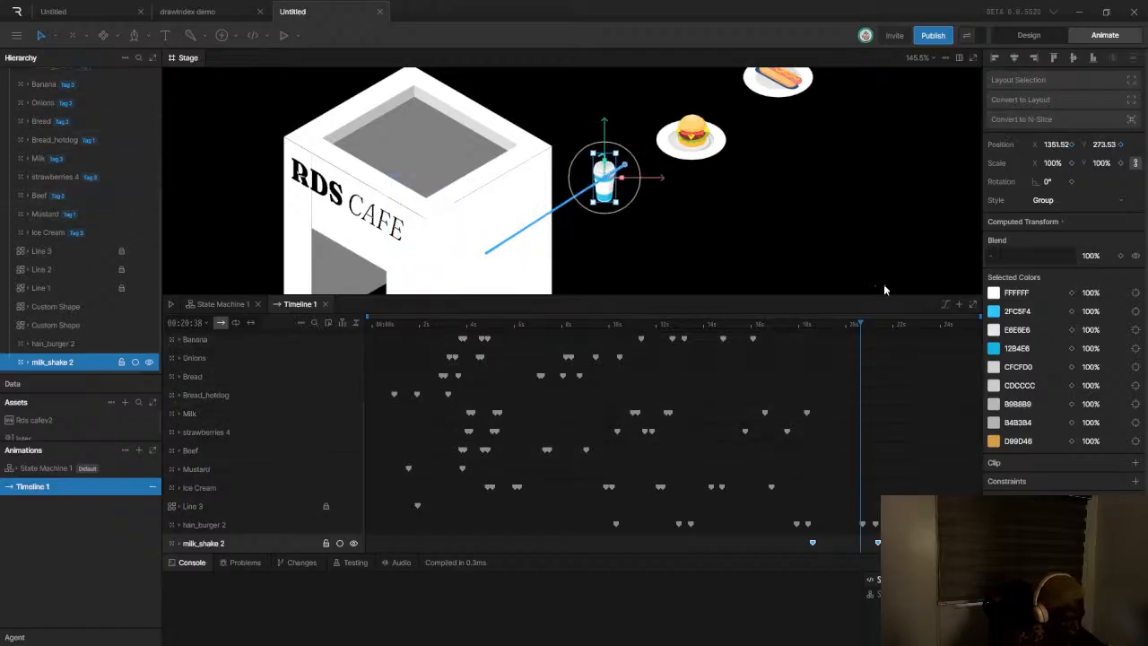
pyautogui.scroll(-10, 694, 291)
pyautogui.moveTo(453, 325); pyautogui.dragTo(339, 324)
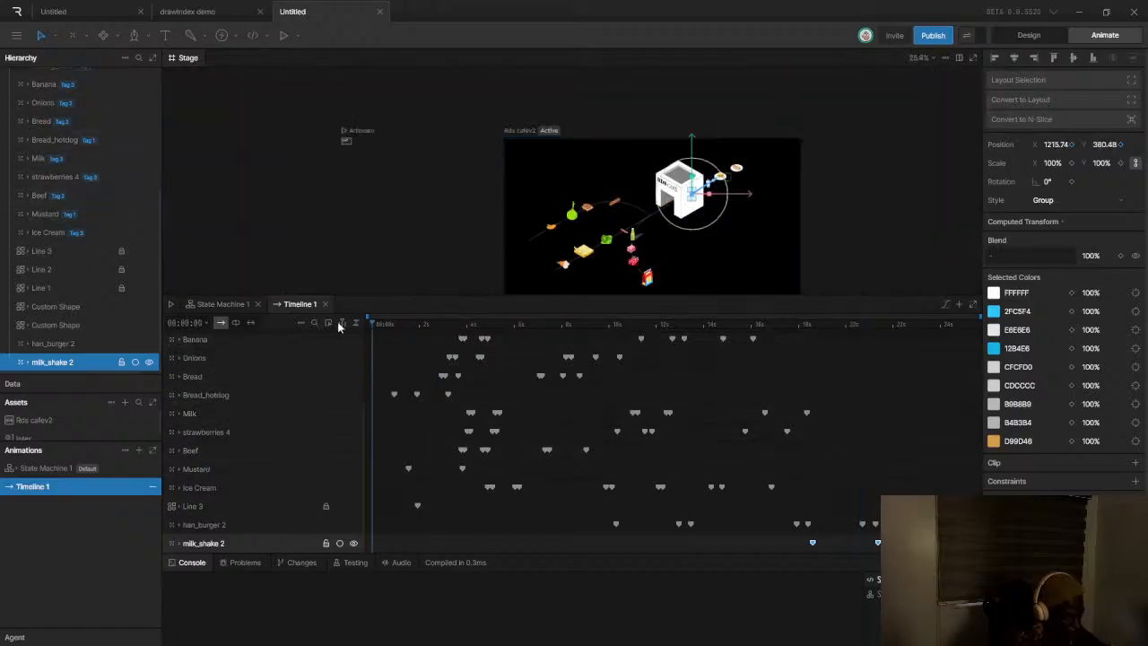
pyautogui.press('space')
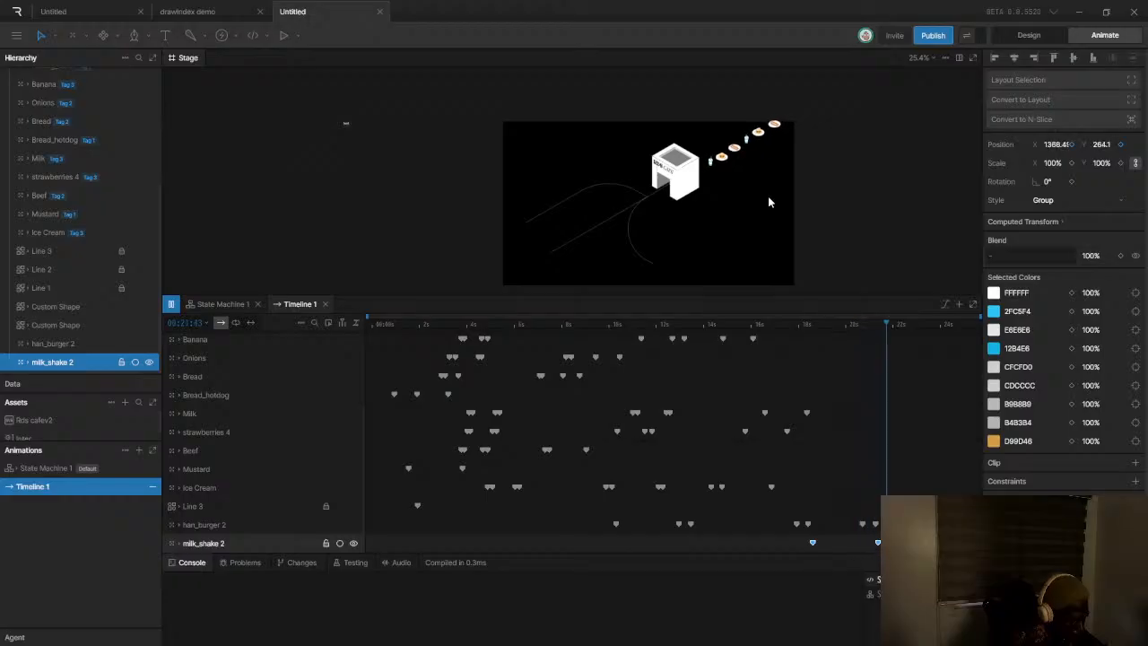
pyautogui.press('space')
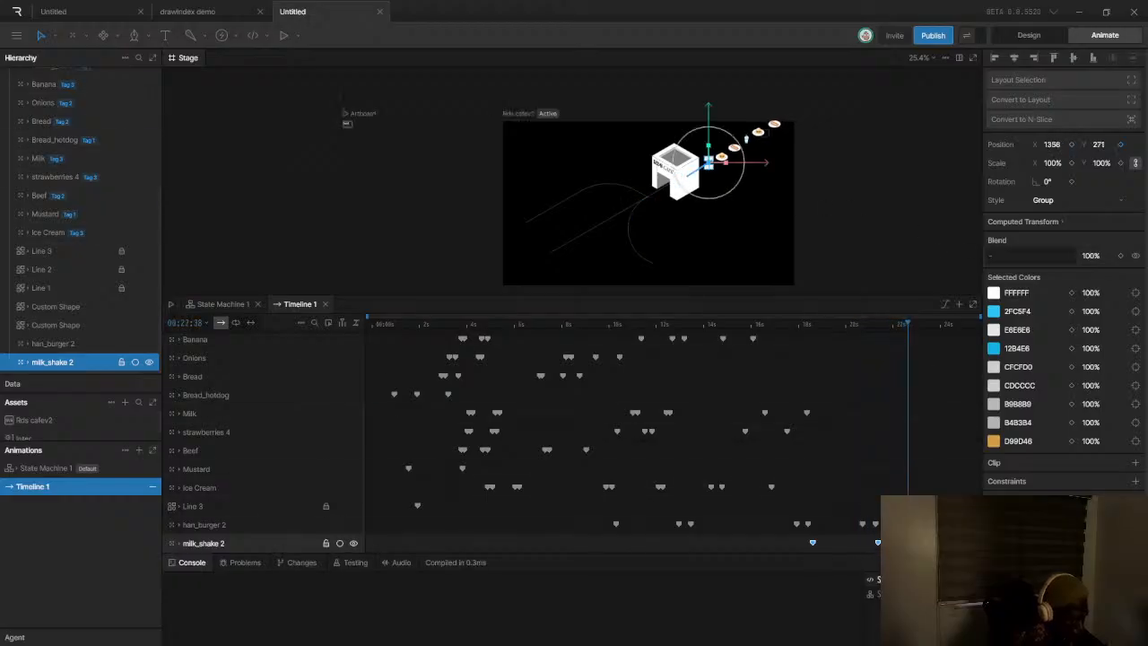
# Retime milk_shake 2's first keyframe to about 18.2 s and its second to about 20.8 s, and replay Timeline 1
pyautogui.click(811, 543)
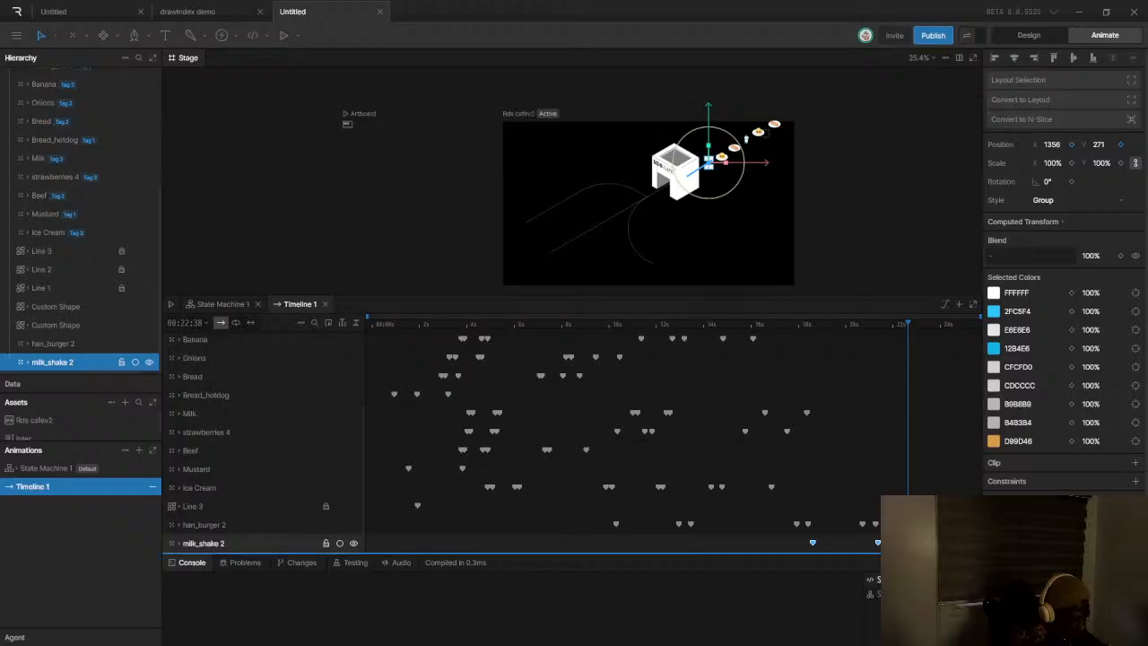
pyautogui.moveTo(861, 537); pyautogui.dragTo(881, 548)
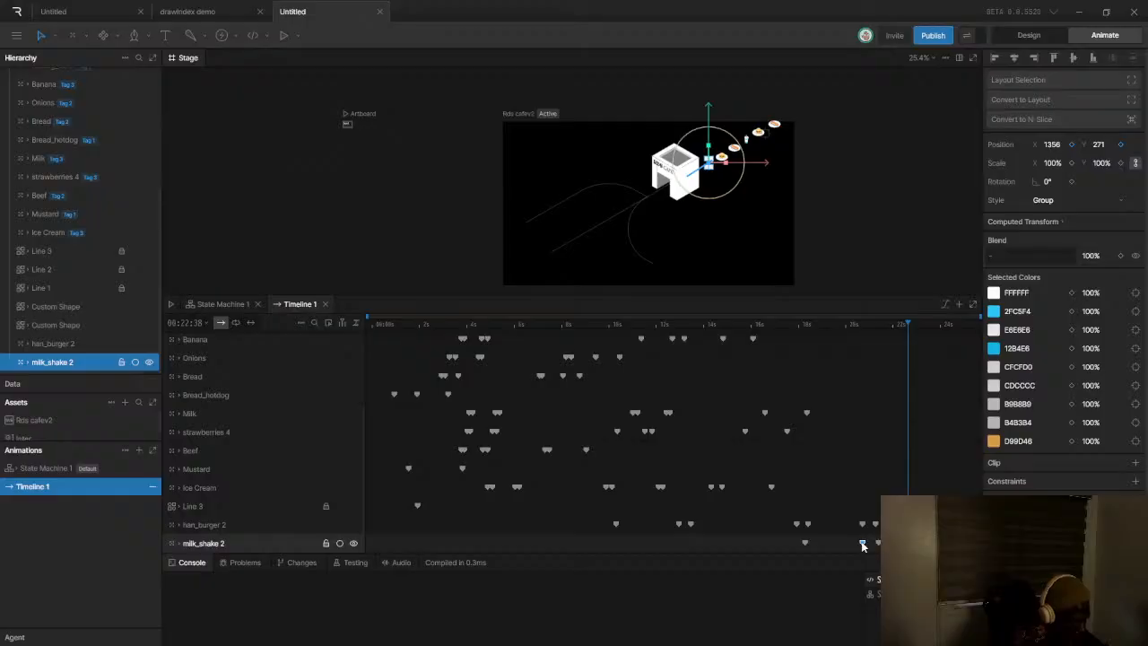
pyautogui.click(761, 324)
pyautogui.press('space')
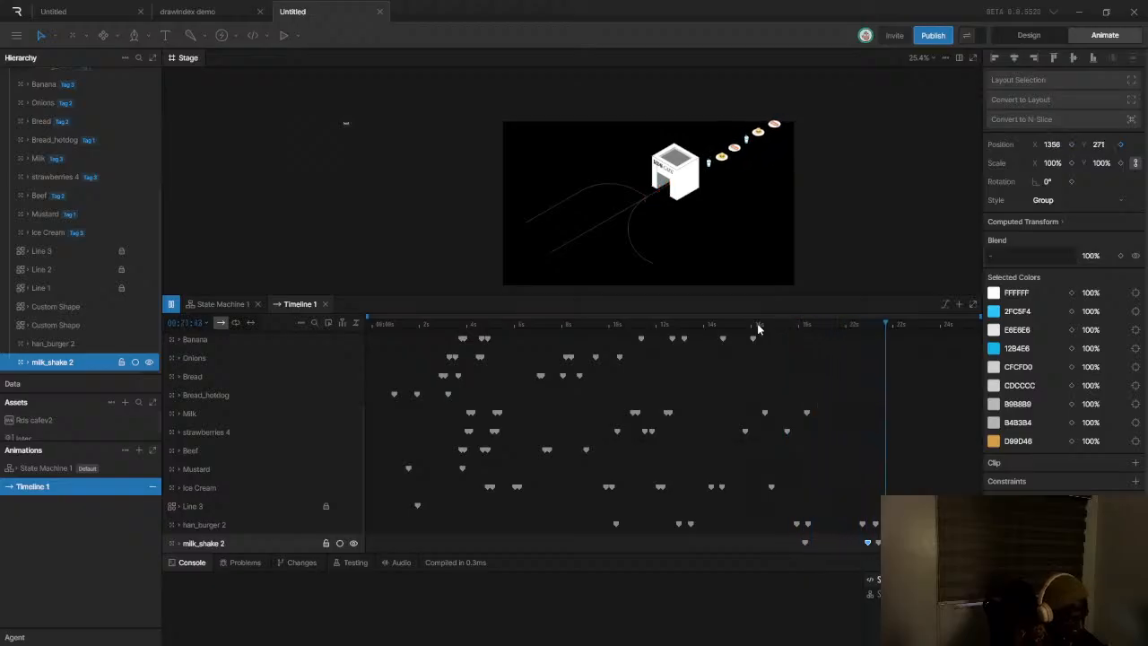
pyautogui.moveTo(787, 323); pyautogui.dragTo(318, 341)
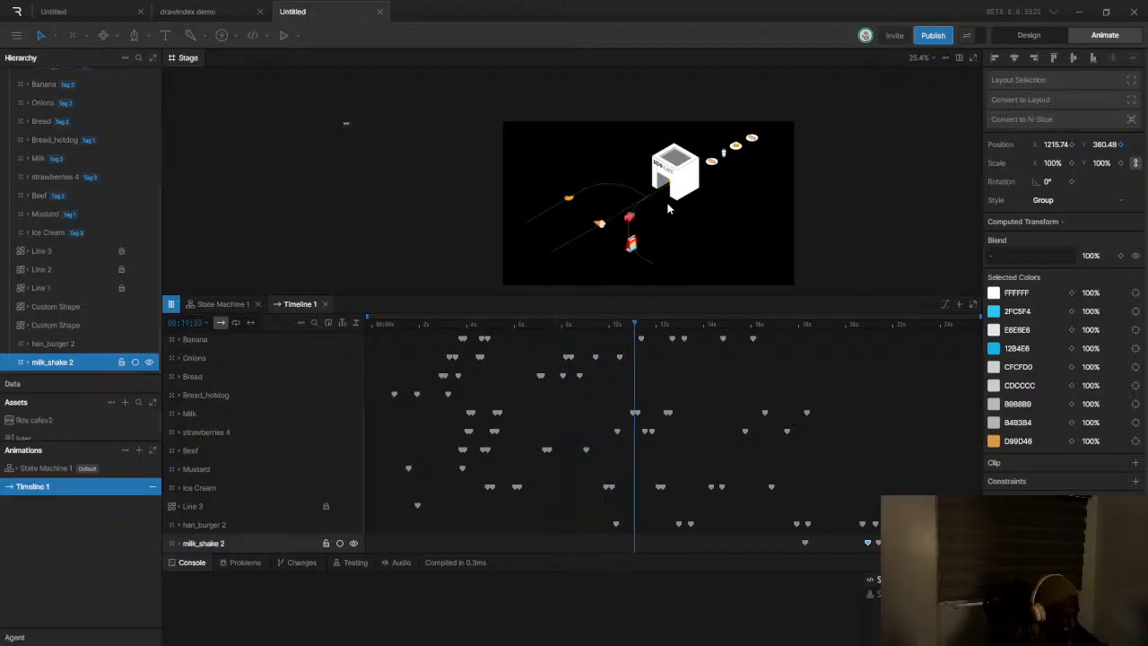
pyautogui.press('space')
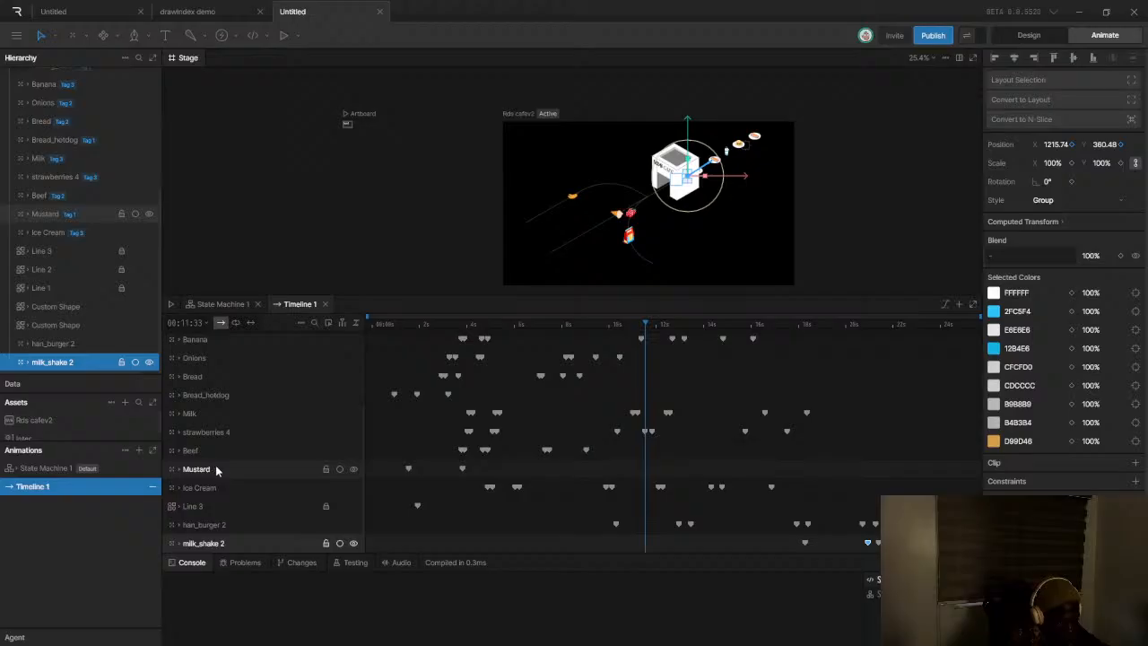
# Try moving Butter's last three keyframes earlier to start at about 8 s, and play Timeline 1 from the start
pyautogui.scroll(3, 216, 464)
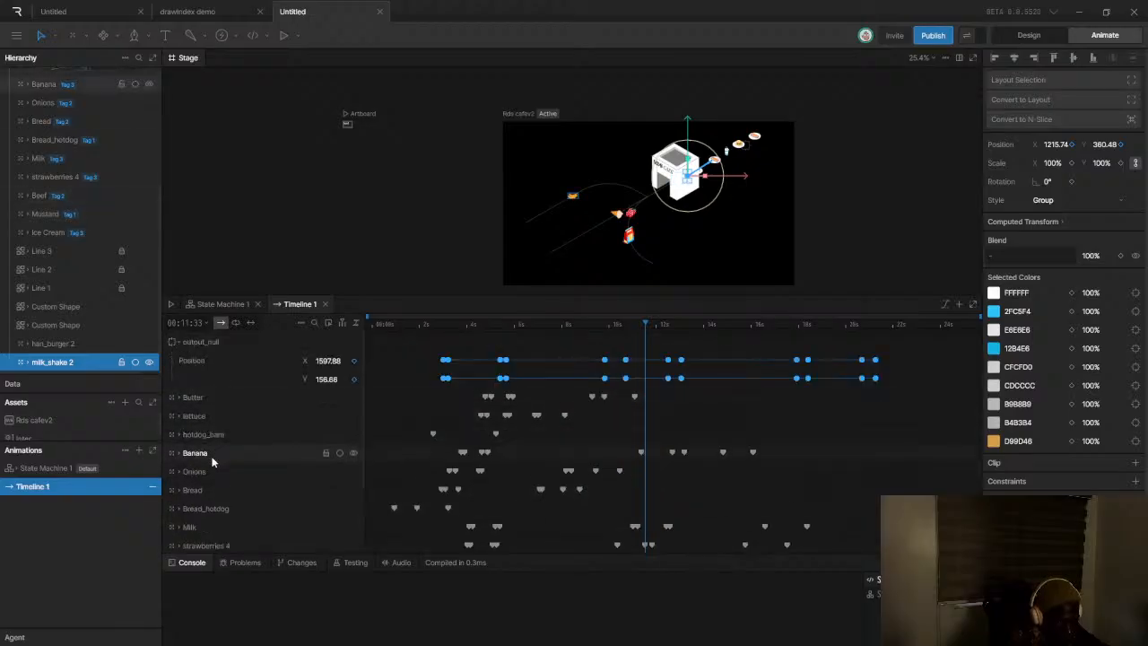
pyautogui.click(217, 397)
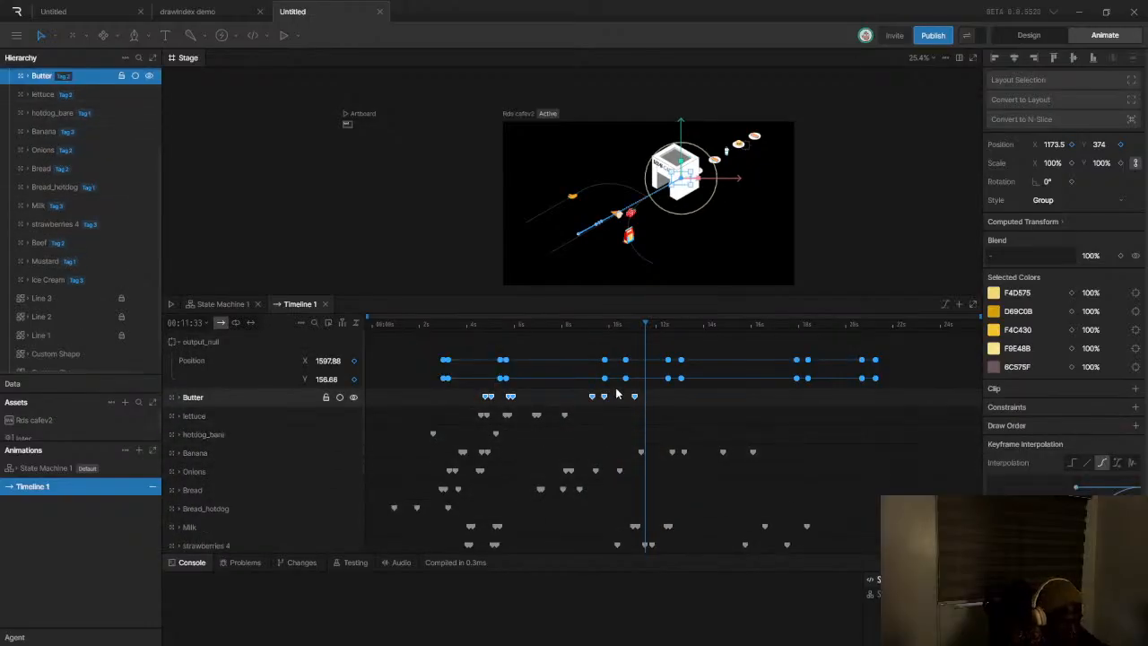
pyautogui.scroll(1, 600, 399)
pyautogui.moveTo(581, 398); pyautogui.dragTo(652, 408)
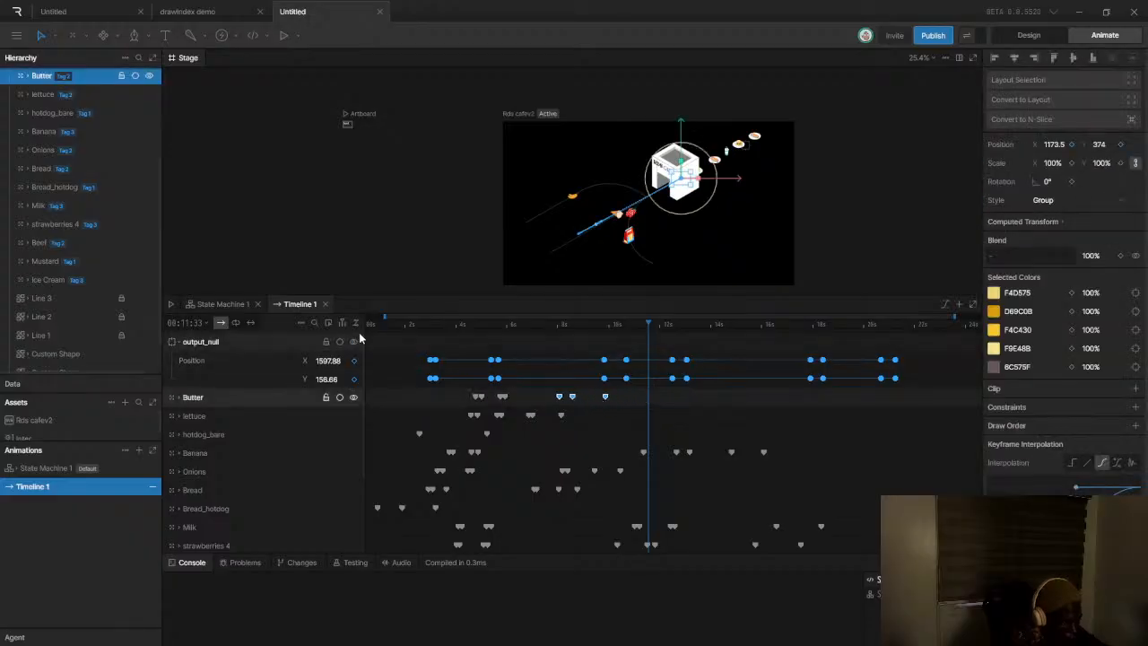
pyautogui.moveTo(385, 317); pyautogui.dragTo(366, 317)
pyautogui.press('space')
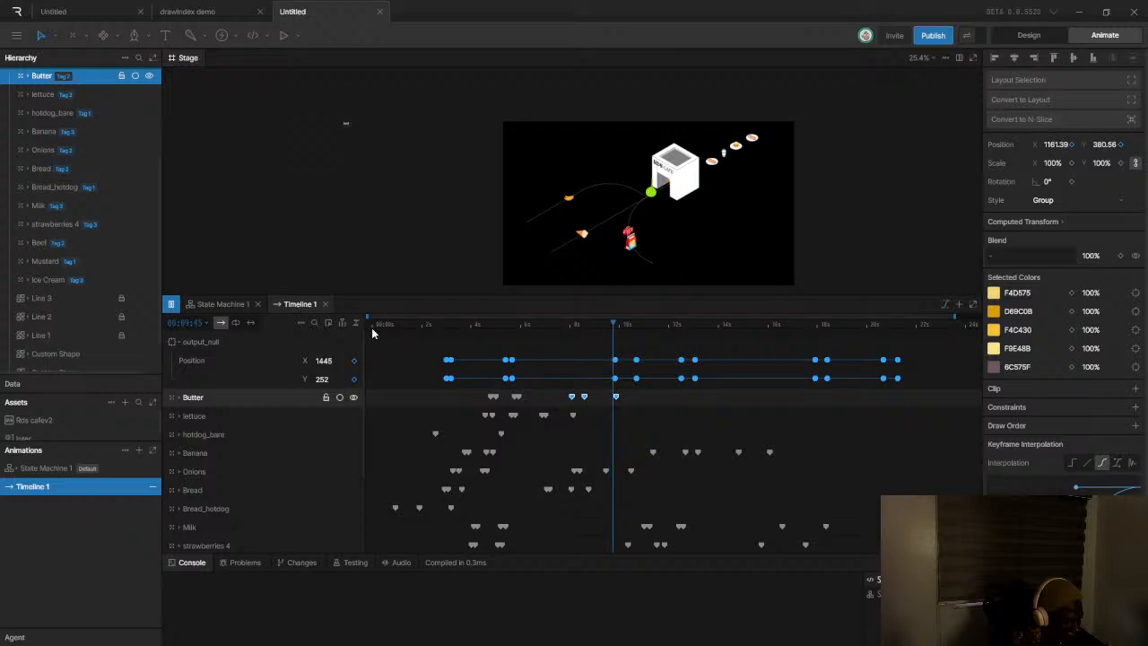
pyautogui.press('space')
# Try moving Butter's last three keyframes still earlier to start at about 6.8 s, and preview the motion
pyautogui.click(573, 401)
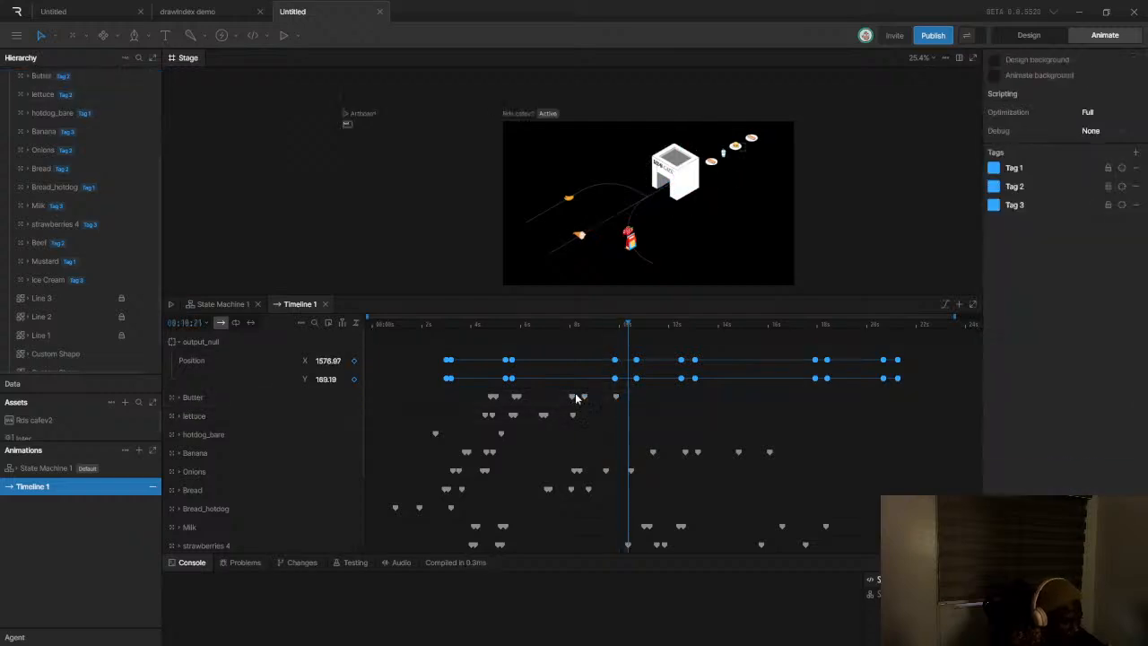
pyautogui.click(579, 400)
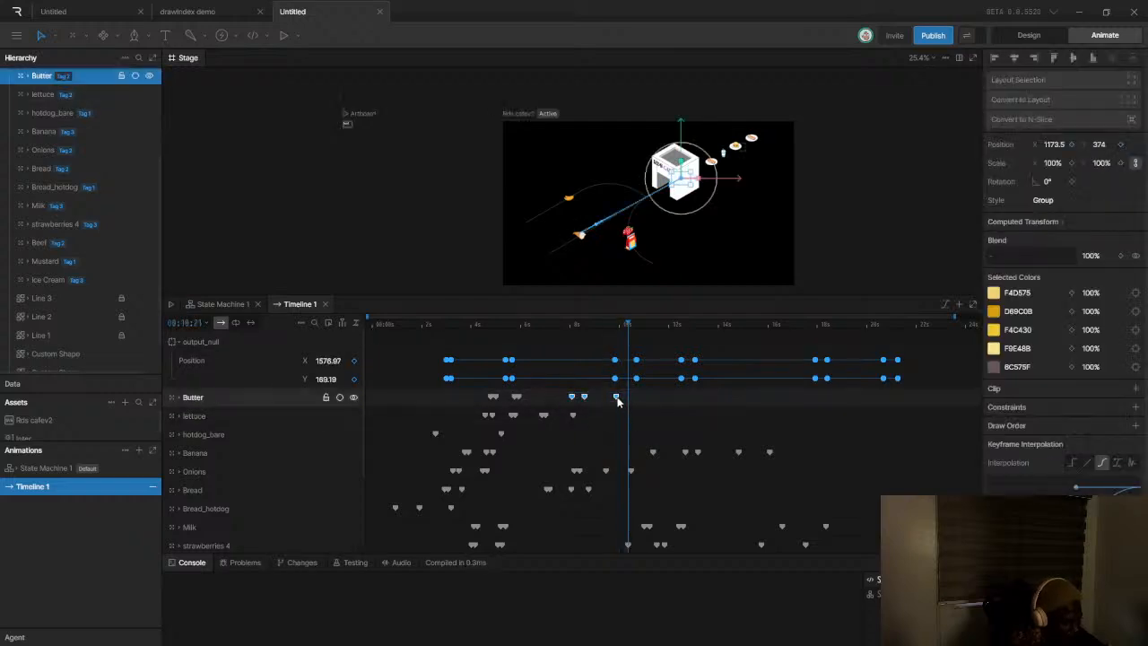
pyautogui.moveTo(631, 402); pyautogui.dragTo(571, 401)
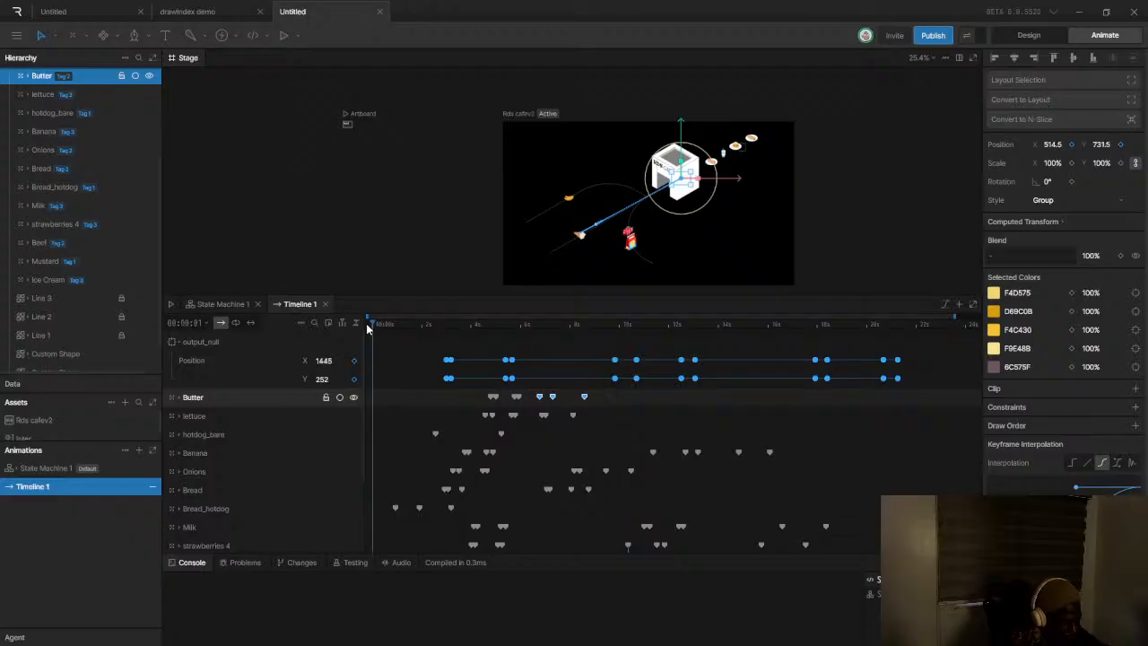
pyautogui.press('space')
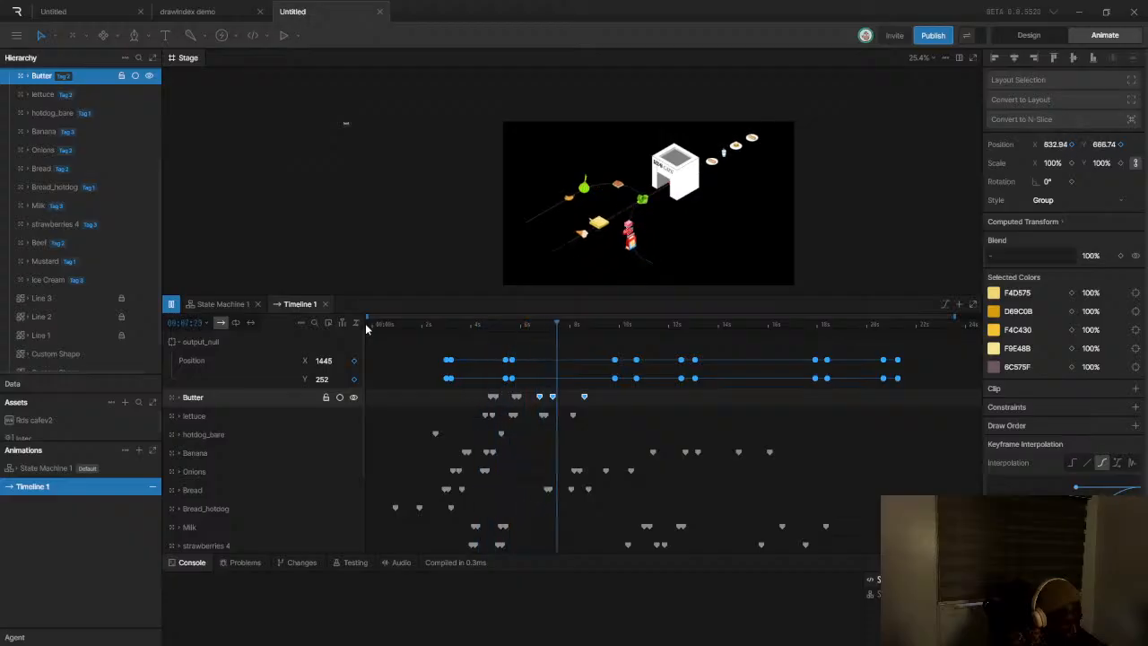
pyautogui.press('space')
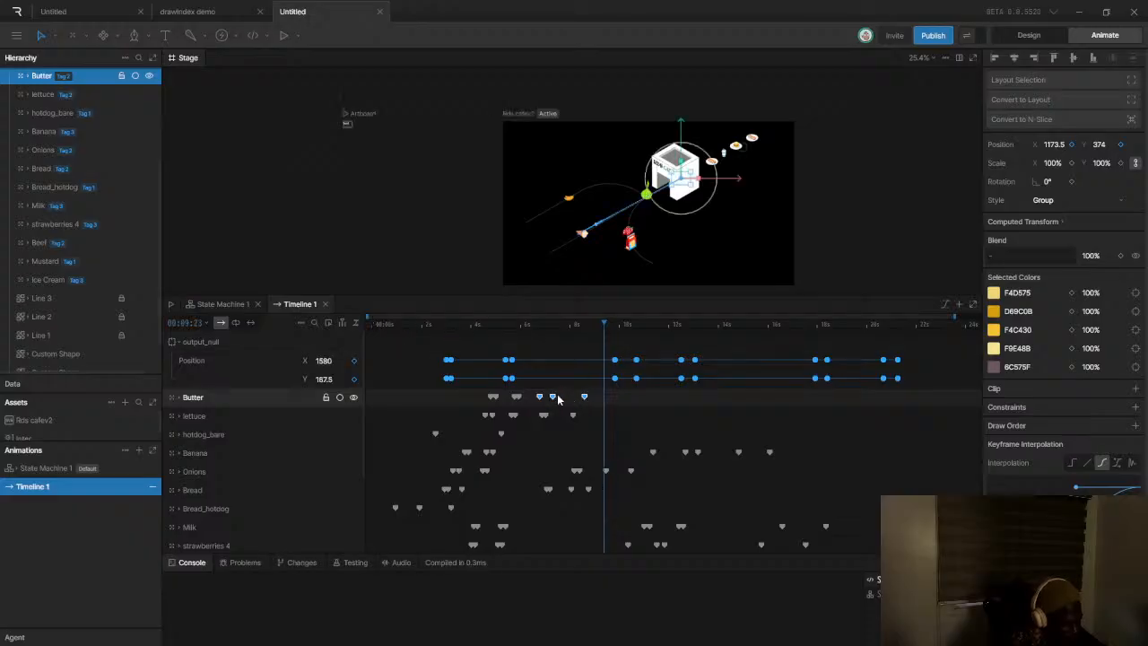
# Try Butter's last three keyframes at later starts of about 8.5 s and about 9.3 s, previewing Timeline 1 between the two
pyautogui.moveTo(561, 401); pyautogui.dragTo(600, 403)
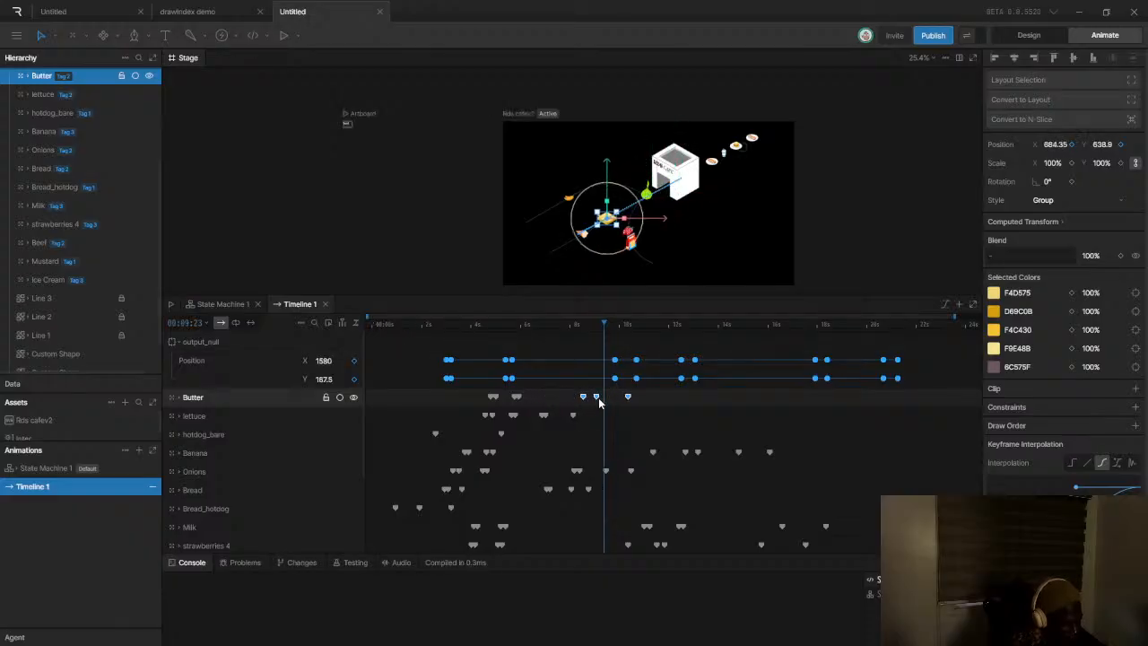
pyautogui.moveTo(488, 328); pyautogui.dragTo(351, 329)
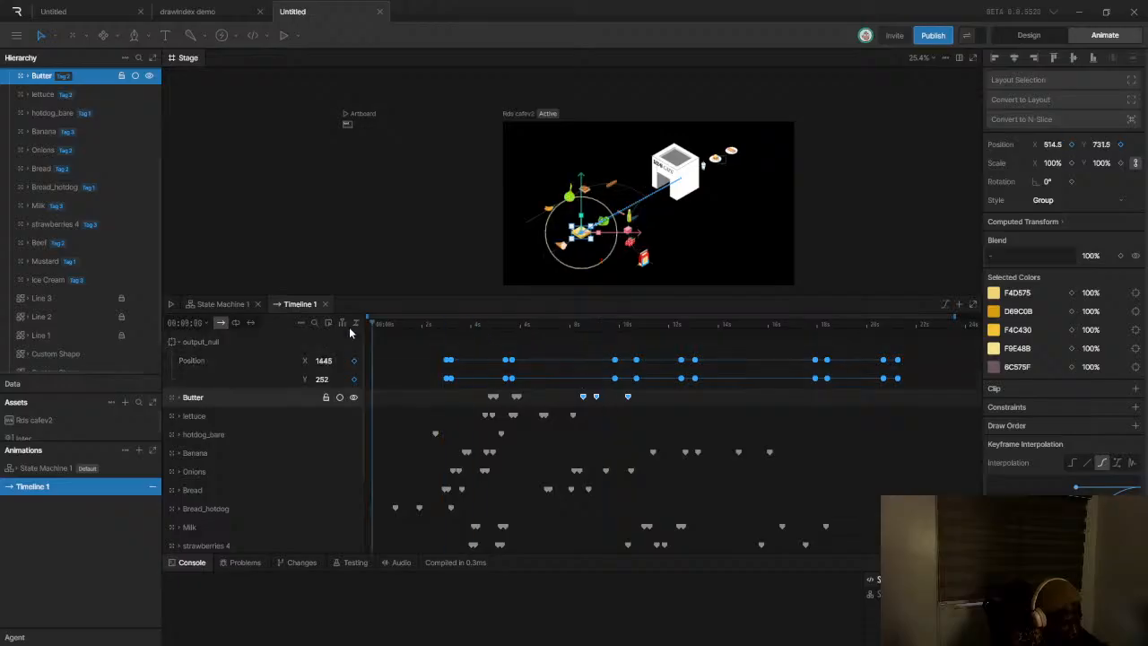
pyautogui.press('space')
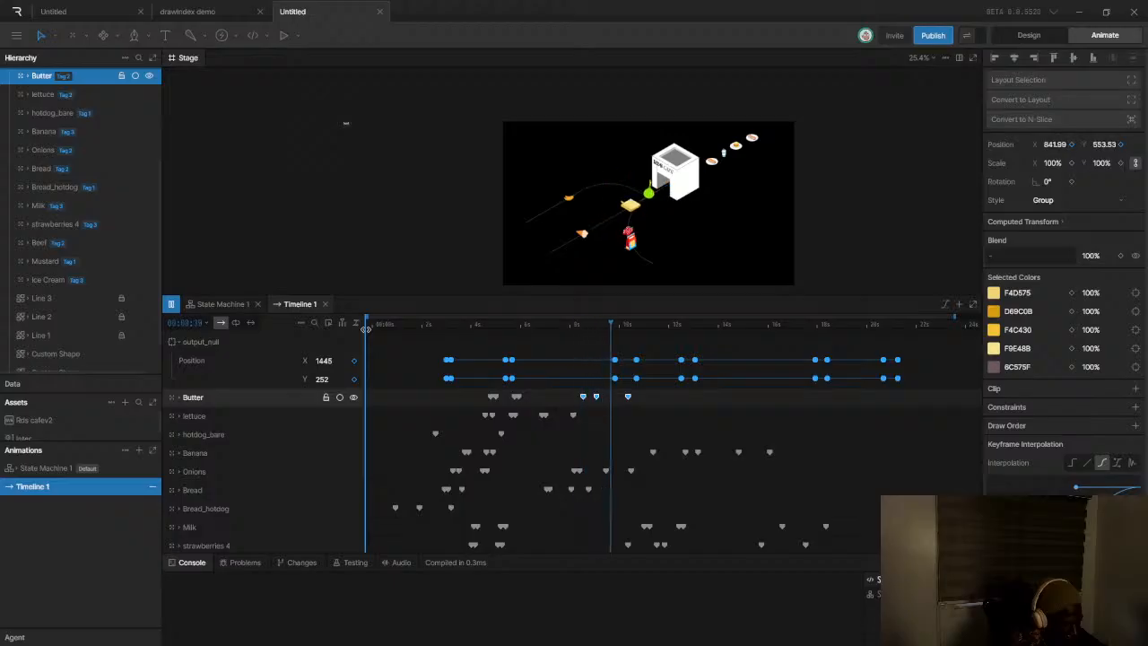
pyautogui.press('space')
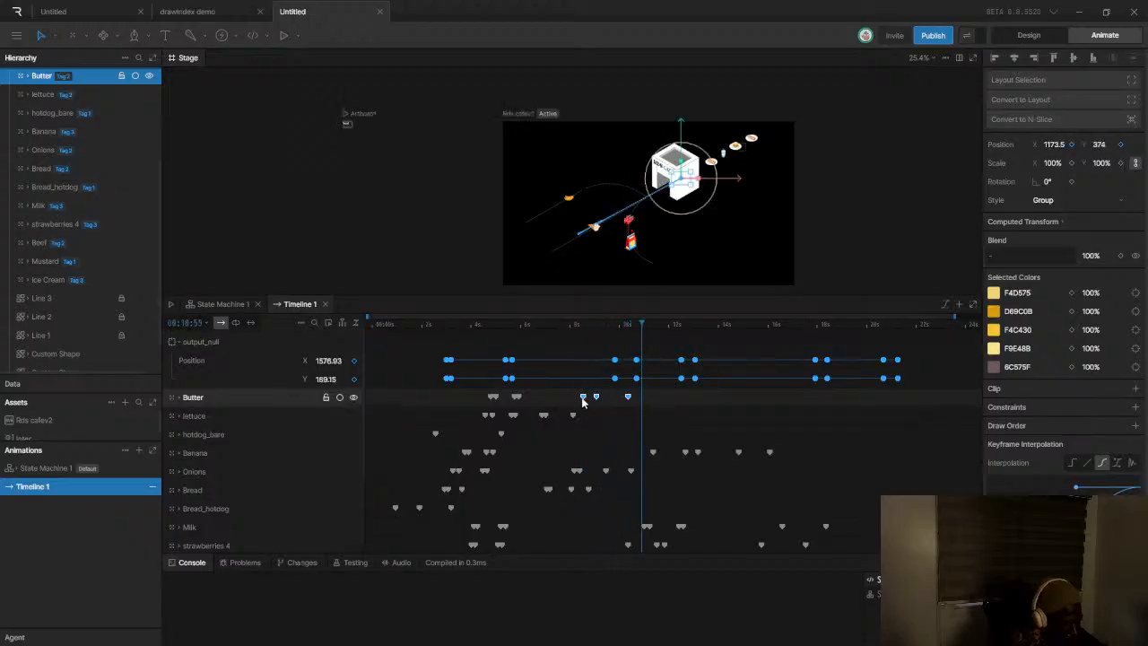
pyautogui.moveTo(599, 398); pyautogui.dragTo(610, 397)
pyautogui.click(614, 406)
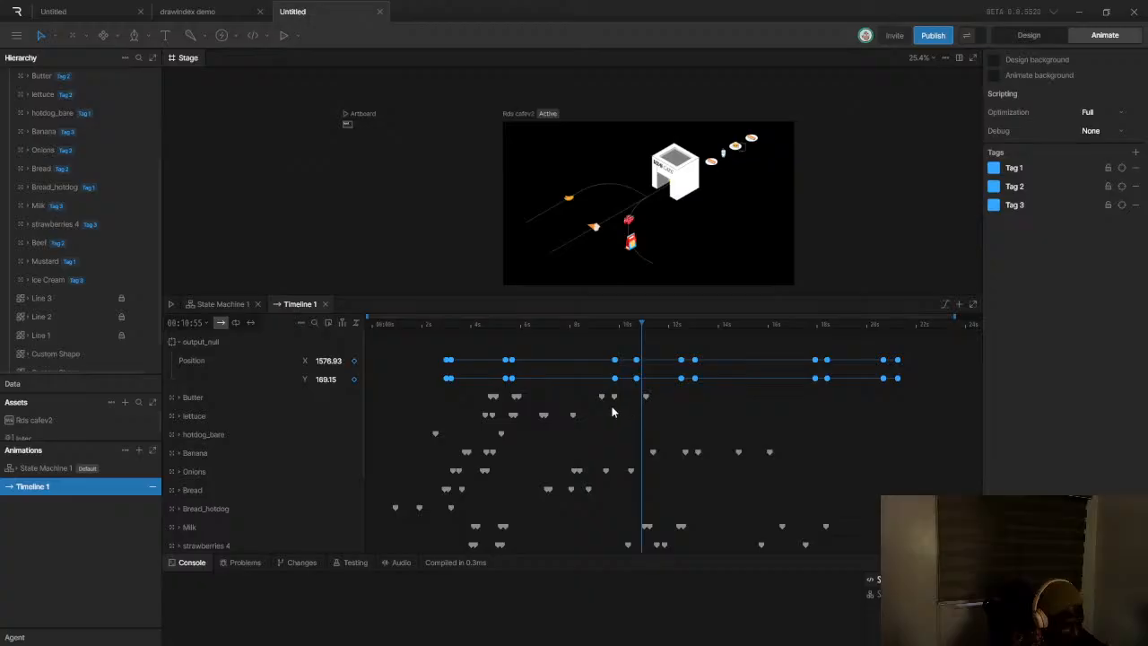
# Retime Butter's last three keyframes to about 7 s, 7.4 s and 8.4 s, and play back its run into the café
pyautogui.click(532, 325)
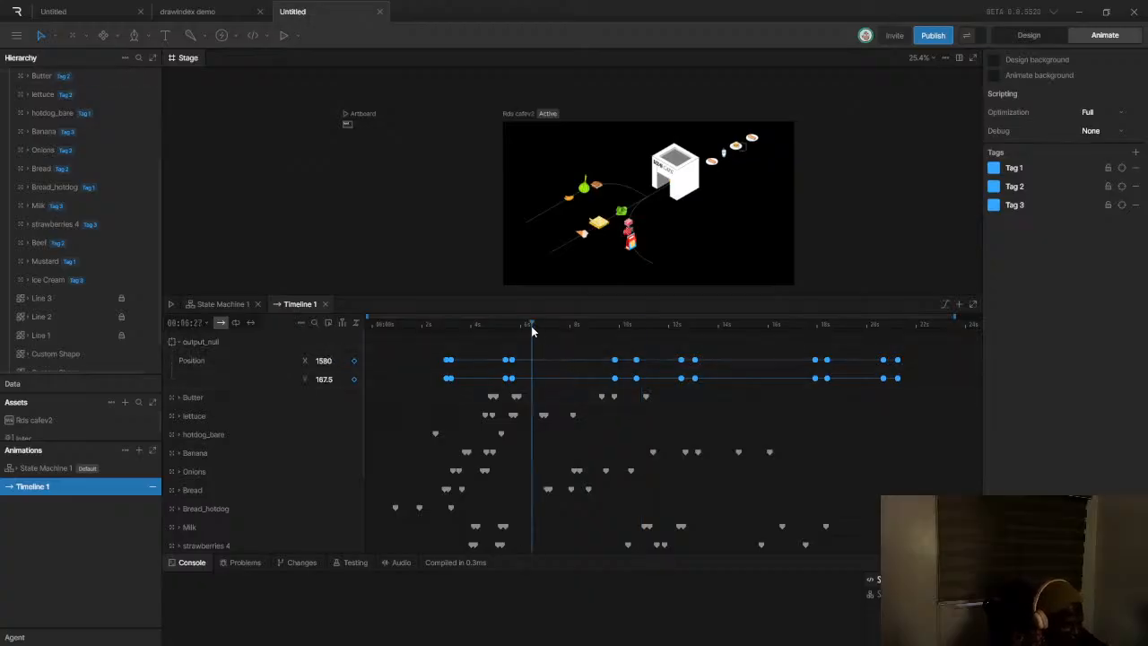
pyautogui.moveTo(590, 392)
pyautogui.mouseDown()
pyautogui.moveTo(650, 404)
pyautogui.moveTo(604, 398)
pyautogui.mouseUp()
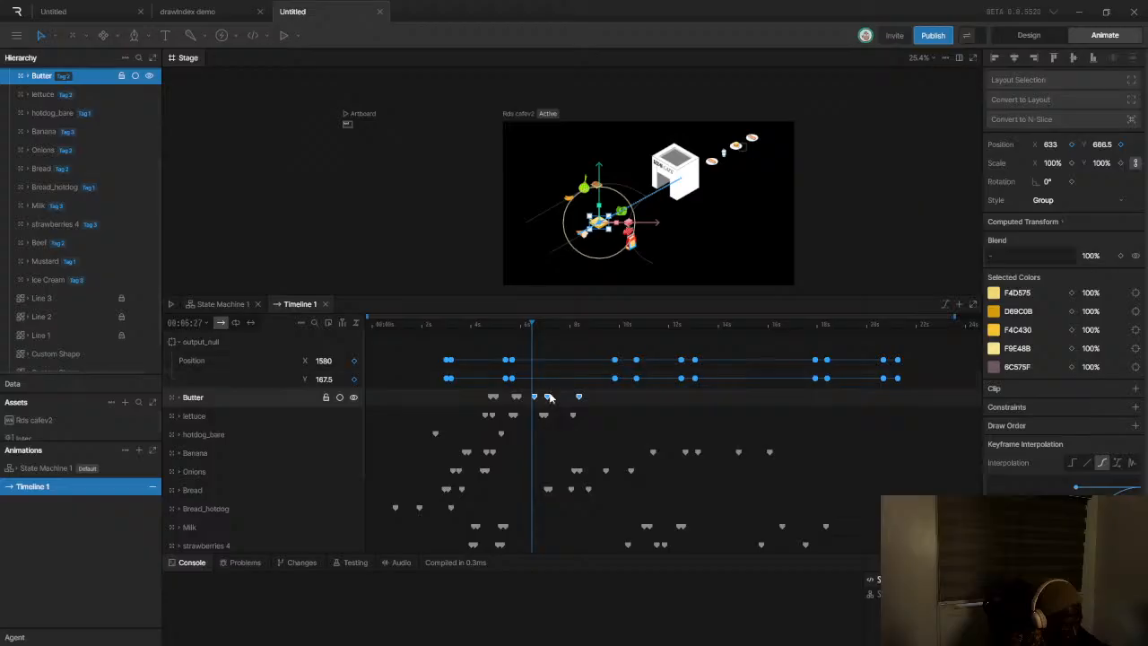
pyautogui.click(546, 397)
pyautogui.moveTo(549, 397); pyautogui.dragTo(528, 410)
pyautogui.click(376, 325)
pyautogui.press('space')
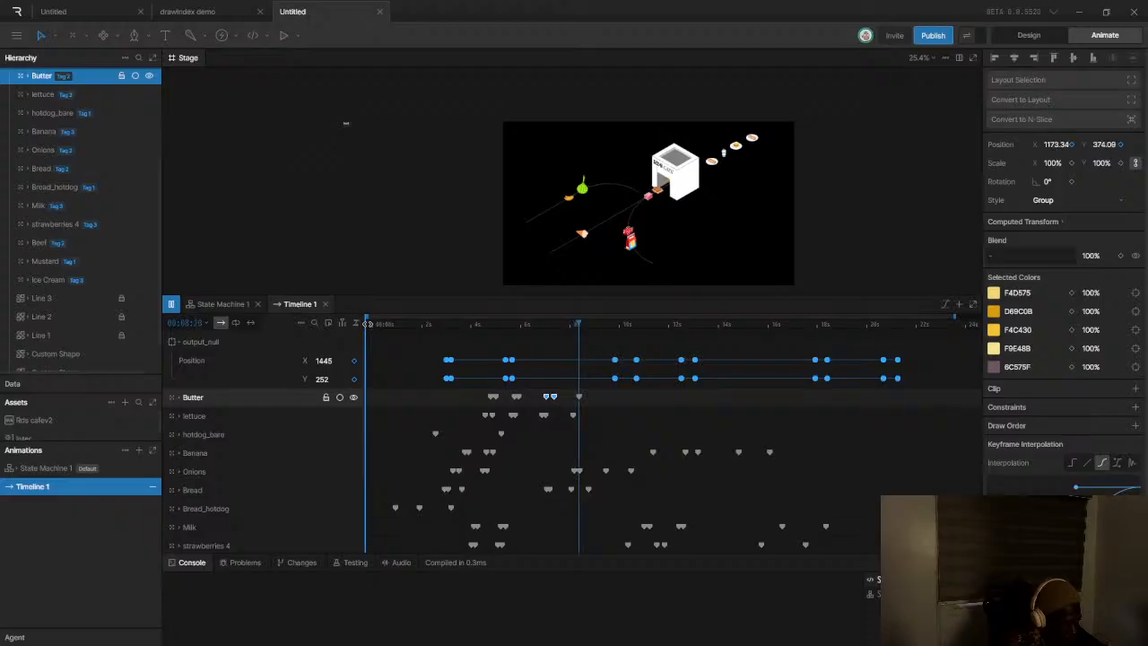
pyautogui.press('space')
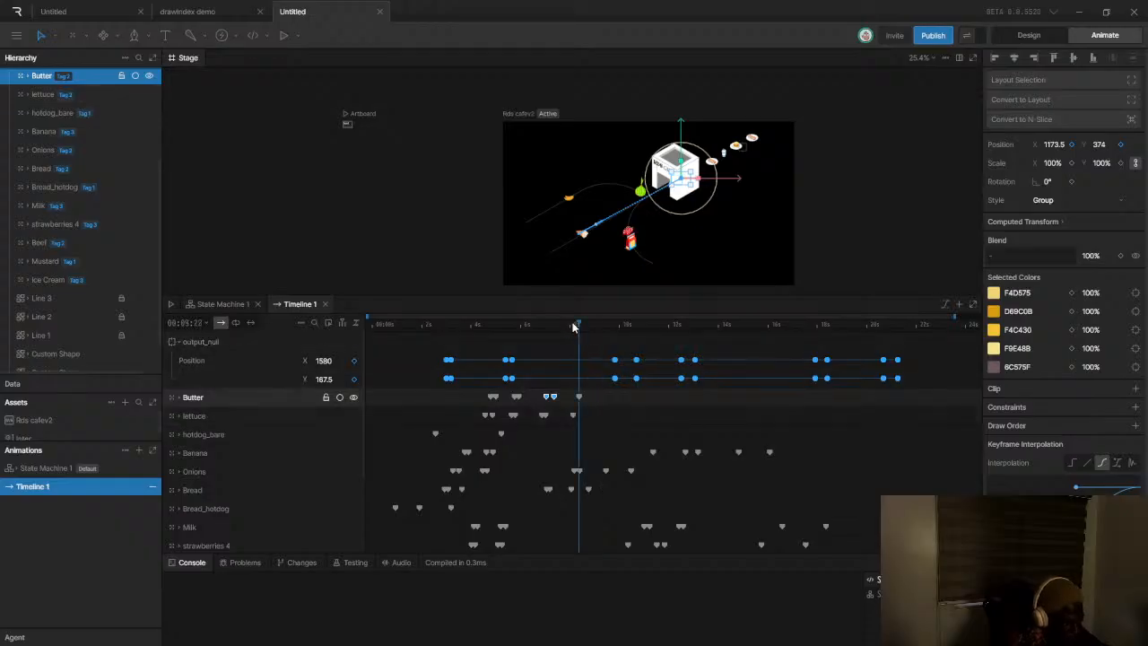
pyautogui.moveTo(578, 328); pyautogui.dragTo(551, 328)
pyautogui.press('space')
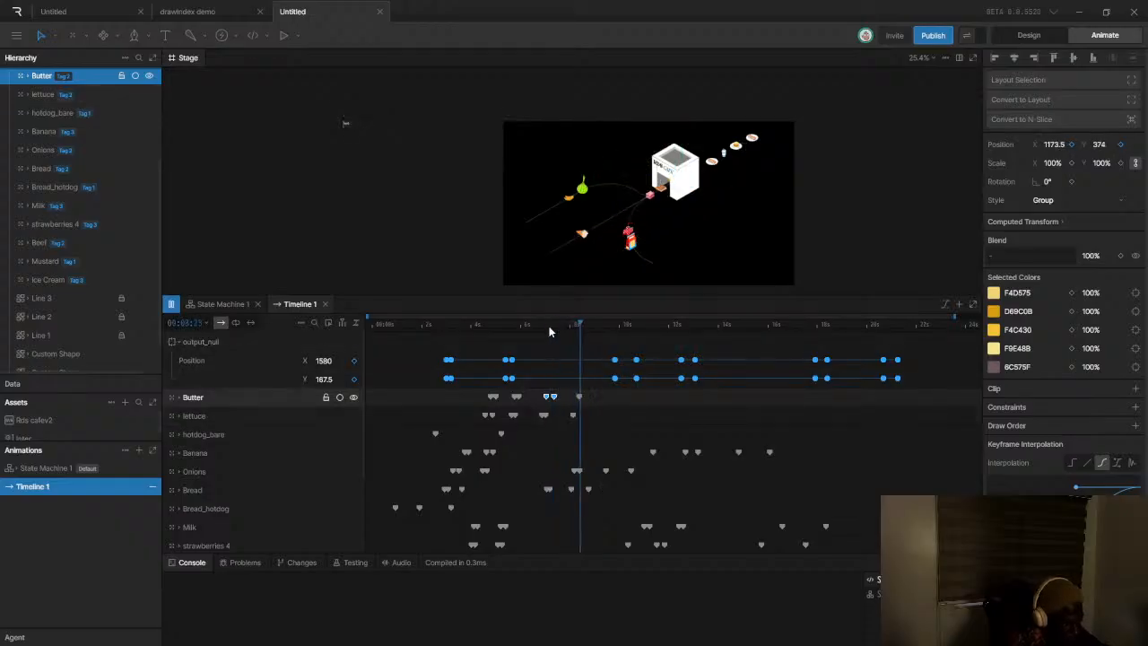
pyautogui.press('space')
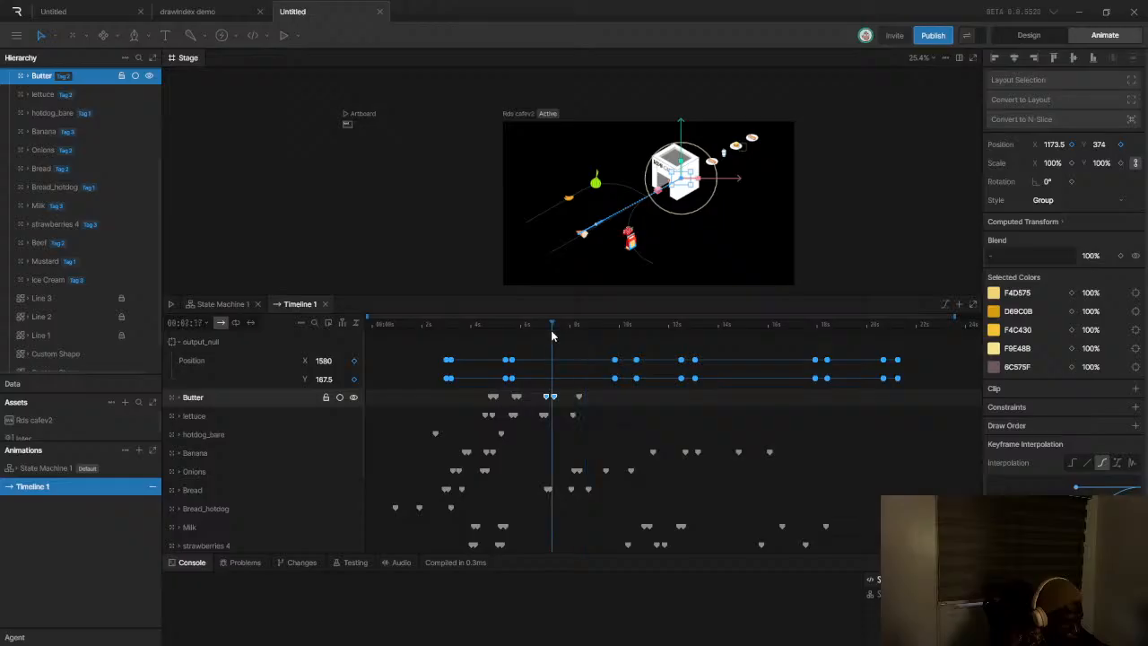
# Shift Bread's last four keyframes later on Timeline 1 so that group starts at about 7.8 s
pyautogui.click(551, 327)
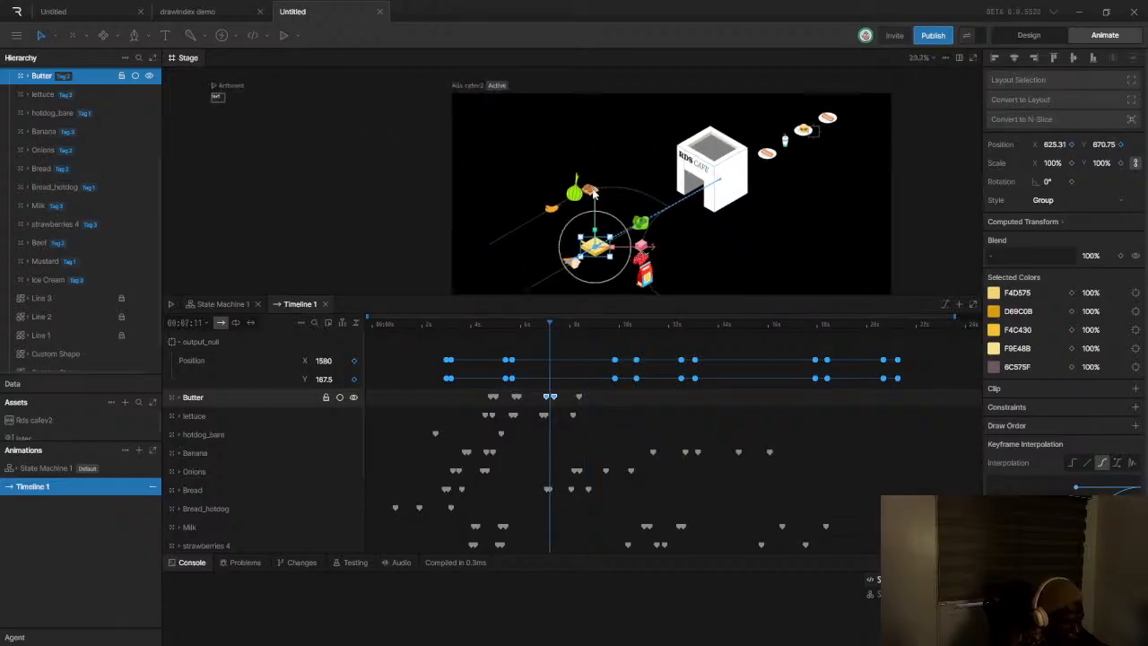
pyautogui.scroll(5, 604, 176)
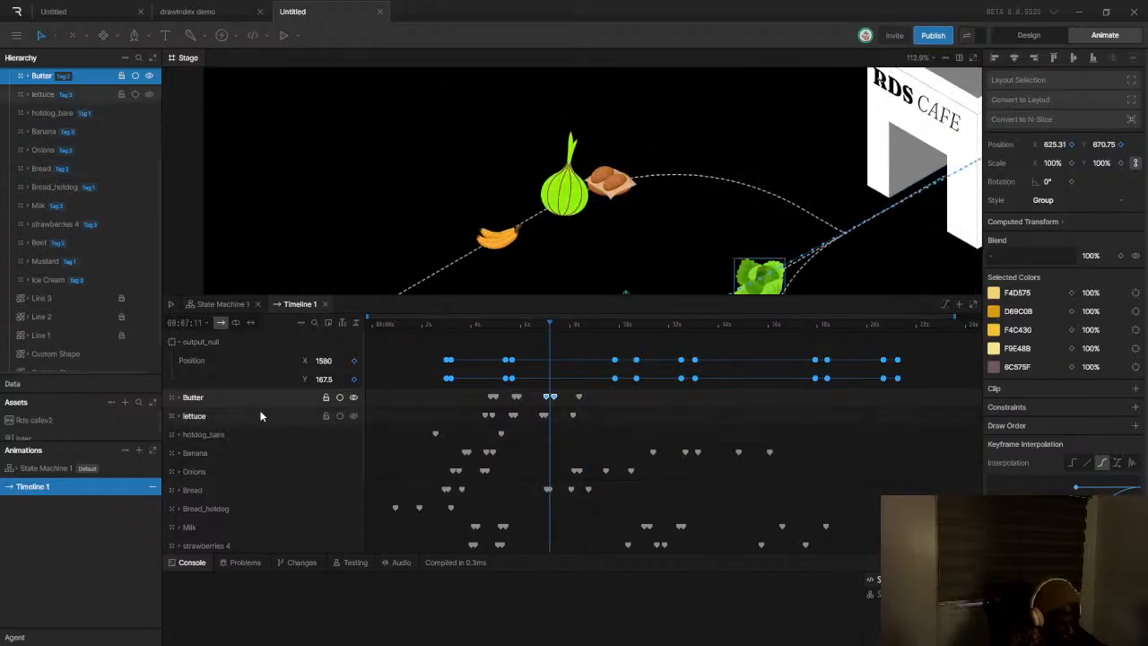
pyautogui.scroll(-3, 224, 412)
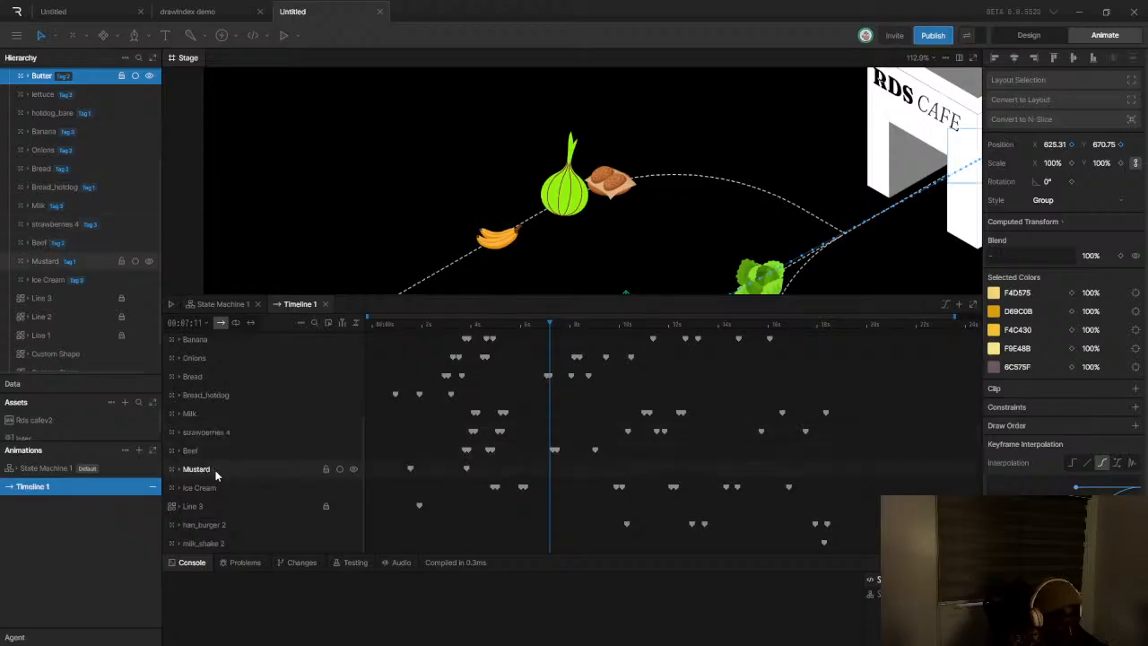
pyautogui.click(206, 379)
pyautogui.scroll(3, 558, 387)
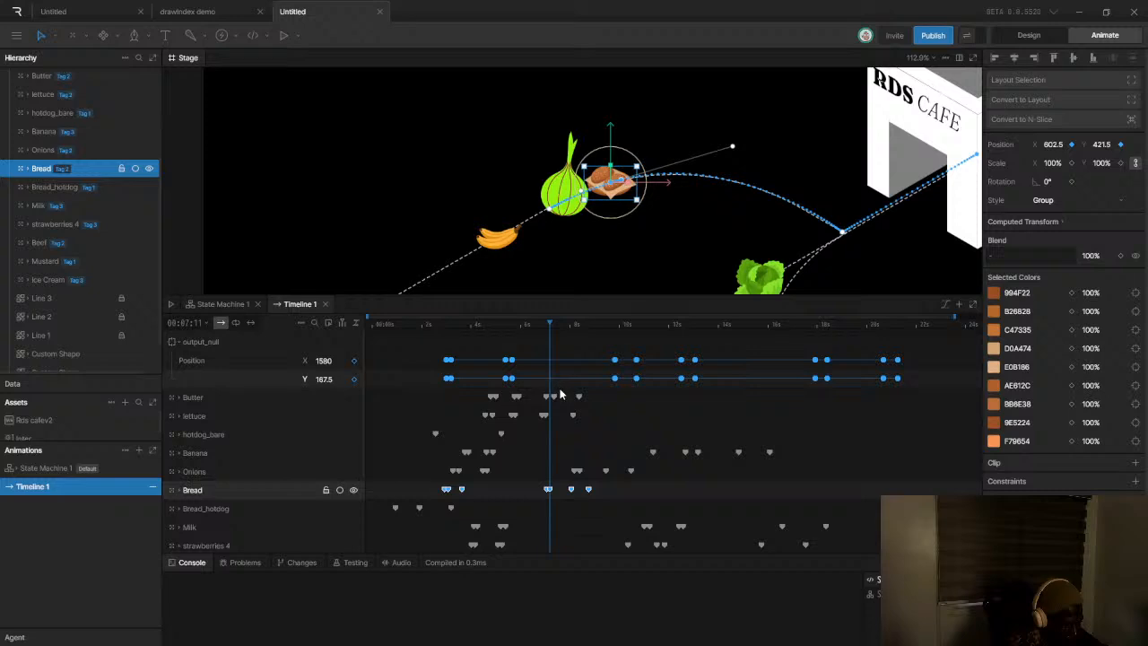
pyautogui.scroll(-3, 559, 393)
pyautogui.moveTo(534, 433); pyautogui.dragTo(559, 434)
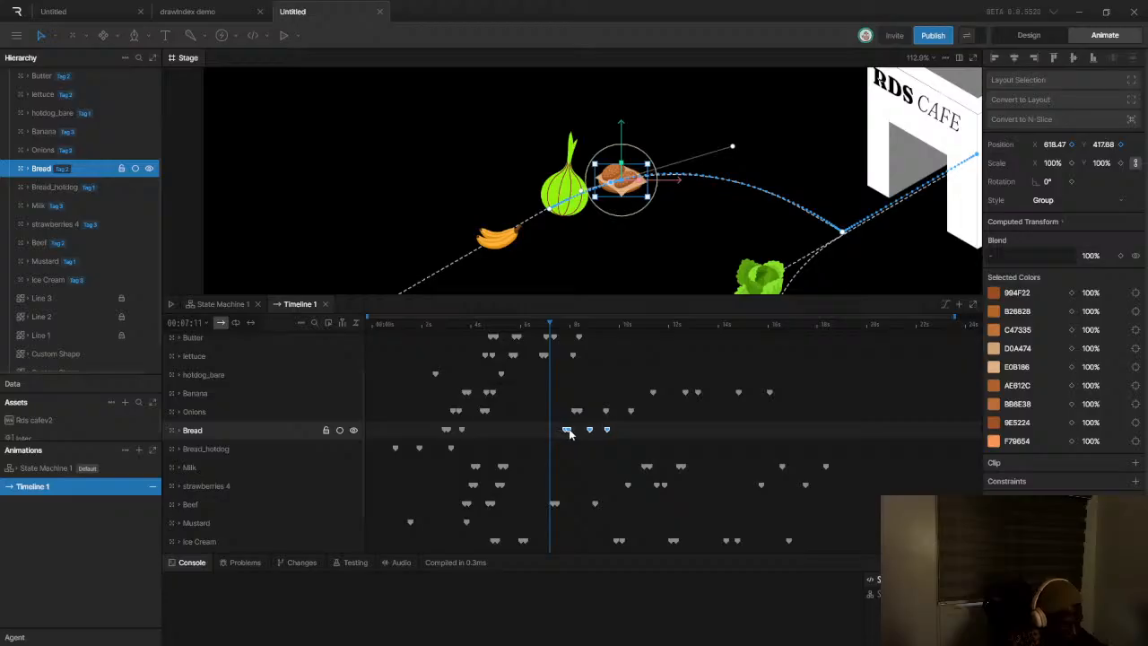
# Shift Beef's last three keyframes later on Timeline 1 so they start at about 7.8 s, and preview the animation from the beginning
pyautogui.scroll(-5, 779, 266)
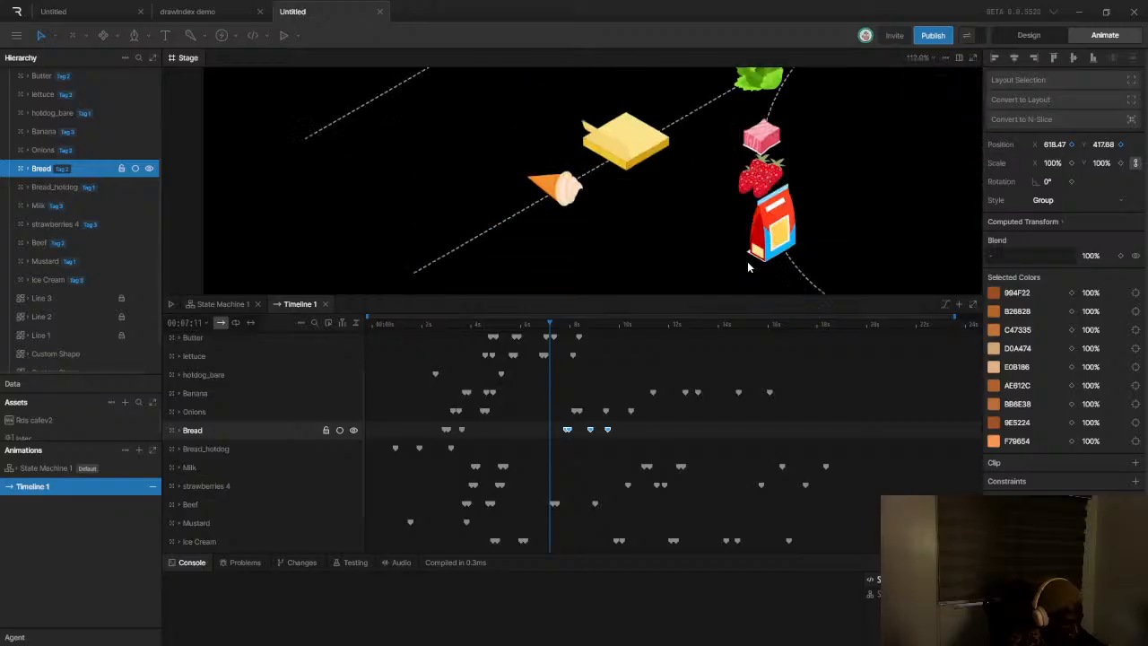
pyautogui.click(764, 107)
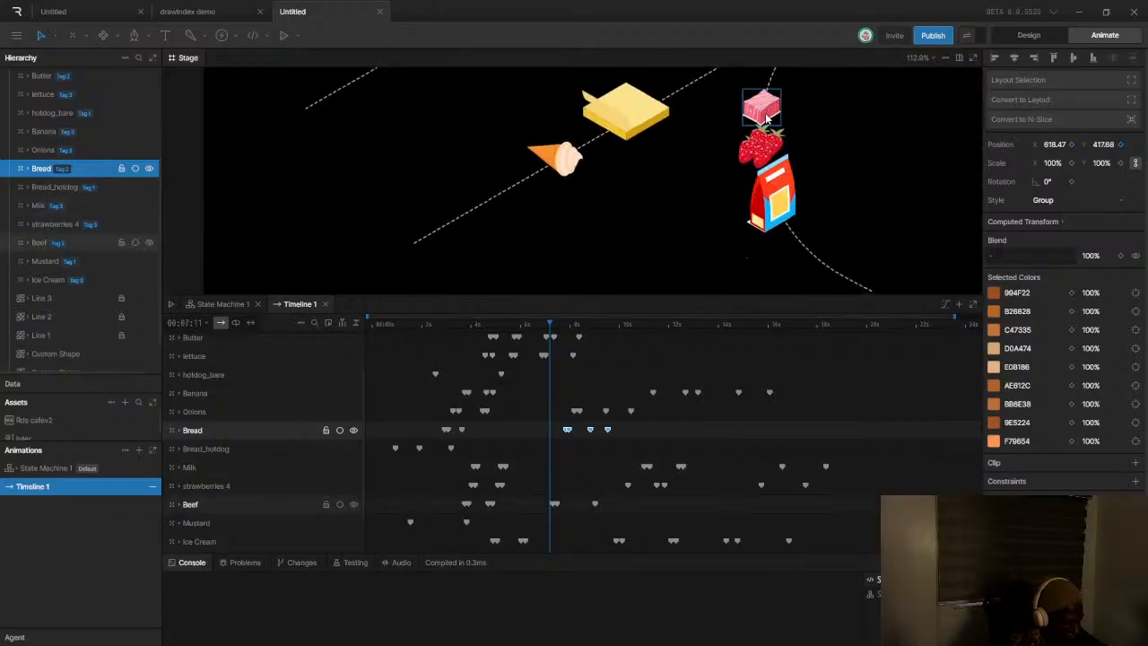
pyautogui.moveTo(542, 498); pyautogui.dragTo(591, 513)
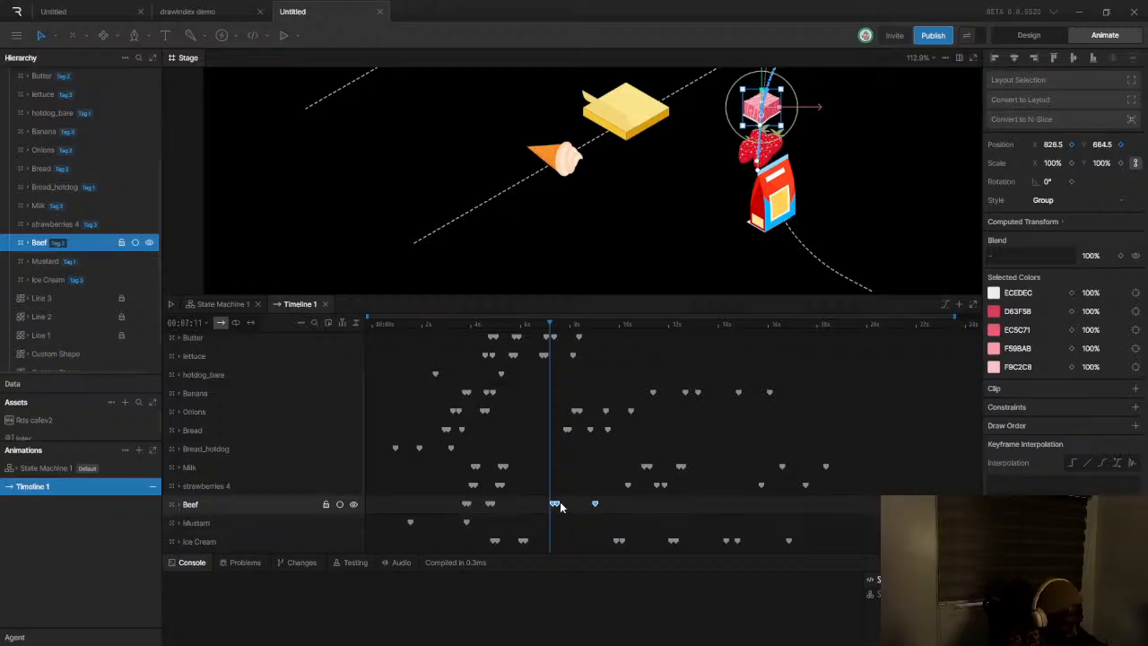
pyautogui.scroll(-8, 543, 172)
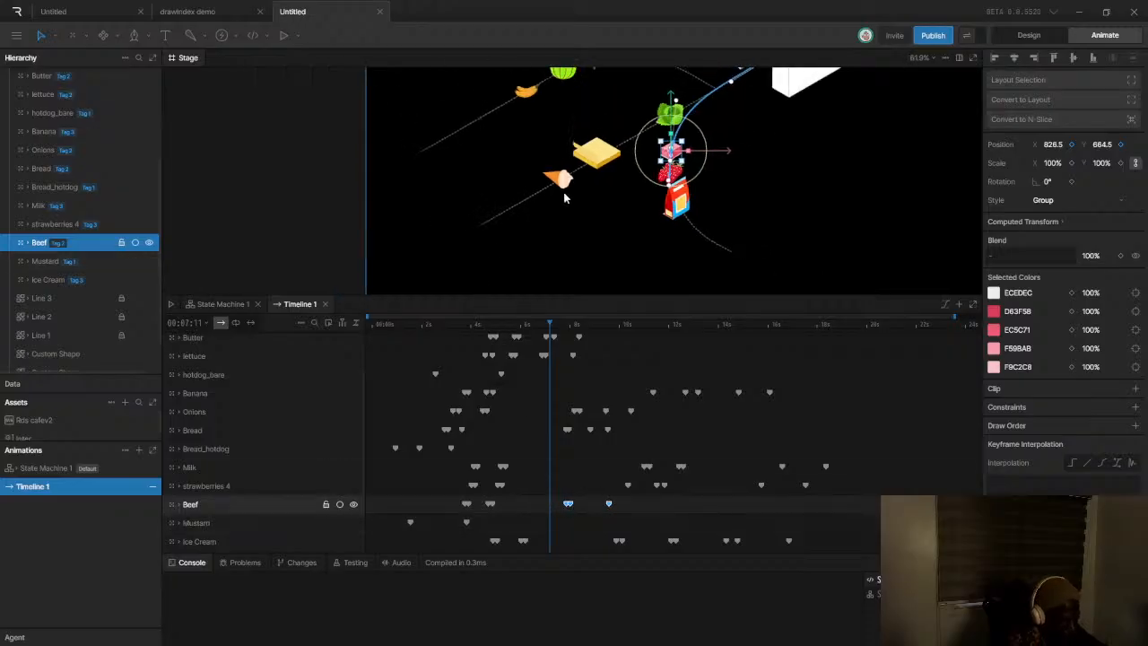
pyautogui.click(375, 329)
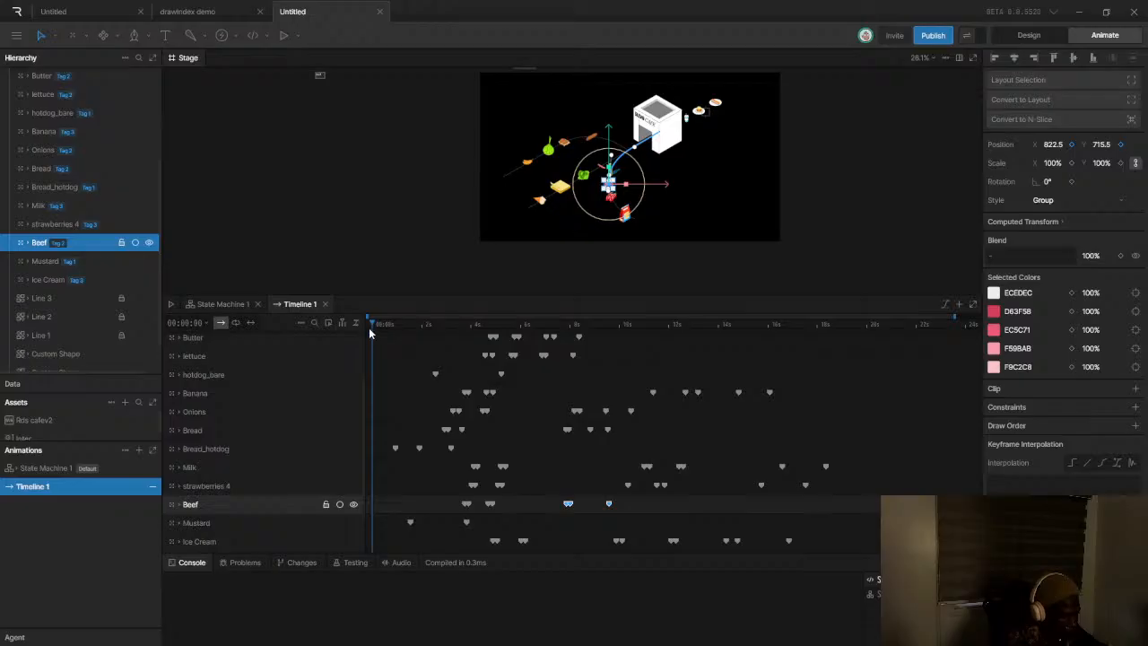
pyautogui.press('space')
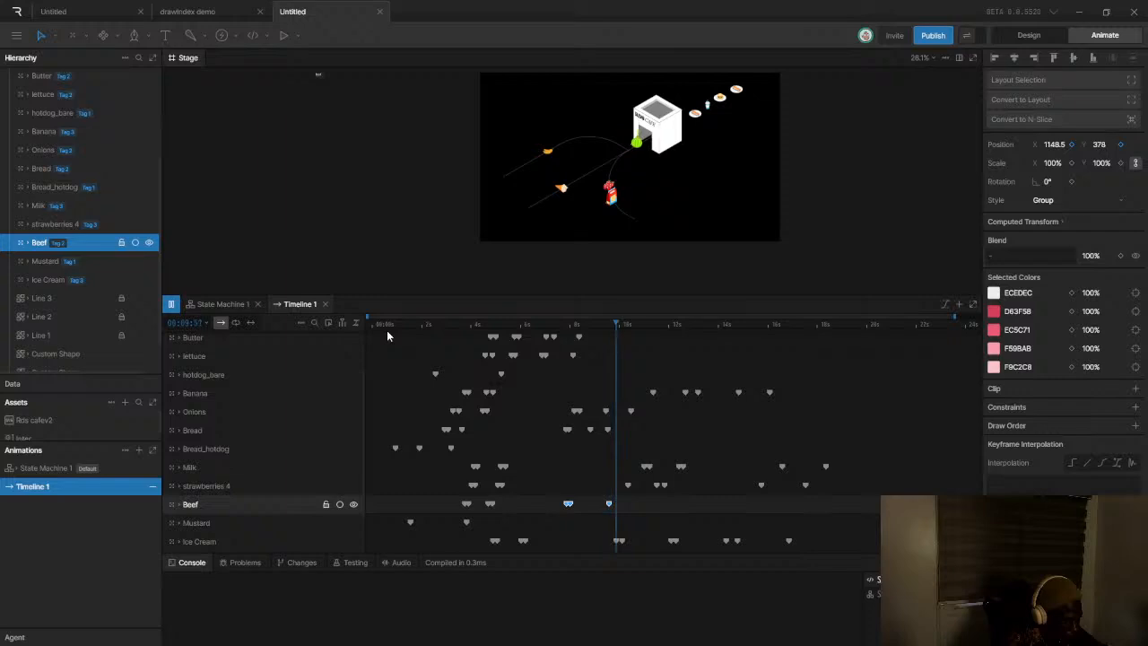
pyautogui.press('space')
pyautogui.moveTo(592, 331); pyautogui.dragTo(570, 328)
pyautogui.press('space')
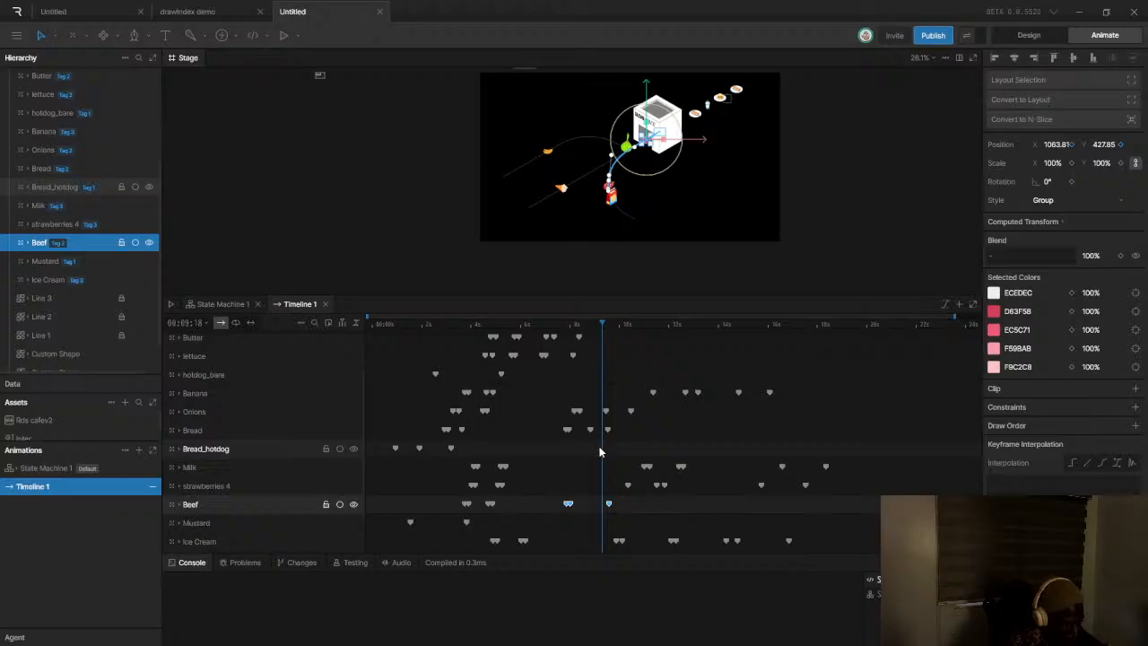
# Retime Bread's last two keyframes earlier to about 8.5 s and 9.2 s, and play back its run into the café
pyautogui.scroll(3, 602, 438)
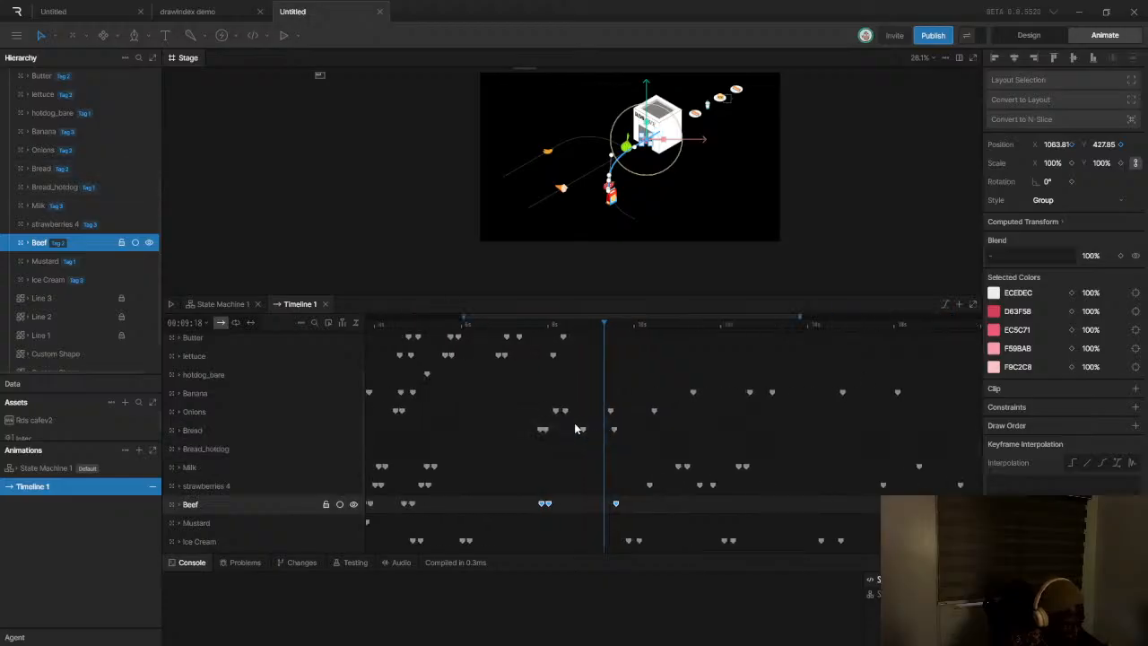
pyautogui.click(580, 428)
pyautogui.moveTo(615, 433); pyautogui.dragTo(596, 434)
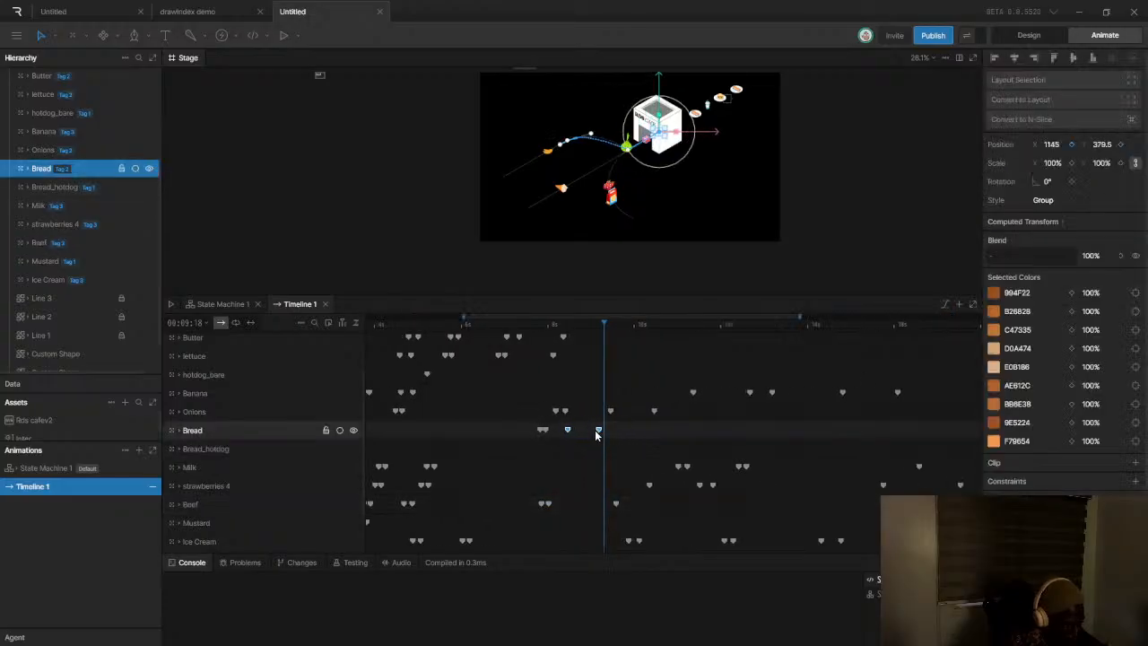
pyautogui.moveTo(576, 317); pyautogui.dragTo(549, 321)
pyautogui.click(563, 326)
pyautogui.press('space')
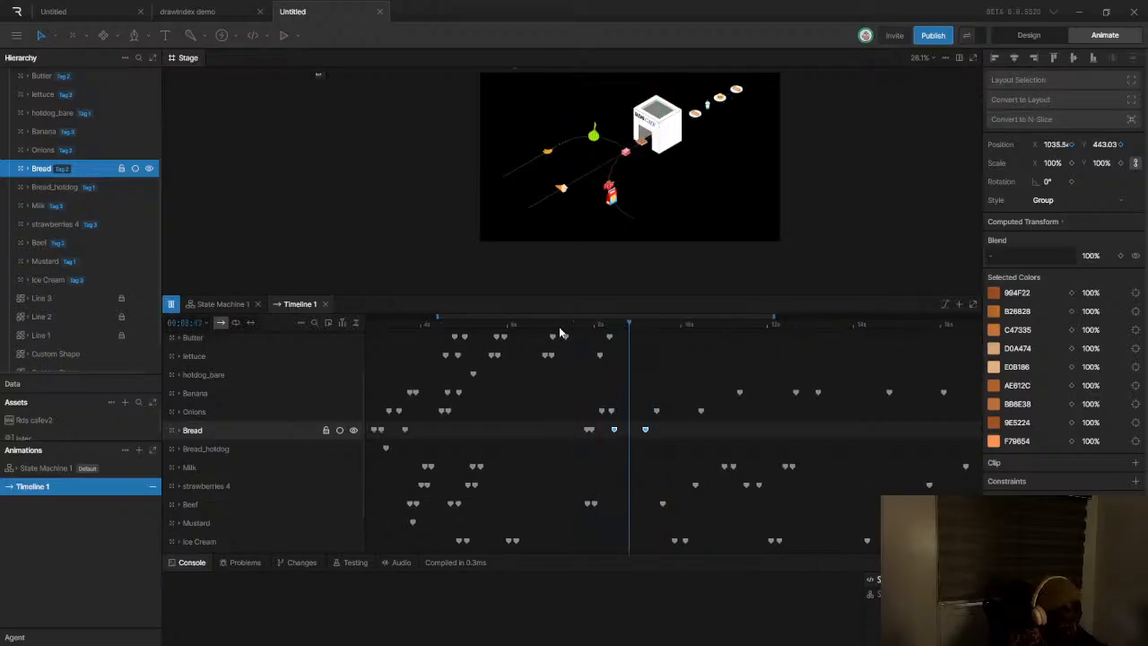
# Restore the full time range of Timeline 1 and replay it from near the start and from about 4.4 s, checking how ingredients enter the café
pyautogui.scroll(-3, 655, 215)
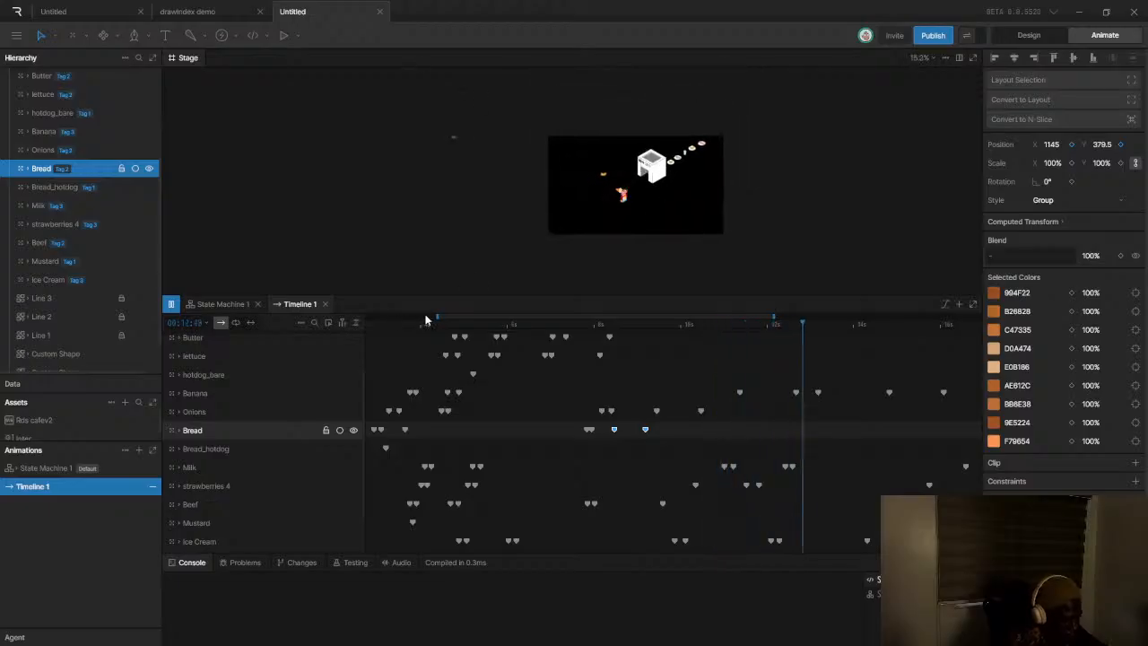
pyautogui.moveTo(436, 316); pyautogui.dragTo(346, 312)
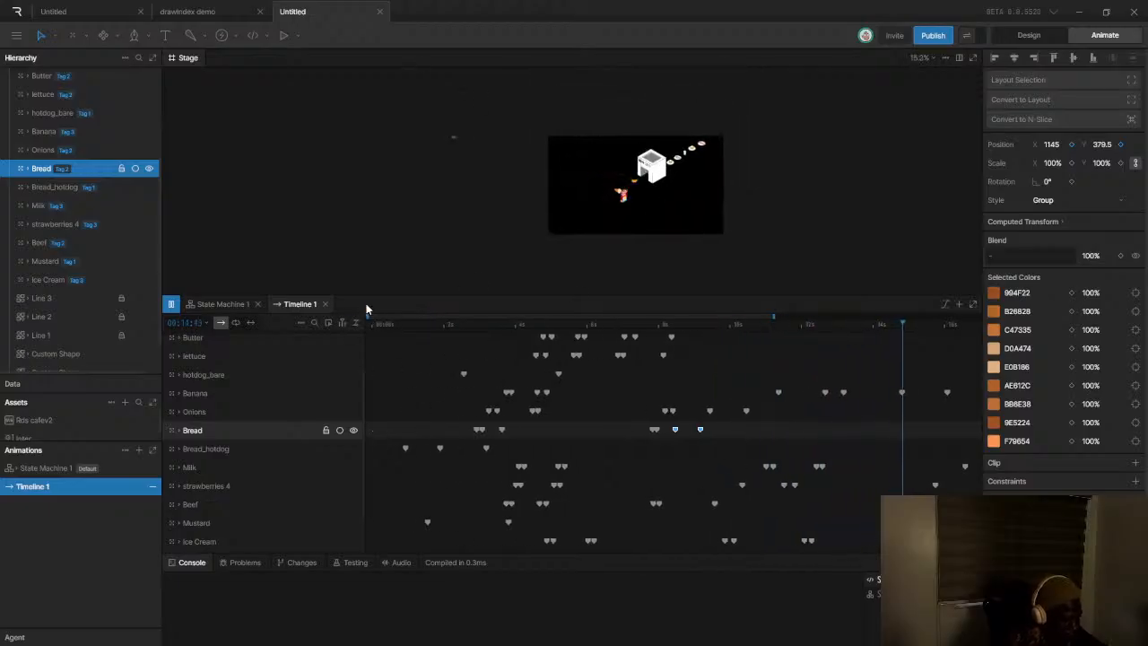
pyautogui.moveTo(771, 315); pyautogui.dragTo(951, 316)
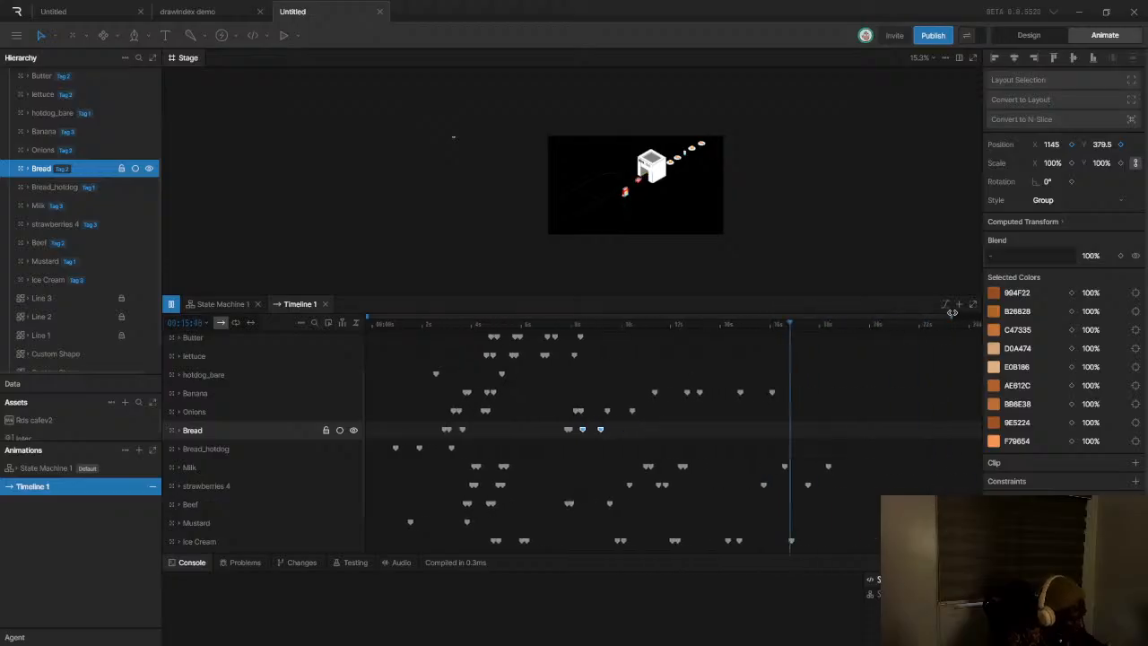
pyautogui.moveTo(399, 323); pyautogui.dragTo(380, 323)
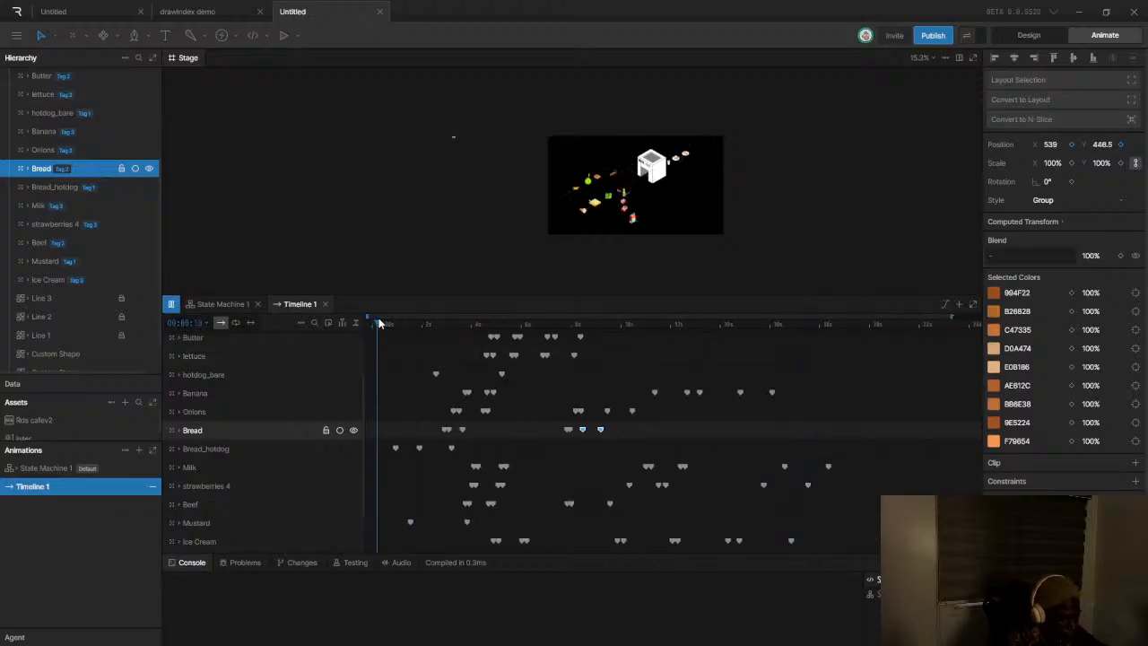
pyautogui.scroll(3, 646, 202)
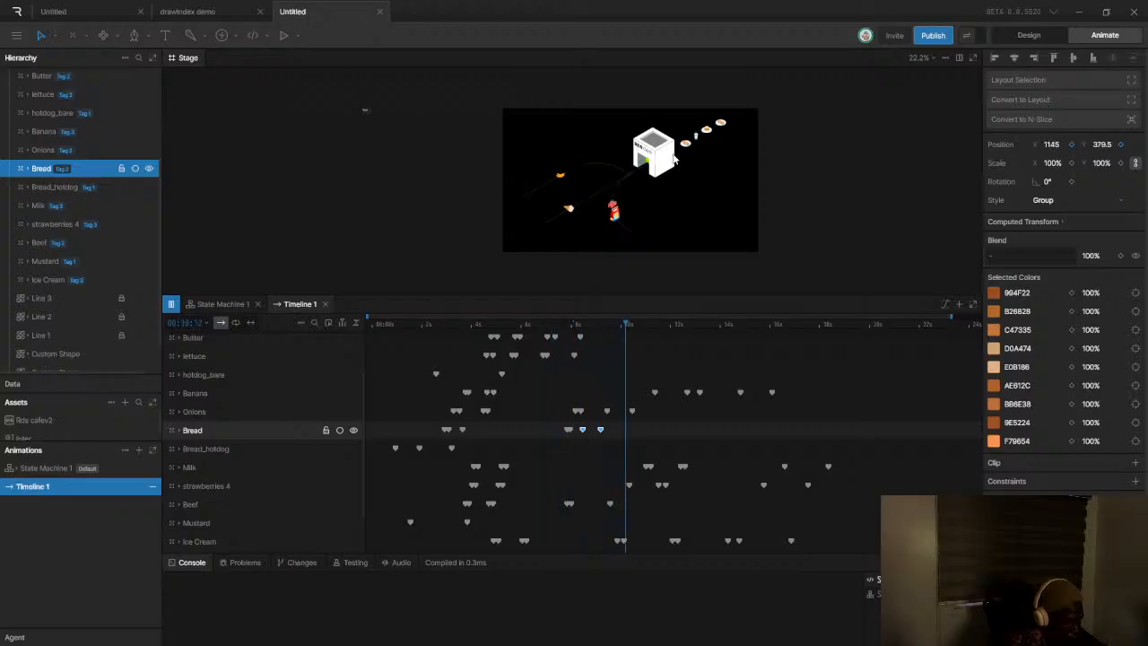
pyautogui.scroll(1, 658, 162)
pyautogui.press('space')
pyautogui.scroll(5, 658, 161)
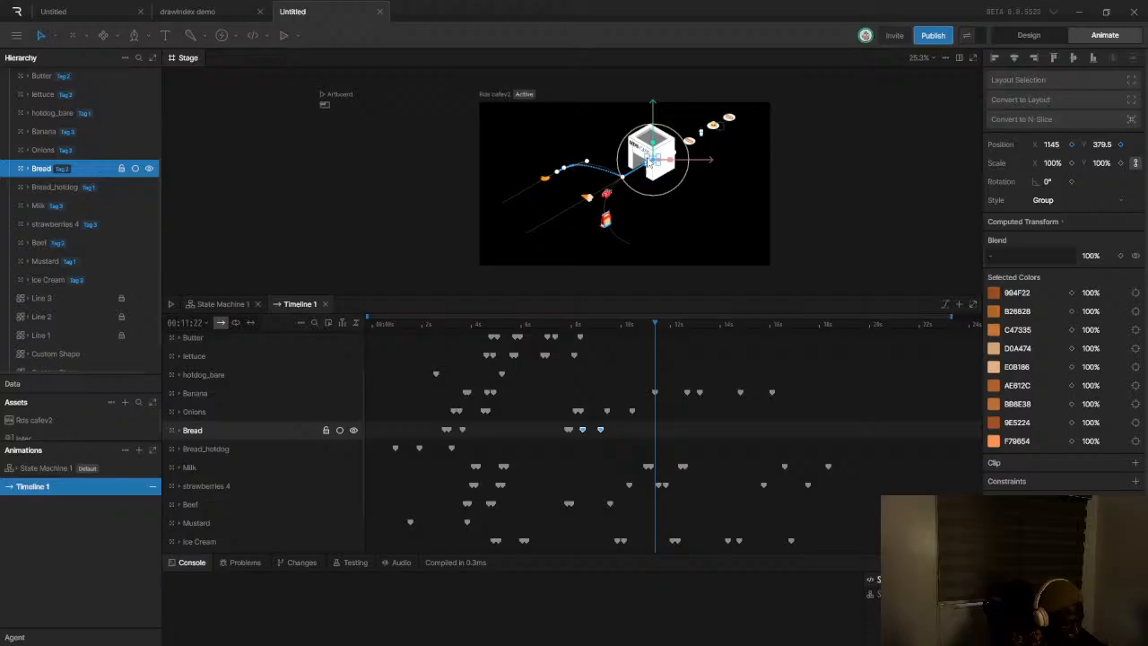
pyautogui.scroll(1, 622, 189)
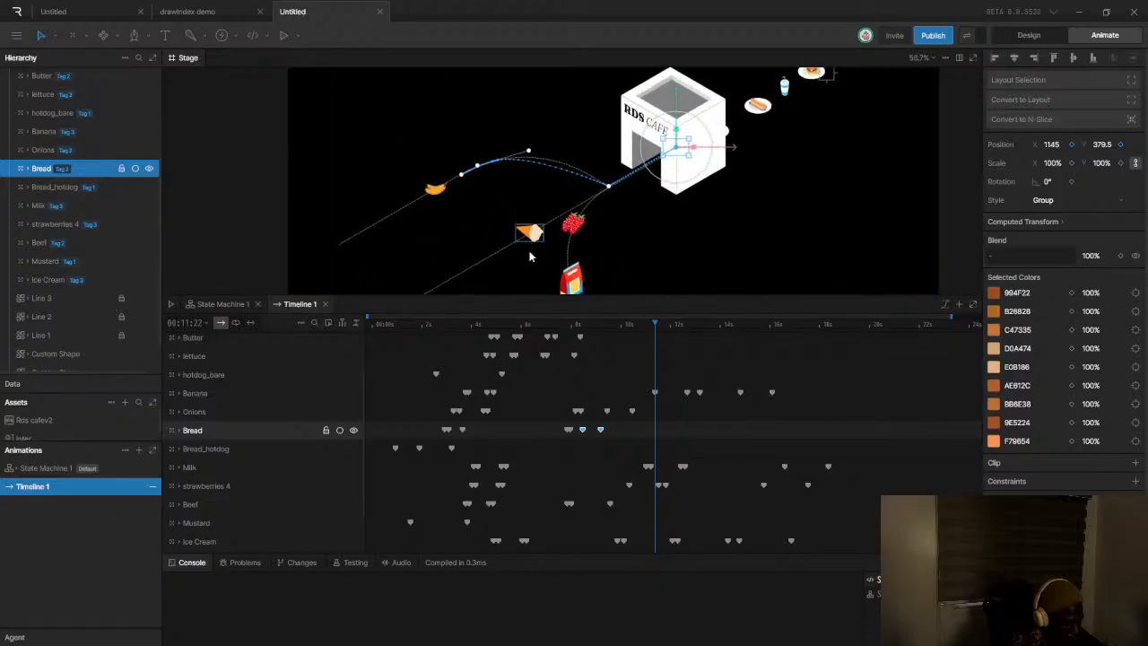
pyautogui.click(482, 324)
pyautogui.press('space')
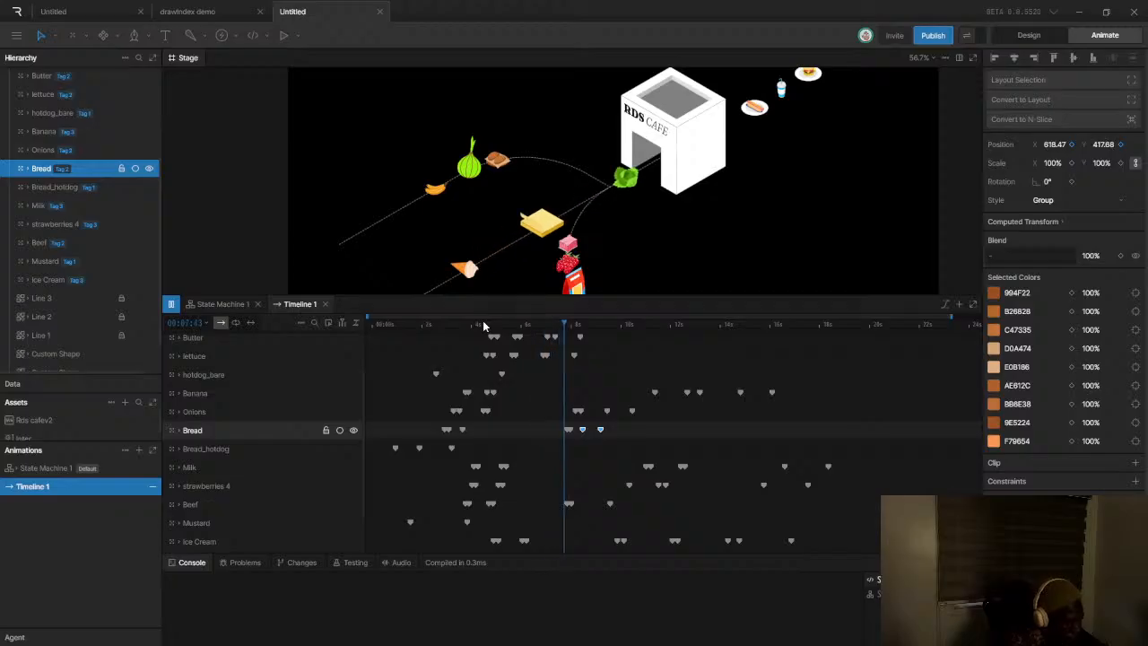
pyautogui.press('space')
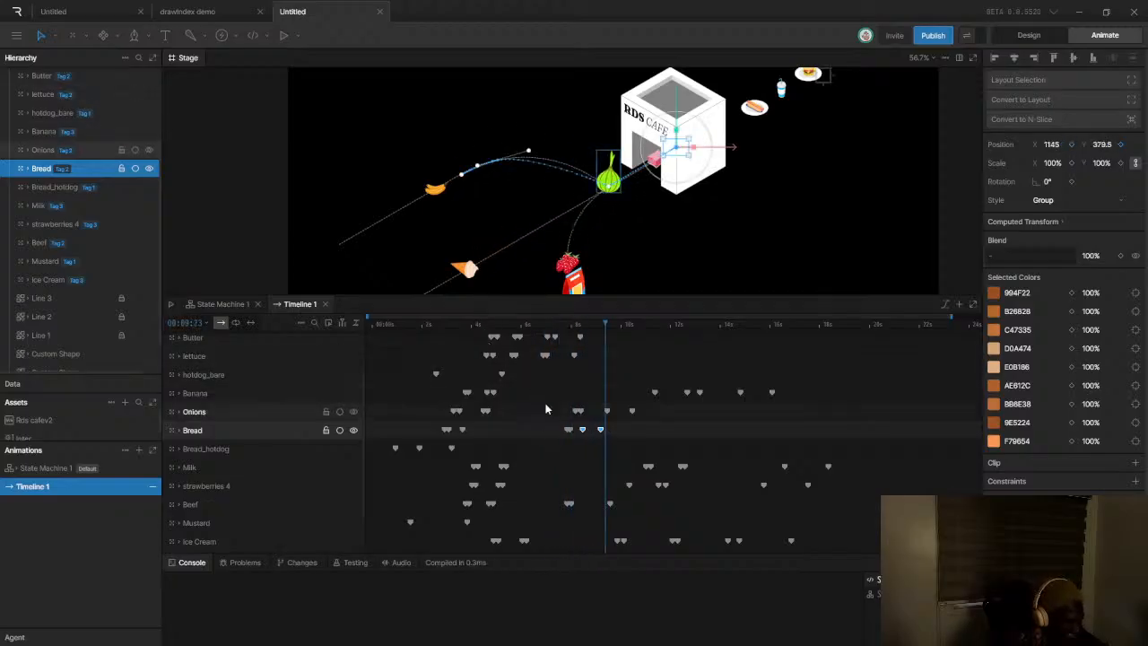
# Move Butter's last keyframe later to about 8.7 s and preview Timeline 1 through the last dishes leaving the café
pyautogui.scroll(2, 552, 409)
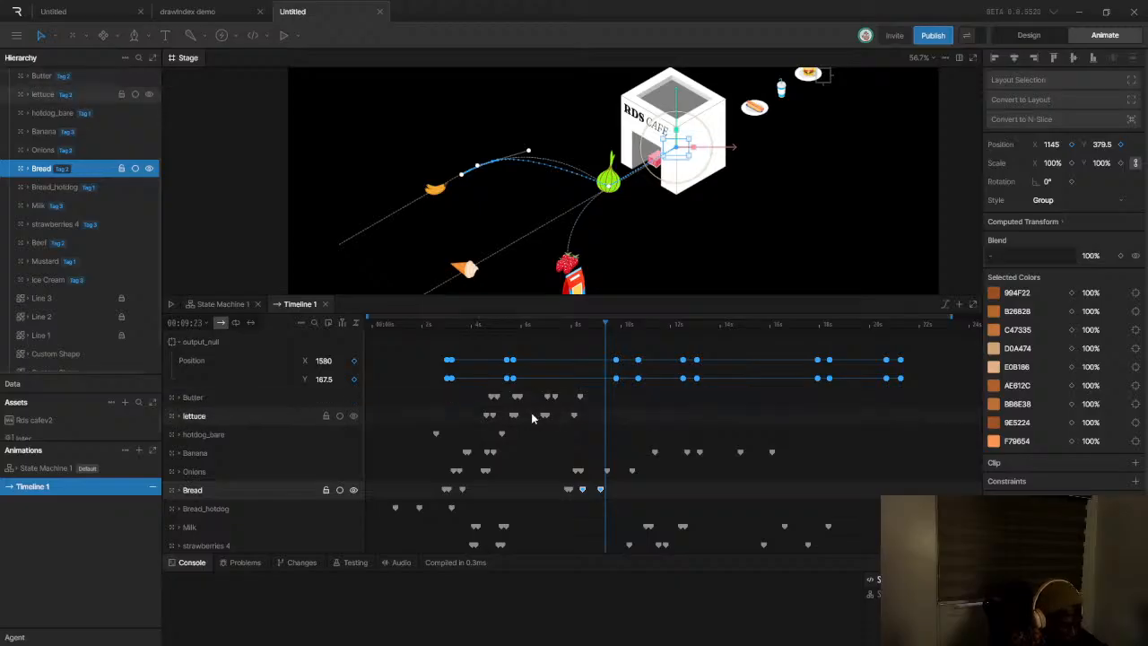
pyautogui.click(579, 399)
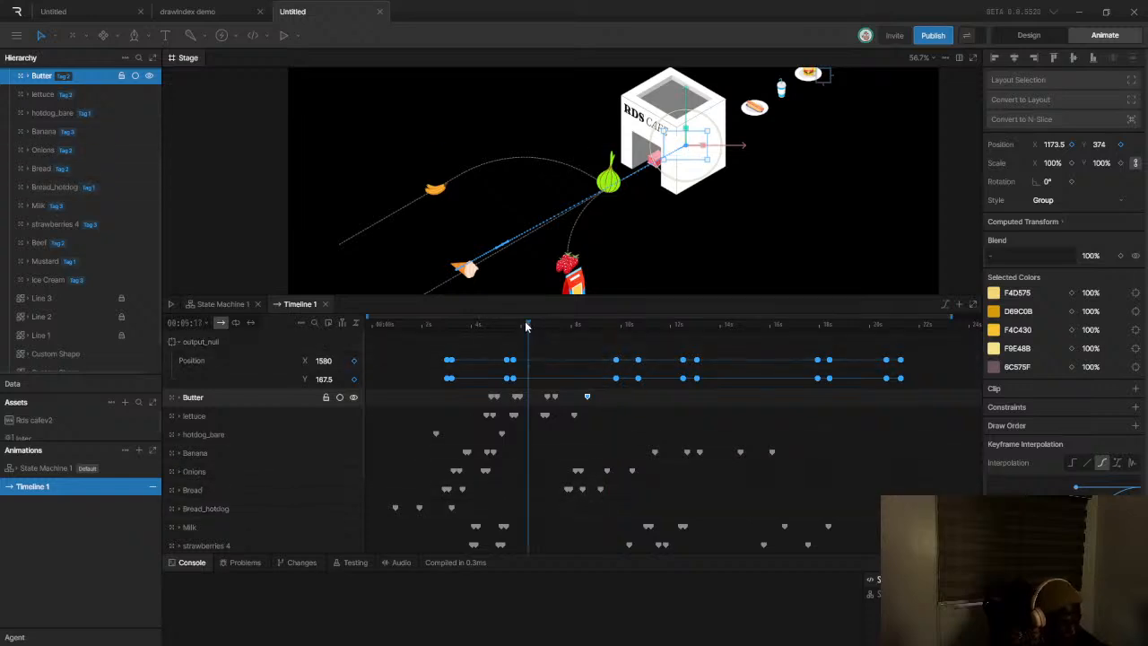
pyautogui.press('space')
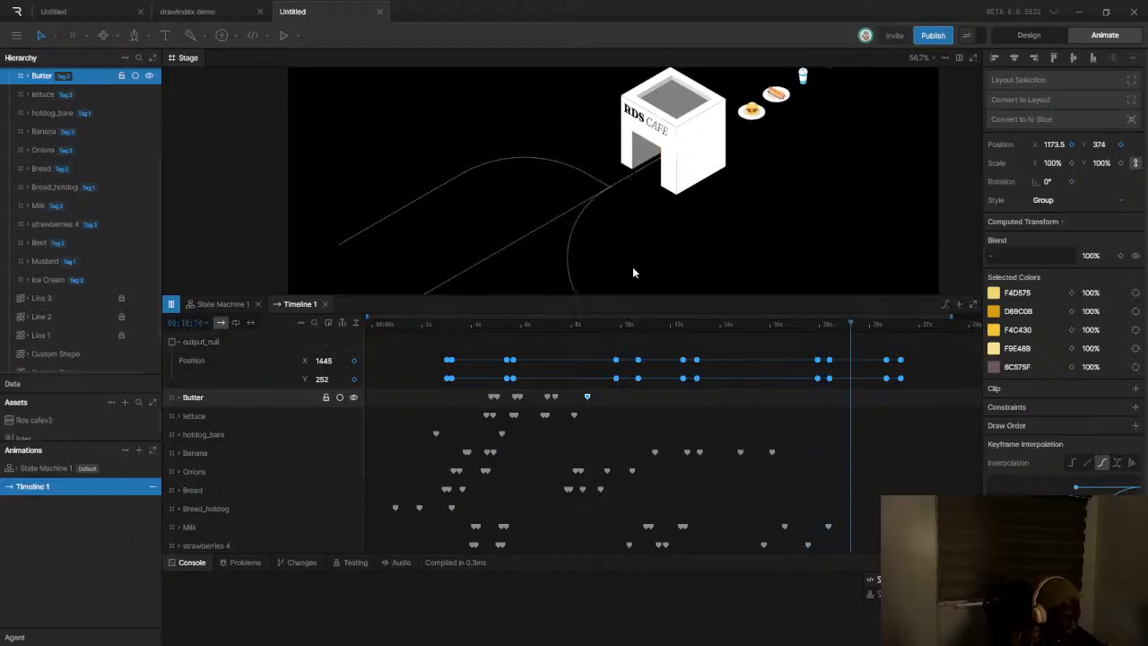
pyautogui.scroll(-3, 726, 215)
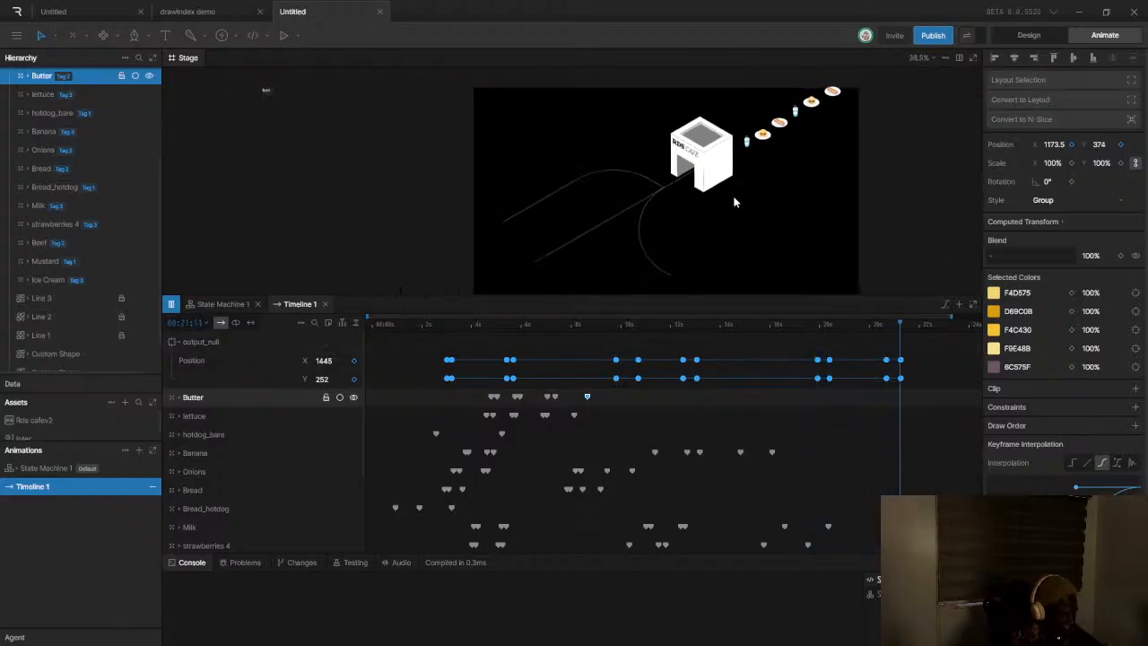
pyautogui.press('space')
pyautogui.scroll(-3, 769, 183)
pyautogui.scroll(3, 772, 182)
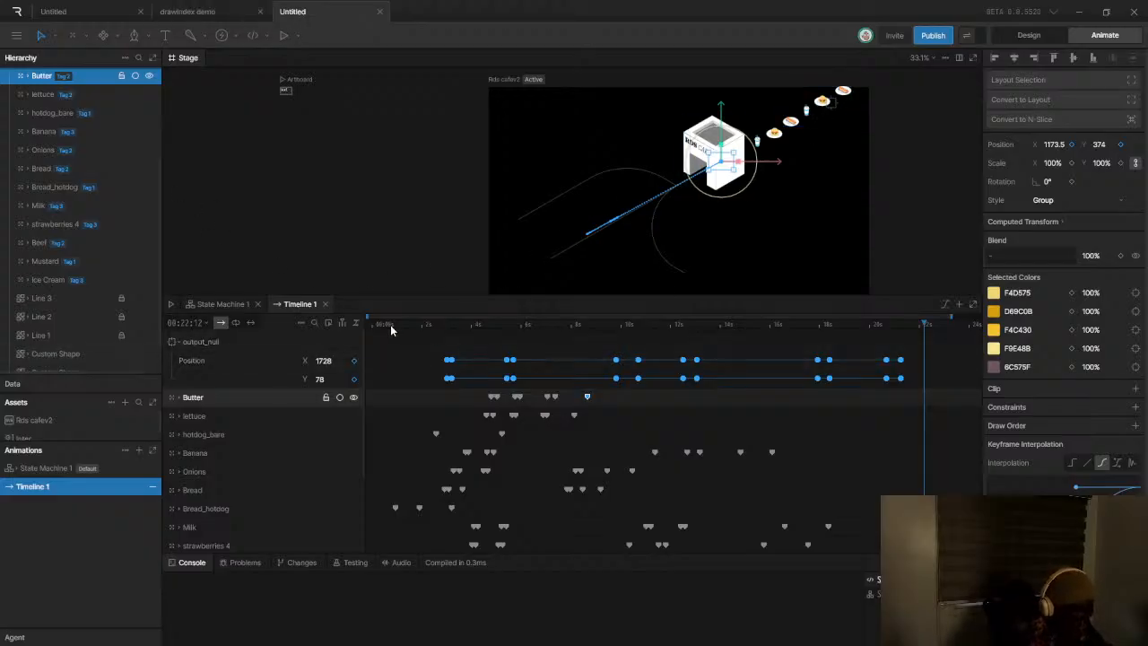
# Play Timeline 1 from 0 s nearly to its end to review the whole ingredient and dish sequence
pyautogui.moveTo(391, 327); pyautogui.dragTo(364, 327)
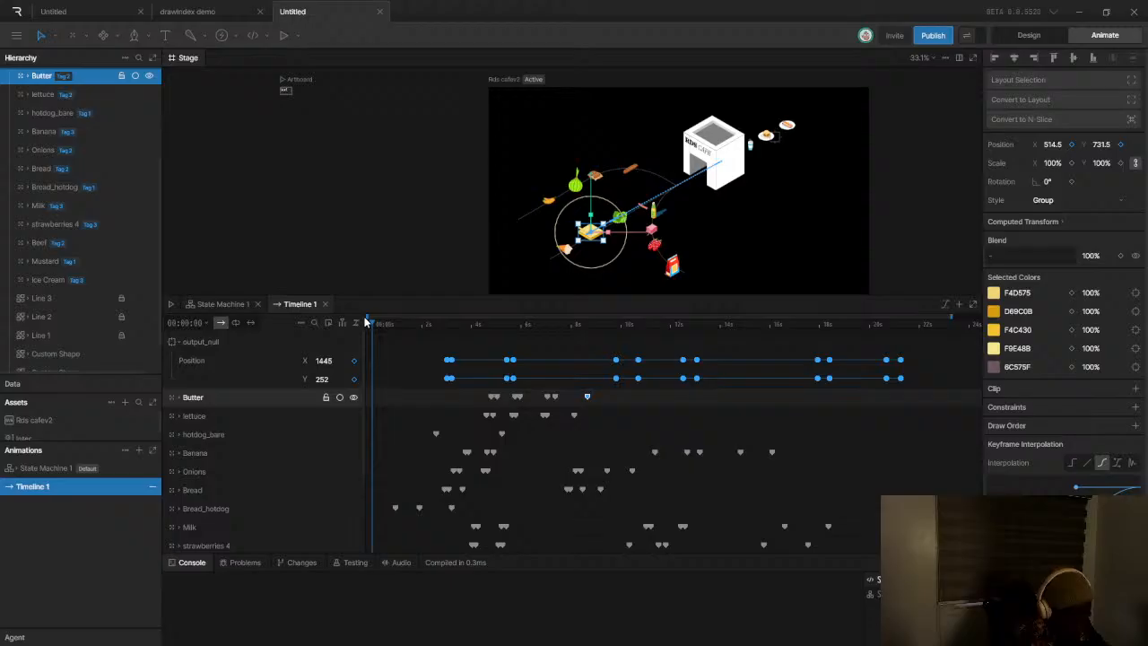
pyautogui.press('space')
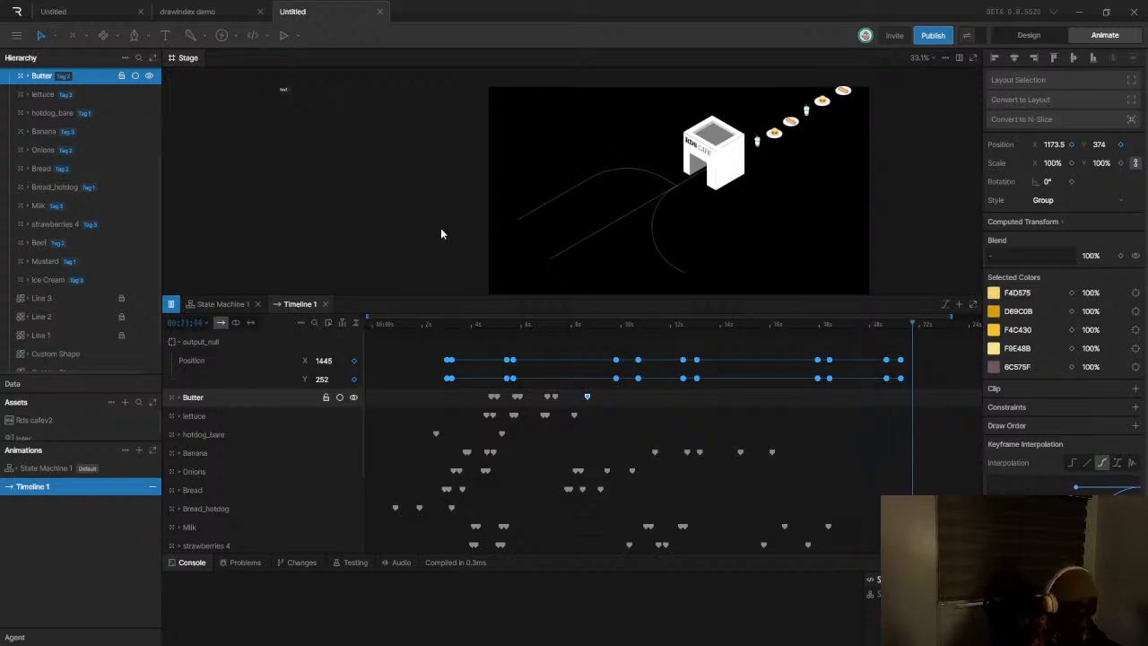
pyautogui.press('space')
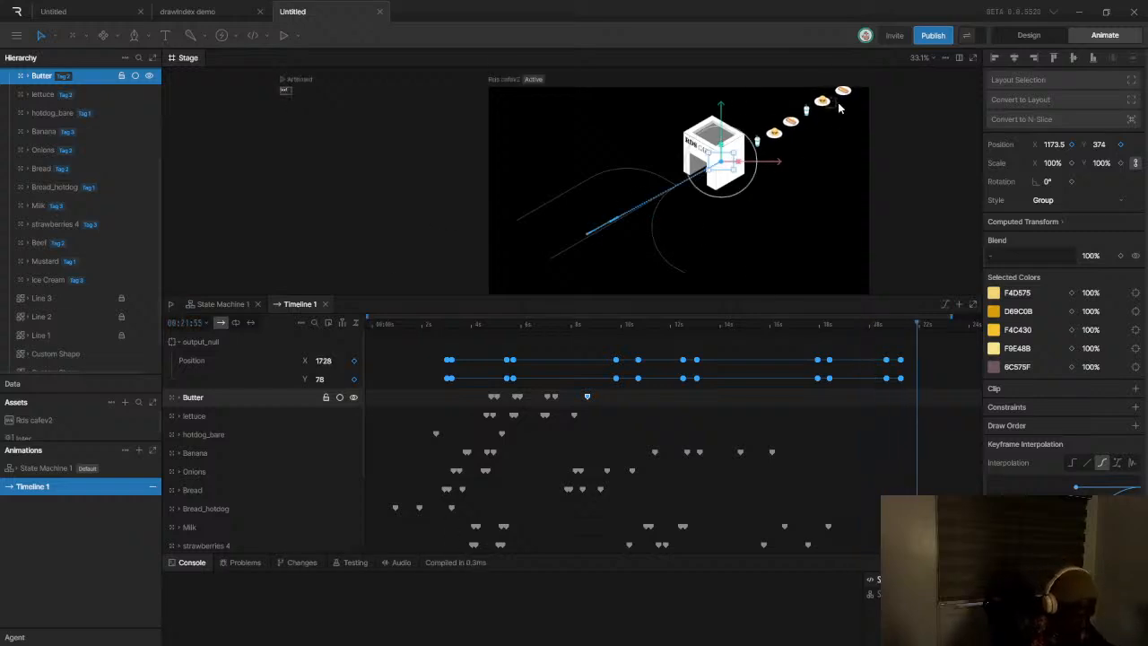
# In Design mode, move Ice Cream out from behind Butter, back along the dashed line to X 382, Y 818.5
pyautogui.click(1029, 35)
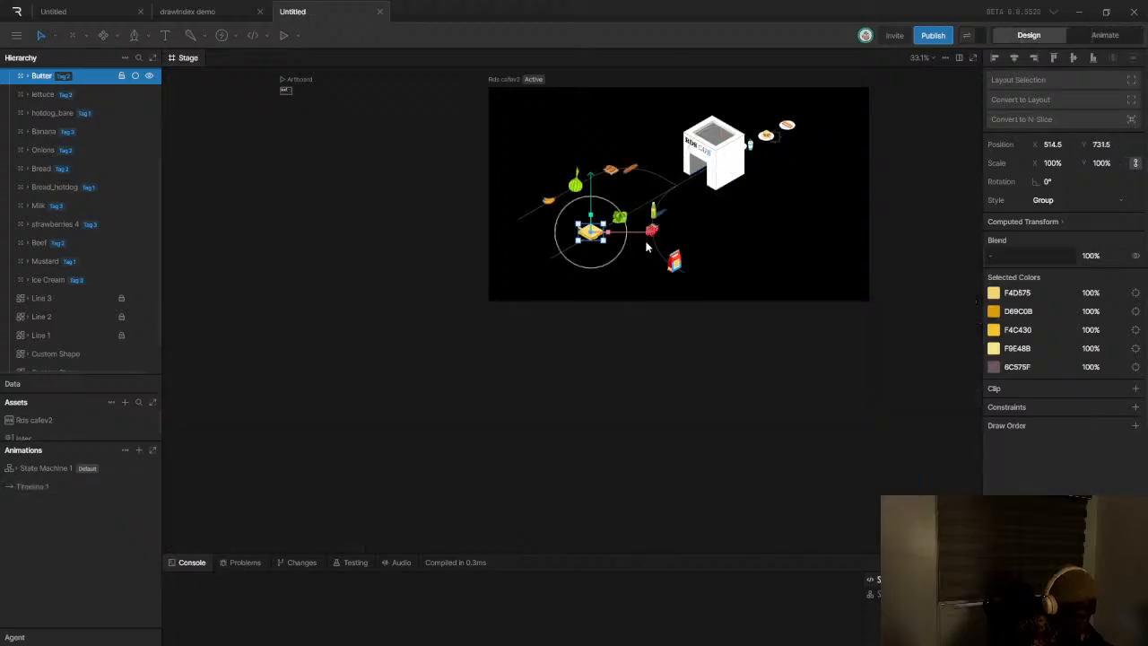
pyautogui.scroll(5, 637, 239)
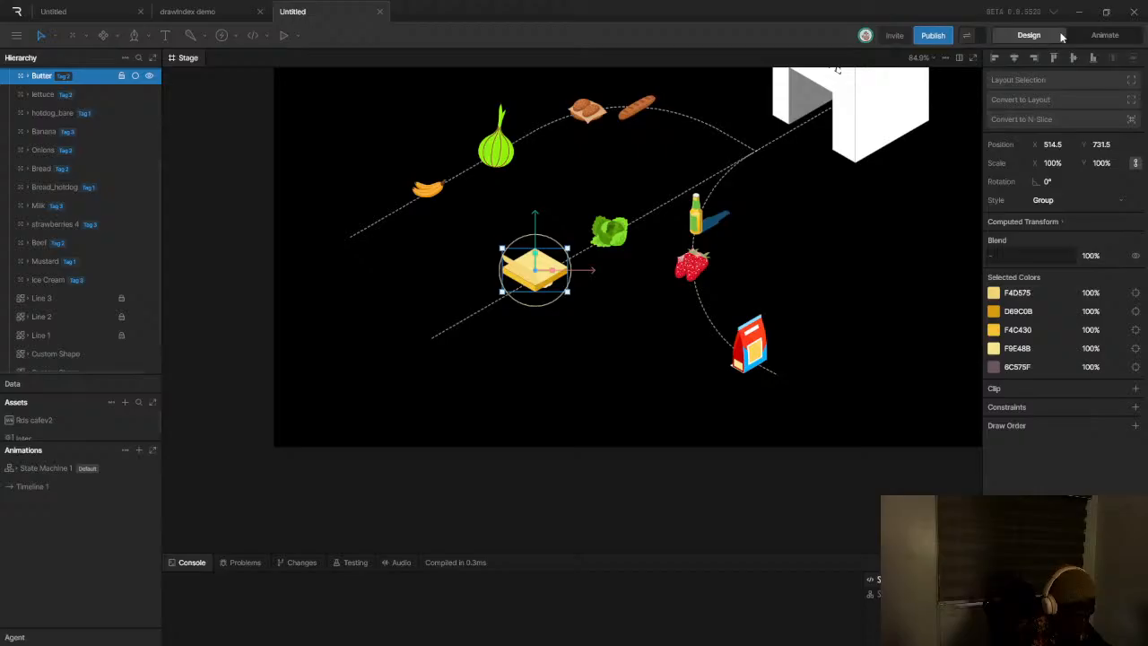
pyautogui.click(1104, 35)
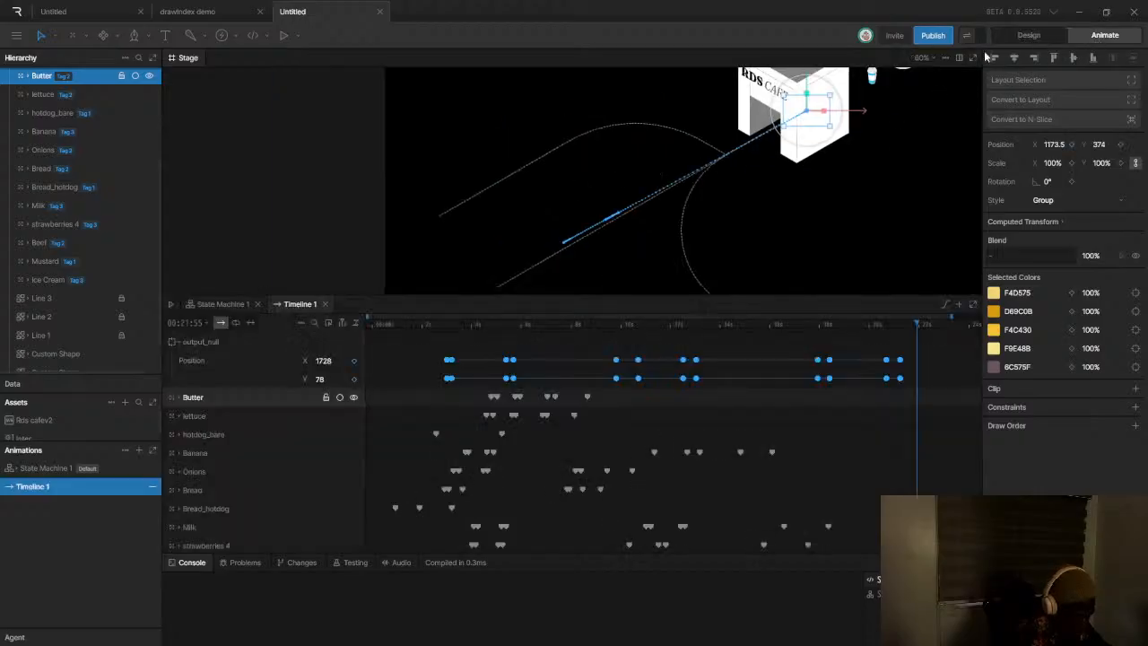
pyautogui.click(1027, 36)
pyautogui.scroll(5, 591, 240)
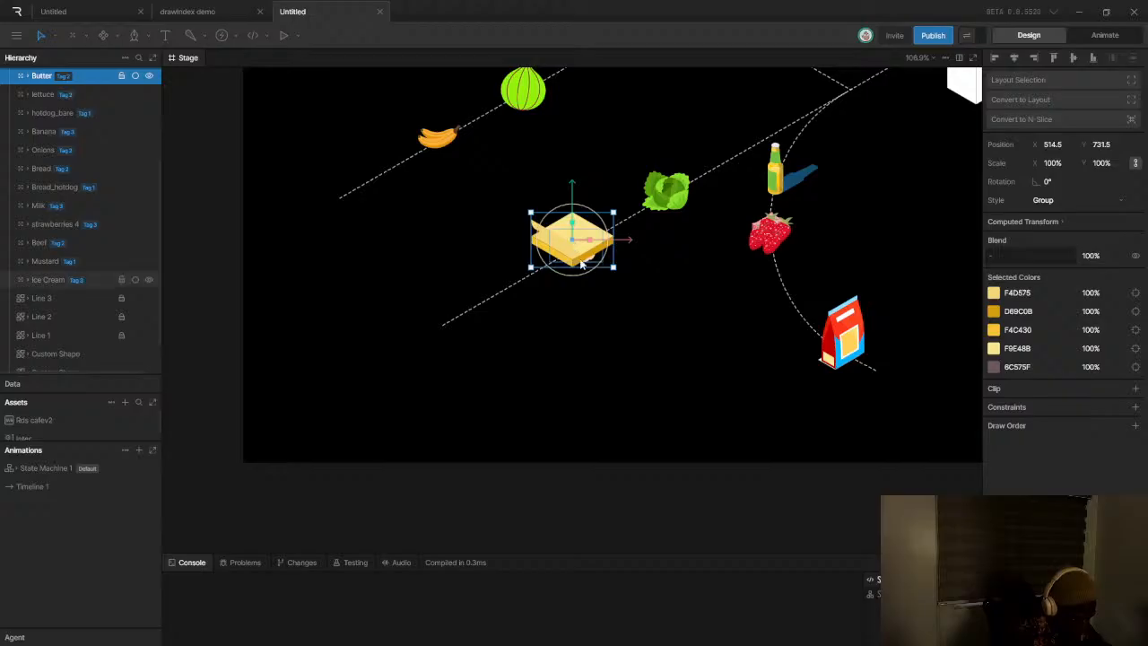
pyautogui.scroll(-1, 51, 167)
pyautogui.scroll(4, 63, 309)
pyautogui.scroll(-3, 57, 244)
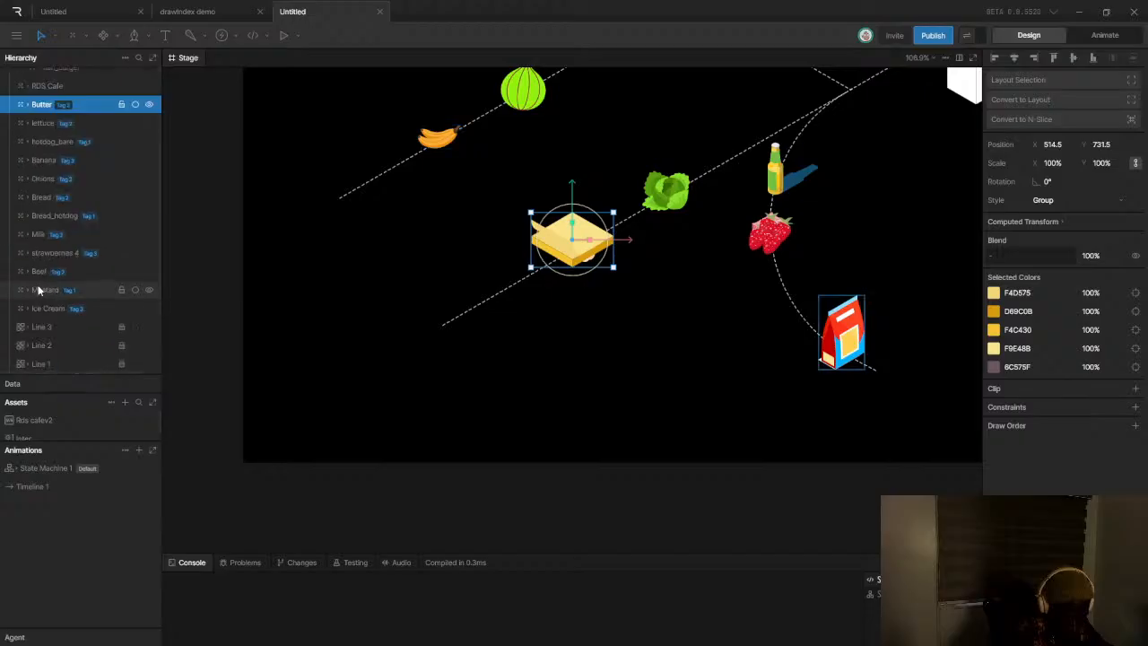
pyautogui.click(58, 310)
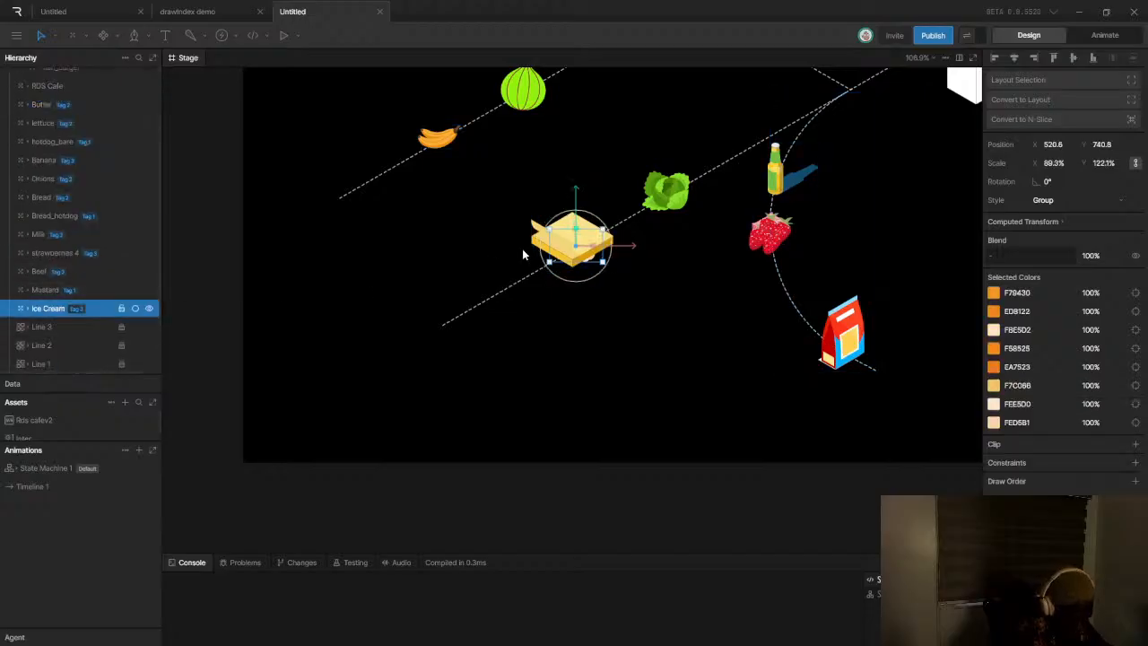
pyautogui.moveTo(576, 248); pyautogui.dragTo(489, 296)
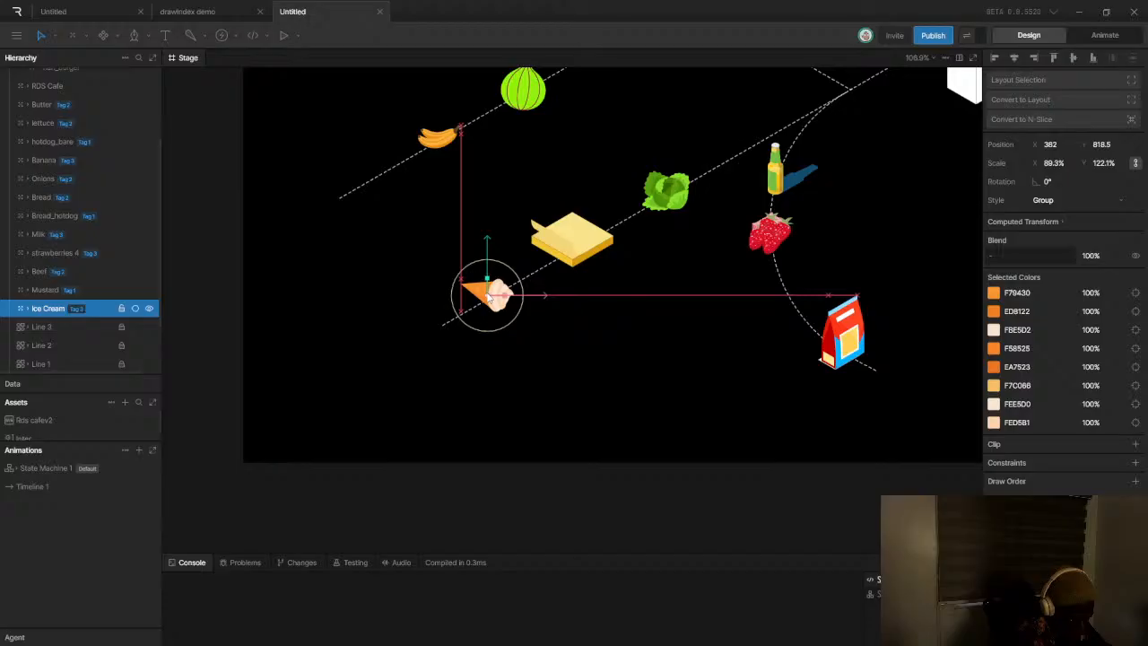
# Return to Animate mode and play Timeline 1 from near its start to check the ingredients' motion
pyautogui.click(1092, 36)
pyautogui.scroll(-1, 541, 224)
pyautogui.click(384, 327)
pyautogui.press('space')
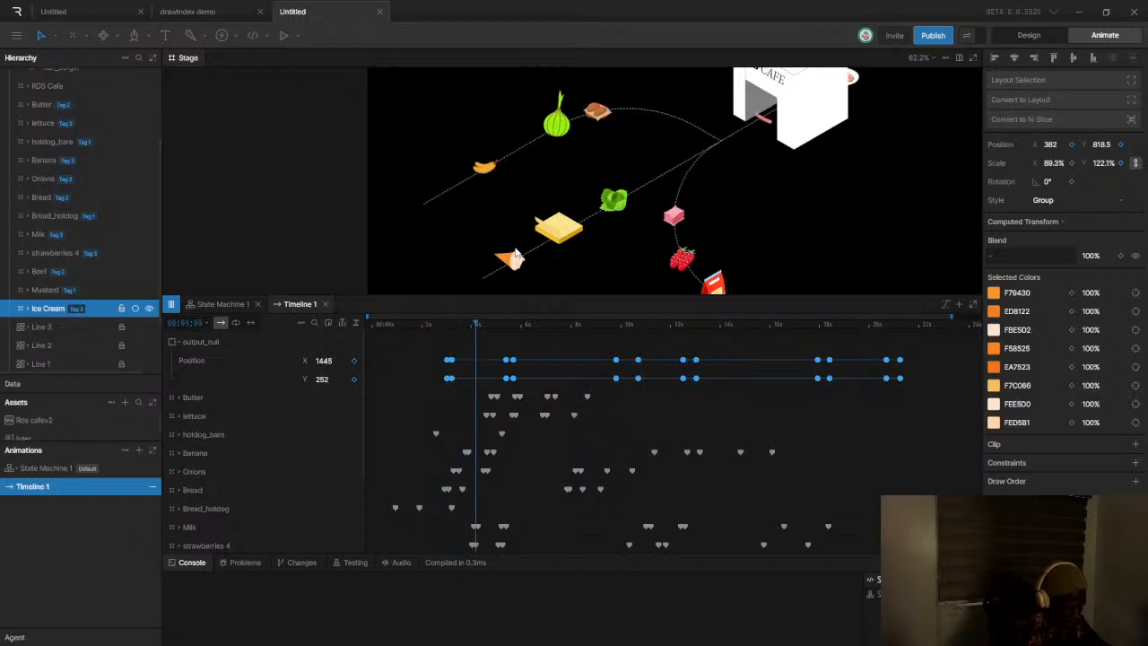
# Stop the Timeline 1 preview and switch back to Design mode
pyautogui.press('space')
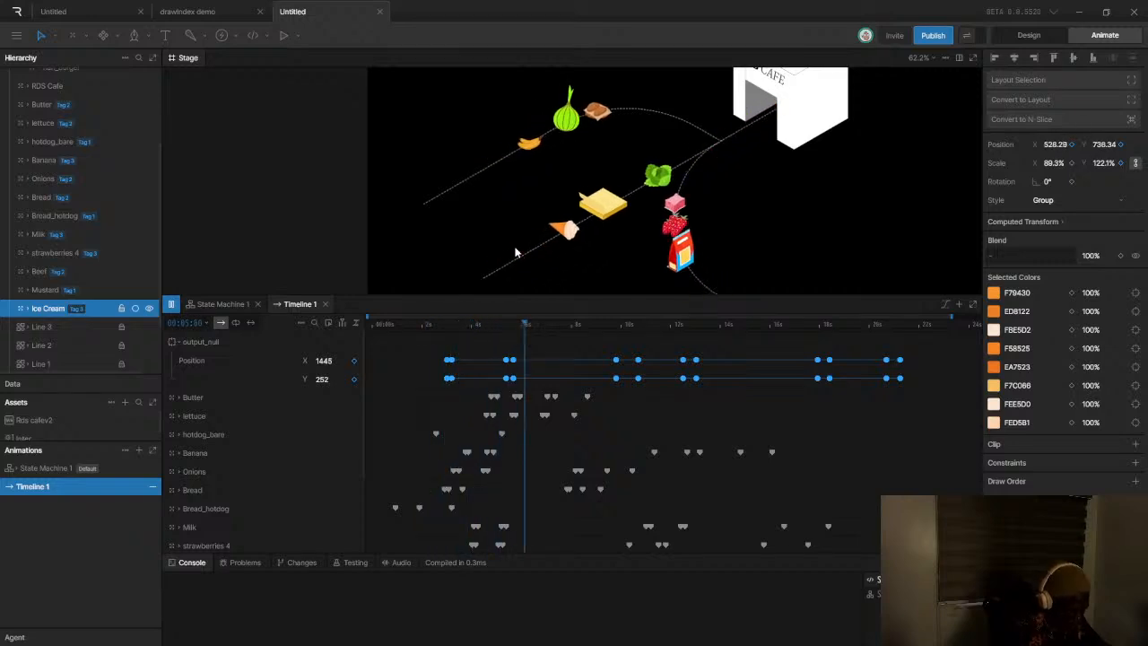
pyautogui.click(1029, 35)
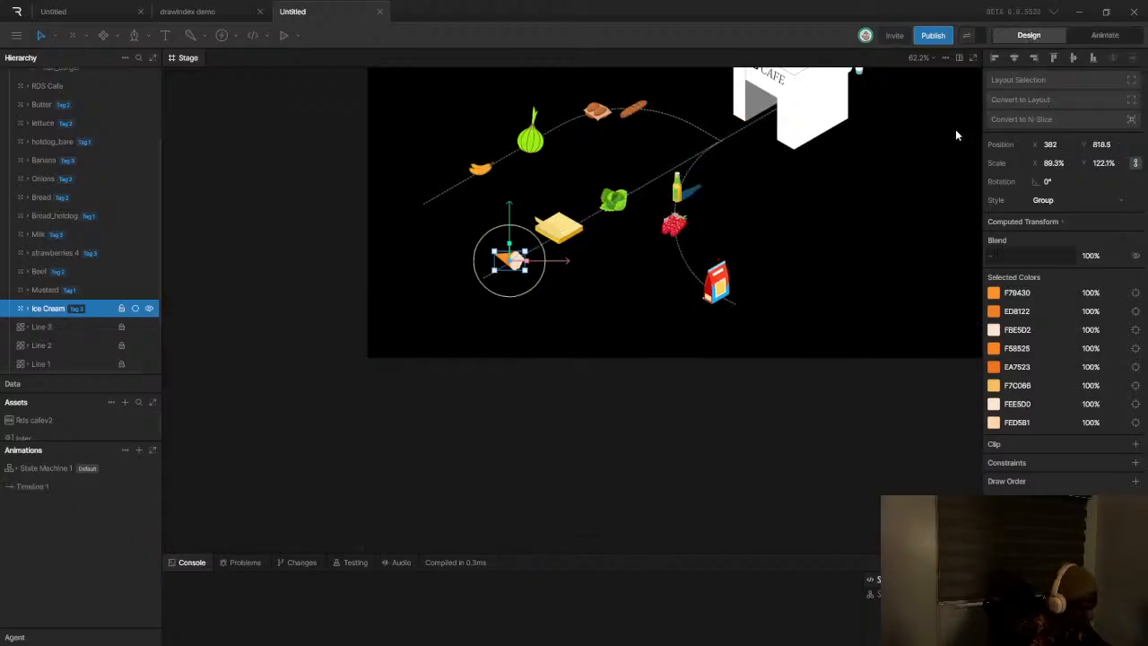
pyautogui.scroll(3, 551, 256)
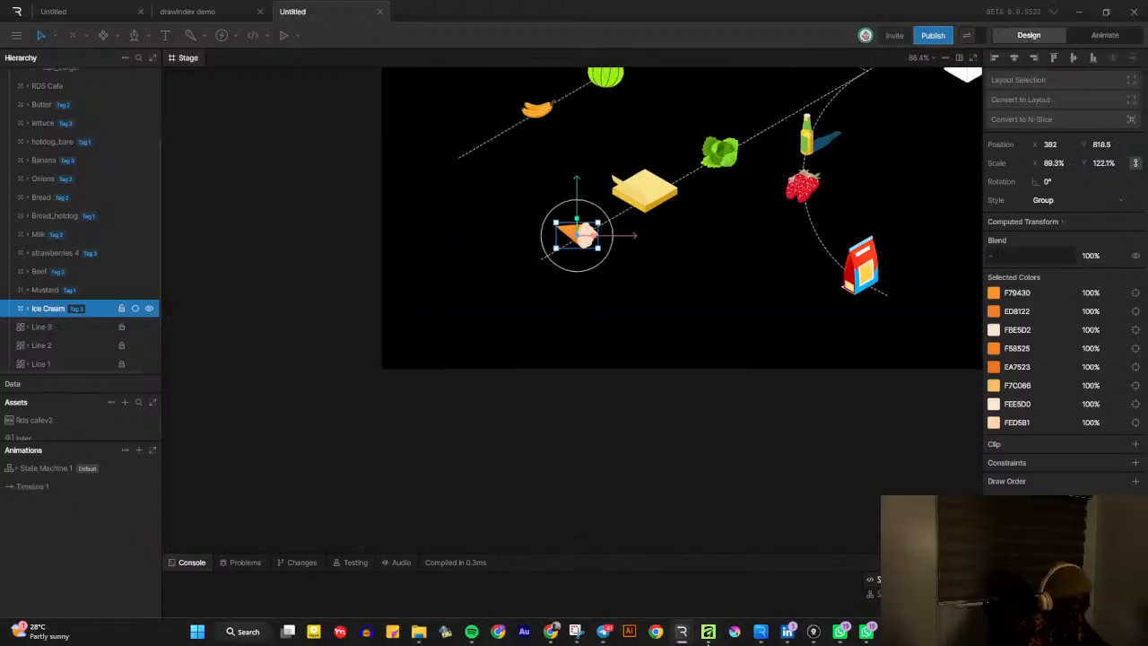
pyautogui.click(472, 632)
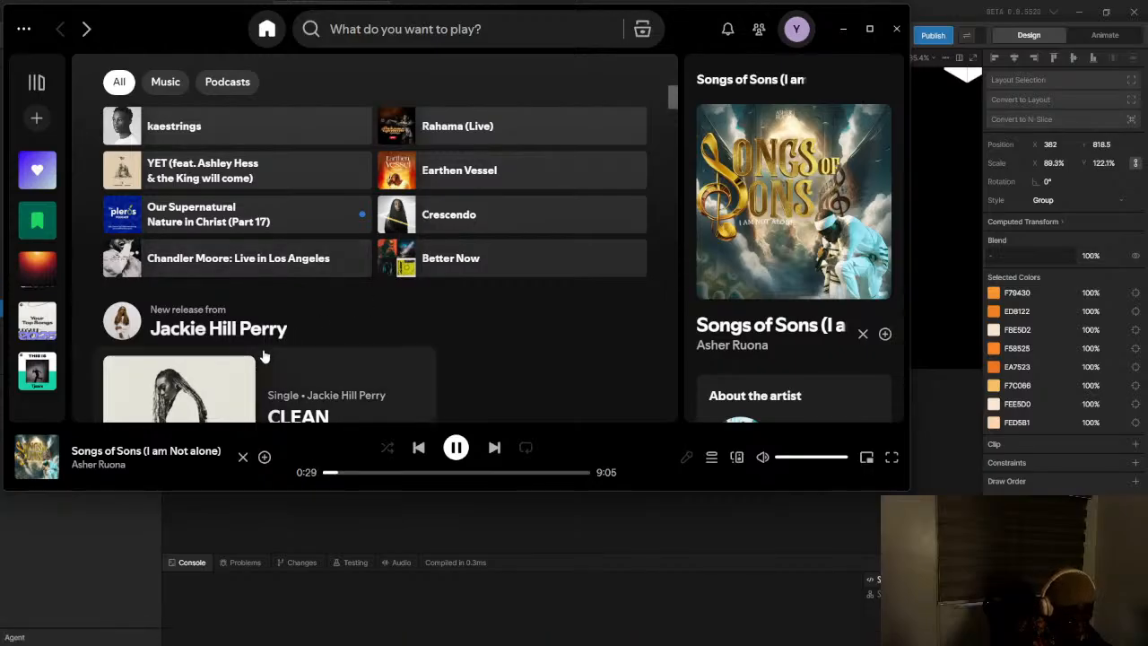
pyautogui.click(843, 31)
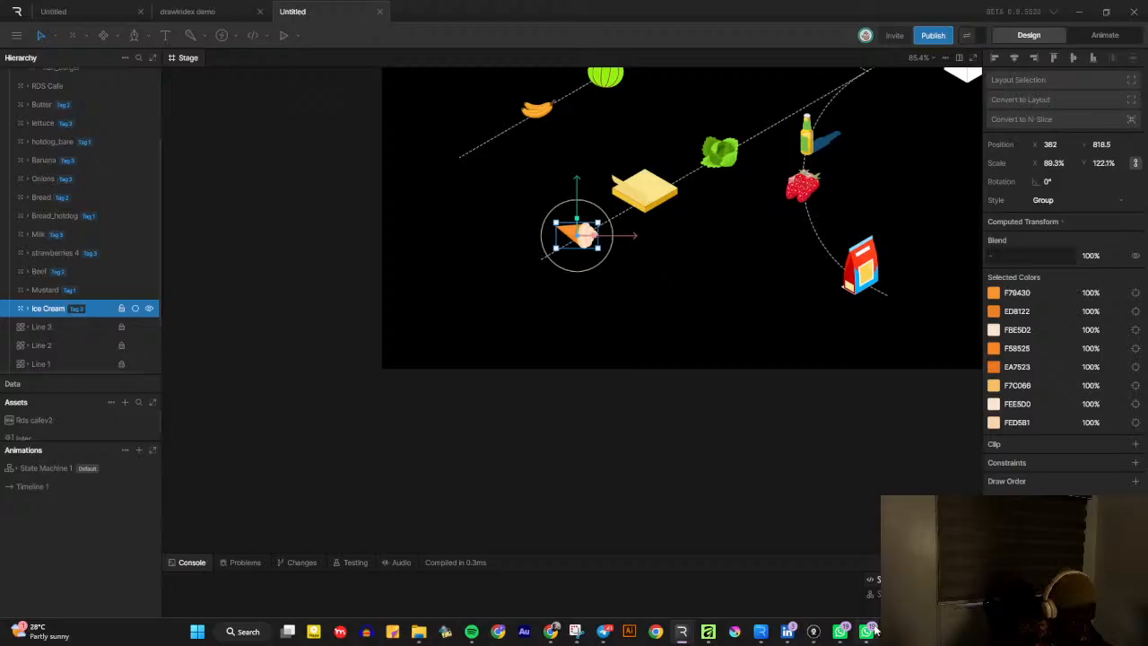
pyautogui.moveTo(876, 631)
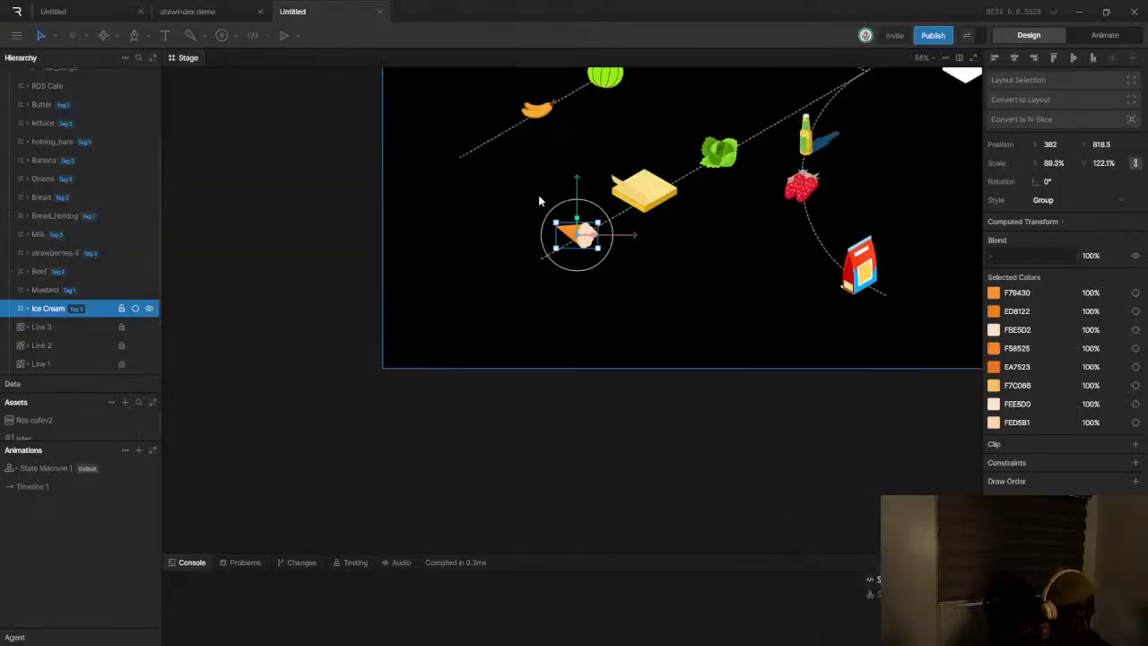
pyautogui.scroll(-5, 601, 121)
pyautogui.scroll(2, 638, 108)
pyautogui.scroll(-4, 636, 164)
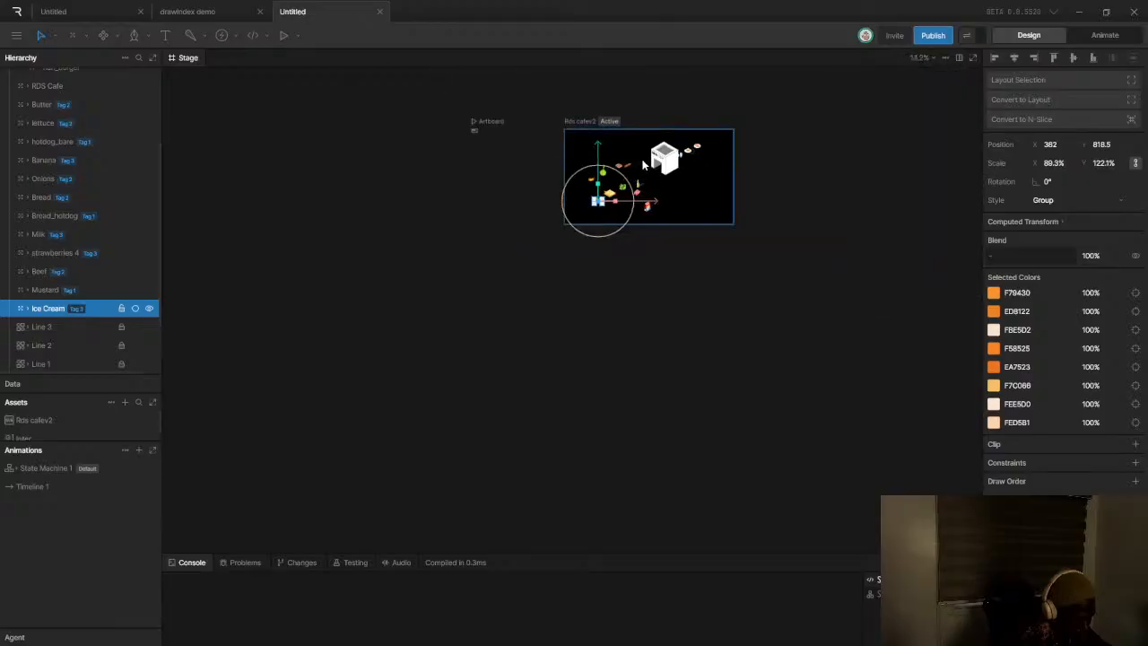
pyautogui.scroll(2, 639, 164)
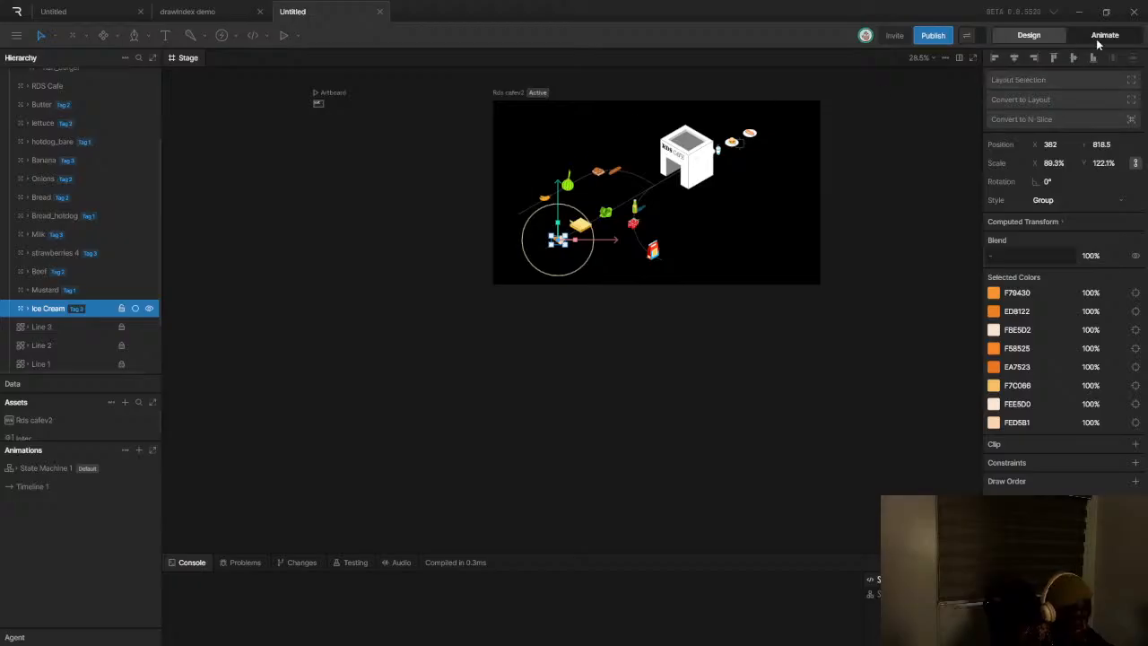
pyautogui.scroll(5, 571, 189)
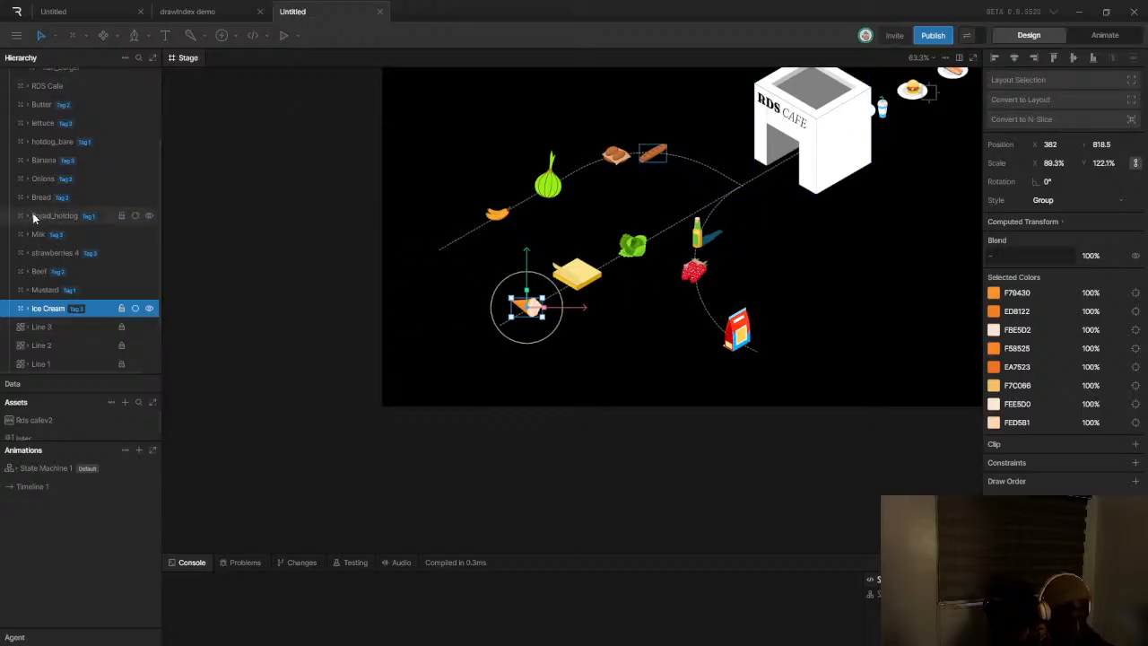
# Collapse the Output group of served dishes in the hierarchy
pyautogui.scroll(3, 98, 251)
pyautogui.scroll(2, 670, 287)
pyautogui.scroll(-2, 633, 314)
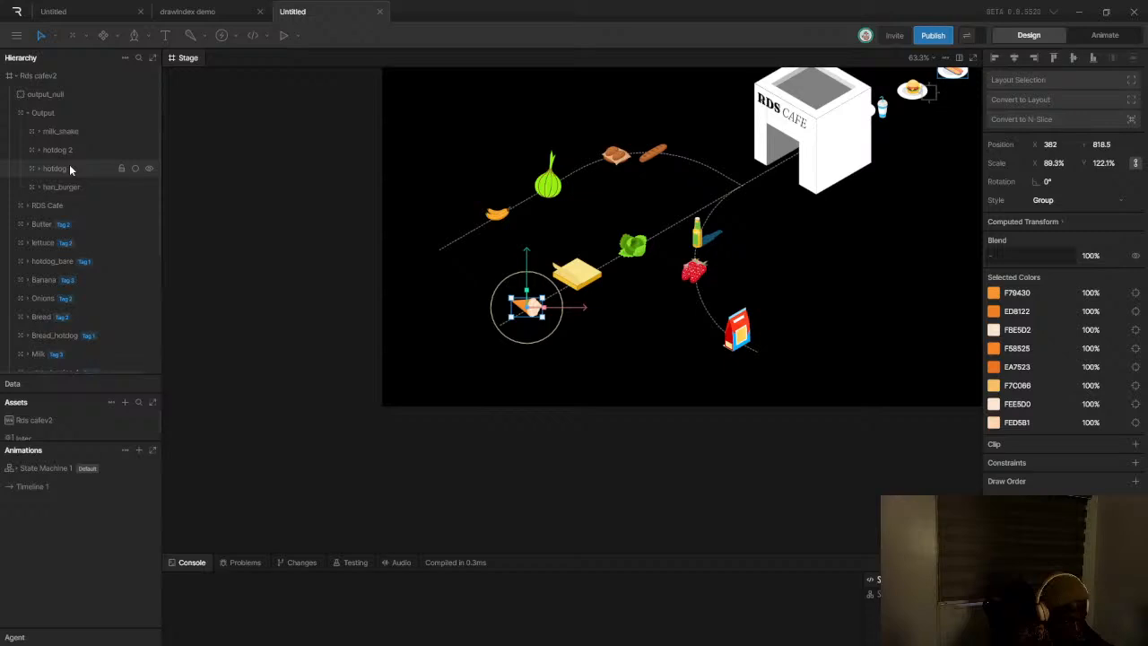
pyautogui.click(27, 114)
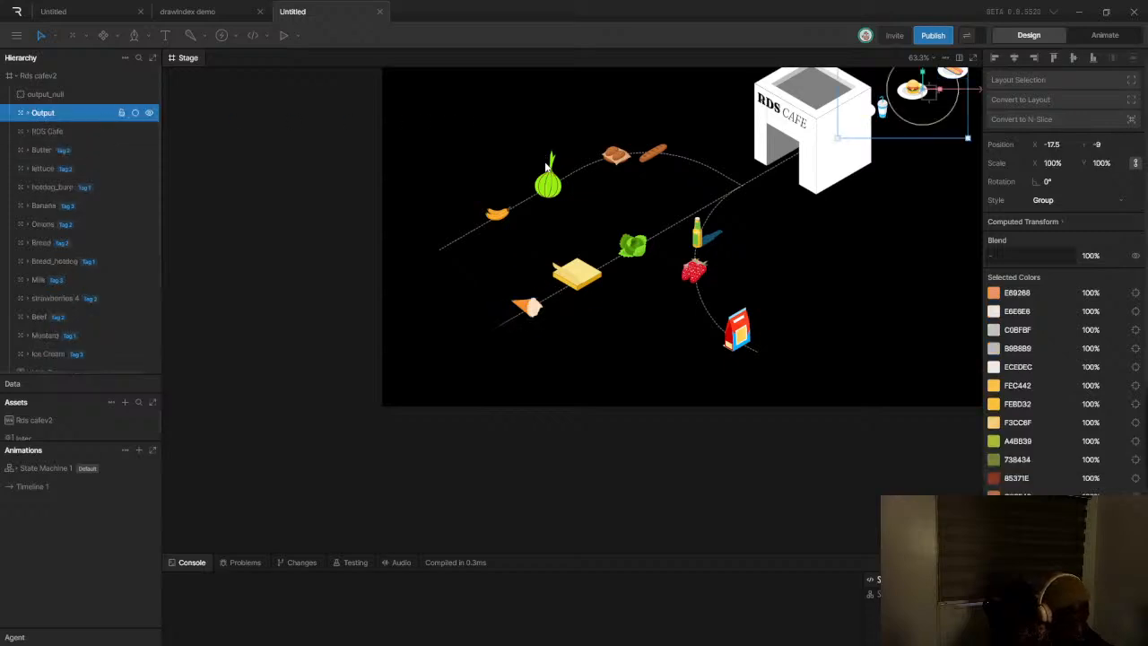
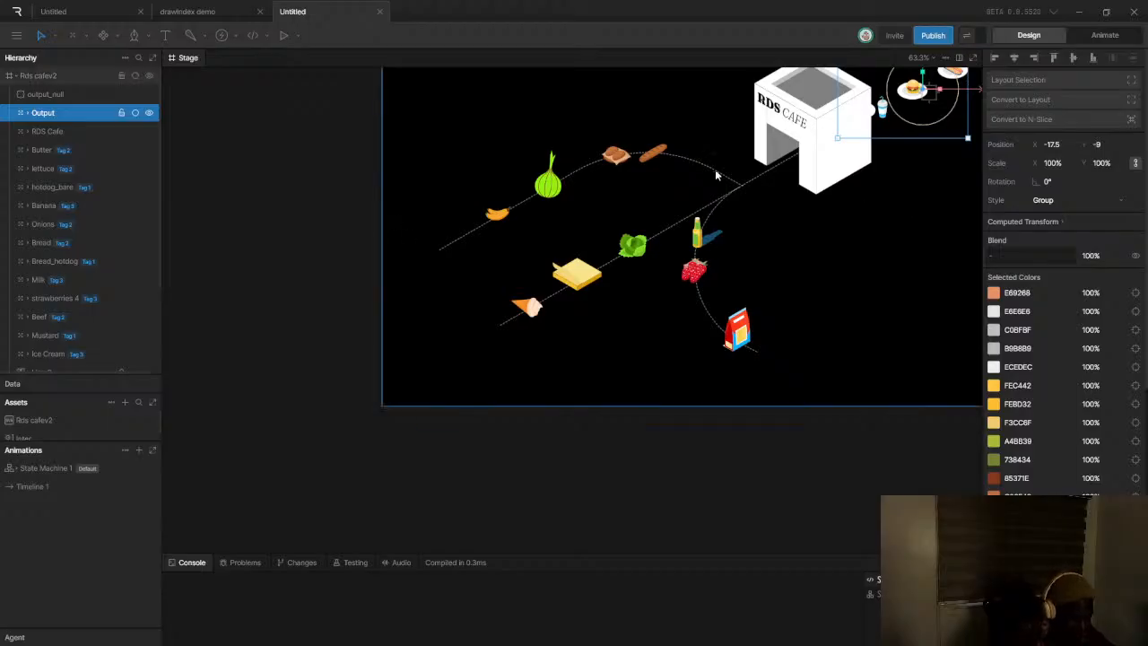
# Duplicate Bread_hotdog, Bread, Onions and Banana together and place the copies behind the originals, trailing off the artboard's left edge
pyautogui.scroll(1, 489, 233)
pyautogui.scroll(-18, 491, 226)
pyautogui.scroll(16, 533, 210)
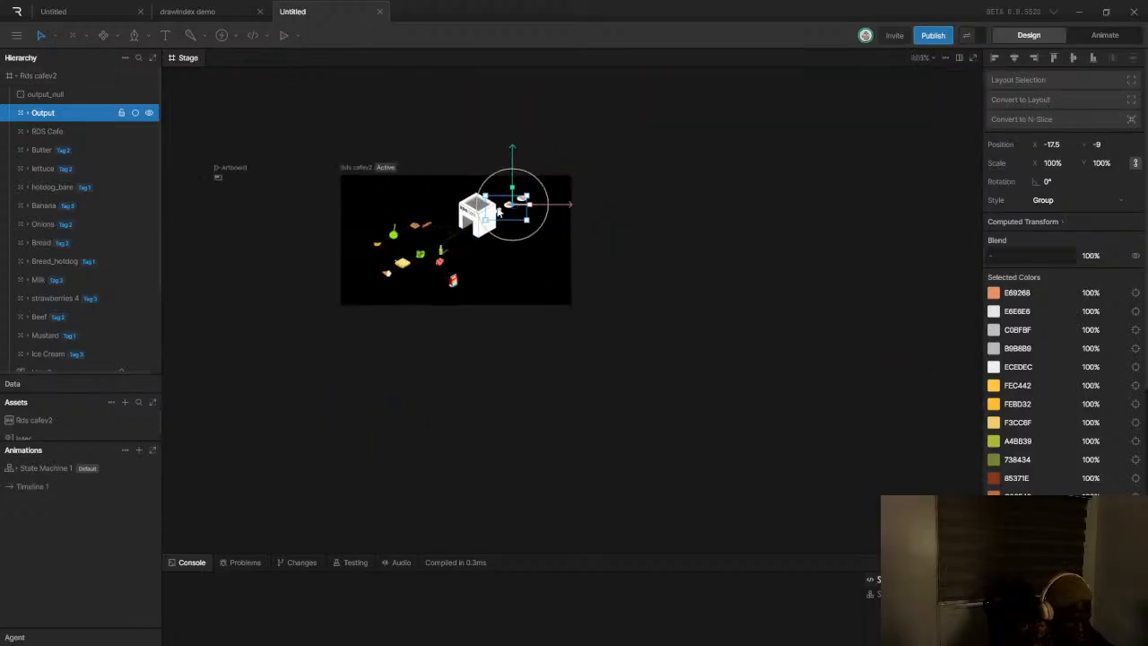
pyautogui.scroll(-3, 413, 267)
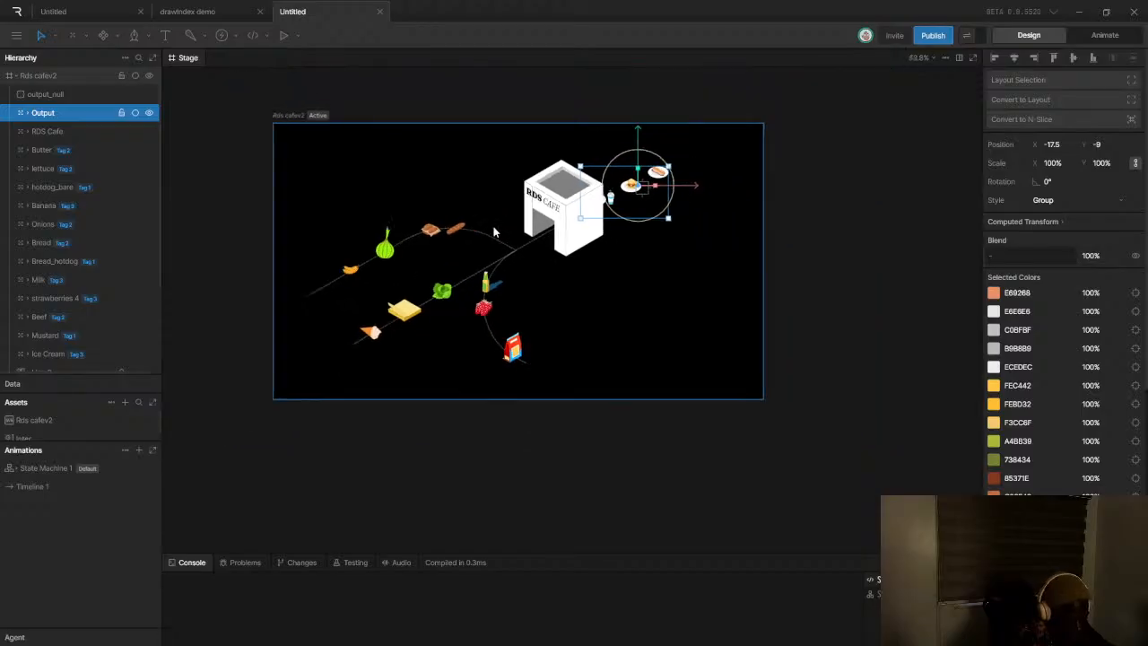
pyautogui.scroll(4, 440, 248)
pyautogui.scroll(-3, 79, 226)
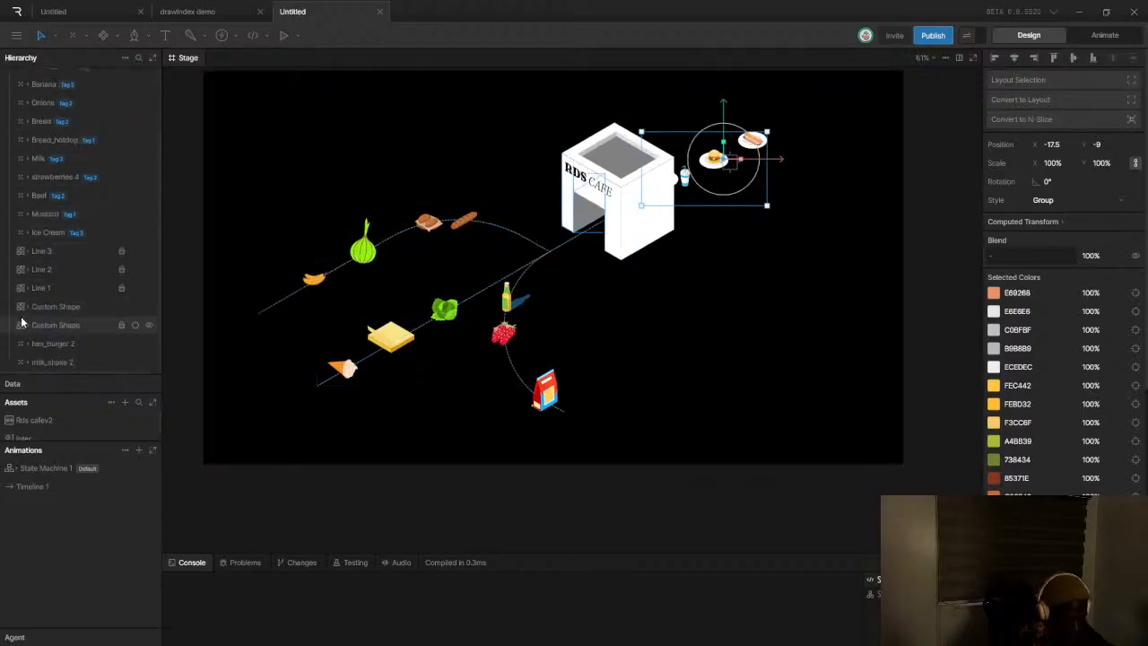
pyautogui.click(465, 218)
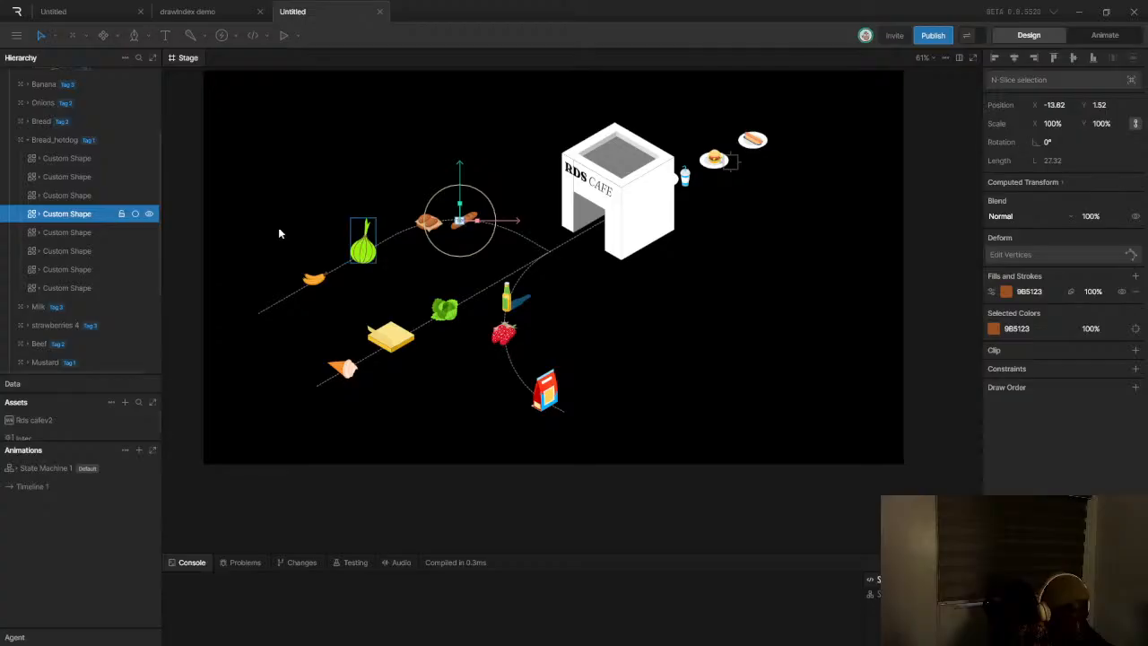
pyautogui.click(27, 143)
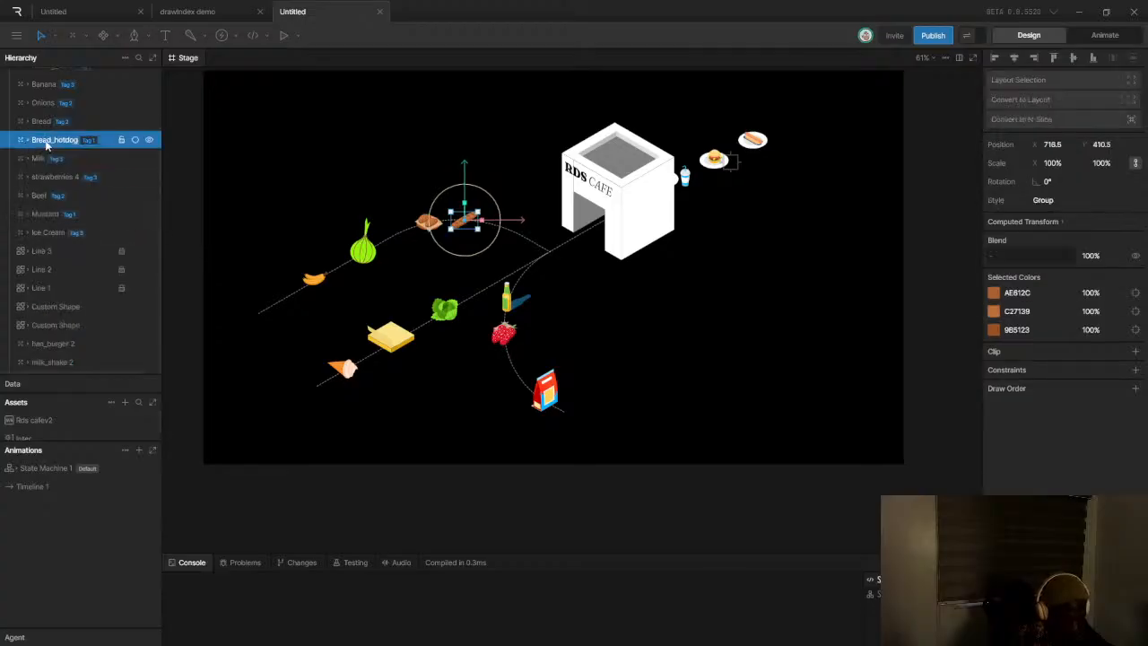
pyautogui.keyDown('shift'); pyautogui.click(52, 121); pyautogui.keyUp('shift')
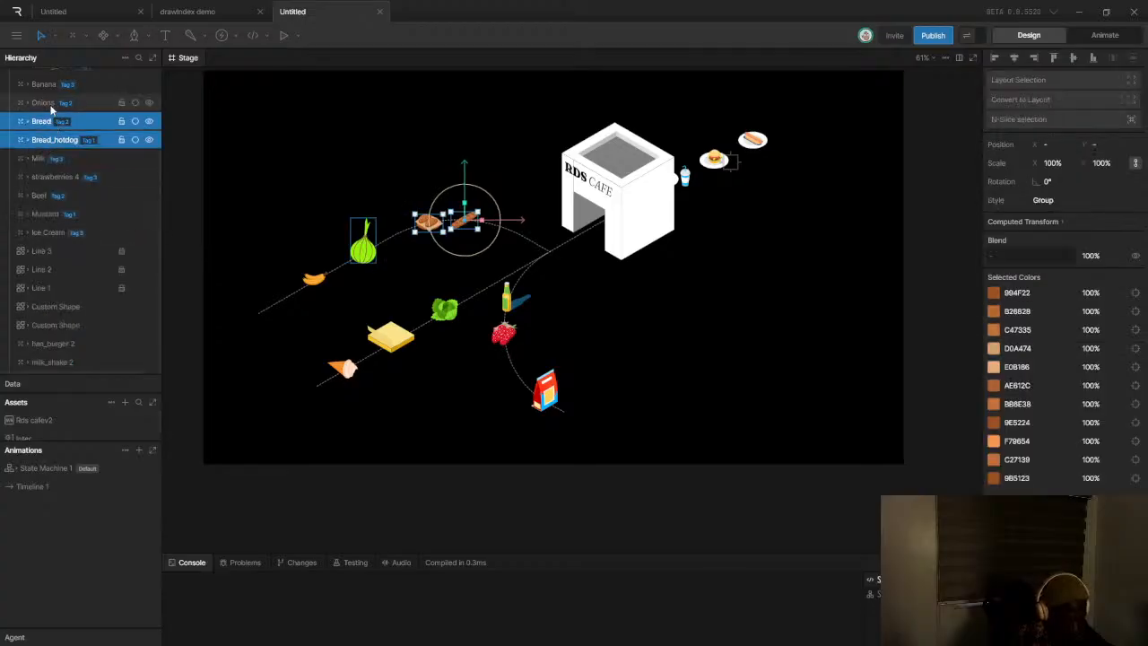
pyautogui.keyDown('shift'); pyautogui.click(52, 105); pyautogui.keyUp('shift')
pyautogui.keyDown('shift'); pyautogui.click(52, 83); pyautogui.keyUp('shift')
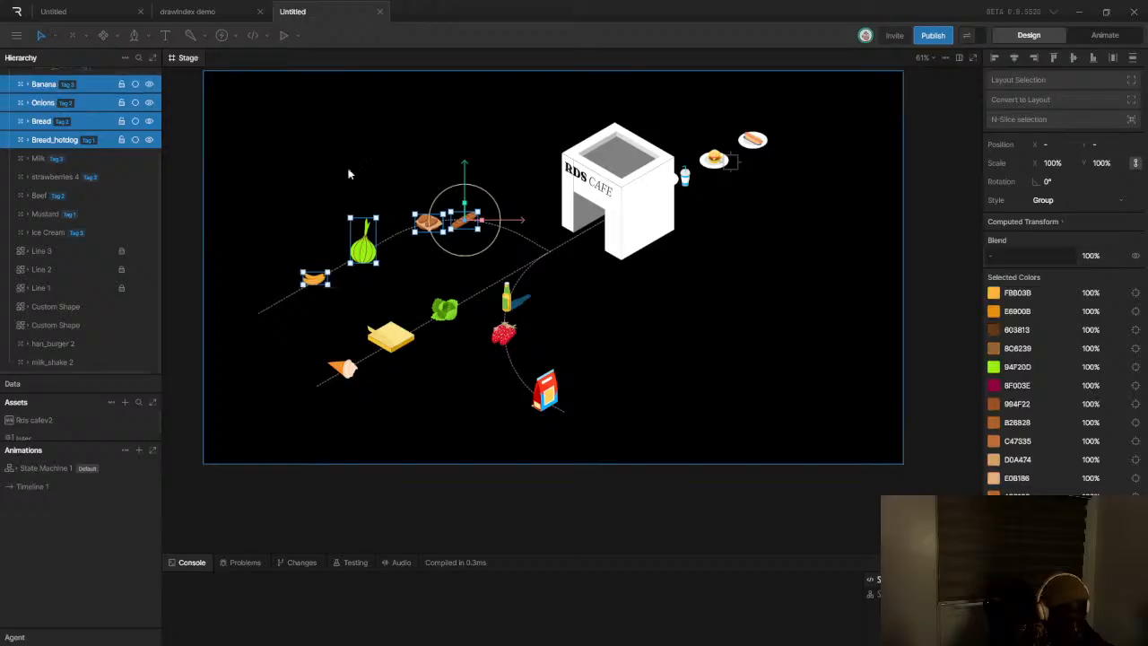
pyautogui.scroll(-3, 579, 262)
pyautogui.scroll(3, 440, 254)
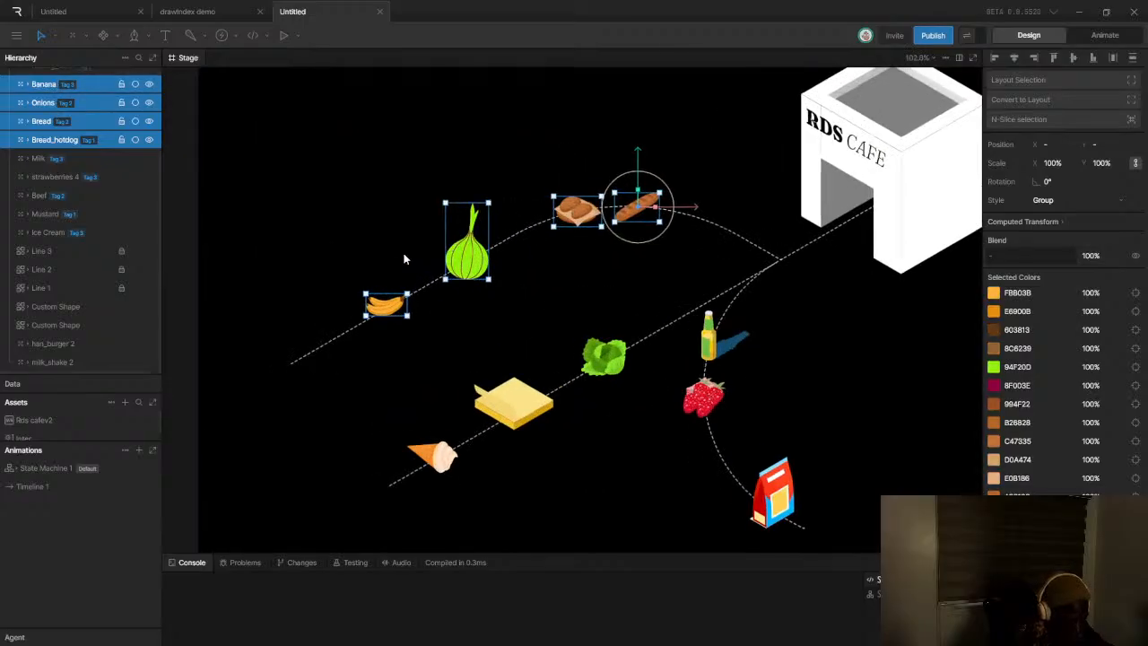
pyautogui.hotkey('ctrl', 'd')
pyautogui.scroll(-3, 479, 270)
pyautogui.moveTo(477, 269); pyautogui.dragTo(319, 337)
pyautogui.click(488, 389)
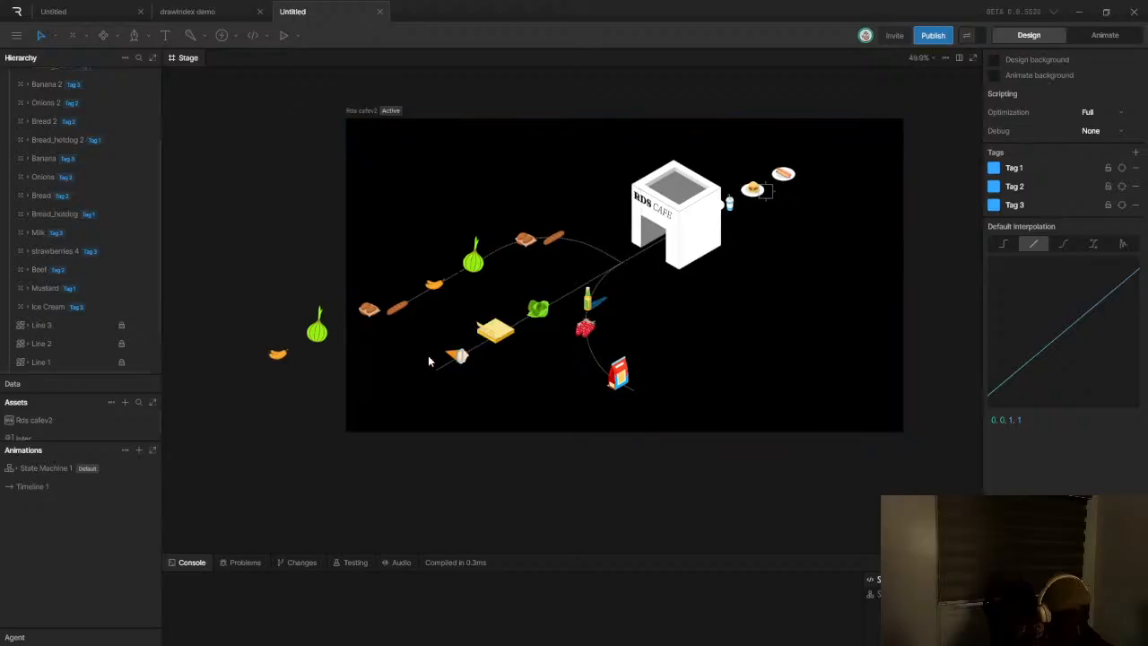
# Duplicate lettuce, Butter and Ice Cream together and place the copies behind the originals in line with the middle dashed path
pyautogui.scroll(2, 442, 311)
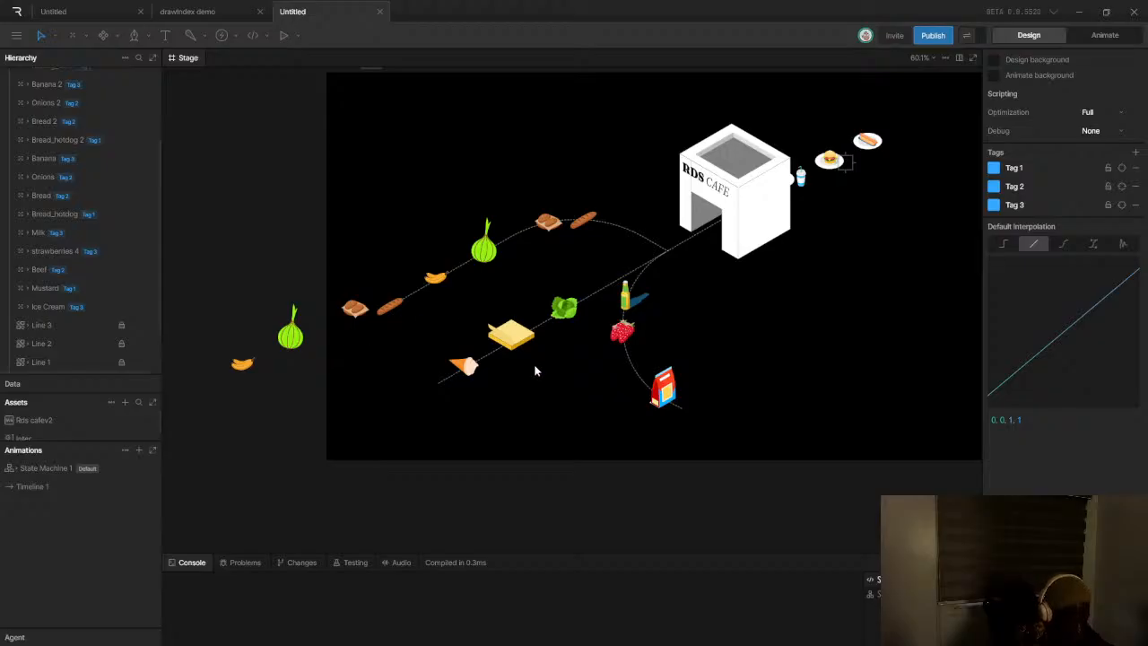
pyautogui.click(564, 308)
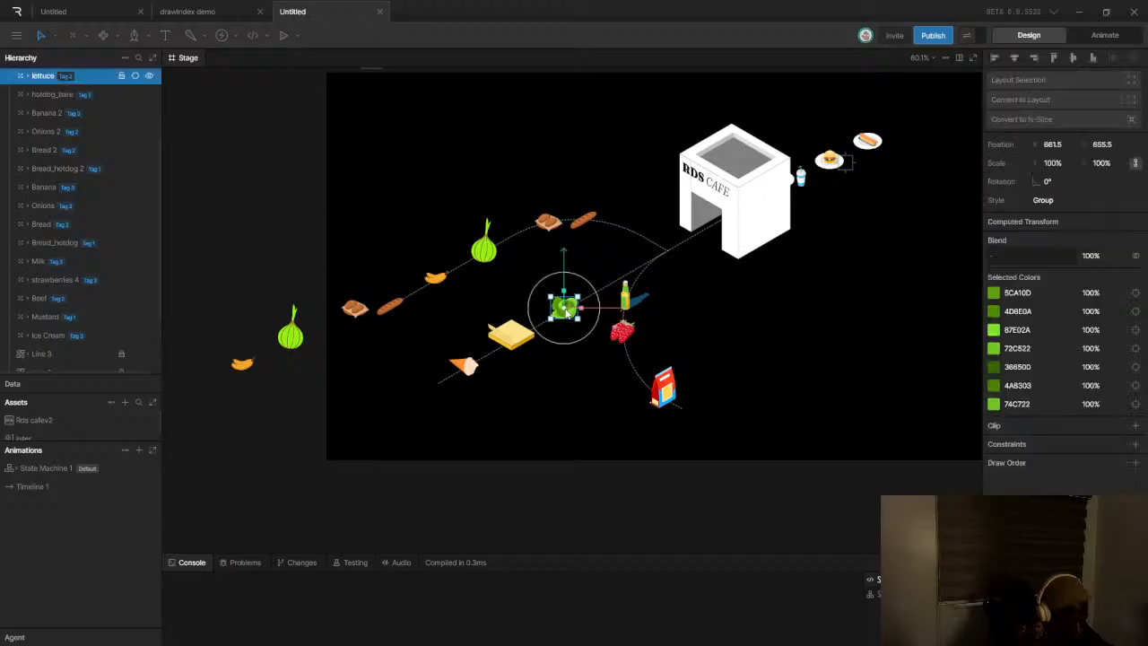
pyautogui.keyDown('shift'); pyautogui.click(507, 333); pyautogui.keyUp('shift')
pyautogui.keyDown('shift'); pyautogui.click(464, 366); pyautogui.keyUp('shift')
pyautogui.keyDown('alt'); pyautogui.moveTo(513, 342); pyautogui.dragTo(390, 415); pyautogui.keyUp('alt')
pyautogui.hotkey('ctrl', 'z')
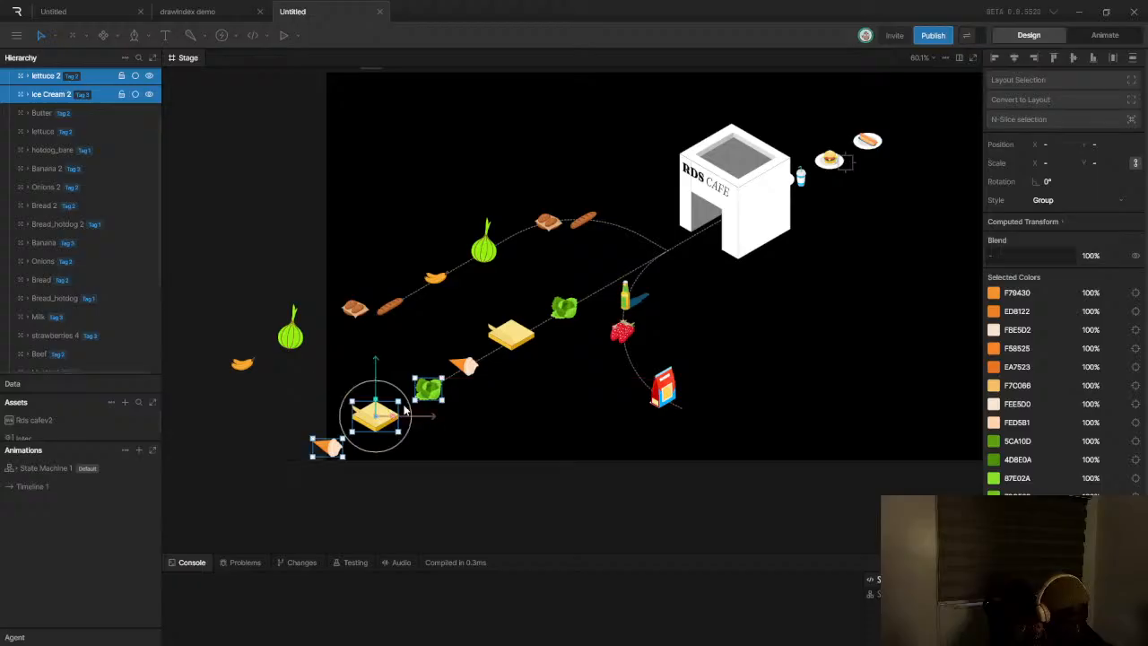
# Duplicate Mustard, strawberries 4 and Milk together several times, trailing the copies from the lower curved path past the artboard's bottom edge
pyautogui.scroll(-3, 598, 357)
pyautogui.scroll(2, 636, 305)
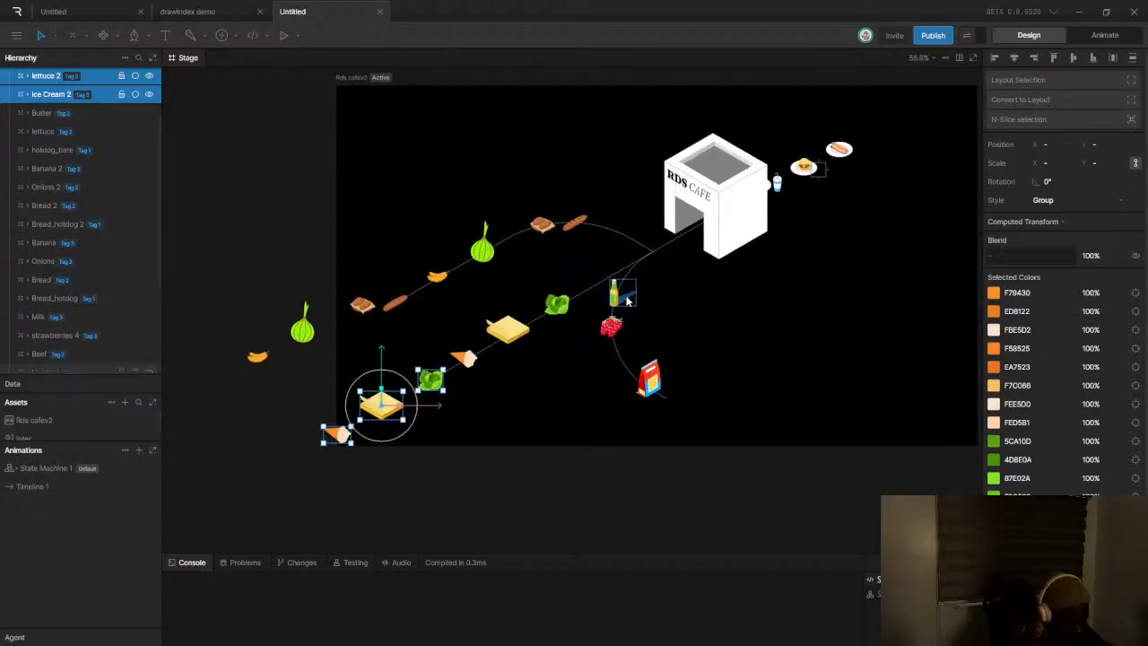
pyautogui.click(625, 296)
pyautogui.keyDown('shift'); pyautogui.click(610, 333); pyautogui.keyUp('shift')
pyautogui.keyDown('shift'); pyautogui.click(649, 381); pyautogui.keyUp('shift')
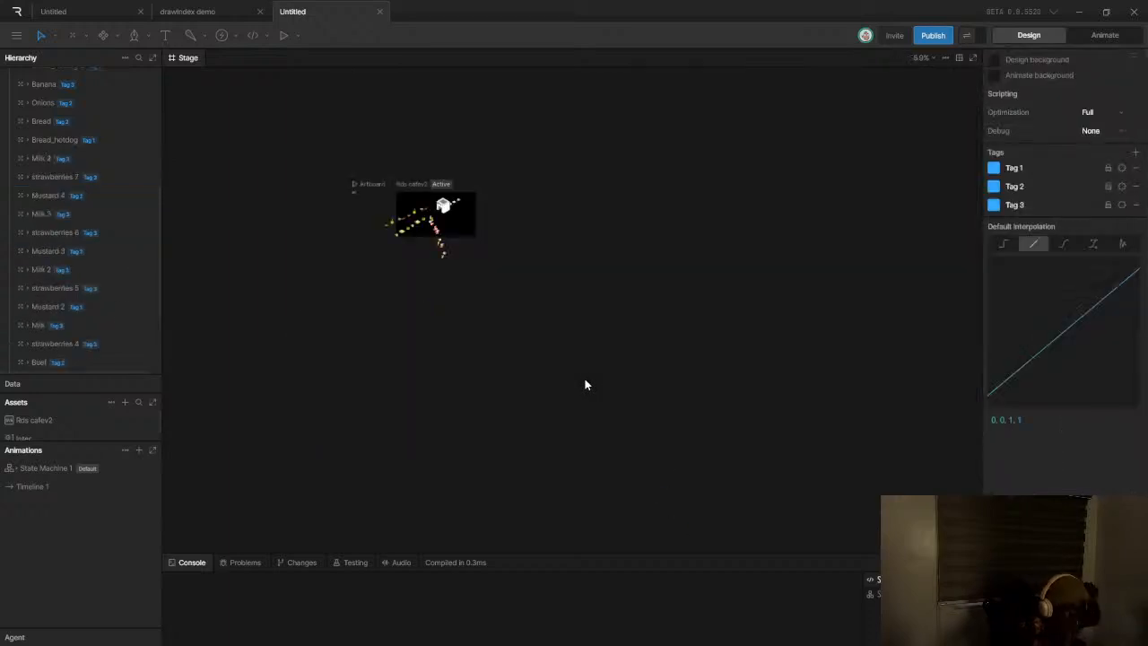
# Undo the rotation and the extra duplications, back to the first copied set of Milk, strawberries and Mustard
pyautogui.scroll(6, 430, 215)
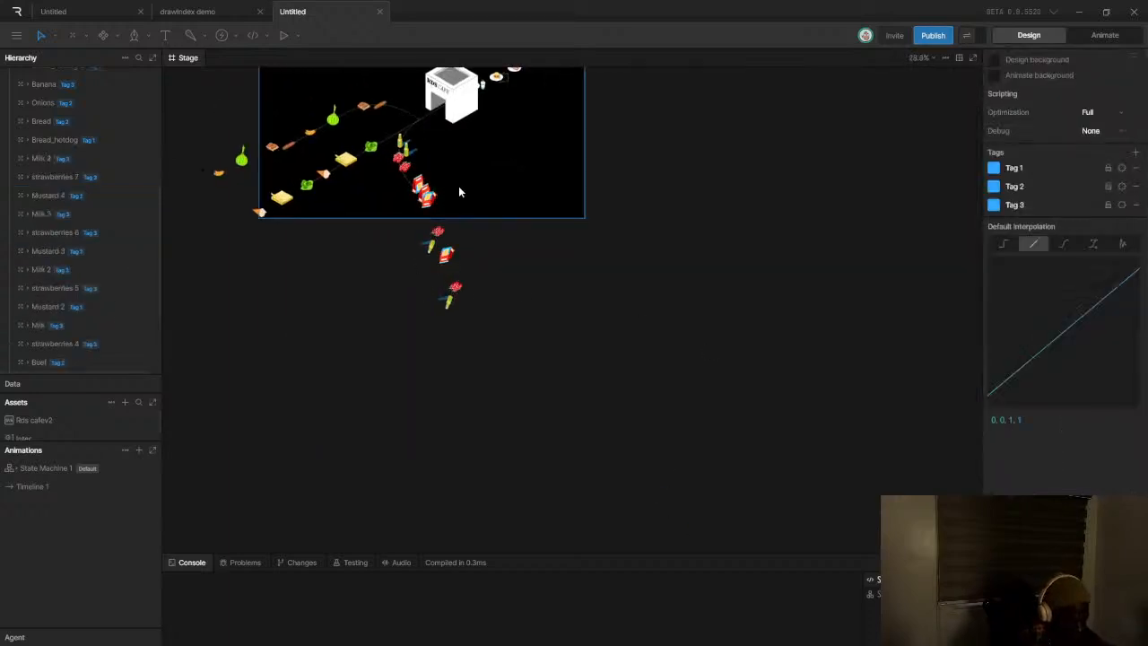
pyautogui.hotkey('ctrl', 'z')
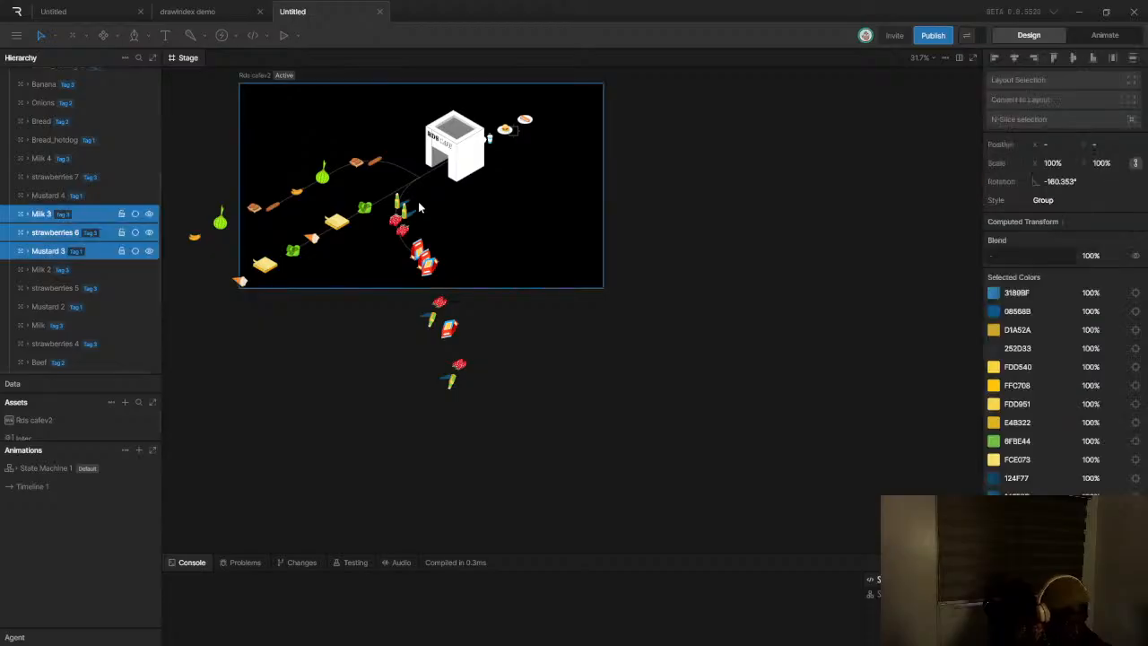
pyautogui.hotkey('ctrl', 'z')
pyautogui.scroll(4, 430, 274)
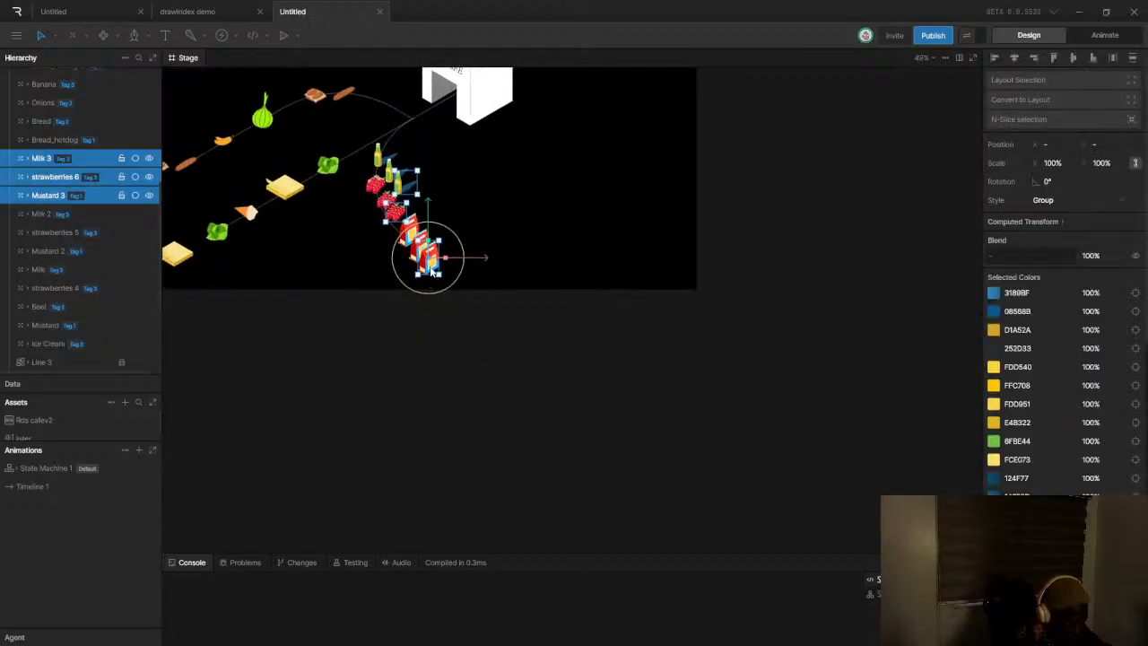
pyautogui.hotkey('ctrl', 'z')
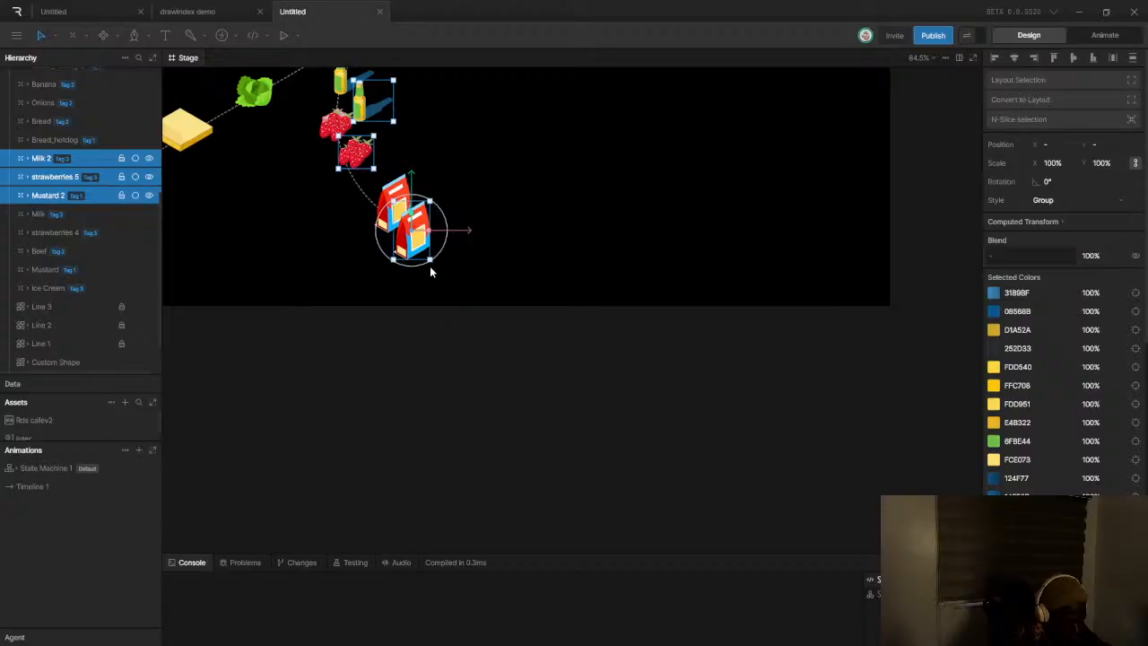
pyautogui.scroll(-1, 429, 269)
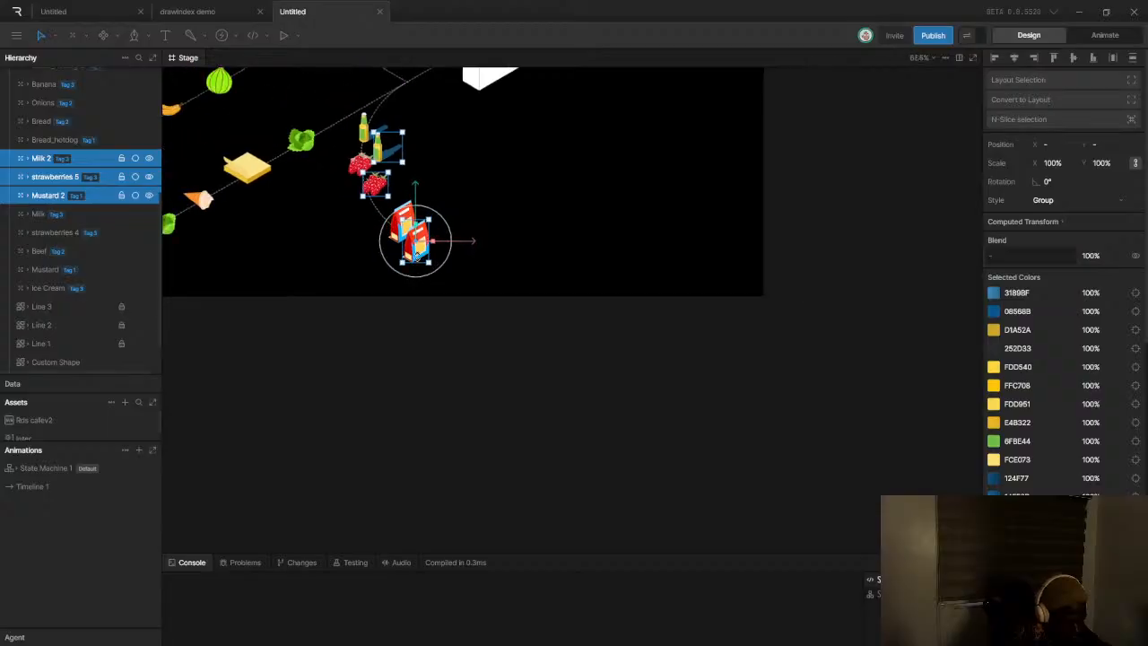
# Move Mustard 2, strawberries 5 and Milk 2 past the lower curved path's end, with strawberries 5 at X 1167.5, Y 1010 and Milk 2 behind it
pyautogui.moveTo(421, 256); pyautogui.dragTo(468, 352)
pyautogui.click(425, 352)
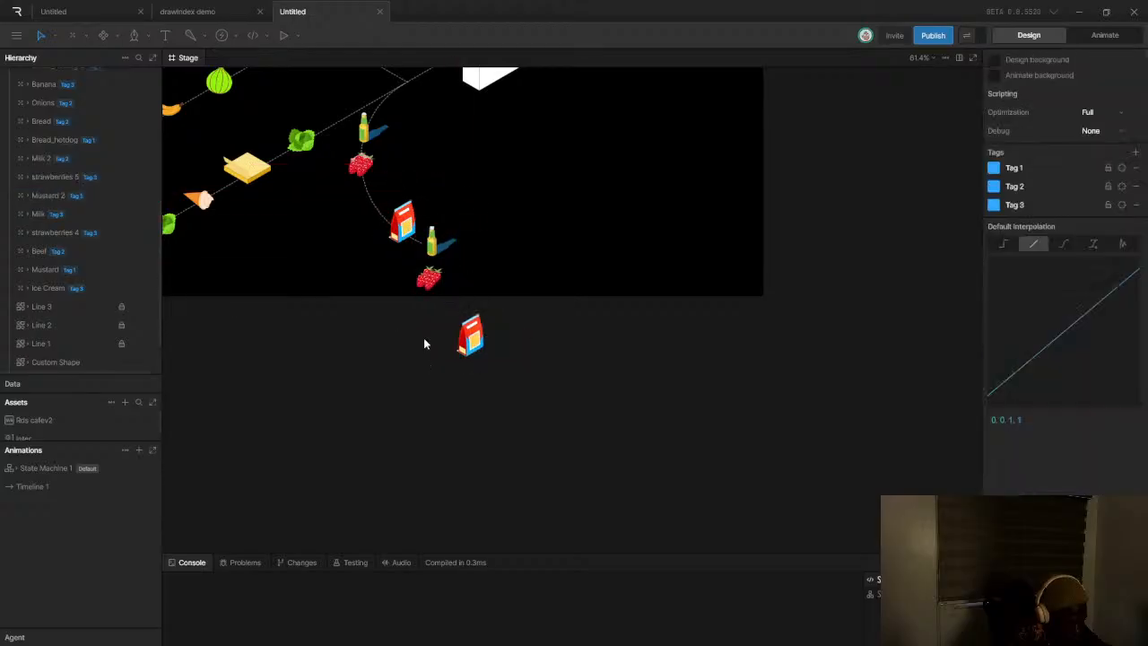
pyautogui.click(429, 280)
pyautogui.moveTo(429, 280); pyautogui.dragTo(488, 275)
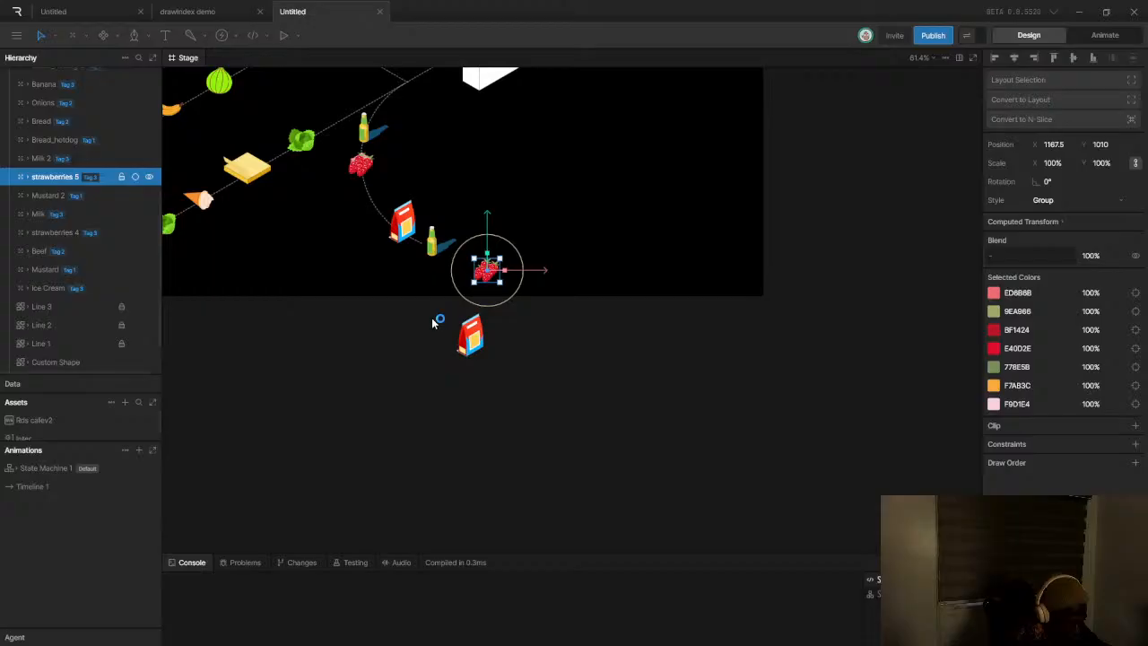
pyautogui.click(432, 319)
pyautogui.click(467, 350)
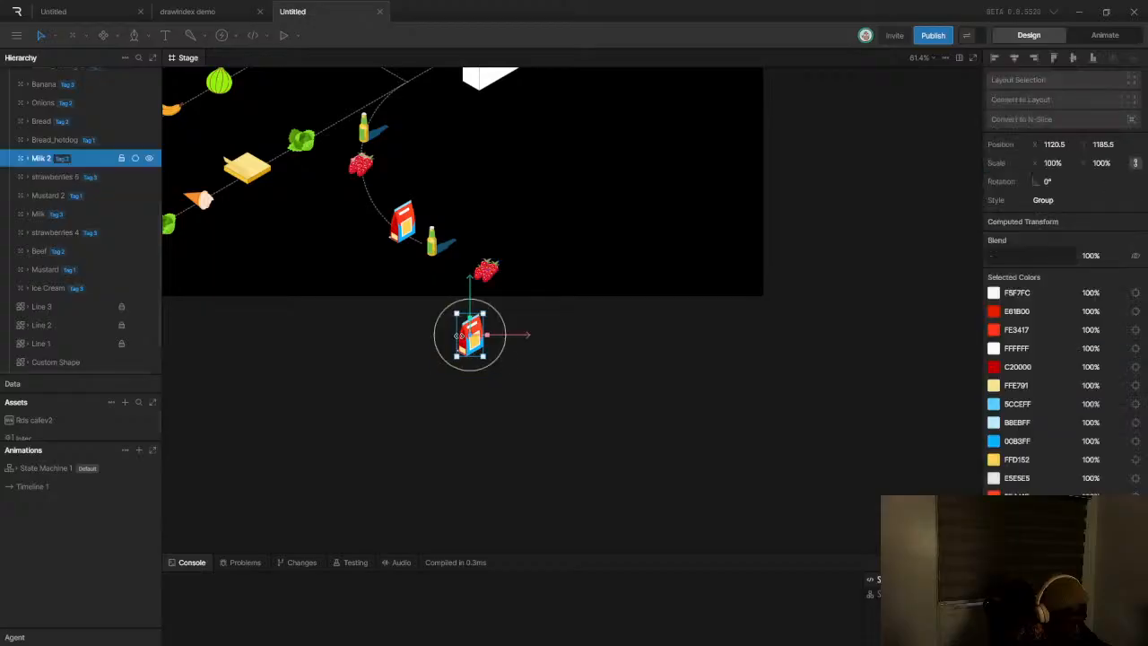
pyautogui.moveTo(467, 350); pyautogui.dragTo(542, 294)
pyautogui.click(515, 346)
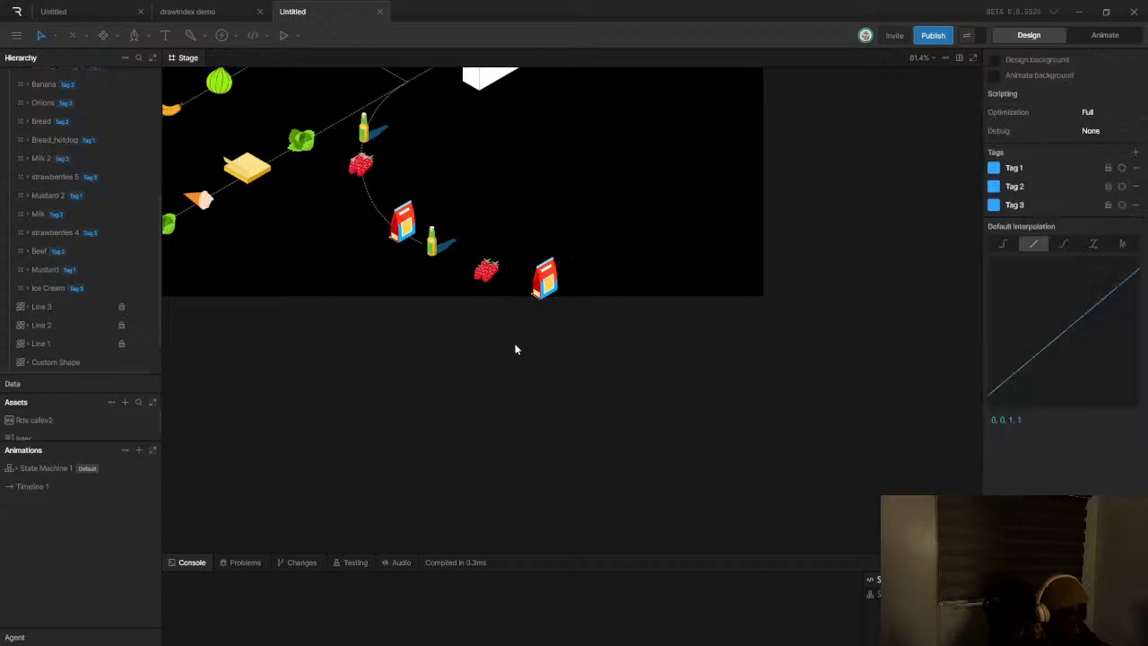
# Nudge Bread 2, Onions 2 and Banana 2 down in line with the upper dashed path, with Onions 2 at X -93, Y 737
pyautogui.scroll(-6, 541, 380)
pyautogui.scroll(4, 541, 380)
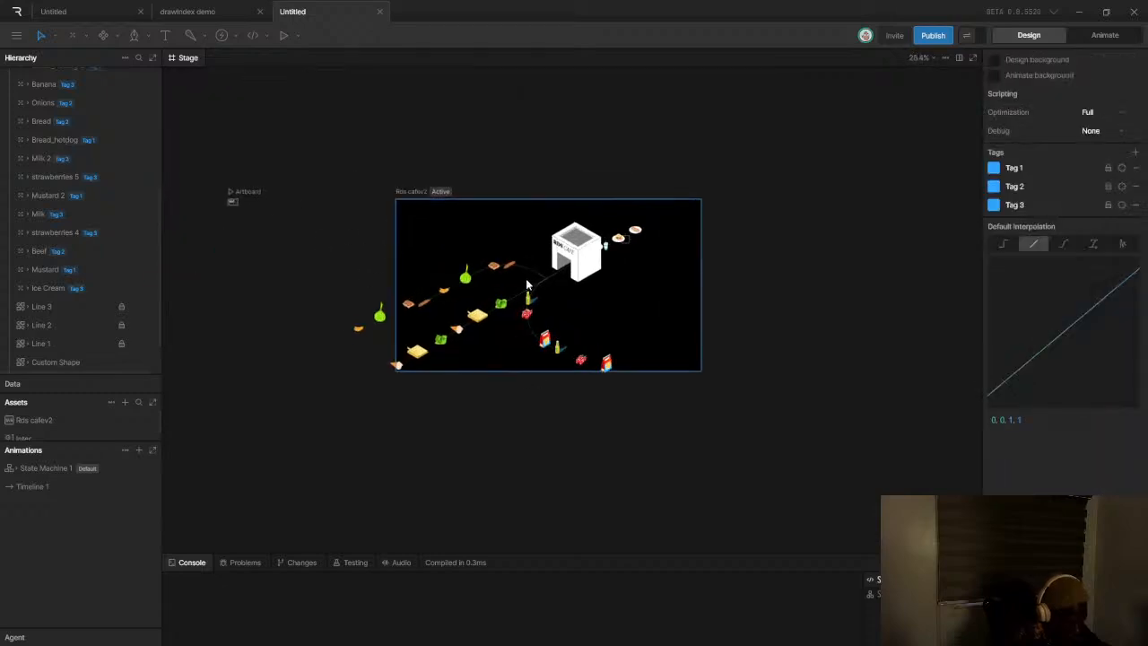
pyautogui.scroll(3, 380, 298)
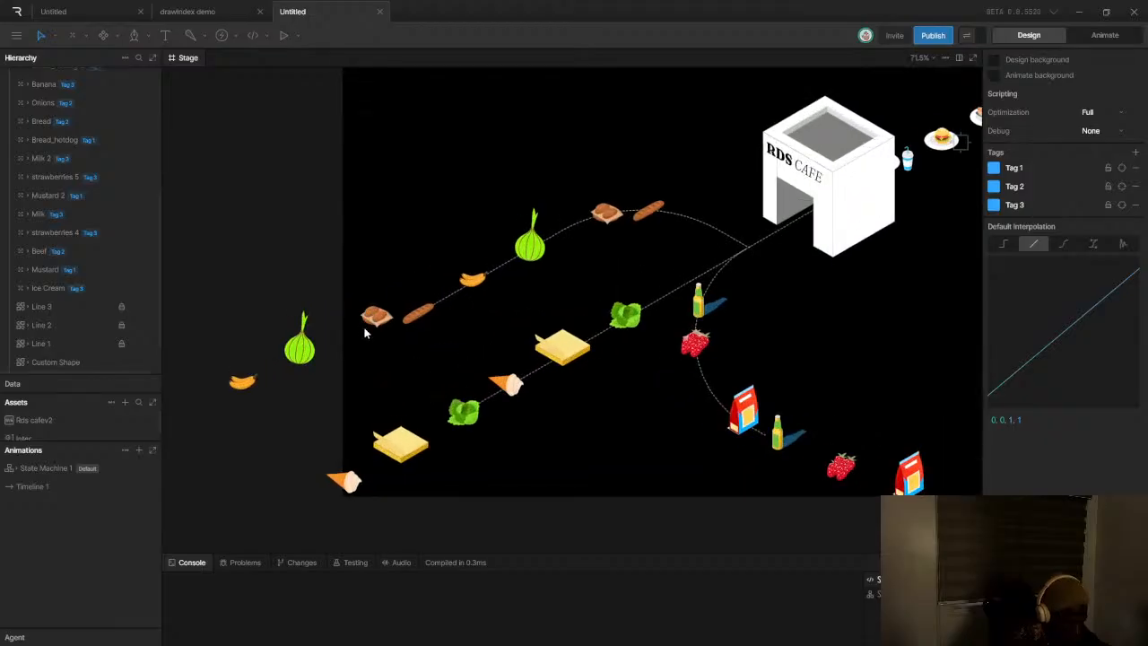
pyautogui.click(378, 321)
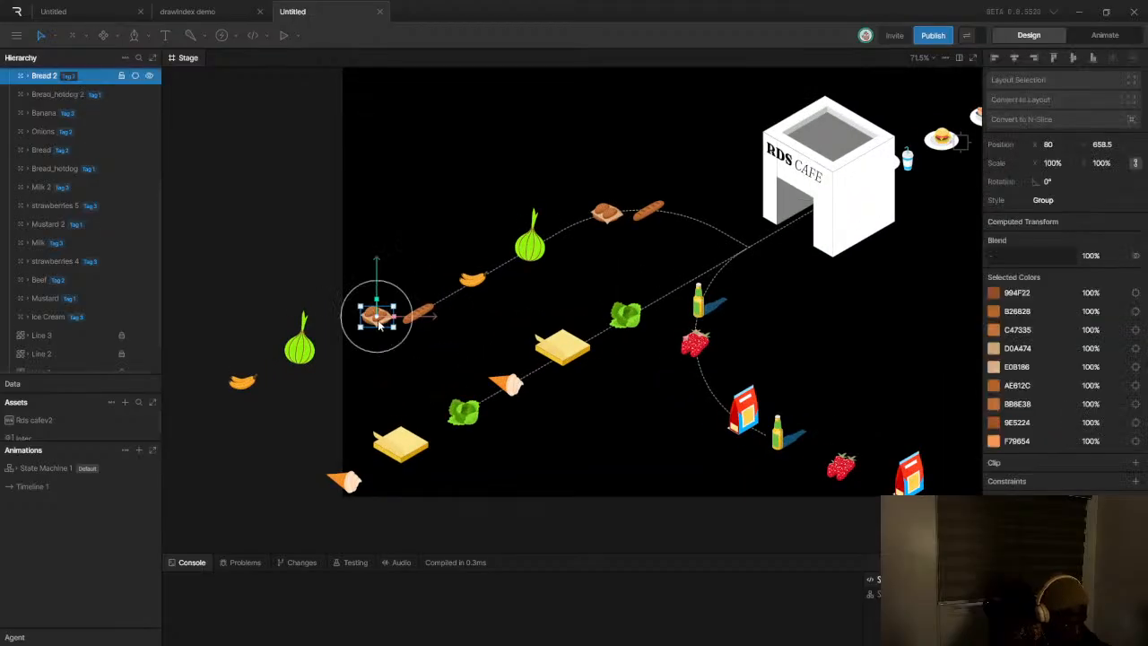
pyautogui.moveTo(377, 319); pyautogui.dragTo(374, 332)
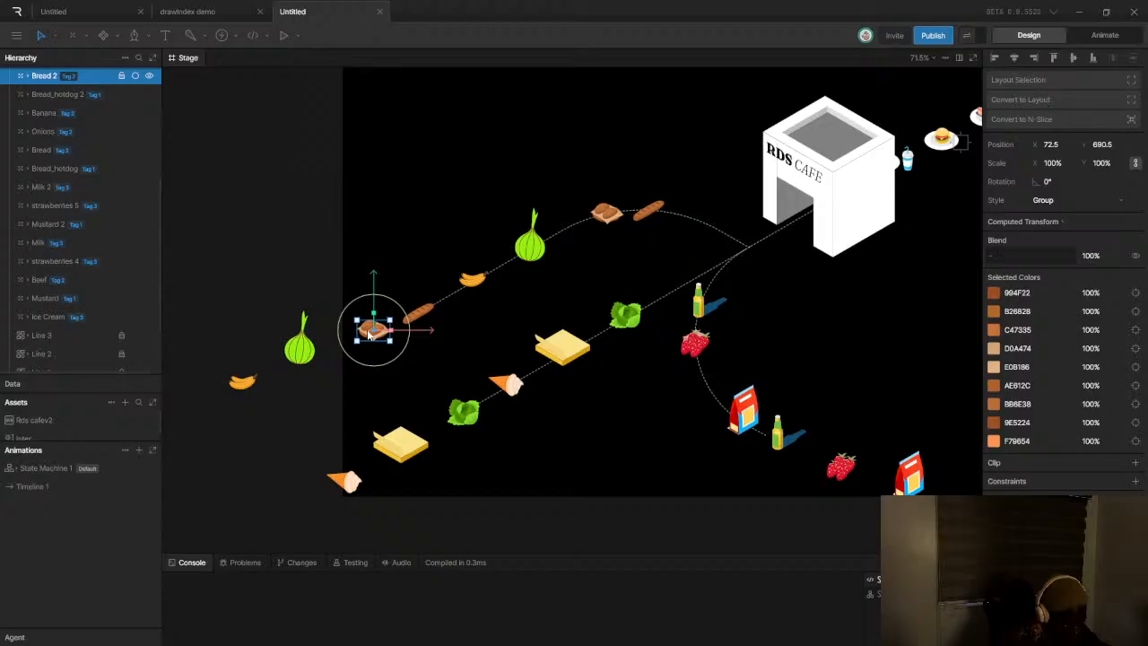
pyautogui.moveTo(266, 314); pyautogui.dragTo(303, 363)
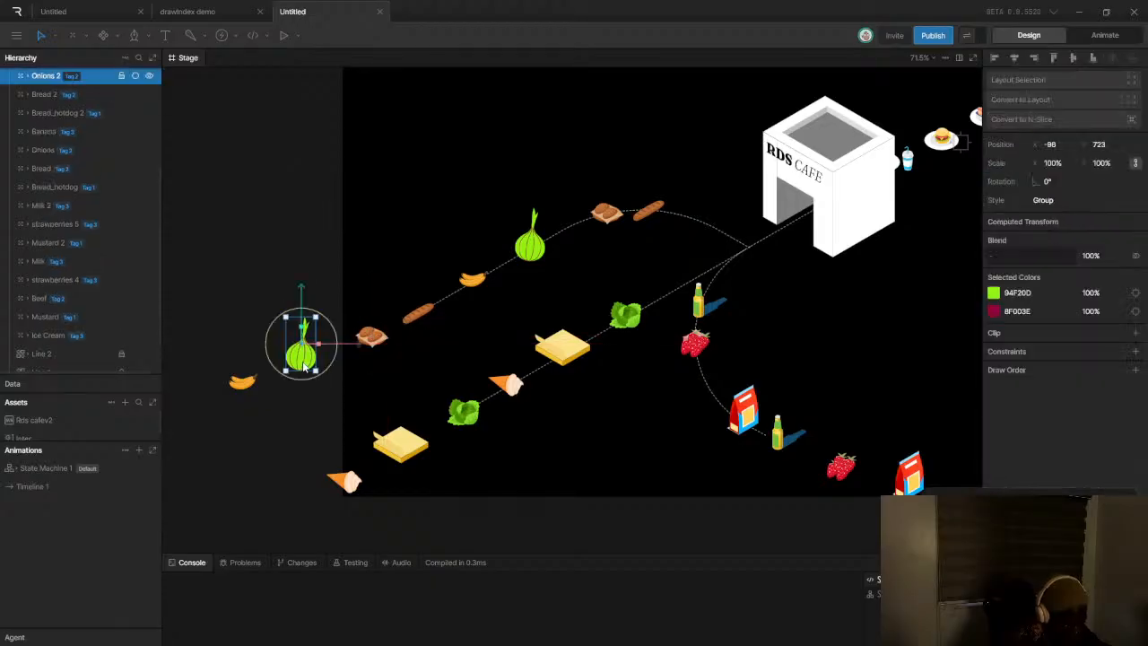
pyautogui.moveTo(218, 360); pyautogui.dragTo(241, 392)
pyautogui.moveTo(285, 327); pyautogui.dragTo(299, 370)
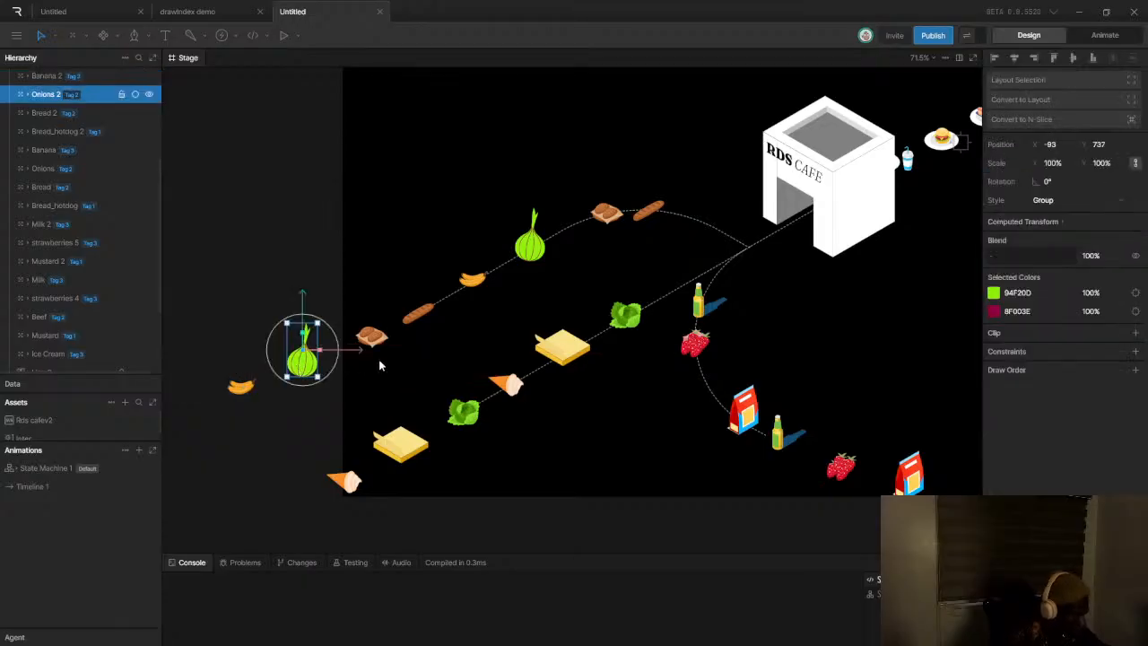
pyautogui.scroll(-5, 601, 370)
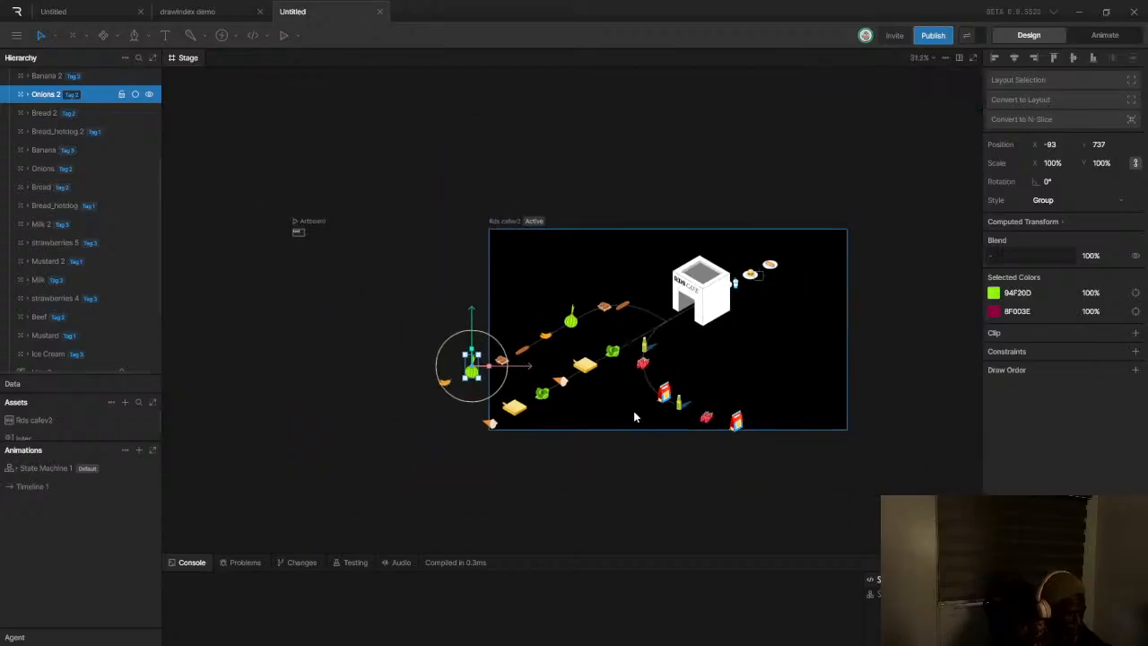
pyautogui.click(878, 350)
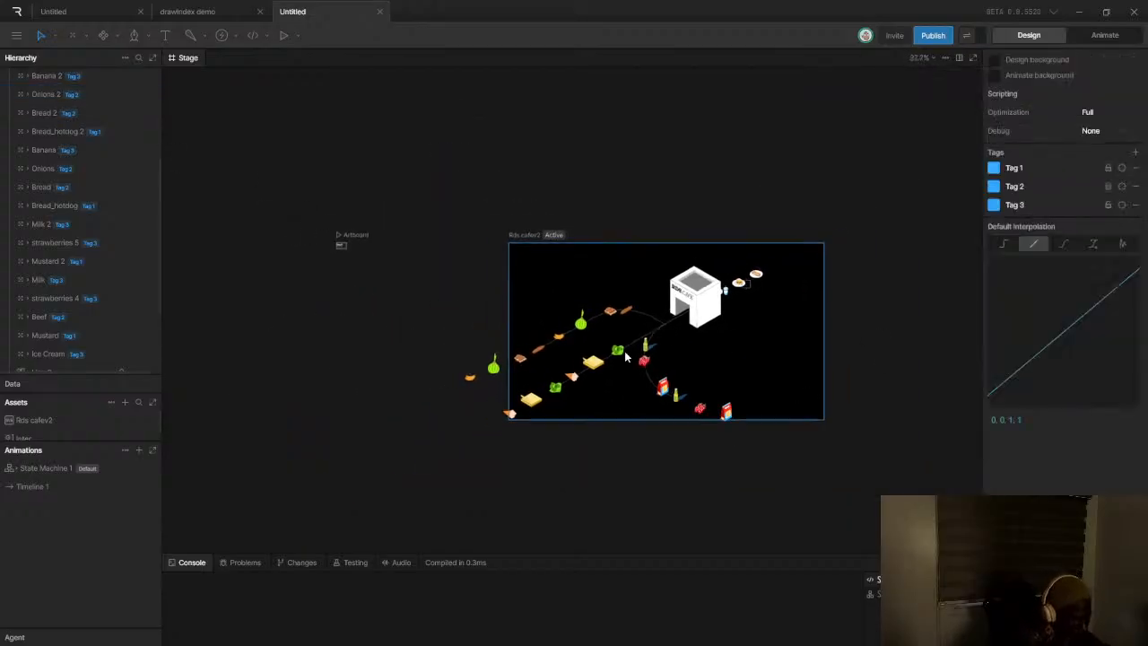
pyautogui.scroll(2, 659, 316)
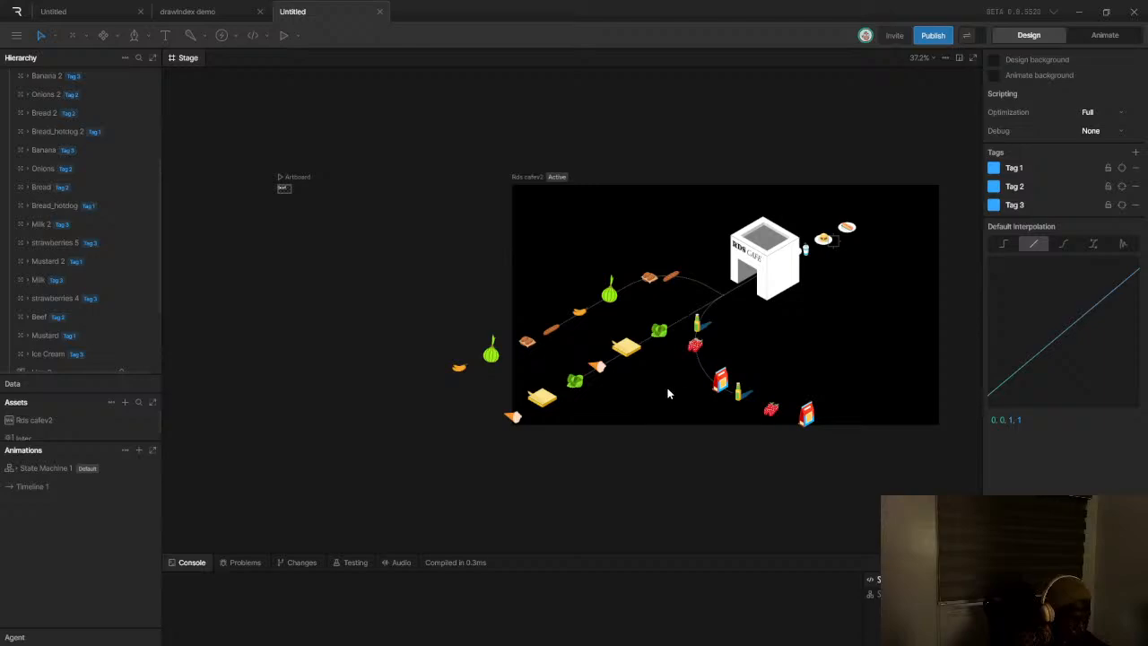
# Switch to Spotify, play the album Chandler Moore: Live in Los Angeles, look through its tracks and return to Rive
pyautogui.hotkey('alt', 'Tab')
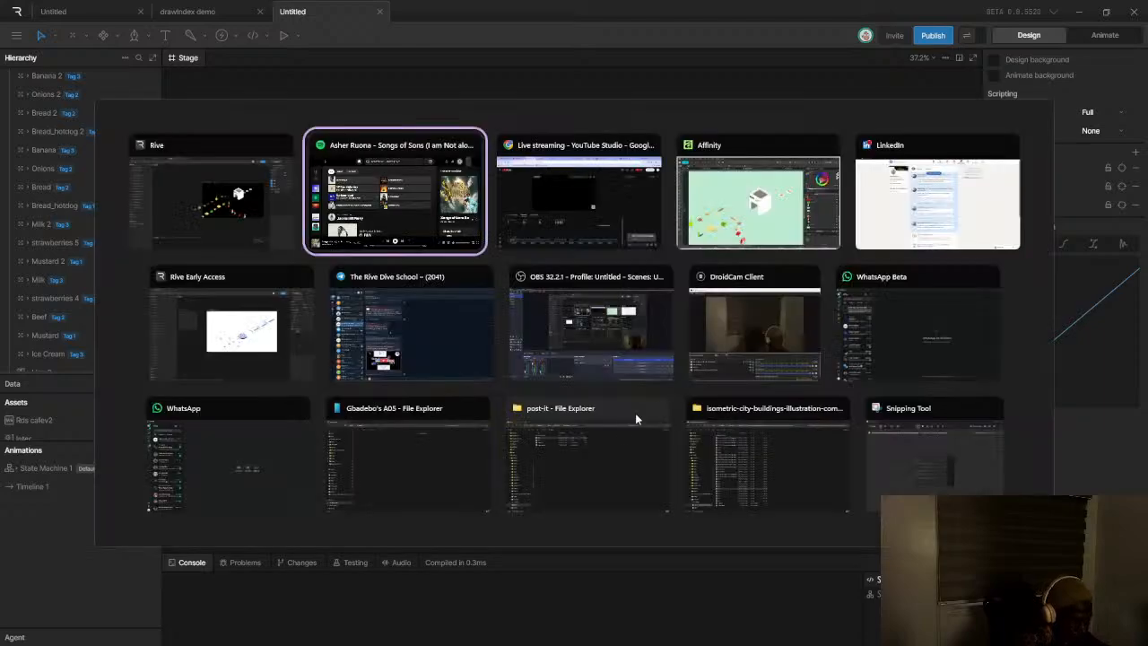
pyautogui.click(391, 220)
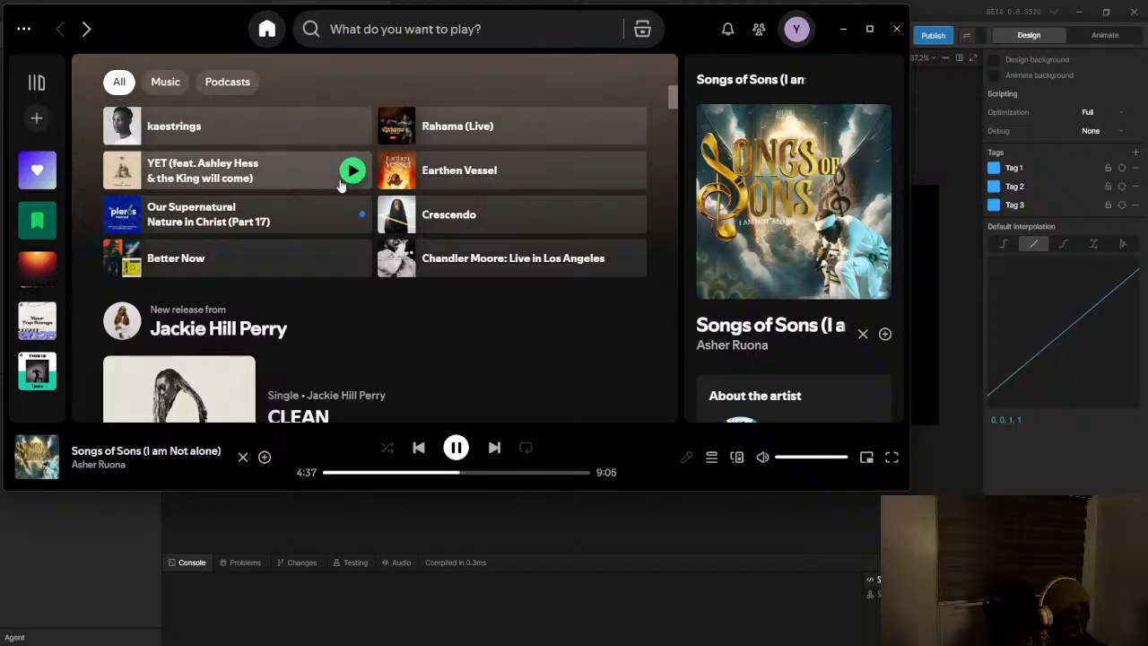
pyautogui.click(498, 254)
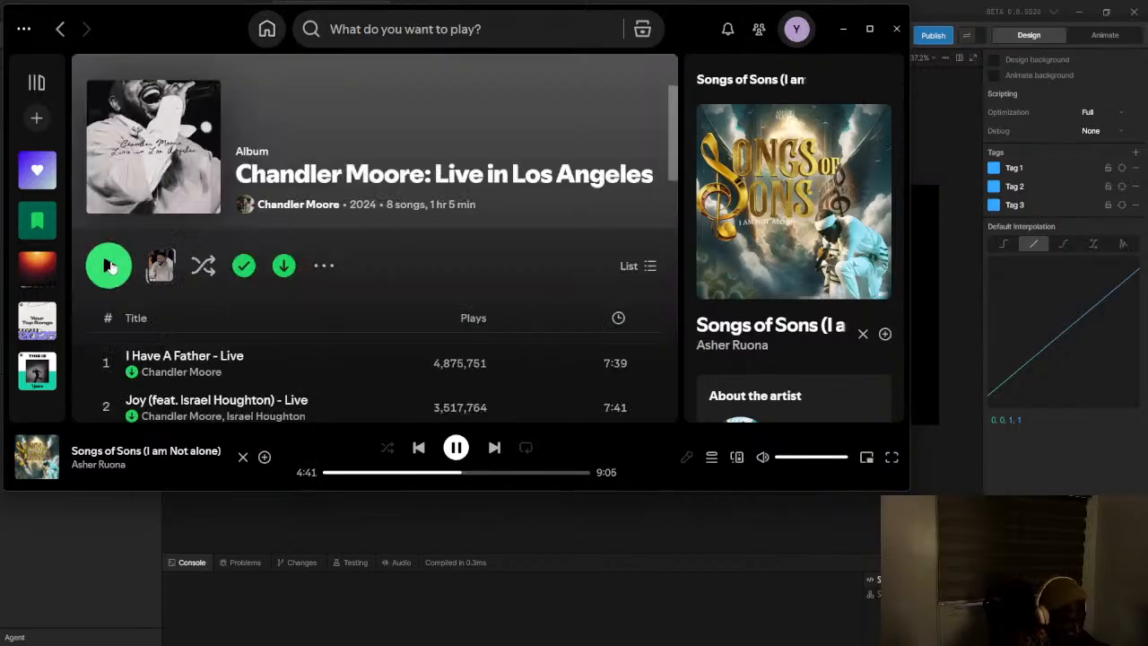
pyautogui.click(109, 265)
pyautogui.scroll(-2, 179, 287)
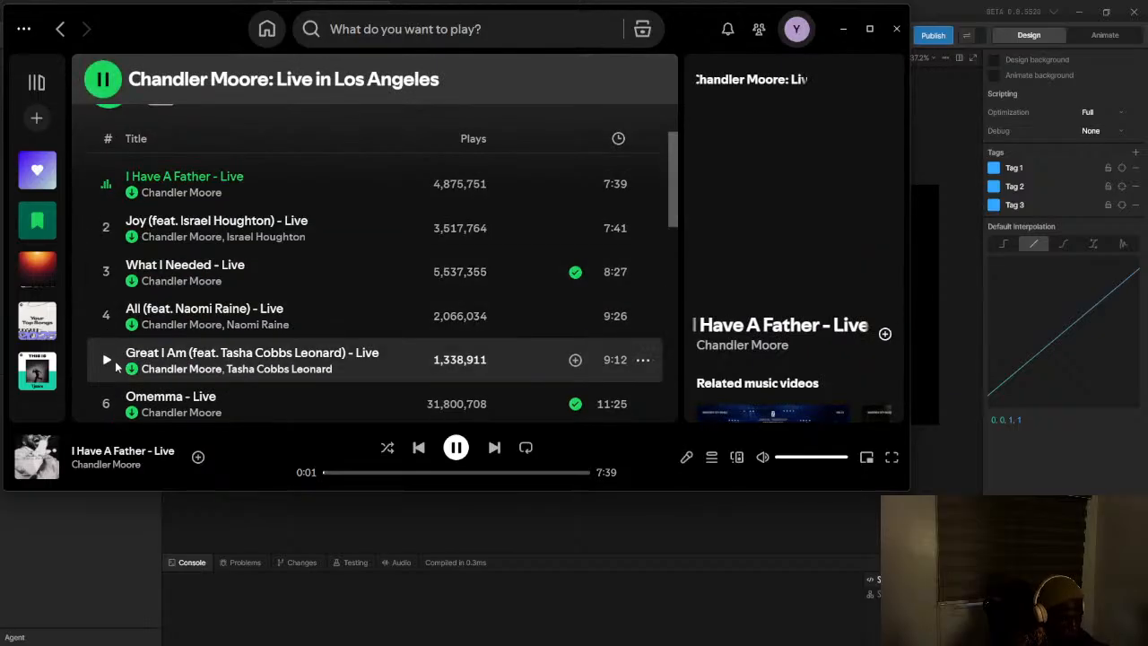
pyautogui.scroll(-2, 117, 363)
pyautogui.scroll(2, 85, 325)
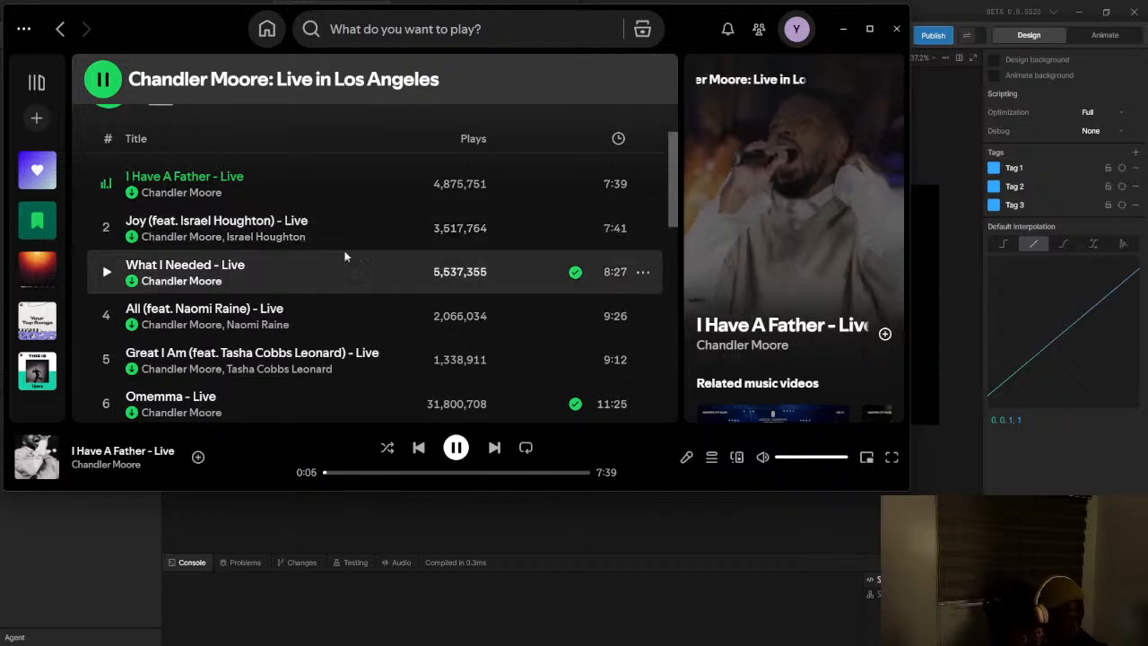
pyautogui.hotkey('alt', 'Tab')
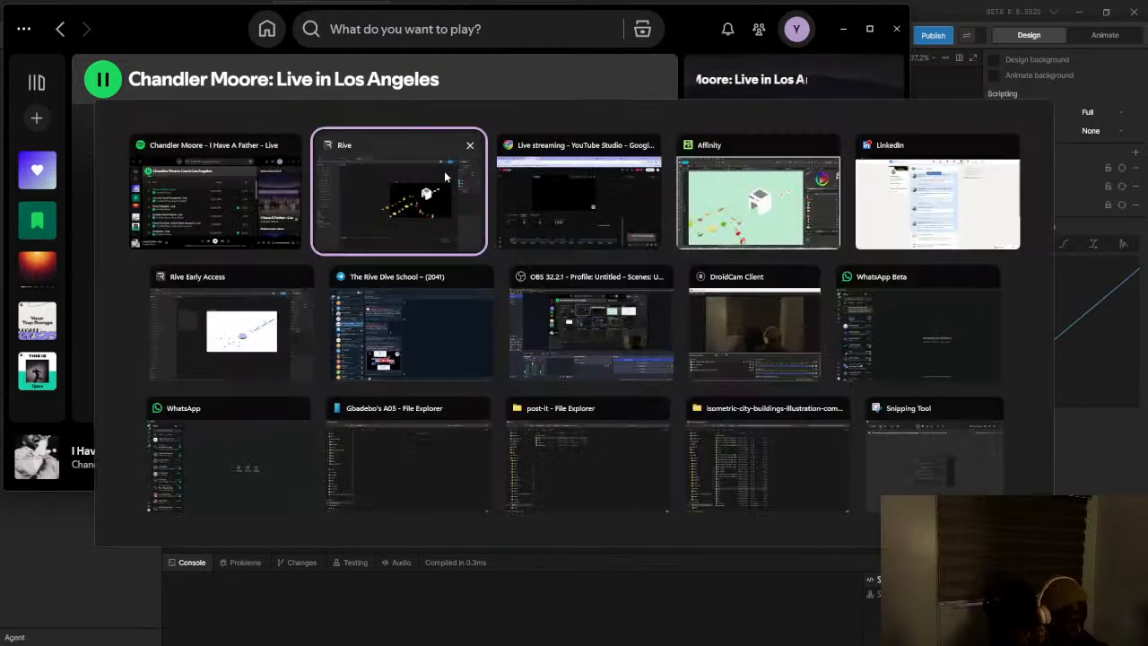
pyautogui.click(427, 165)
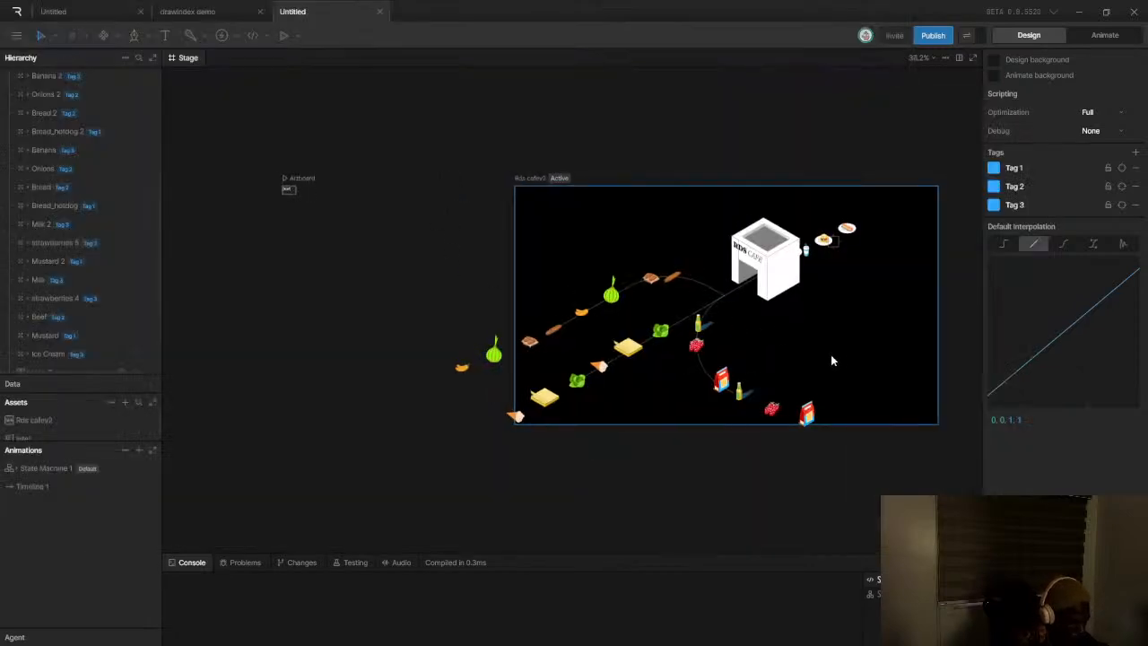
pyautogui.scroll(-5, 875, 375)
pyautogui.scroll(3, 882, 385)
pyautogui.scroll(5, 882, 386)
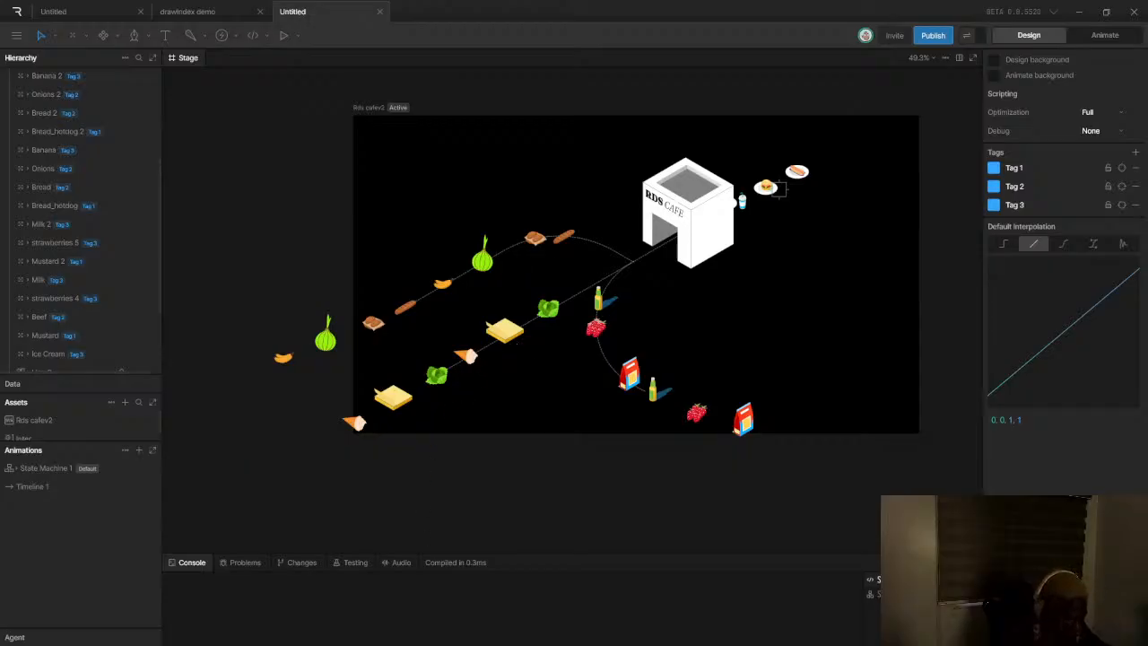
# Switch to LinkedIn, load the new notifications, view the new follower's profile and return to the notifications
pyautogui.moveTo(615, 639)
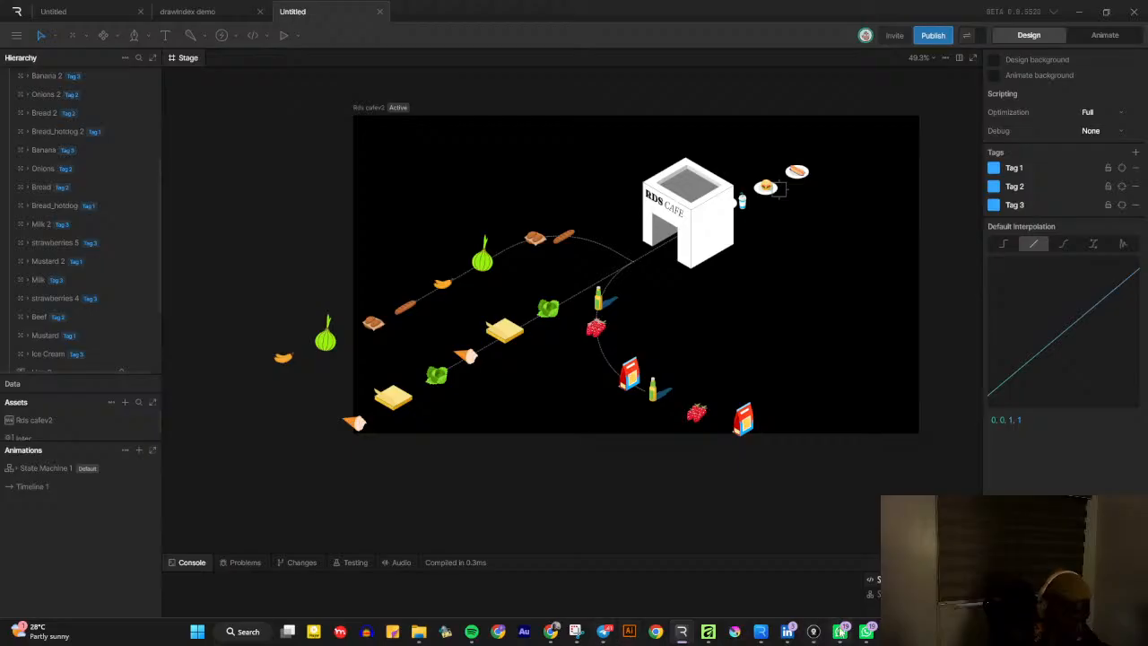
pyautogui.moveTo(796, 631)
pyautogui.click(786, 571)
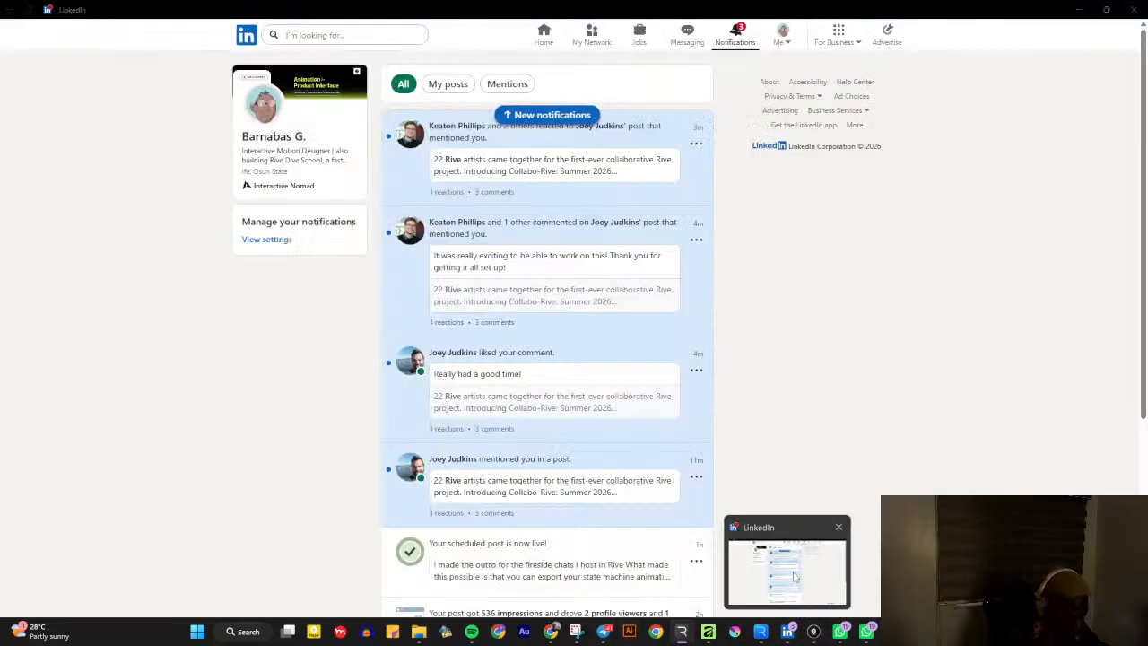
pyautogui.click(547, 115)
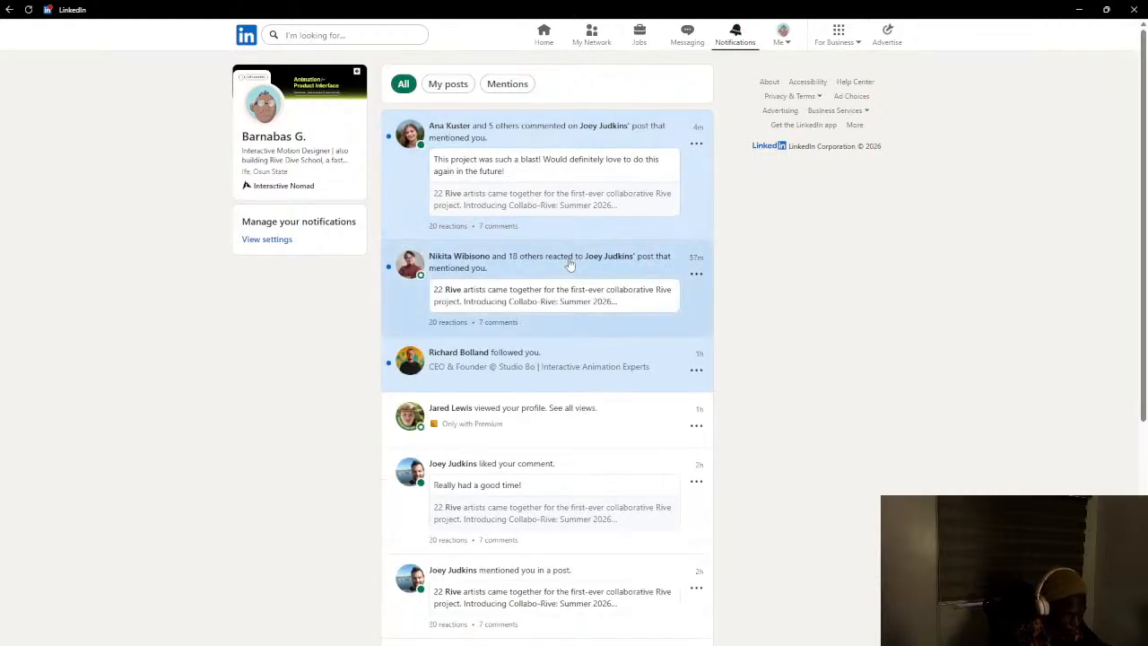
pyautogui.click(581, 353)
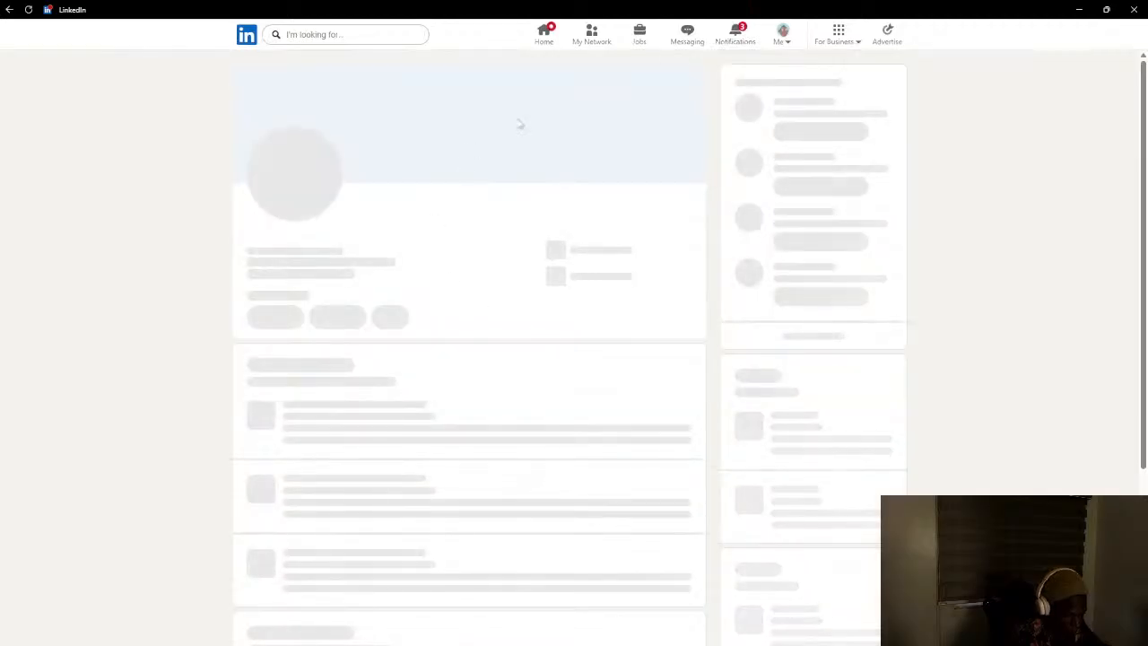
pyautogui.click(734, 33)
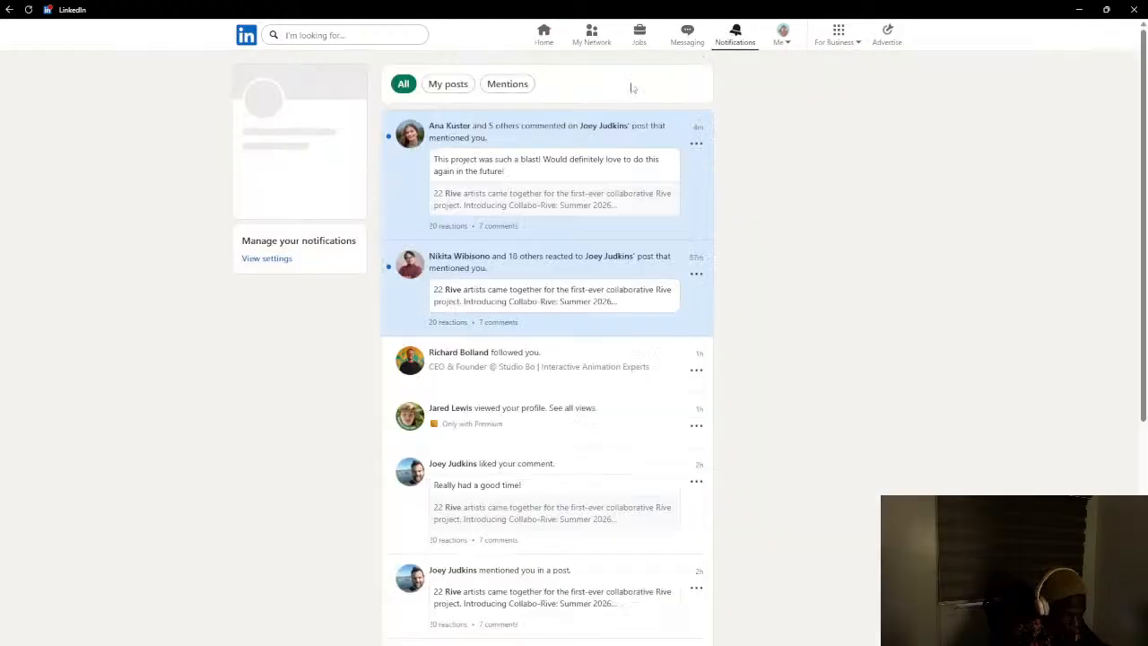
# Open the post from the top comment notification, react to the highlighted comment with Love and expand the remaining comments
pyautogui.click(559, 130)
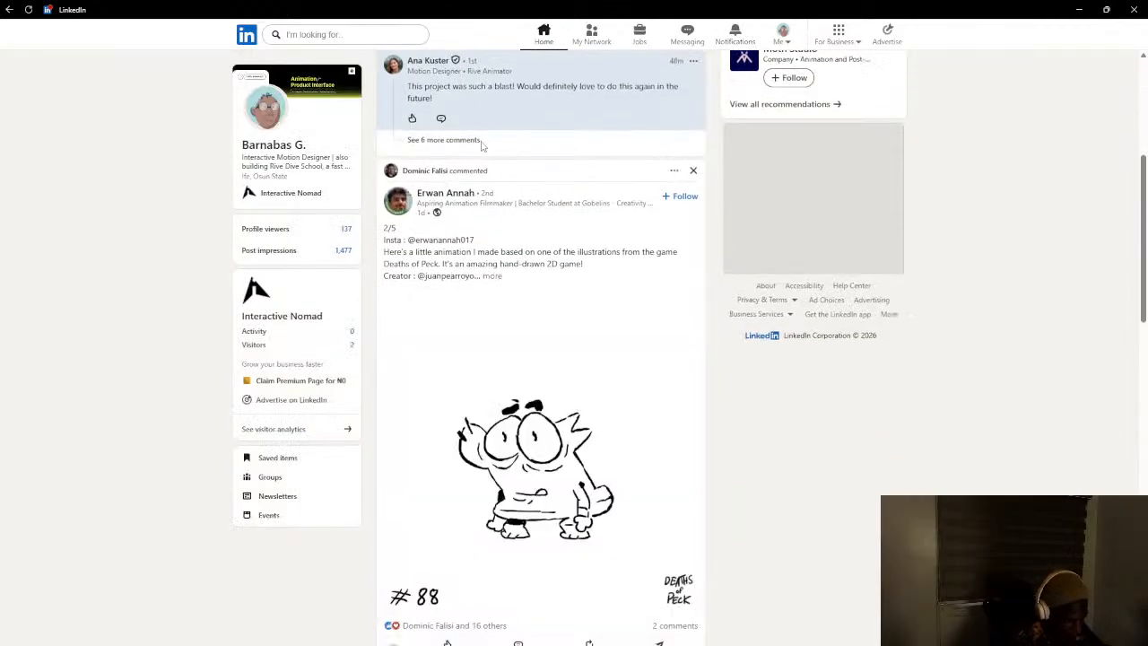
pyautogui.moveTo(411, 177)
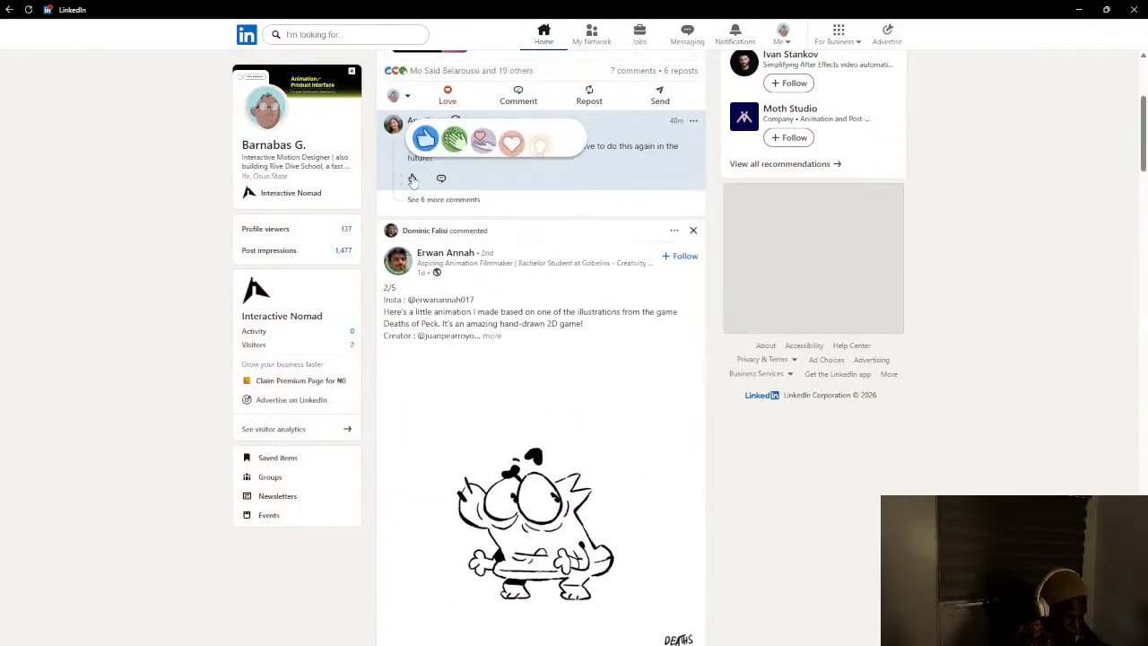
pyautogui.click(506, 138)
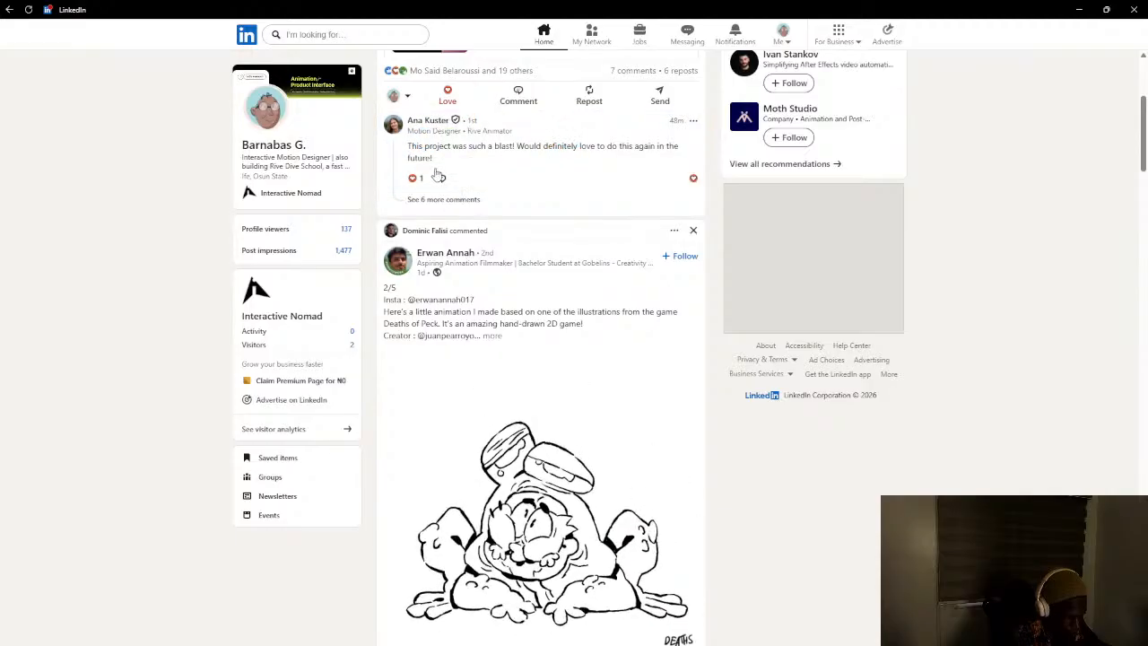
pyautogui.click(440, 199)
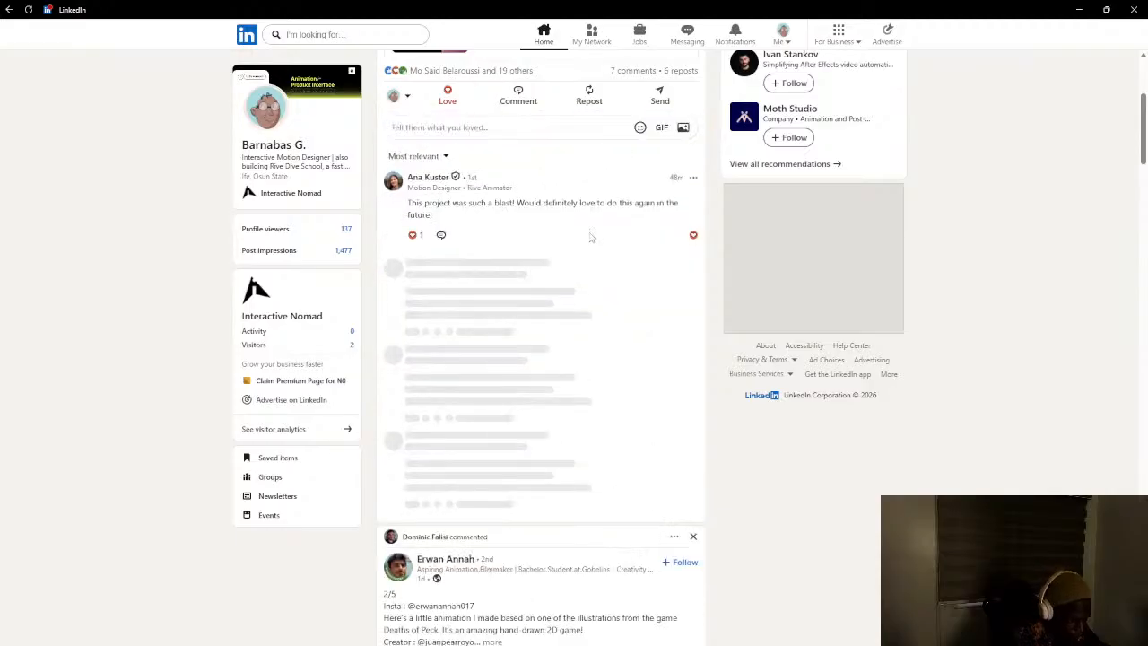
# Switch to the YouTube Studio live stream page in Chrome and leave it for the Manage page
pyautogui.hotkey('alt', 'Tab')
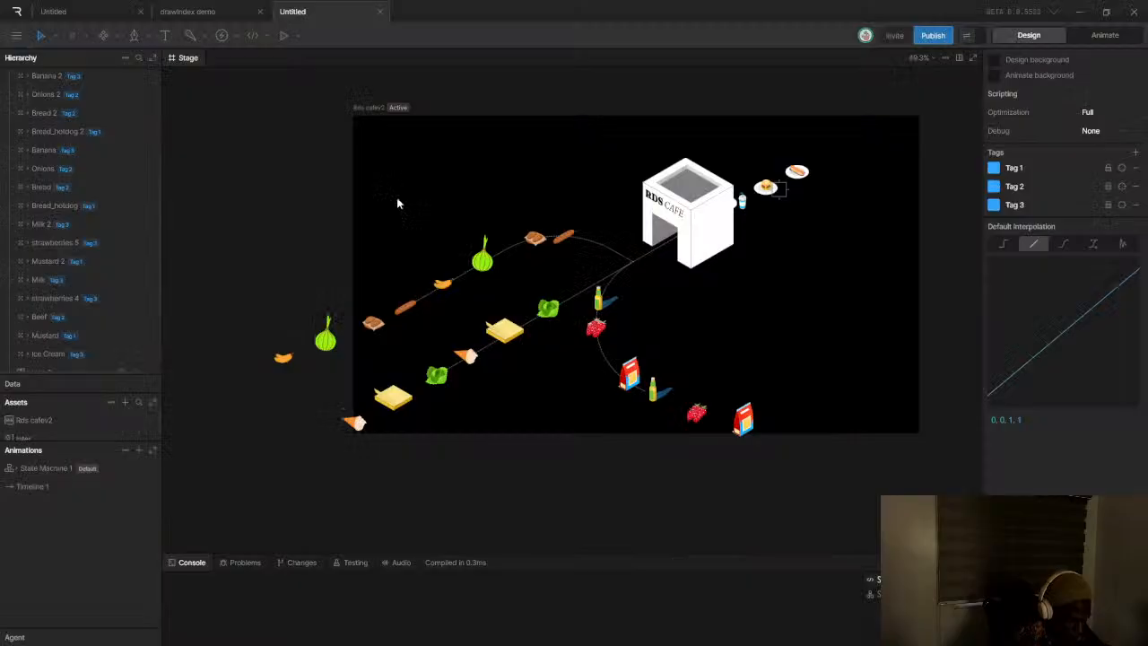
pyautogui.hotkey('alt', 'Tab')
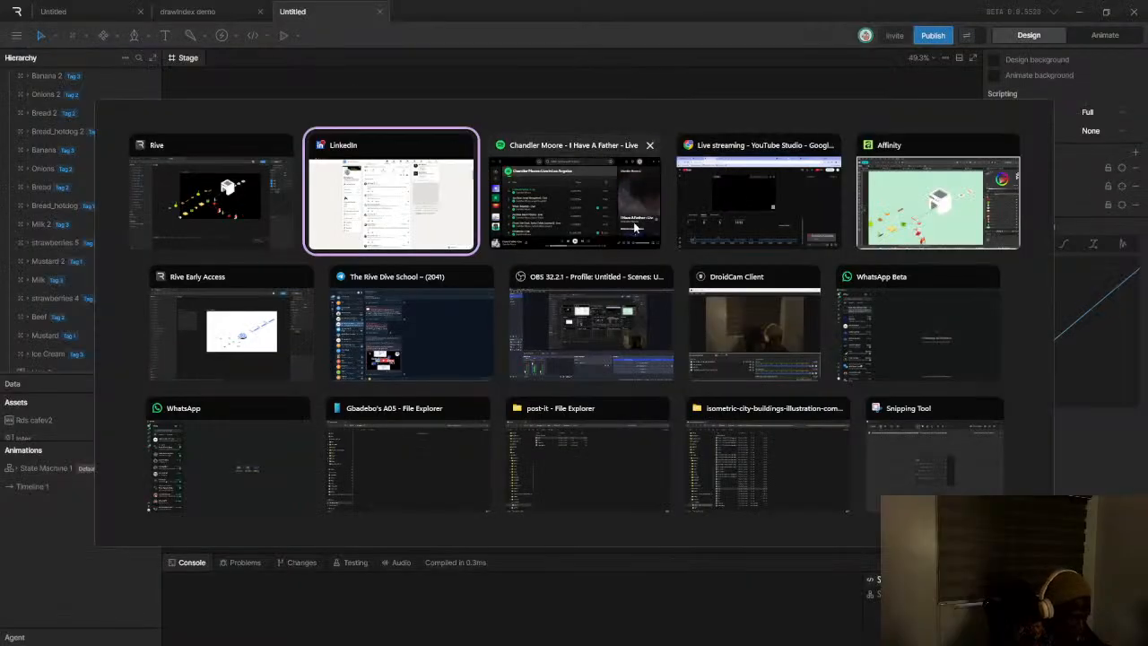
pyautogui.click(732, 201)
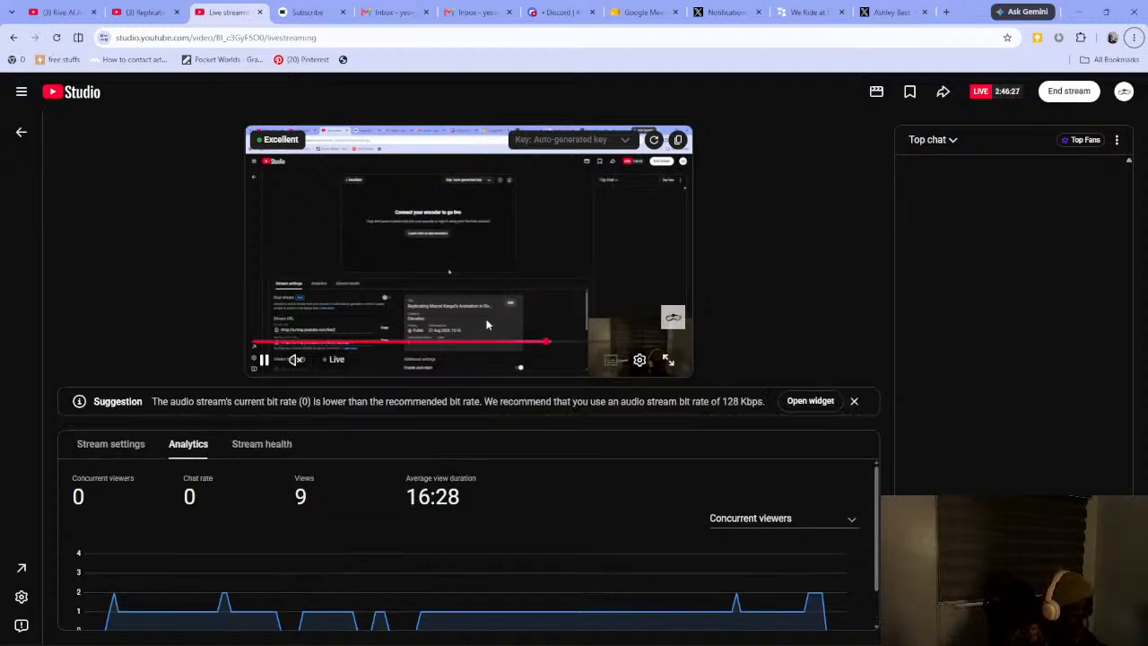
pyautogui.click(21, 131)
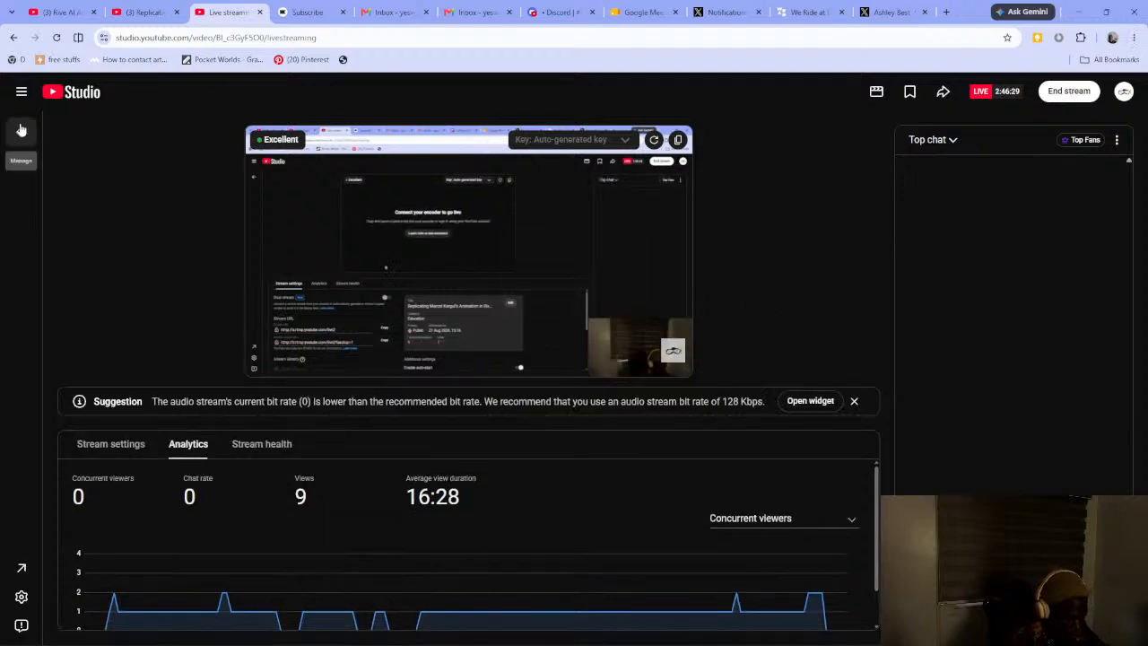